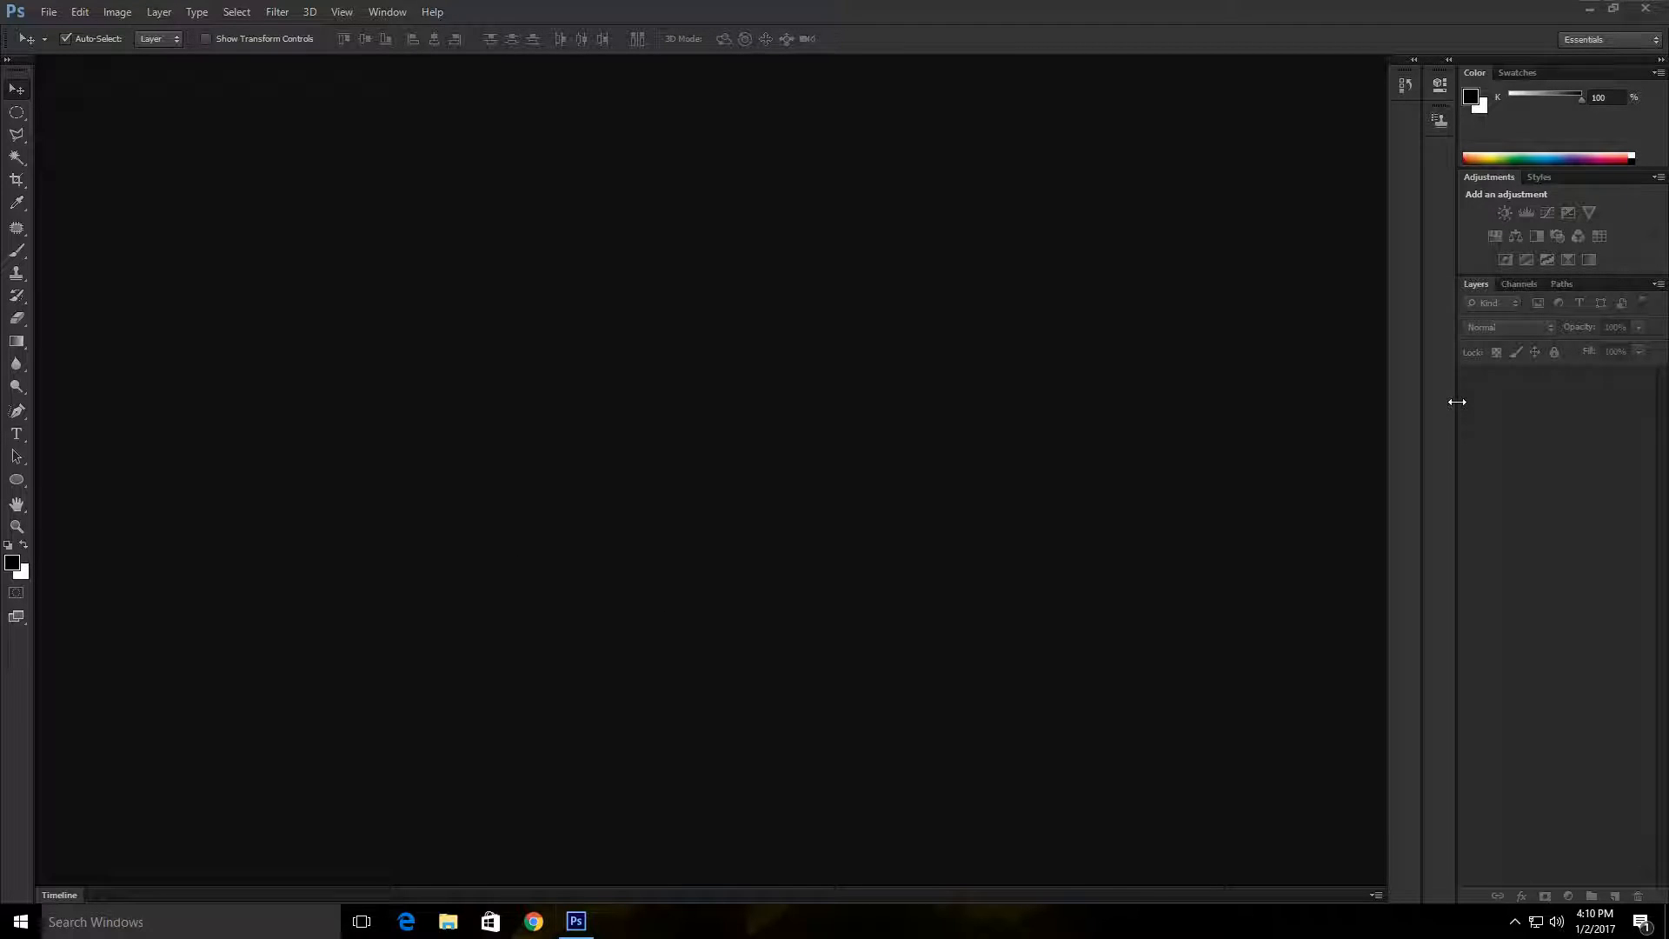
Step: Create a new 1000 × 1500 pixel document at 300 pixels/inch in 8-bit RGB Color with a white background
mouse_move(1453, 402)
left_mouse_down()
mouse_move(1479, 403)
mouse_move(1462, 400)
left_mouse_up()
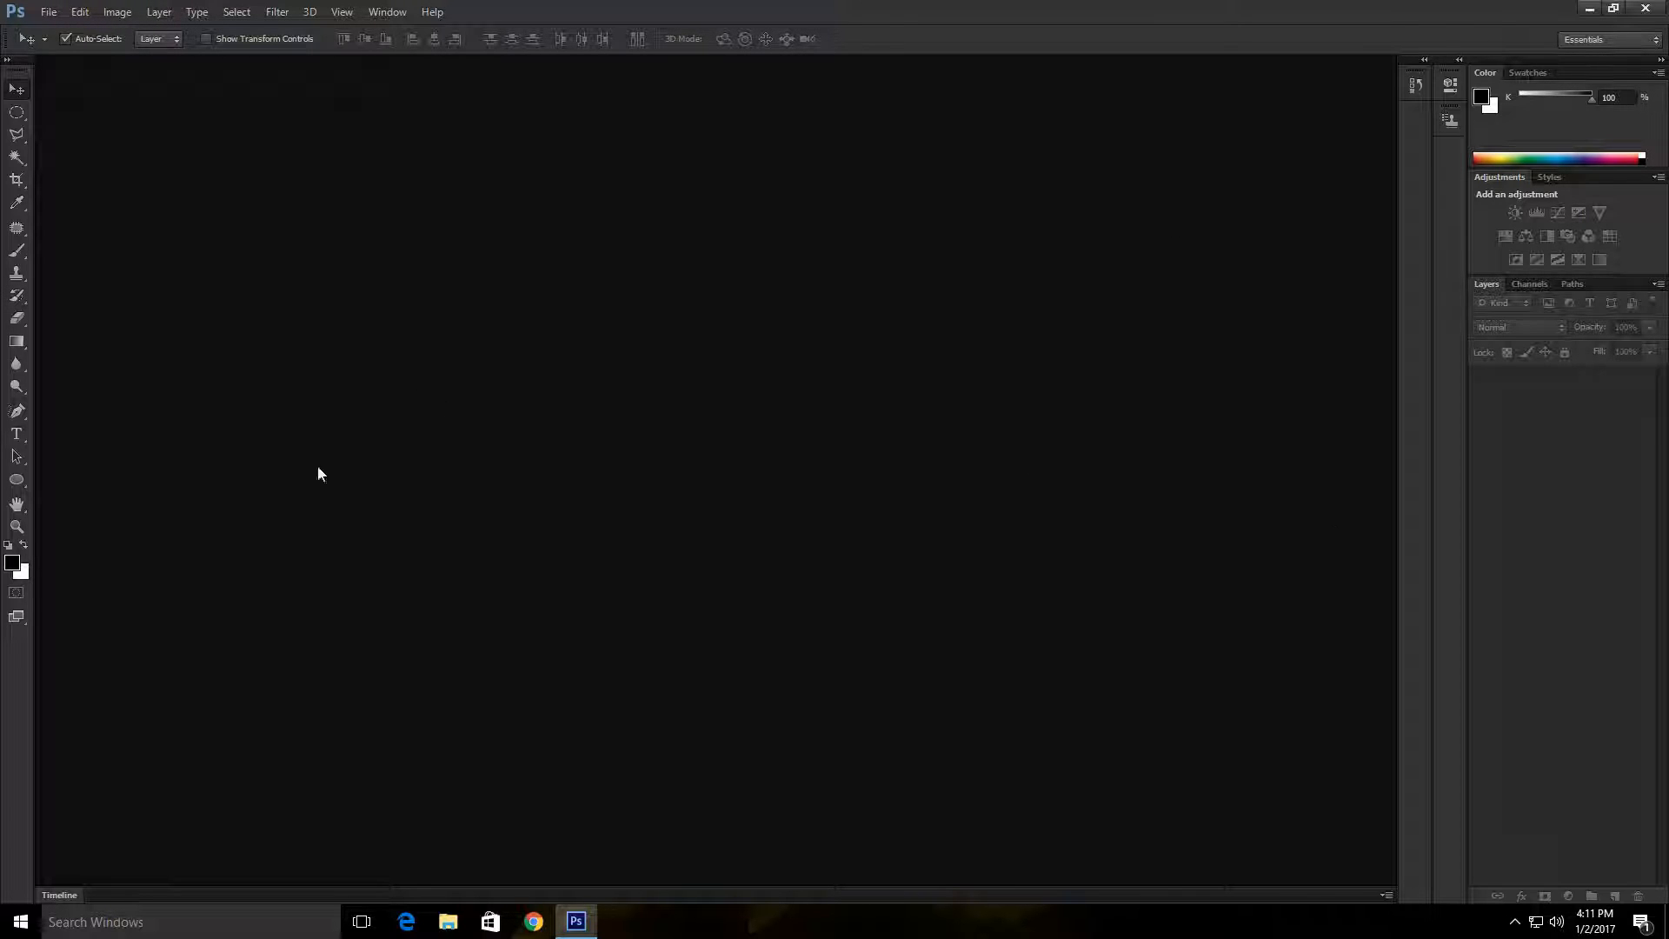
left_click(50, 12)
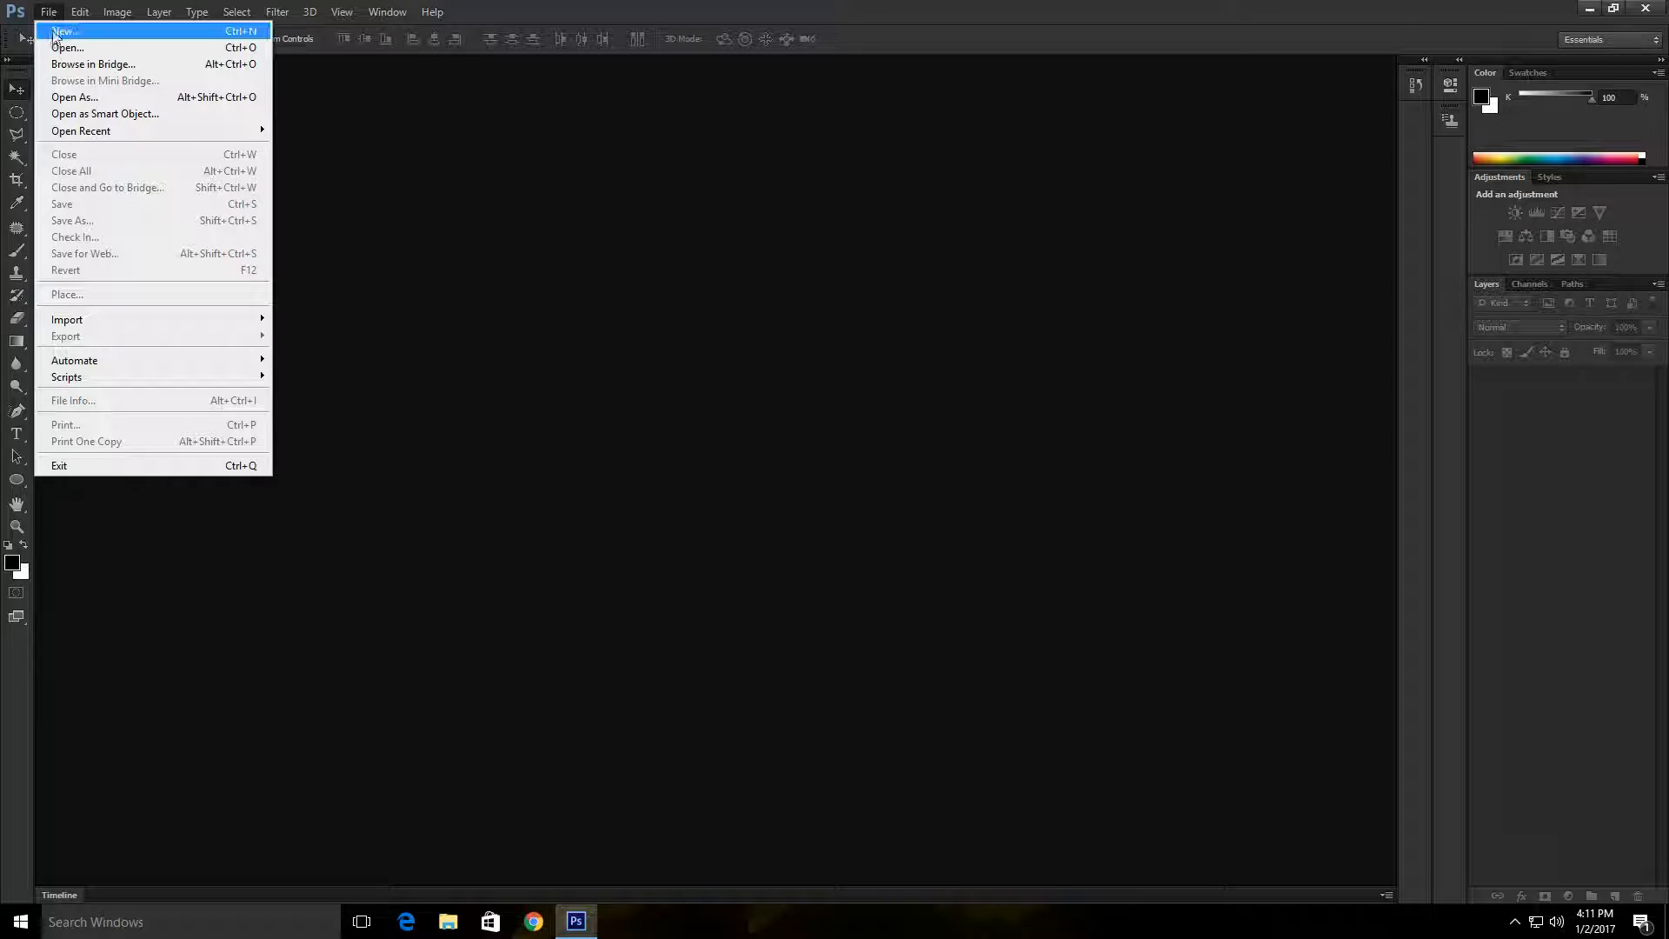
left_click(261, 36)
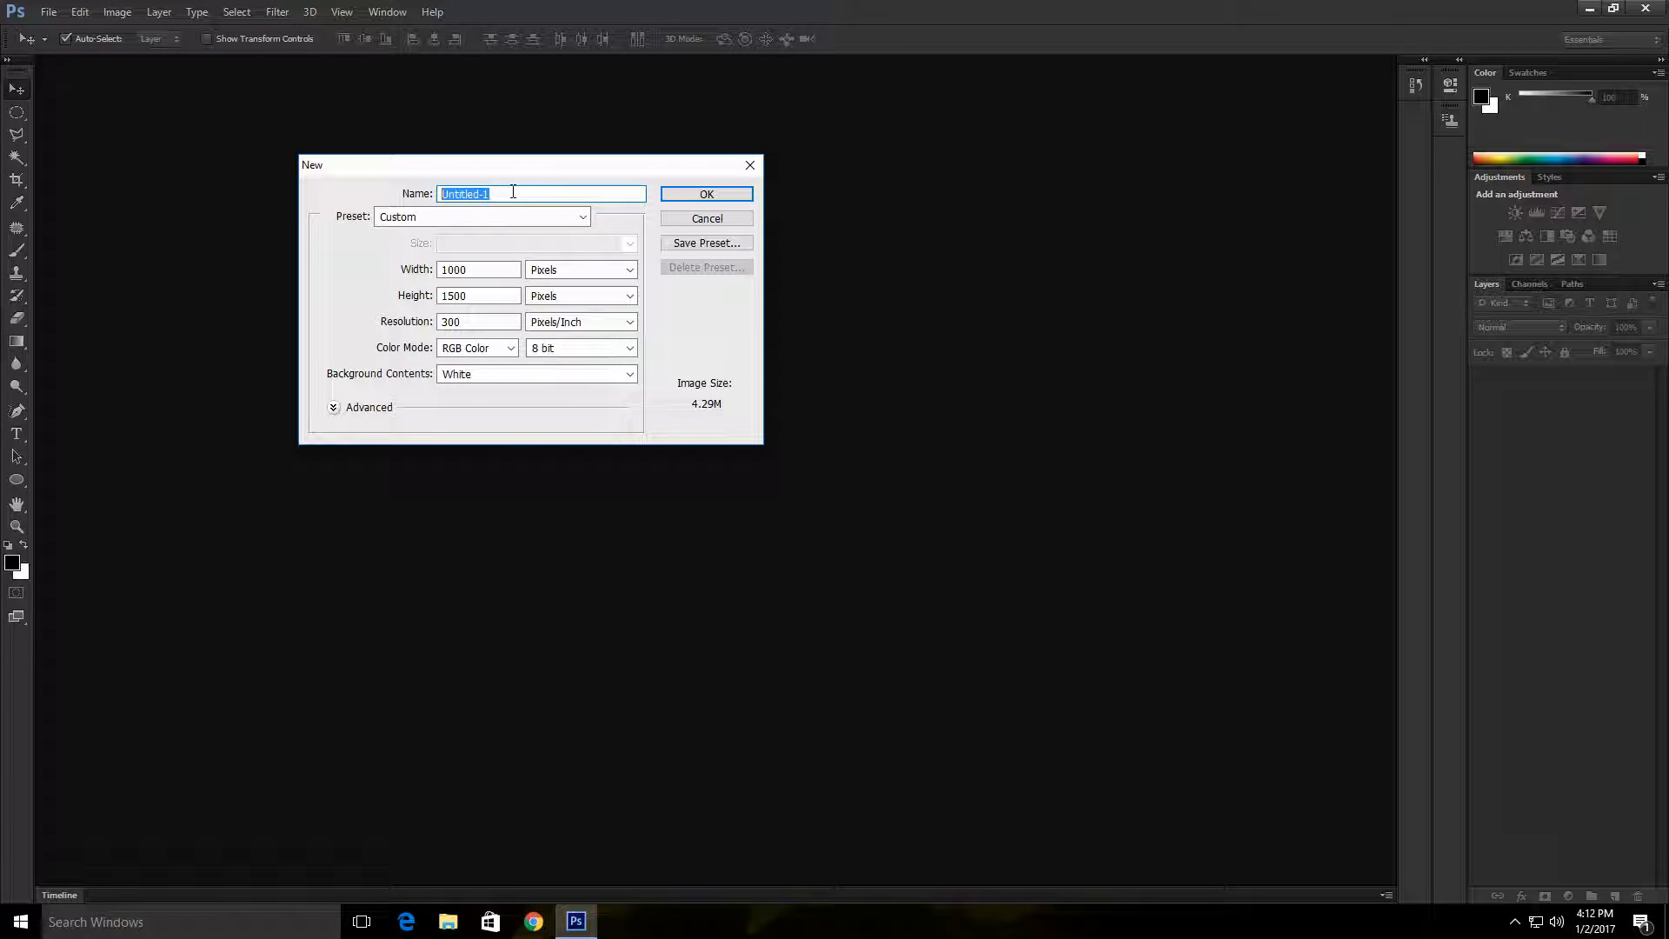
left_click(466, 194)
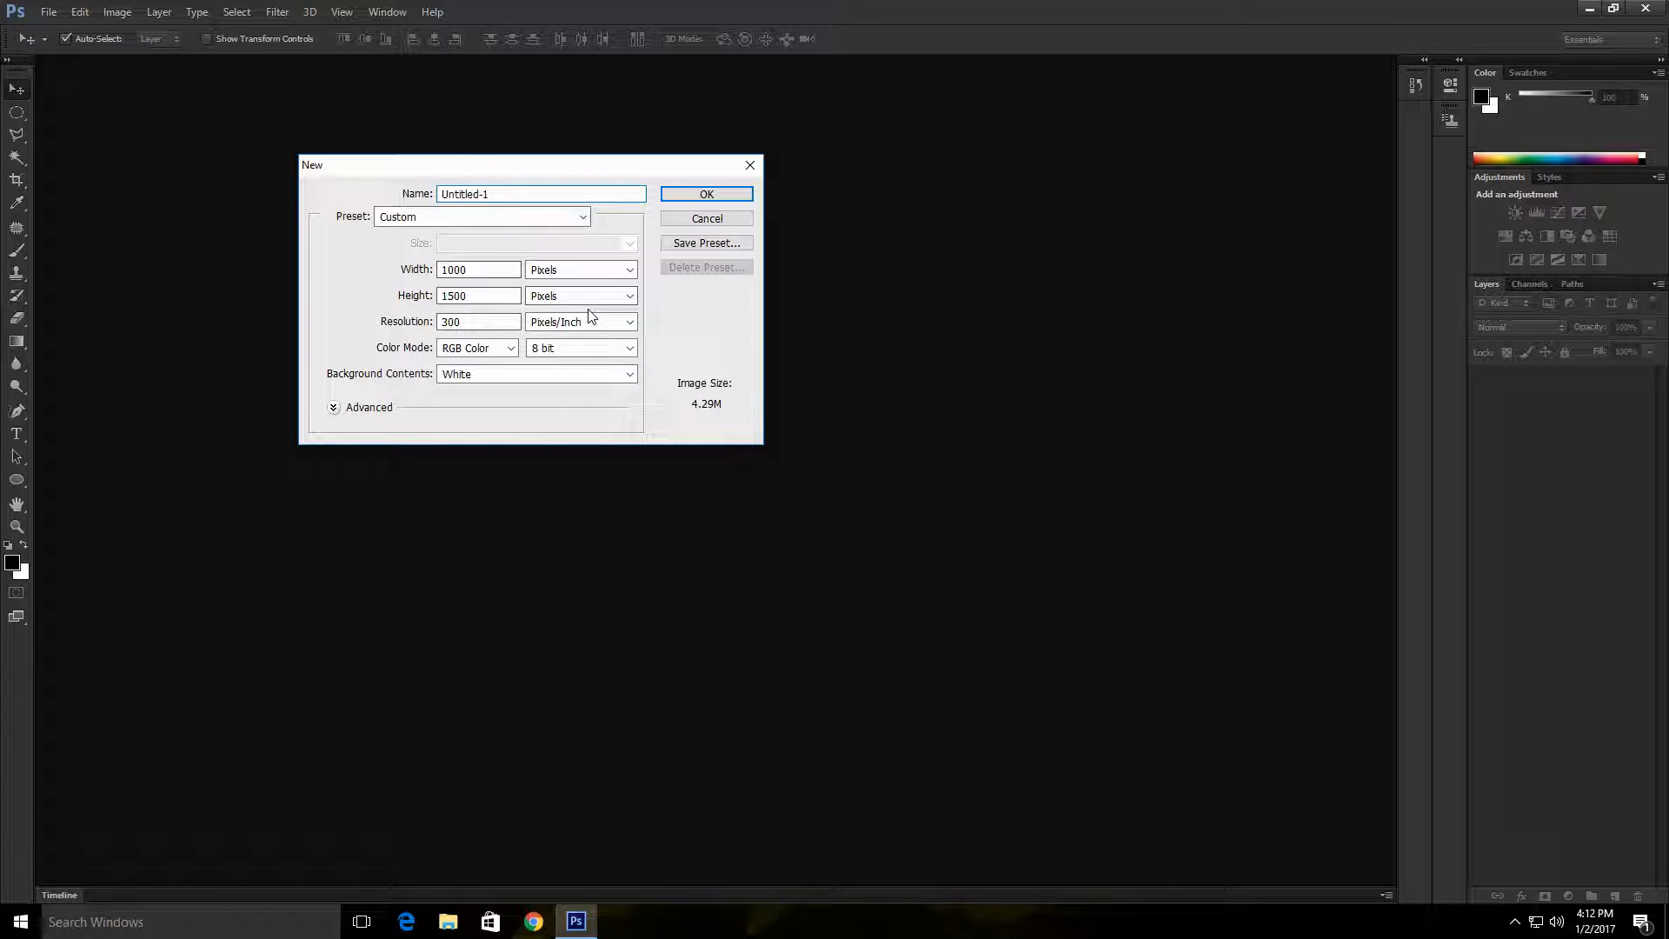
key("Tab")
key("Tab")
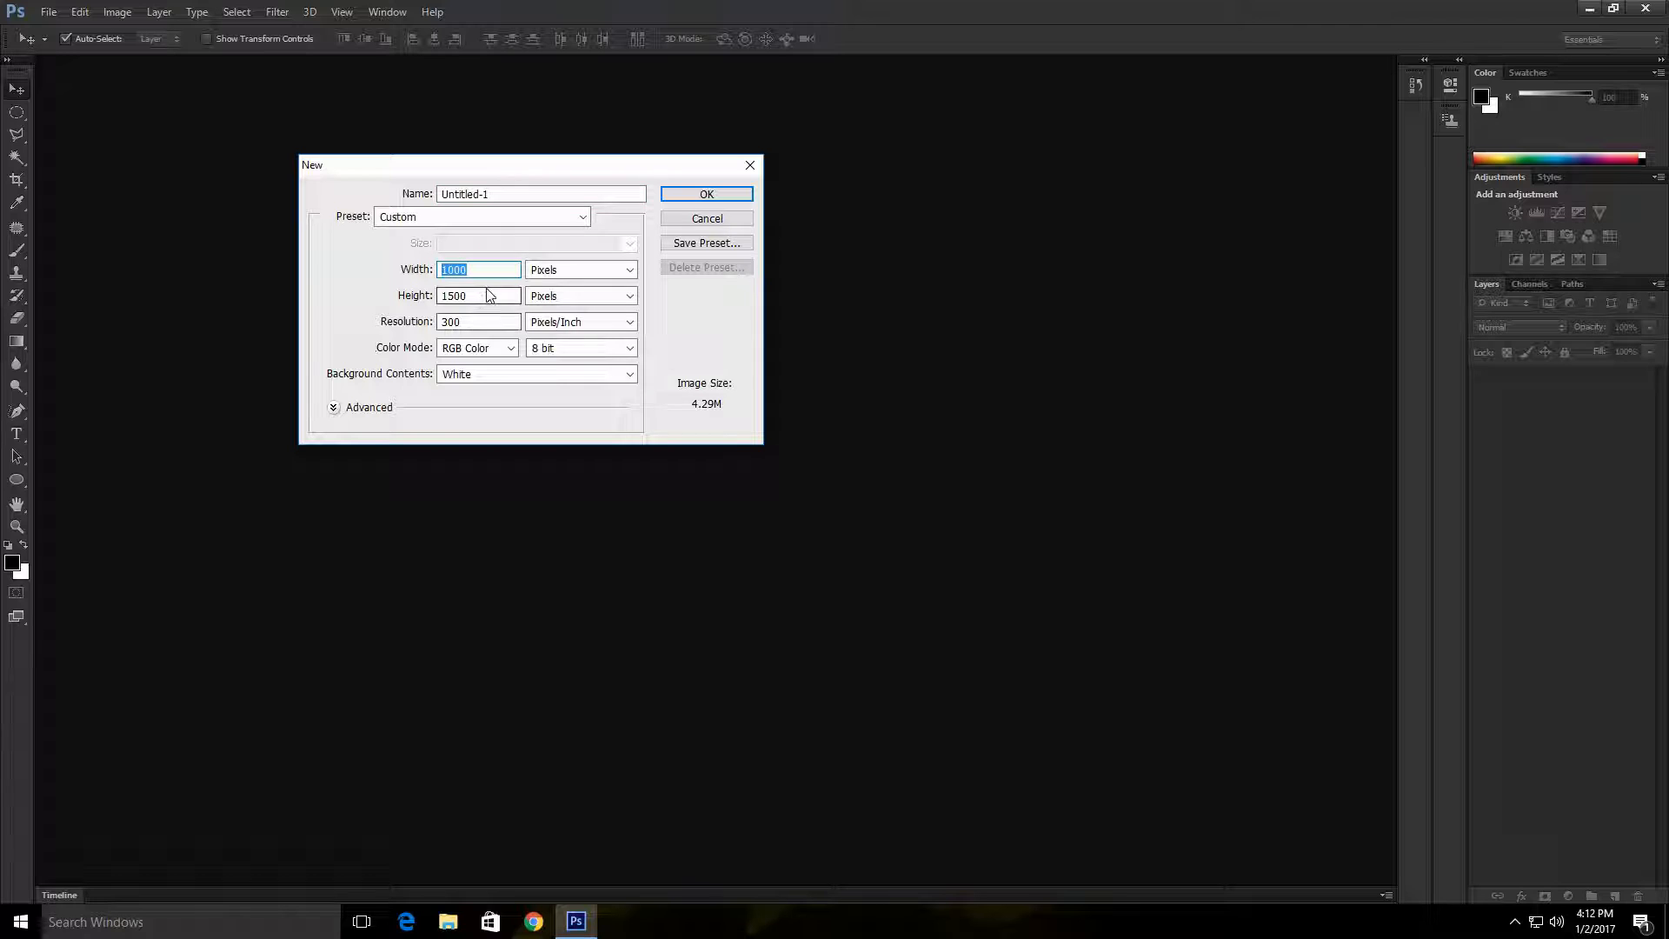
key("Tab")
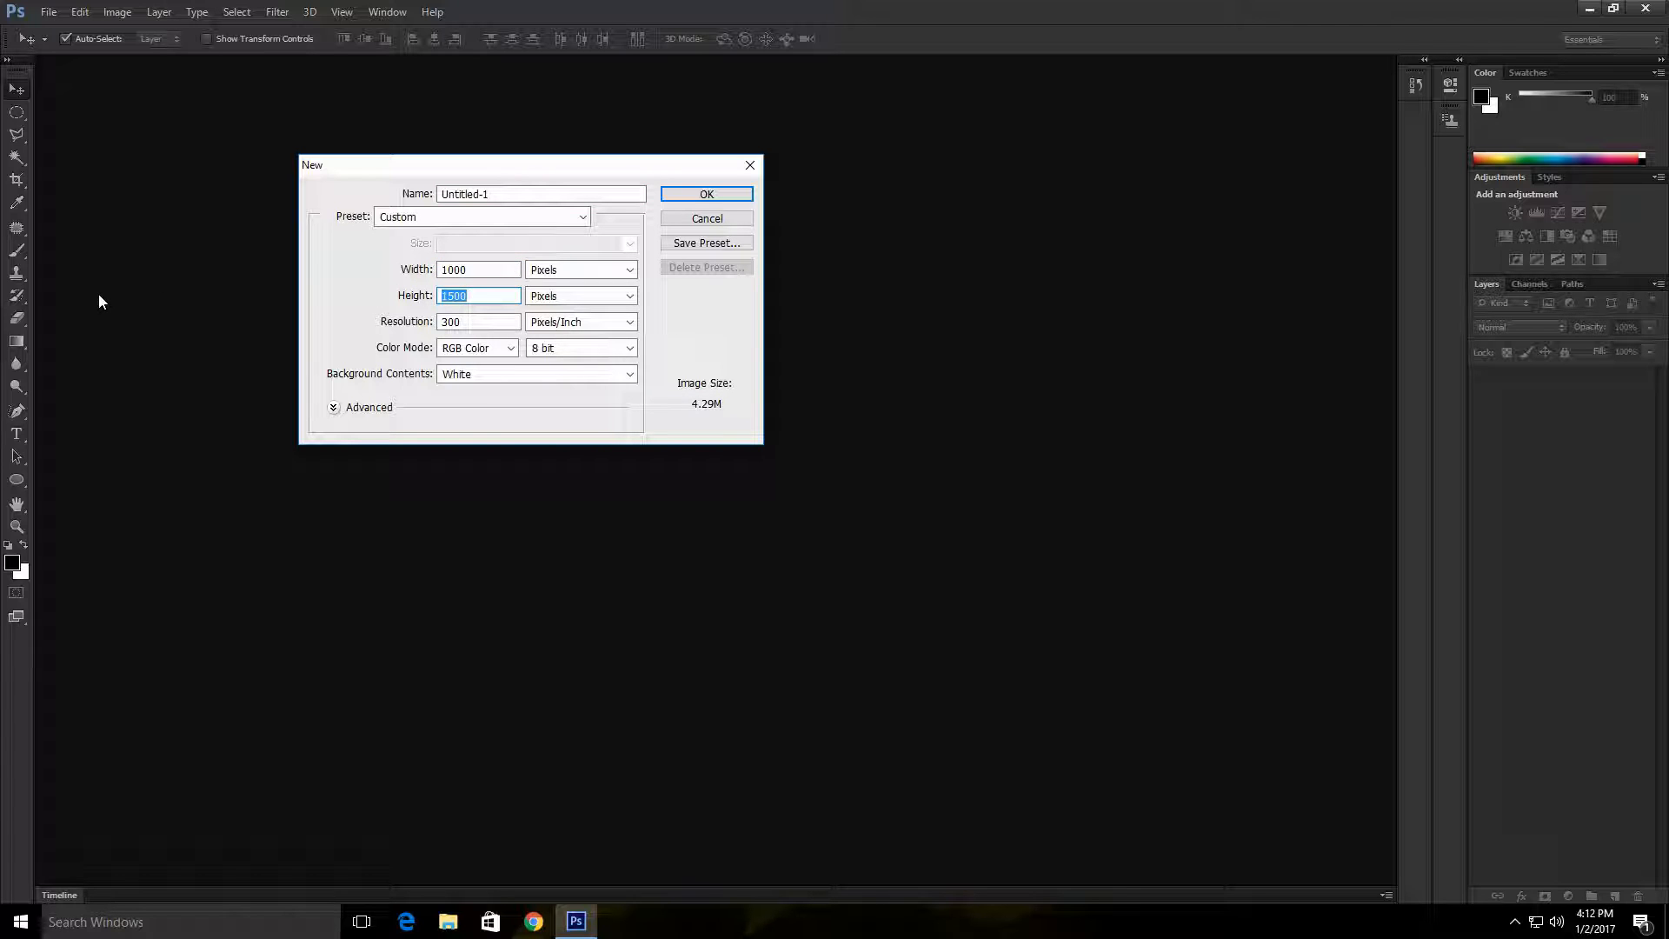
left_click_drag(478, 271, 335, 265)
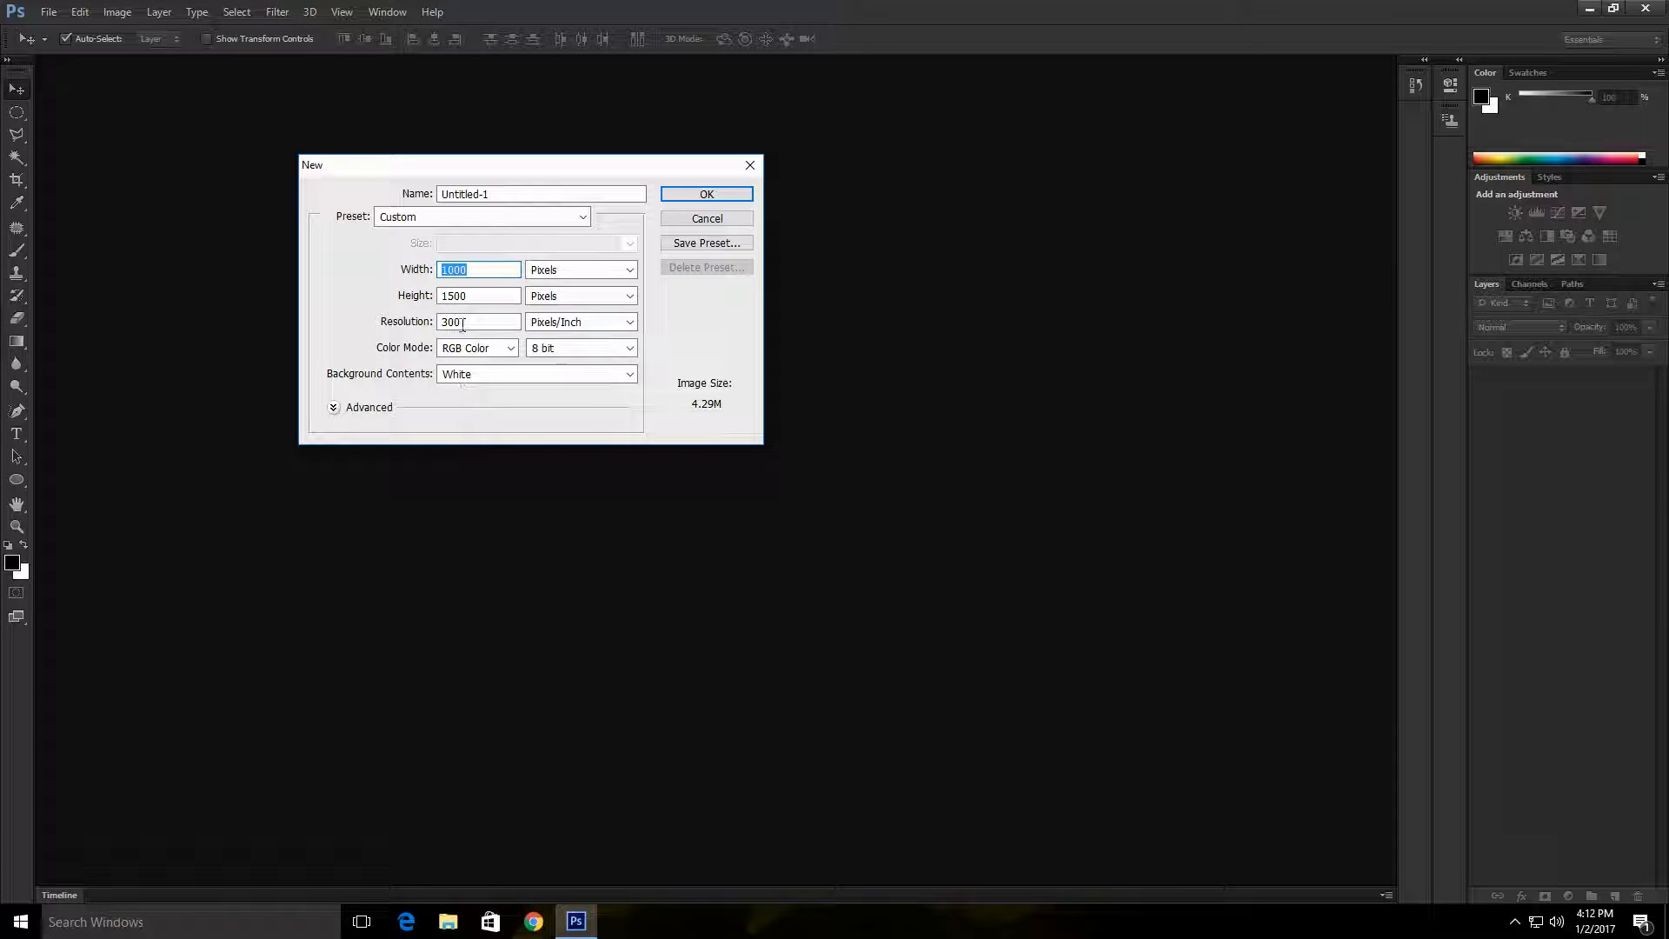
left_click_drag(463, 324, 270, 359)
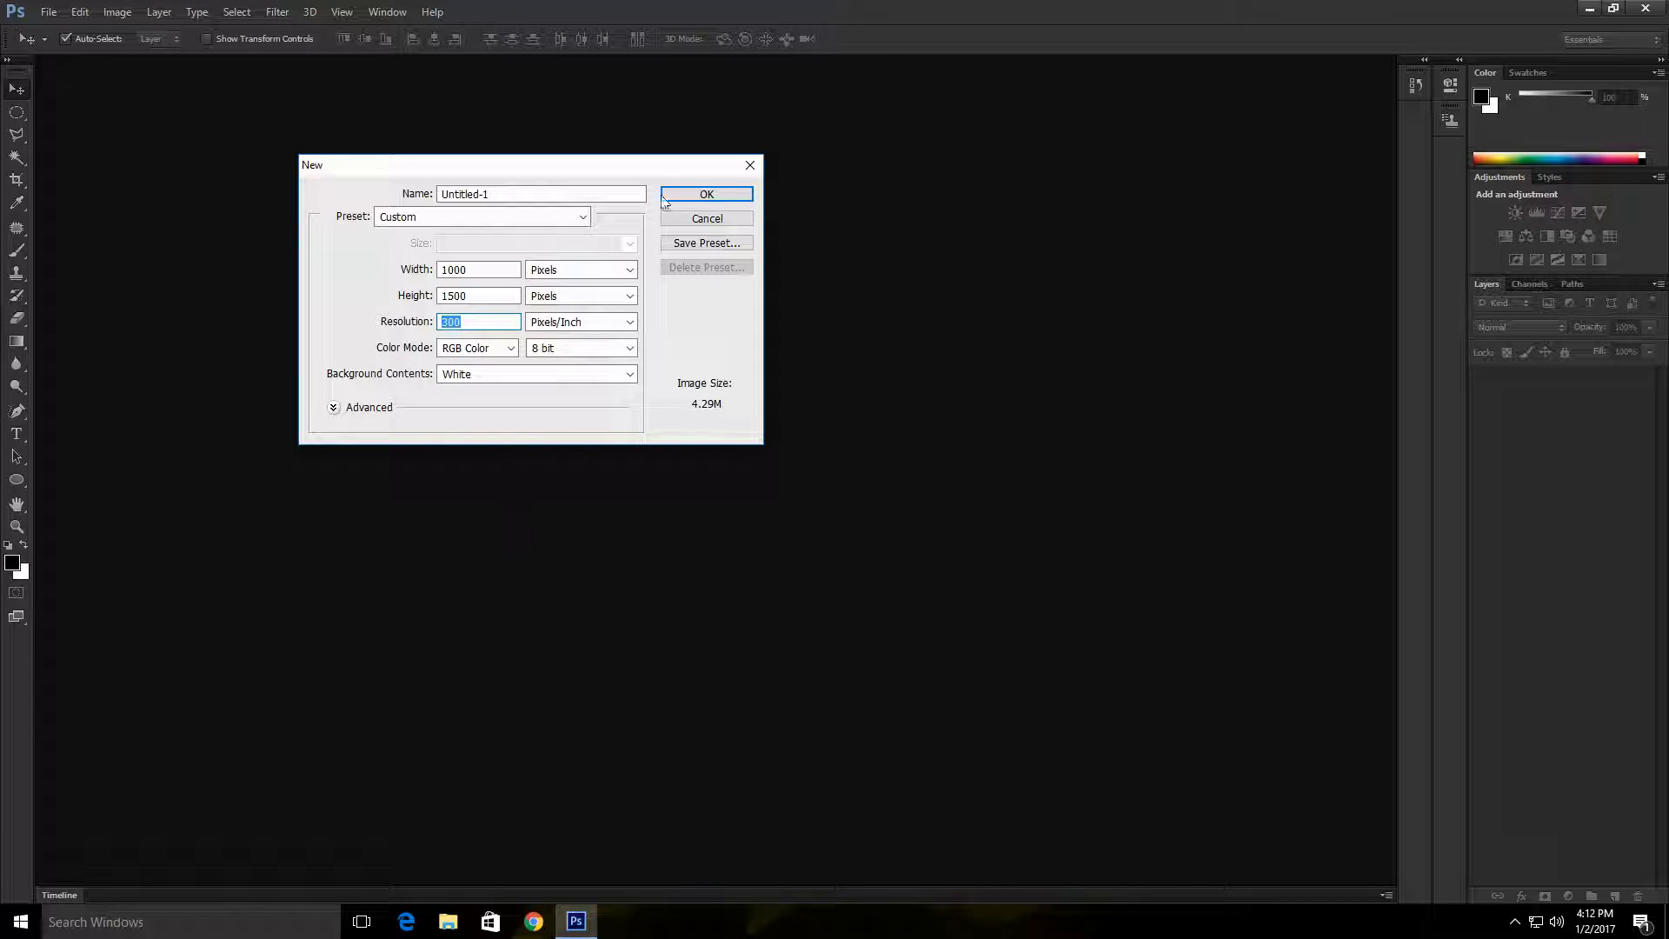
left_click(707, 194)
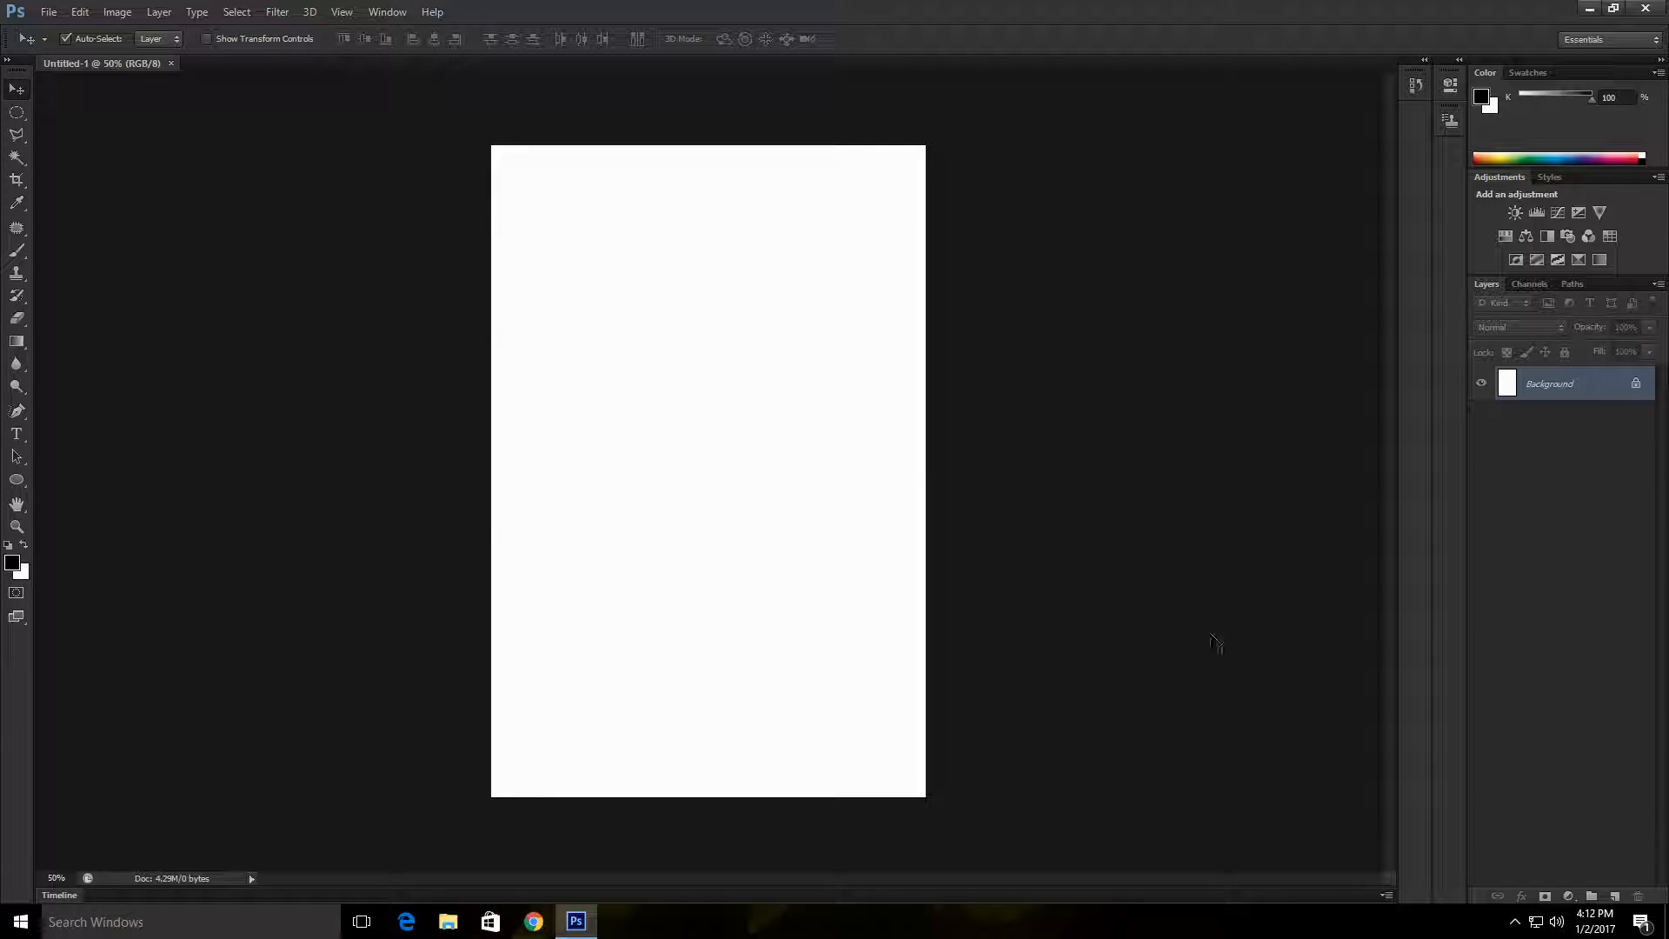
Step: Add a new layer above the background and activate the Brush tool
mouse_move(1432, 392)
left_mouse_down()
mouse_move(1401, 391)
mouse_move(1424, 383)
left_mouse_up()
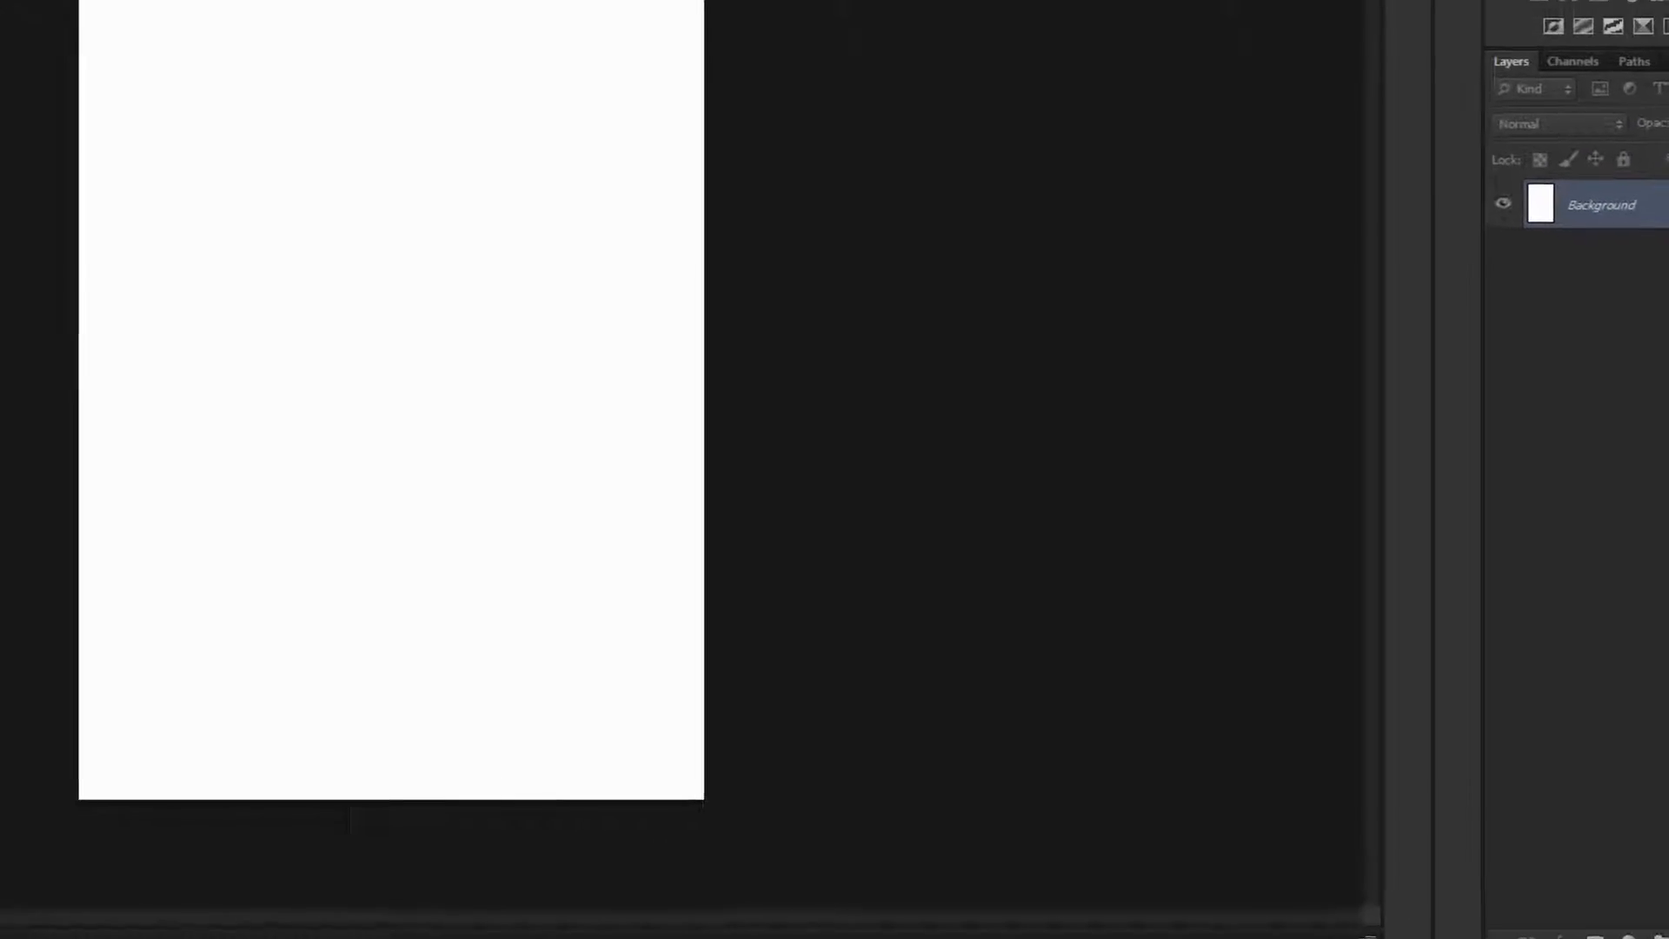
left_click(1615, 896)
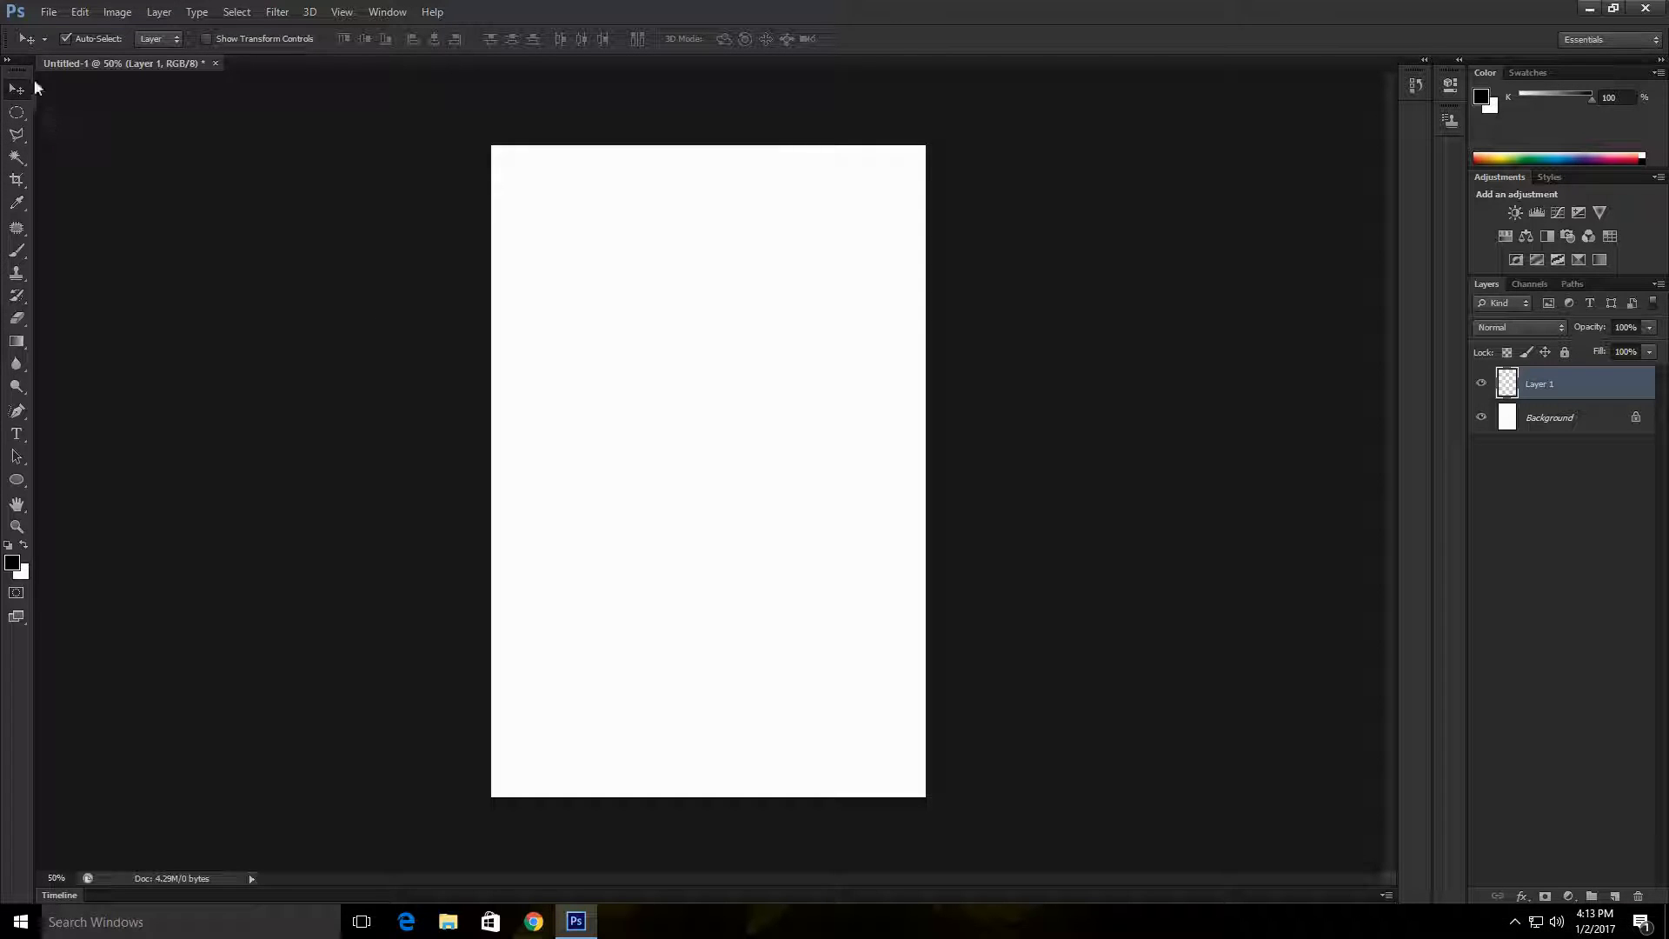
left_click(18, 256)
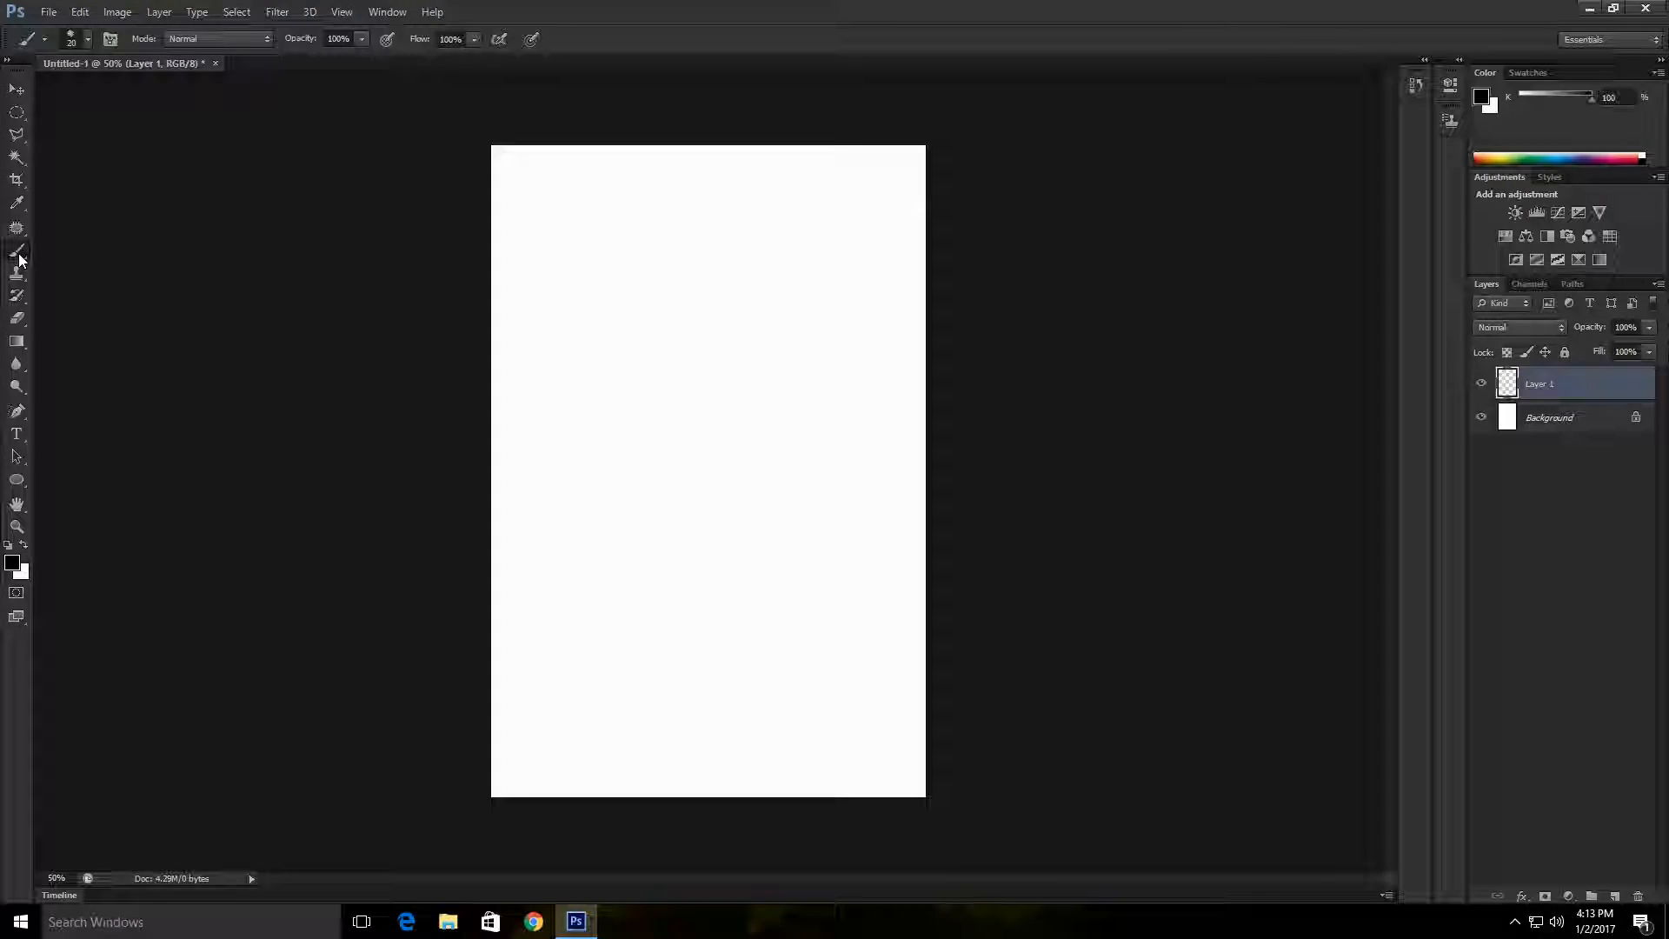
Step: Try a brush mark on the new layer at 5000 px and undo it
left_click(79, 39)
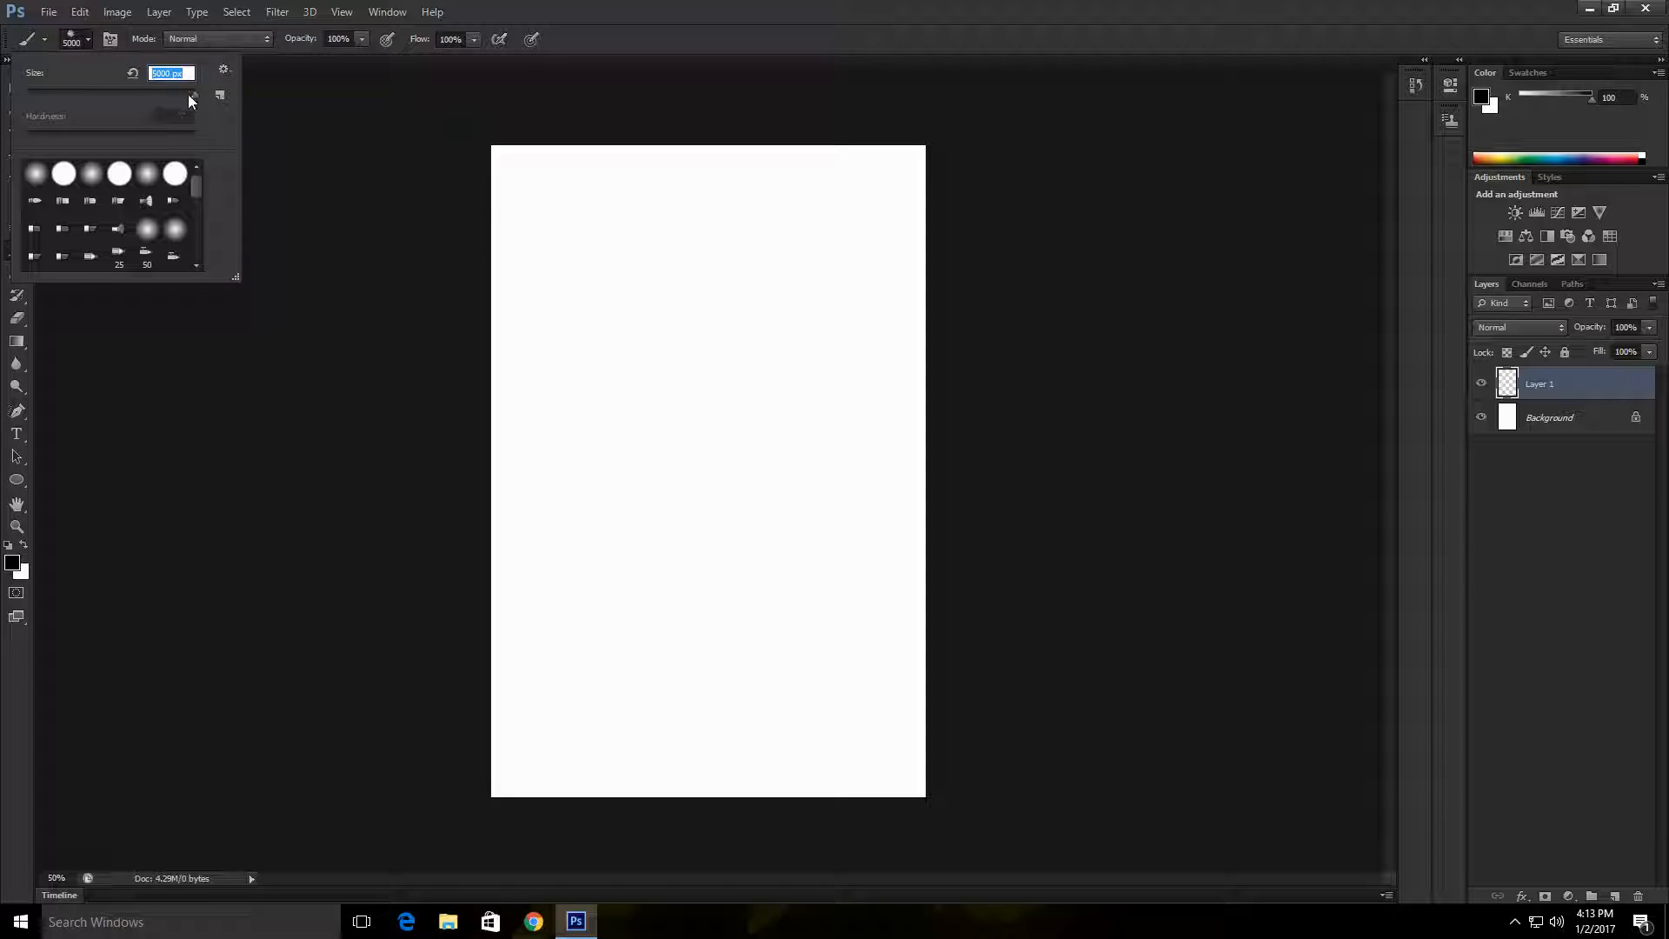
left_click(635, 288)
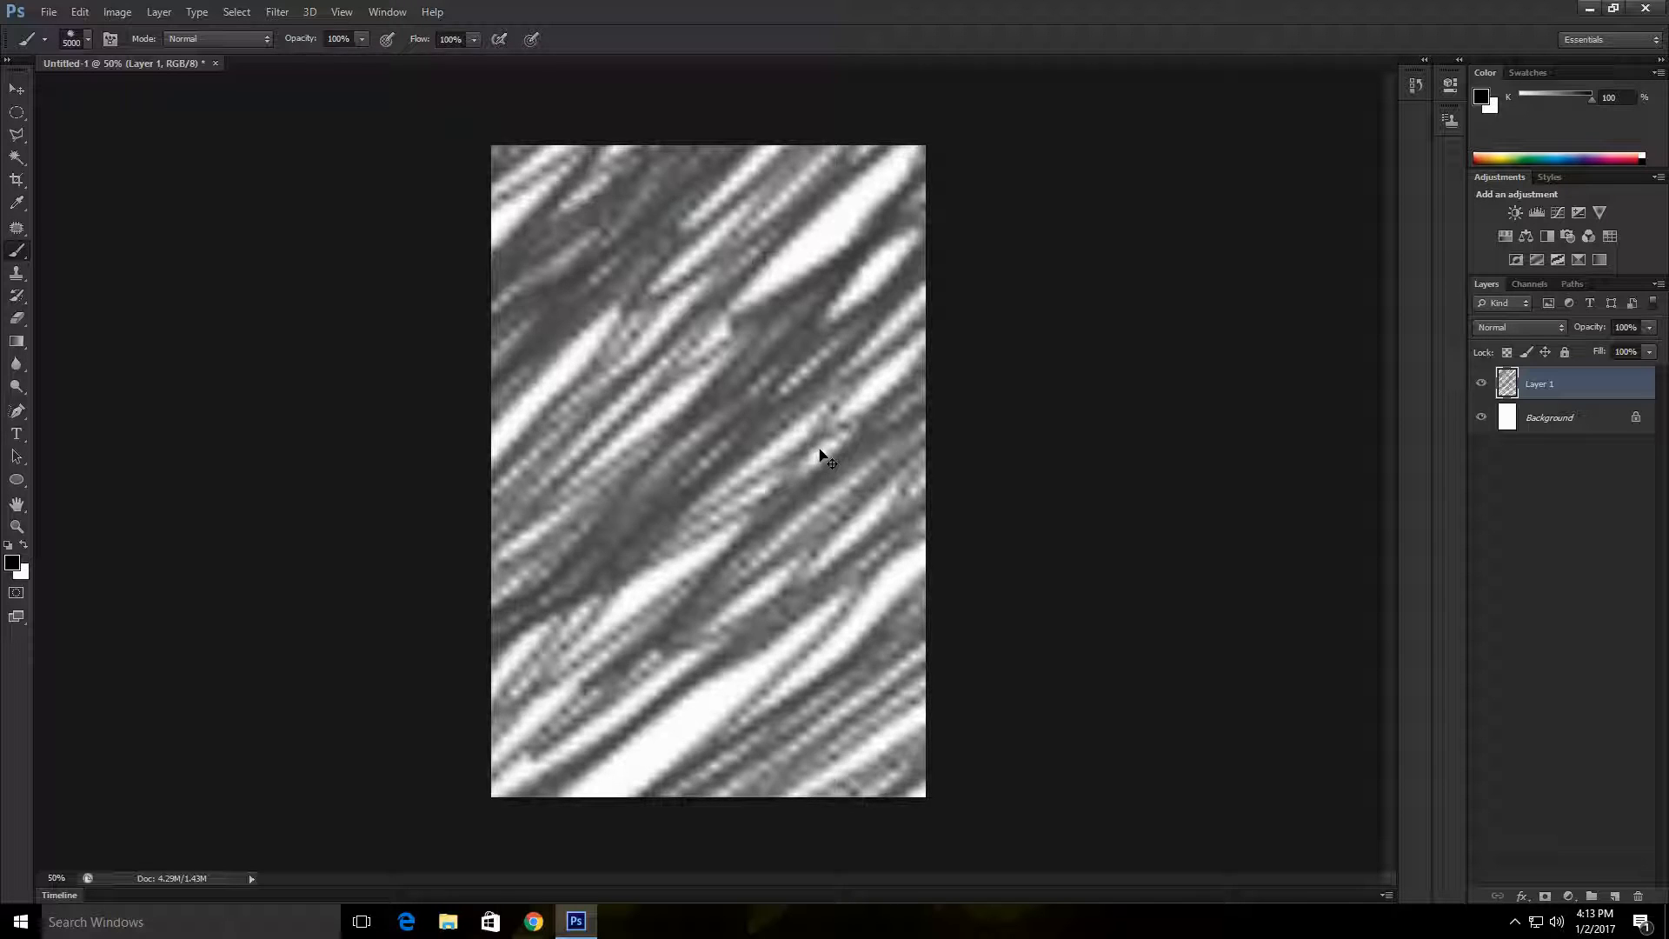
key("ctrl+z")
Step: Set the brush size to 473 px and paint scattered patches of black pencil-like hatching over the canvas
left_click(87, 40)
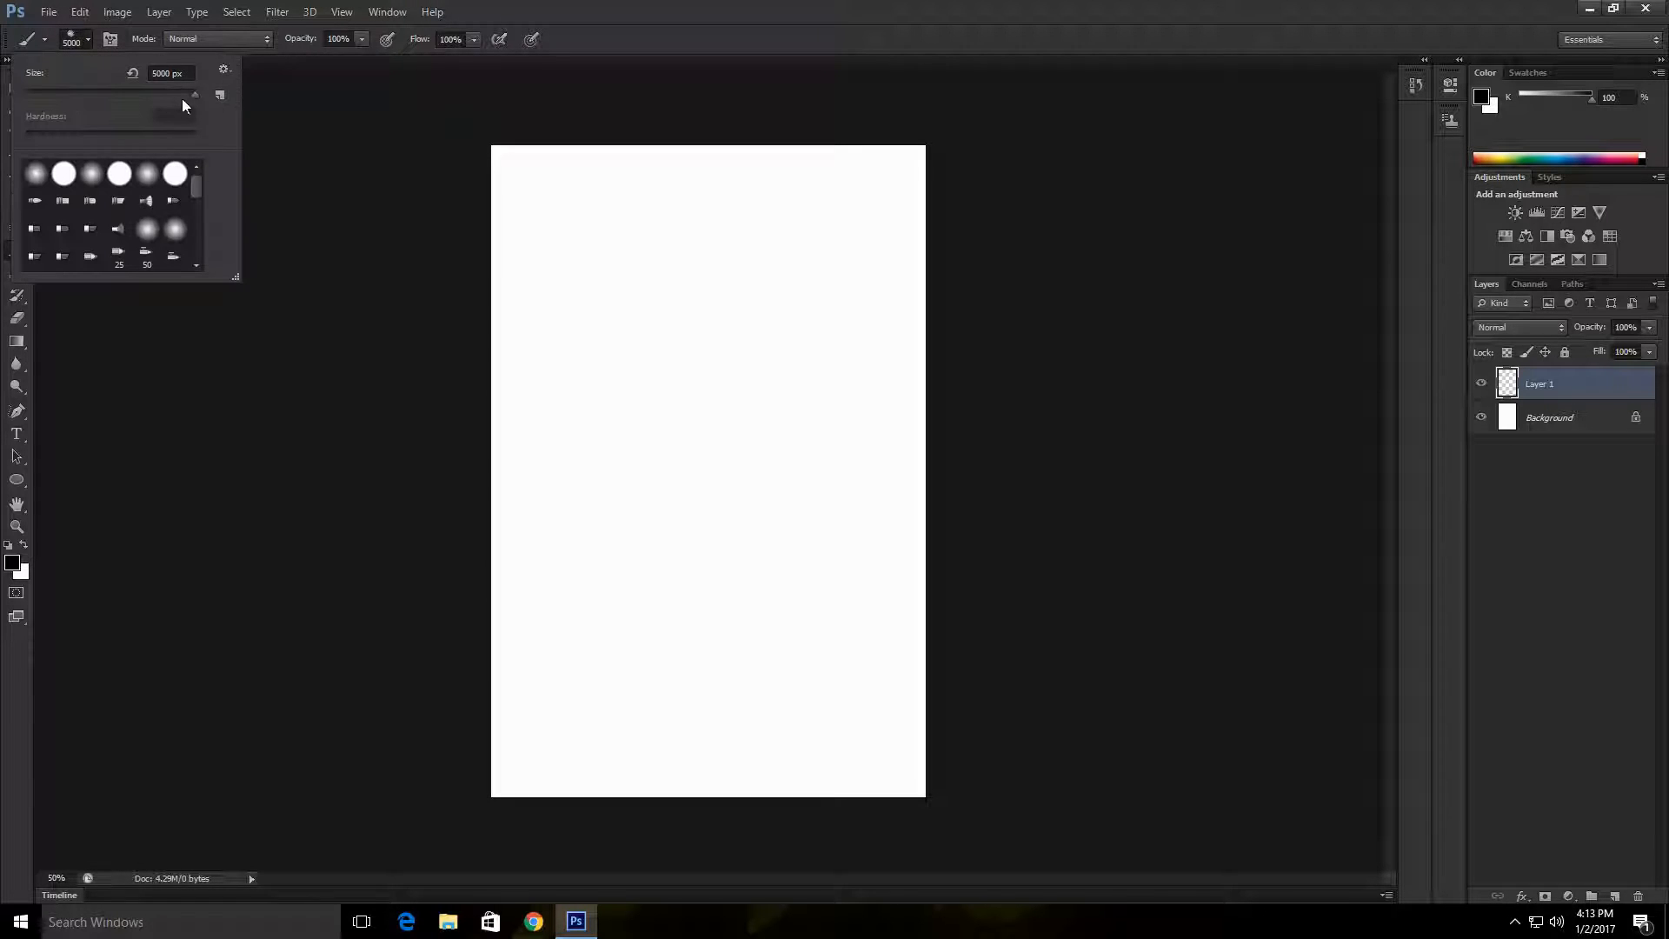
mouse_move(189, 92)
left_mouse_down()
mouse_move(163, 93)
mouse_move(177, 94)
left_mouse_up()
left_click_drag(630, 281, 656, 313)
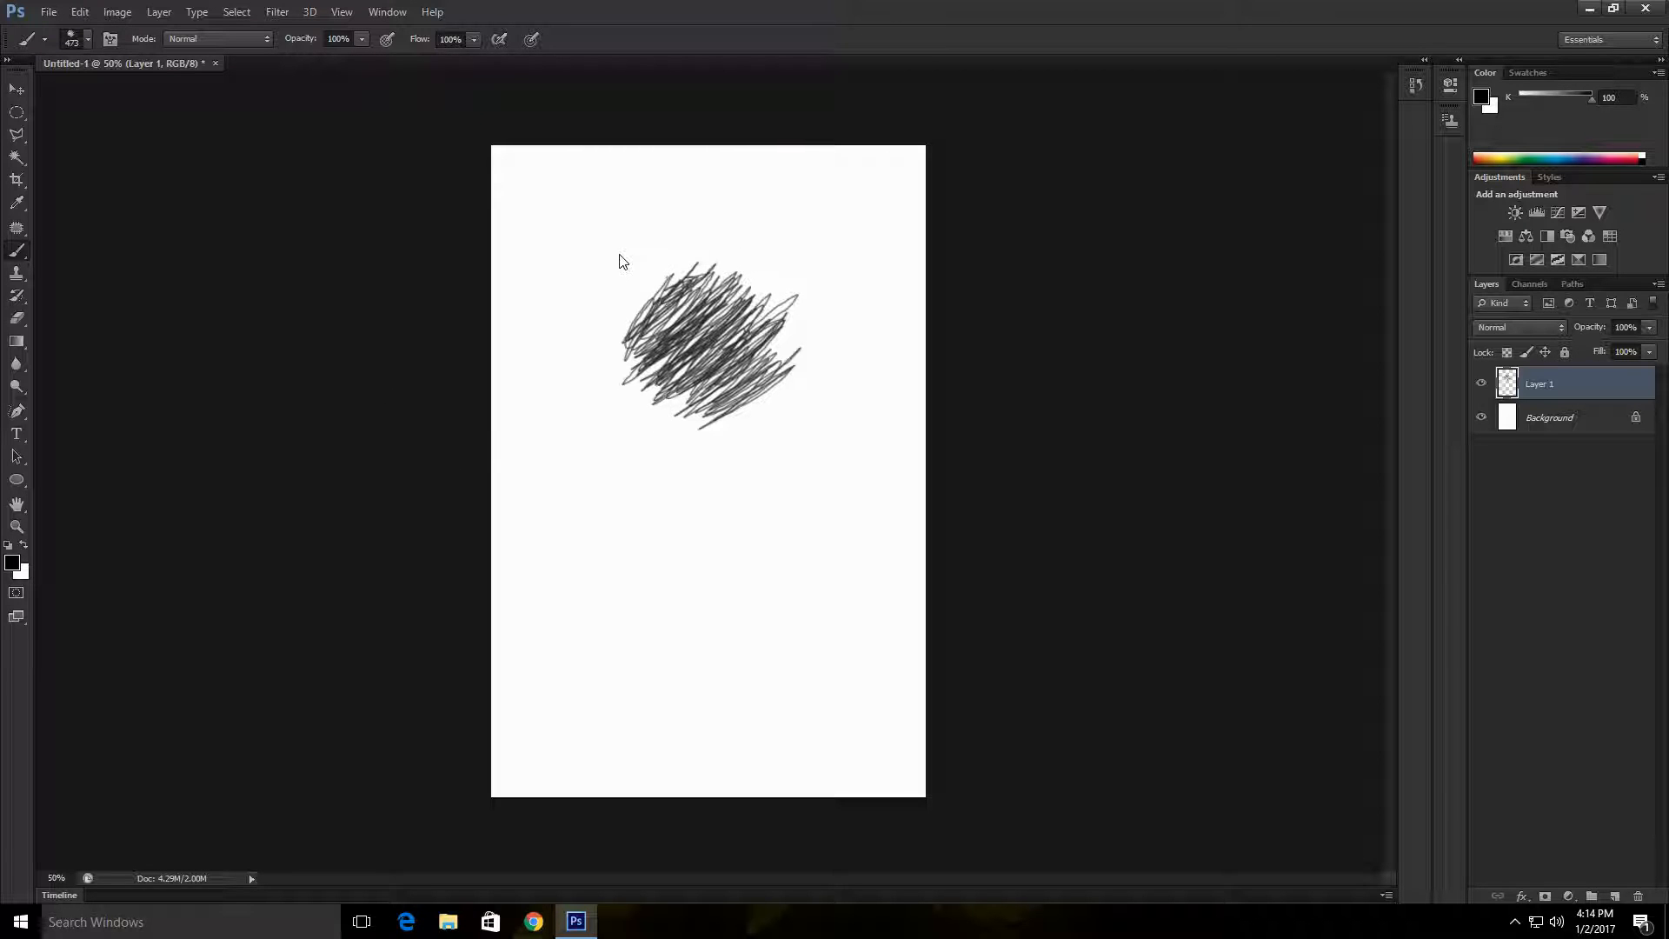
left_click_drag(553, 210, 609, 261)
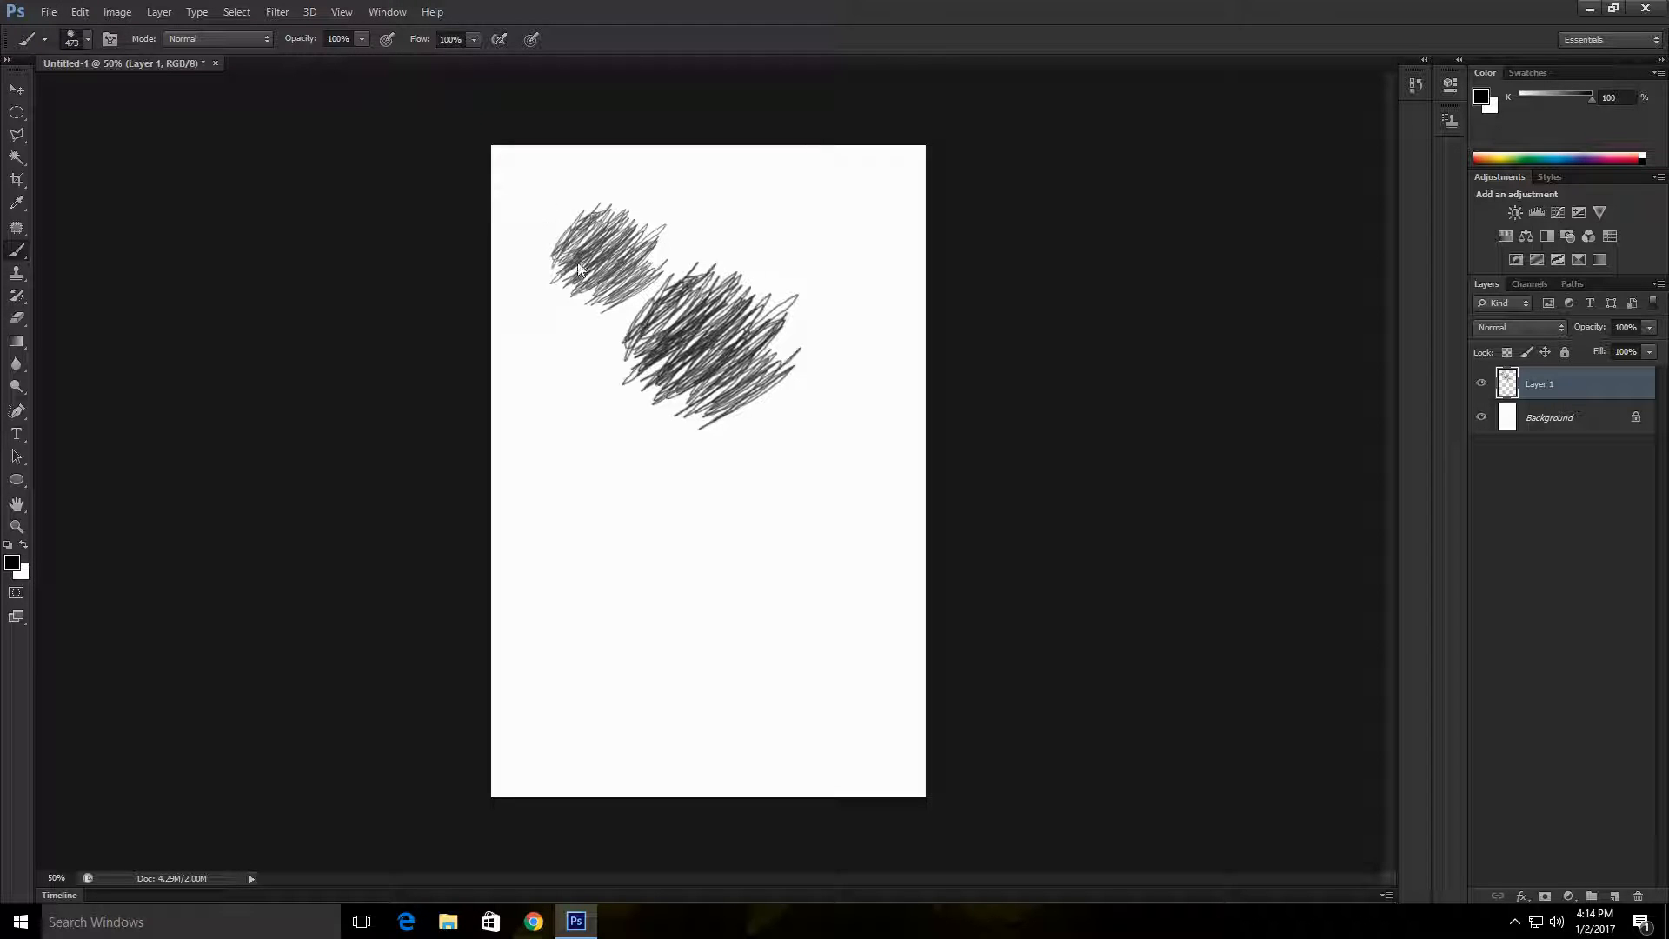
left_click_drag(757, 398, 808, 452)
left_click_drag(578, 487, 617, 531)
left_click_drag(765, 174, 887, 286)
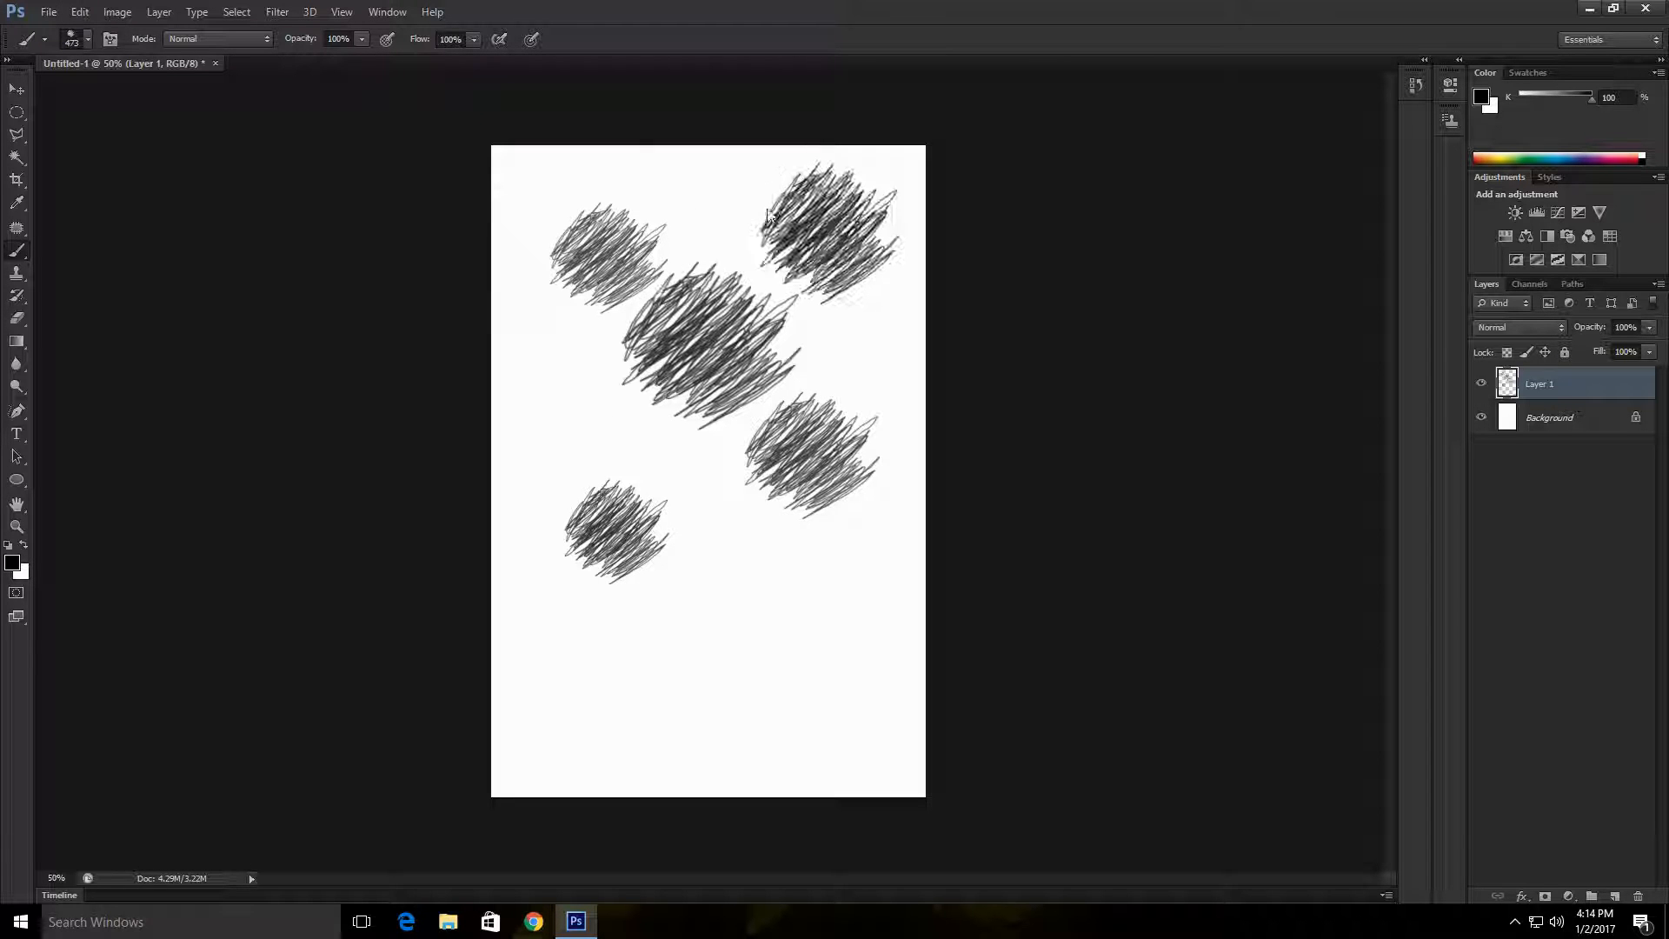
left_click_drag(678, 382, 577, 377)
left_click_drag(679, 434, 782, 522)
left_click_drag(681, 566, 826, 696)
left_click_drag(774, 287, 922, 434)
left_click(677, 609)
left_click(466, 260)
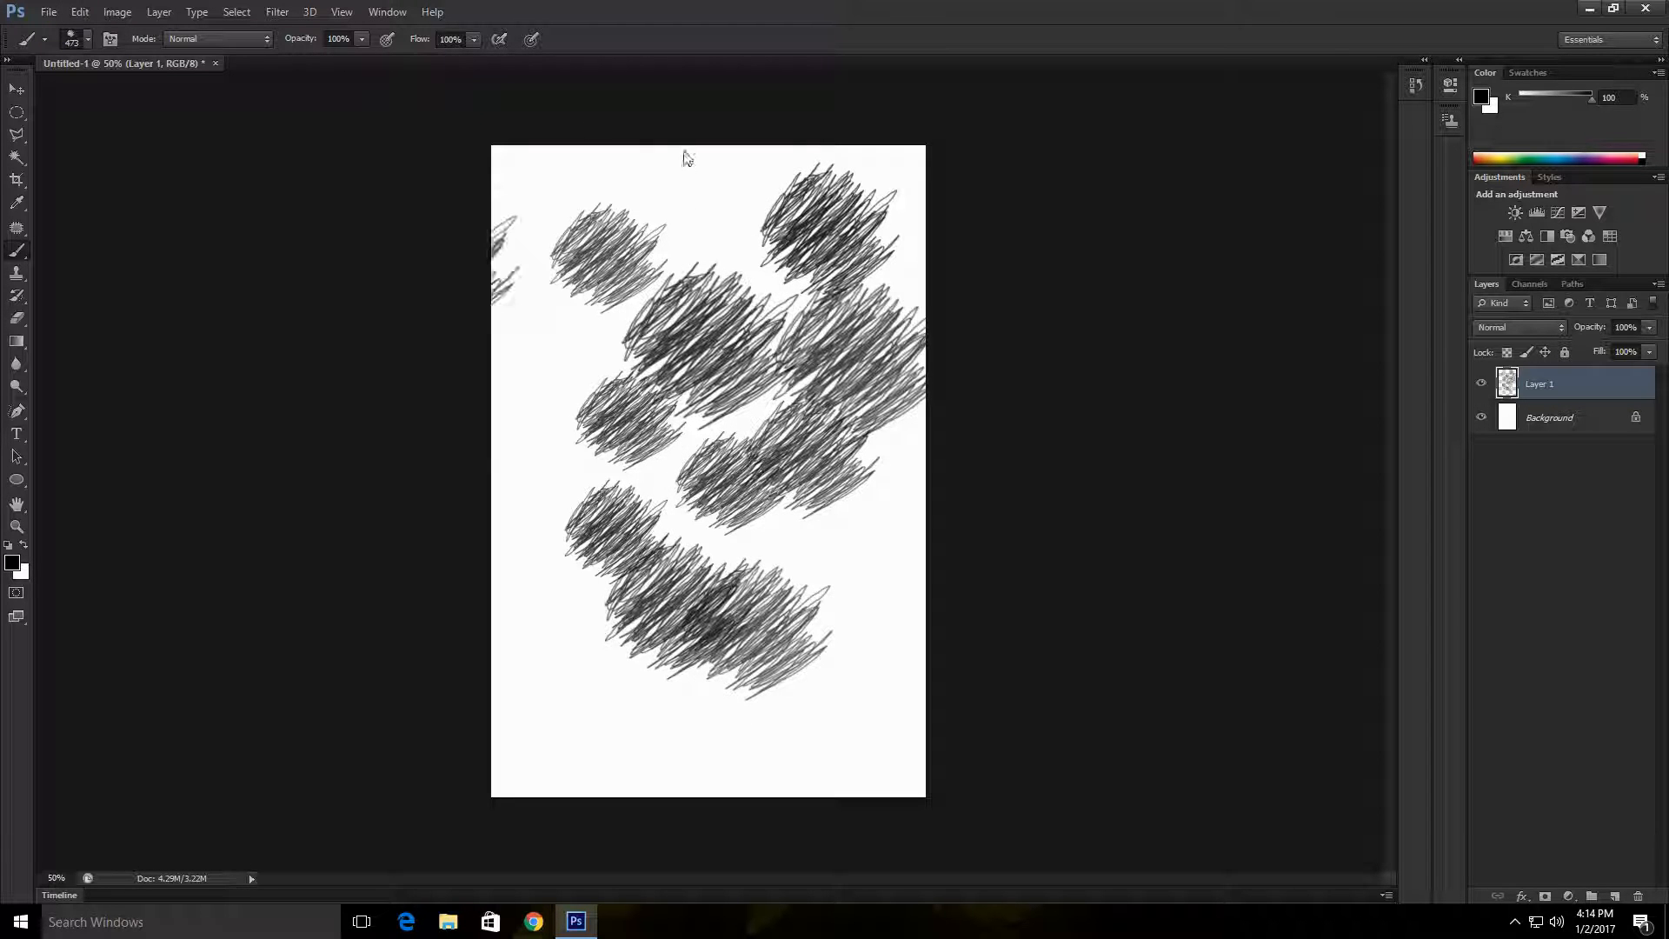
Step: Try a dense stroke over most of the canvas and undo it, and hatch along the canvas's lower edge
mouse_move(755, 220)
left_mouse_down()
mouse_move(813, 618)
mouse_move(726, 263)
mouse_move(728, 406)
mouse_move(696, 625)
left_mouse_up()
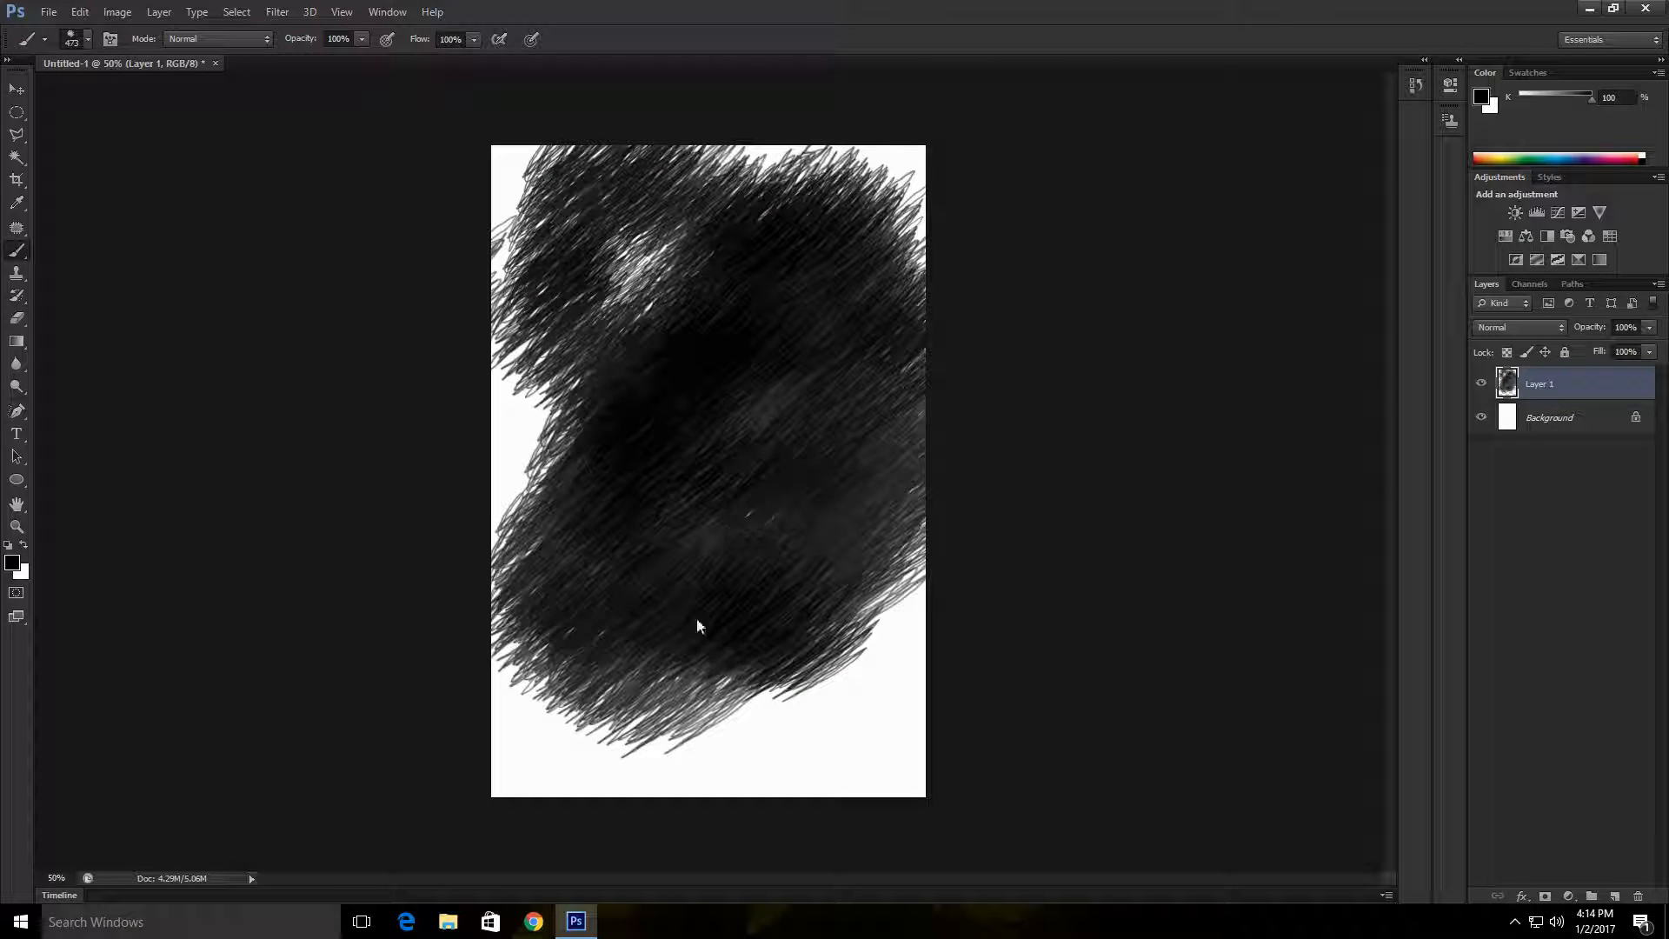
key("ctrl+z")
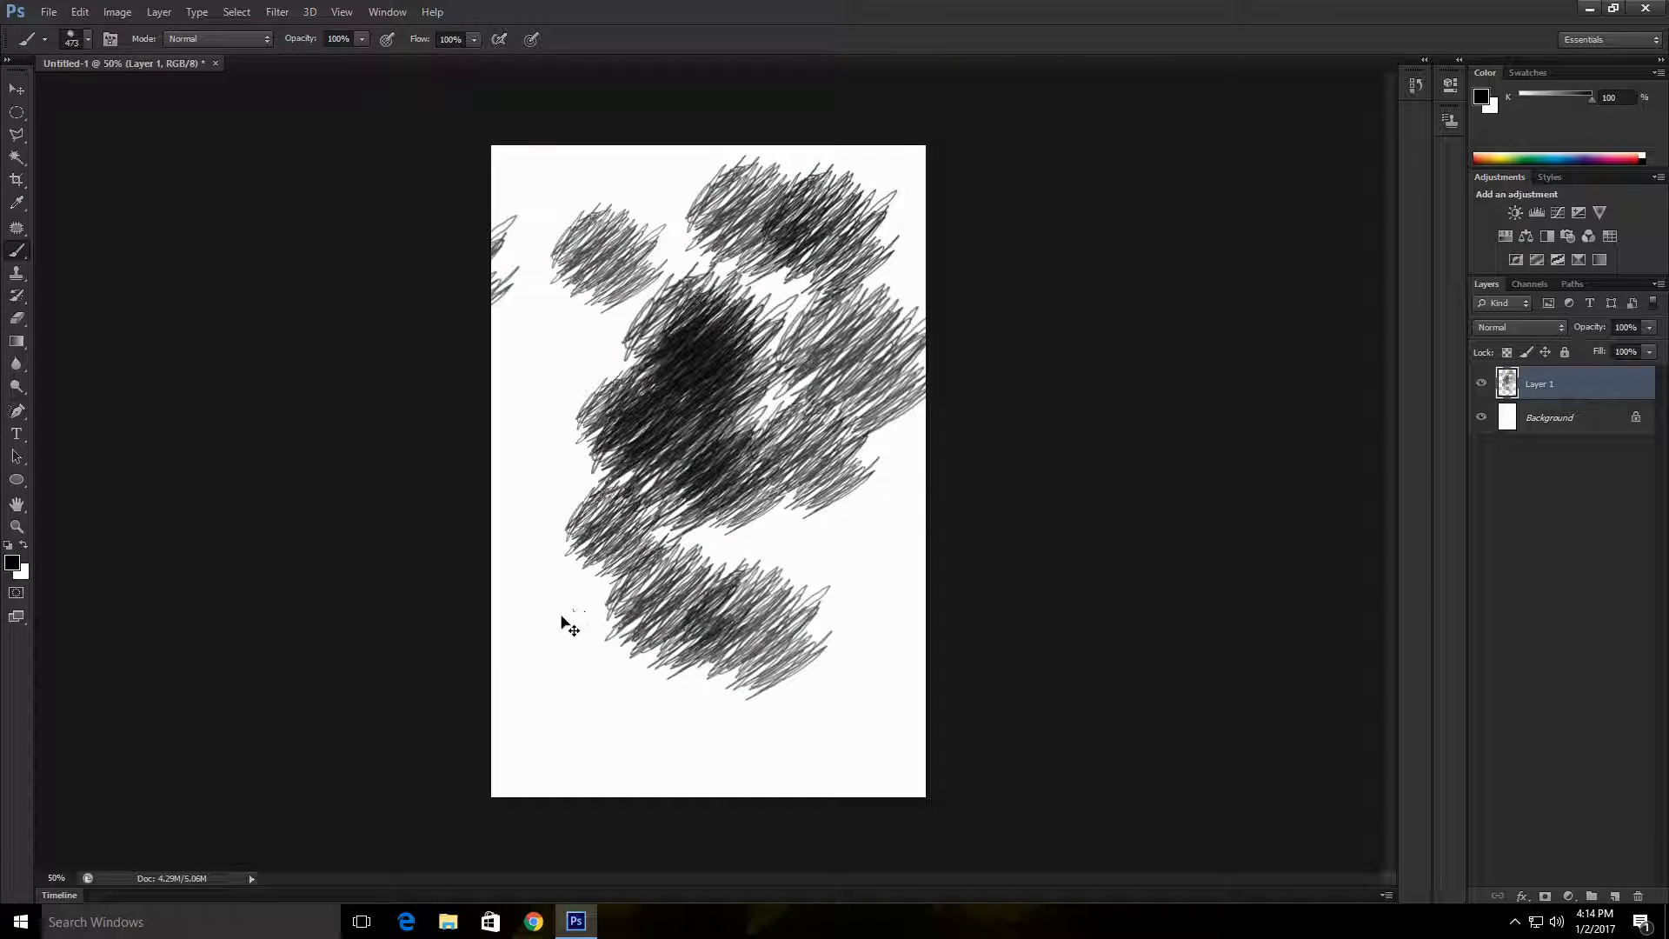
mouse_move(492, 684)
left_mouse_down()
mouse_move(652, 671)
mouse_move(878, 689)
left_mouse_up()
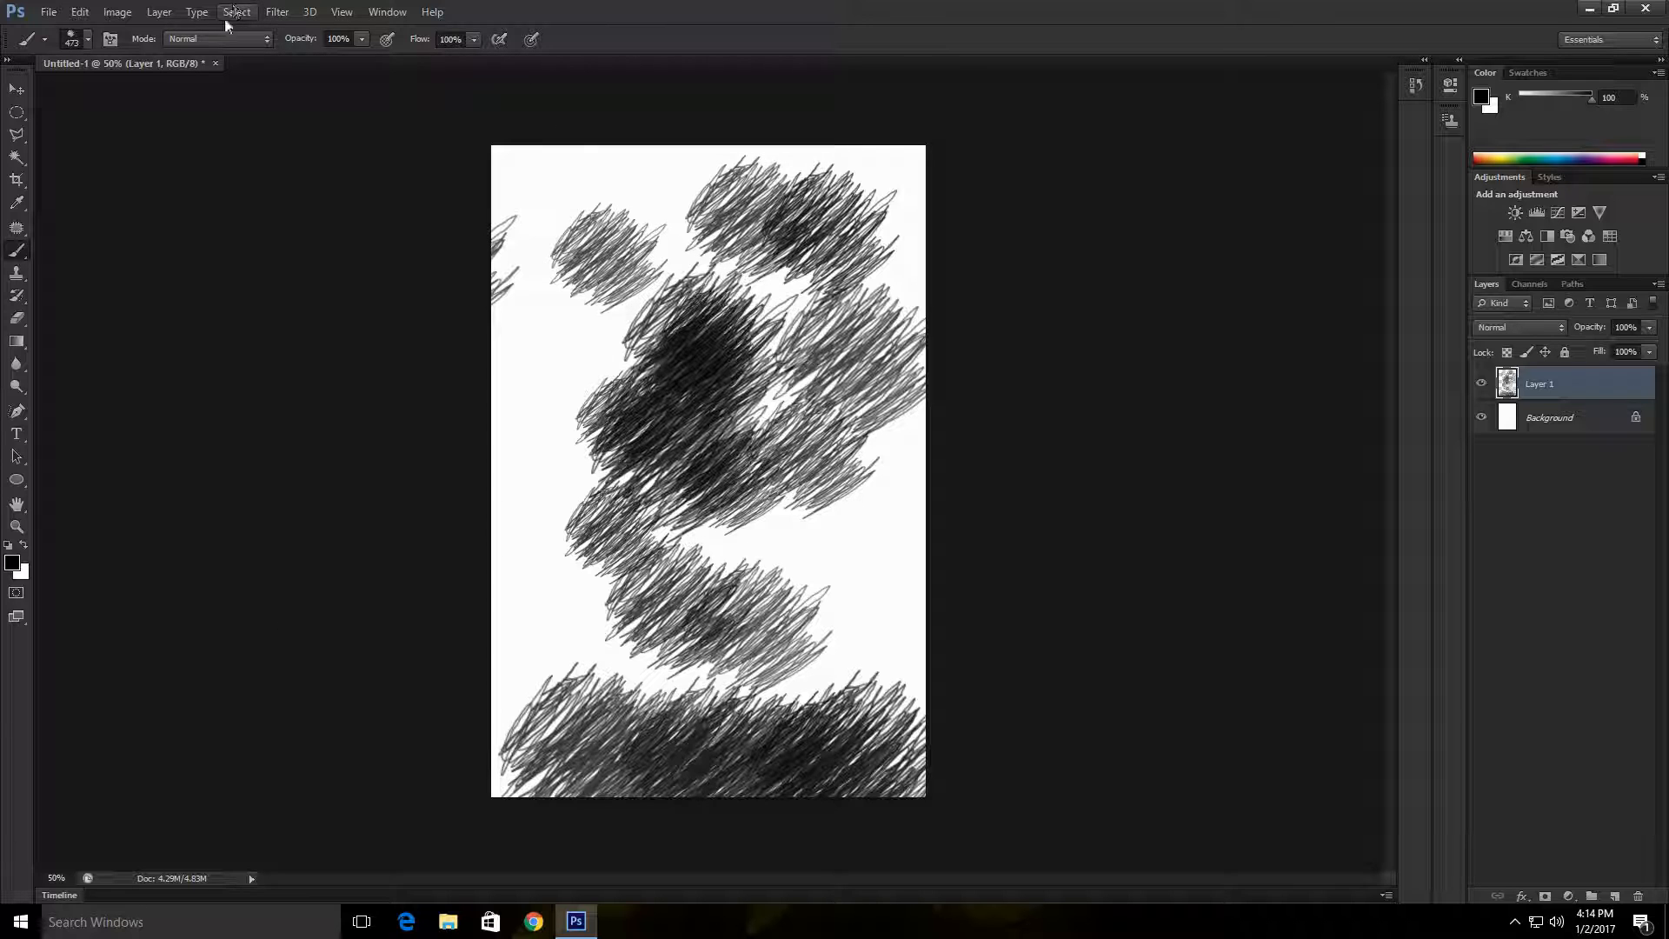
left_click(117, 12)
mouse_move(48, 12)
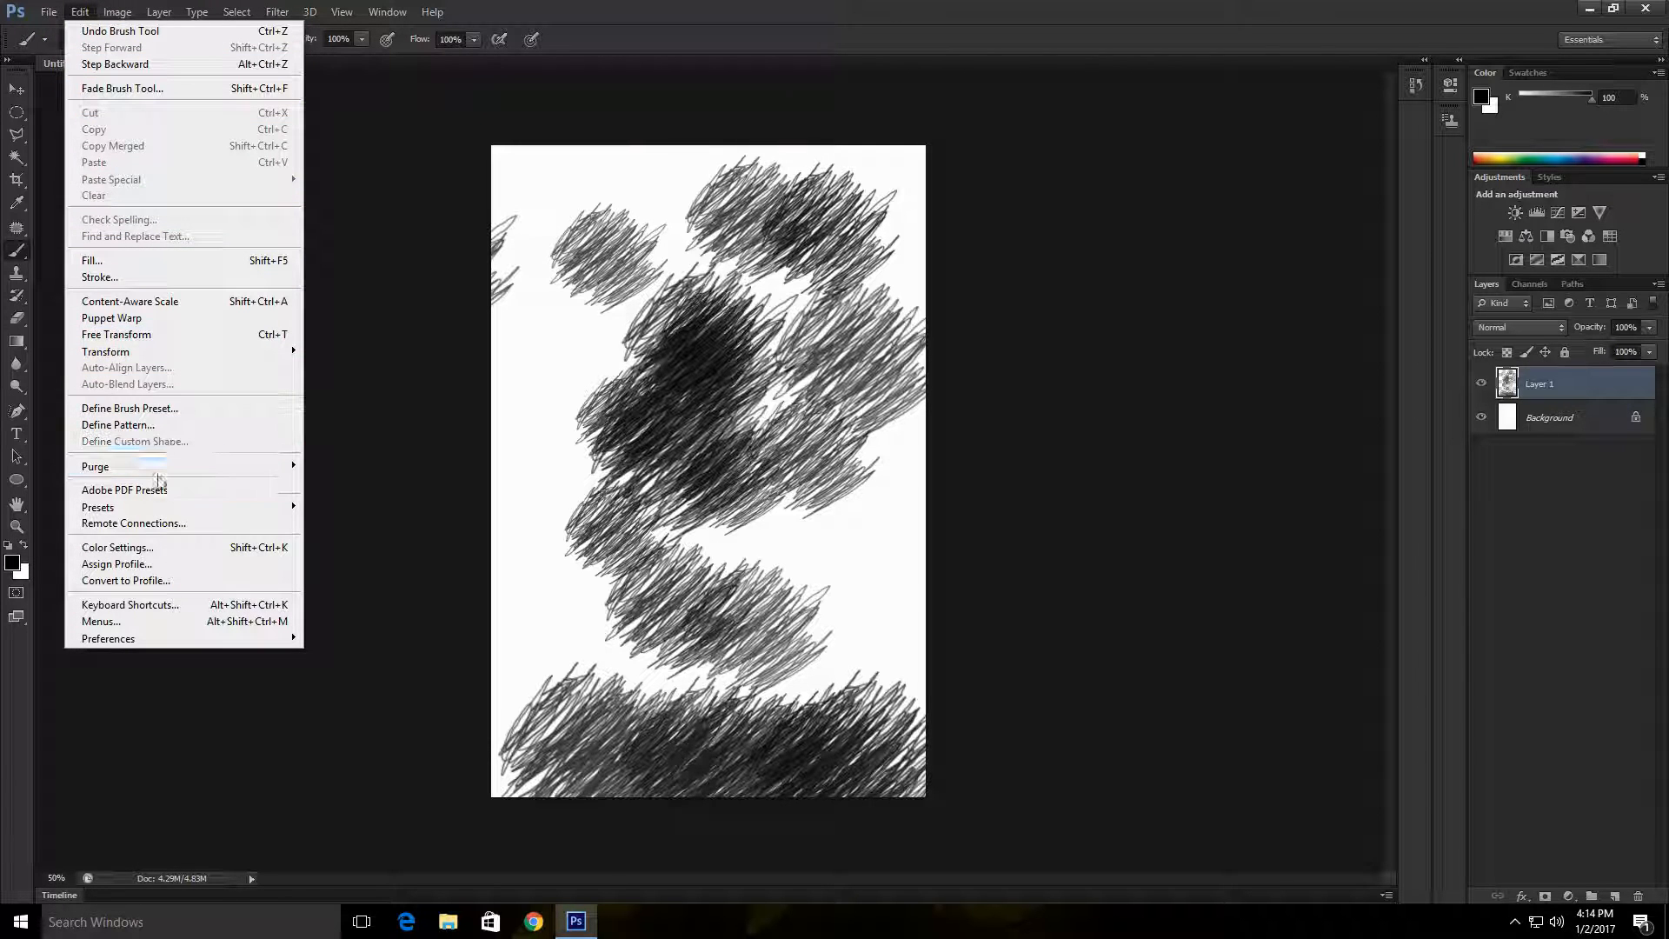
left_click(176, 413)
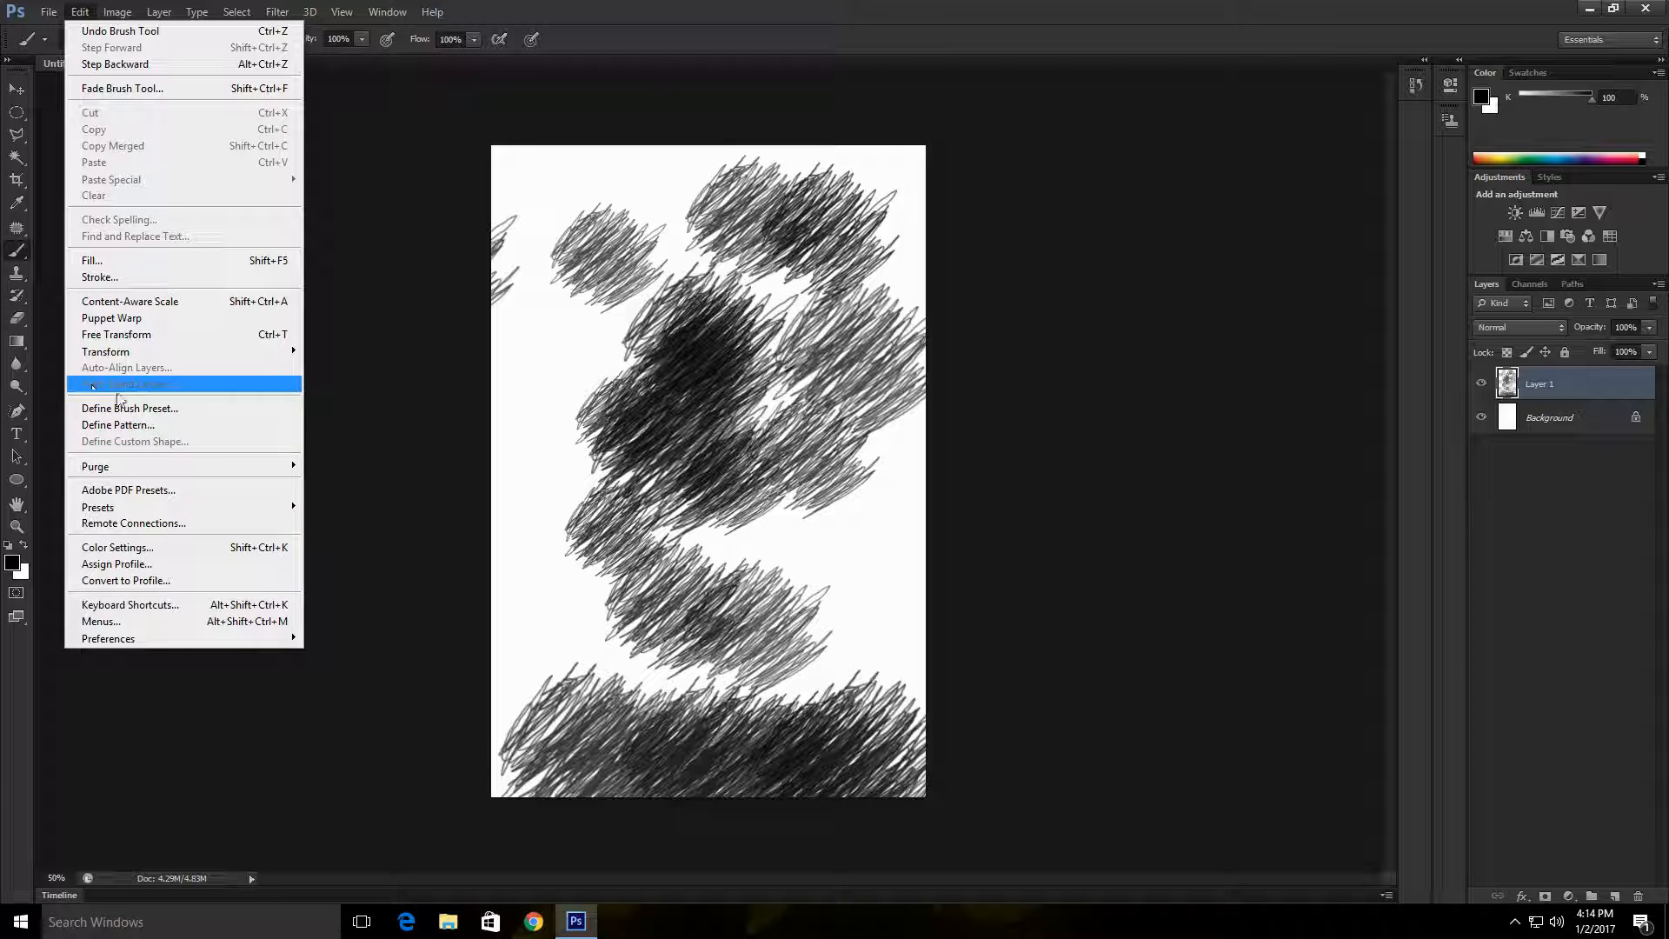
left_click(575, 332)
Step: Cover the remaining white areas with overlapping black brush marks until the whole canvas is densely hatched
left_click(609, 327)
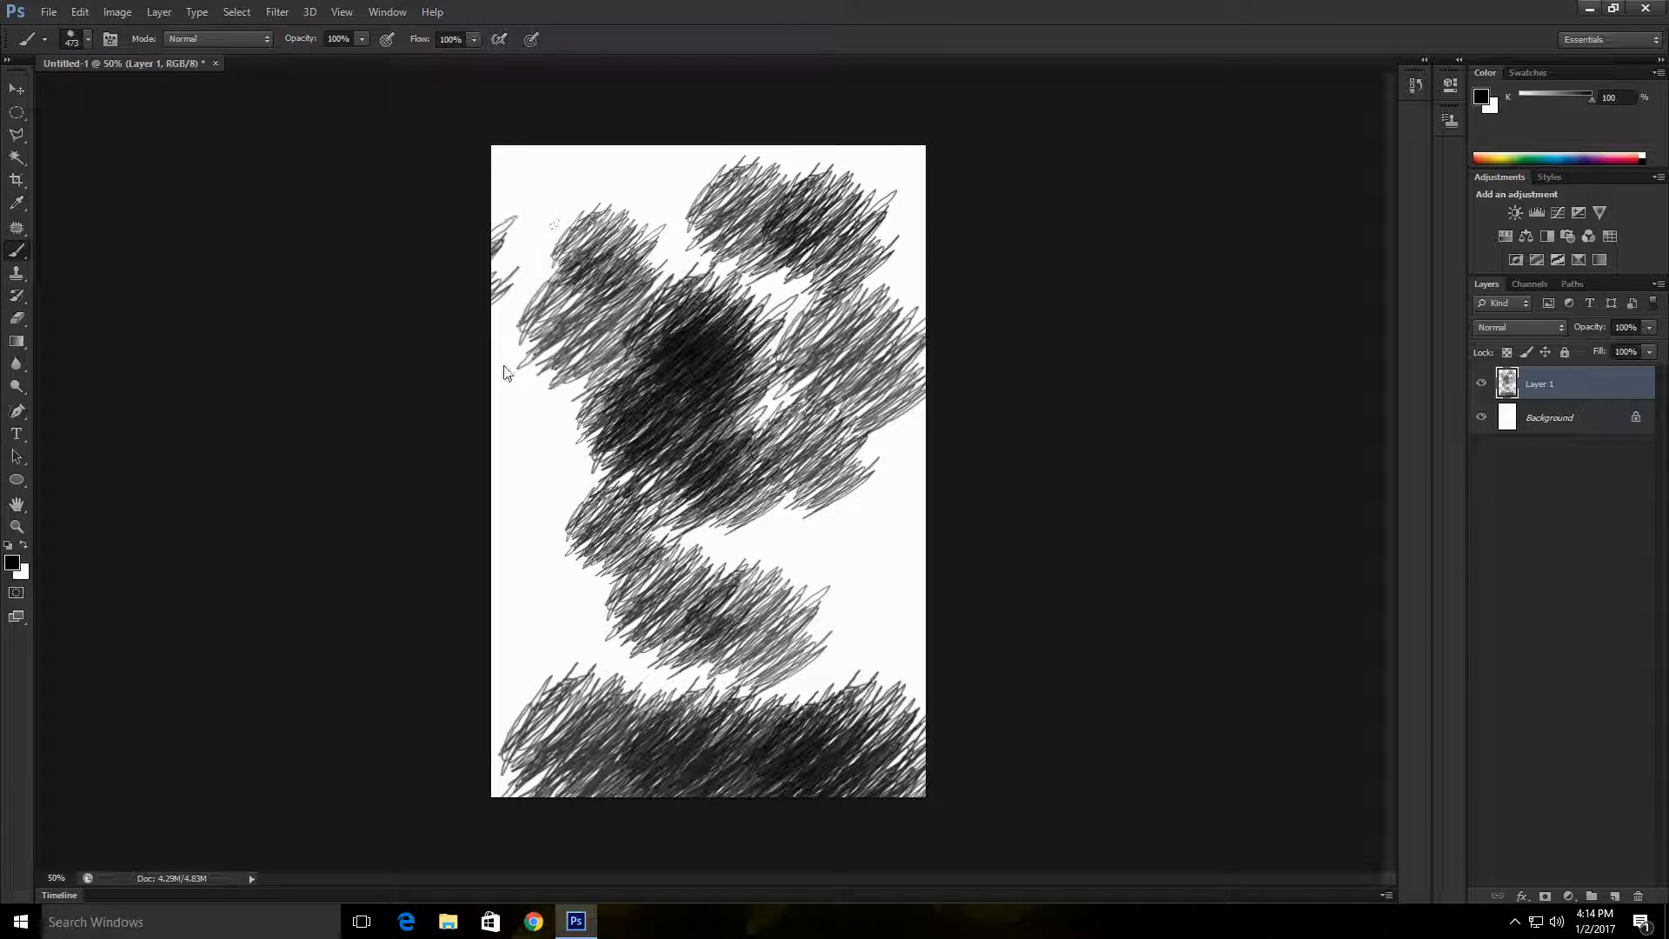
left_click(597, 441)
left_click(783, 569)
left_click(874, 694)
left_click(838, 442)
left_click(771, 504)
left_click(719, 561)
left_click(645, 623)
left_click(635, 663)
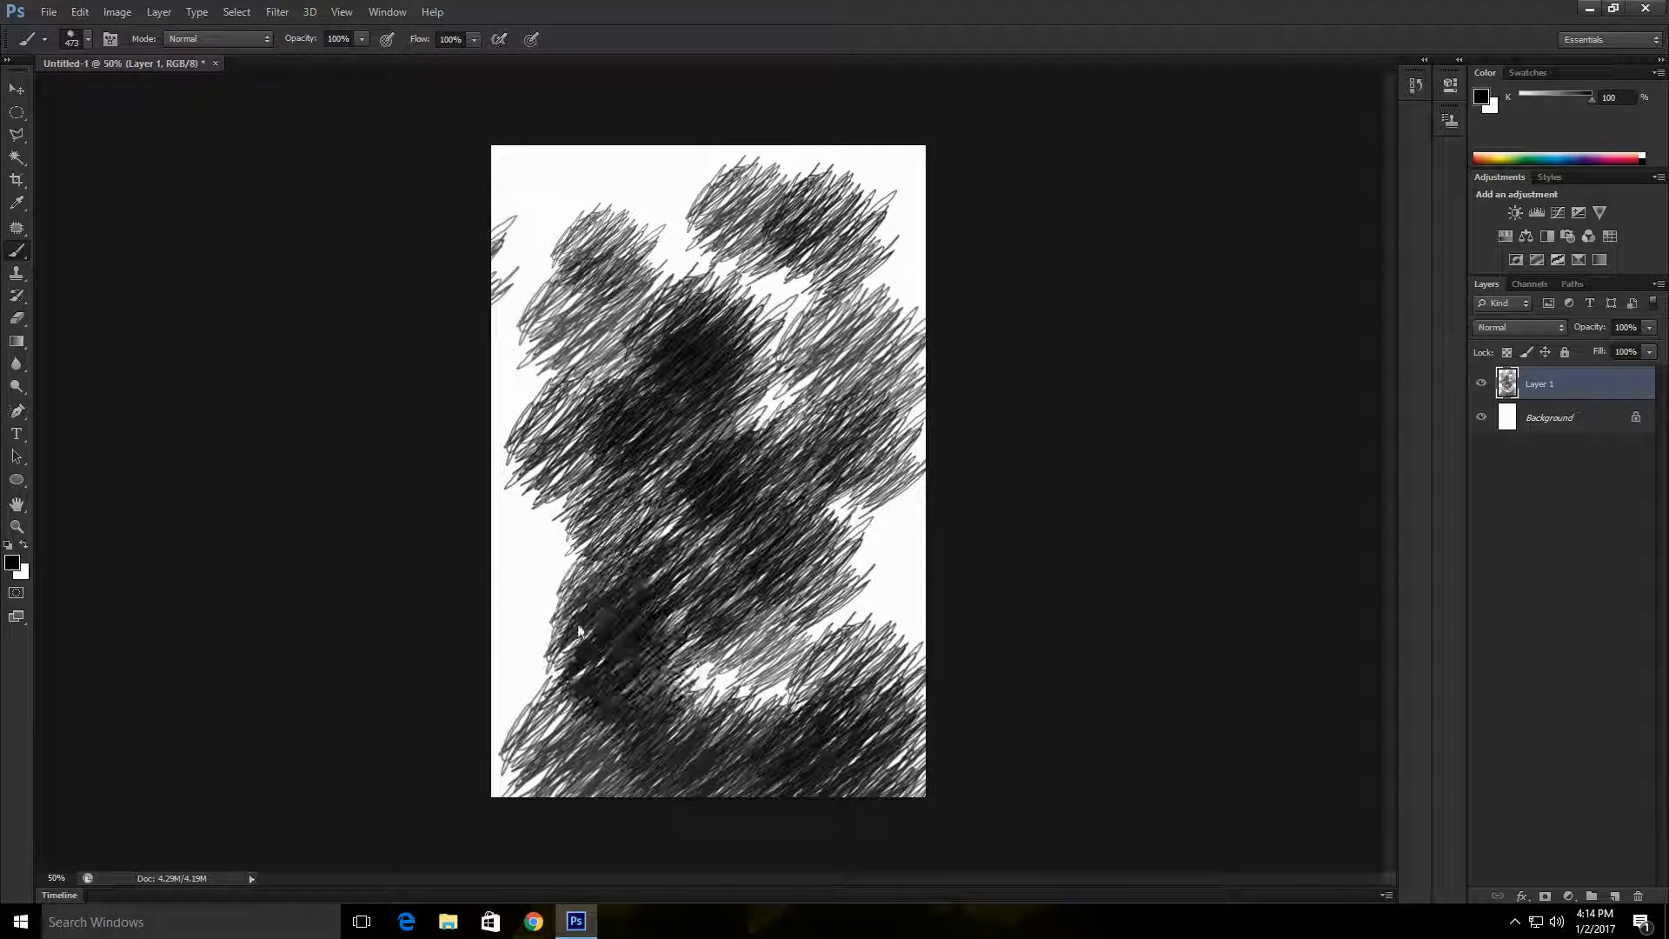
mouse_move(578, 625)
left_mouse_down()
mouse_move(552, 586)
mouse_move(381, 649)
mouse_move(609, 492)
mouse_move(451, 719)
mouse_move(578, 575)
mouse_move(694, 671)
mouse_move(686, 755)
mouse_move(496, 712)
mouse_move(527, 431)
mouse_move(659, 60)
mouse_move(781, 215)
mouse_move(445, 668)
mouse_move(742, 718)
mouse_move(1002, 662)
mouse_move(812, 461)
mouse_move(787, 560)
mouse_move(754, 170)
mouse_move(165, 417)
mouse_move(347, 255)
mouse_move(395, 414)
mouse_move(478, 279)
mouse_move(473, 657)
mouse_move(672, 403)
mouse_move(940, 580)
mouse_move(658, 695)
left_mouse_up()
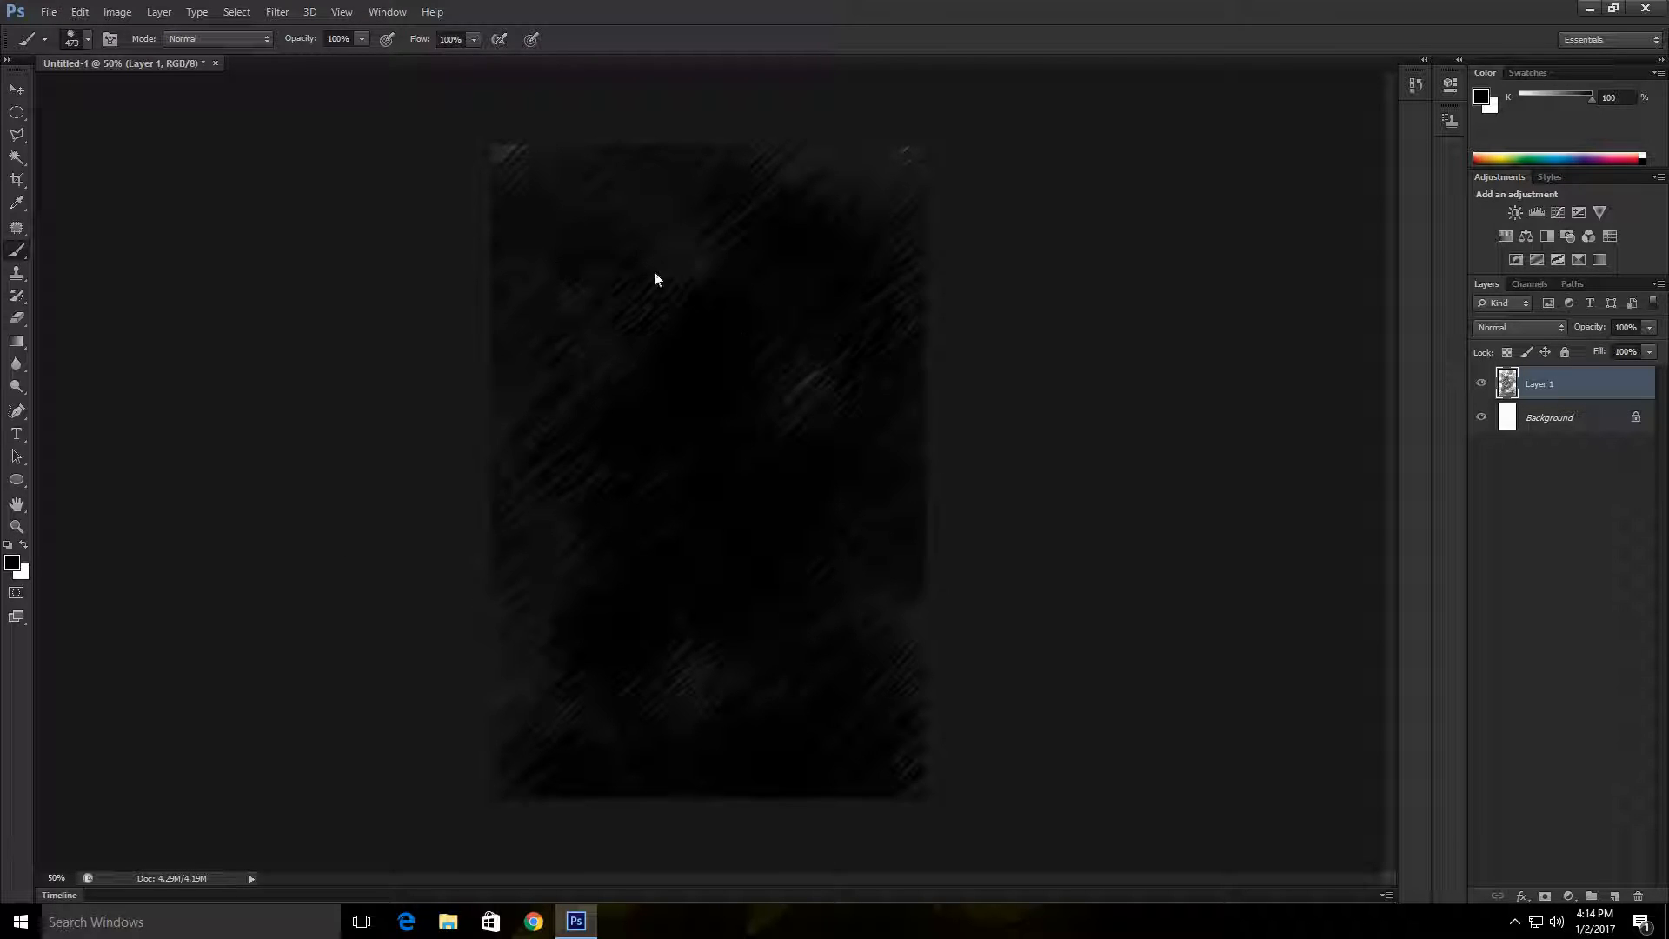
left_click_drag(654, 272, 563, 717)
mouse_move(424, 138)
left_mouse_down()
mouse_move(808, 132)
mouse_move(719, 192)
mouse_move(376, 220)
left_mouse_up()
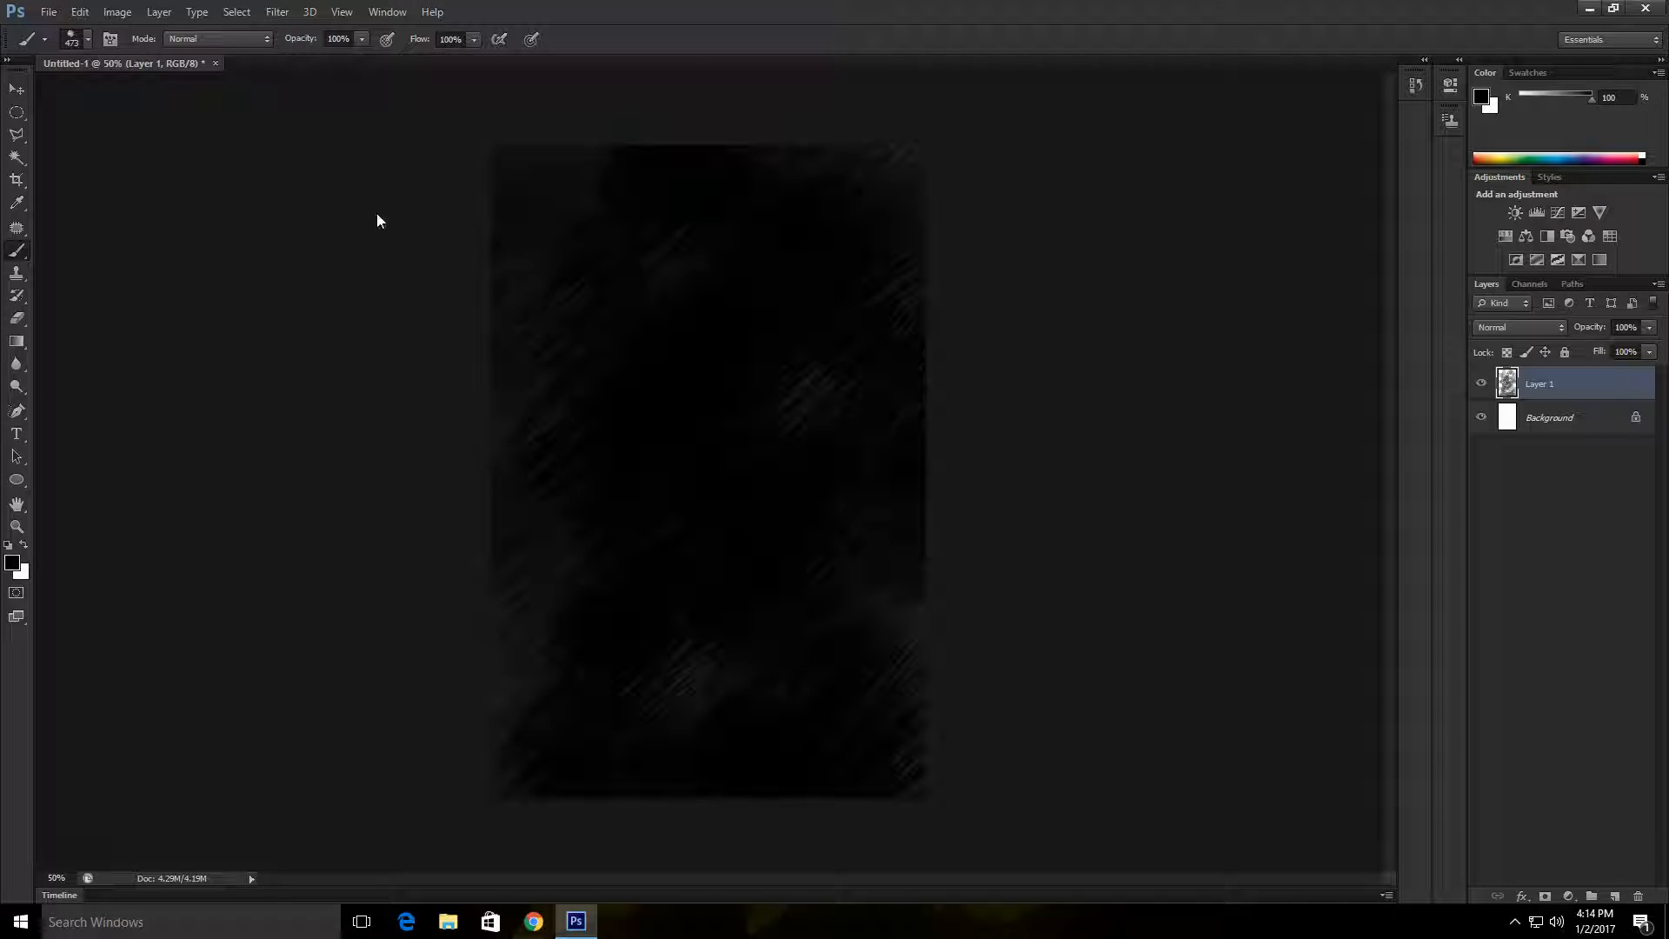
left_click_drag(686, 492, 287, 707)
Step: Delete the painted layer and add a new empty layer above the background
key("Delete")
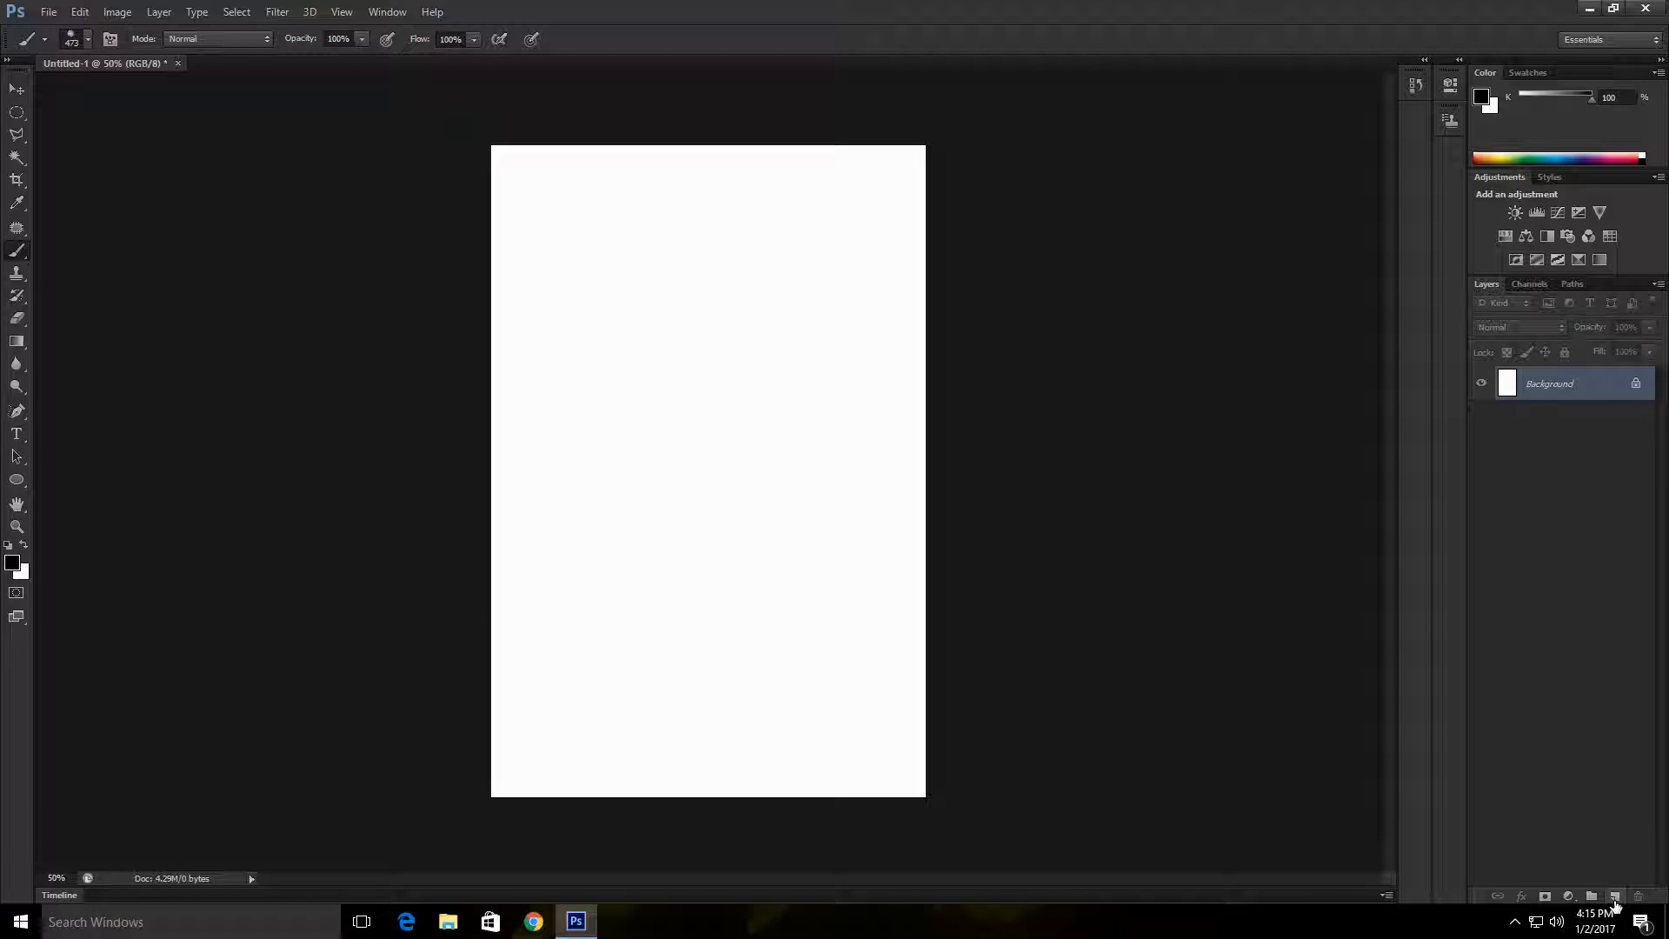
left_click(1615, 905)
Step: Fill the layer with dense black hatching in one long brush stroke, and replace it with a new empty layer
mouse_move(614, 239)
left_mouse_down()
mouse_move(798, 416)
mouse_move(811, 296)
mouse_move(707, 312)
mouse_move(776, 732)
mouse_move(789, 413)
mouse_move(598, 463)
mouse_move(826, 341)
mouse_move(809, 274)
mouse_move(738, 255)
mouse_move(839, 181)
mouse_move(571, 118)
mouse_move(647, 474)
mouse_move(552, 331)
mouse_move(545, 737)
mouse_move(841, 626)
left_mouse_up()
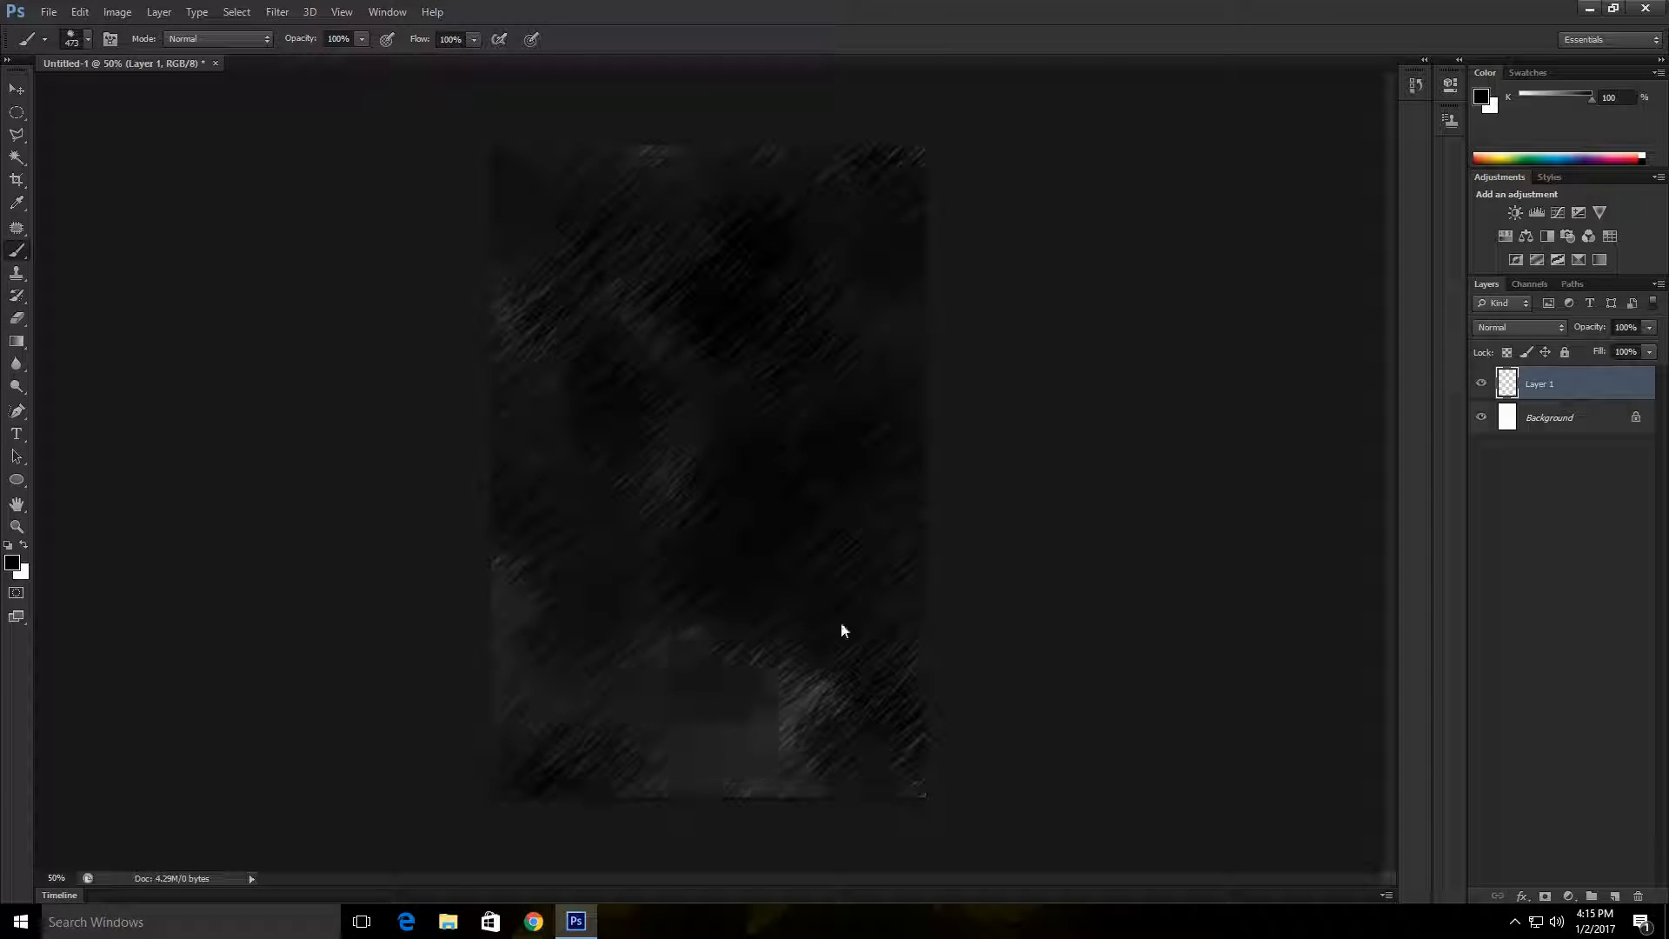
right_click(1602, 384)
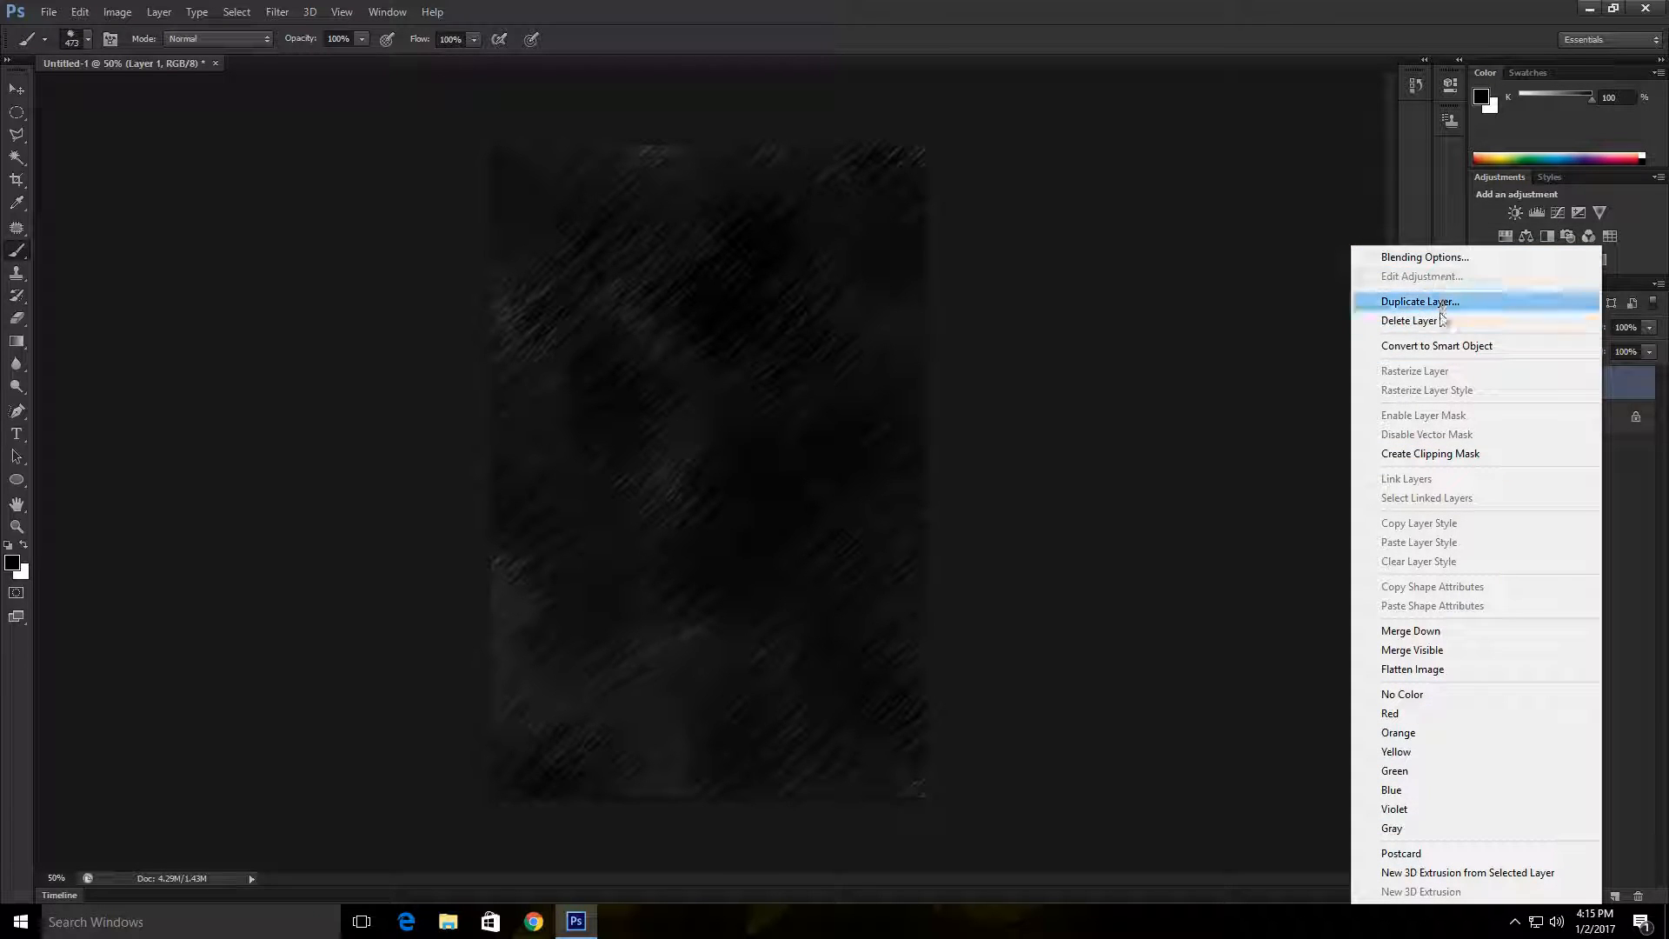
left_click(1649, 577)
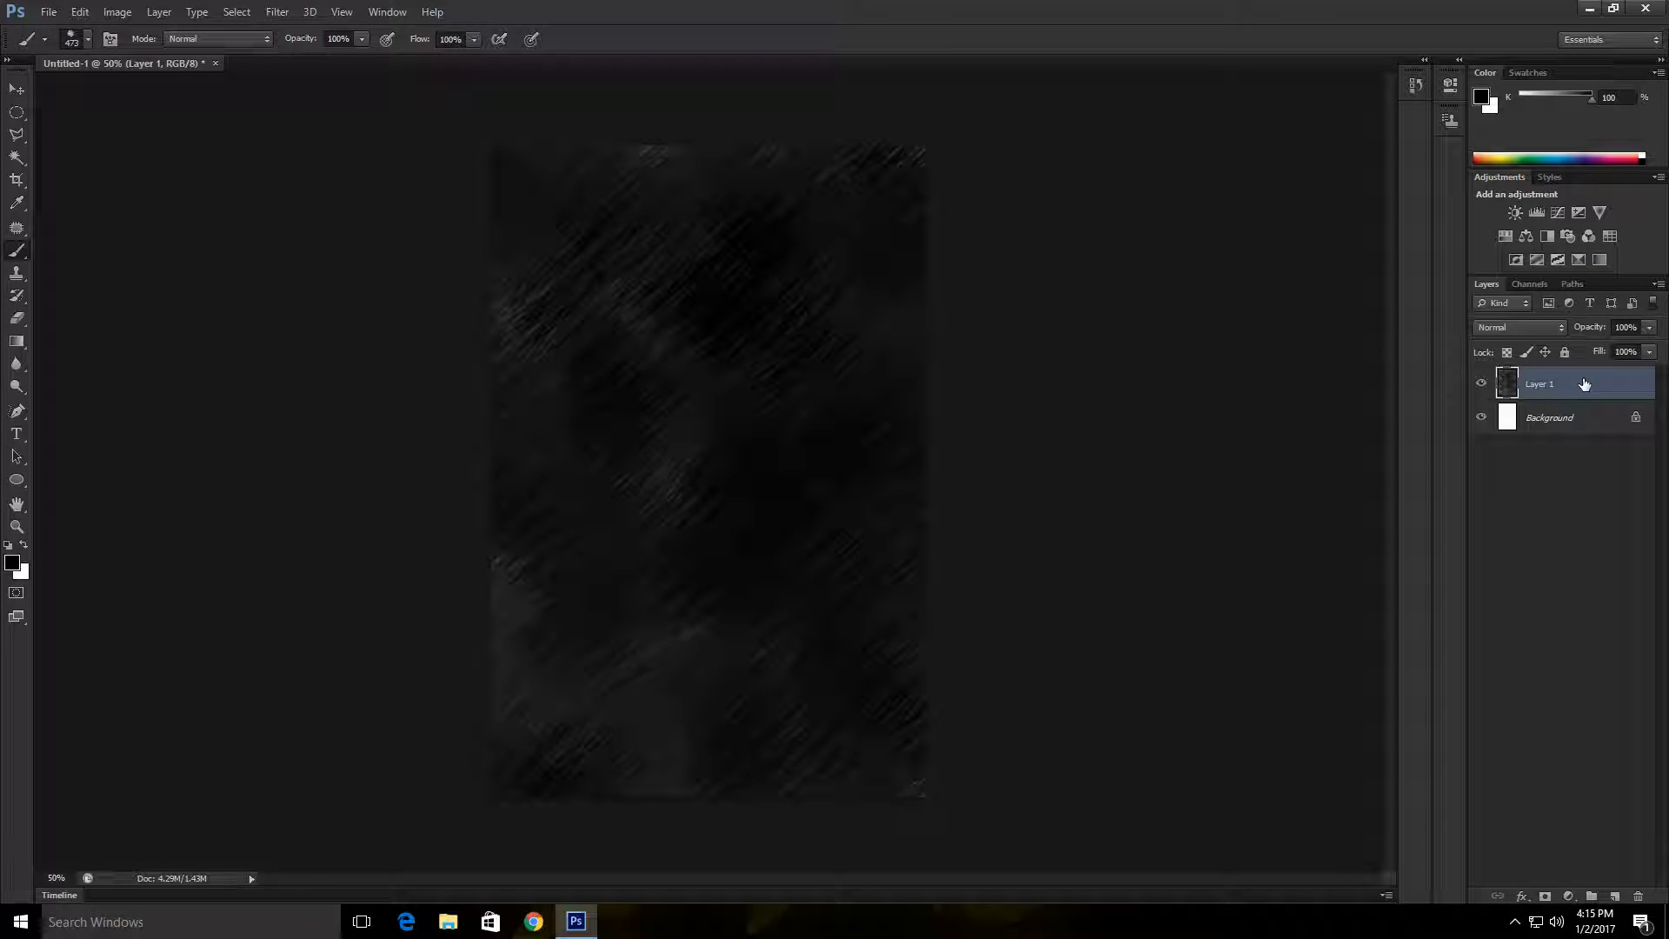
key("Delete")
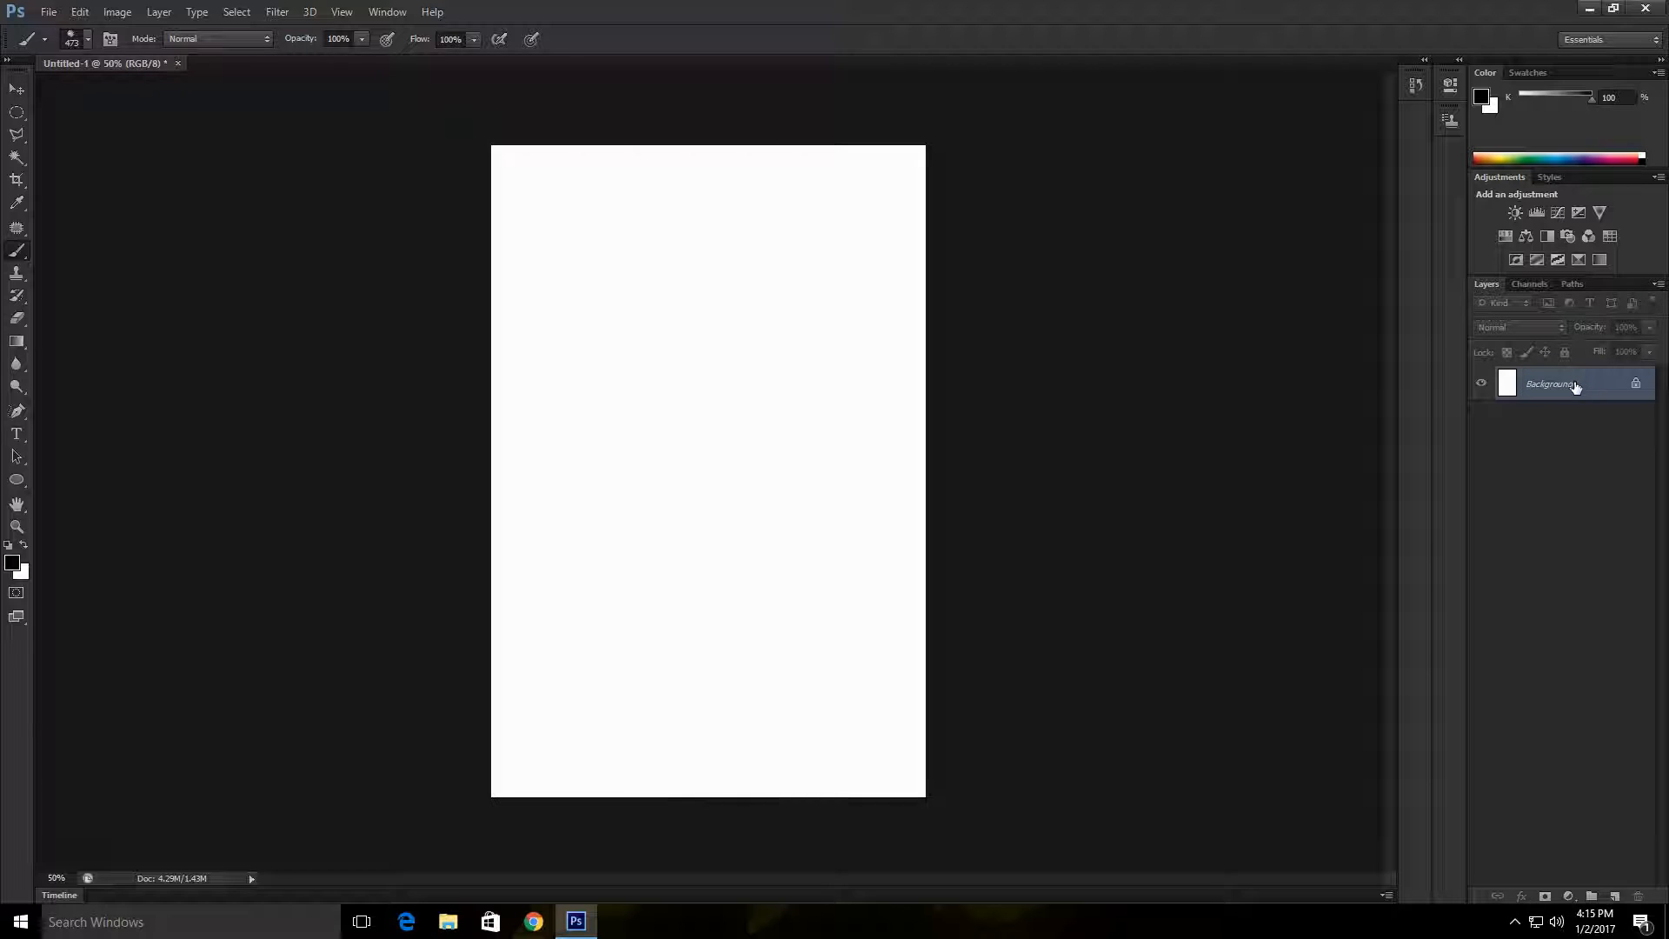
left_click(1614, 897)
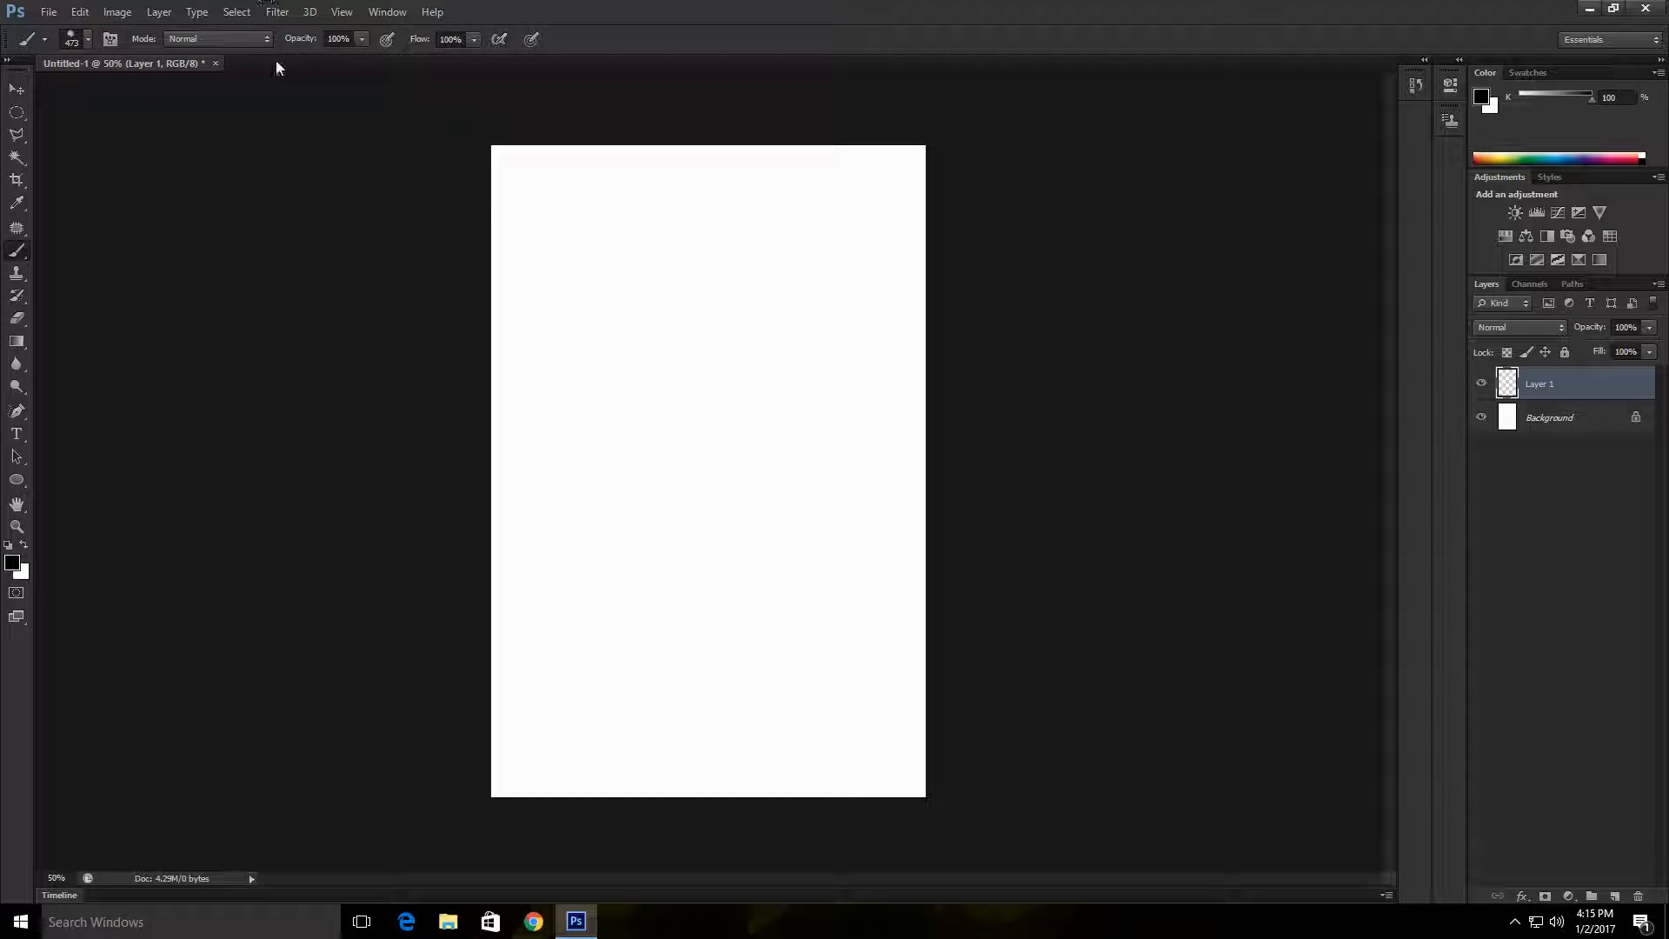
Step: Reduce the brush size to 28 px
left_click(86, 39)
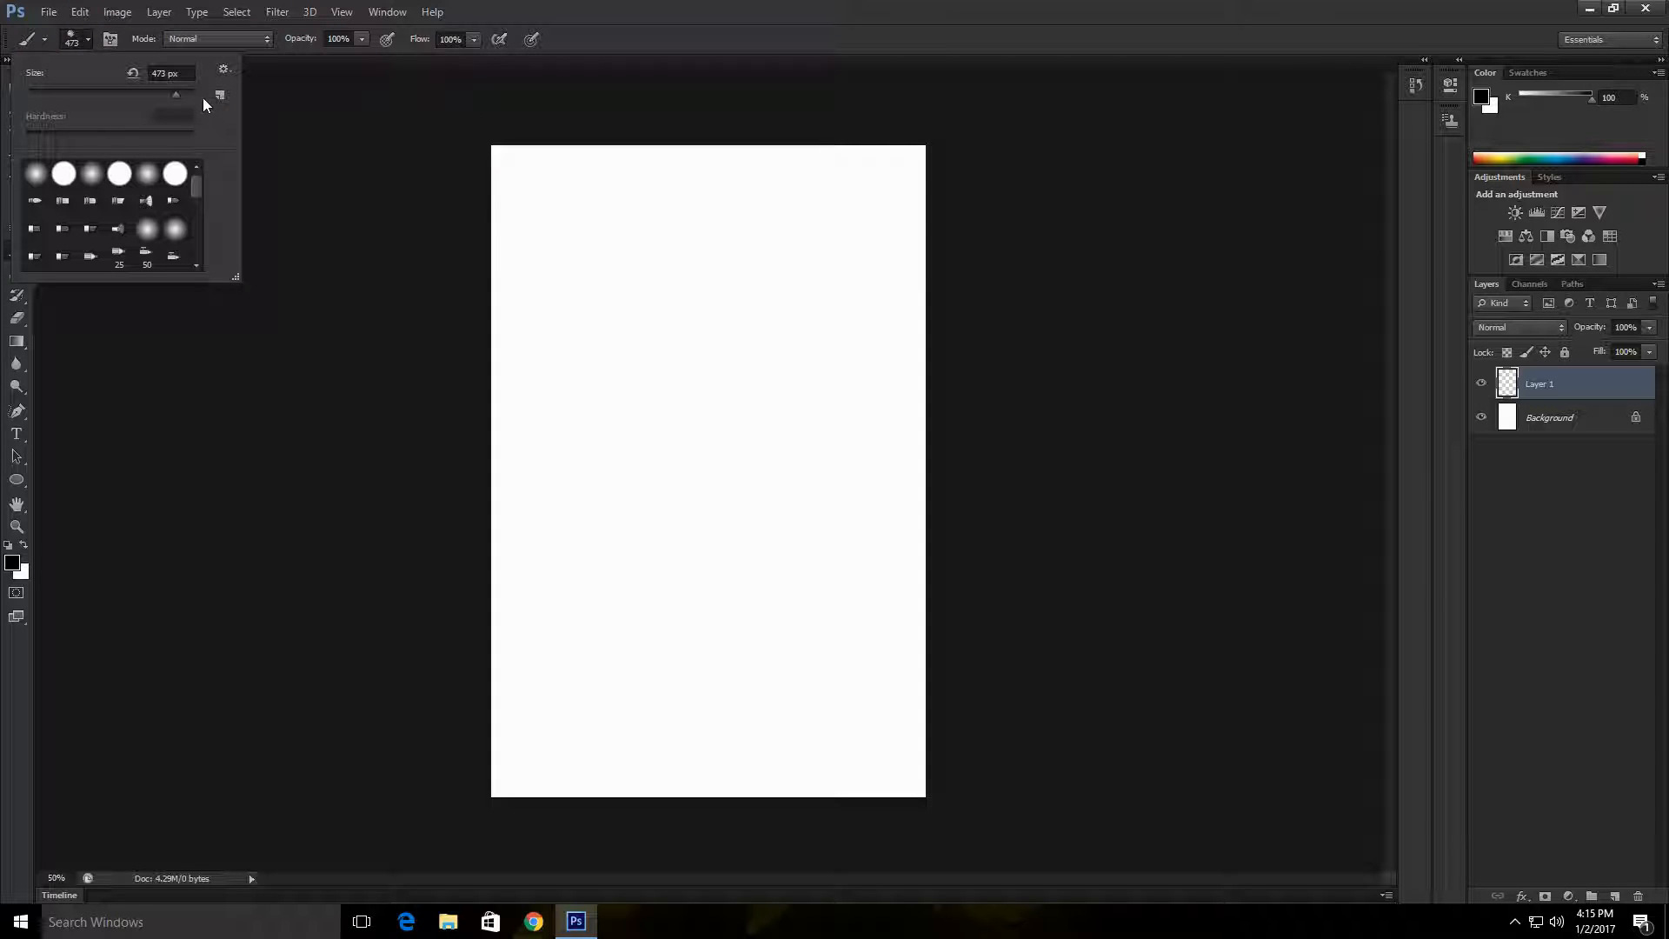
left_click_drag(39, 100, 68, 97)
left_click_drag(60, 96, 49, 95)
type("2")
key("Return")
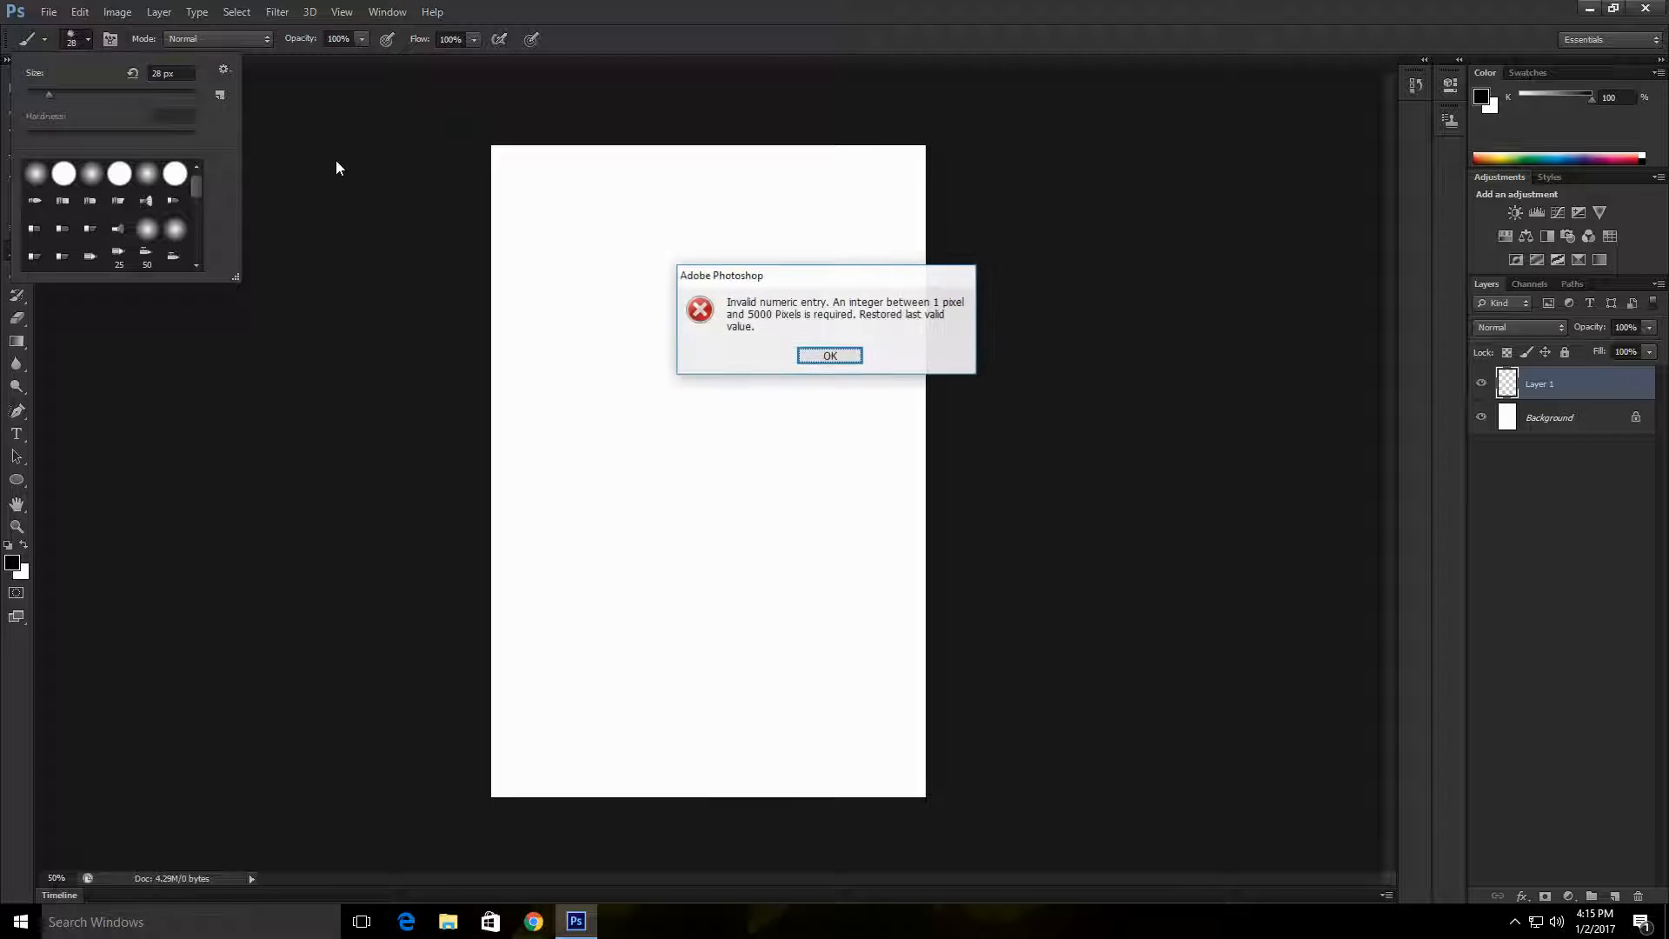
left_click(855, 360)
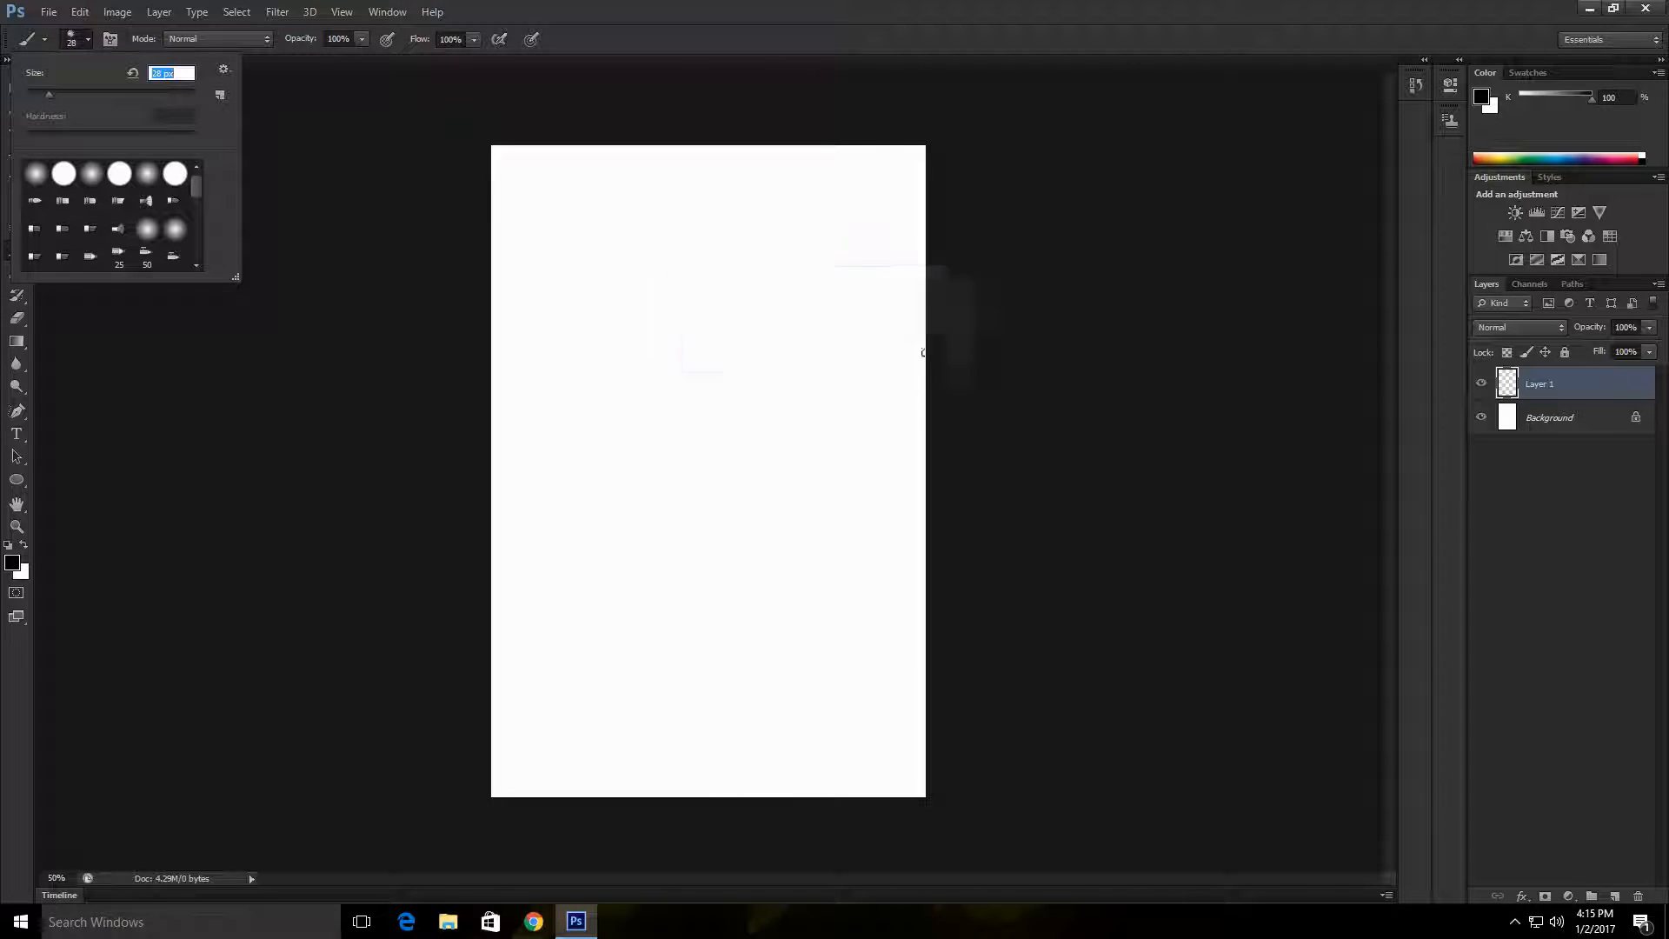
left_click(423, 165)
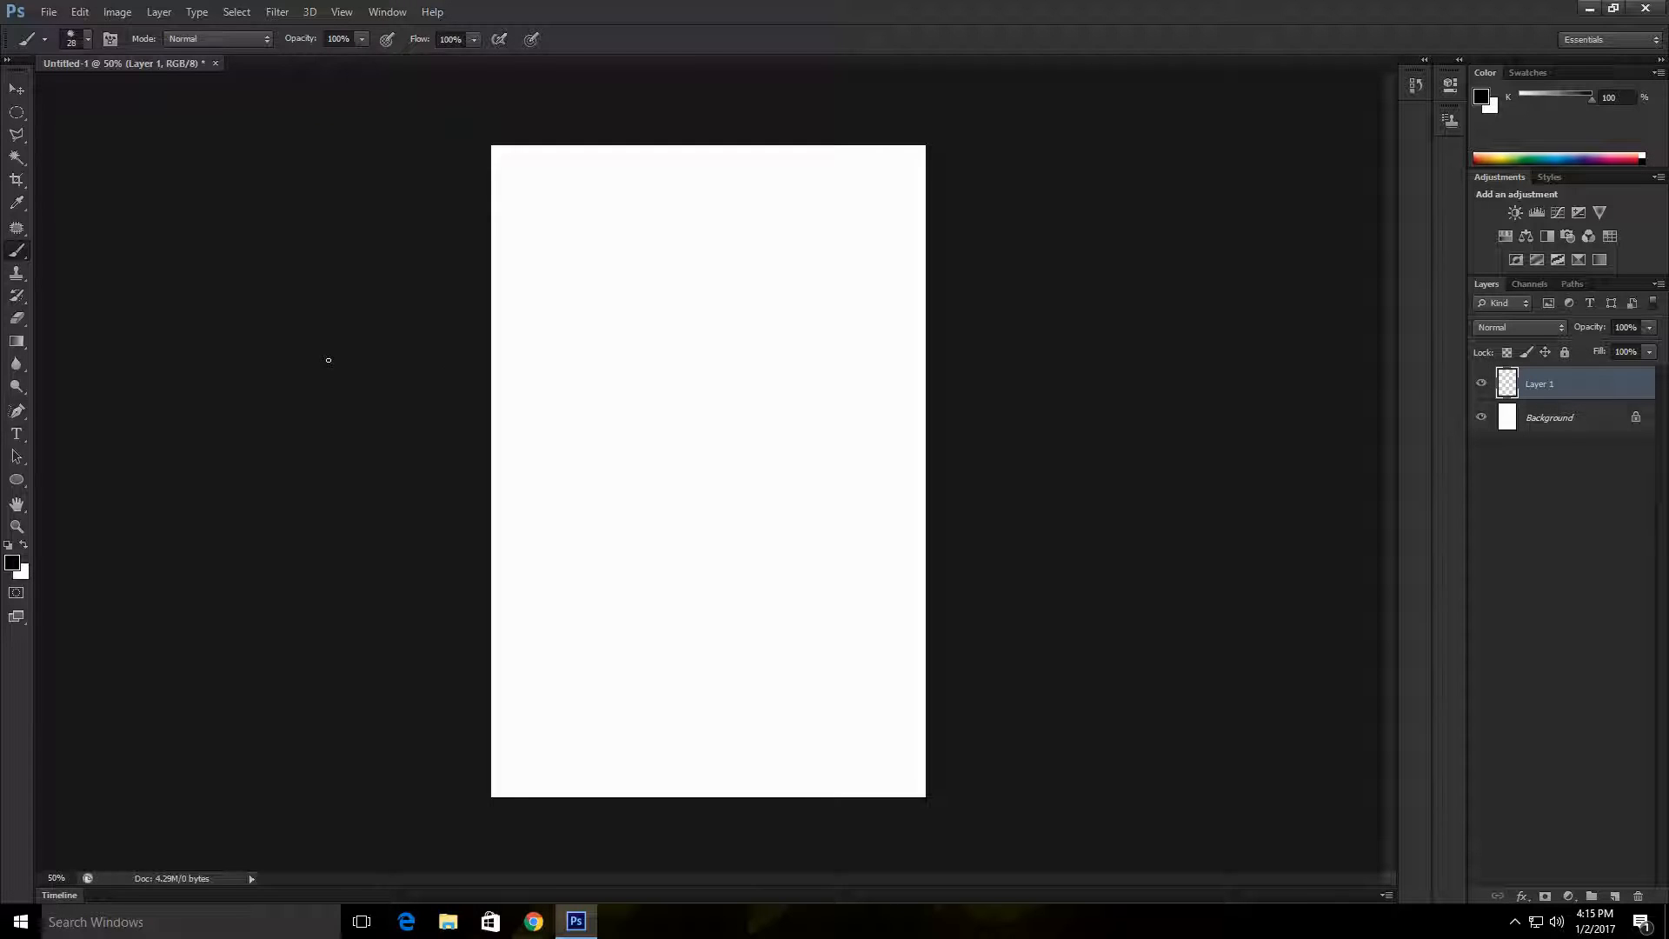
Step: Draw a dome-shaped head outline with a flat base in the upper part of the canvas, with two dot eyes inside it
key("z")
left_click_drag(719, 246, 772, 425)
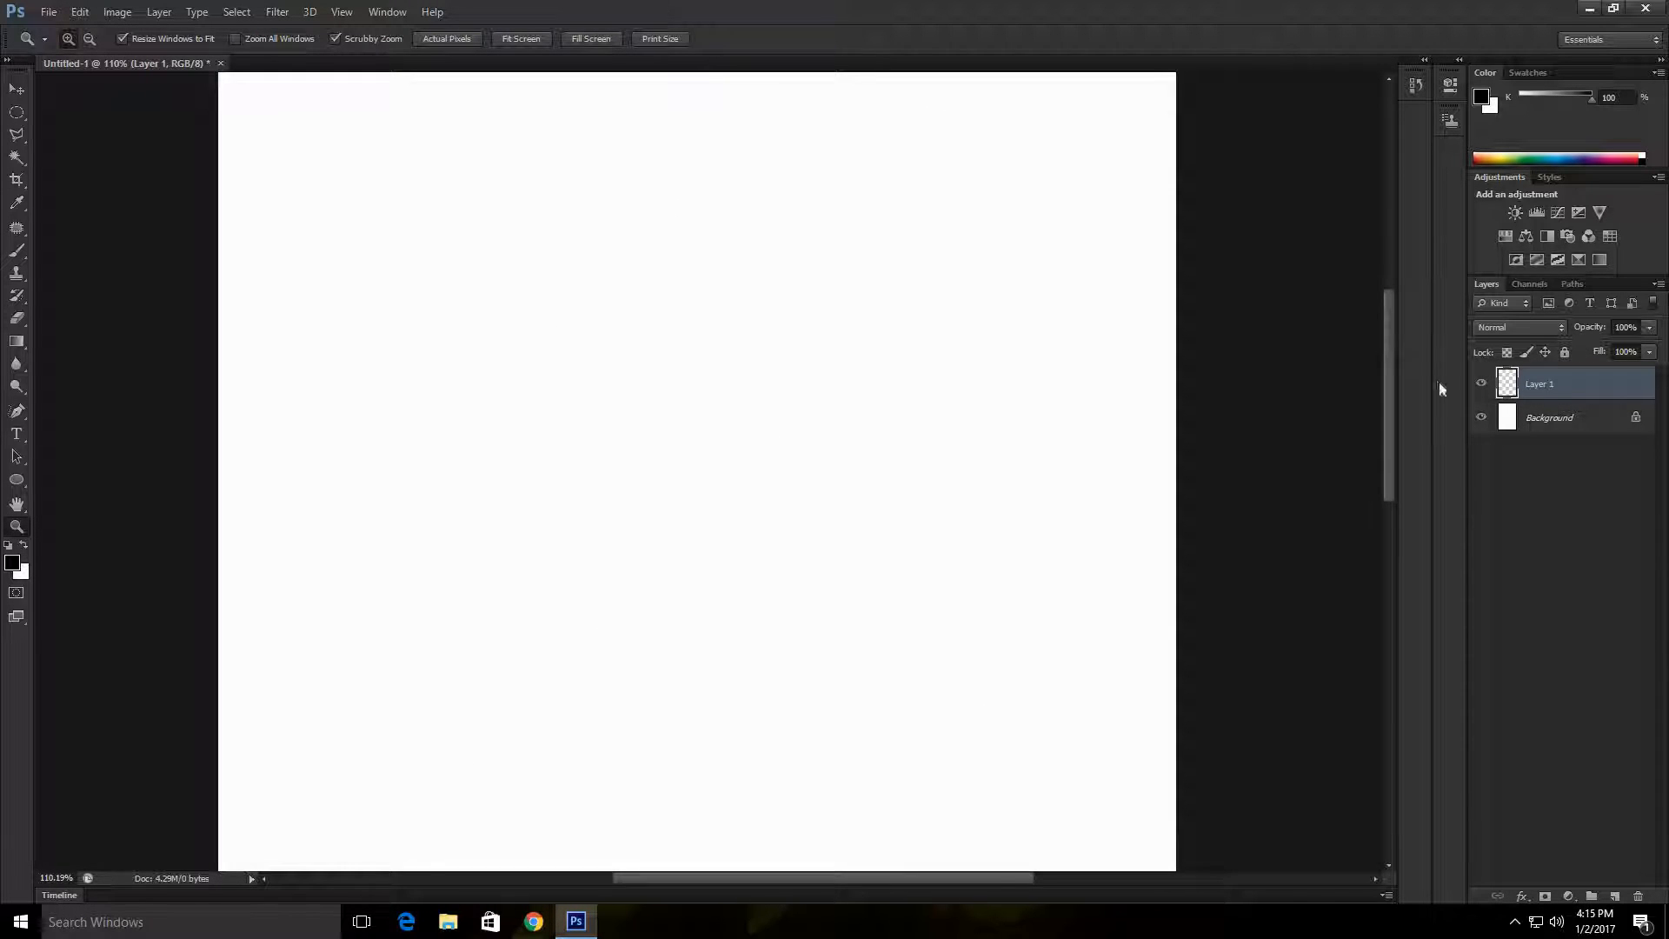
left_click_drag(1391, 405, 1398, 369)
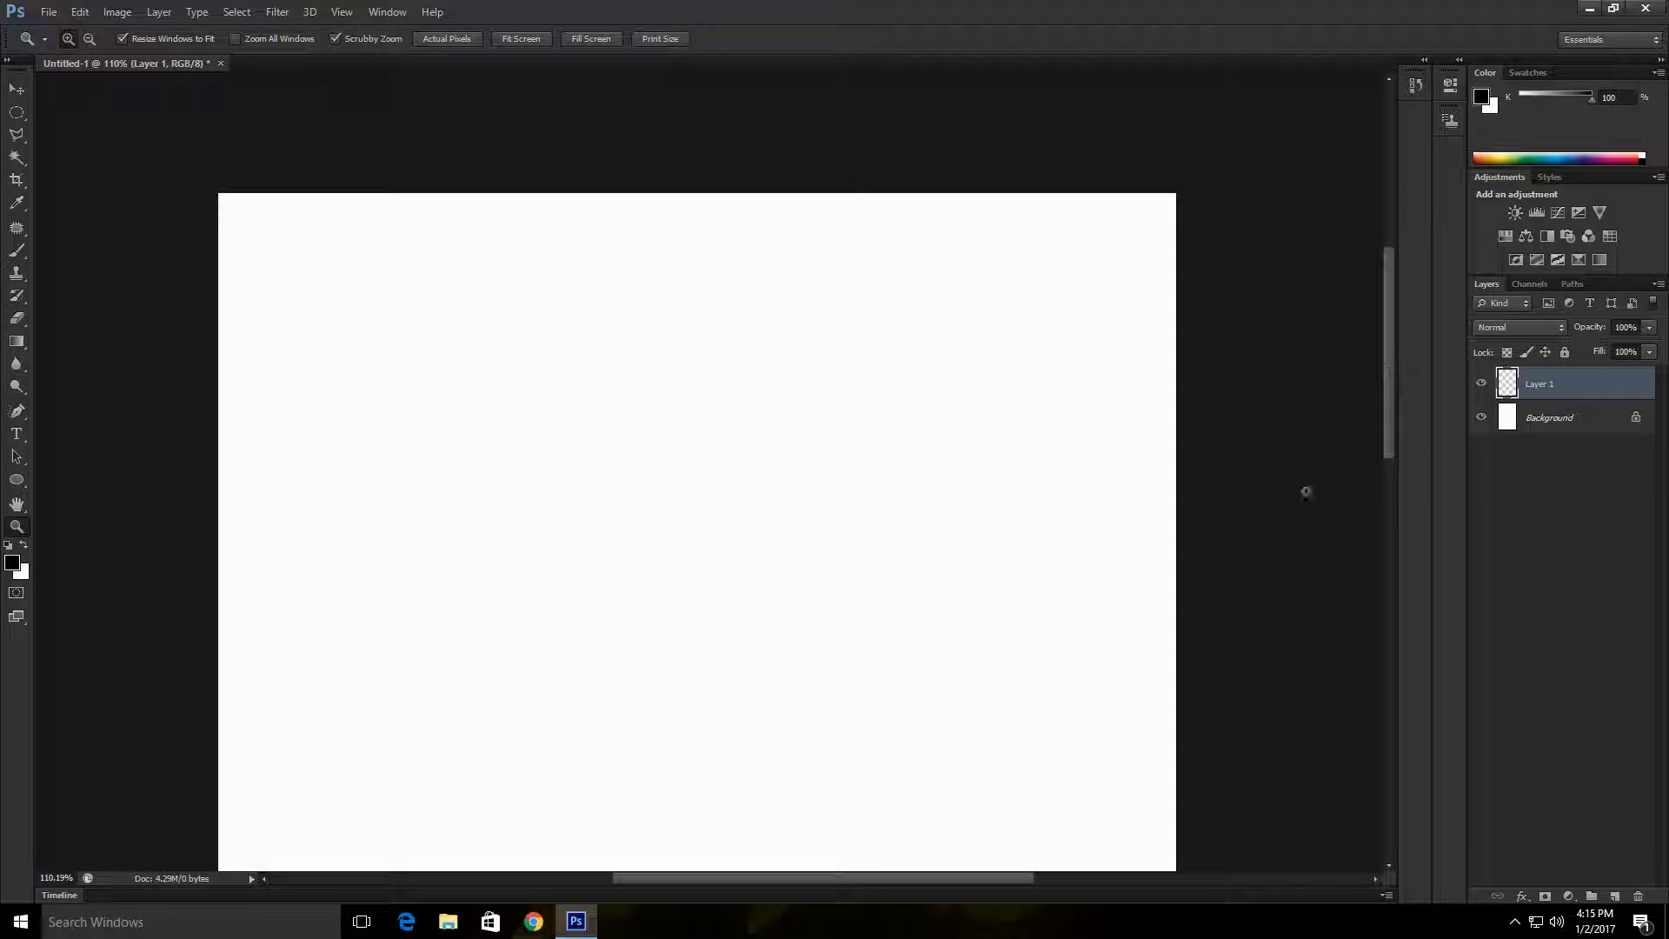
key("b")
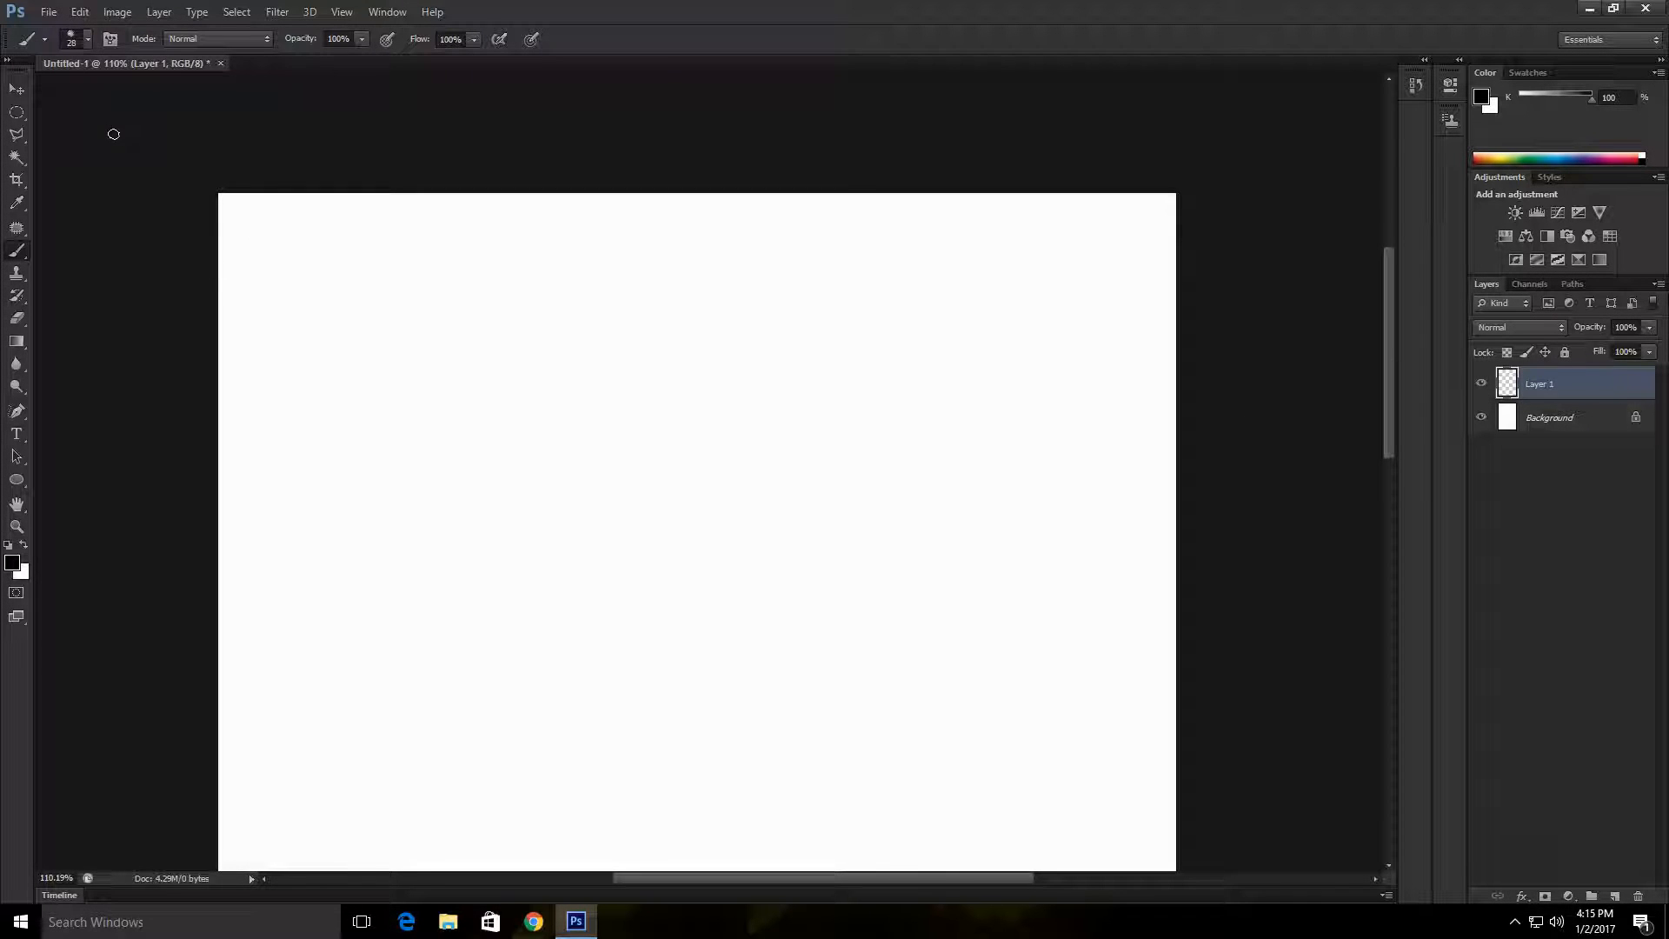
scroll(748, 480, "down", 3)
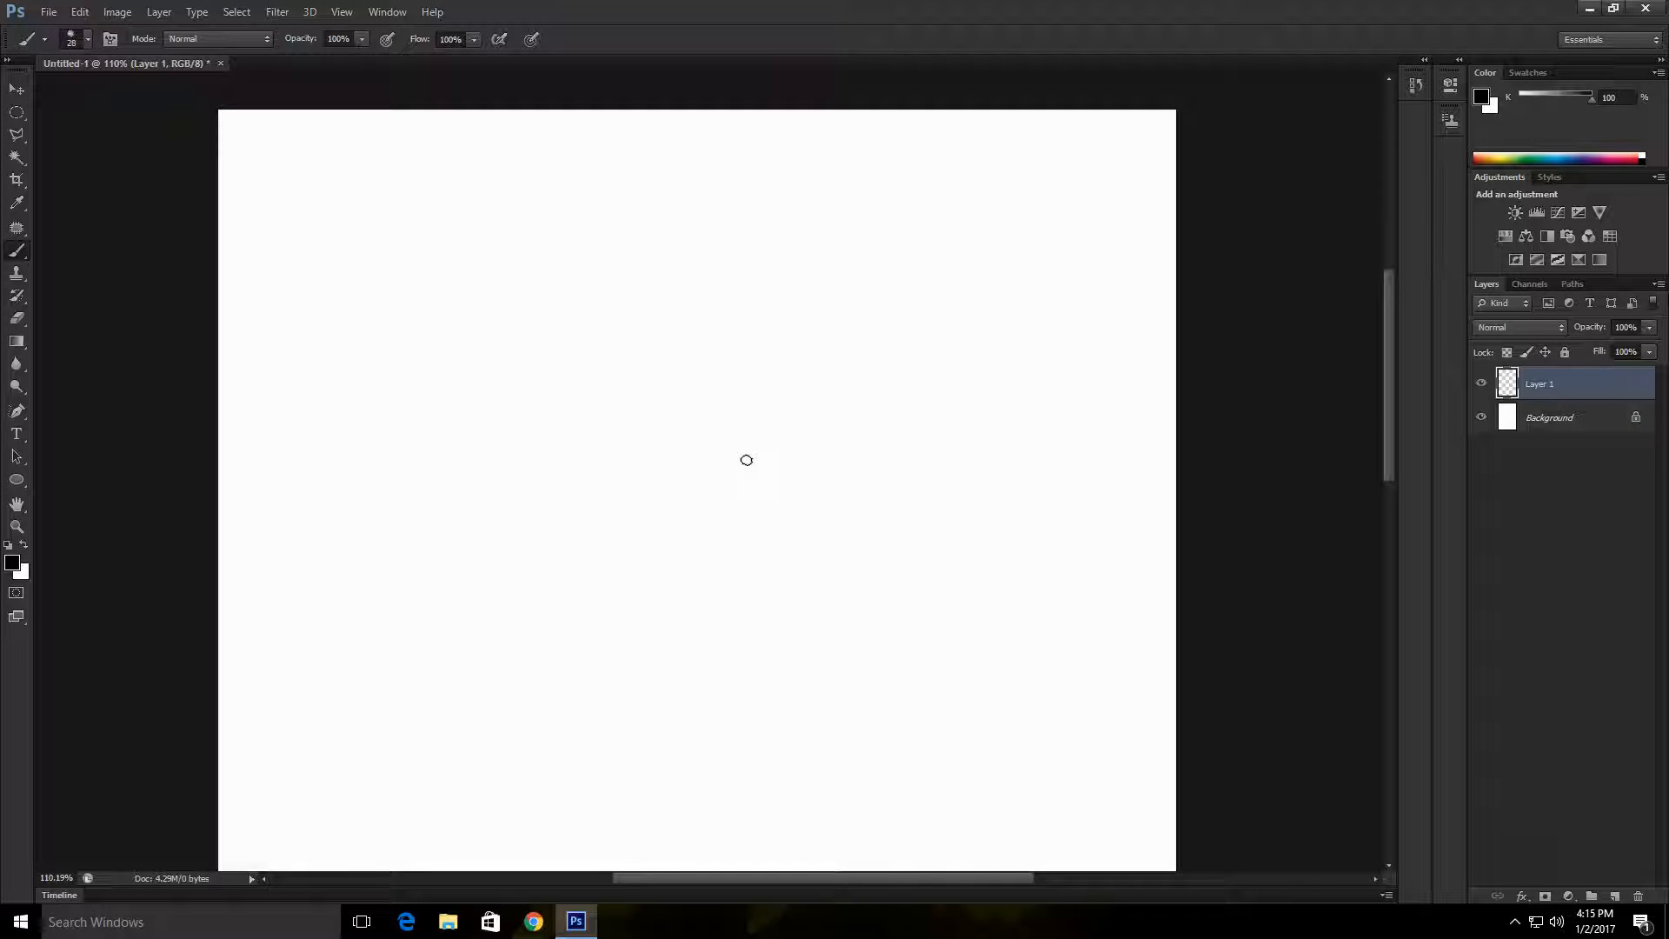
scroll(768, 425, "down", 1)
scroll(906, 492, "up", 2)
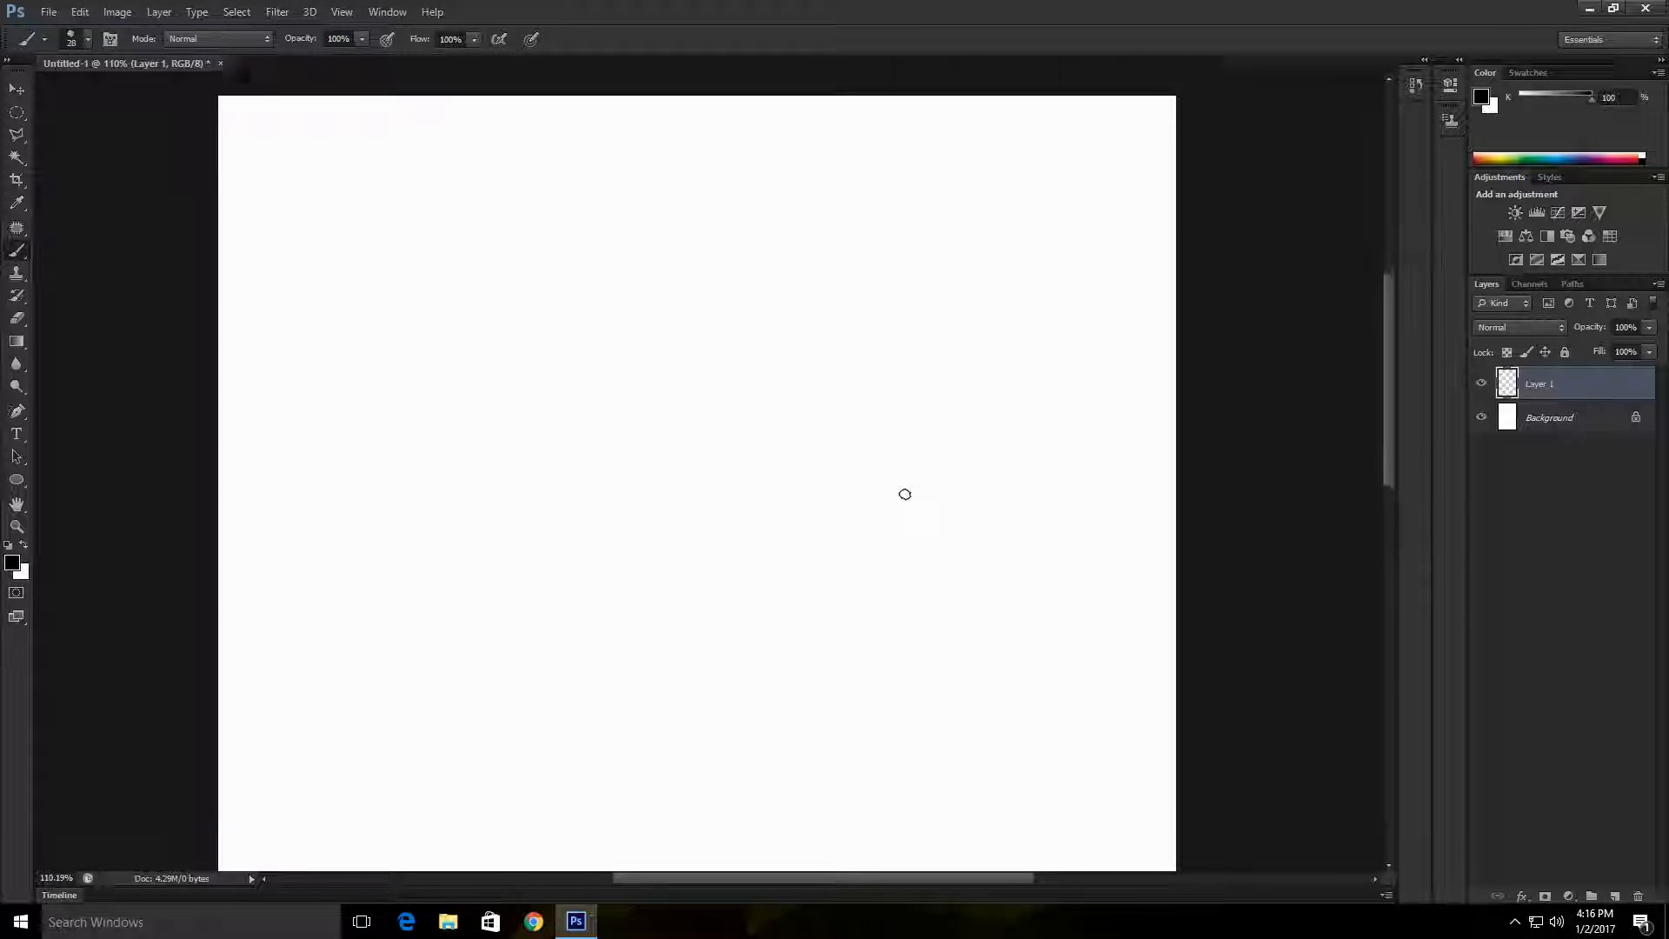
scroll(719, 253, "down", 2)
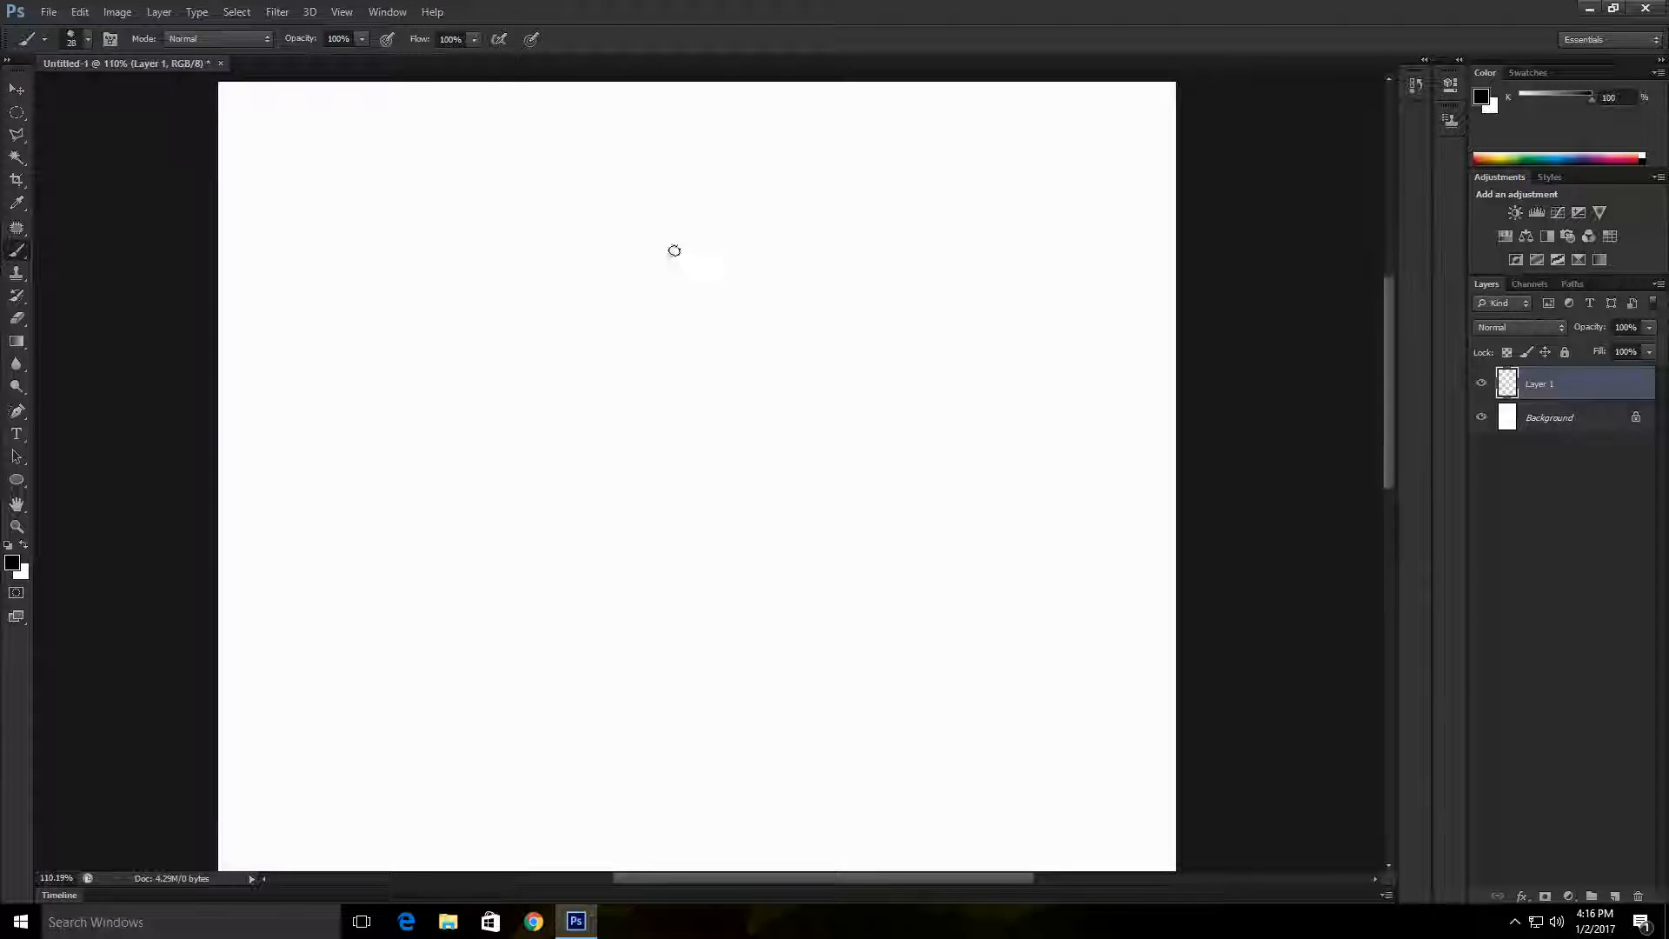
scroll(697, 316, "up", 1)
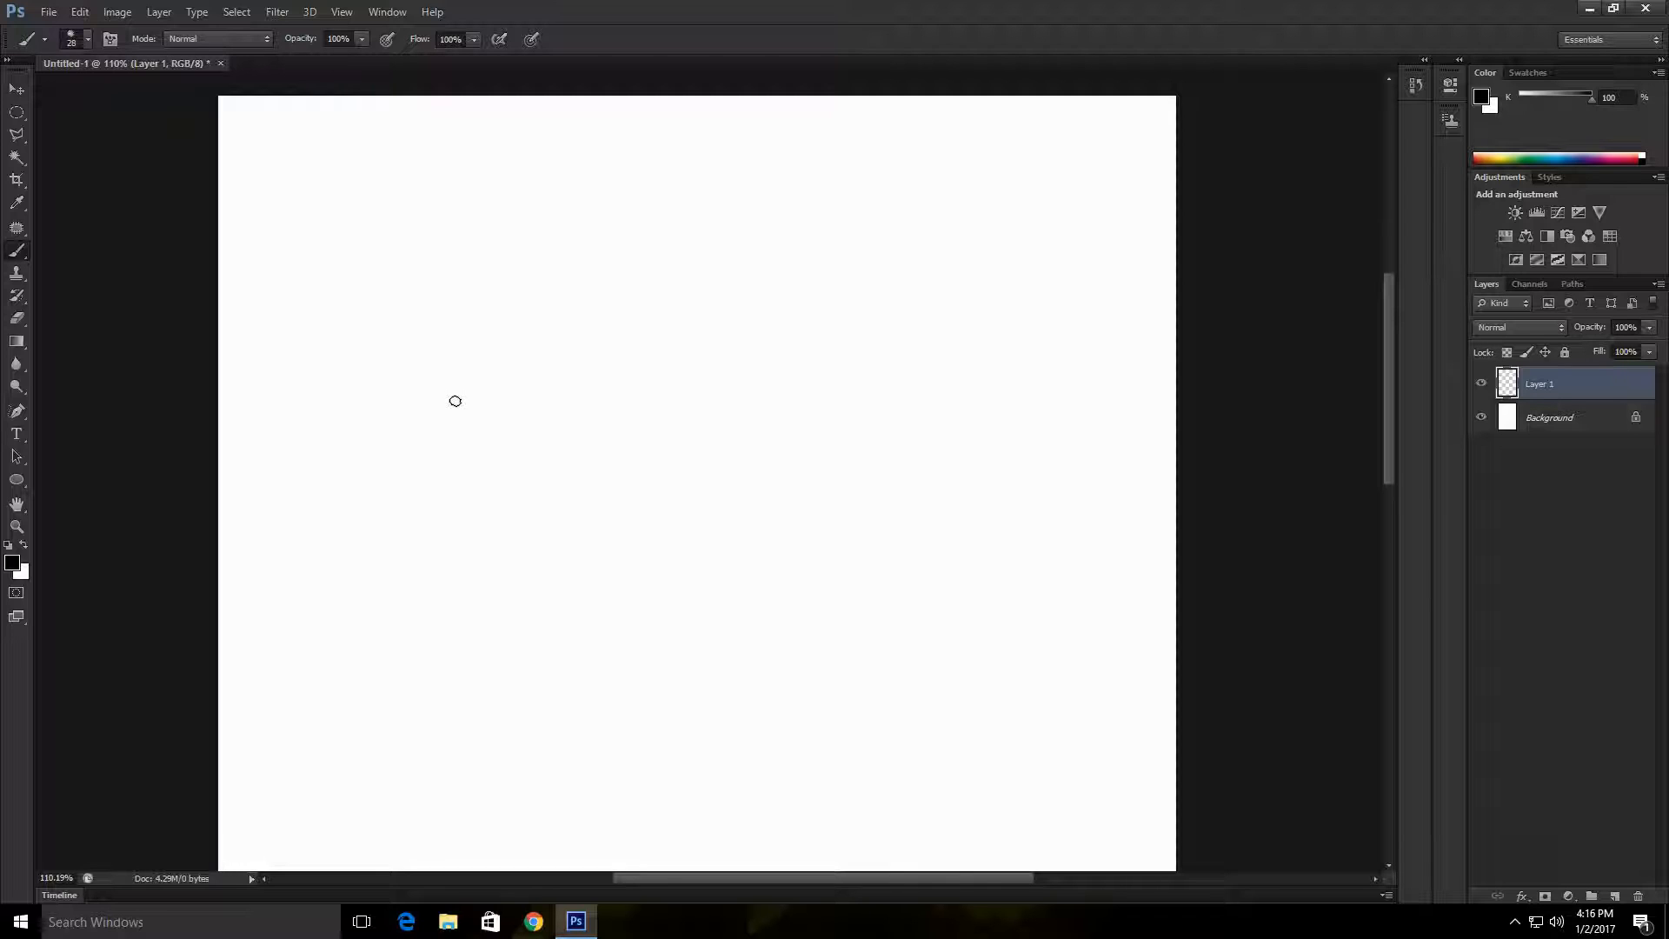
mouse_move(454, 401)
left_mouse_down()
mouse_move(484, 323)
mouse_move(553, 259)
mouse_move(681, 241)
mouse_move(763, 257)
mouse_move(804, 305)
mouse_move(822, 407)
left_mouse_up()
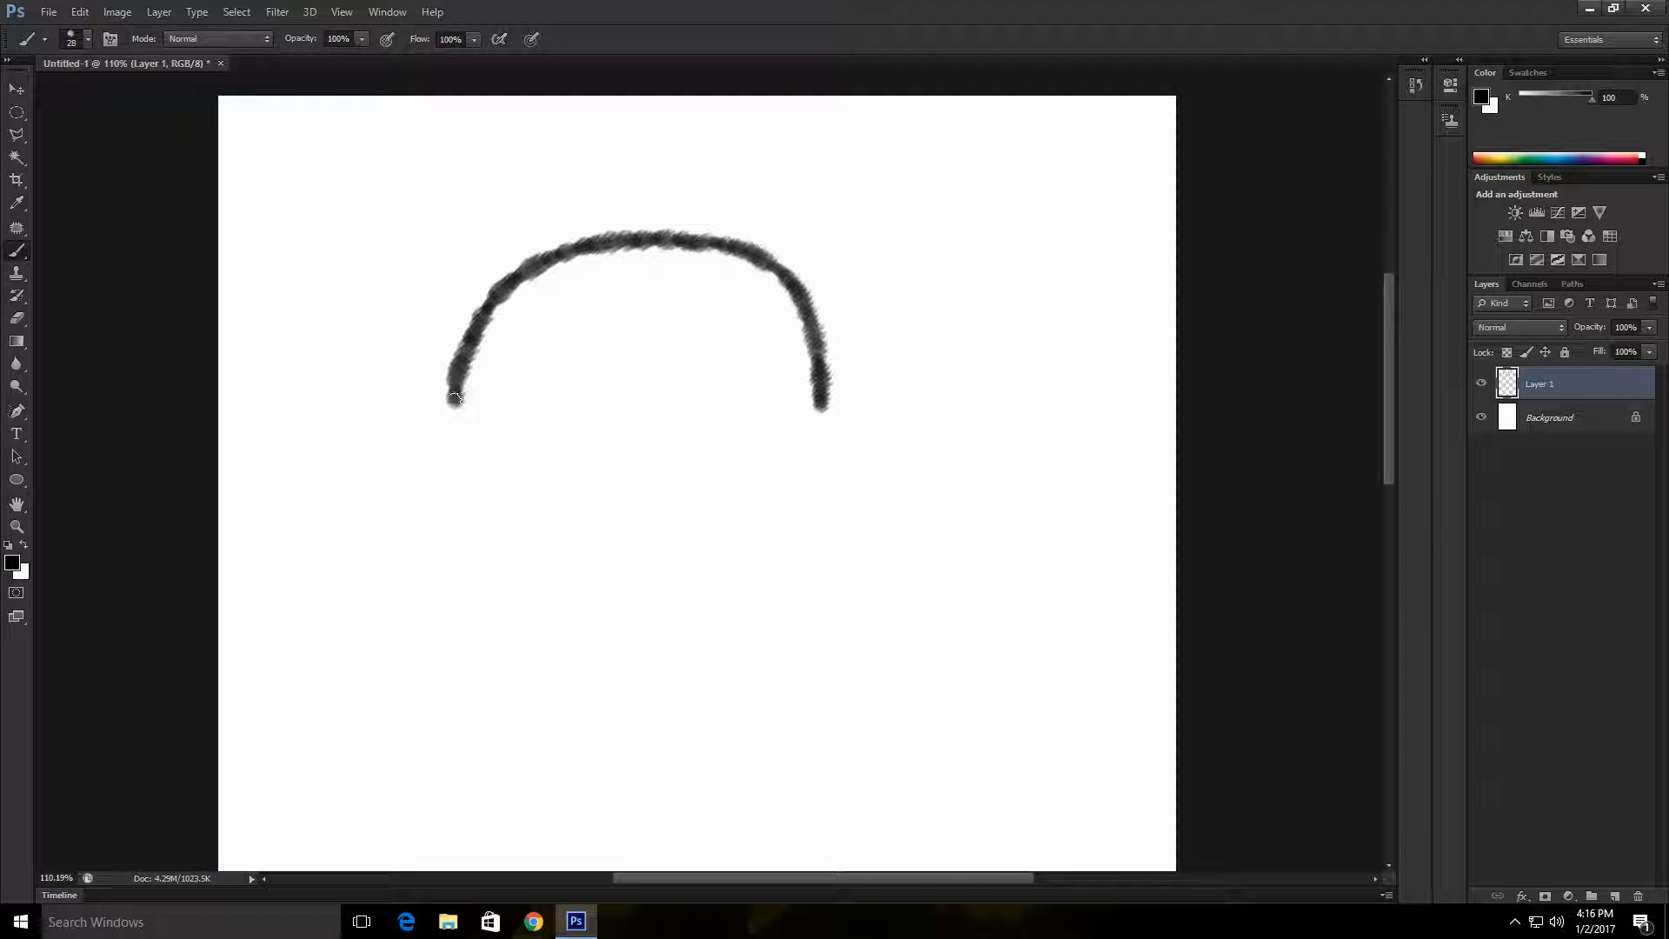
left_click_drag(455, 400, 824, 405)
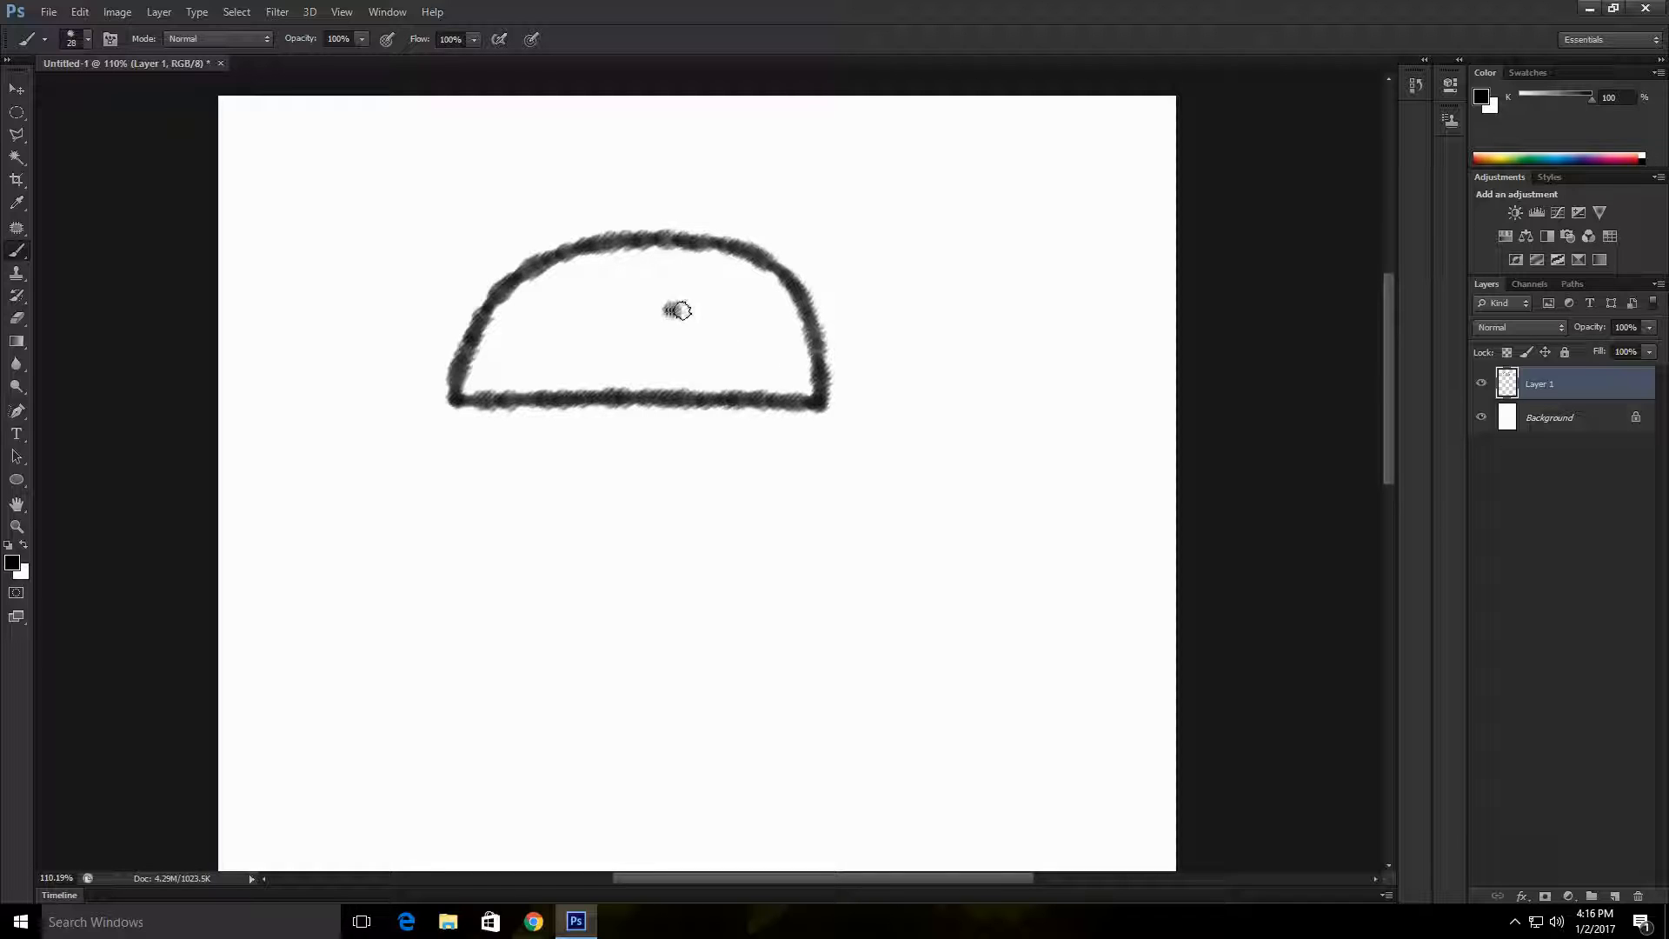
left_click_drag(674, 309, 730, 308)
Step: Rename the drawn layer to head and add a new empty layer above it
double_click(1552, 389)
type("head")
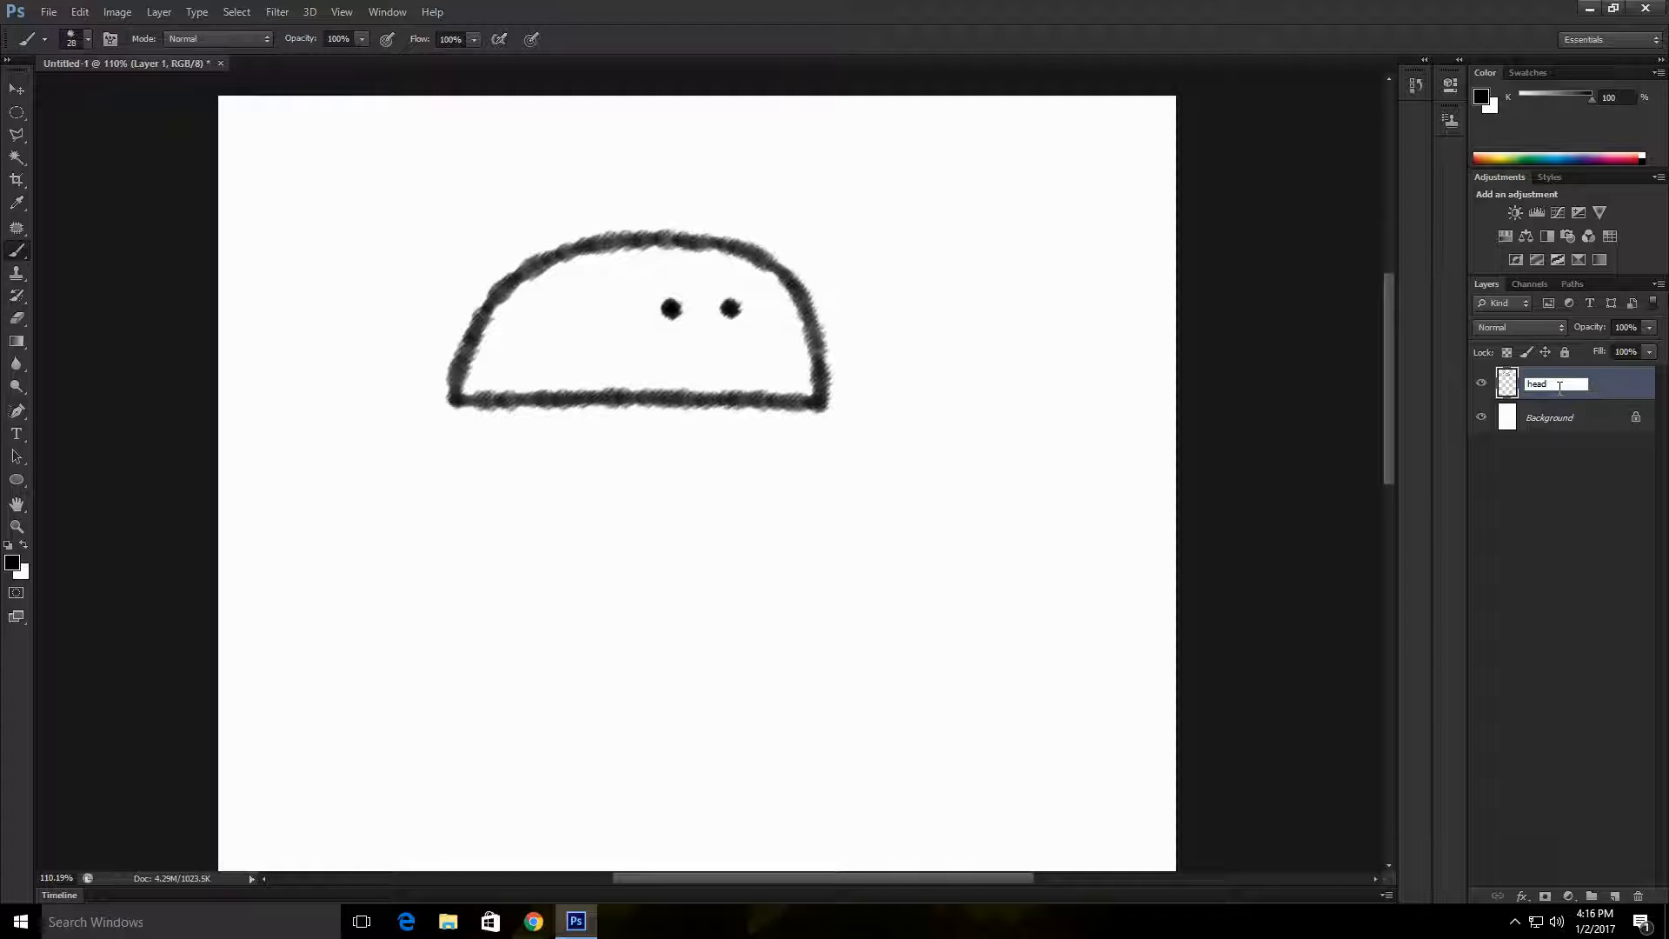
key("Return")
scroll(1557, 388, "up", 1)
left_click(1615, 896)
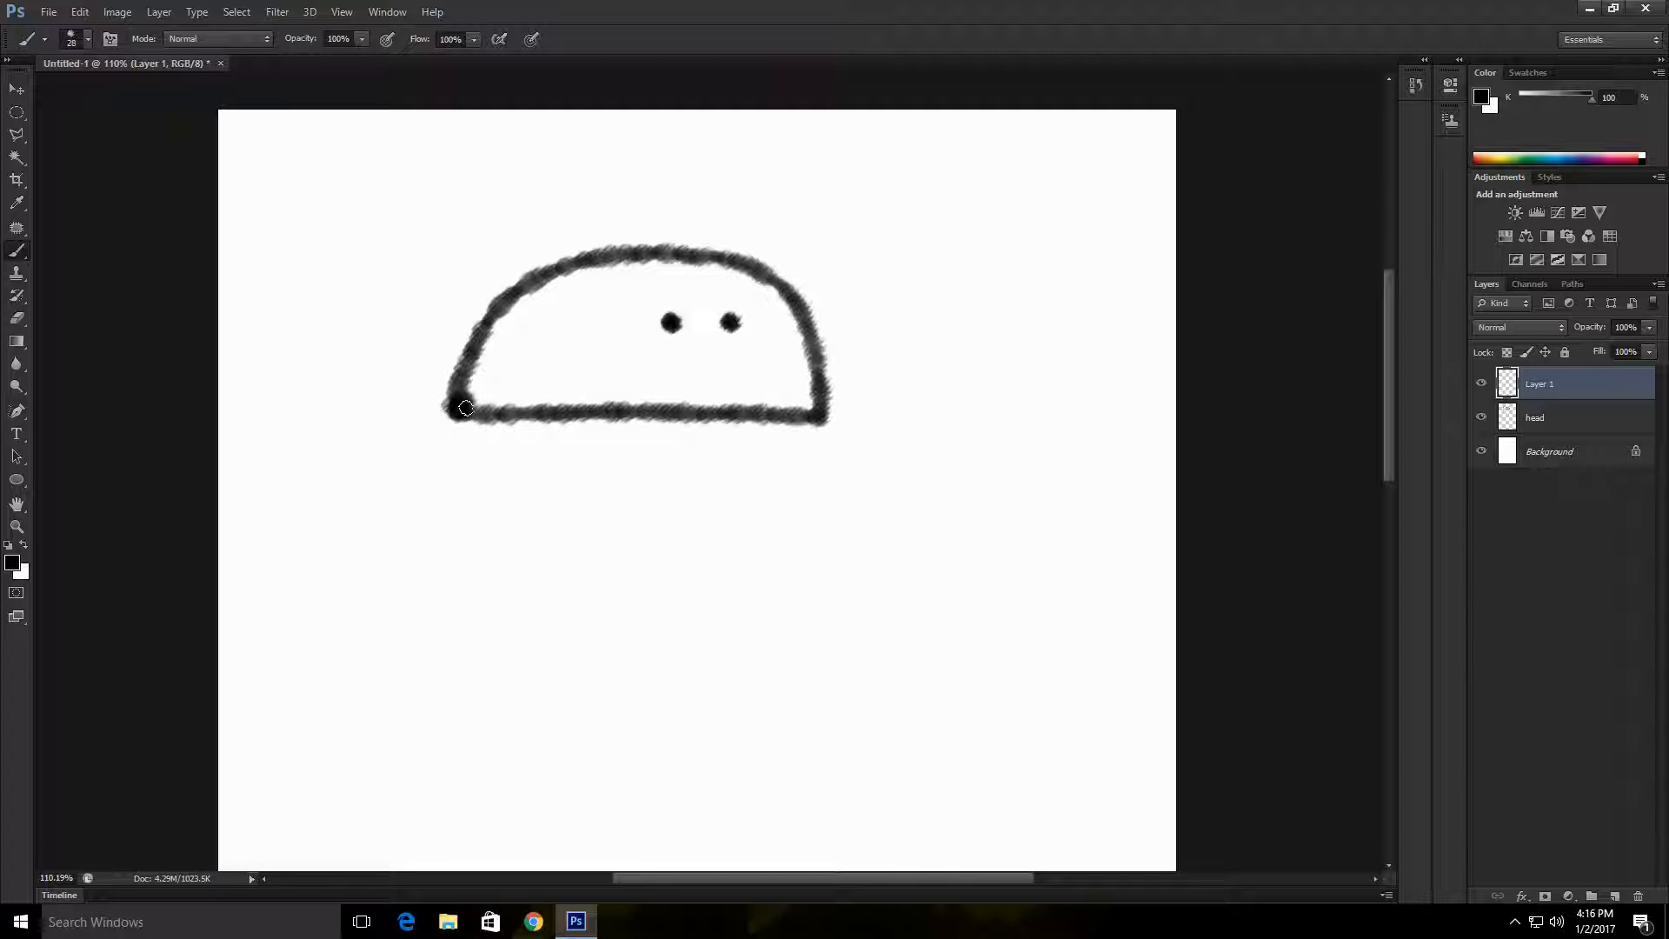
Step: Draw a mouth with a straight top line and shallow curved jaw under the head, undoing the rejected attempts, and nudge it slightly left
mouse_move(466, 408)
left_mouse_down()
mouse_move(455, 395)
mouse_move(467, 415)
mouse_move(474, 398)
mouse_move(450, 408)
mouse_move(462, 534)
mouse_move(574, 574)
mouse_move(776, 565)
mouse_move(822, 422)
mouse_move(473, 421)
left_mouse_up()
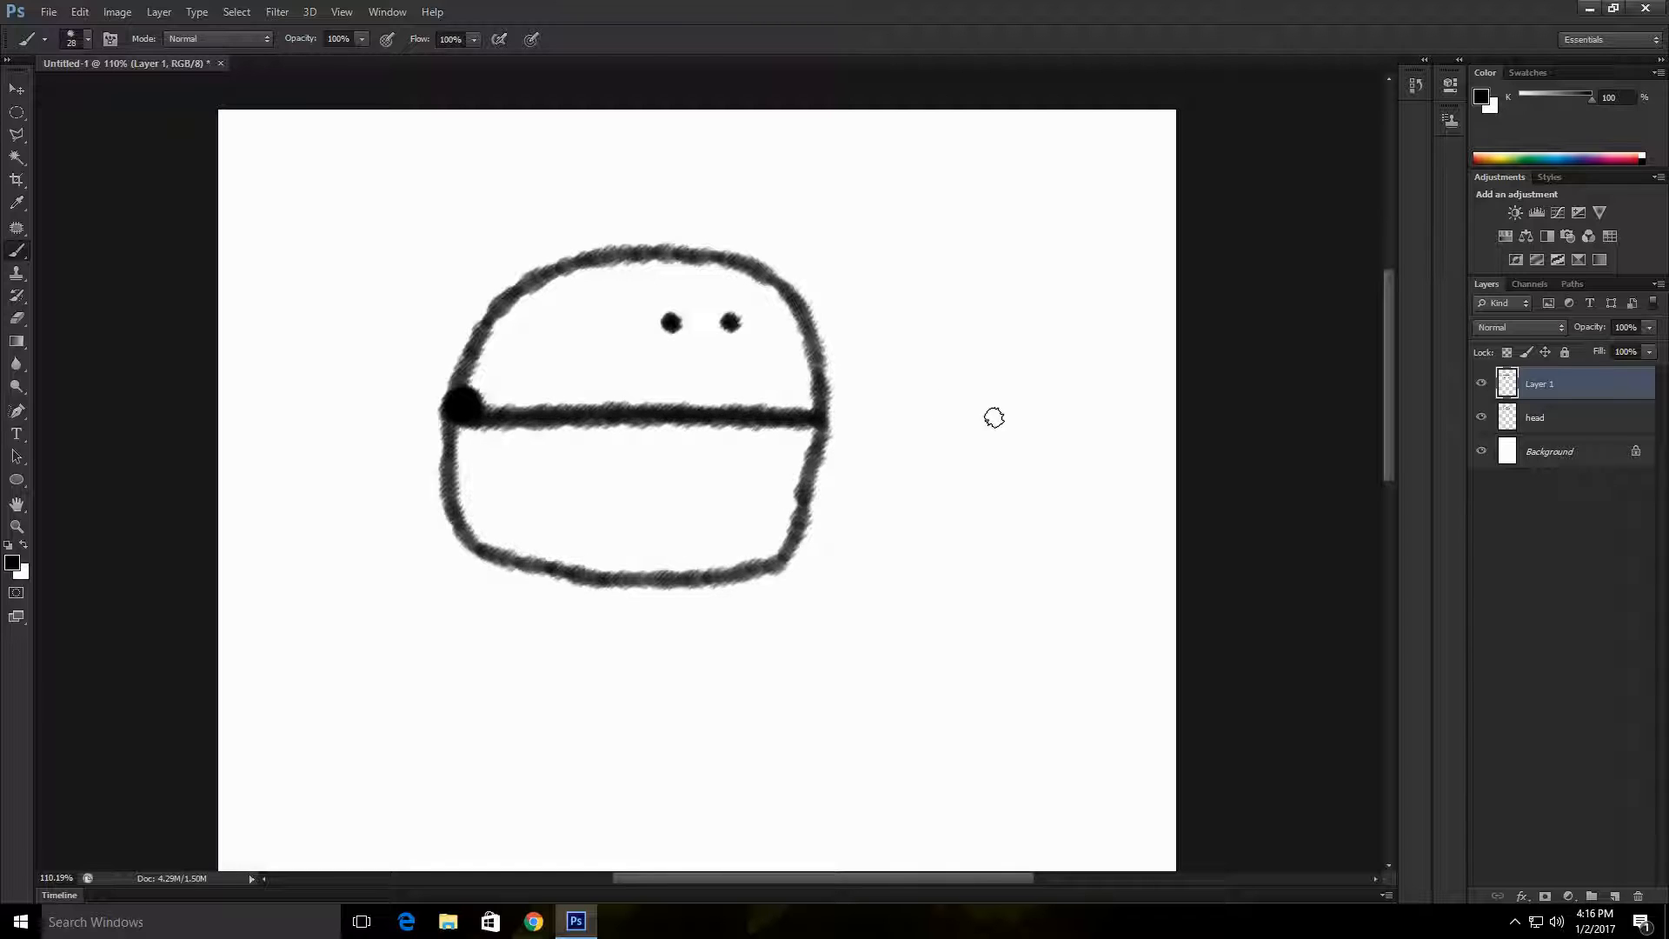
key("ctrl+z")
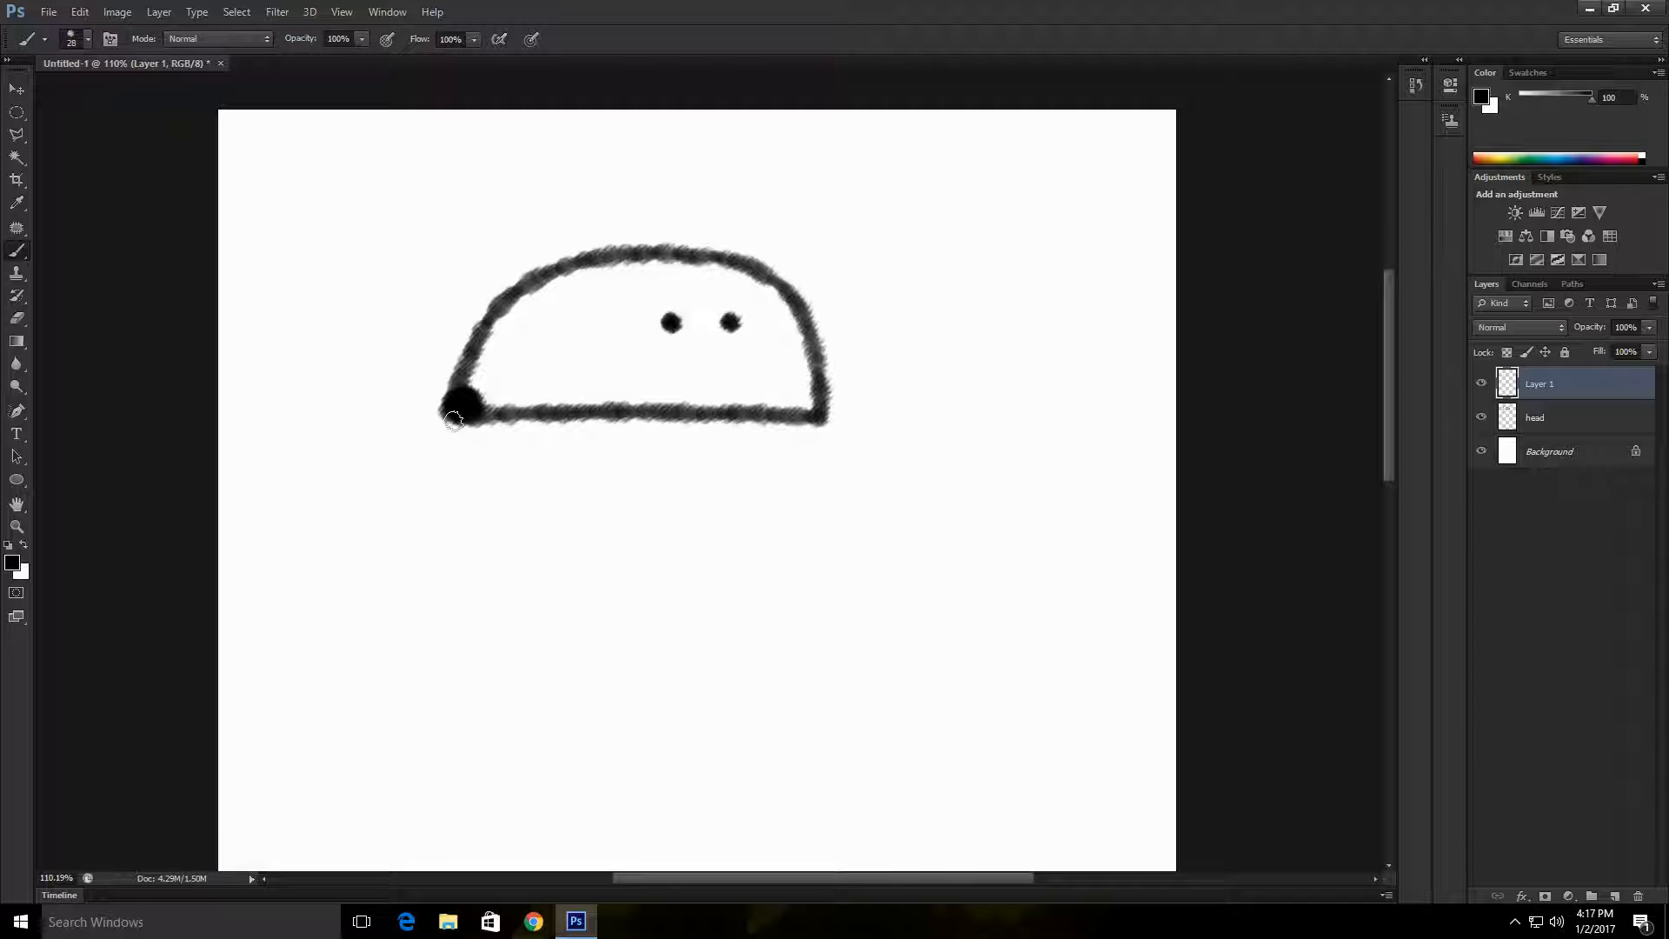
mouse_move(452, 406)
left_mouse_down()
mouse_move(459, 487)
mouse_move(493, 510)
mouse_move(756, 521)
mouse_move(812, 427)
mouse_move(461, 417)
mouse_move(492, 464)
mouse_move(608, 514)
mouse_move(684, 515)
mouse_move(771, 482)
mouse_move(818, 420)
mouse_move(469, 419)
mouse_move(804, 418)
left_mouse_up()
key("ctrl+z")
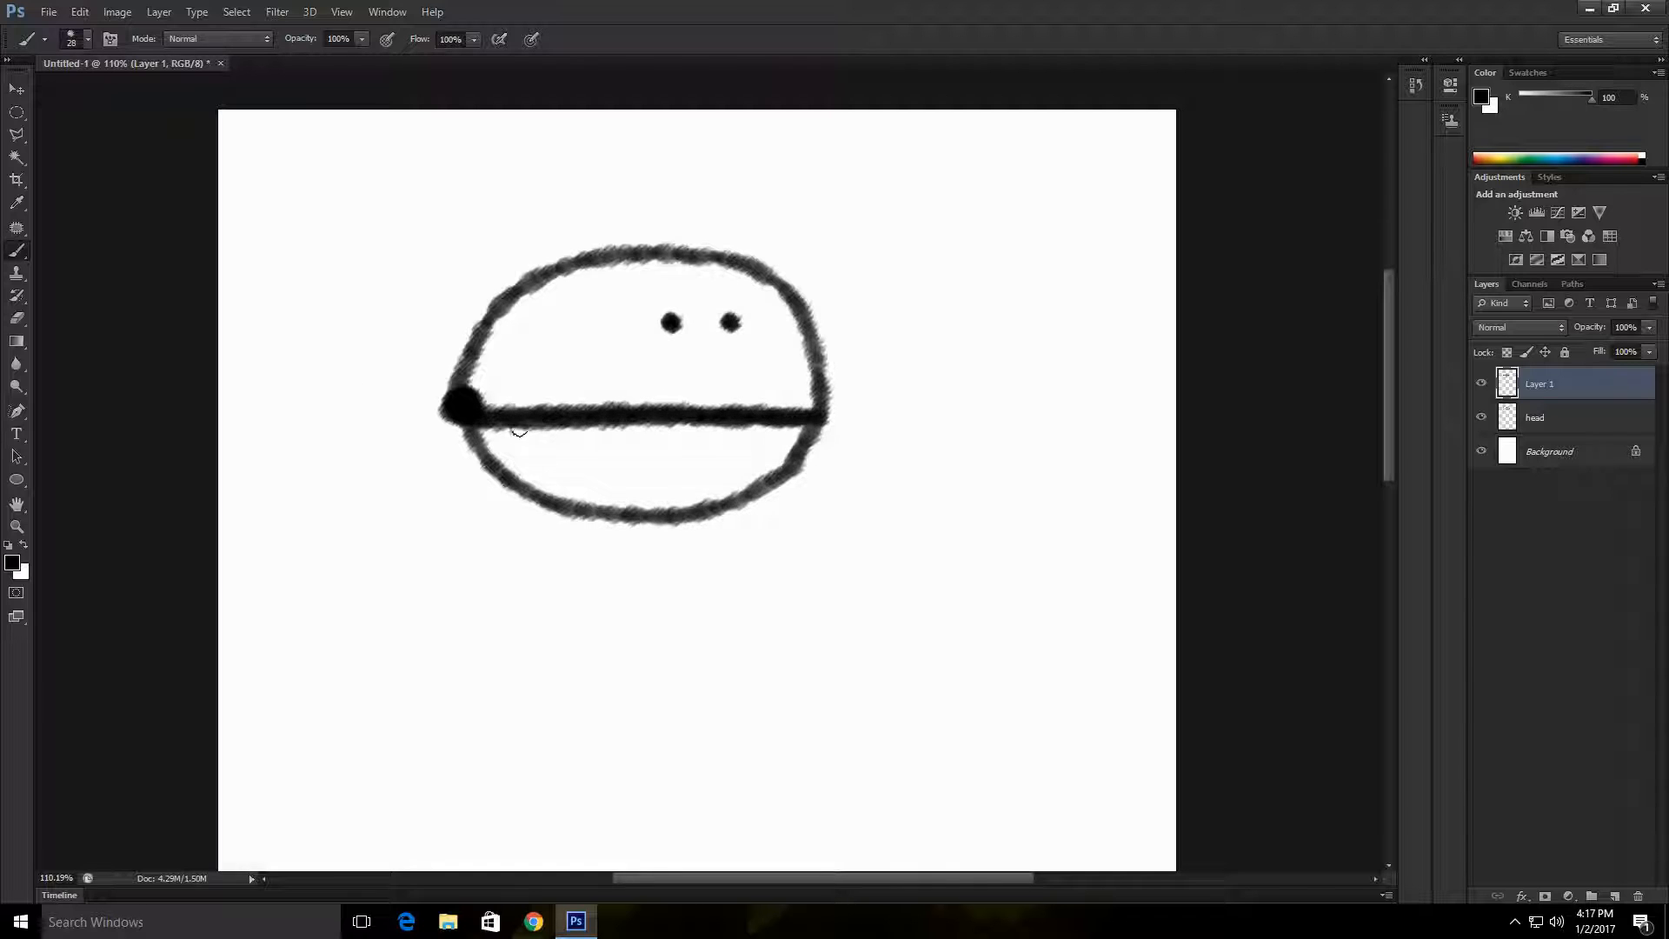
key("v")
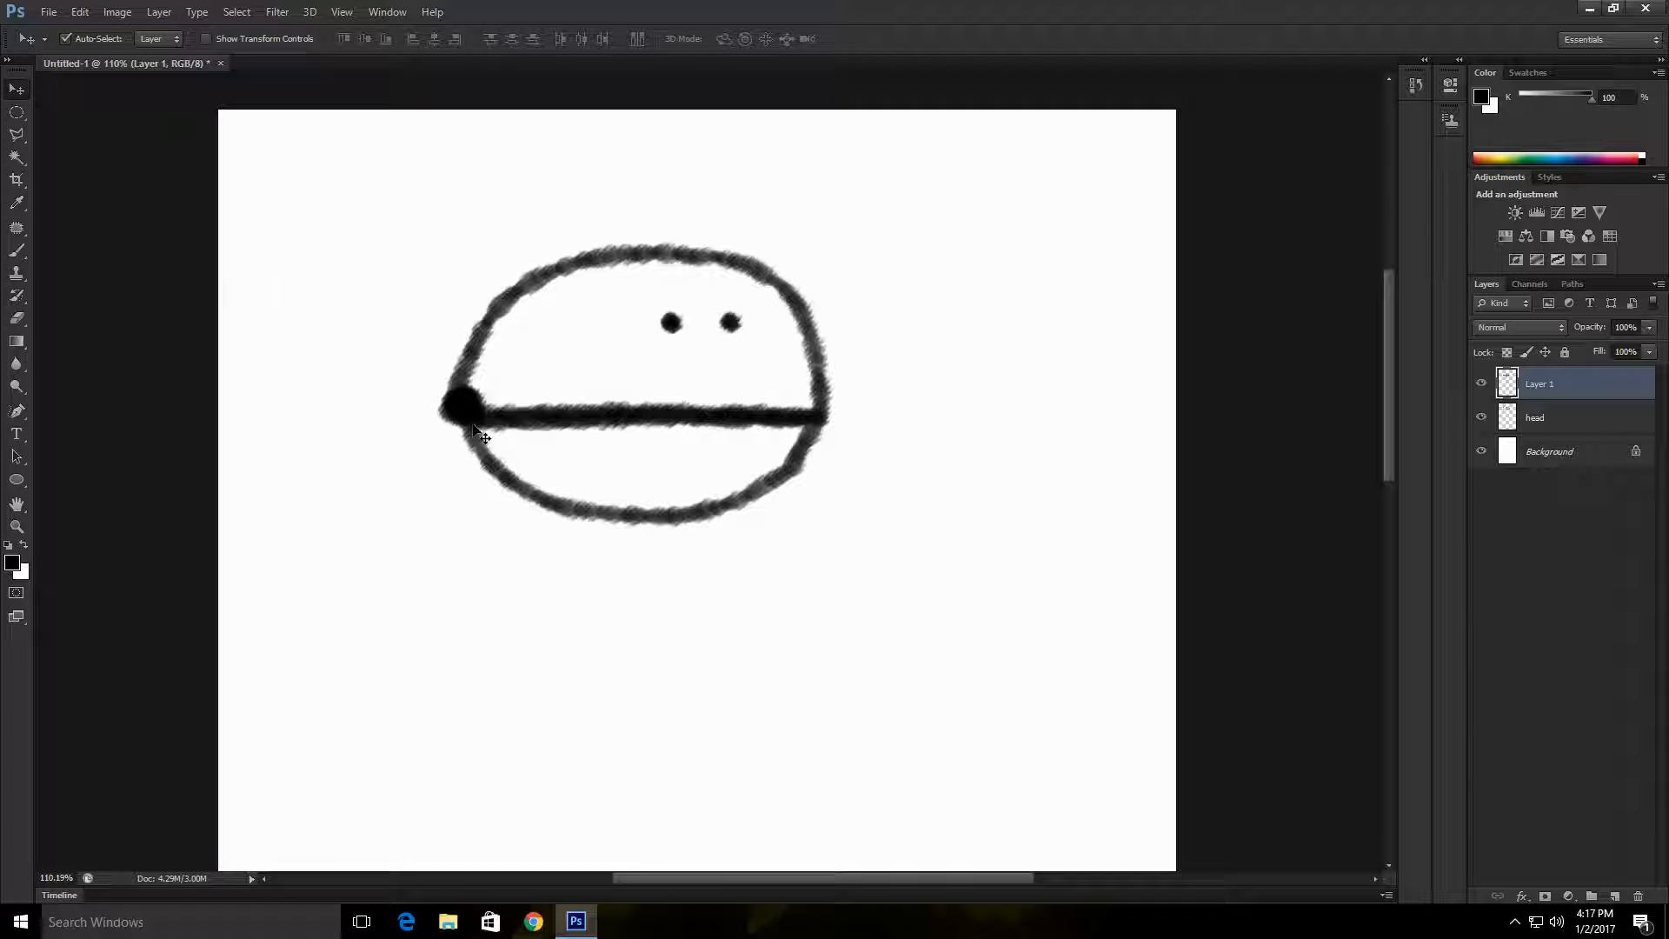
mouse_move(482, 432)
left_mouse_down()
mouse_move(448, 527)
mouse_move(227, 415)
mouse_move(477, 236)
mouse_move(450, 440)
mouse_move(469, 421)
mouse_move(465, 515)
mouse_move(451, 520)
mouse_move(474, 436)
left_mouse_up()
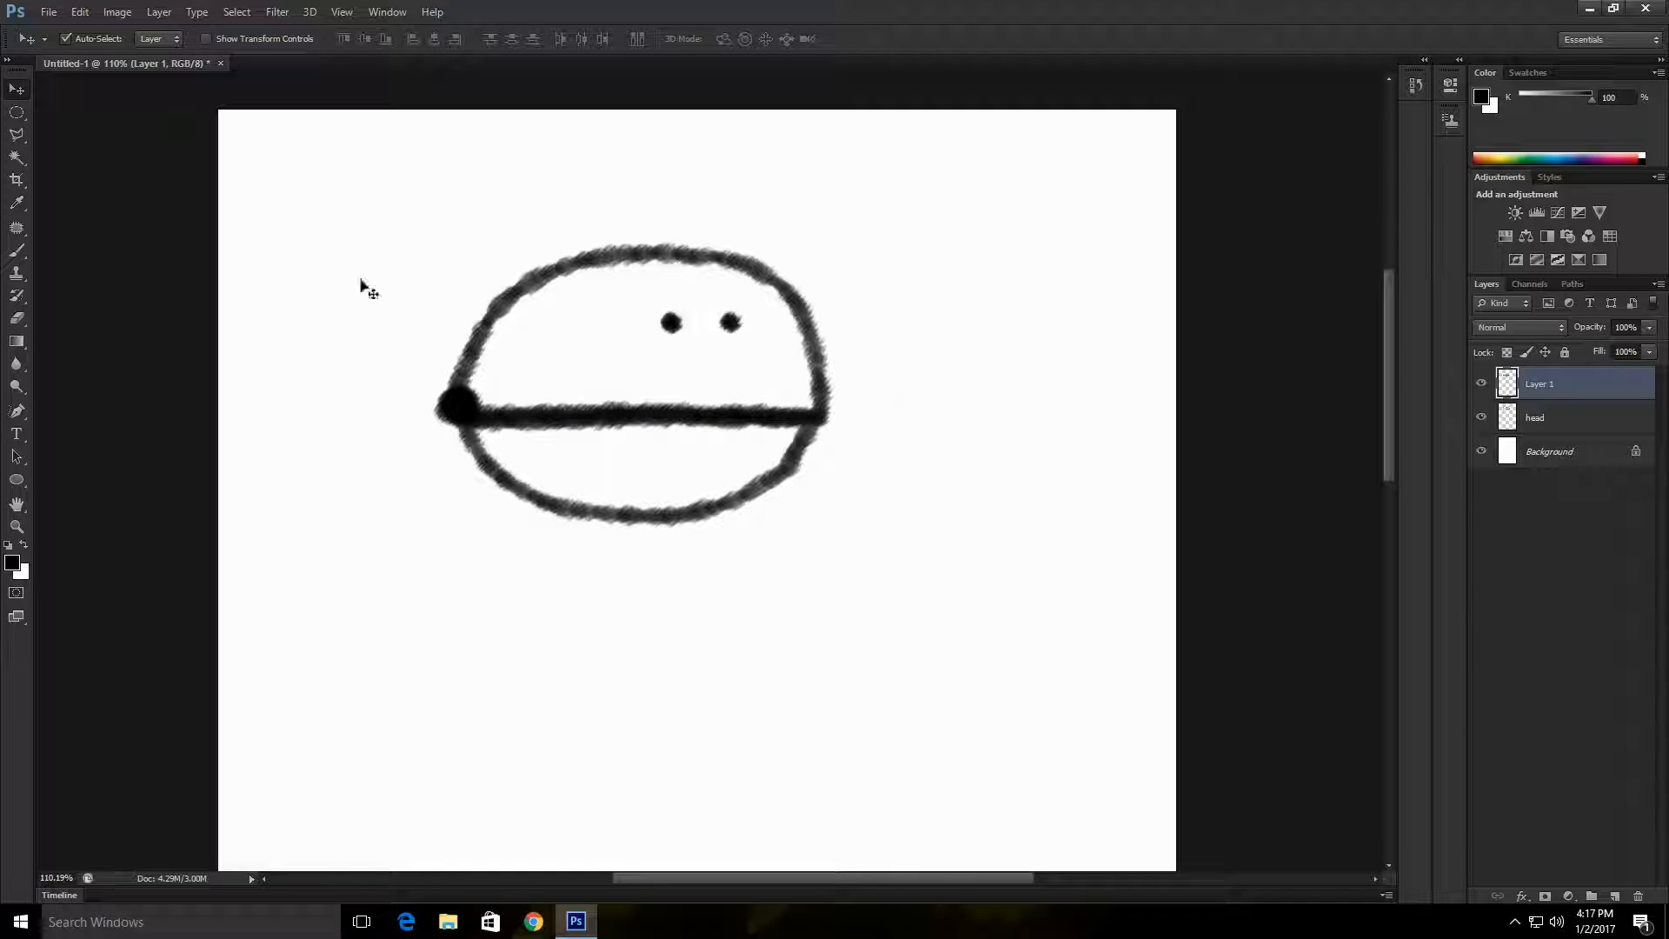
Step: Add another layer, rename the jaw drawing's layer to mouth, and name the new top layer body
key("b")
scroll(827, 444, "down", 5)
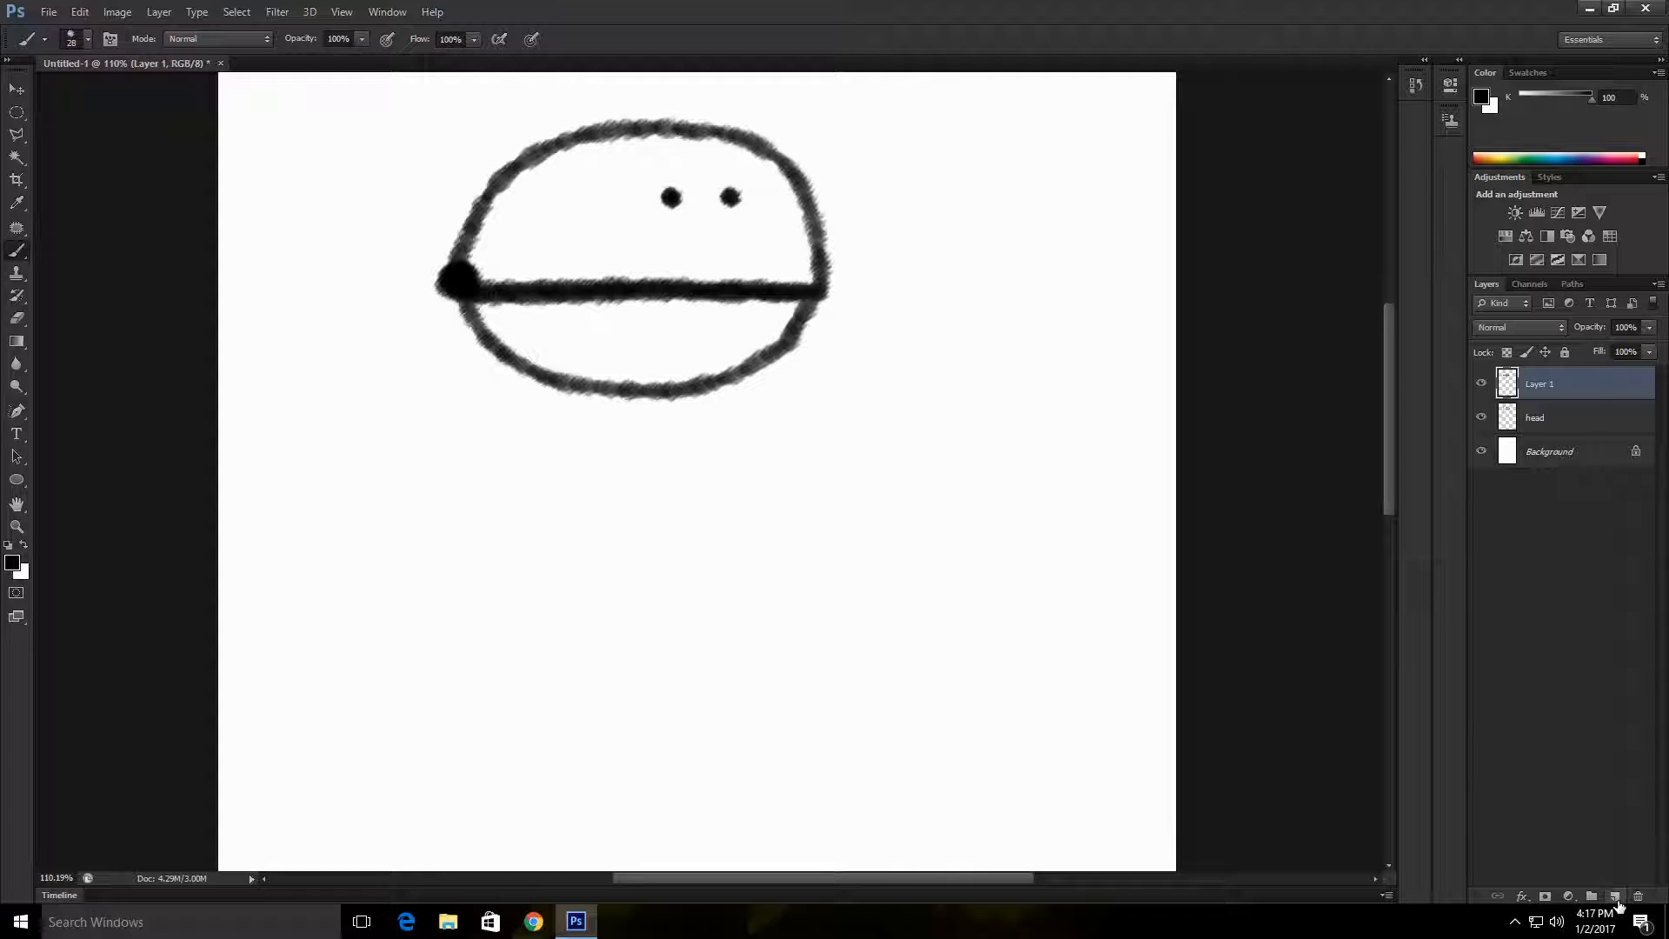
left_click(1615, 896)
scroll(737, 477, "down", 5)
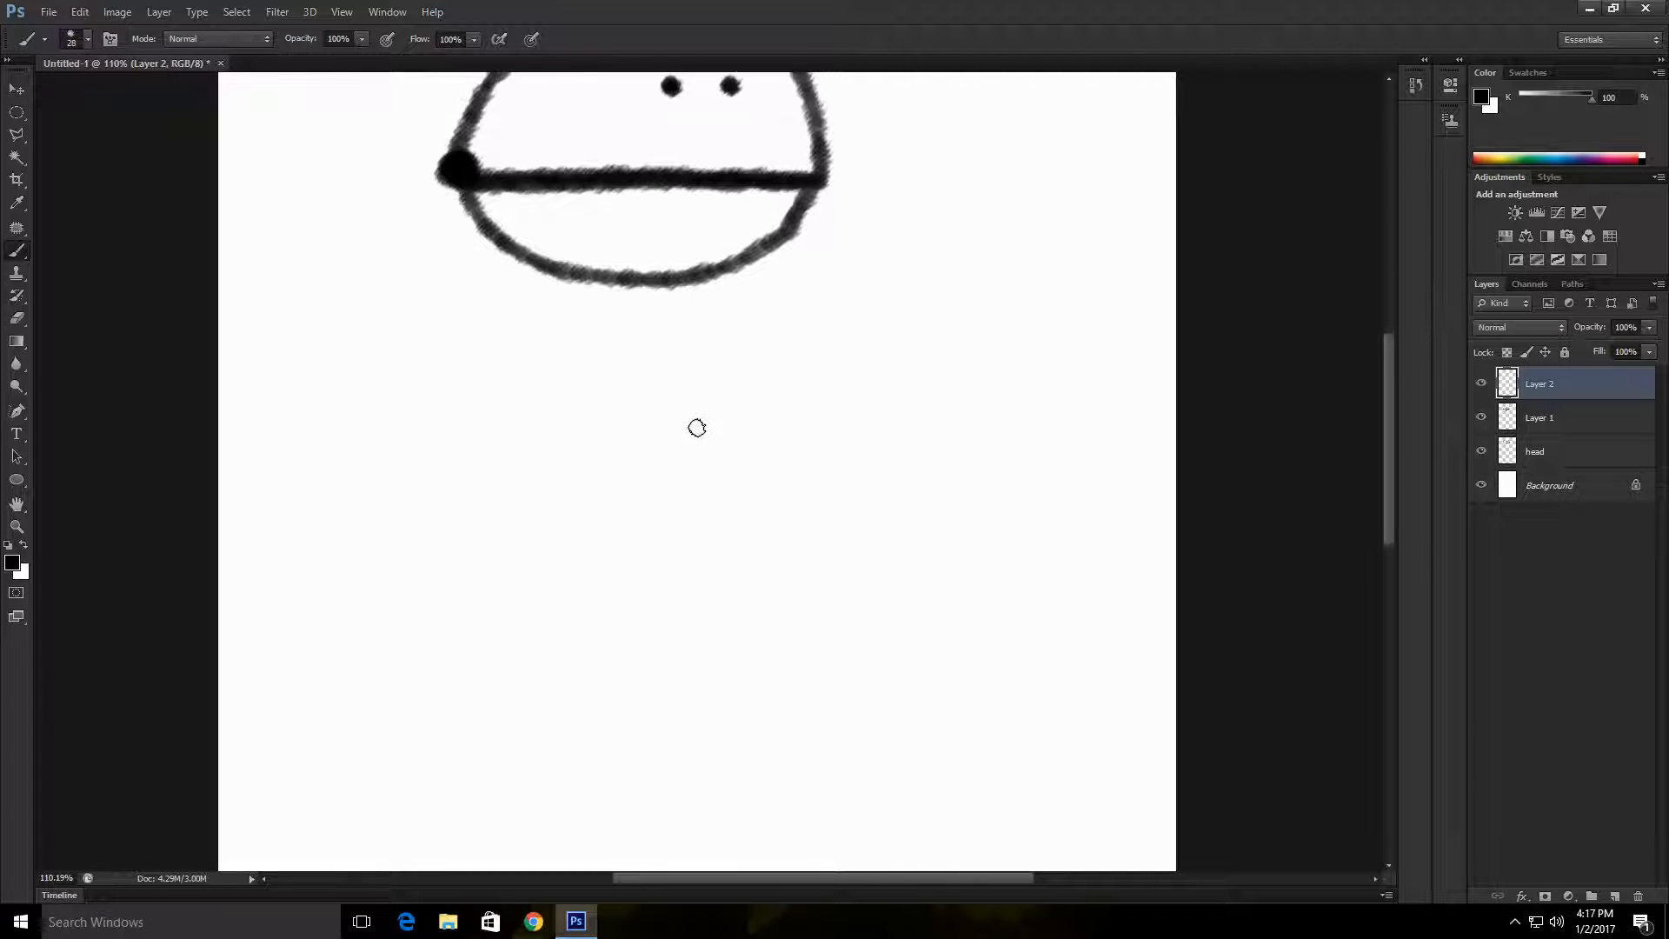
scroll(697, 428, "down", 1)
double_click(1540, 418)
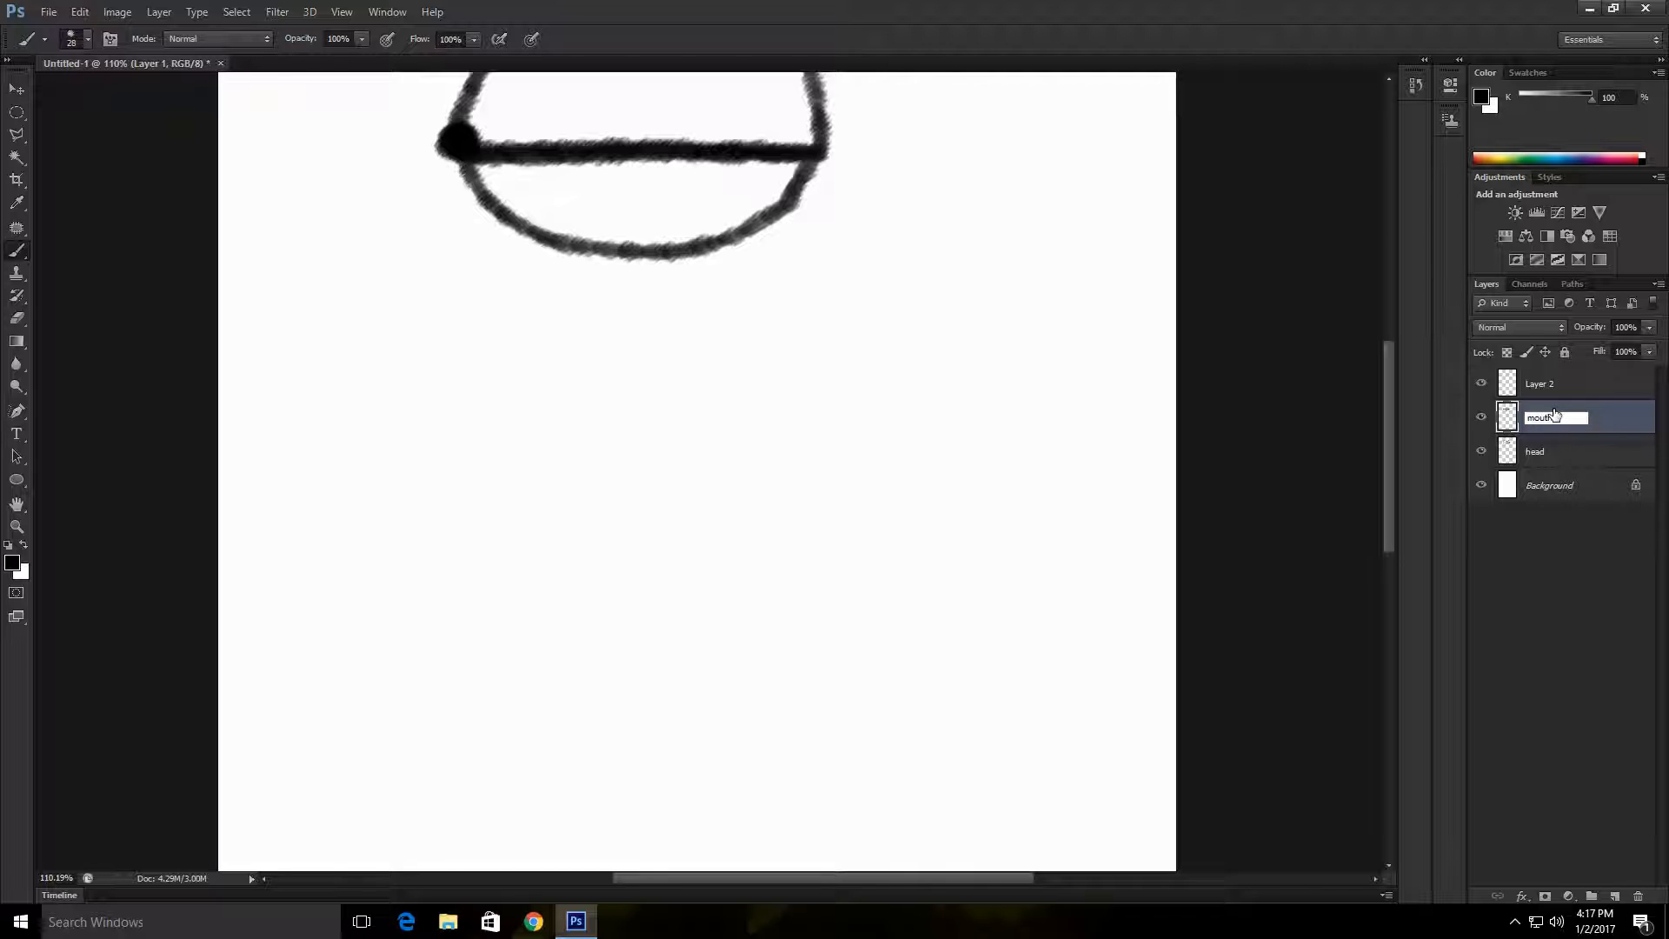
double_click(1554, 385)
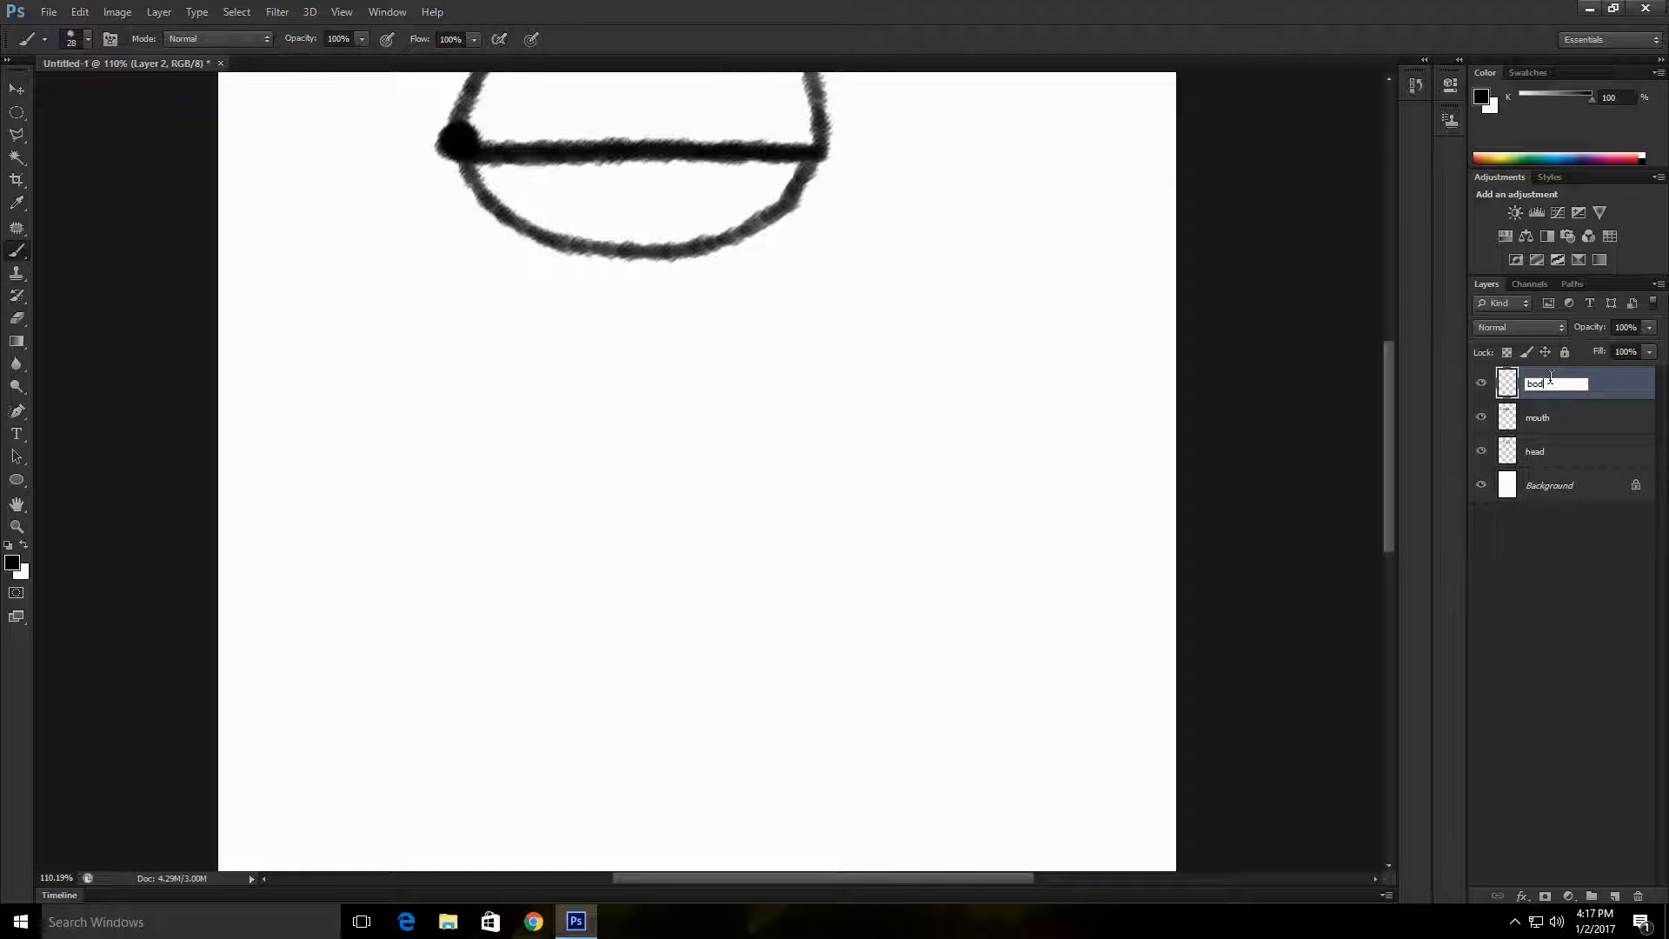
key("Return")
scroll(641, 373, "up", 3)
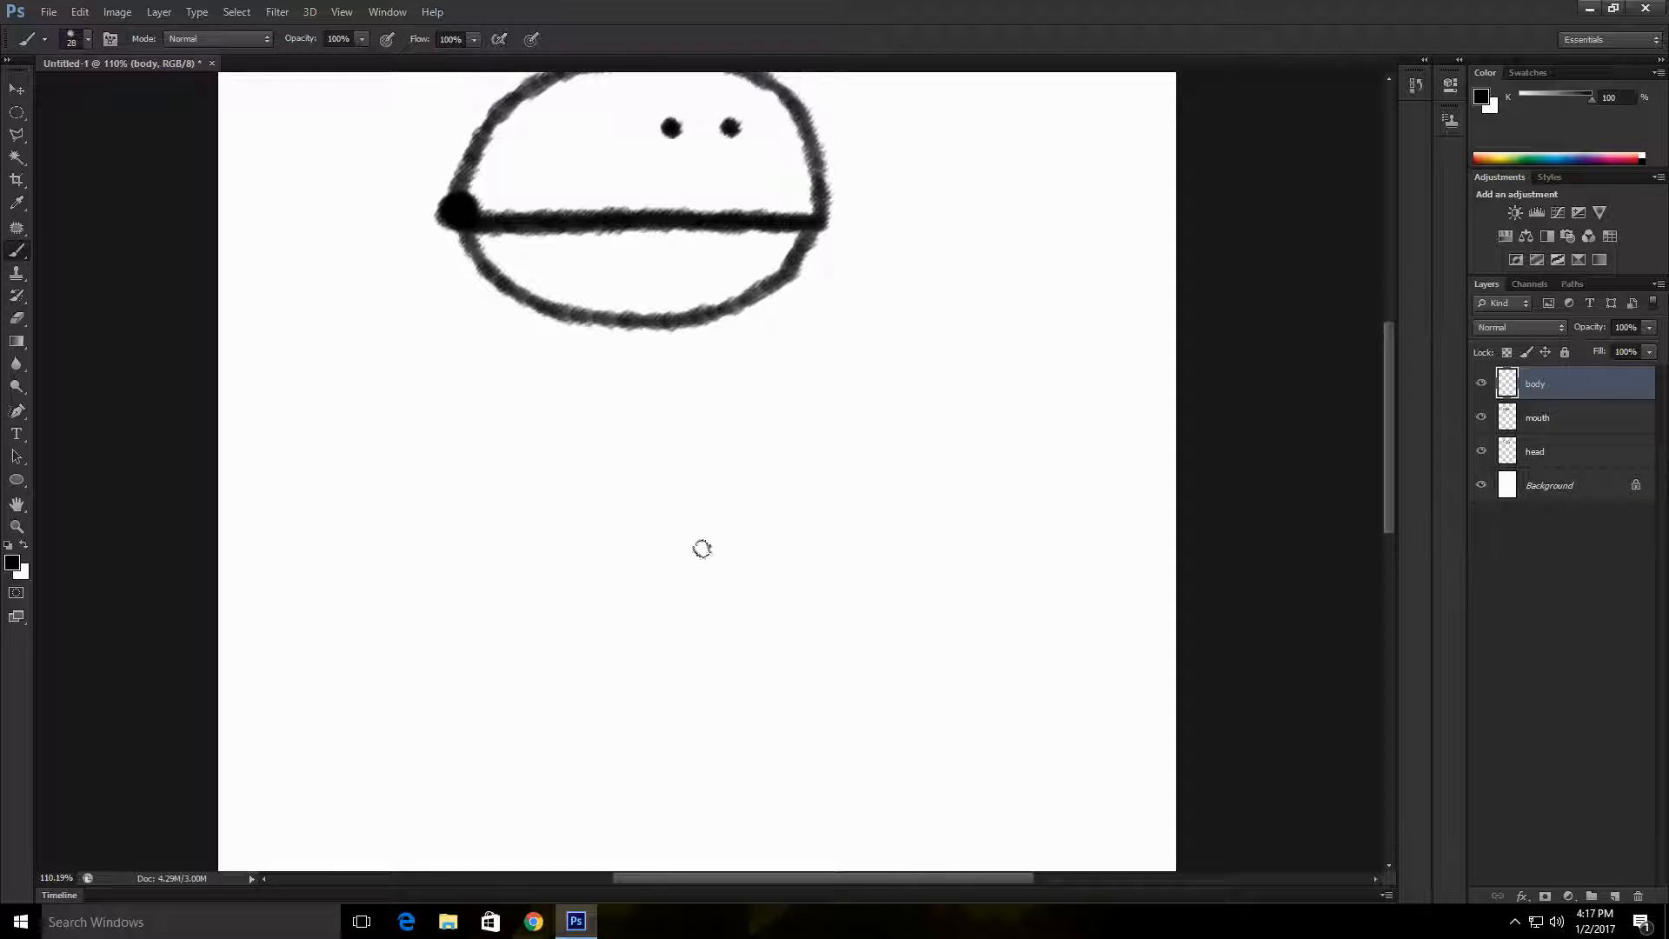
scroll(557, 485, "down", 1)
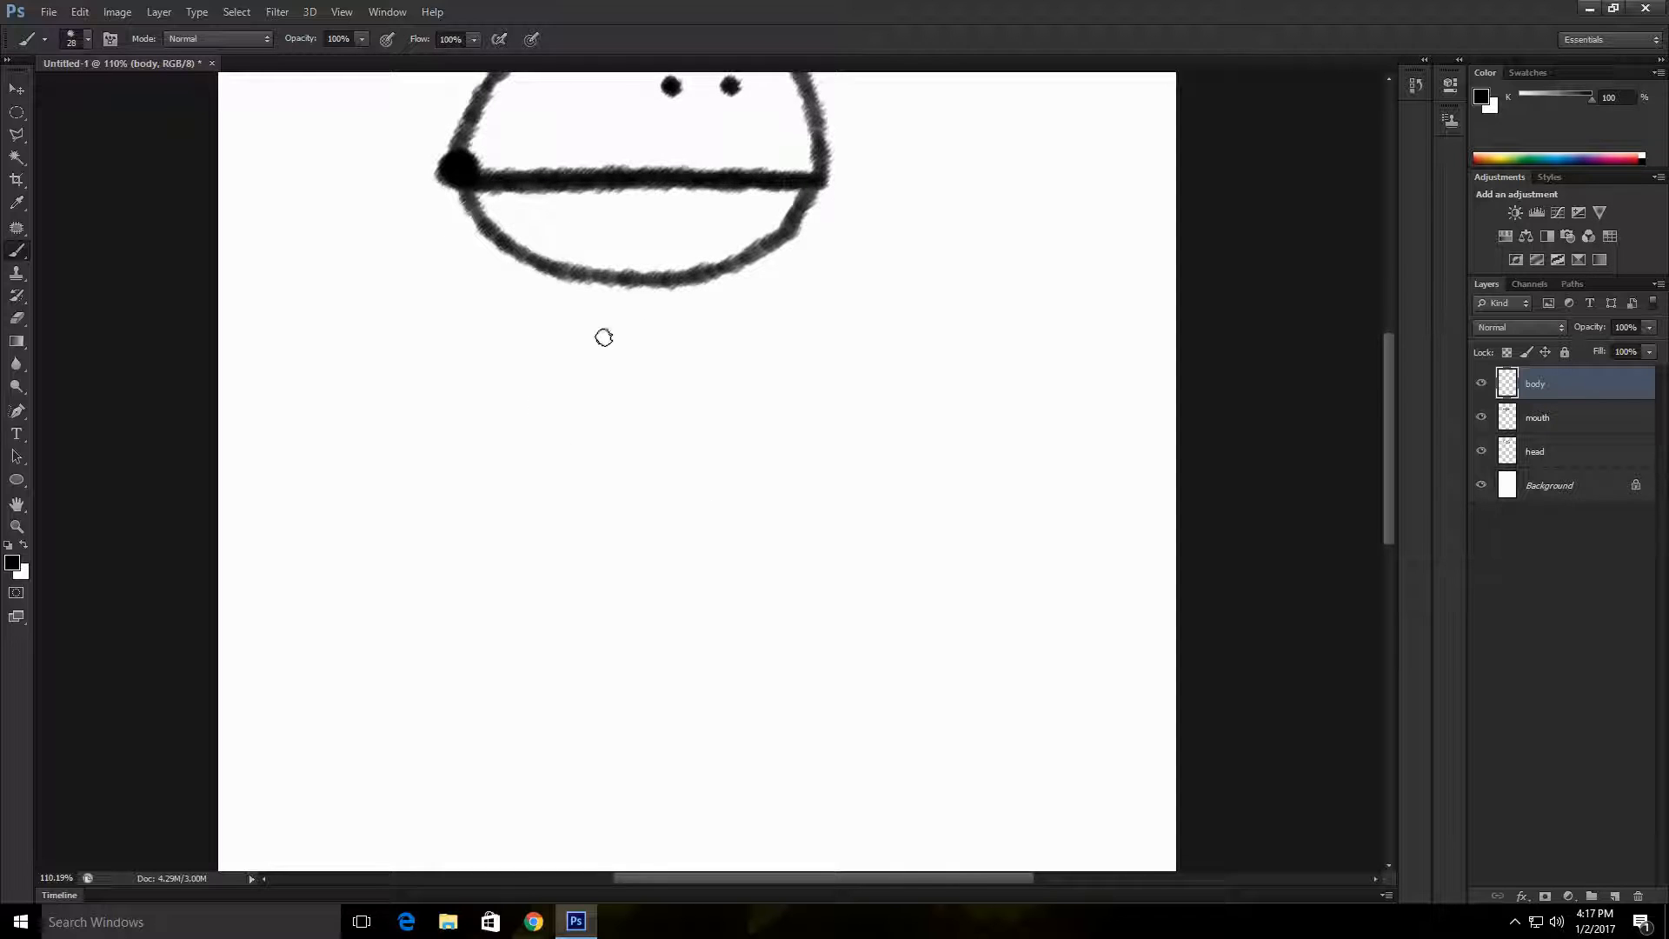
mouse_move(626, 334)
left_mouse_down()
mouse_move(491, 330)
mouse_move(427, 347)
mouse_move(374, 393)
mouse_move(634, 332)
left_mouse_up()
key("ctrl+z")
Step: Draw a large rounded body outline below the head with a flat base under it, undoing the first attempt
scroll(556, 522, "down", 1)
key("z")
left_click_drag(555, 522, 799, 585)
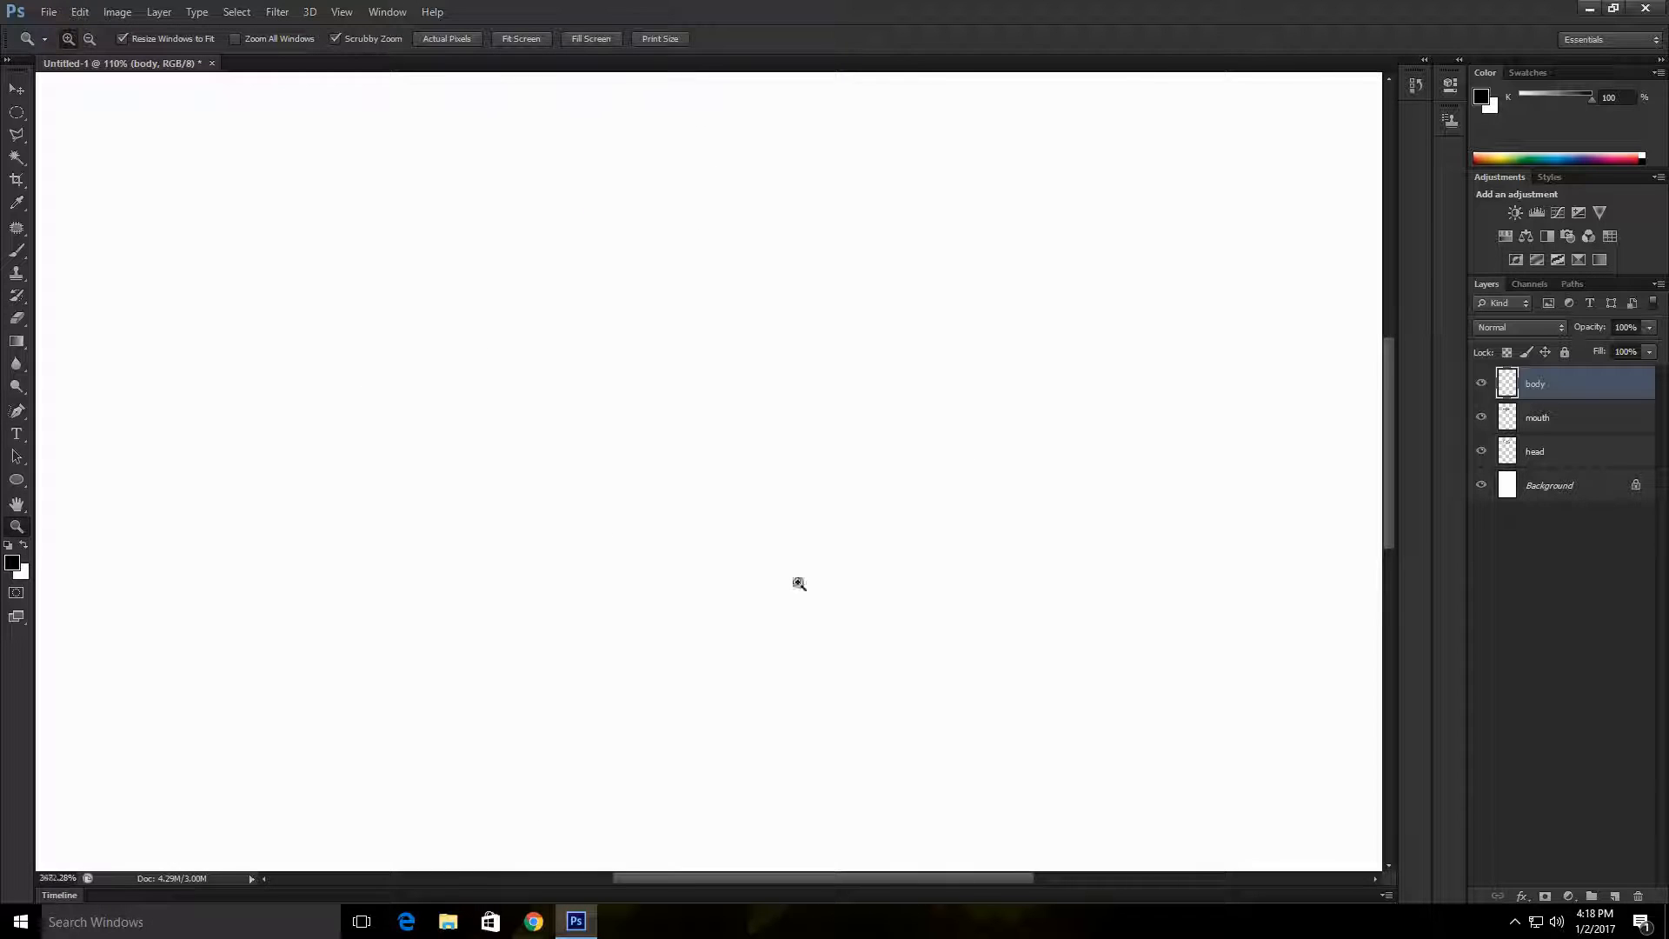
left_click_drag(1028, 835, 842, 895)
left_click_drag(666, 444, 713, 556)
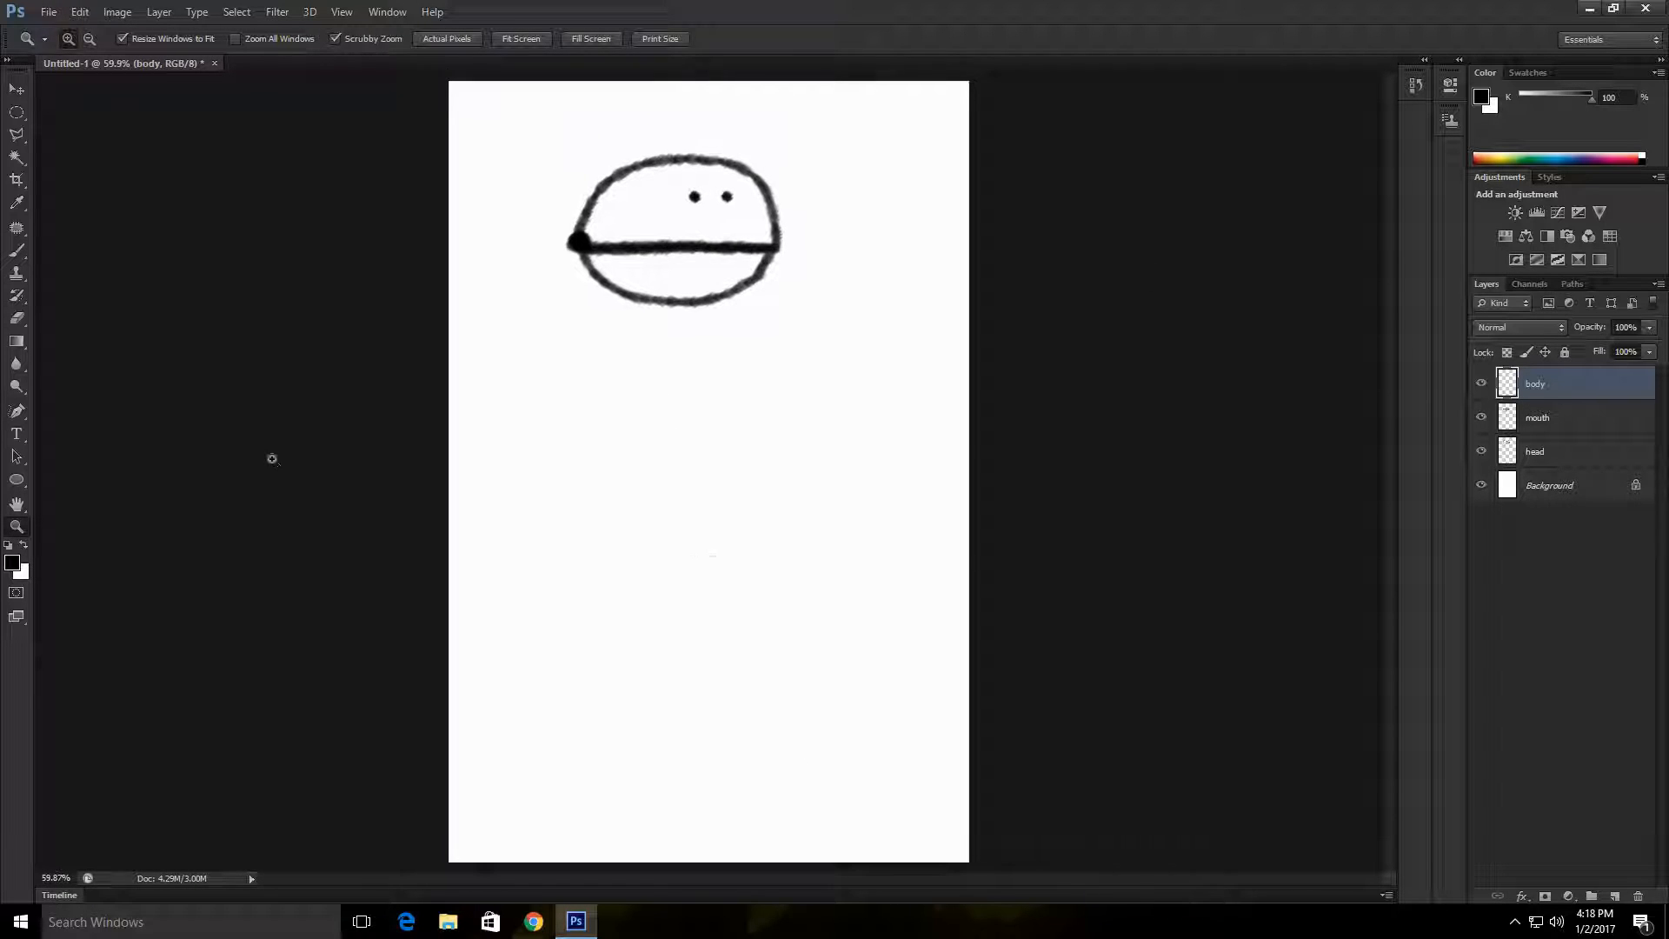
left_click(17, 250)
mouse_move(639, 337)
left_mouse_down()
mouse_move(585, 343)
mouse_move(678, 701)
mouse_move(586, 321)
mouse_move(864, 426)
mouse_move(619, 320)
left_mouse_up()
key("ctrl+z")
mouse_move(574, 613)
left_mouse_down()
mouse_move(753, 647)
mouse_move(756, 598)
mouse_move(573, 608)
left_mouse_up()
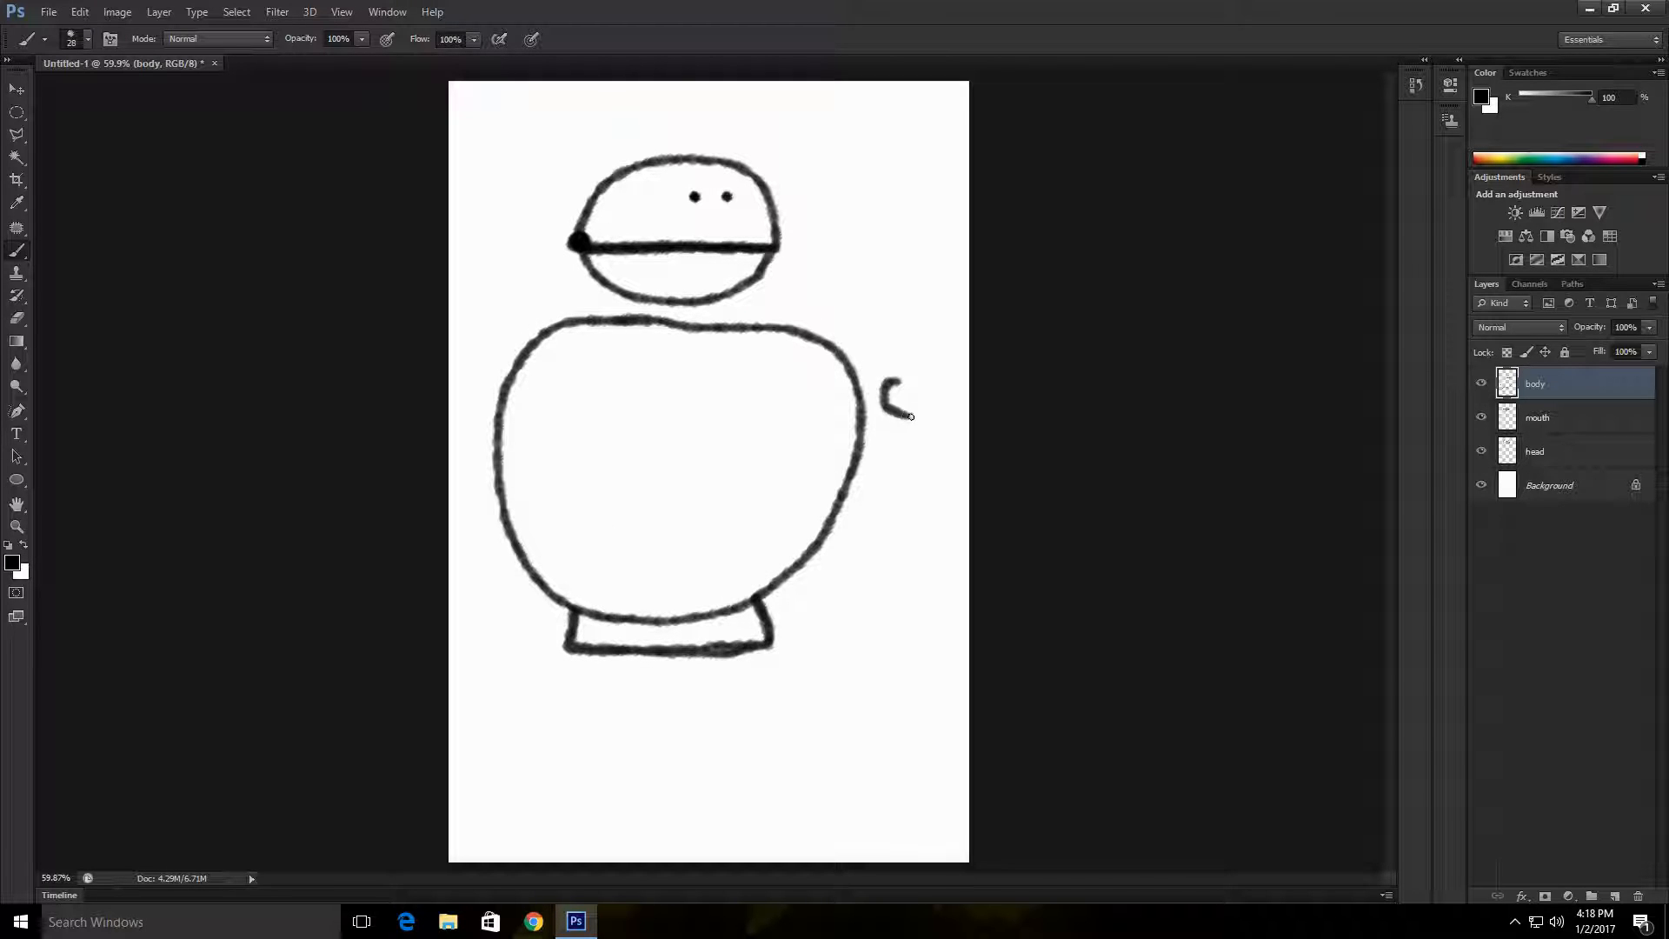
Step: Add a layer named hand 1 above the body, then try a small oval hand beside the body and undo it
left_click(1614, 897)
double_click(1552, 387)
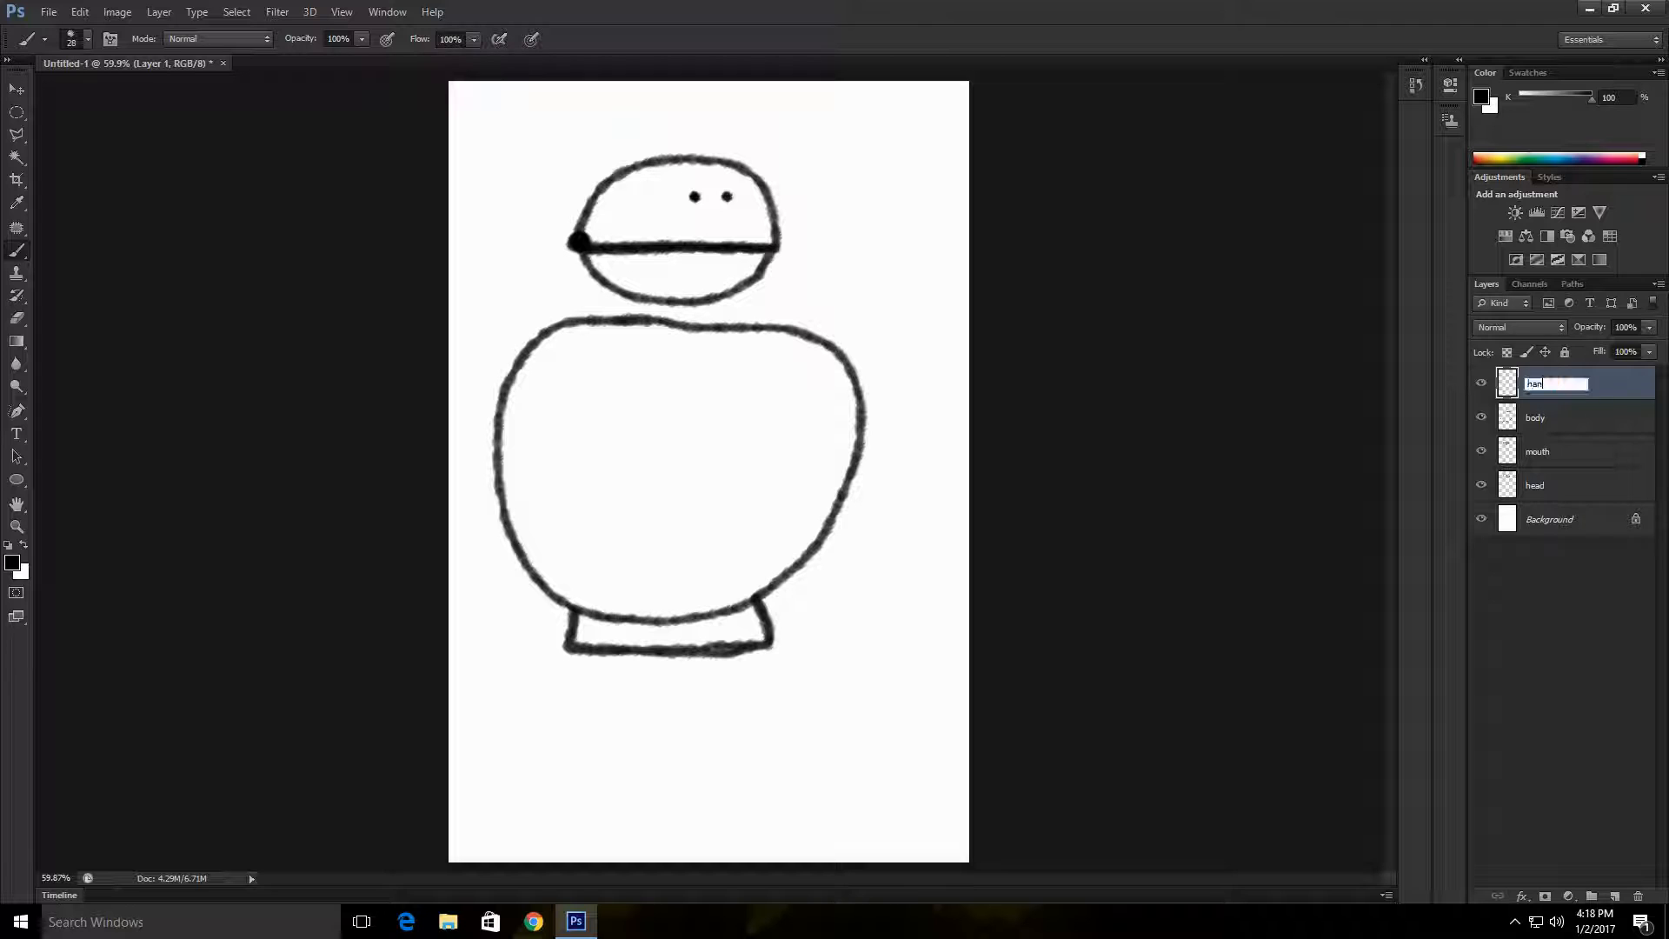
type("hand 1")
mouse_move(473, 388)
left_mouse_down()
mouse_move(480, 419)
mouse_move(477, 386)
left_mouse_up()
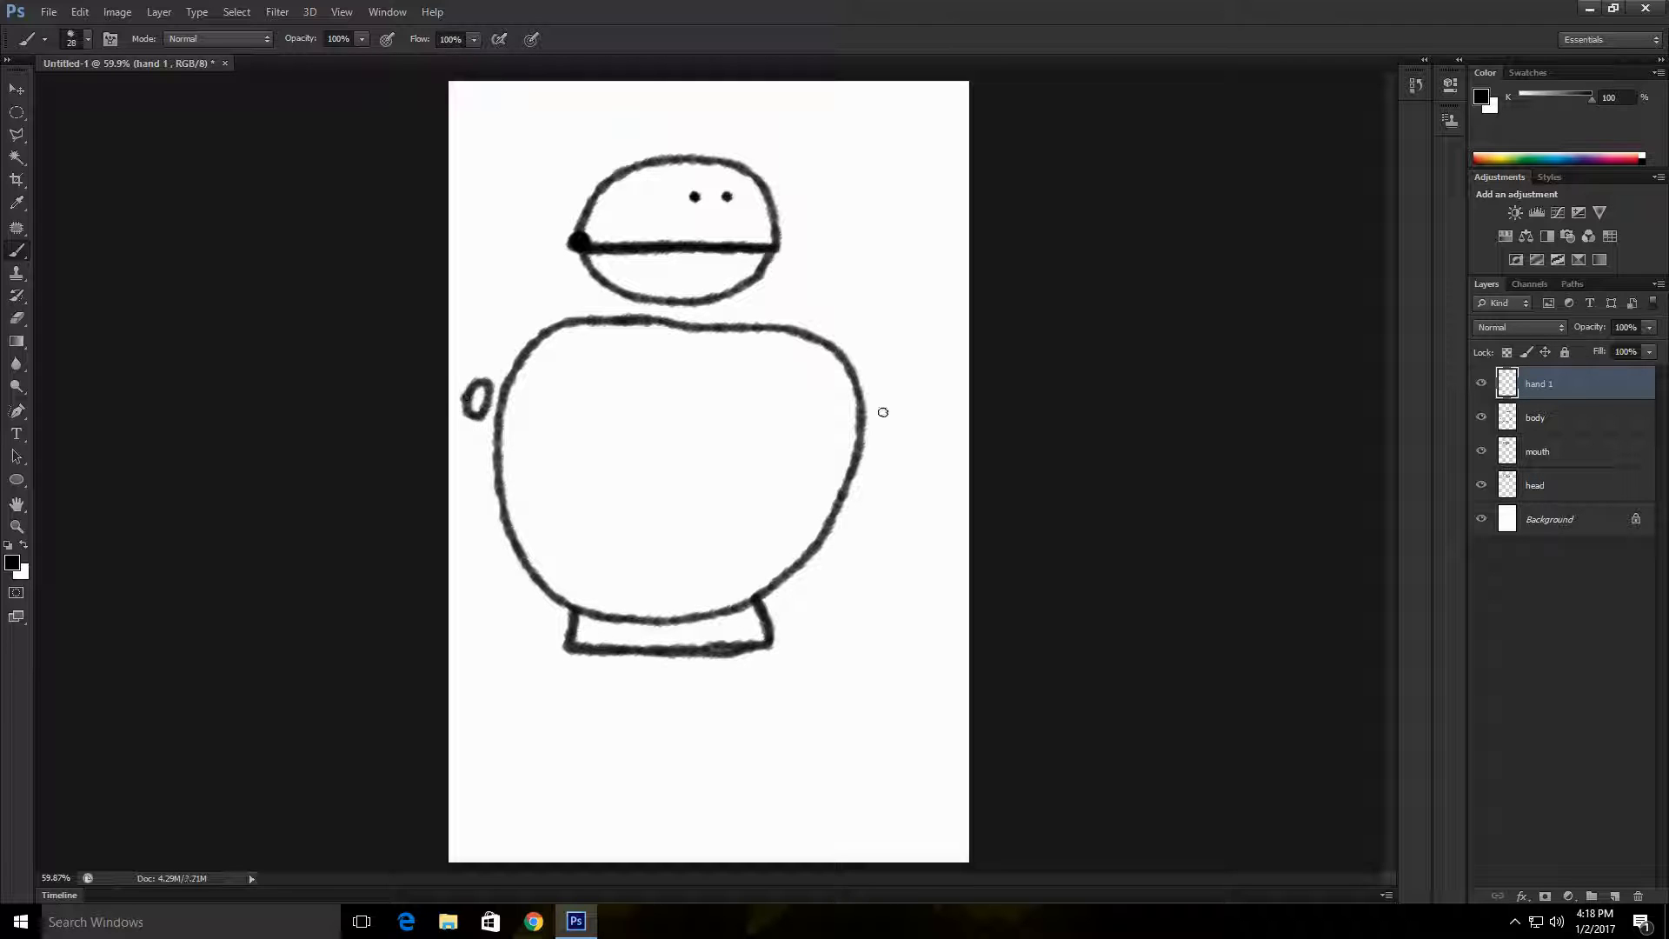
key("ctrl+z")
Step: Move the body, mouth and head drawings slightly right to make room for a hand, keeping the mouth aligned with the head
left_click(1574, 420)
left_click(15, 88)
left_click_drag(863, 417, 882, 414)
left_click_drag(777, 240, 836, 235)
left_click_drag(763, 250, 825, 250)
left_click_drag(884, 447, 907, 447)
left_click_drag(799, 248, 773, 249)
left_click_drag(755, 156, 729, 160)
left_click_drag(784, 327, 771, 328)
Step: Draw an oval hand to the left of the body on the hand 1 layer
key("b")
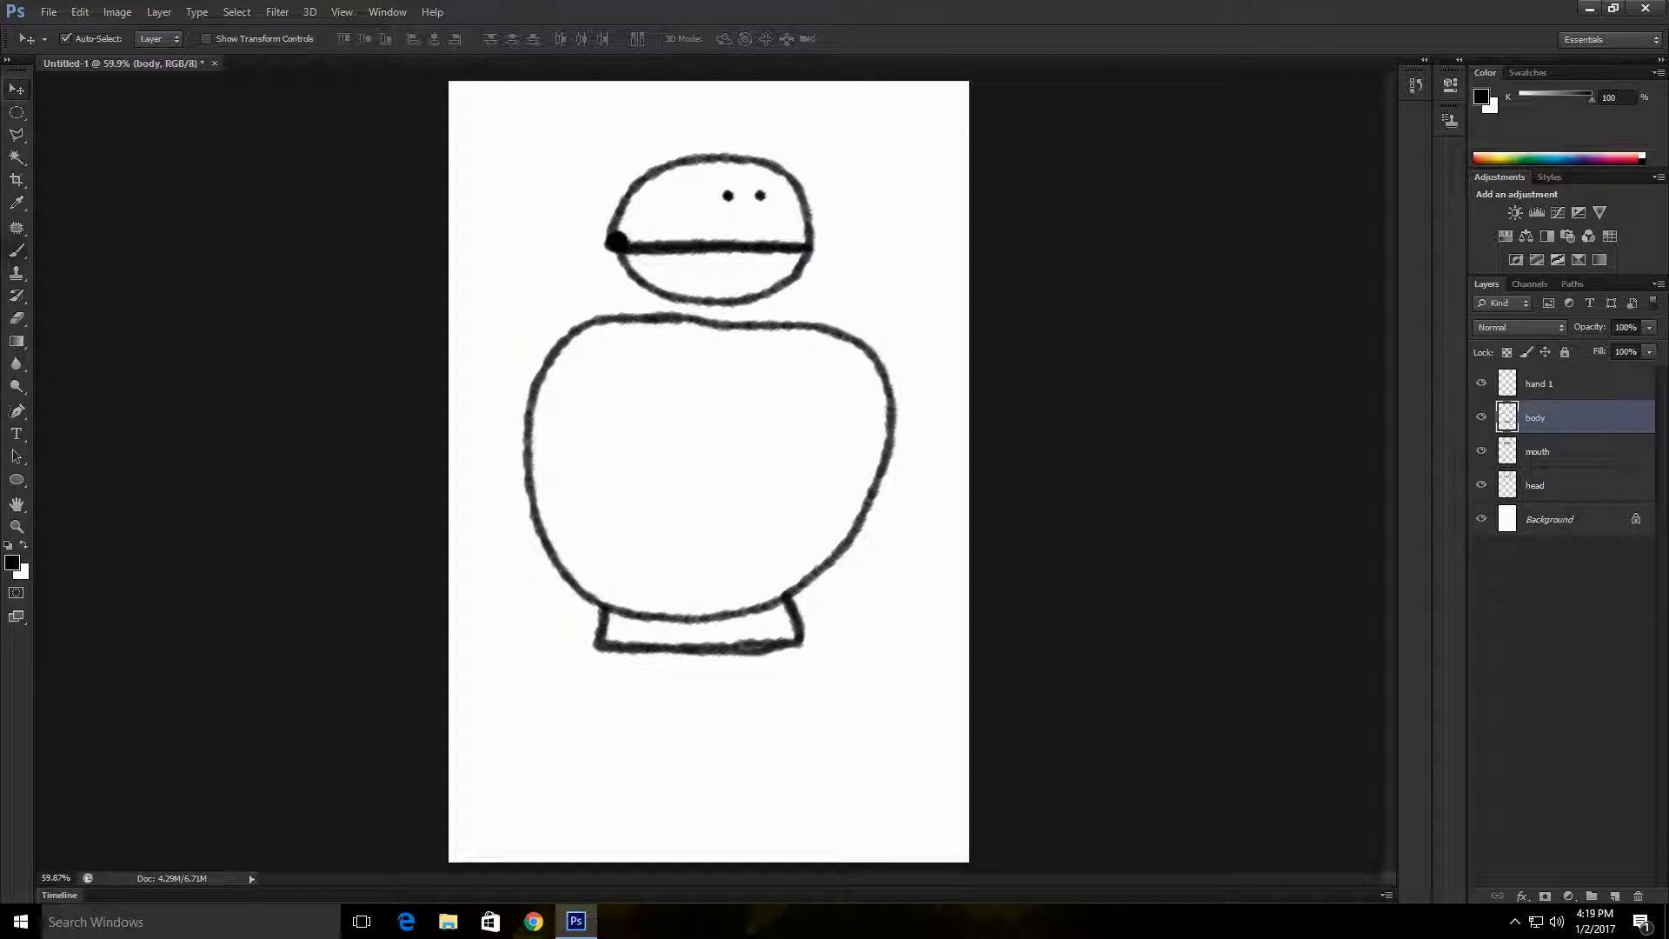
left_click(1565, 384)
left_click_drag(481, 381, 476, 393)
Step: Add a layer named hand 2 and draw a round hand to the right of the body, replacing the first small attempt
key("ctrl+shift+alt+n")
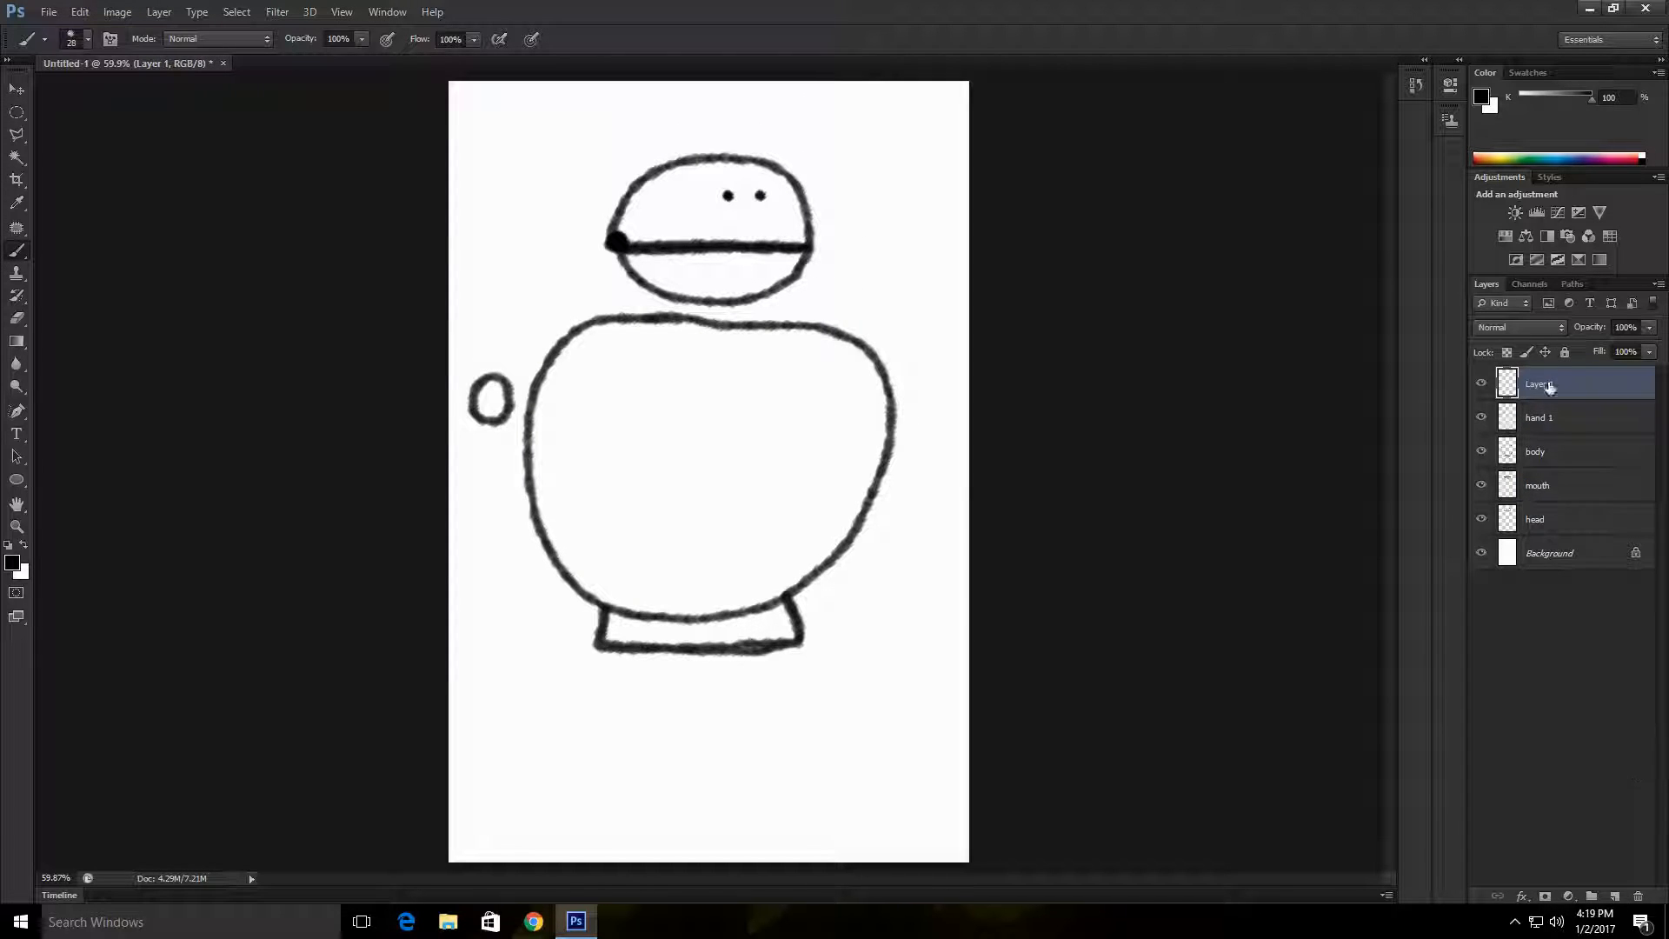
double_click(1550, 388)
type("hand 2")
key("Return")
left_click_drag(926, 389, 927, 416)
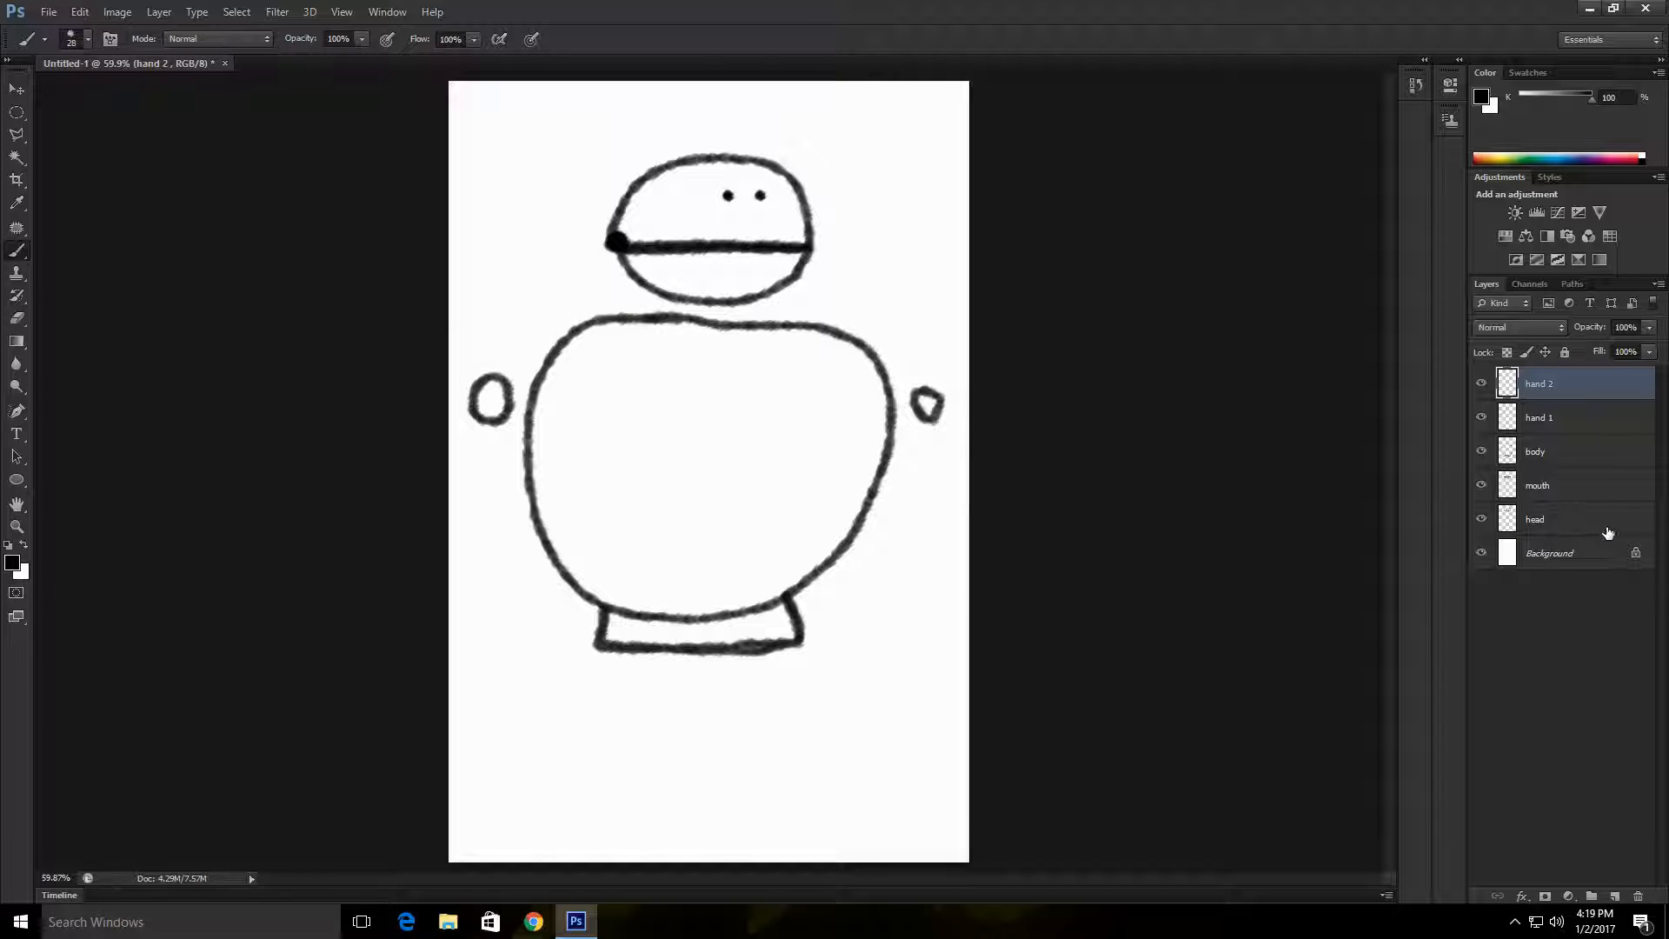
key("ctrl+z")
mouse_move(935, 381)
left_mouse_down()
mouse_move(954, 396)
mouse_move(939, 380)
left_mouse_up()
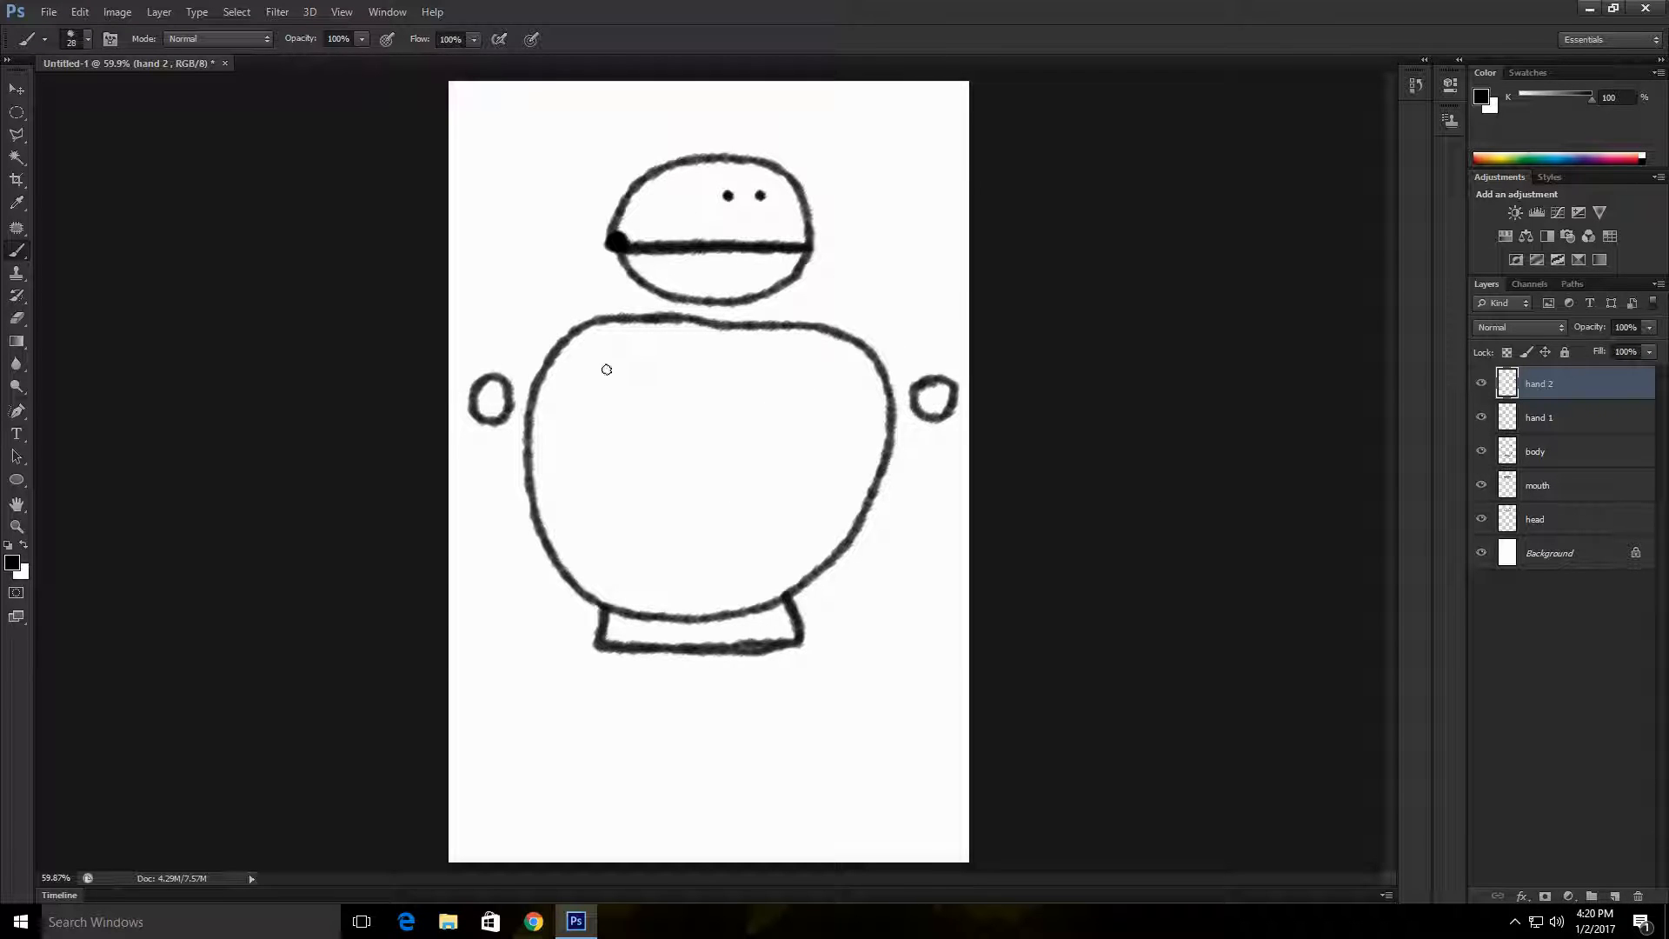
Step: Hide and show the Background layer to inspect the drawing over transparency, selecting the head layer
left_click(1482, 553)
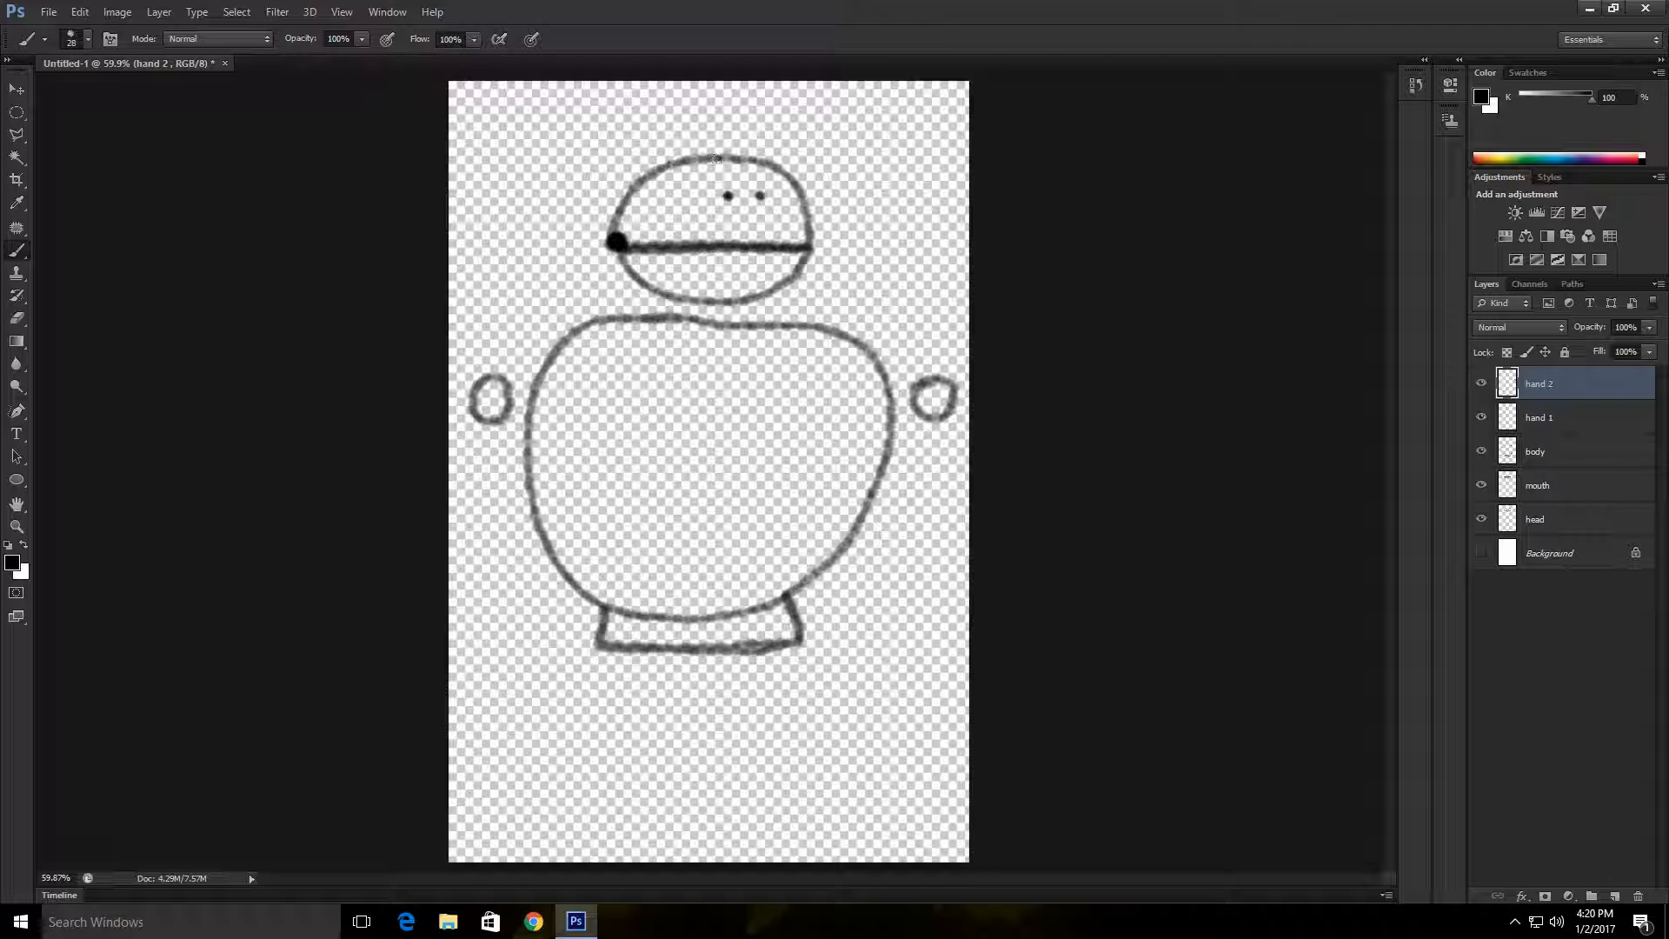
left_click(1482, 553)
left_click(1557, 519)
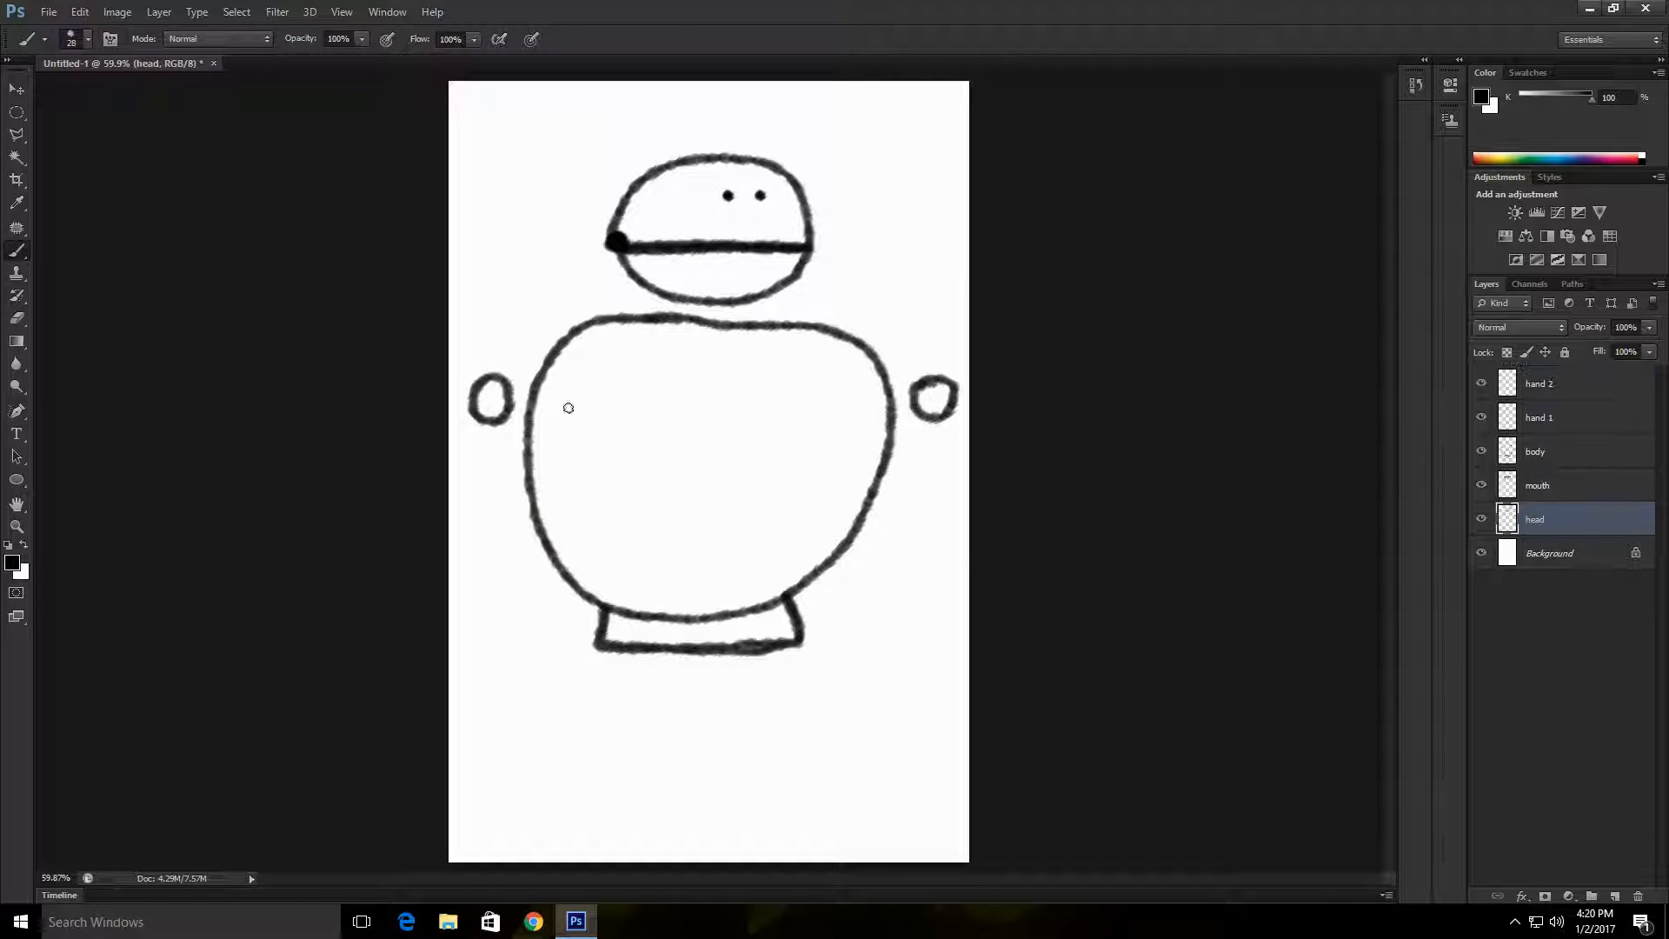
left_click(1481, 554)
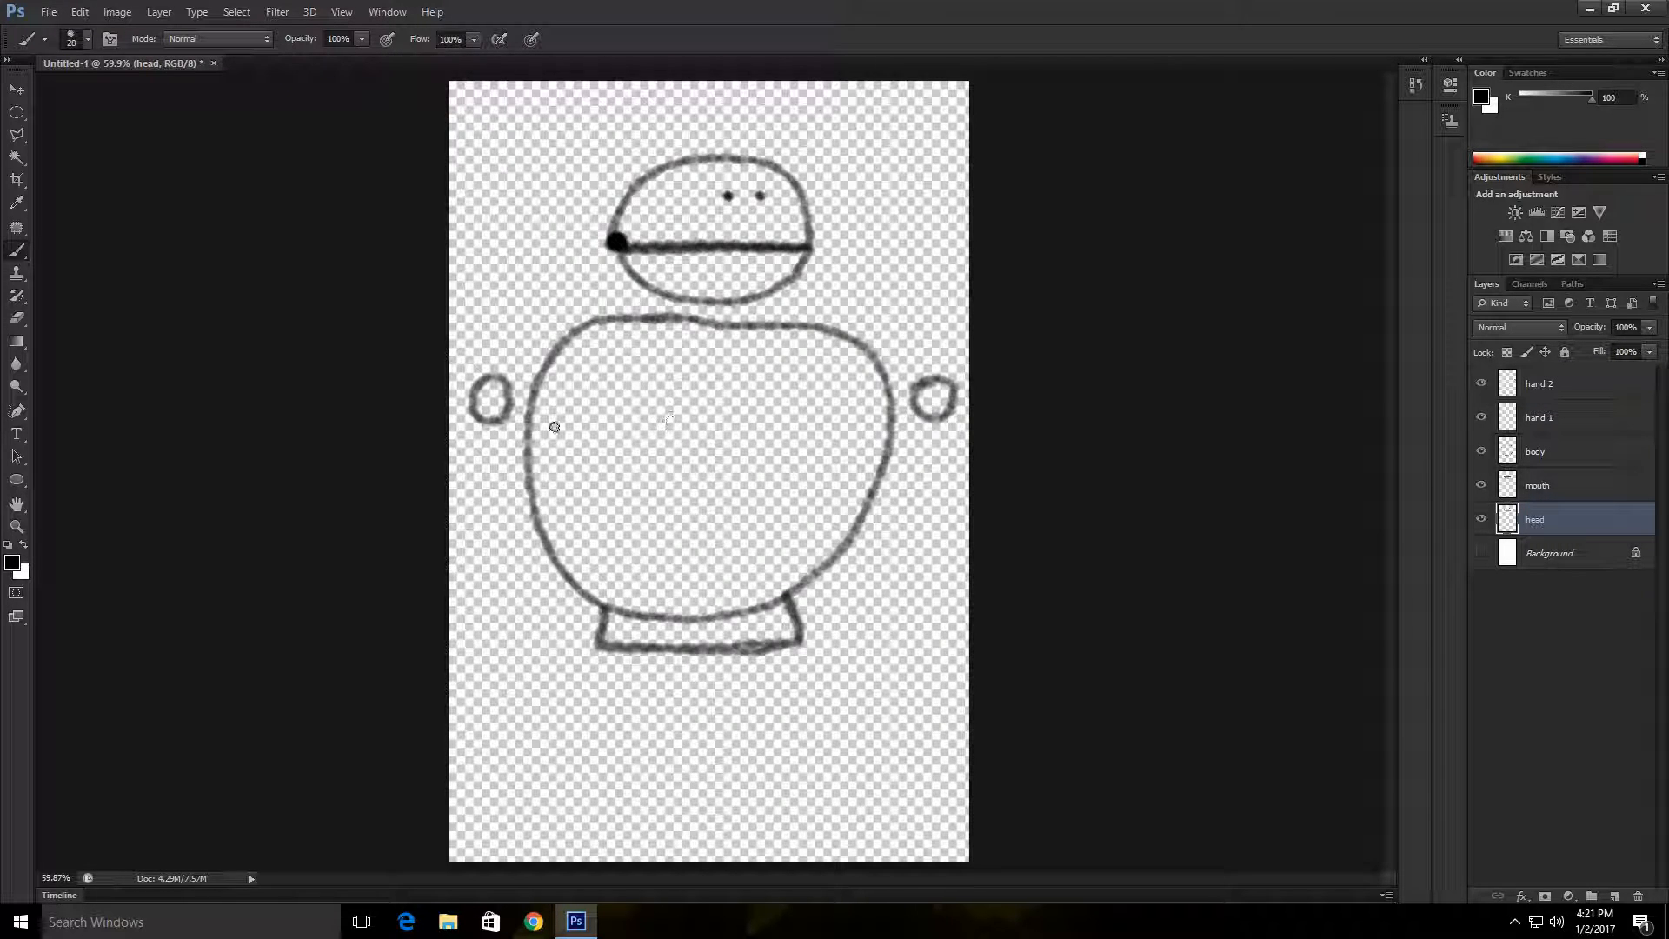
left_click(1481, 553)
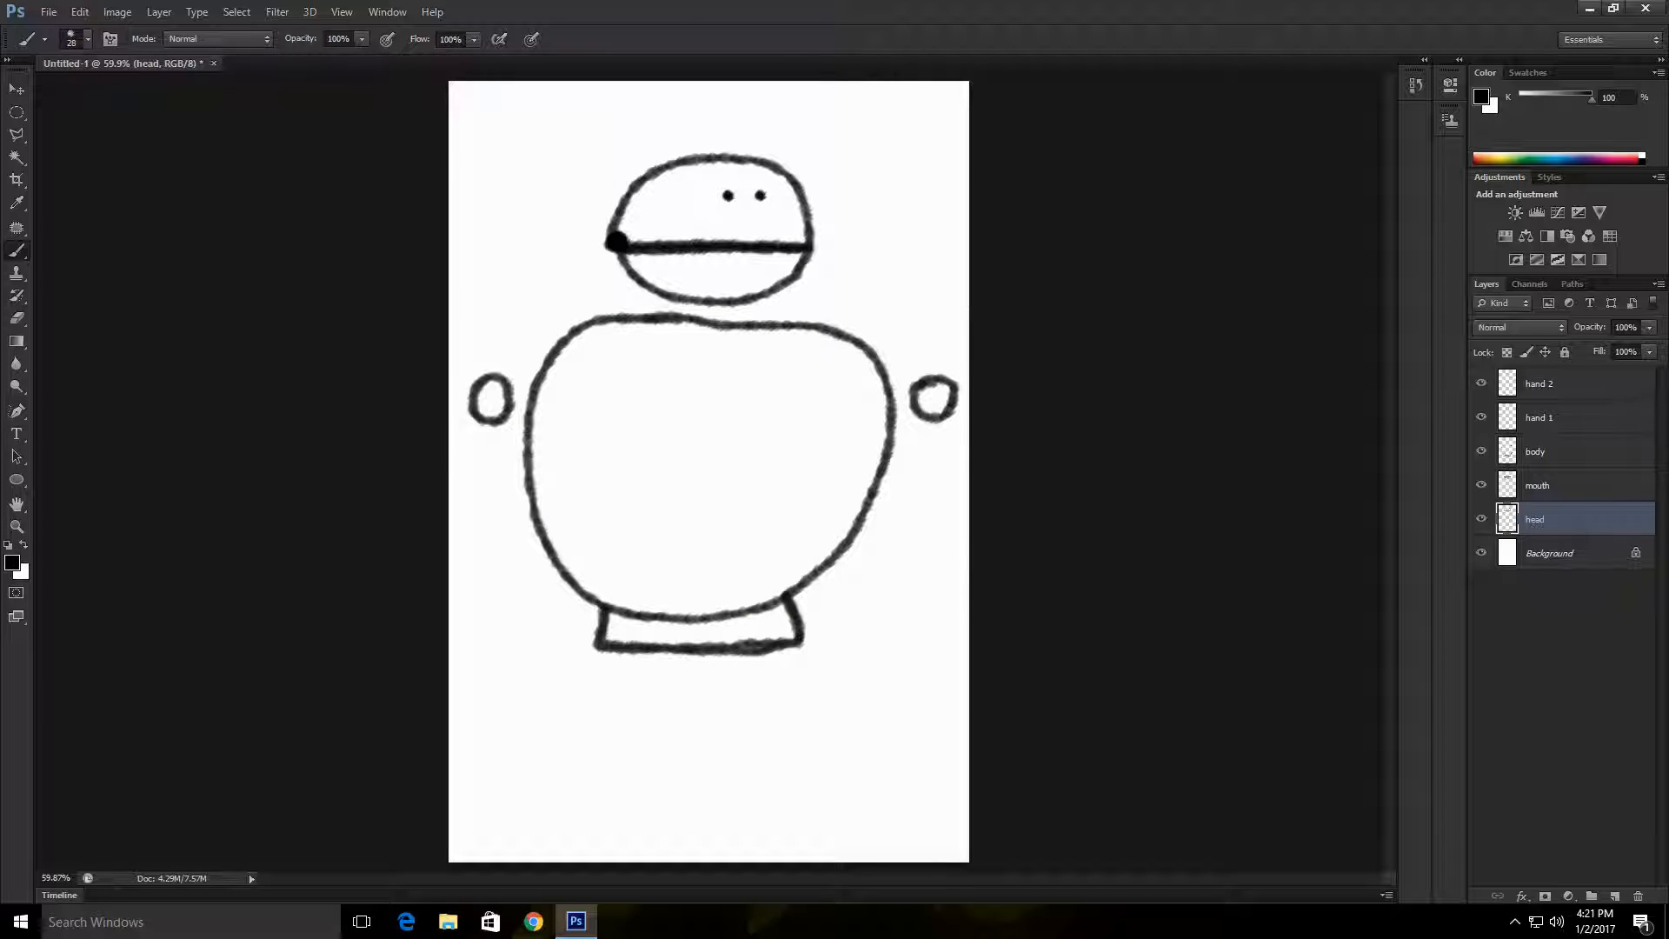
Step: Draw a V-shaped collar and a centre line down the body on the head layer
key("z")
left_click(726, 452)
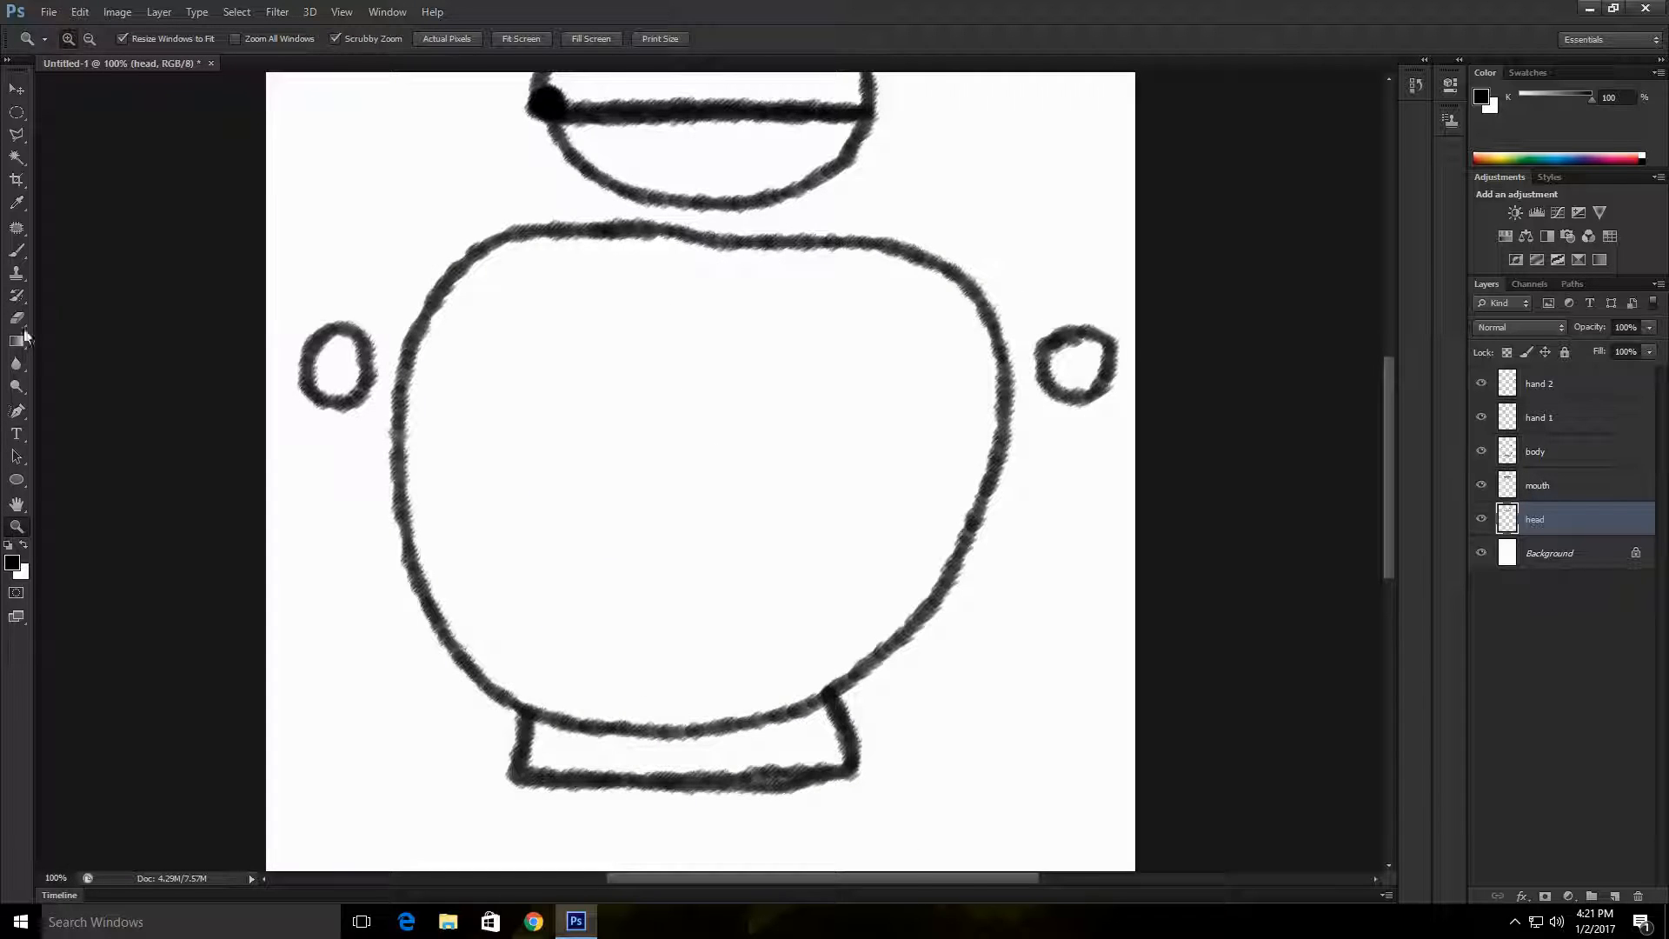
key("b")
mouse_move(613, 233)
left_mouse_down()
mouse_move(685, 476)
mouse_move(678, 726)
left_mouse_up()
left_click_drag(684, 448, 798, 246)
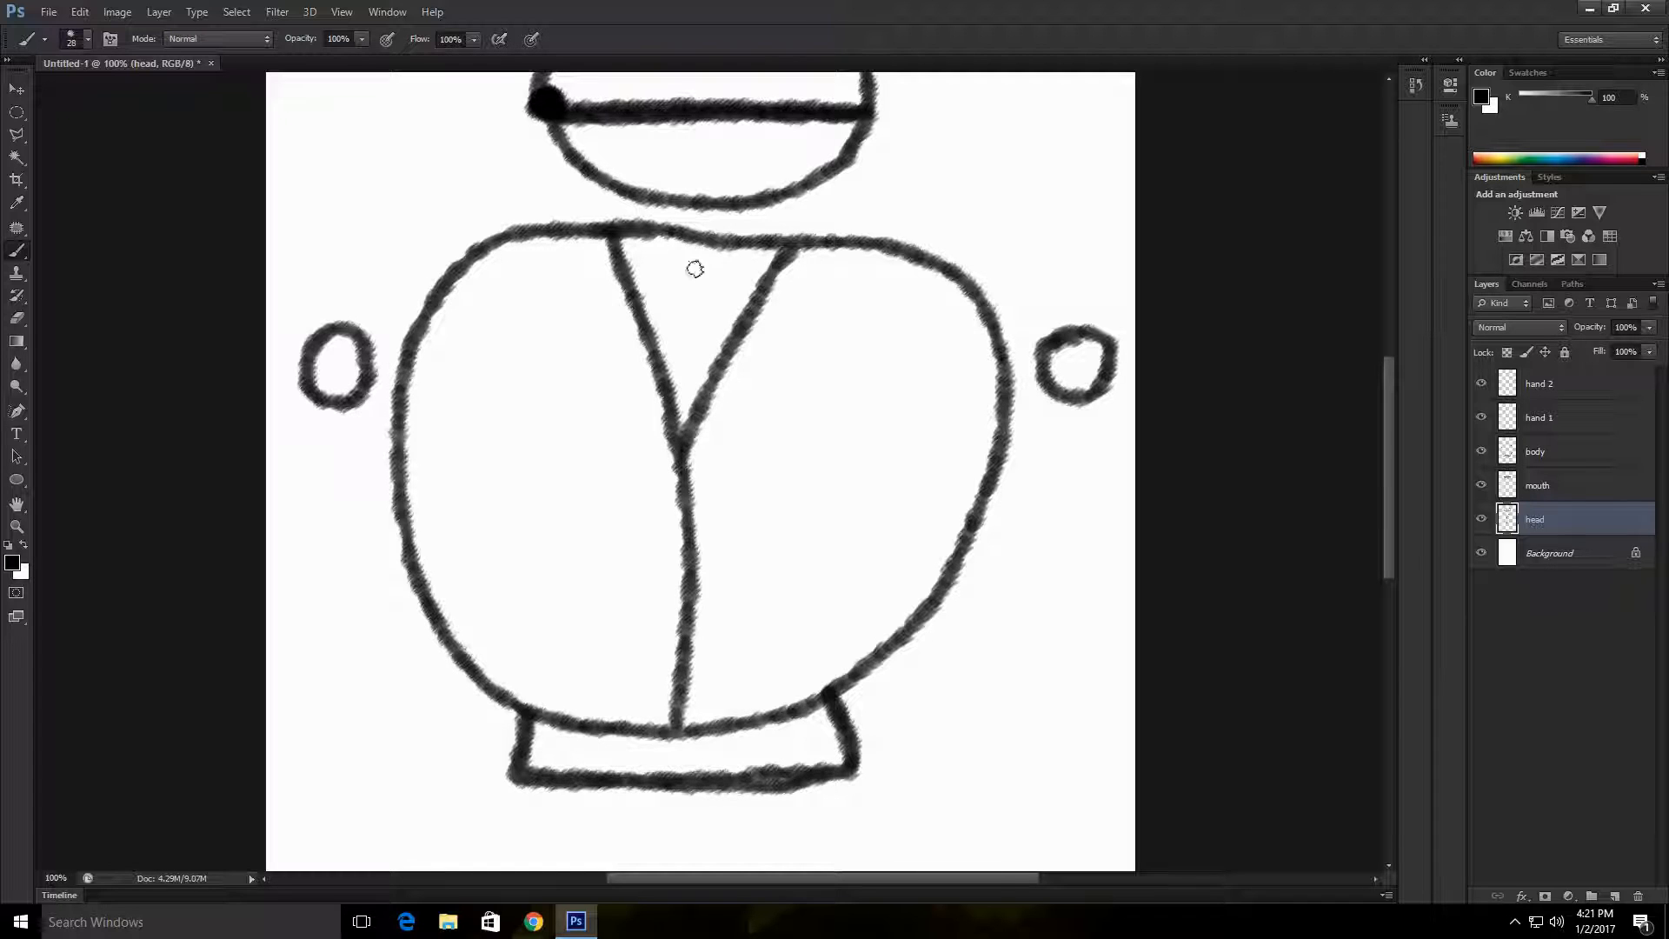
scroll(693, 269, "up", 2)
scroll(669, 300, "up", 1)
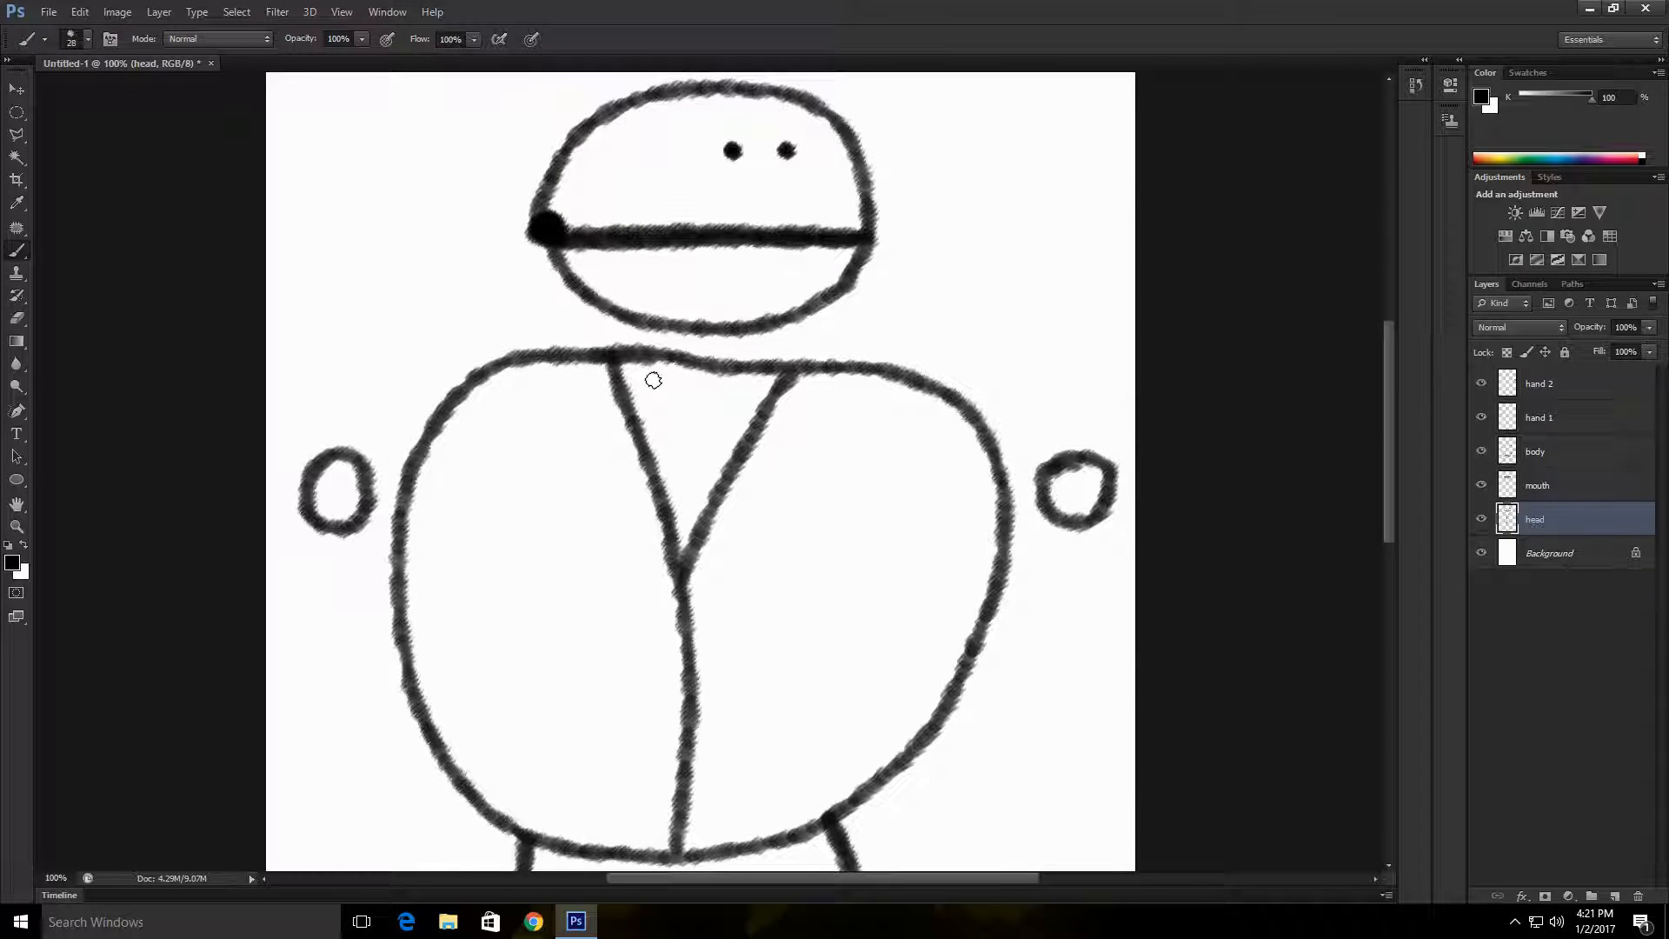
Step: Try a stroke inside the collar, undo it, and thicken the V-shaped collar lines on the head layer
mouse_move(648, 374)
left_mouse_down()
mouse_move(713, 394)
mouse_move(715, 416)
mouse_move(651, 378)
mouse_move(805, 444)
mouse_move(579, 378)
mouse_move(642, 443)
mouse_move(623, 368)
mouse_move(672, 567)
mouse_move(783, 381)
mouse_move(757, 435)
left_mouse_up()
key("ctrl+z")
left_click(17, 318)
left_click(16, 250)
scroll(759, 516, "down", 2)
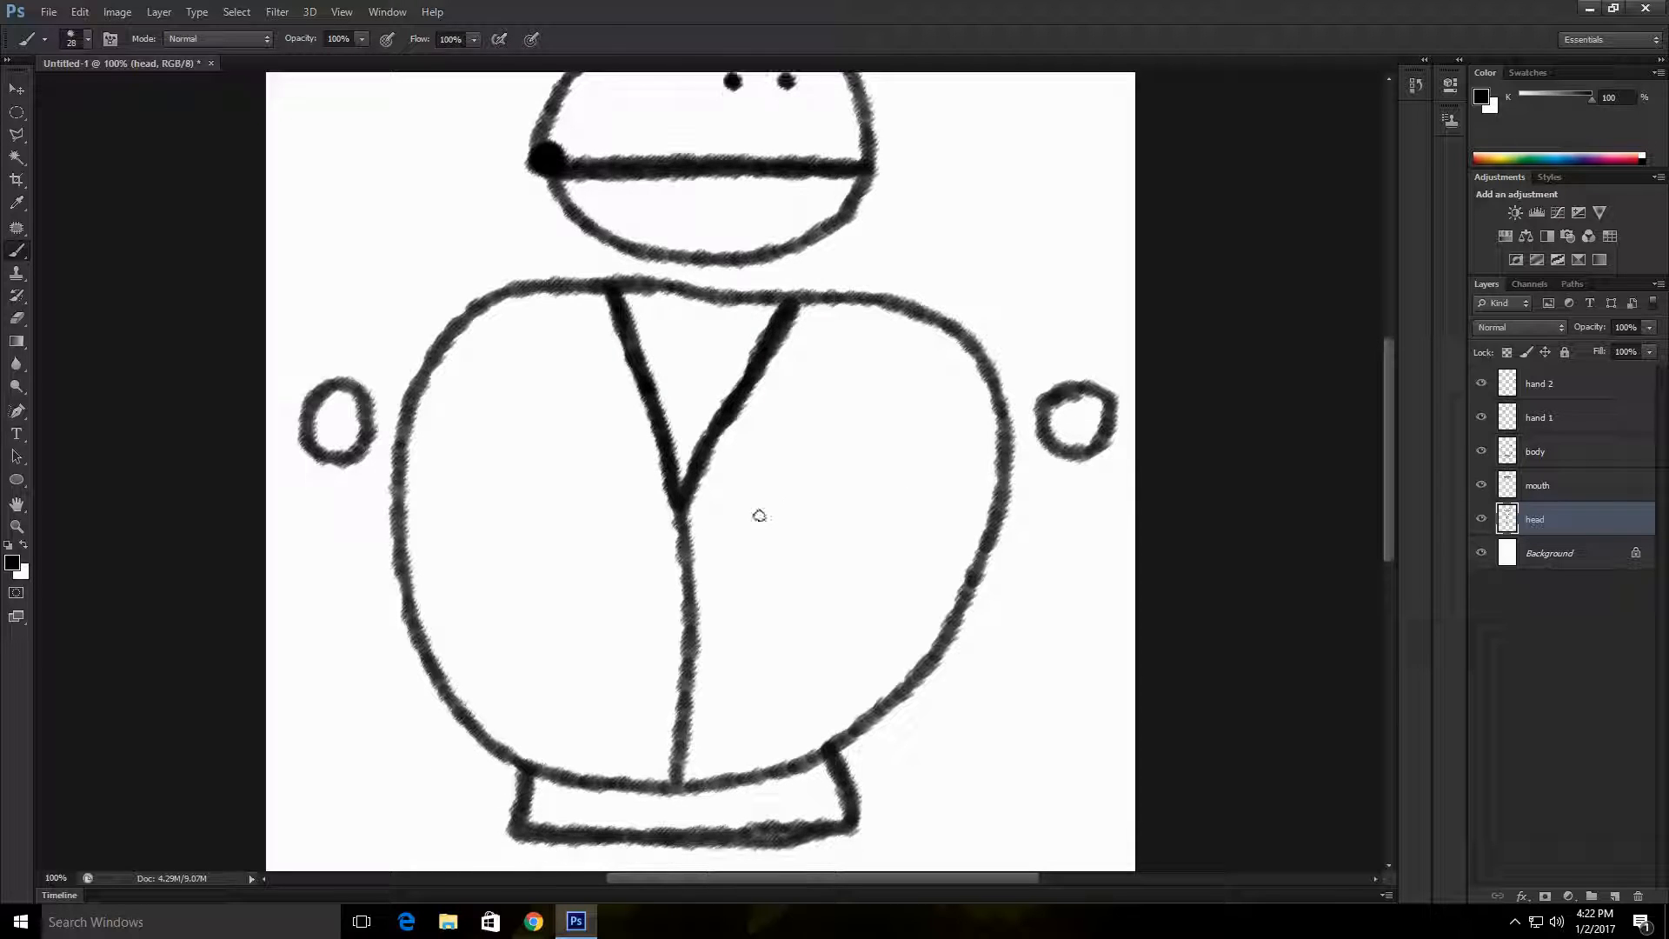
Step: Erase the collar and centre line from the head layer
scroll(791, 399, "up", 1)
scroll(791, 399, "down", 1)
left_click(1484, 522)
left_click(1483, 522)
scroll(869, 469, "up", 3)
left_click(16, 318)
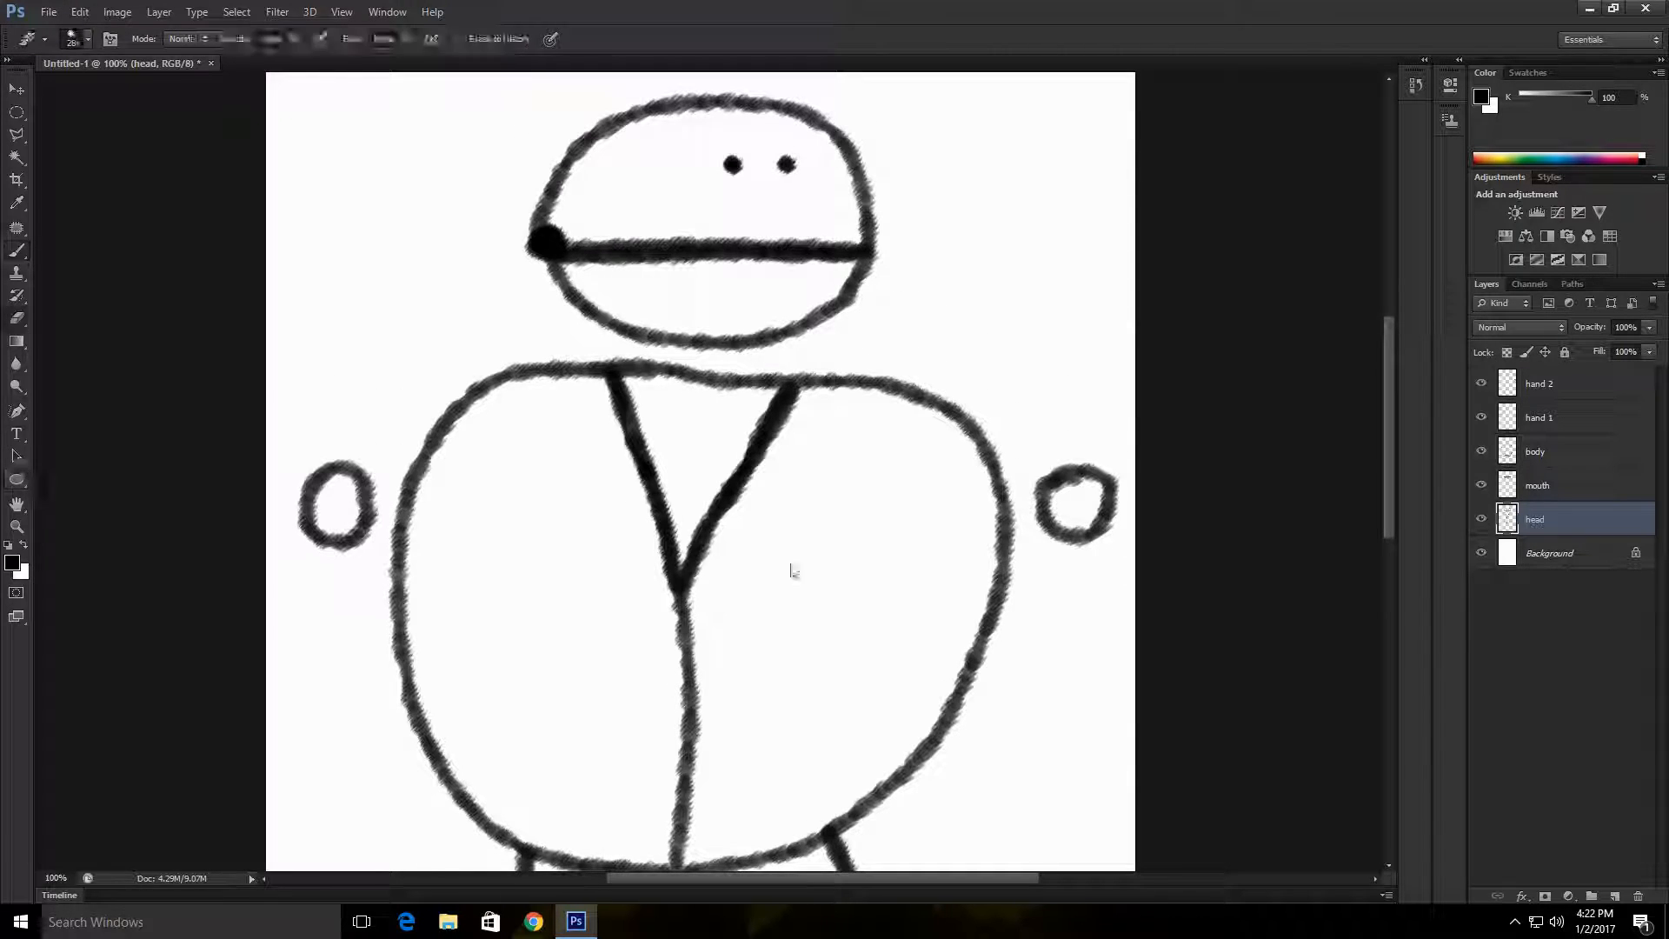
mouse_move(692, 574)
left_mouse_down()
mouse_move(746, 391)
mouse_move(648, 693)
mouse_move(623, 630)
mouse_move(689, 458)
left_mouse_up()
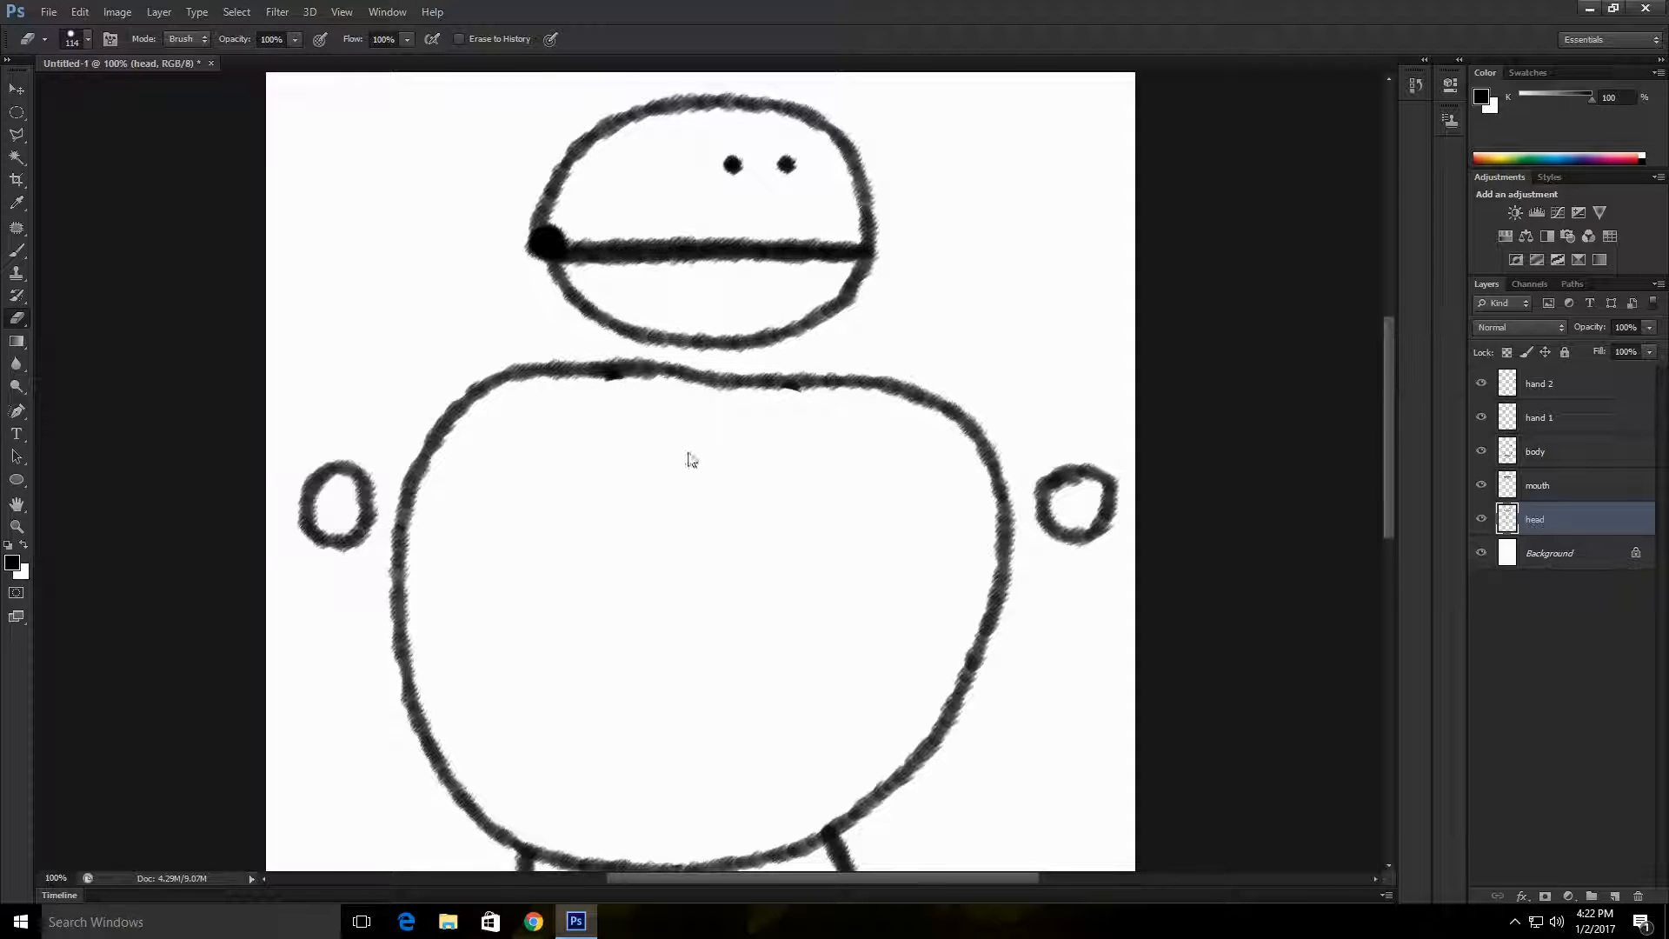
Step: Add a new layer at the top of the layer stack and name it costume
scroll(695, 469, "down", 2)
scroll(817, 548, "up", 2)
left_click(1514, 922)
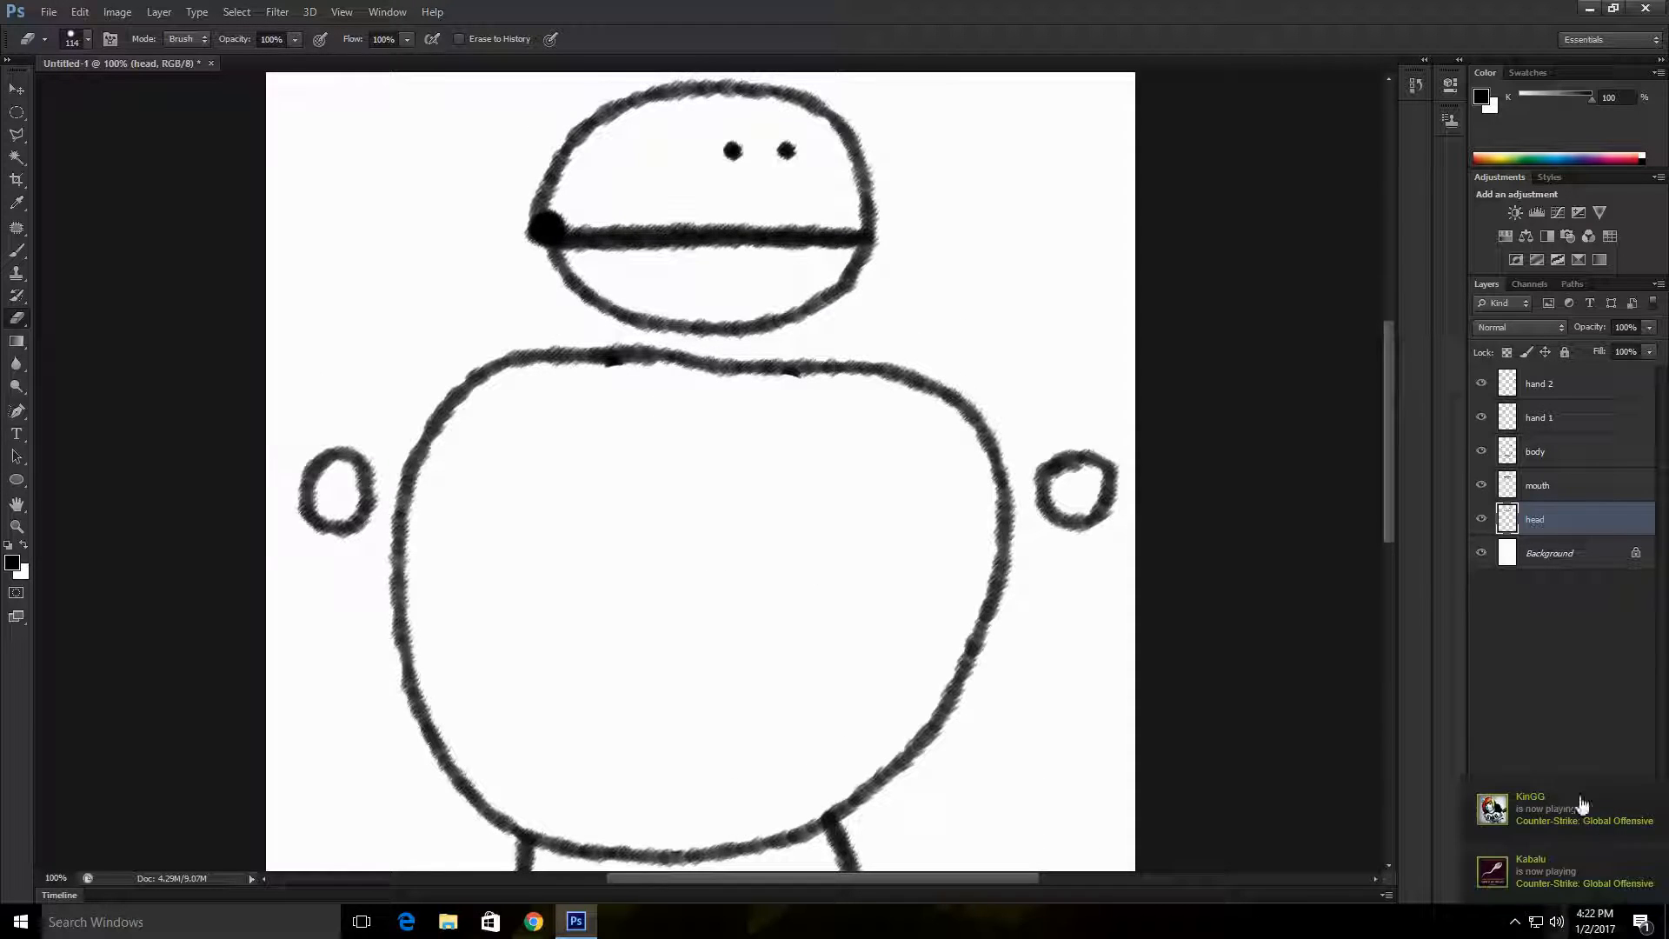
left_click(1616, 898)
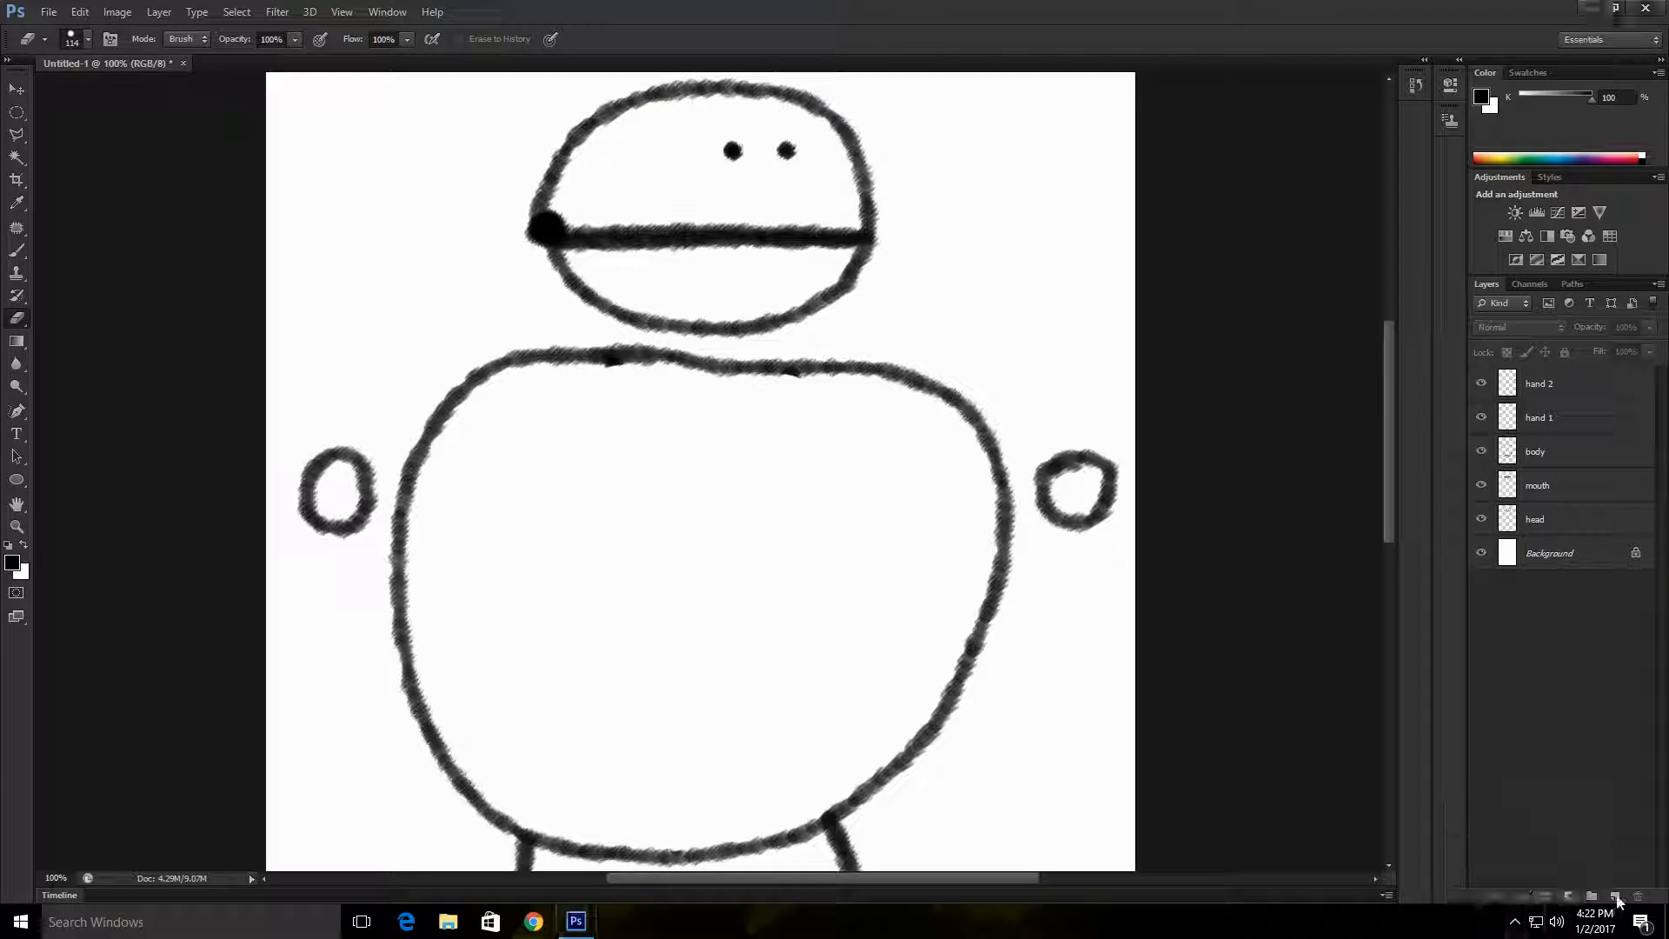
double_click(1540, 384)
type("costume")
key("Return")
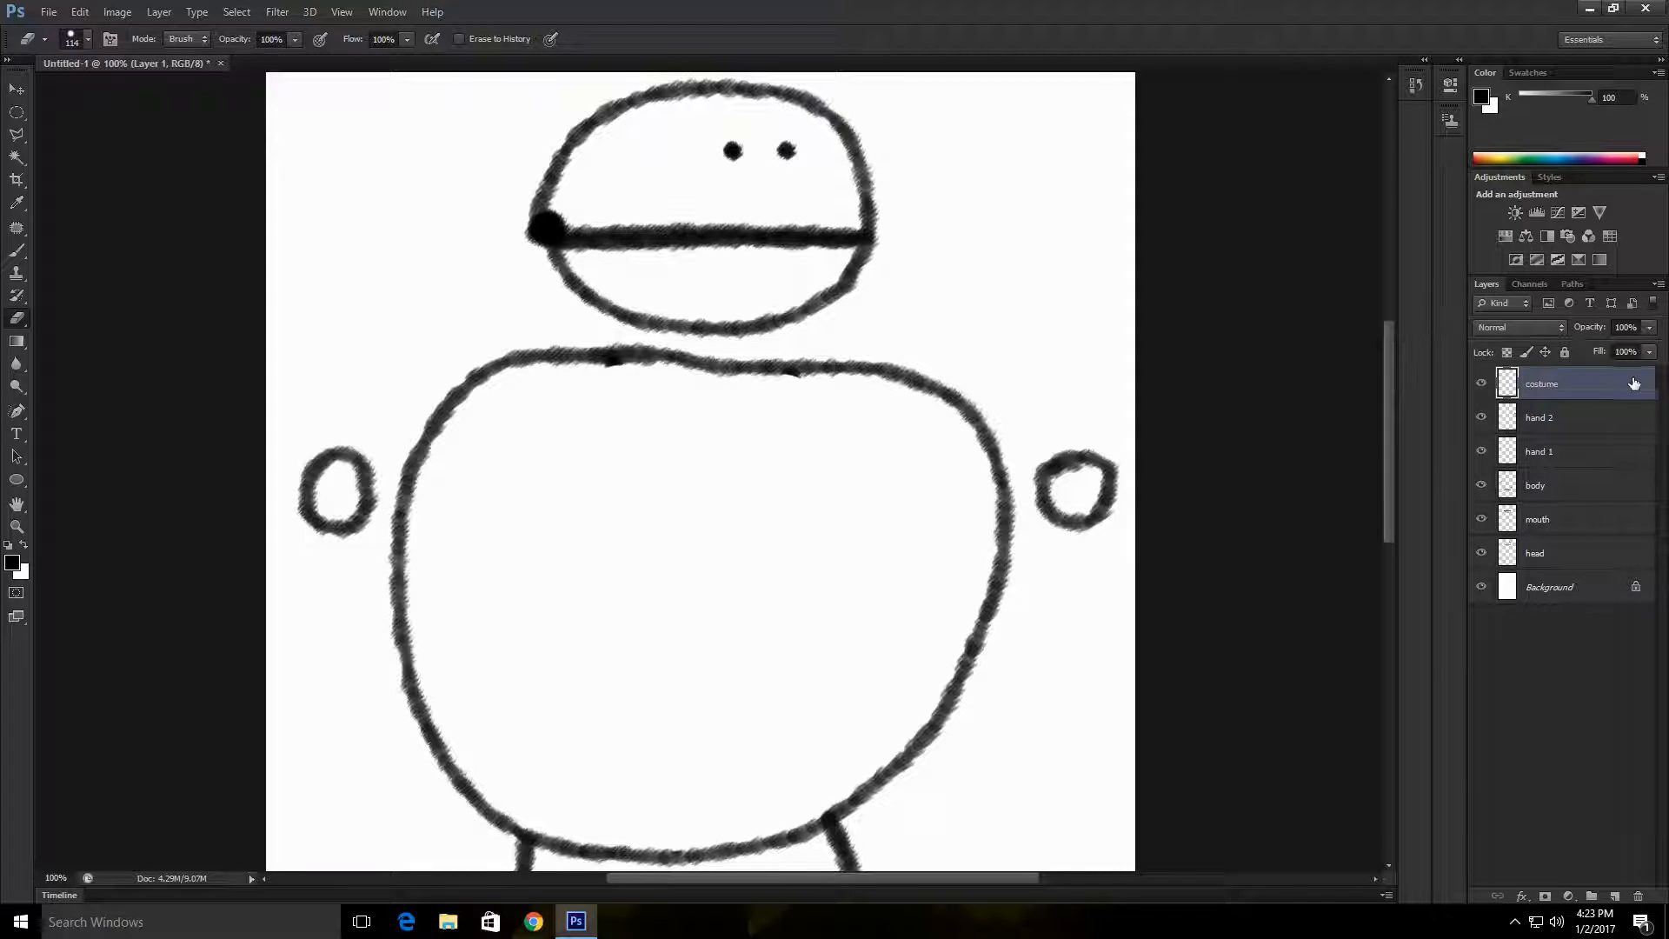
Step: Draw the jacket's curved front line and slanted collar edge down the body on the costume layer
scroll(219, 389, "down", 2)
key("b")
mouse_move(646, 280)
left_mouse_down()
mouse_move(715, 587)
mouse_move(689, 616)
mouse_move(666, 358)
mouse_move(685, 772)
left_mouse_up()
key("ctrl+z")
key("ctrl+z")
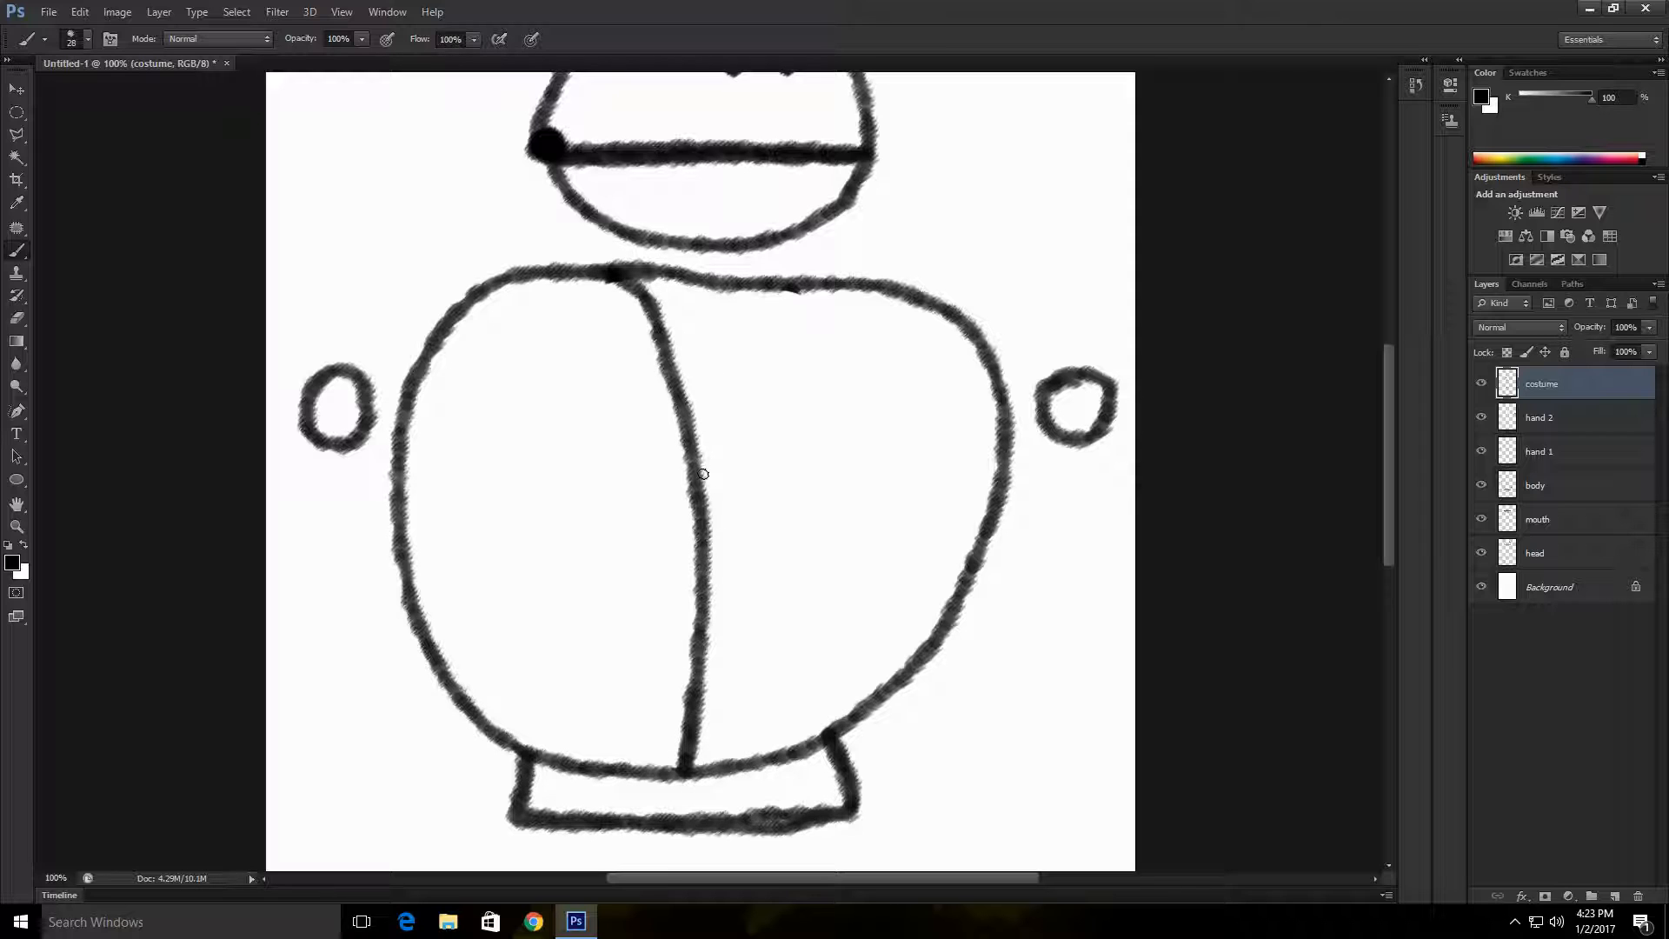
left_click_drag(703, 474, 802, 286)
Step: Paint a vertical row of six button dots beside the jacket's front line below the collar
left_click(674, 568)
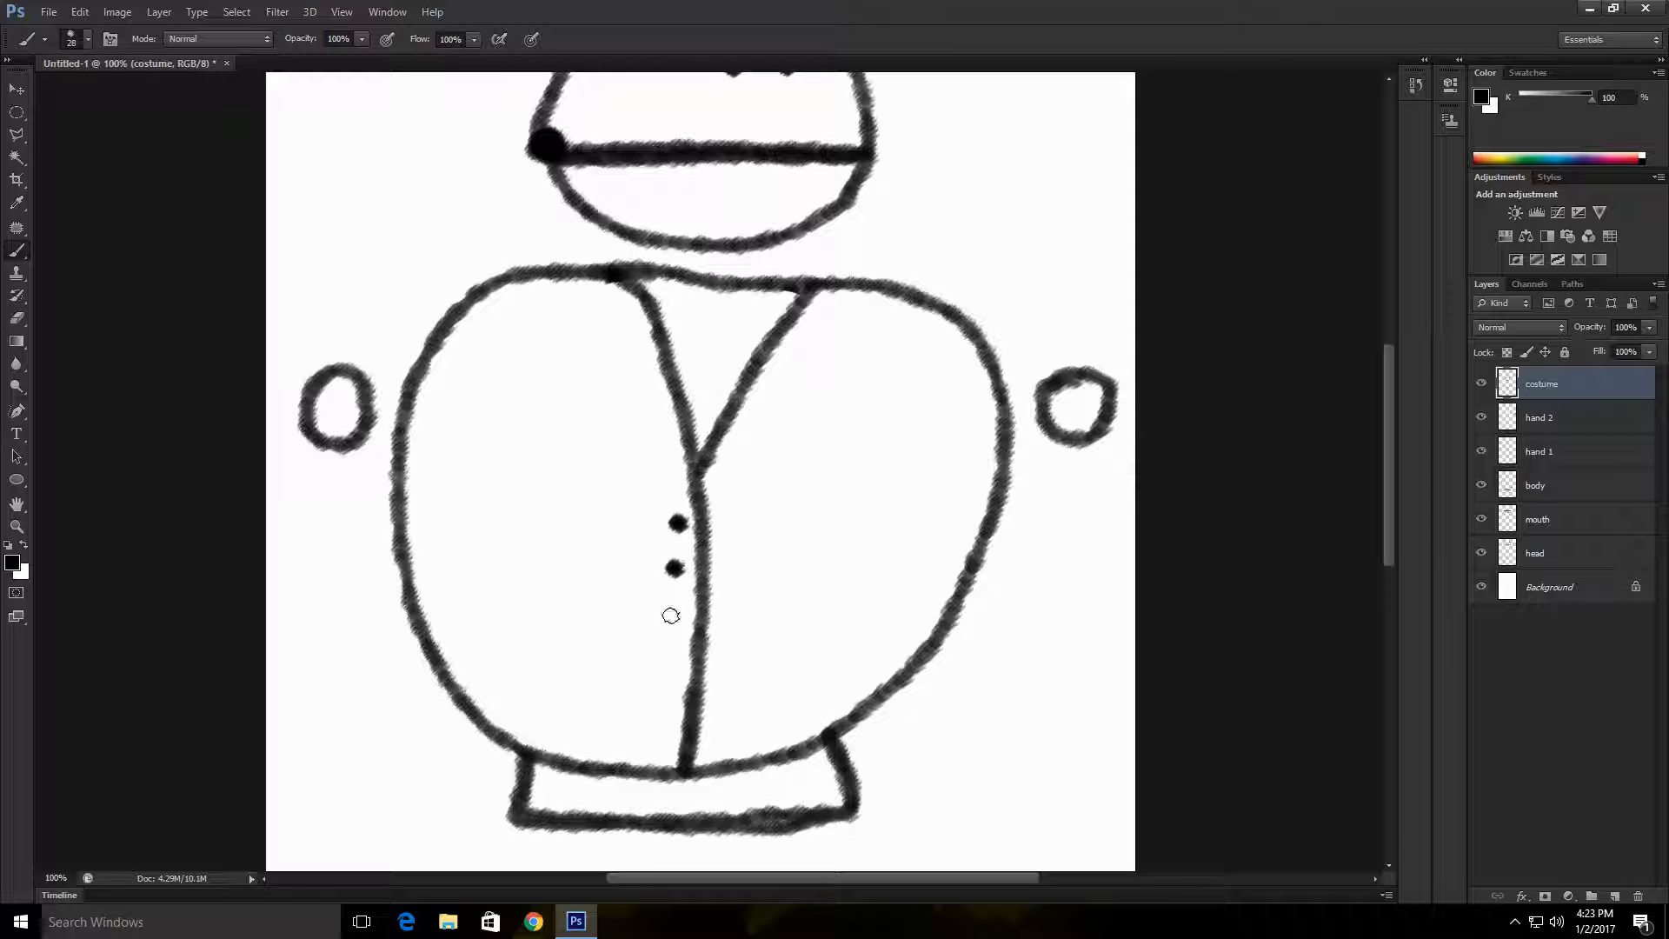
left_click(673, 615)
left_click(671, 665)
left_click(667, 704)
left_click(664, 744)
Step: Add a layer above costume and name it bow
left_click(1614, 896)
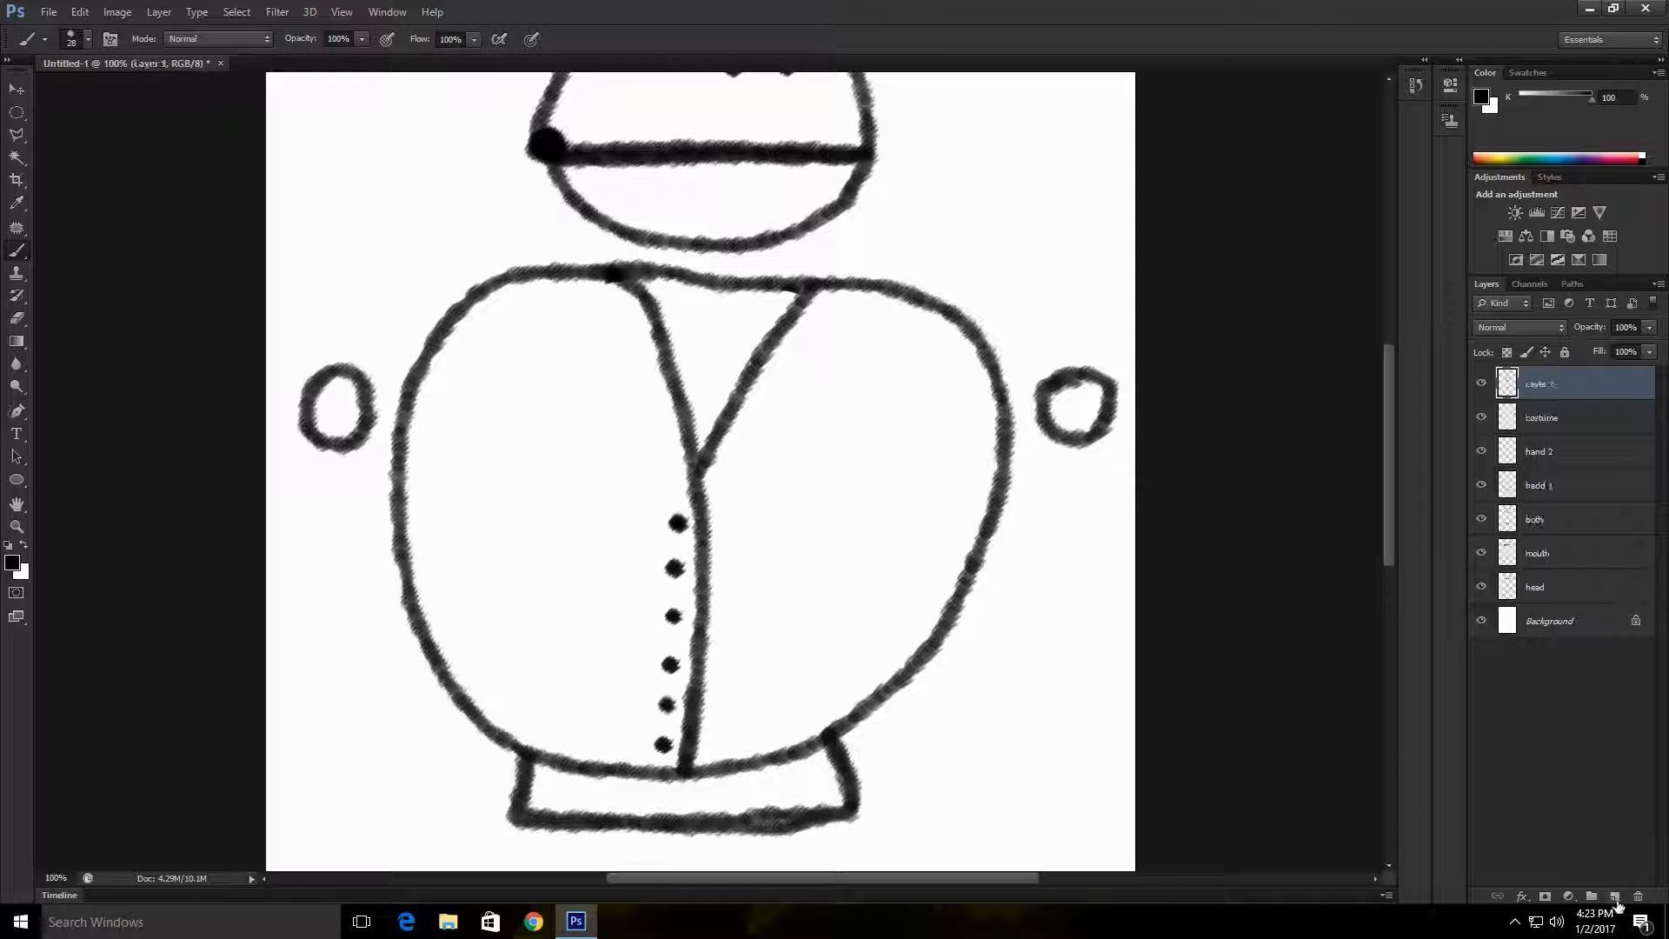
double_click(1543, 383)
key("Return")
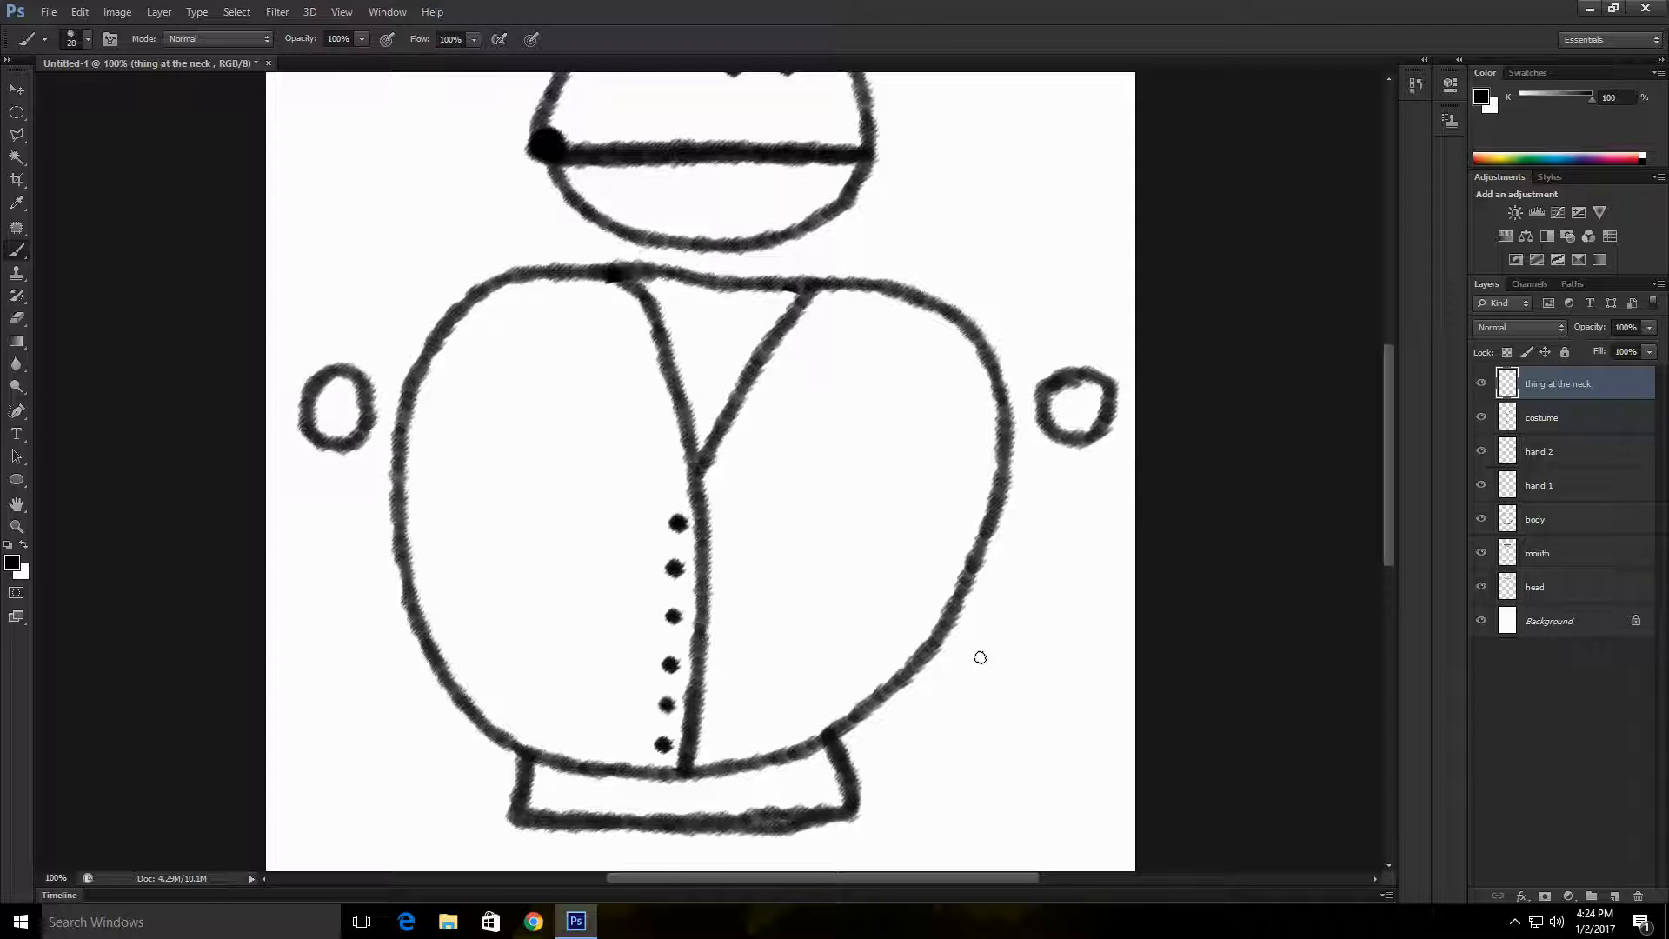
double_click(1588, 385)
type("bow")
key("Return")
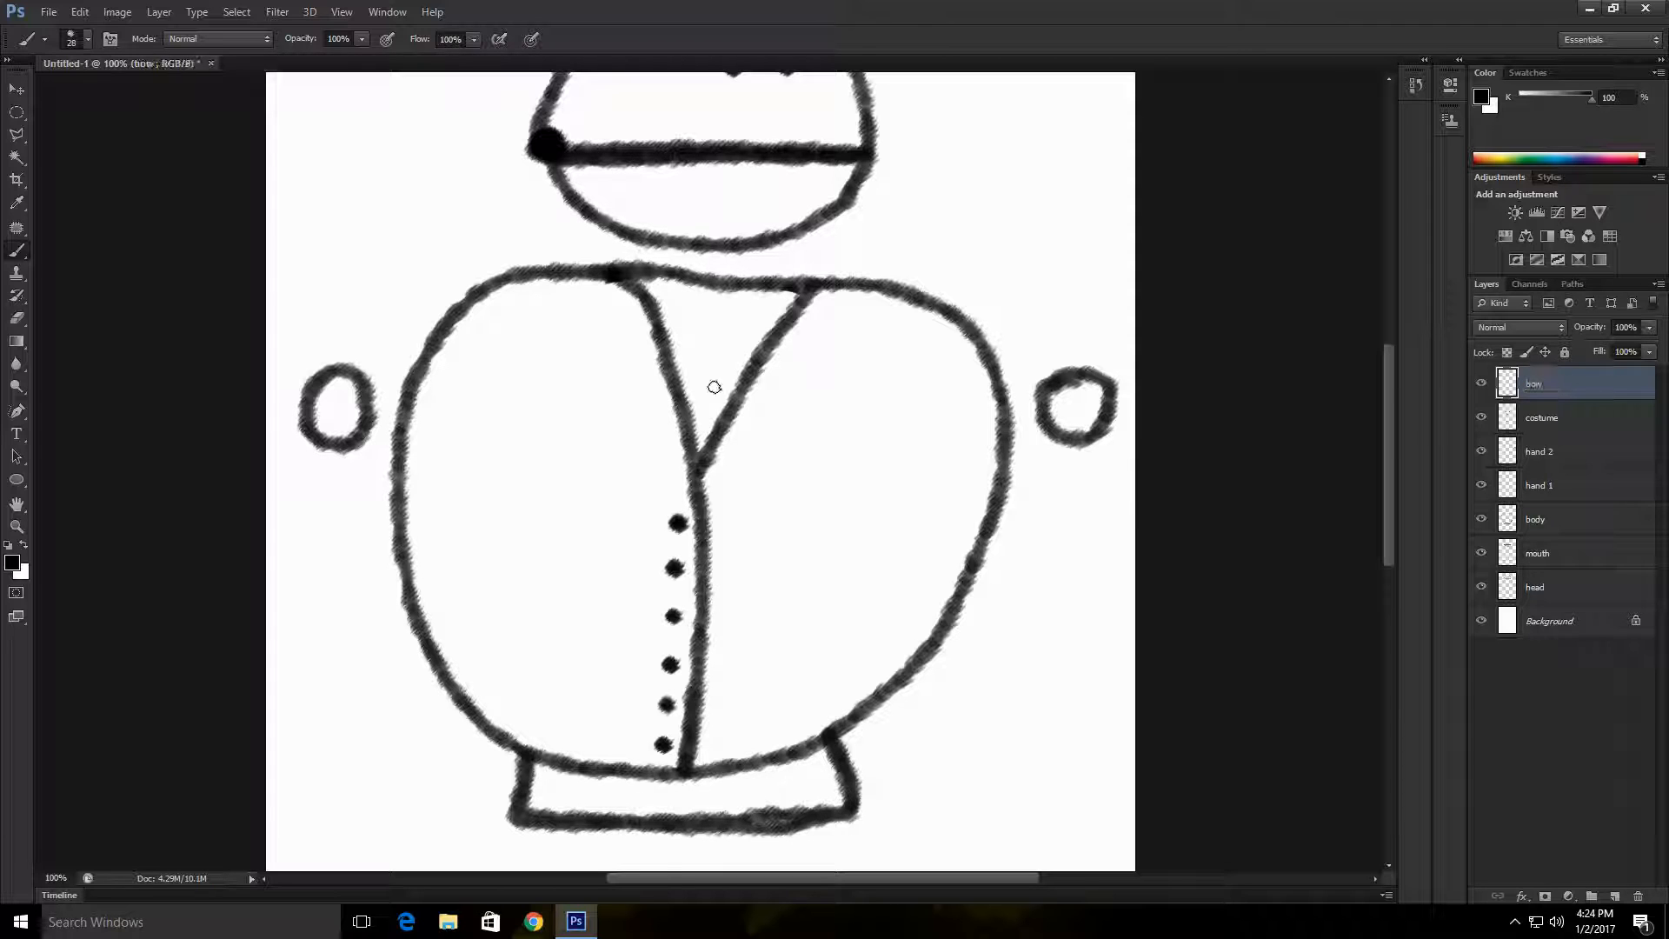
Step: Reduce the brush size to 11 and draw a small bow tie inside the V-shaped collar
scroll(707, 365, "up", 2)
scroll(706, 339, "up", 1)
left_click(88, 39)
left_click_drag(48, 100, 41, 101)
left_click_drag(675, 397, 709, 422)
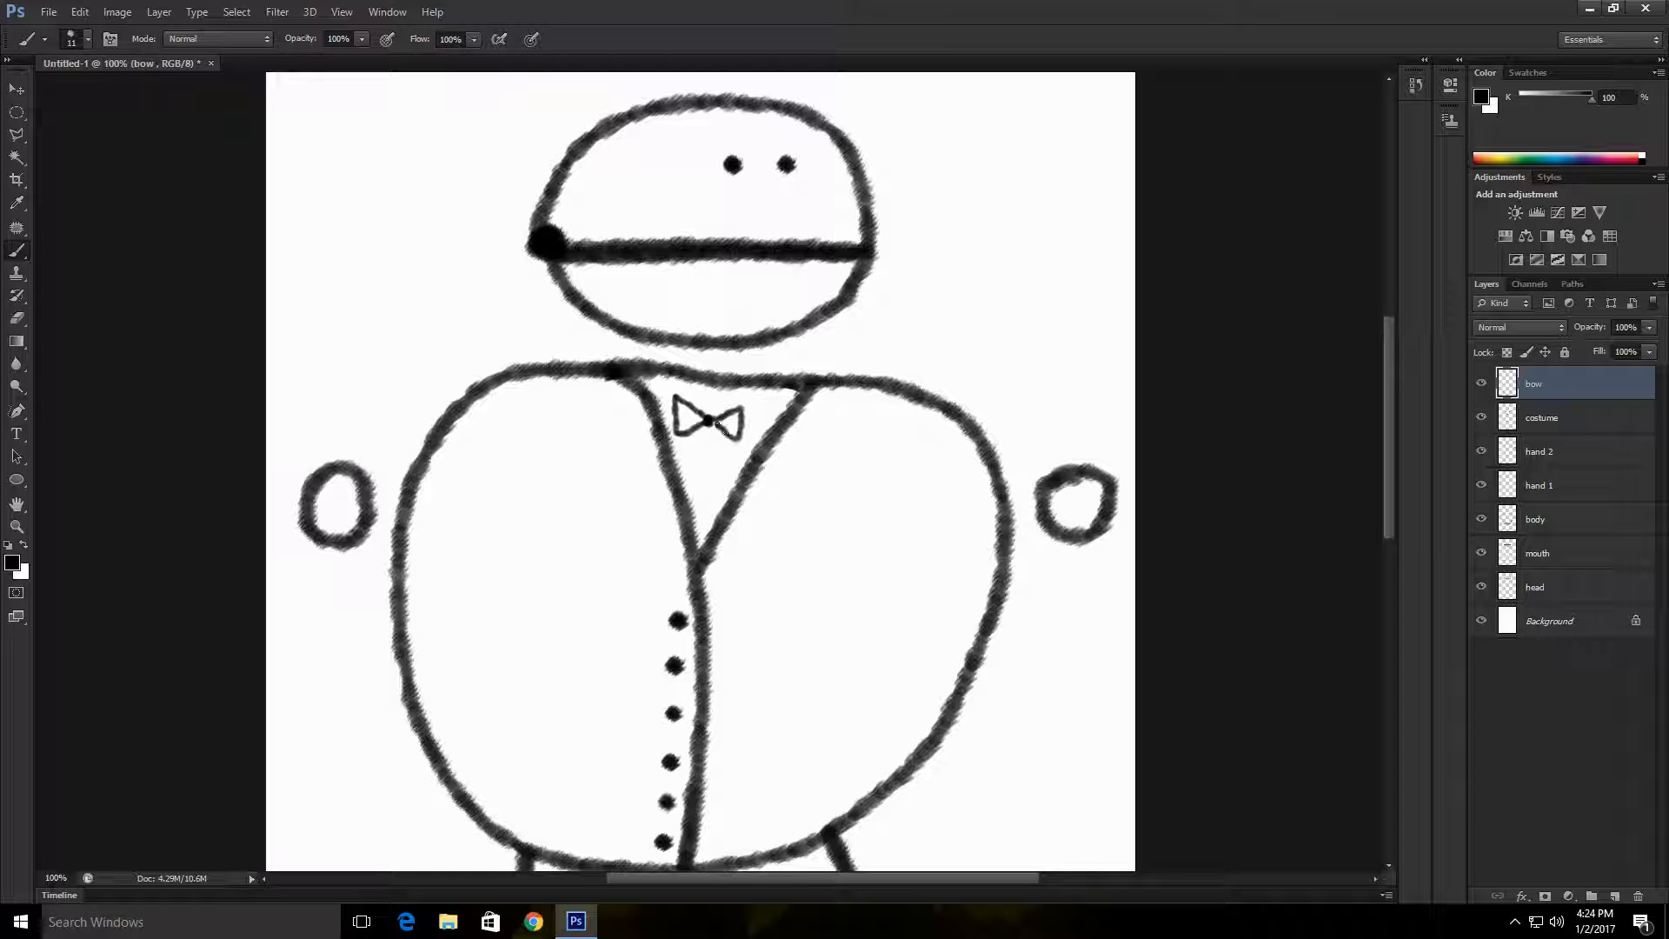
Step: Increase the brush size to 41 and keep the bow layer selected
scroll(817, 451, "down", 2)
left_click(88, 39)
left_click_drag(41, 101, 59, 101)
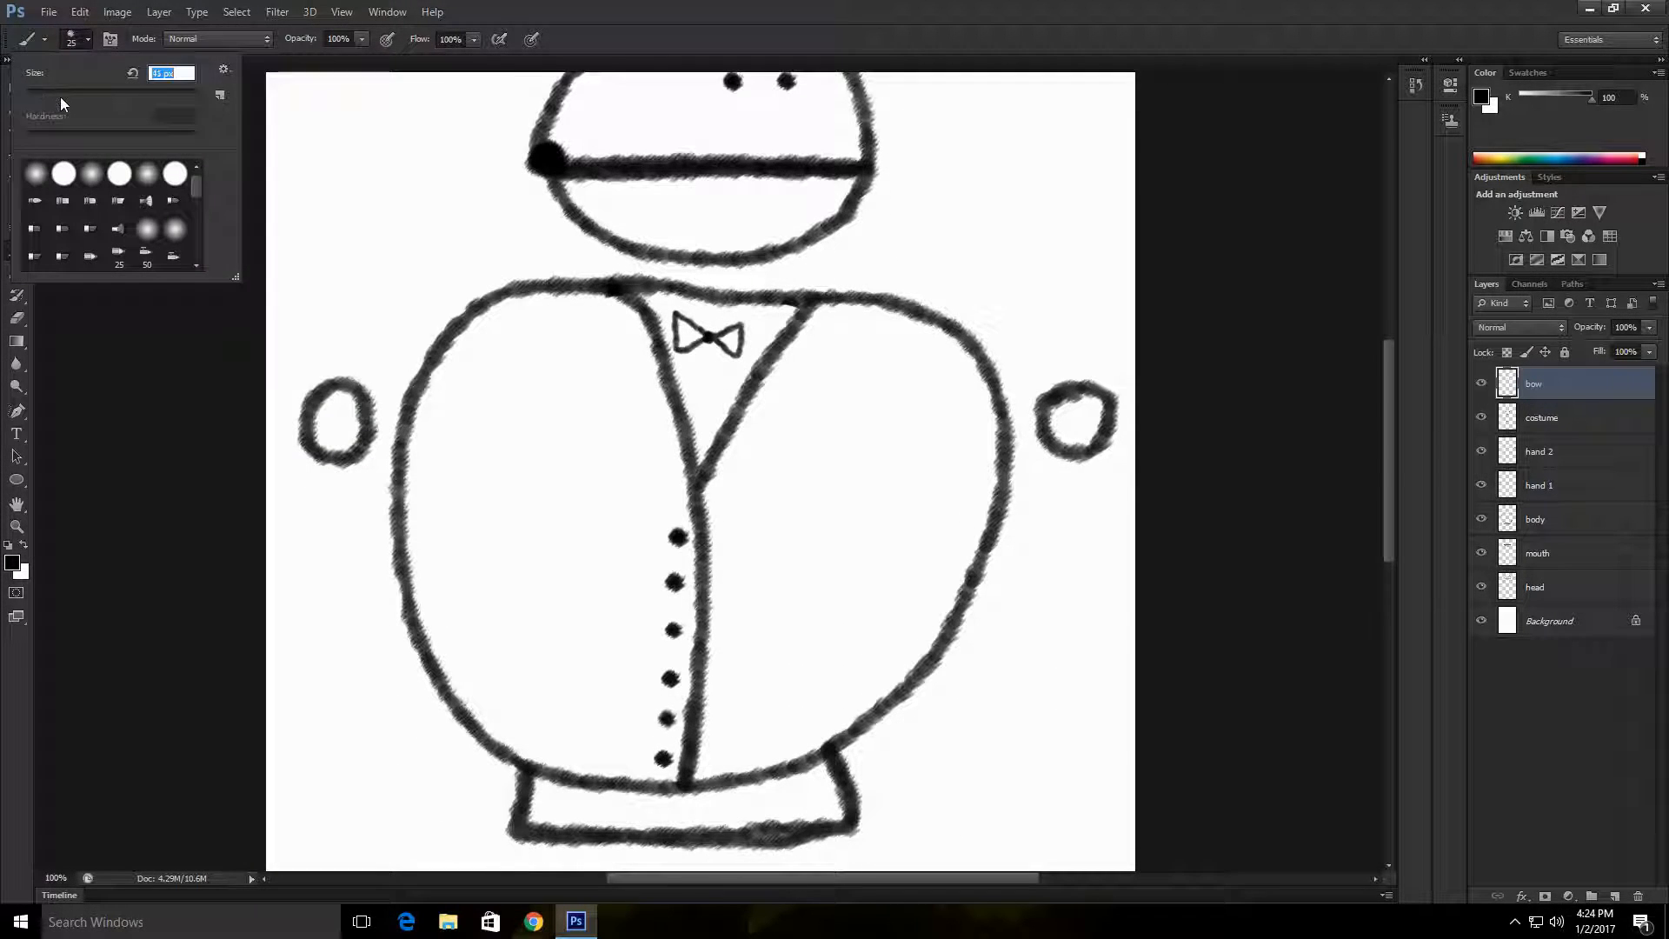
left_click(1613, 419)
left_click(1578, 389)
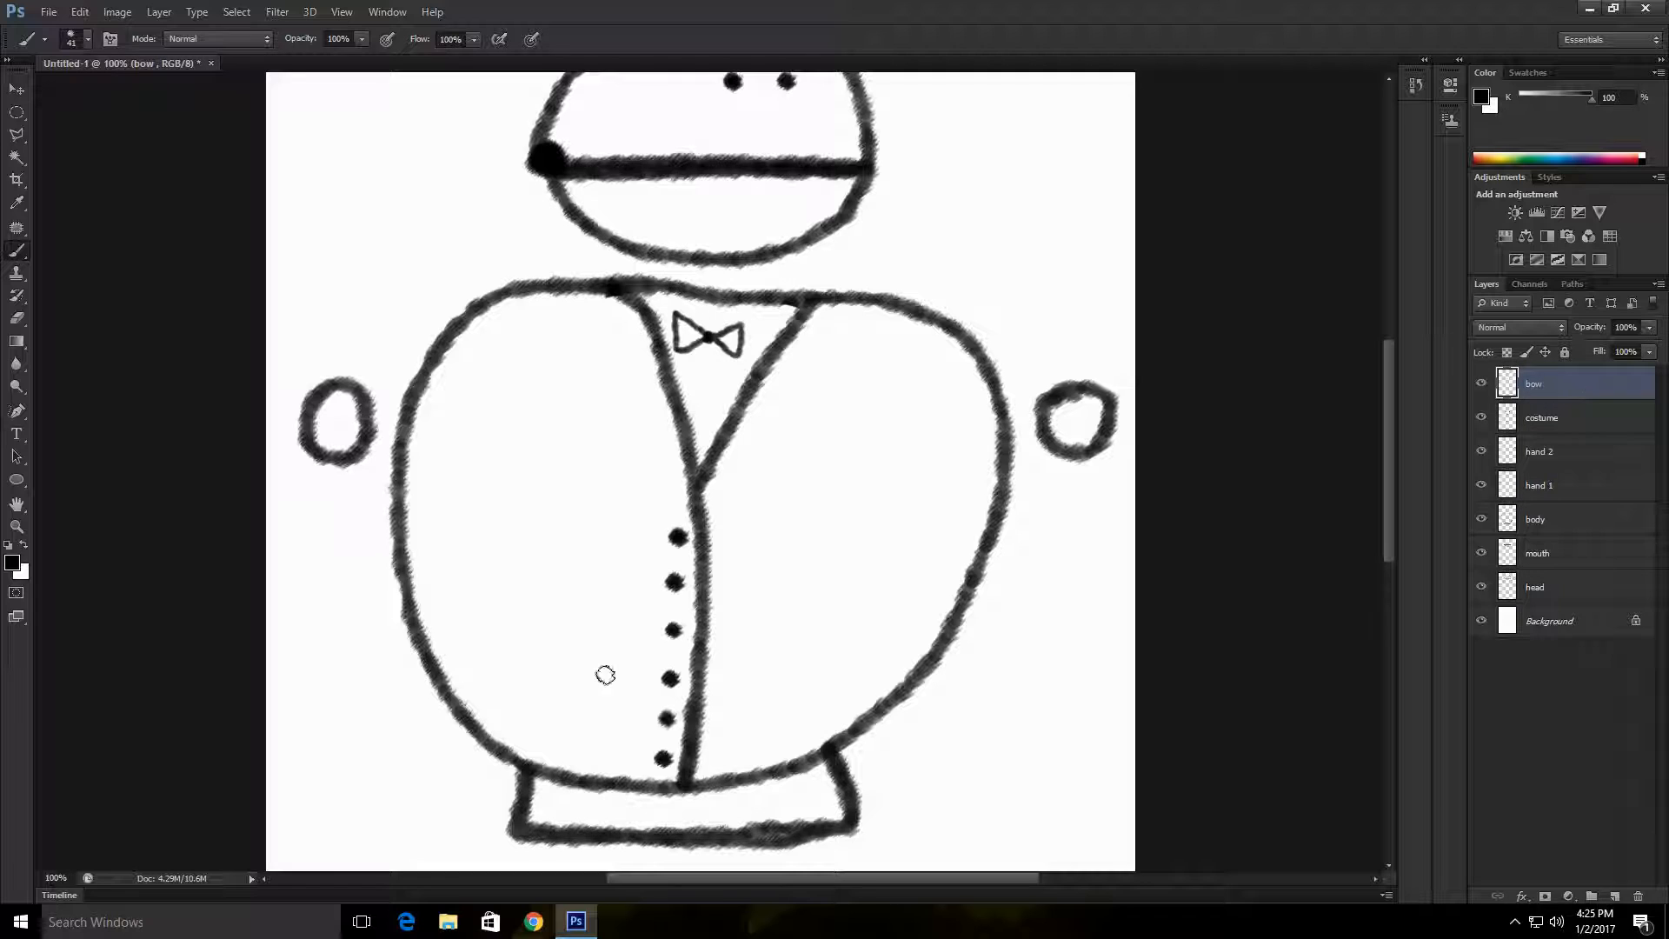
Step: Select the head layer, toggle the Background layer's visibility and zoom out to view the whole character
left_click(1556, 587)
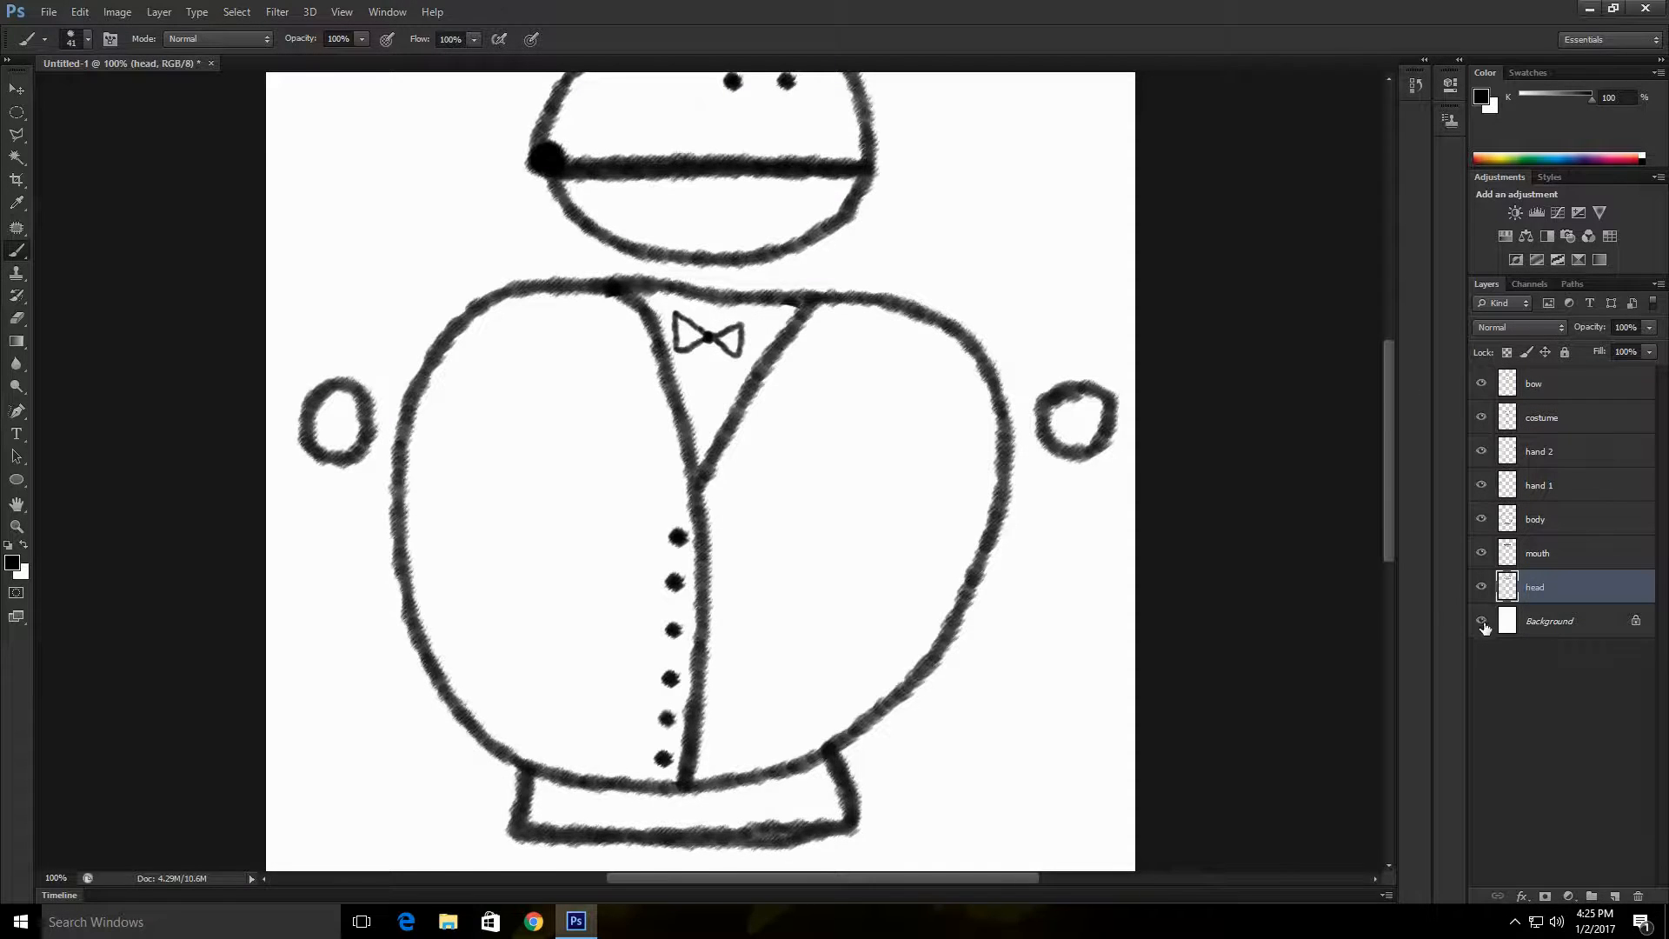
left_click(1482, 621)
left_click(1481, 621)
left_click(17, 527)
left_click_drag(1097, 555, 1073, 443)
left_click_drag(934, 879, 982, 879)
left_click_drag(1389, 471, 1388, 491)
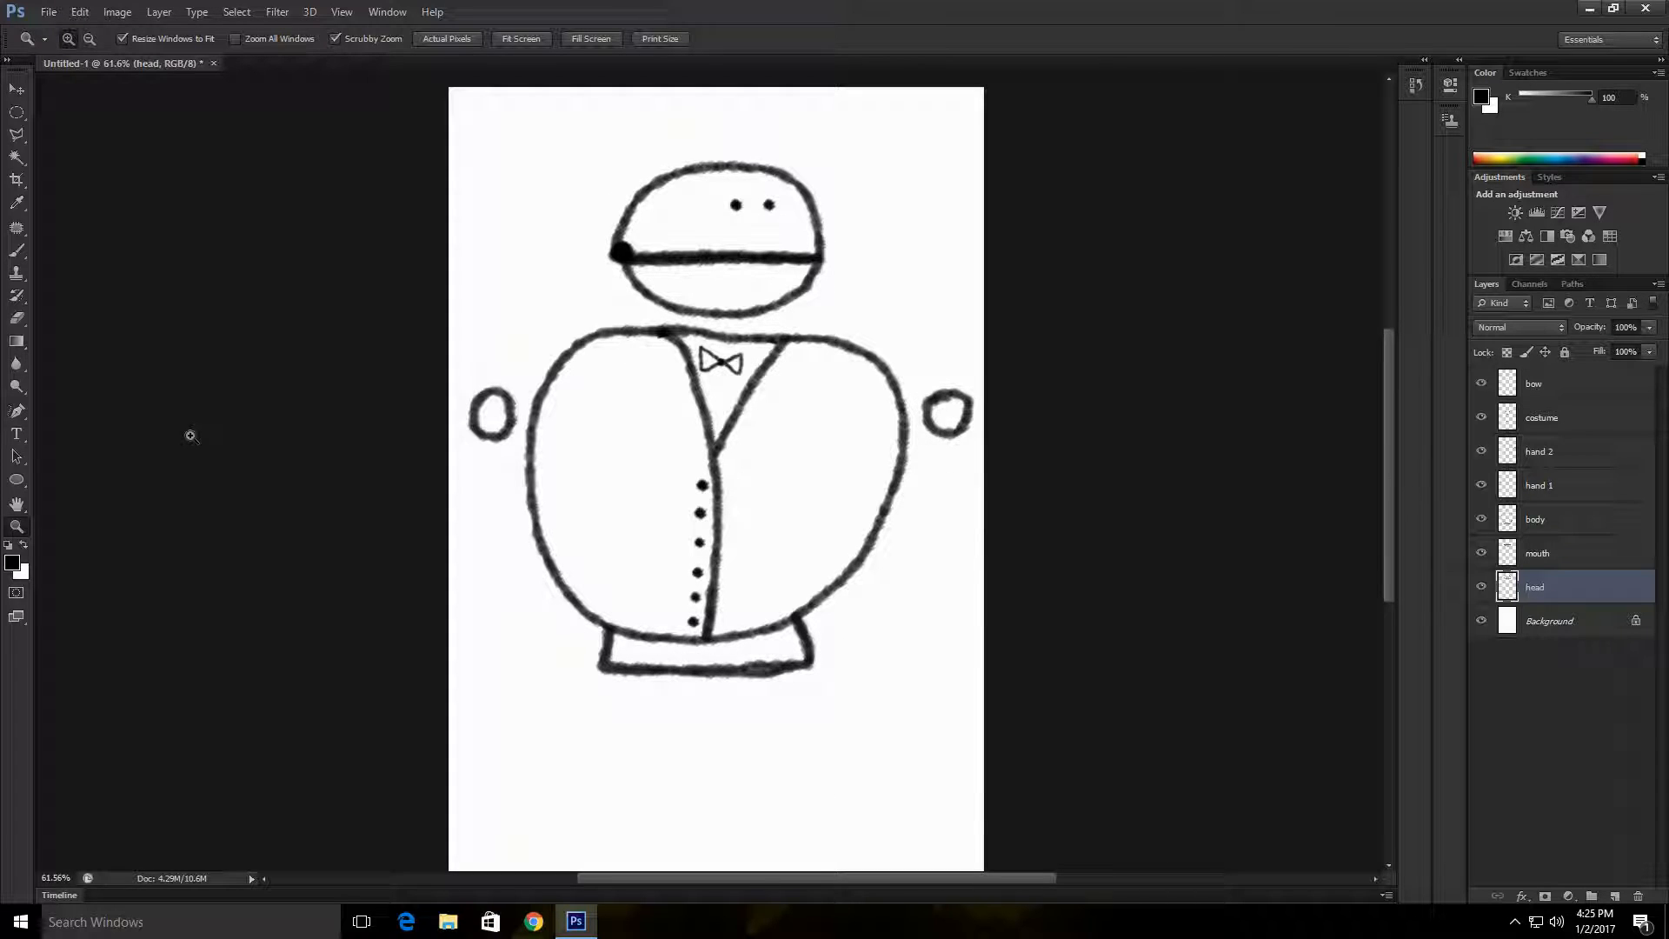
scroll(283, 477, "left", 1)
scroll(278, 471, "right", 1)
scroll(251, 499, "down", 1)
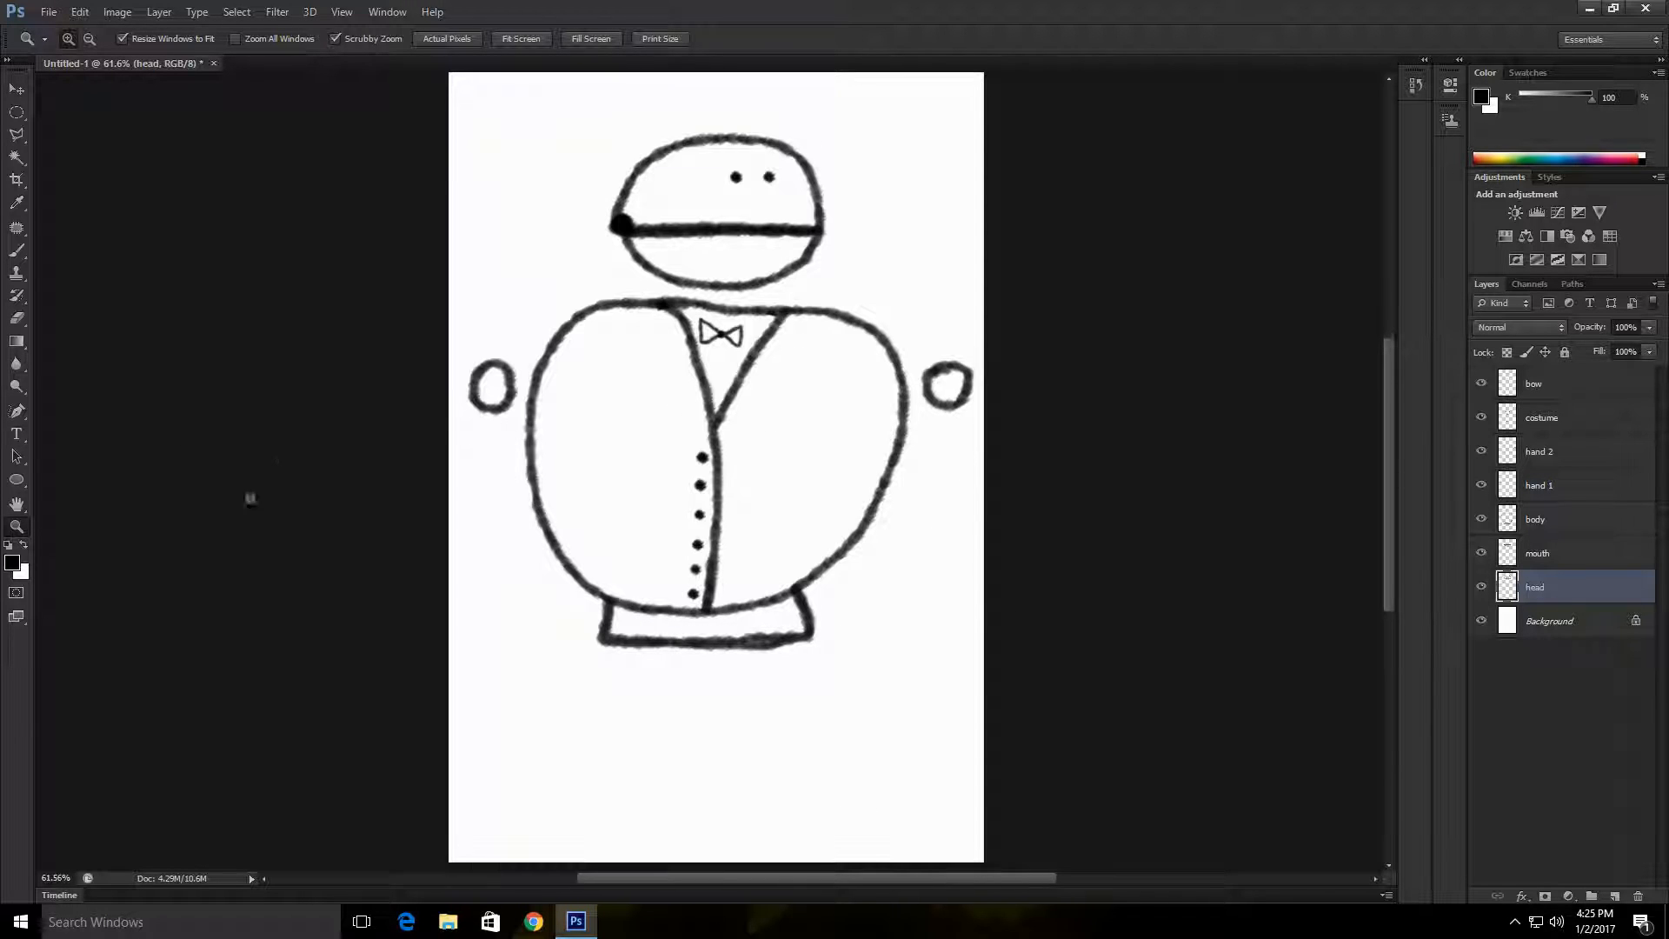
scroll(250, 499, "right", 1)
scroll(231, 560, "left", 2)
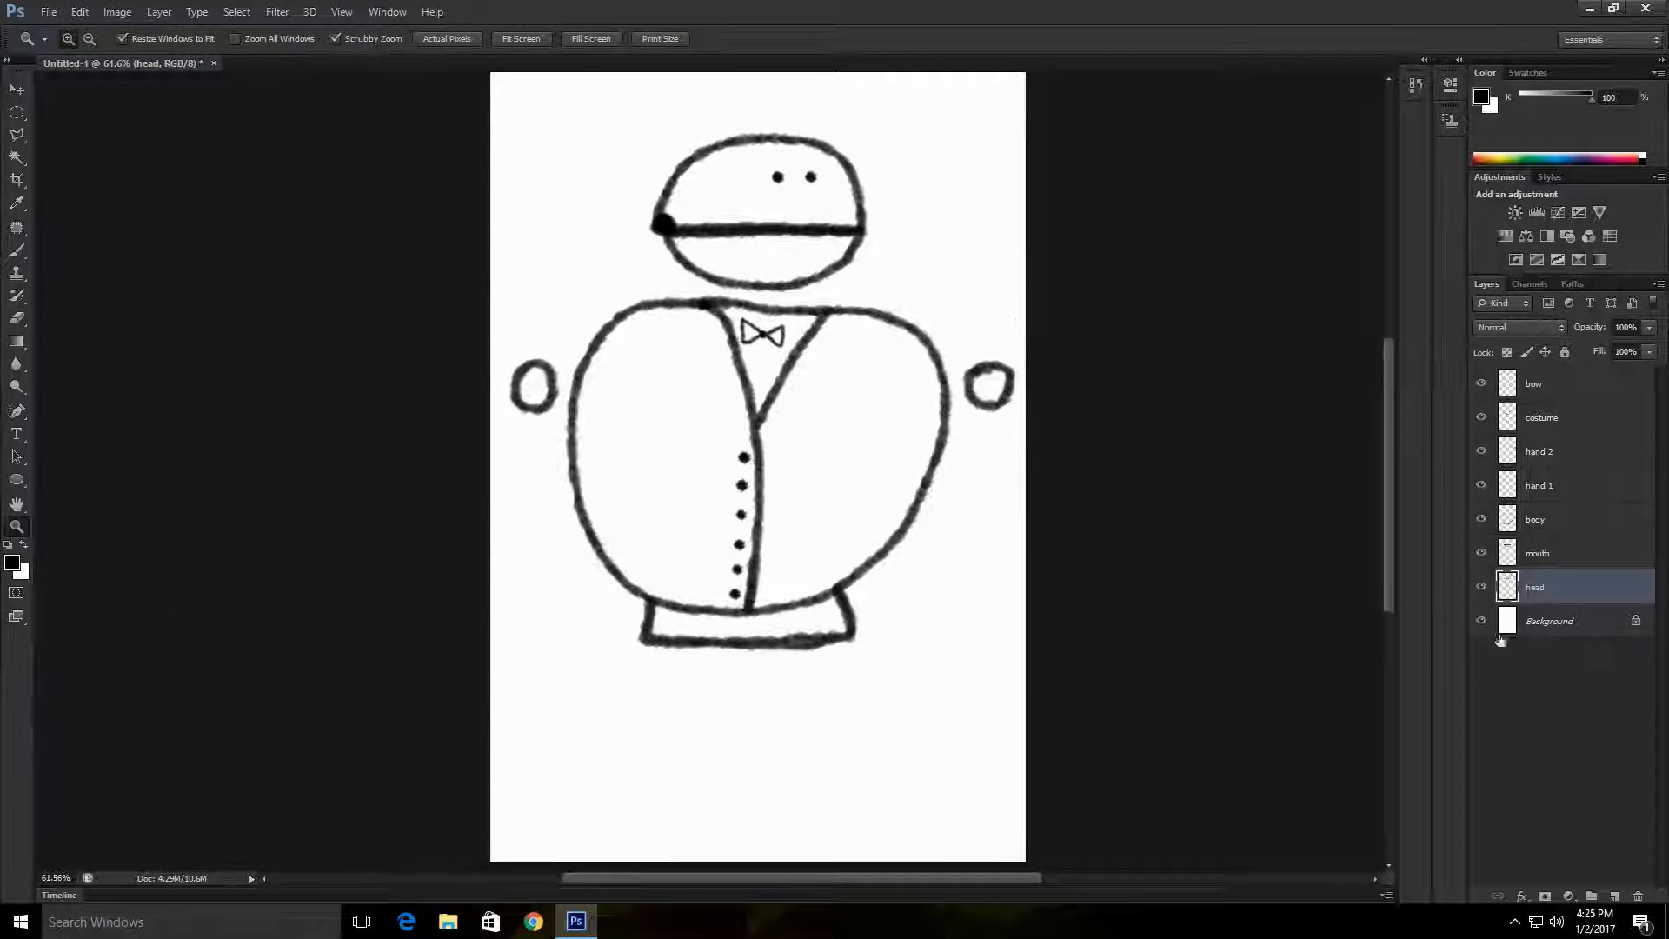
scroll(430, 478, "down", 1)
scroll(436, 482, "left", 1)
scroll(439, 484, "right", 1)
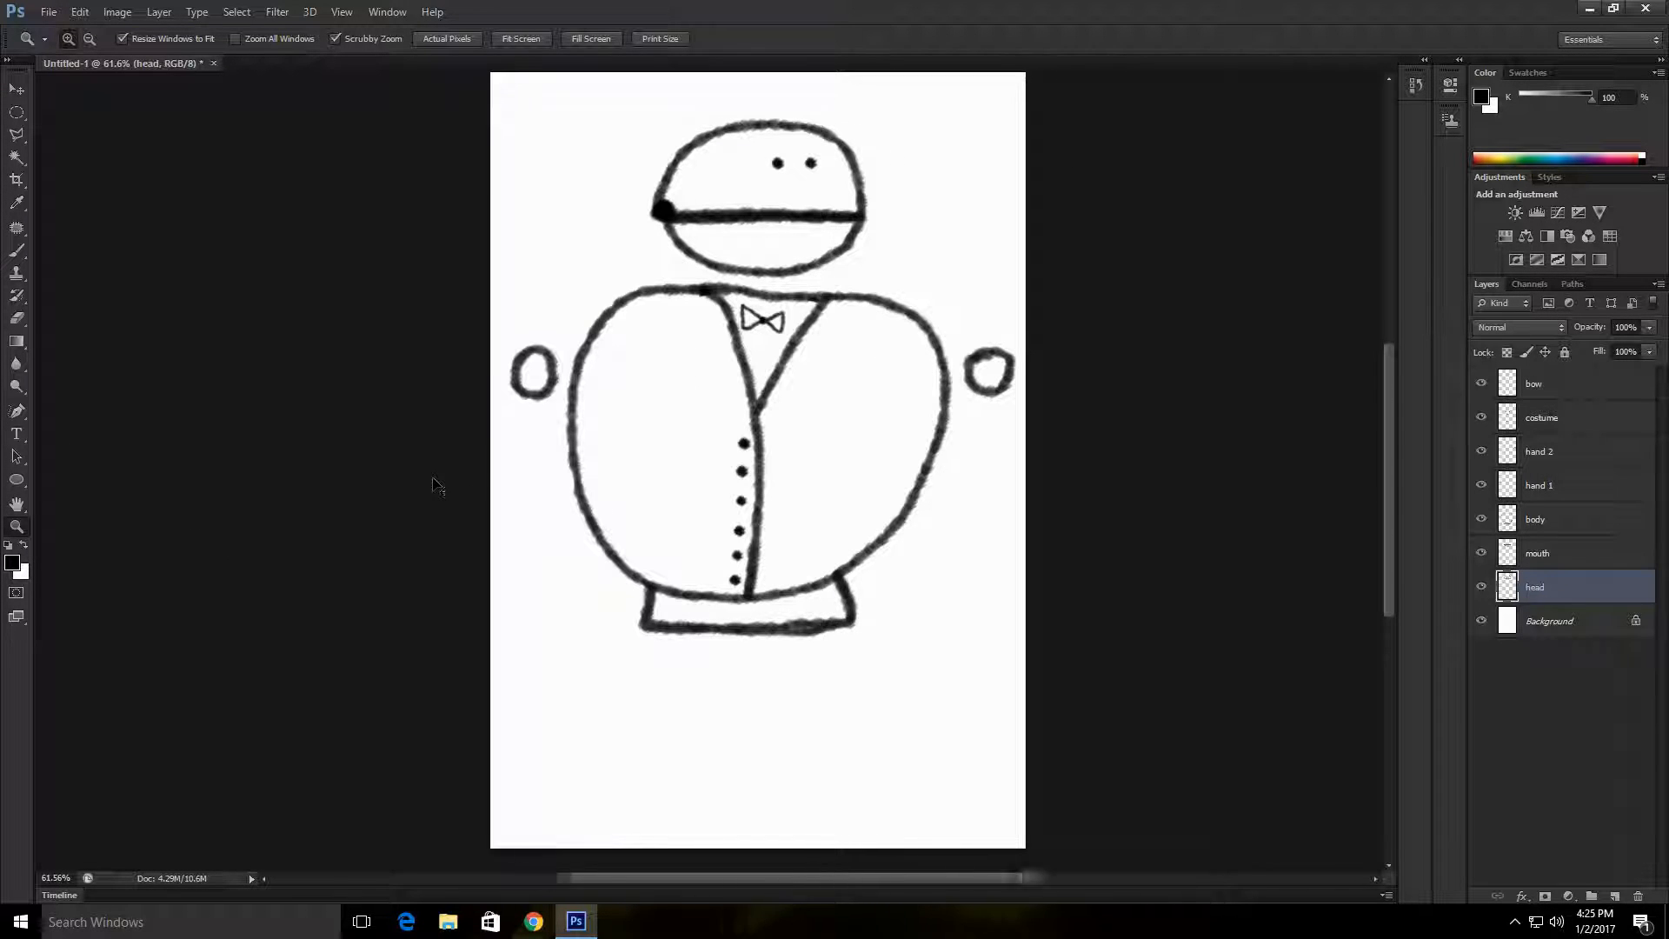
scroll(438, 484, "left", 1)
scroll(438, 485, "right", 2)
scroll(315, 462, "up", 2)
scroll(315, 463, "down", 2)
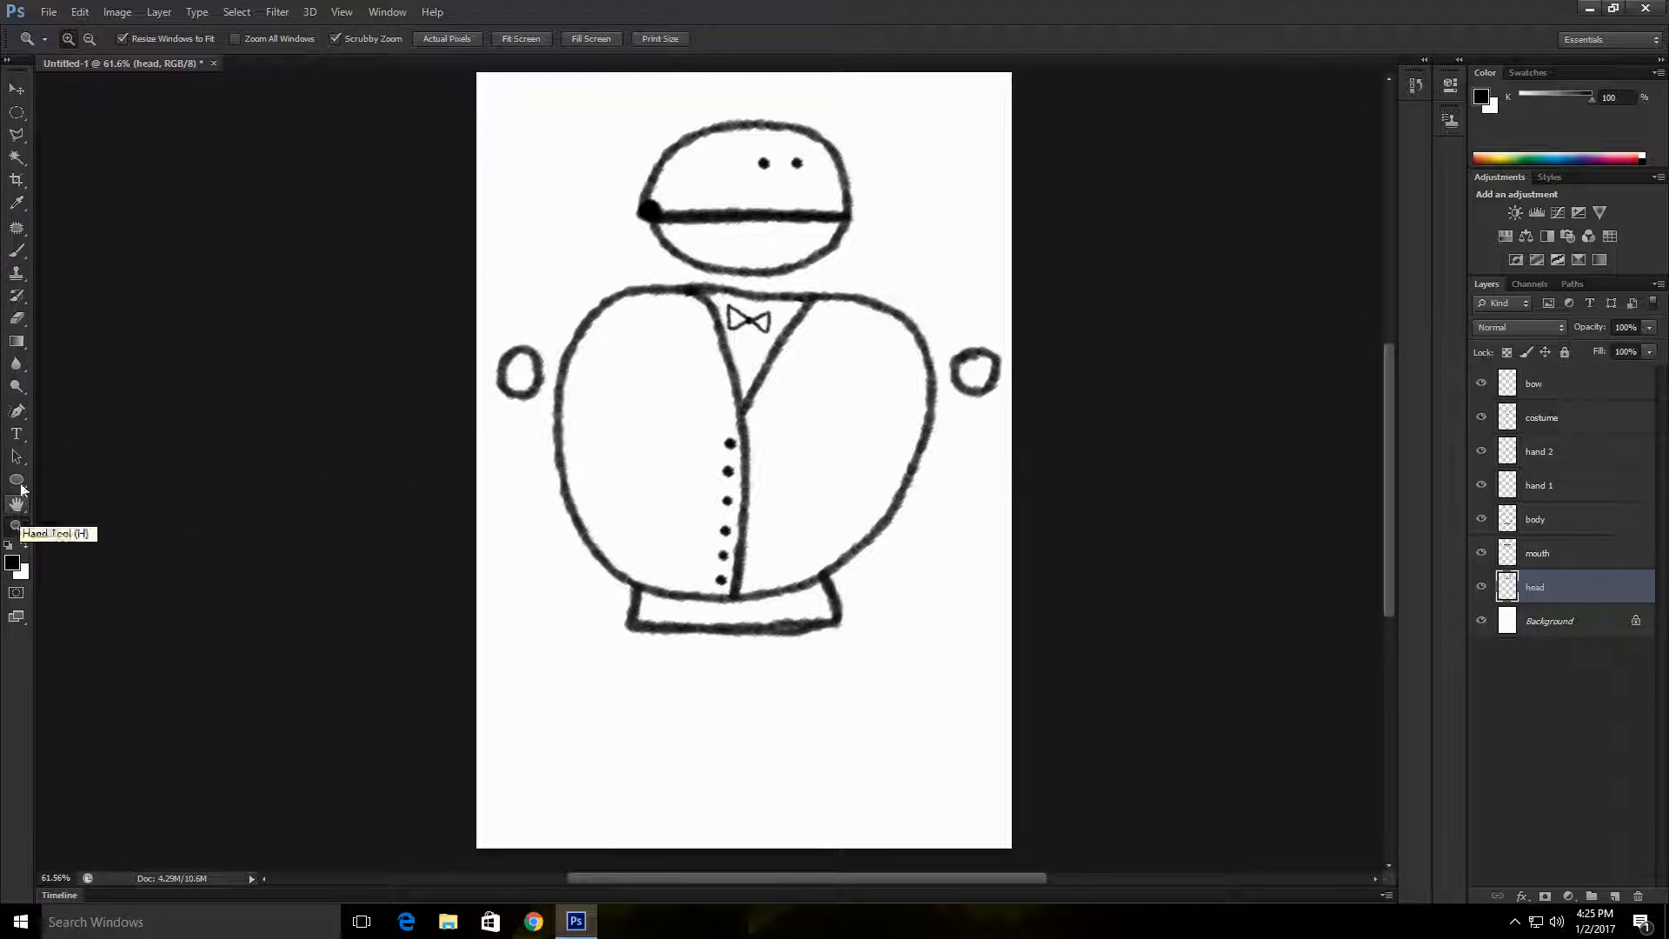
Step: Duplicate the Background layer as Background copy in the same document
left_click(19, 92)
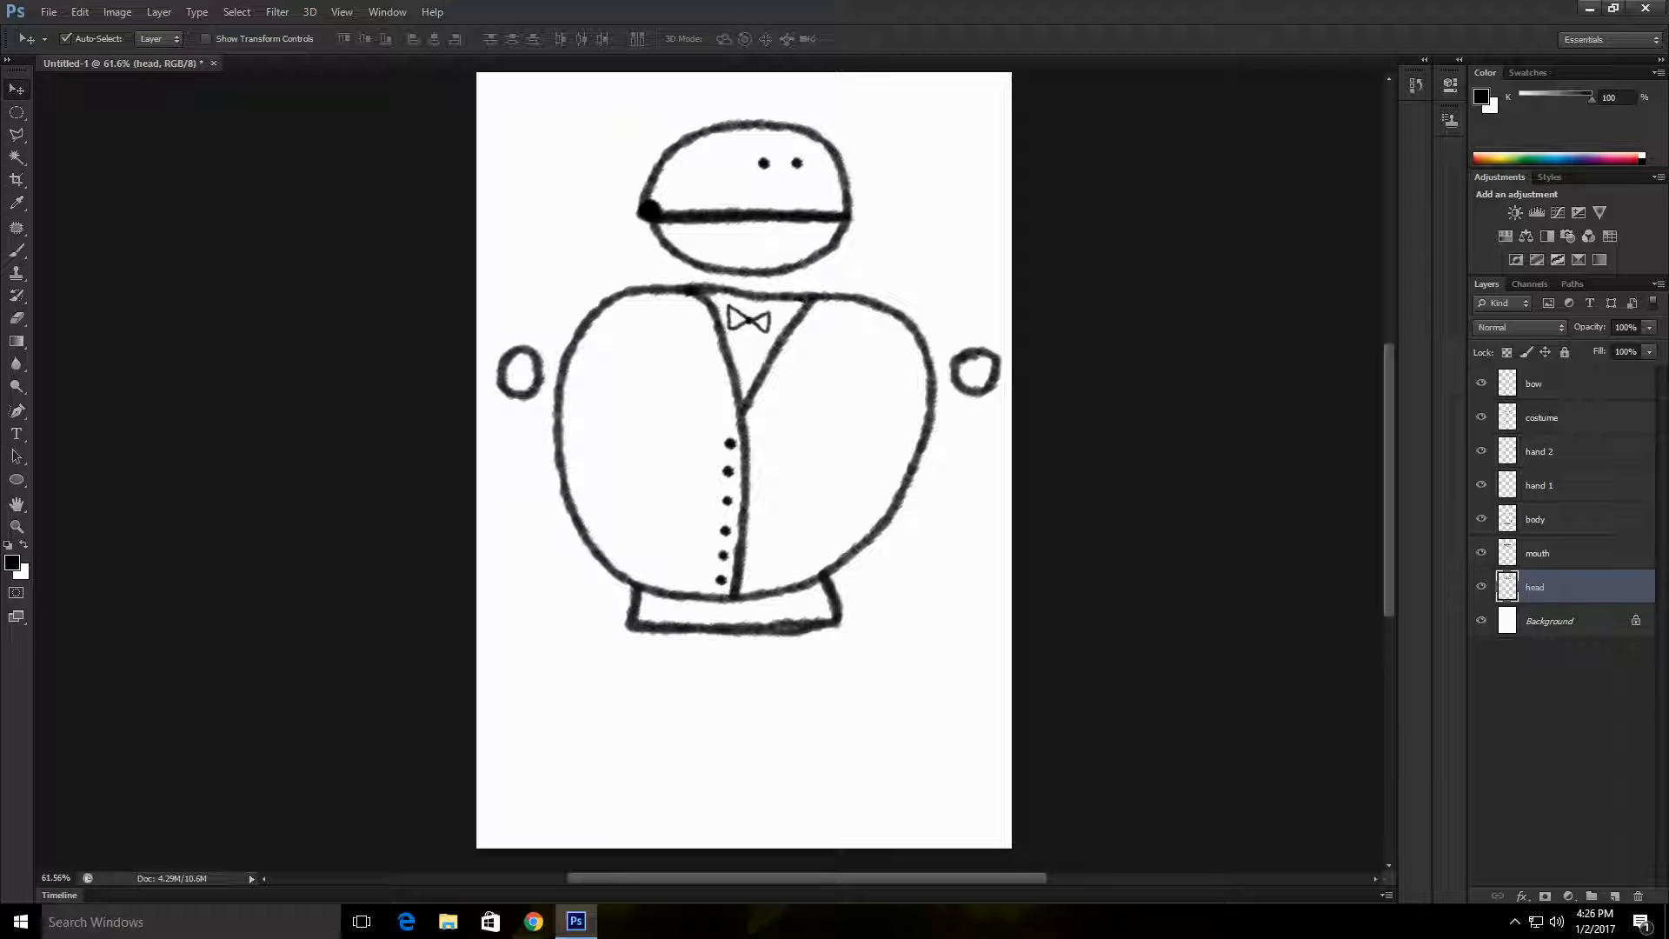
left_click(1591, 632)
right_click(1591, 626)
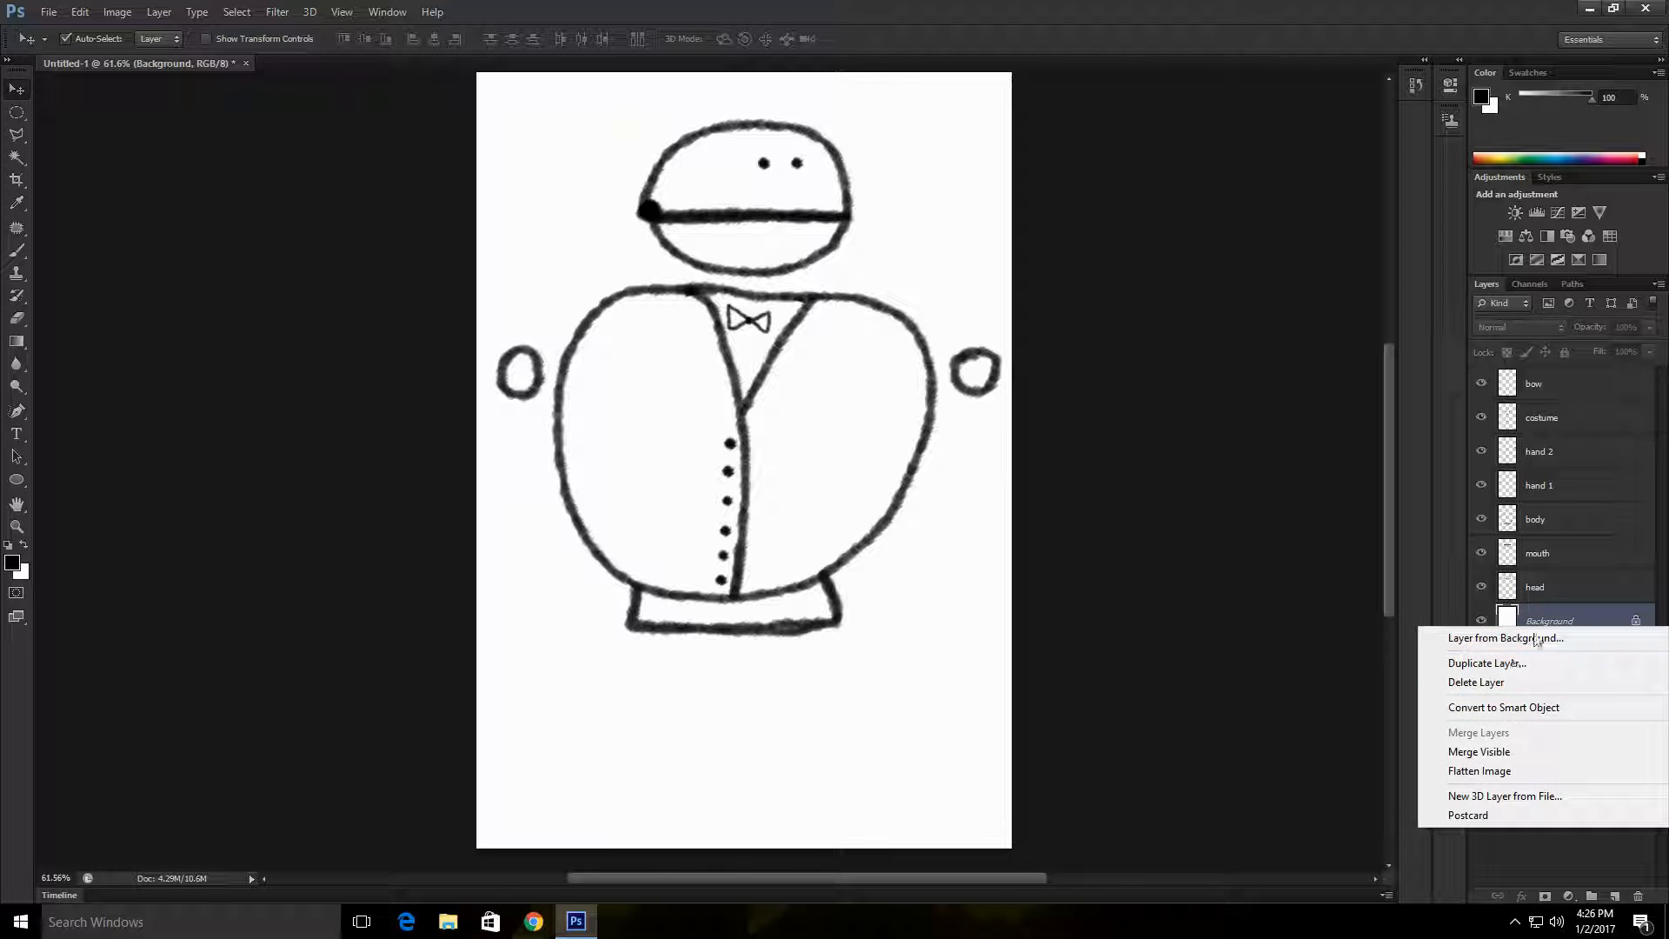
left_click(1605, 873)
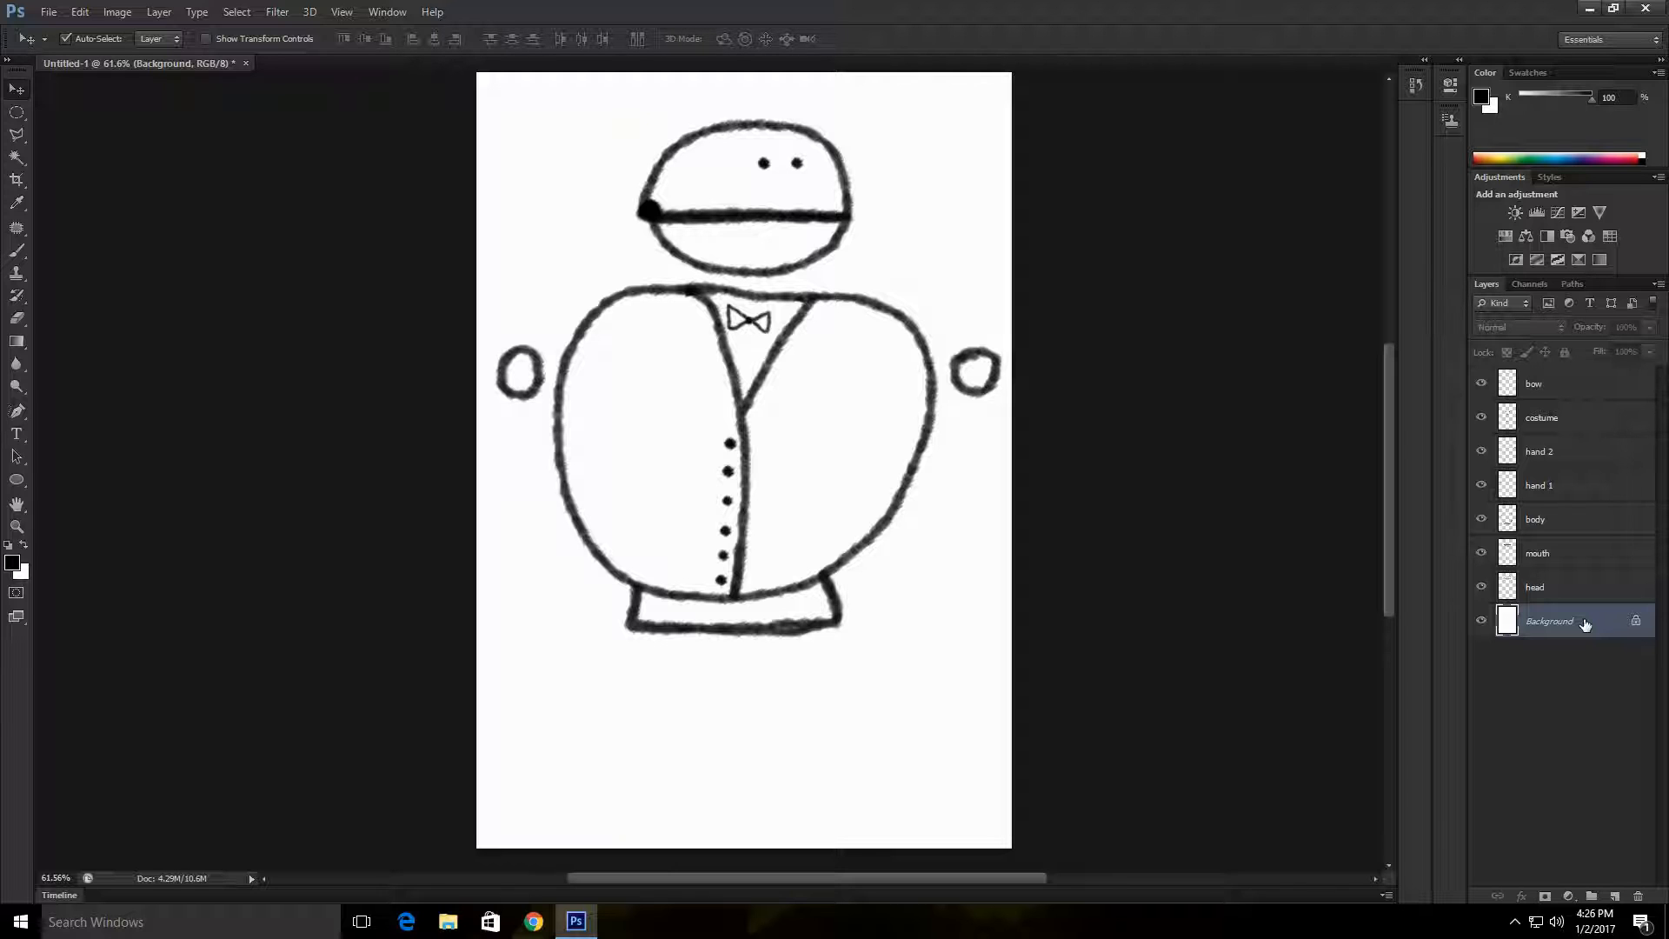
right_click(1586, 624)
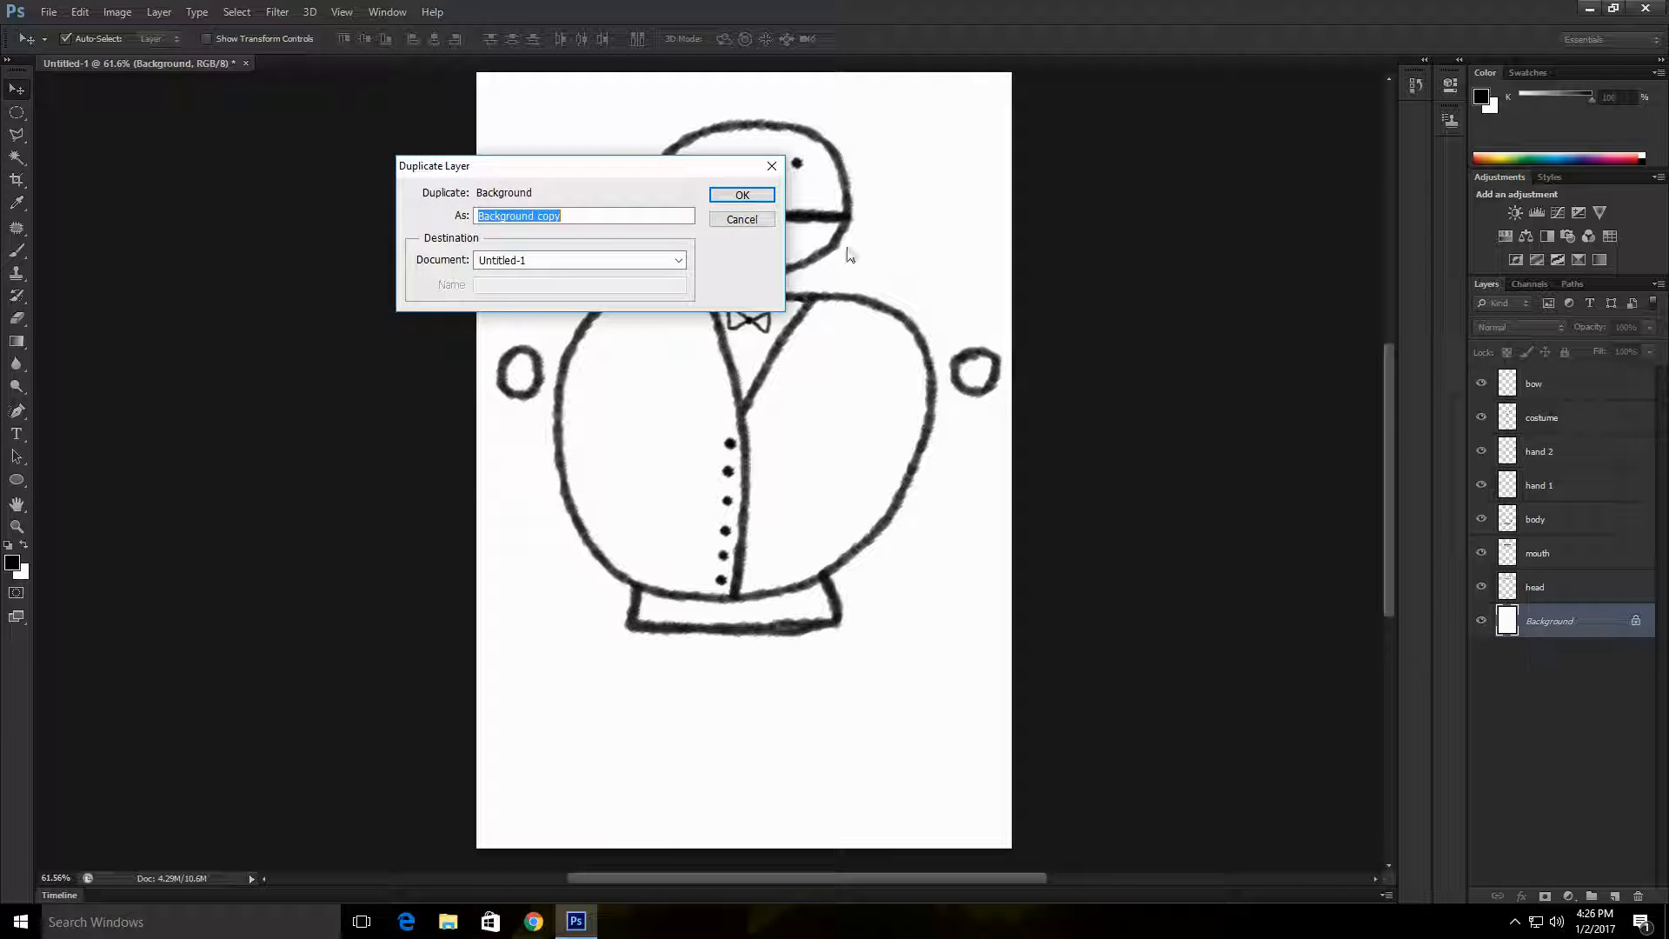
left_click(758, 197)
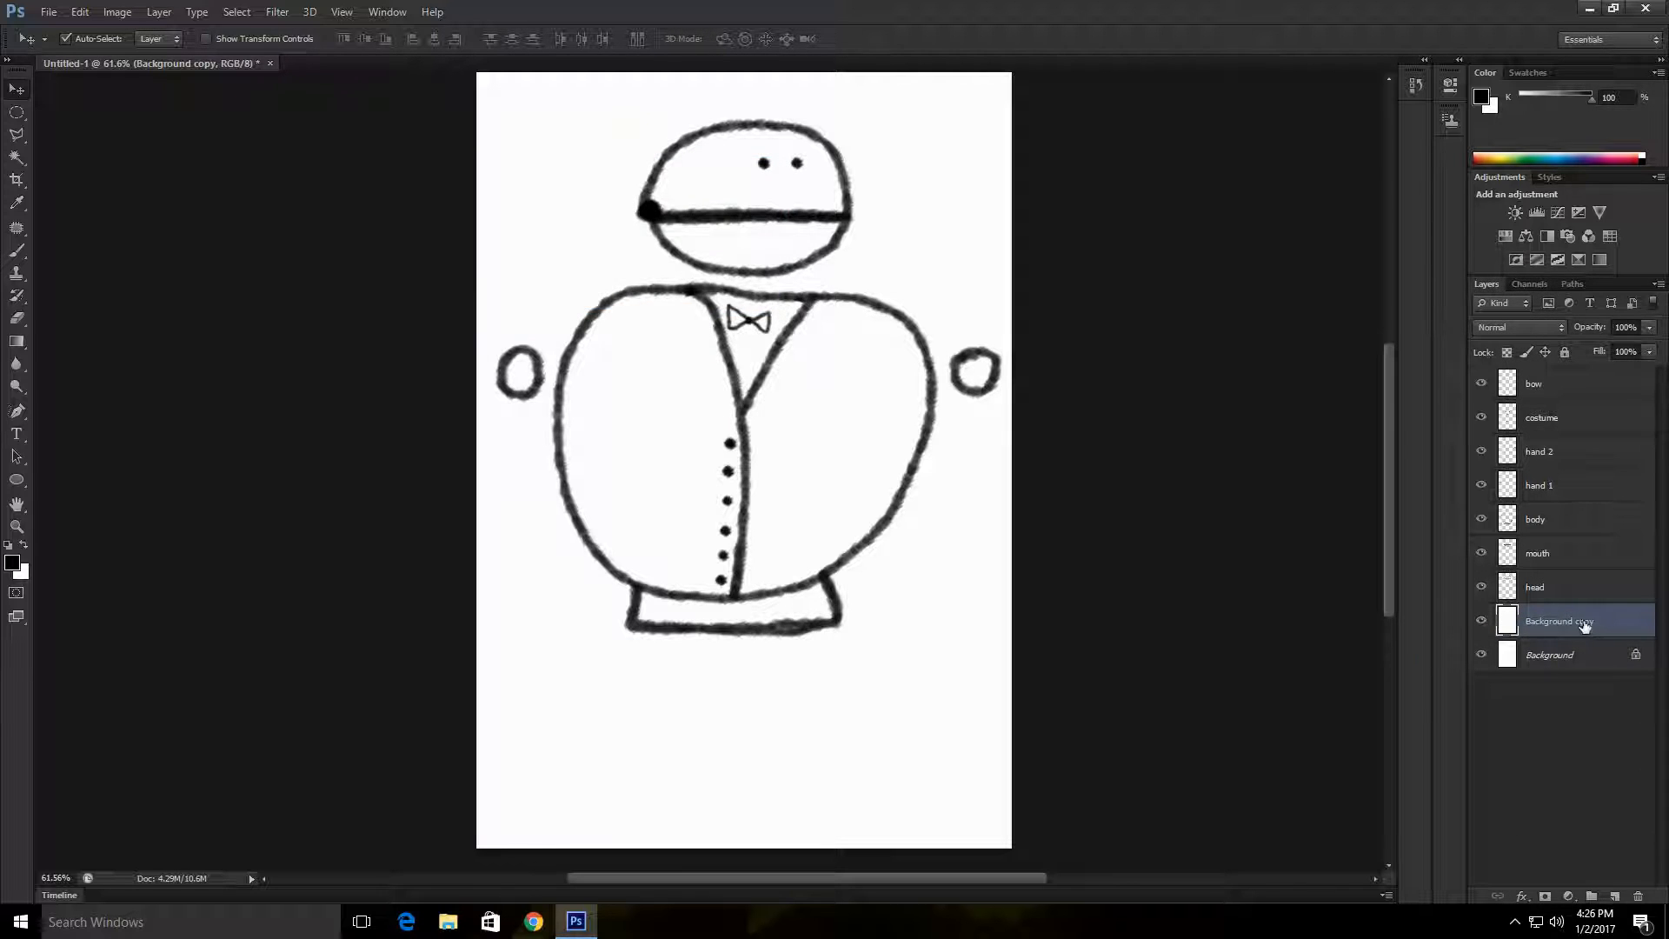
Step: Move the bow tie slightly right inside the collar
left_click(1635, 659)
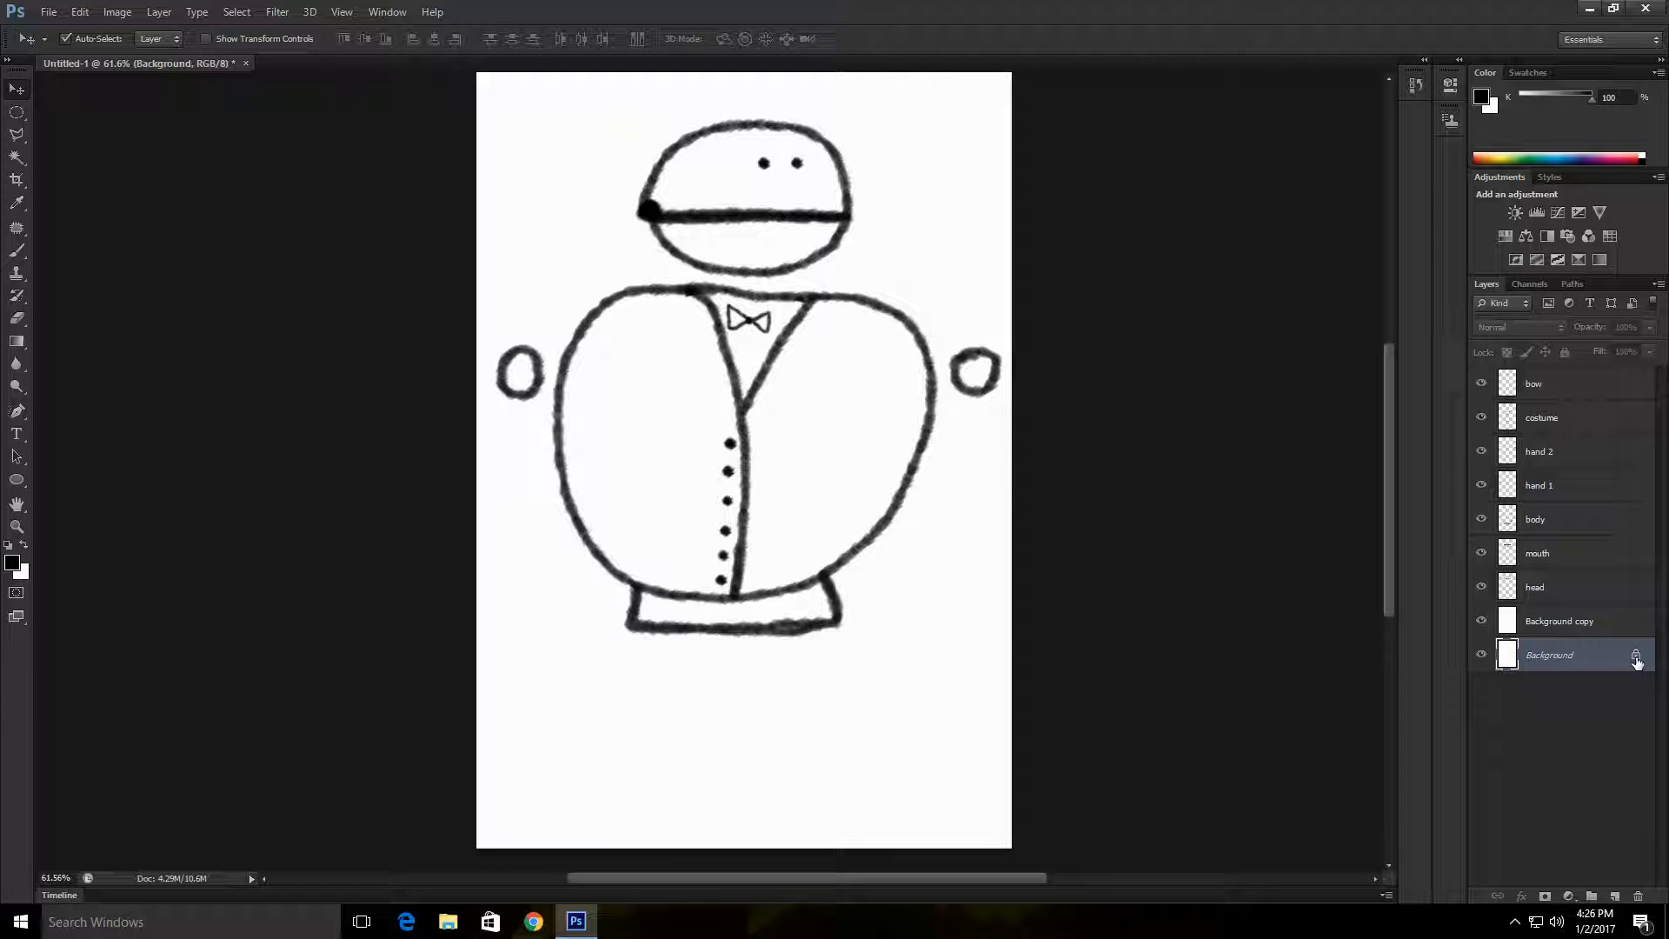
left_click(1622, 628)
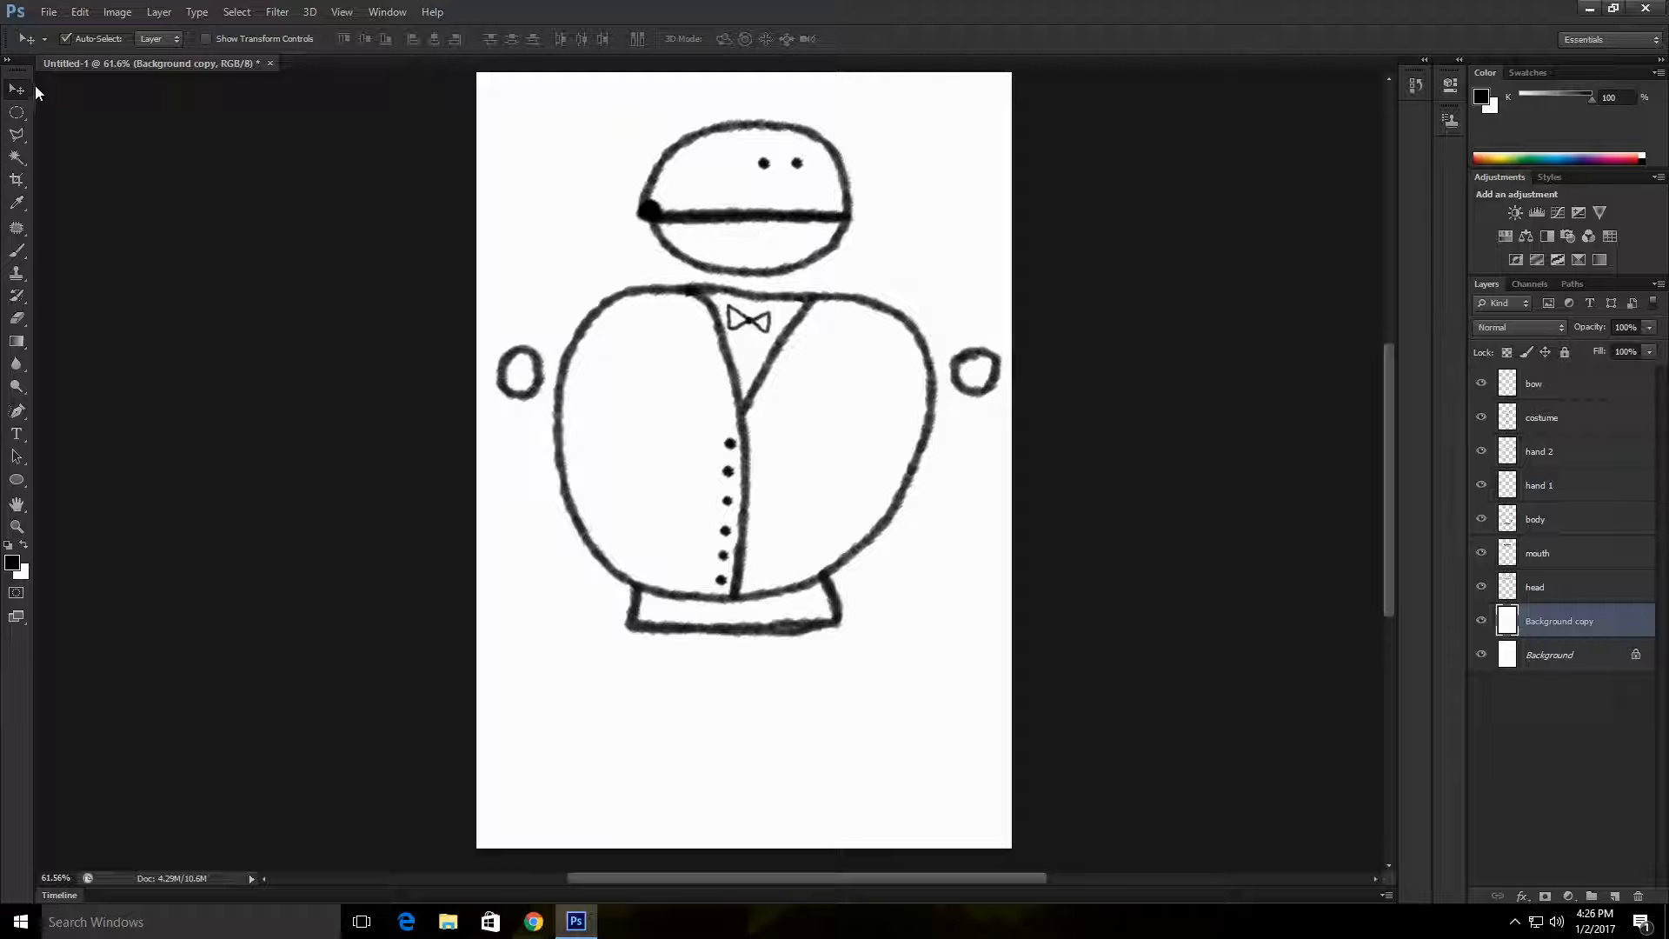
left_click_drag(753, 325, 759, 326)
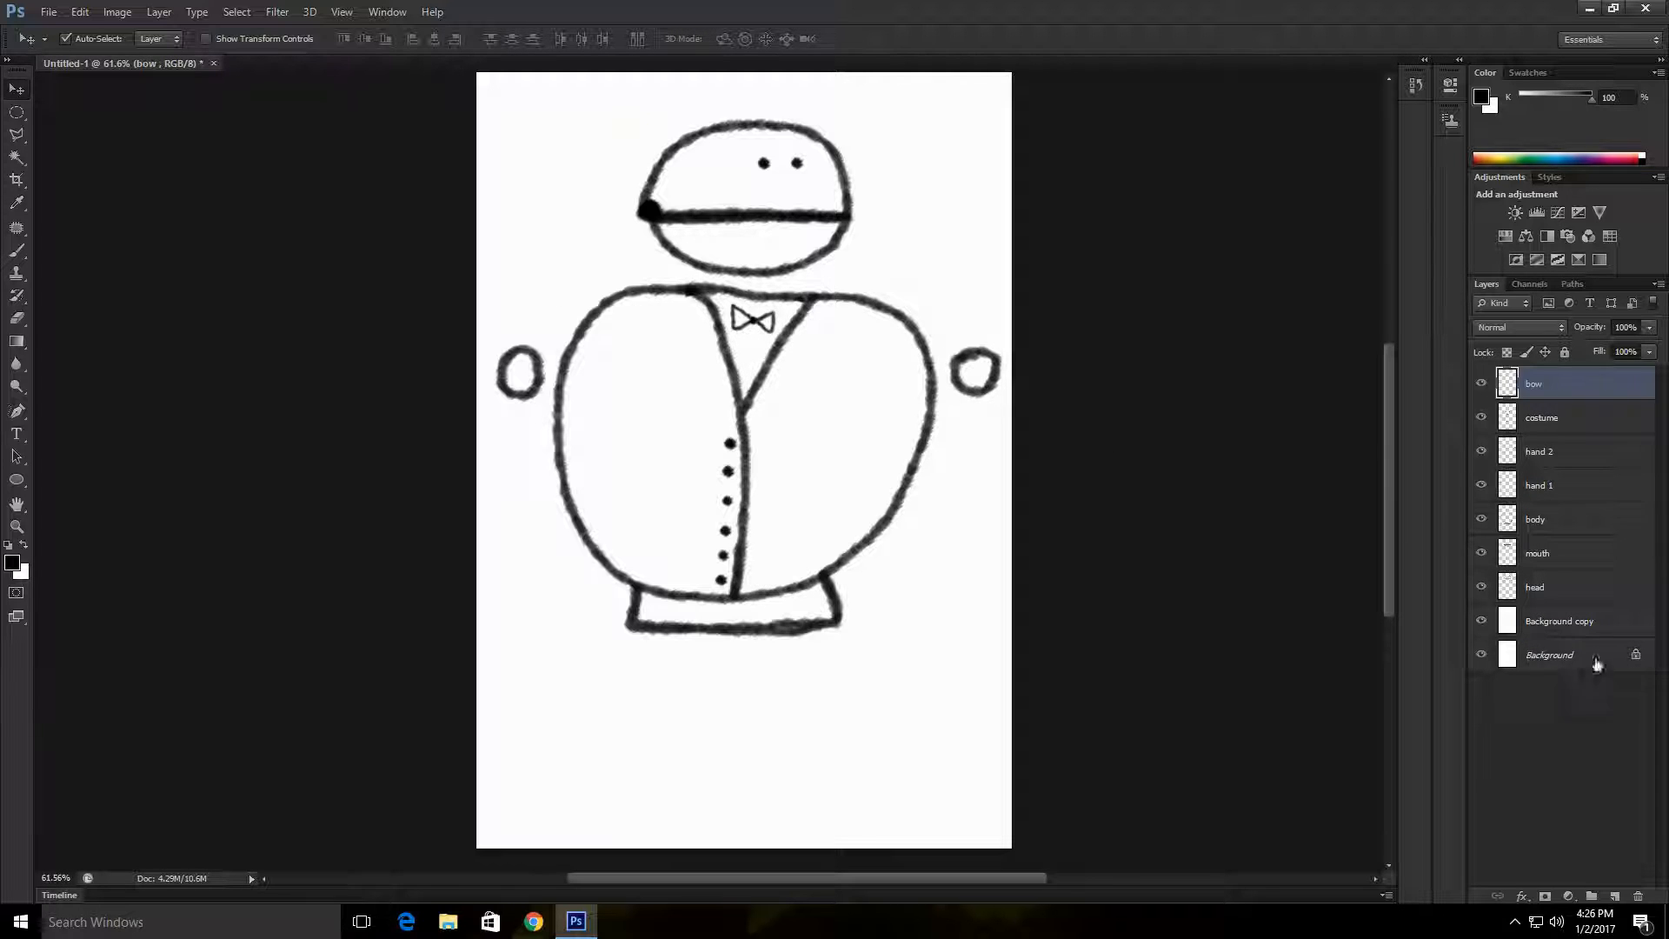
Step: Merge the head layer with Background copy and hide all layers except the merged head layer
left_click(1609, 624)
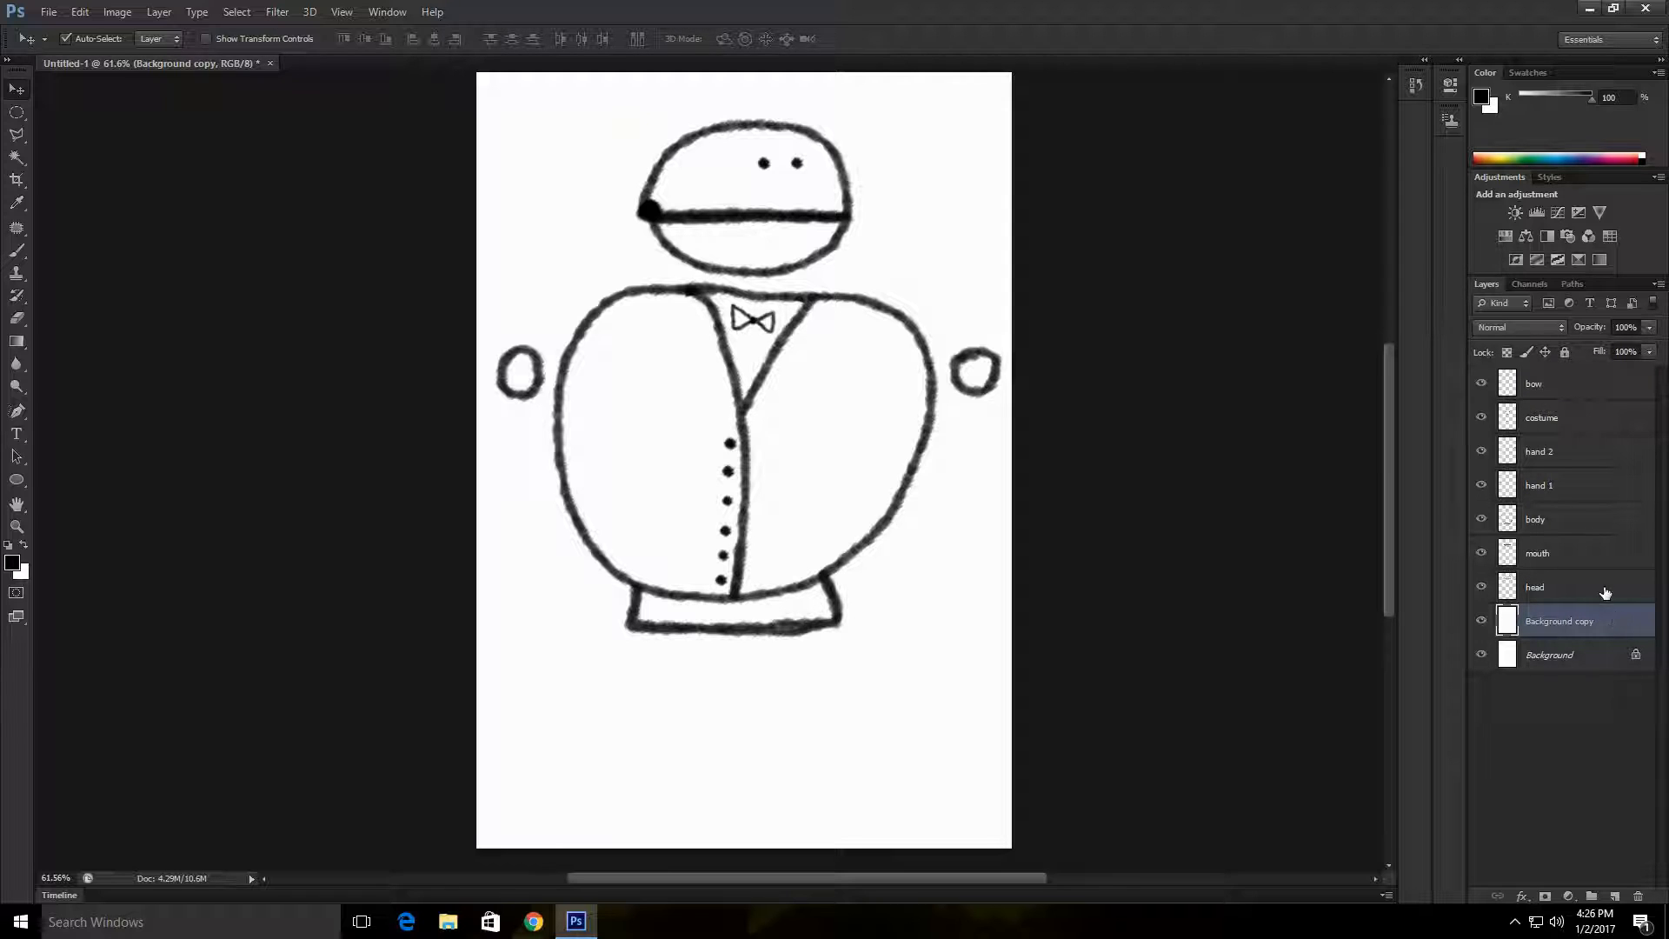
left_click(1606, 593, "shift")
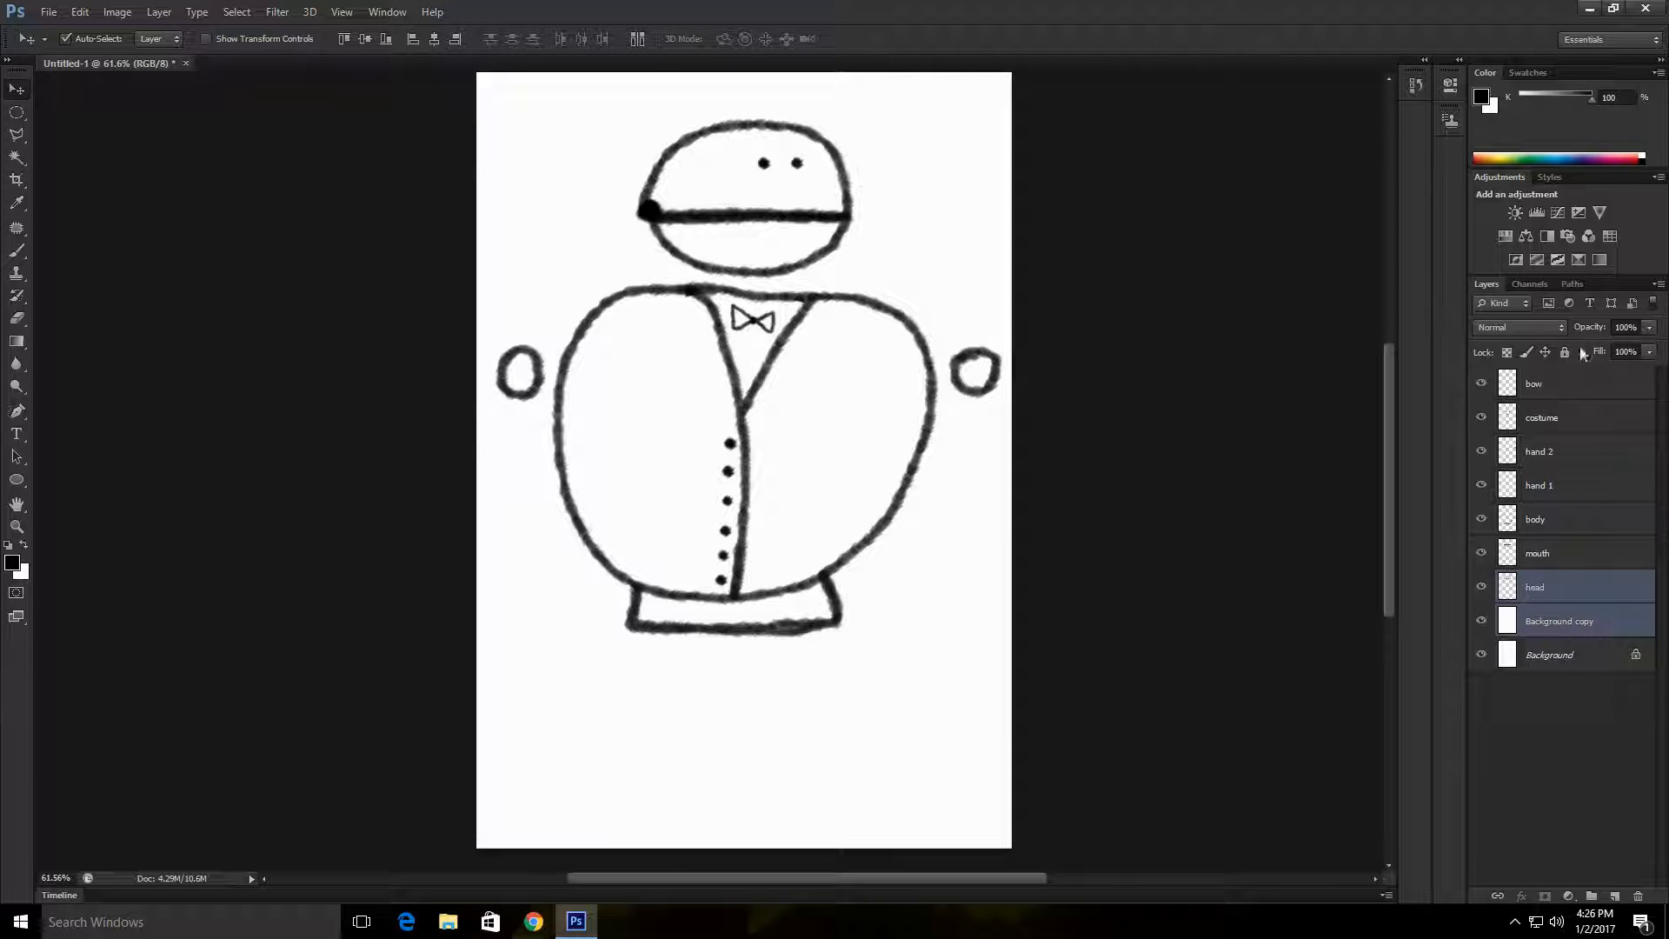
right_click(1598, 606)
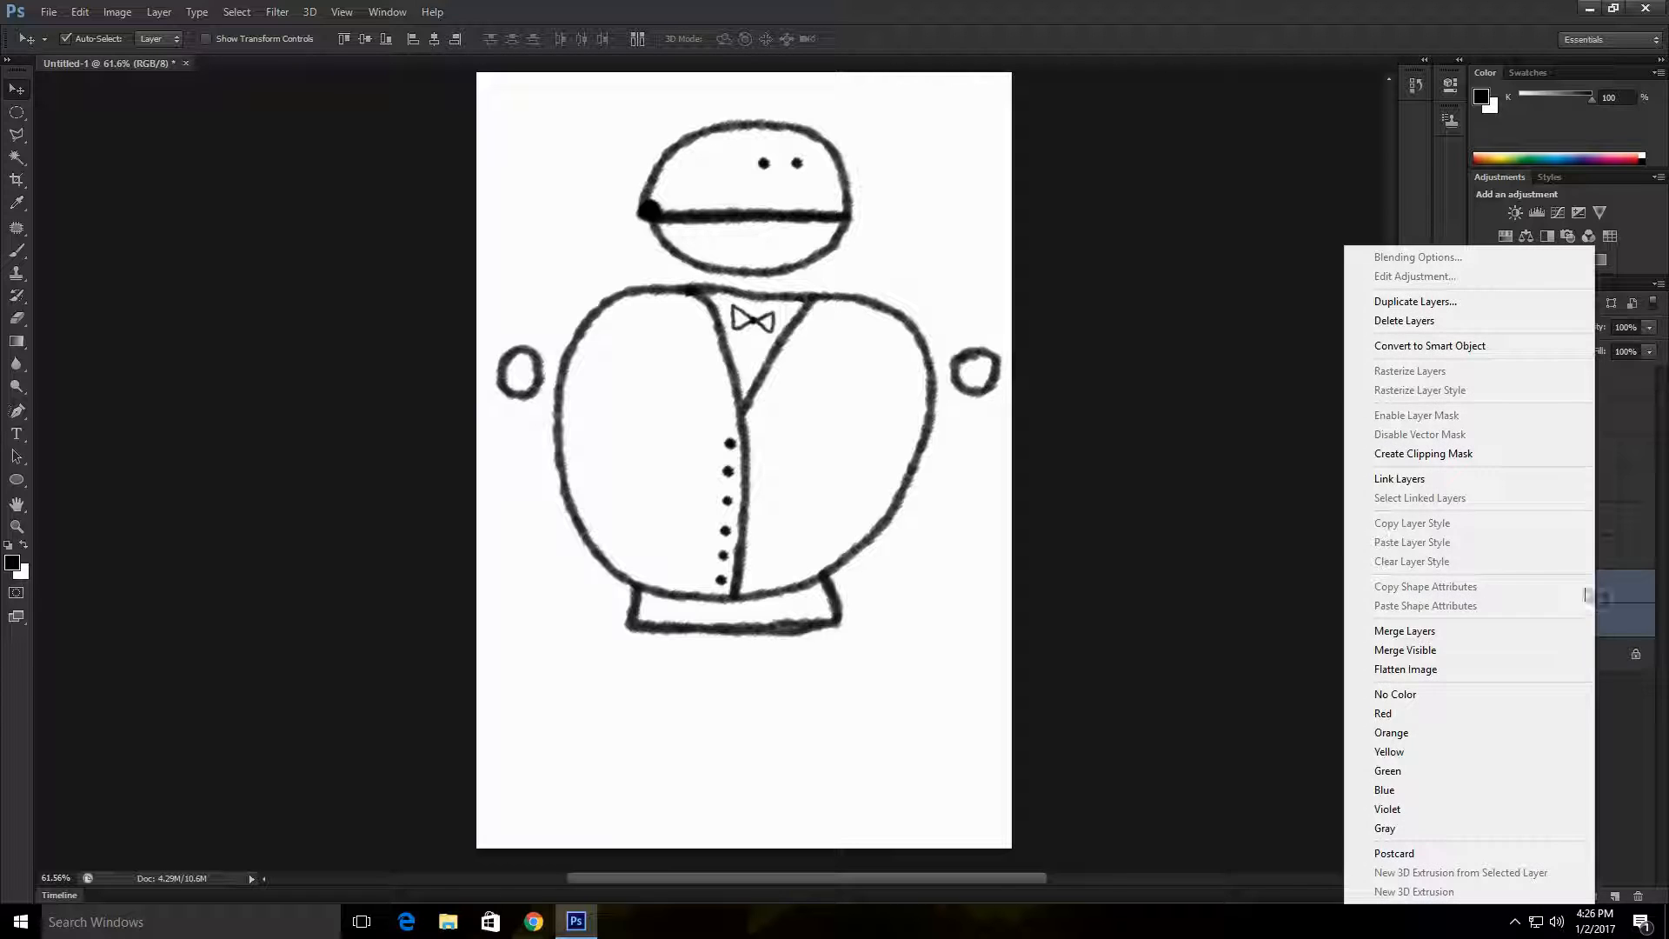
left_click(1404, 635)
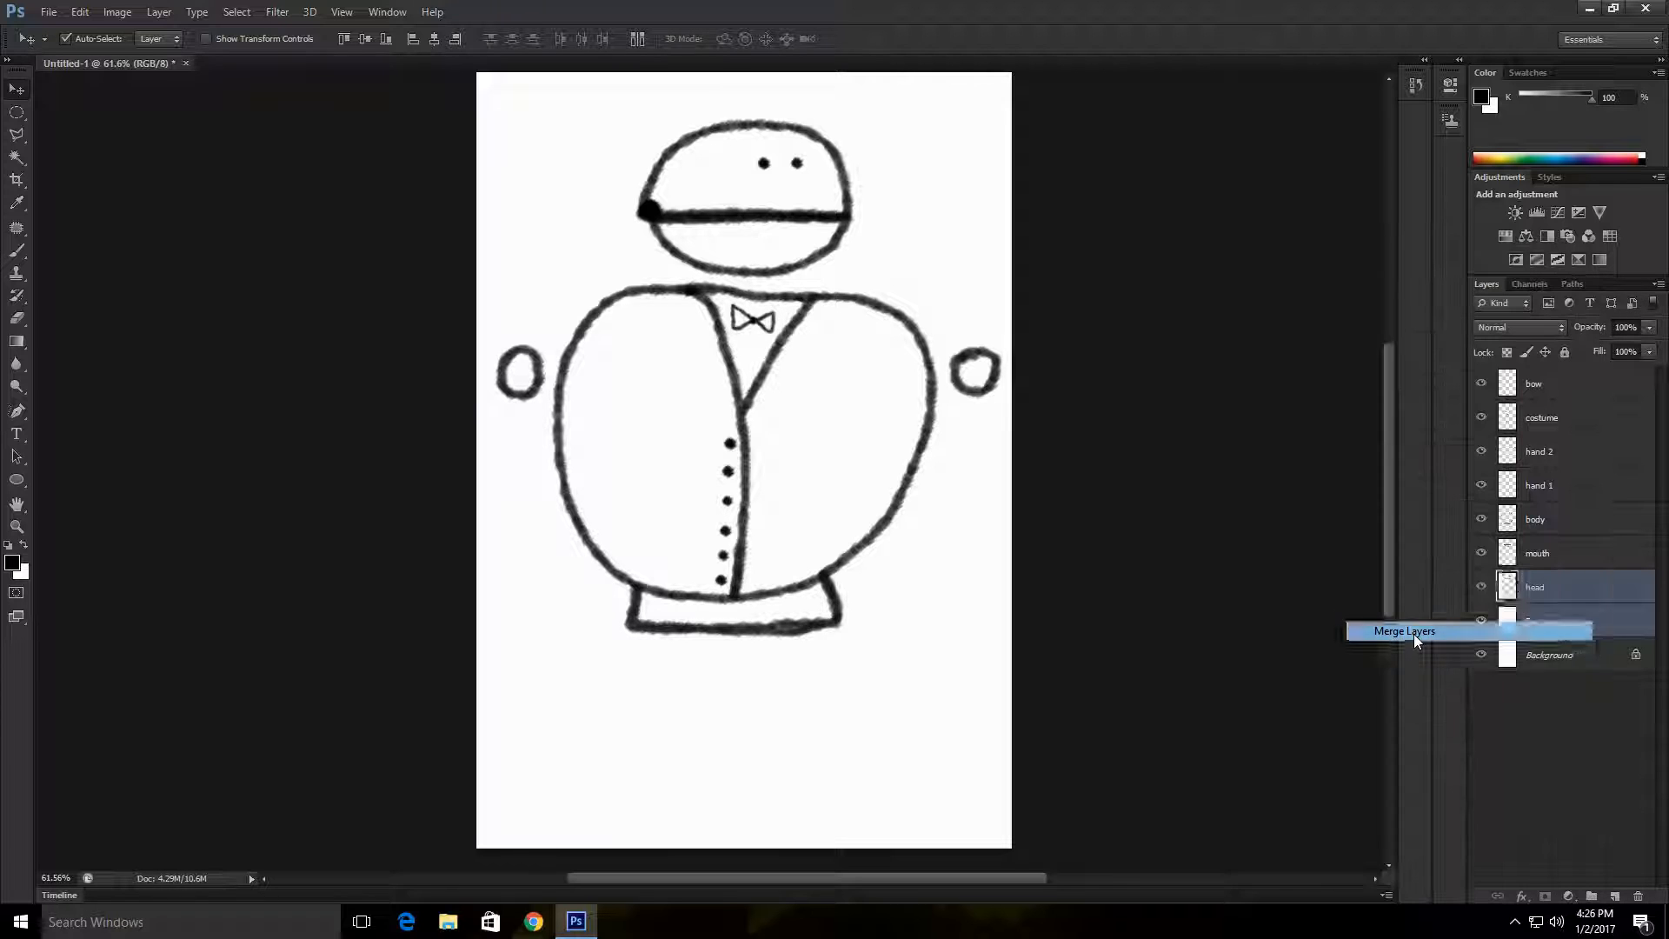
left_click_drag(1497, 614, 1482, 383)
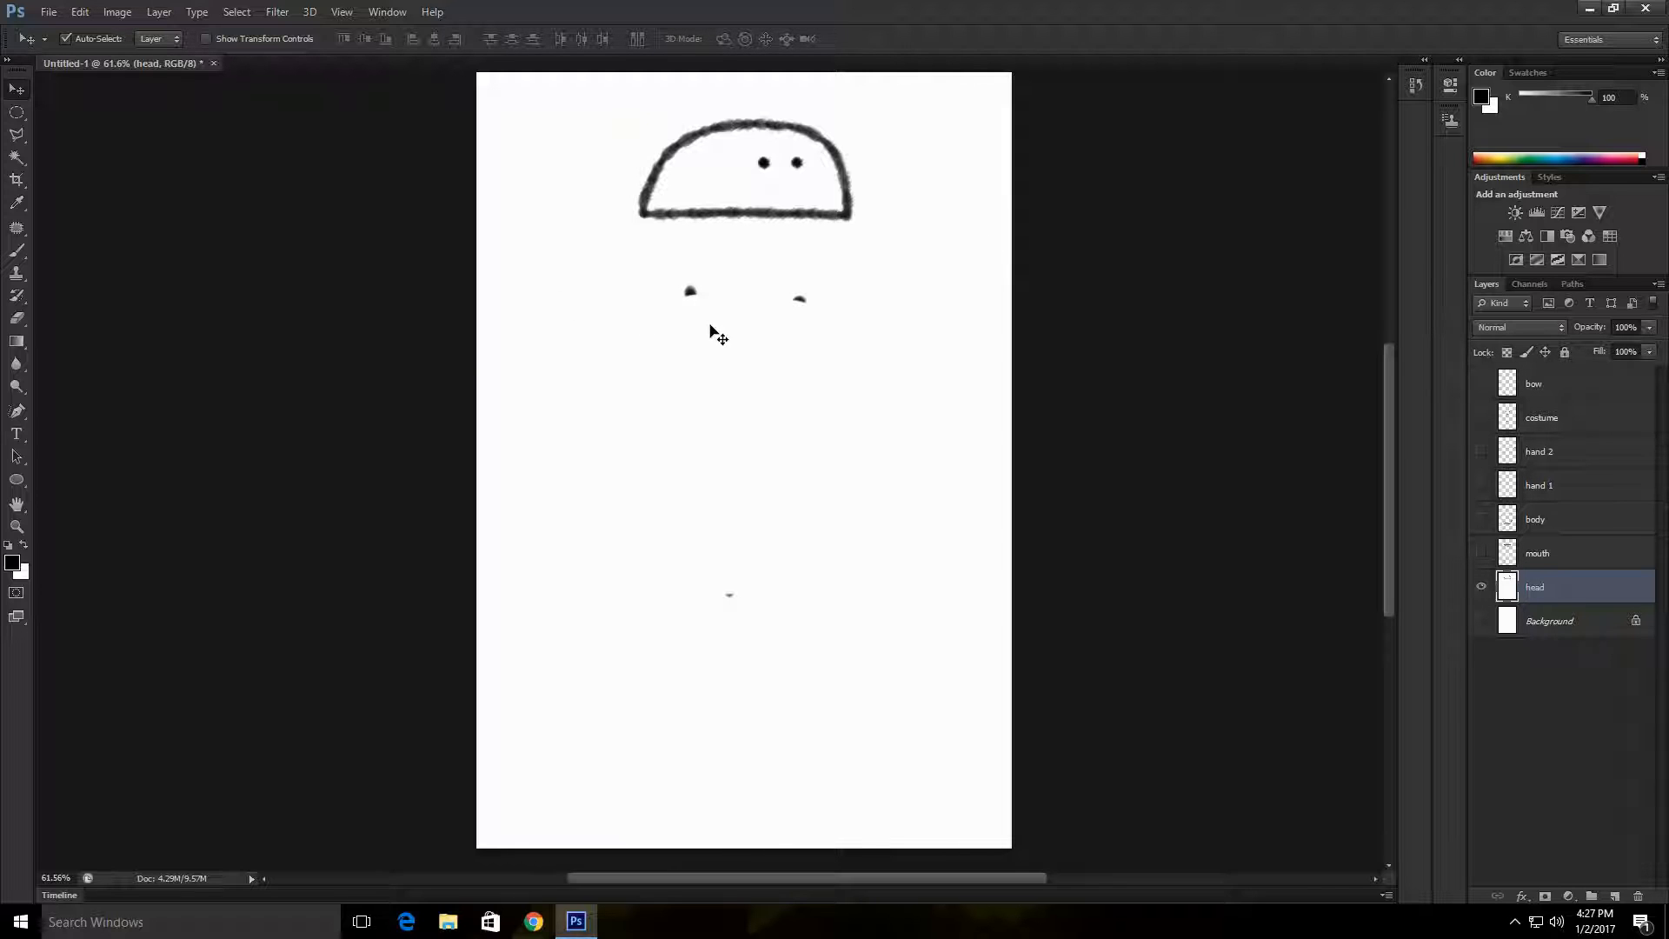
Step: Erase the two stray black marks just below the head on the head layer
left_click(16, 317)
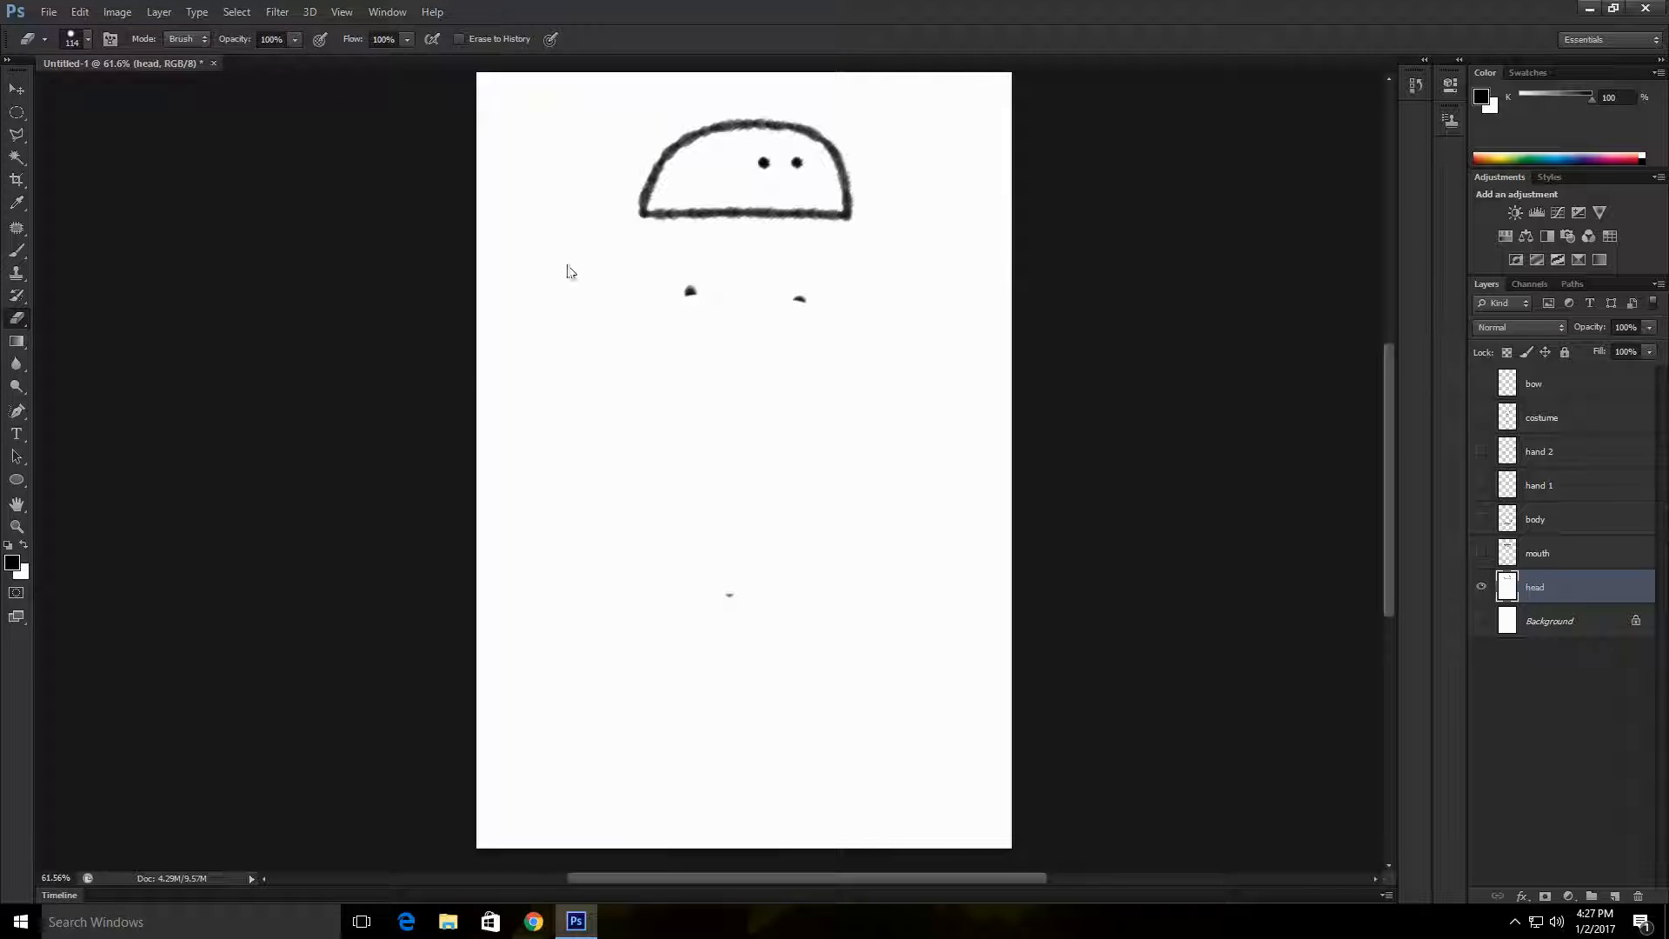
left_click(695, 283)
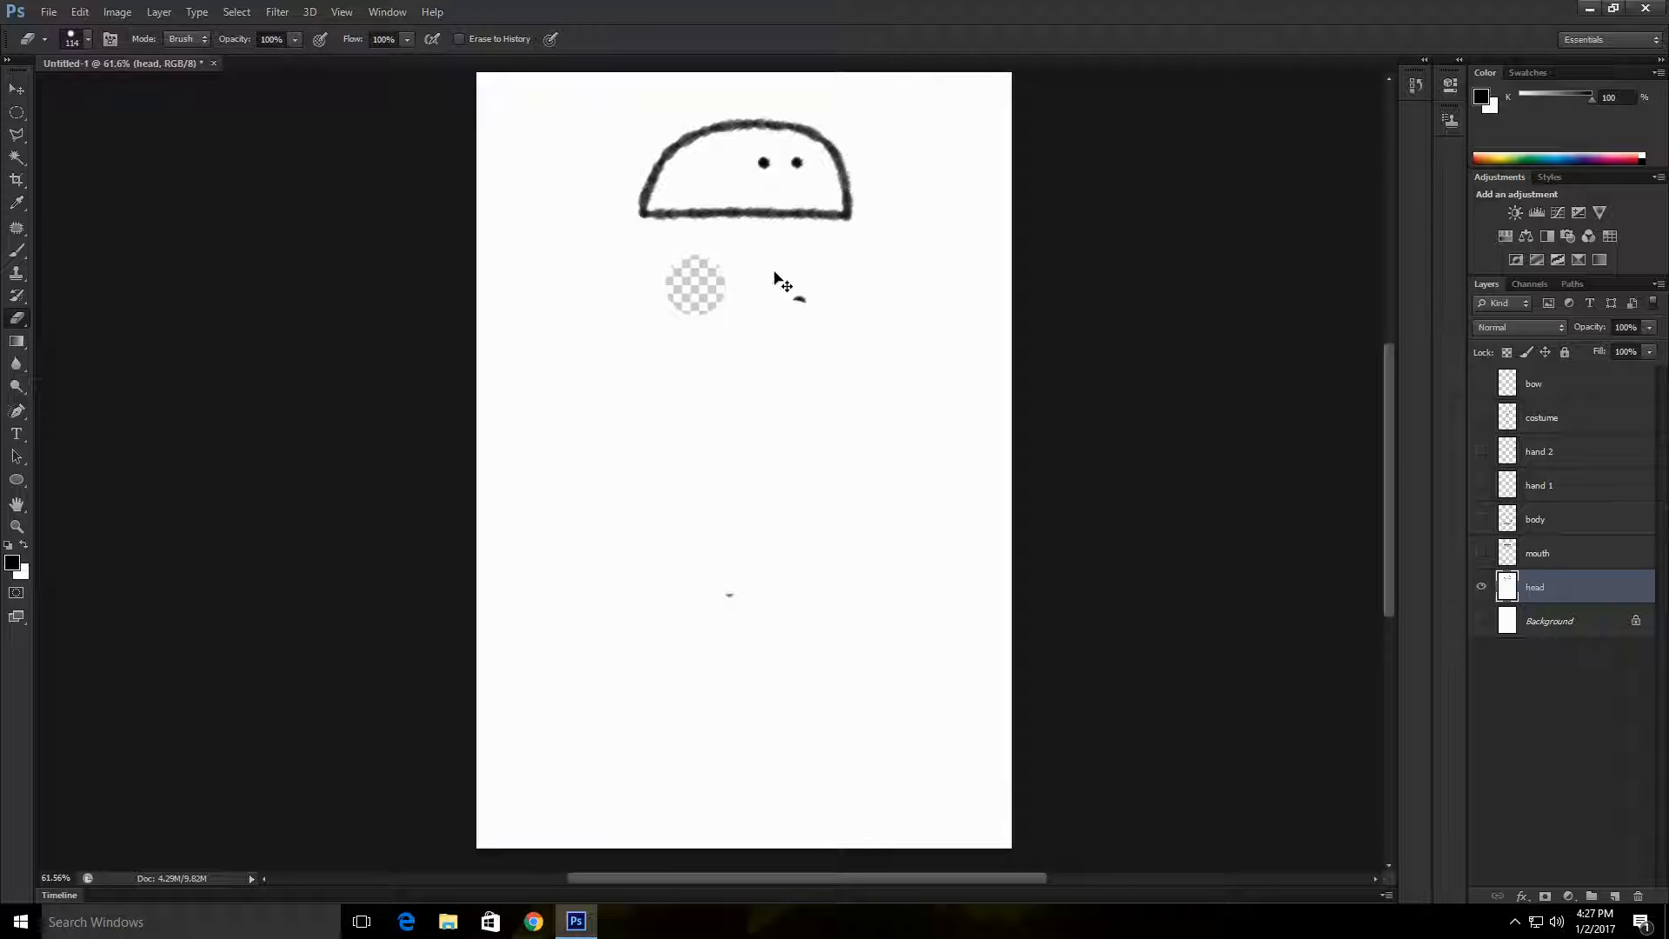
left_click(800, 302)
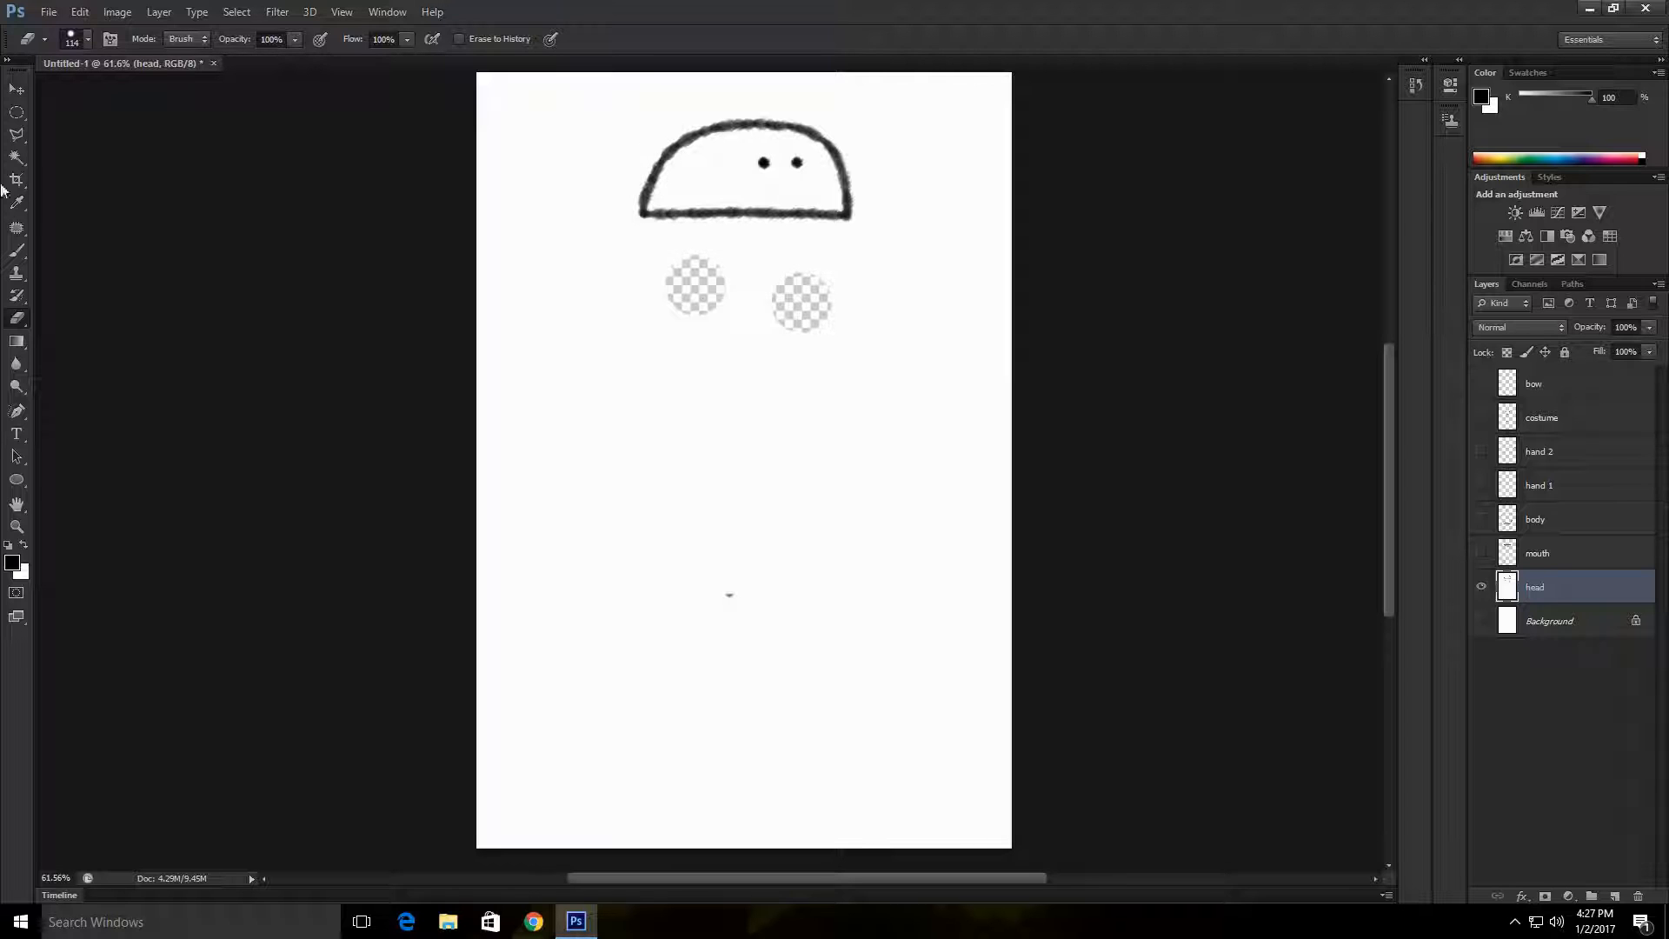
Step: Select the white area outside the head outline with the Magic Wand, delete it and deselect
left_click(16, 158)
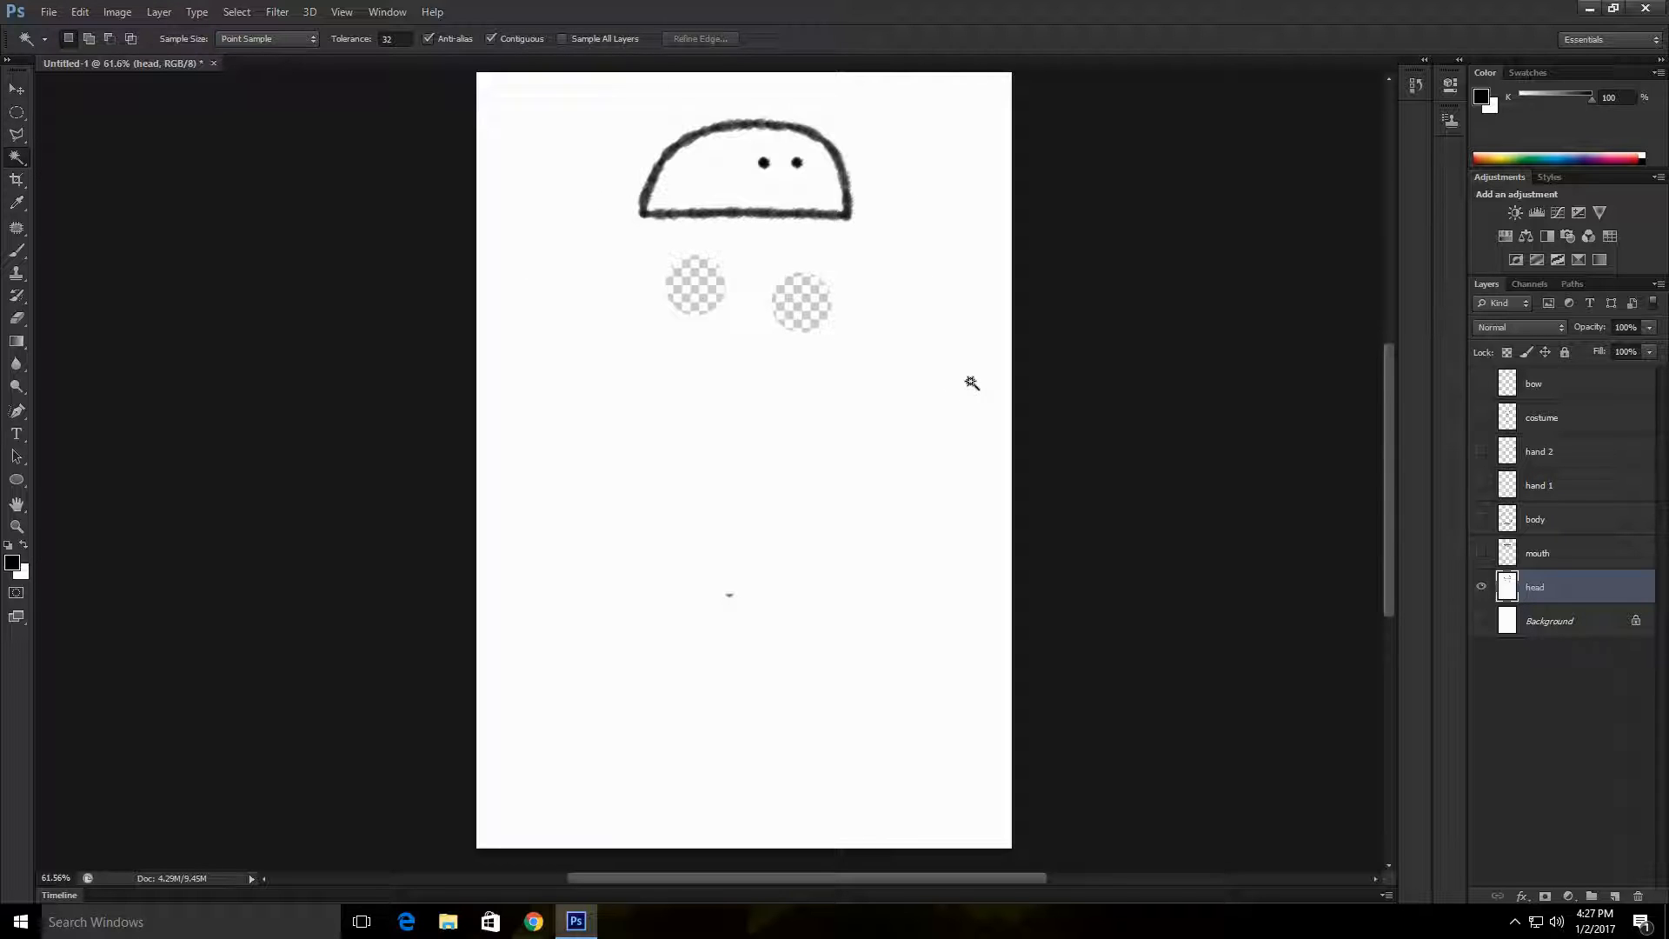
left_click(860, 272)
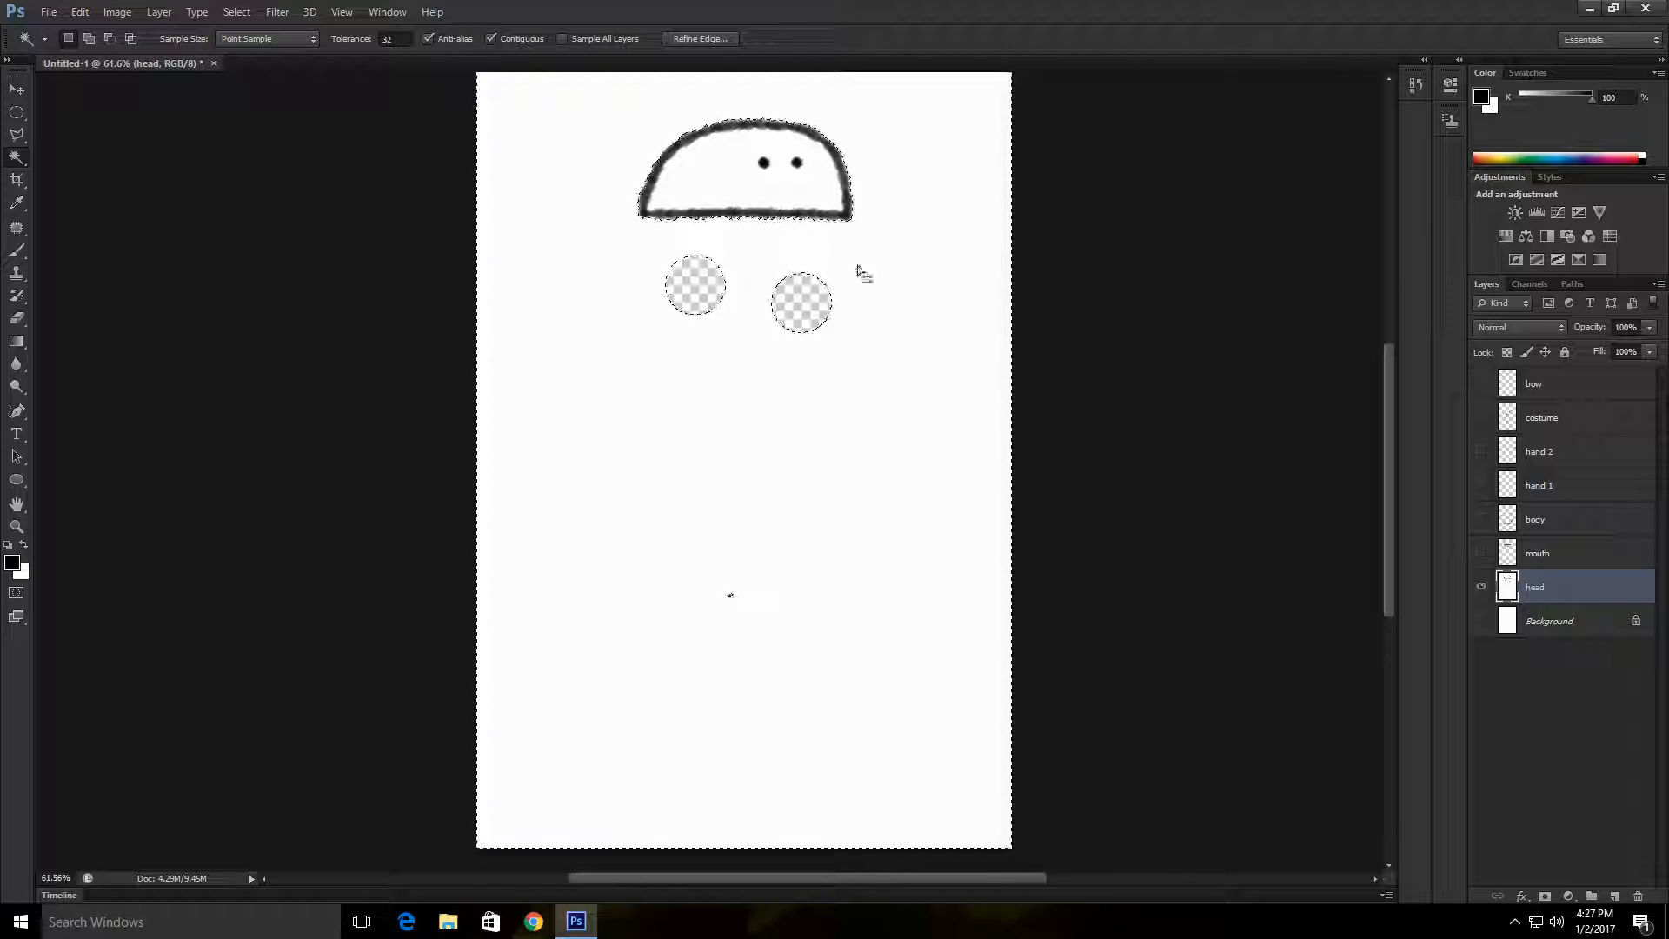
key("Delete")
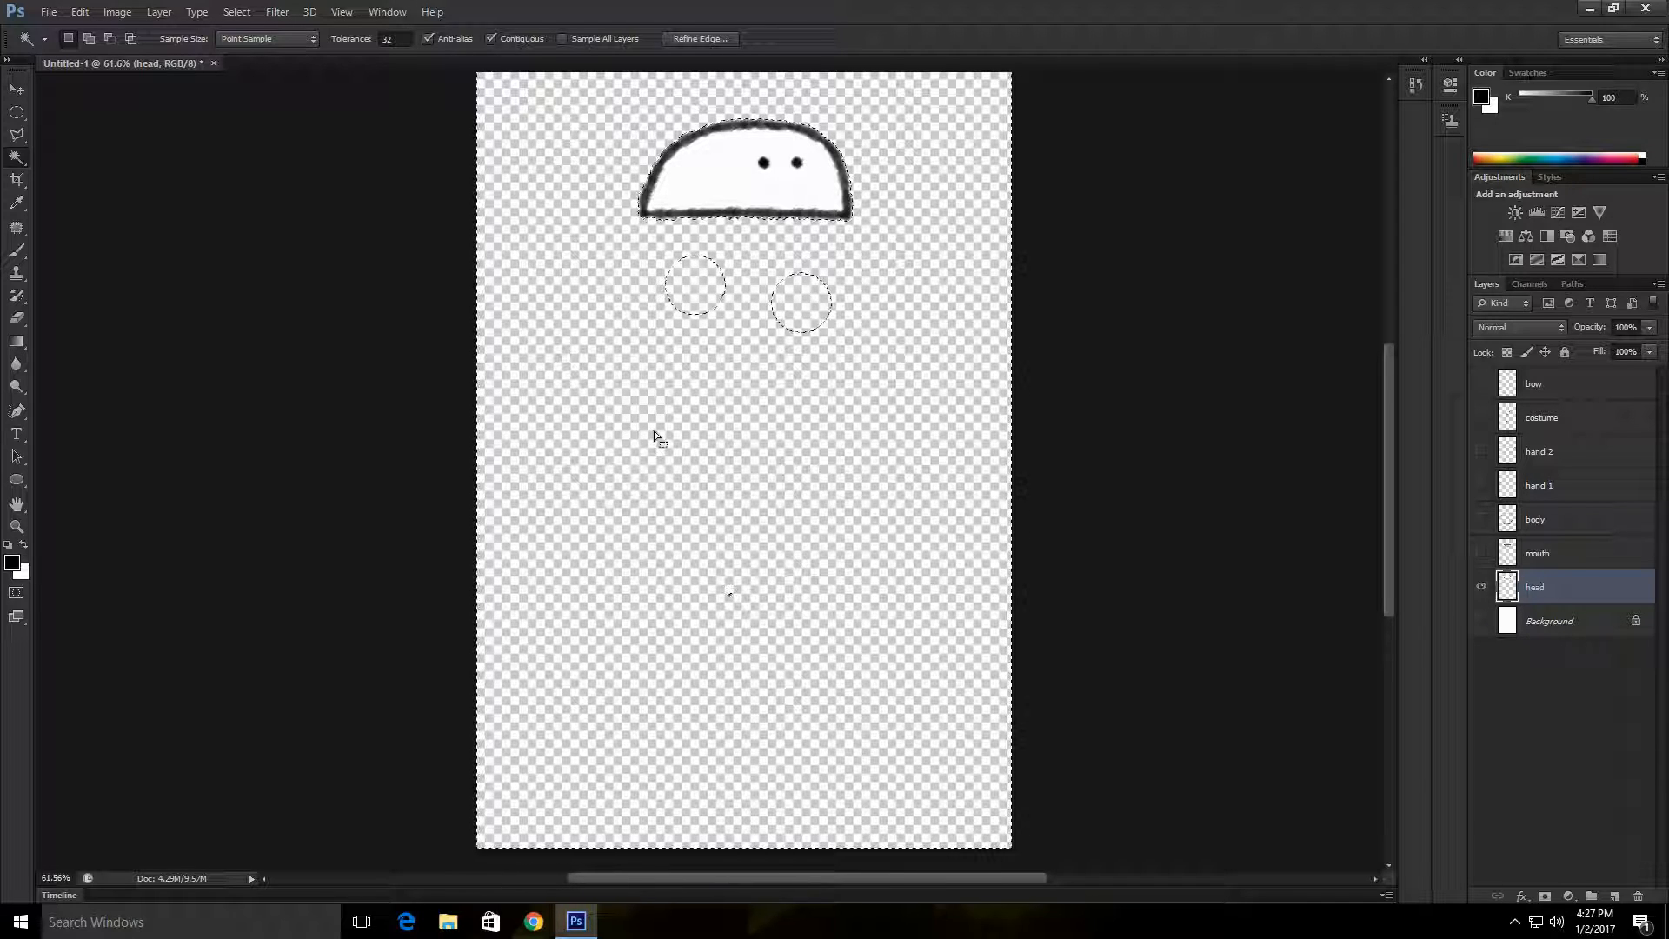
right_click(672, 391)
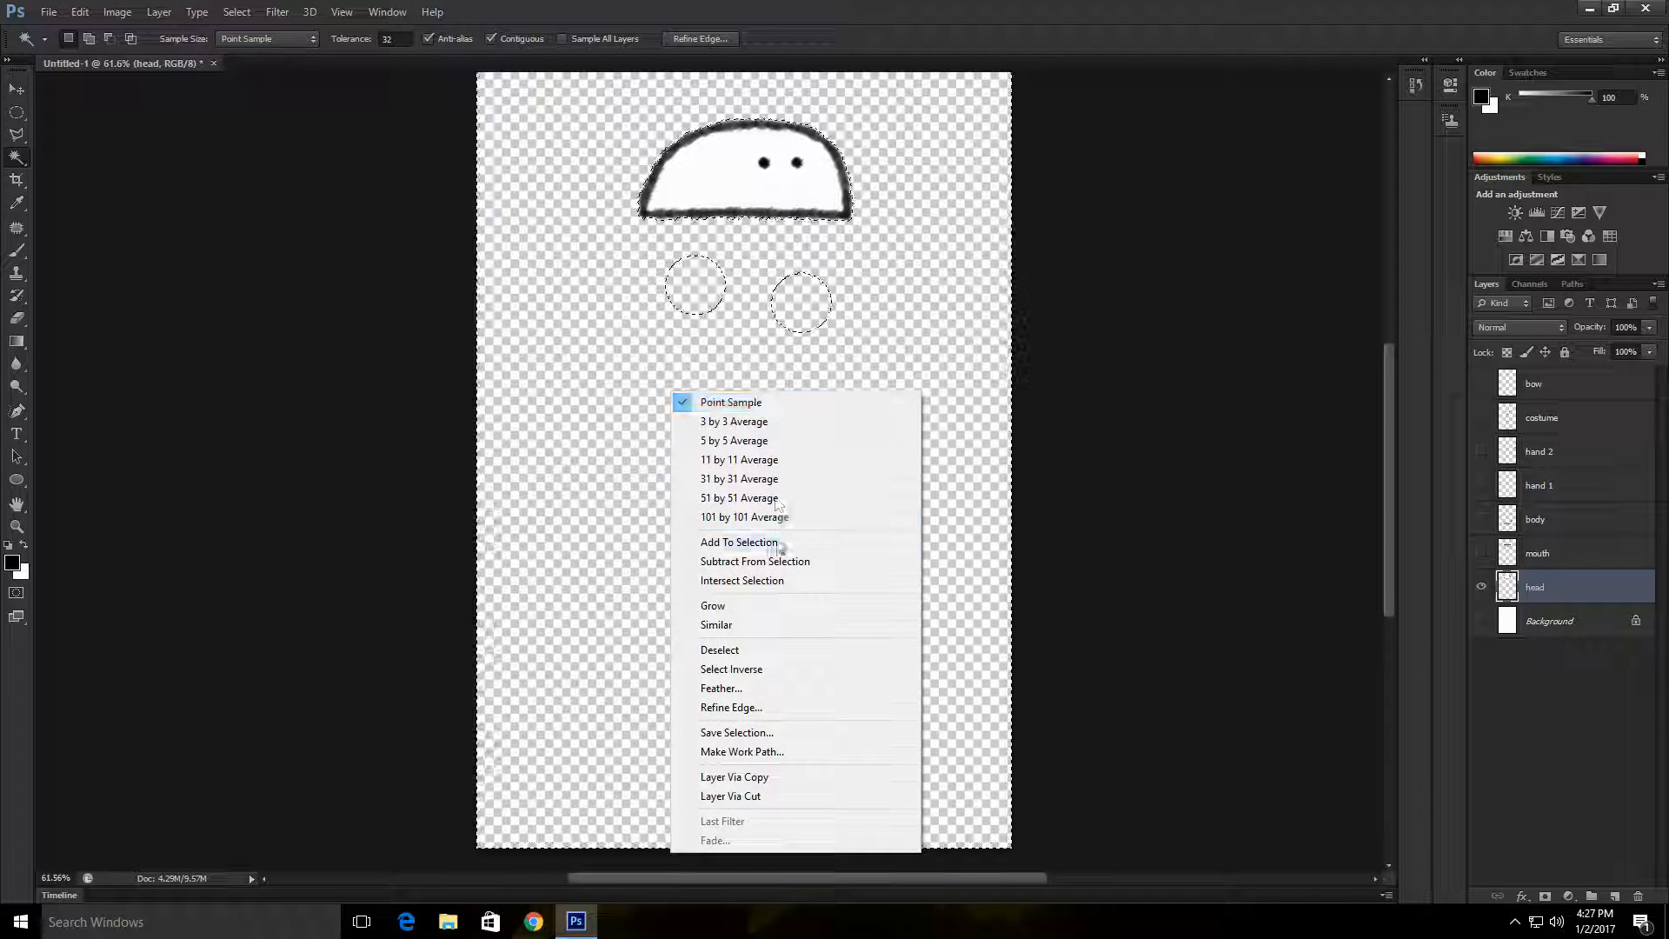
left_click(785, 648)
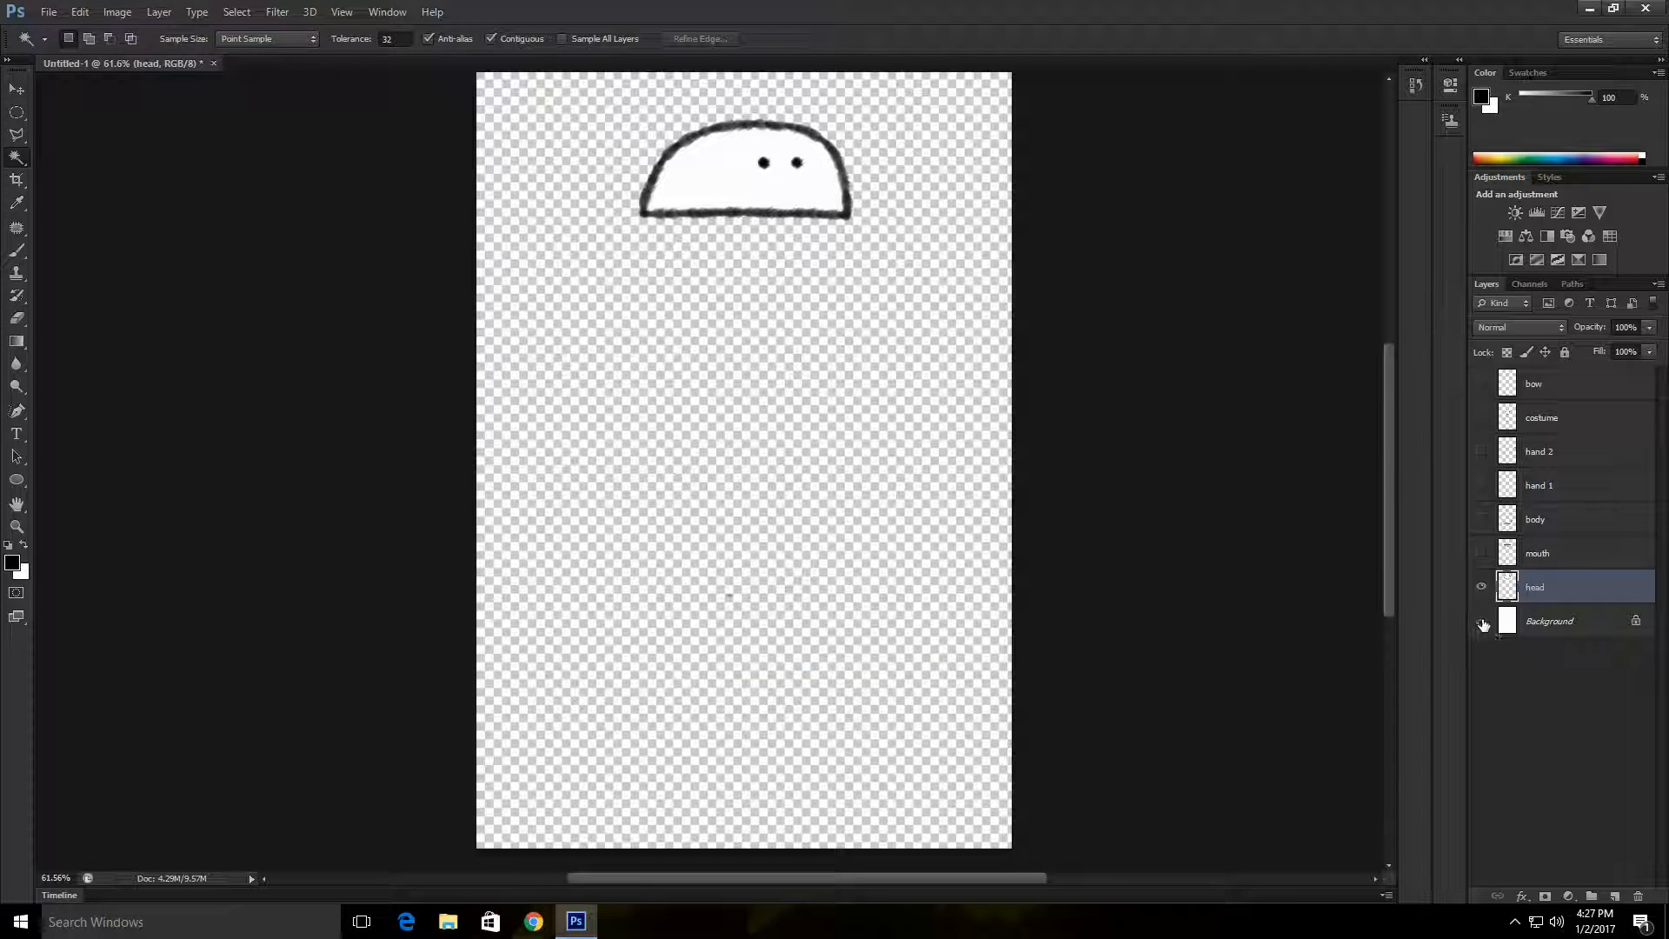
Step: Make all layers visible again and duplicate the Background layer in the same document
left_click_drag(1484, 624, 1486, 383)
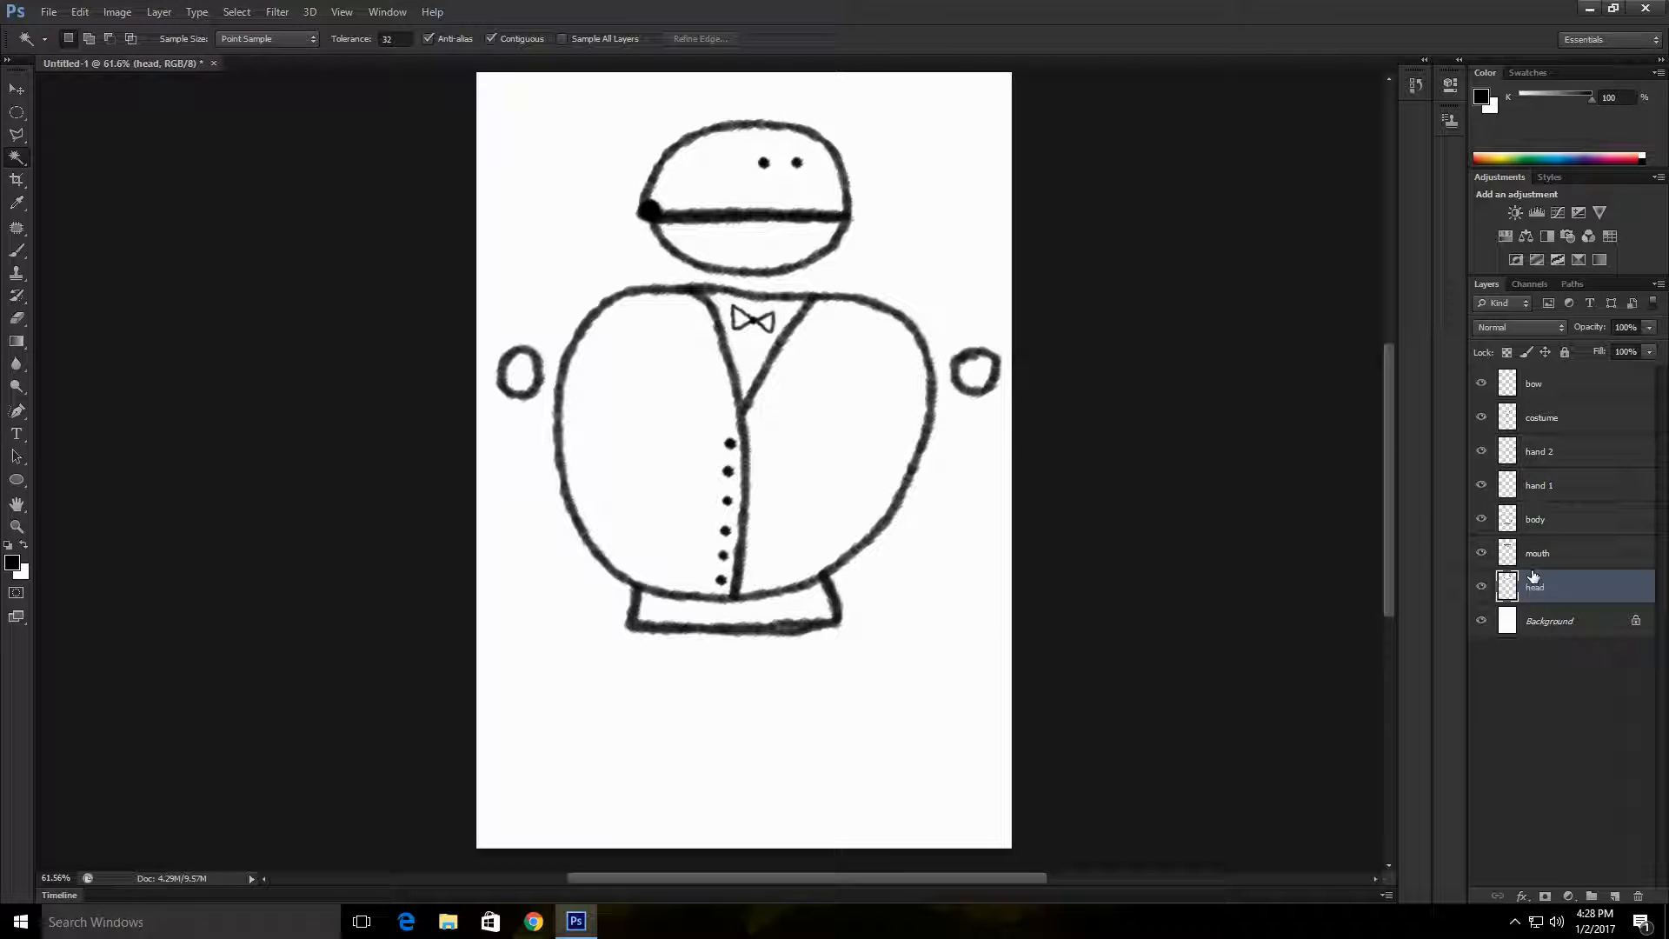
left_click(1578, 623)
right_click(1576, 622)
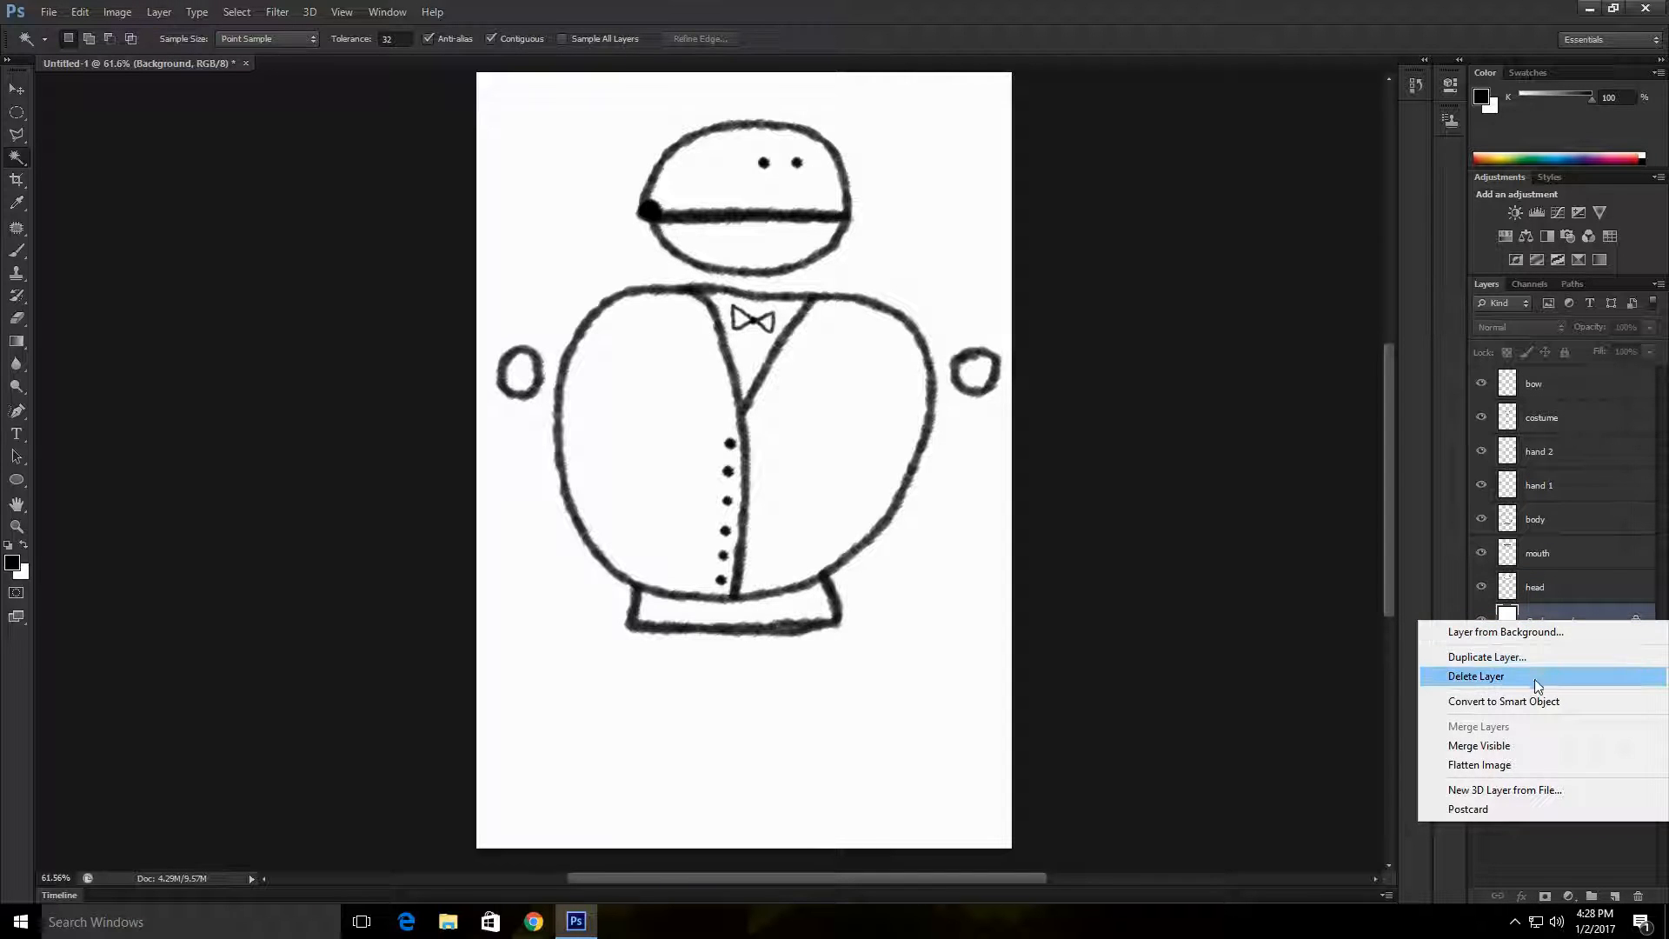
left_click(1535, 658)
key("Return")
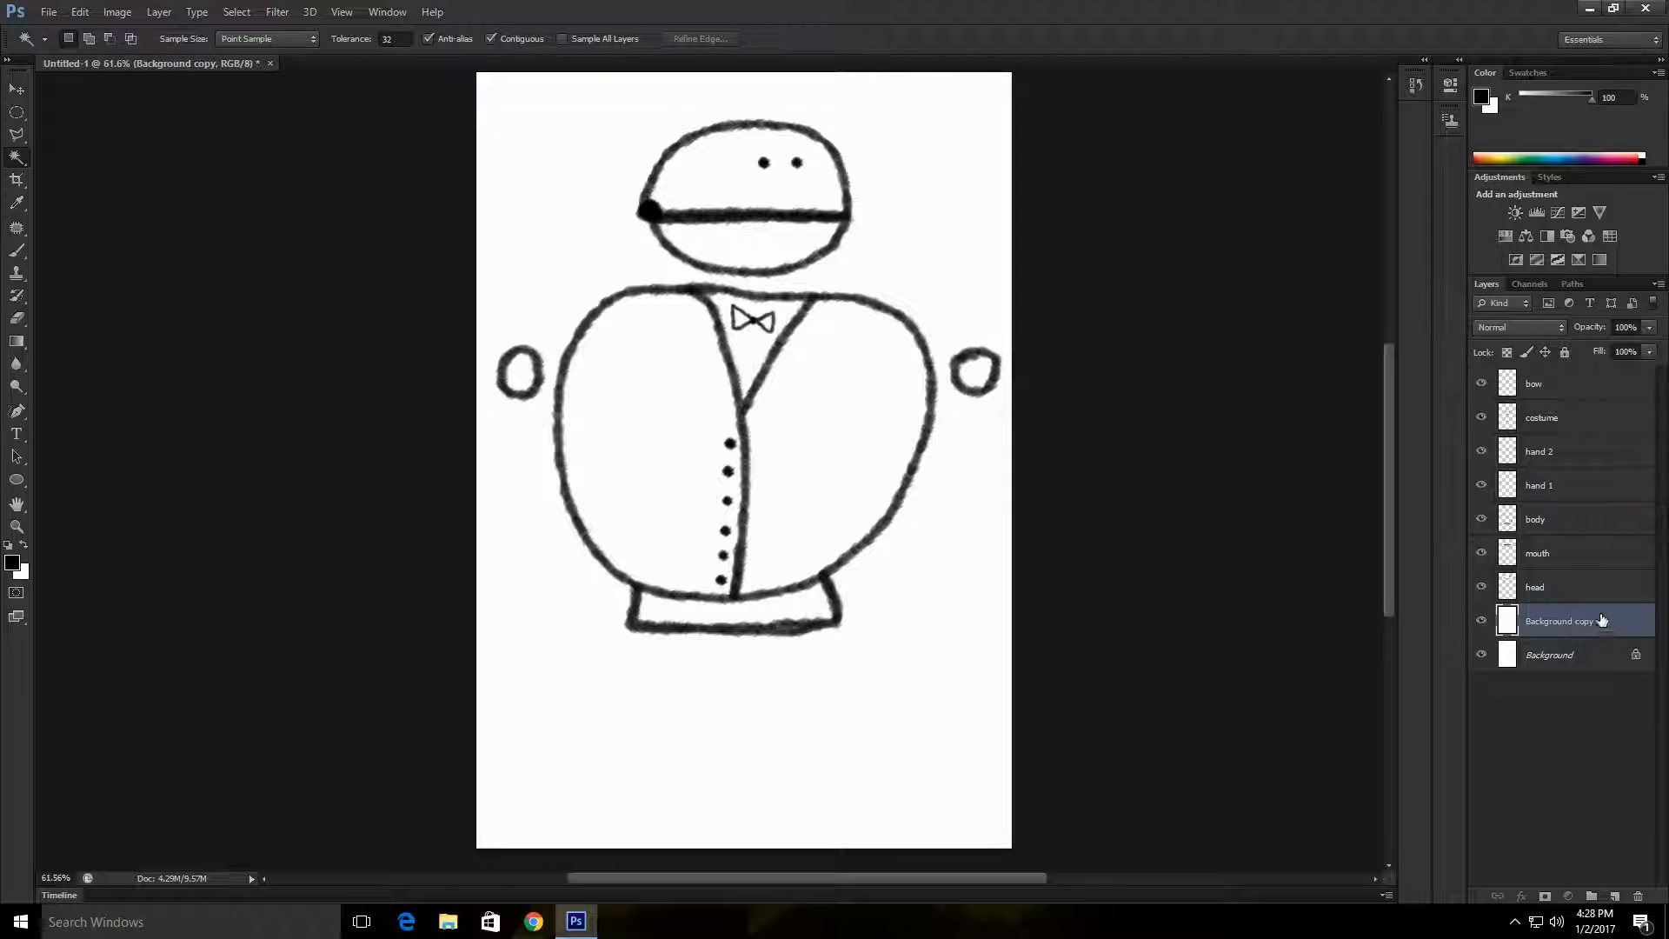
Step: Merge the mouth layer with Background copy and leave only the merged mouth layer visible
left_click(1590, 553, "ctrl")
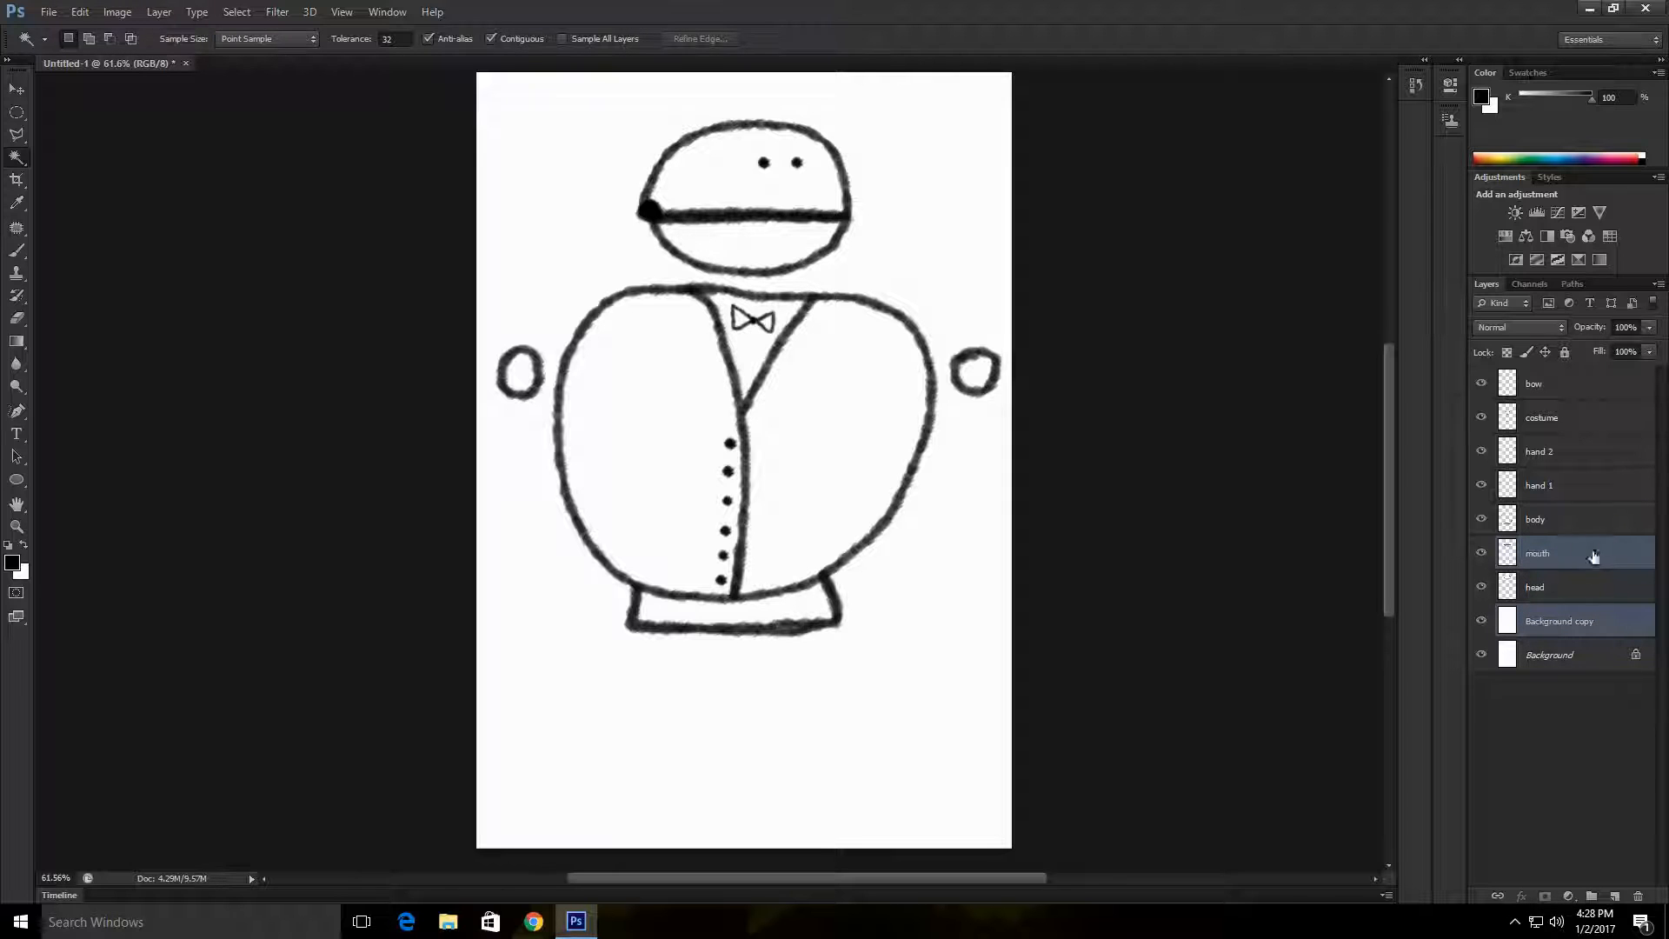
right_click(1594, 557)
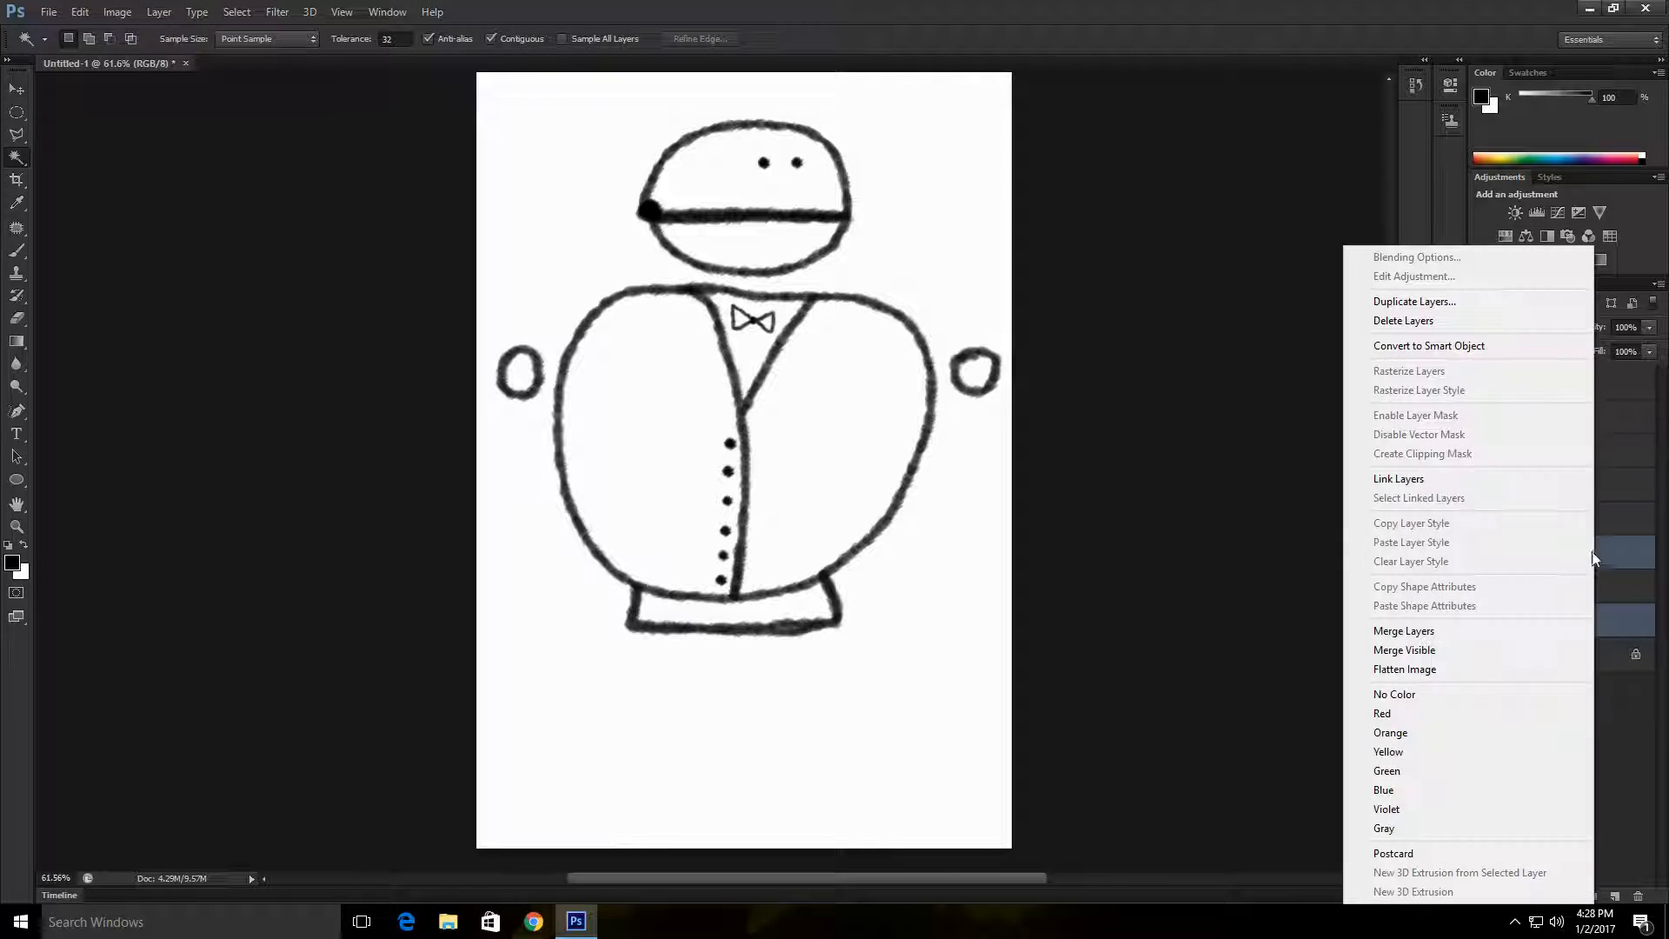
left_click(1445, 638)
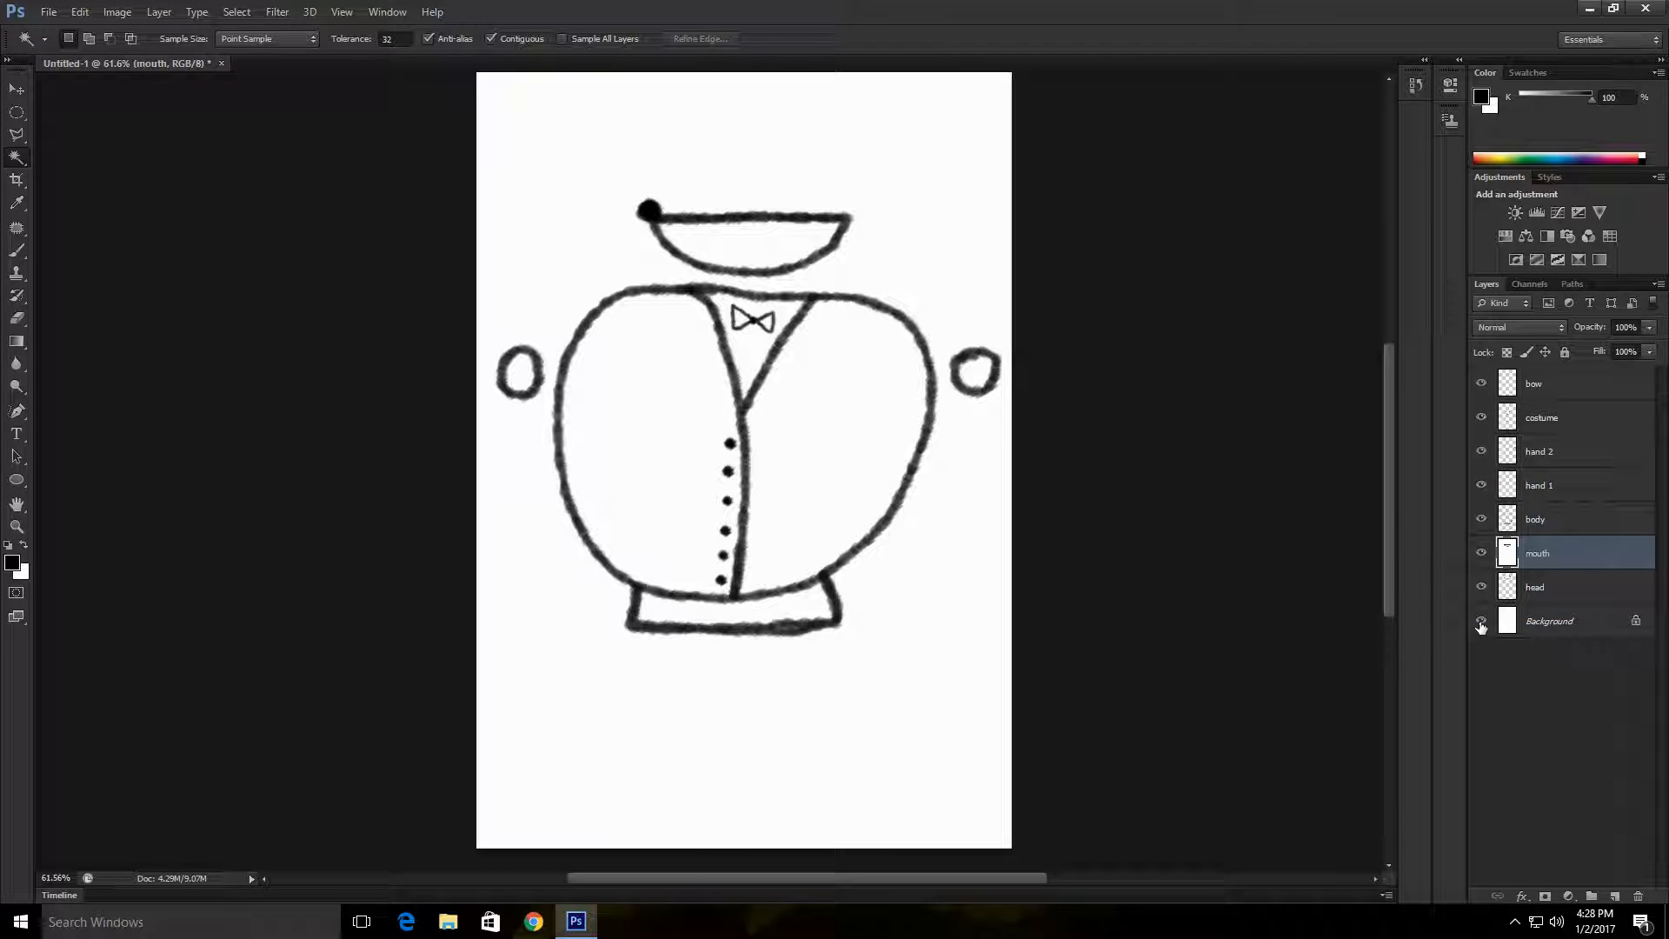
left_click_drag(1481, 626, 1482, 383)
left_click(1484, 554)
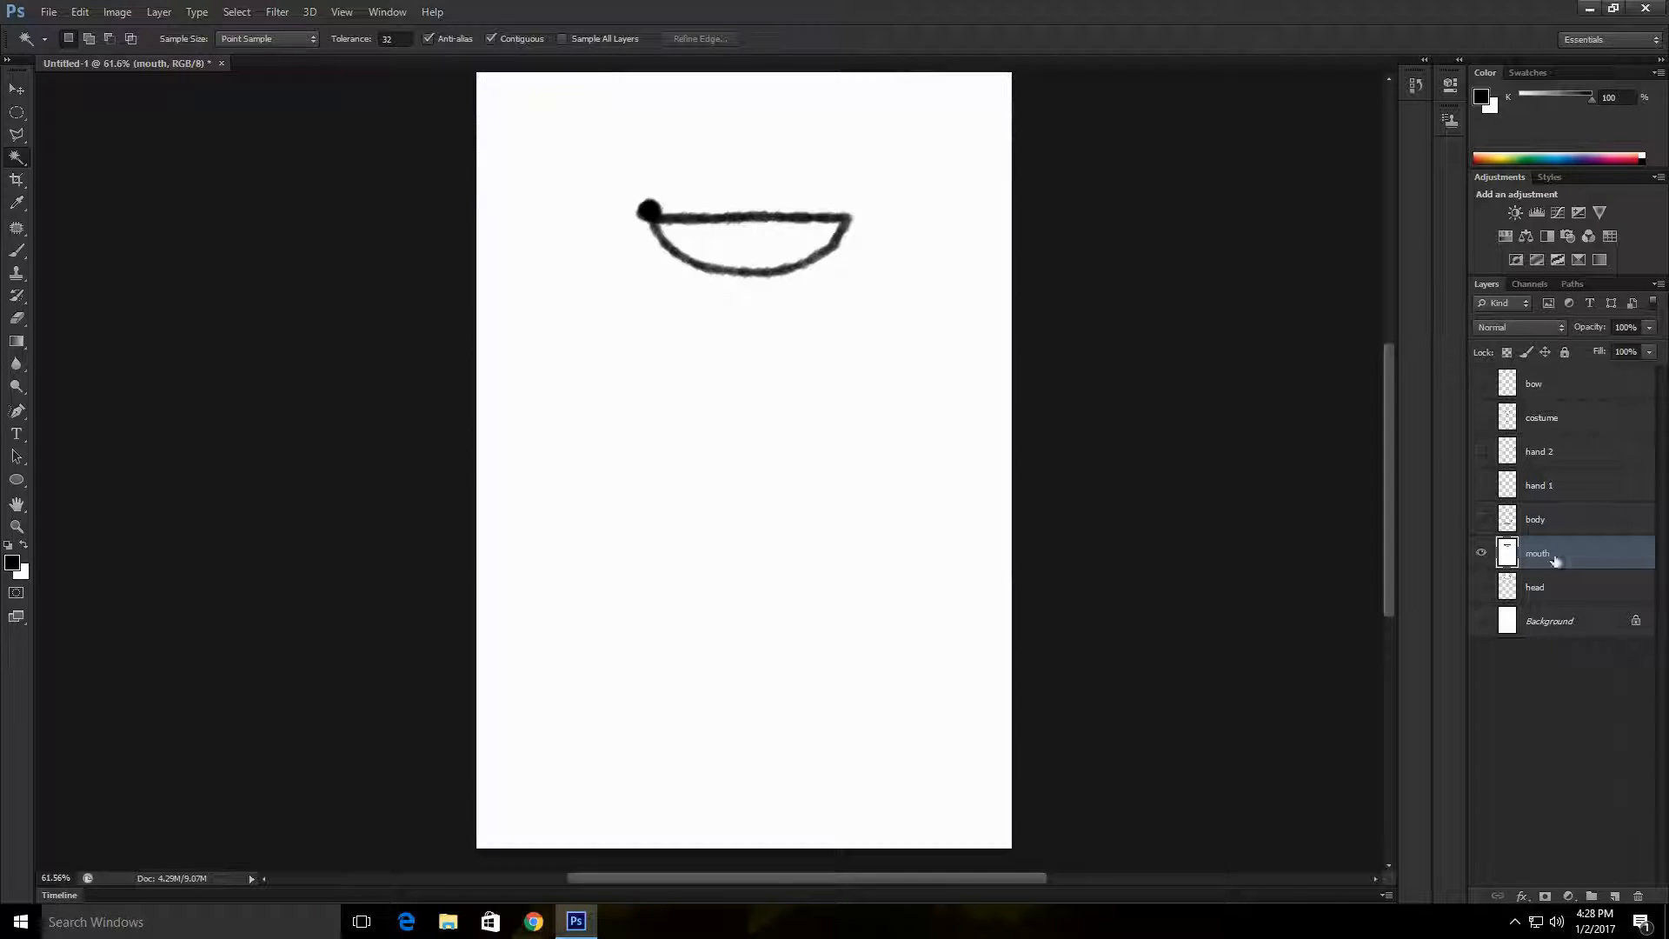
Step: Select the white area outside the mouth outline with the Magic Wand, delete it and deselect
left_click(977, 398)
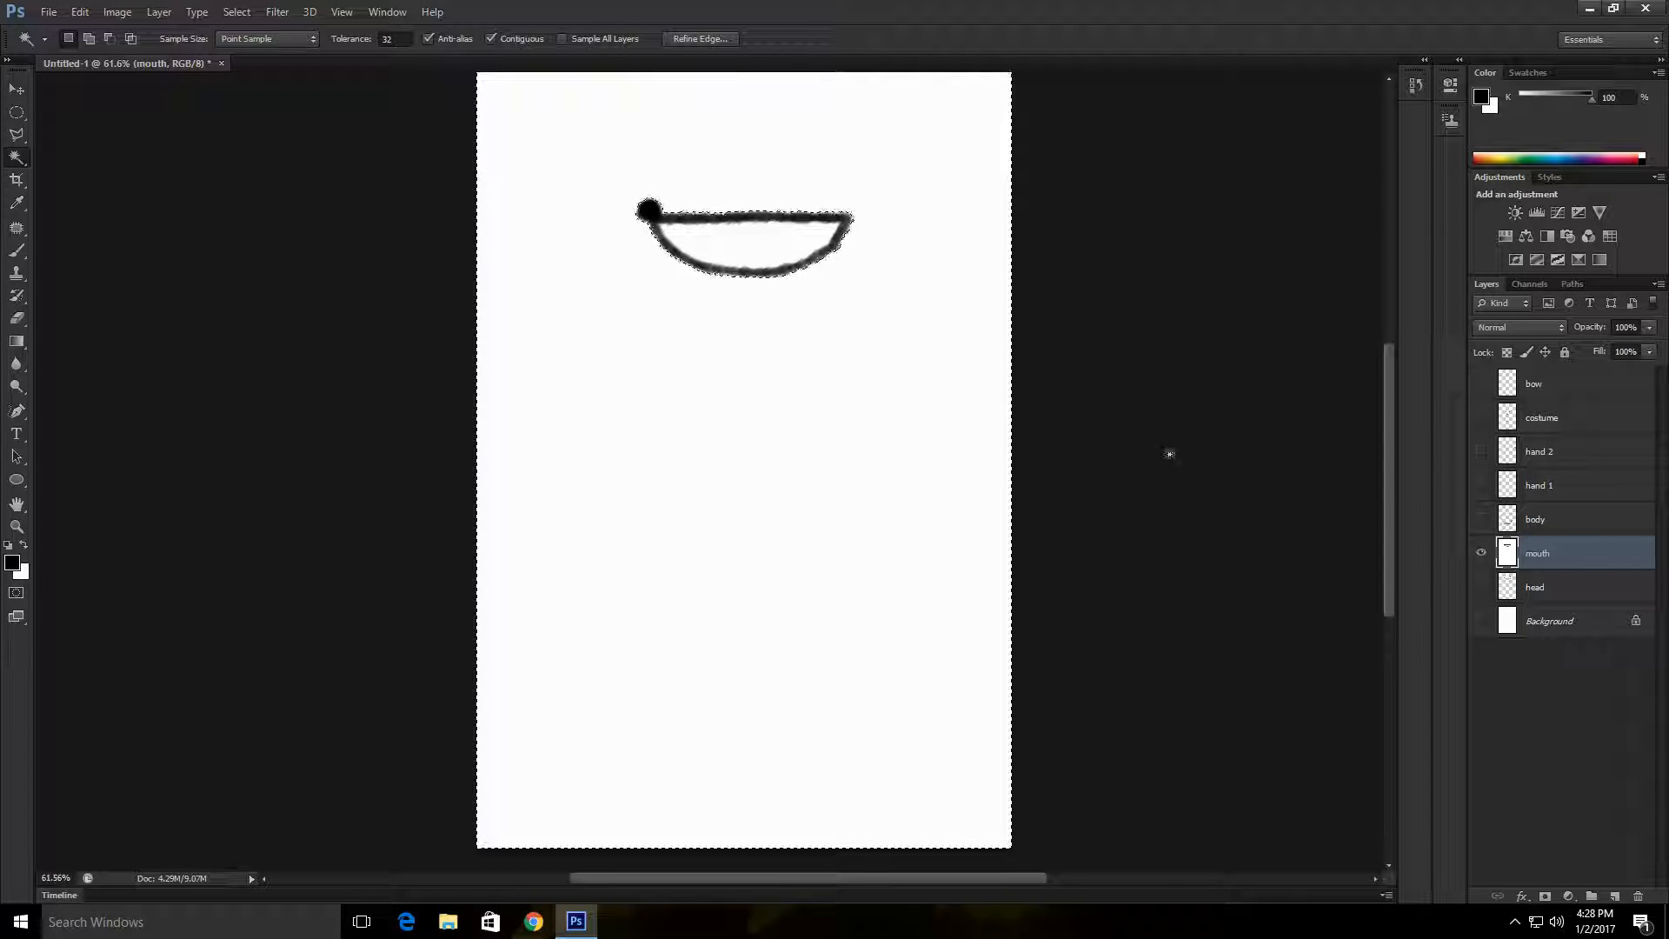
key("Delete")
right_click(588, 321)
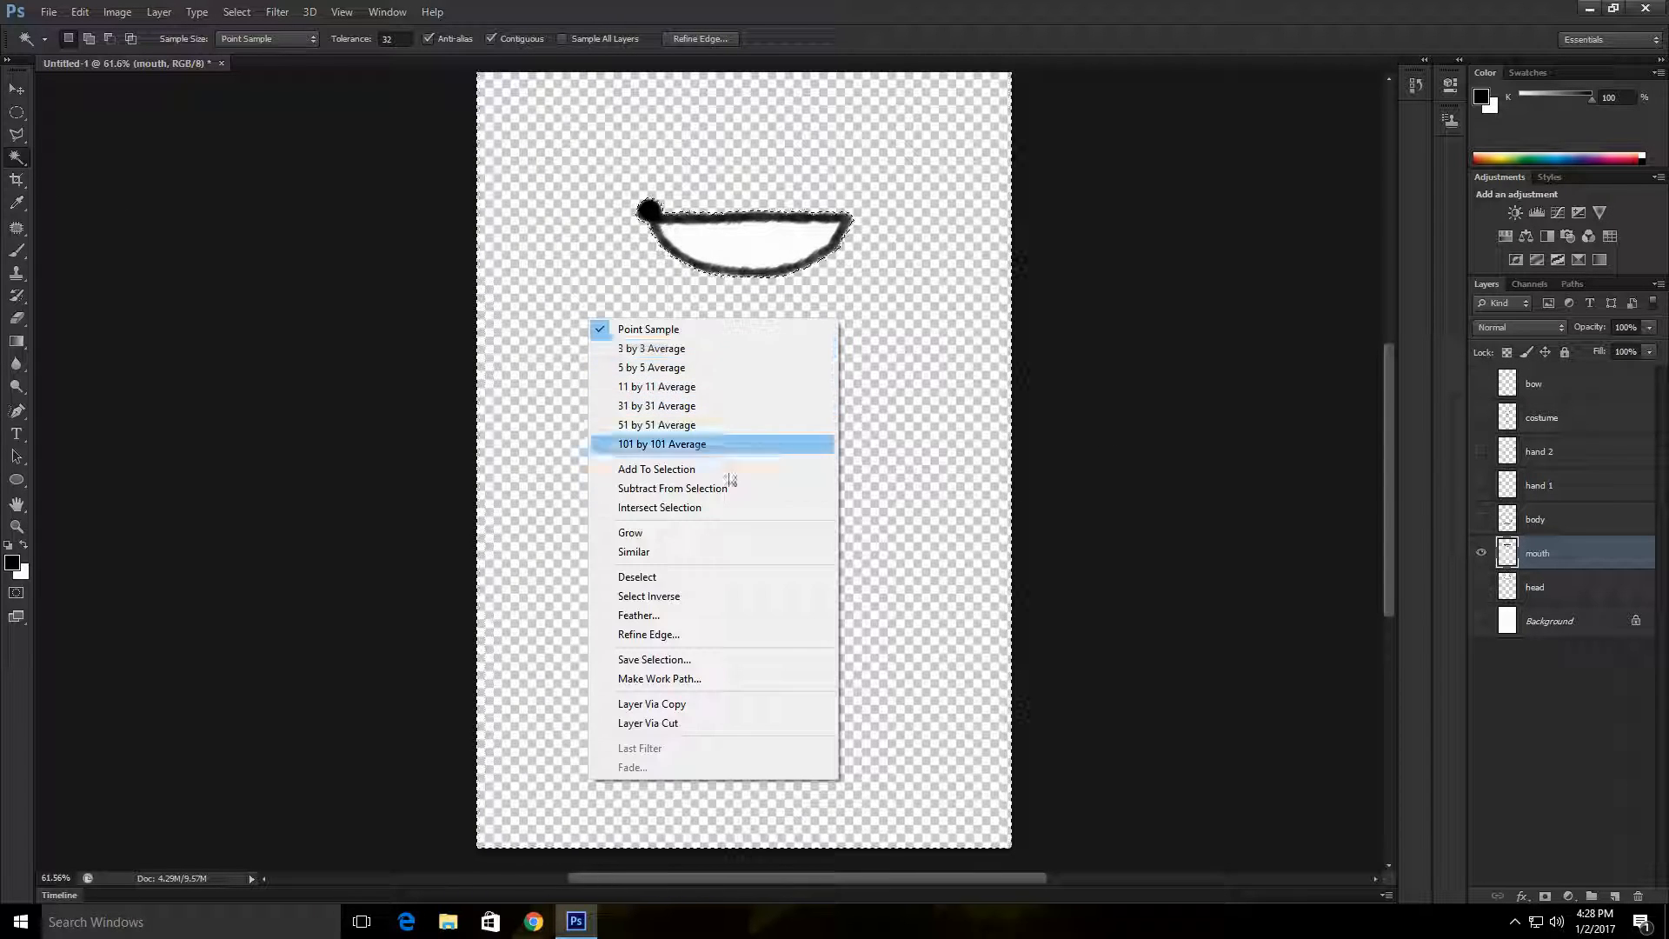
left_click(696, 577)
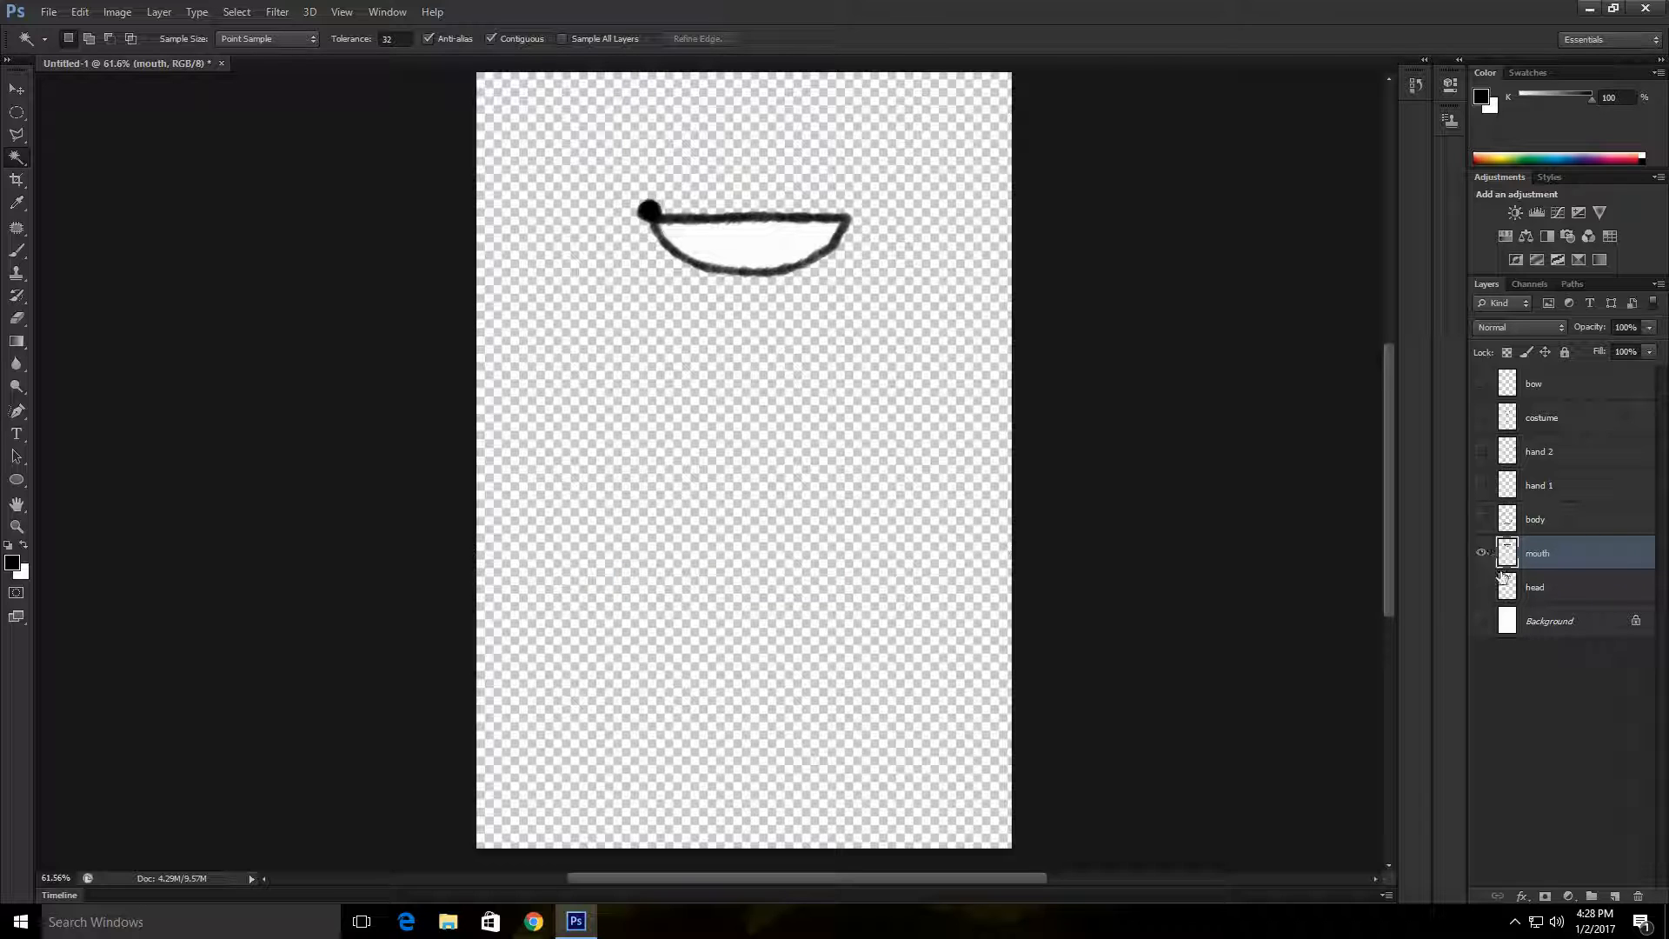
Step: Show the body layer instead of the mouth layer, then duplicate the Background layer and make the copy visible
left_click(1482, 553)
left_click(1482, 519)
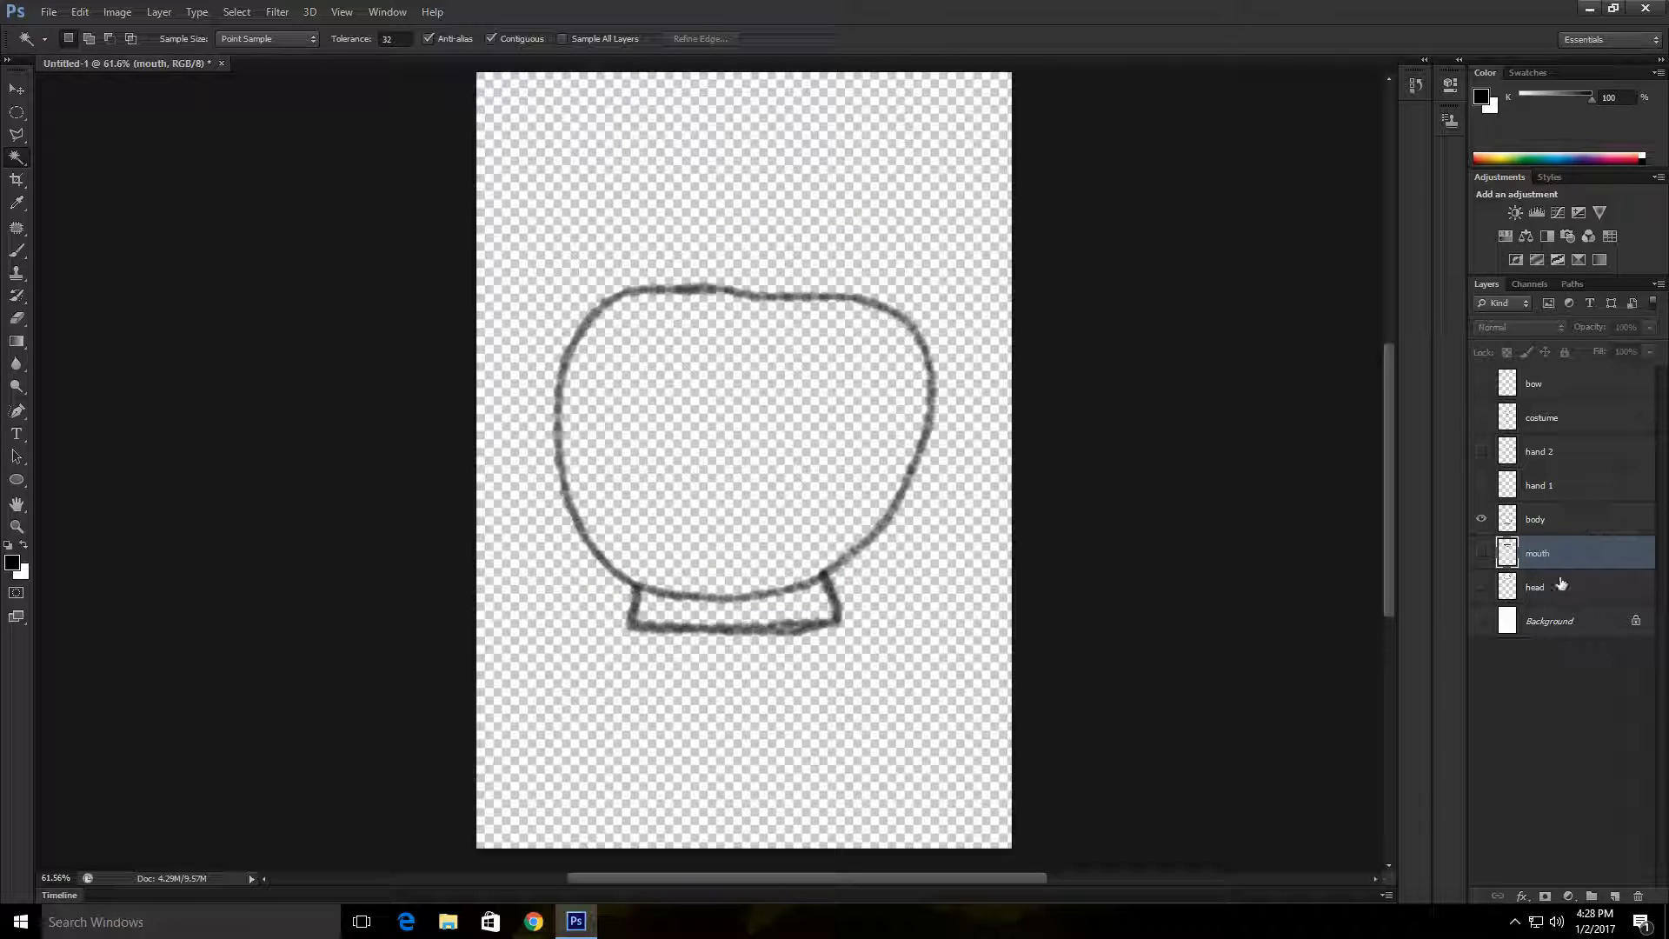
right_click(1571, 626)
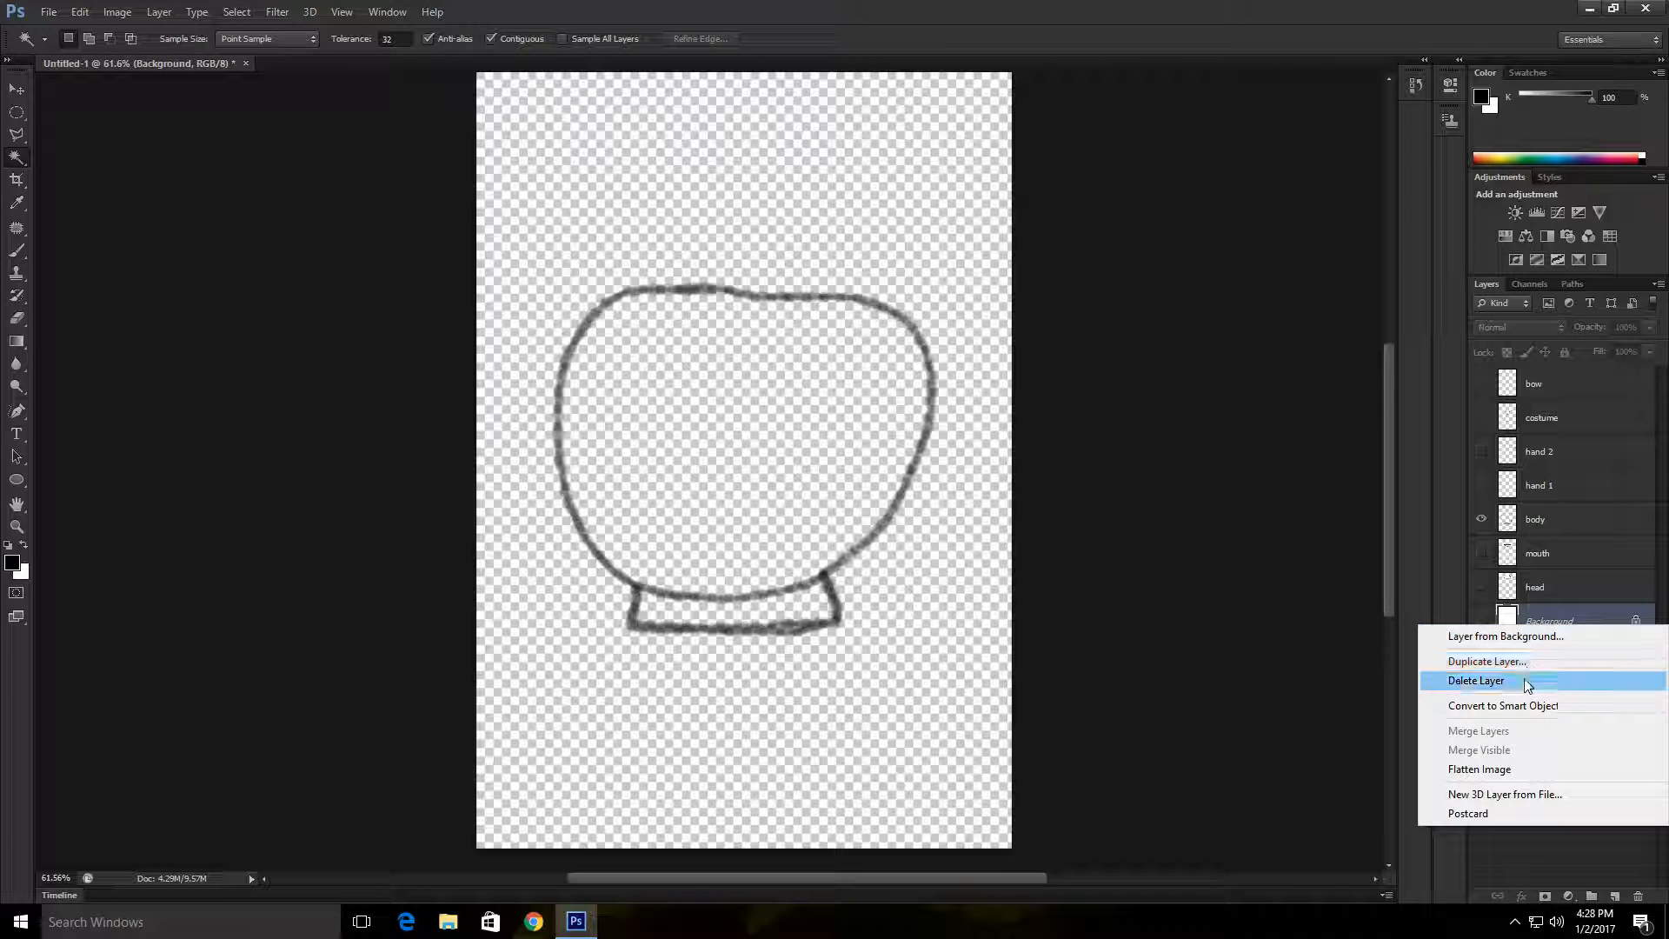
left_click(1487, 662)
key("Return")
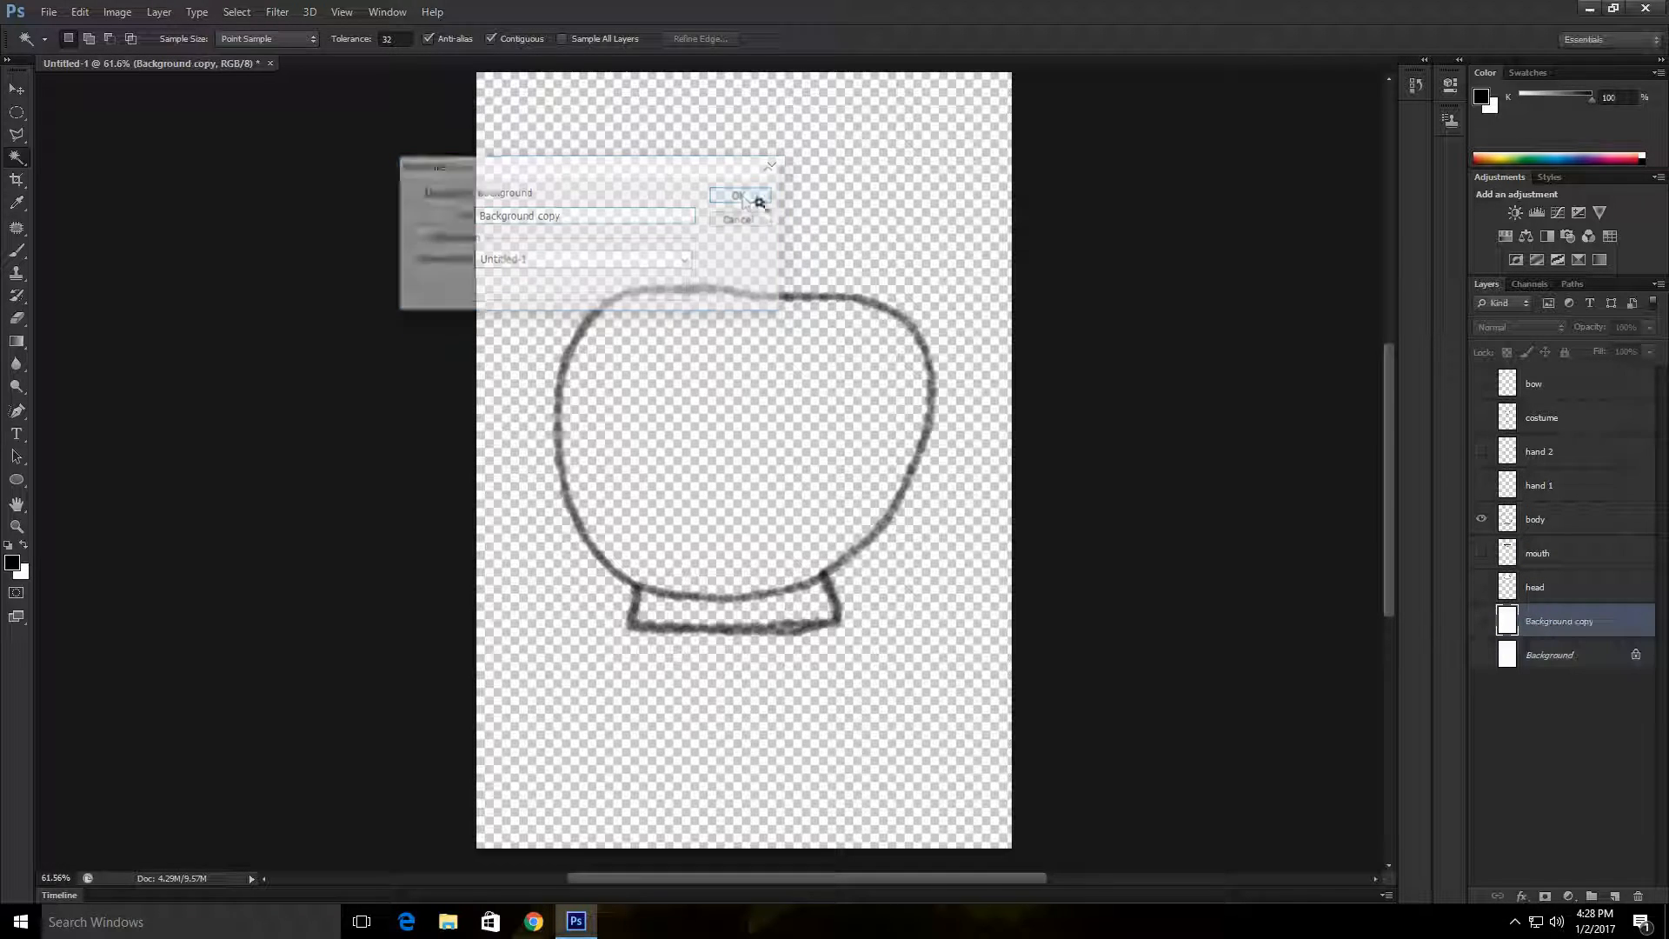
left_click(1481, 620)
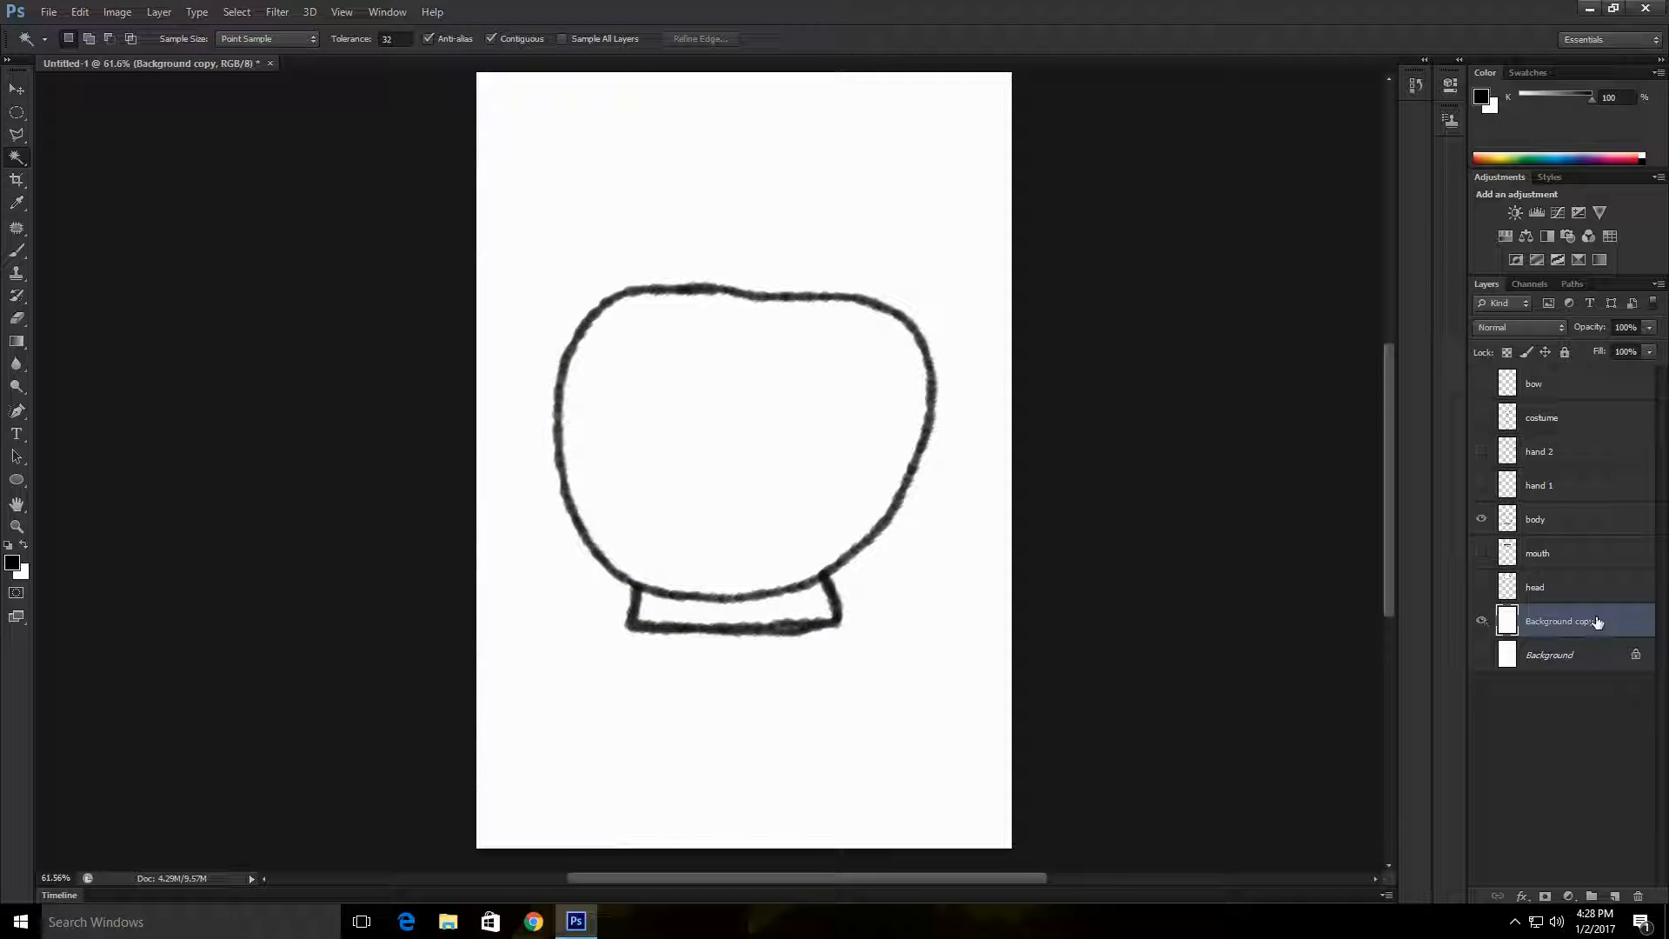
left_click(966, 384)
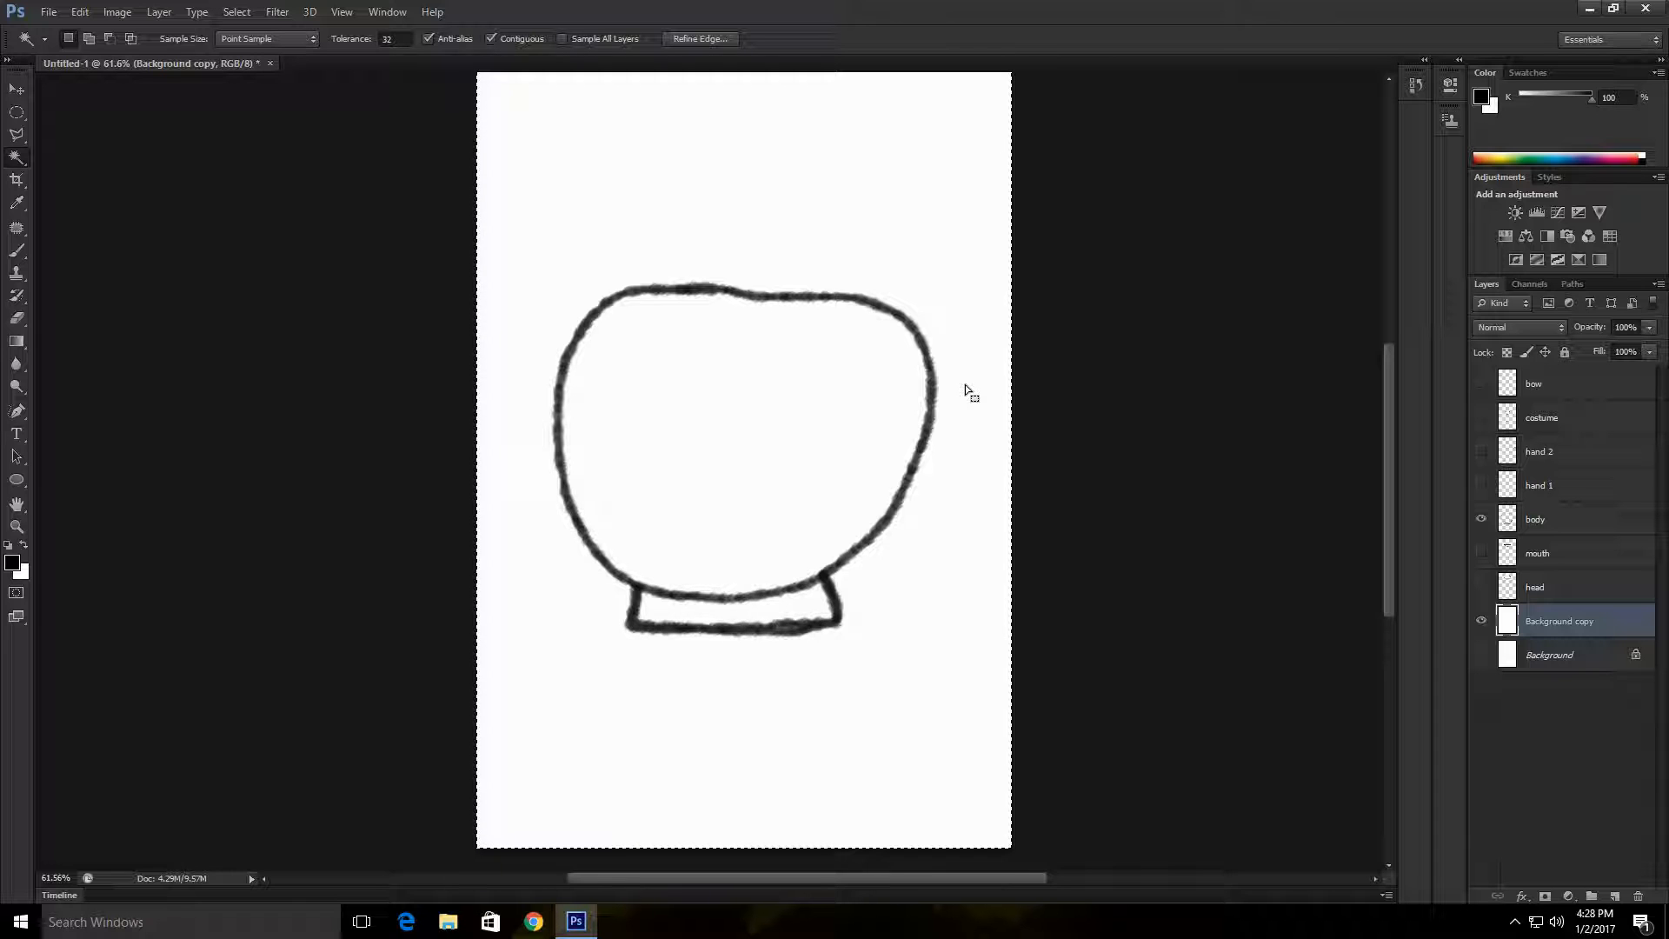
right_click(948, 374)
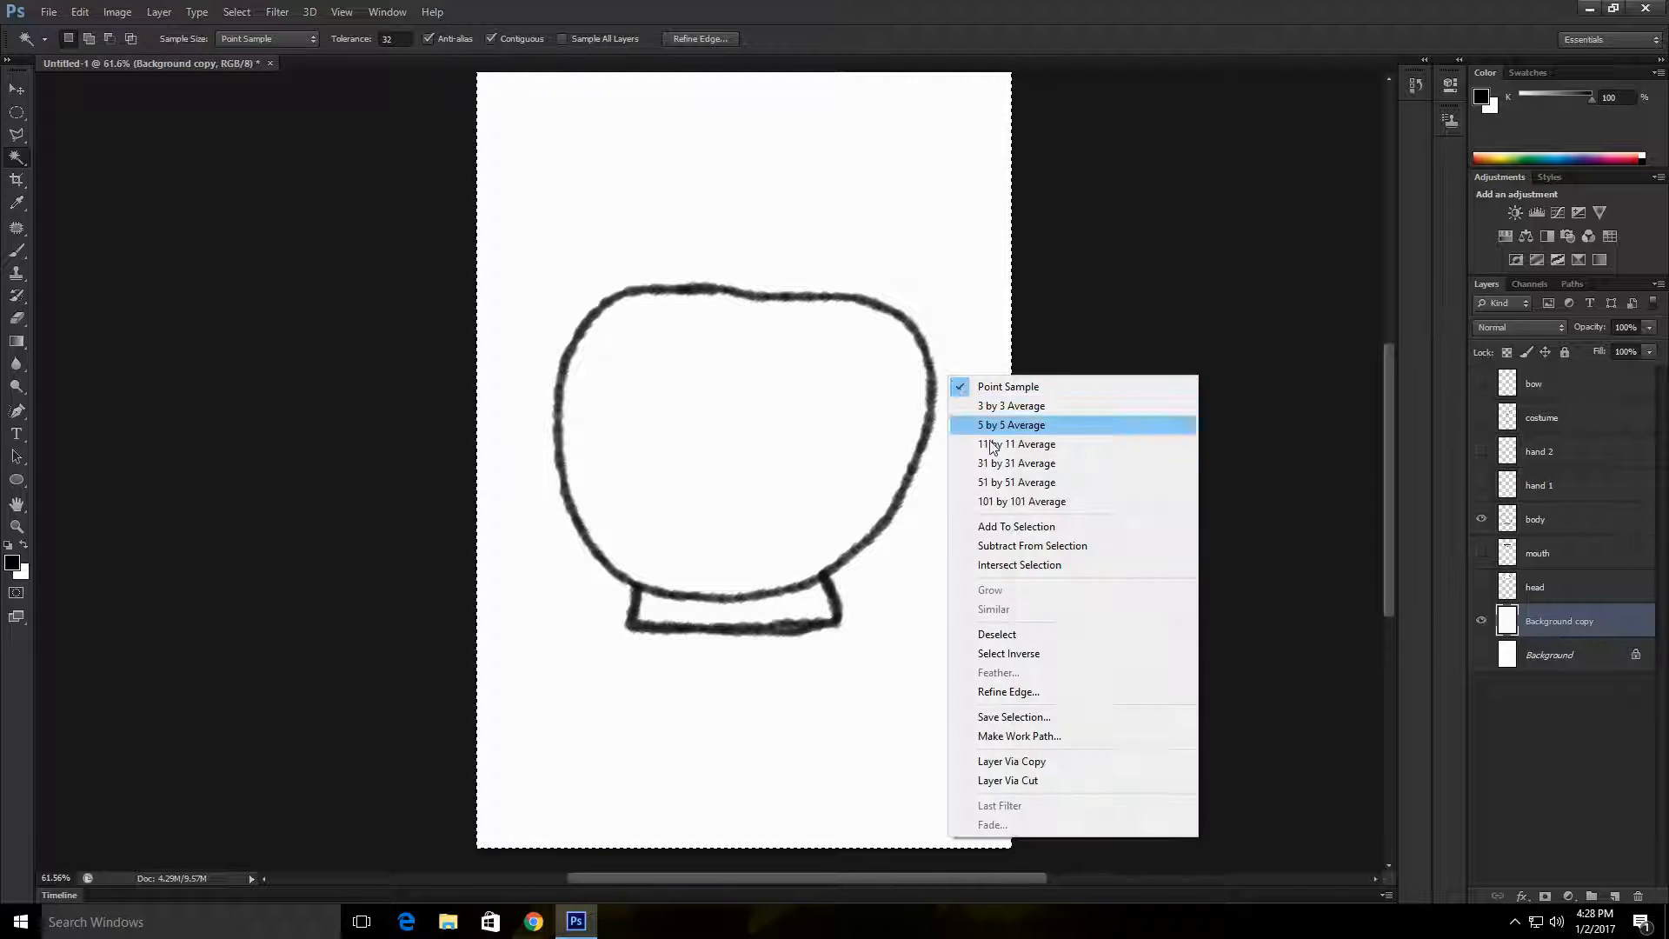
left_click(1044, 634)
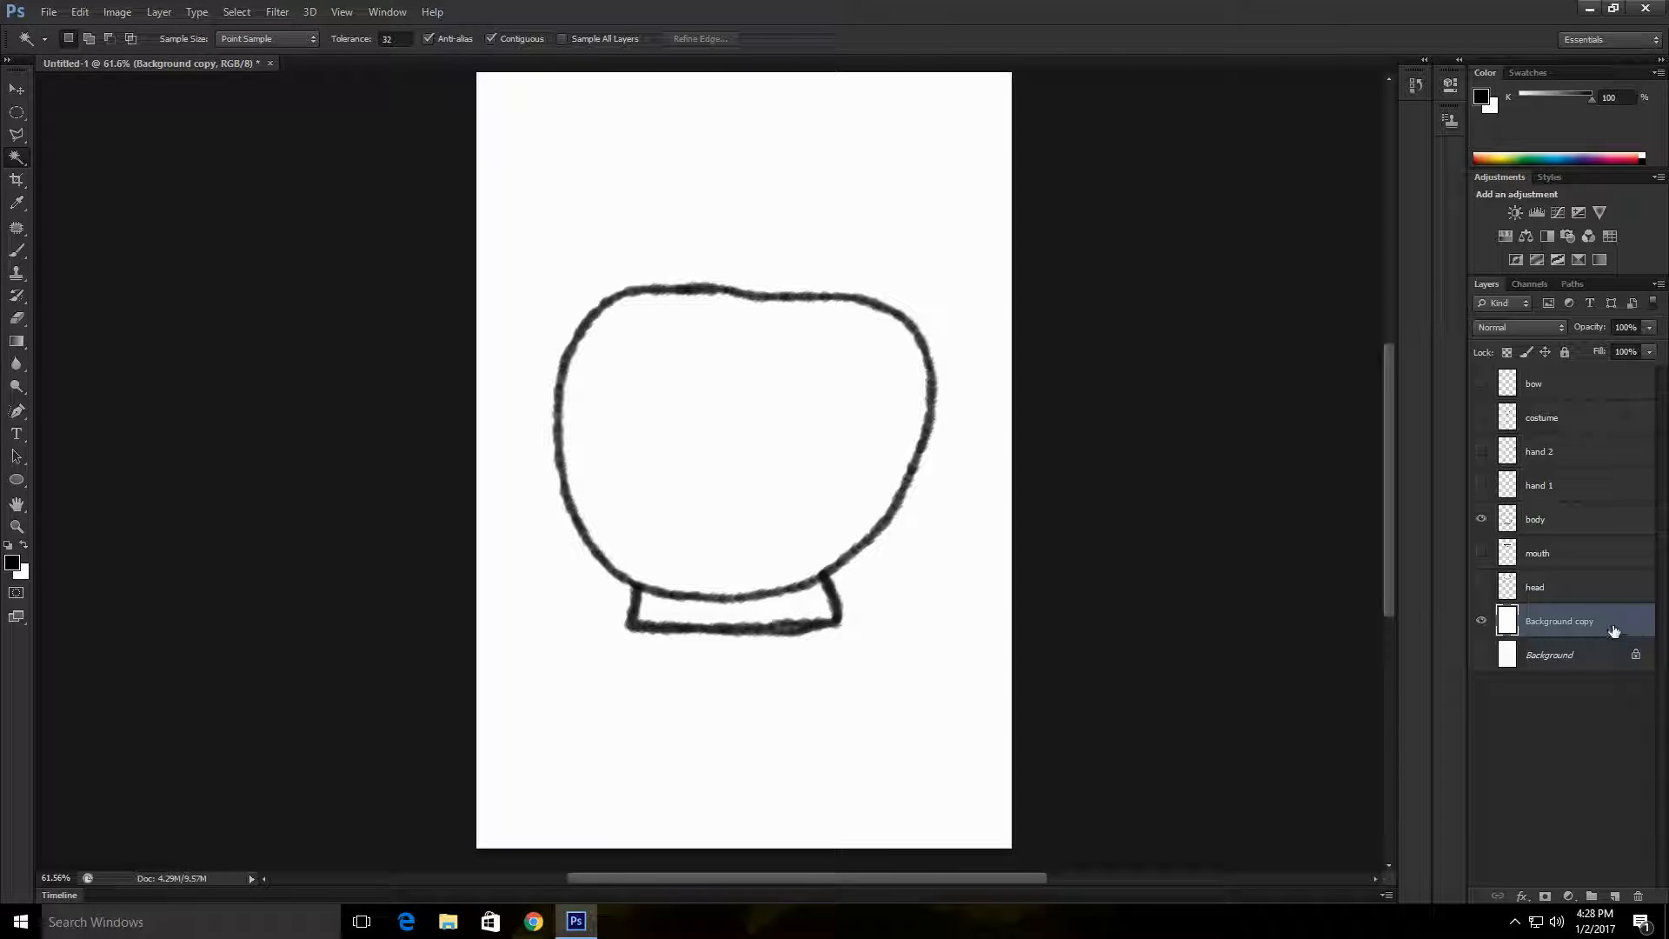
Step: Merge the body layer with the Background copy layer
left_click(1571, 522, "ctrl")
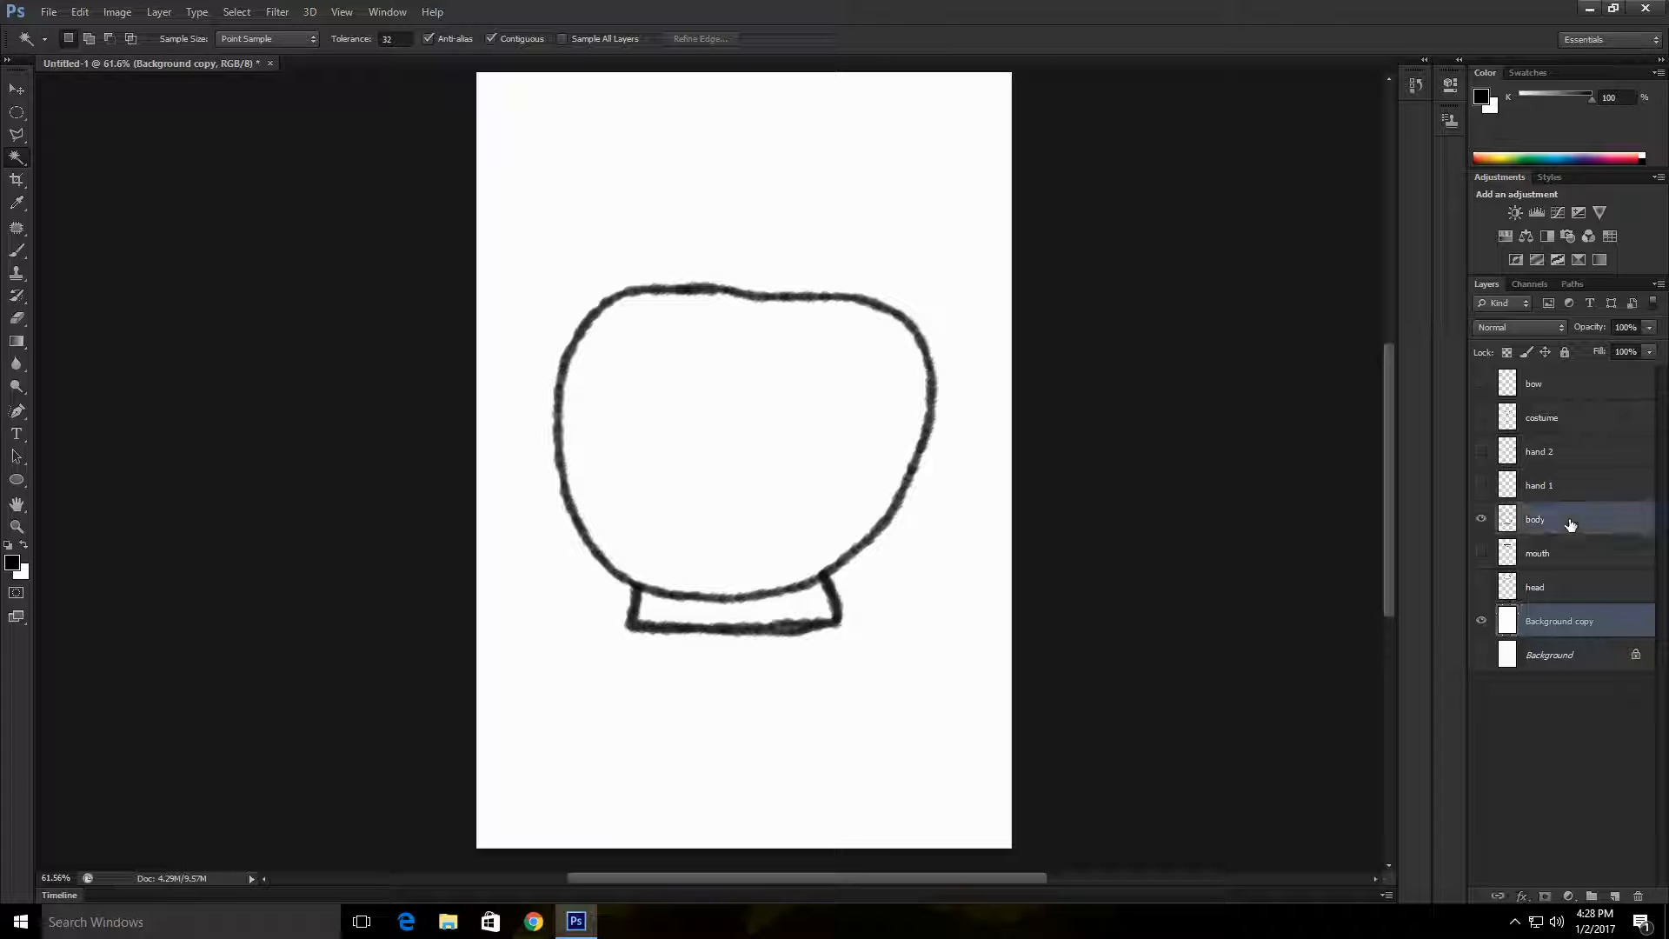
right_click(1599, 627)
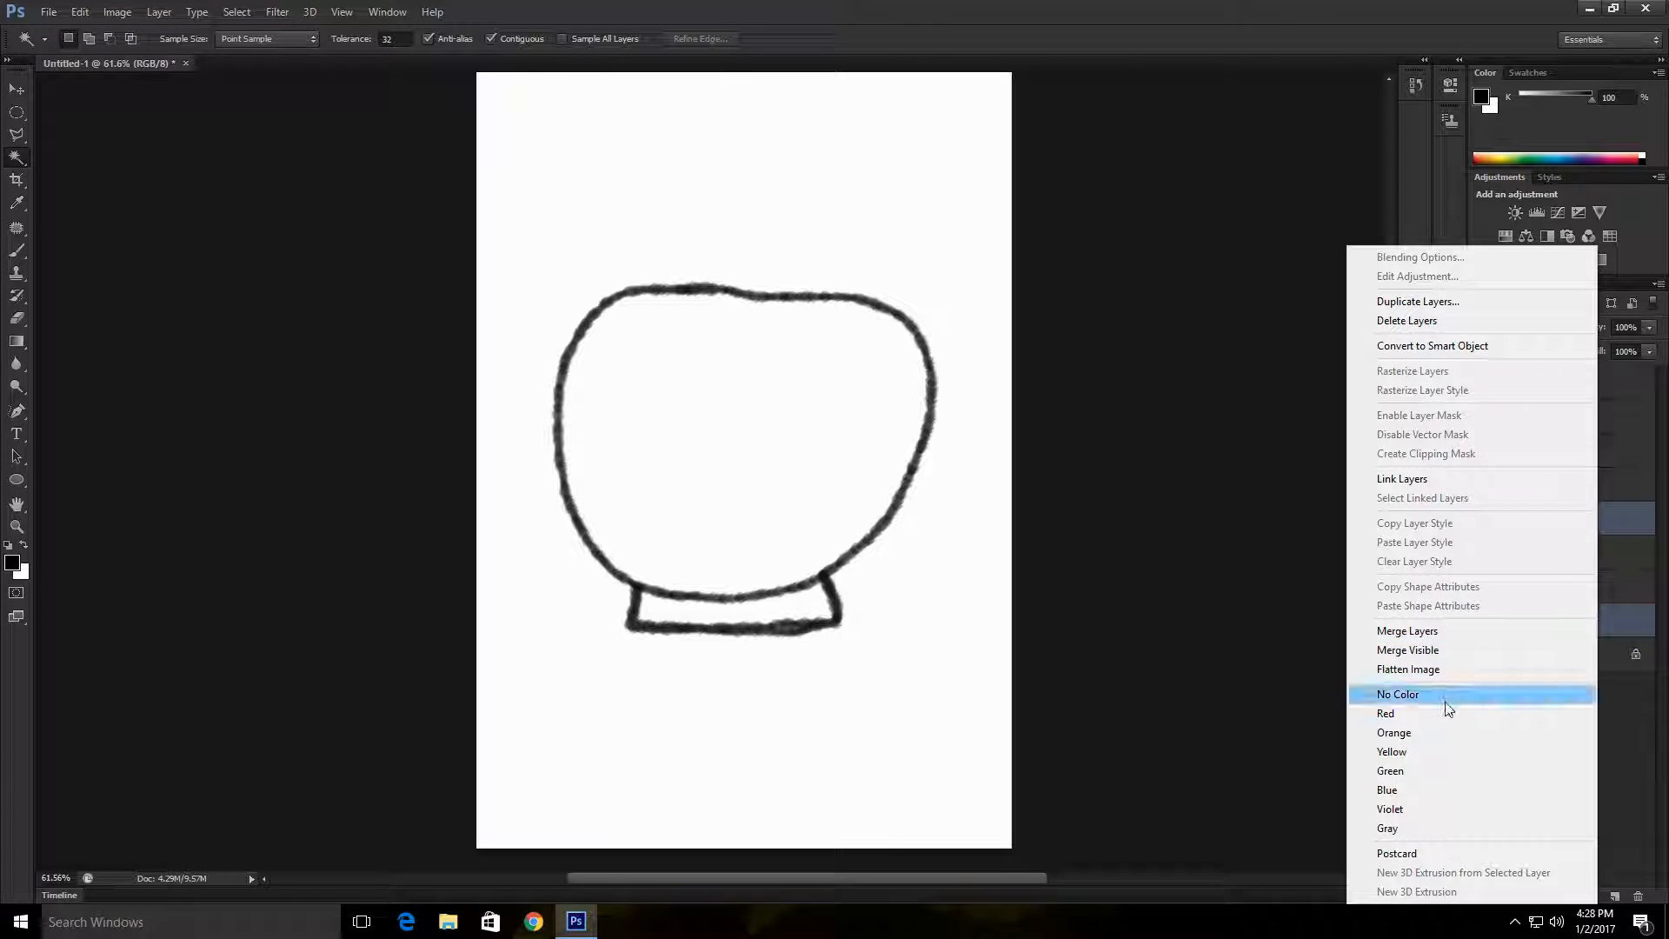
left_click(1435, 639)
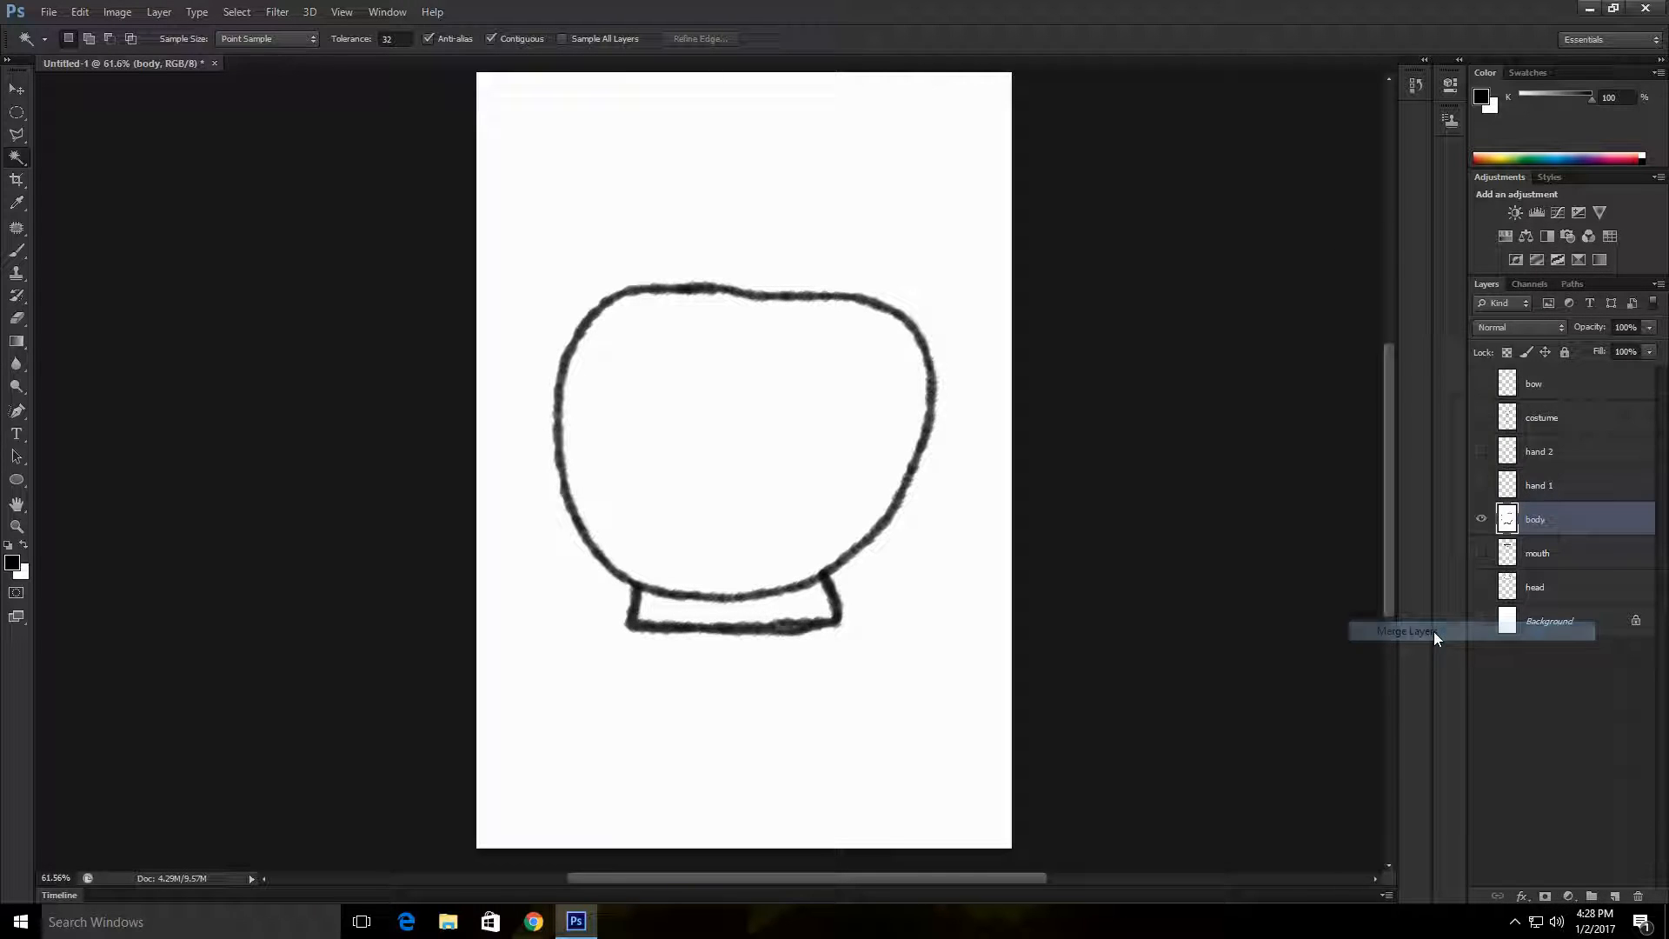
Step: Select the white area outside the body outline with the Magic Wand, delete it and deselect
left_click(906, 224)
key("Delete")
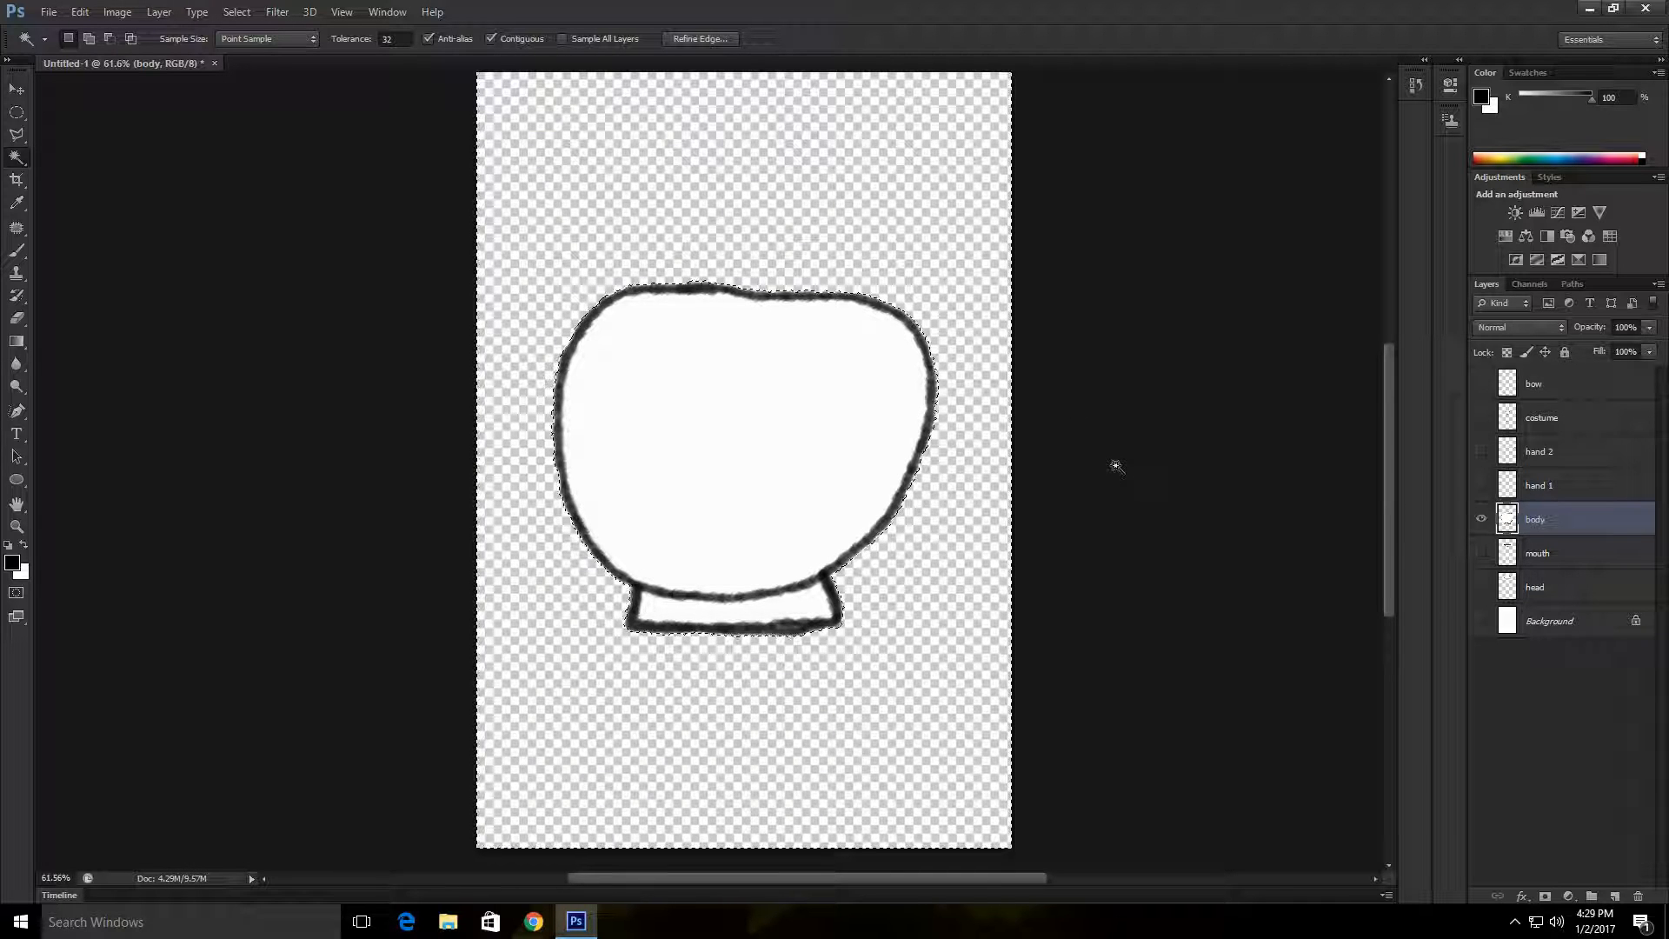
right_click(989, 489)
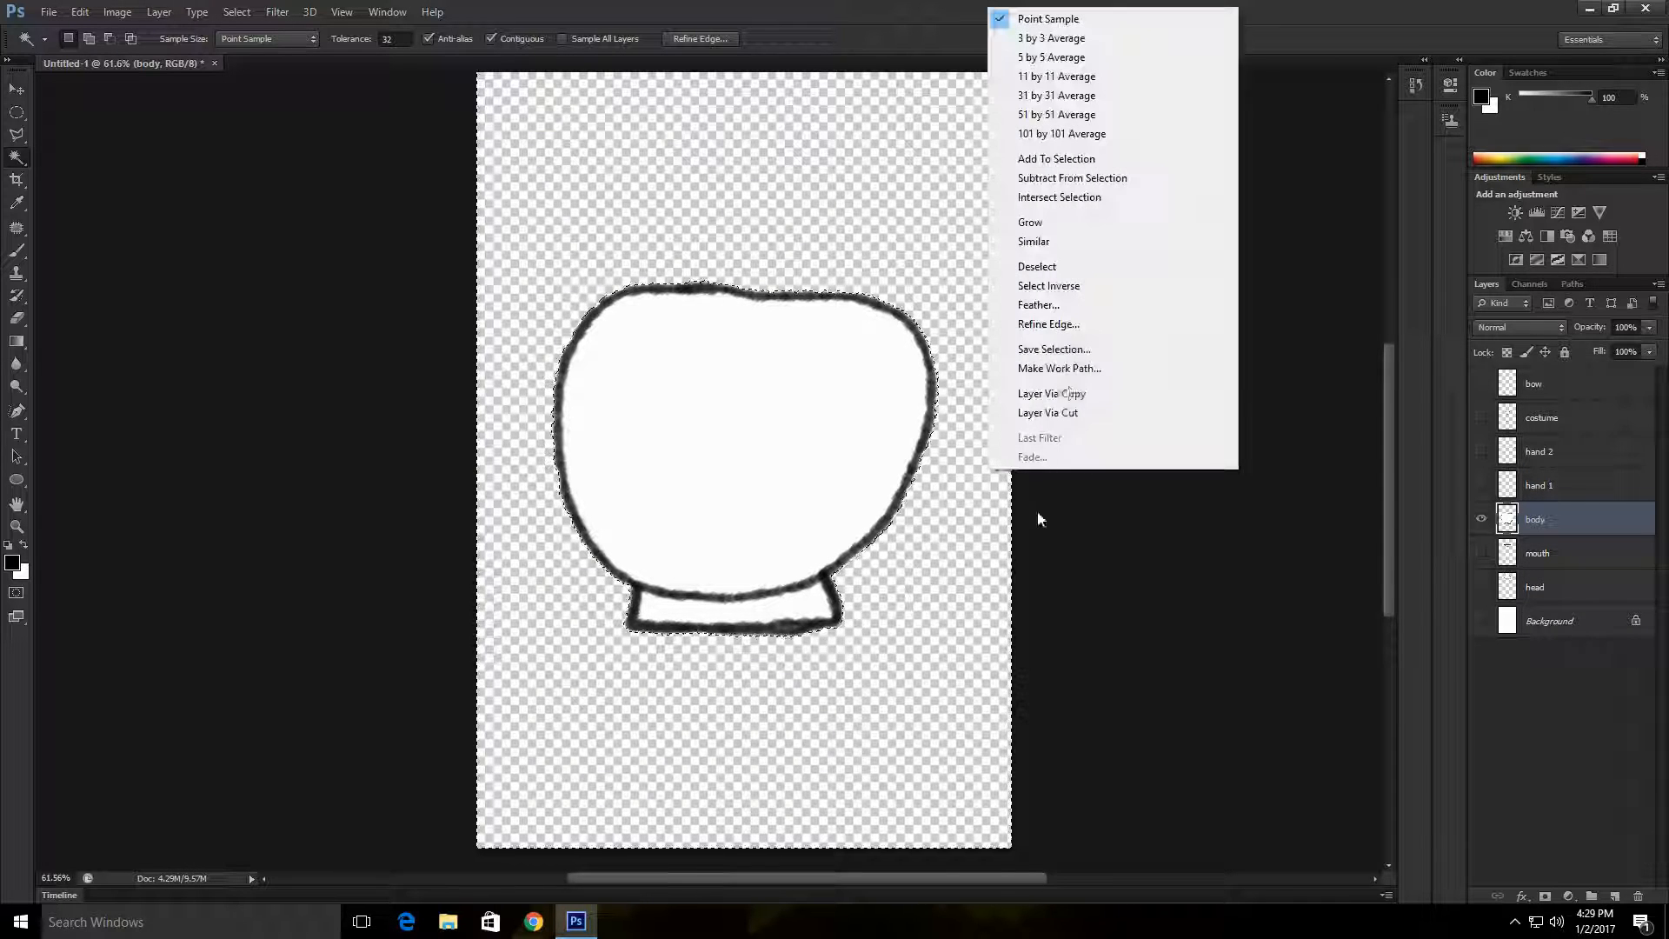
left_click(1055, 268)
Step: Show the hand 1 layer instead of the body layer, then duplicate the Background layer and make the copy visible
left_click(1482, 520)
left_click(1482, 485)
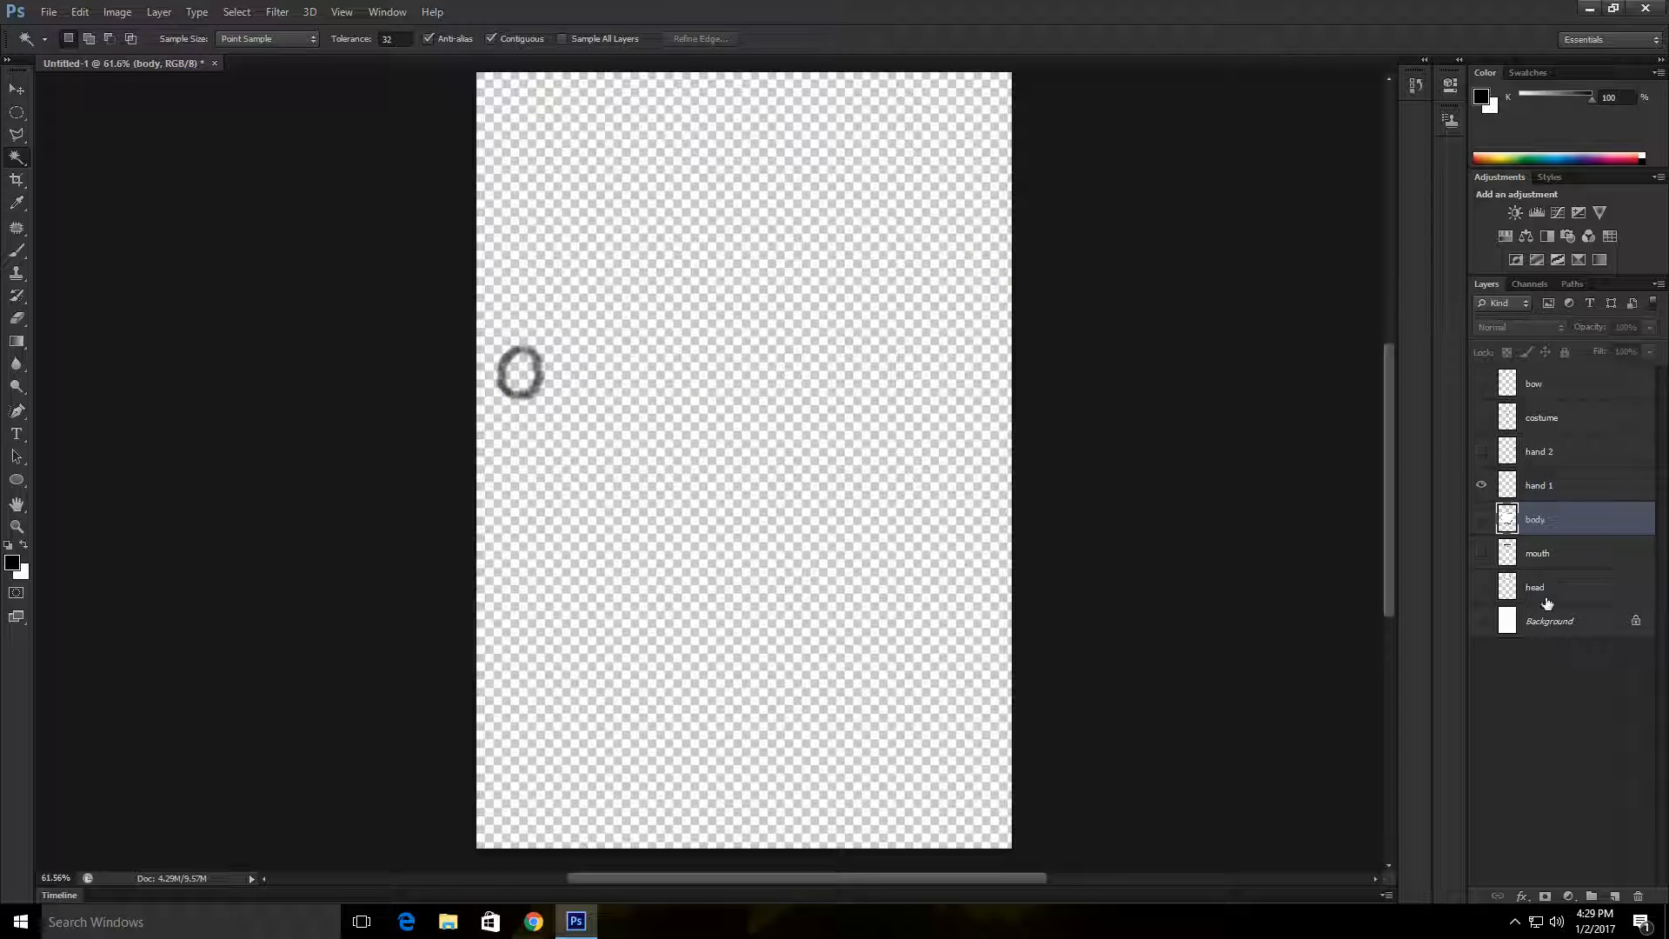
left_click(1570, 623)
right_click(1586, 622)
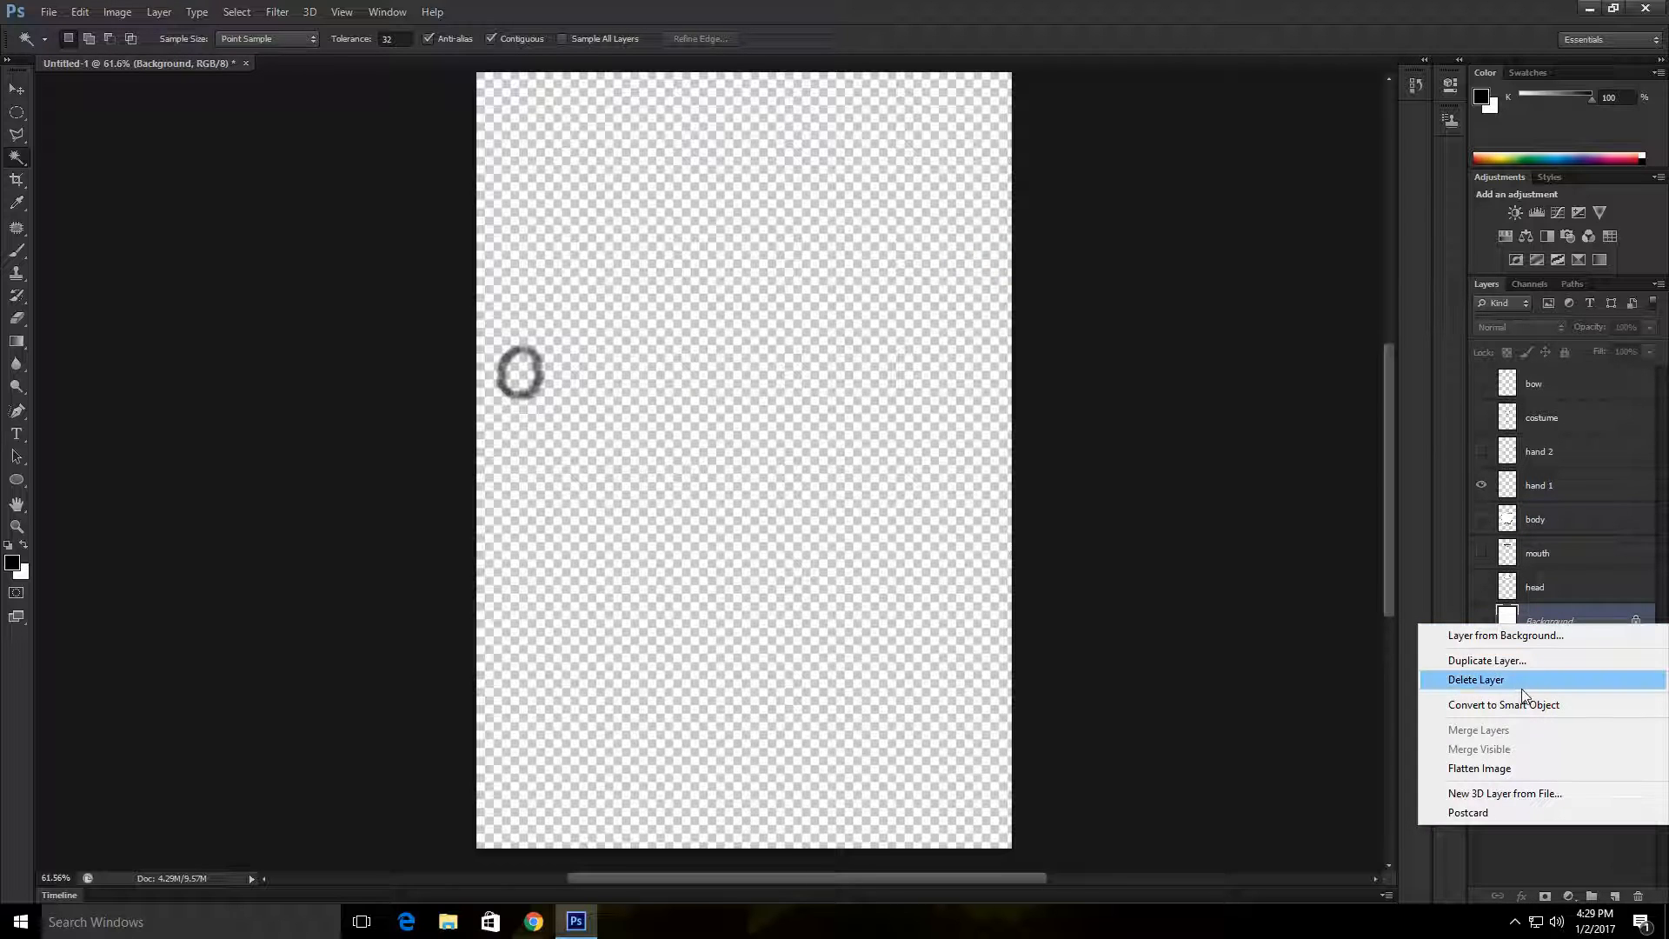
left_click(1520, 663)
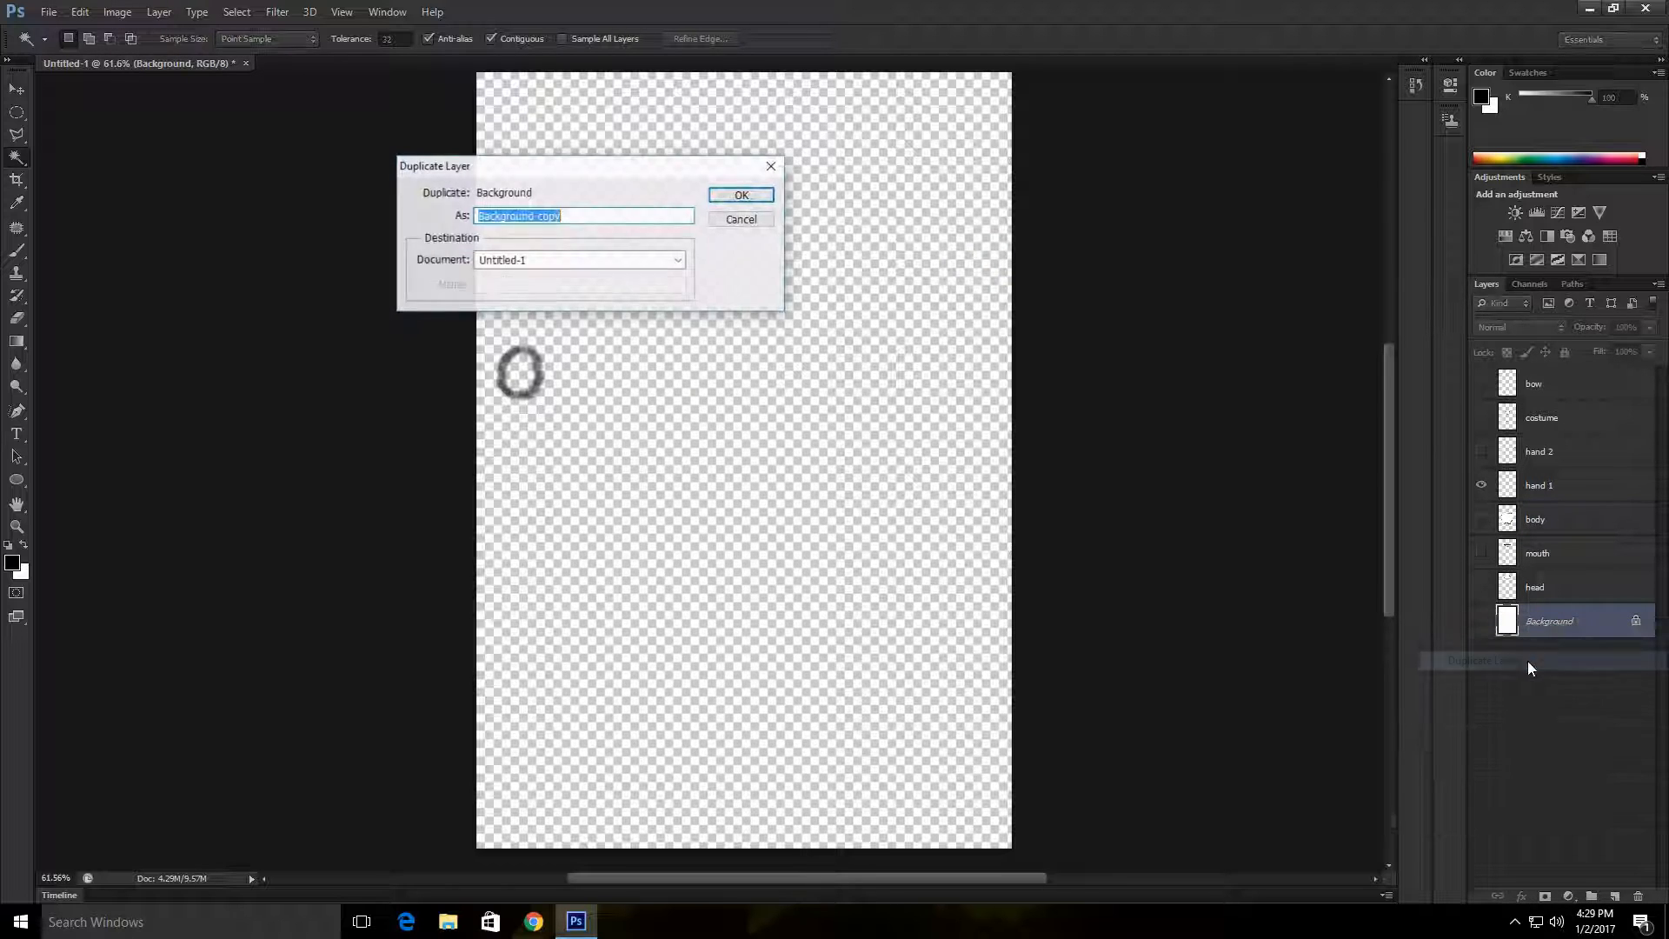
left_click(745, 195)
left_click(1482, 621)
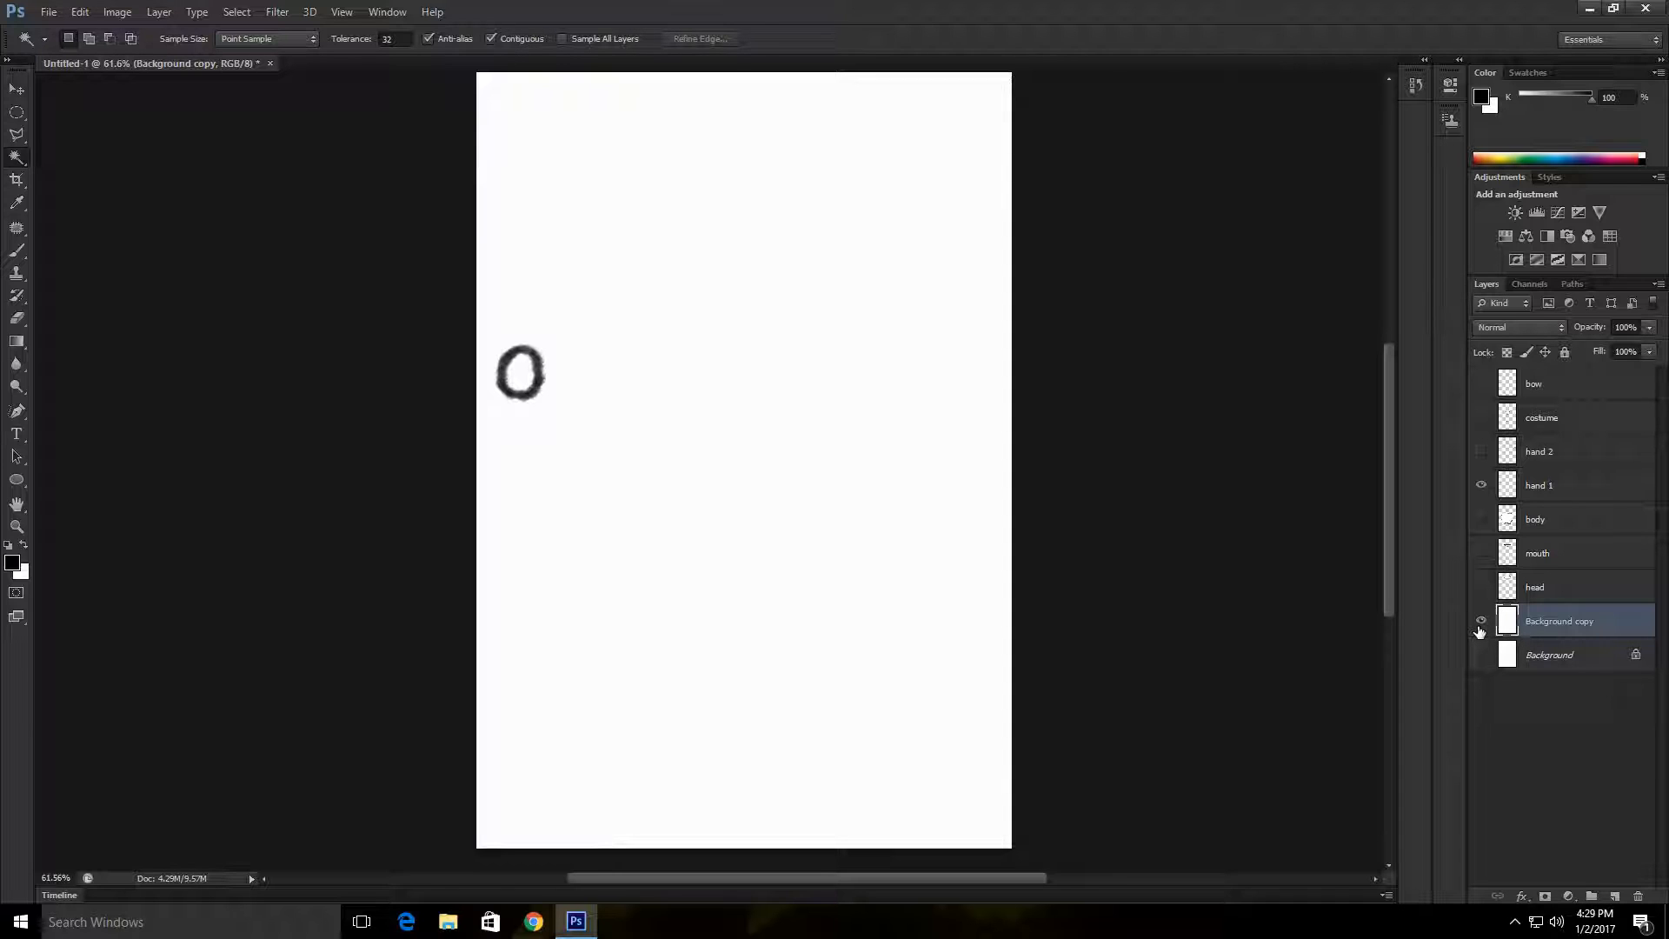
left_click(1483, 520)
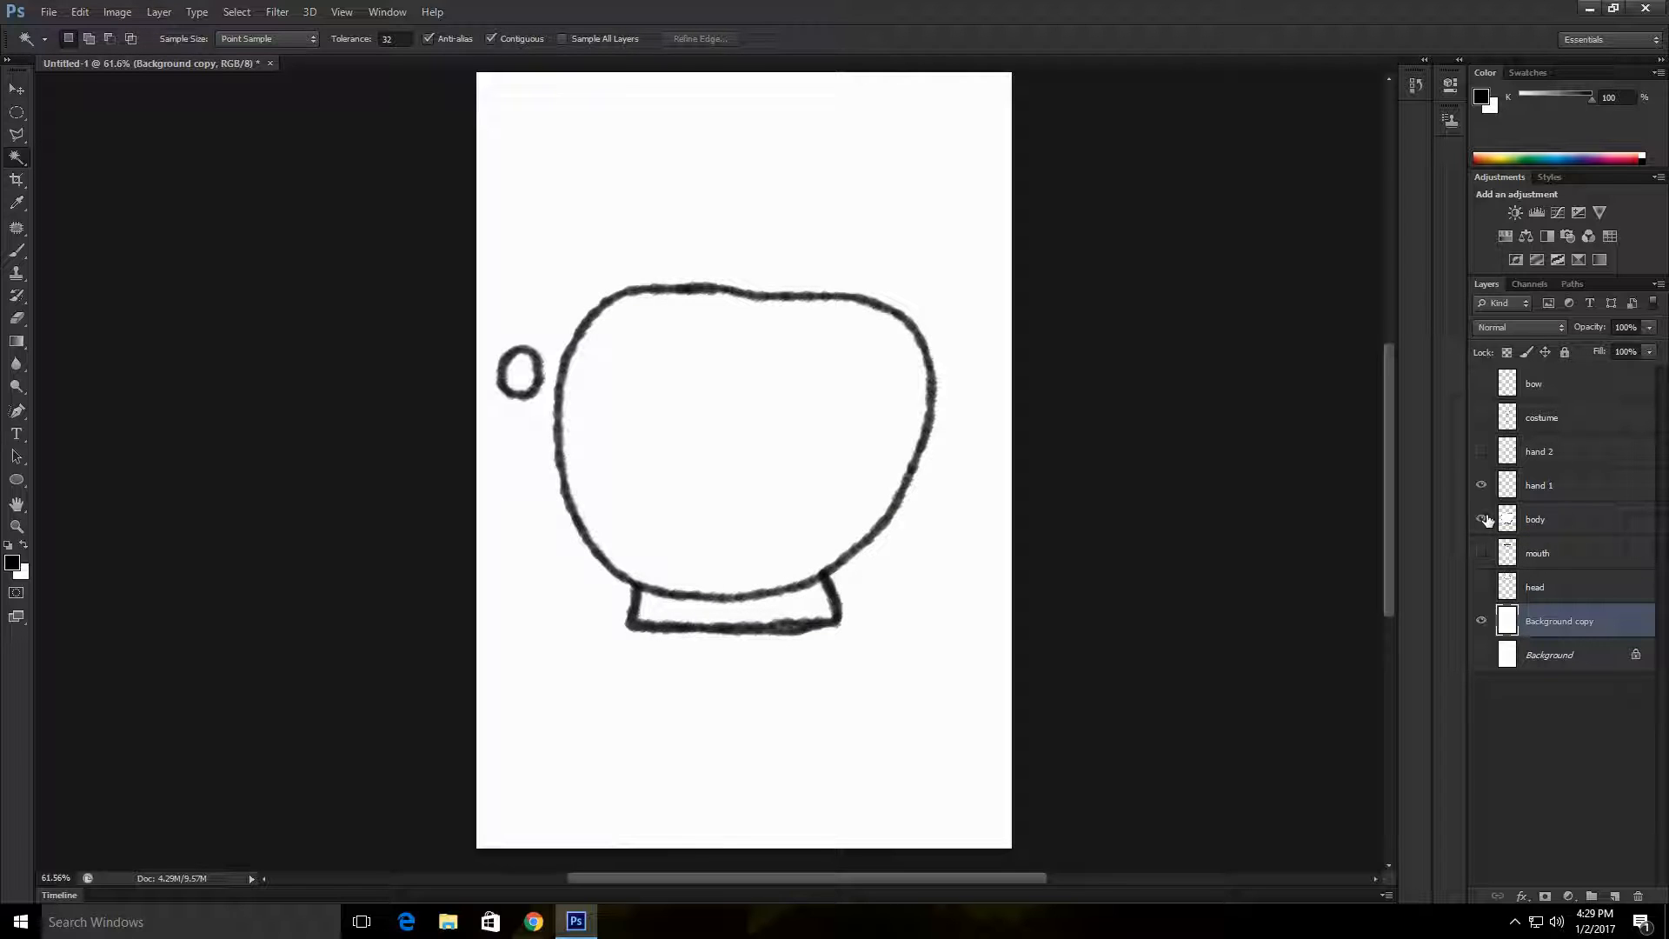
left_click(1485, 520)
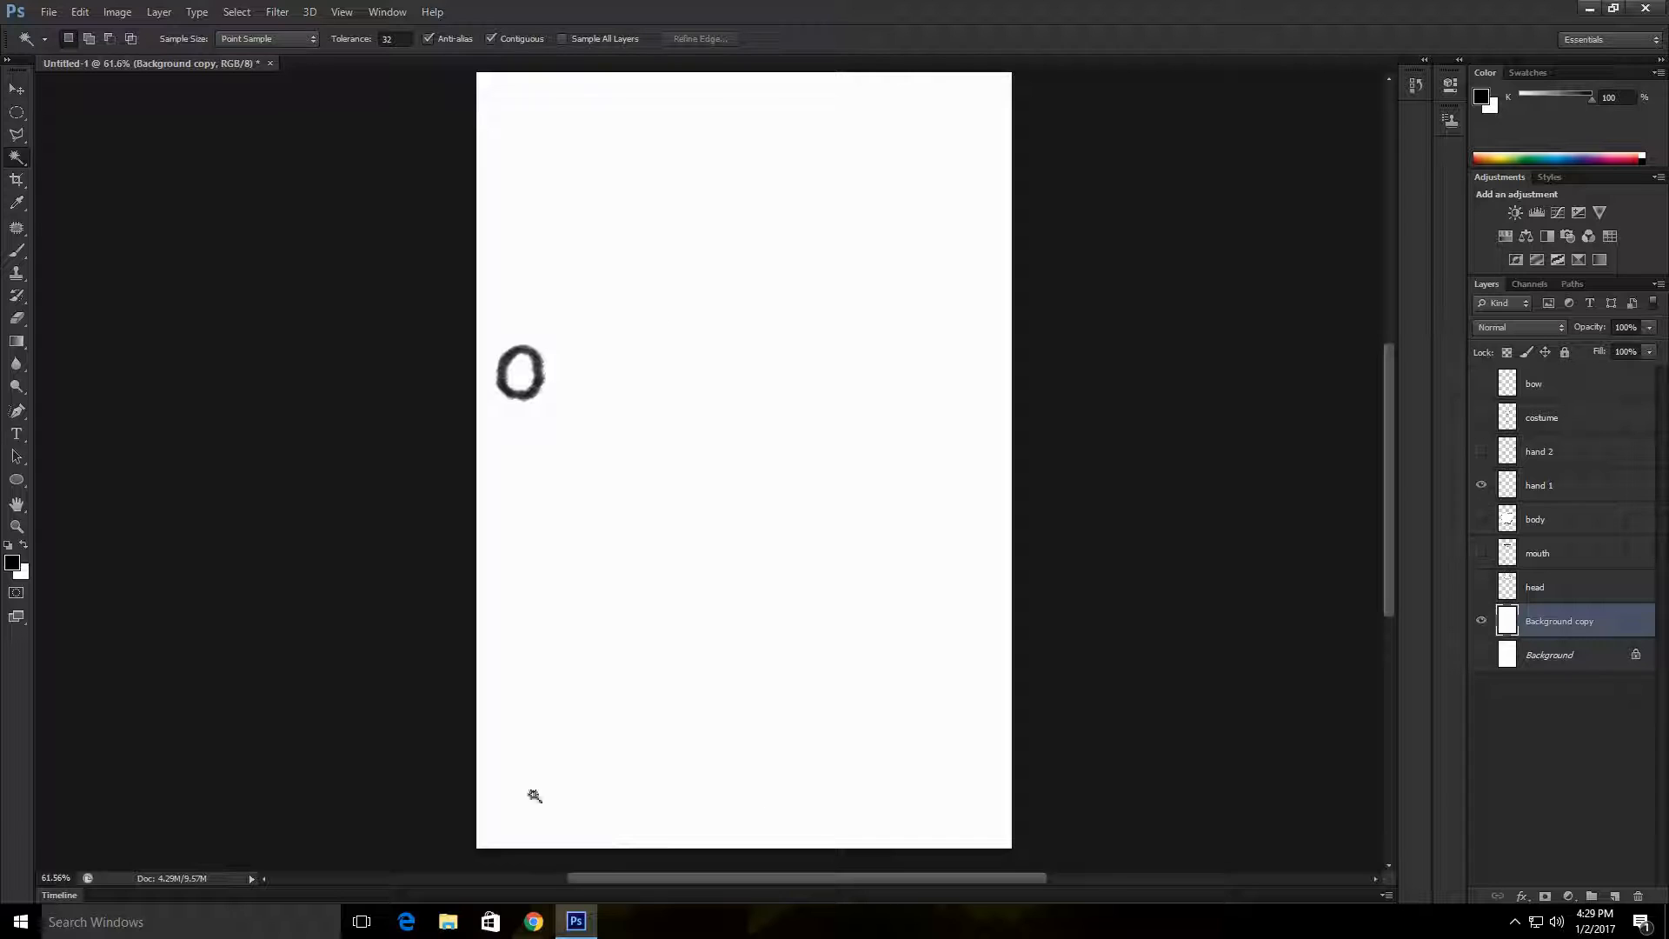
Step: Merge the hand 1 layer with the Background copy layer
left_click(954, 439)
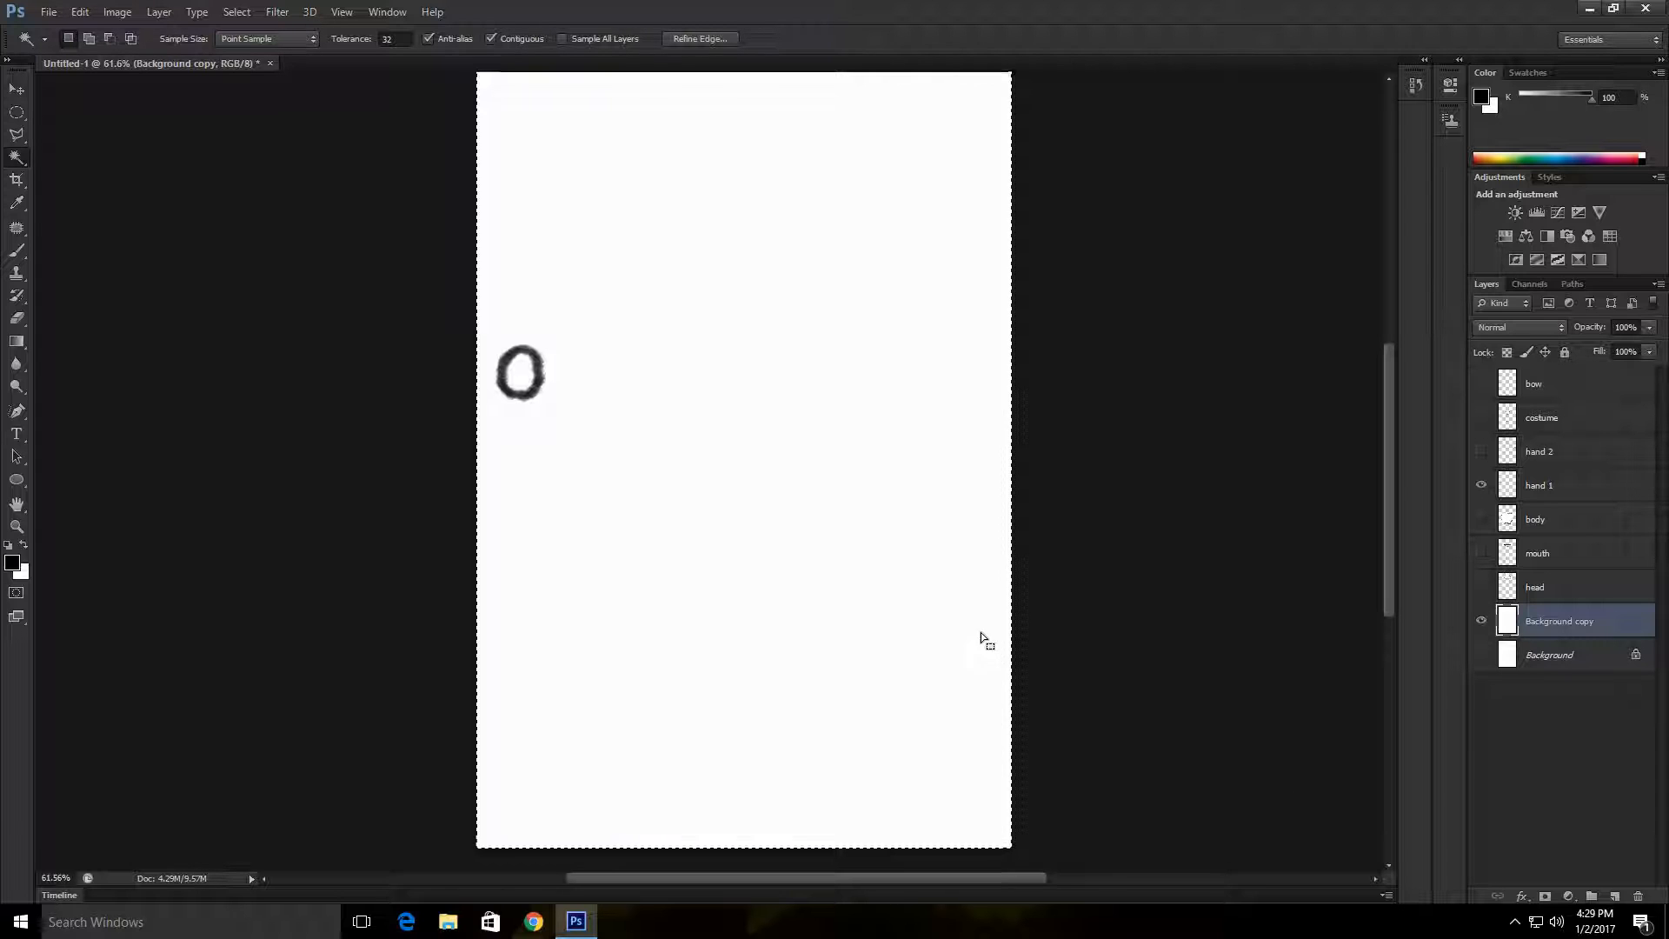
key("ctrl+d")
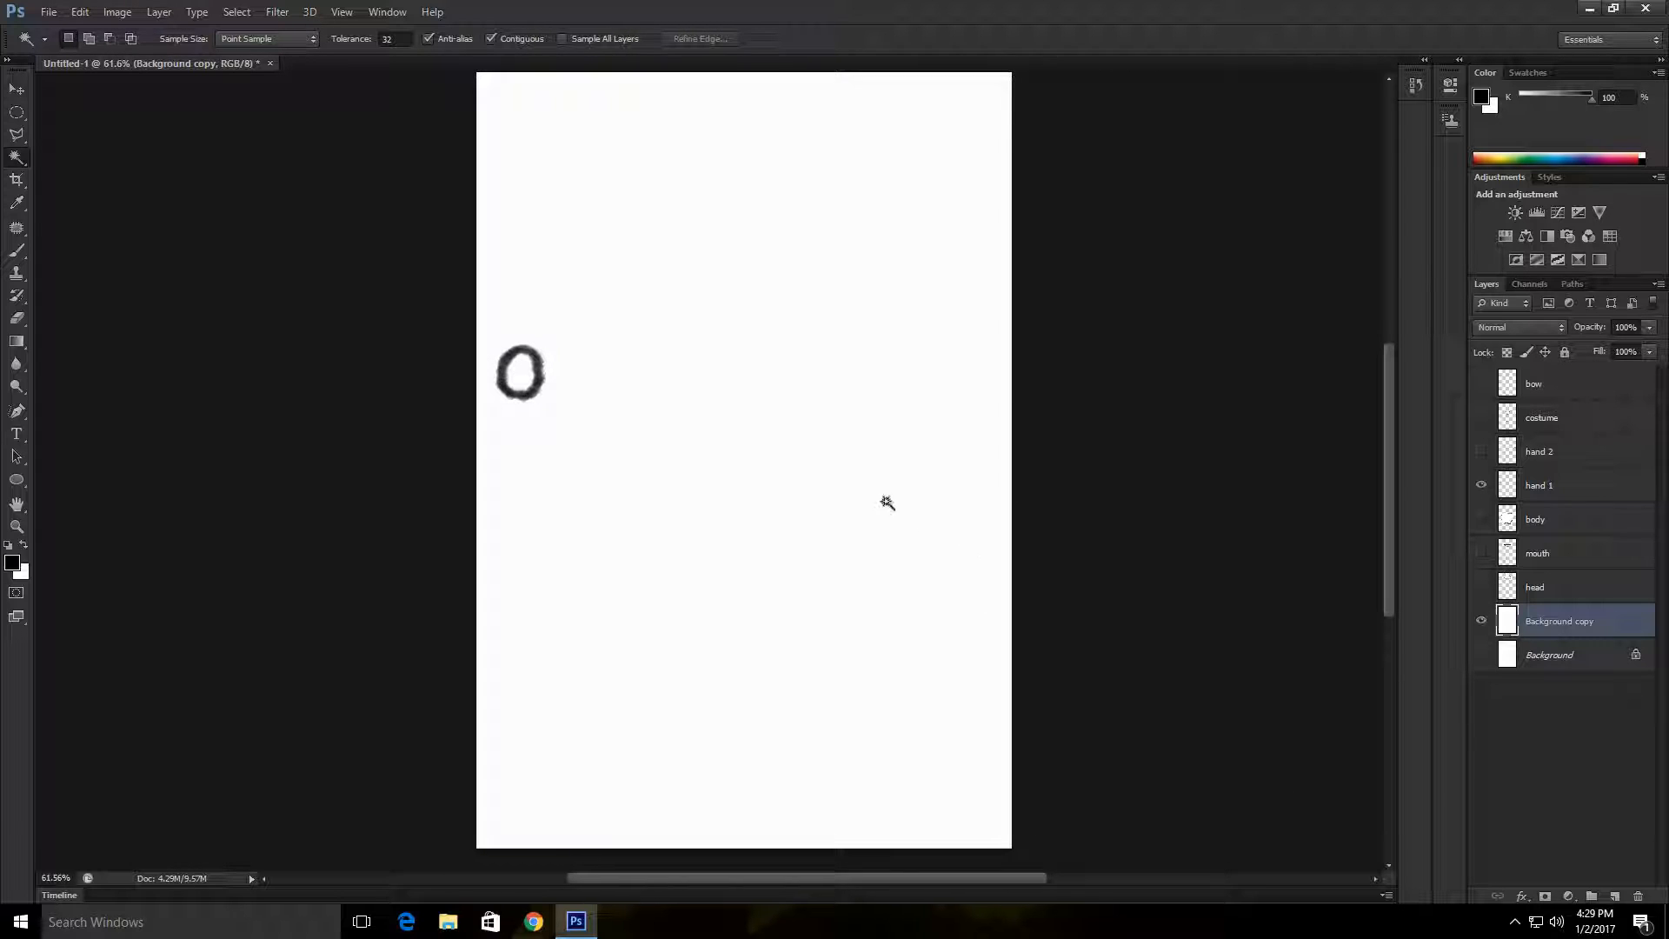
left_click(1588, 490, "ctrl")
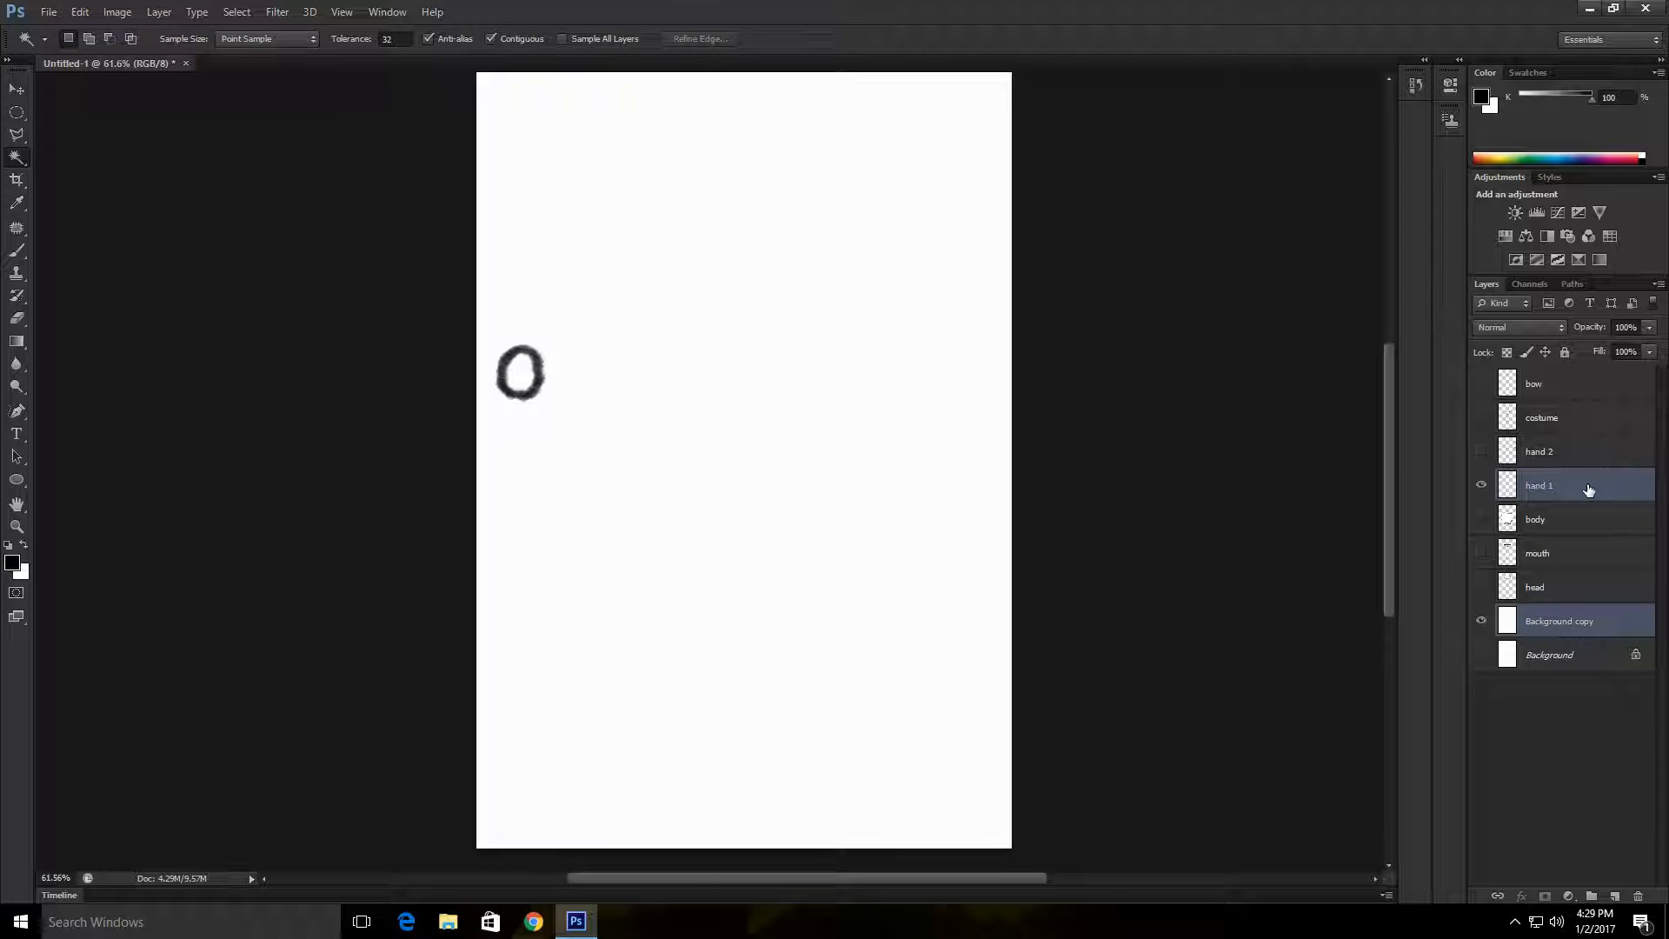
right_click(1611, 623)
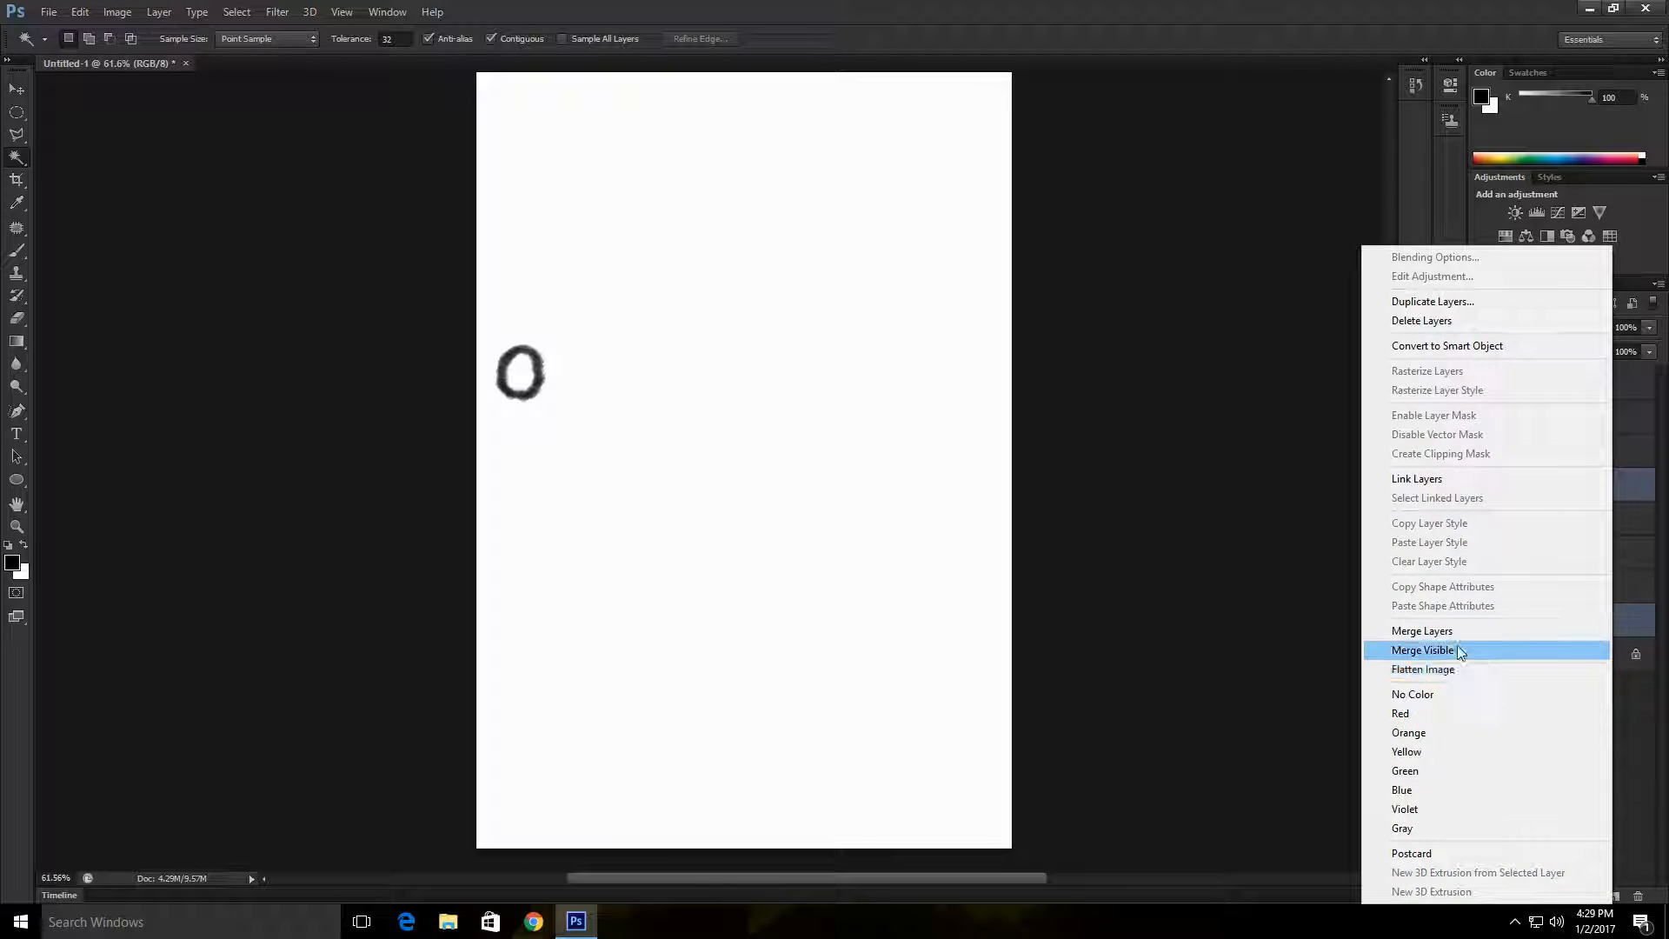
left_click(1458, 631)
Step: Select the white area outside the hand 1 outline with the Magic Wand, delete it and deselect
left_click(932, 388)
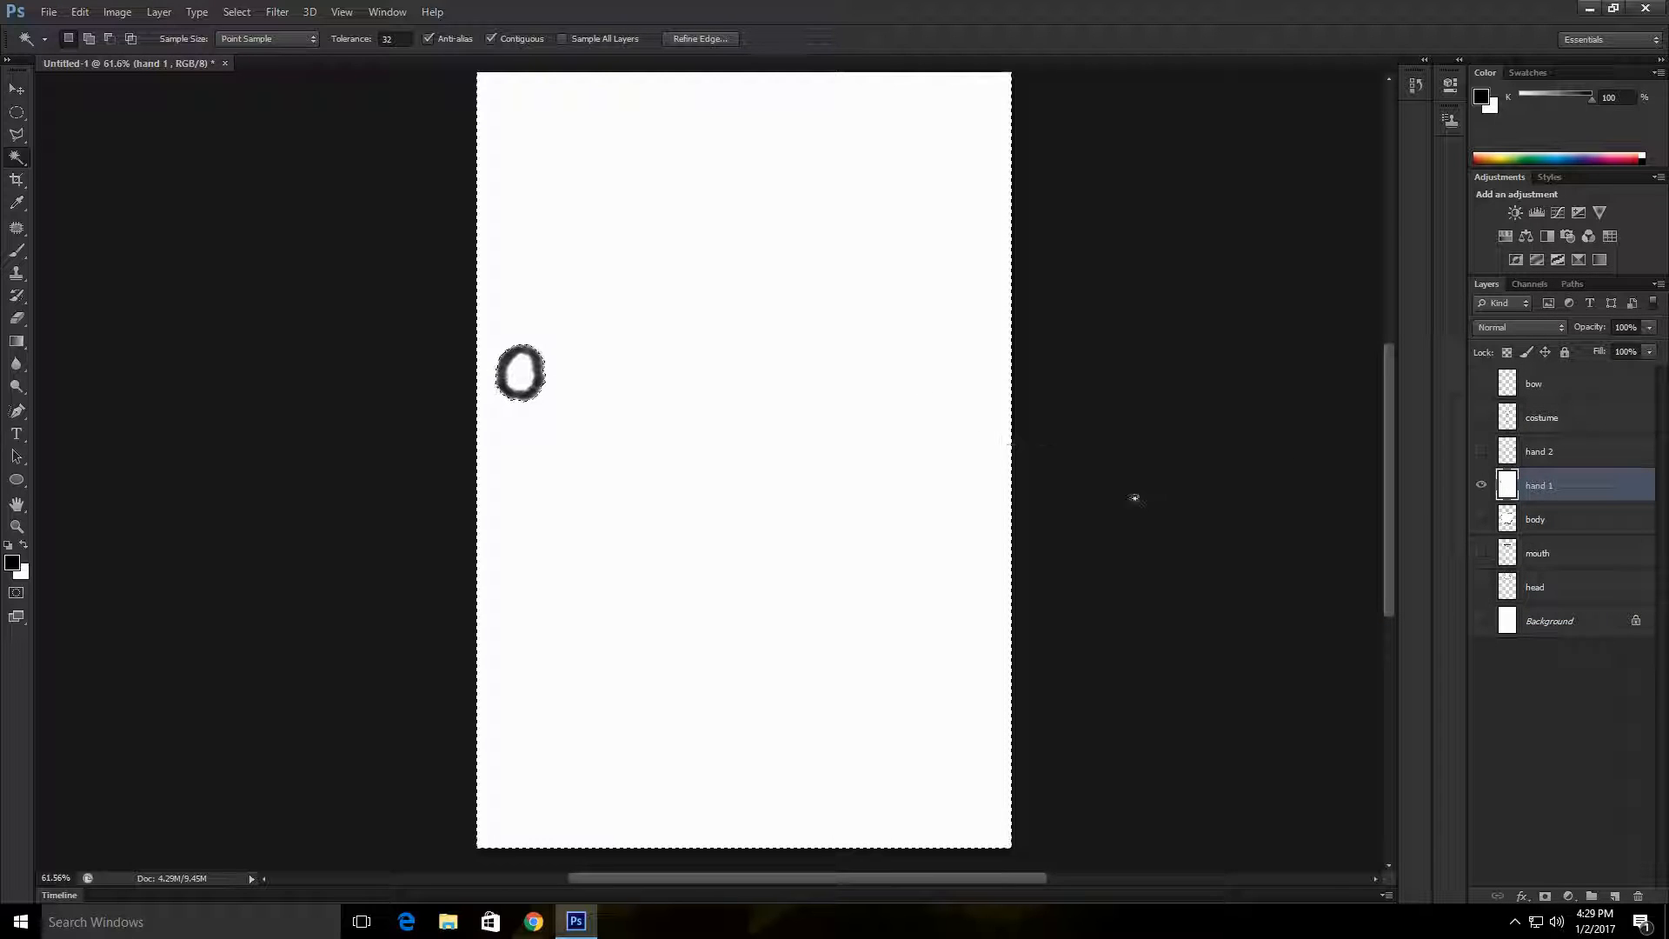
key("Delete")
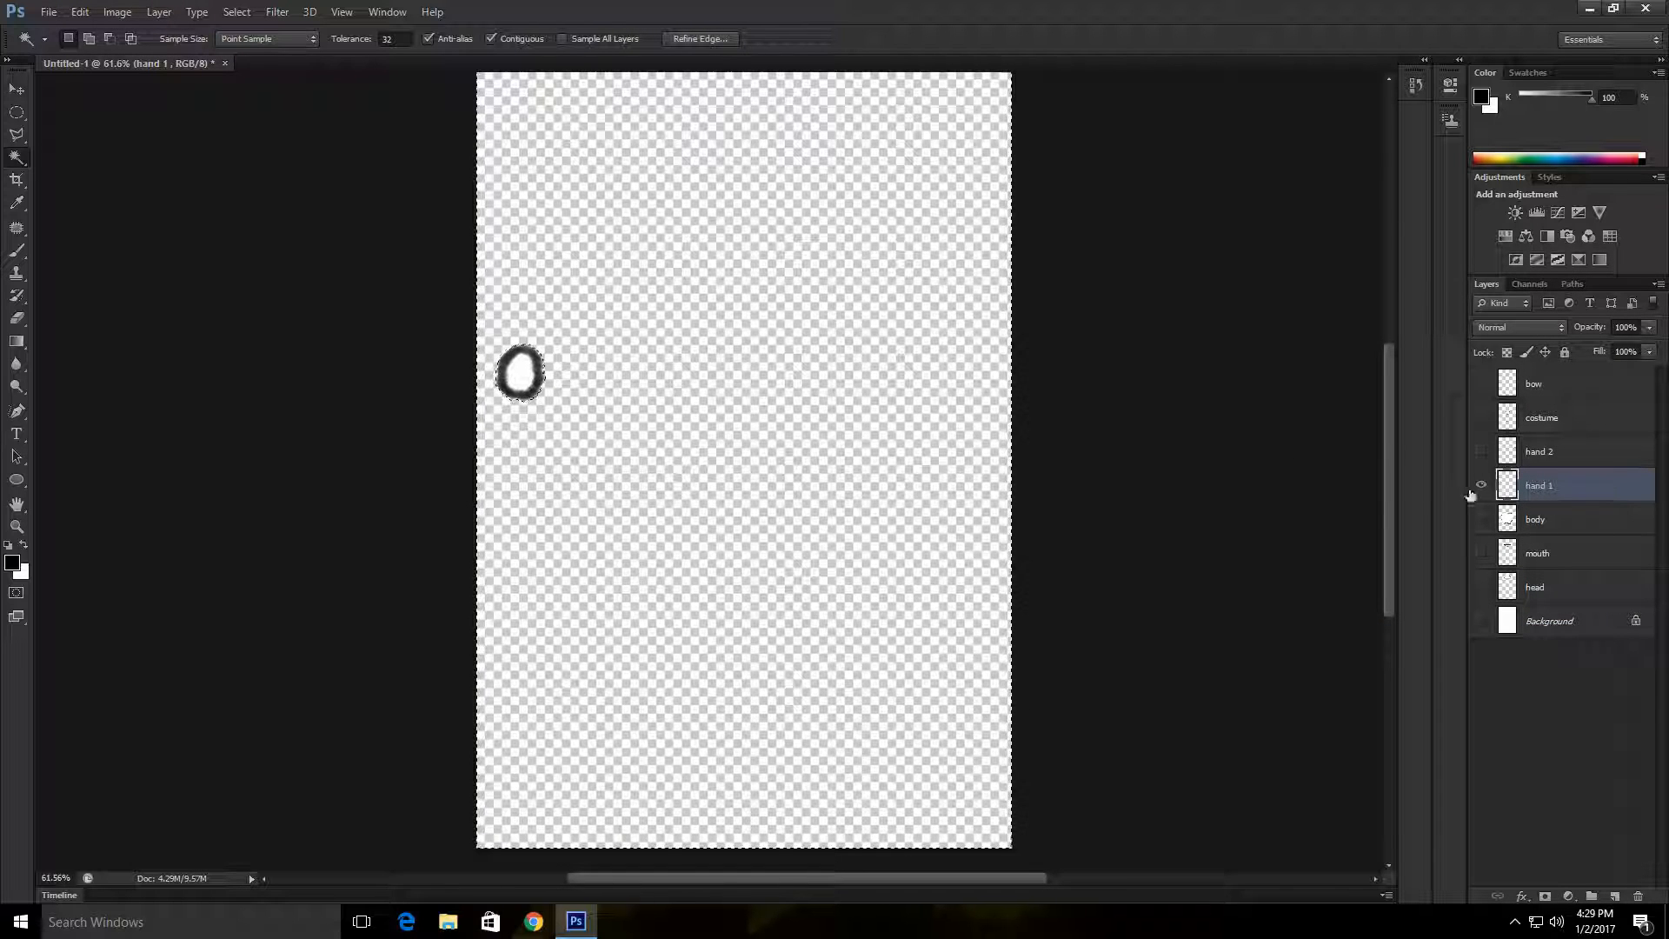
right_click(930, 481)
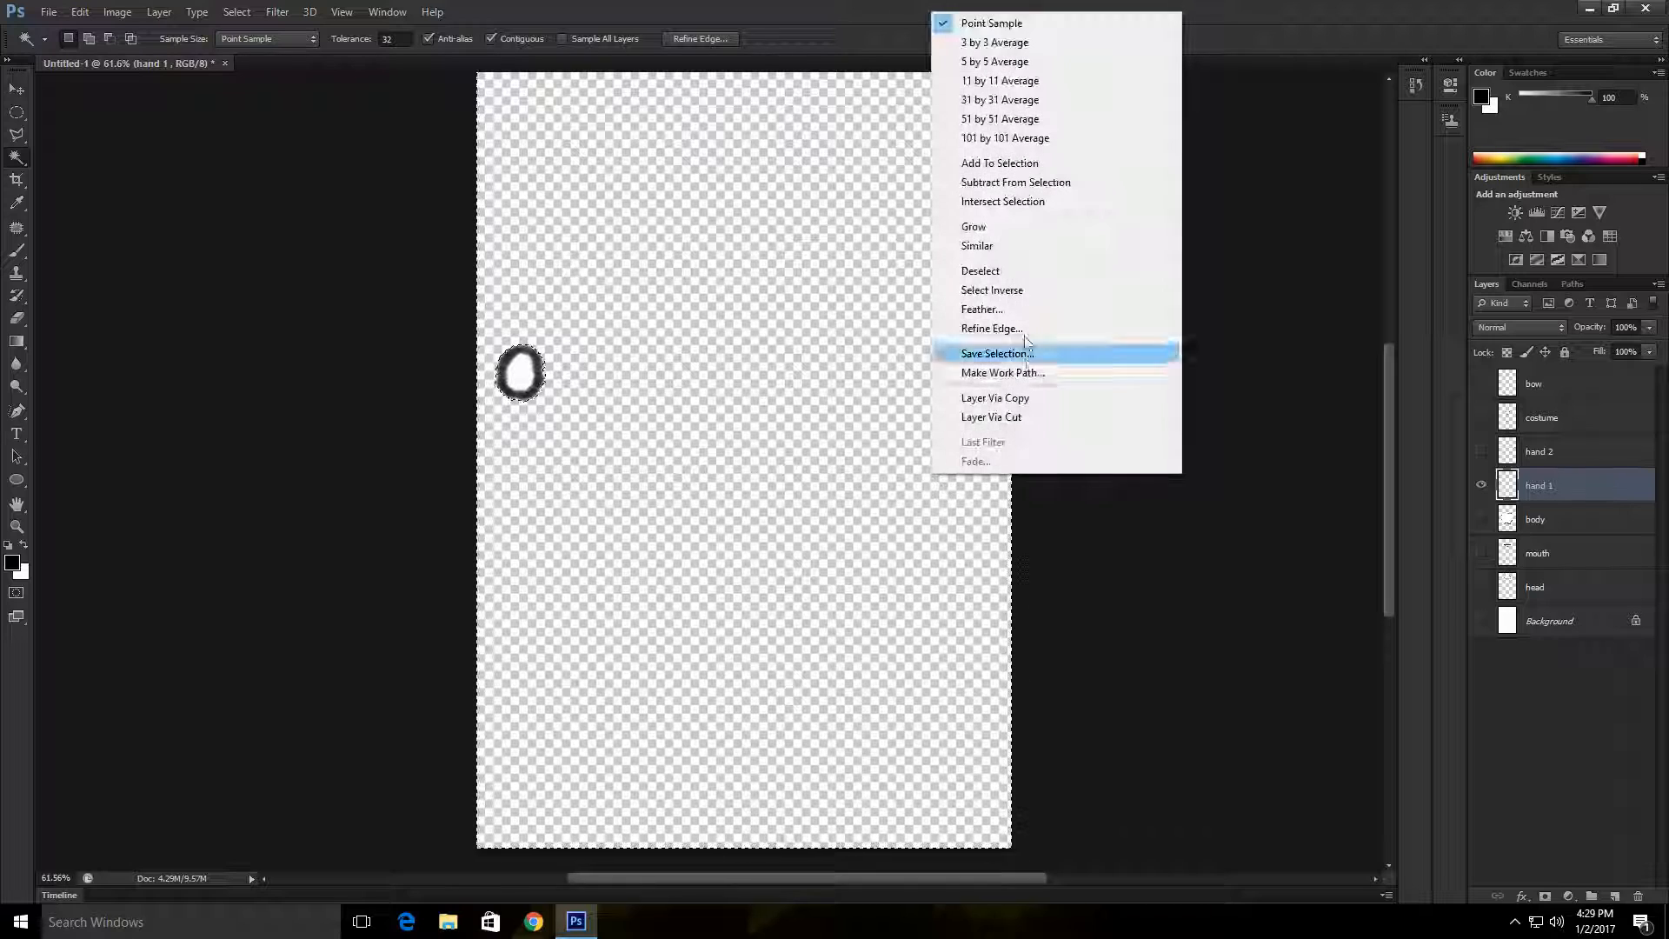
left_click(965, 271)
Step: Show the hand 2 layer instead of hand 1, then duplicate the hidden Background layer and make the copy visible
left_click(1482, 485)
left_click(1481, 452)
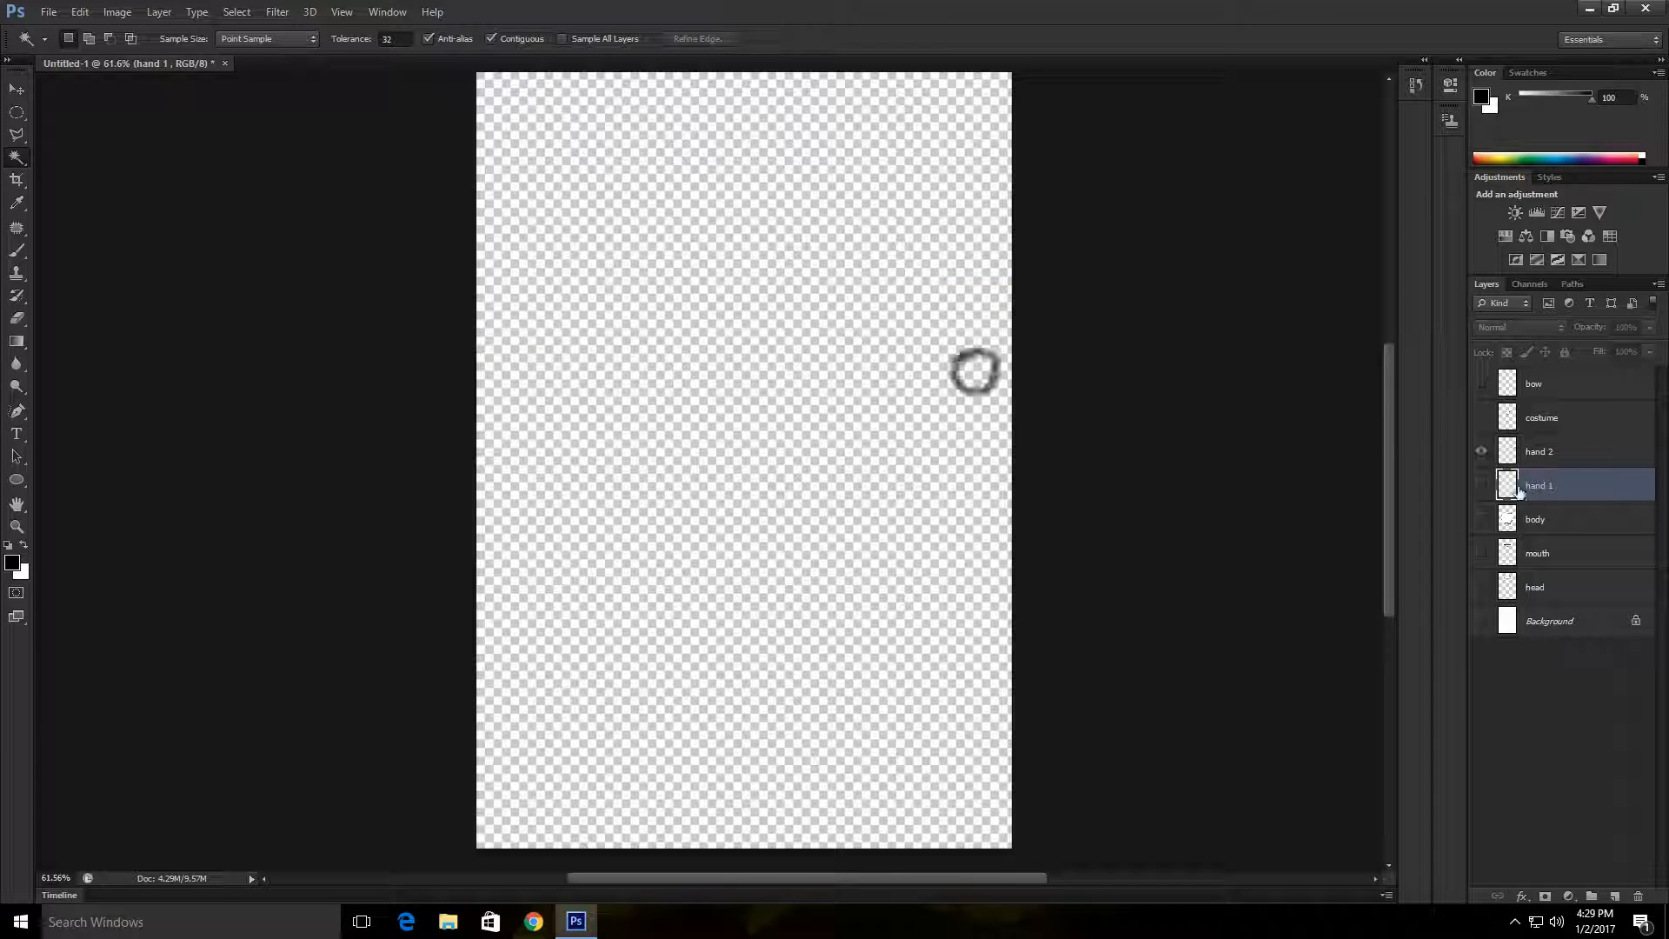
left_click(1482, 621)
left_click(1600, 623)
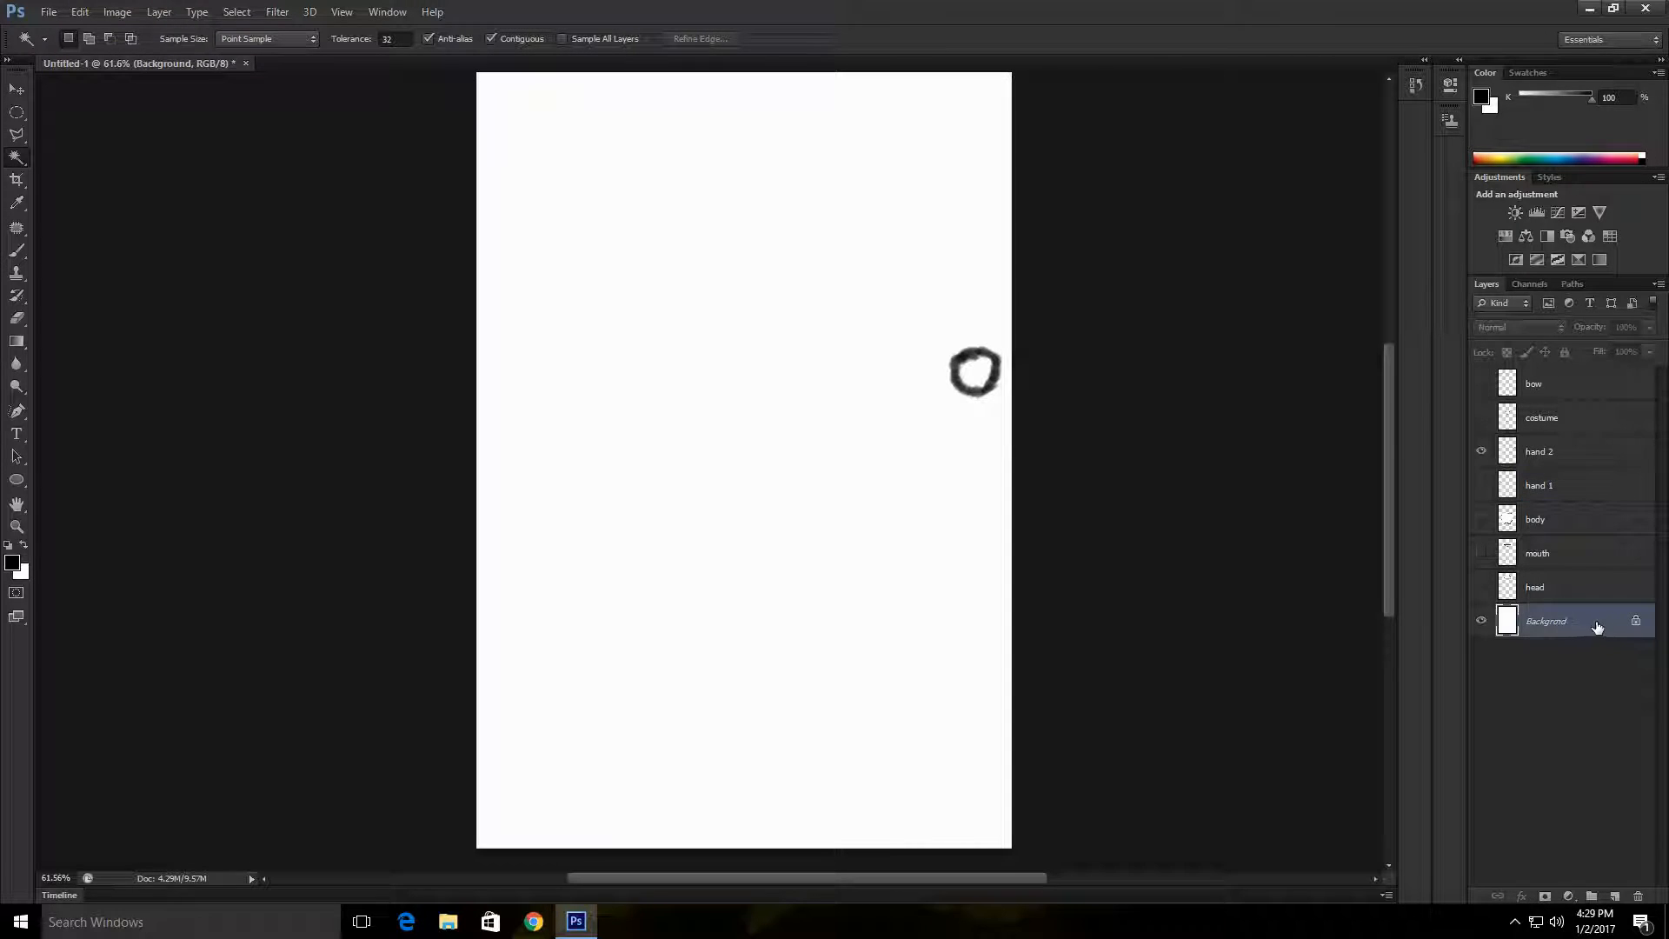
left_click(1483, 621)
right_click(1610, 625)
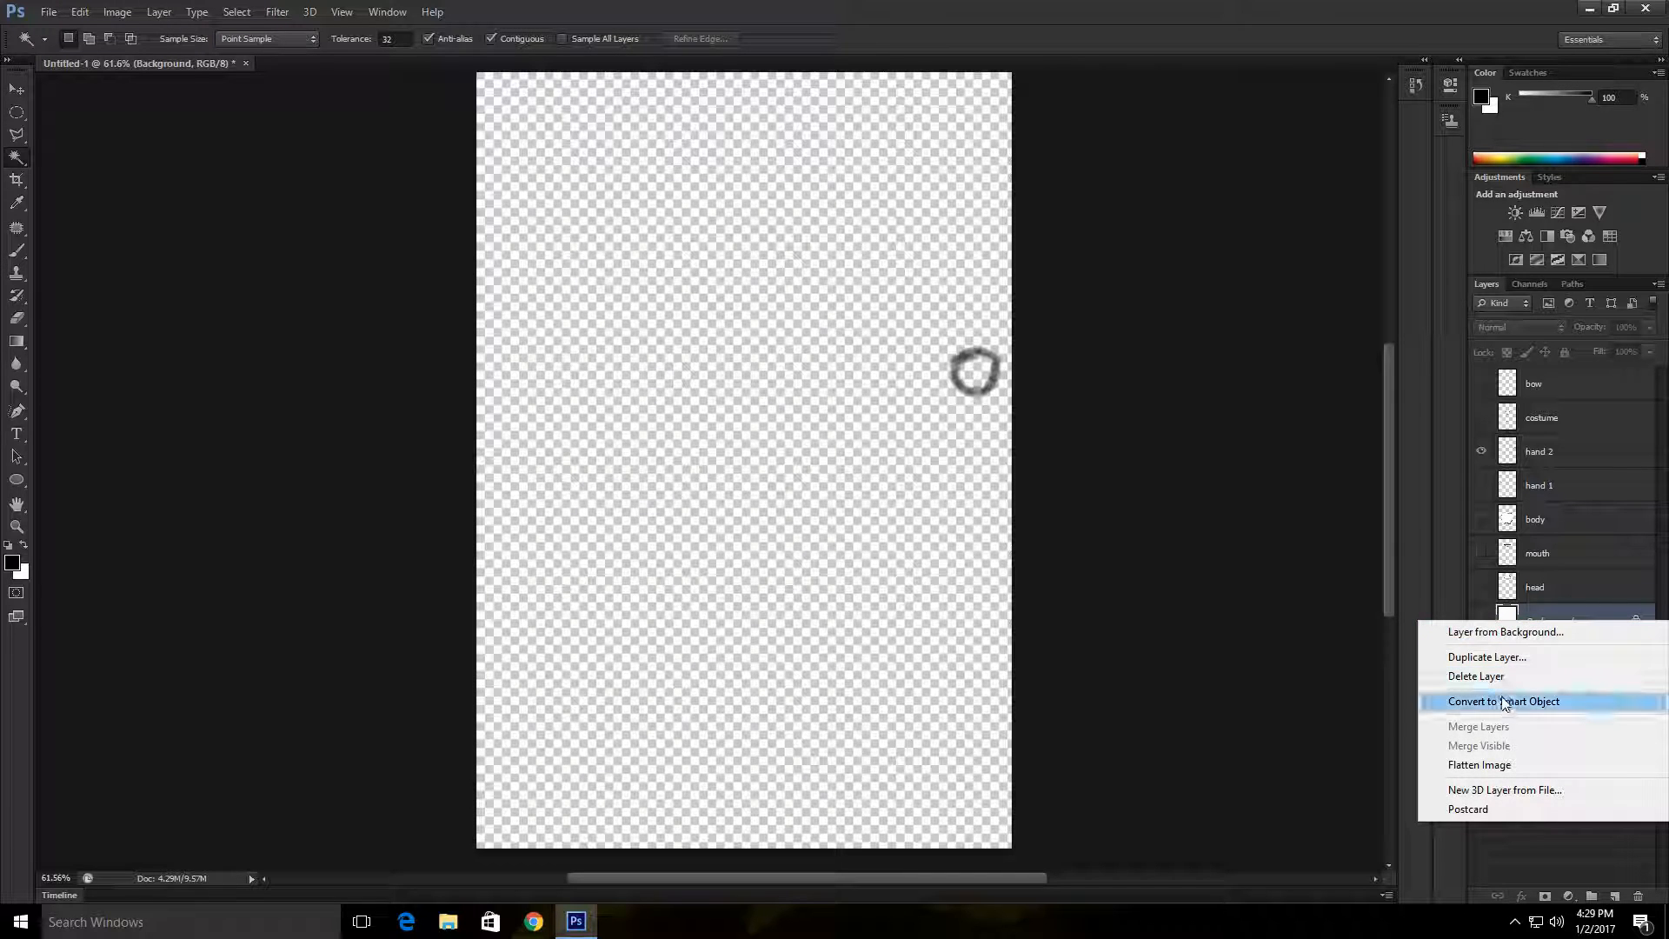
left_click(1506, 658)
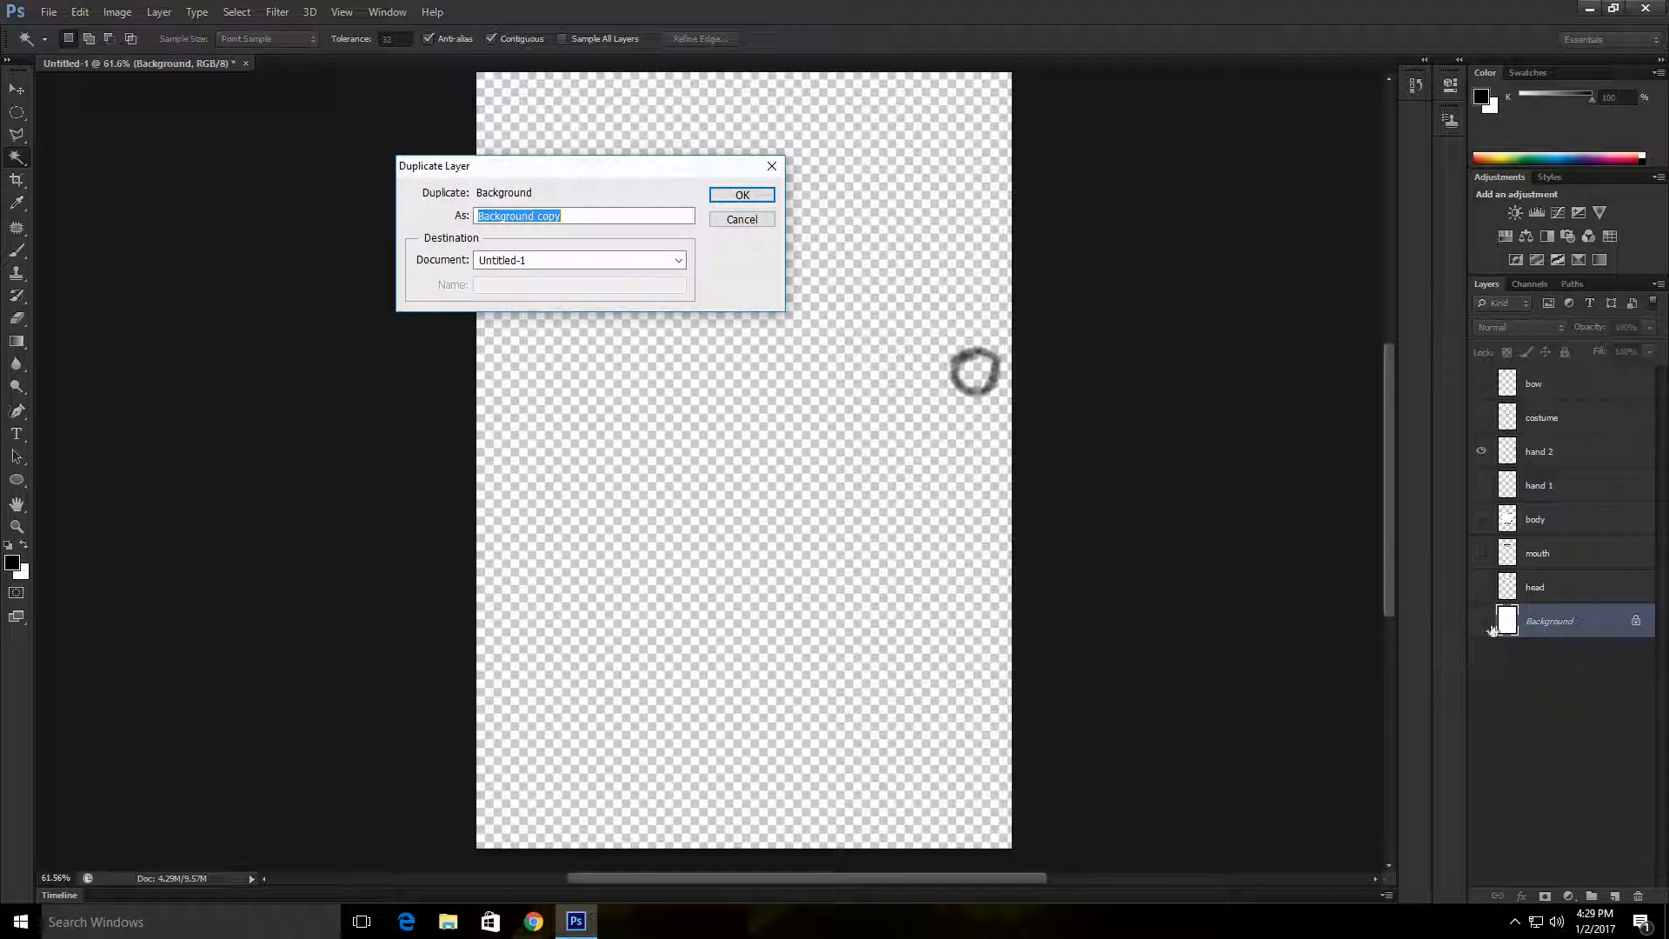
left_click(745, 195)
left_click(1482, 621)
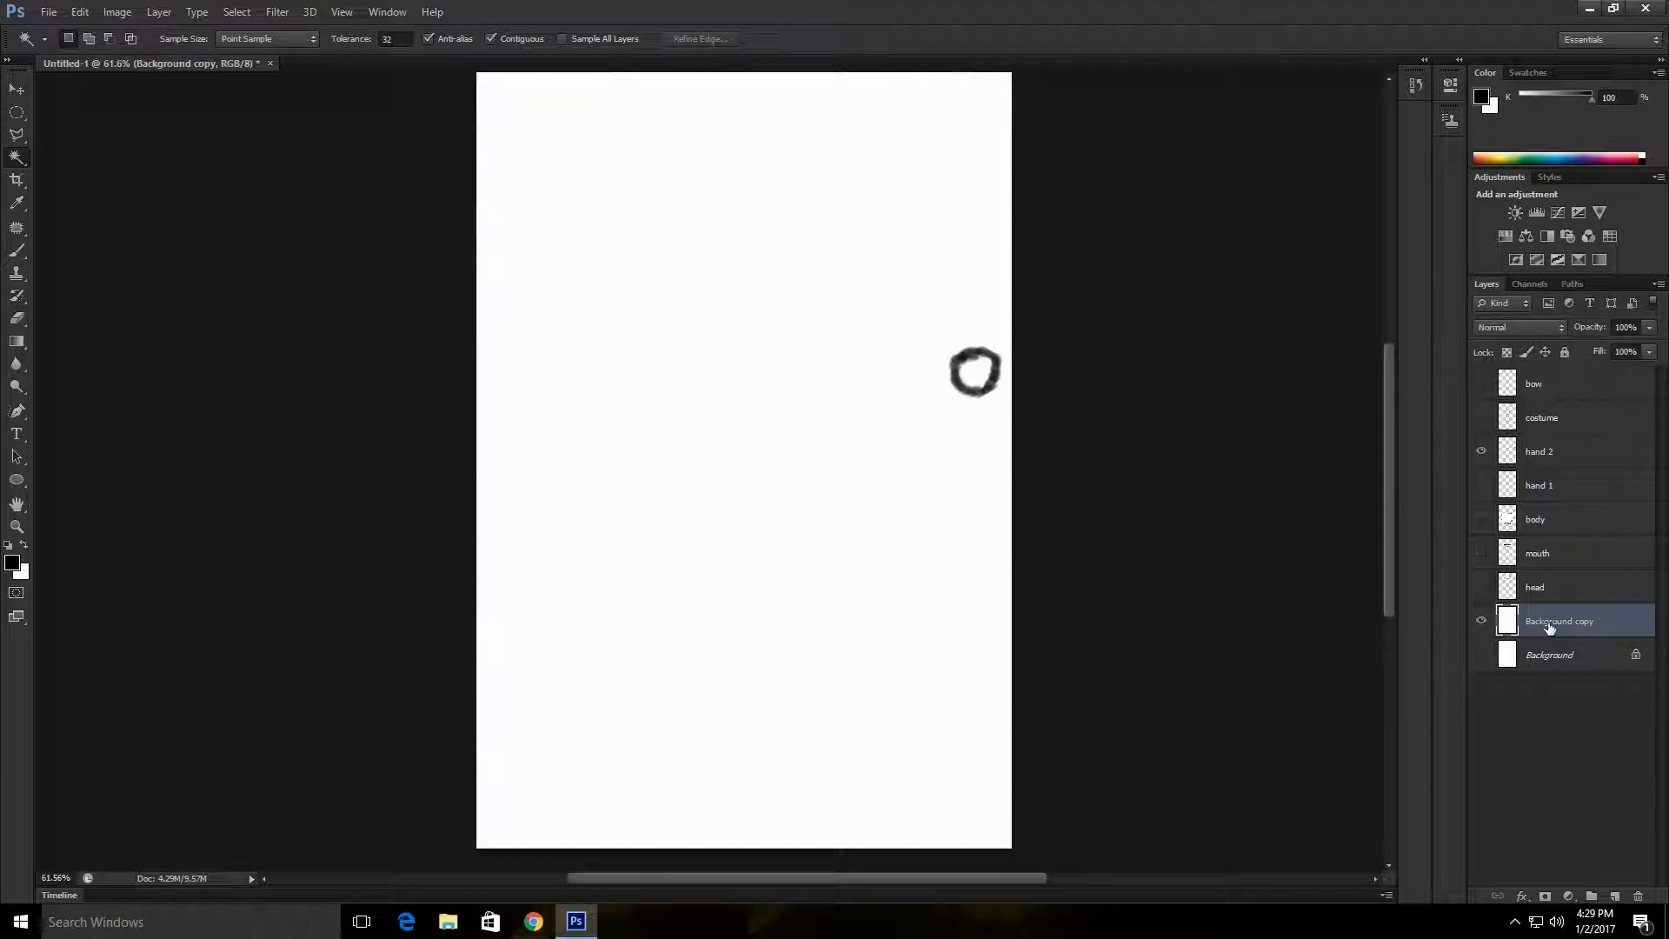
Step: Merge the hand 2 layer with the Background copy layer
left_click(1557, 460, "ctrl")
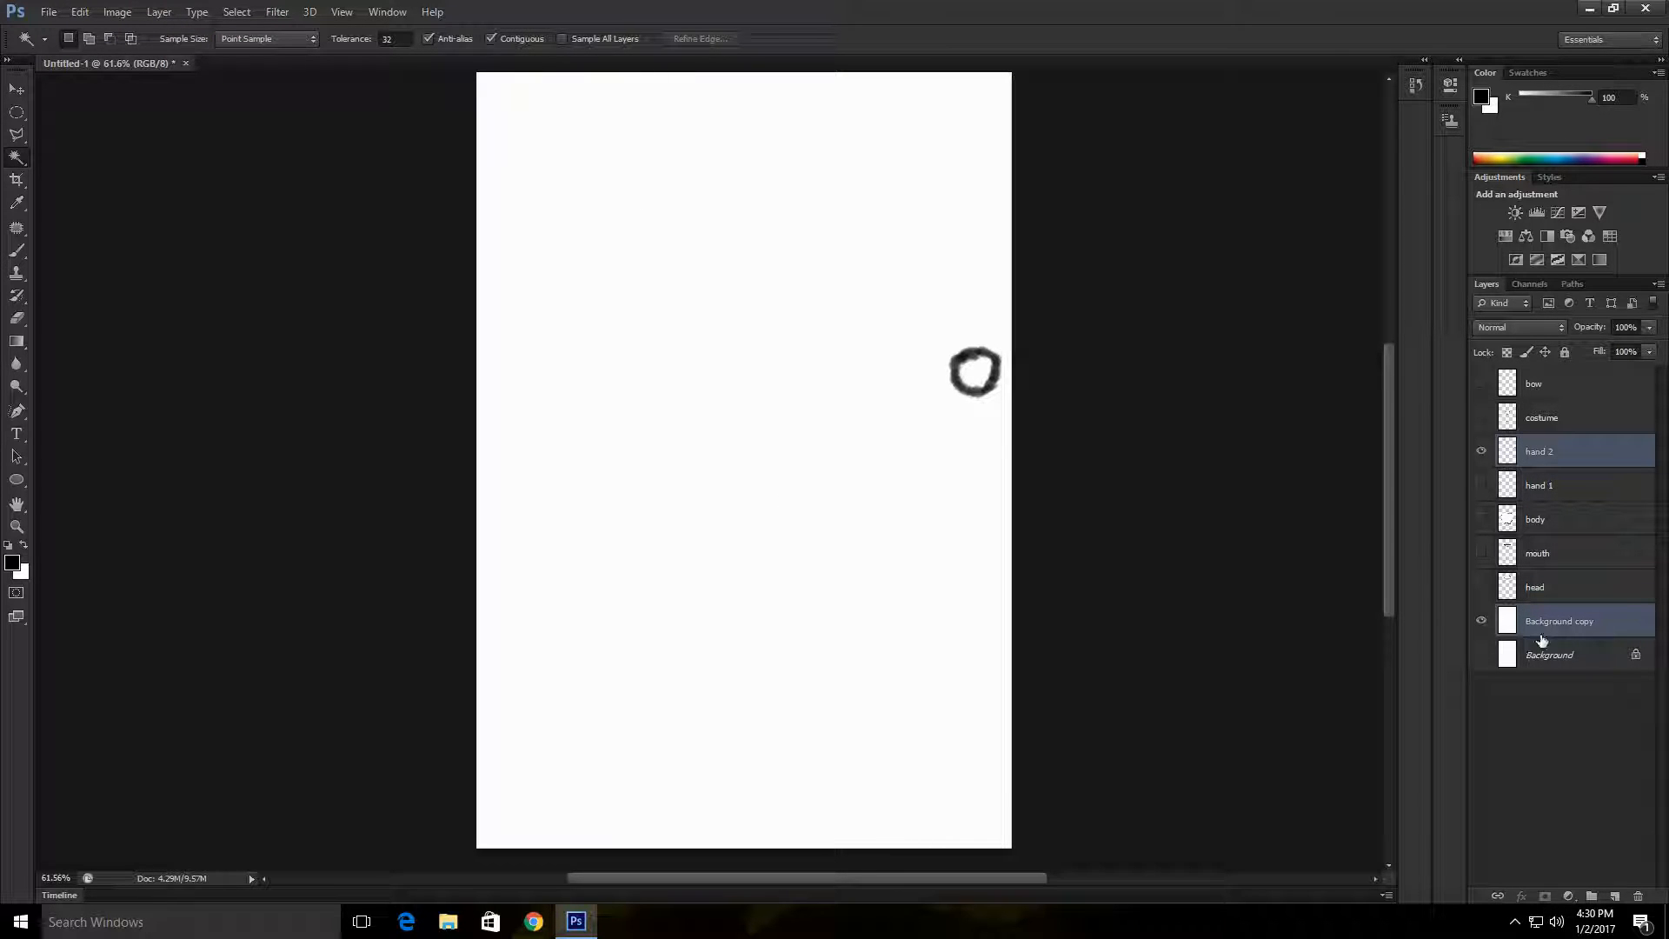
right_click(1584, 453)
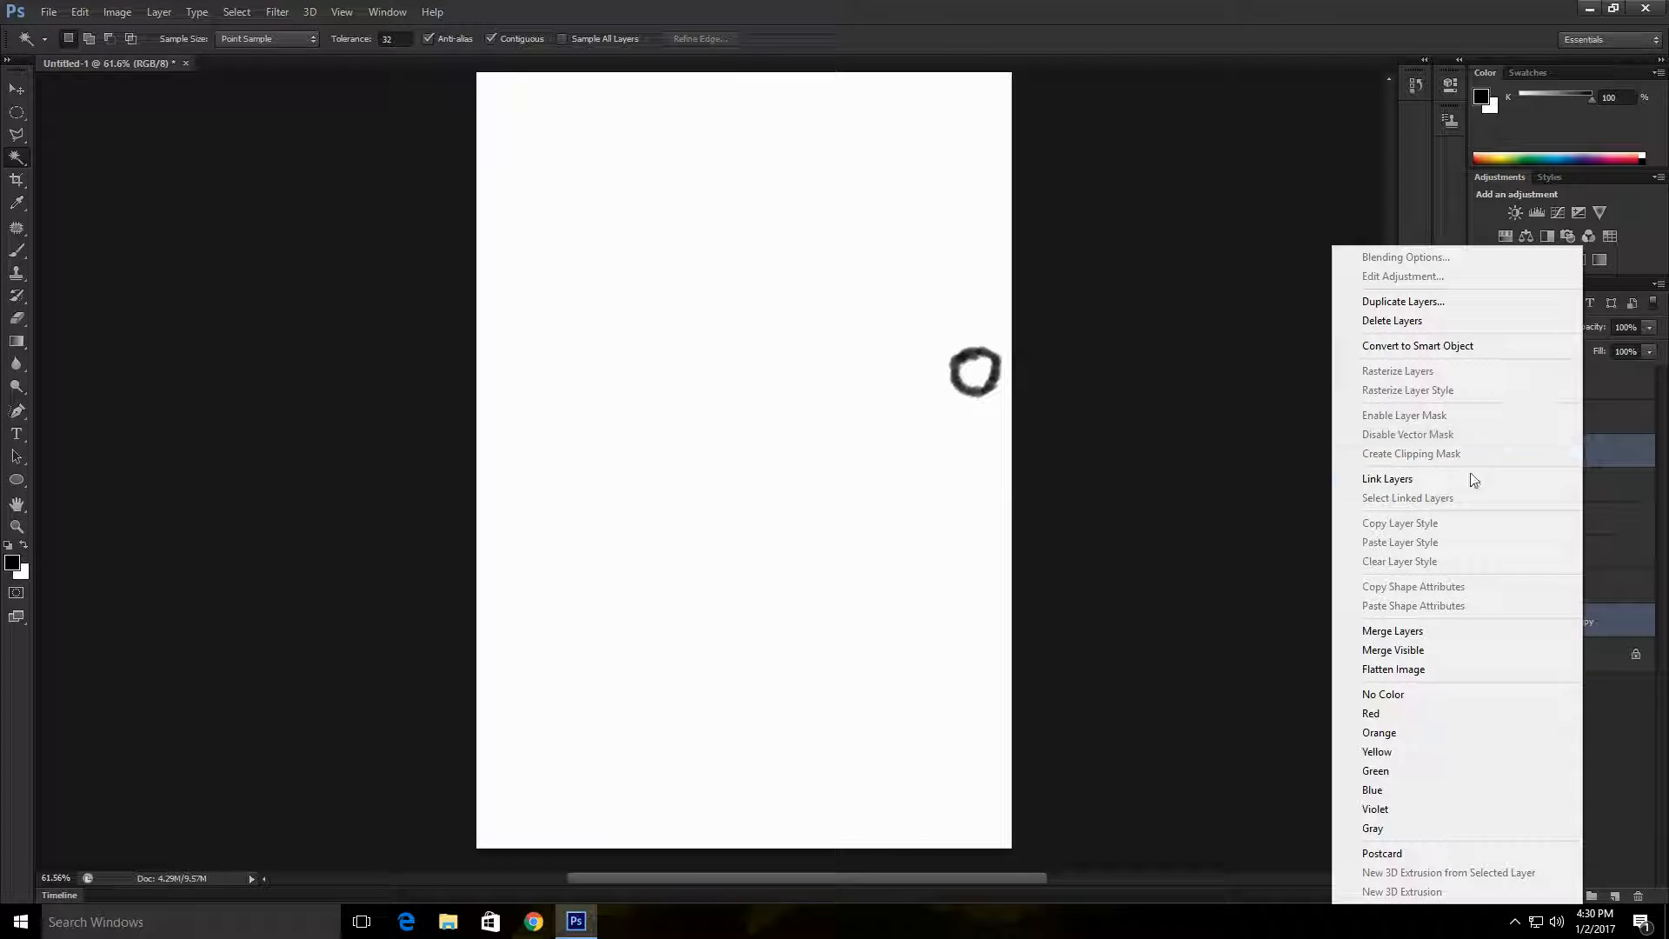
left_click(1420, 628)
Step: Select the white area outside the hand 2 outline with the Magic Wand, delete it and deselect
left_click(807, 357)
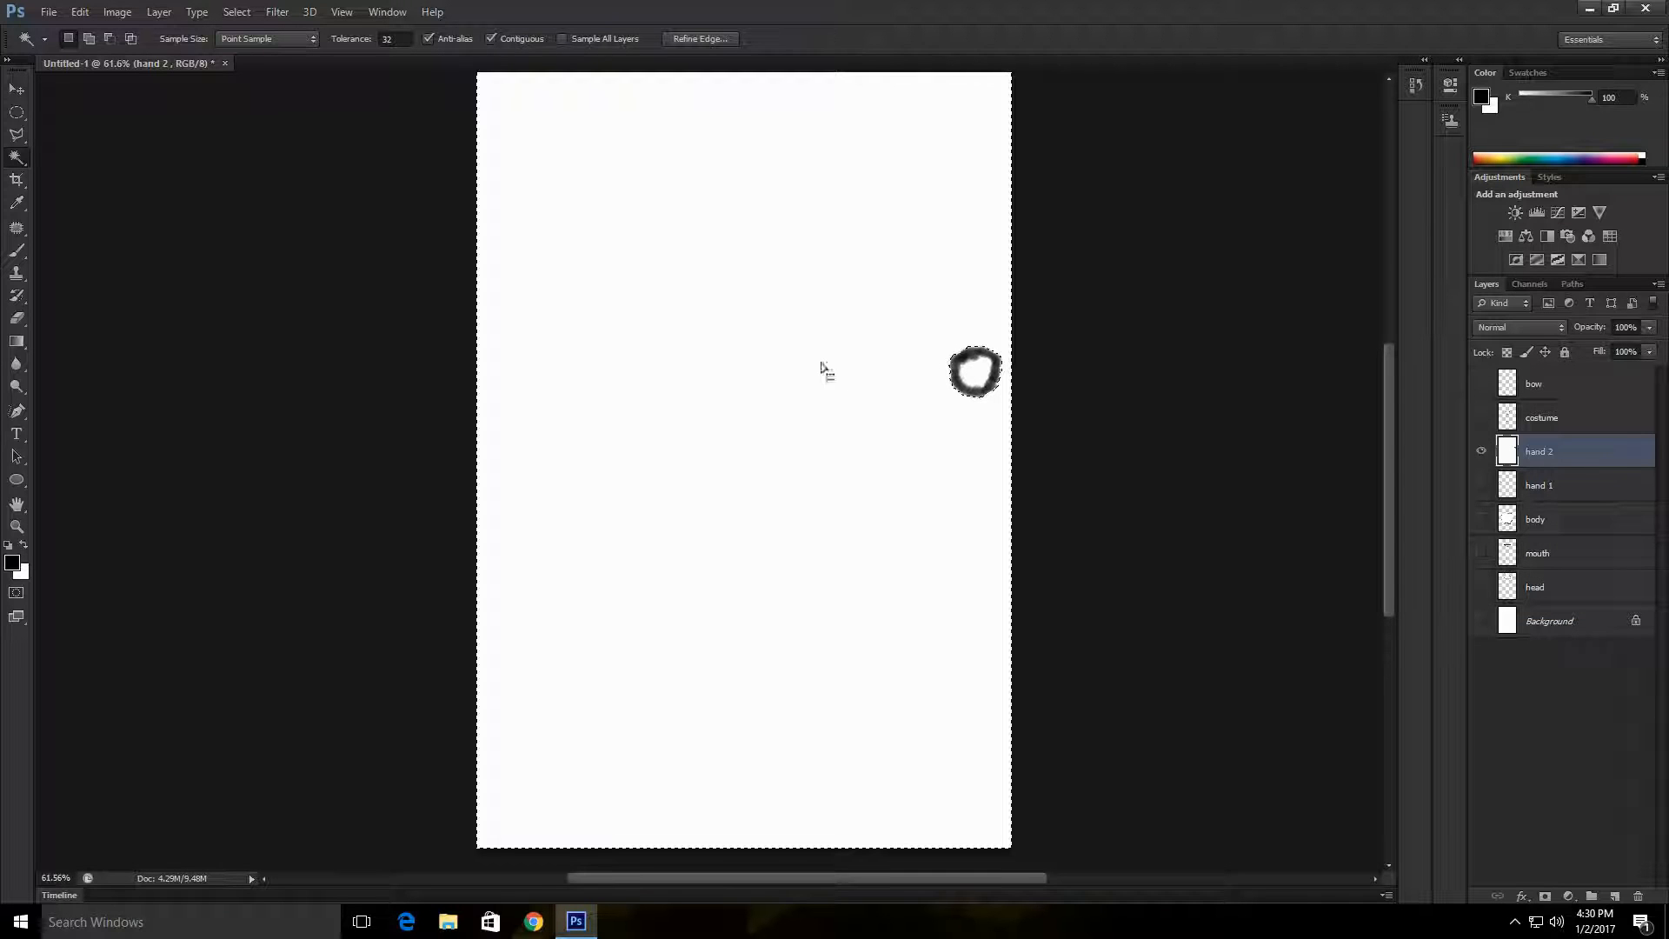
key("Delete")
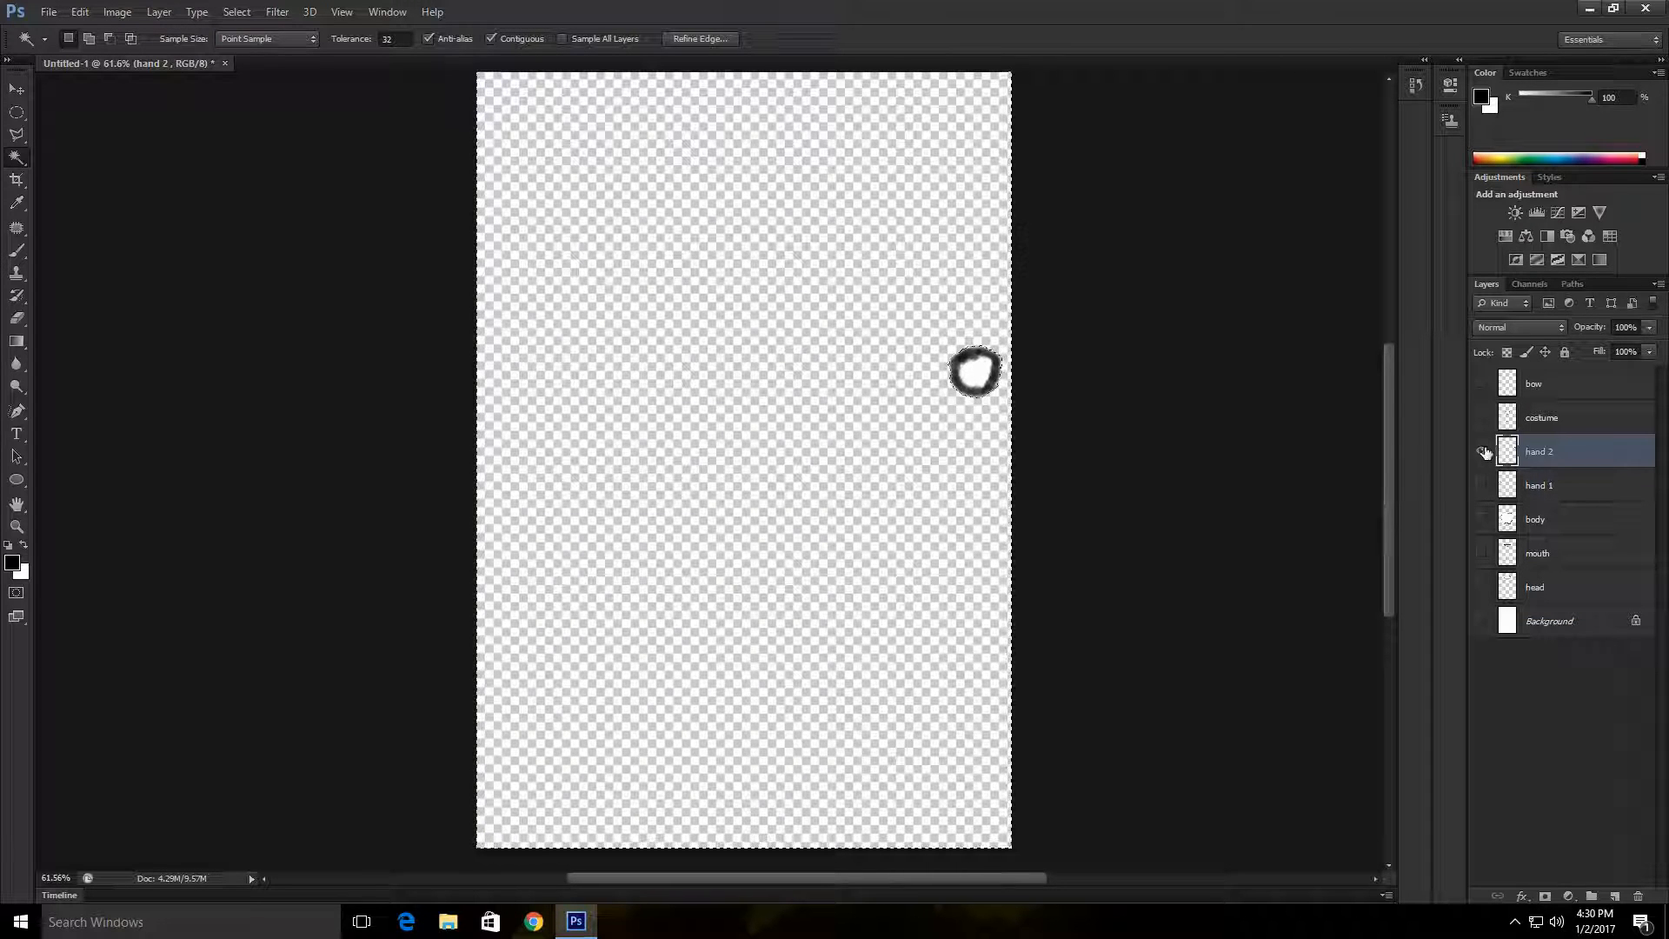
left_click(1482, 452)
left_click(1484, 452)
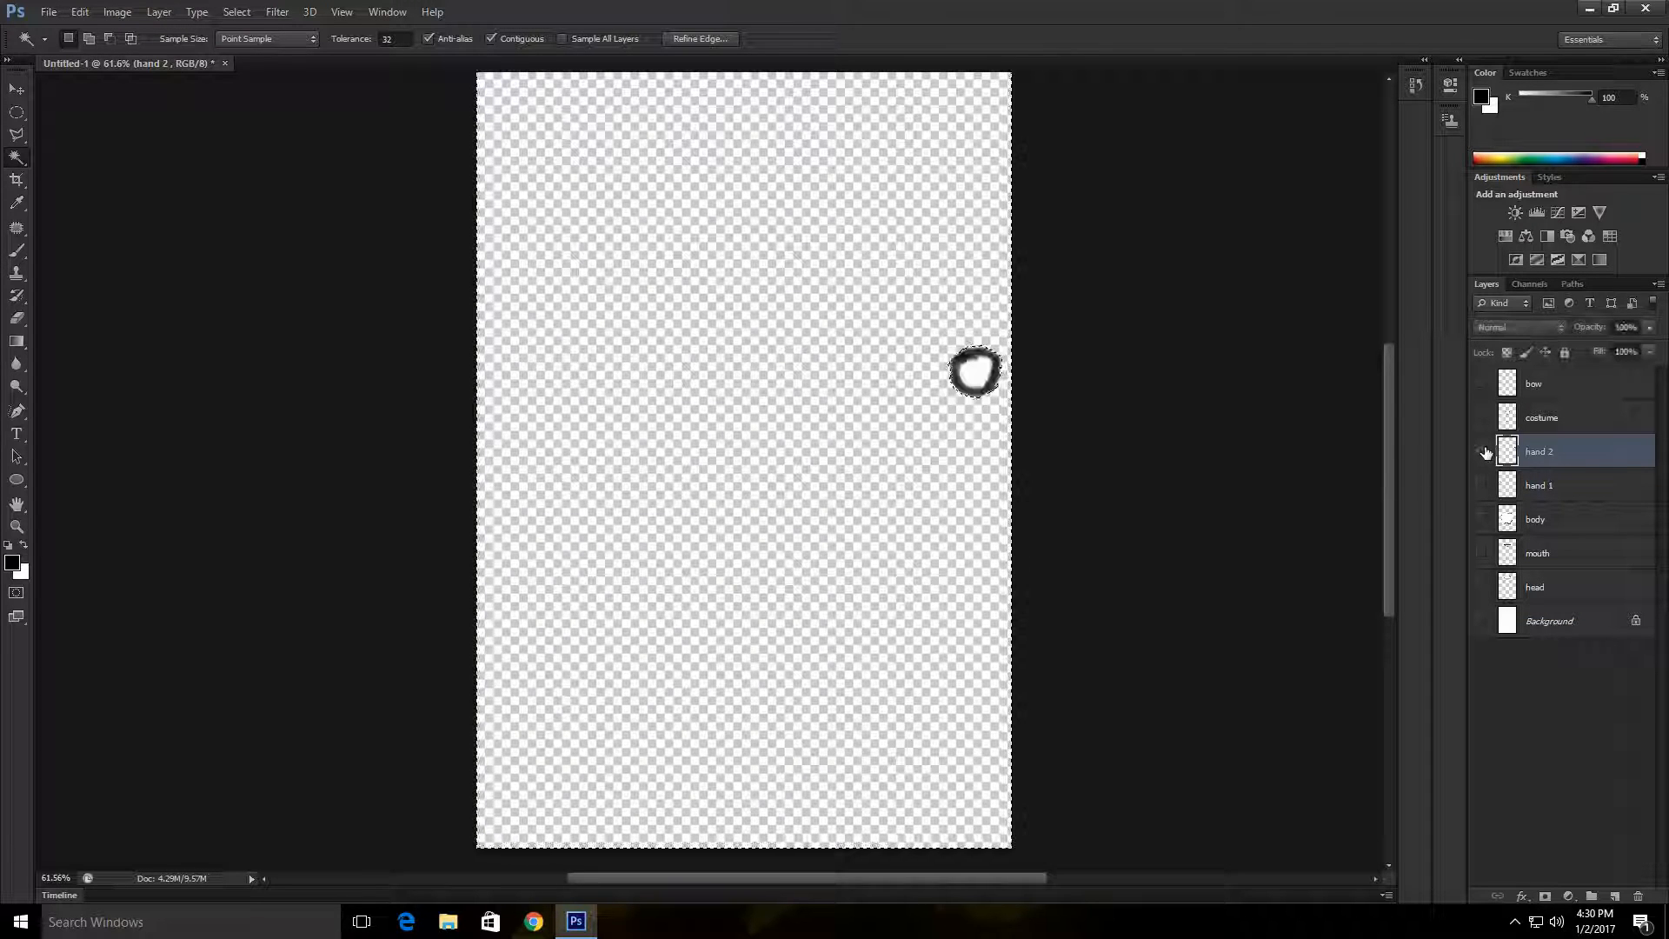
right_click(915, 441)
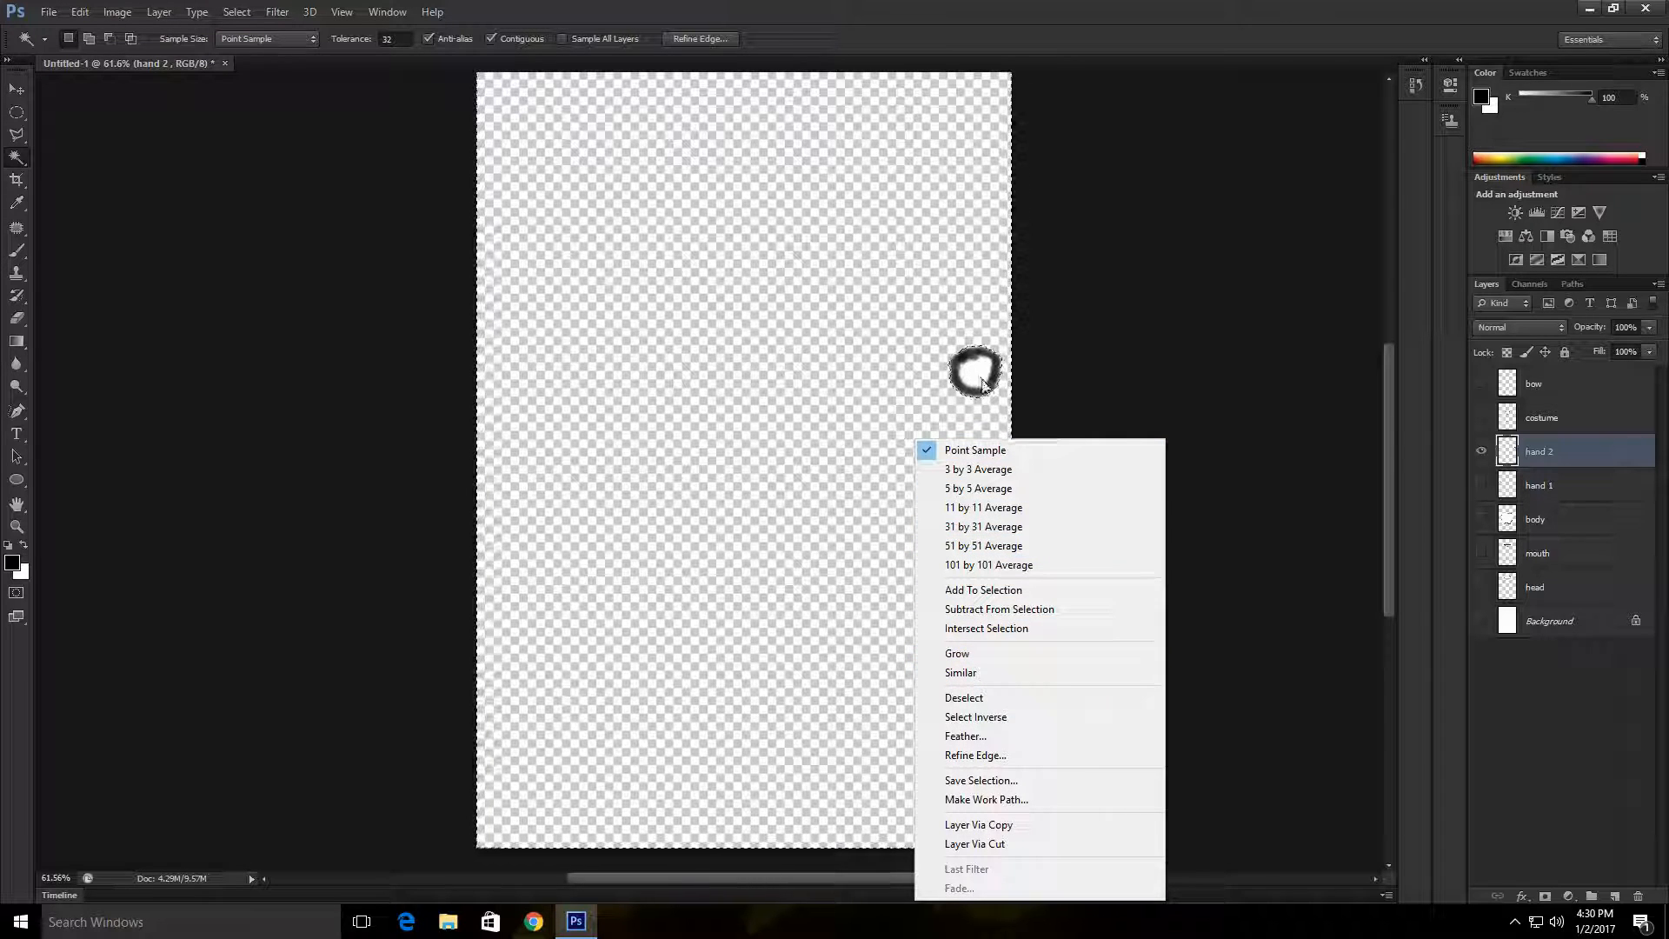
left_click(1013, 698)
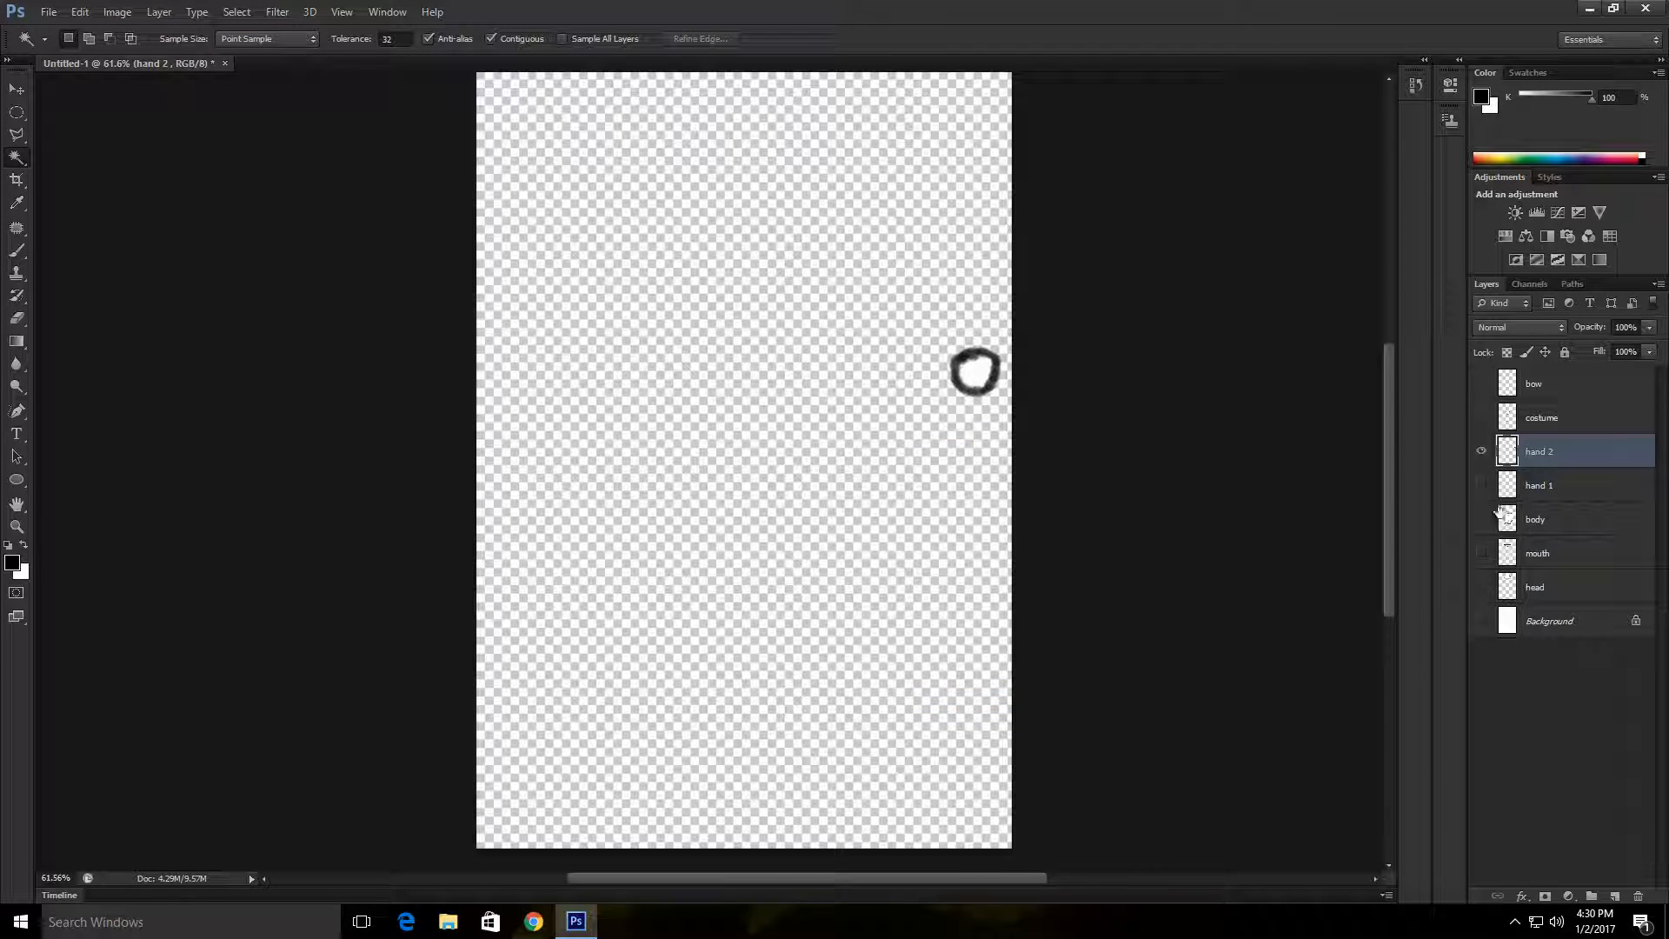
Step: Hide the hand 2 layer and show the costume, body and Background layers together
left_click(1482, 452)
left_click(1484, 419)
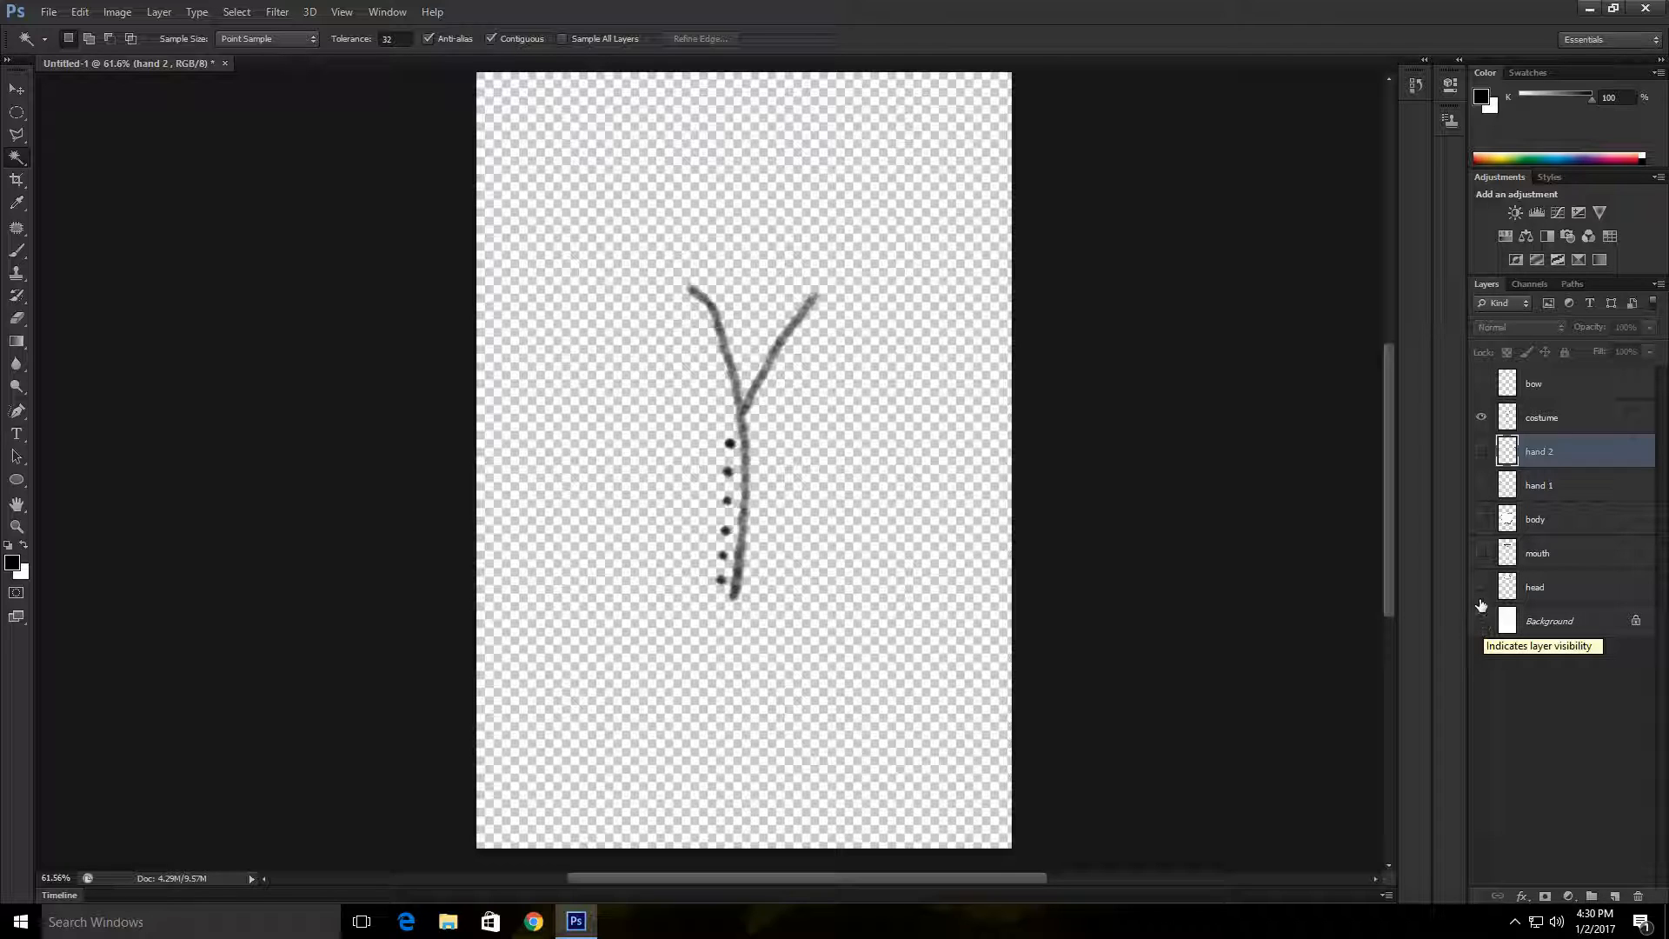
left_click(1481, 519)
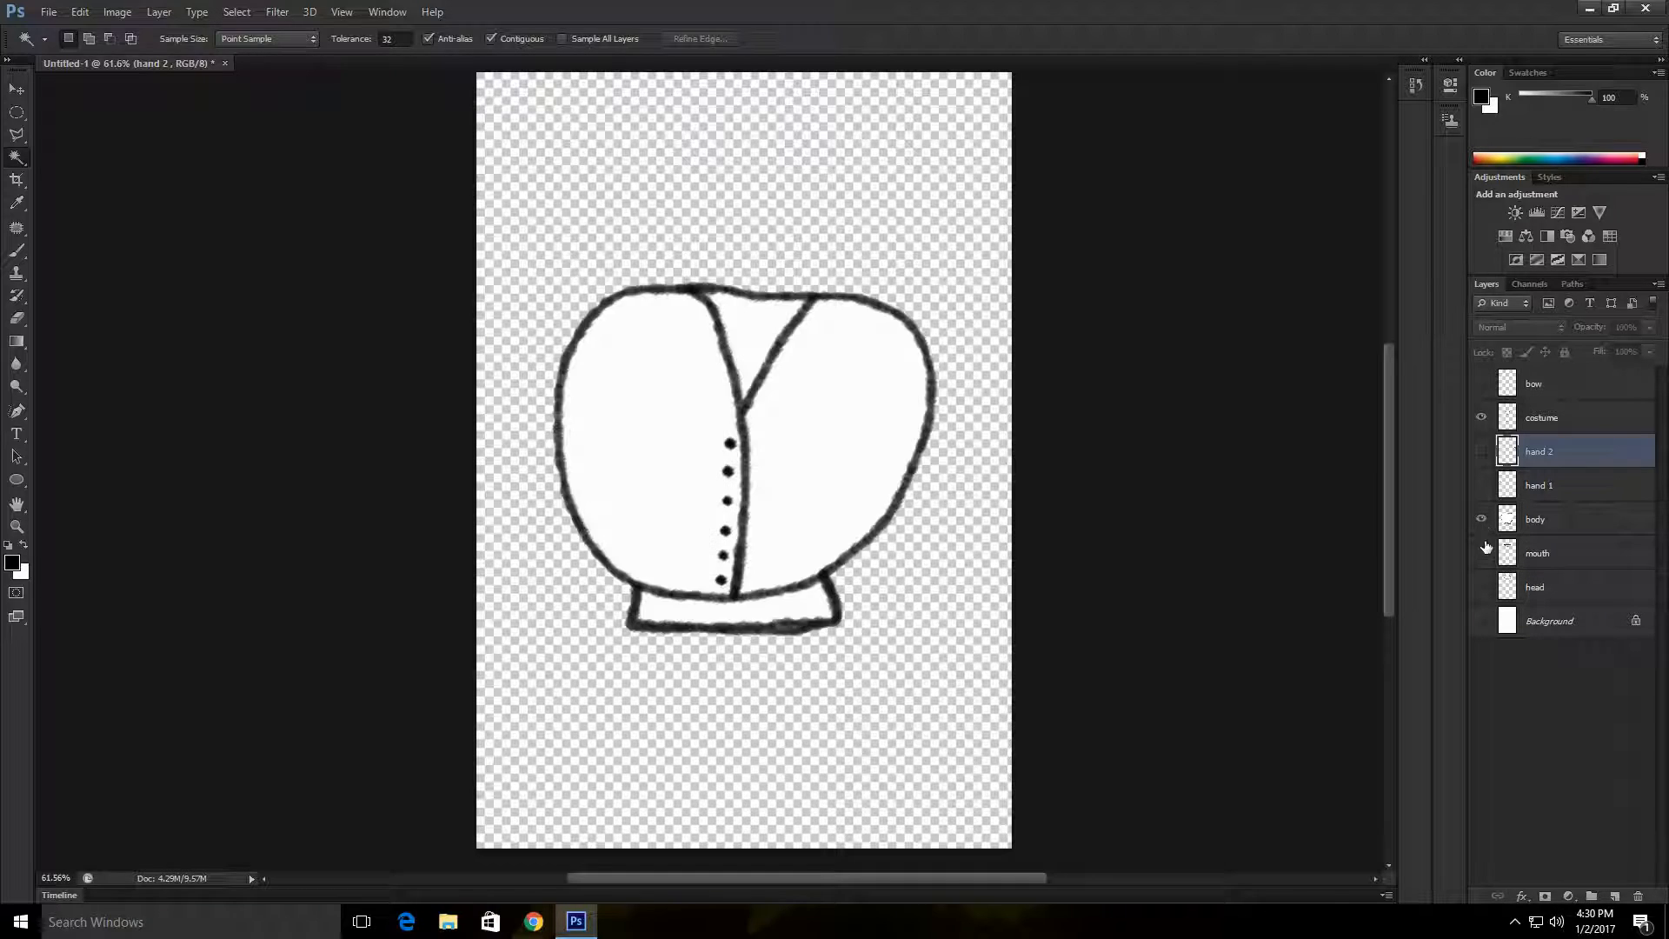
left_click(1482, 623)
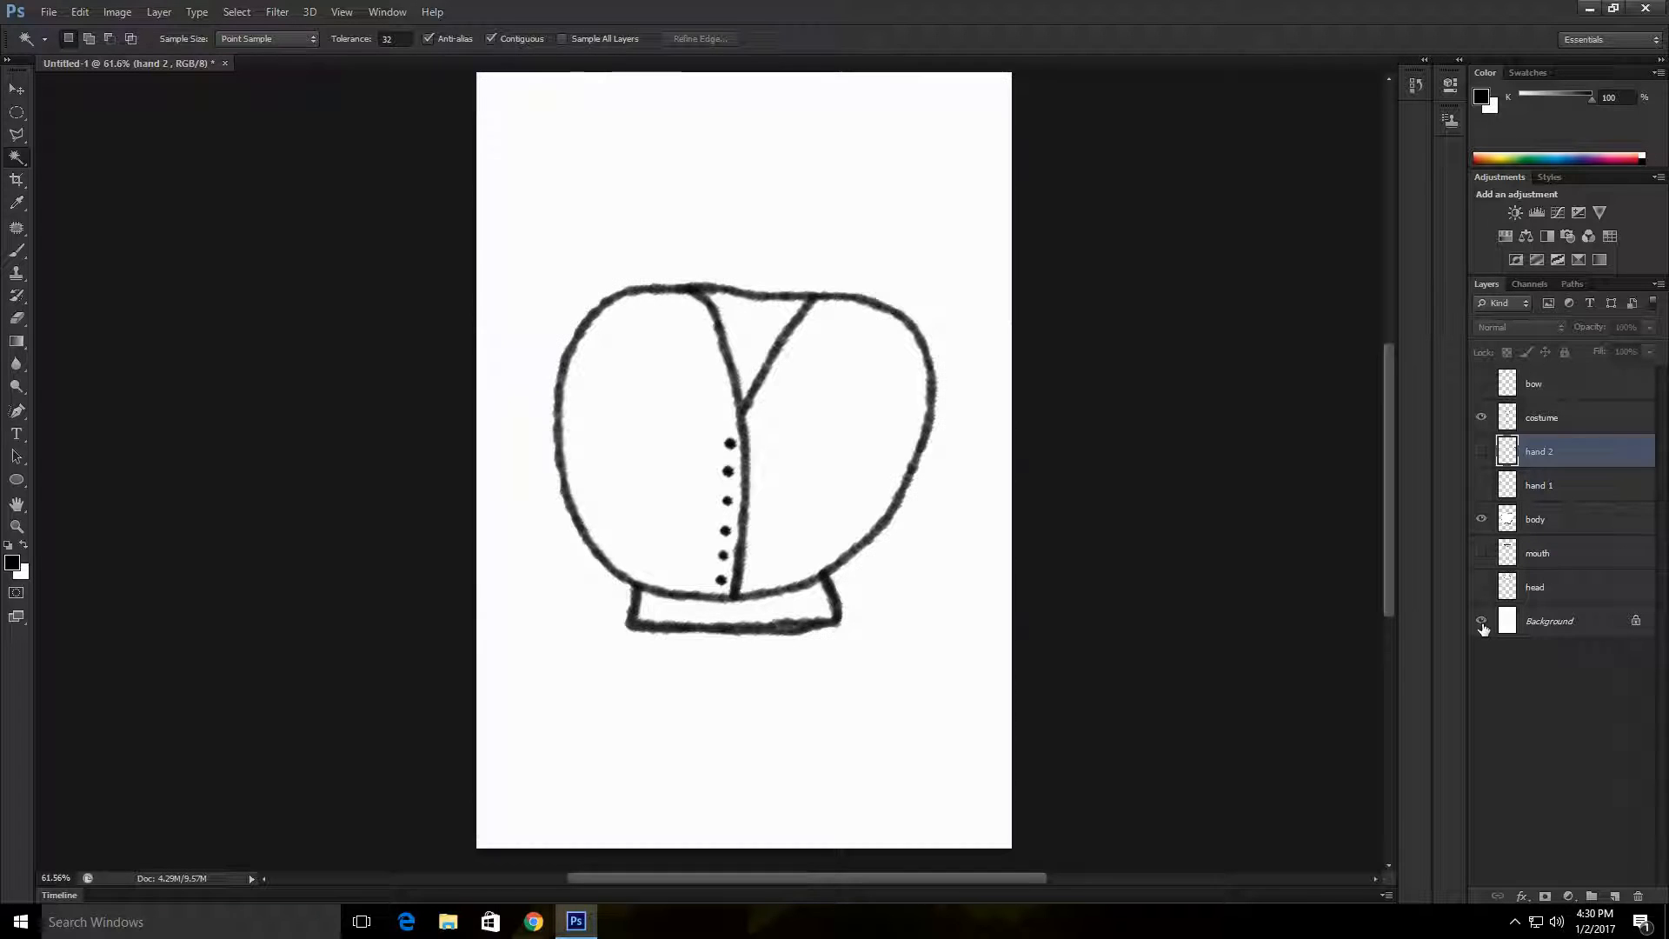
Step: On the costume layer, trace the rounded body outline, collar lines and centre front line with the black Brush to close the costume shape
key("b")
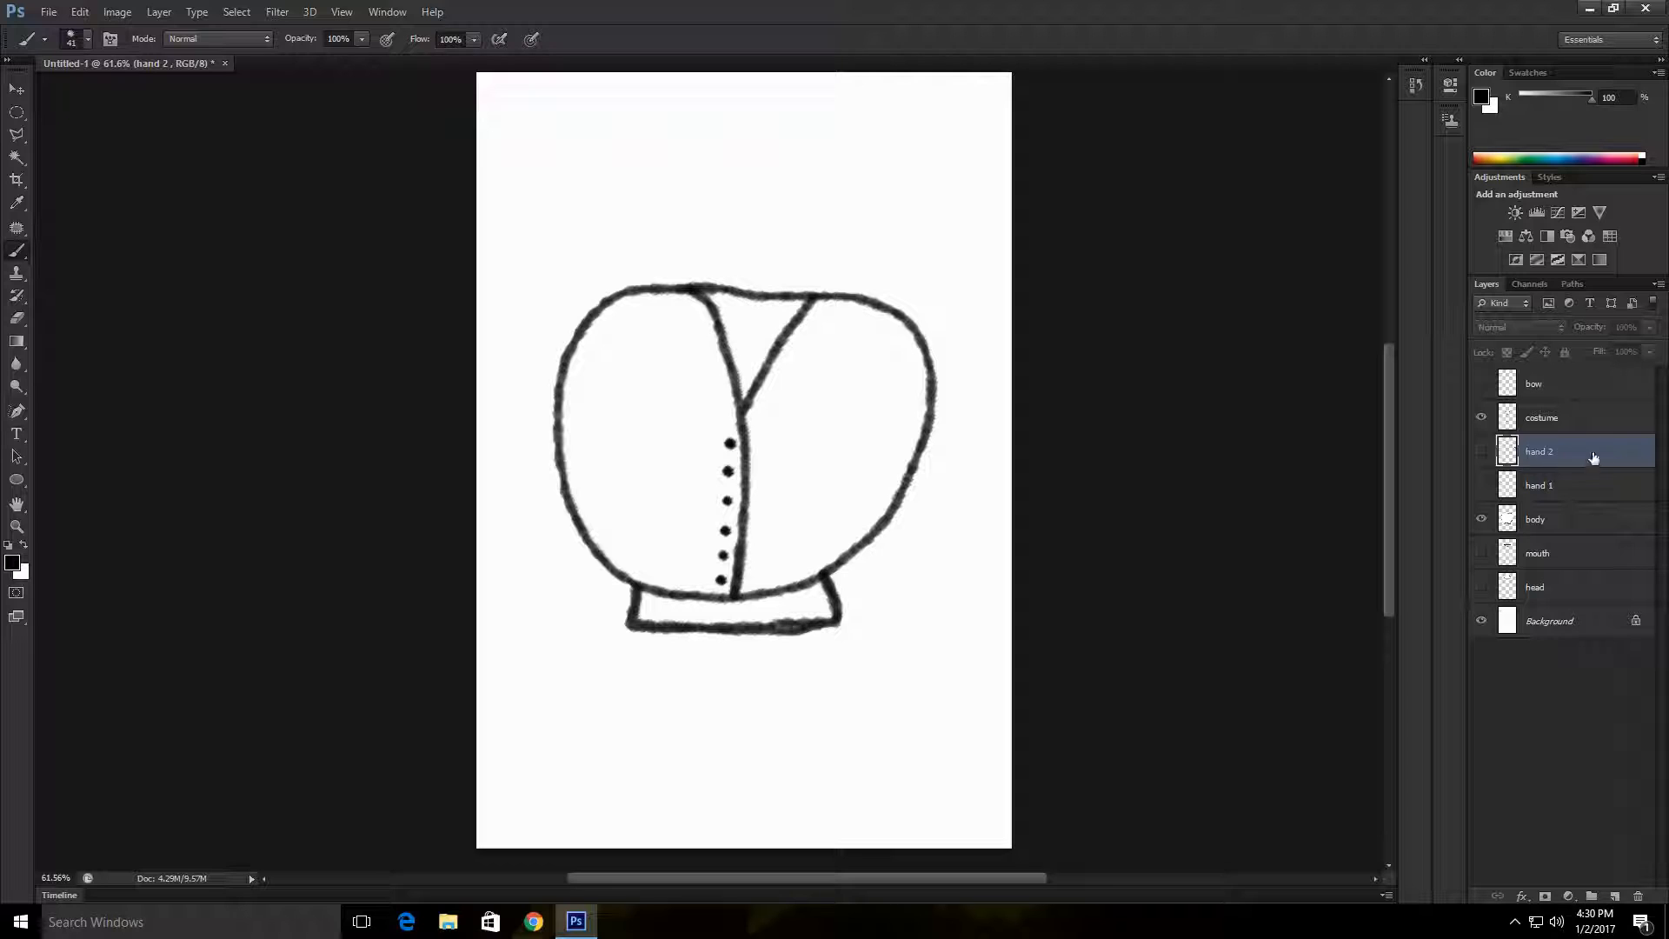
left_click(1580, 421)
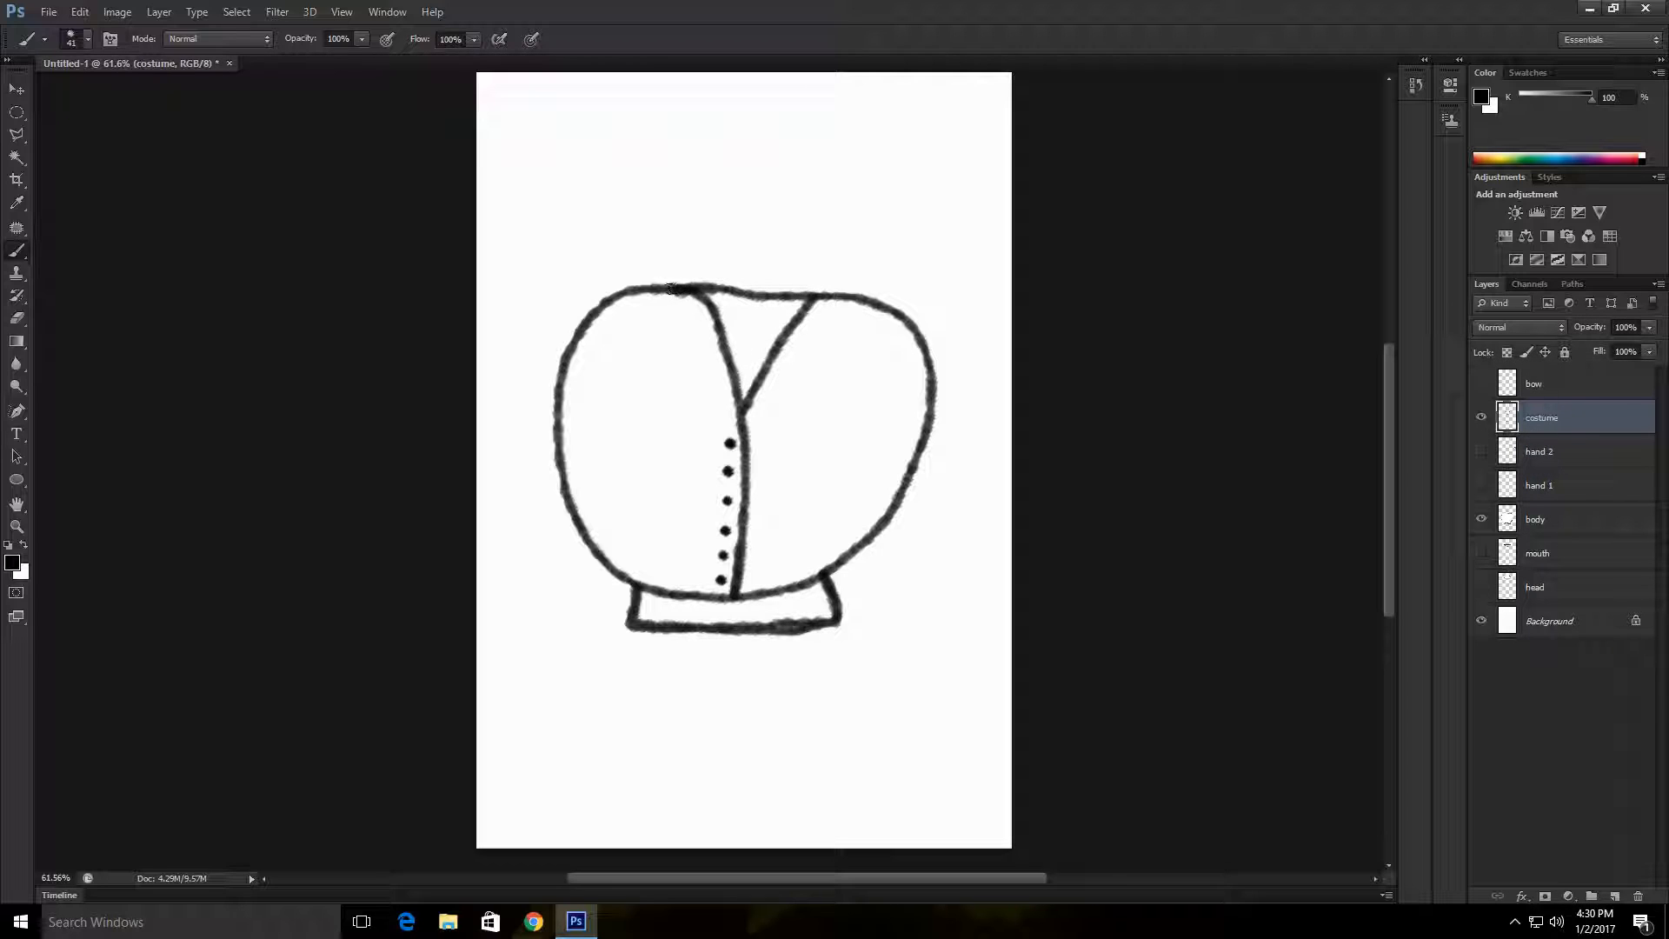
mouse_move(670, 289)
left_mouse_down()
mouse_move(626, 295)
mouse_move(575, 339)
mouse_move(557, 432)
mouse_move(567, 513)
mouse_move(620, 579)
mouse_move(659, 594)
mouse_move(818, 582)
mouse_move(905, 497)
mouse_move(937, 383)
mouse_move(925, 345)
mouse_move(819, 299)
mouse_move(746, 407)
mouse_move(712, 315)
left_mouse_up()
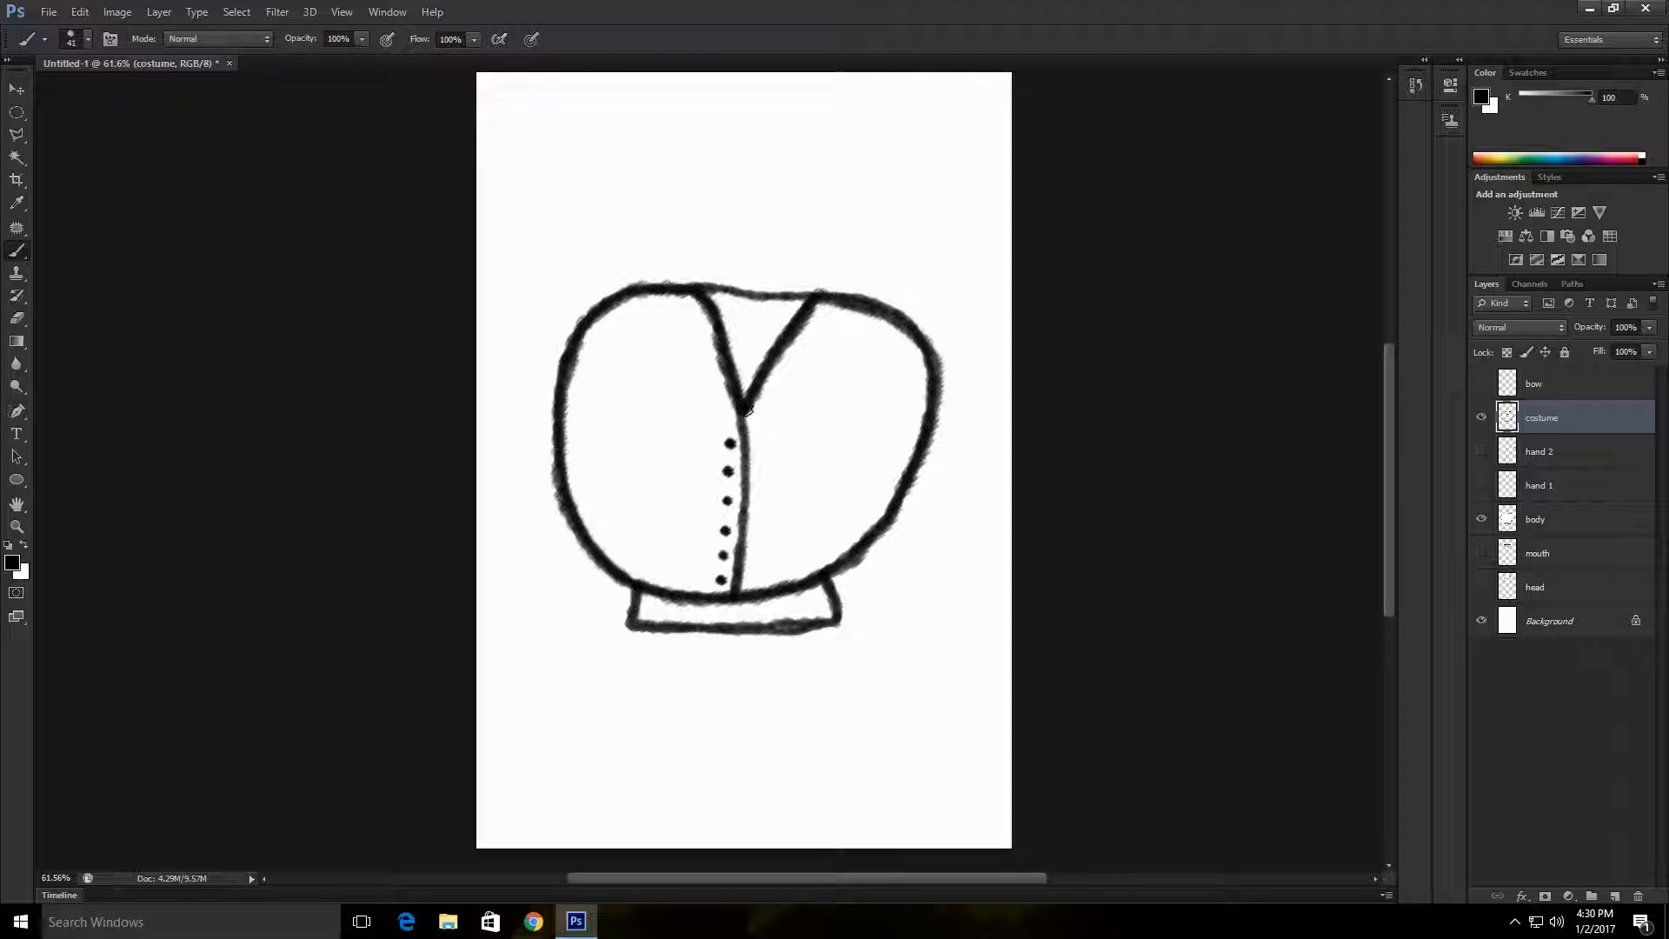
left_click_drag(747, 408, 744, 583)
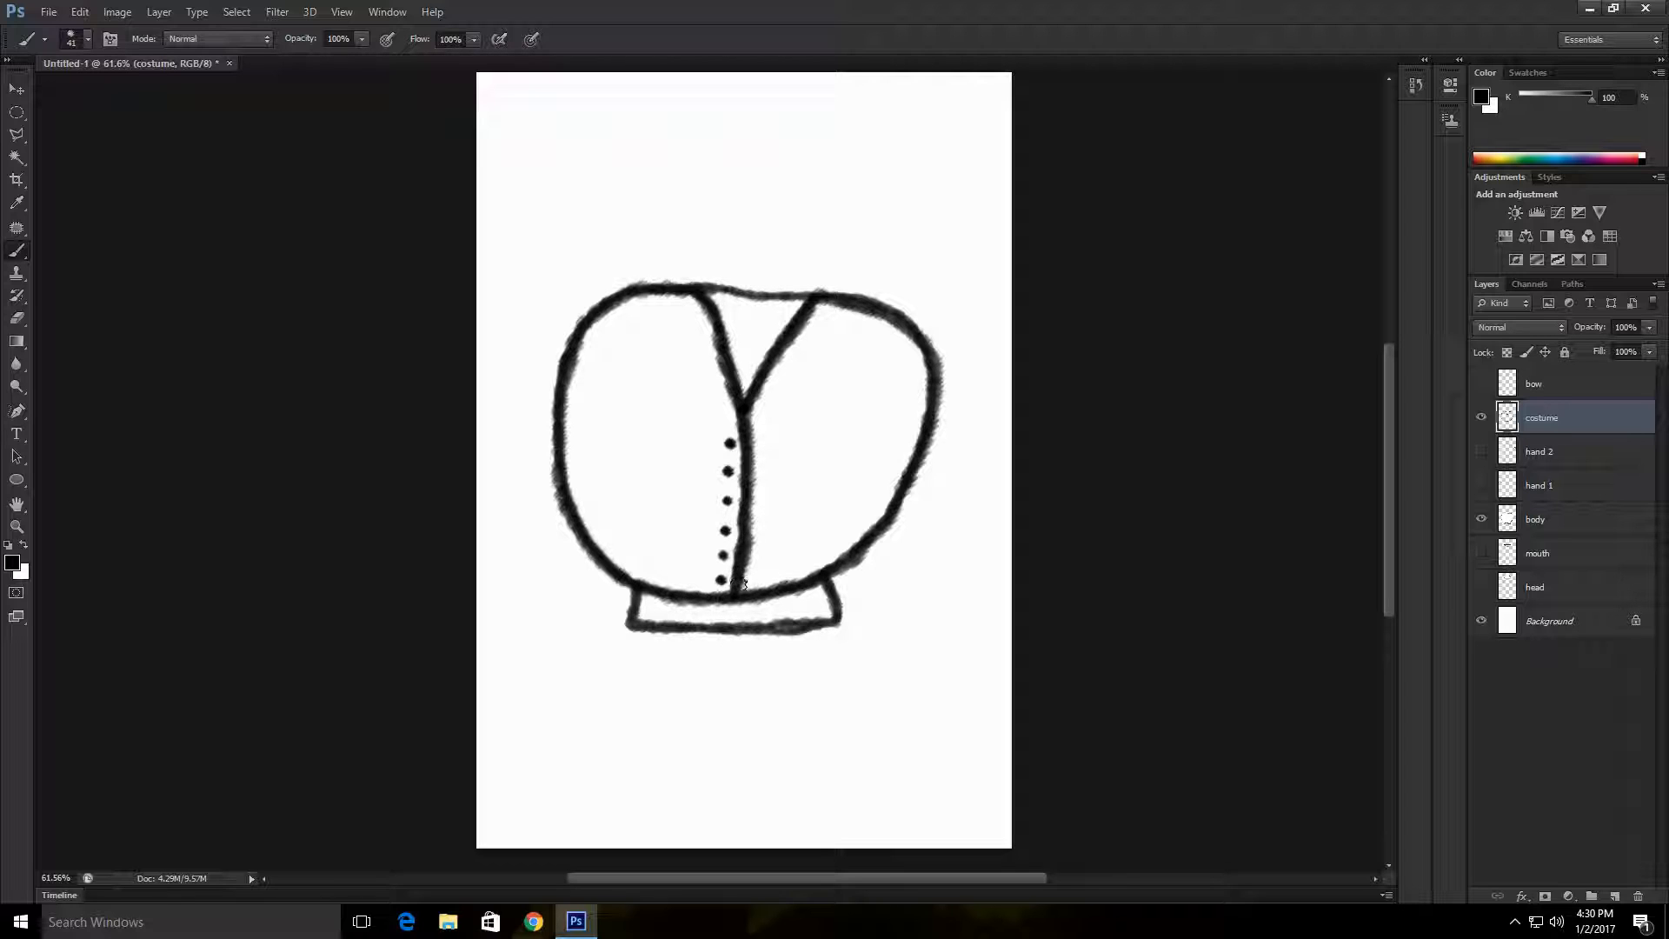
left_click(15, 90)
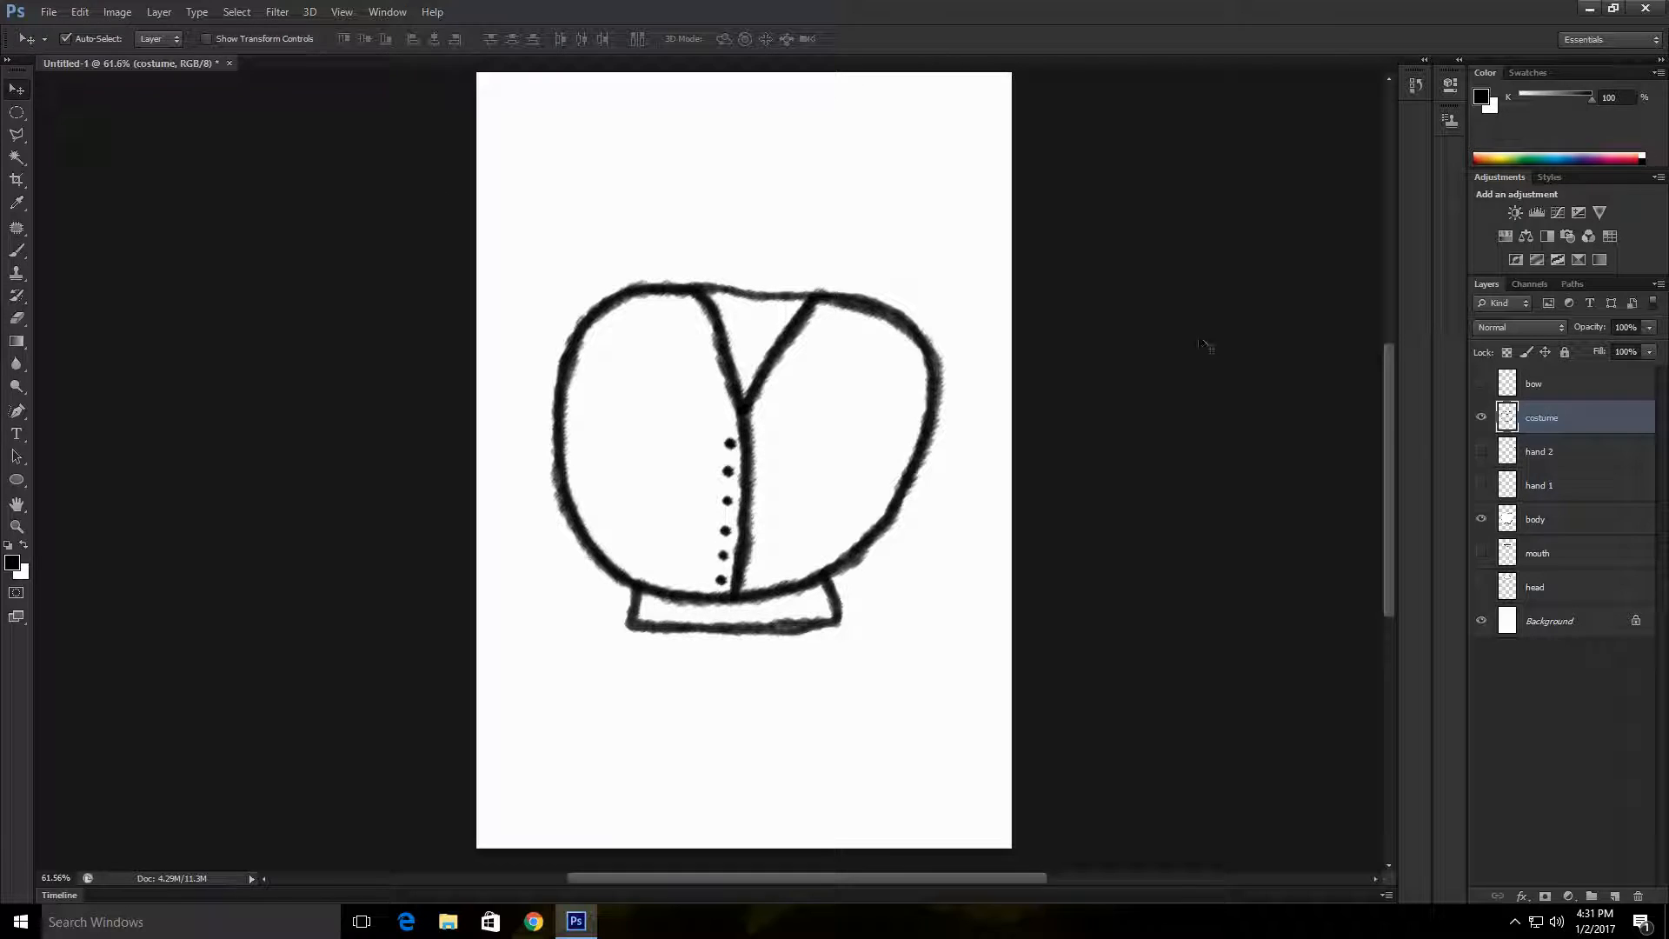
Step: Hide the body and Background layers and duplicate the Background layer as Background copy
left_click(1481, 519)
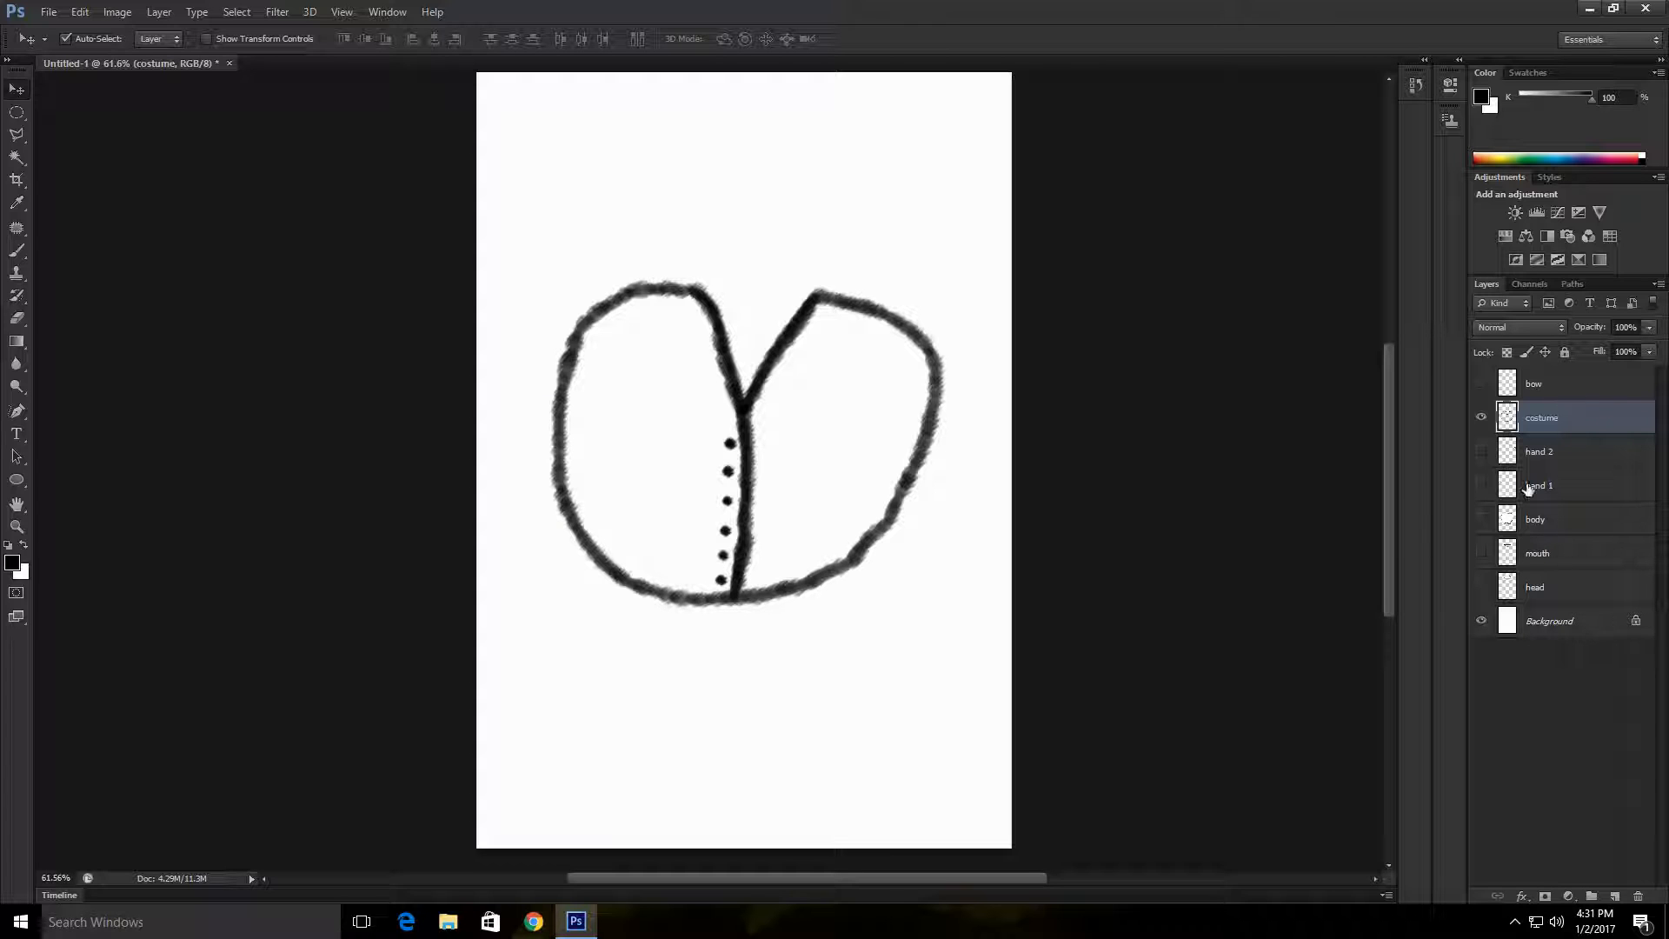
left_click(1482, 622)
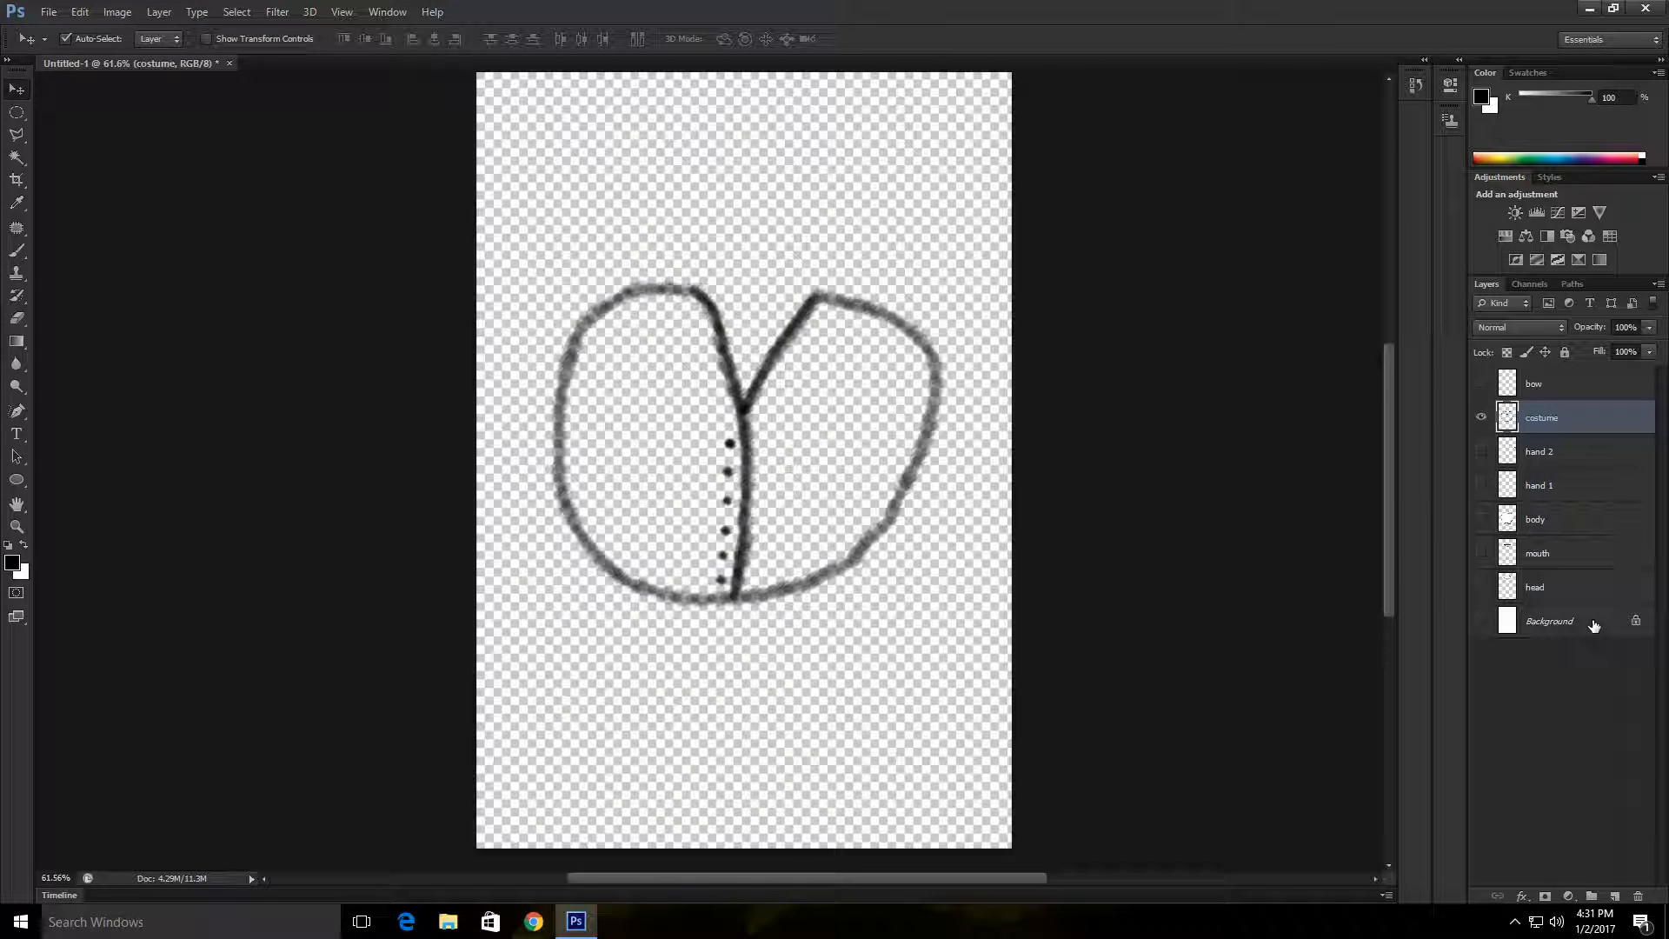
right_click(1578, 622)
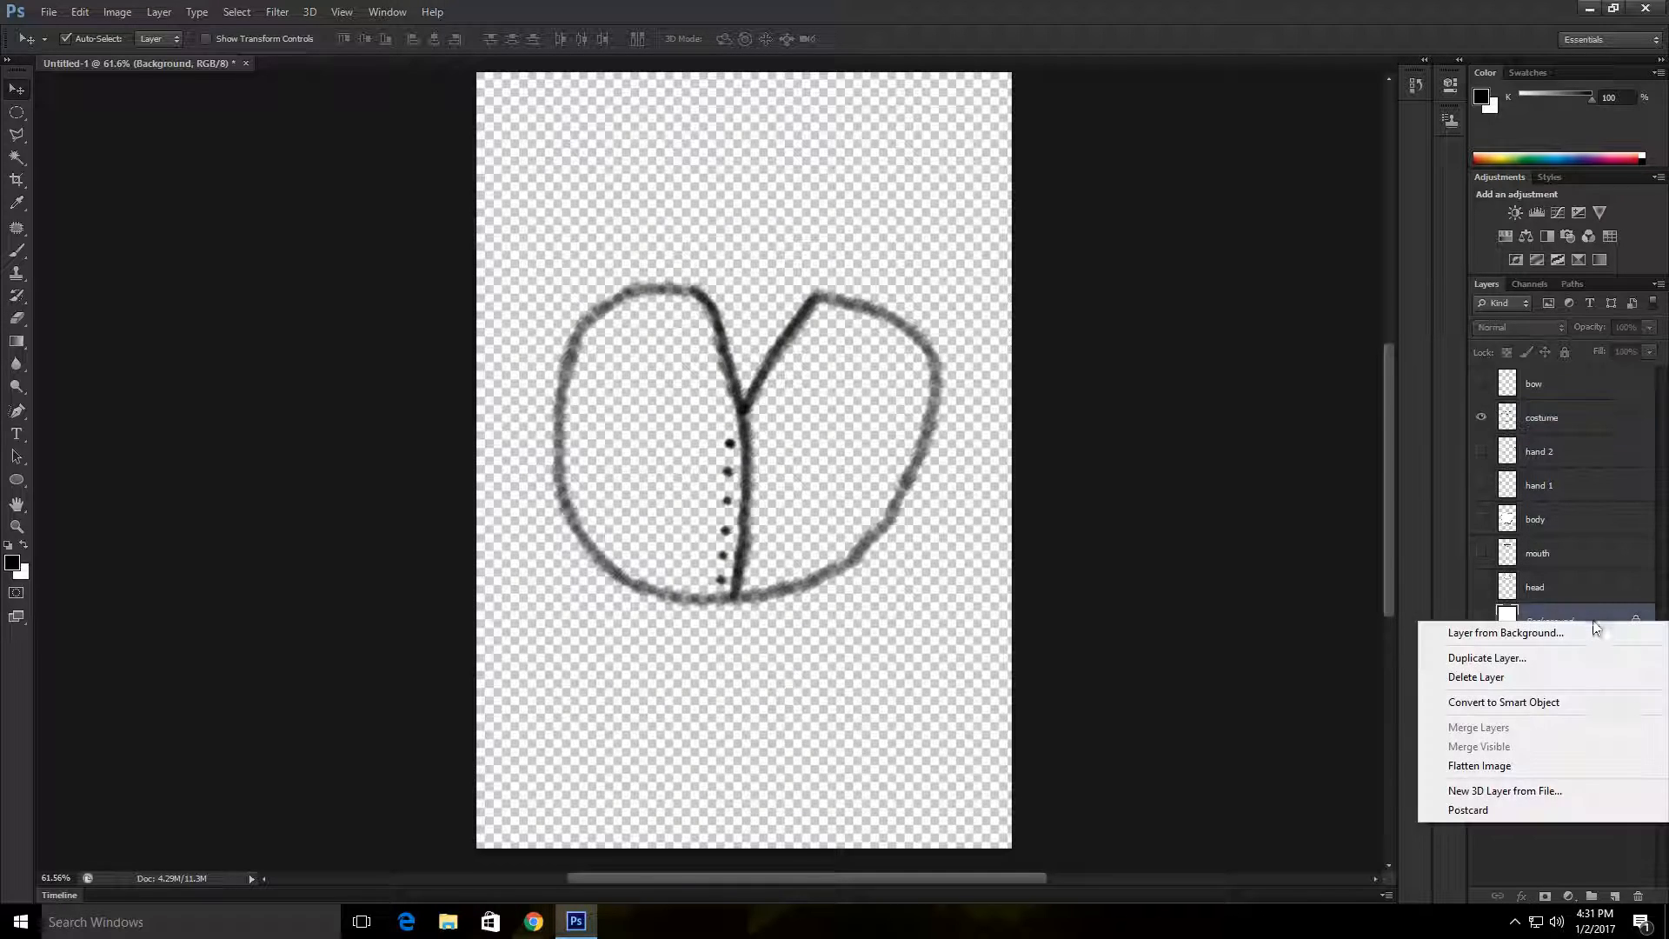
left_click(1541, 660)
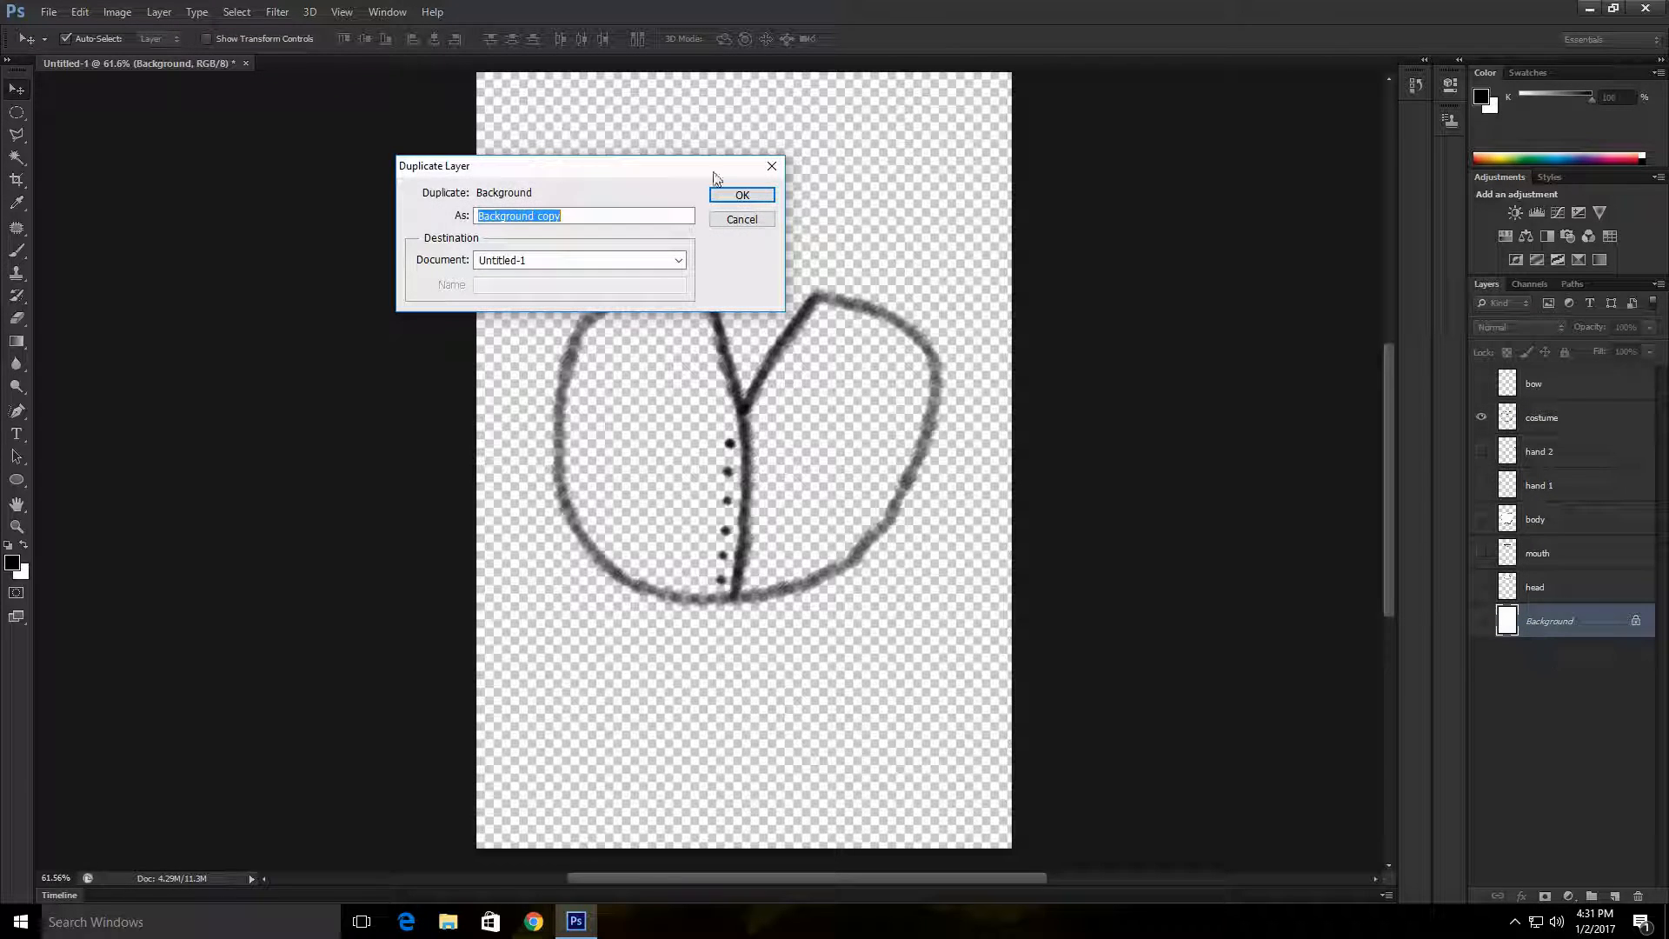
key("Return")
Step: Merge the costume layer with the hidden Background copy layer
left_click(1627, 629, "ctrl")
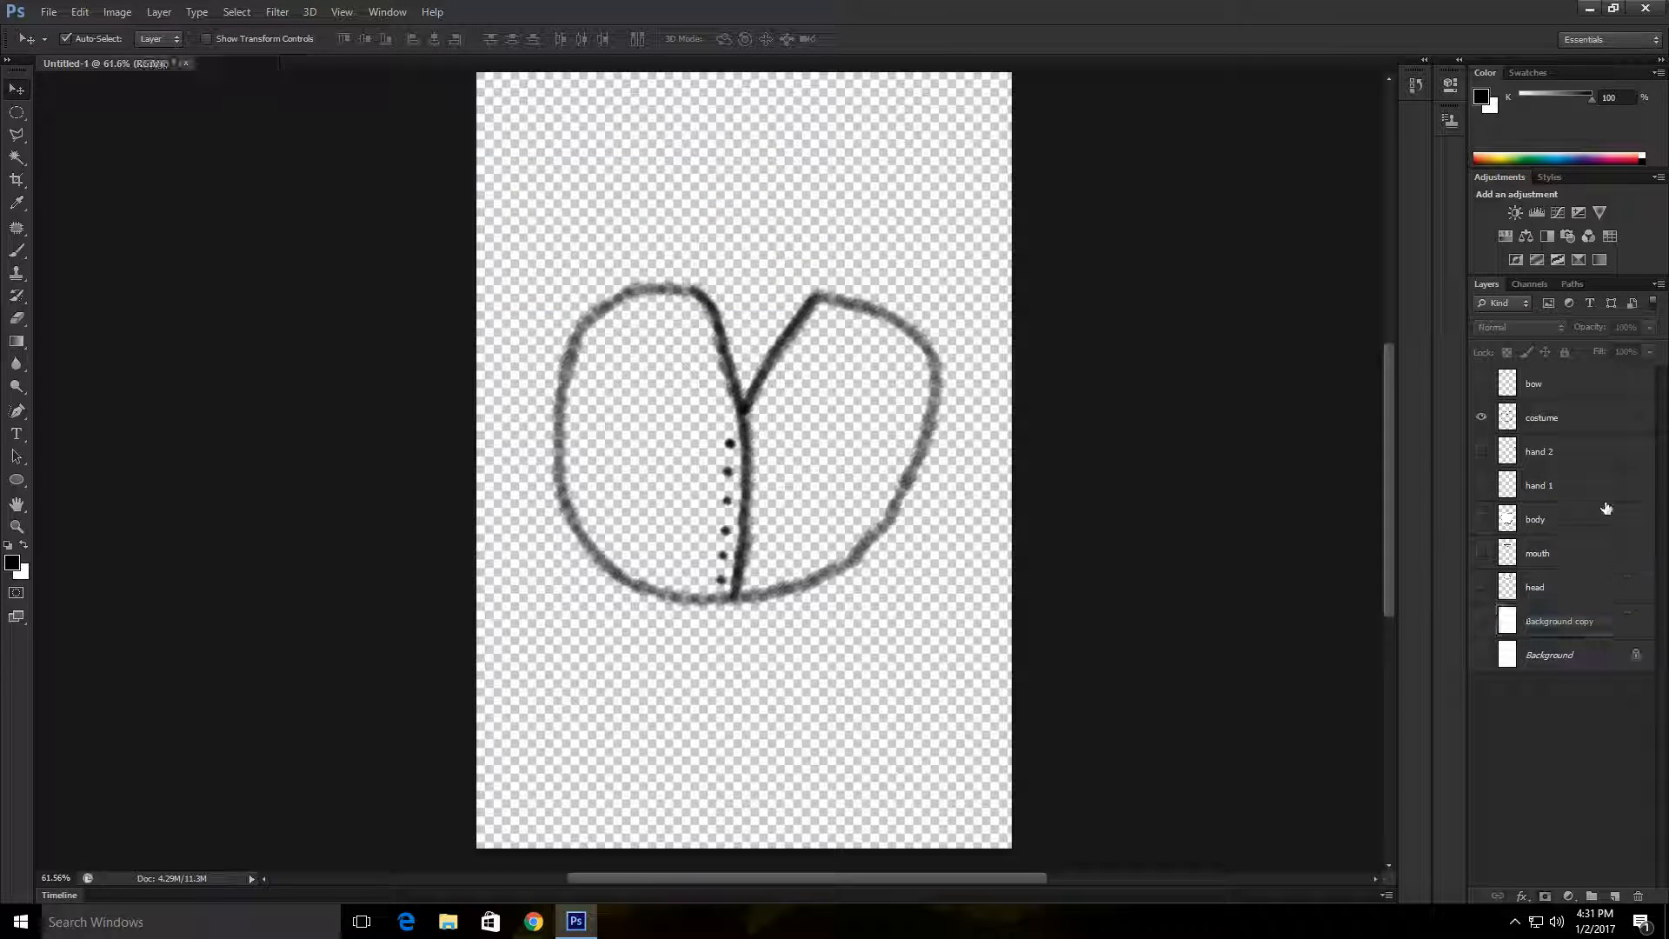
left_click(1622, 638)
left_click(1591, 422, "ctrl")
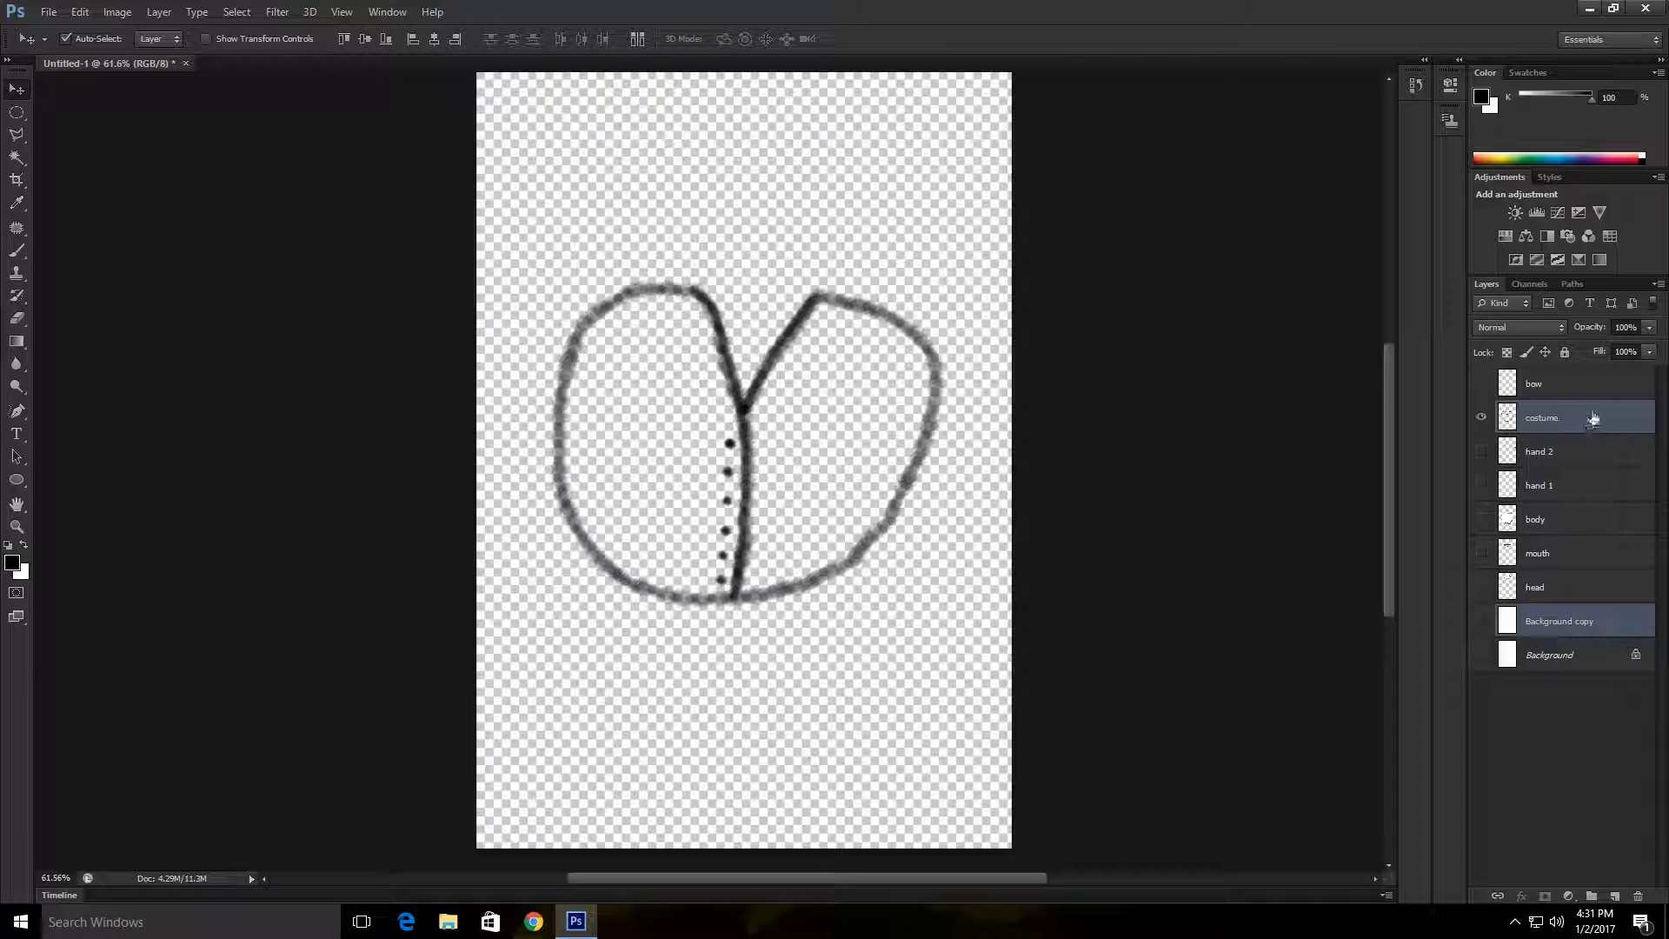
right_click(1596, 417)
left_click(1436, 631)
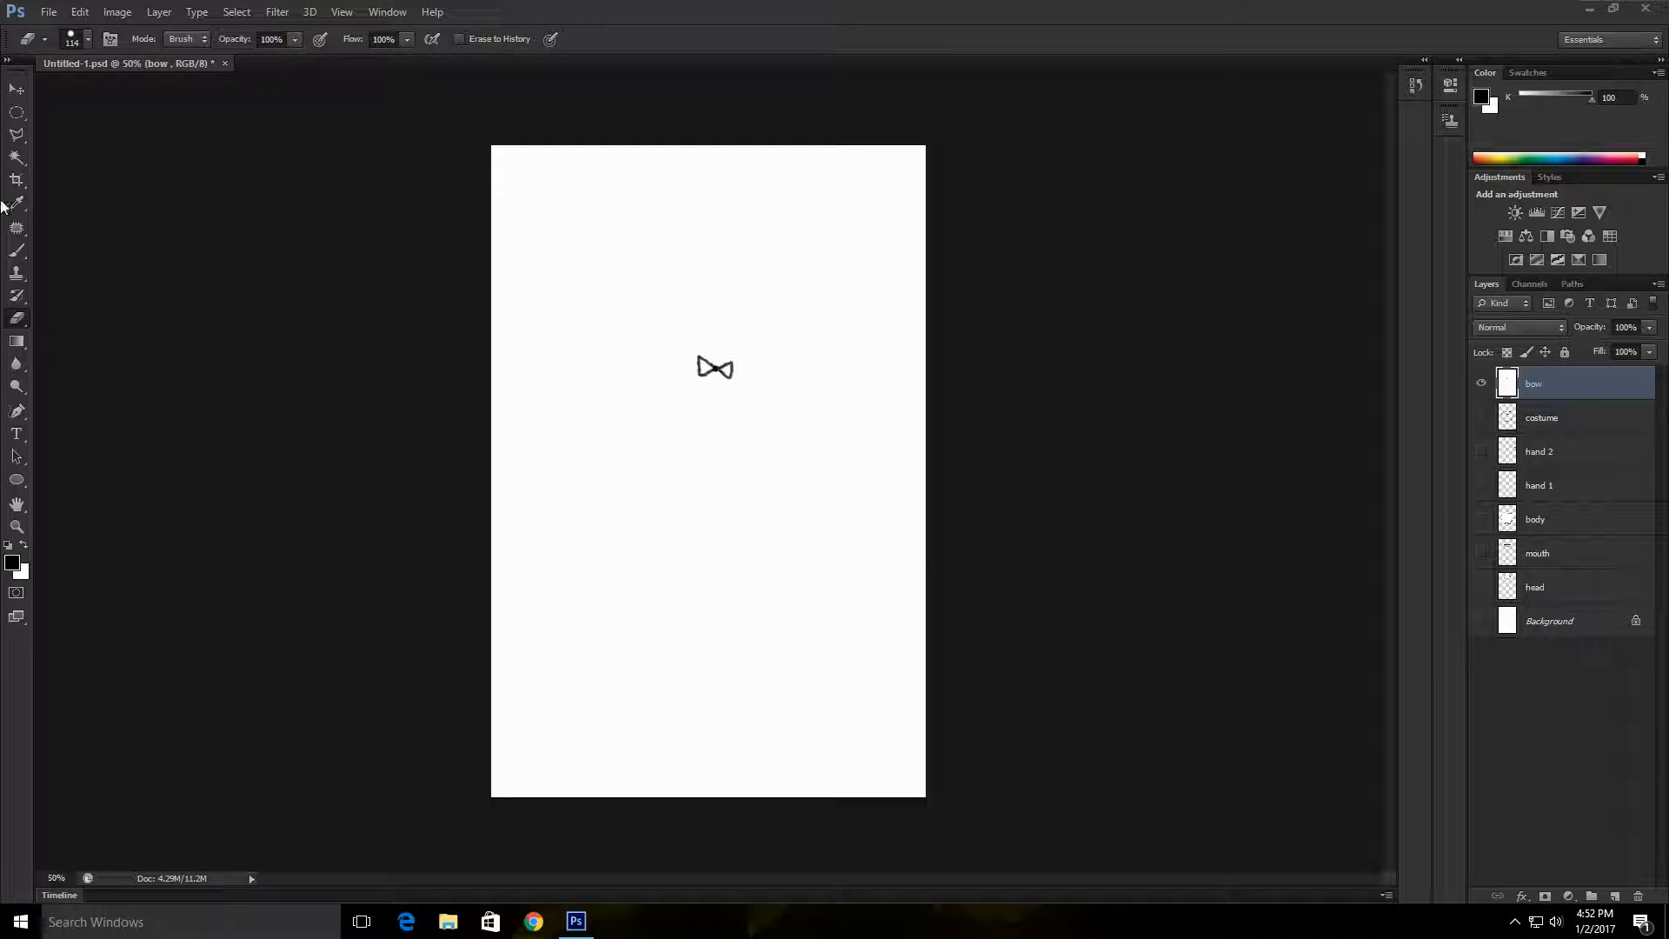
Step: Select the white area outside the bow outline with the Magic Wand, delete it and deselect
left_click(16, 89)
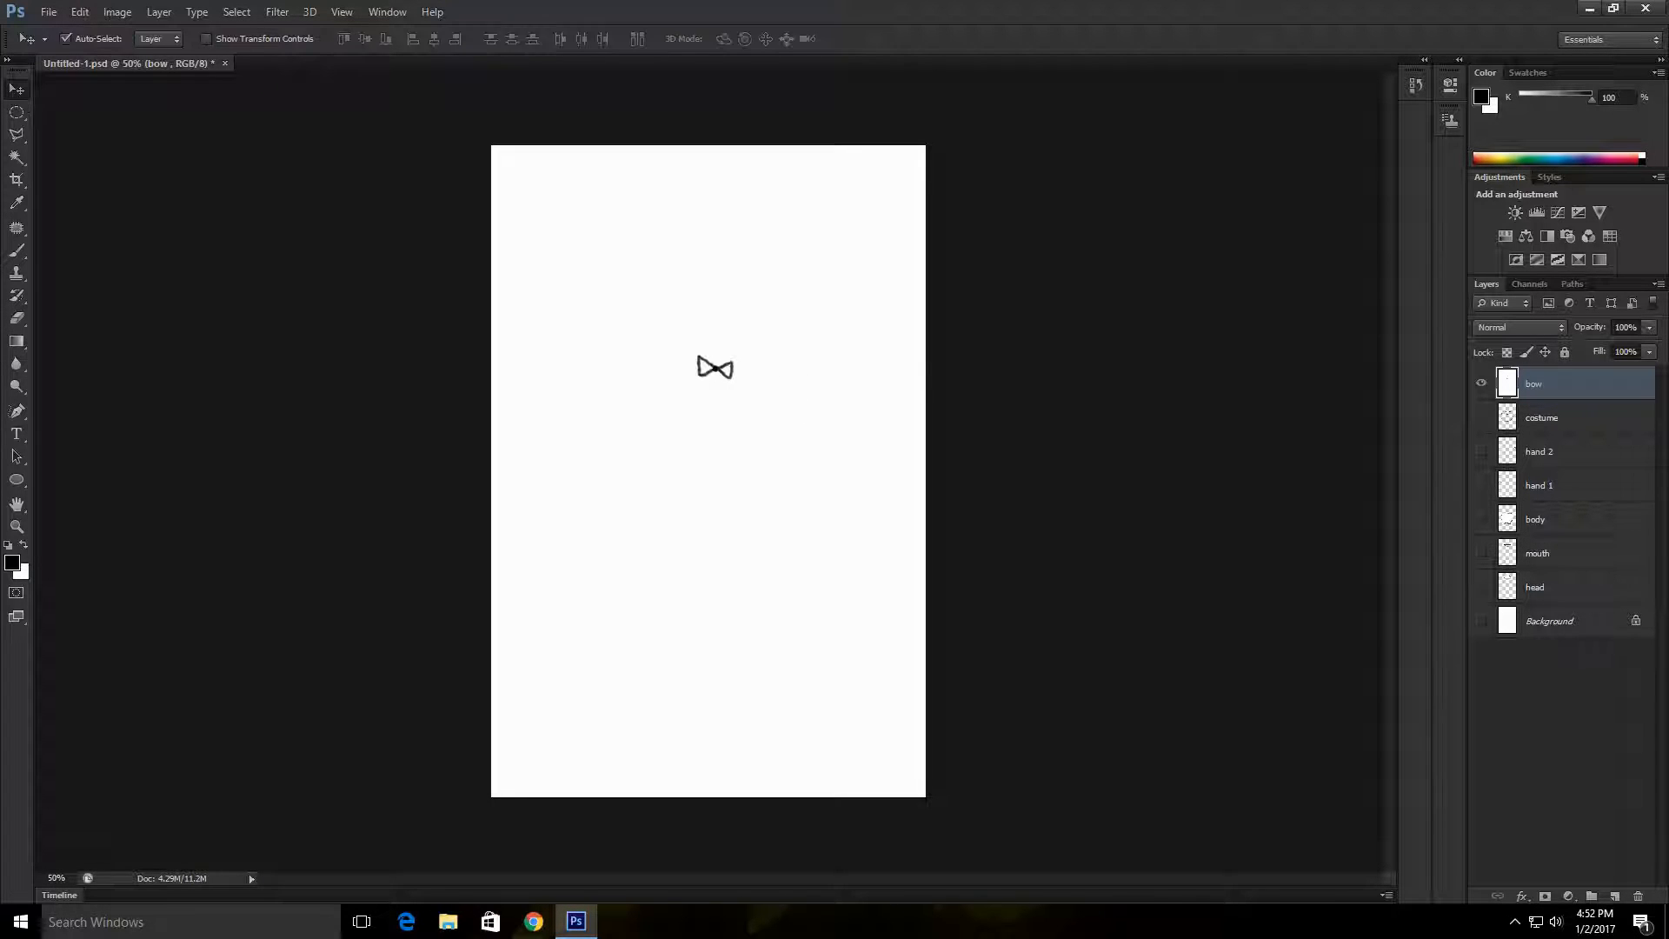
left_click(16, 158)
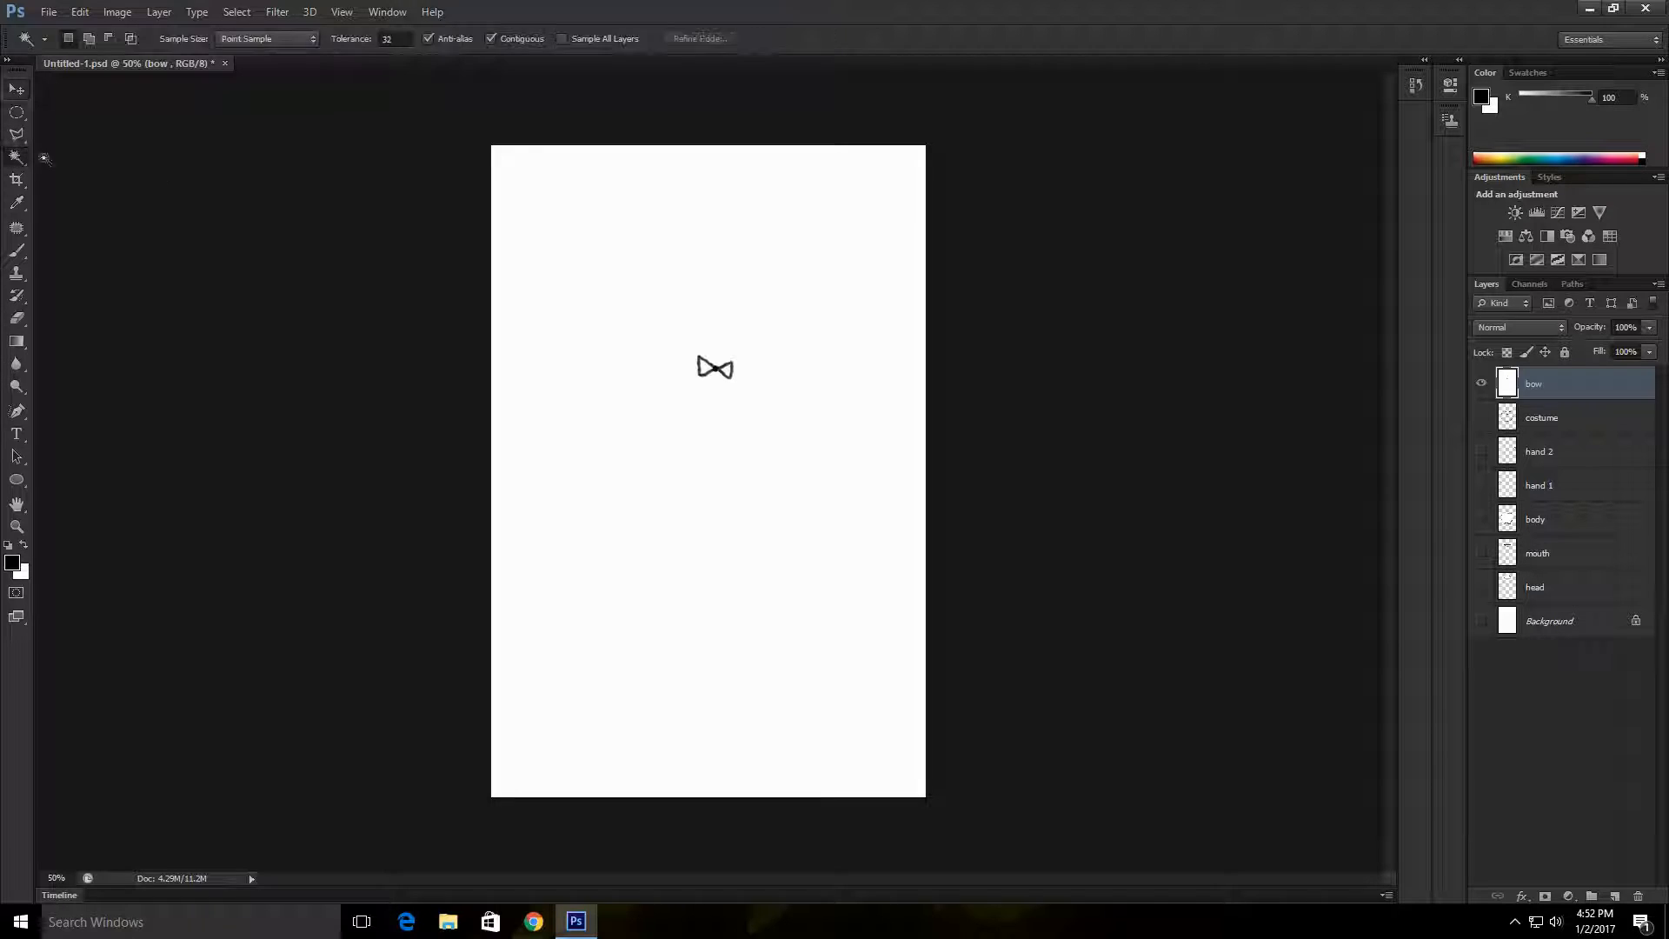
left_click(786, 230)
key("Delete")
right_click(866, 445)
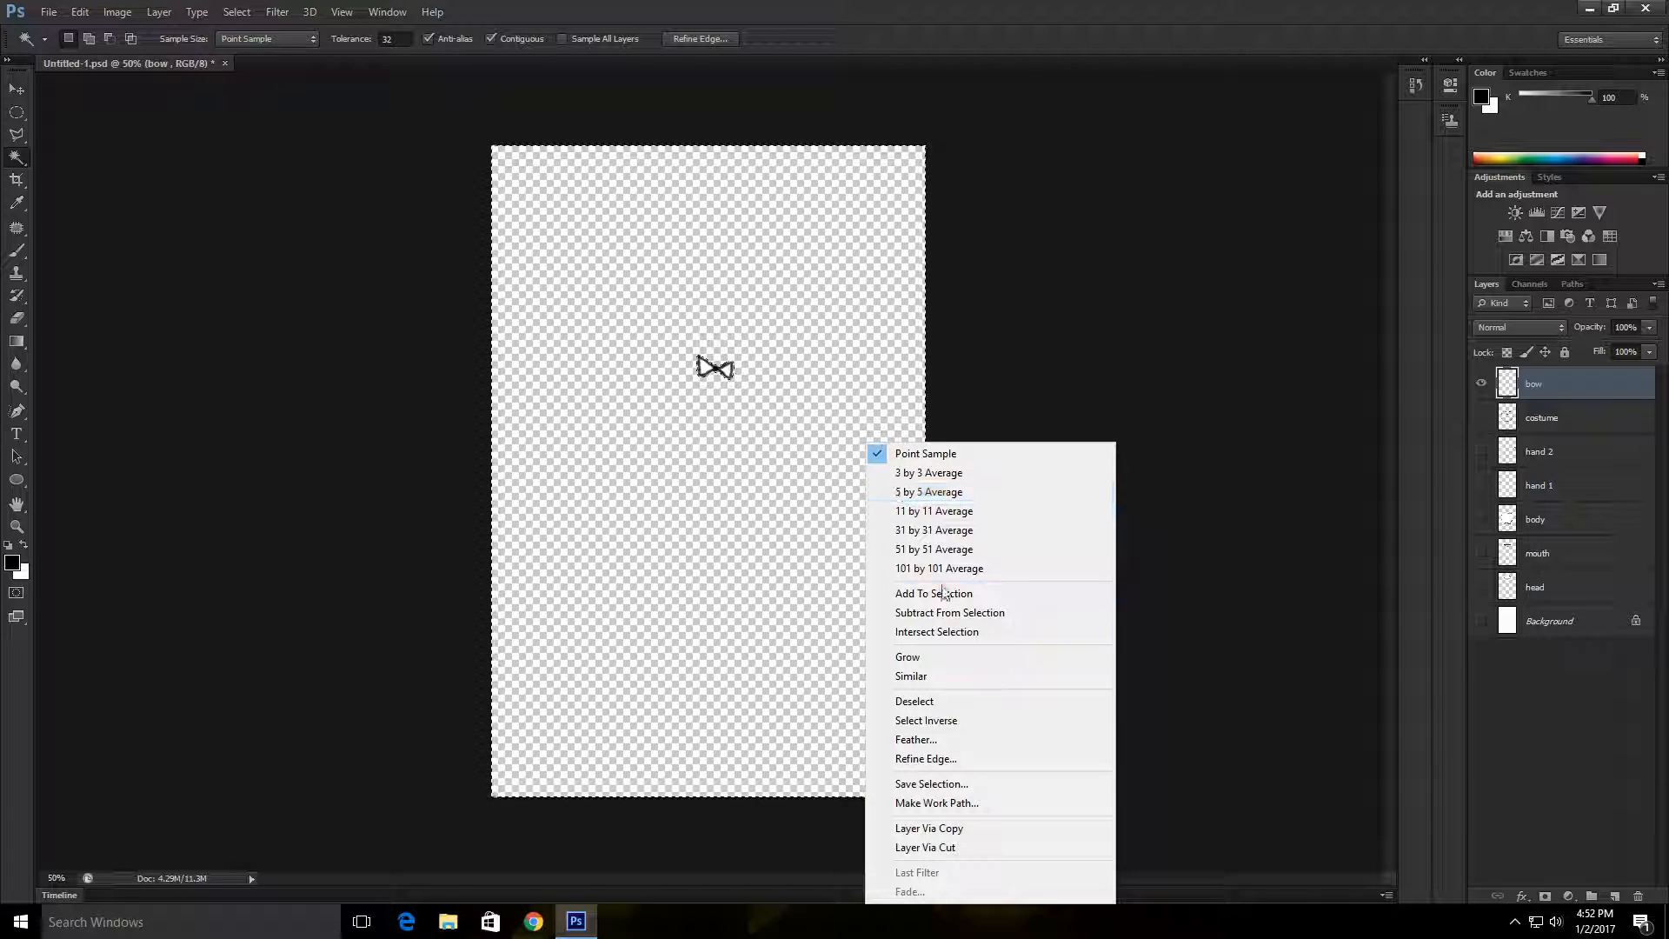
left_click(926, 701)
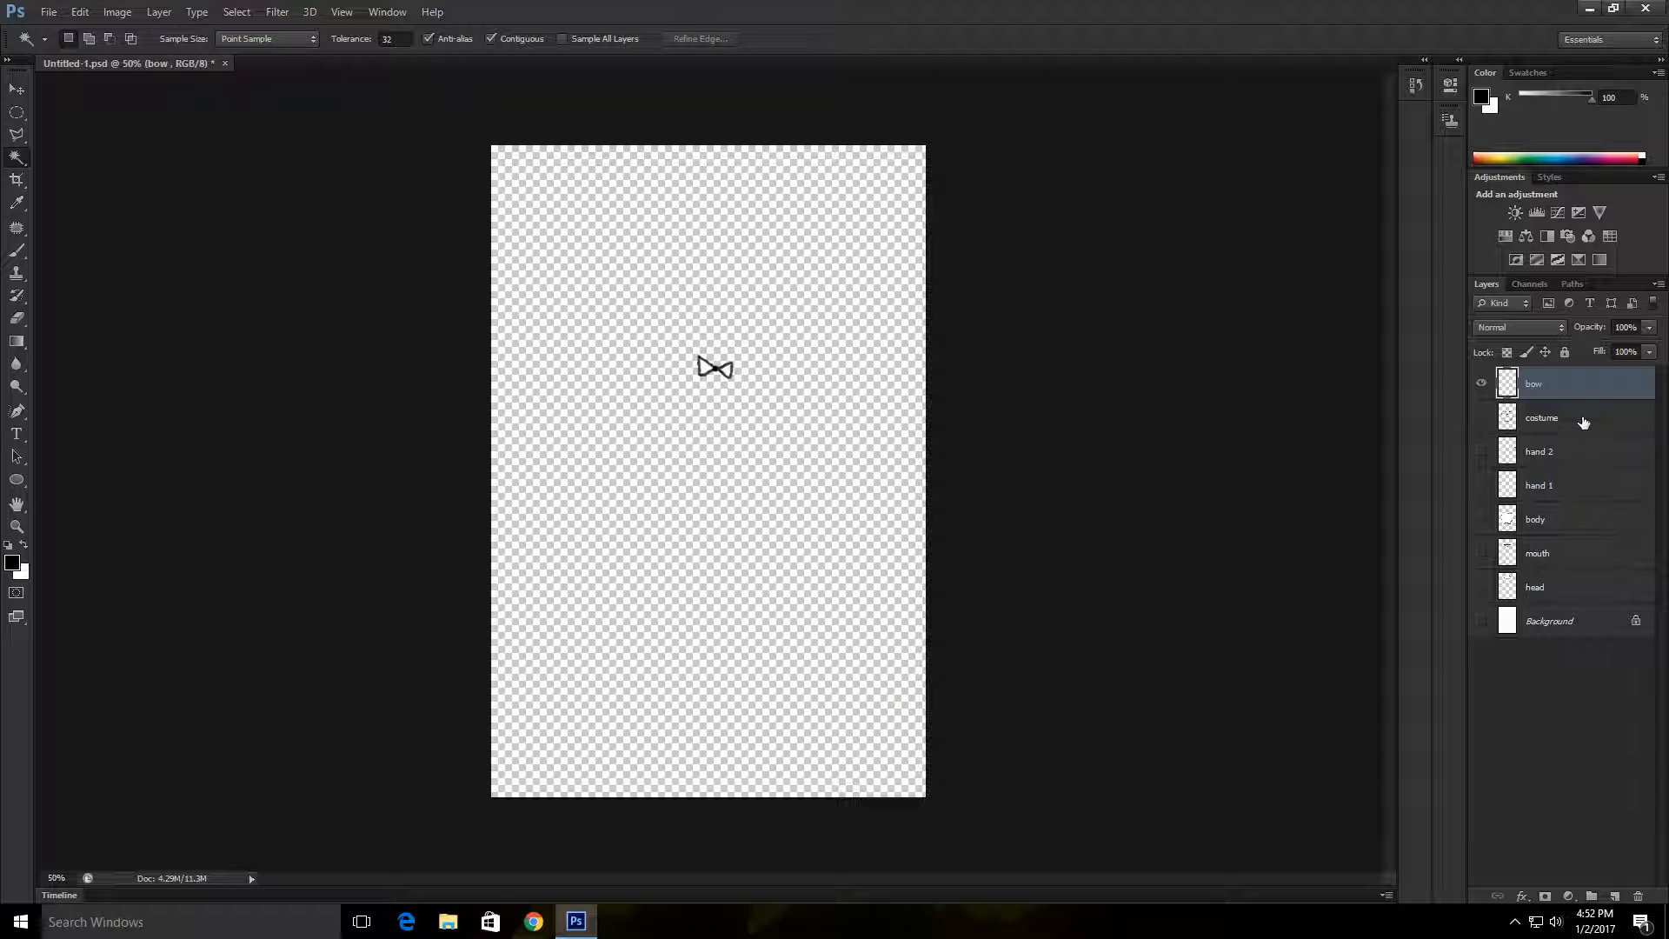
Step: Hide the bow layer, then show and activate the costume layer for painting with the Brush
left_click(1583, 422)
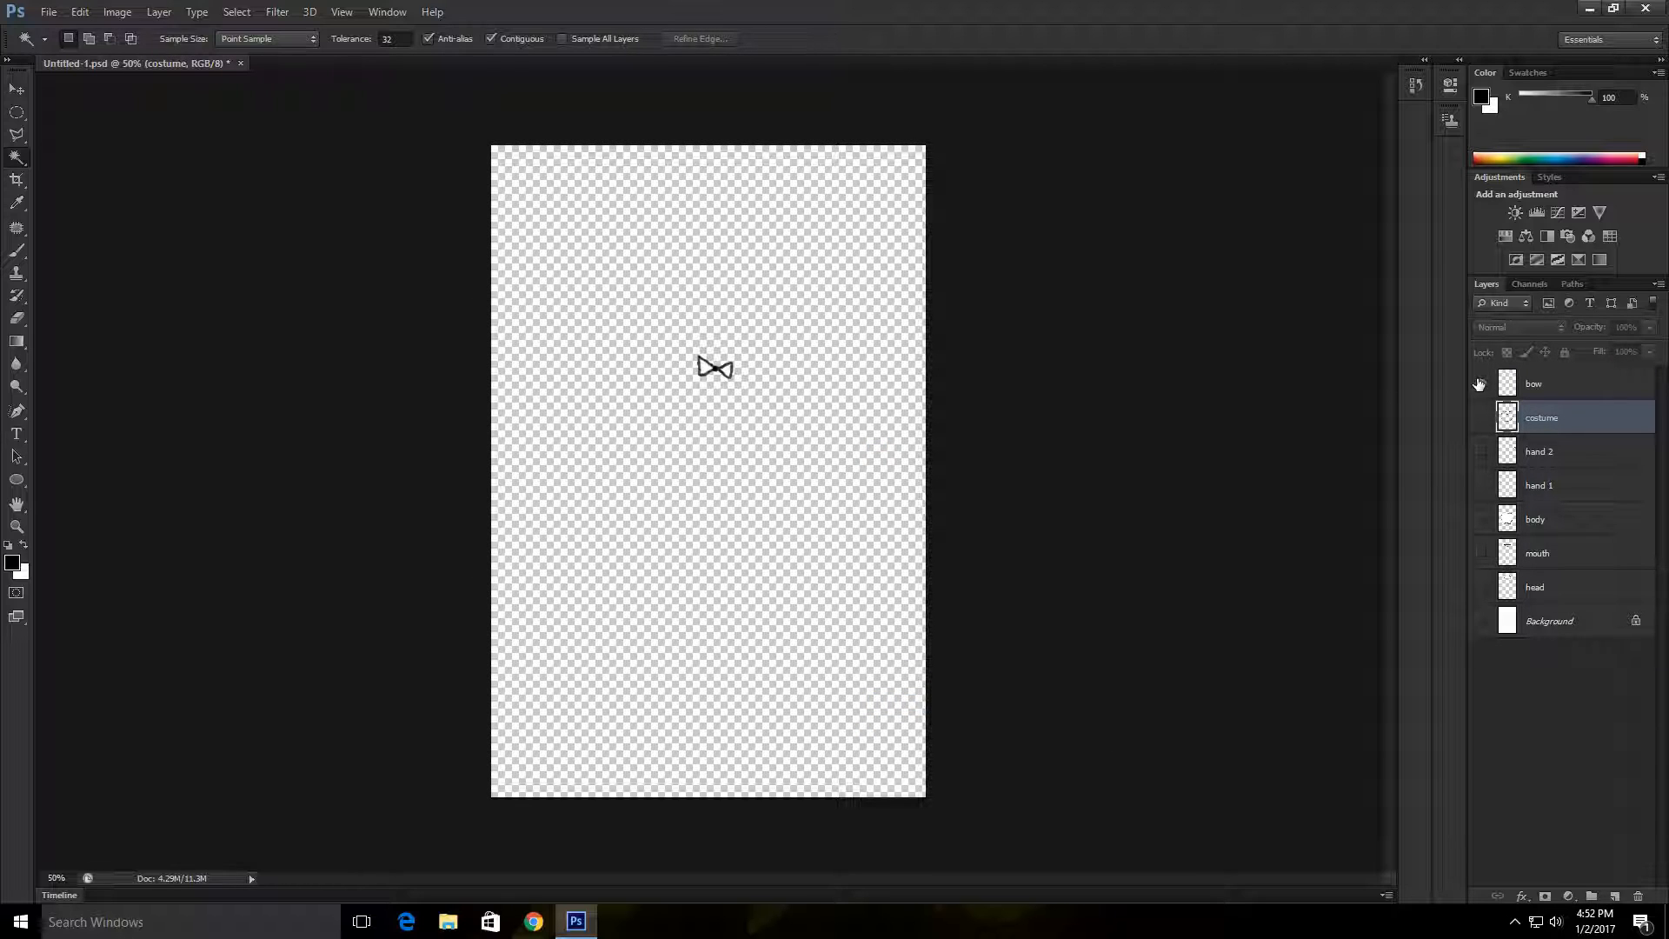
left_click(1479, 383)
left_click(1481, 418)
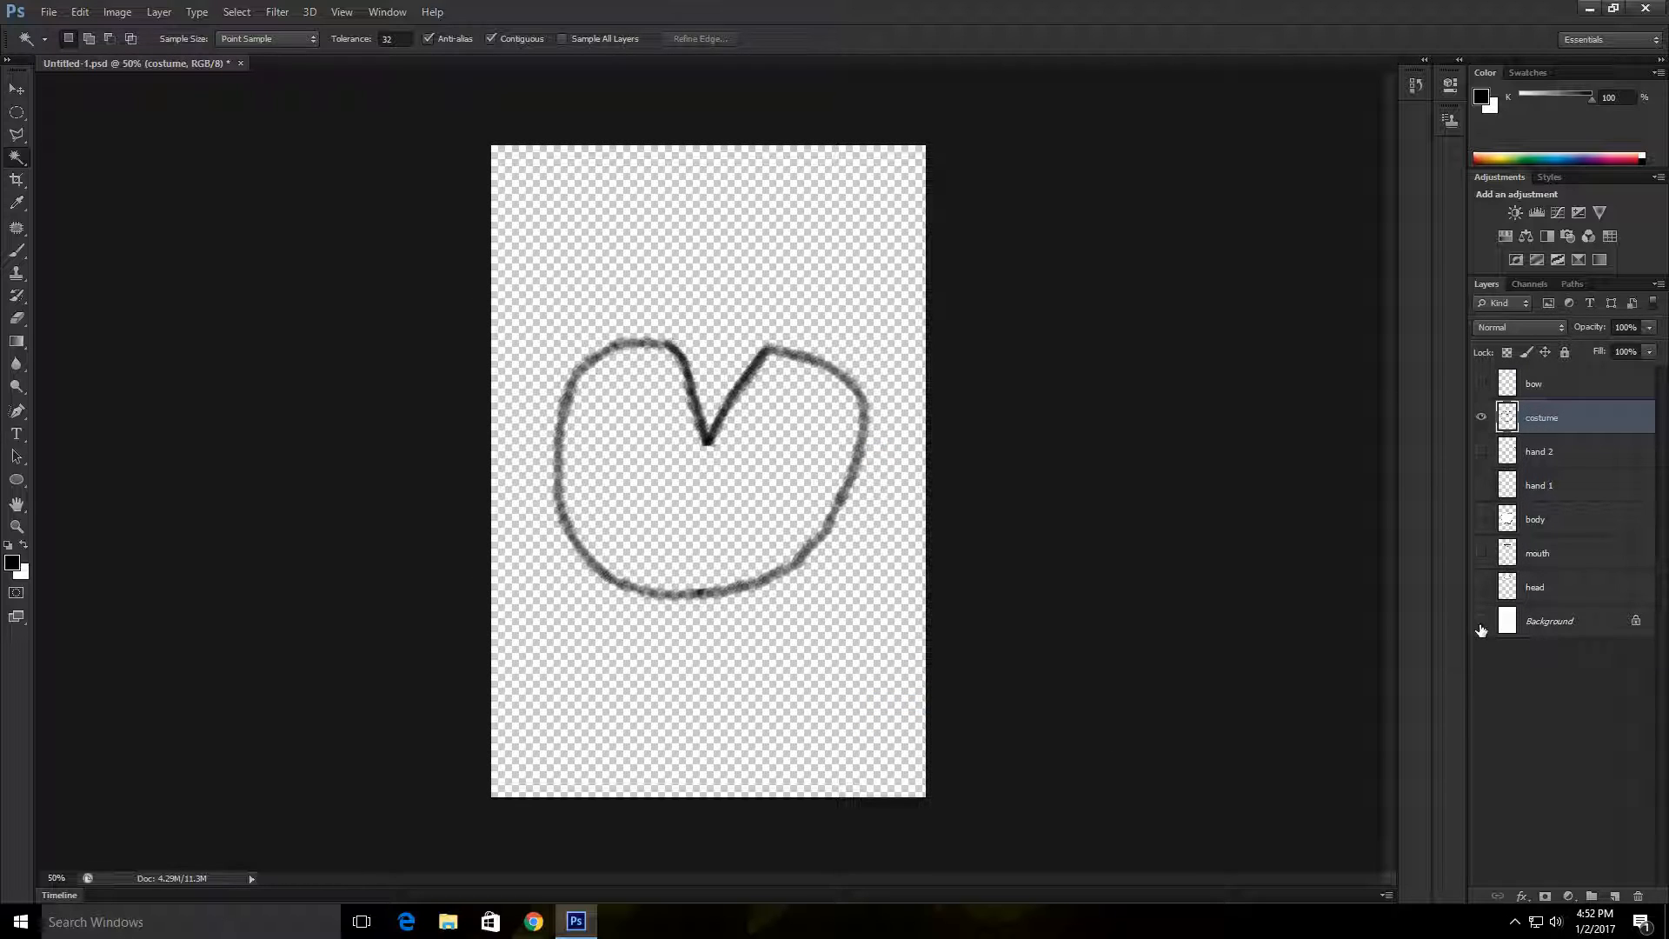
left_click(17, 251)
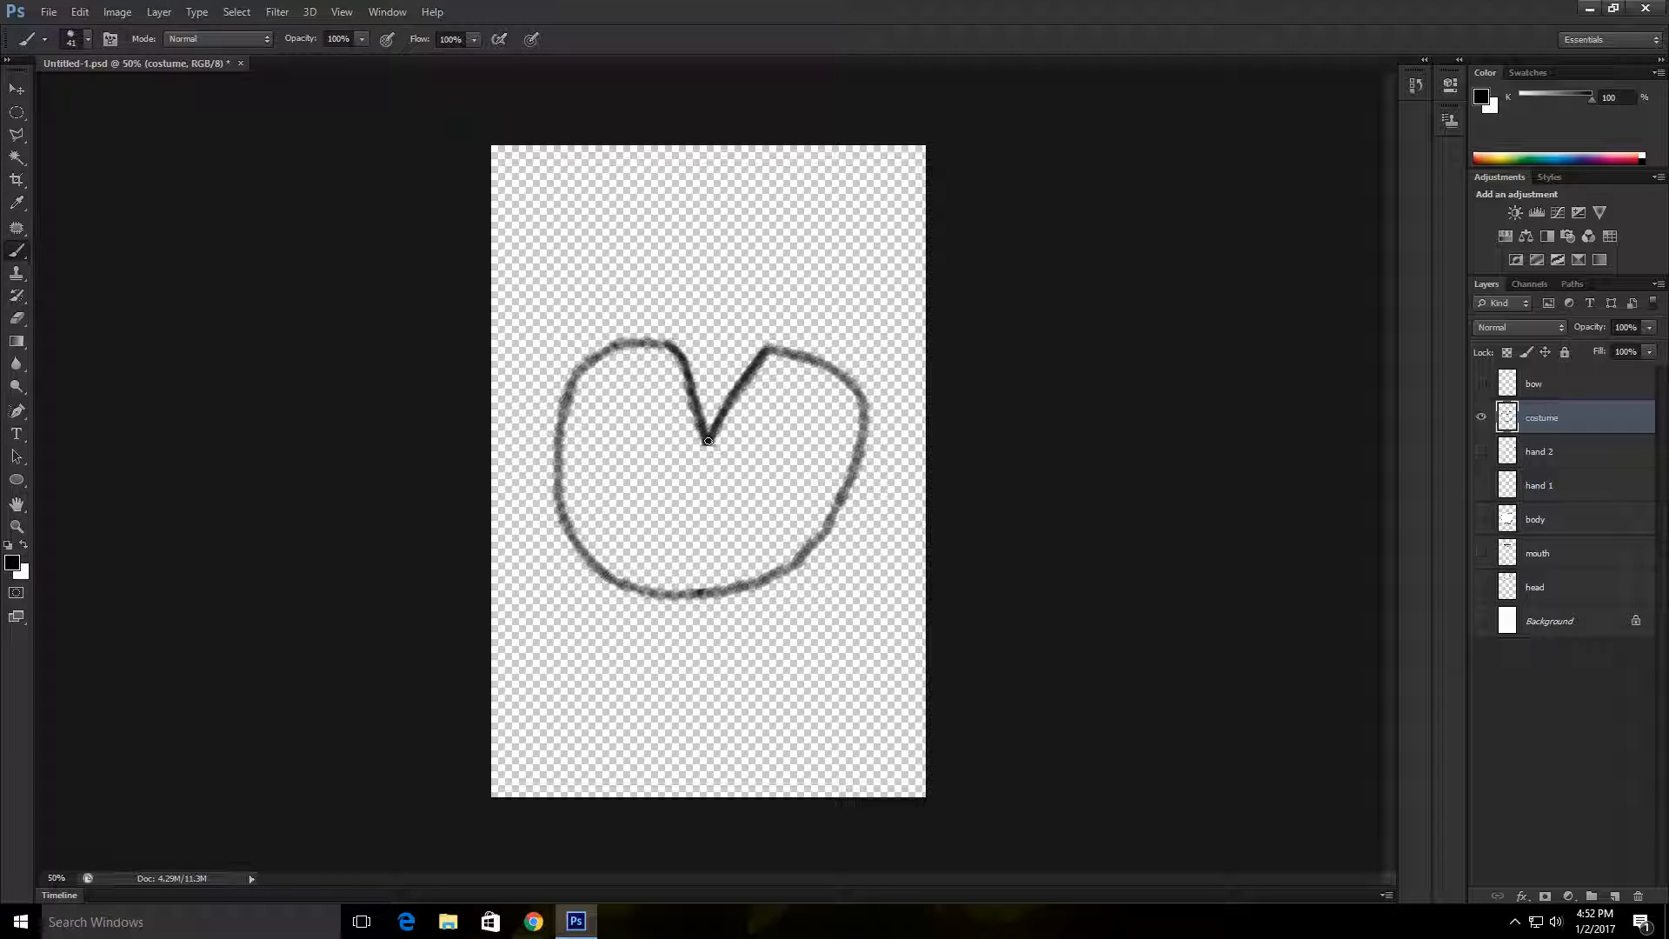
Step: Try painting the costume's centre front line down from the collar point and undo the strokes
mouse_move(708, 440)
left_mouse_down()
mouse_move(705, 476)
mouse_move(708, 443)
mouse_move(697, 583)
mouse_move(711, 440)
mouse_move(701, 580)
left_mouse_up()
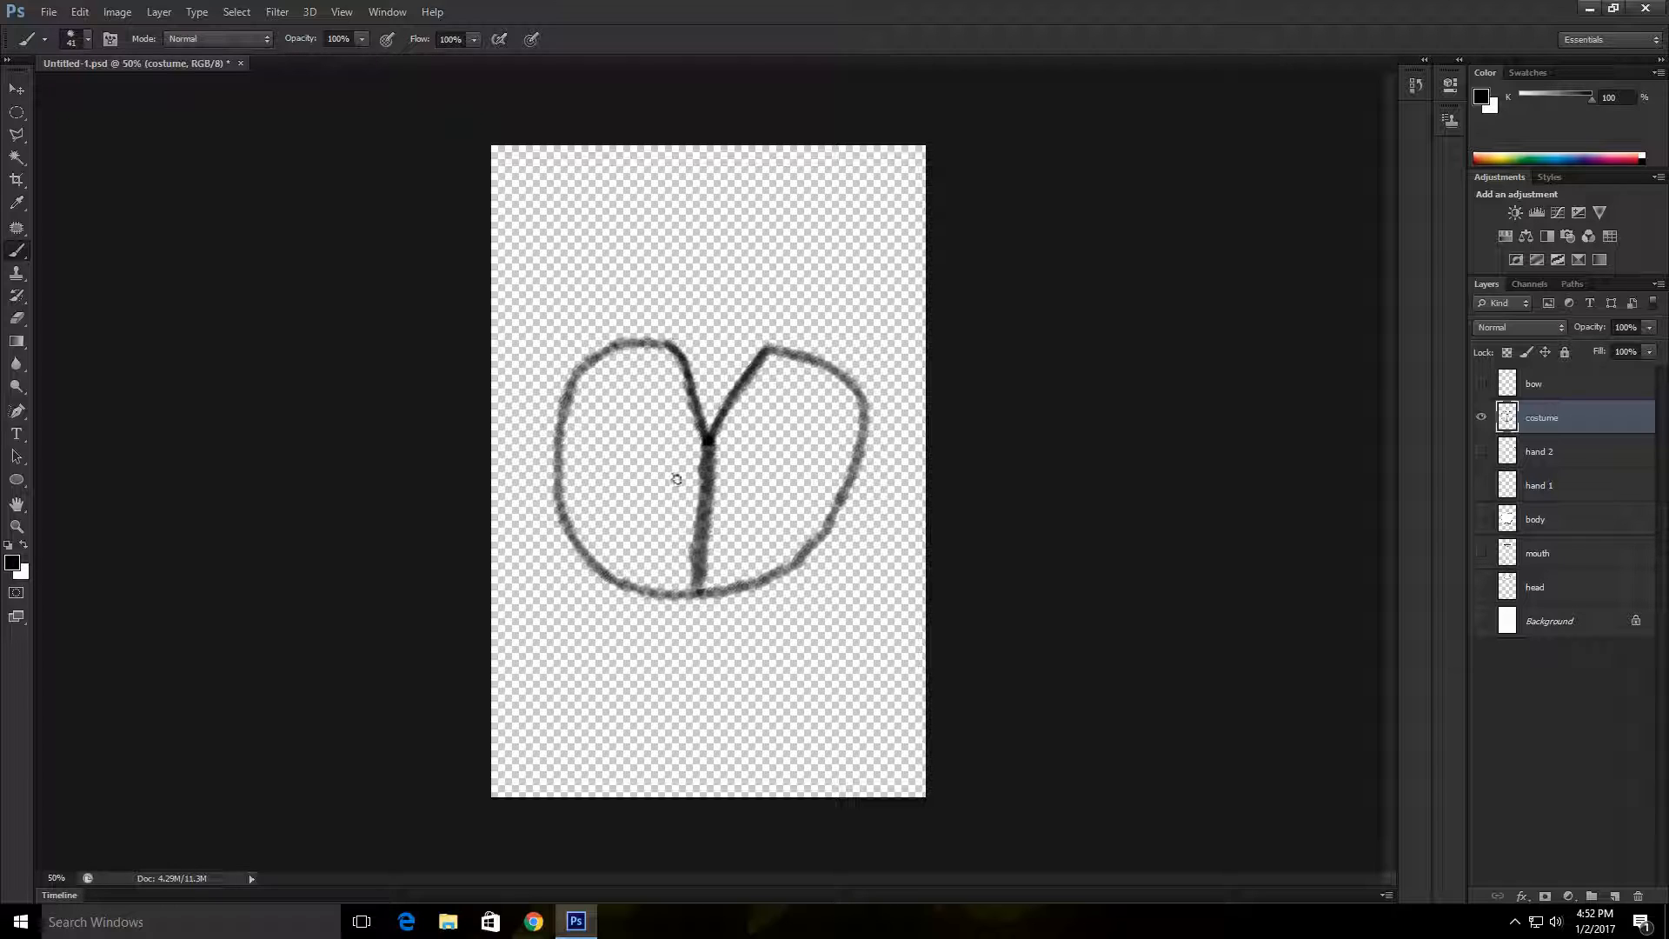
key("ctrl+alt+z")
key("ctrl+alt+z")
key("ctrl+alt+z")
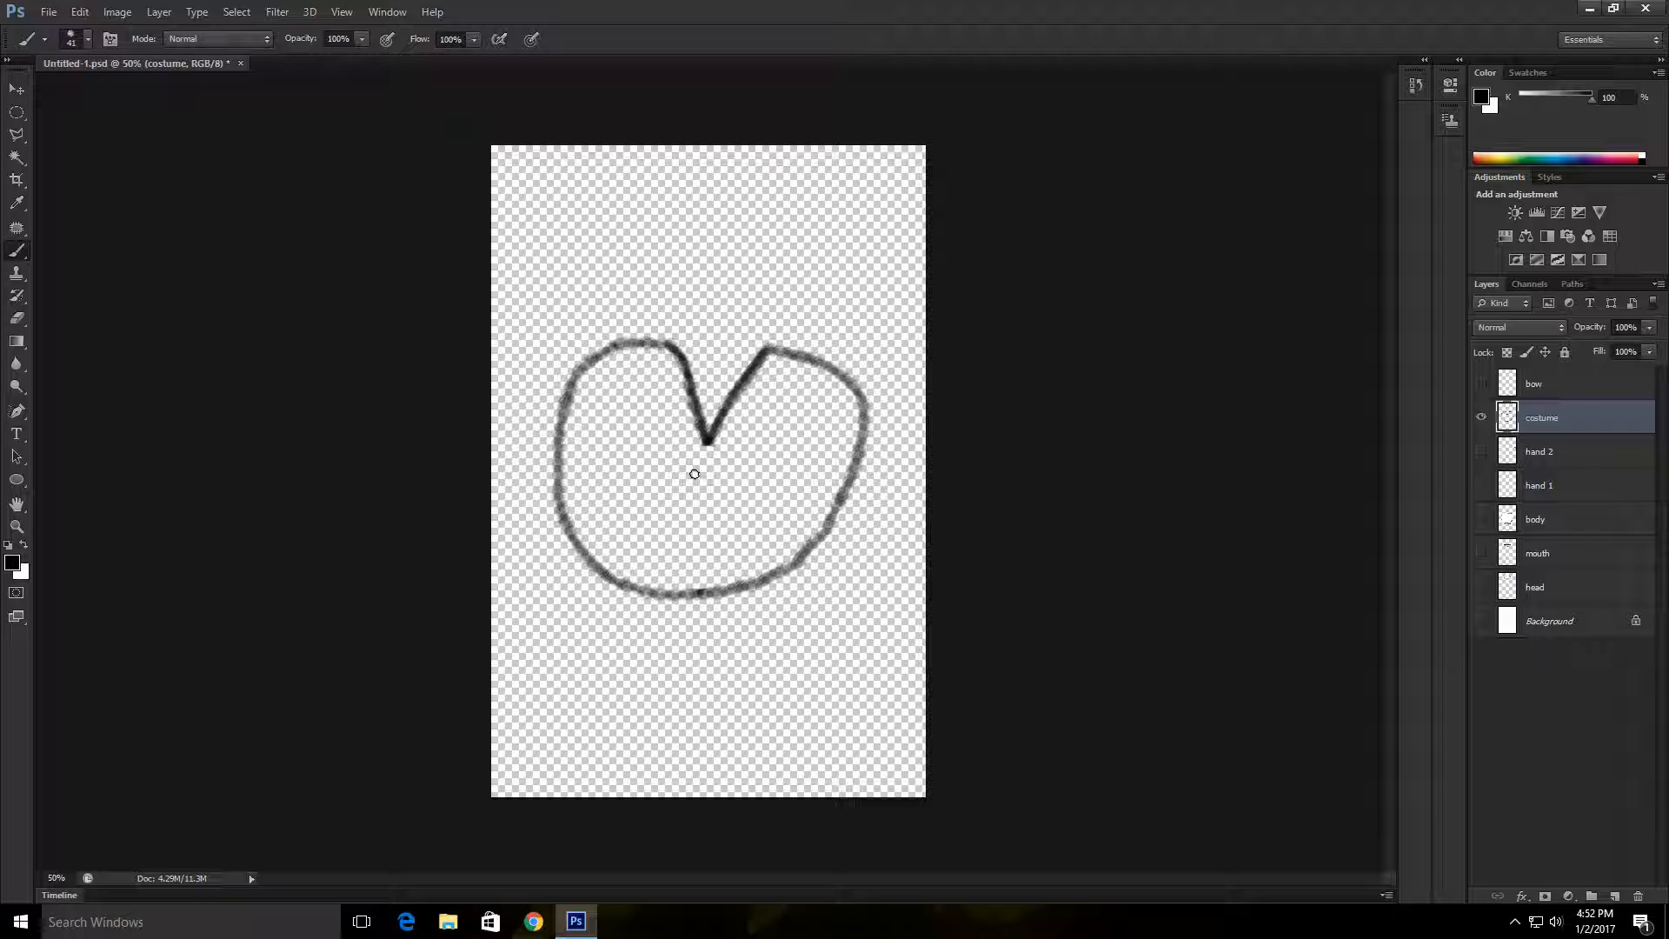
left_click_drag(707, 441, 730, 539)
key("ctrl+z")
Step: Paint the costume's centre front line from the collar point to the bottom edge and add five button dots beside it
left_click_drag(707, 441, 697, 592)
left_click_drag(707, 441, 701, 583)
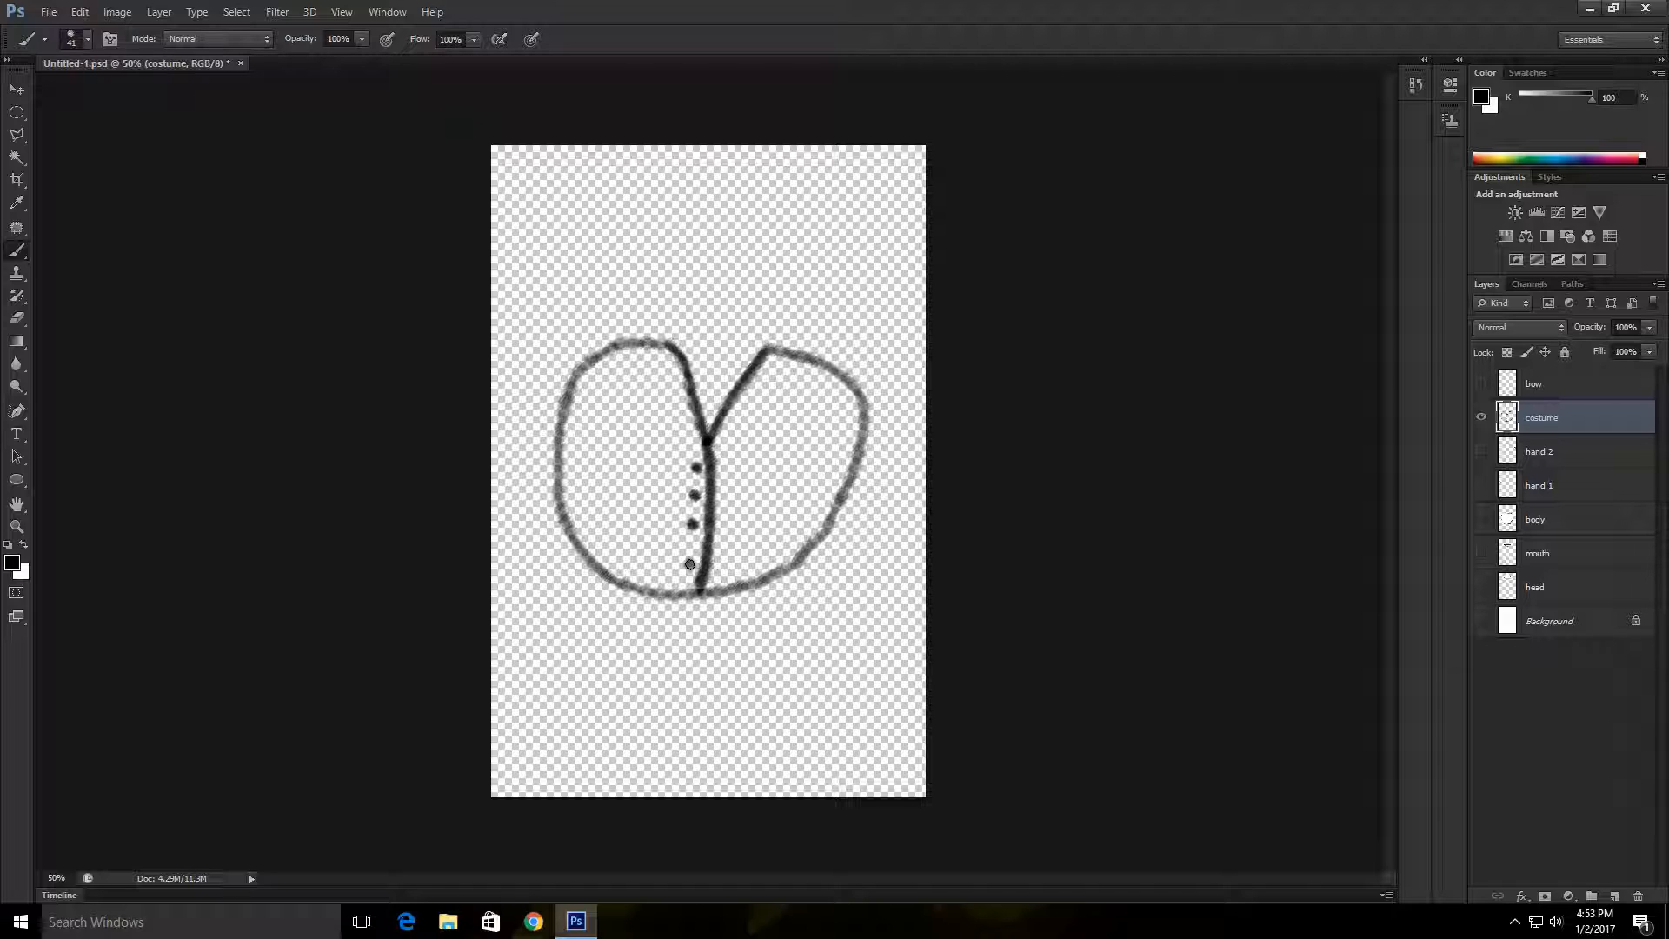
left_click(690, 564)
Step: Duplicate the Background layer as Background copy
left_click(1585, 628)
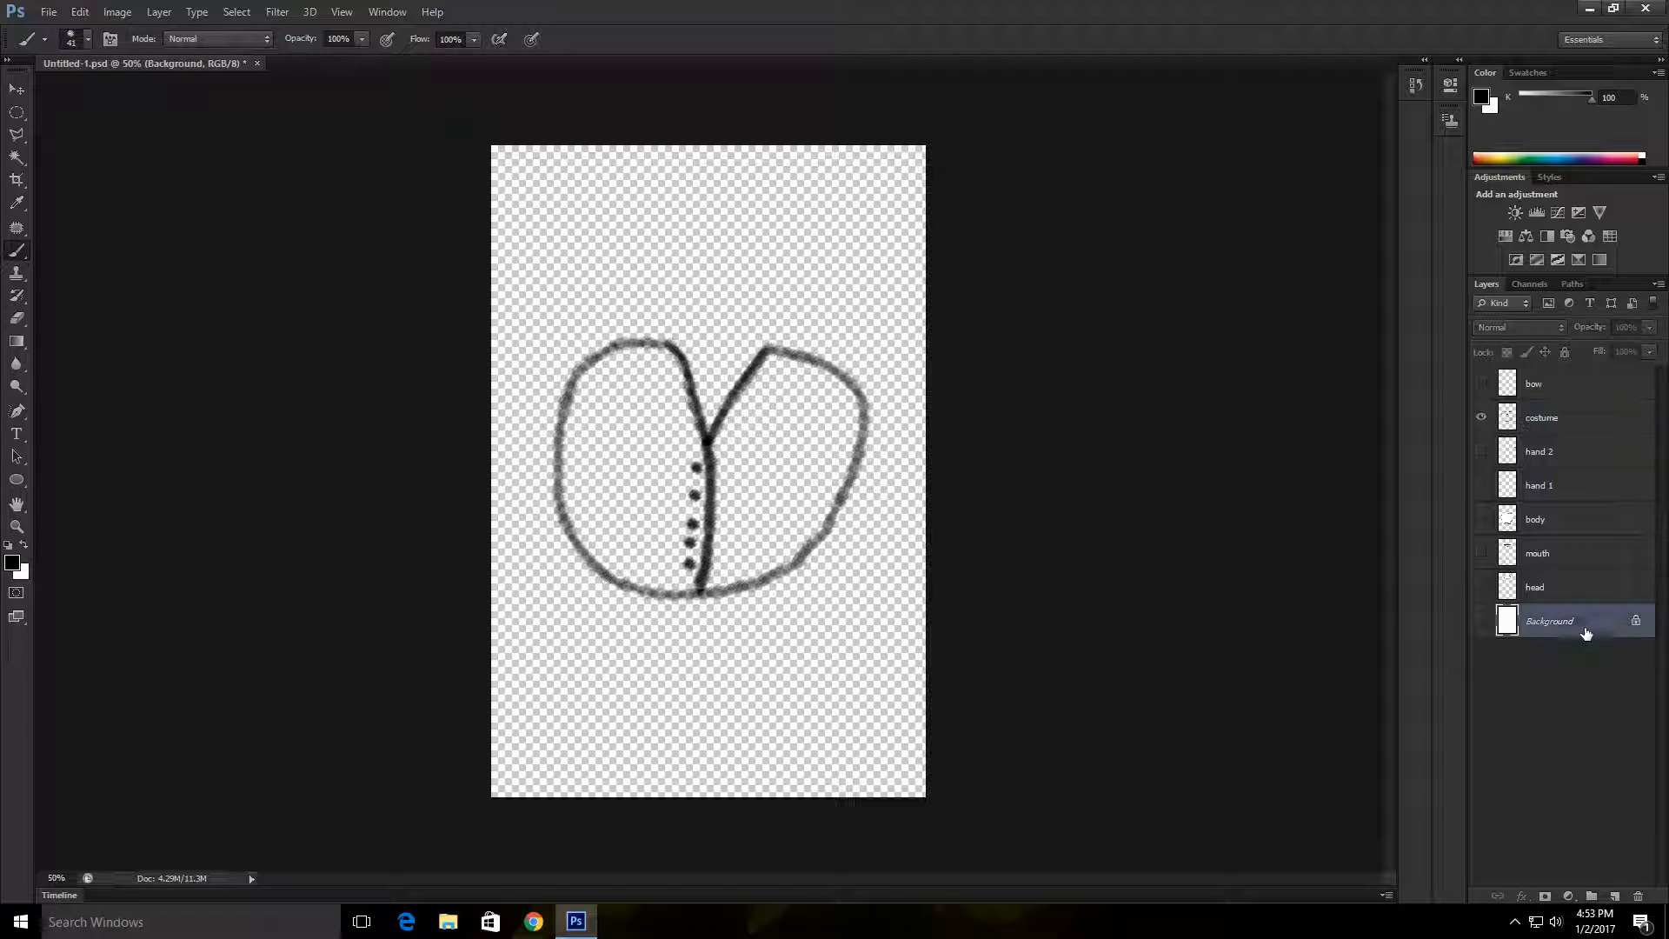
right_click(1582, 624)
left_click(1488, 661)
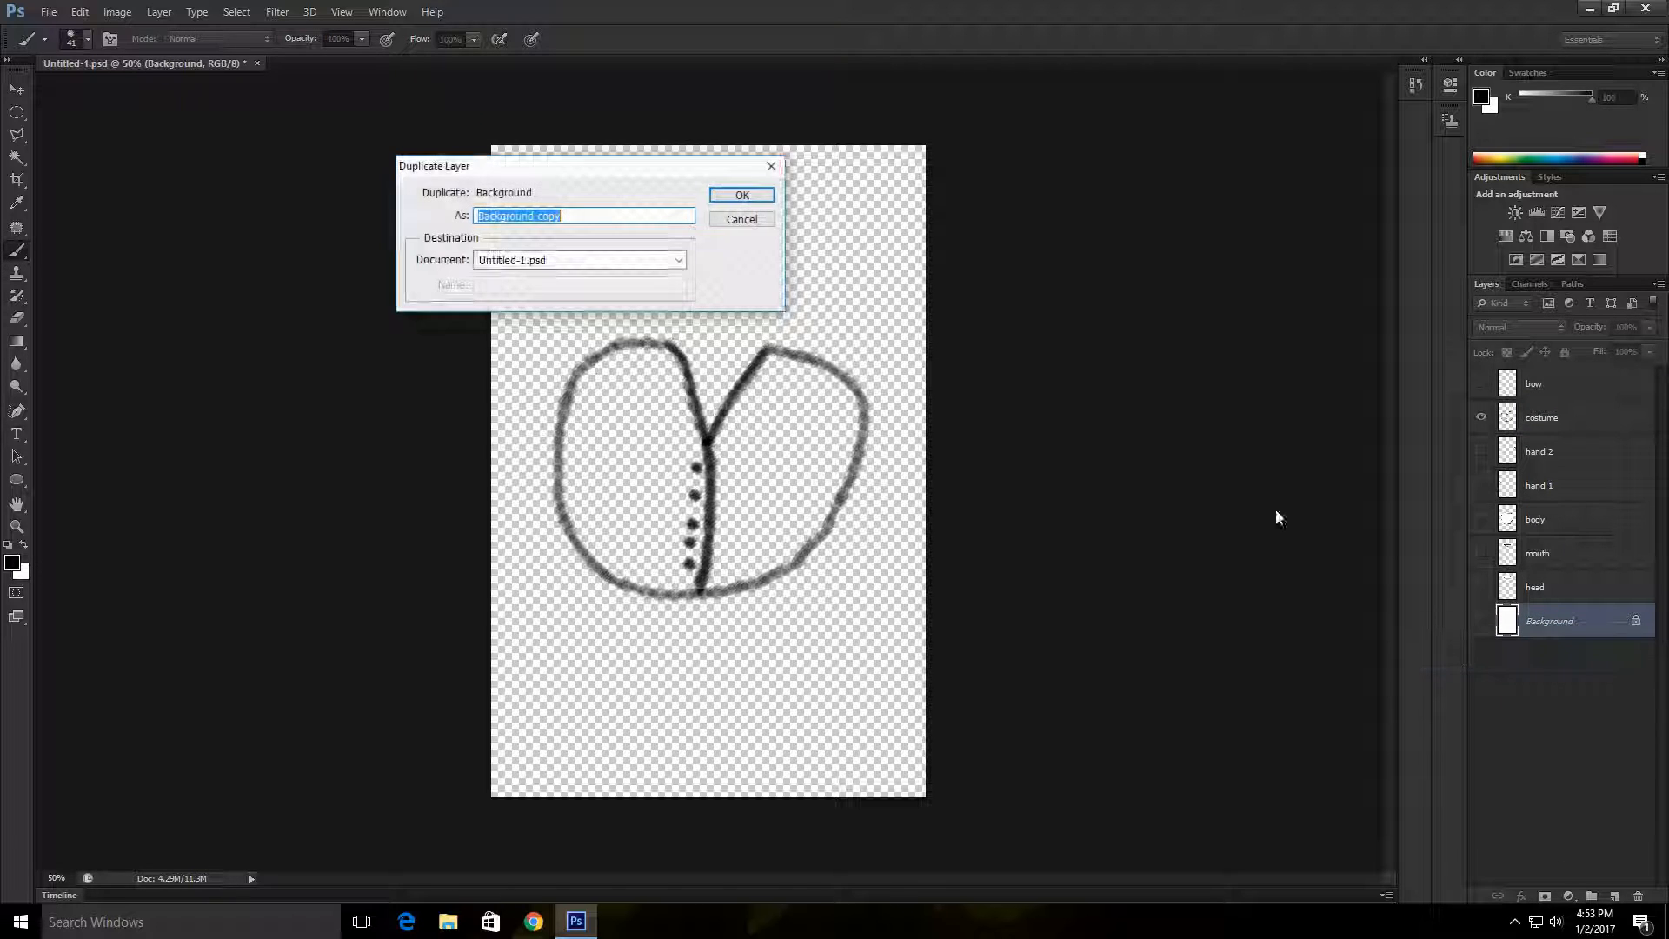
left_click(759, 195)
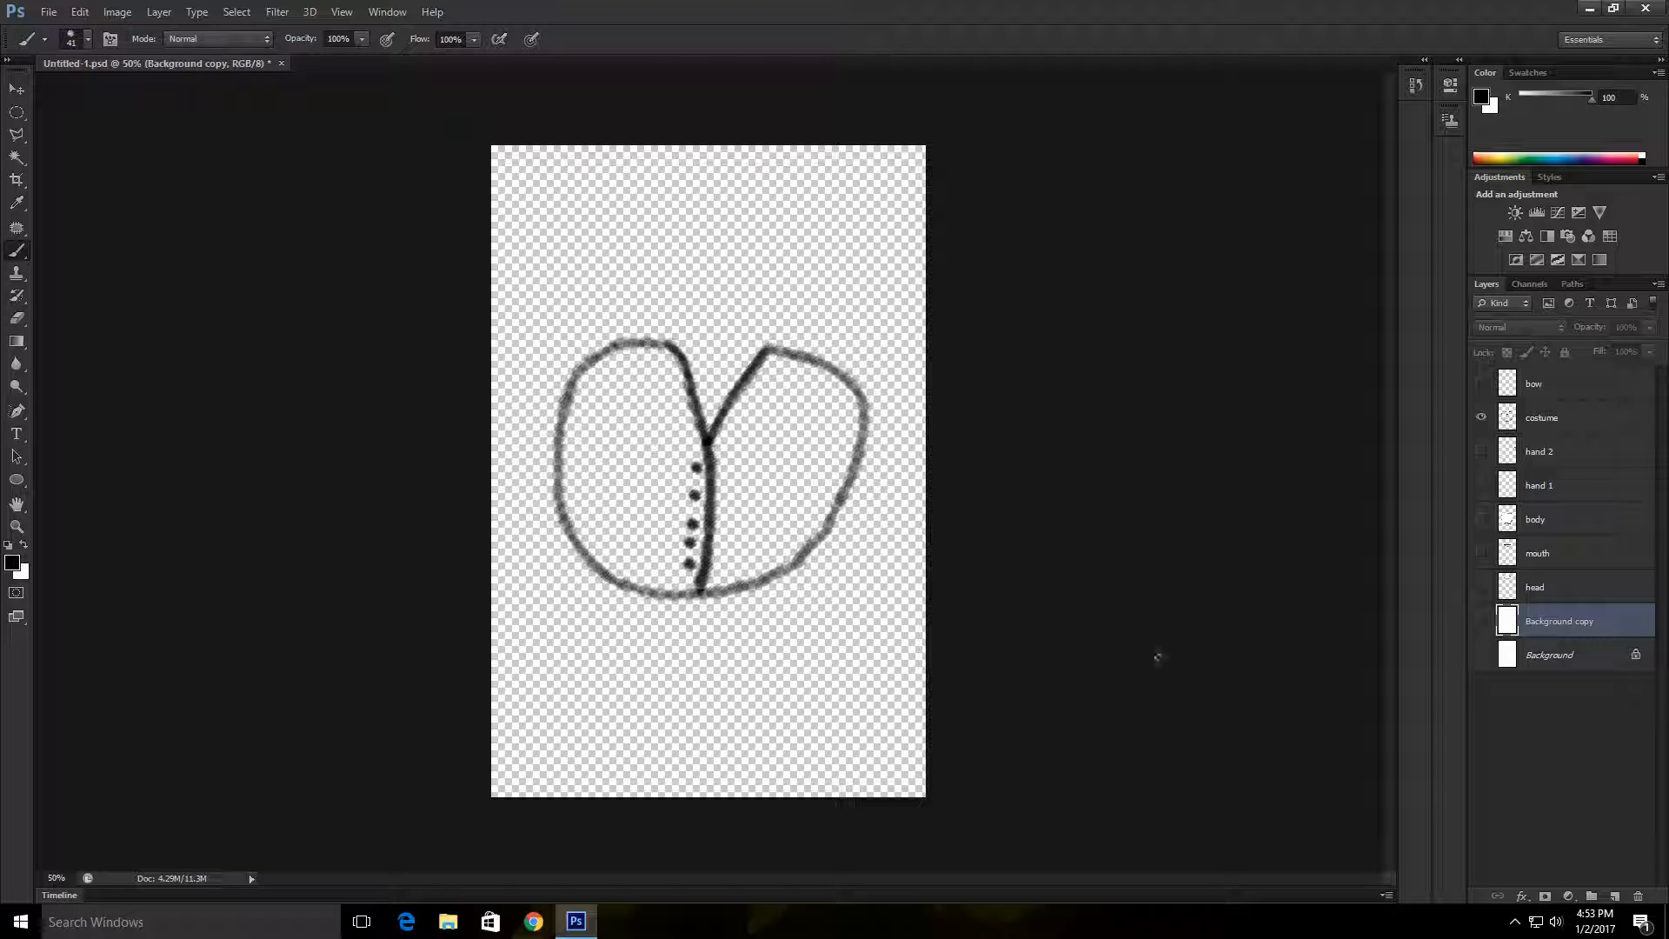
Step: Try to merge the costume layer with Background copy while the copy is hidden
left_click(1481, 621)
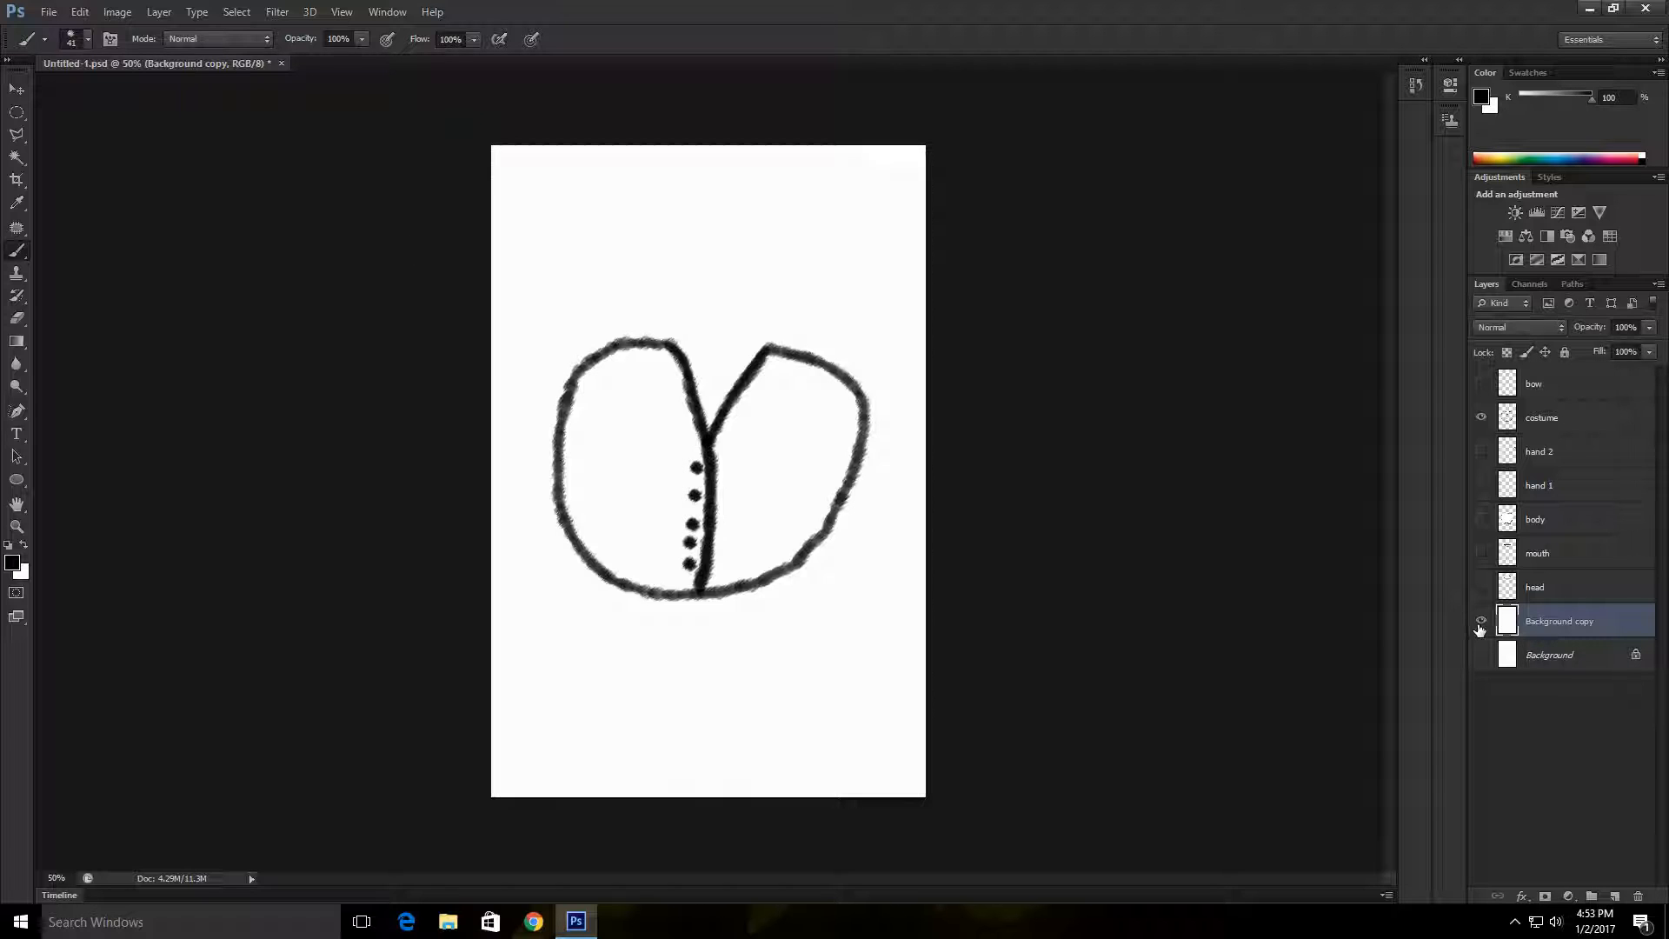
left_click(1481, 620)
right_click(1626, 628)
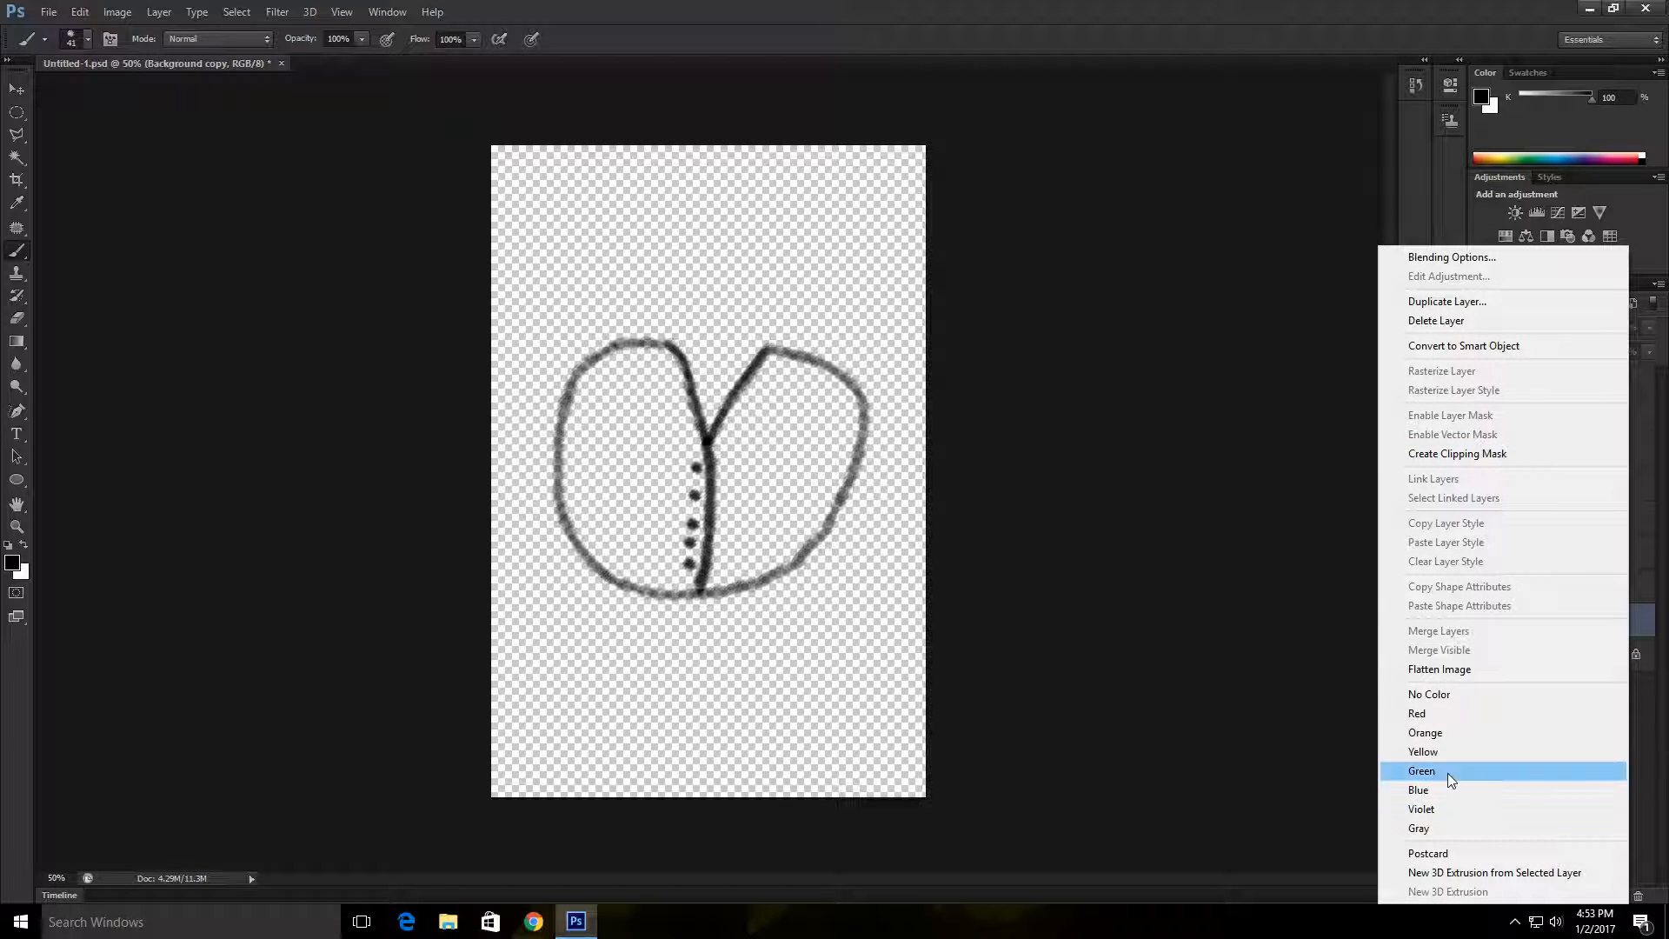
key("Escape")
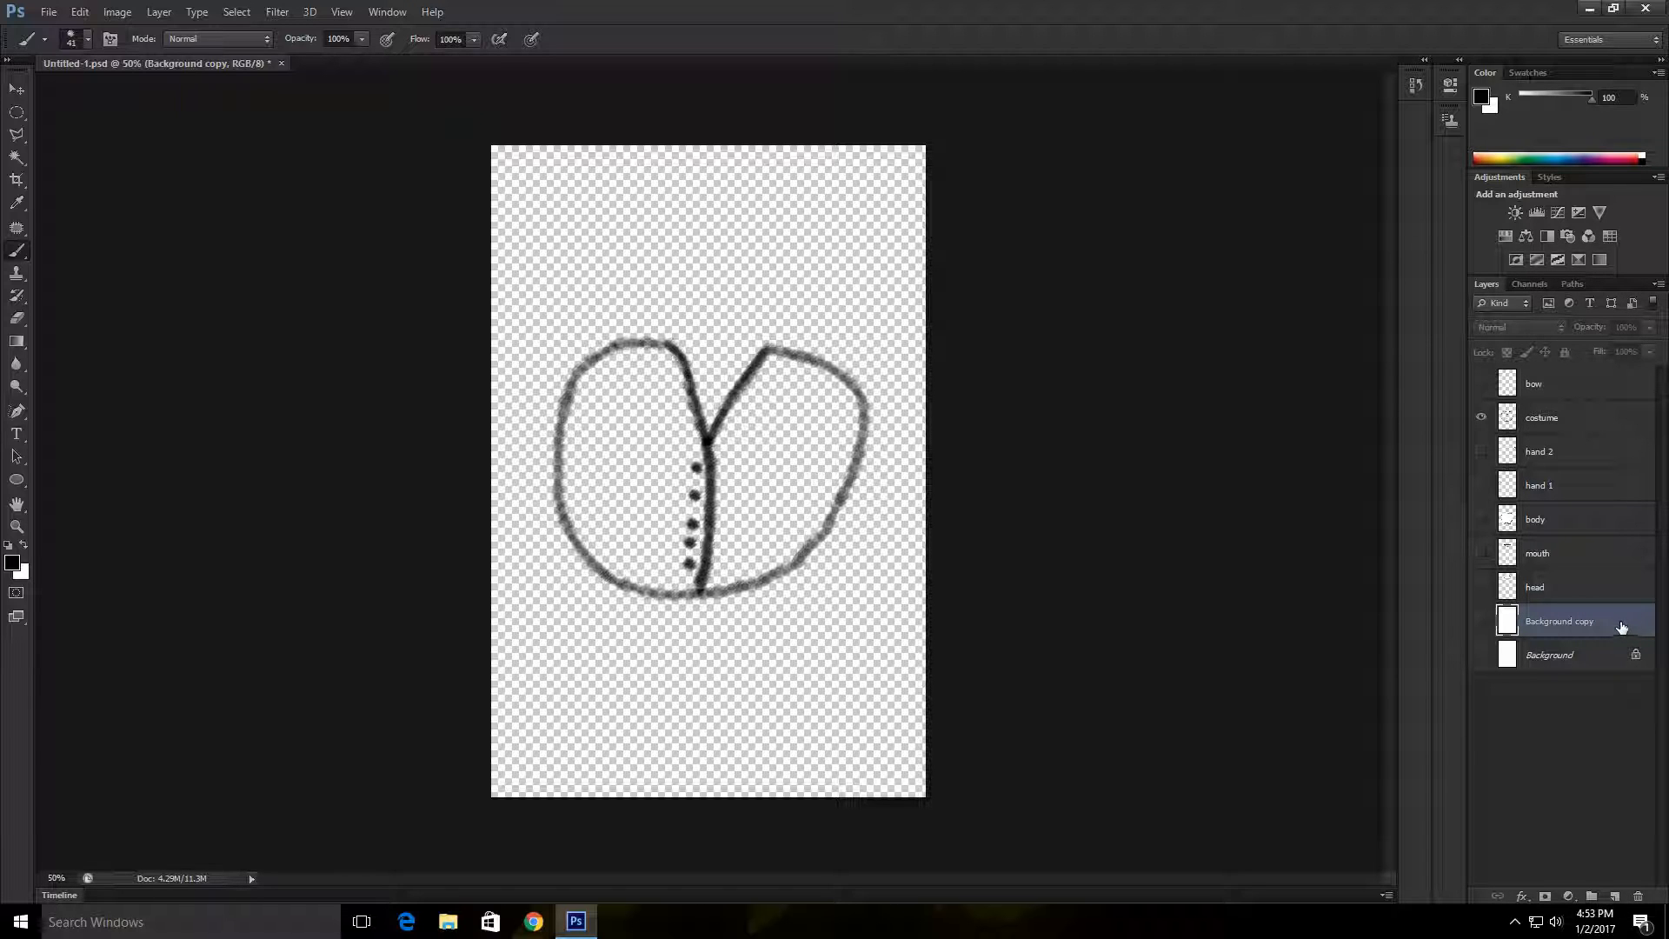
left_click(1589, 418, "ctrl")
right_click(1589, 416)
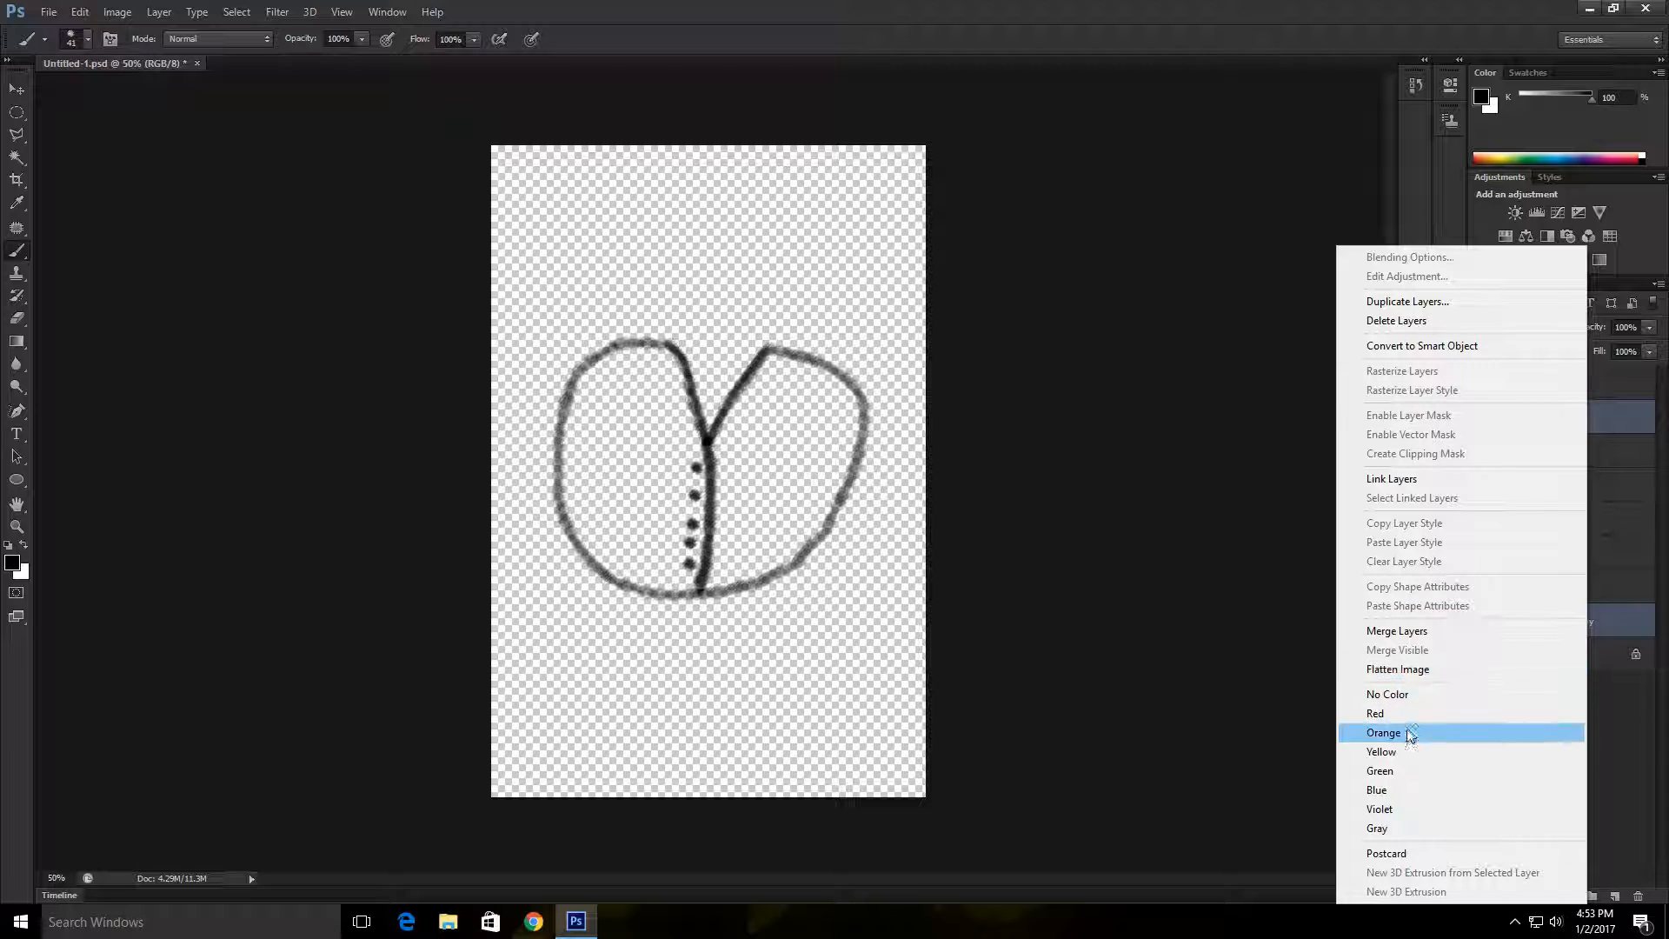
left_click(1415, 634)
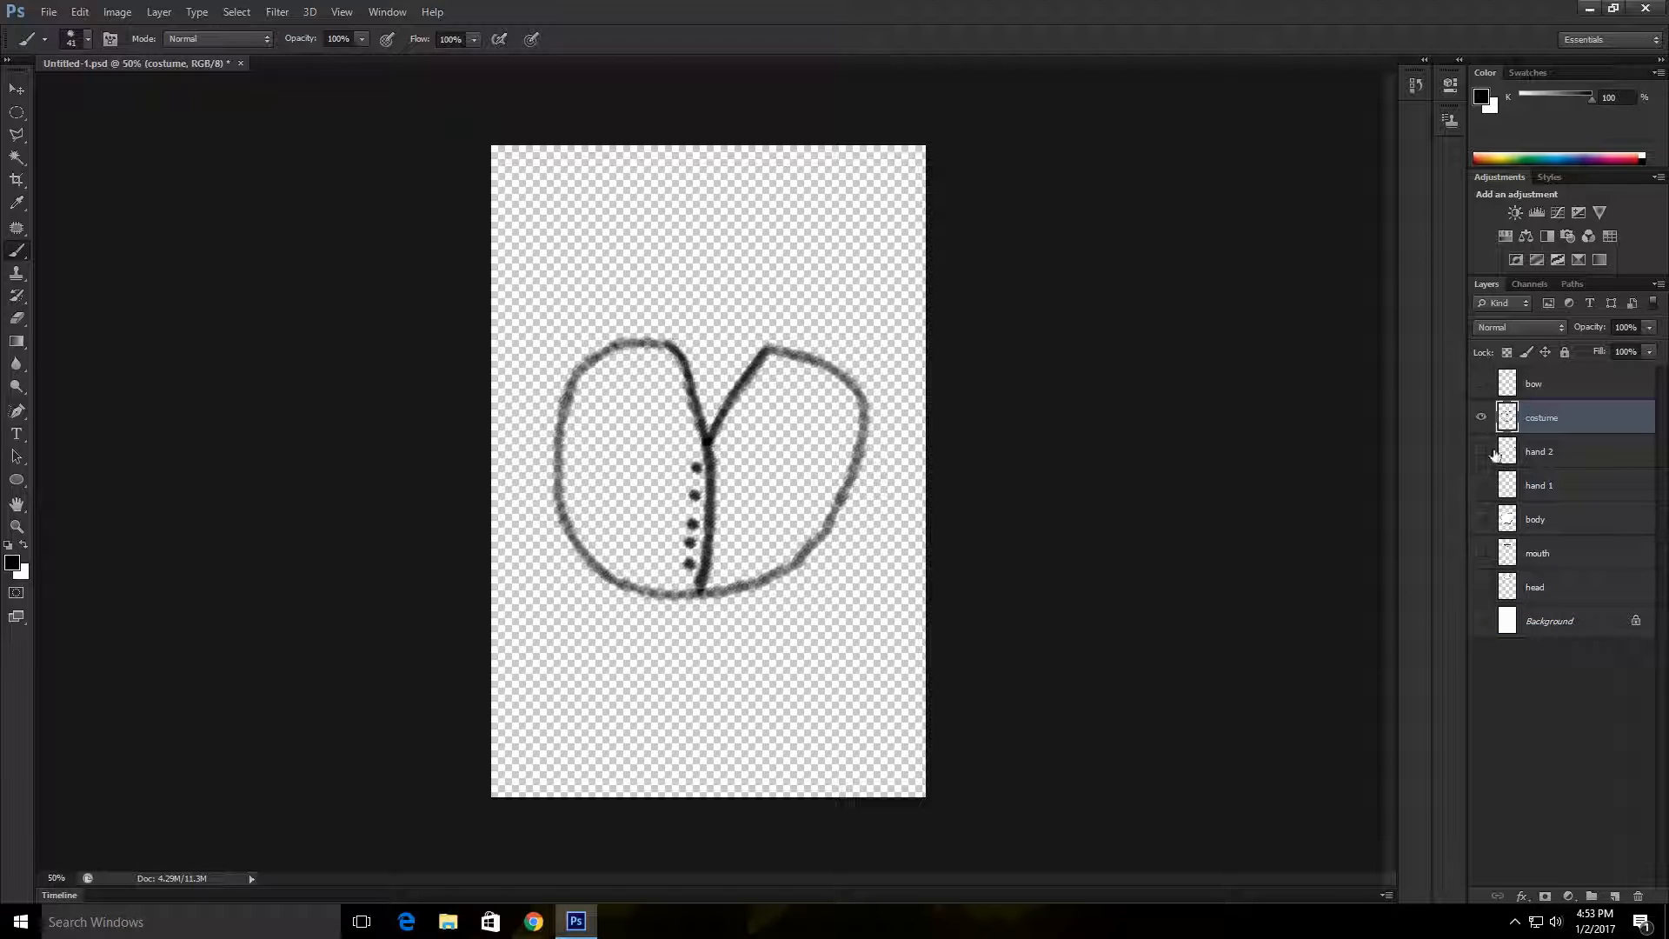
Step: Create a new duplicate of the Background layer and make the copy visible
left_click(1565, 621)
right_click(1583, 634)
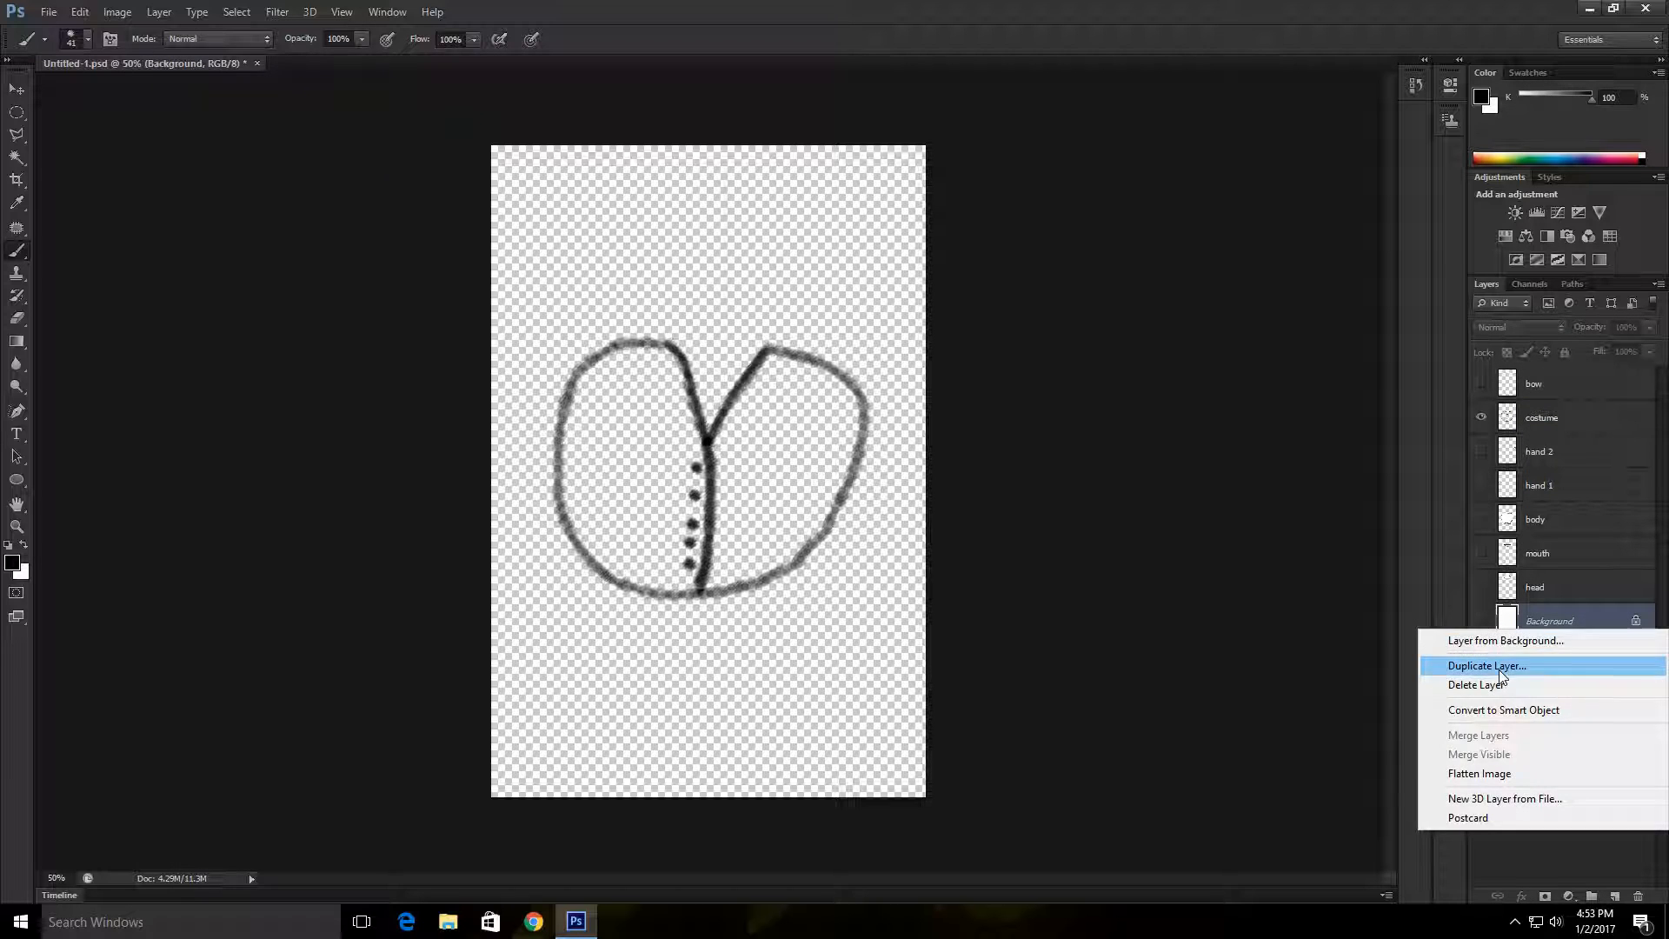
left_click(1472, 667)
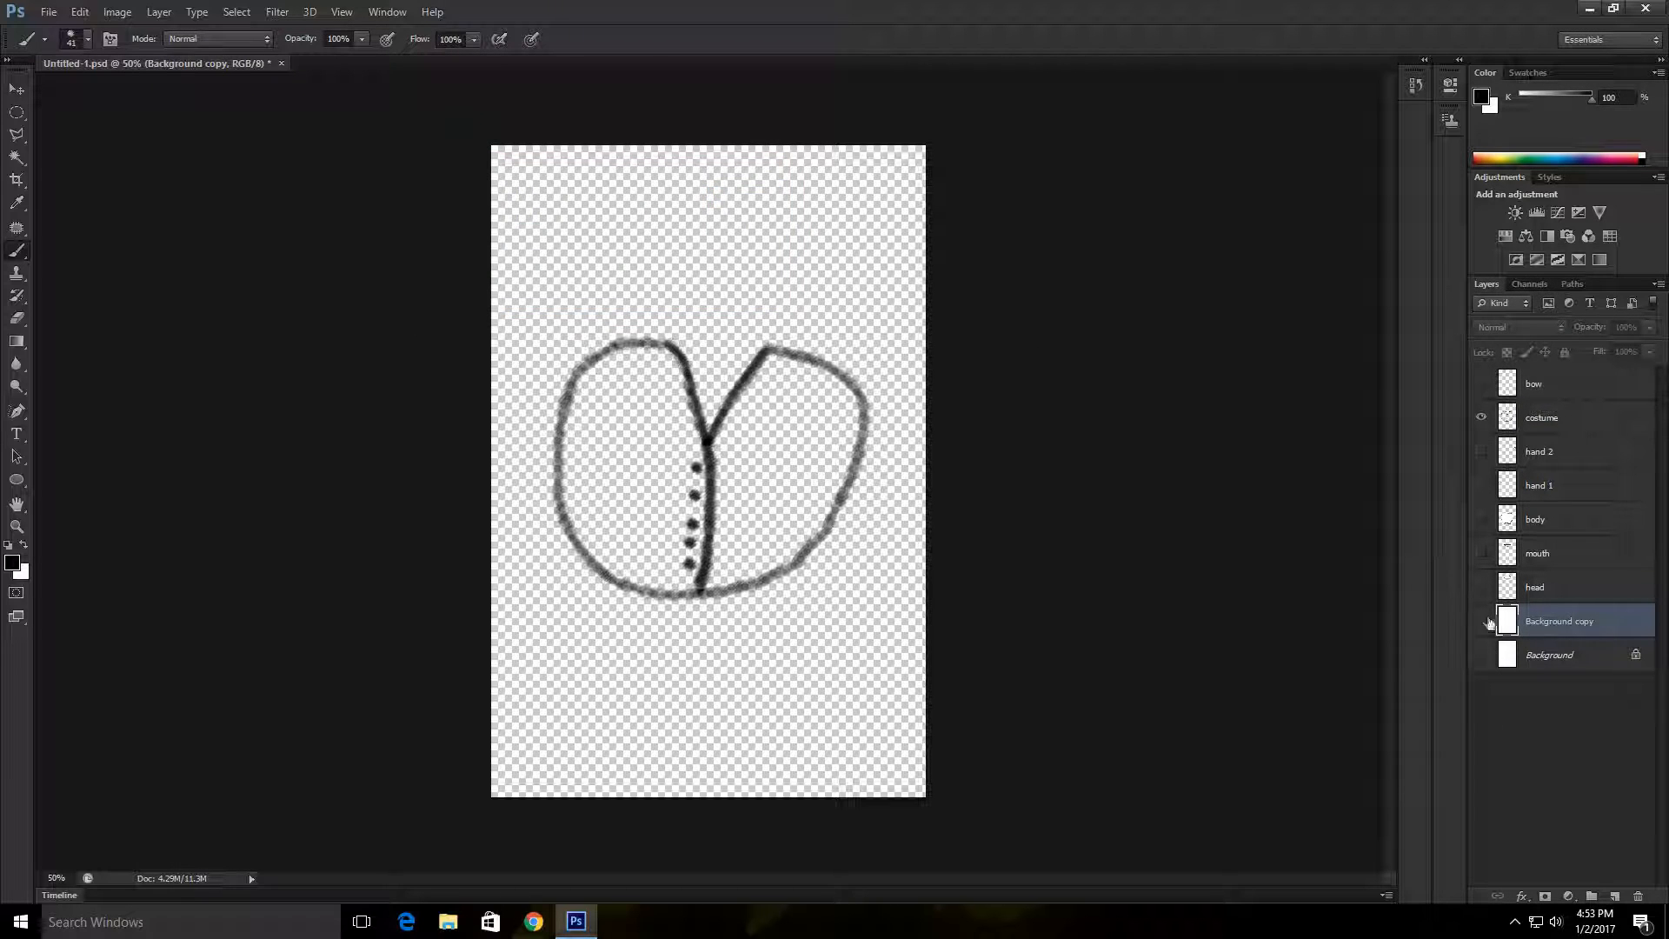
left_click(1483, 622)
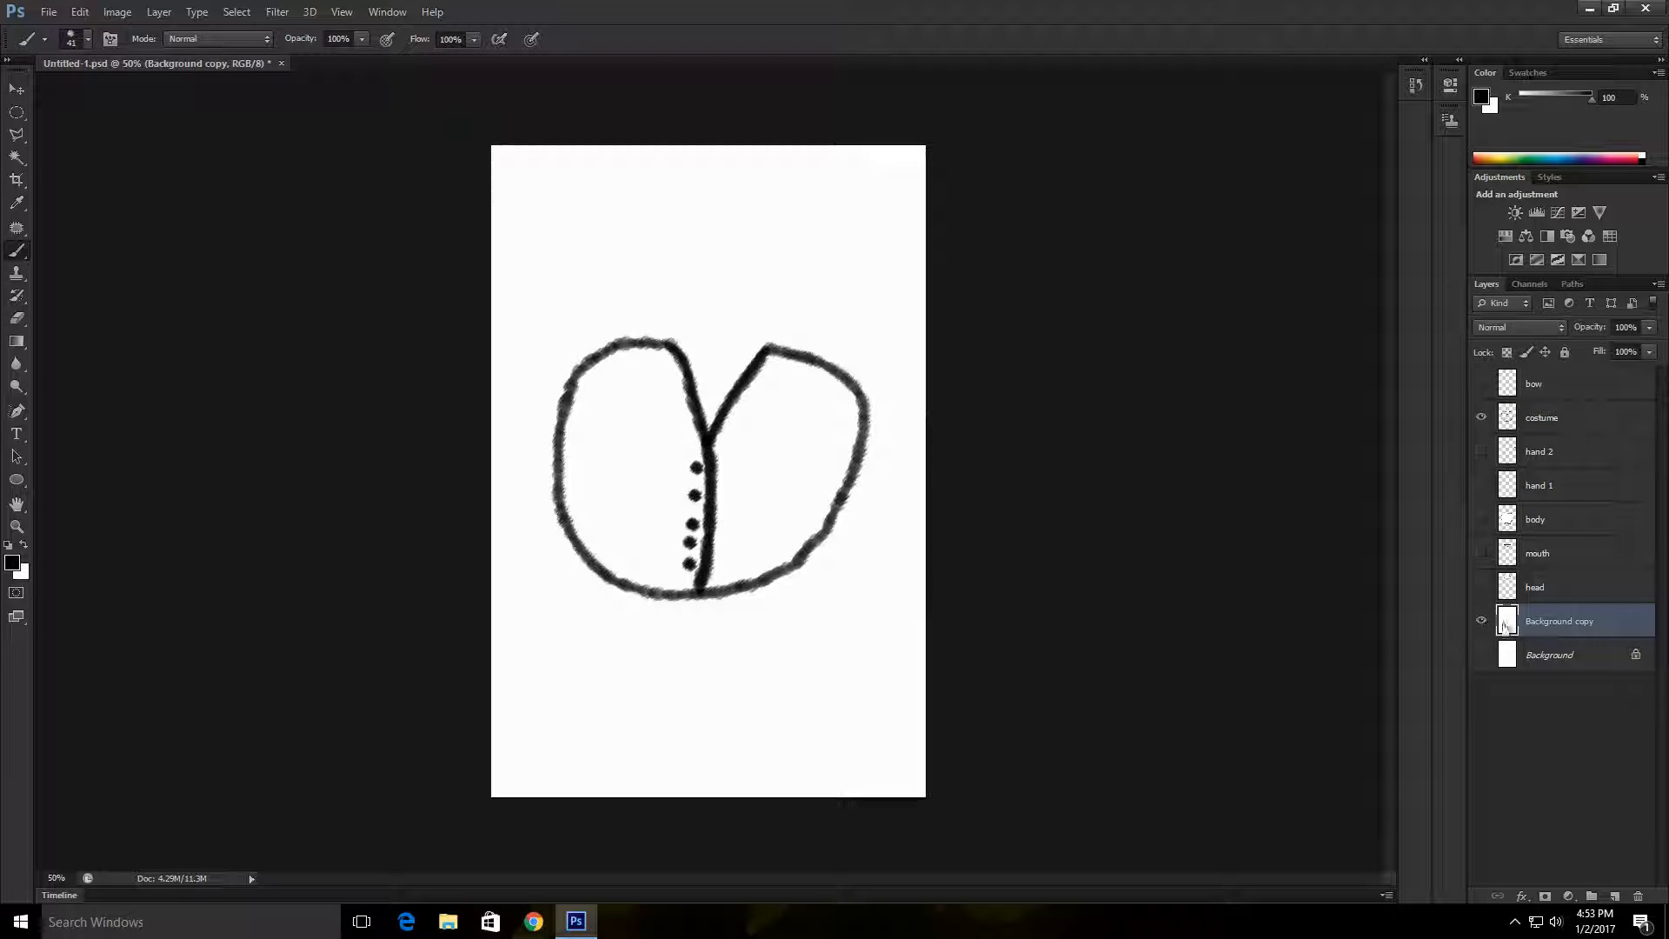
Step: Merge the costume layer with the visible Background copy layer
left_click(1584, 421, "ctrl")
right_click(1627, 626)
left_click(1478, 631)
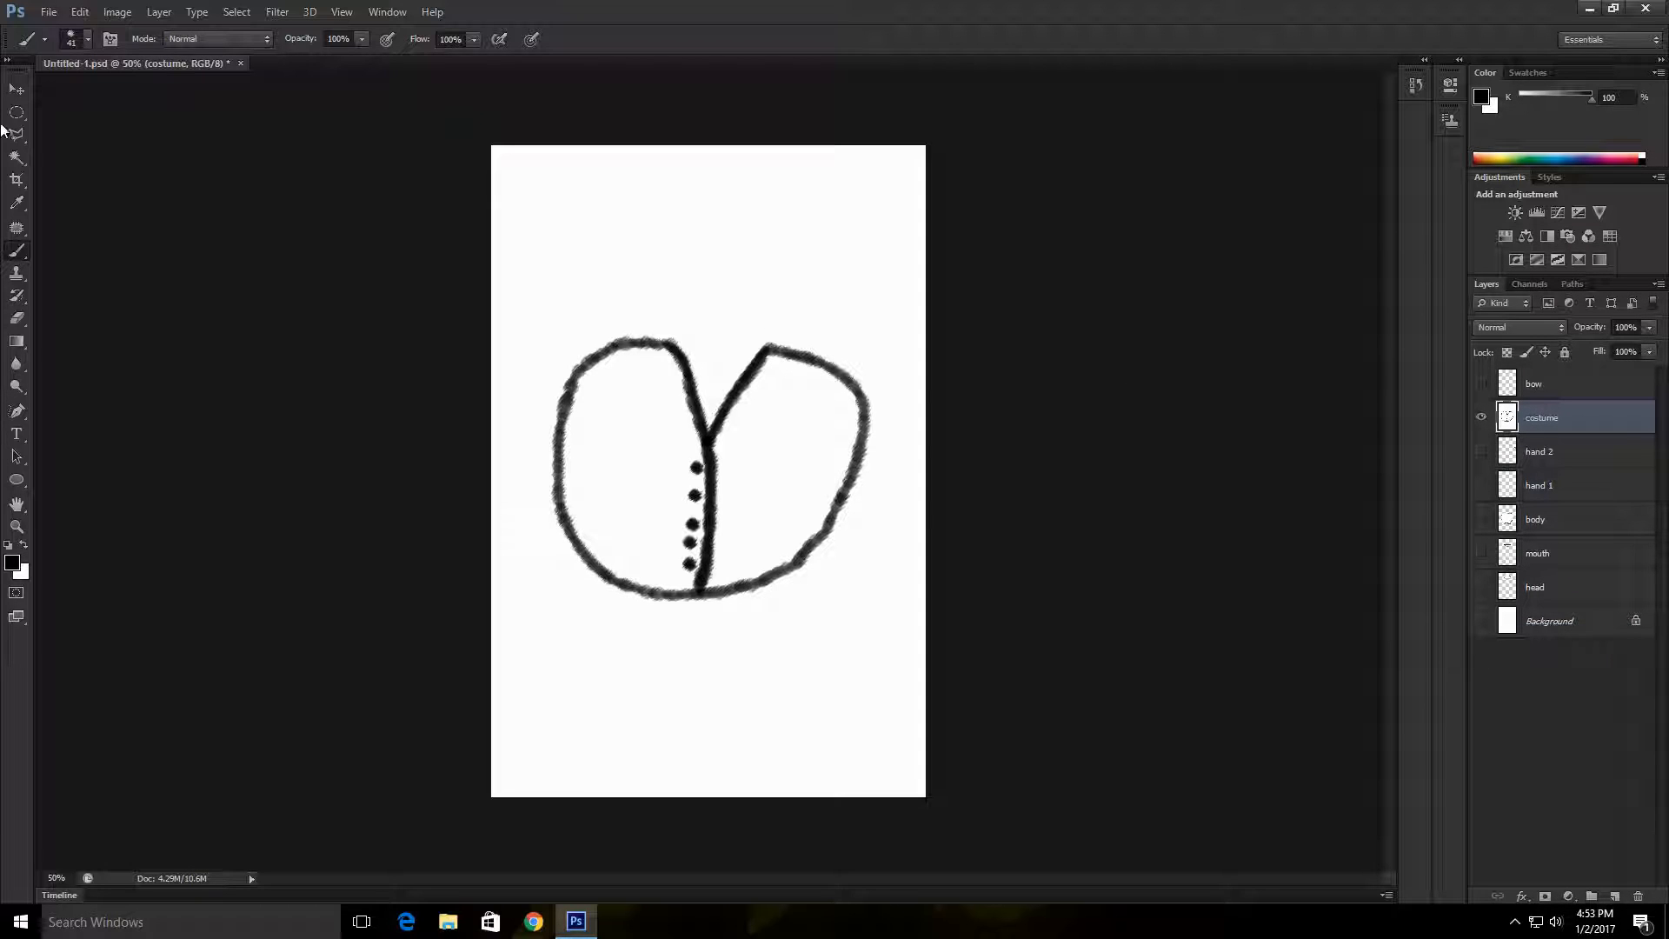
Step: Select the white area outside the costume outline with the Magic Wand, delete it and deselect
left_click(18, 158)
left_click(842, 224)
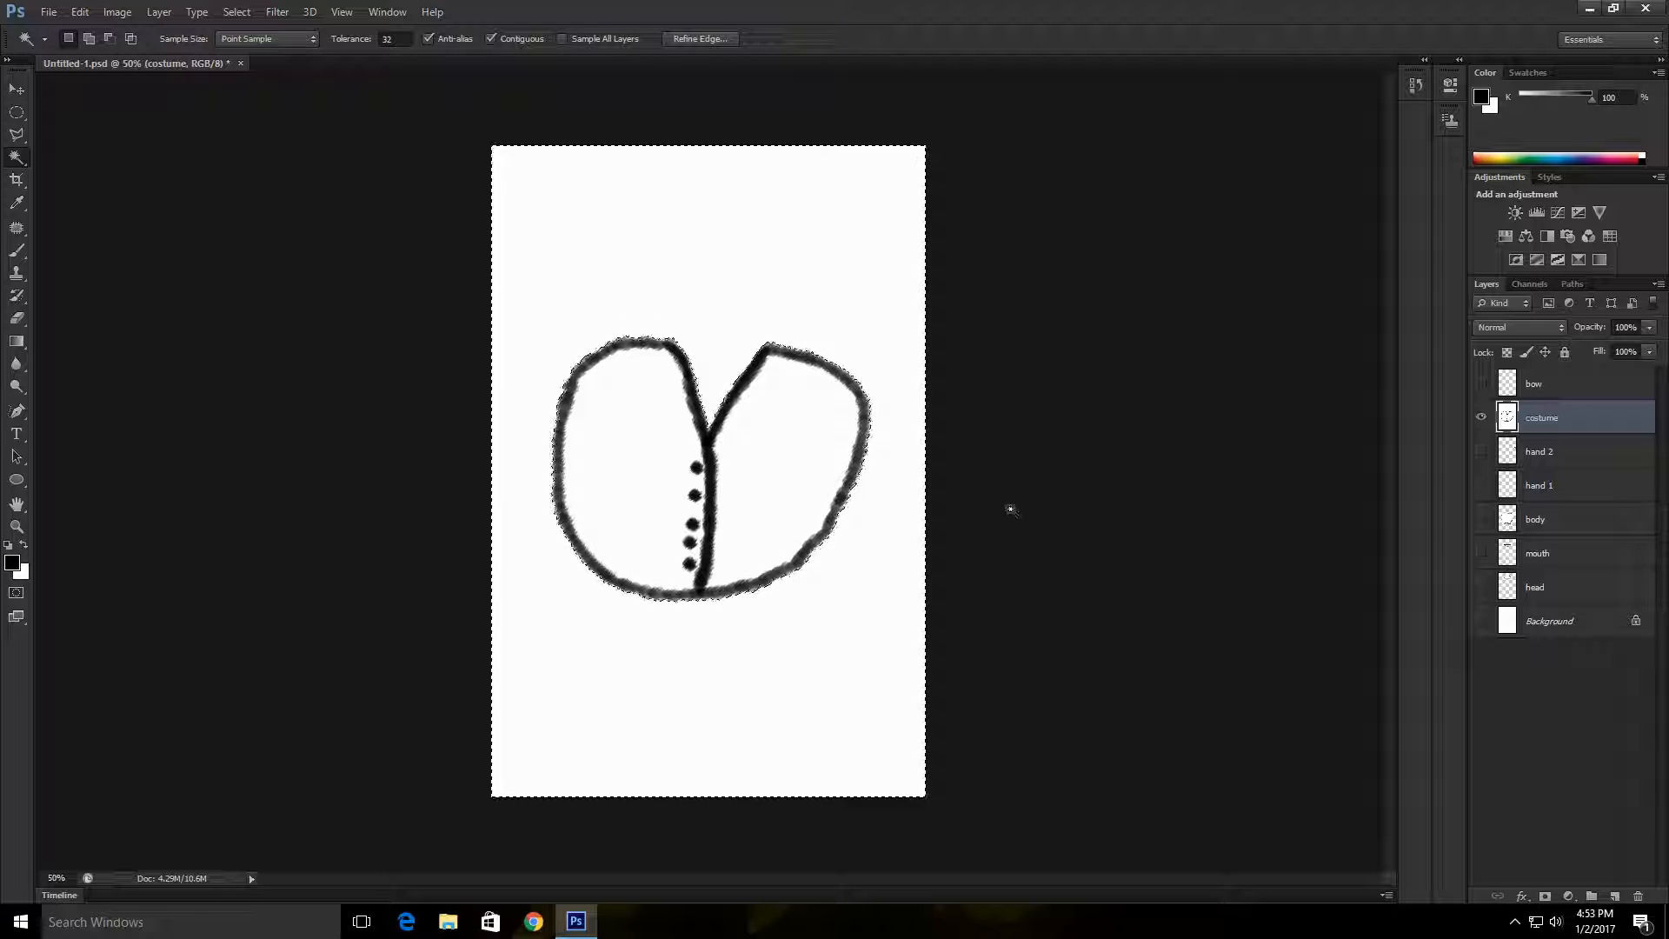
key("Delete")
right_click(865, 524)
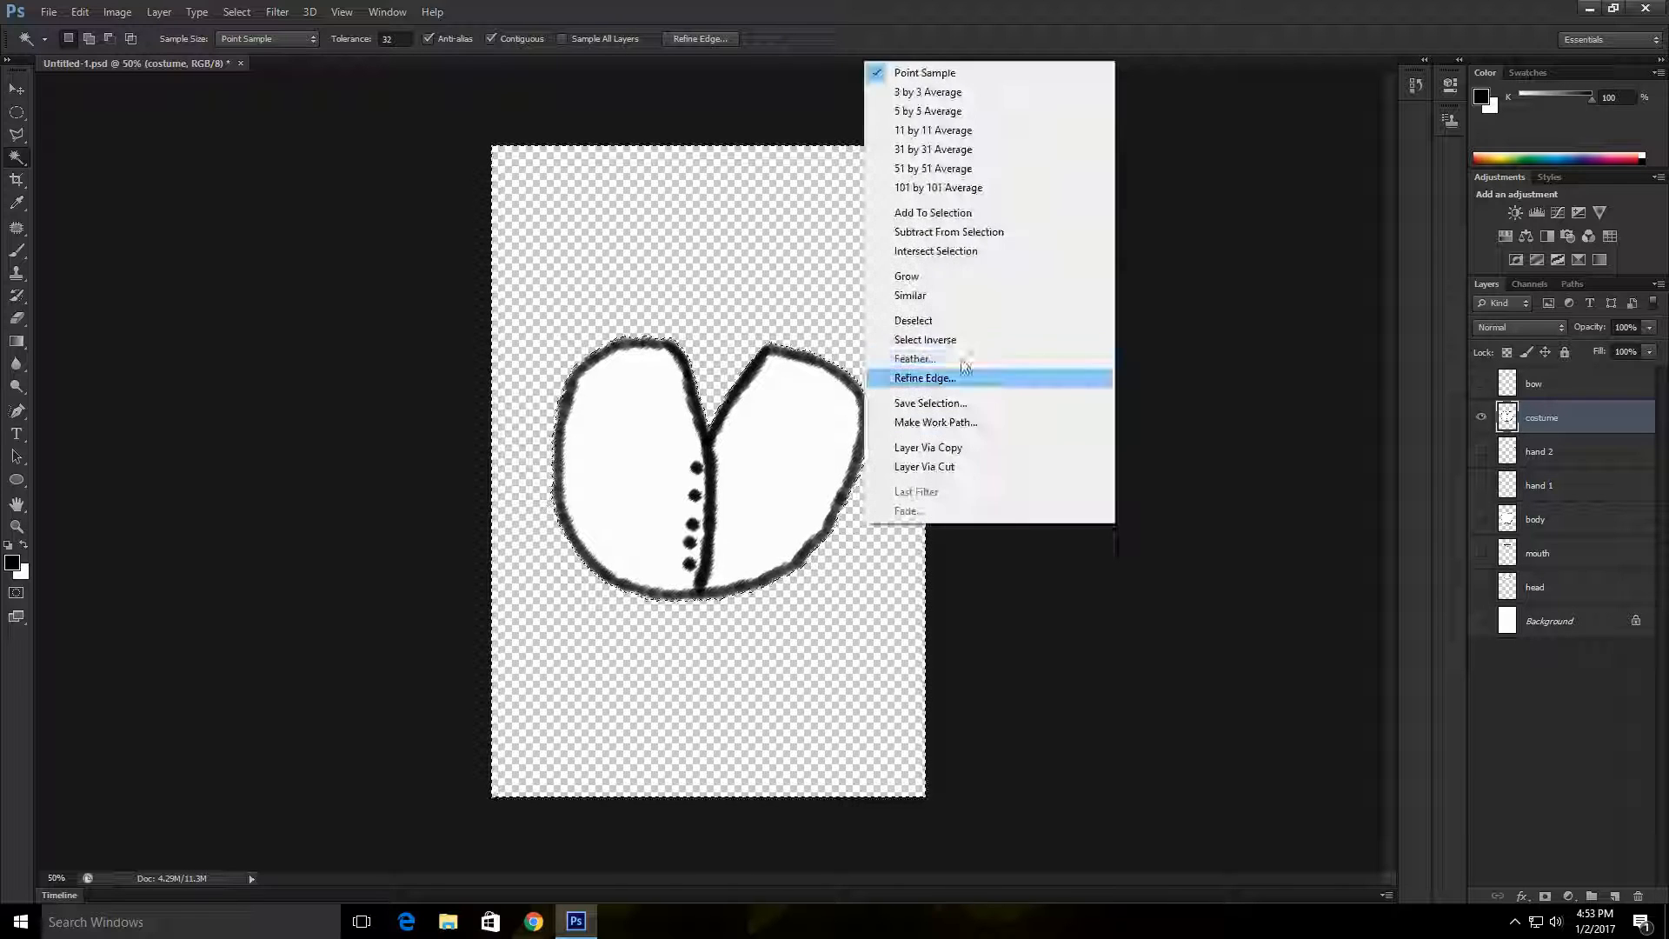
left_click(935, 320)
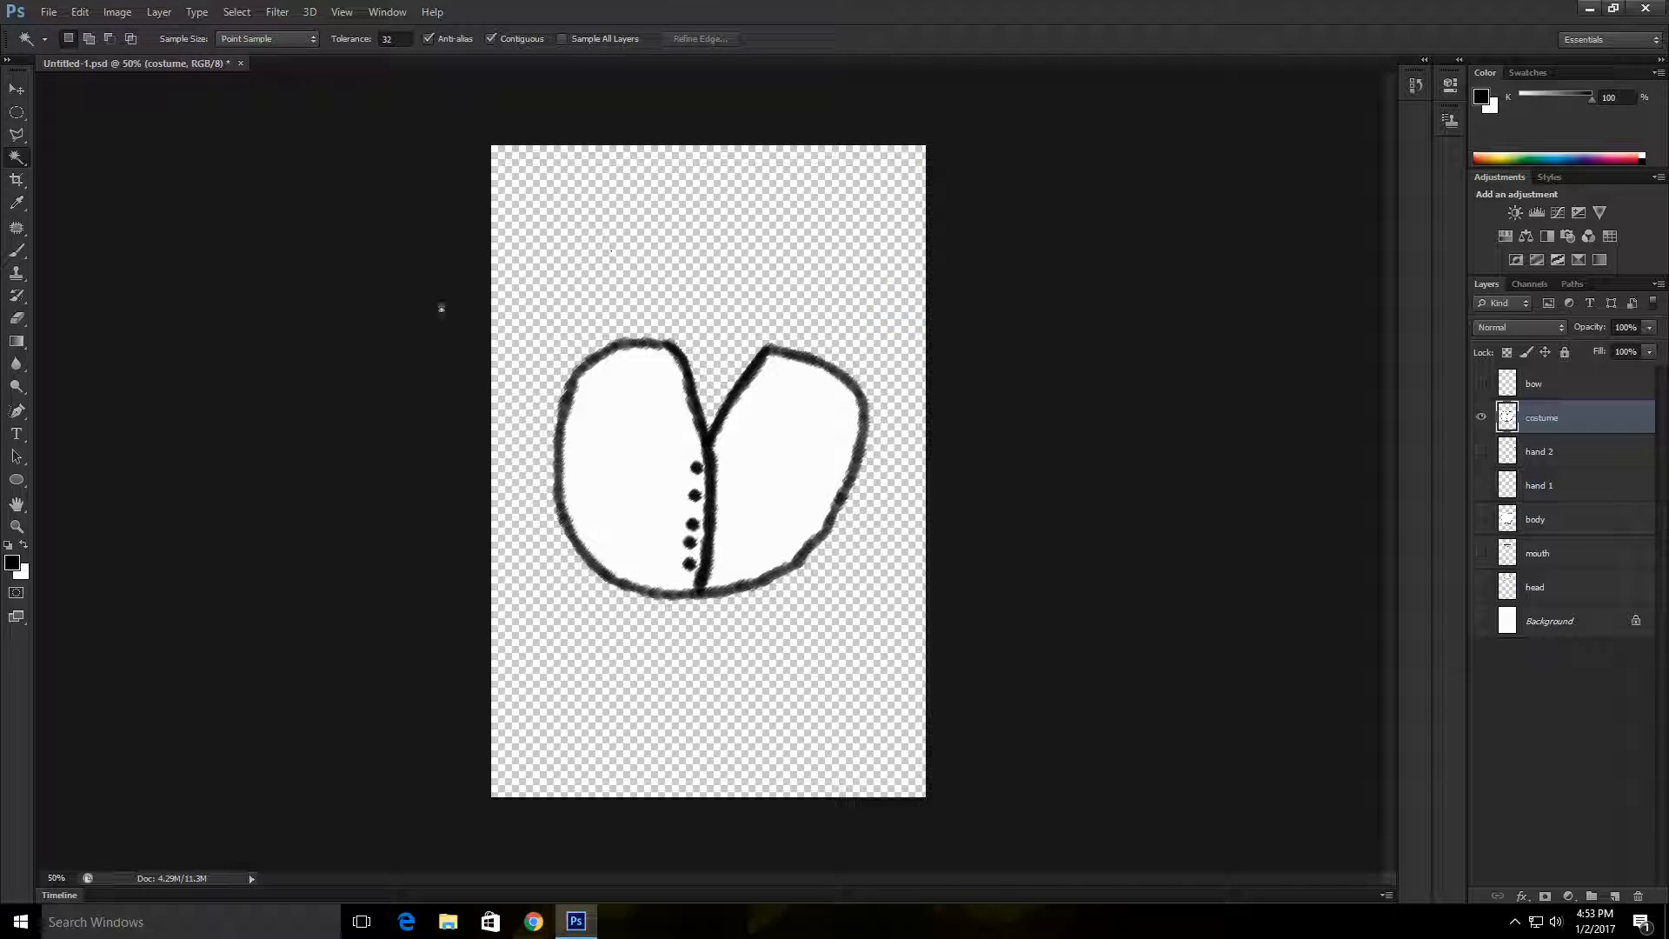
Step: Show all the layers and nudge the costume into alignment over the body with the Move tool
left_click(14, 94)
left_click_drag(1481, 621, 1483, 383)
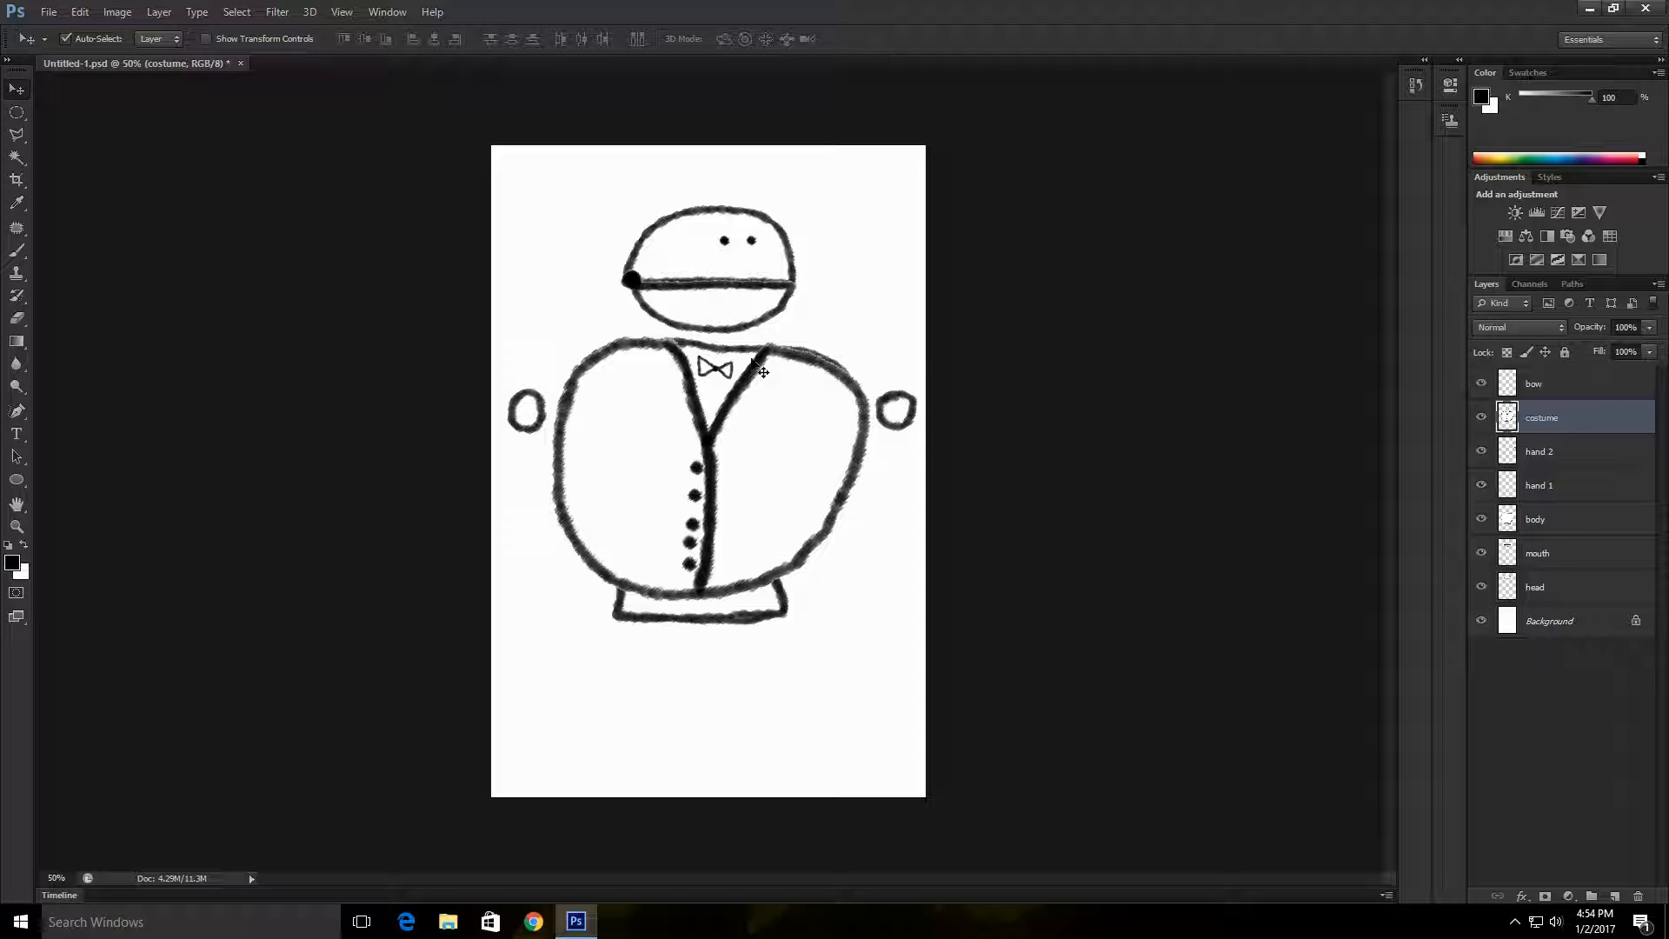
left_click_drag(815, 369, 801, 342)
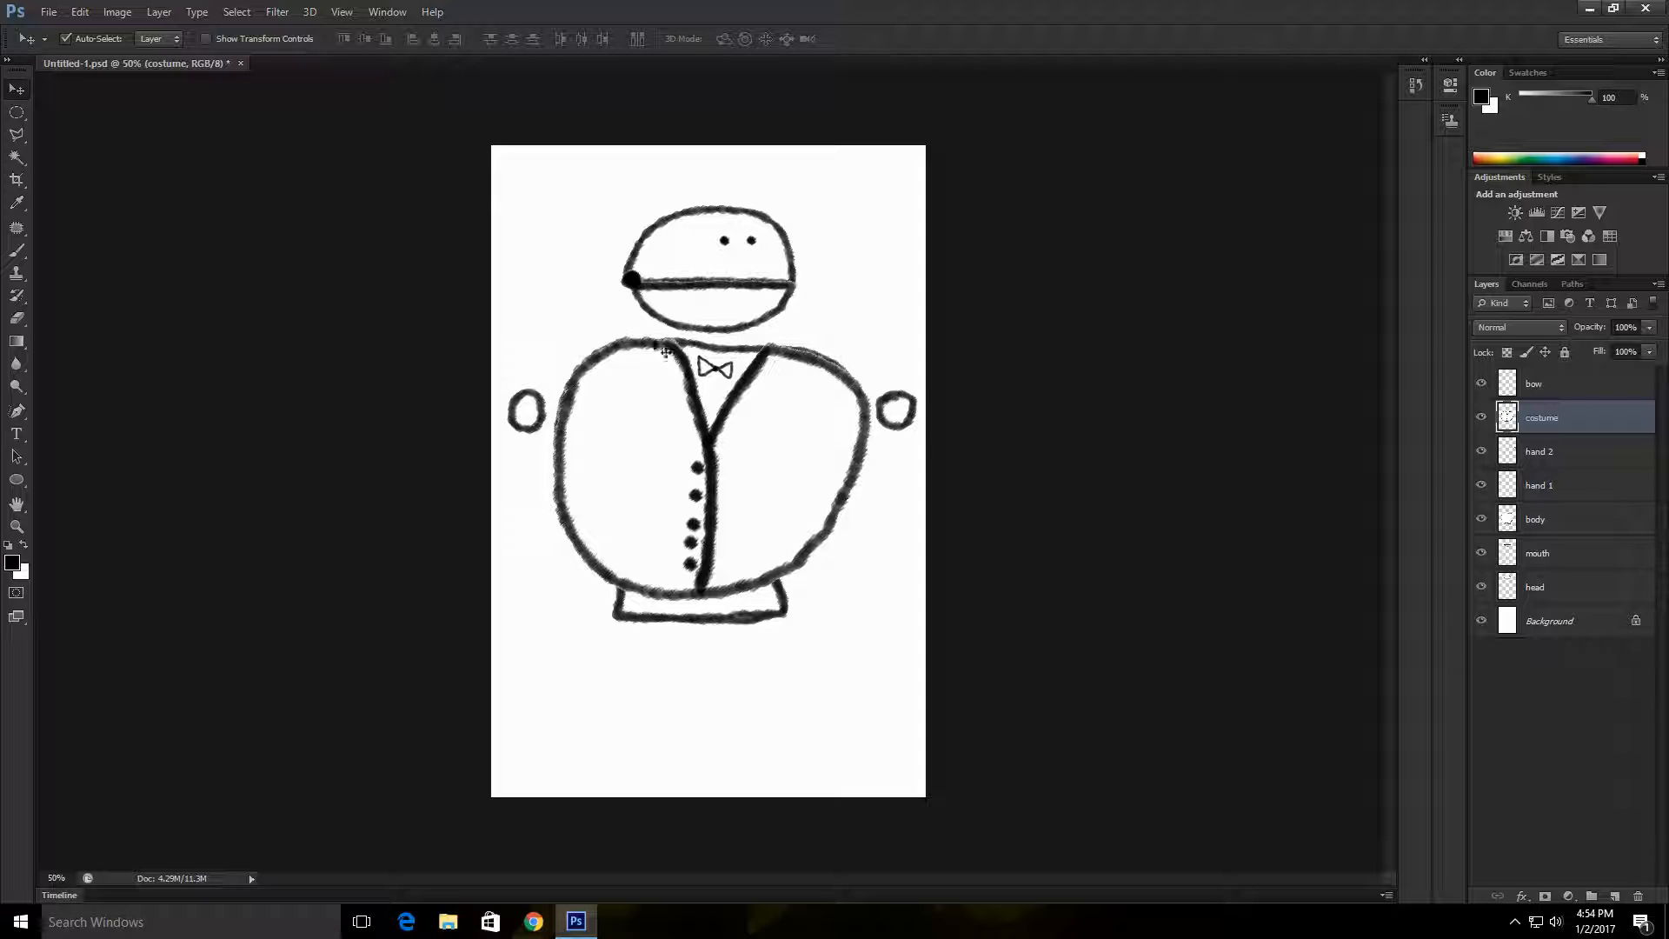
left_click_drag(780, 354, 780, 353)
Step: Select the body layer and set up the Eraser with a 10 px brush
left_click(1501, 516)
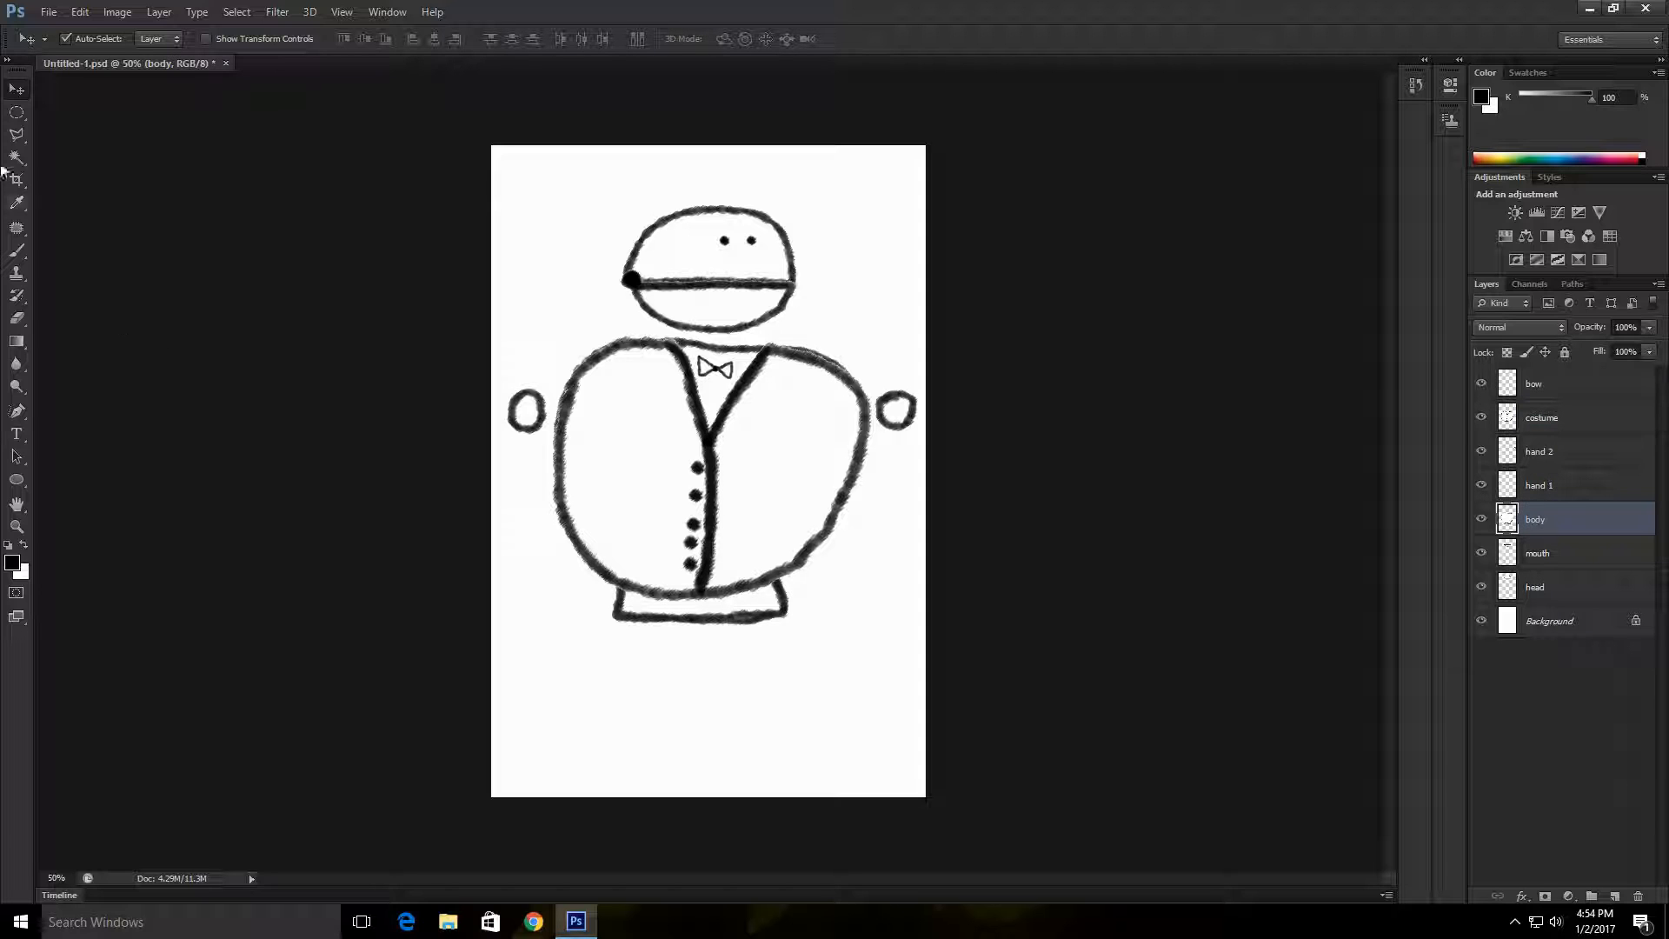
key("e")
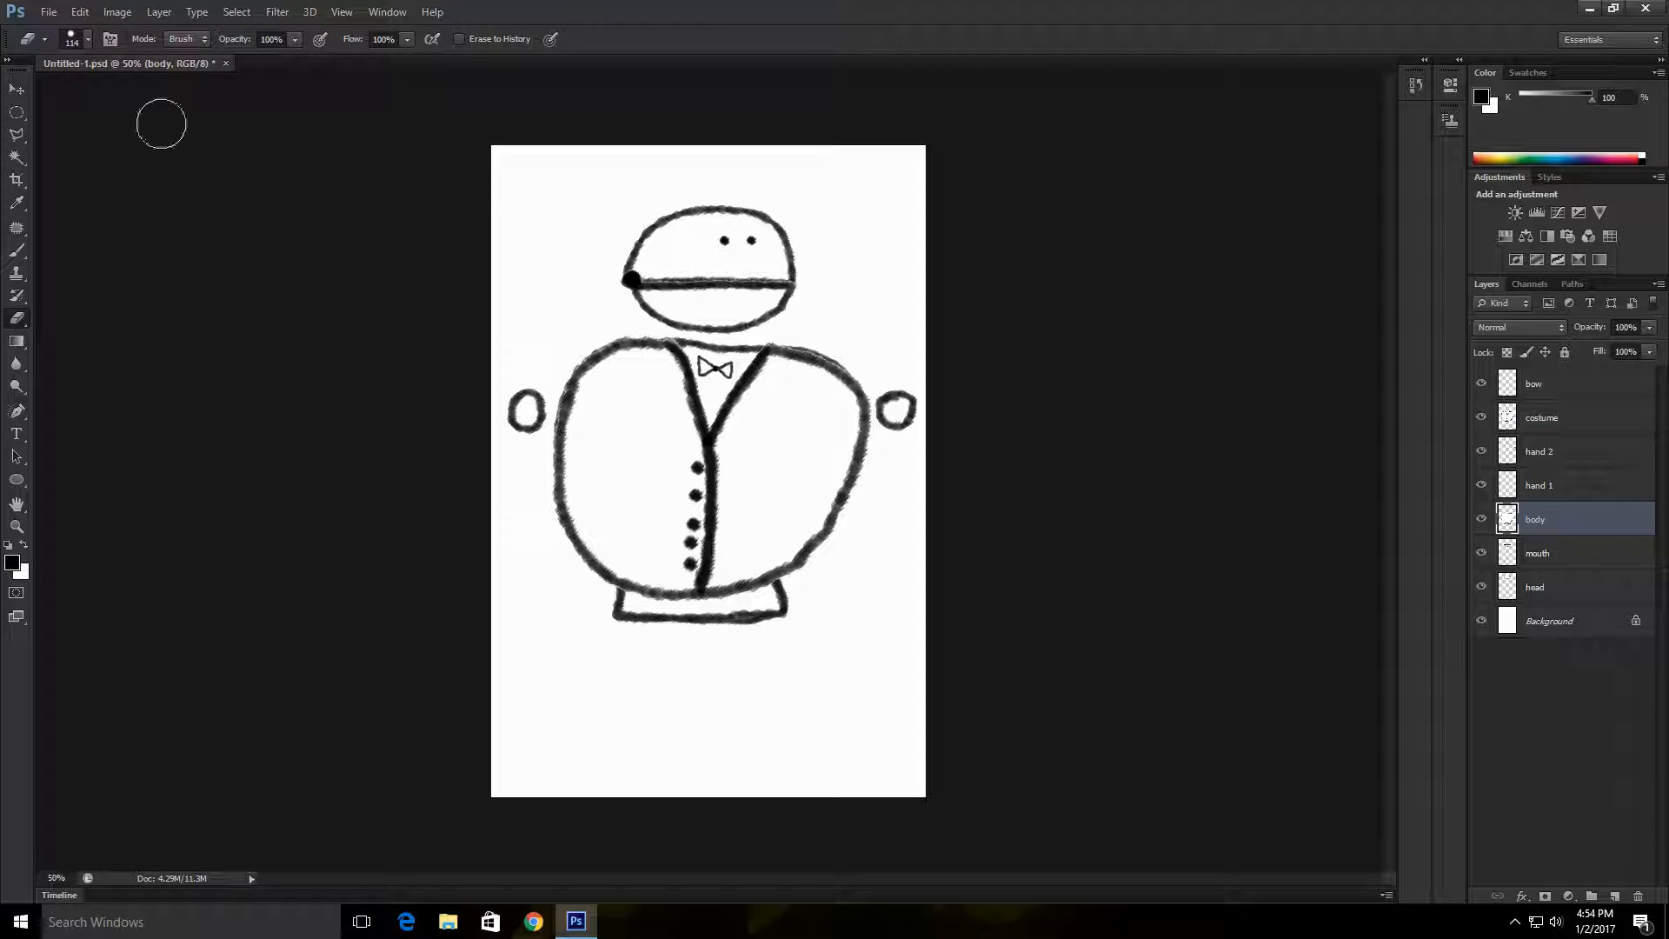
left_click(87, 39)
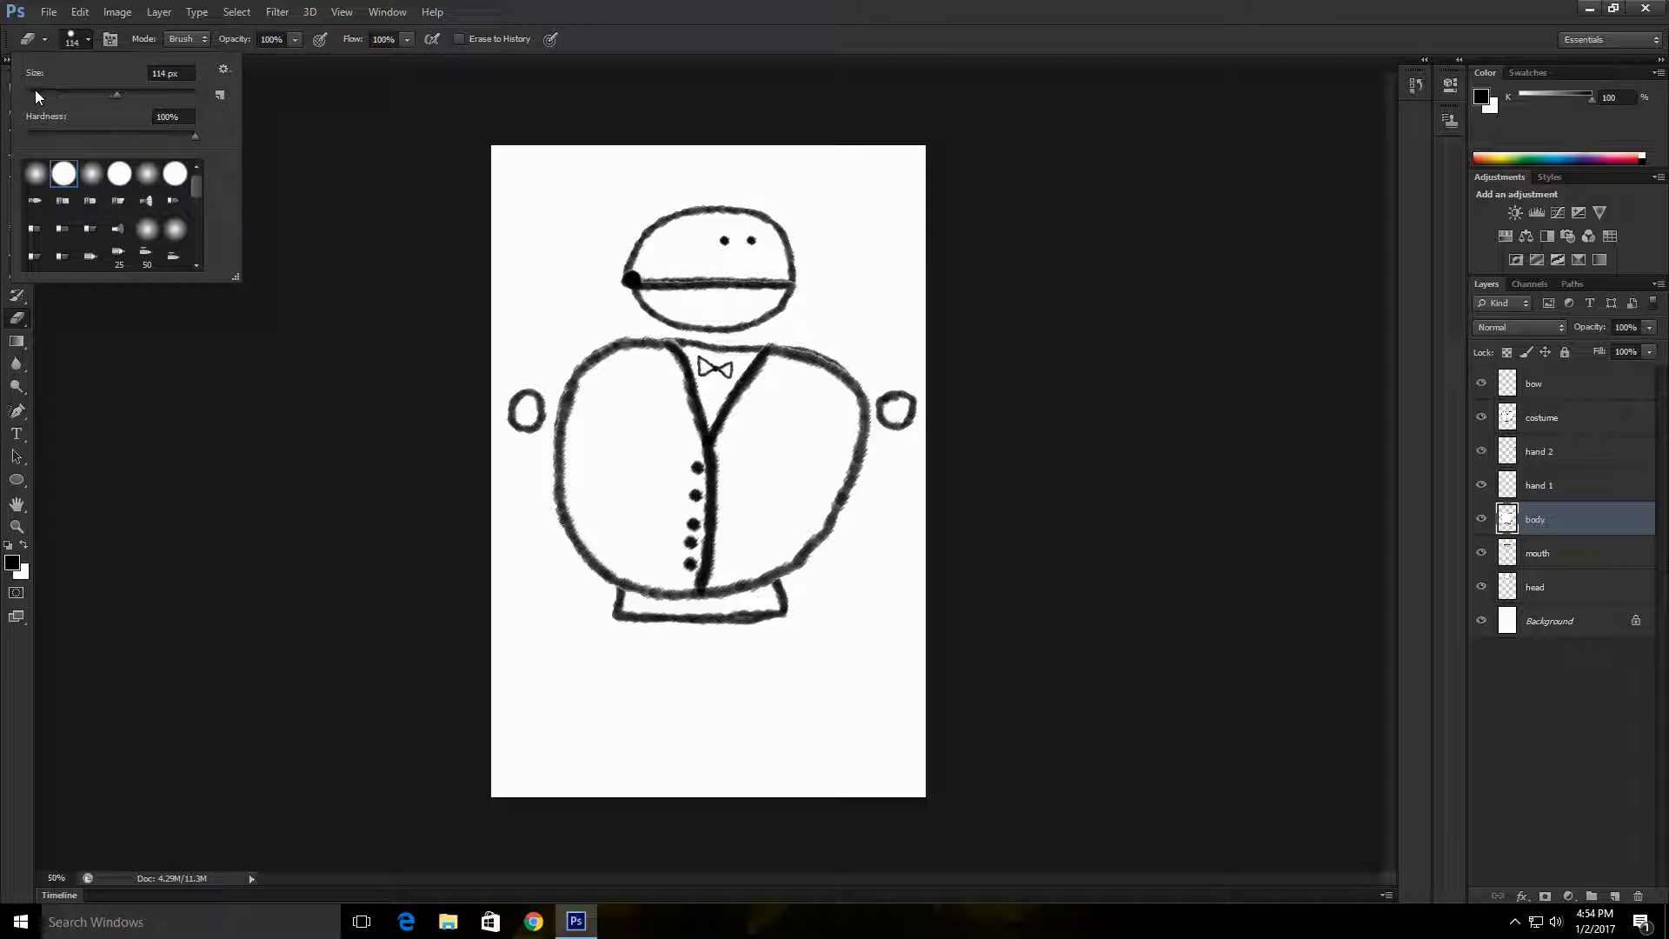
left_click(36, 92)
left_click(291, 299)
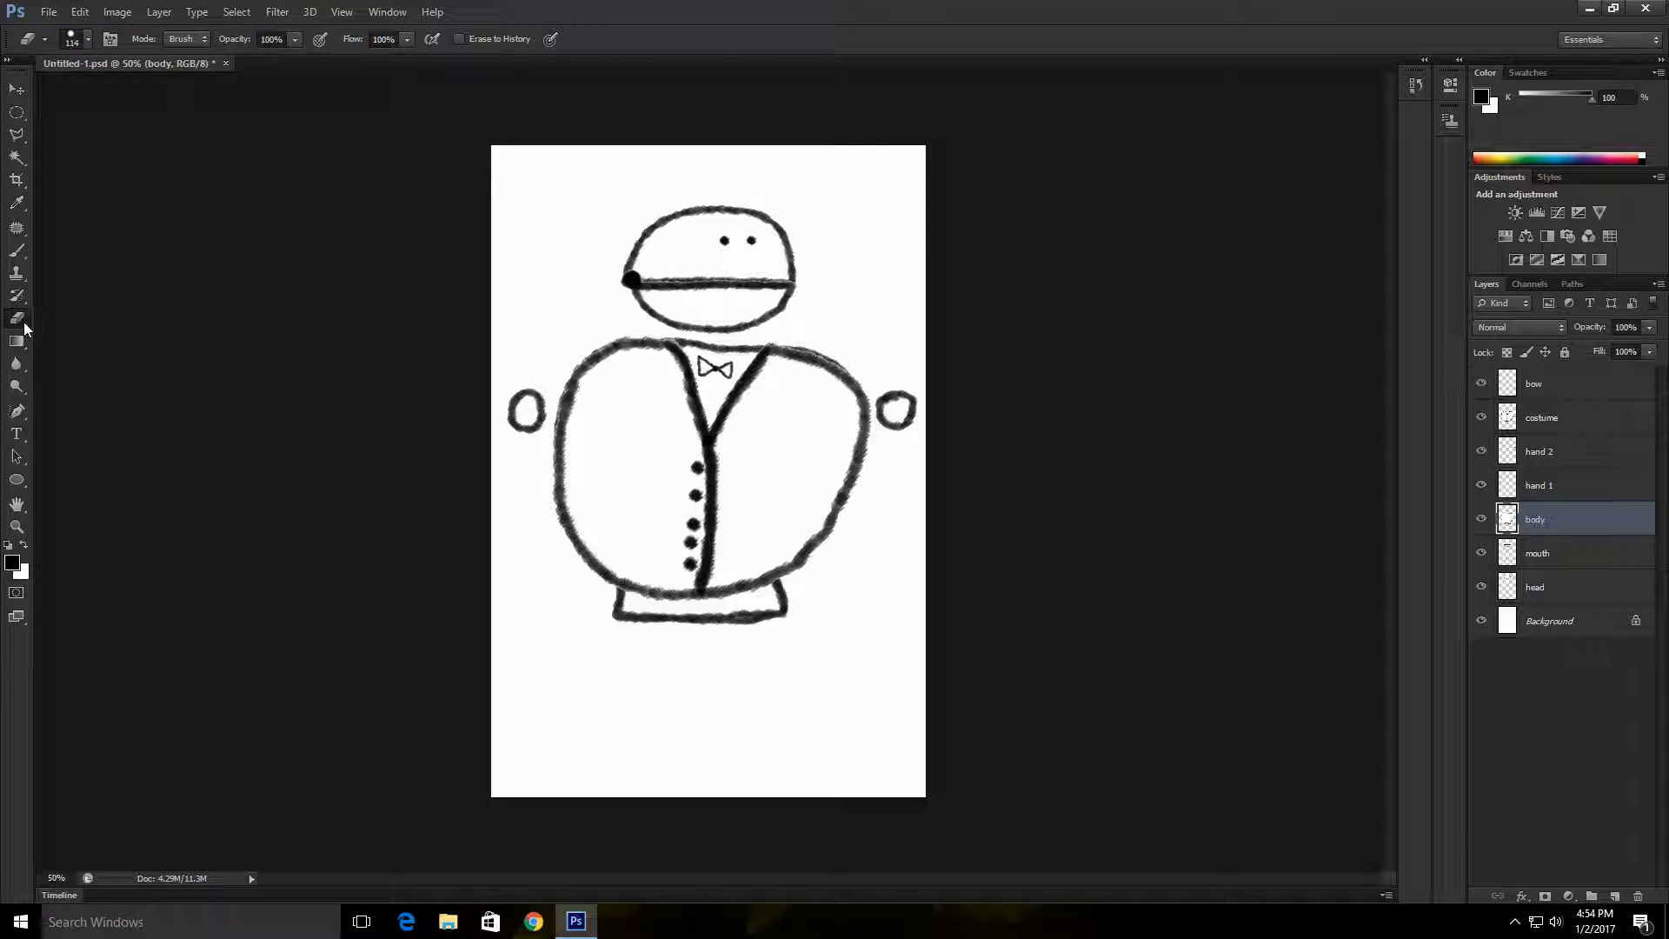
left_click(87, 39)
left_click_drag(114, 93, 33, 93)
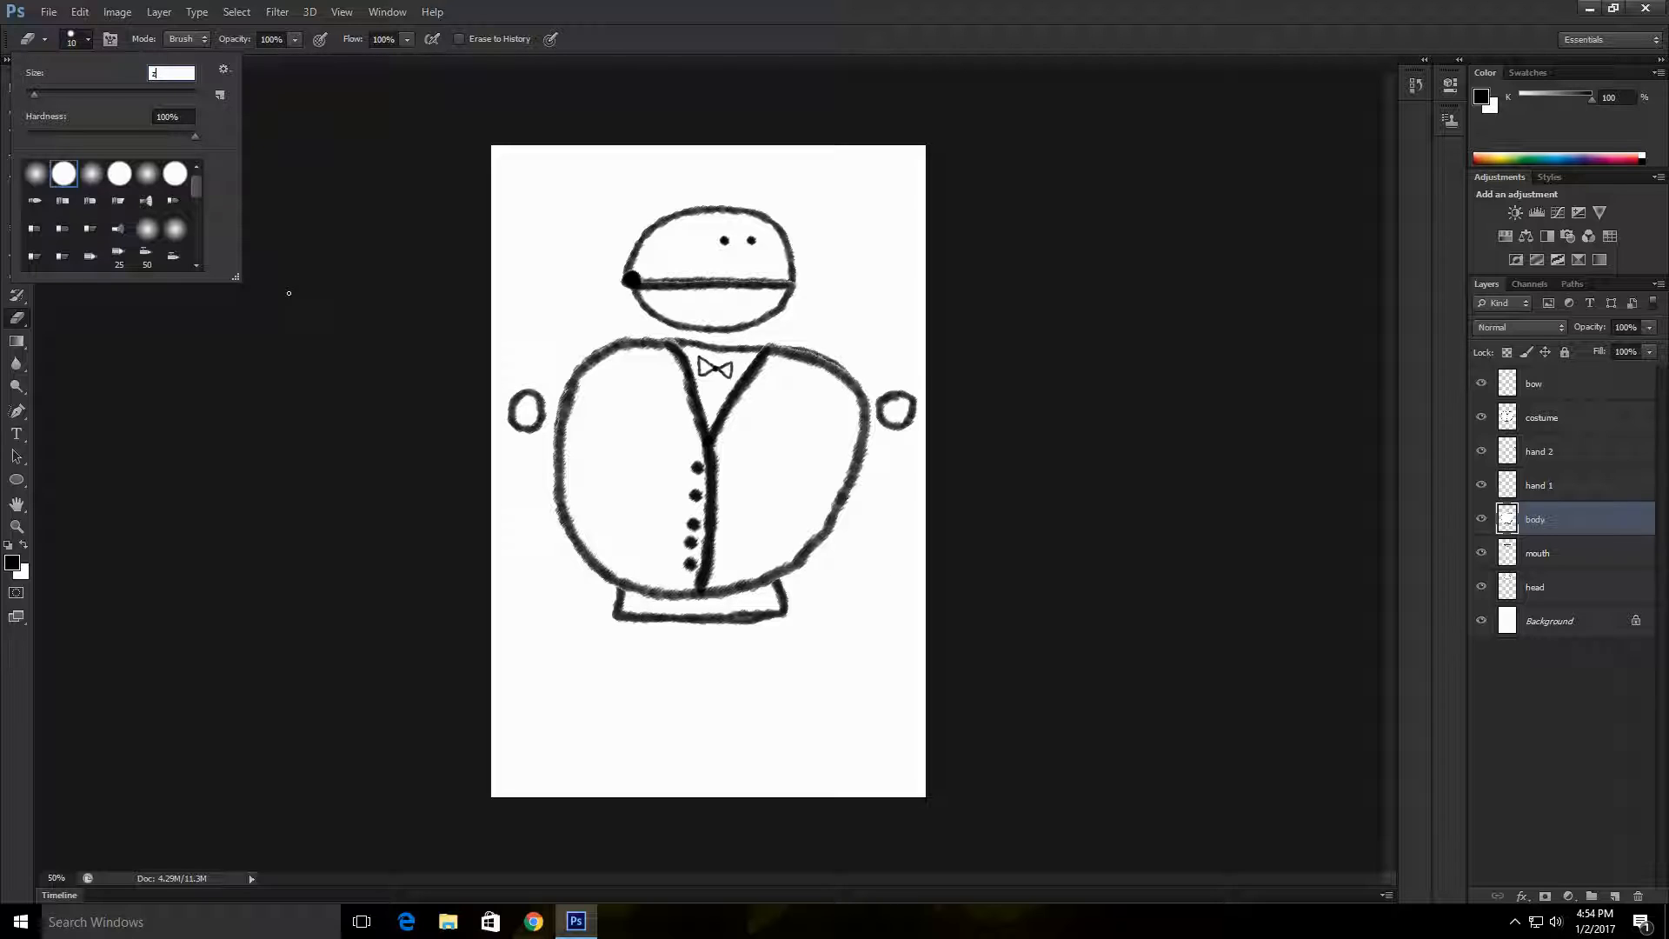
key("Return")
left_click(837, 352)
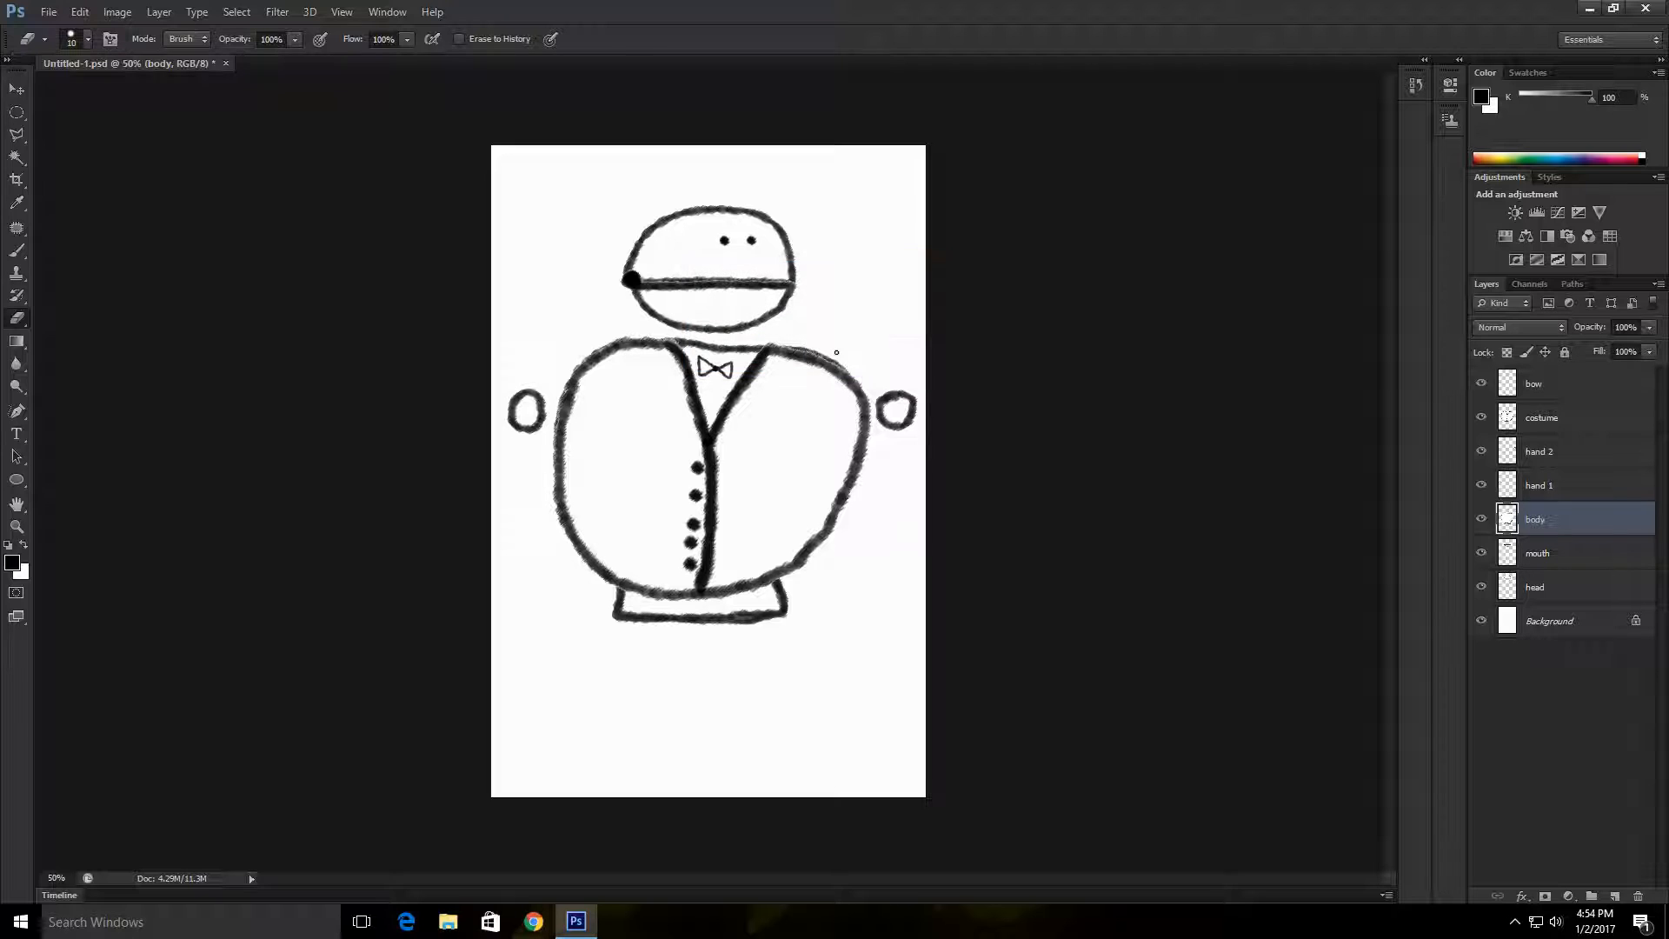
Step: Erase the body outline that sticks out above the costume's right-hand shoulder, starting beside the collar
key("z")
mouse_move(865, 337)
left_mouse_down()
mouse_move(942, 611)
mouse_move(951, 727)
mouse_move(808, 522)
mouse_move(868, 574)
mouse_move(775, 285)
left_mouse_up()
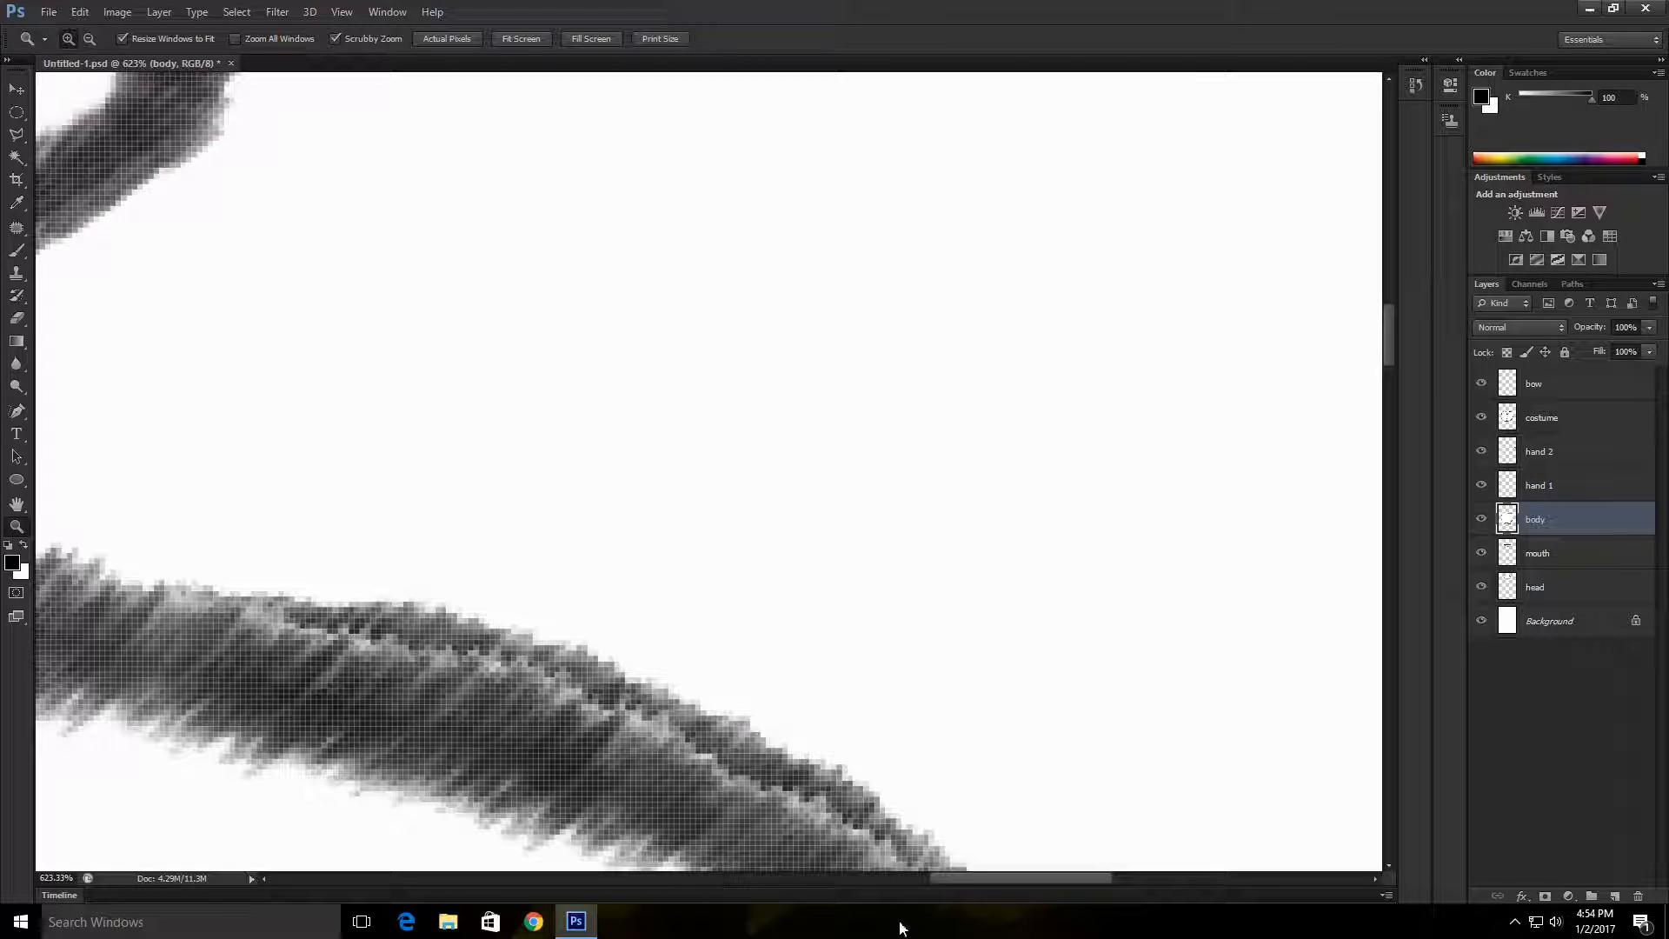
left_click_drag(956, 882, 916, 881)
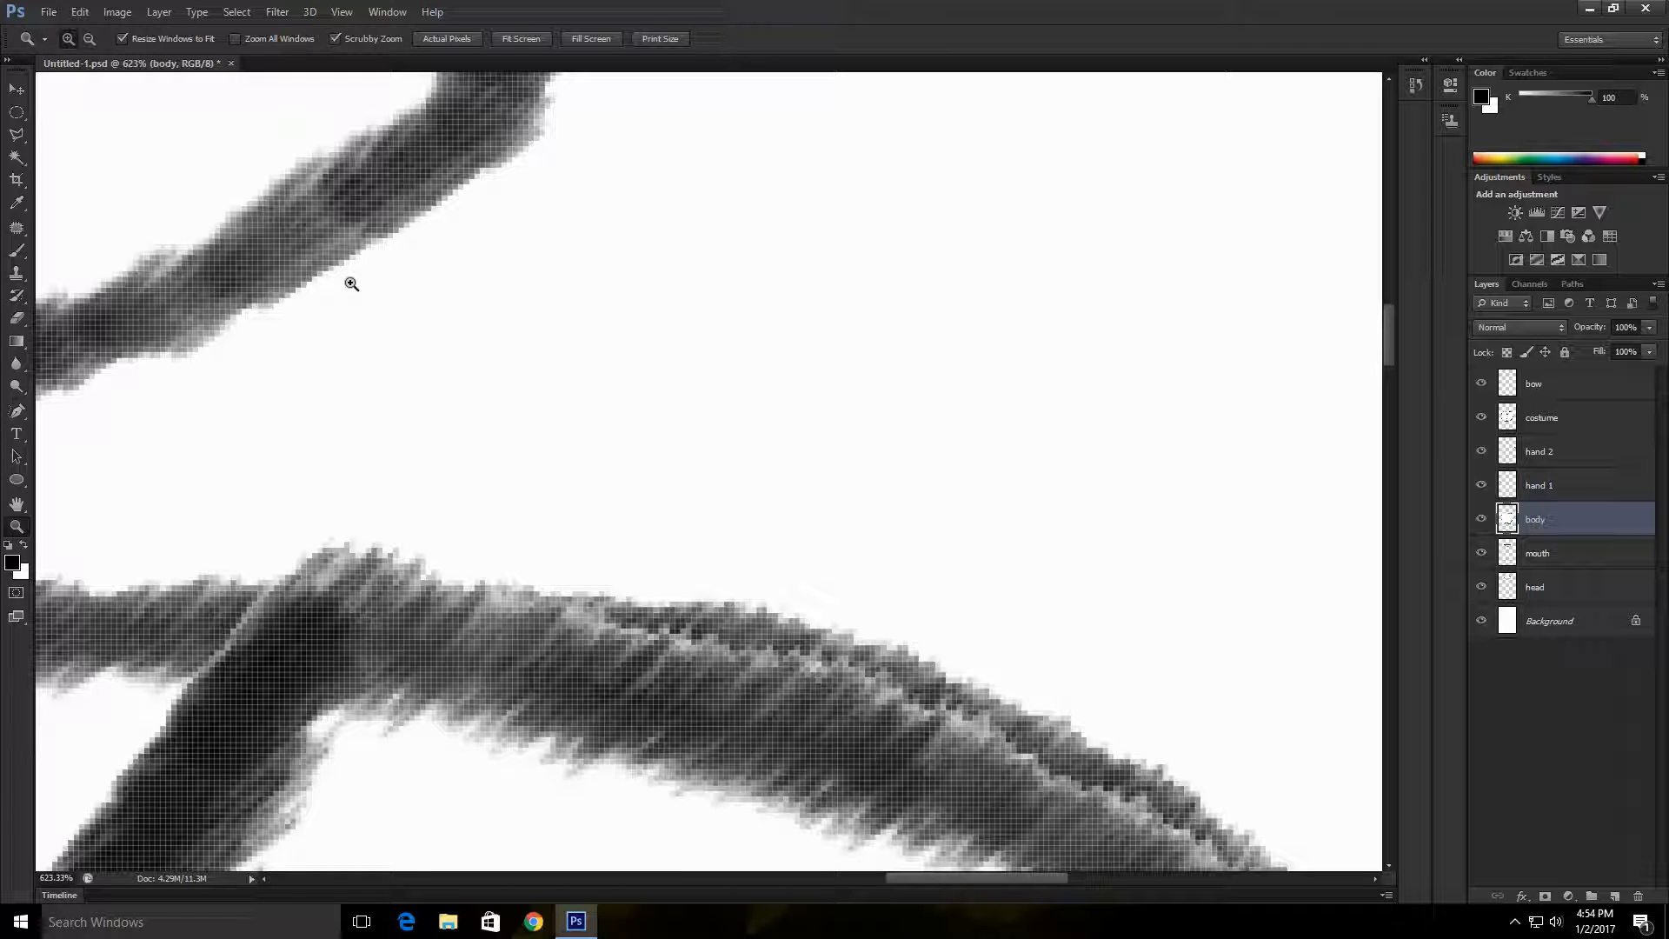
key("e")
mouse_move(625, 565)
left_mouse_down()
mouse_move(784, 608)
mouse_move(591, 559)
mouse_move(852, 606)
mouse_move(1015, 677)
mouse_move(797, 597)
mouse_move(1020, 682)
mouse_move(1141, 746)
mouse_move(1031, 708)
mouse_move(1157, 761)
mouse_move(1198, 655)
left_mouse_up()
scroll(1198, 656, "down", 3)
left_click_drag(1214, 578, 1326, 665)
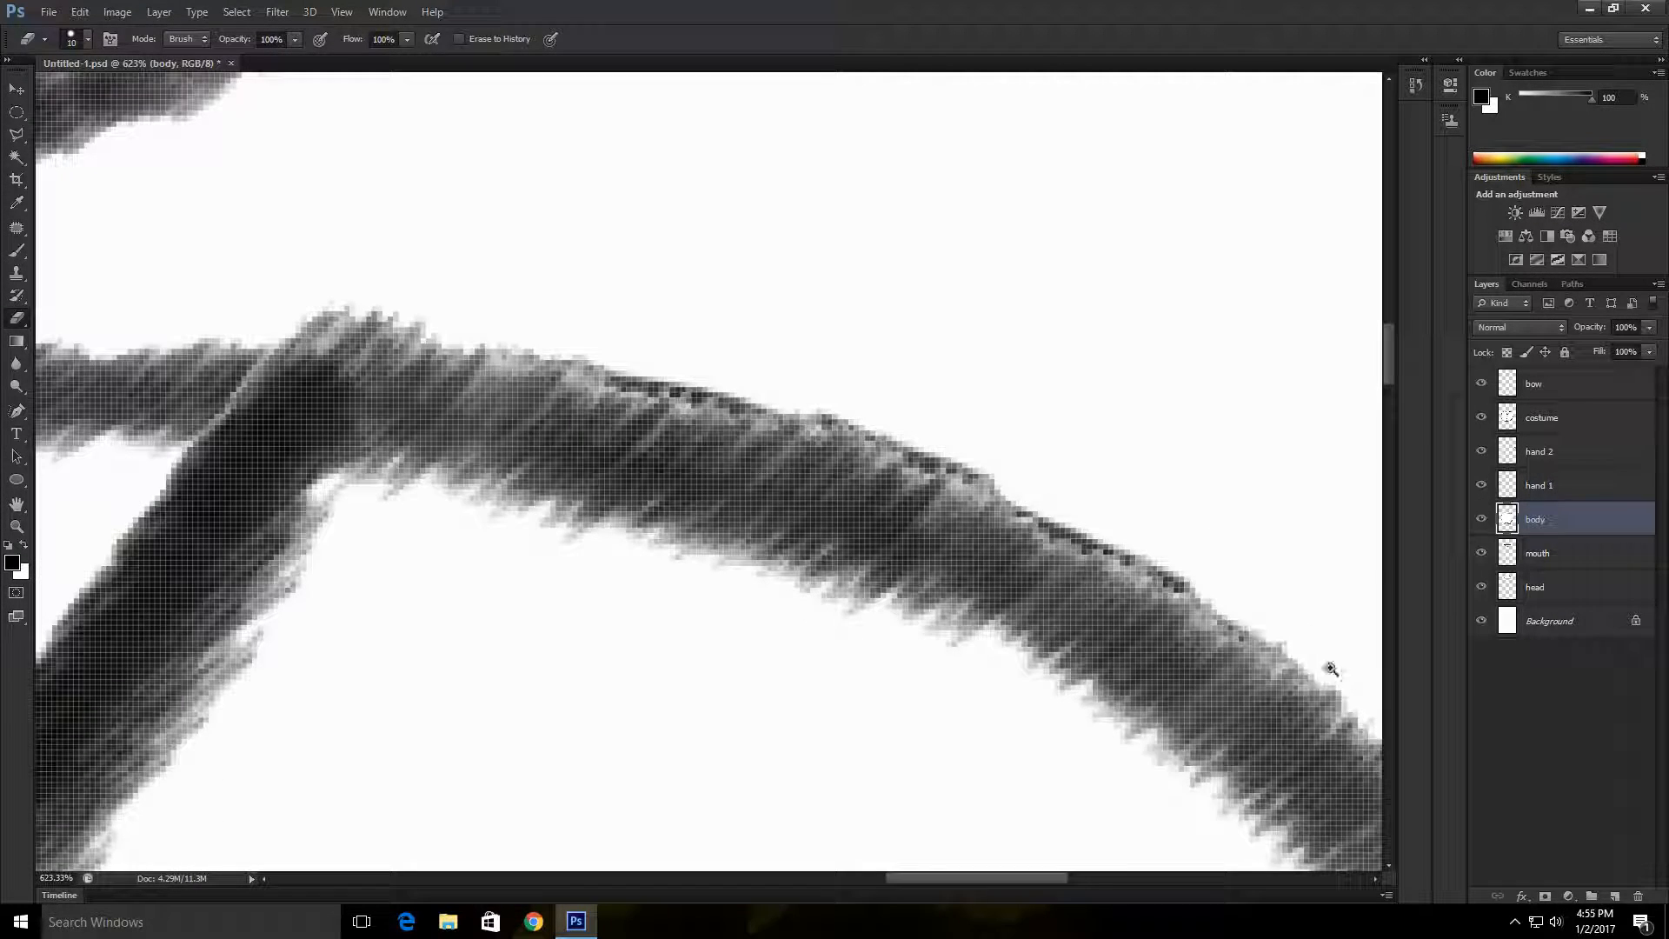
Step: Continue erasing the protruding body outline along the outer curve of the right-hand shoulder
left_click_drag(1046, 879, 1114, 881)
scroll(1106, 509, "down", 3)
scroll(1105, 502, "down", 1)
left_click_drag(544, 229, 674, 288)
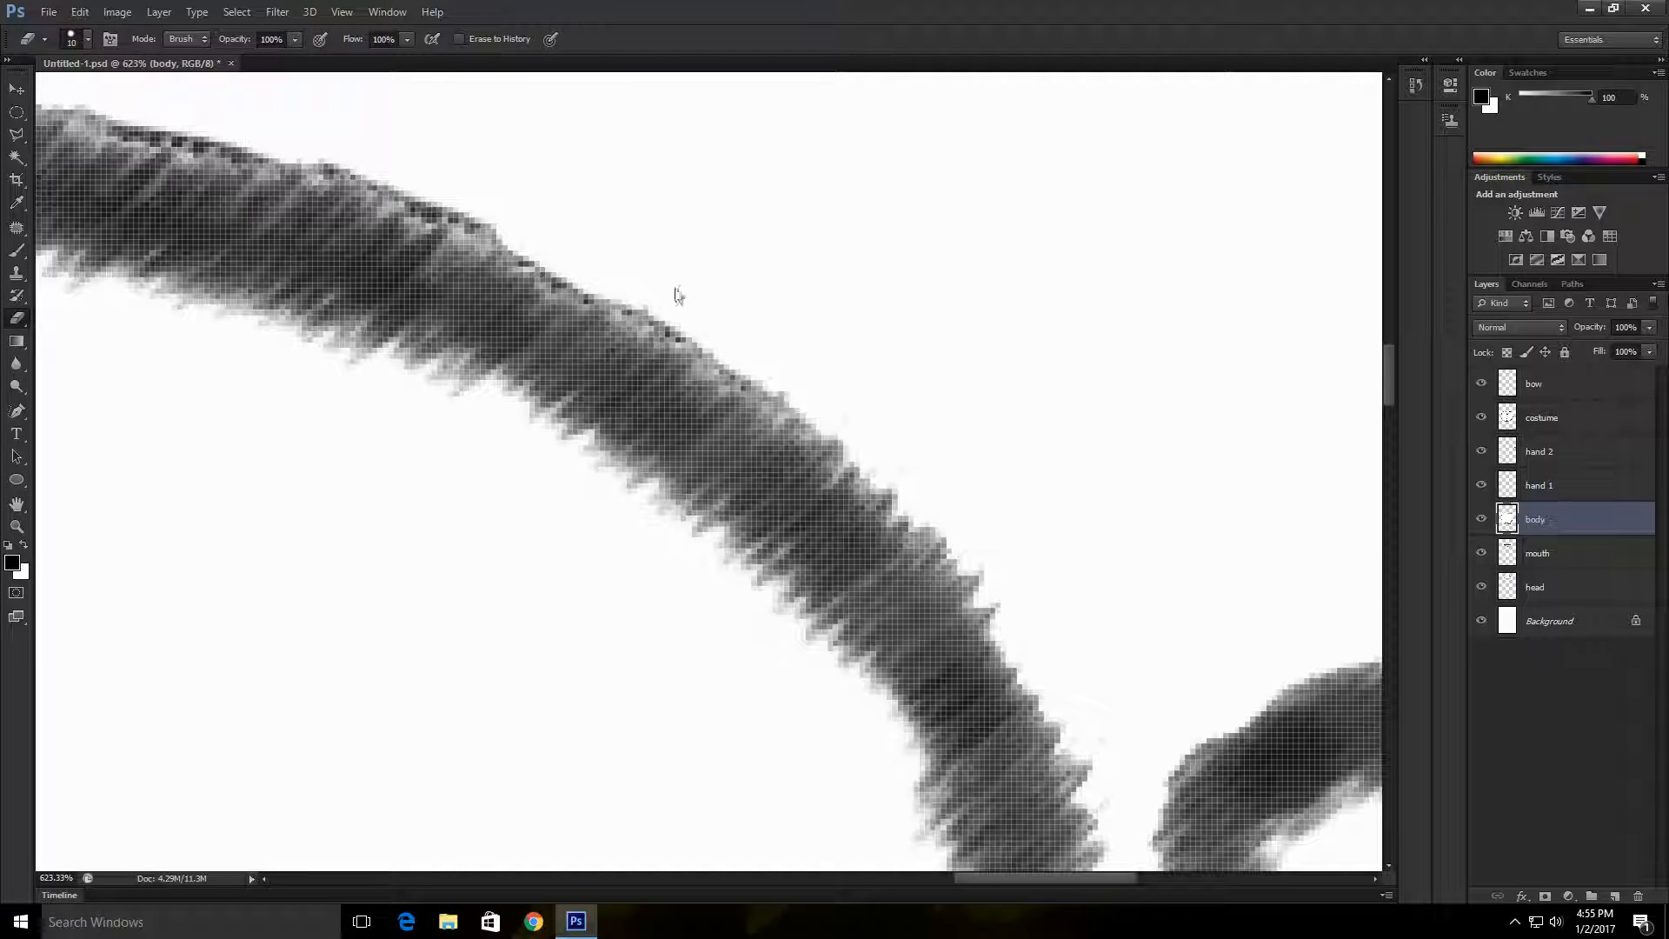
mouse_move(325, 121)
left_mouse_down()
mouse_move(388, 143)
mouse_move(190, 115)
mouse_move(660, 298)
mouse_move(748, 383)
left_mouse_up()
scroll(1025, 443, "down", 3)
Step: Erase the body outline that protrudes beyond the costume along its left-hand side, beside the hand
left_click_drag(1044, 878, 646, 861)
left_click_drag(1388, 396, 1388, 350)
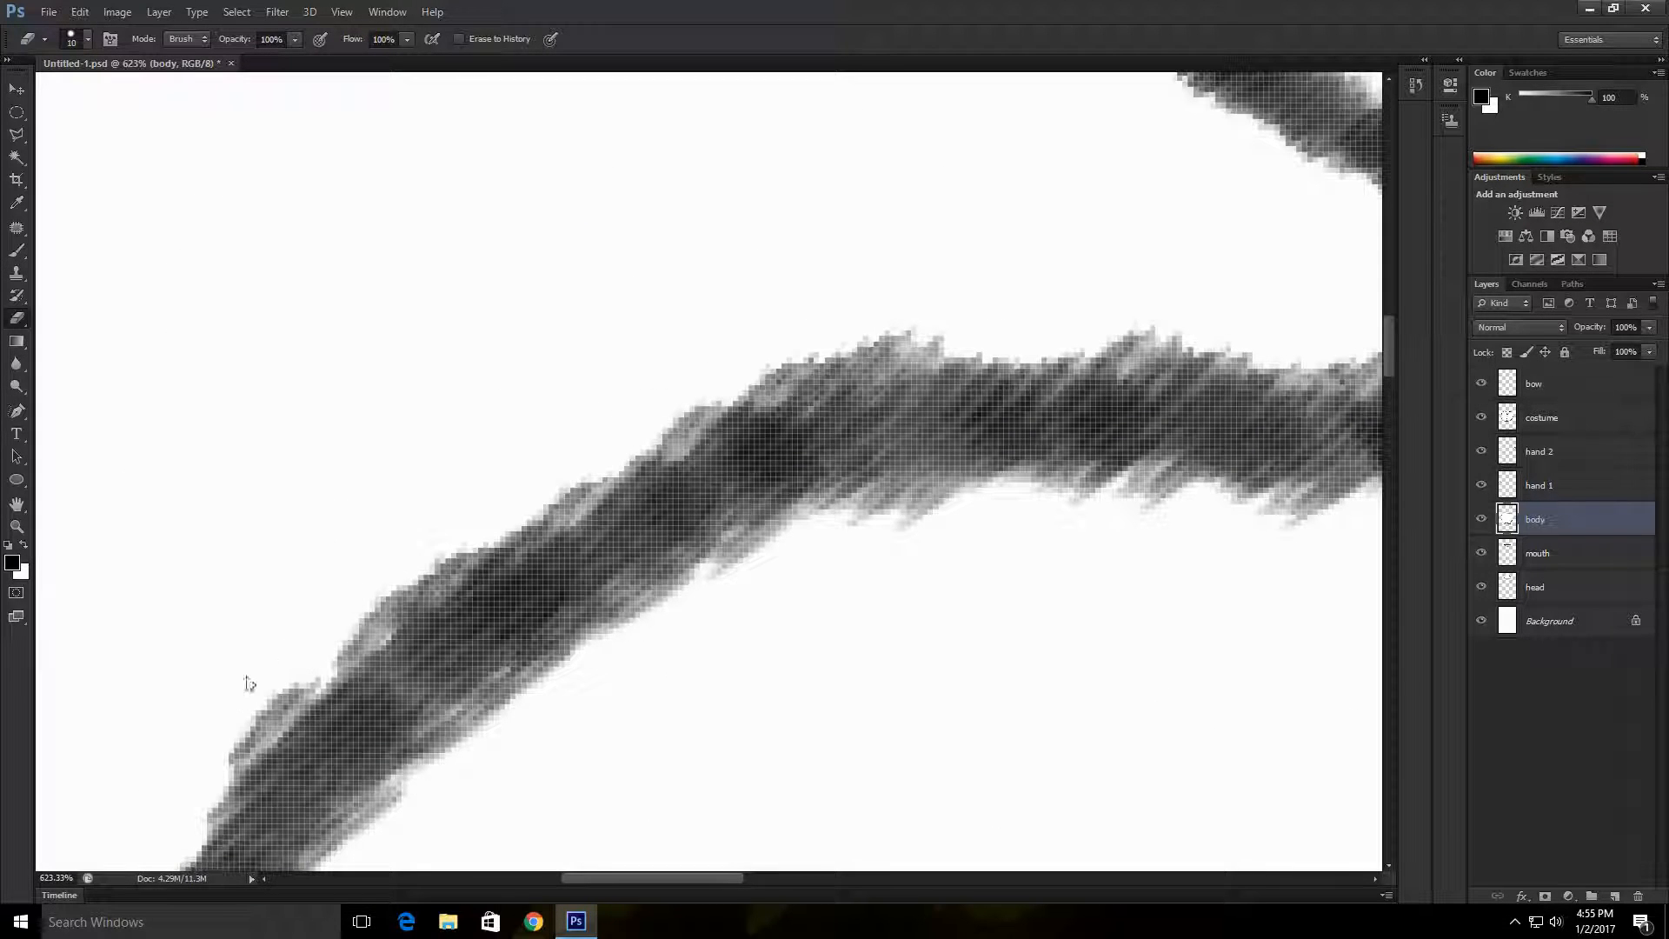
scroll(585, 358, "down", 4)
scroll(470, 358, "down", 1)
mouse_move(92, 668)
left_mouse_down()
mouse_move(29, 748)
mouse_move(82, 701)
mouse_move(39, 847)
left_mouse_up()
scroll(277, 178, "down", 1)
scroll(277, 177, "down", 2)
scroll(277, 177, "left", 3)
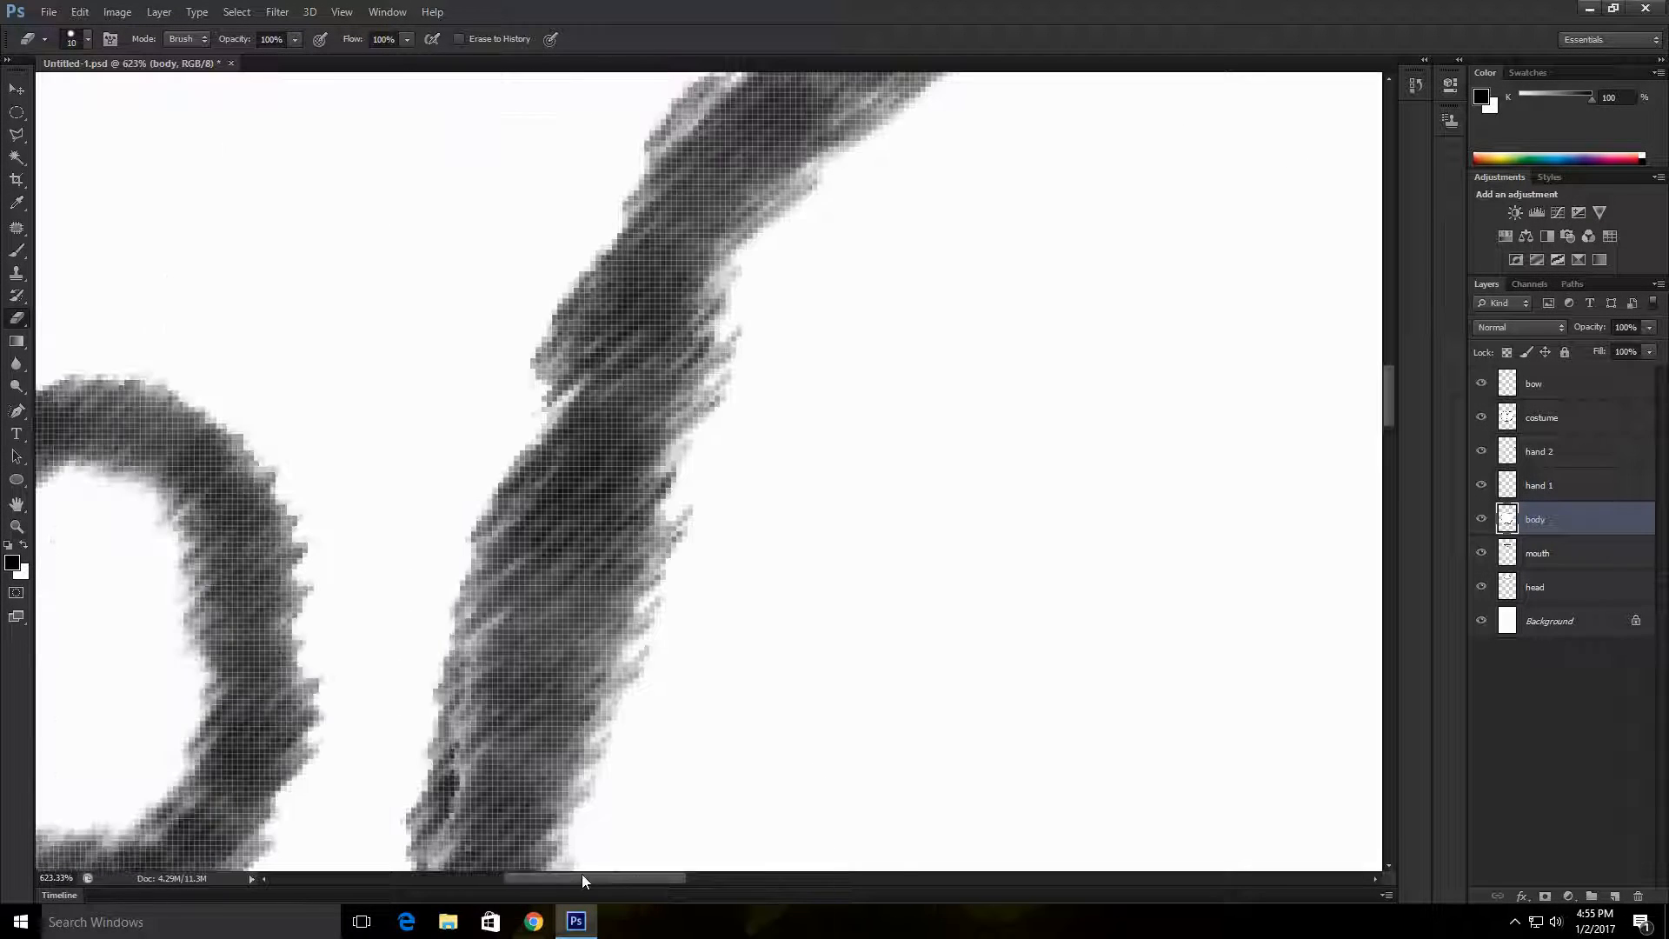
scroll(376, 690, "down", 1)
left_click_drag(427, 712, 454, 474)
scroll(494, 301, "down", 2)
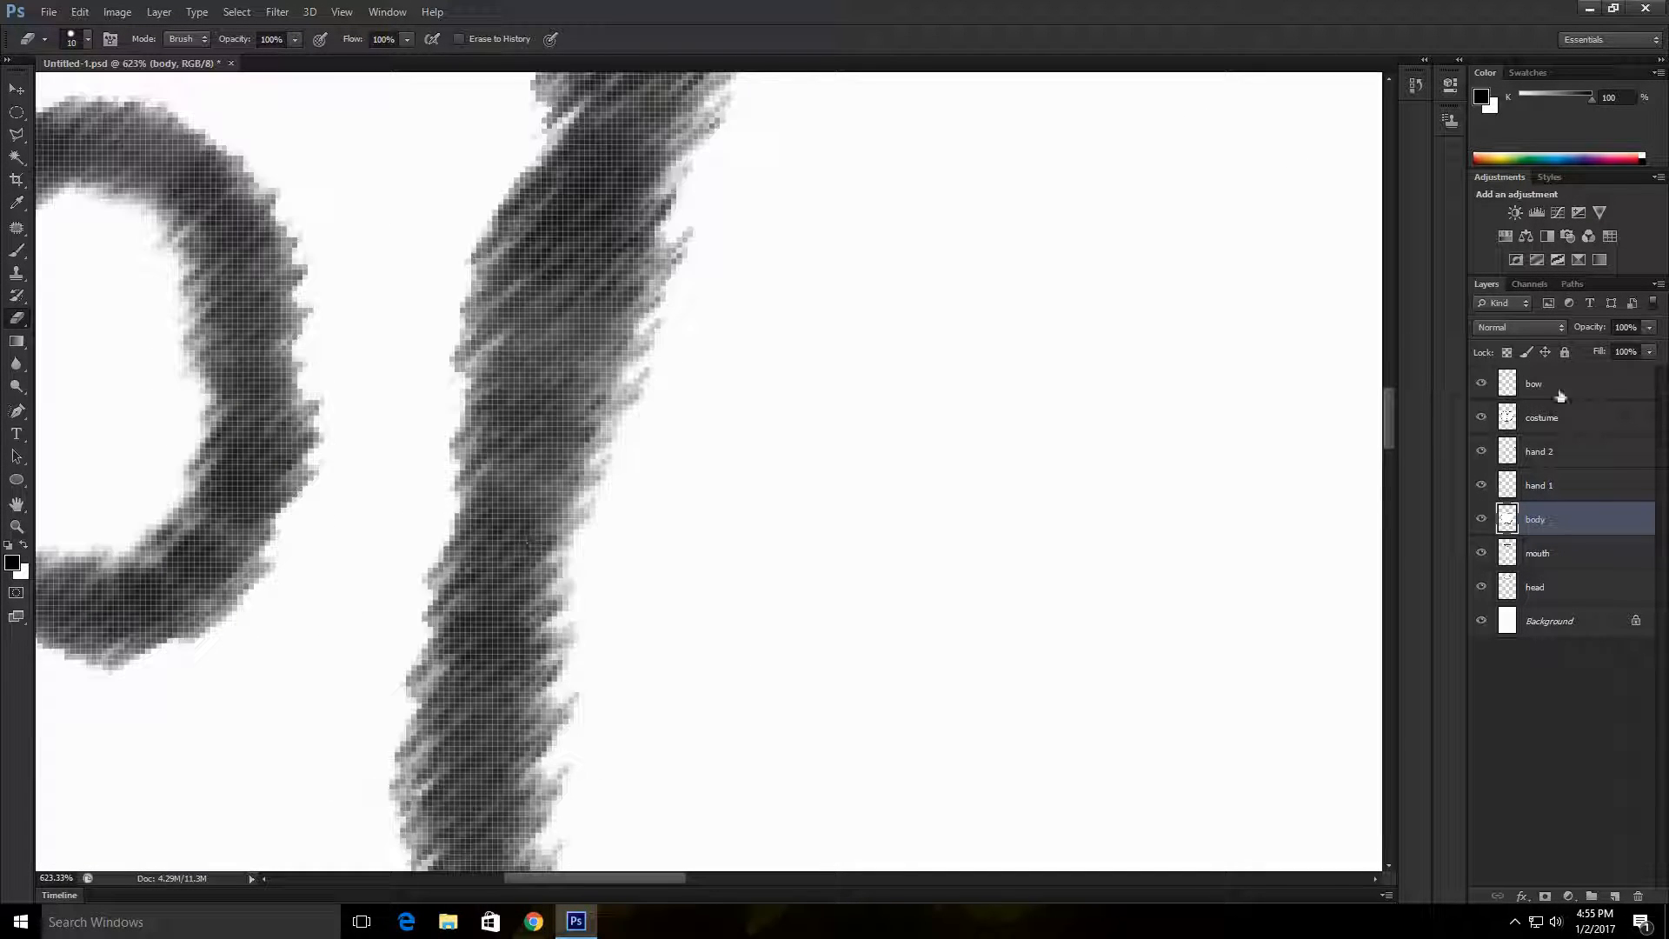
Step: Nudge the costume slightly over the body with the Move tool to align the outlines
mouse_move(1390, 398)
left_mouse_down()
mouse_move(1392, 514)
mouse_move(1394, 382)
left_mouse_up()
mouse_move(625, 881)
left_mouse_down()
mouse_move(863, 882)
mouse_move(1128, 833)
mouse_move(1096, 822)
left_mouse_up()
left_click(16, 526)
left_click_drag(351, 536, 533, 149)
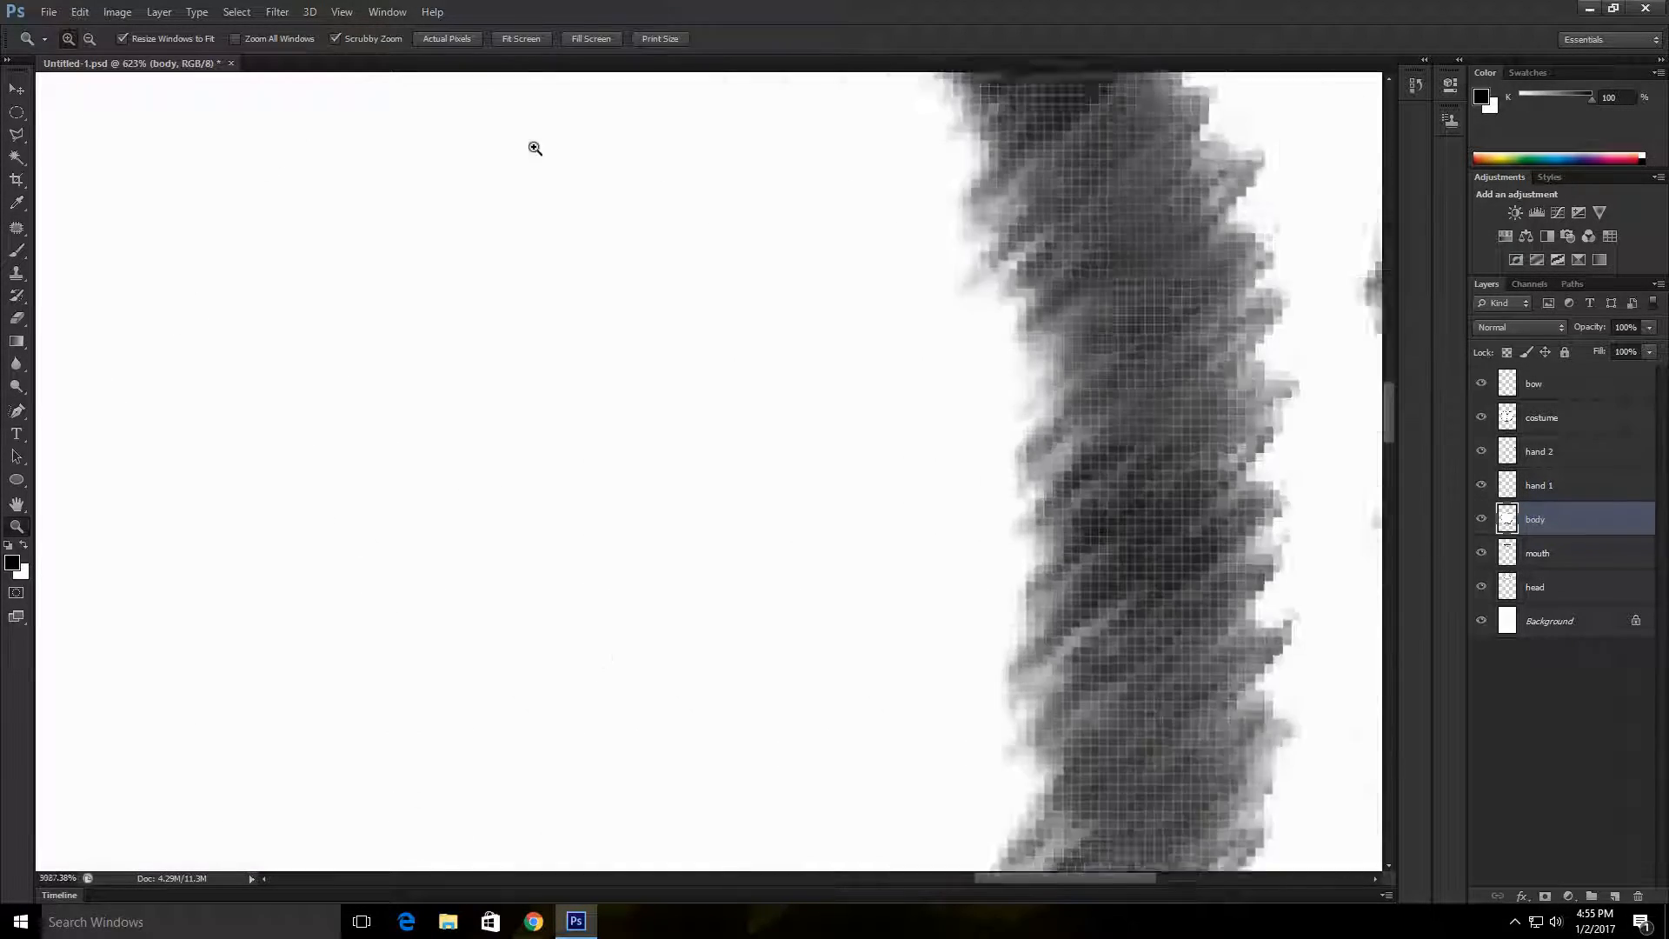
mouse_move(898, 790)
left_mouse_down()
mouse_move(976, 339)
mouse_move(663, 914)
left_mouse_up()
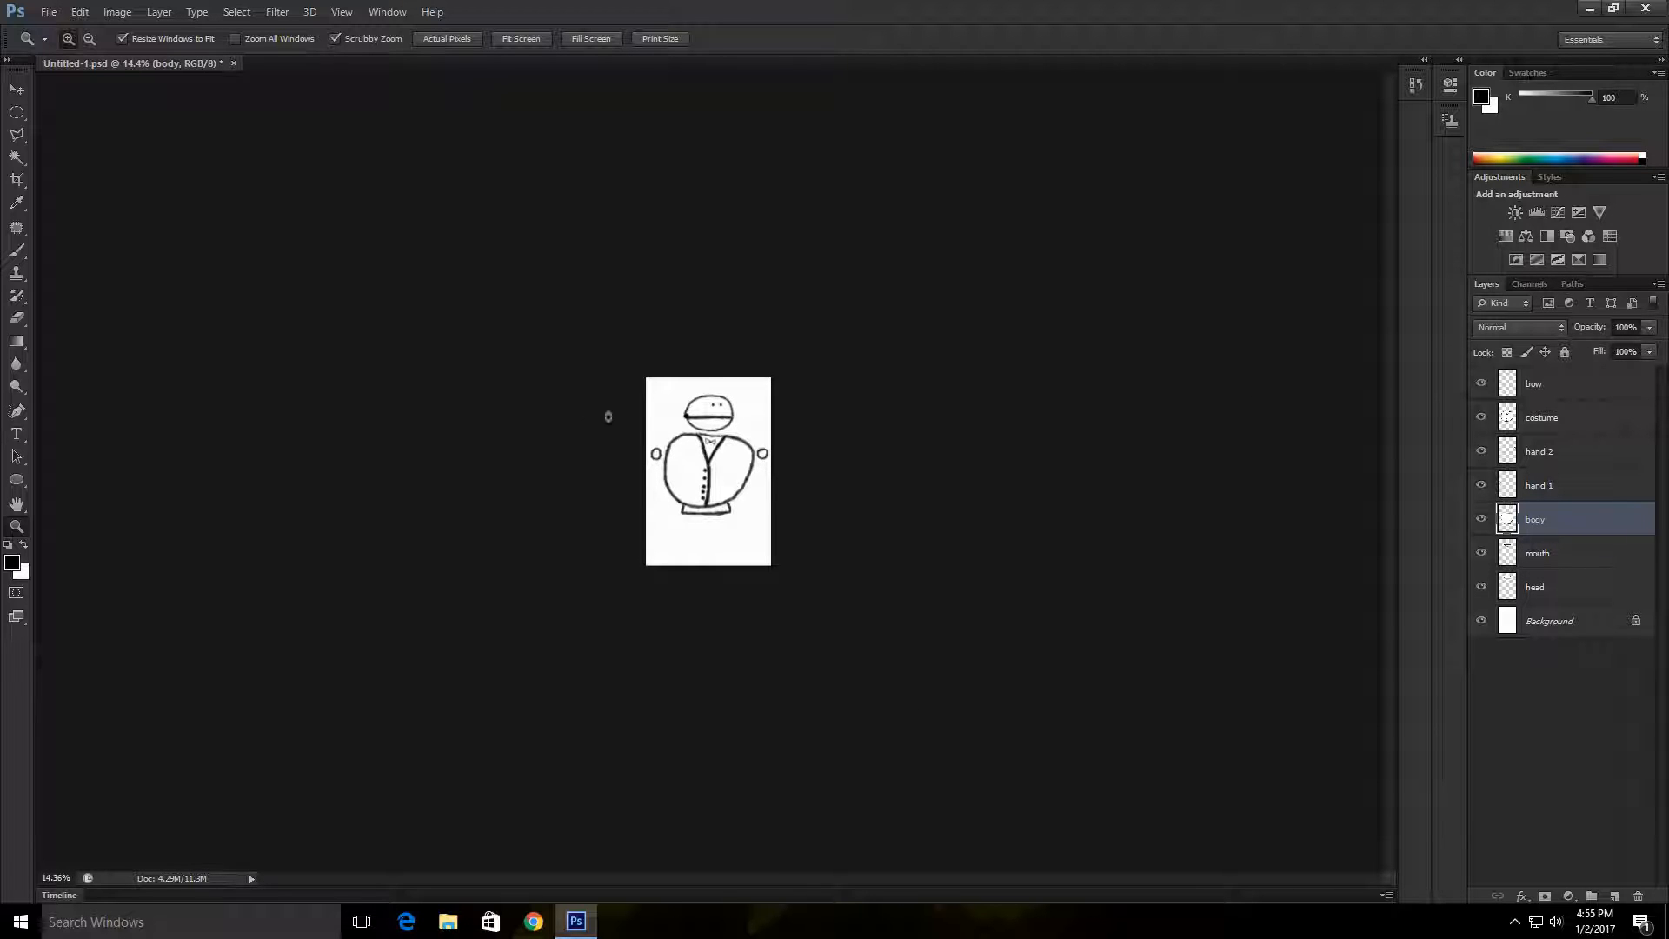
left_click_drag(713, 469, 813, 637)
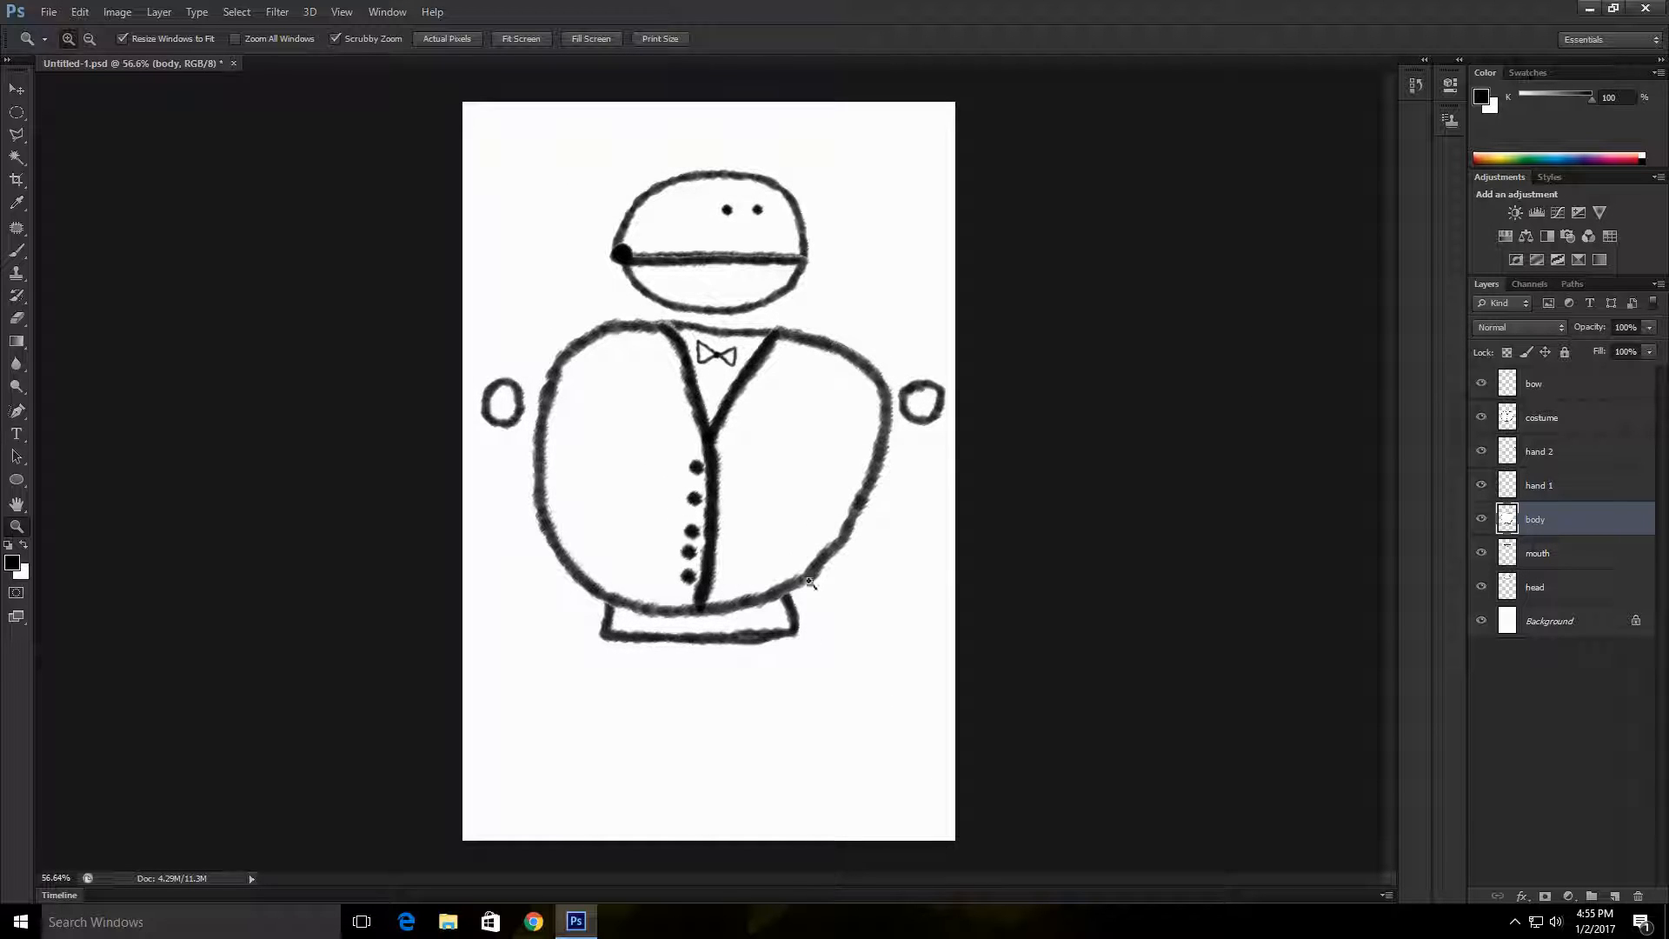
left_click(17, 88)
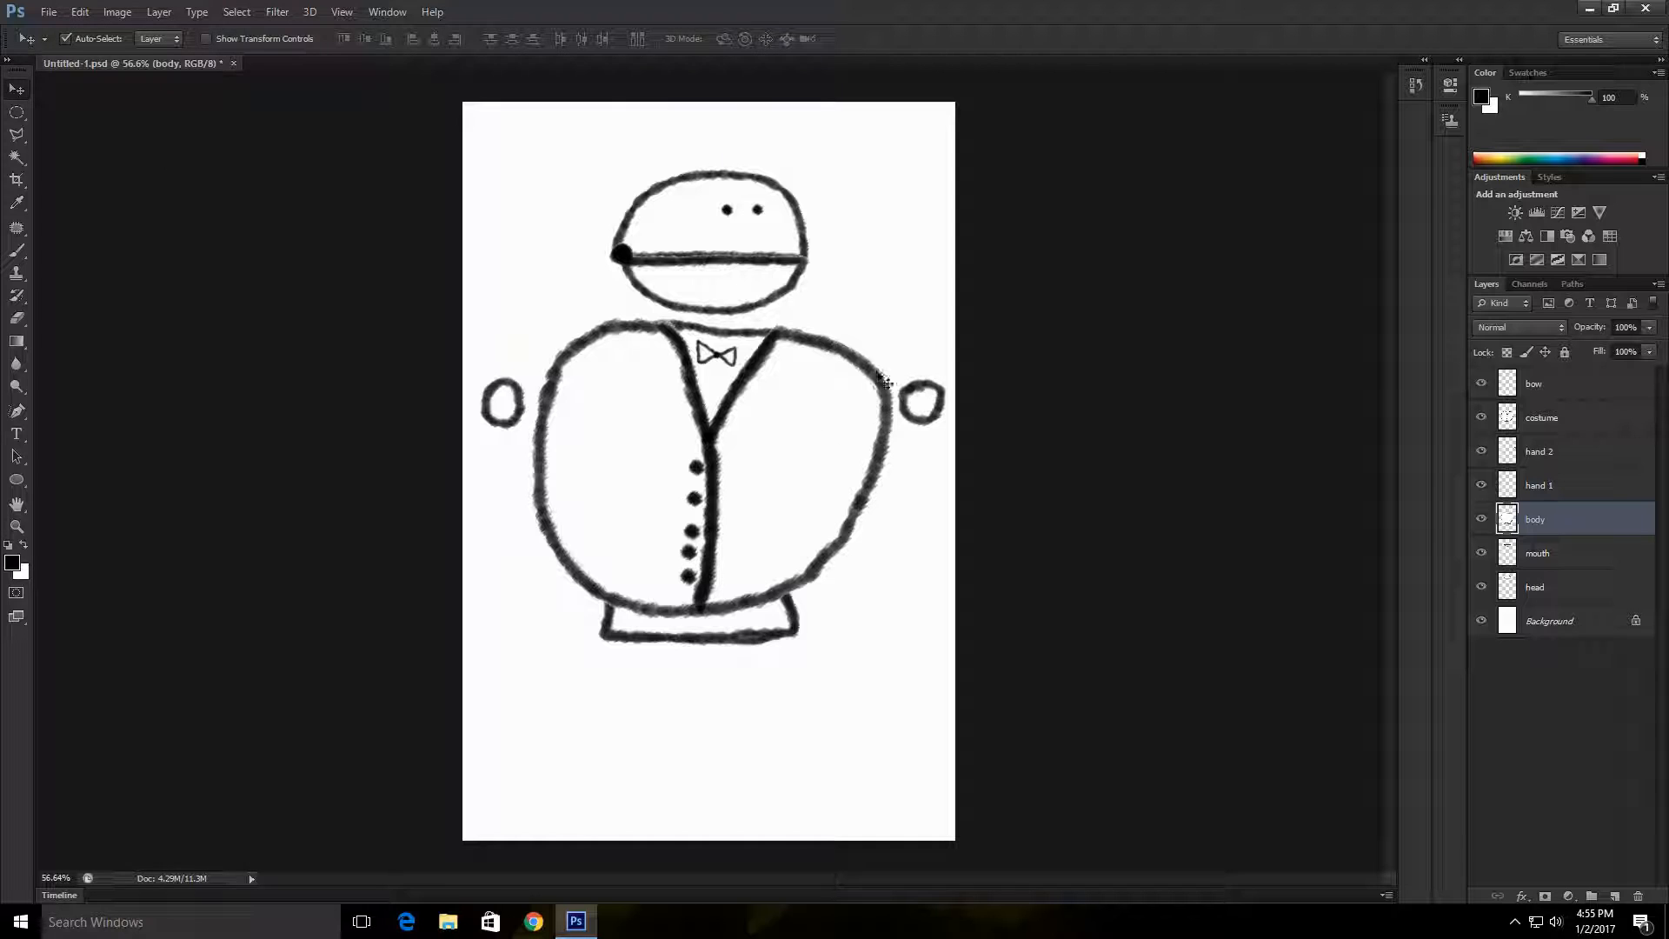
mouse_move(876, 378)
left_mouse_down()
mouse_move(887, 791)
mouse_move(876, 382)
left_mouse_up()
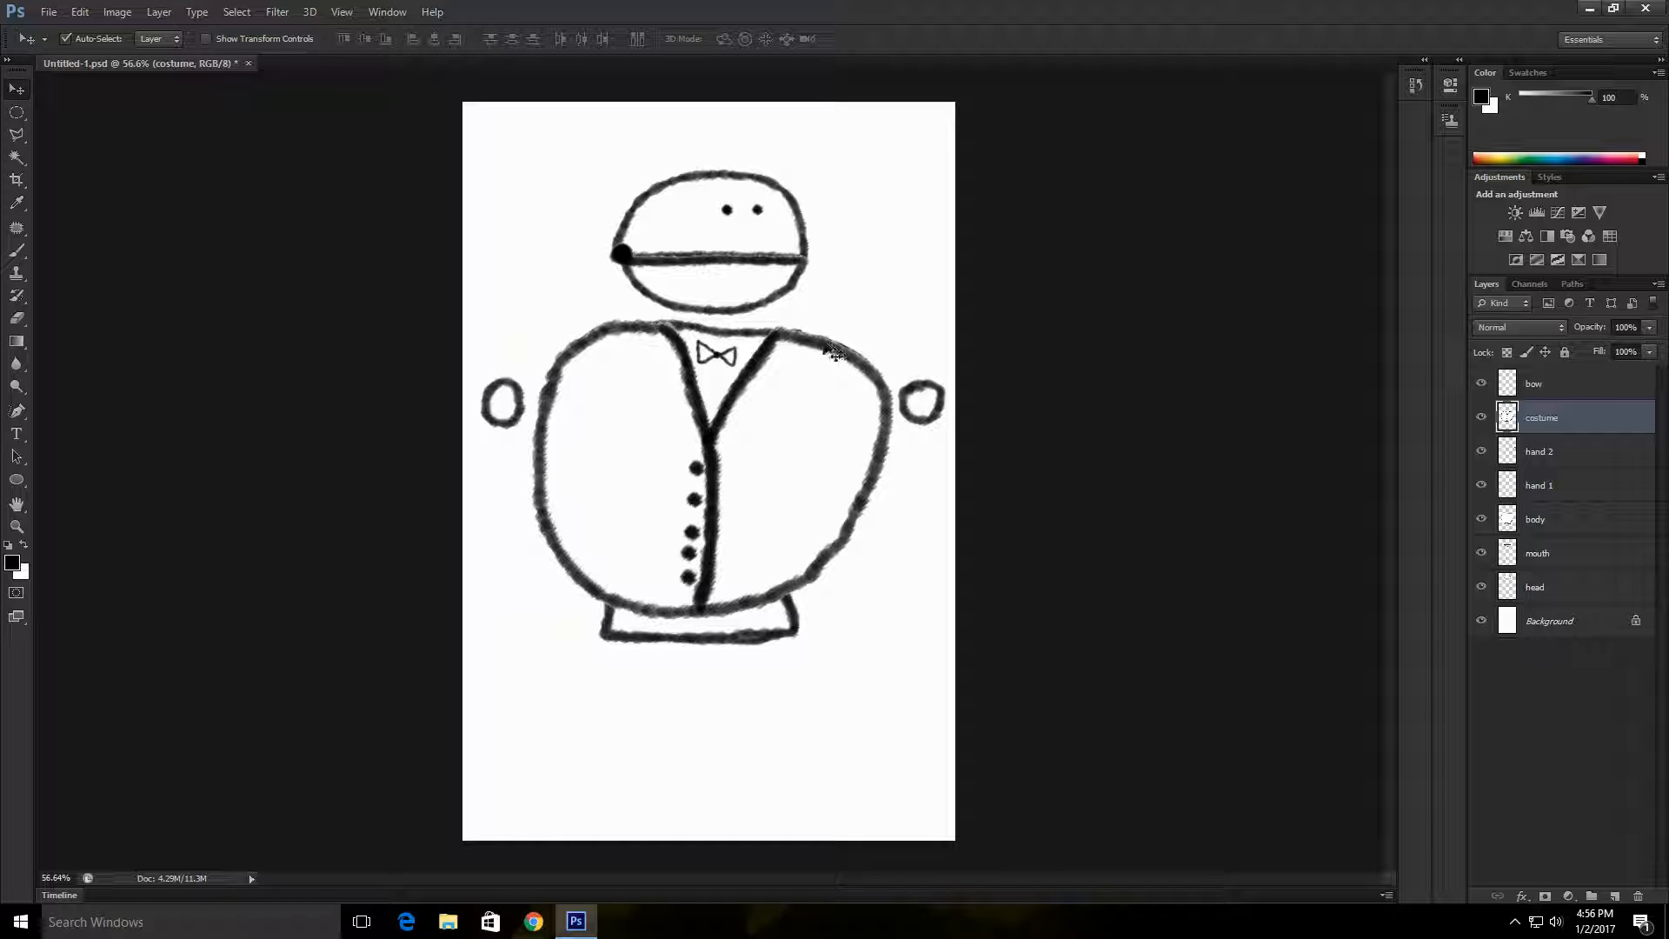
left_click_drag(830, 348, 831, 349)
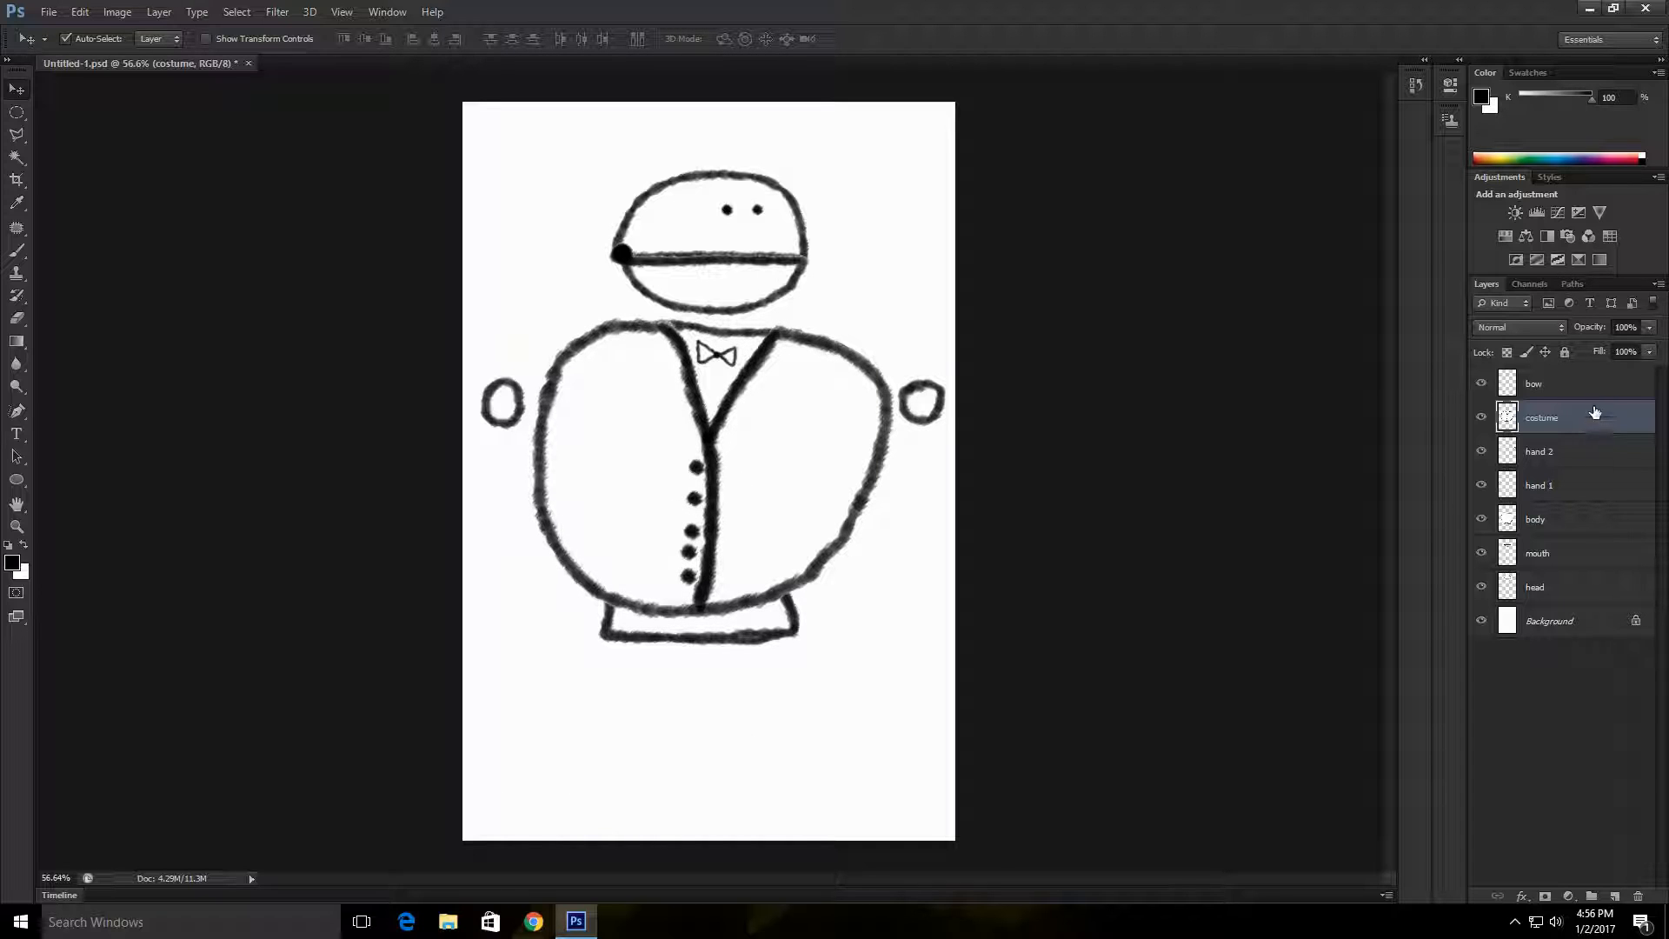
Step: Add a Gradient Overlay to the head layer and set its blend mode to Multiply
left_click(1574, 597)
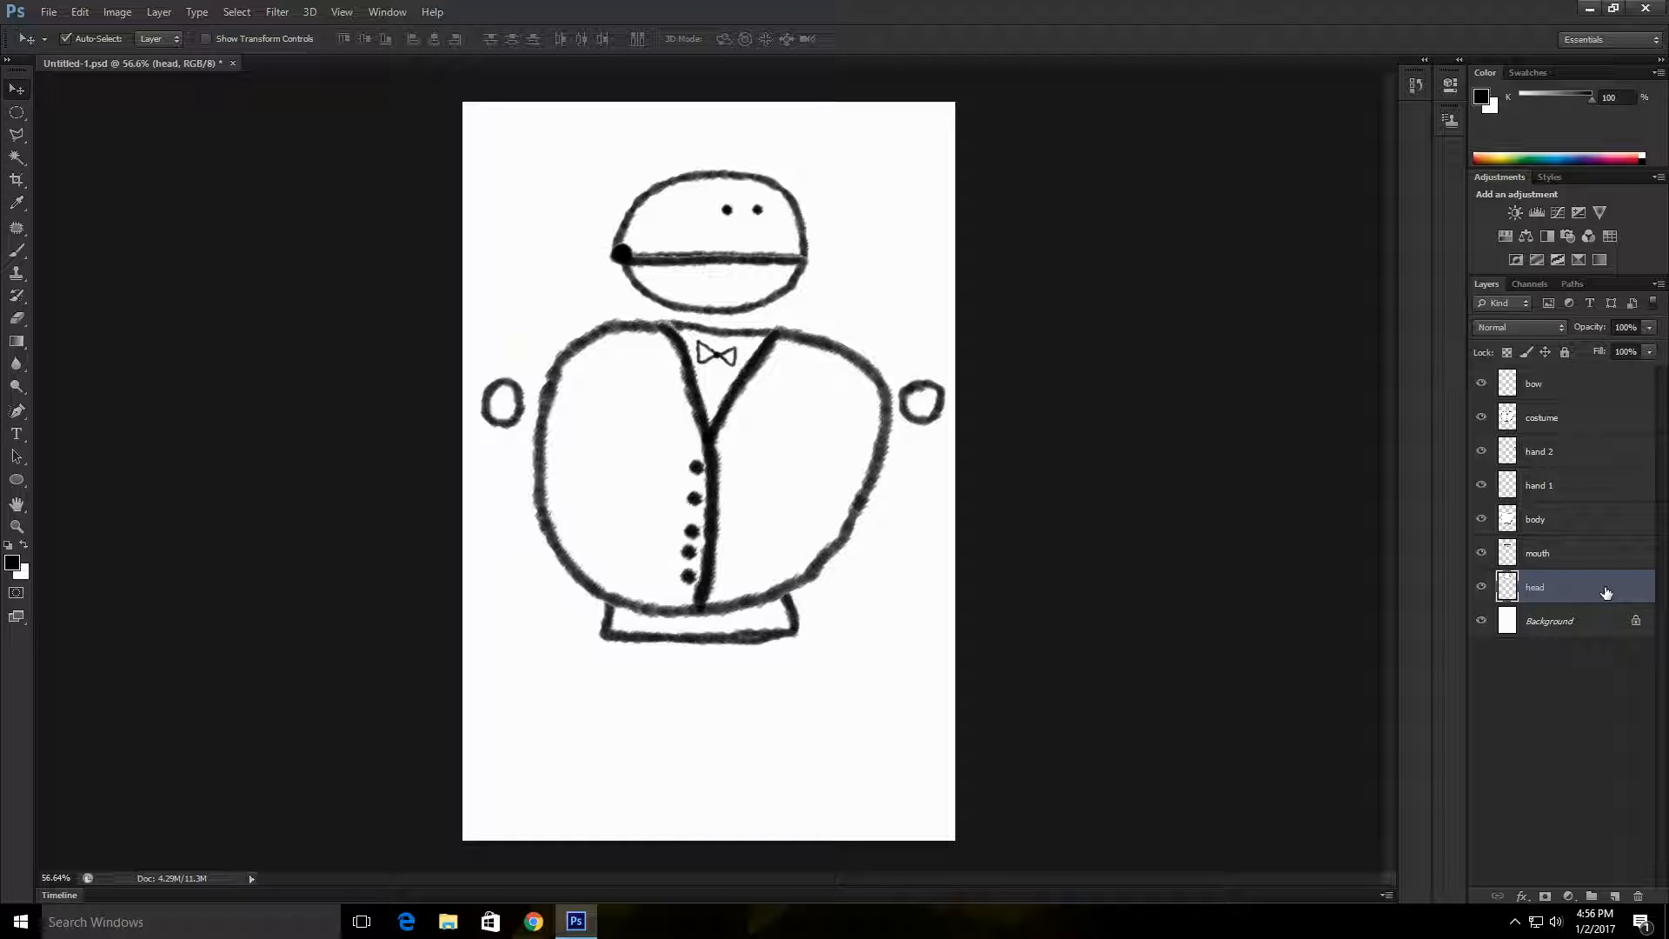
double_click(1606, 592)
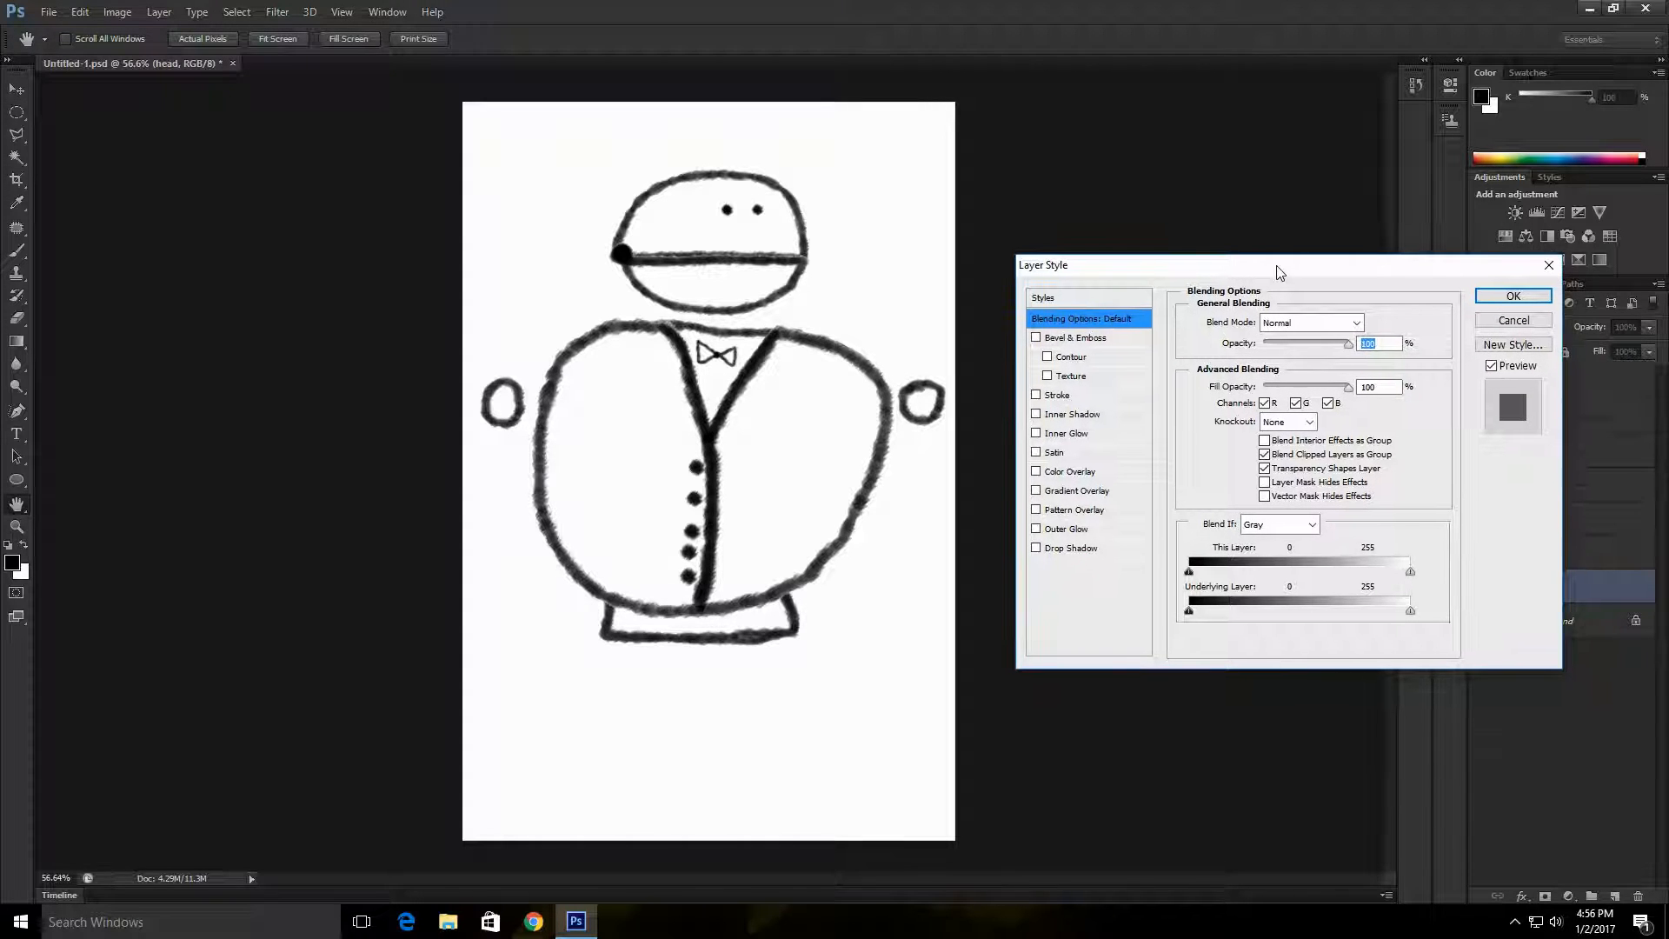
left_click(1109, 491)
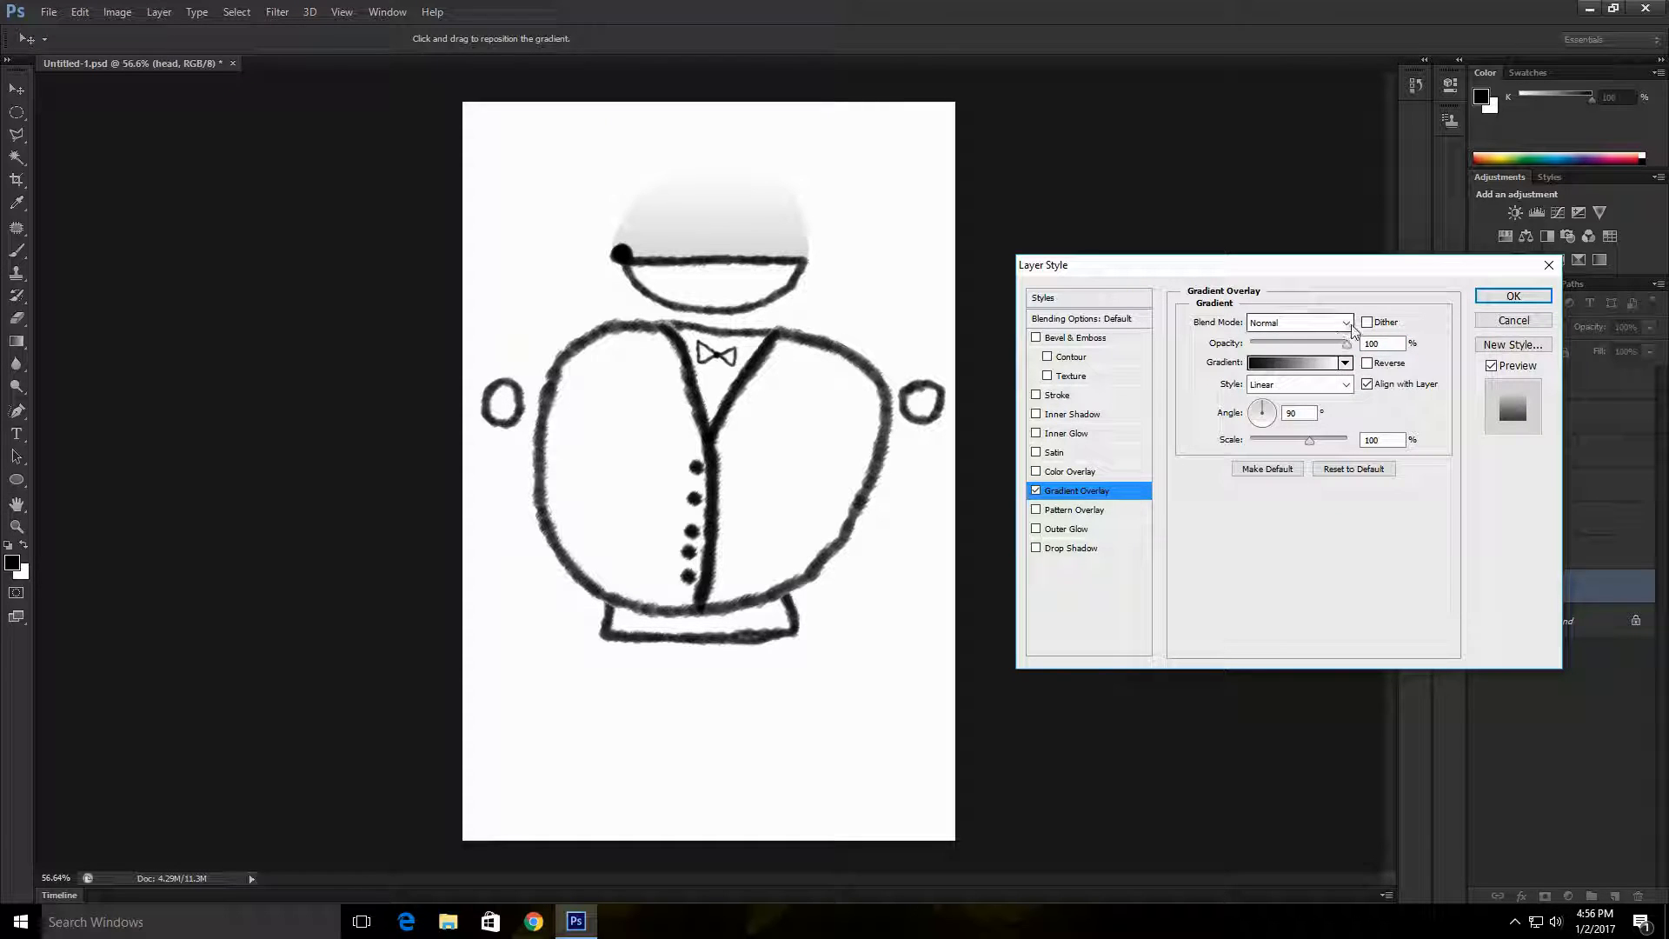
left_click(1037, 491)
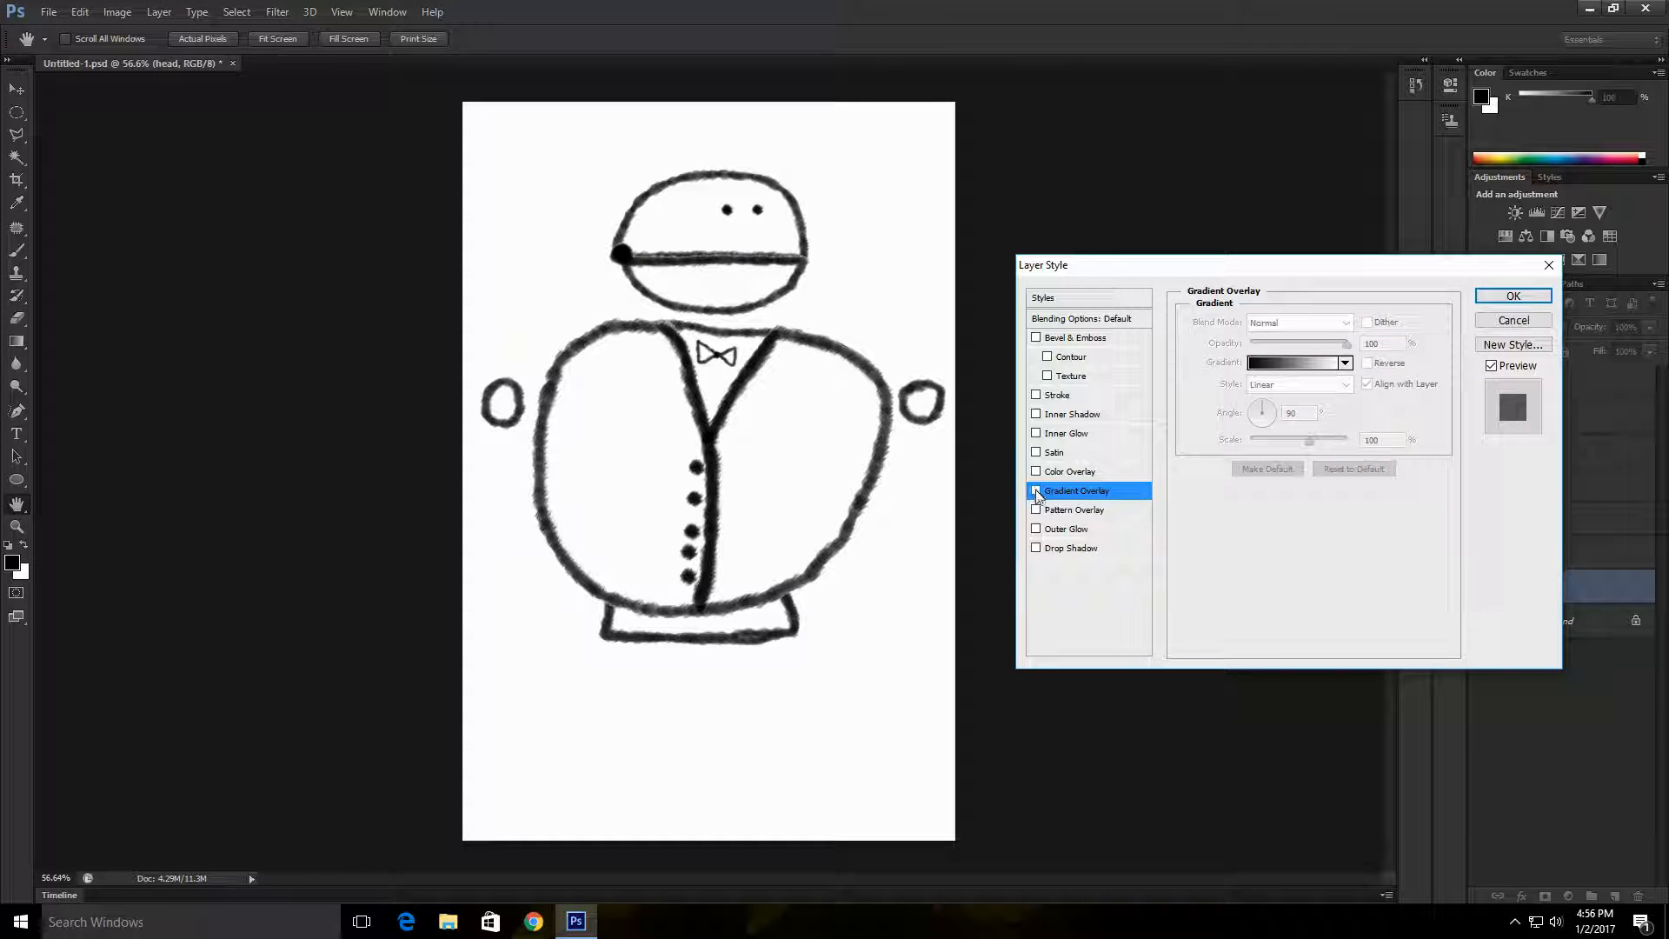
left_click(1036, 491)
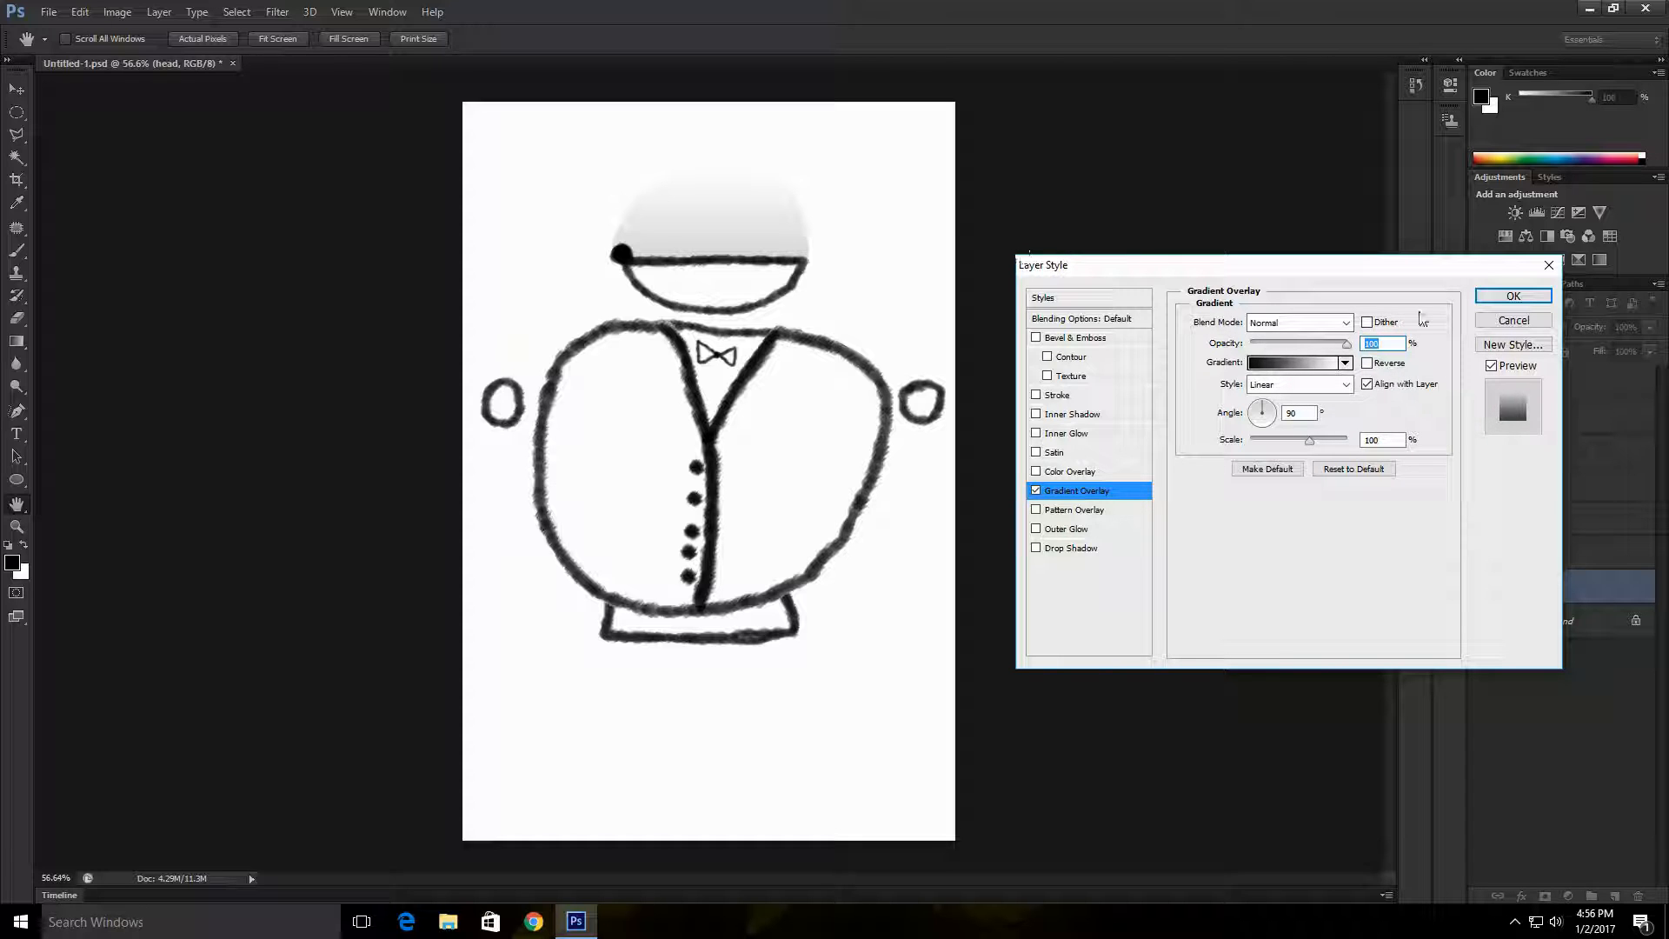
left_click(1346, 324)
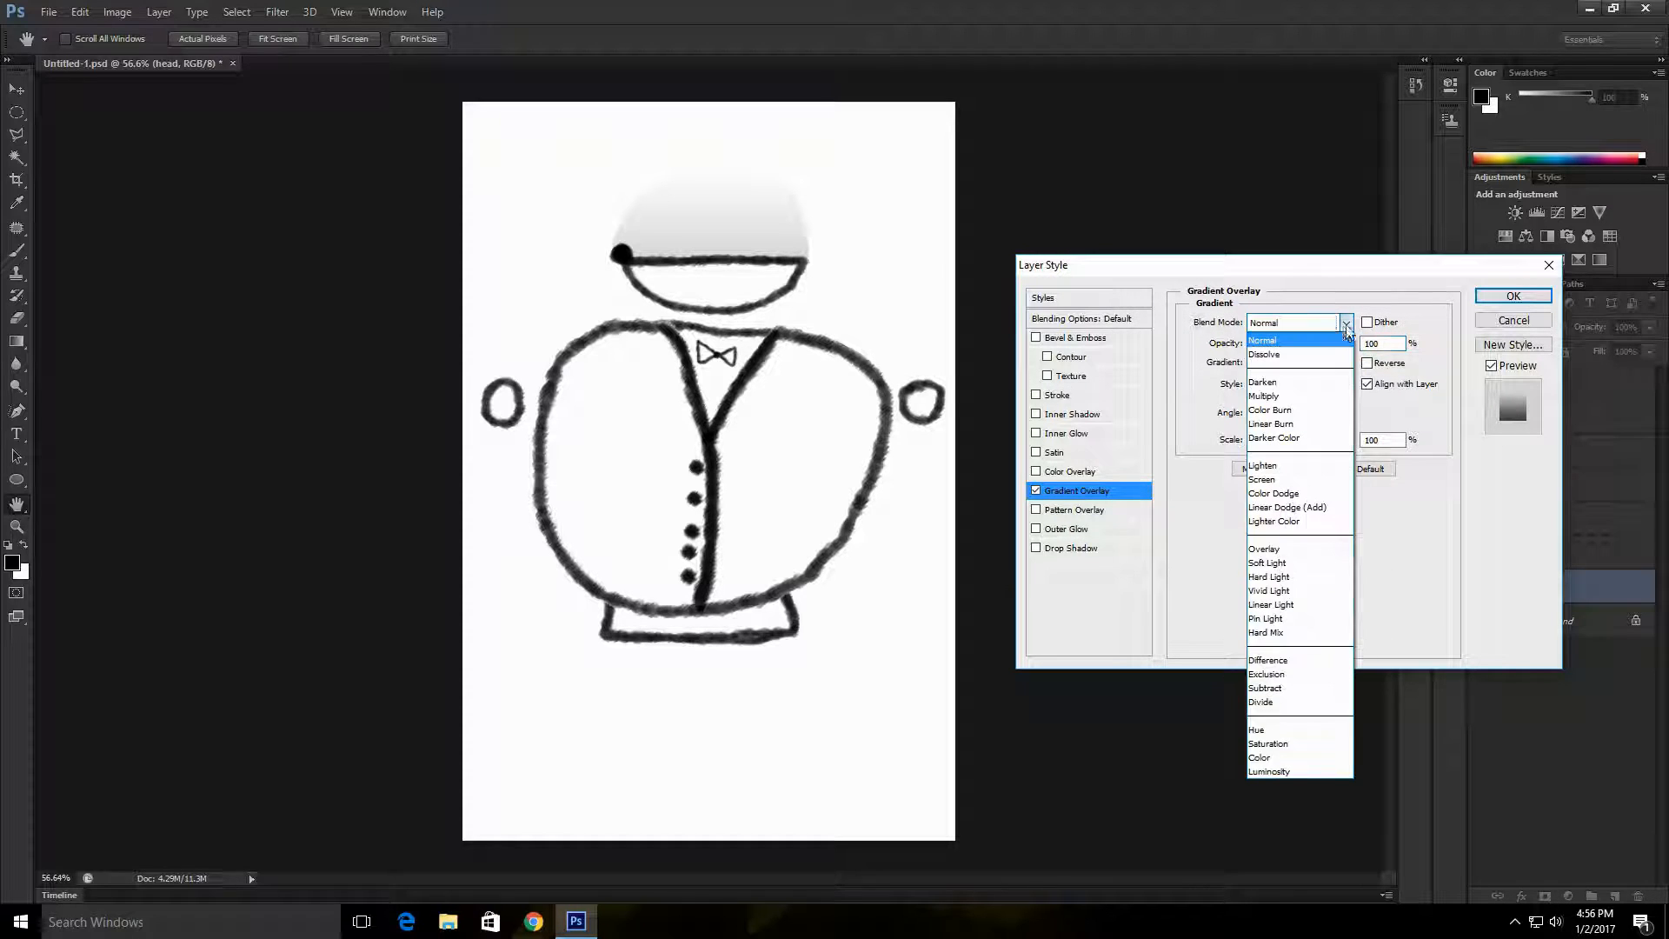
left_click(1288, 396)
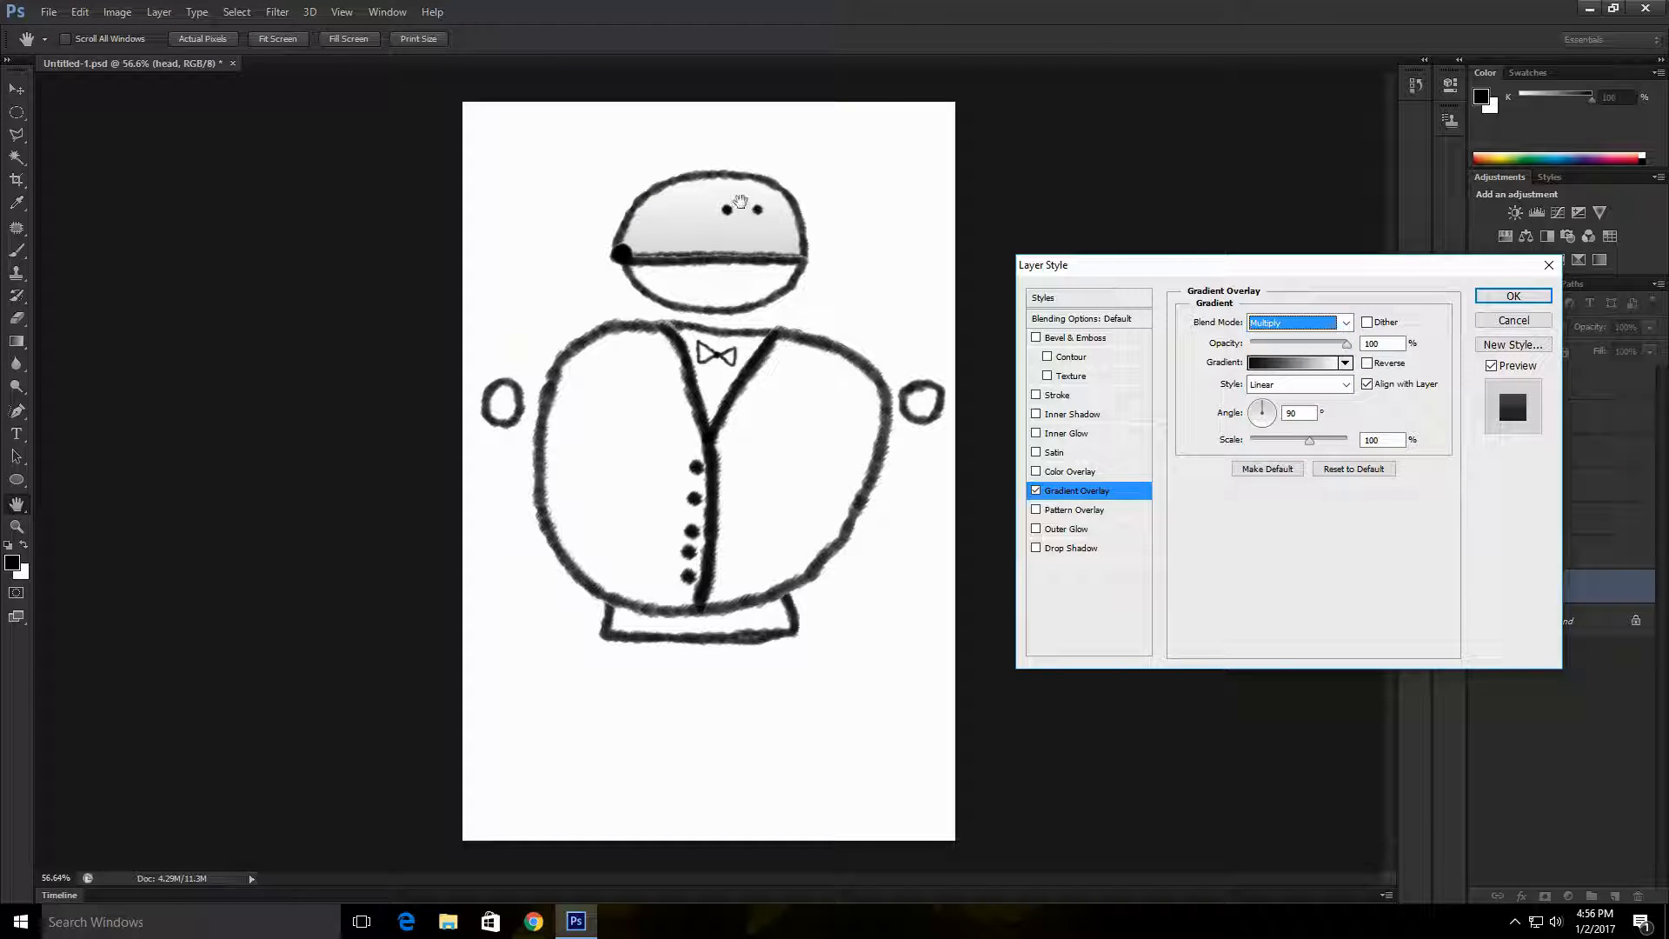
Step: Try out various gradient presets for the head layer's Gradient Overlay and choose Transparent Rainbow
left_click(1344, 364)
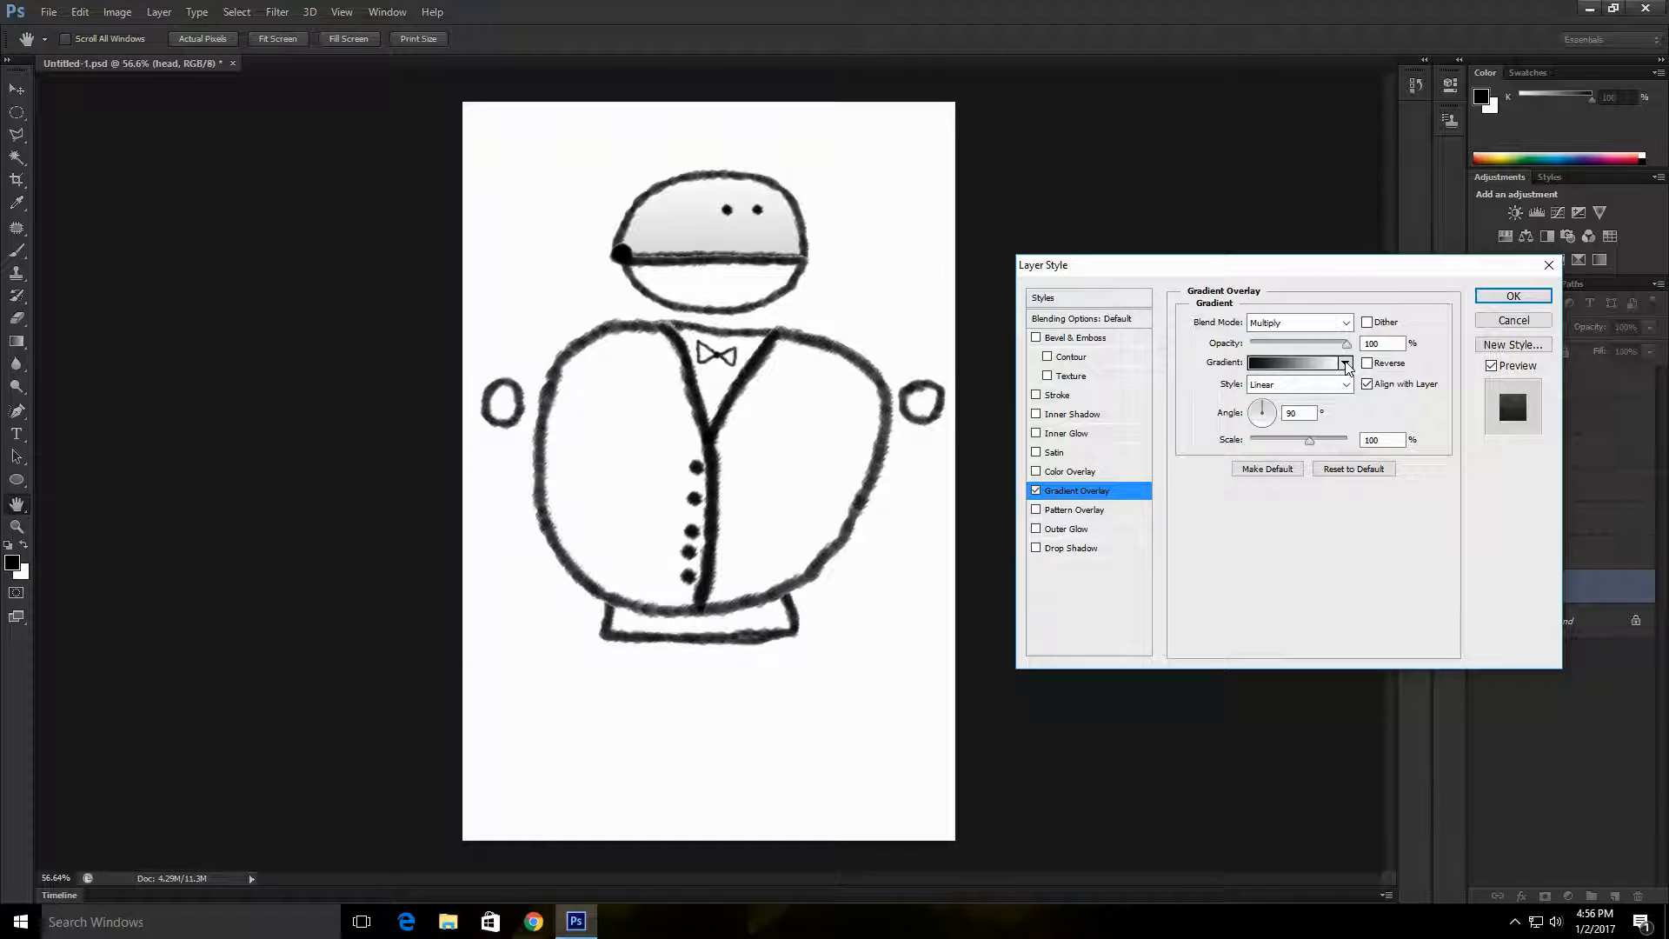
left_click(1214, 425)
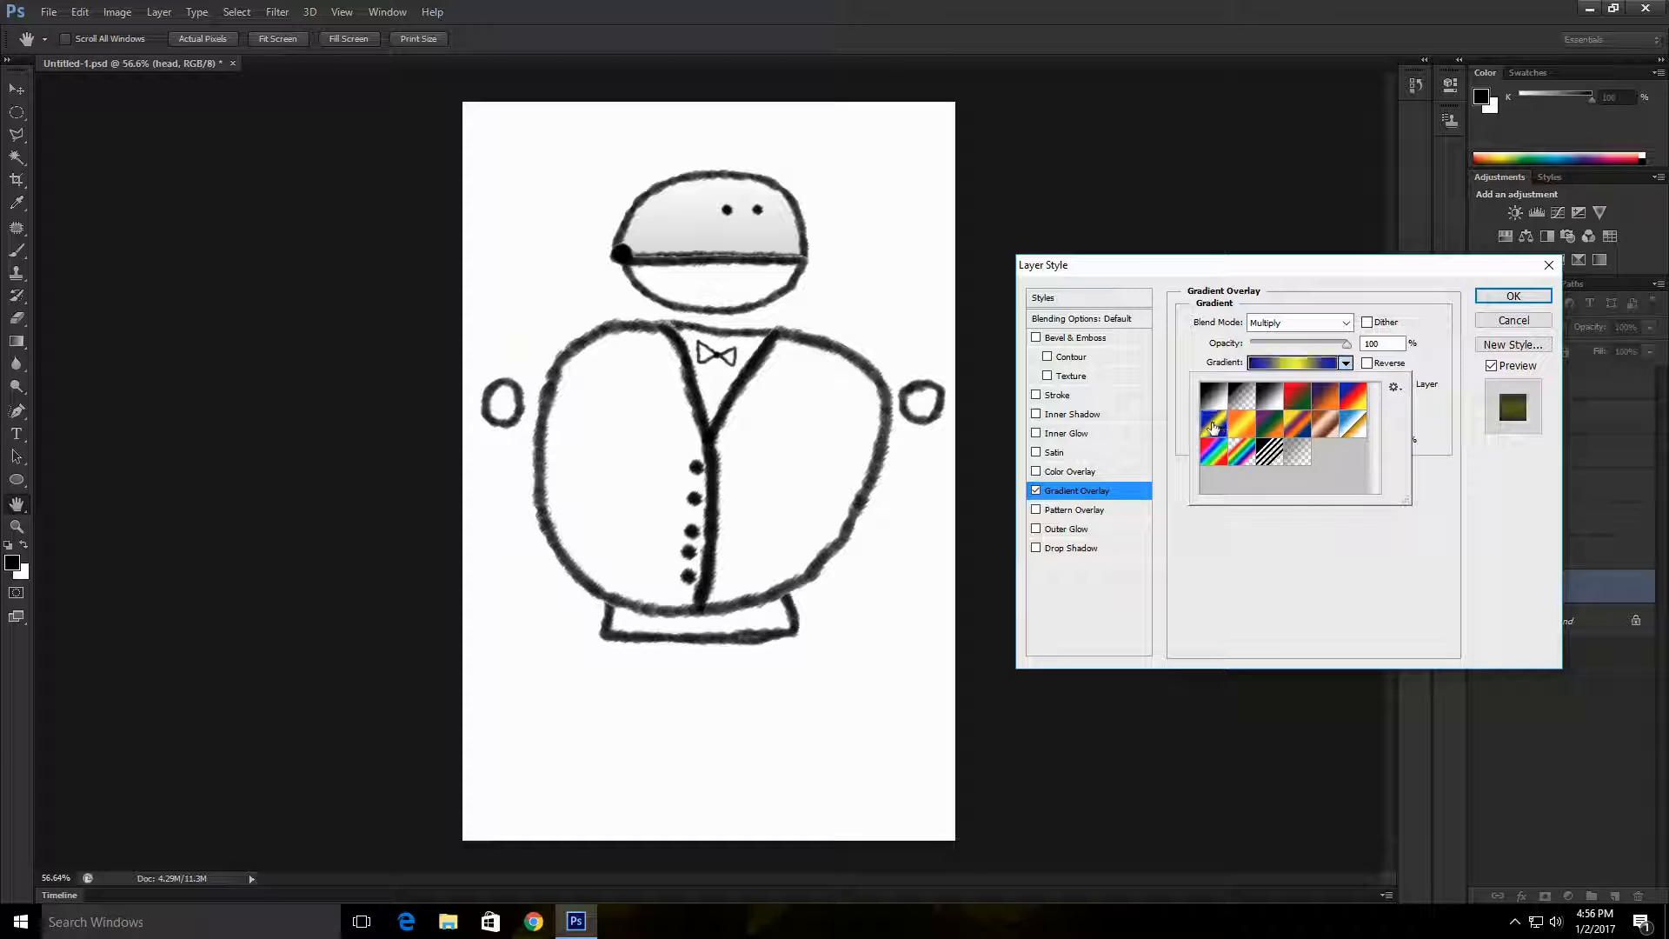
left_click(1216, 454)
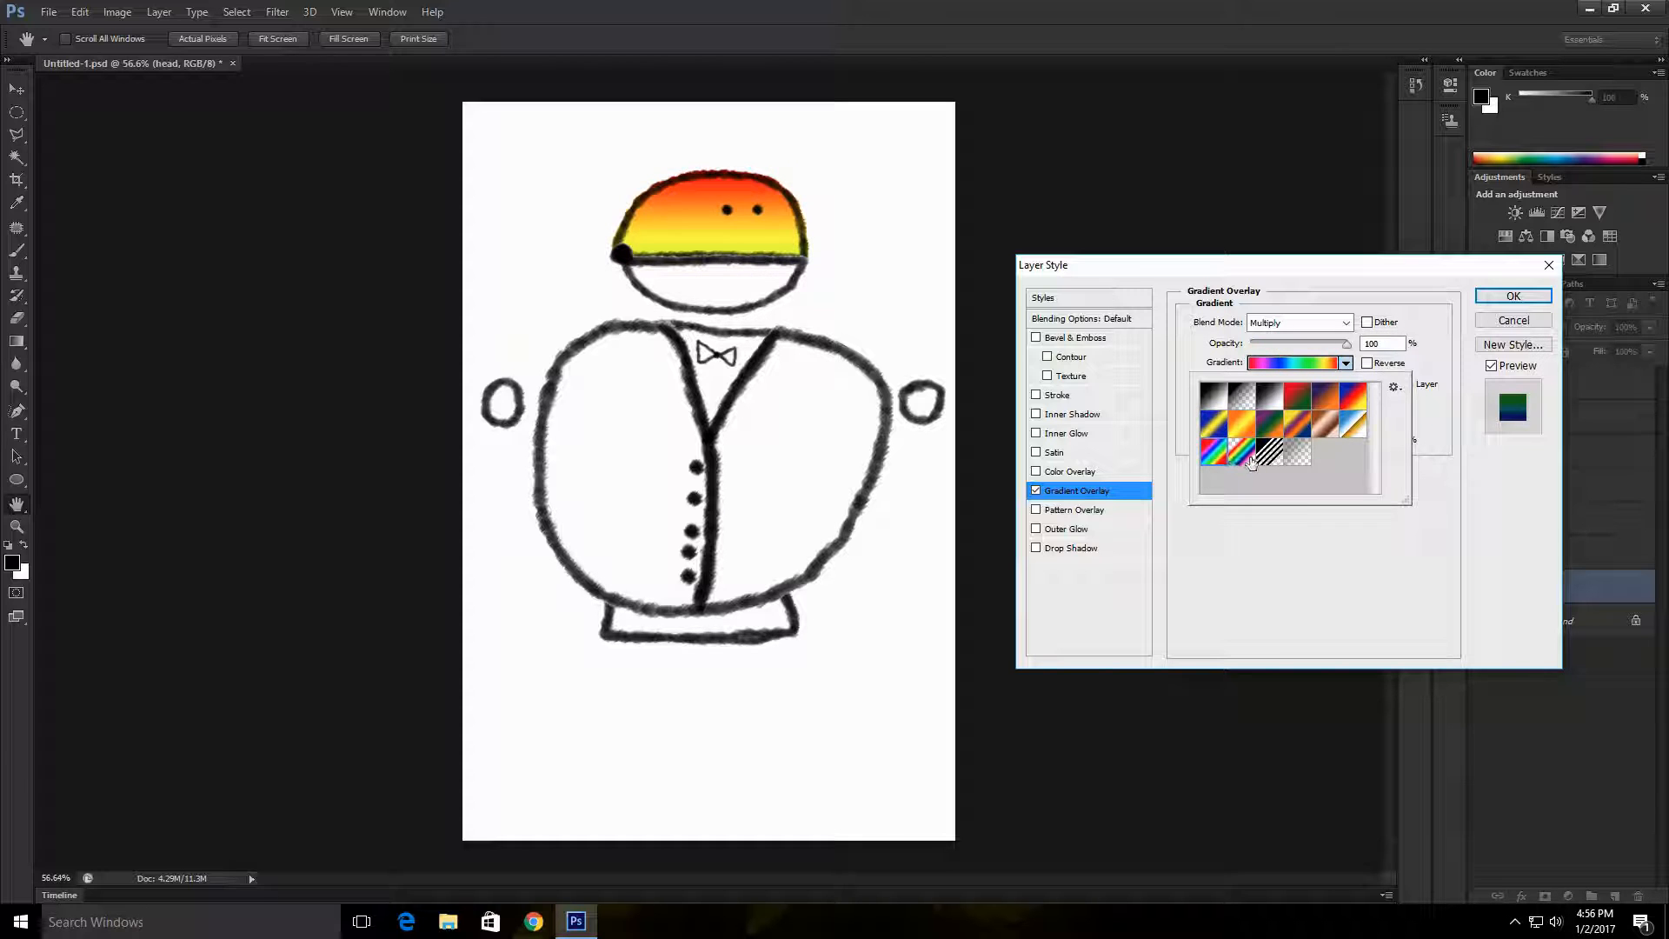
left_click(1246, 460)
left_click(1334, 402)
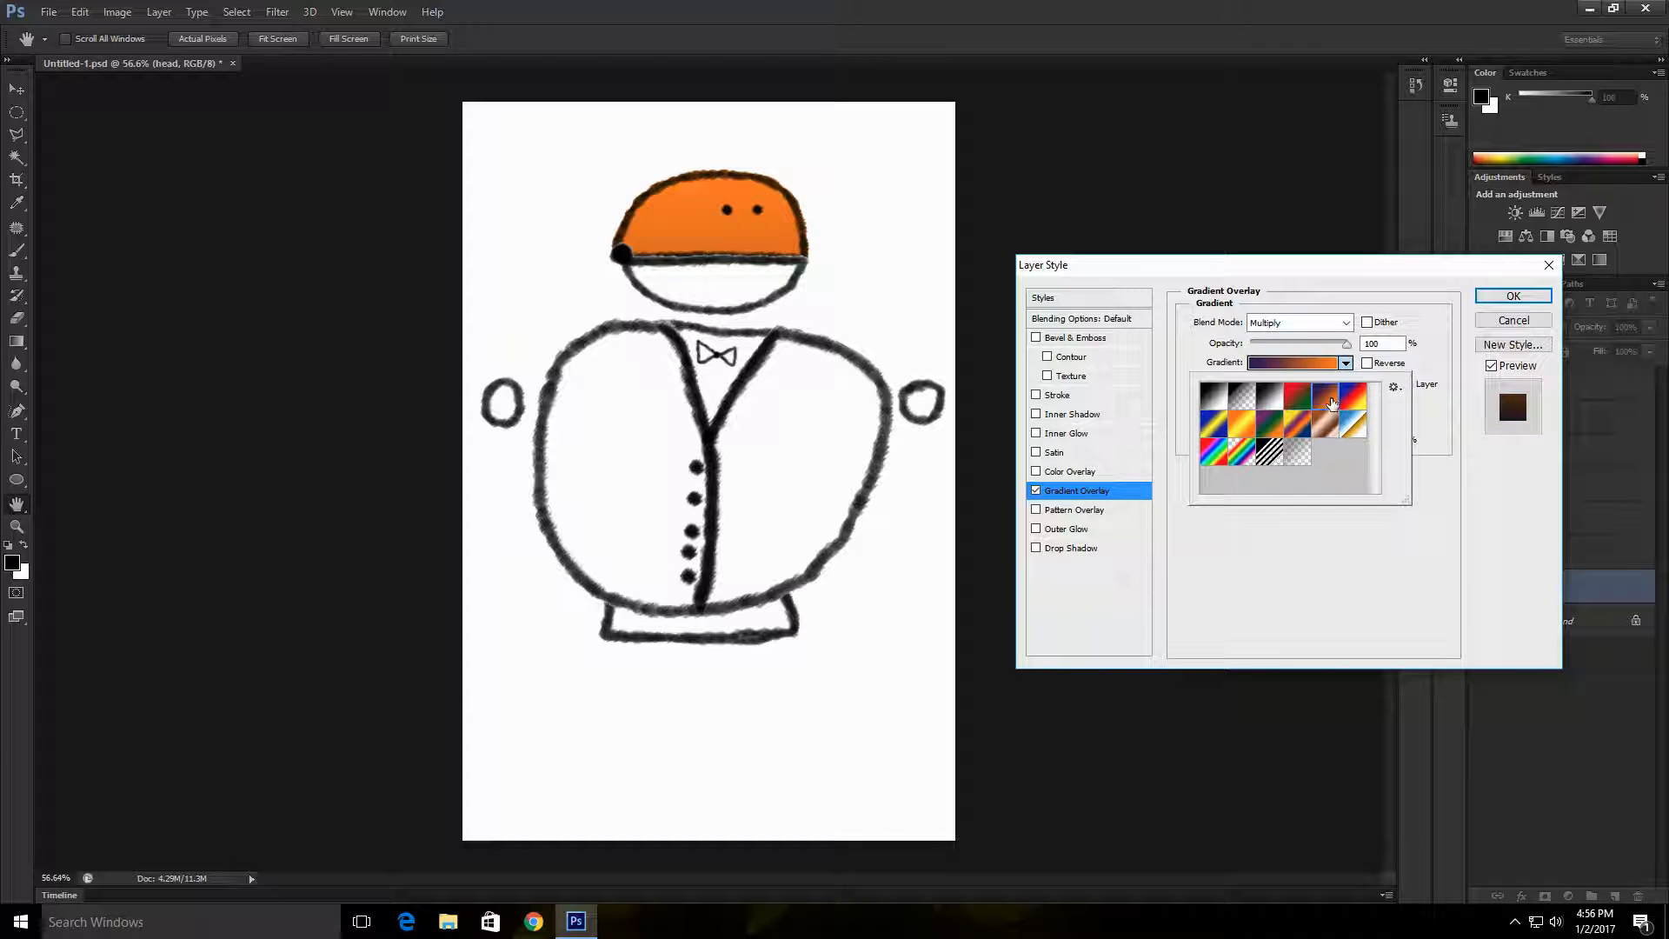
left_click(1327, 425)
left_click(1302, 425)
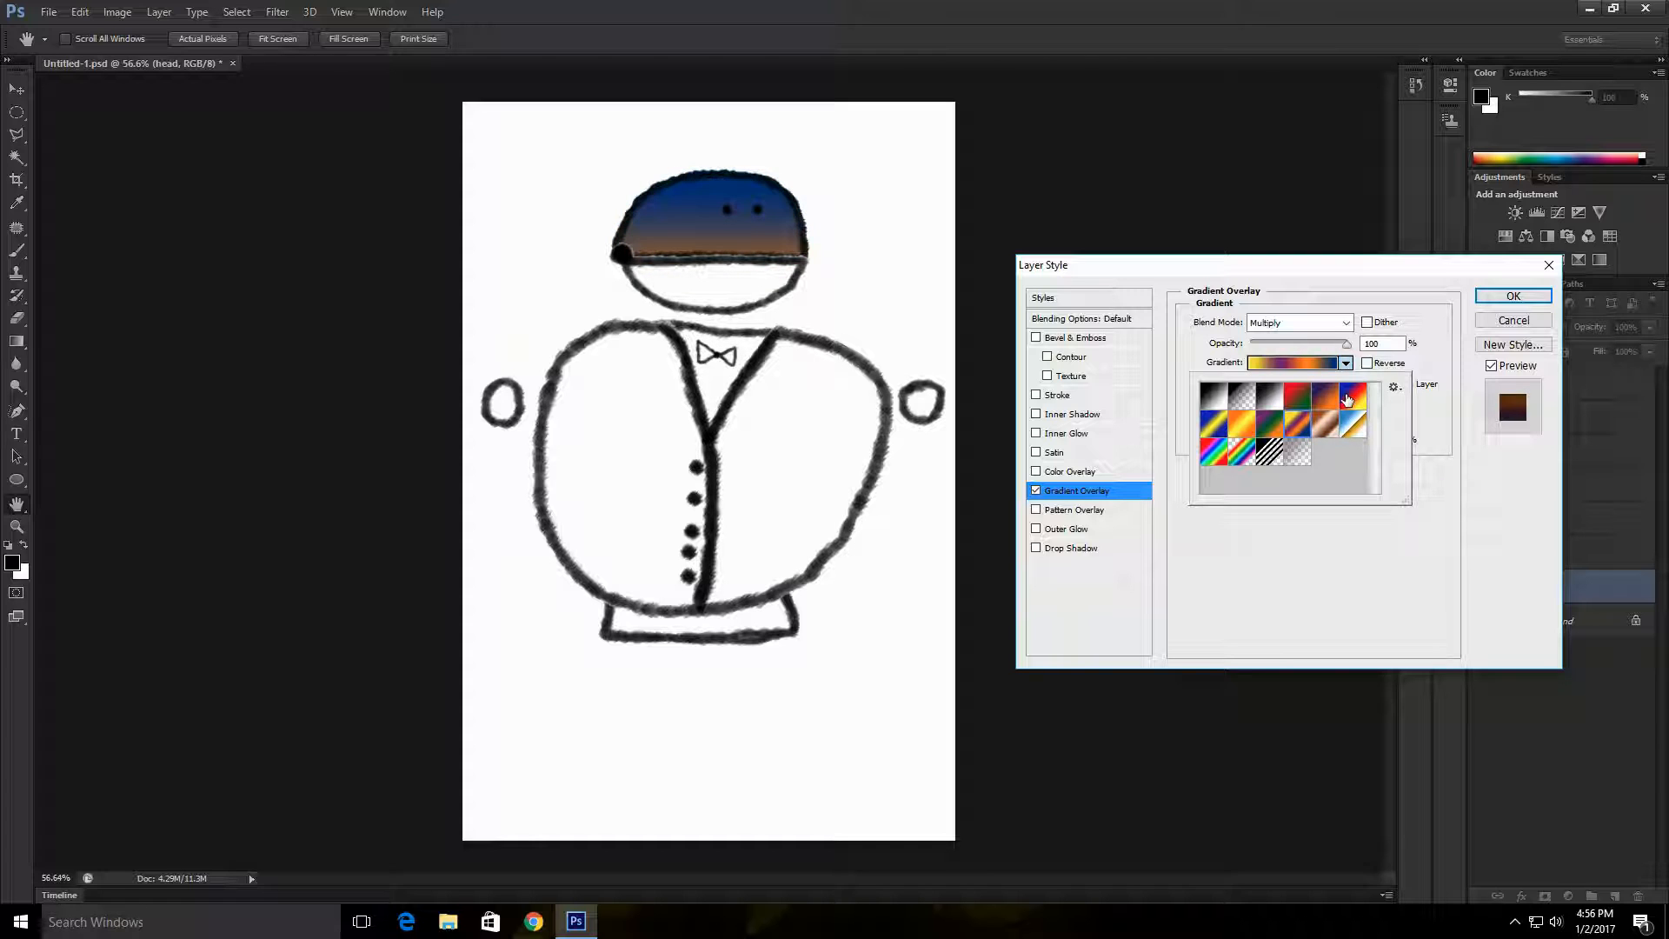
left_click(1355, 398)
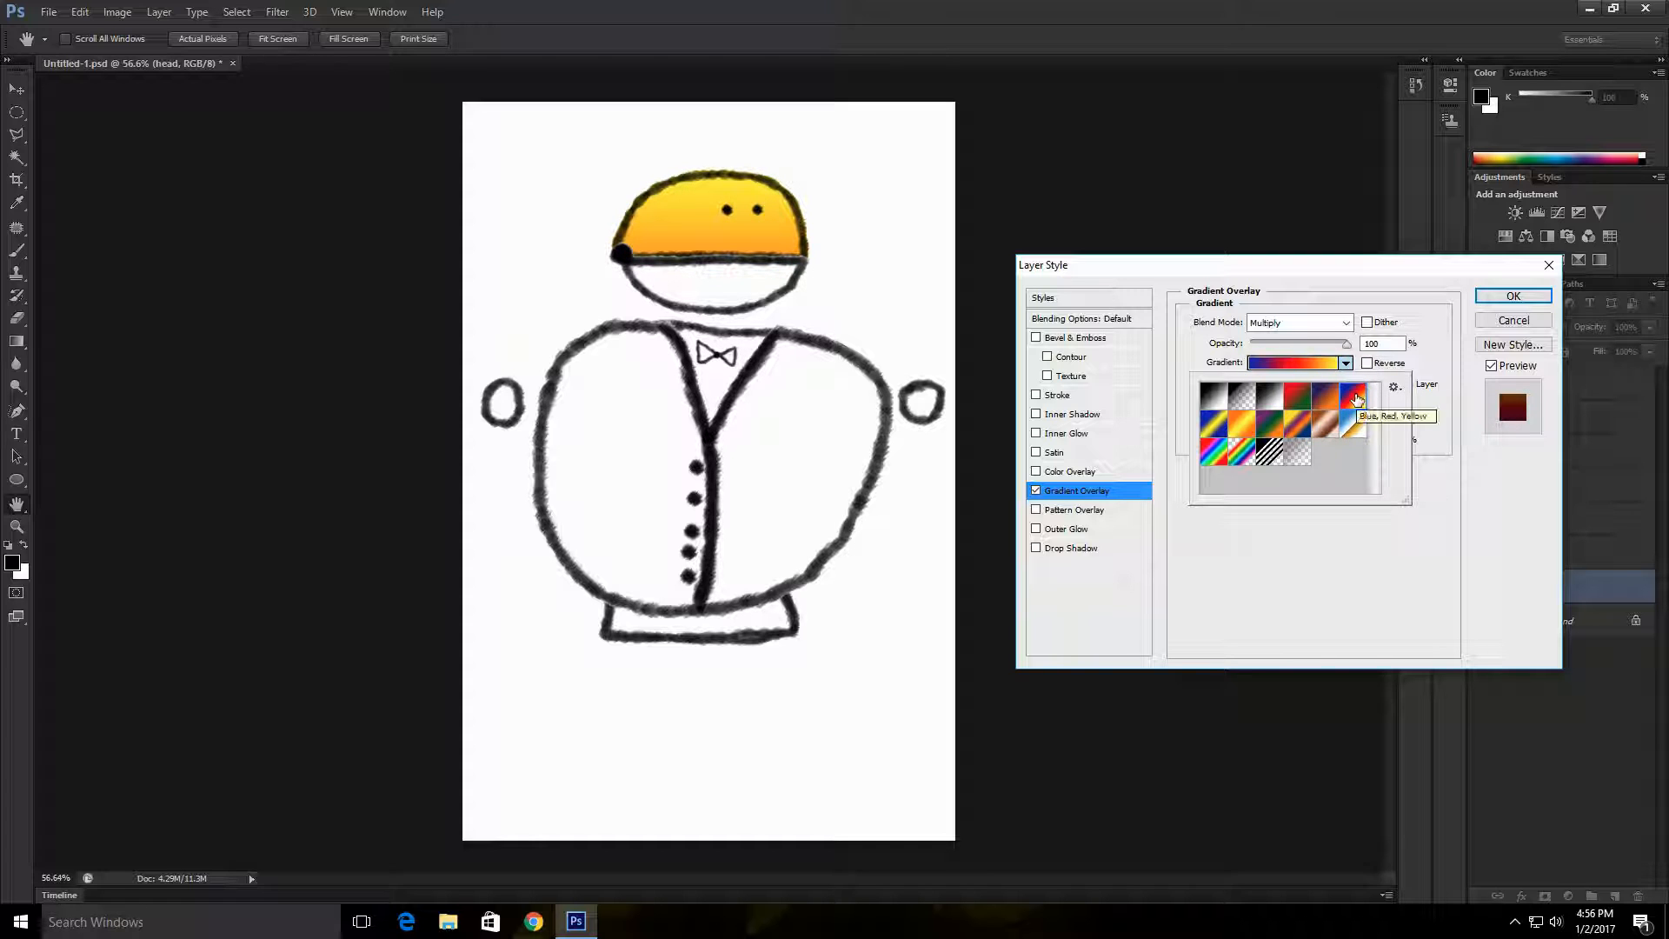
left_click(1325, 402)
left_click(1354, 399)
left_click(1322, 428)
left_click(1354, 424)
left_click(1309, 412)
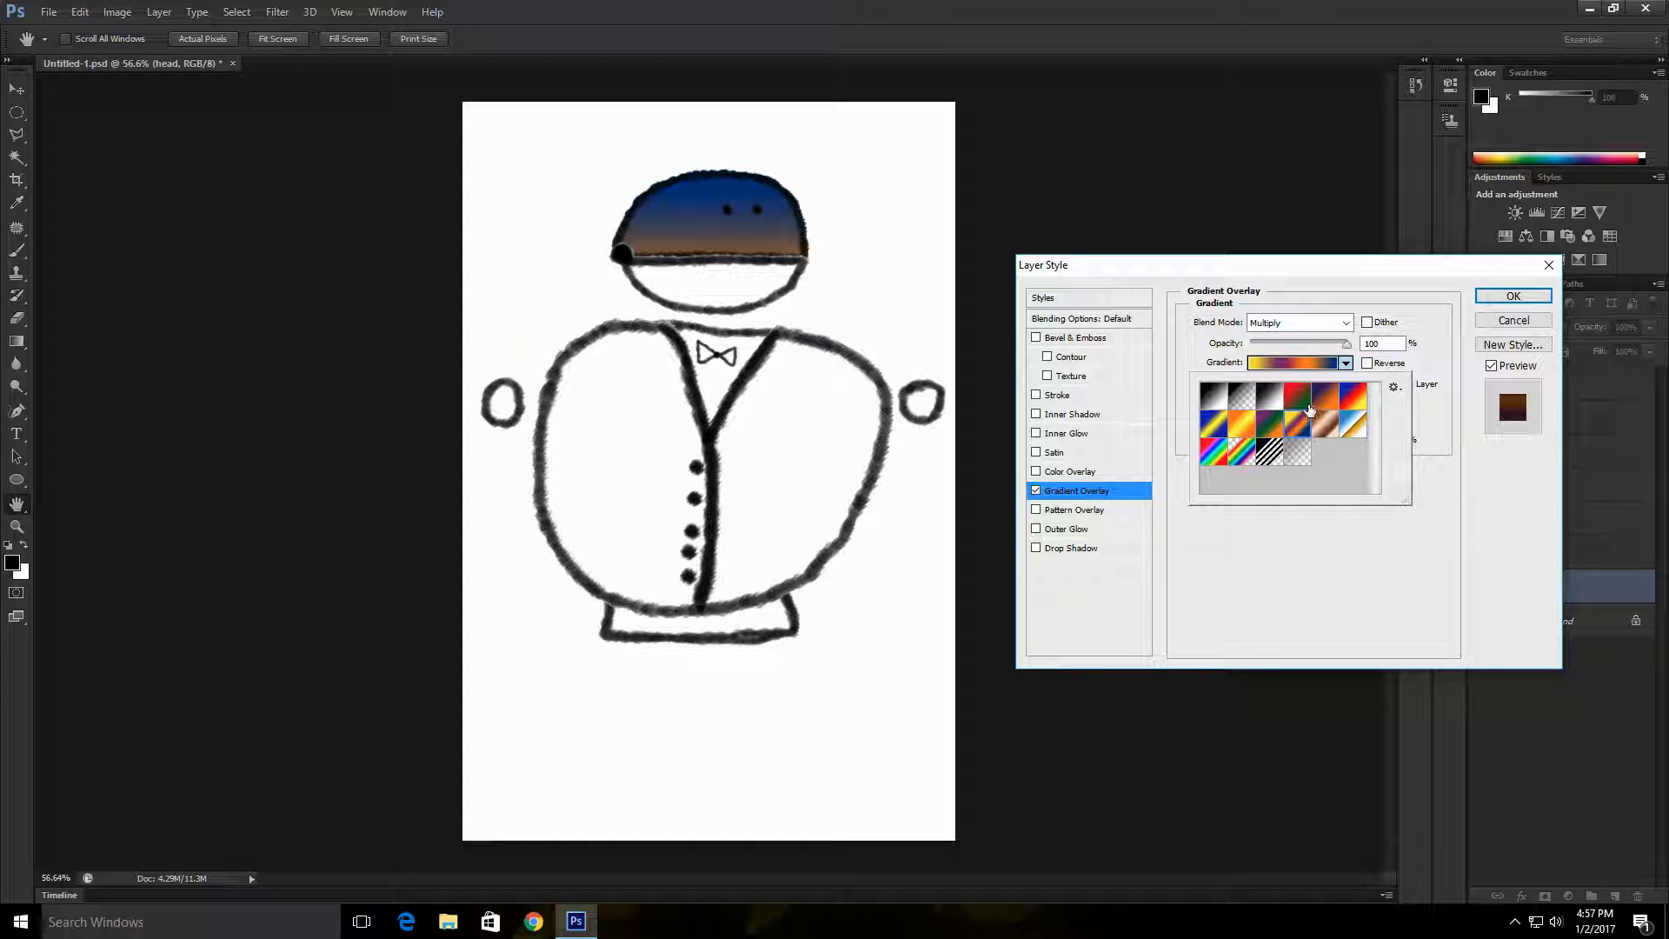
left_click(1298, 398)
left_click(1328, 400)
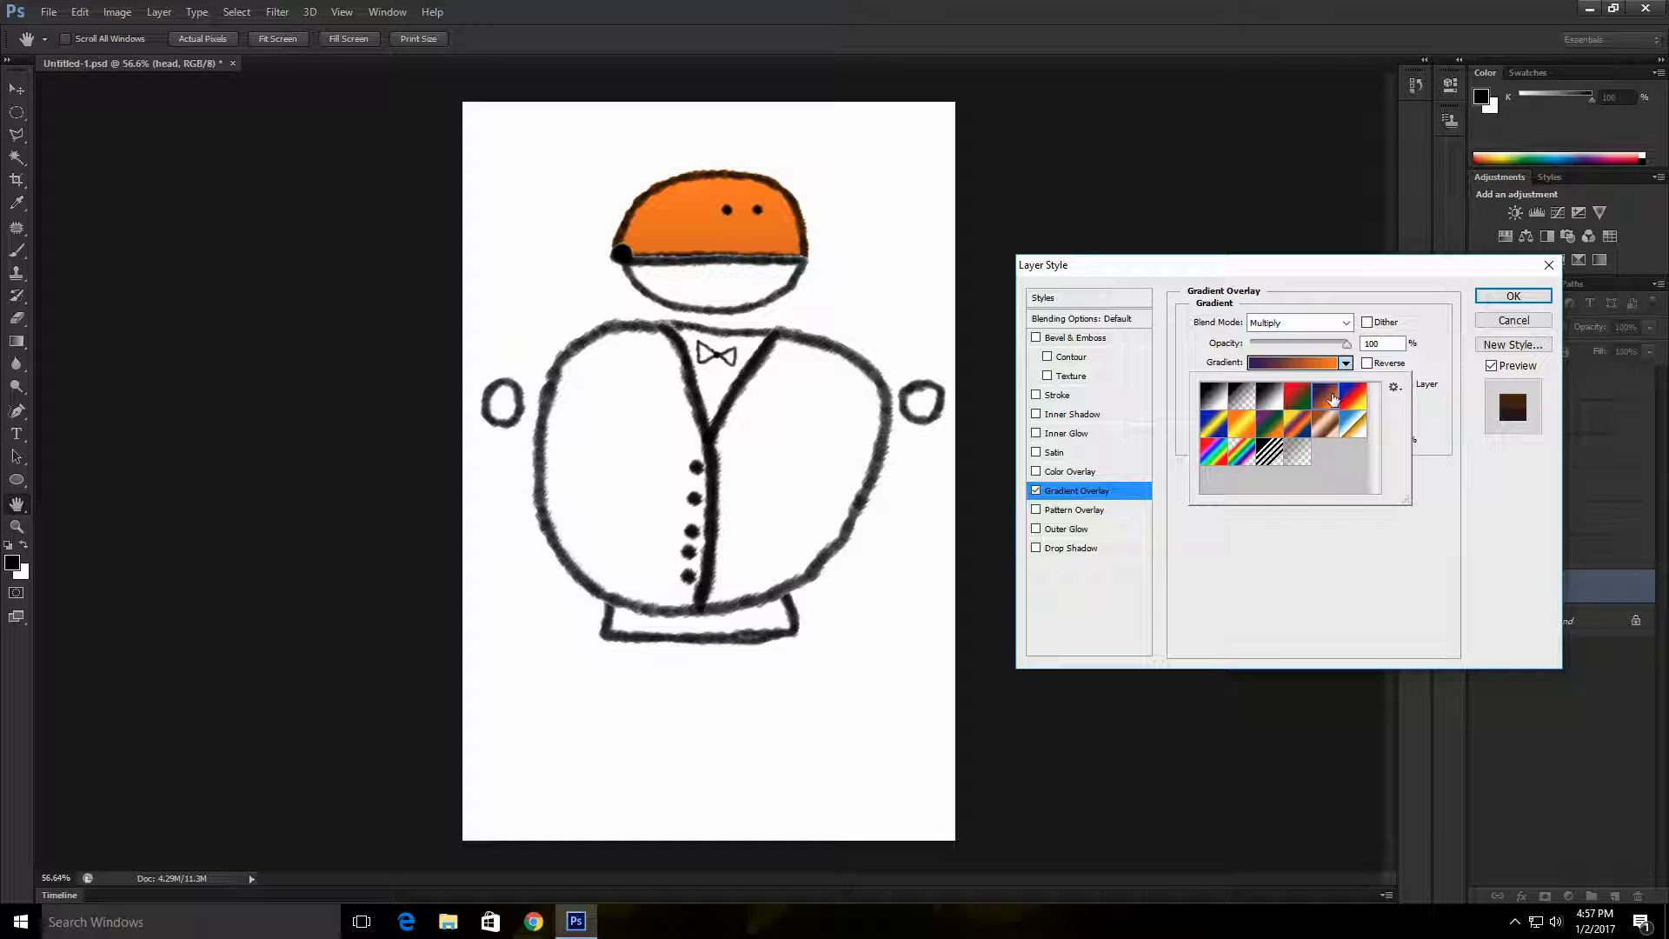
left_click(1355, 398)
left_click(1279, 424)
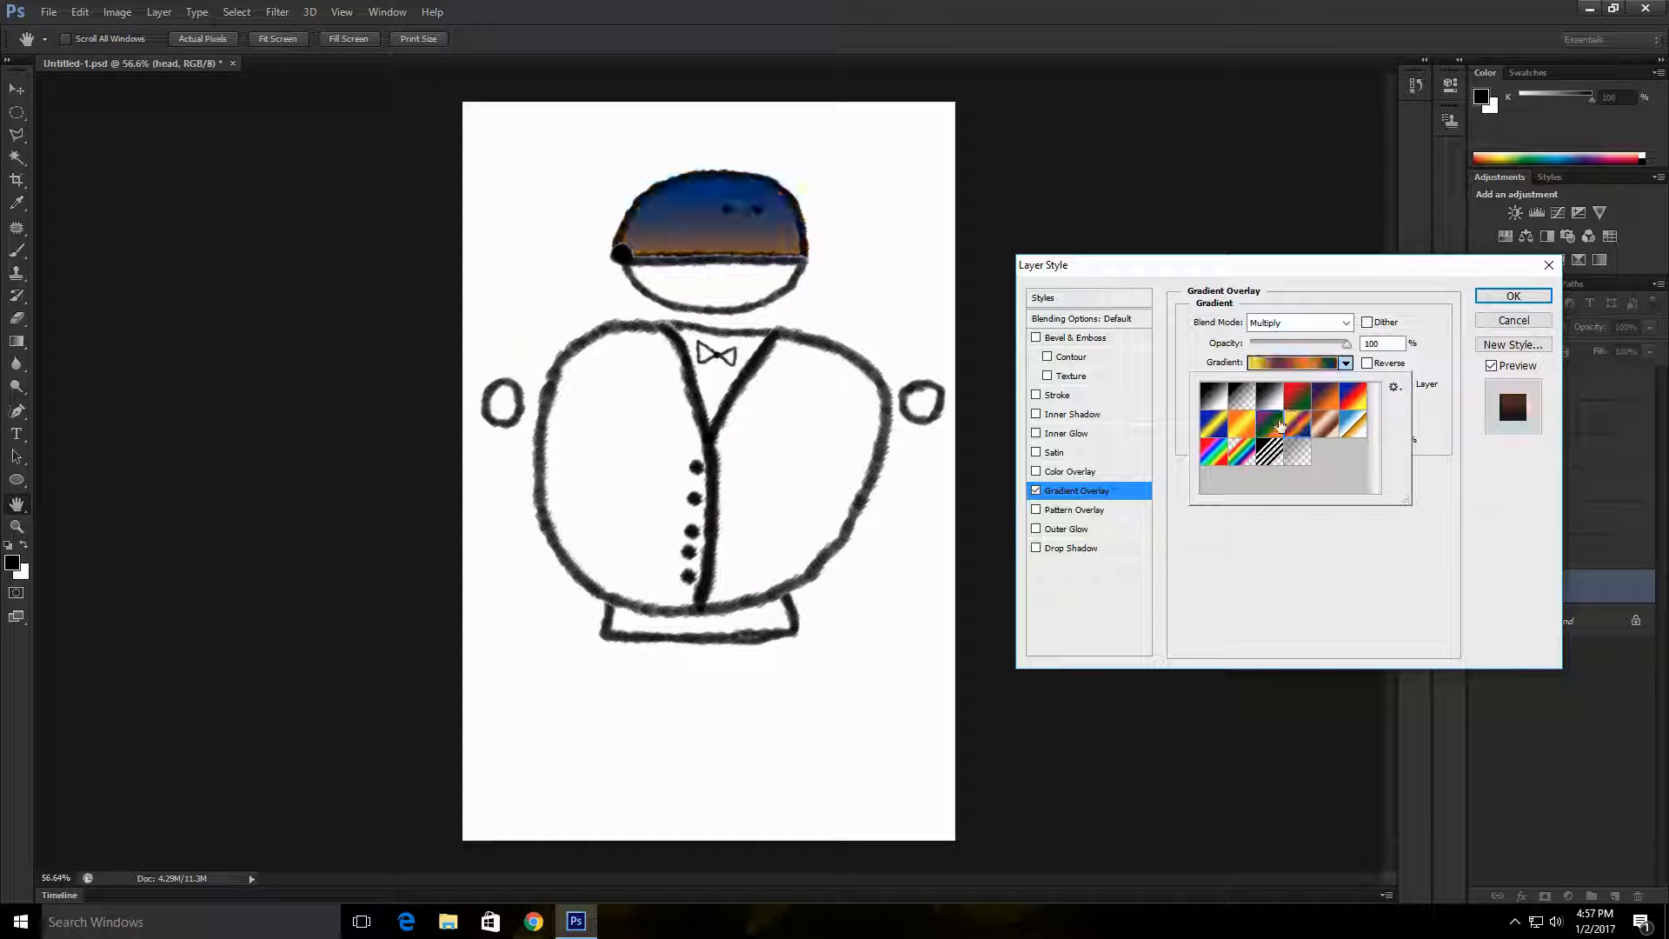
left_click(1298, 398)
left_click(1242, 452)
left_click(1212, 454)
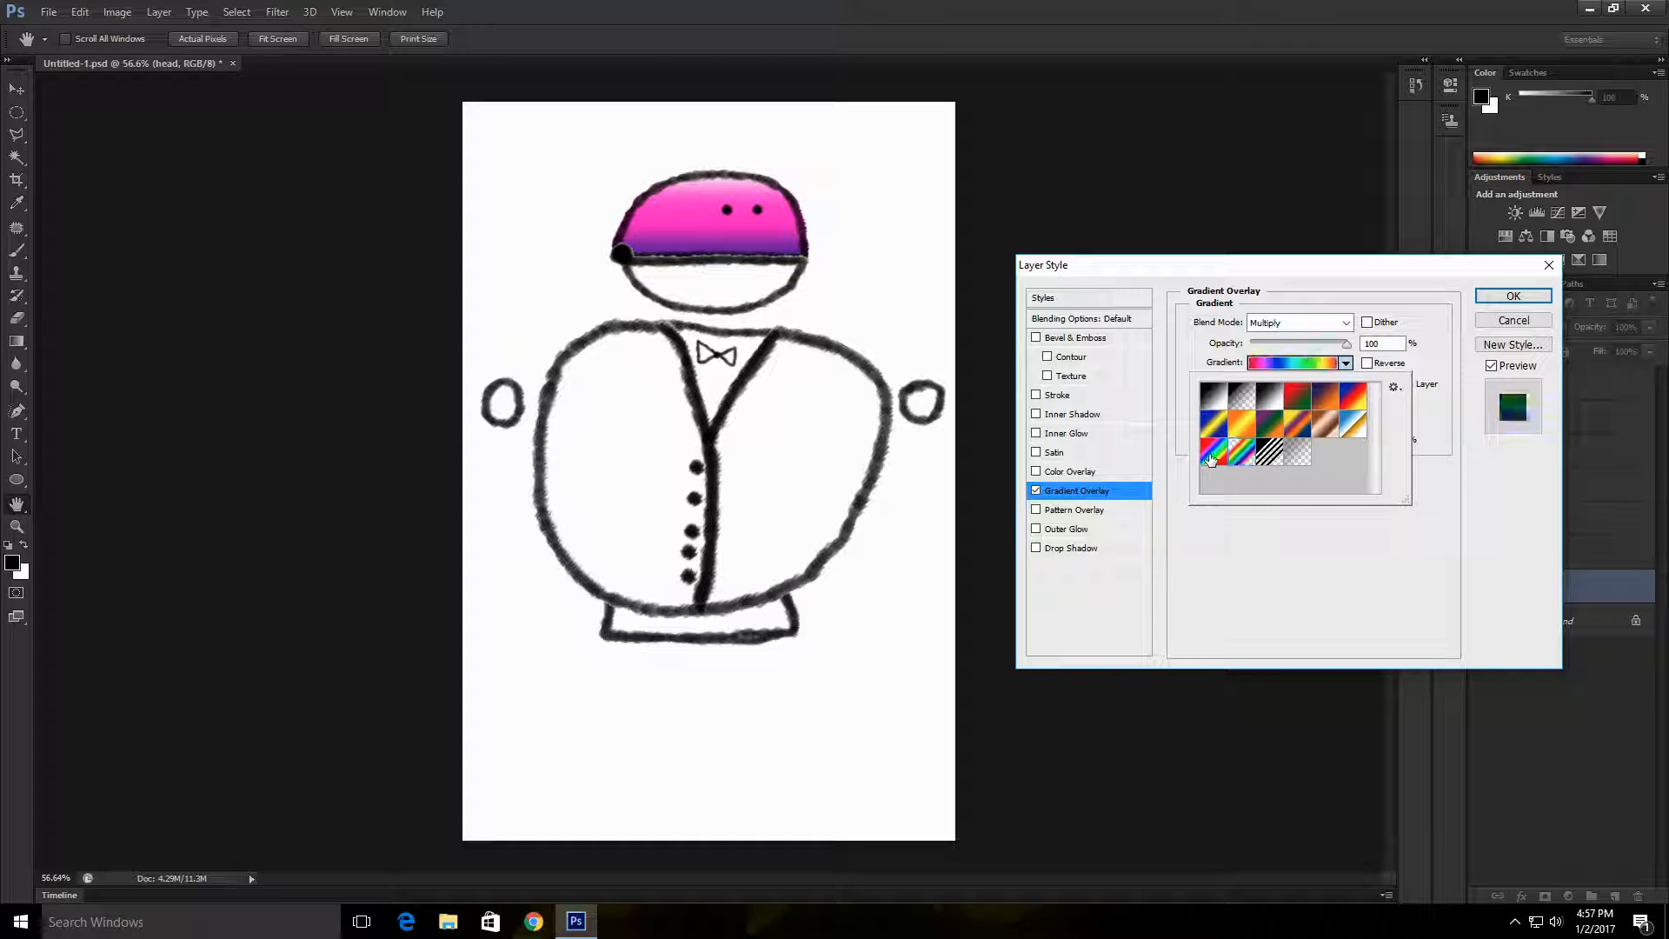
left_click(1242, 453)
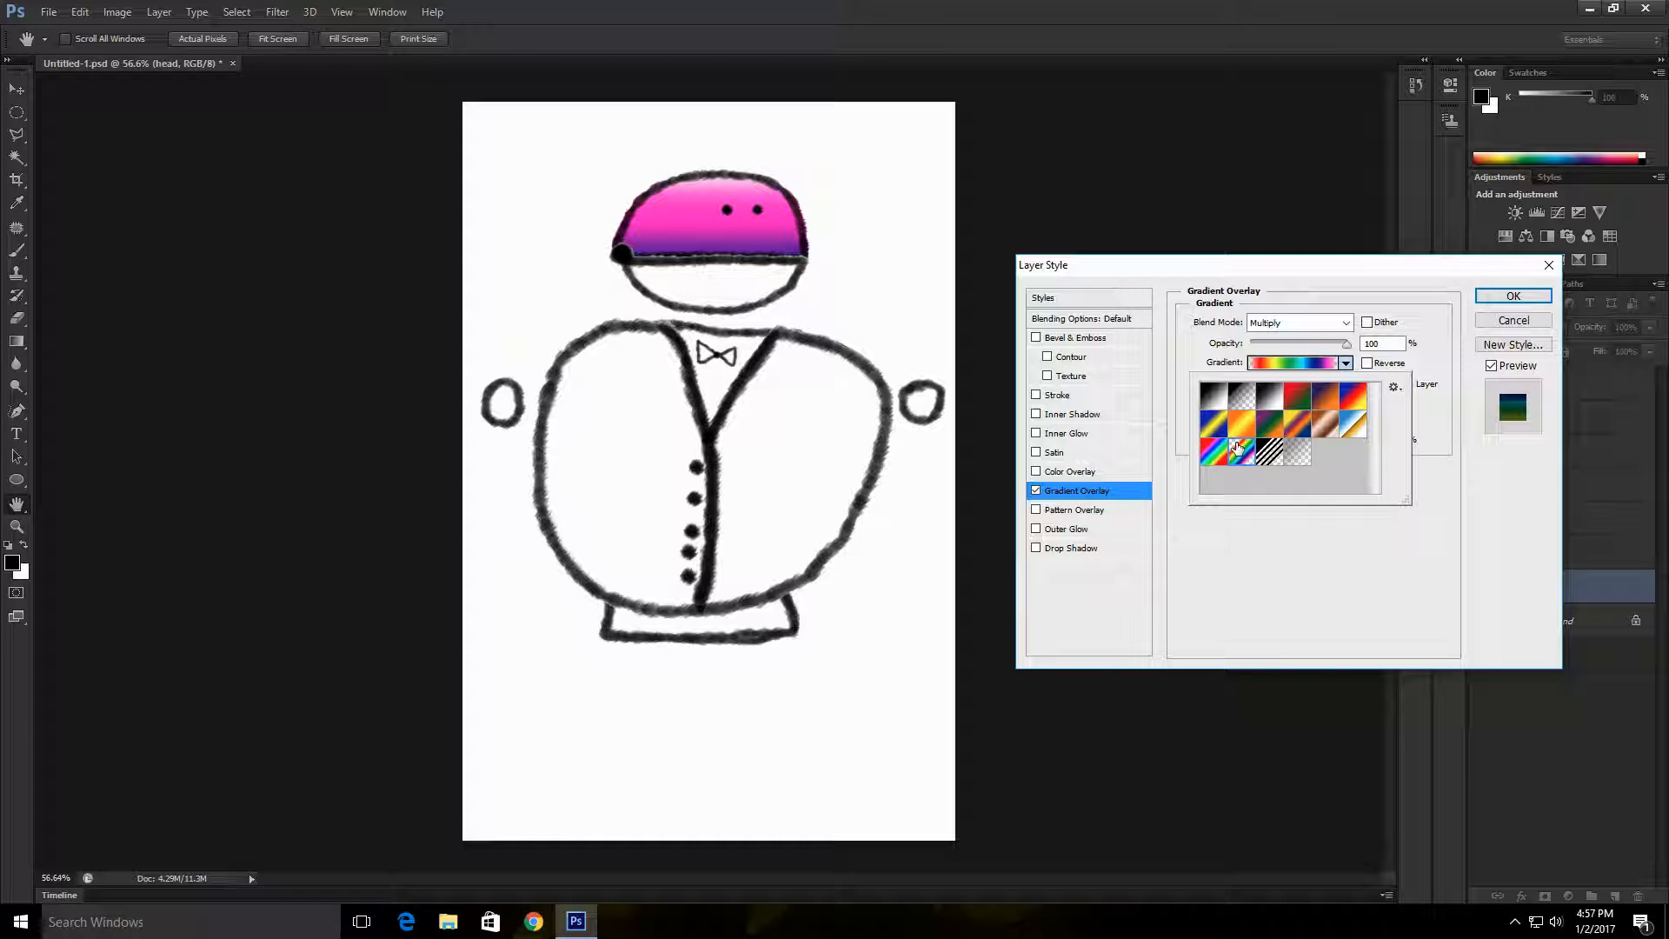
left_click(1294, 426)
left_click(1325, 394)
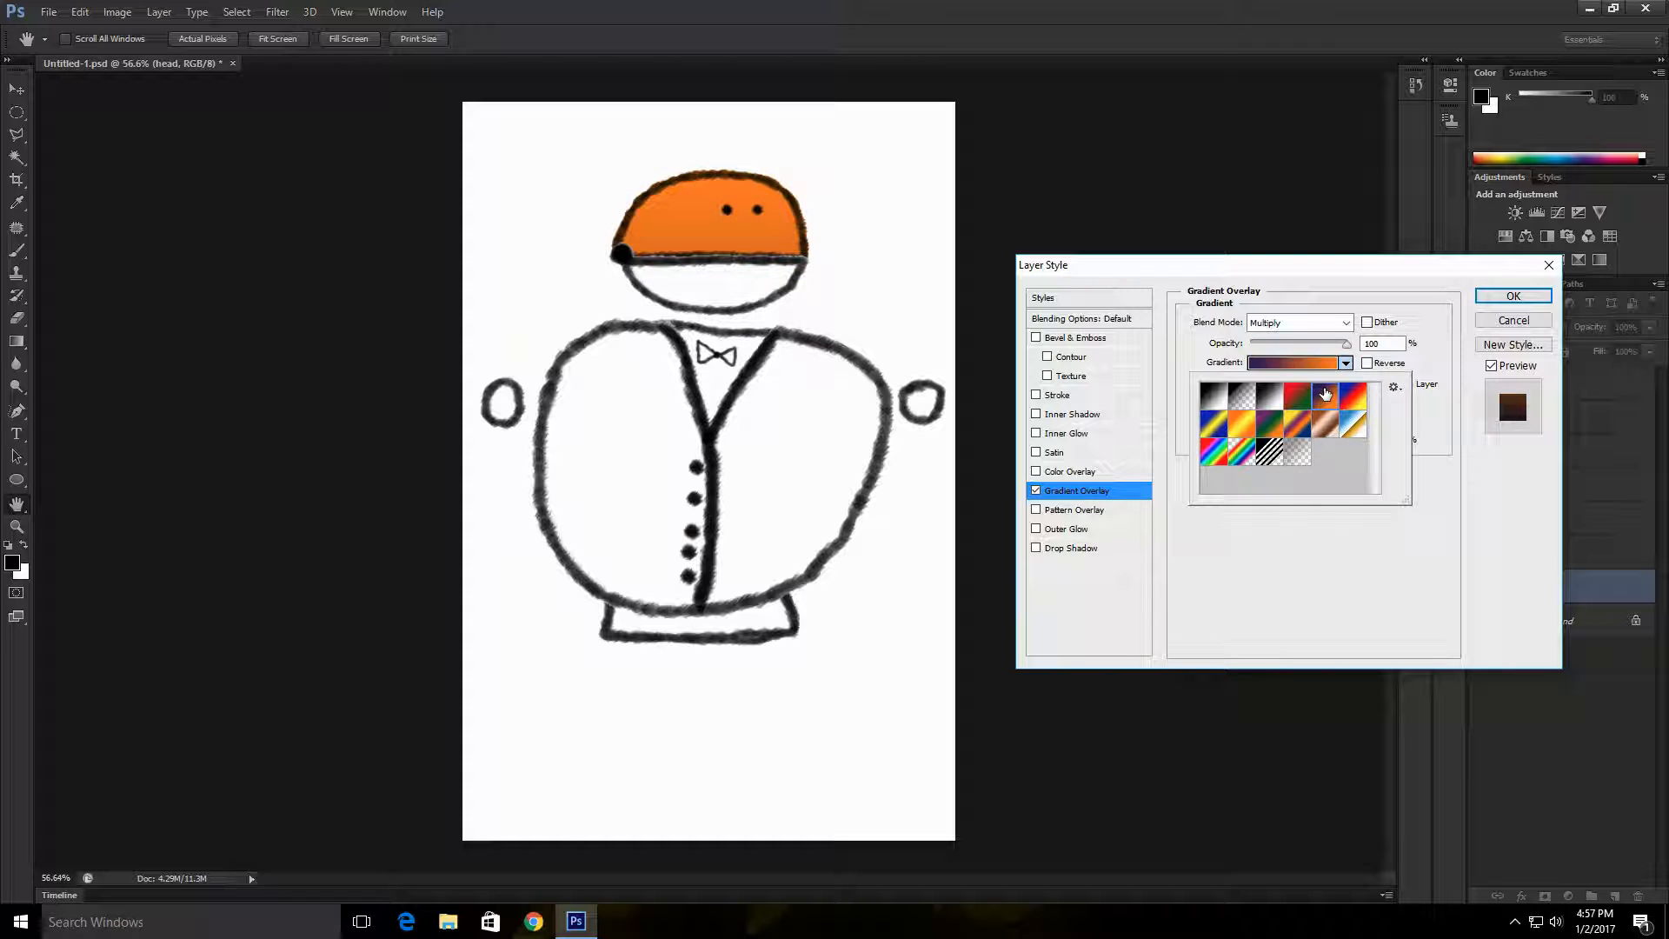
left_click(1325, 425)
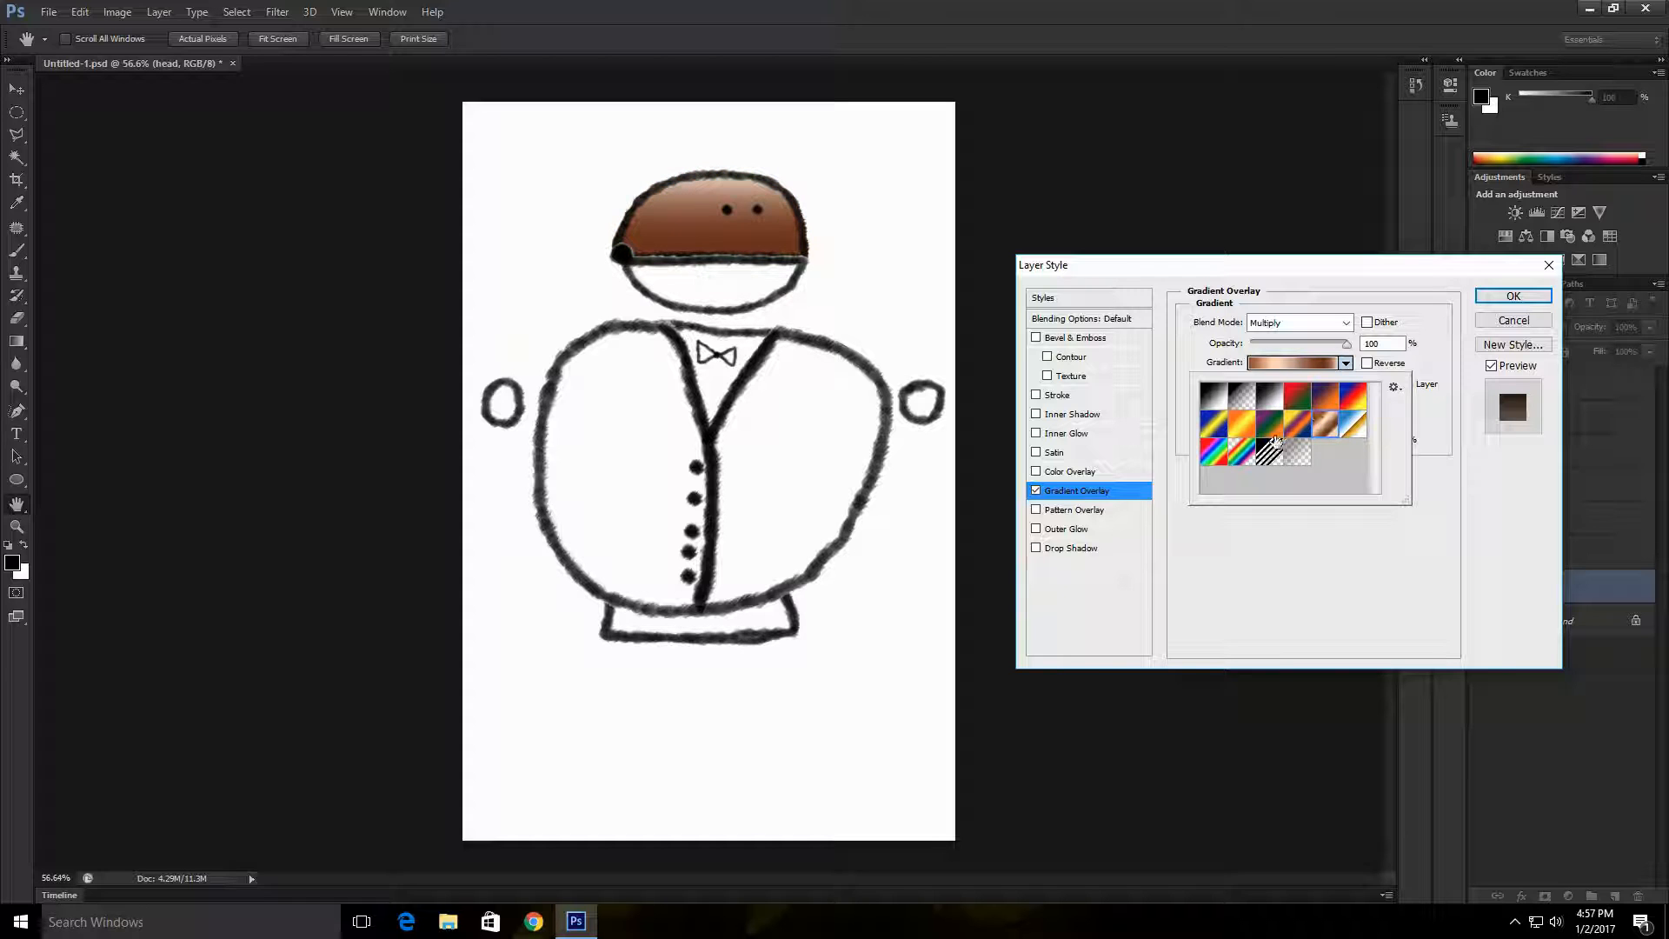
left_click(1213, 456)
left_click(1242, 456)
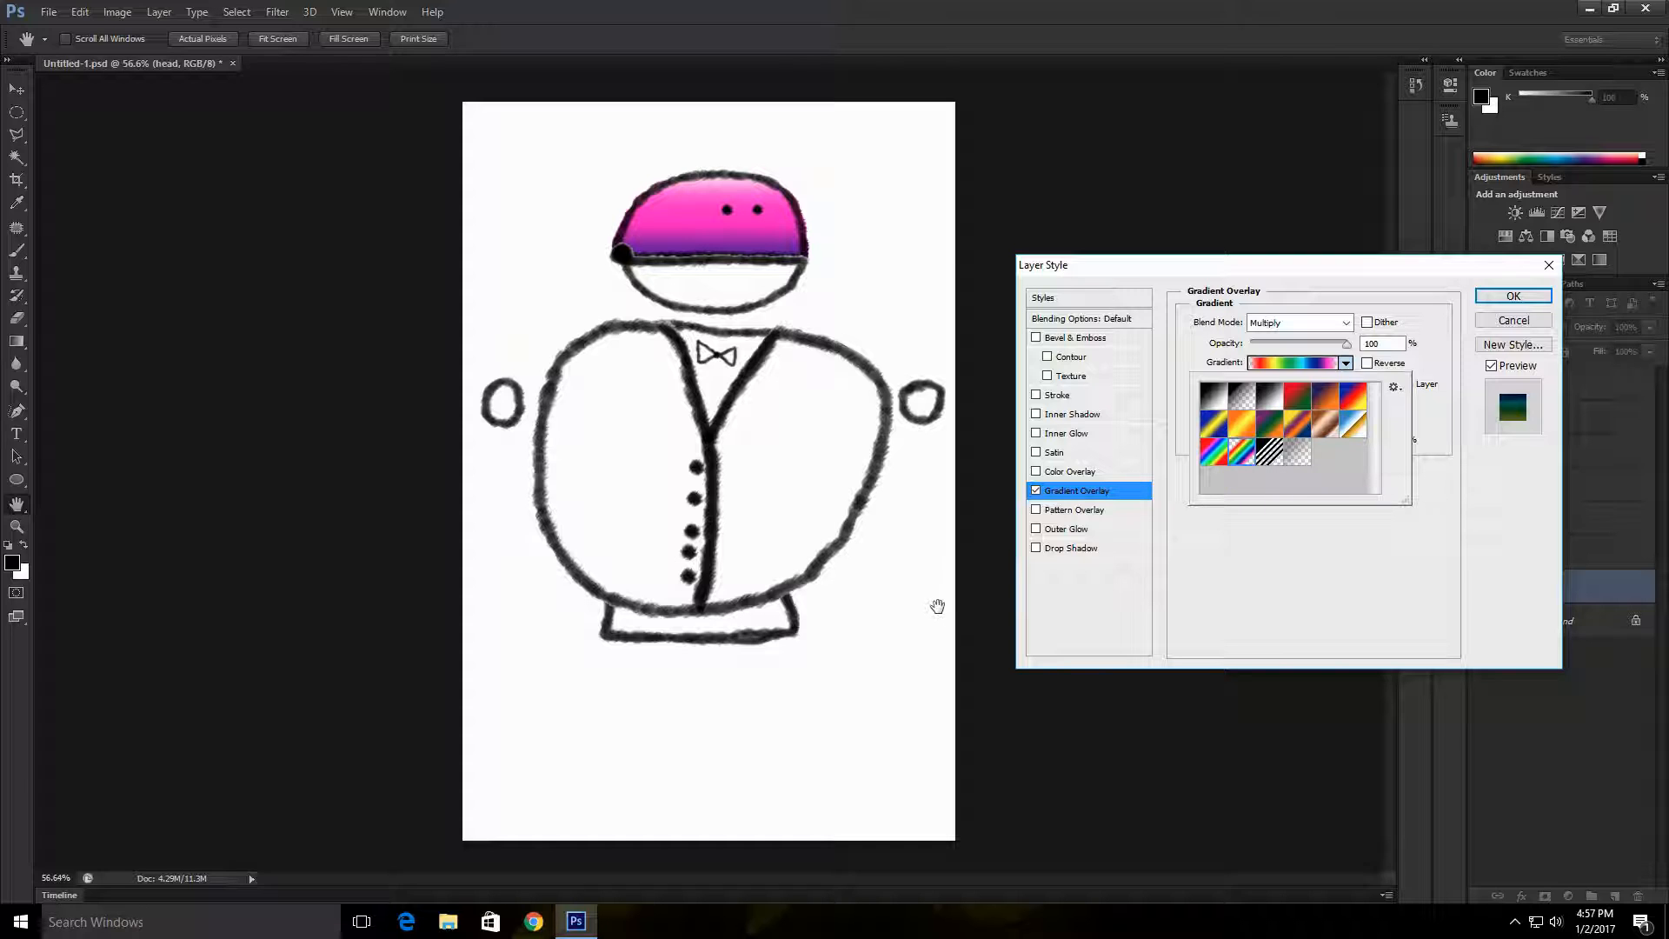
left_click(1434, 422)
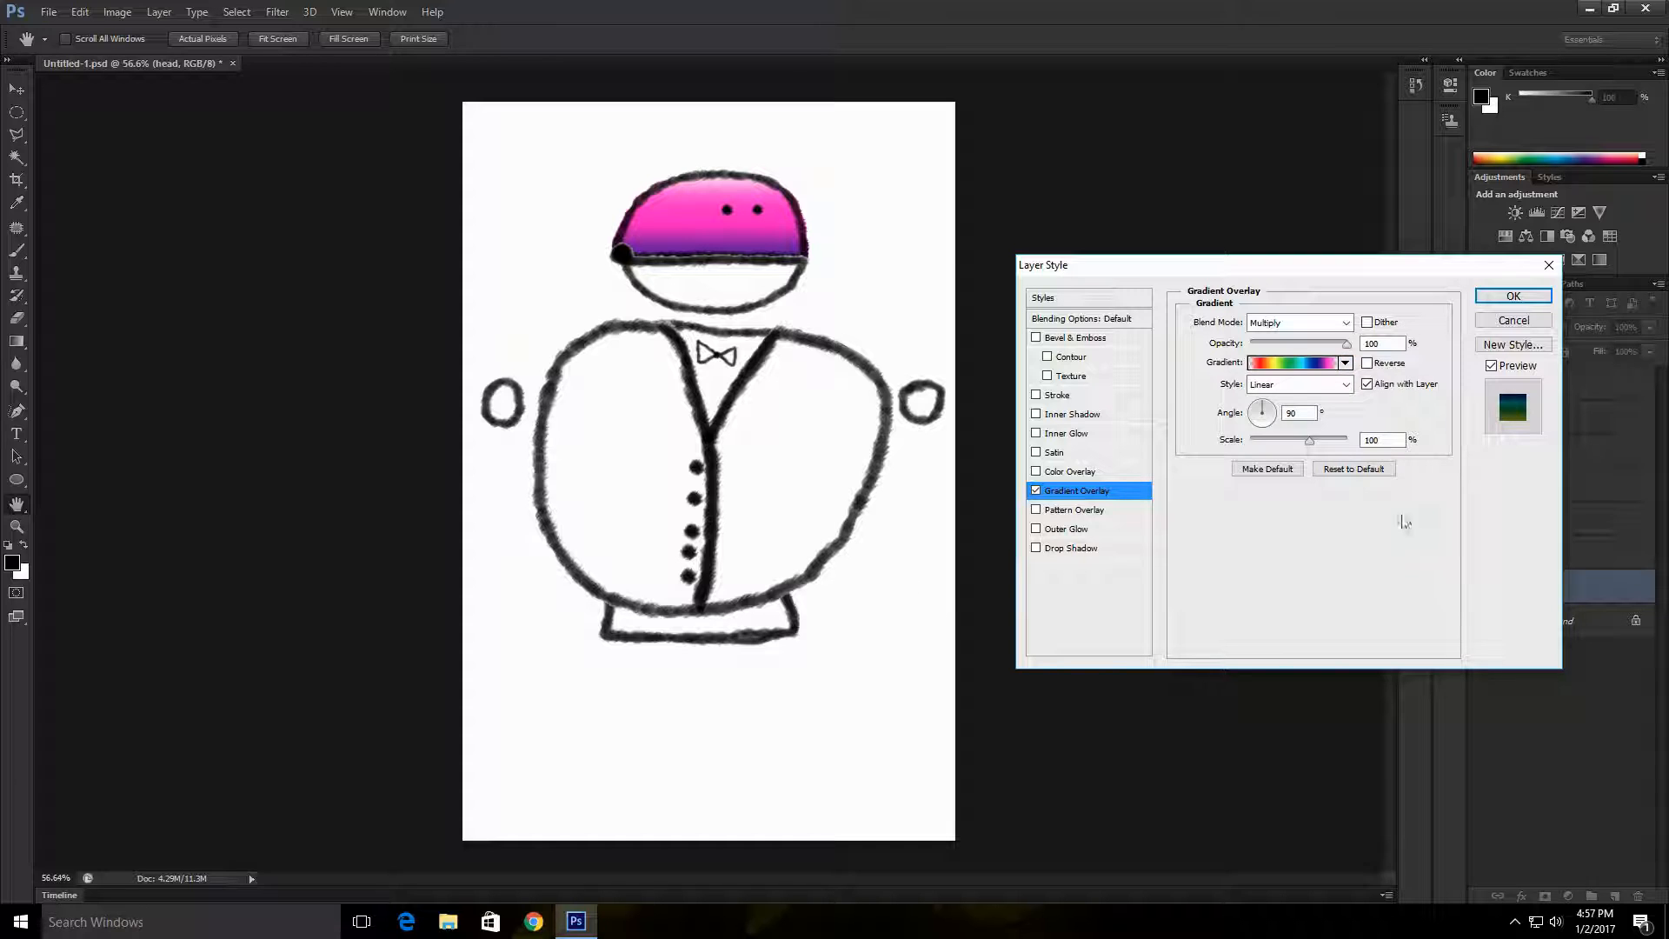
Step: Rearrange the colour stops of the head's overlay gradient so cyan covers its upper end, and compare the head with the effect off and on
left_click(1311, 363)
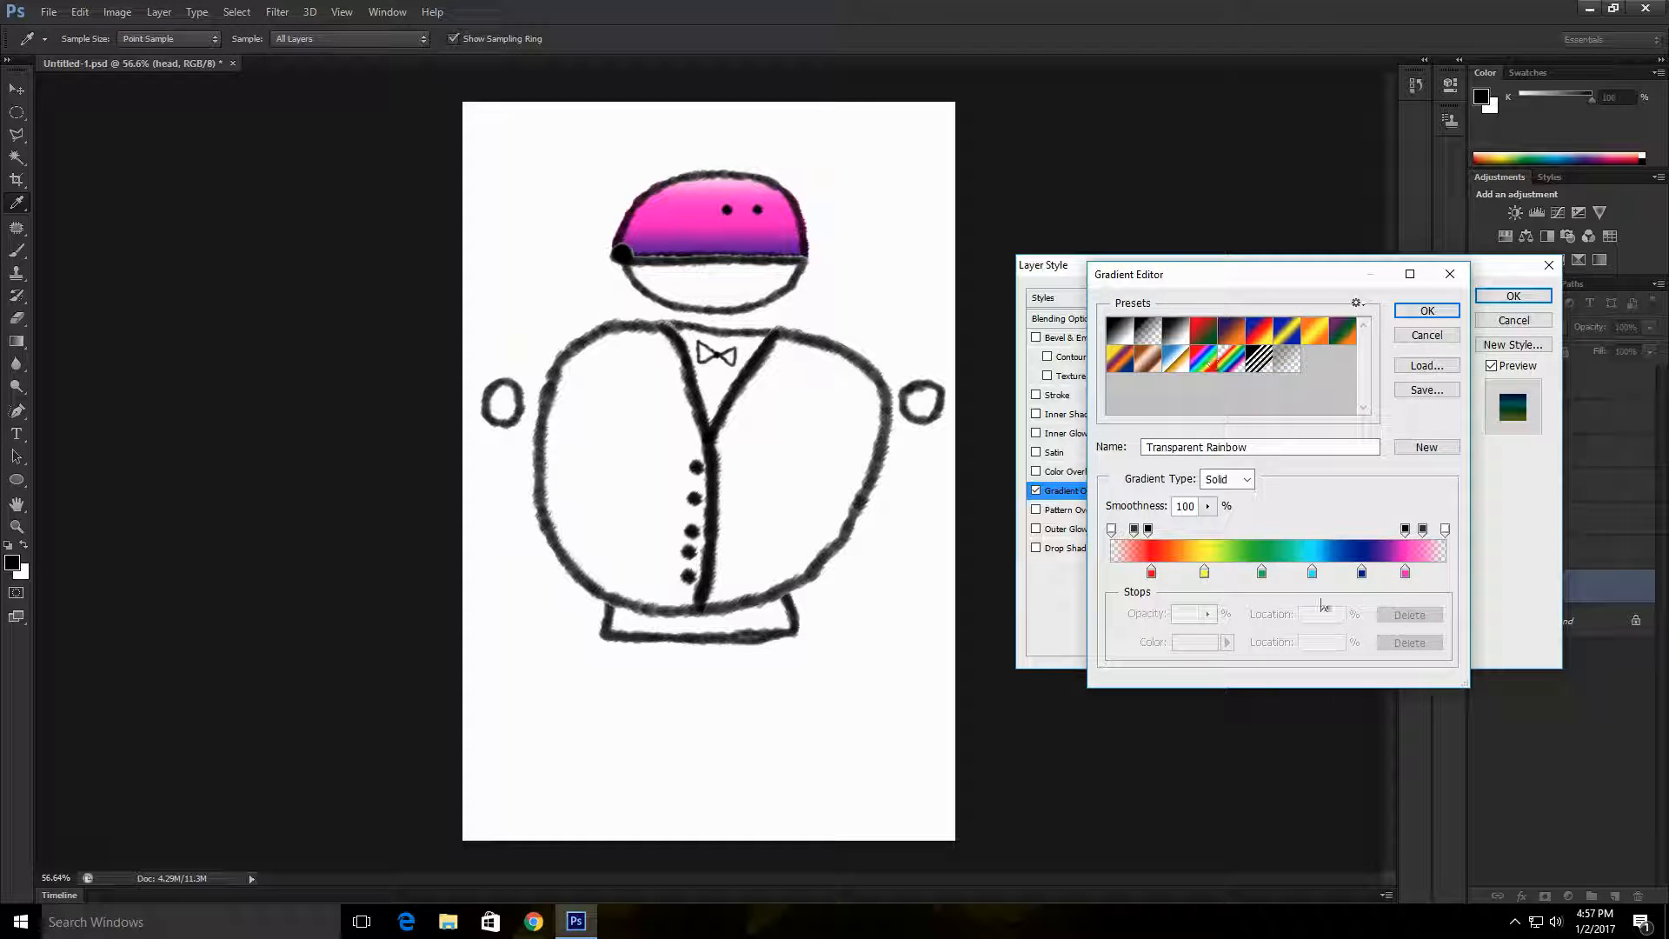
left_click_drag(1208, 574, 1378, 575)
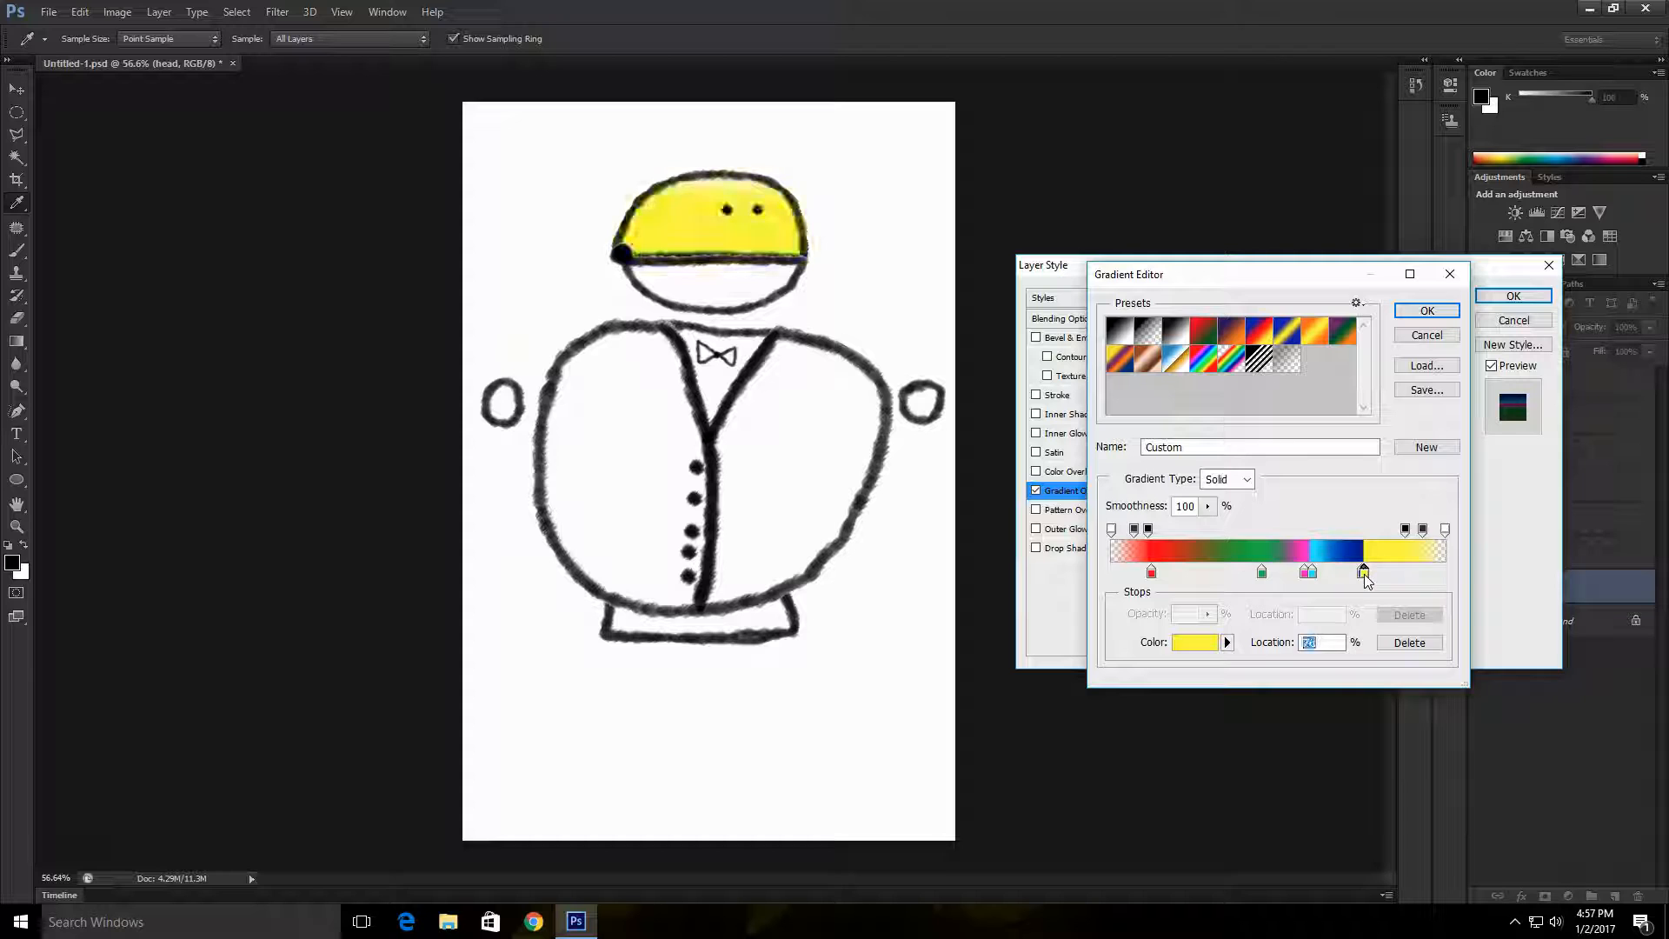
left_click_drag(1313, 573, 1368, 573)
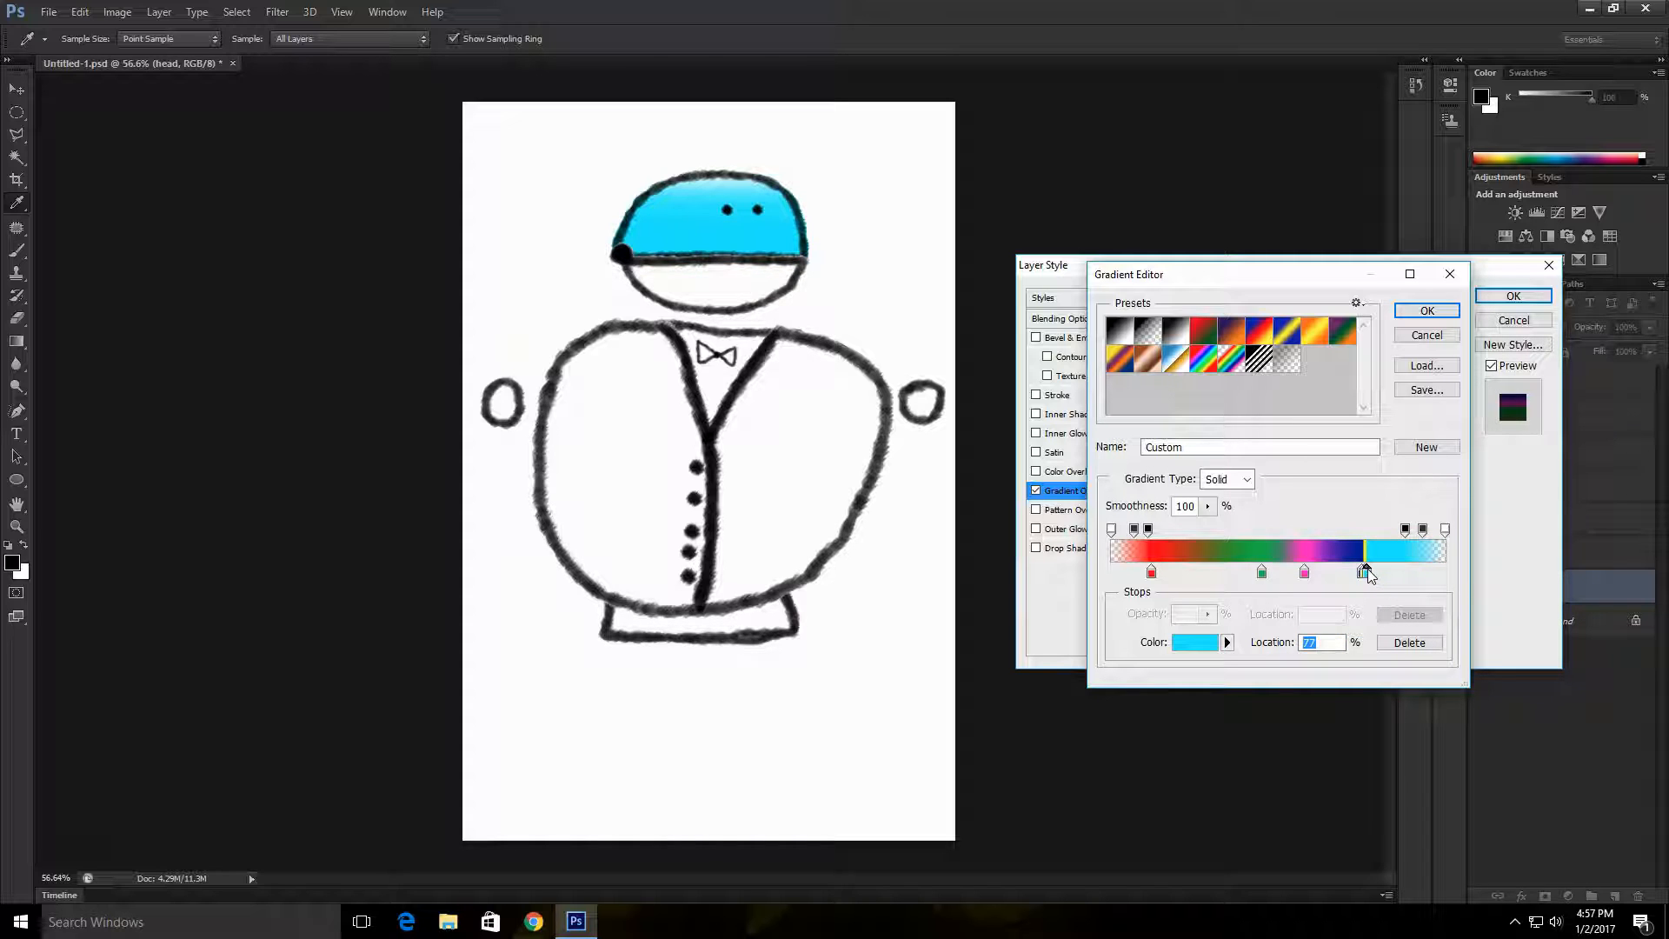
left_click_drag(1159, 577, 1337, 586)
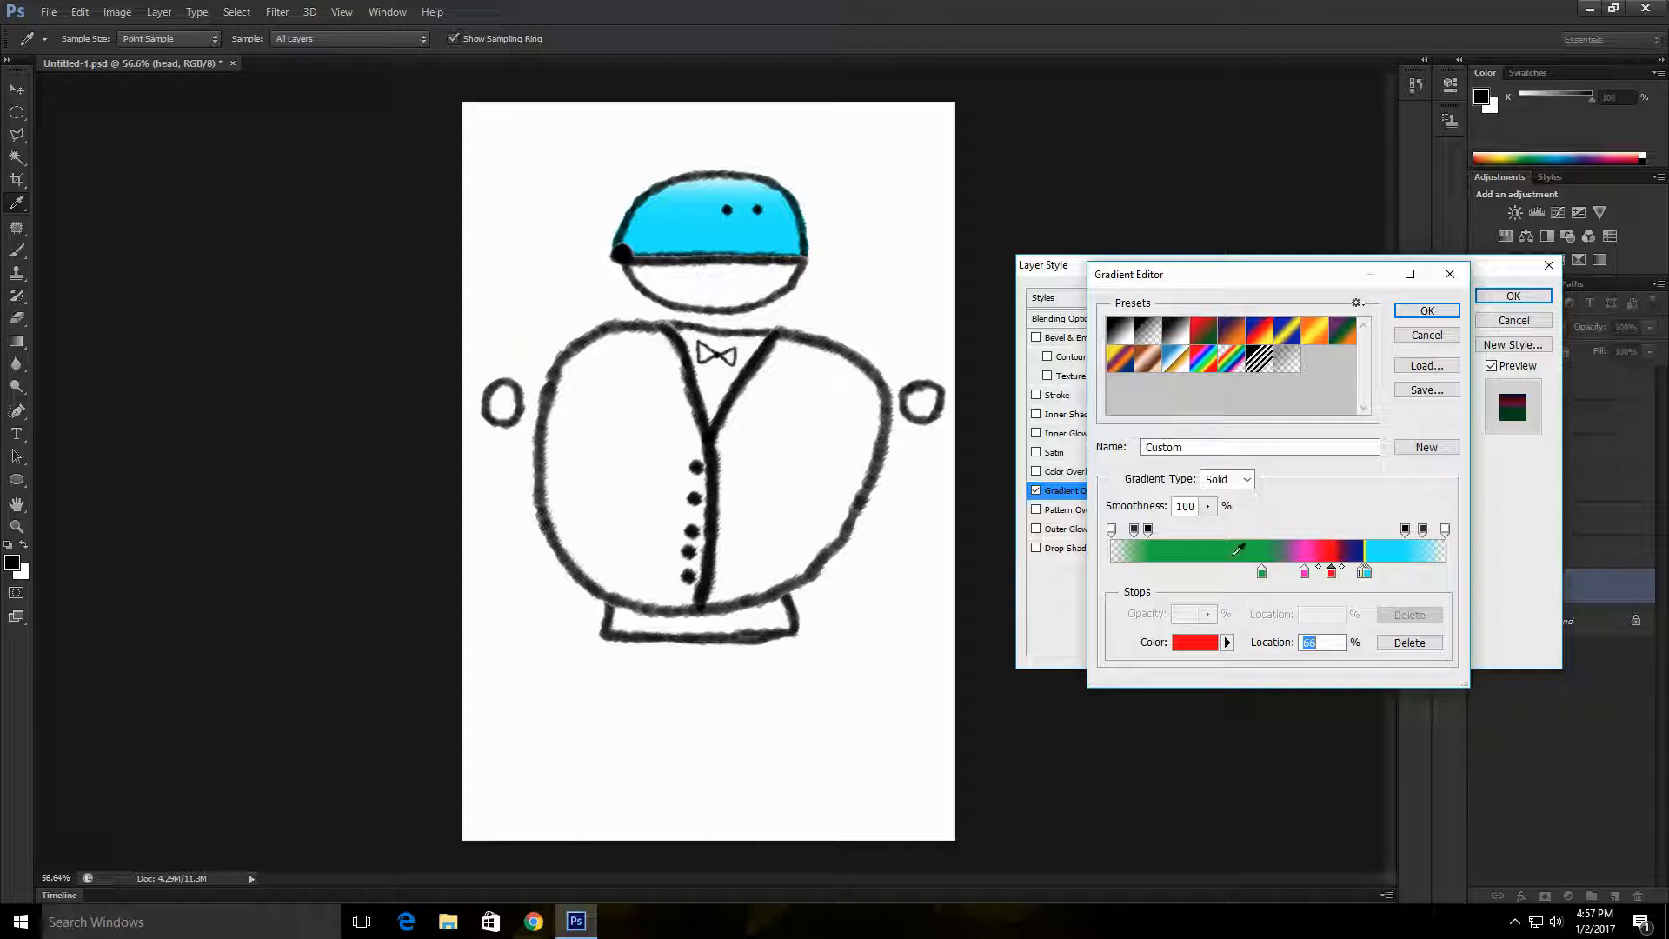
left_click(1237, 553)
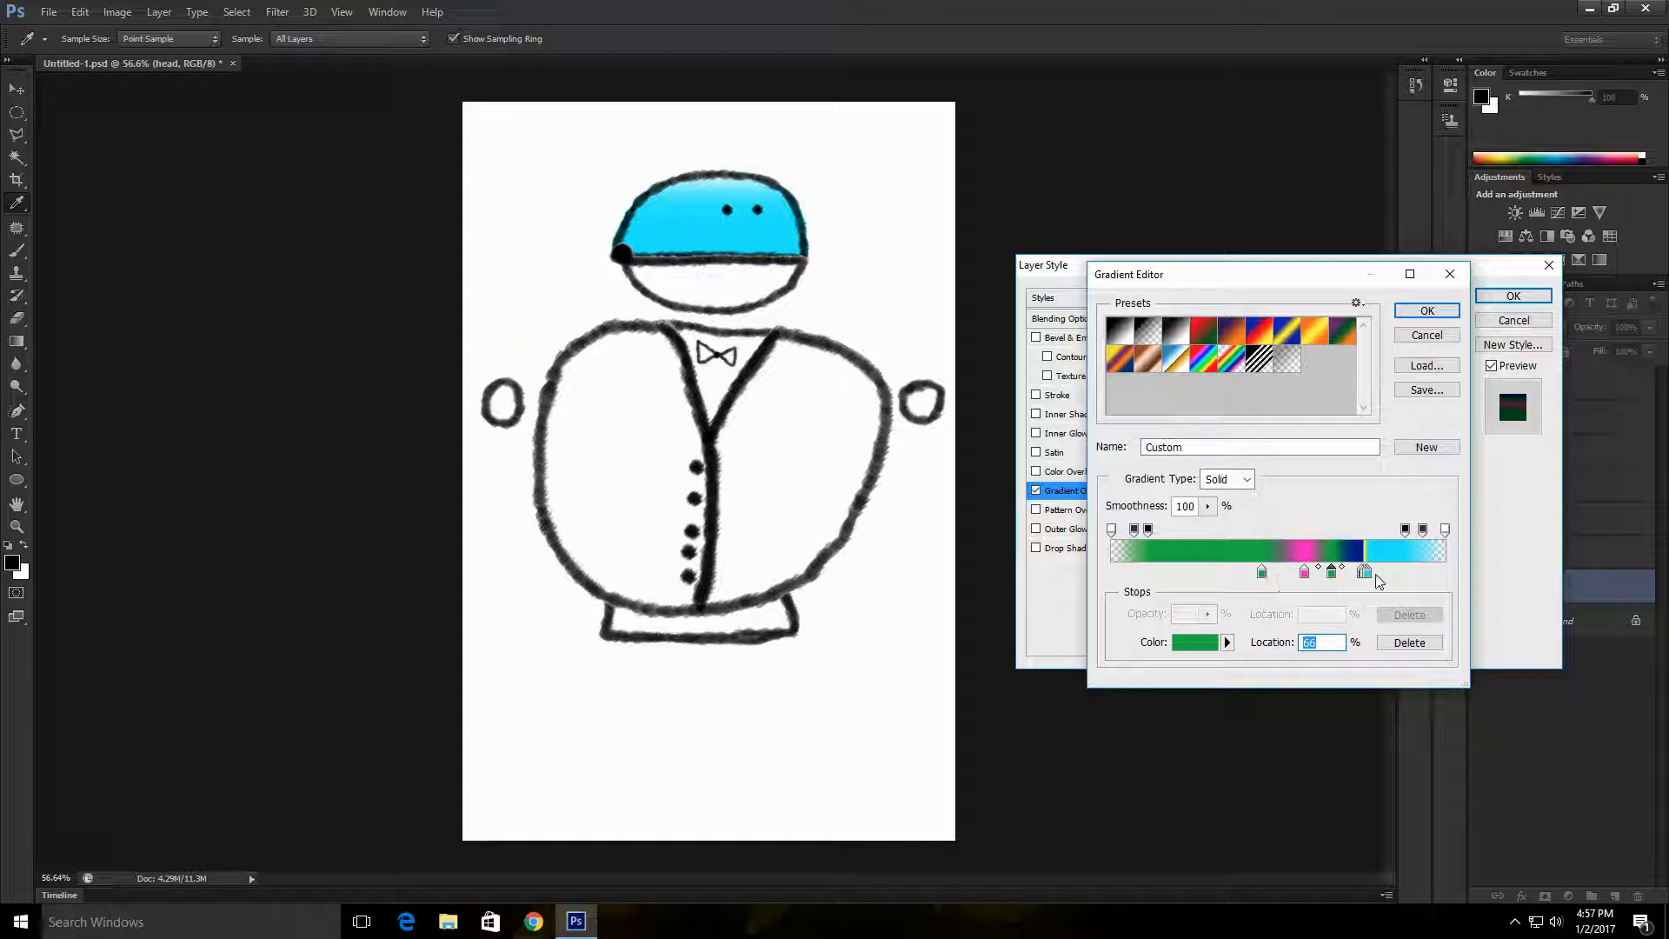
left_click_drag(1263, 576, 1372, 582)
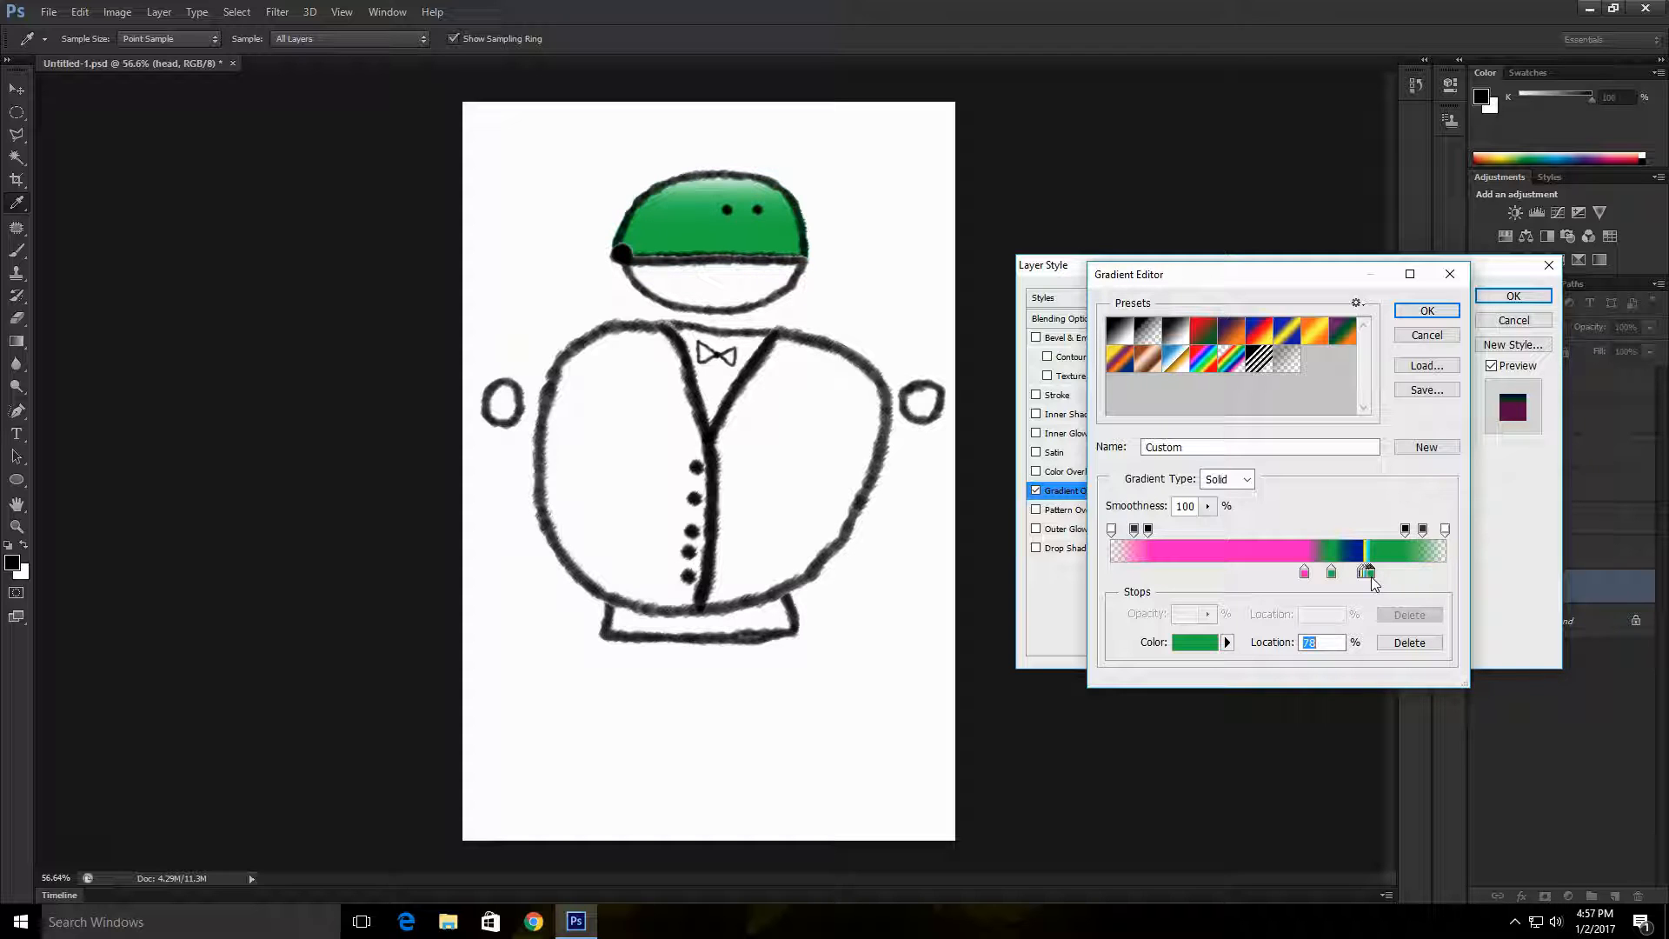
left_click(1254, 576)
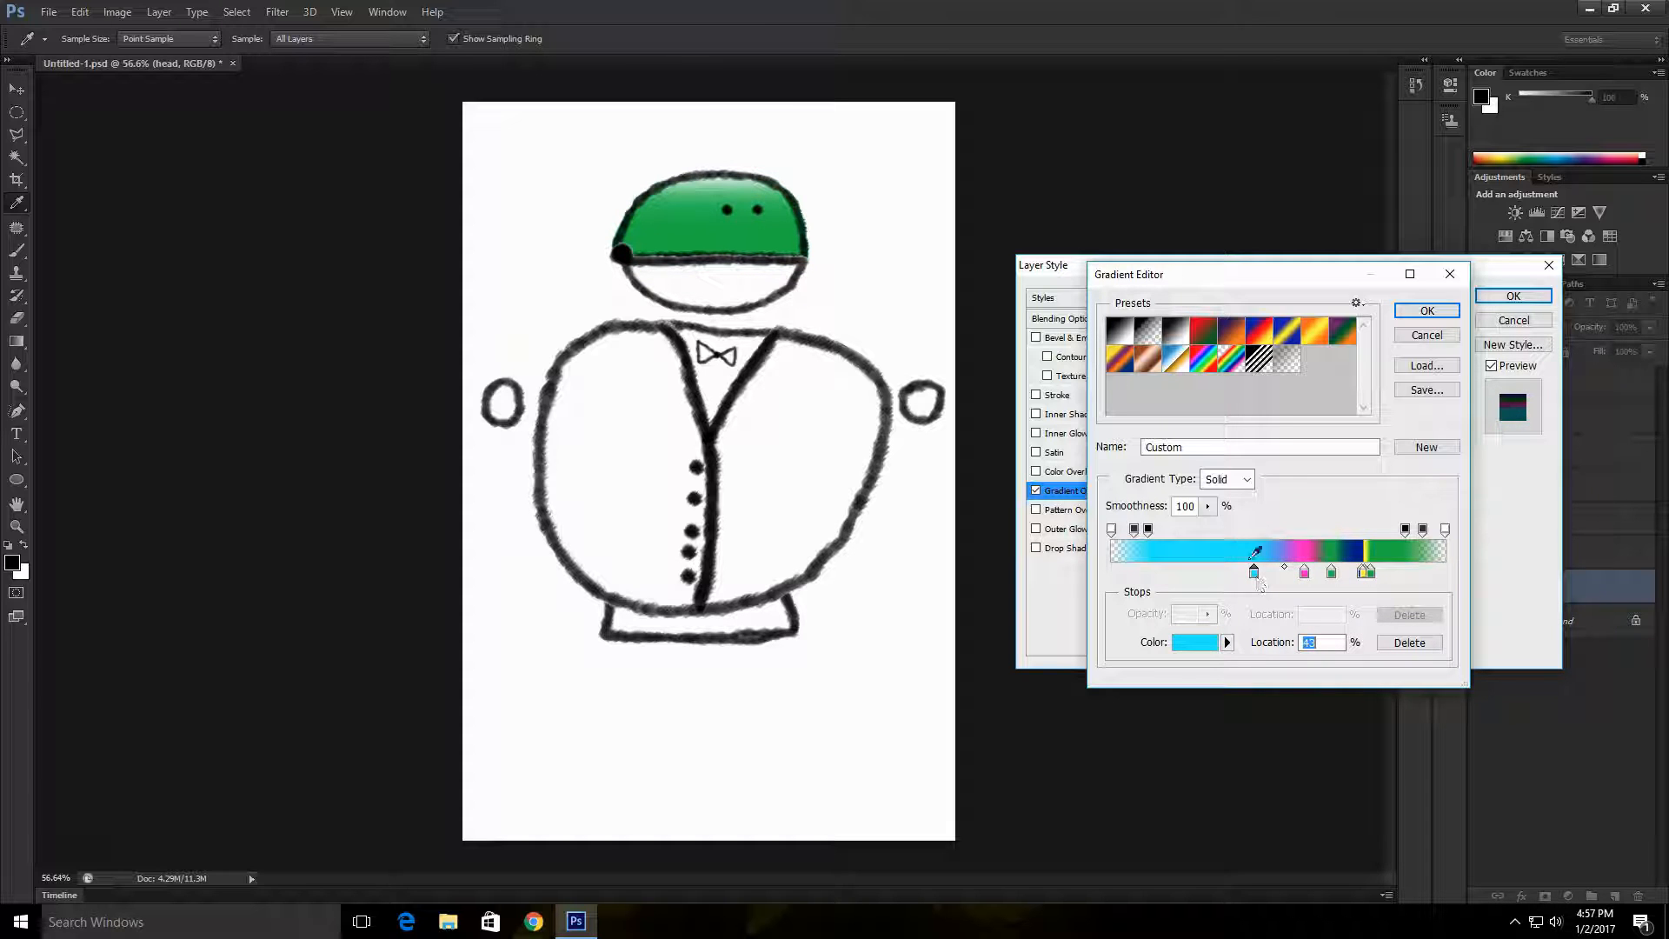
left_click_drag(1255, 573, 1376, 578)
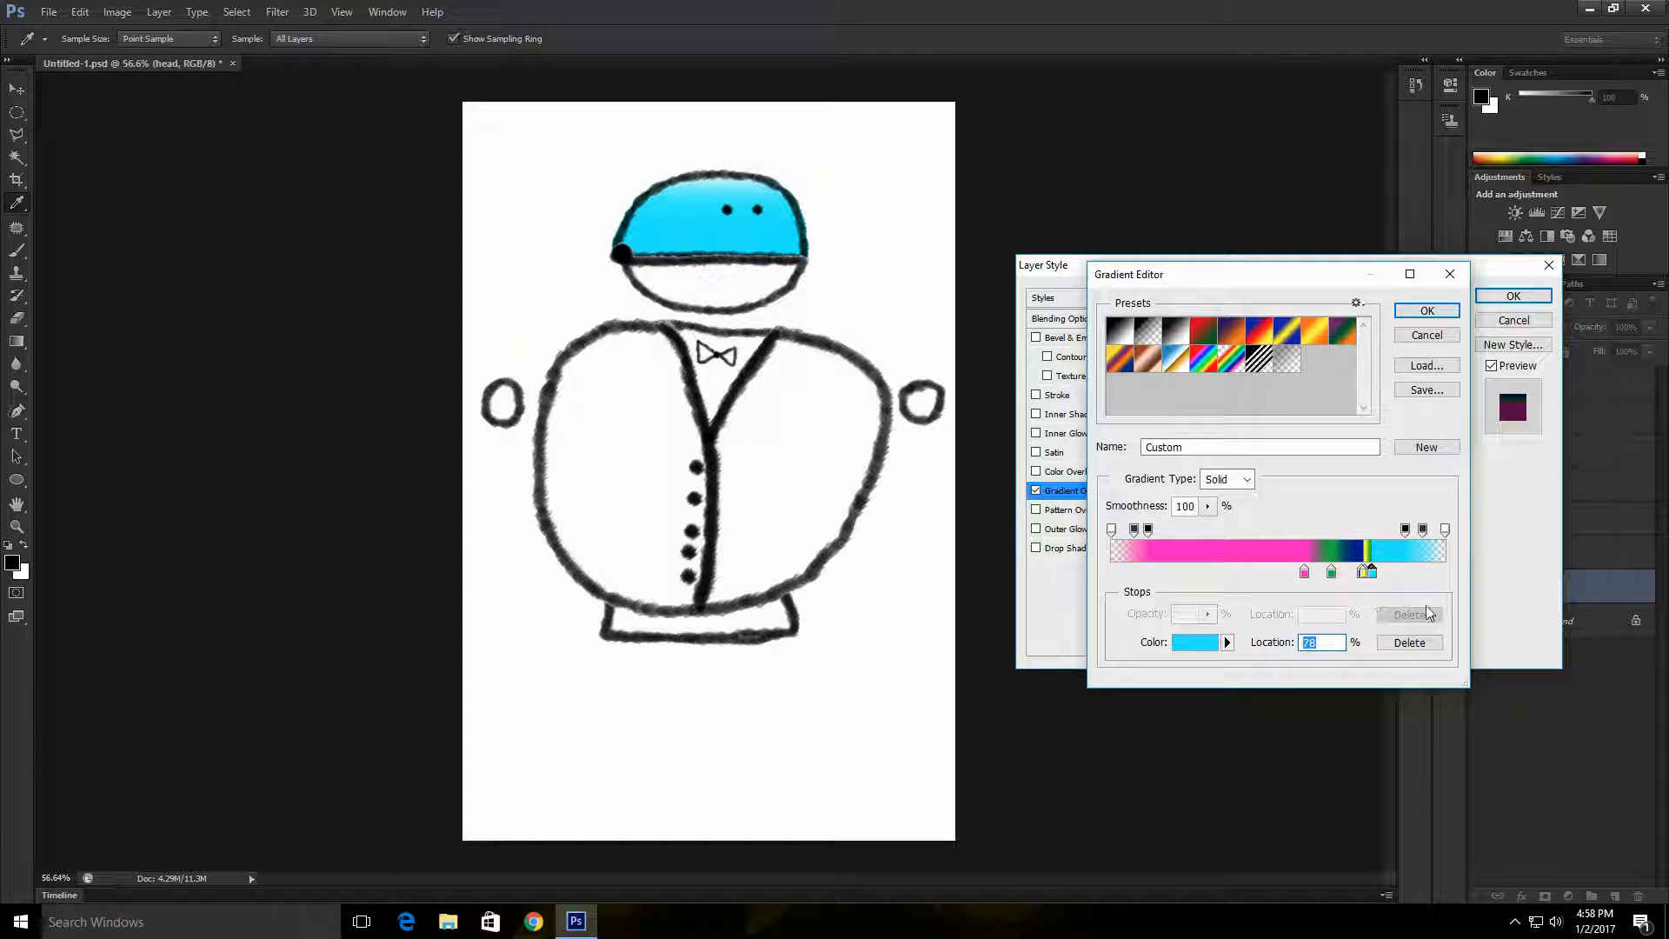
left_click(1427, 310)
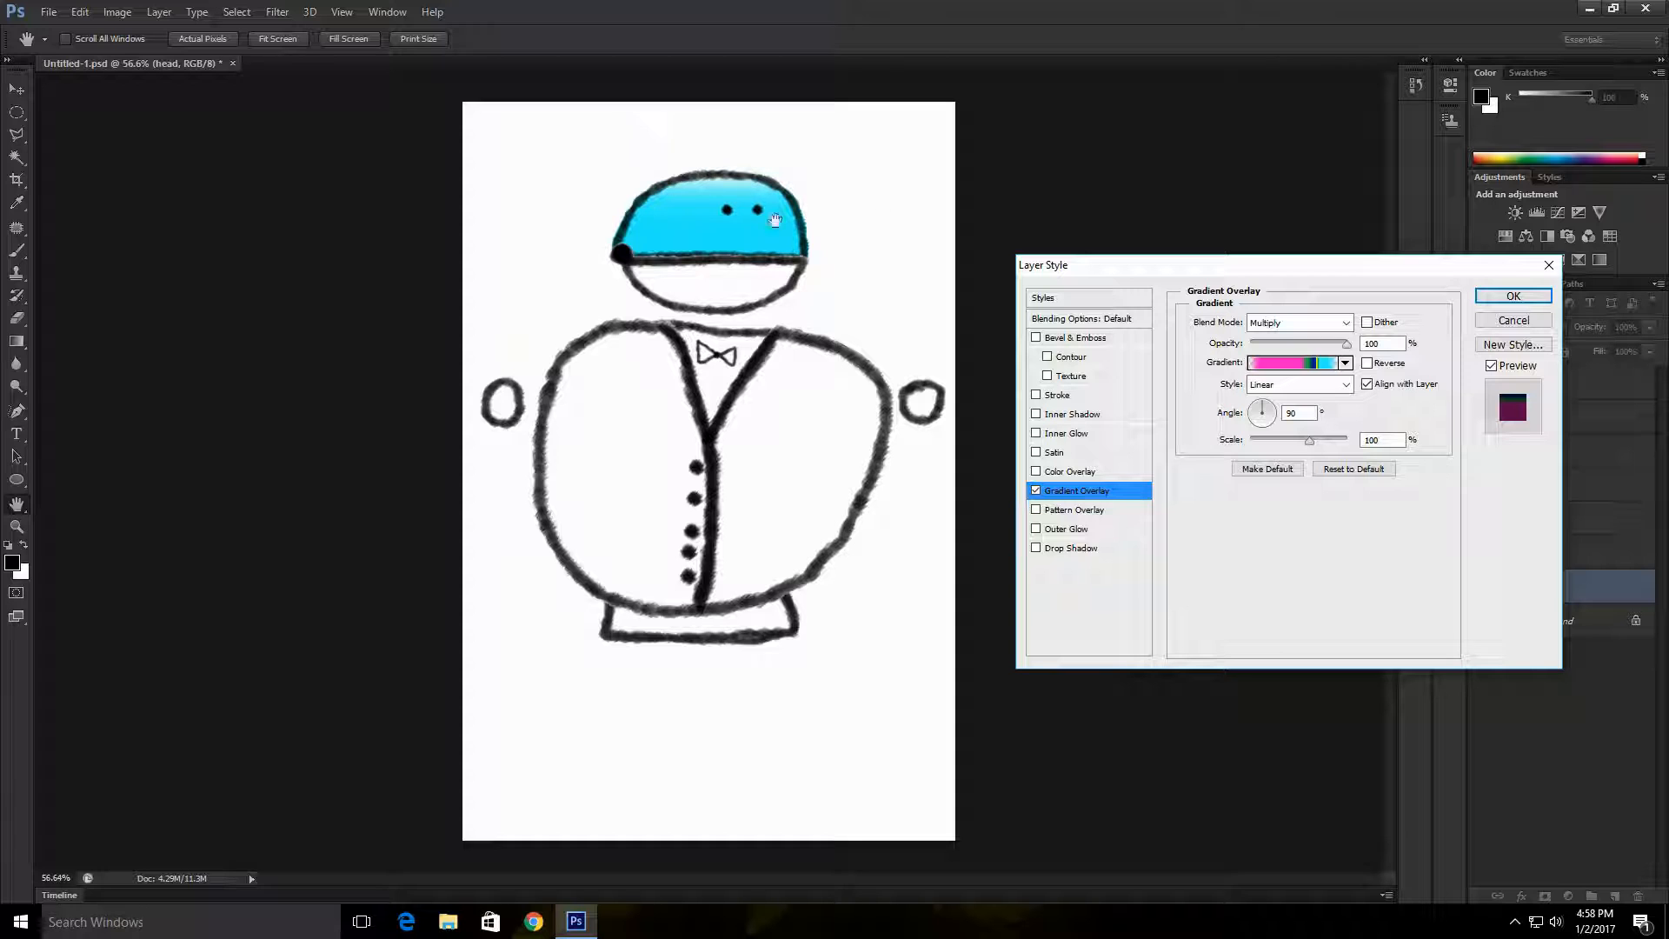
left_click(1037, 493)
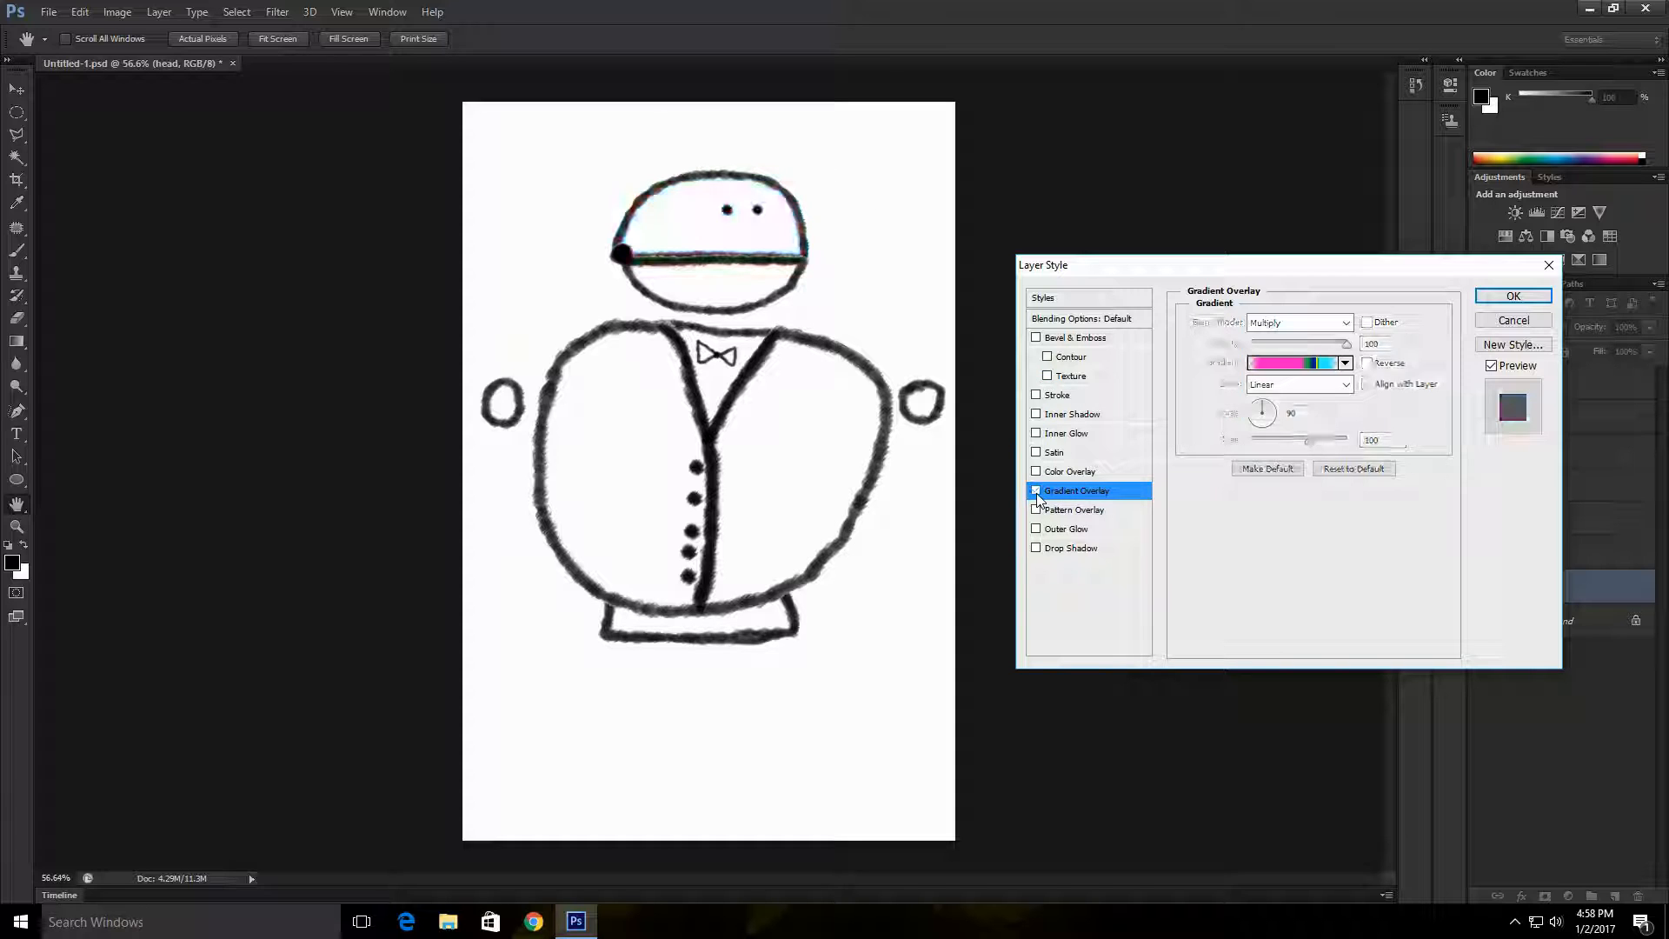
left_click(1036, 491)
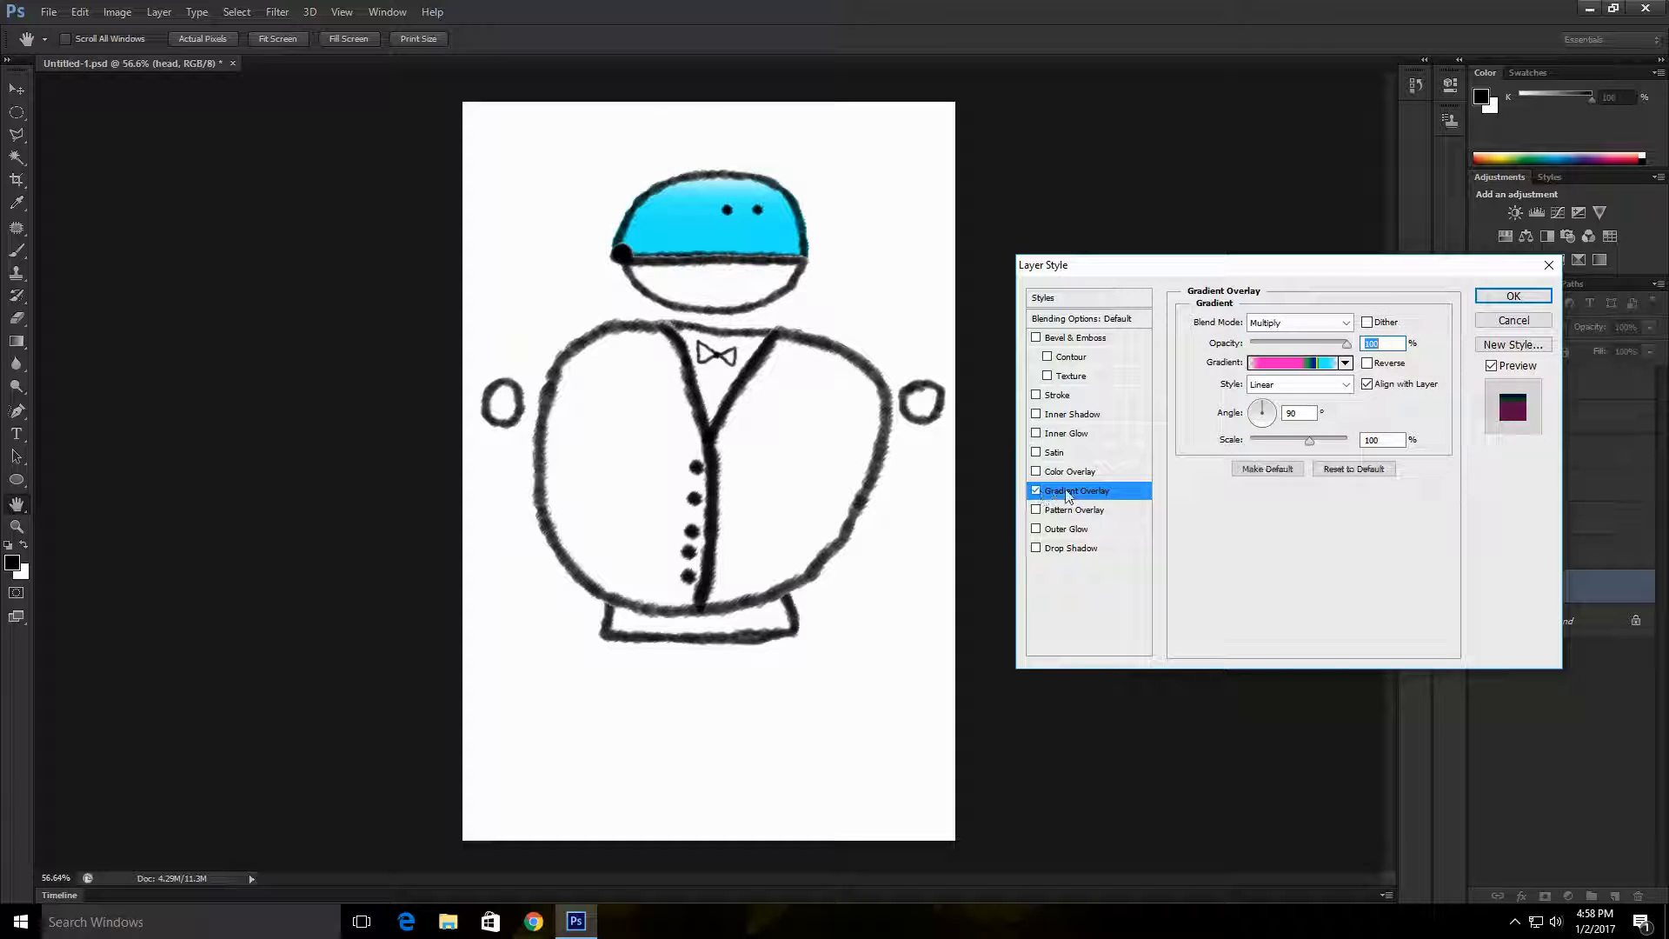
Step: Replace the head layer's Gradient Overlay with a Color Overlay in Multiply blend mode
left_click(1120, 473)
left_click(1311, 320)
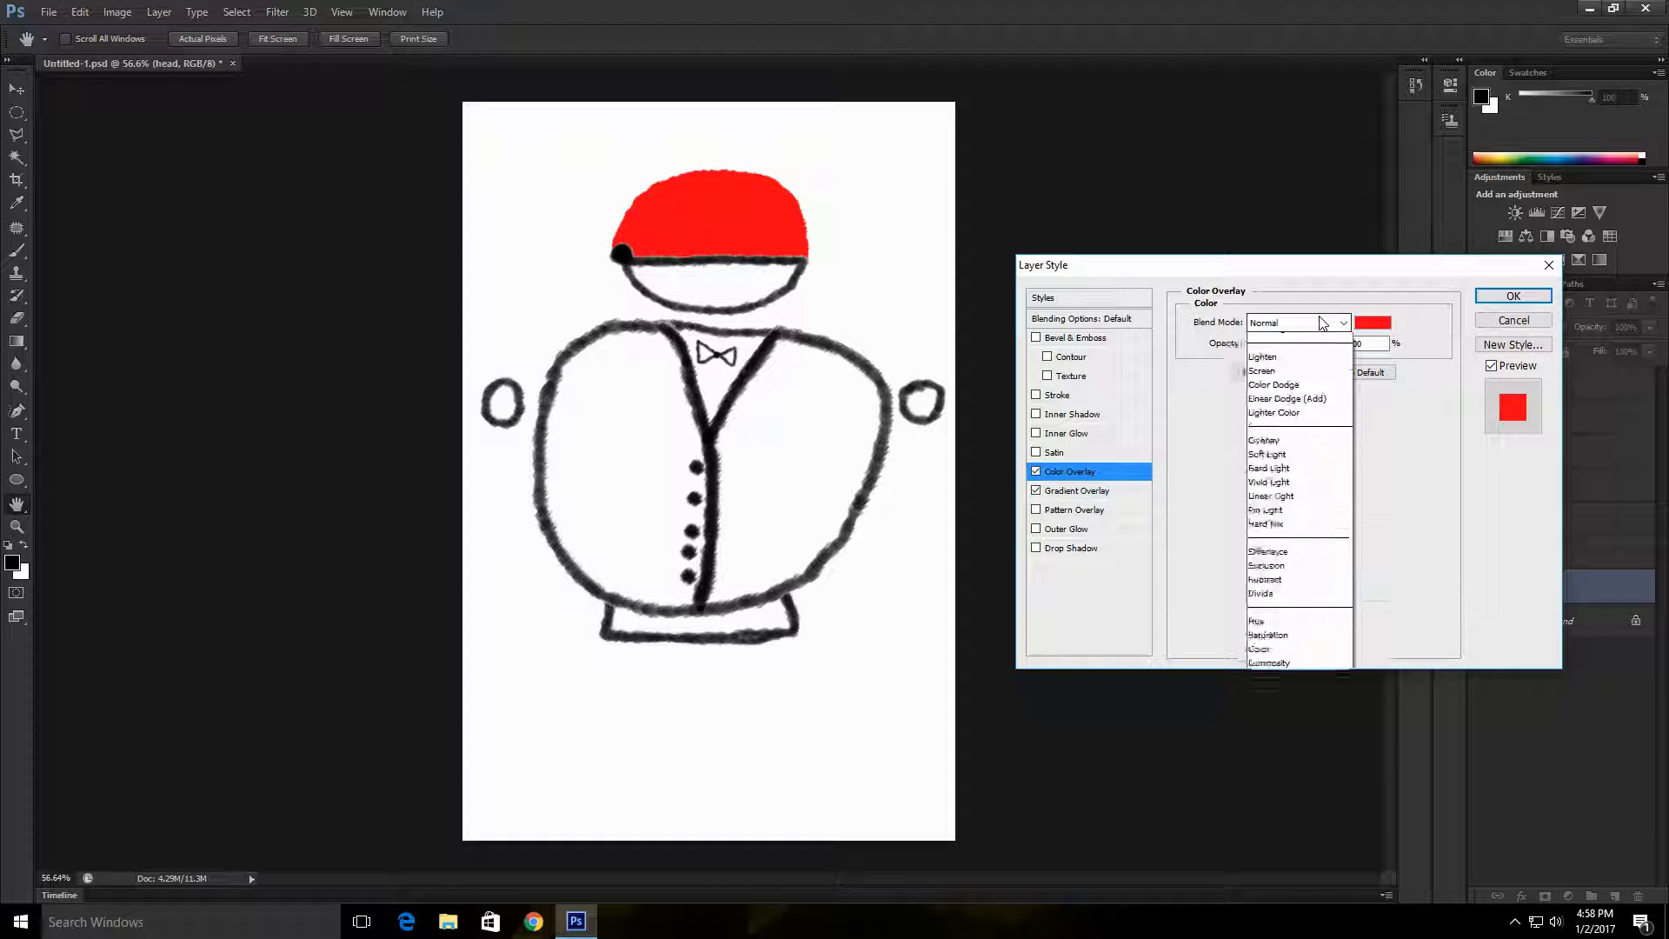
left_click(1300, 397)
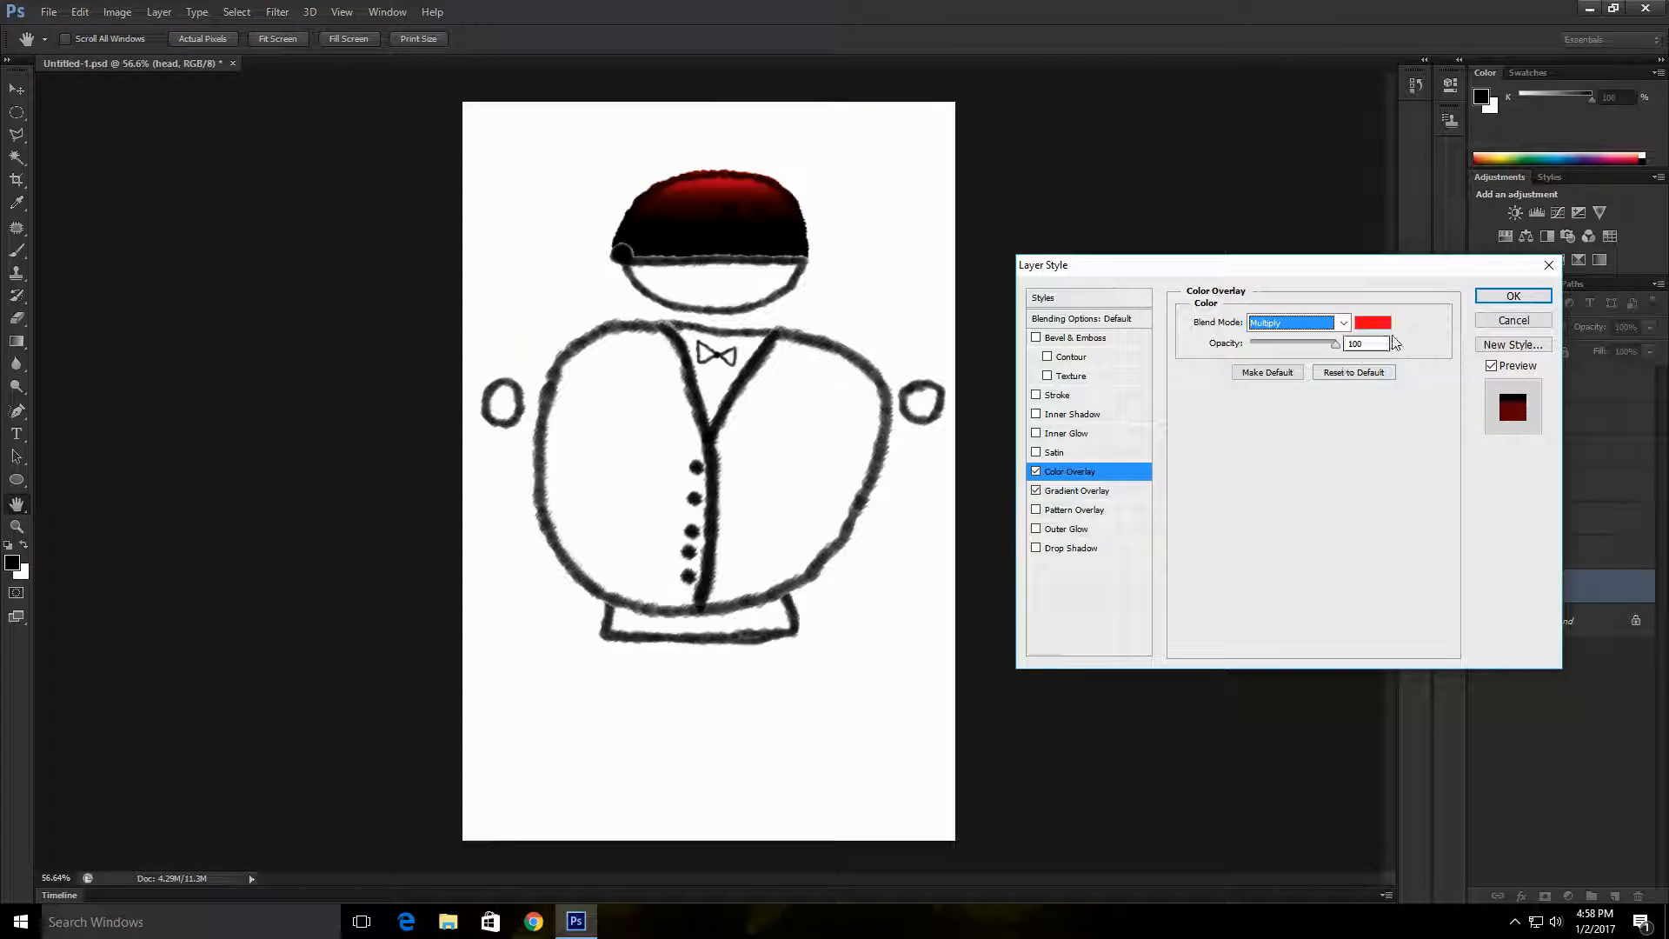
left_click(1036, 472)
left_click(1036, 490)
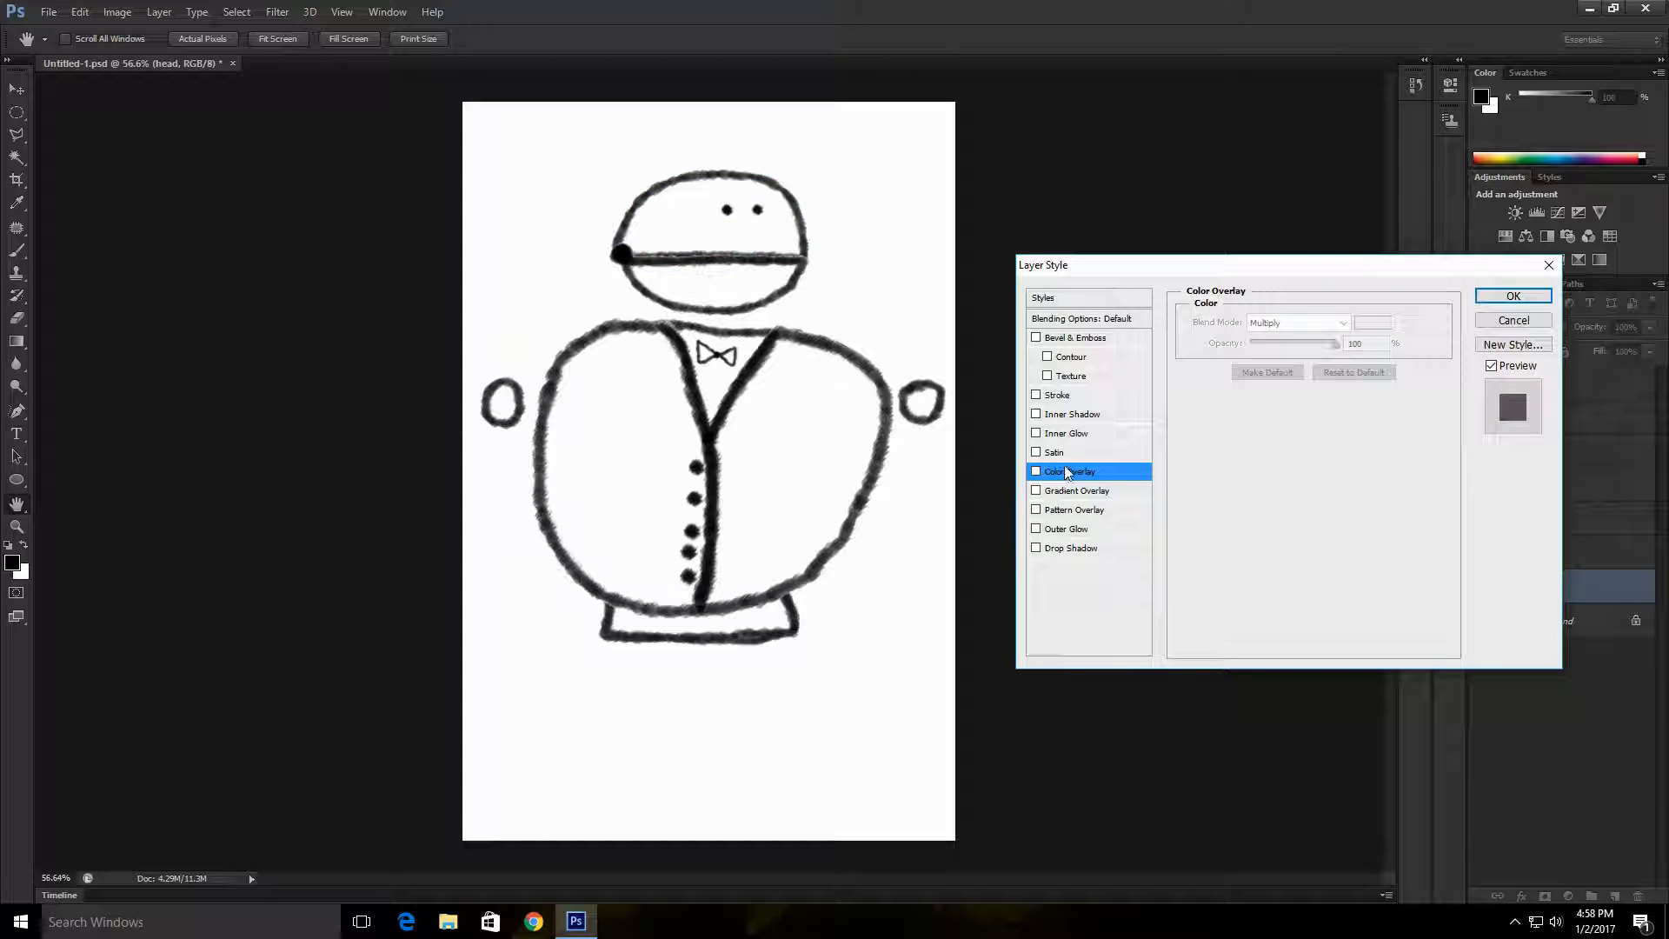
left_click(1037, 472)
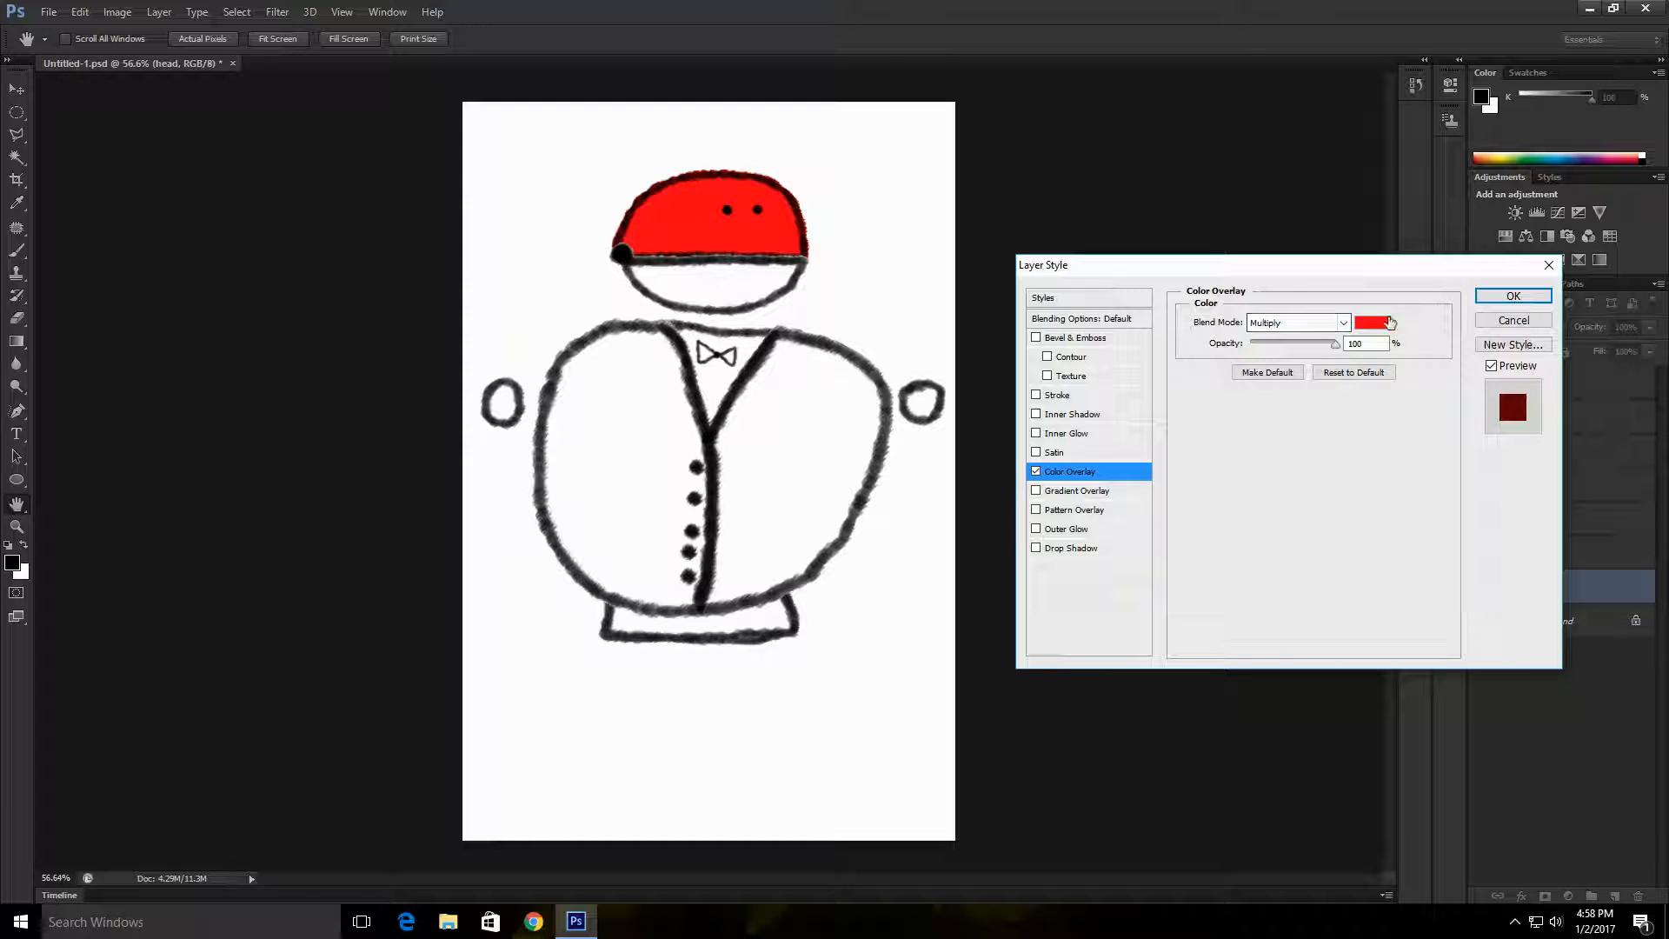
Step: Set the head's overlay colour to light blue 00d2ff and apply the layer style
left_click(1373, 322)
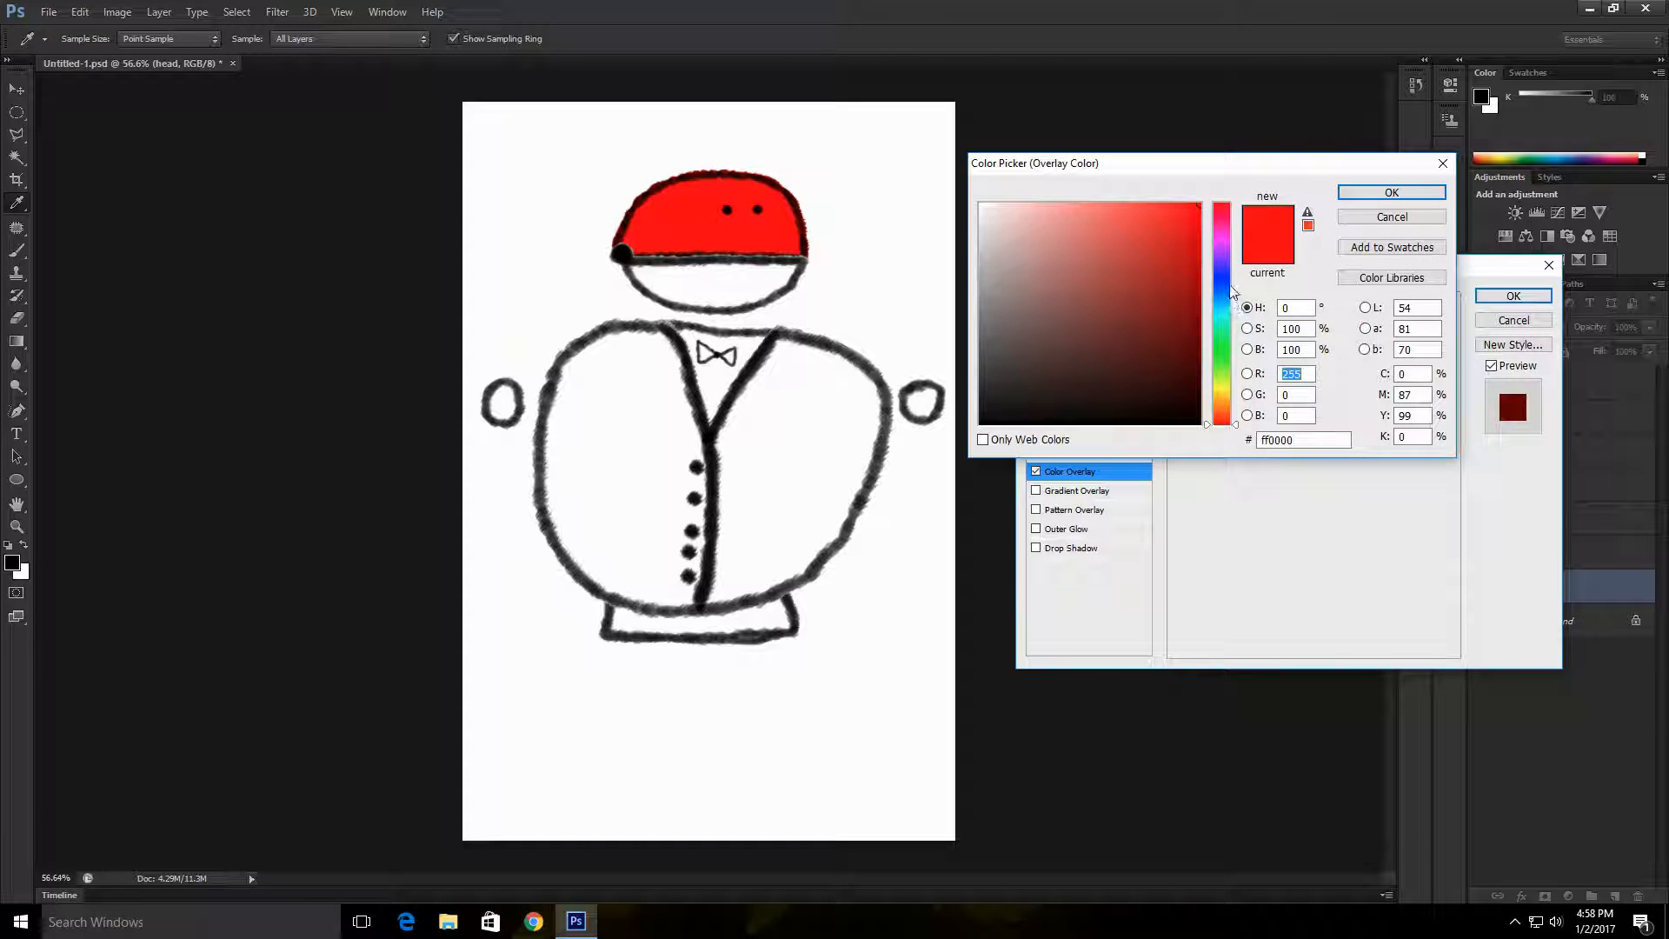
mouse_move(1226, 292)
left_mouse_down()
mouse_move(1231, 407)
mouse_move(1236, 212)
mouse_move(1241, 313)
left_mouse_up()
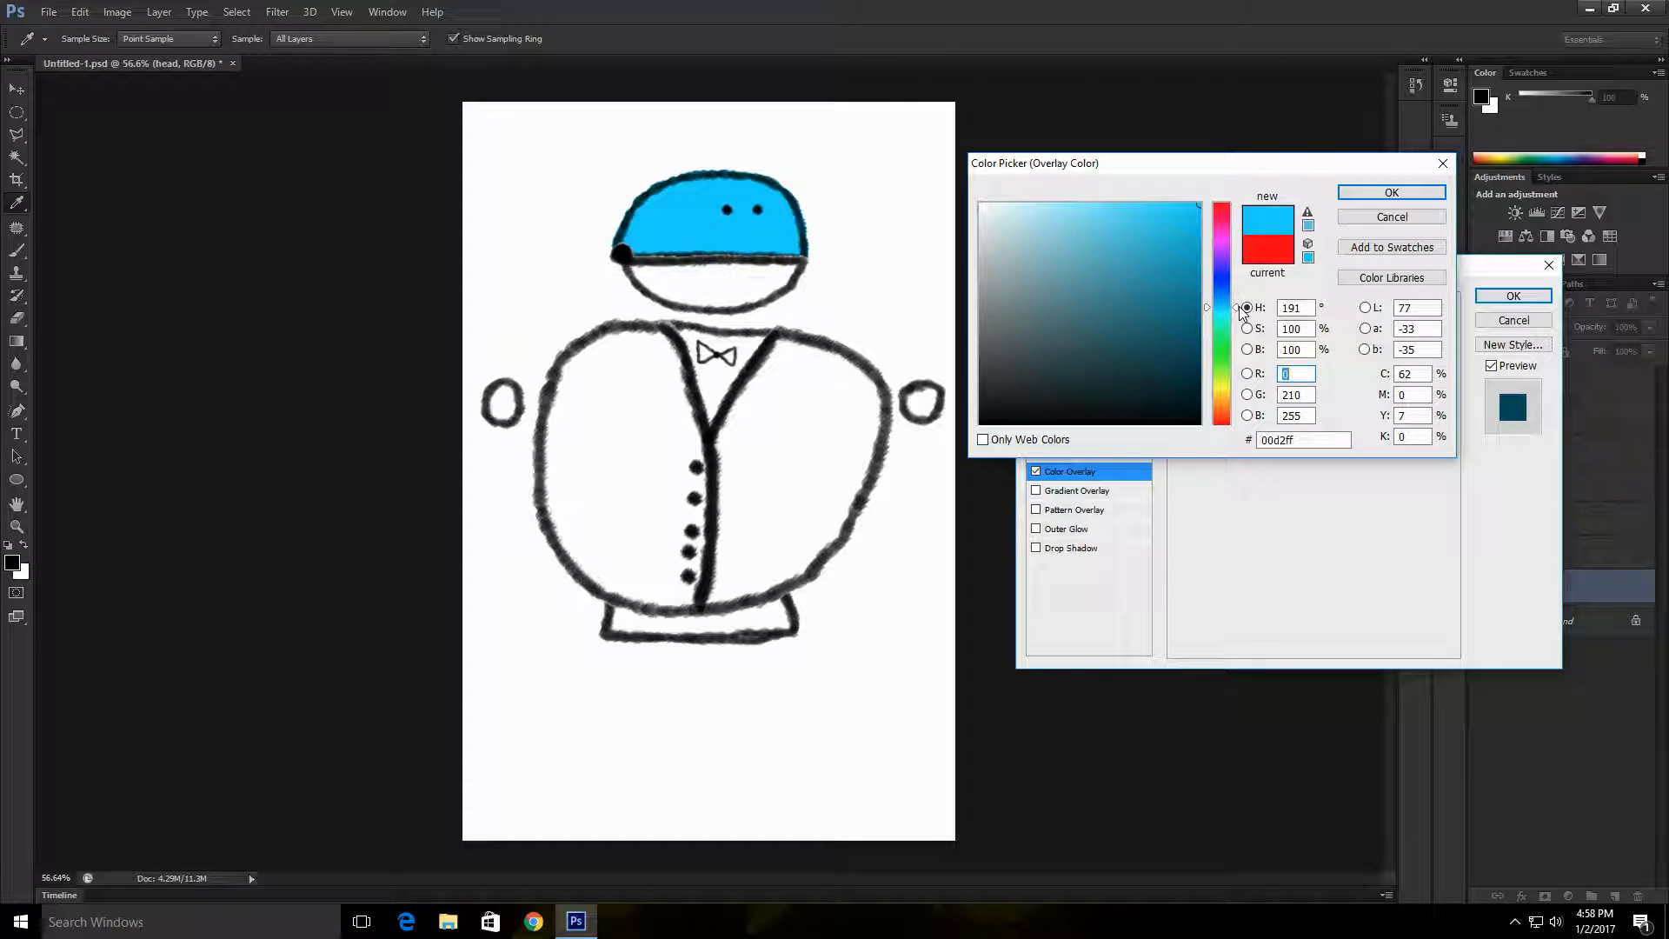
left_click(1391, 193)
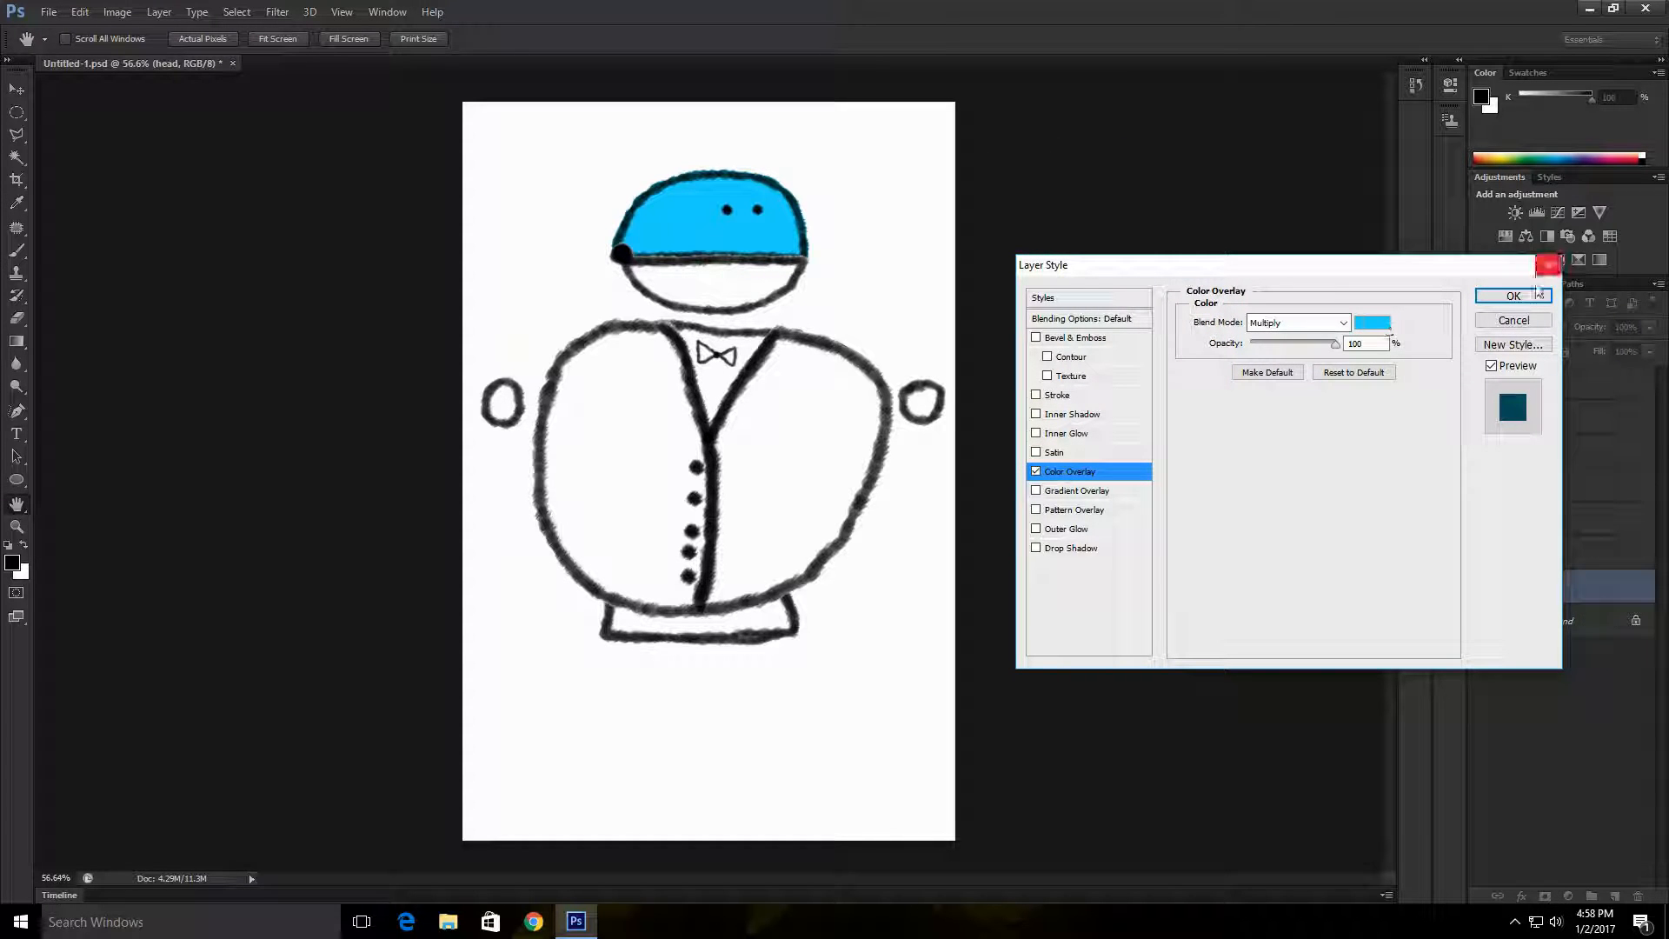
left_click(1497, 304)
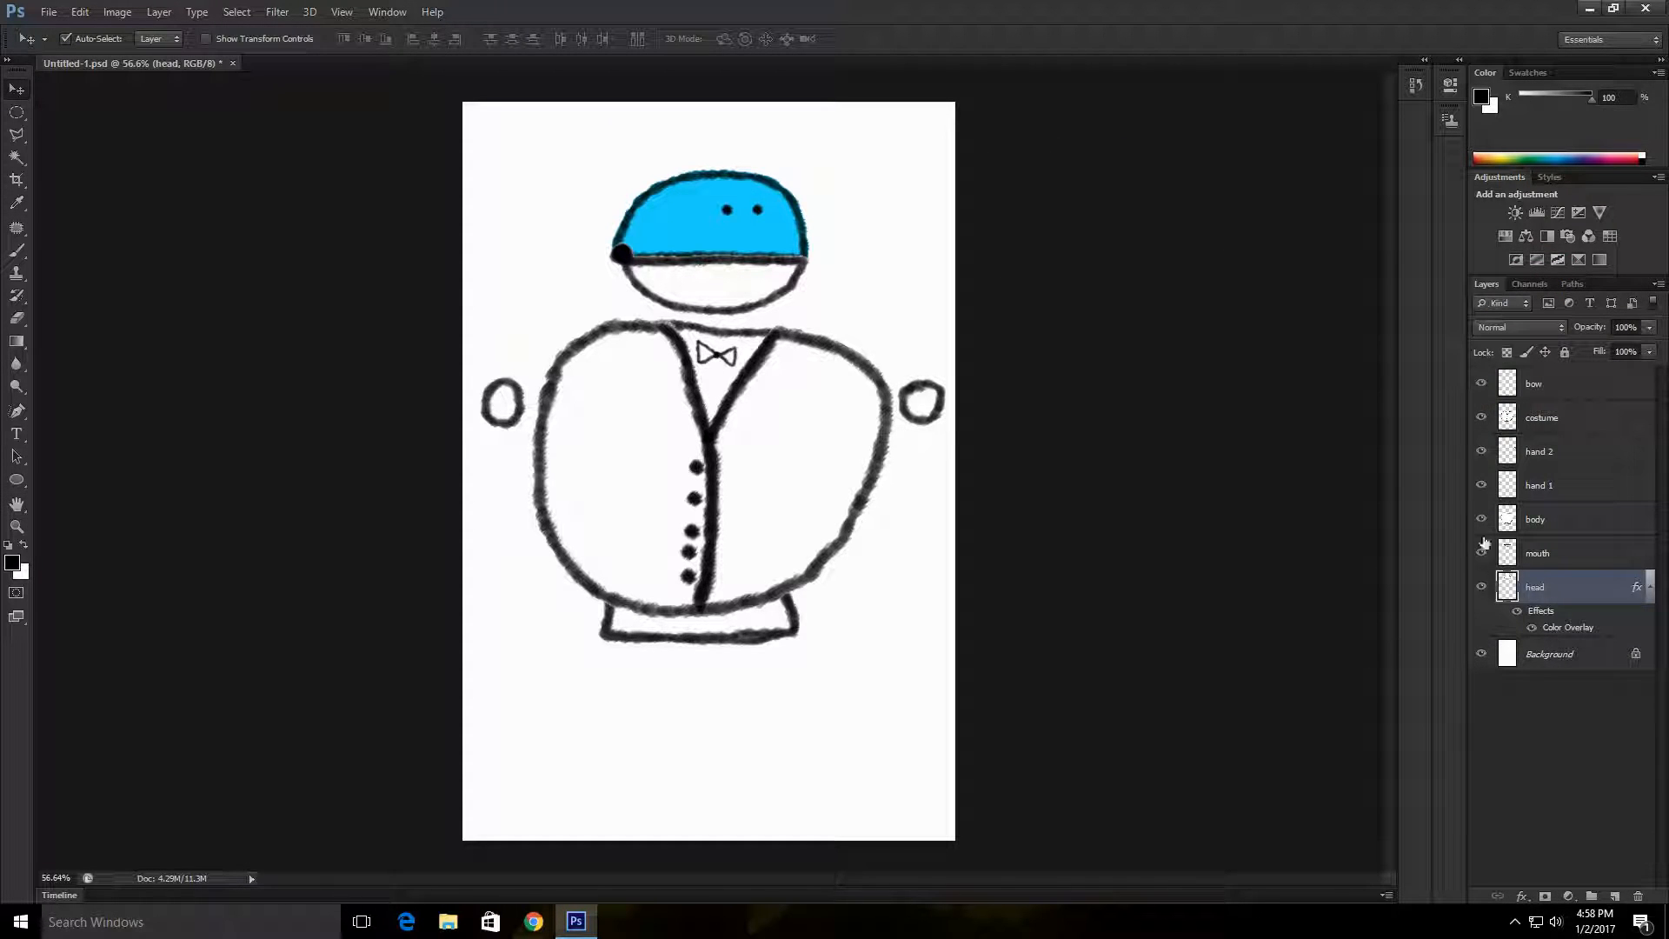
Step: Copy the head layer's Color Overlay style and paste it onto the mouth layer
right_click(1566, 591)
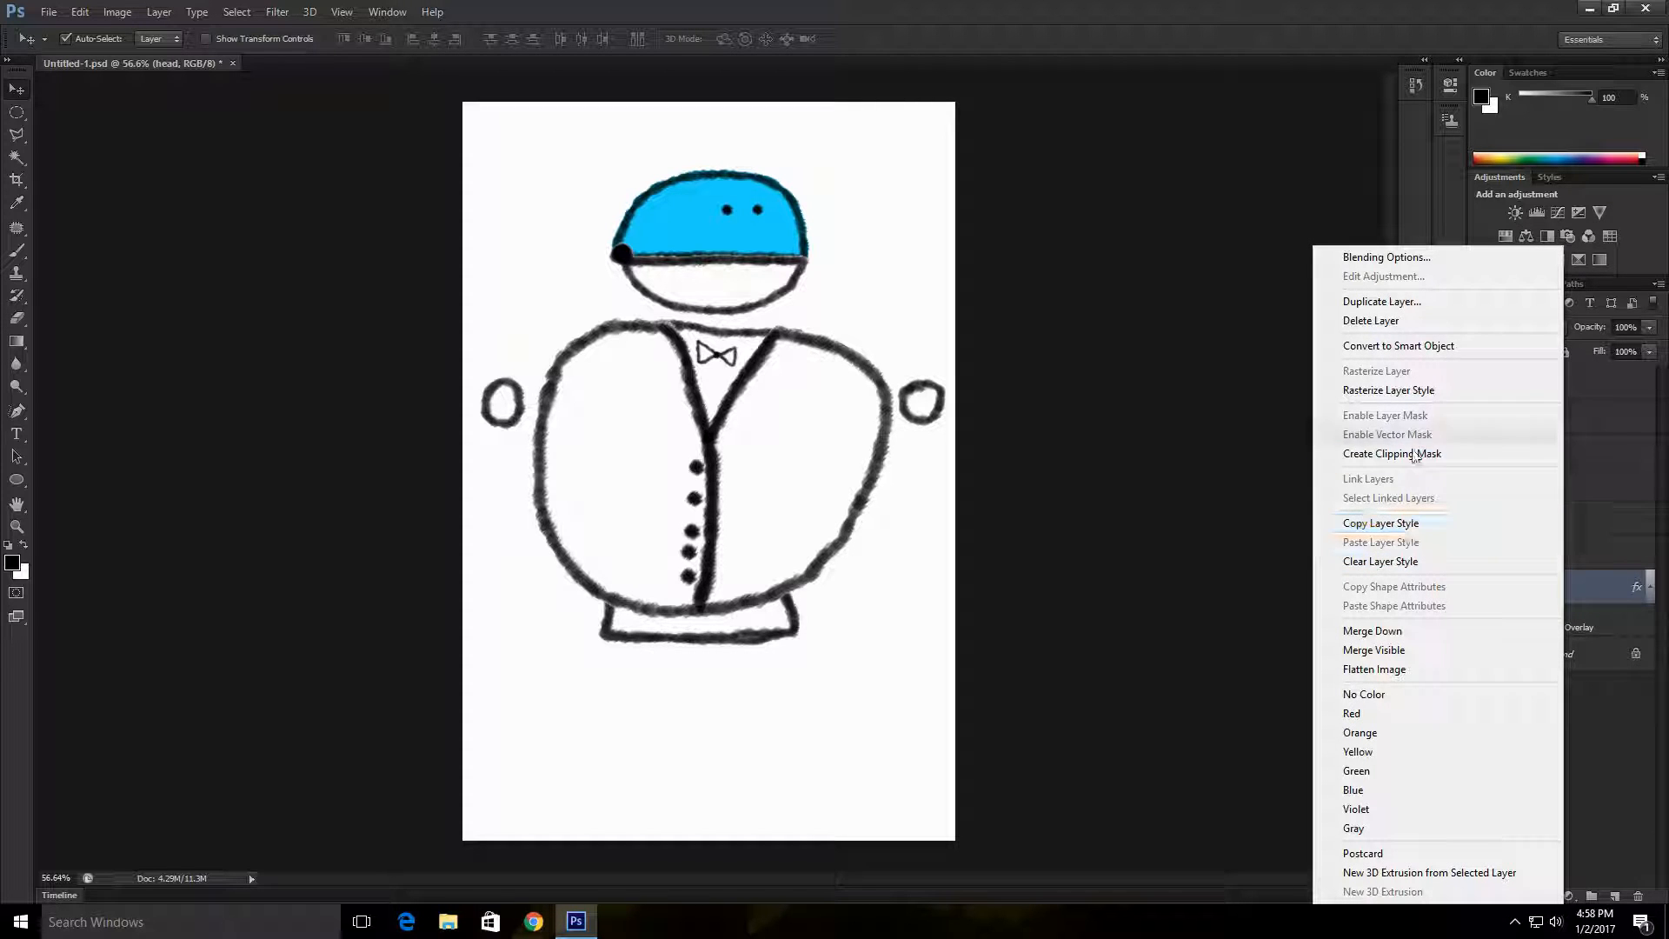
left_click(1410, 524)
left_click(1575, 558)
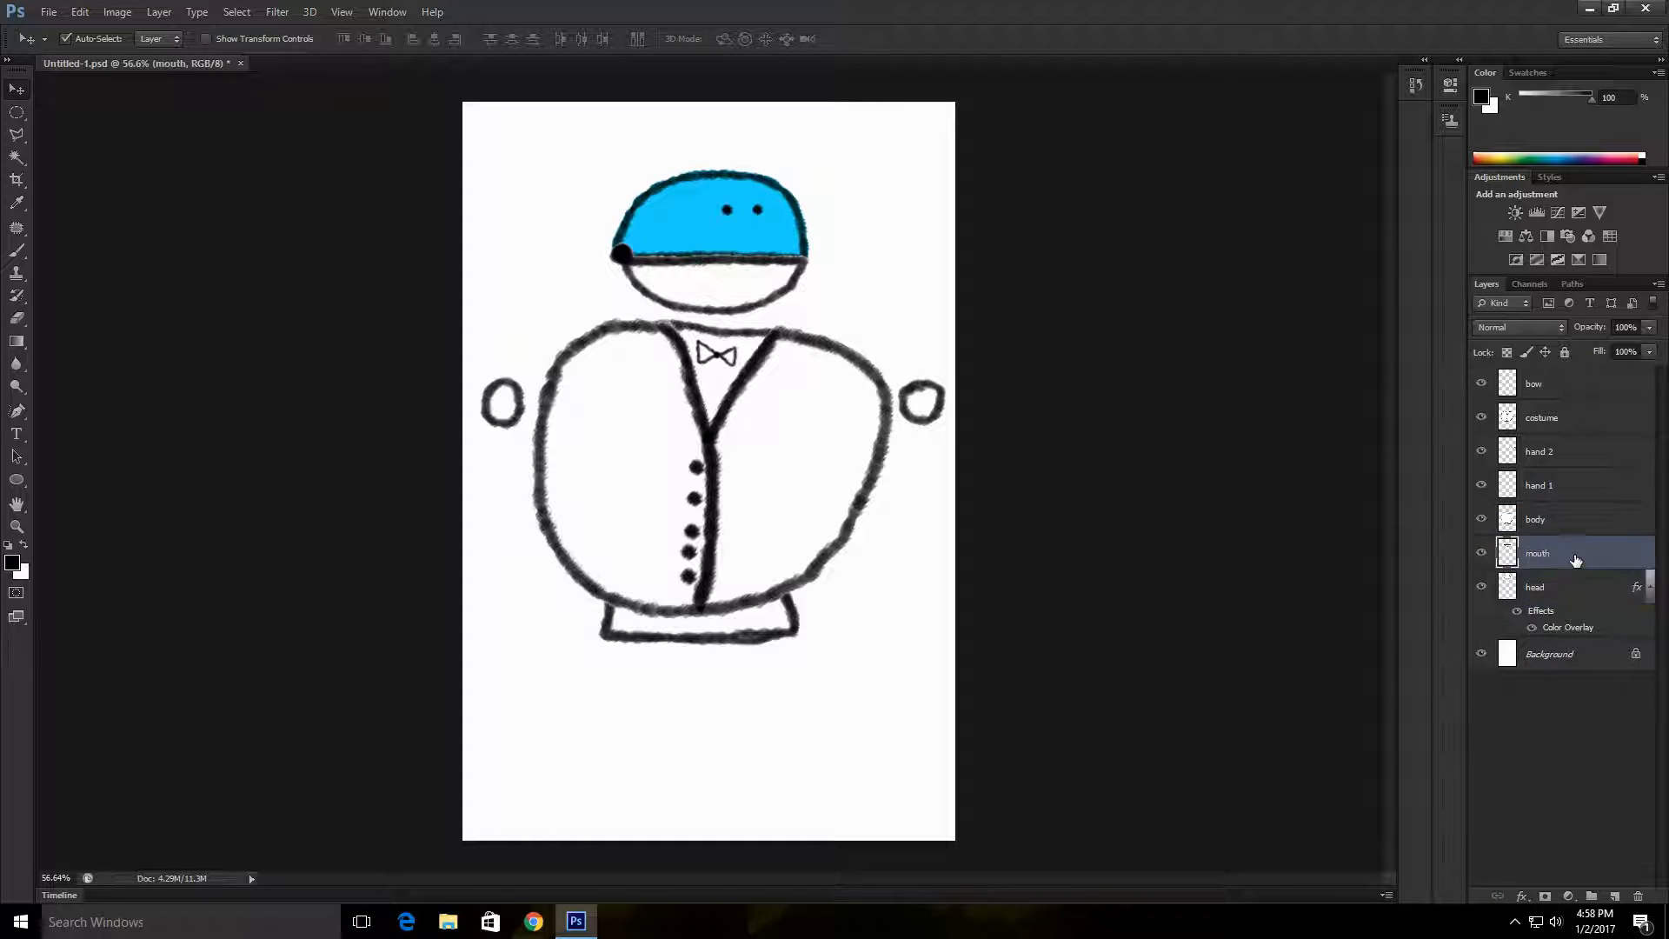
right_click(1573, 553)
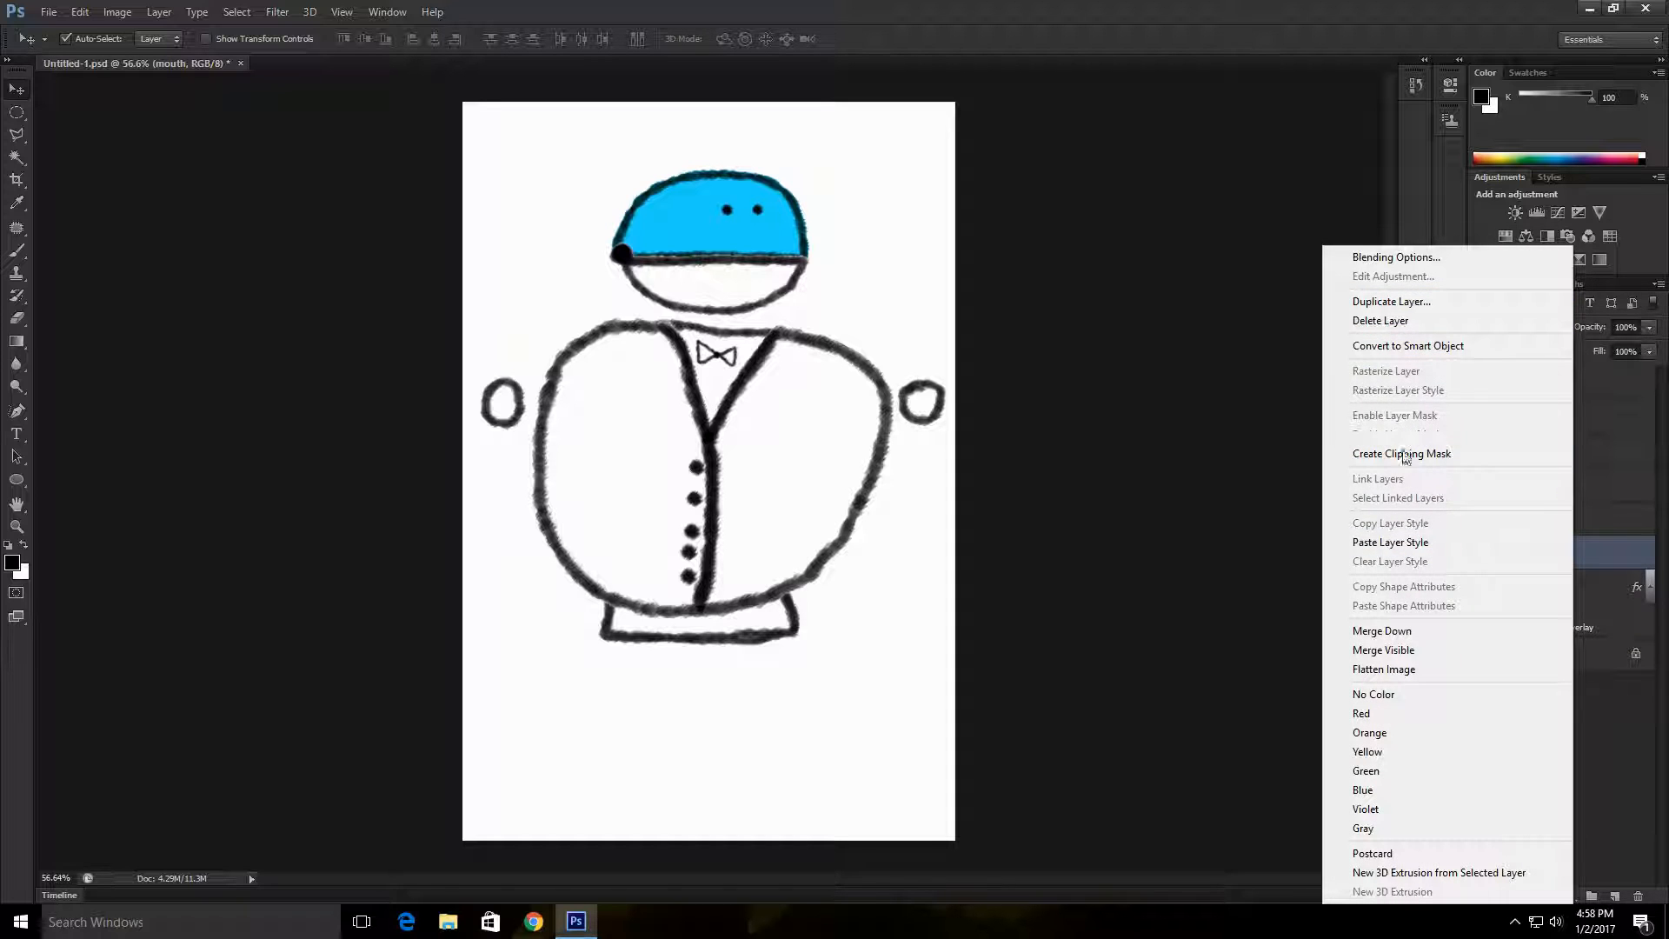
left_click(1400, 542)
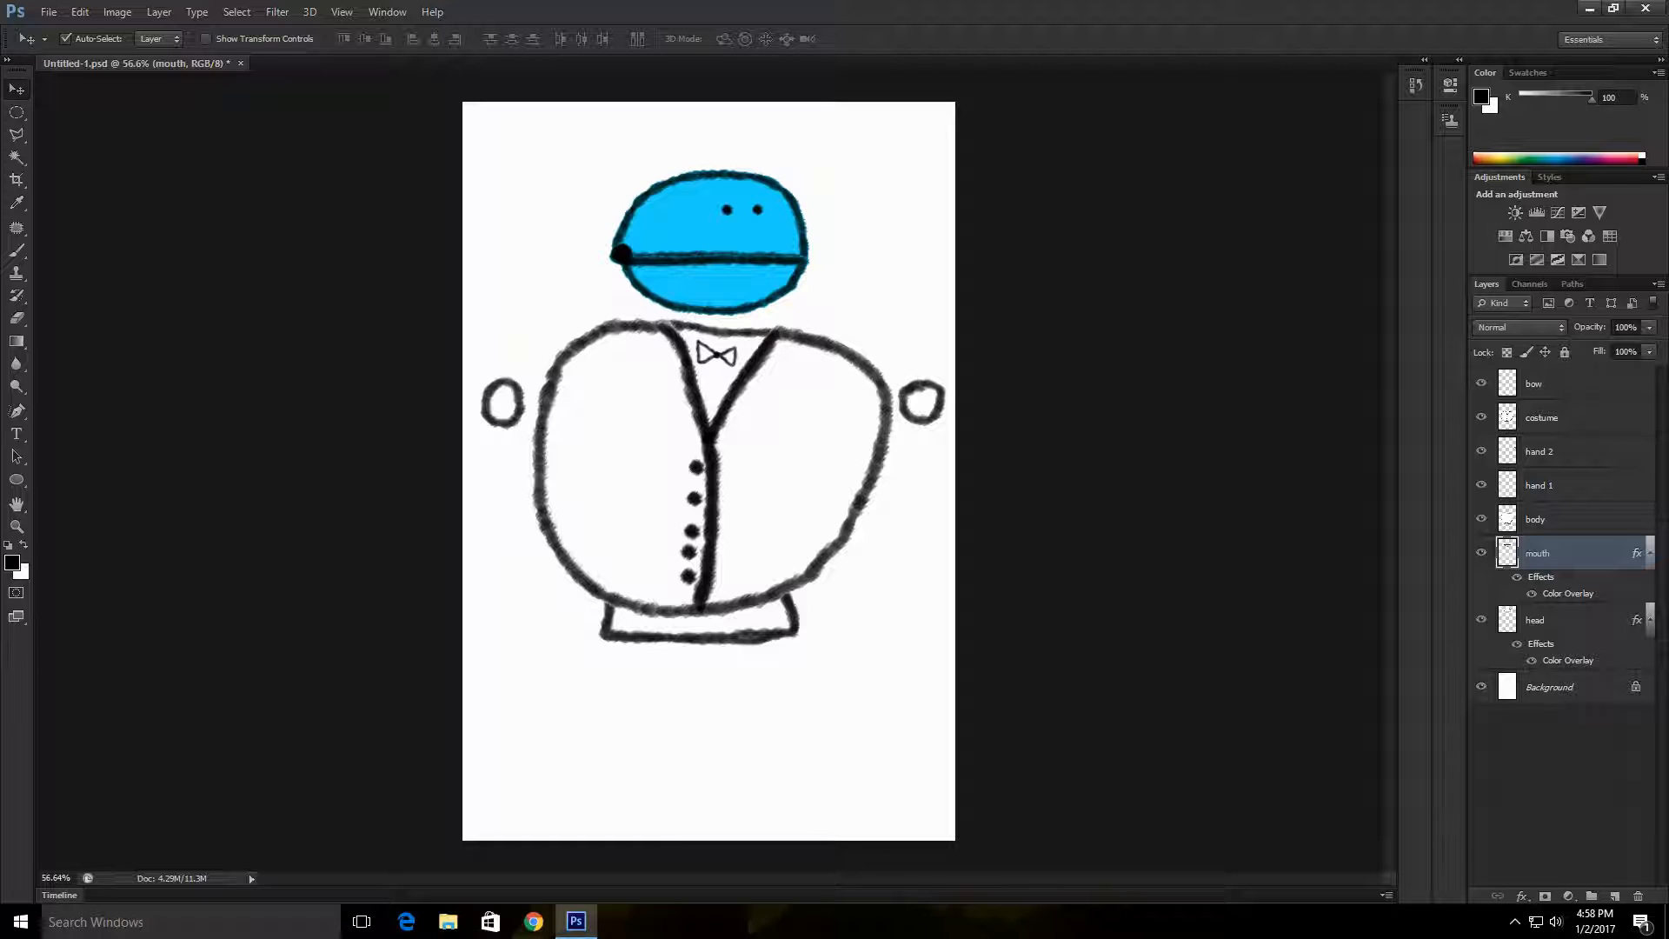
left_click(1584, 622)
right_click(1582, 618)
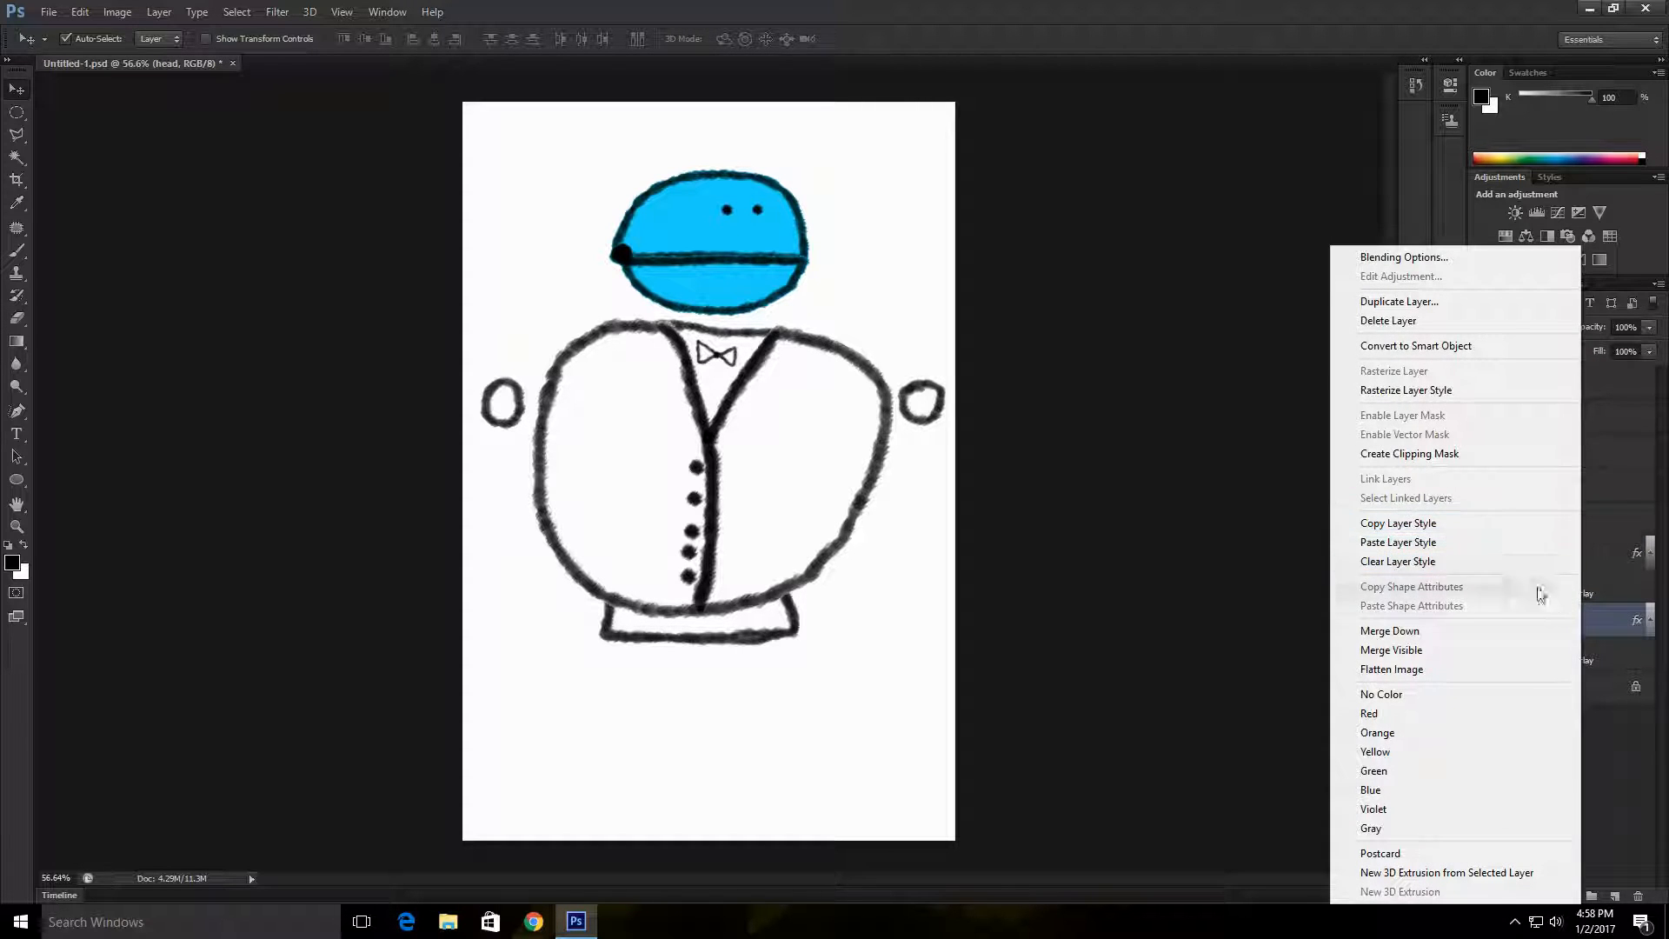
left_click(1608, 545)
left_click(1596, 553)
right_click(1596, 553)
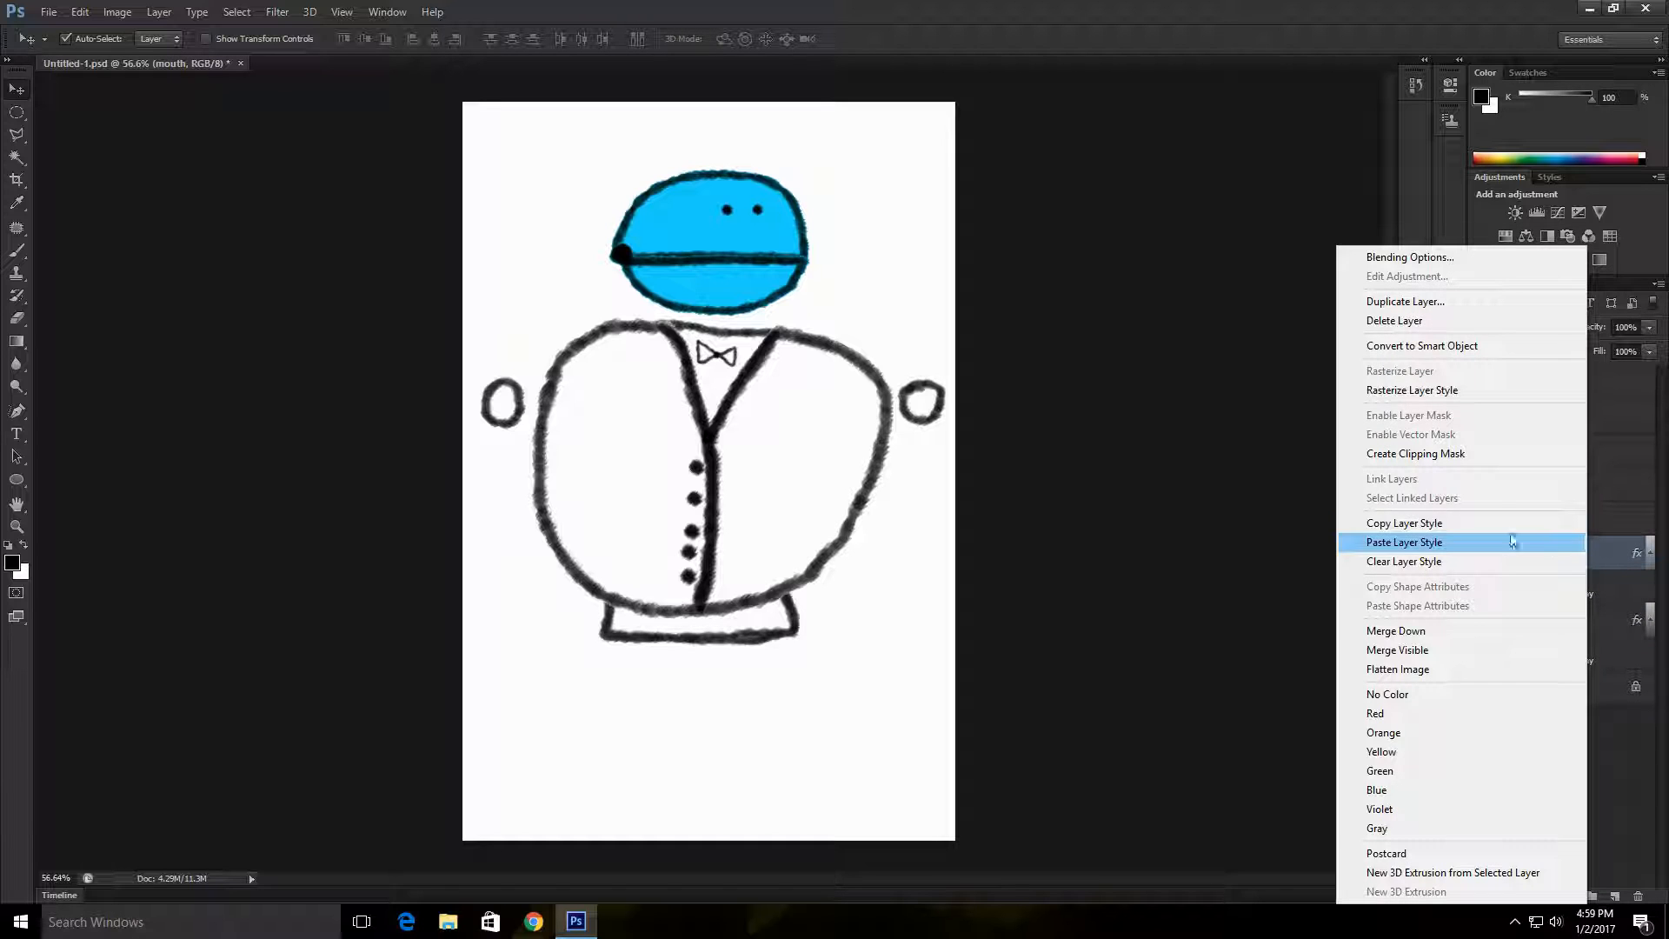
left_click(1625, 770)
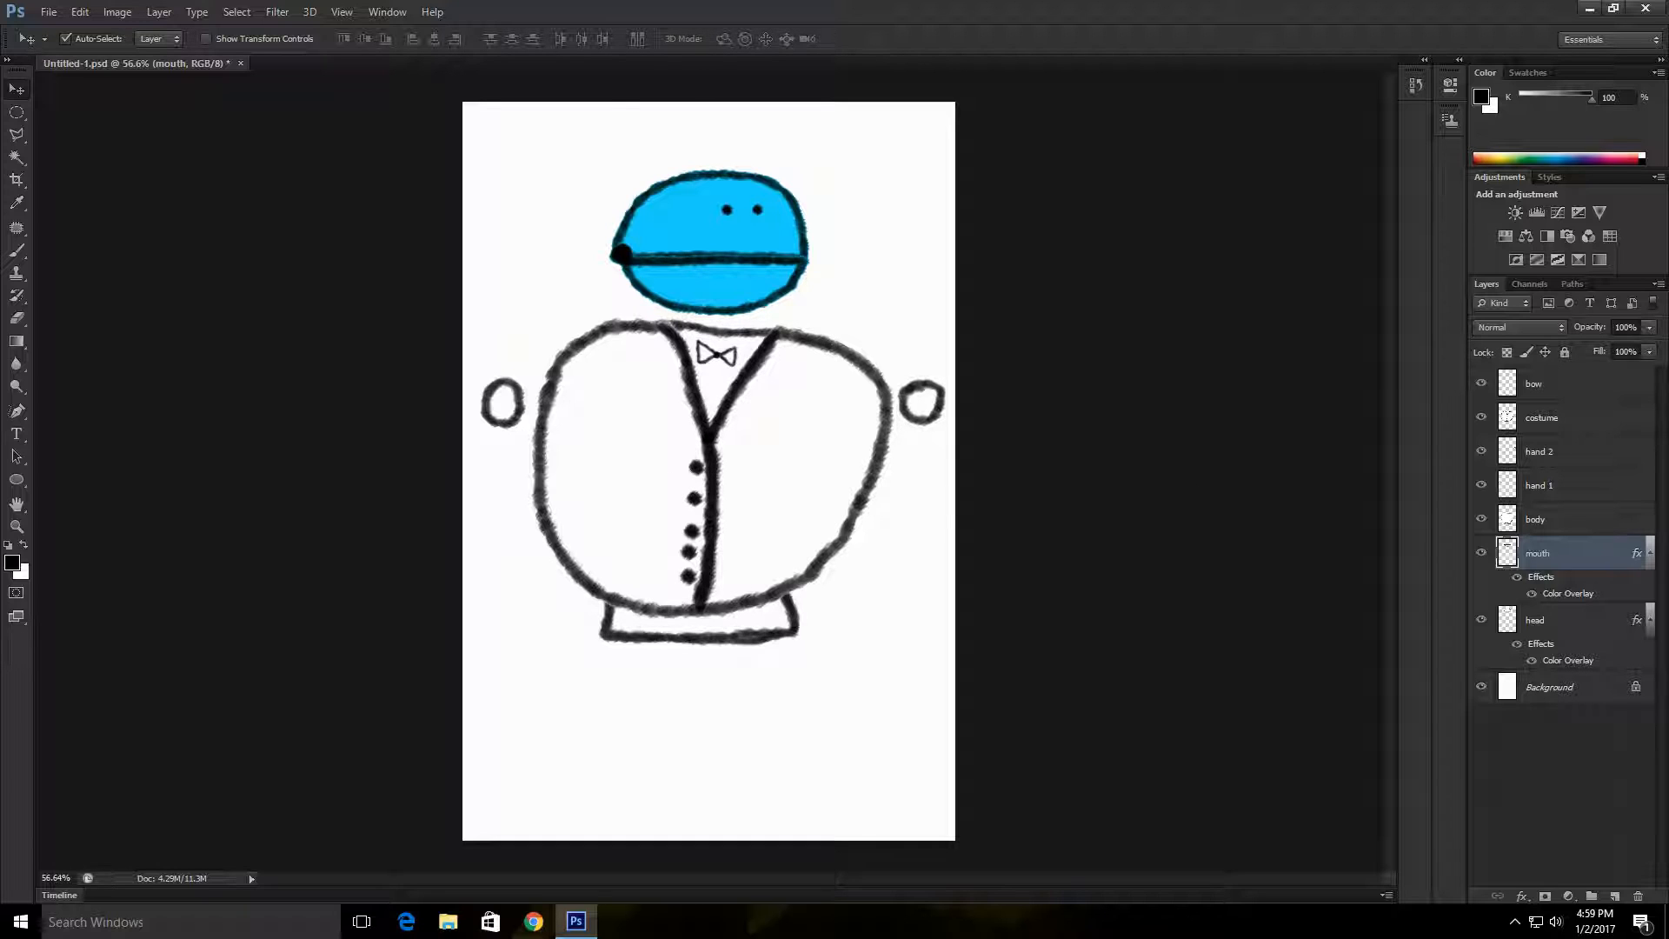
Step: Select the body layer
left_click(1575, 521)
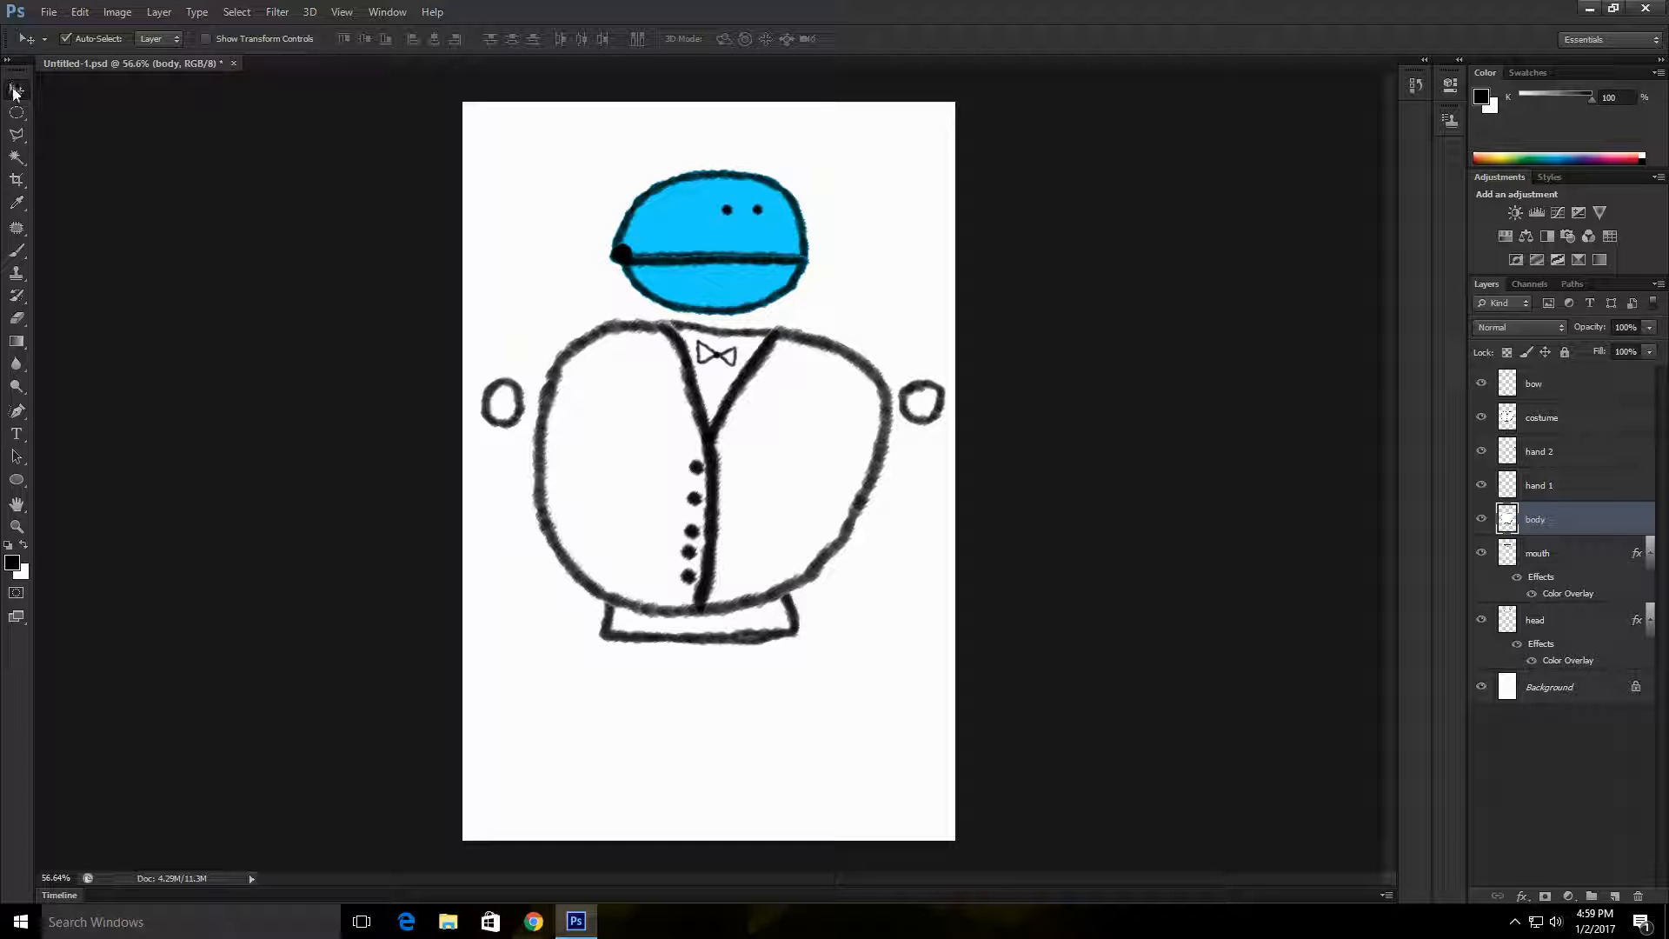
Step: Add a Color Overlay in Multiply blend mode to the hand 1 layer
mouse_move(842, 358)
left_mouse_down()
mouse_move(830, 419)
mouse_move(905, 772)
mouse_move(824, 545)
mouse_move(822, 756)
mouse_move(868, 333)
mouse_move(837, 352)
left_mouse_up()
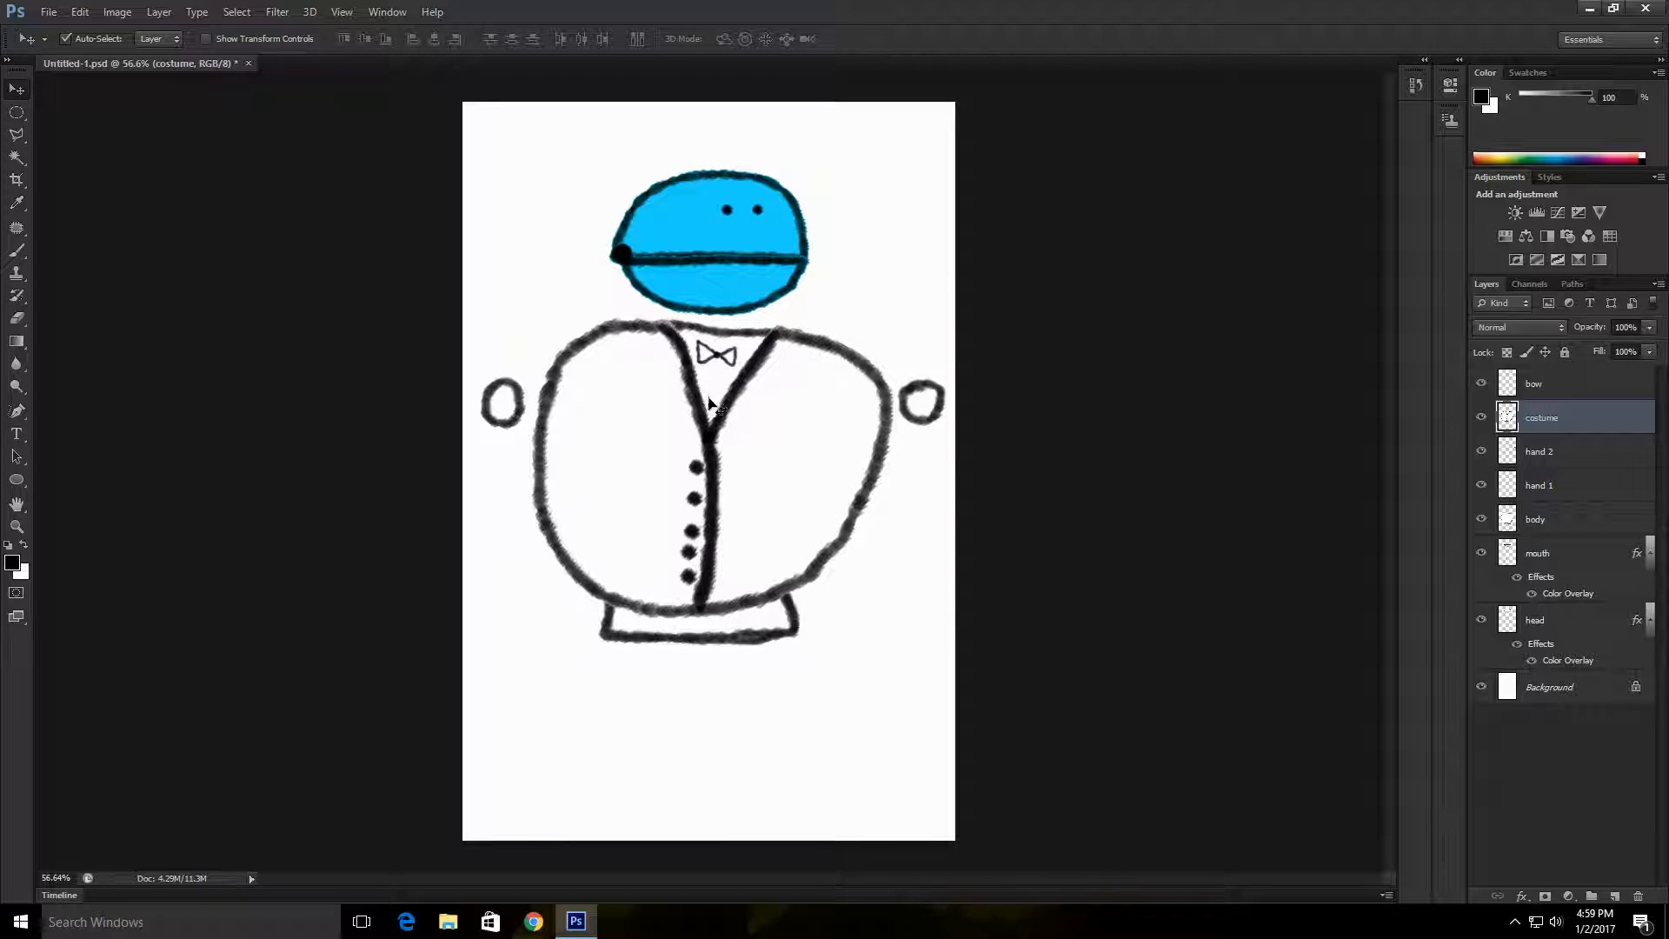
left_click(1576, 519)
left_click(1592, 487)
double_click(1593, 486)
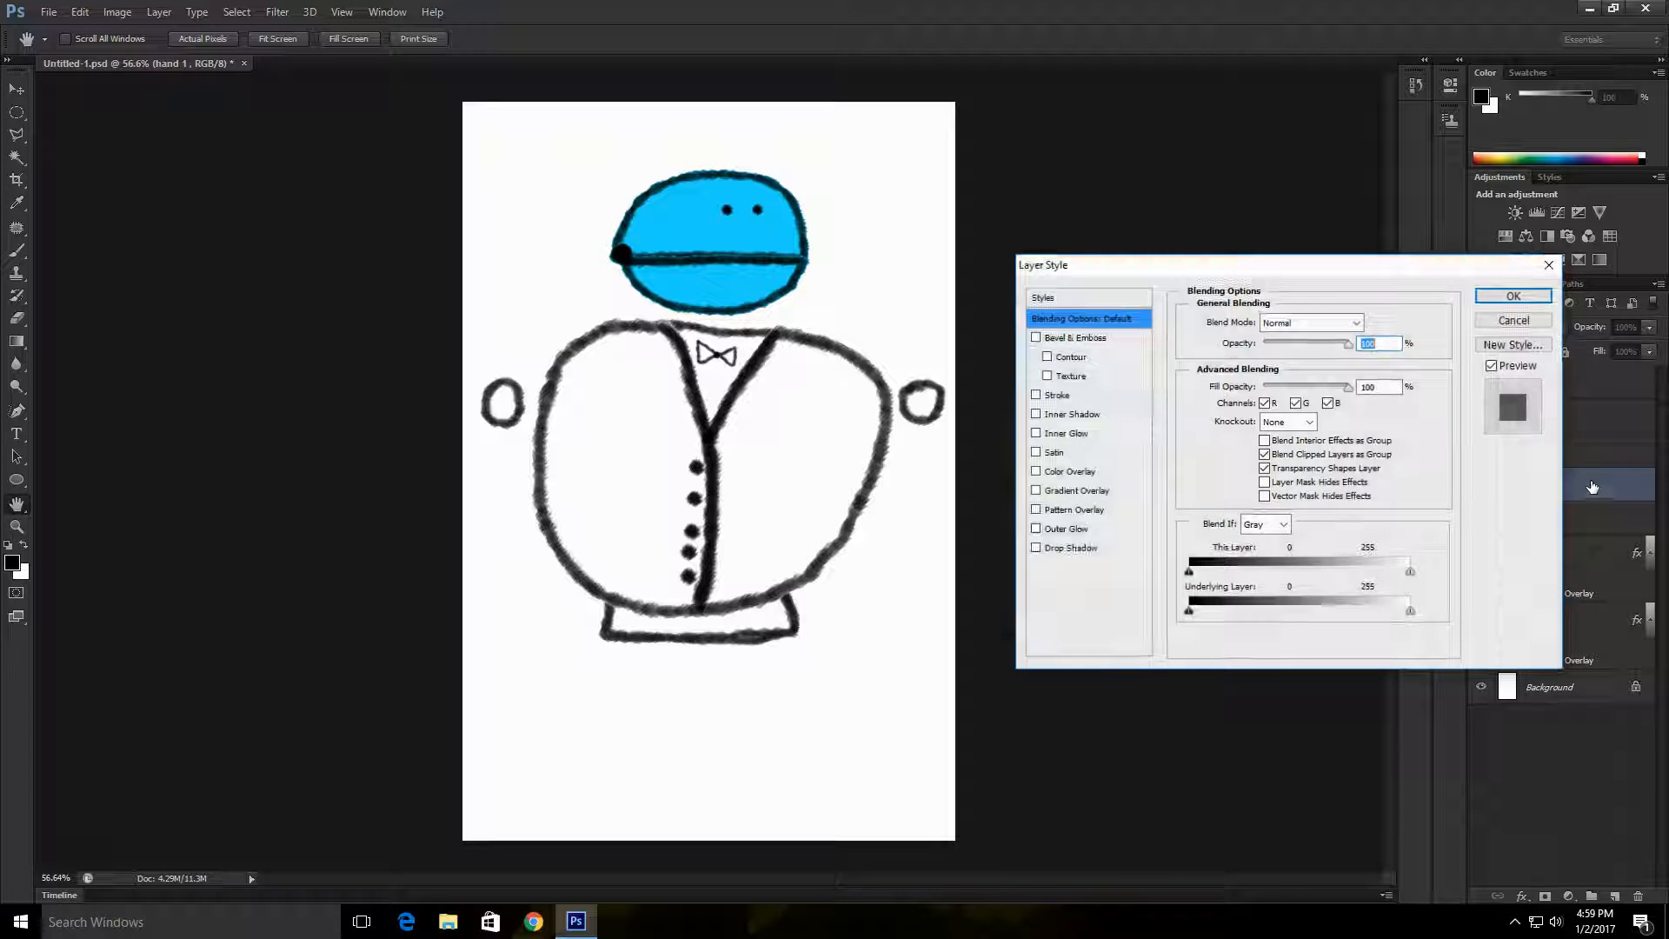
left_click_drag(1128, 272, 1146, 262)
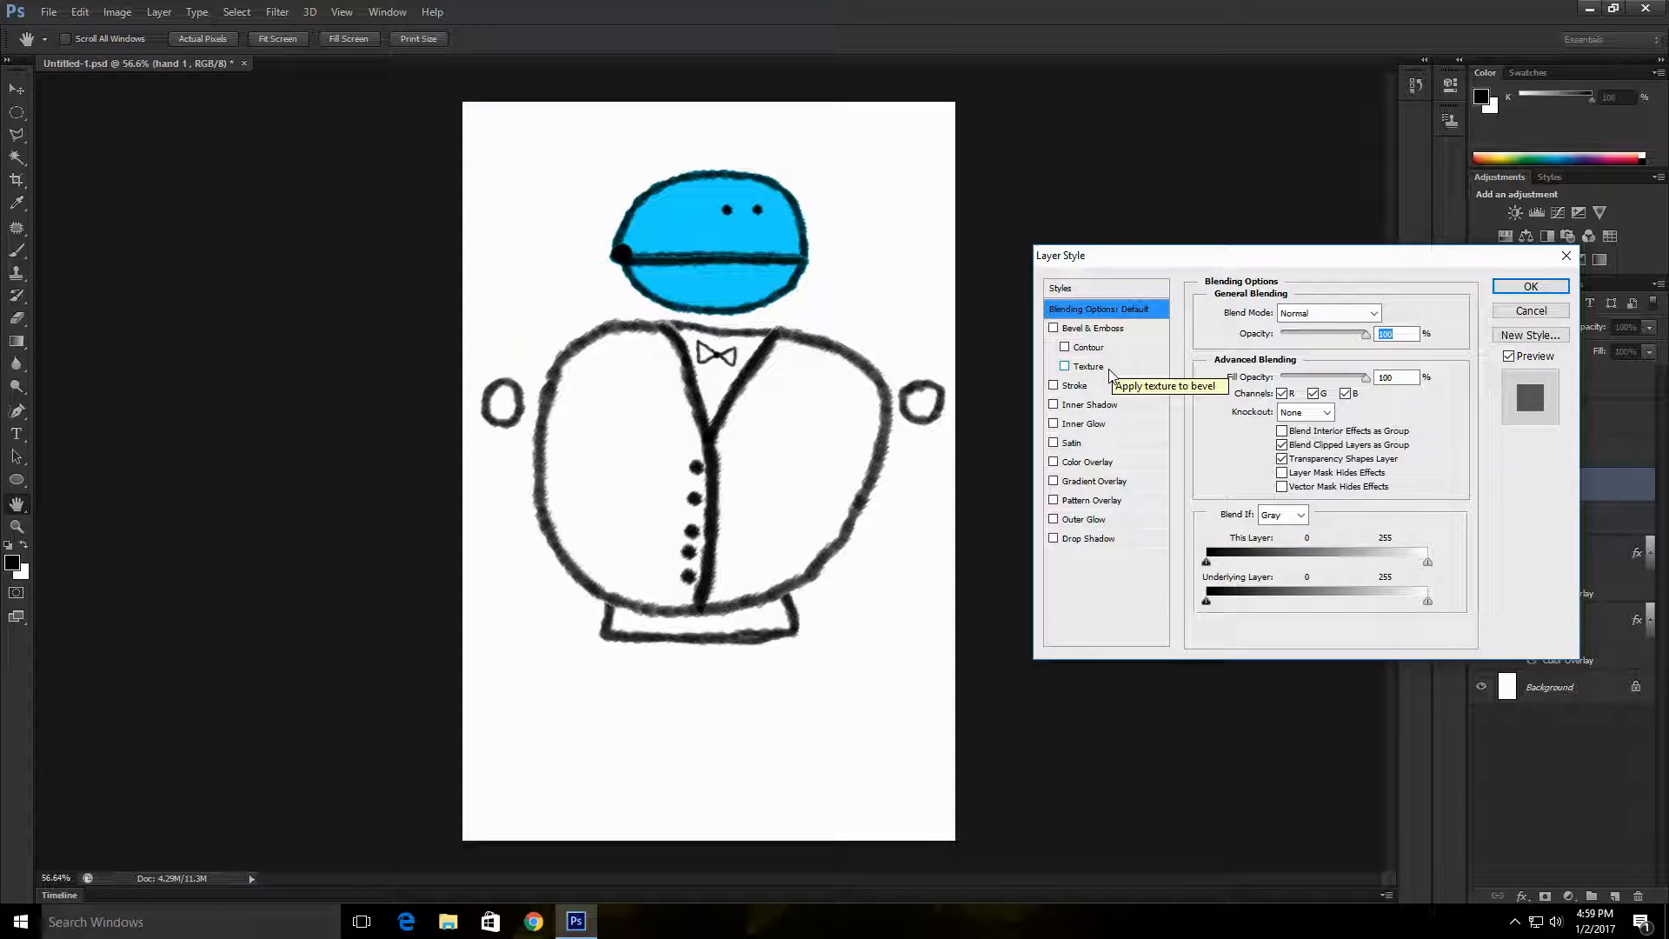
left_click(1127, 463)
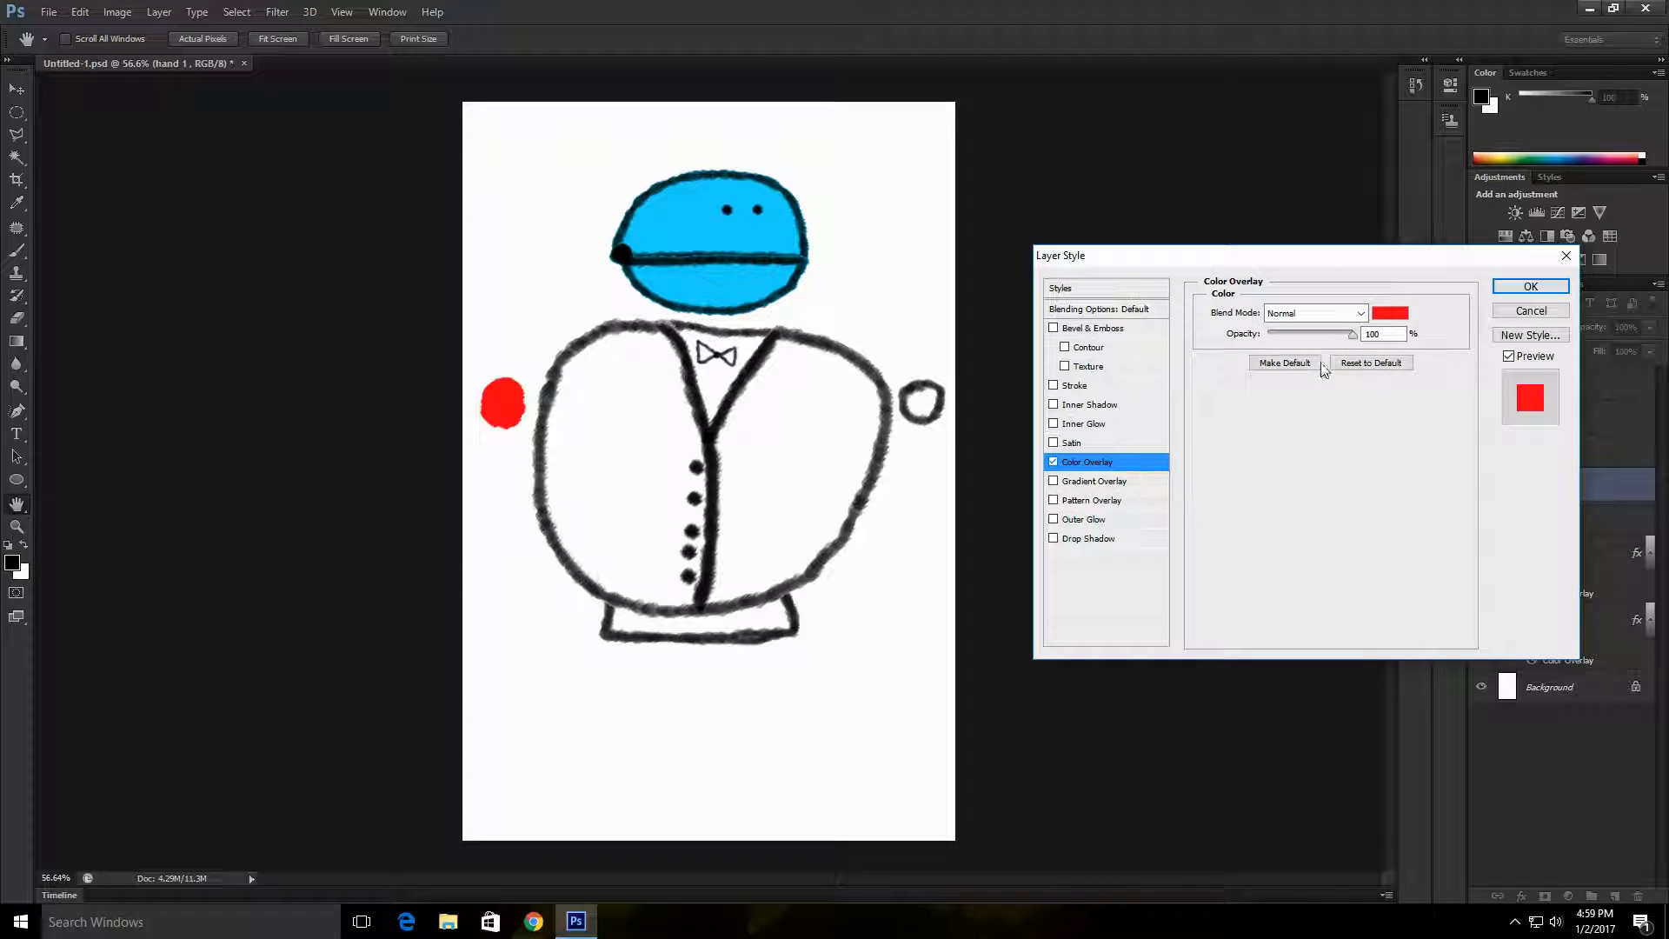
left_click(1318, 313)
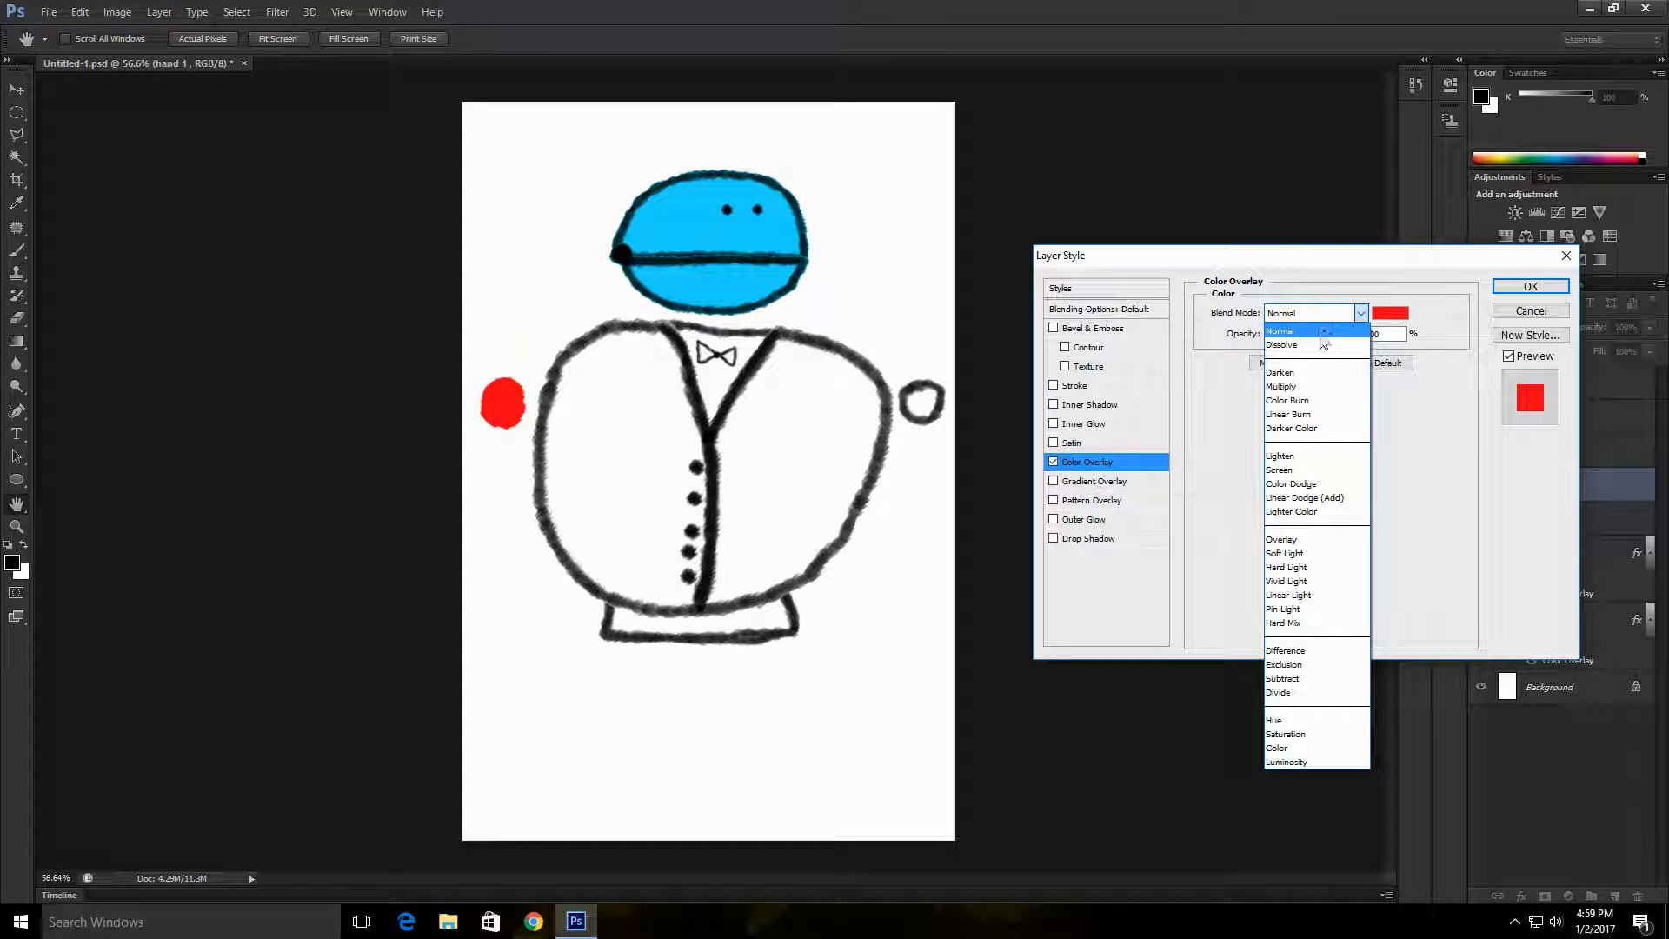
left_click(1321, 386)
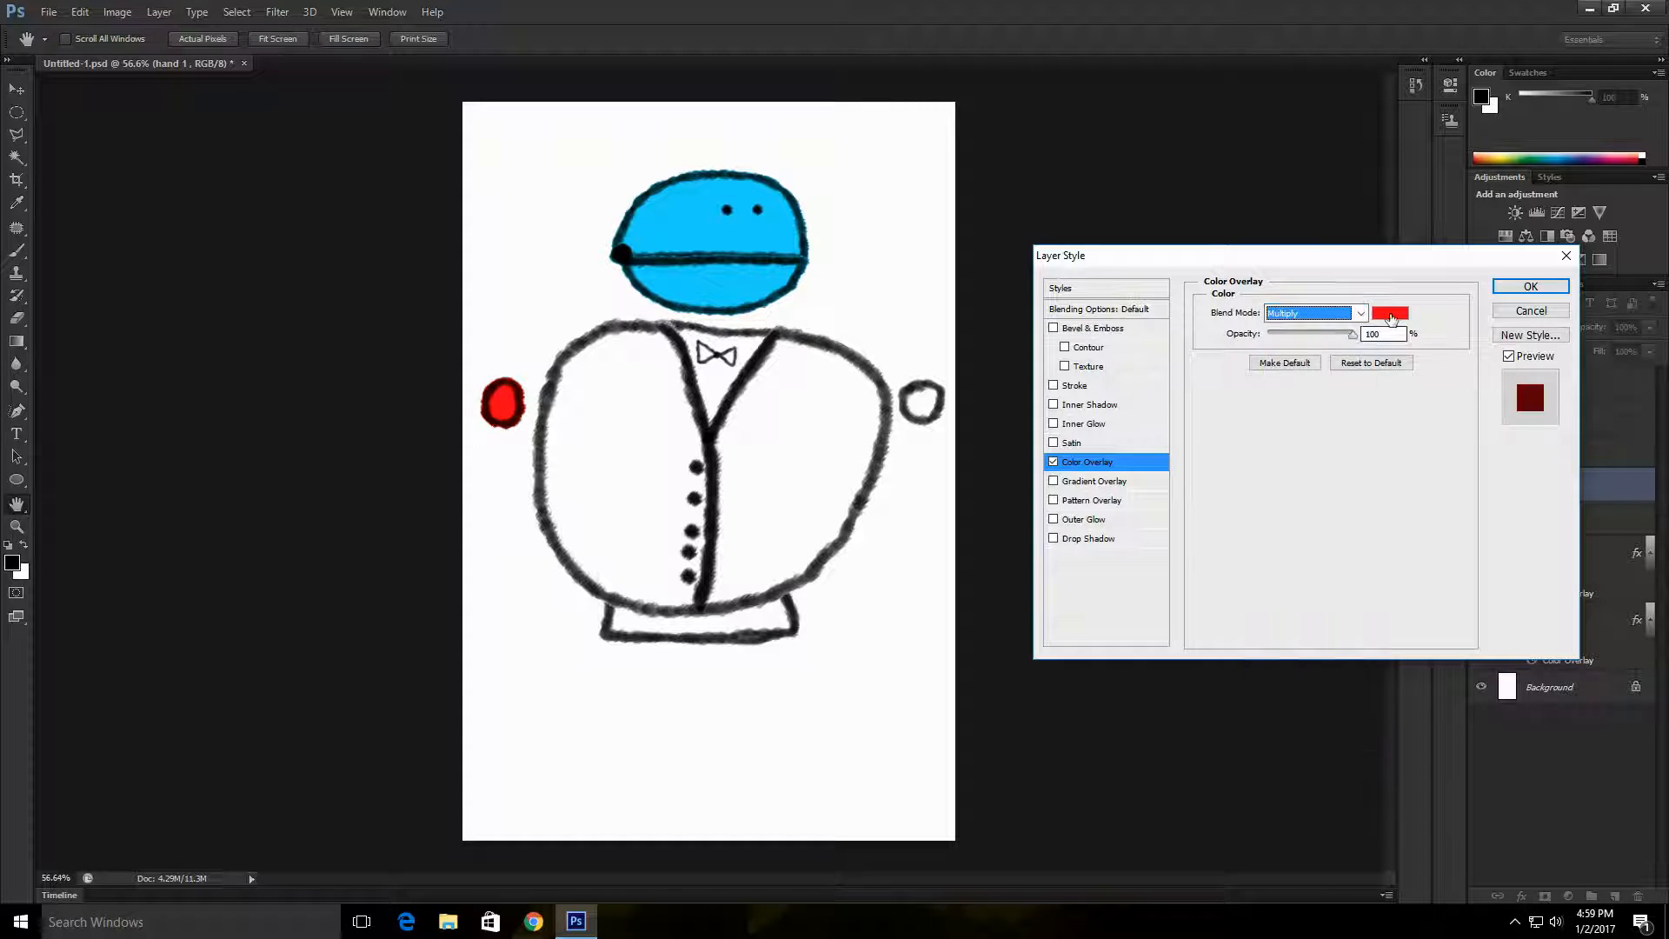
Step: Set the hand 1 overlay colour to bright magenta-purple and apply the layer style
left_click(1391, 313)
left_click(1233, 361)
mouse_move(1233, 362)
left_mouse_down()
mouse_move(1238, 418)
mouse_move(1237, 313)
left_mouse_up()
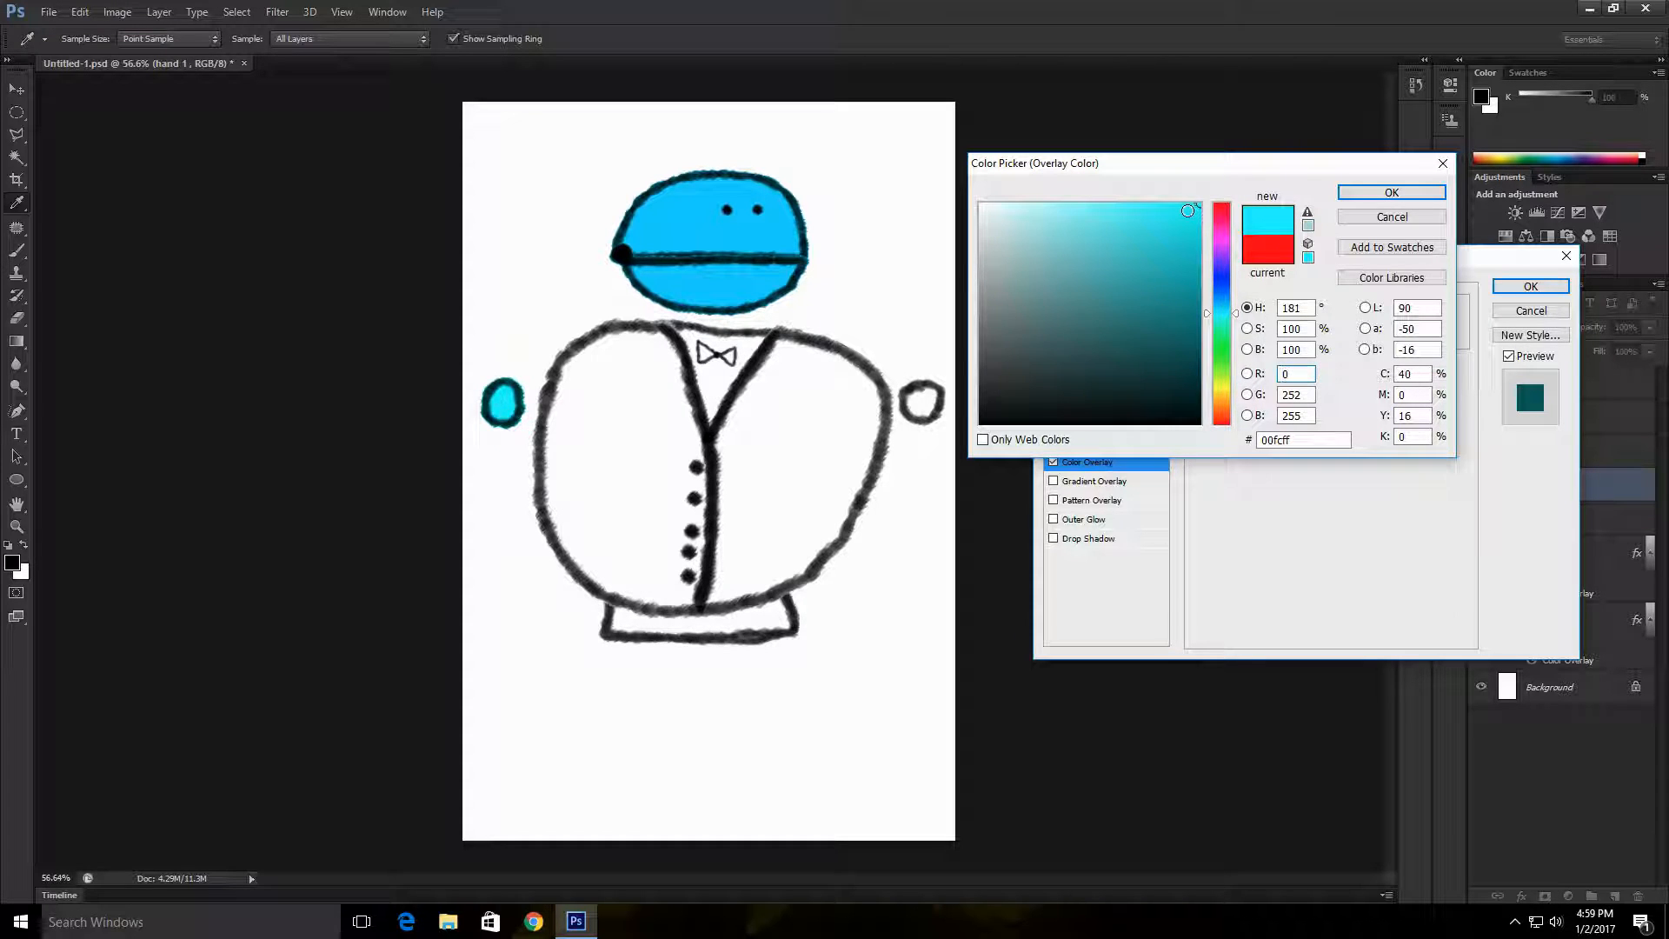
left_click(1099, 242)
left_click(1238, 374)
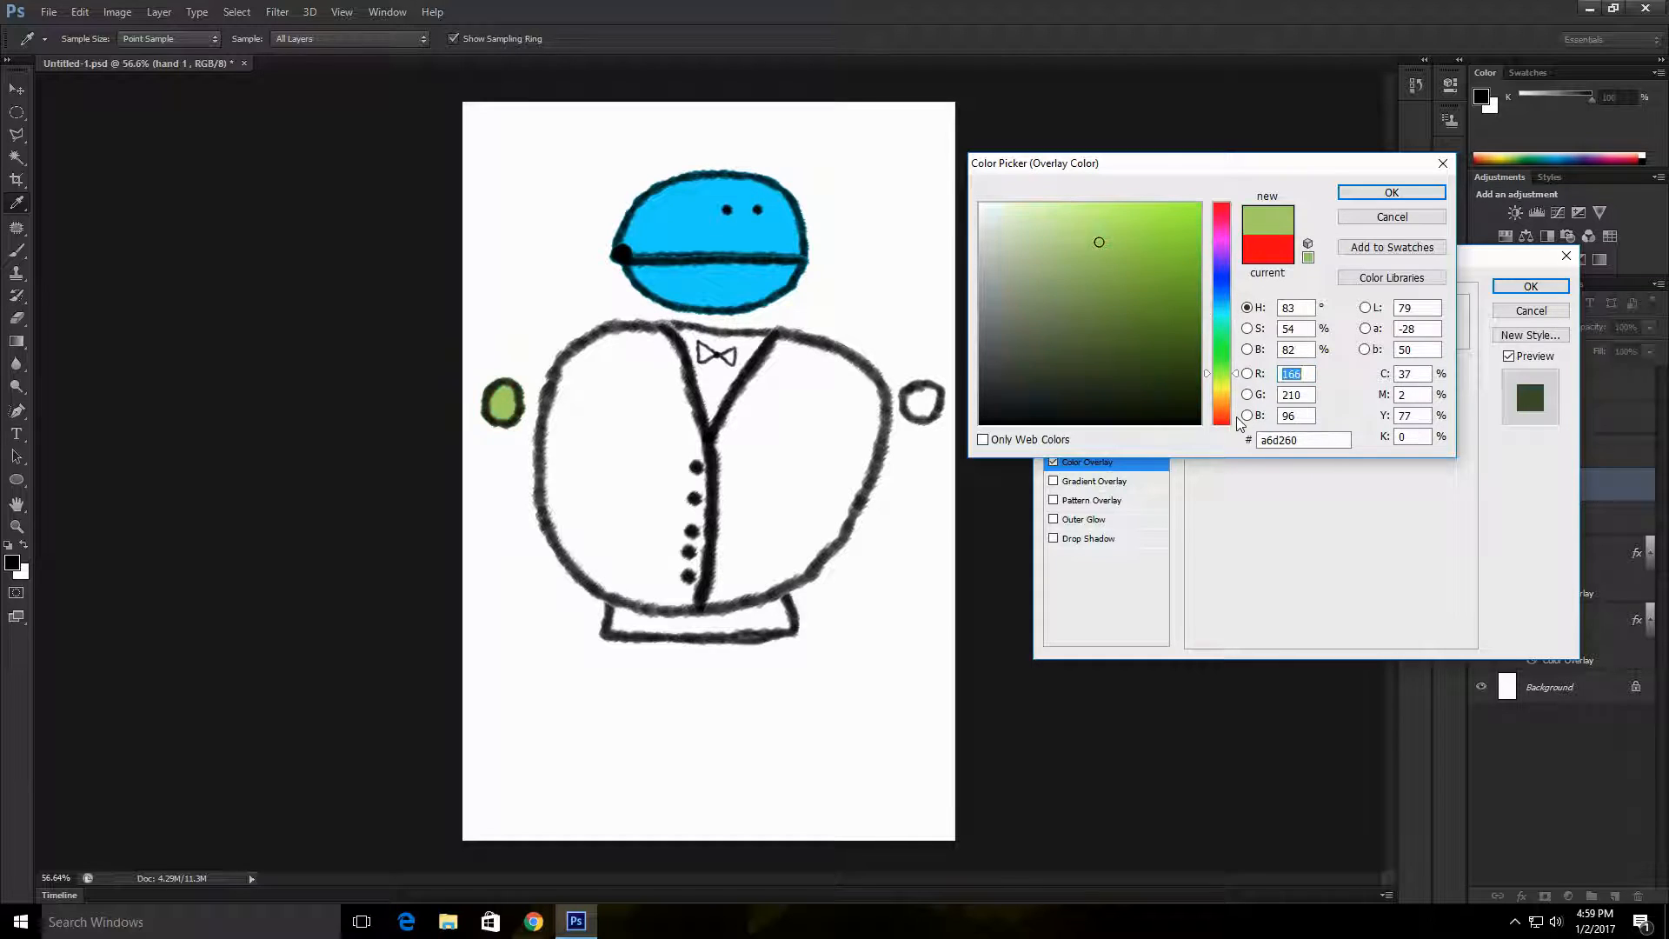
left_click_drag(1237, 418, 1235, 249)
left_click(1172, 214)
left_click(1391, 193)
left_click(1532, 287)
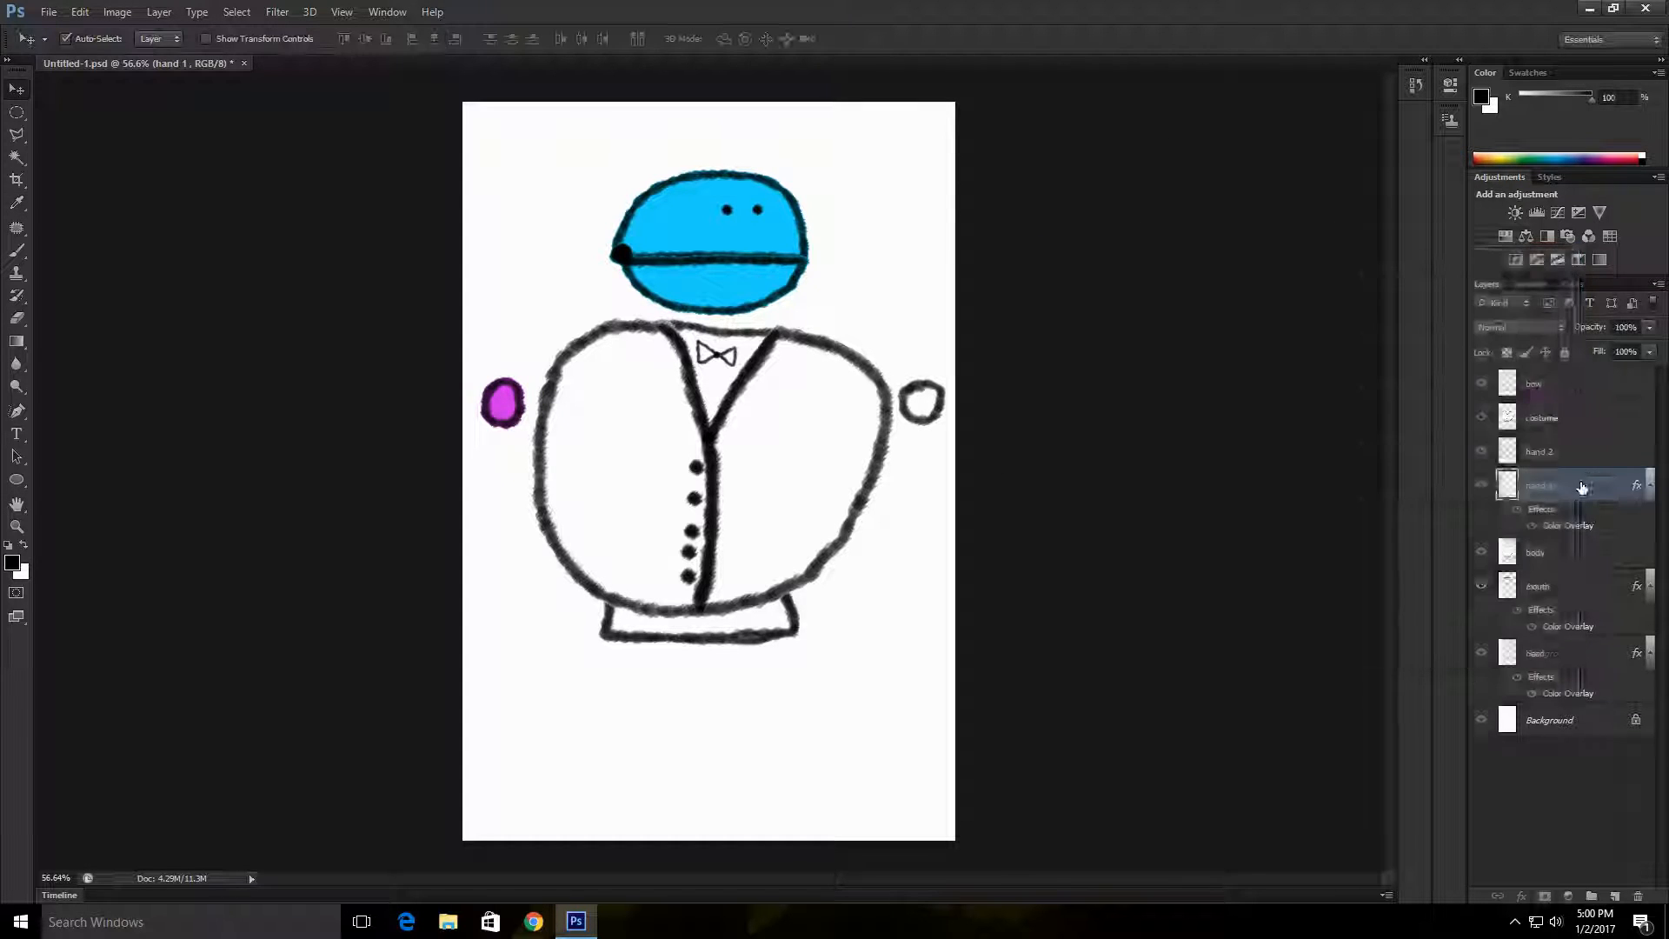
Step: Copy the hand 1 layer's Color Overlay style and paste it onto the hand 2 layer
right_click(1585, 487)
left_click(1504, 524)
right_click(1590, 453)
left_click(1420, 546)
Step: Add a Gradient Overlay in Multiply blend mode to the costume layer
left_click(1584, 420)
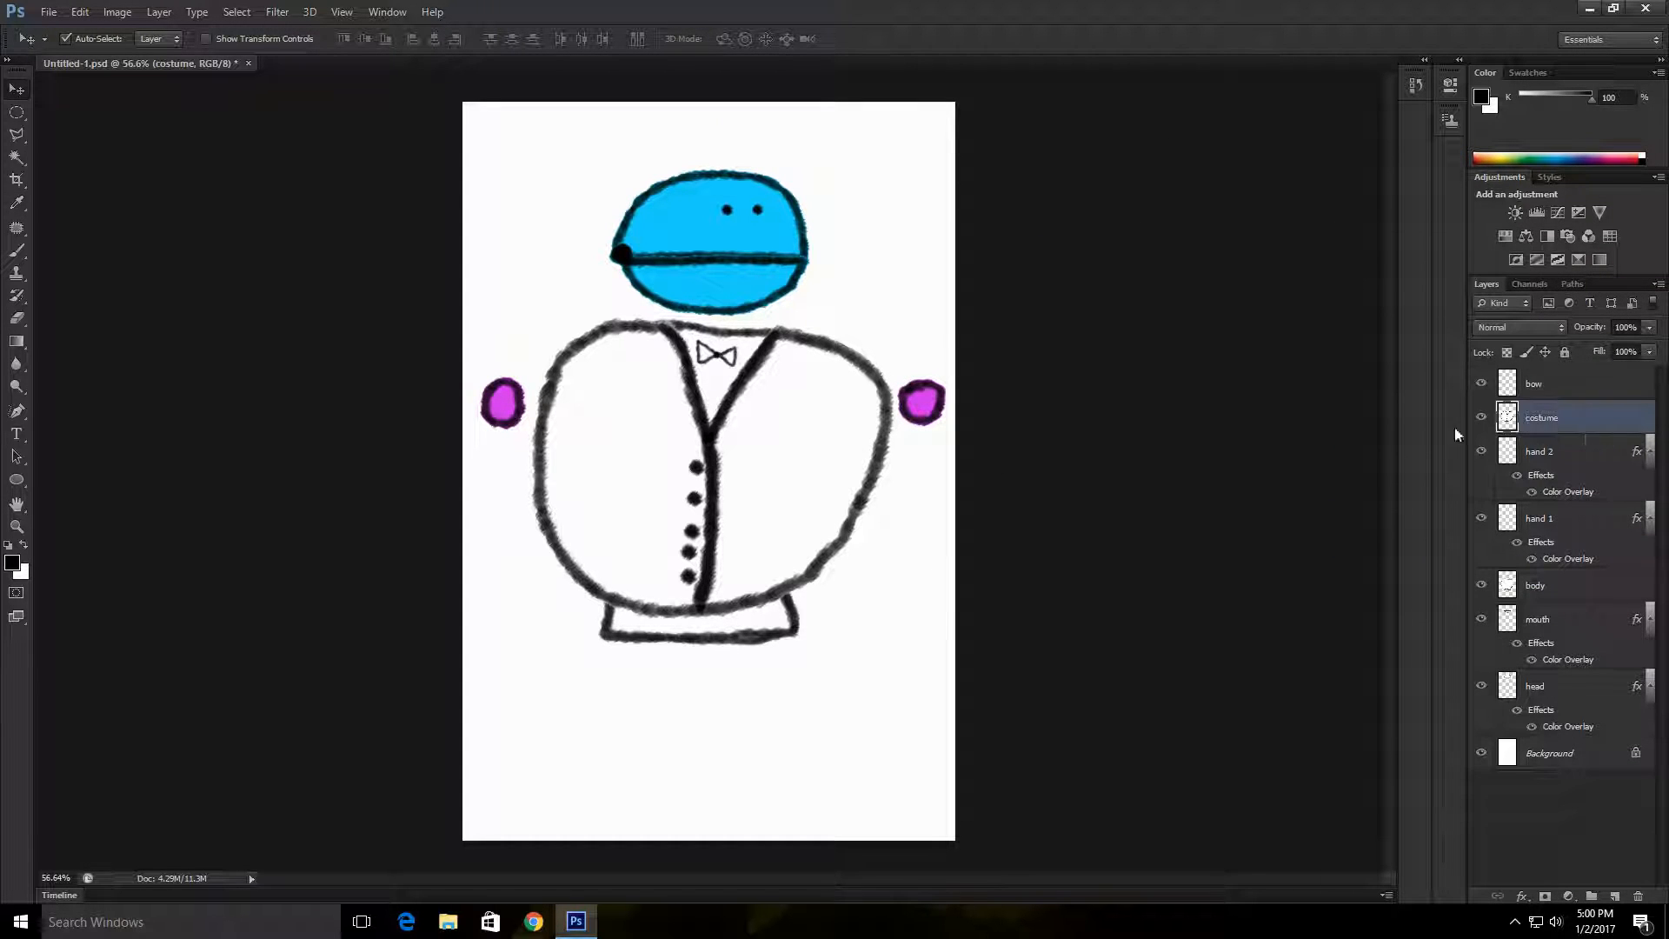
double_click(1596, 422)
left_click(1087, 468)
left_click(1309, 300)
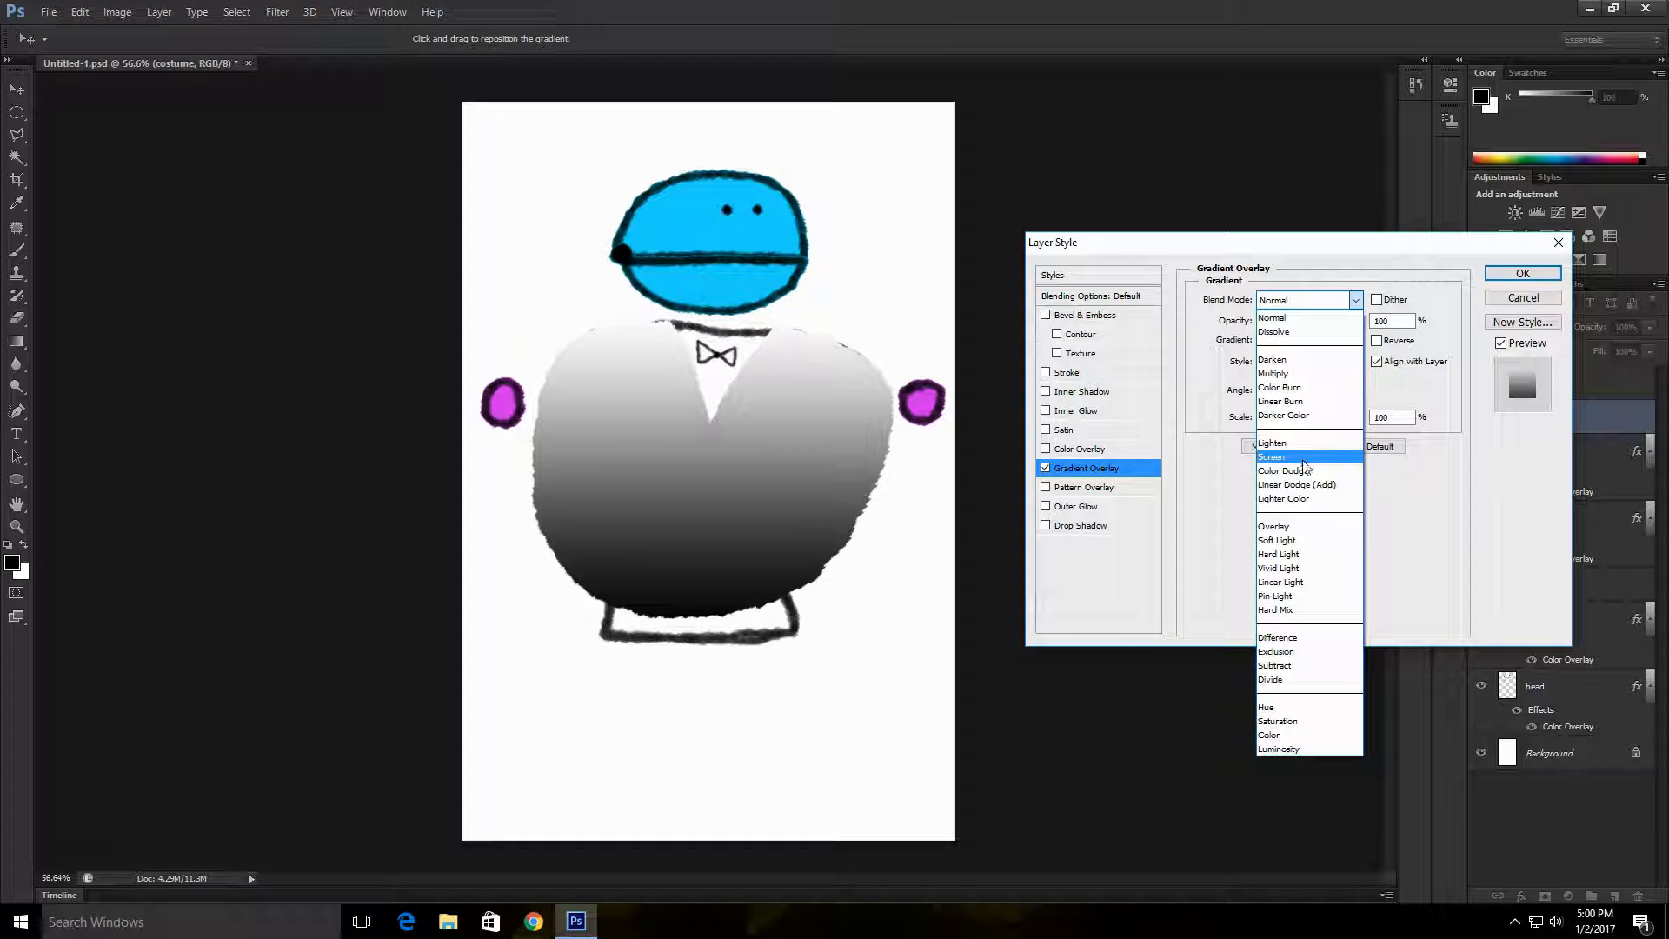
left_click(1274, 373)
Step: Try the blue-yellow-blue and red-green gradient presets on the costume and reposition the gradient
left_click(1355, 340)
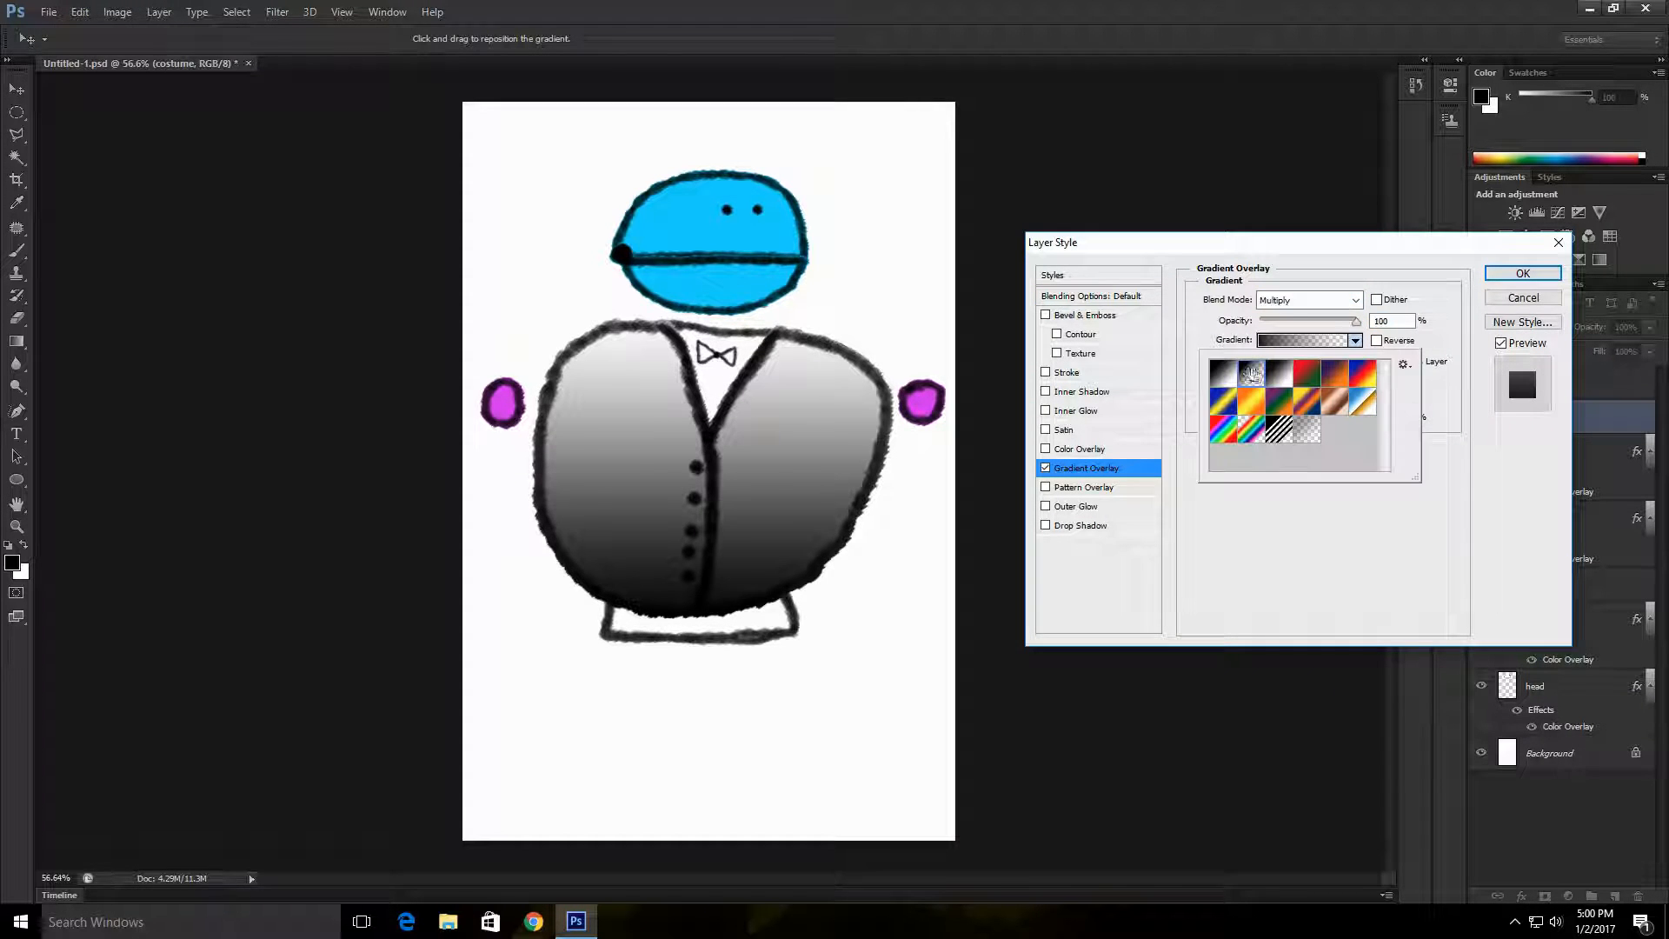
left_click(1223, 401)
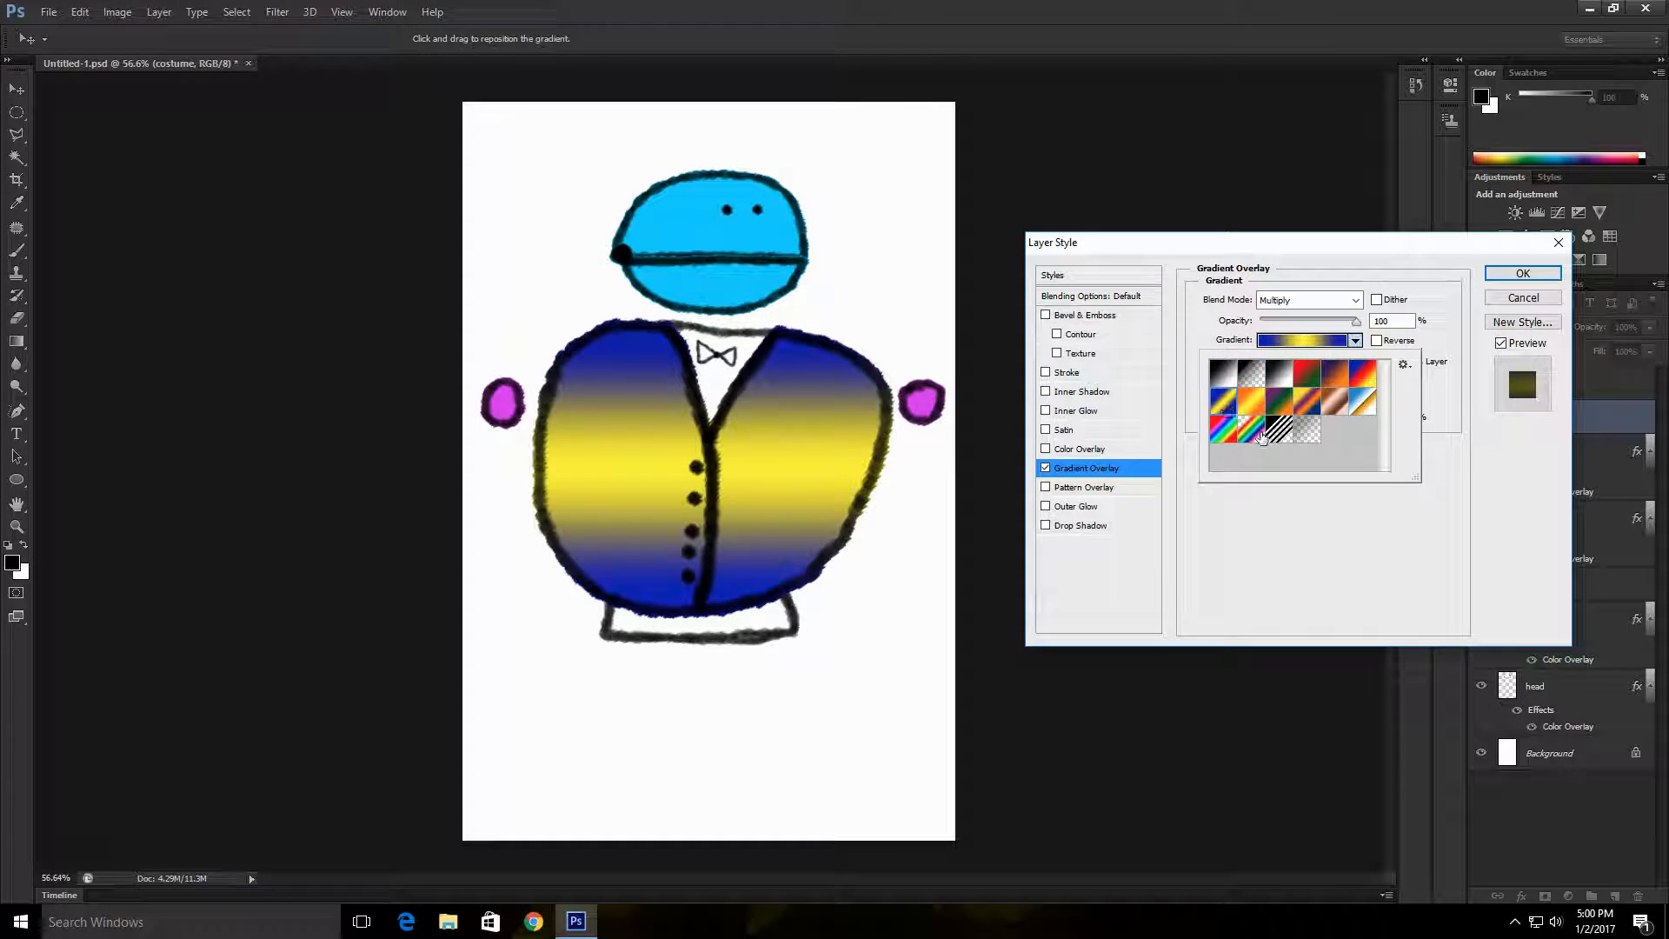
left_click(1268, 432)
left_click(1307, 374)
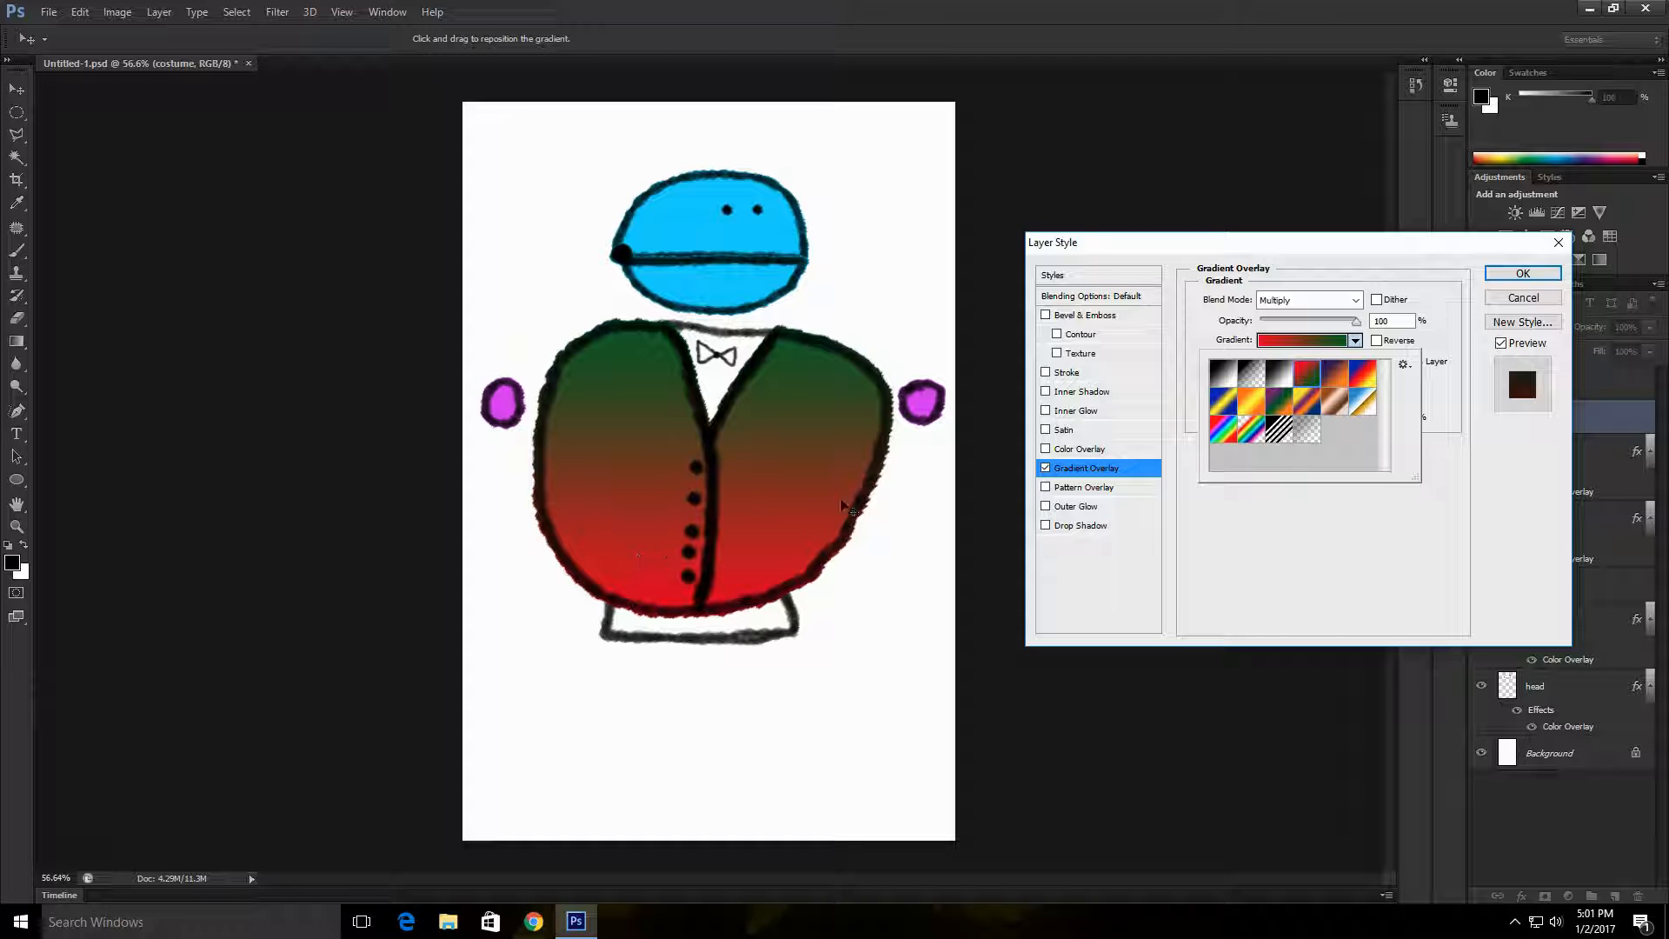
left_click_drag(842, 502, 797, 462)
Step: Try the copper, blue-red-yellow and chrome-like gradient presets, repositioning the gradient over the costume
left_click(1355, 341)
left_click(1332, 402)
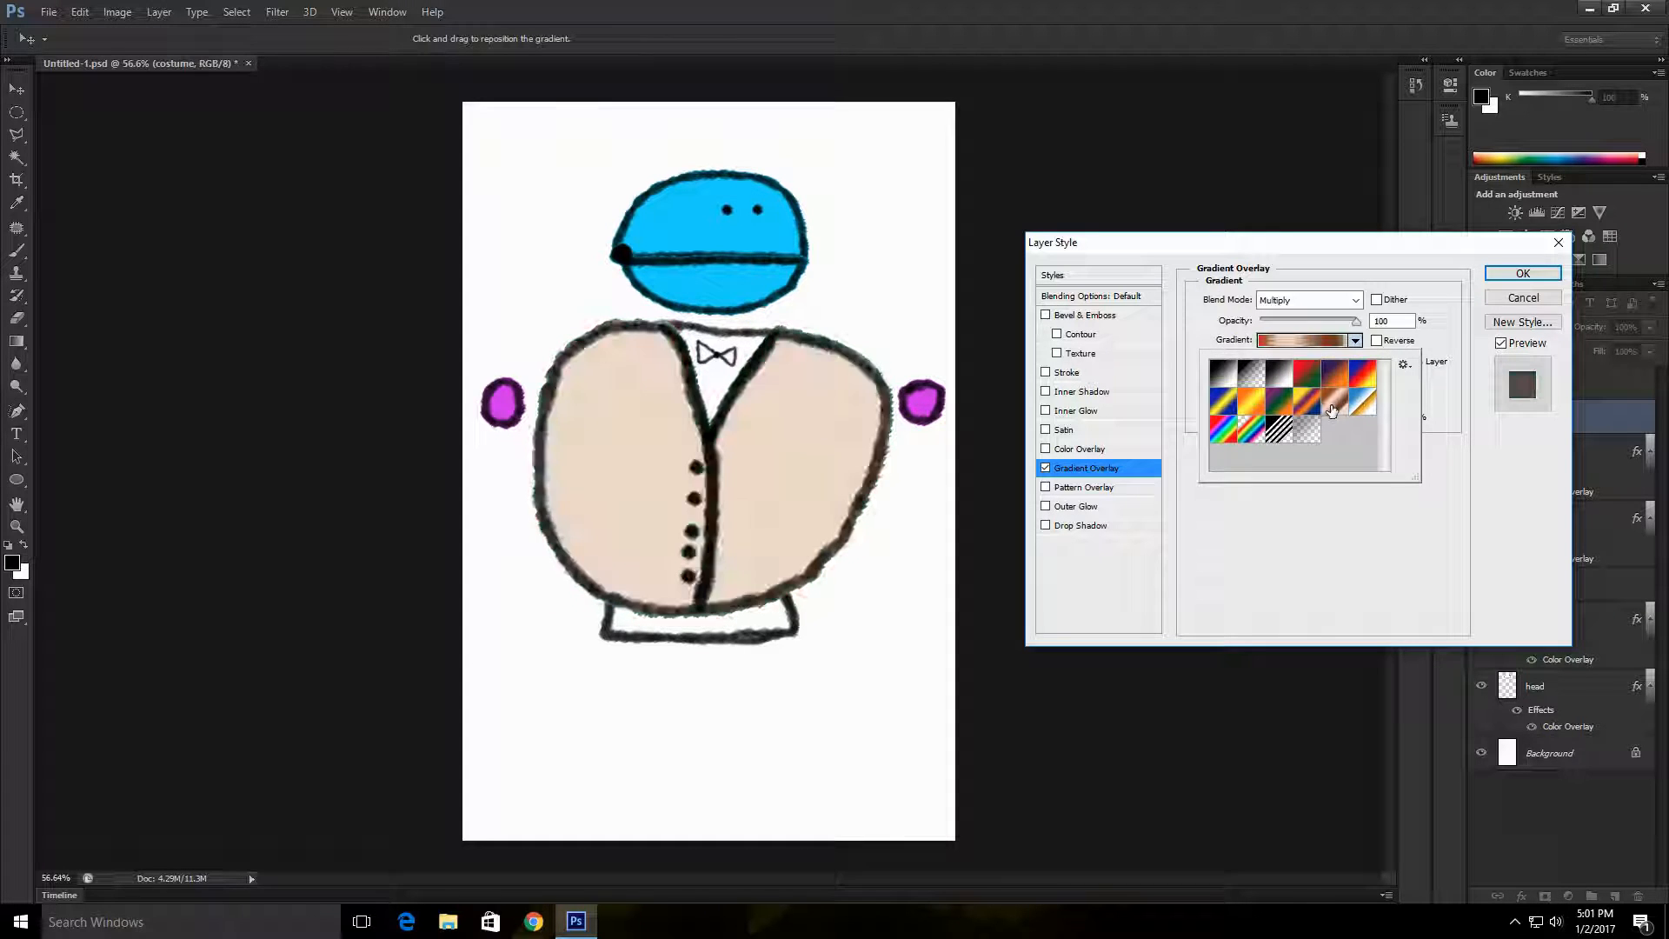
left_click(751, 545)
left_click_drag(751, 553, 746, 513)
left_click(1356, 341)
left_click(1354, 408)
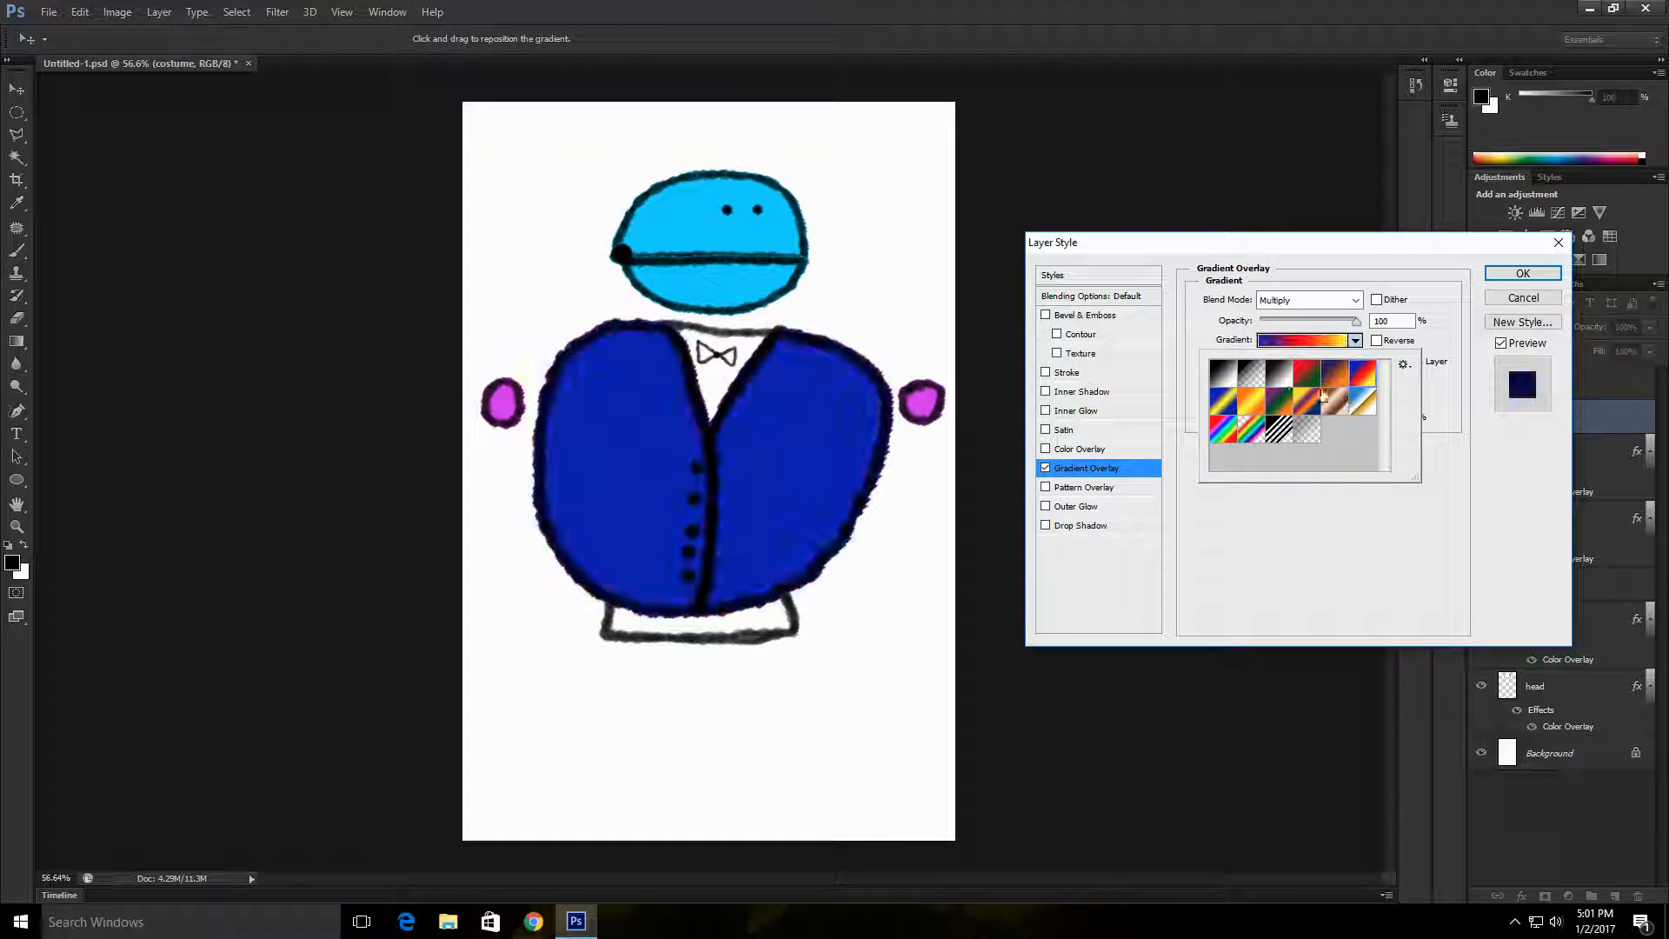
left_click(858, 347)
left_click_drag(759, 569, 855, 487)
left_click(1356, 341)
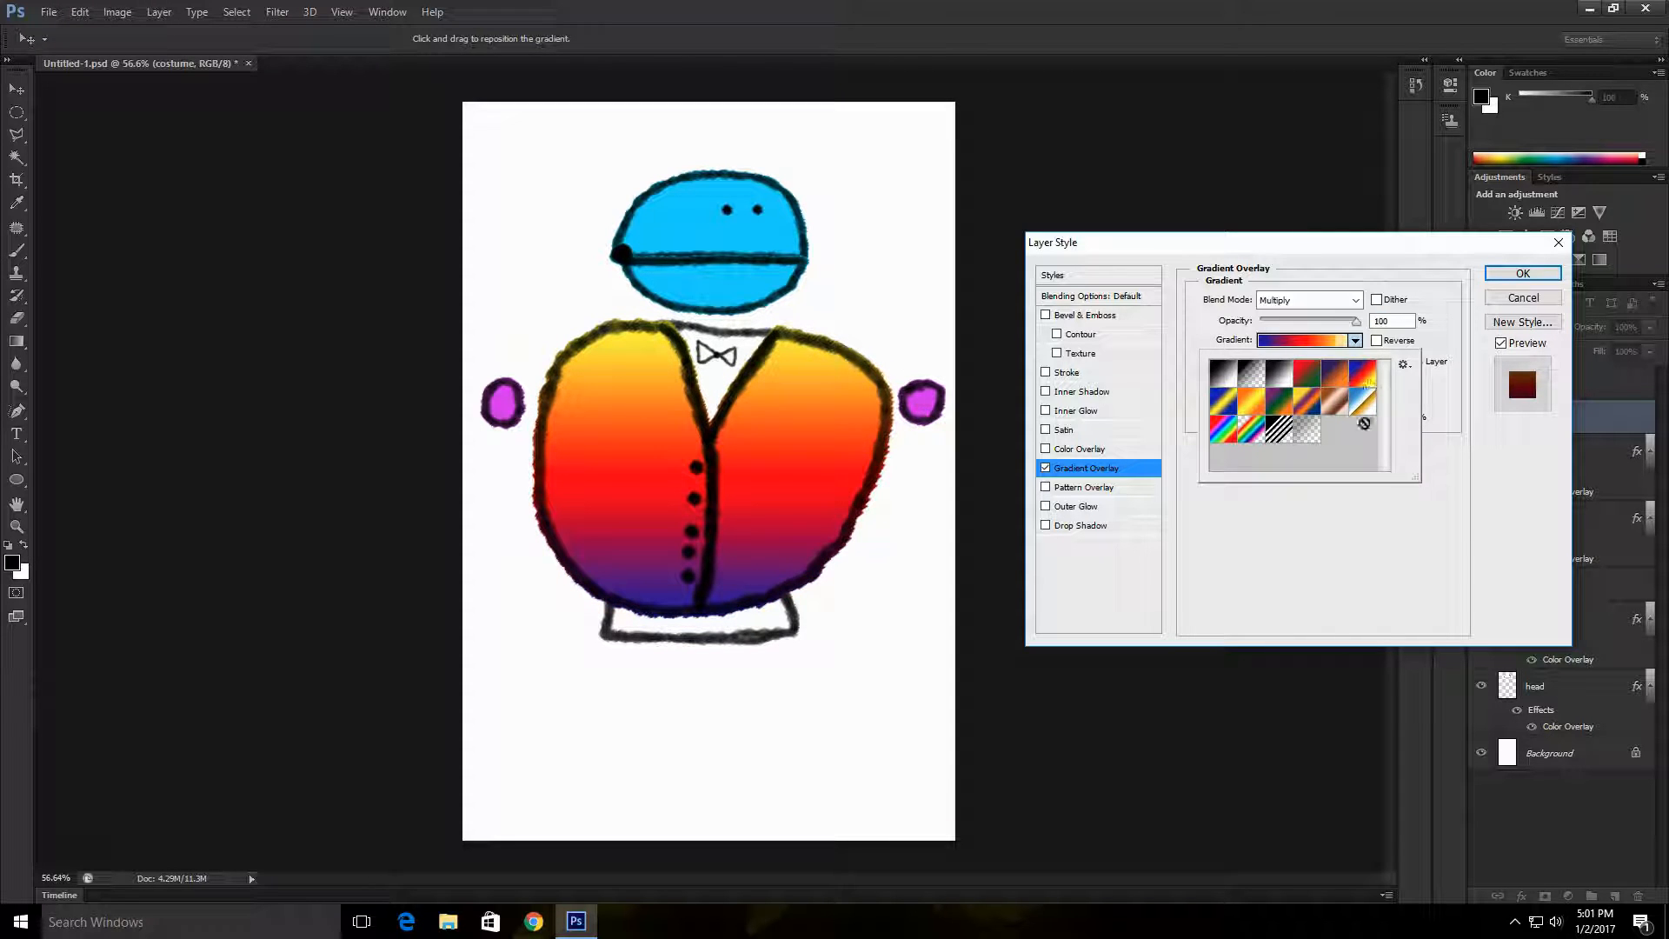
left_click(1361, 410)
mouse_move(822, 569)
left_mouse_down()
mouse_move(808, 637)
mouse_move(848, 556)
left_mouse_up()
Step: Edit the costume's gradient and base it on the Foreground to Background preset
left_click(1287, 341)
left_click(1238, 358)
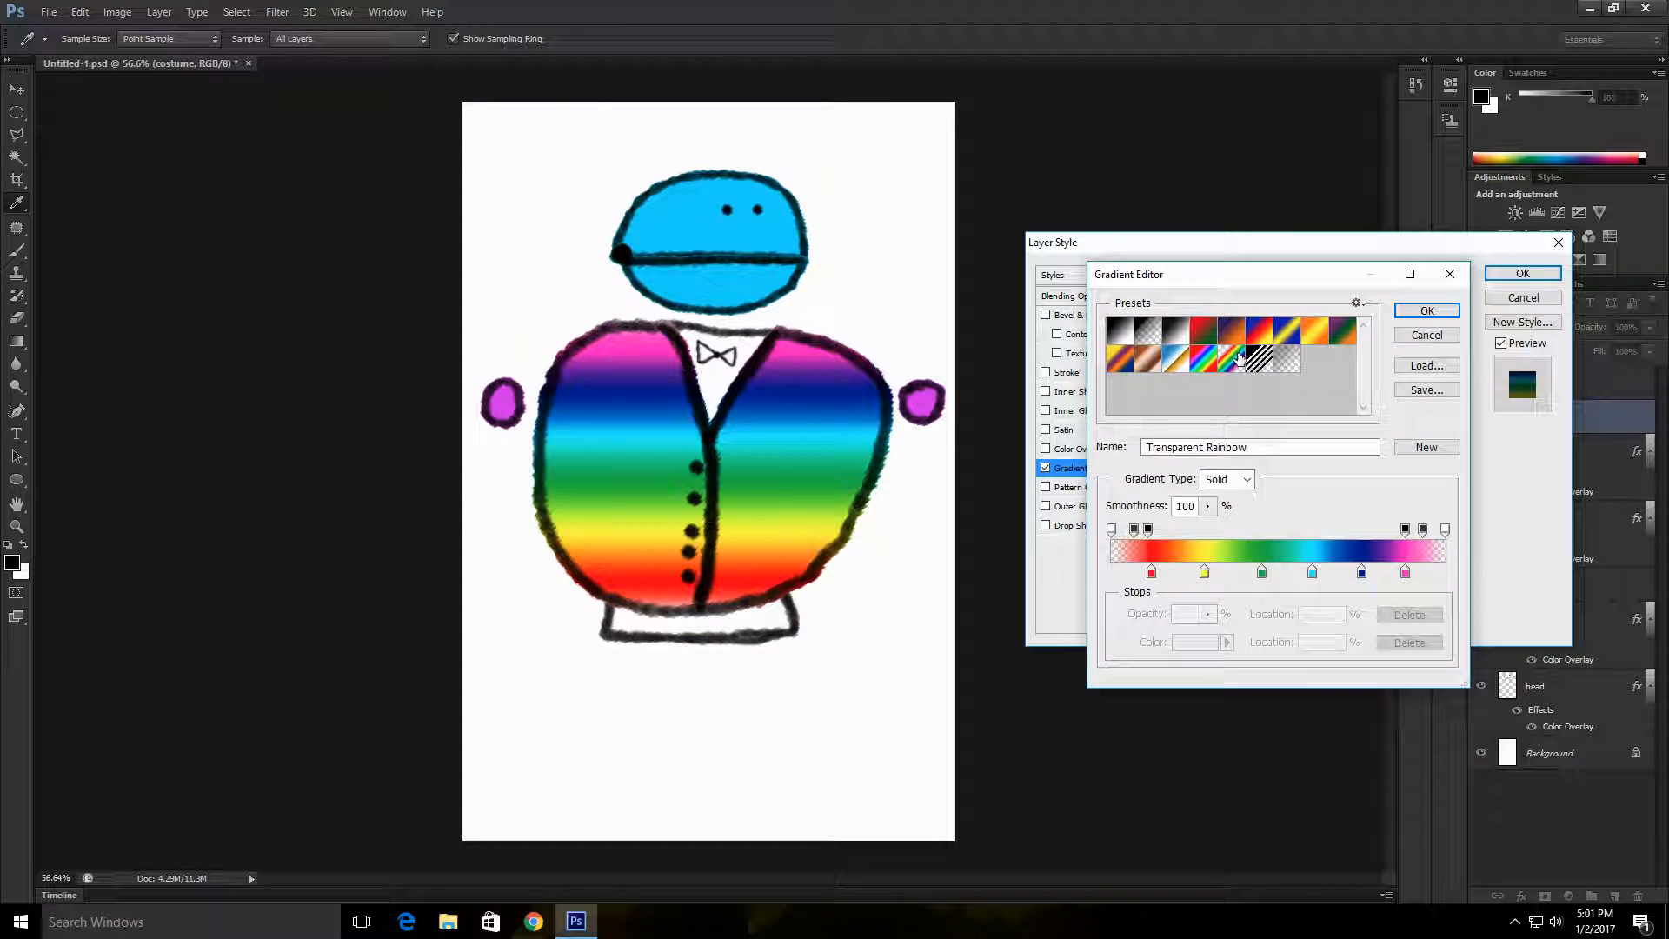
left_click(1122, 360)
left_click(1121, 330)
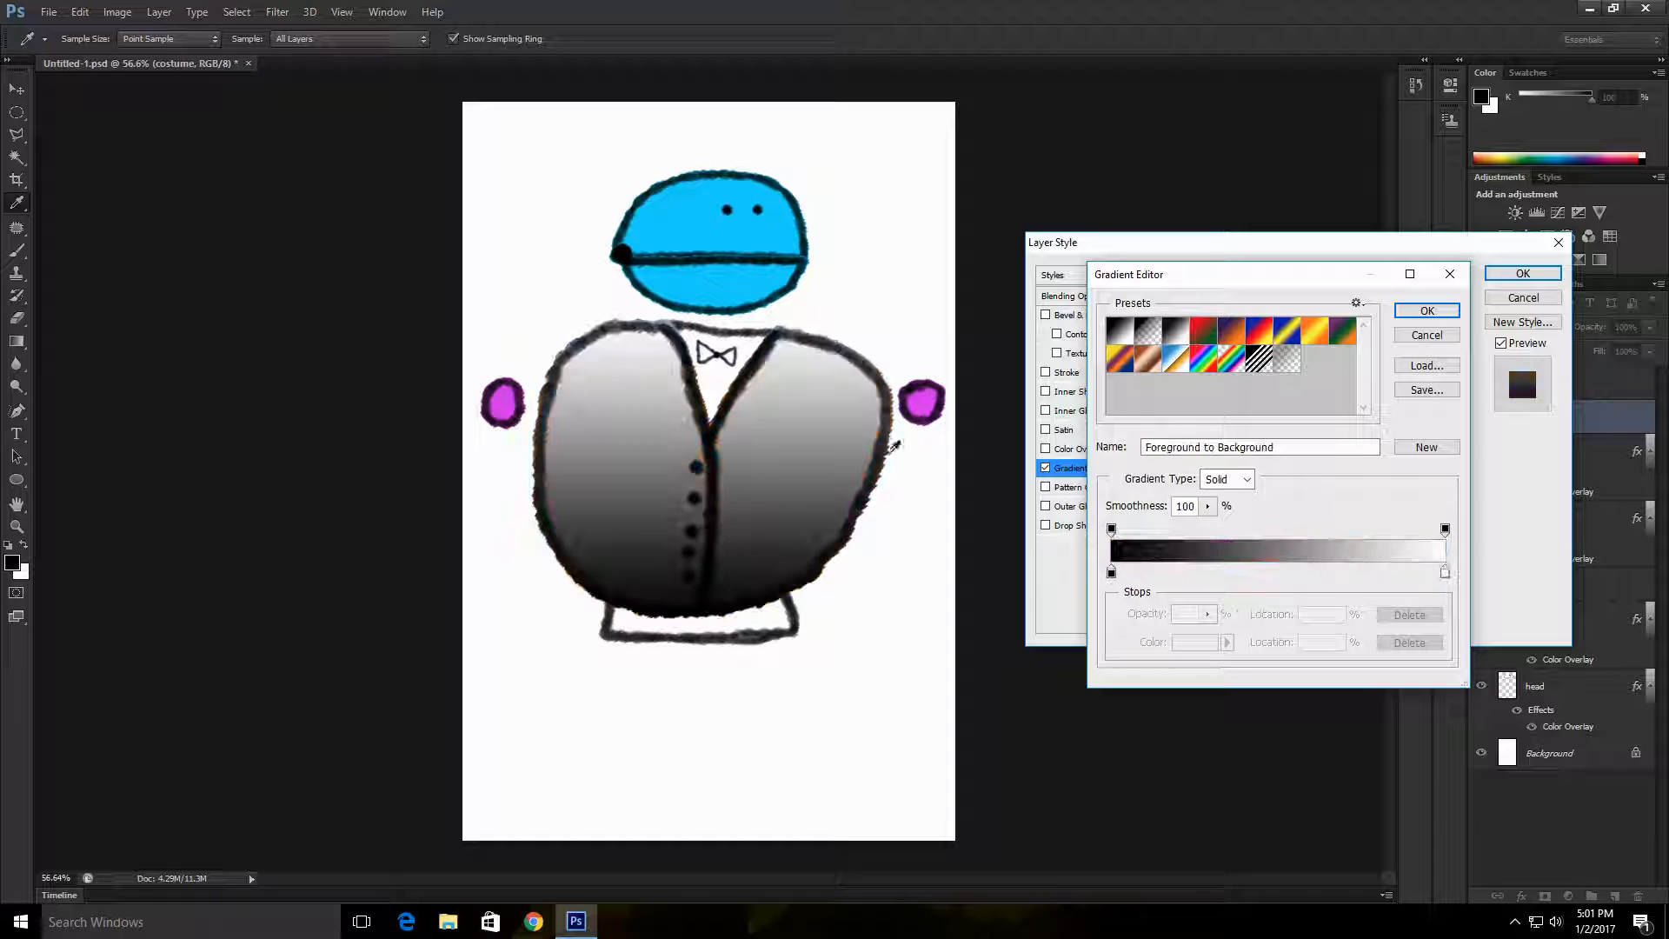
Step: Try shifting the costume gradient's stops and recolouring its black stop to a slightly lighter near-black
mouse_move(1446, 572)
left_mouse_down()
mouse_move(1267, 566)
mouse_move(1328, 584)
mouse_move(1446, 578)
left_mouse_up()
left_click_drag(1445, 529, 1412, 531)
left_click_drag(1111, 574, 1261, 609)
left_click(1111, 580)
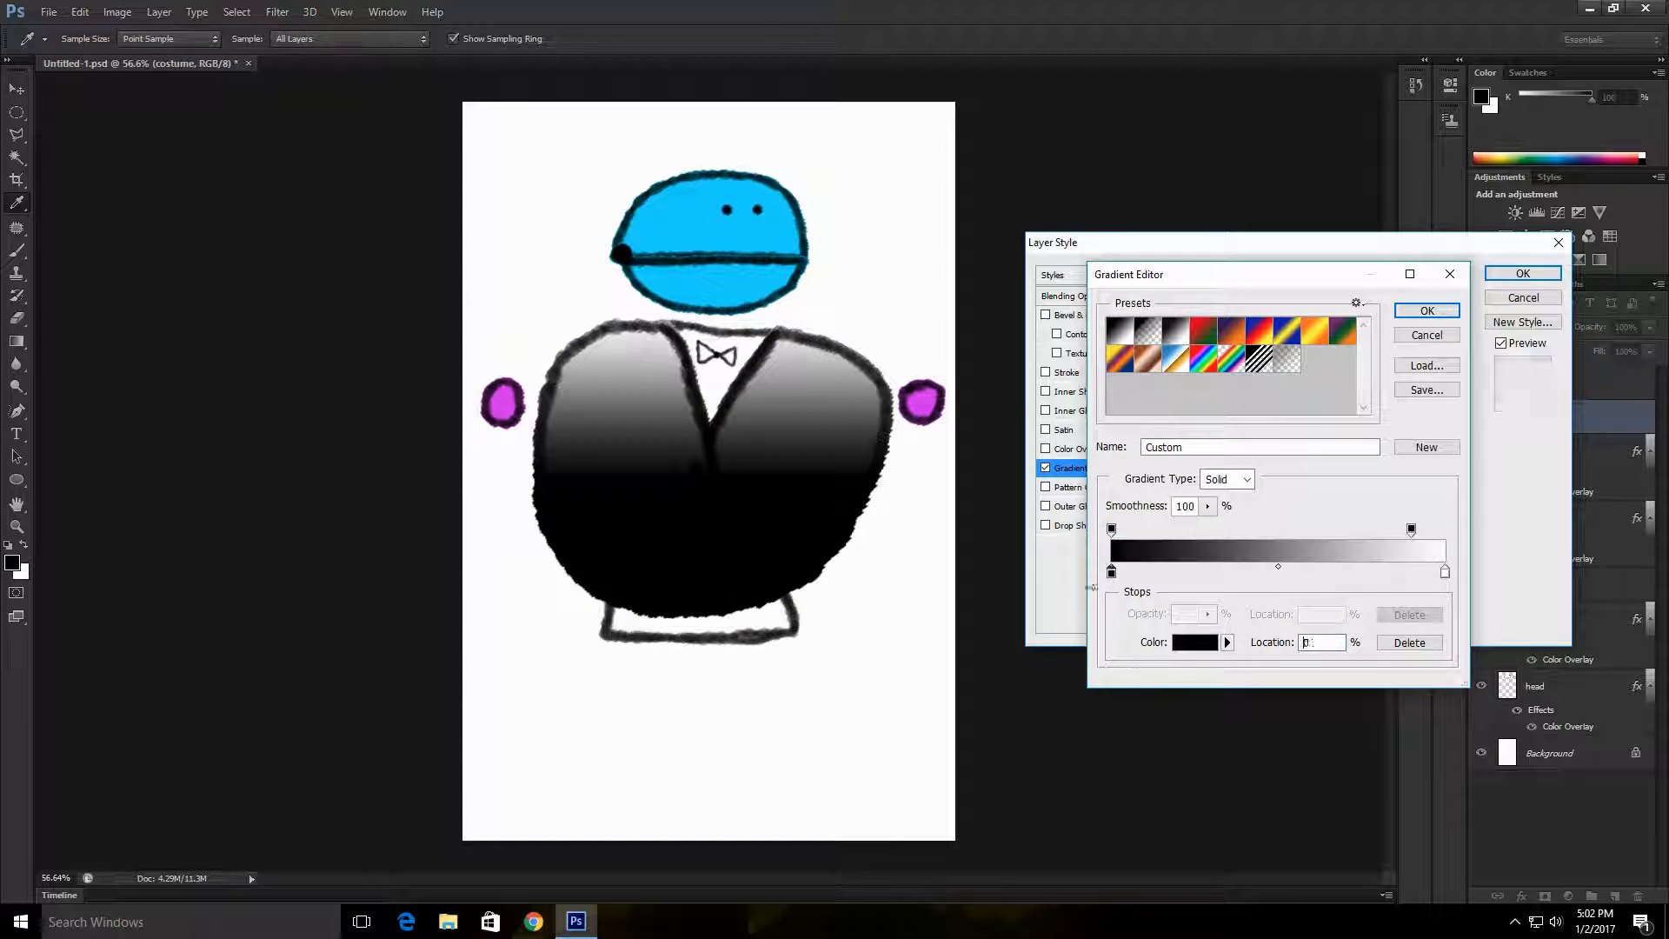
double_click(1111, 574)
left_click_drag(1030, 348, 984, 400)
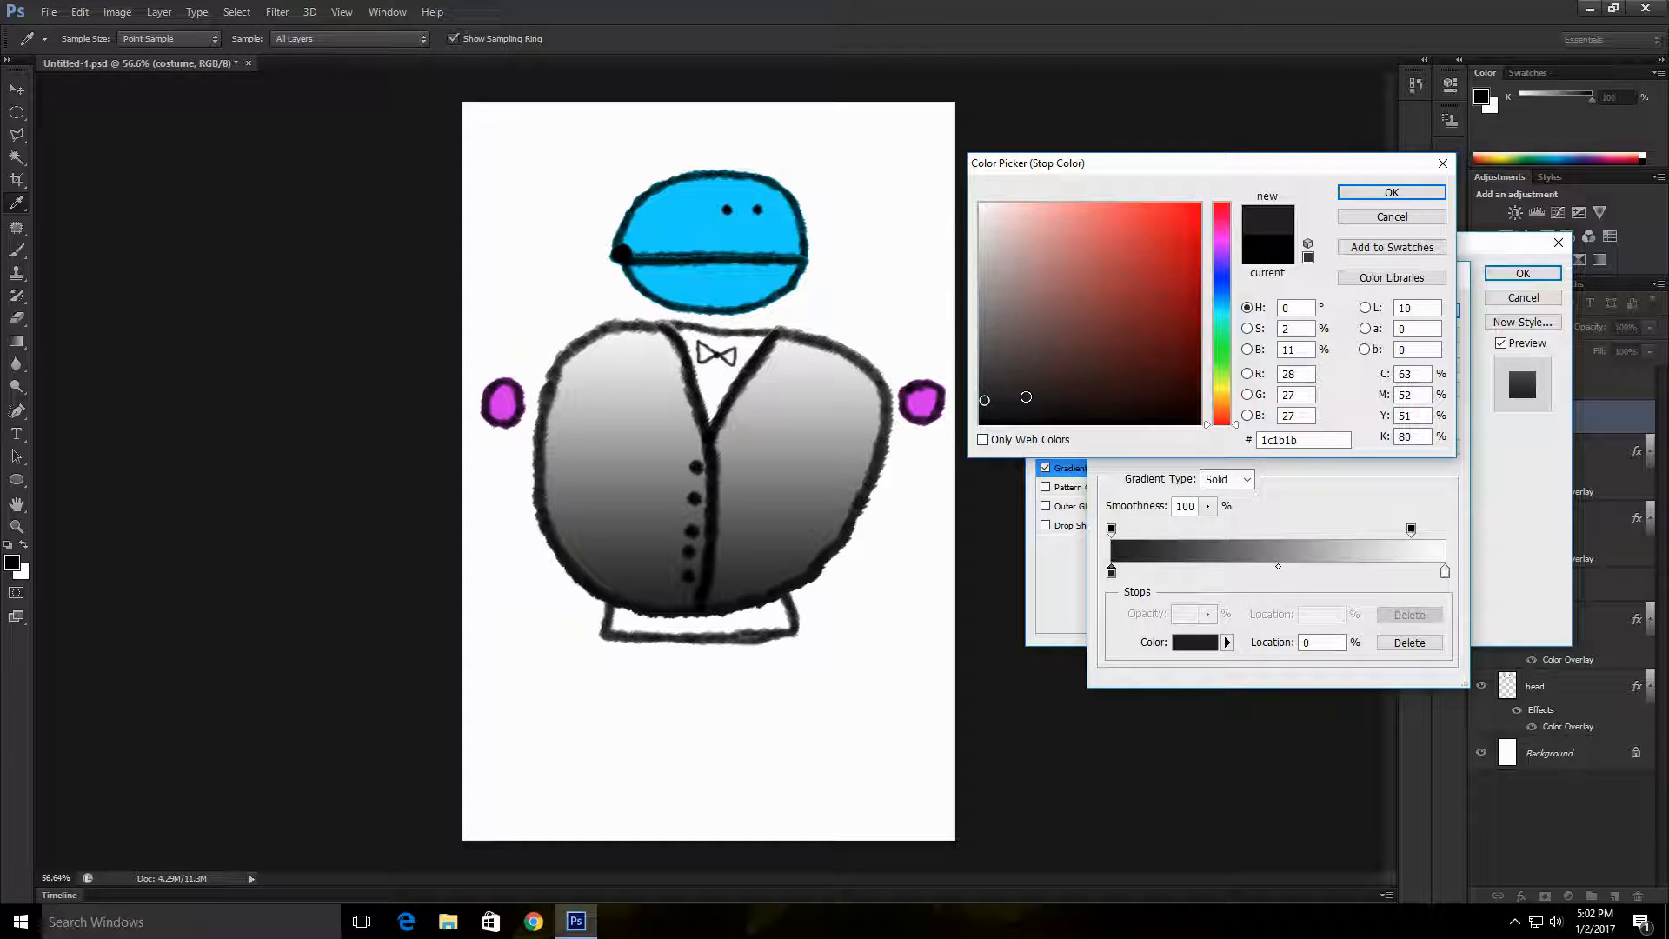
left_click(1391, 192)
Step: Reverse the costume gradient by swapping its colour stops, with white at 0% and black at 100%
left_click_drag(1411, 530, 1111, 574)
mouse_move(1445, 530)
left_mouse_down()
mouse_move(1161, 536)
mouse_move(1446, 532)
left_mouse_up()
left_click_drag(1111, 572, 1445, 572)
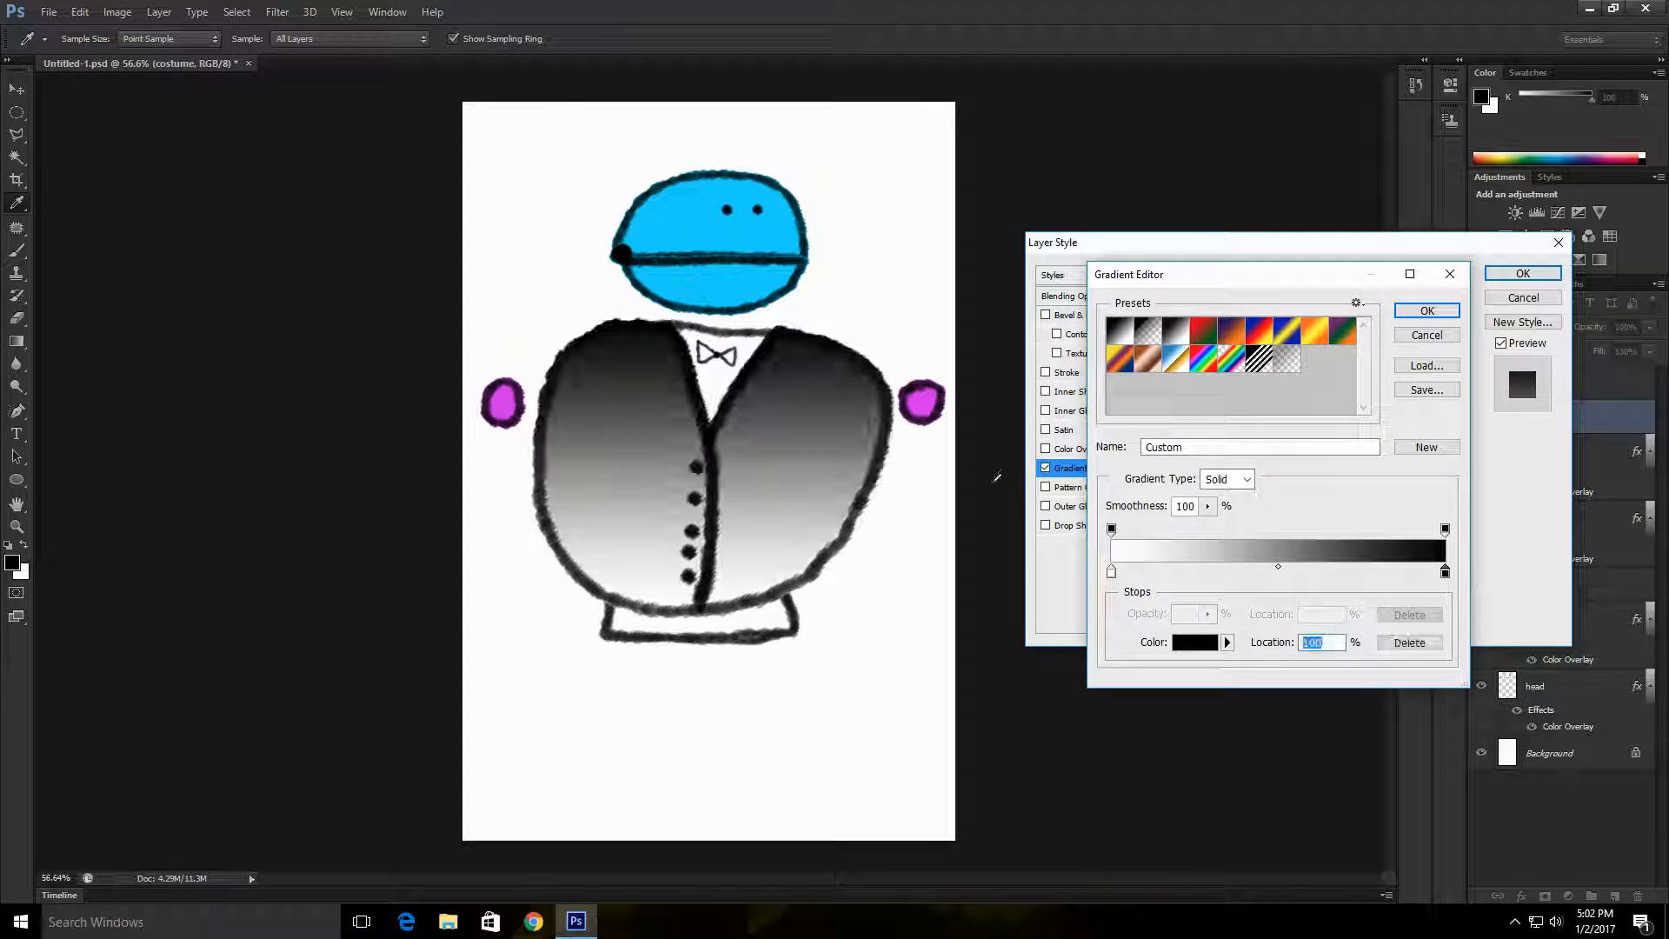
left_click_drag(1113, 576, 1419, 644)
left_click(1447, 574)
left_click(1447, 575)
left_click(1113, 574)
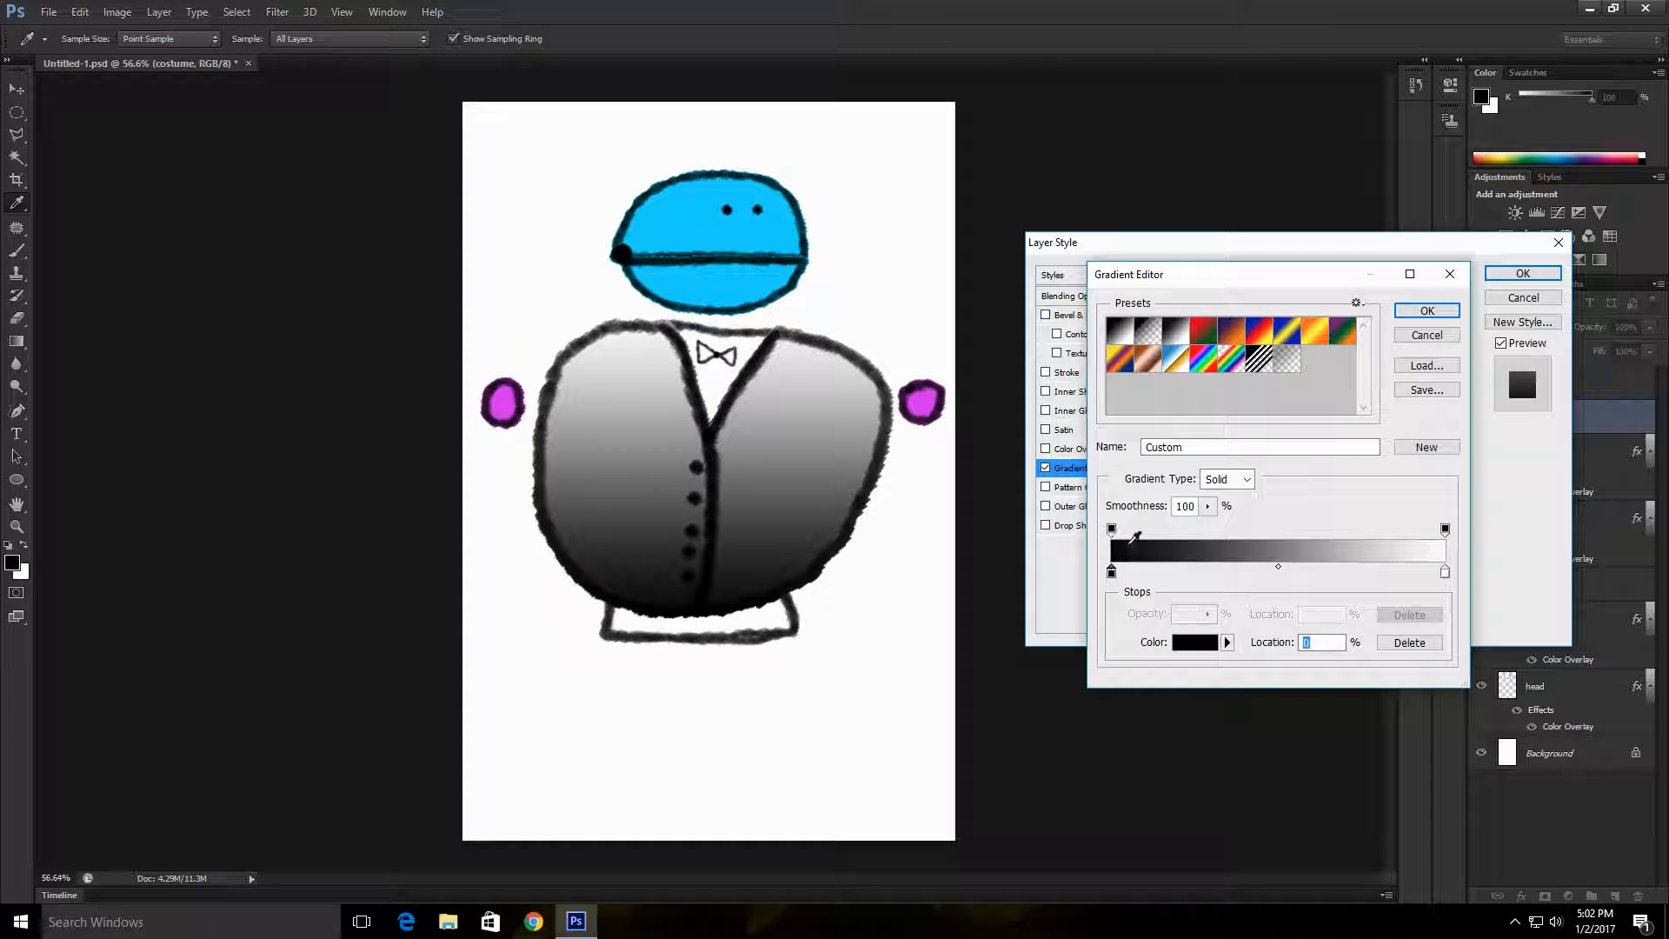
left_click(1112, 529)
left_click(1393, 587)
left_click_drag(1113, 574, 1372, 530)
left_click(1138, 543)
Step: Recolour the gradient's white stop to a warm grey and apply the costume's layer style
double_click(1112, 571)
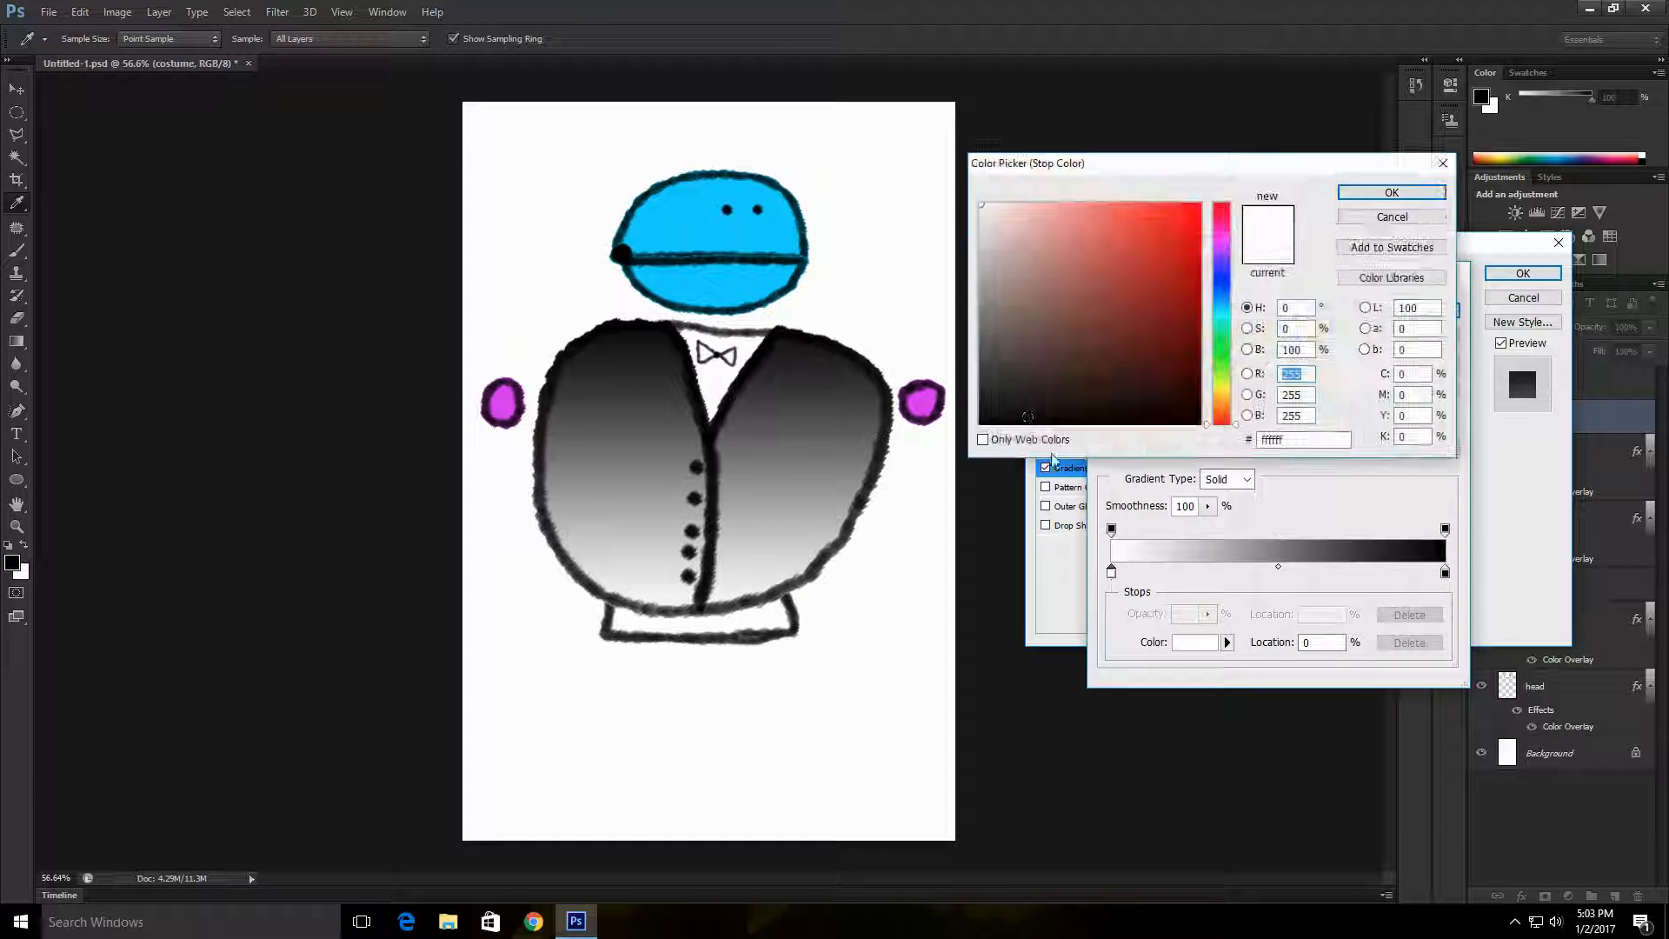
mouse_move(991, 278)
left_mouse_down()
mouse_move(995, 299)
mouse_move(999, 253)
mouse_move(1000, 292)
left_mouse_up()
left_click(1392, 193)
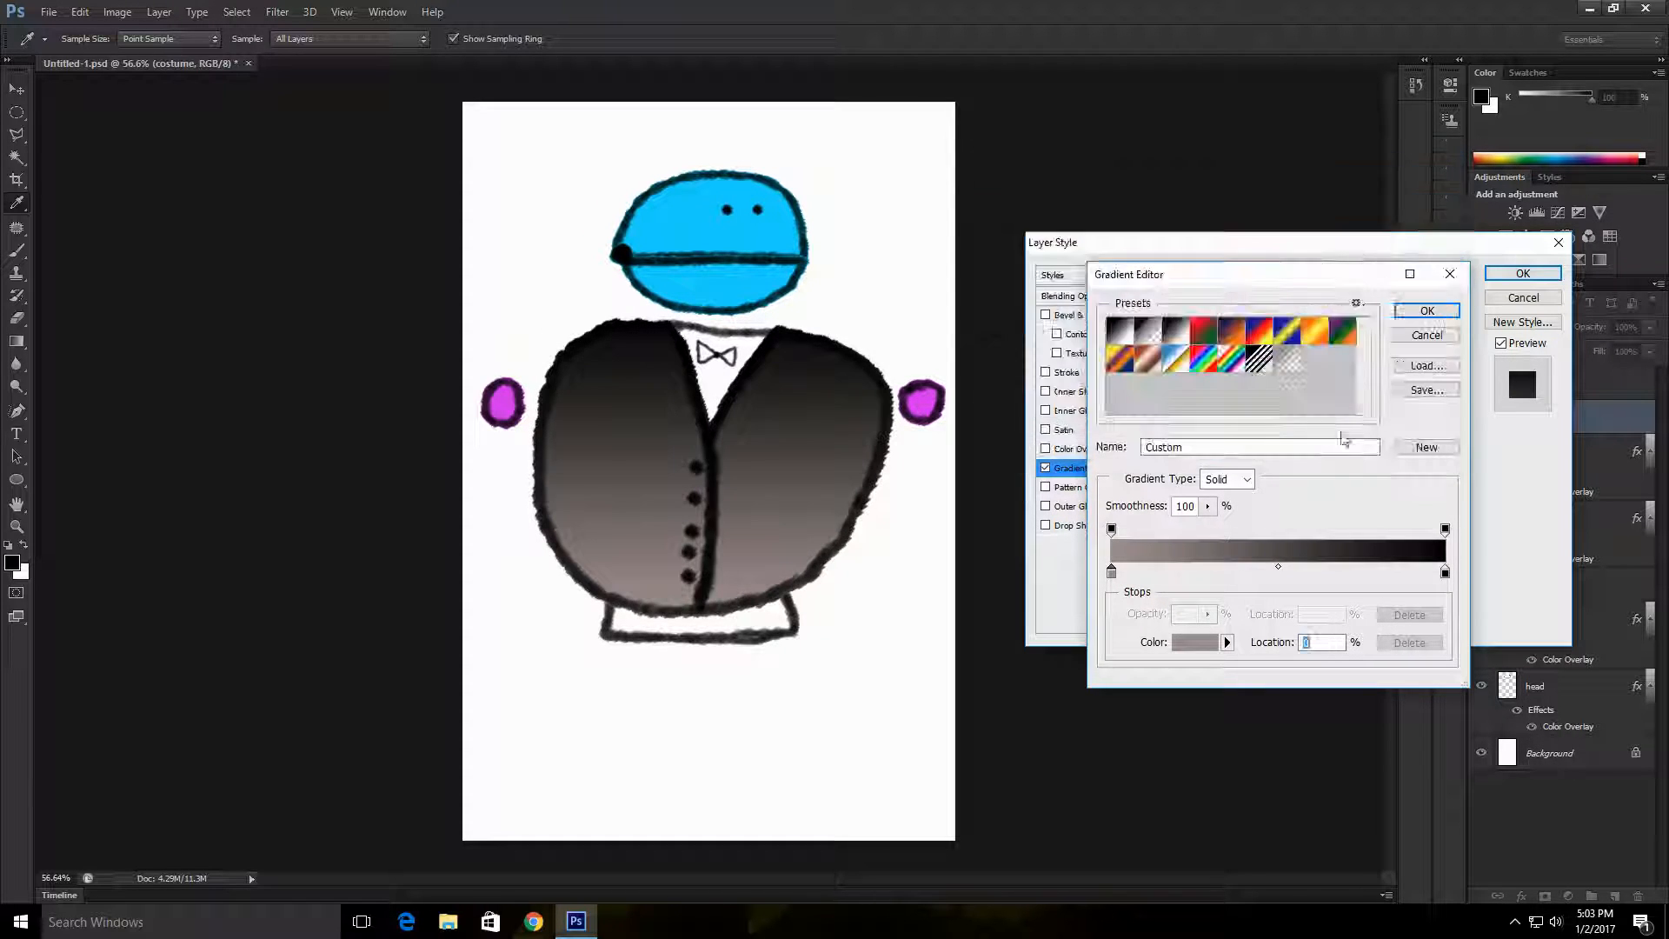
left_click(1428, 314)
left_click(1523, 273)
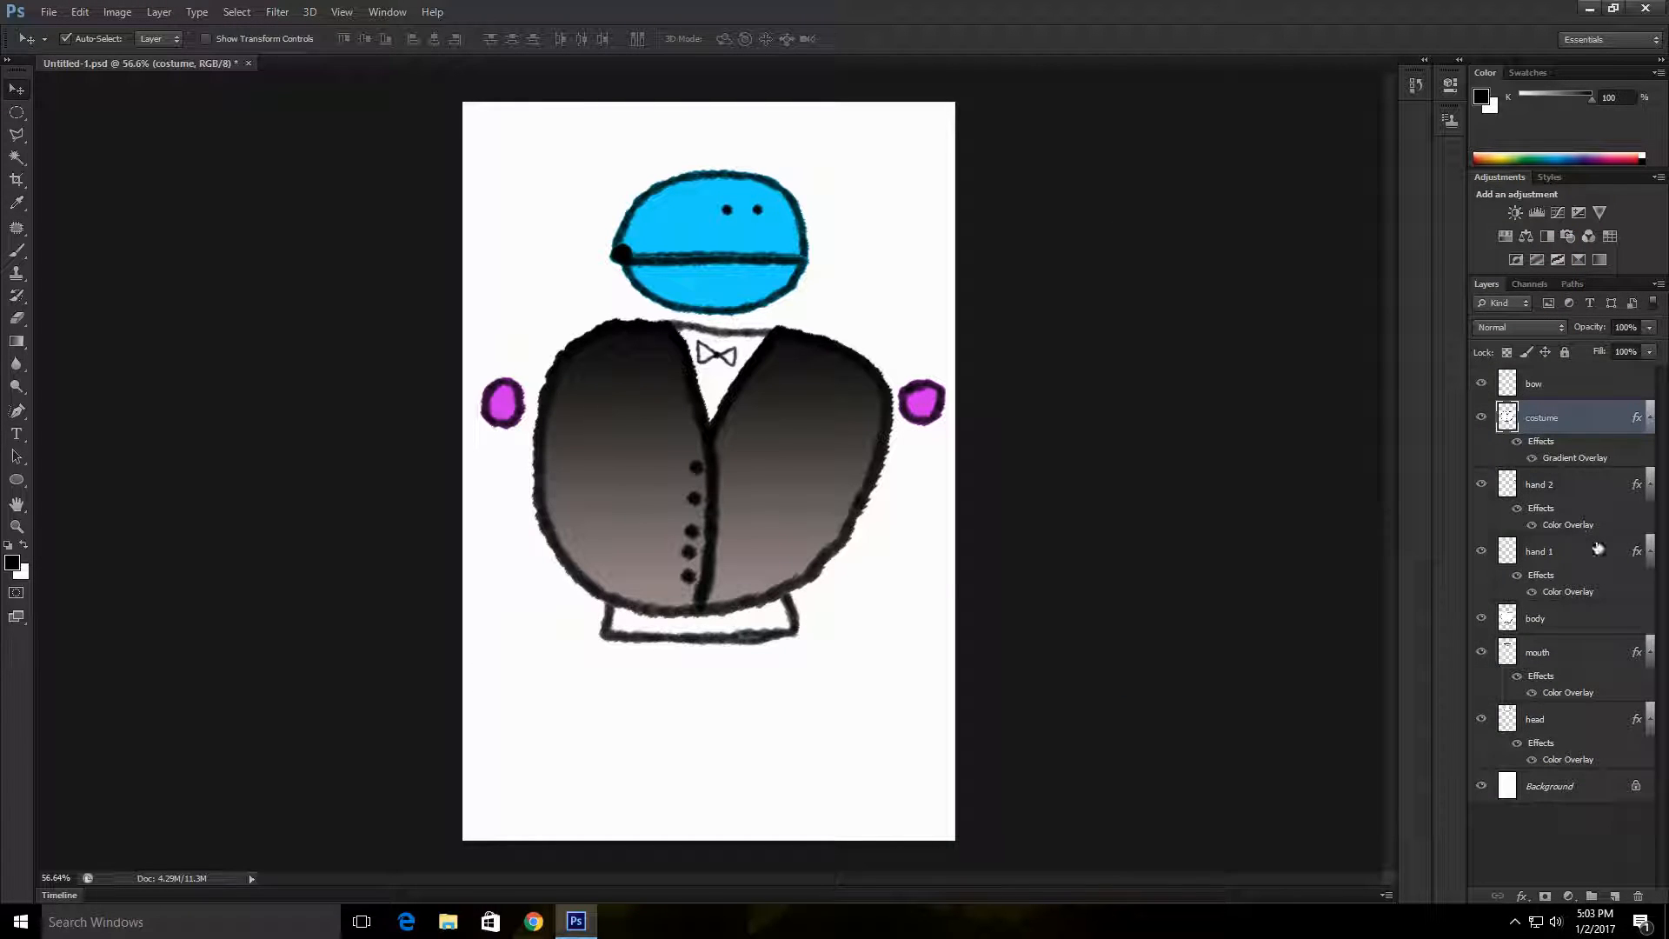
Step: Add a Gradient Overlay to the body layer, try yellow, blue and rainbow presets, and set its blend mode to Multiply
double_click(1583, 618)
left_click(1091, 468)
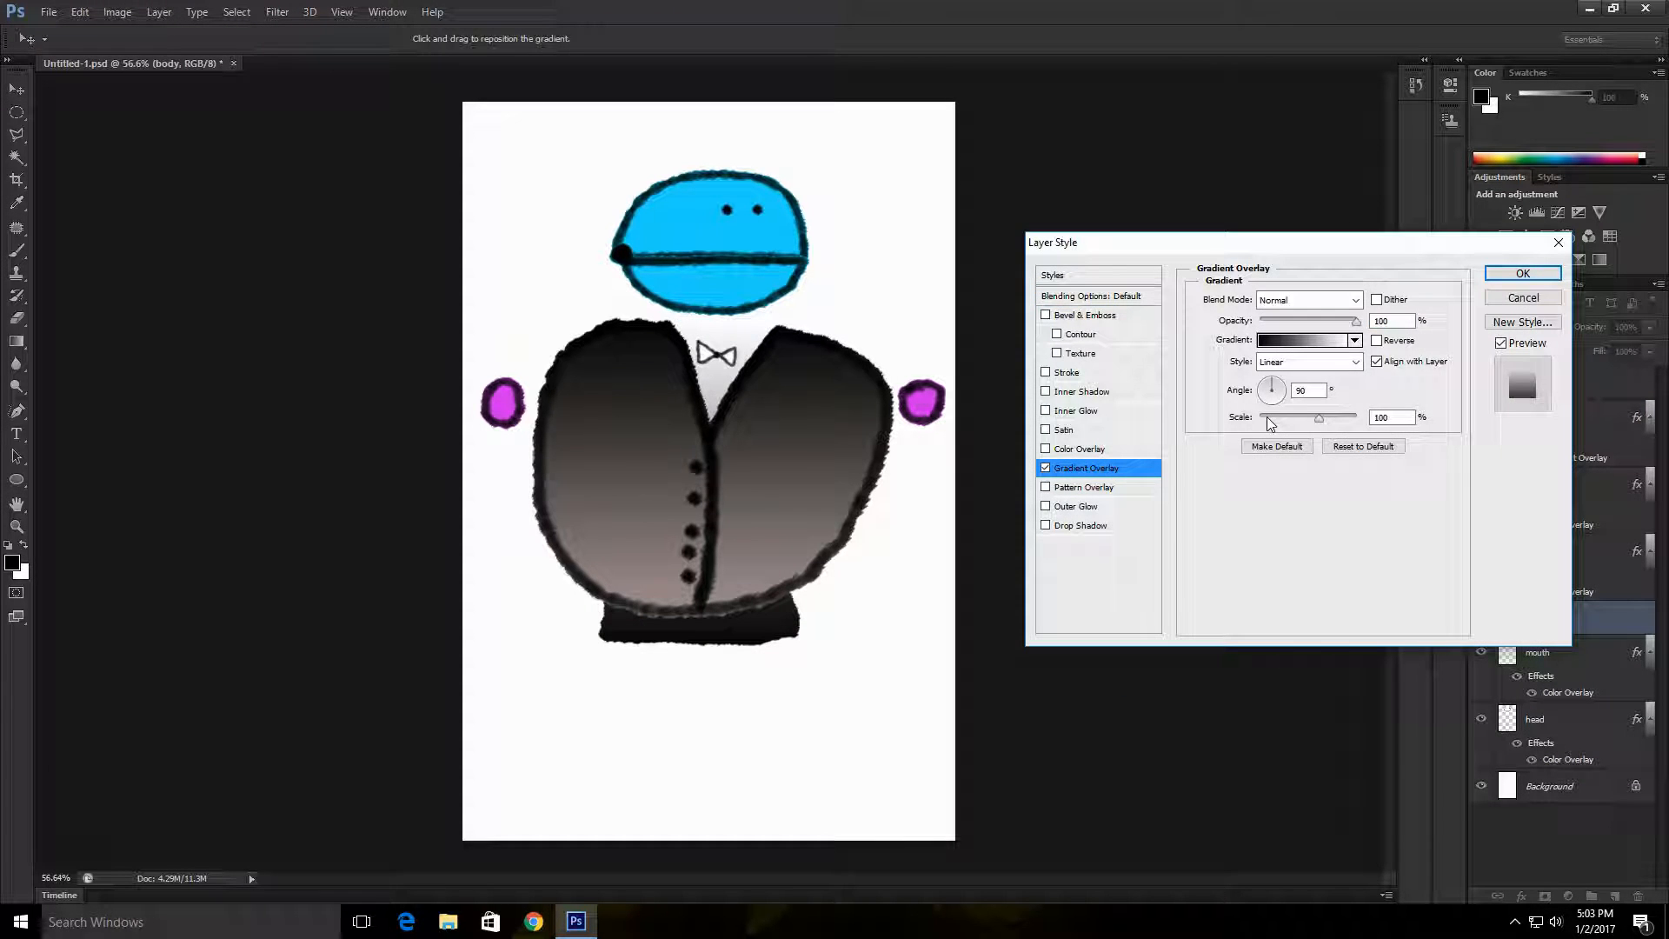
left_click(1355, 340)
left_click(1252, 401)
left_click(1223, 401)
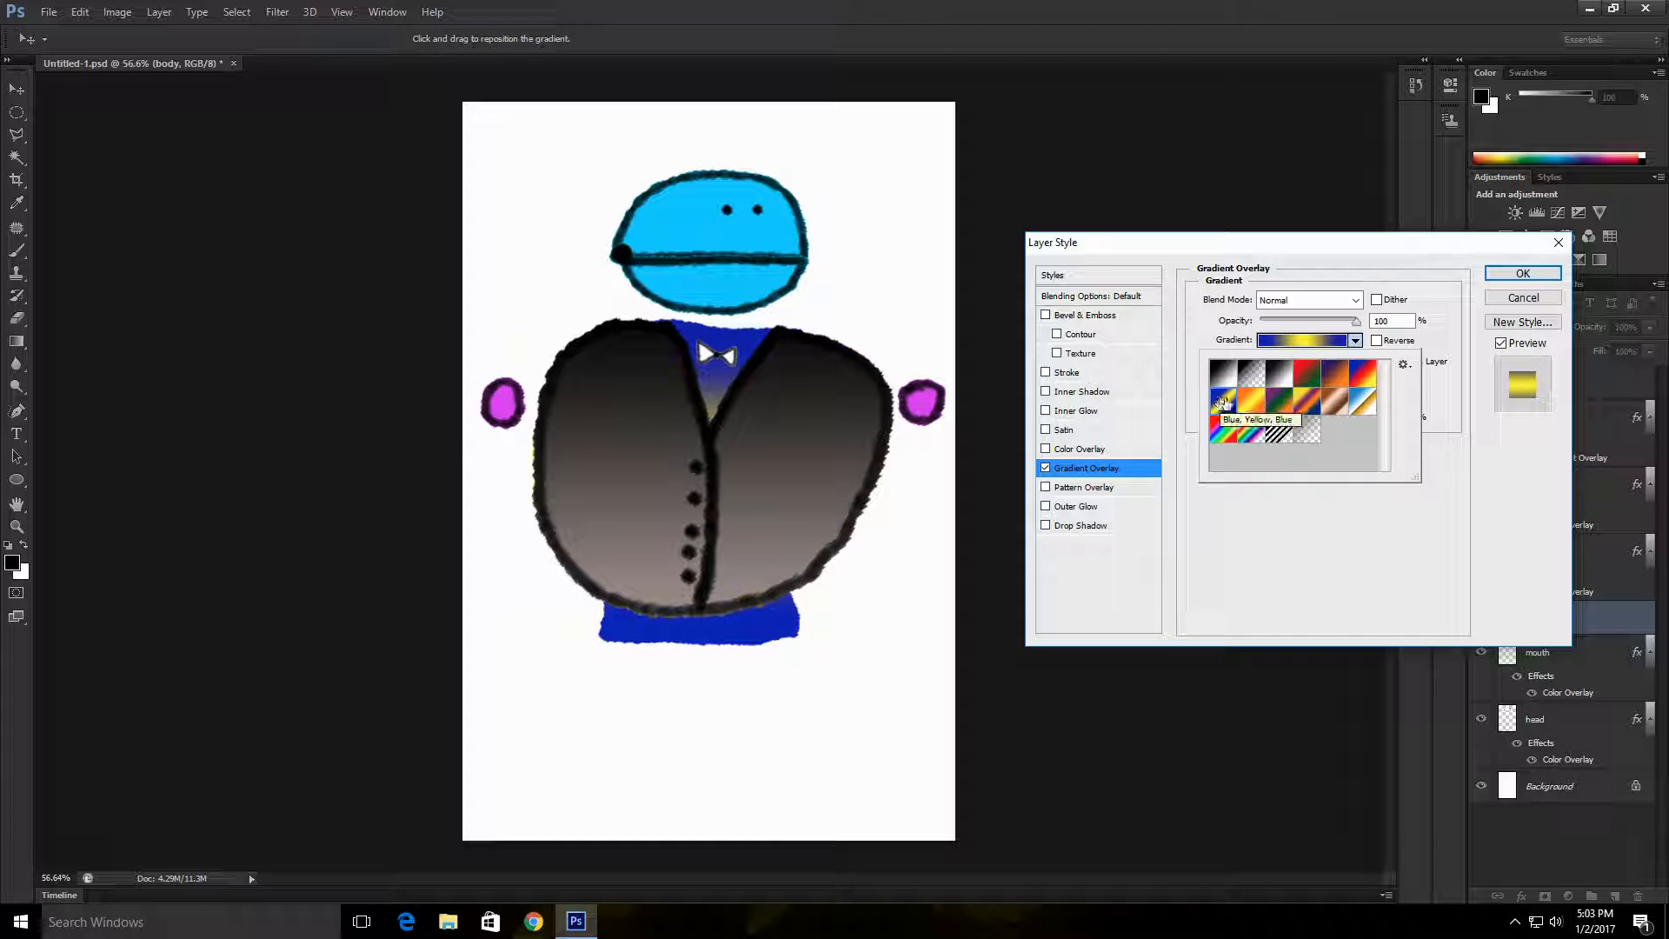
left_click(1224, 428)
left_click(1311, 300)
left_click(1277, 368)
Step: Choose the black-to-transparent gradient preset for the body's overlay and apply the layer style
left_click(1354, 342)
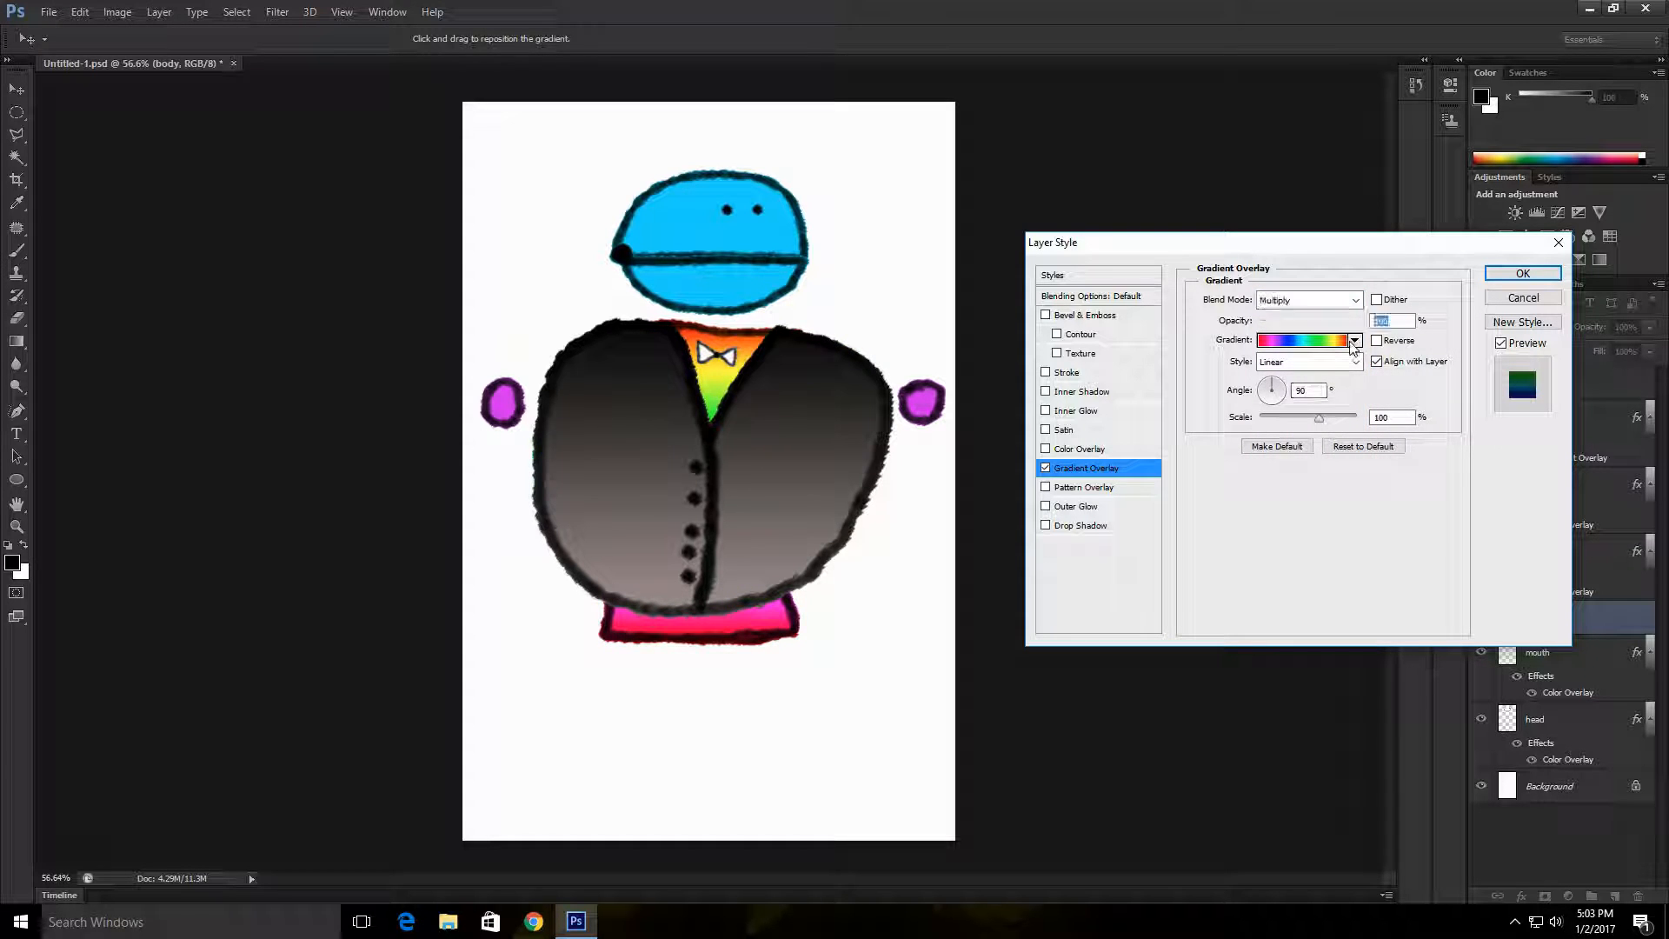
left_click(1252, 429)
left_click(1225, 427)
left_click(1226, 403)
left_click(1250, 401)
left_click(1259, 375)
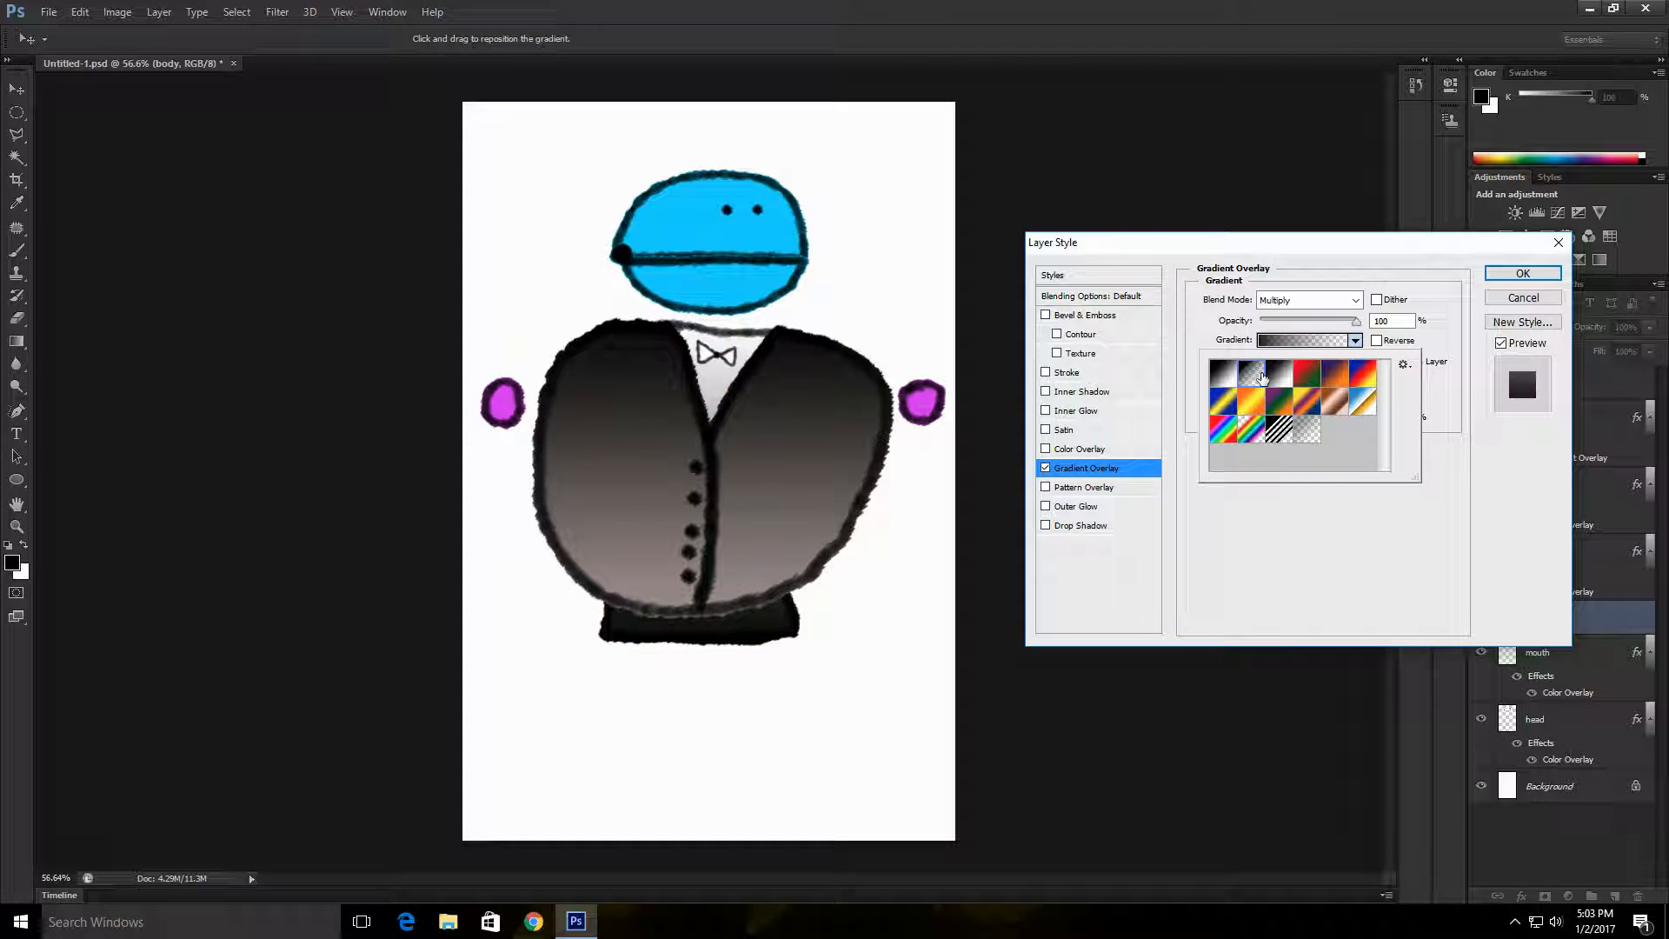
left_click(1523, 273)
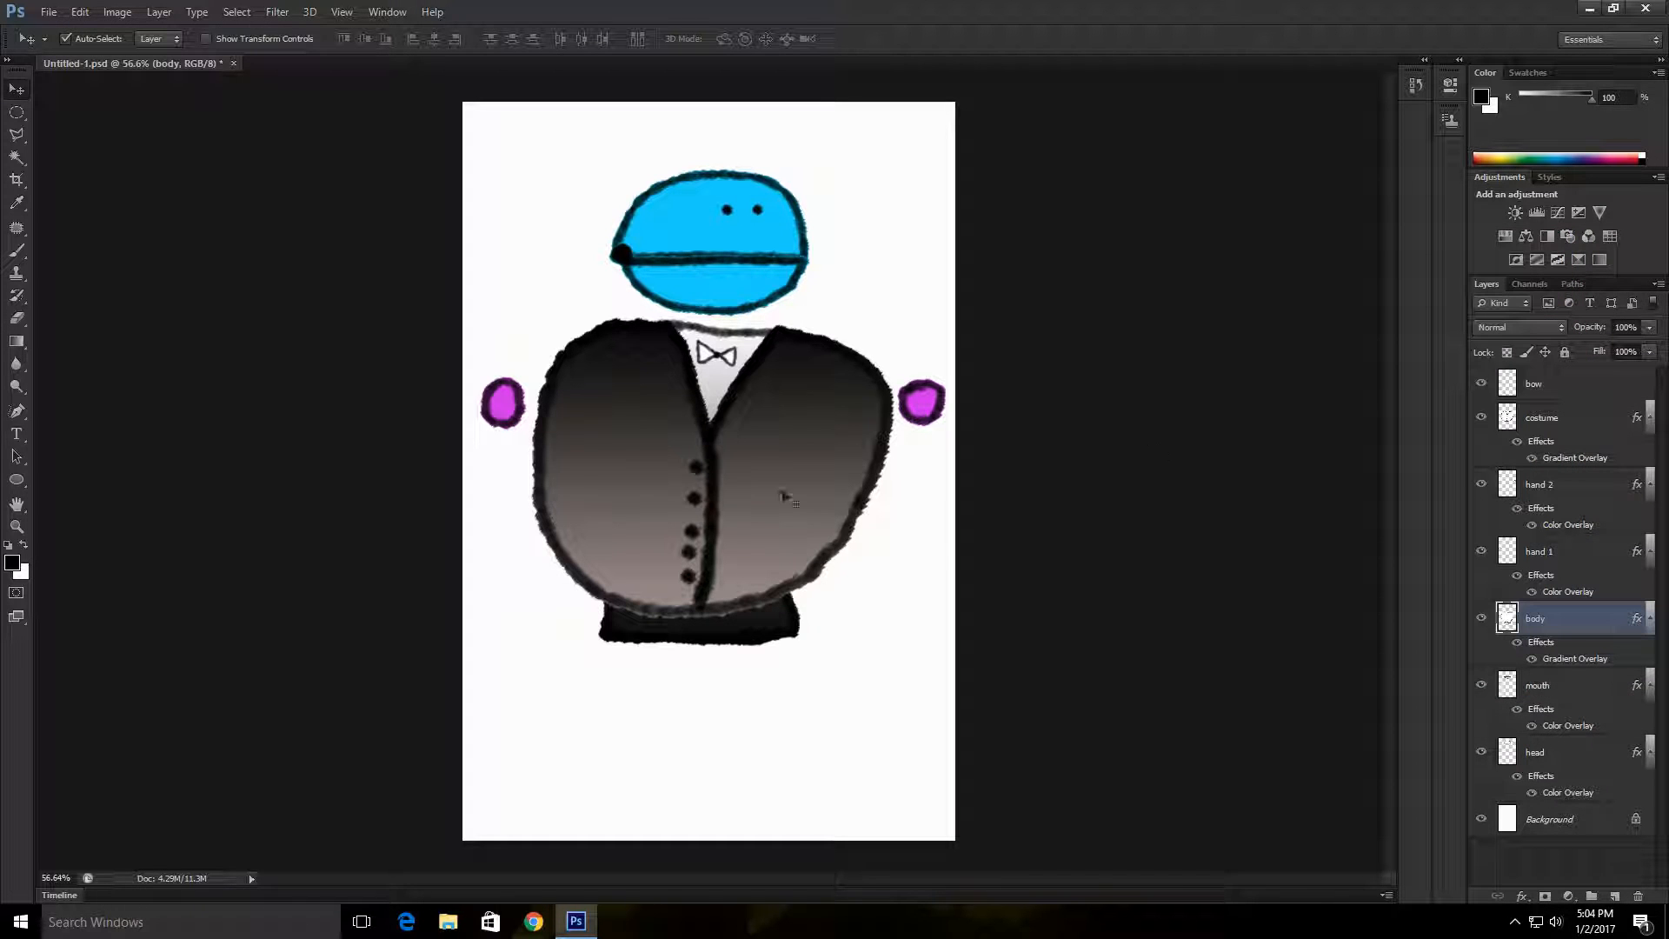
Step: Add a Color Overlay in Multiply blend mode to the bow layer
double_click(1561, 383)
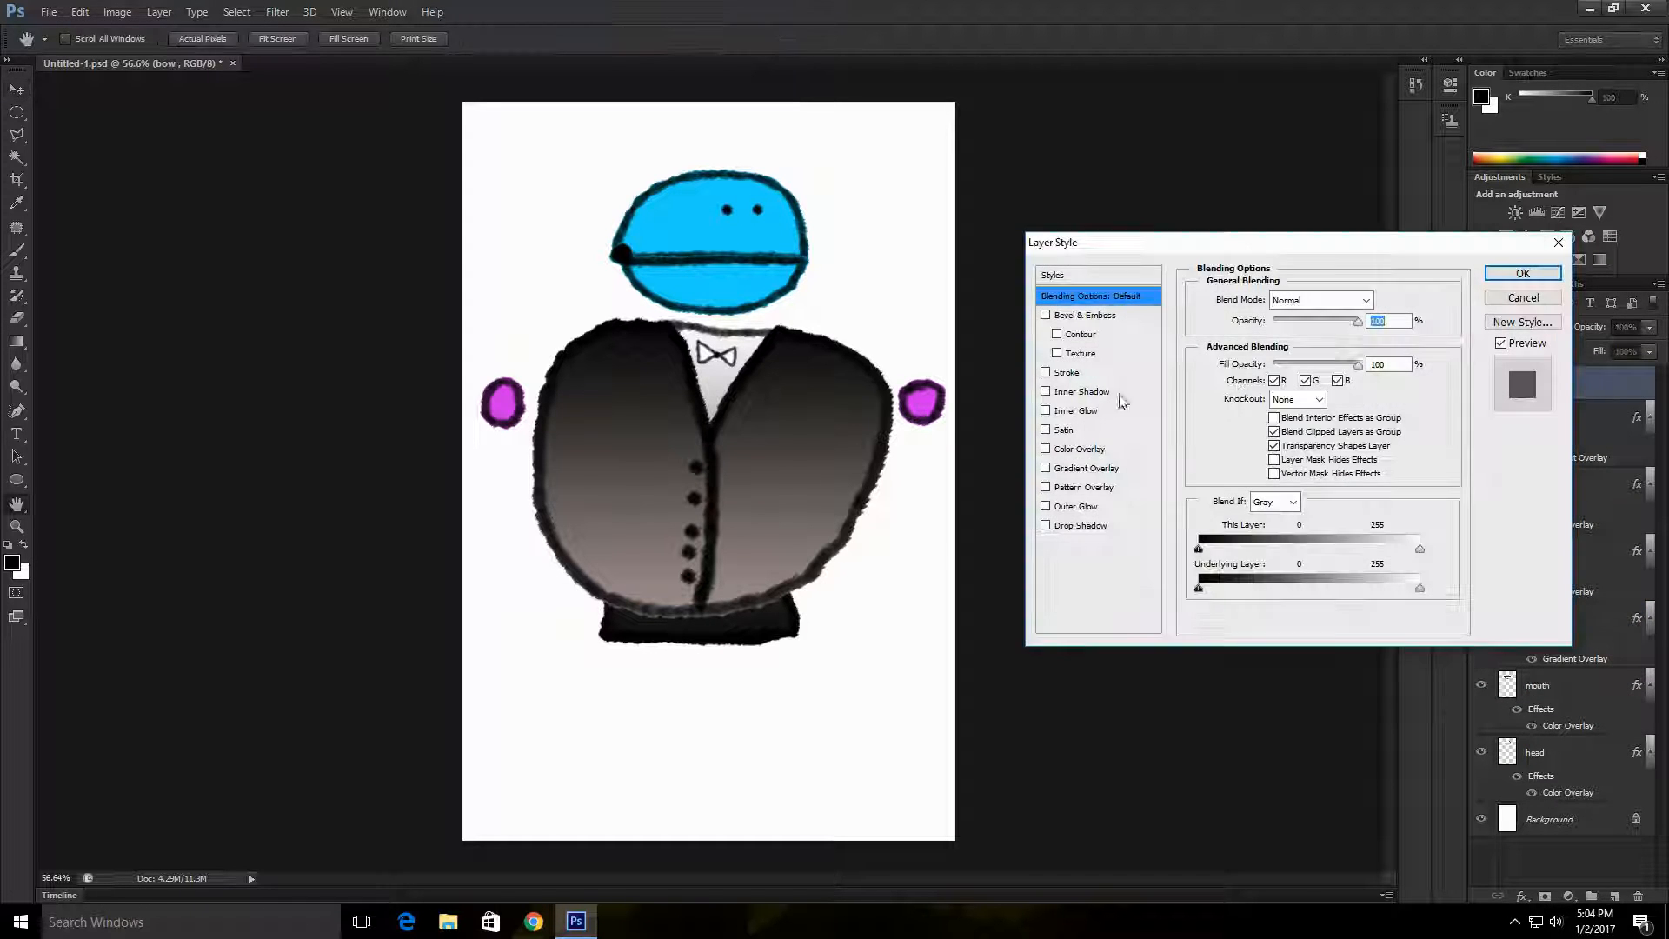
left_click(1114, 450)
left_click(1348, 298)
left_click(1285, 373)
Step: Set the bow's overlay colour to dusty pink cf8c8c and apply the layer style
left_click(1381, 299)
left_click_drag(1169, 383, 1250, 531)
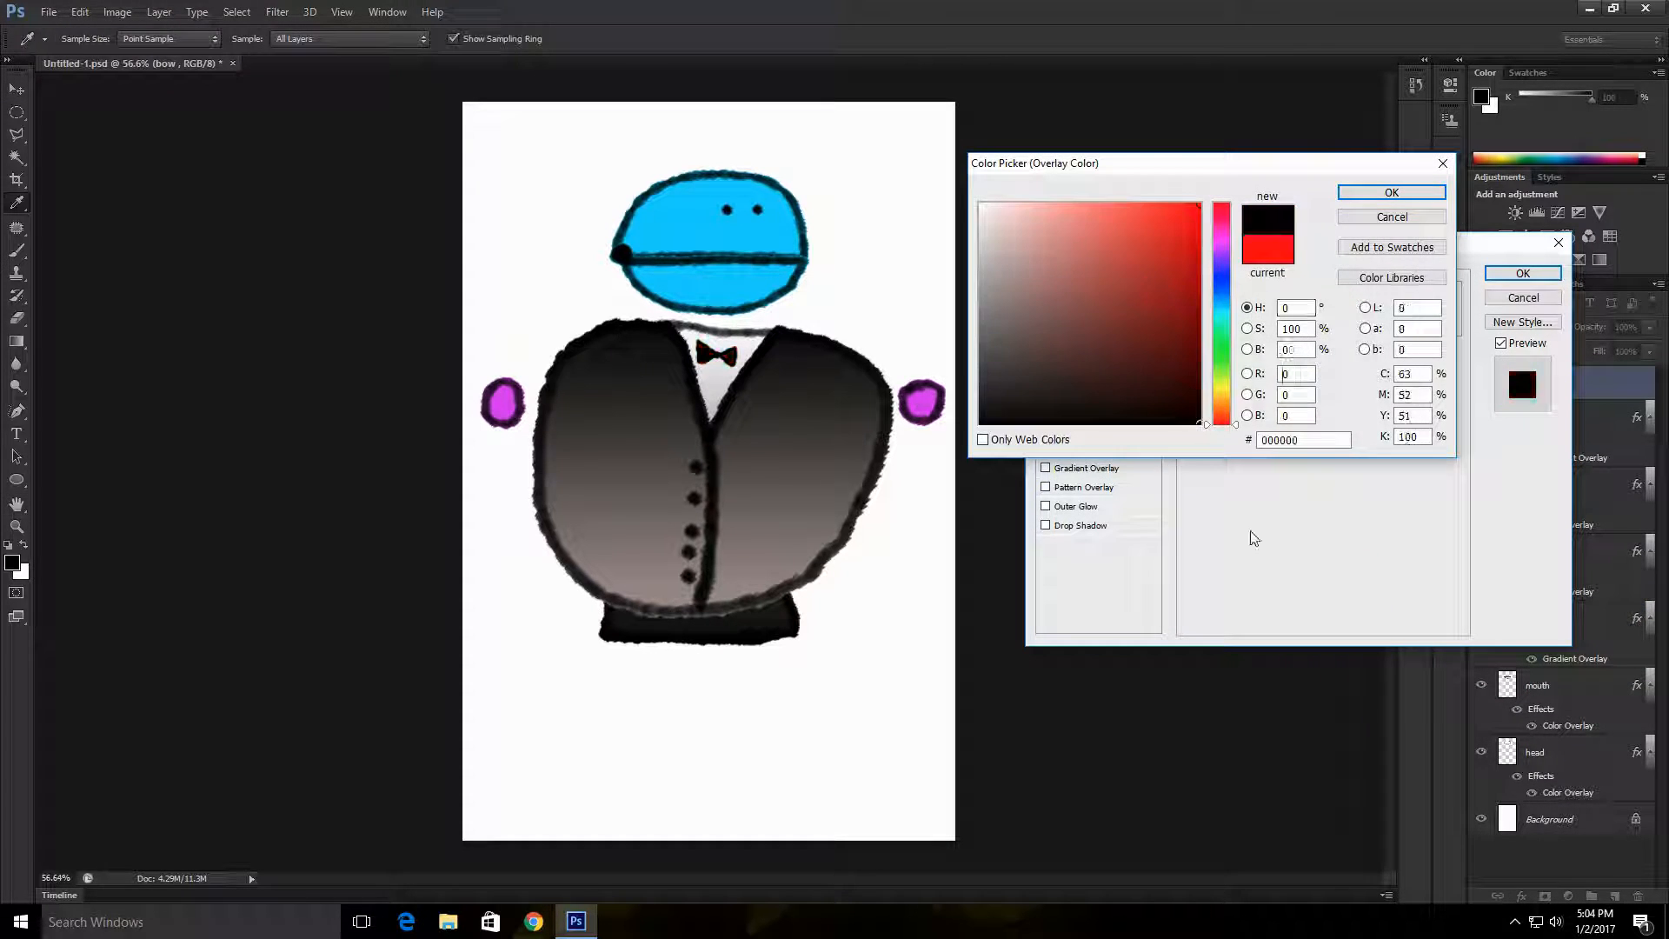
mouse_move(1000, 261)
left_mouse_down()
mouse_move(1081, 231)
mouse_move(1051, 245)
left_mouse_up()
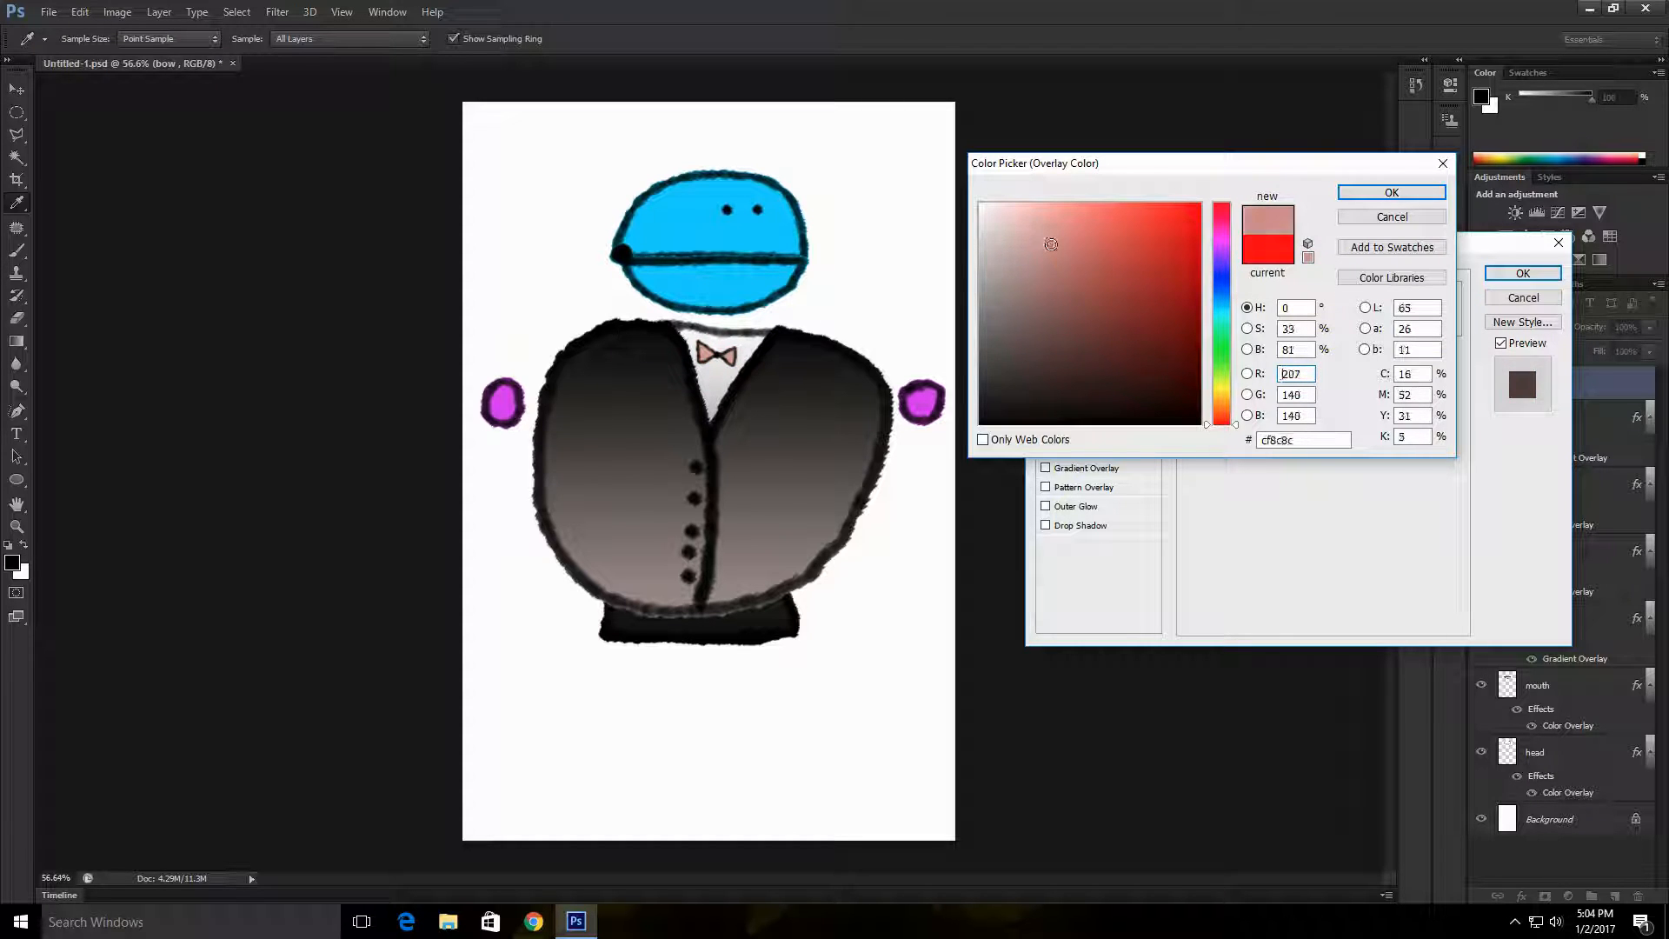
left_click(1363, 196)
left_click(1523, 274)
Step: Select the body layer and dab once with the Brush tool on the uppermost jacket button
left_click(1572, 651)
left_click(21, 253)
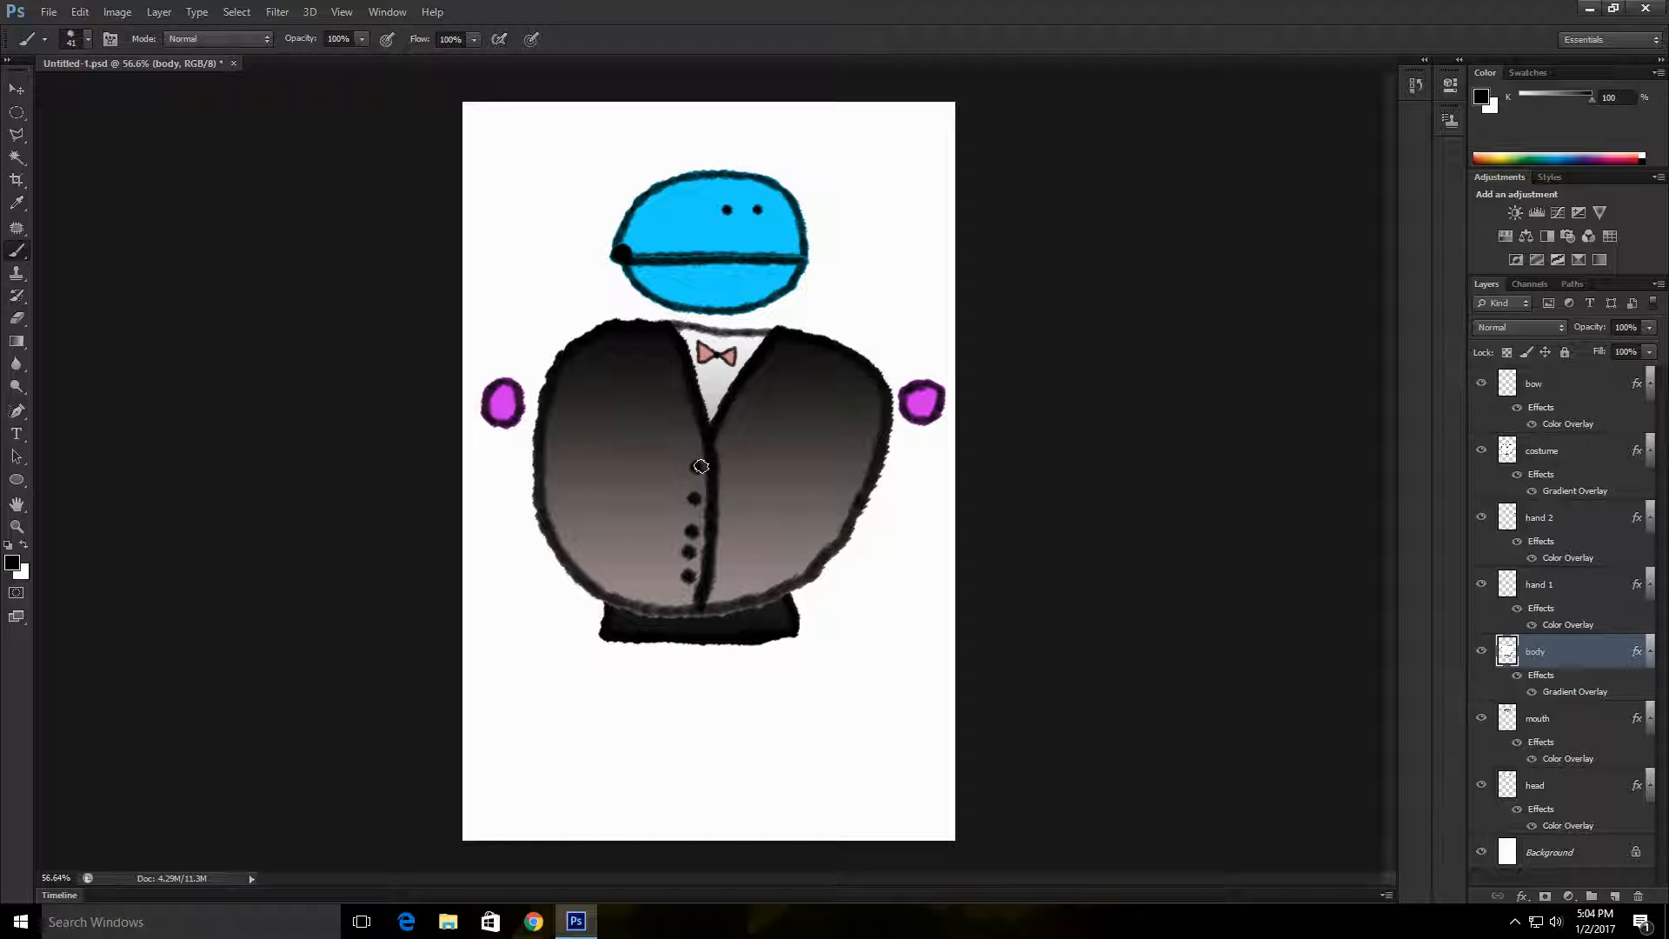
left_click(698, 465)
Step: Save the drawing with its layers to the Desktop as a Photoshop file named BOOM BOOM
left_click(49, 12)
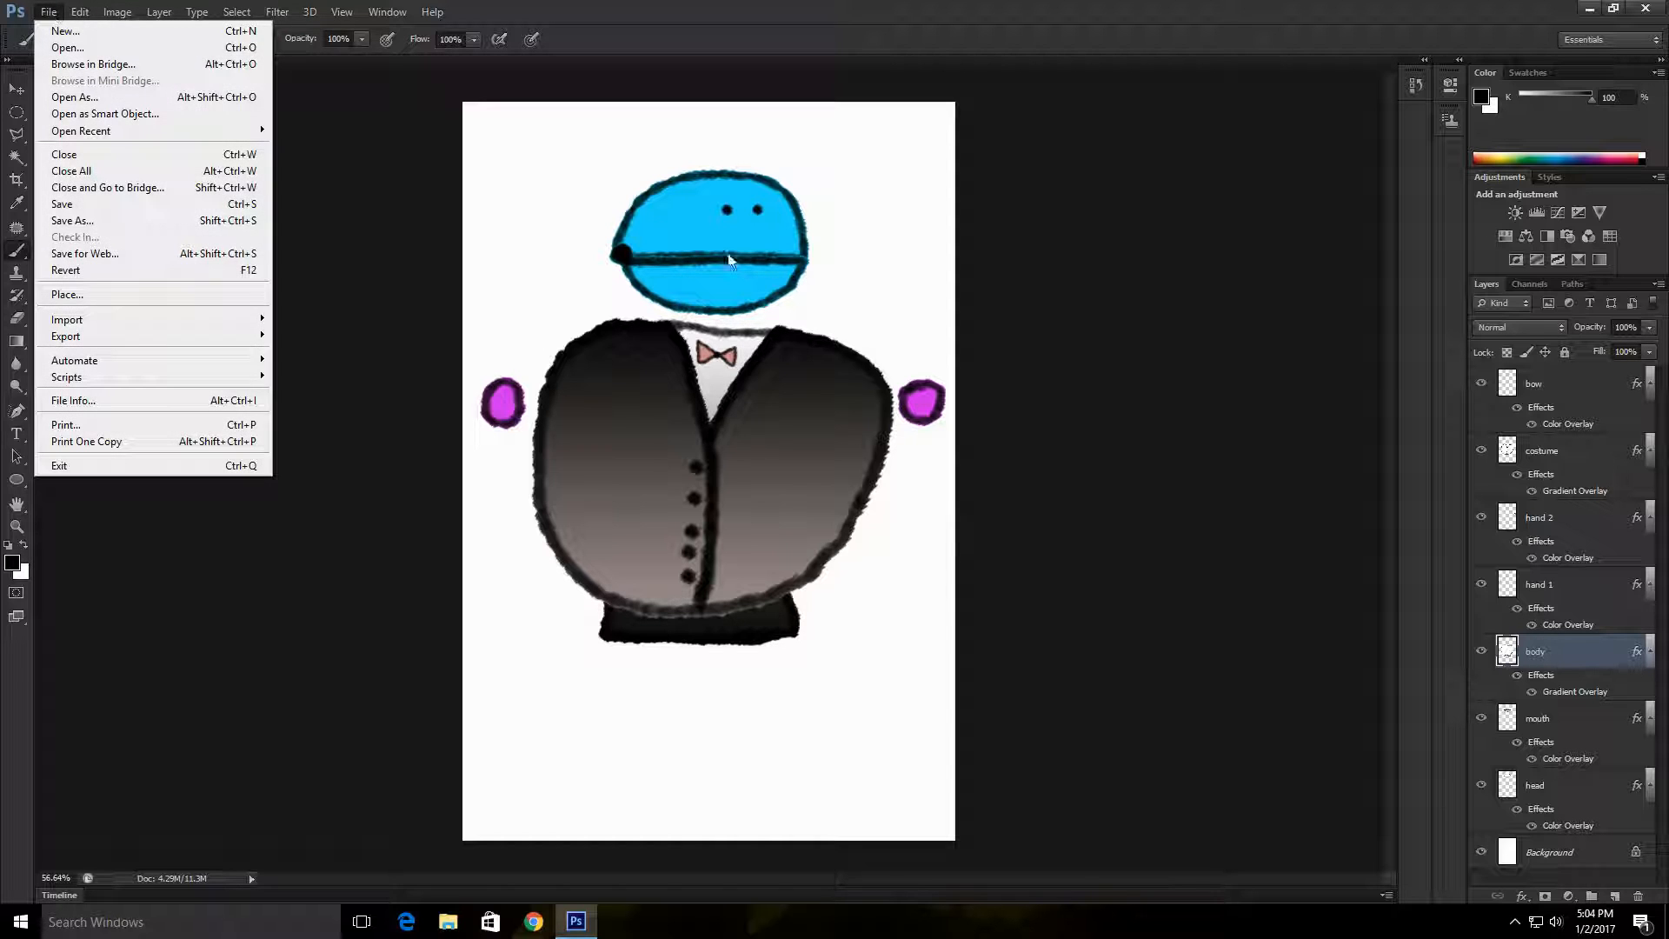
left_click(109, 221)
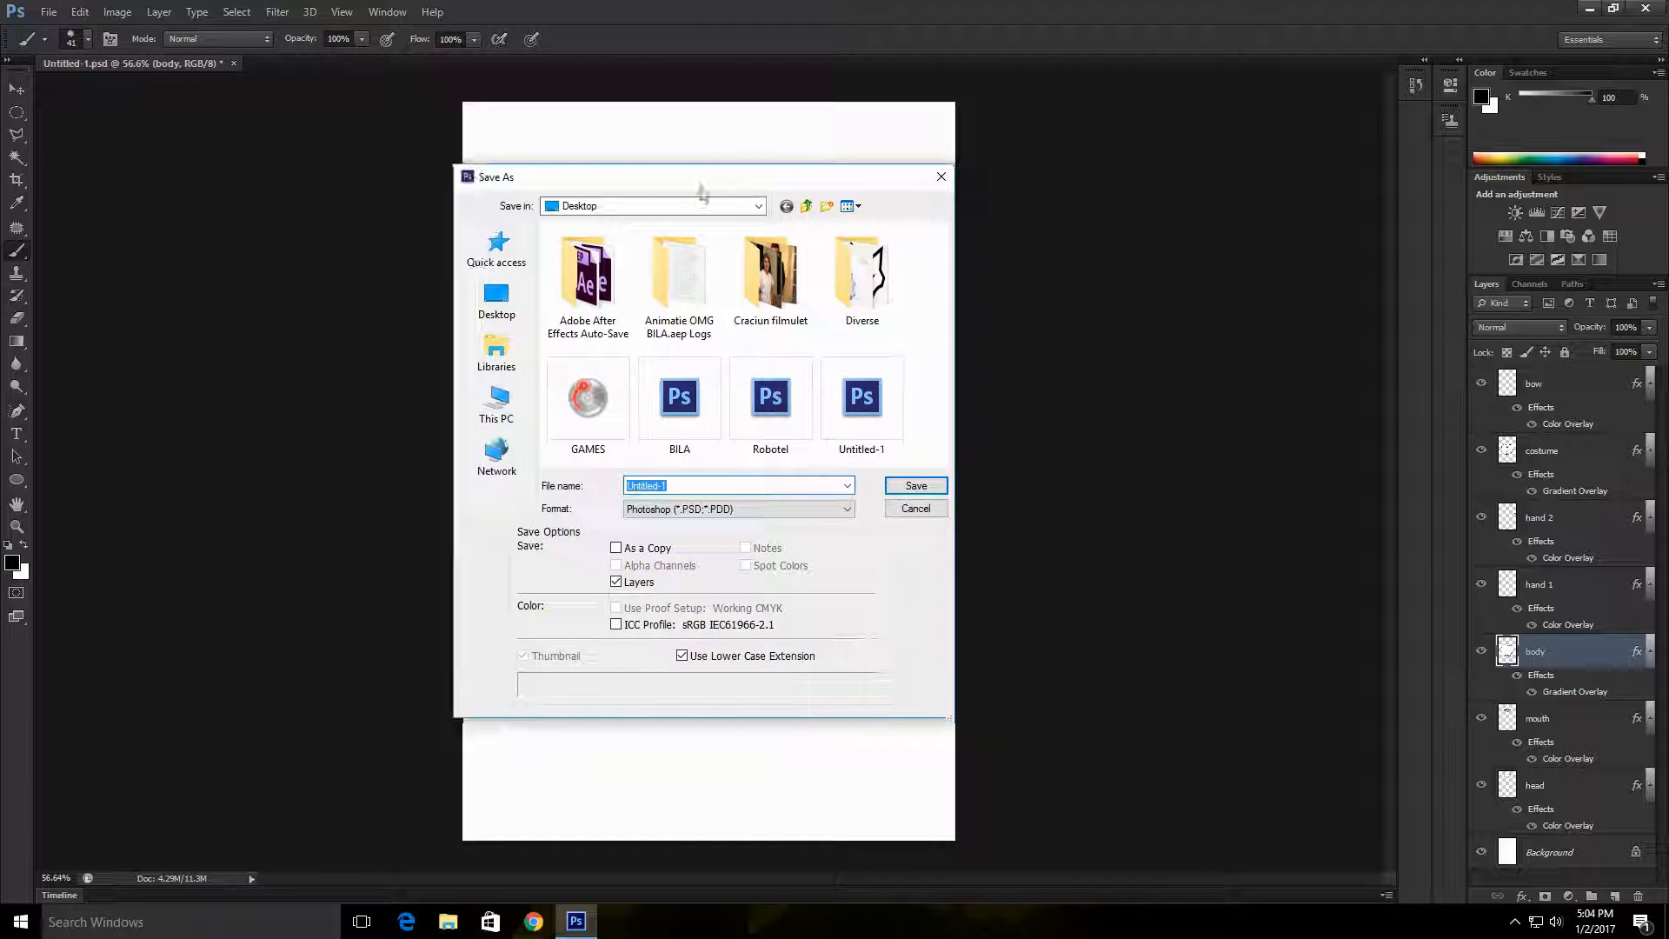
left_click(726, 513)
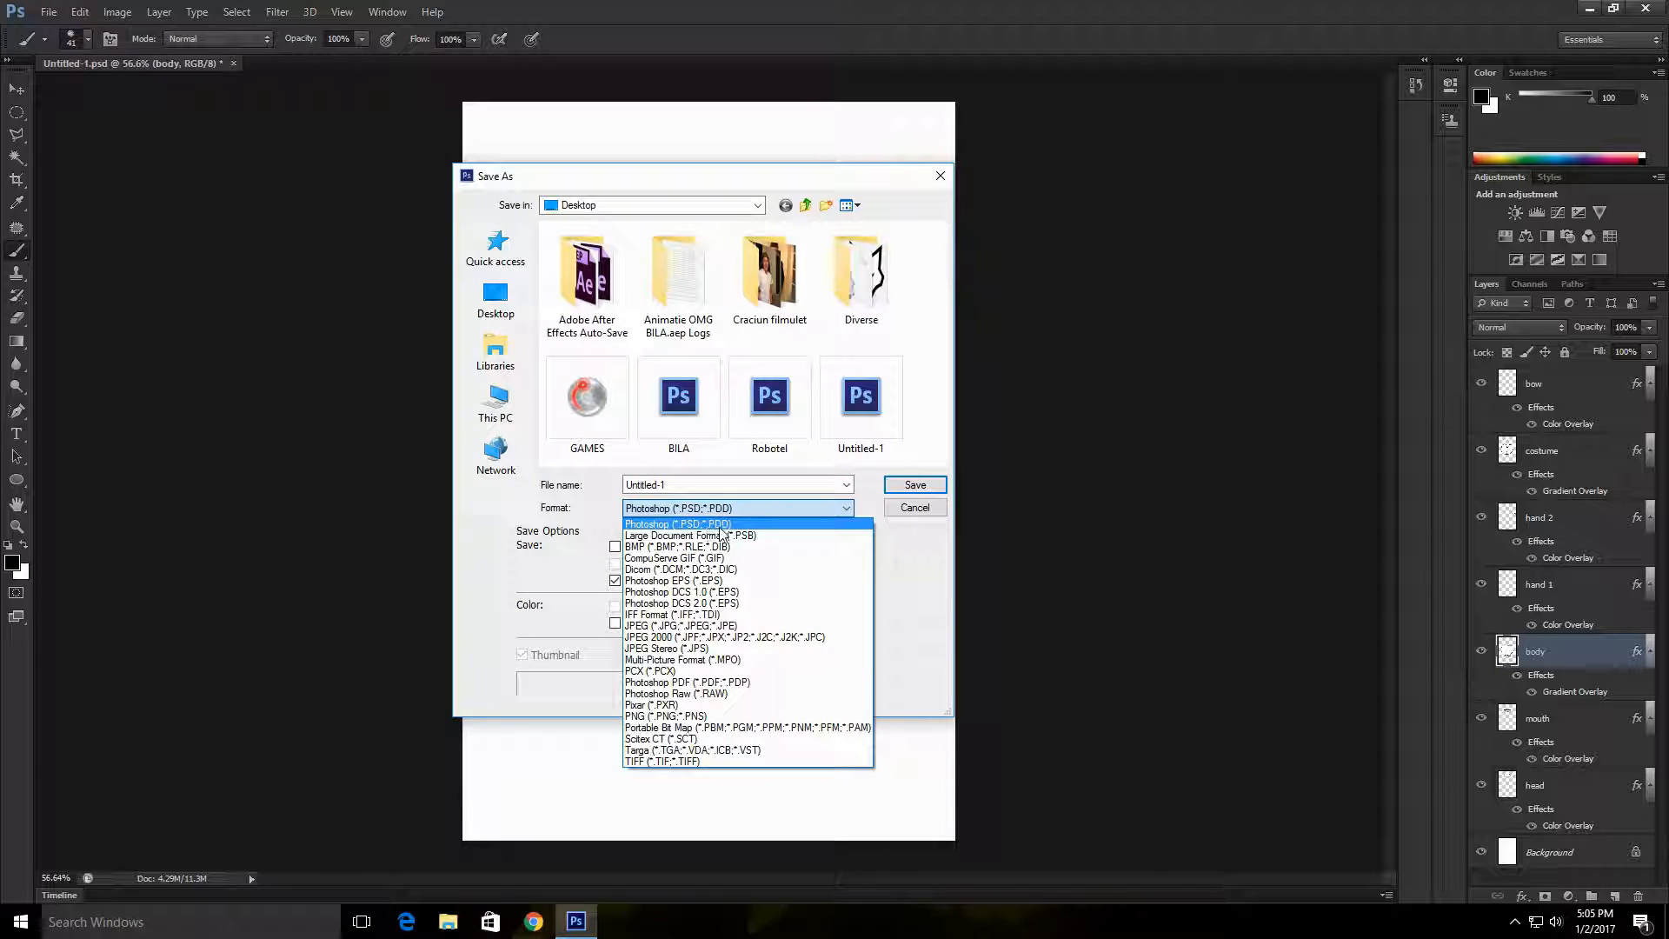
left_click(734, 526)
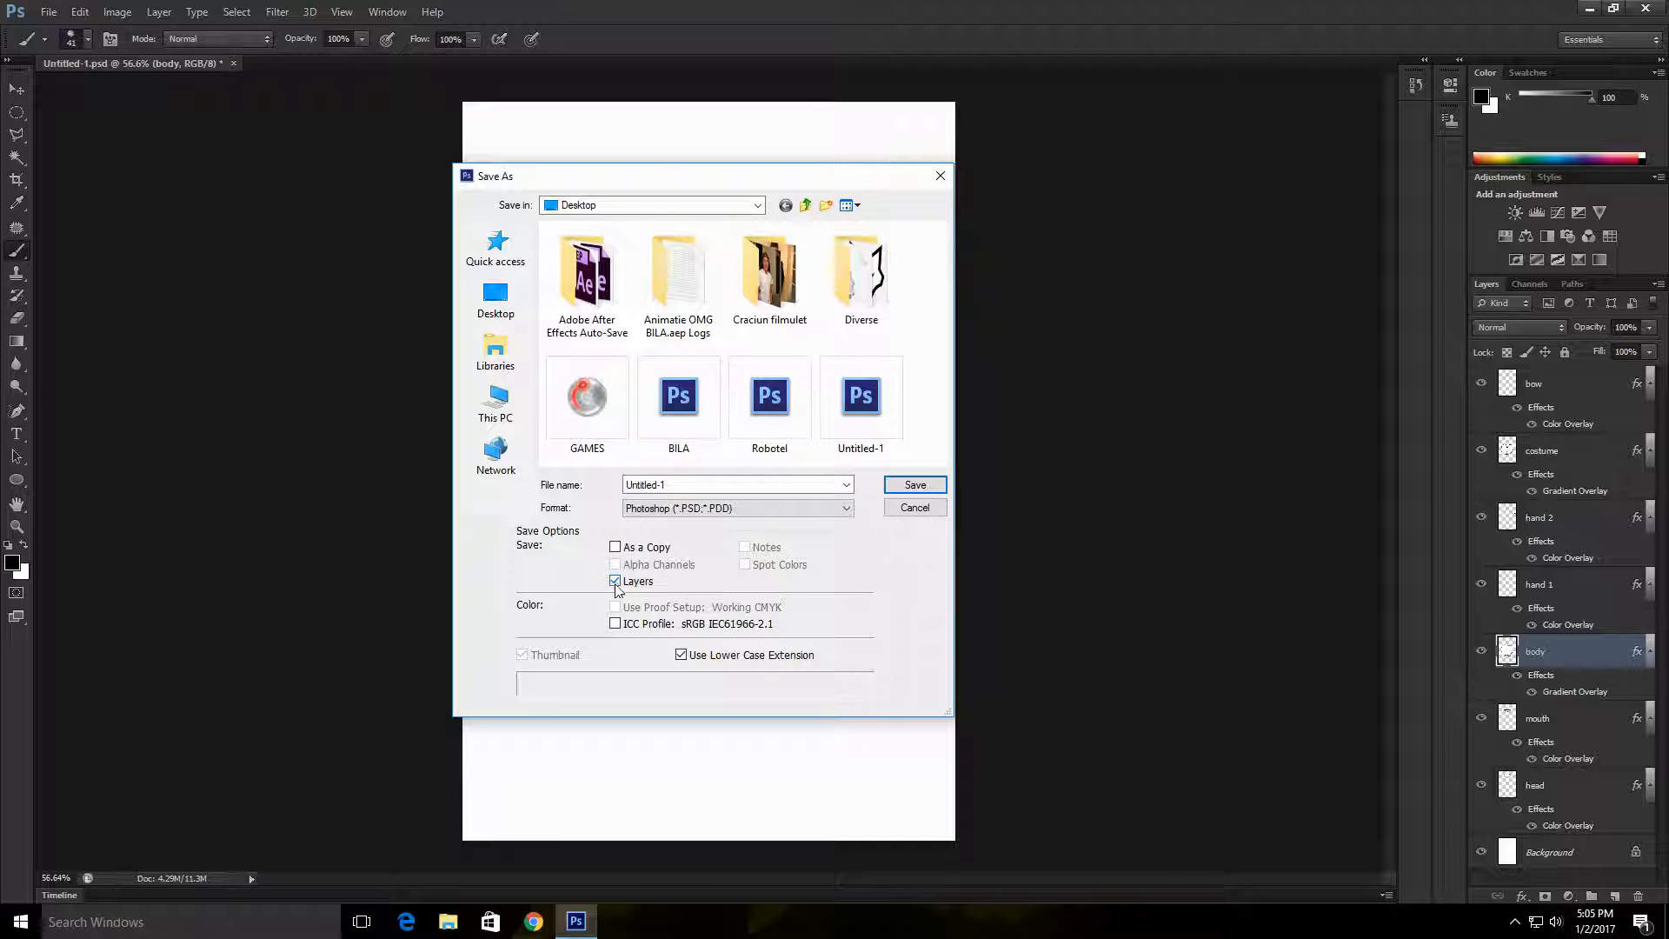
left_click_drag(698, 486, 557, 503)
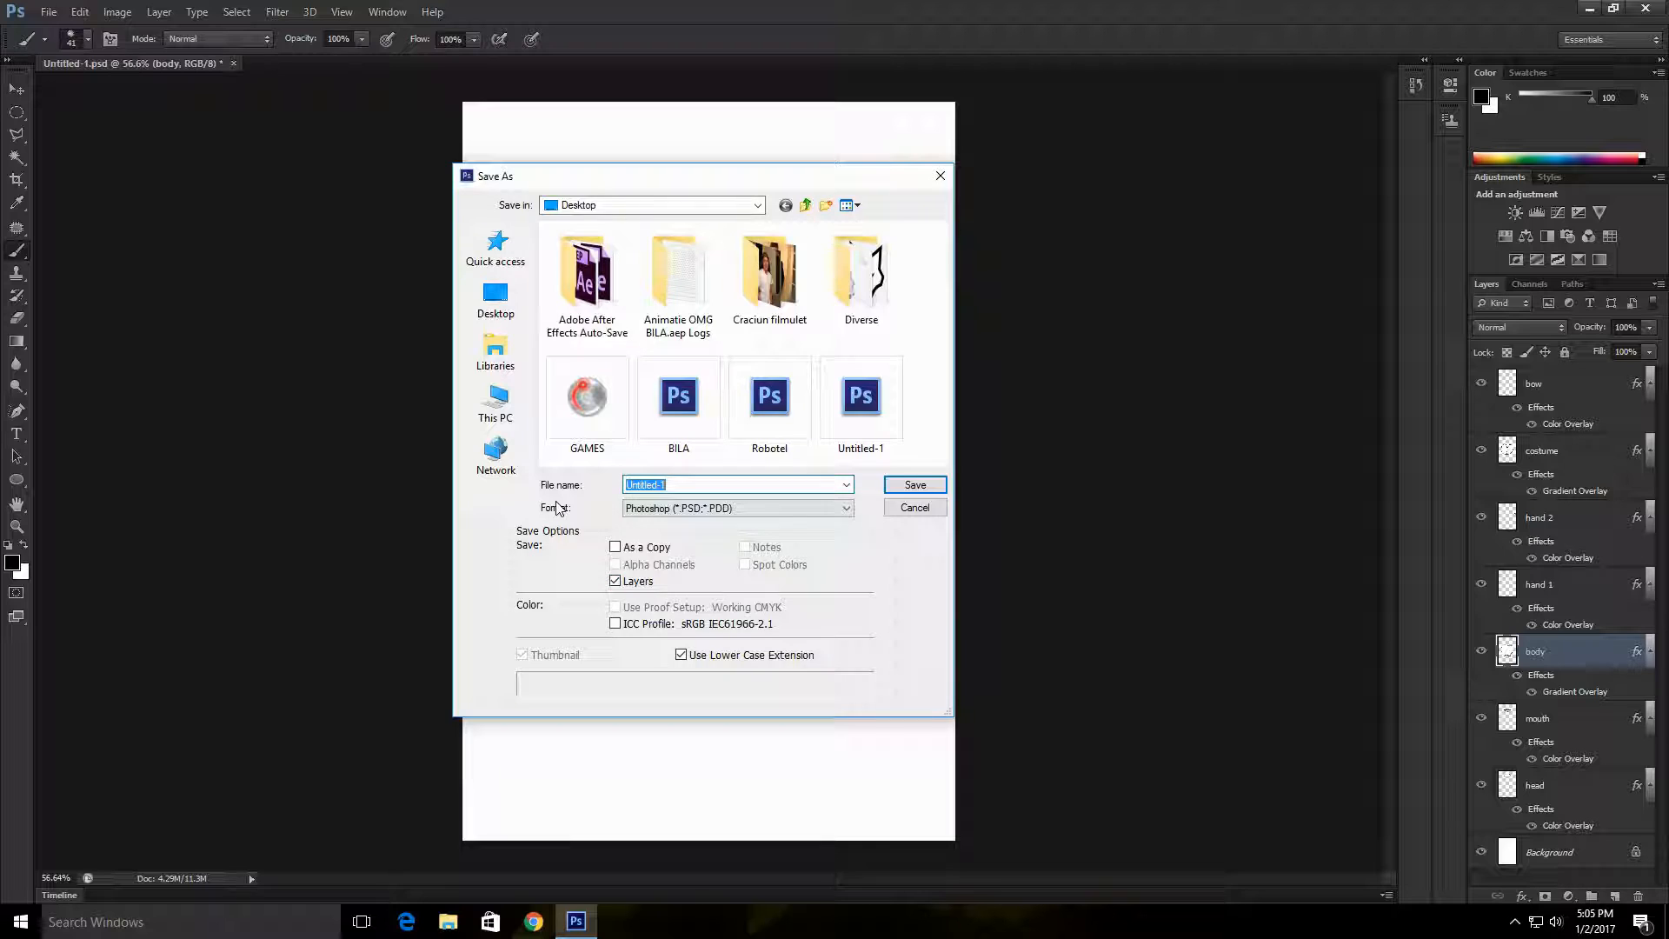
type("FATYY")
left_click_drag(666, 486, 532, 471)
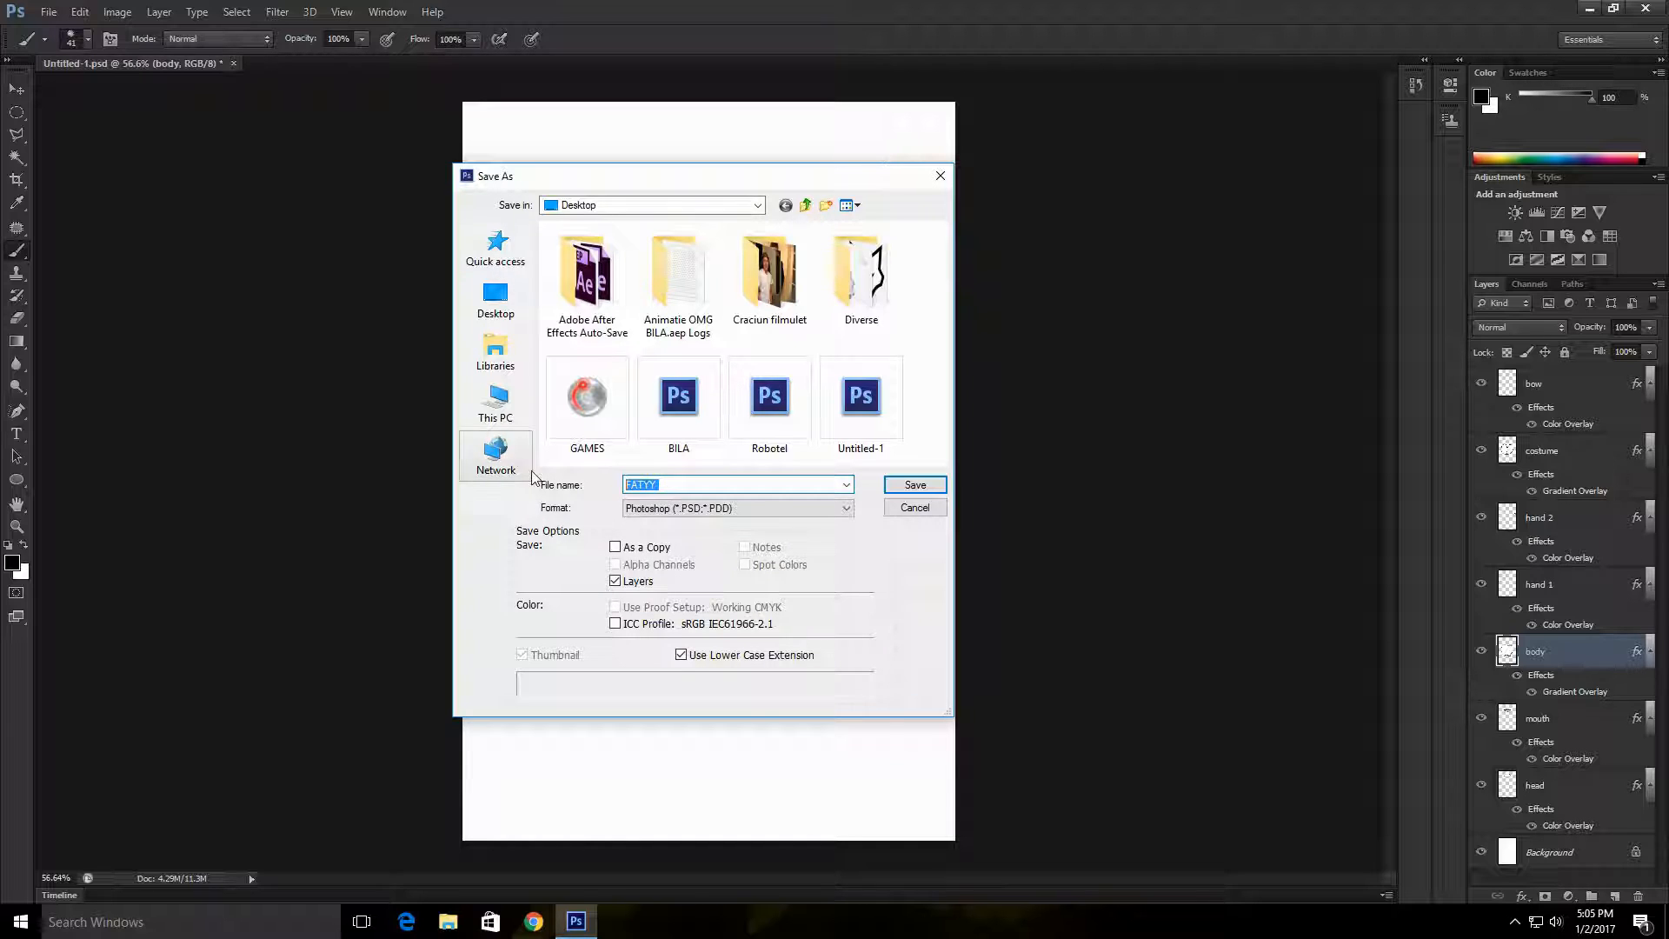
type("BOL")
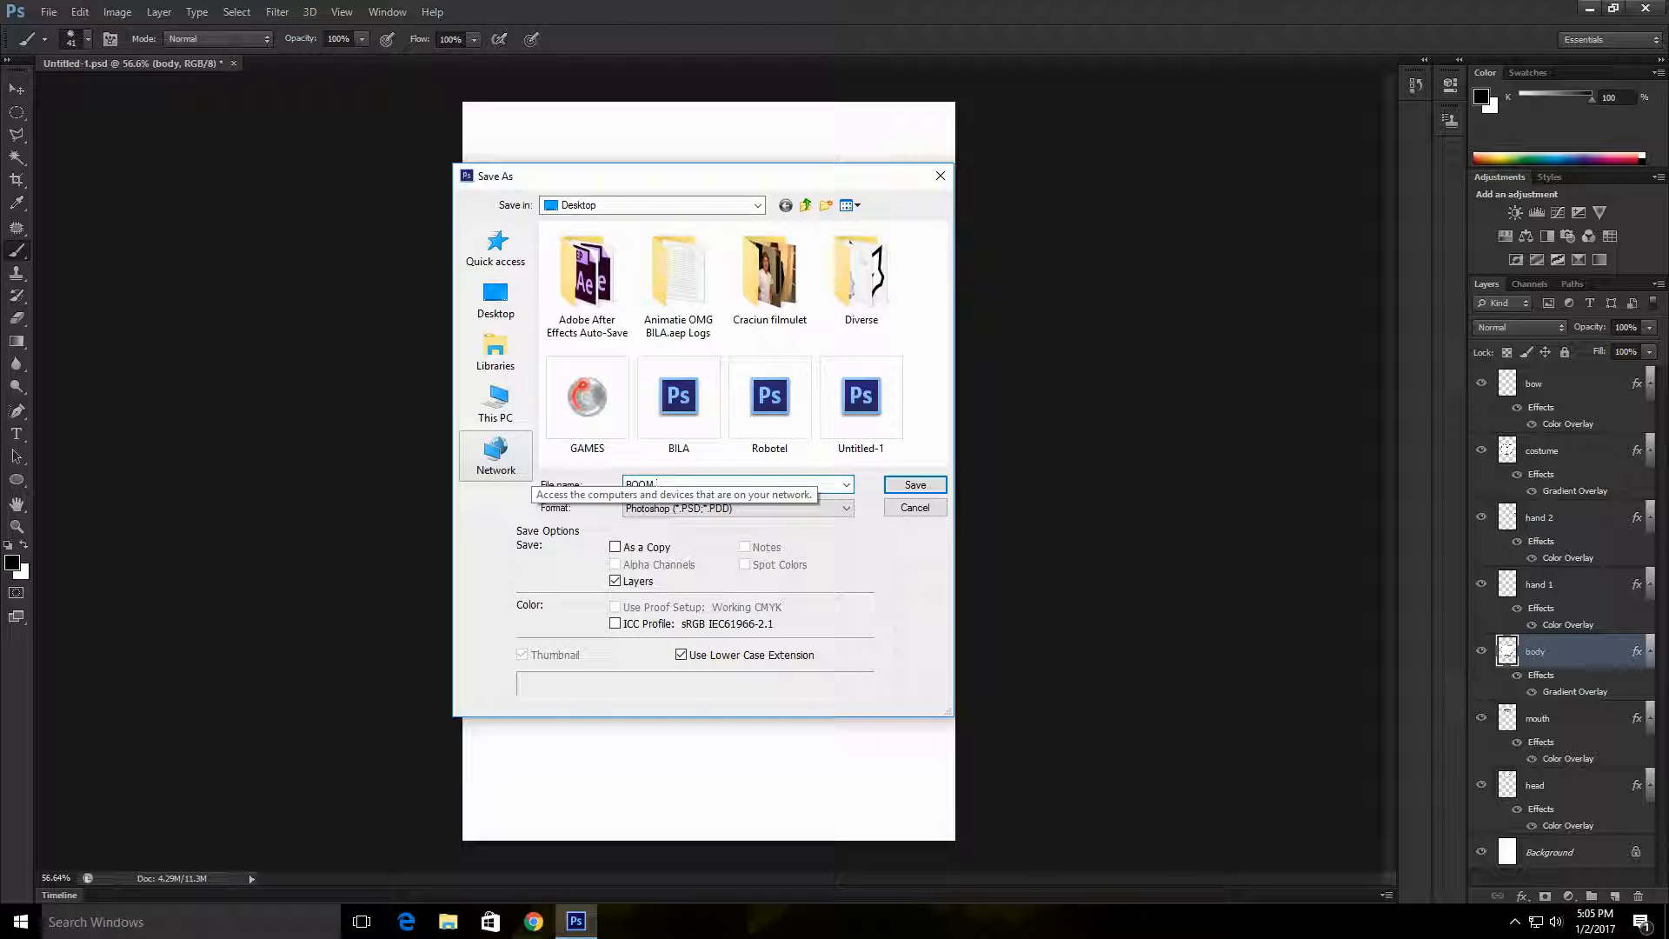
type("BOOM")
key("Return")
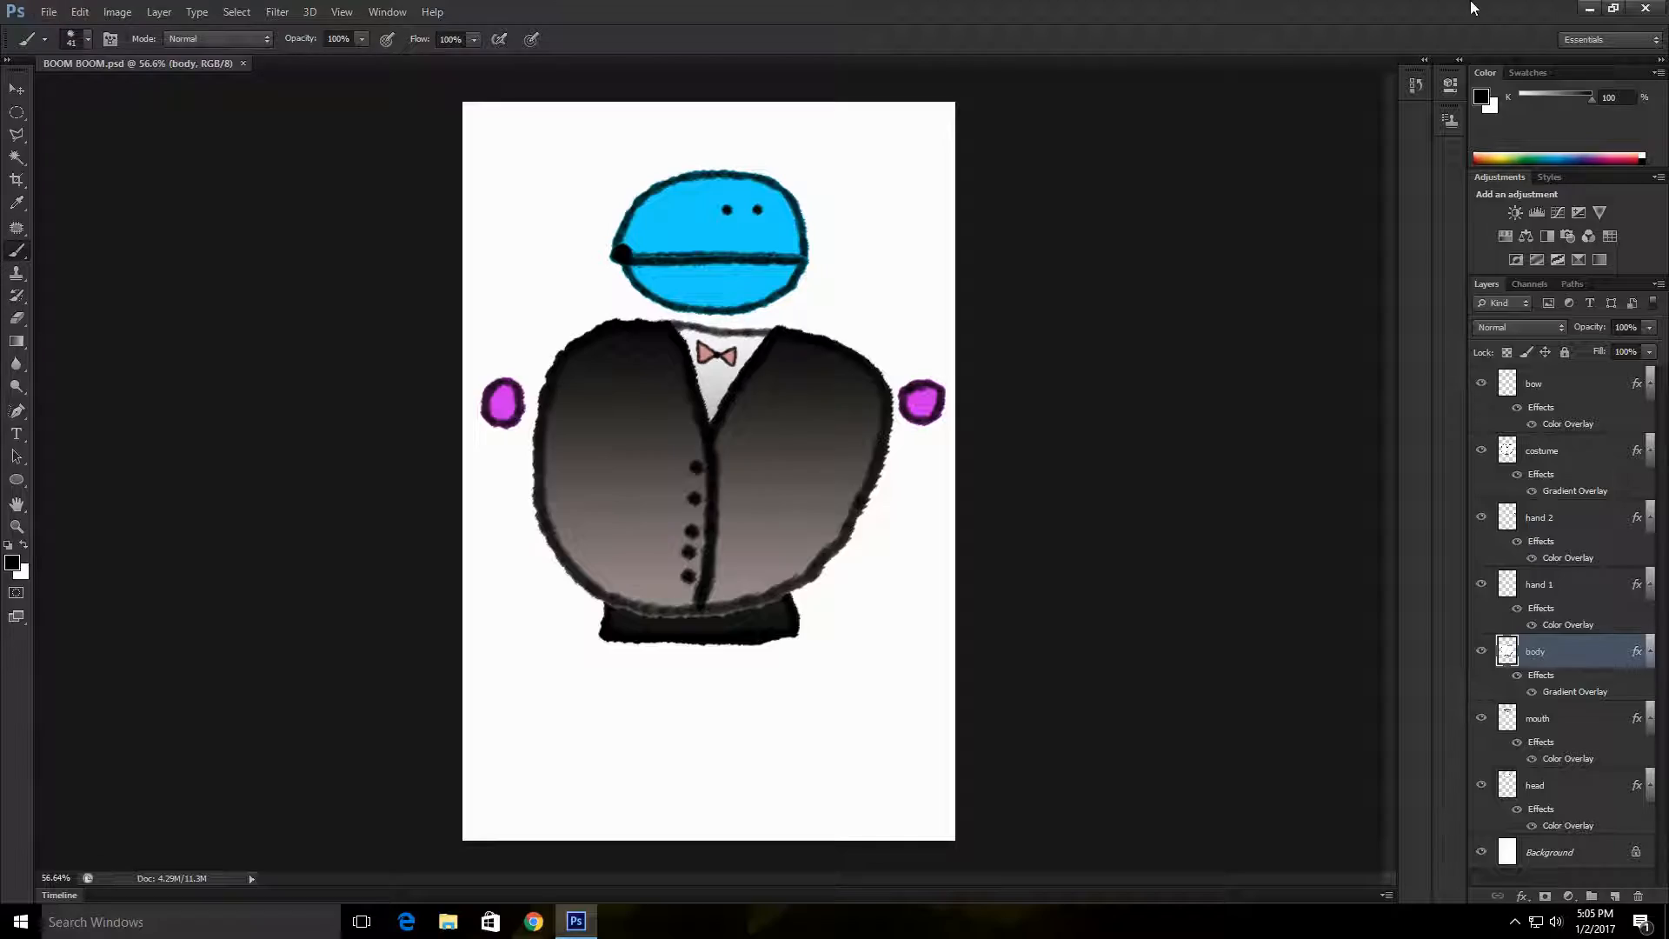
Step: Close Photoshop and move the BOOM BOOM file to an empty area of the desktop, away from the other icons
left_click_drag(1473, 7, 1175, 4)
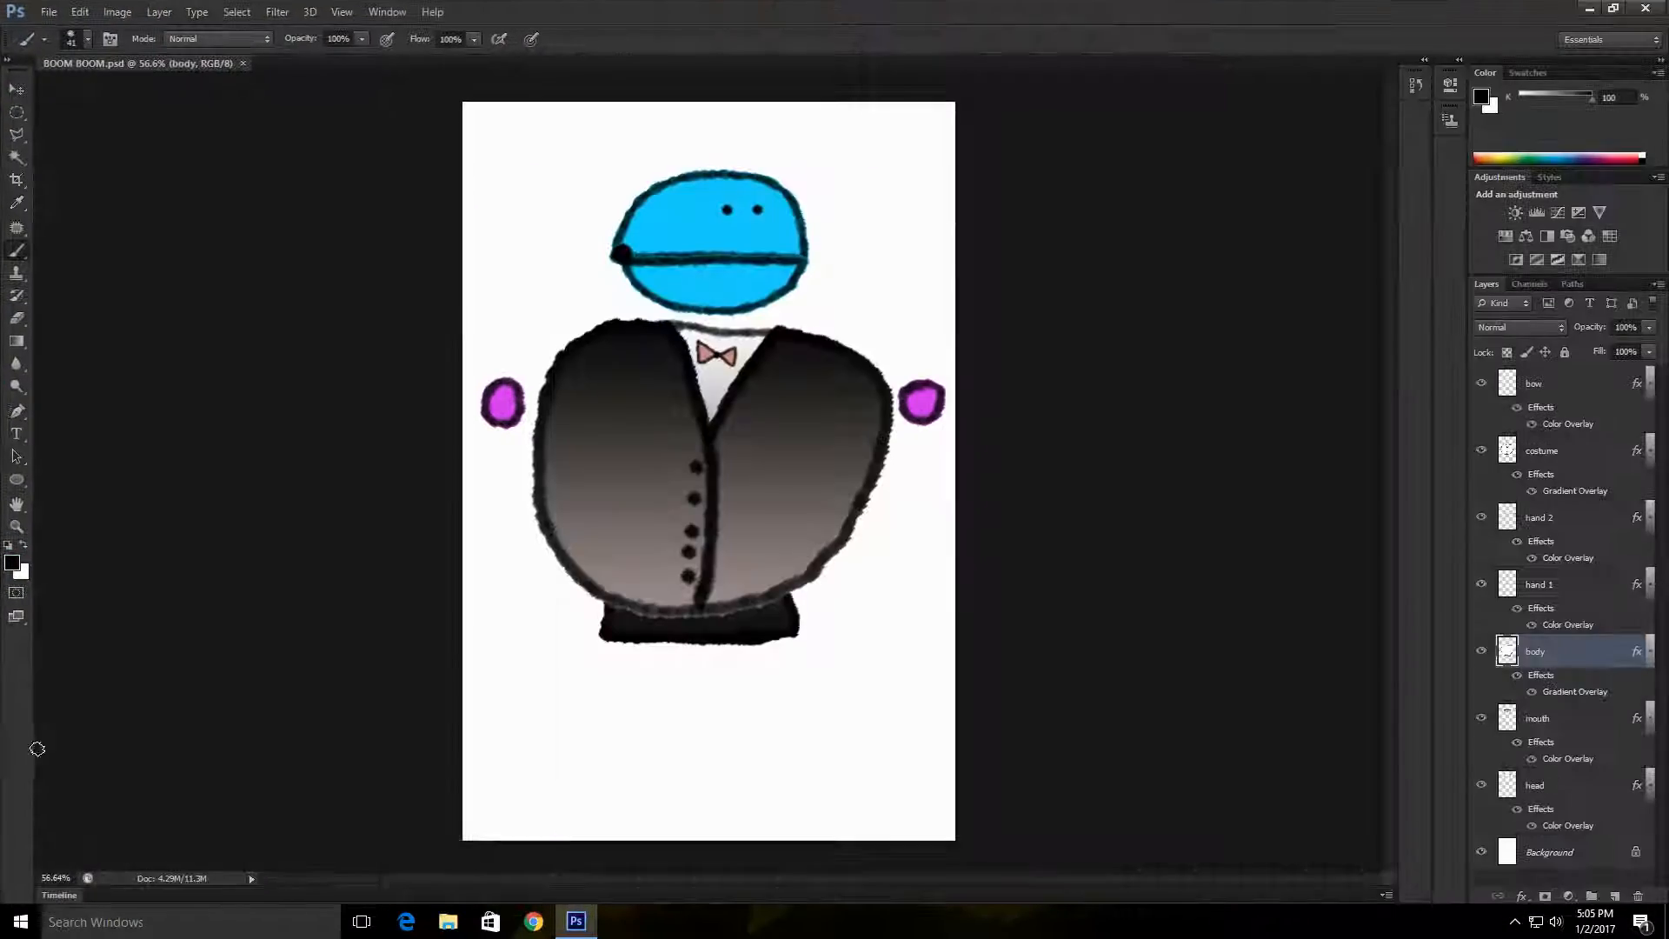
left_click(1652, 8)
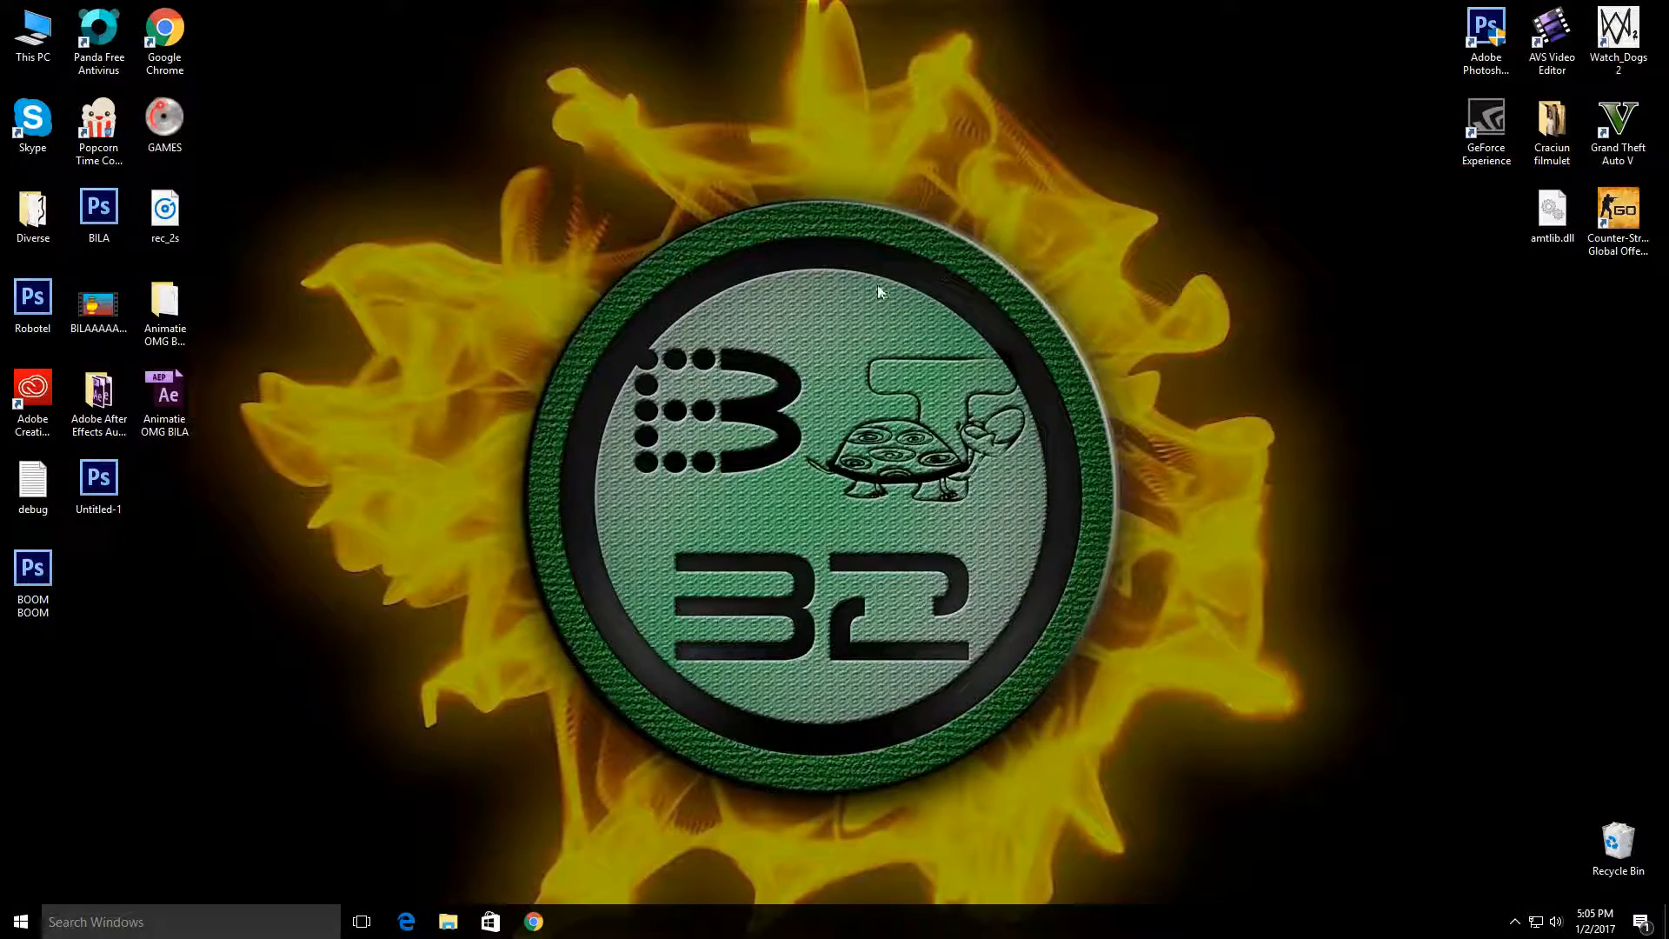
right_click(550, 242)
left_click(668, 282)
left_click_drag(33, 573, 424, 36)
left_click(327, 340)
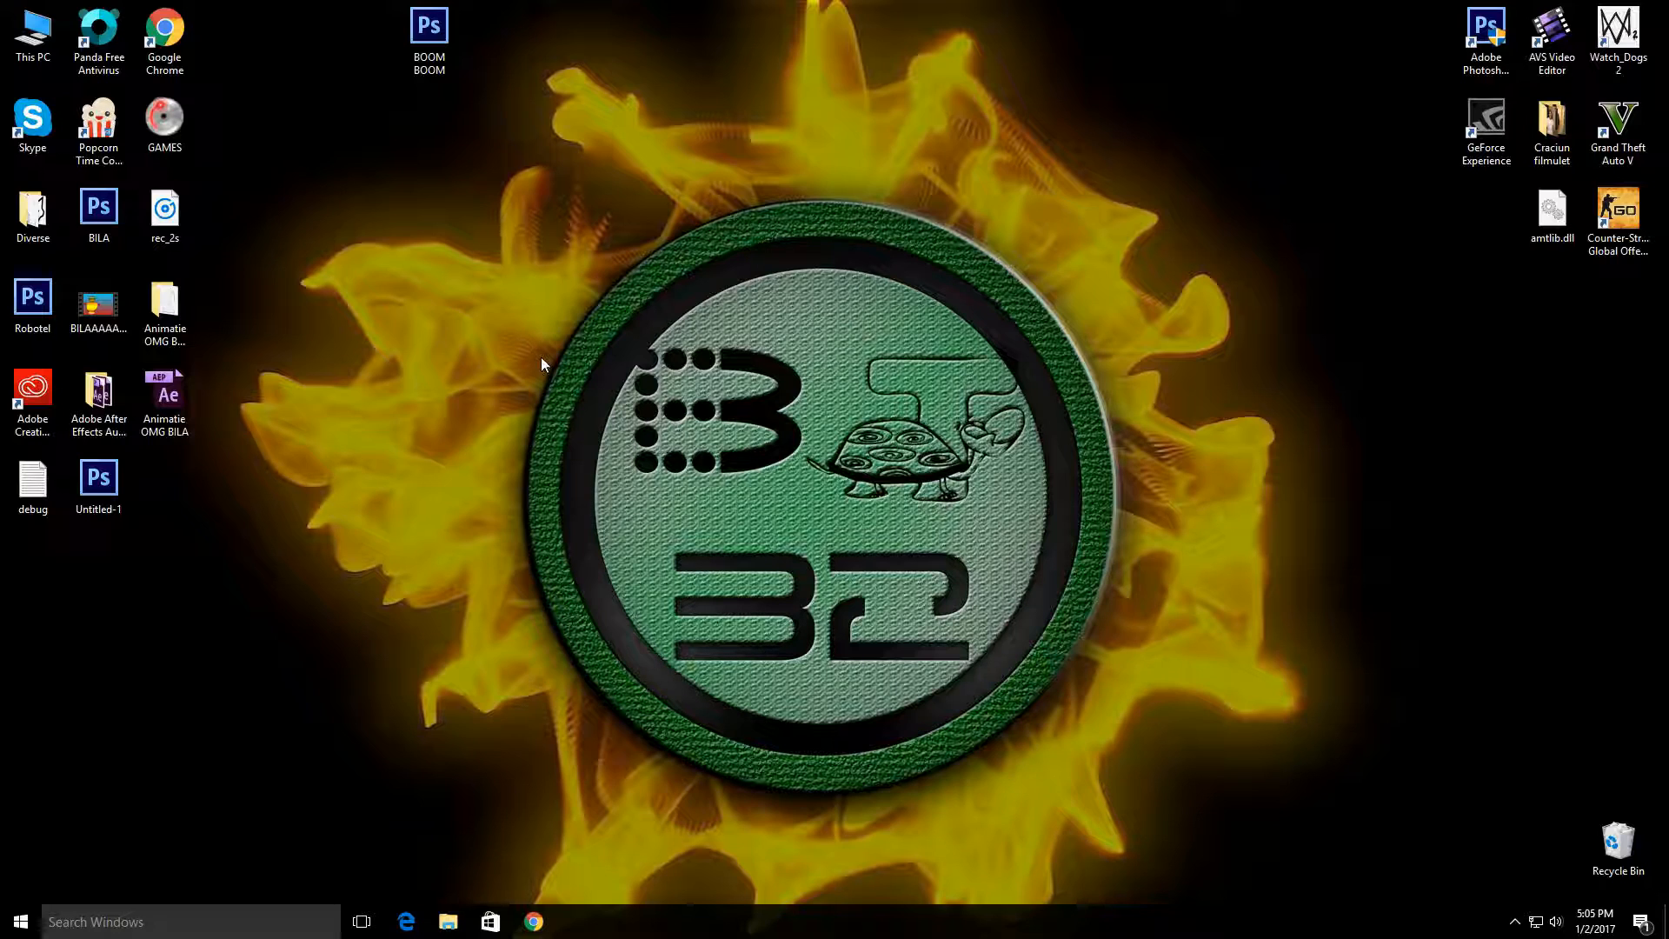
left_click_drag(541, 358, 420, 215)
left_click_drag(421, 219, 1256, 681)
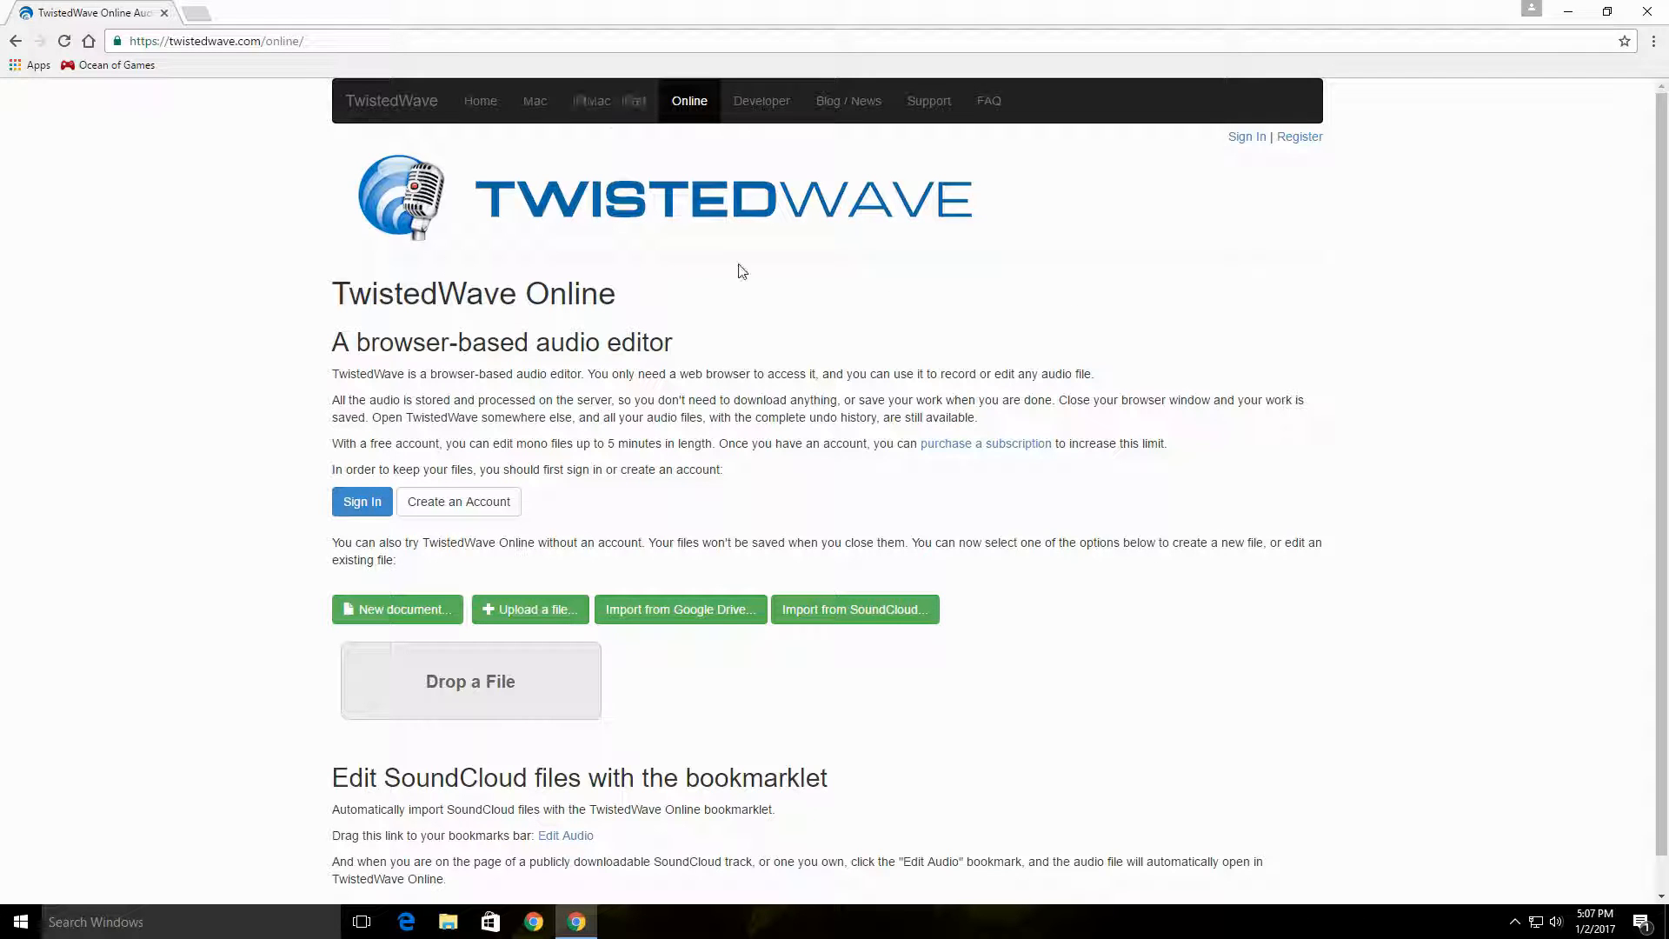
Step: Return to the Google results, search for "voice recorder online" and open the Online Voice Recorder site
left_click(16, 40)
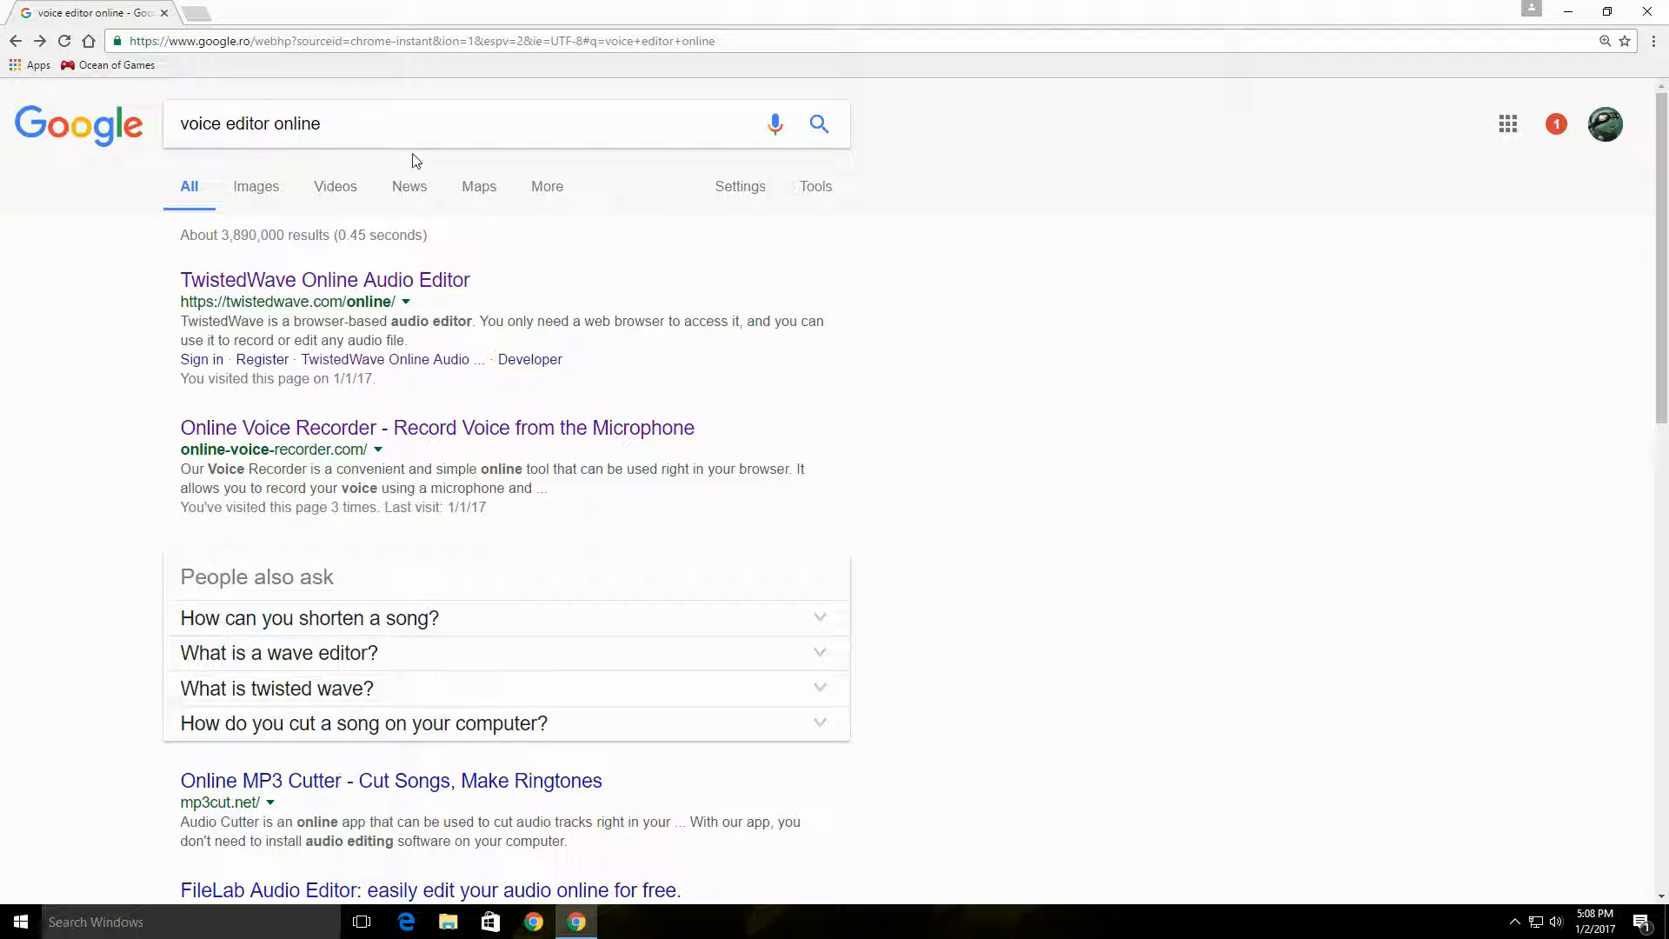
left_click_drag(396, 130, 39, 140)
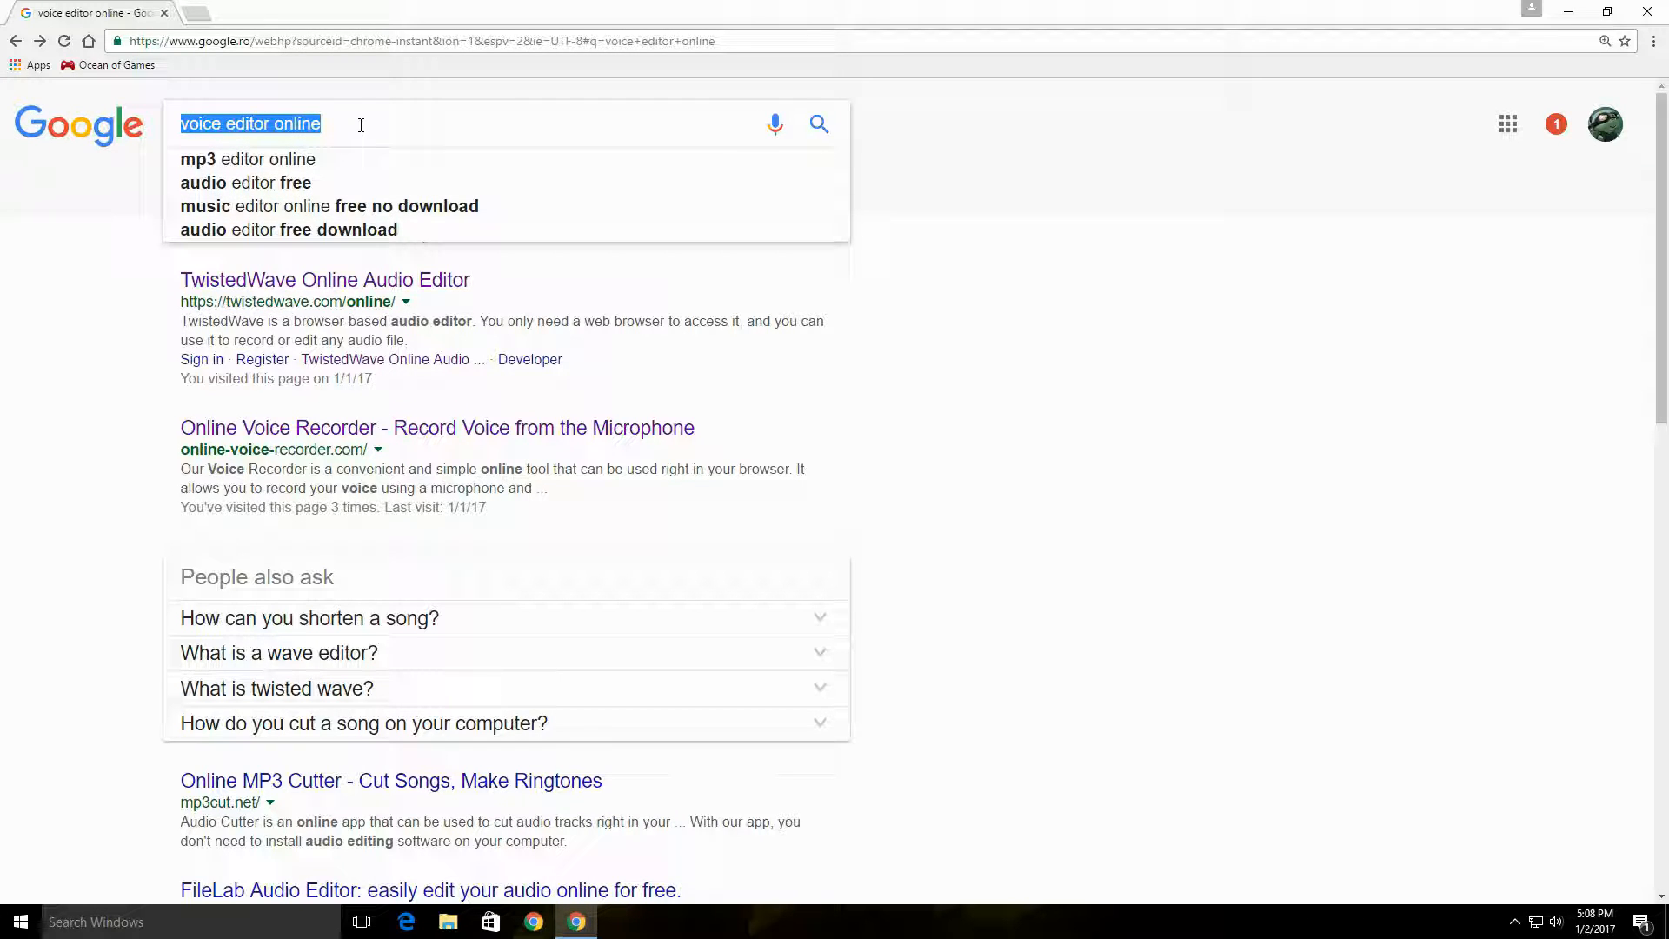
key("BackSpace")
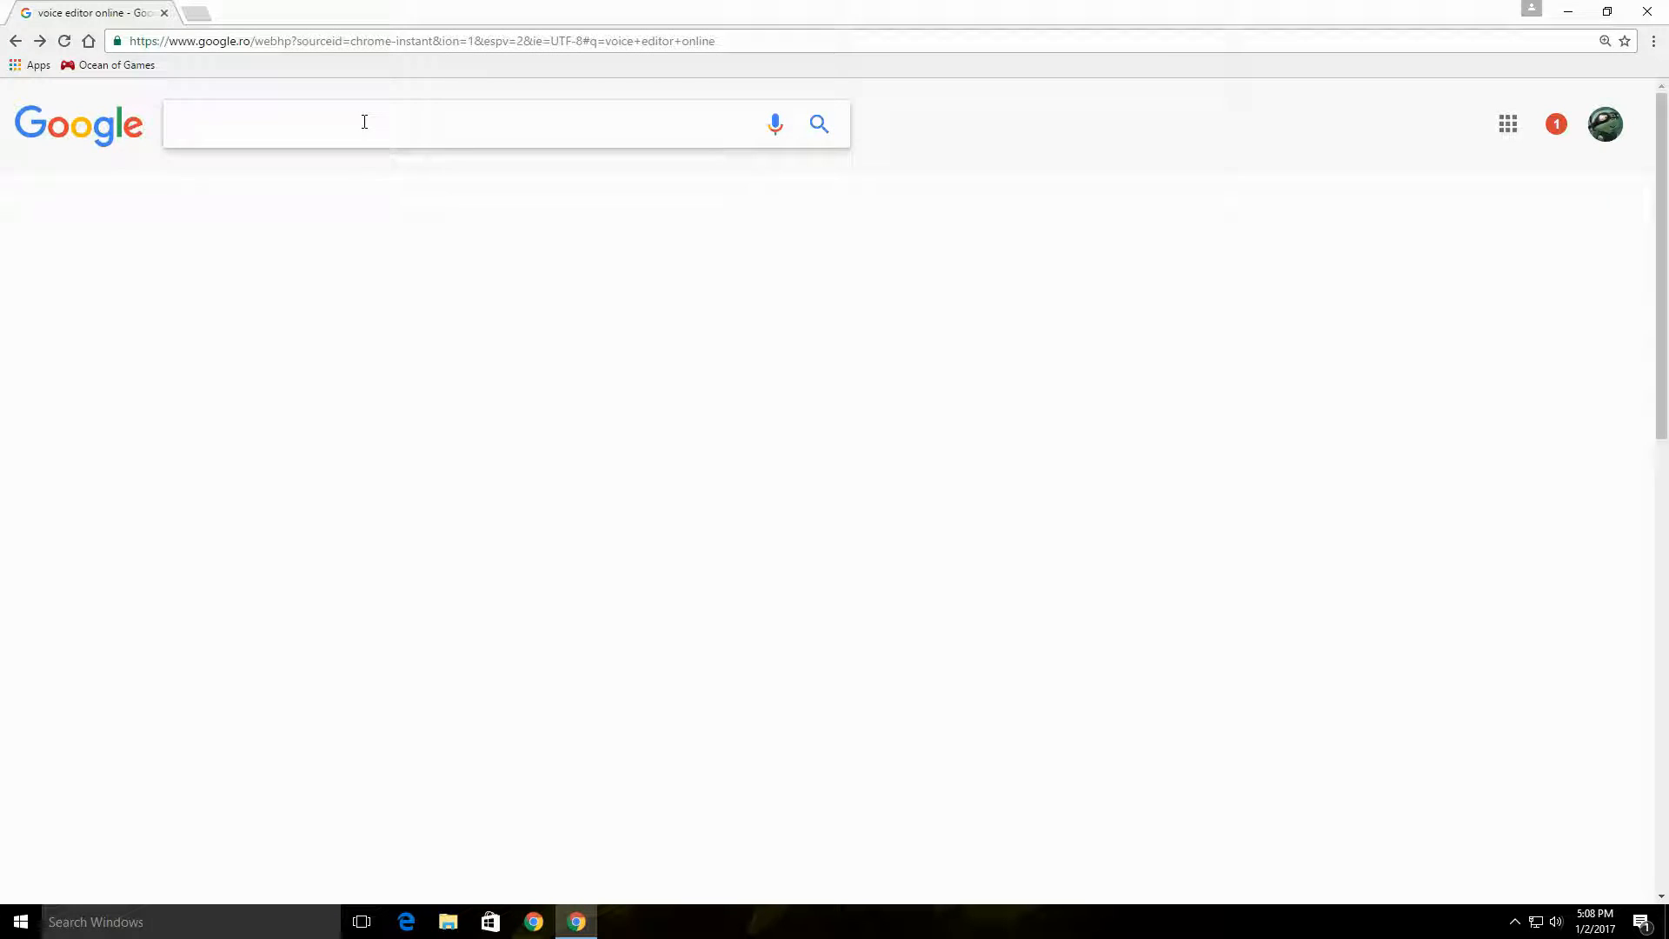
type("voice rec")
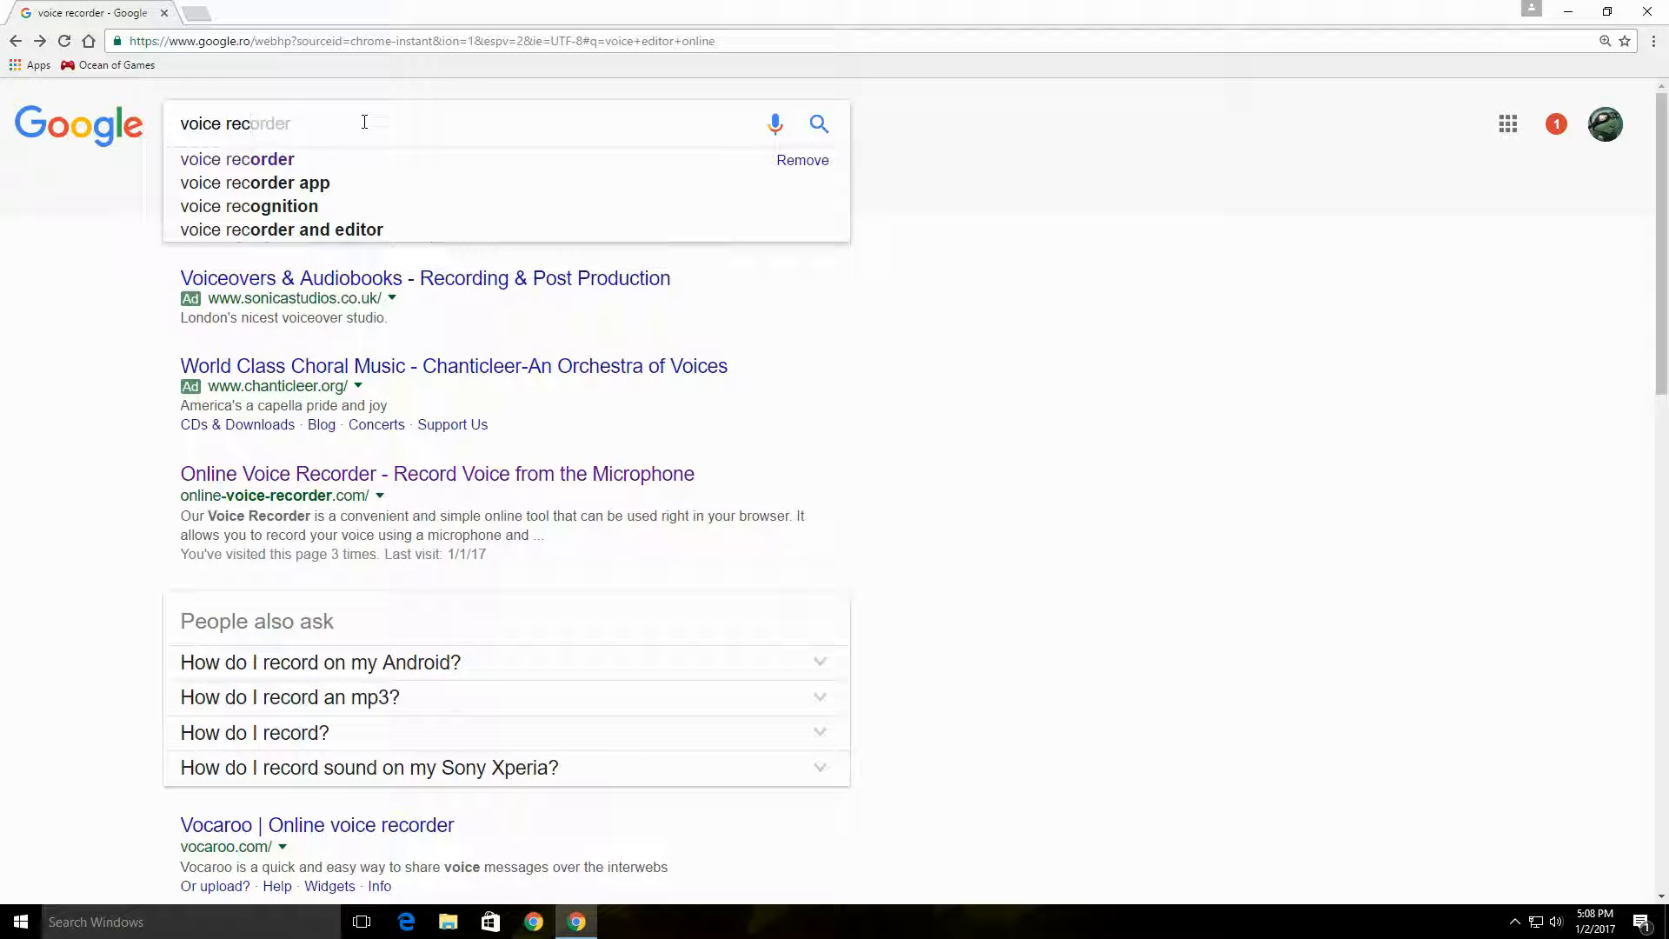
type("order online")
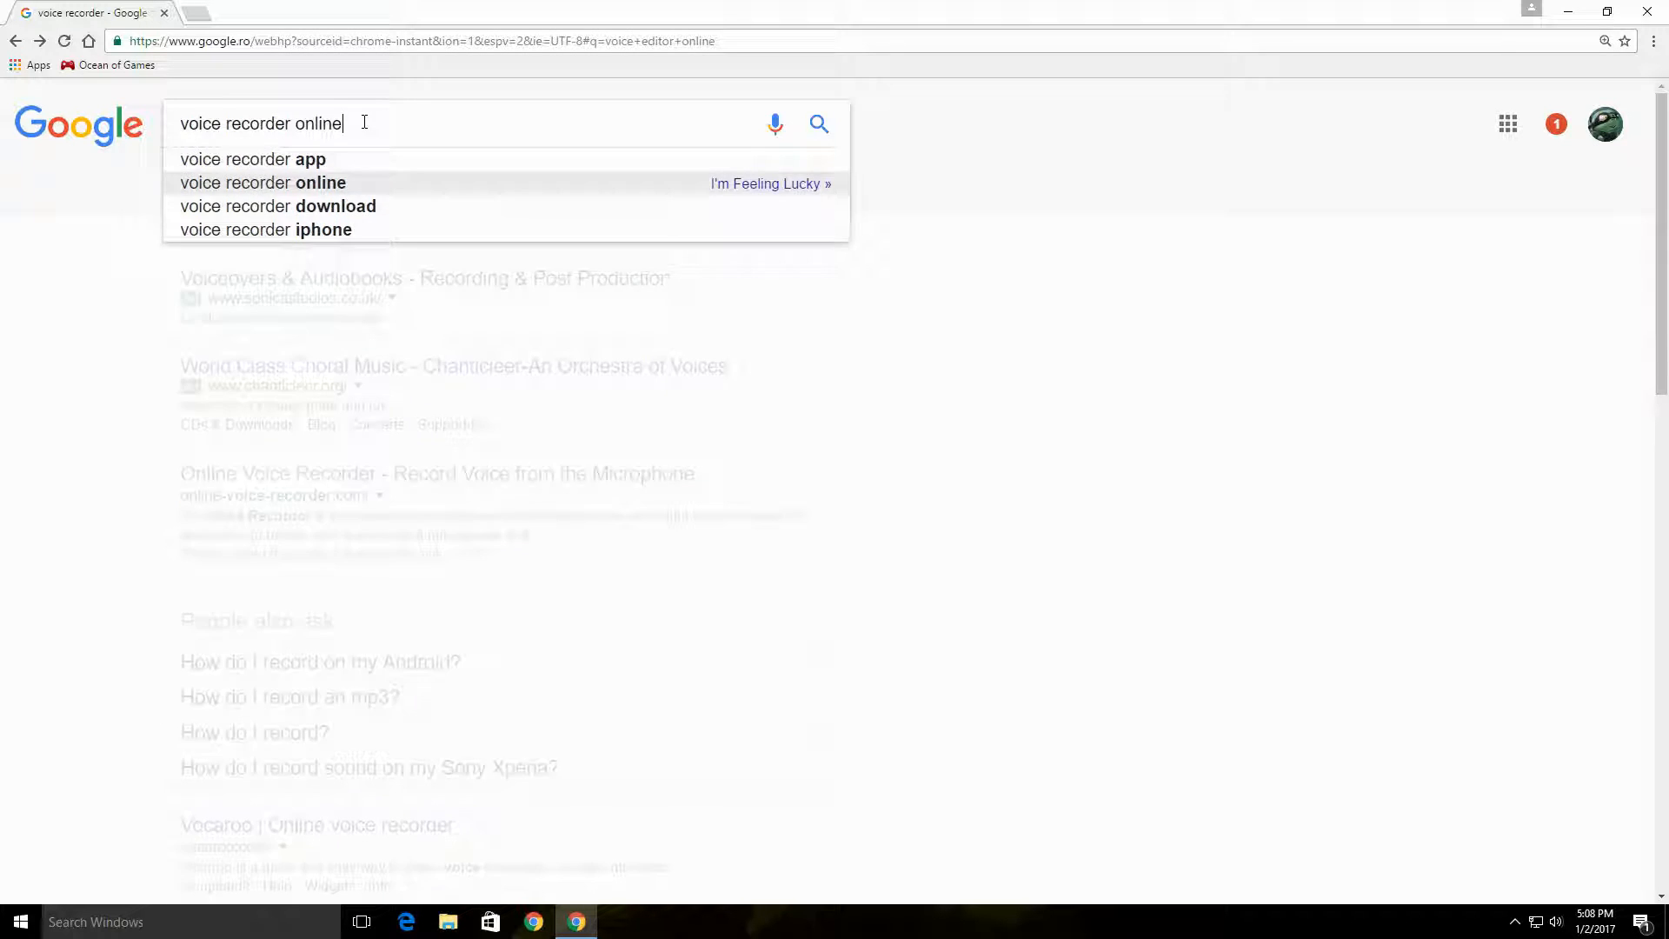
key("Return")
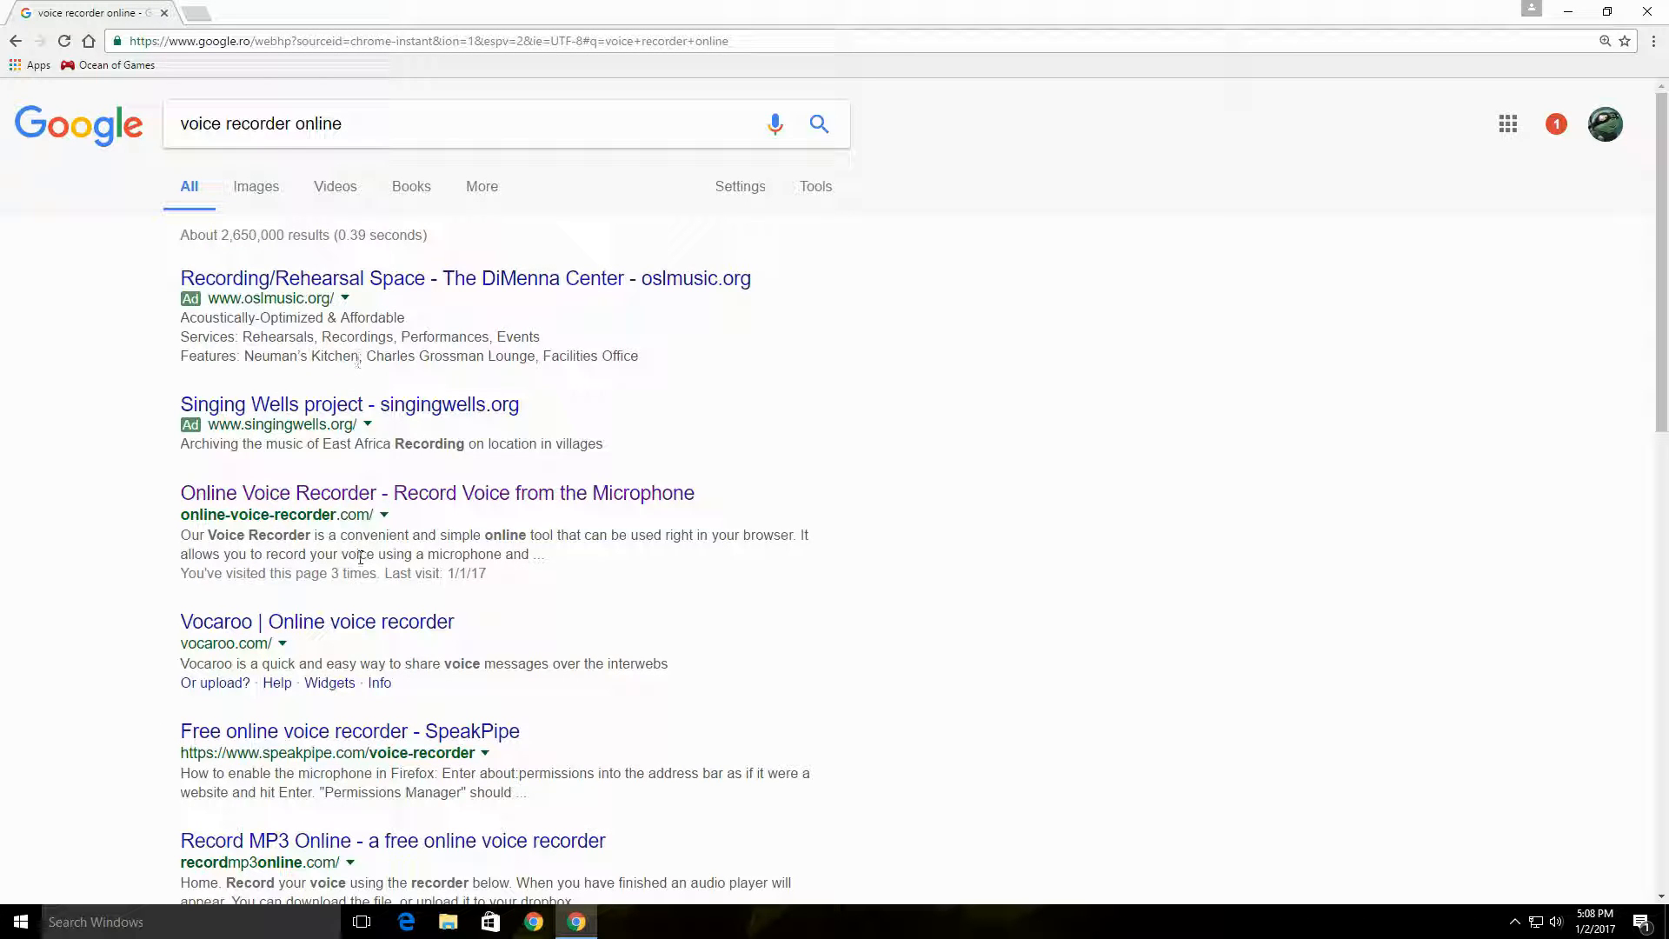
left_click(217, 492)
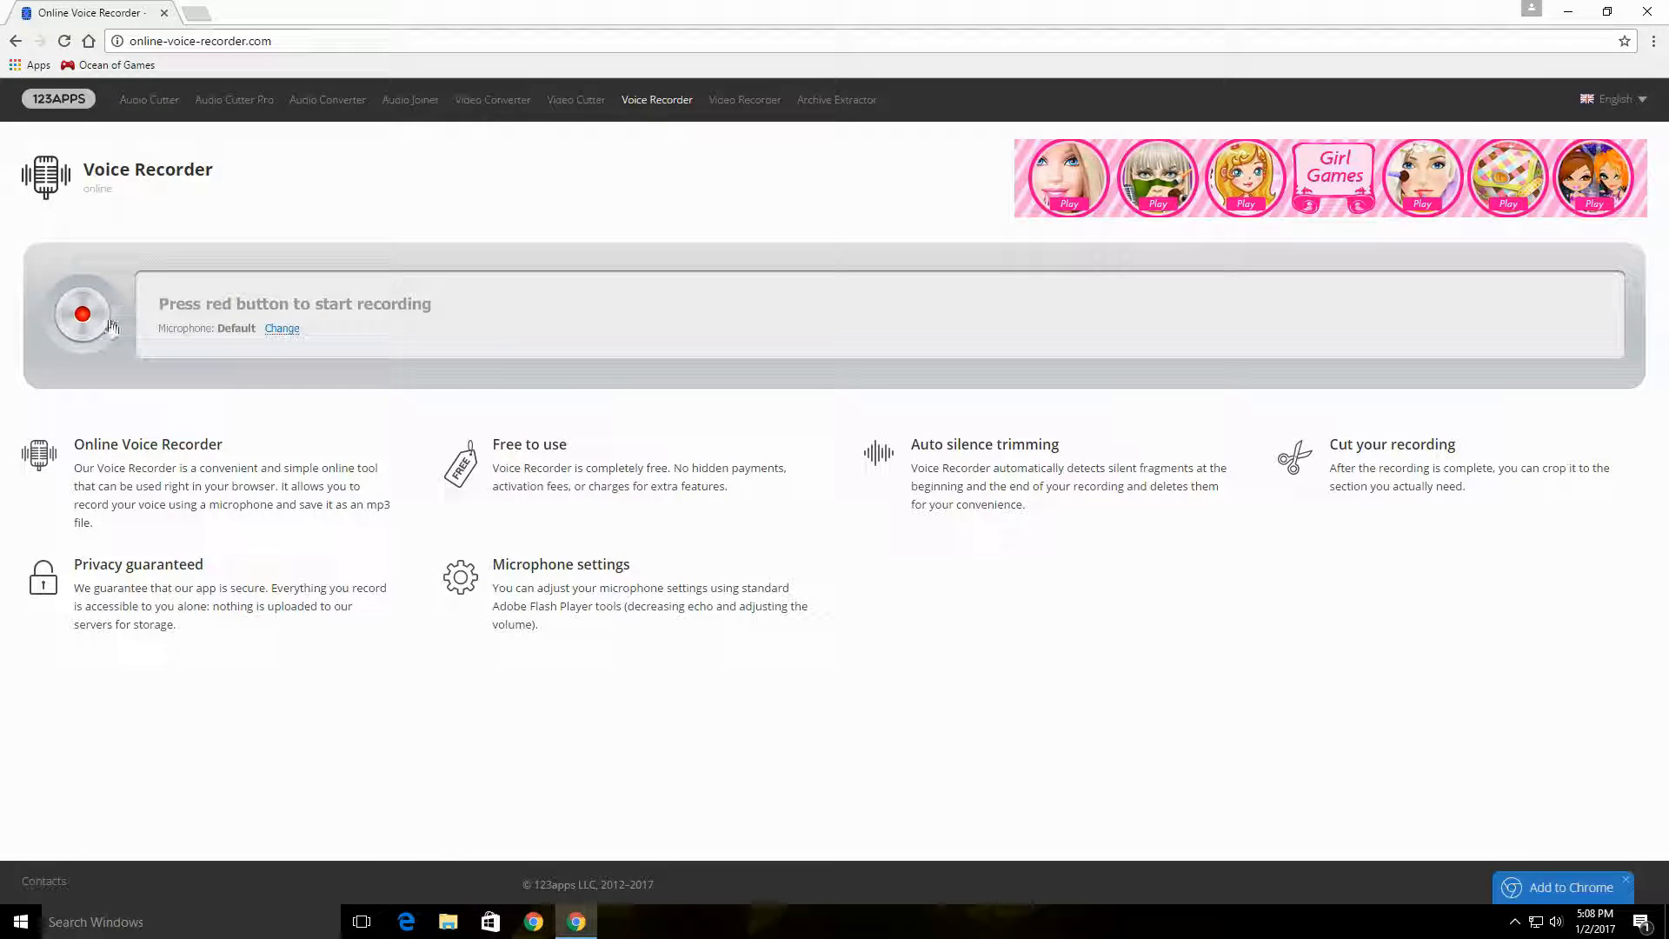
Step: Allow the voice recorder site to access the microphone and record a short voice clip
left_click(104, 320)
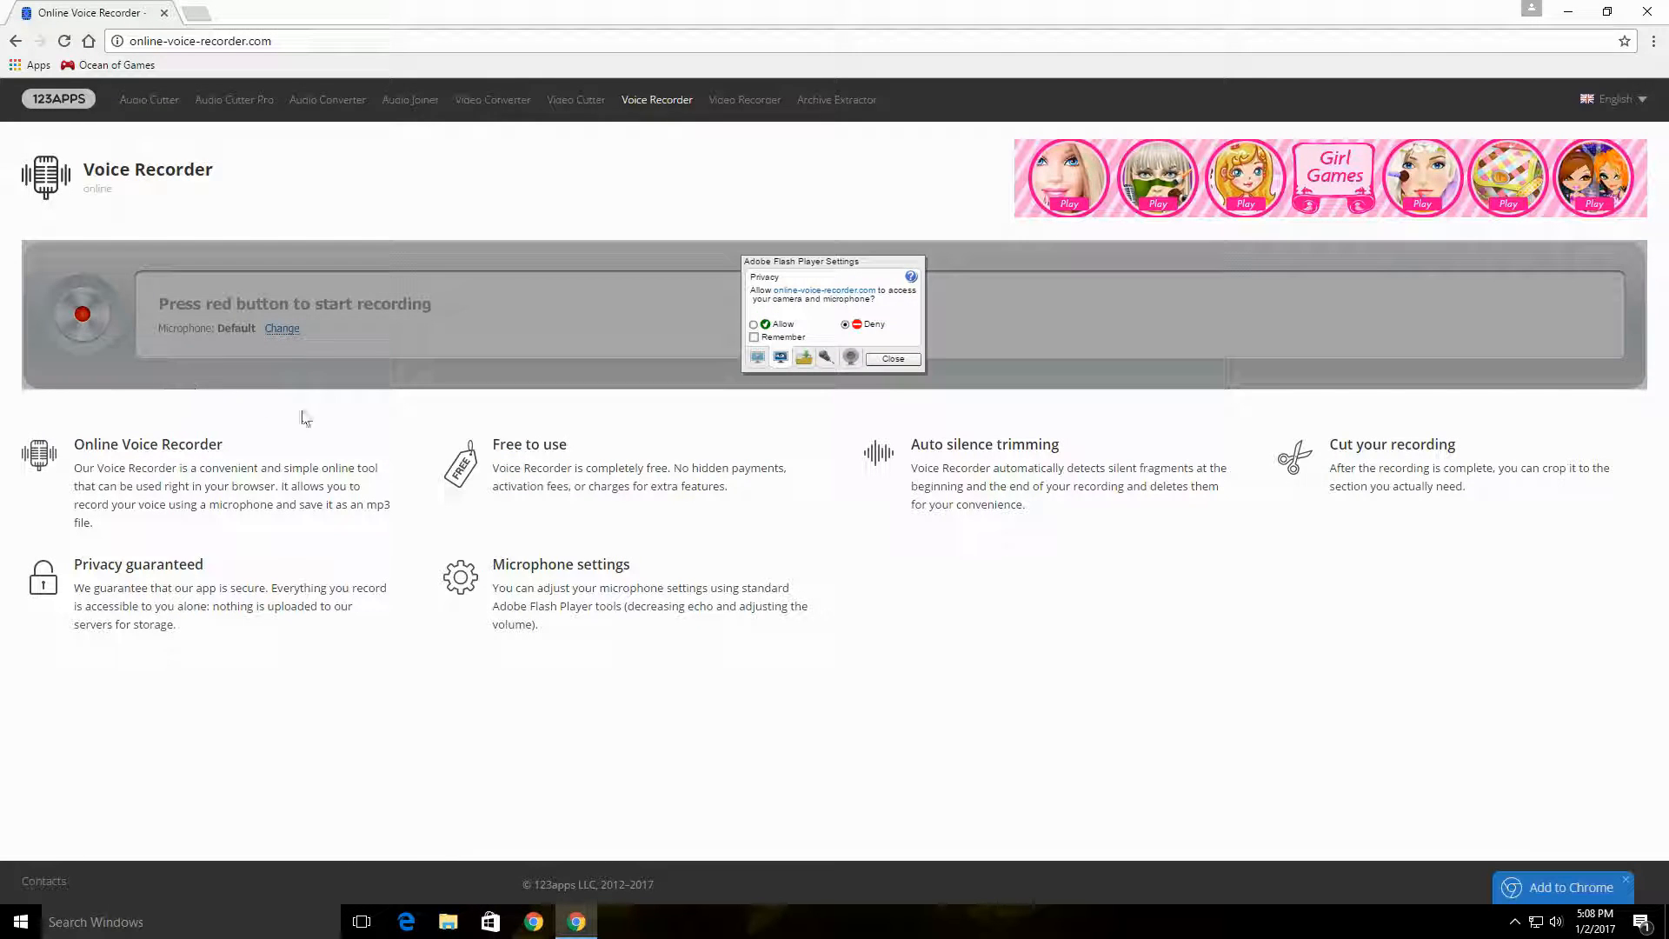
left_click(770, 326)
left_click(893, 358)
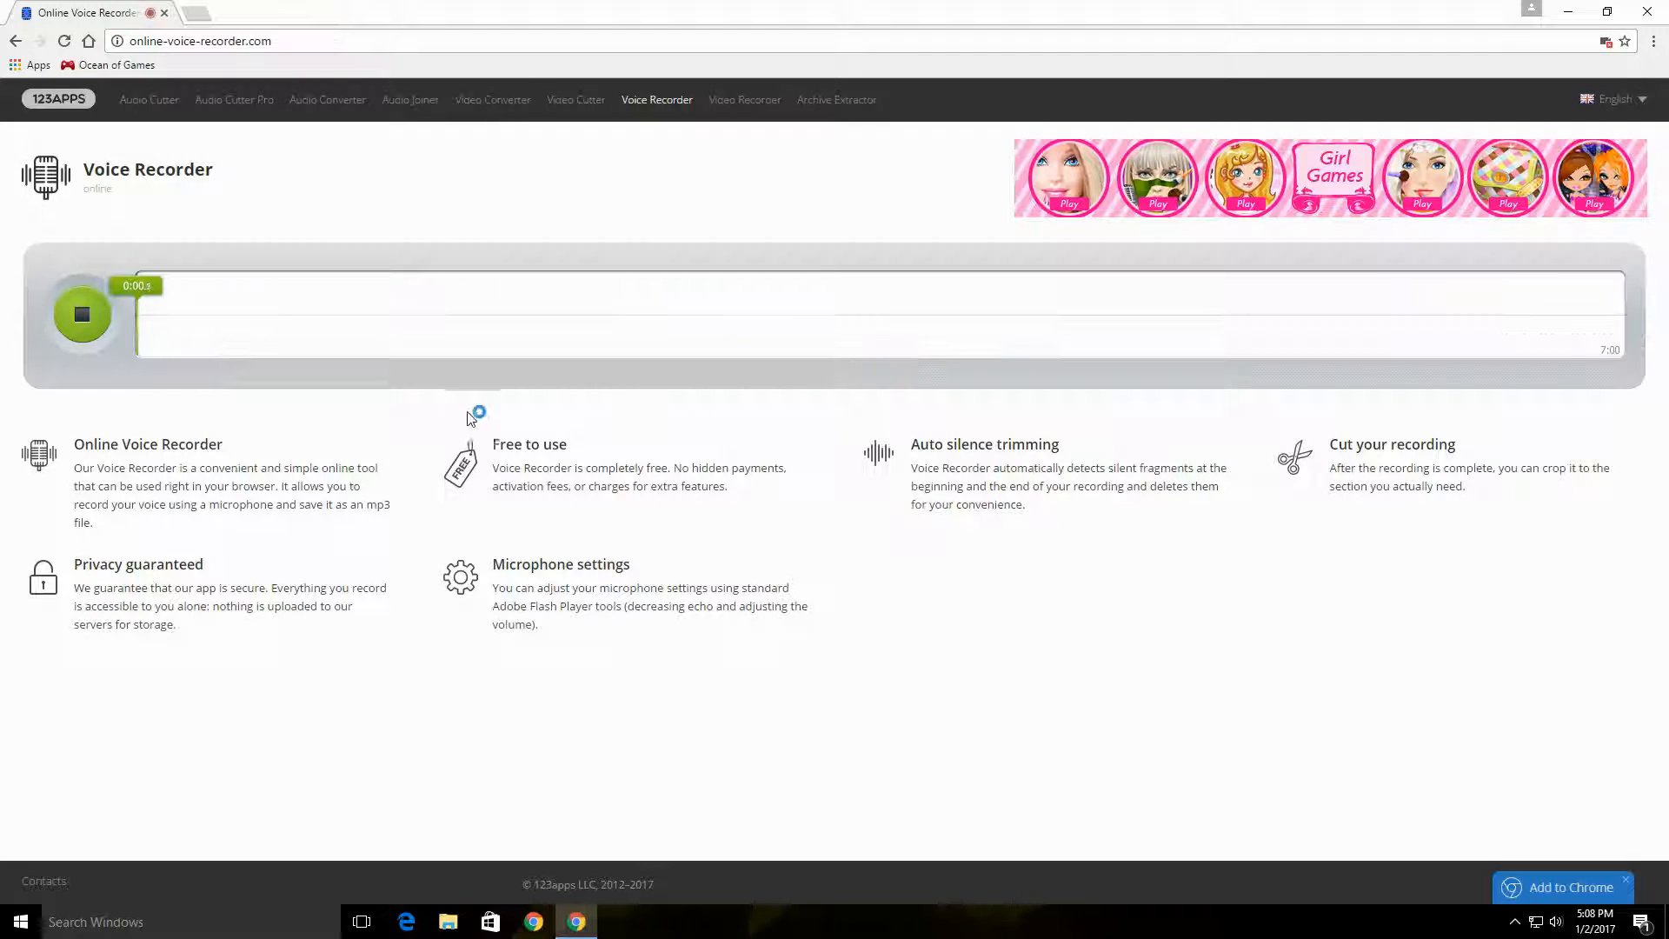
left_click(78, 313)
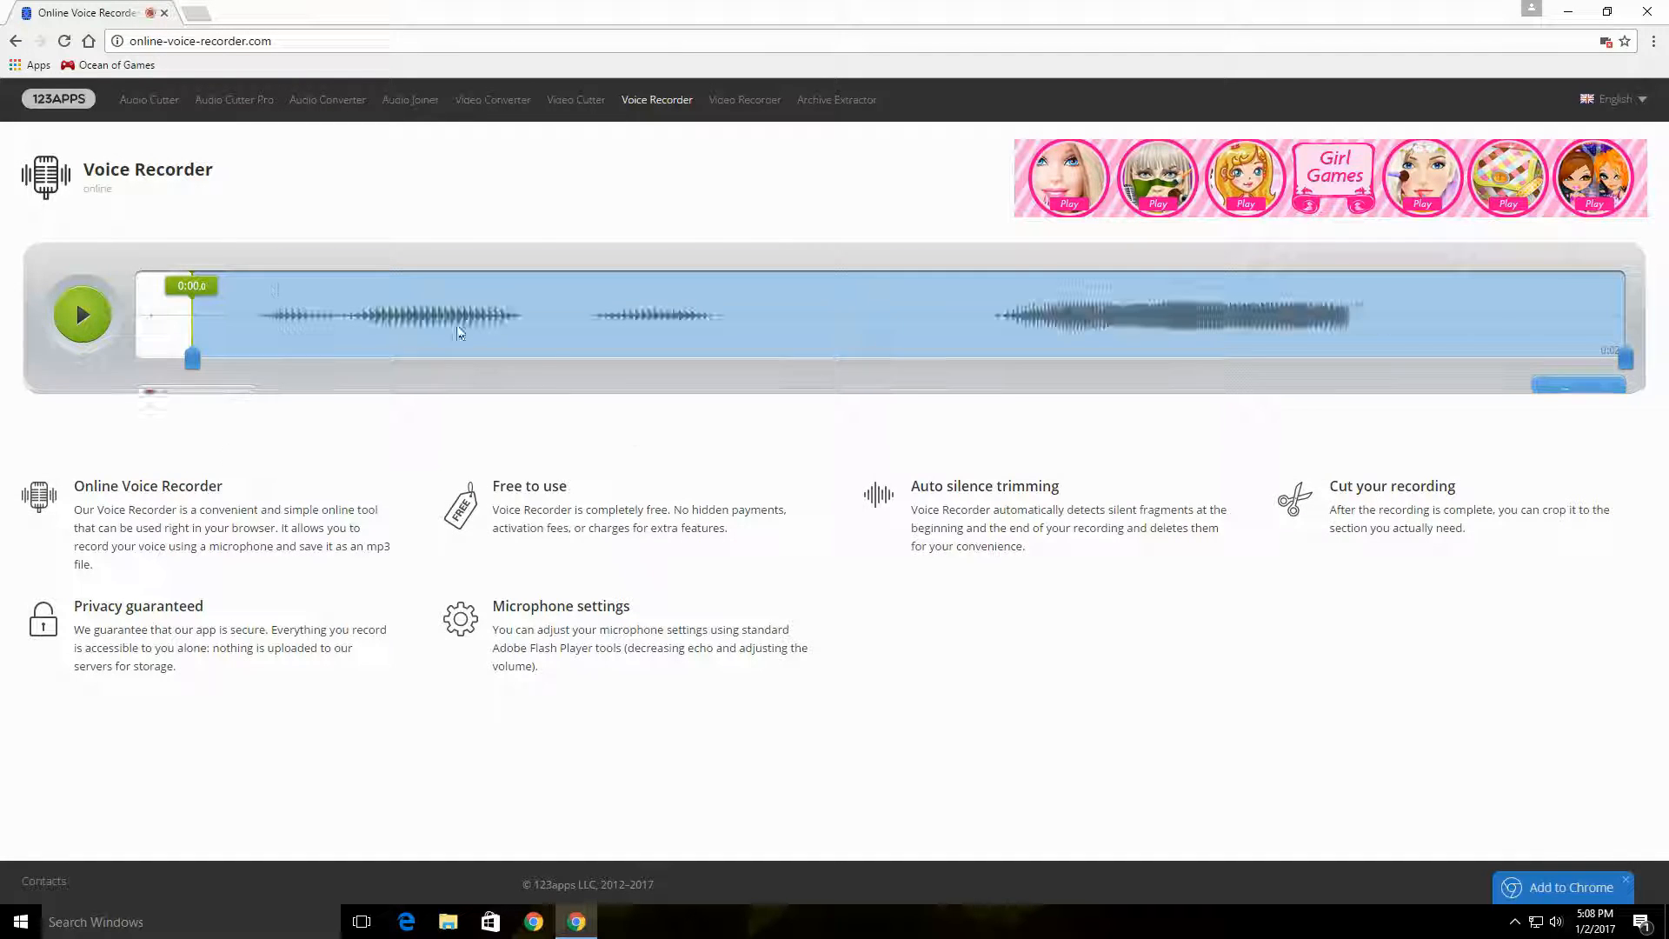
Step: Play the rec_2s recording from the desktop in Groove Music and place its file beside BOOM BOOM
left_click(1561, 12)
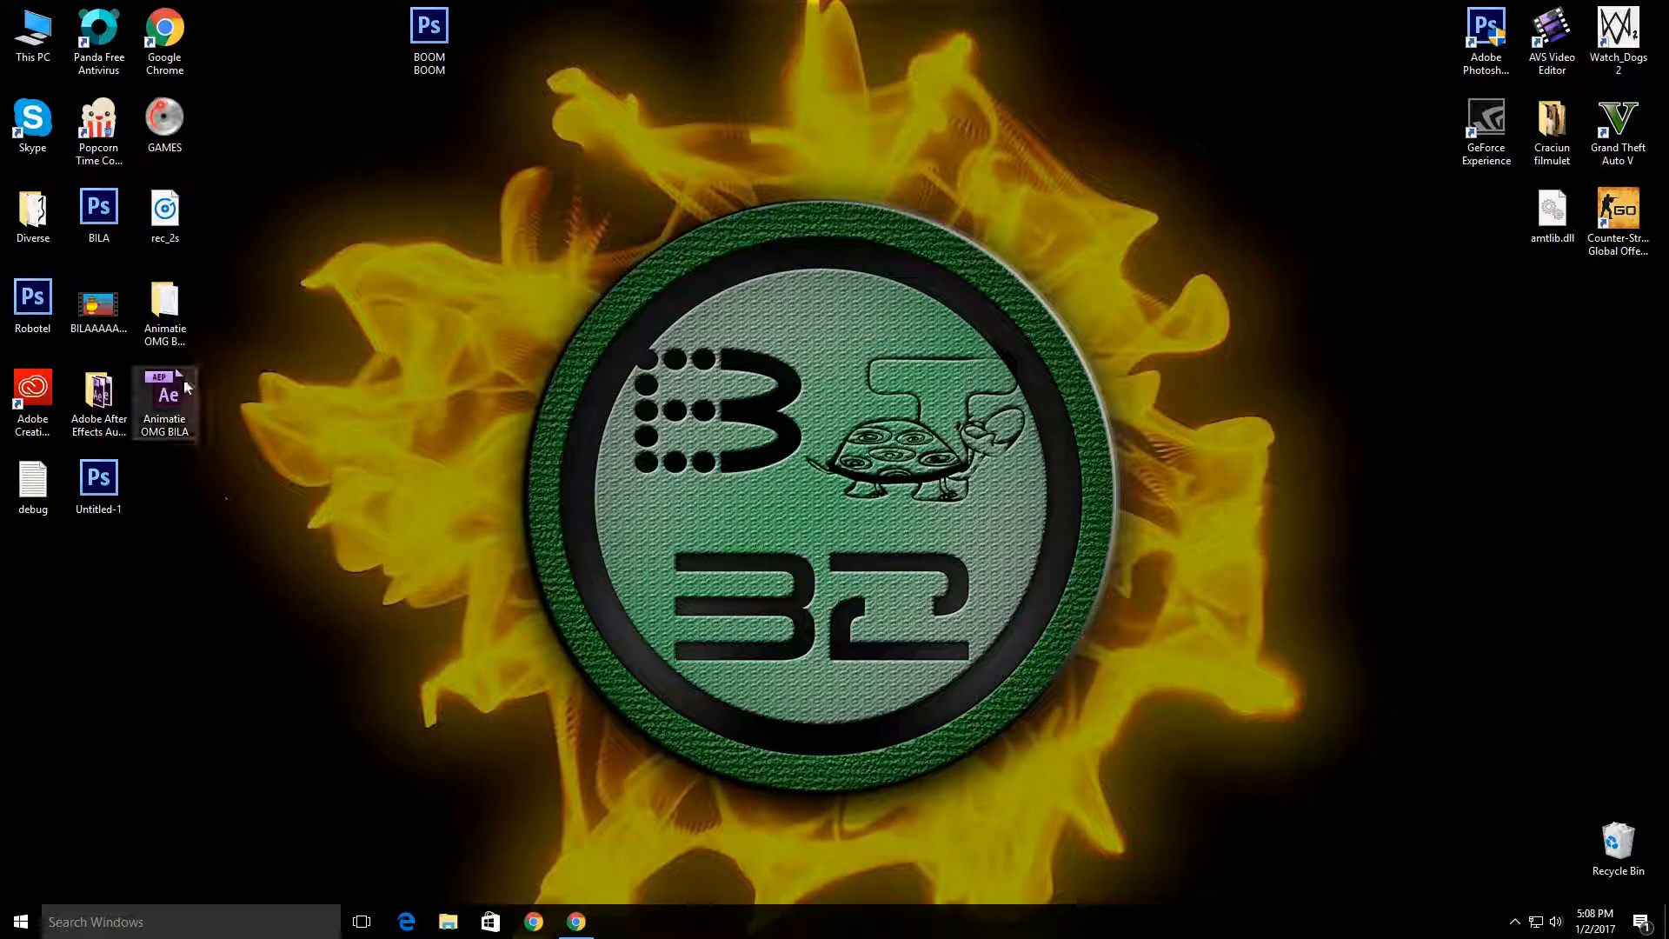
left_click_drag(165, 209, 694, 119)
double_click(712, 139)
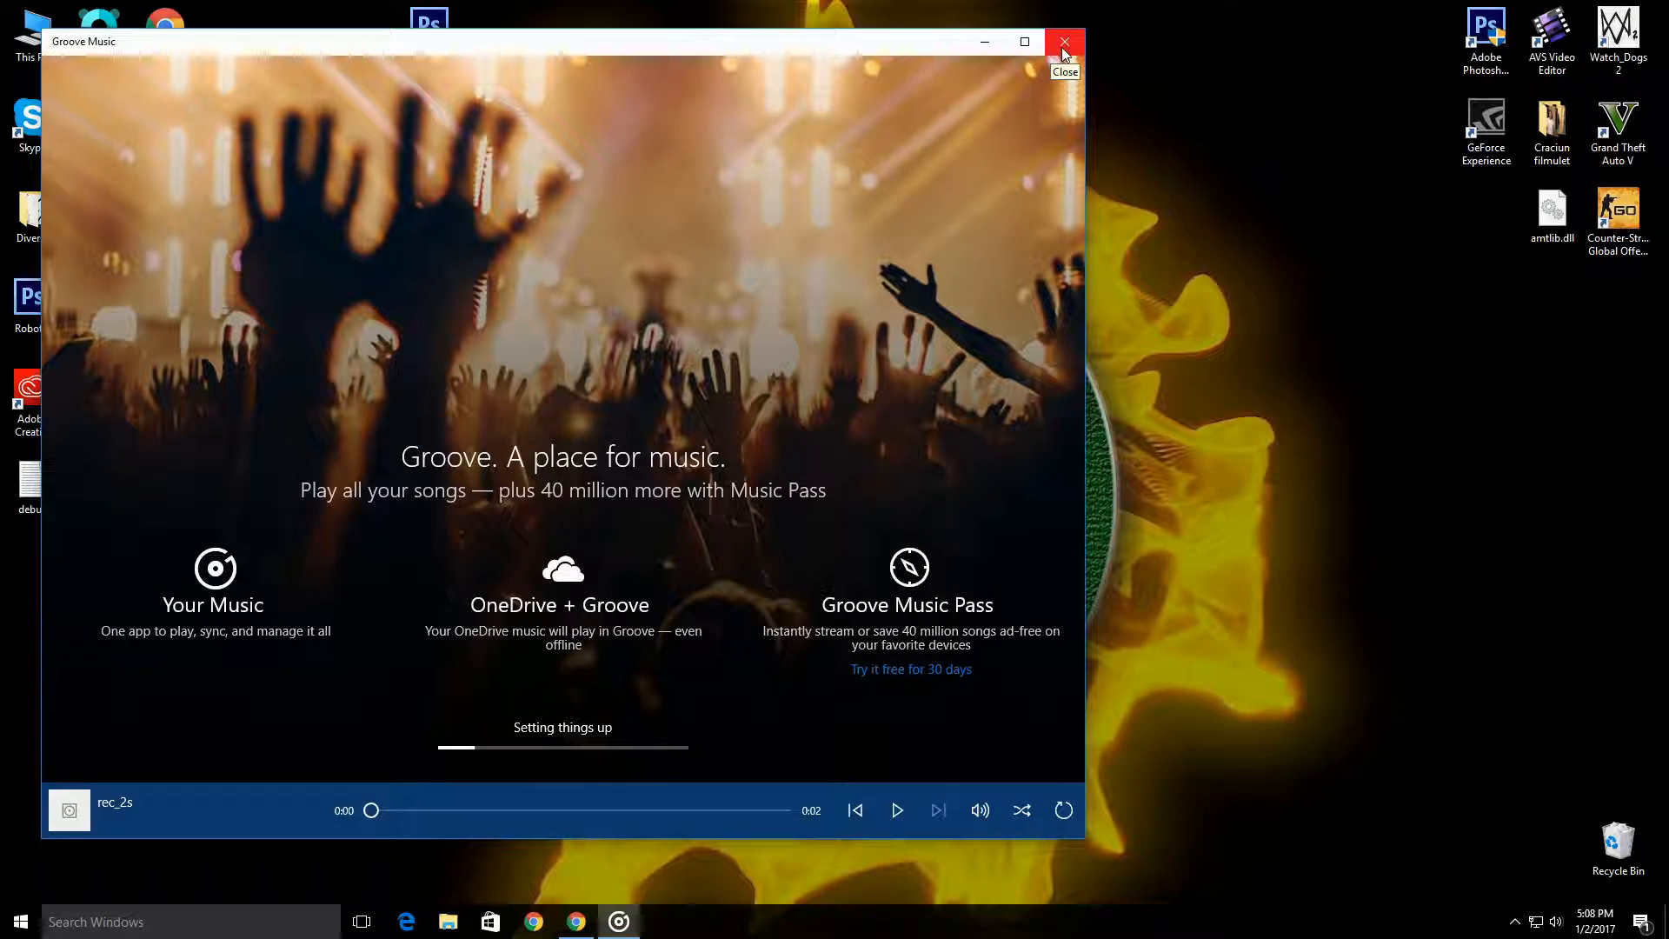
left_click(897, 810)
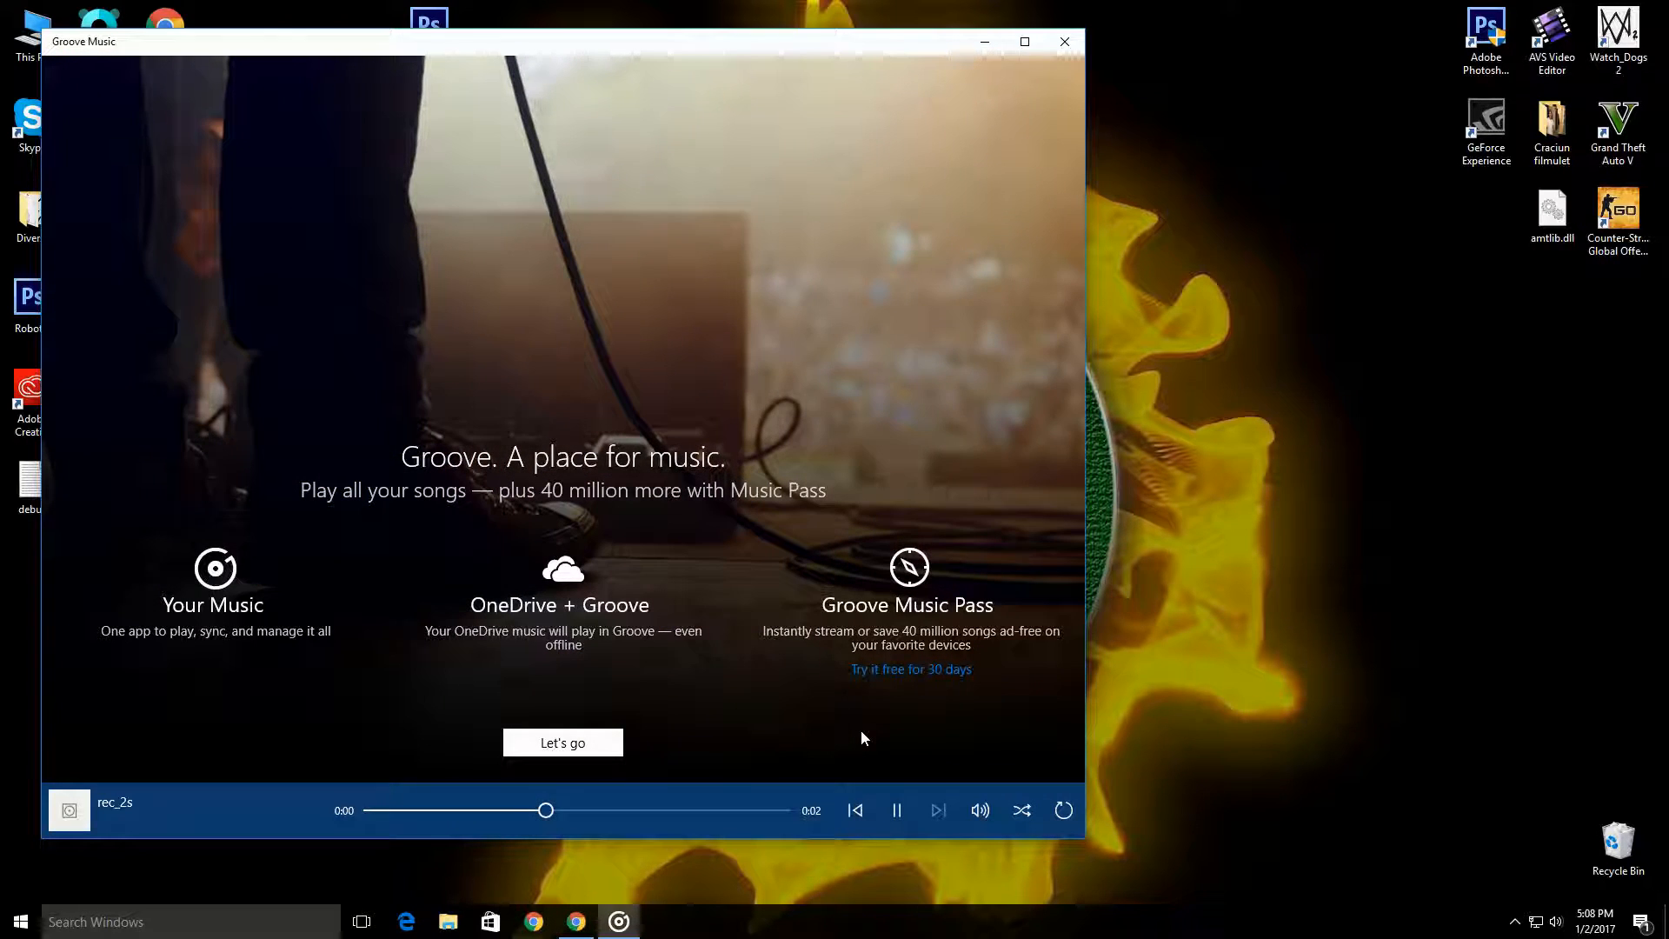
left_click(1065, 41)
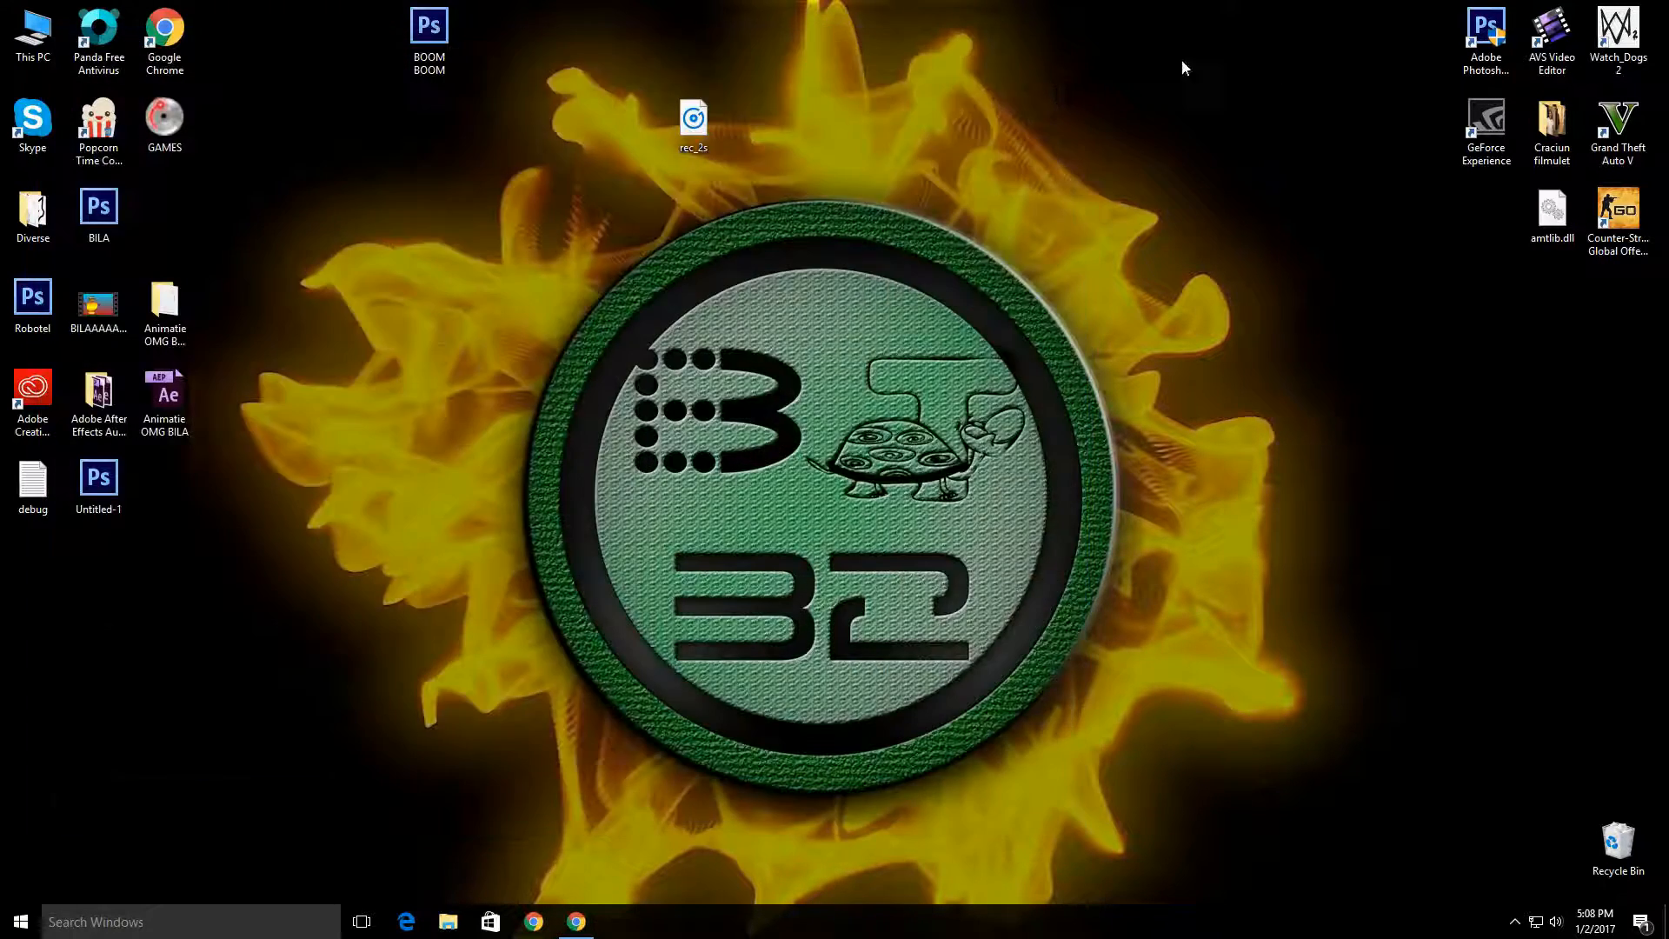
left_click_drag(691, 122, 526, 36)
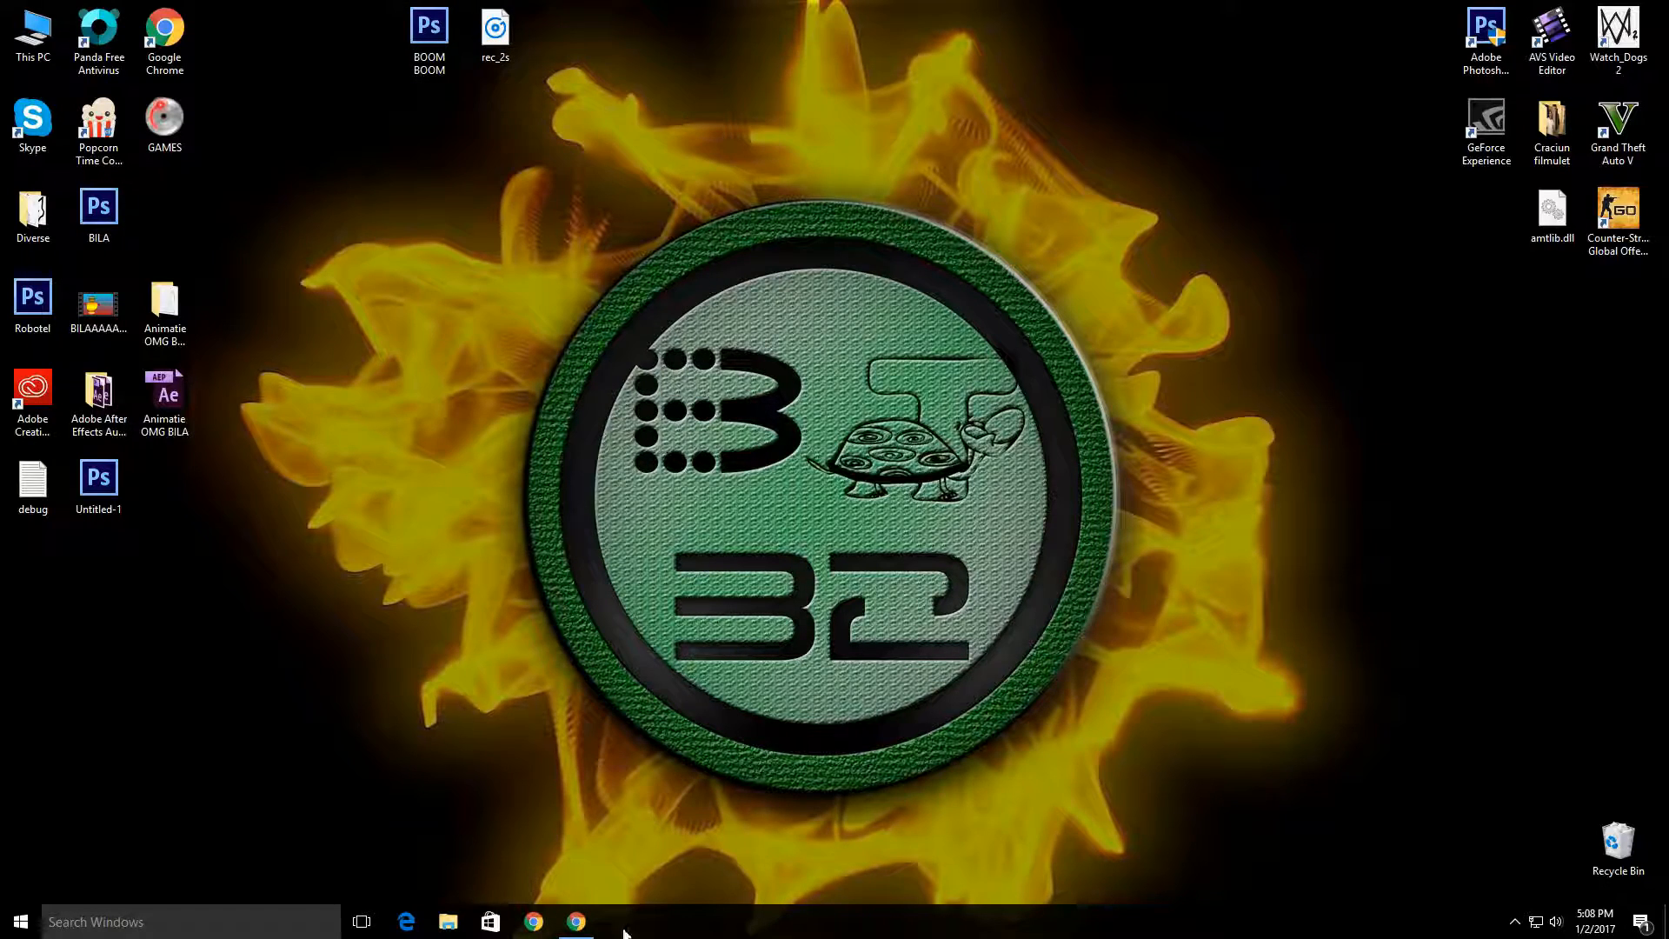
Step: Switch back to Chrome, search Google for "voice changer online" and open TwistedWave Online Audio Editor
left_click(576, 922)
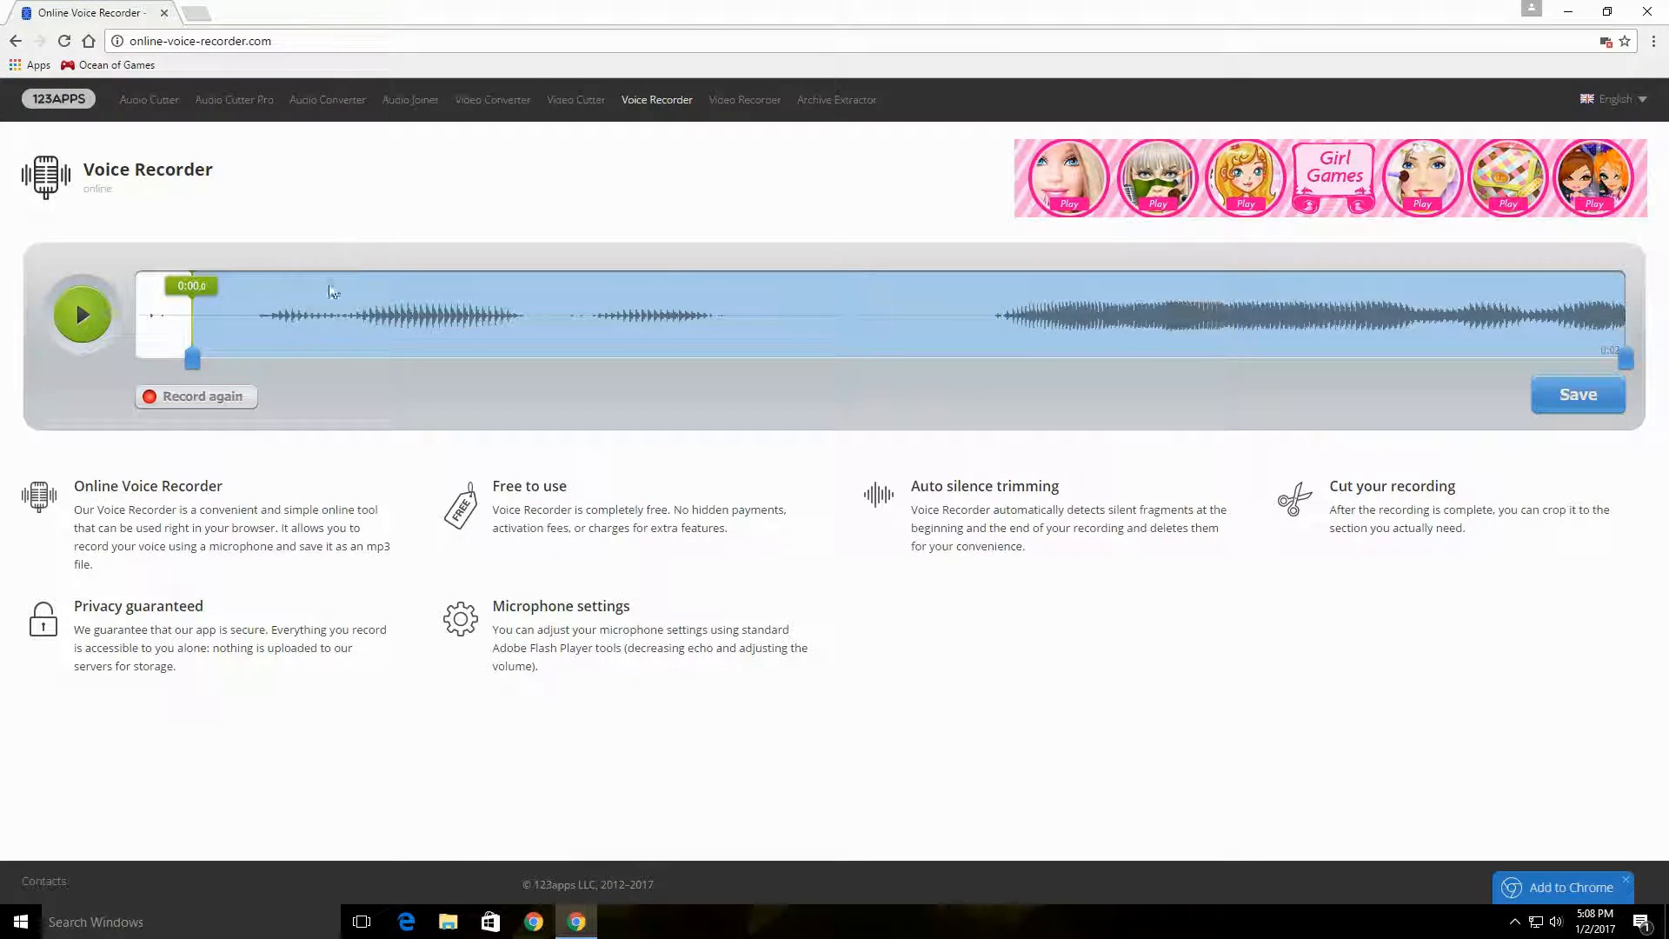
left_click(16, 41)
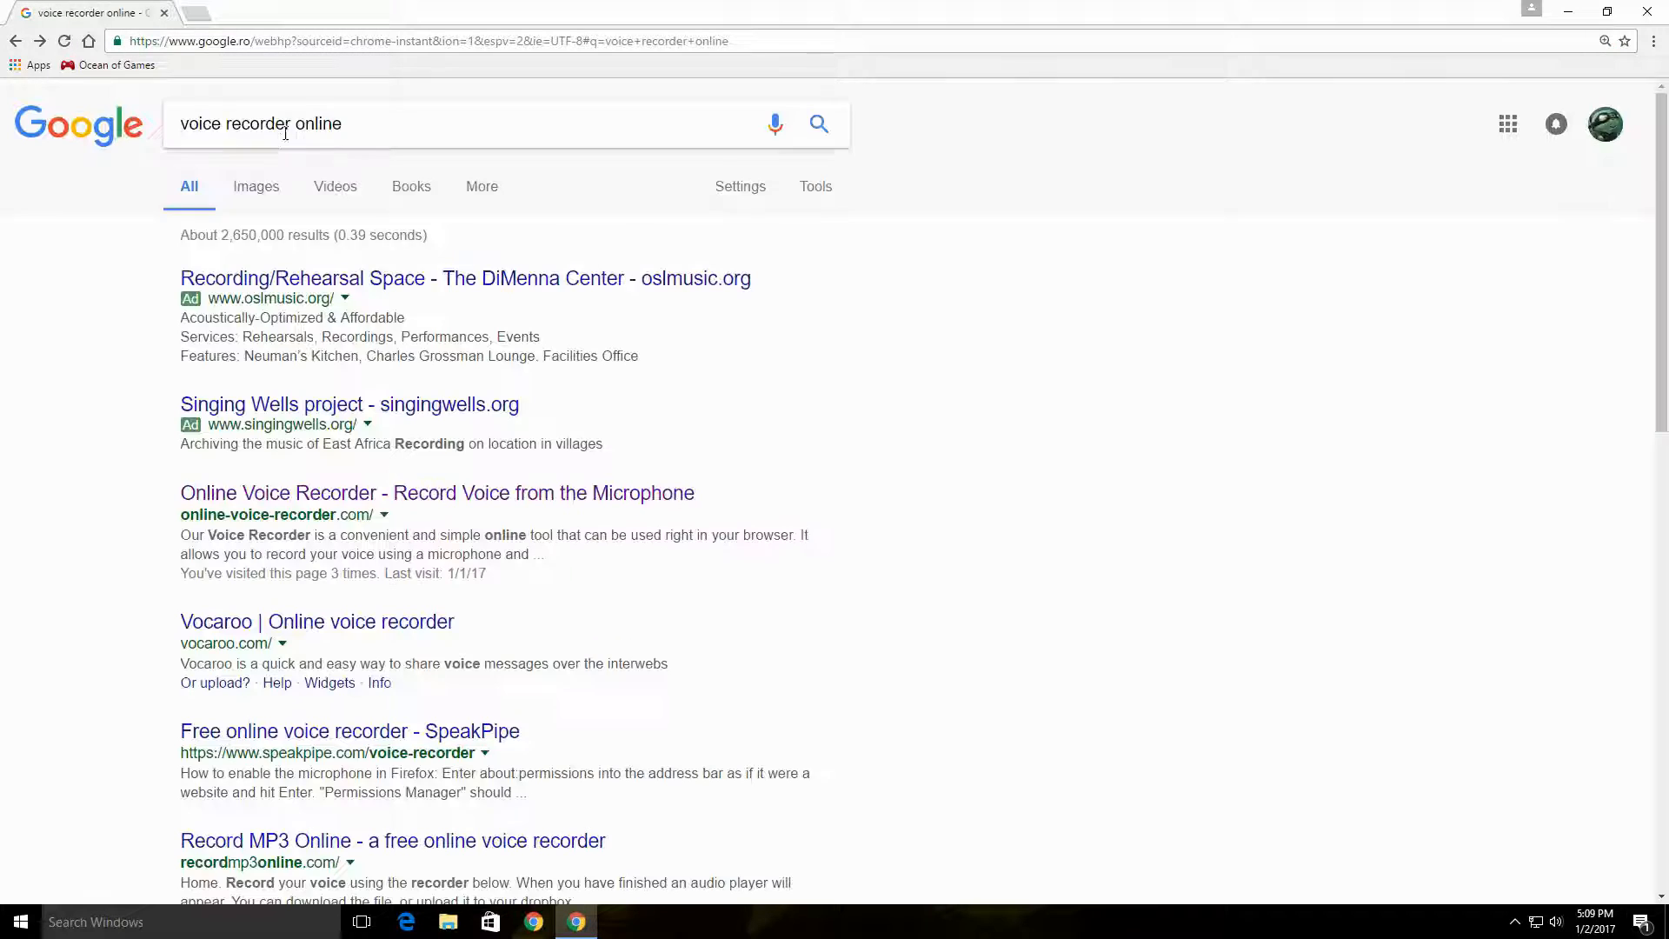
type("voice ")
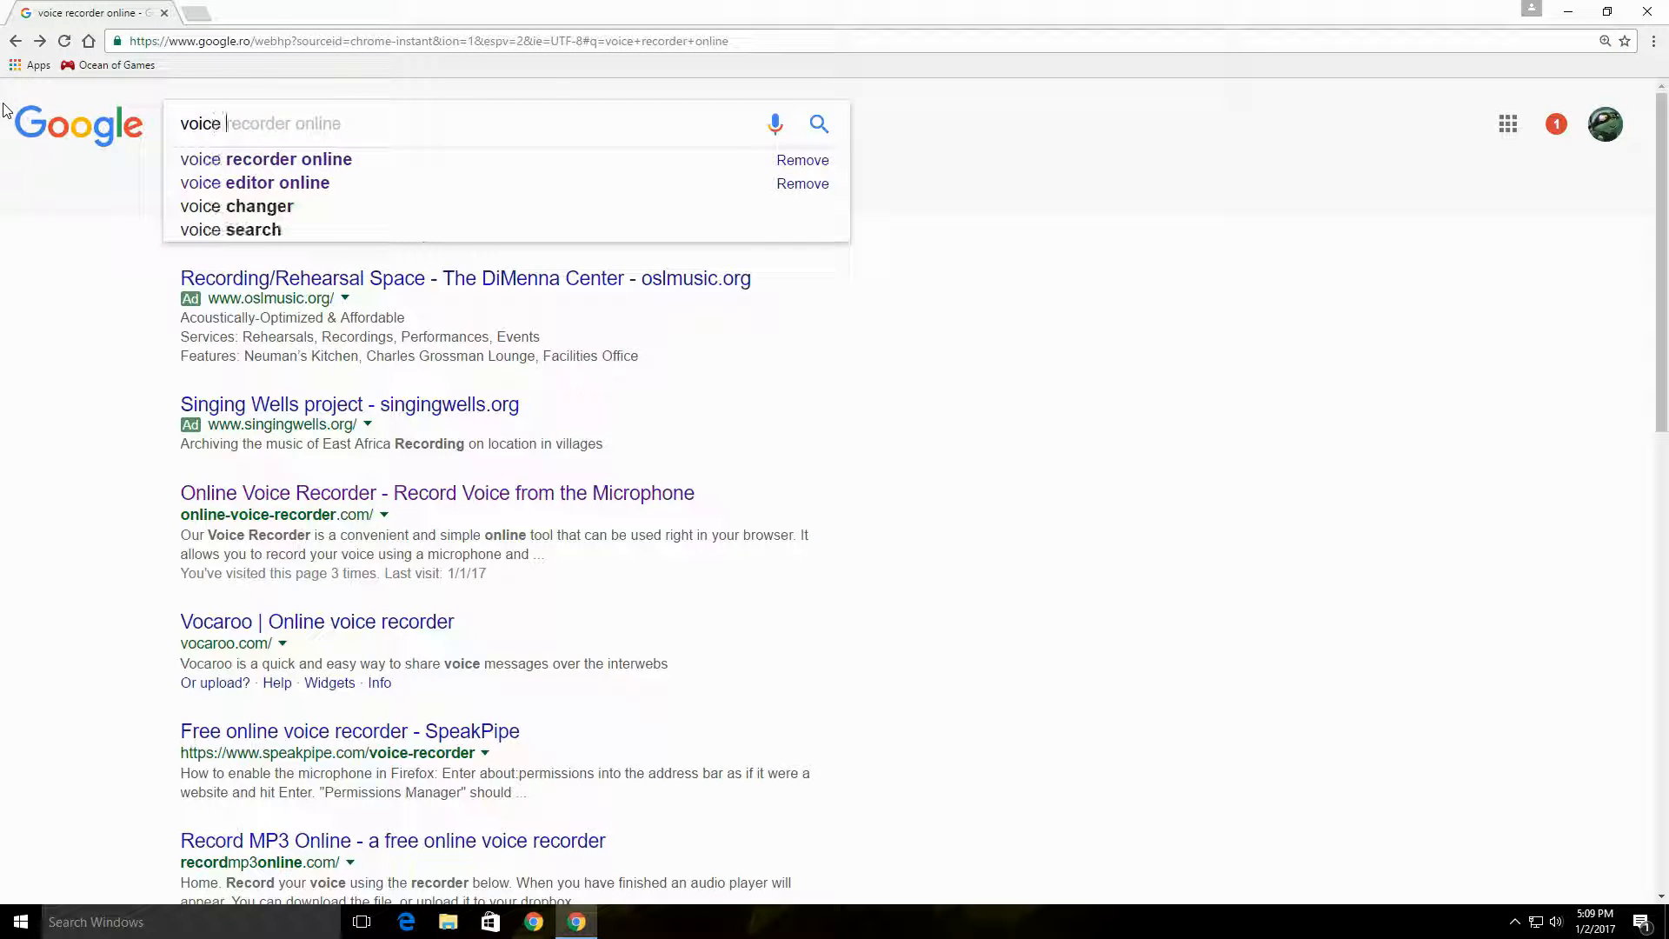
type("changer")
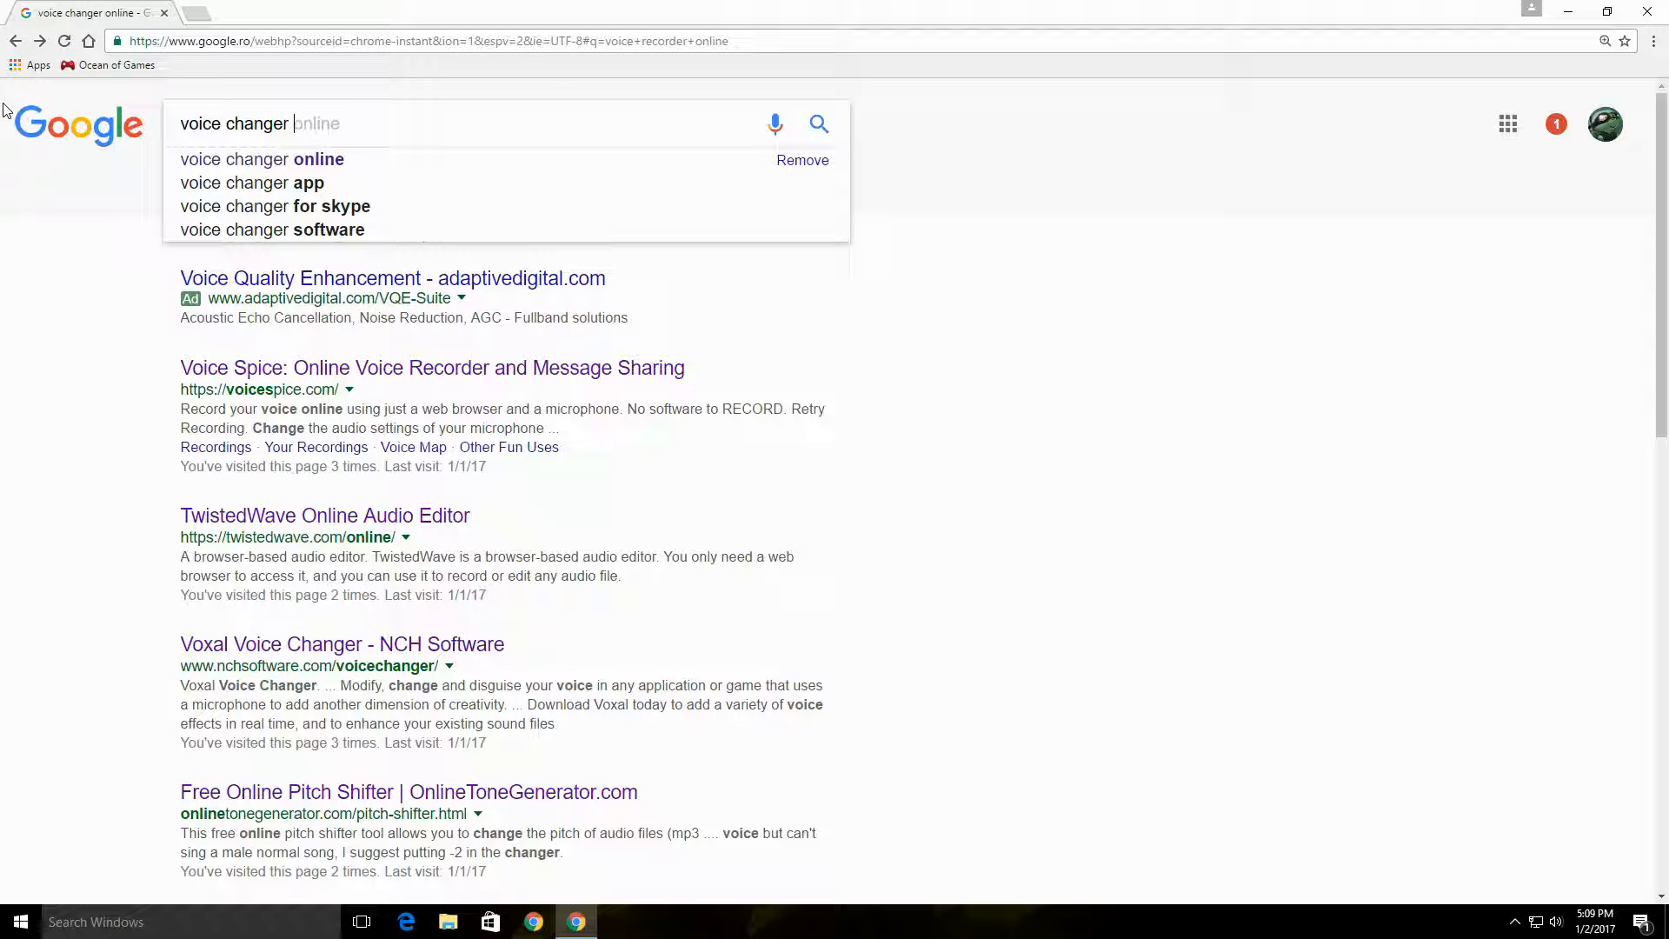
key("Return")
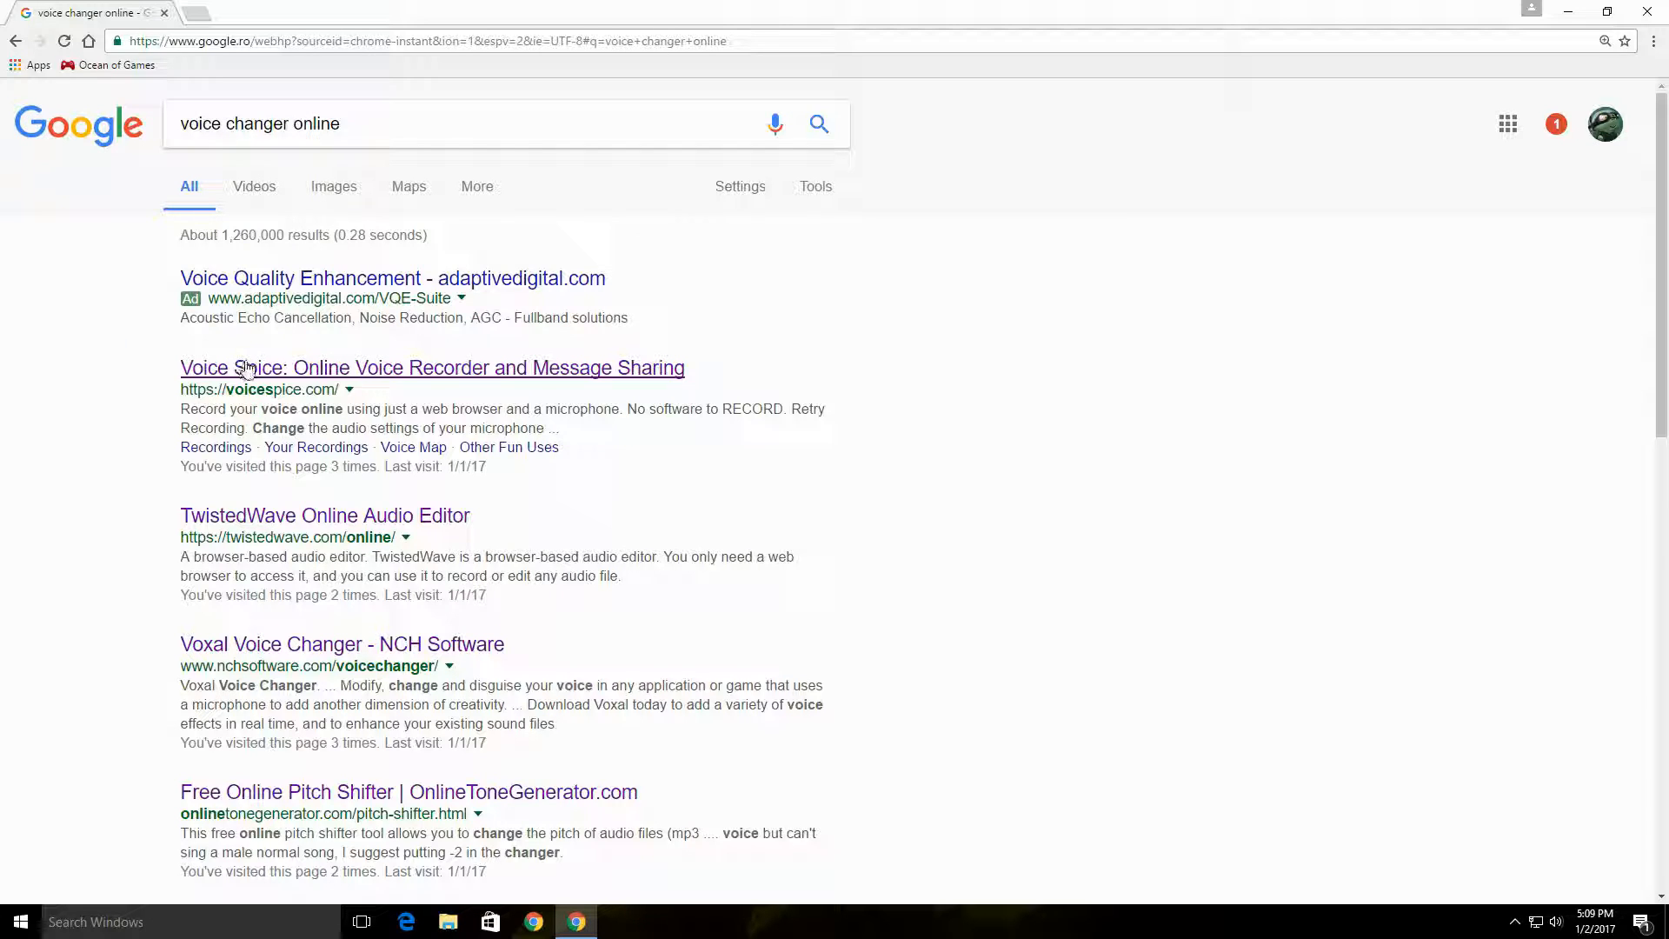
left_click(275, 360)
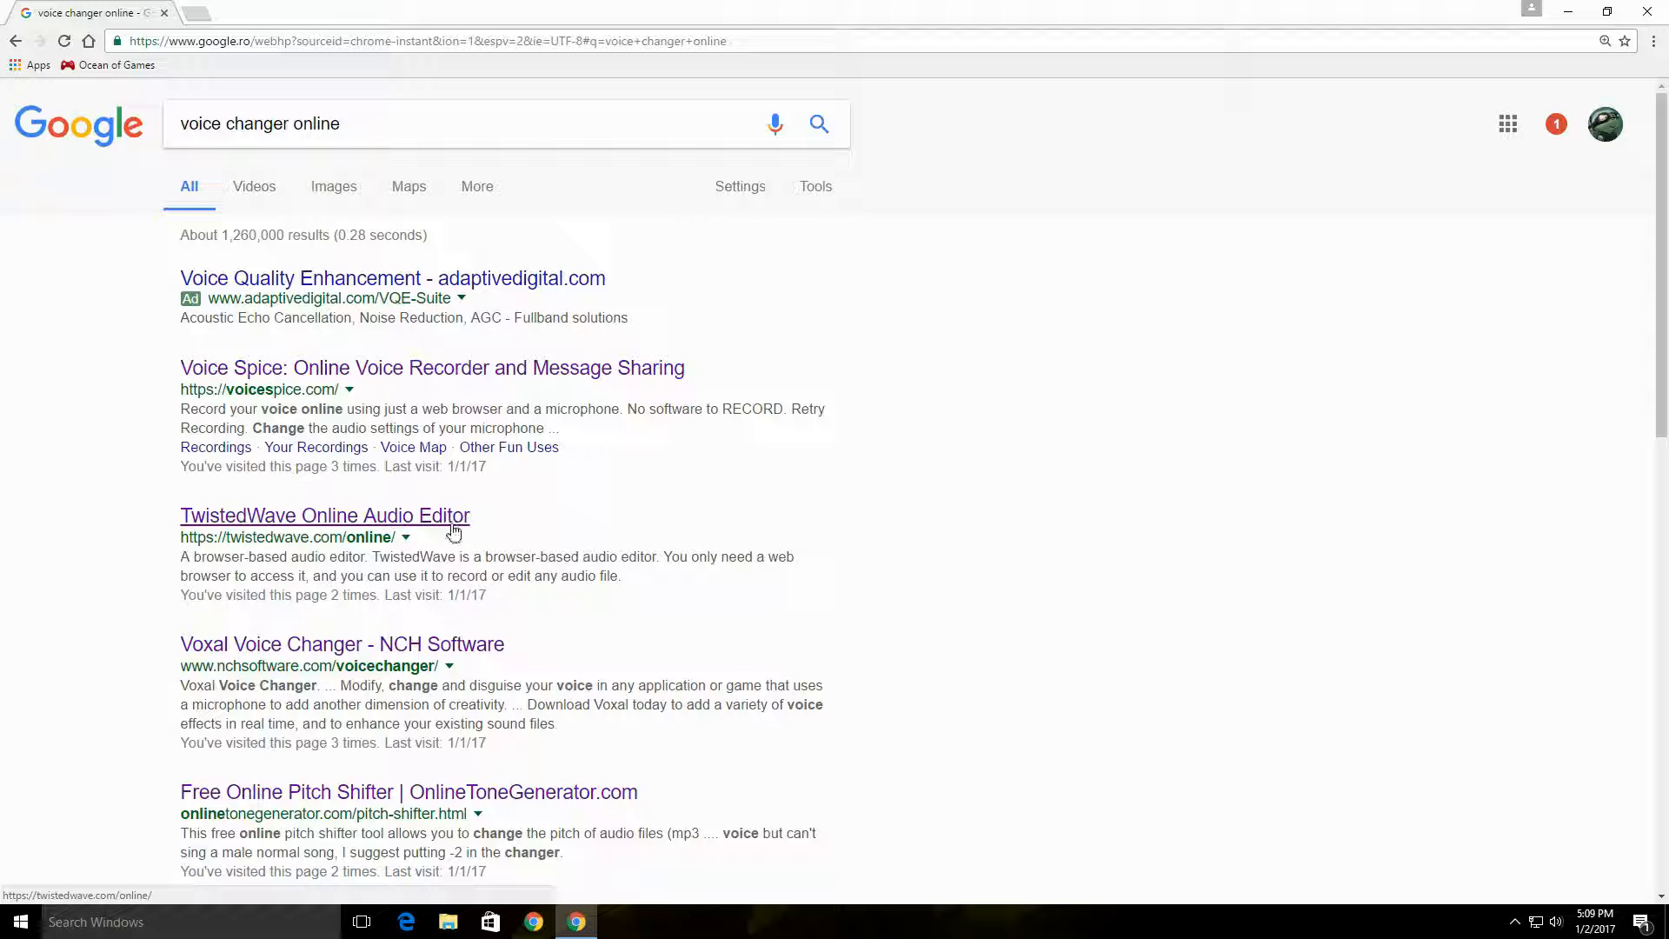
left_click(295, 520)
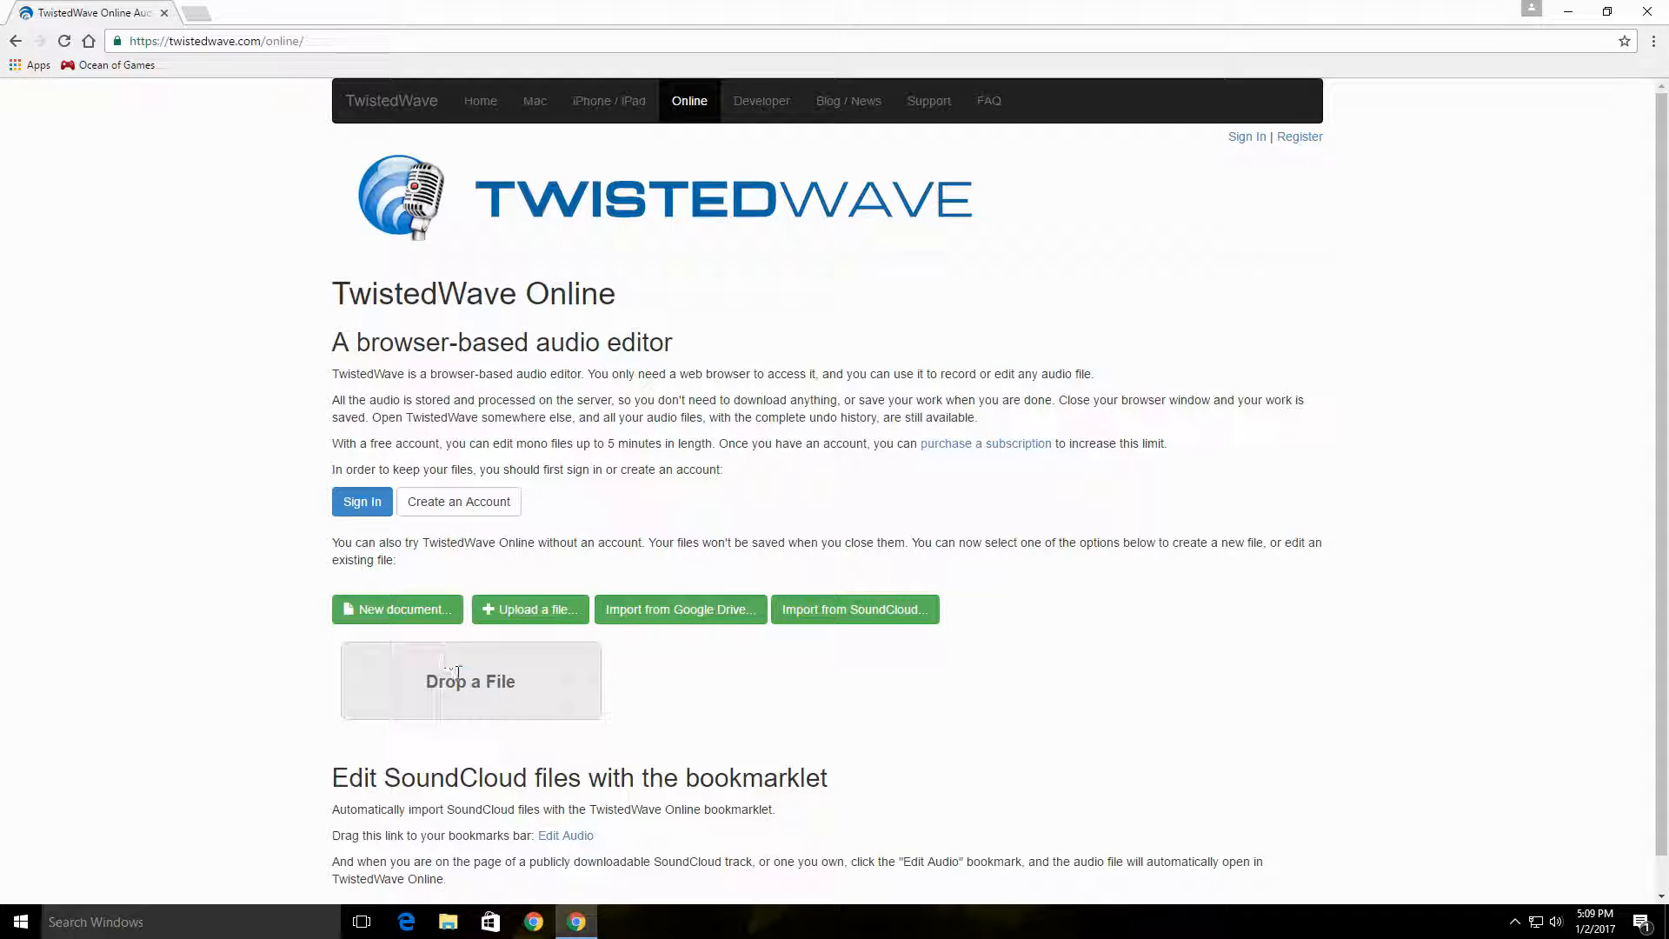
Step: Upload rec_2s from the desktop, allow its blocked editor window to open, maximize it and play the recording
left_click(546, 613)
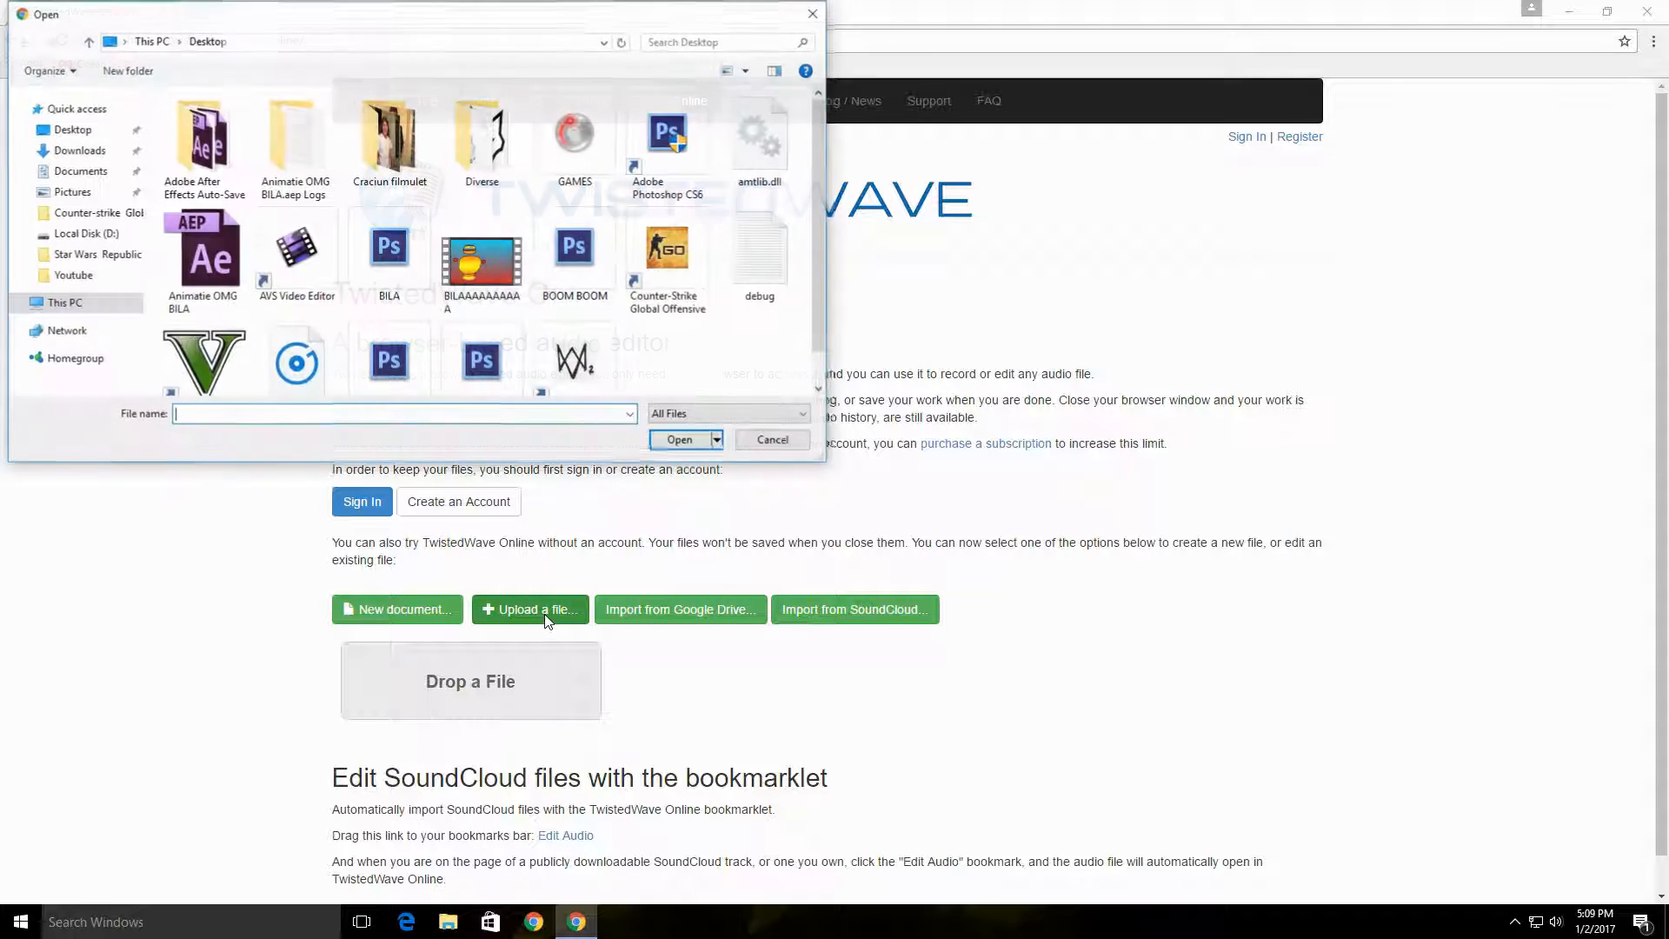
left_click(299, 352)
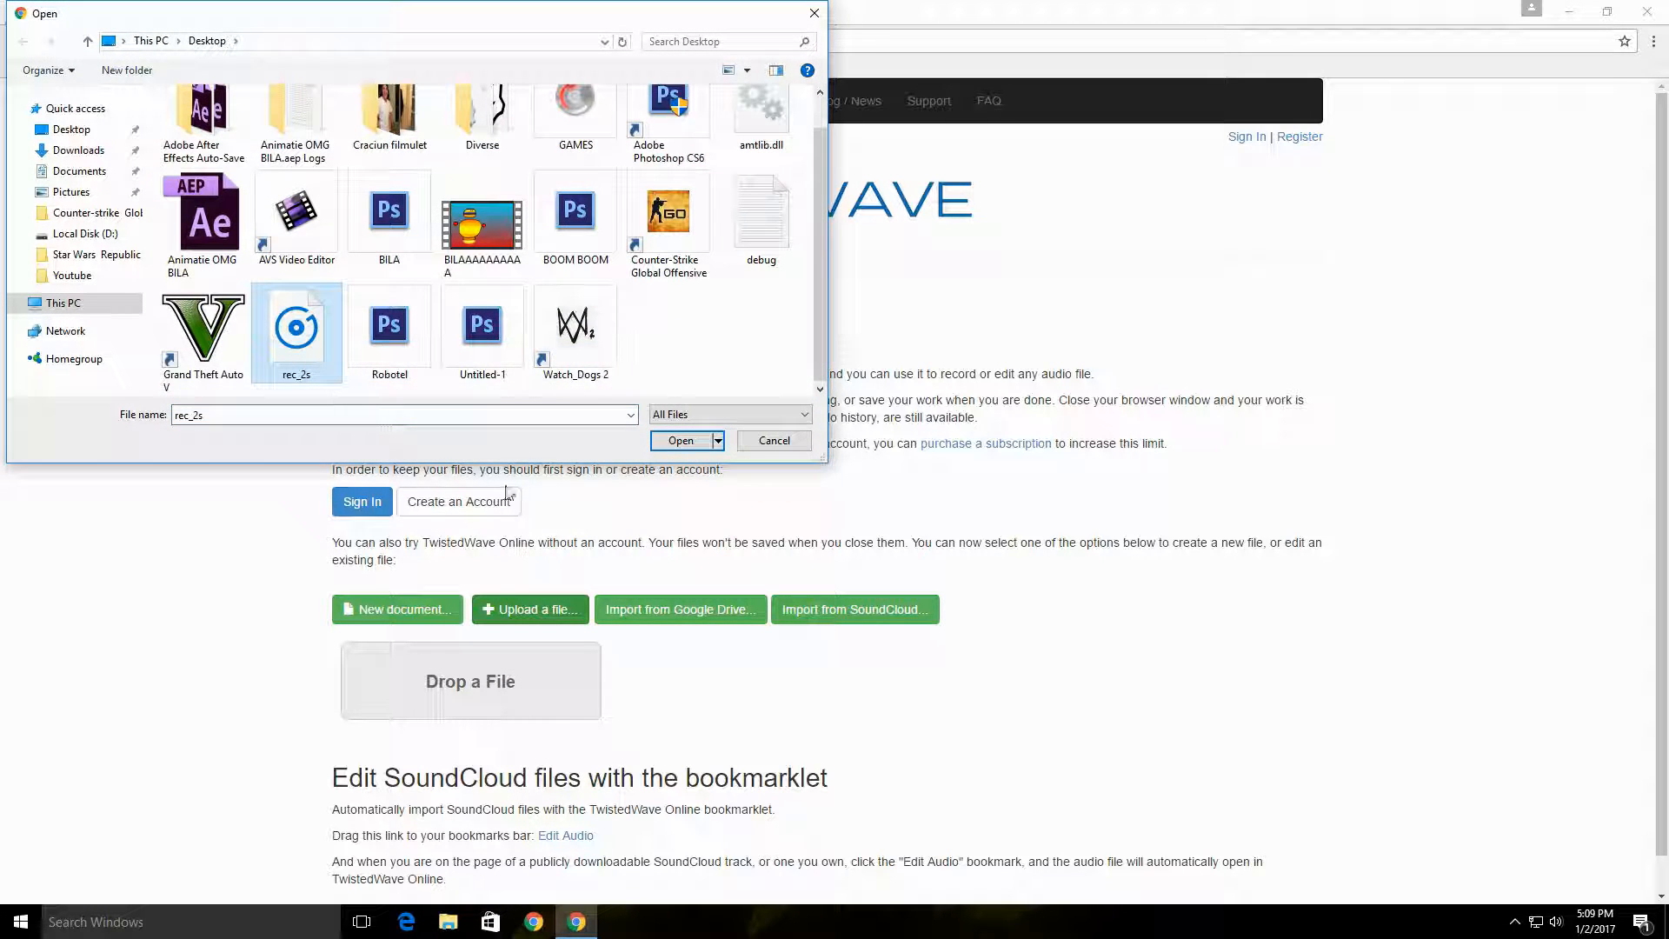
left_click(681, 441)
scroll(477, 676, "down", 1)
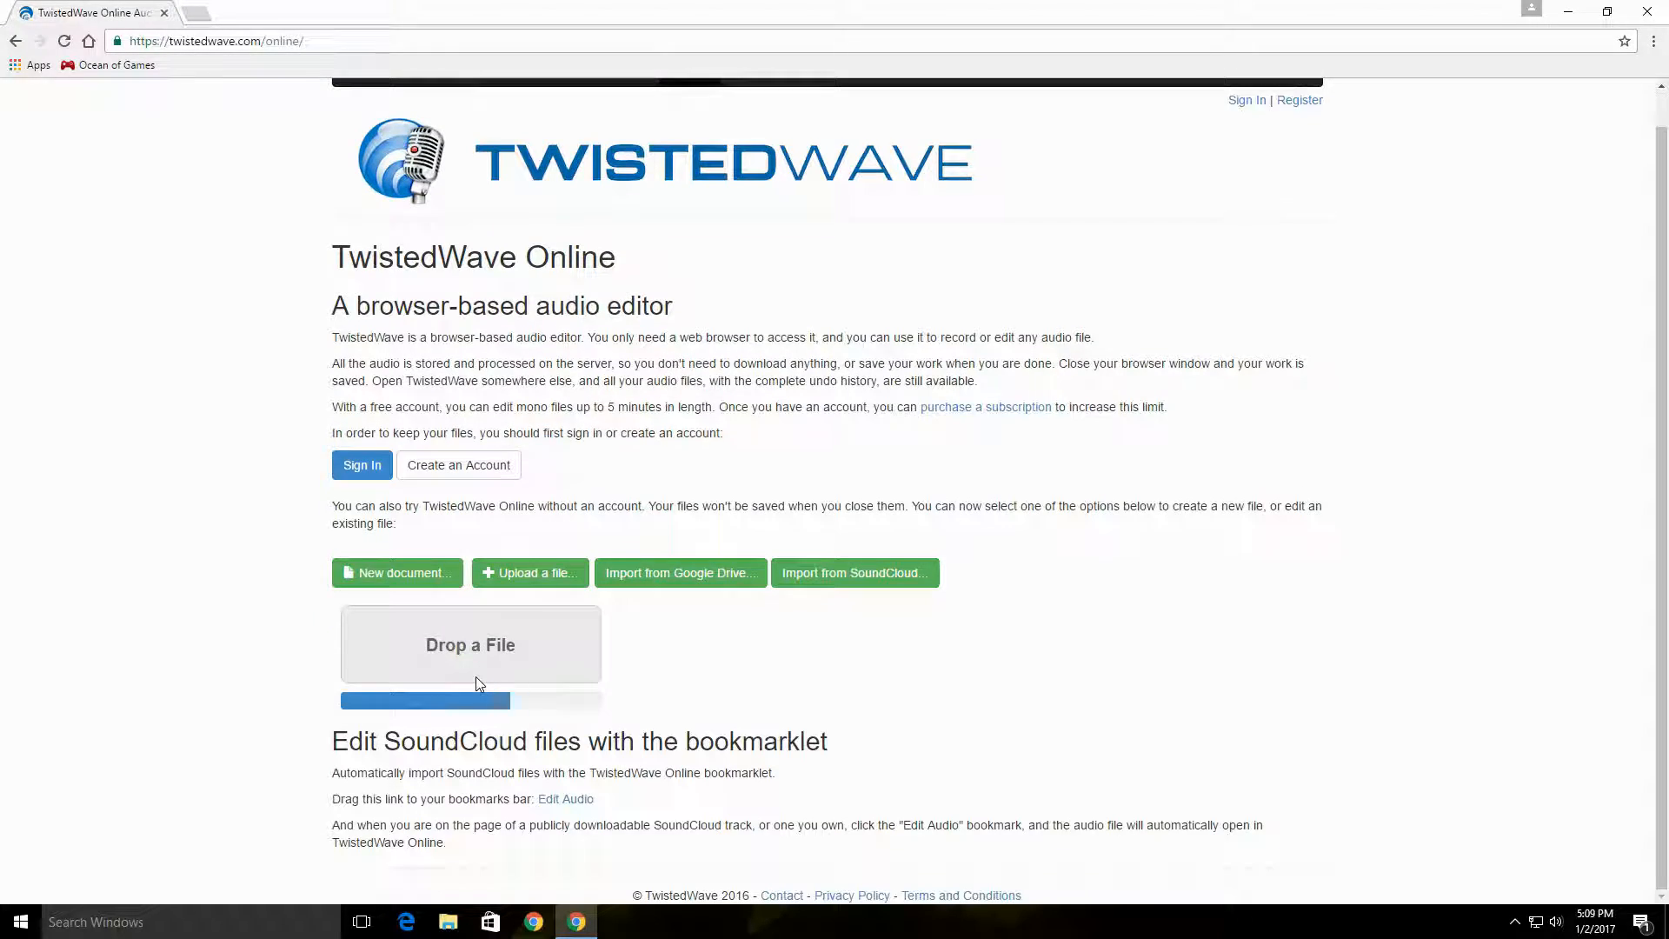
left_click(1036, 284)
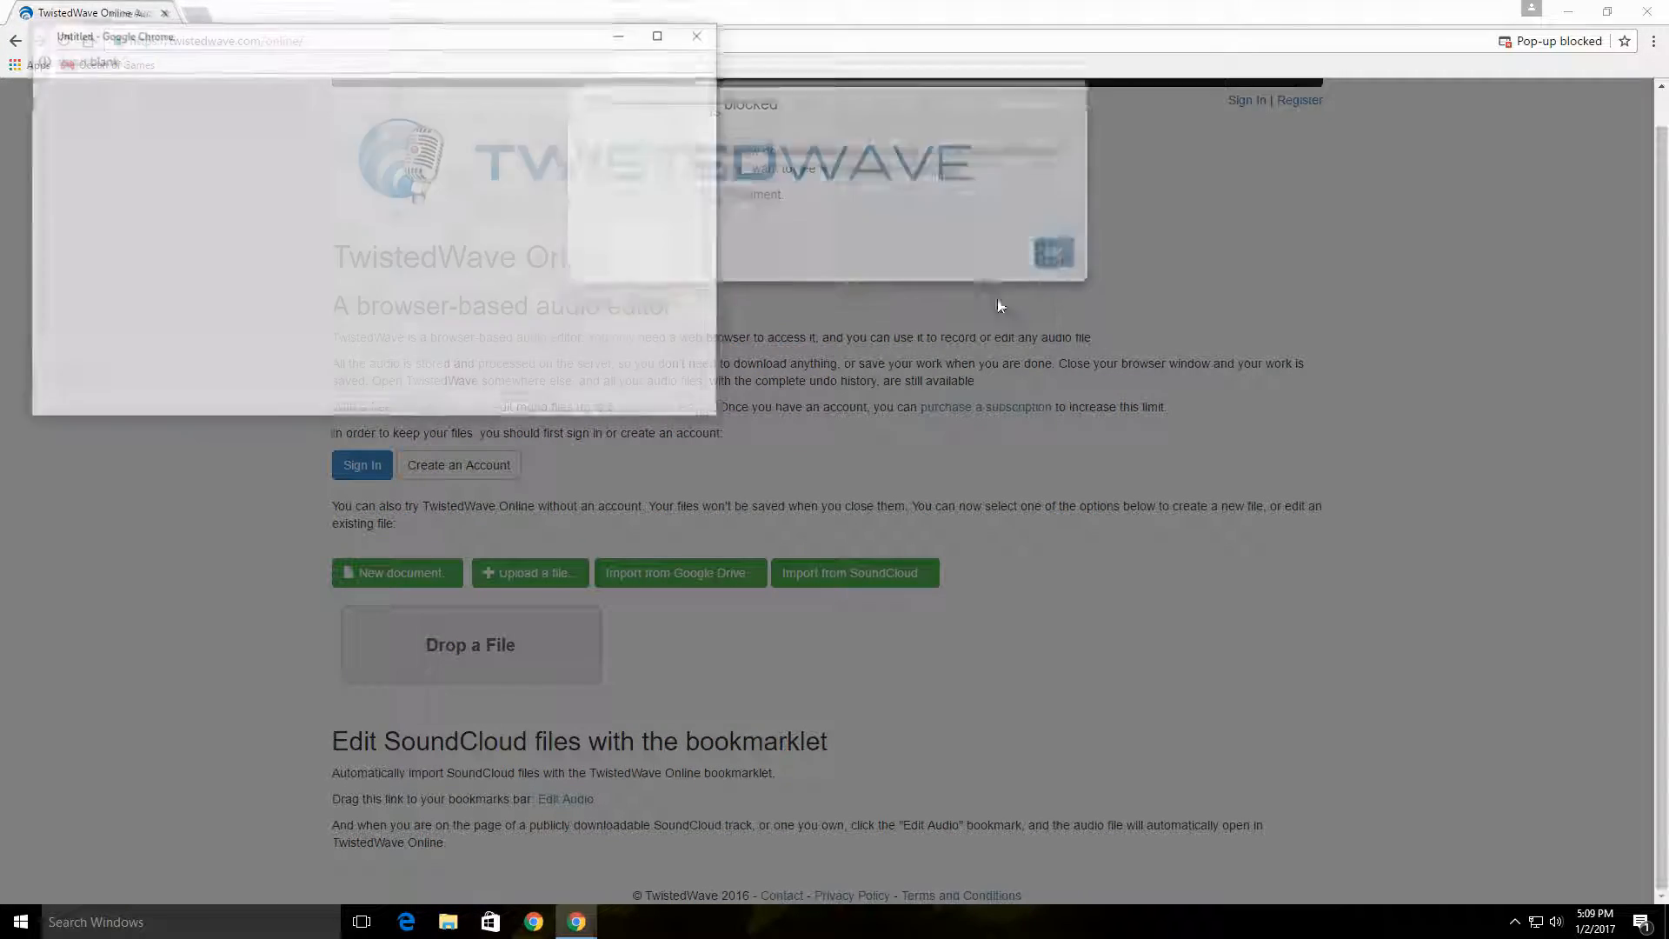
left_click(657, 34)
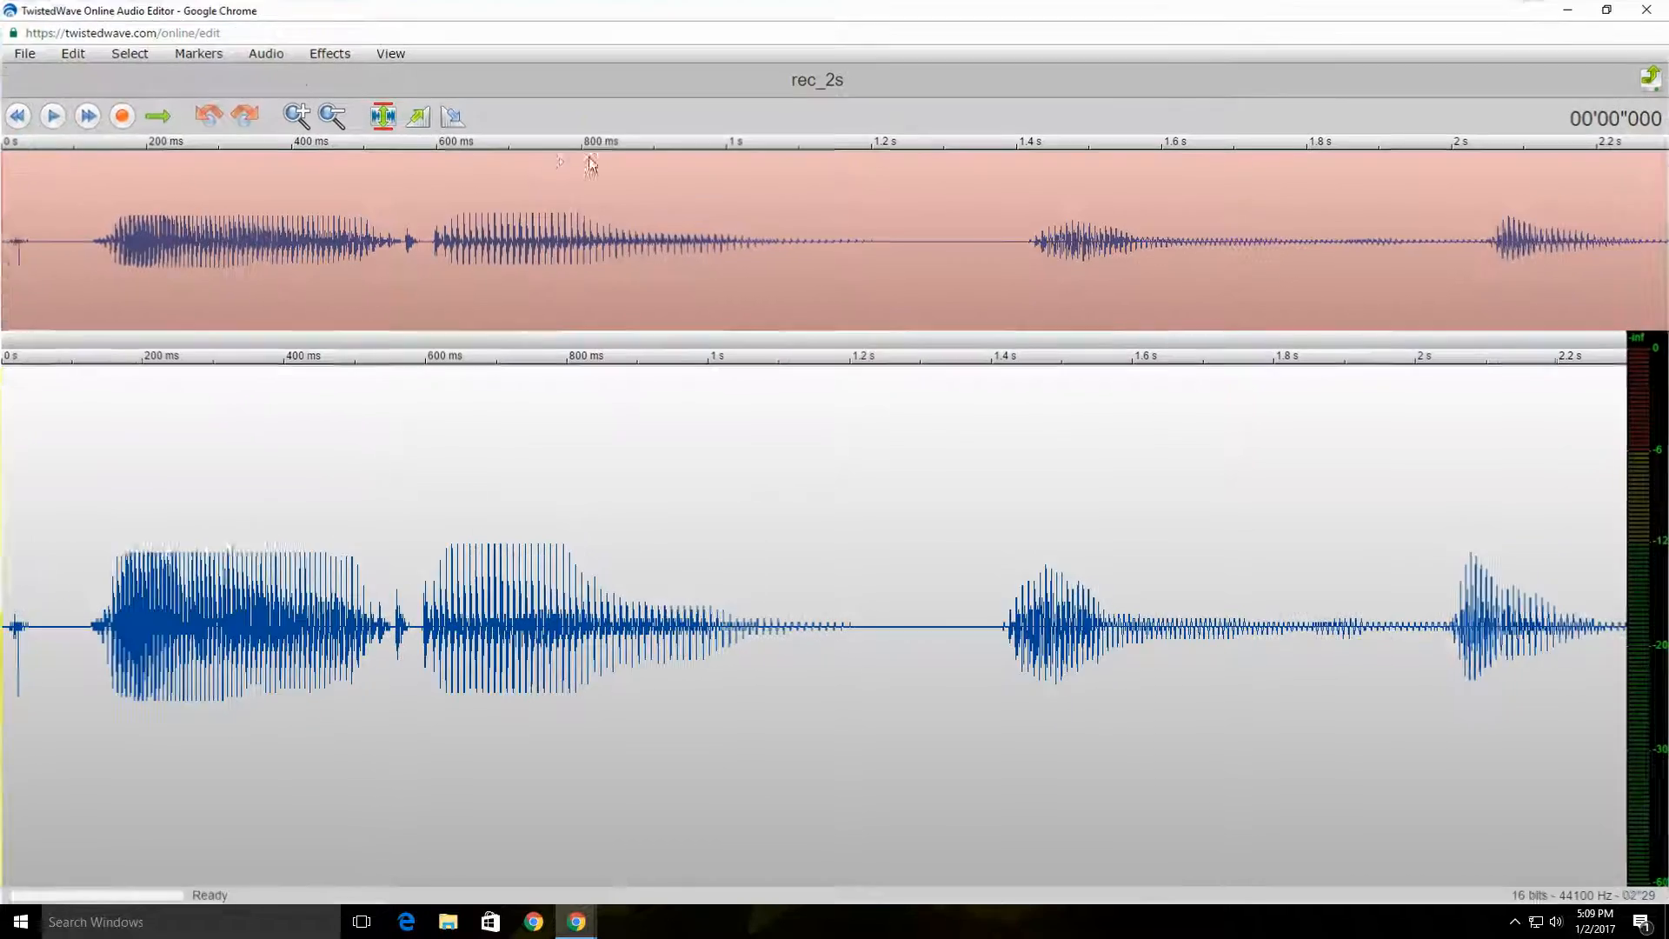
left_click(53, 115)
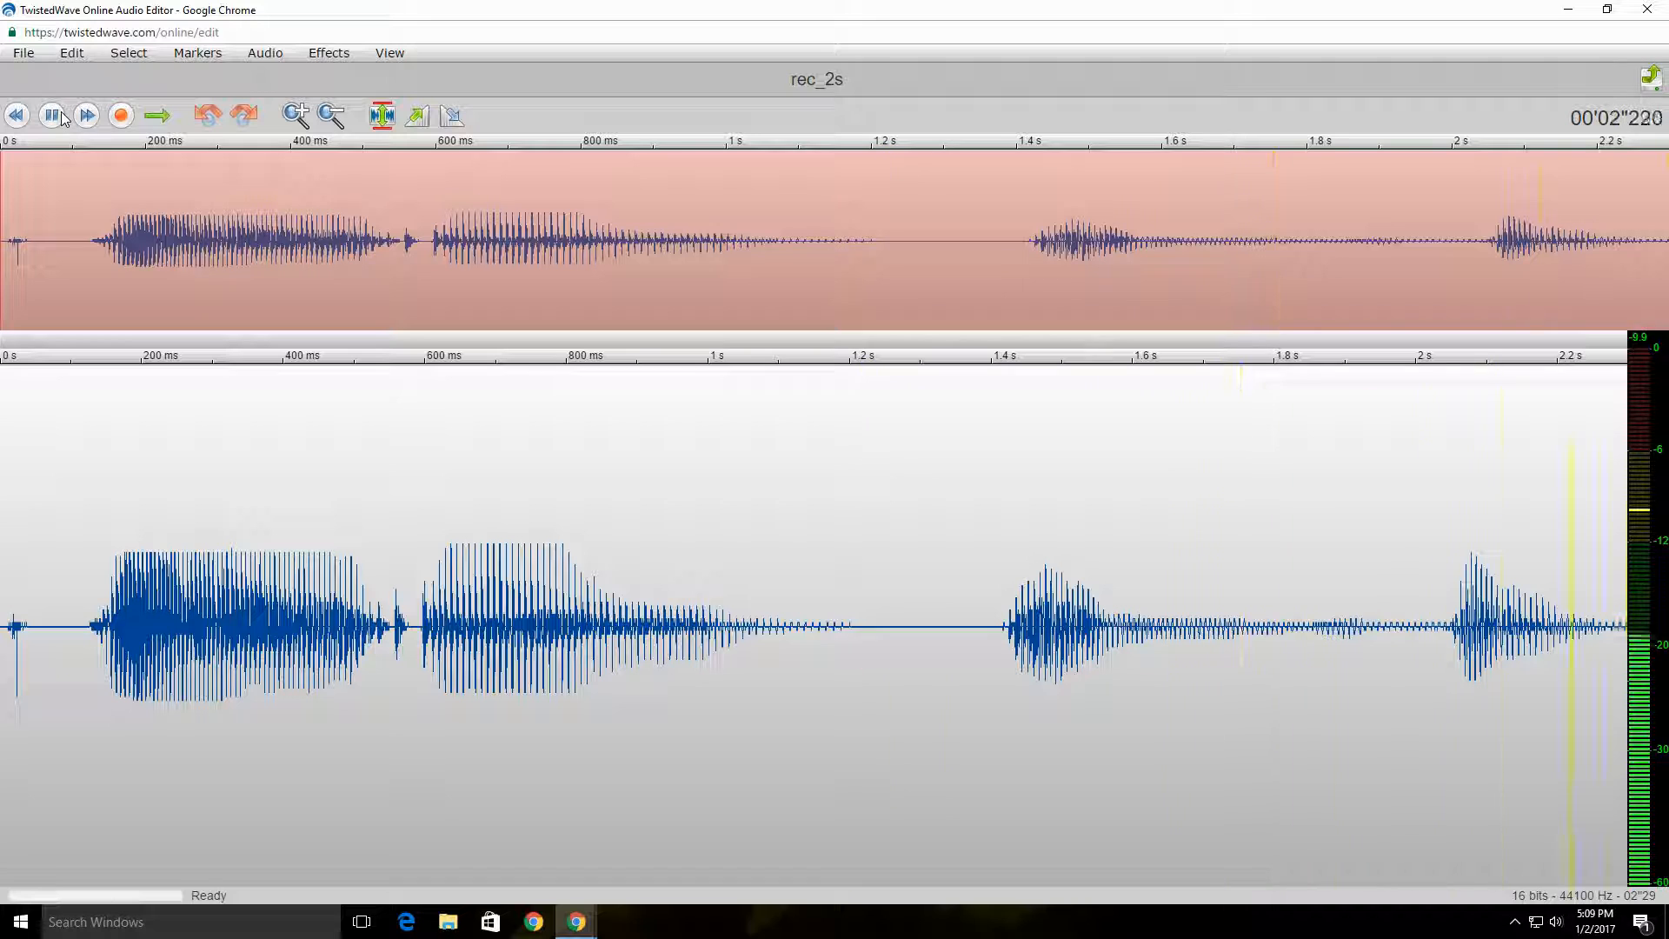
left_click(76, 54)
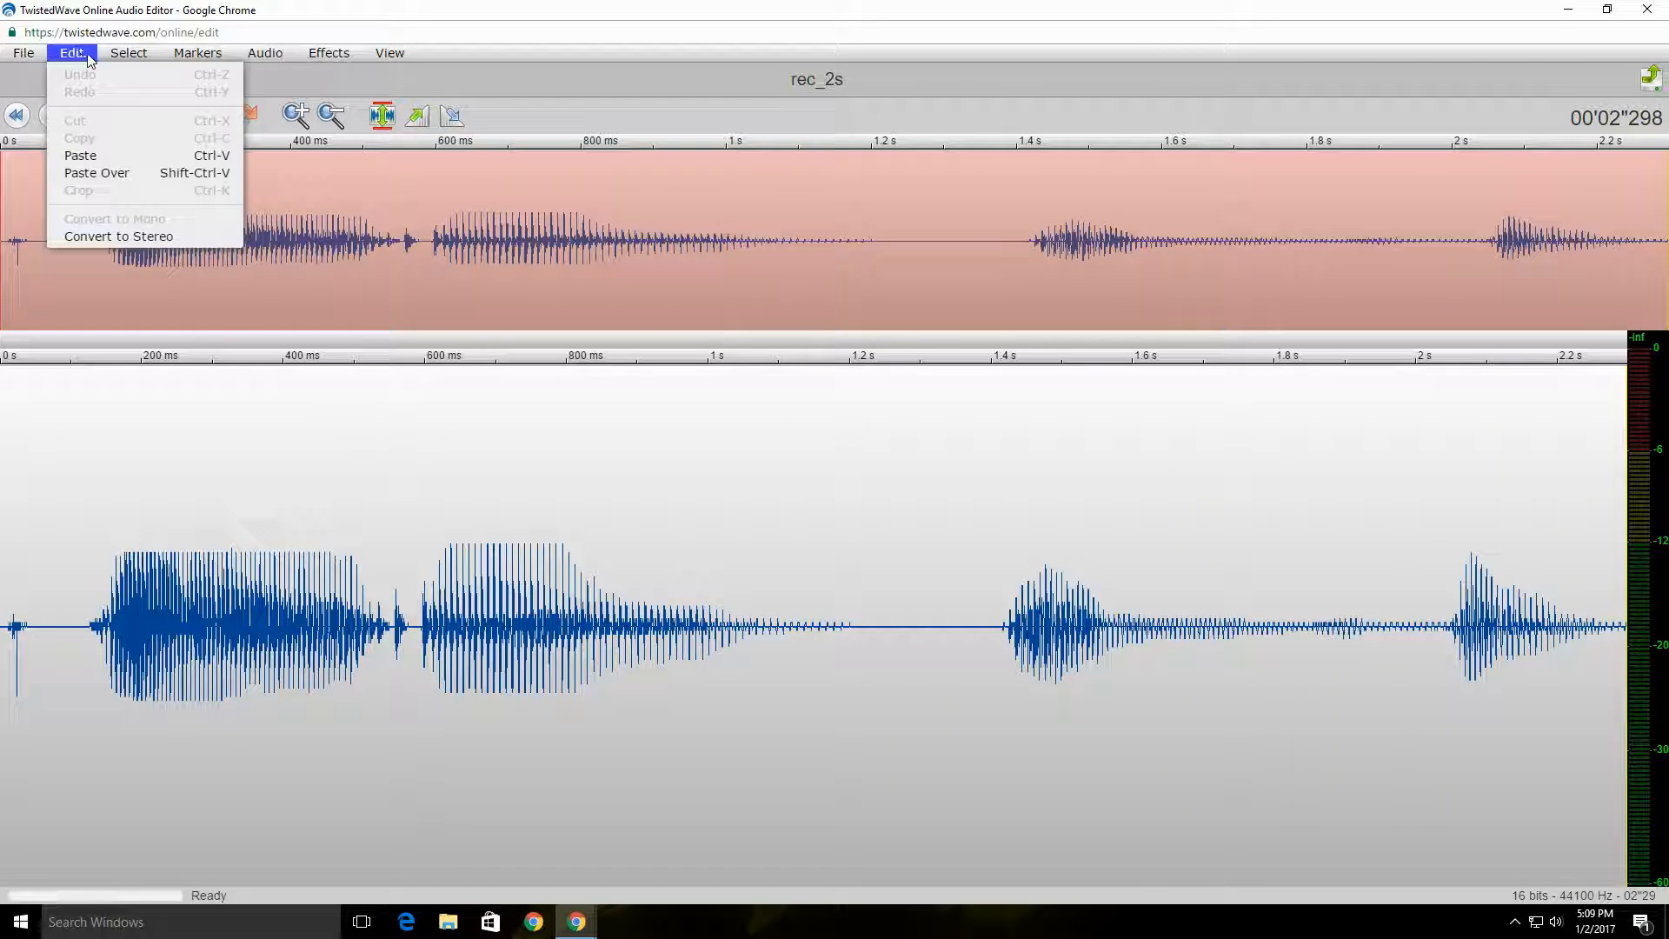
mouse_move(335, 54)
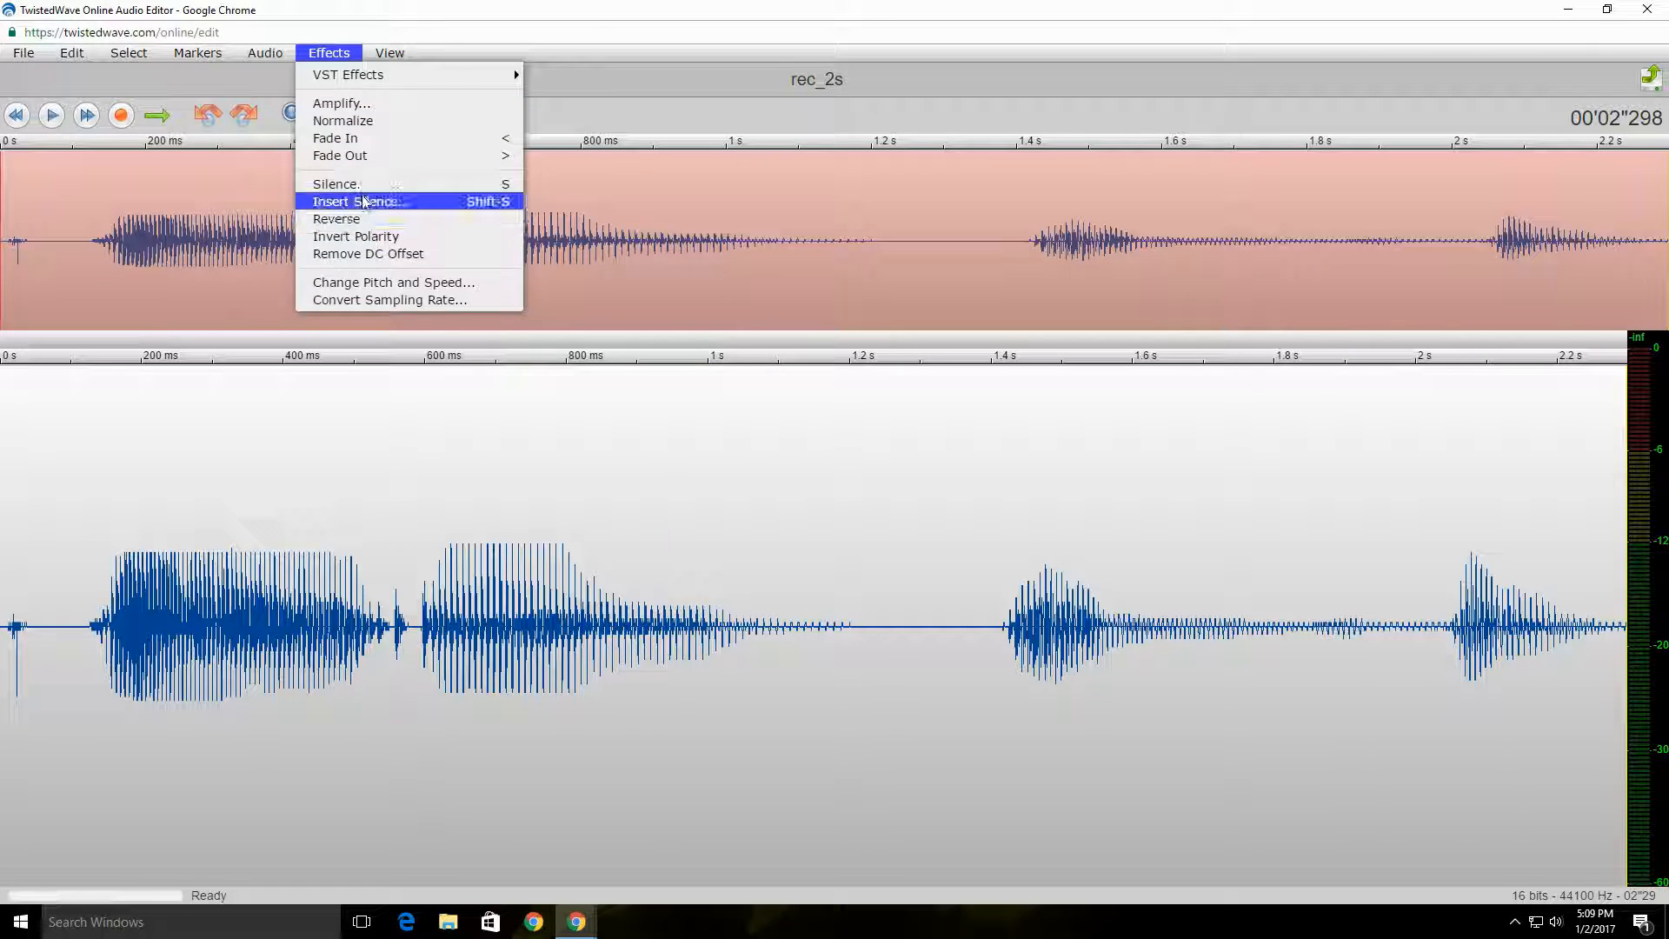
mouse_move(389, 53)
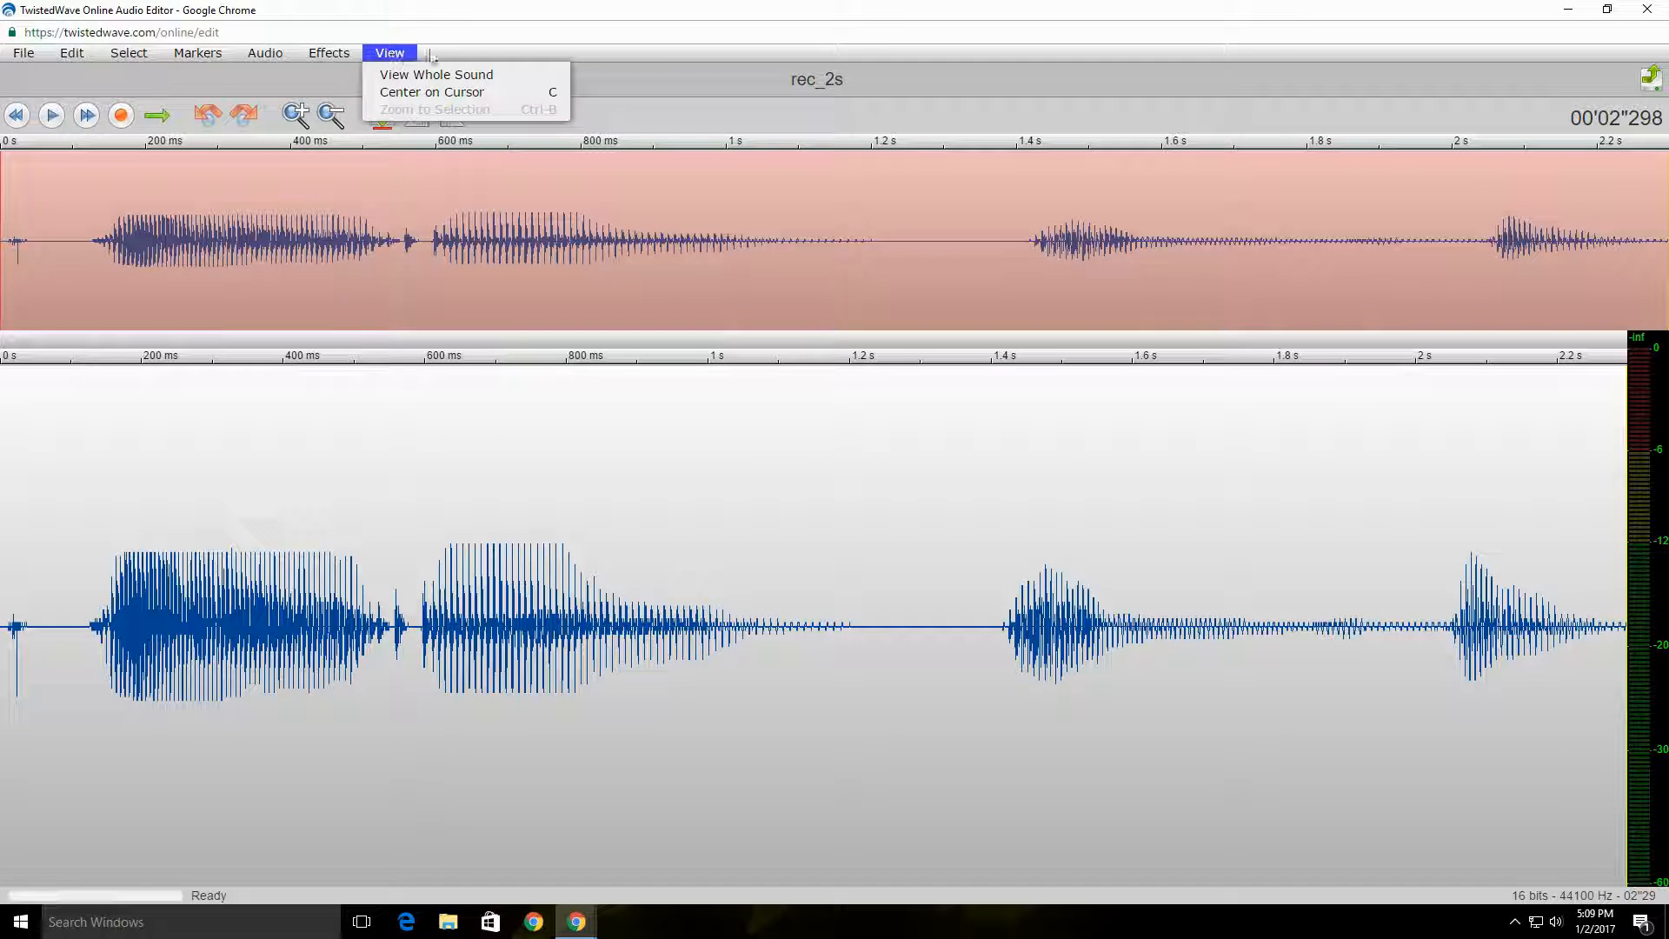
left_click(788, 103)
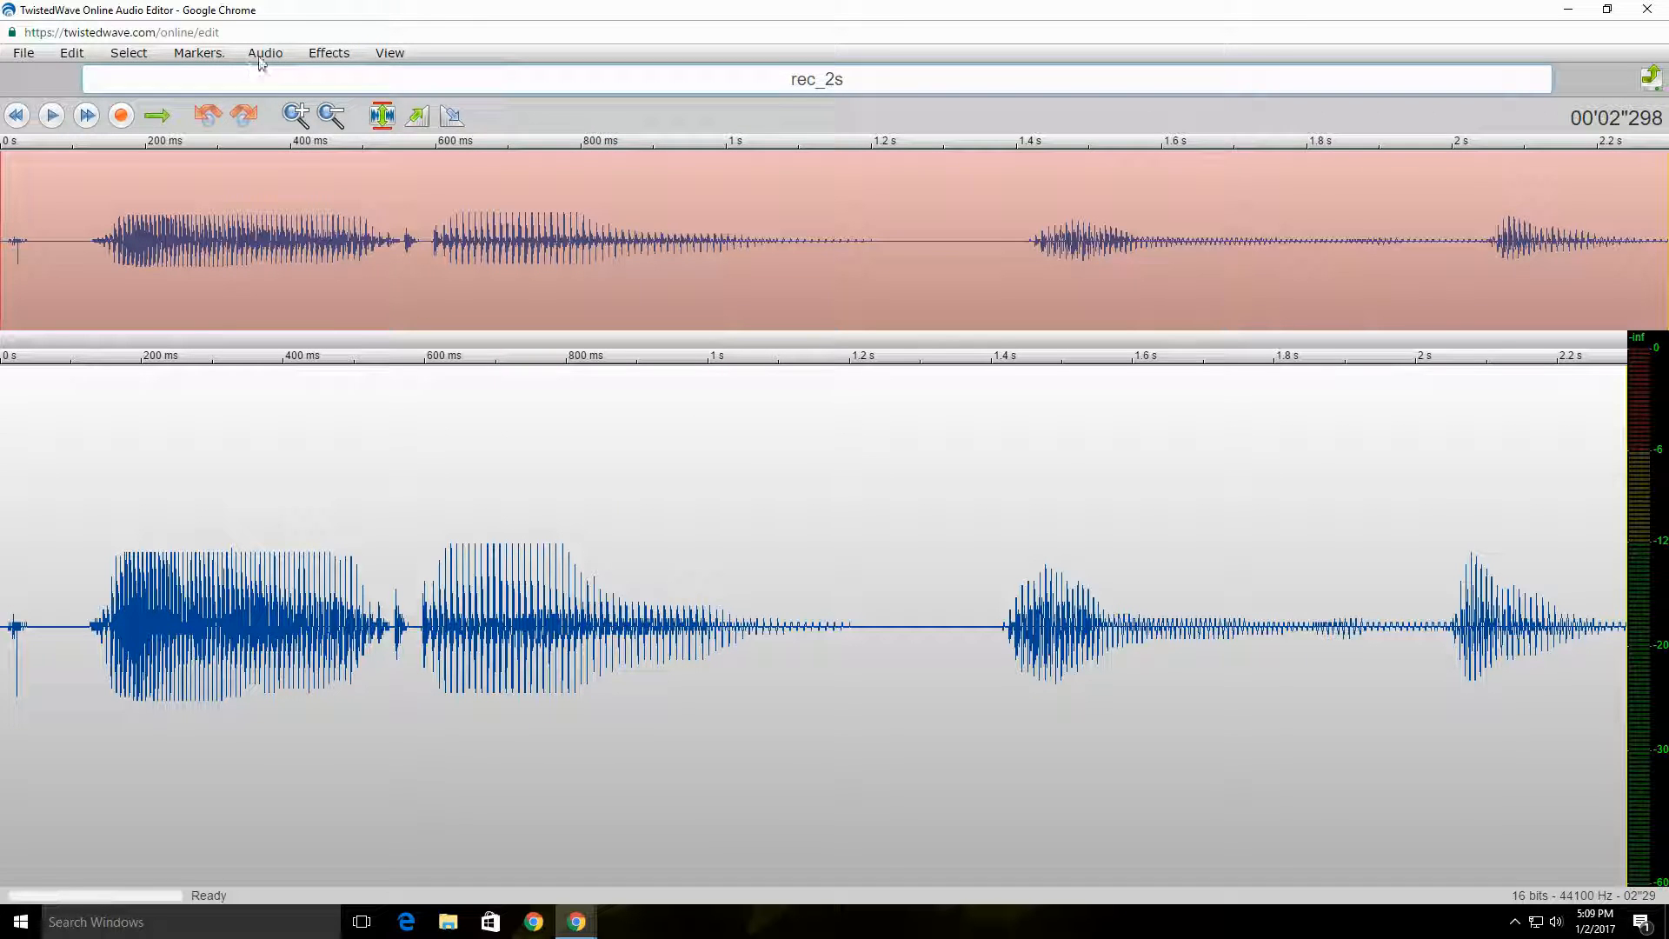
Step: Lower the recording's pitch to -838 cents with Change Pitch and Speed, apply it and play the result
left_click(265, 54)
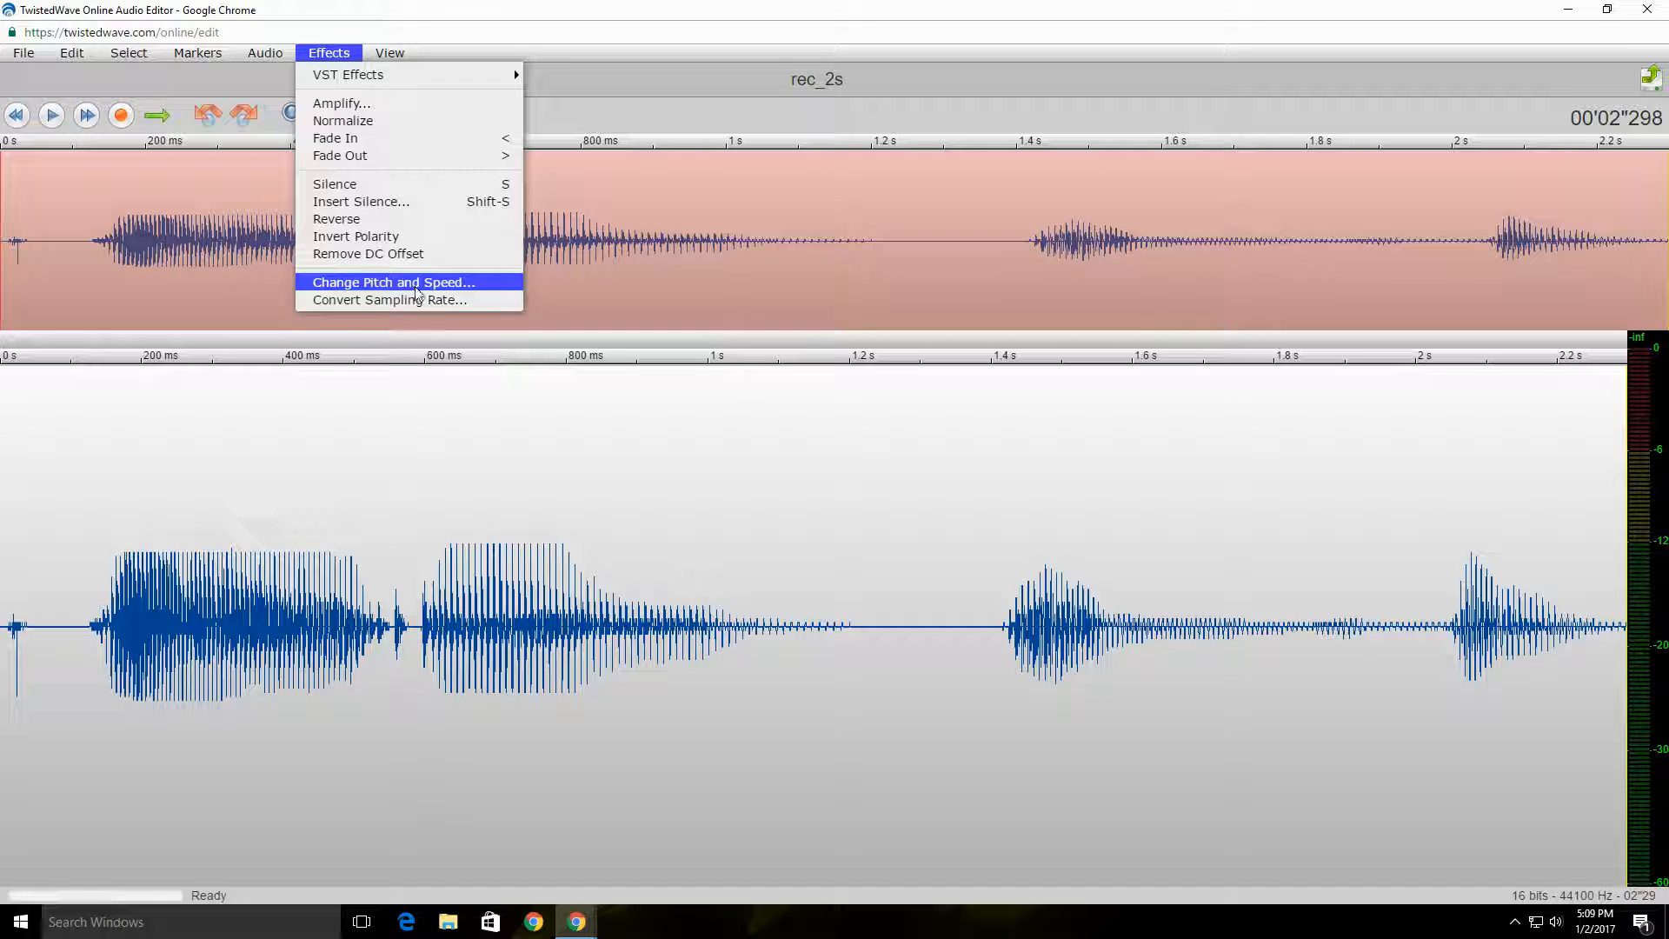
left_click(446, 287)
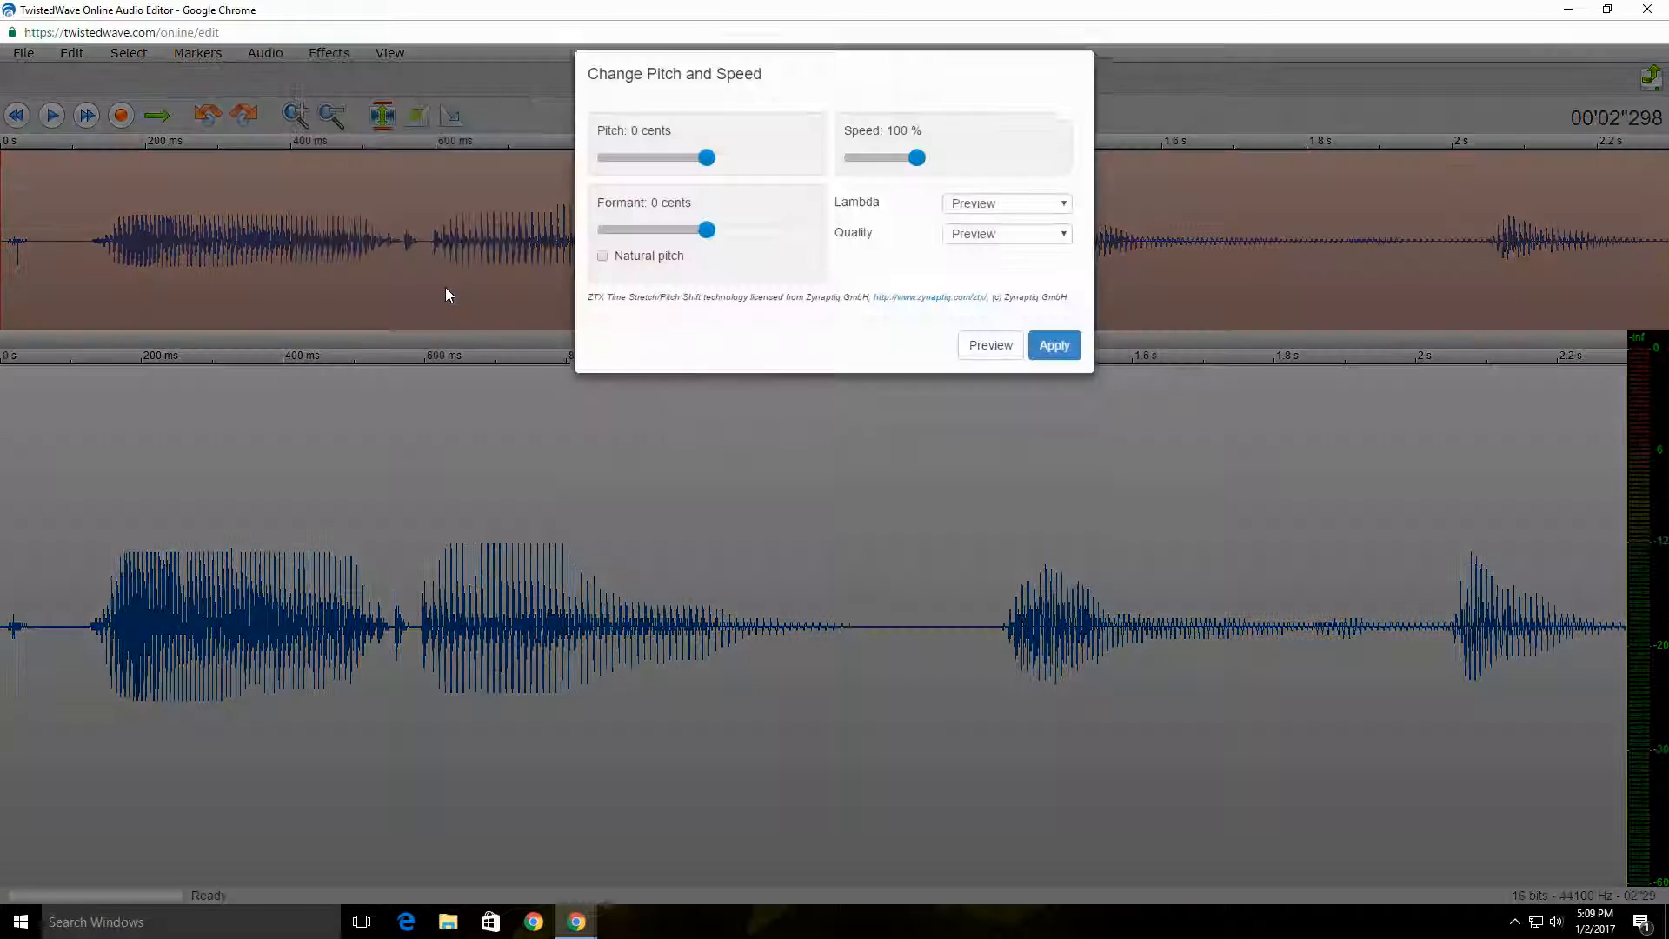
left_click_drag(709, 186, 632, 192)
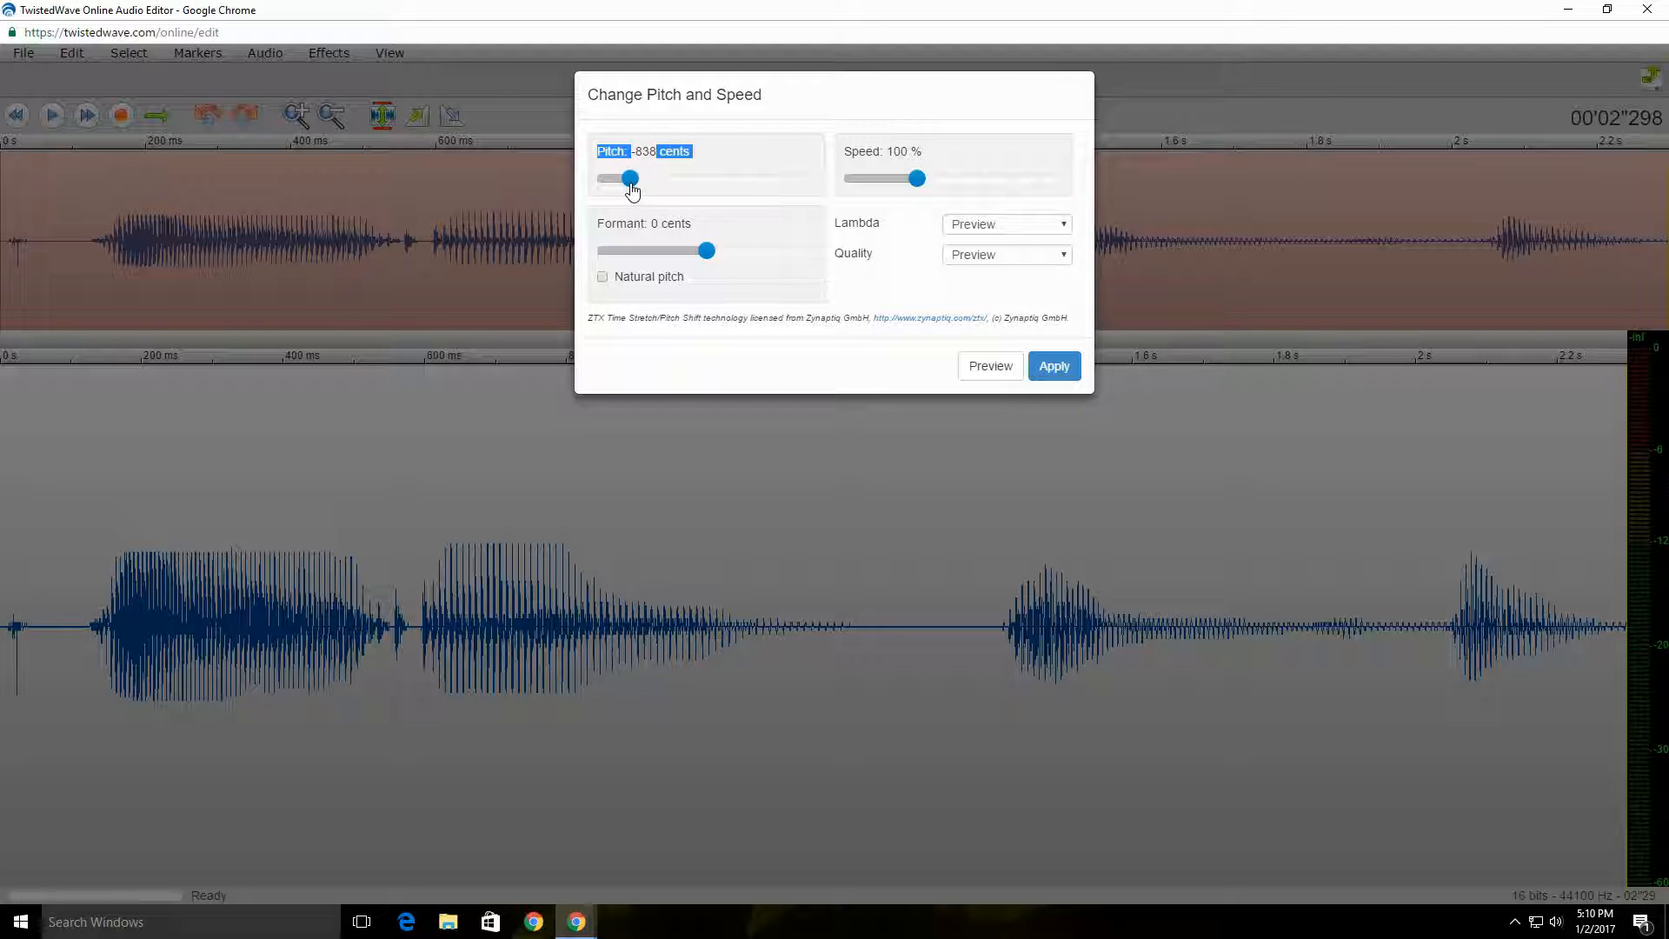
left_click(1055, 366)
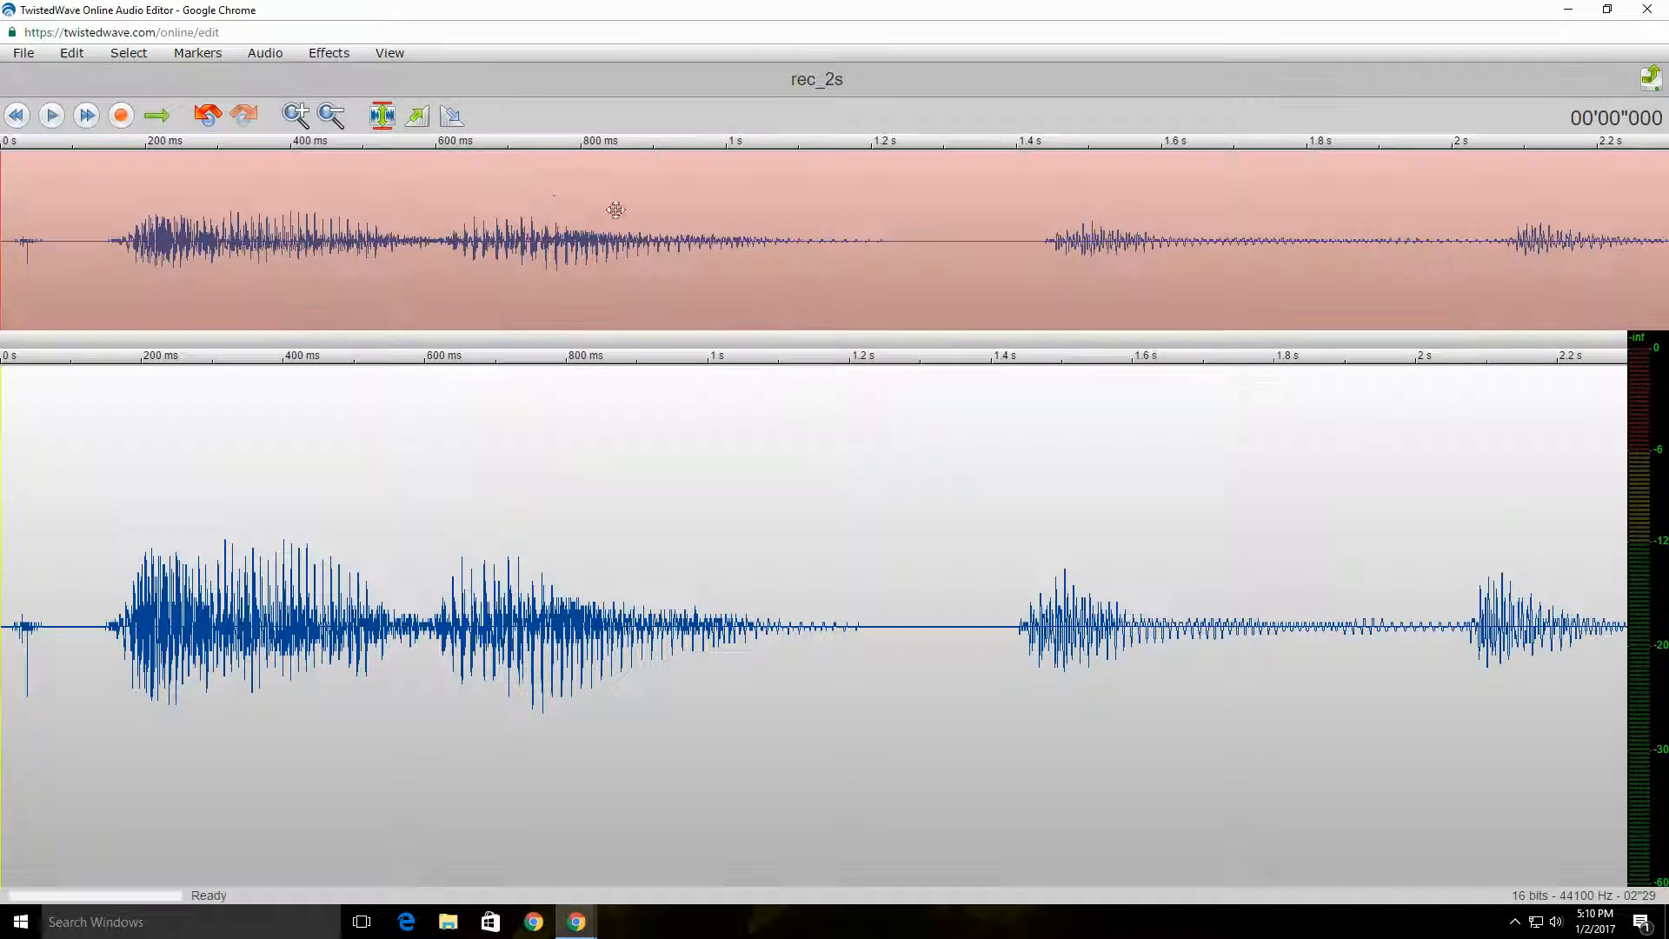
left_click(52, 116)
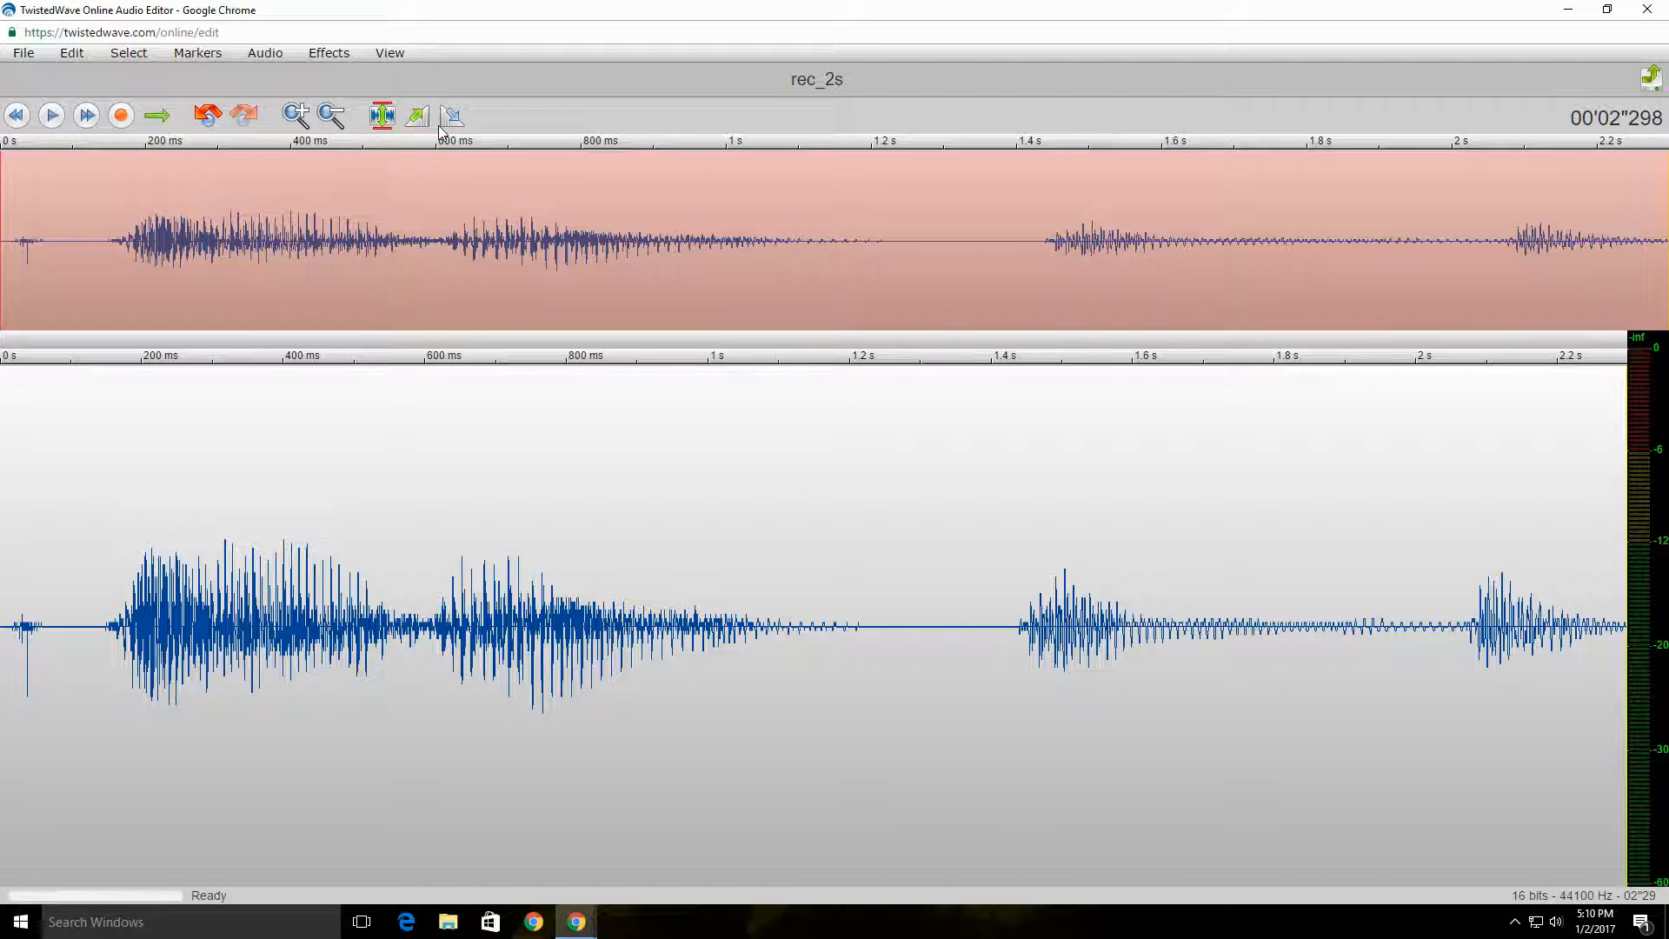
Step: Apply a pitch change of 752 cents at 100 % speed to the recording and play it back
left_click(332, 54)
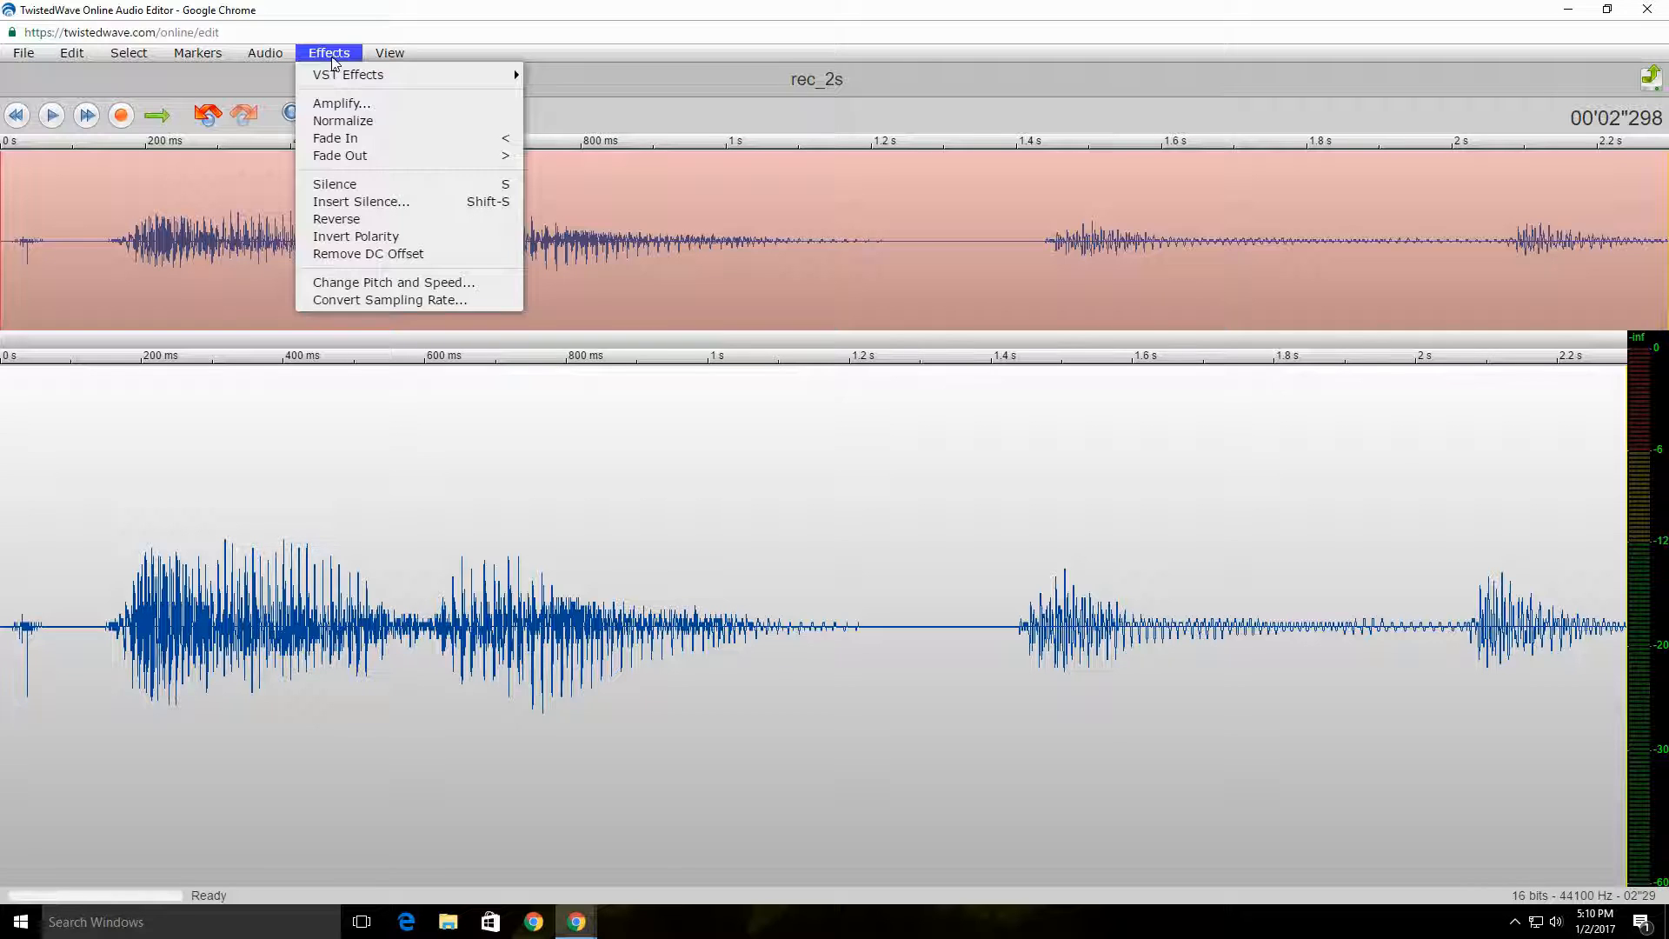
left_click(367, 287)
left_click_drag(707, 180, 777, 179)
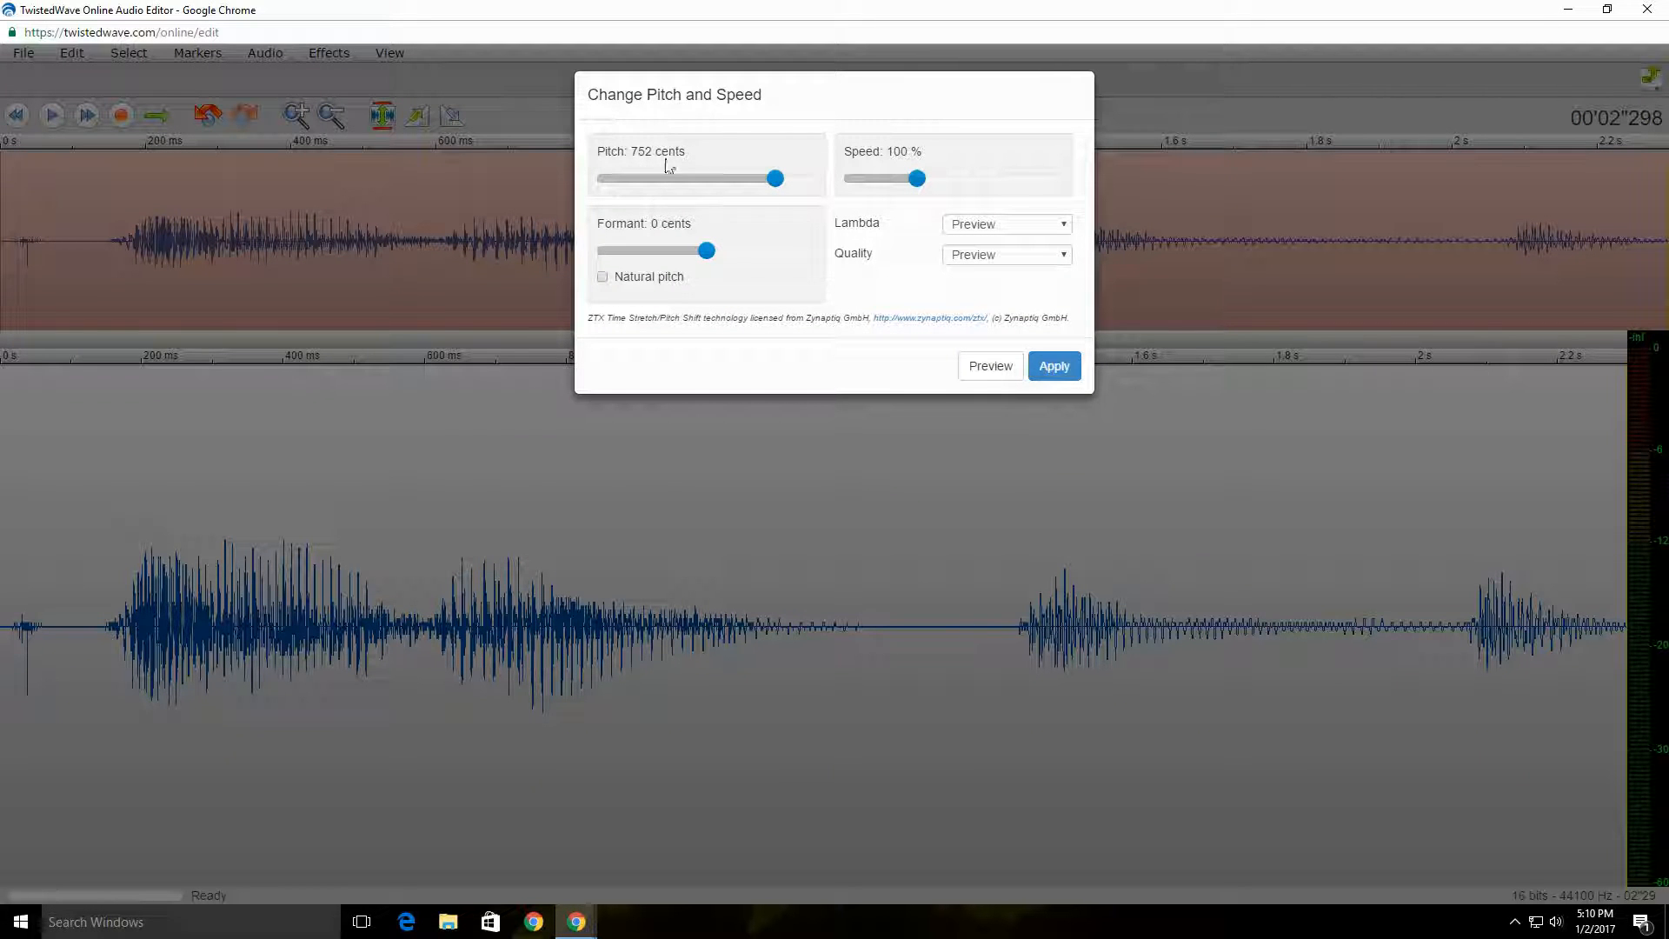
left_click(1054, 366)
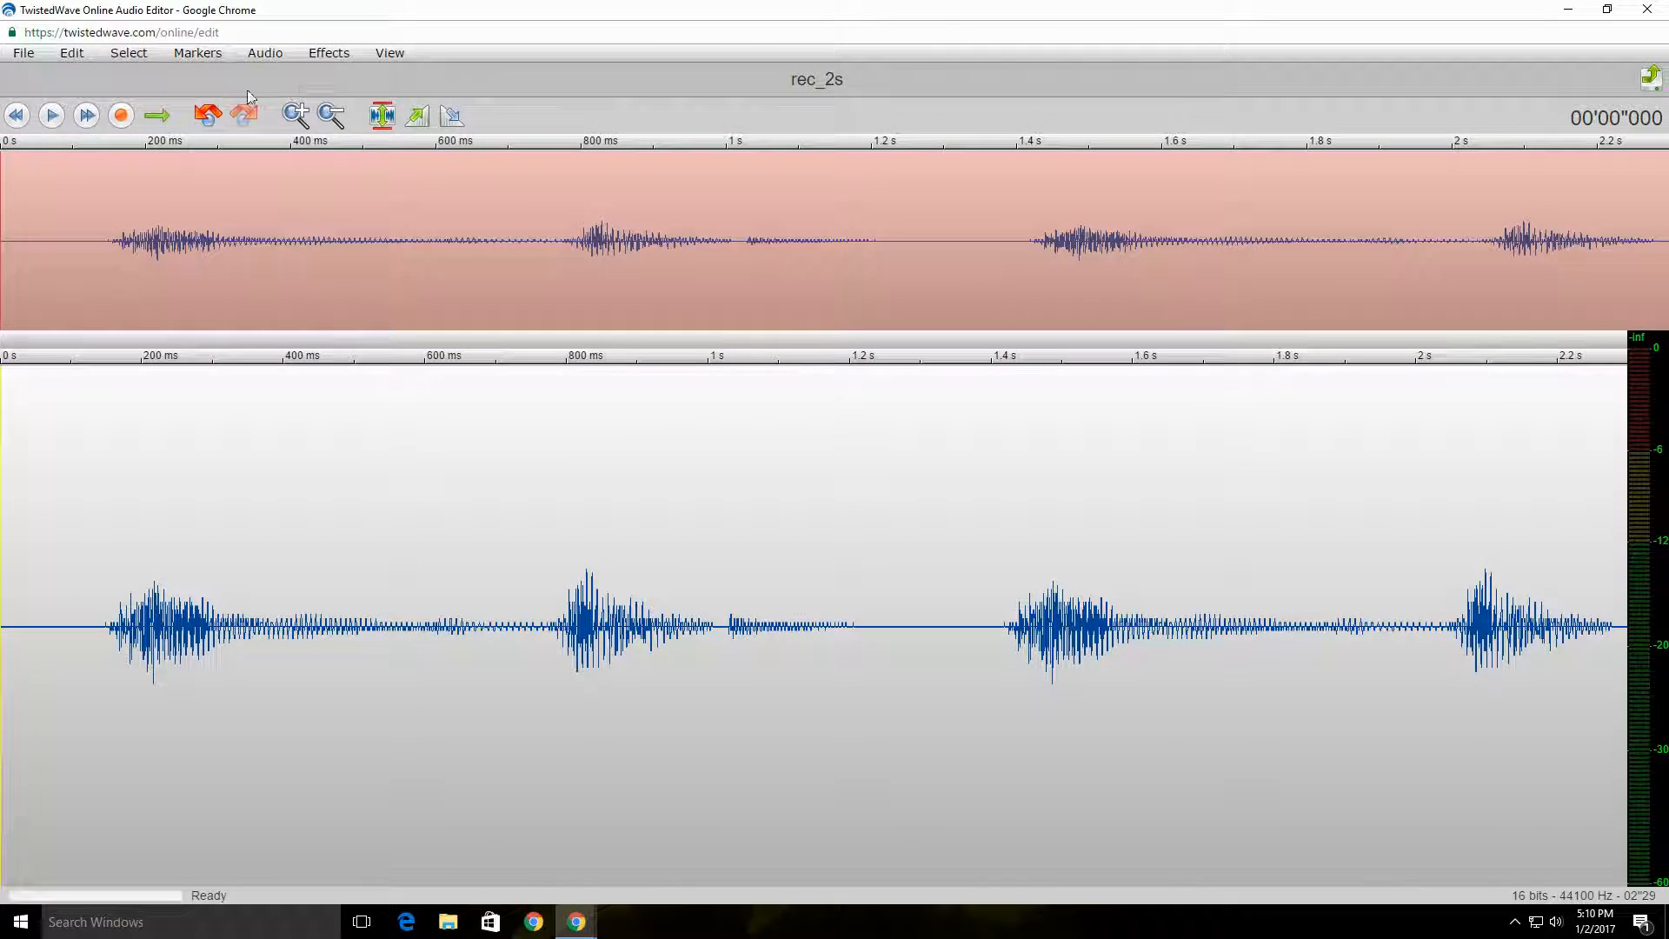
left_click(52, 116)
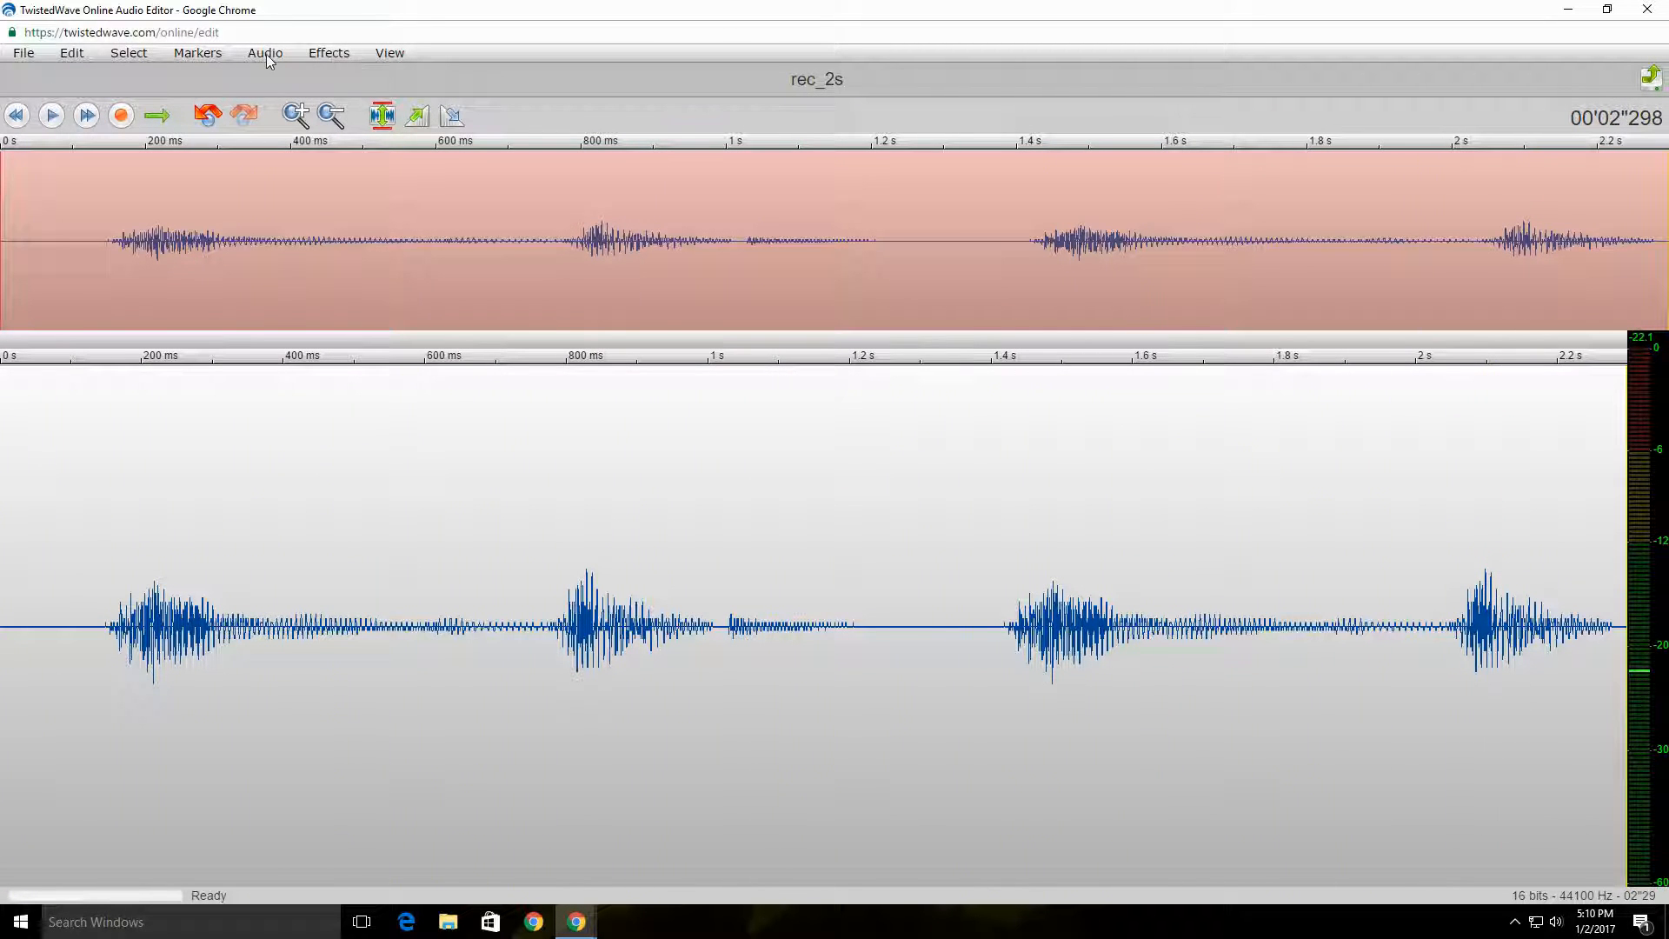
Step: Apply another pitch change of 600 cents to the recording and listen to the altered voice
left_click(328, 53)
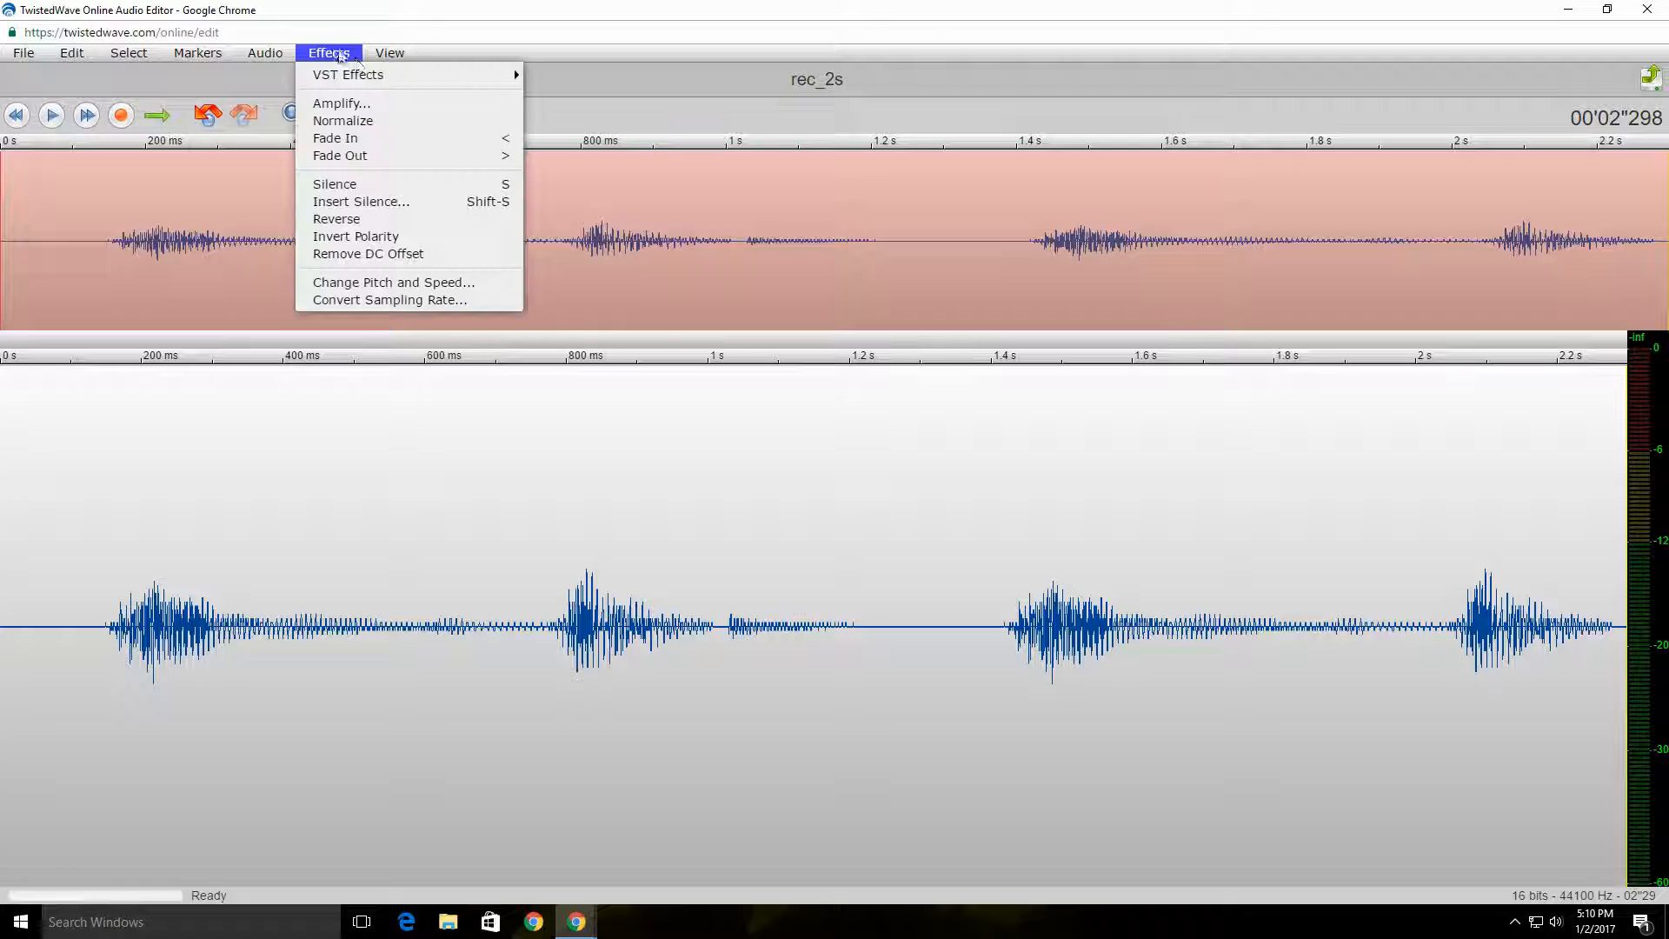
left_click(390, 284)
left_click_drag(704, 180, 763, 183)
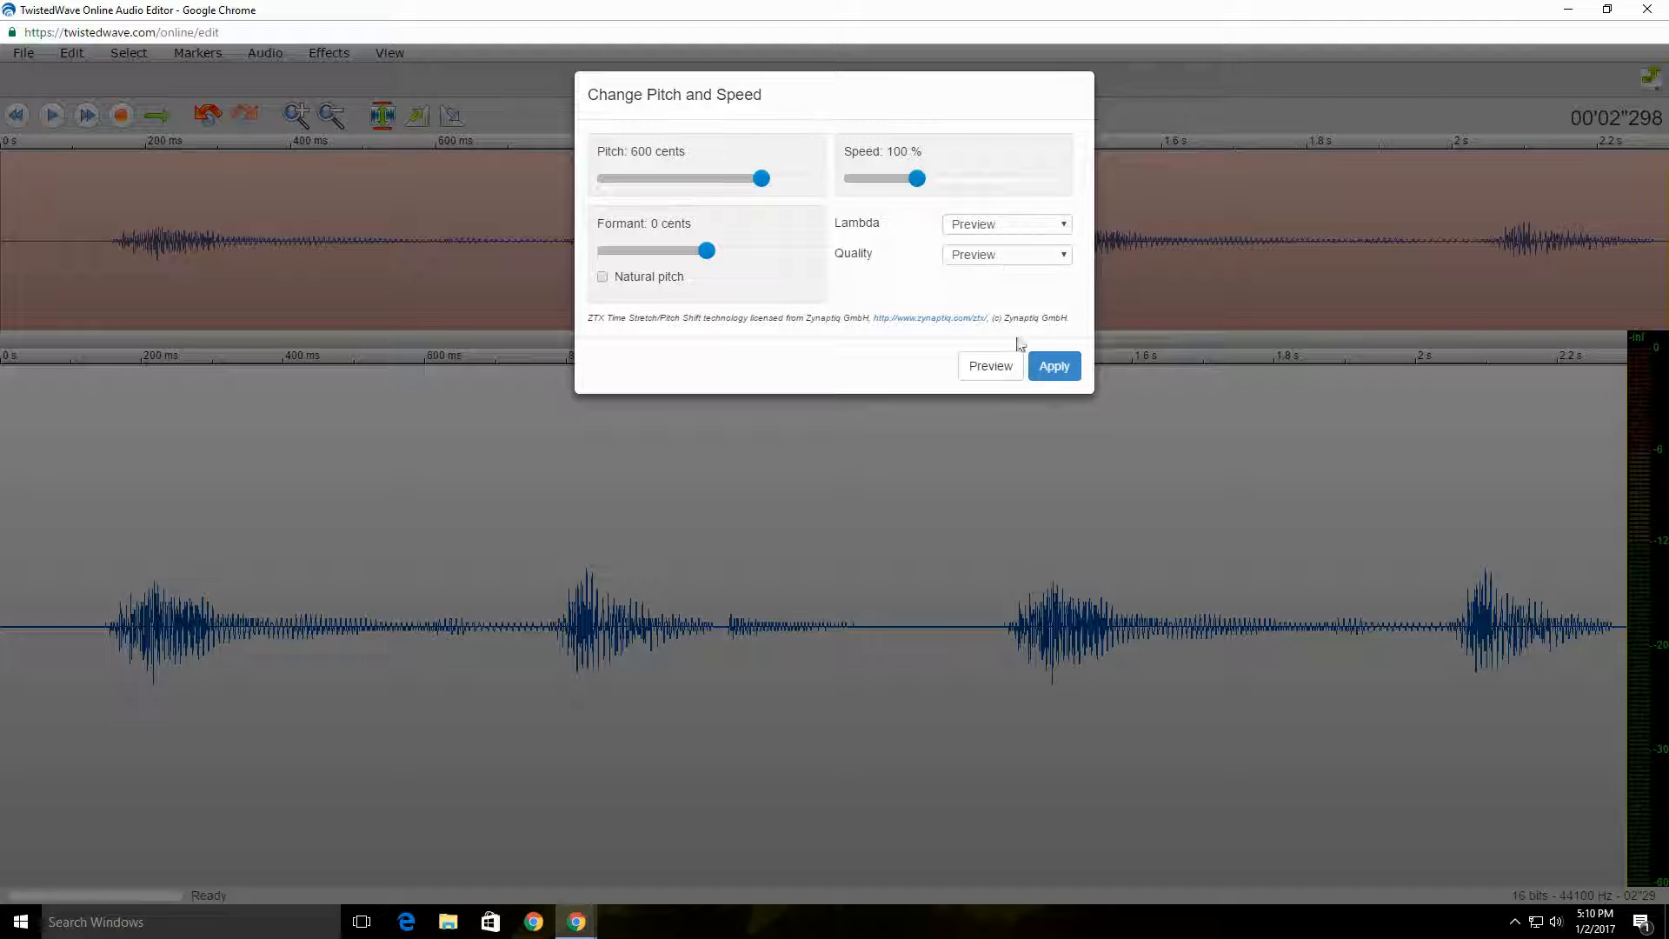
left_click(1055, 366)
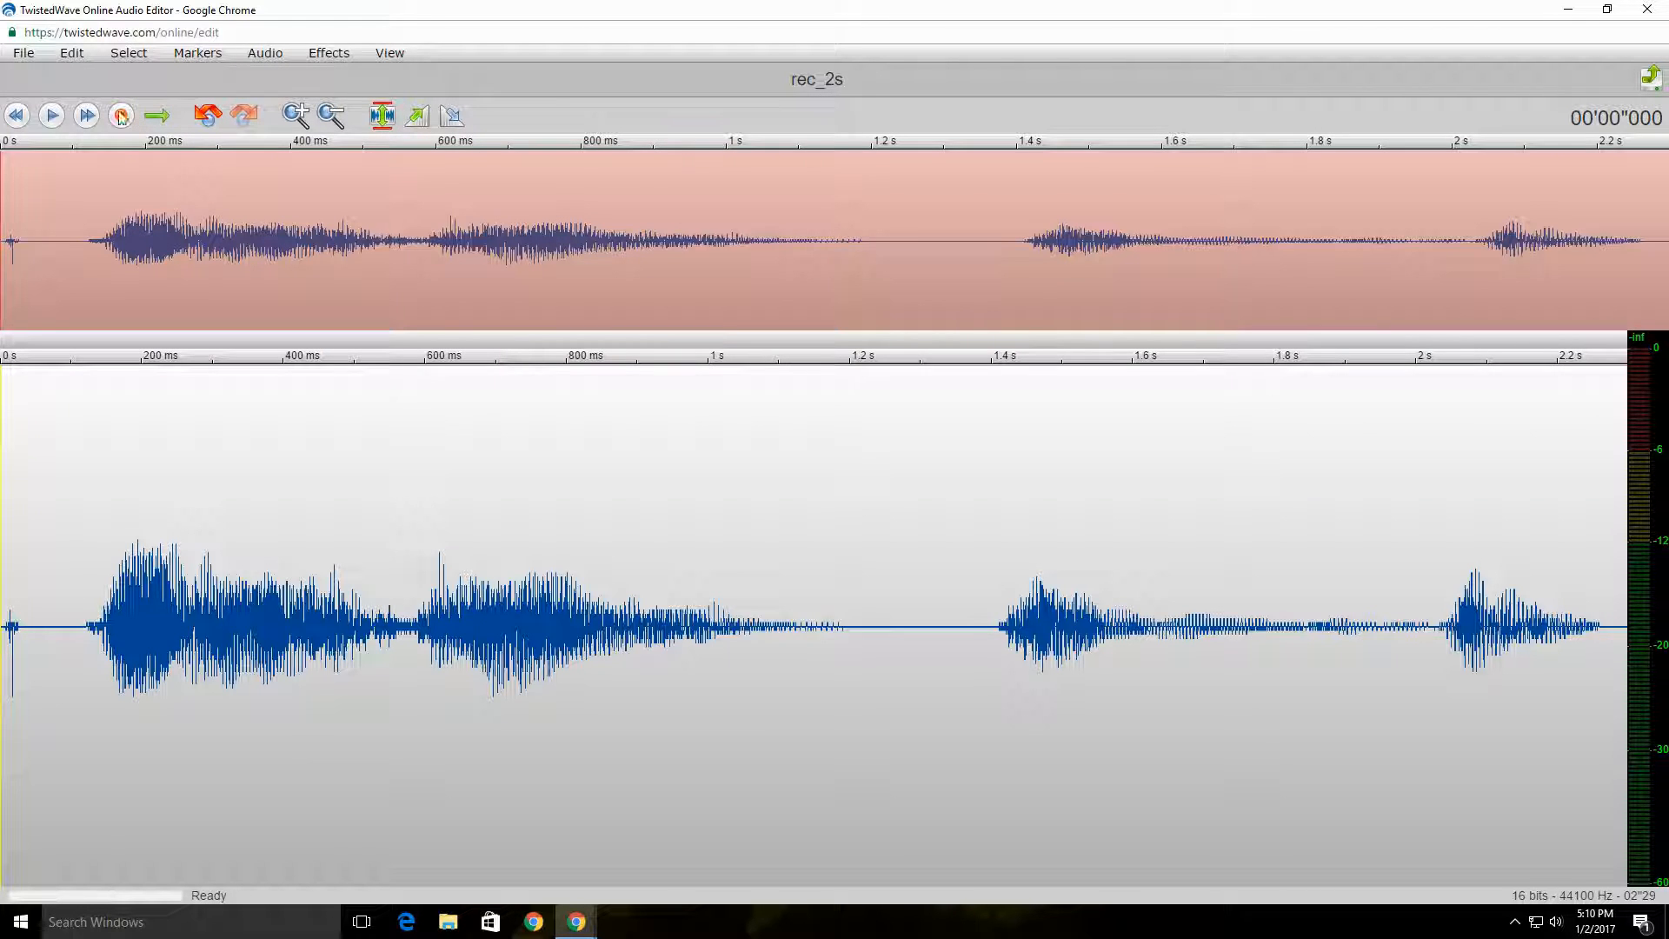
left_click(51, 116)
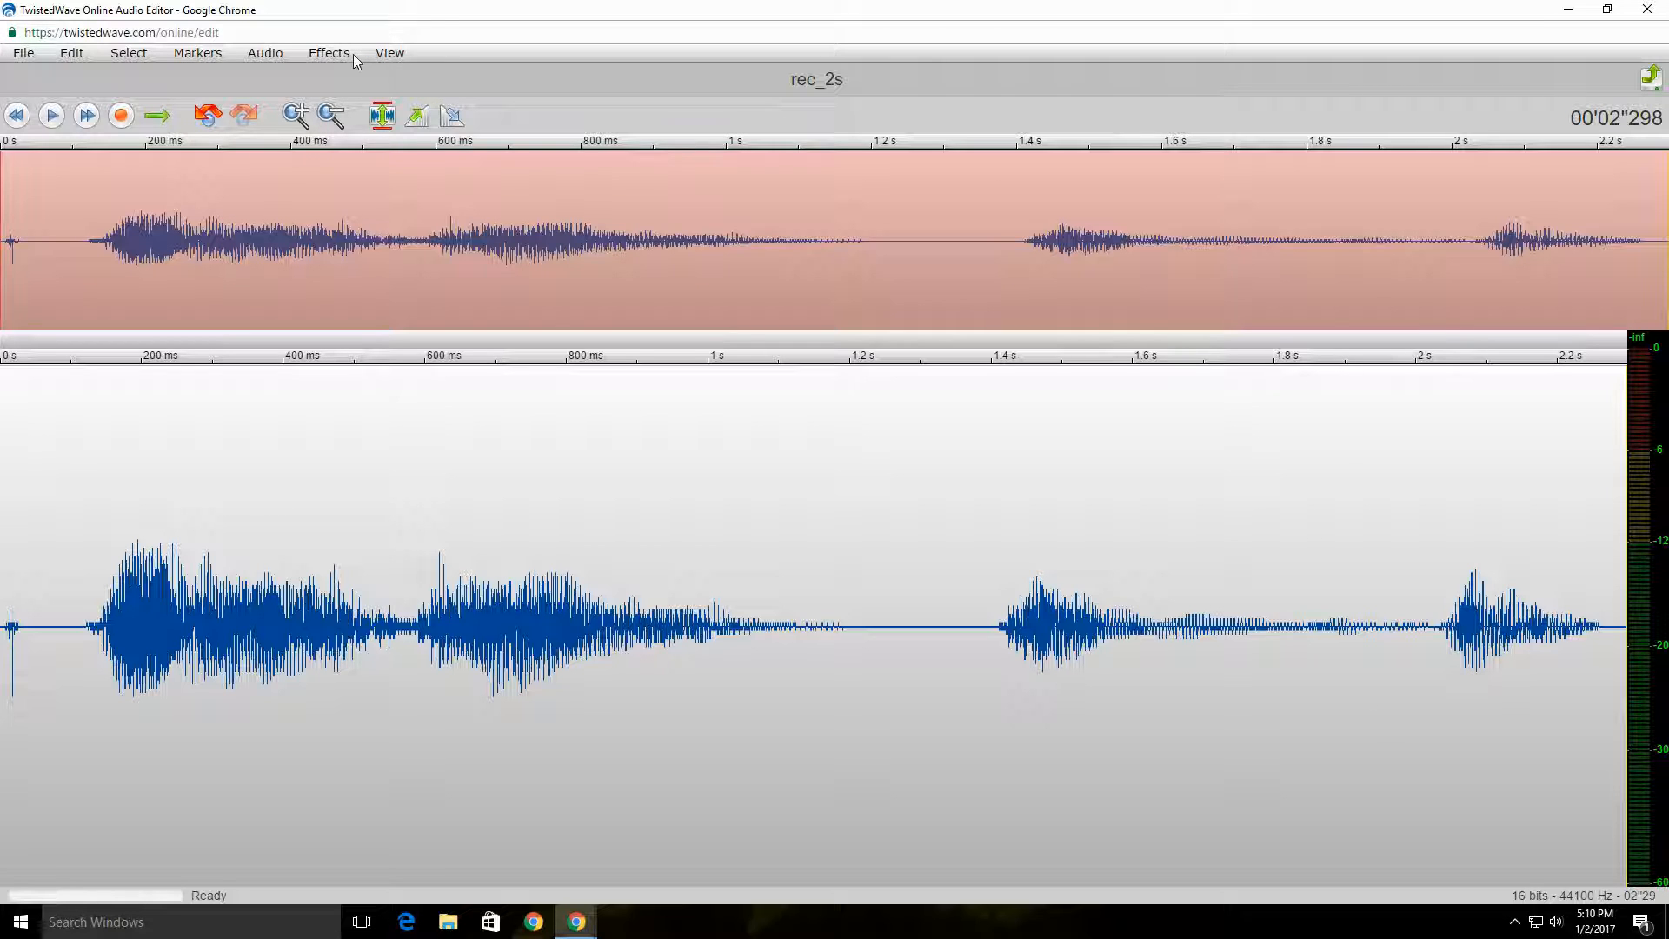
Step: Download the altered recording as an MP3 Audio file titled rec_2s at 128 kbps
left_click(30, 54)
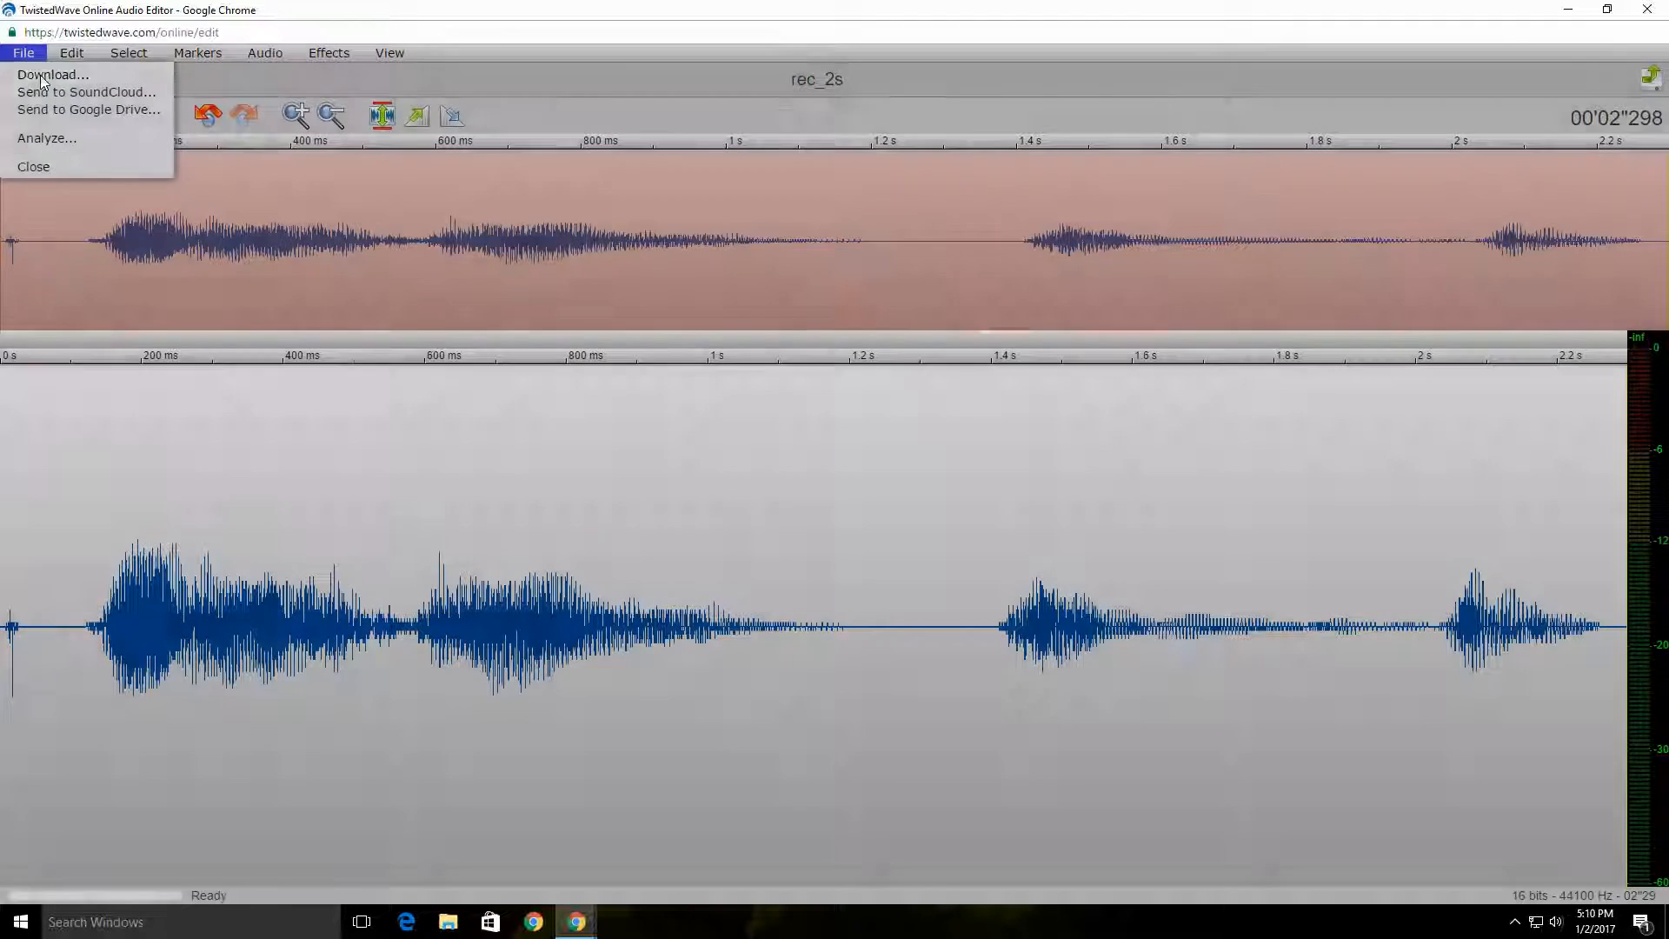
left_click(40, 74)
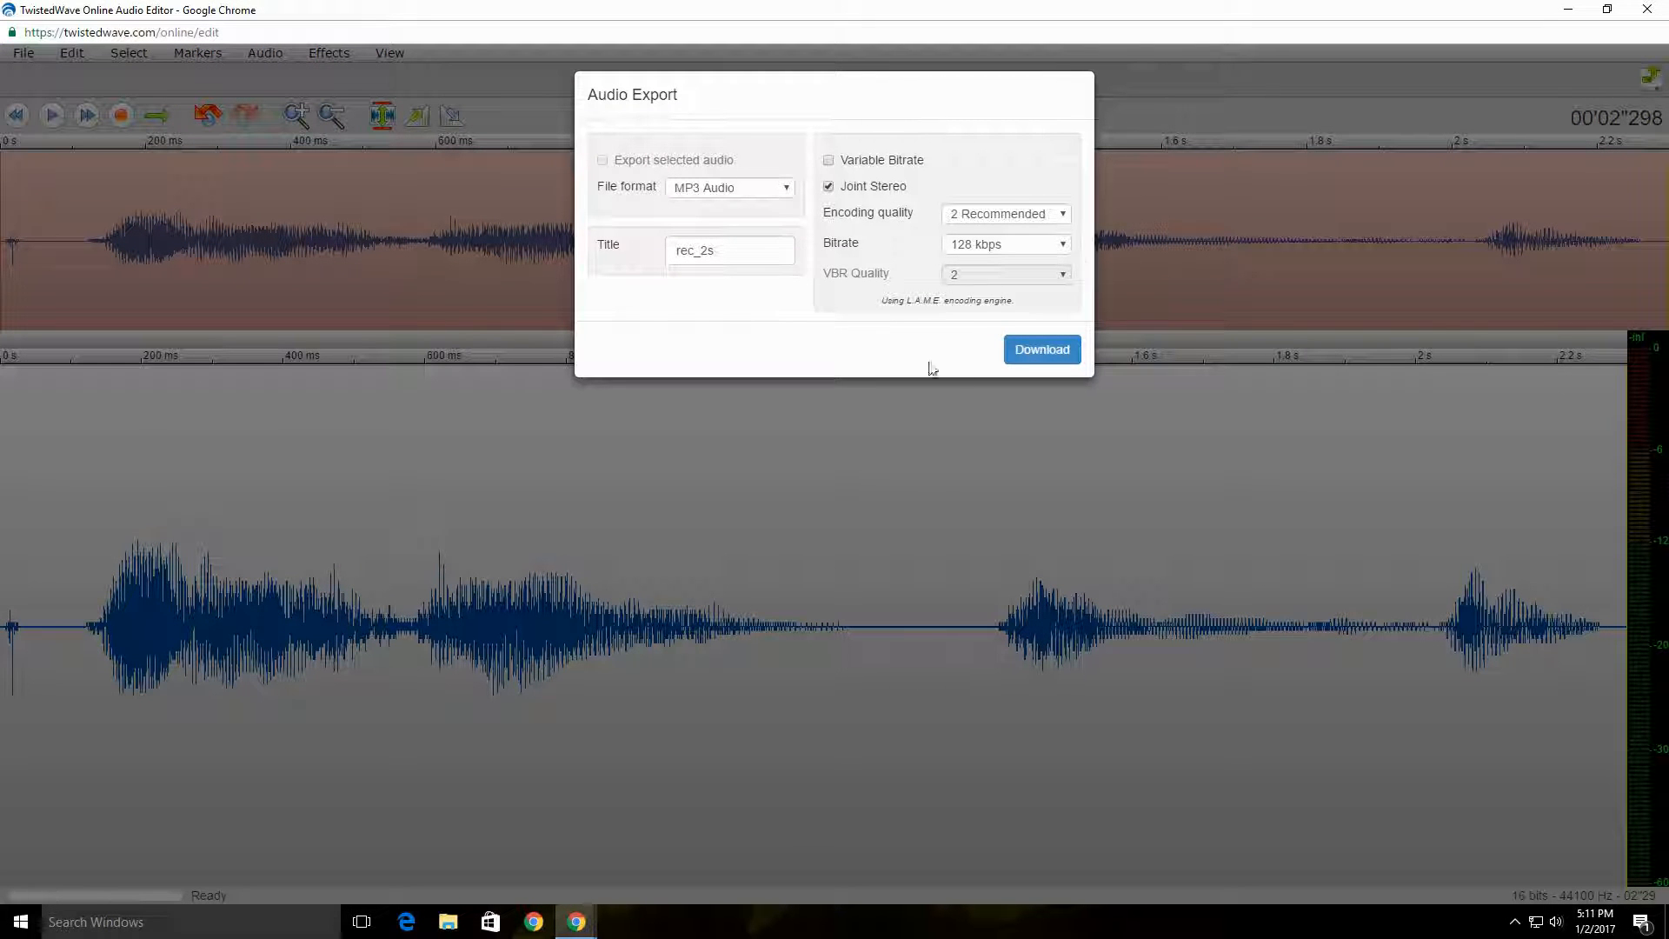
left_click(1069, 349)
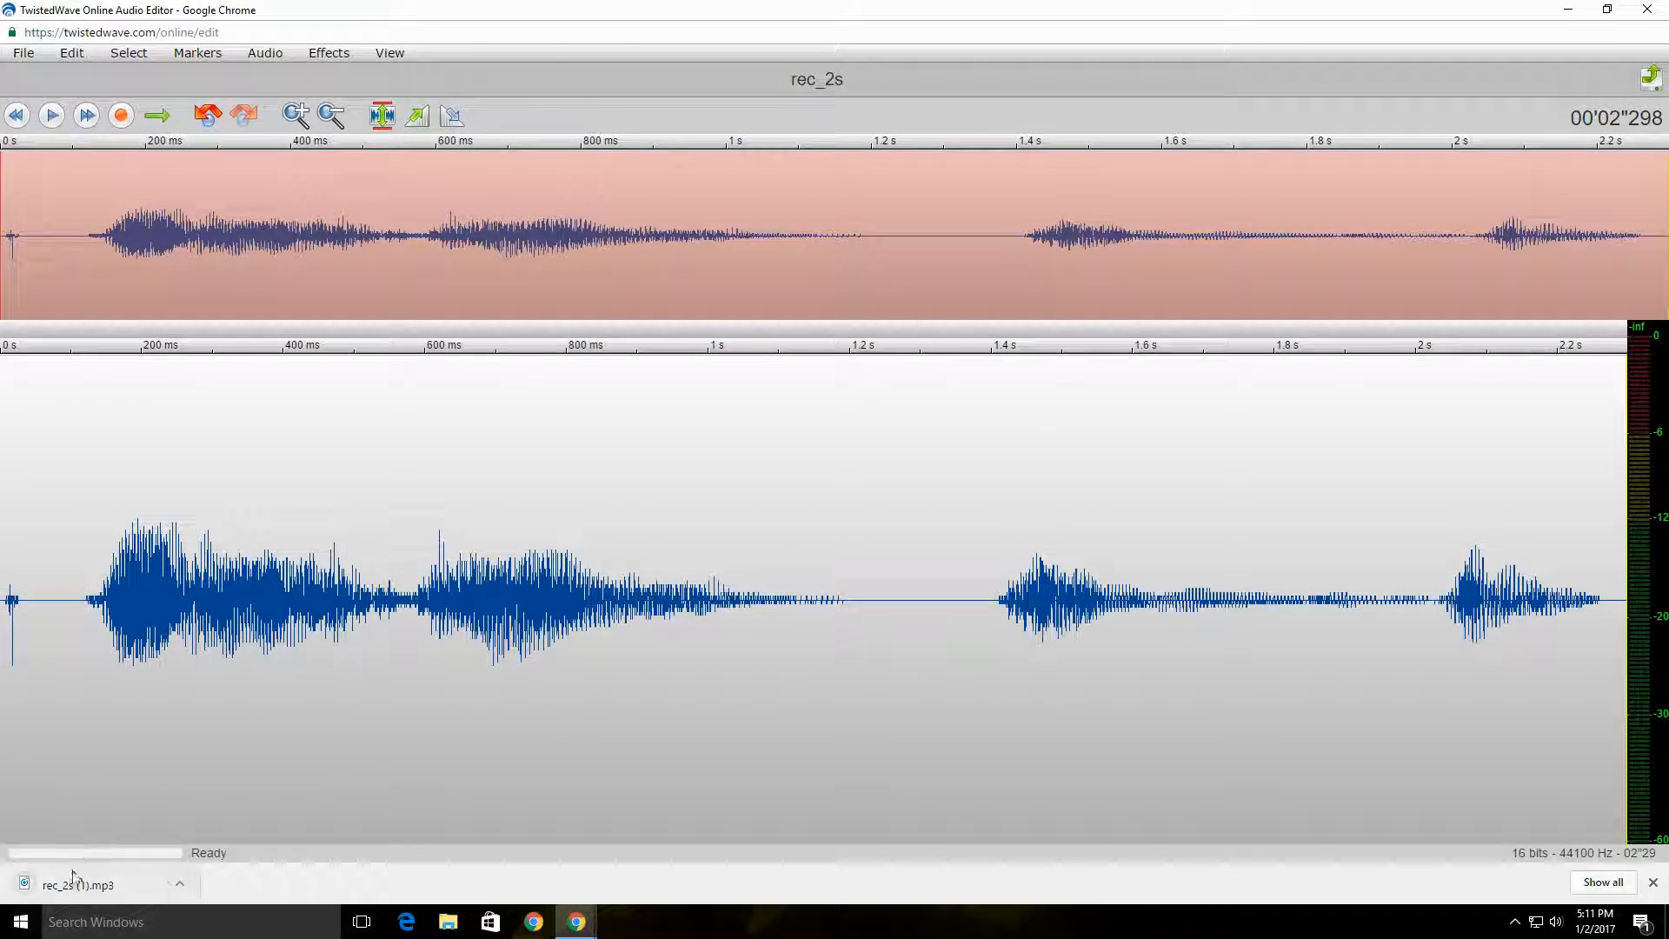
Step: Shrink the editor window, minimize the other browser window, place rec_2s (1) on the desktop and move BOOM BOOM beside it
left_click_drag(839, 10, 829, 65)
left_click(1568, 12)
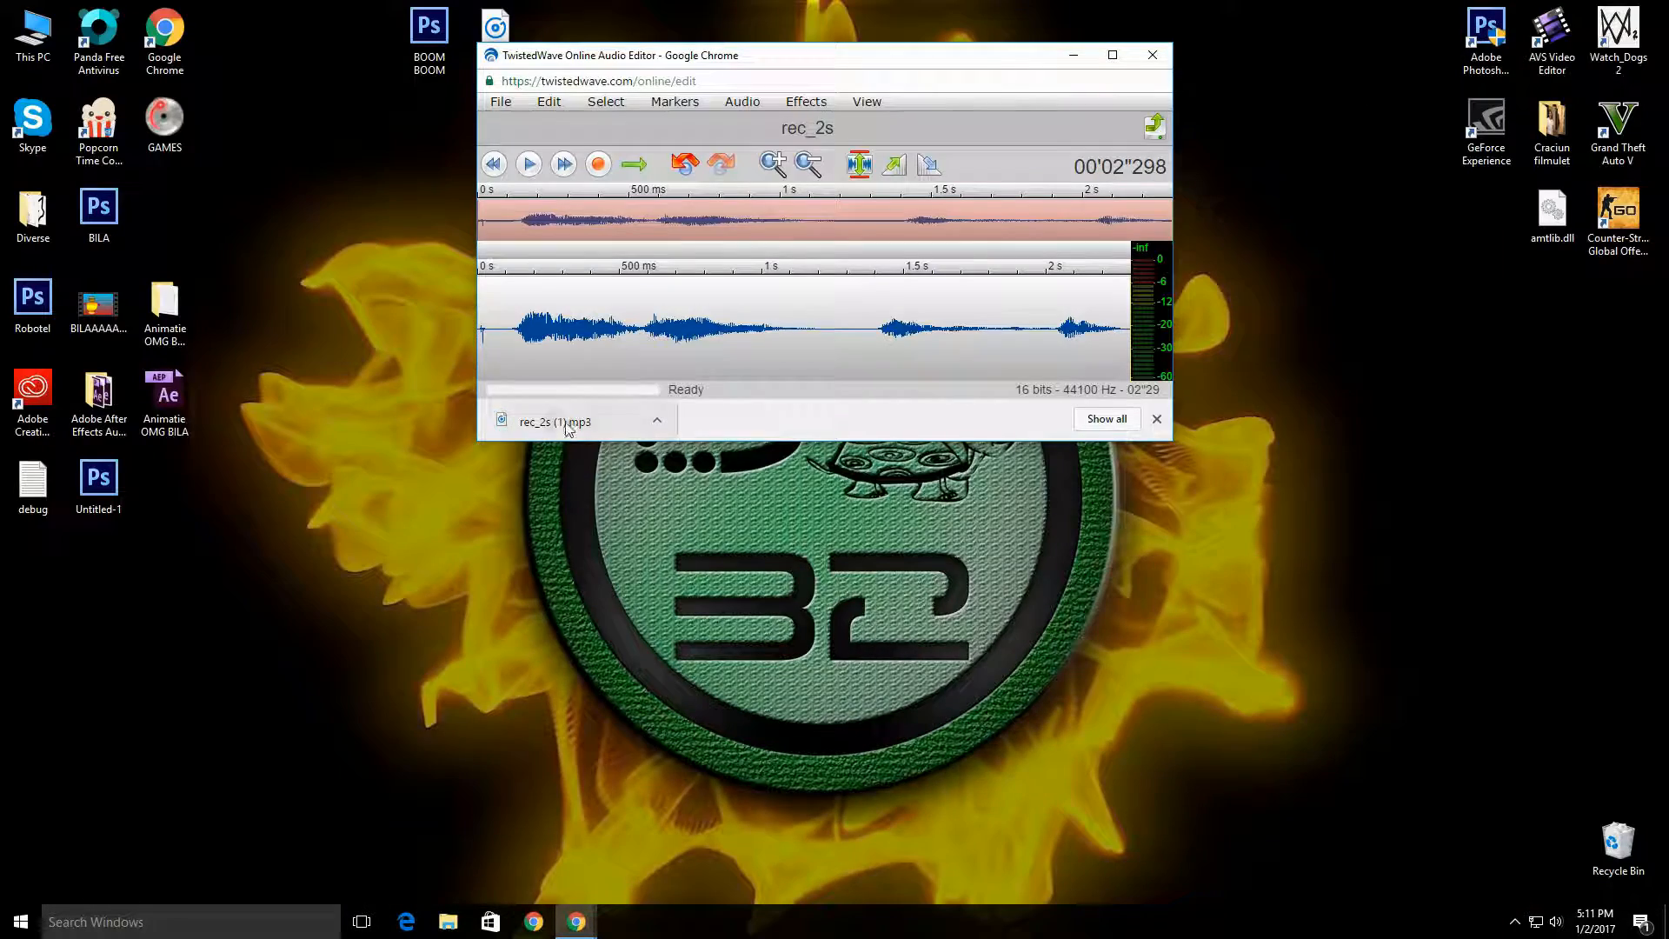
left_click_drag(564, 420, 35, 587)
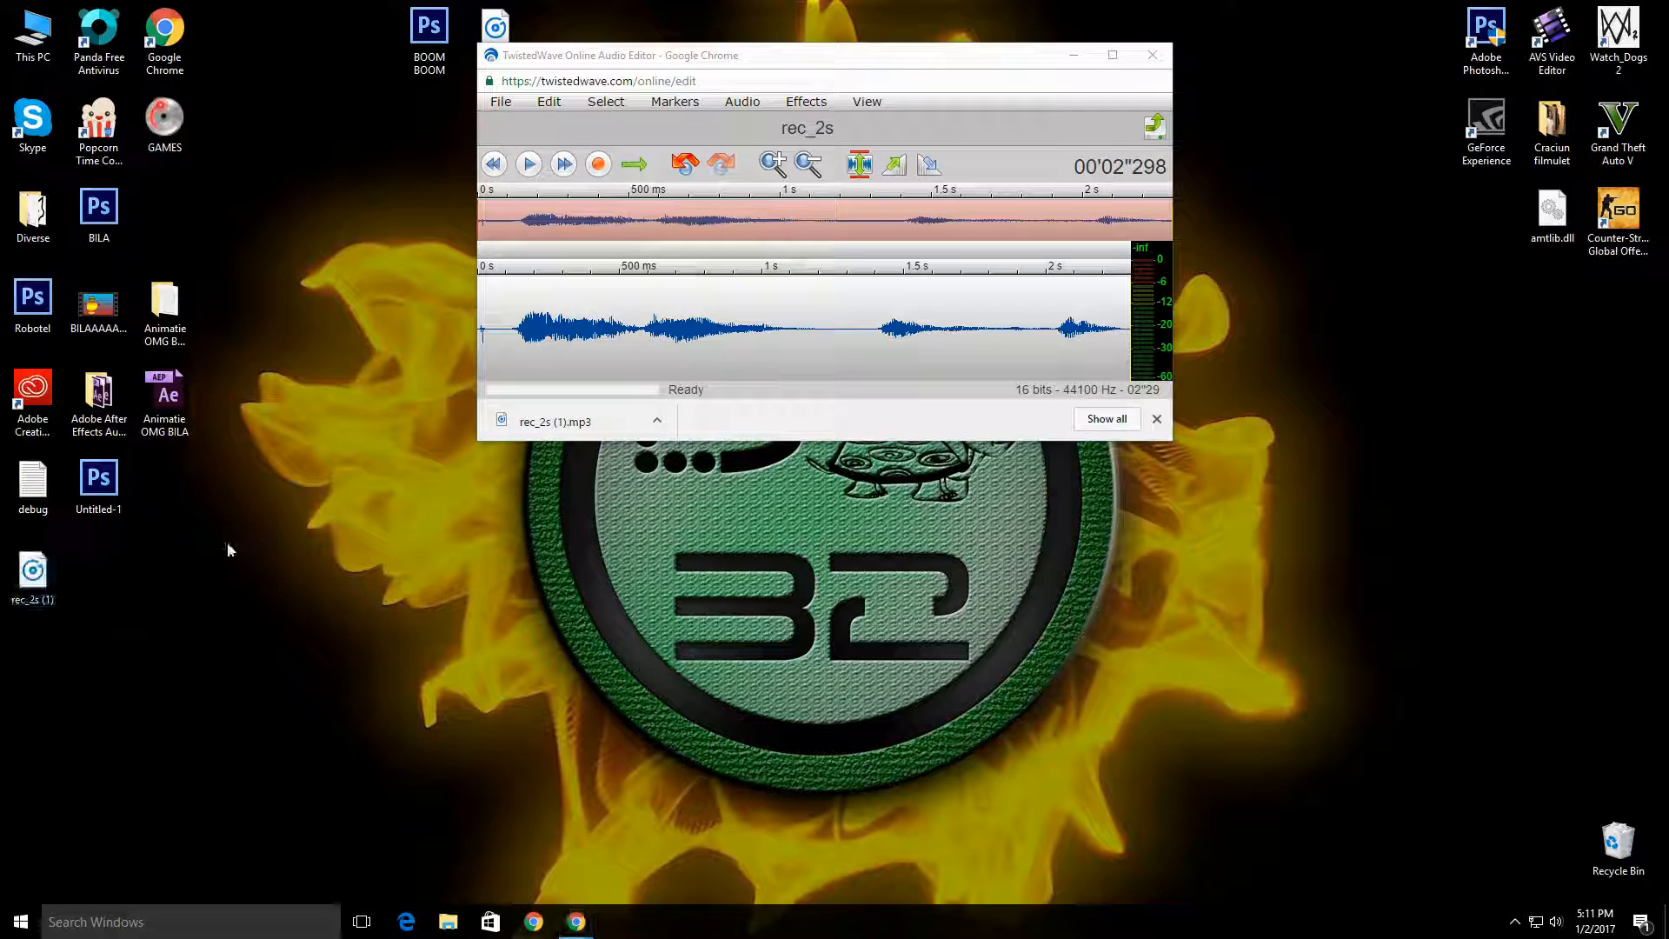
left_click_drag(444, 7, 113, 563)
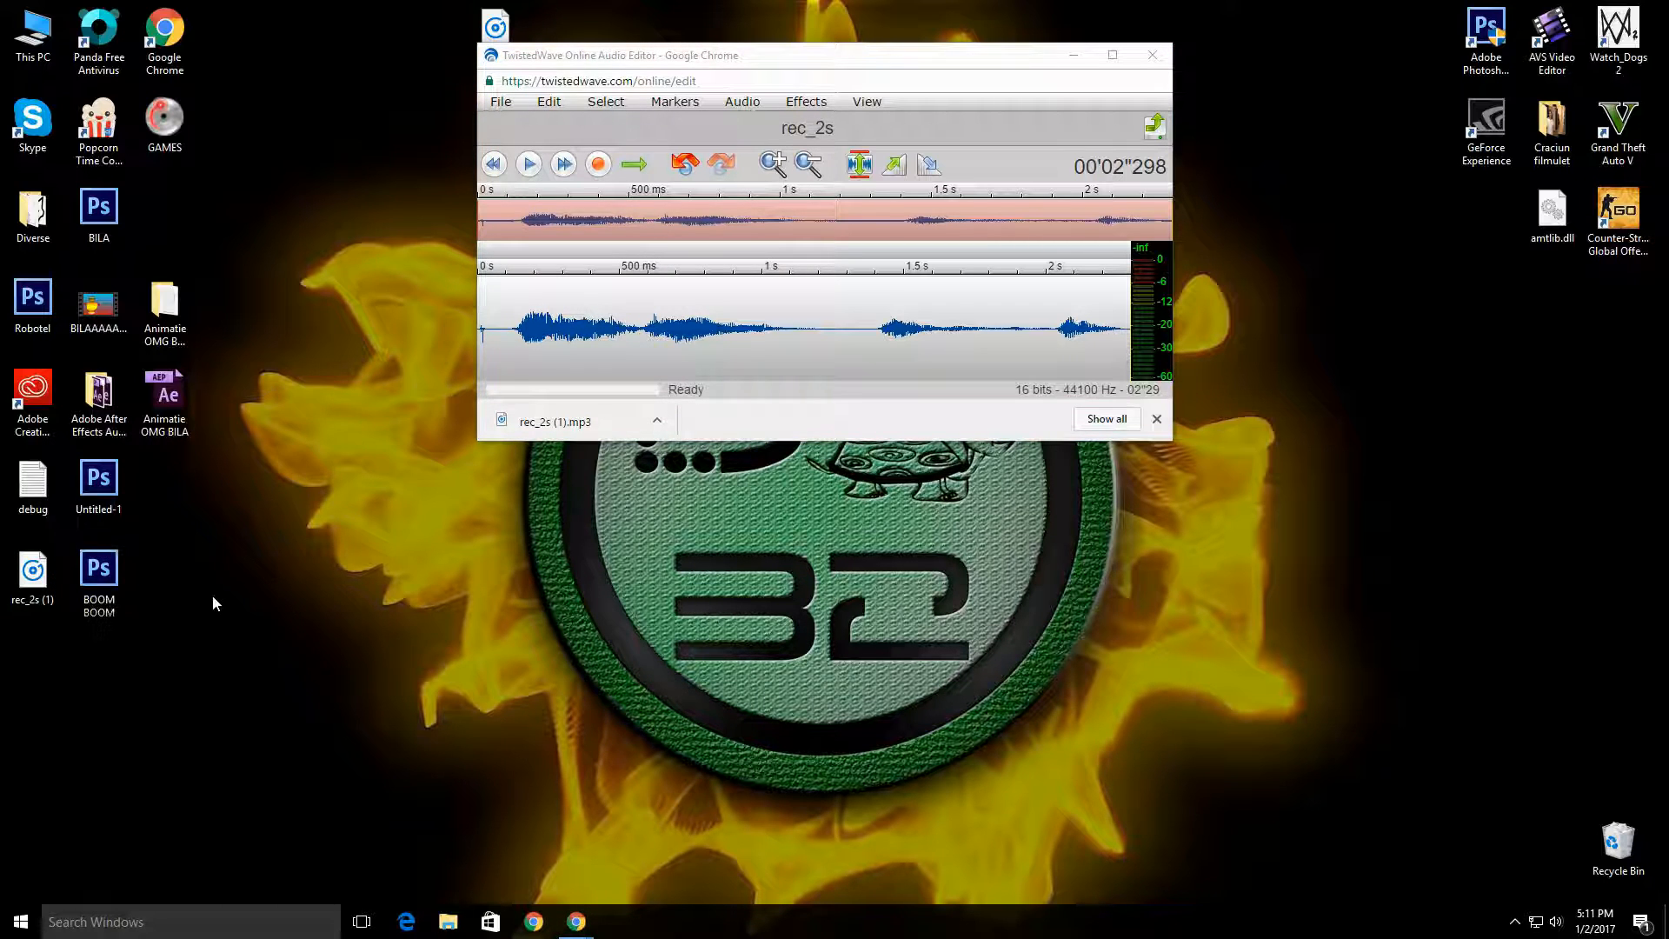
left_click_drag(206, 591, 19, 604)
mouse_move(32, 574)
left_mouse_down()
mouse_move(113, 574)
mouse_move(55, 582)
left_mouse_up()
left_click(303, 608)
Step: Close the audio editor window and the remaining Chrome window
left_click(1152, 55)
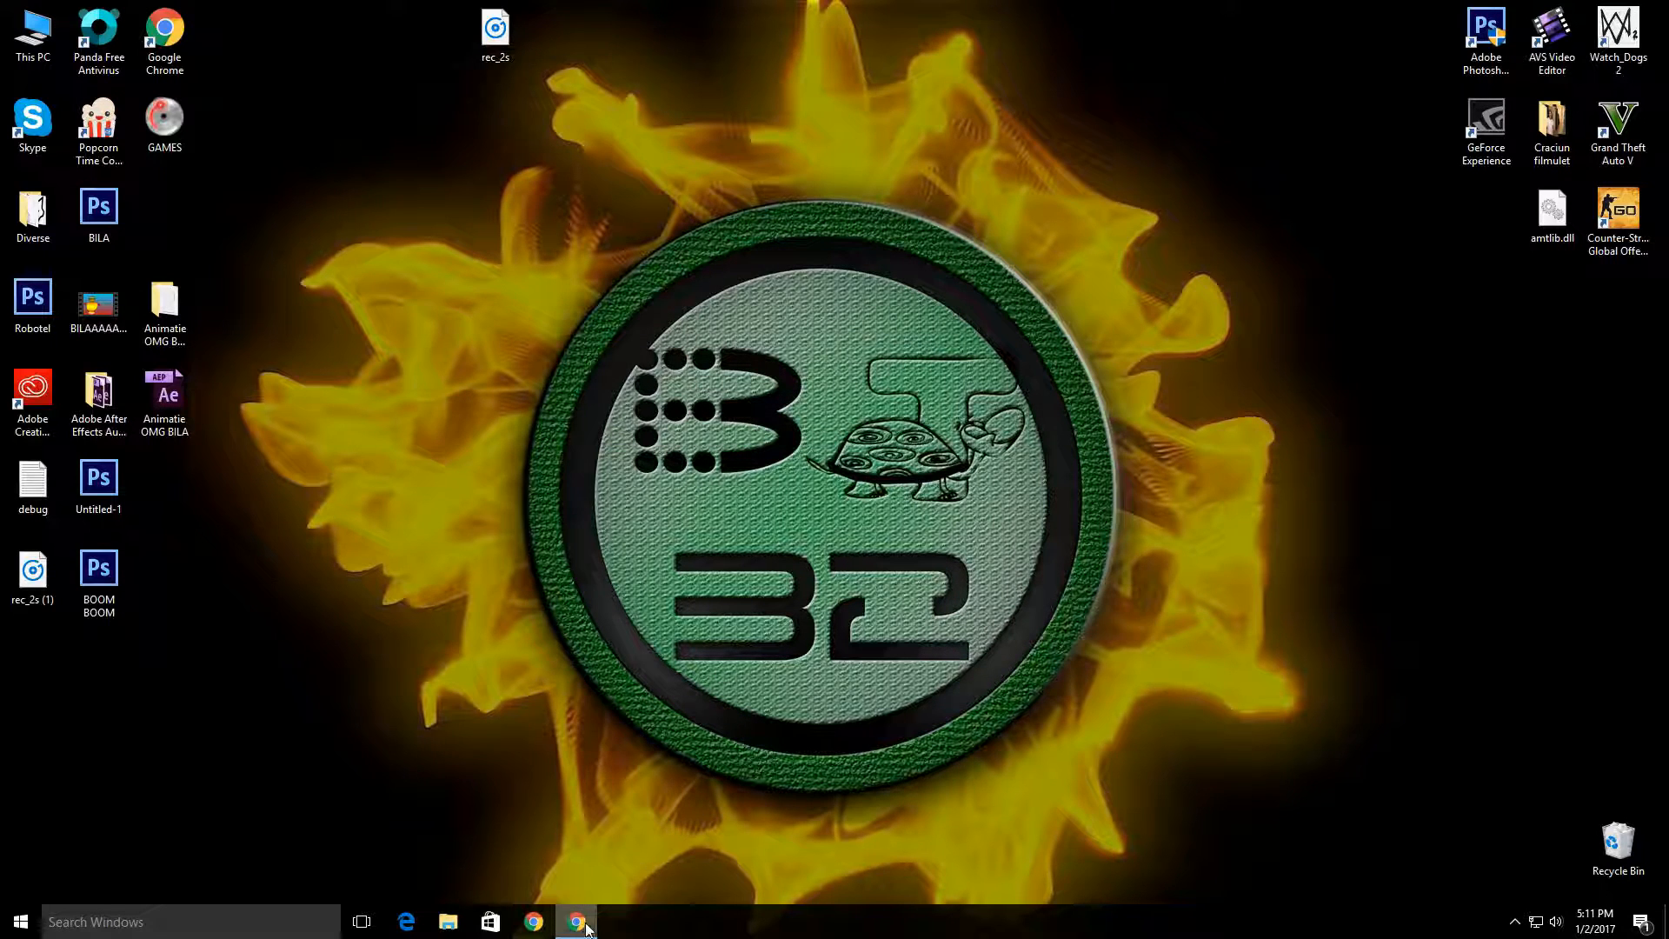
right_click(577, 913)
left_click(574, 887)
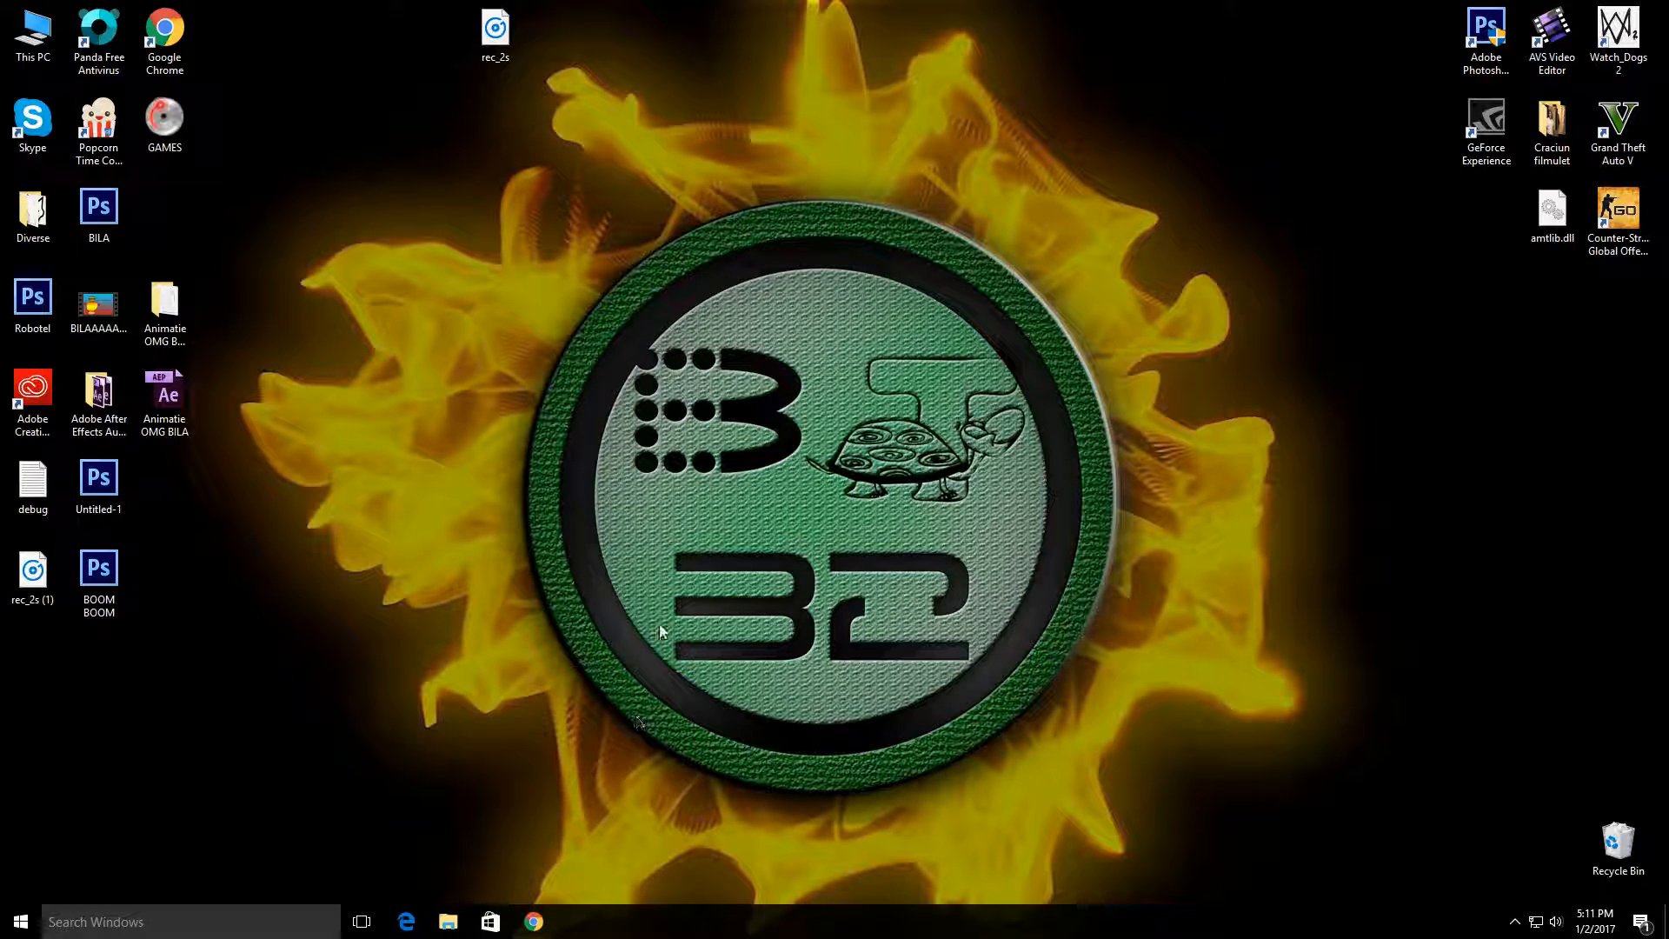
left_click_drag(1188, 775, 682, 345)
left_click_drag(514, 176, 1435, 746)
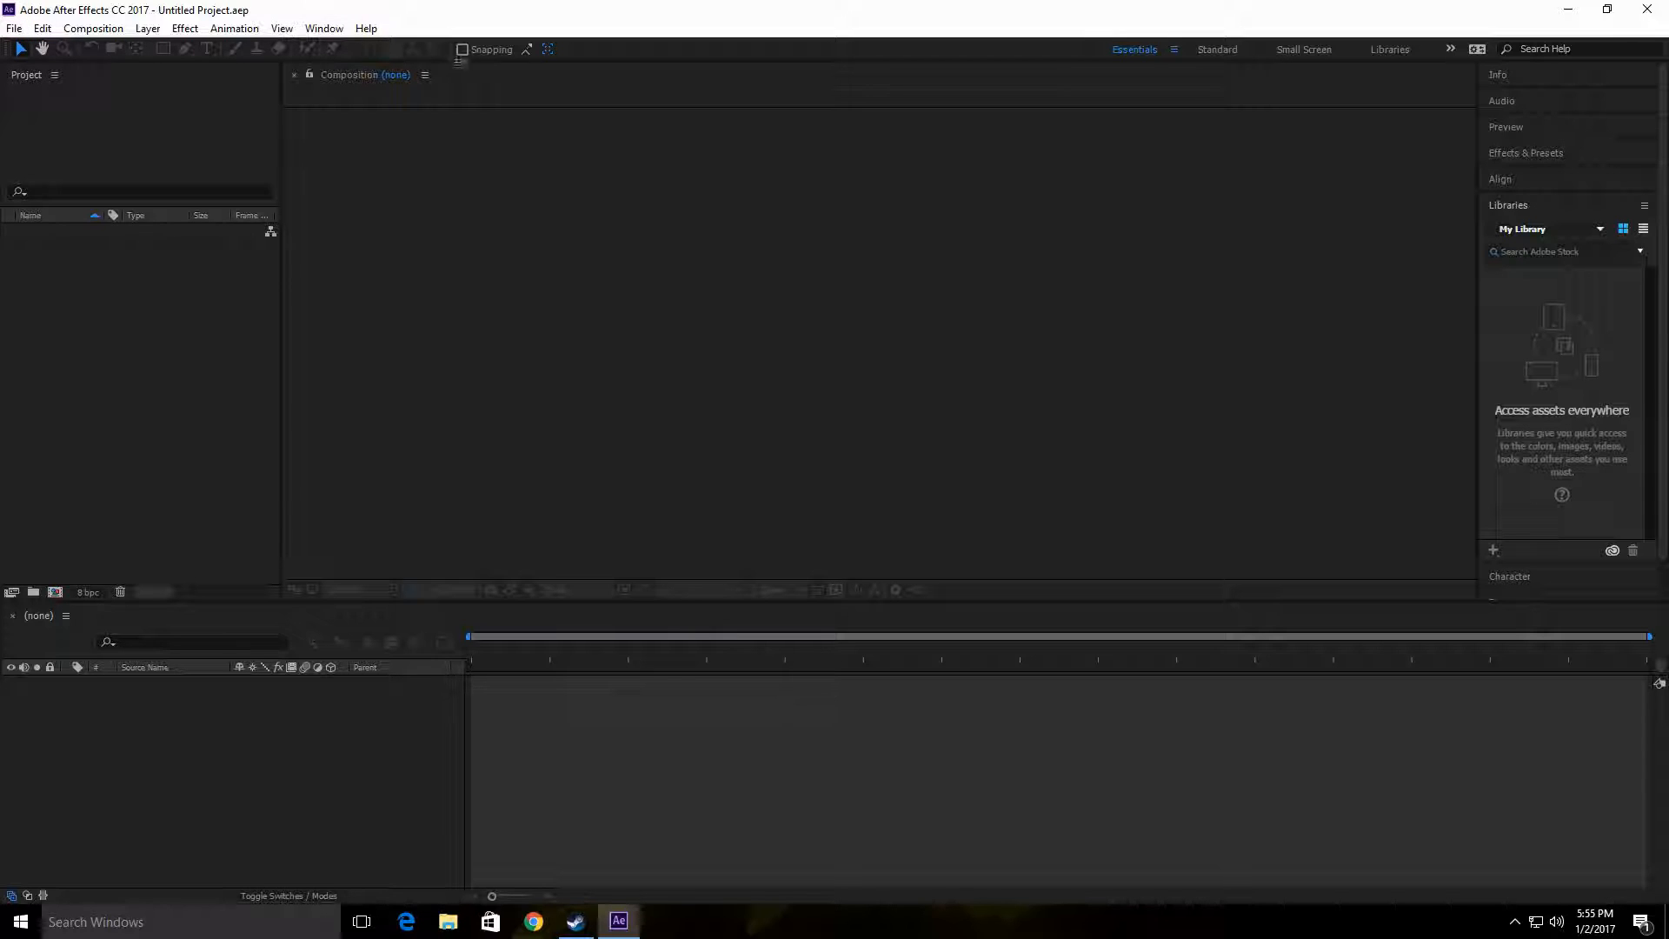
Step: Start a new composition and move its settings dialog aside
left_click(15, 30)
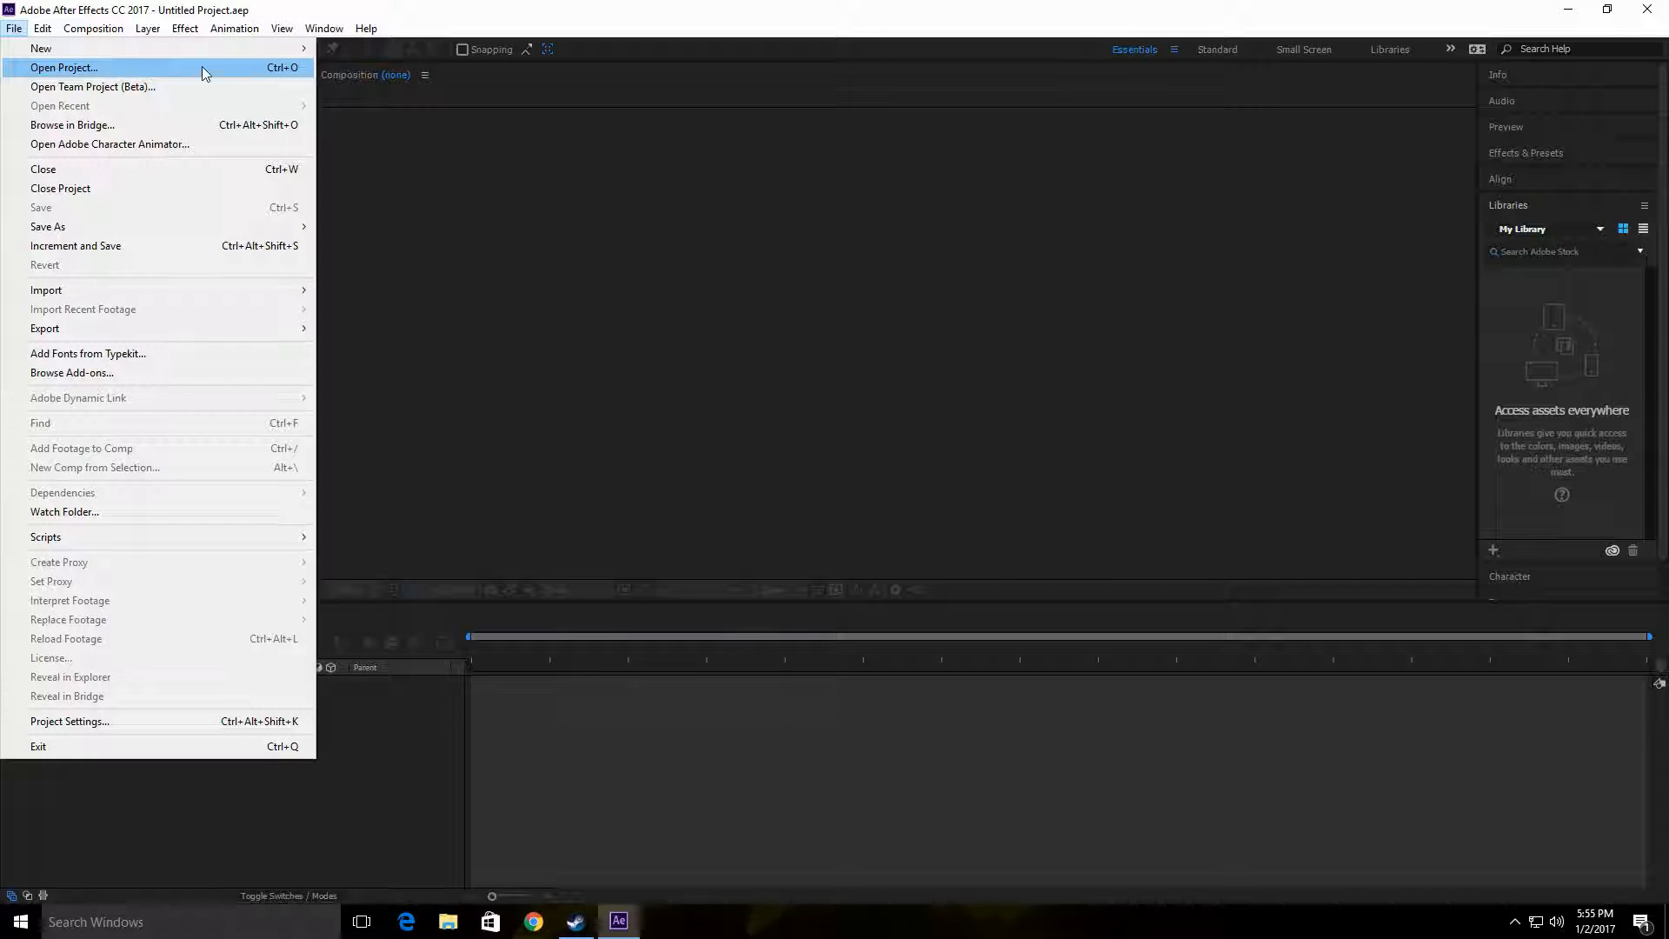
mouse_move(94, 30)
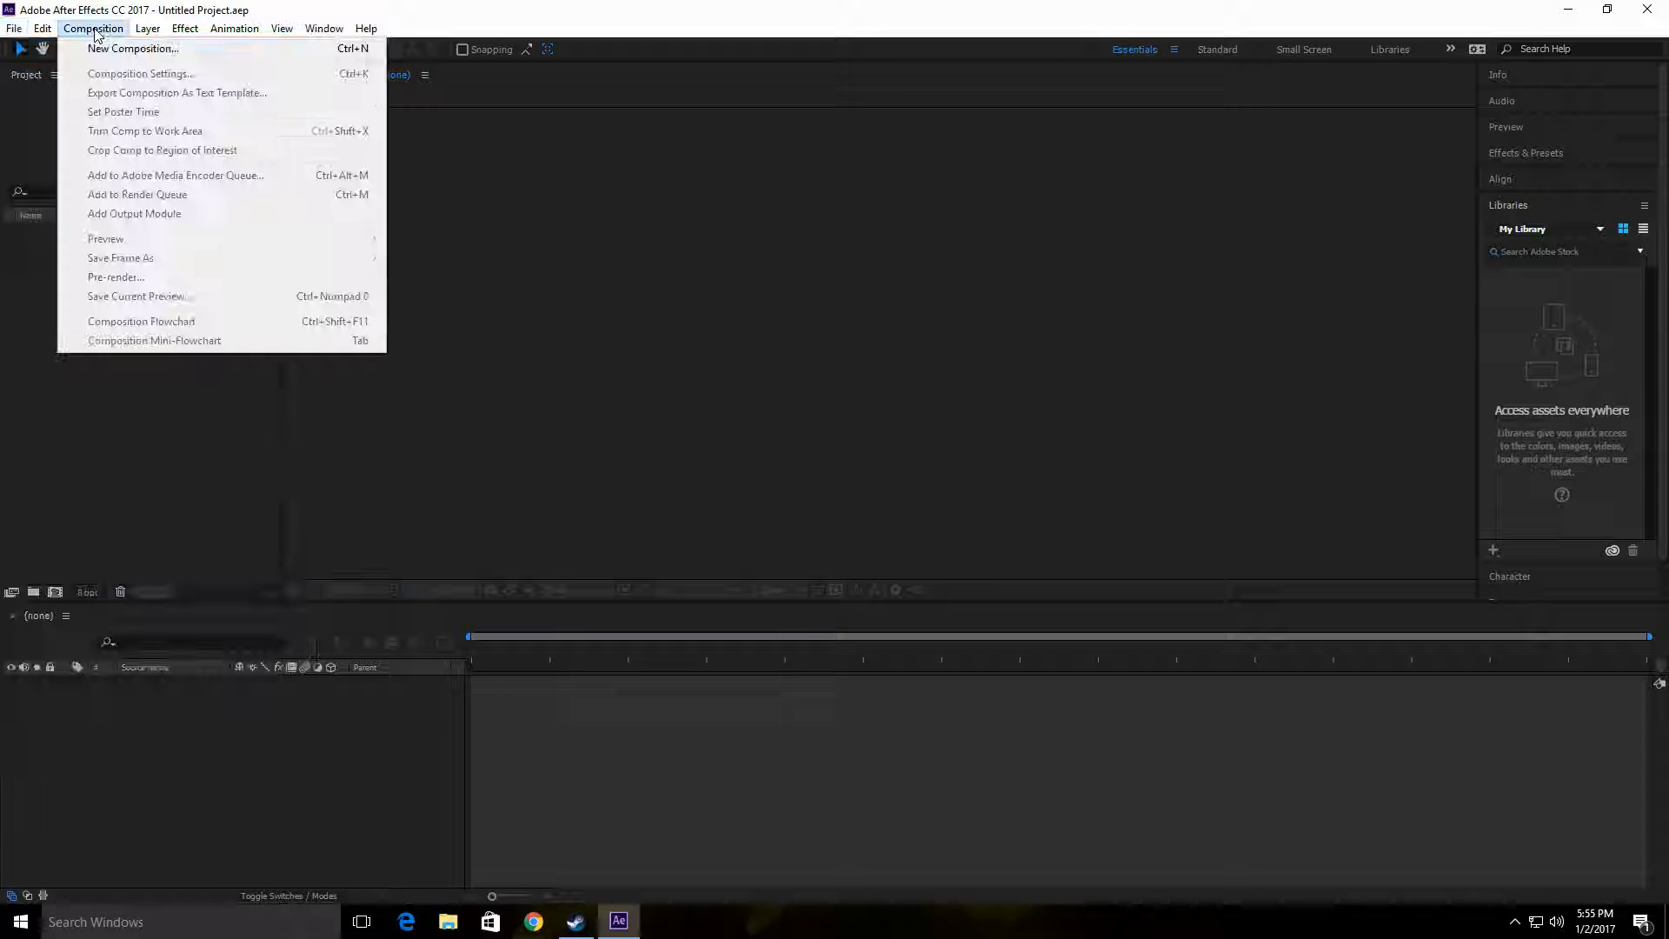
left_click(94, 30)
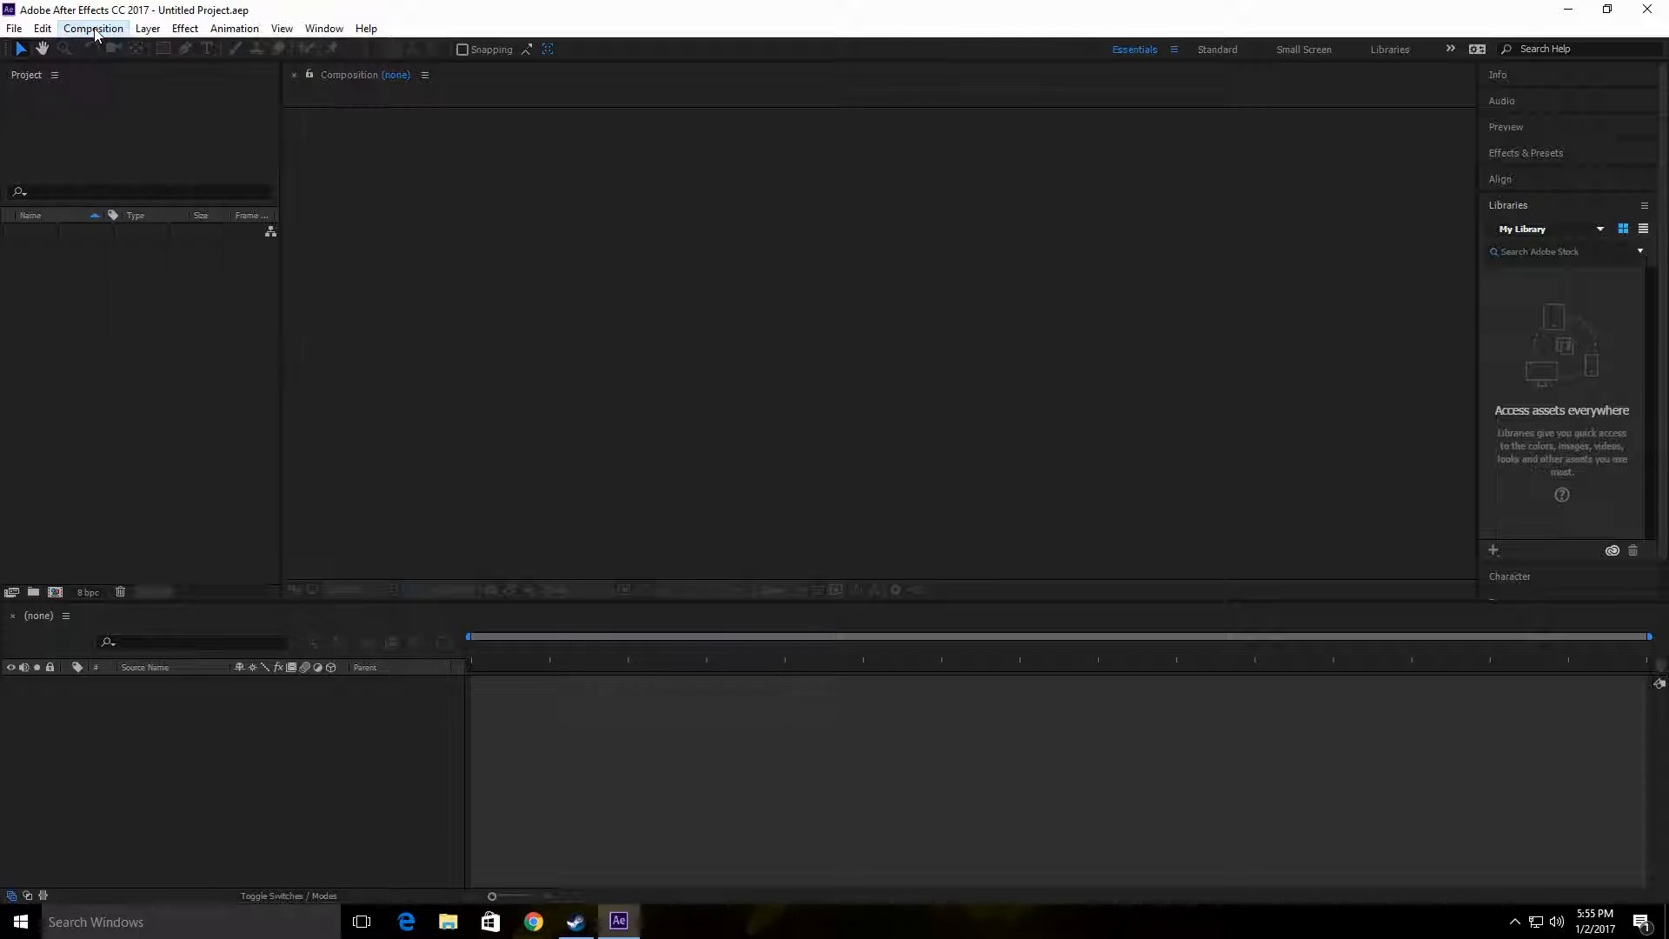
left_click(94, 30)
left_click(133, 49)
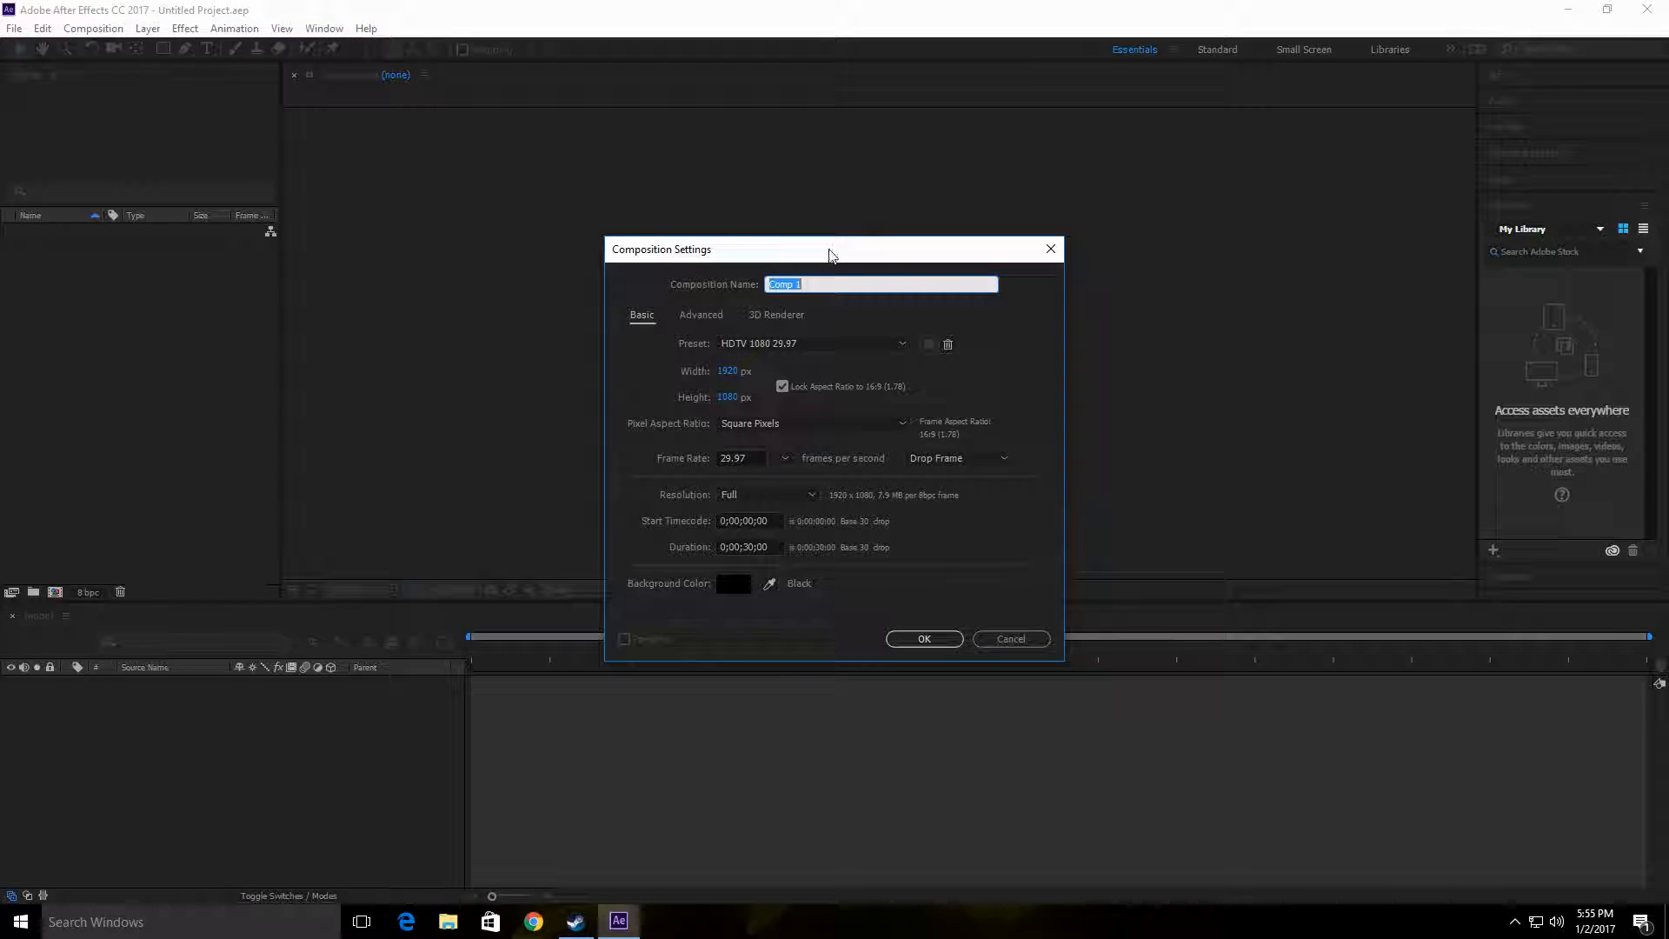
left_click_drag(829, 250, 726, 240)
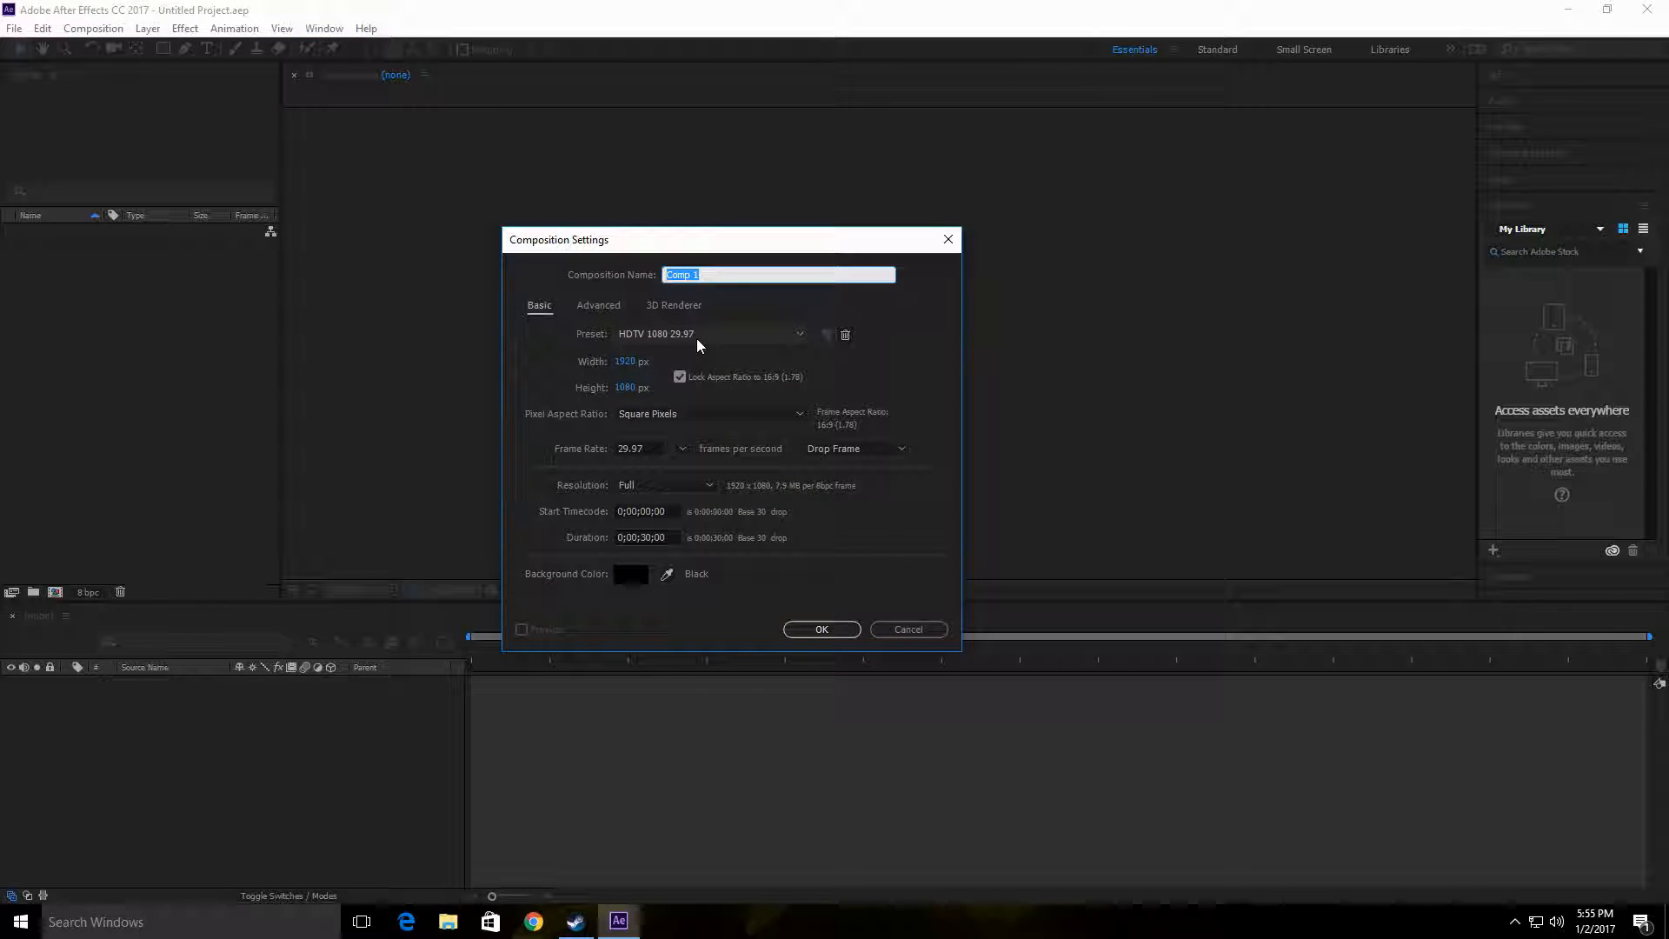
Step: Try a frame rate of 60 frames per second, and restore the HDTV 1080 29.97 preset
left_click(658, 450)
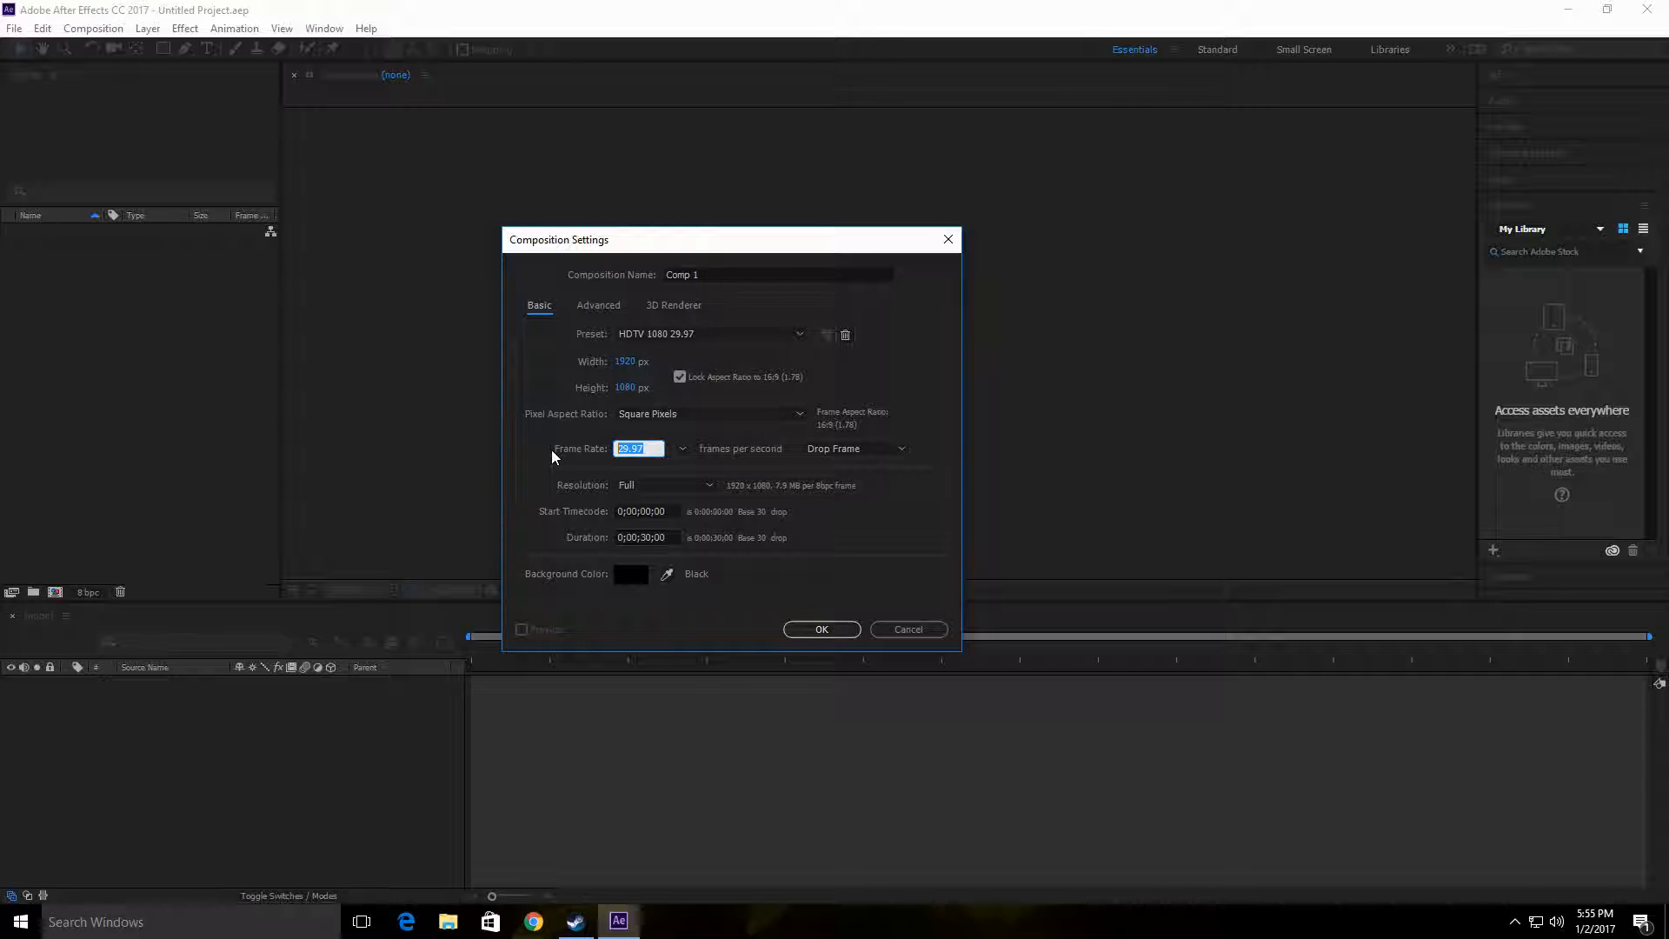
type("60")
key("Tab")
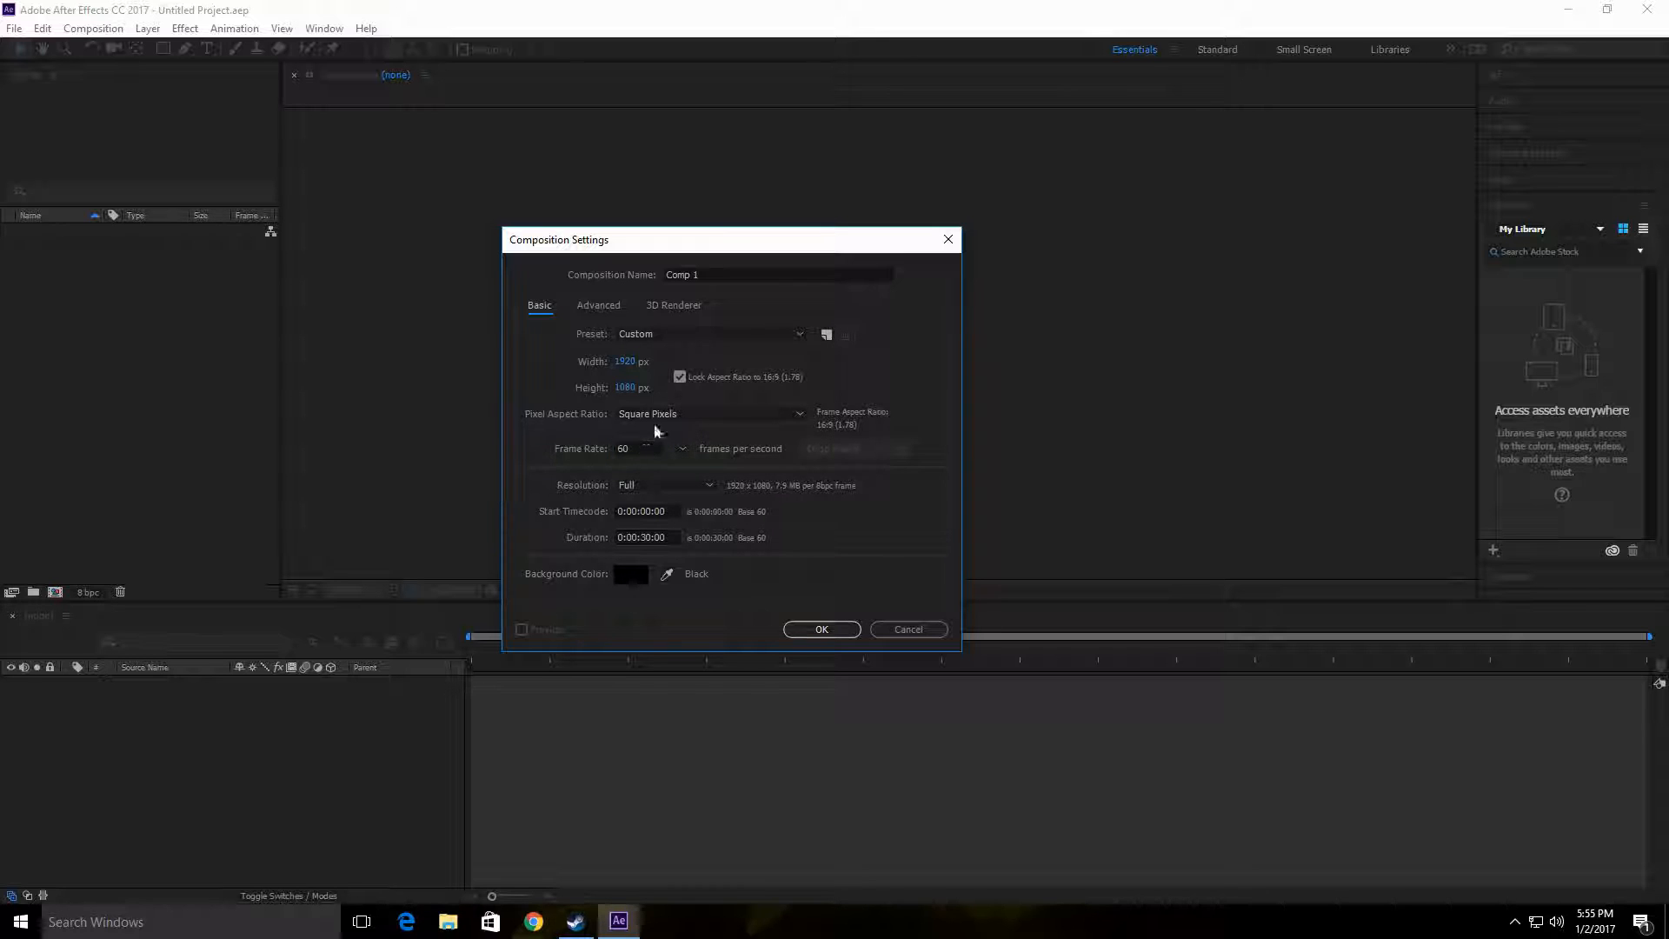
left_click(668, 337)
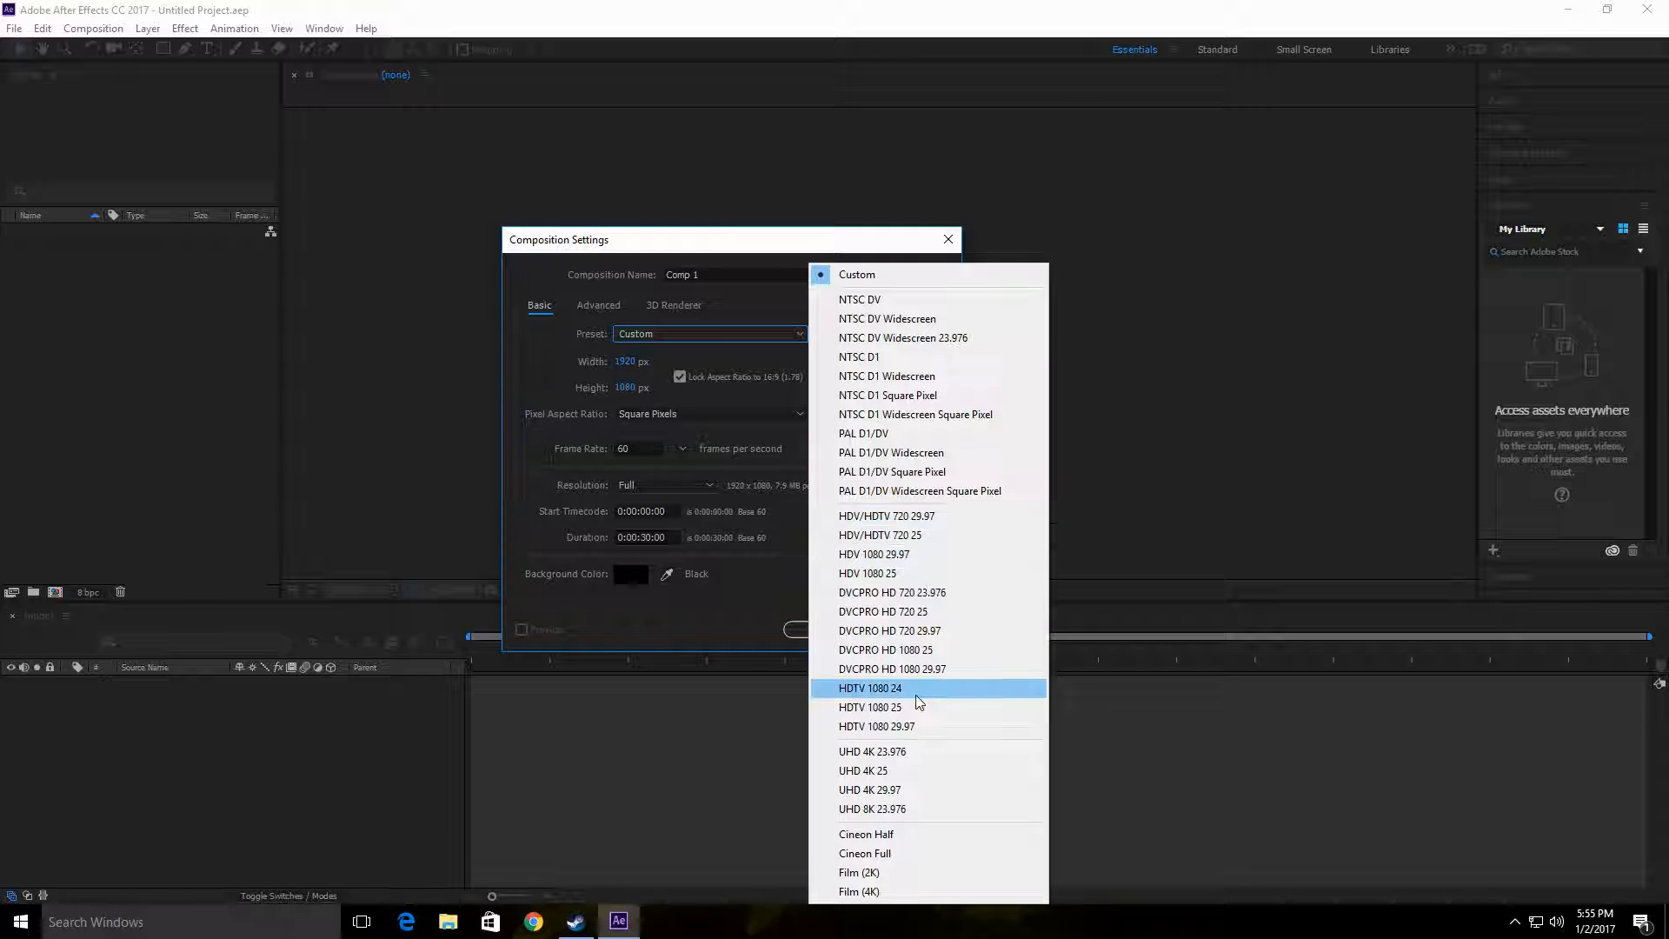
left_click(920, 726)
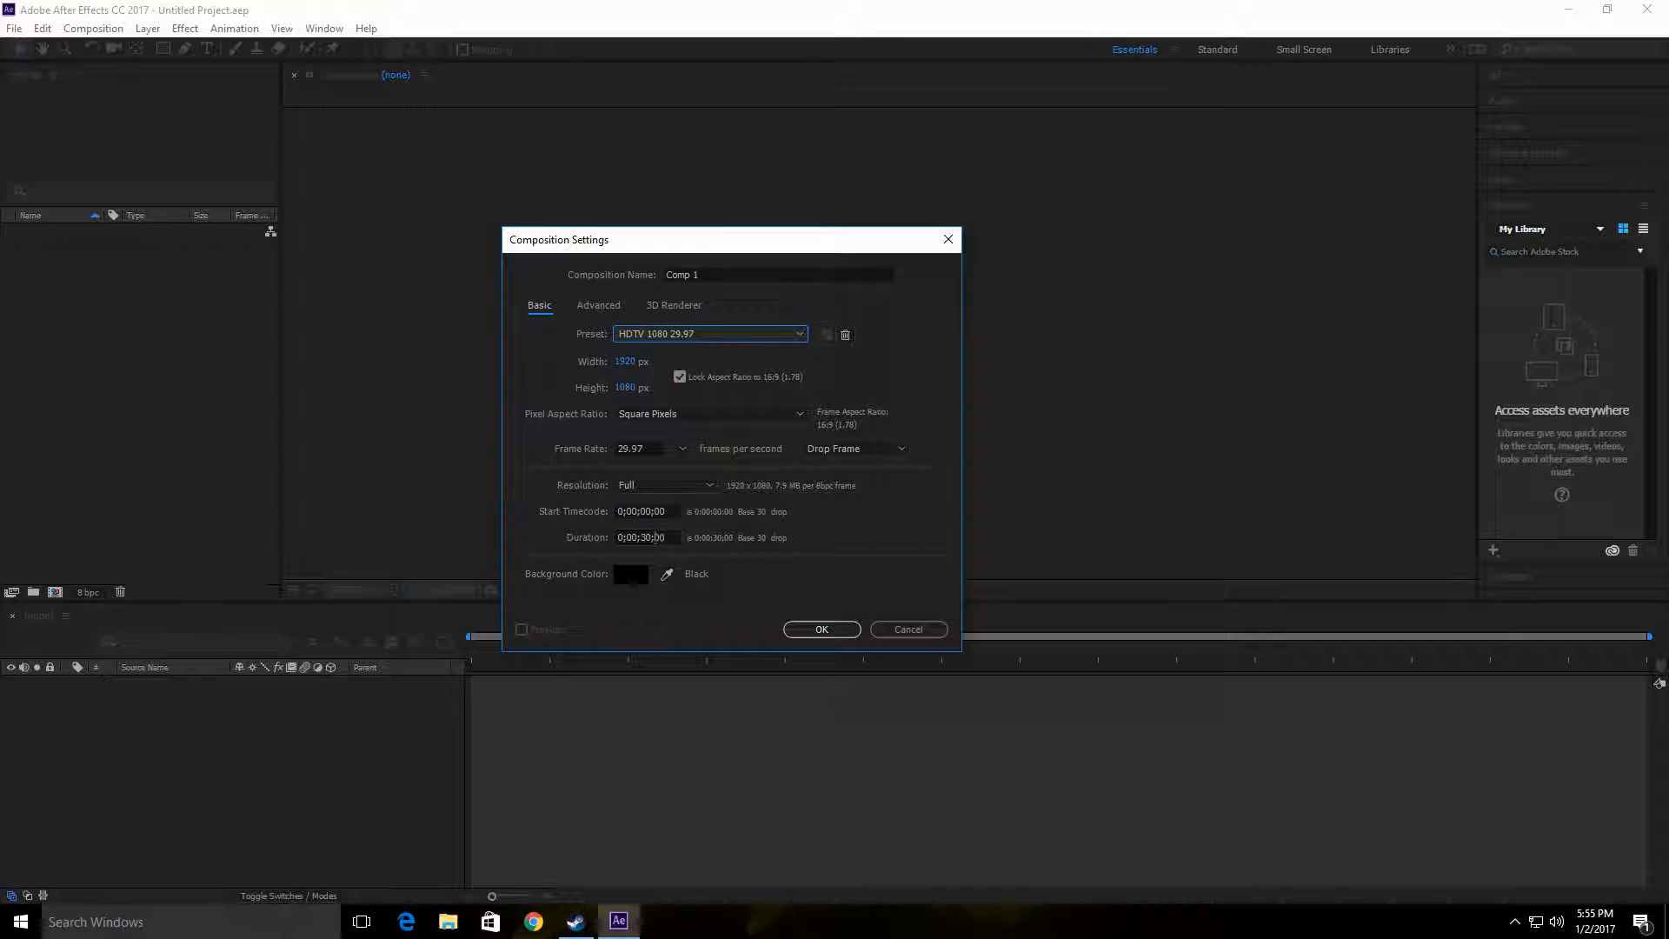
Step: Set the composition's duration to 10 seconds (0;00;10;00)
left_click(654, 537)
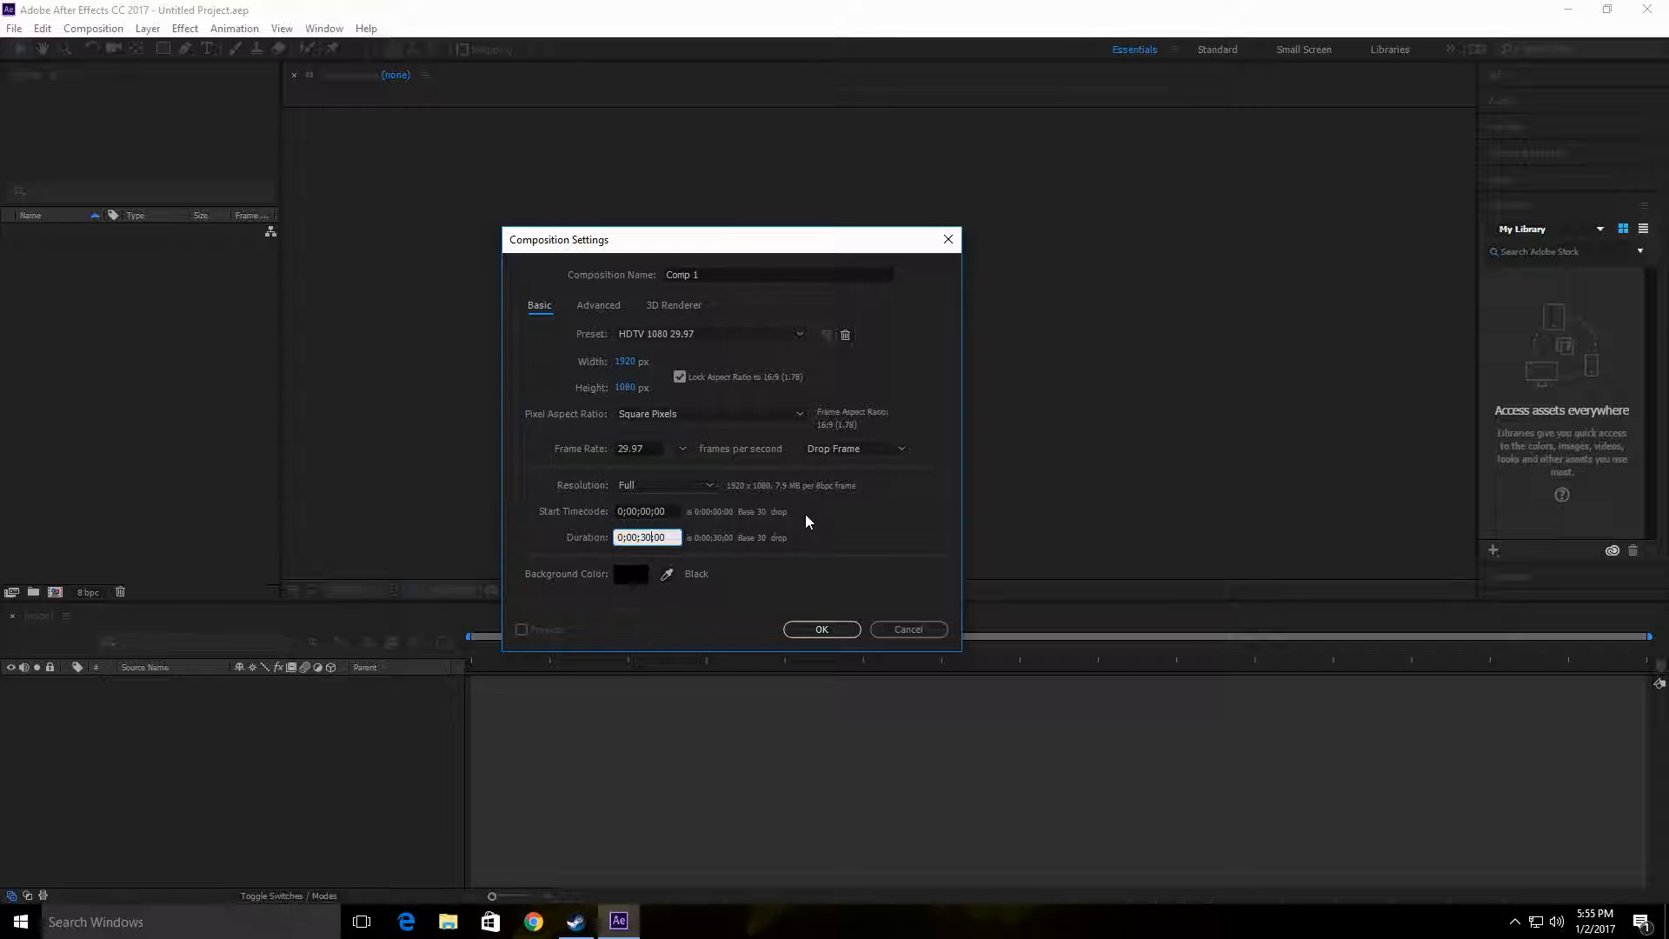
key("BackSpace")
key("BackSpace")
type("10")
left_click(715, 271)
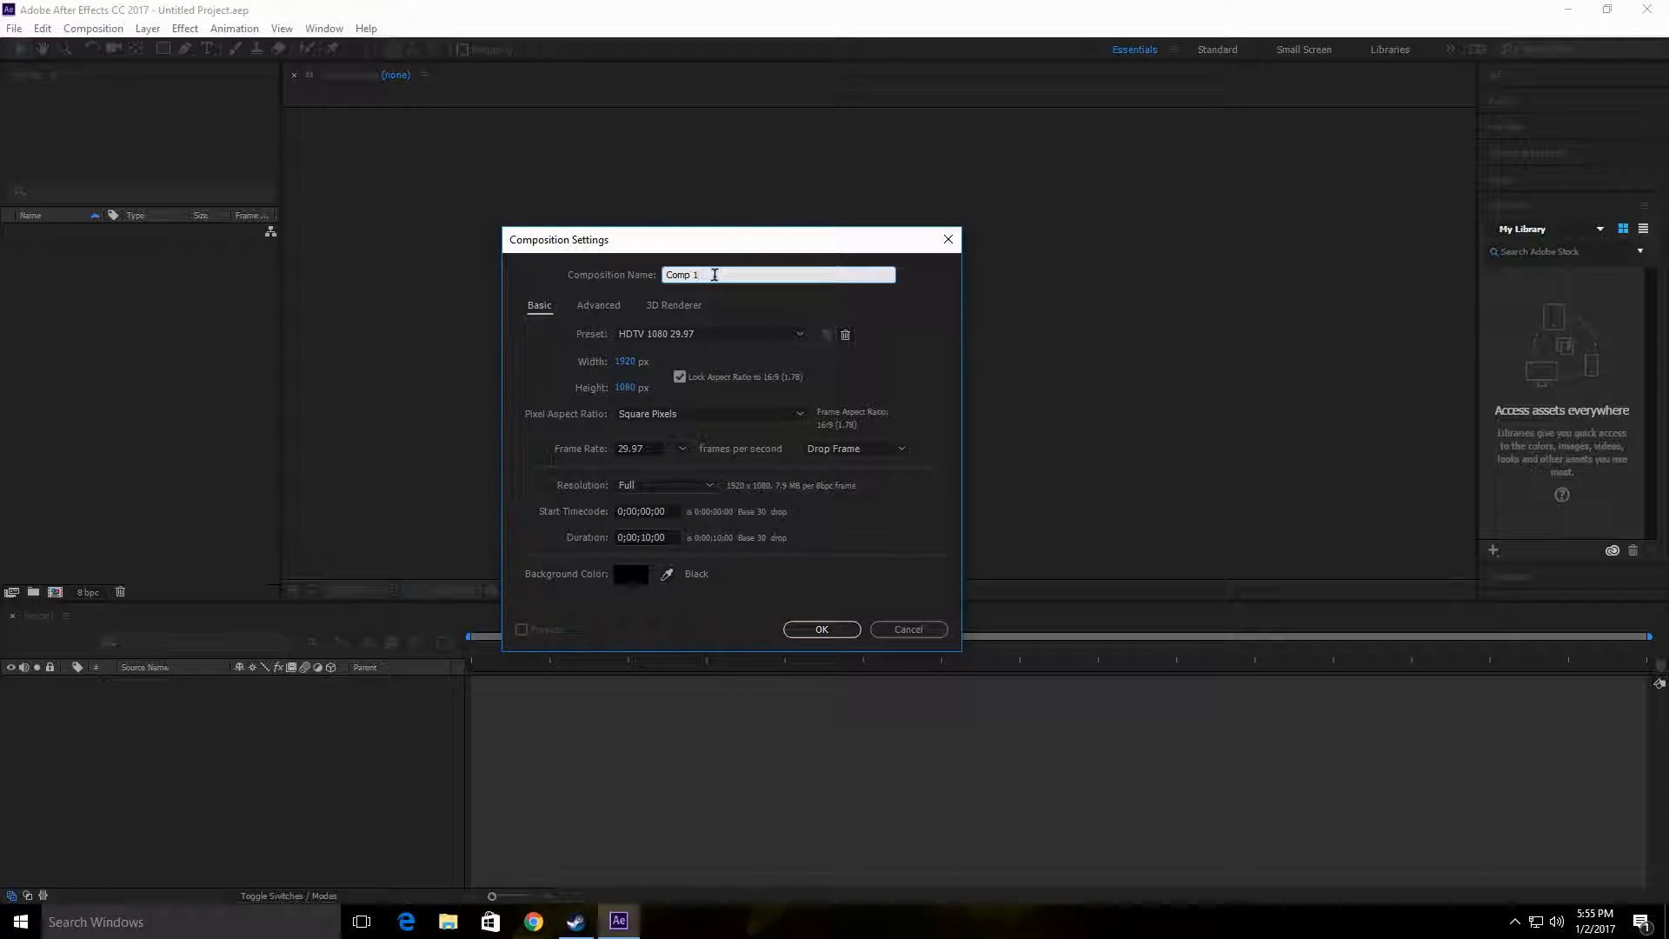
left_click_drag(713, 275, 573, 283)
type("Fatty")
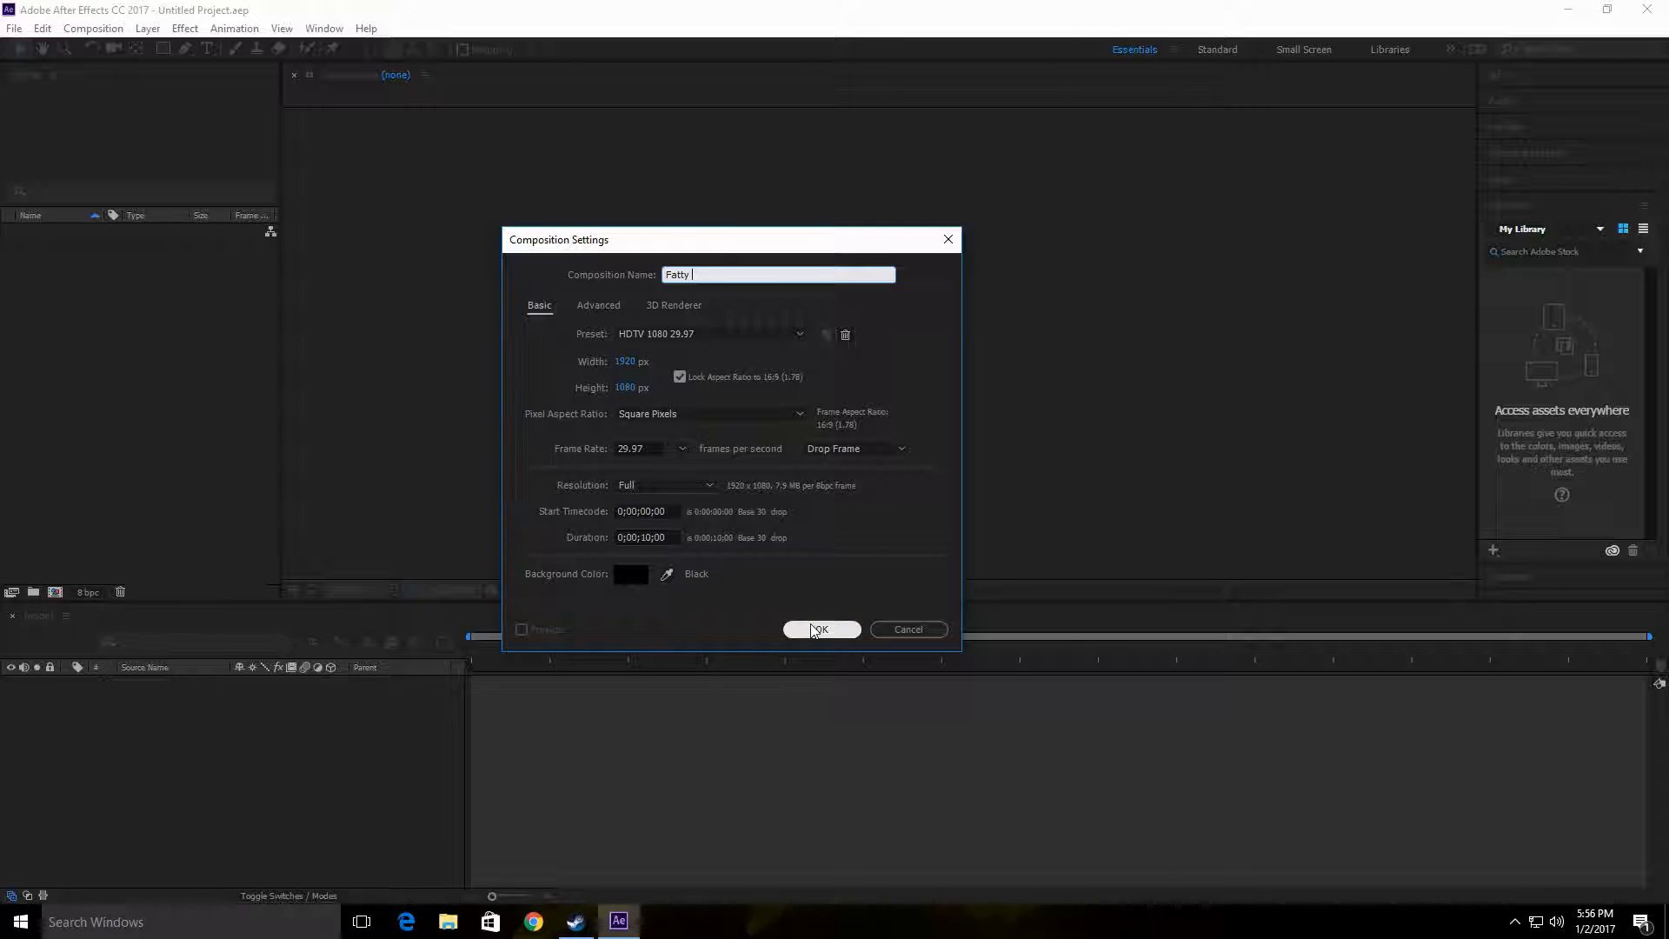
Step: Name the composition BOOM BOOM HAS COME and create it
left_click_drag(701, 279, 551, 280)
type("BO")
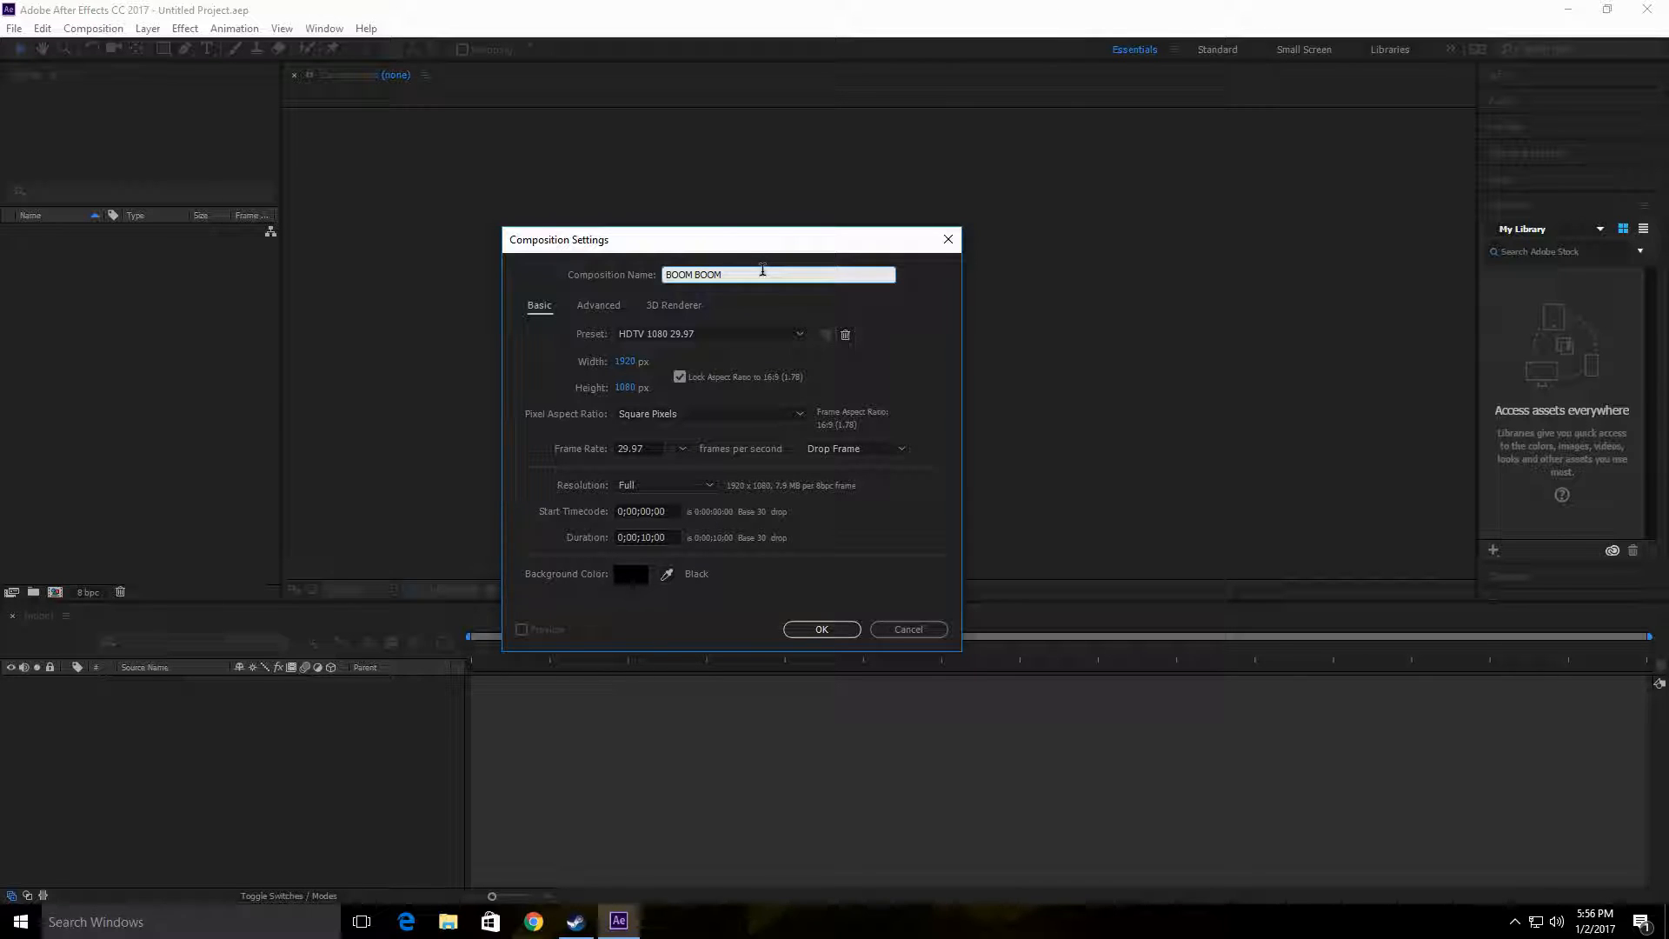
type("OM BOOM HAS COME")
left_click(818, 627)
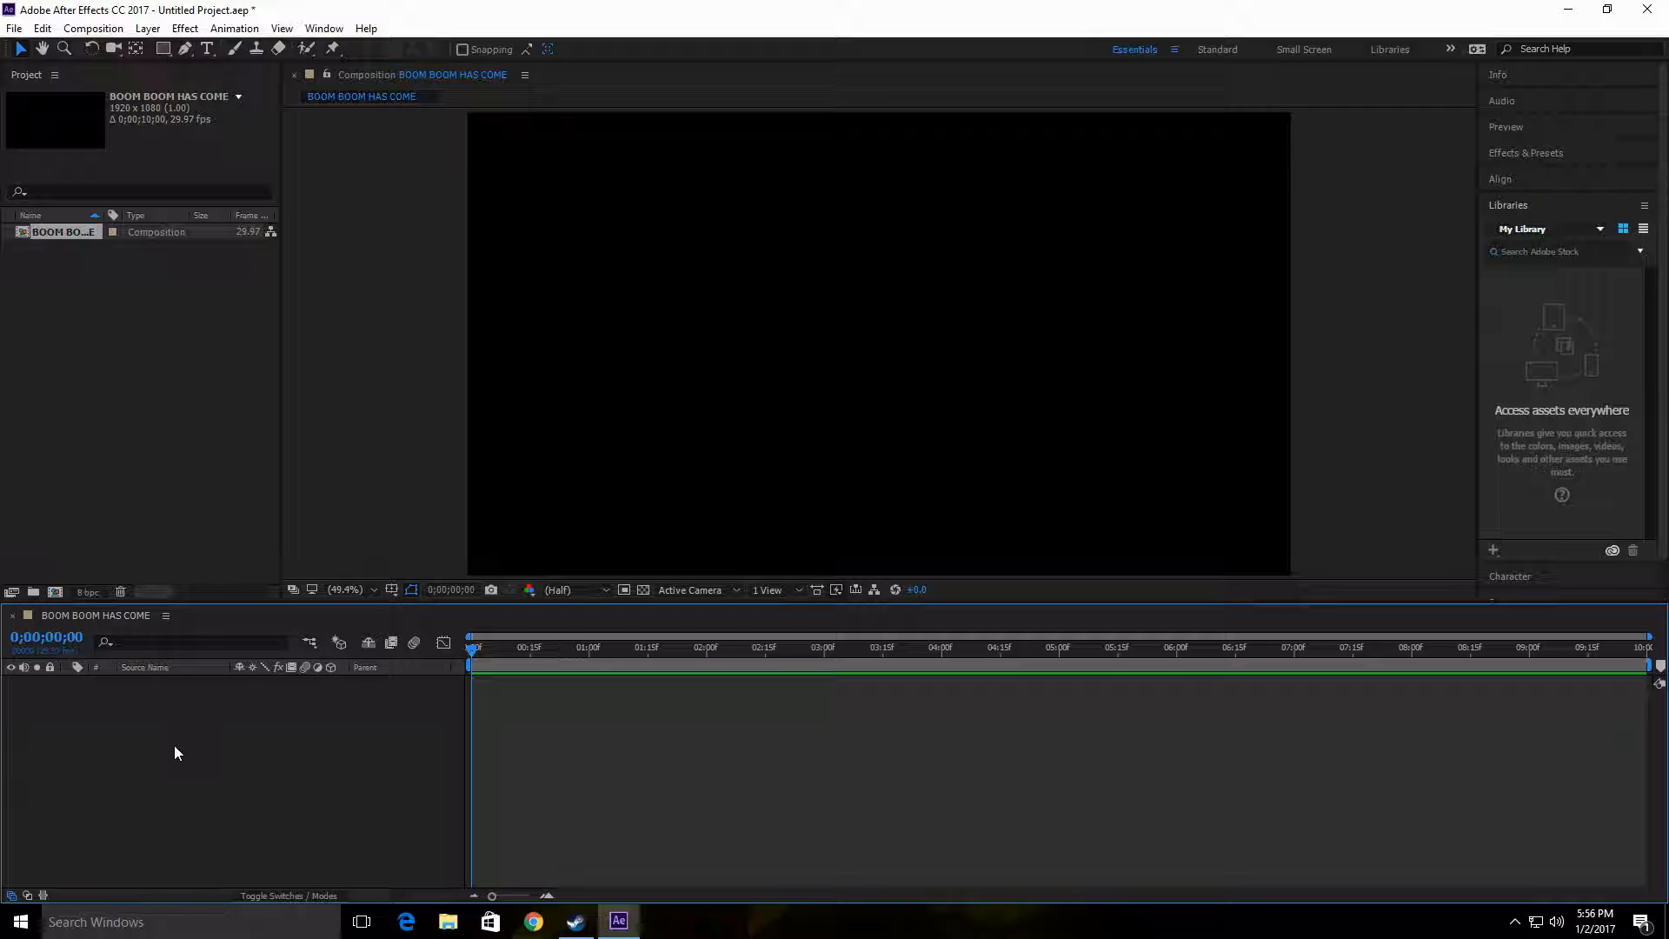
Step: Import the BOOM BOOM Photoshop file from the desktop as Composition - Retain Layer Sizes with Editable Layer Styles
double_click(178, 455)
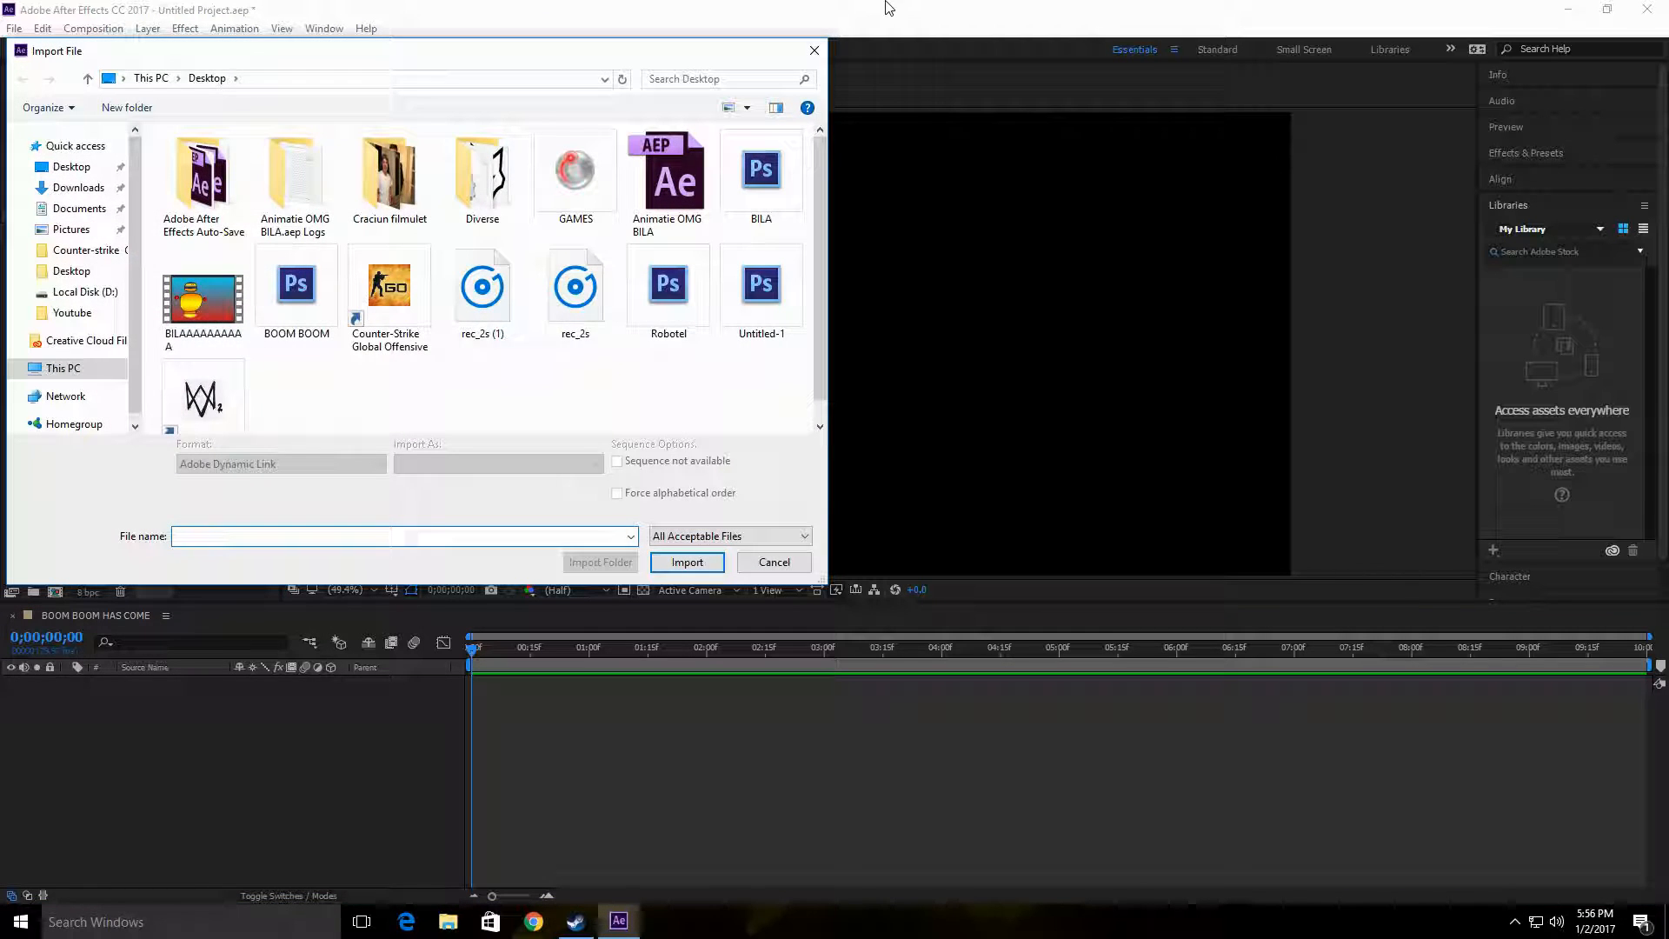
left_click(816, 52)
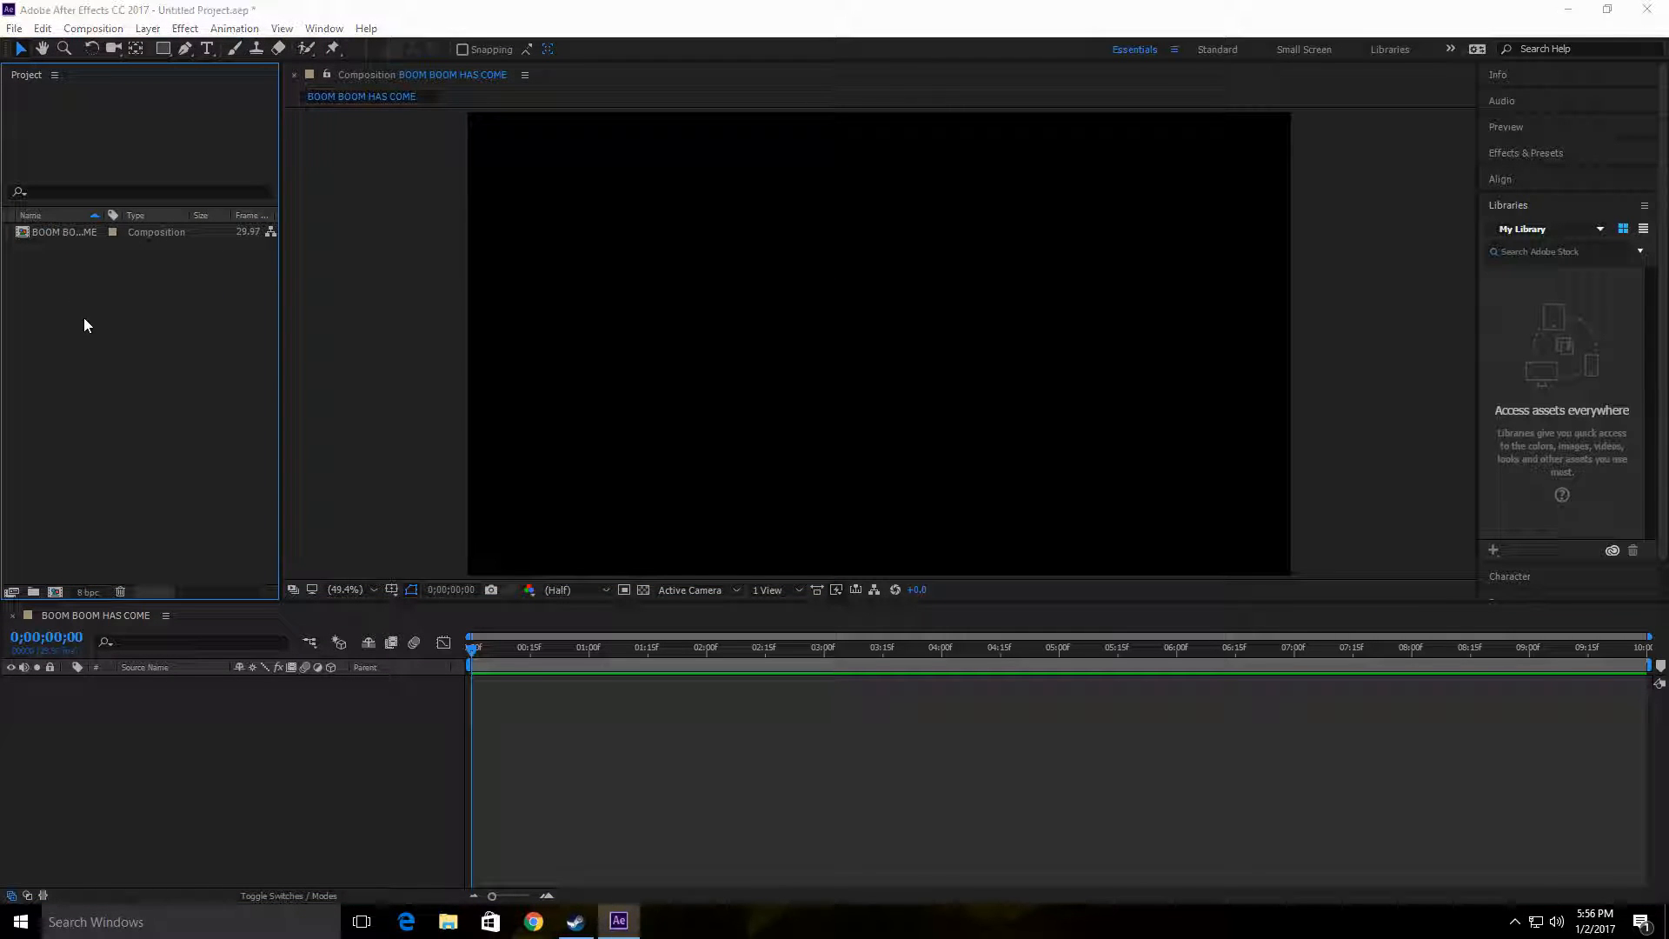
double_click(83, 317)
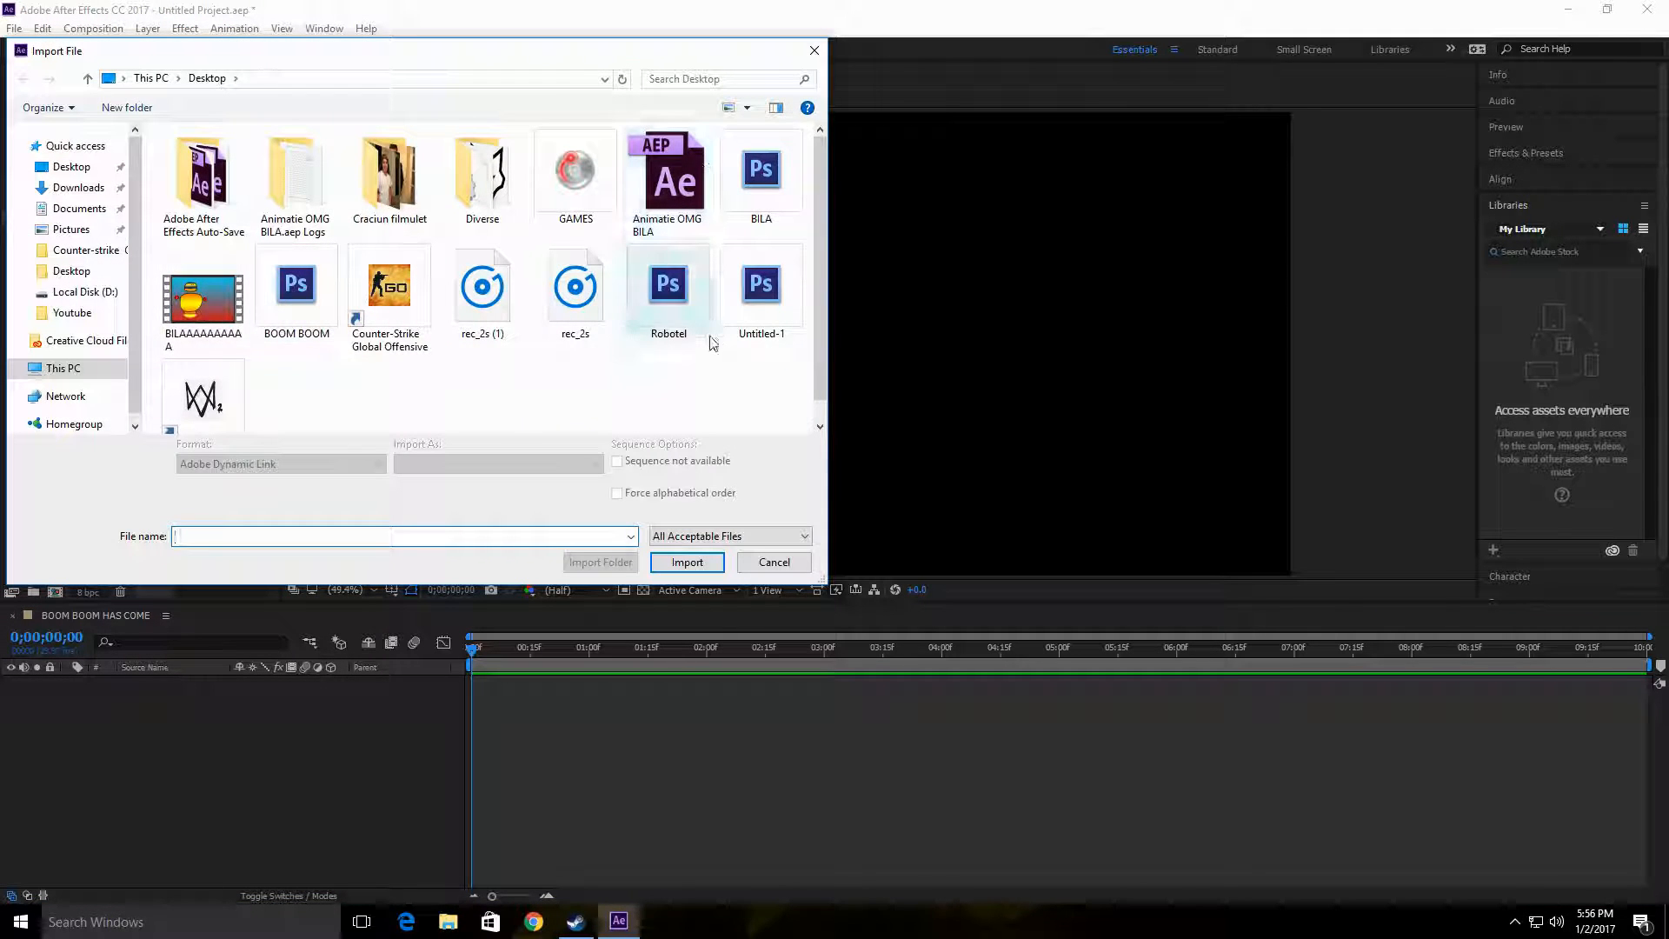
scroll(267, 346, "down", 1)
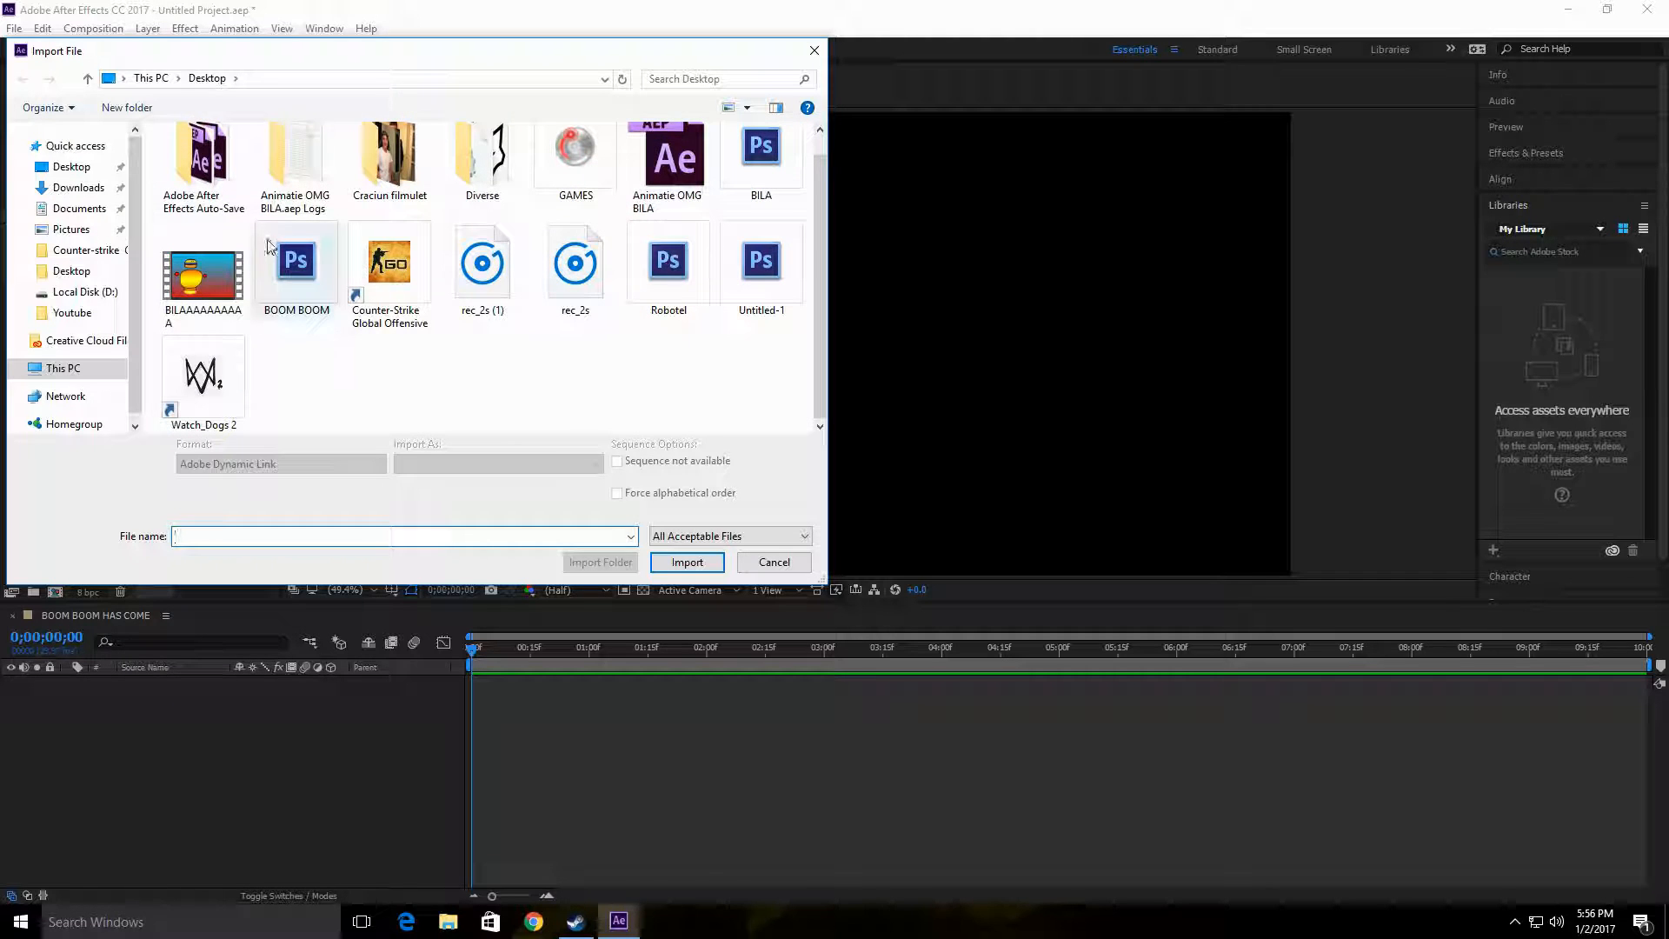
left_click(309, 265)
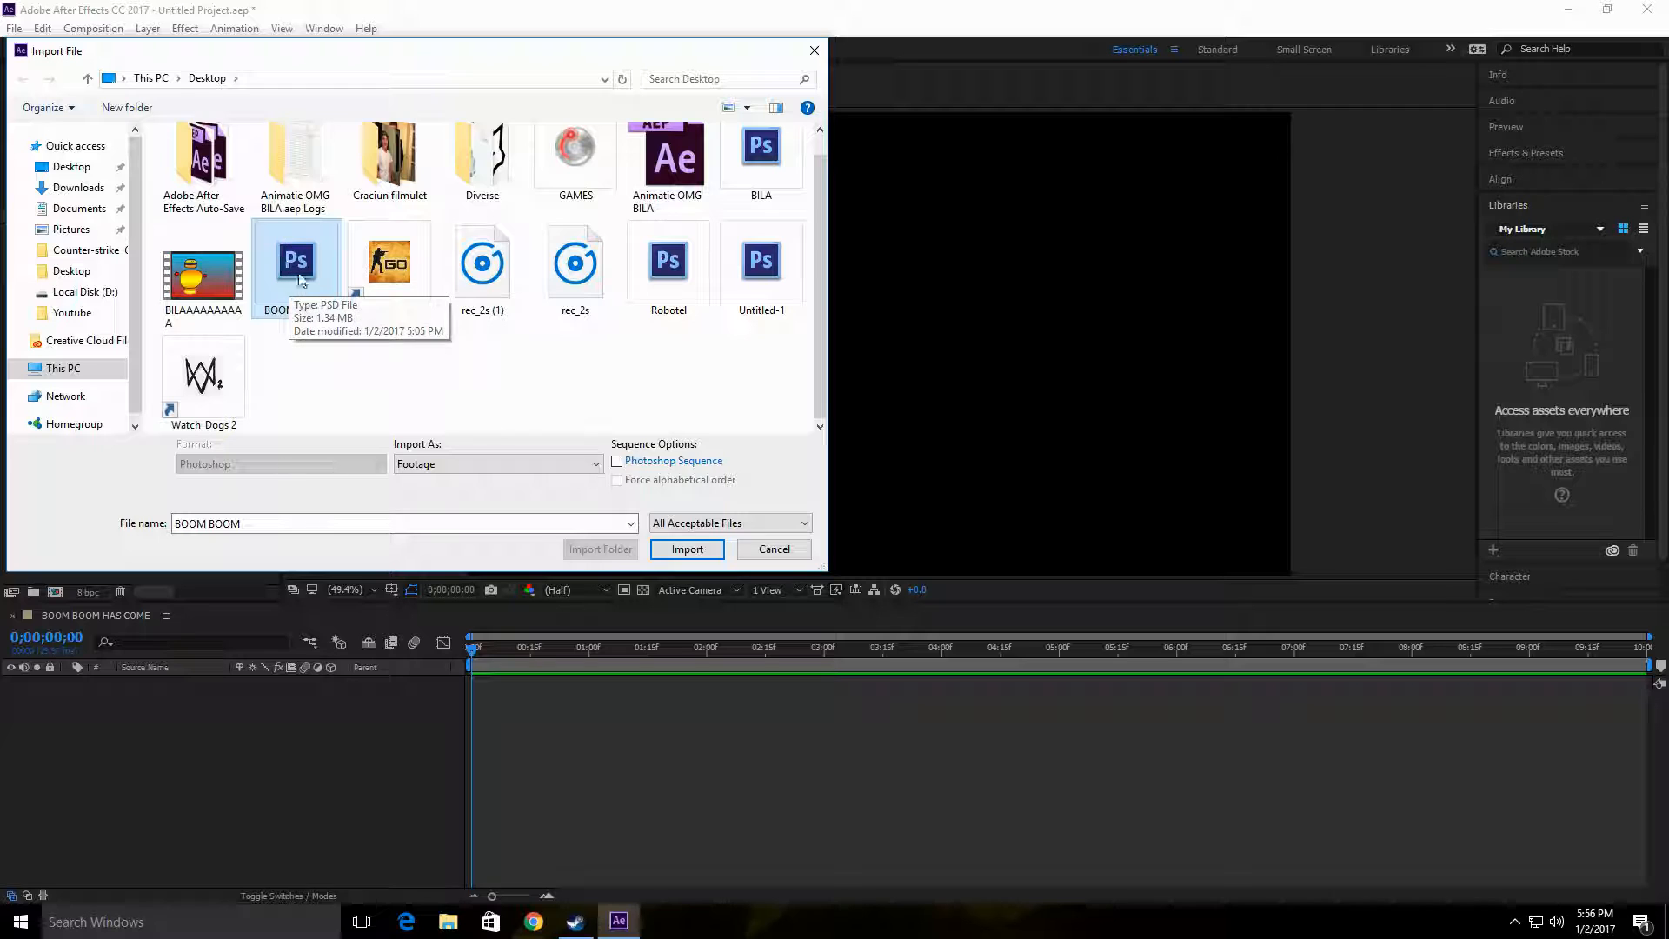
left_click(439, 466)
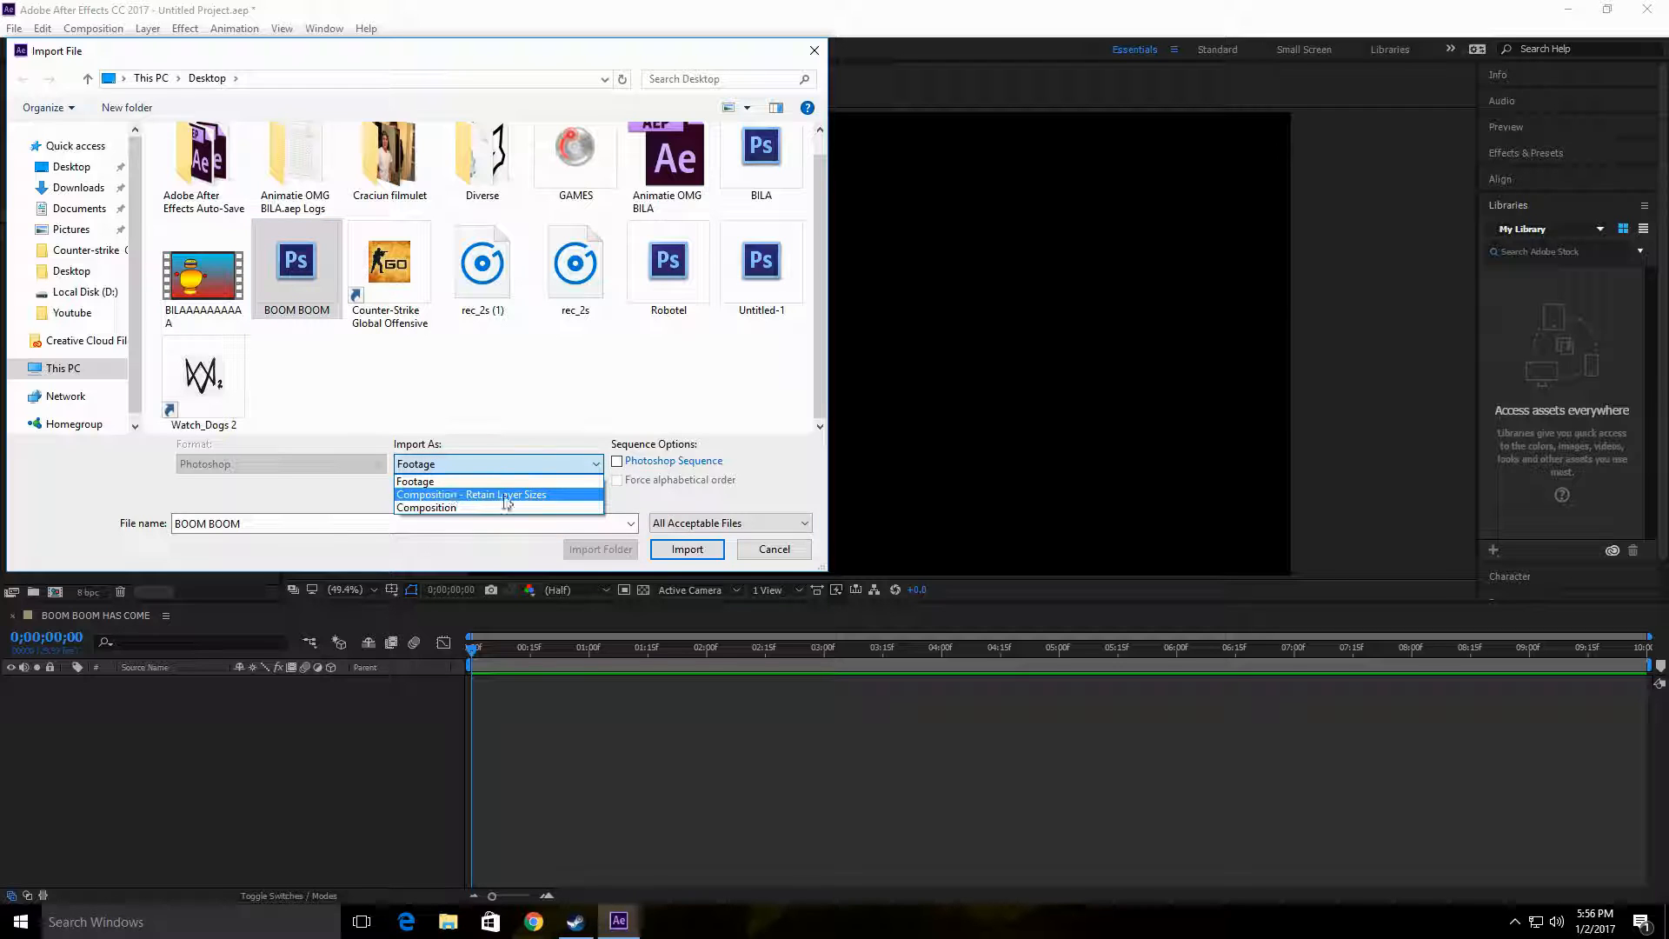
left_click(542, 496)
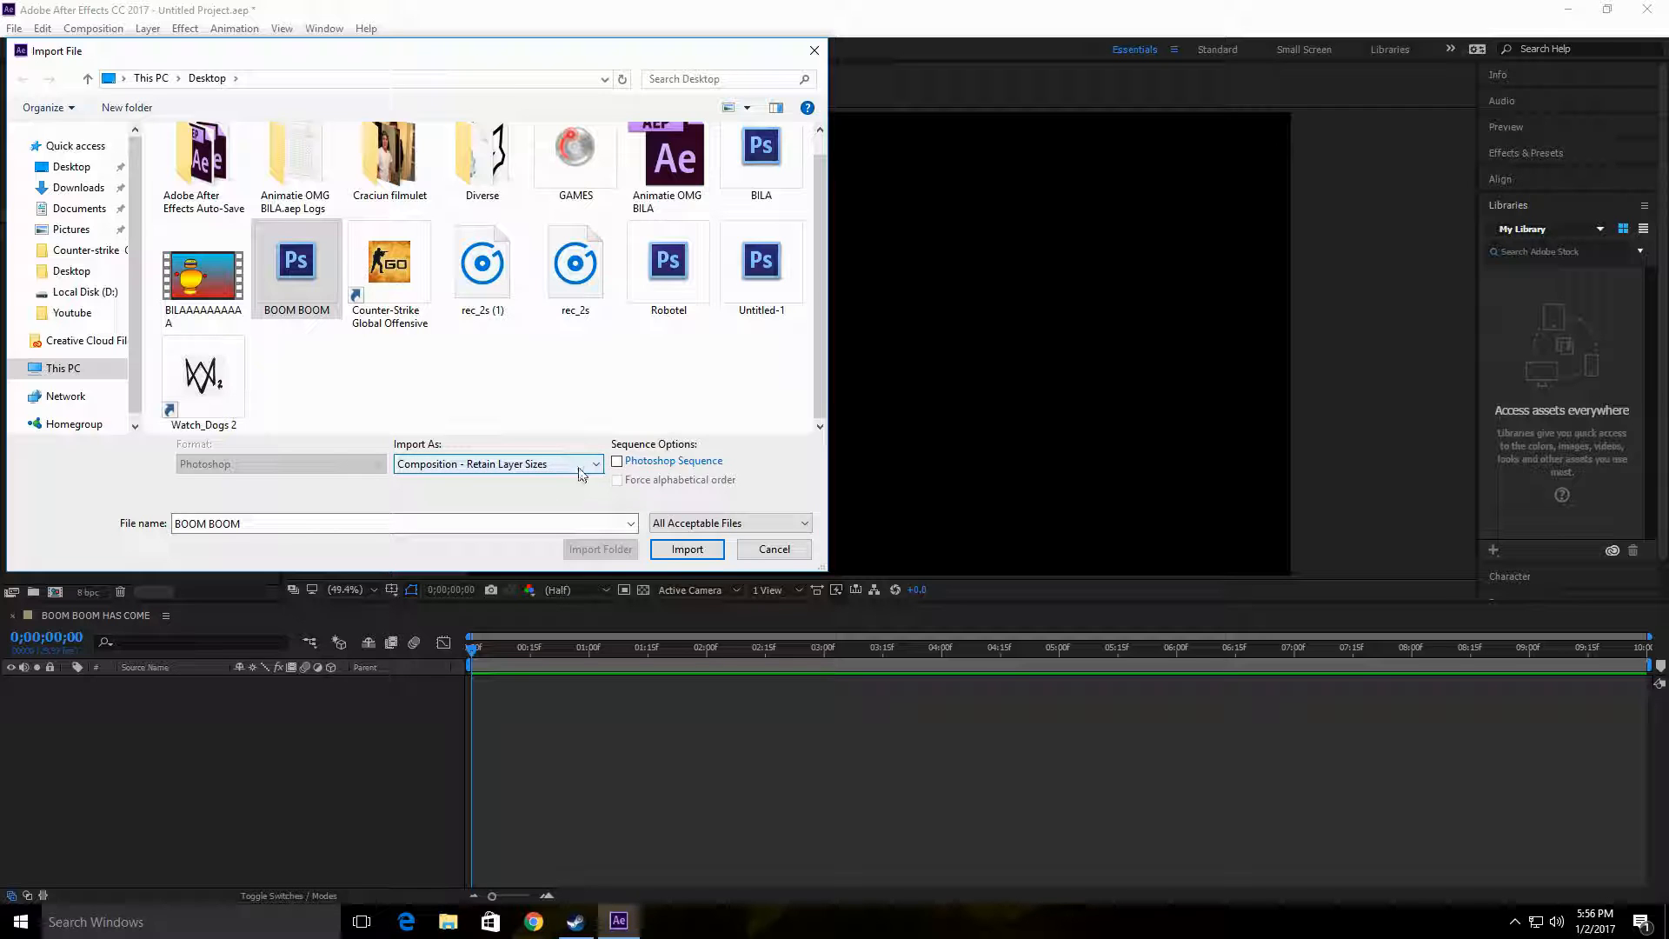
left_click(687, 548)
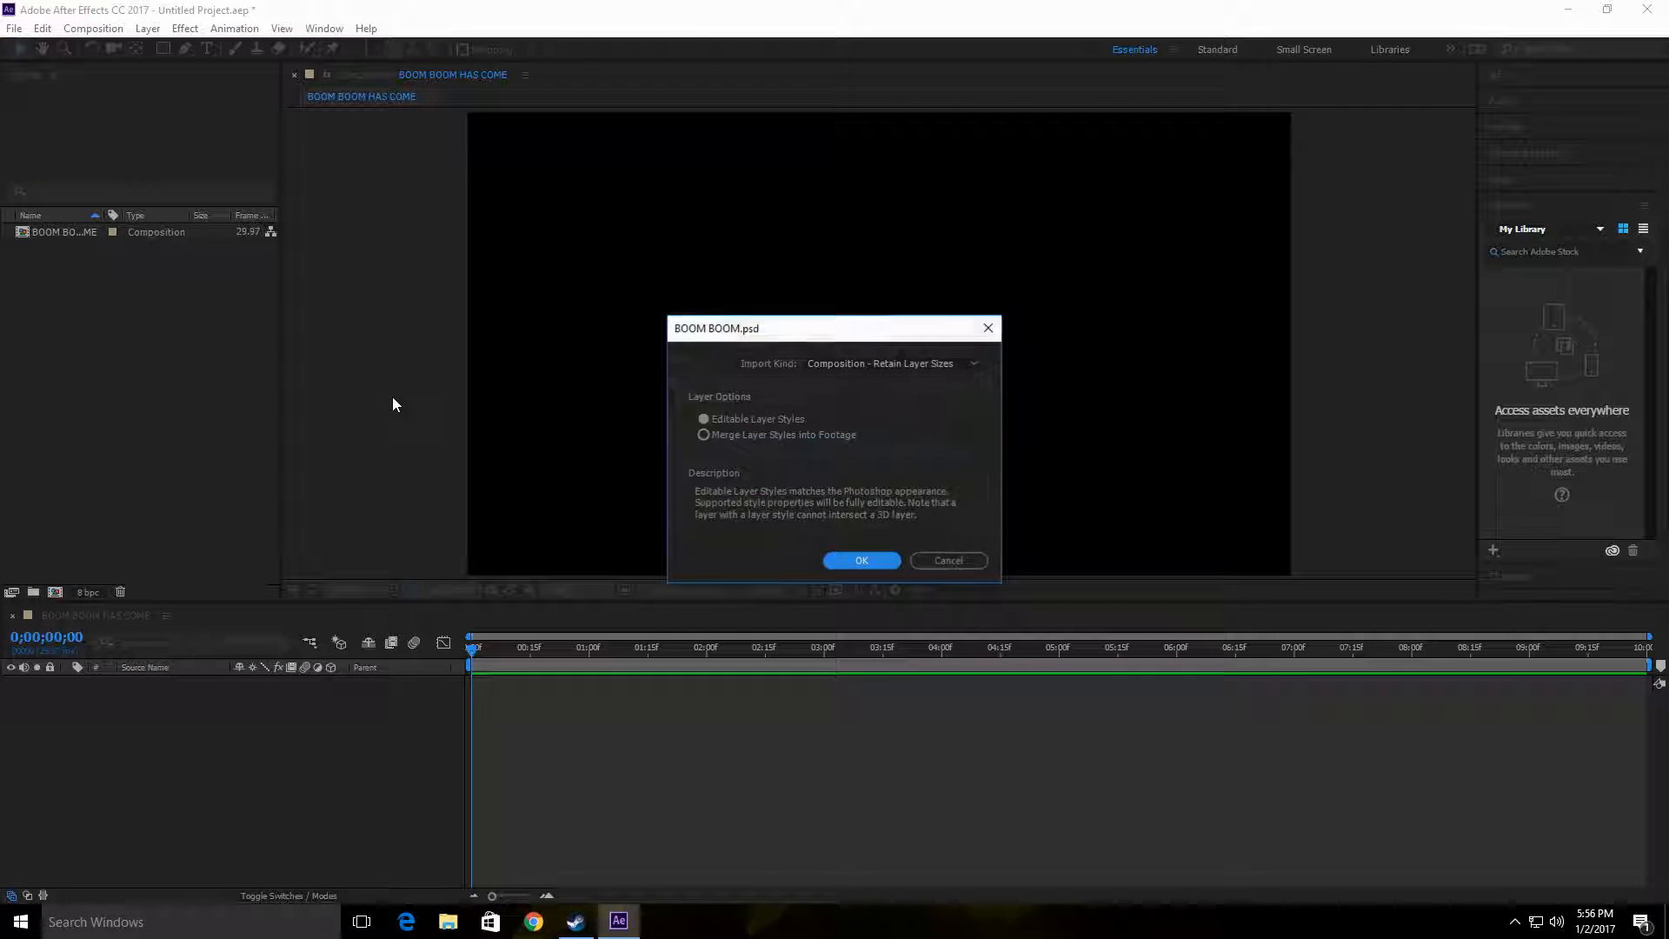
left_click(862, 560)
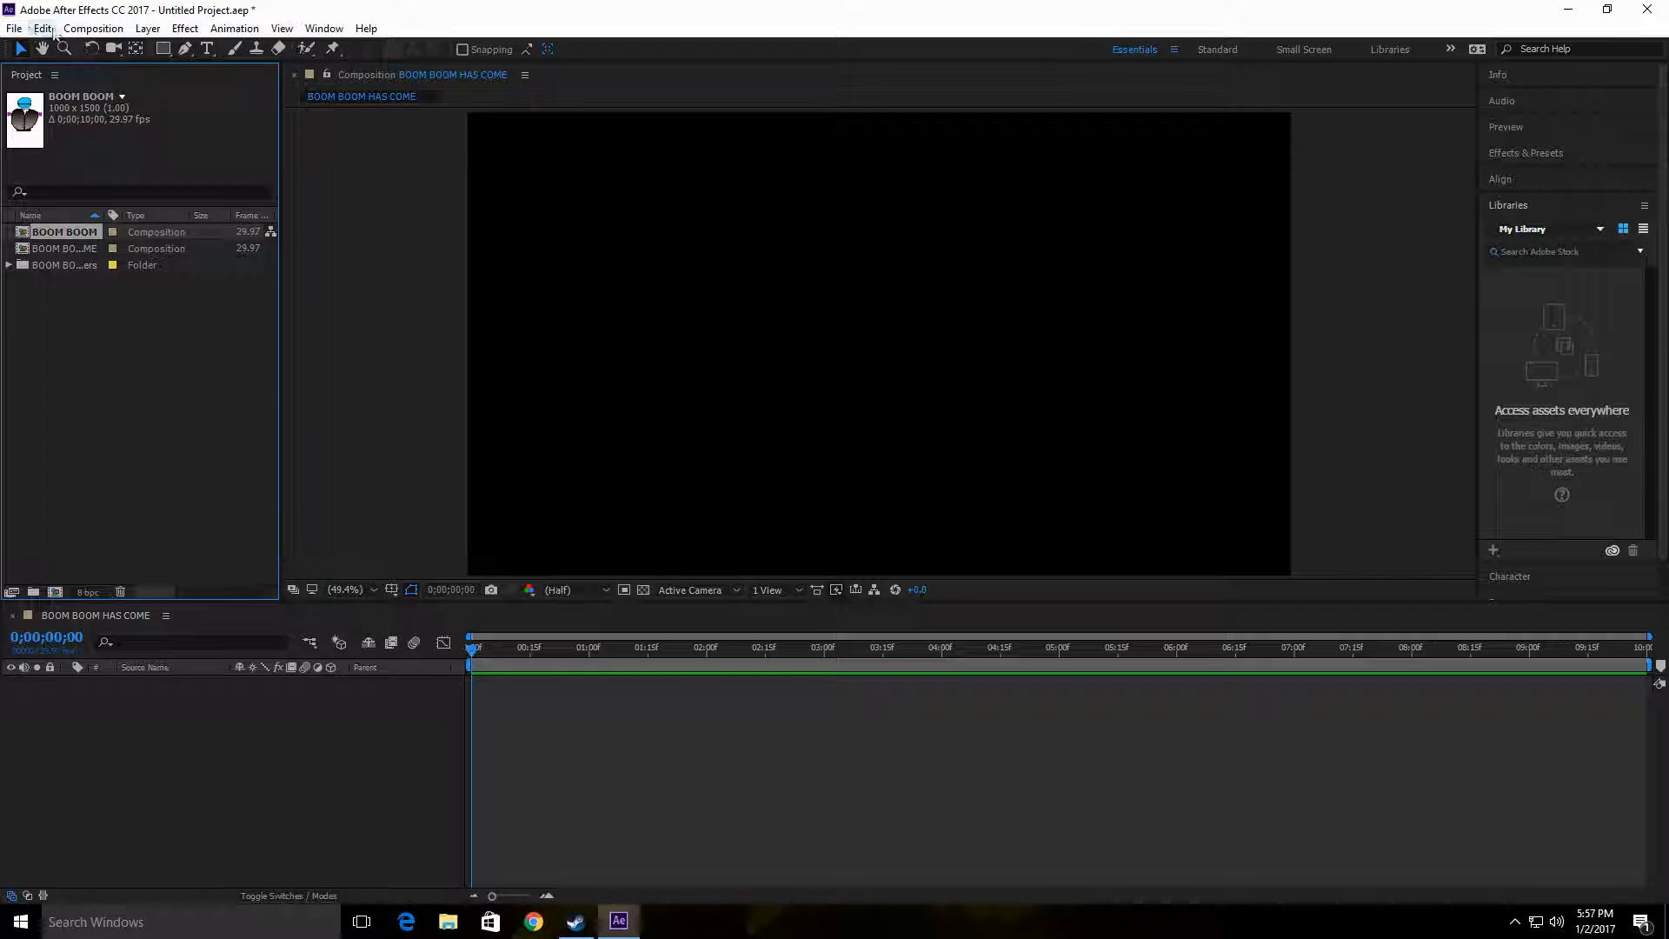
Step: Import the rec_2s (1) MP3 recording from the desktop as footage
double_click(132, 353)
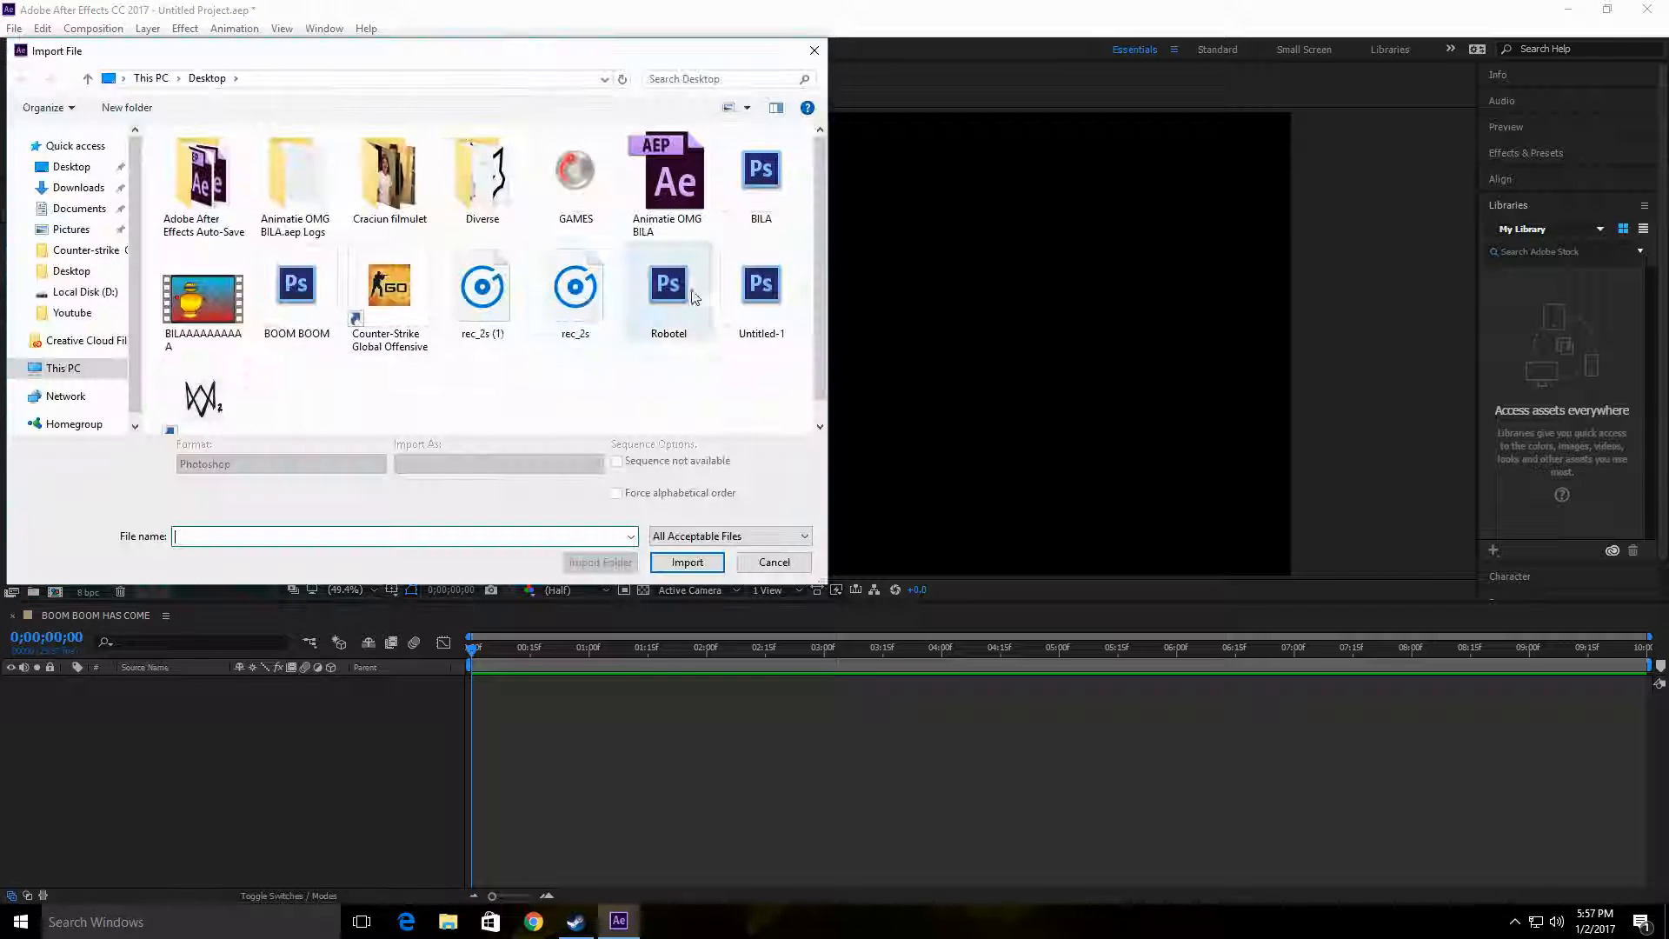
left_click(483, 296)
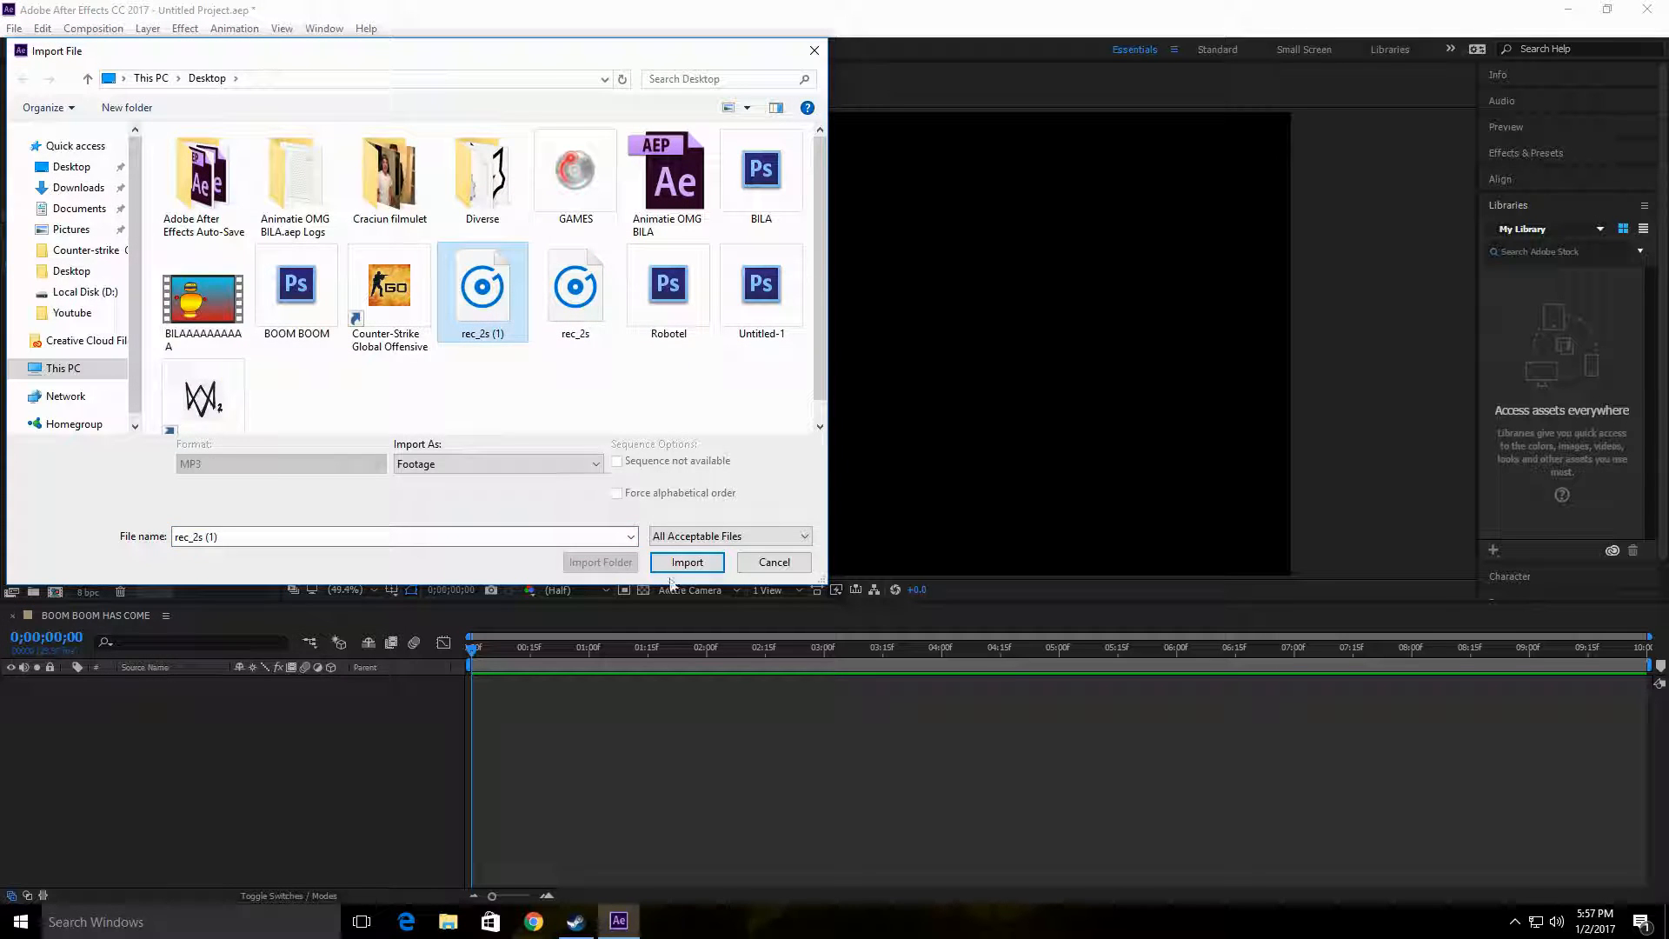
left_click(661, 561)
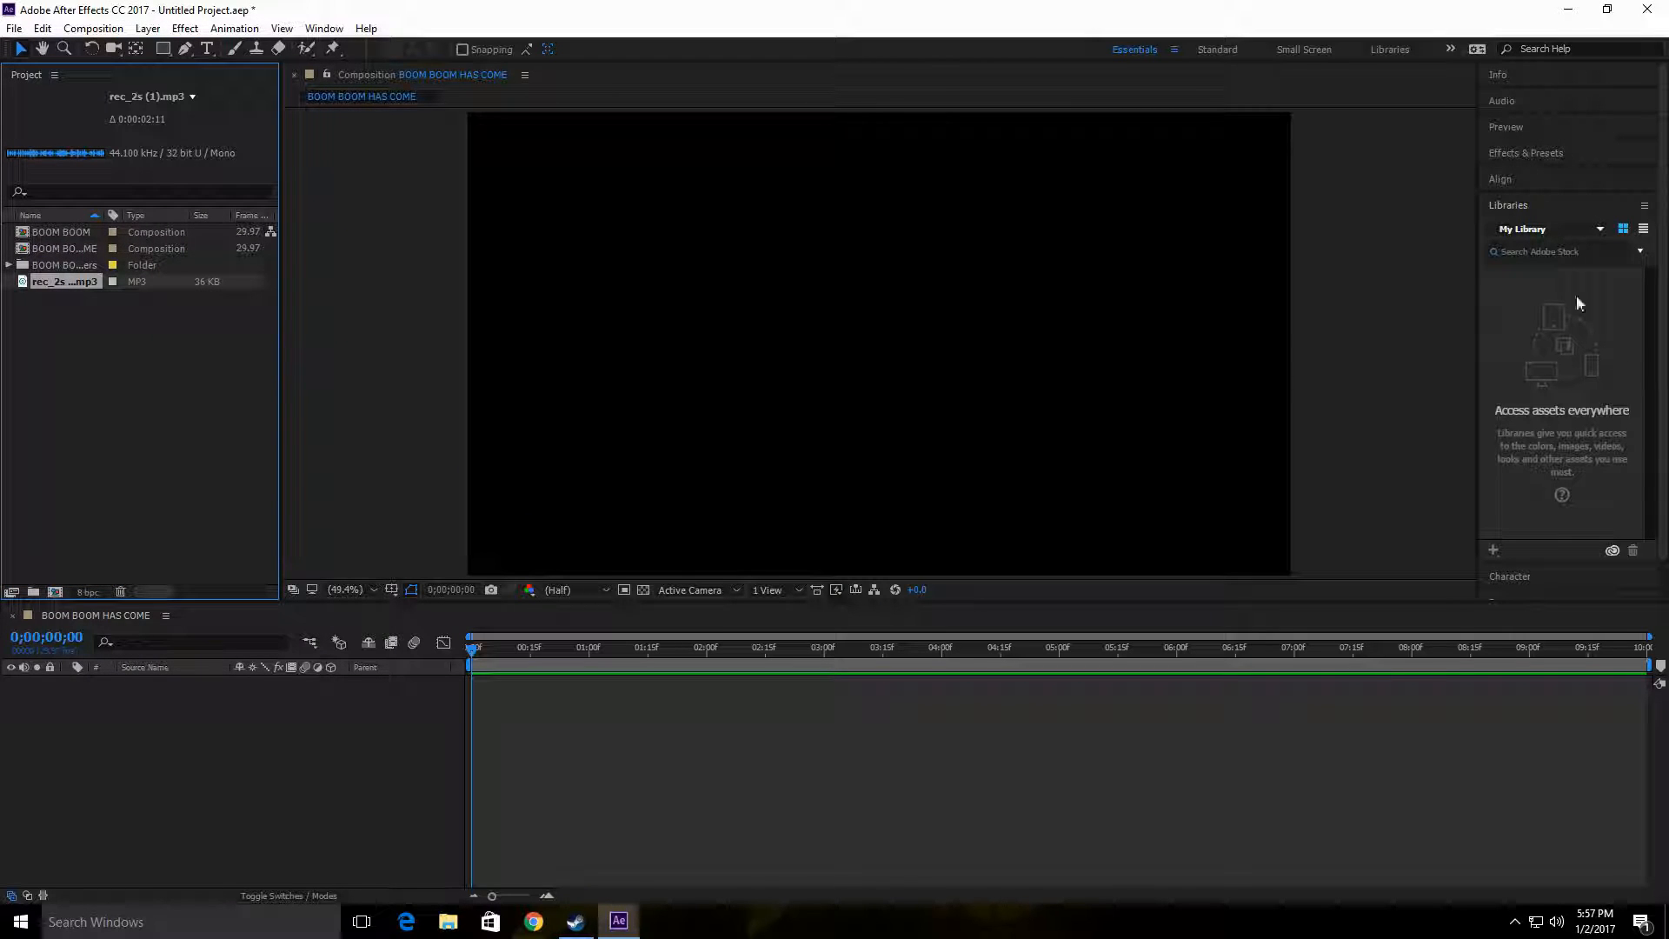
Step: Switch to the Standard workspace and briefly preview the empty composition from its start
left_click(1207, 48)
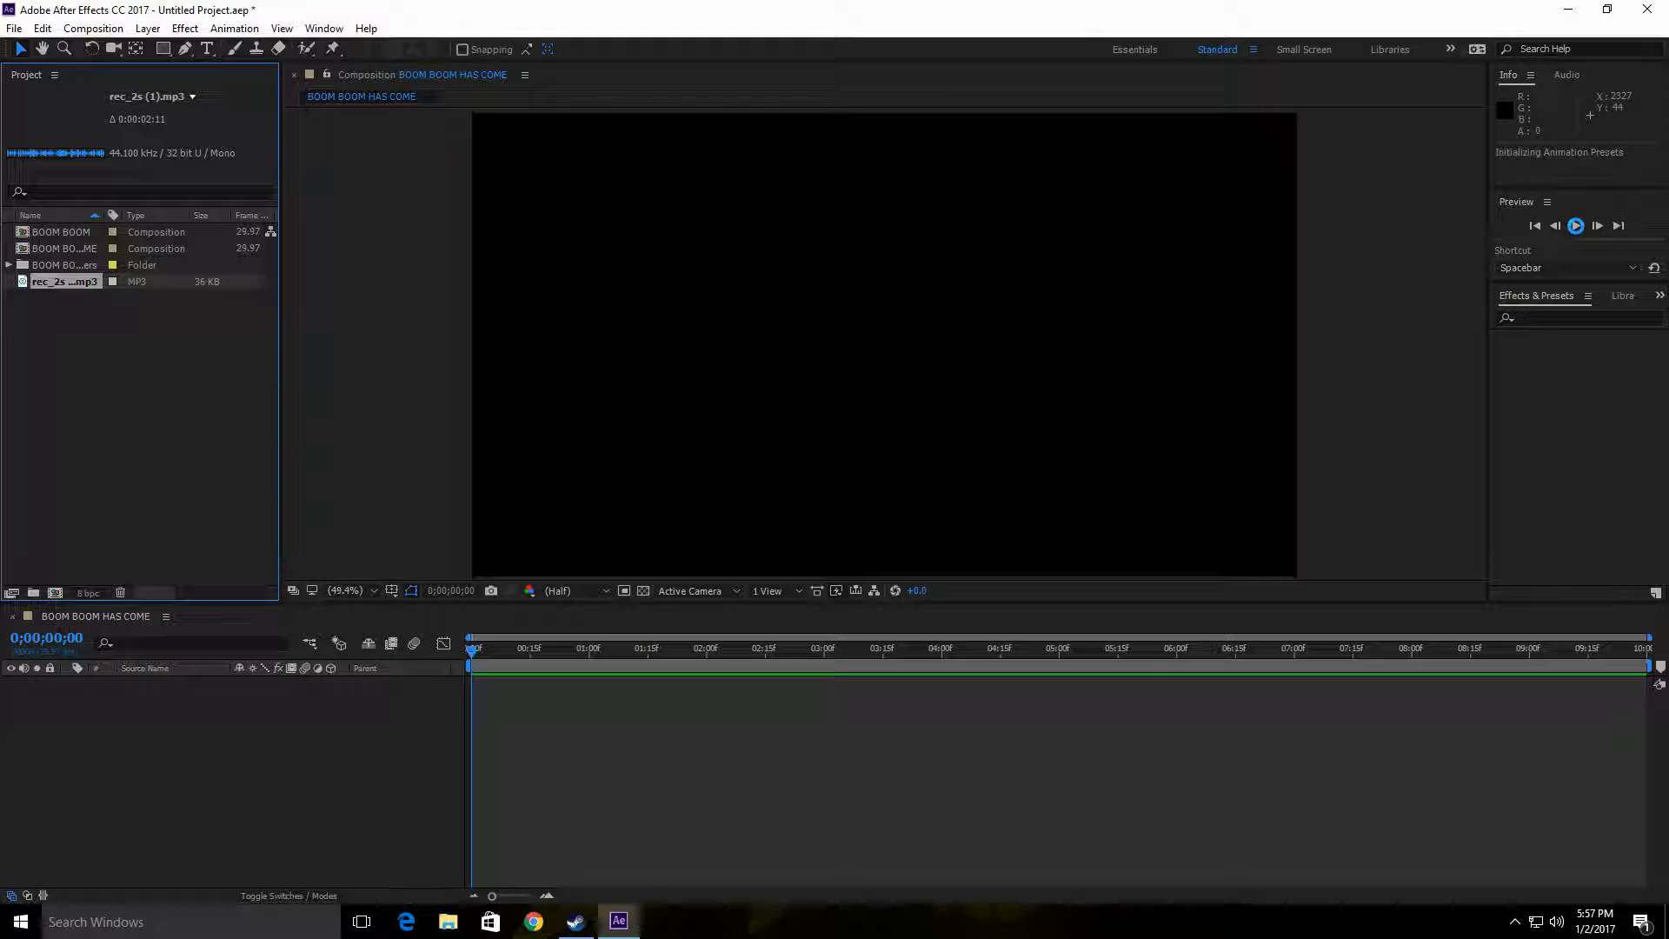
left_click(1578, 226)
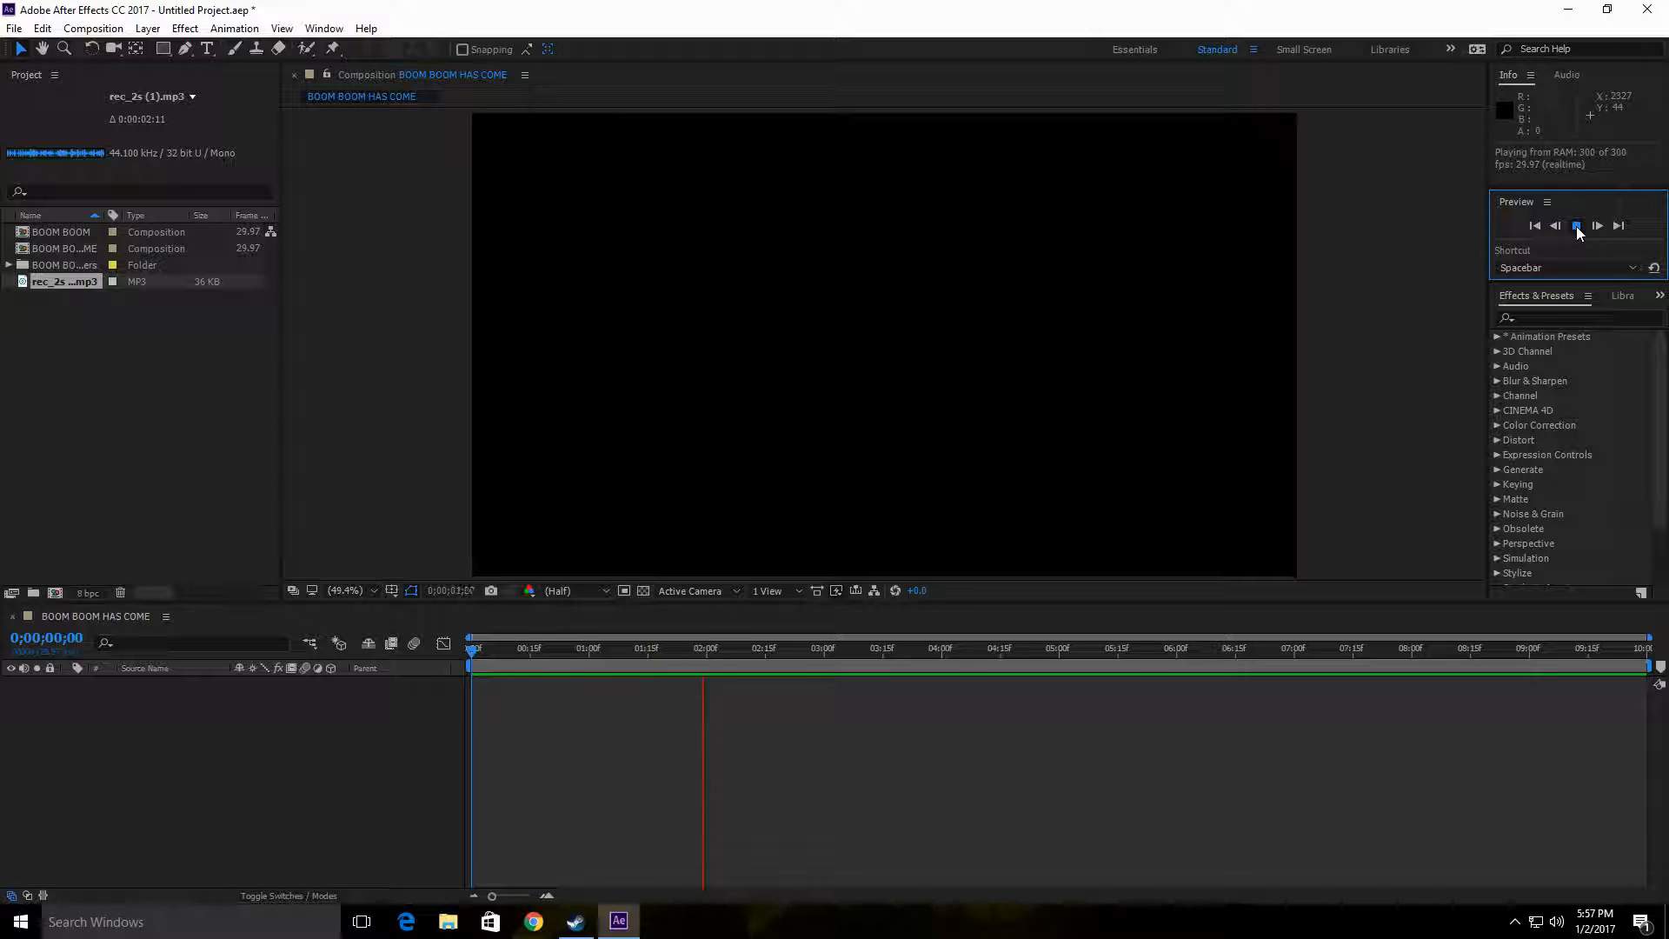
left_click(1577, 228)
left_click_drag(713, 650, 344, 644)
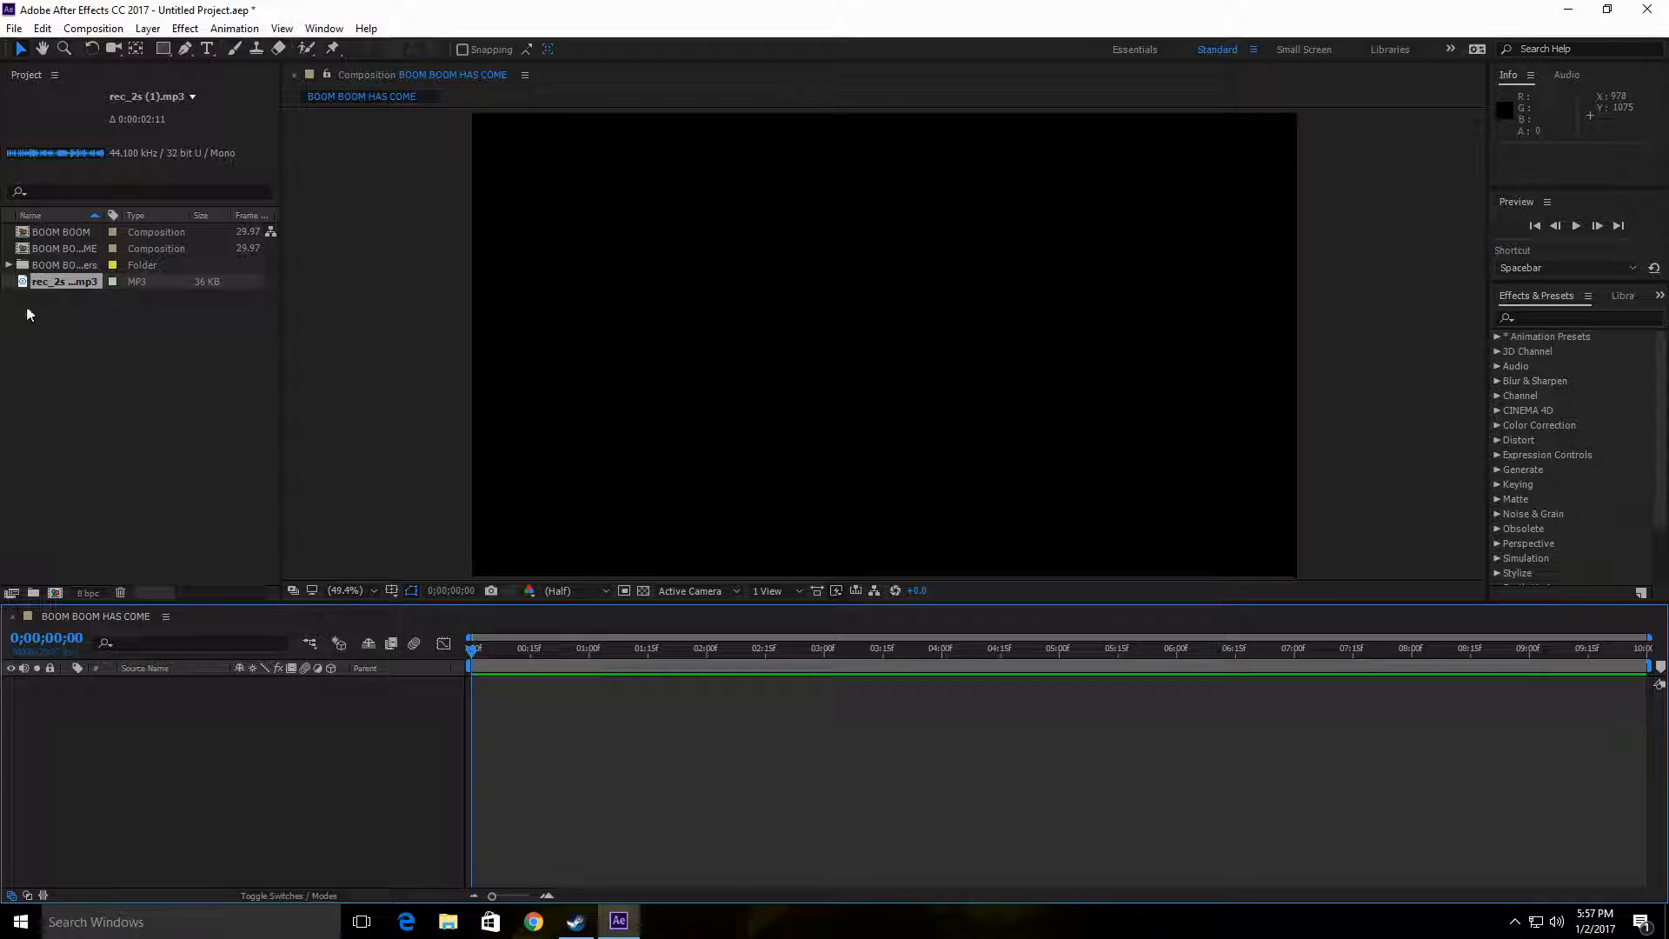
Step: Add rec_2s (1).mp3 as a layer at the start of BOOM BOOM HAS COME and play the composition
left_click_drag(61, 281, 73, 742)
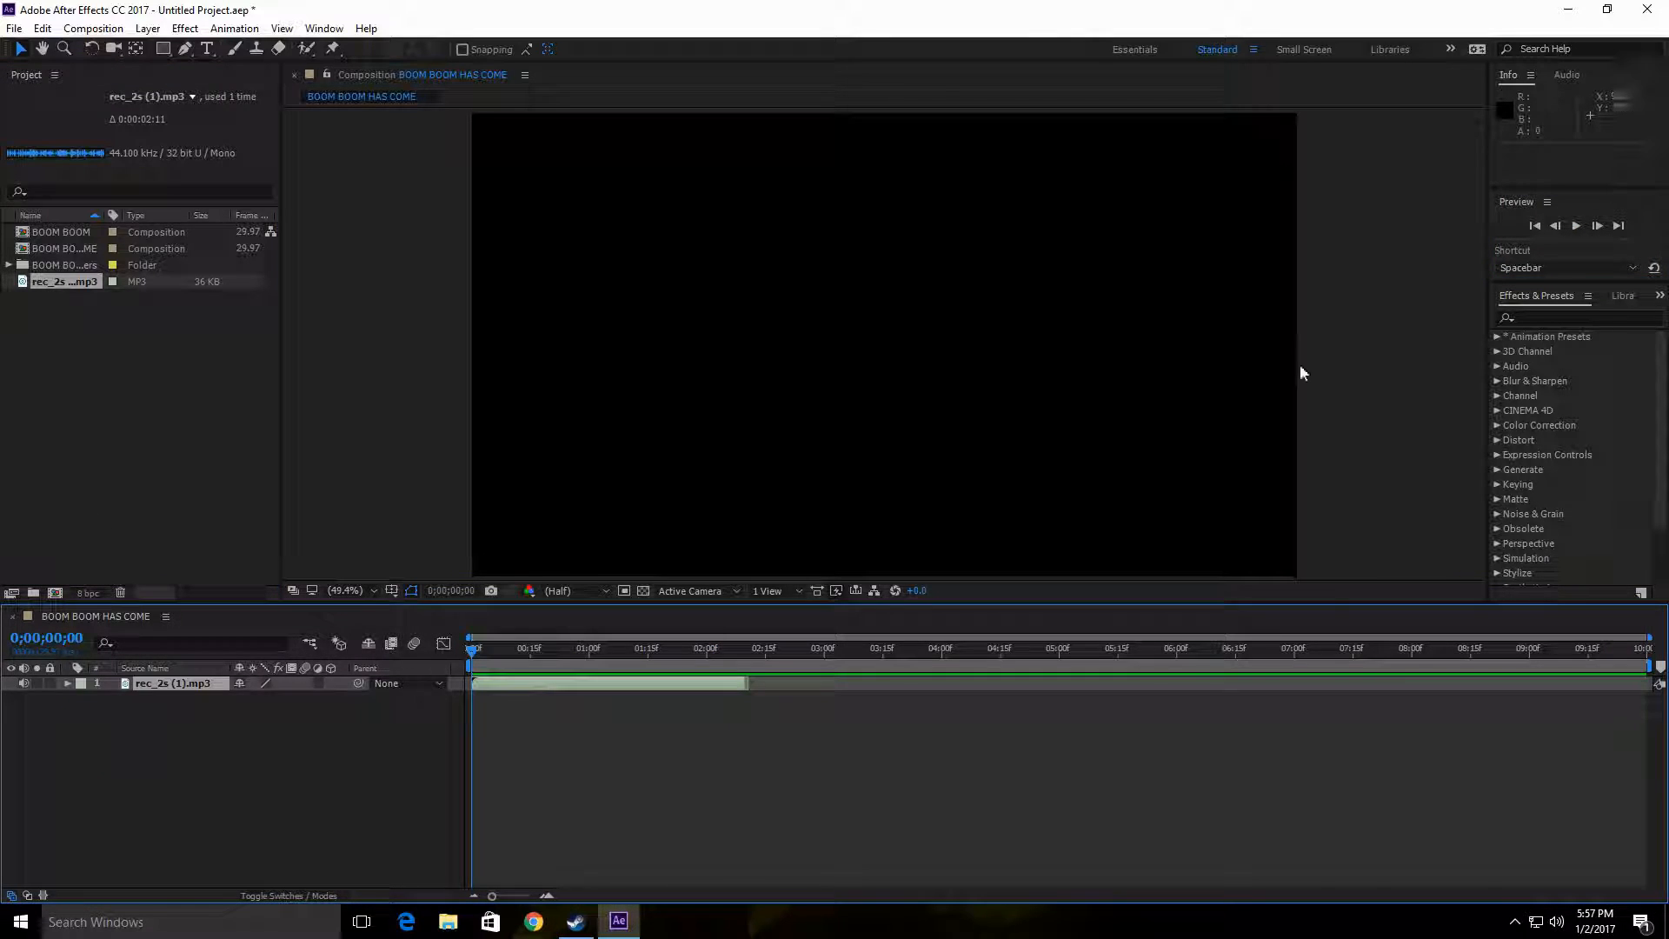
left_click(1576, 226)
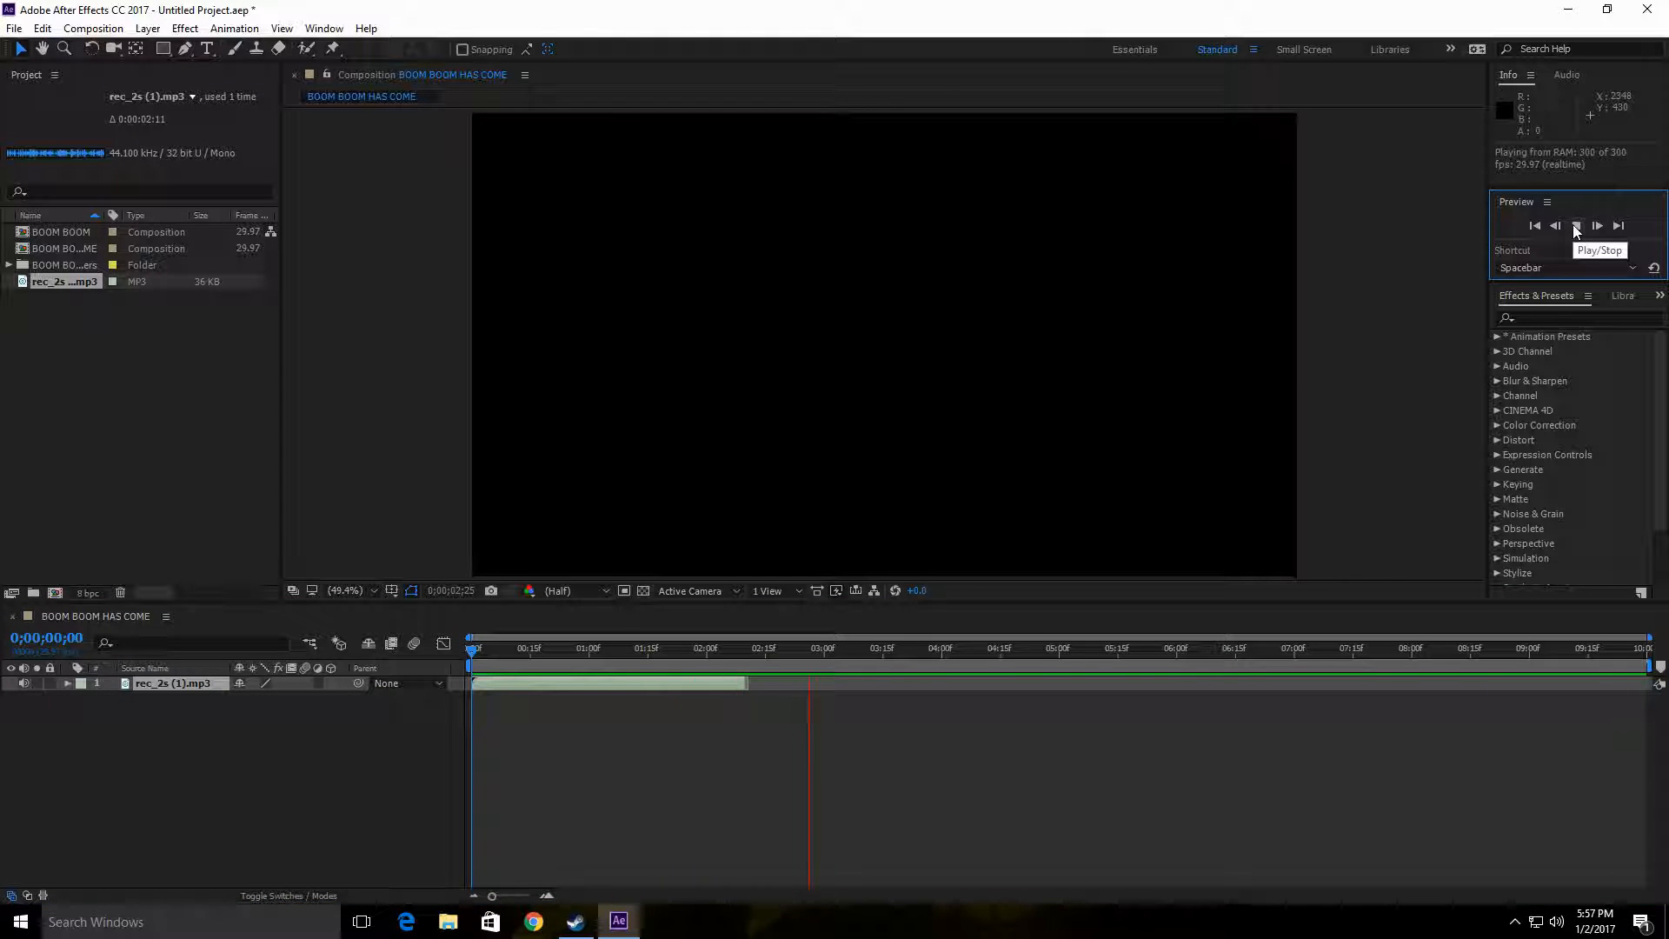
Step: Stop the preview and return the current-time indicator to the first frame, 0;00;00;00
left_click(468, 658)
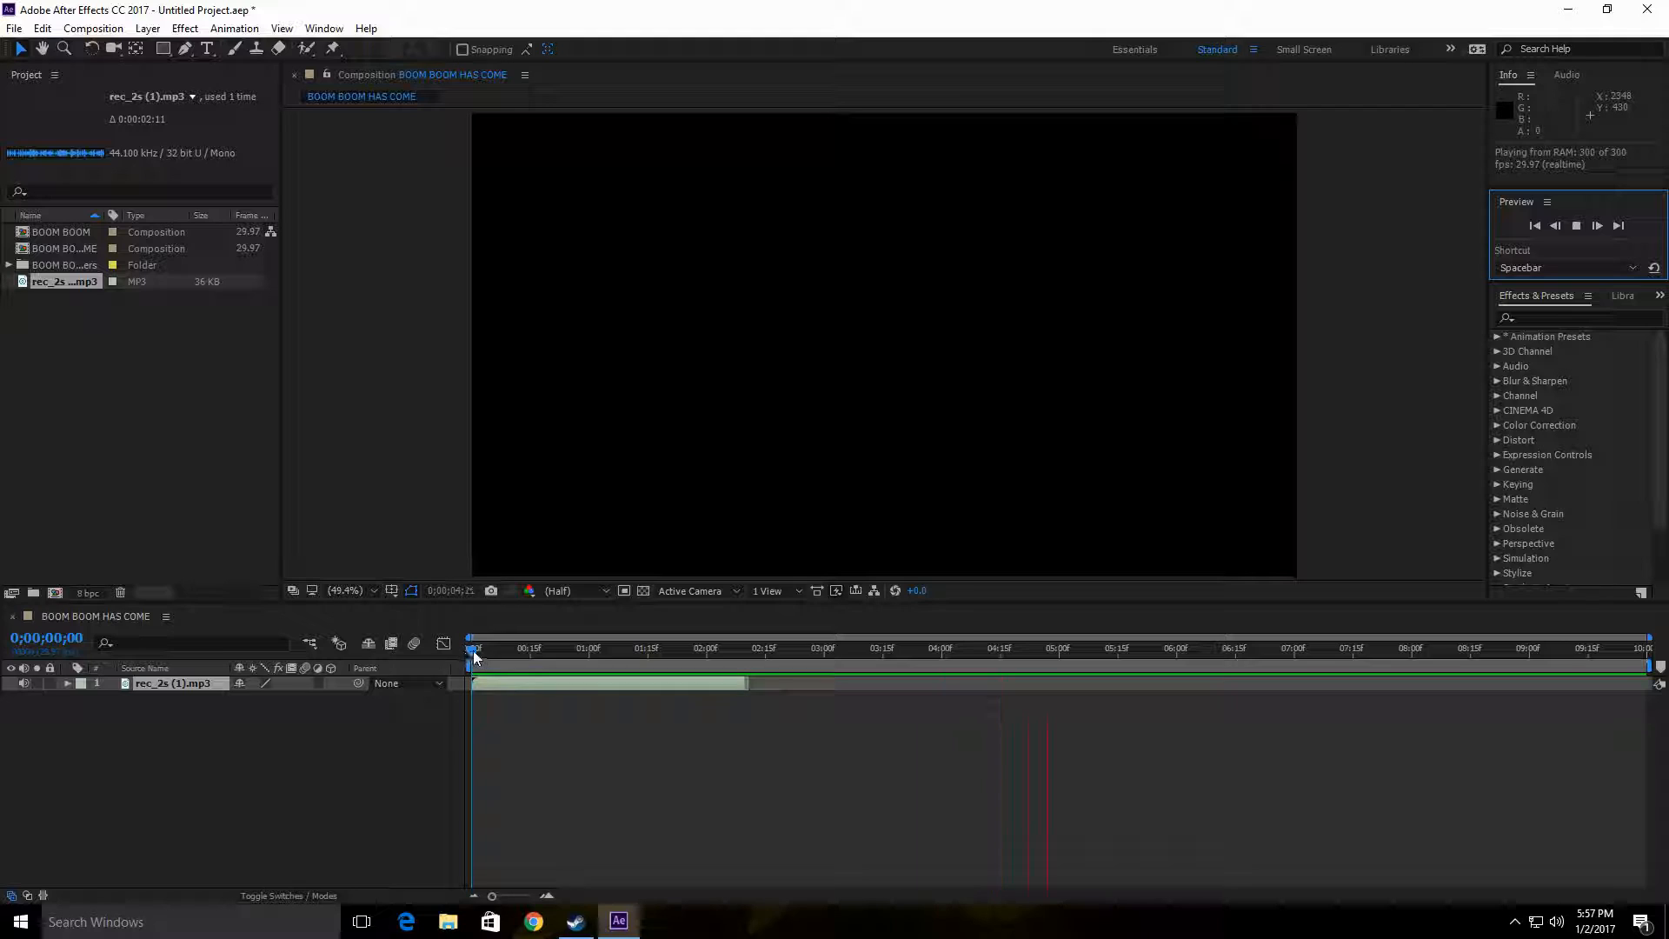
left_click(473, 650)
left_click(493, 654)
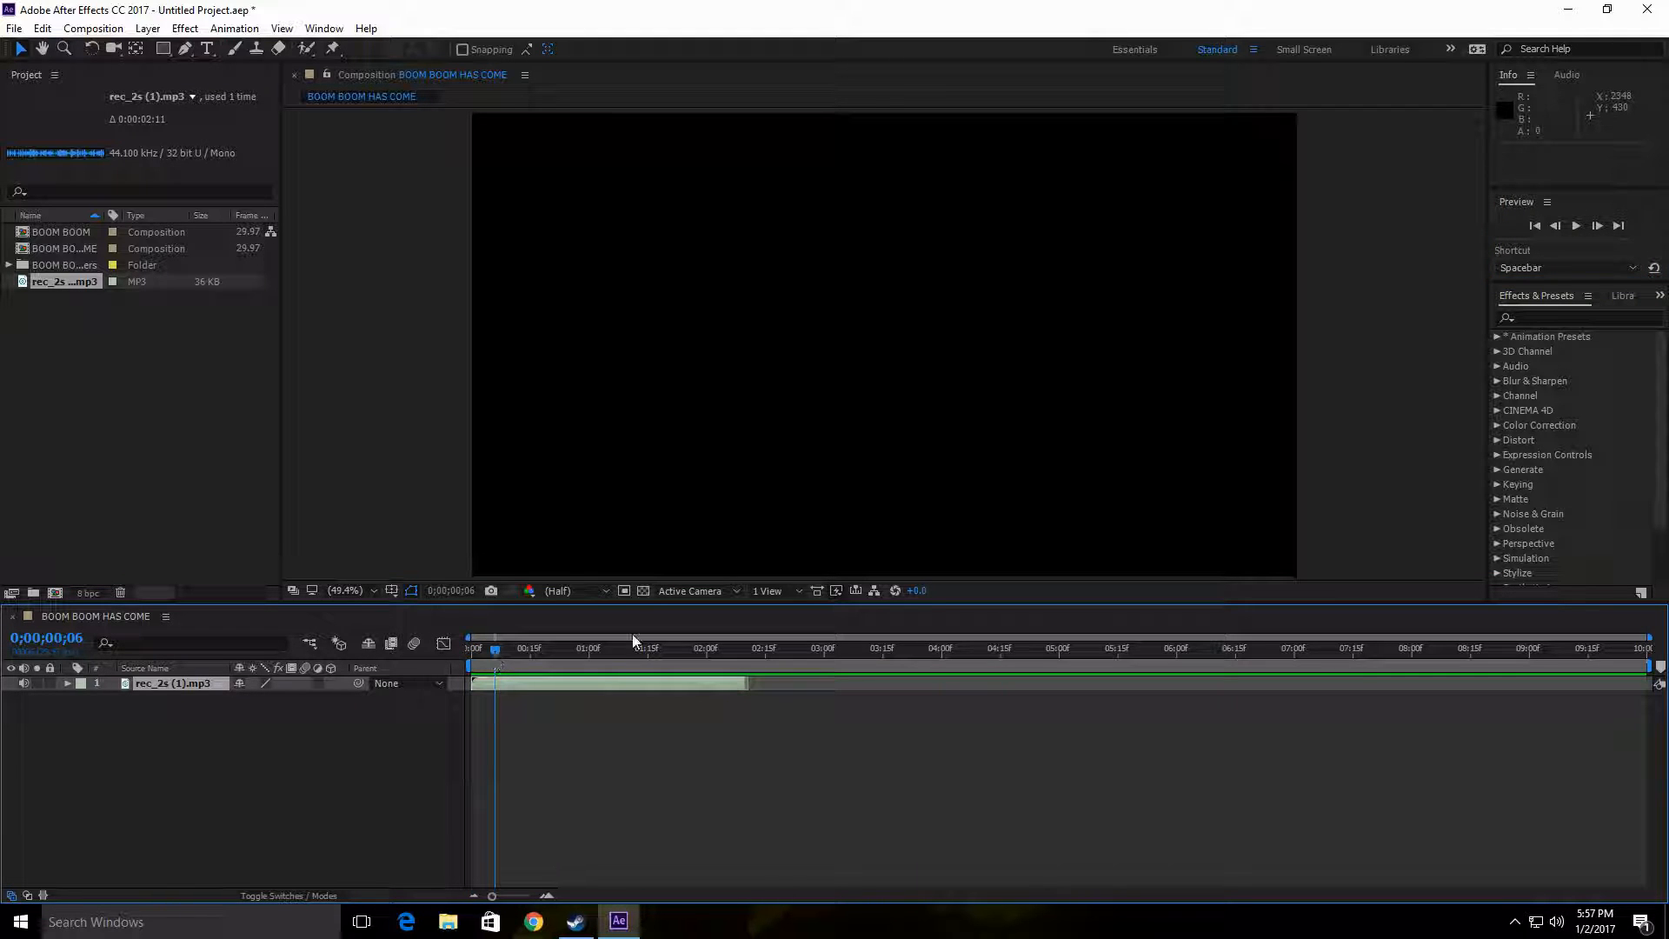
left_click(1534, 226)
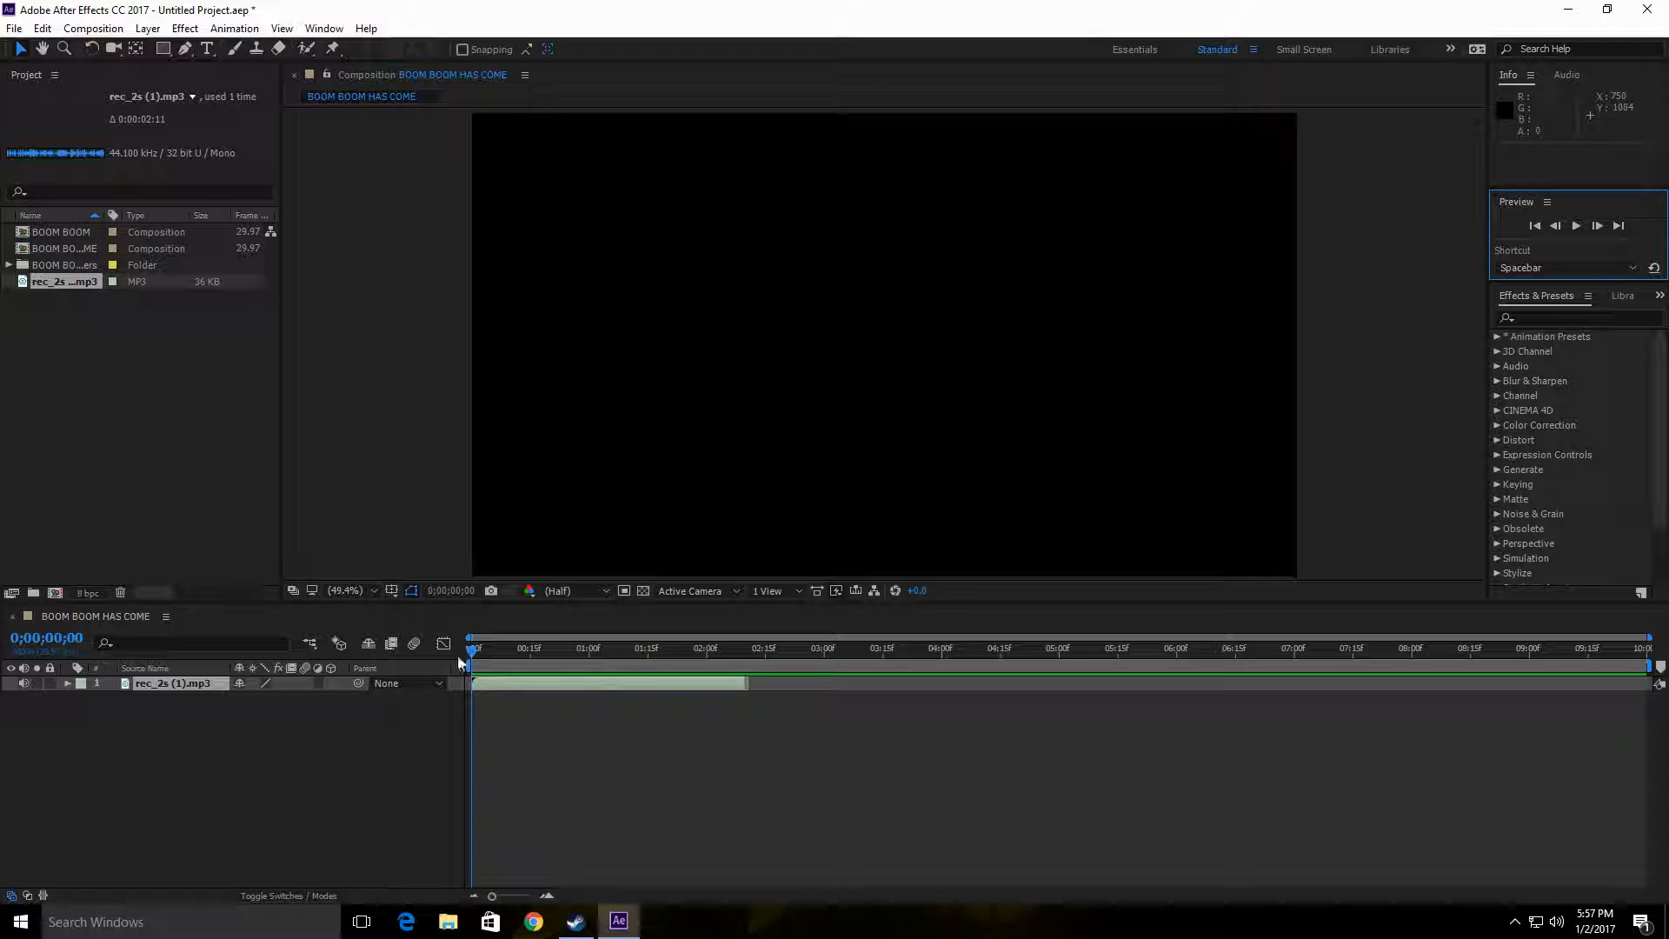
left_click_drag(481, 650, 401, 657)
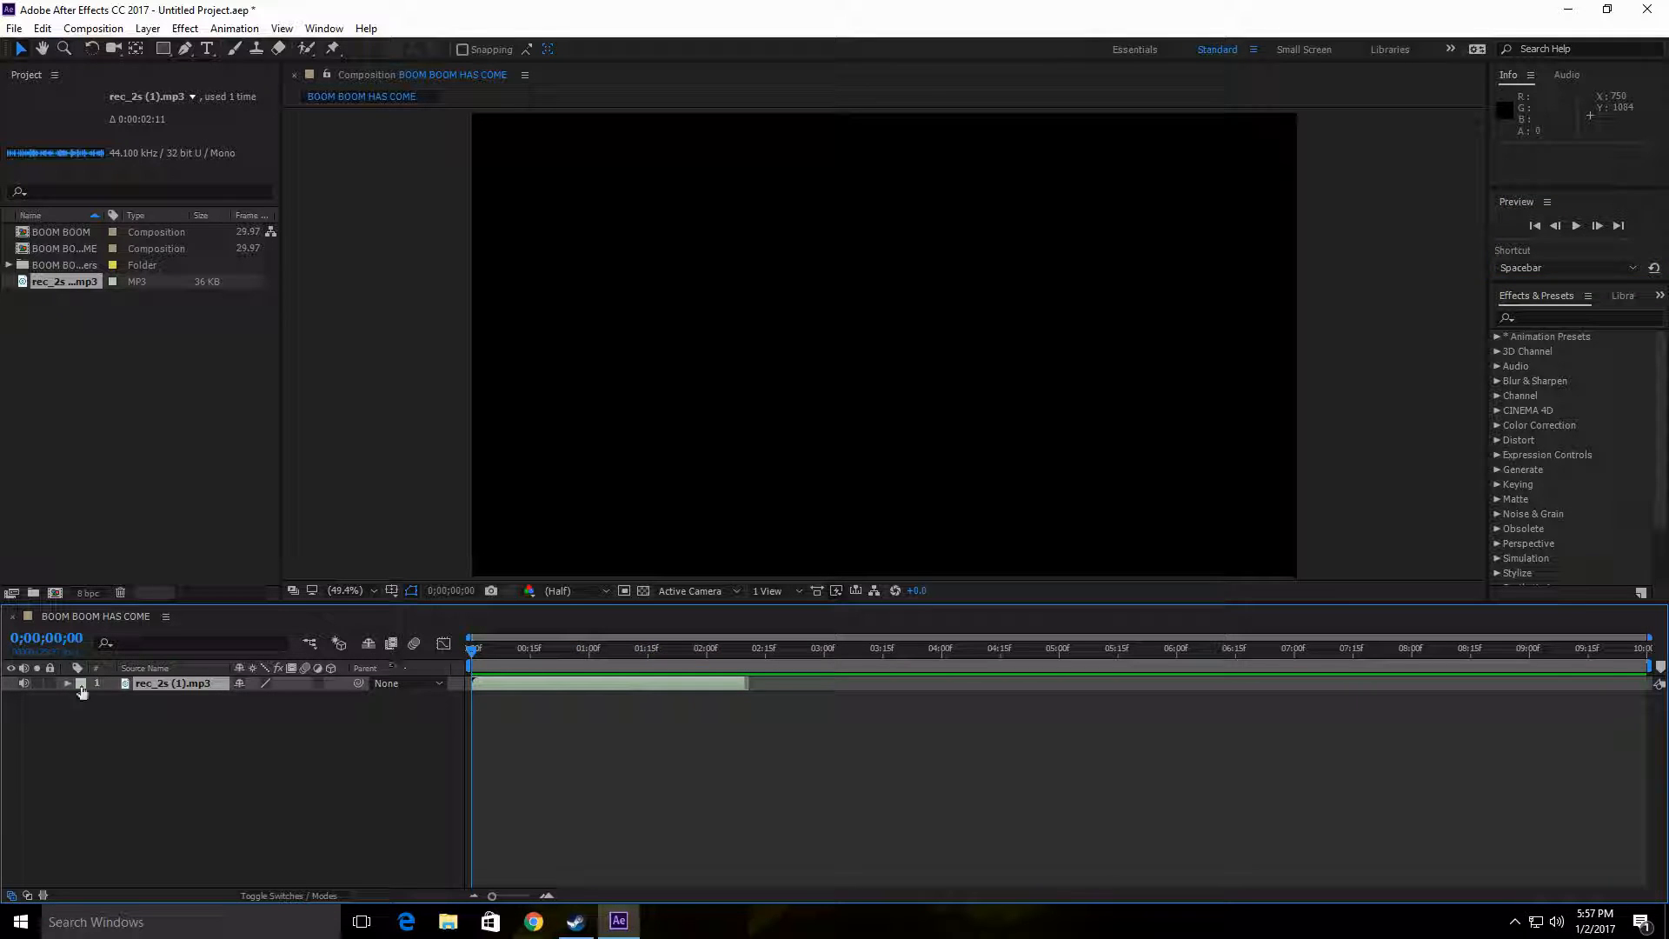
Step: Open the BOOM BOOM composition containing the character's layers
left_click(77, 235)
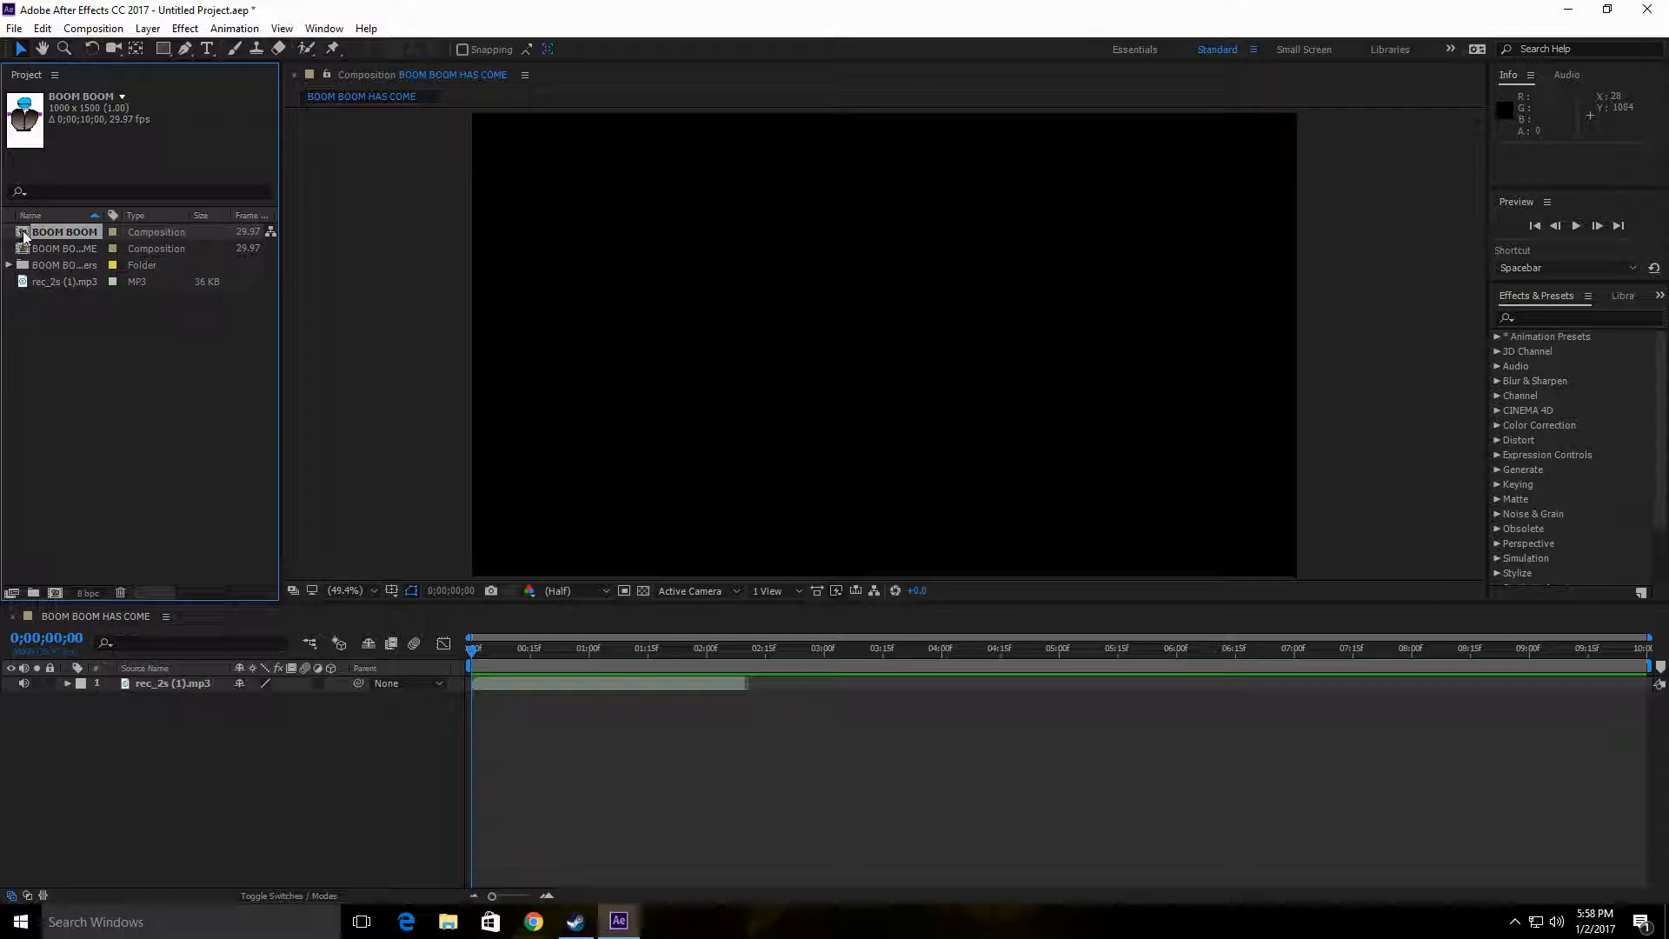
mouse_move(39, 237)
left_mouse_down()
mouse_move(294, 581)
mouse_move(258, 614)
mouse_move(108, 226)
mouse_move(60, 230)
left_mouse_up()
double_click(60, 229)
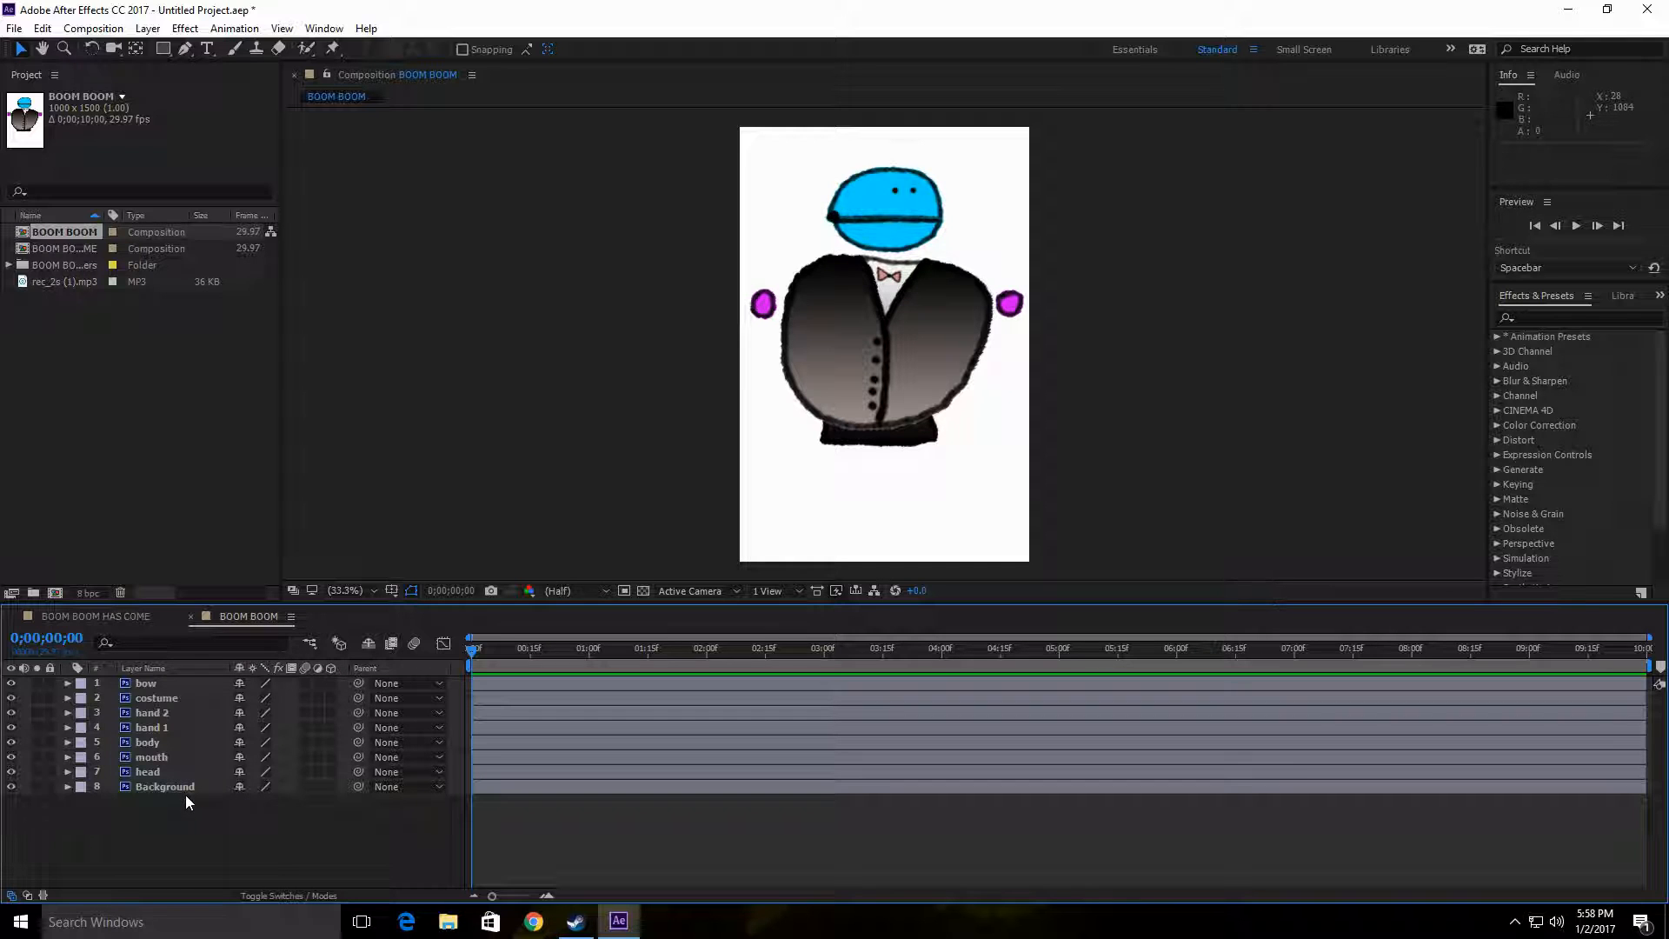
Step: Check each layer of BOOM BOOM from bow to head and delete the Background layer
left_click(155, 683)
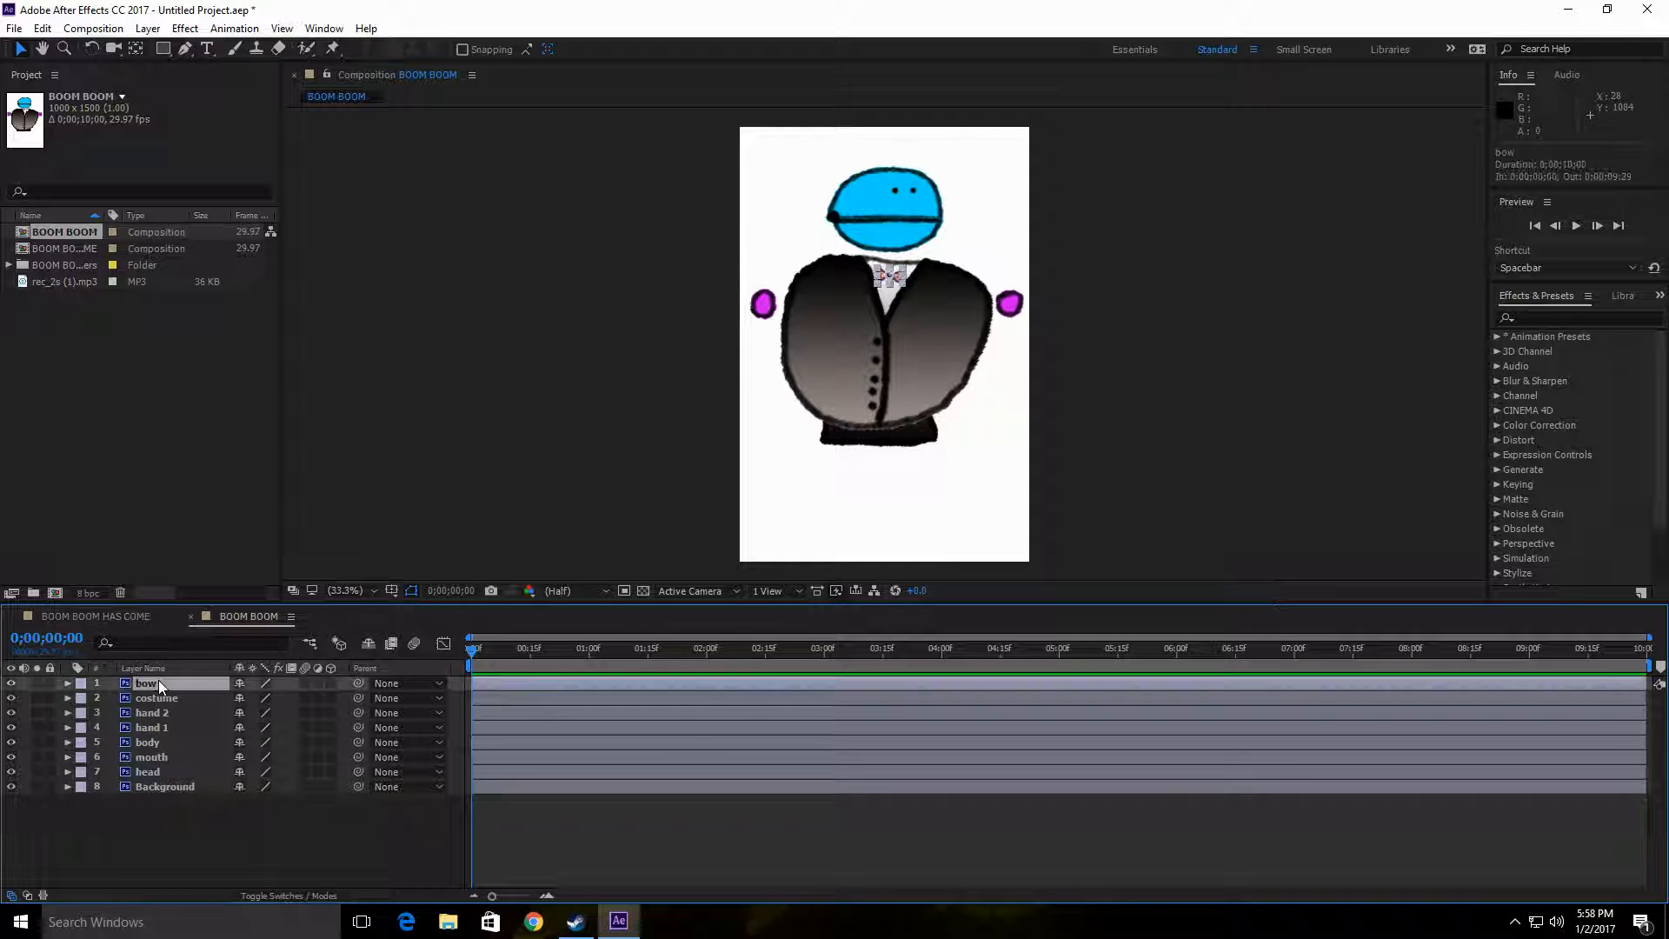
left_click(176, 702)
left_click(185, 713)
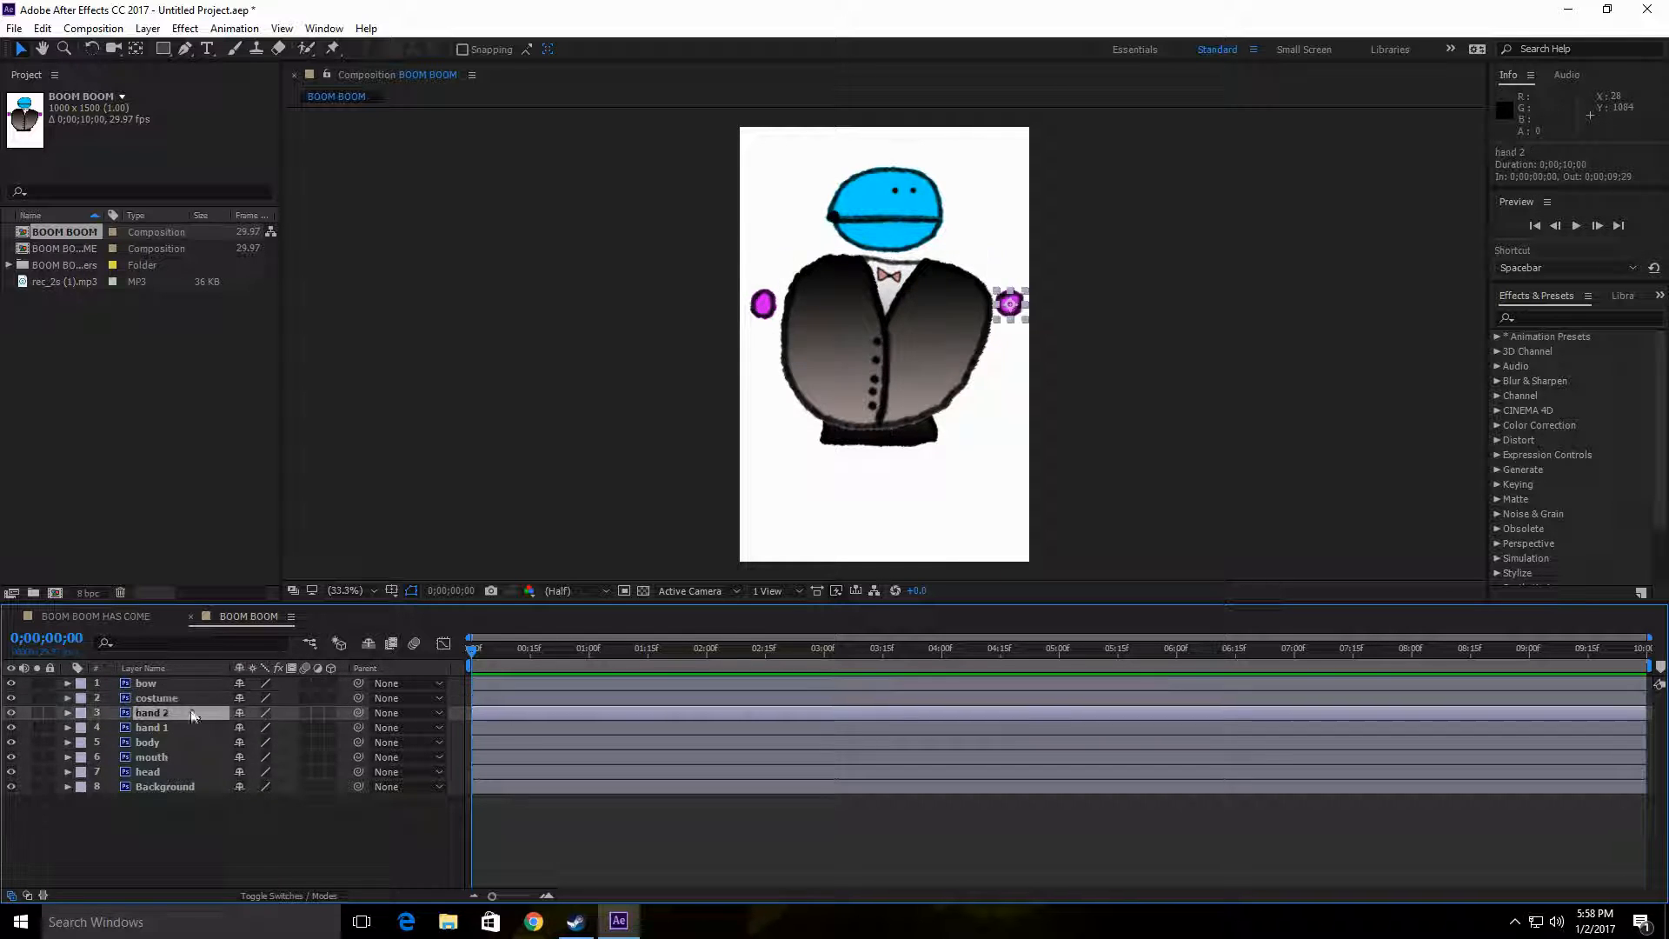
left_click(192, 728)
left_click(197, 742)
left_click(199, 757)
left_click(203, 773)
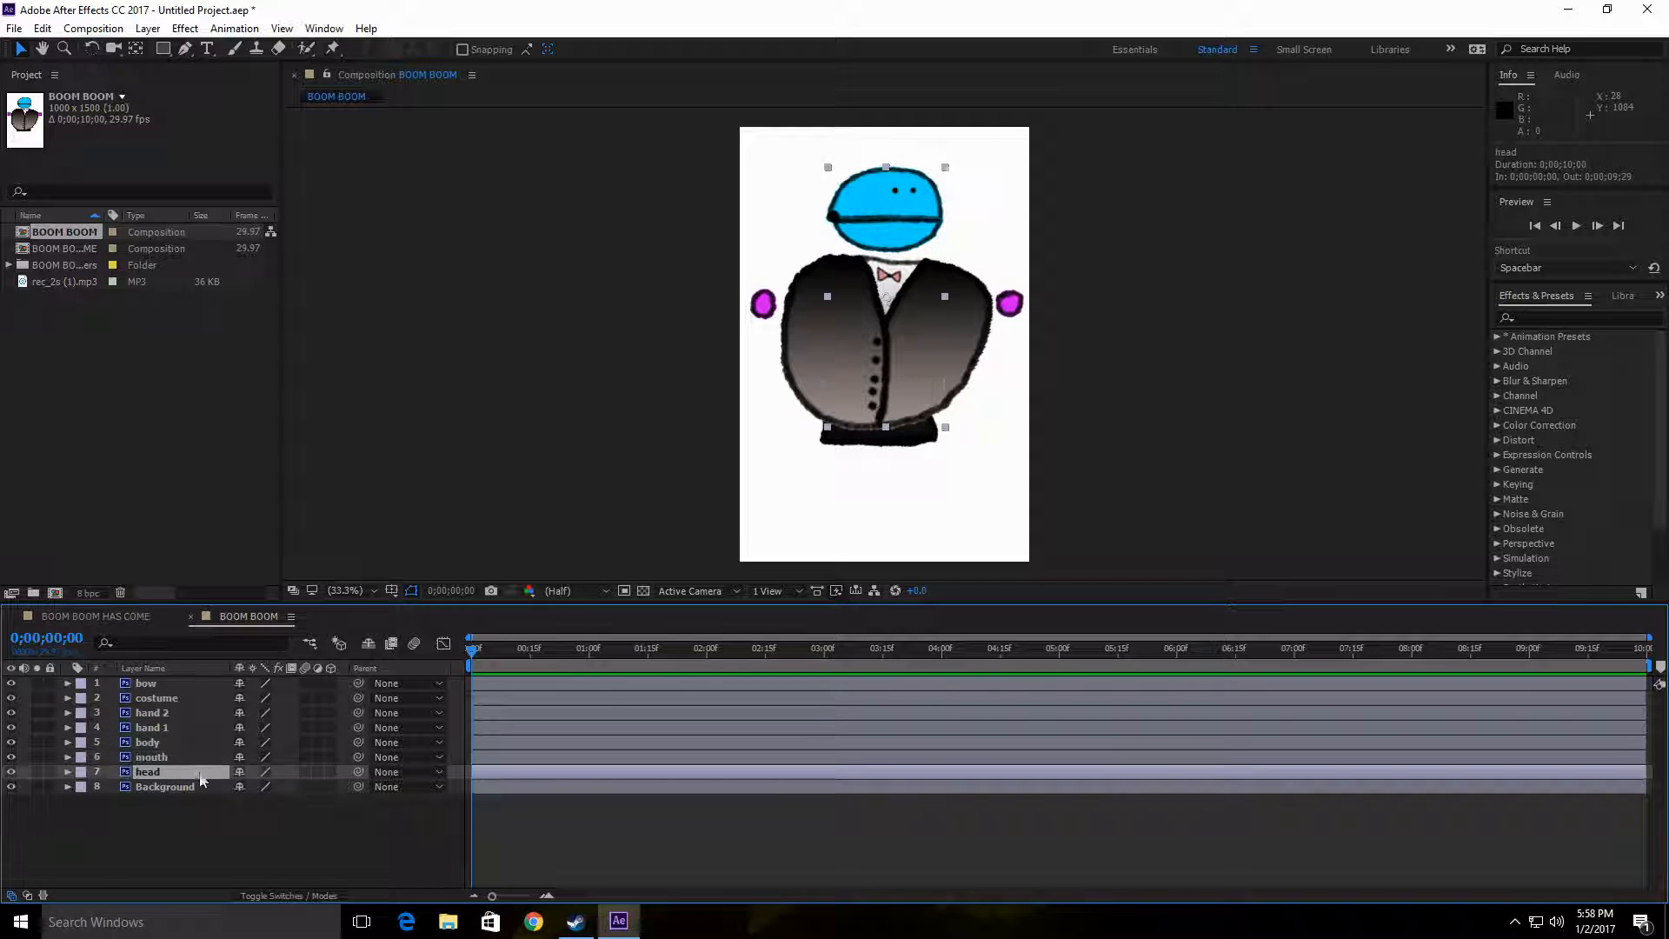
left_click(207, 786)
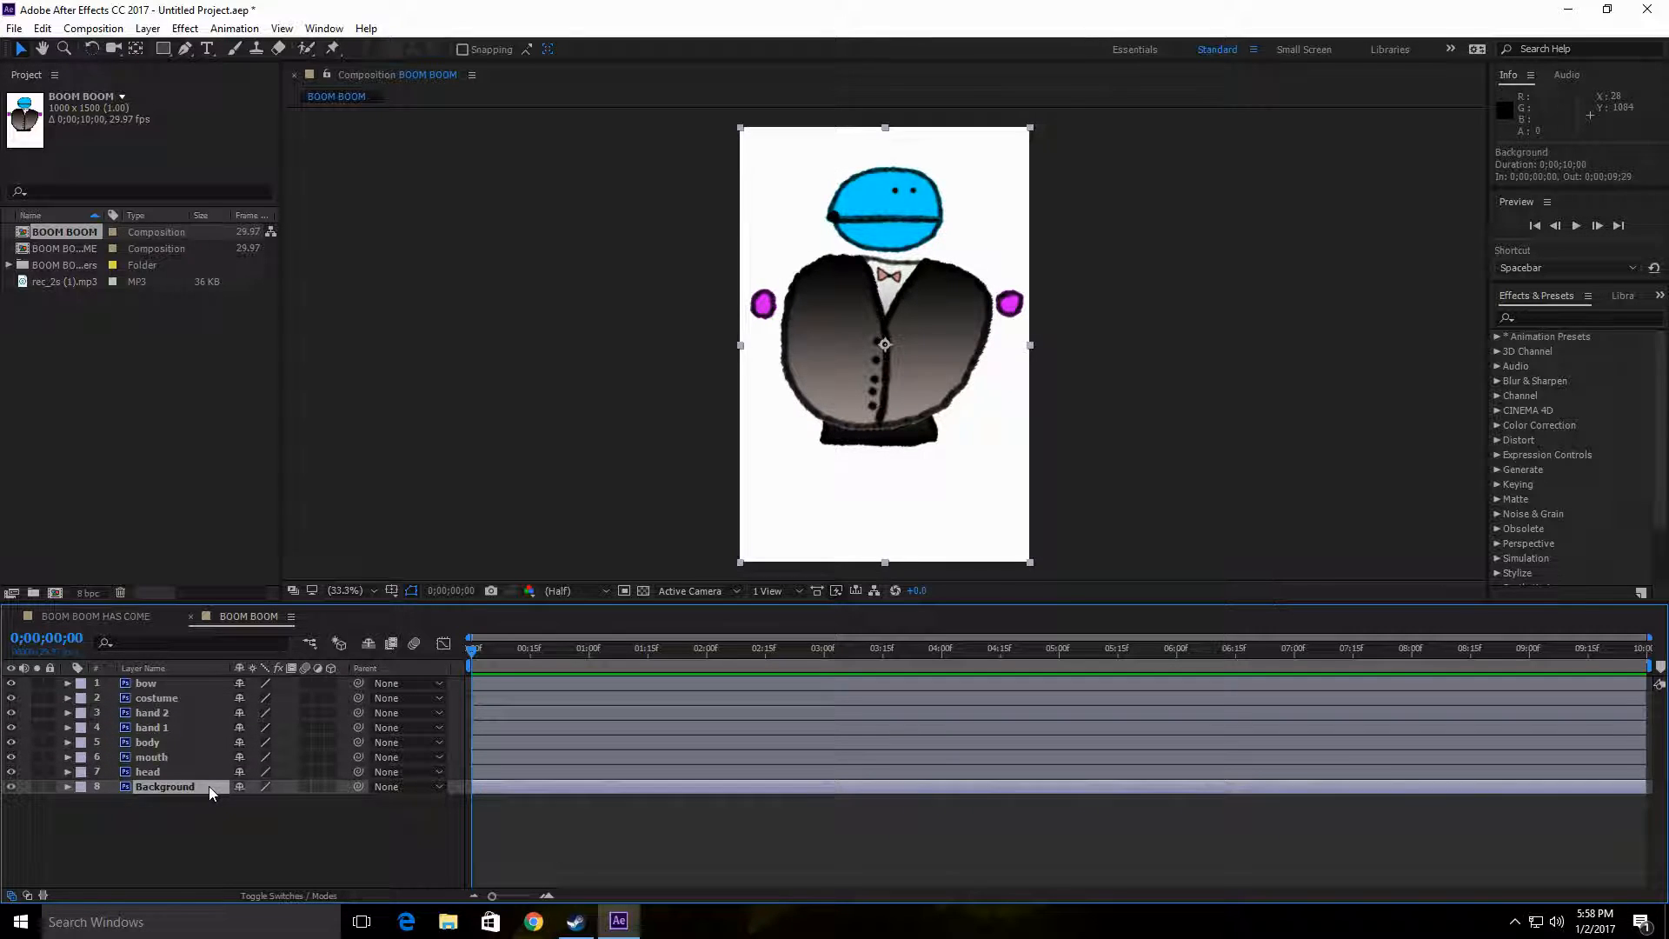
key("Delete")
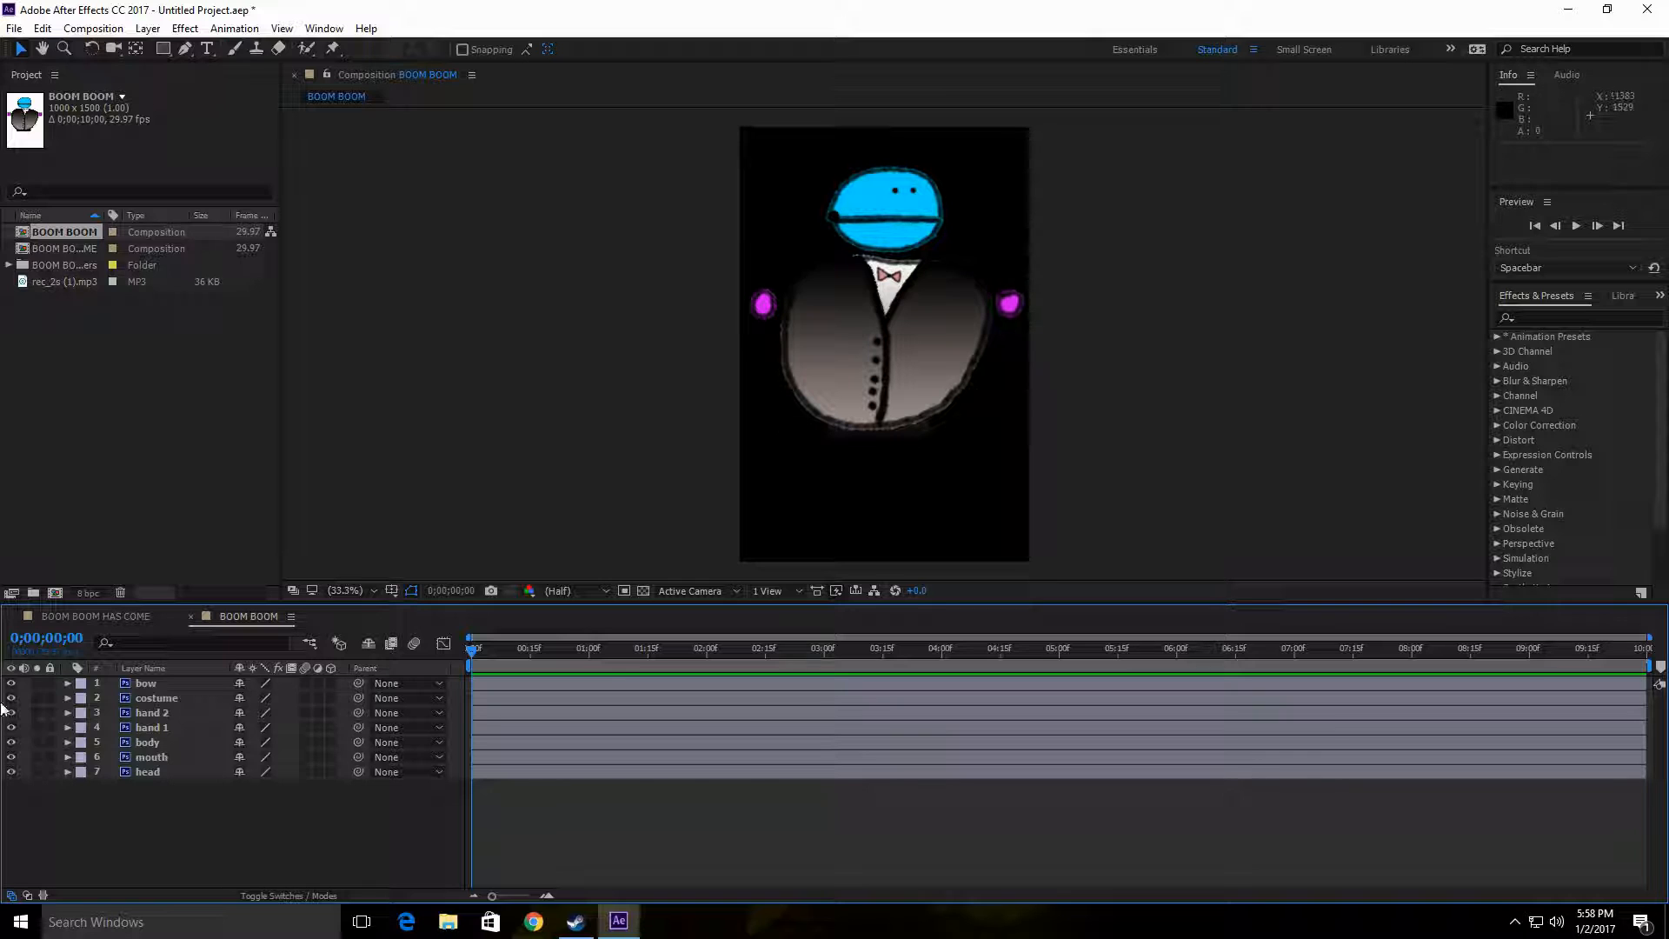
left_click(83, 619)
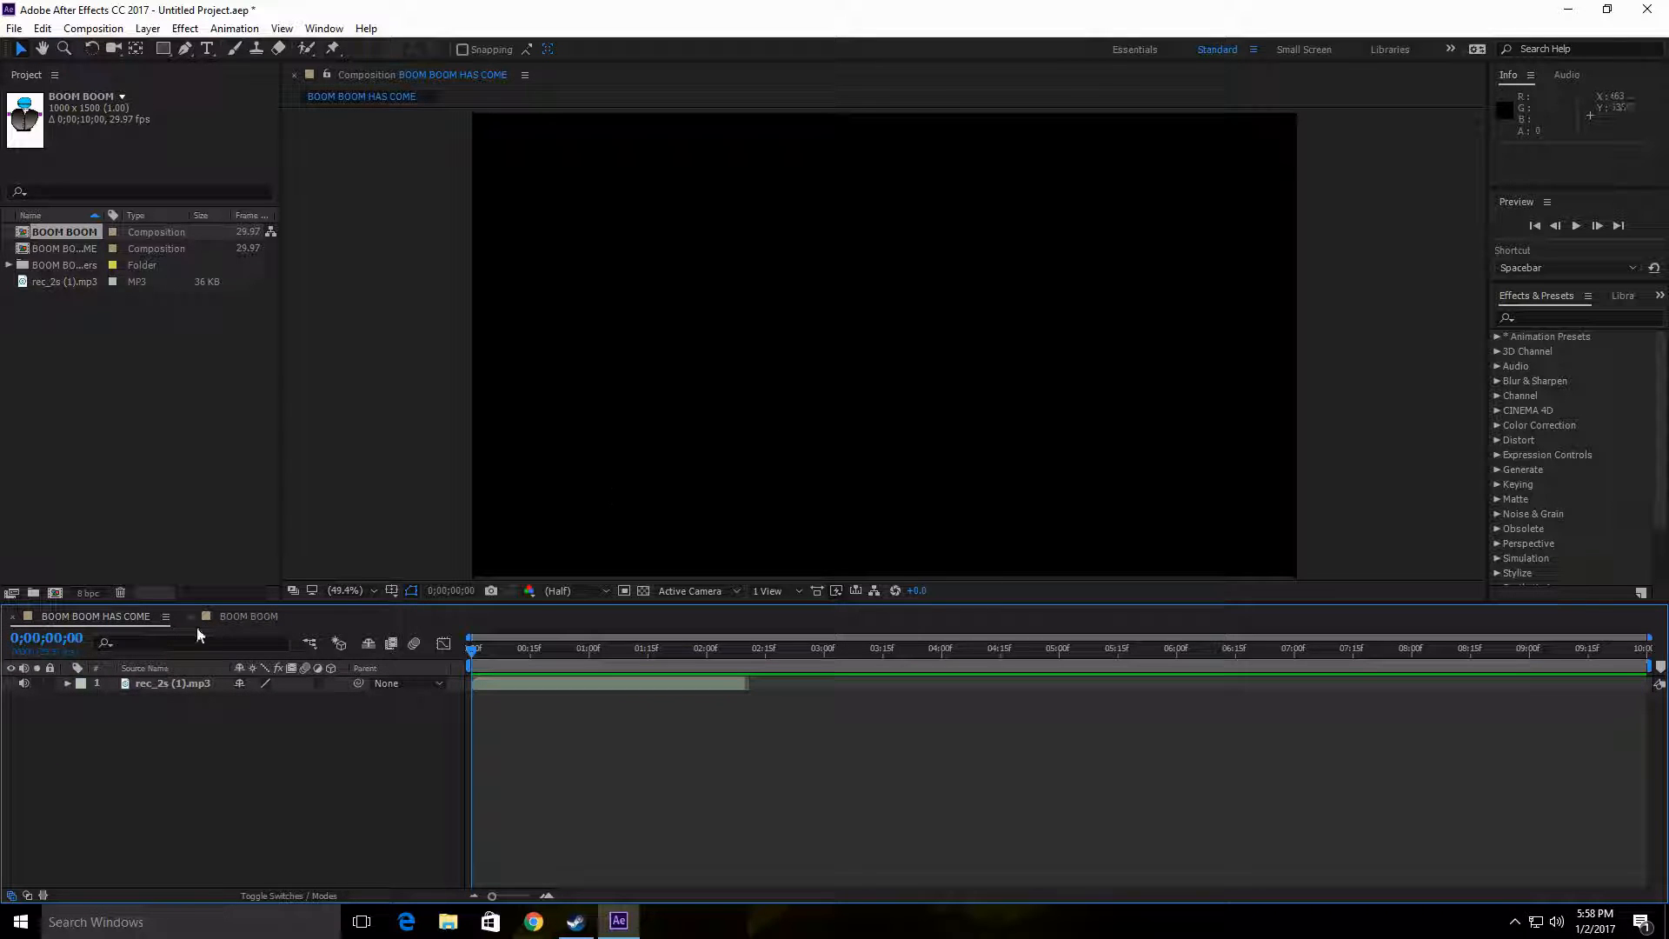
left_click(250, 618)
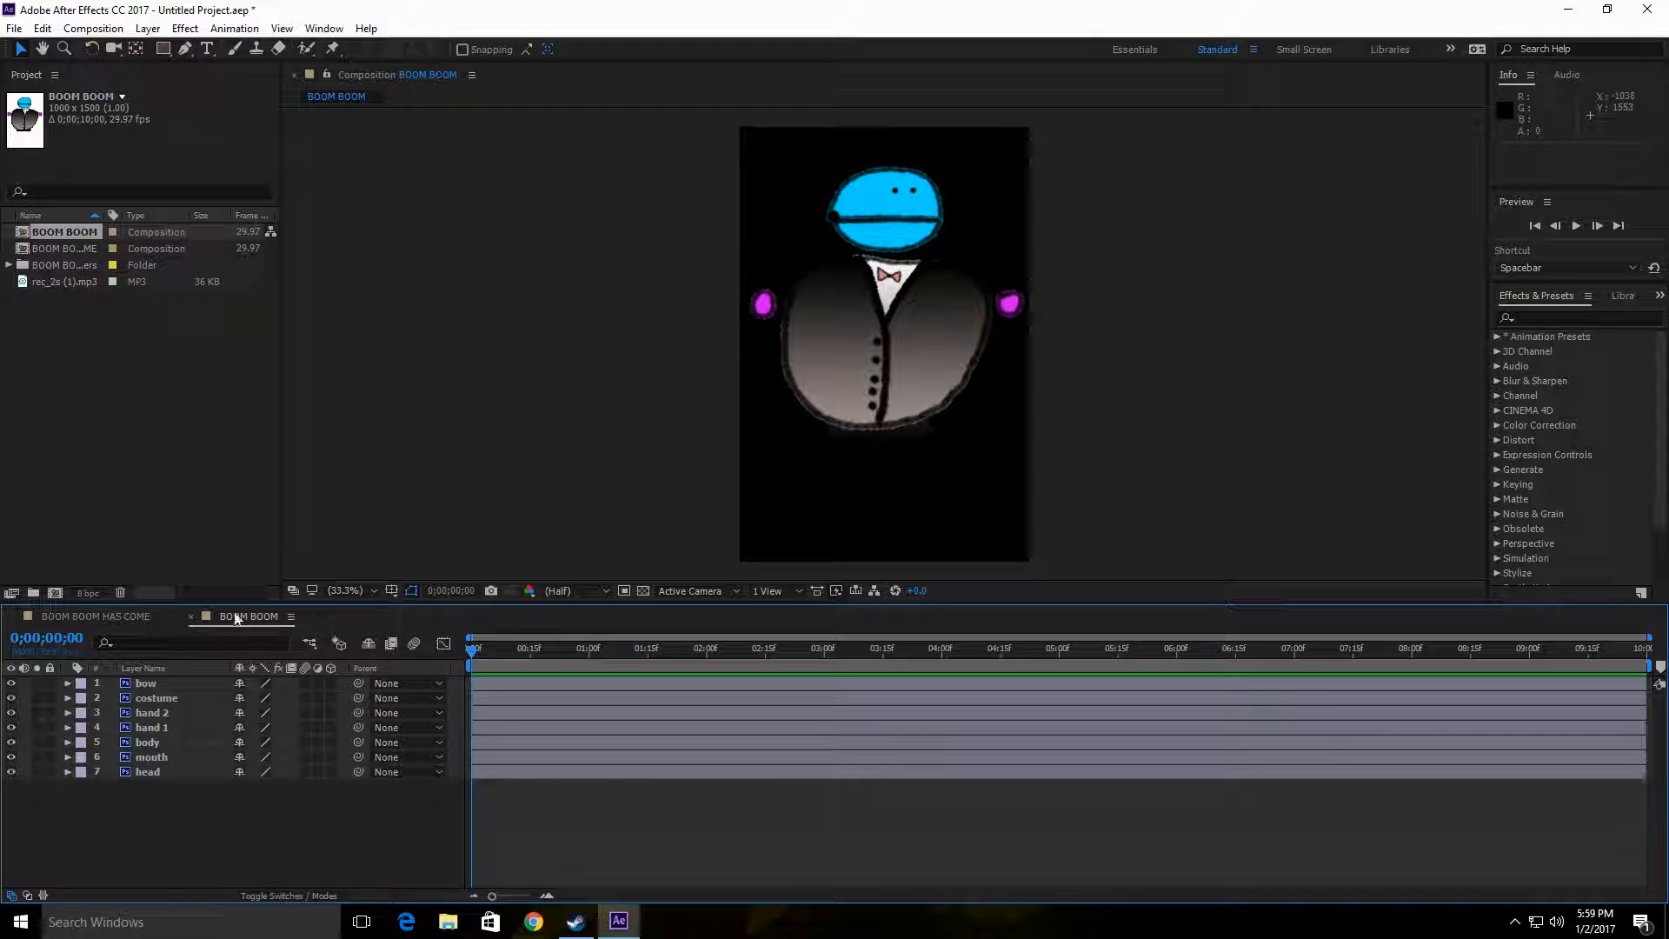
left_click(183, 616)
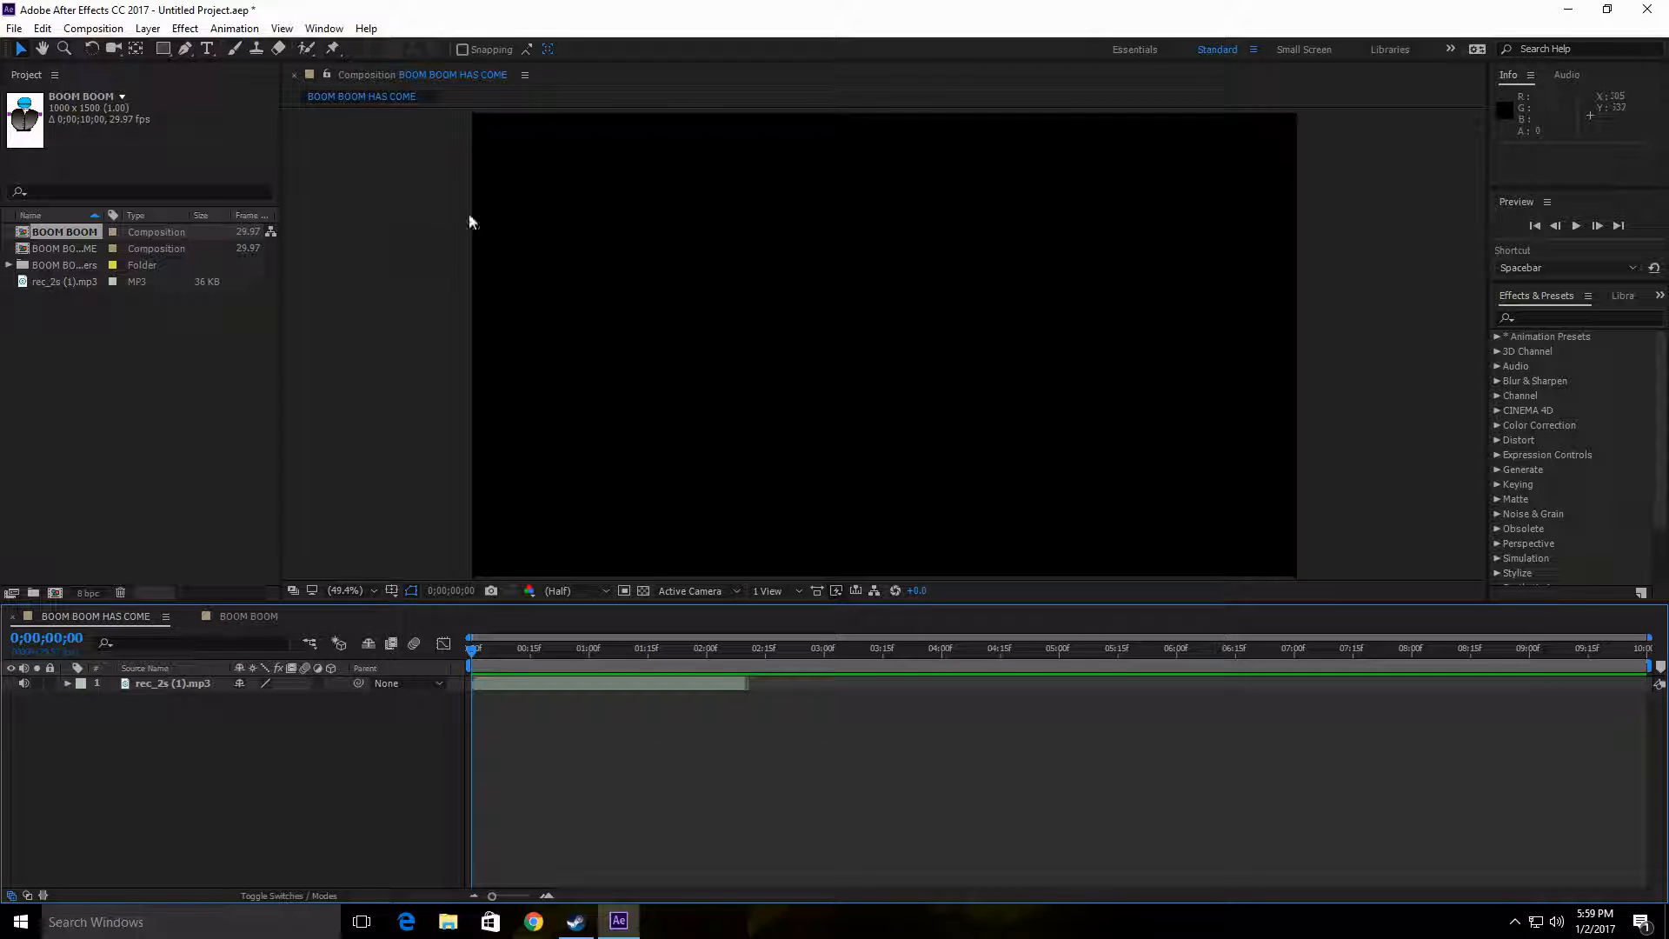
left_click(261, 618)
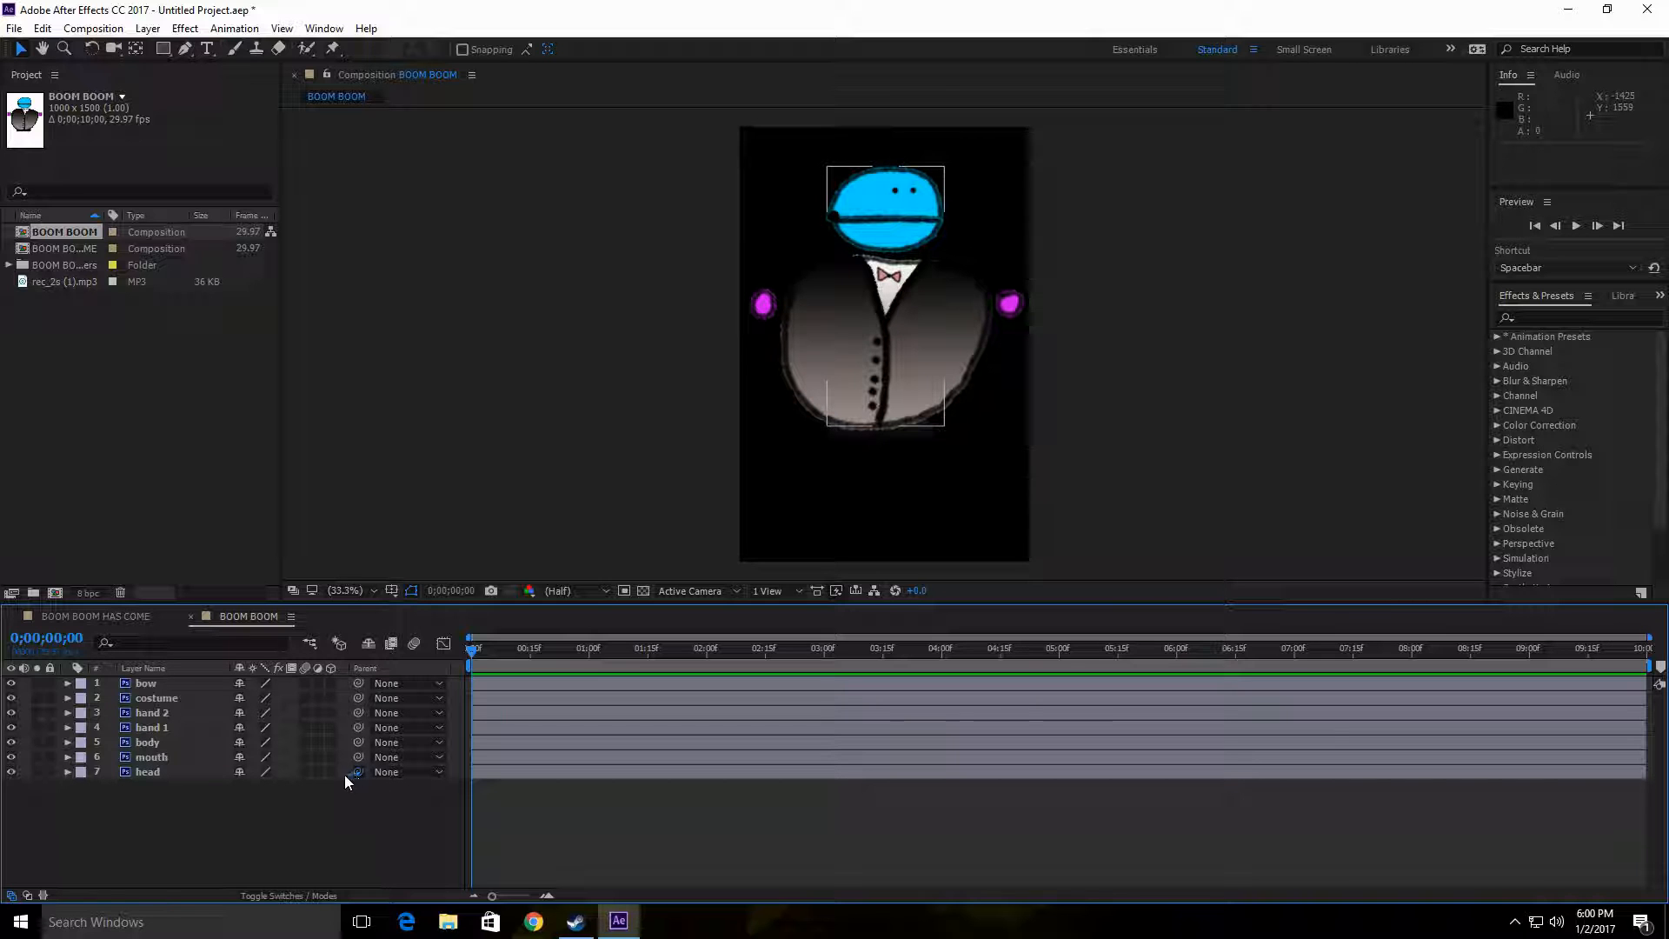
Step: Parent the head, mouth, hand 1, hand 2, costume and bow layers to the body layer
left_click_drag(357, 773, 155, 743)
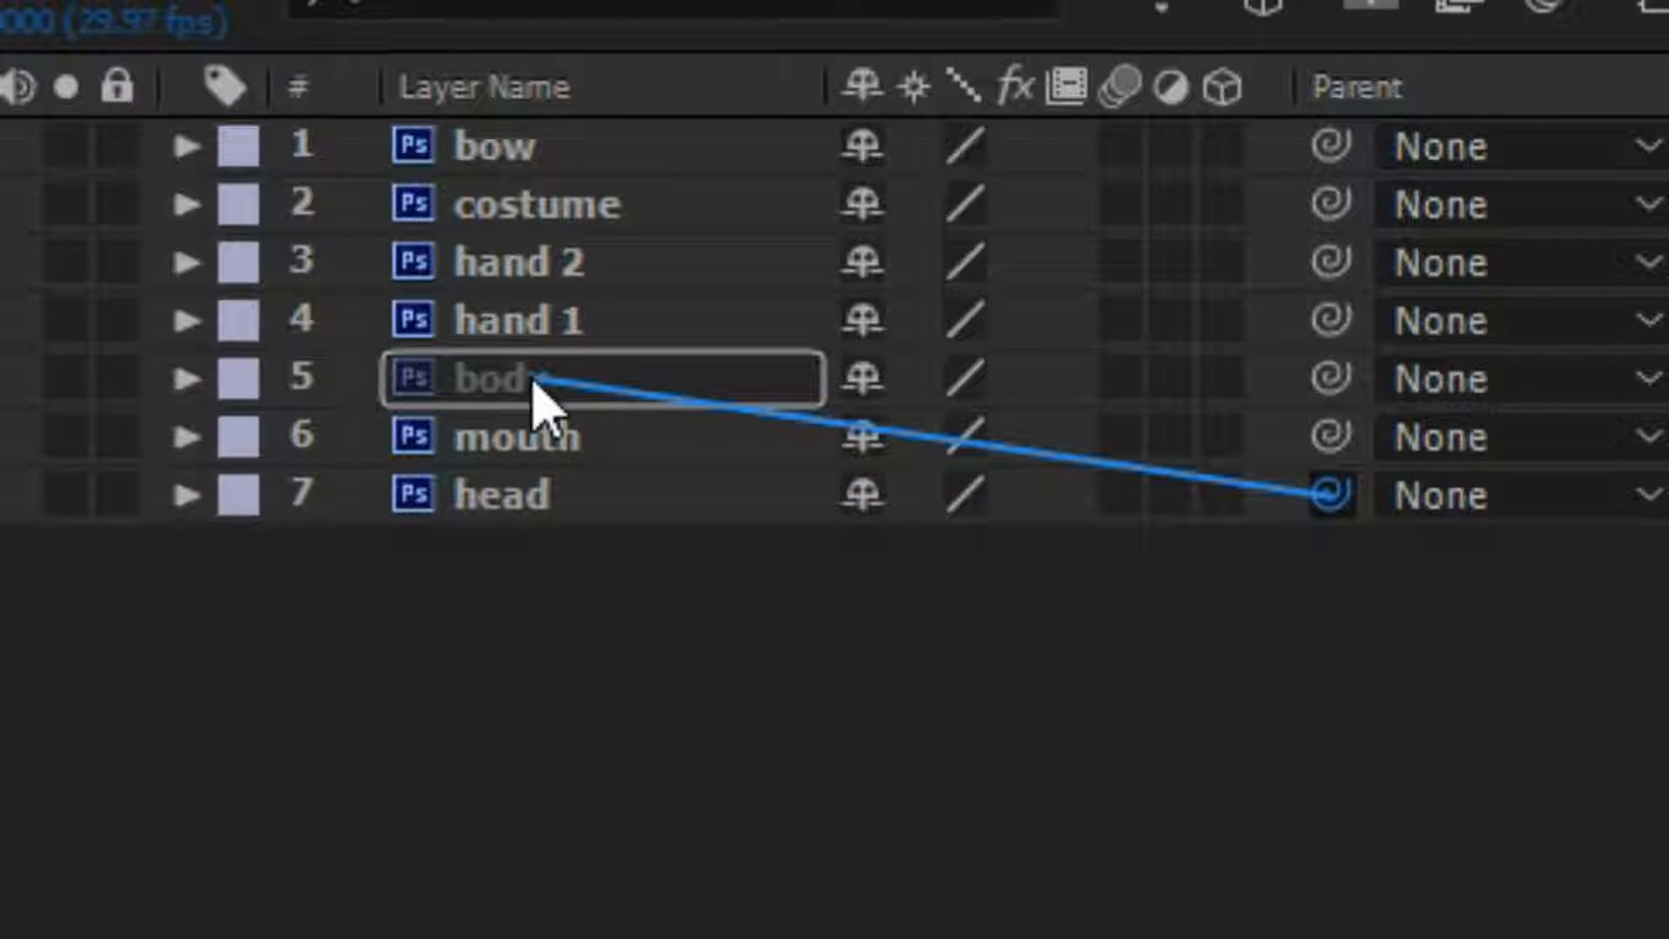
left_click_drag(535, 383, 572, 393)
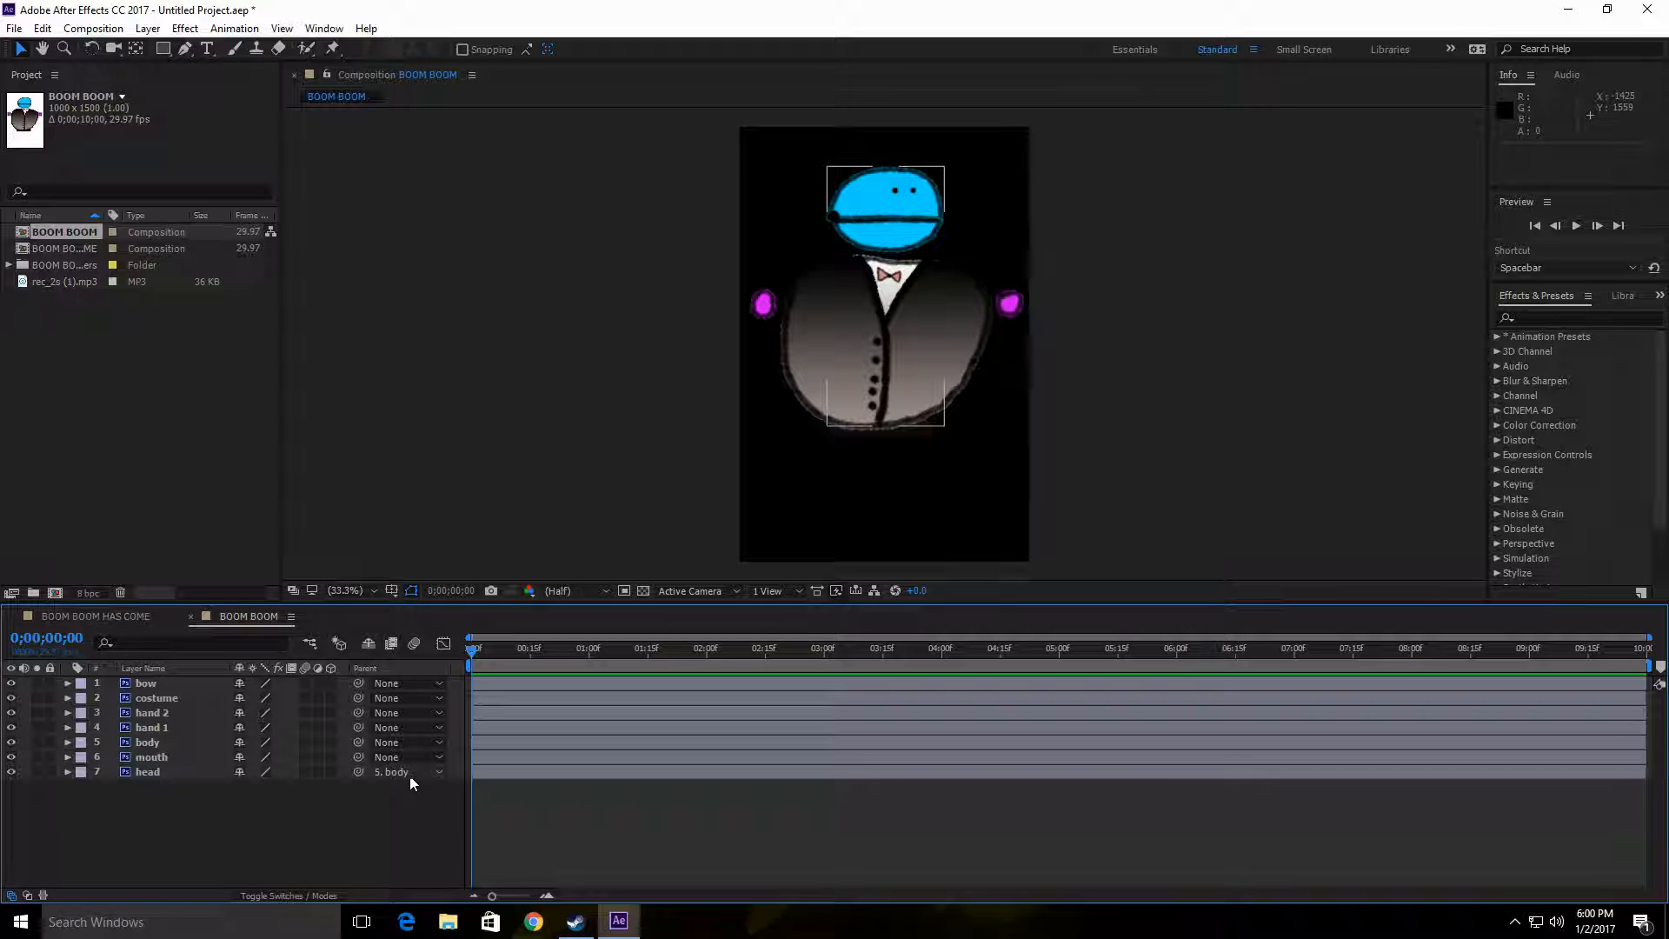
left_click(222, 791)
left_click_drag(293, 758, 171, 746)
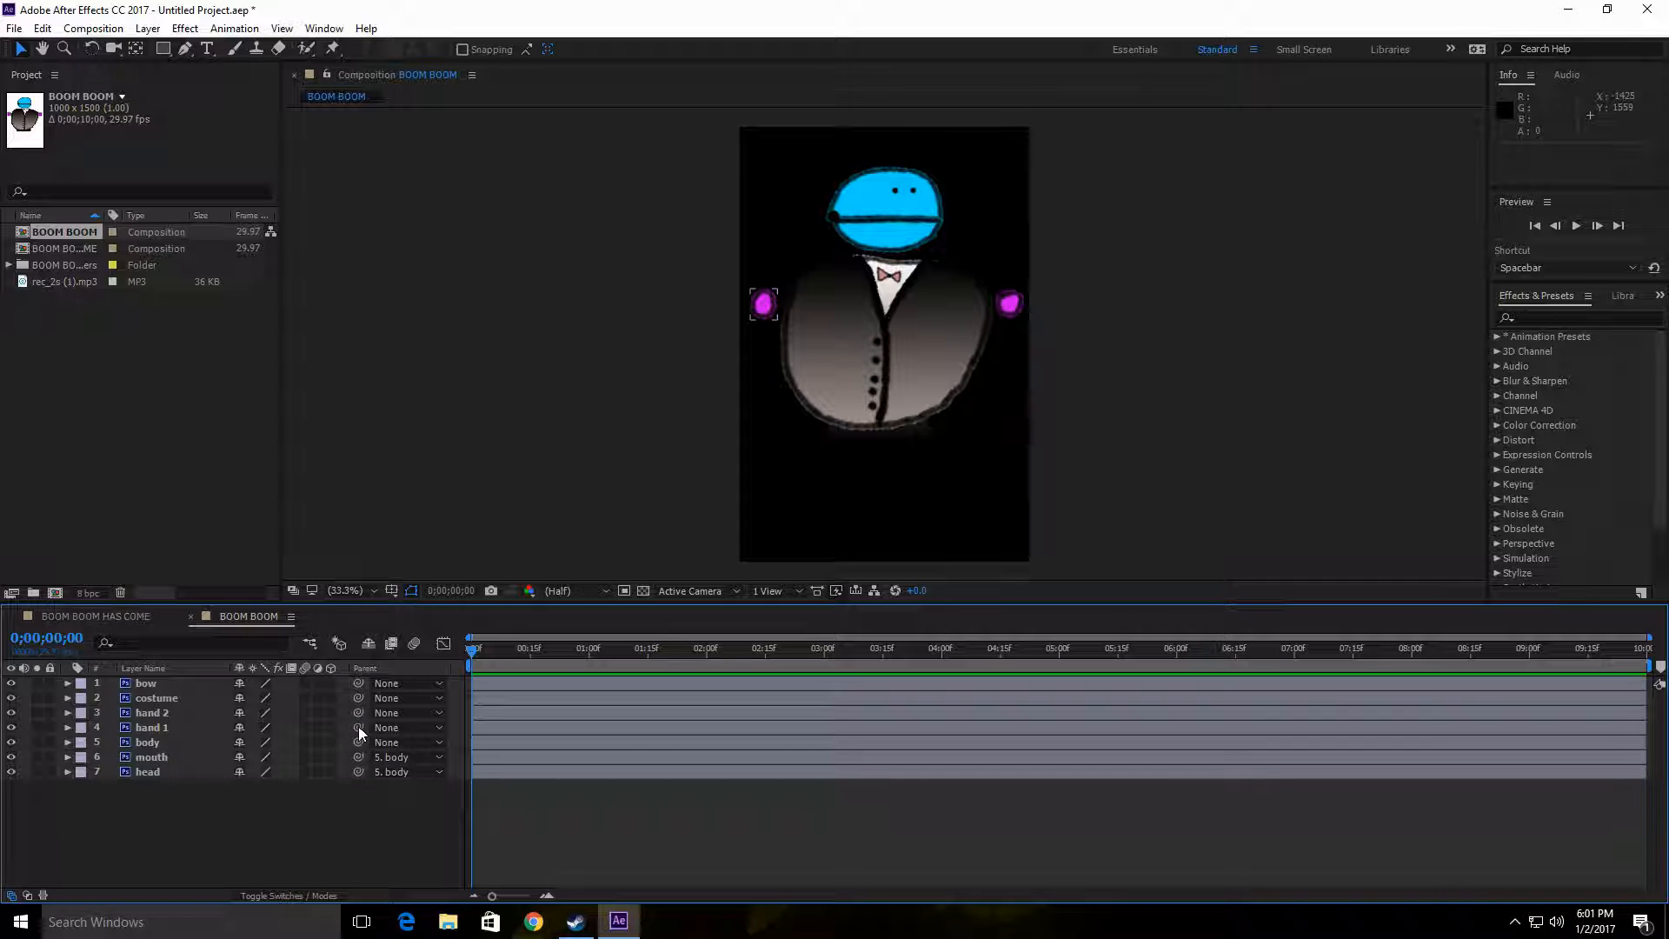
left_click_drag(359, 727, 179, 743)
left_click_drag(358, 713, 184, 748)
left_click_drag(359, 697, 201, 743)
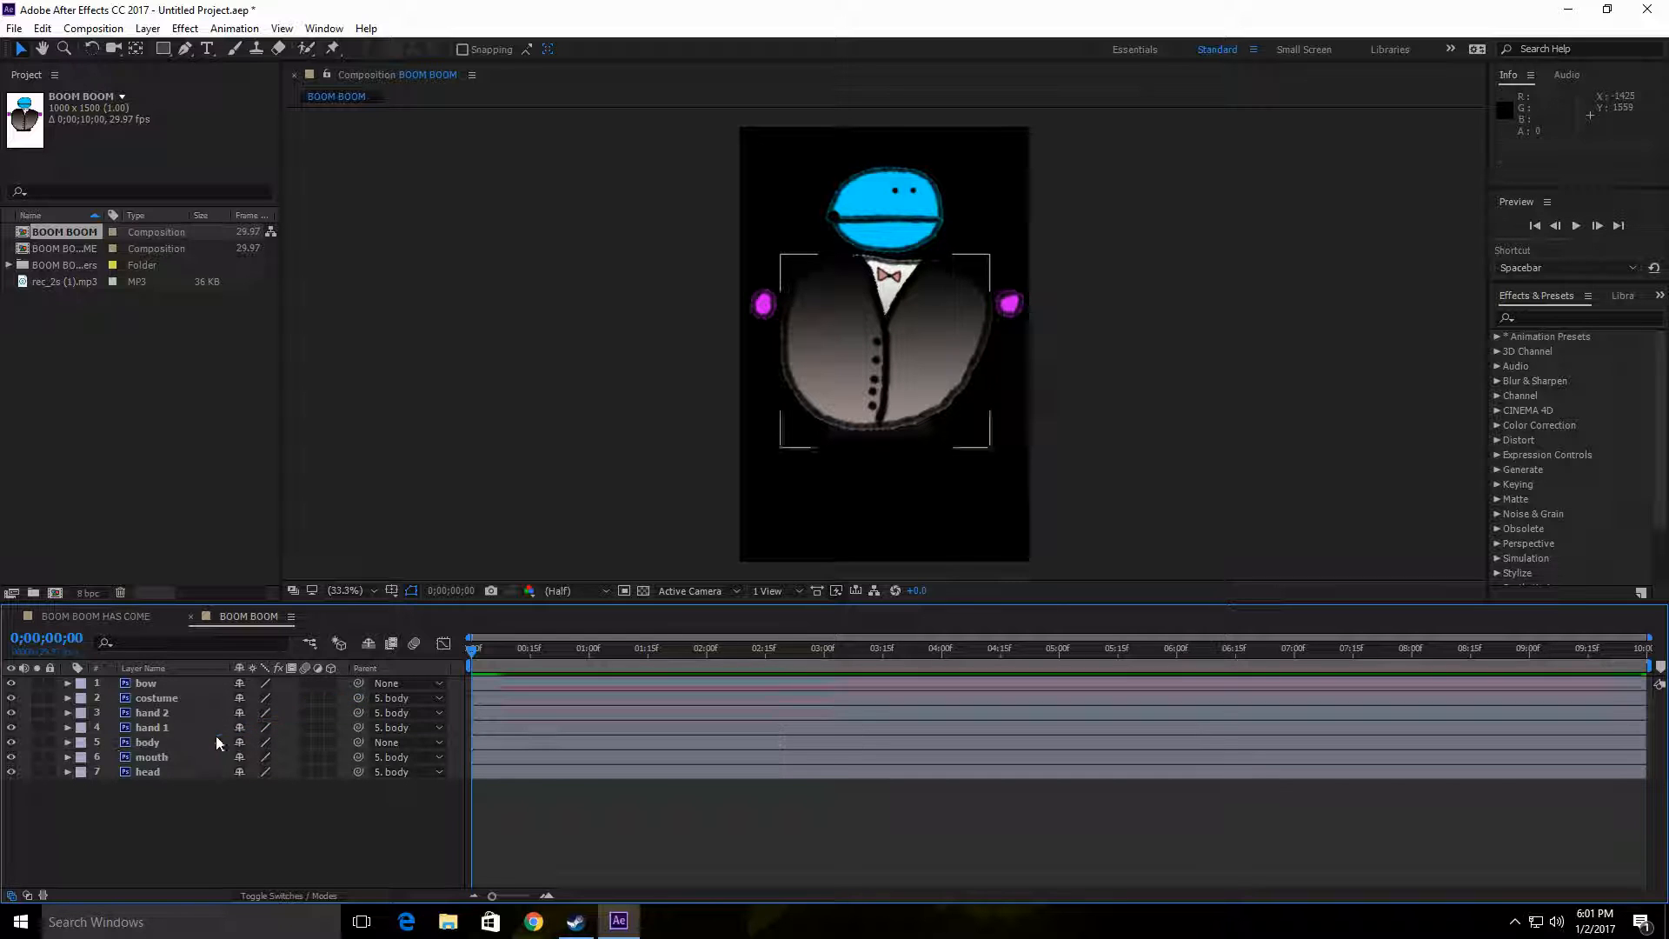
left_click_drag(358, 683, 202, 746)
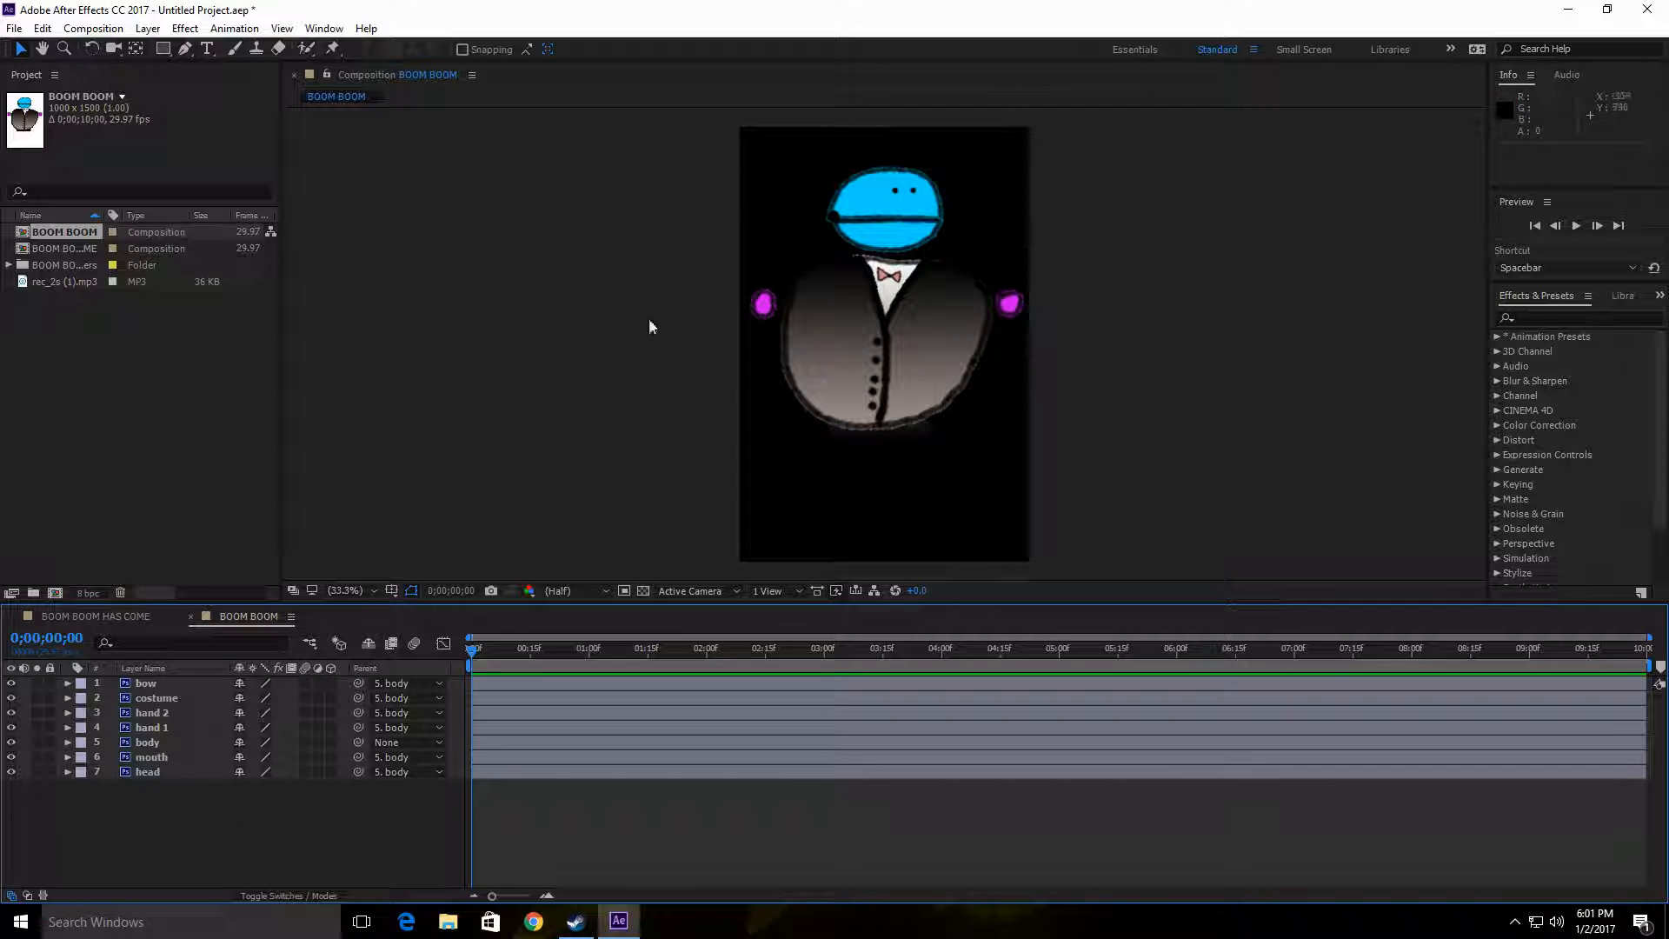
Step: Shift the character slightly by its body layer to test the parenting, and move the costume back up over the body
left_click_drag(919, 338, 887, 301)
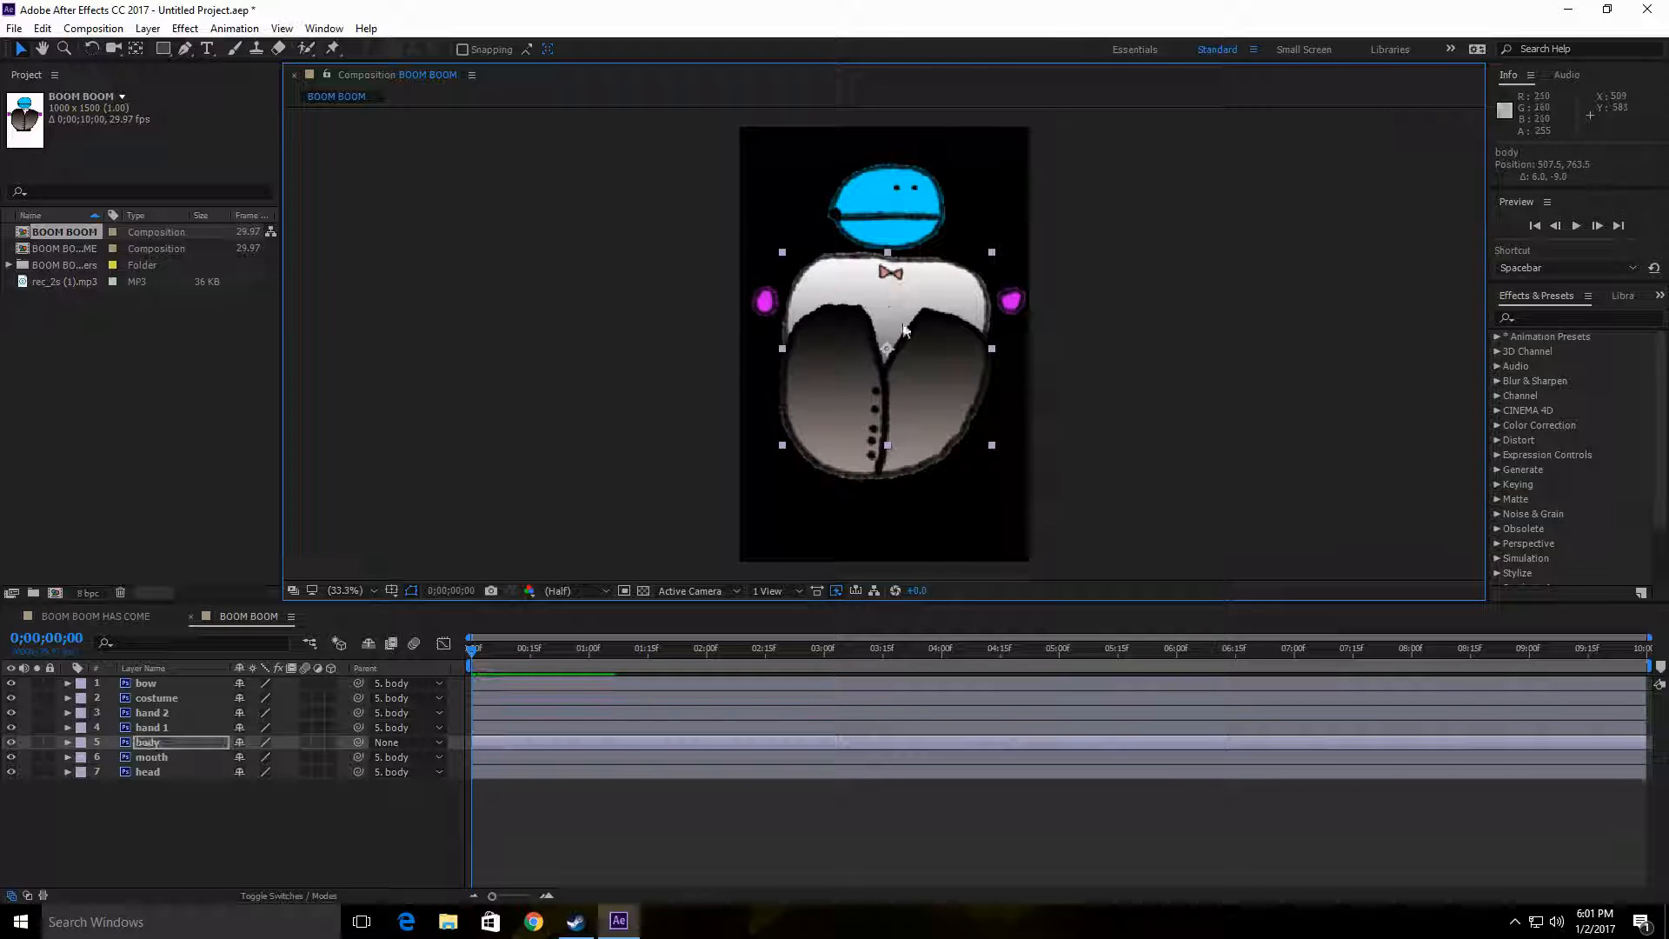
left_click(939, 441)
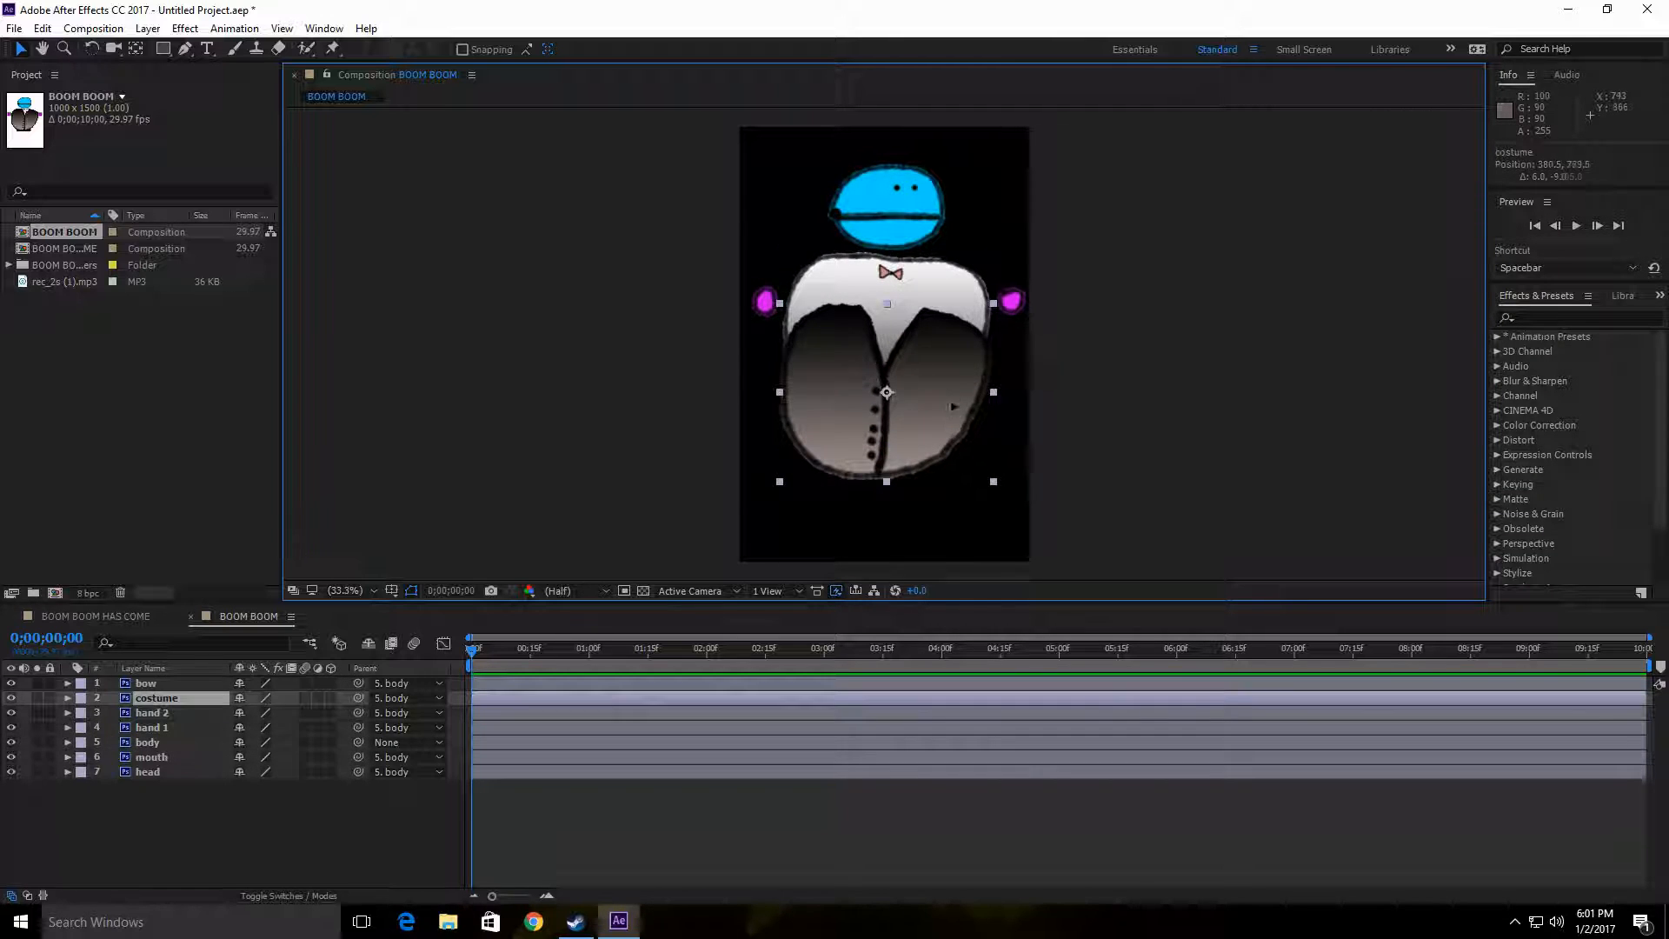
left_click_drag(943, 450, 952, 355)
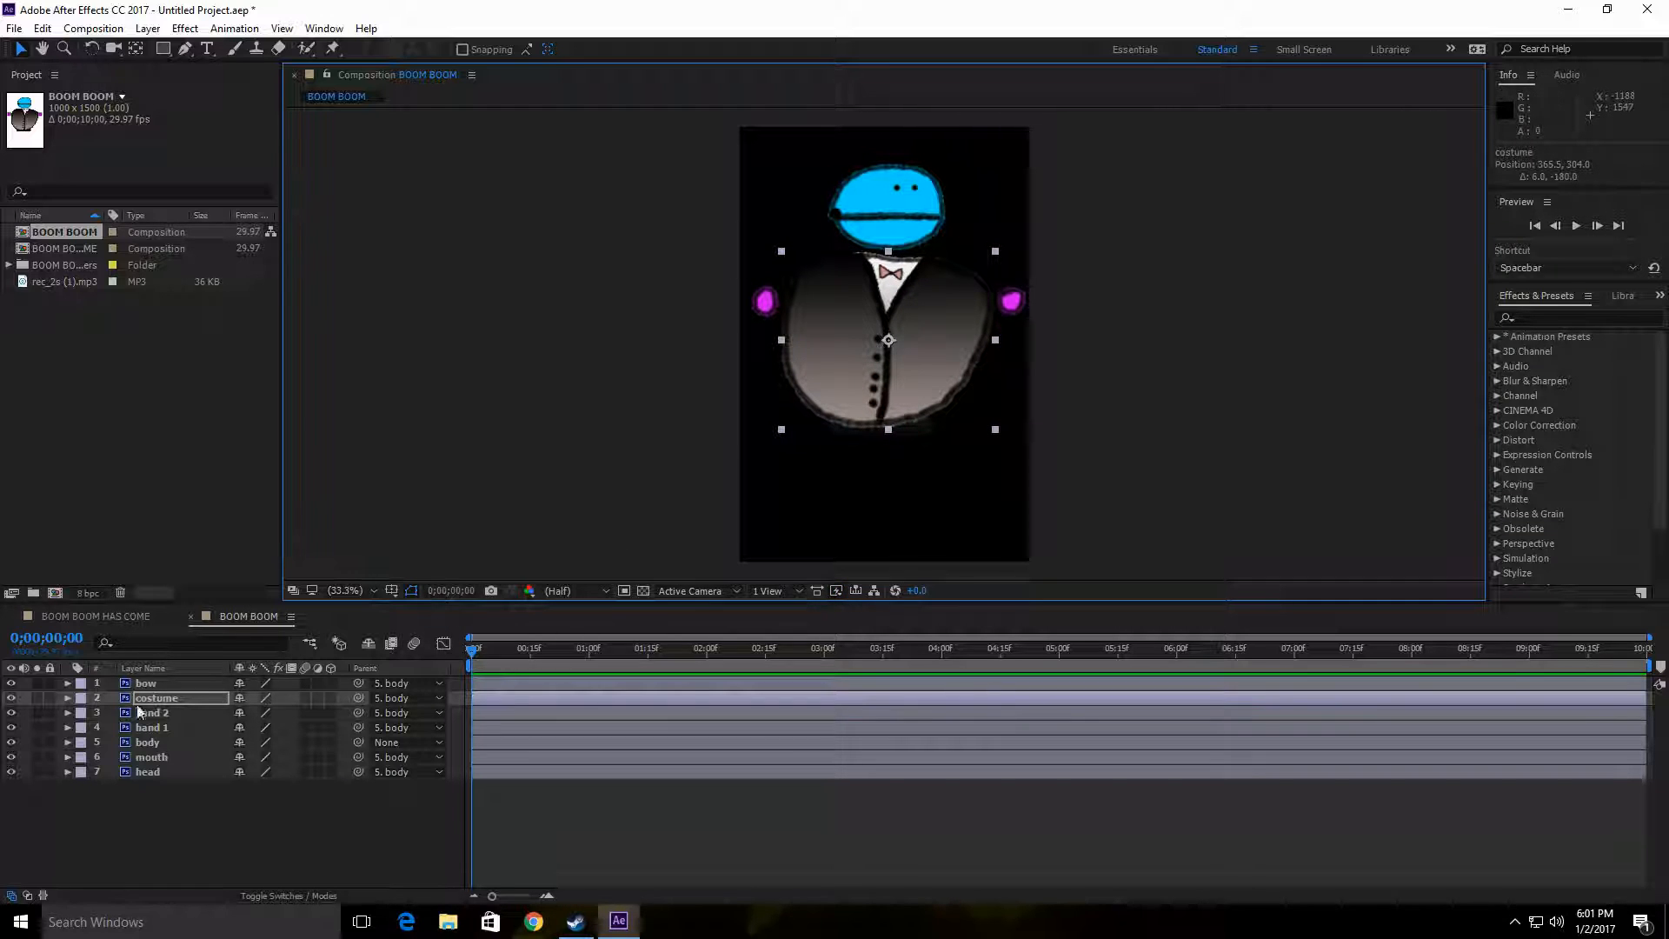
Step: Copy all seven character layers, from bow to head, in the BOOM BOOM composition
left_click(182, 684)
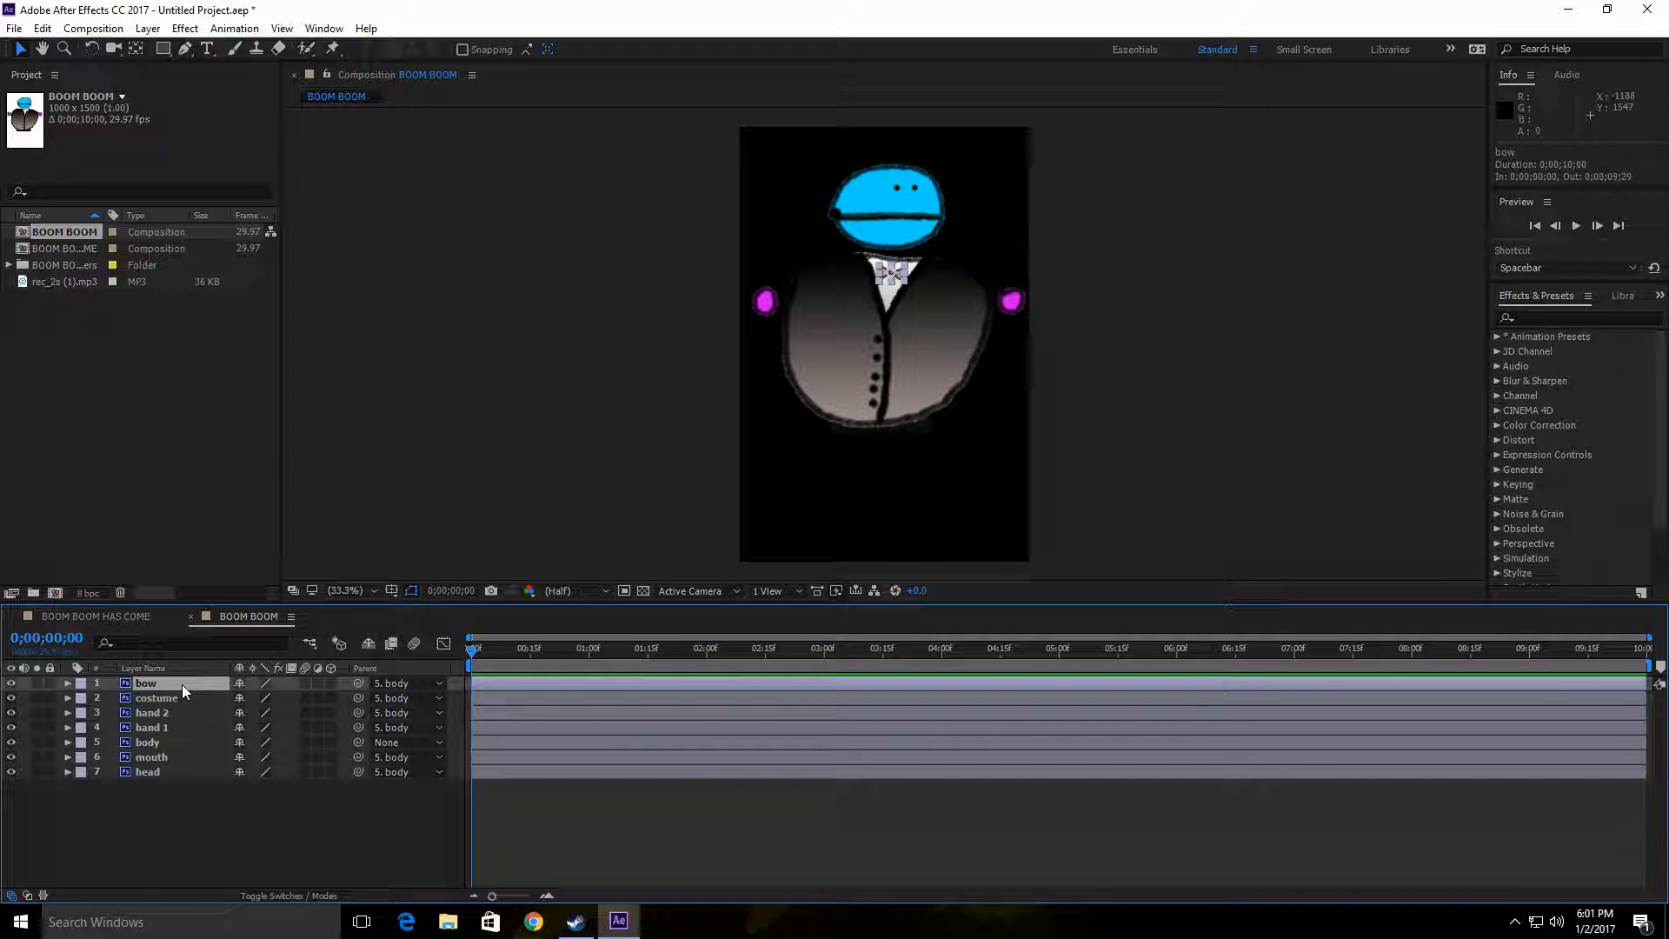
key("shift")
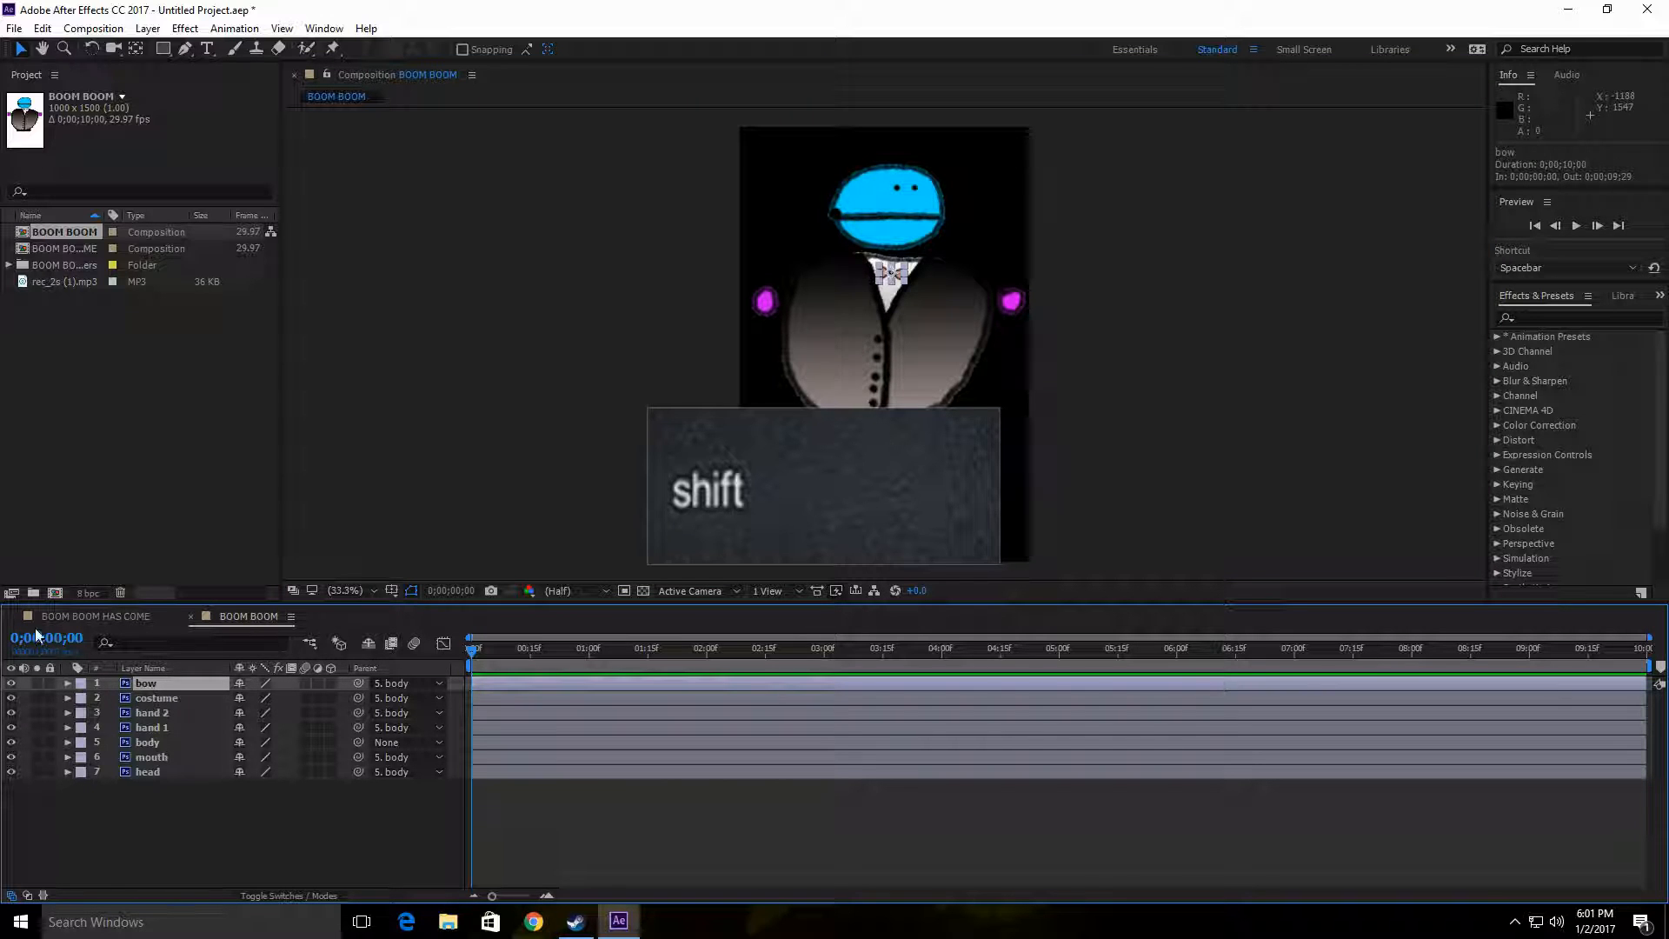
left_click(92, 618)
left_click(227, 619)
left_click(168, 697, "shift")
left_click(174, 712, "shift")
left_click(177, 728, "shift")
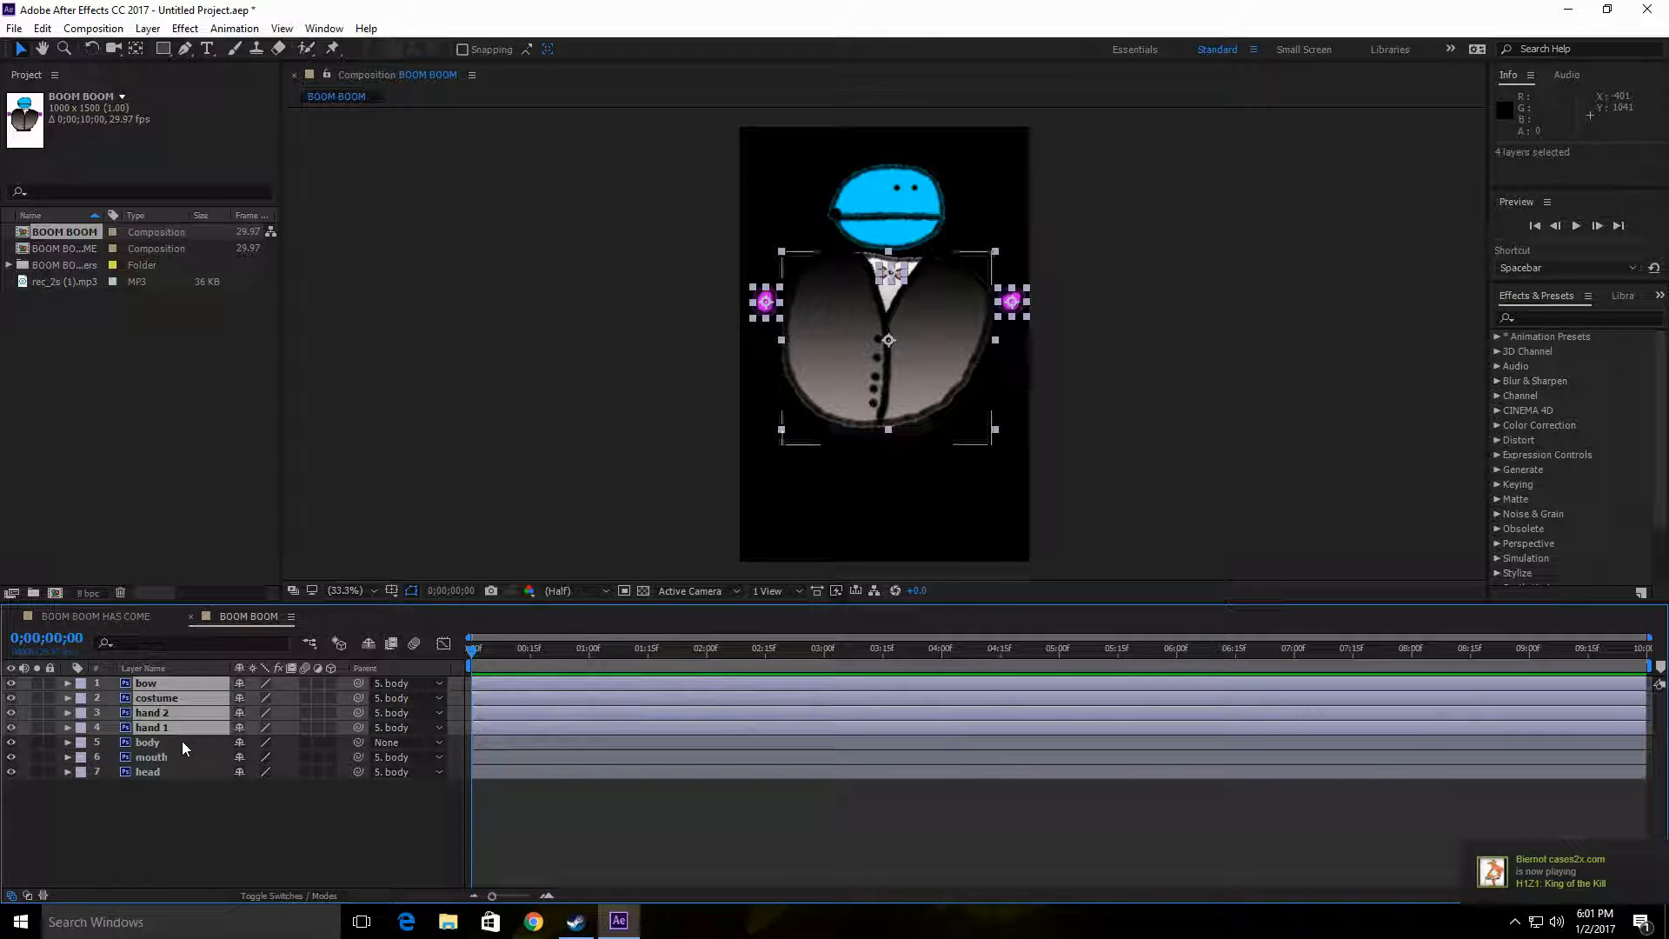
left_click(181, 742, "shift")
left_click(183, 757, "shift")
left_click(183, 771, "shift")
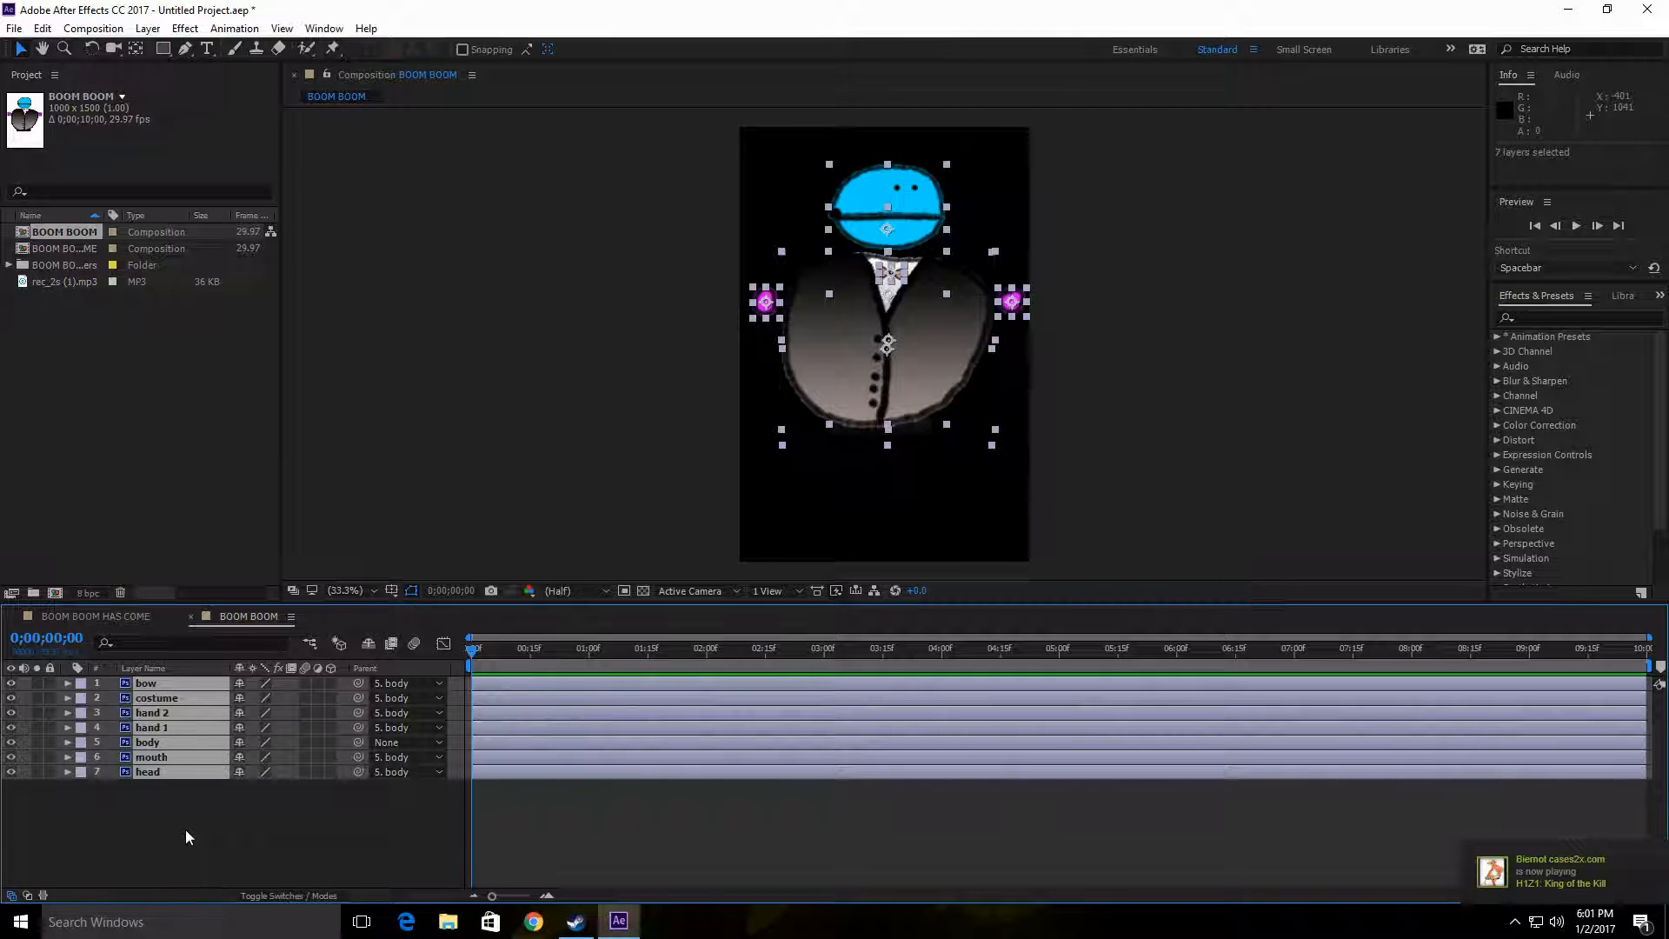
key("ctrl+c")
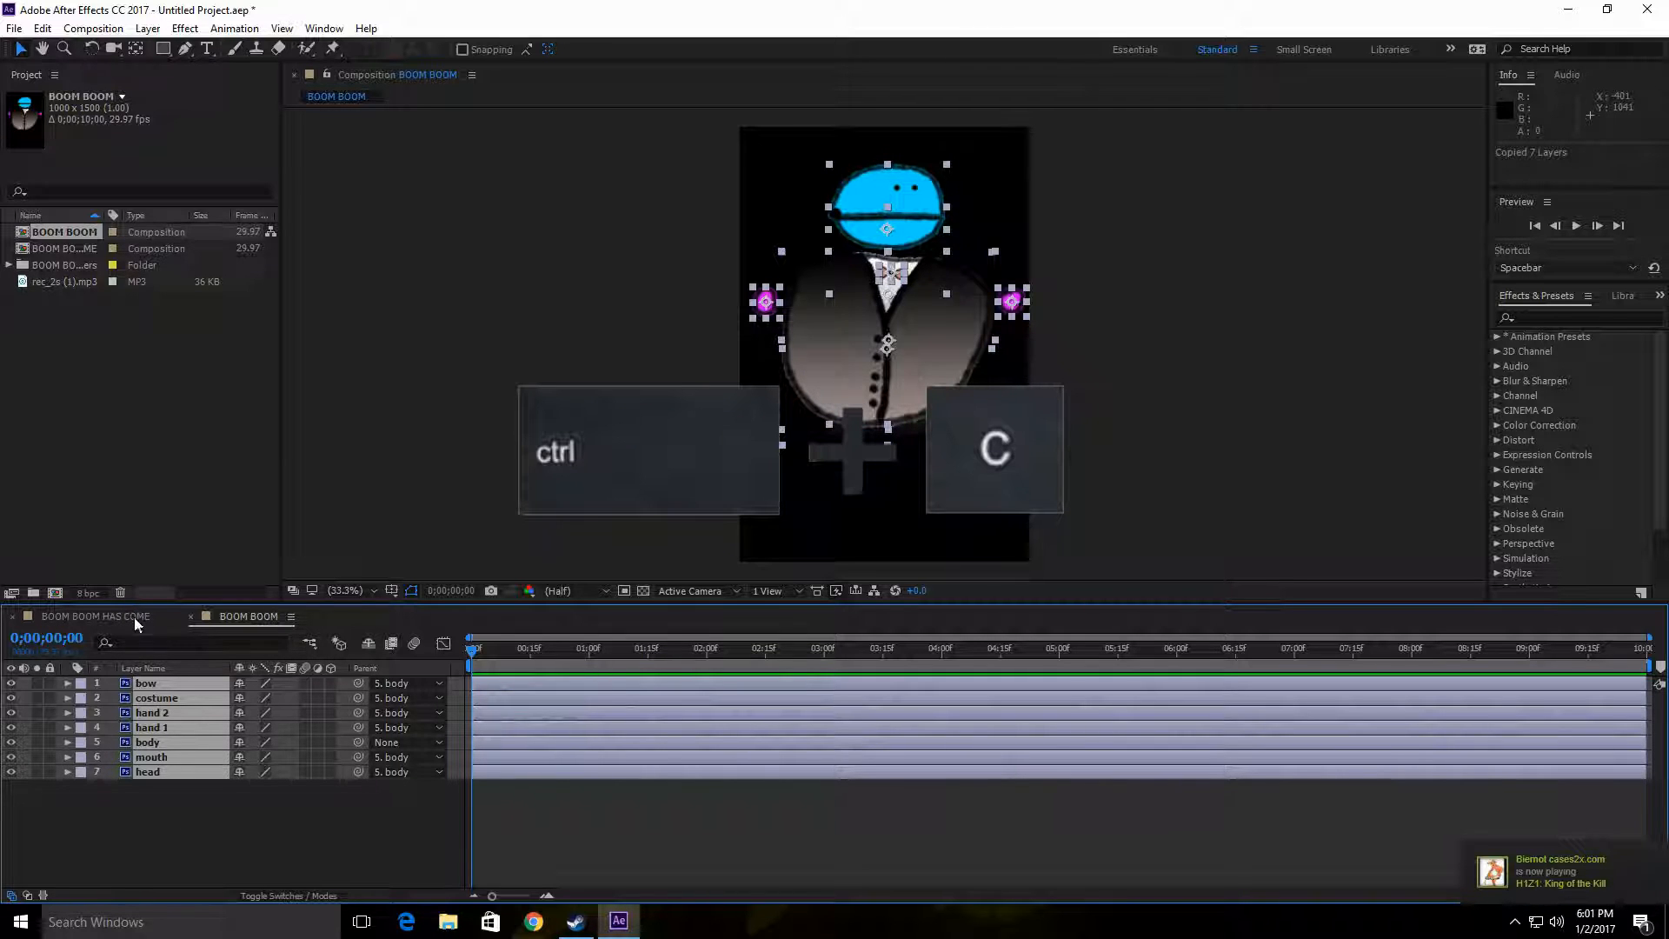
Step: Paste the copied layers into BOOM BOOM HAS COME and move the character up by its body layer to about 520, 670
left_click(134, 617)
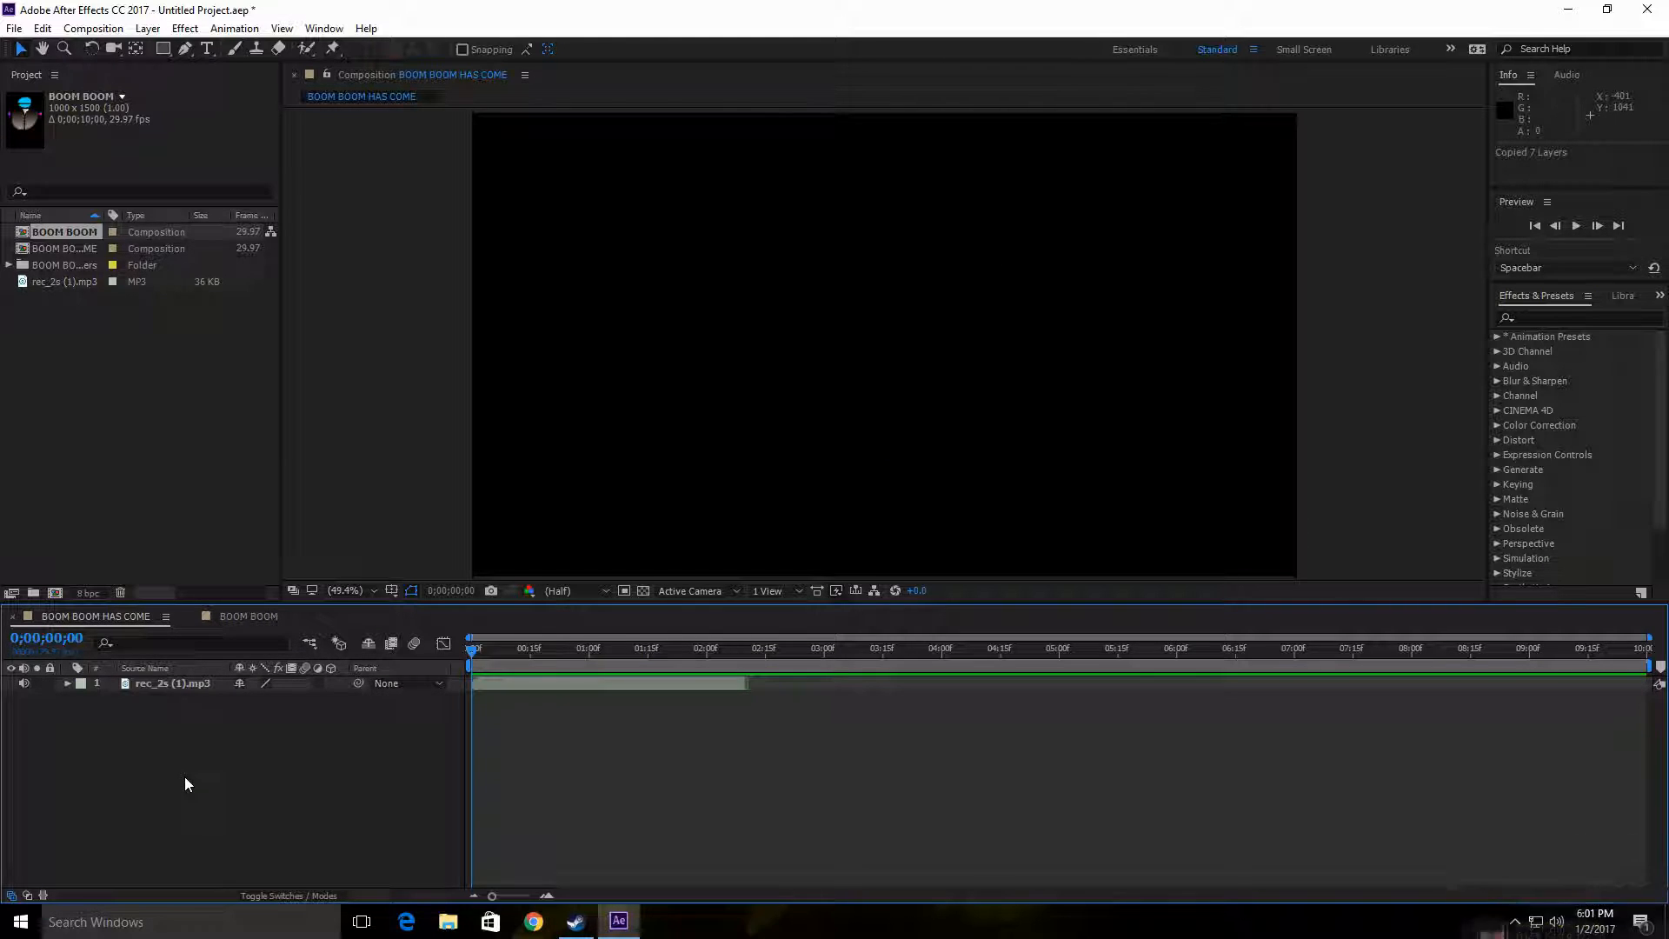
key("ctrl+v")
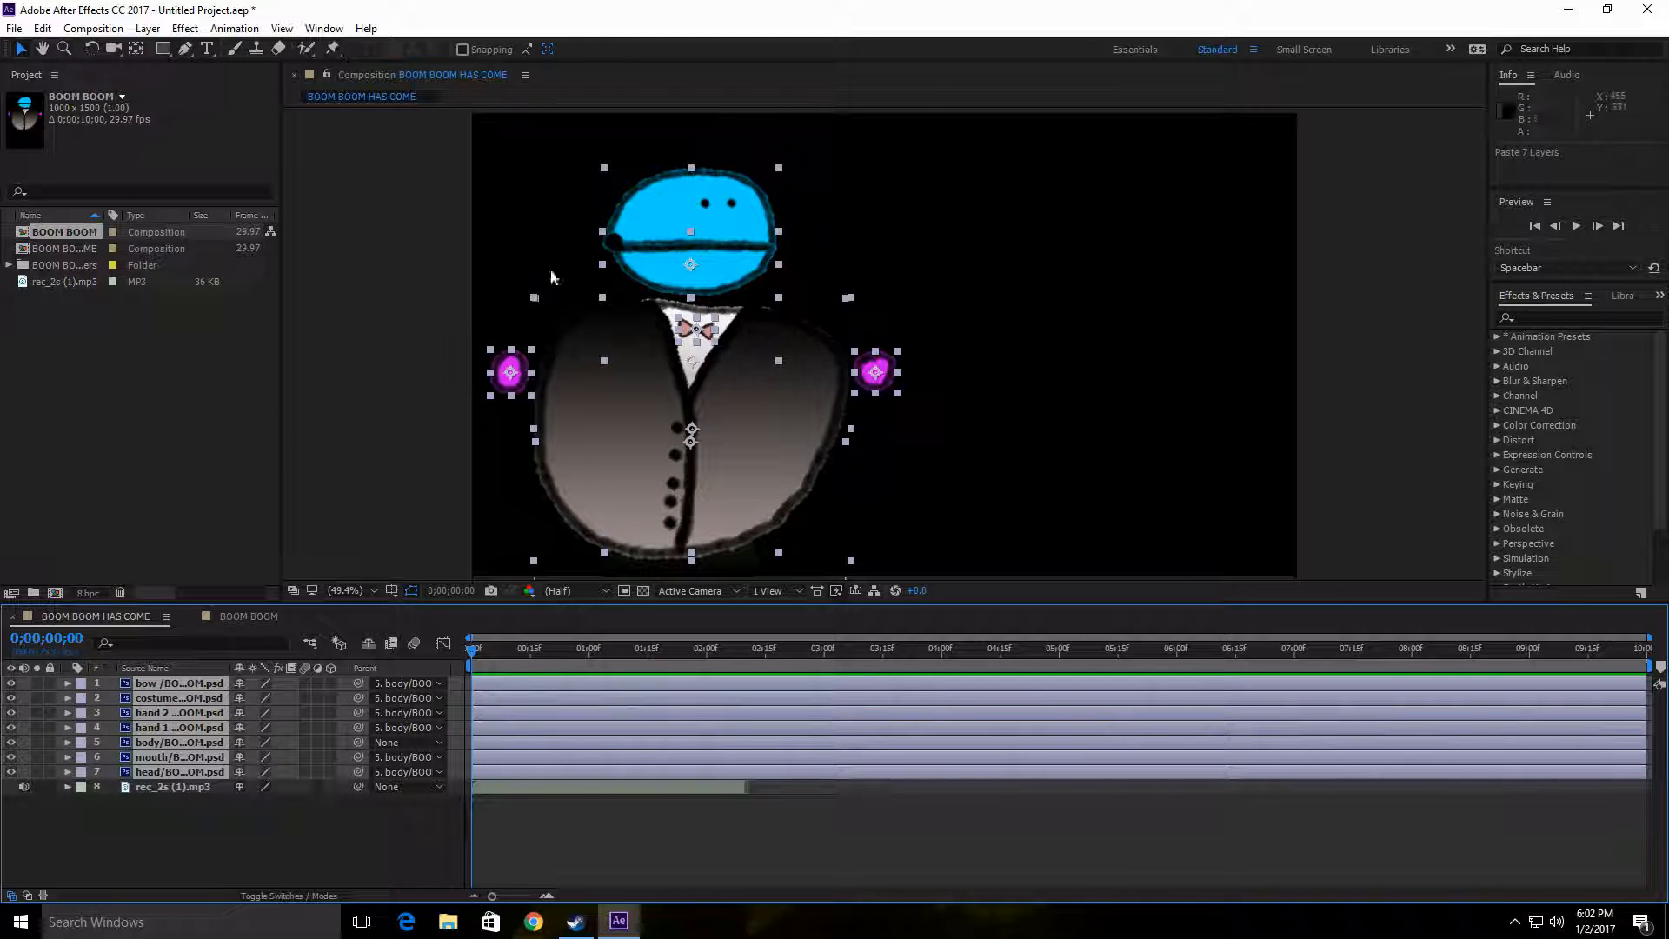
left_click(733, 312)
mouse_move(733, 316)
left_mouse_down()
mouse_move(930, 315)
mouse_move(725, 311)
left_mouse_up()
left_click_drag(751, 559, 755, 520)
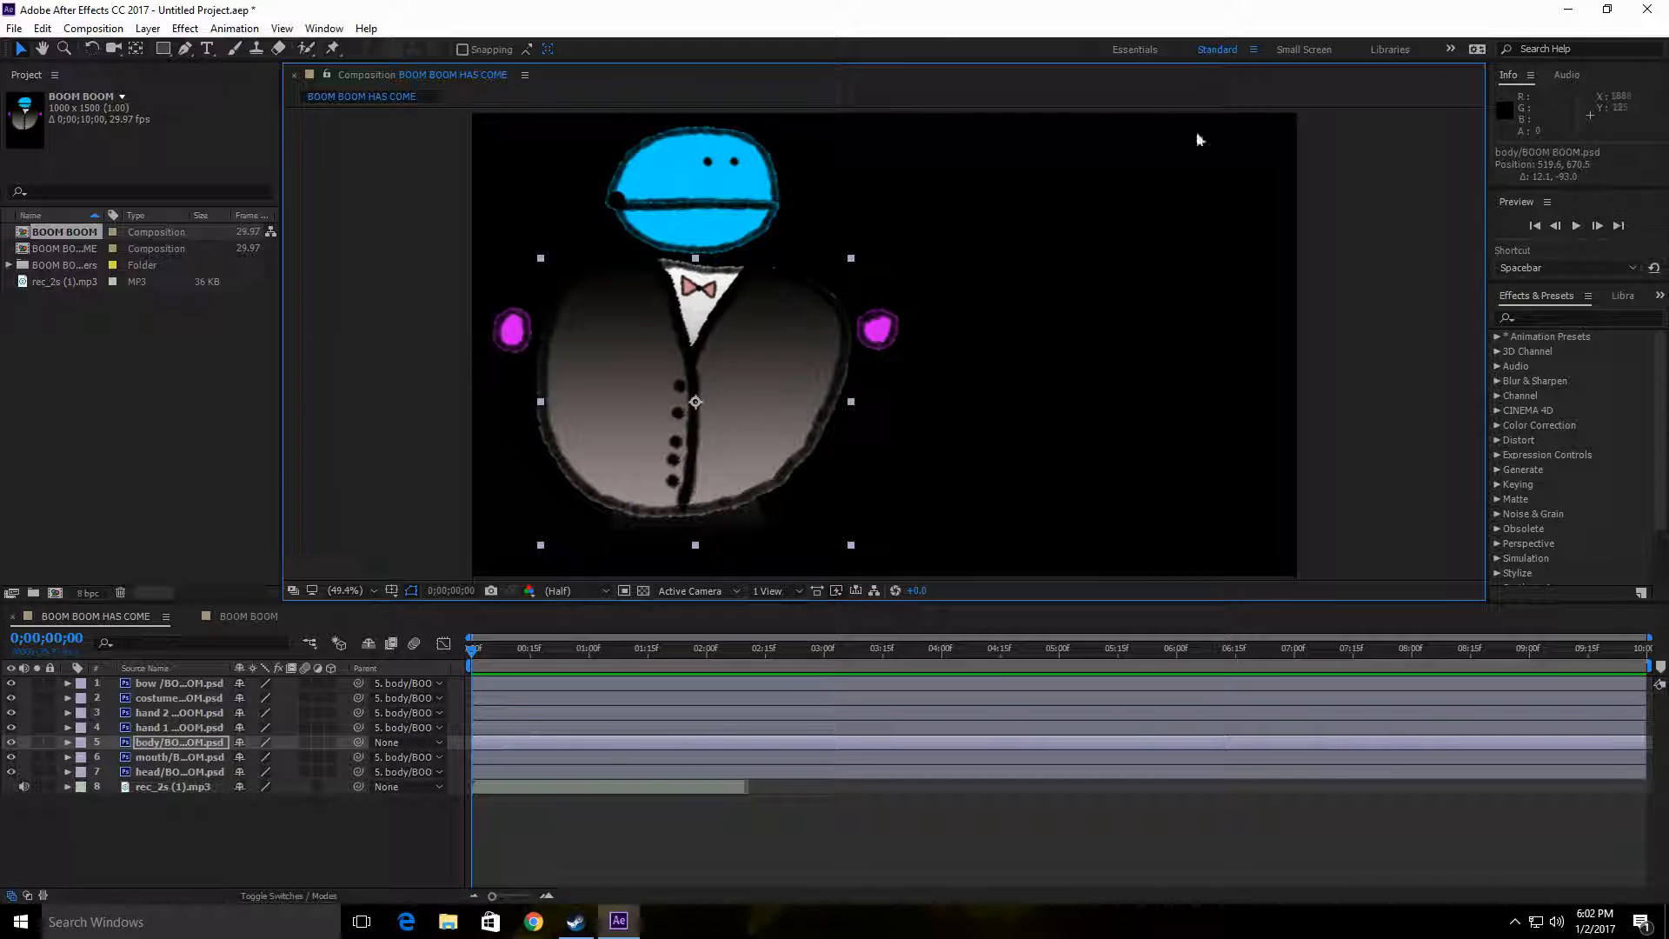
left_click(1353, 282)
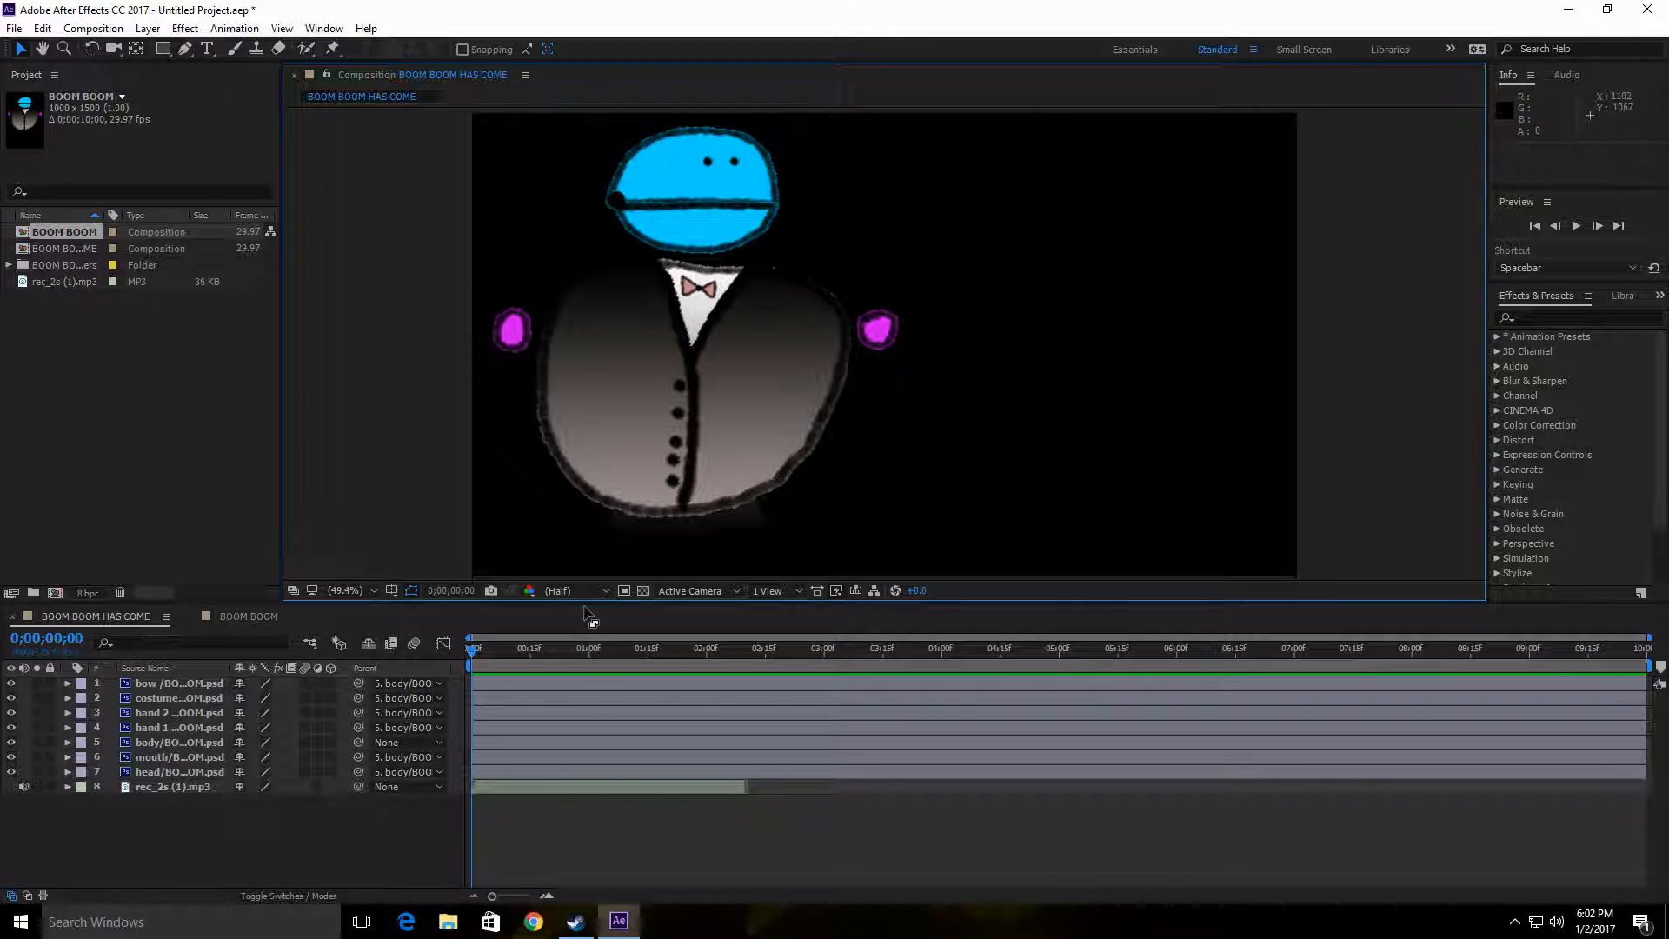
Step: Preview the character with the voice recording and return the current-time indicator to the first frame
left_click(1577, 226)
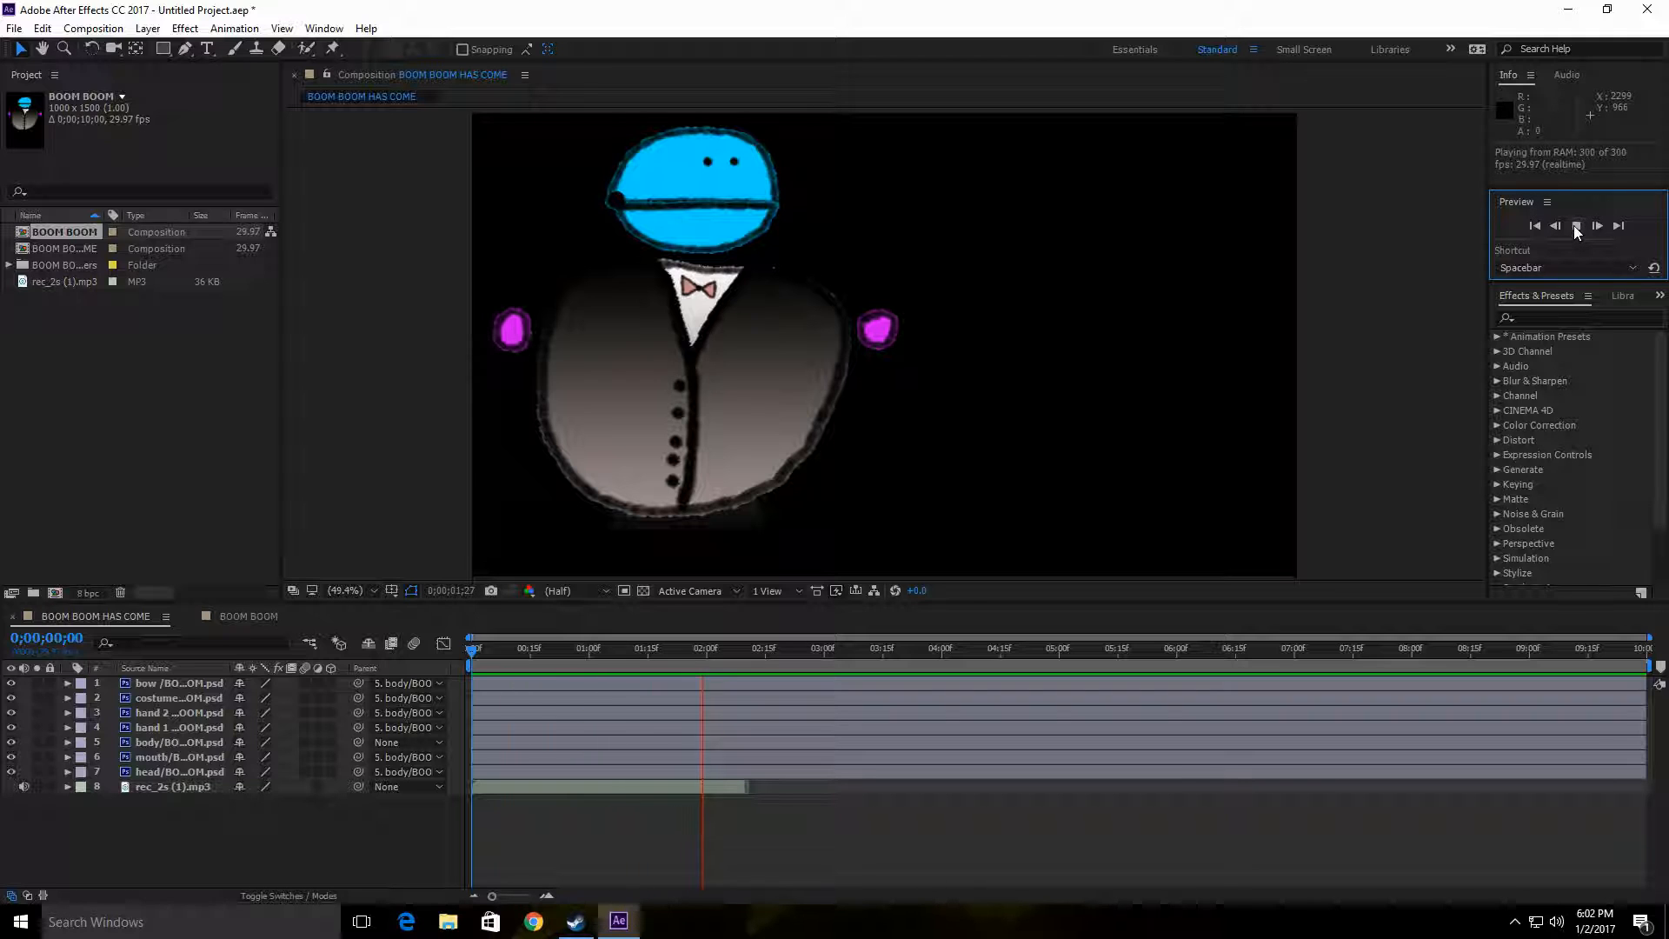
left_click(1576, 228)
left_click_drag(761, 649, 436, 634)
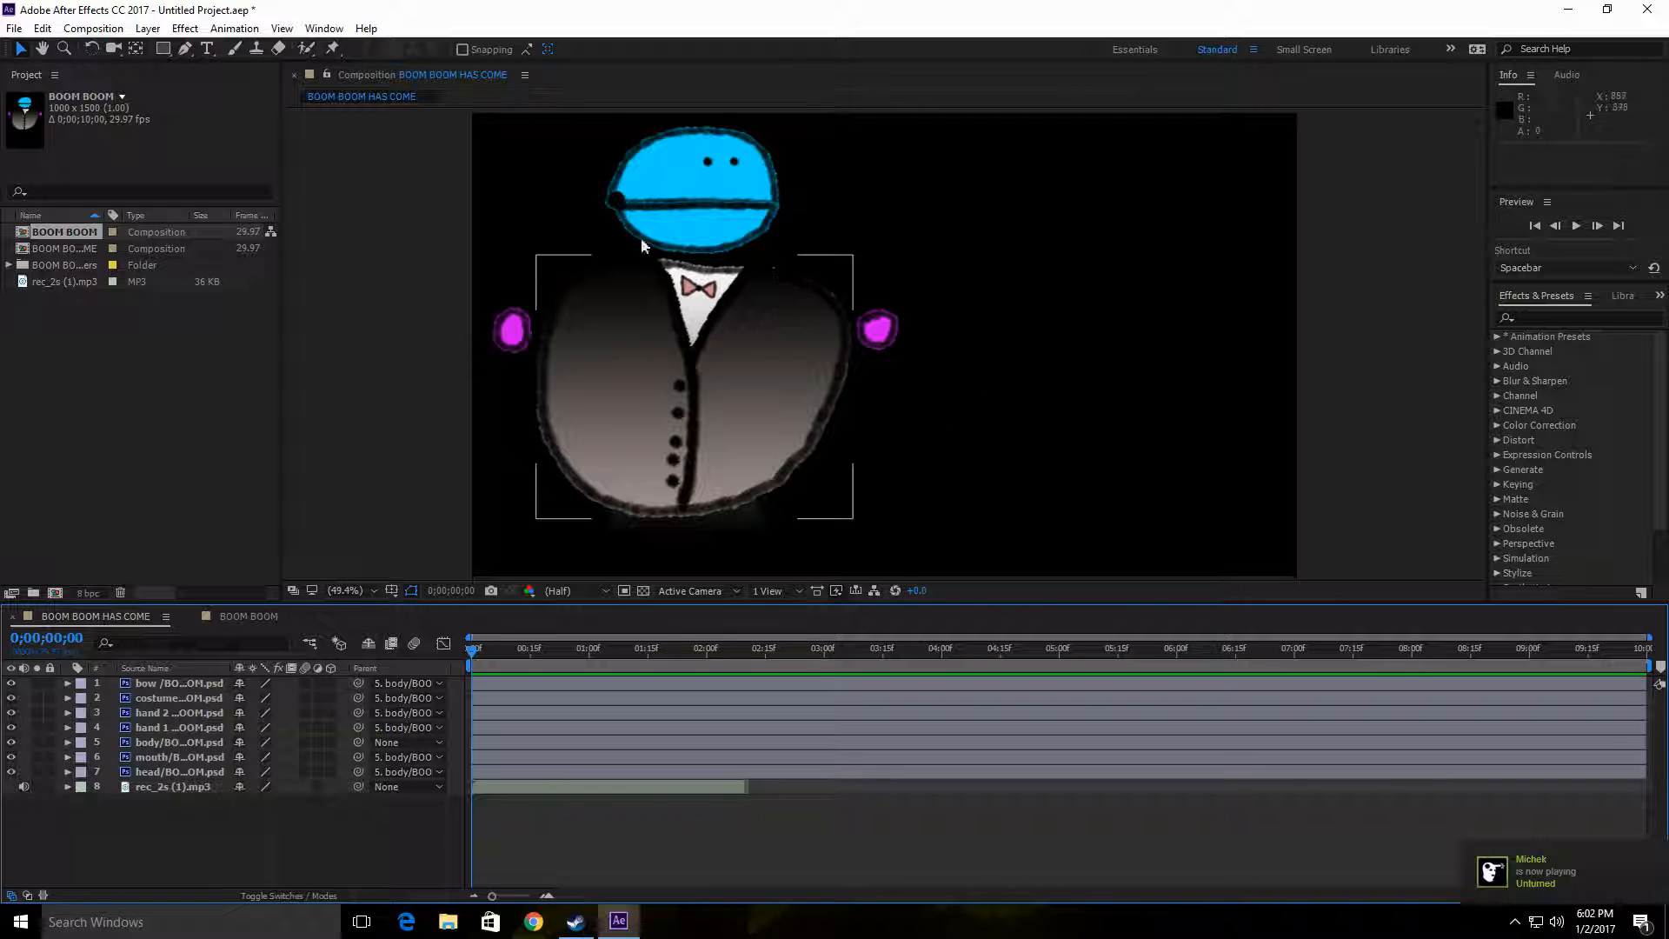
Step: Create a black 1920 × 1080 px solid named BG and place it below all other layers
right_click(168, 821)
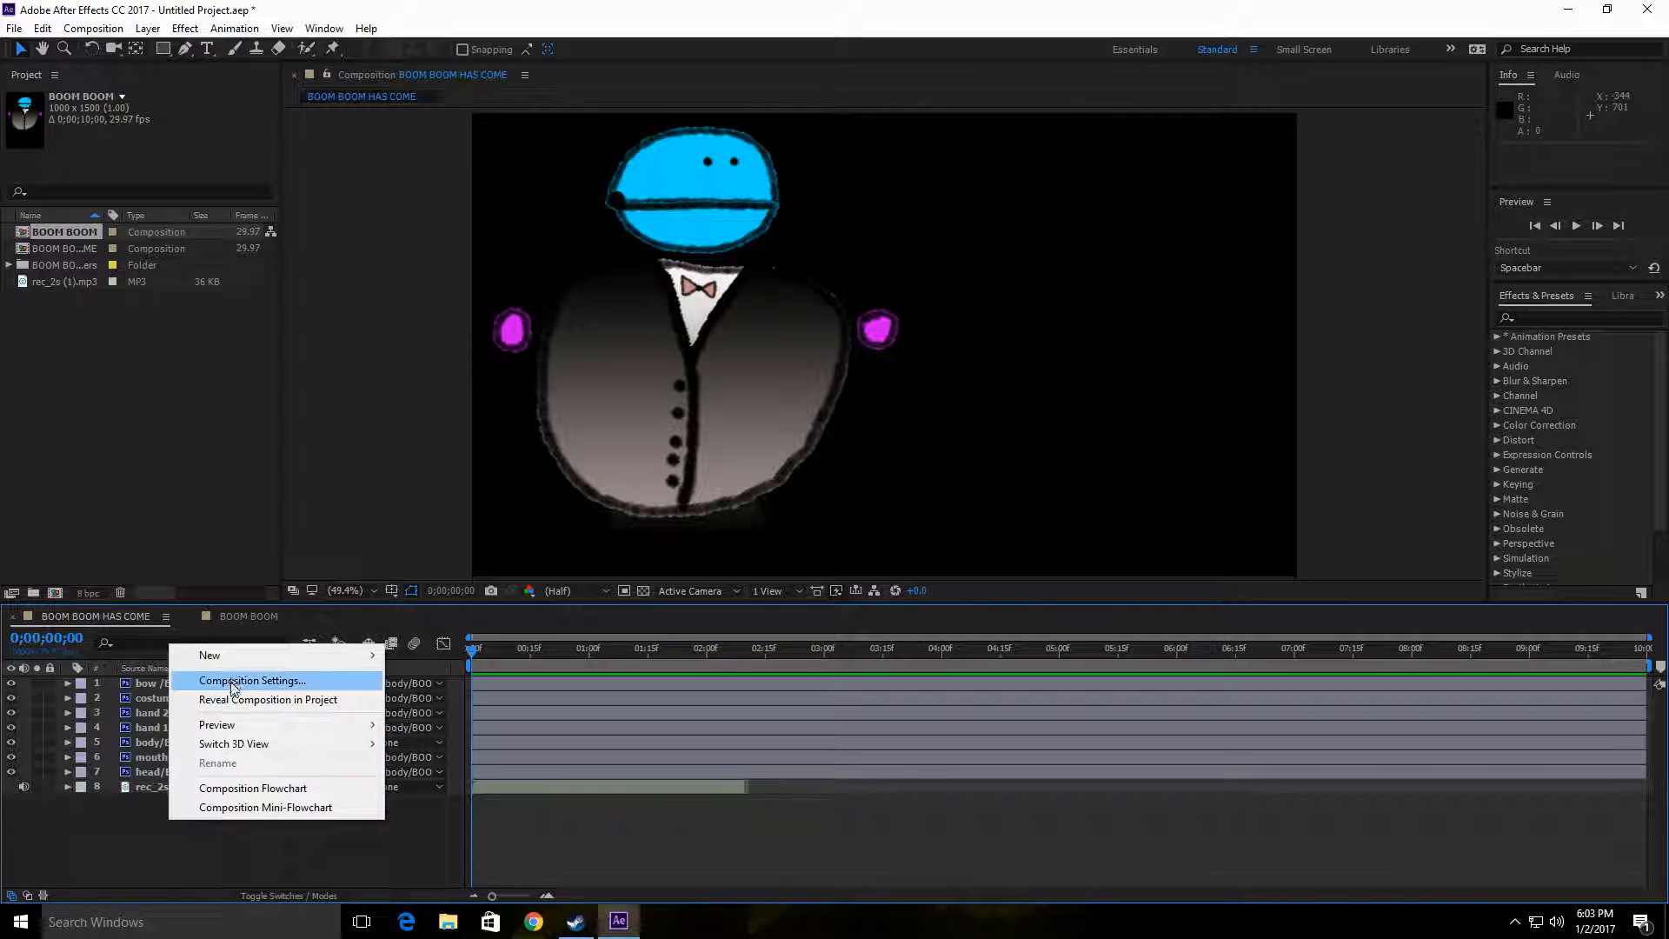
mouse_move(261, 656)
left_click(487, 698)
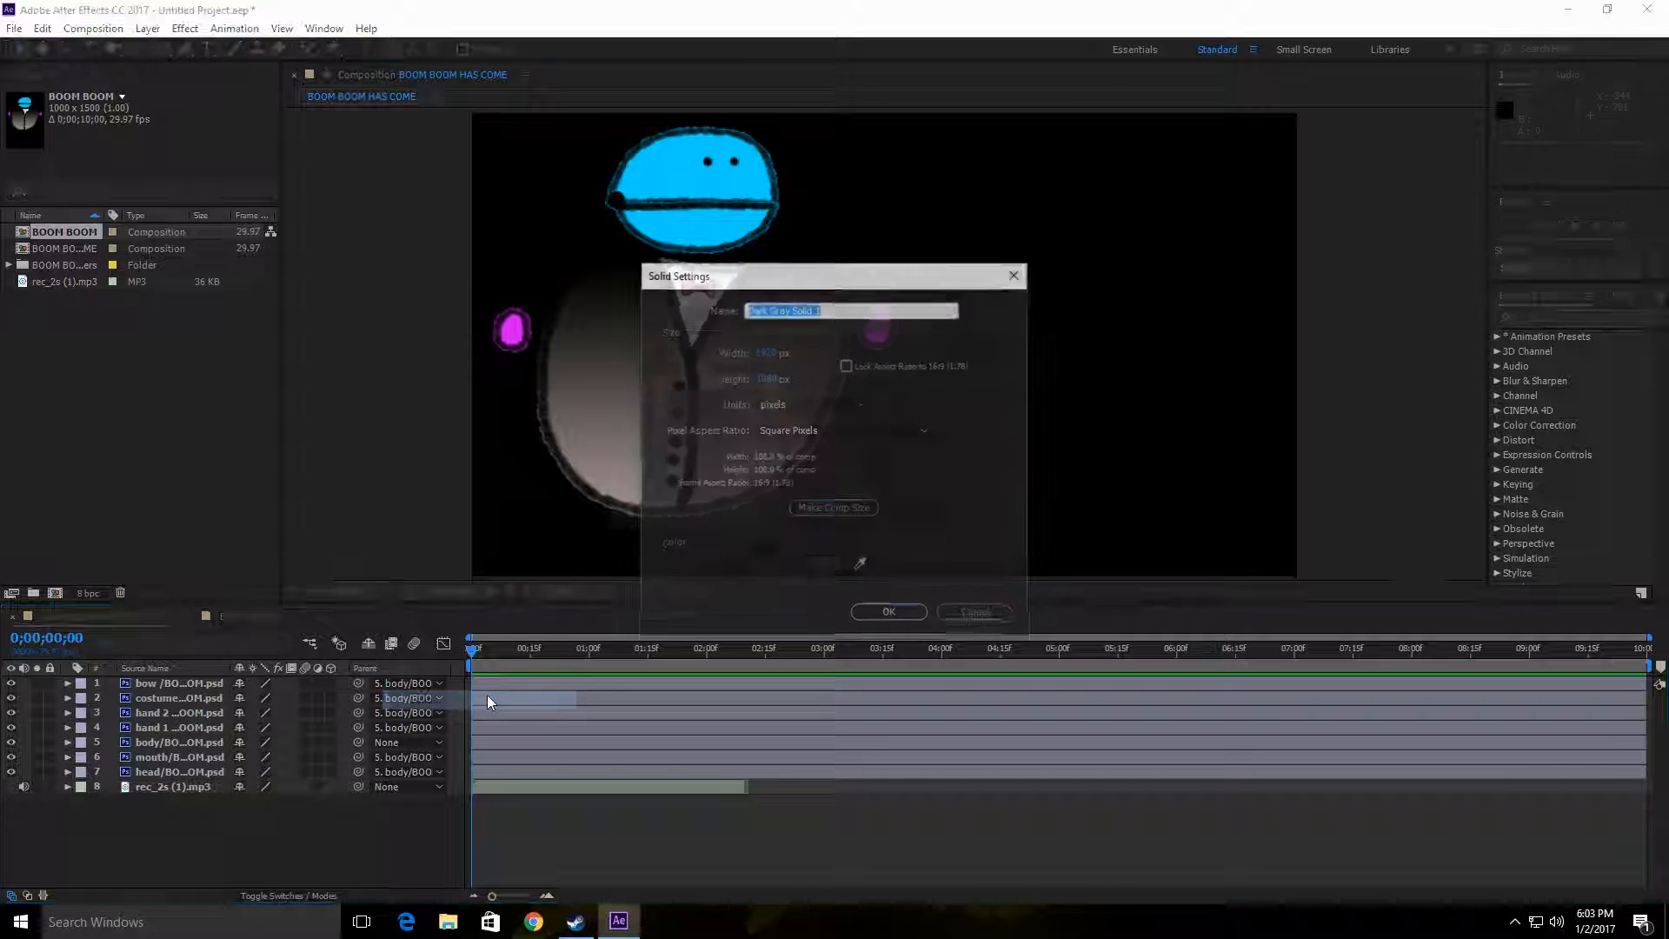
left_click_drag(890, 275, 825, 286)
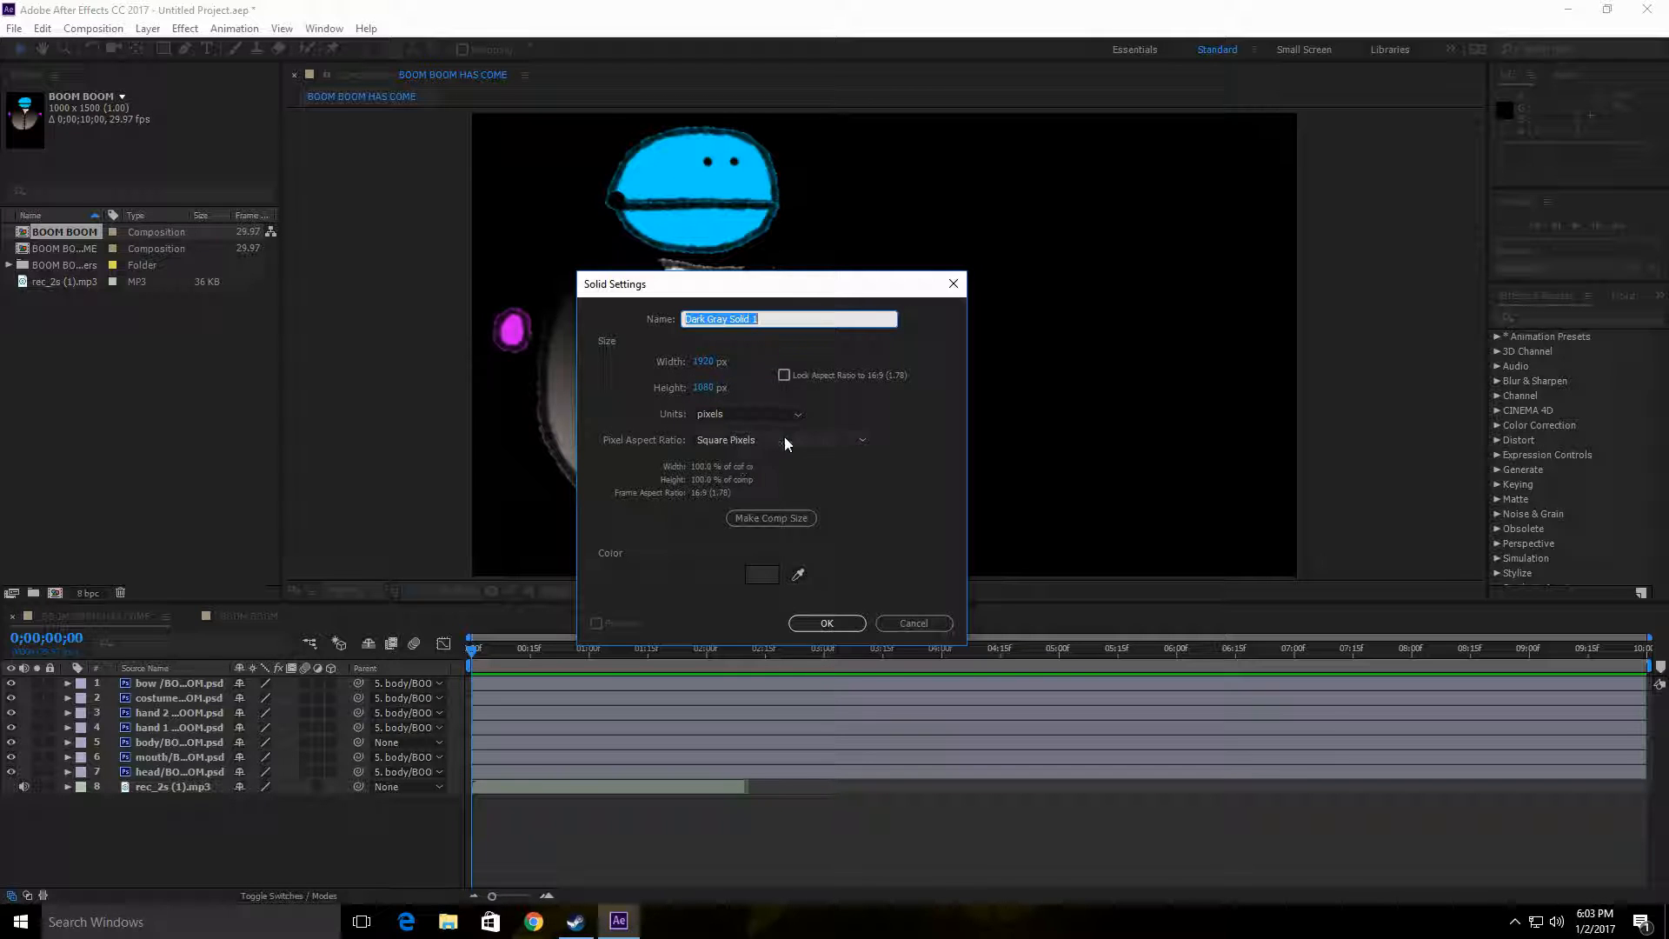
left_click(770, 575)
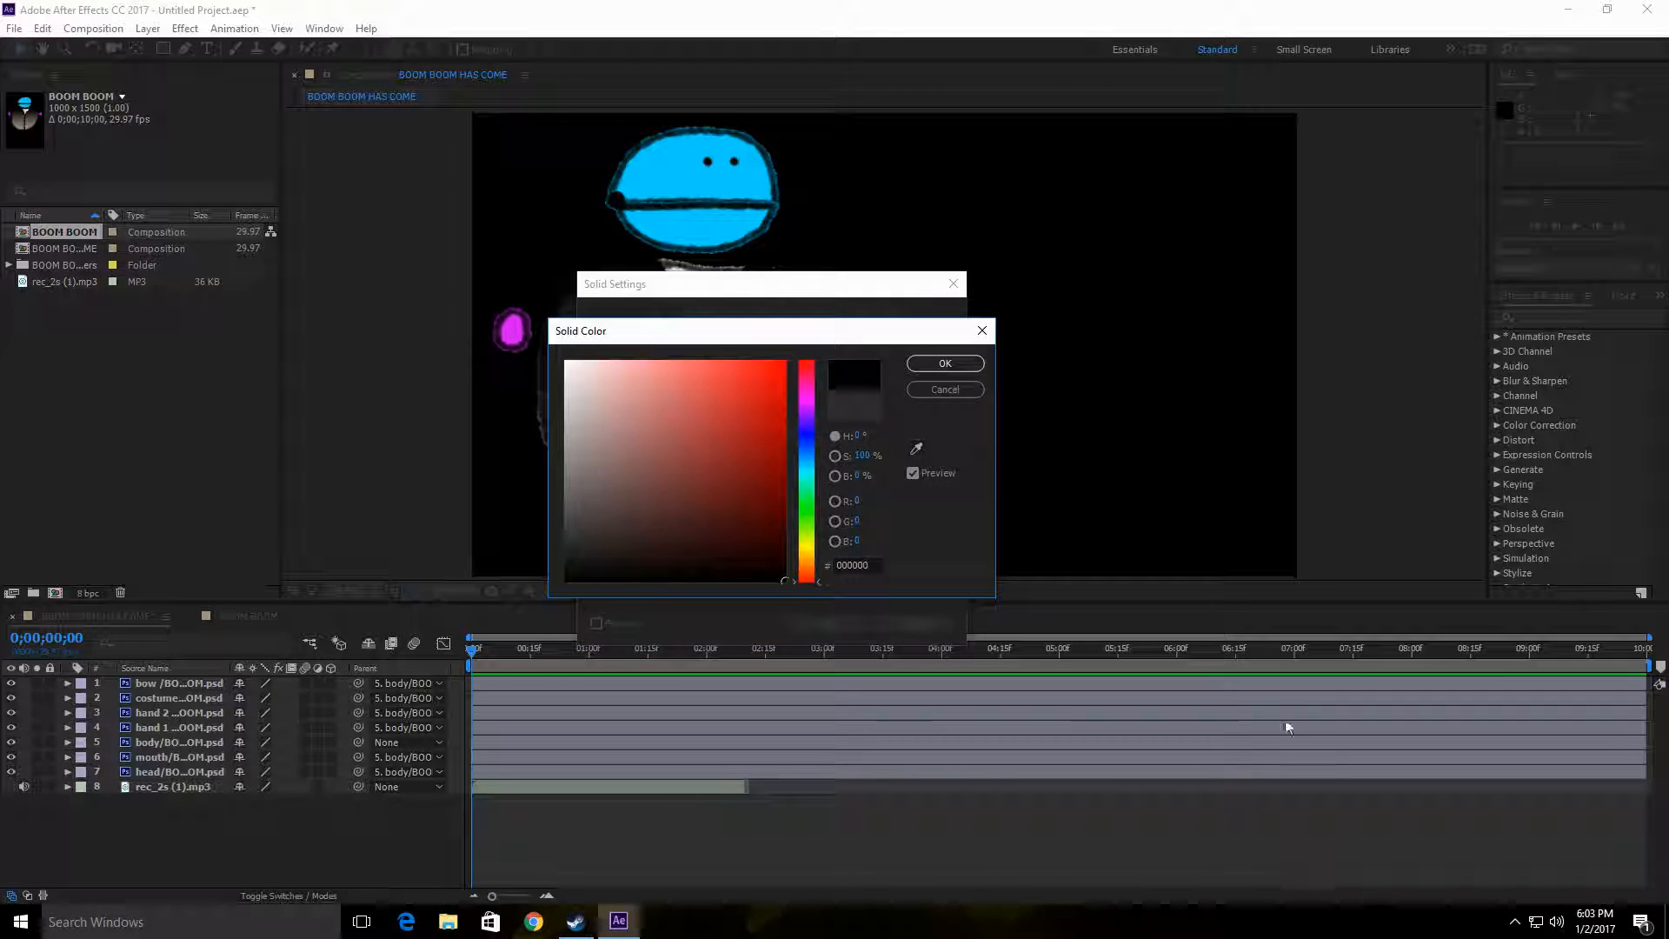
left_click(956, 364)
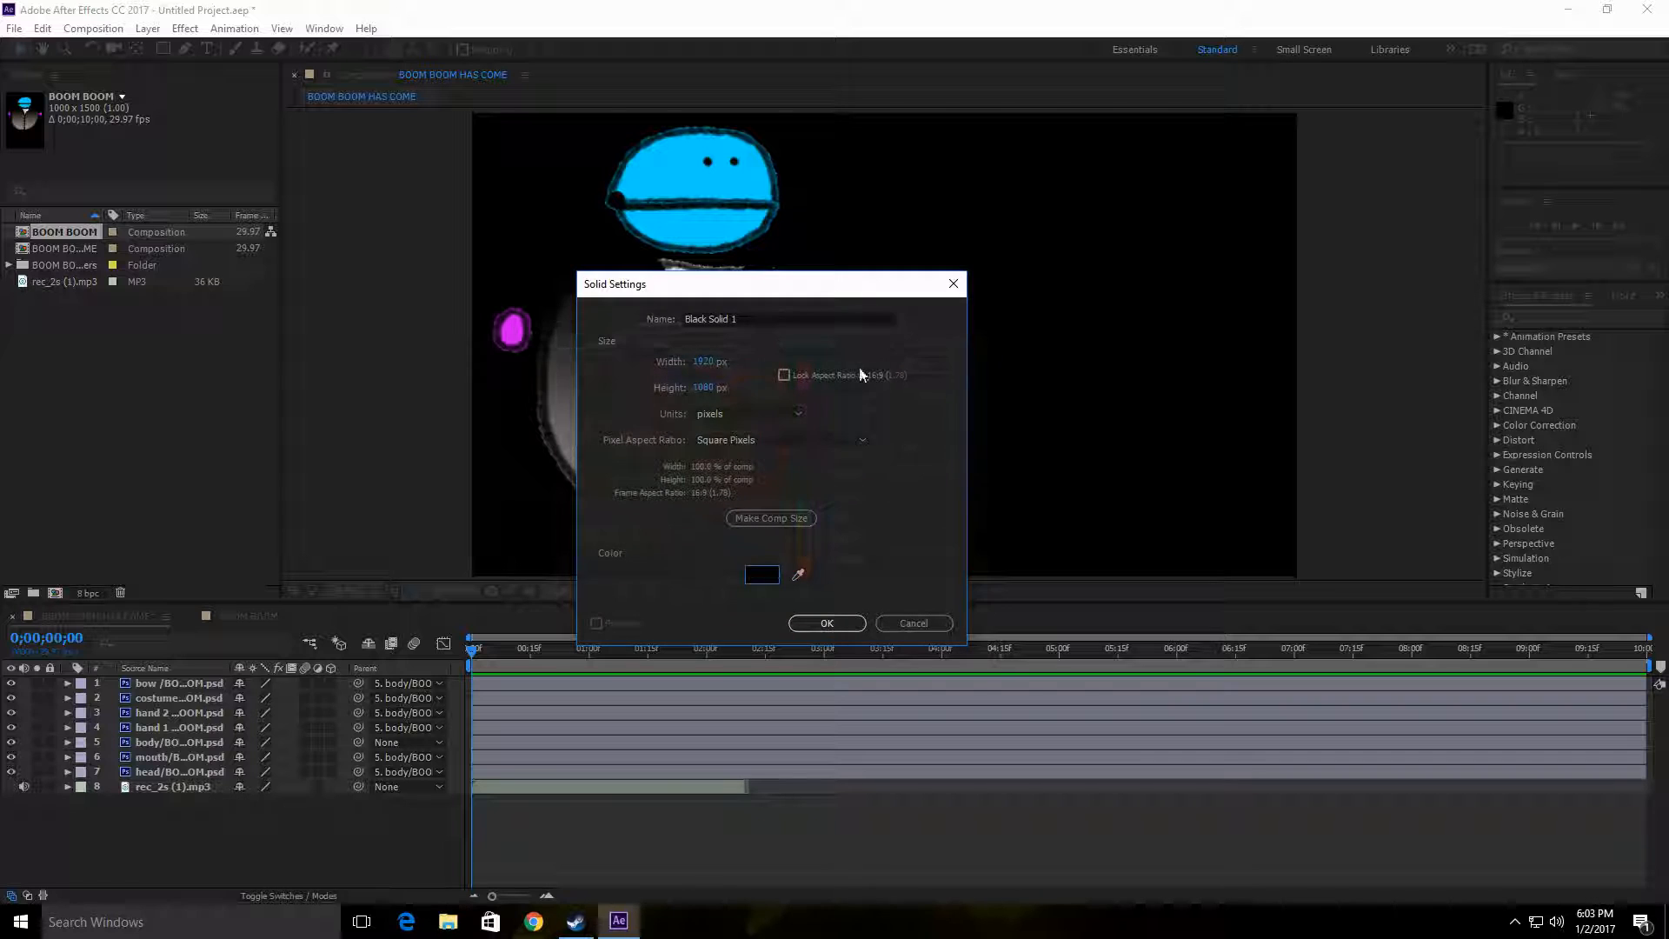
left_click(754, 320)
type("BG")
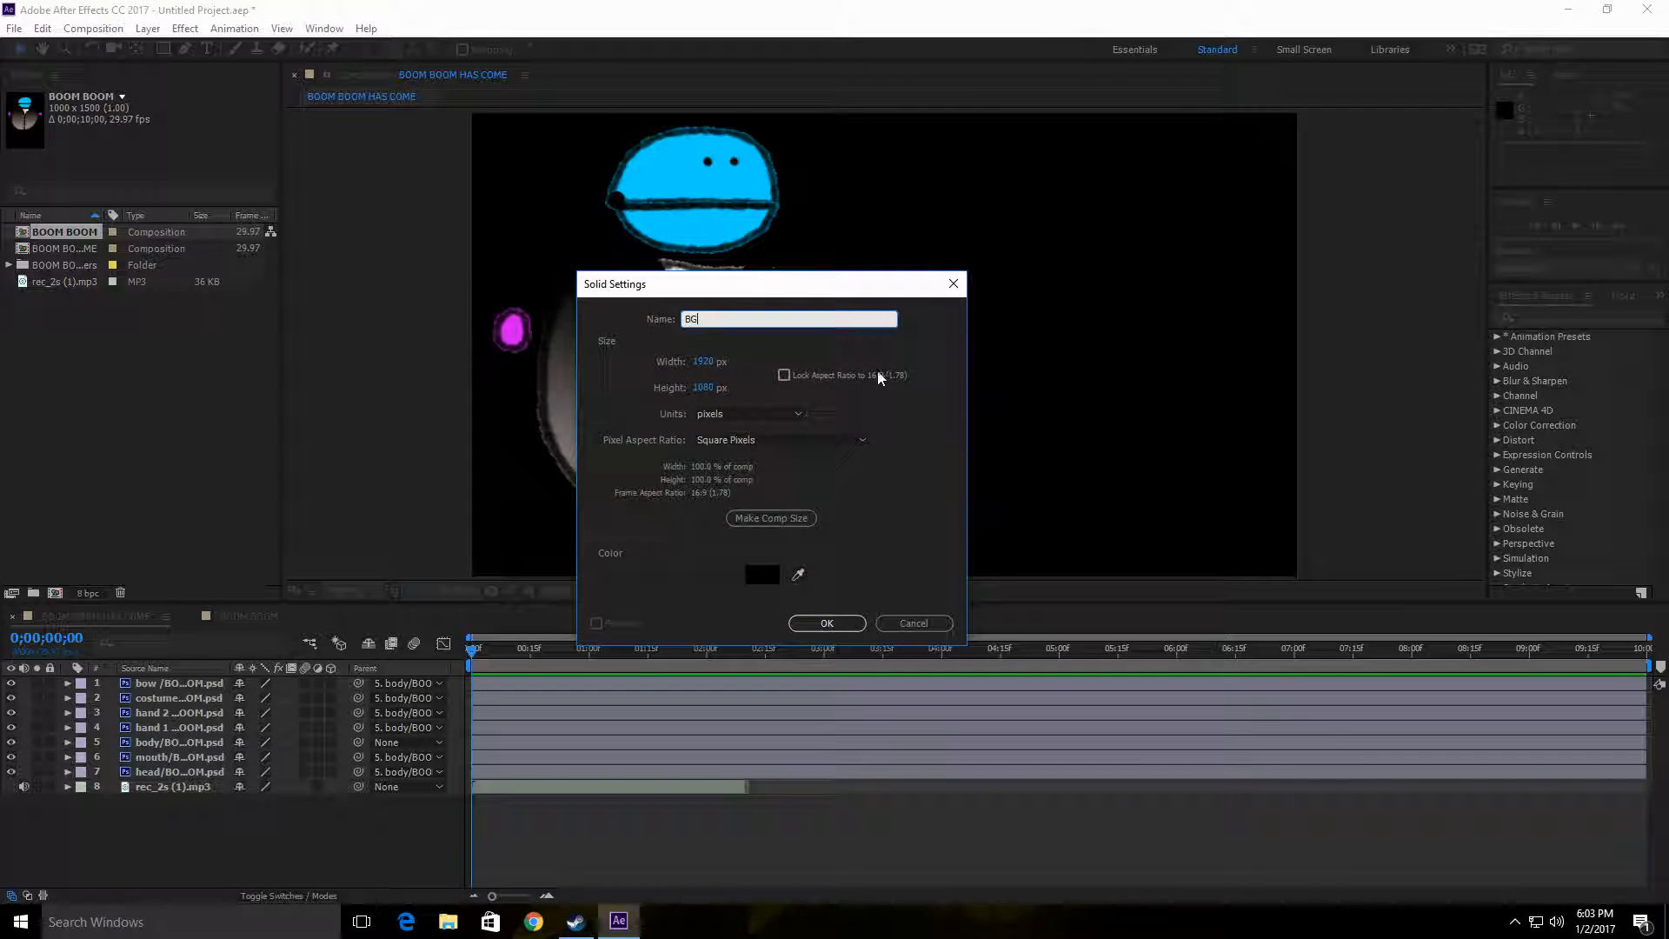
left_click(821, 626)
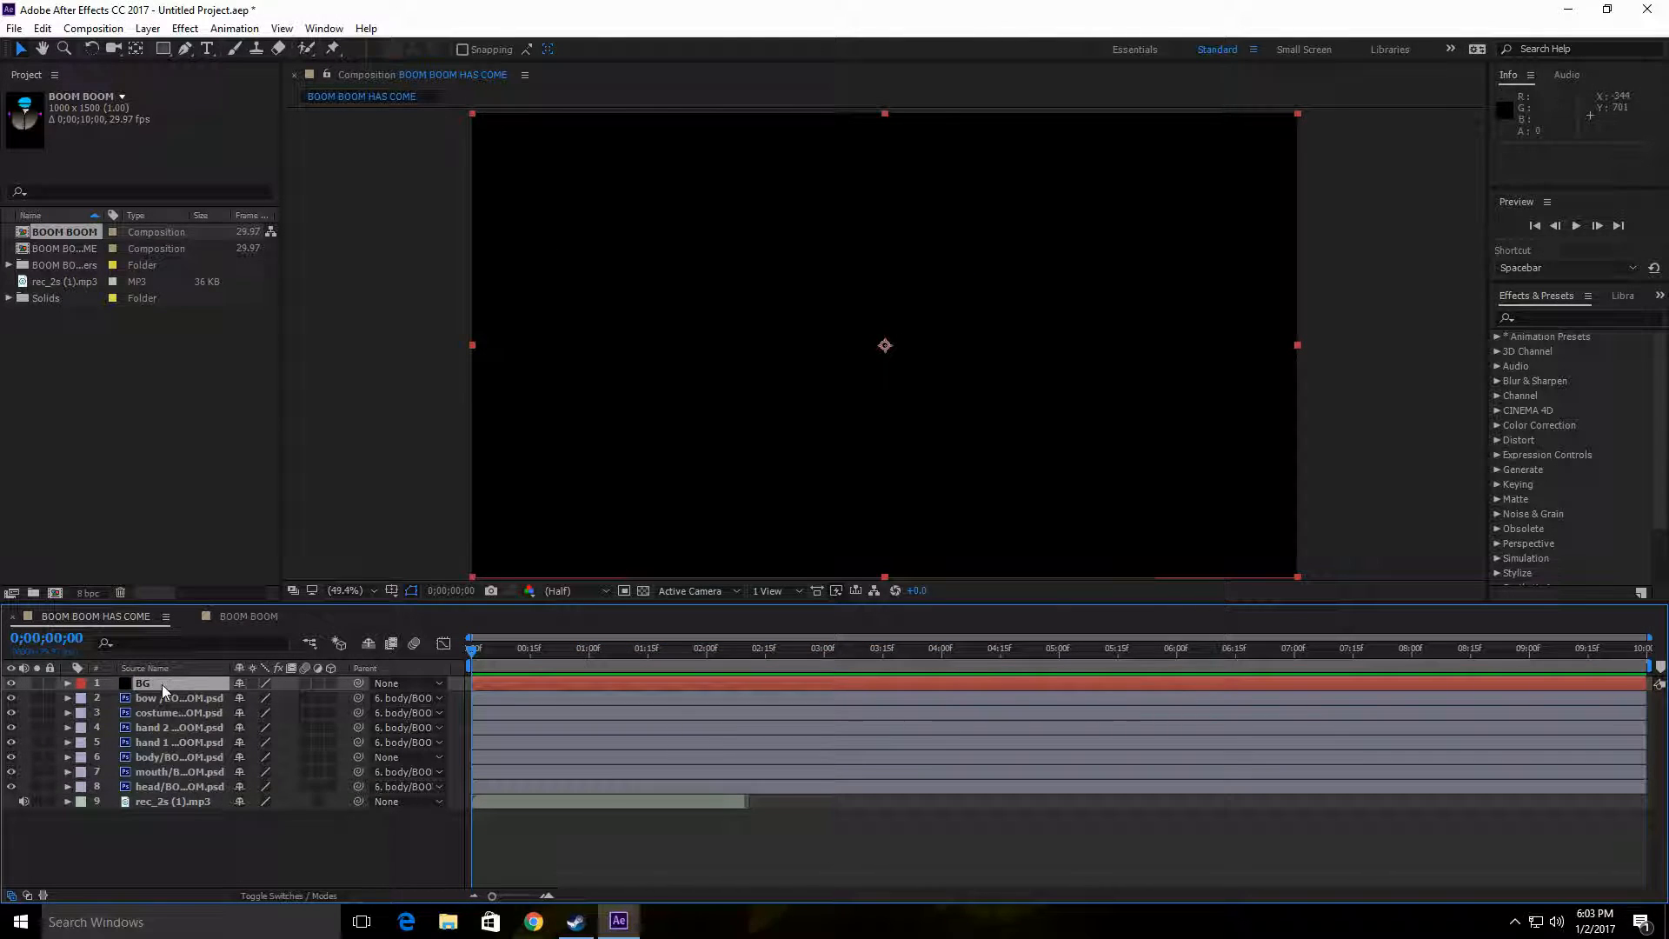
left_click_drag(162, 686, 163, 812)
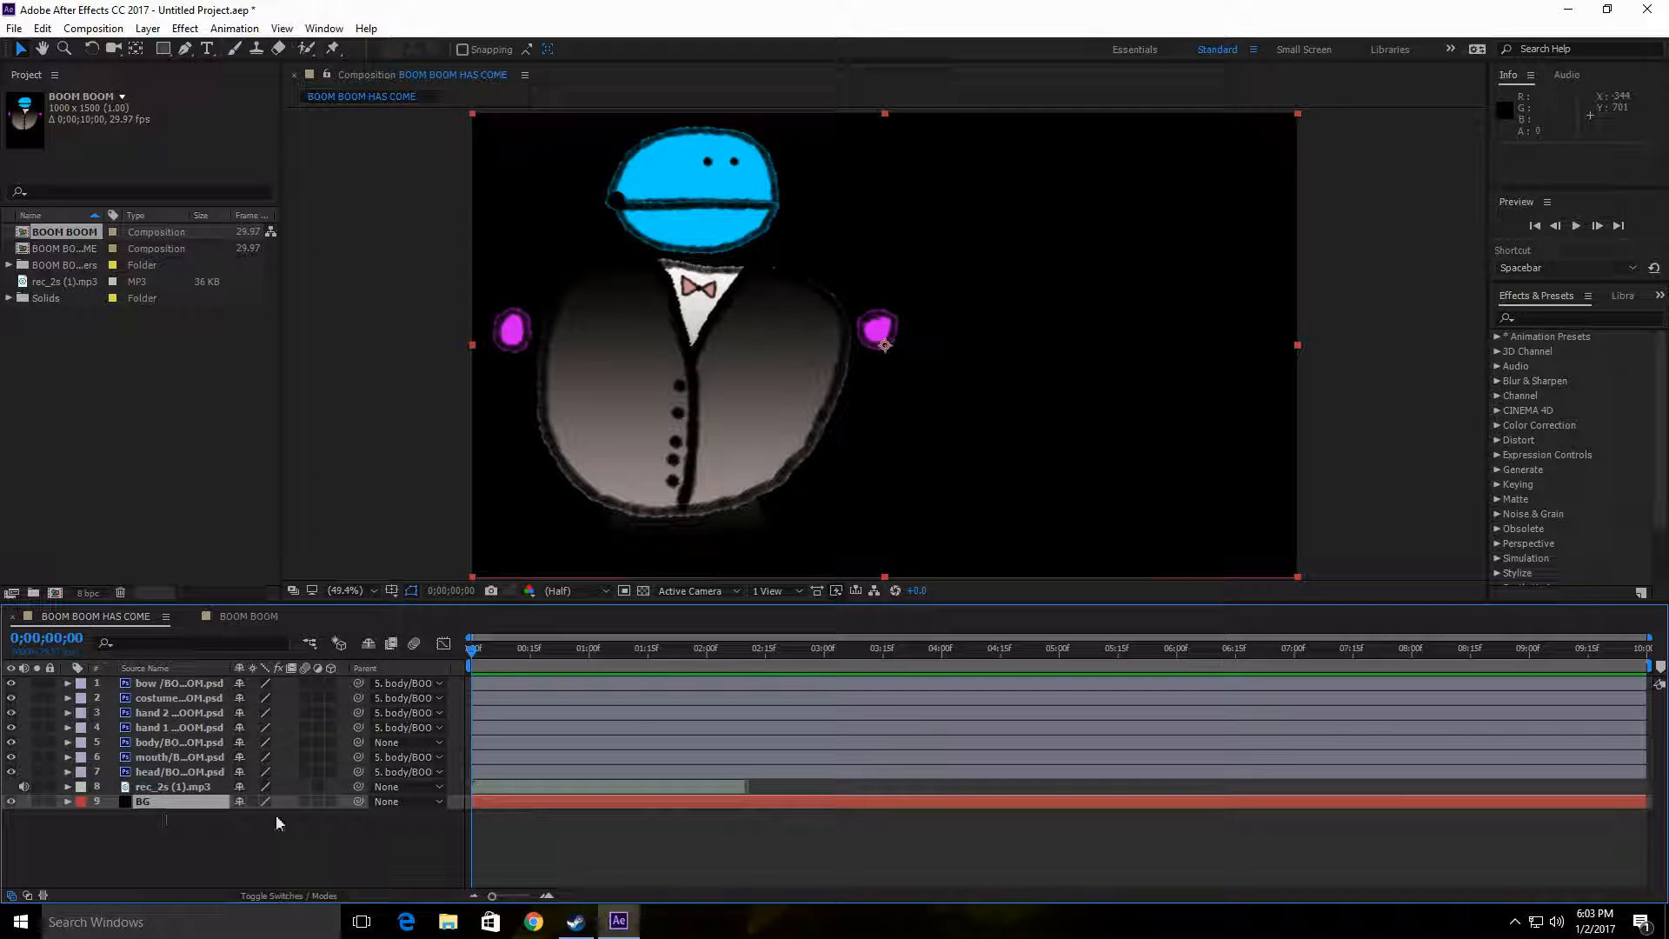
Step: Find the Gradient Ramp effect and apply it to the BG layer
left_click(1550, 319)
type("ramp")
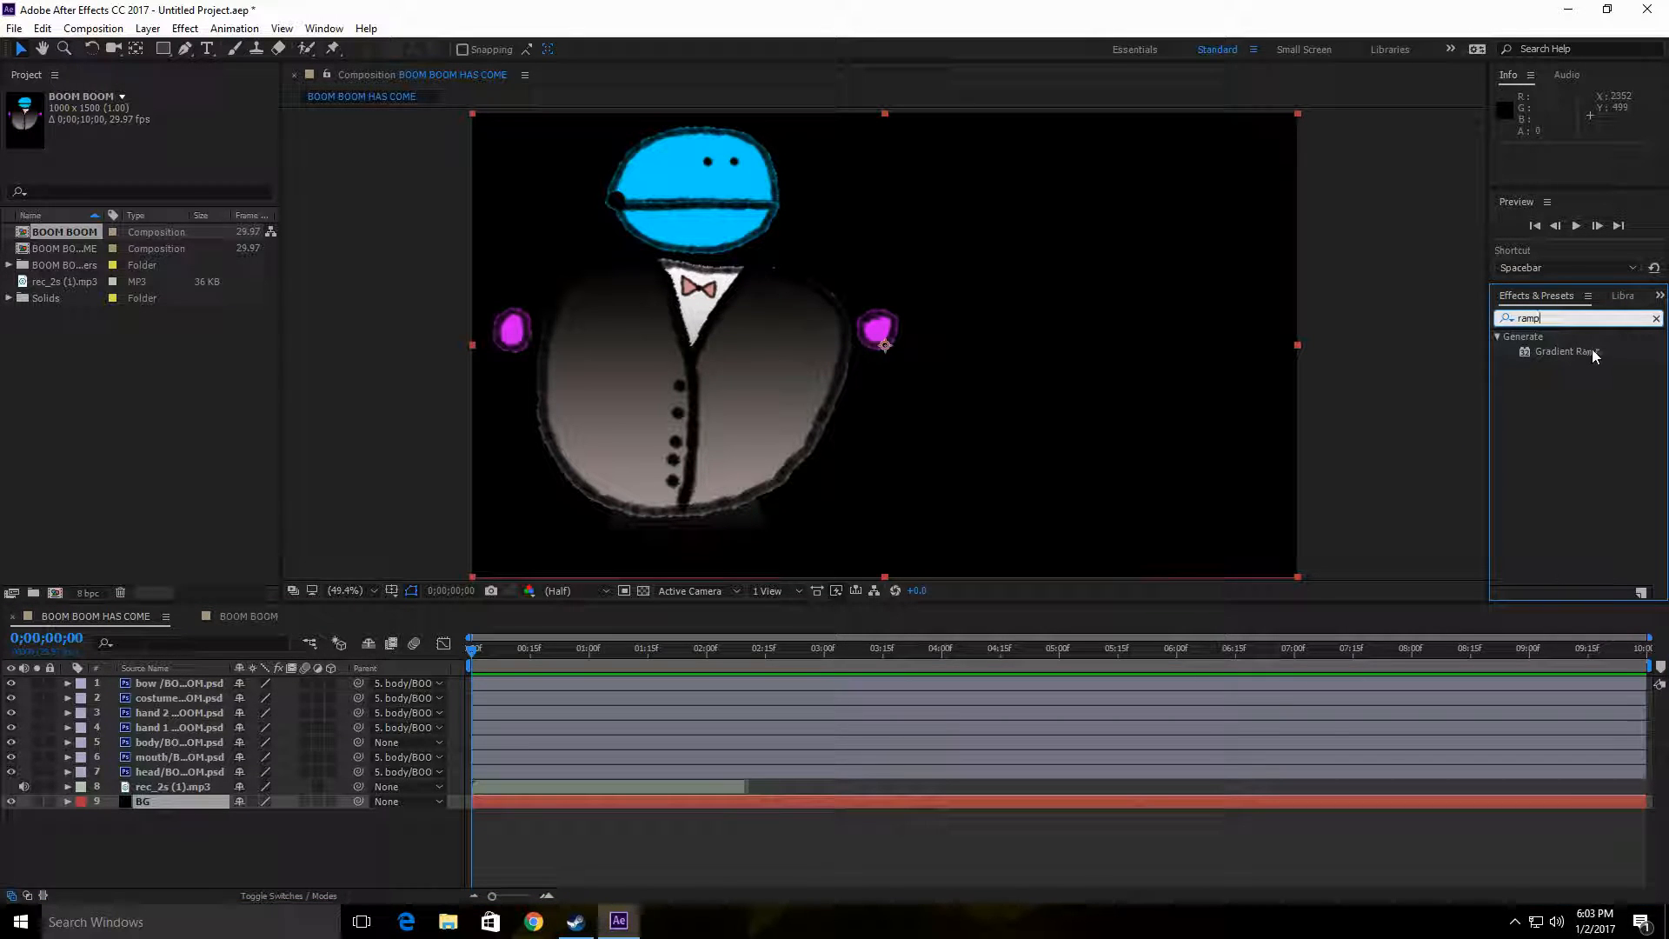
left_click_drag(1589, 352, 214, 810)
left_click_drag(1596, 351, 203, 803)
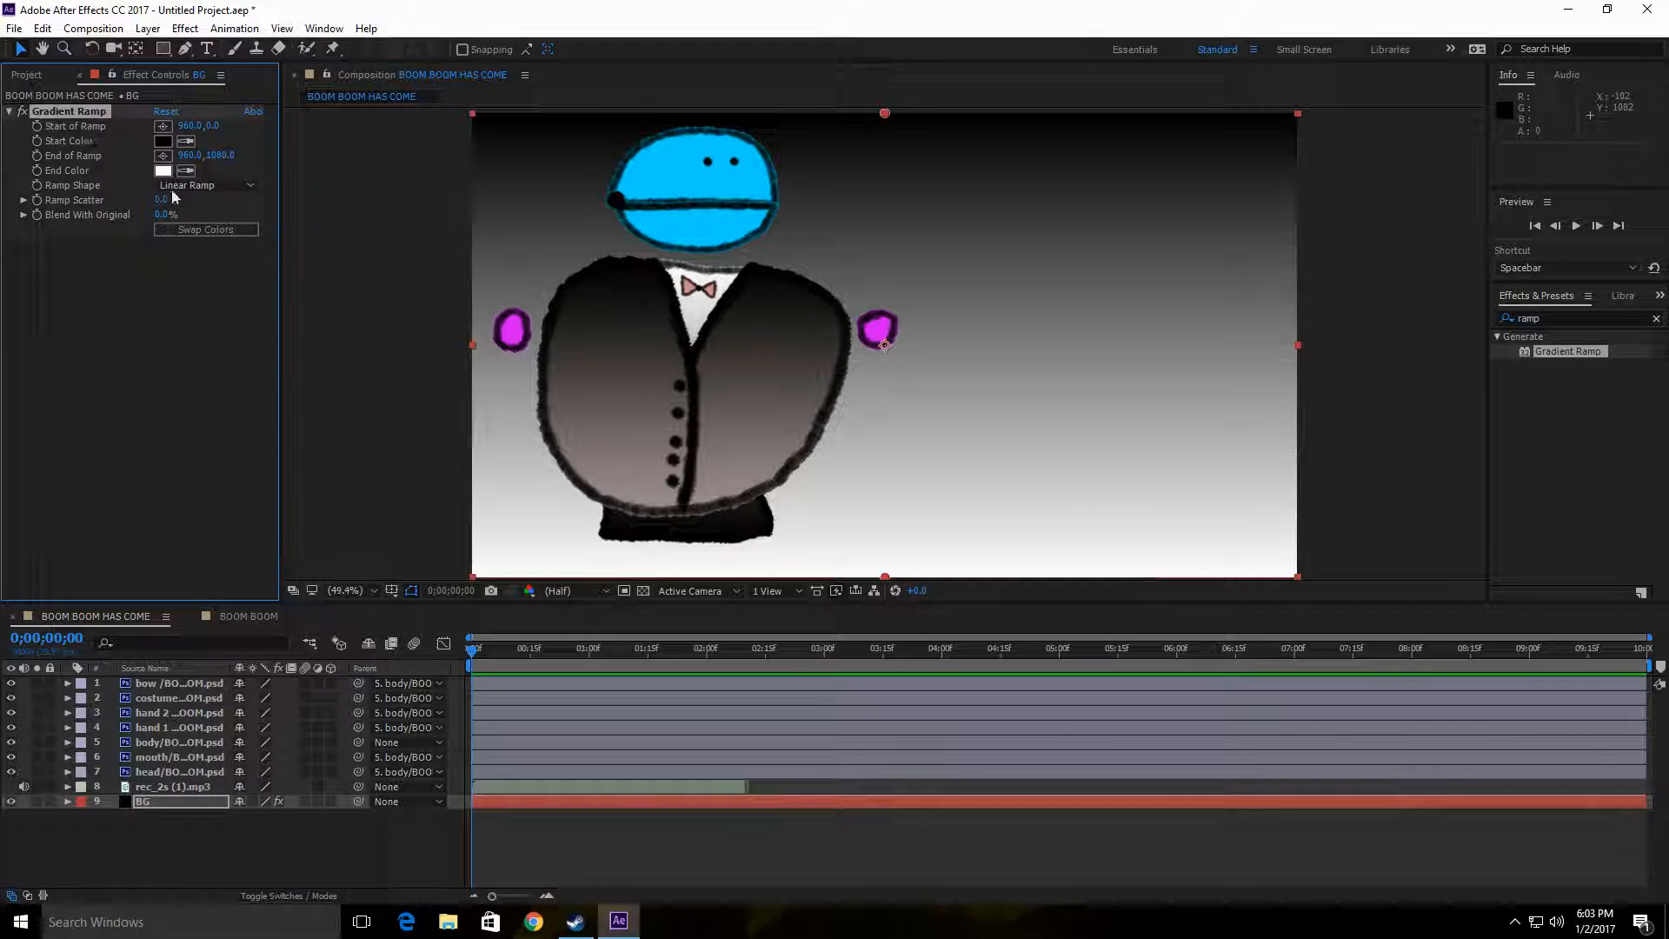
Step: Set the Gradient Ramp's start color to yellow-green, hex C5F603
left_click(163, 141)
left_click(782, 368)
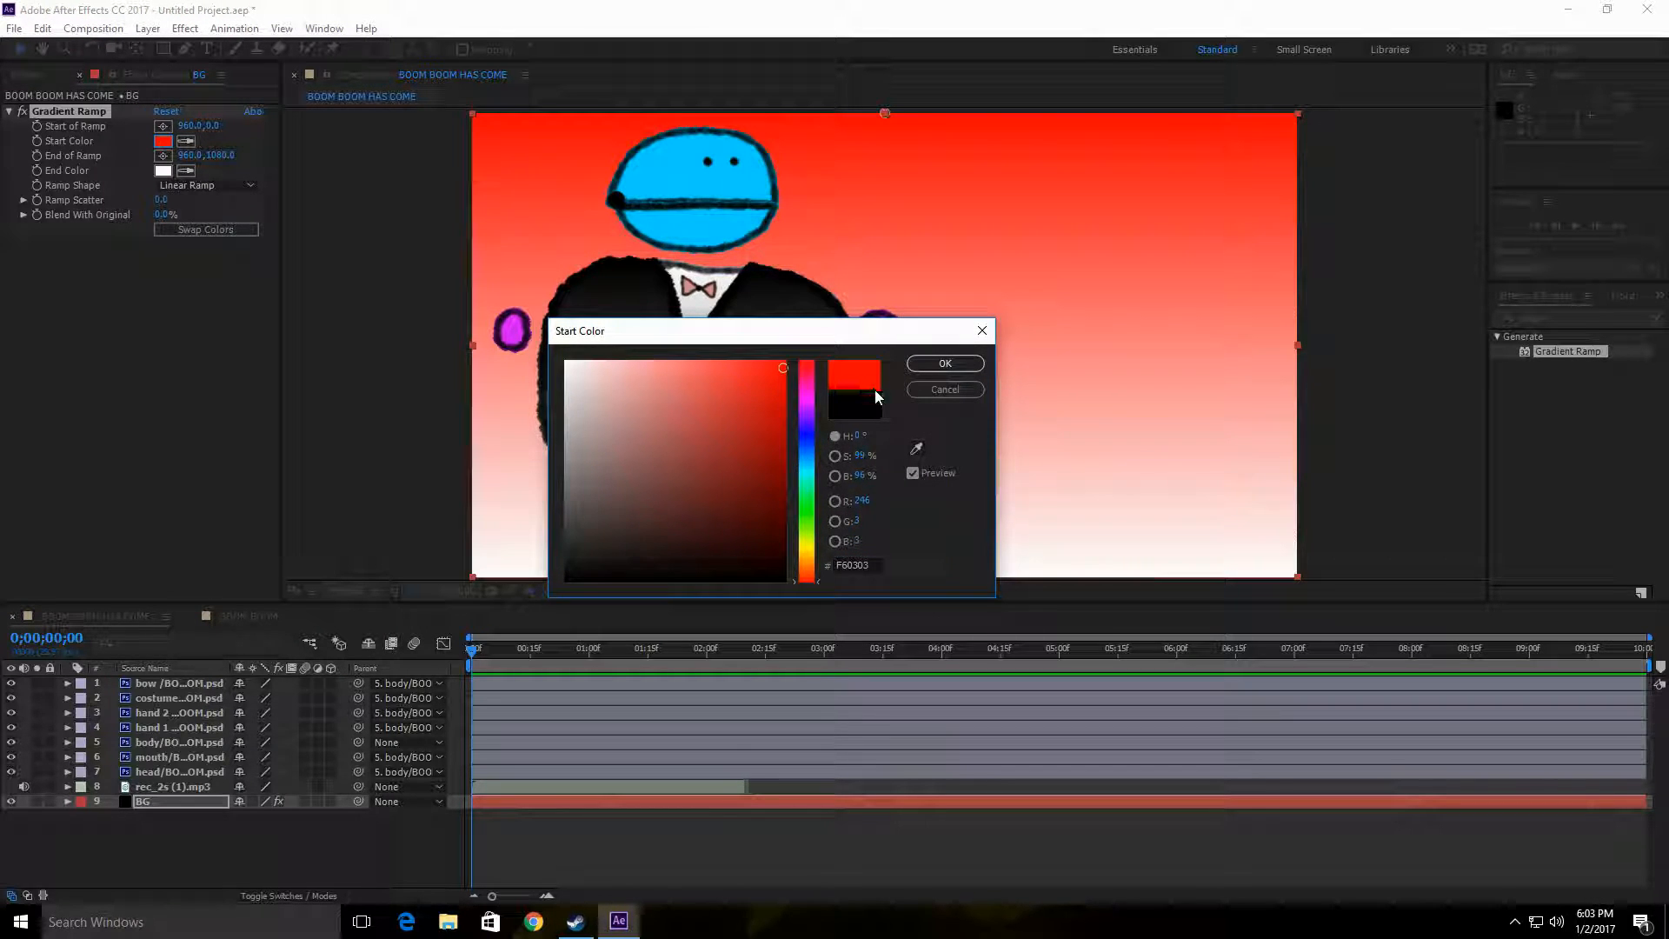
left_click(816, 547)
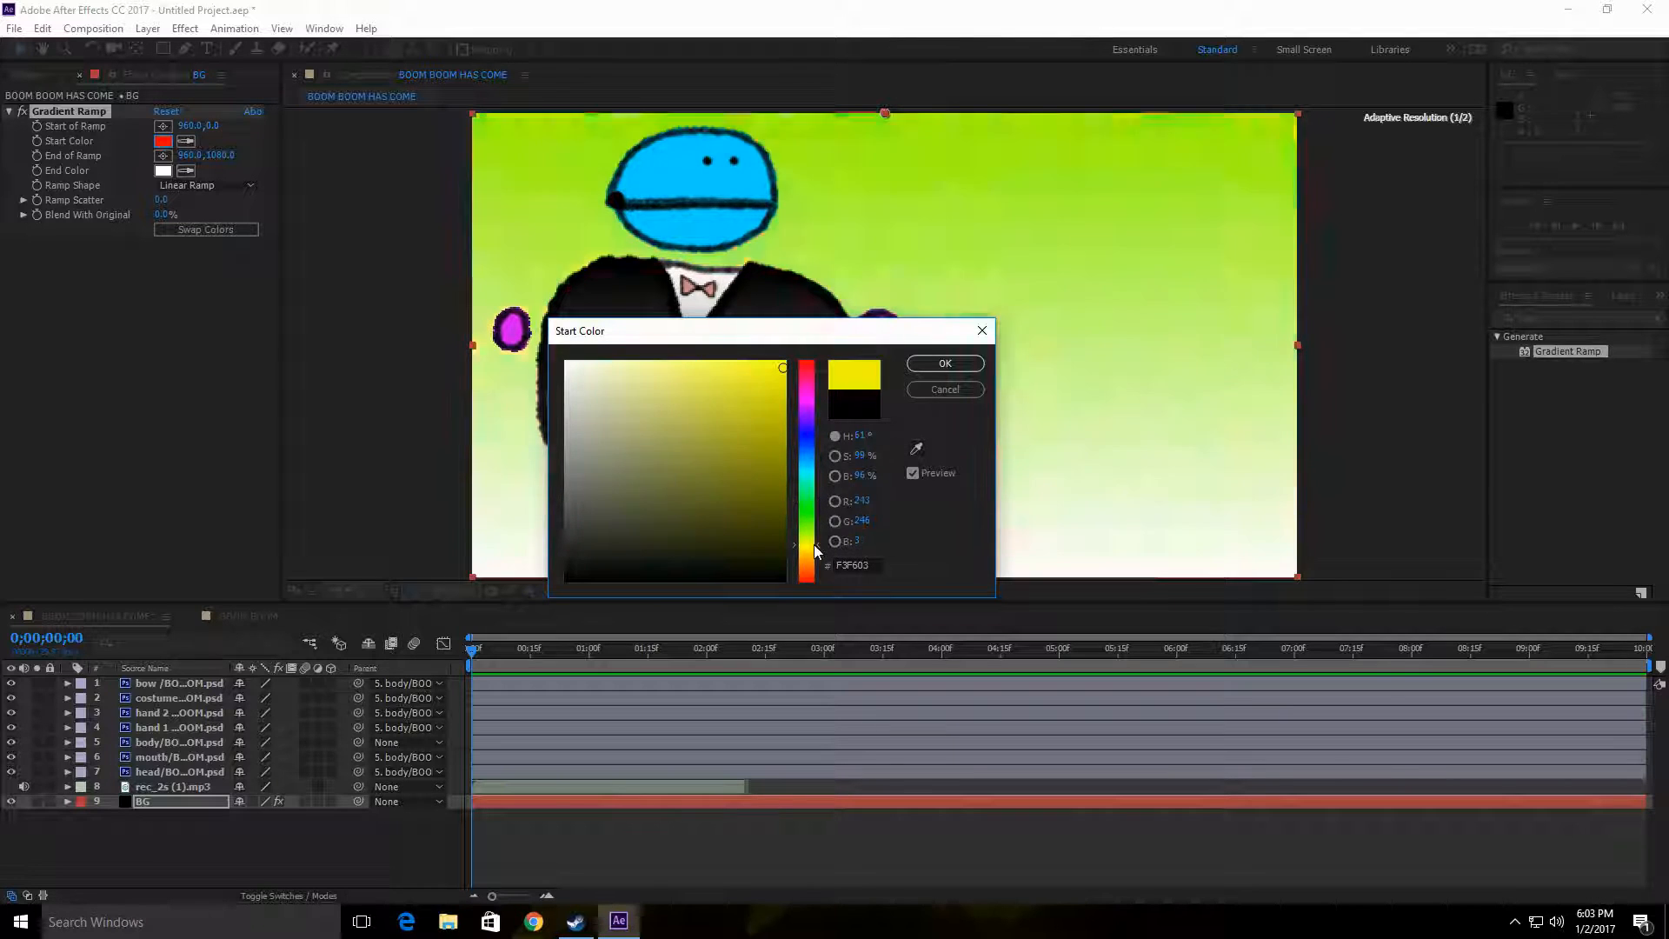
left_click_drag(818, 550, 818, 544)
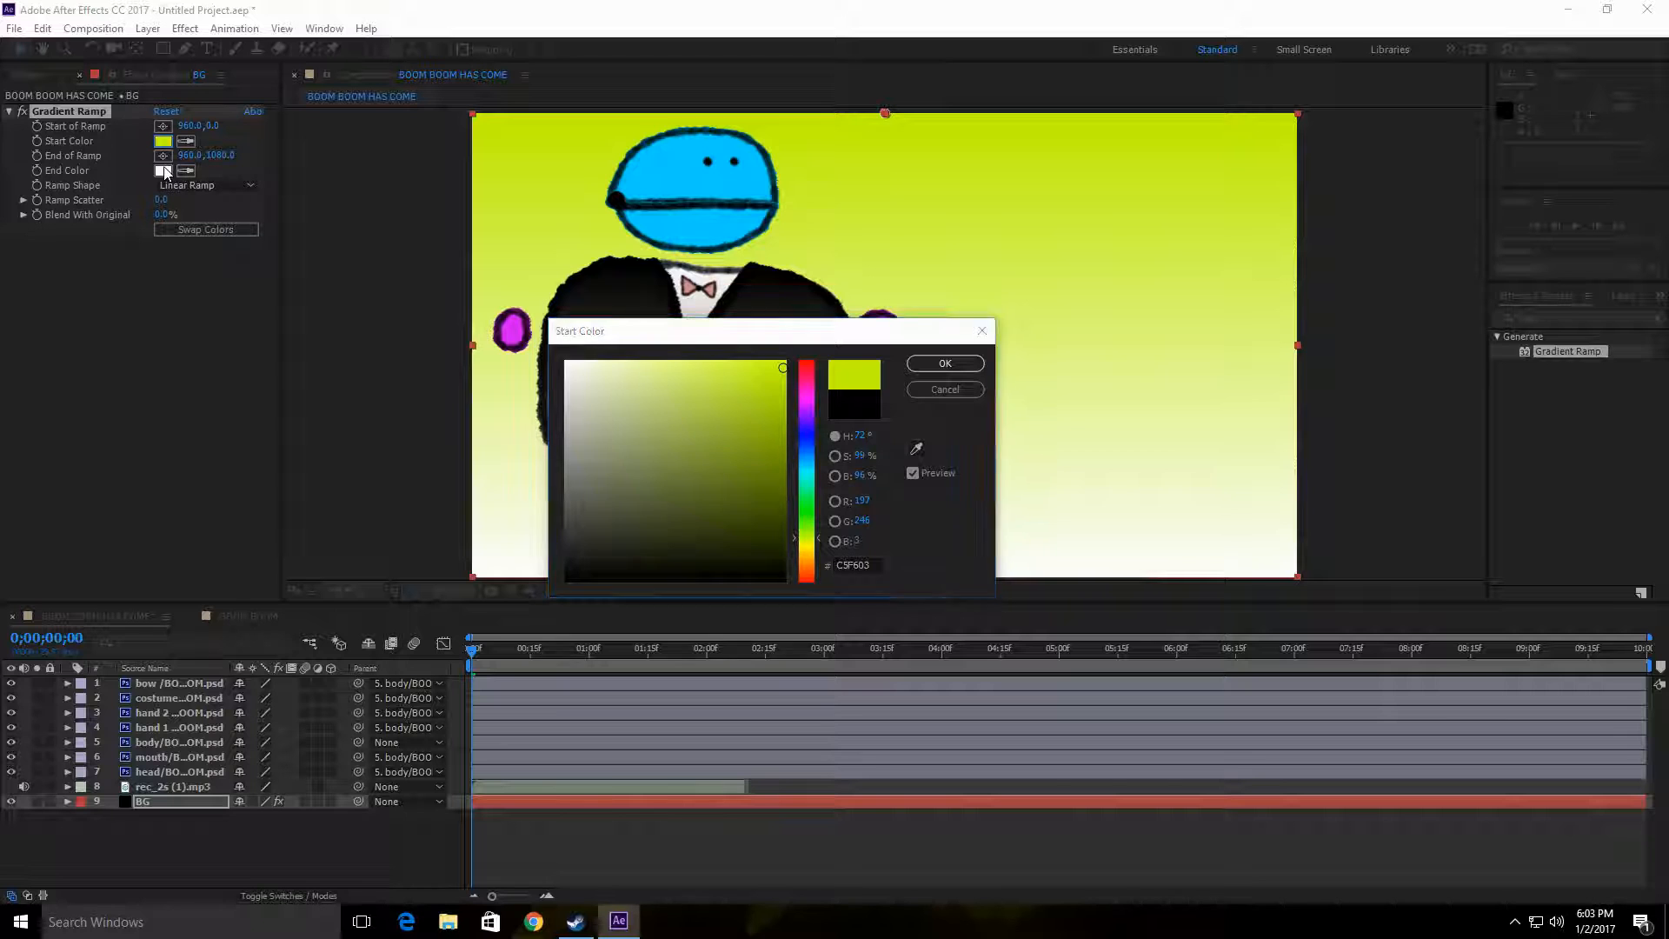
left_click(946, 363)
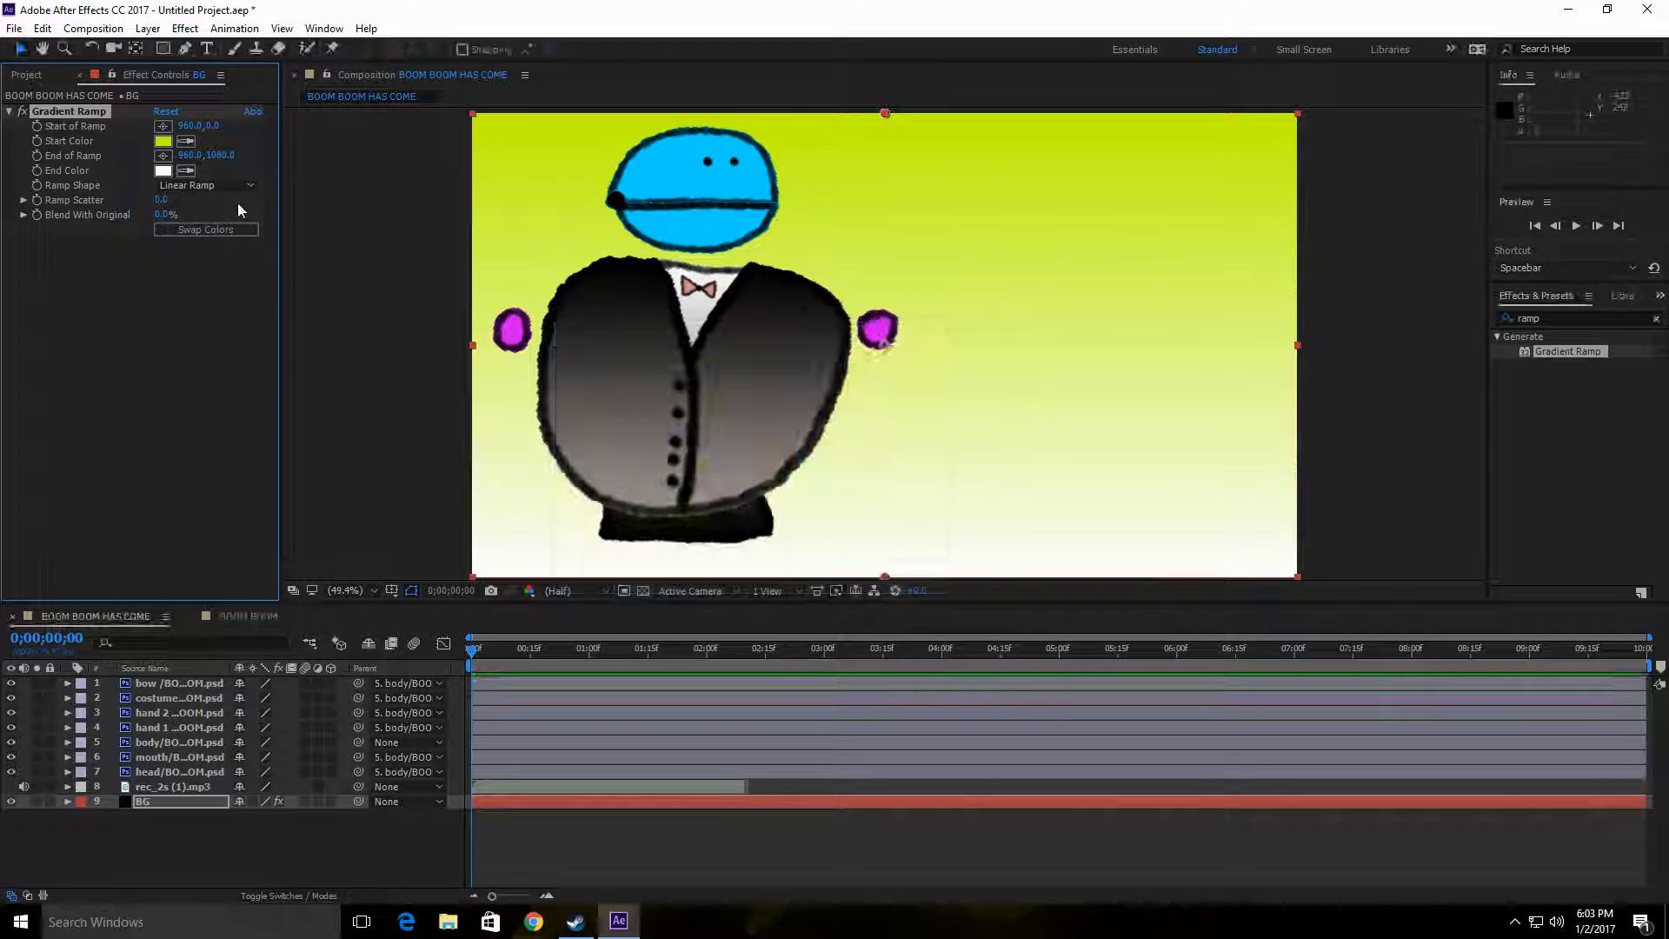
Step: Set the Gradient Ramp's end color to bright purple and nudge the BG layer to about 956, 542
left_click(163, 170)
left_click(784, 361)
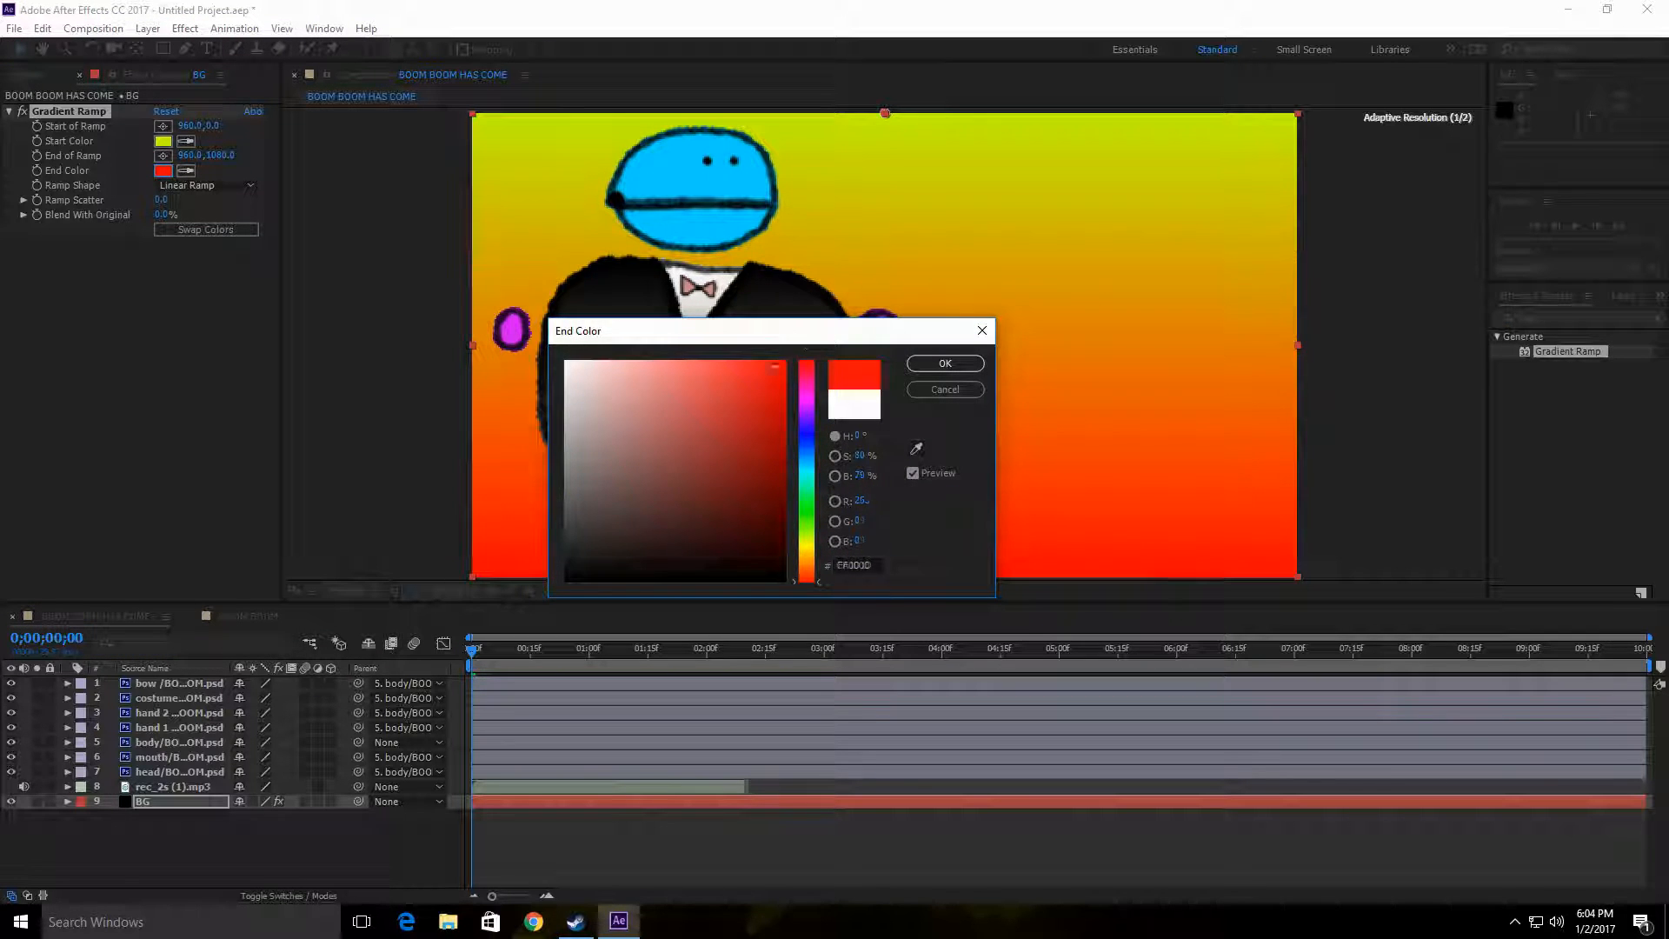
mouse_move(784, 362)
left_mouse_down()
mouse_move(748, 458)
mouse_move(591, 413)
mouse_move(734, 514)
mouse_move(764, 560)
mouse_move(734, 518)
left_mouse_up()
left_click(807, 508)
left_click(807, 427)
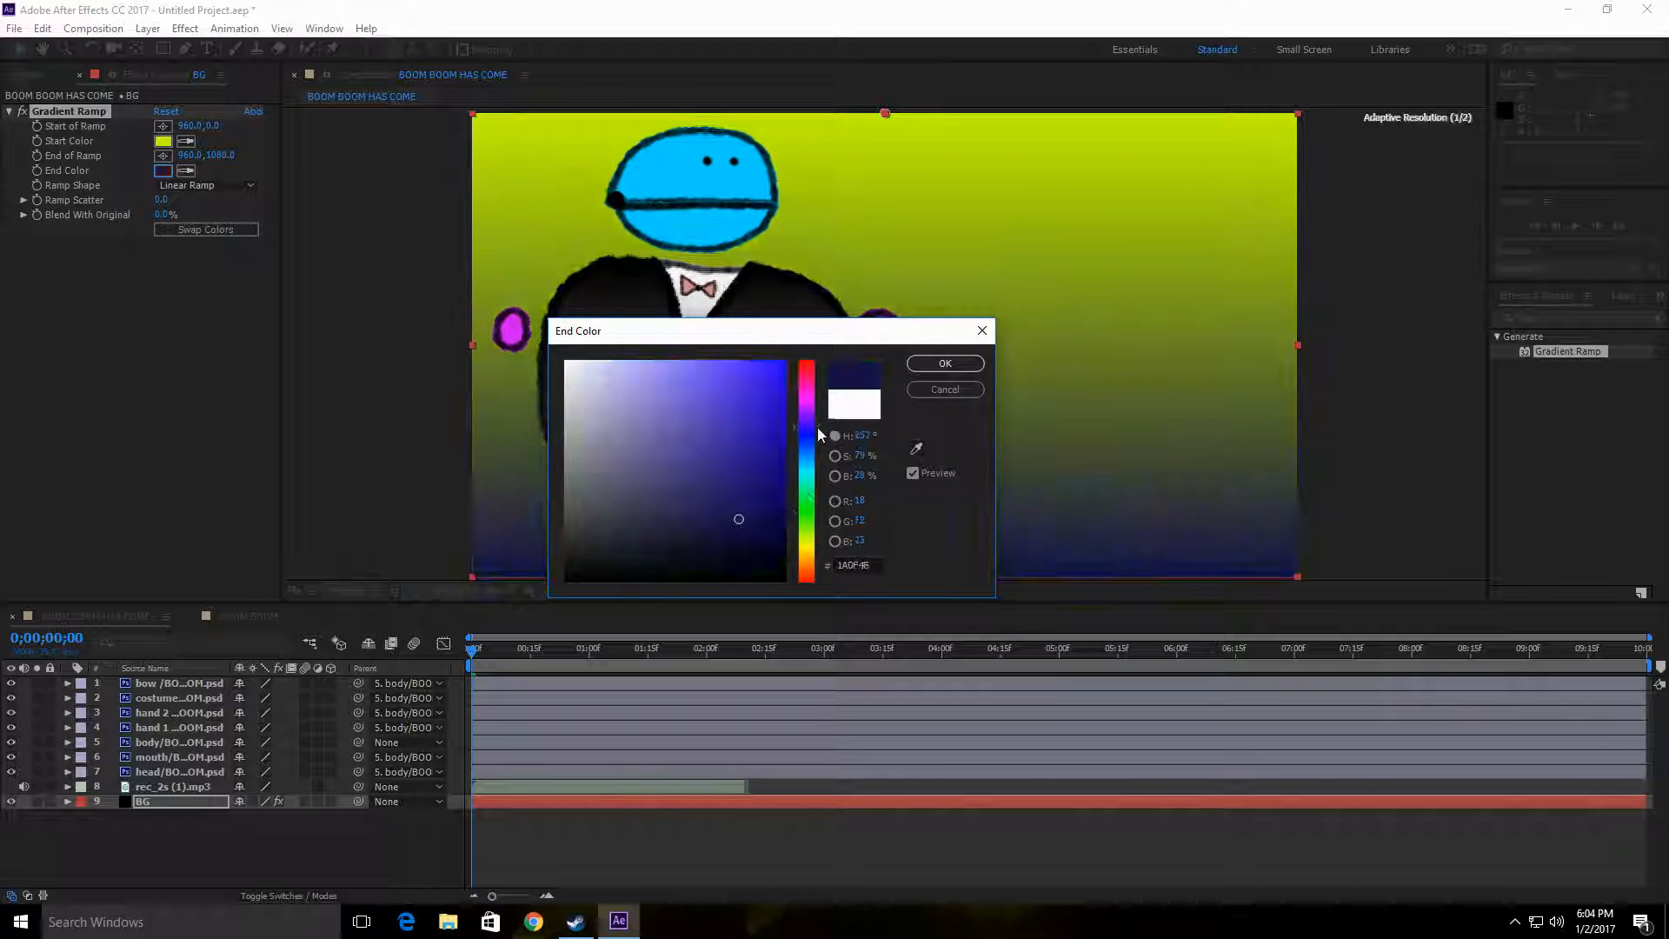
left_click(775, 369)
left_click_drag(775, 368, 767, 374)
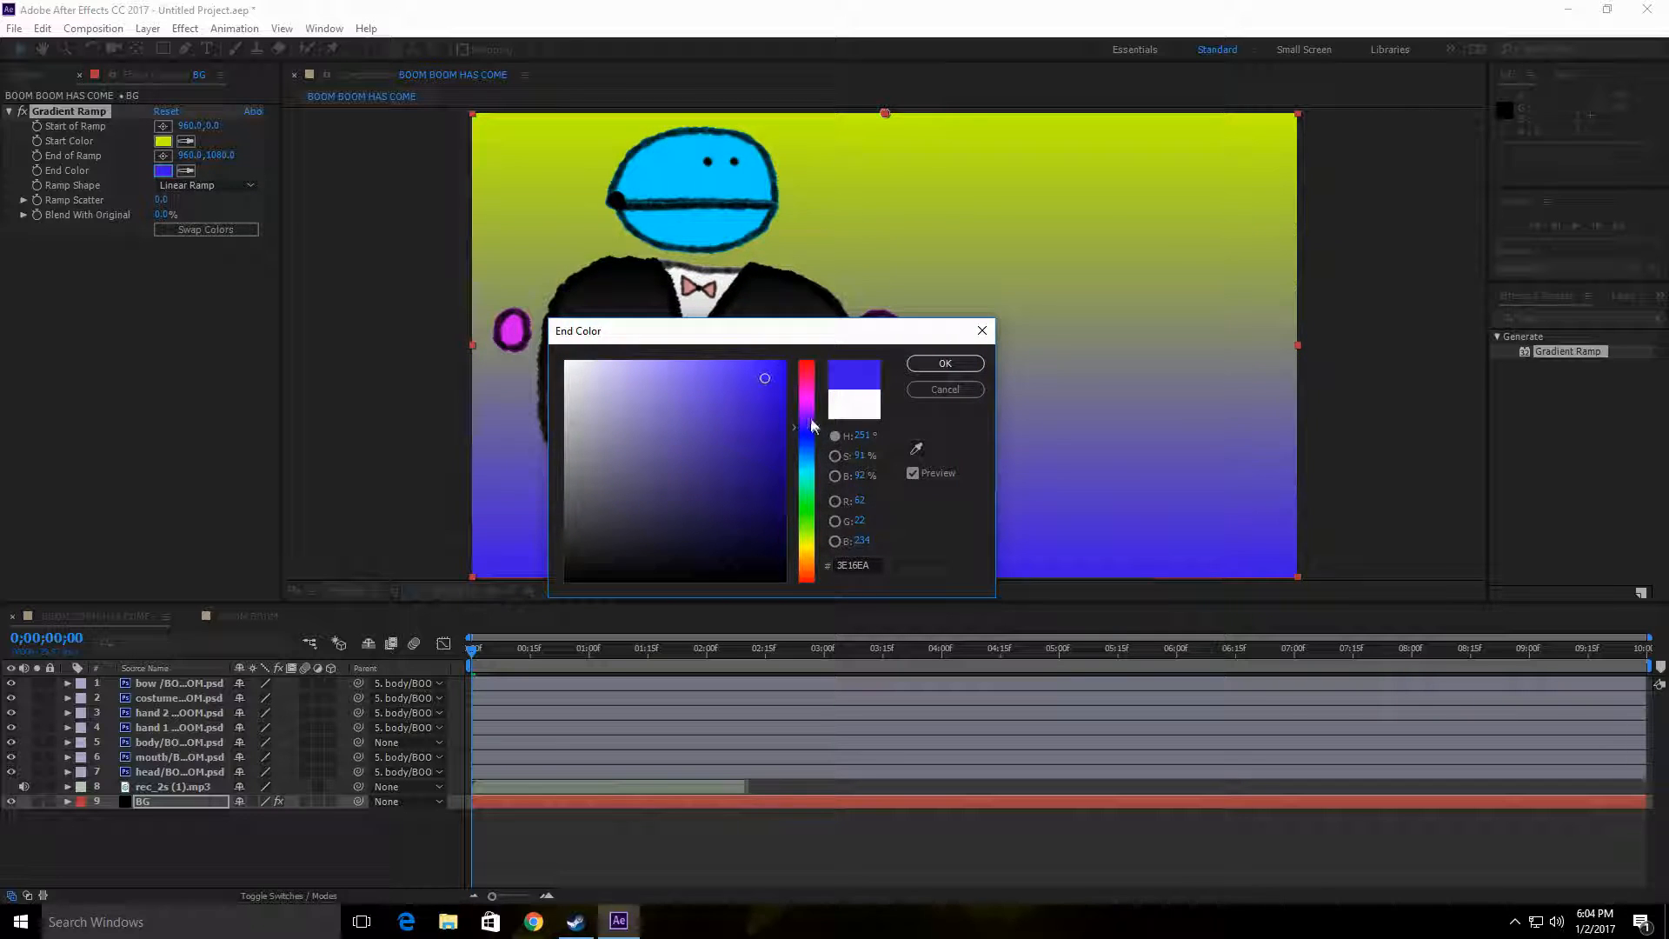
mouse_move(813, 426)
left_mouse_down()
mouse_move(812, 372)
mouse_move(815, 454)
mouse_move(821, 351)
left_mouse_up()
left_click(956, 363)
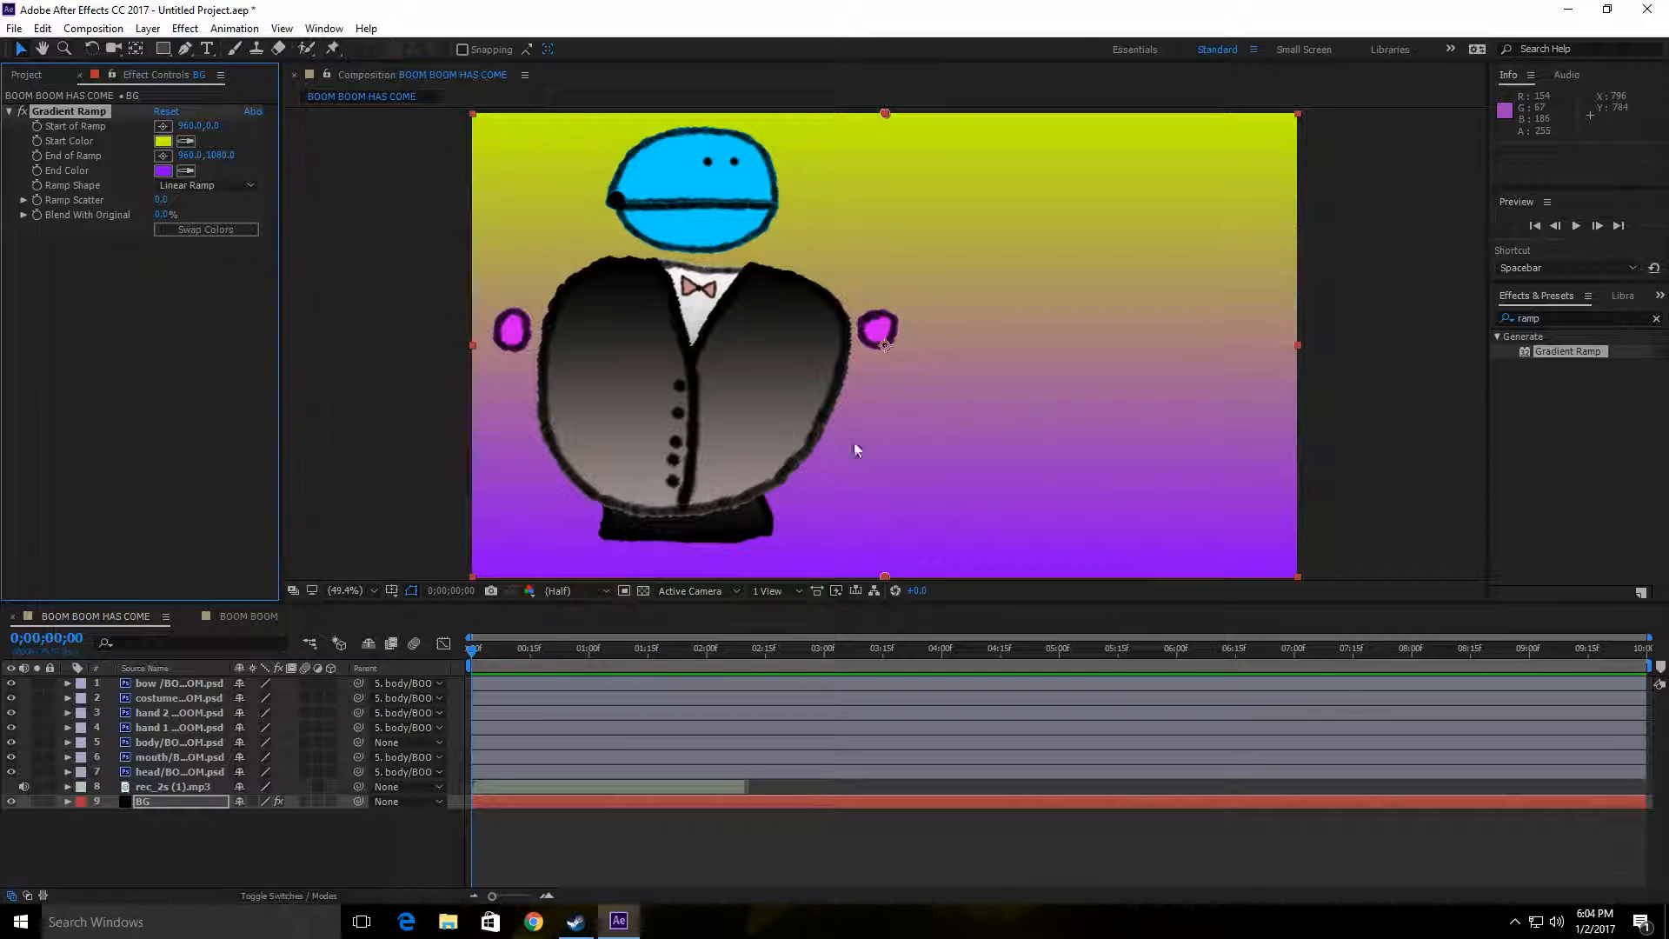
left_click_drag(799, 345, 797, 347)
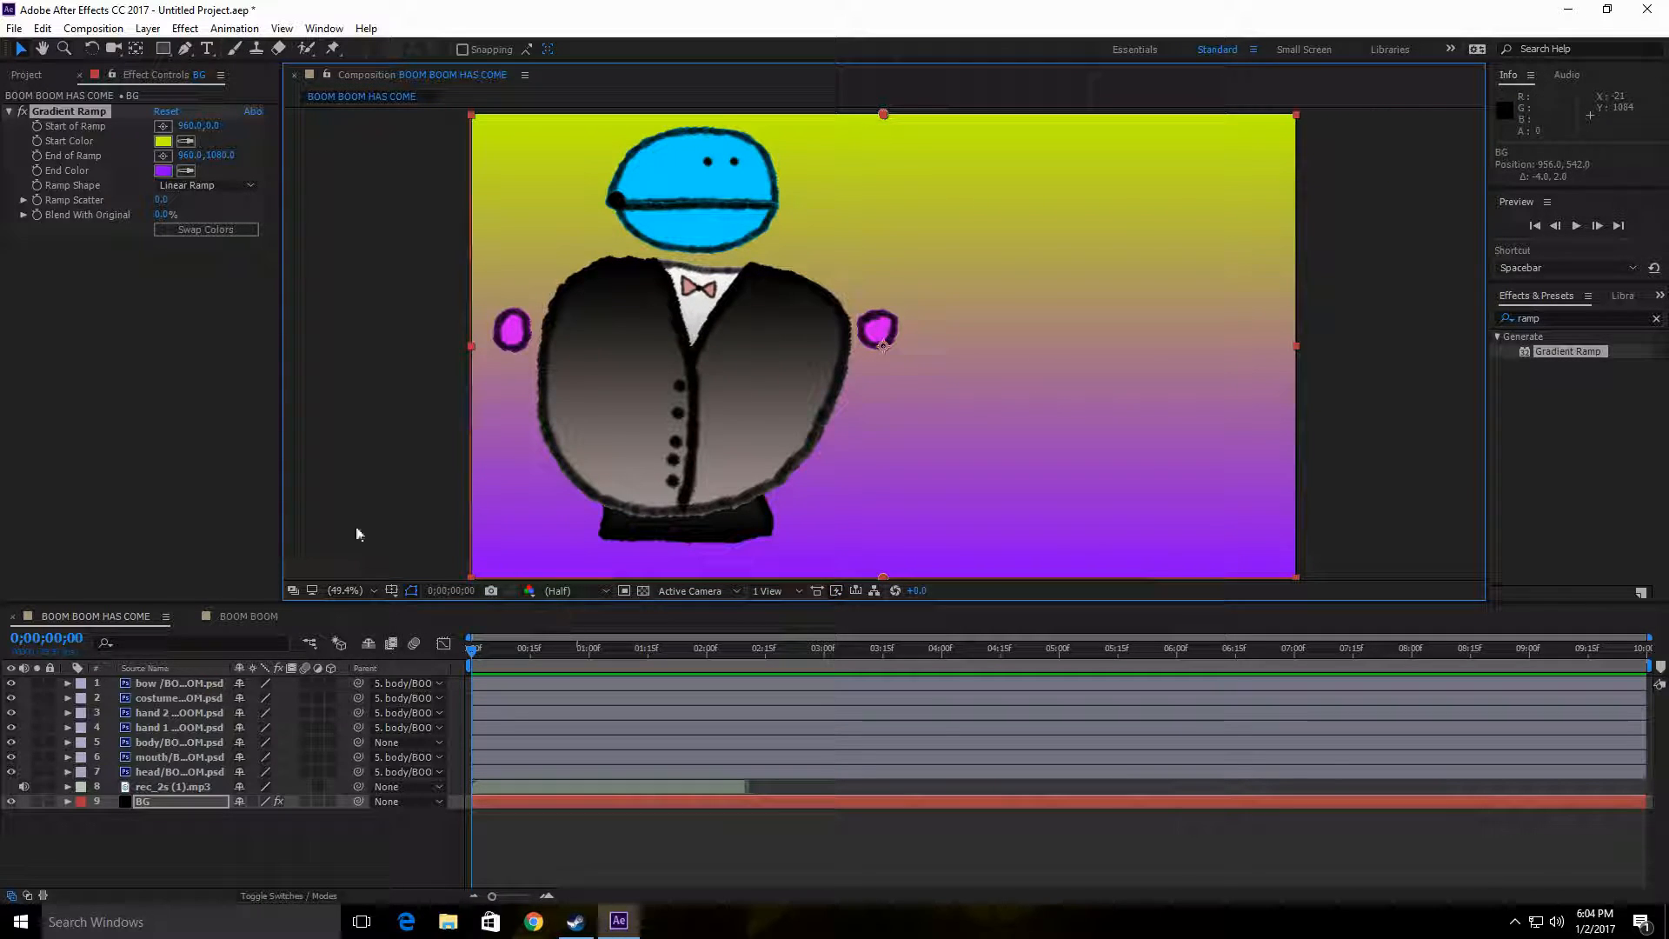
left_click(202, 849)
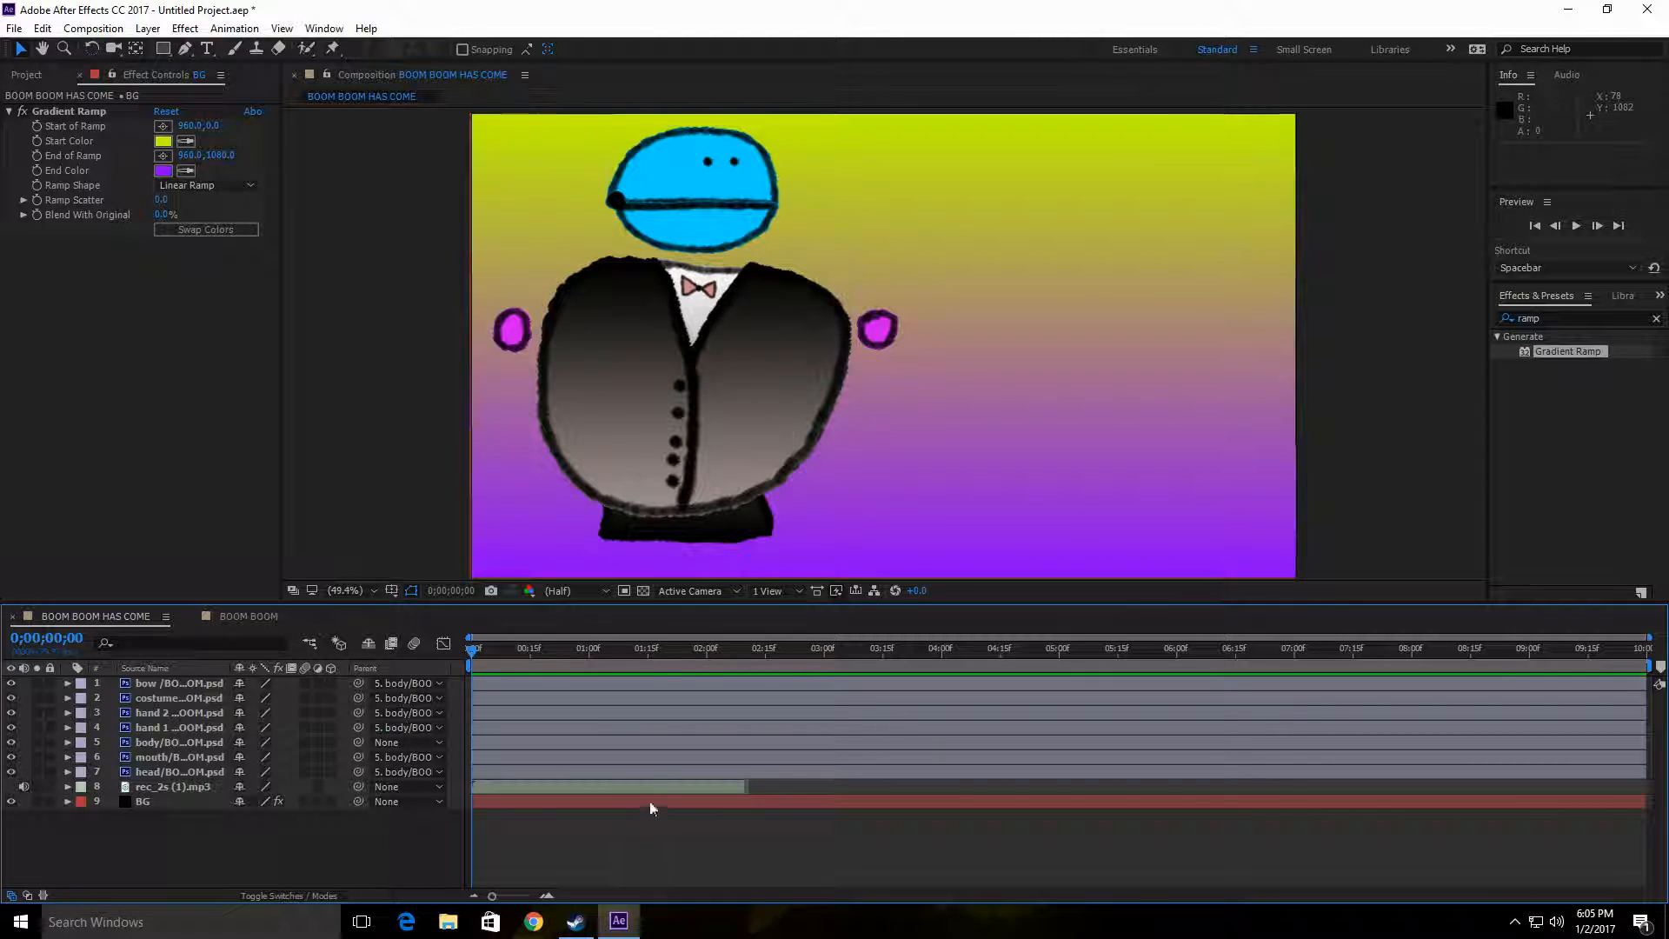
Step: Examine the body layer's transform properties and collapse them again
left_click(188, 741)
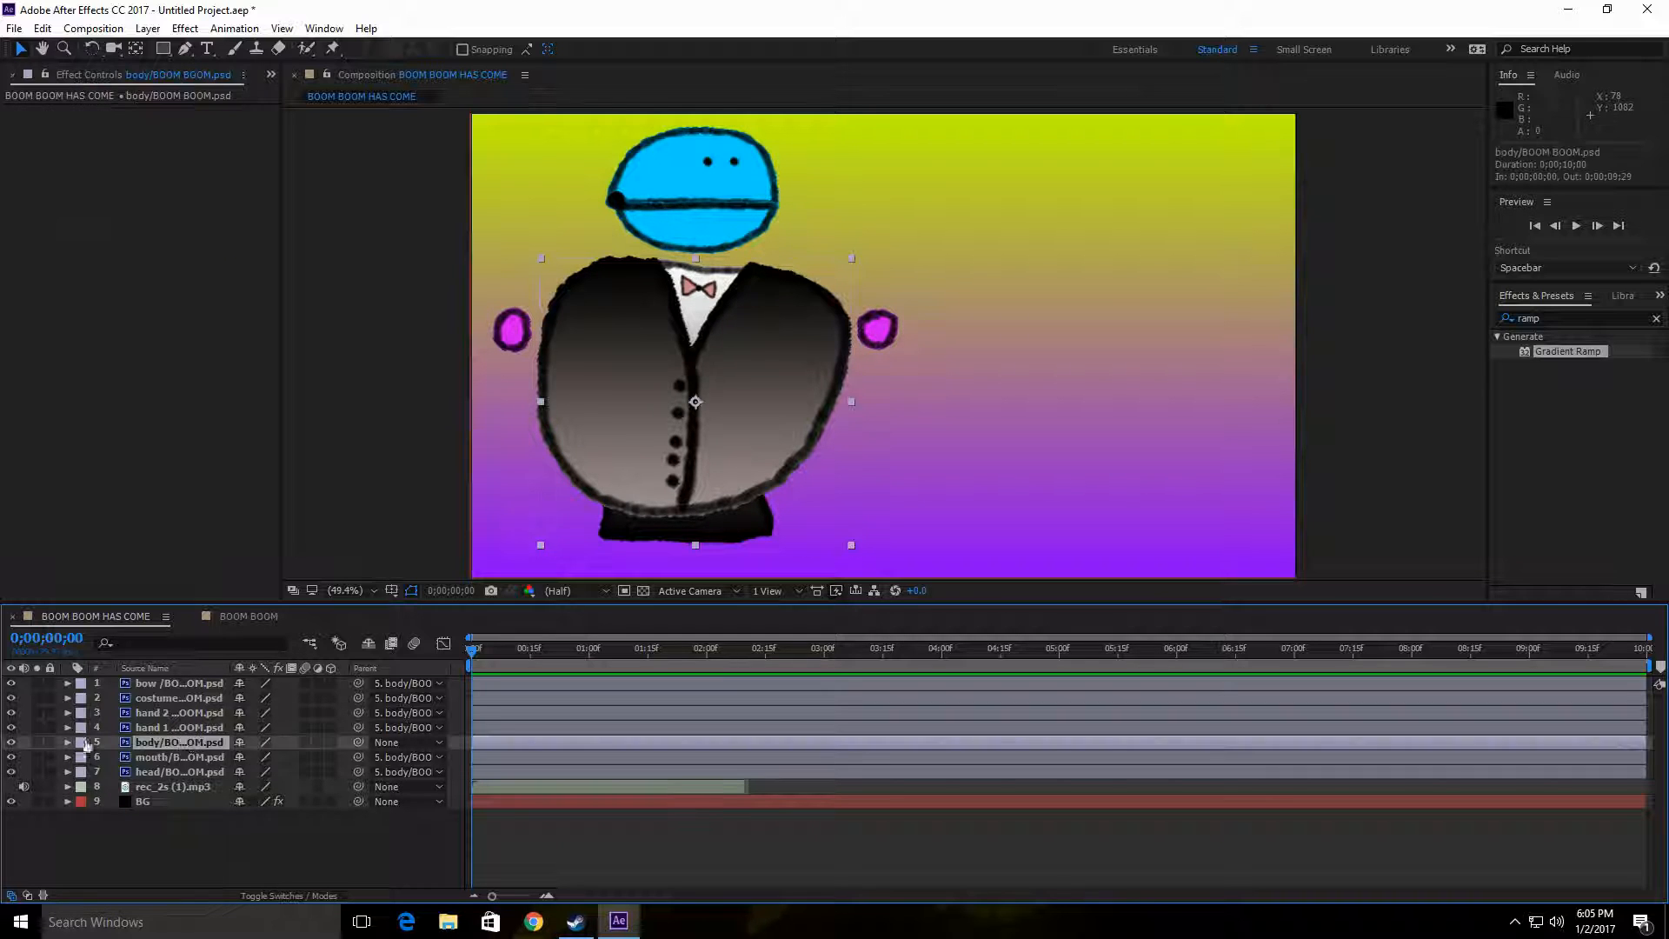
left_click(68, 745)
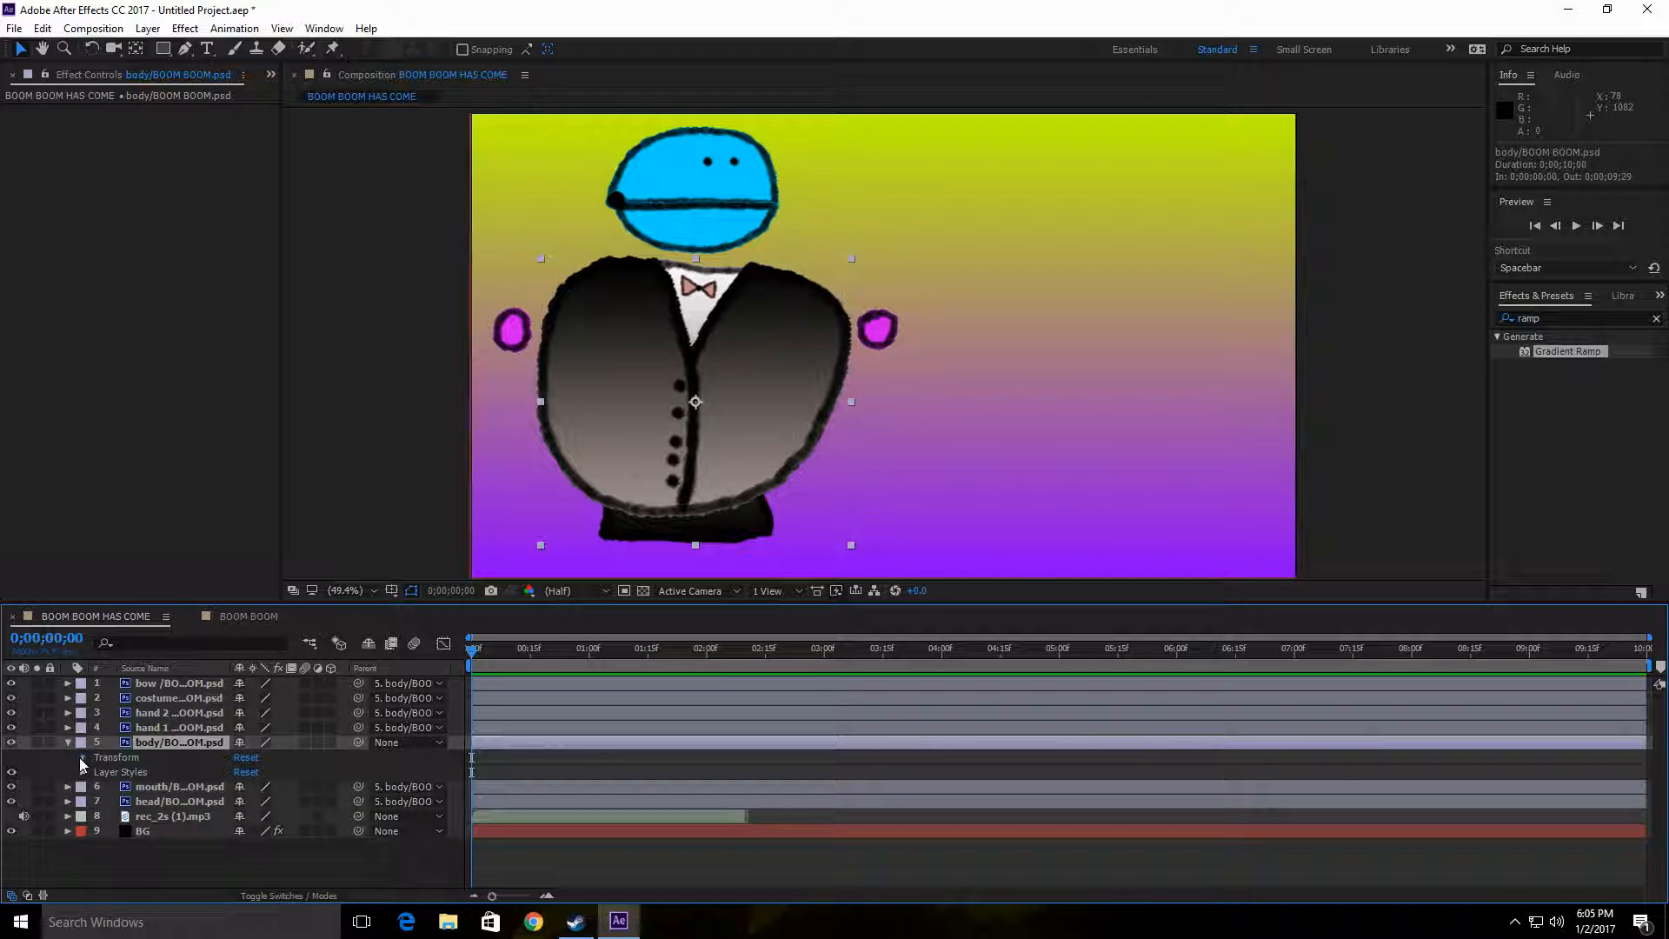
left_click(83, 758)
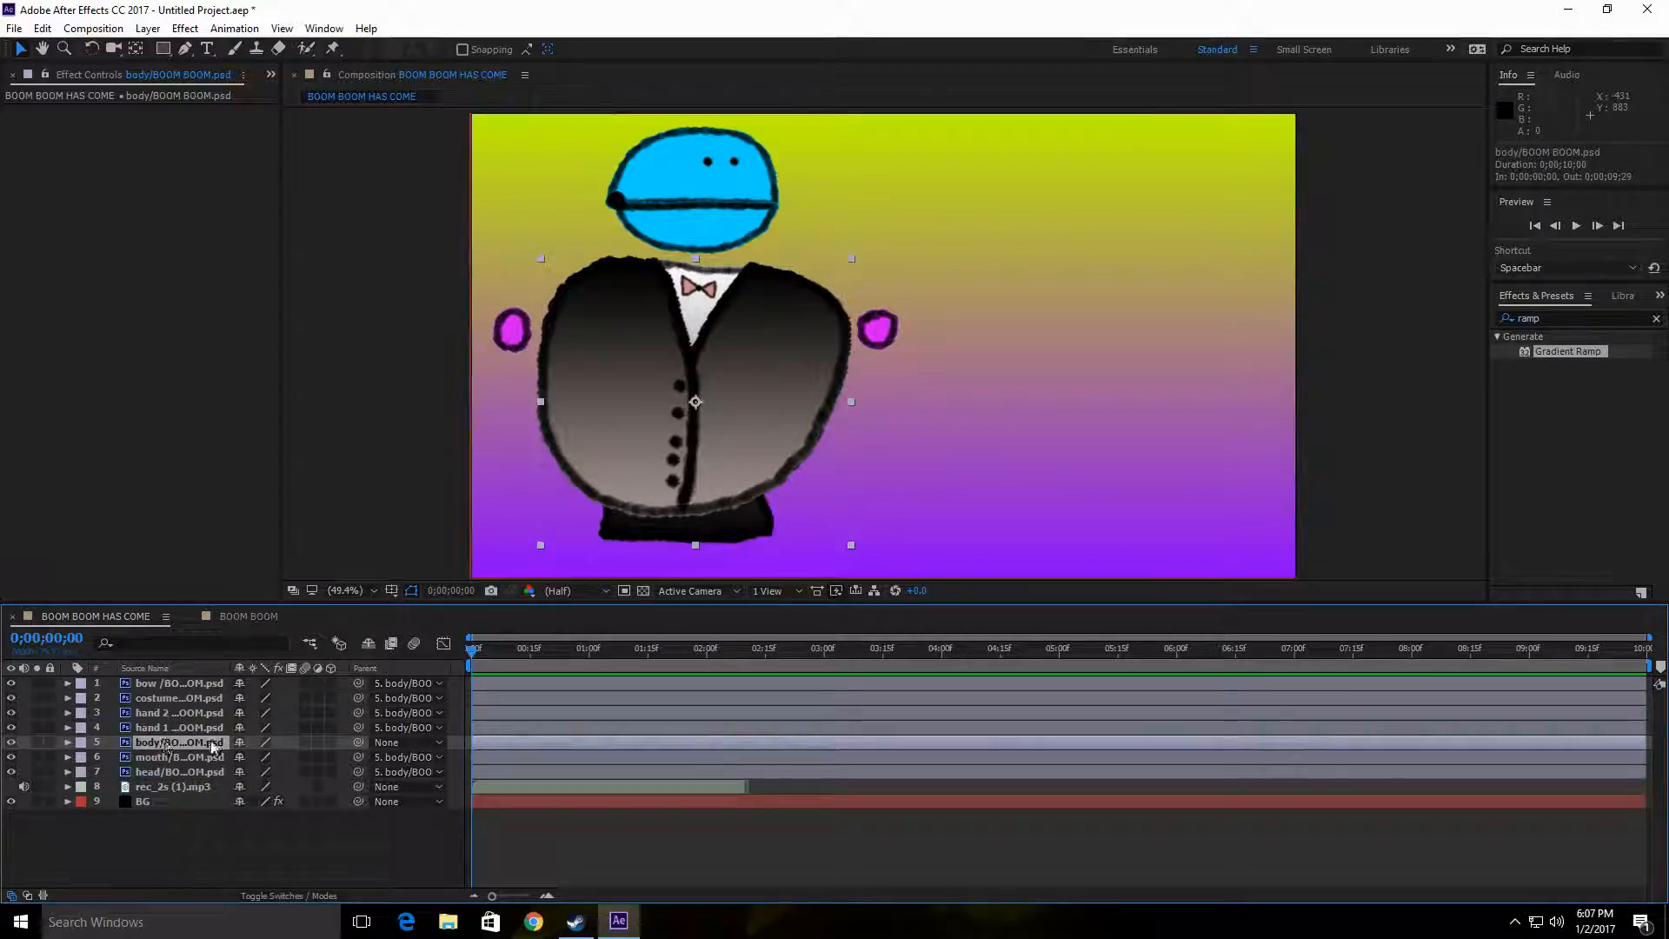
left_click(221, 841)
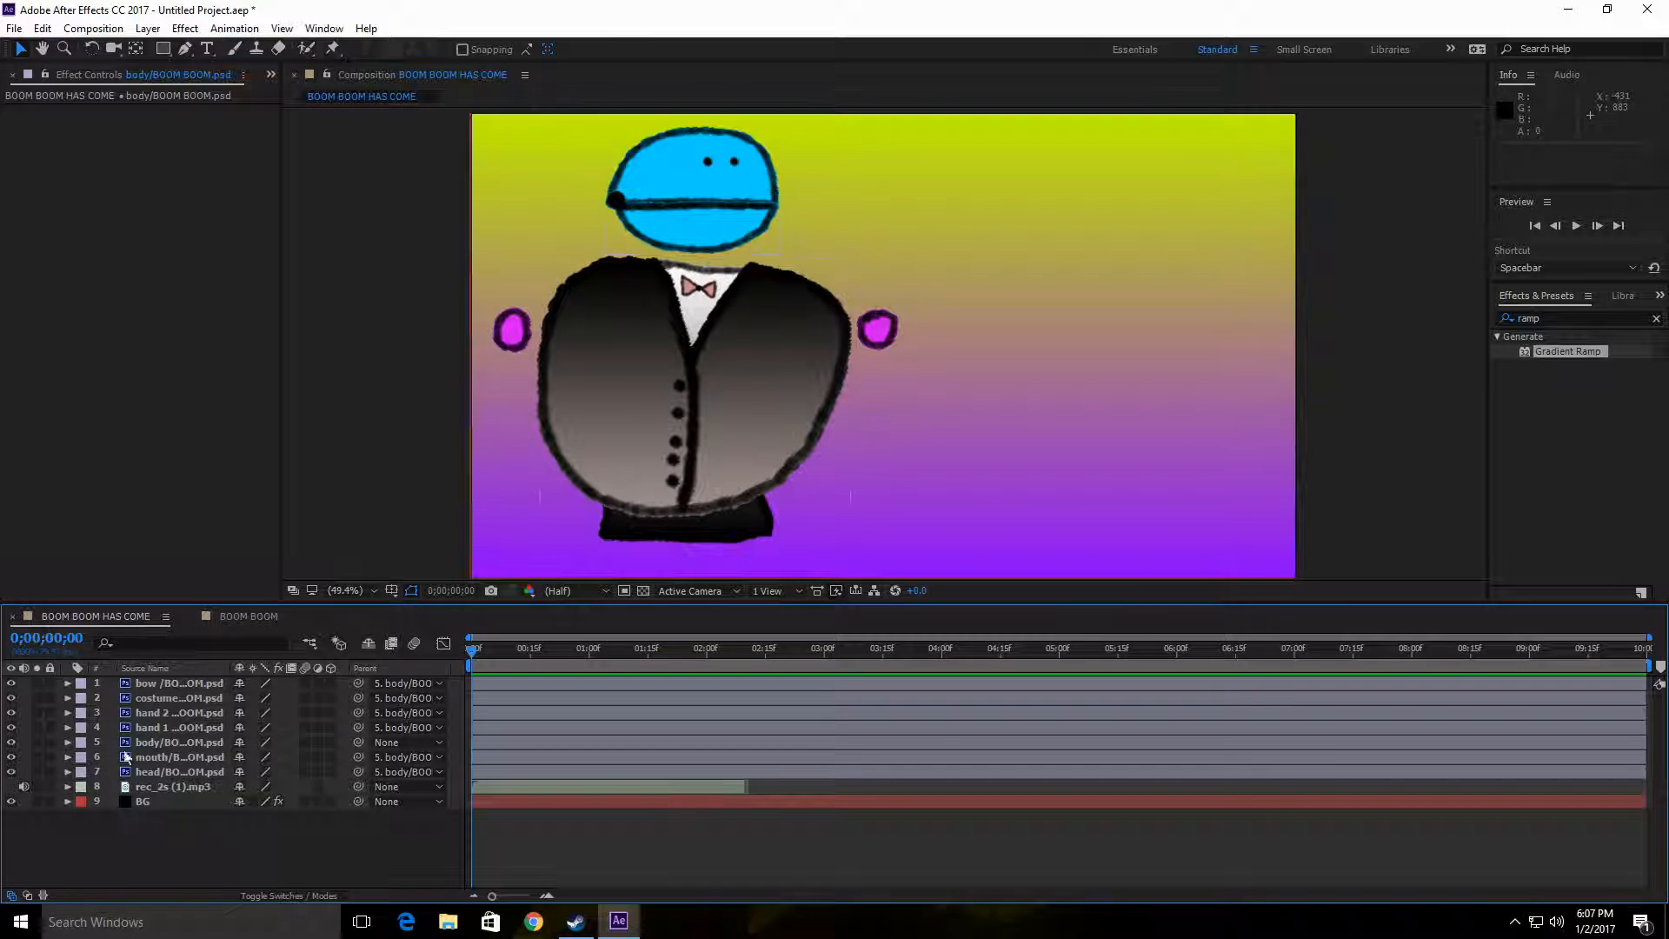
Step: Reveal the body layer's Position, move the character to the middle at about 914, 668, and enable Position keyframing
left_click(171, 744)
left_click(169, 742)
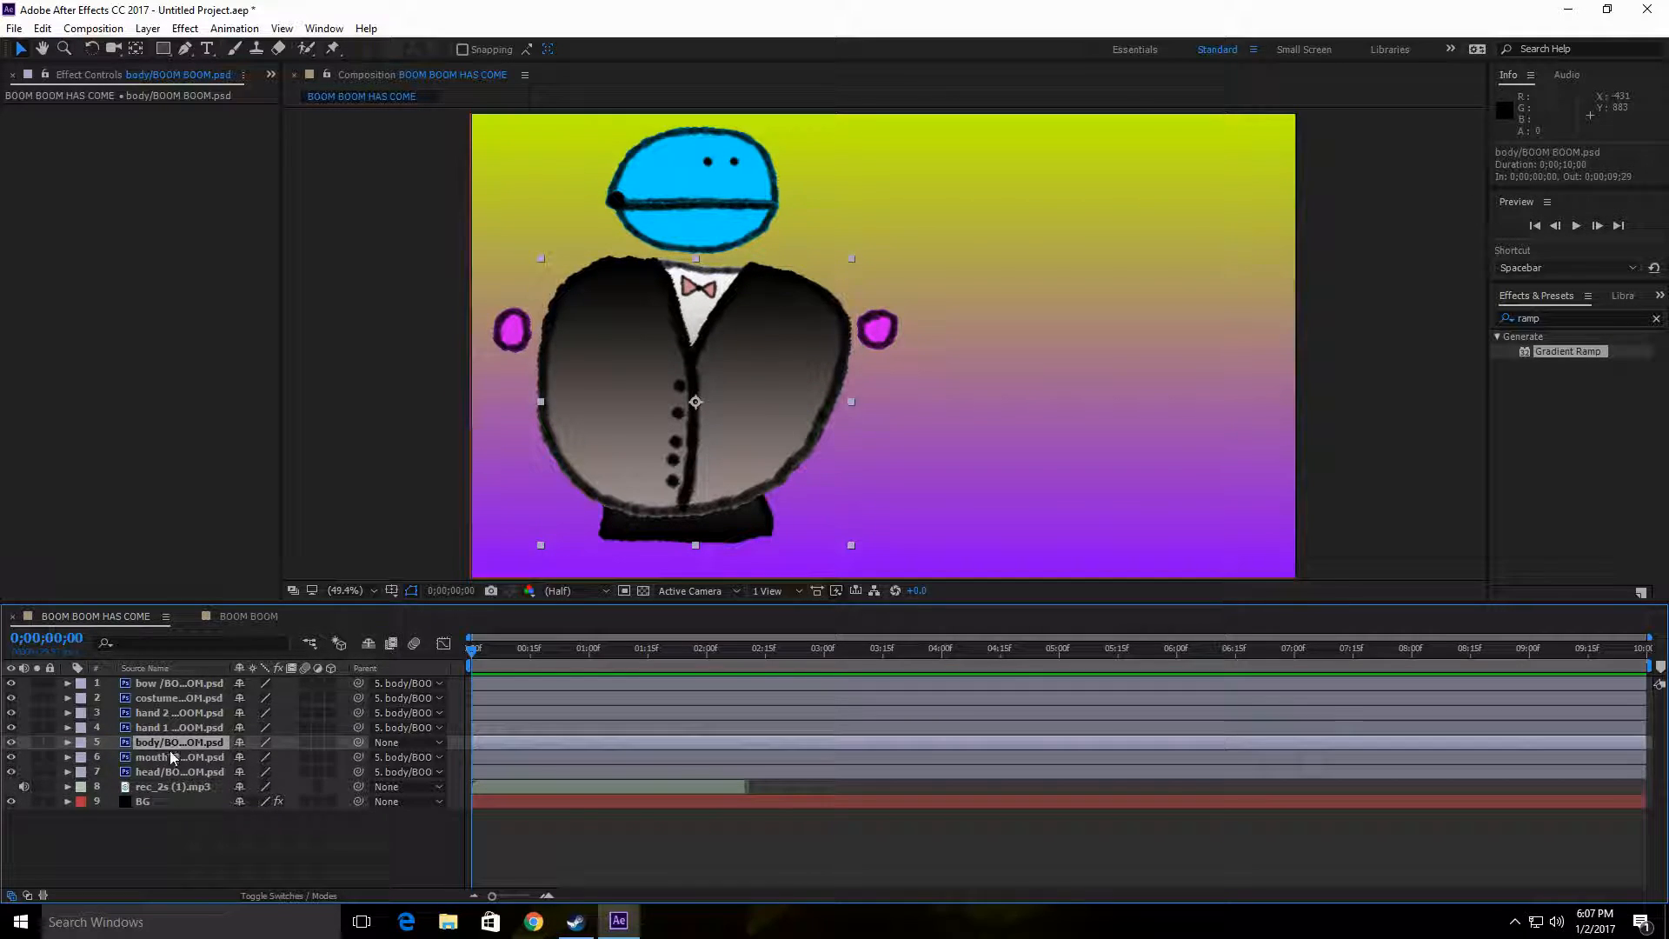
key("p")
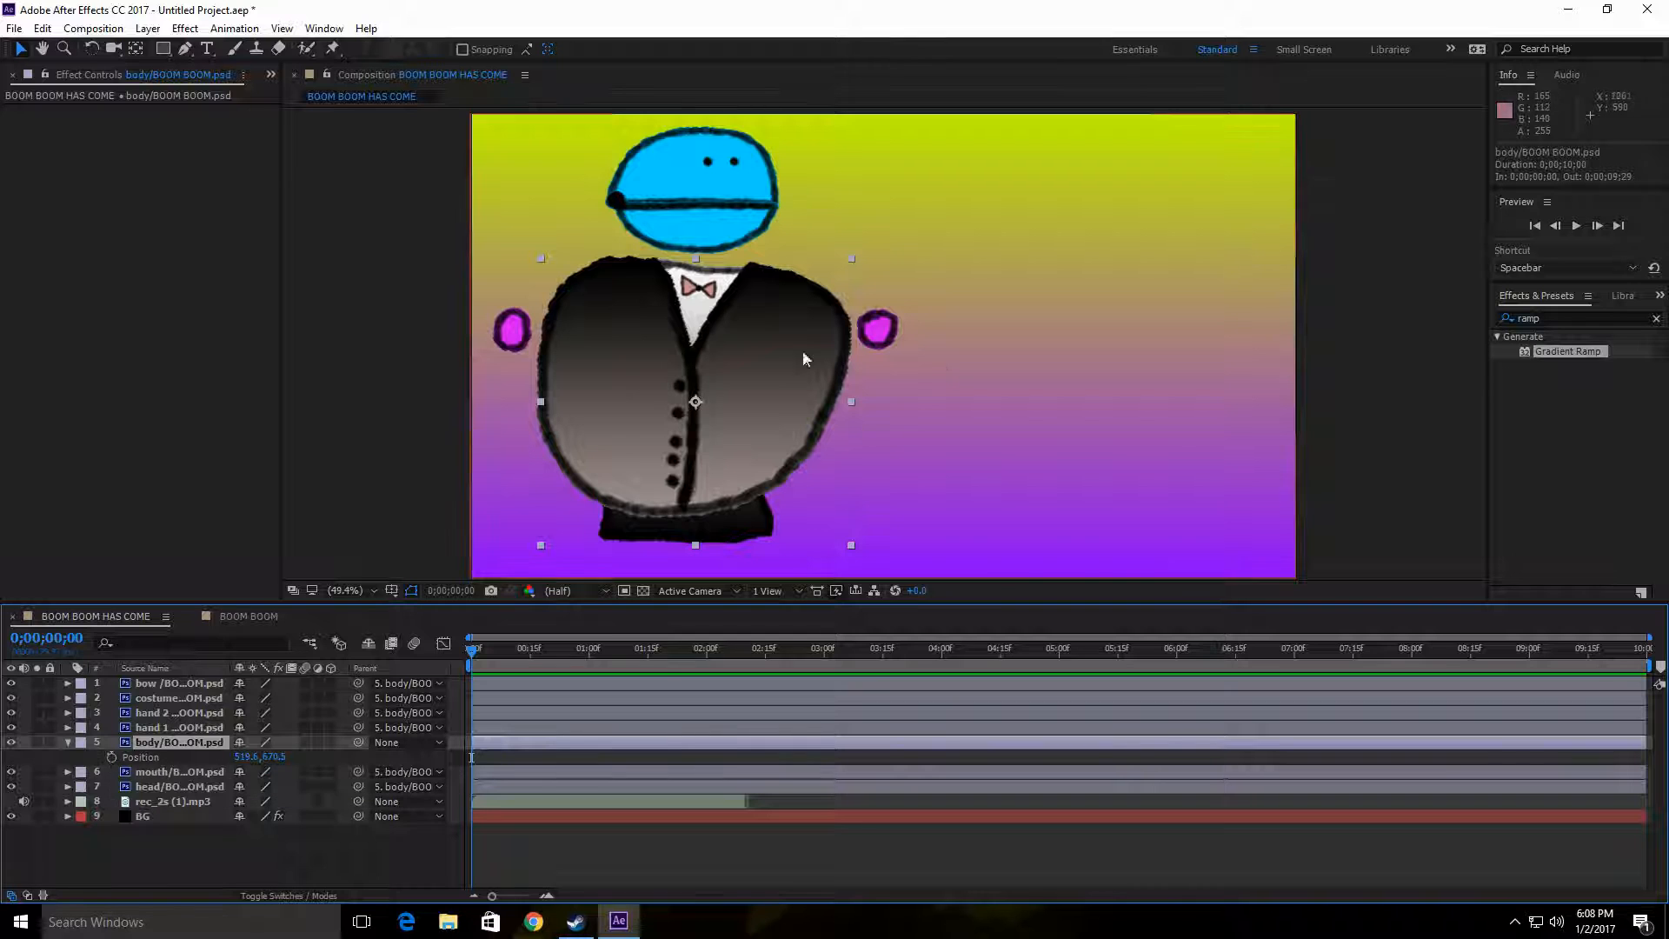
left_click_drag(826, 345, 965, 344)
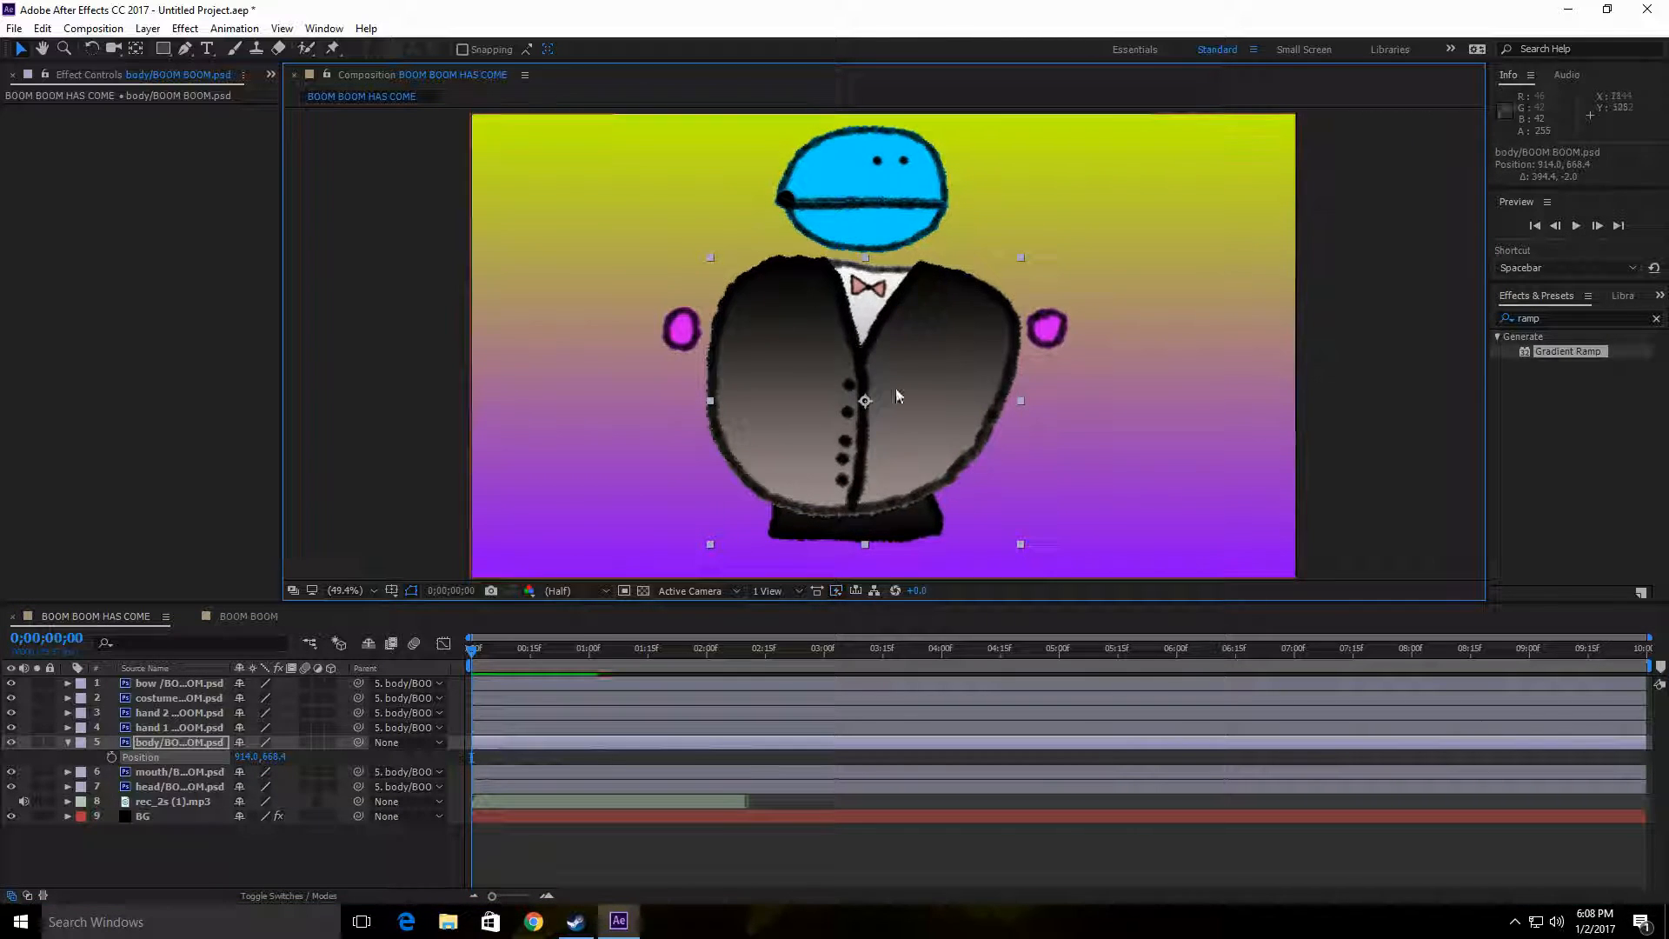
left_click(112, 757)
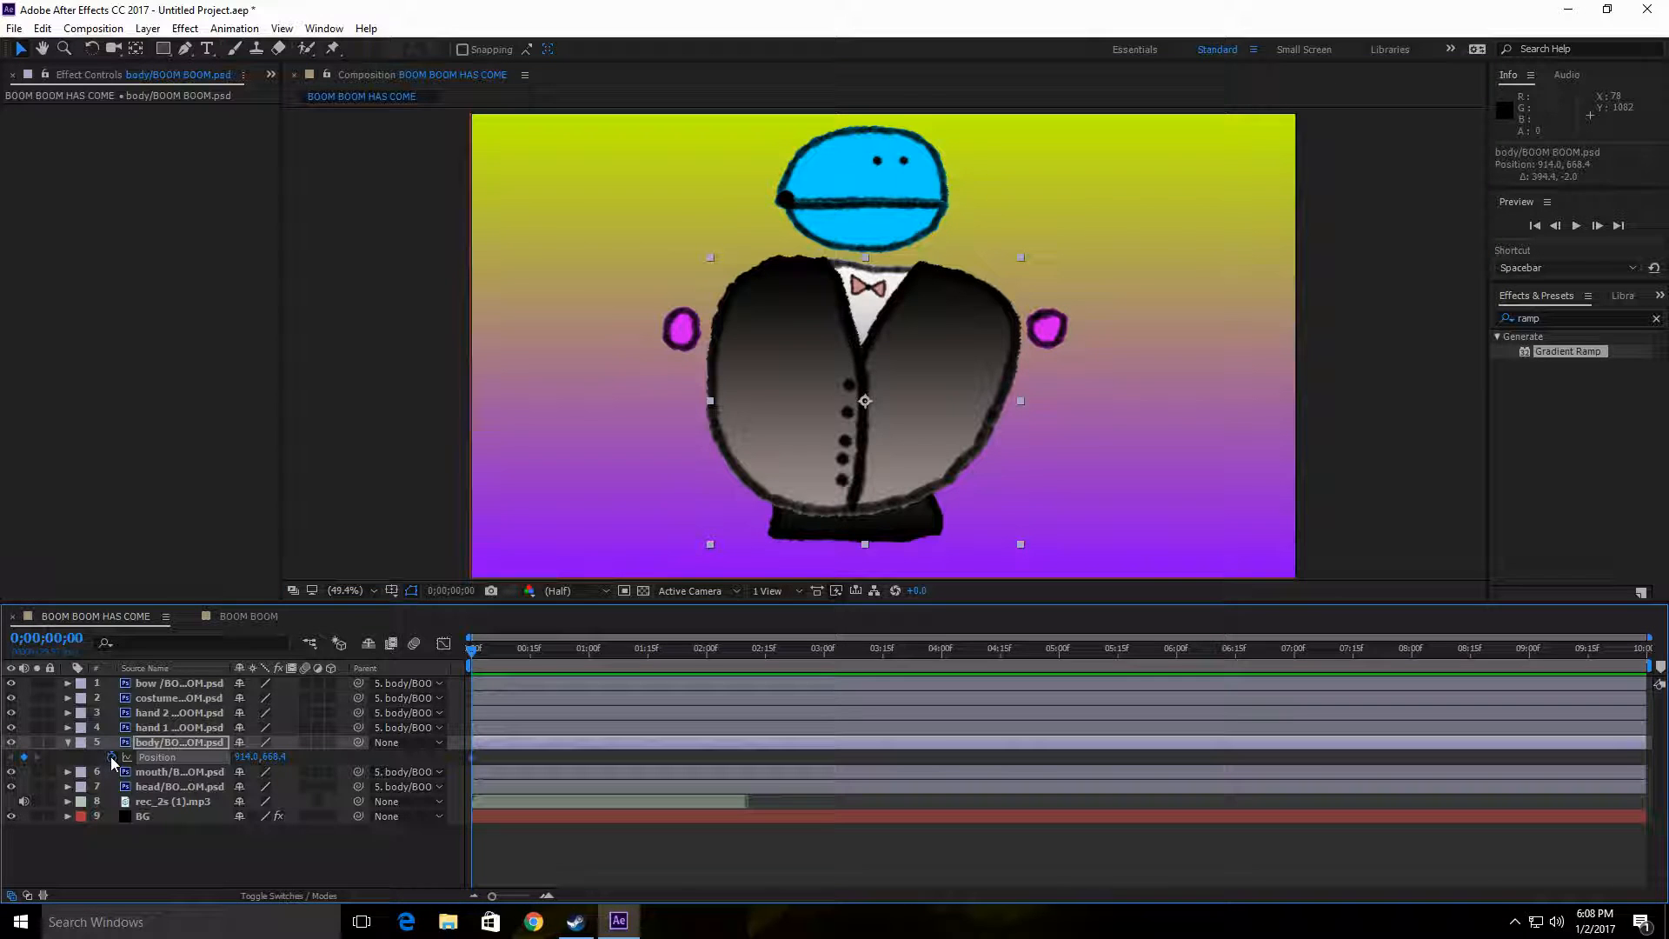
Step: Shift the body's Position keyframe to 0;00;03;01, and at the first frame move the character beyond the left edge to about -609, 662
left_click_drag(475, 763, 828, 764)
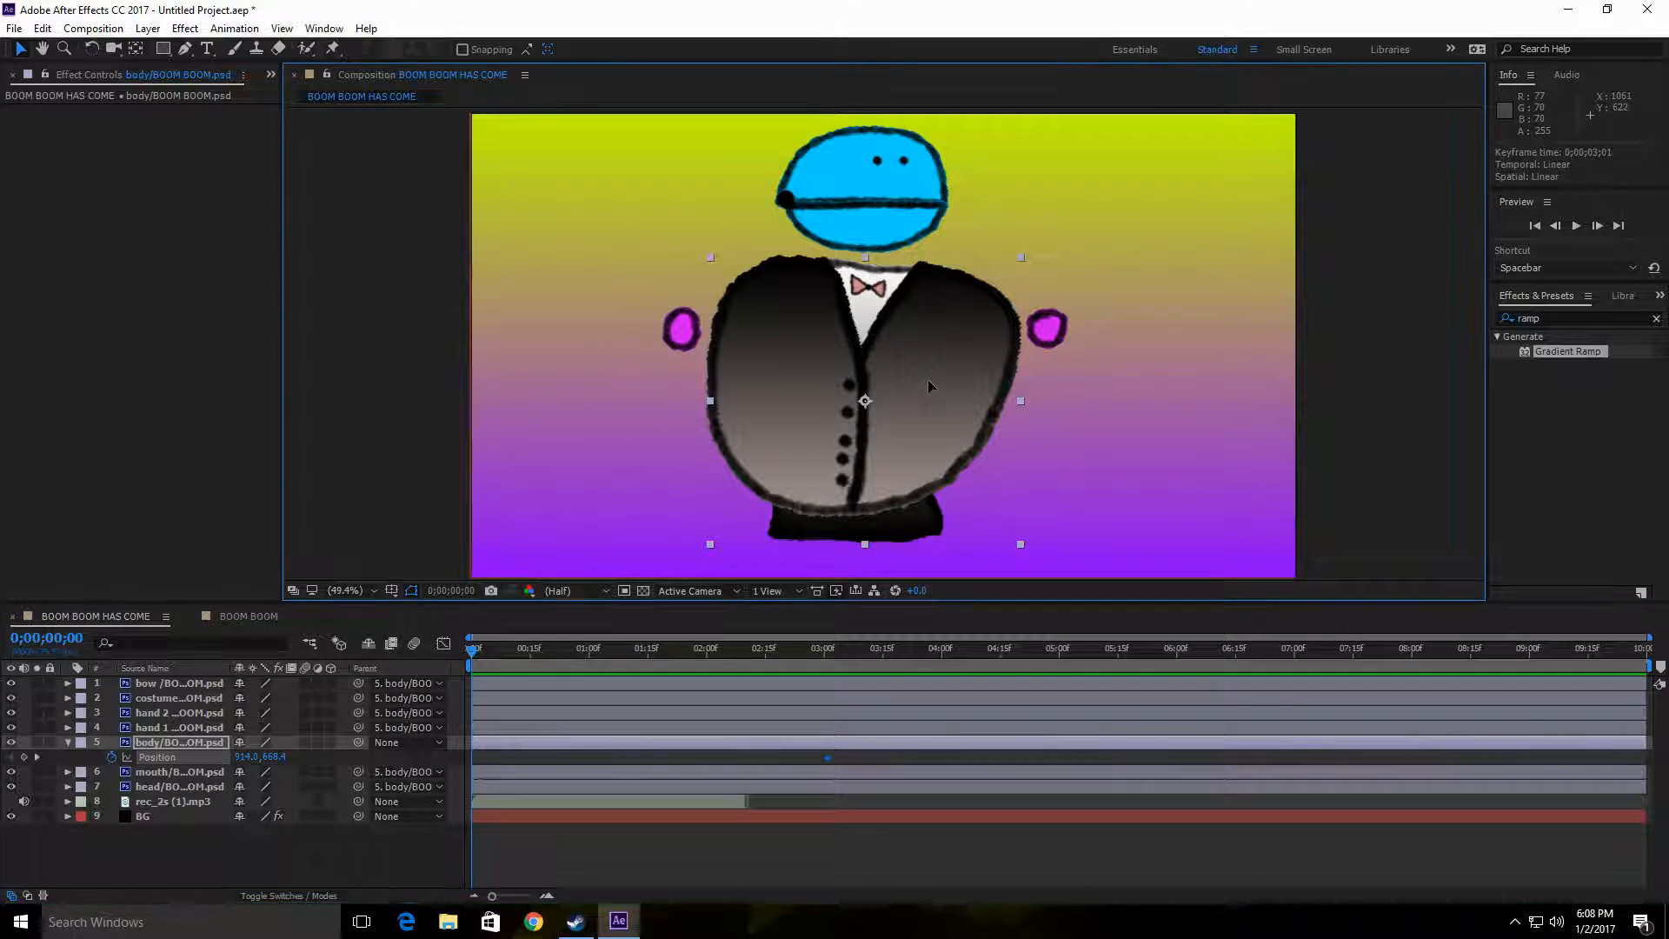
left_click_drag(929, 381, 274, 381)
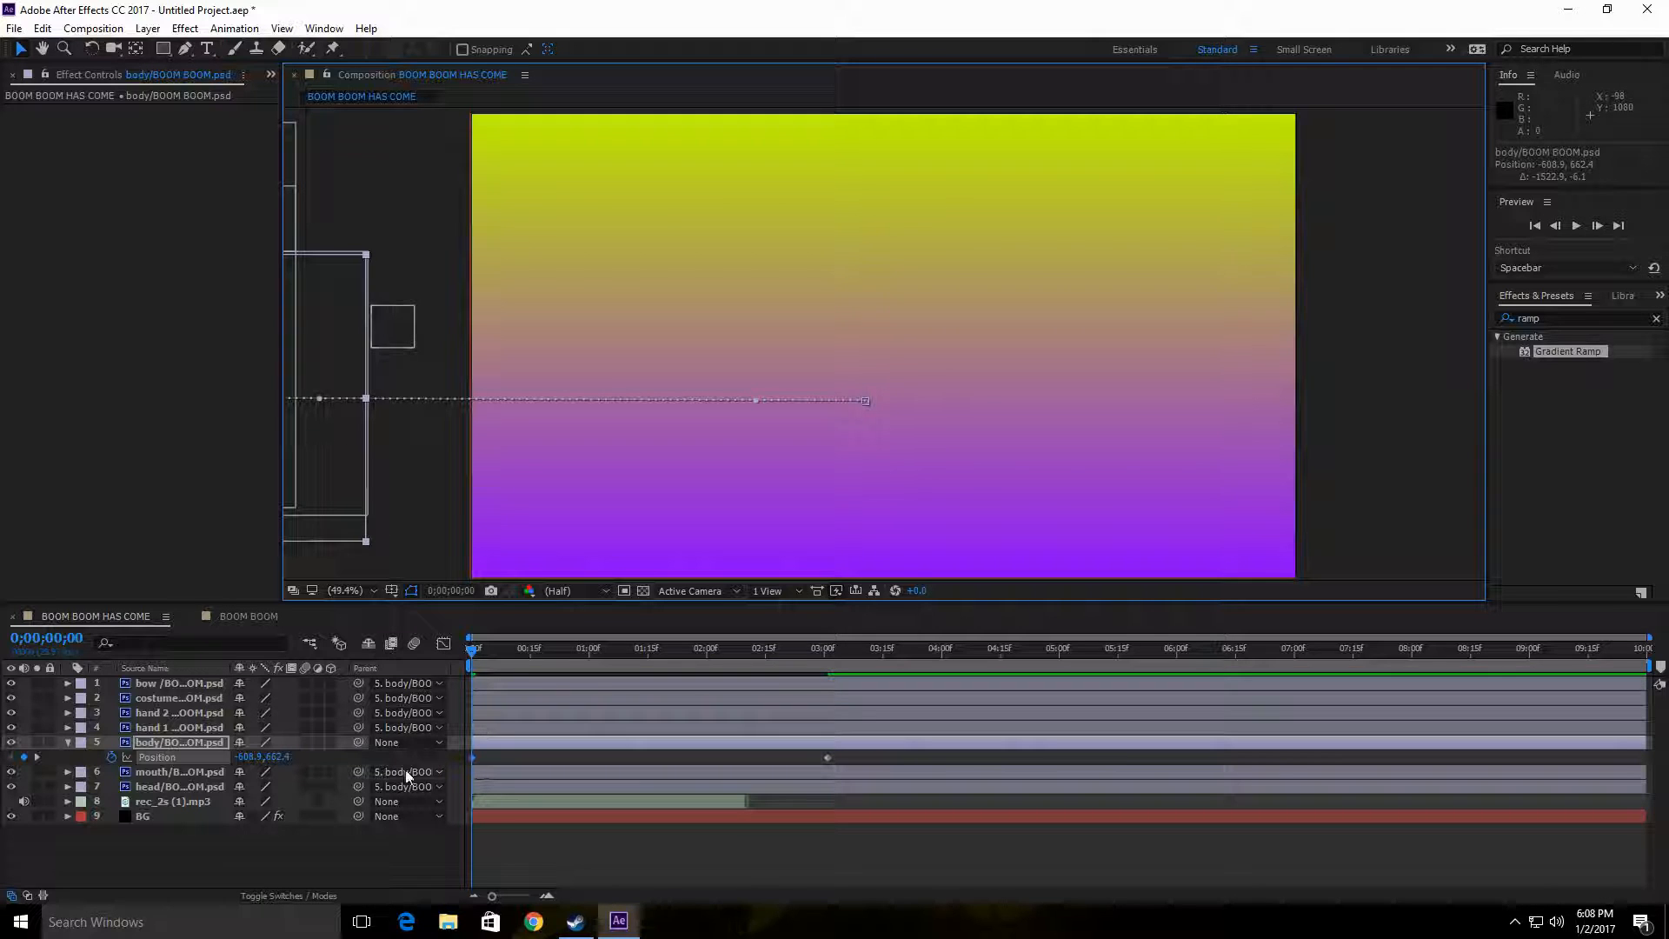
left_click(68, 742)
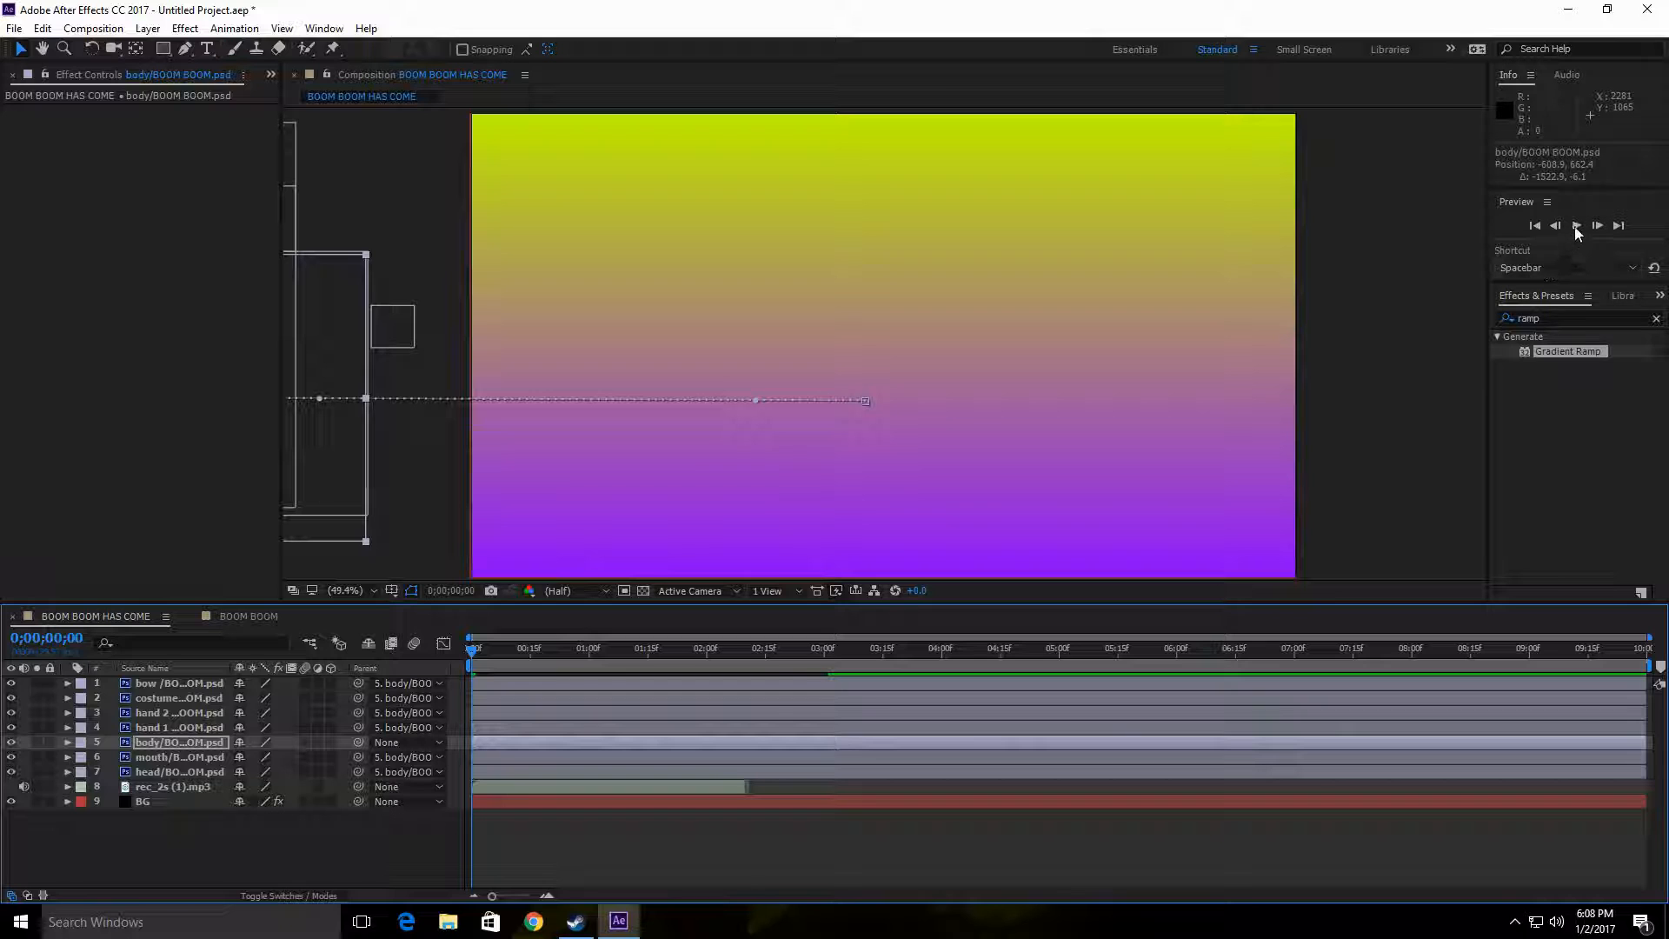
Step: Check the body layer's transform keyframes and preview the character's entrance up to about 0;00;02;27
left_click(68, 741)
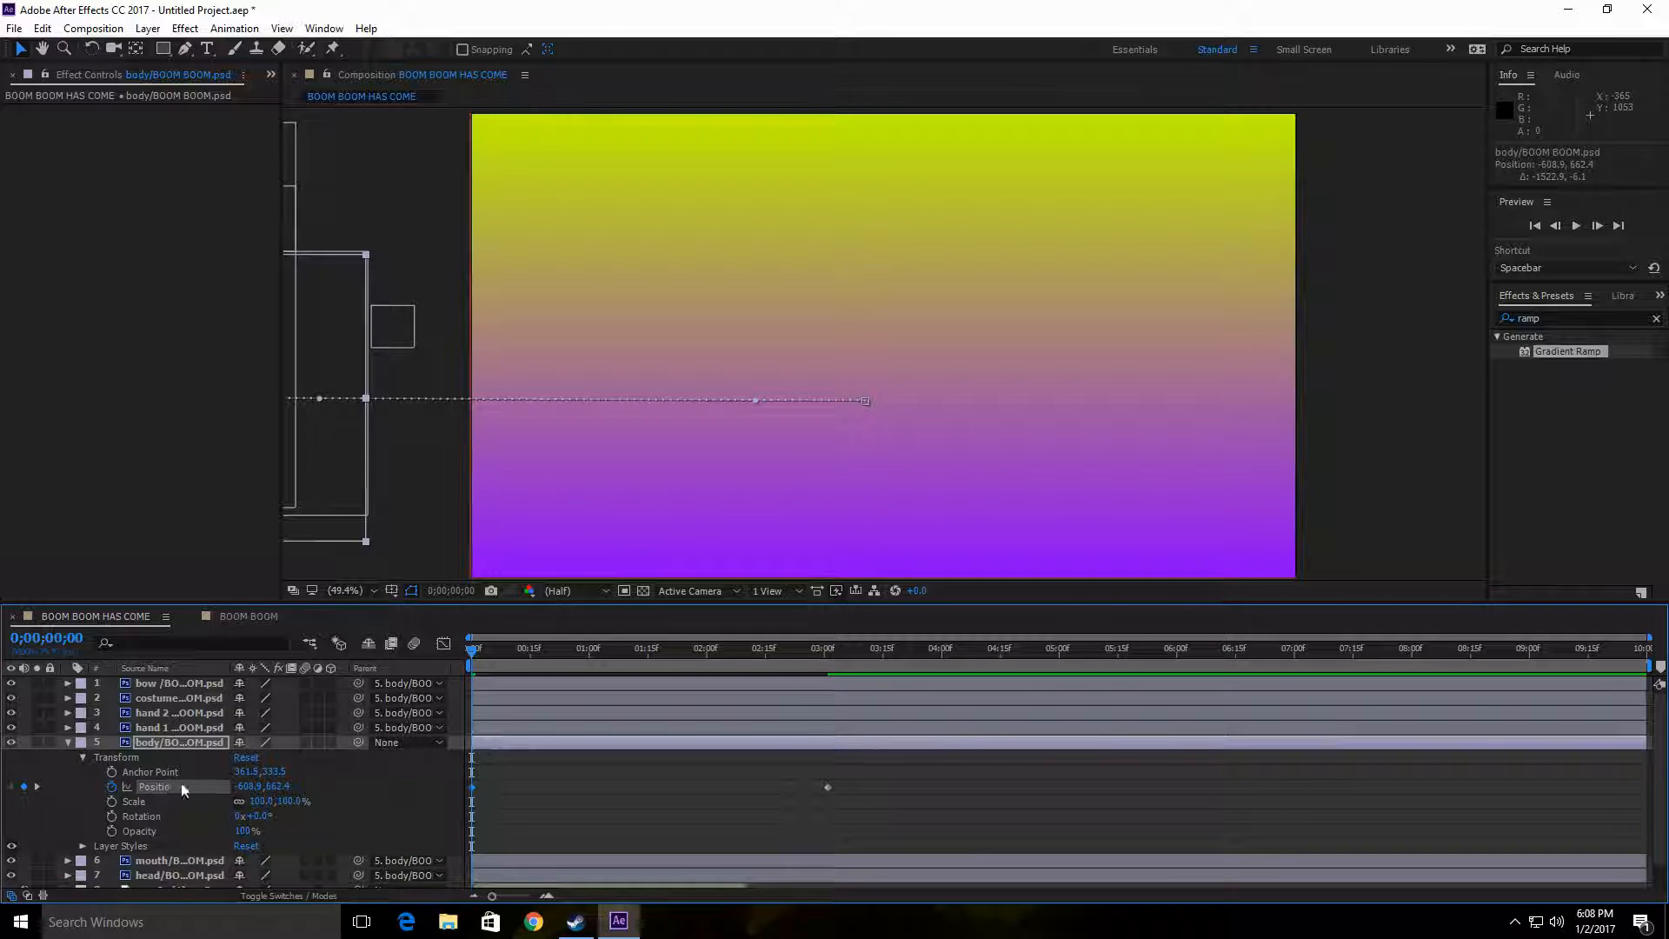
left_click(69, 743)
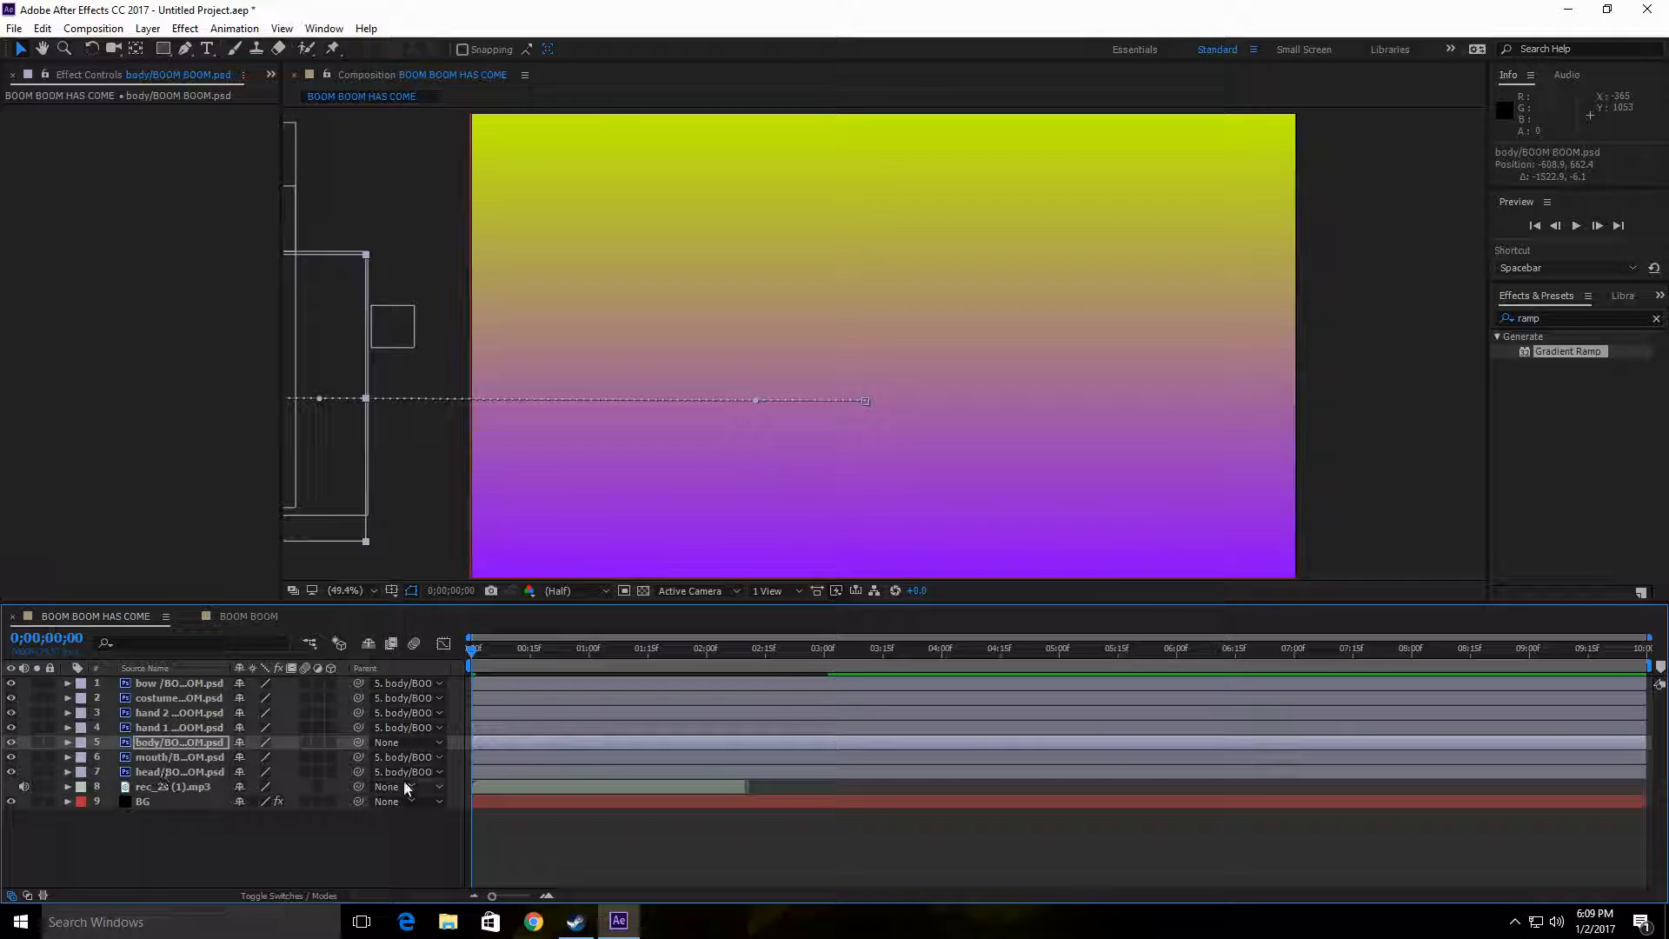
left_click(1577, 226)
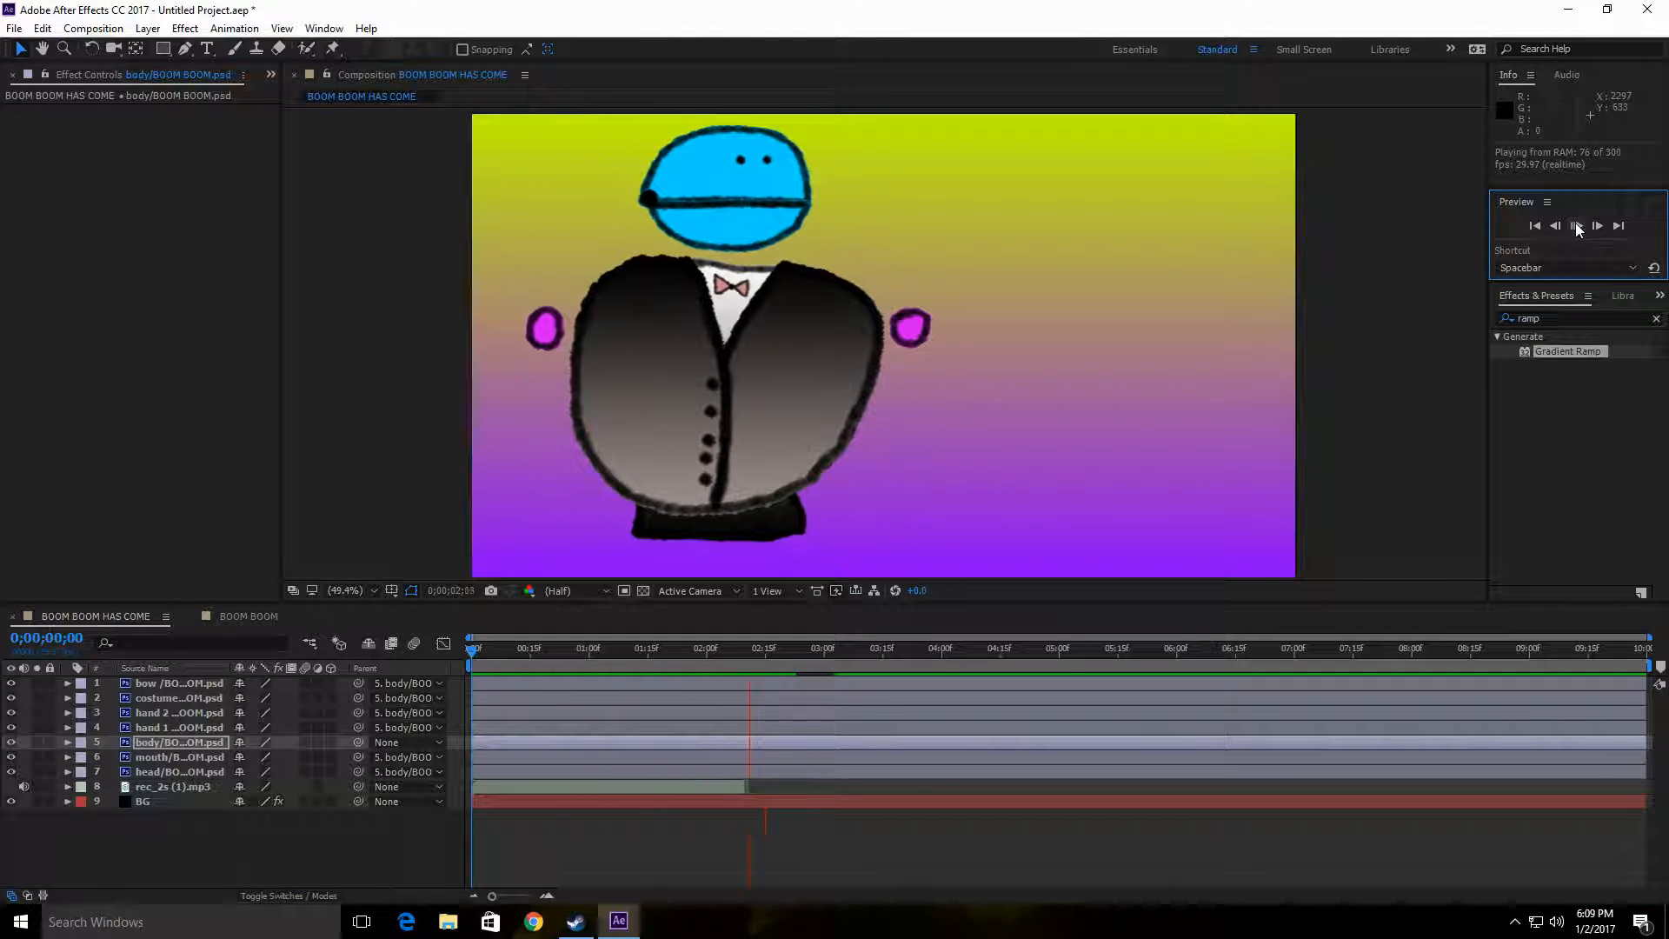
left_click(1578, 227)
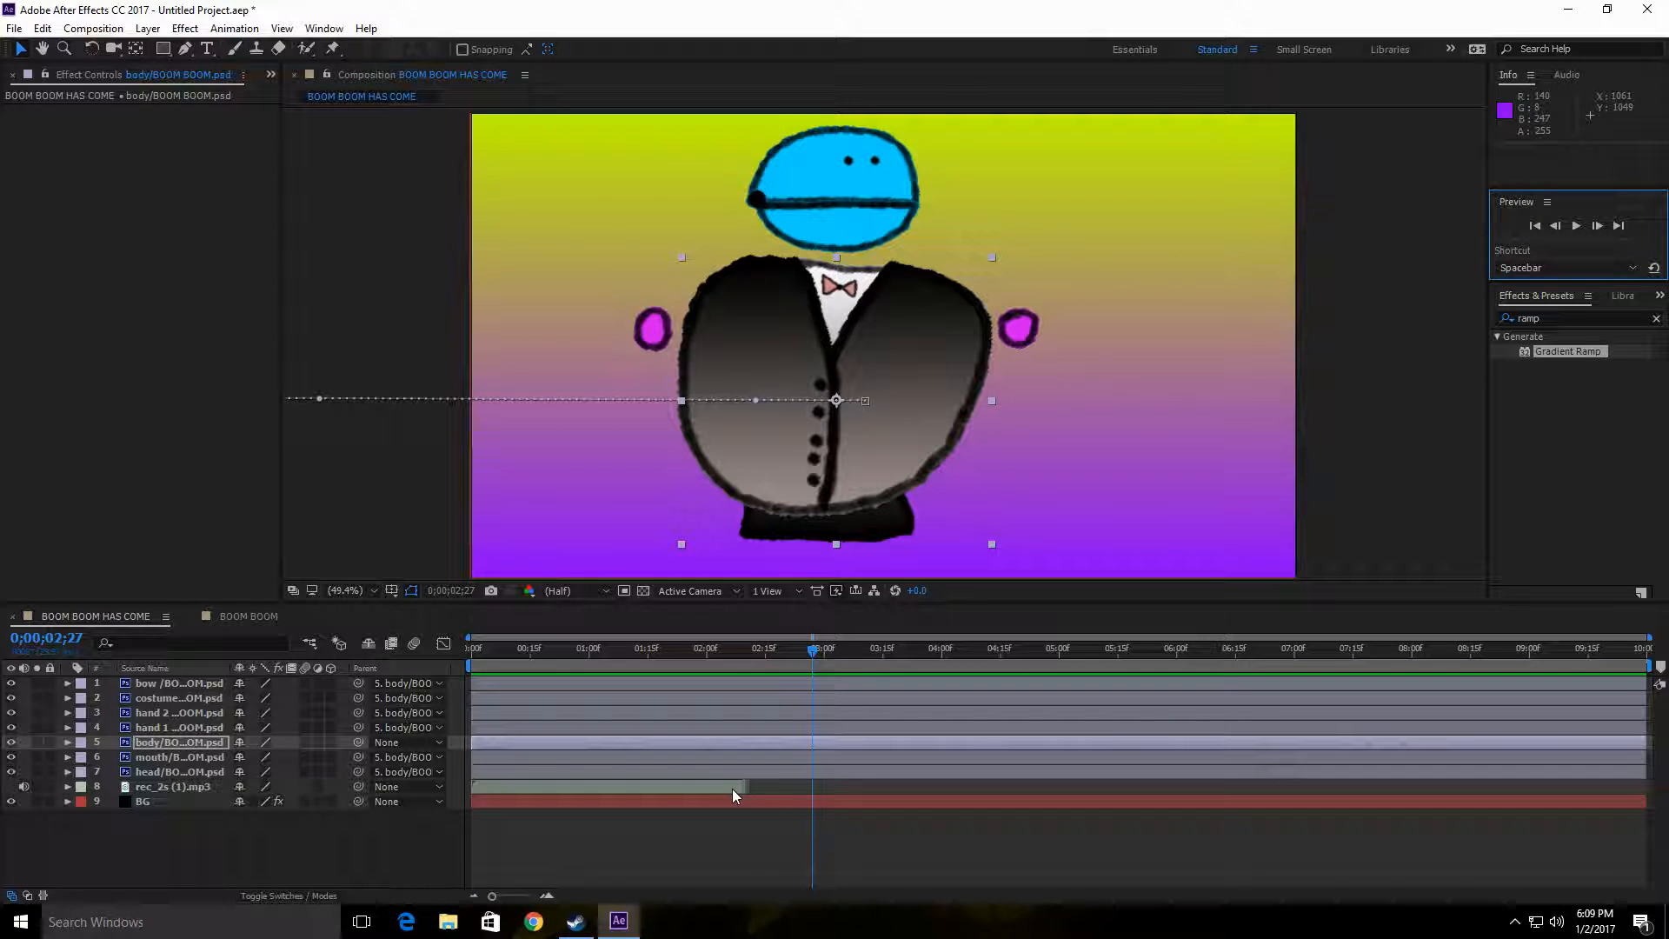
Step: Shift the rec_2s (1).mp3 audio layer to start at 0;00;05;05 and preview the composition from the first frame
left_click(498, 789)
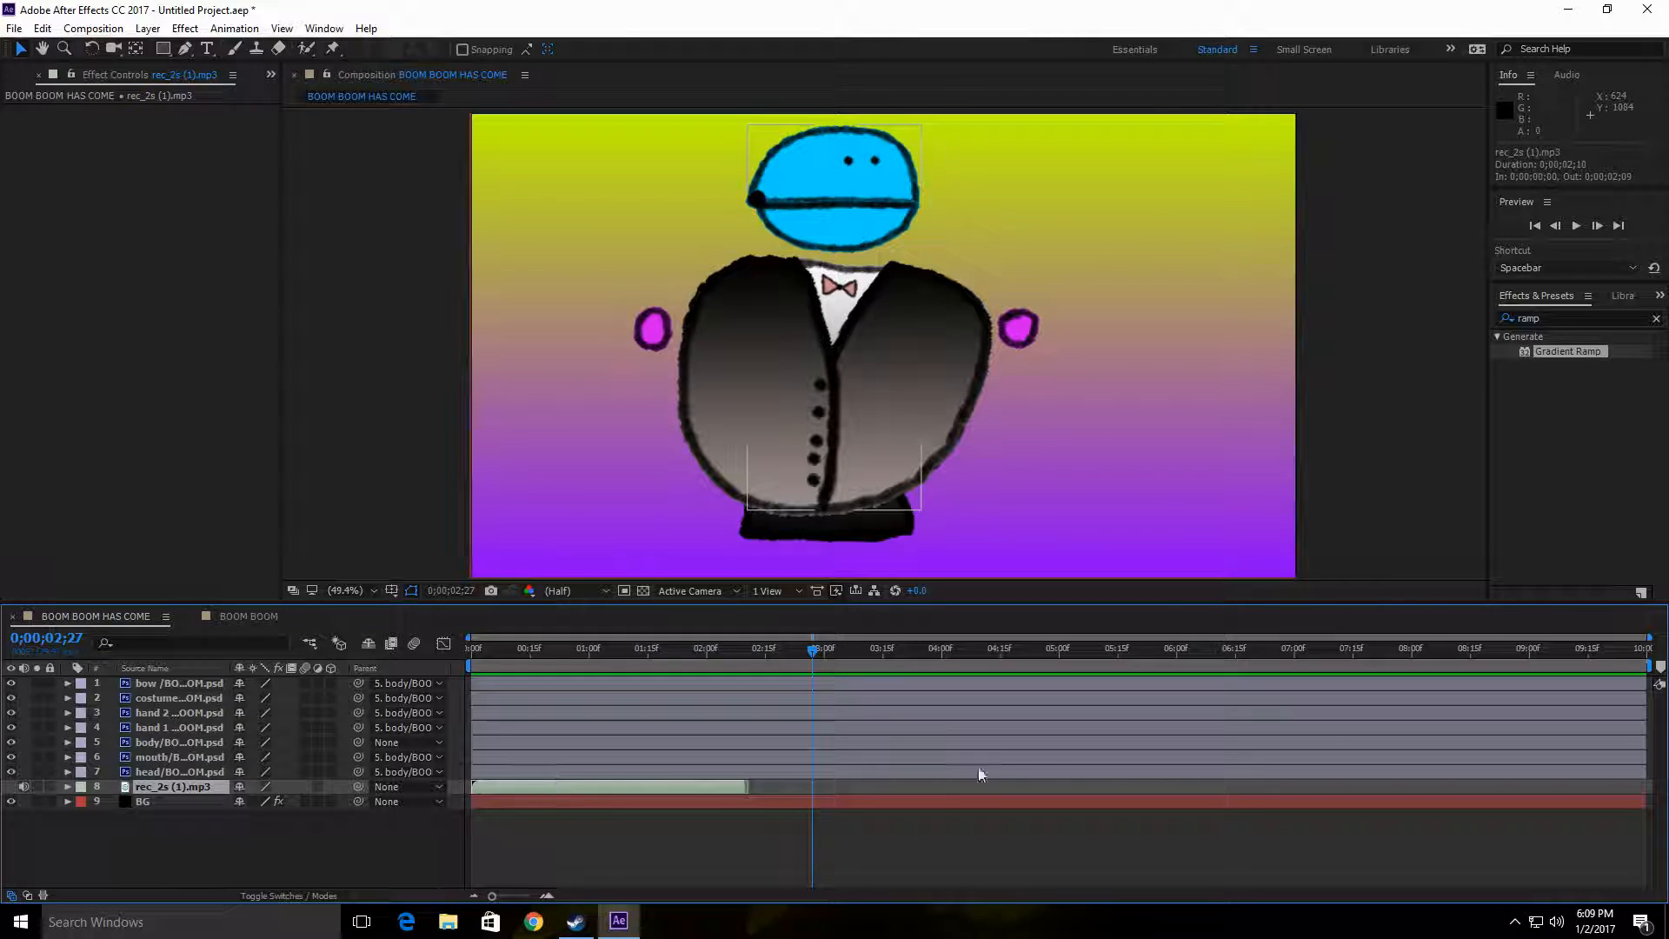
left_click_drag(619, 788, 1243, 788)
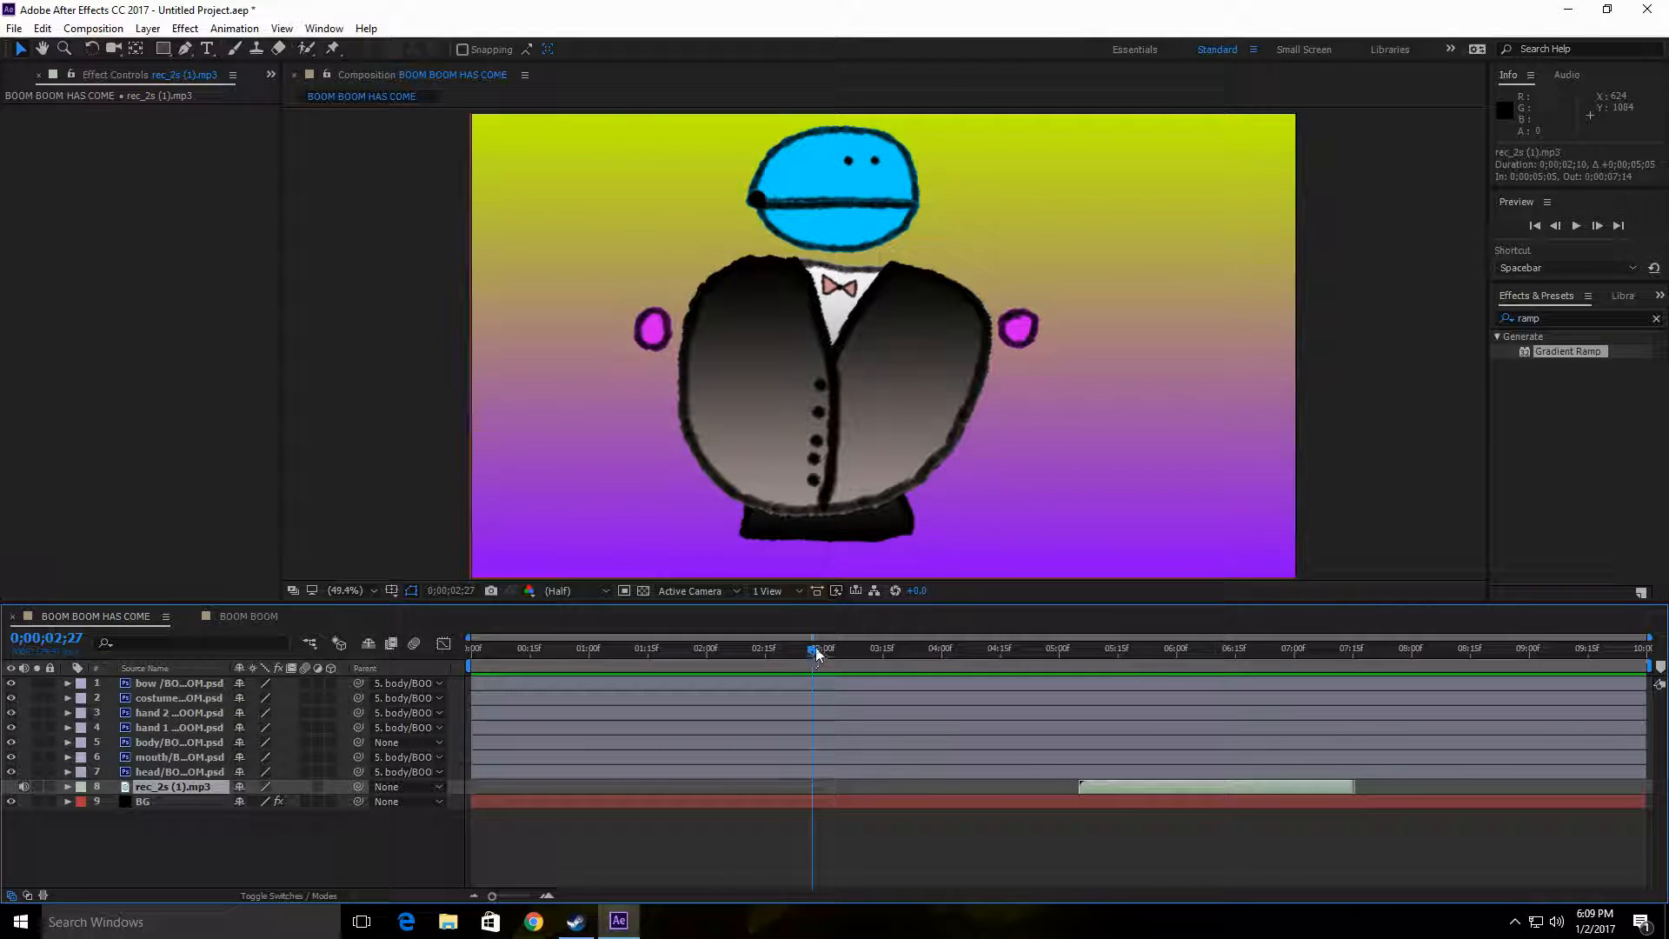
left_click_drag(815, 647, 466, 648)
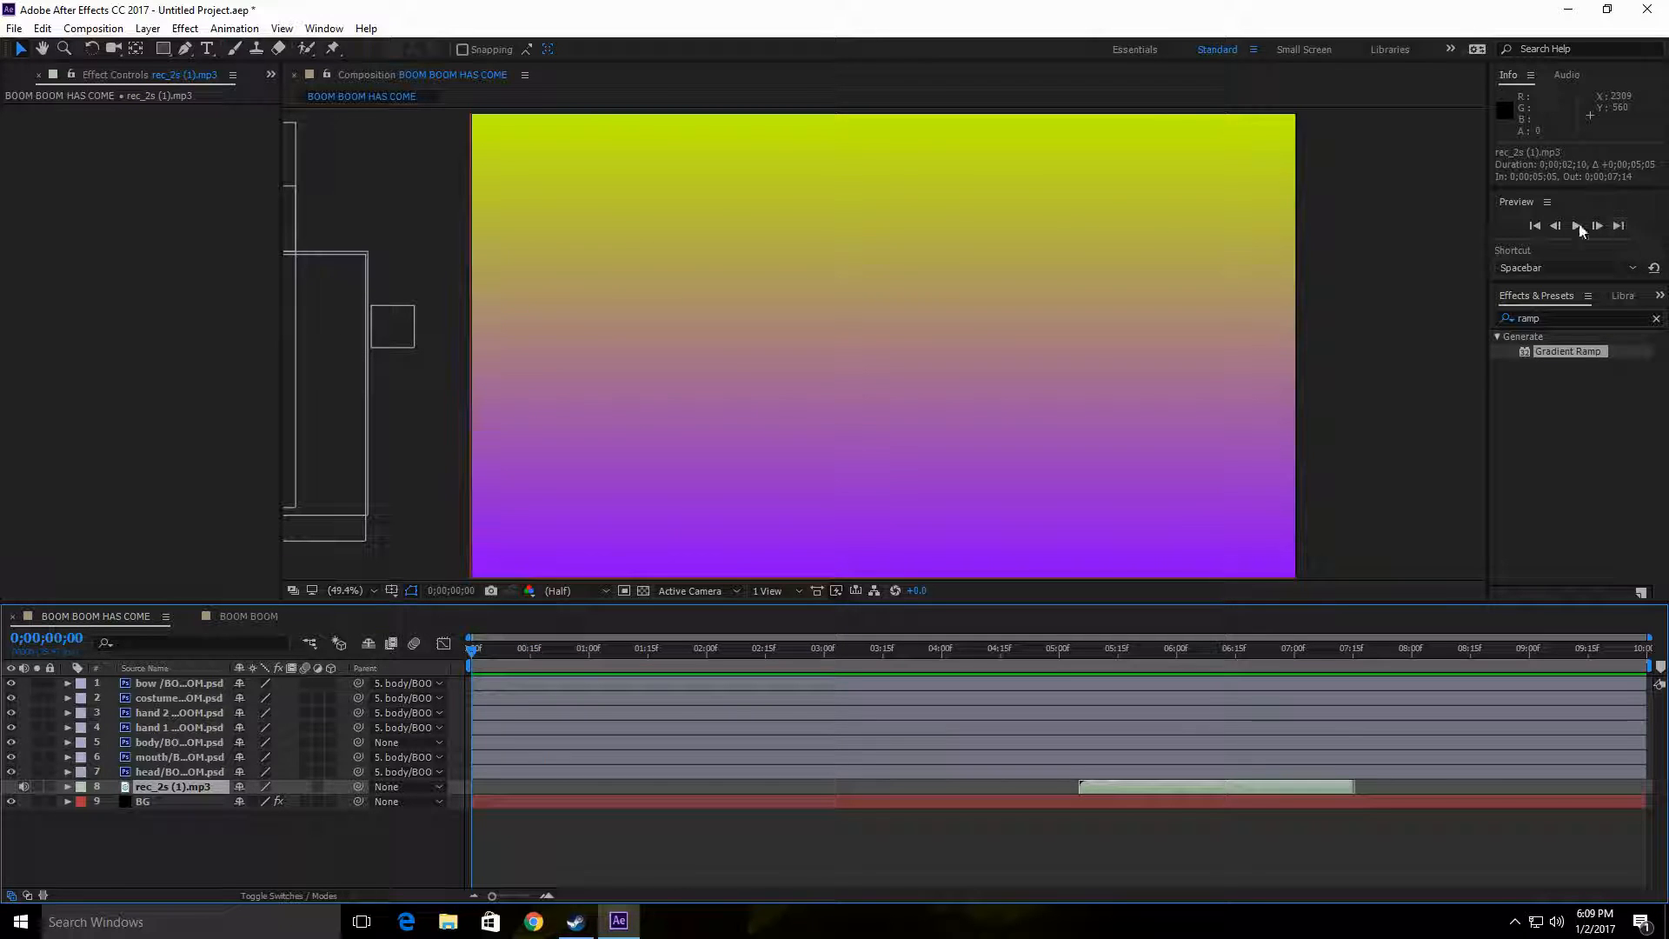
left_click(1578, 226)
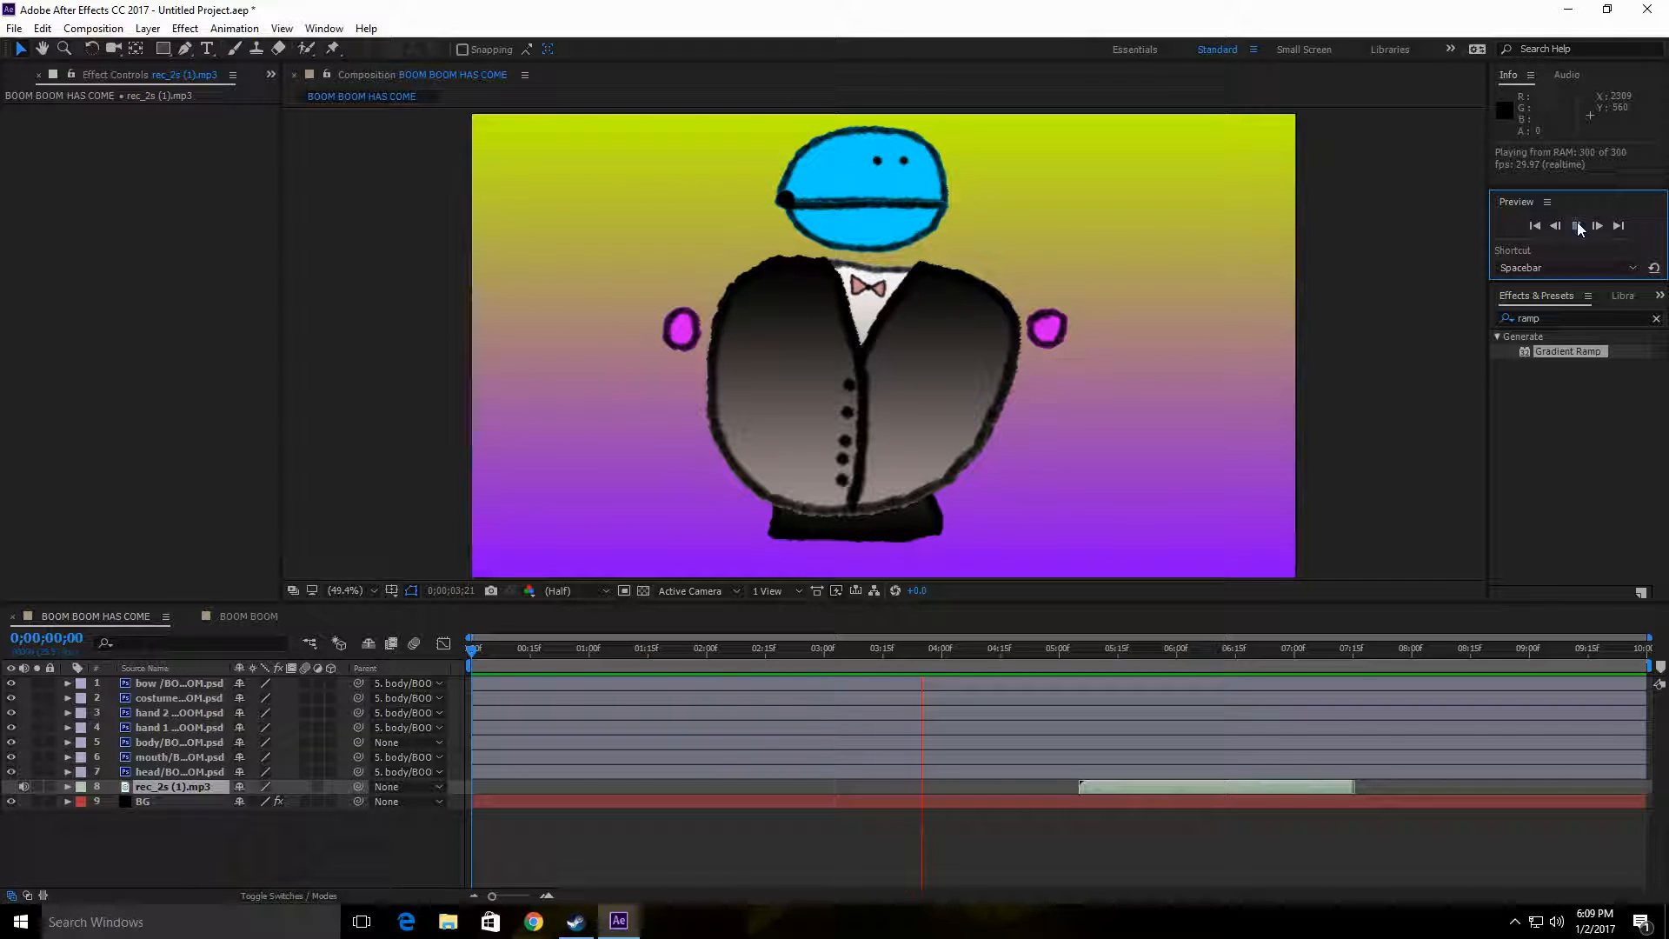
left_click(1578, 226)
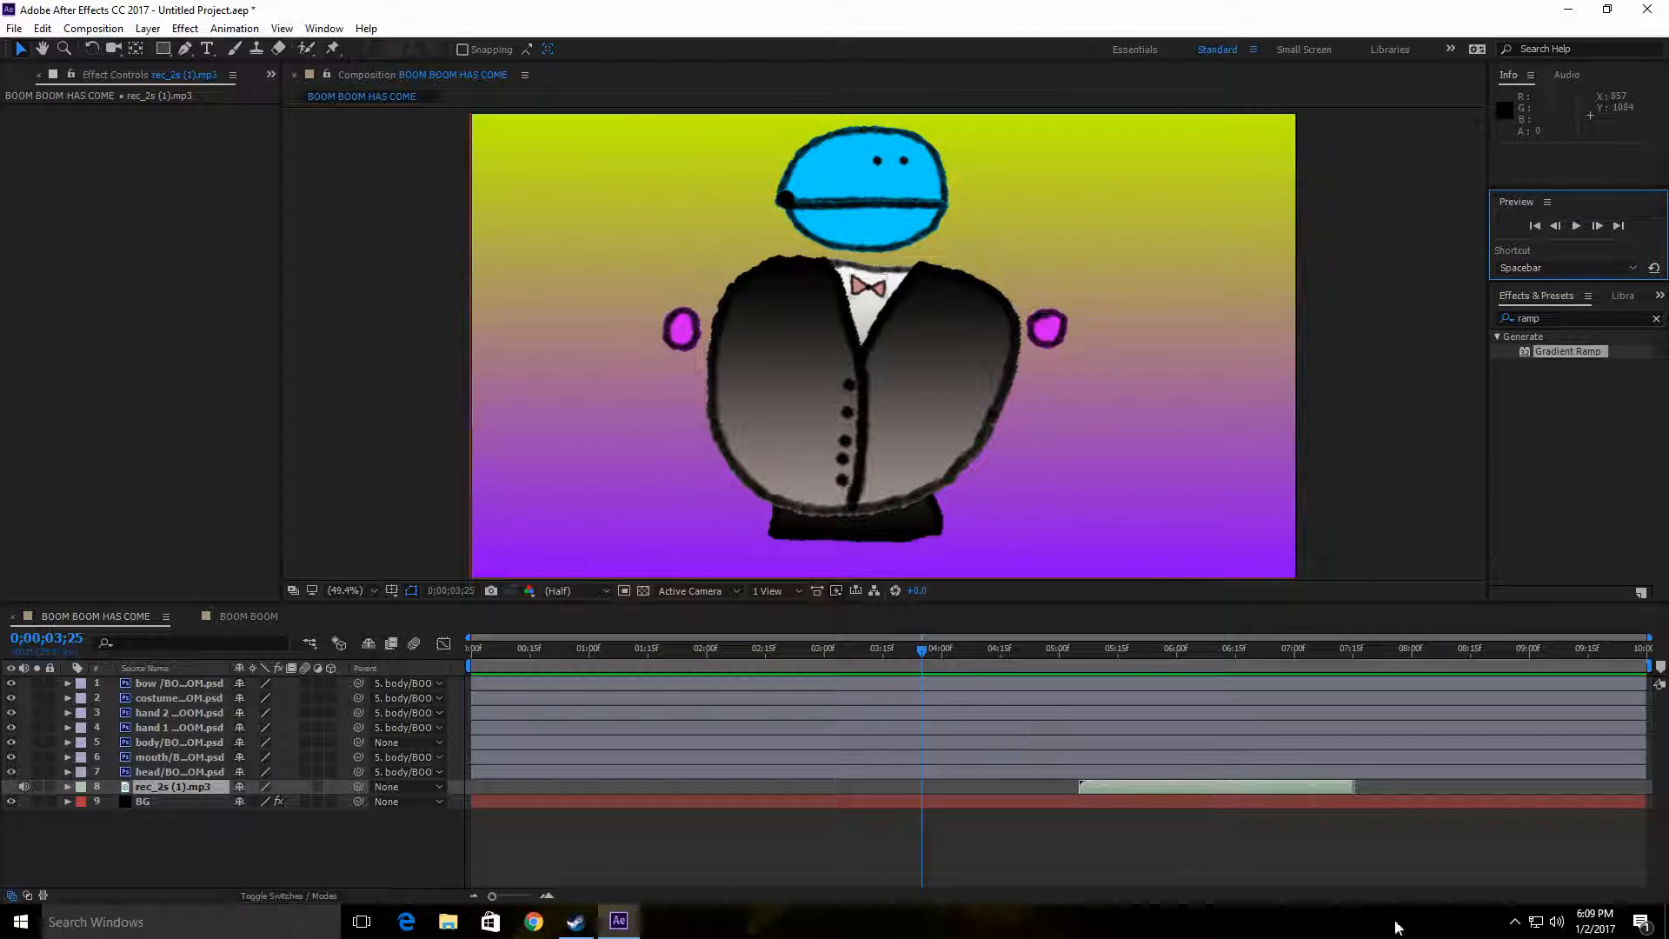
left_click_drag(924, 656, 498, 645)
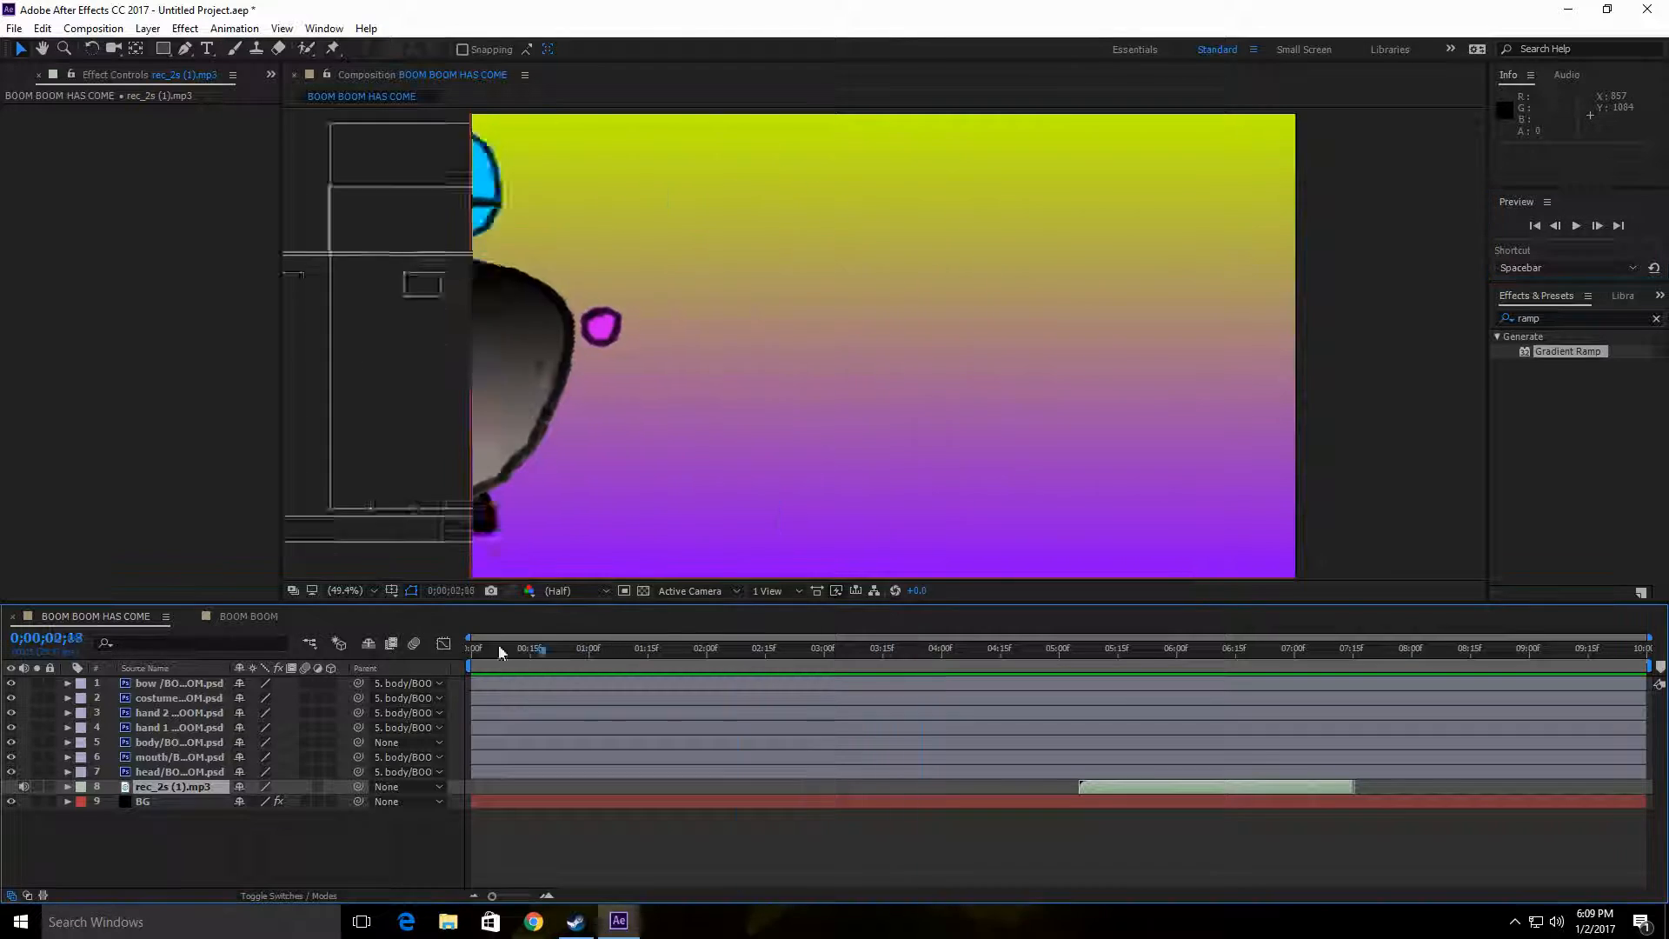
key("Home")
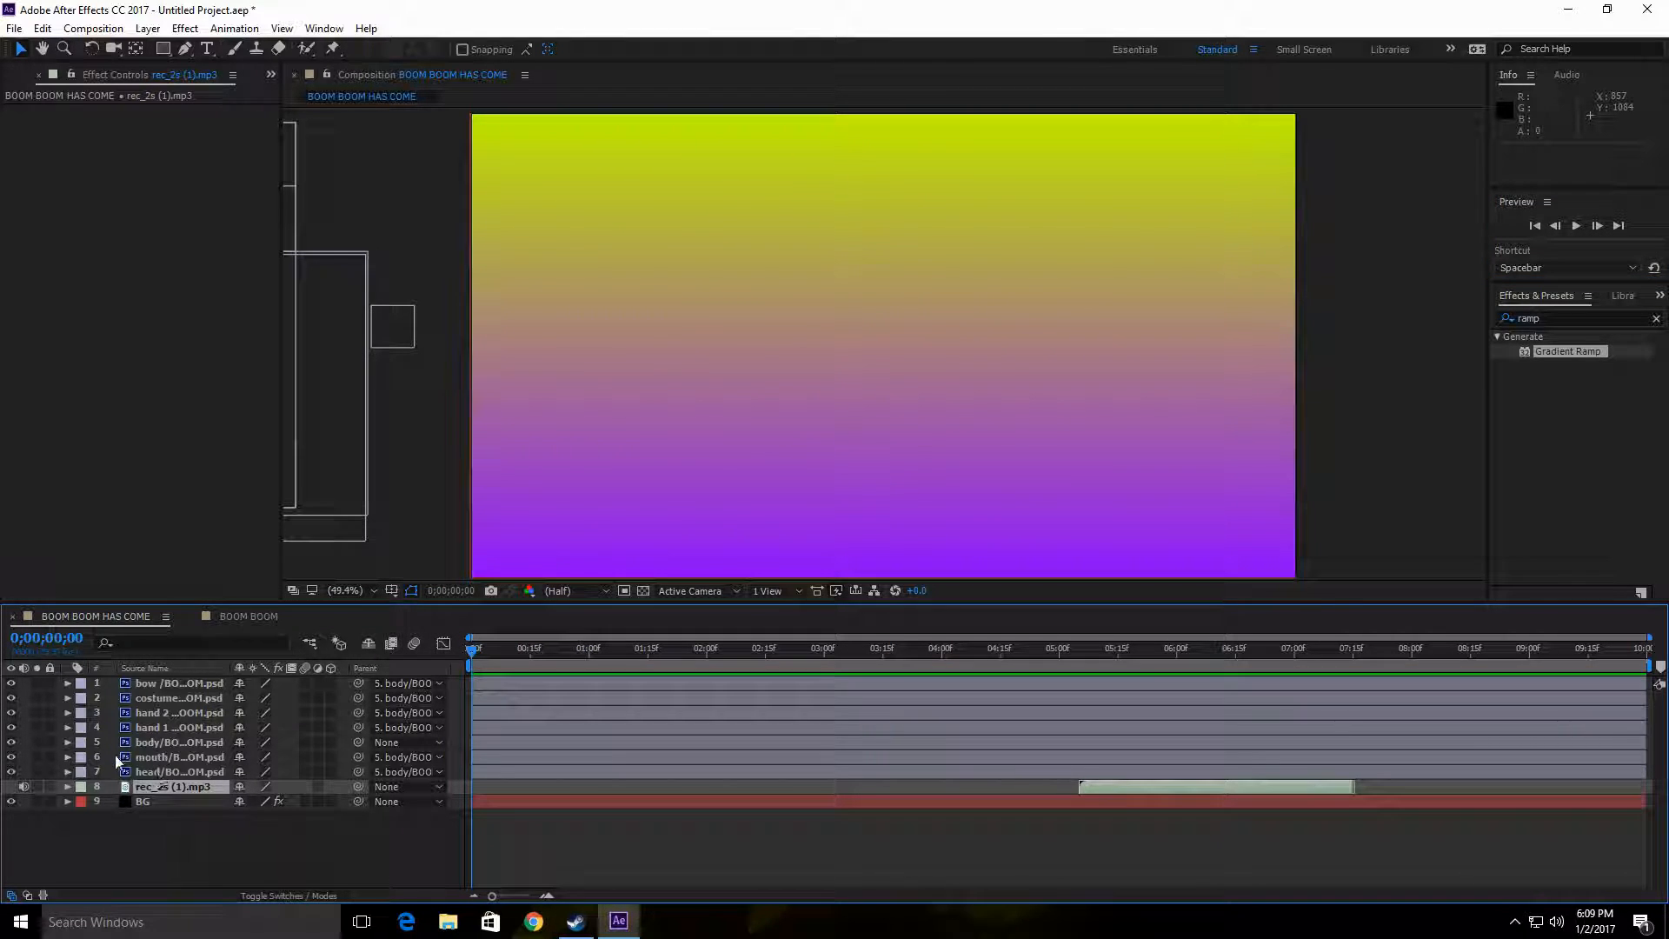
Step: Find where the character's entrance ends, around 0;00;03;07, and shift the rec_2s (1).mp3 audio layer to start at 0;00;03;08
left_click(157, 743)
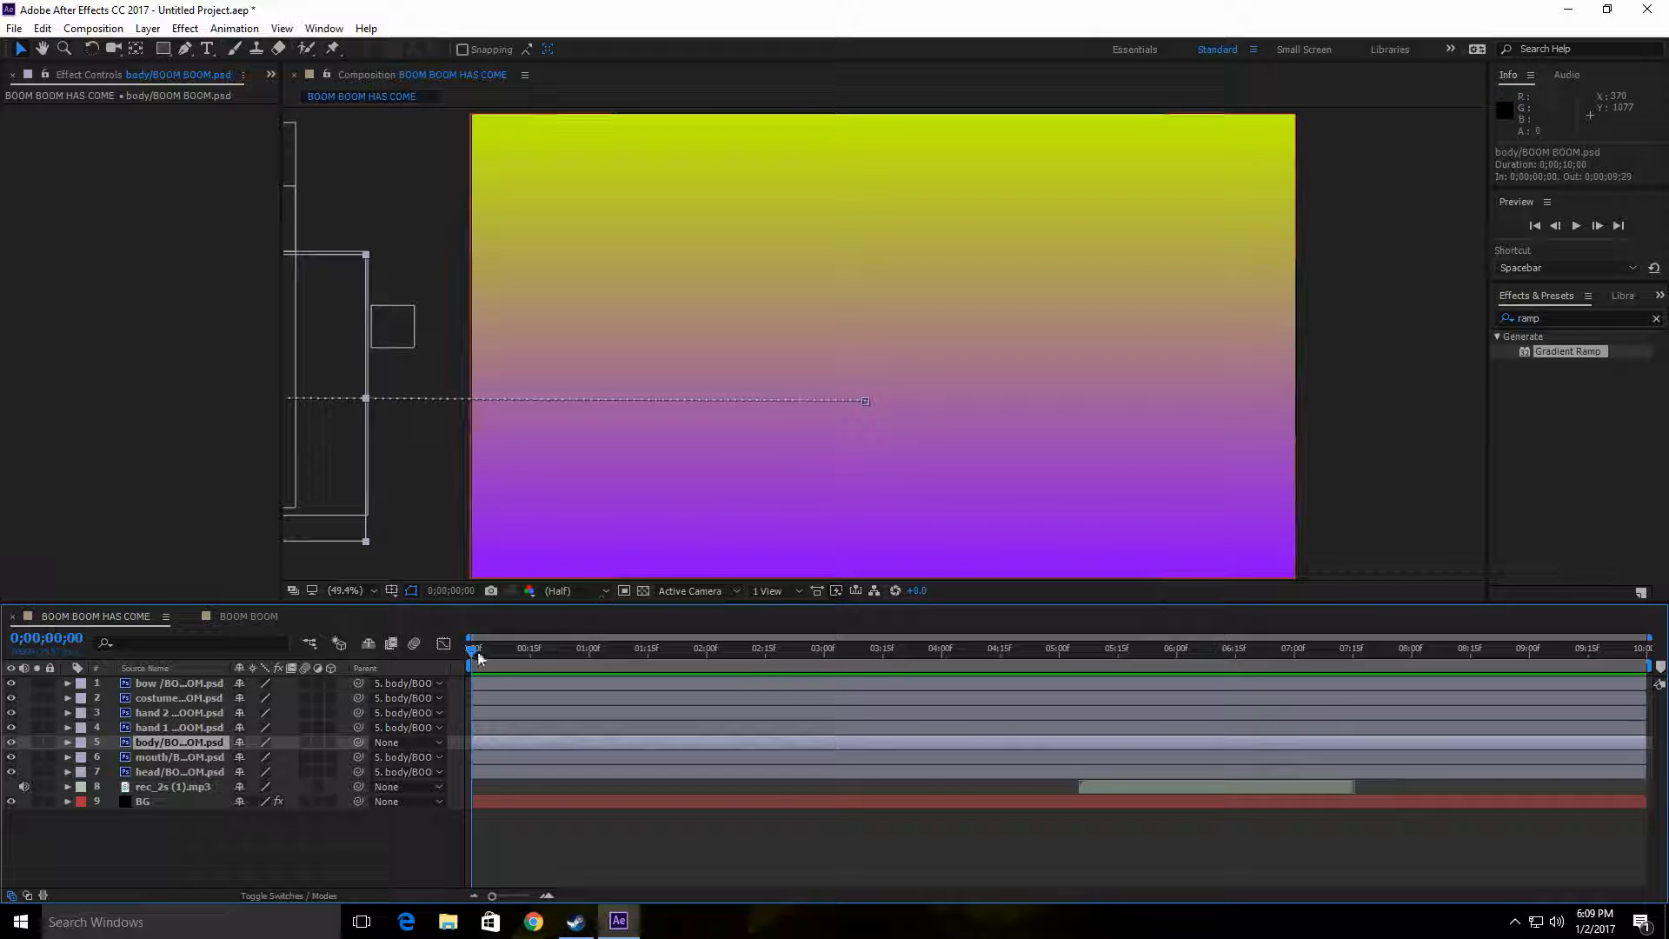
left_click_drag(473, 651, 853, 660)
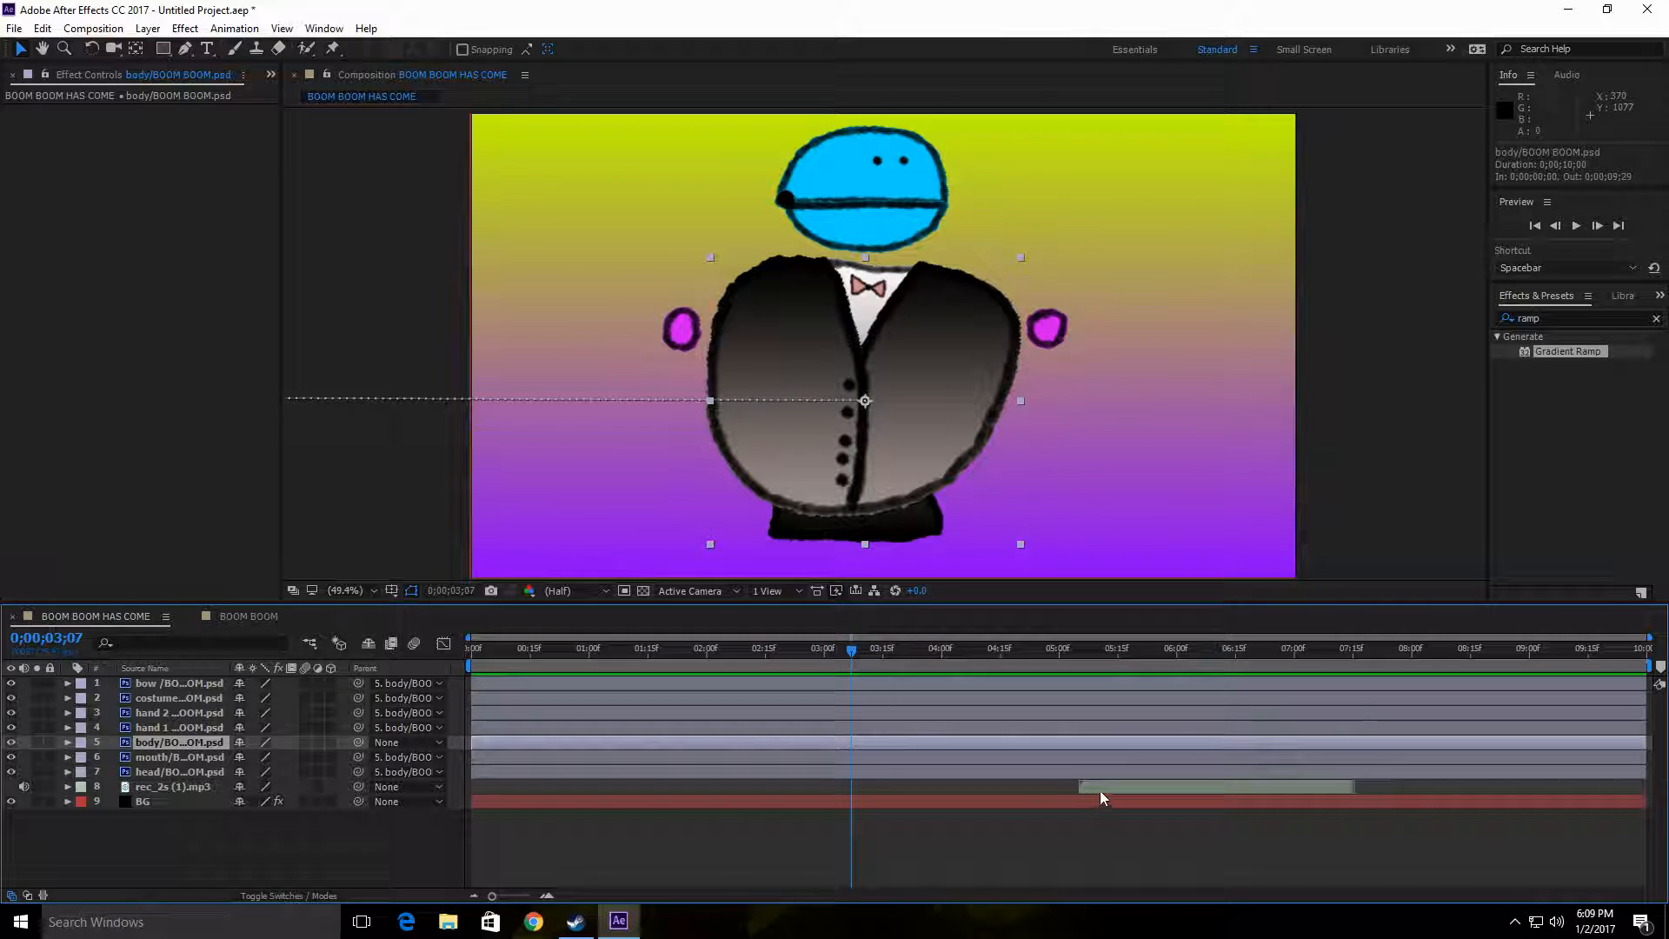
left_click_drag(1099, 791, 876, 784)
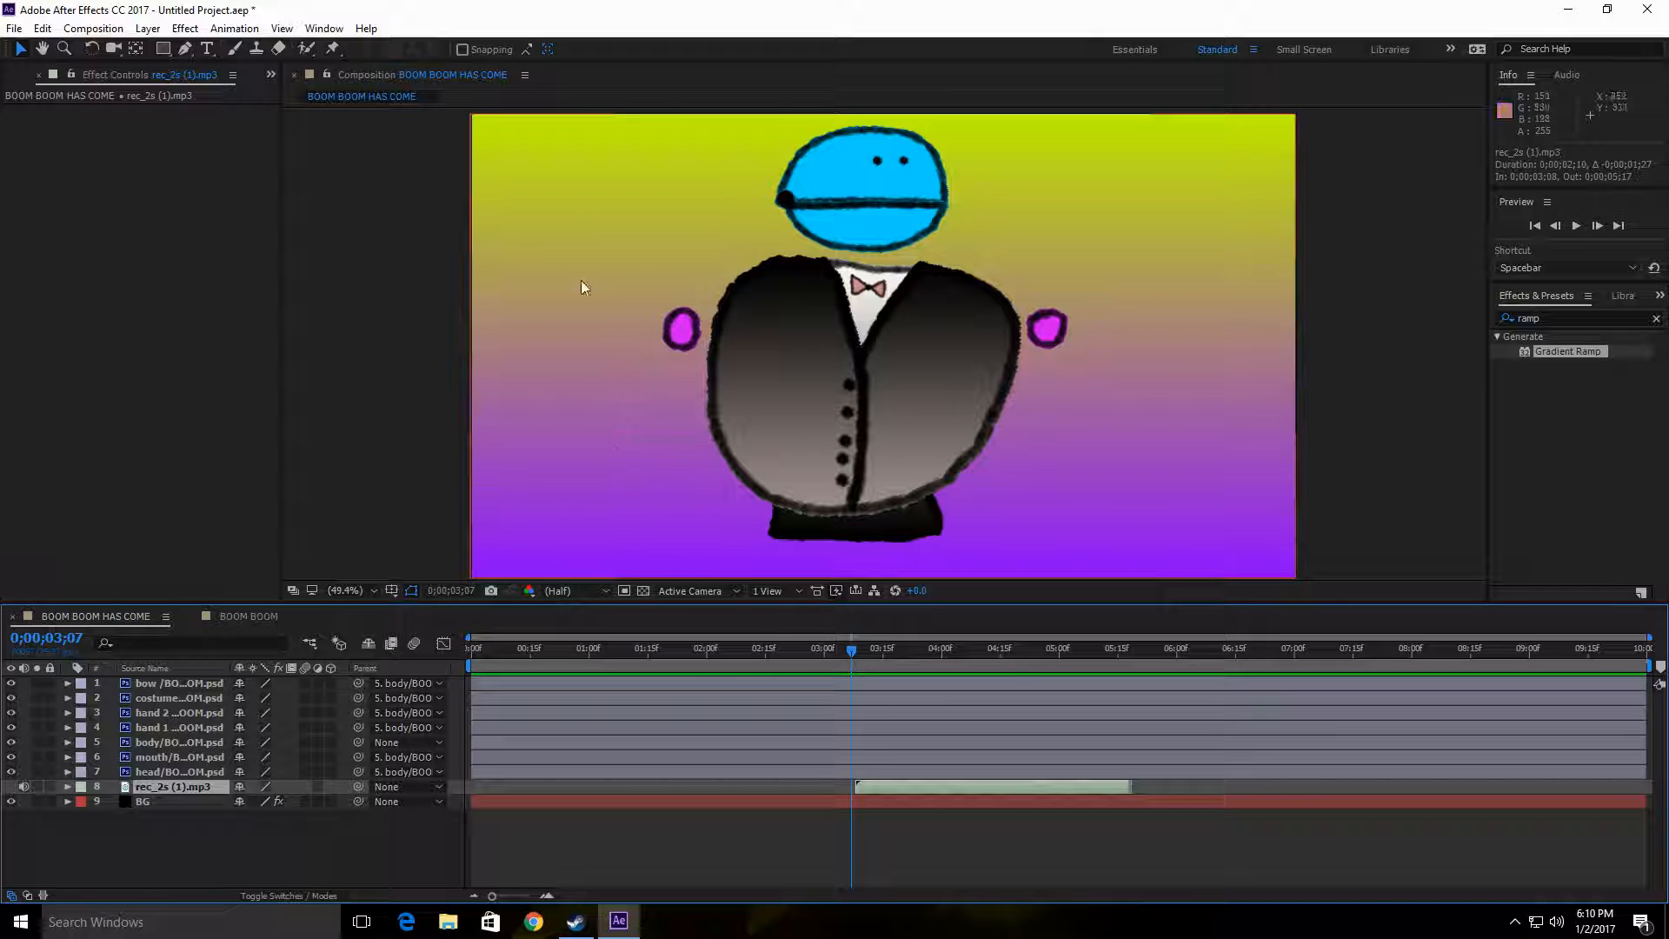
Step: Nudge the costume layer to about 365.5, 308, and at 0;00;03;07 move the body layer to about 966.6, 644.2
left_click(948, 359)
left_click_drag(948, 355, 951, 360)
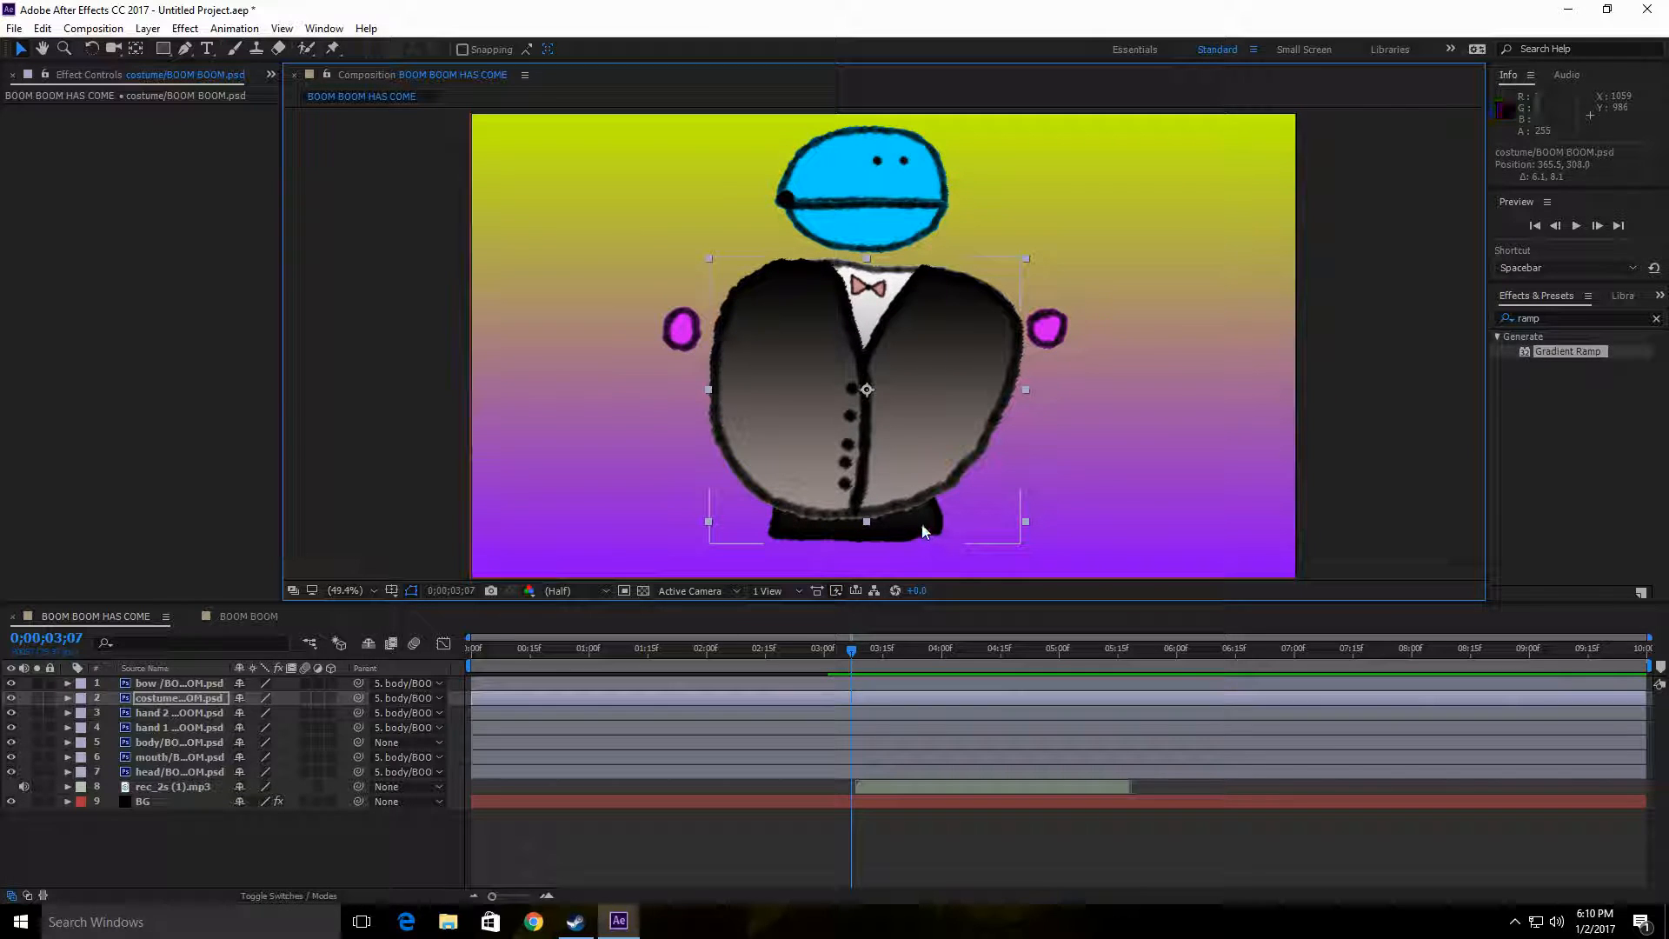
mouse_move(920, 520)
left_mouse_down()
mouse_move(928, 500)
mouse_move(942, 519)
left_mouse_up()
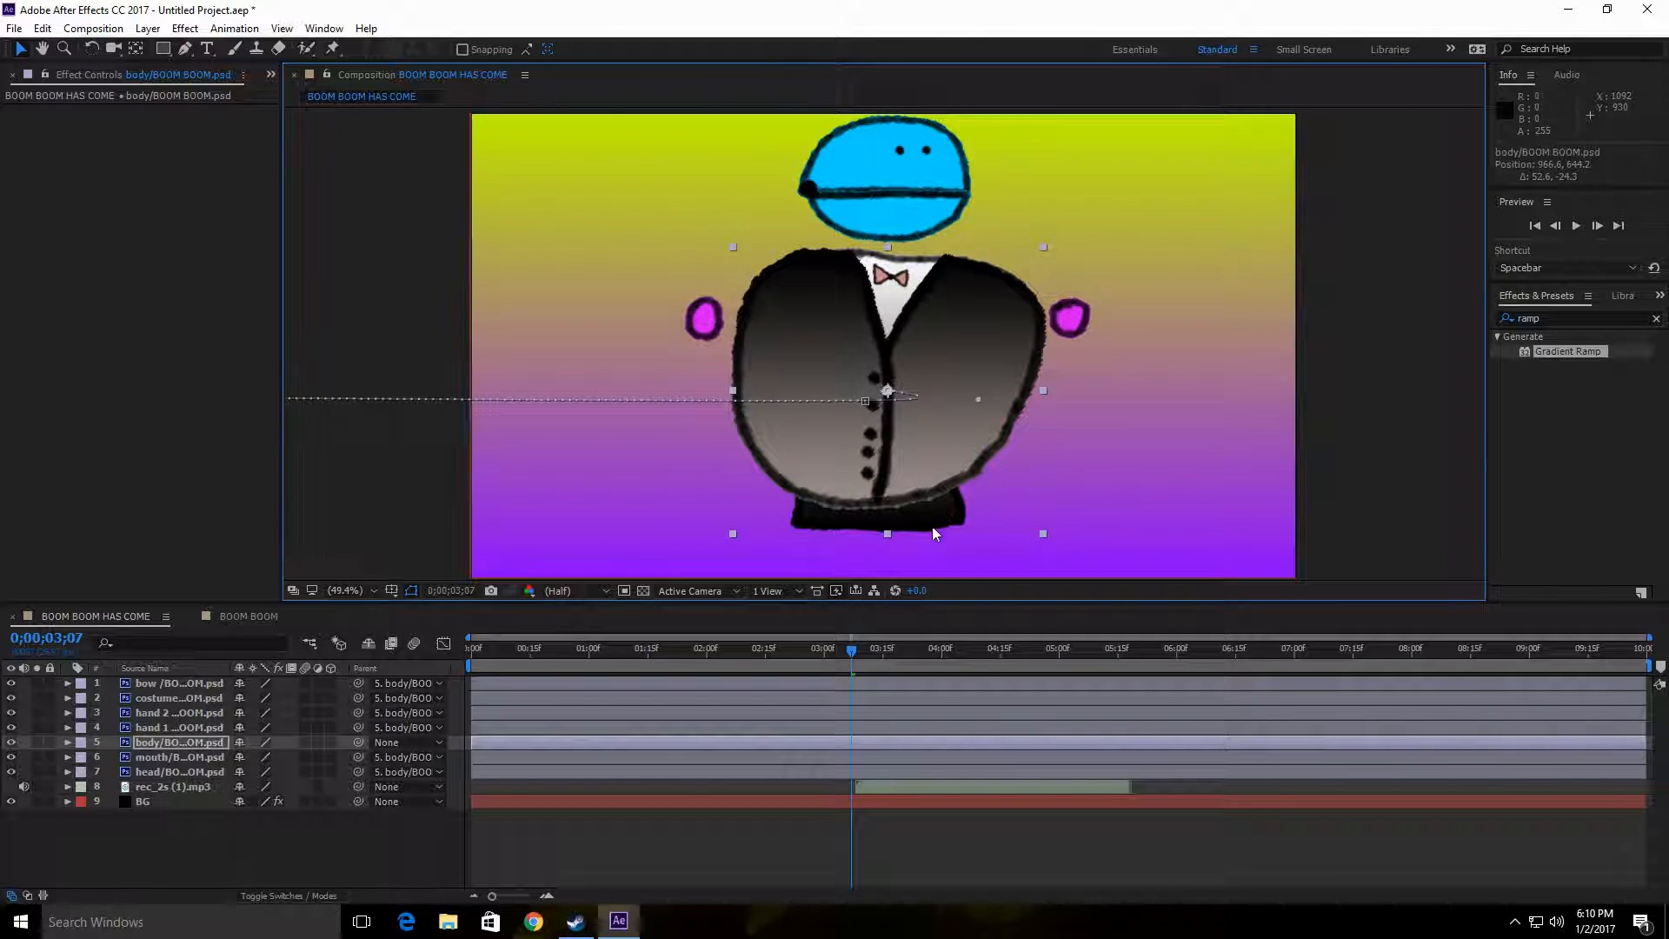
Step: Preview the entrance with the shifted audio from the first frame and check the character's motion back at 0;00;02;18
left_click_drag(852, 657, 471, 658)
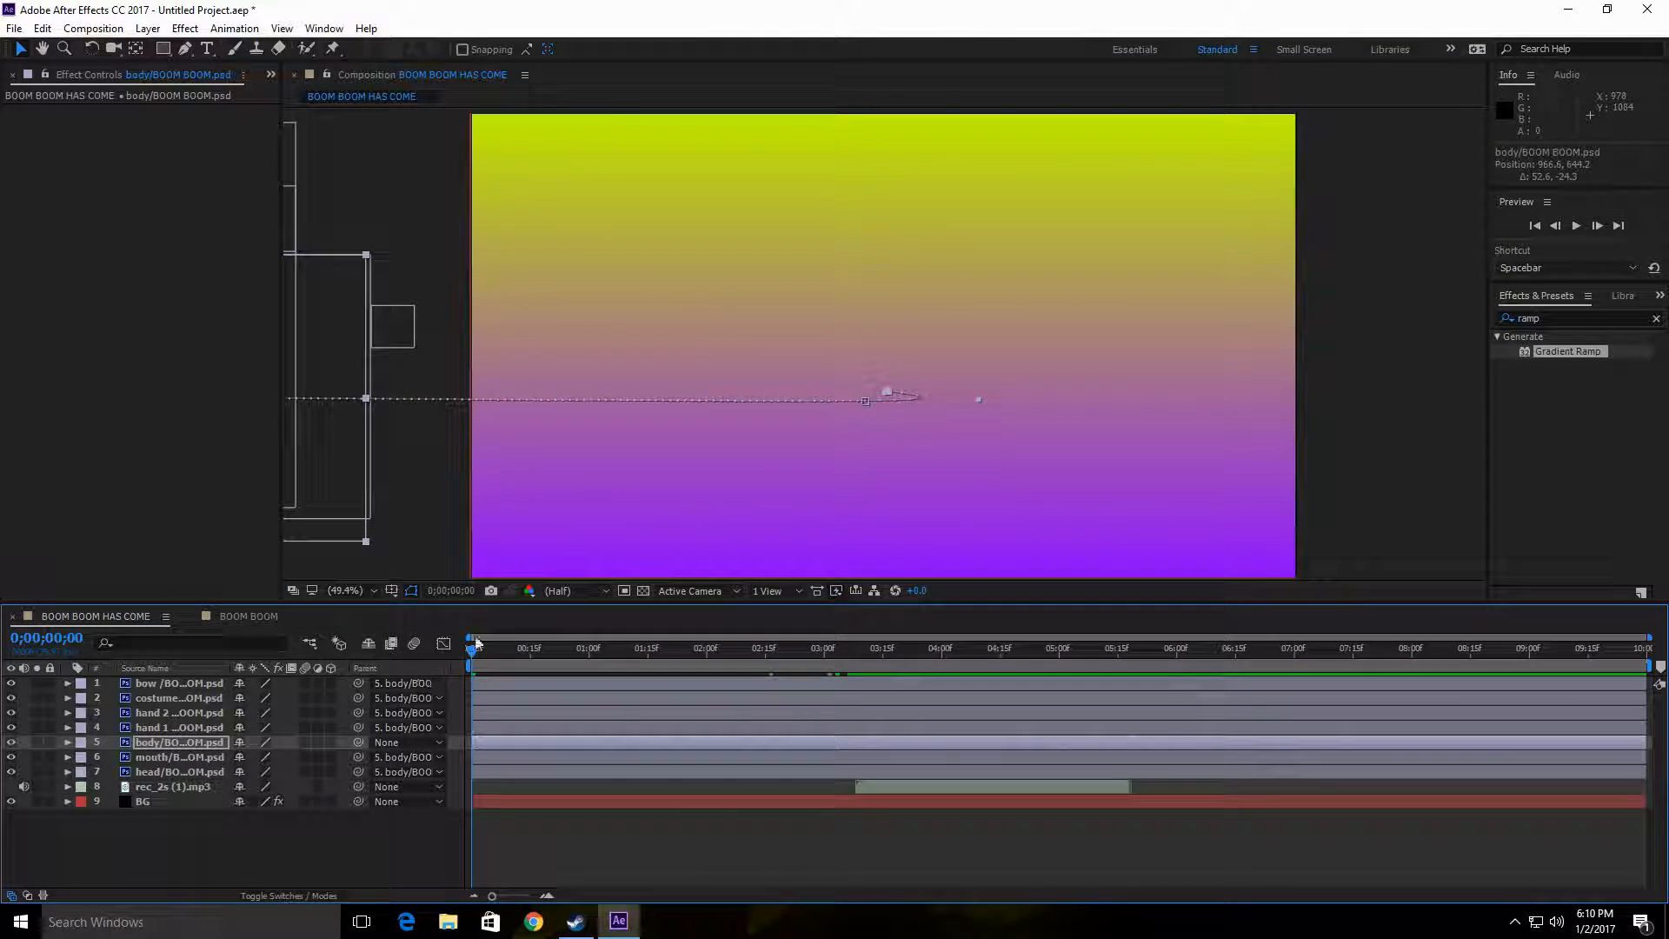
left_click(1576, 227)
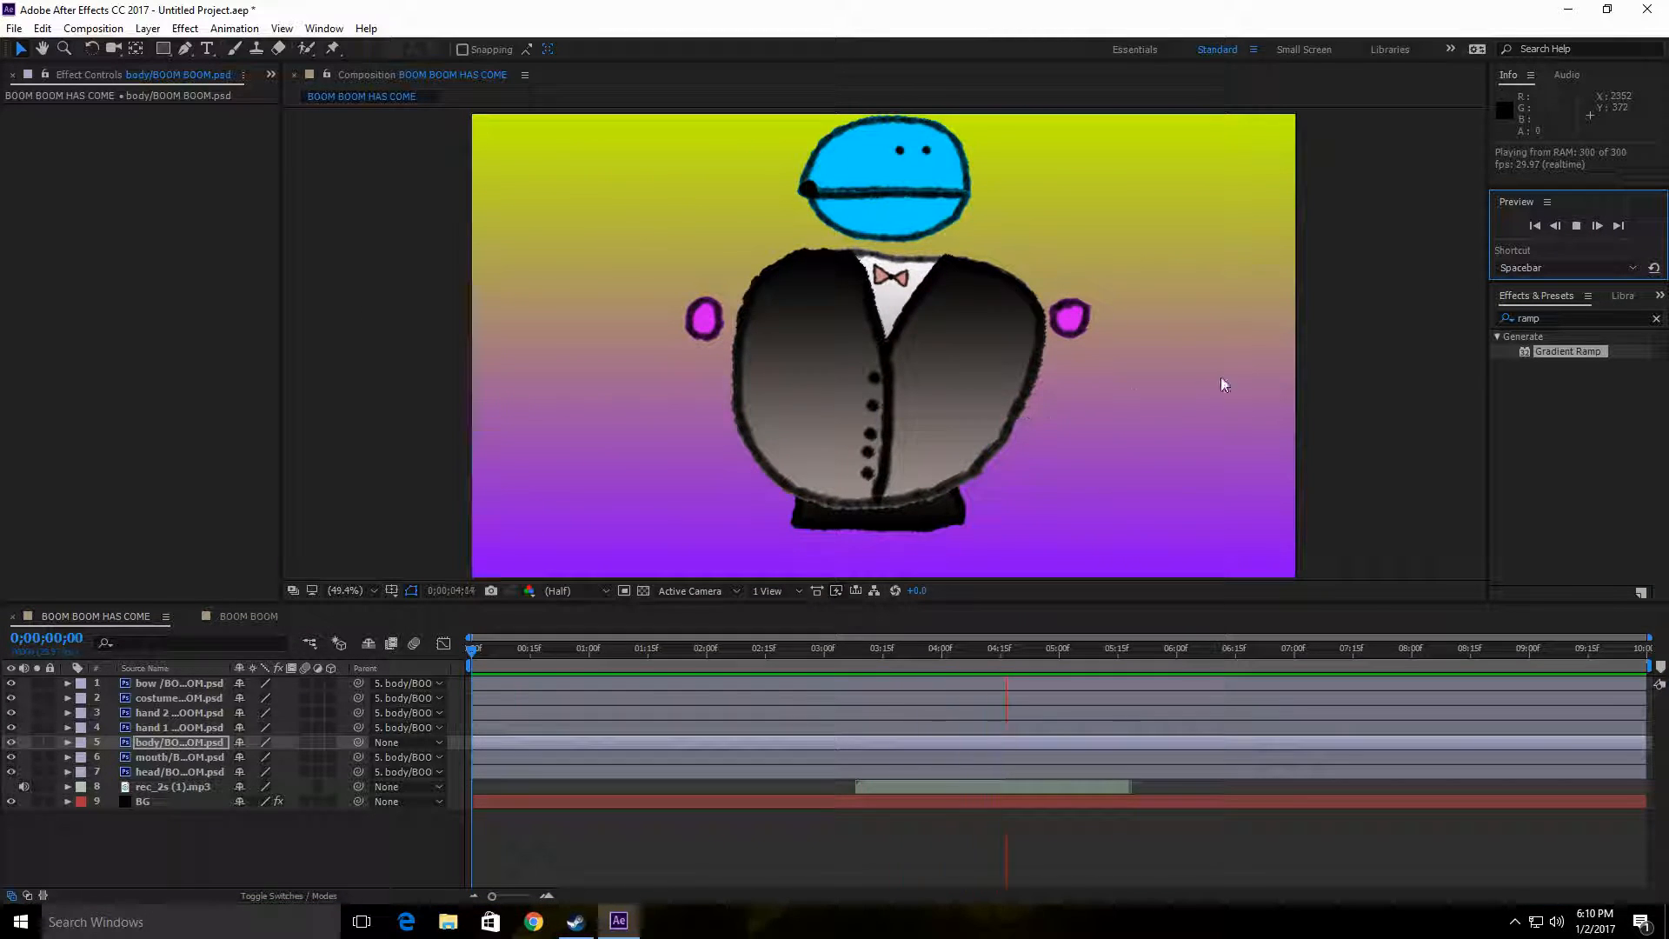
left_click(1576, 227)
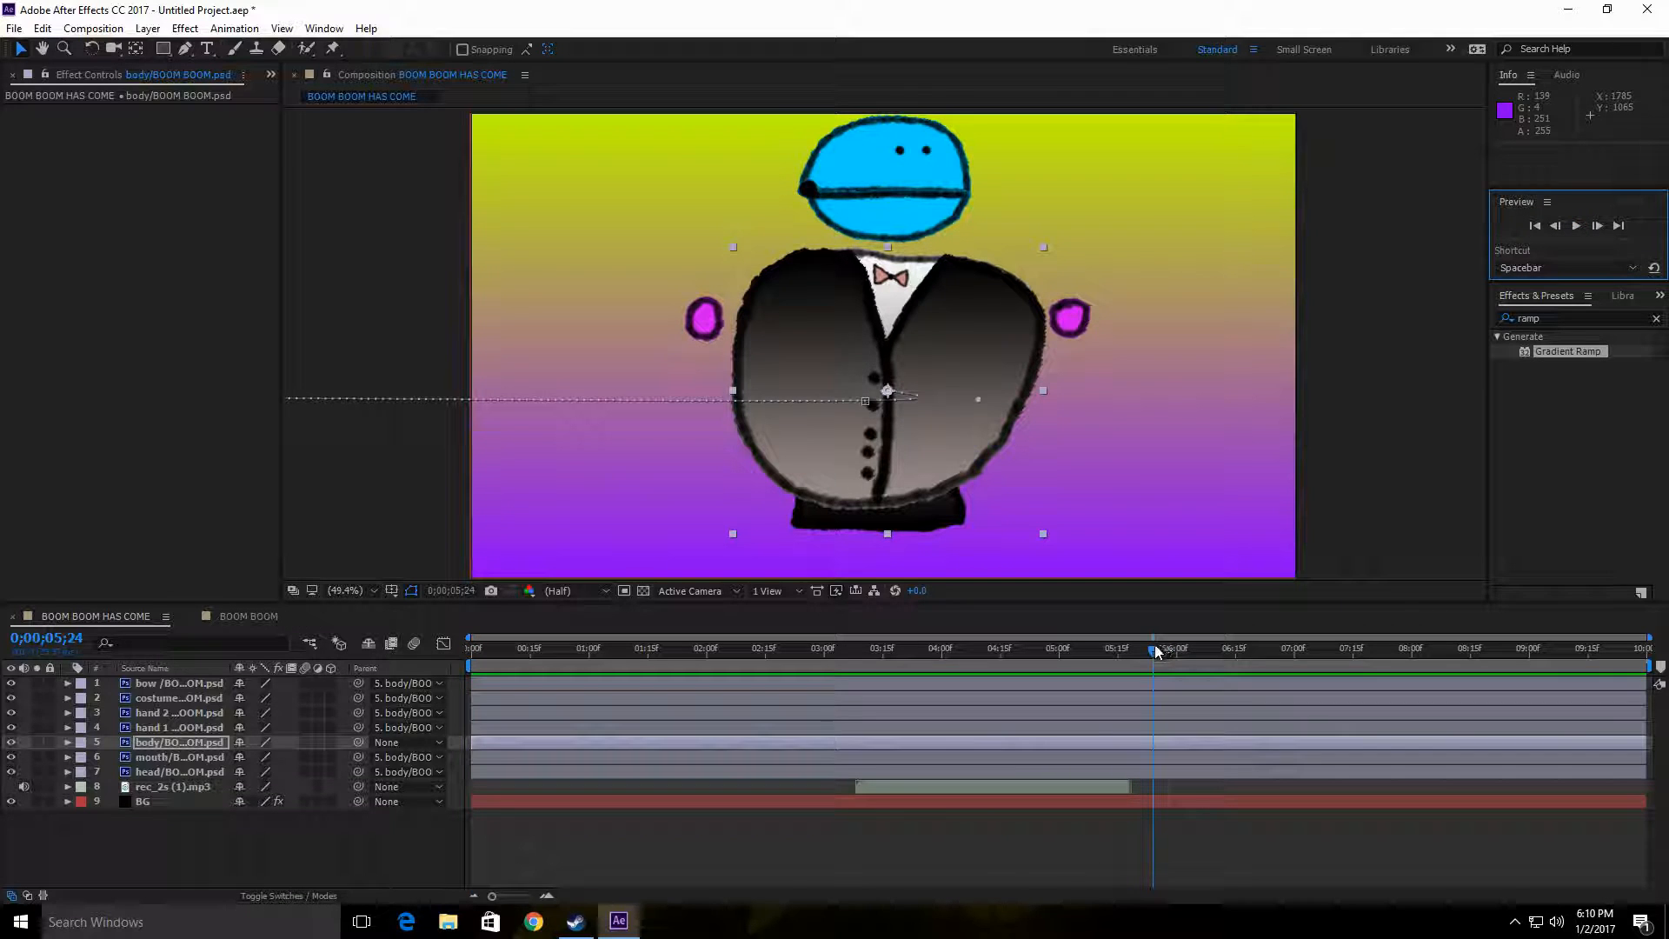
left_click_drag(1161, 650, 776, 666)
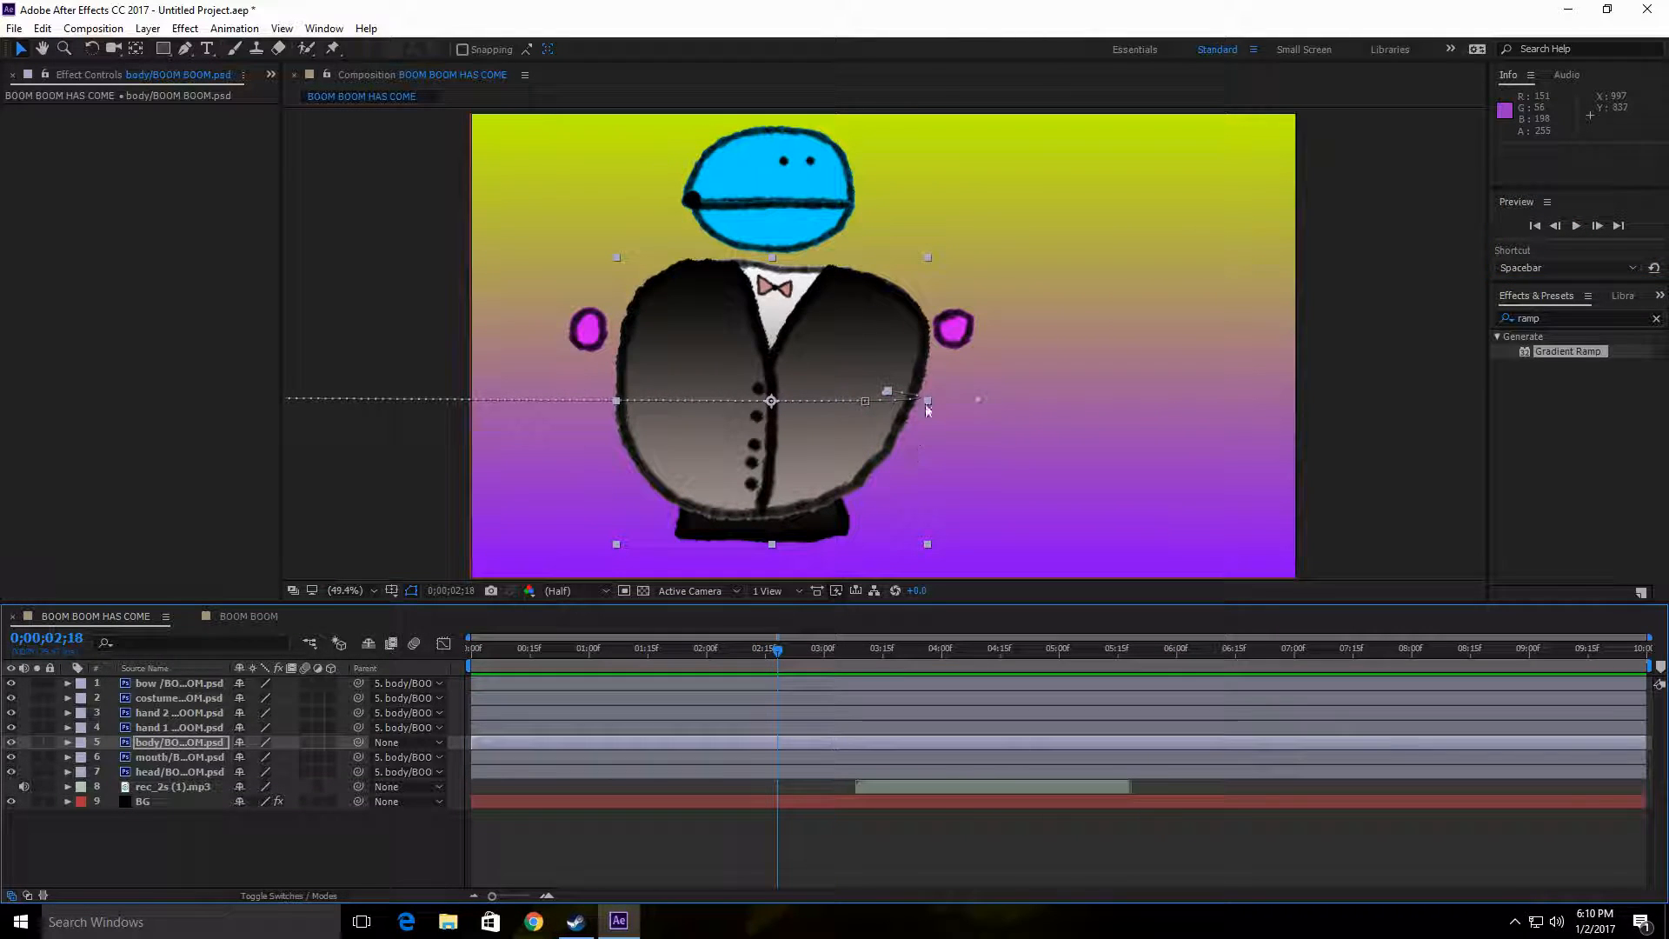
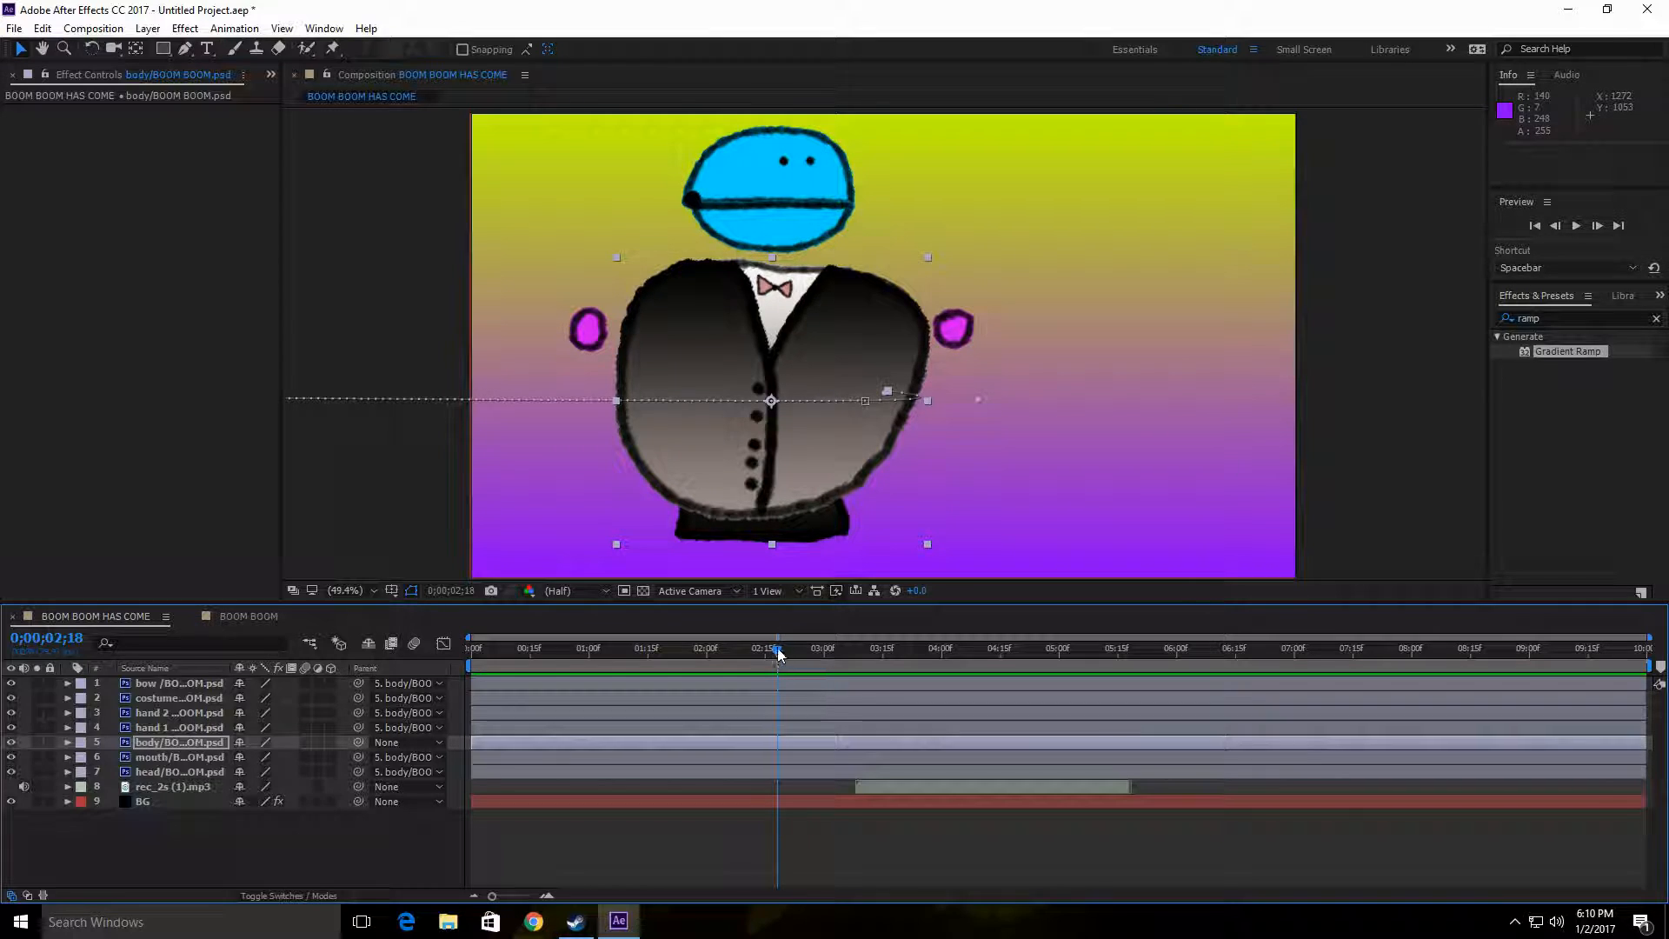
Step: Move the time to 0;00;03;08 and shift the rec_2s (1).mp3 audio layer to start at 0;00;04;12
left_click_drag(778, 654, 856, 663)
left_click_drag(940, 786, 1075, 784)
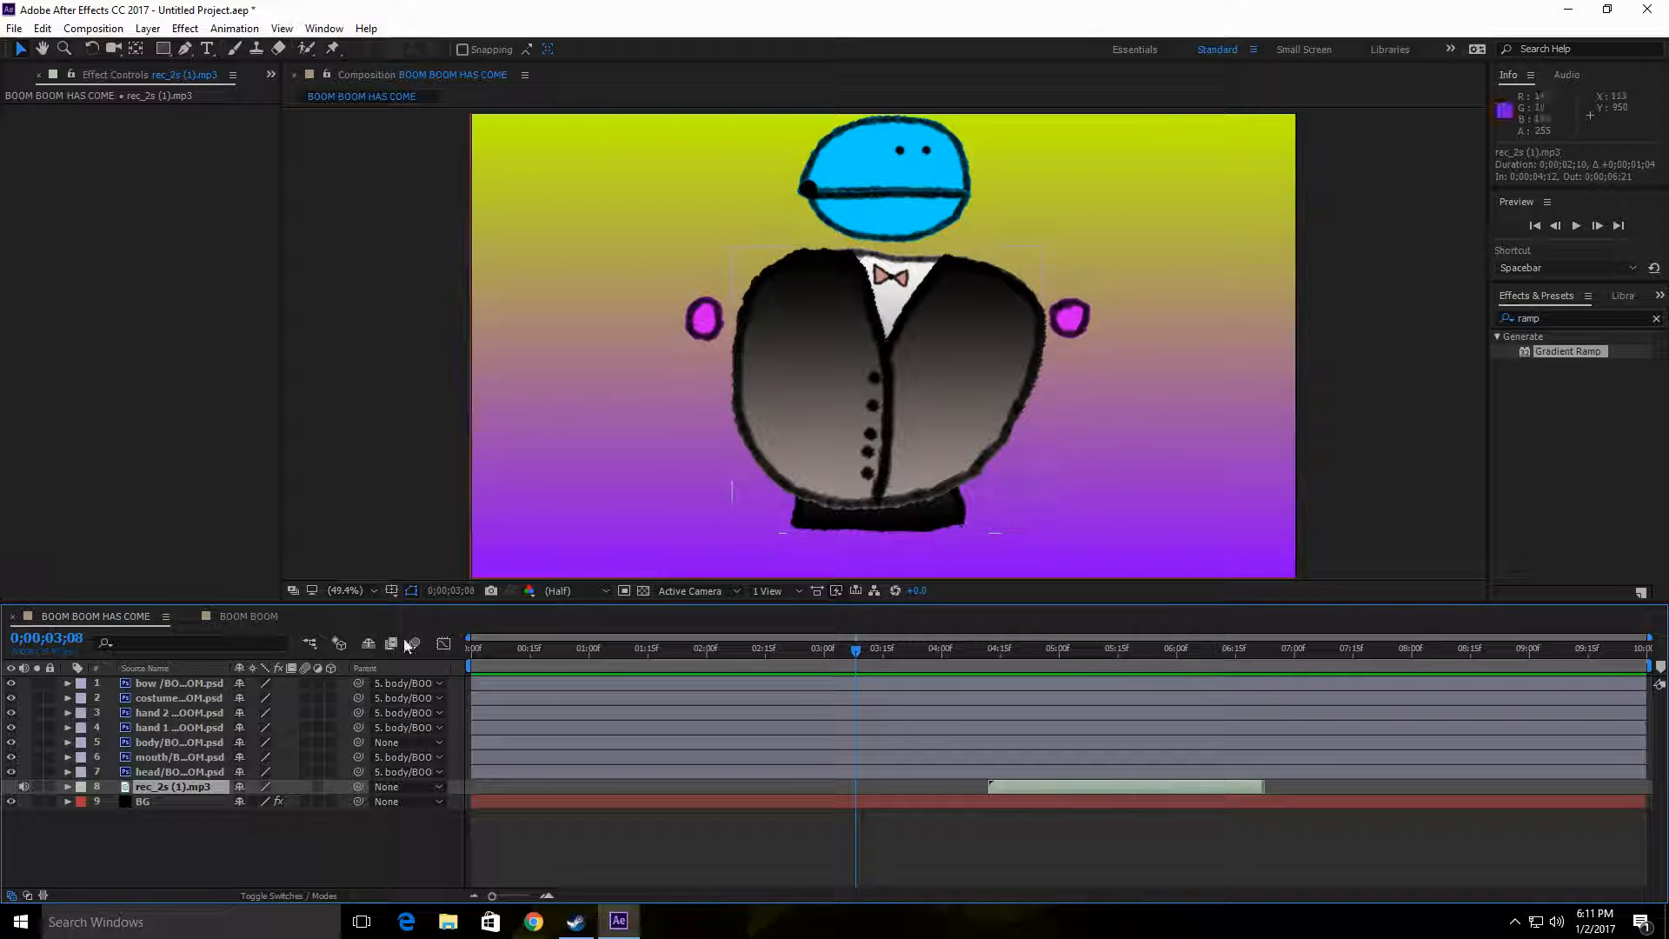
right_click(229, 840)
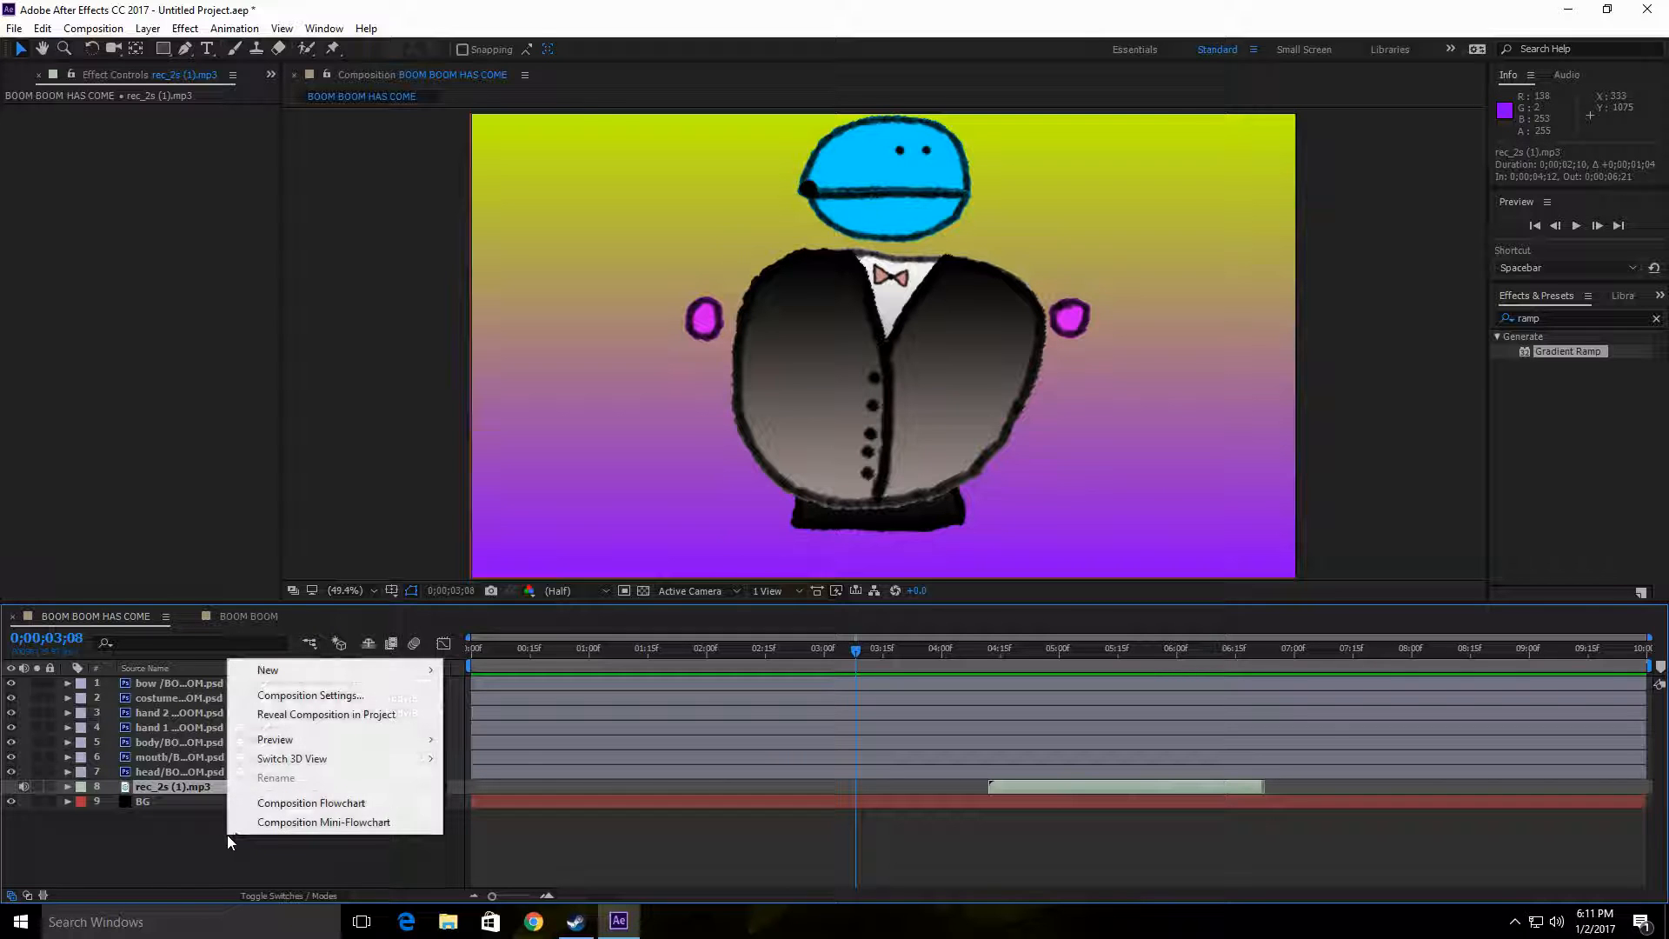
mouse_move(428, 669)
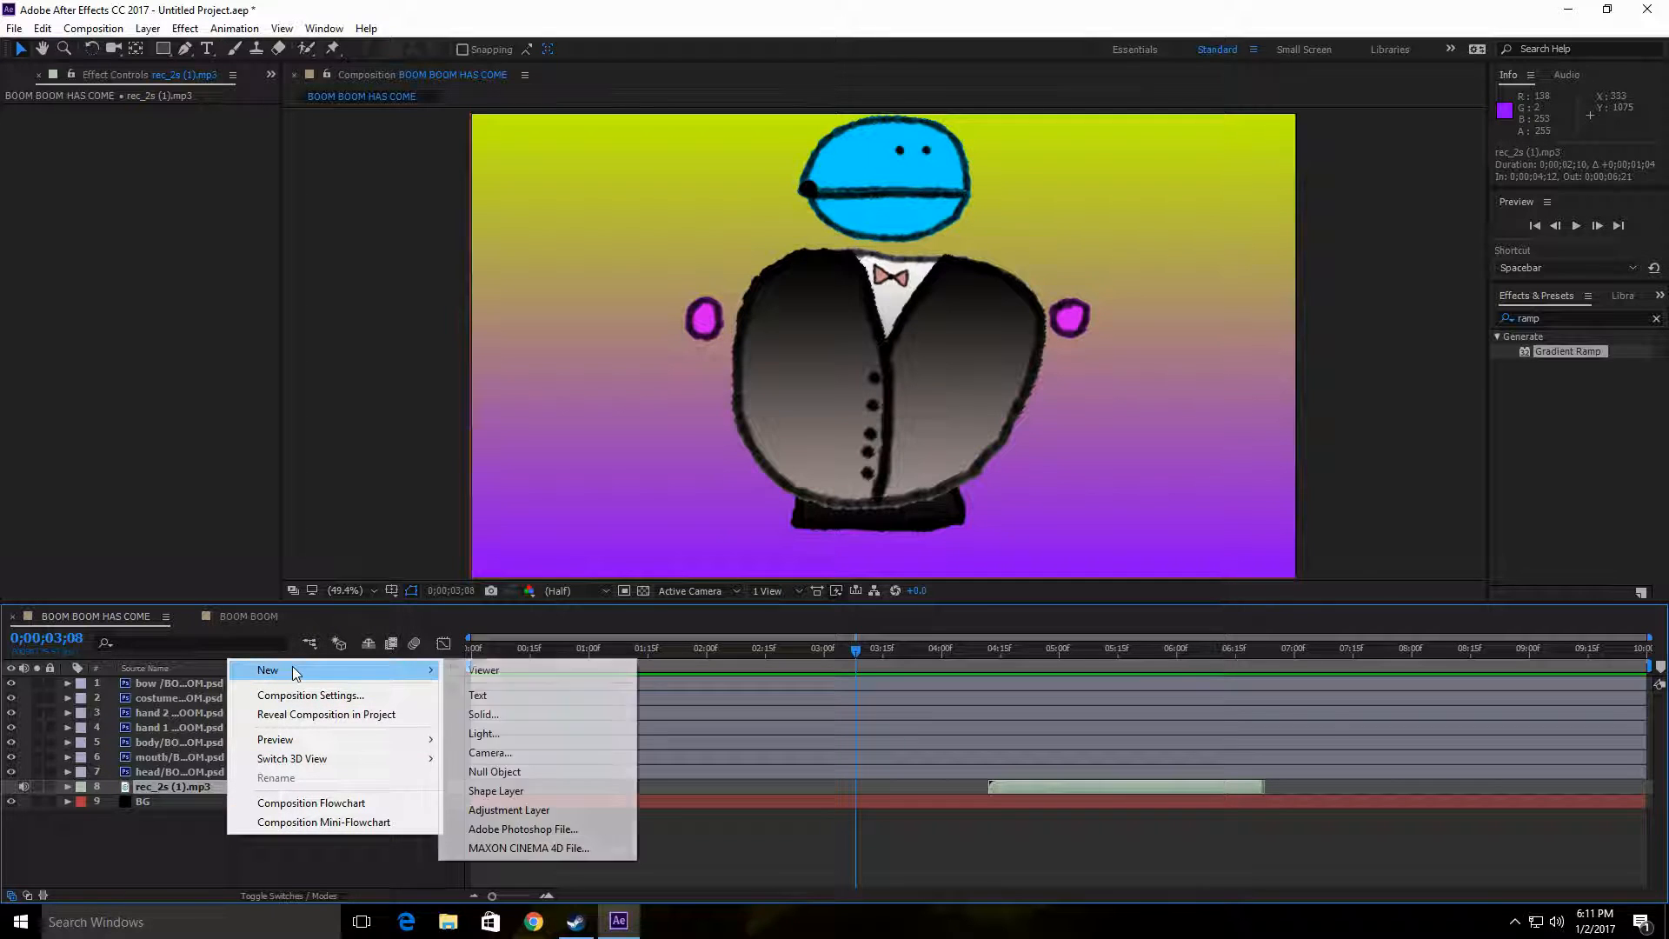
left_click(146, 873)
Step: Create a new composition 889 px wide and 500 px high with the aspect ratio locked
left_click(93, 28)
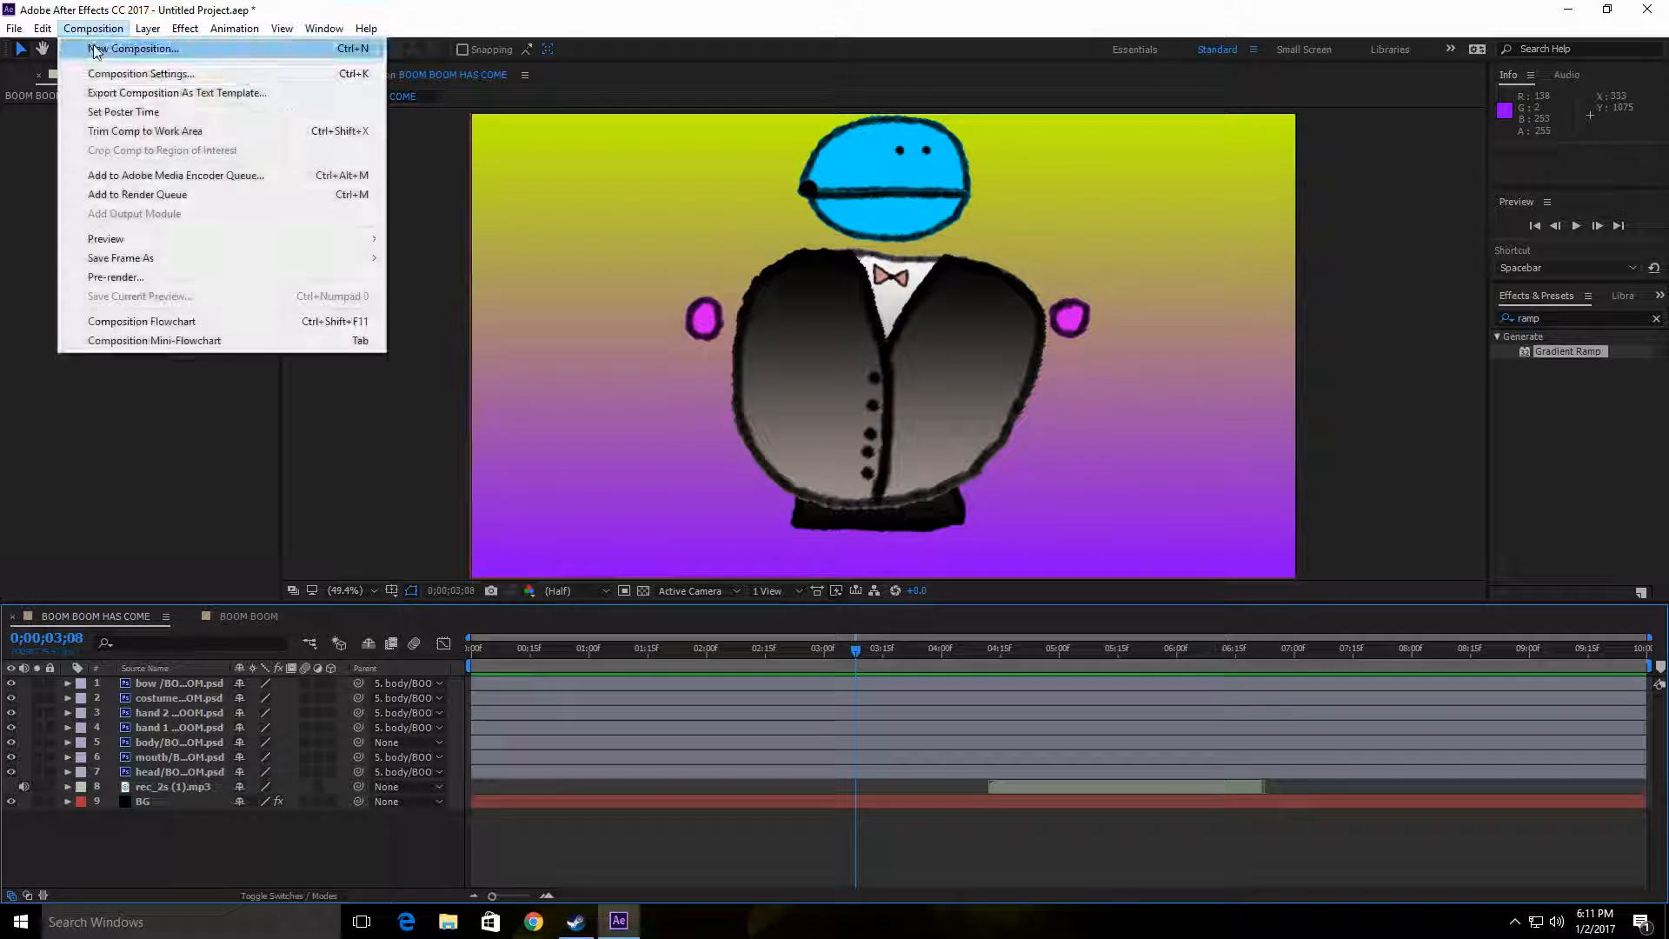
left_click(96, 49)
left_click_drag(760, 261, 671, 264)
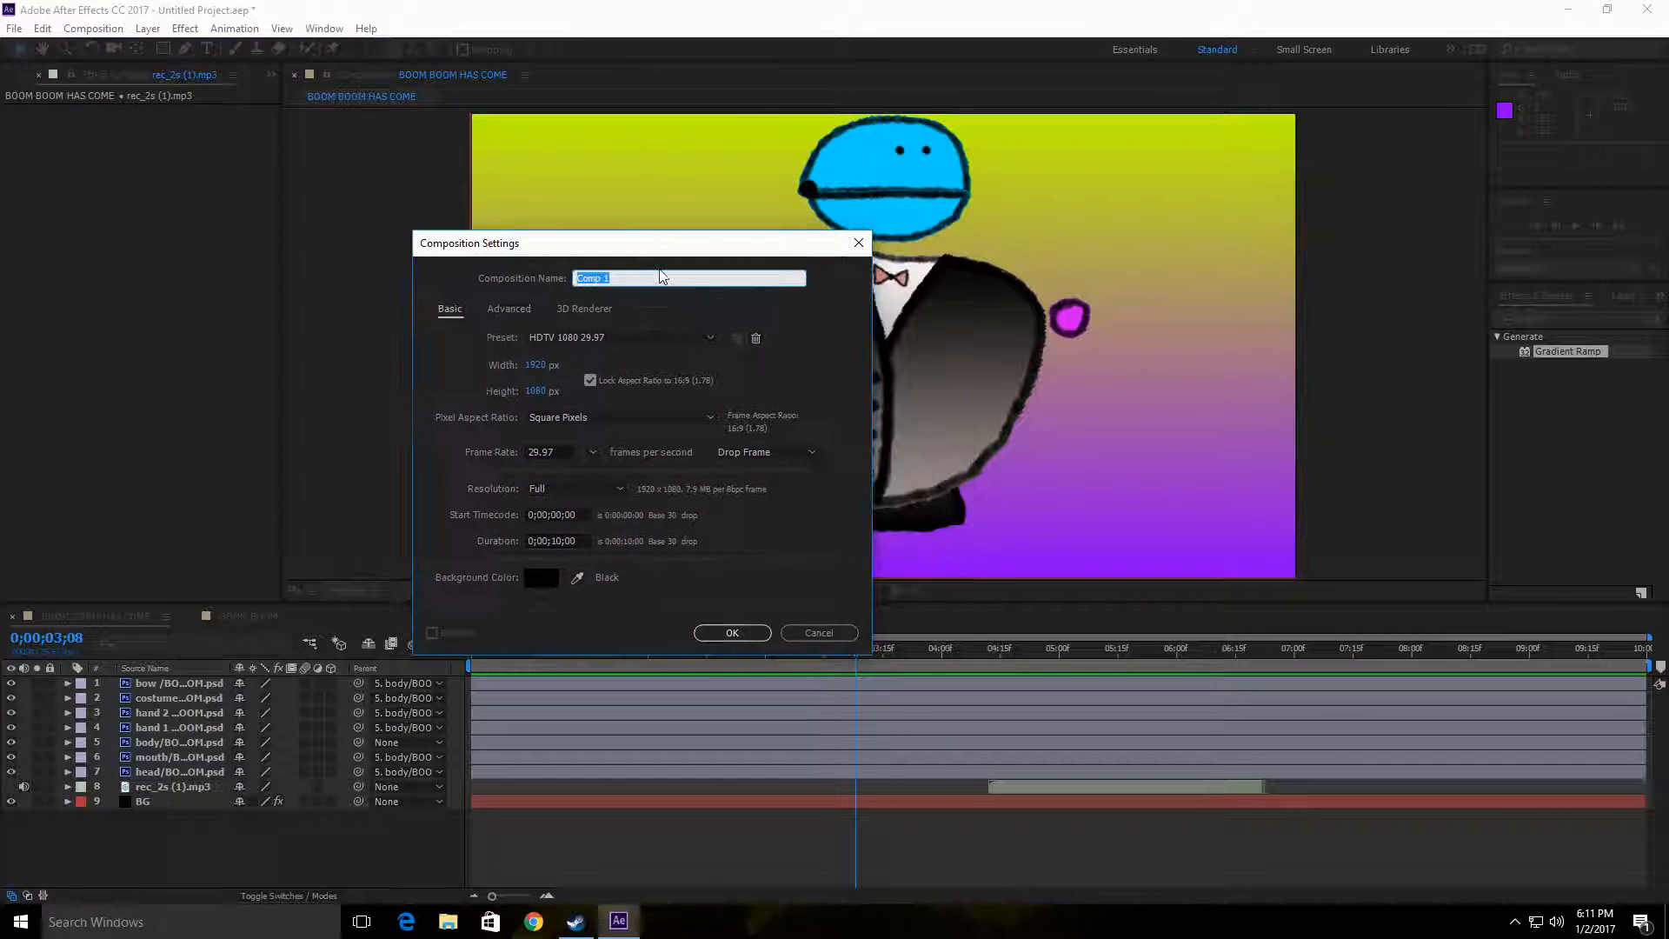
left_click(544, 367)
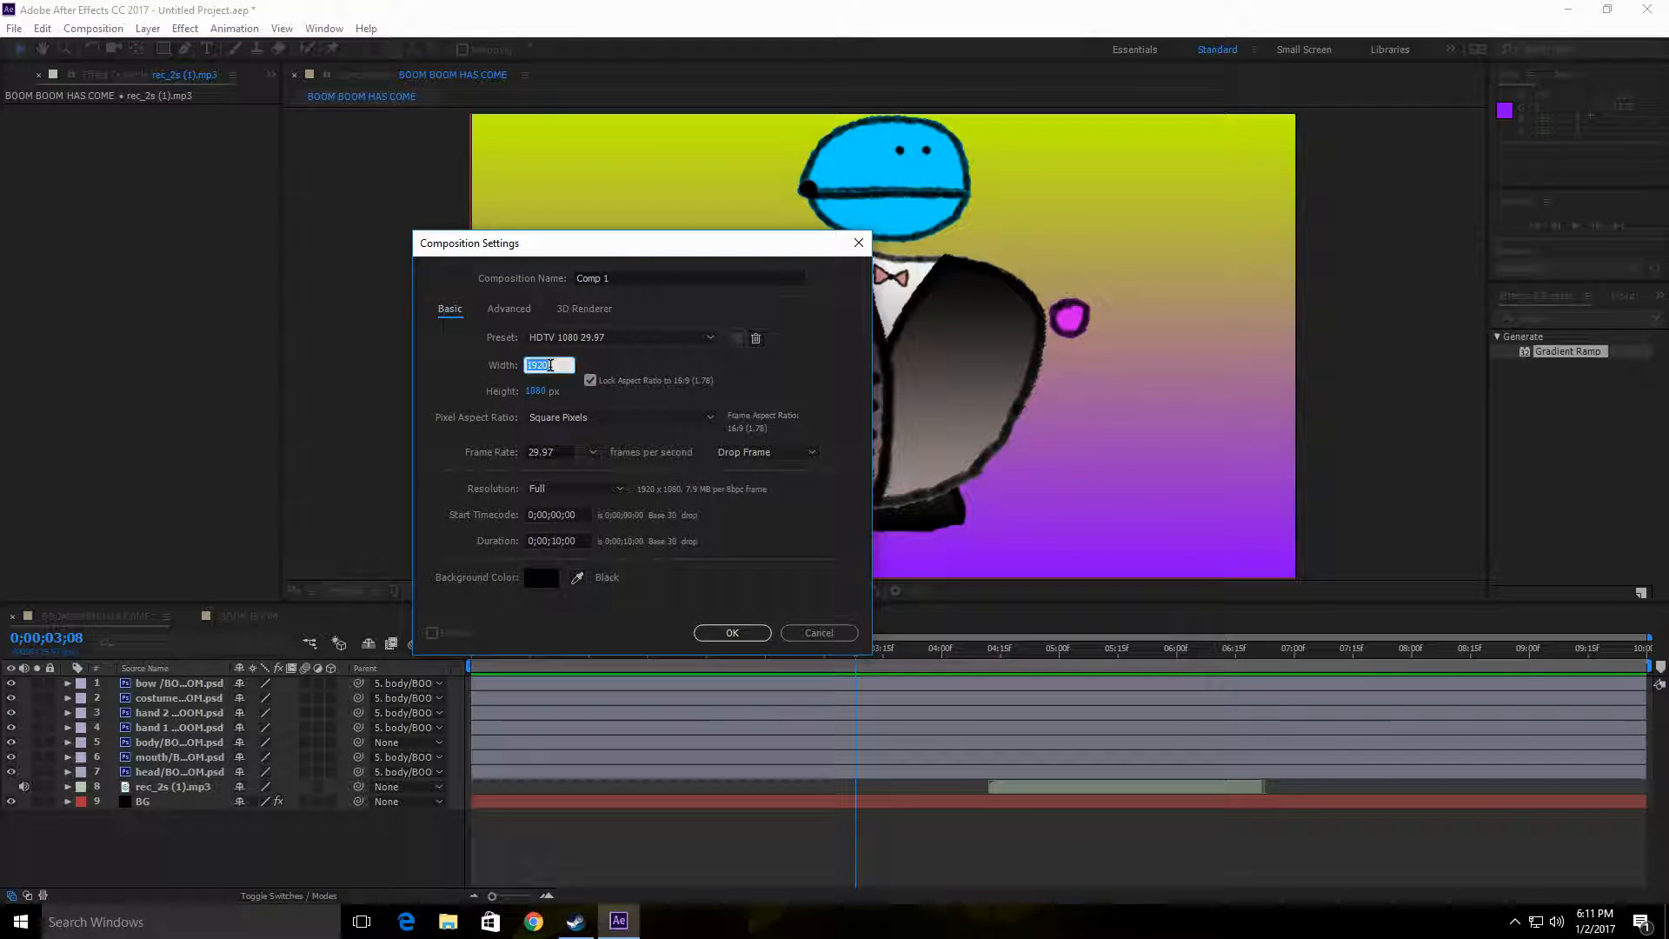
type("500")
left_click(536, 392)
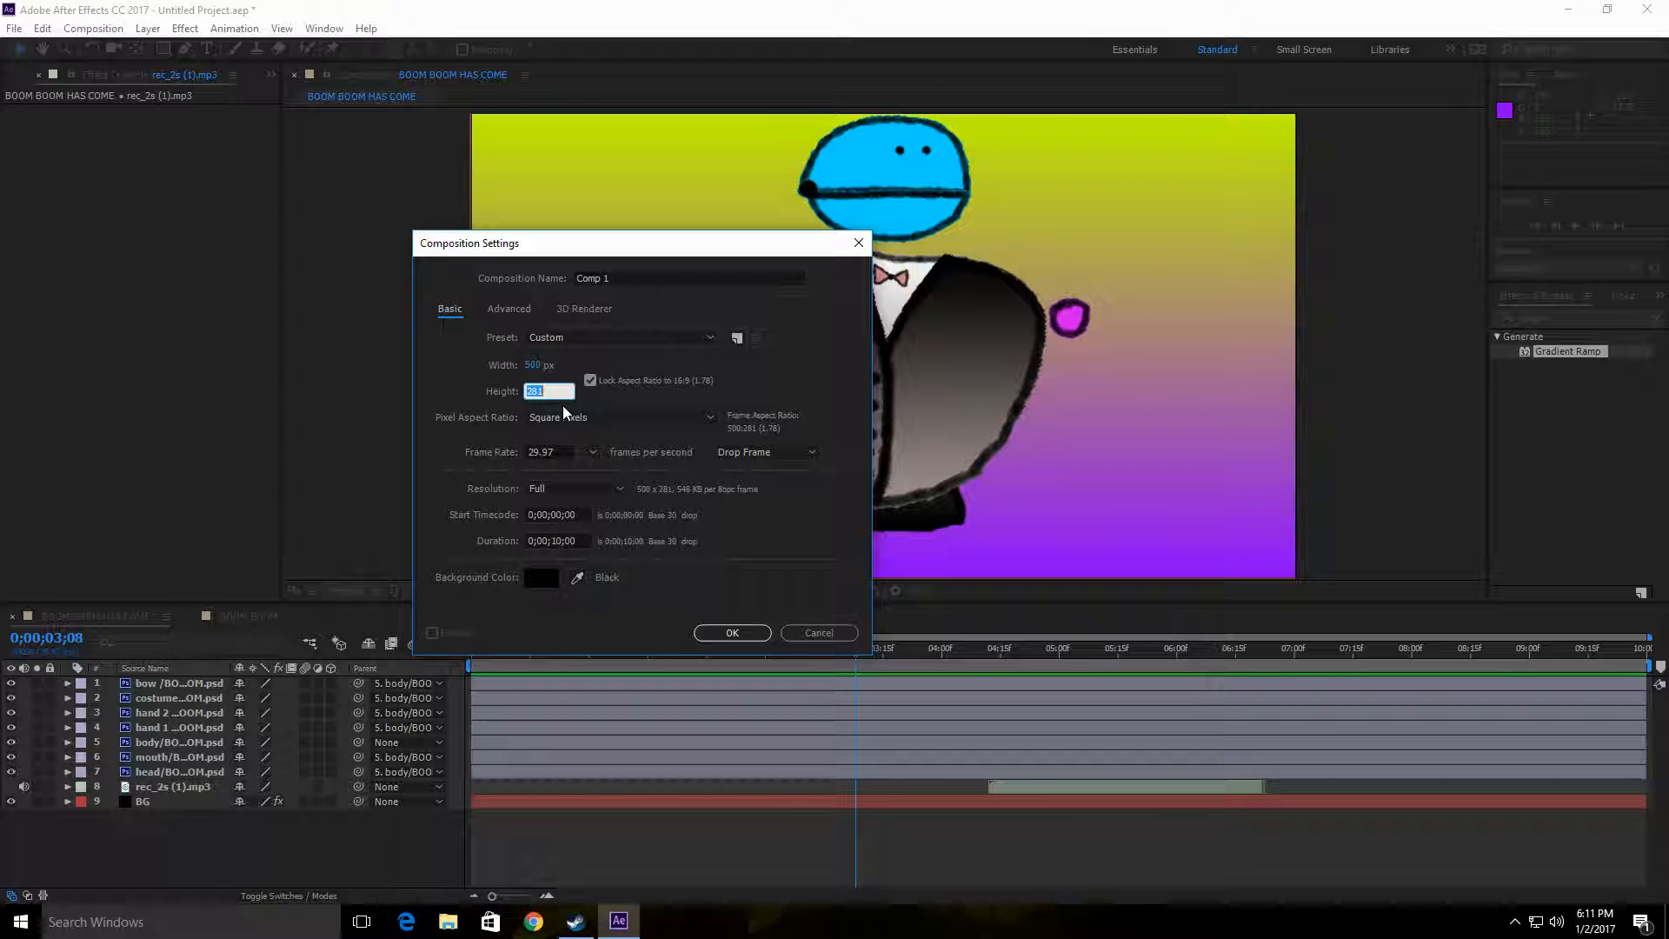
type("500")
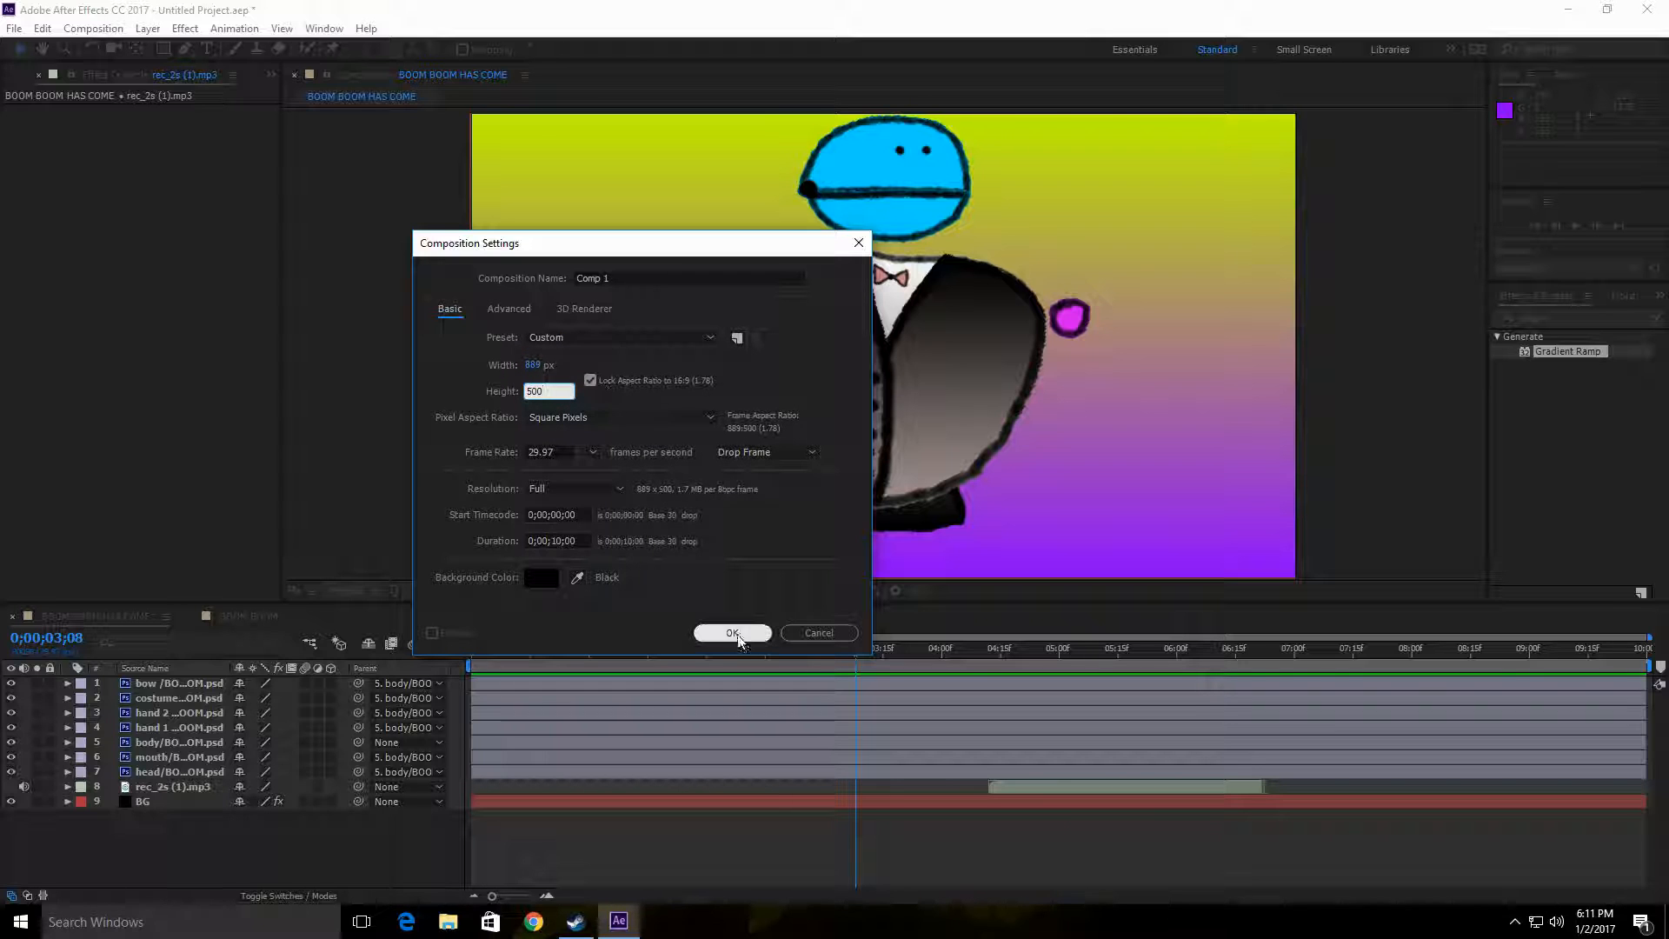
left_click(744, 635)
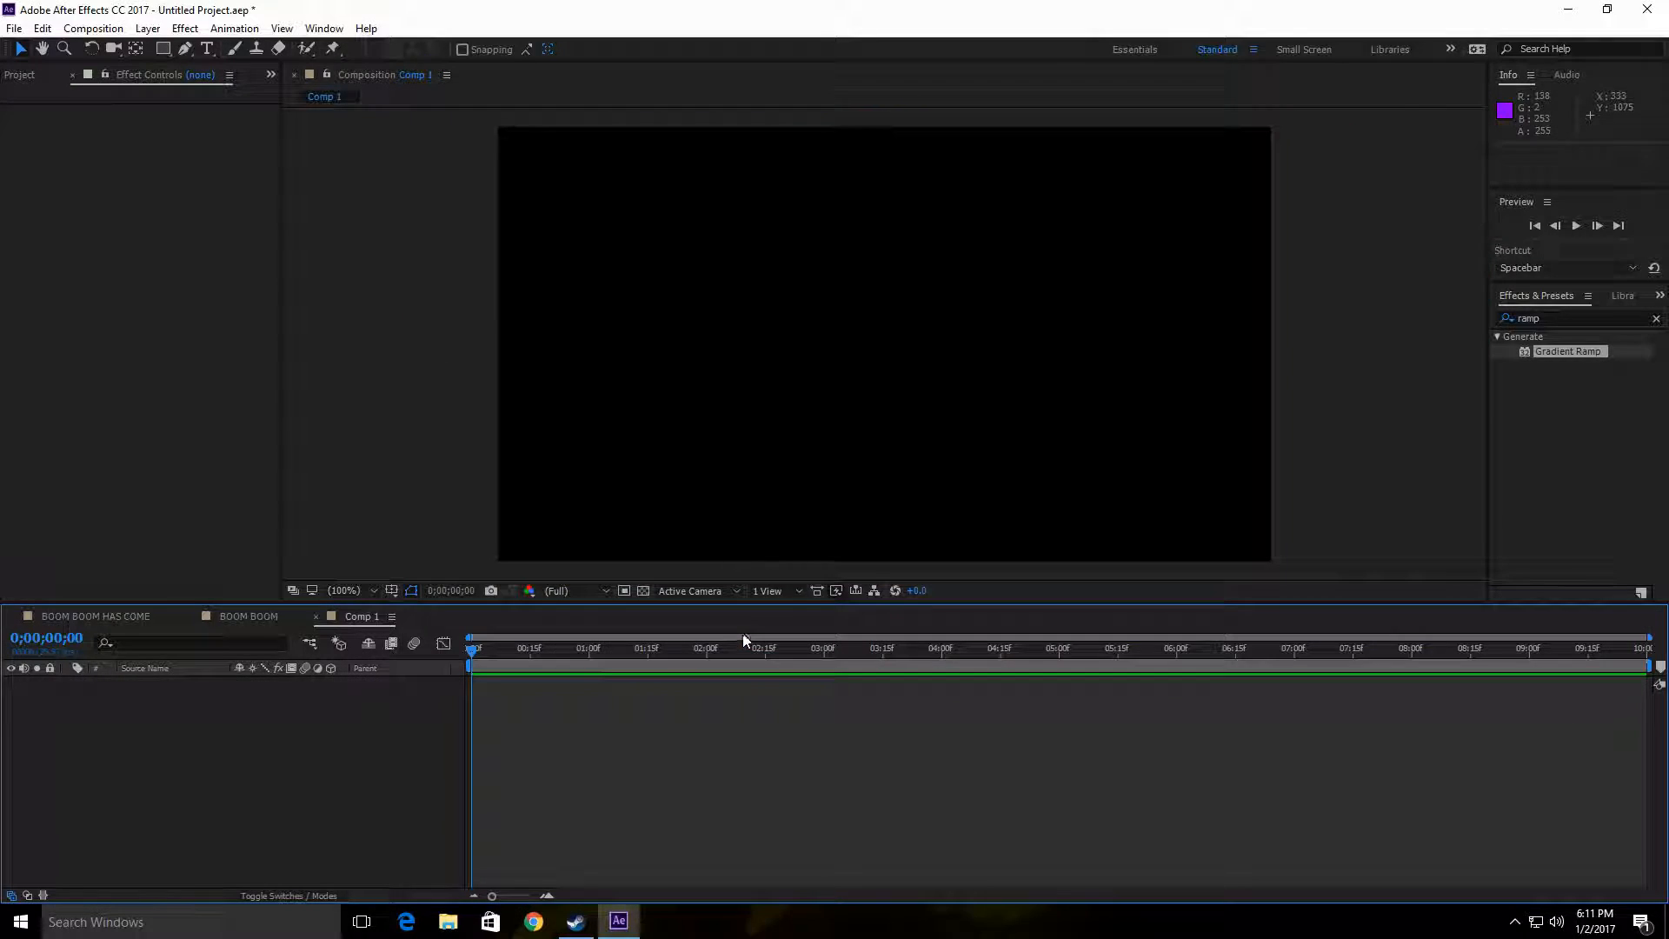
Step: Look through the open compositions and close the empty Comp 1 timeline
left_click(228, 617)
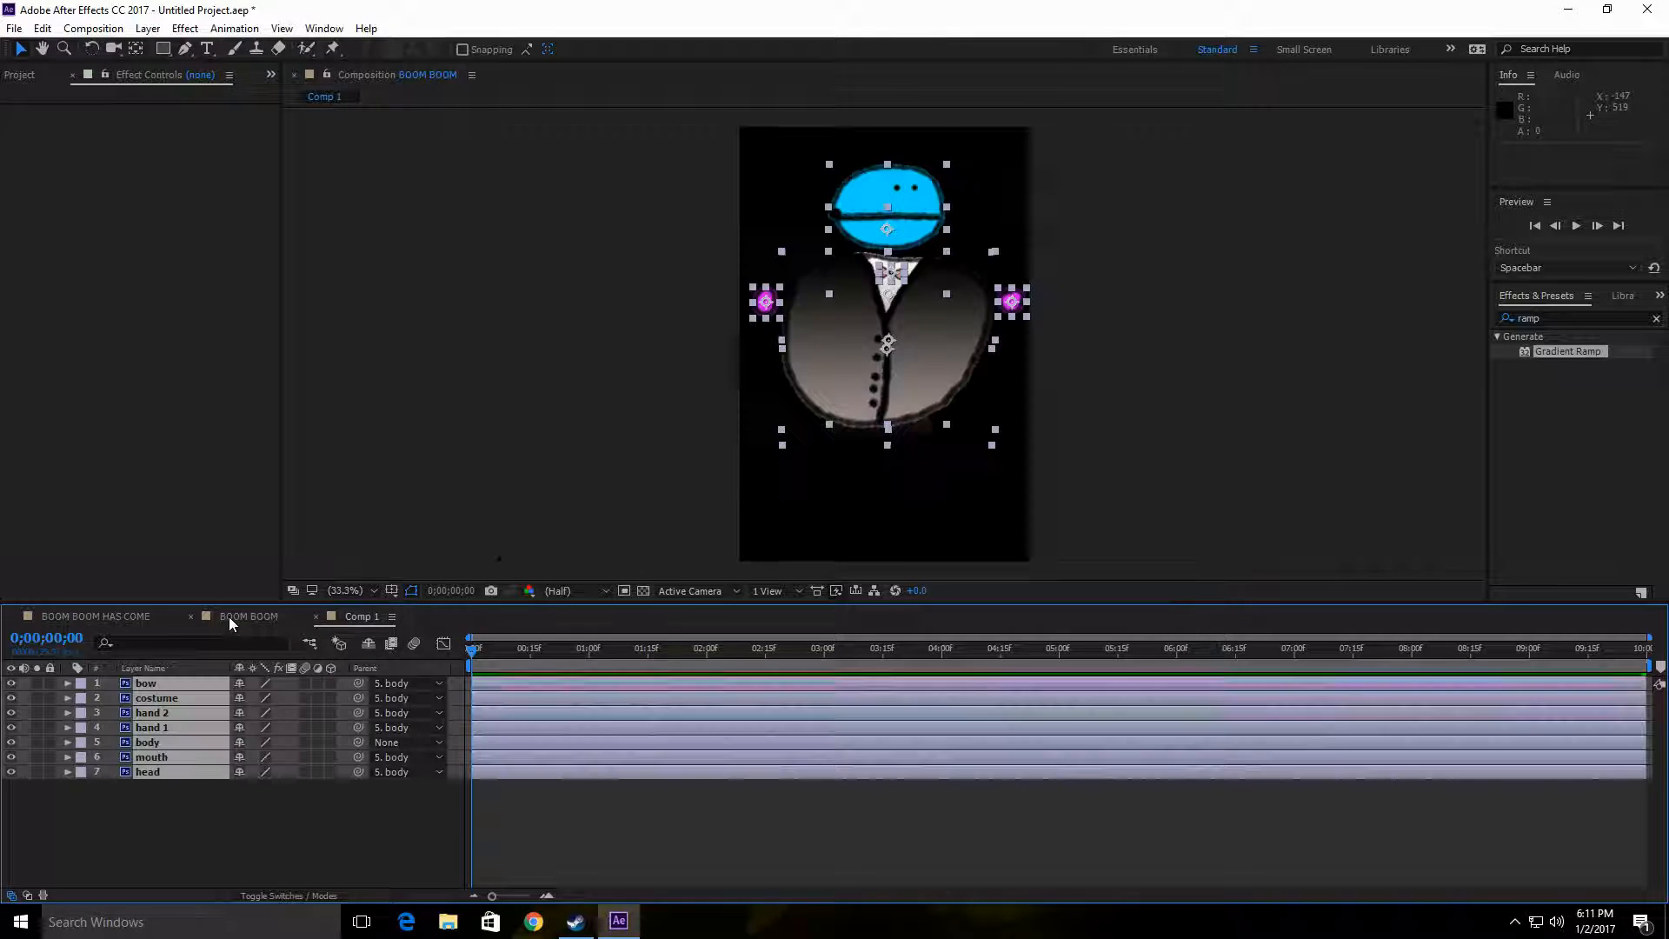
left_click(348, 616)
left_click(68, 613)
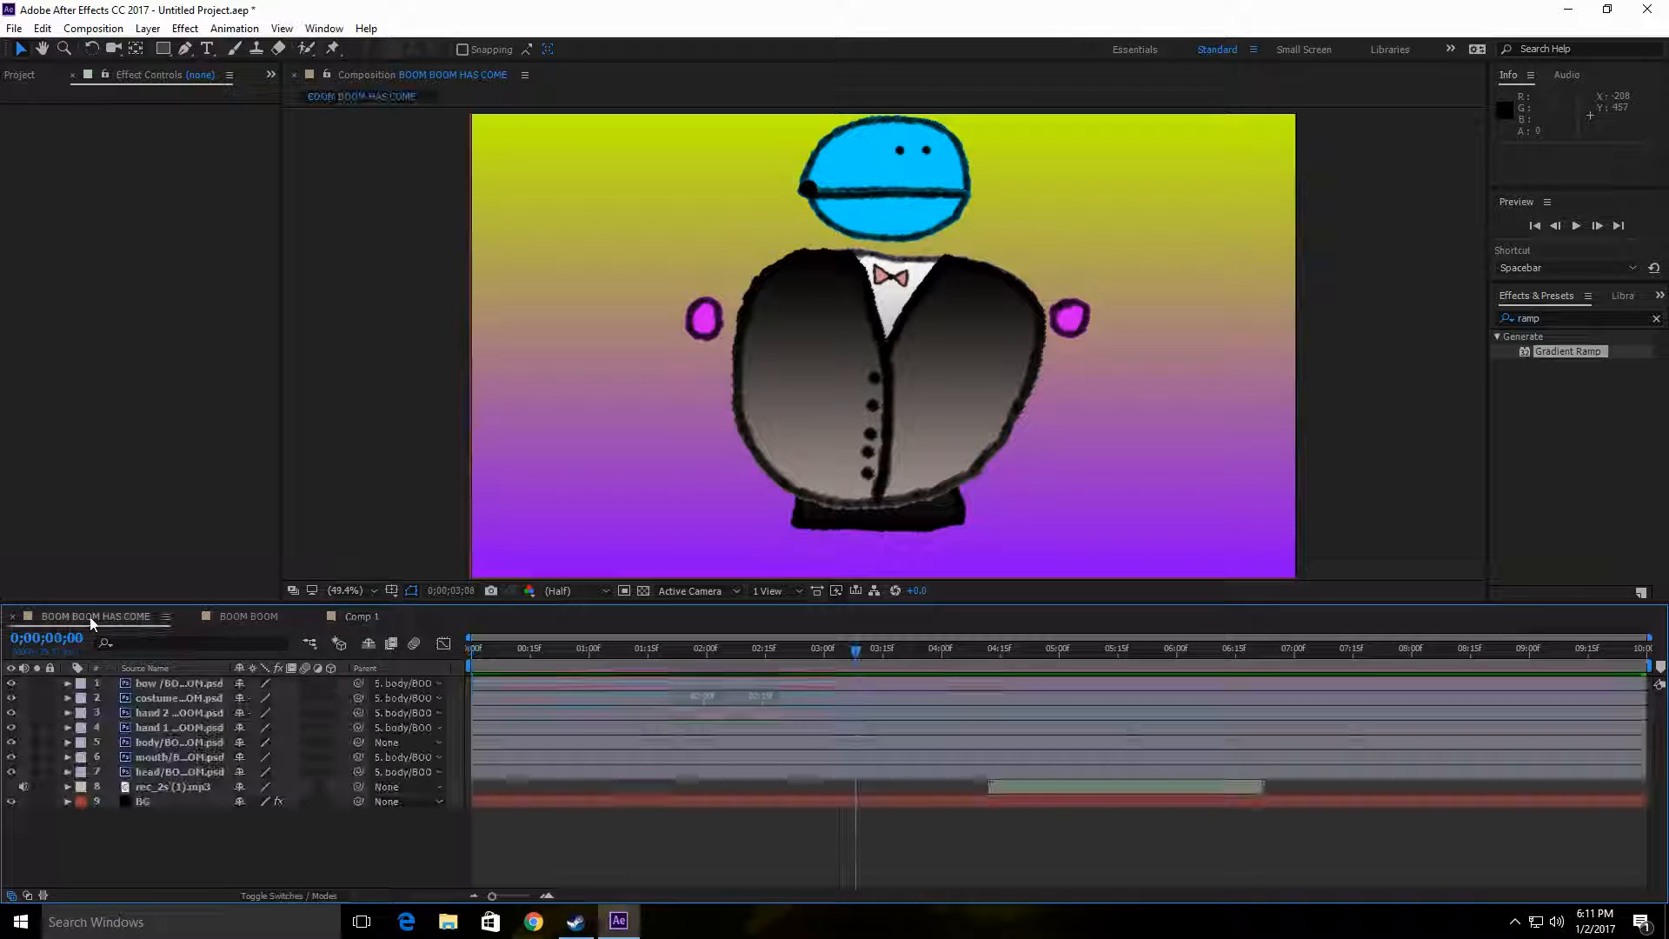
left_click(349, 617)
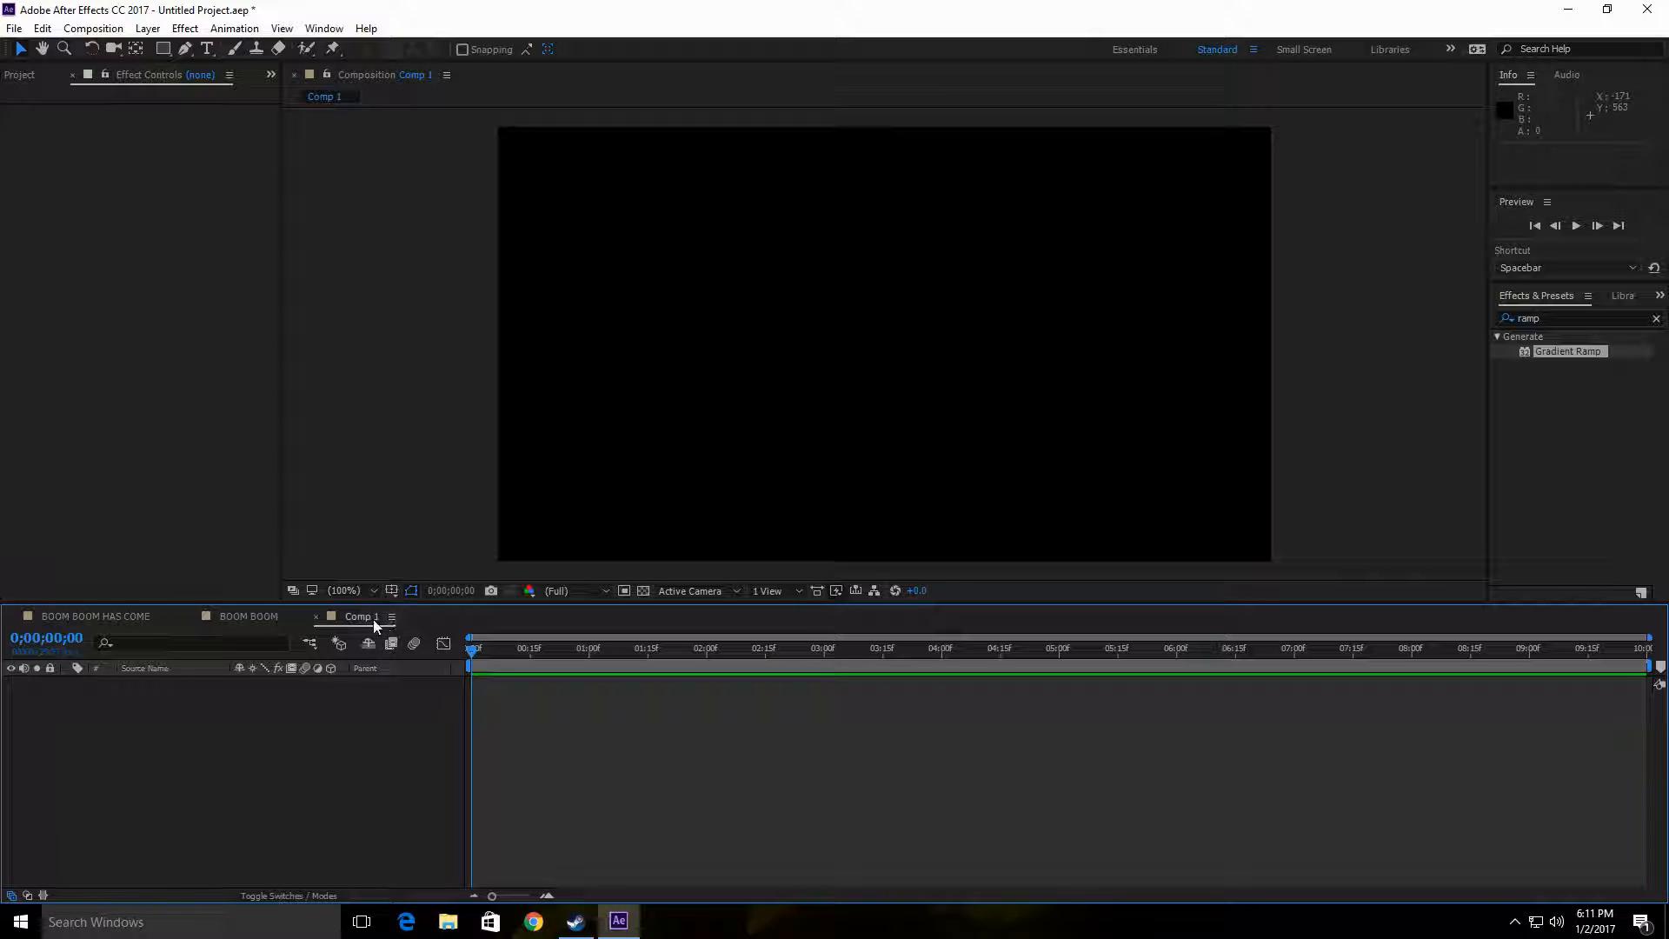
left_click(314, 617)
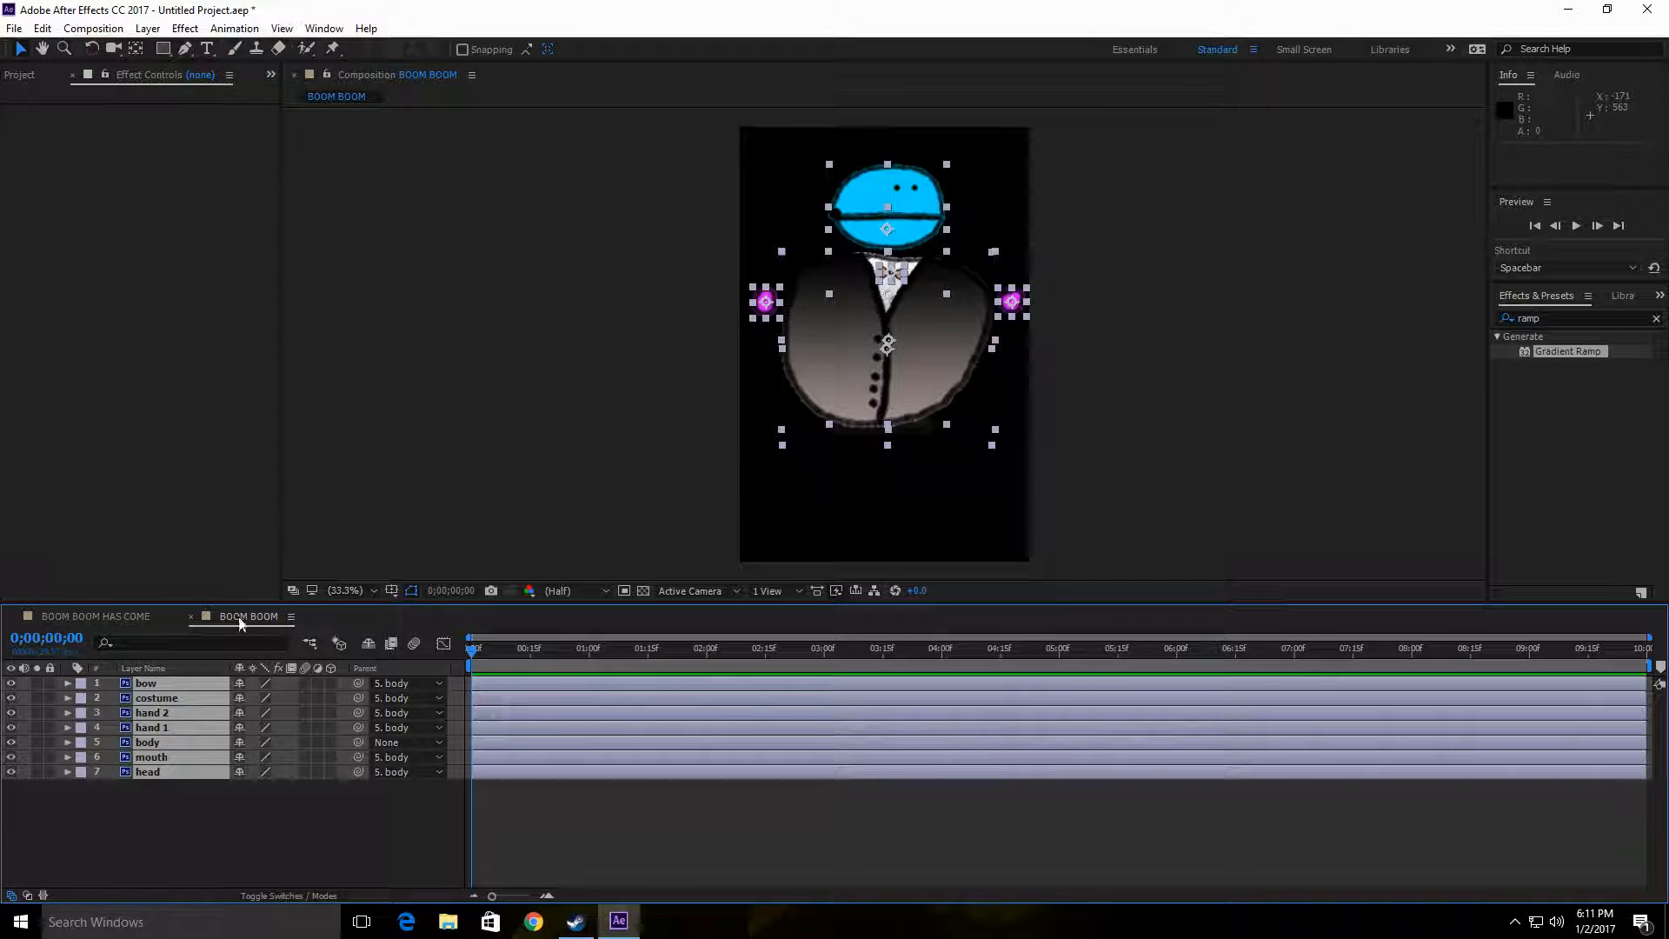
Step: Create a new composition with the aspect ratio unlocked, setting both width and height to 500 px
left_click(93, 28)
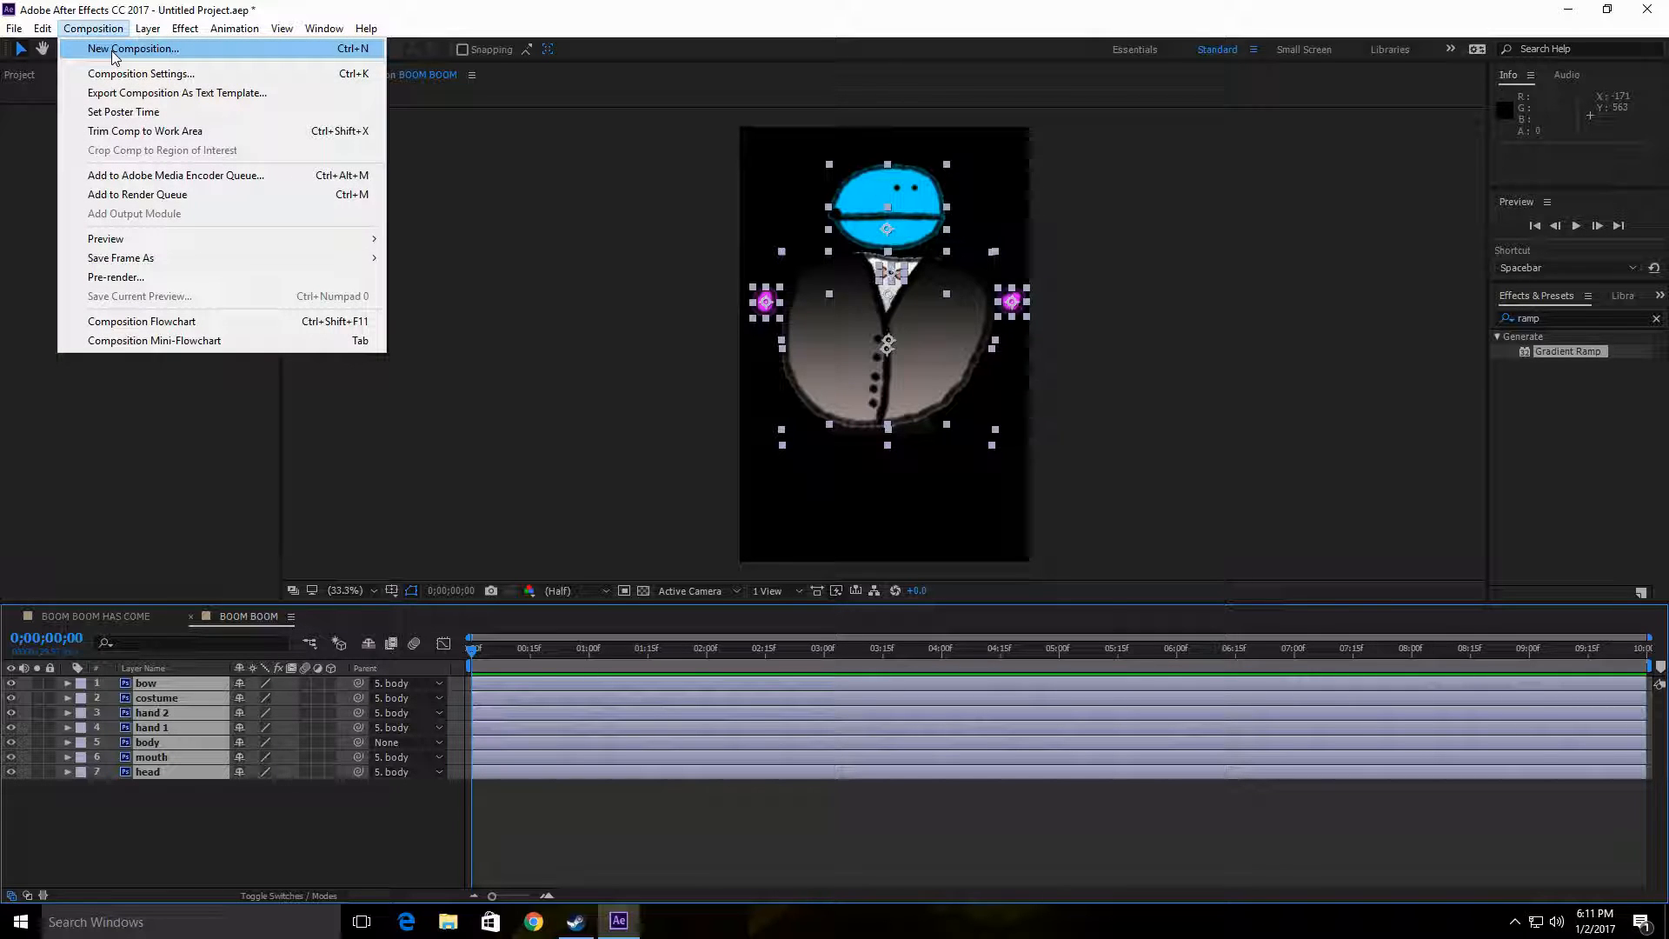
left_click(117, 50)
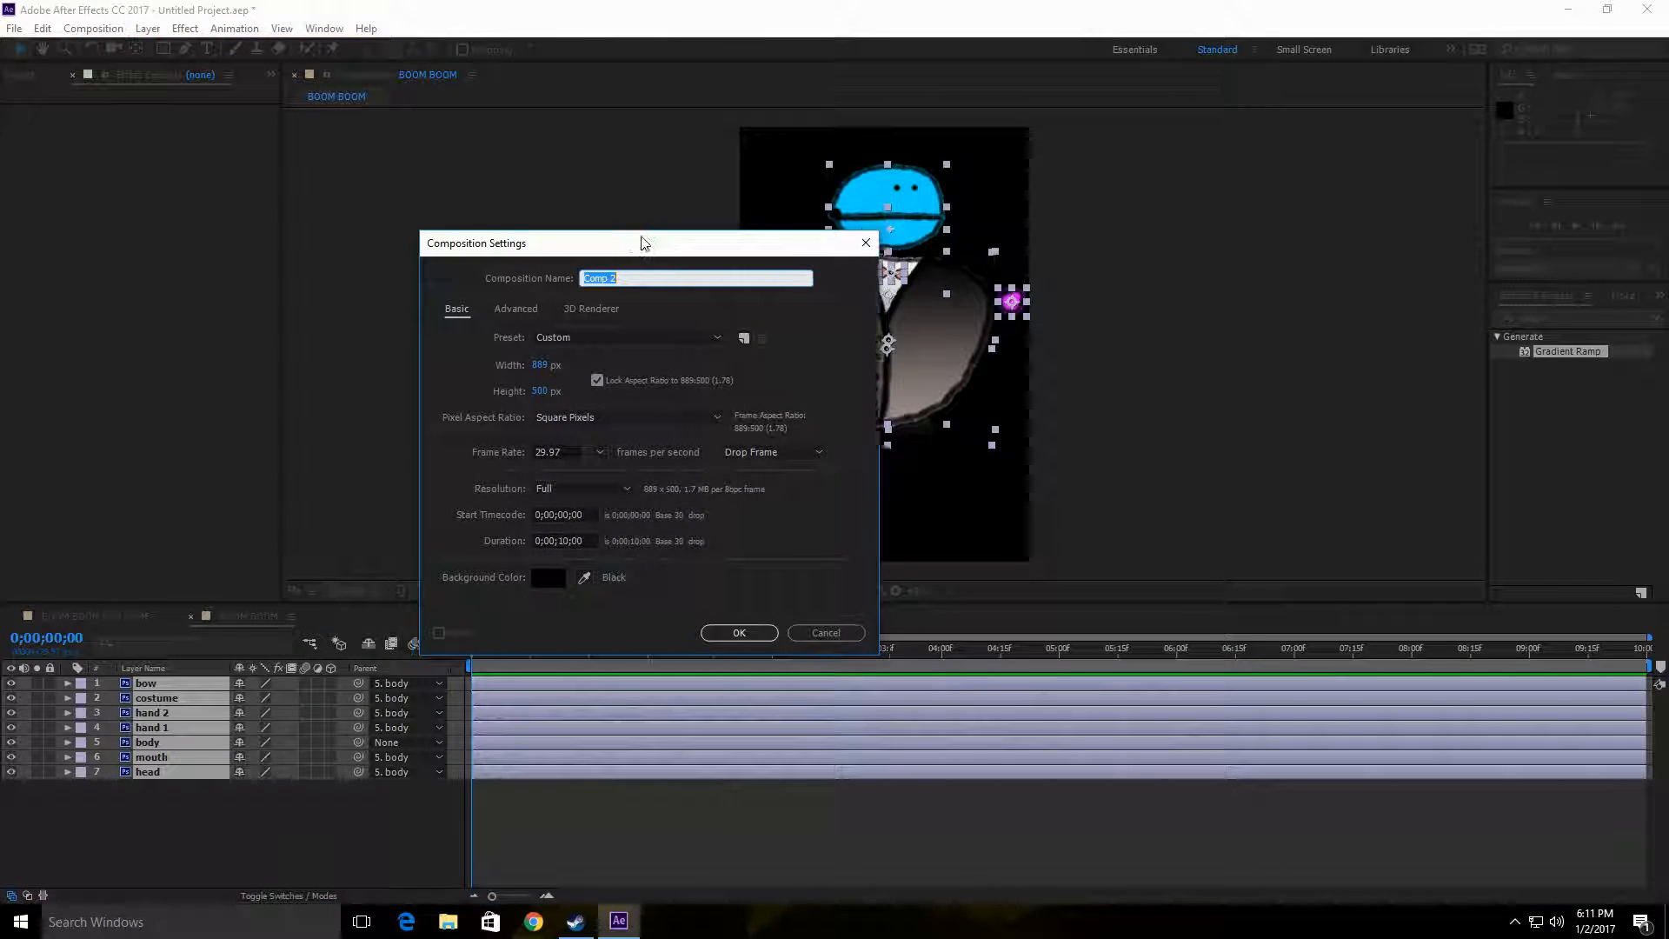
left_click(585, 367)
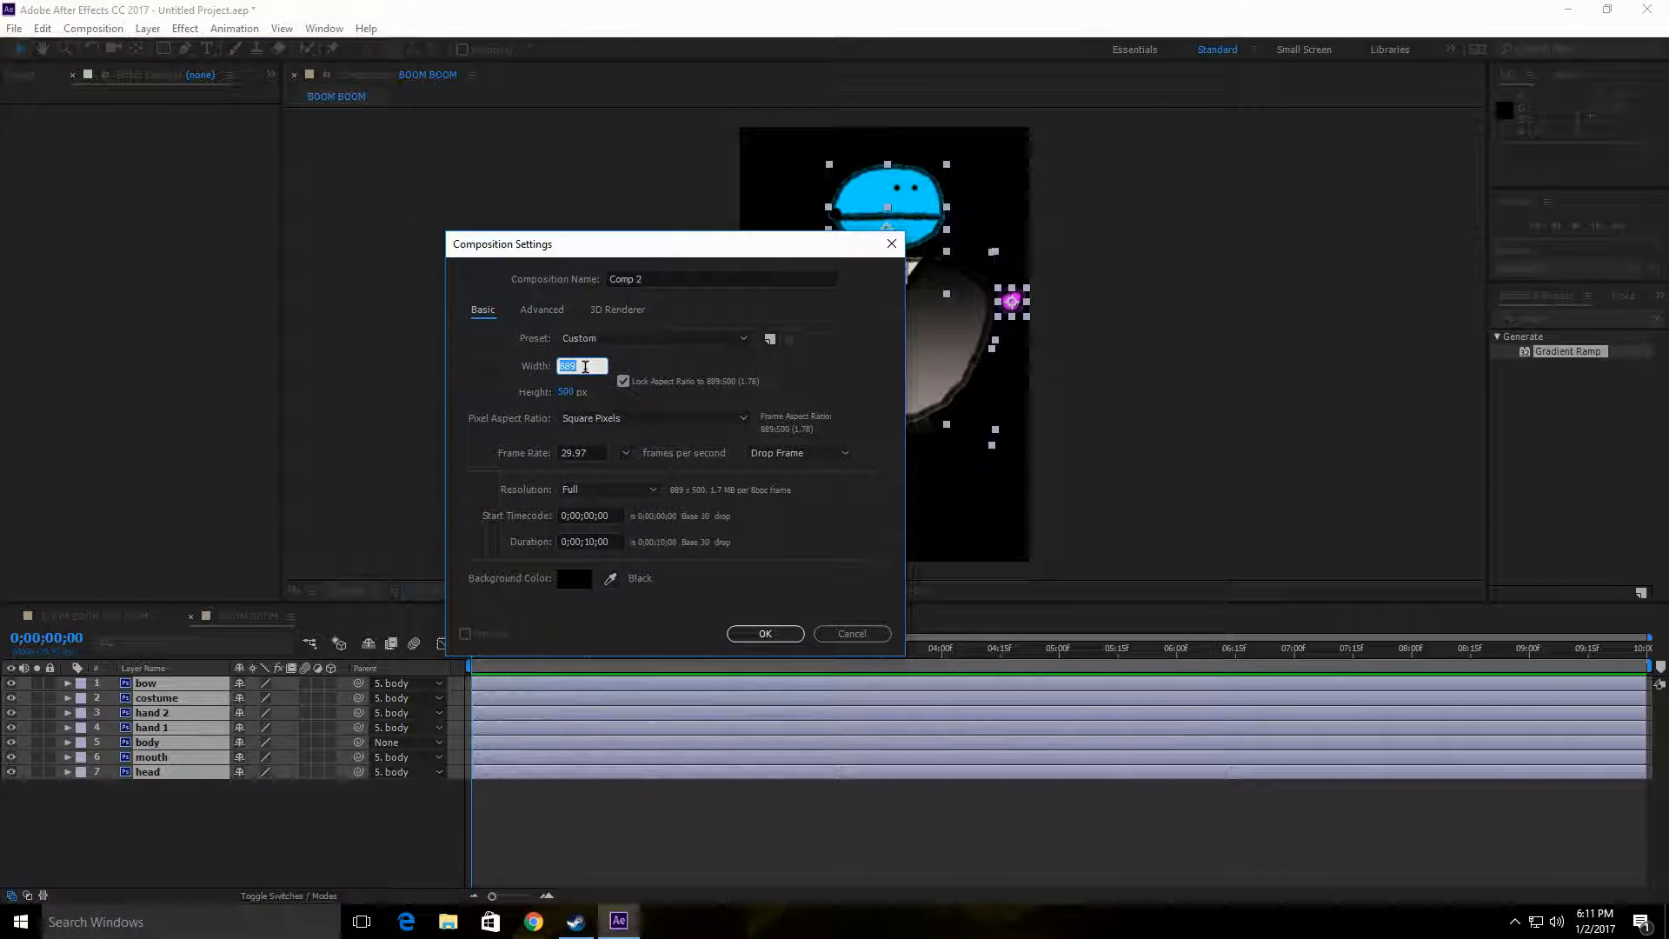
type("500")
left_click(570, 391)
type("500")
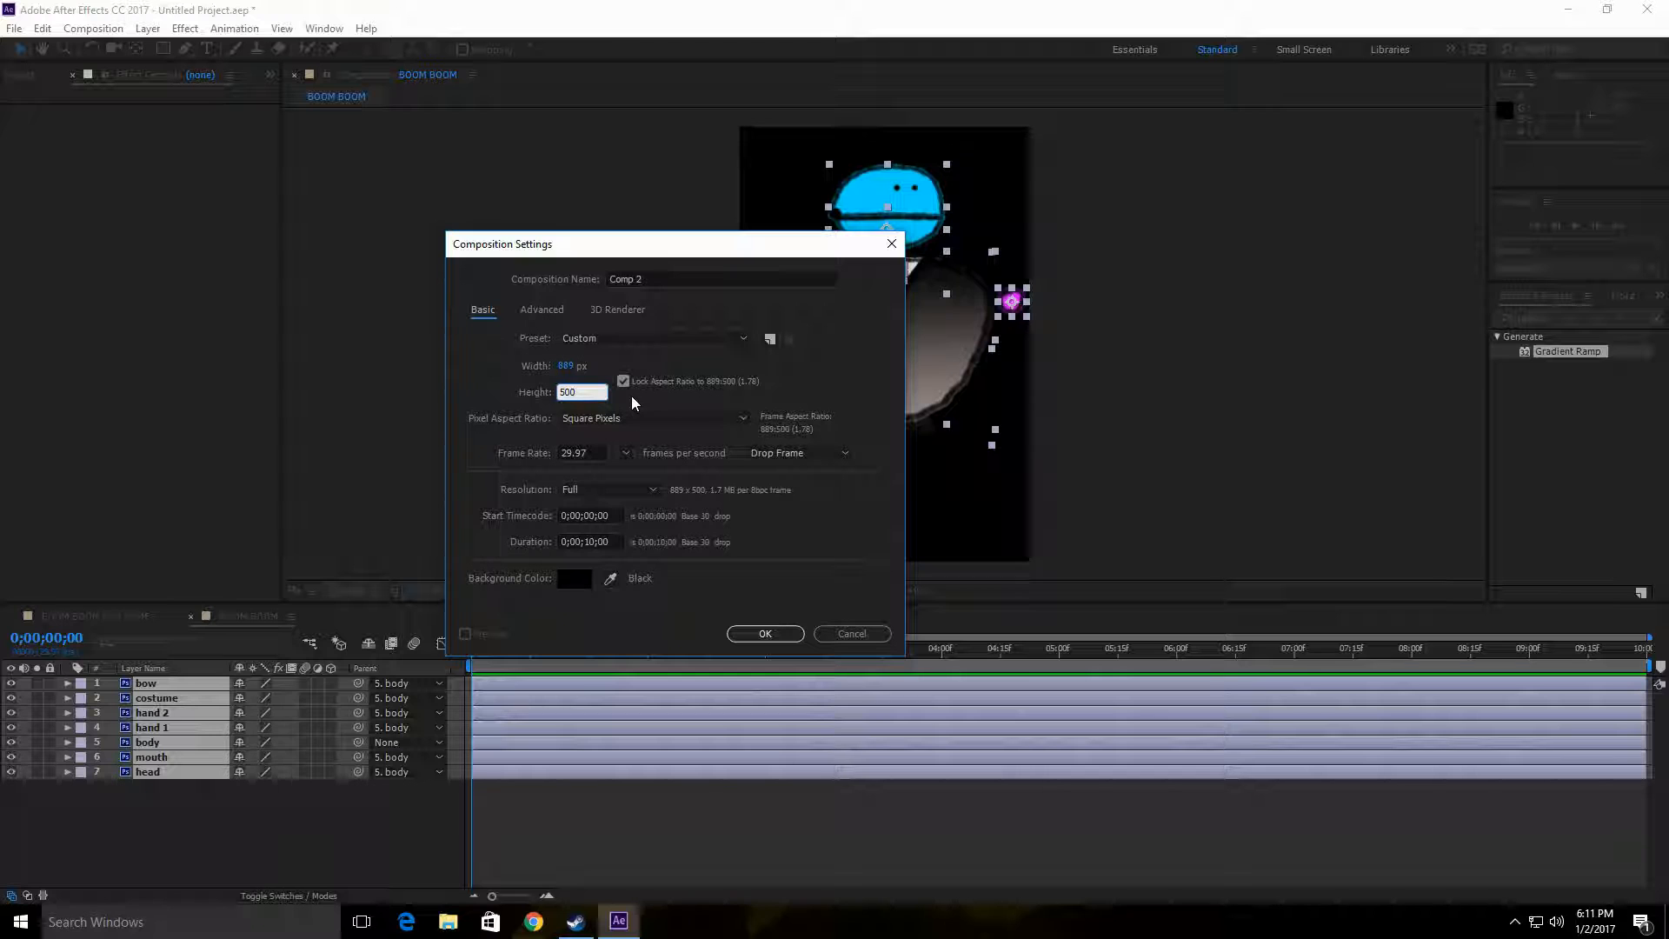
left_click(624, 381)
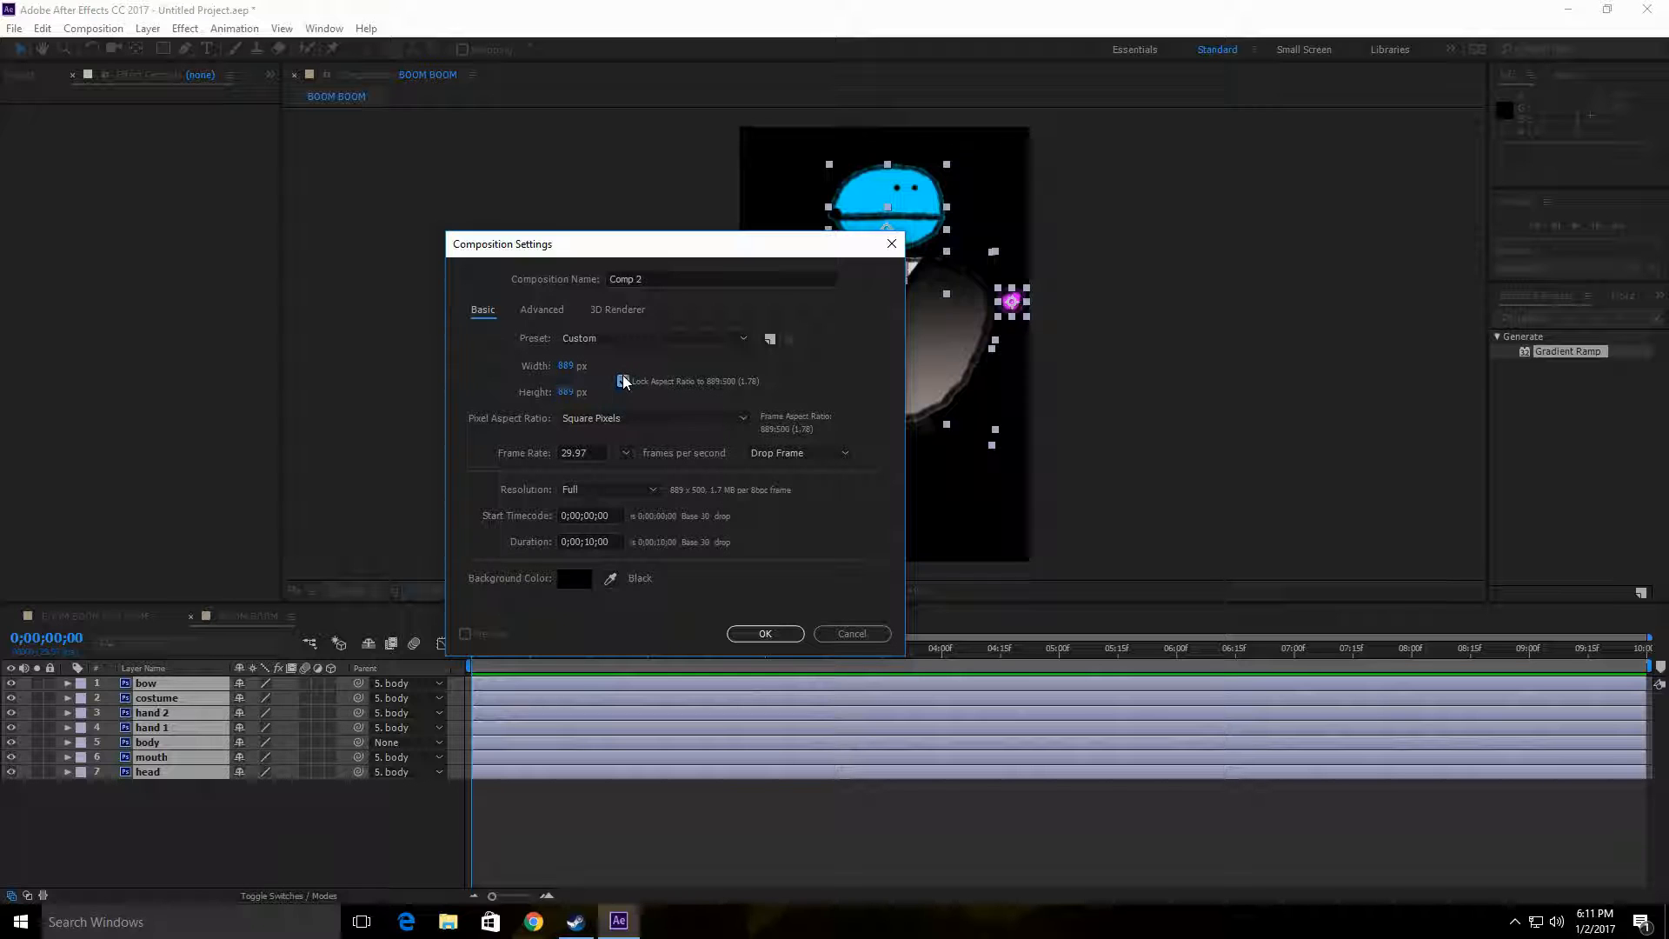
left_click(567, 366)
type("500")
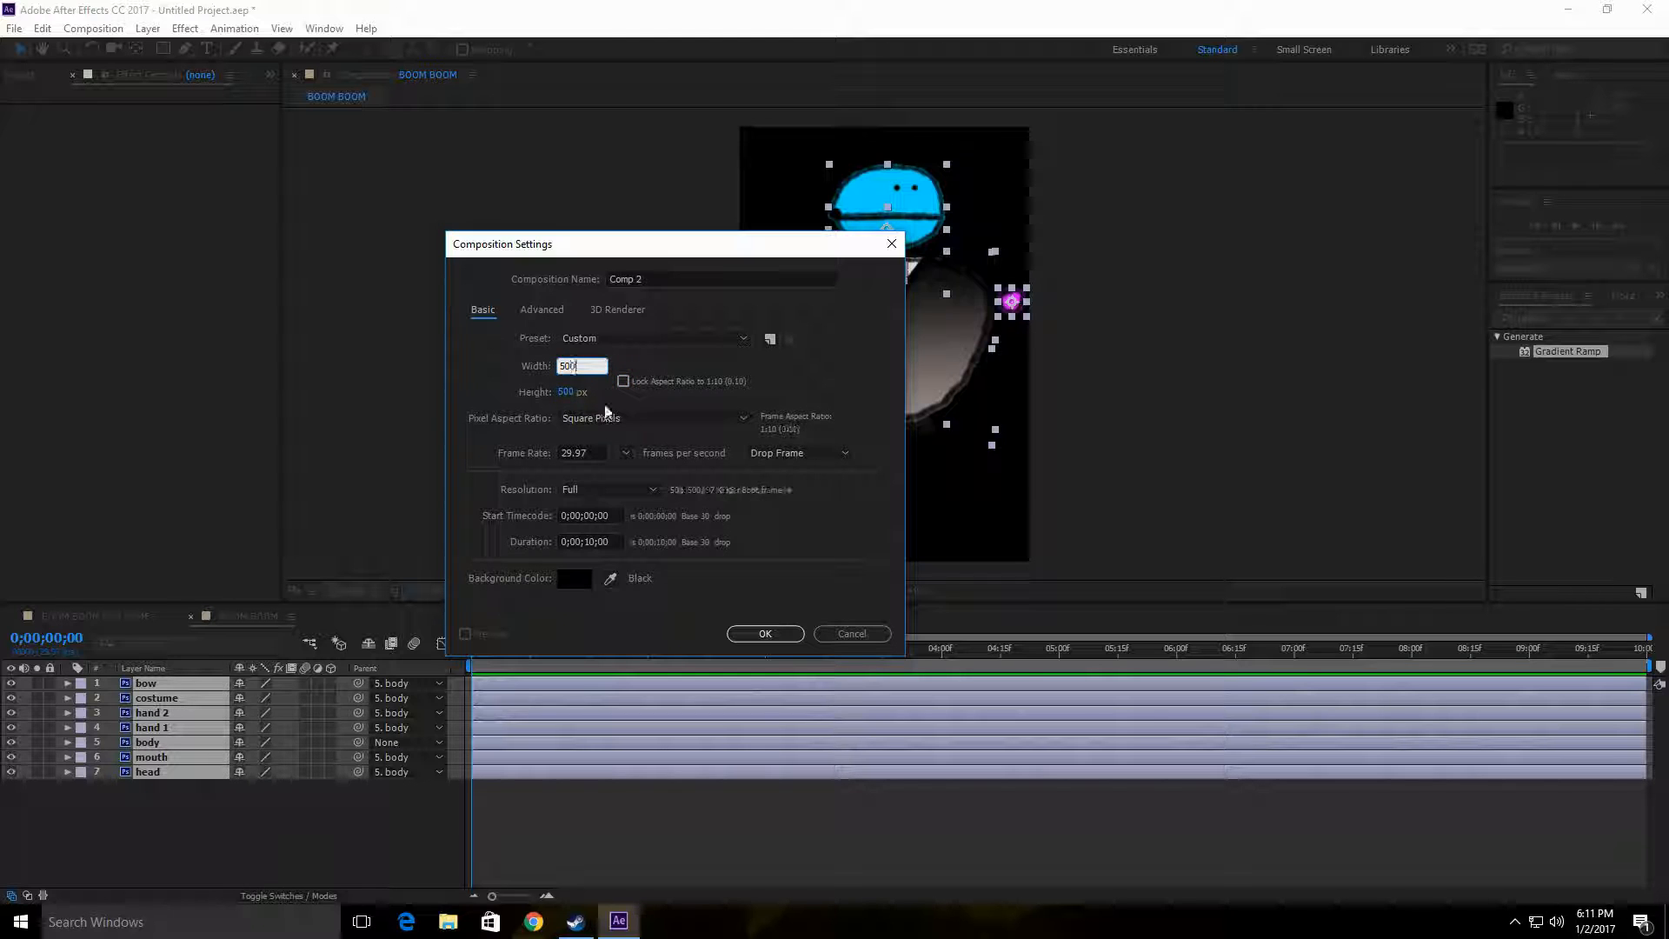
left_click(652, 406)
left_click(766, 633)
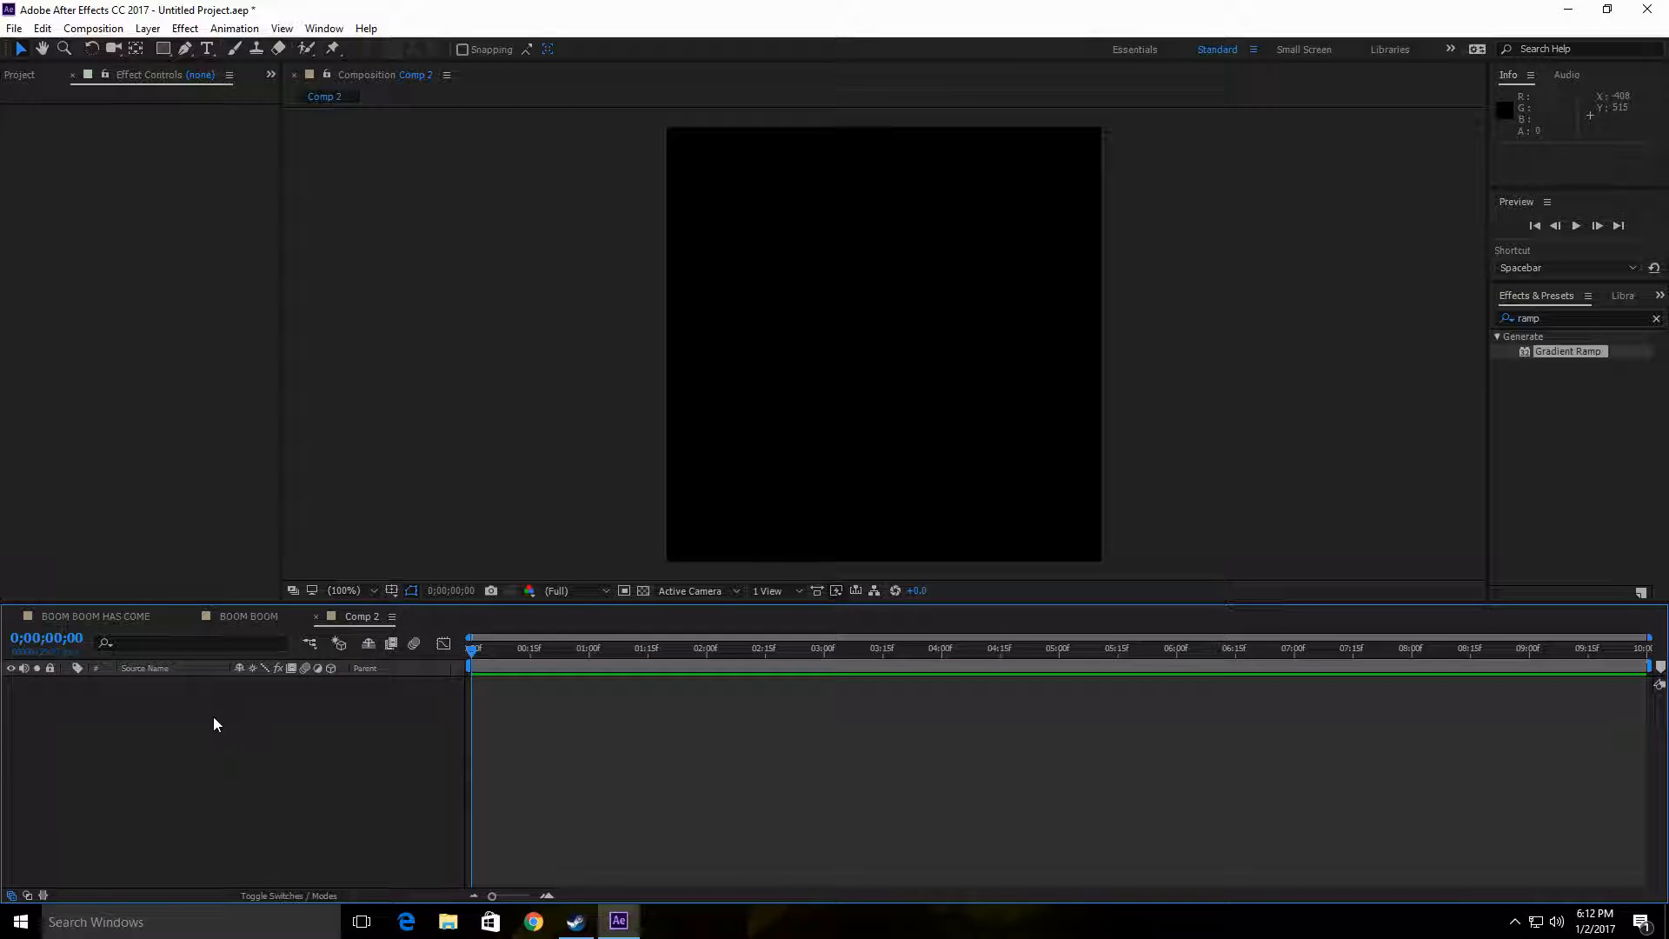
Step: Check the character in the BOOM BOOM HAS COME composition and return to the Comp 2 composition
left_click(250, 615)
left_click(127, 615)
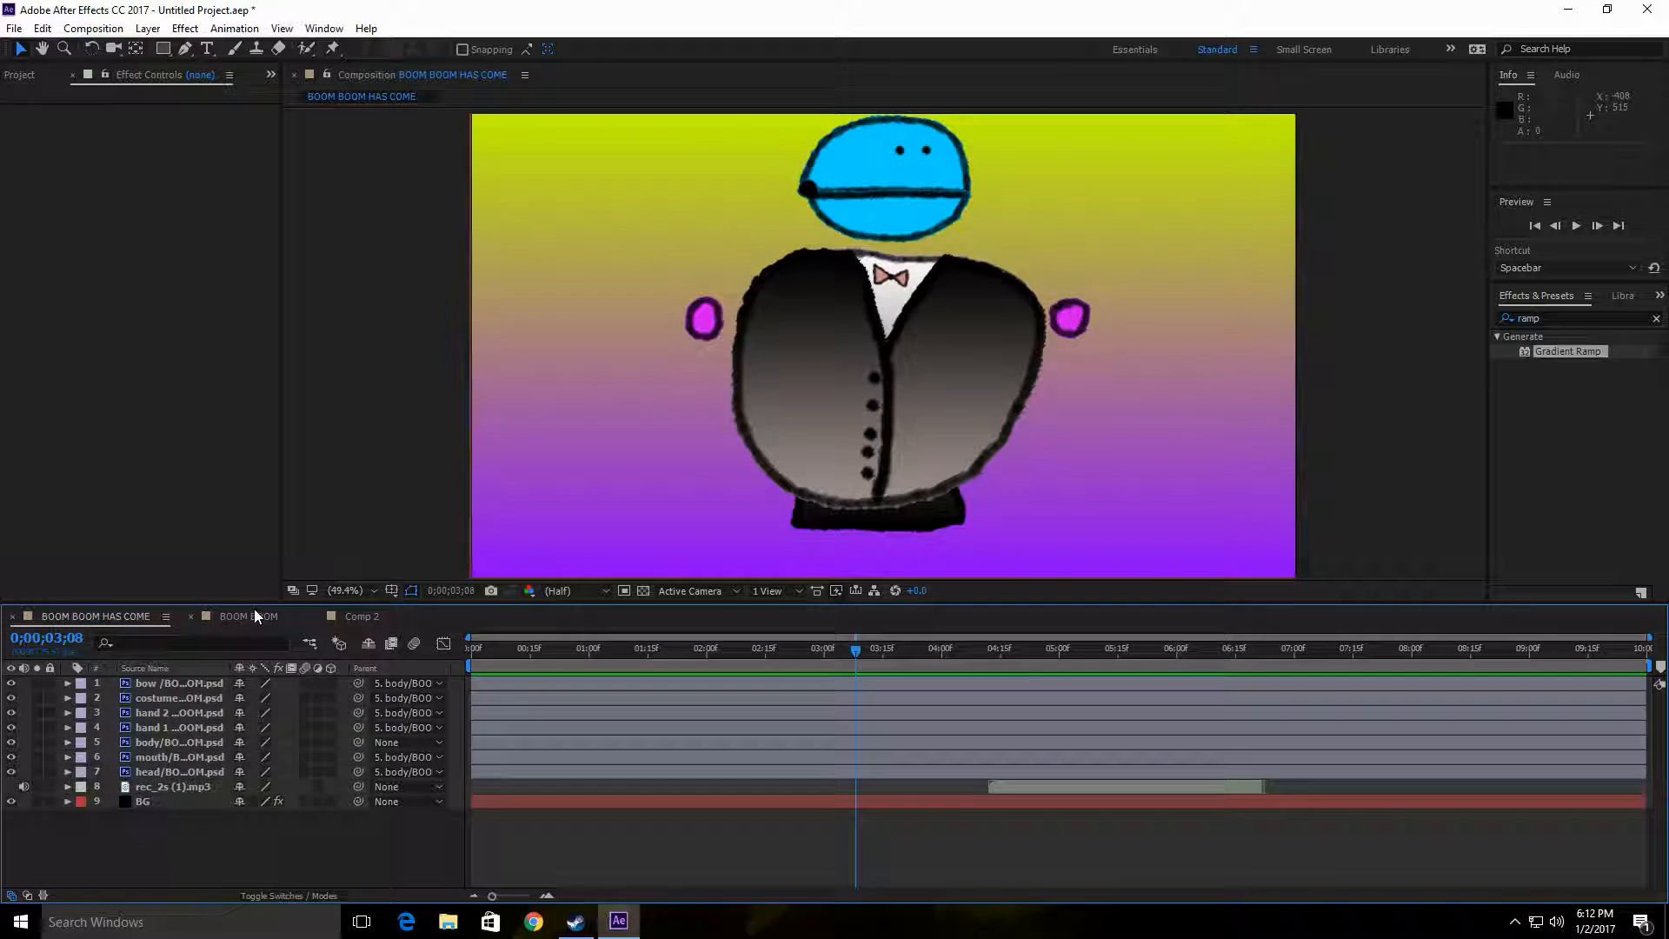
left_click(254, 614)
left_click(102, 614)
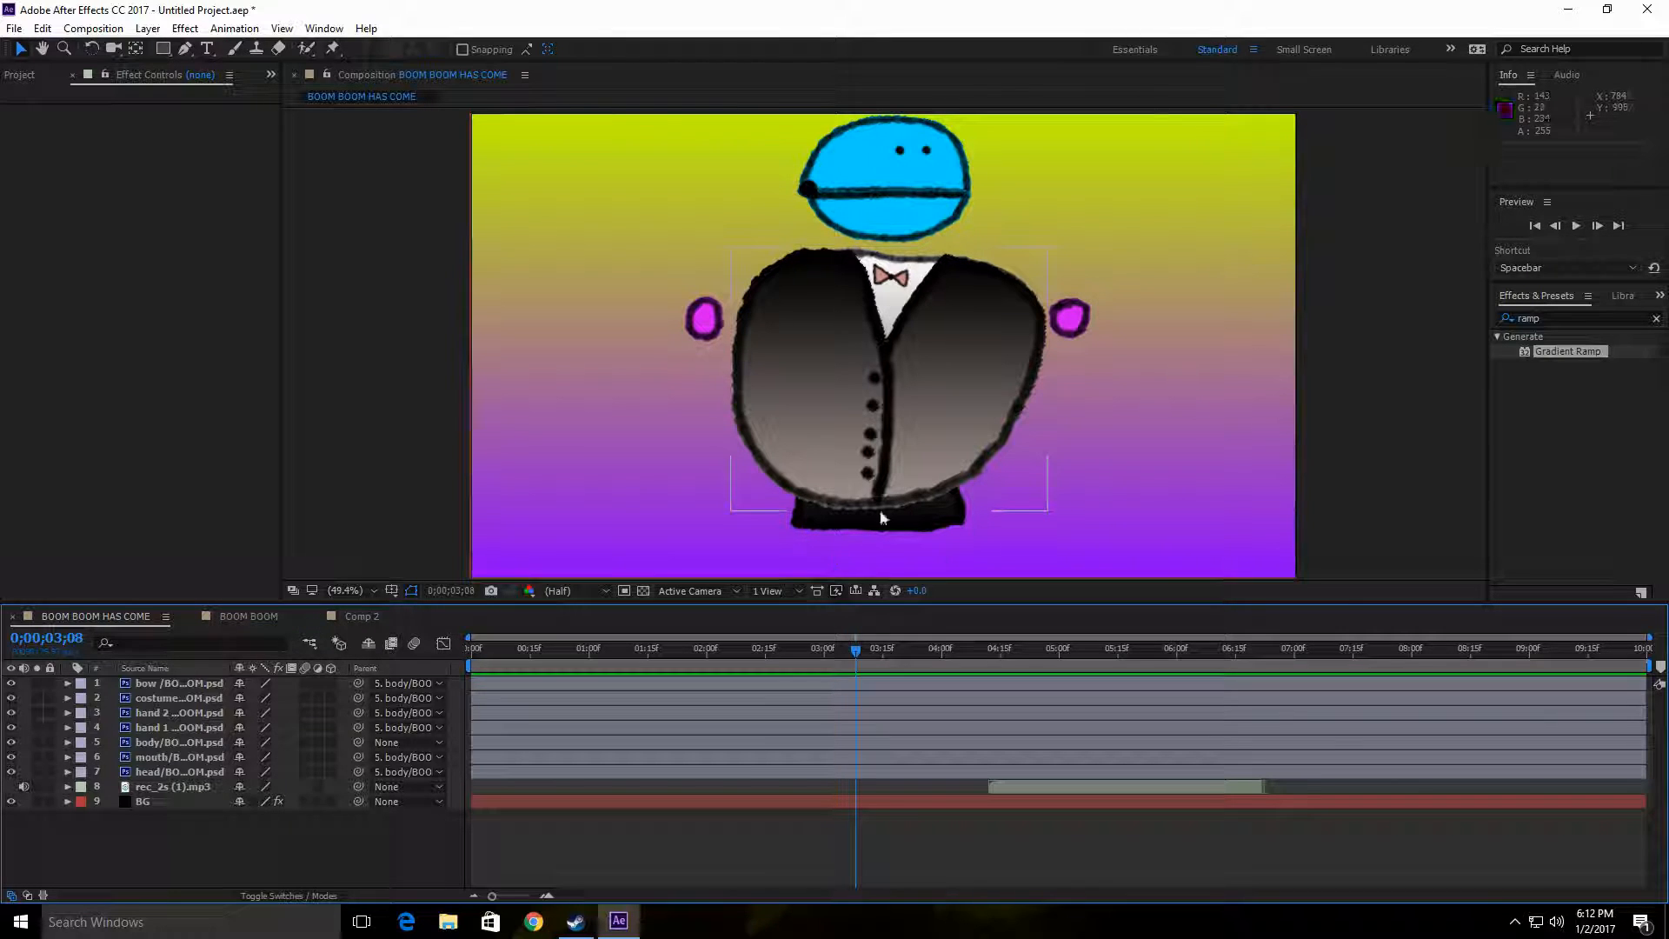
left_click(358, 616)
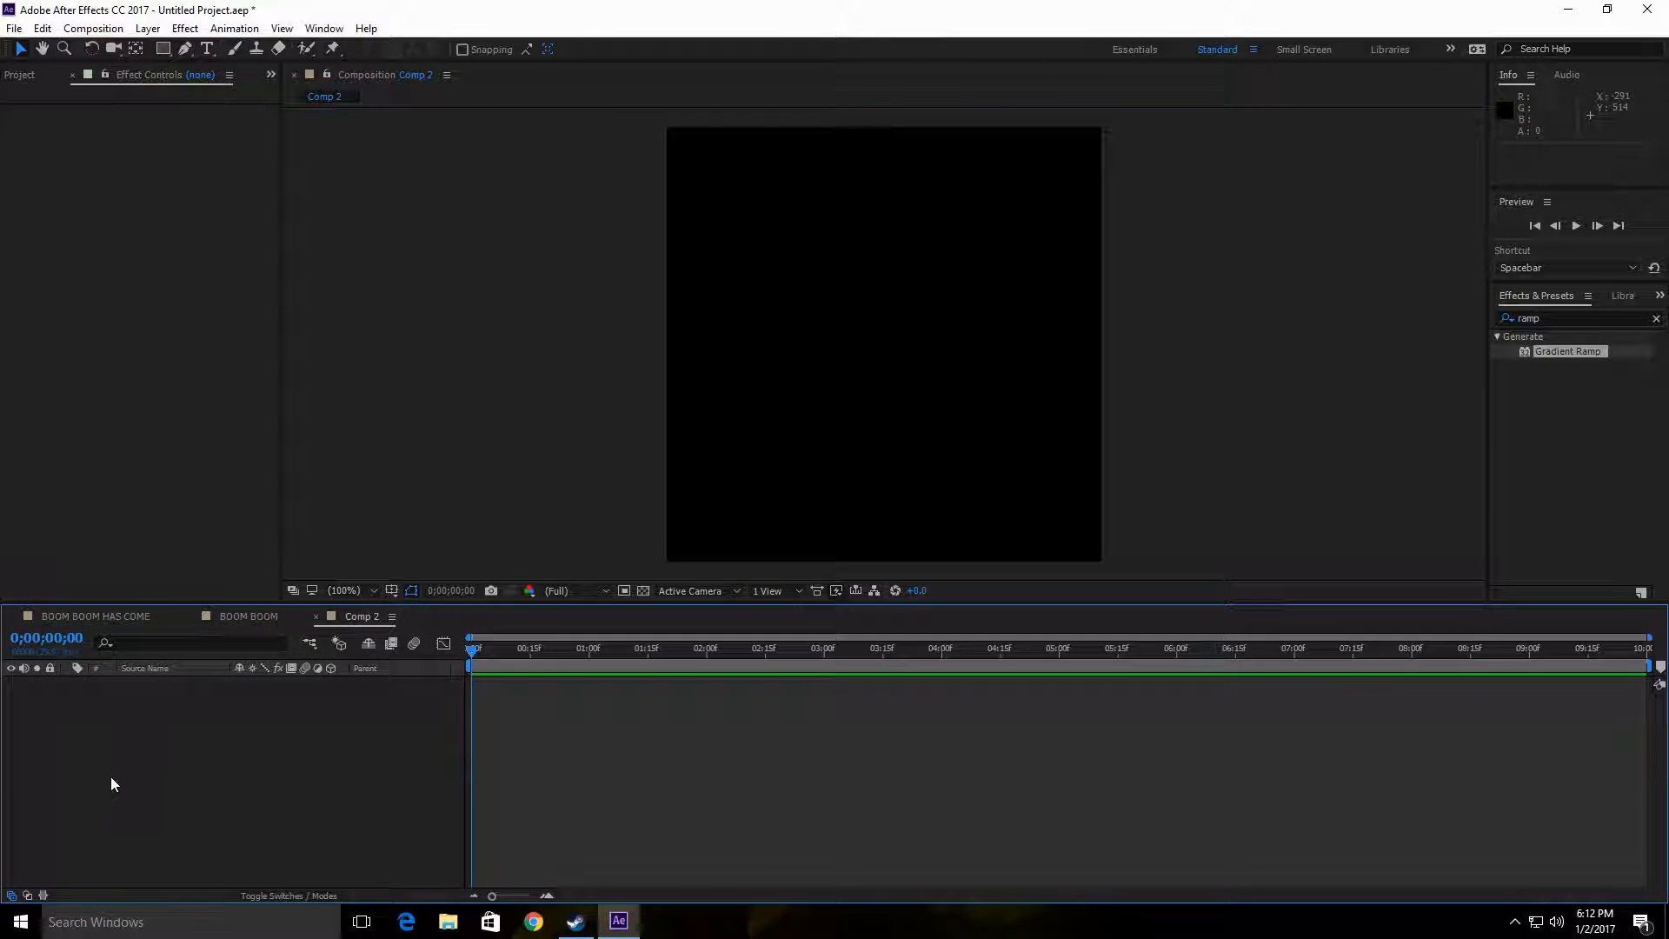
Step: Add a 500 × 500 px solid in lime green 72FF00 to the Comp 2 composition
right_click(156, 726)
mouse_move(316, 745)
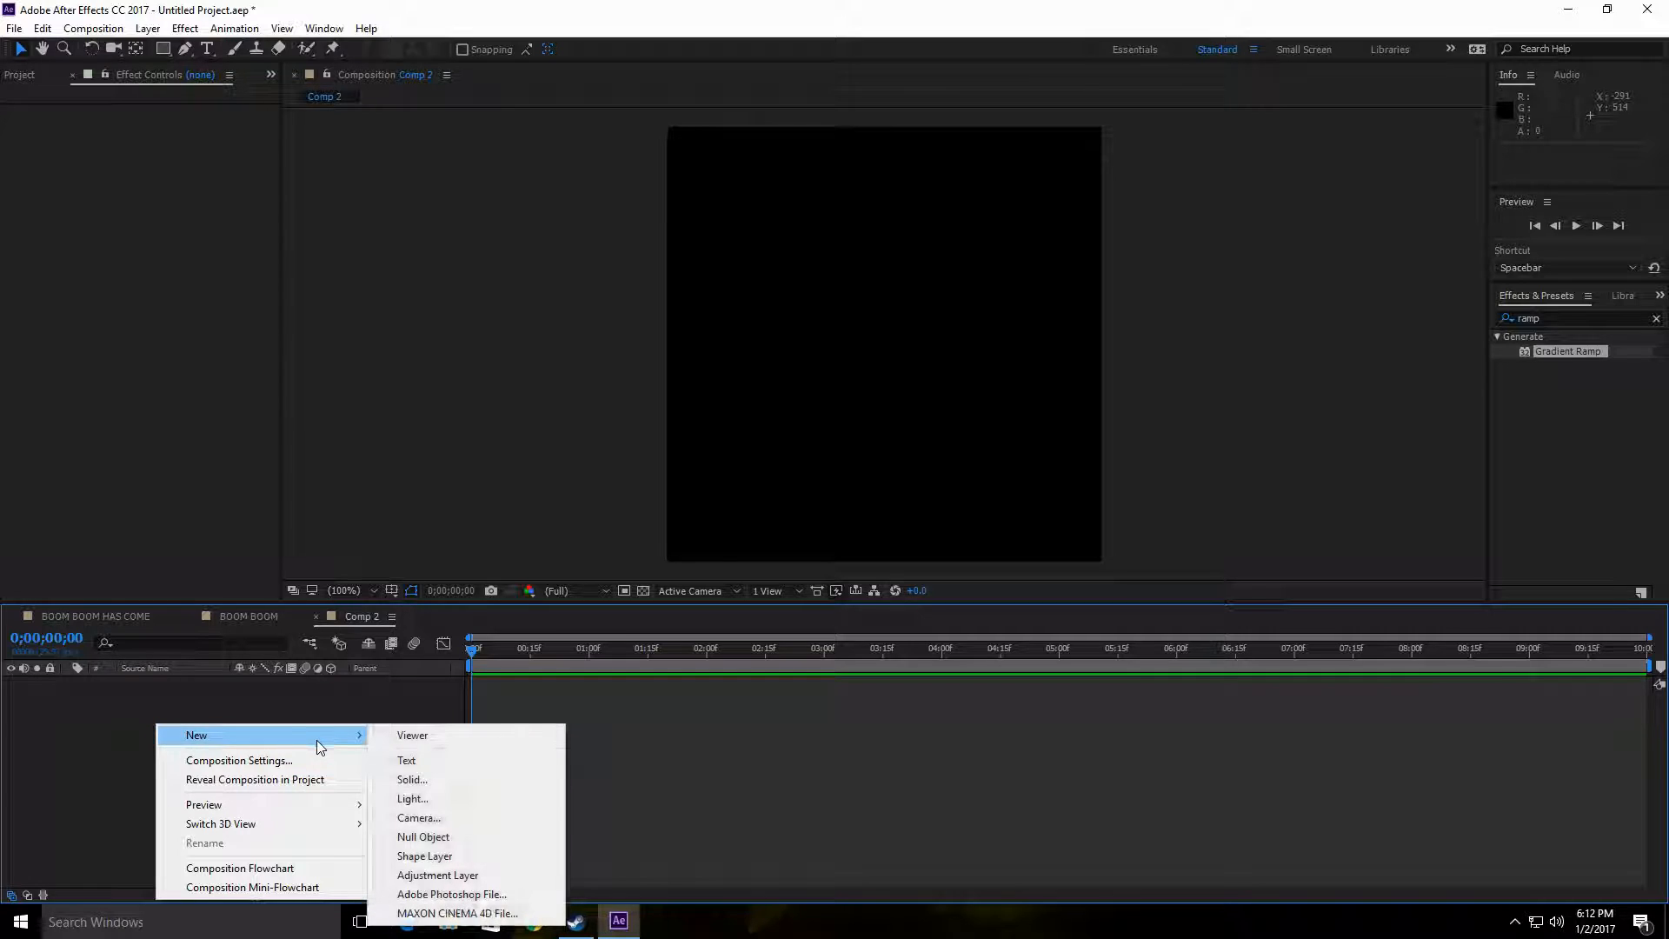
left_click(331, 707)
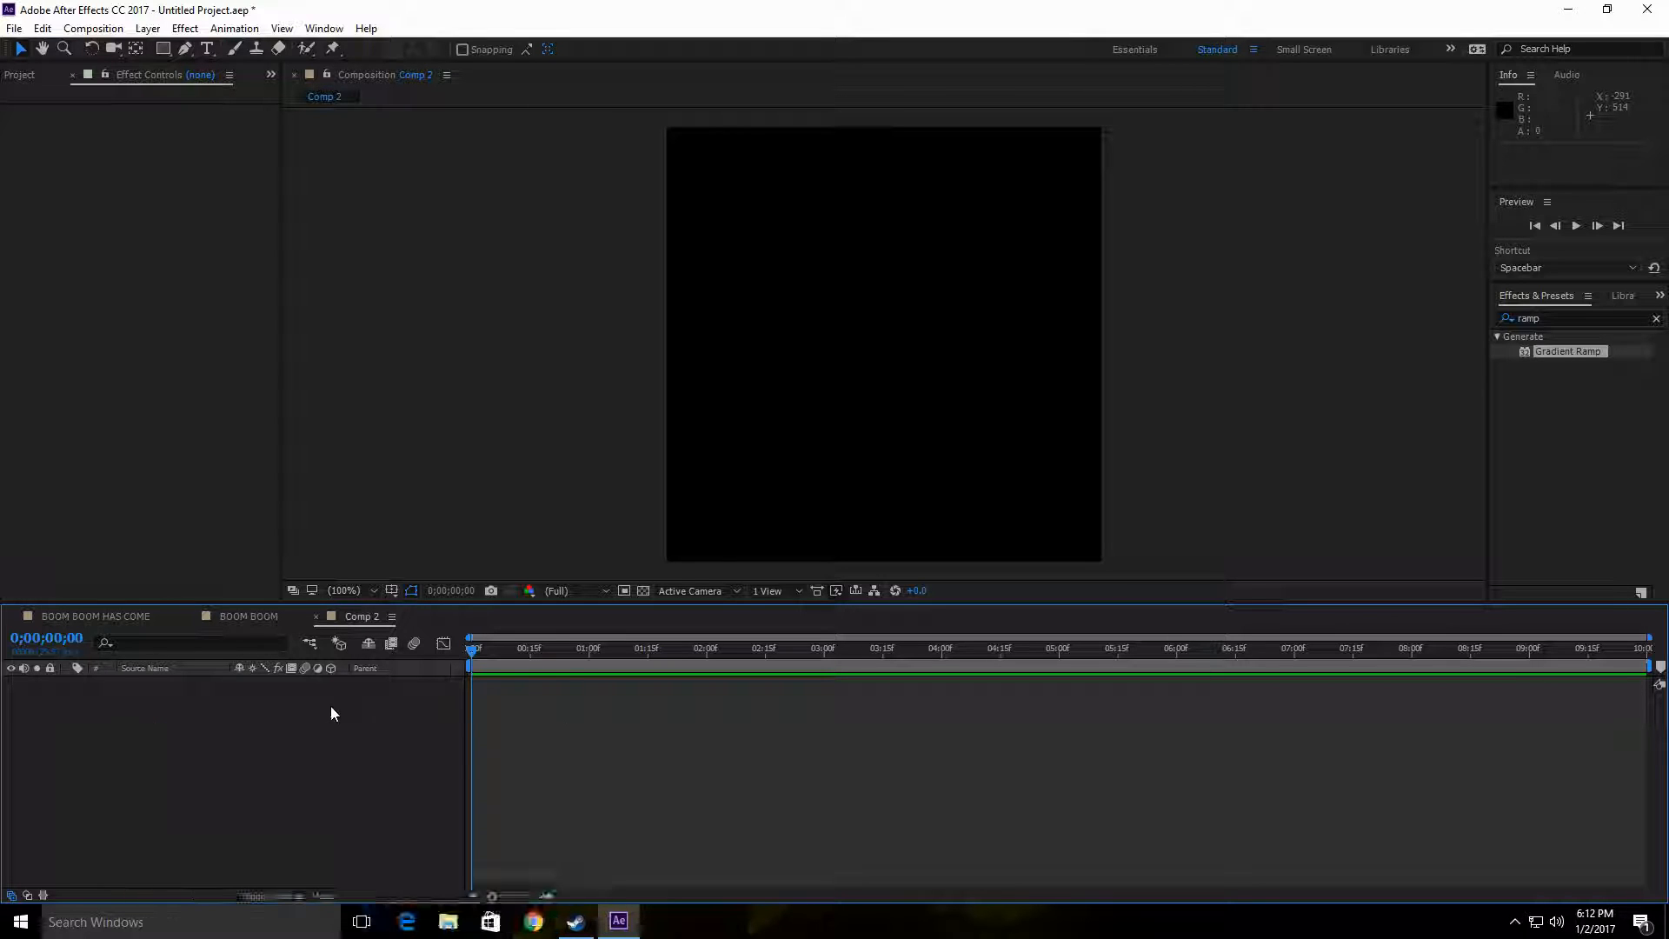
right_click(25, 741)
mouse_move(87, 576)
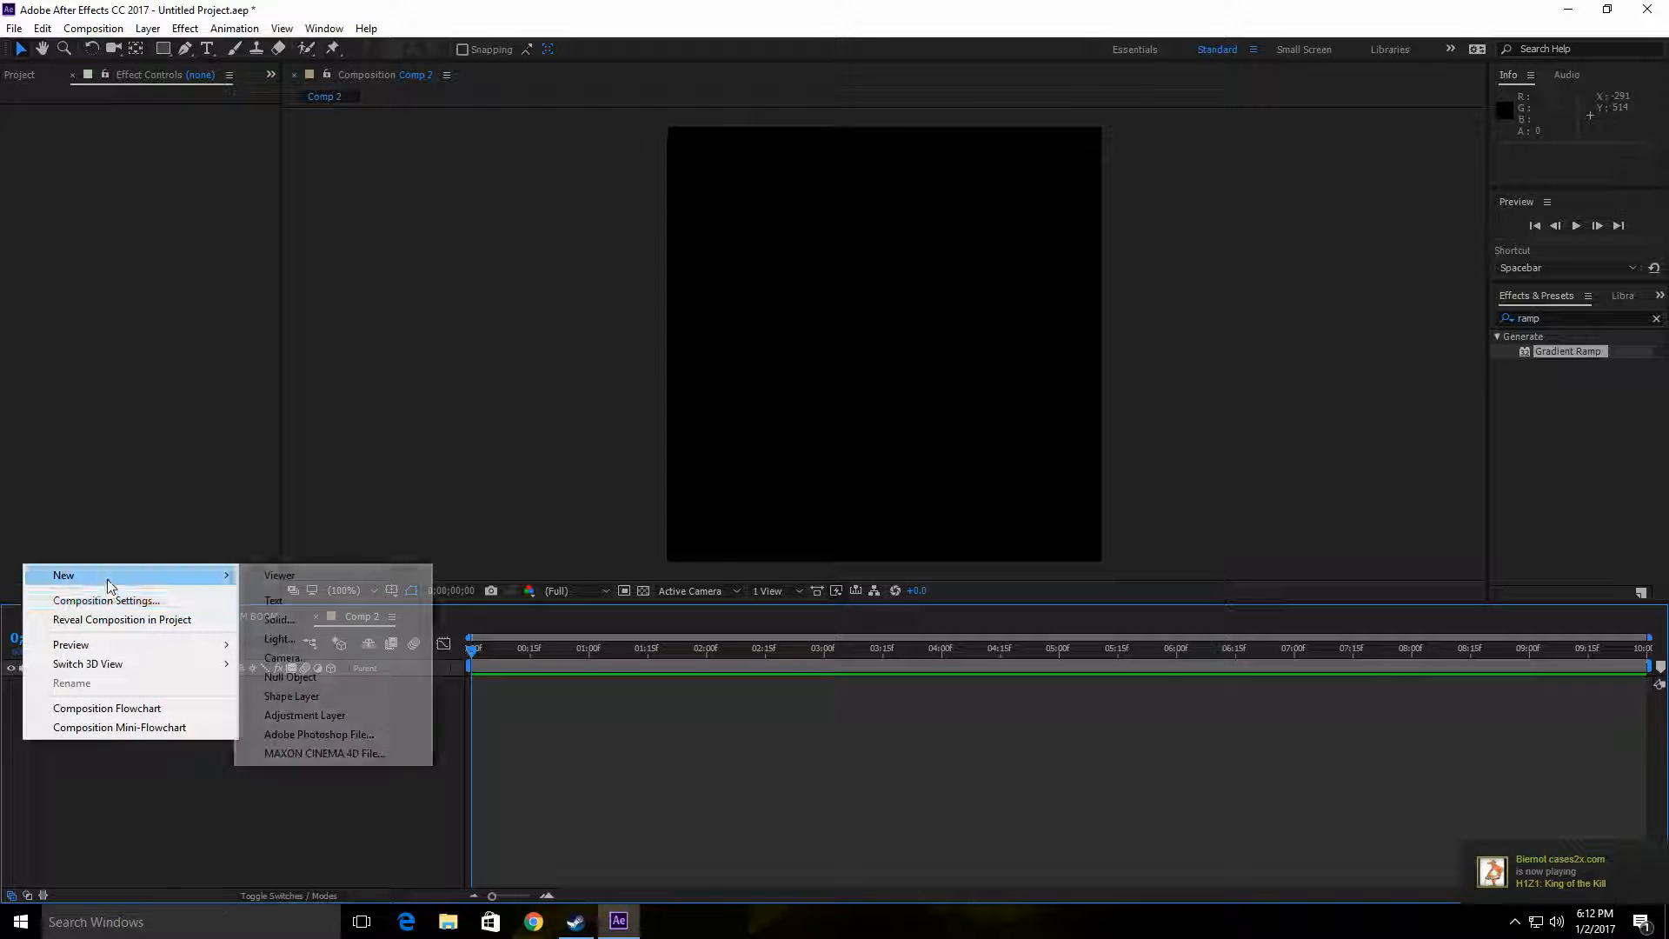
left_click(335, 618)
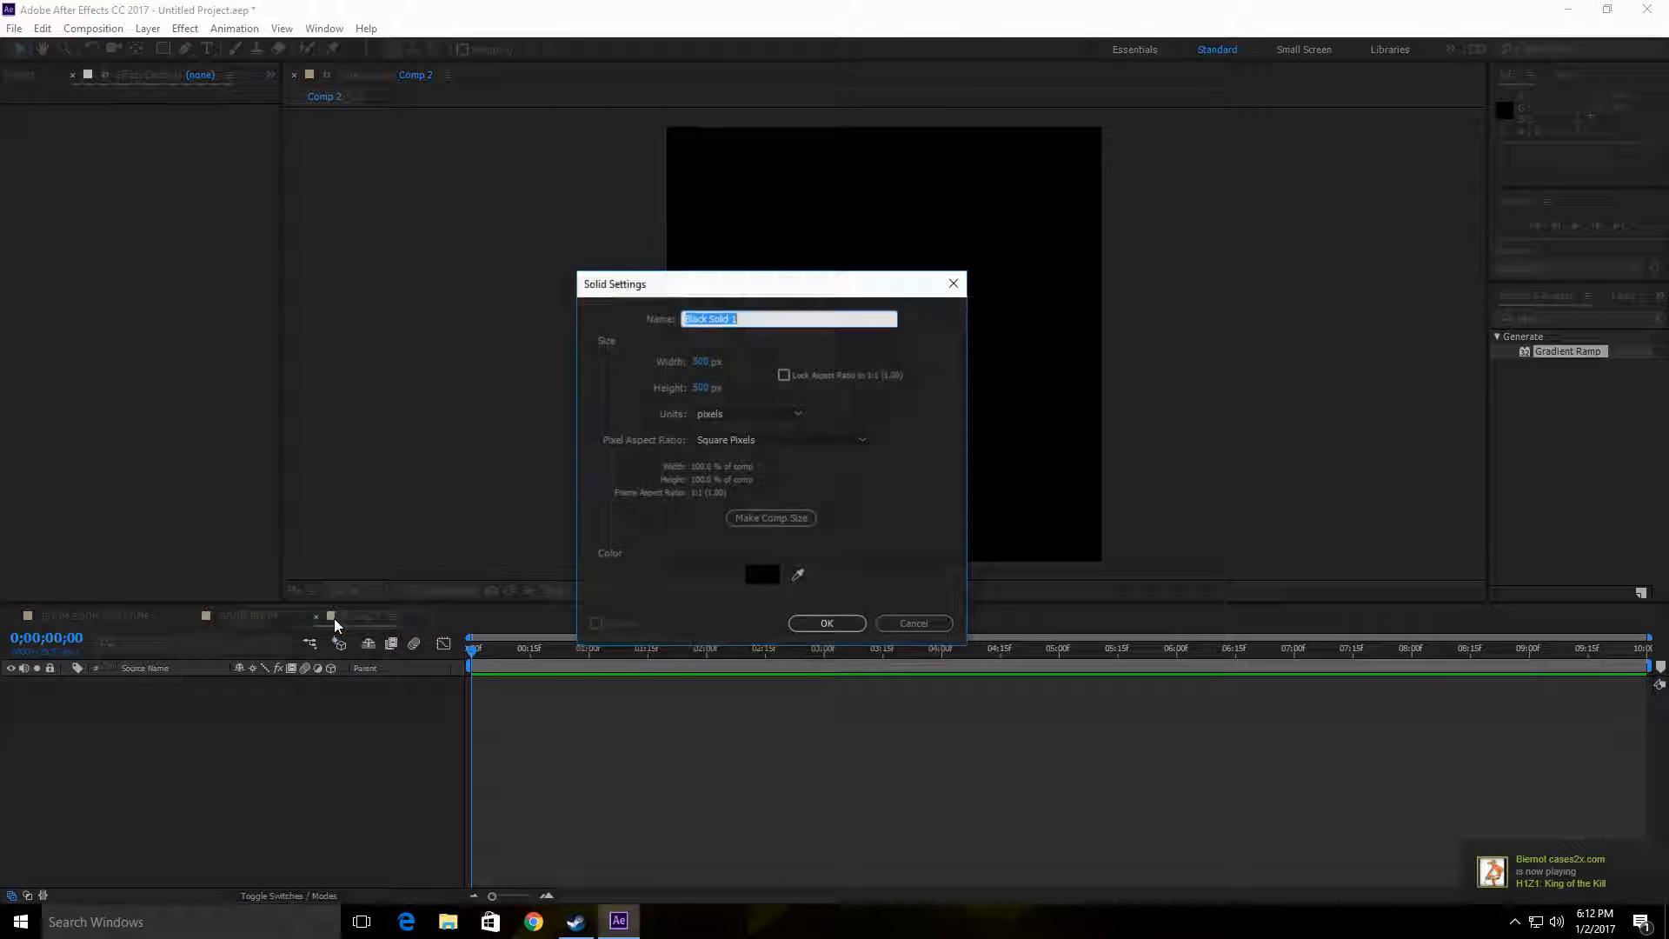
left_click(758, 577)
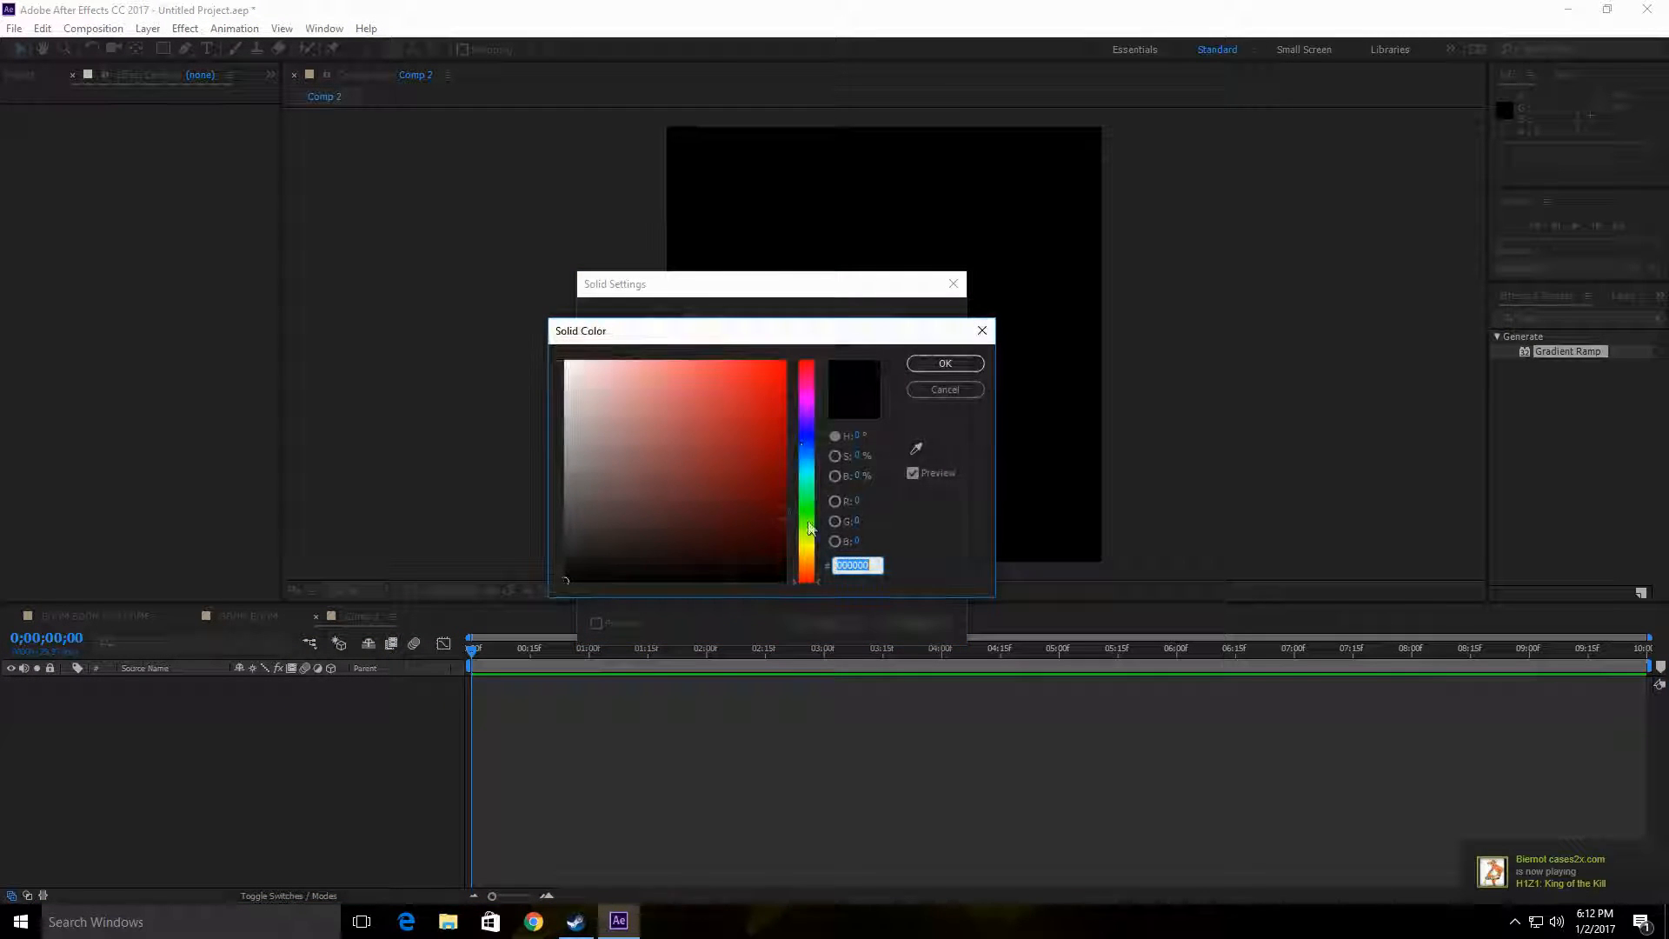
left_click_drag(809, 524, 814, 527)
left_click_drag(778, 369, 850, 336)
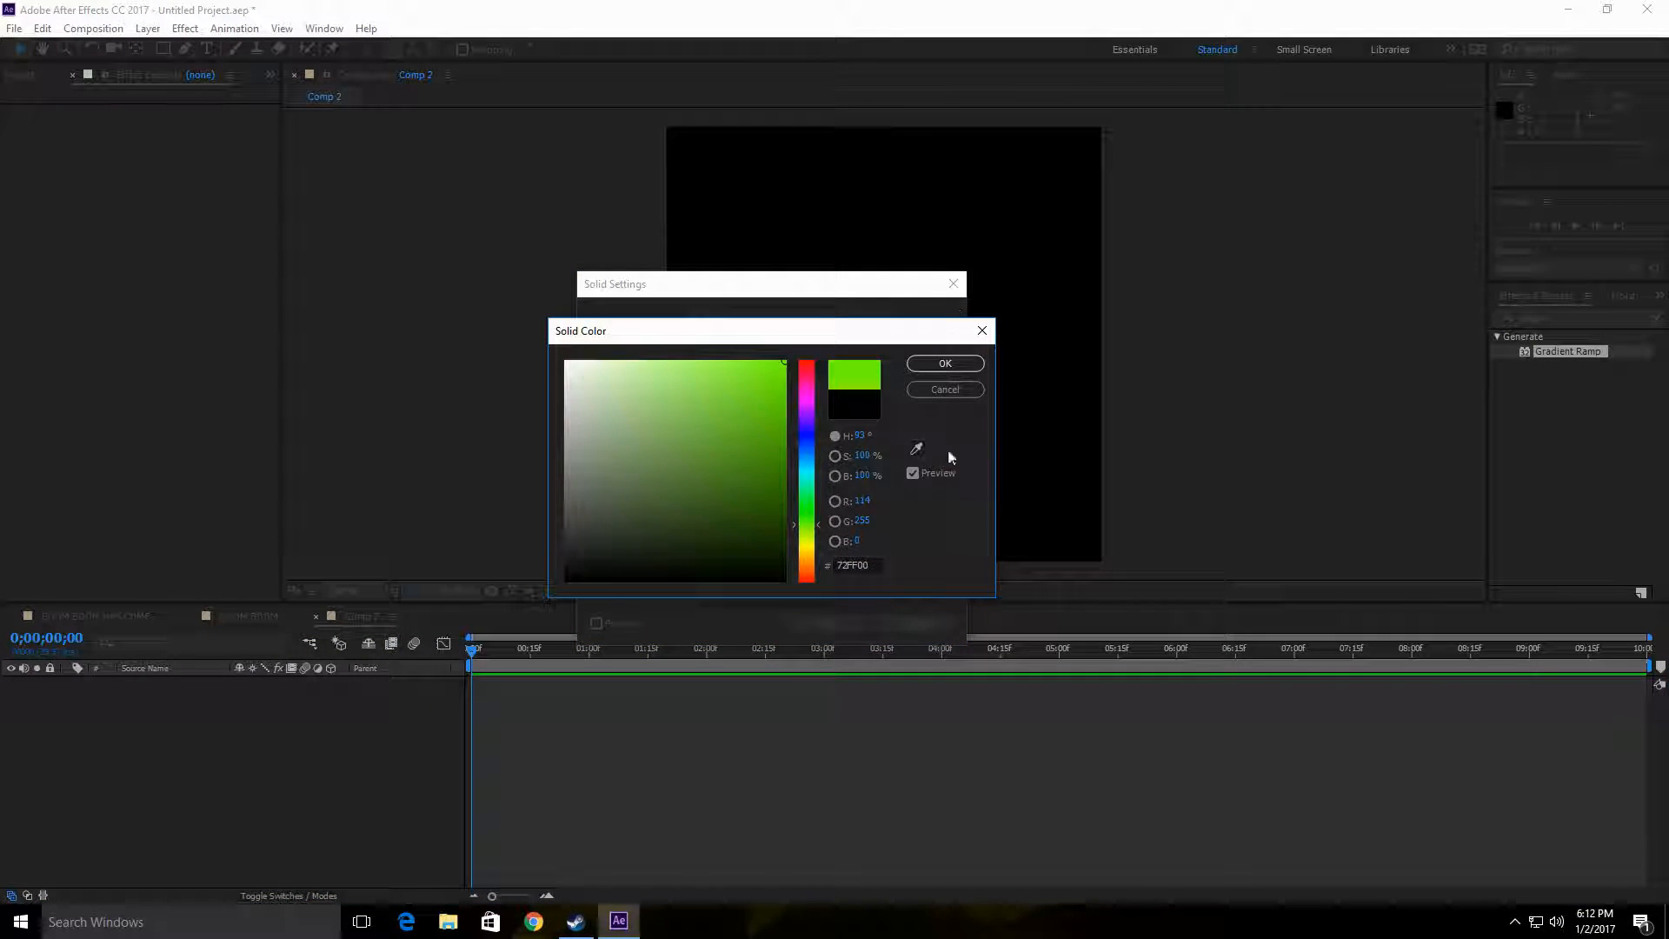
left_click(949, 363)
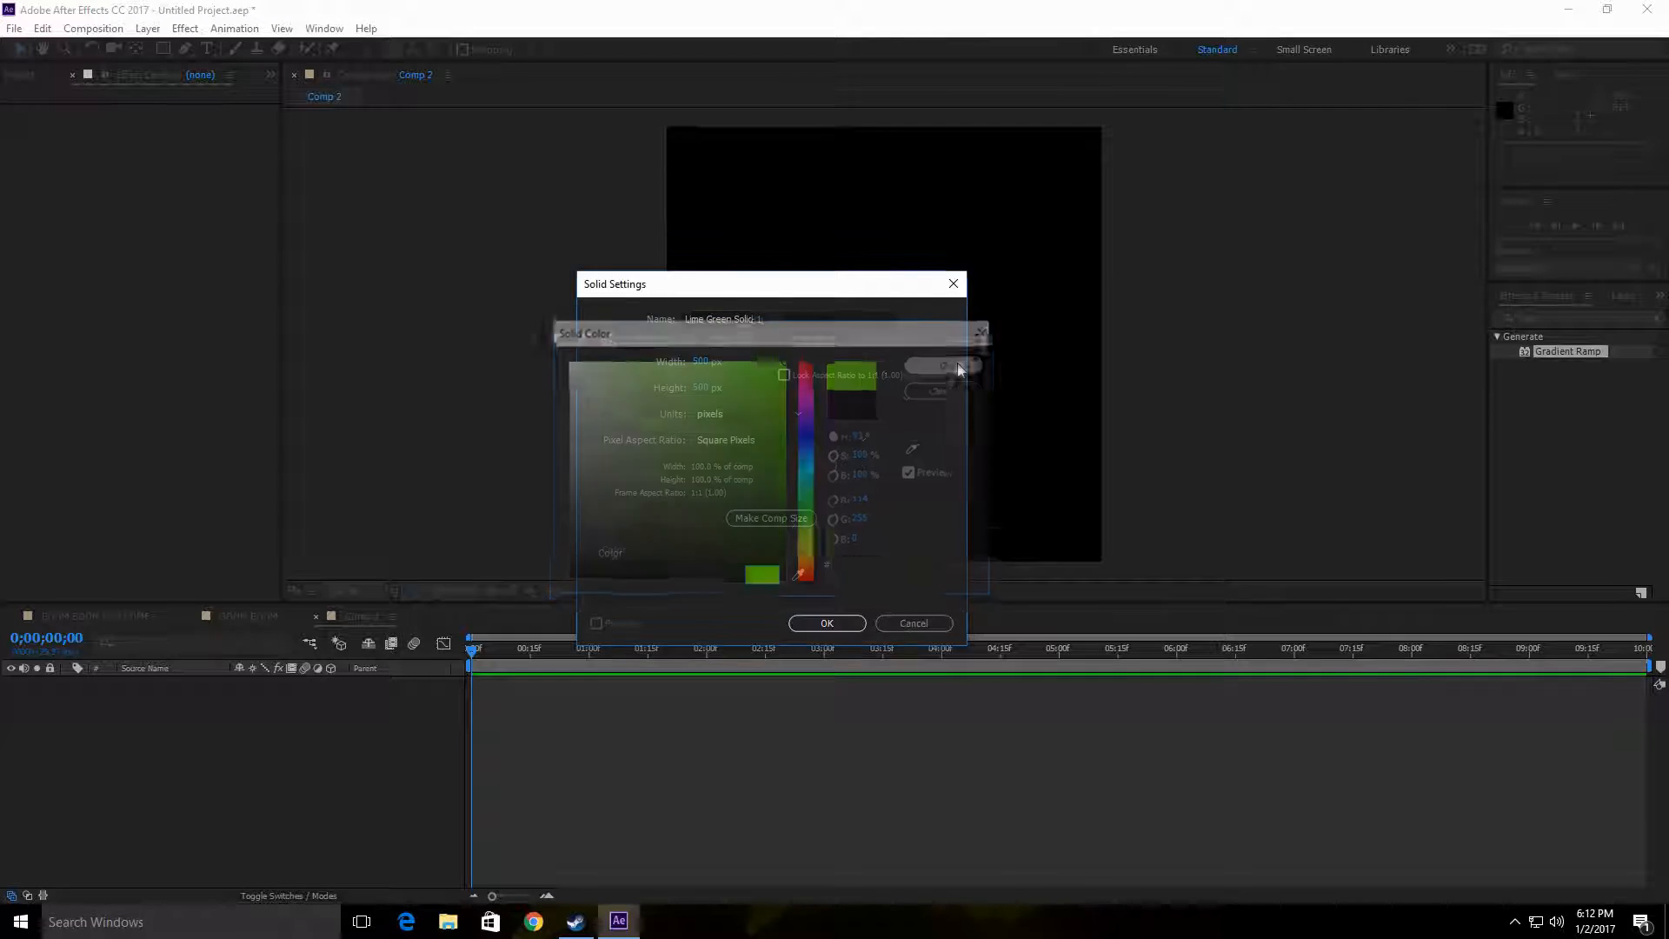
left_click(833, 623)
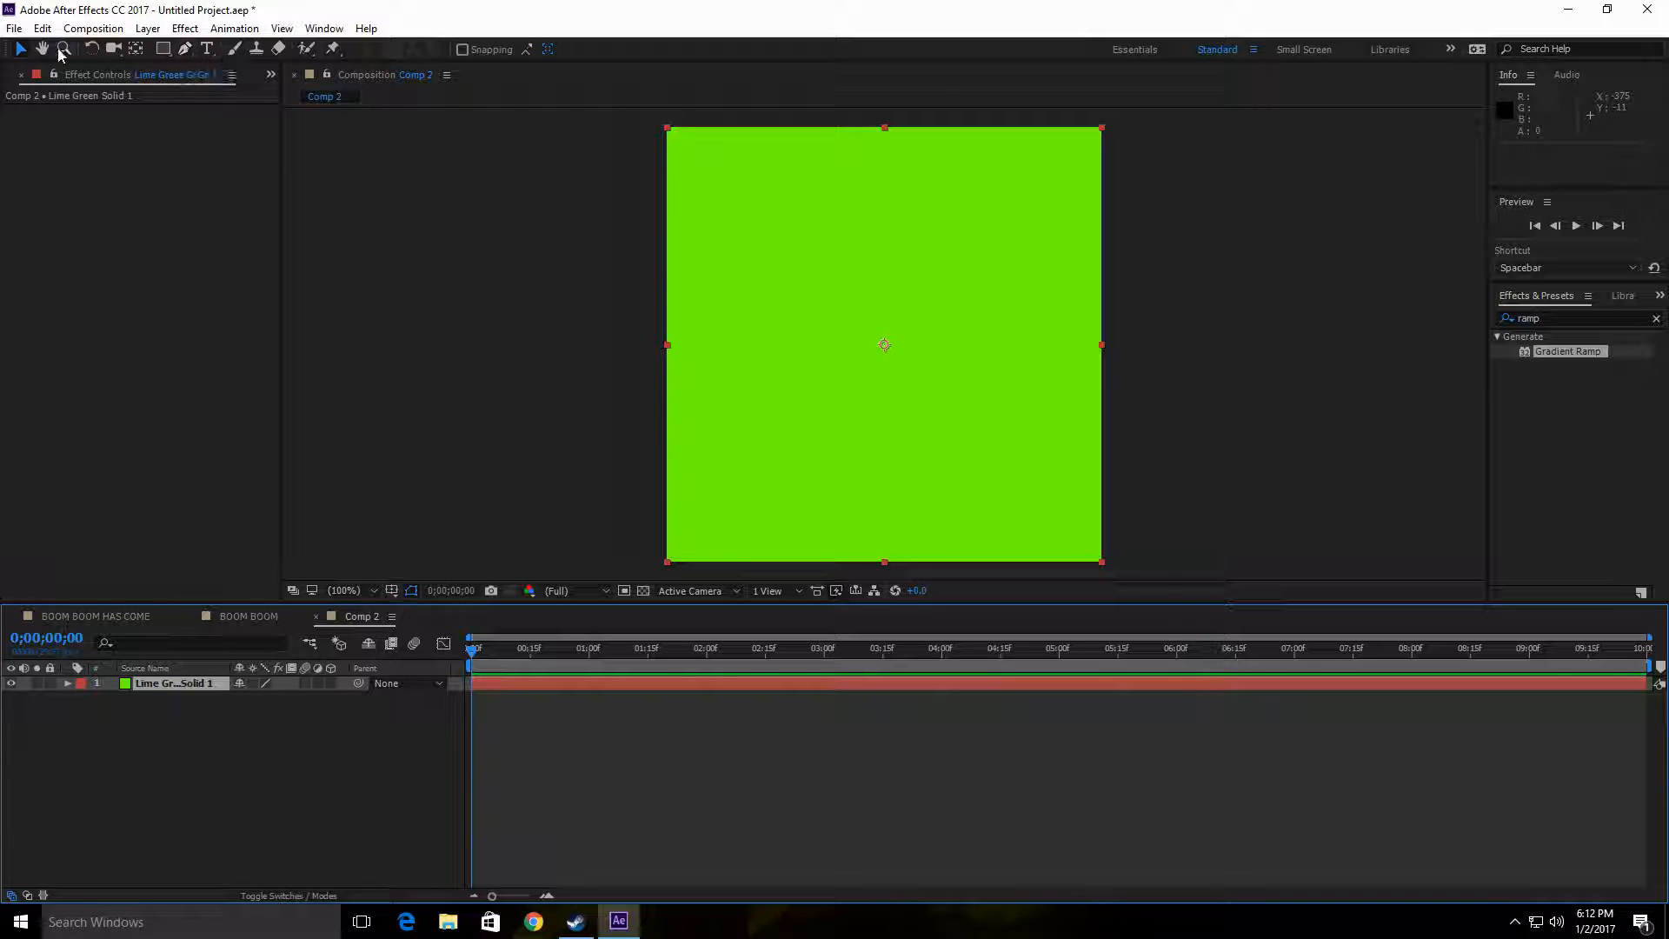
Step: Scale the green solid to 101% and add a rectangular mask covering the whole layer
mouse_move(668, 128)
left_mouse_down()
mouse_move(787, 400)
mouse_move(760, 297)
mouse_move(662, 126)
left_mouse_up()
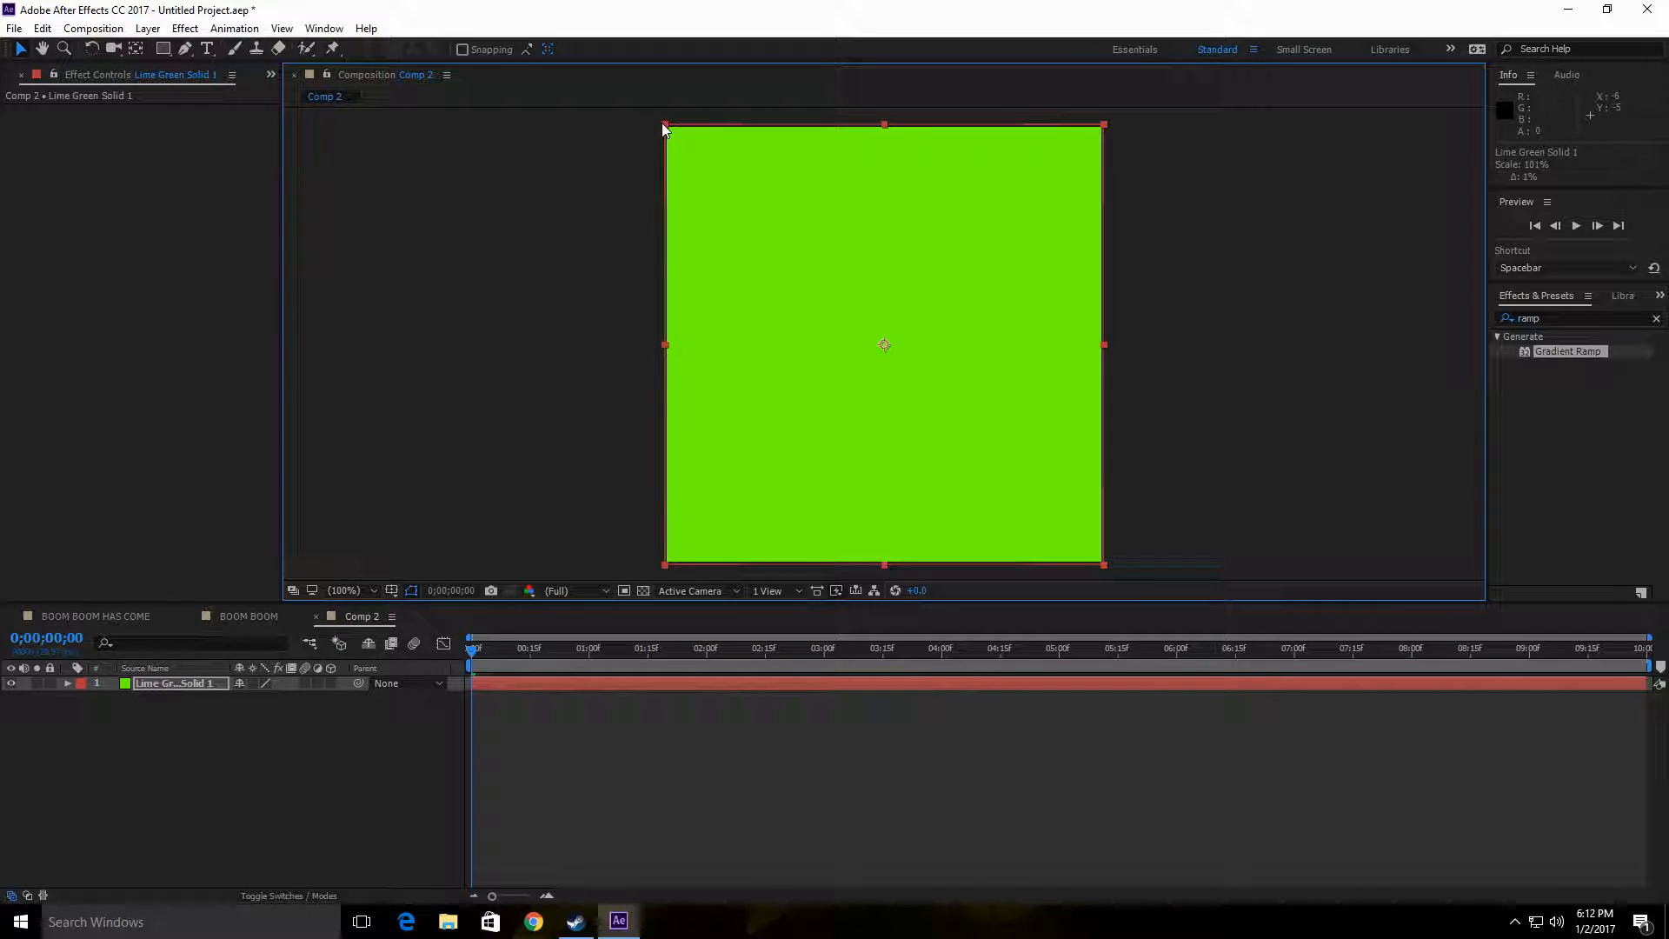
left_click(165, 53)
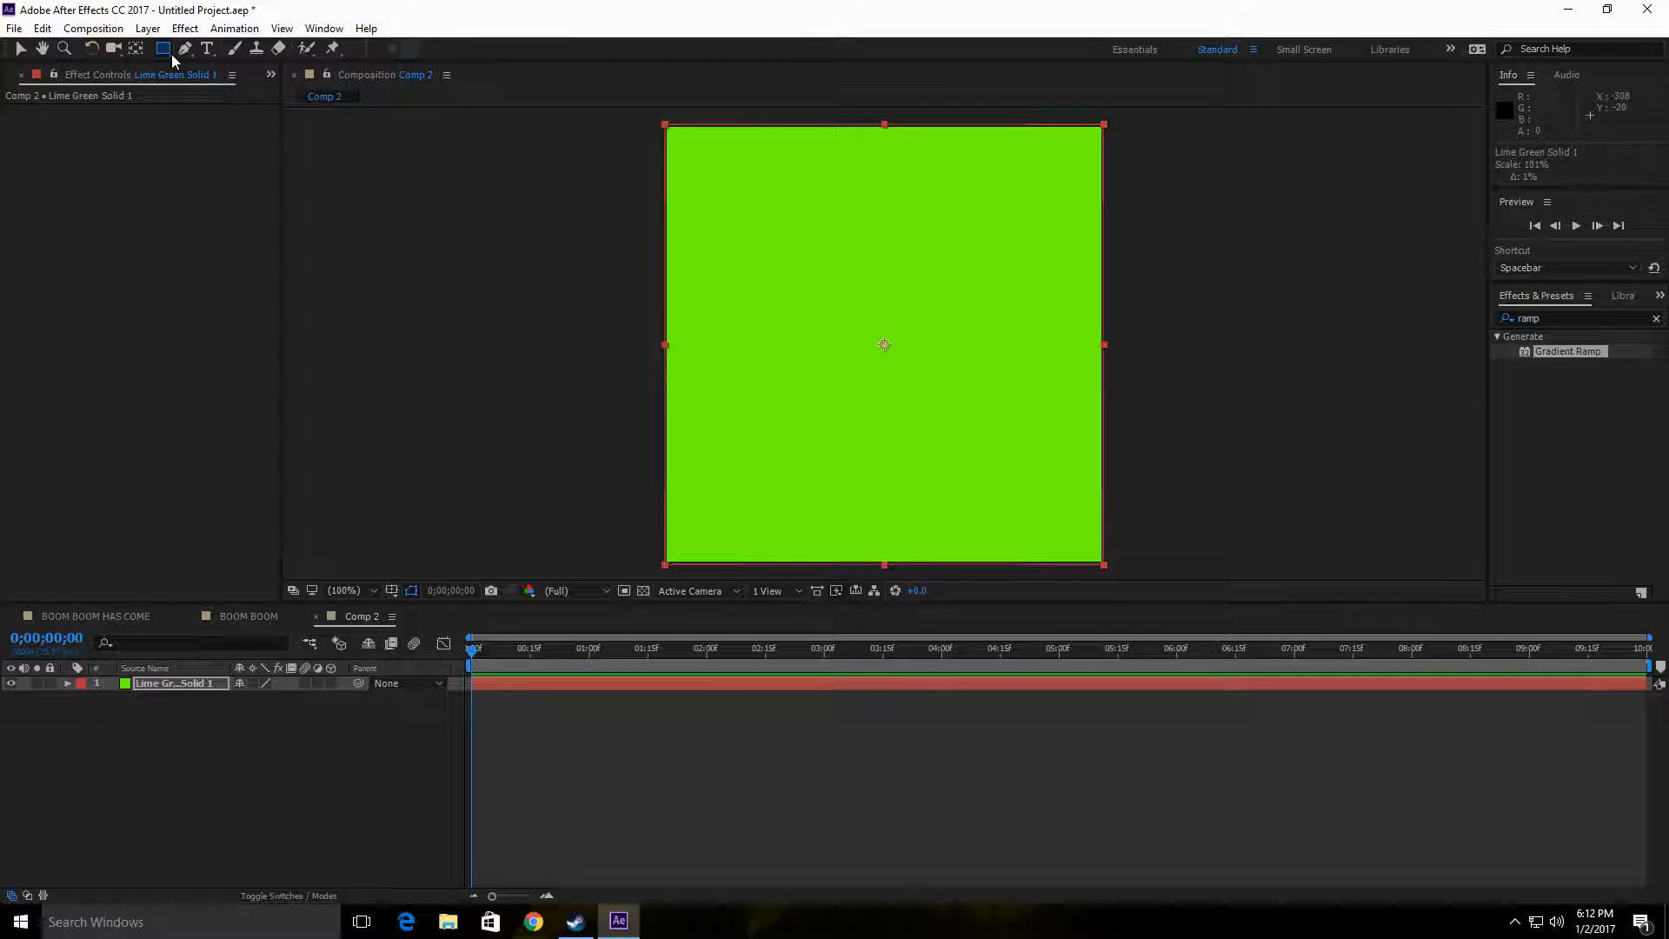
double_click(164, 48)
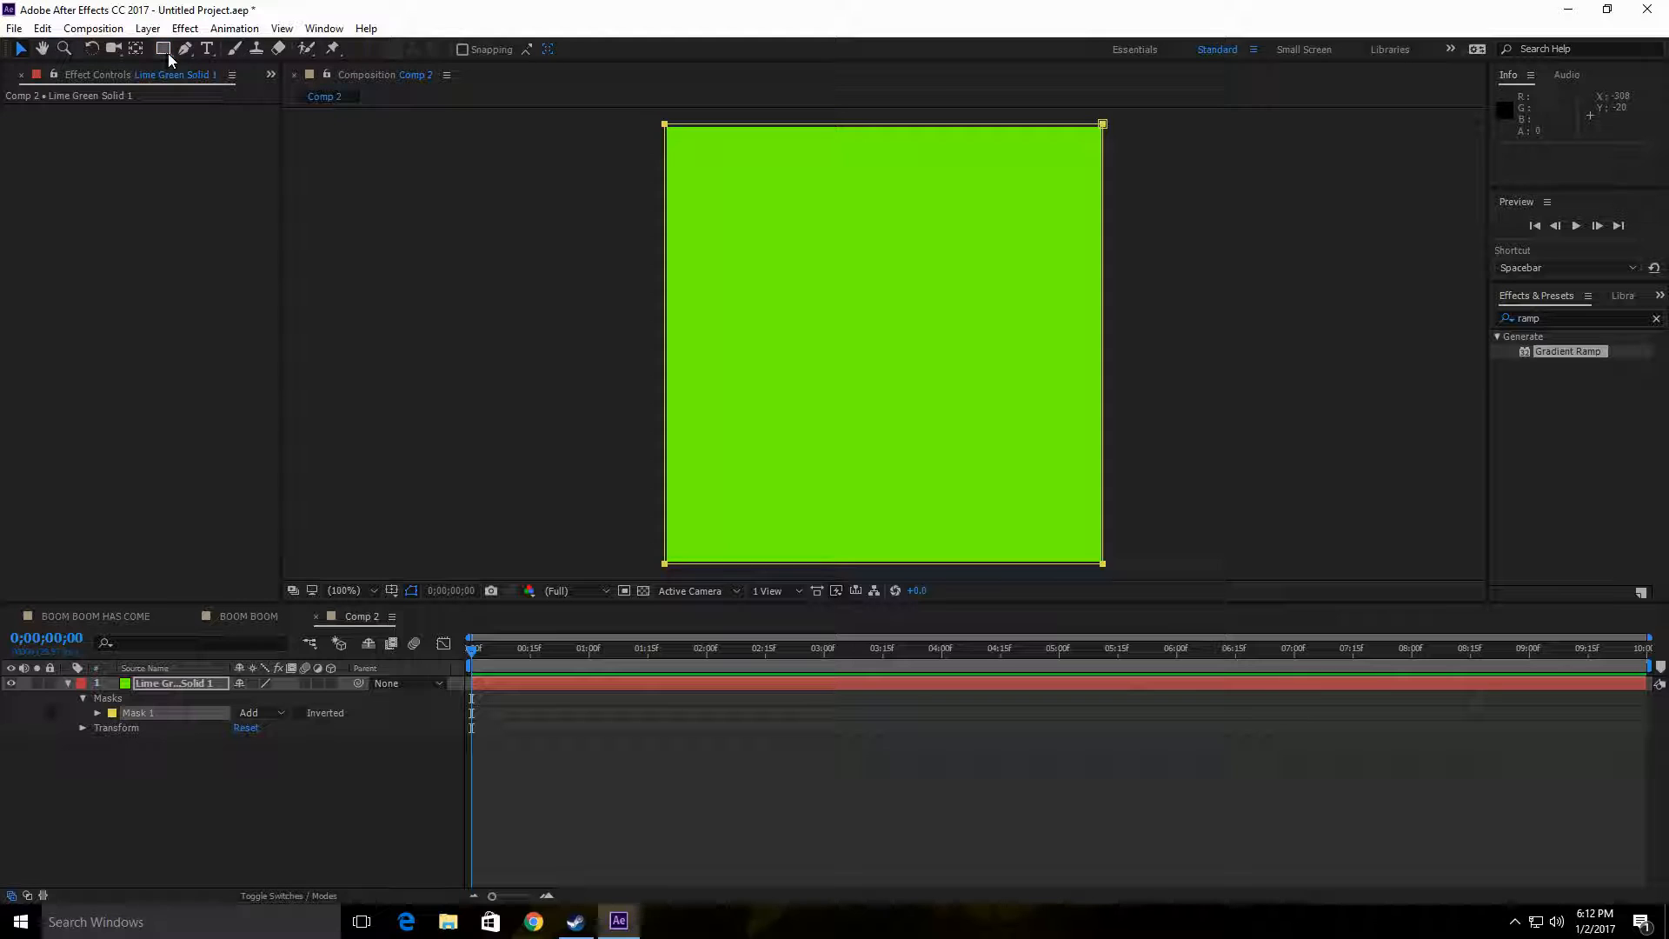
Step: Draw an elliptical mask about 369 px wide and 265 px high around the middle of the green solid
left_click(169, 54)
left_click_drag(173, 57, 259, 83)
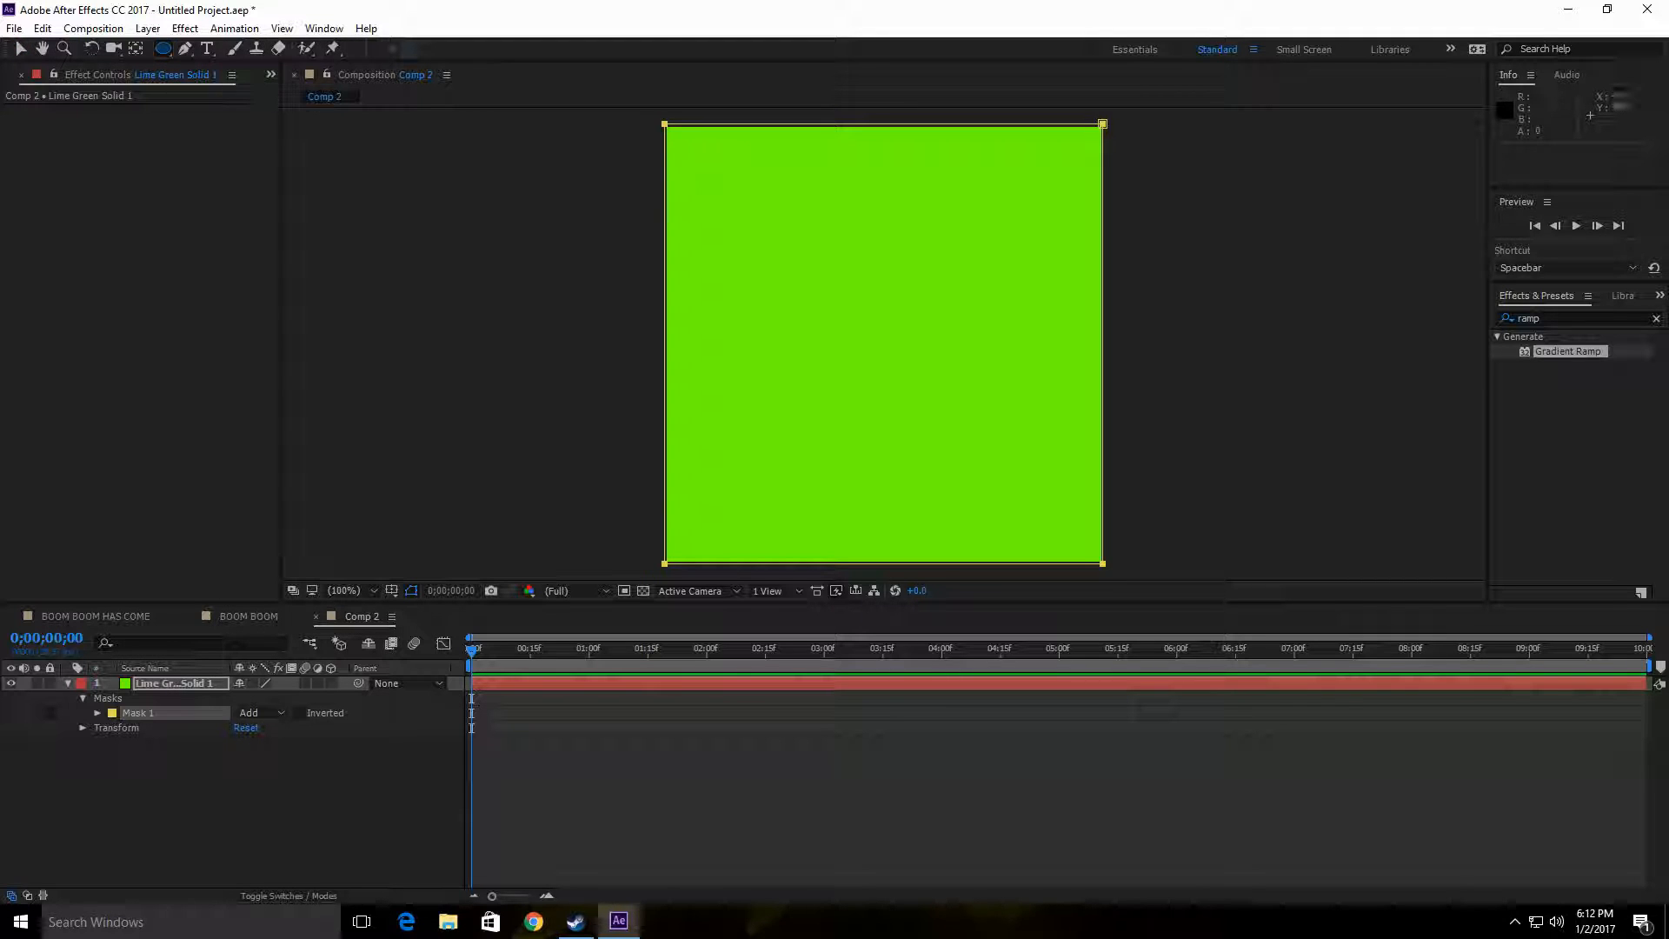
left_click_drag(721, 226, 1045, 457)
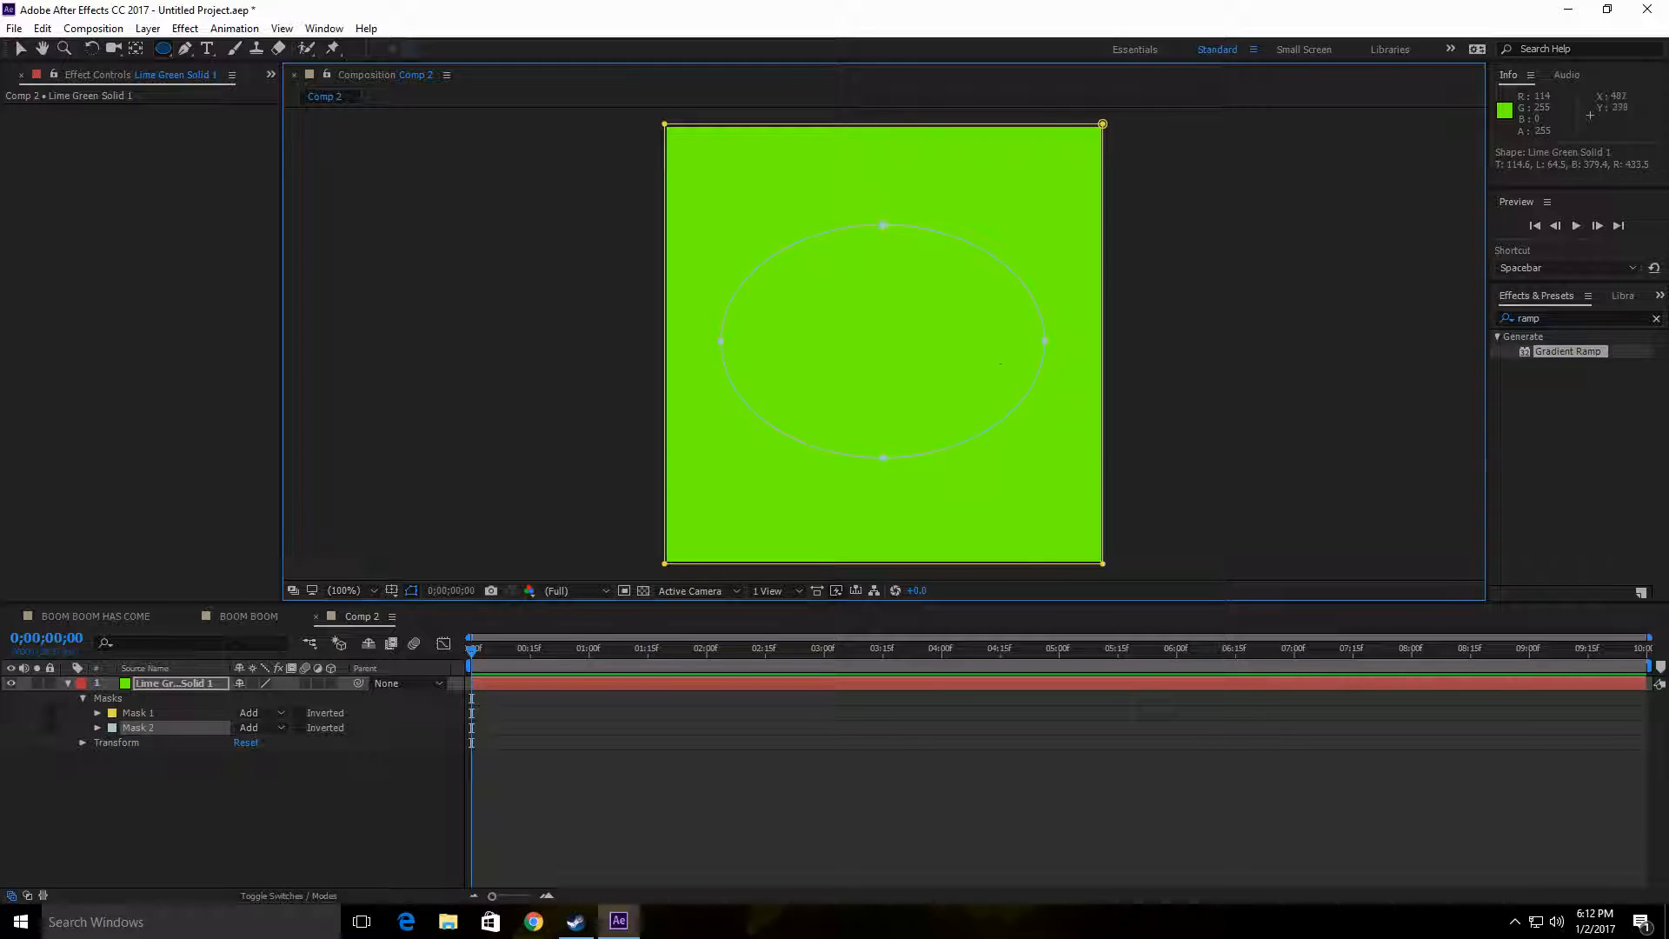
Step: Undo the green solid's masks and scaling, and draw an elliptical mask about 311 px wide and 233 px high around its middle
key("ctrl+z")
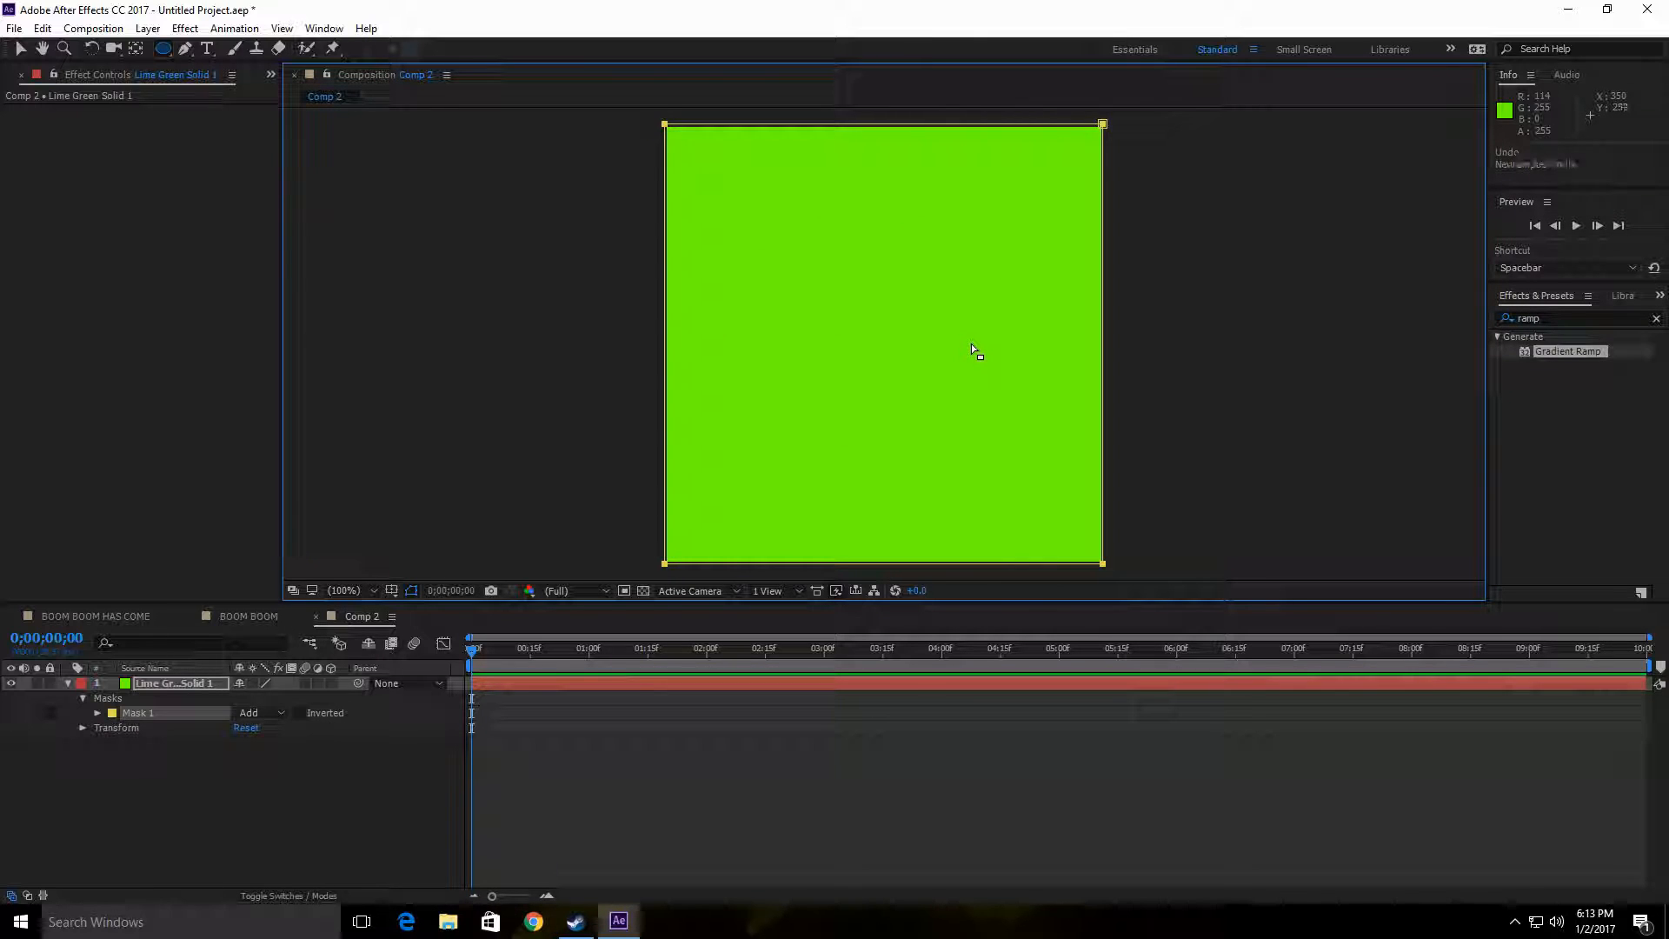
key("ctrl+z")
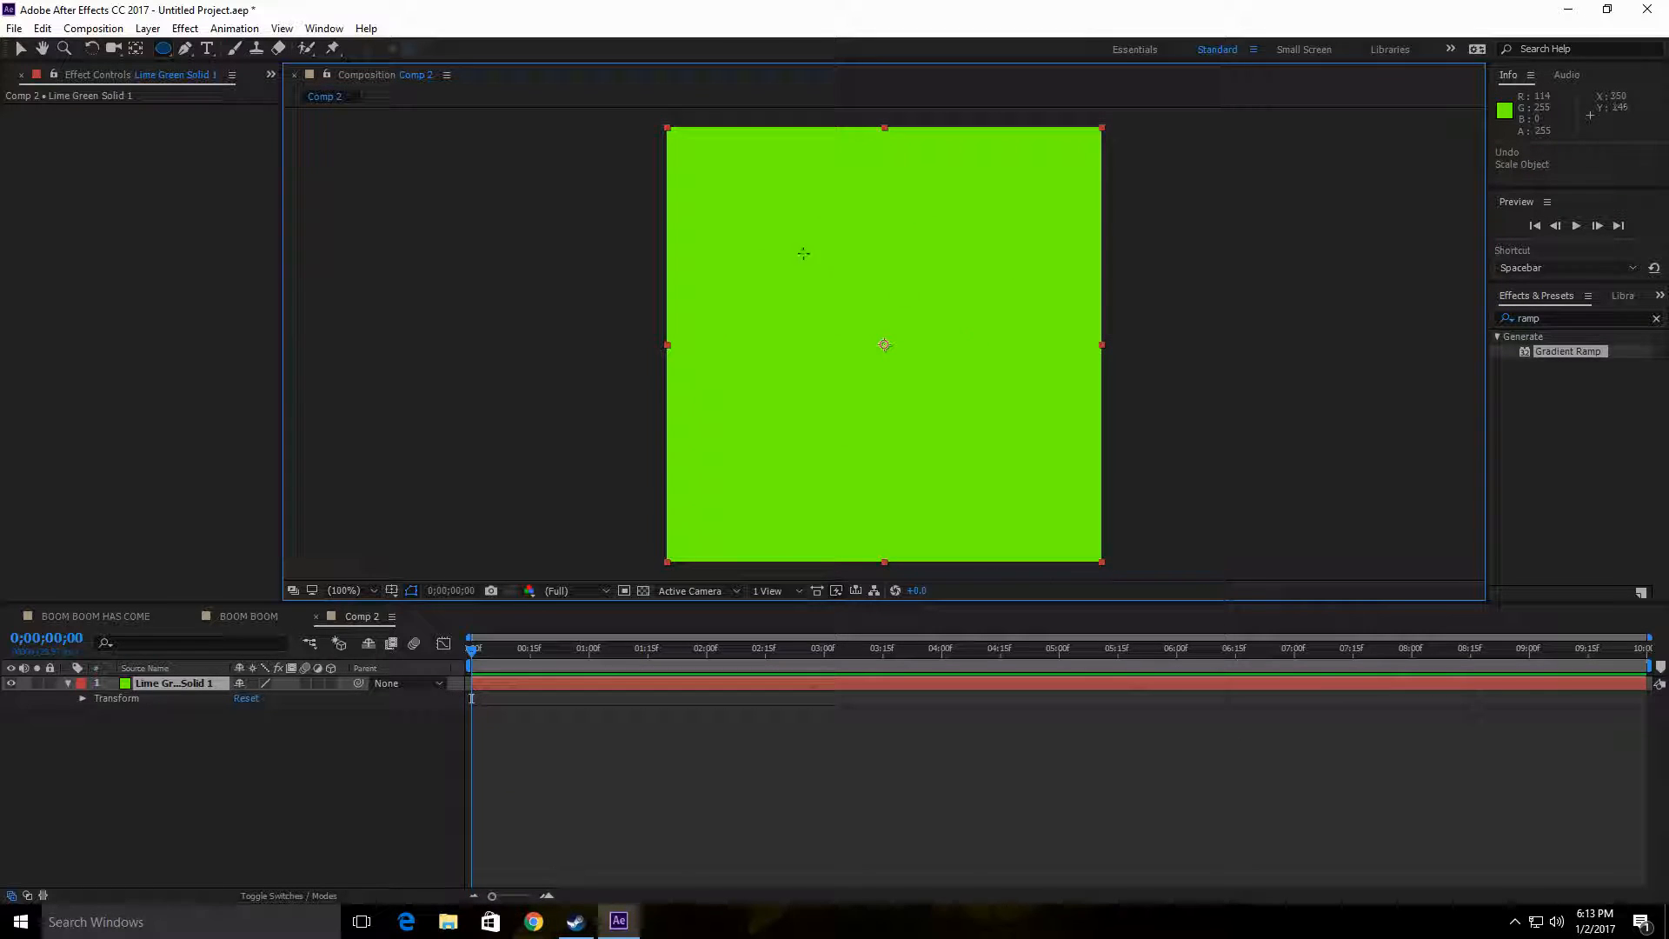
mouse_move(746, 250)
left_mouse_down()
mouse_move(1039, 436)
mouse_move(1012, 440)
mouse_move(1018, 453)
left_mouse_up()
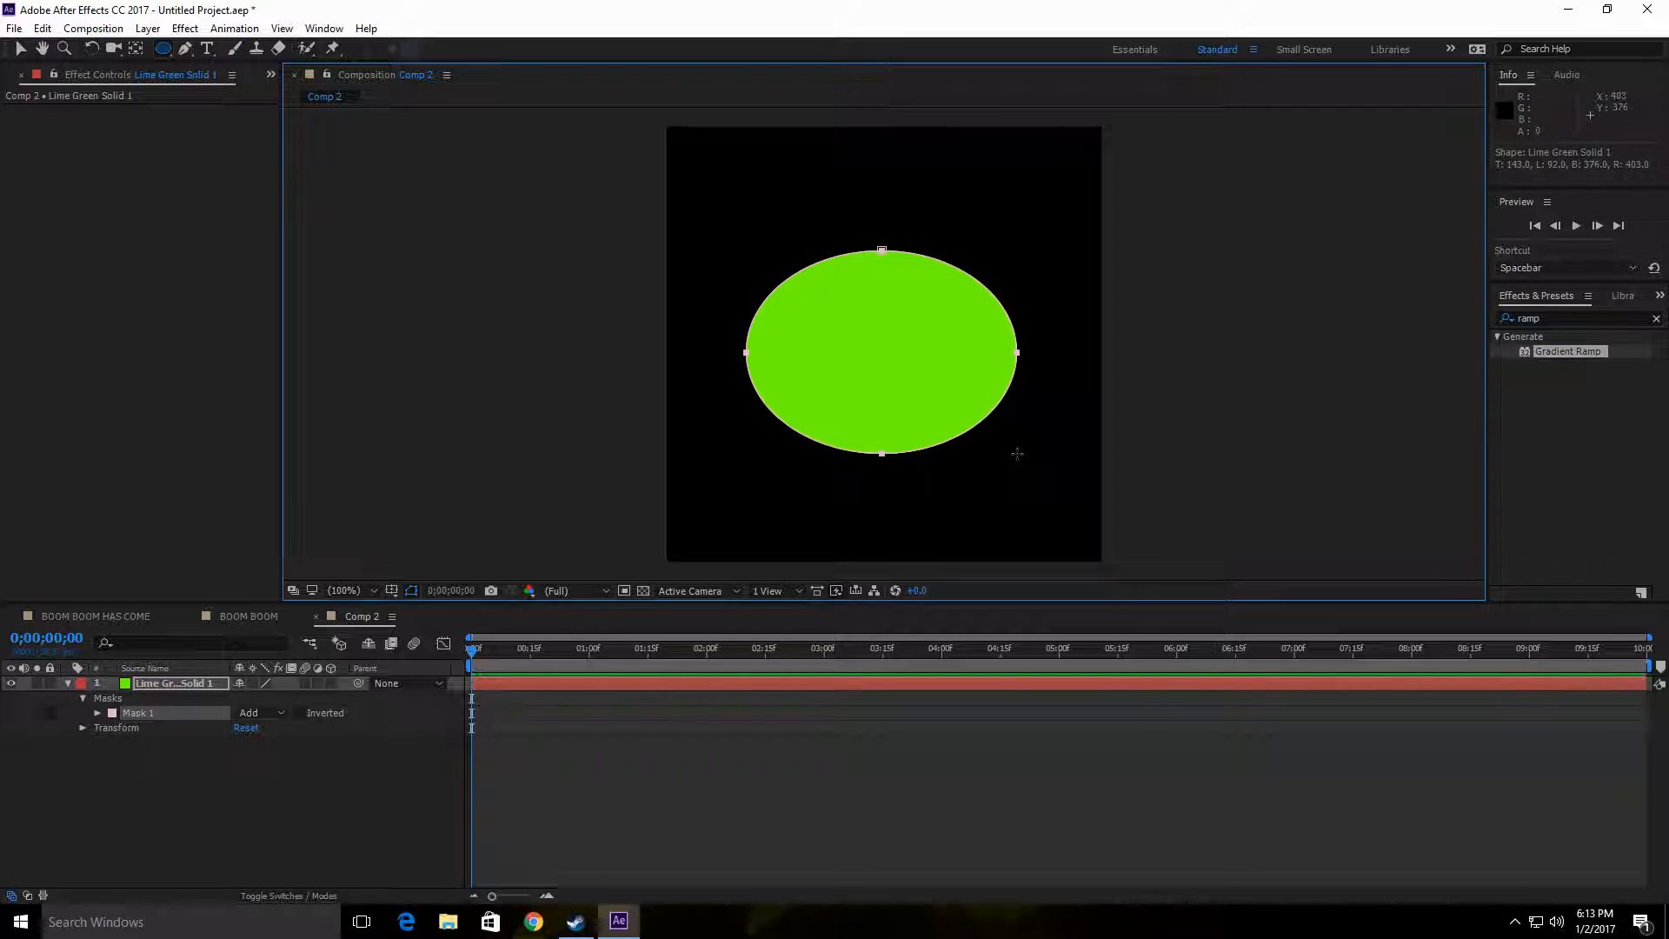
left_click(163, 54)
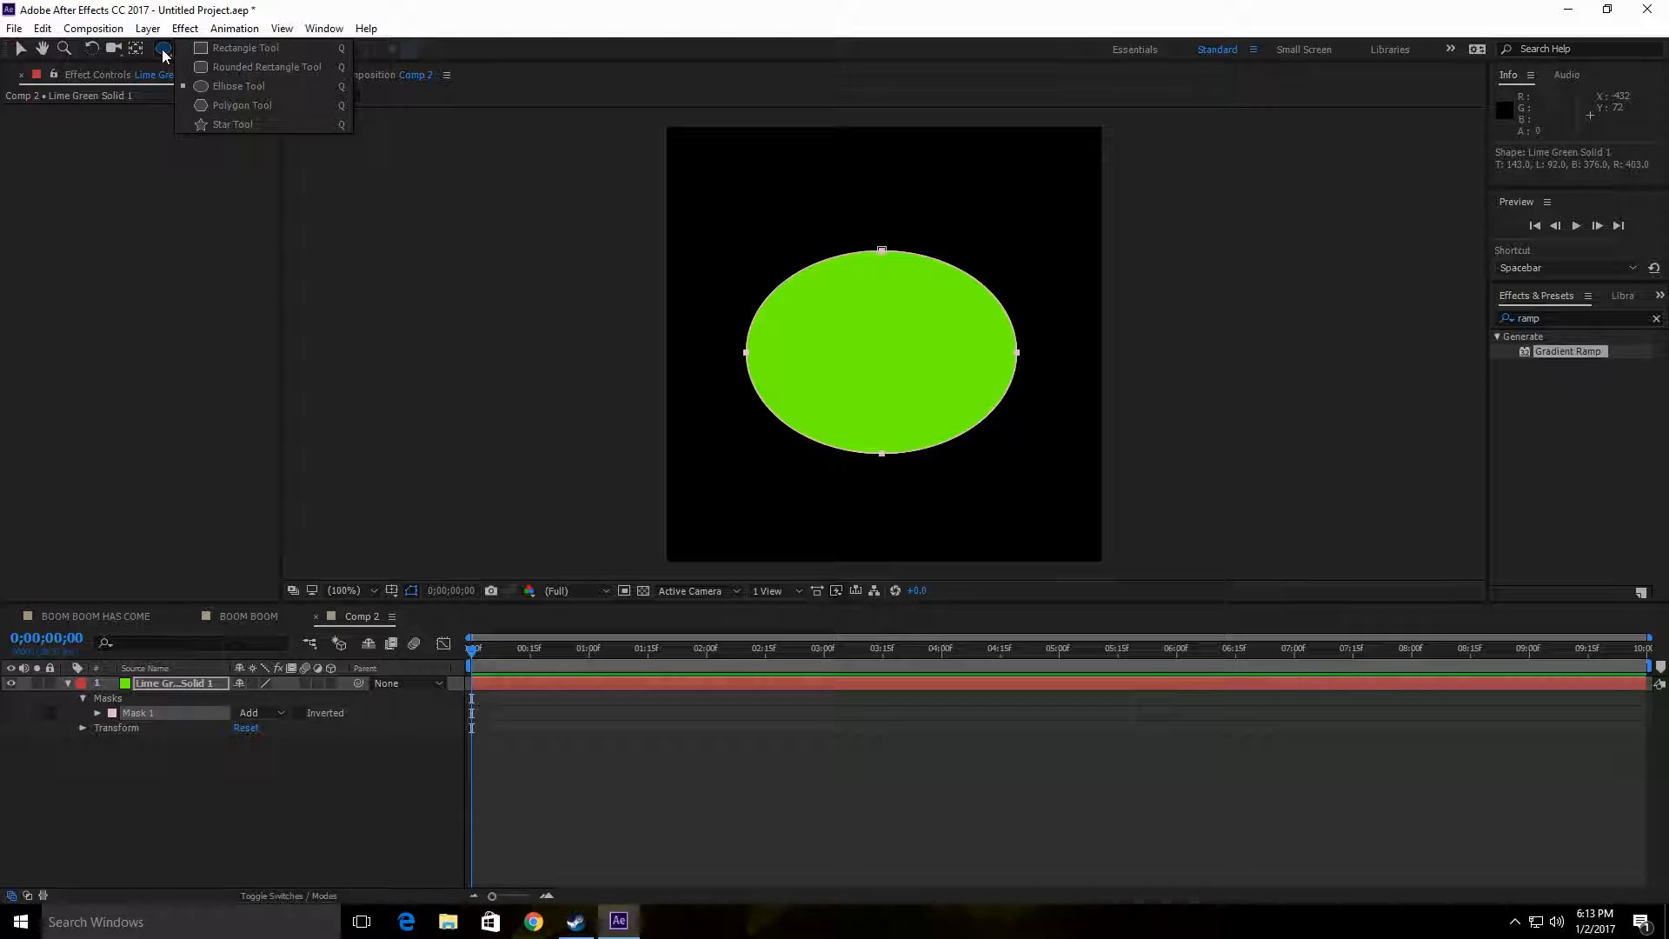
left_click(221, 85)
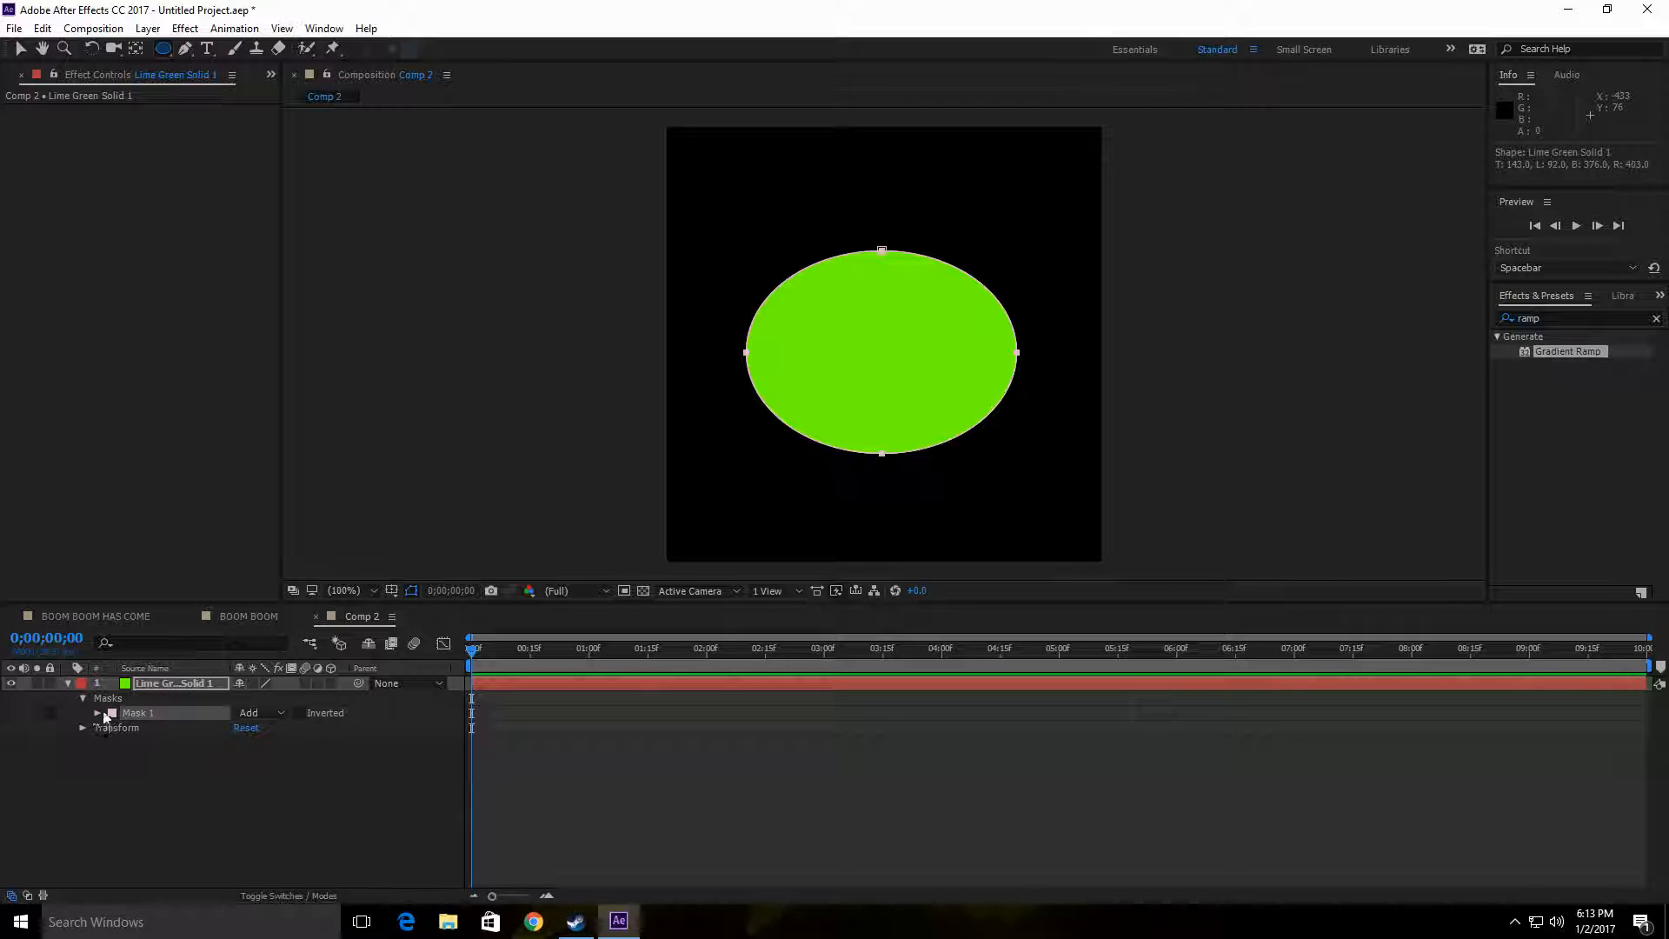
Step: Reveal the mask properties of the green solid and nudge the elliptical mask a few pixels down and right
left_click(185, 48)
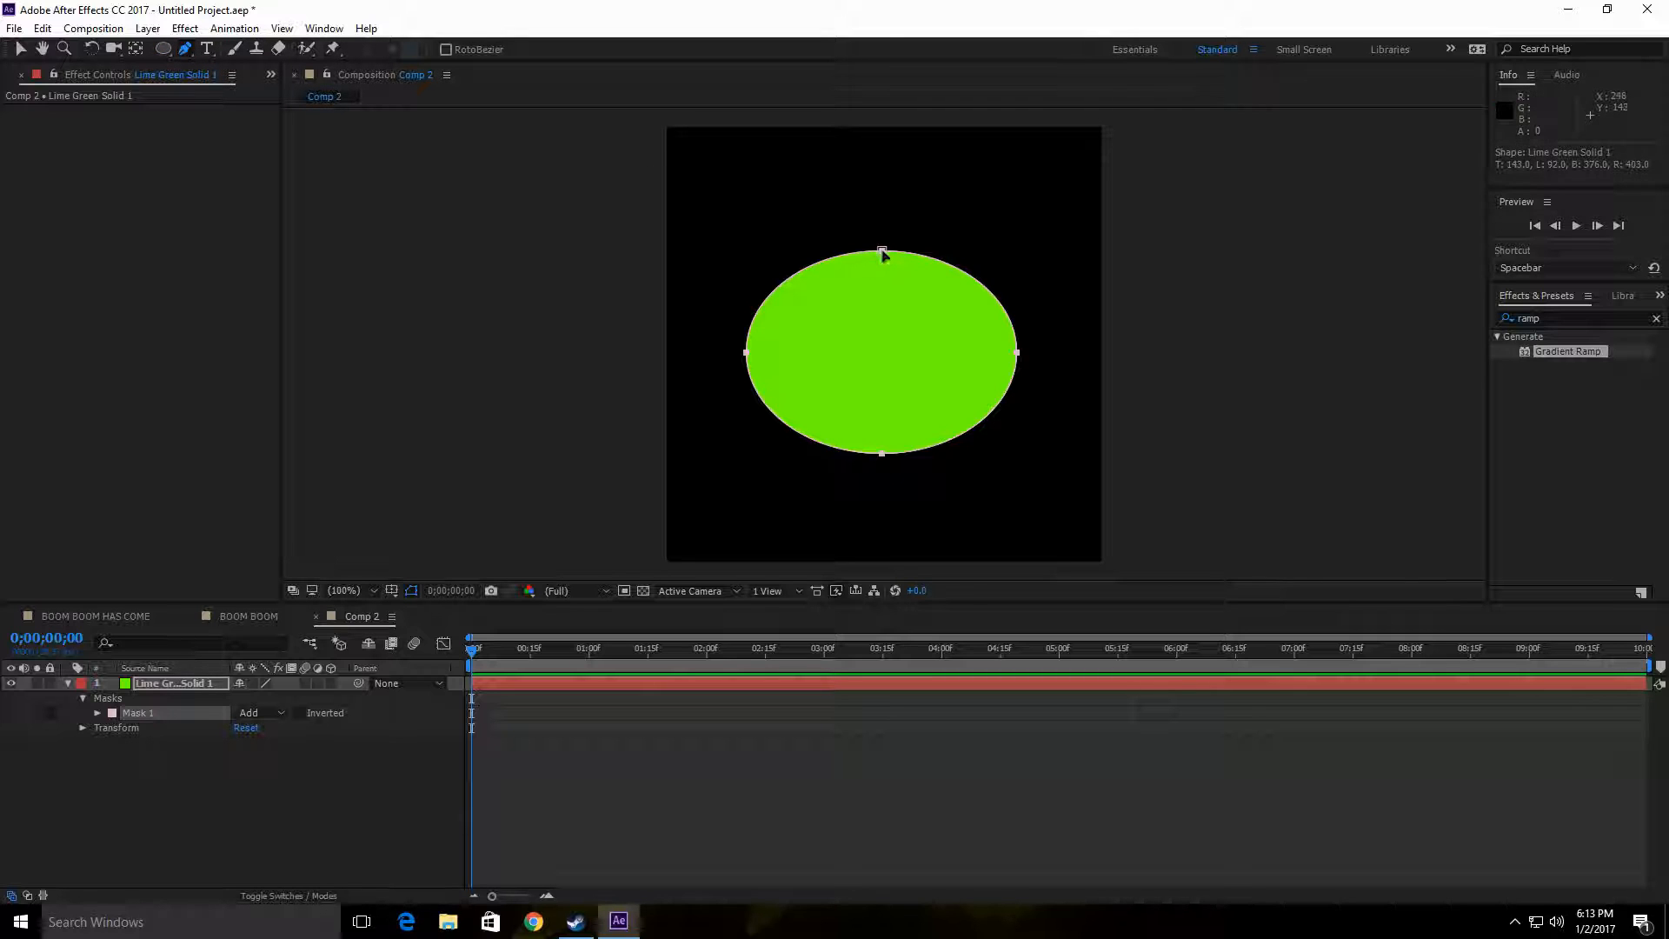
left_click_drag(881, 254, 884, 251)
left_click(17, 51)
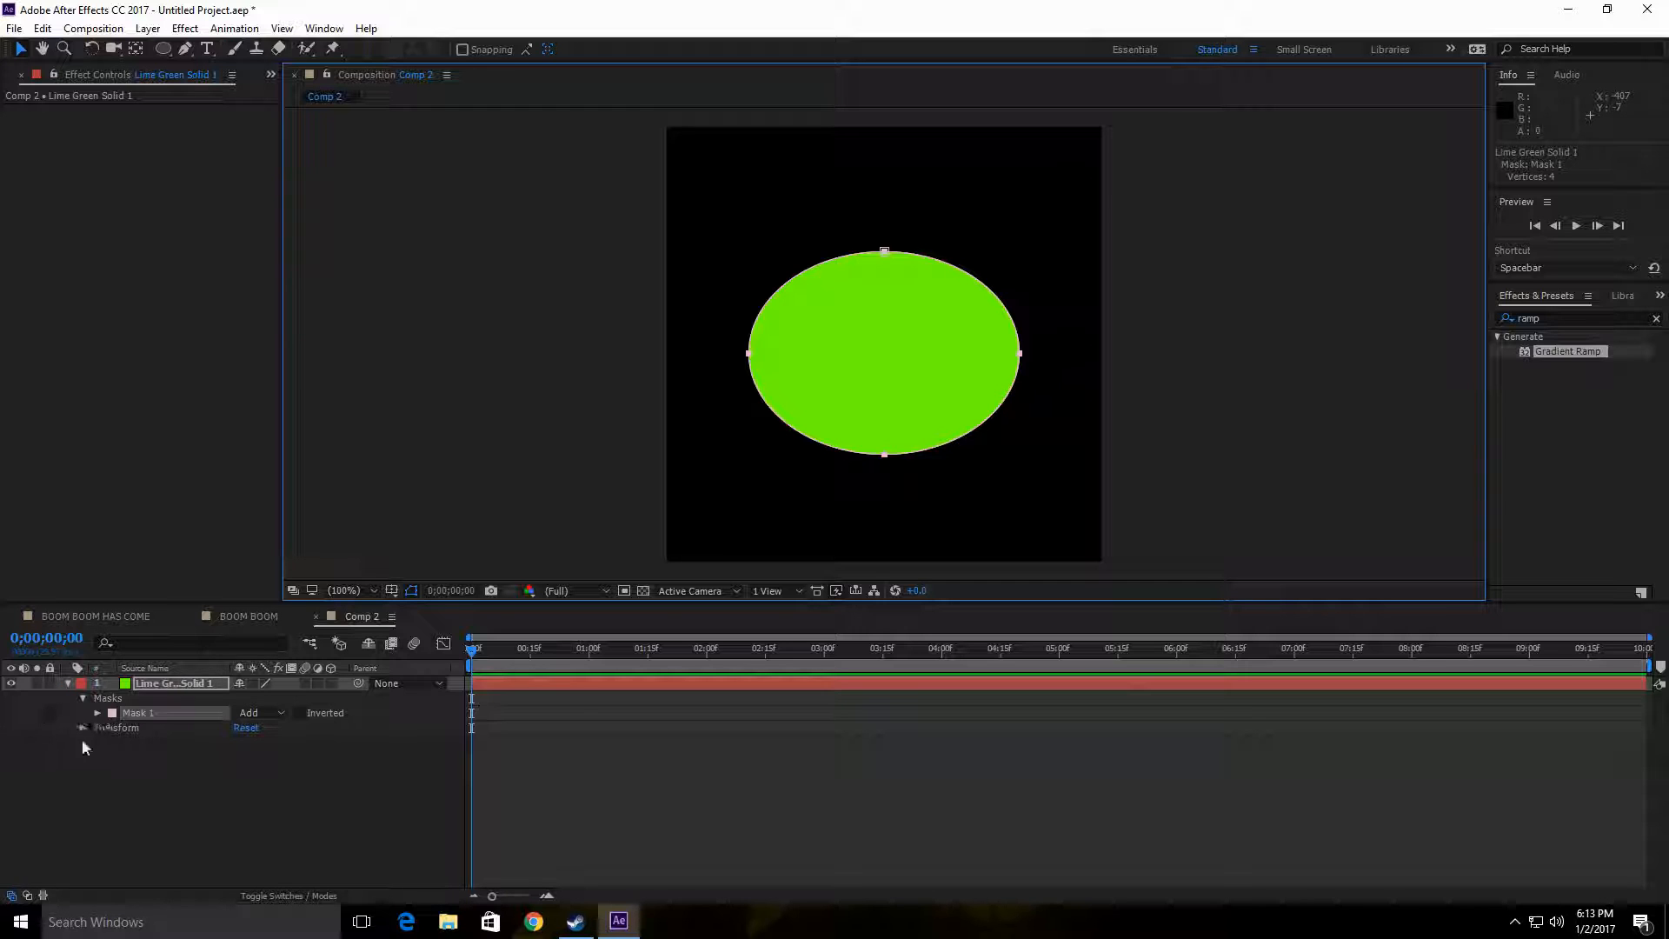
left_click(180, 713)
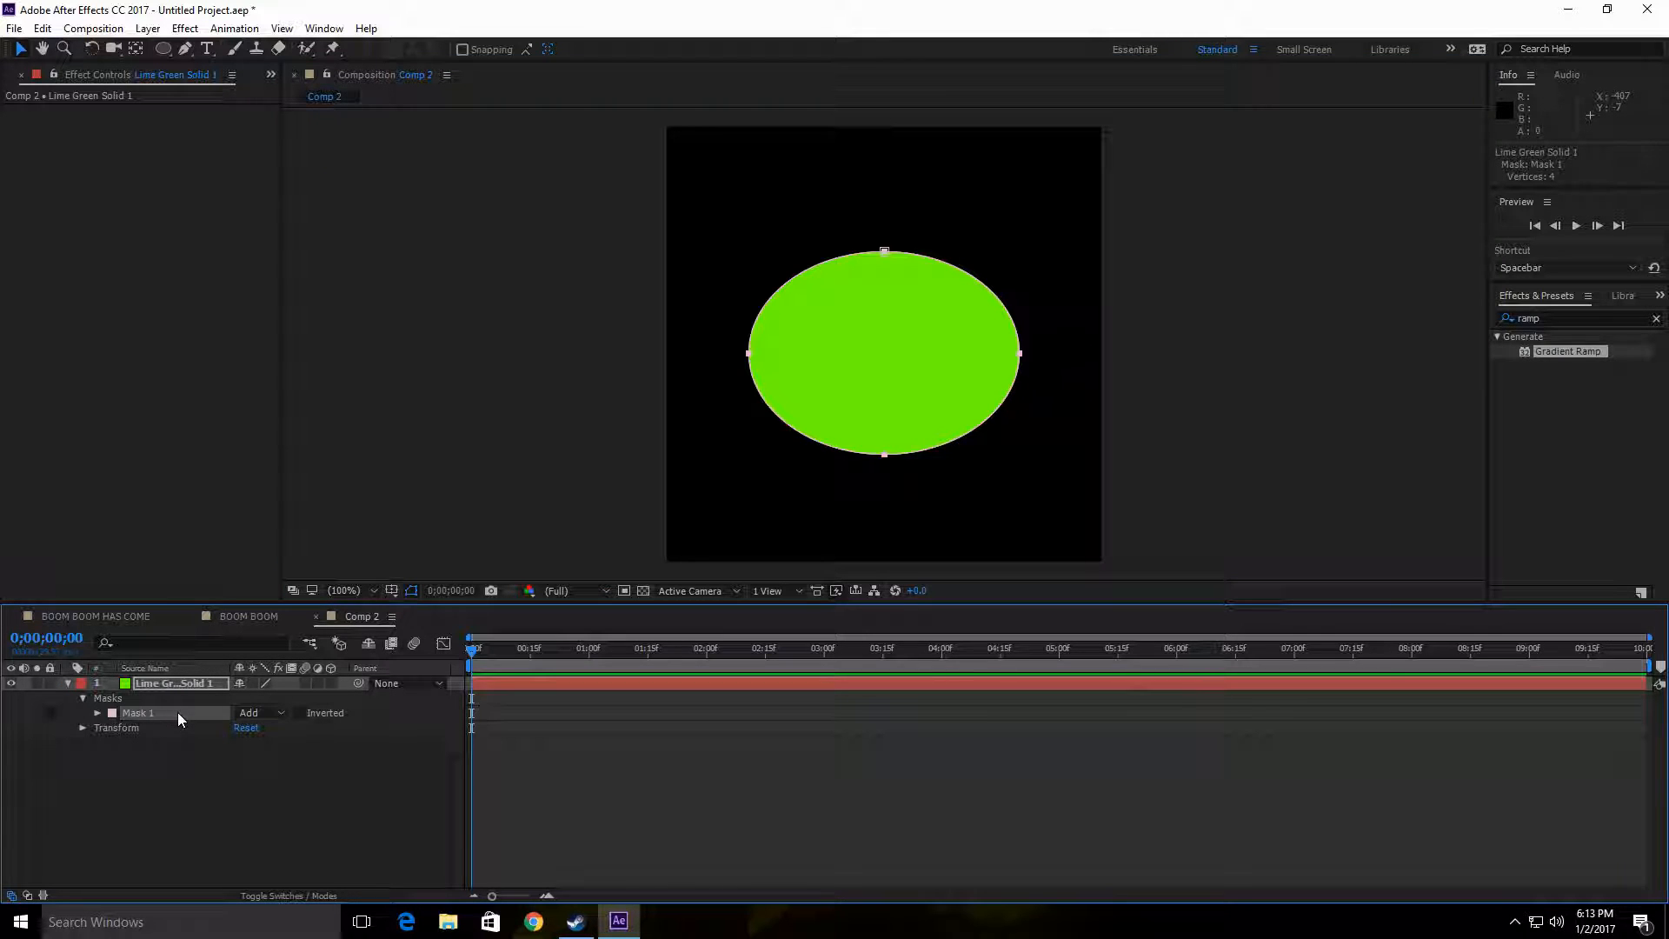
left_click(97, 712)
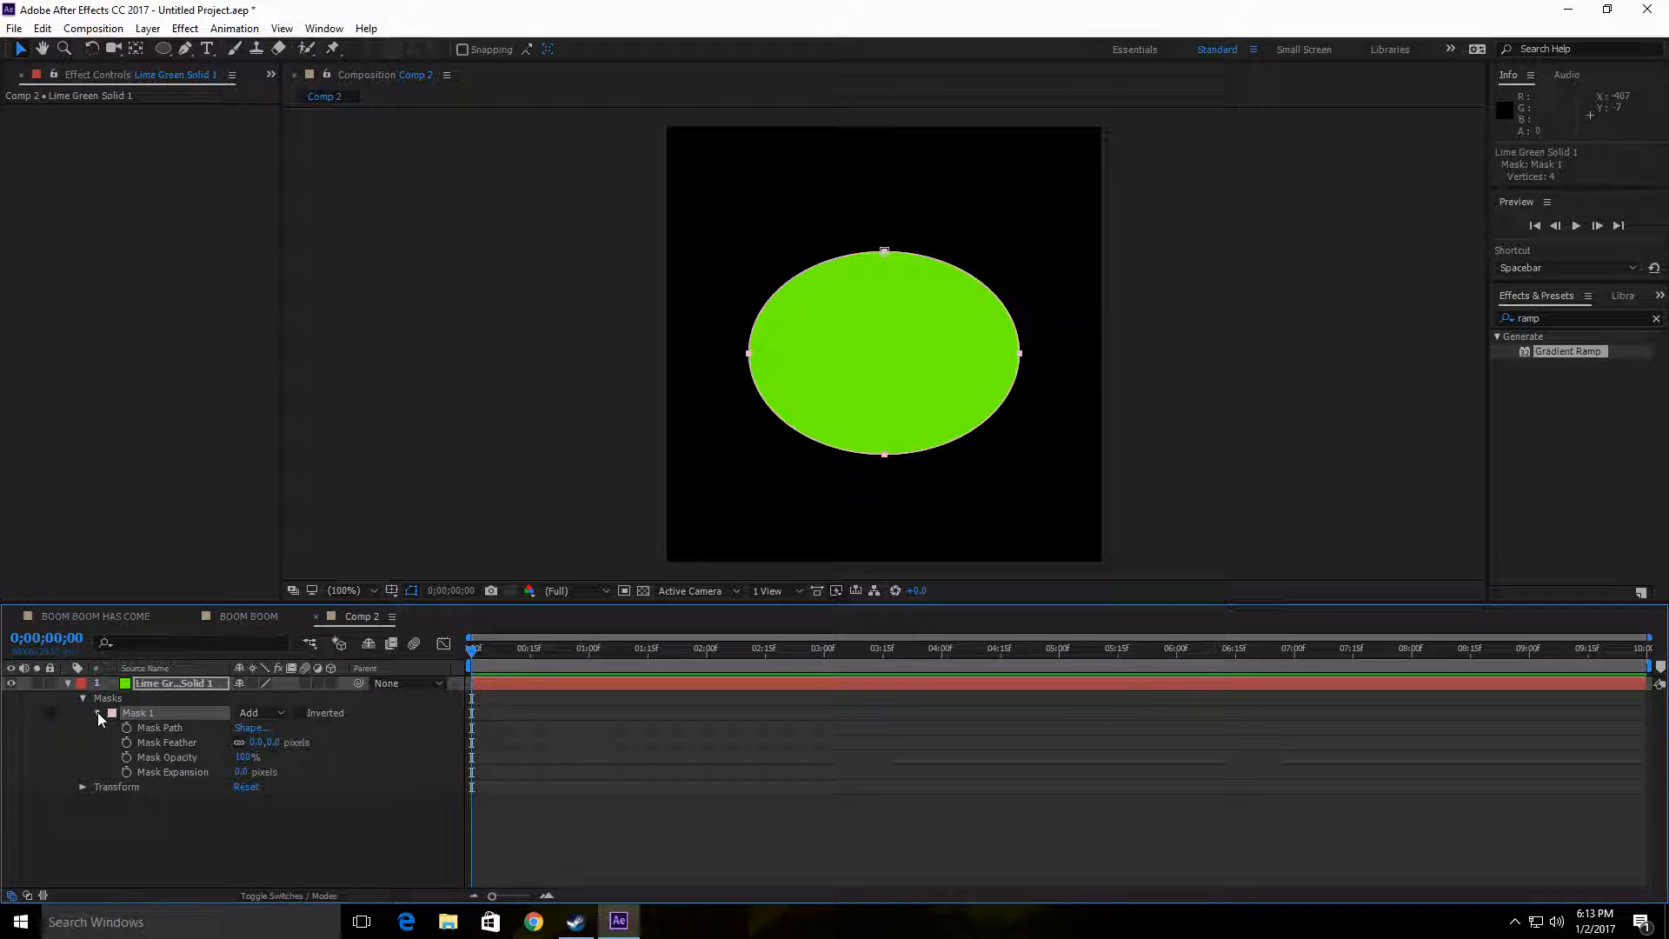
left_click_drag(884, 251, 886, 259)
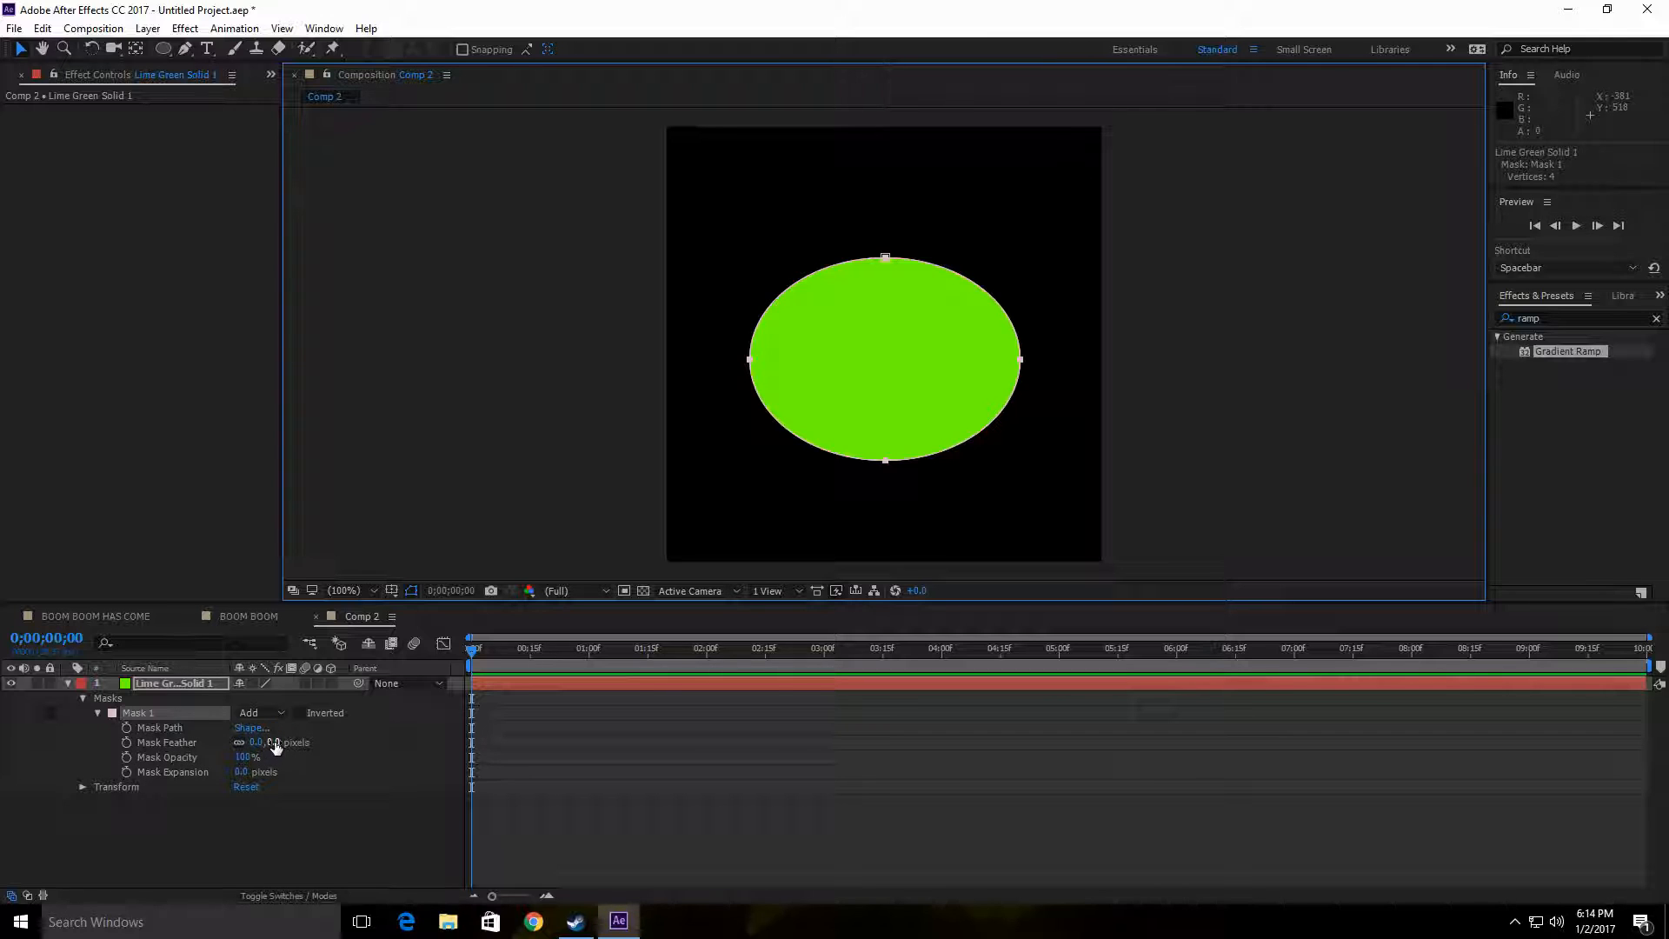
Step: Set the elliptical mask's feather to 71 pixels and its expansion to 8 pixels
left_click_drag(275, 745, 331, 742)
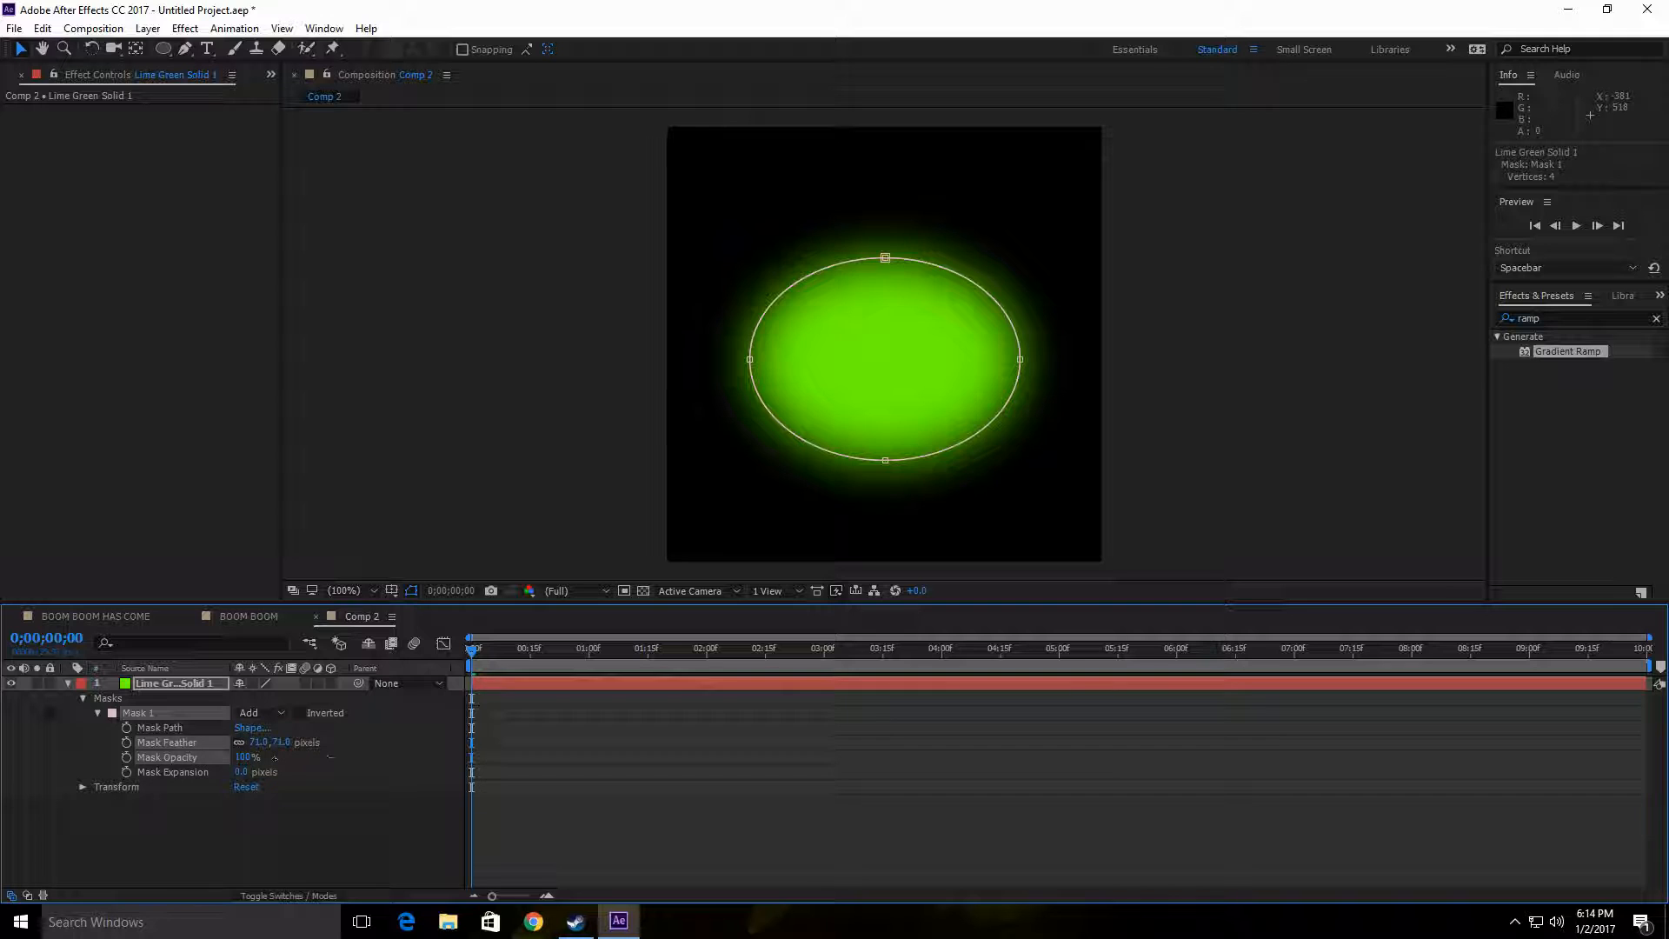
mouse_move(275, 758)
left_mouse_down()
mouse_move(202, 759)
mouse_move(253, 758)
left_mouse_up()
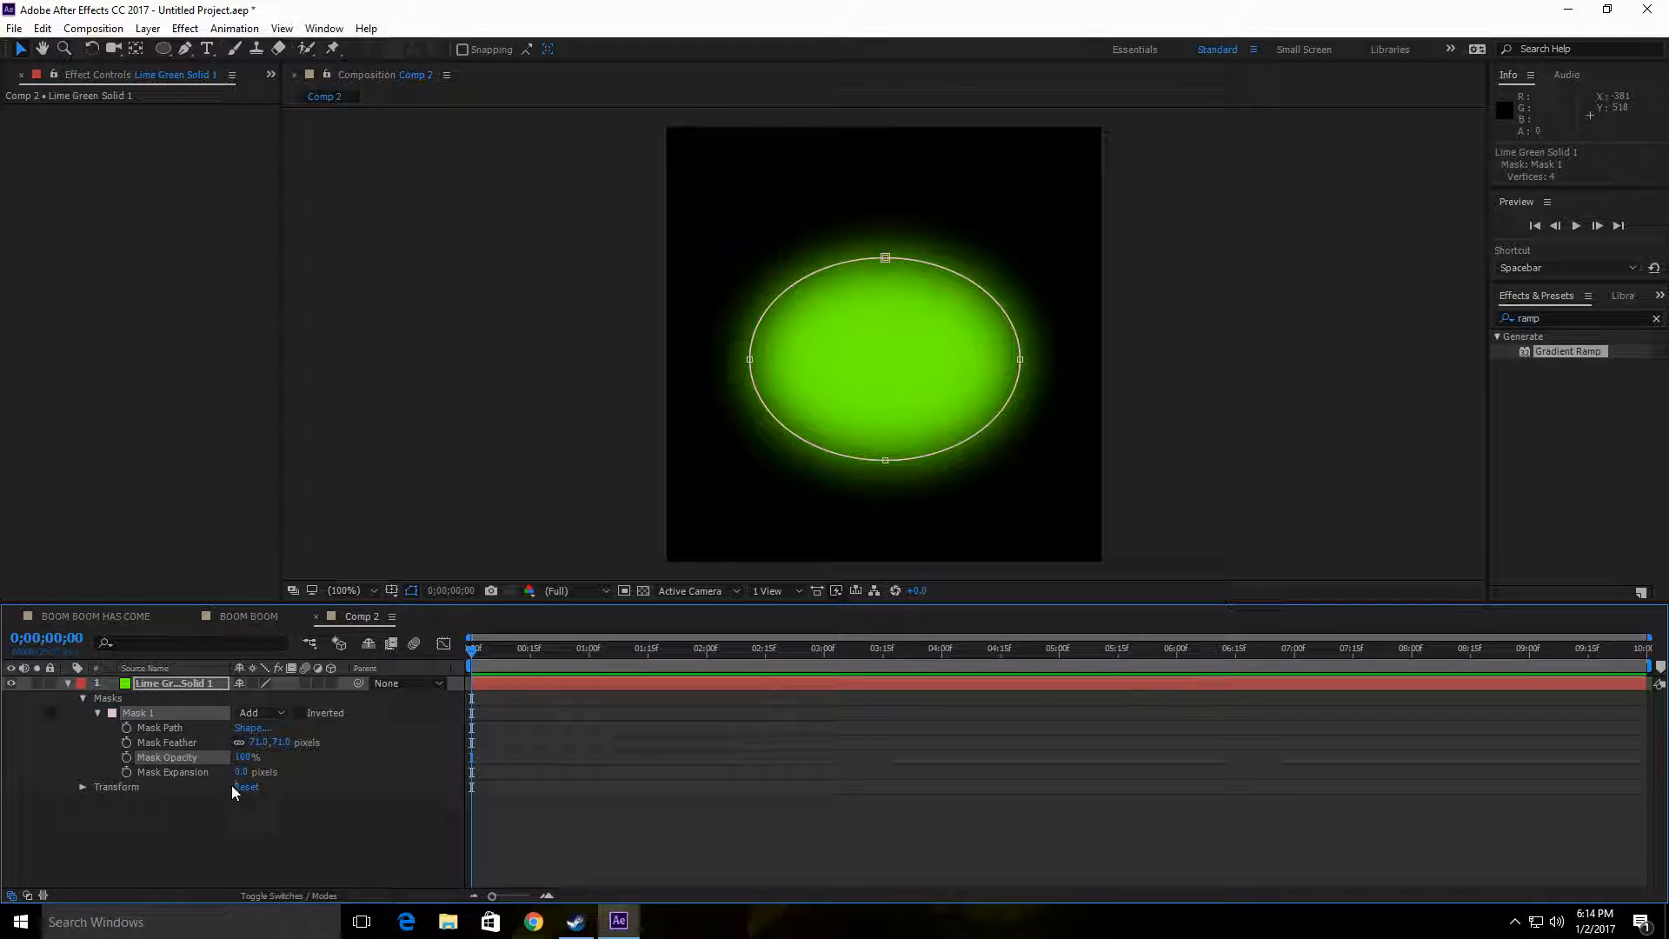
mouse_move(241, 772)
left_mouse_down()
mouse_move(283, 772)
mouse_move(247, 771)
left_mouse_up()
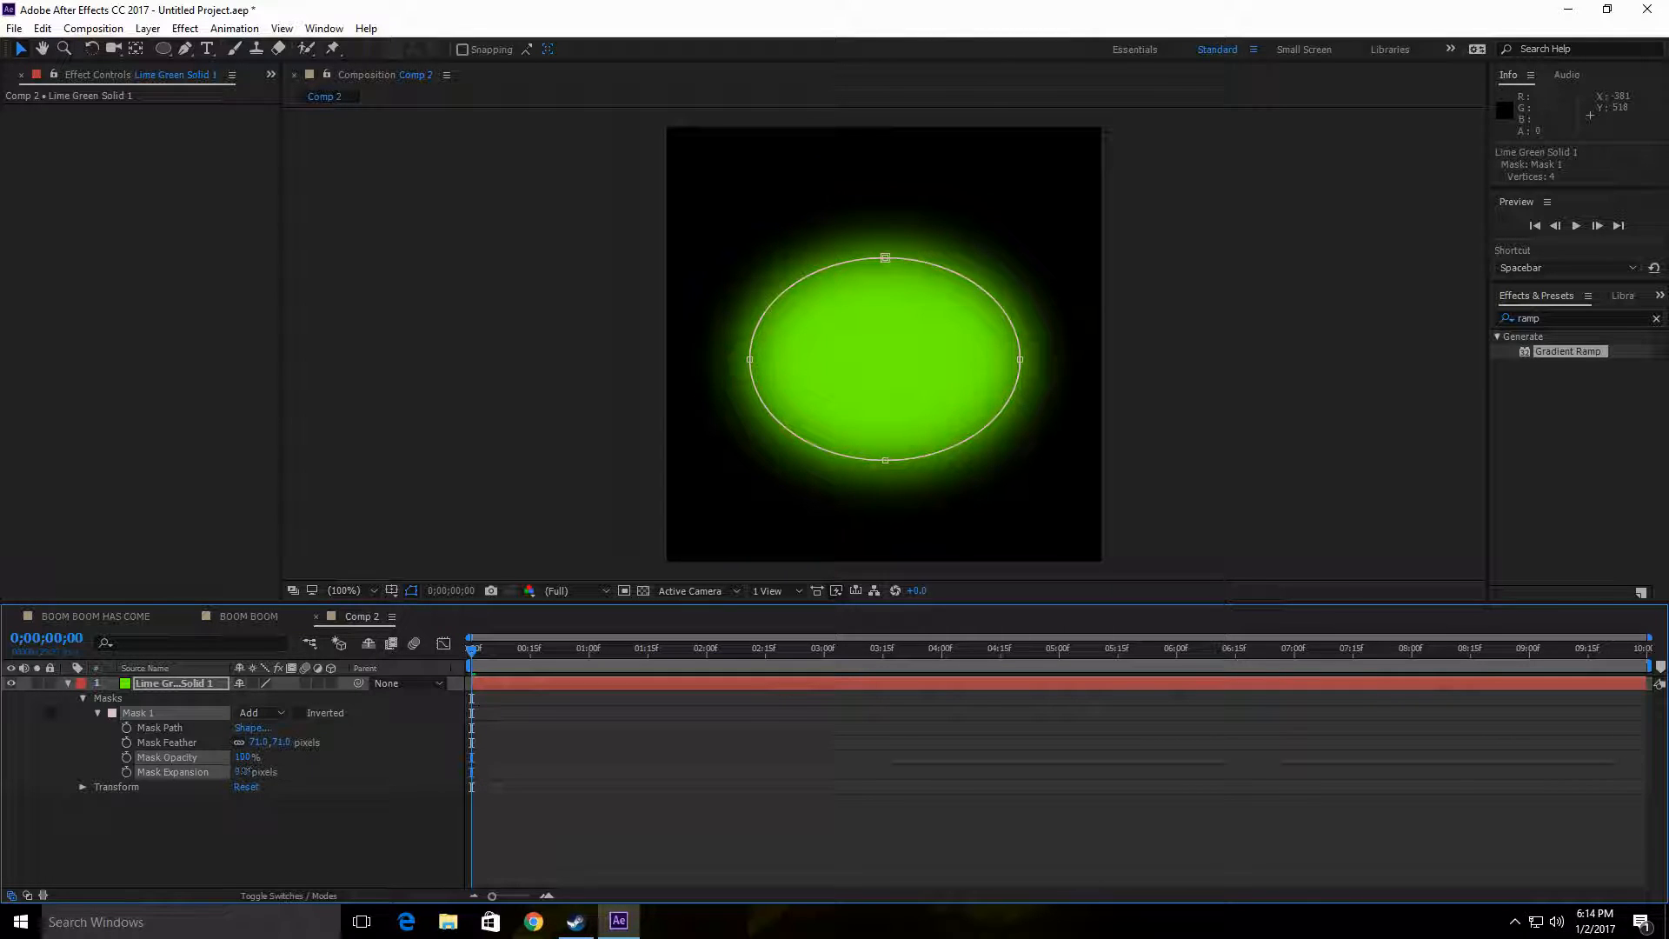
Step: Check the bounding box settings of the elliptical mask's shape
left_click(254, 729)
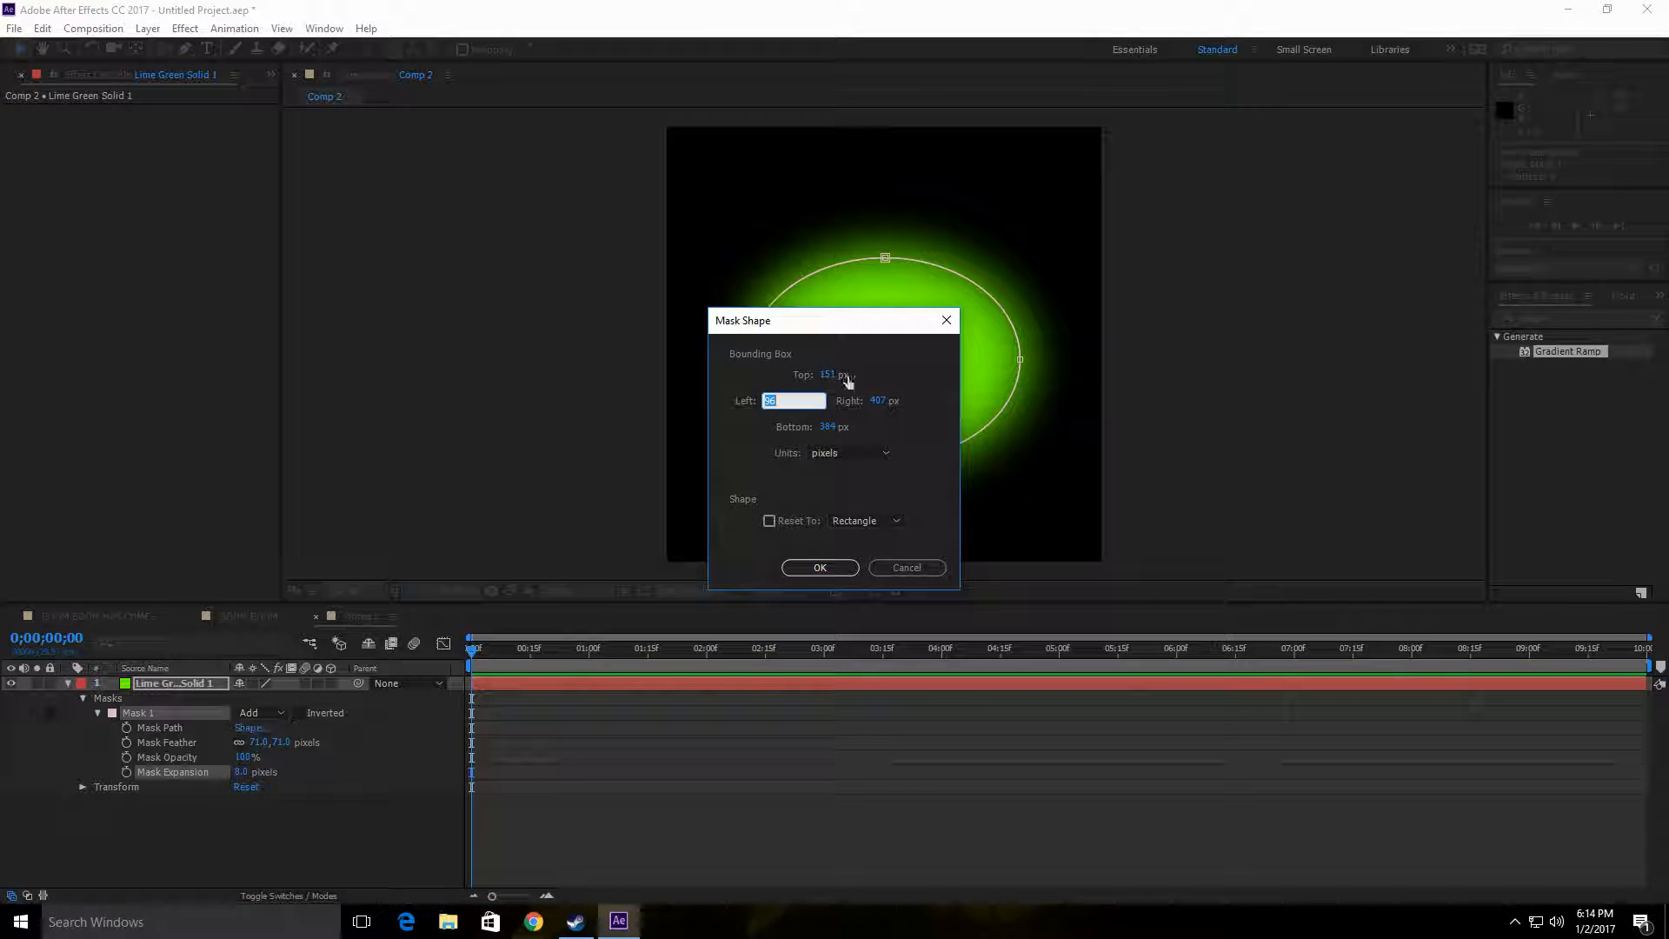
left_click_drag(858, 328, 788, 373)
left_click(752, 611)
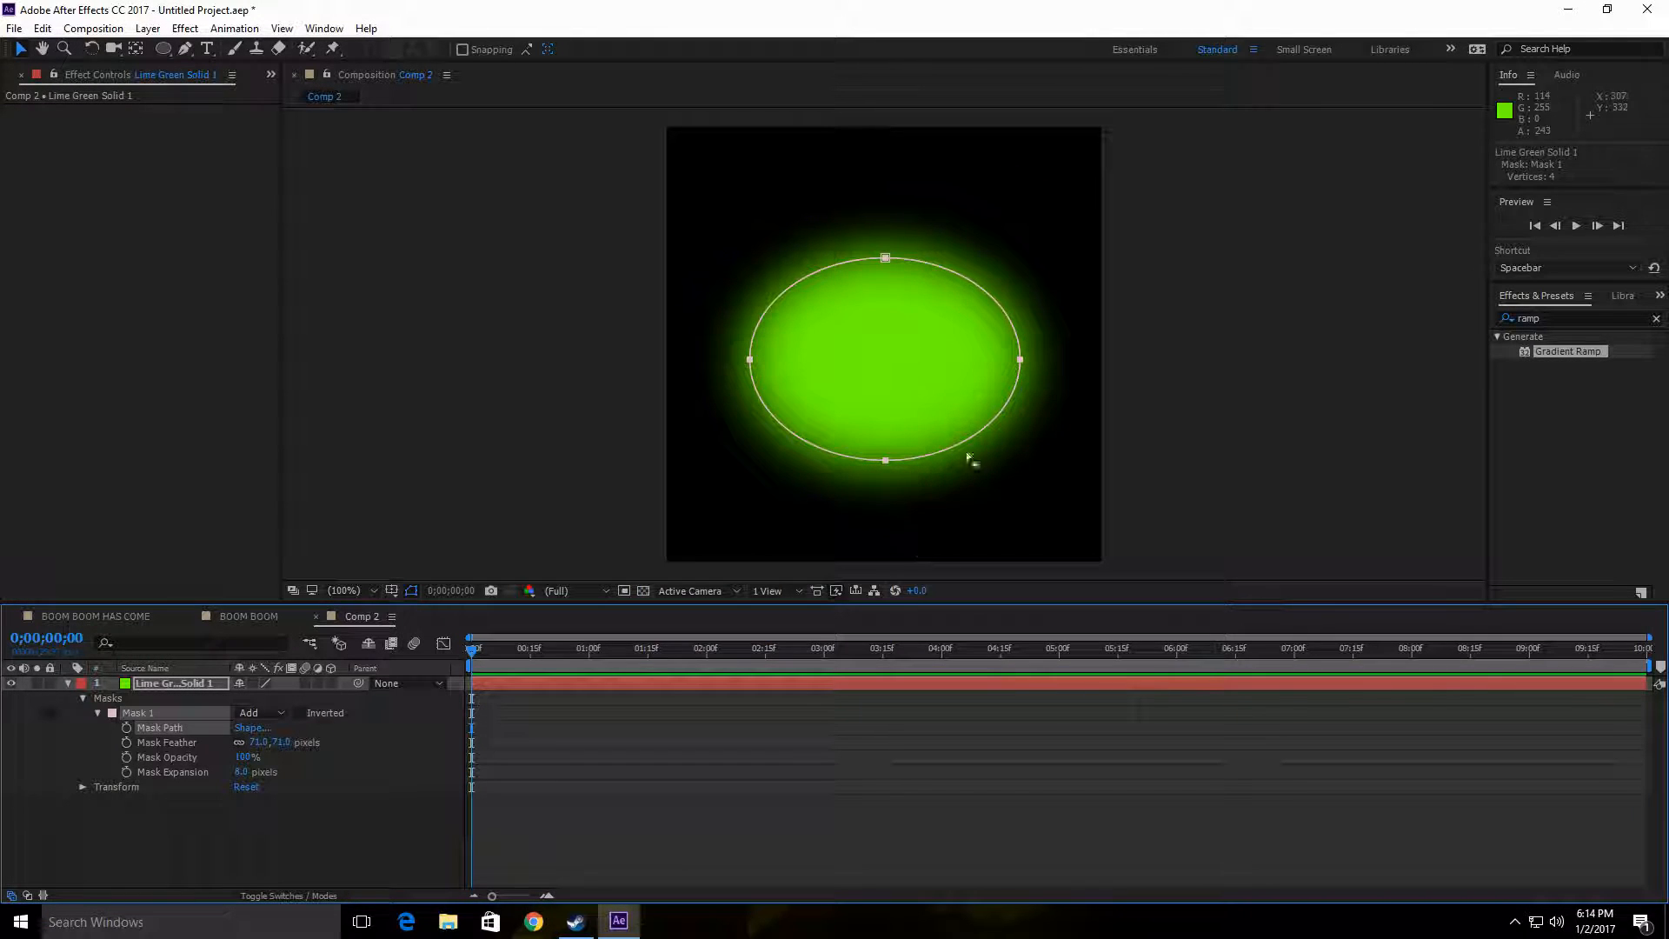
Step: Pull the upper vertex of the mask down to form a bowl shape and open the green solid in its layer view
left_click_drag(885, 258, 894, 258)
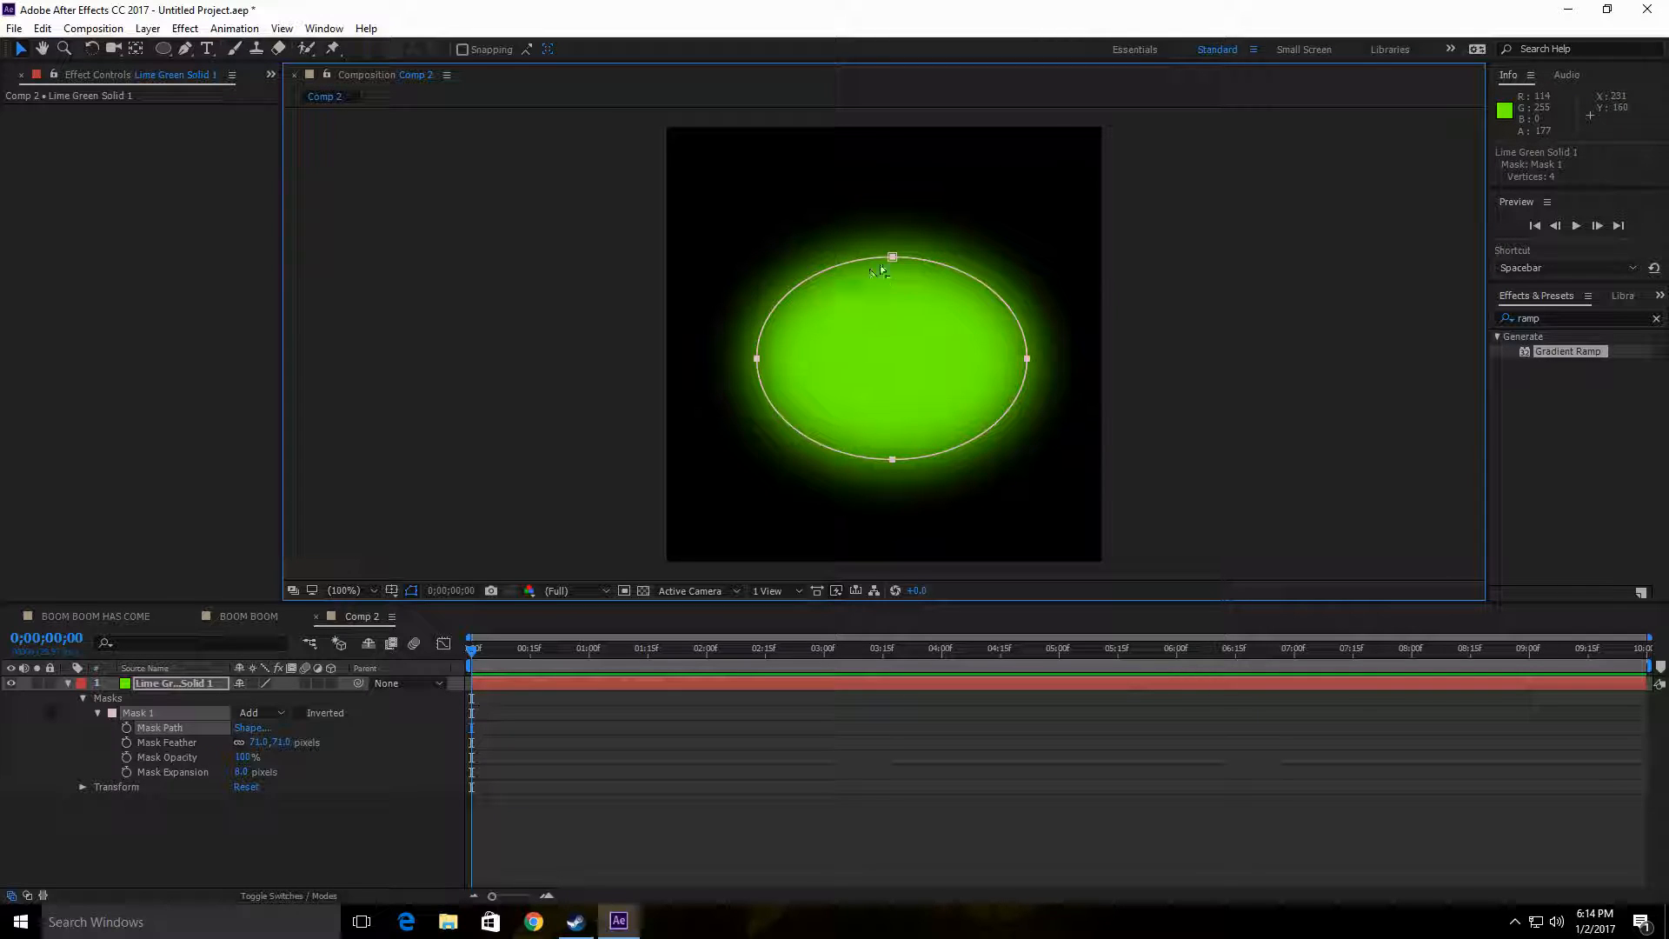
left_click_drag(893, 266, 894, 348)
left_click(932, 336)
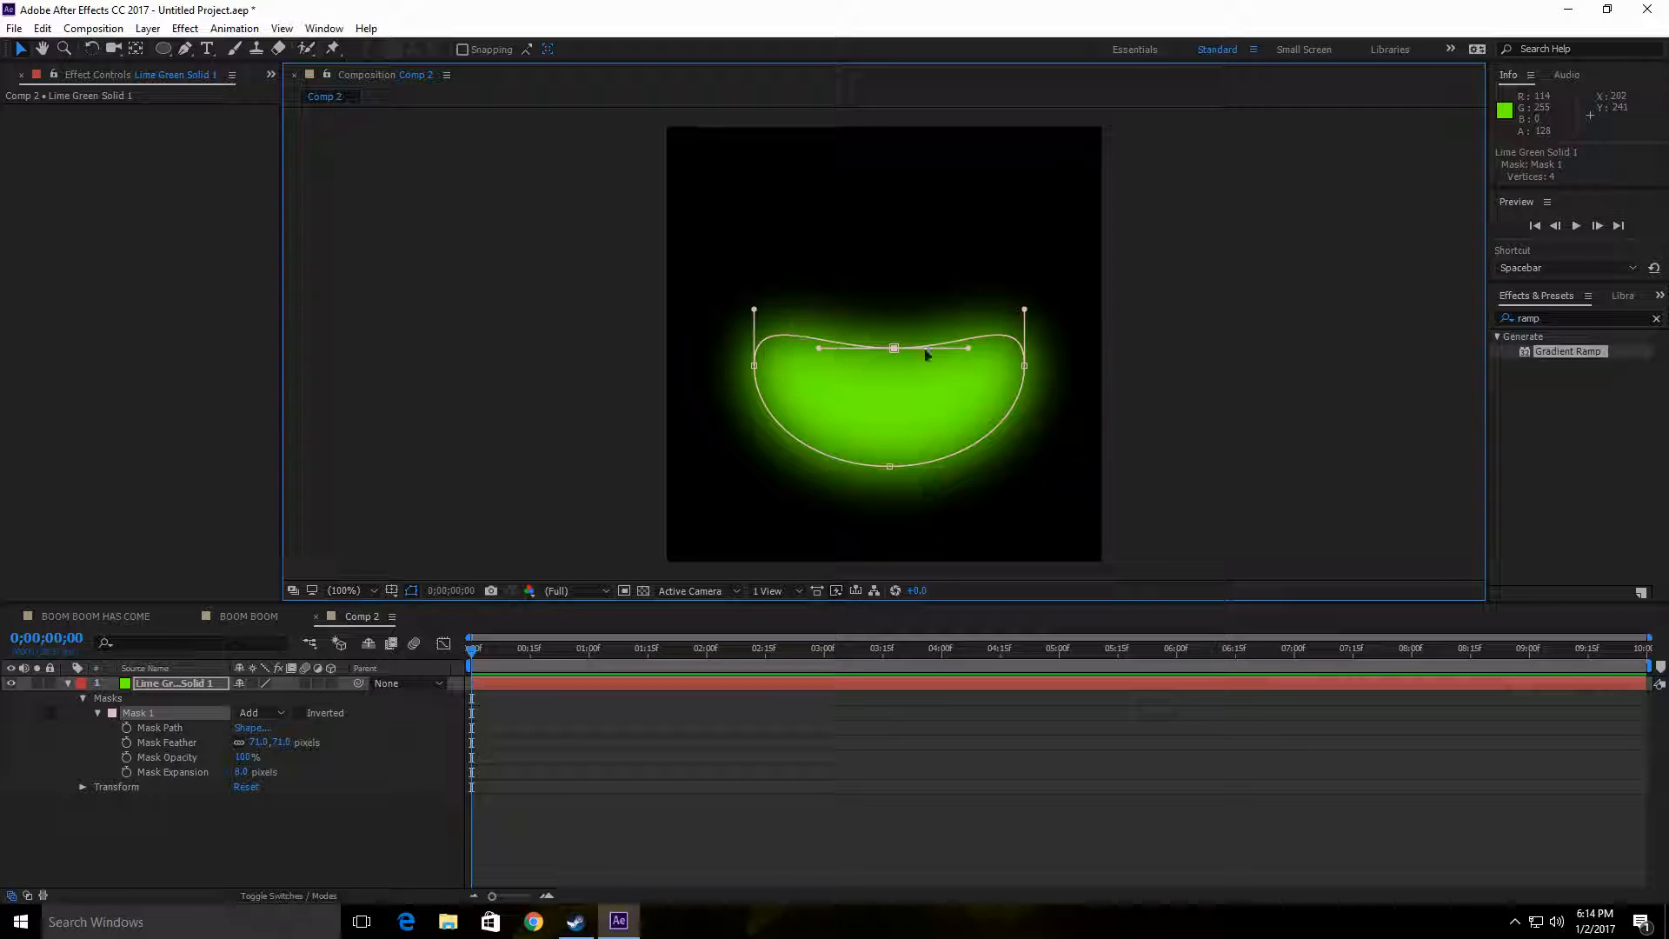
double_click(979, 398)
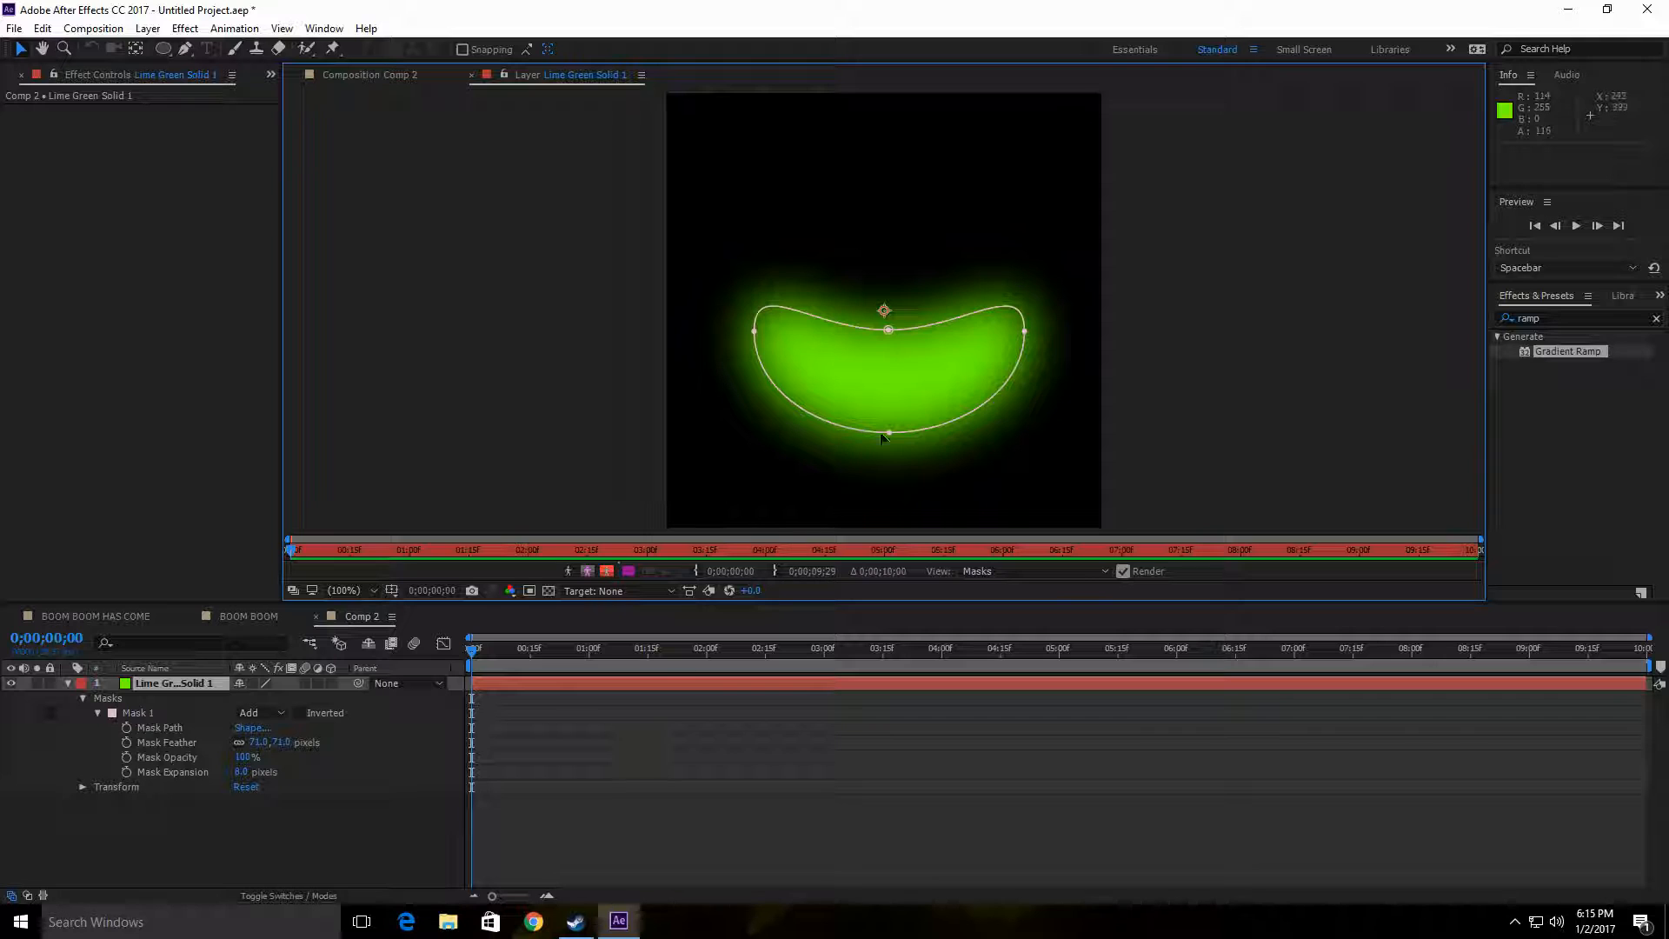
Step: Add a second 500 × 500 px lime green solid to the Comp 2 composition
right_click(135, 812)
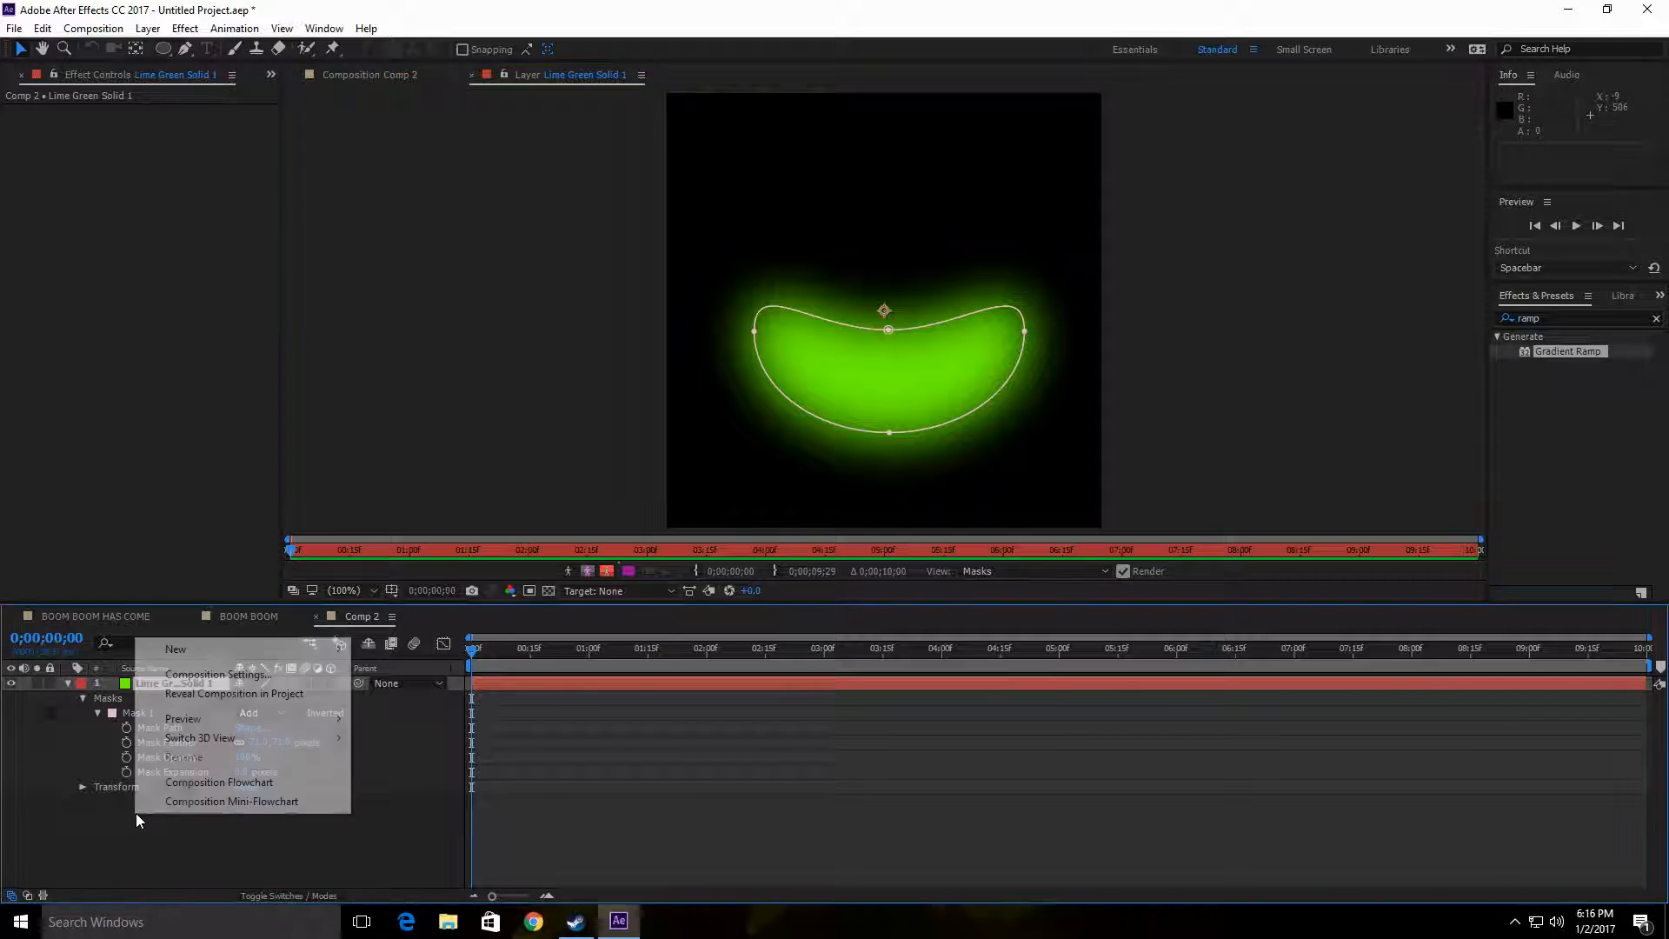
mouse_move(232, 654)
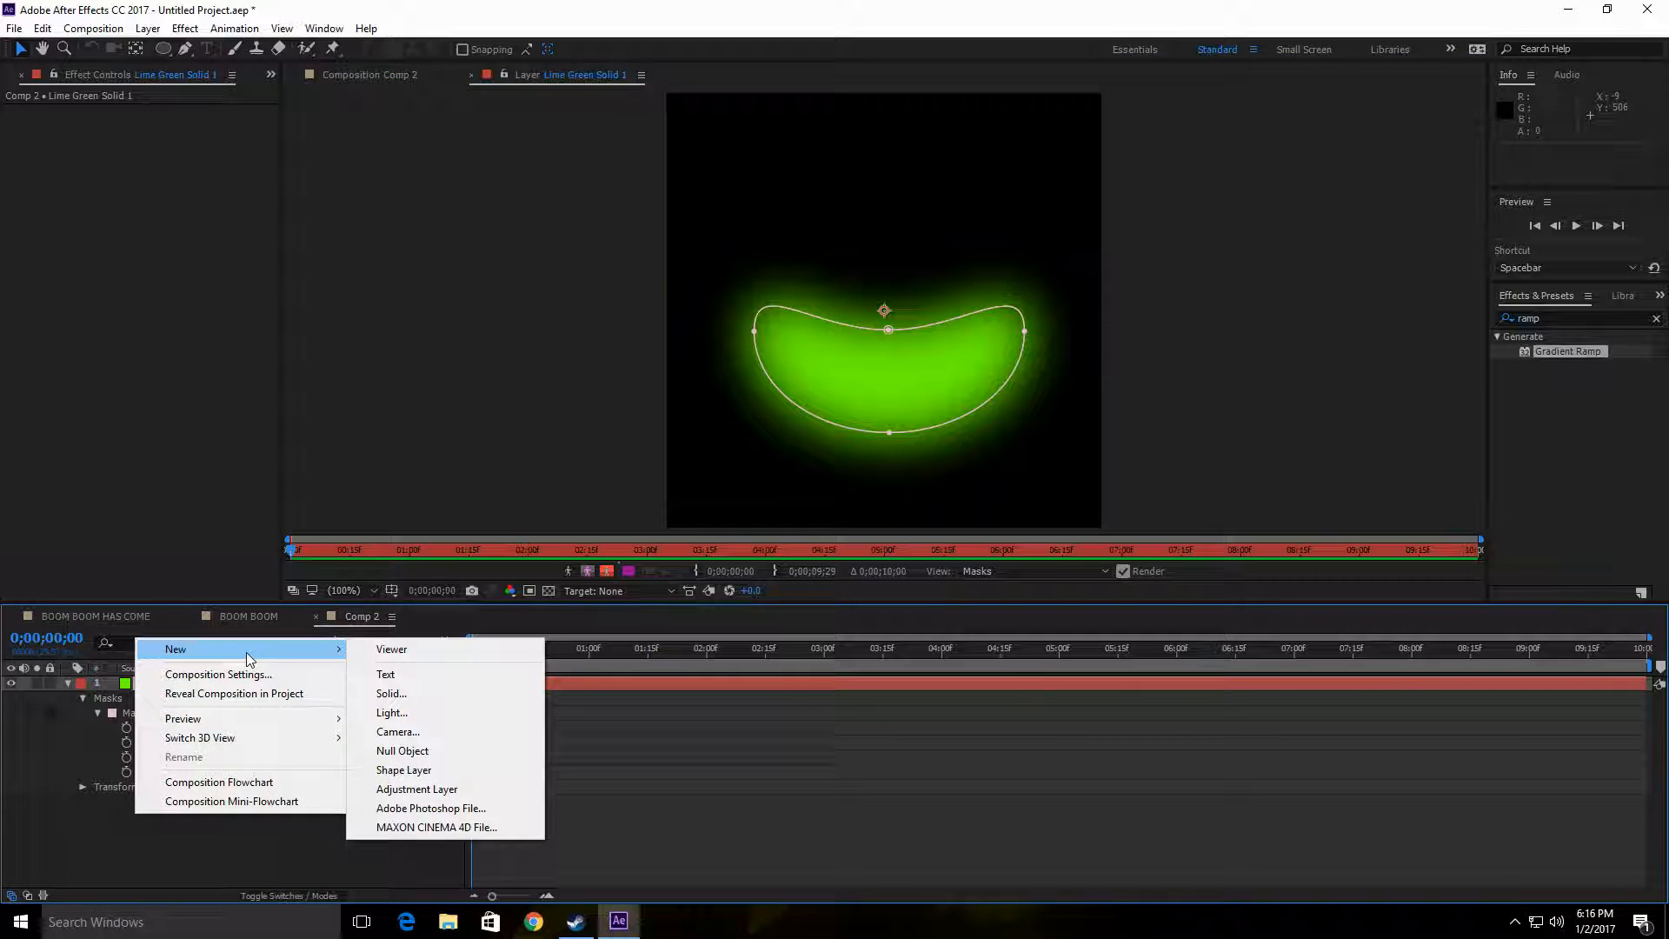
left_click(482, 693)
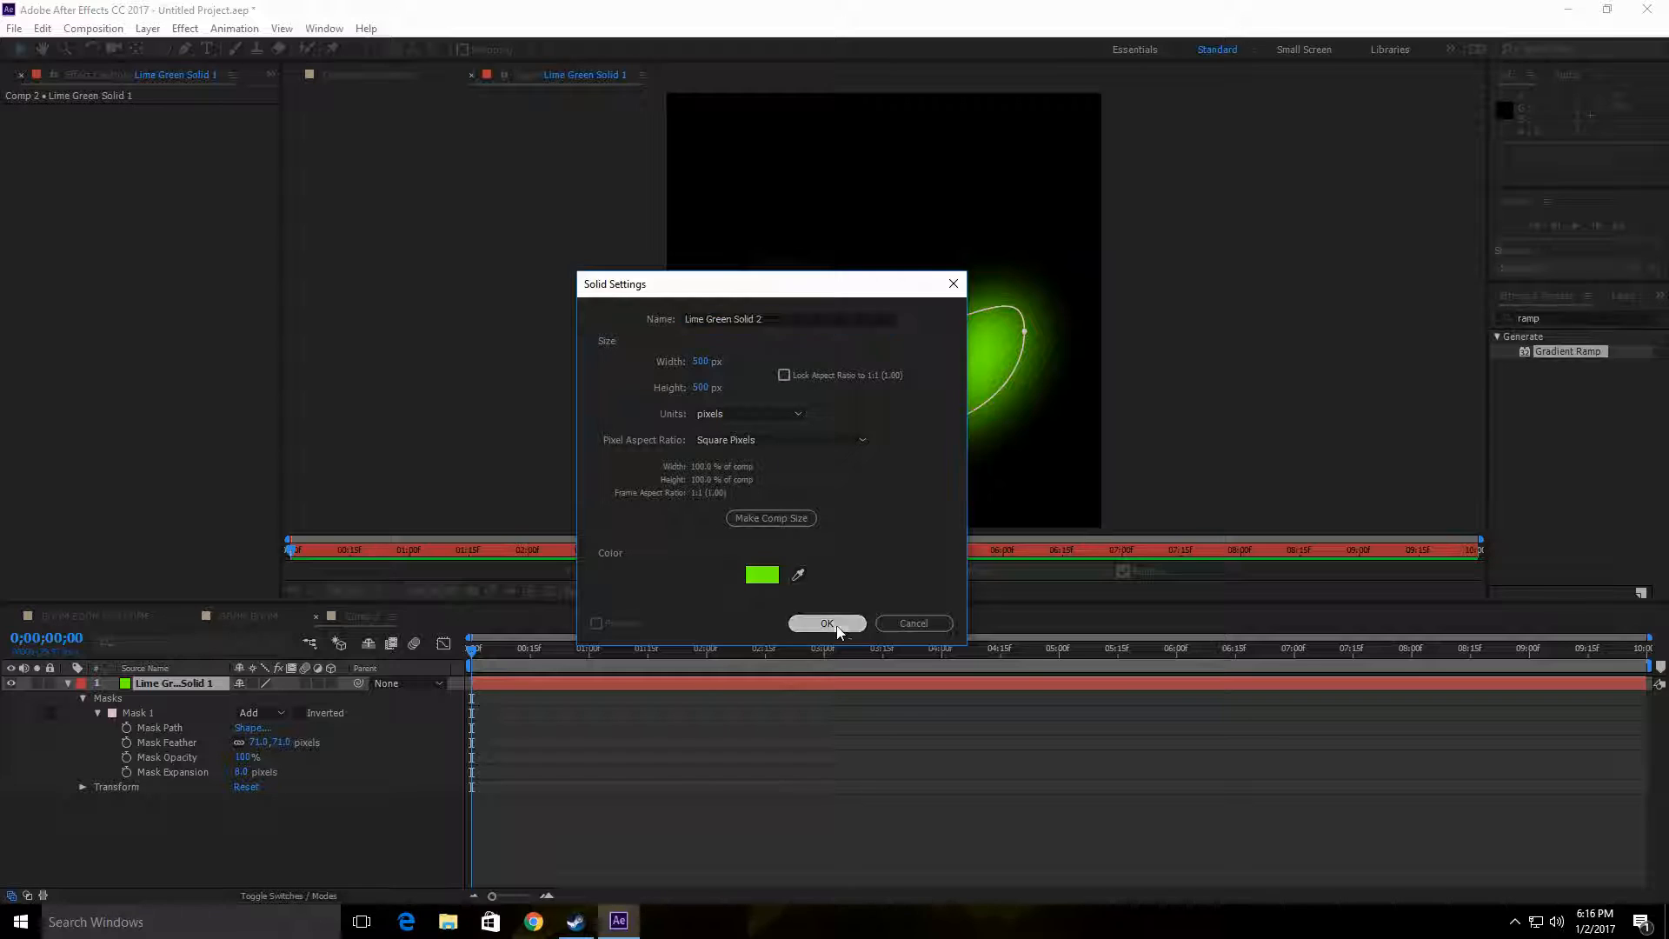
left_click(834, 625)
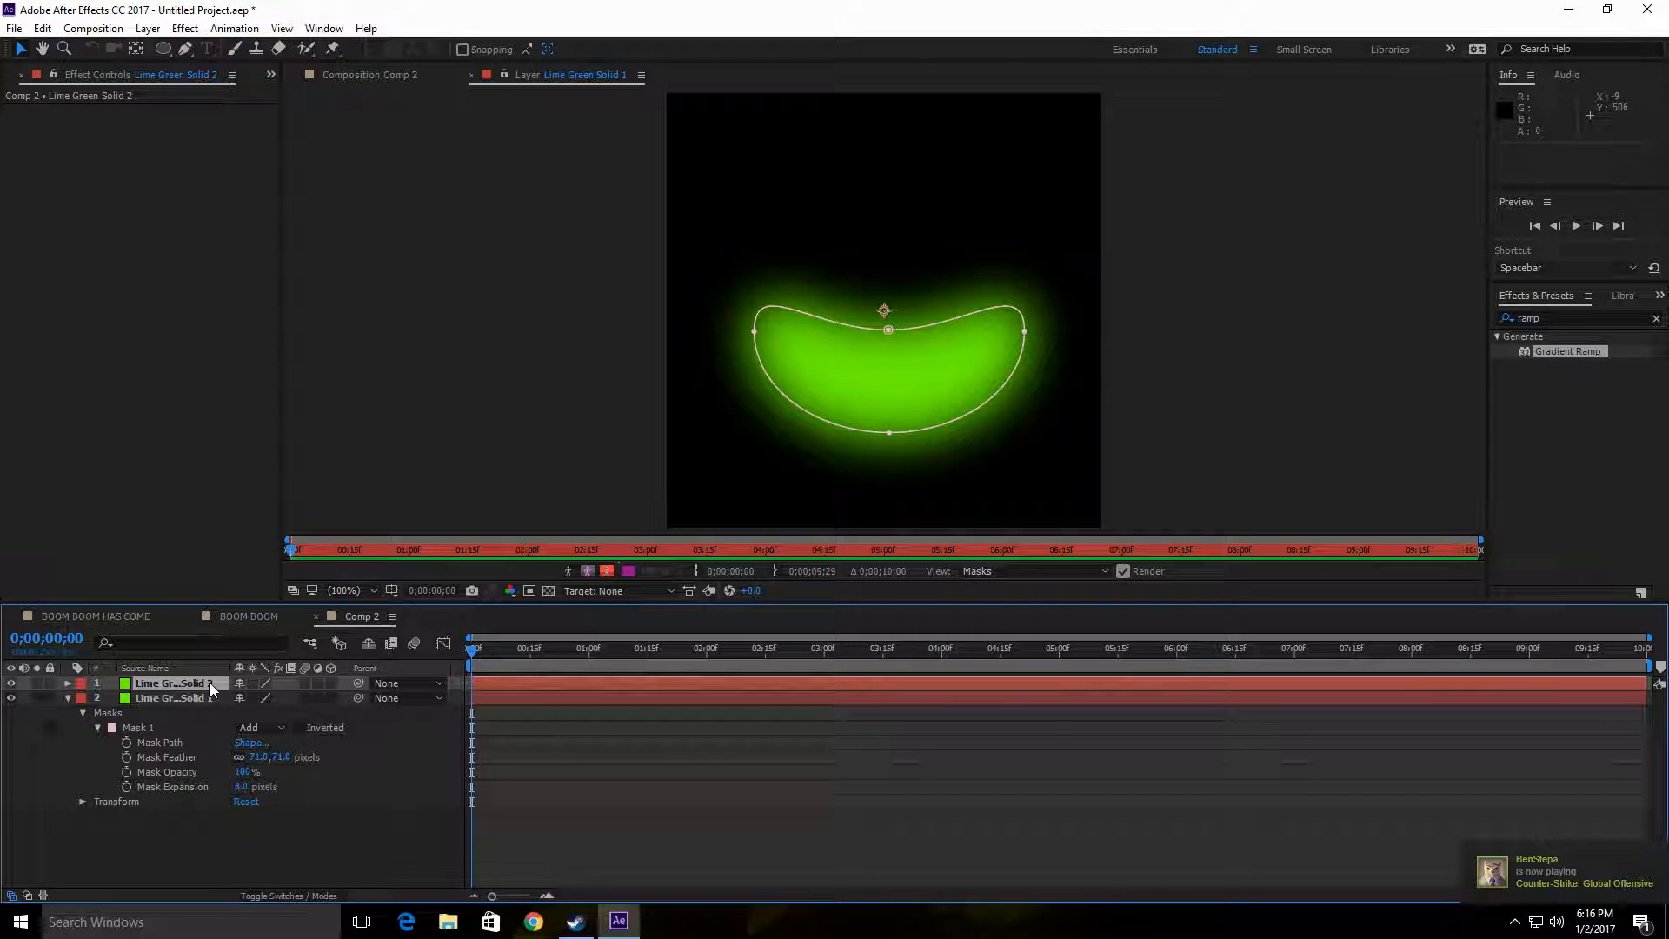
Step: Create a new 500 × 500 px composition named Comp 3 at 29.97 fps with a 10-second duration and black background
left_click(966, 336)
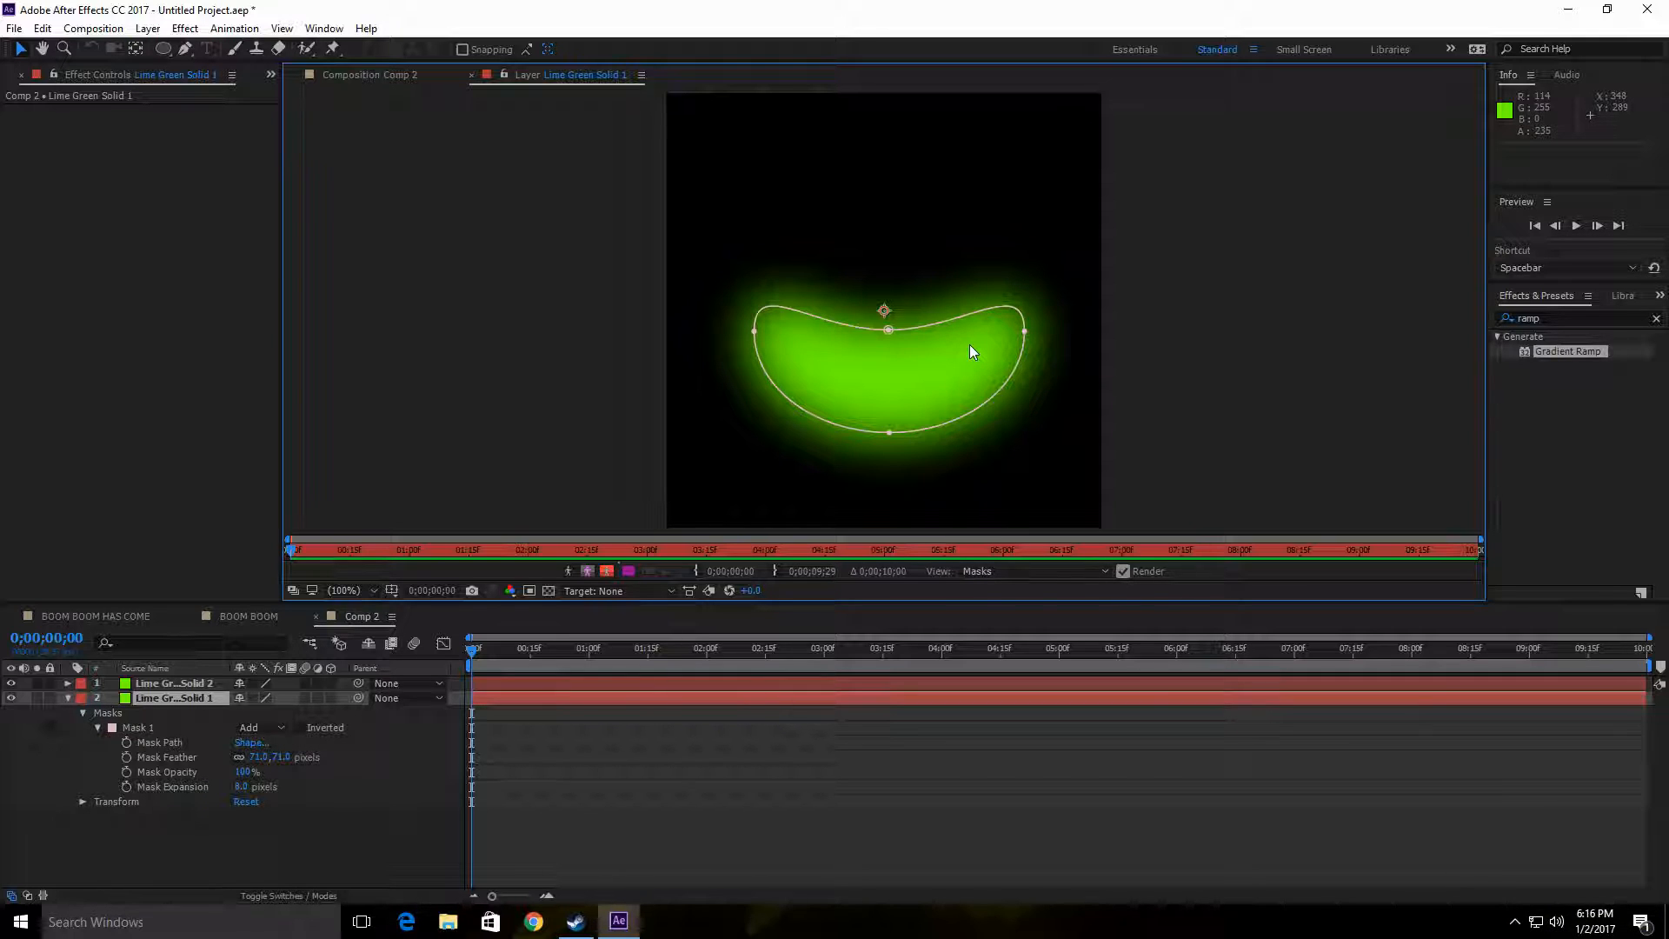
left_click(191, 686)
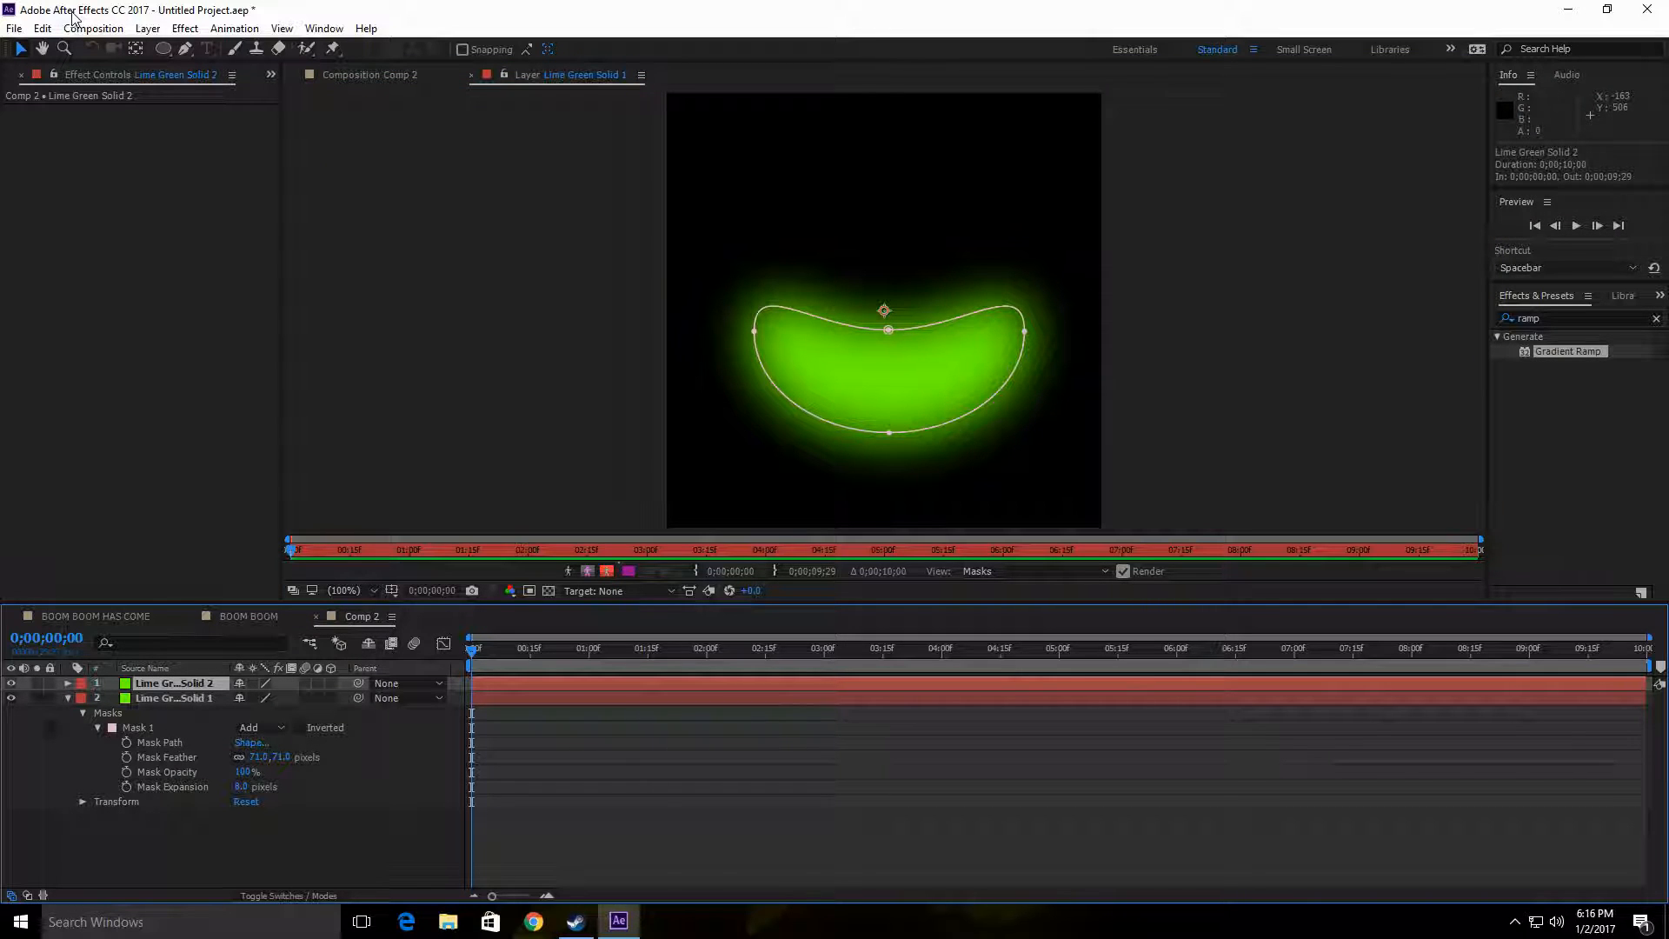
left_click(93, 28)
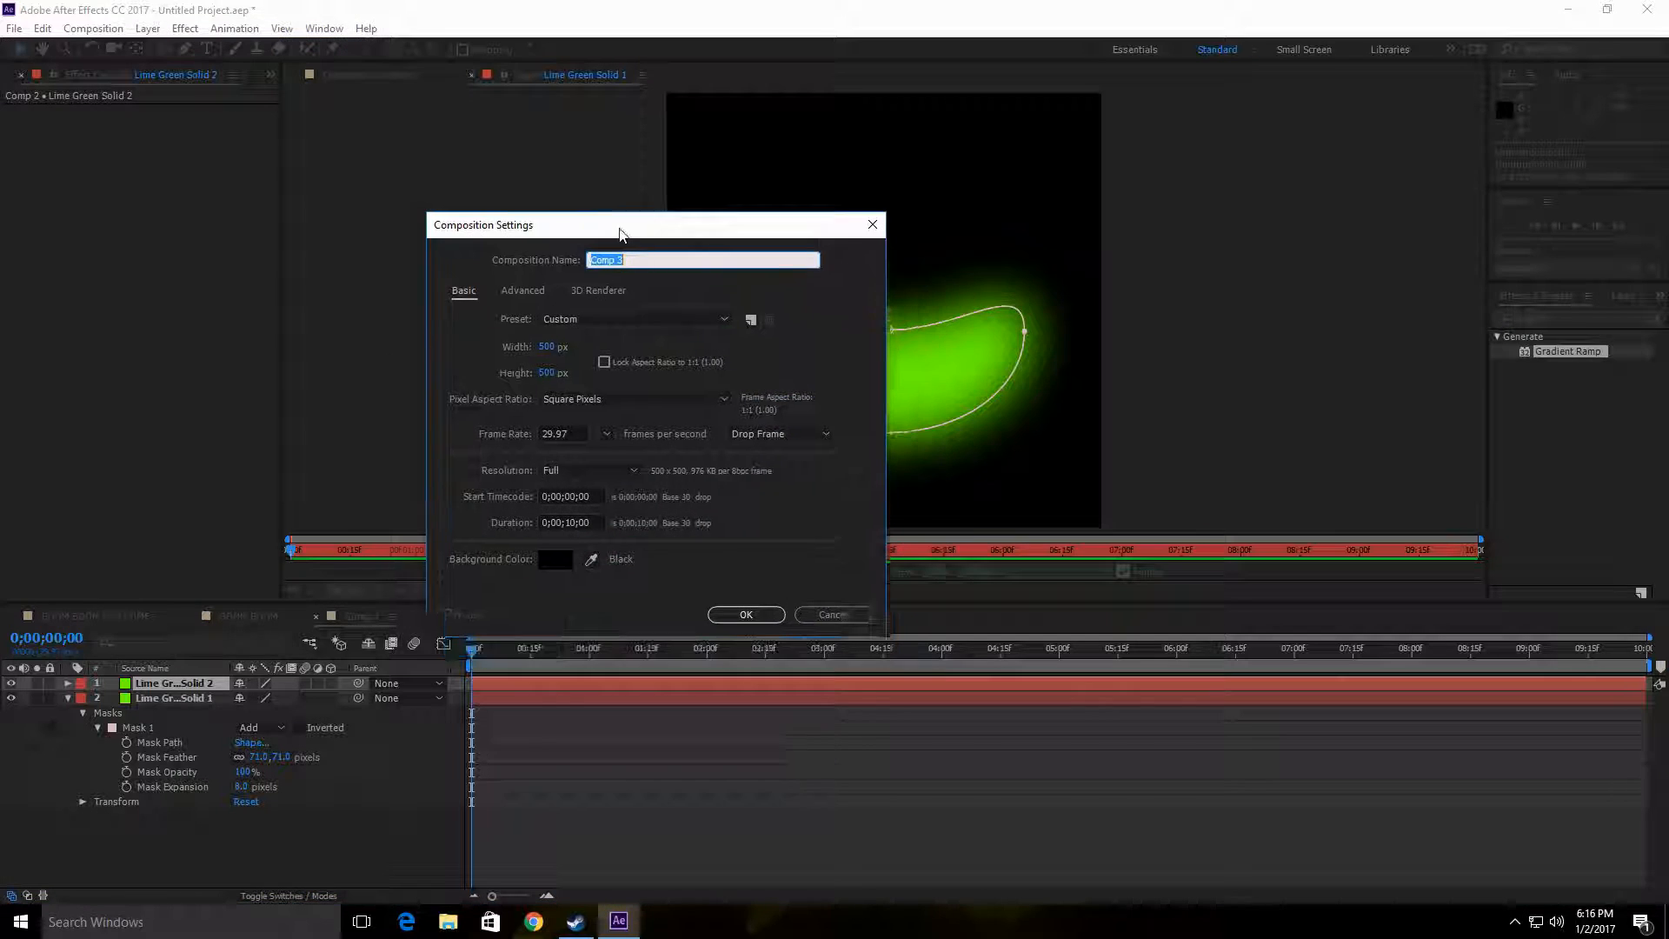
left_click(745, 613)
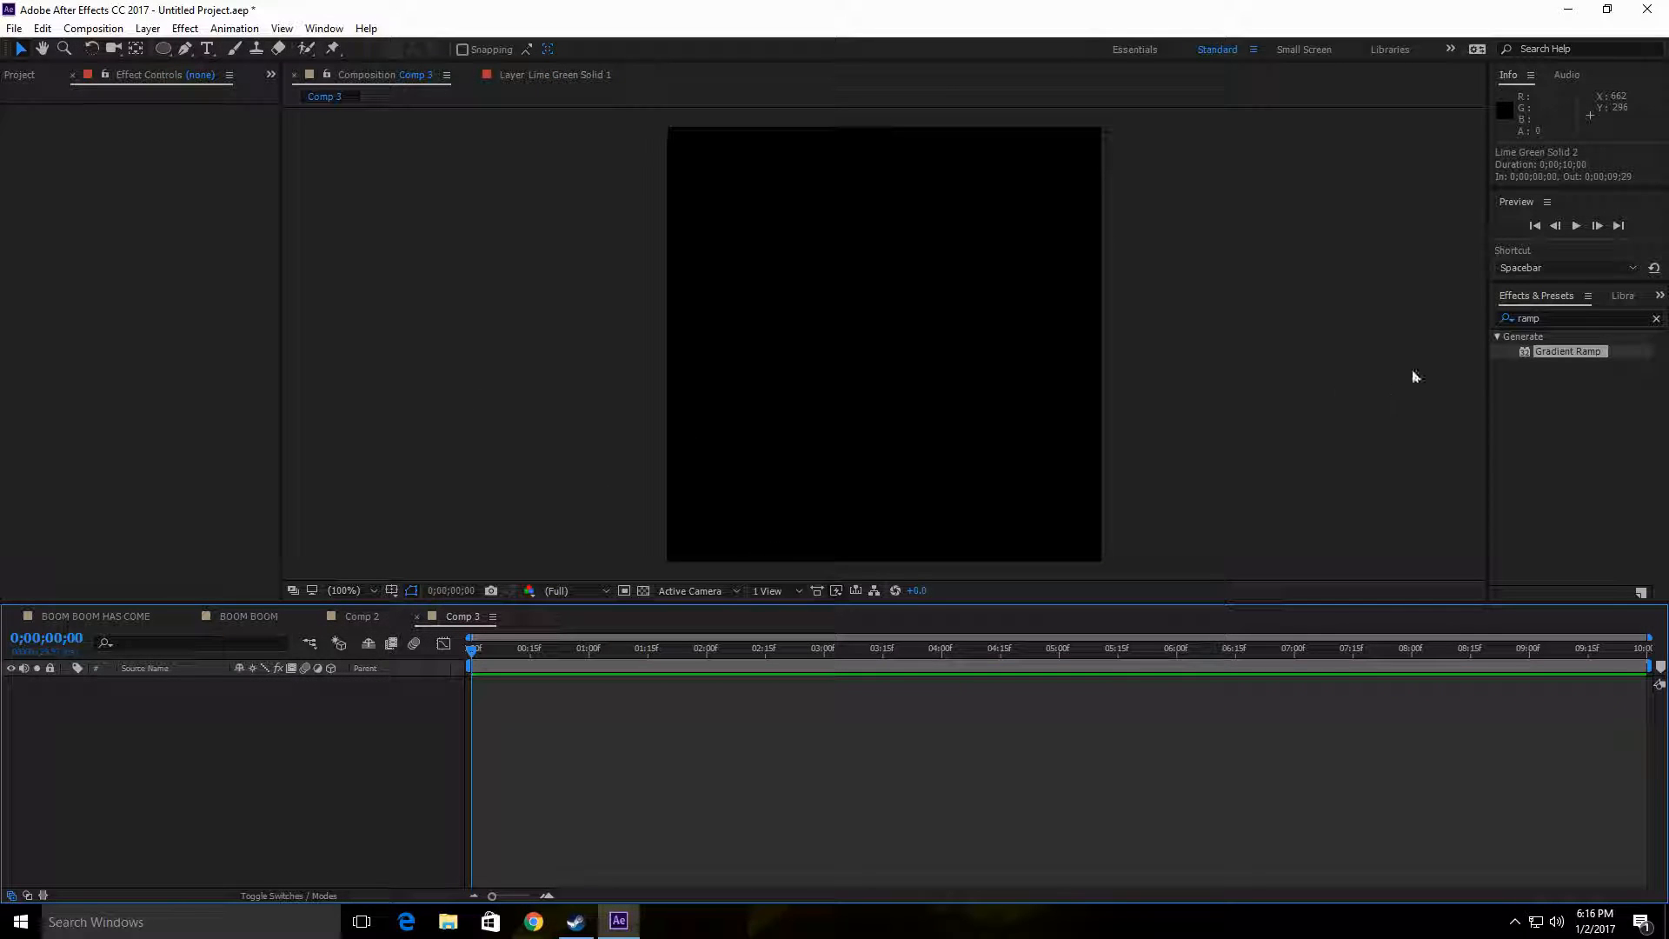
Step: Search the effects and presets for "noise"
left_click(1564, 318)
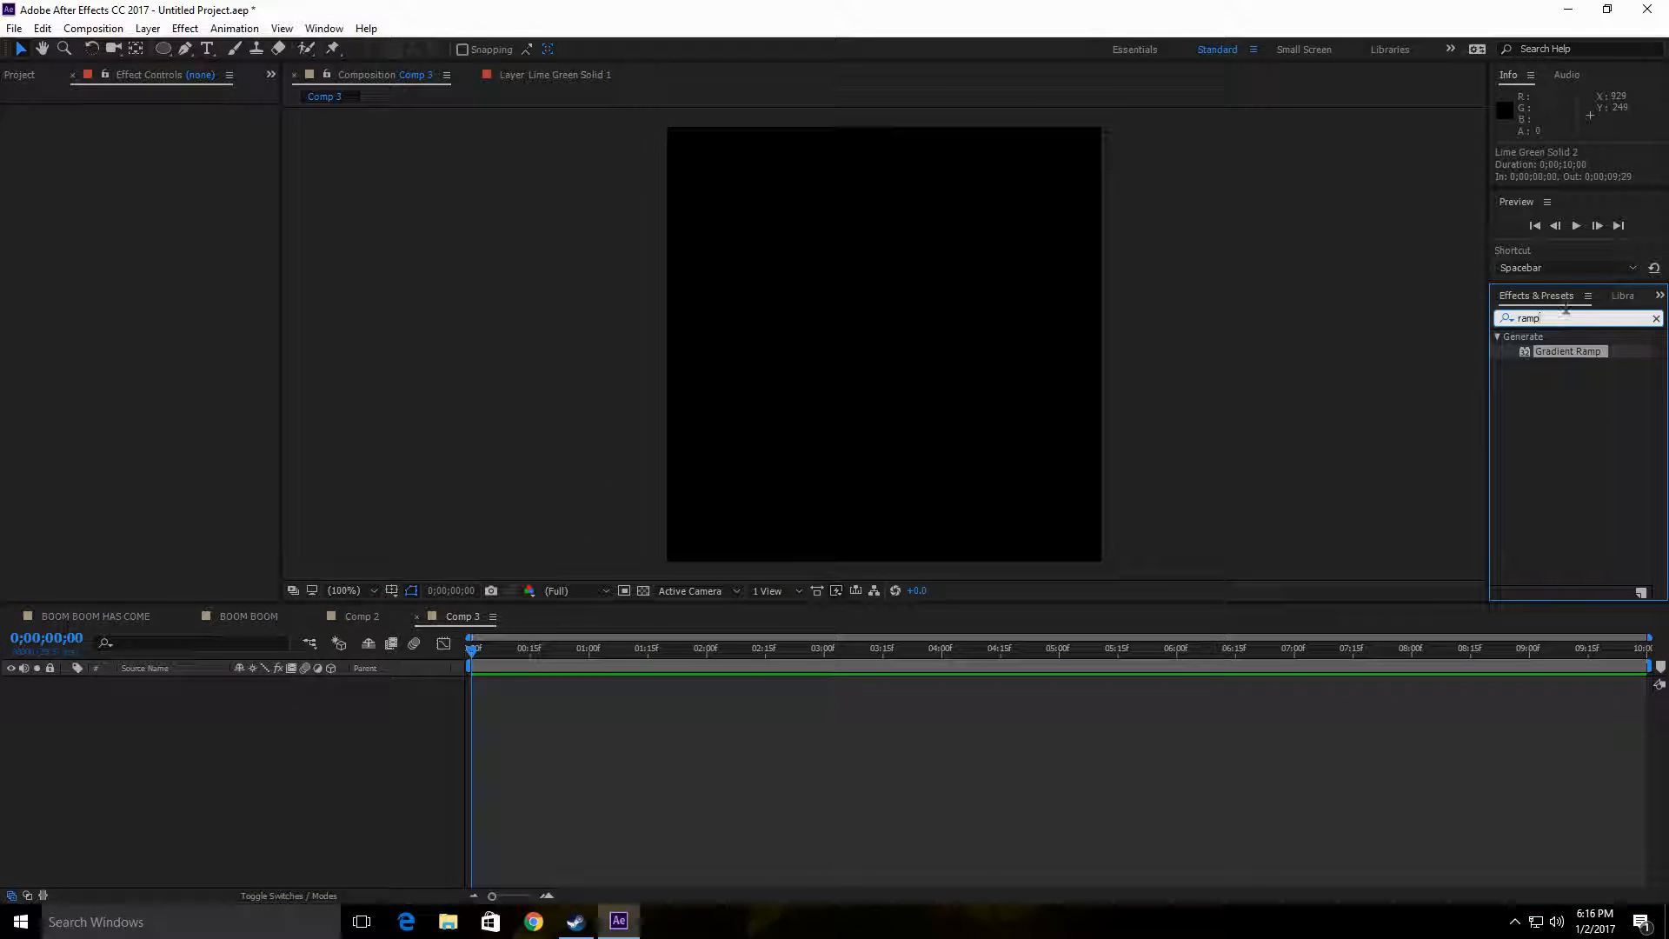
key("BackSpace")
key("BackSpace")
key("BackSpace")
key("BackSpace")
type("noi")
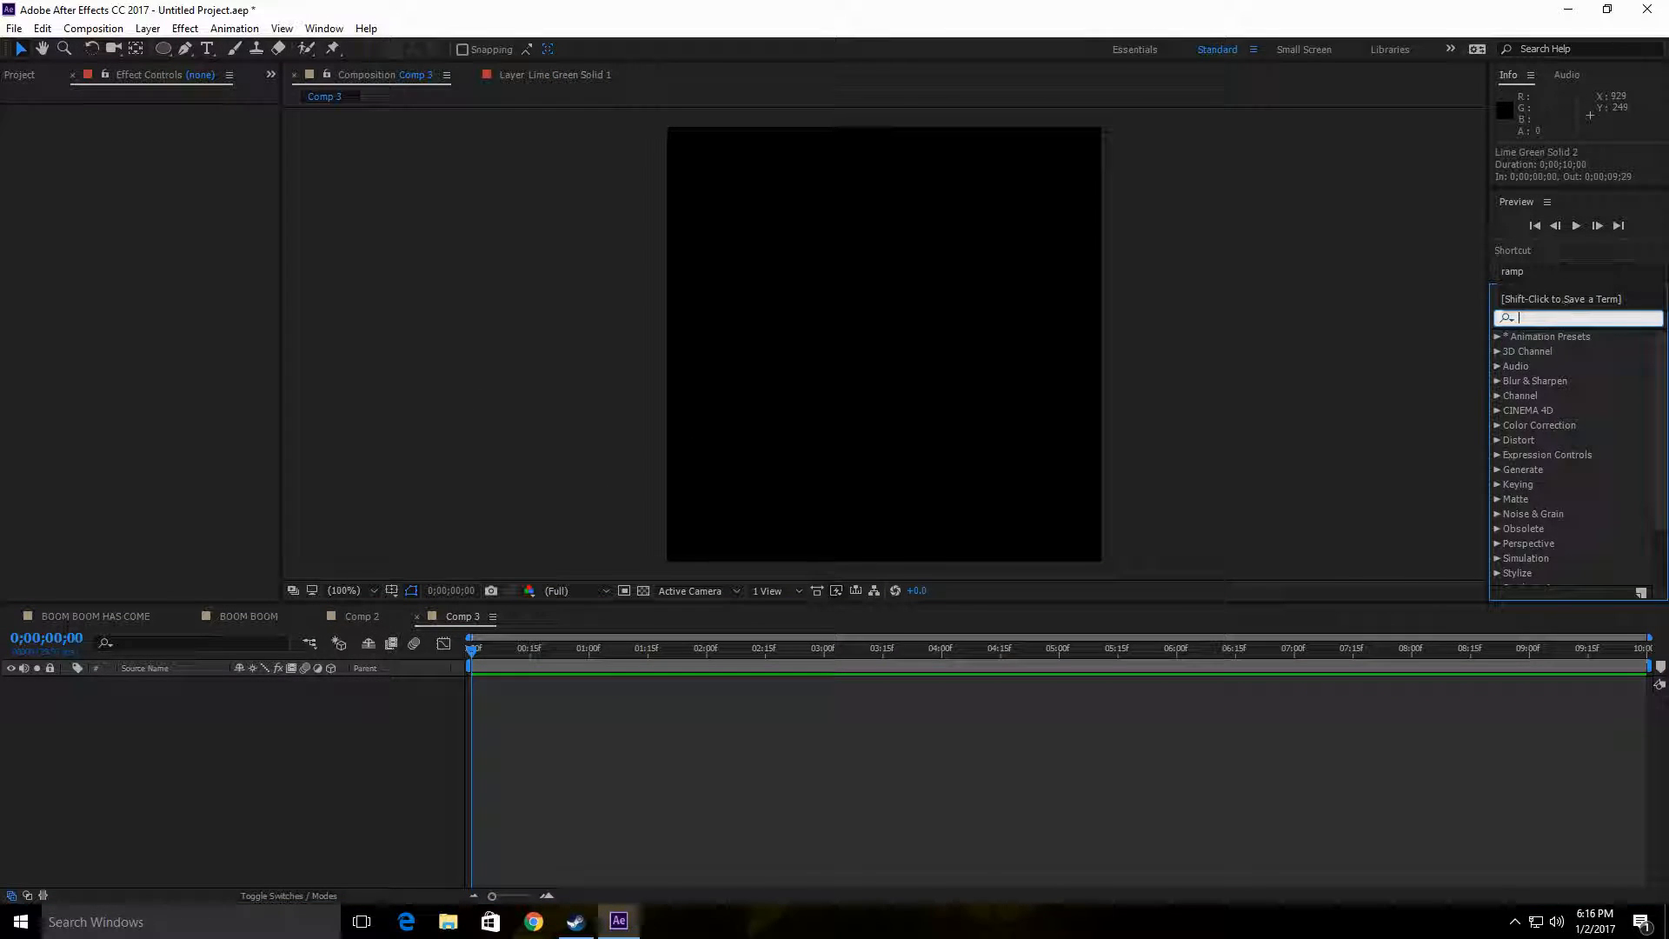
type("se")
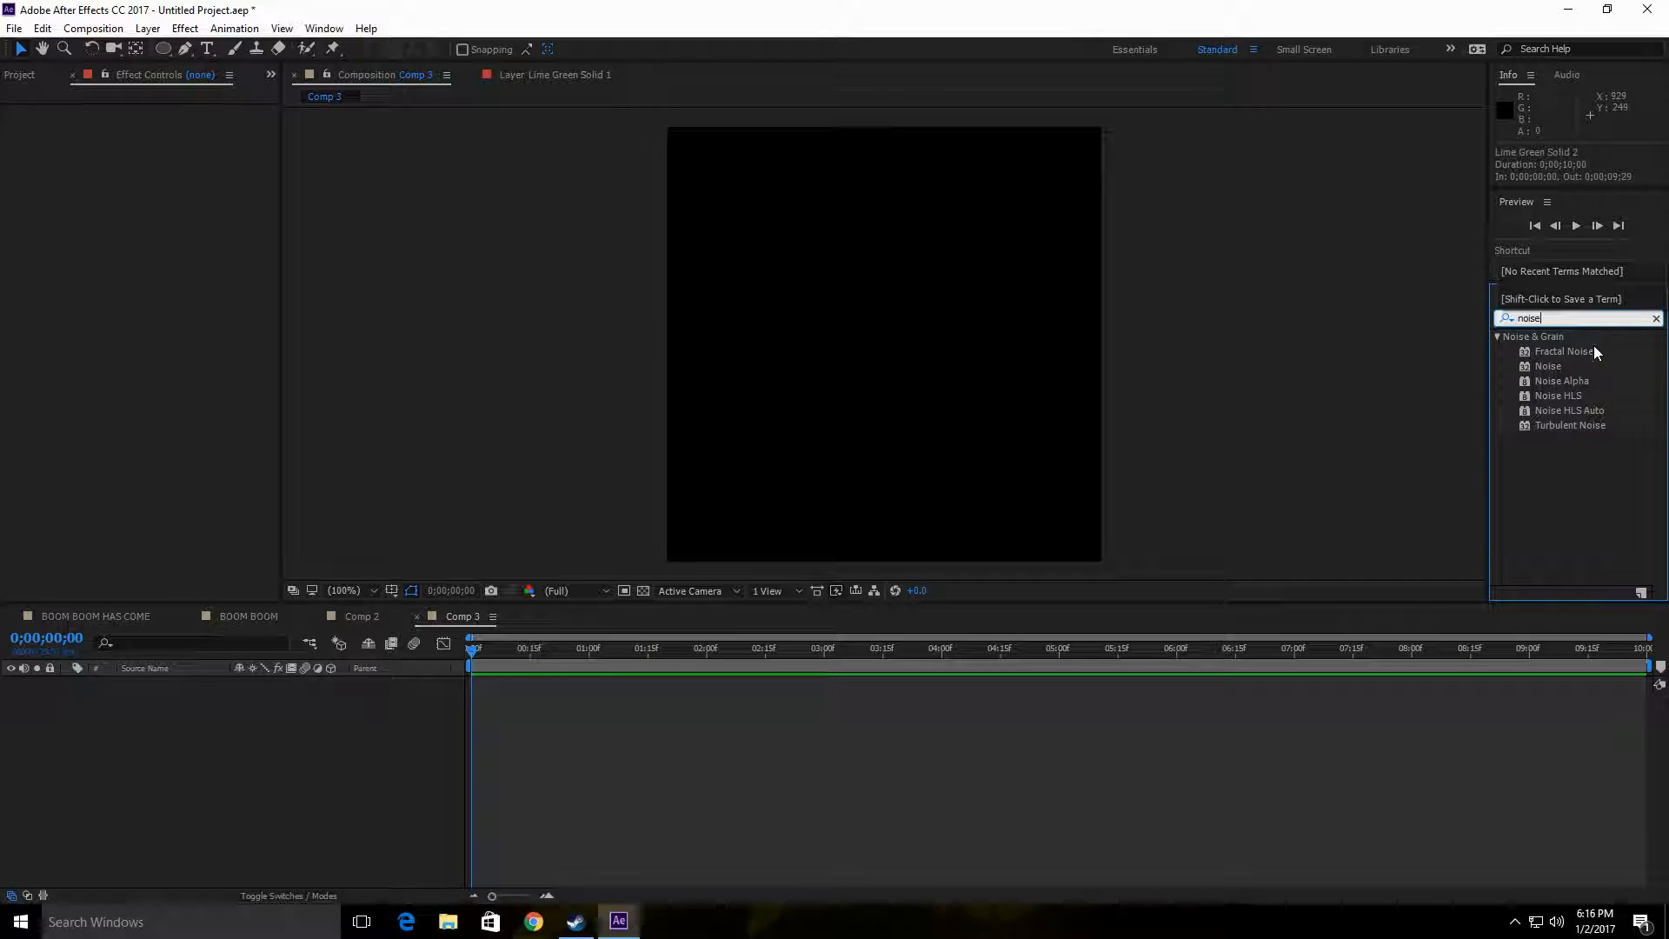
left_click_drag(1597, 353, 242, 707)
right_click(234, 715)
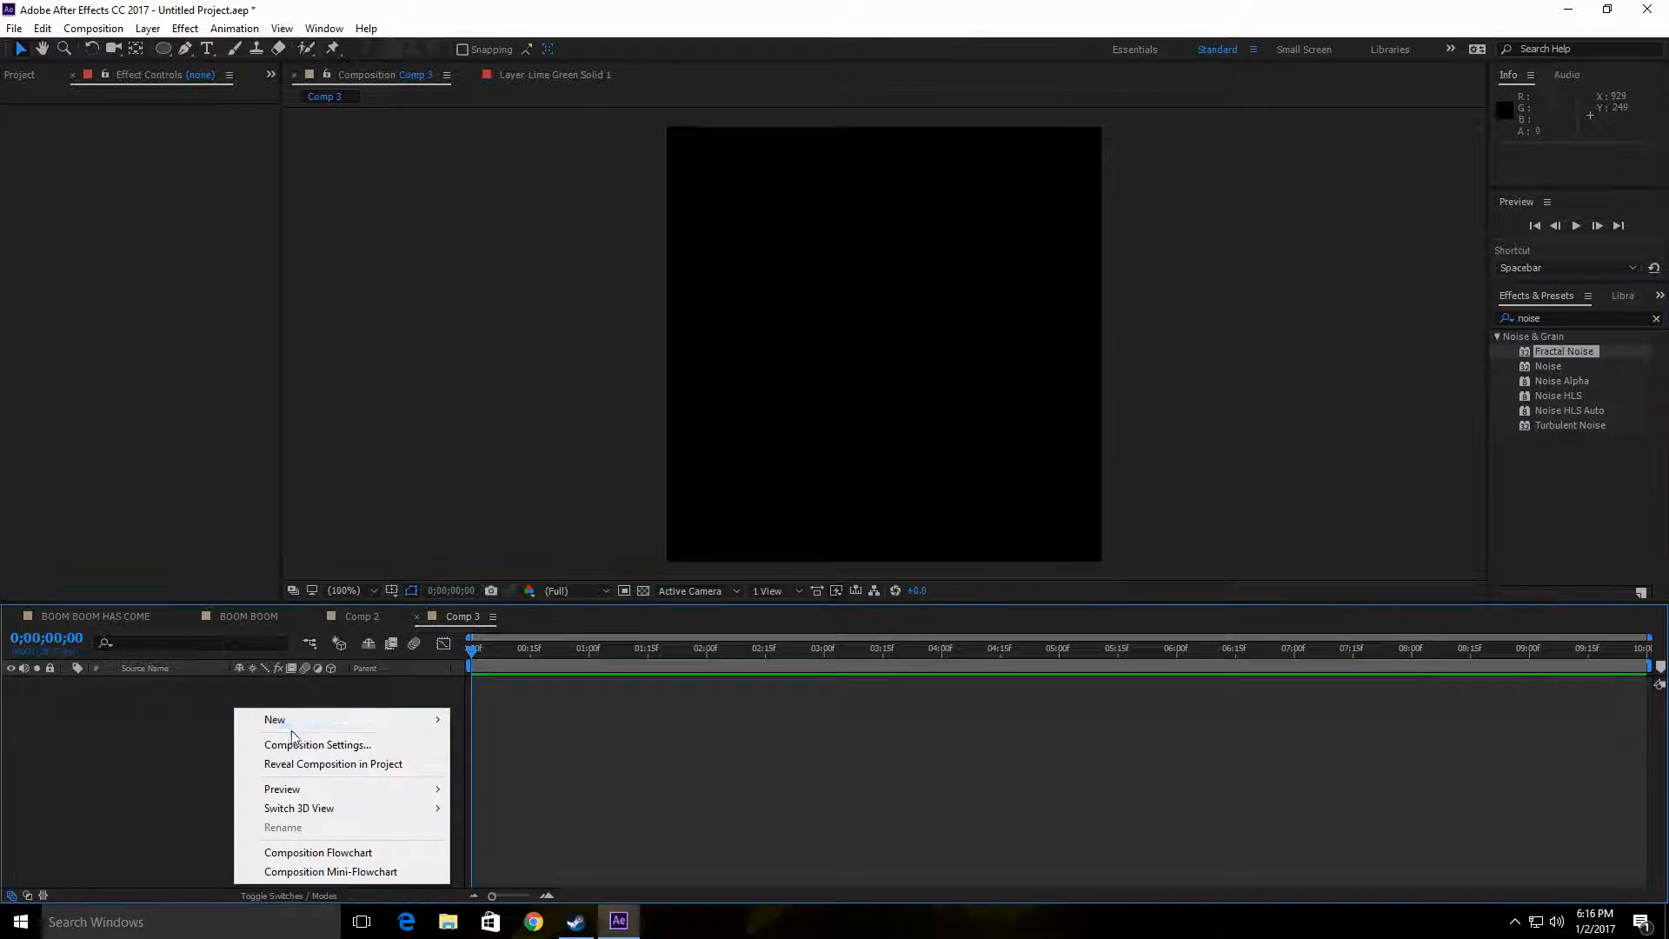
mouse_move(278, 716)
left_click(526, 758)
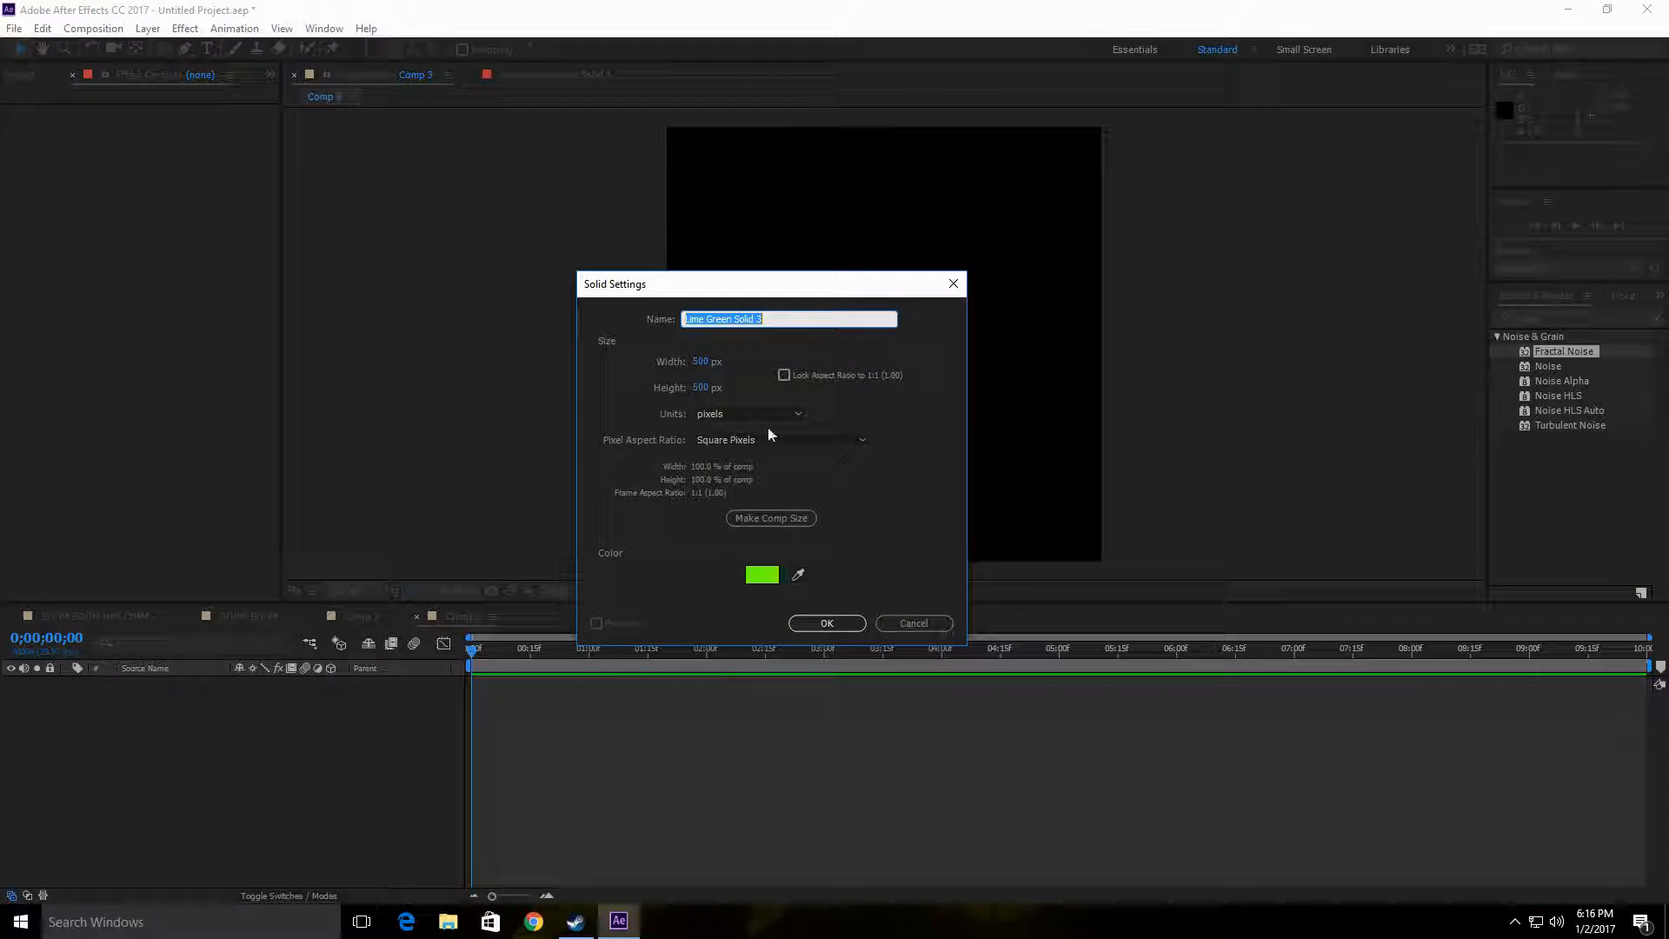
left_click(840, 626)
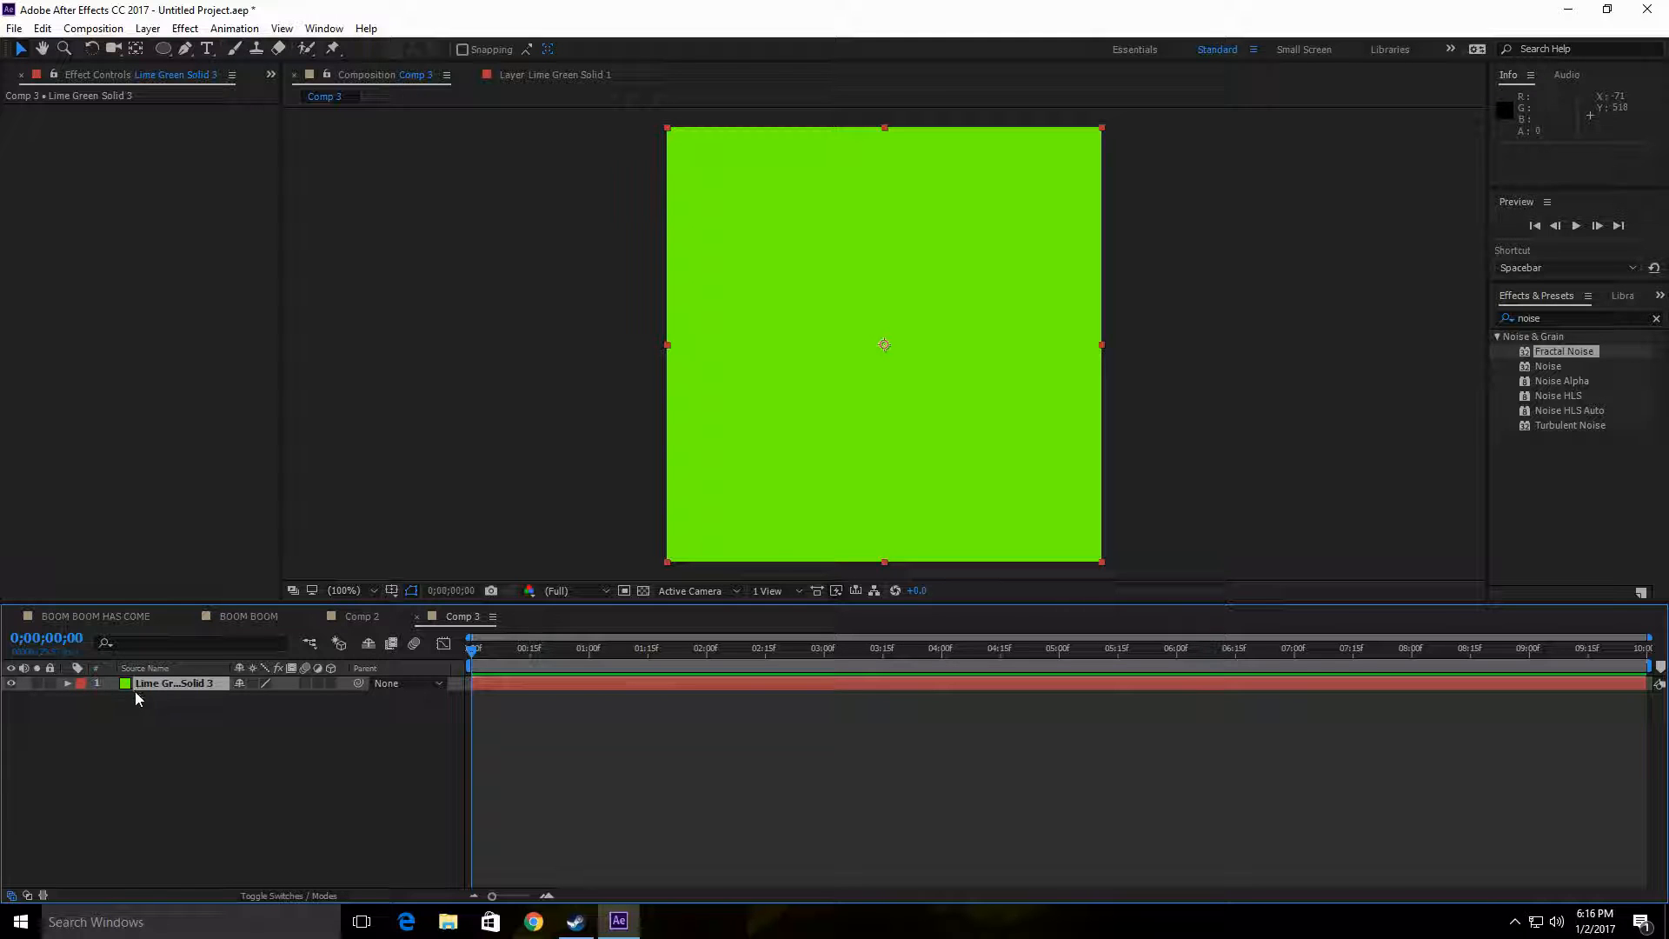
key("Delete")
Step: Add a 500 × 500 px solid in black 000000 to the Comp 3 composition
right_click(170, 725)
mouse_move(261, 735)
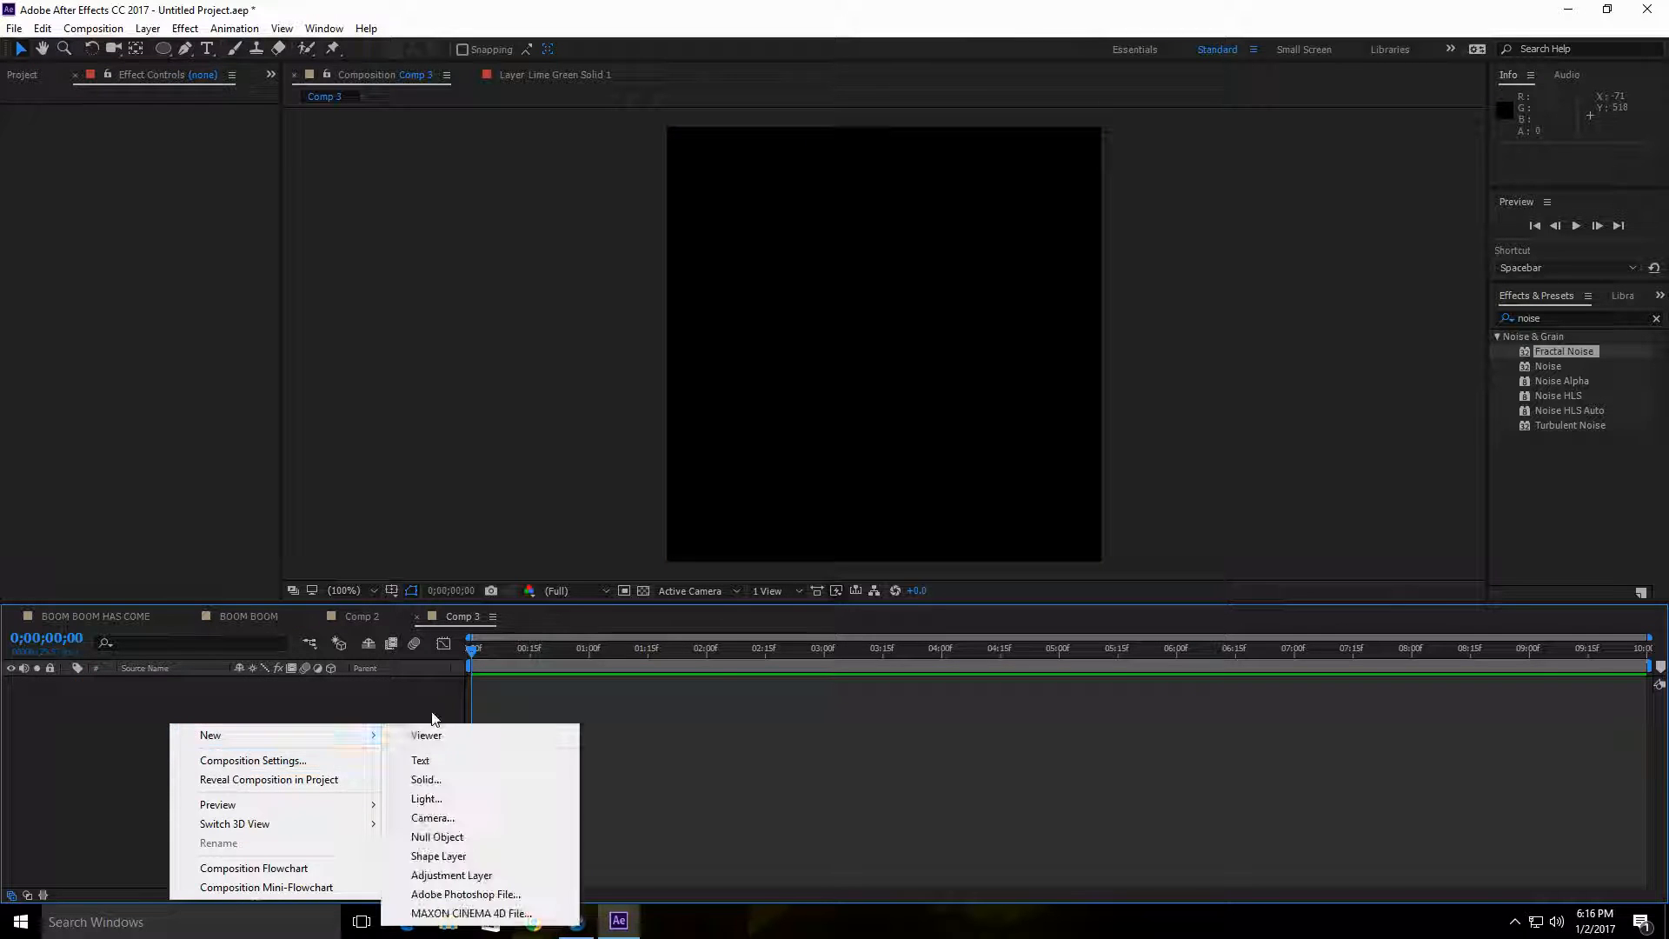
left_click(473, 779)
left_click(763, 575)
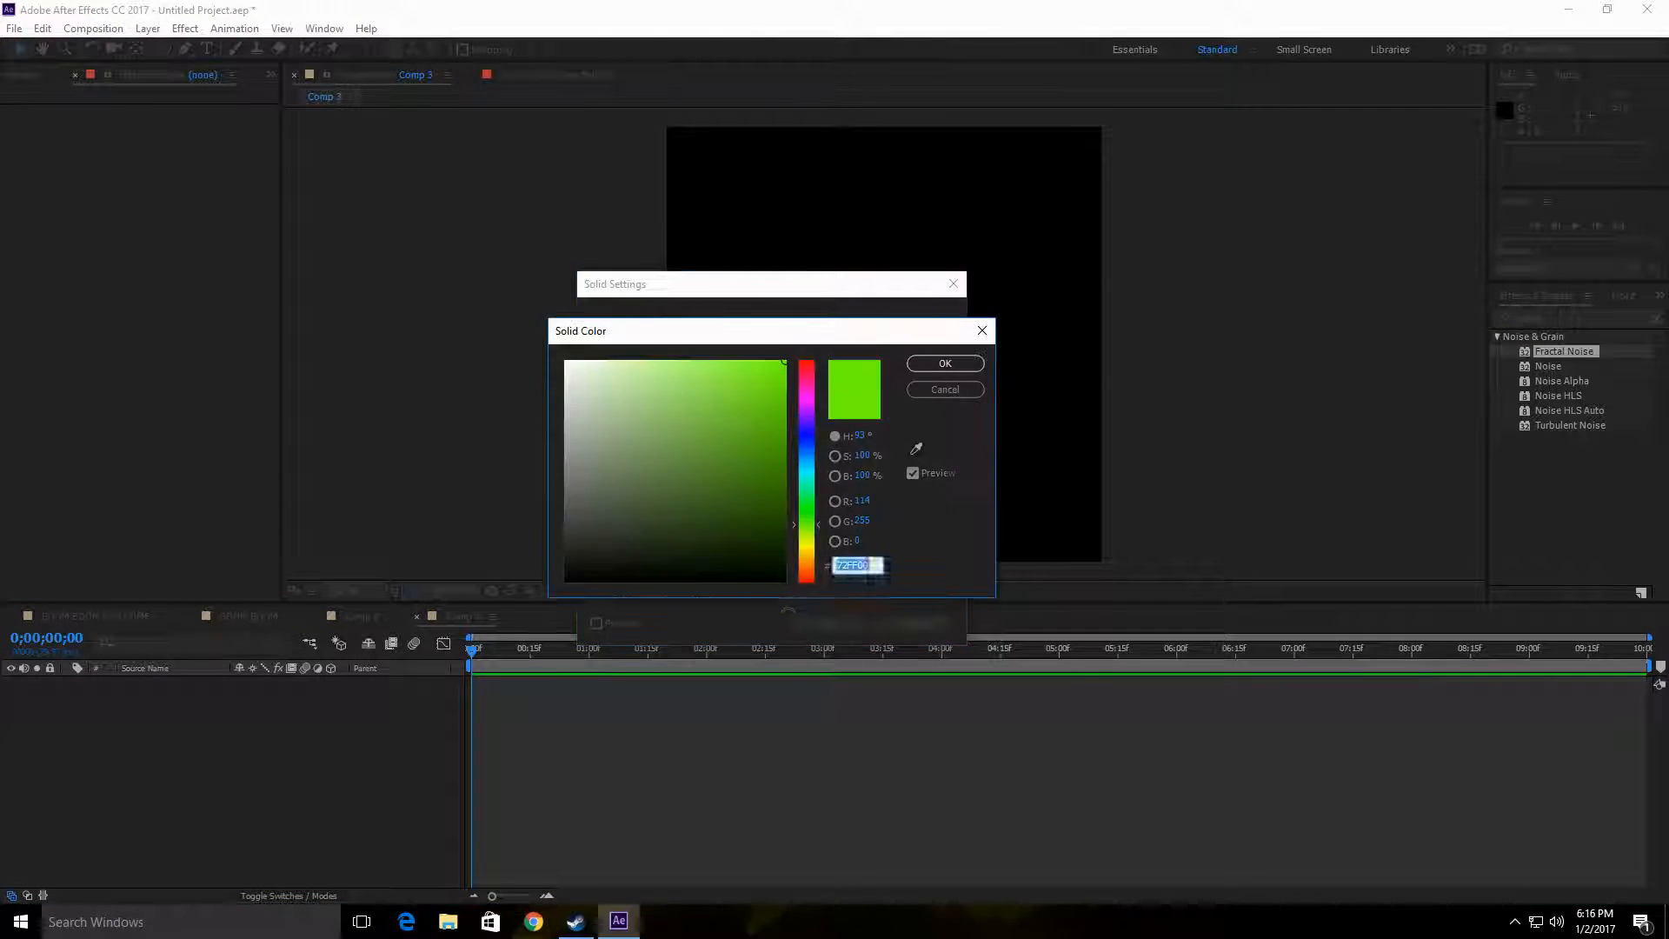
type("000000")
left_click(925, 386)
left_click(859, 624)
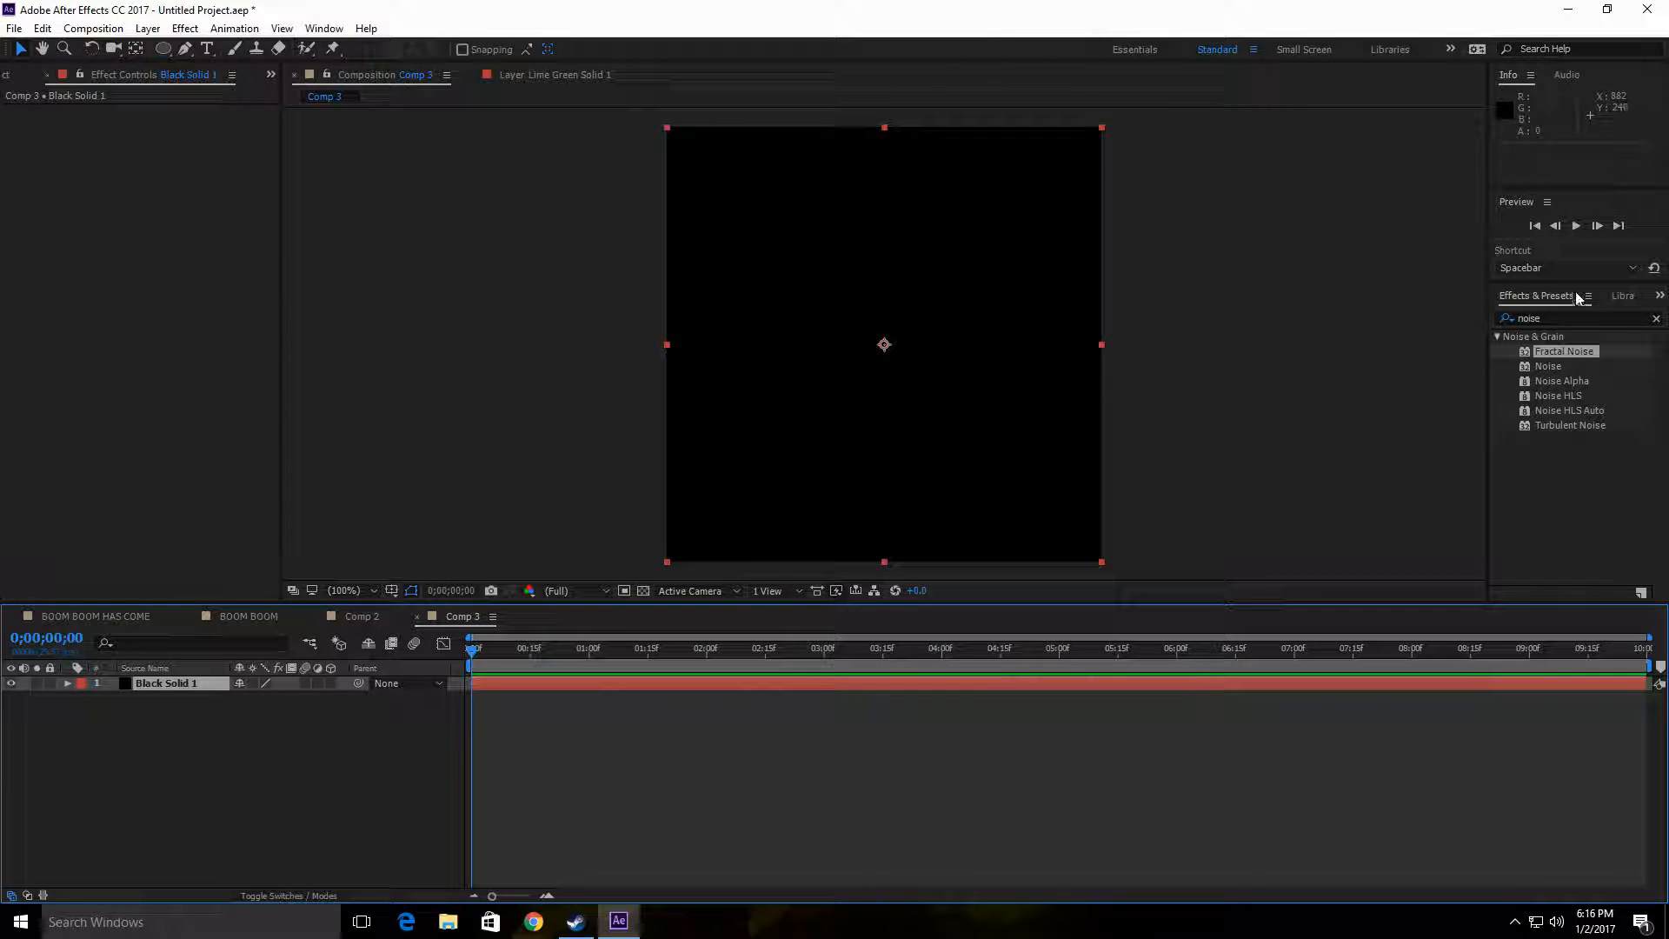
Step: Apply the Fractal Noise effect to the black solid in the Comp 3 composition
left_click_drag(1584, 359, 188, 683)
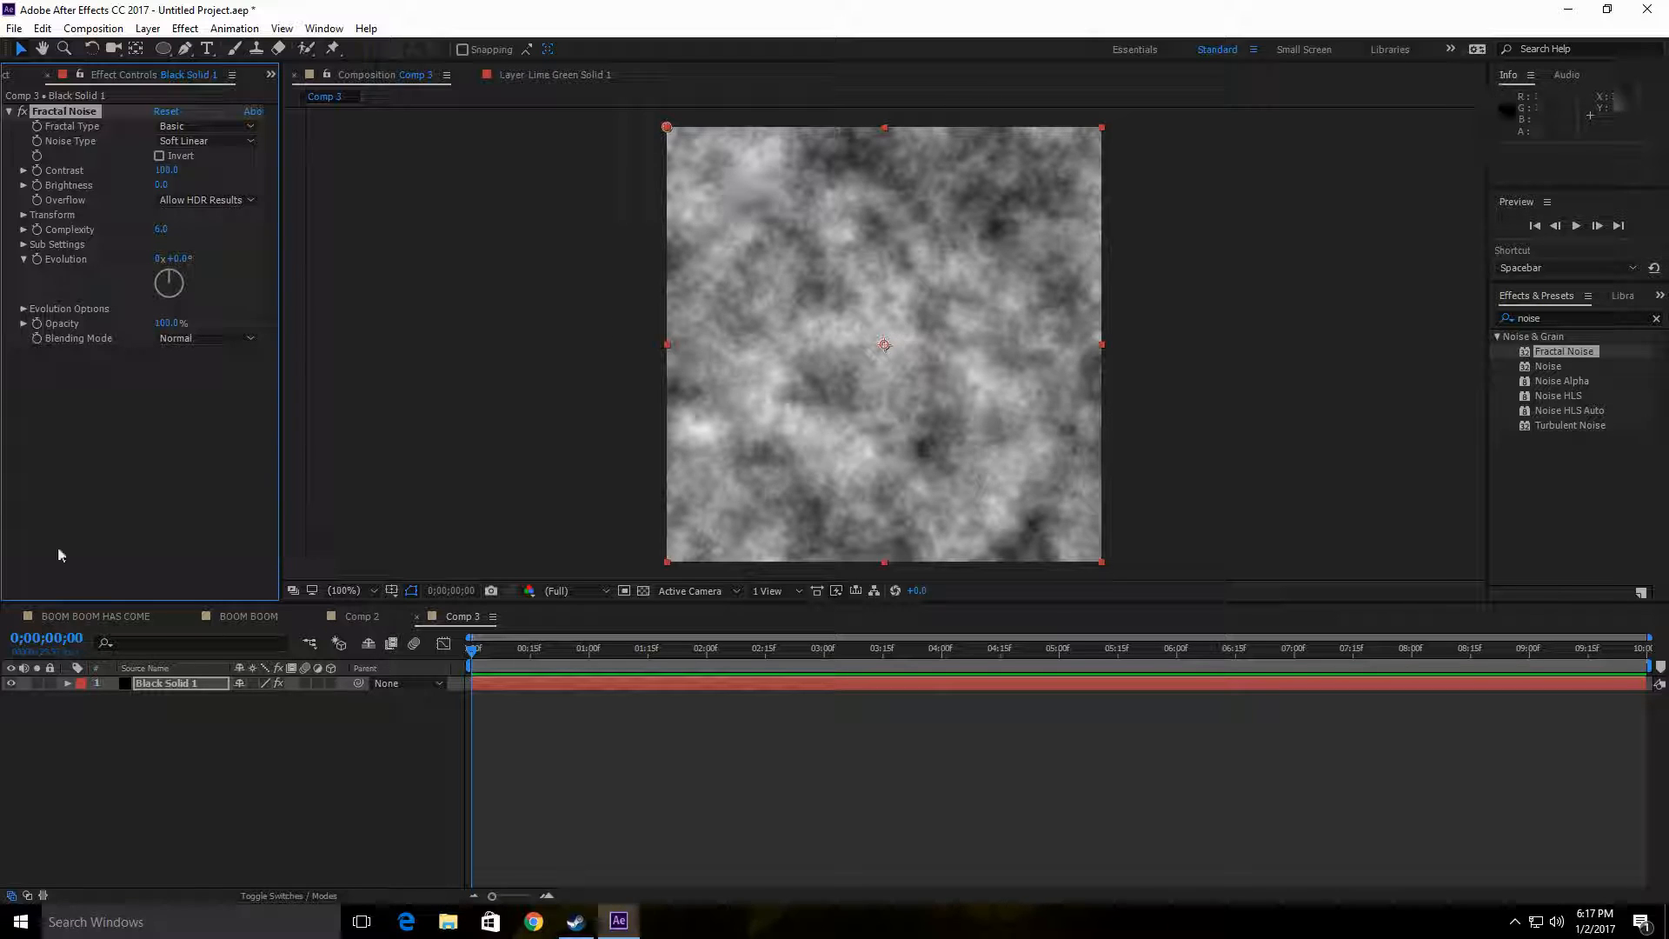
Step: Delete the second lime green solid from Comp 2, leaving the masked green solid selected
left_click(352, 616)
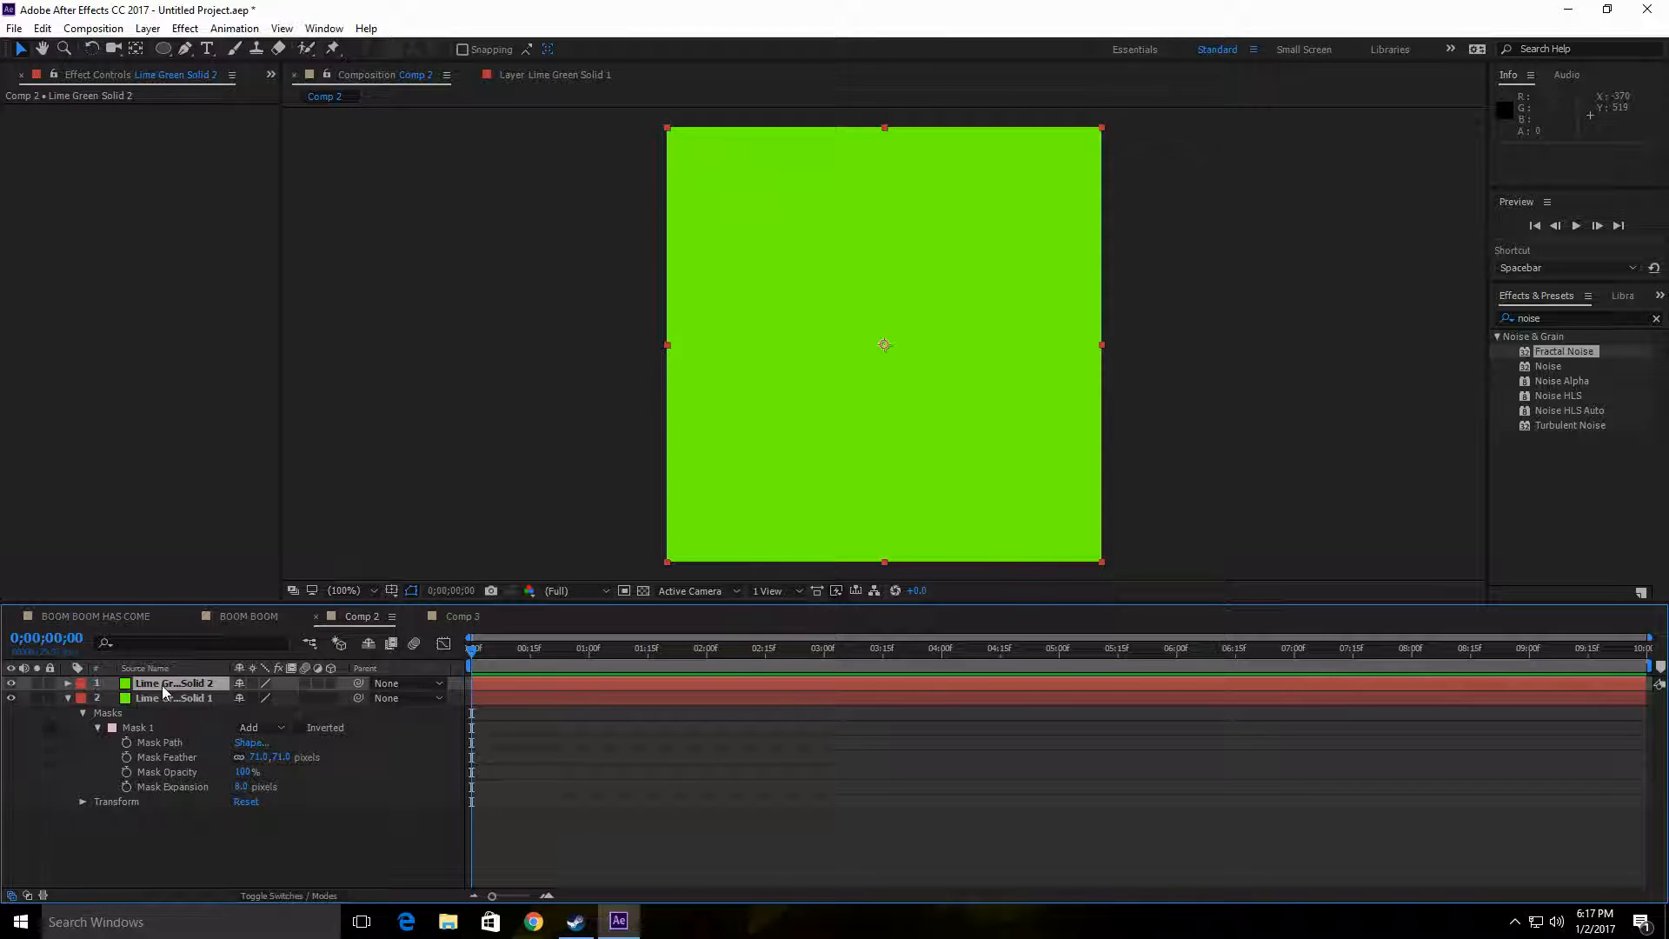
key("Delete")
left_click(202, 684)
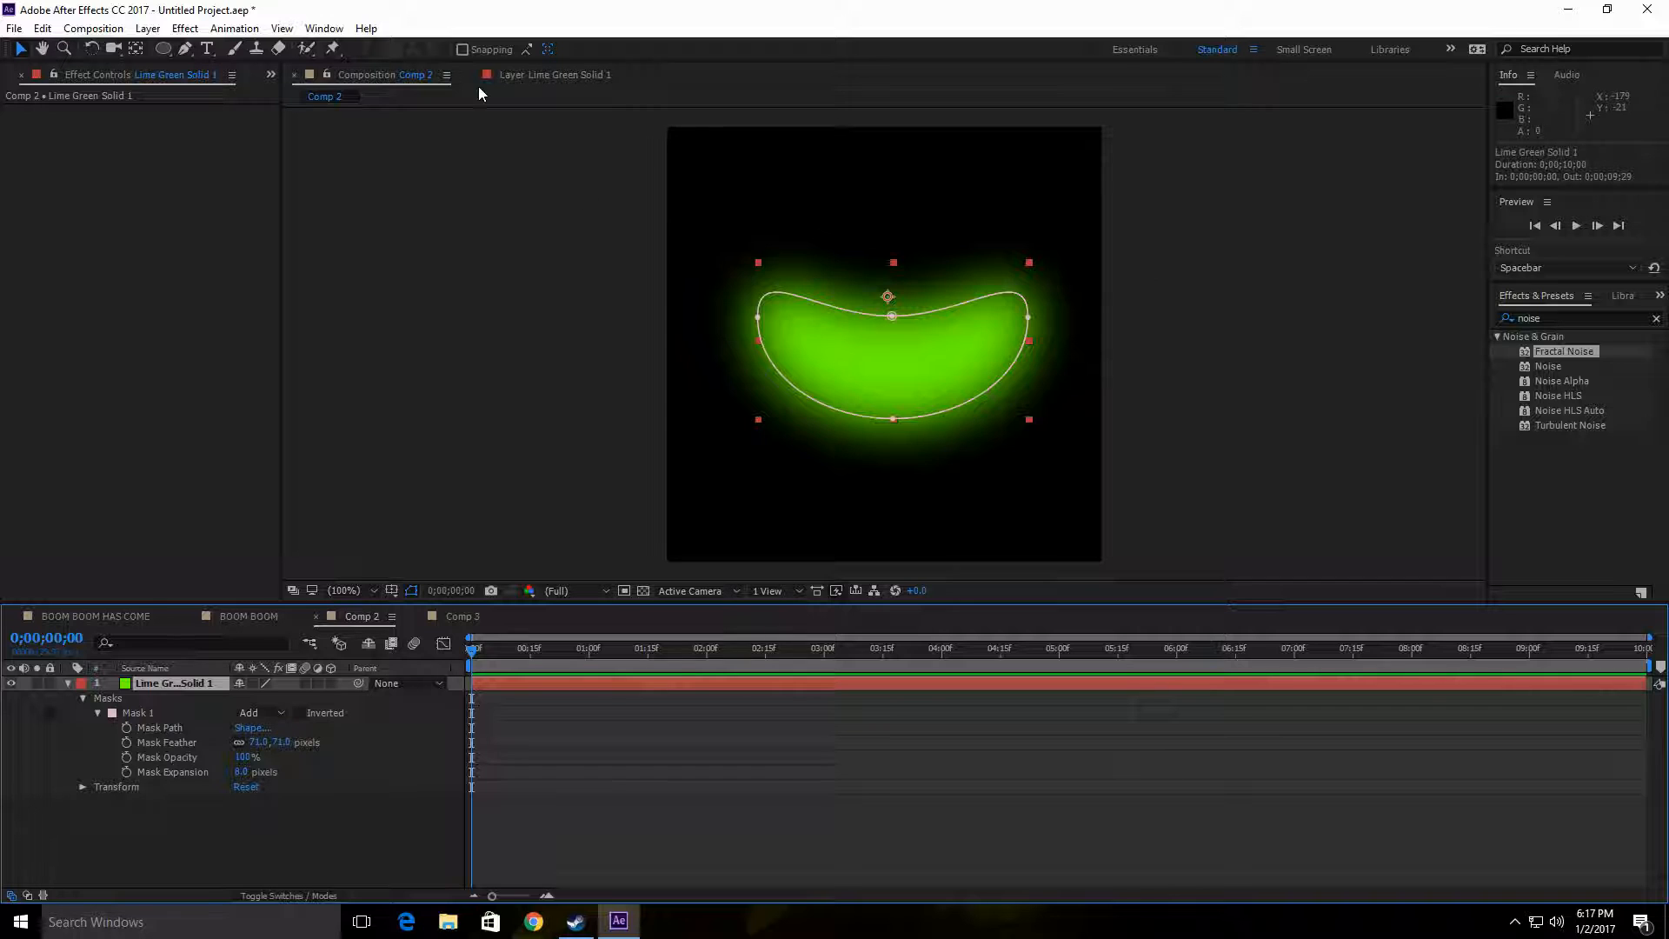
left_click(457, 616)
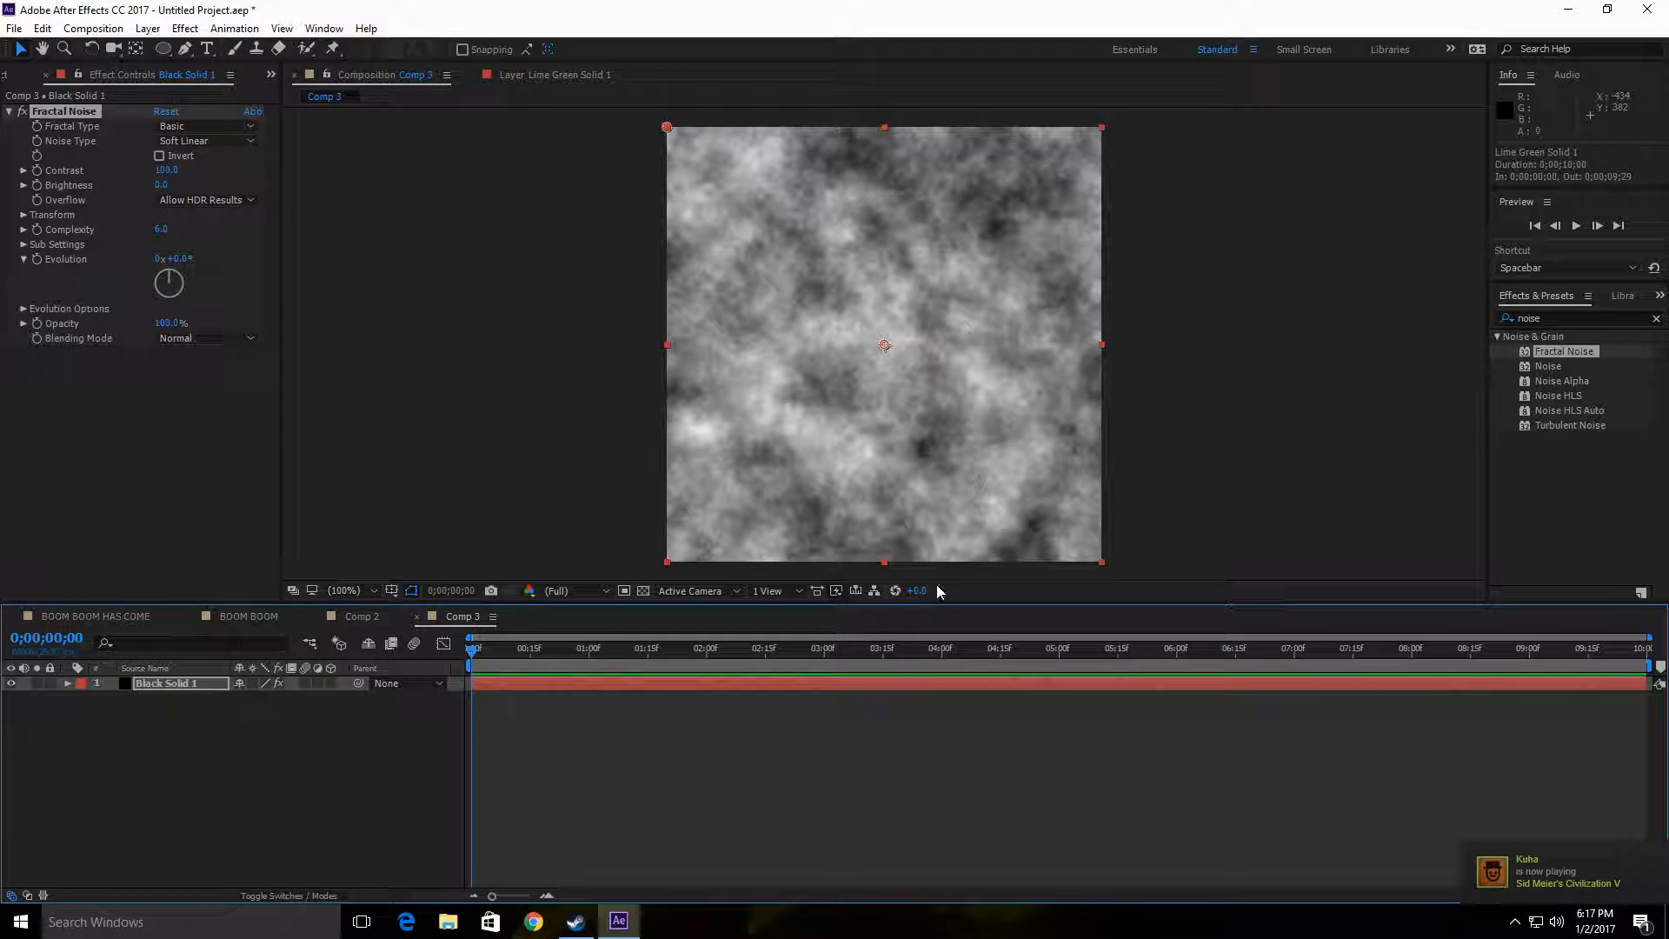
left_click(357, 621)
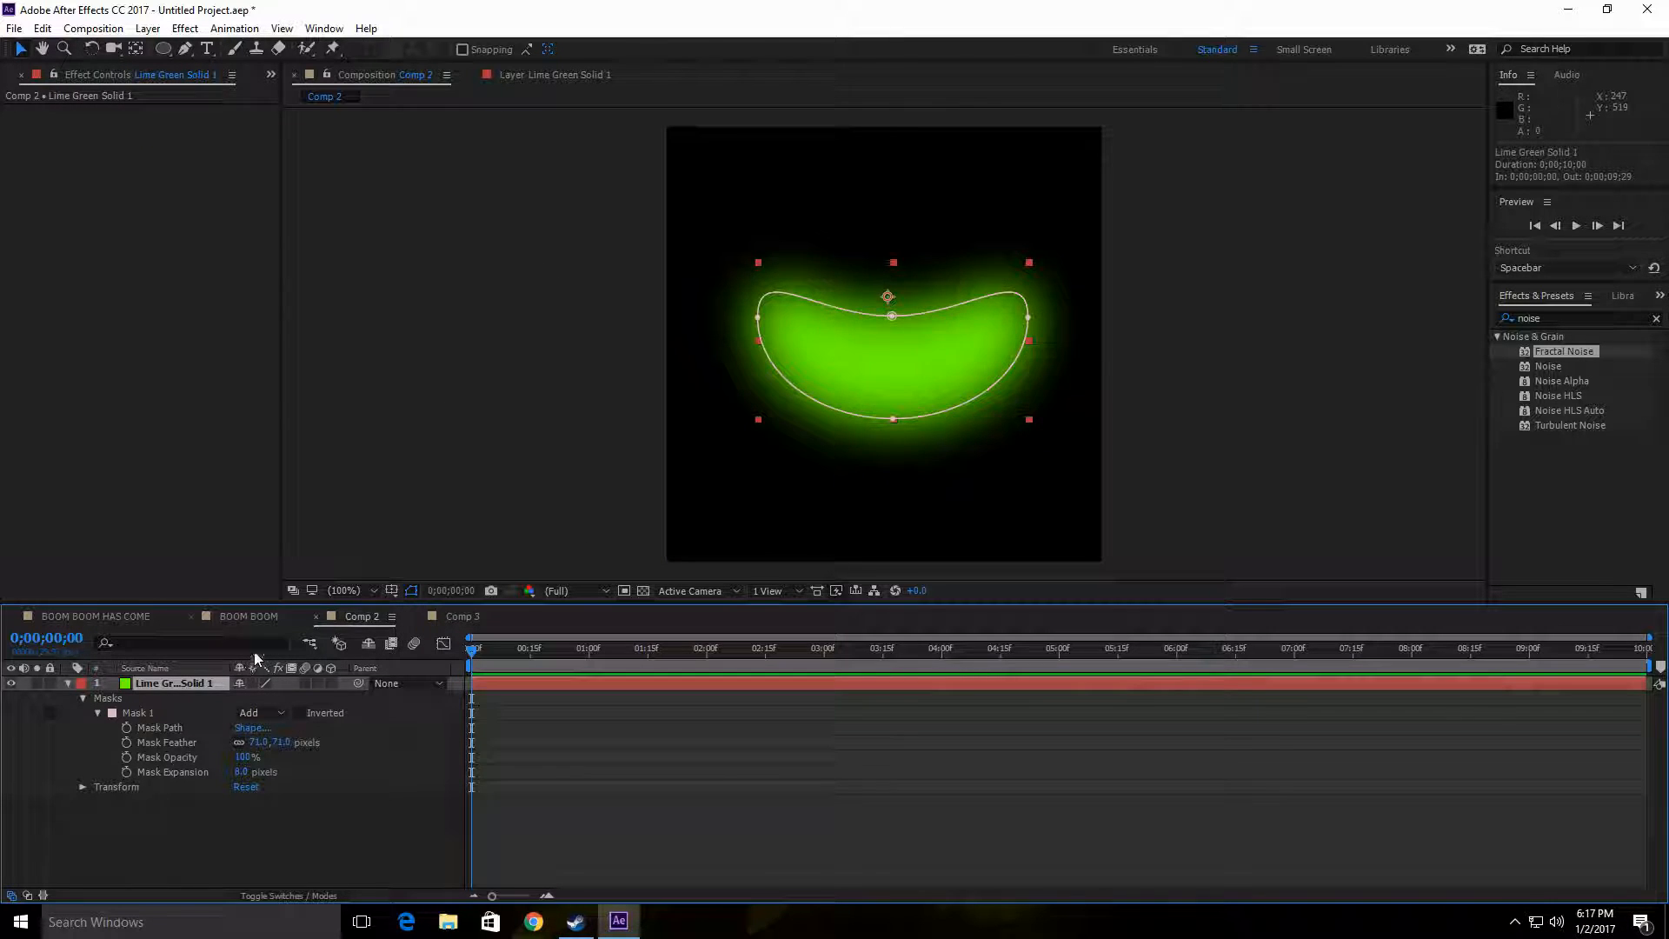
left_click(253, 618)
left_click(121, 616)
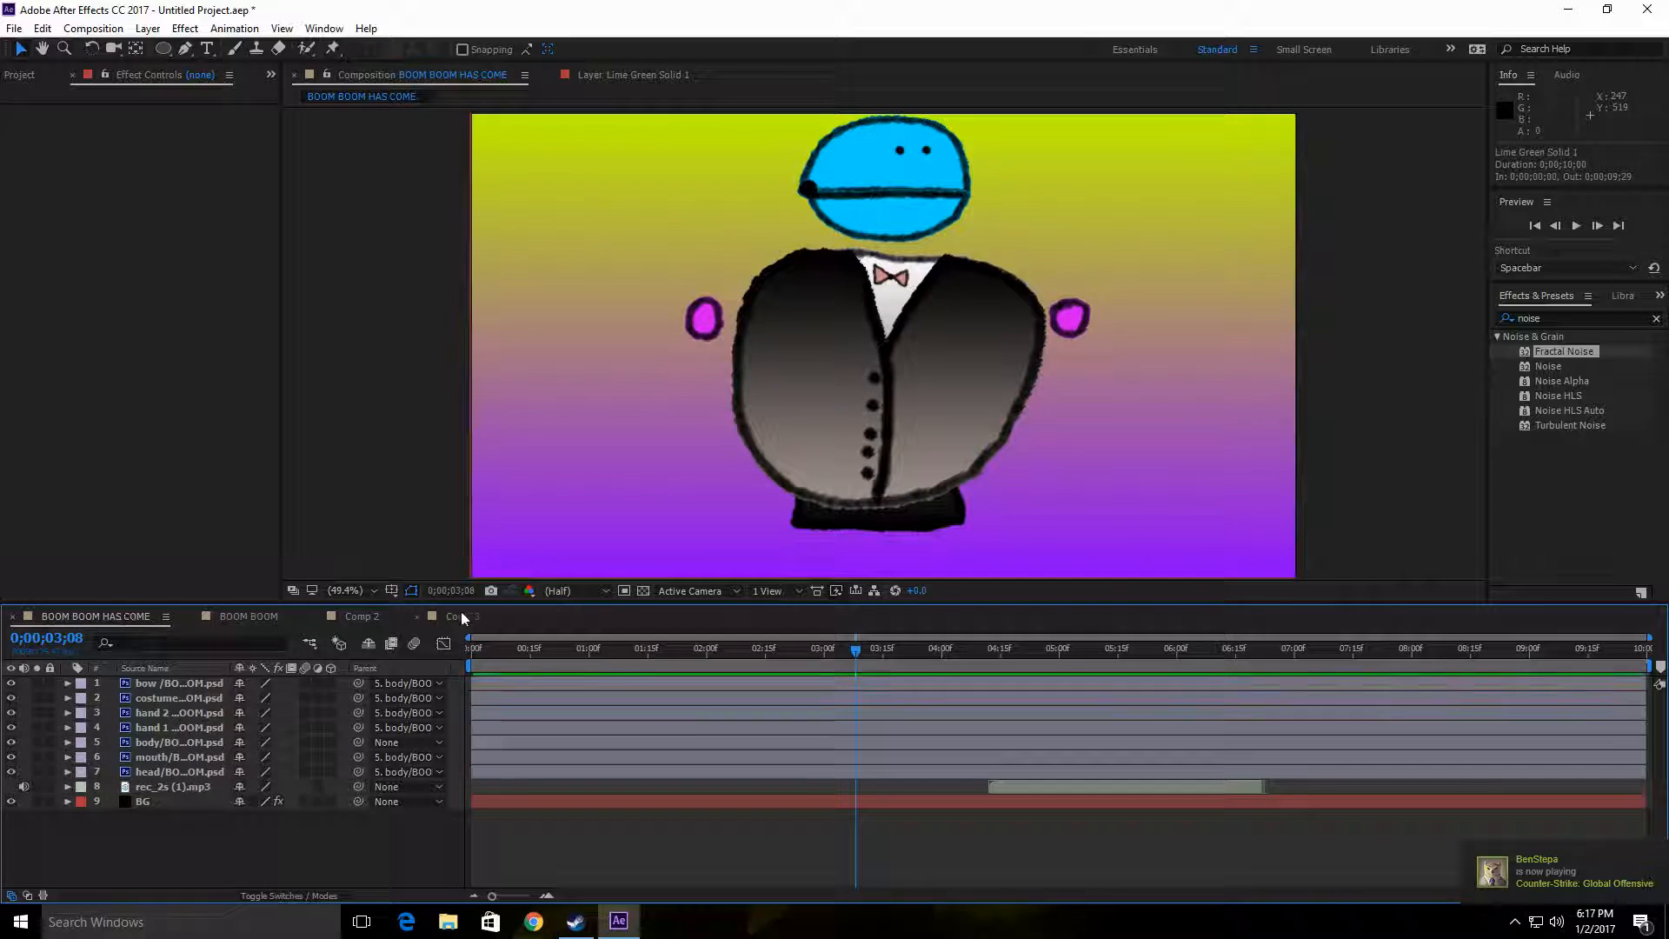
Step: Turn off uniform scaling for the Fractal Noise on Comp 3's black solid, with Scale Width 20 and Scale Height 600
left_click(462, 615)
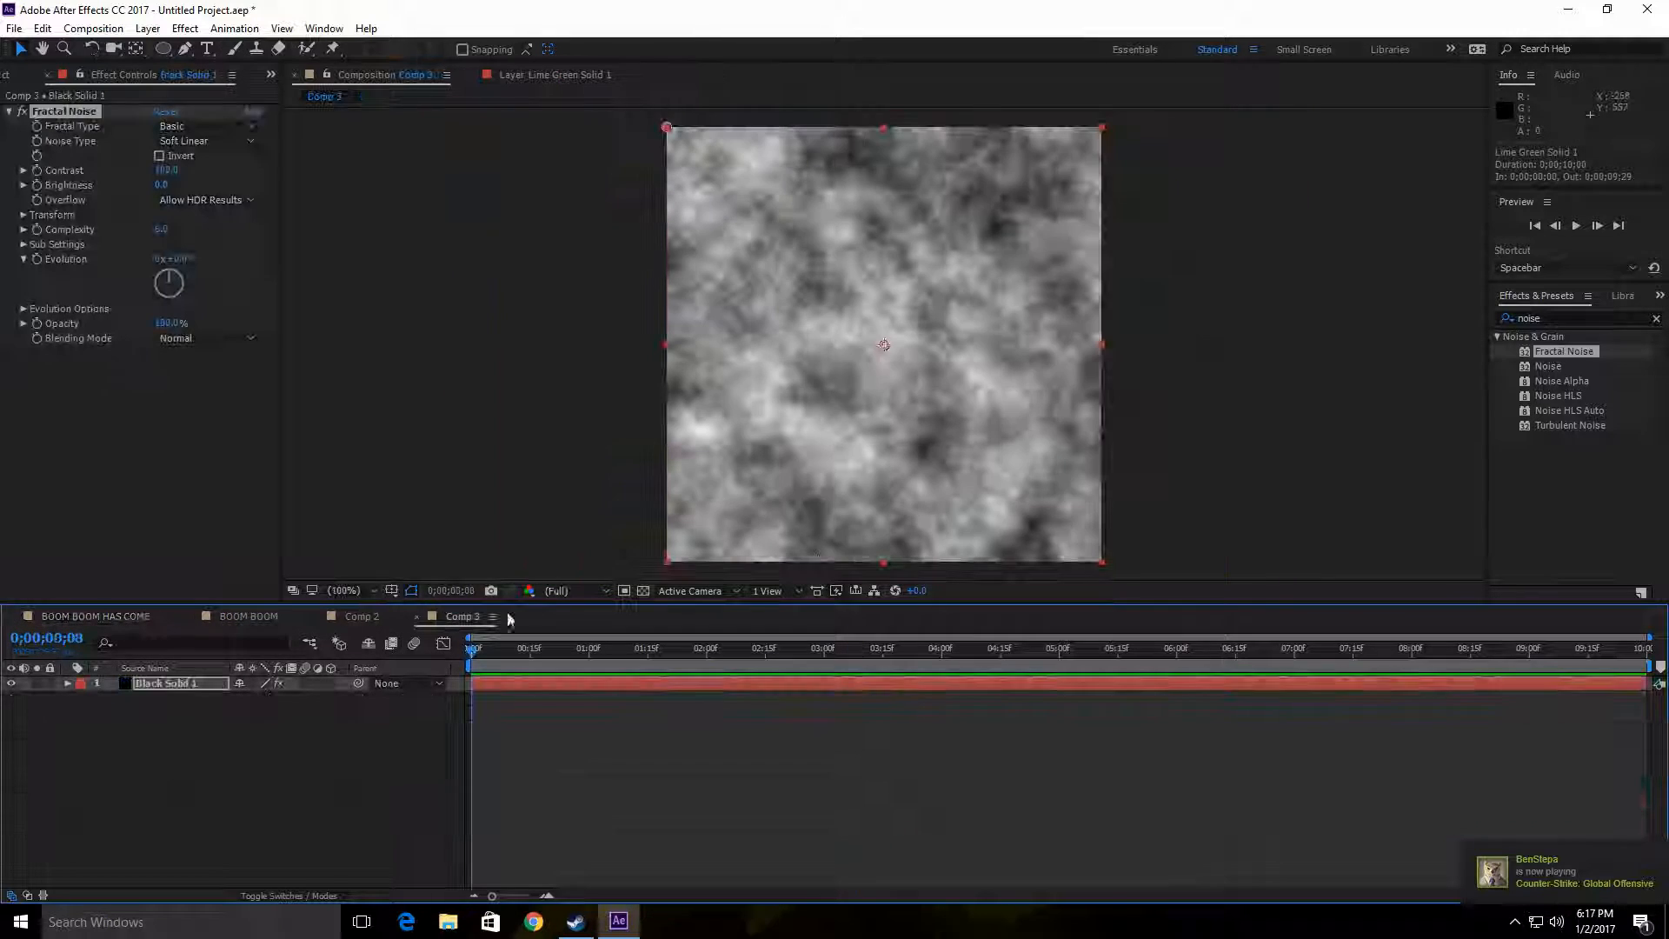
left_click(23, 216)
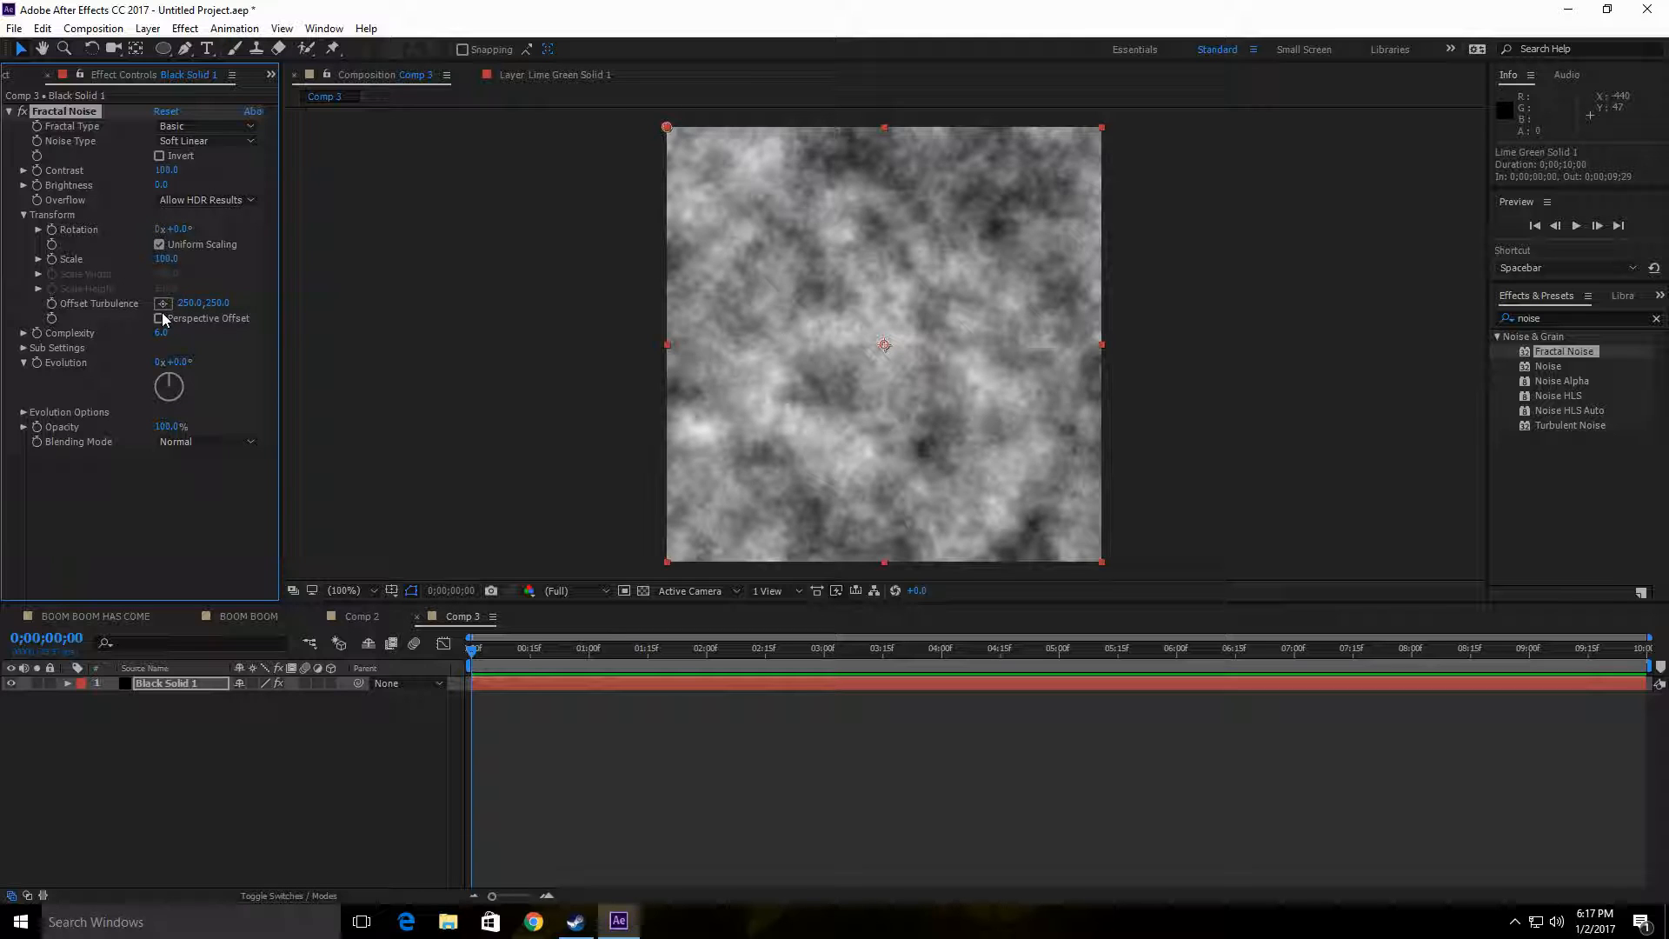
left_click(25, 334)
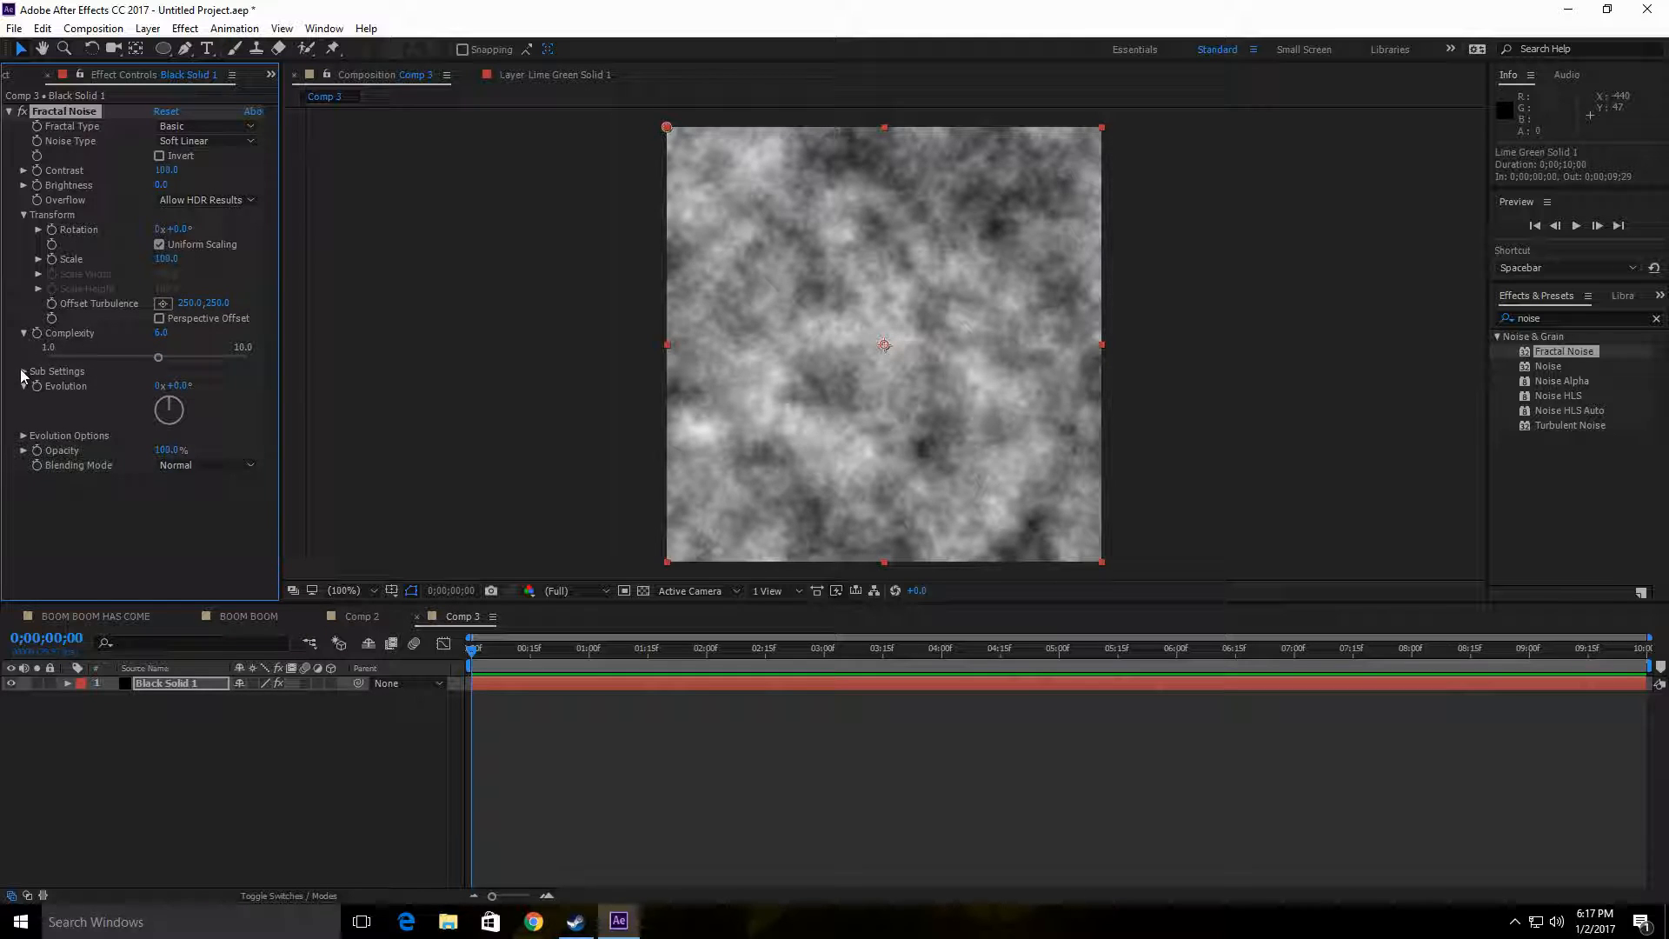
left_click(24, 371)
left_click(23, 371)
left_click(25, 437)
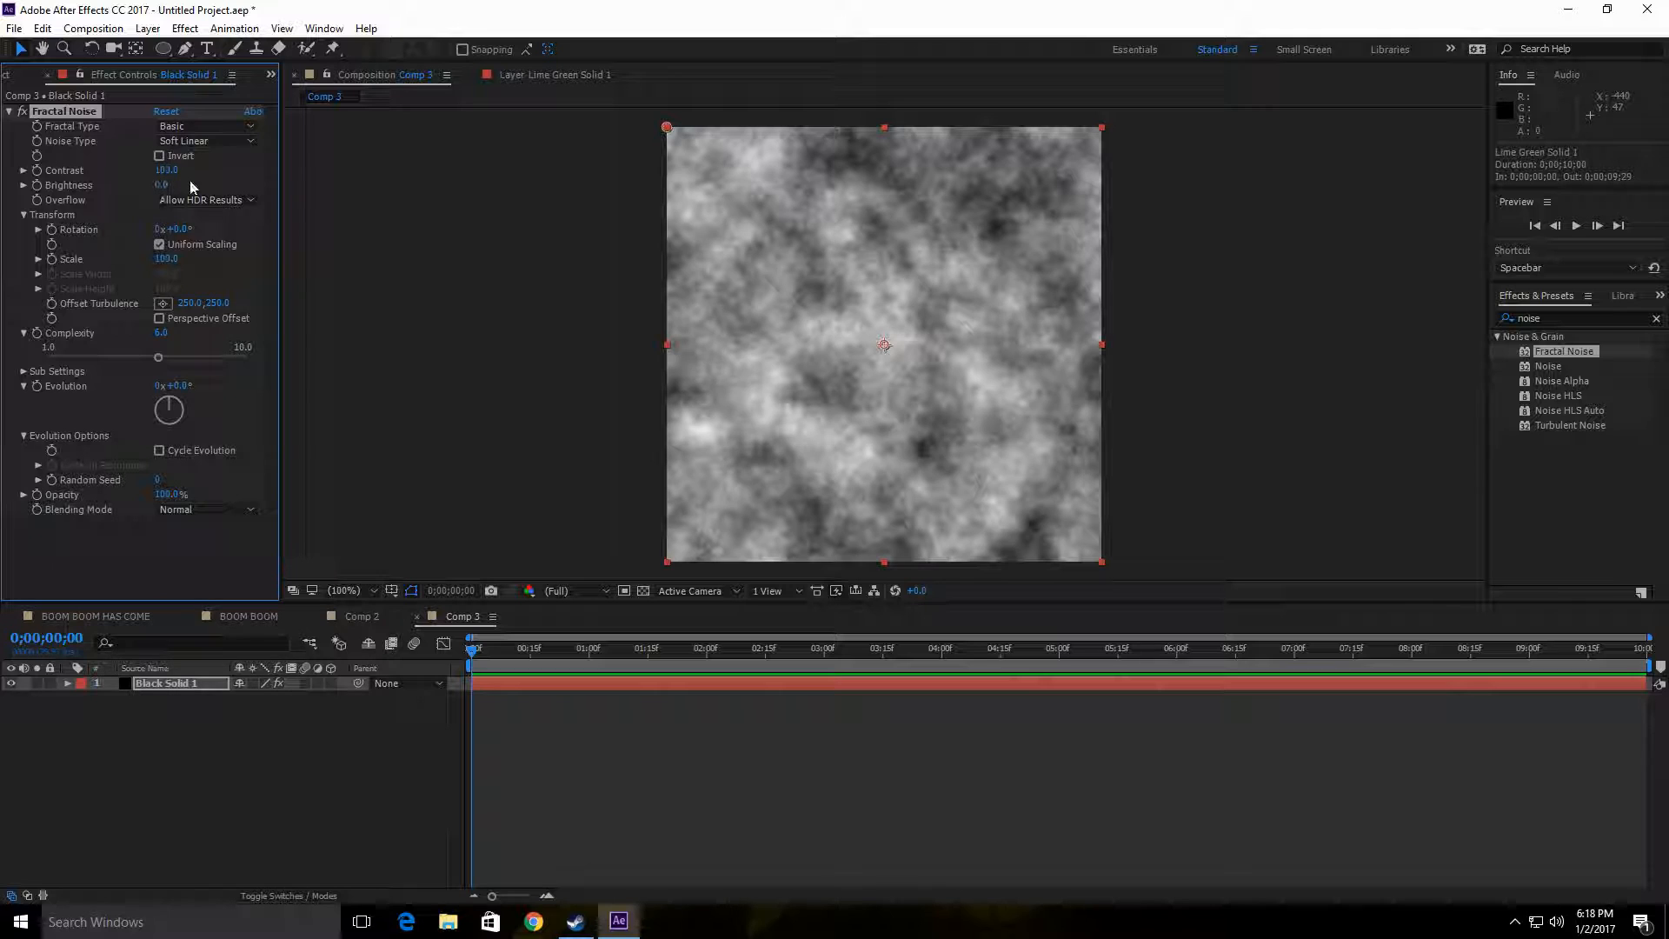
left_click(159, 245)
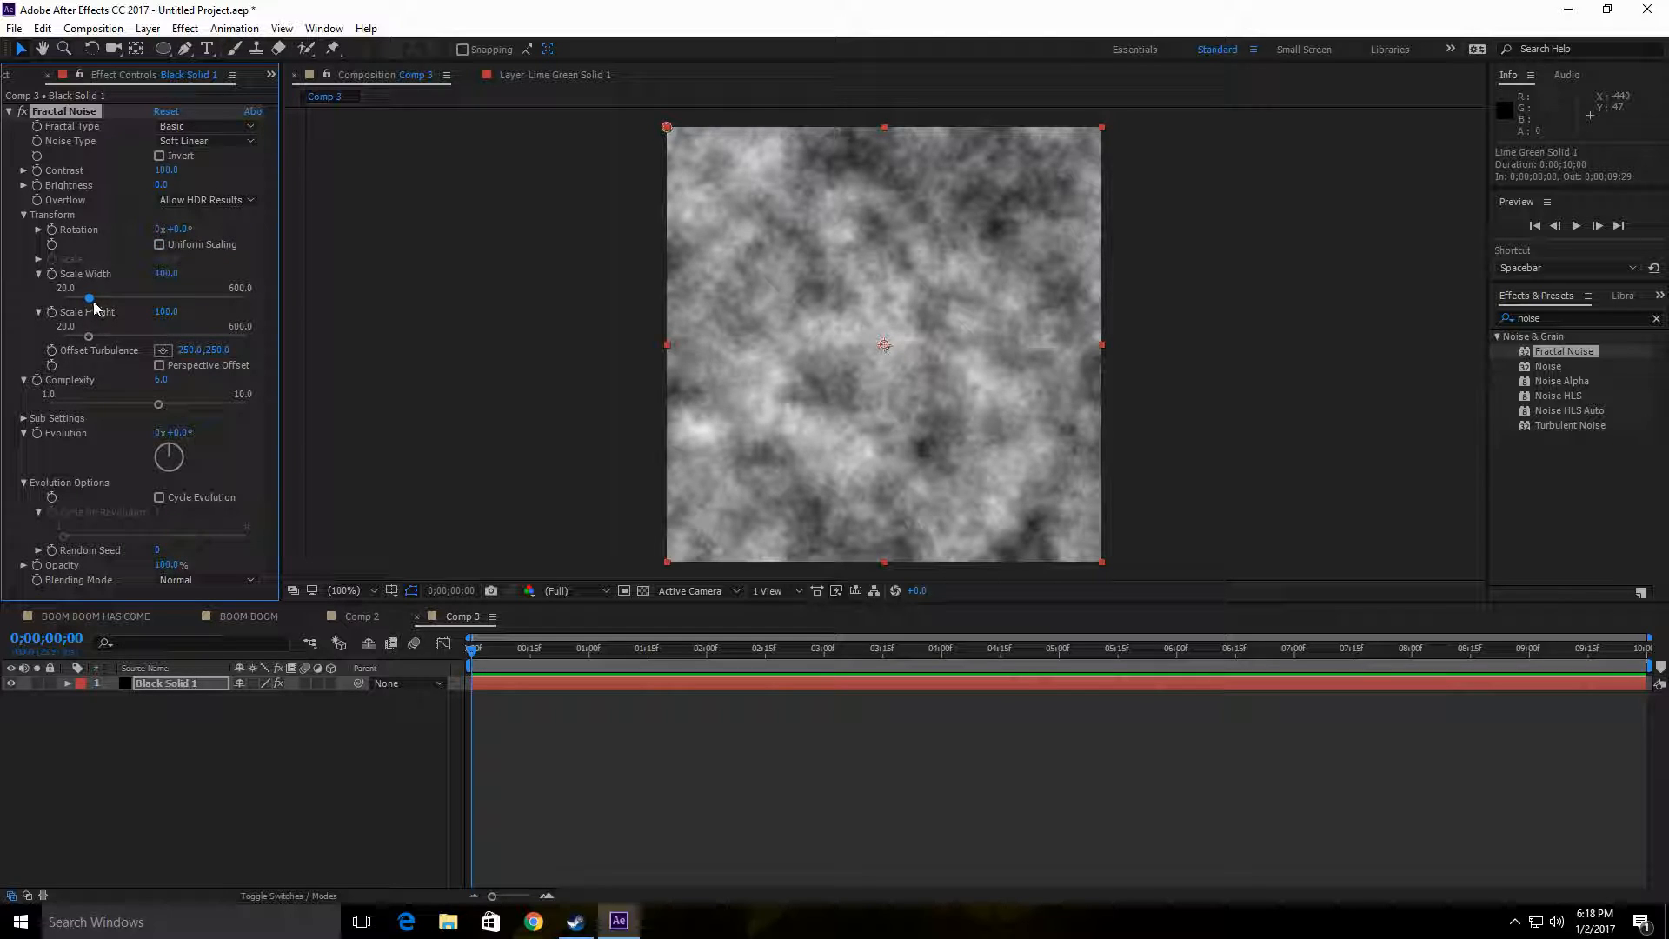
left_click_drag(90, 299, 47, 300)
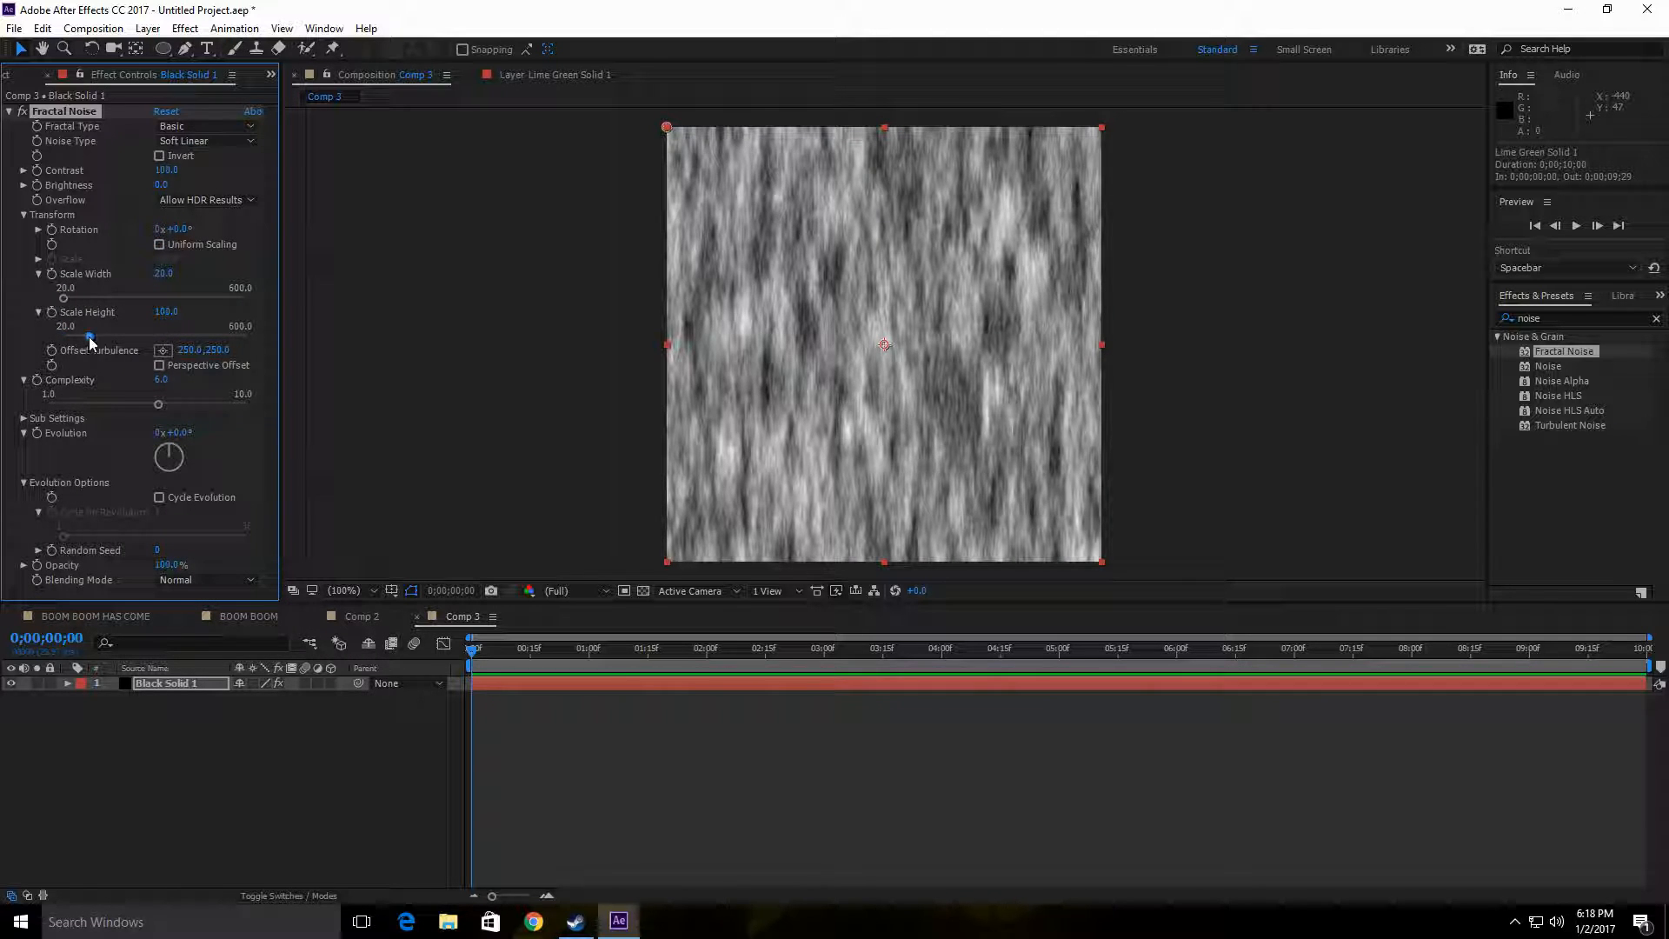
mouse_move(89, 337)
left_mouse_down()
mouse_move(374, 327)
mouse_move(236, 327)
left_mouse_up()
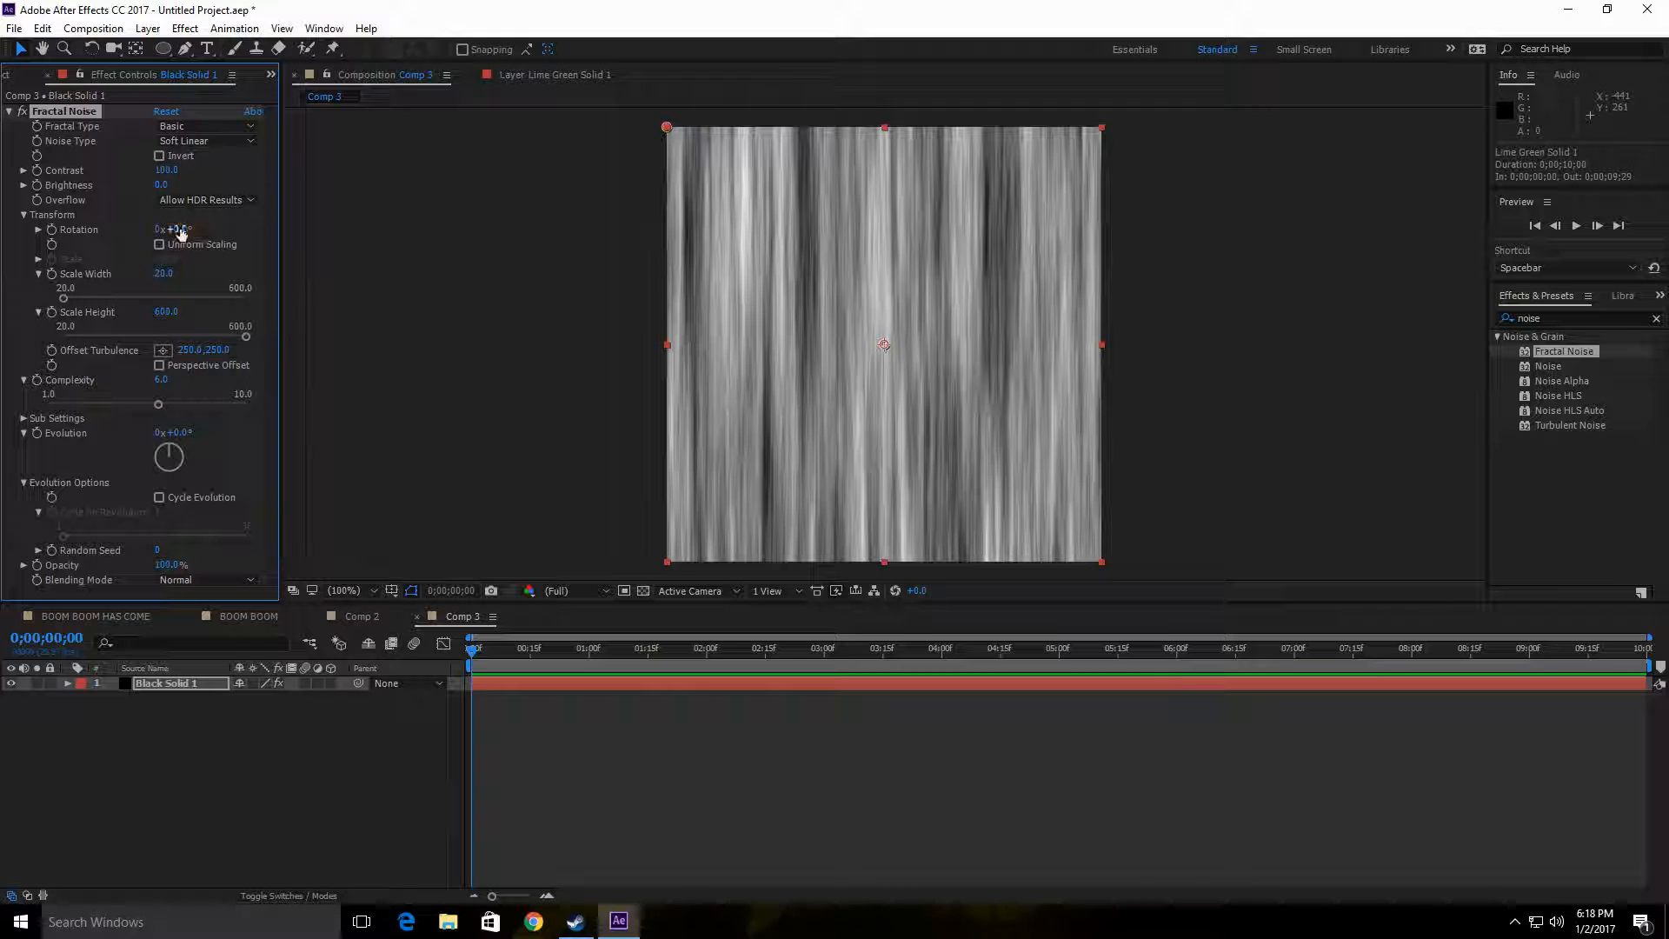
Step: Raise the Fractal Noise complexity to about 7.3, keeping rotation at 0° and Perspective Offset off
mouse_move(180, 233)
left_mouse_down()
mouse_move(163, 233)
mouse_move(179, 230)
left_mouse_up()
left_click(160, 366)
left_click(169, 406)
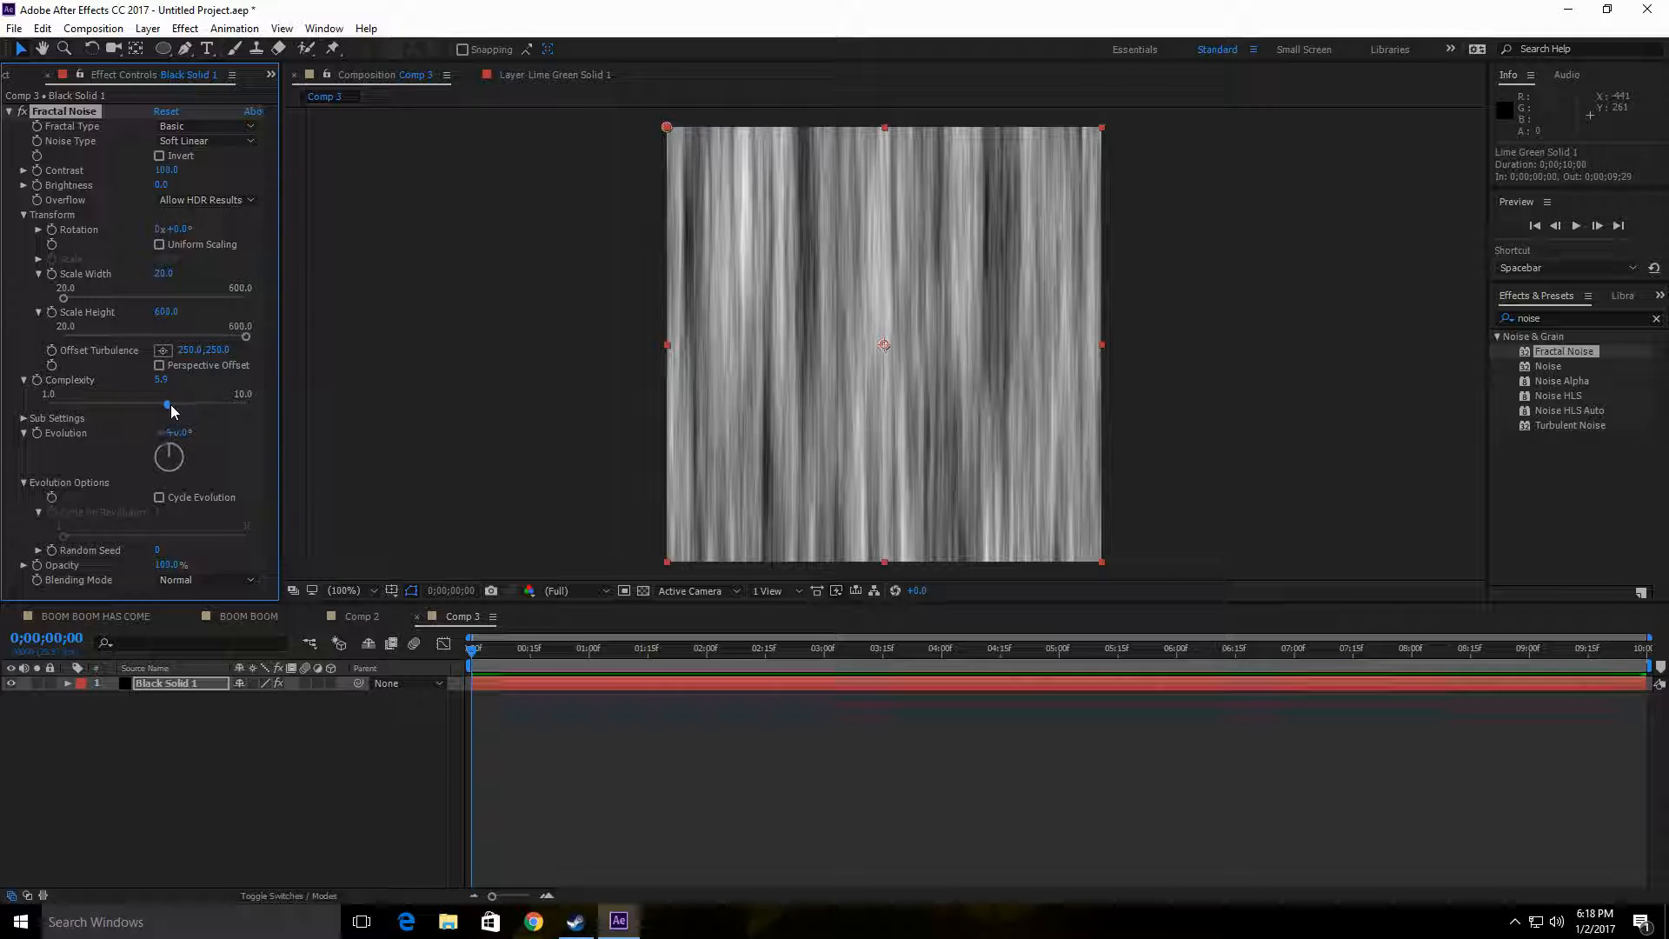
left_click_drag(171, 405, 189, 404)
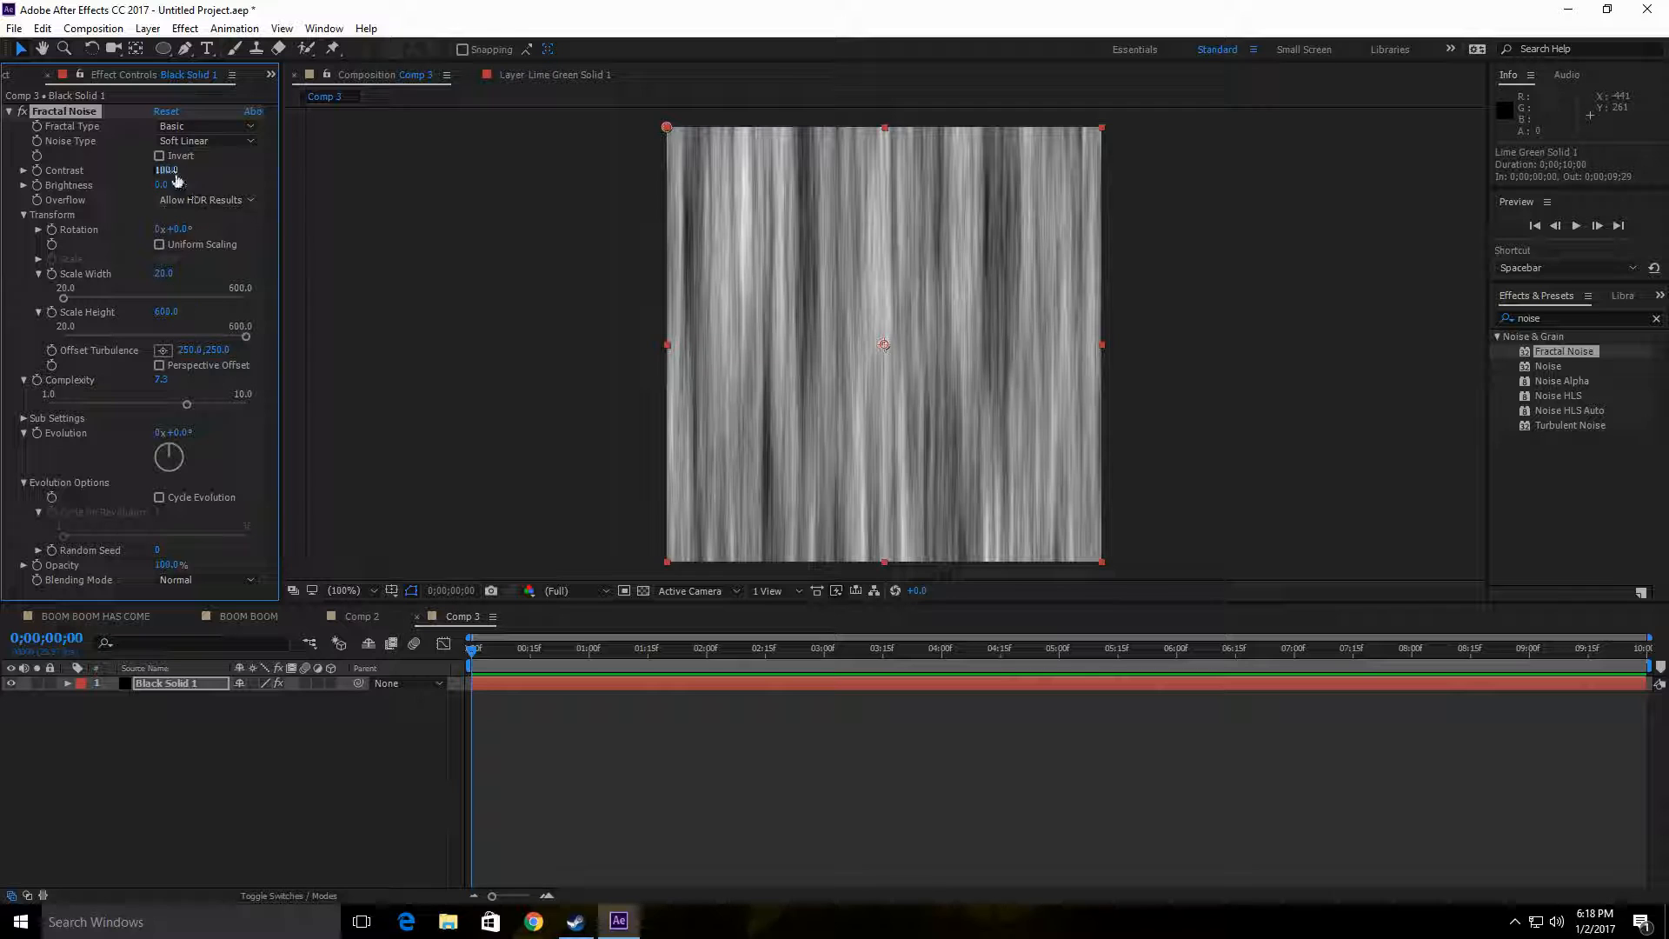
Step: Lower the Fractal Noise contrast to about 78 and the brightness to about -33
type("35")
key("Return")
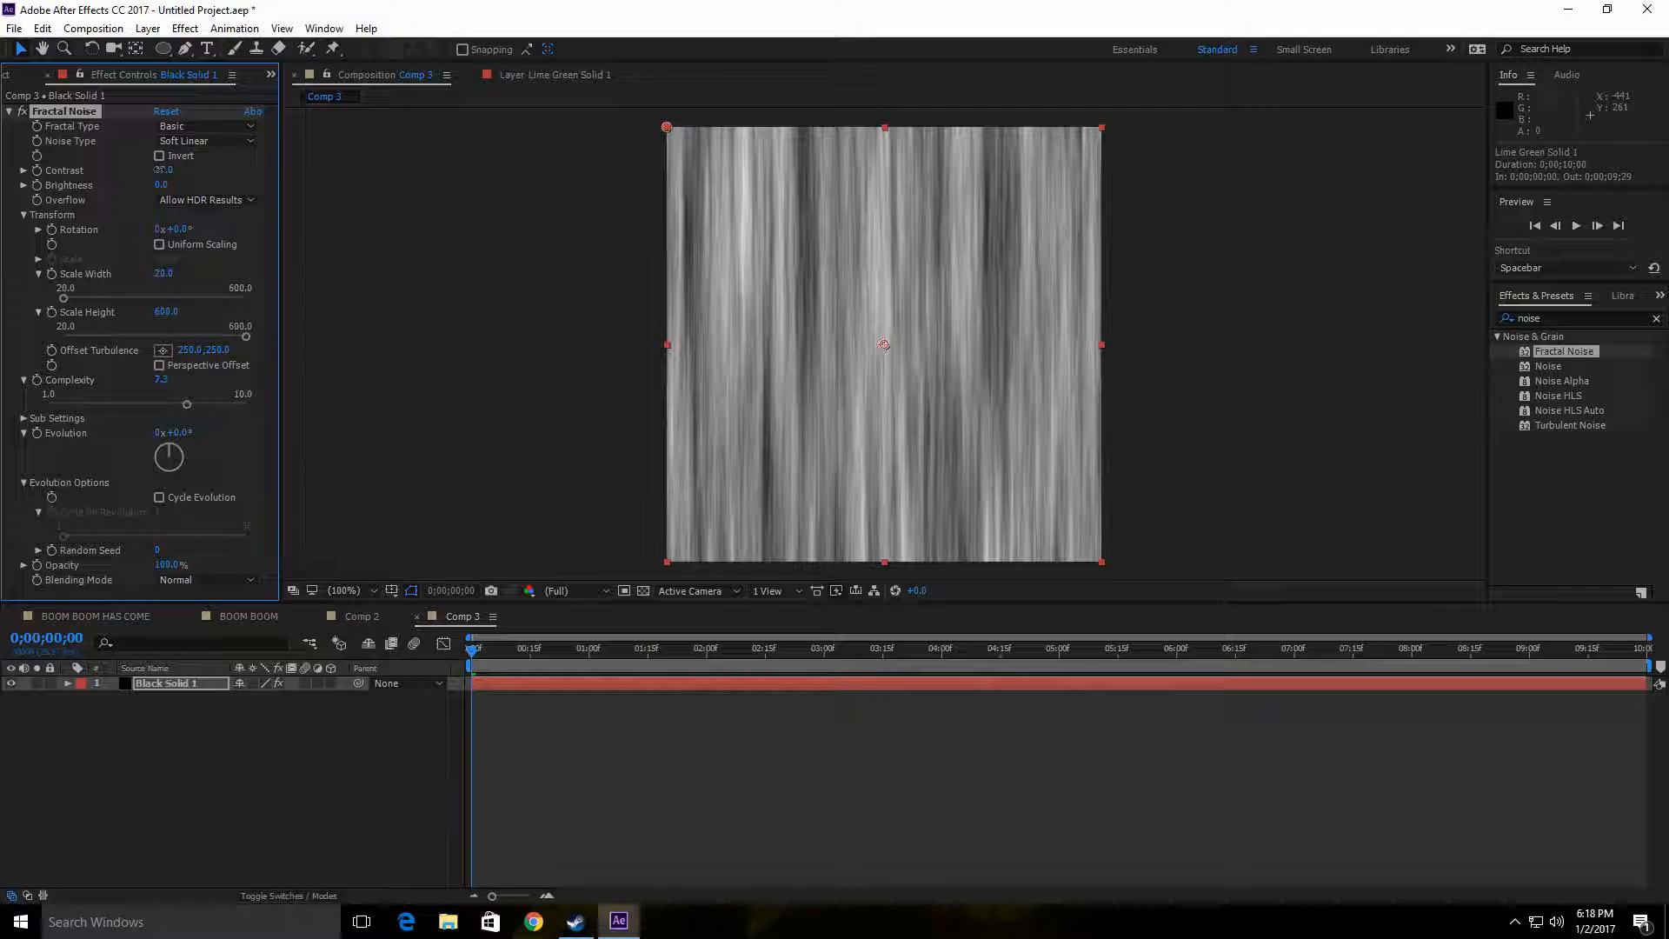
left_click_drag(160, 169, 134, 187)
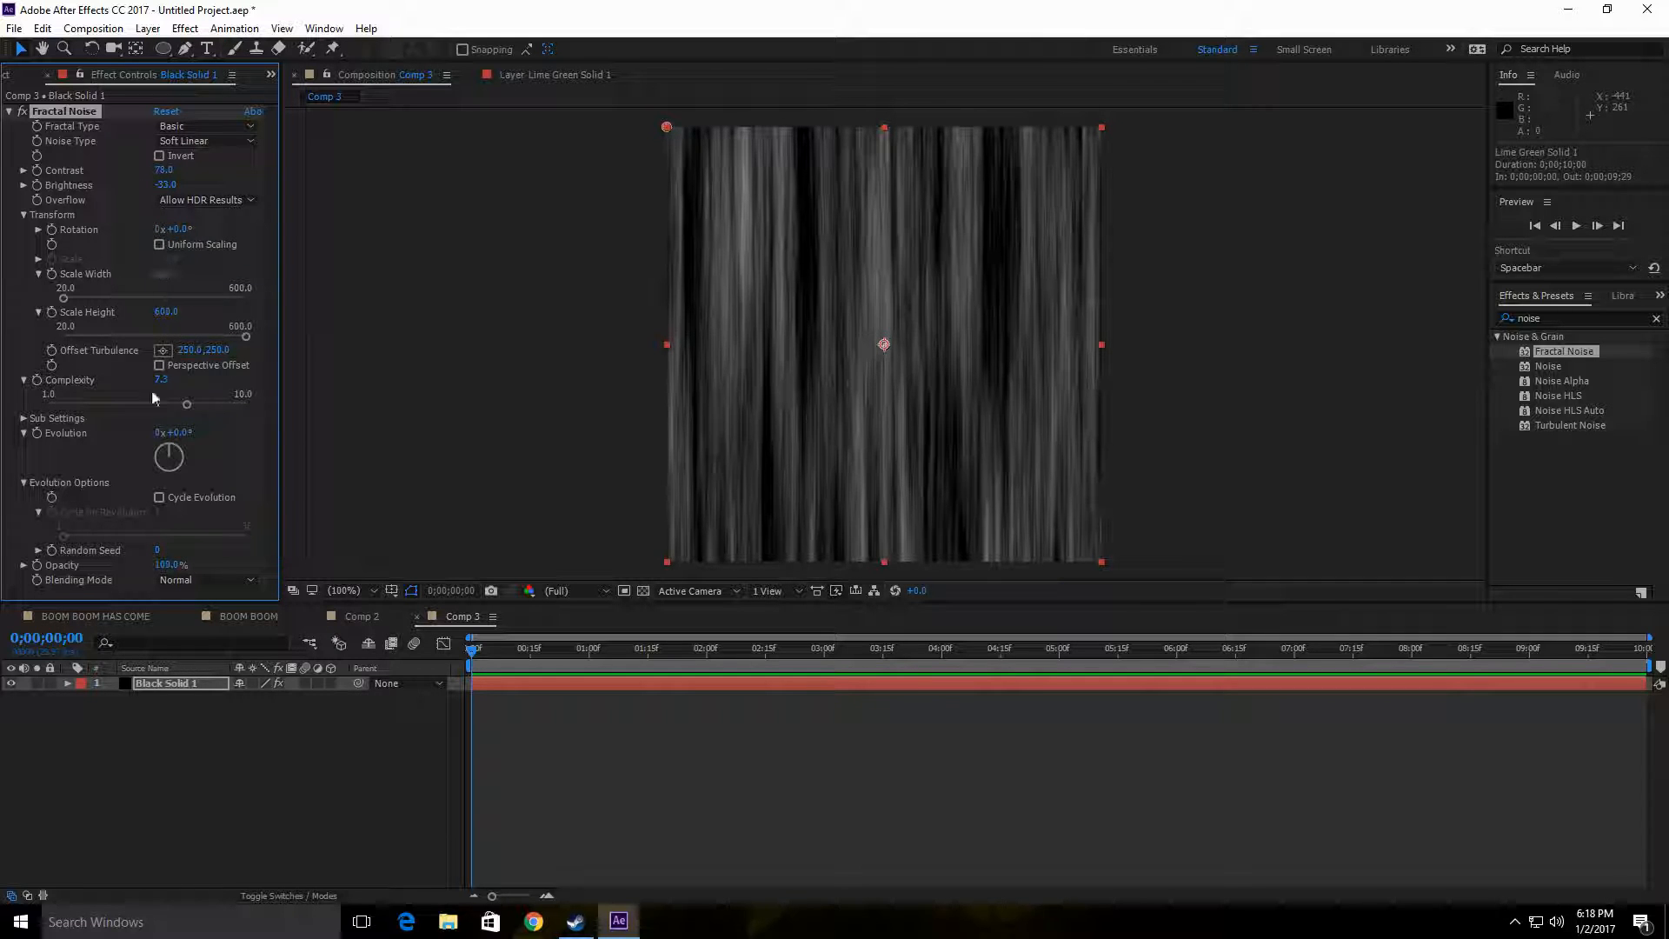
Step: Enable Cycle Evolution for the Fractal Noise and reduce the effect's opacity to about 59%
mouse_move(158, 434)
left_mouse_down()
mouse_move(202, 430)
mouse_move(188, 446)
left_mouse_up()
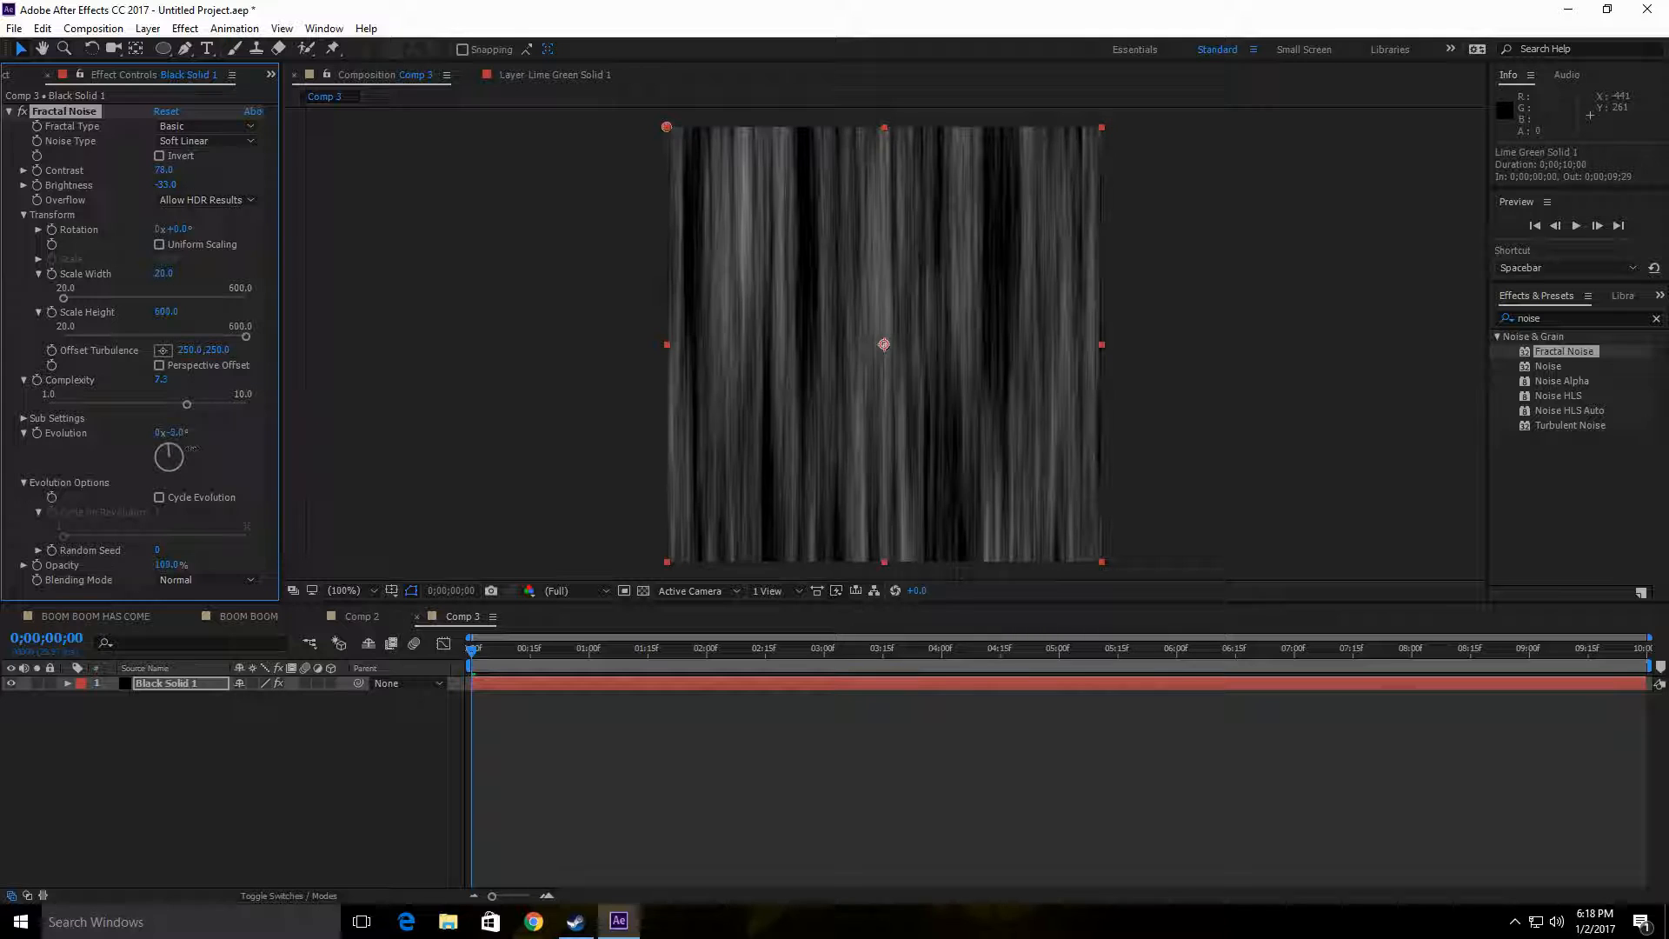
left_click_drag(193, 448, 210, 448)
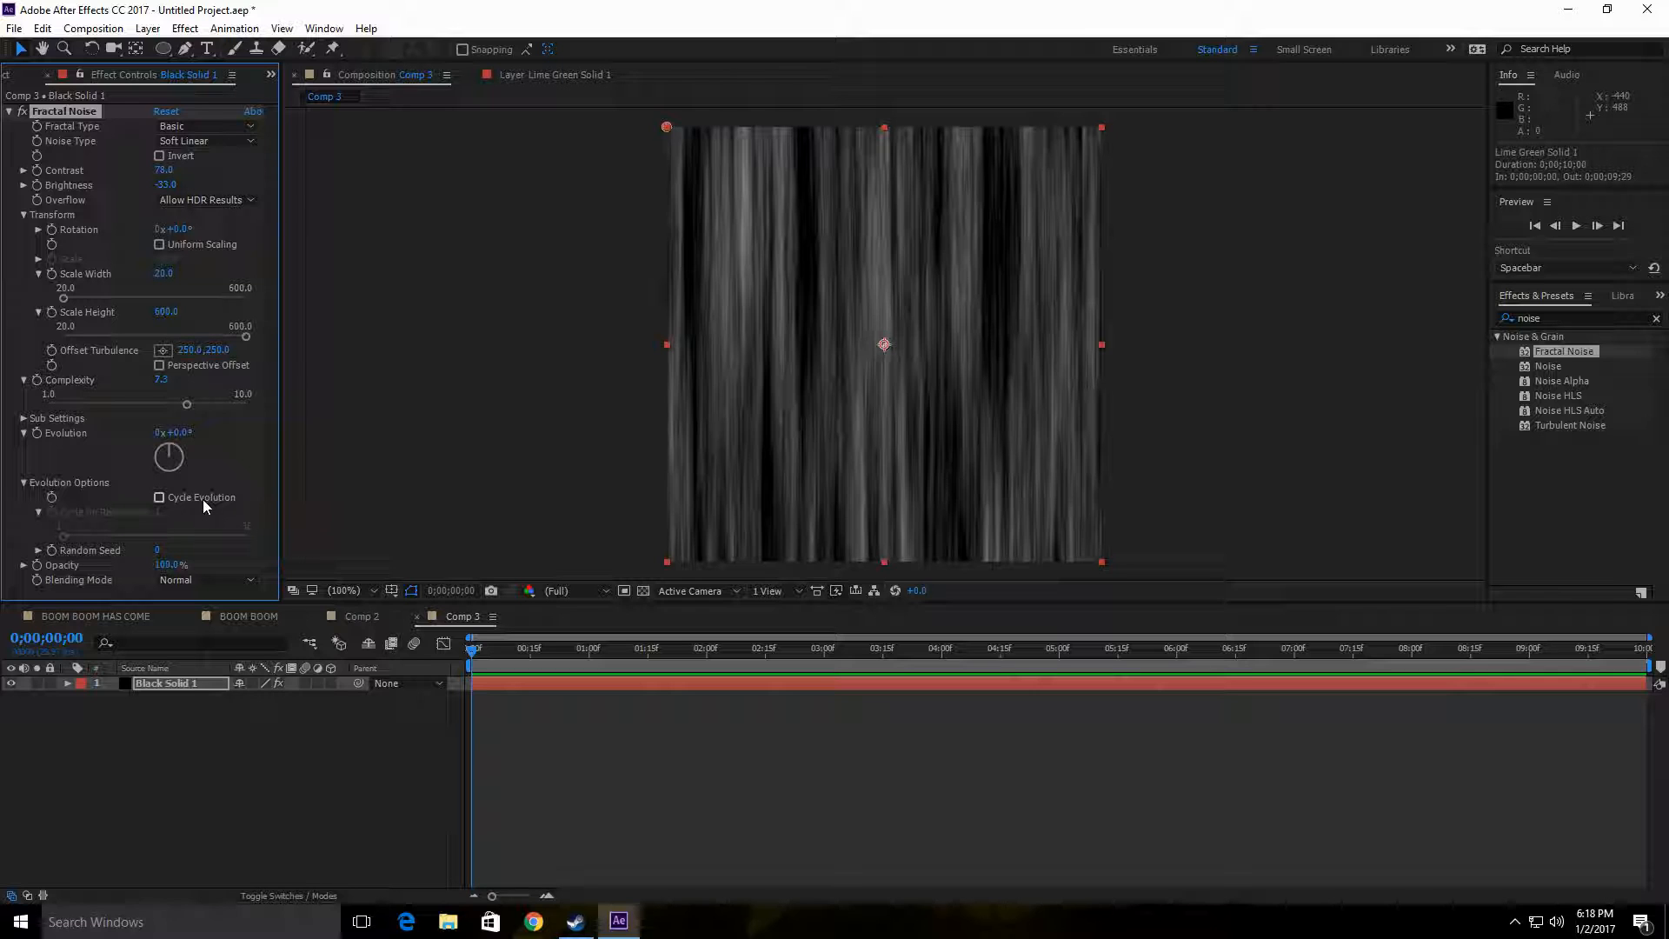
left_click(160, 498)
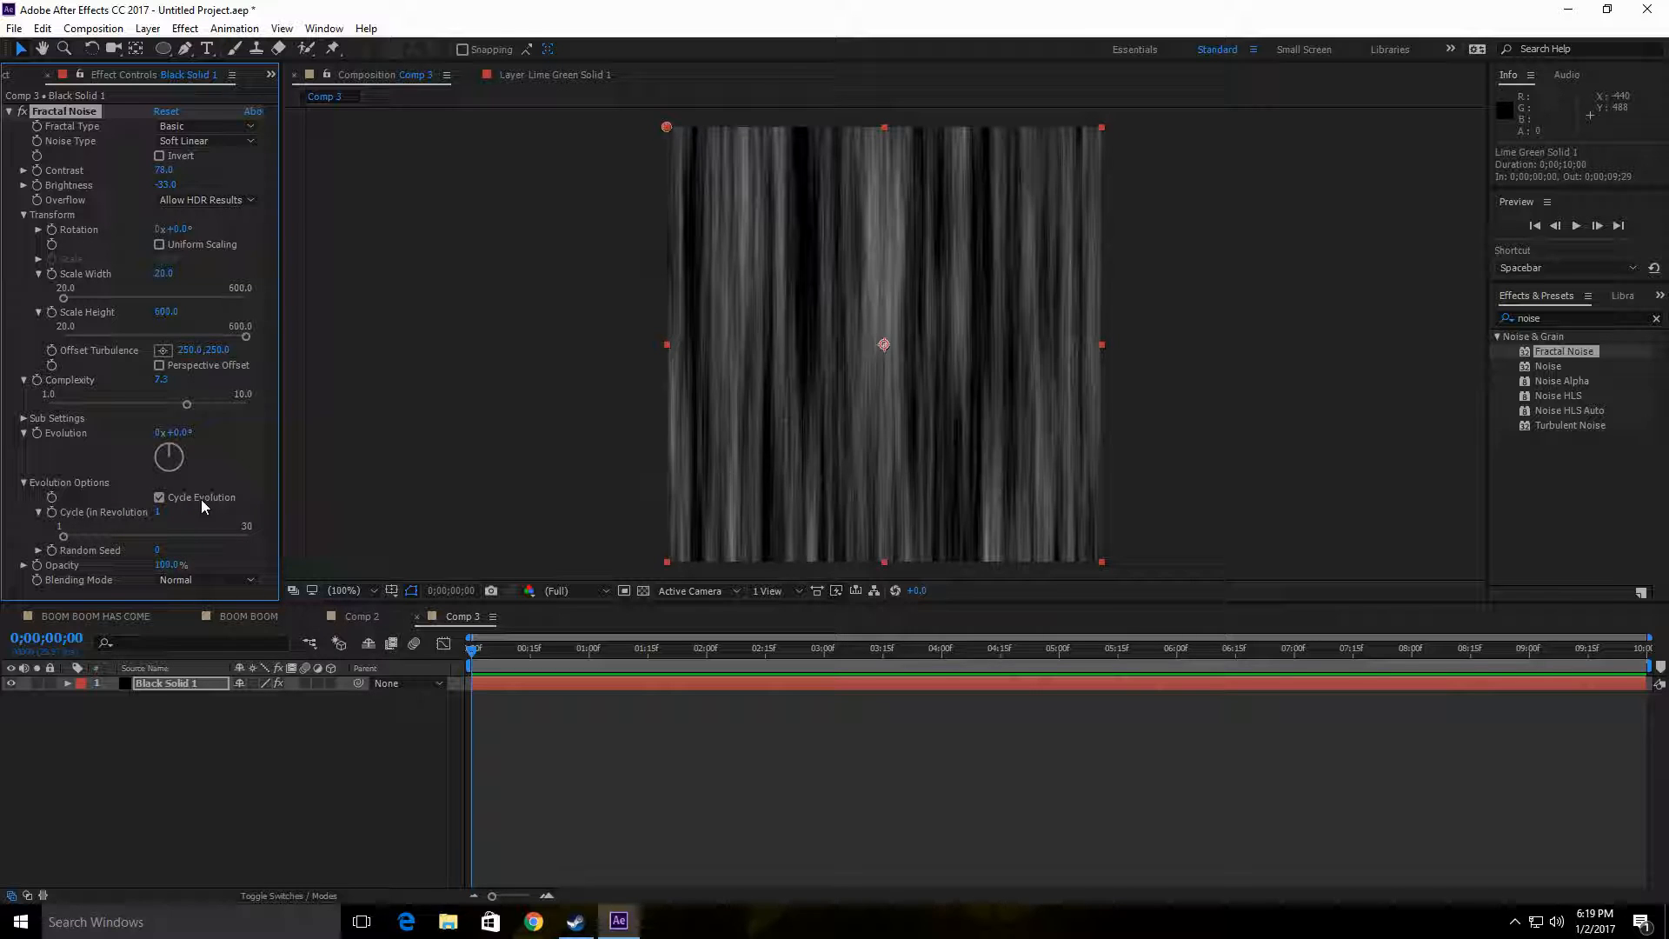
left_click_drag(472, 652, 358, 669)
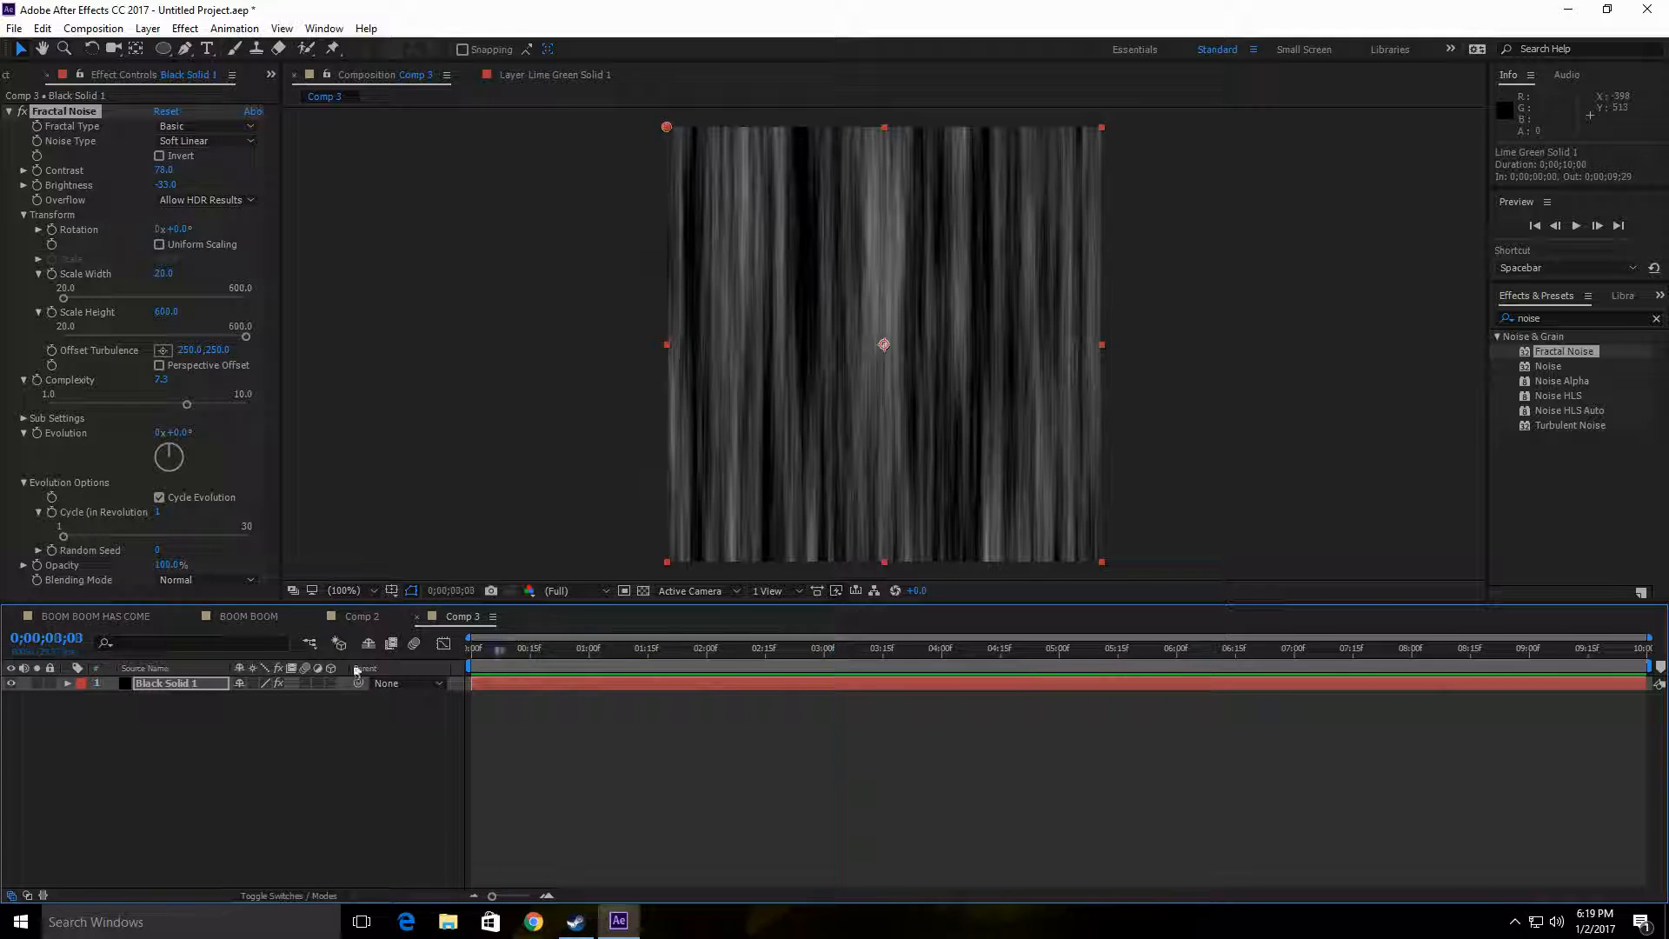
left_click_drag(170, 572, 137, 566)
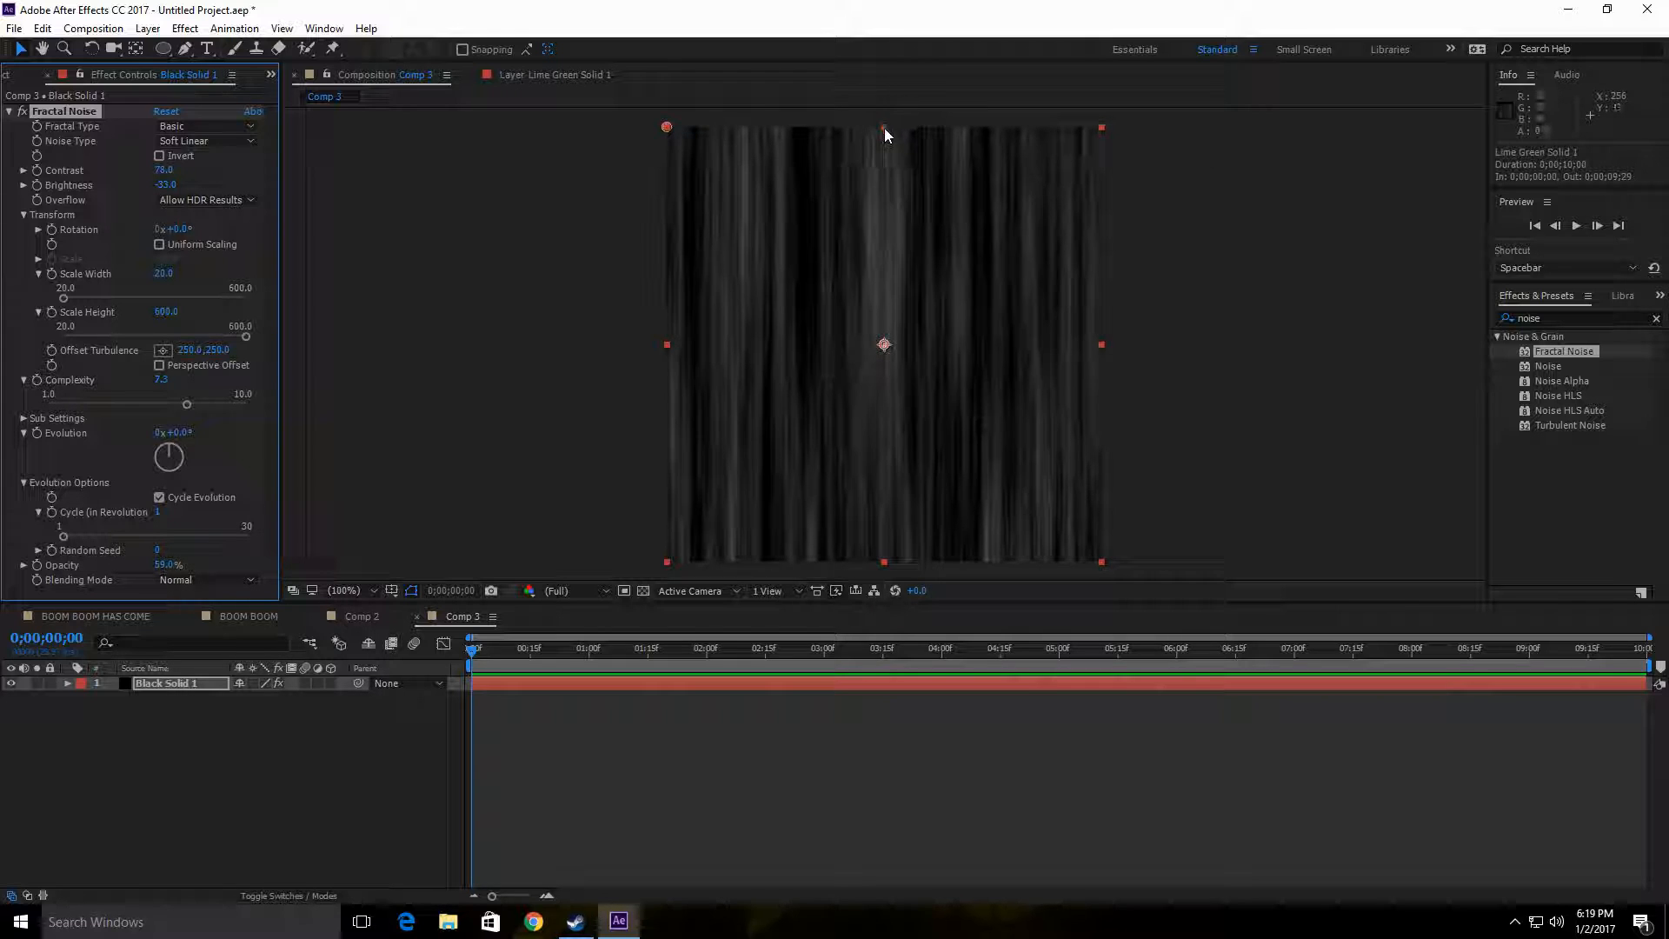
Step: Draw an elliptical mask about 311 px wide and 212 px tall near the centre of the black solid
mouse_move(884, 128)
left_mouse_down()
mouse_move(883, 258)
mouse_move(887, 125)
left_mouse_up()
key("q")
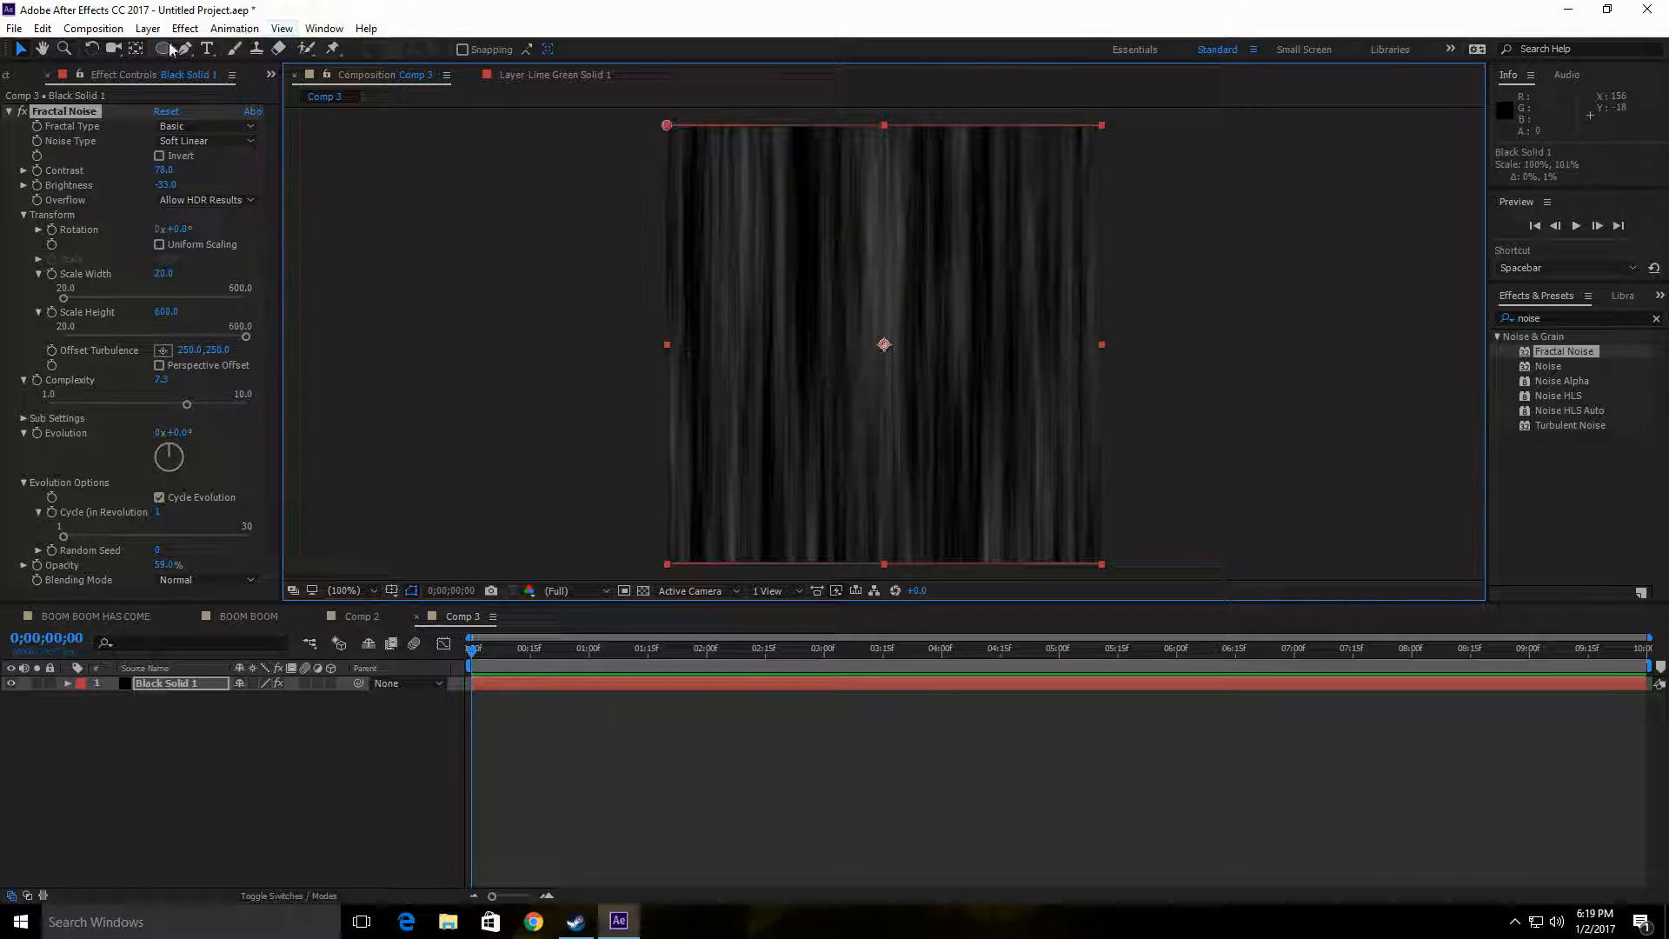
left_click_drag(767, 258, 1039, 444)
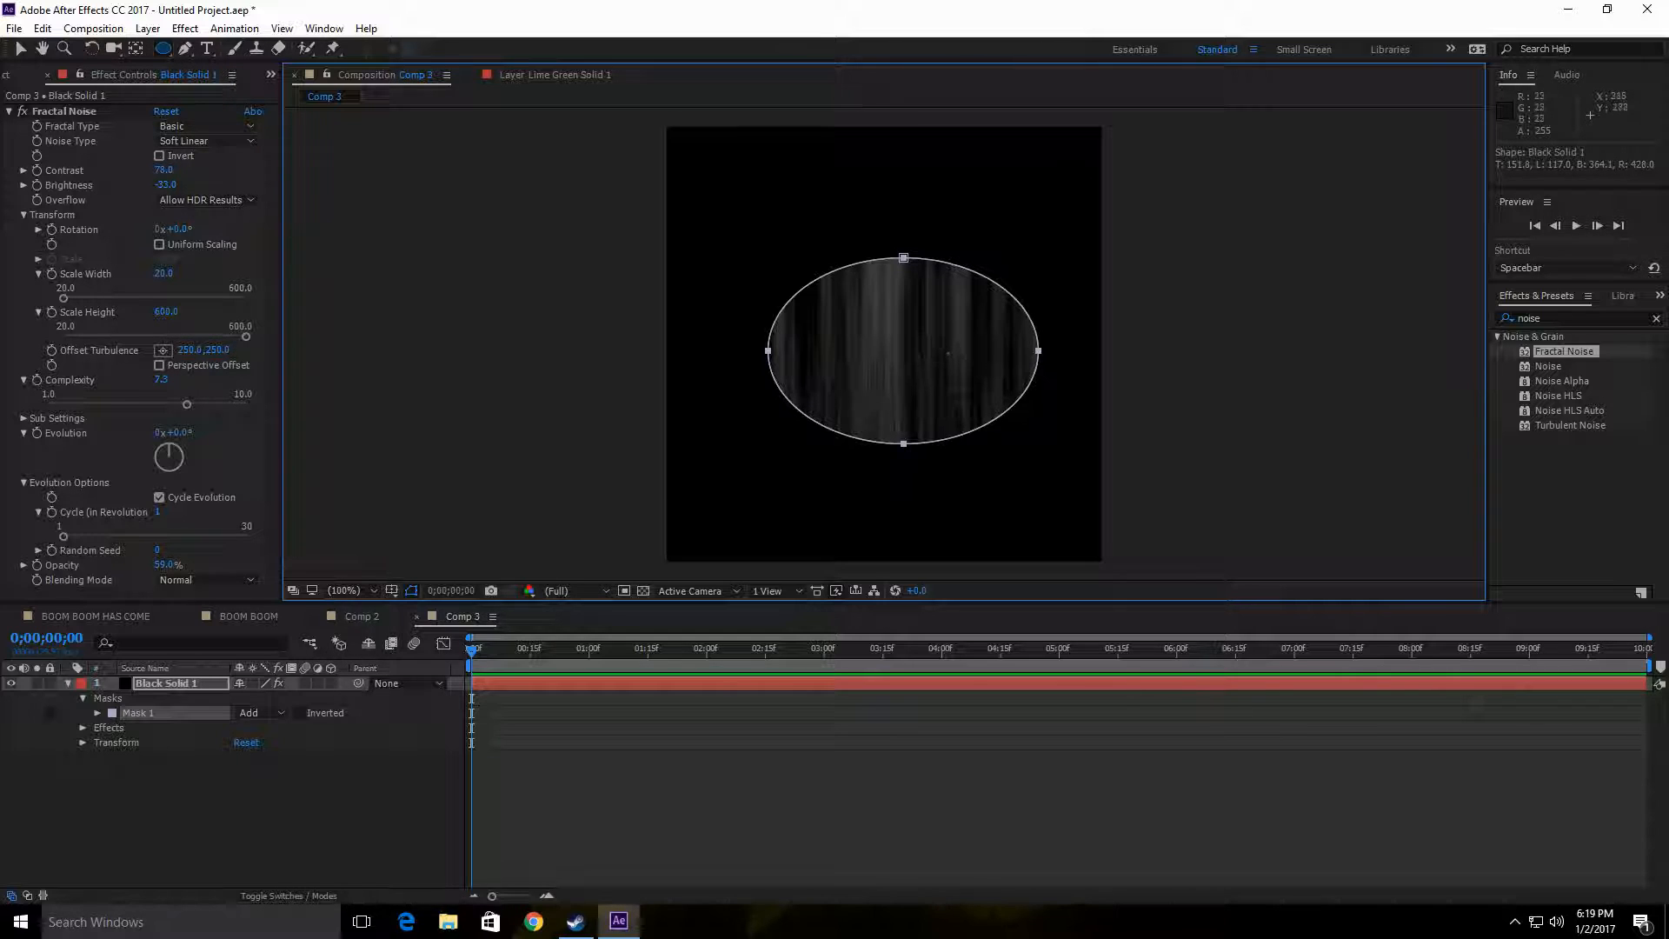
Step: Reshape the elliptical mask into a smile by moving its top vertex straight down to mid-height
key("v")
left_click(957, 379)
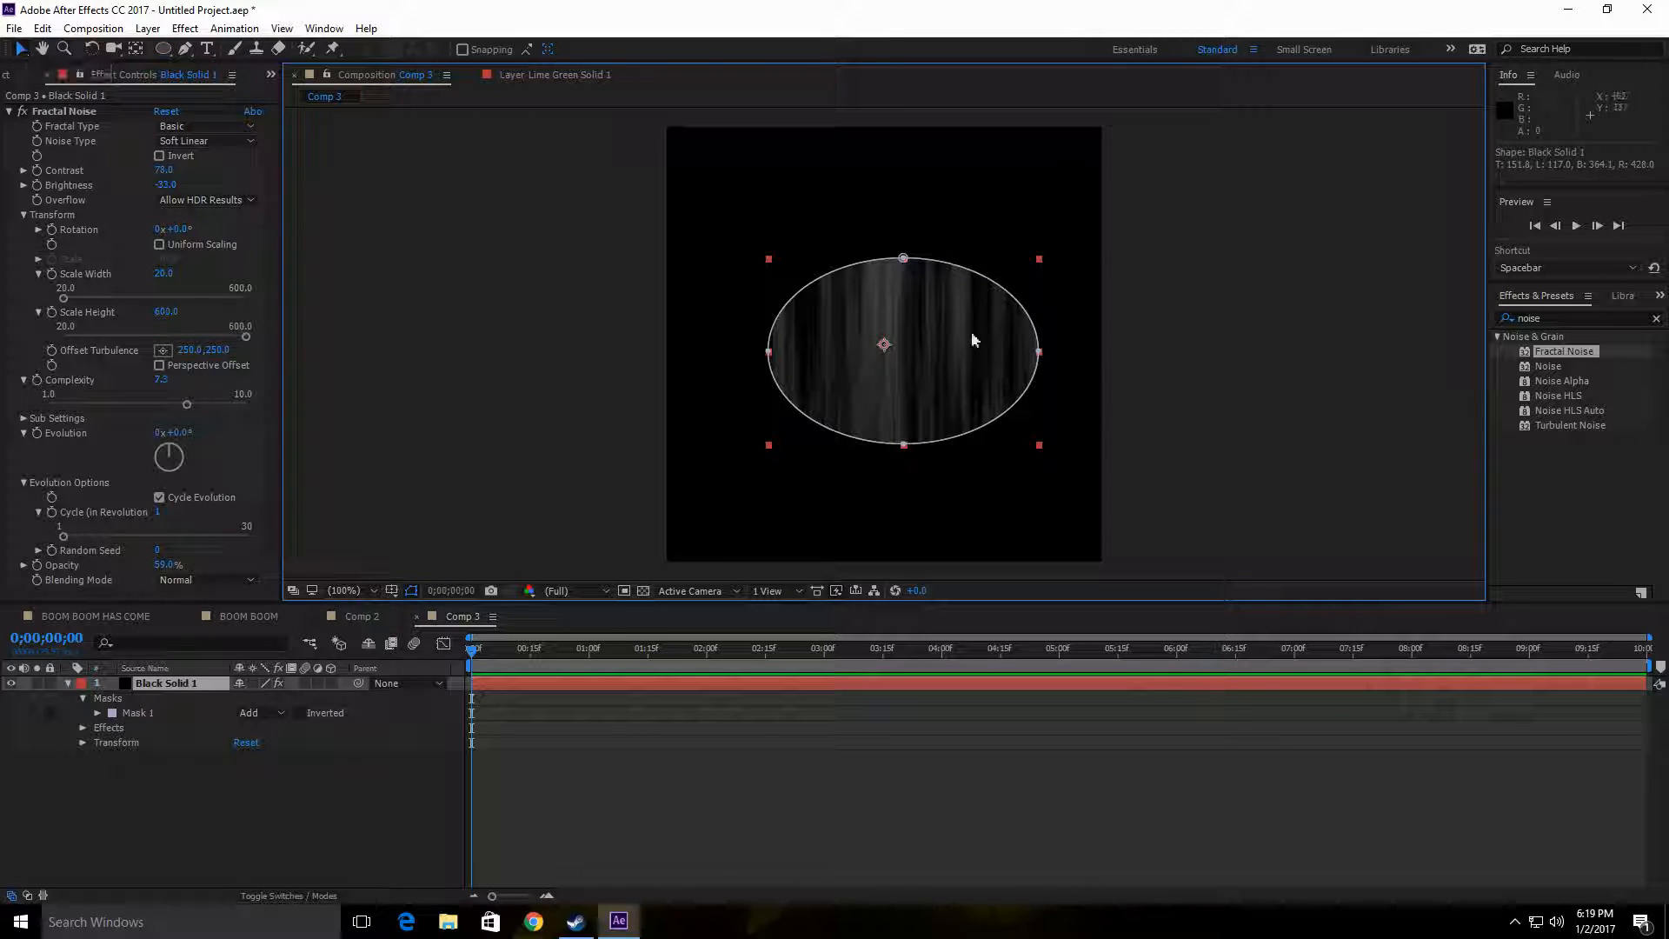
left_click_drag(904, 259, 907, 344)
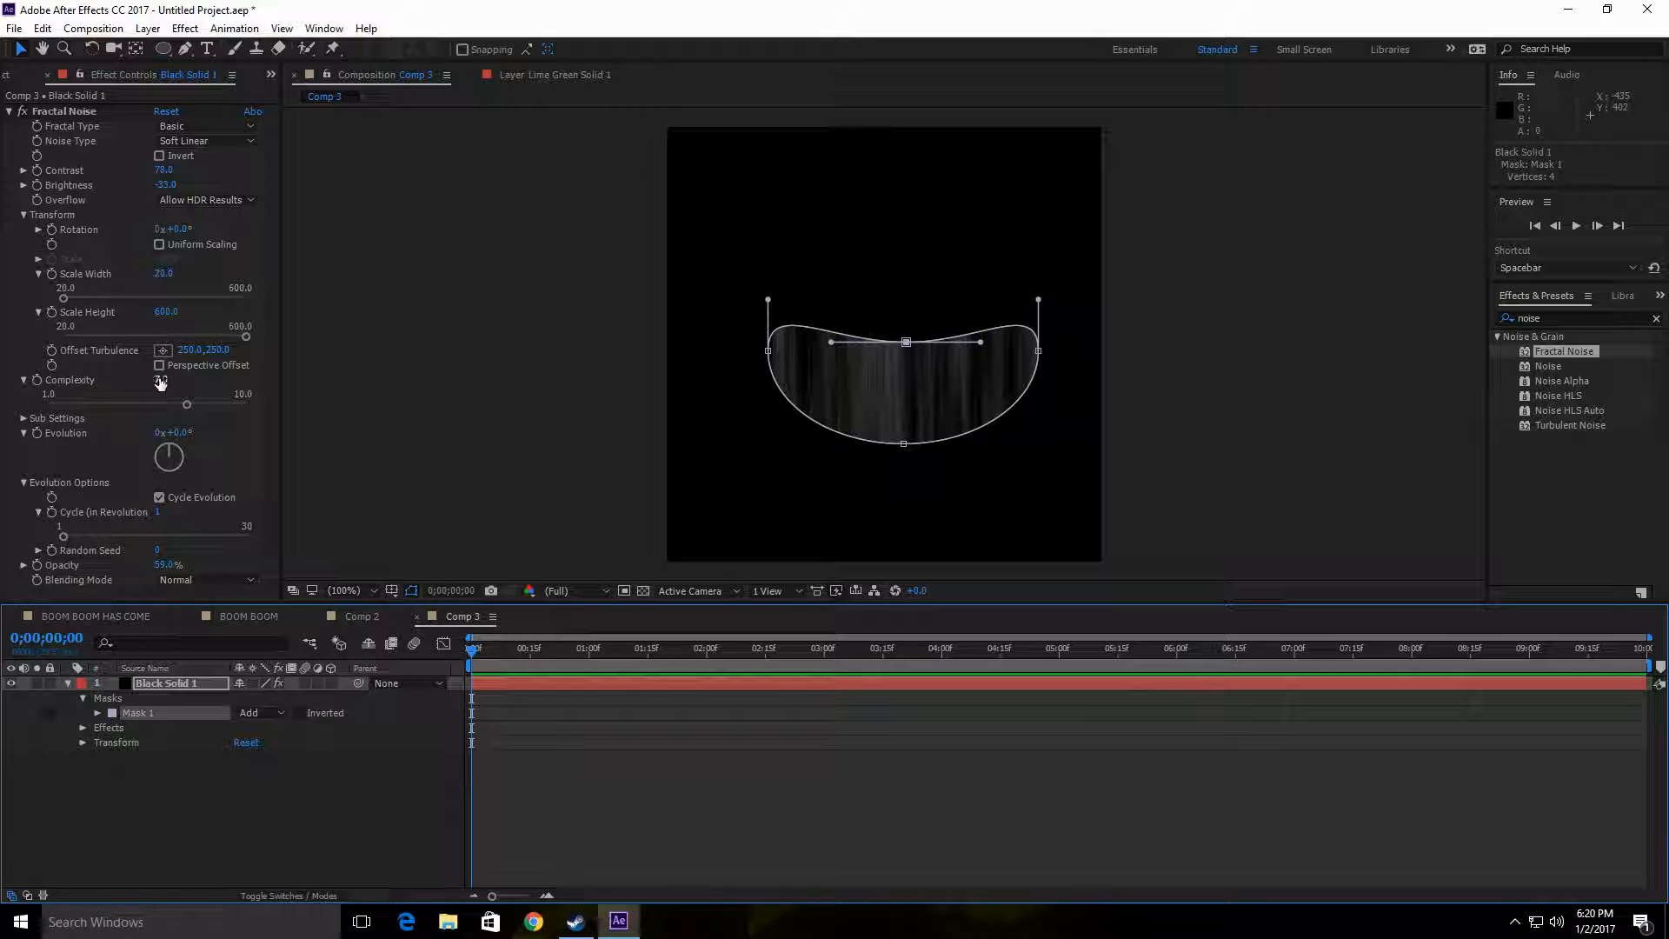
Step: Set the Fractal Noise Evolution to 0° and add its first keyframe at 0;00;00;00
left_click_drag(169, 448, 172, 447)
left_click_drag(548, 423, 177, 434)
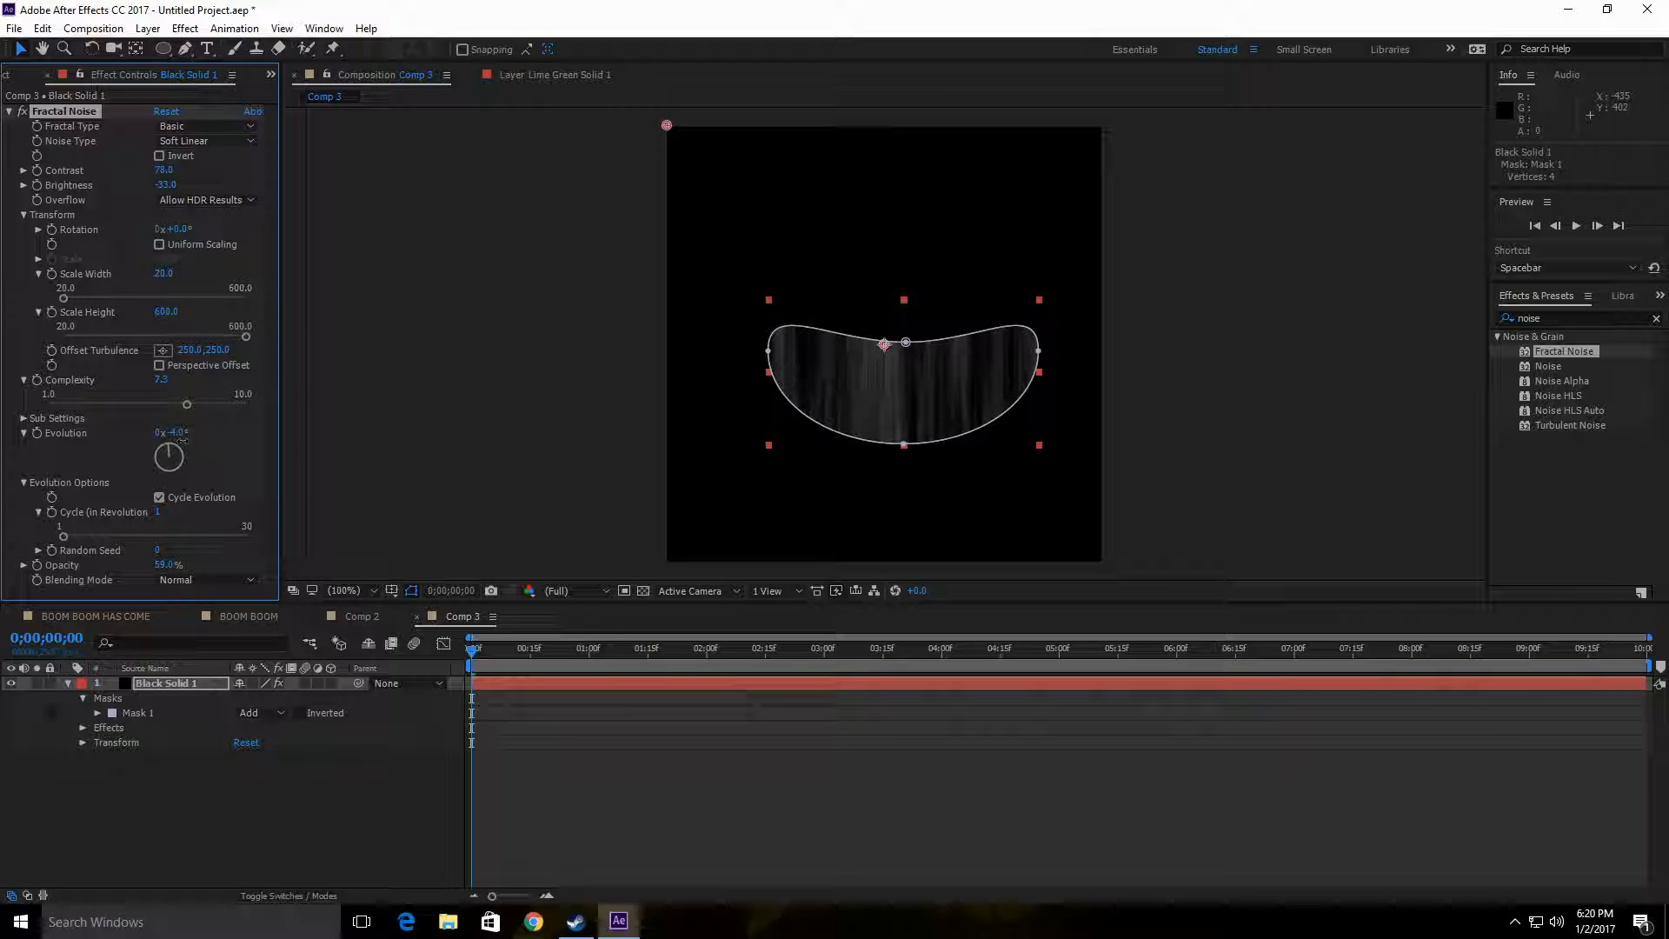
left_click(178, 433)
type("0")
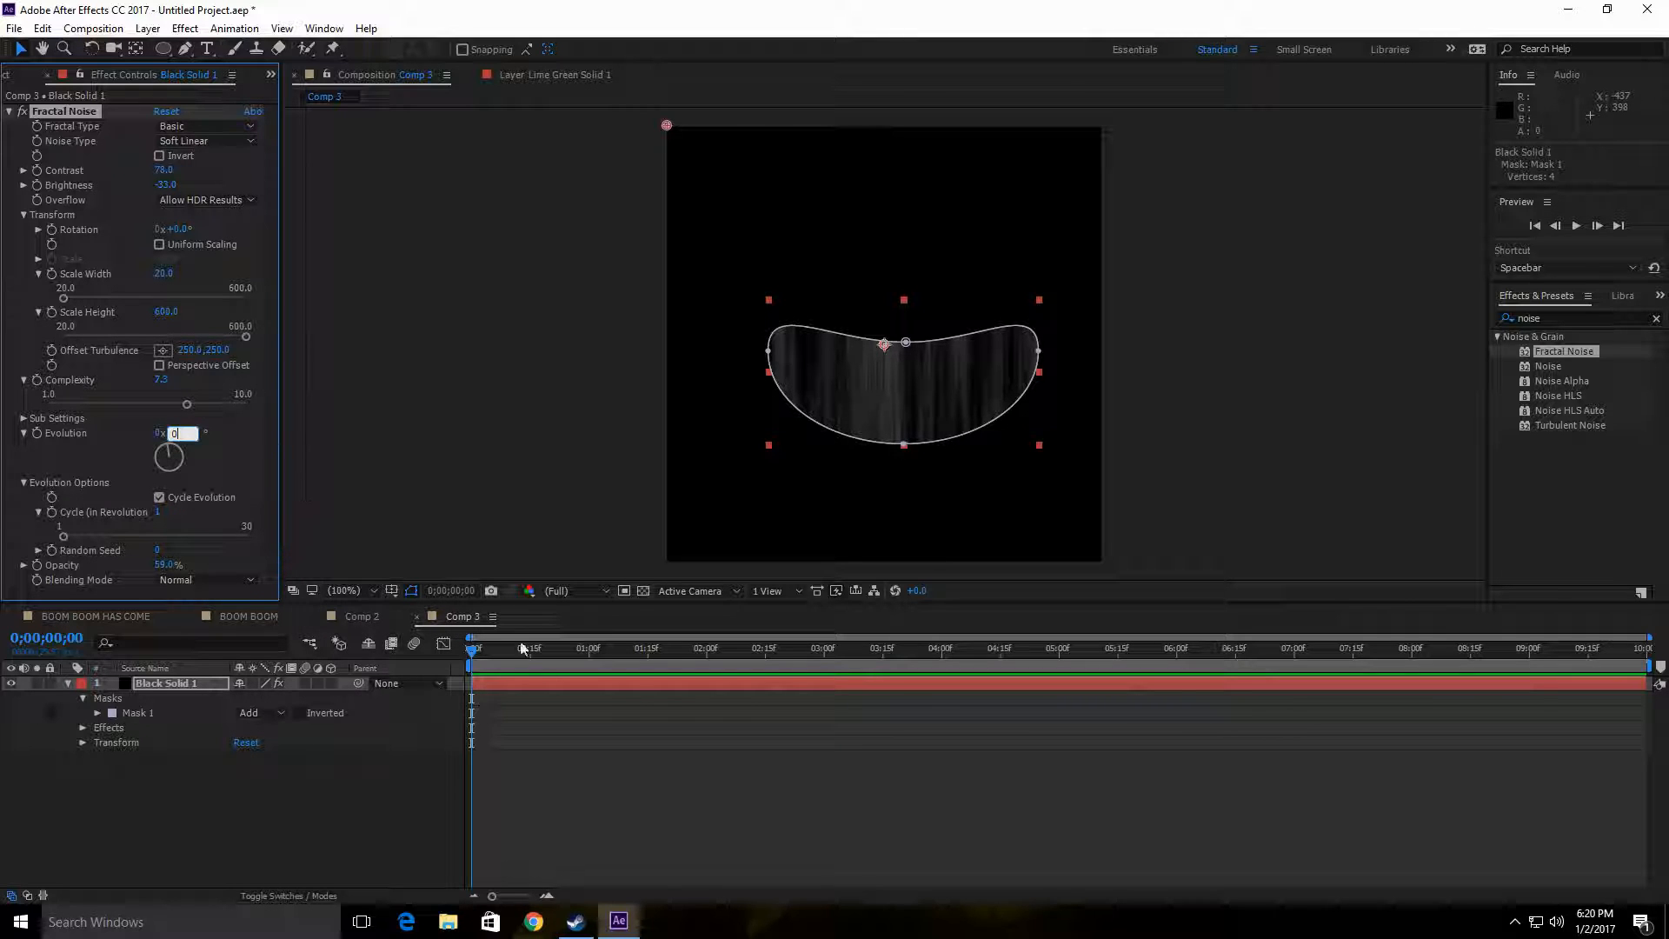
left_click(35, 435)
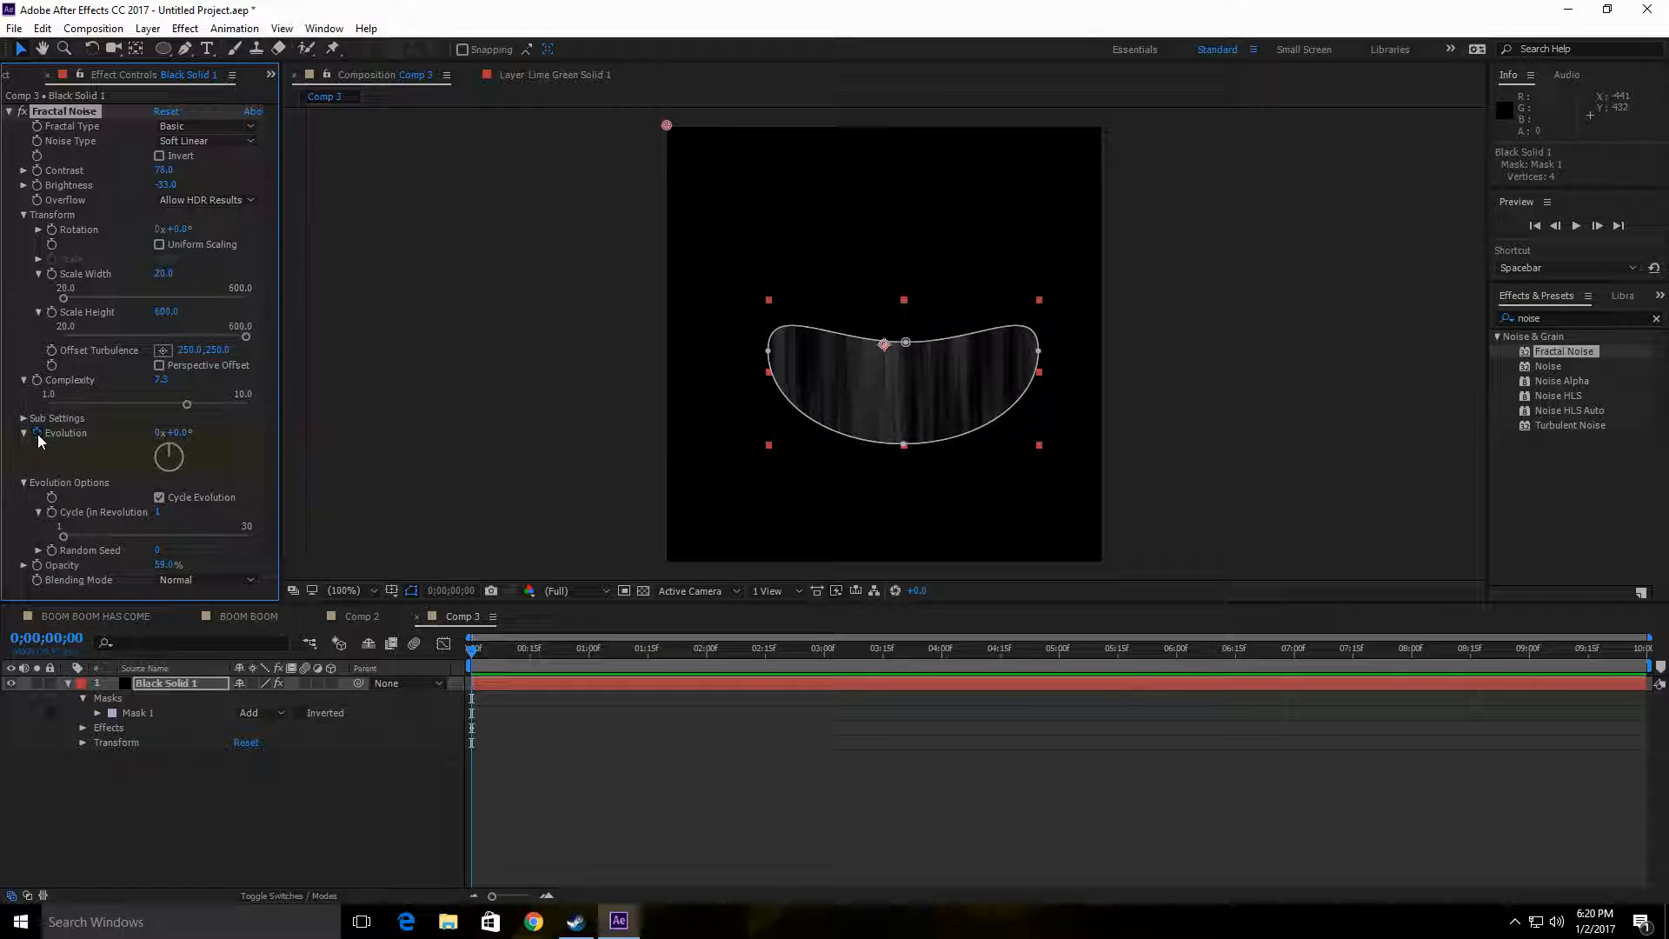
Step: Keyframe the Fractal Noise Evolution at about 3x +205° on the last frame, 0;00;09;29
key("space")
left_click(471, 727)
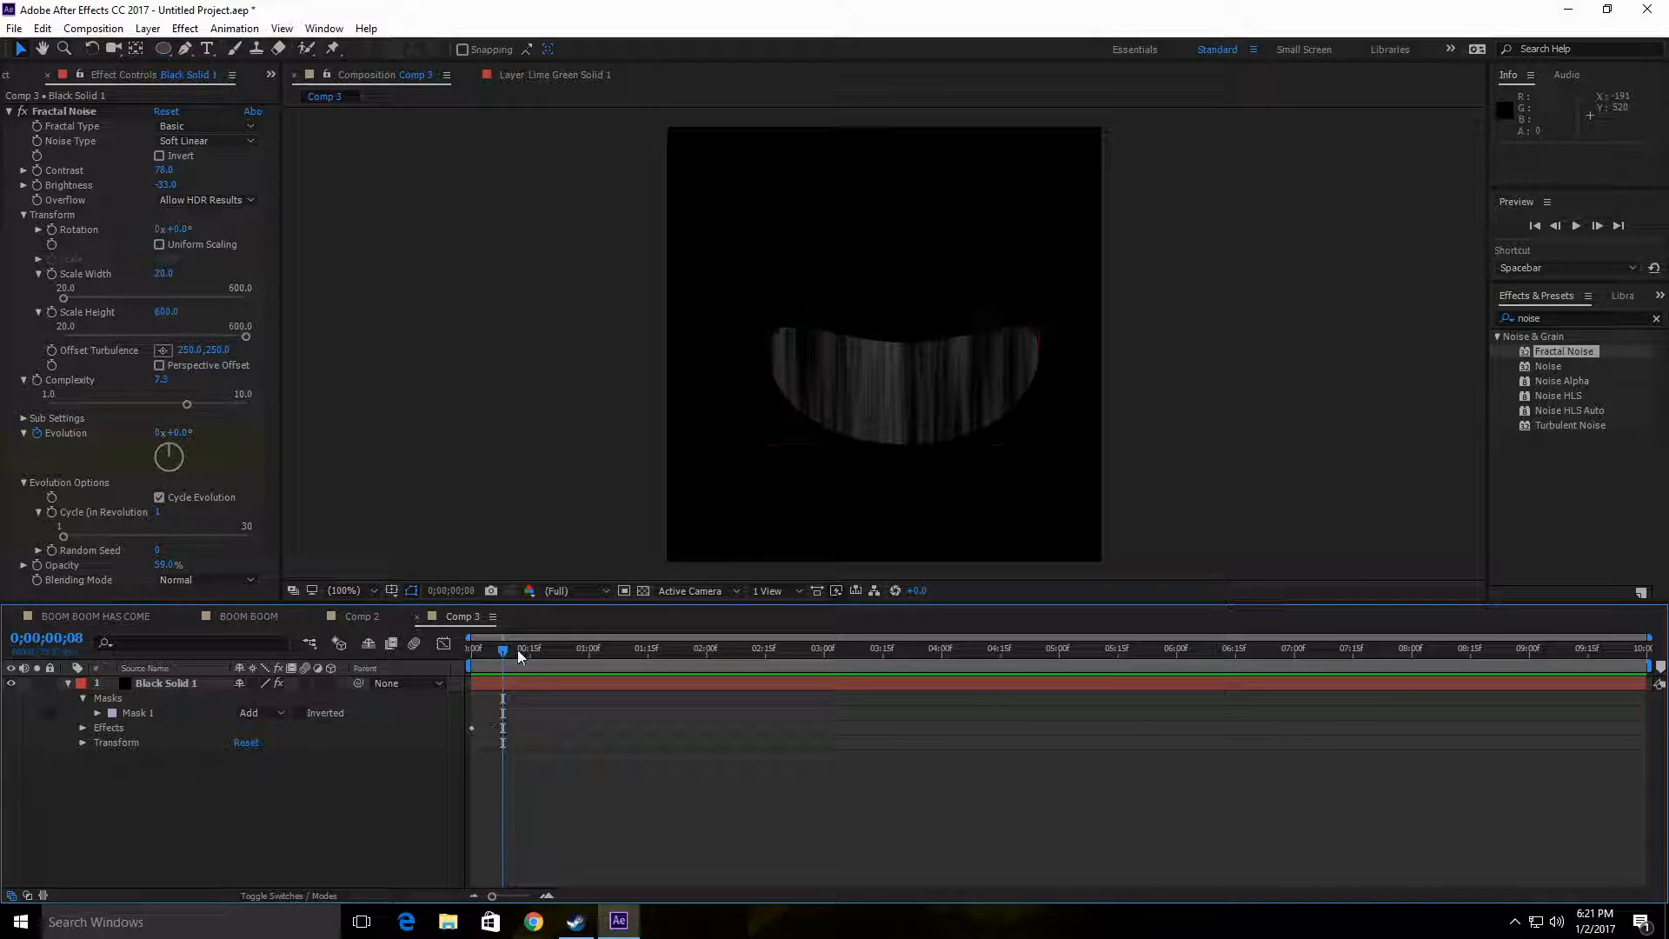
left_click(474, 649)
left_click_drag(523, 648, 1657, 687)
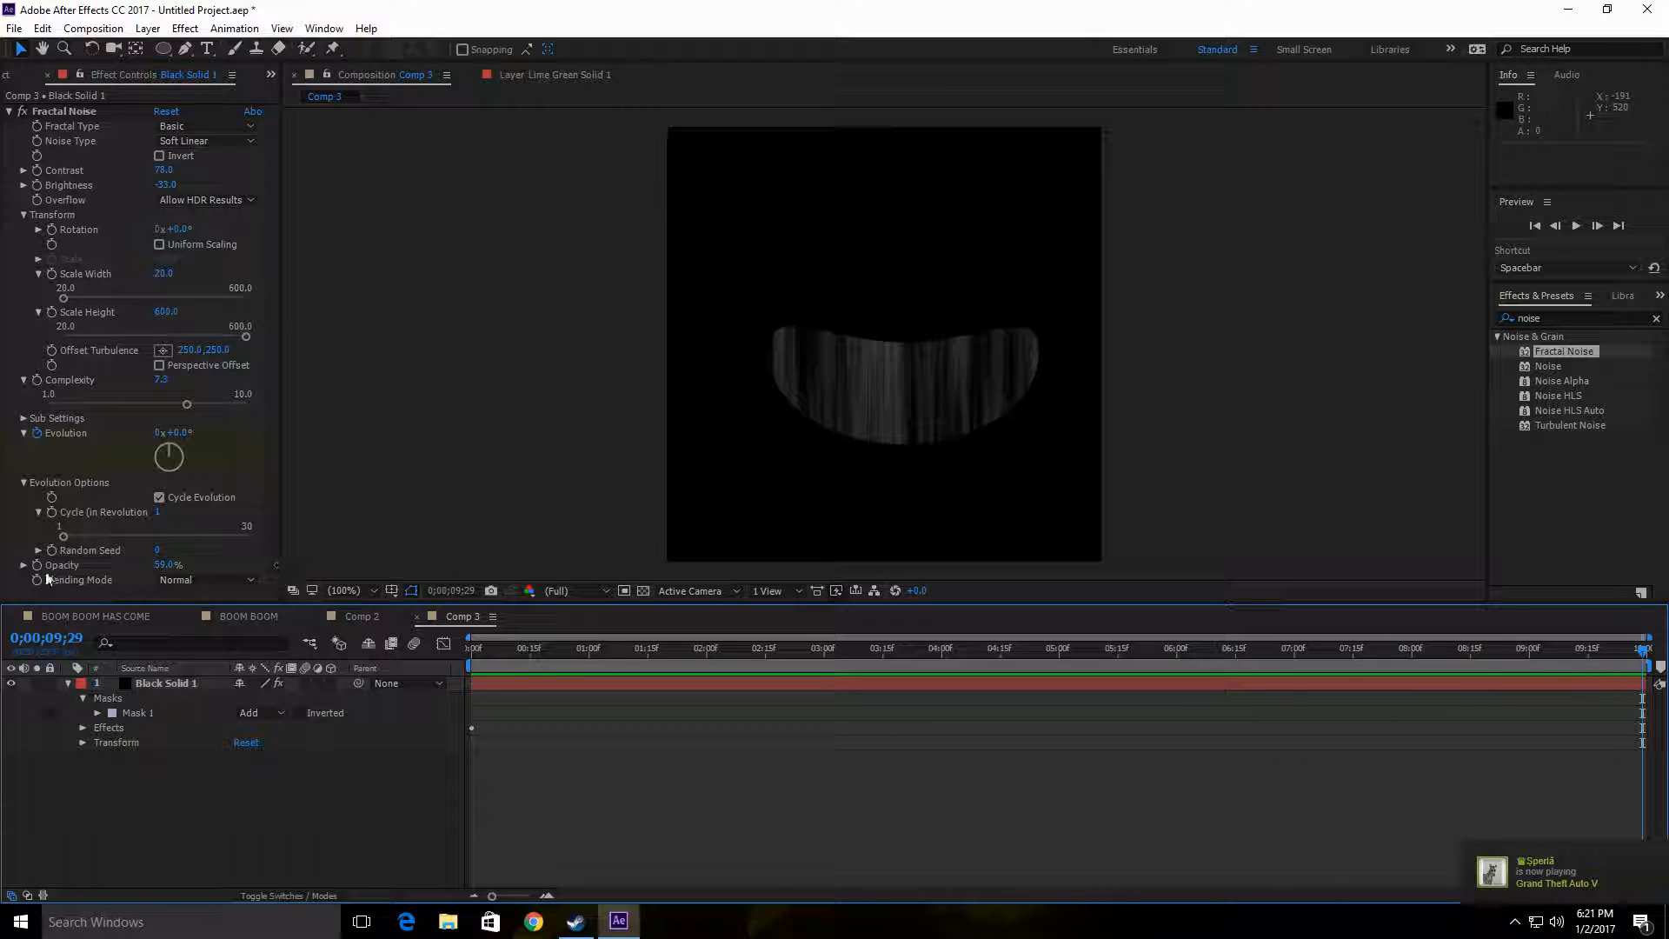
left_click_drag(169, 433, 300, 432)
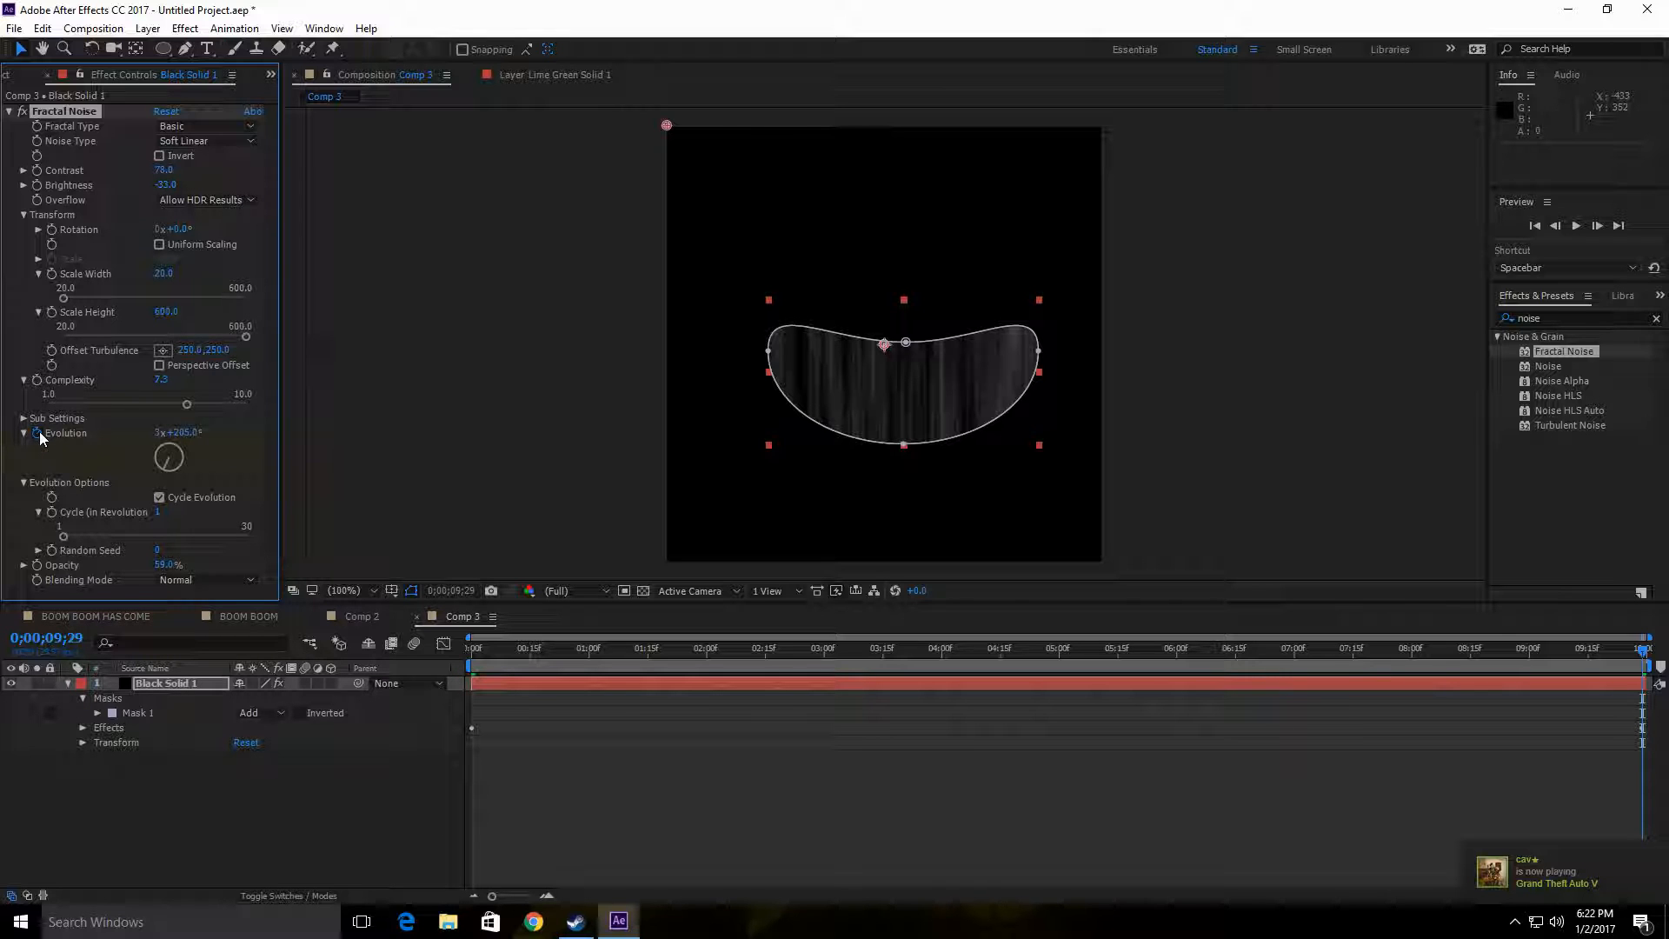
left_click(38, 434)
Step: Play back the noise animation in Comp 3 from the first frame, and stop the preview
left_click_drag(1644, 658, 353, 680)
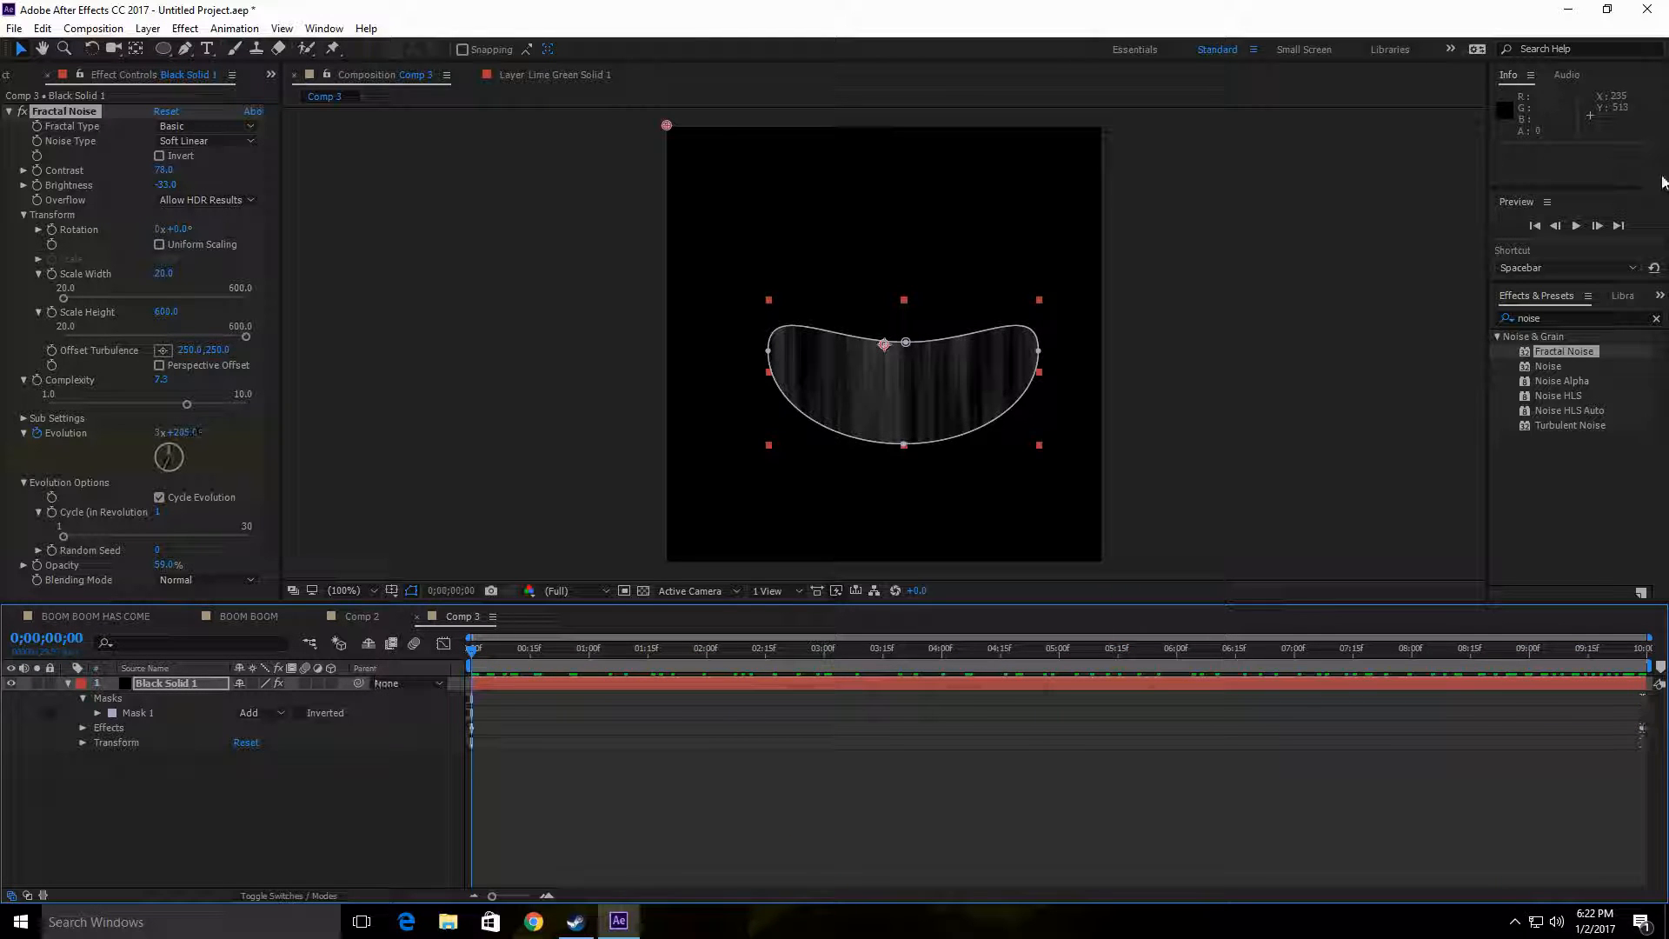
left_click(1576, 226)
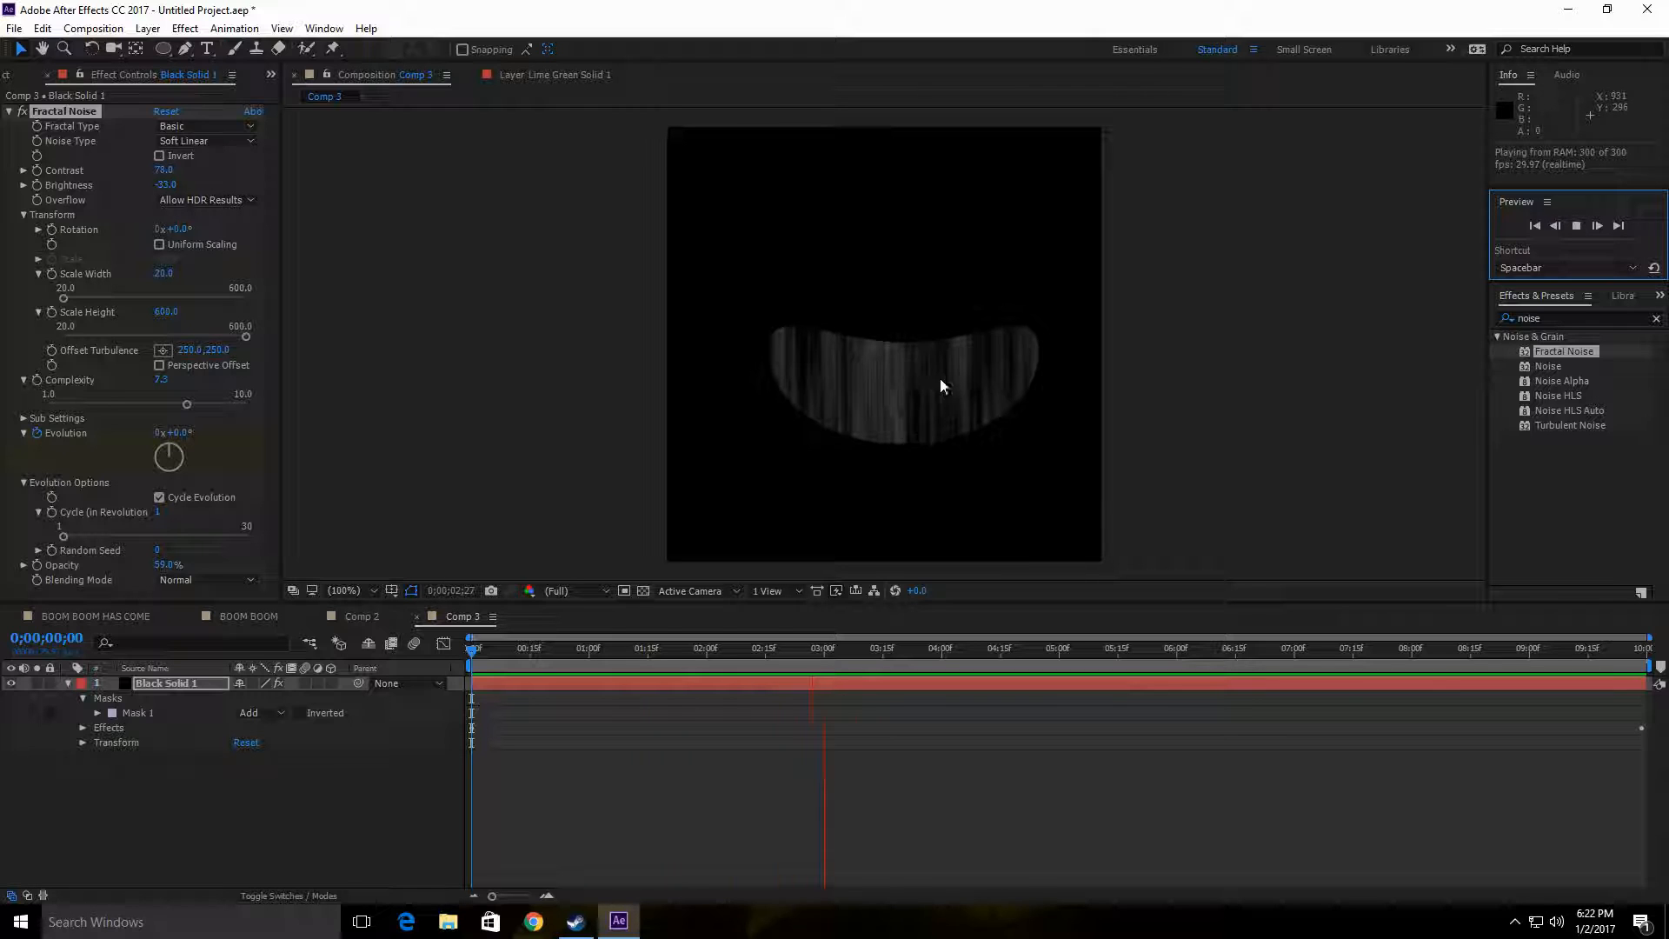
left_click(1577, 226)
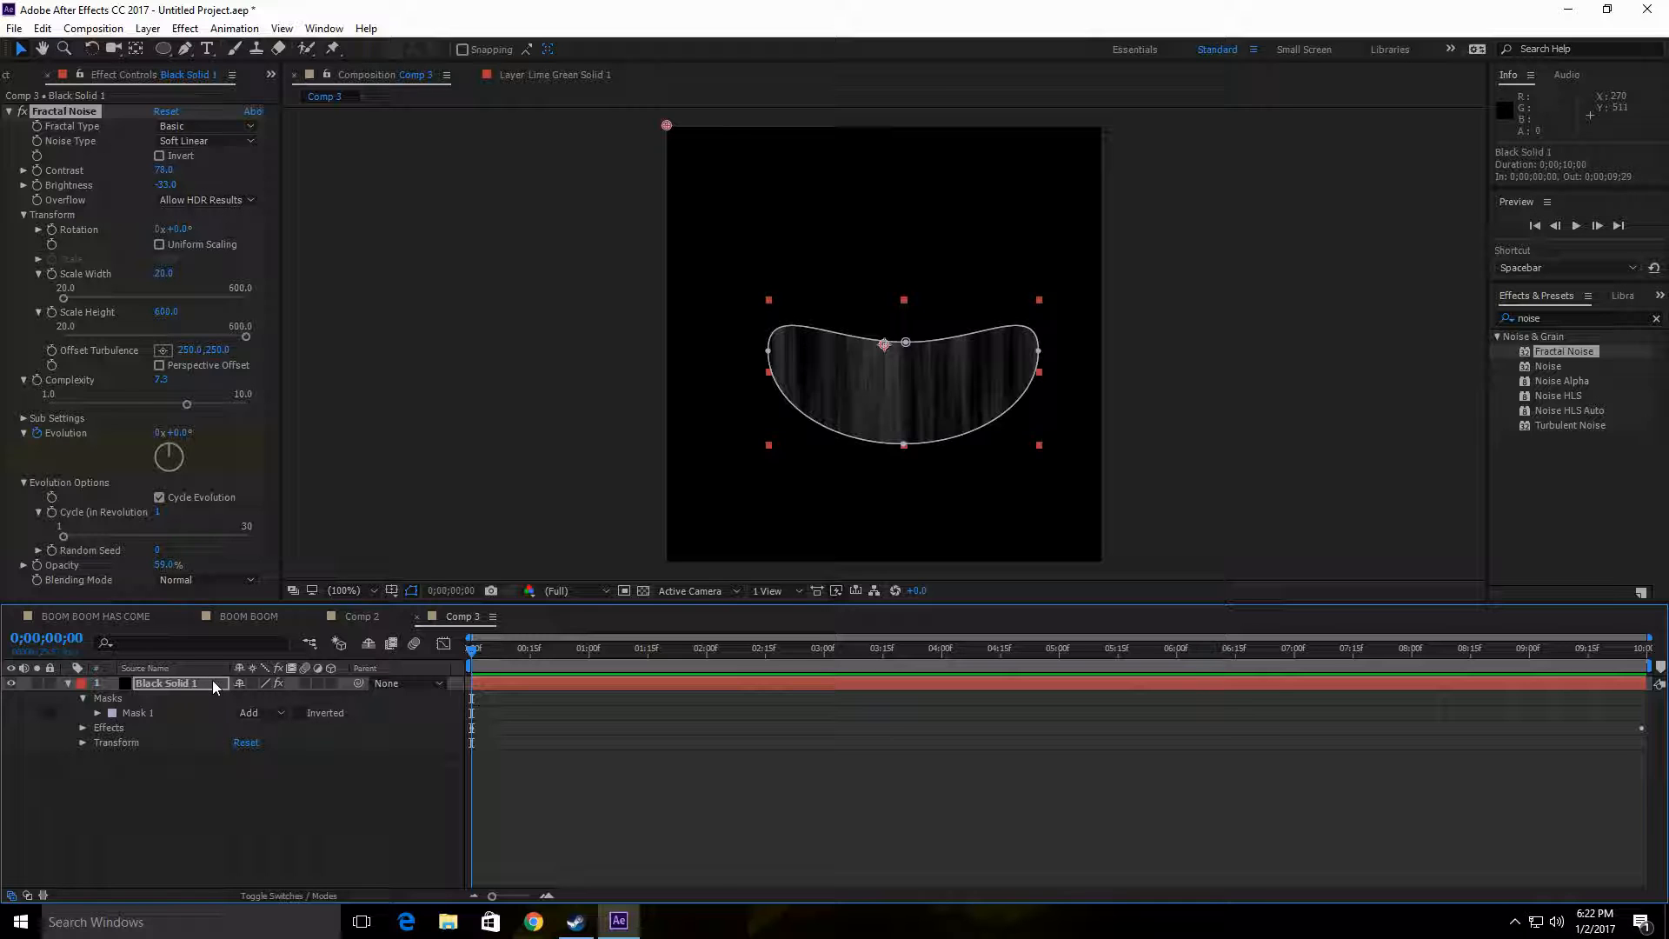
Step: Copy the Black Solid 1 noise layer from Comp 3 and paste it into Comp 2
left_click(227, 823)
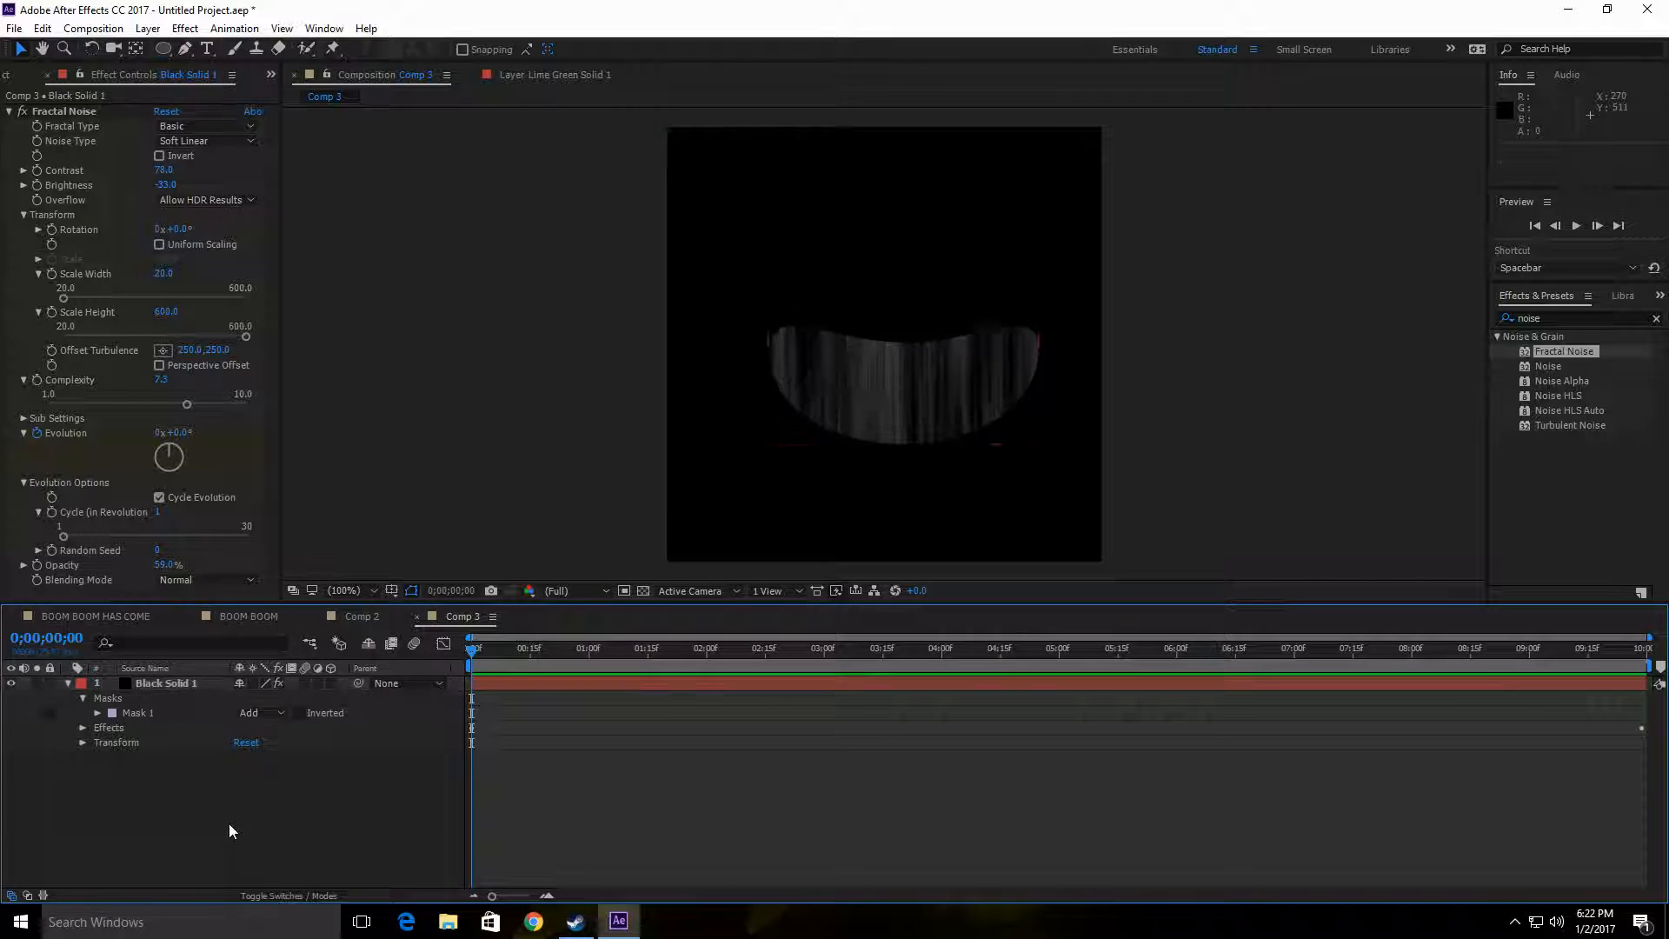
left_click(209, 681)
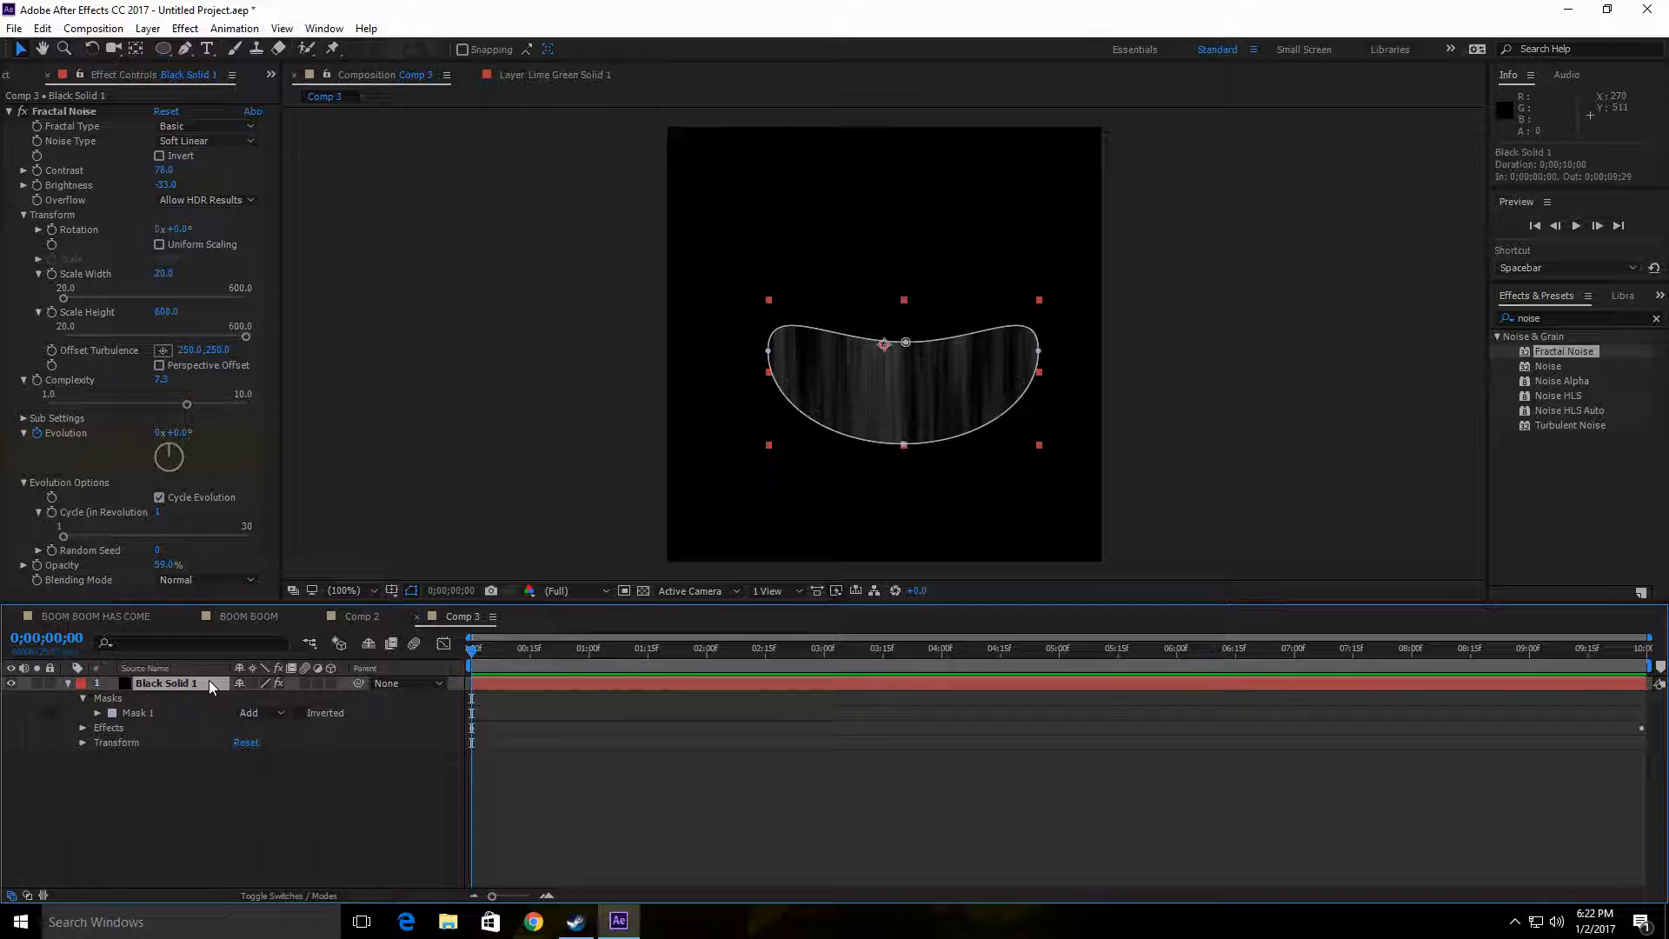
key("ctrl+c")
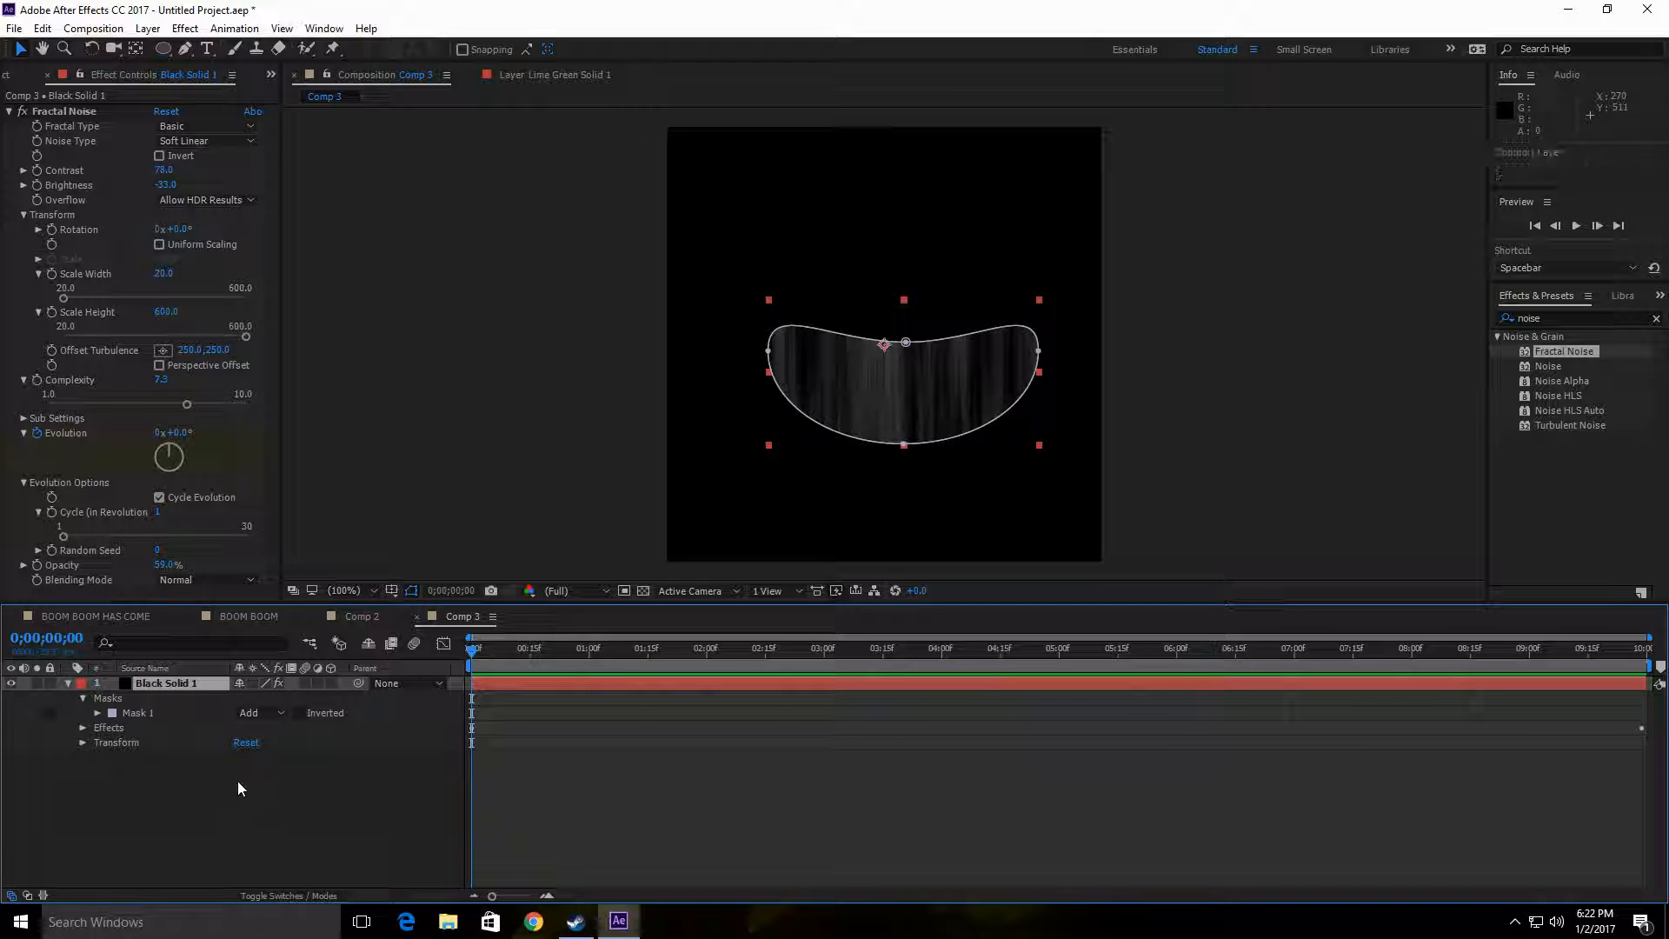
left_click(356, 616)
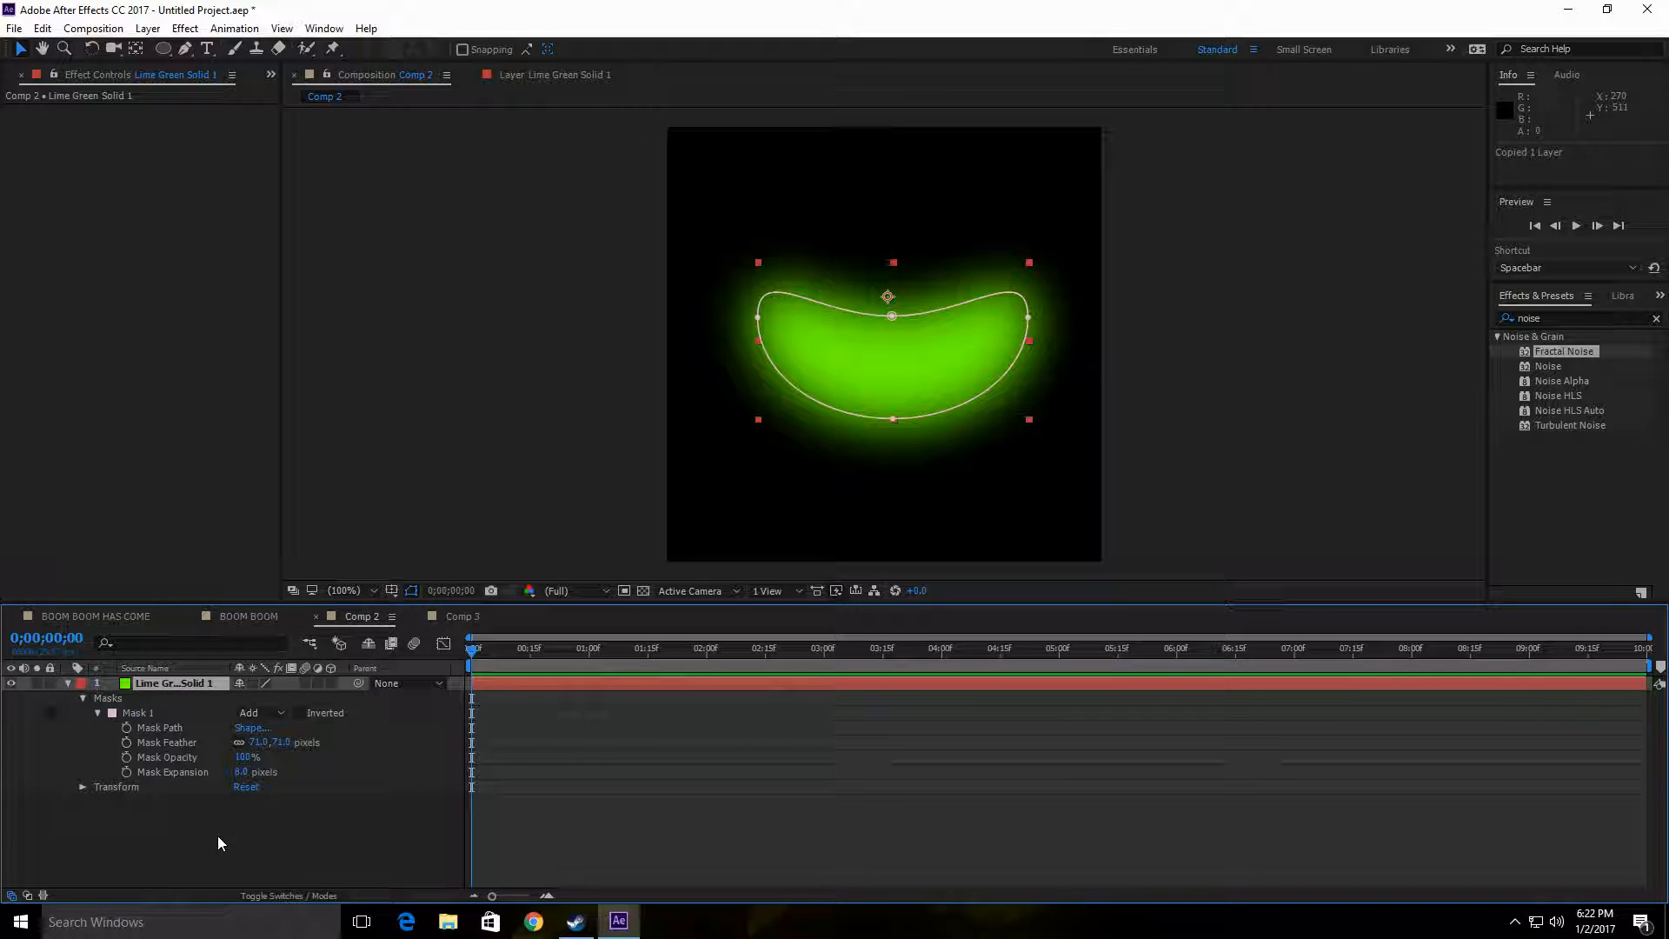
key("ctrl+v")
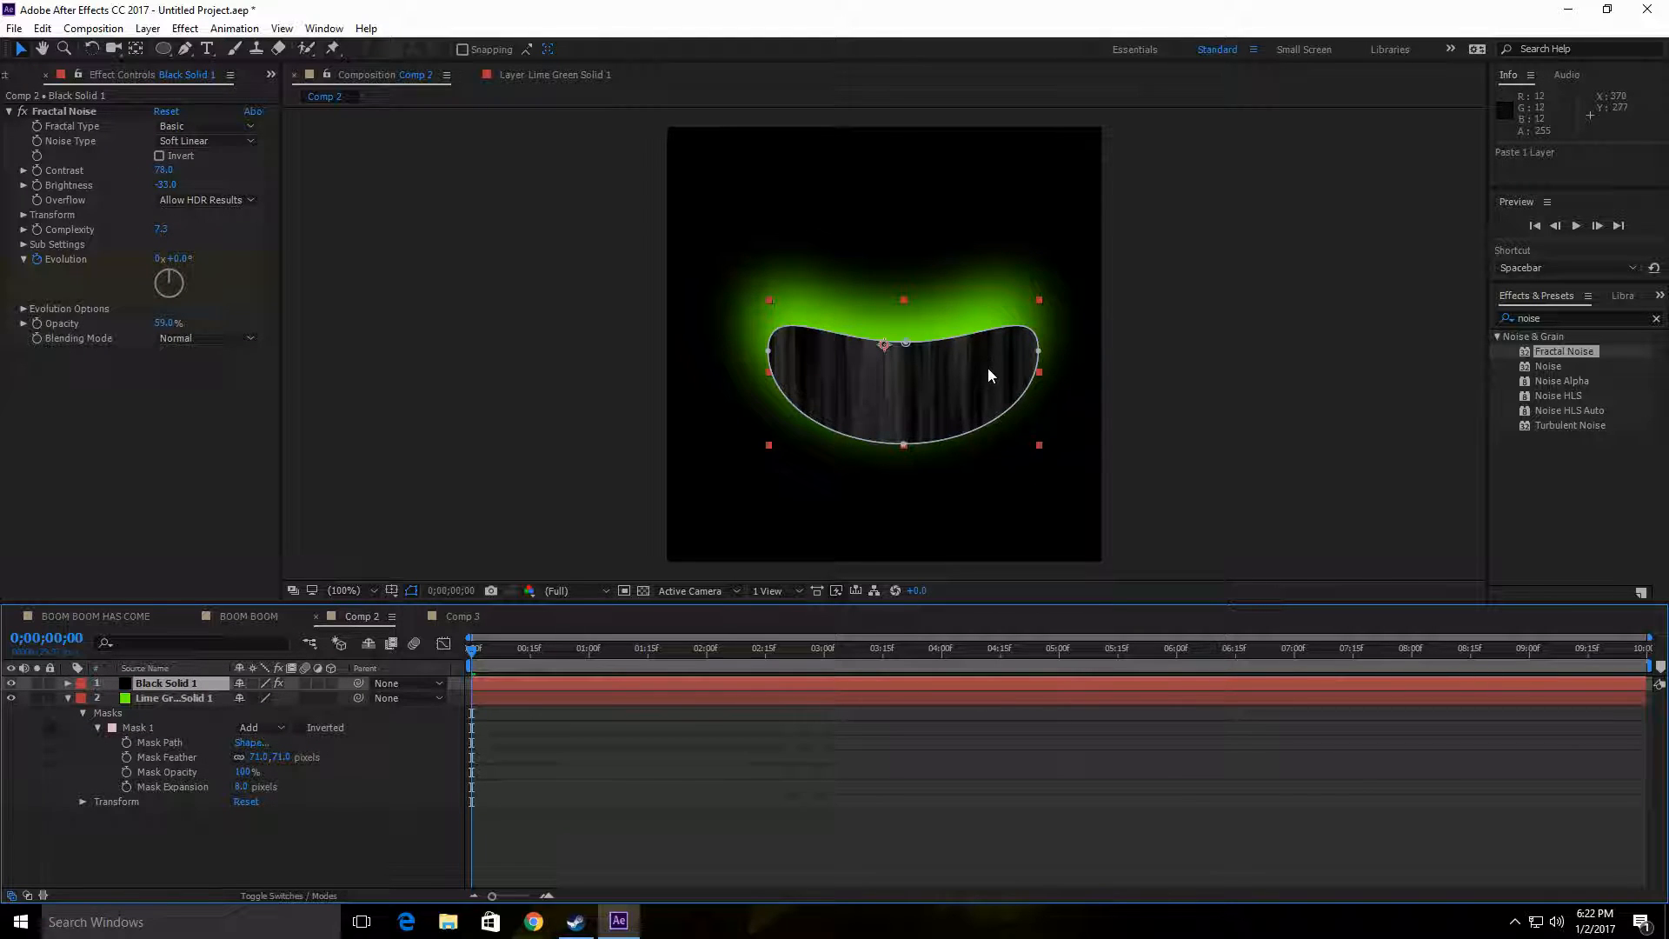
Step: Align Black Solid 1 with the green smile at position 242, 220 and stack it below the lime green layer
left_click_drag(989, 370, 977, 351)
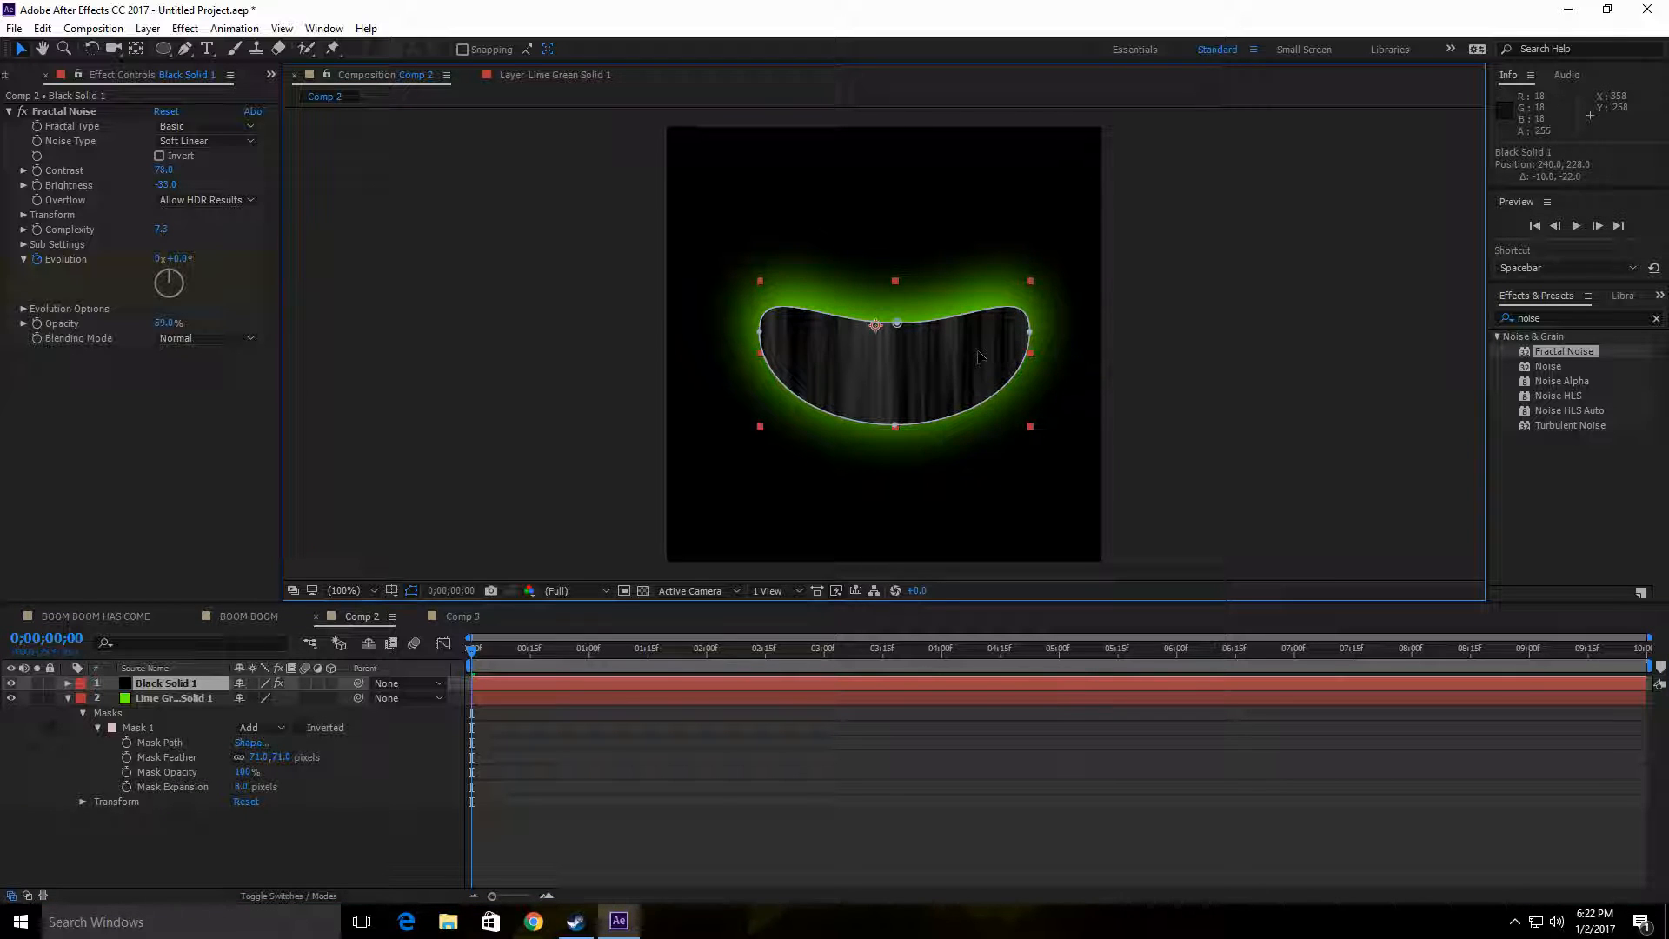
left_click_drag(182, 684, 185, 712)
mouse_move(965, 364)
left_mouse_down()
mouse_move(960, 385)
mouse_move(971, 358)
left_mouse_up()
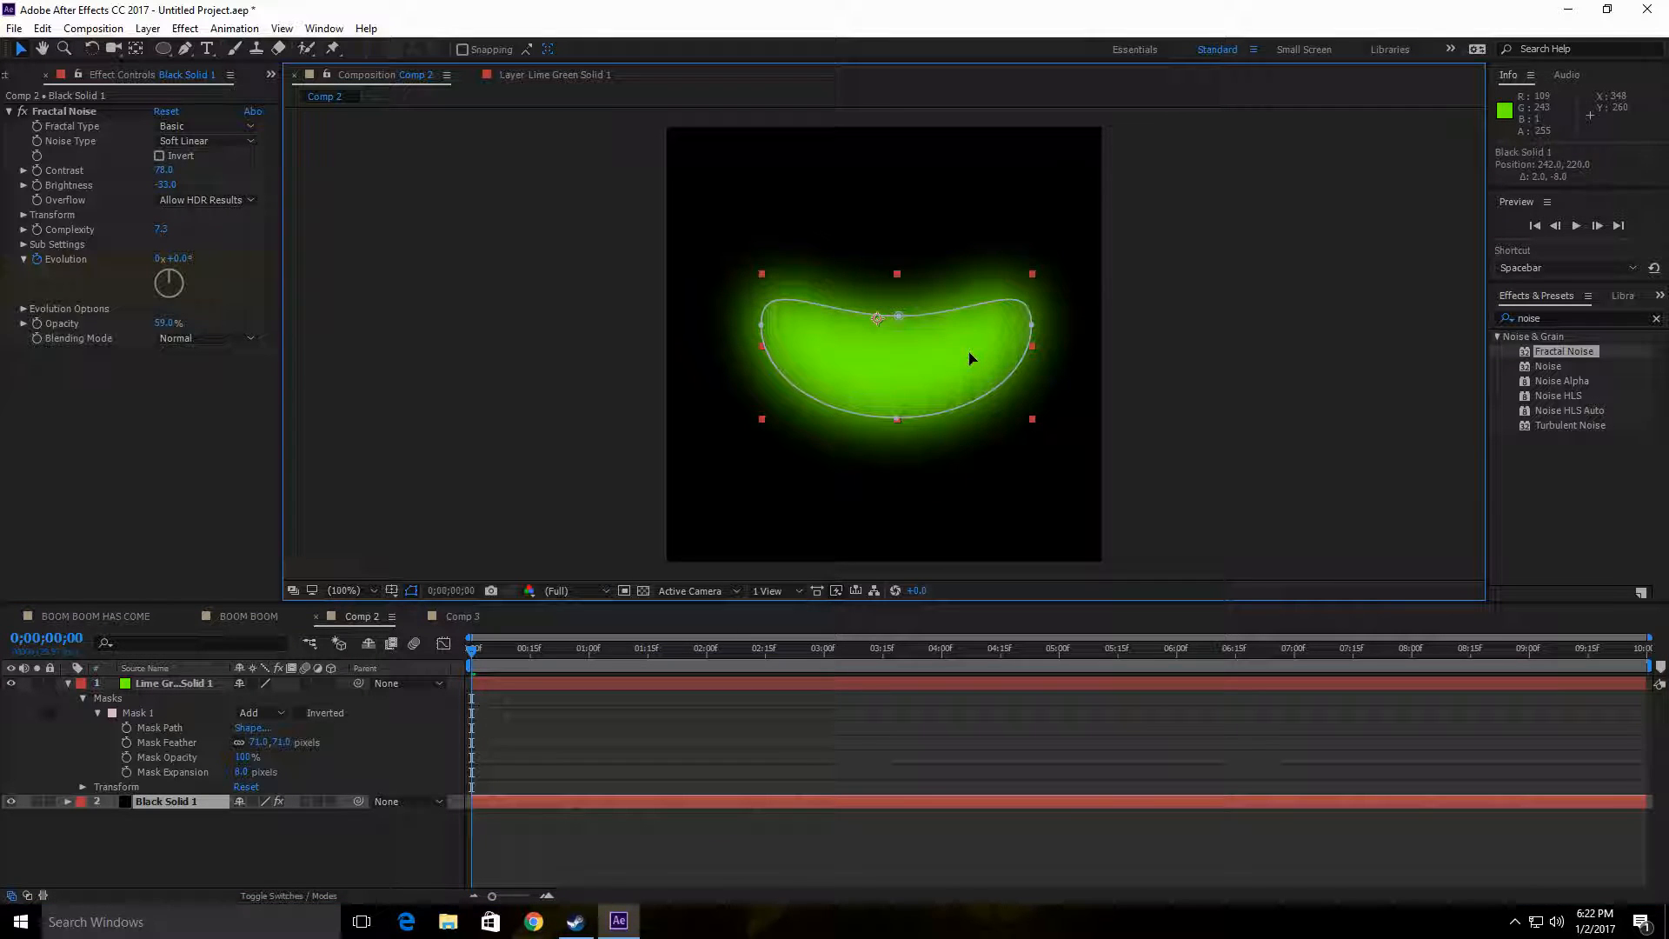
Step: Set the lime green solid's Mask Opacity to 69% and preview the noise showing through it
left_click(183, 684)
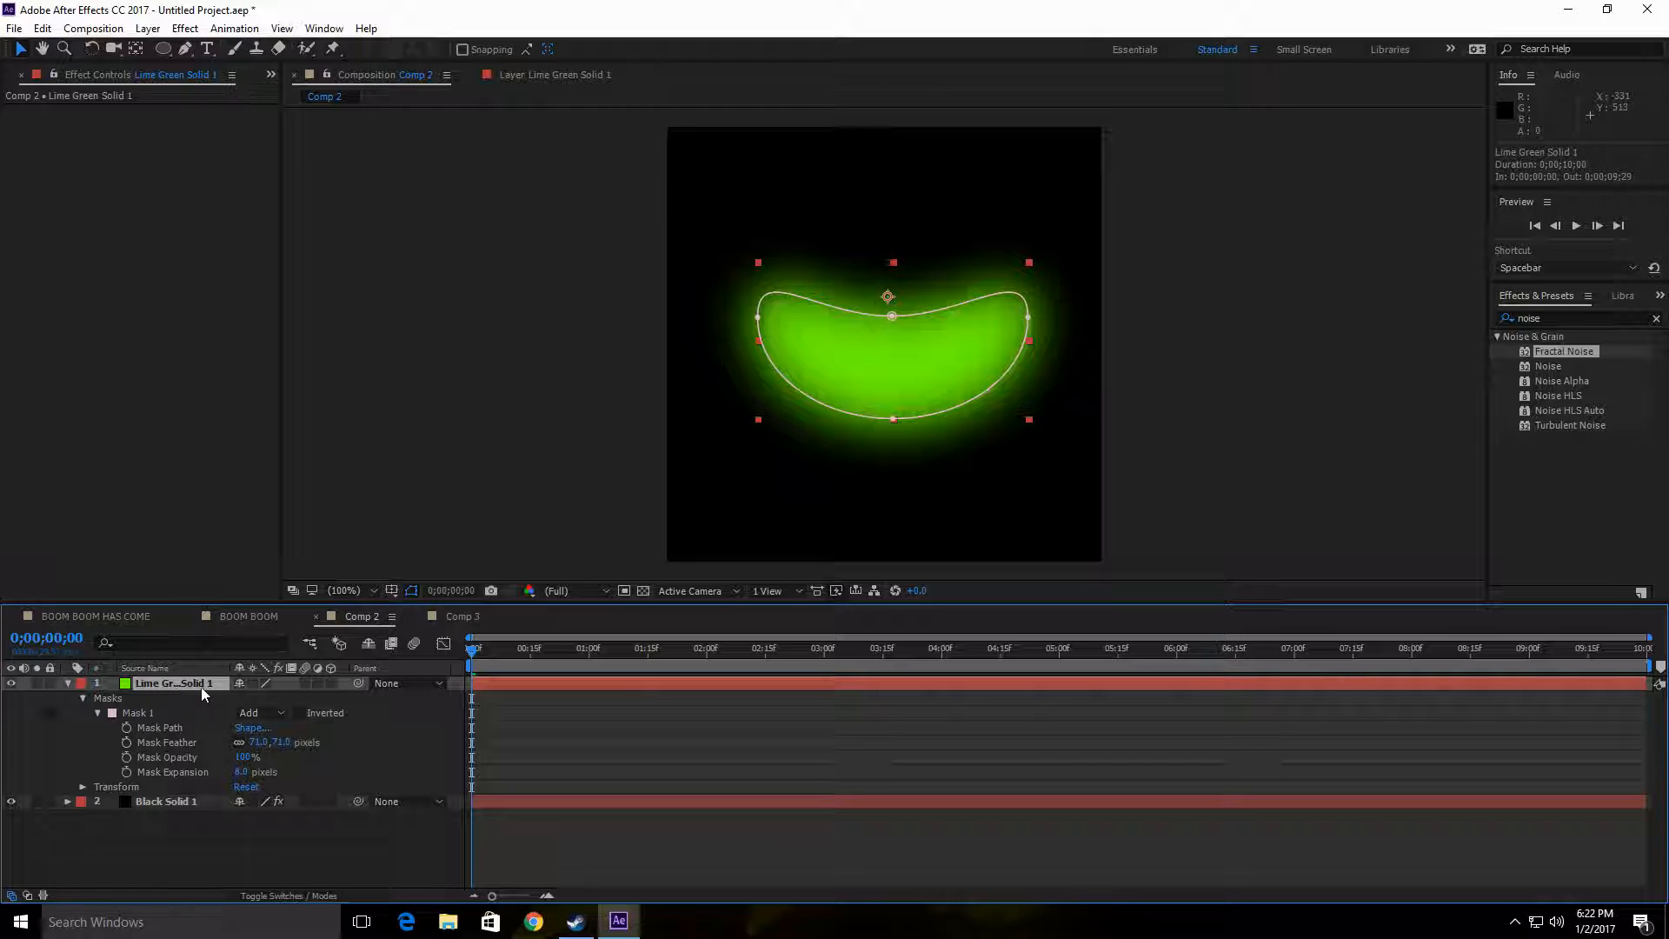
left_click(239, 756)
left_click_drag(239, 757, 225, 760)
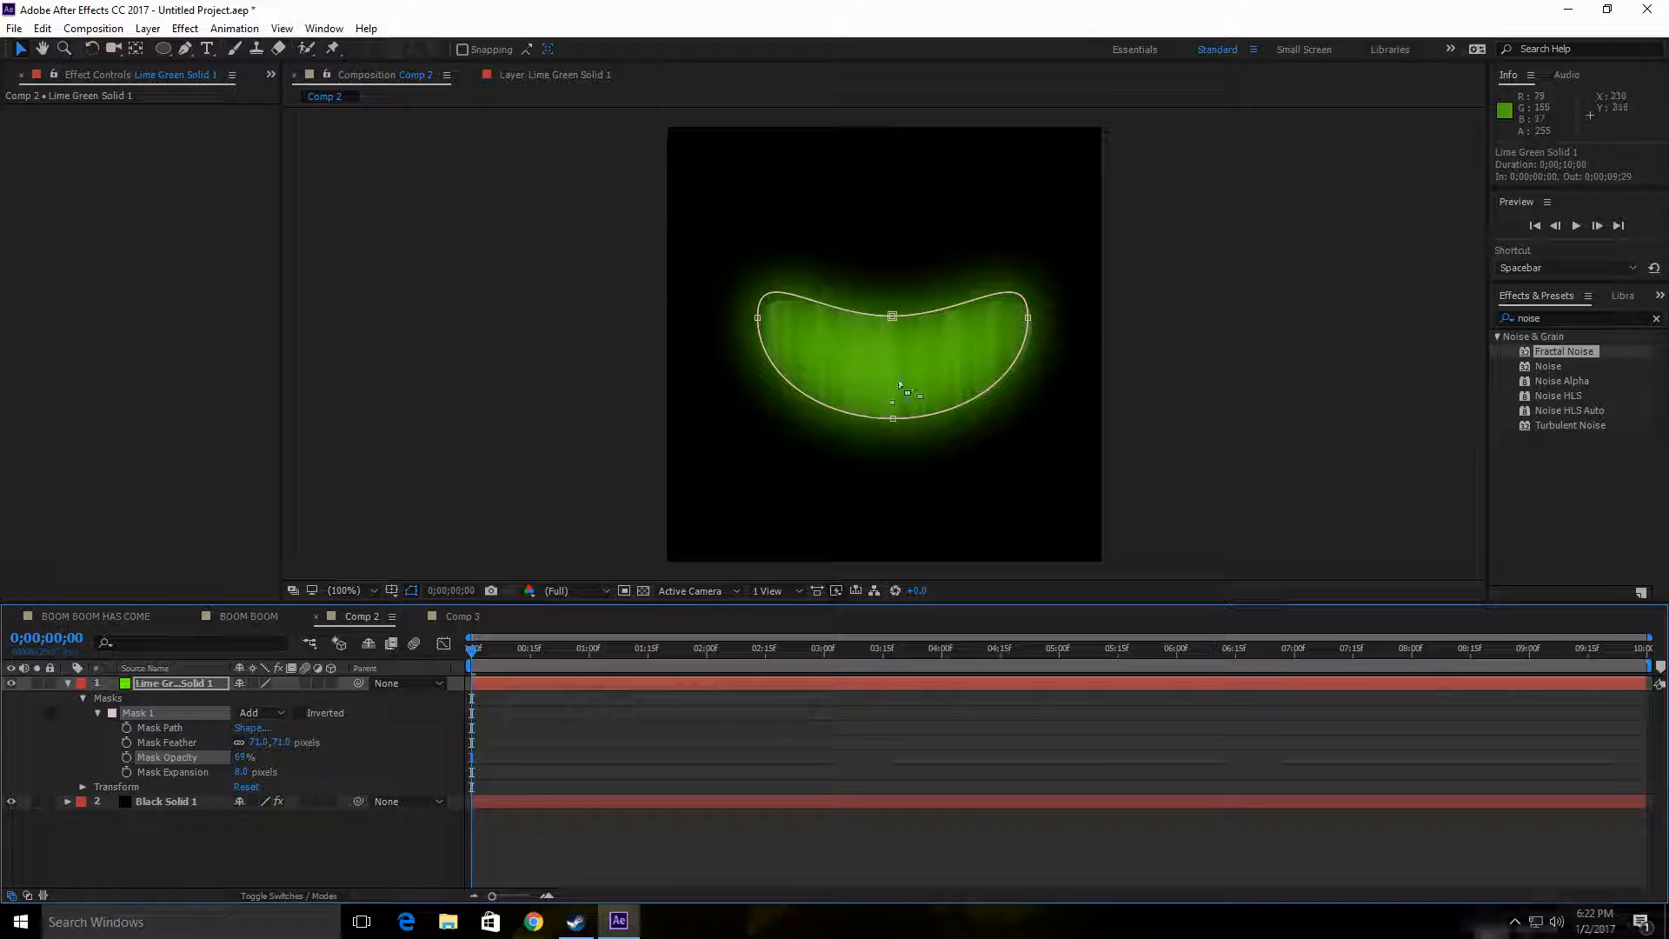
left_click(1579, 224)
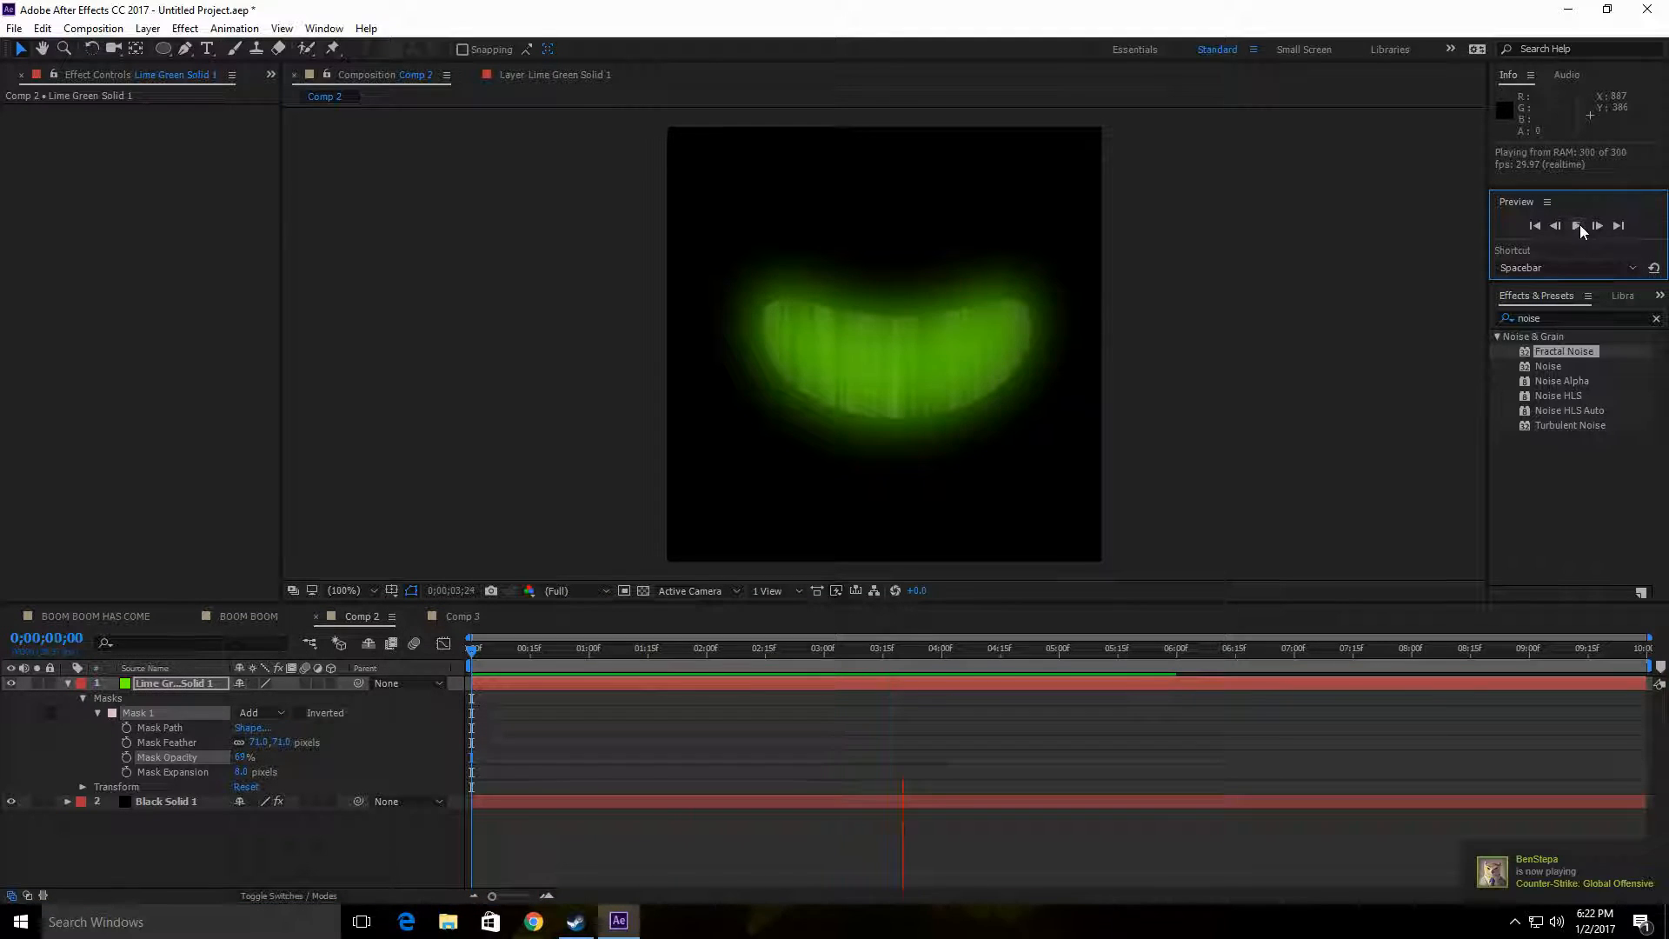
left_click(1579, 226)
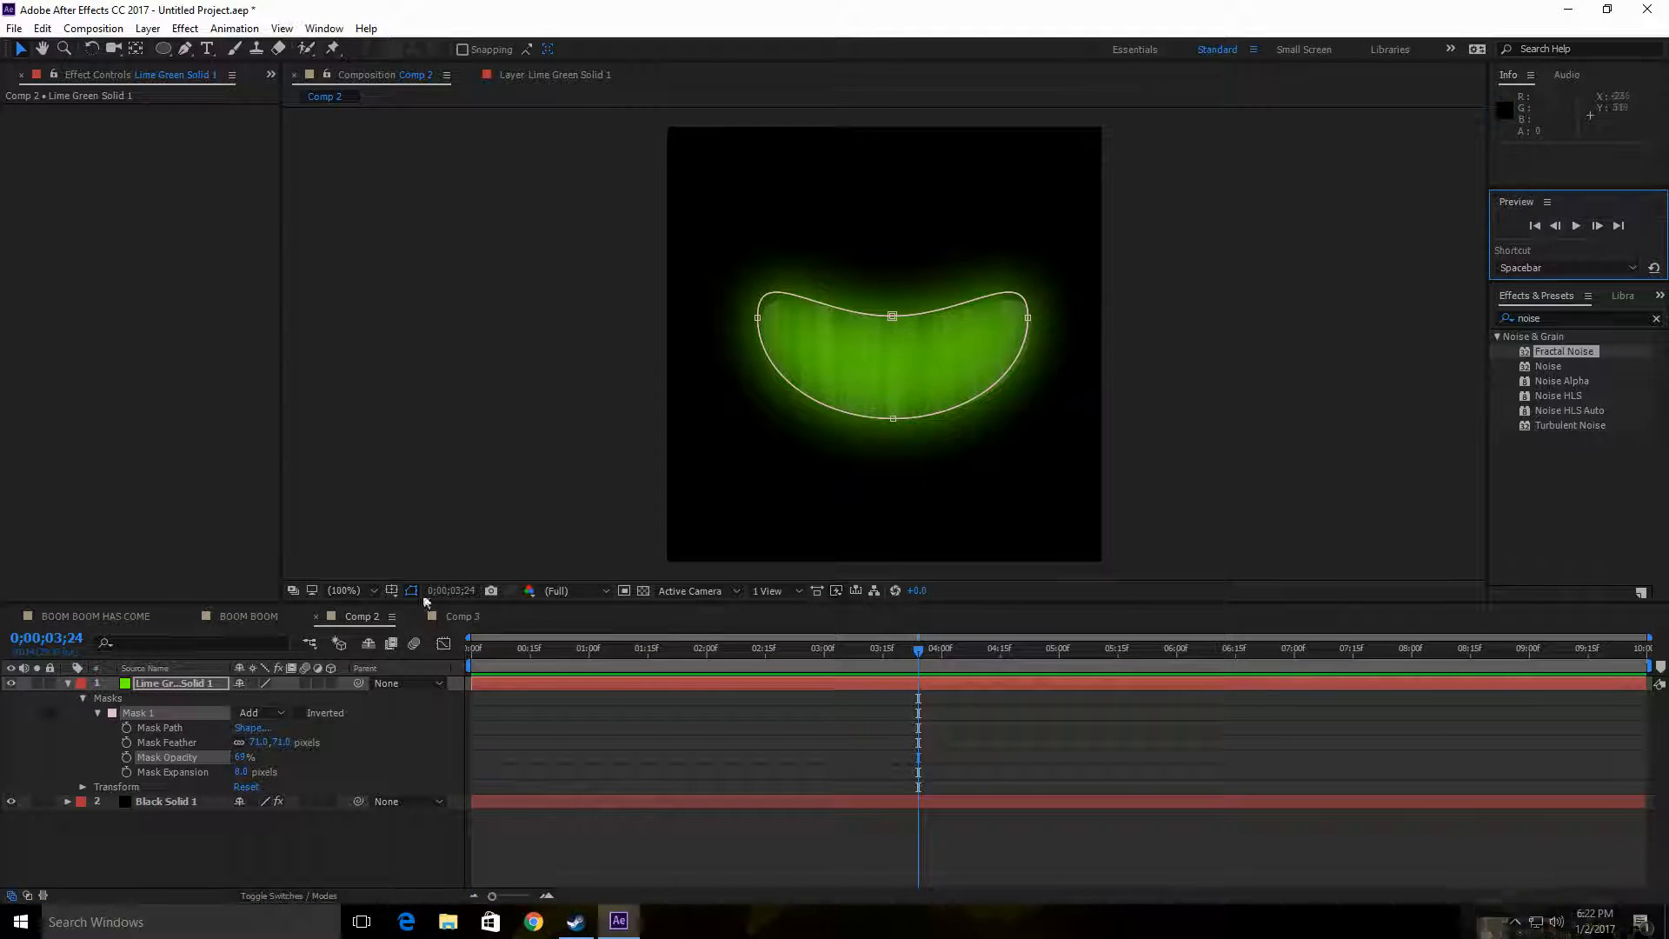
Step: Lower the layer opacity of Black Solid 1 slightly in its Transform properties
left_click(67, 802)
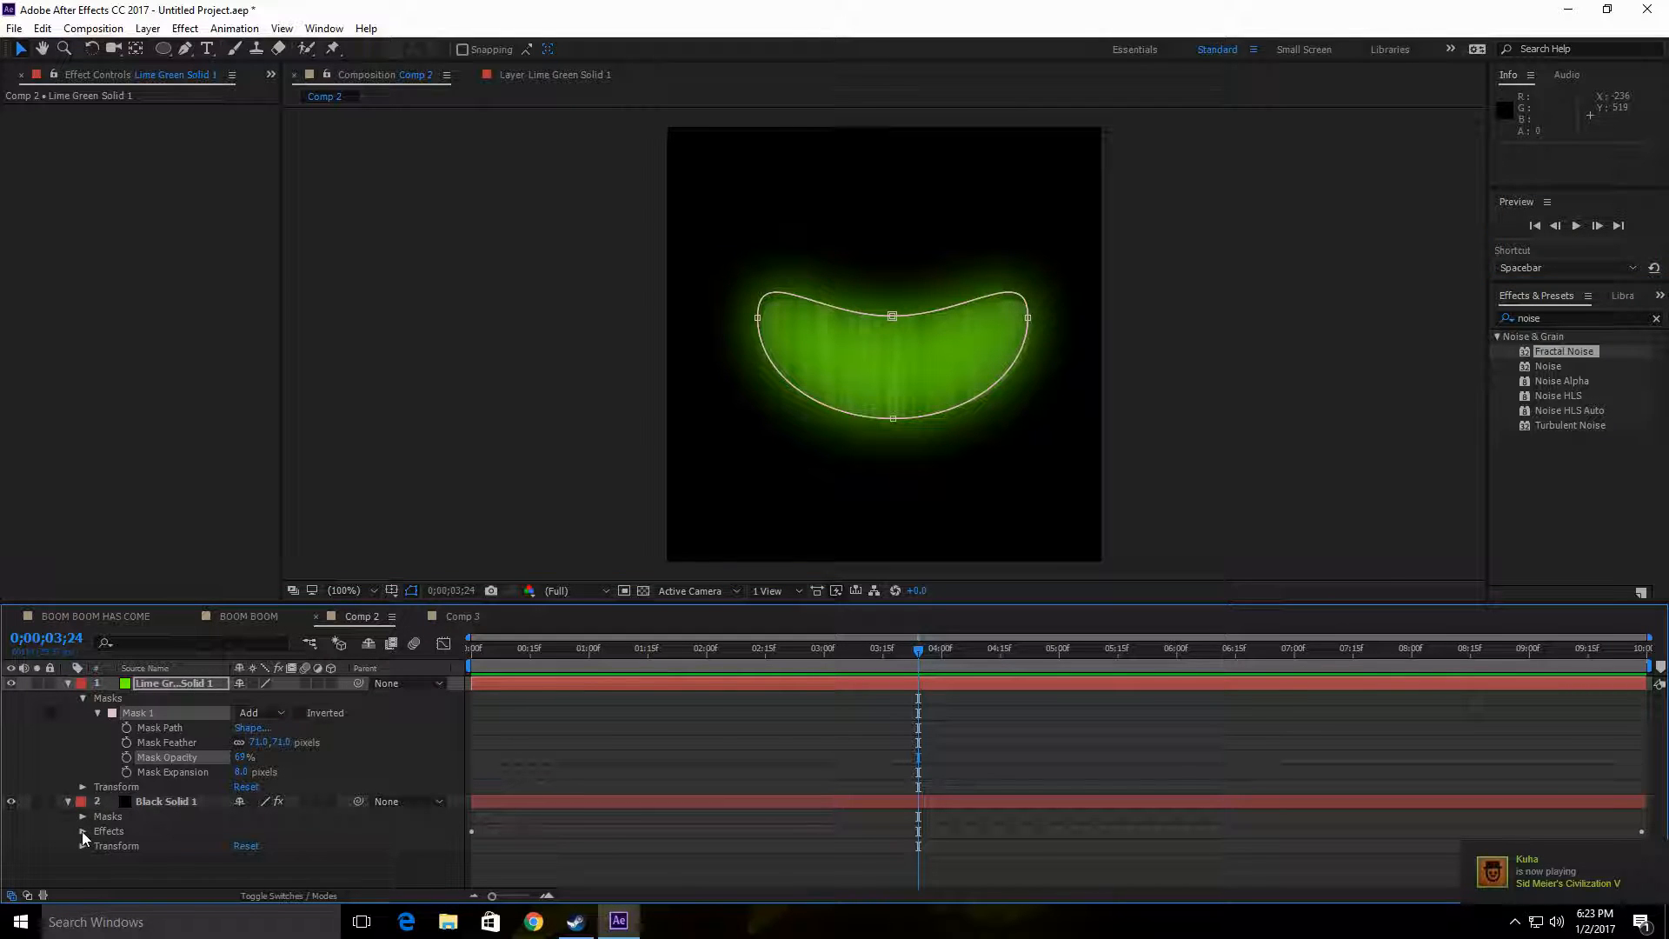
left_click(82, 845)
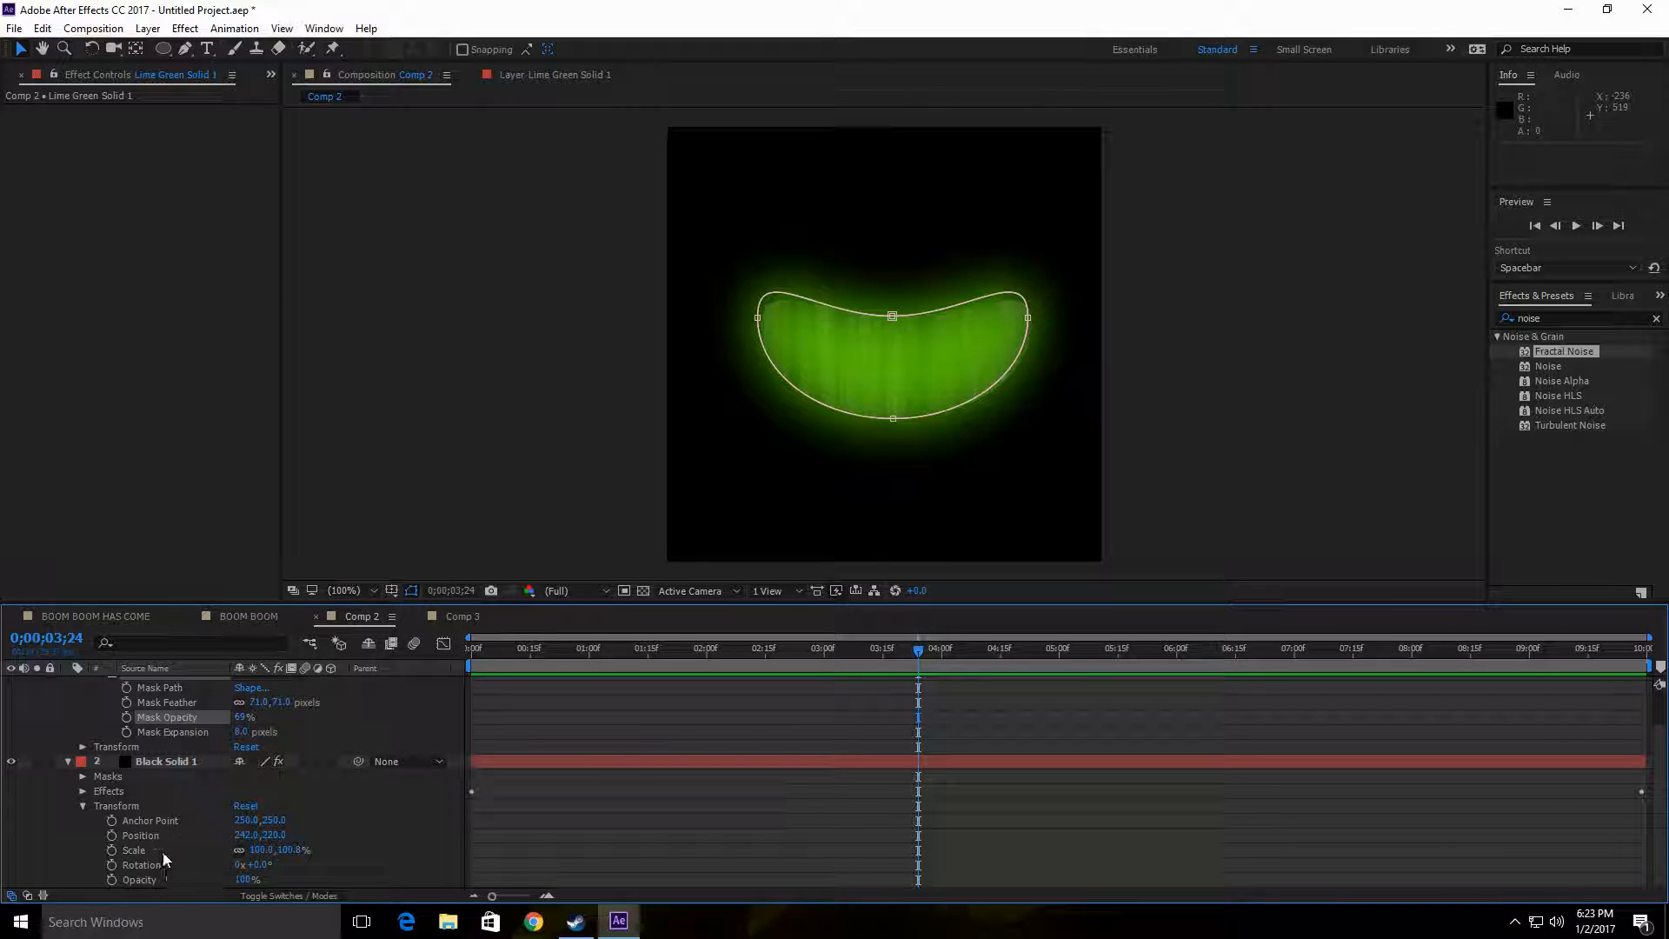
left_click_drag(246, 881, 321, 886)
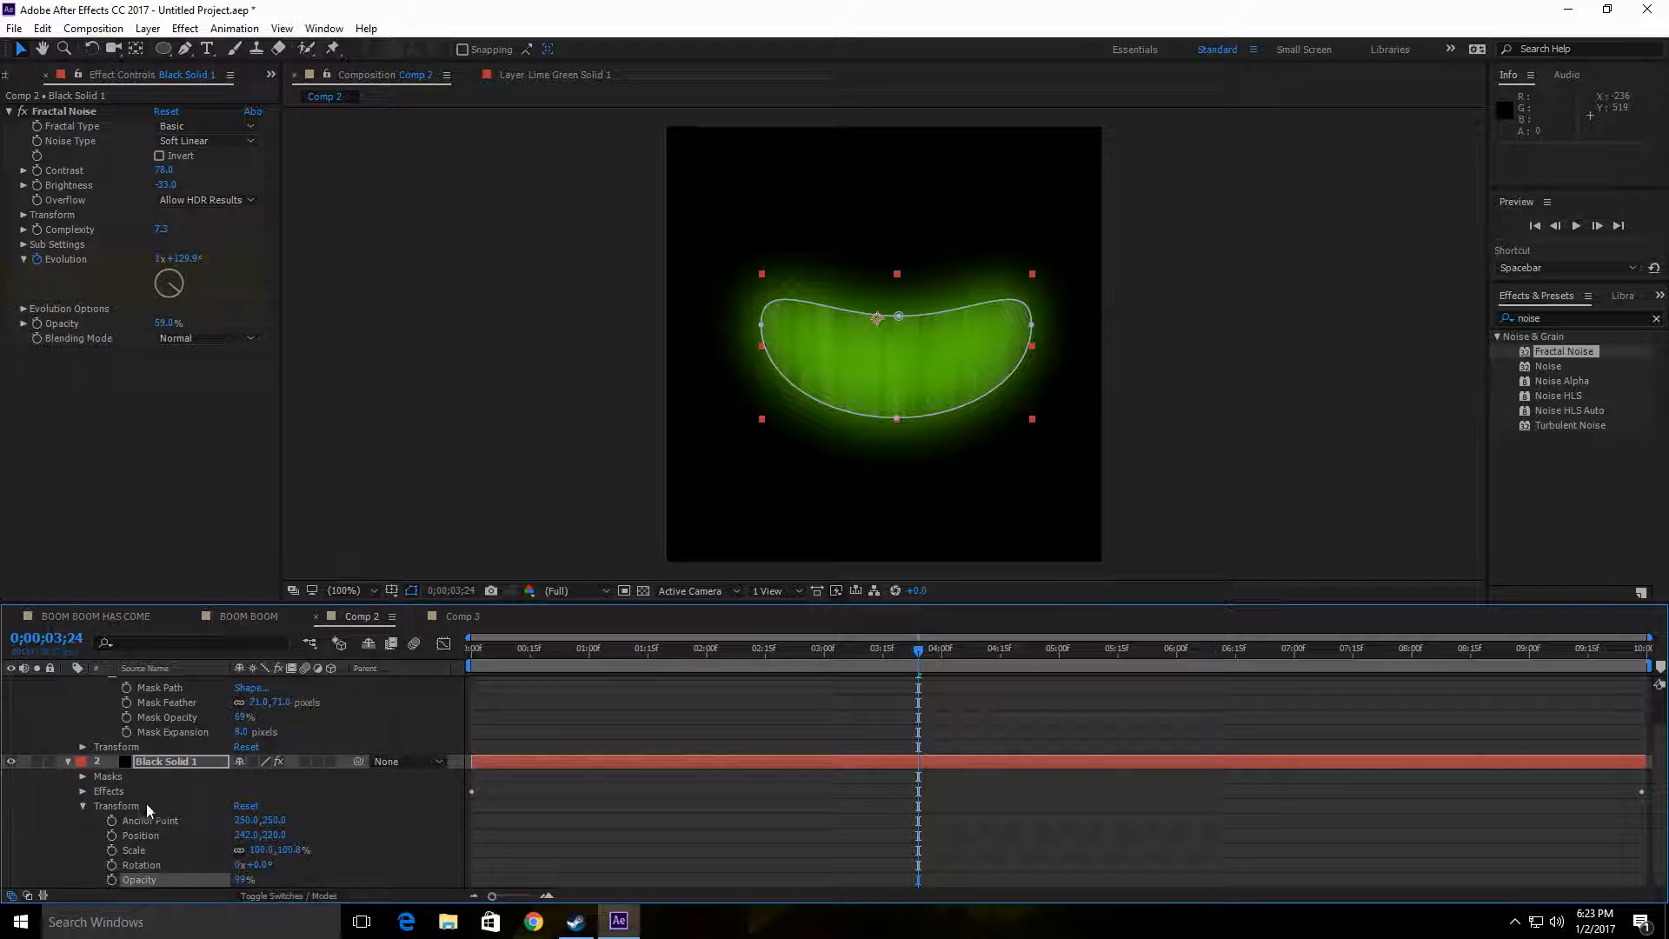
left_click(83, 806)
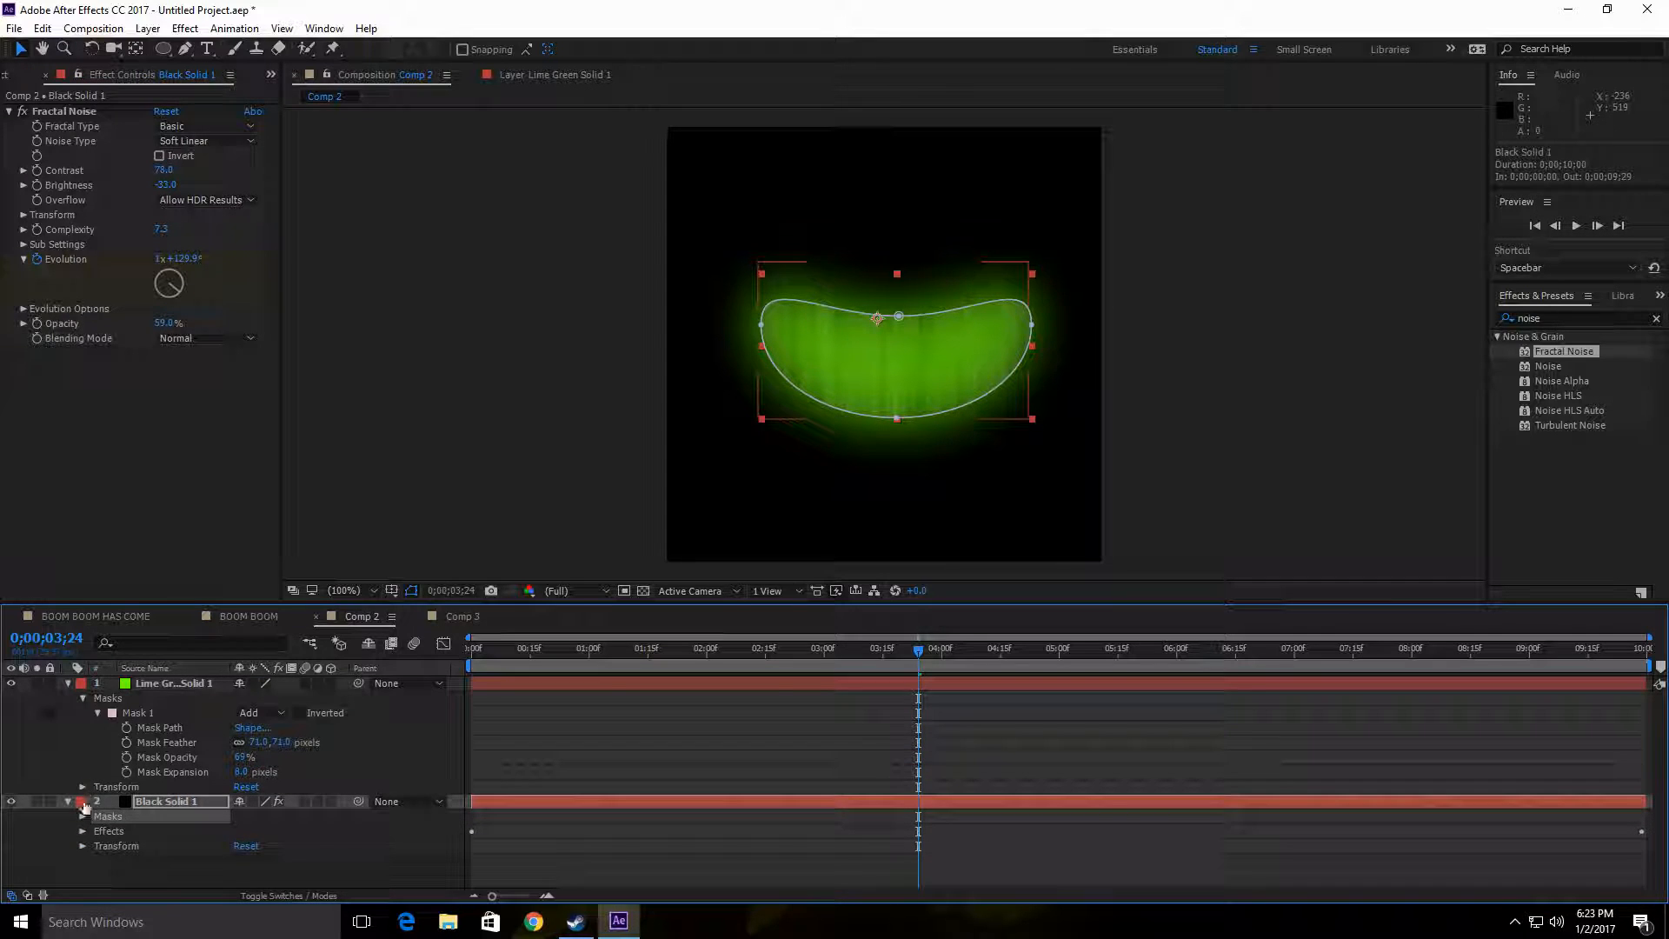
Step: Set the Mask Feather of Black Solid 1's Mask 1 to 98 pixels
left_click(83, 817)
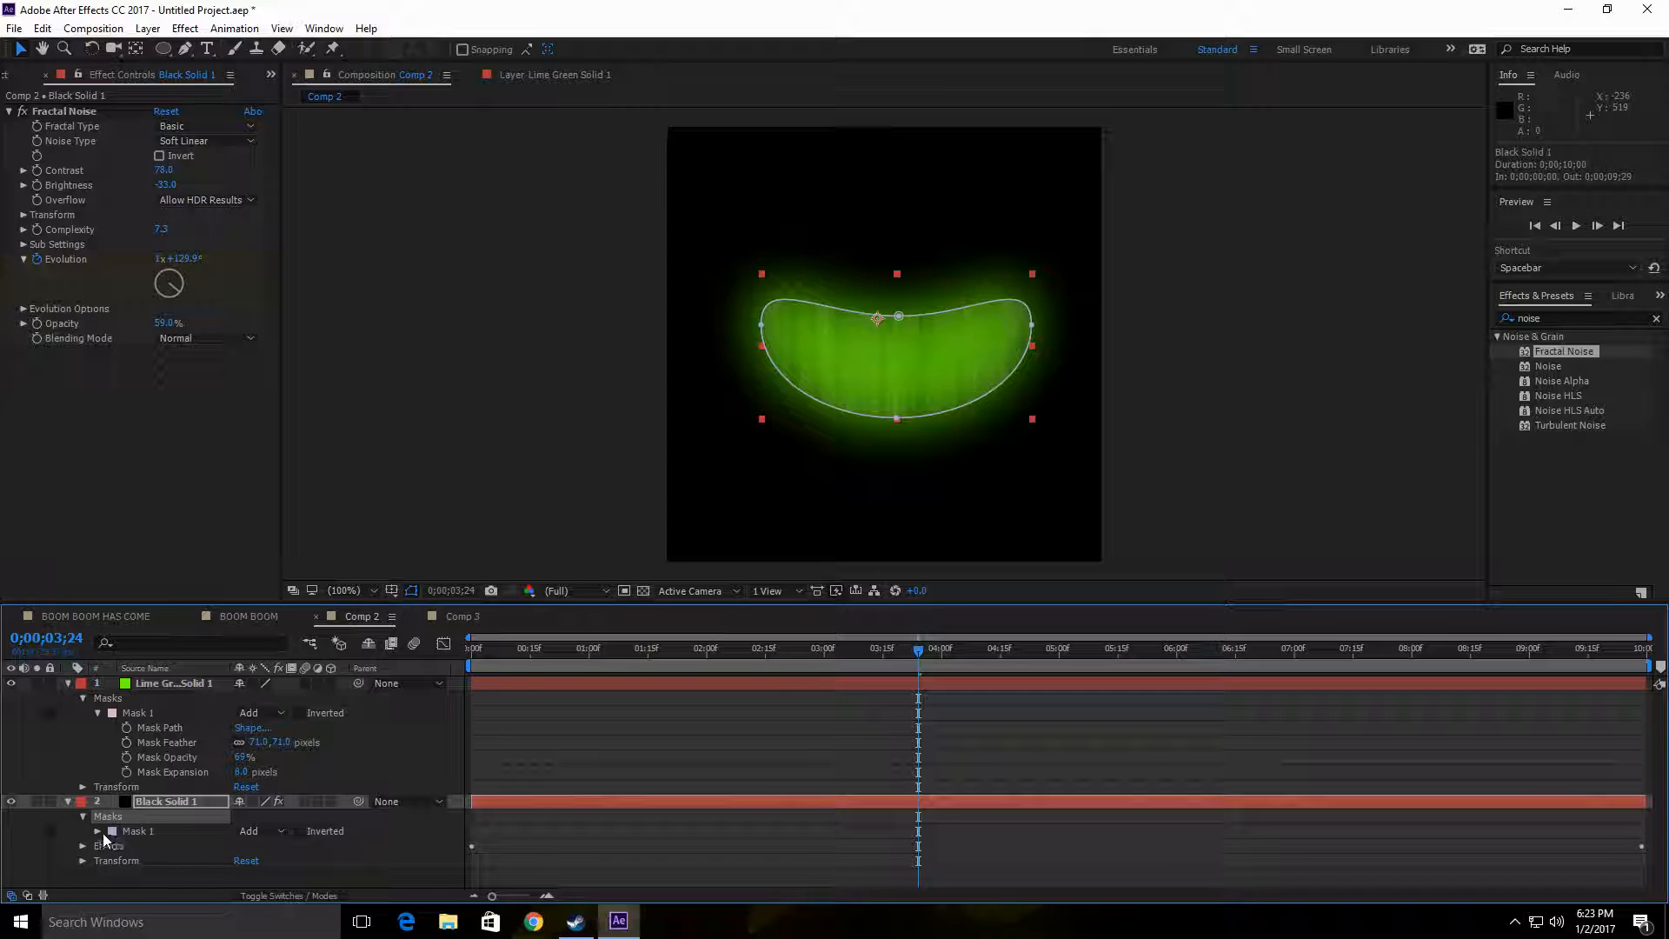
left_click(97, 831)
scroll(209, 837, "down", 1)
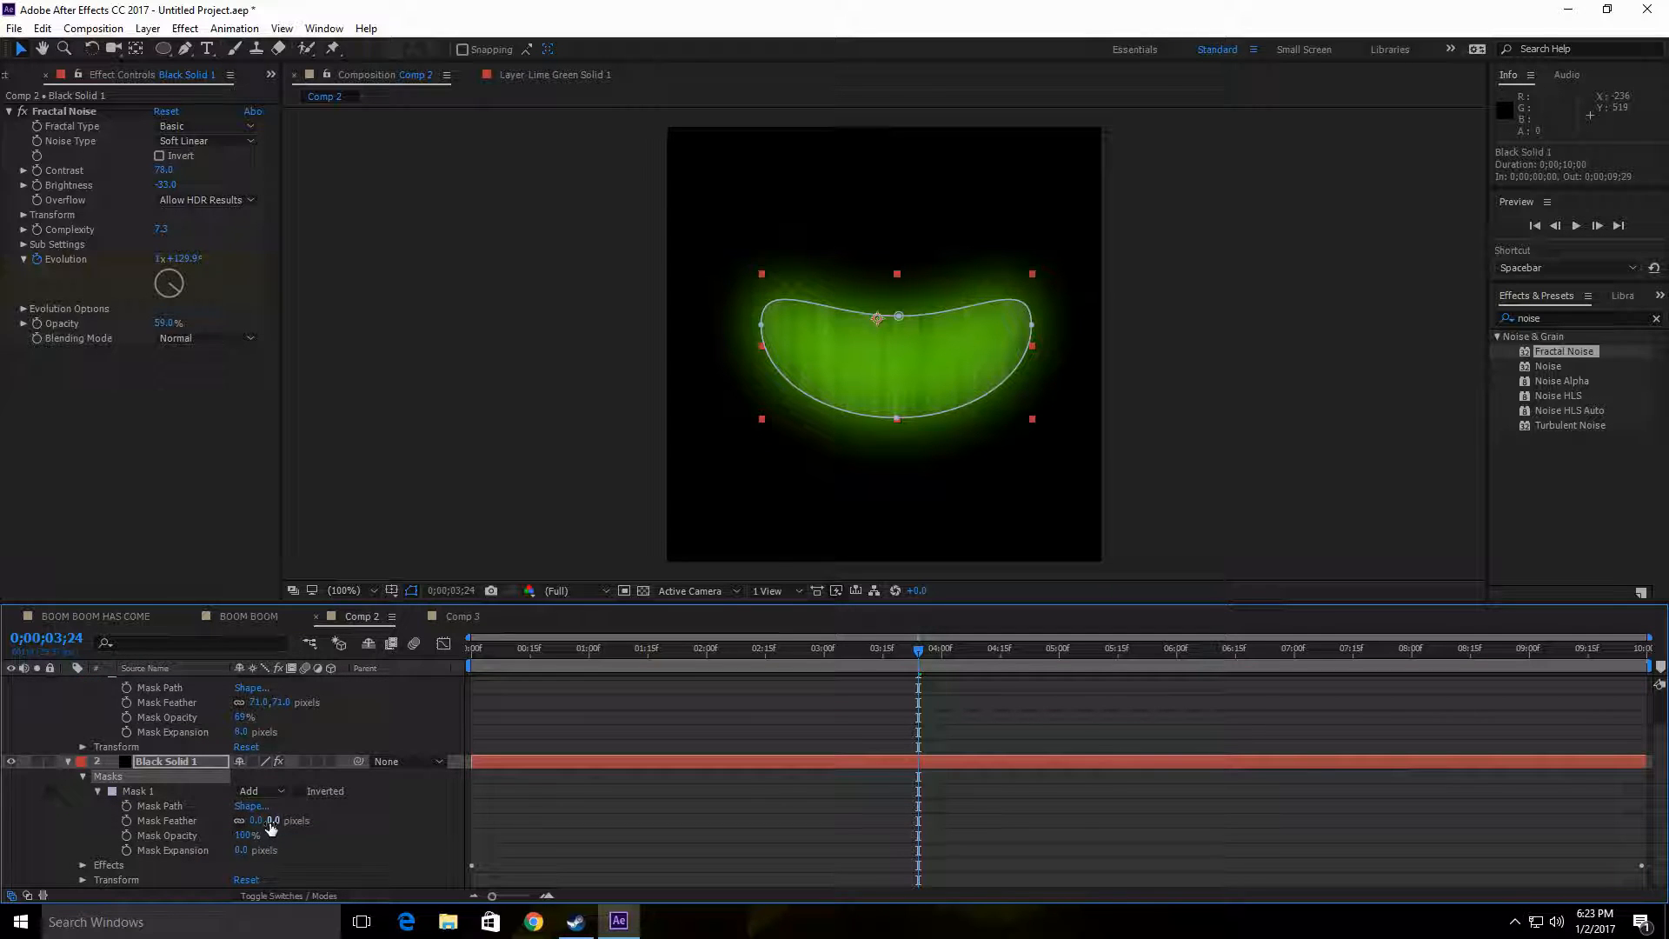
left_click_drag(272, 828, 340, 820)
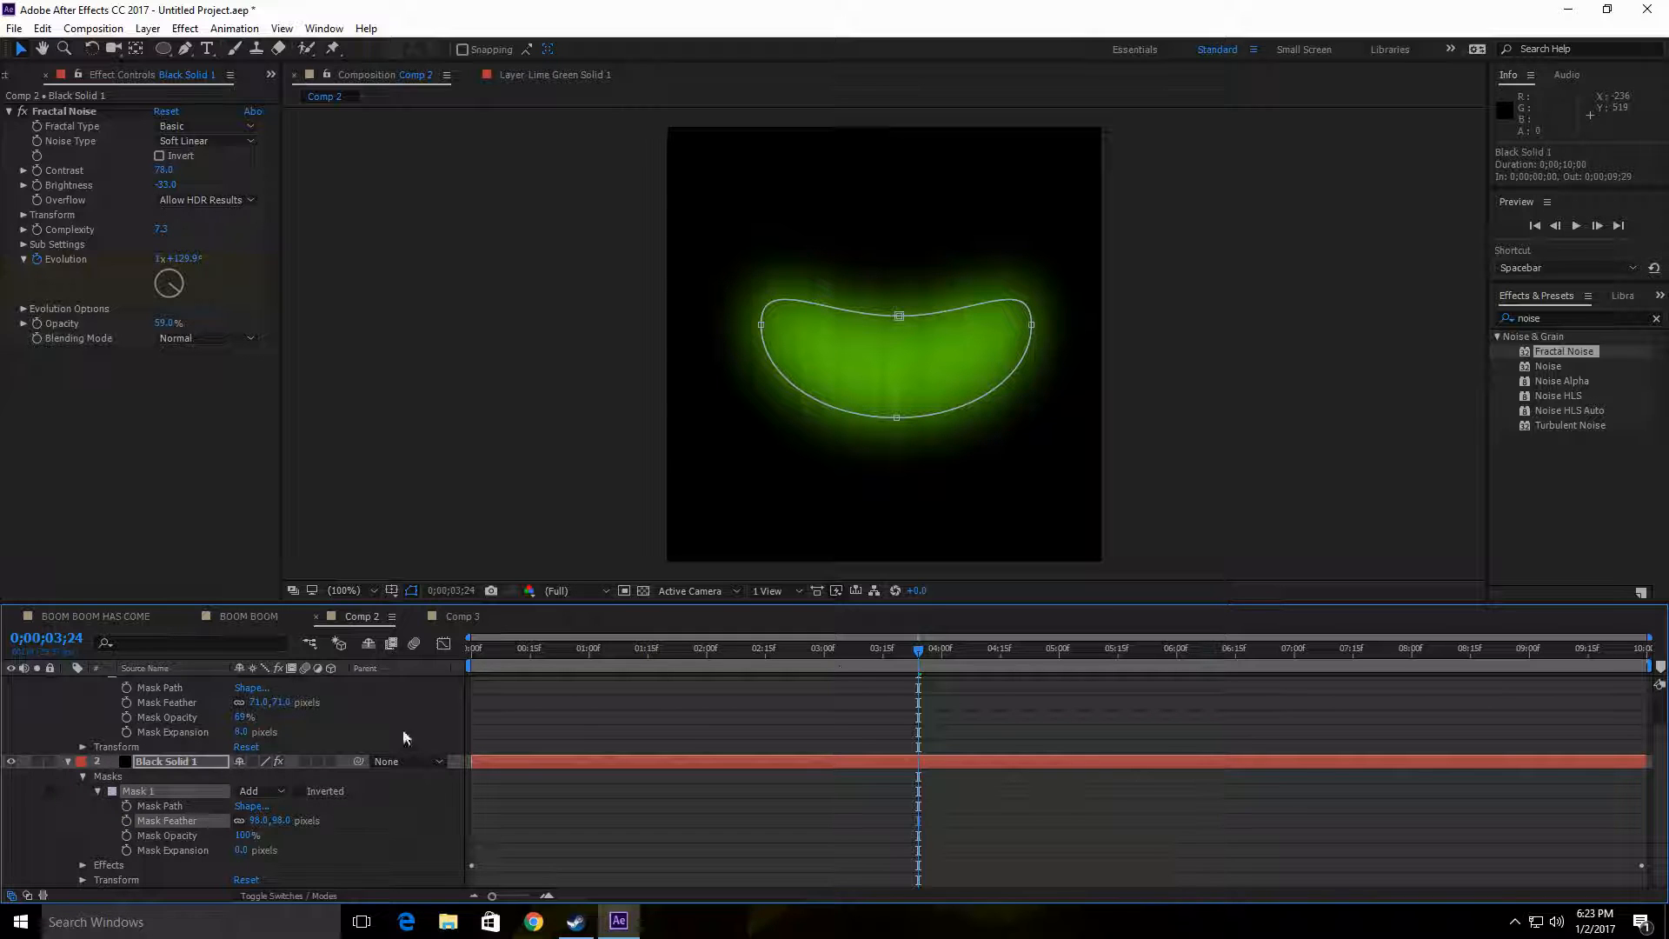
Step: Preview the combined green noise smile from the first frame, stop playback, and return to the start of Comp 2
left_click_drag(923, 658, 472, 653)
left_click(1578, 225)
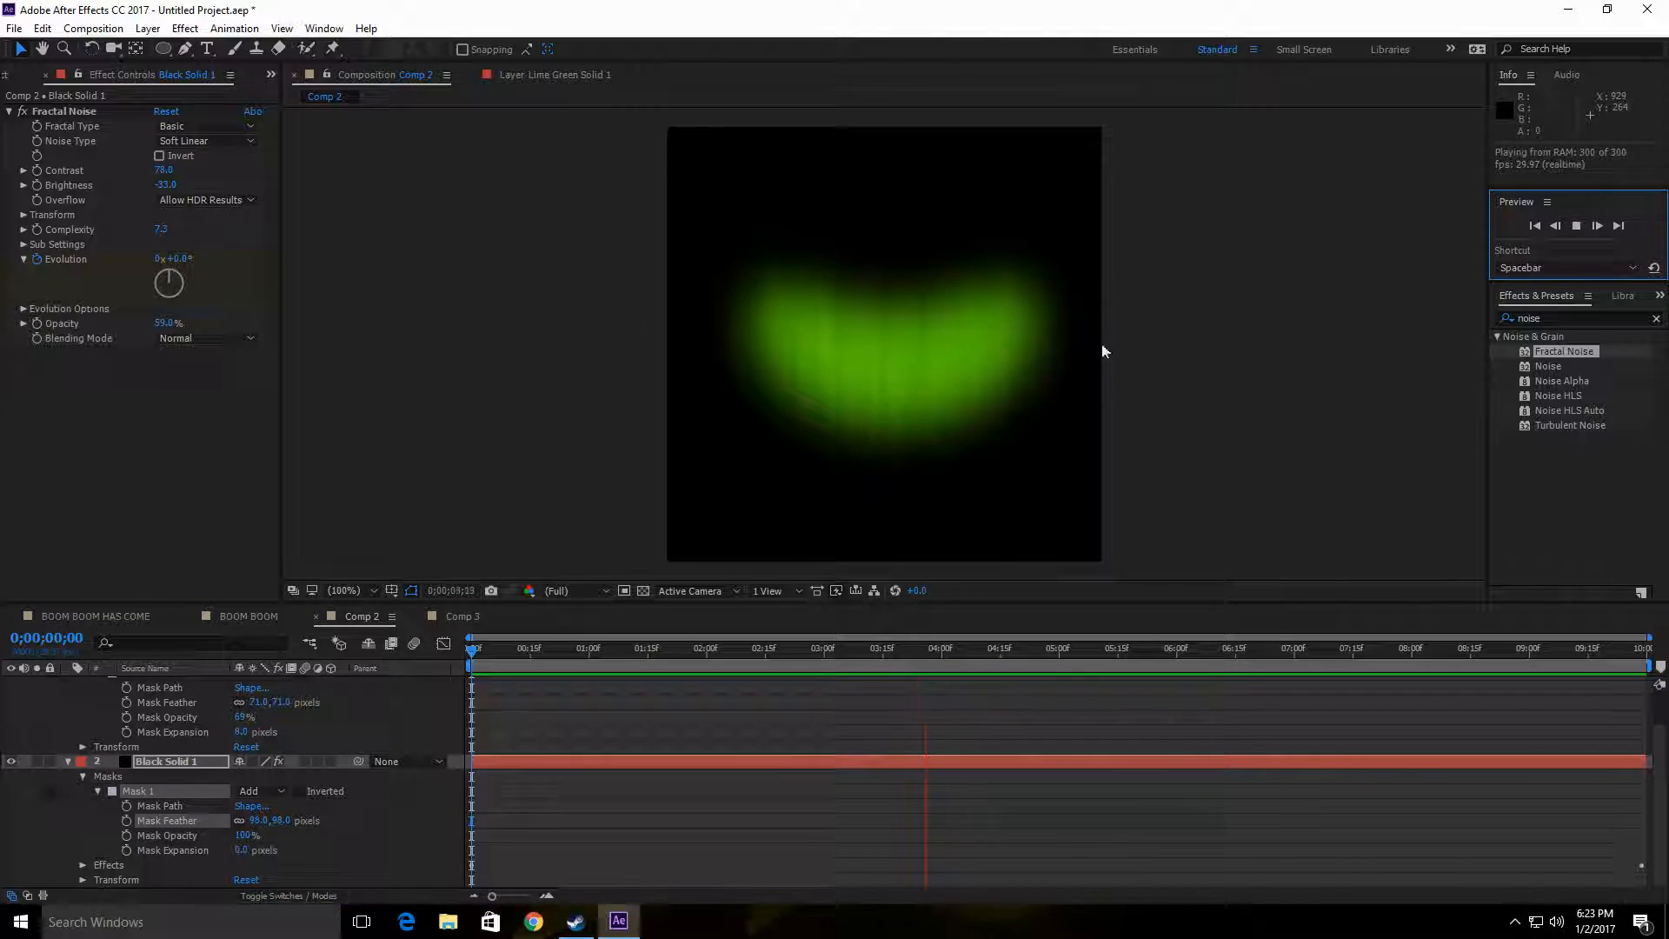
left_click(1570, 228)
key("Home")
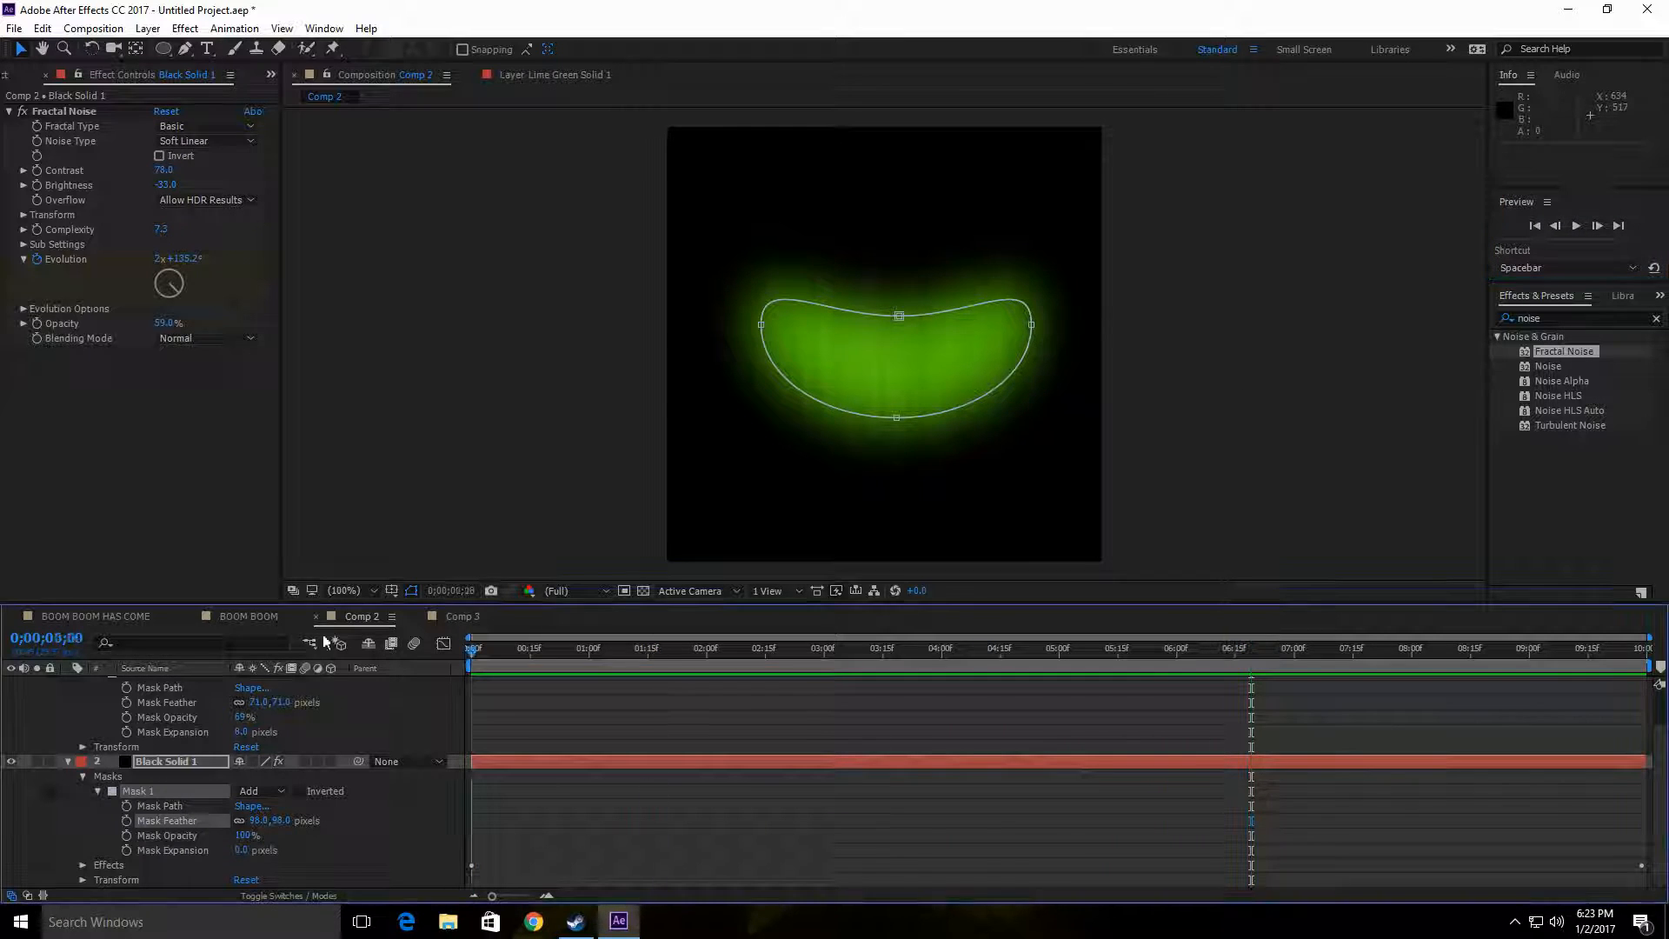
Step: Collapse the expanded properties of both solid layers in Comp 2
scroll(179, 729, "up", 2)
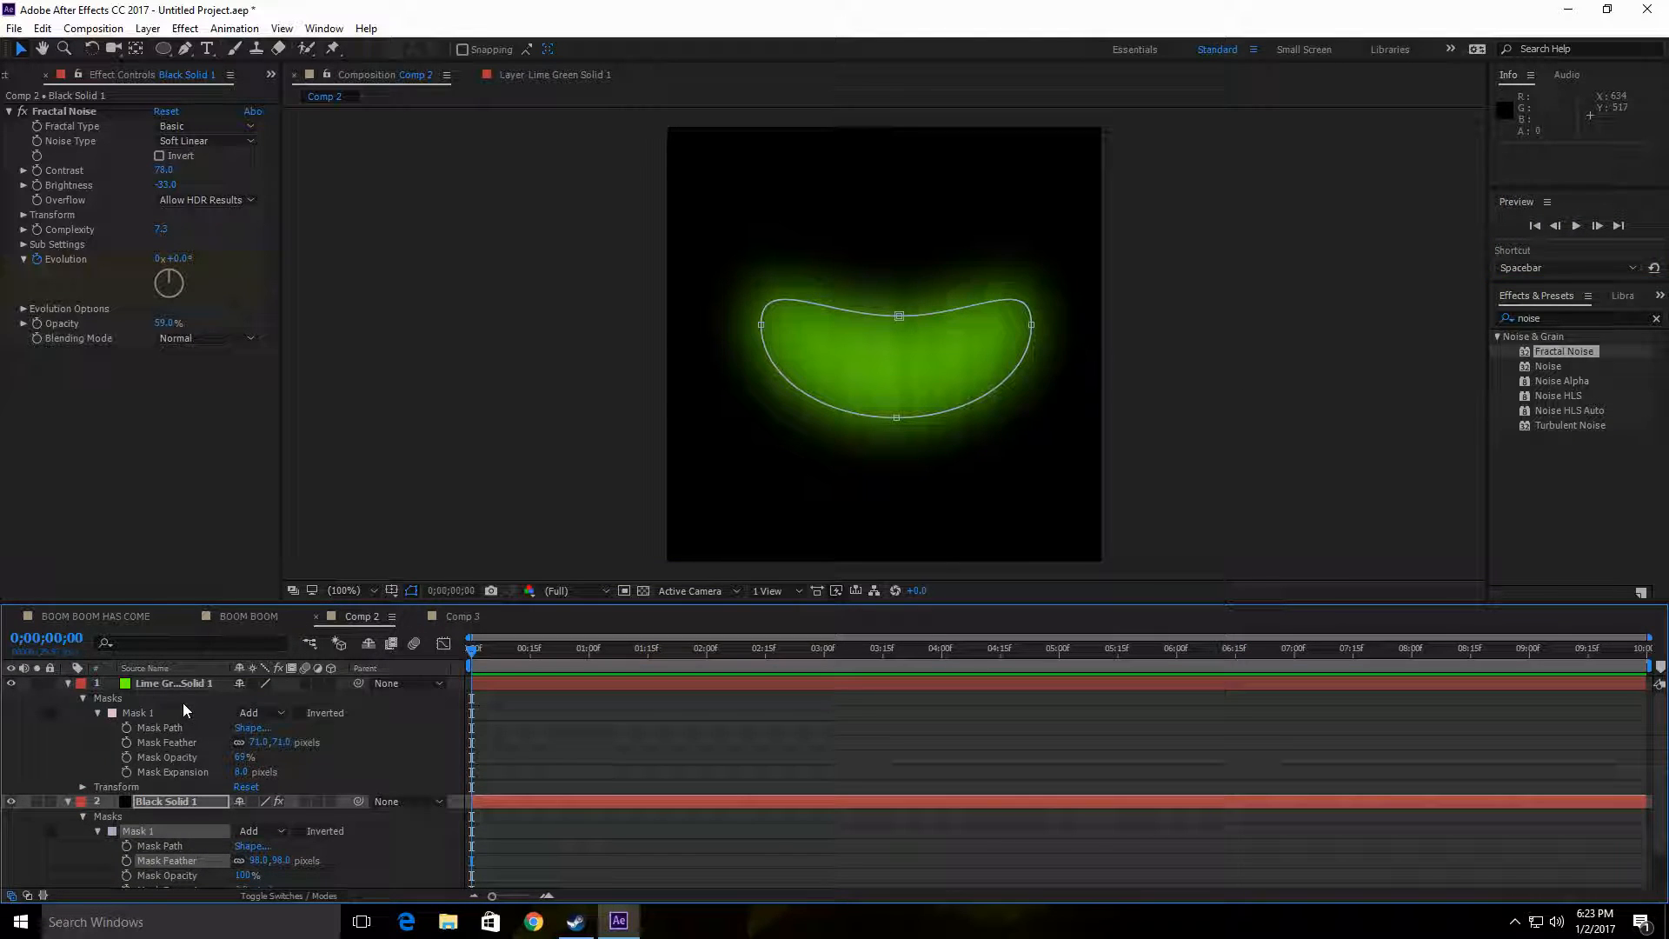
left_click(66, 801)
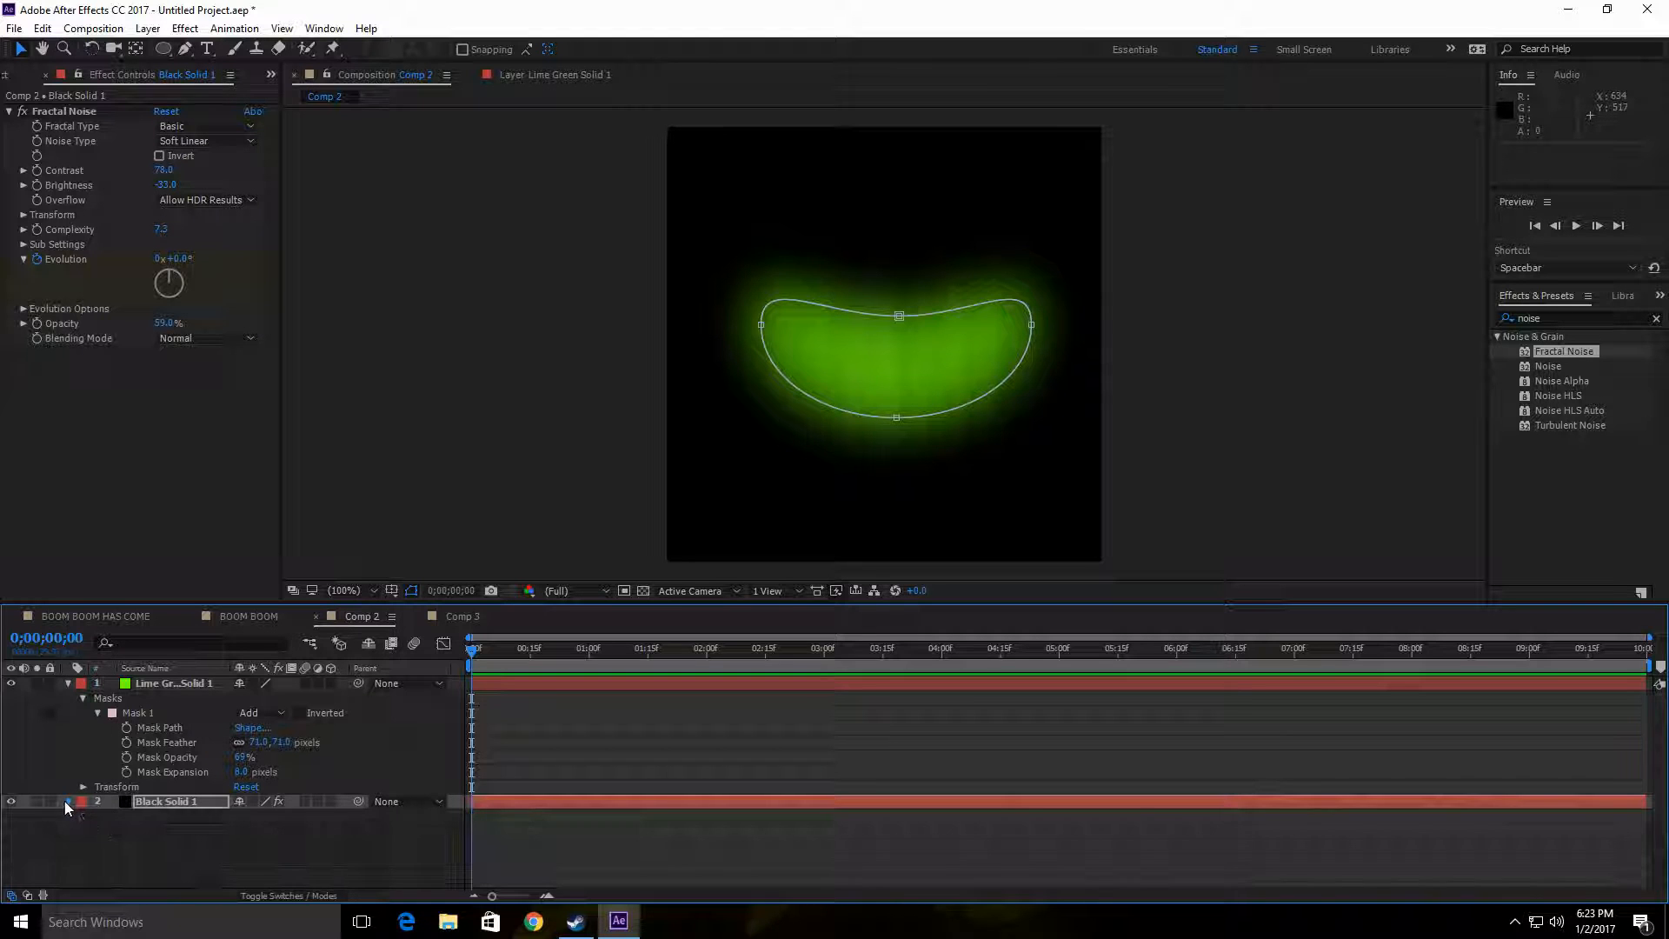
left_click(68, 684)
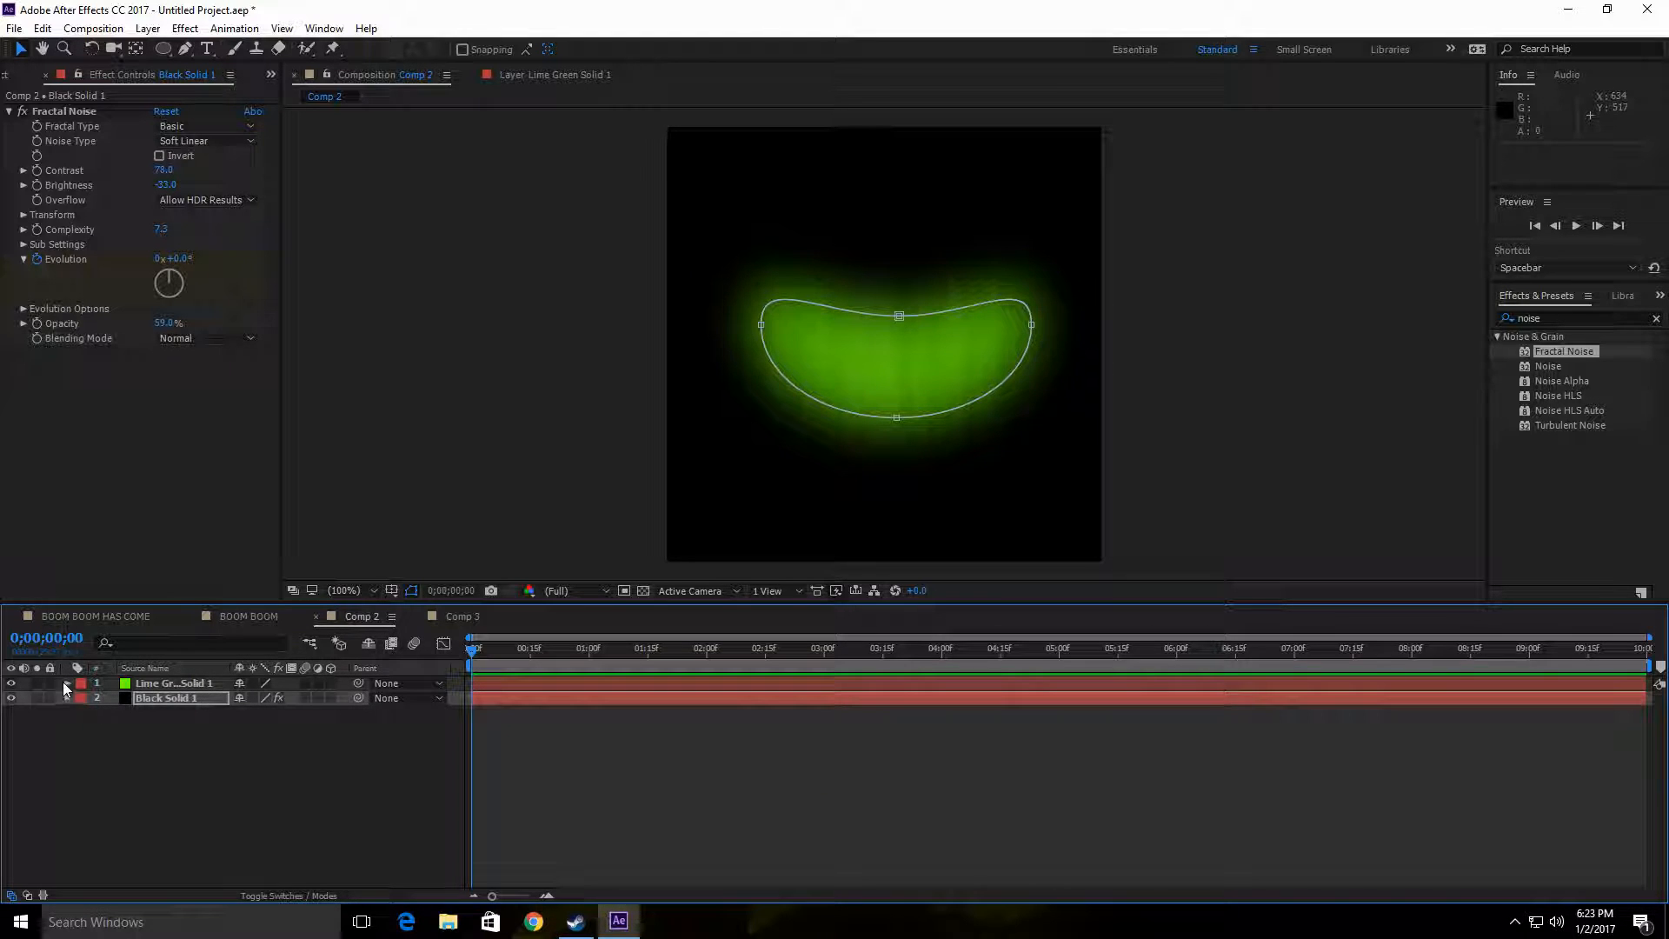
left_click(67, 683)
left_click(67, 684)
Step: Copy both solids from Comp 2 into the BOOM BOOM HAS COME composition and place them beside the character's lower body
left_click(208, 684, "shift")
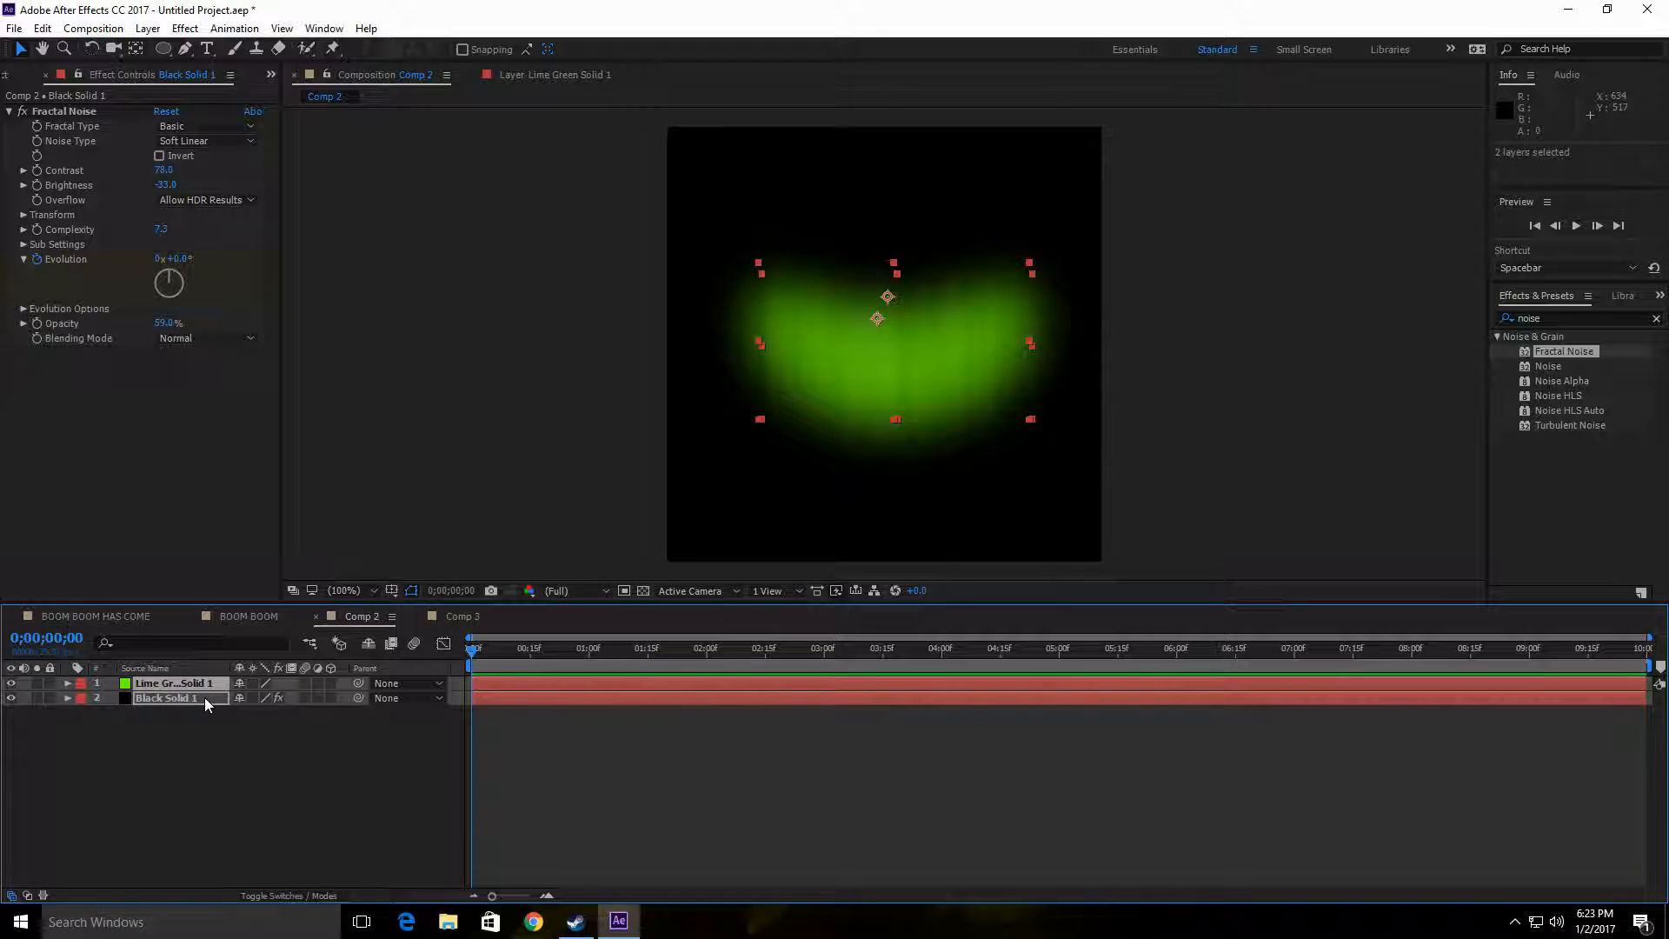
left_click(223, 743)
left_click(212, 687)
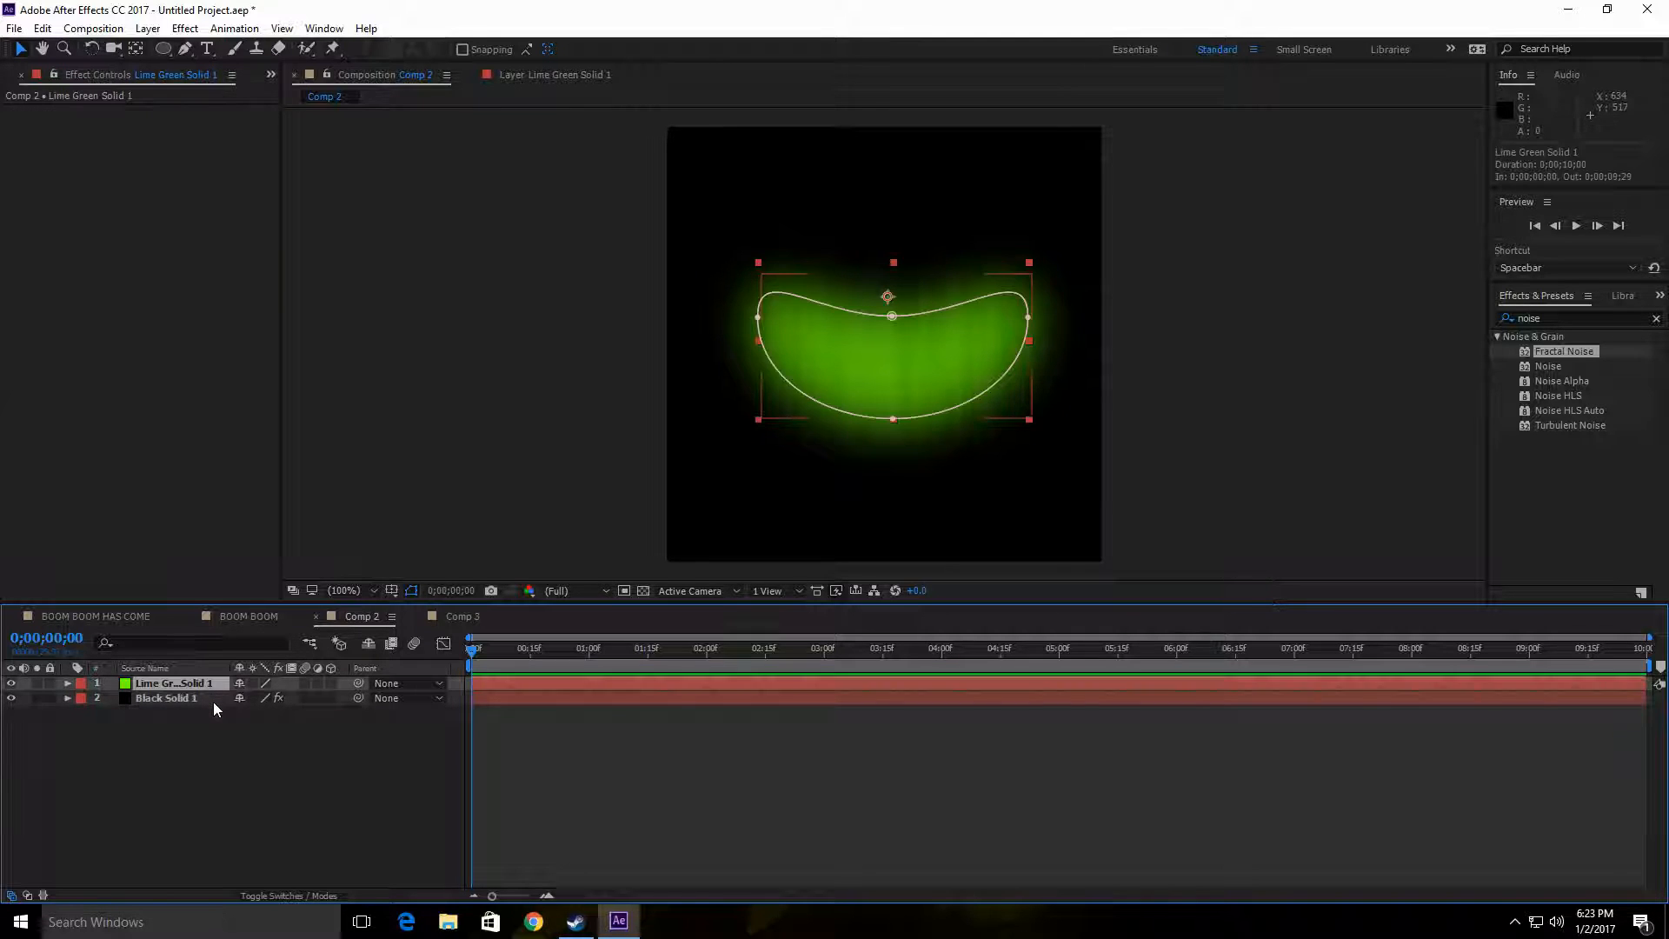
left_click(212, 700, "shift")
key("ctrl+c")
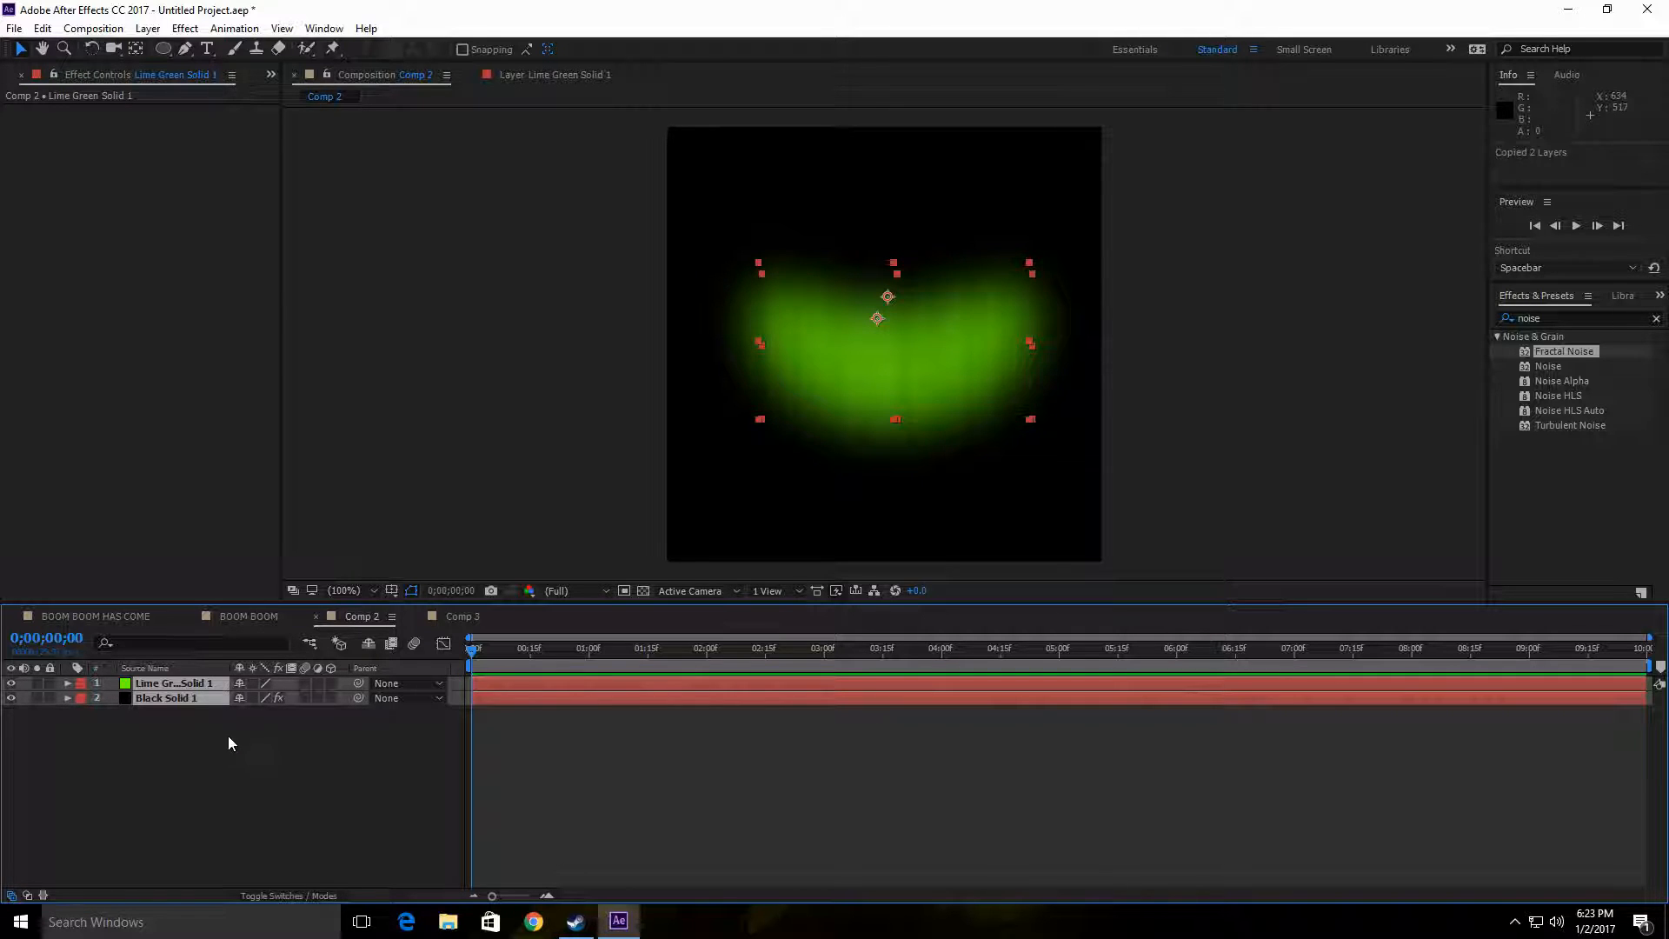
left_click(102, 617)
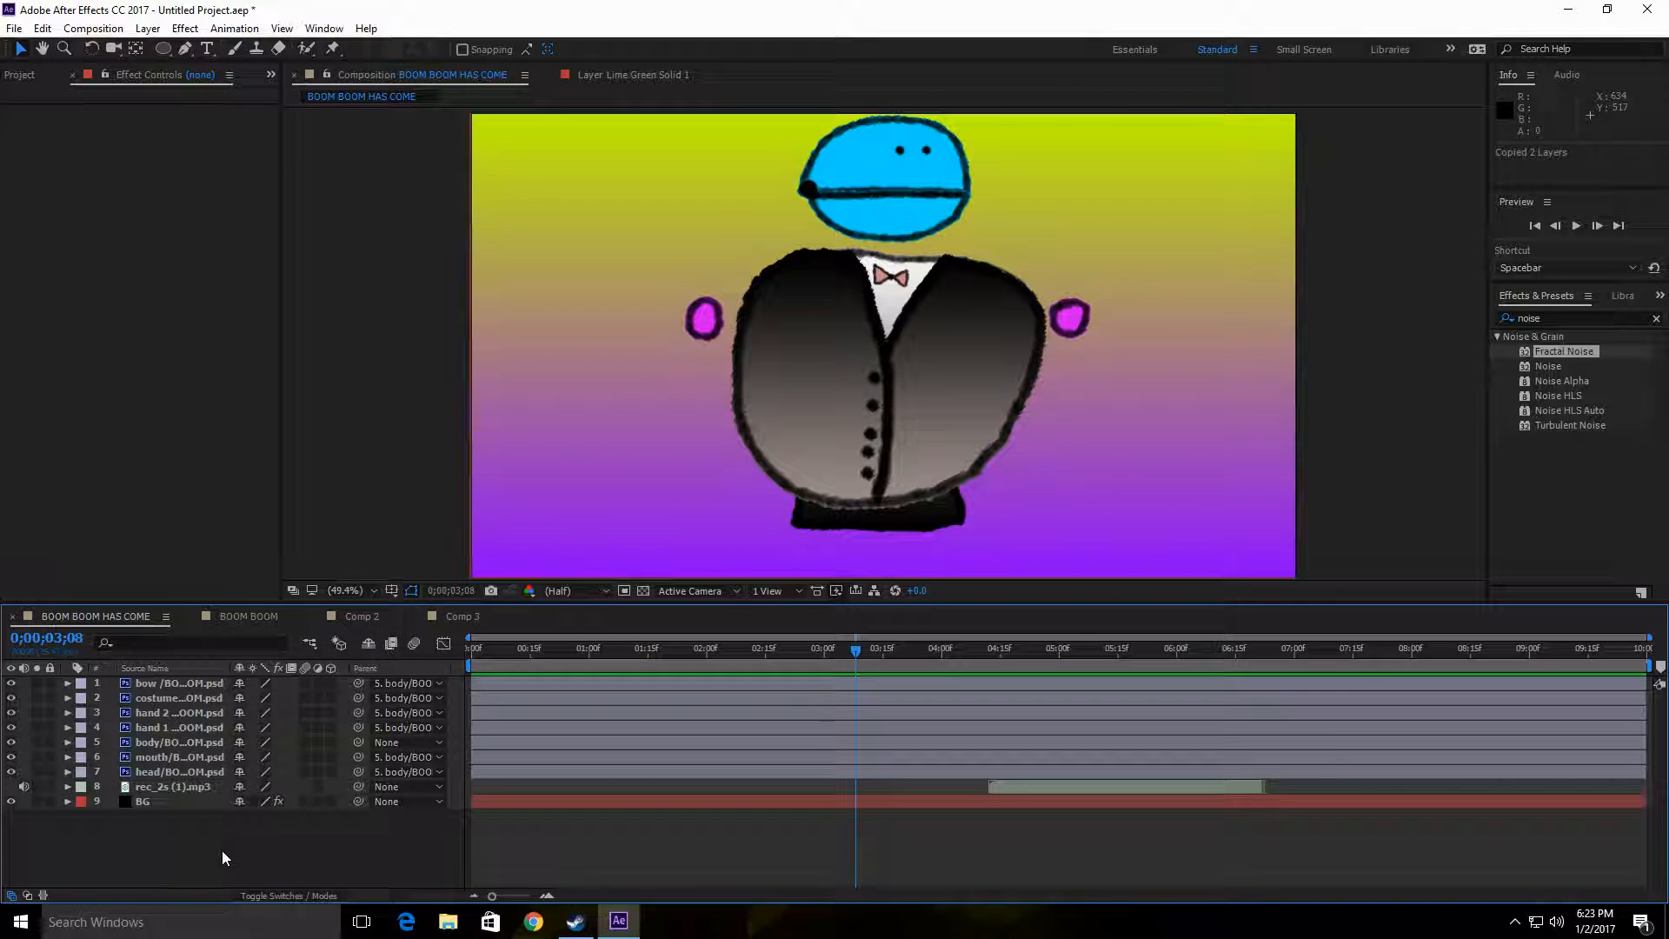
key("ctrl+v")
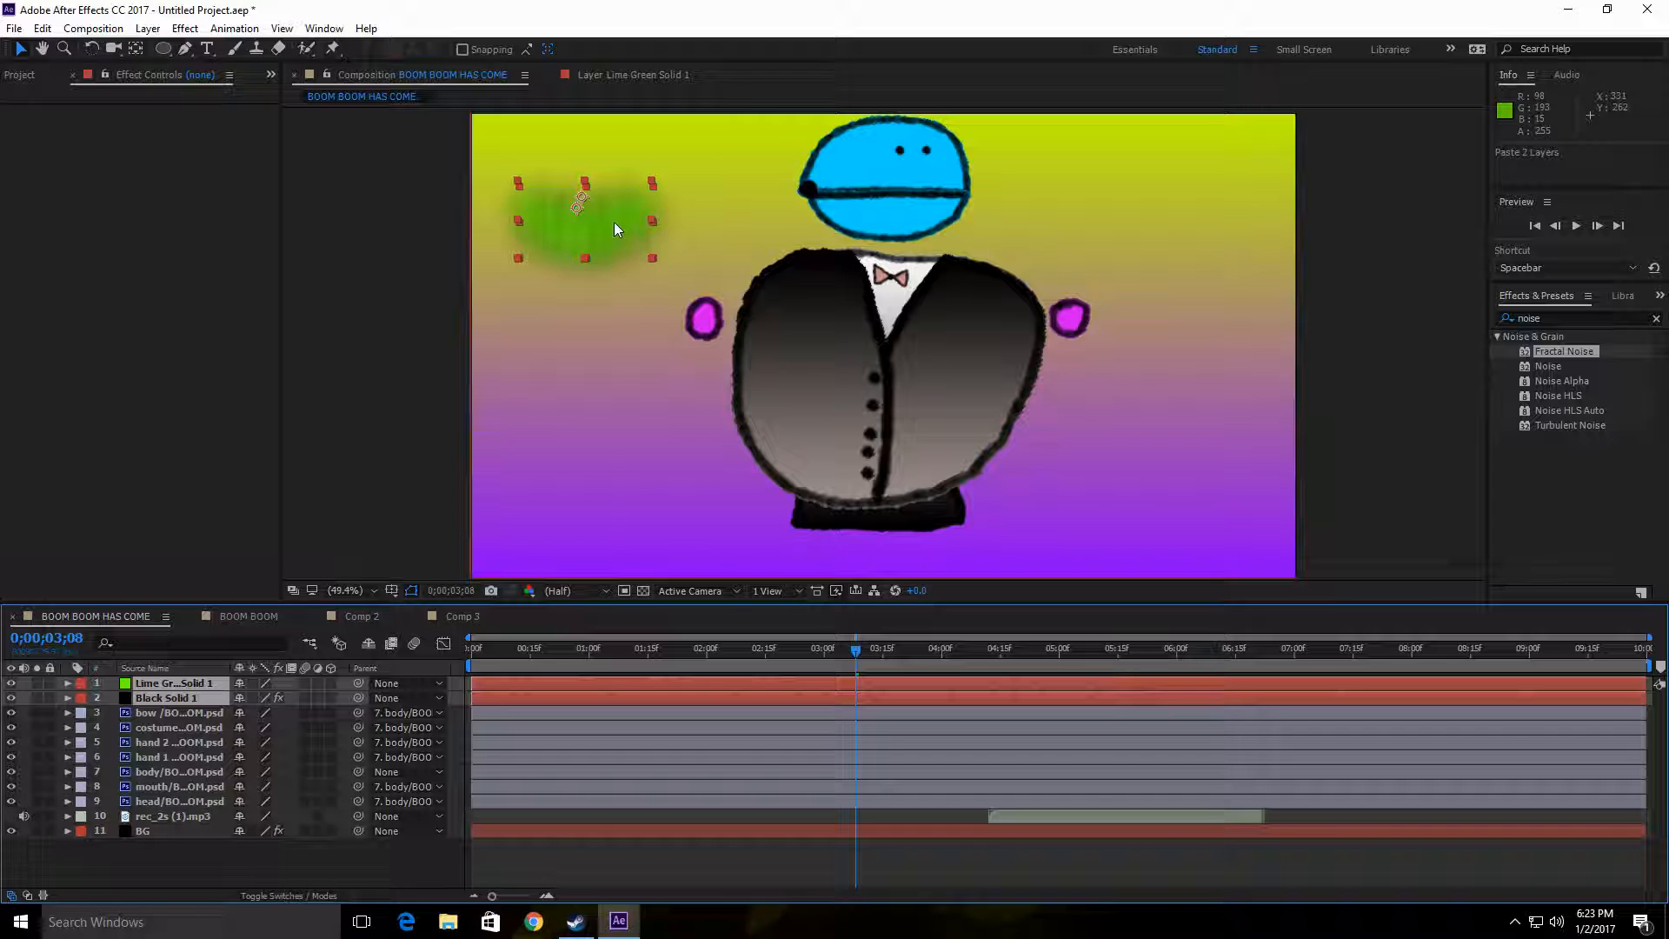
left_click_drag(614, 224, 666, 442)
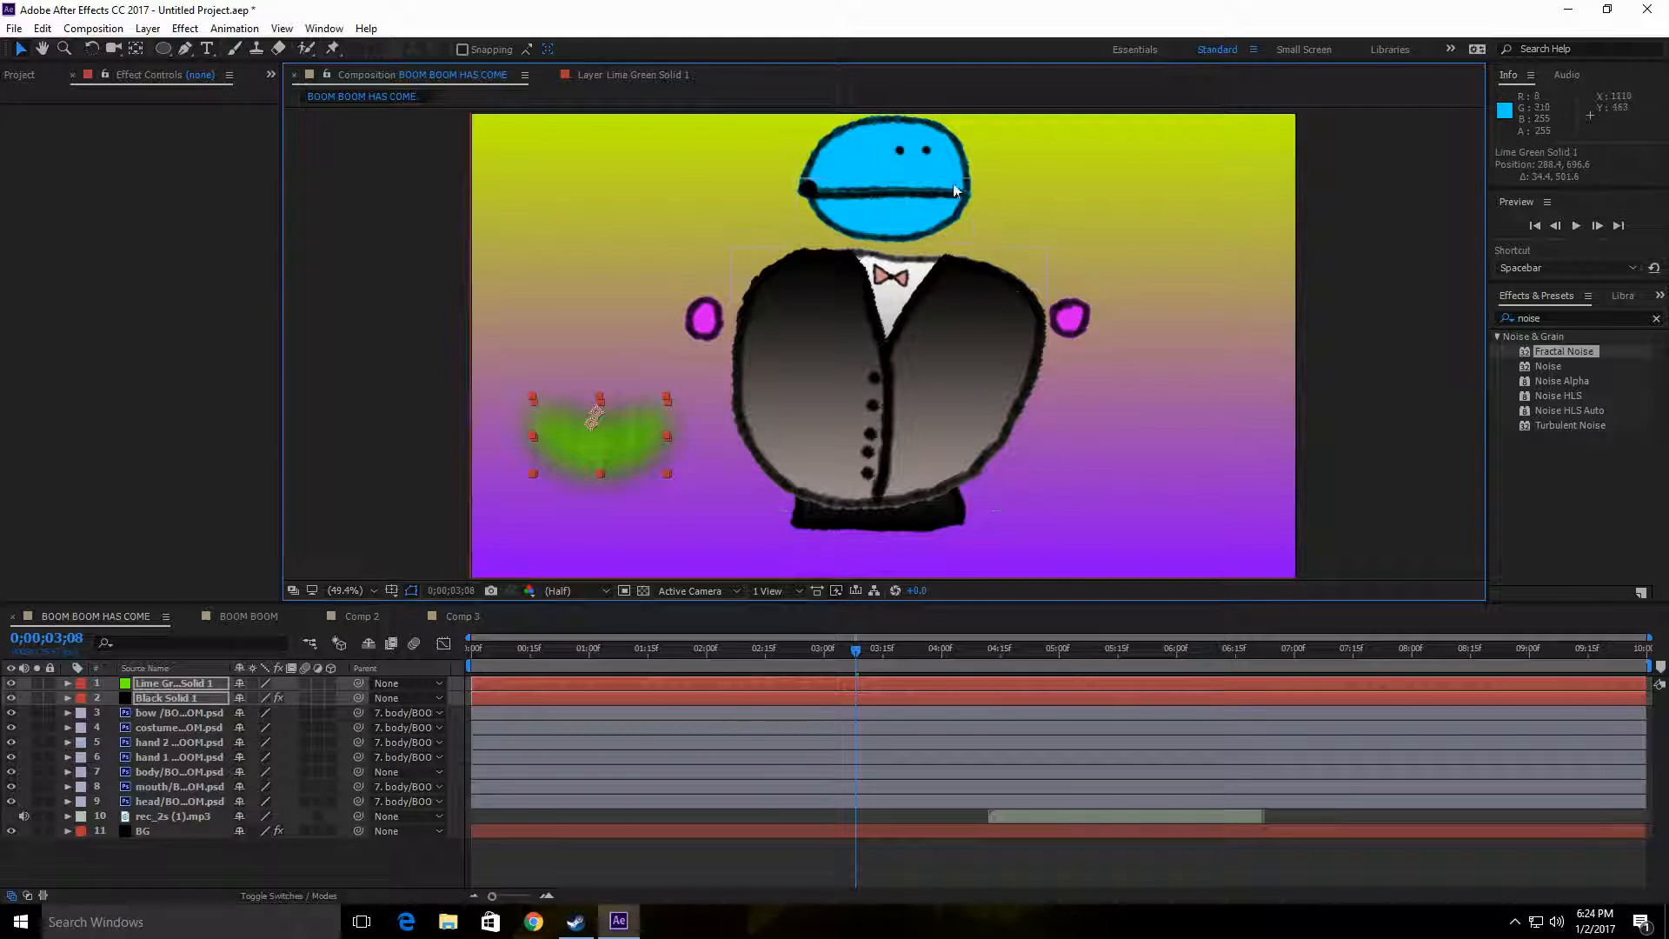
Step: Scale the character's body layer to 79% and raise it to about position 974.7, 561.2 at 0;00;03;08
left_click(939, 525)
left_click_drag(943, 524, 948, 525)
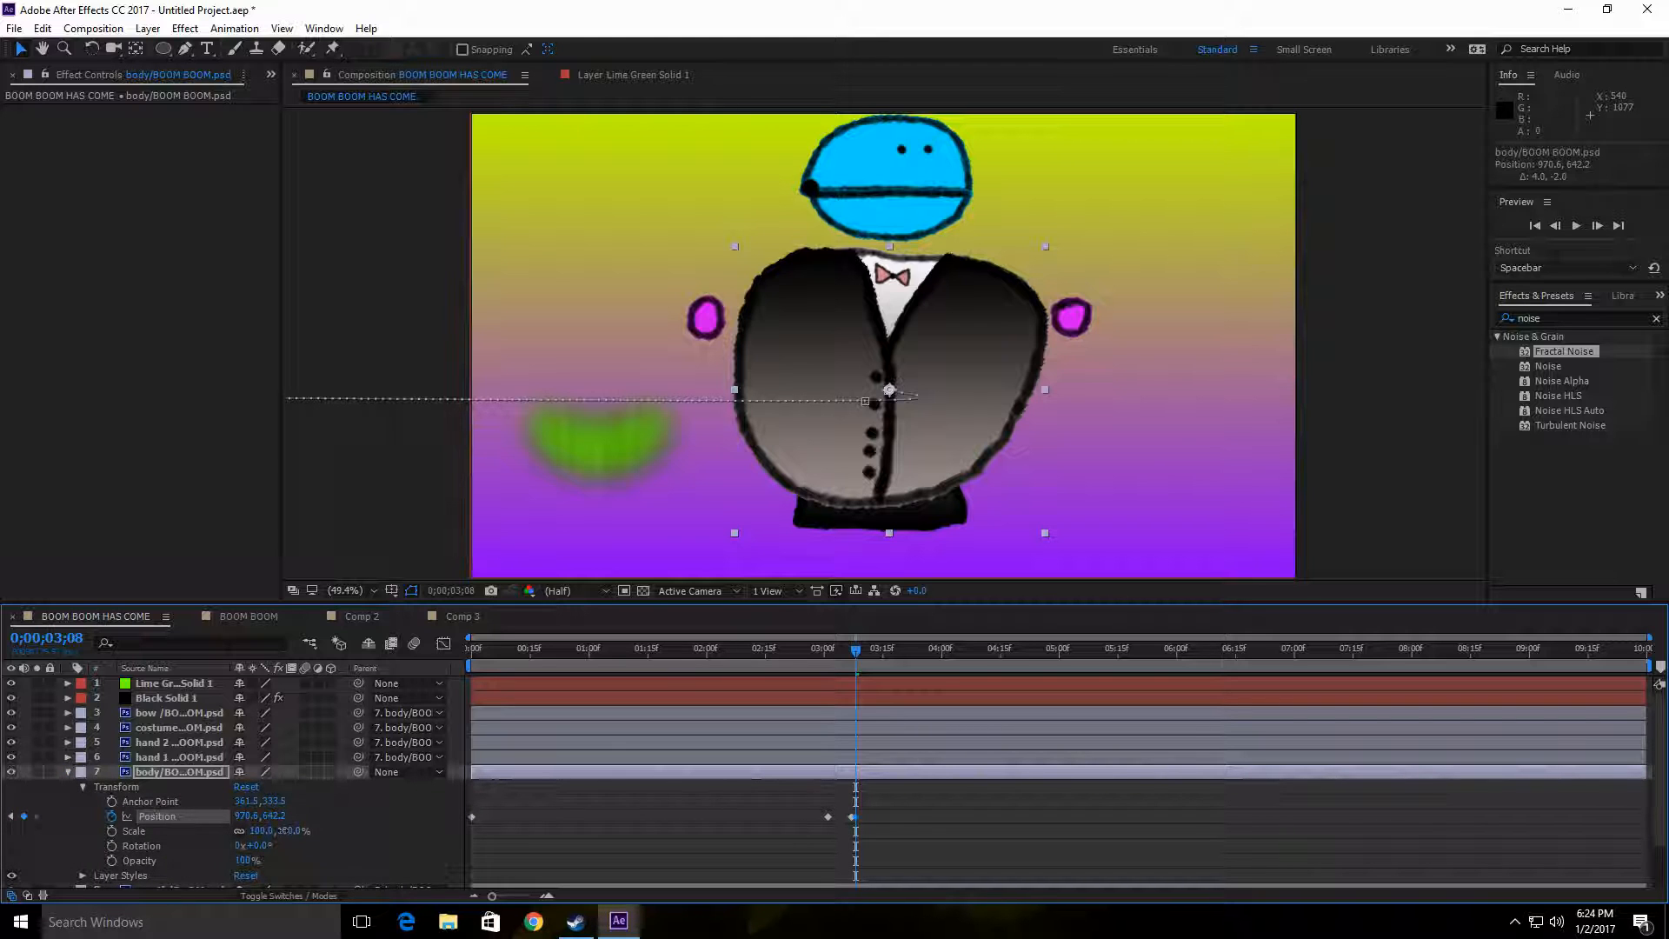
left_click_drag(281, 830, 262, 830)
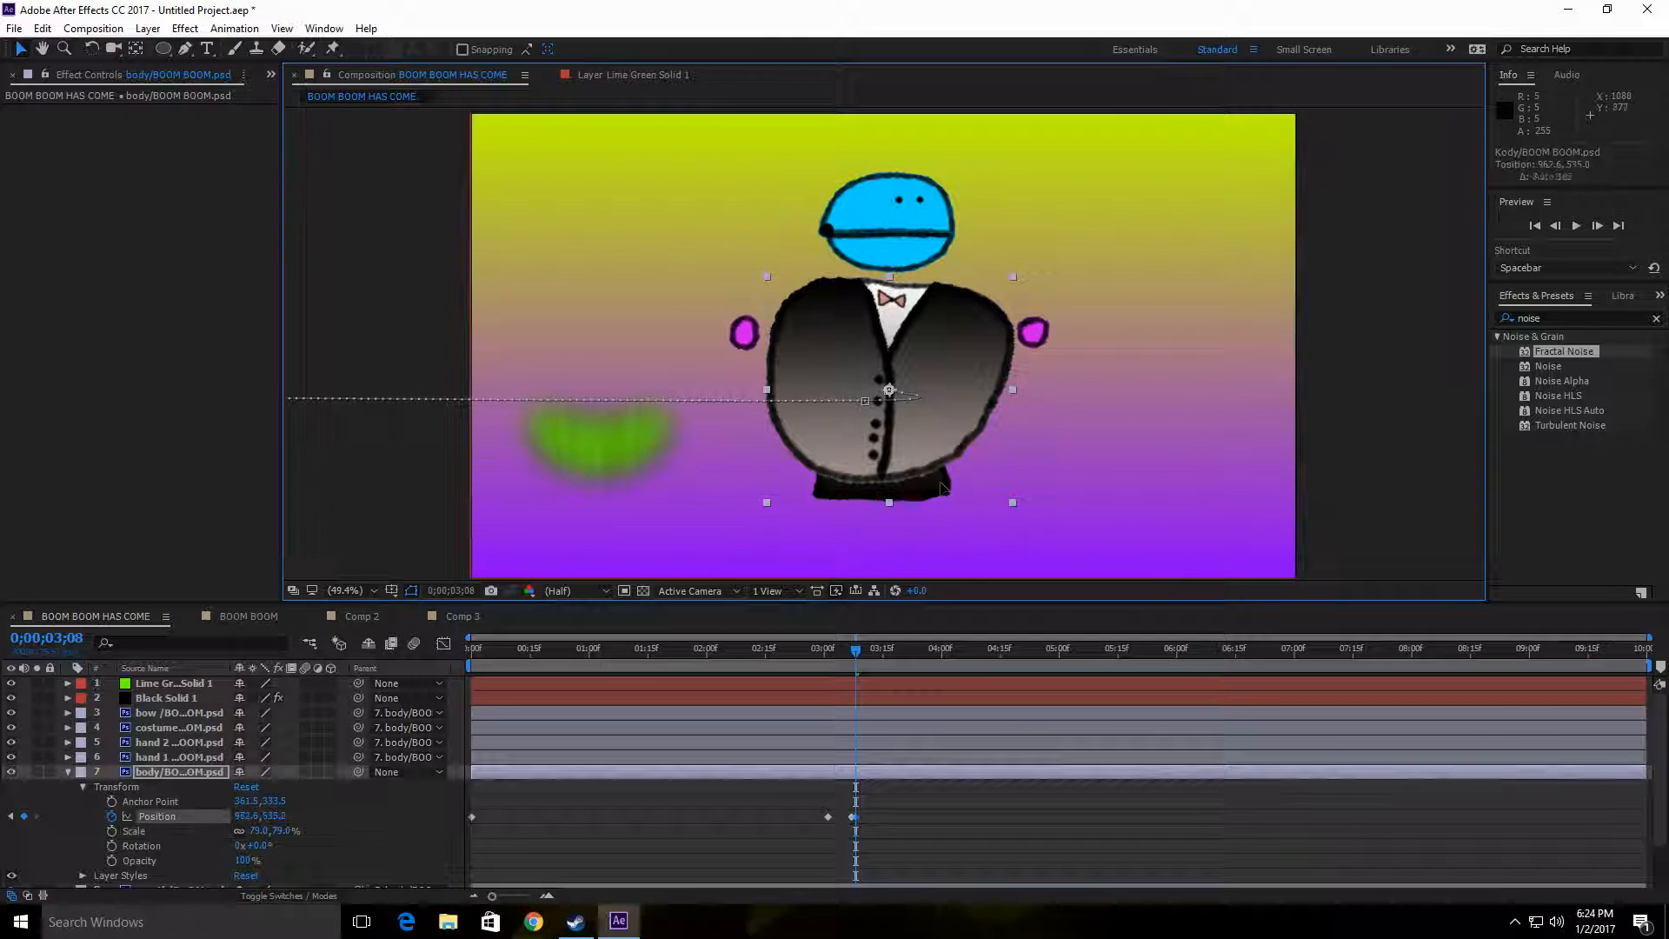
left_click_drag(944, 489, 944, 459)
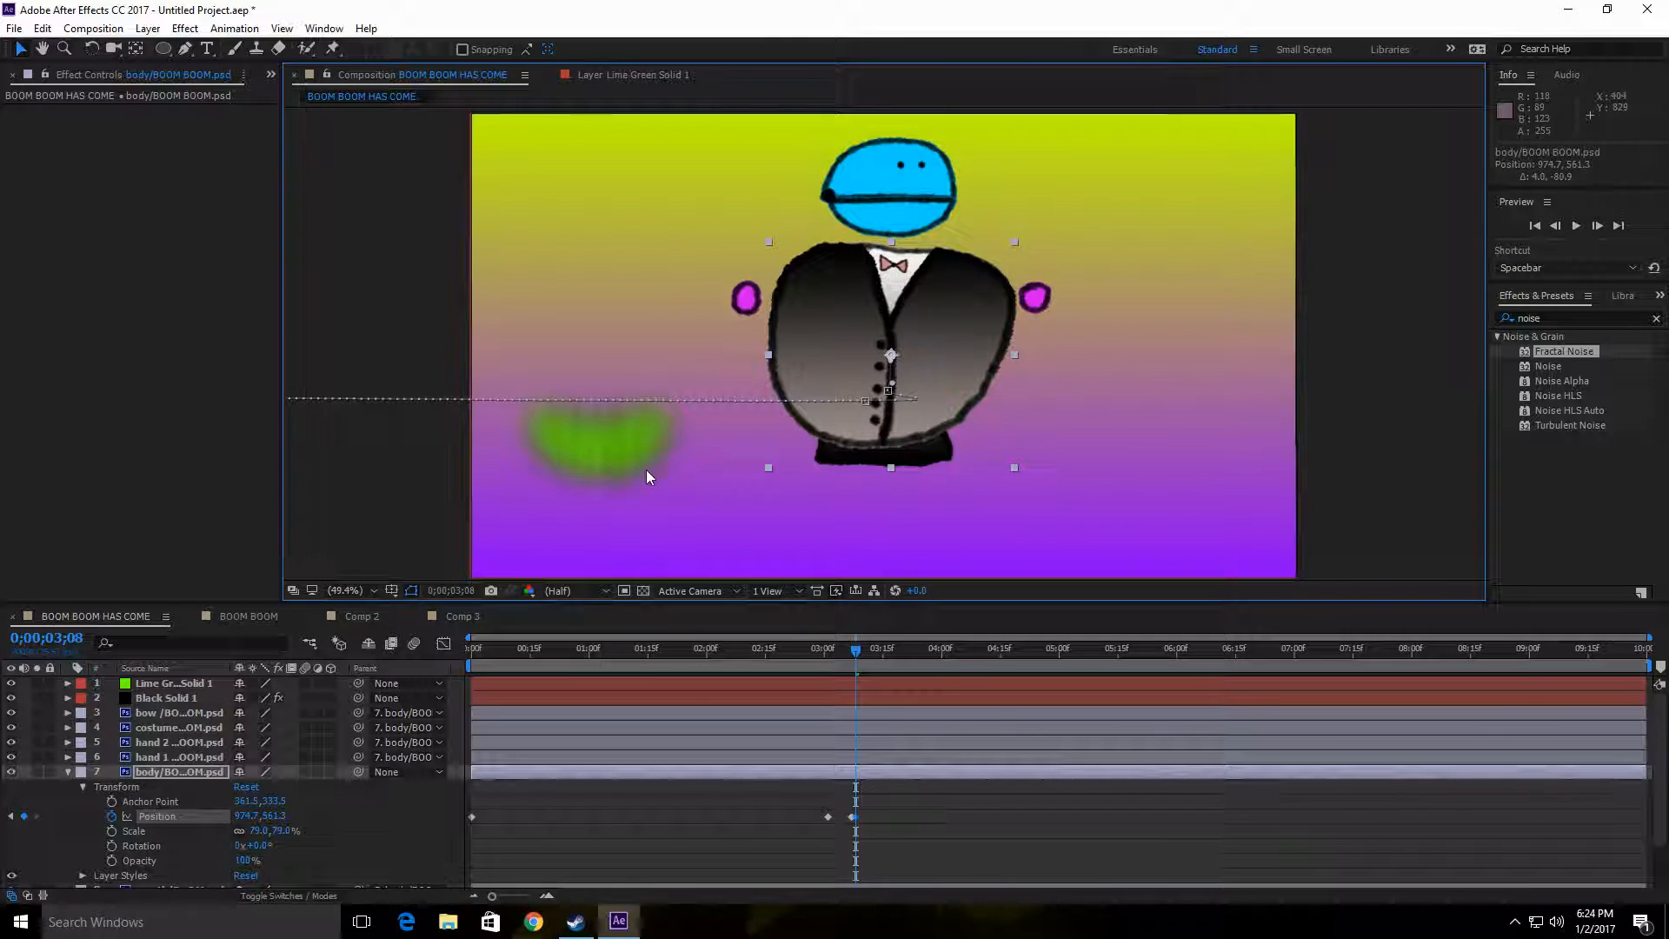
Step: Place the green smile and the black noise solid together directly beneath the character's body, flattening the upper edge of the green mask
left_click_drag(643, 443, 941, 503)
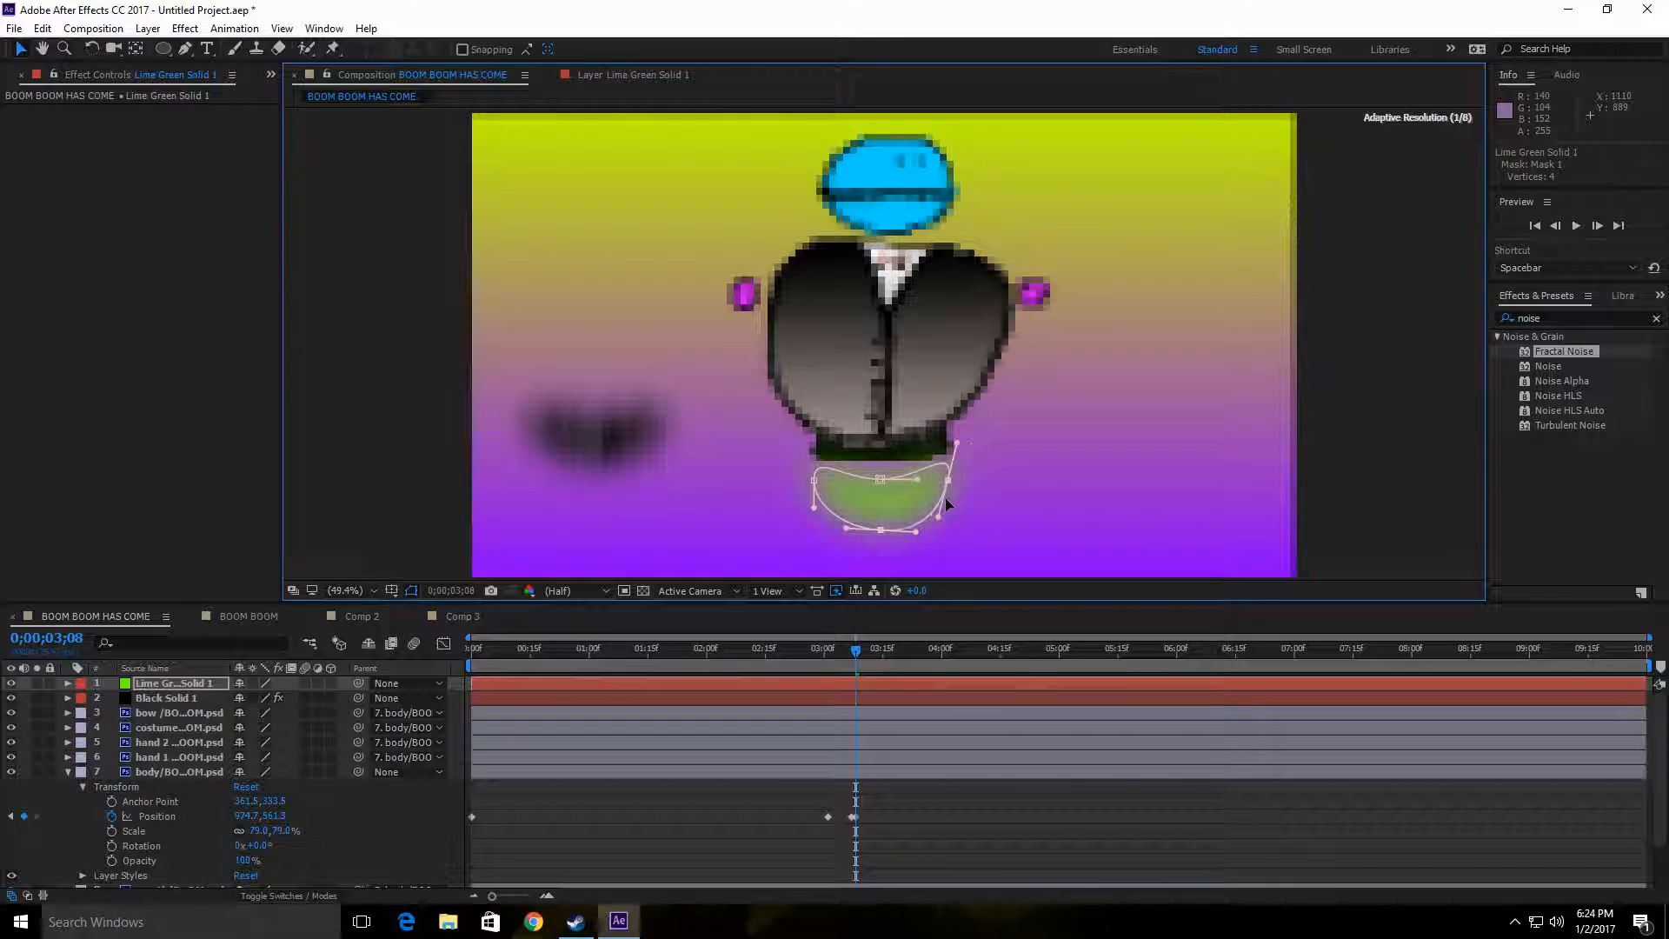
left_click_drag(814, 480, 880, 468)
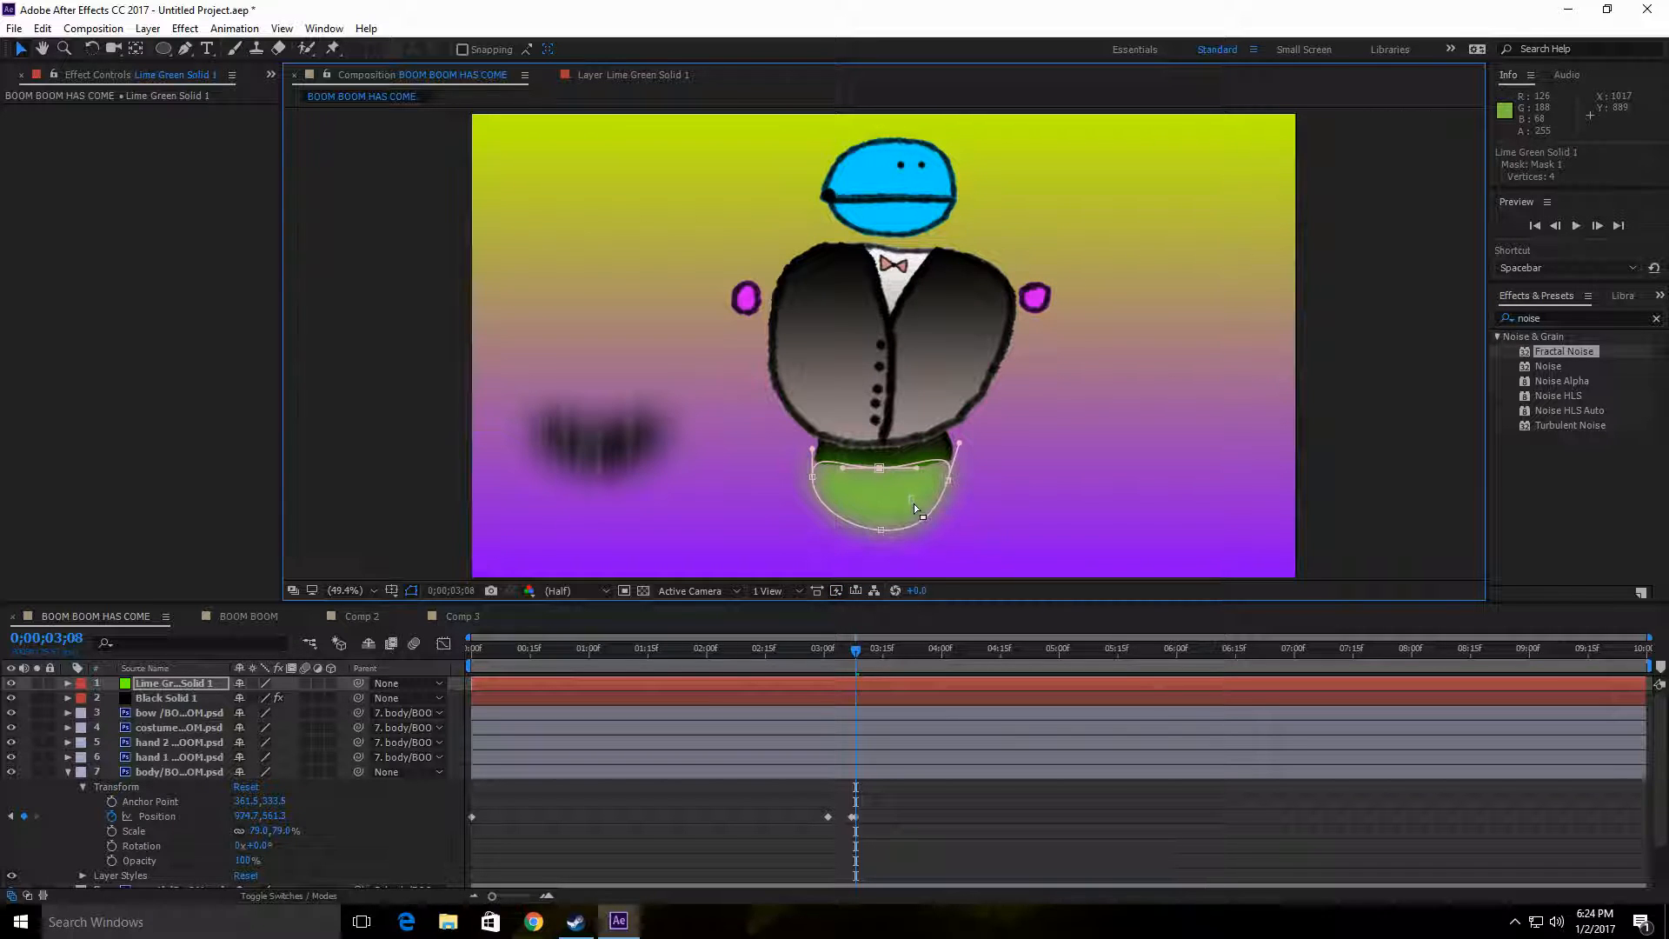
left_click_drag(627, 435, 921, 499)
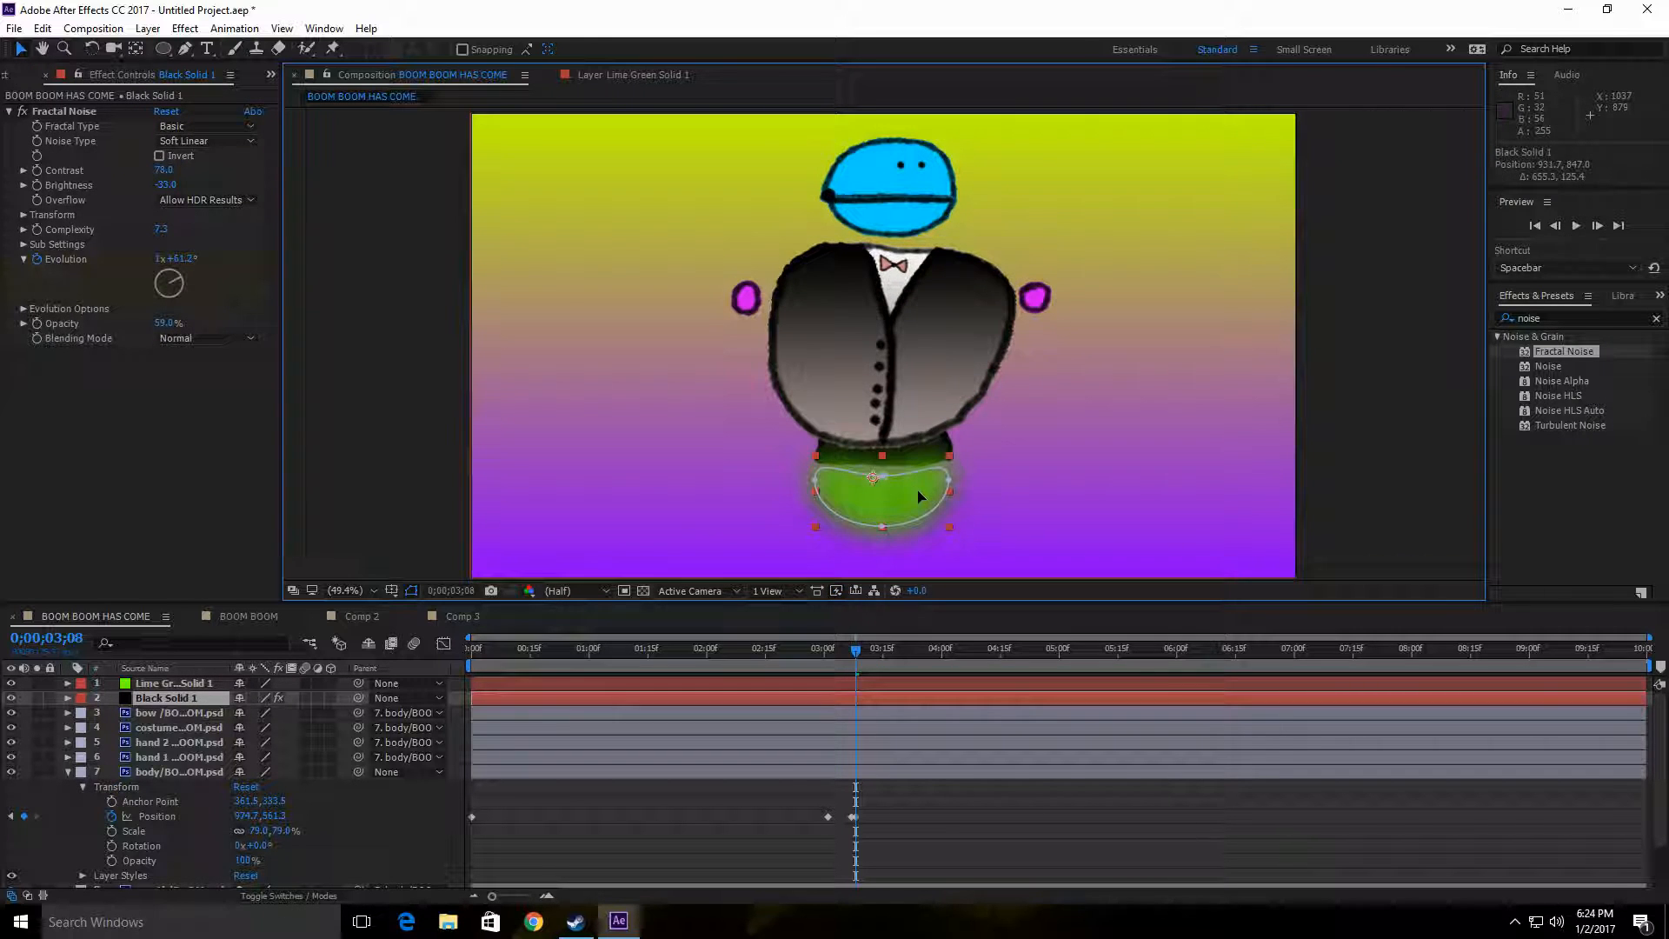
Step: Deselect the noise solid and preview the character's entrance from 0;00;00;00
left_click(1102, 516)
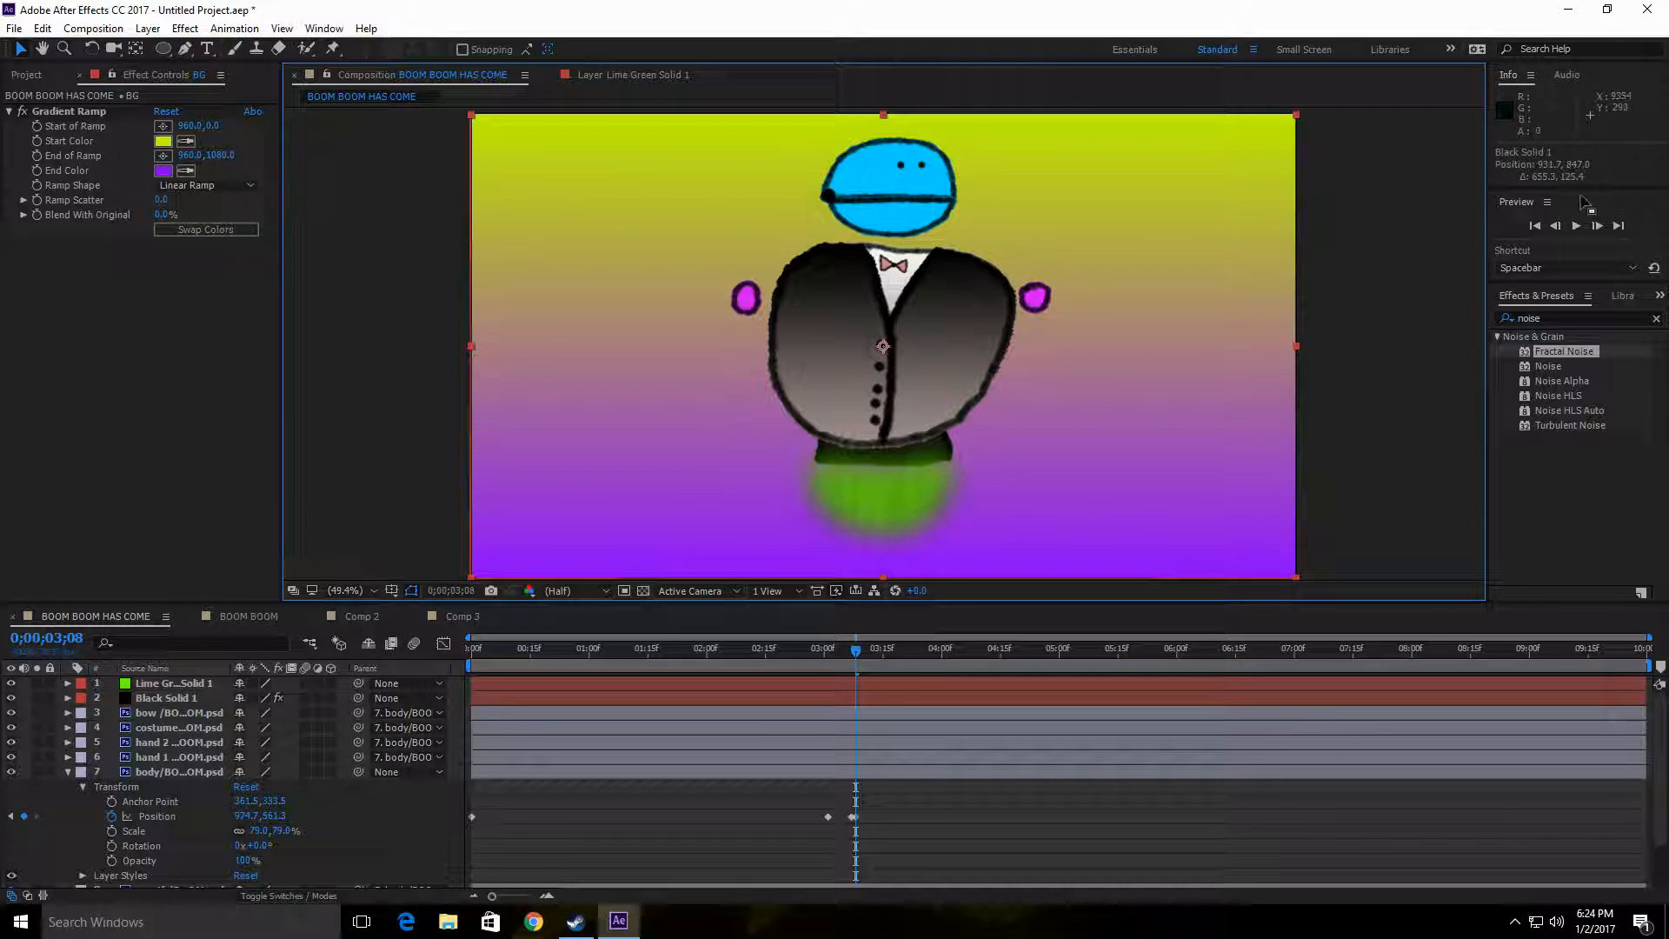
left_click(1577, 226)
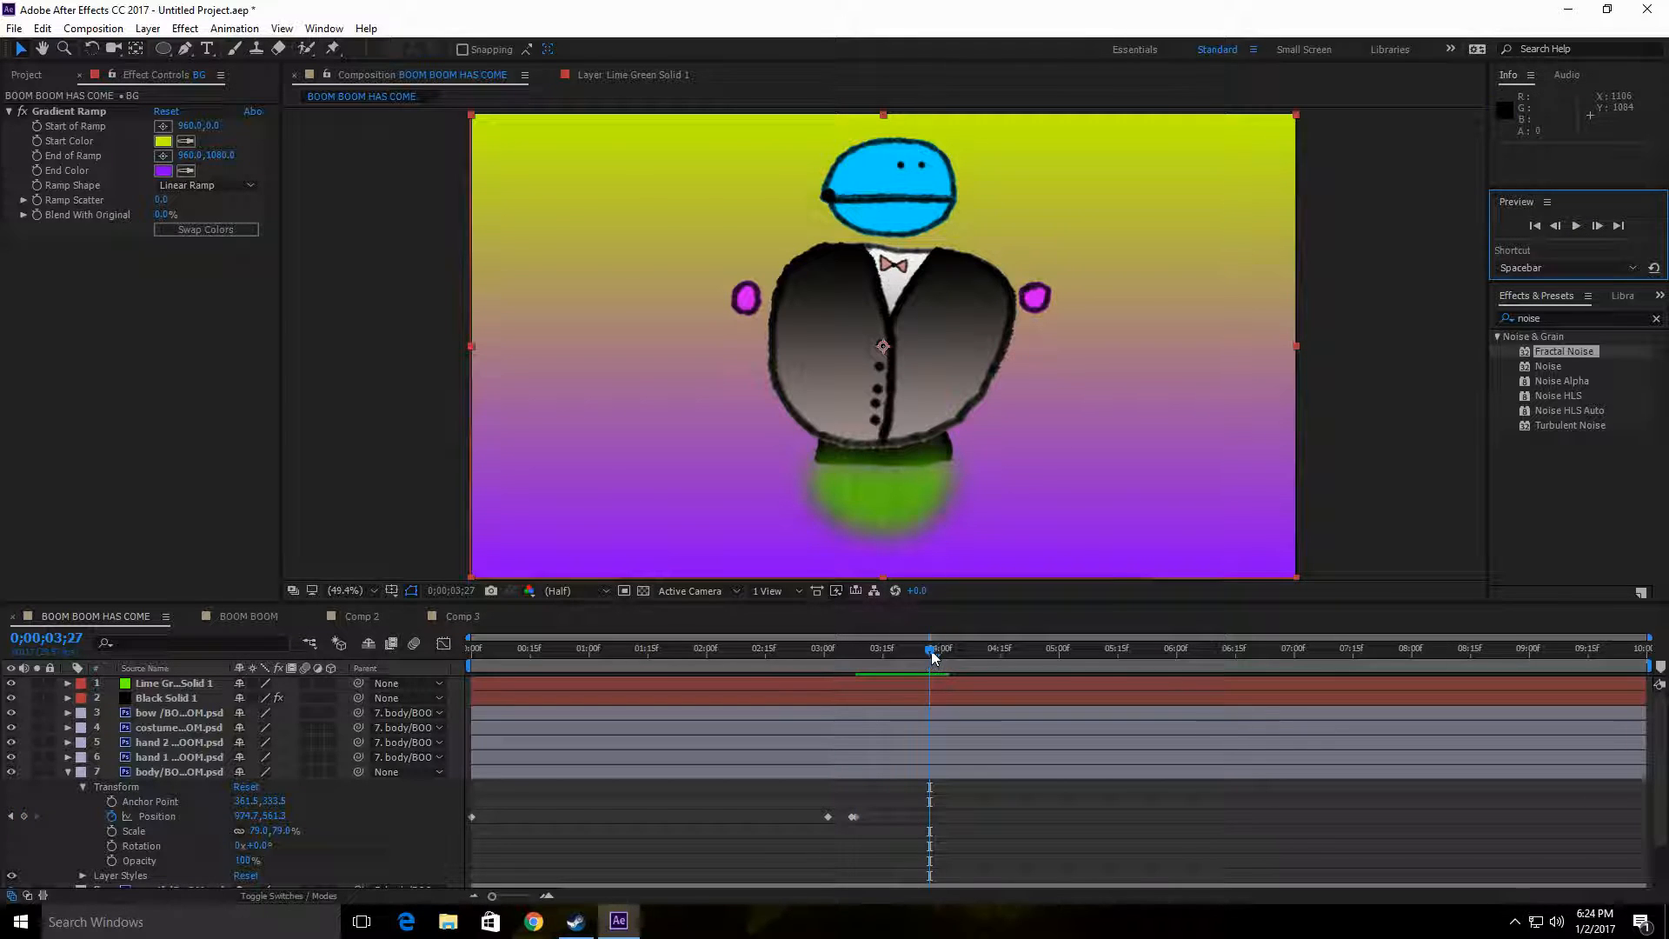
left_click_drag(930, 652, 285, 659)
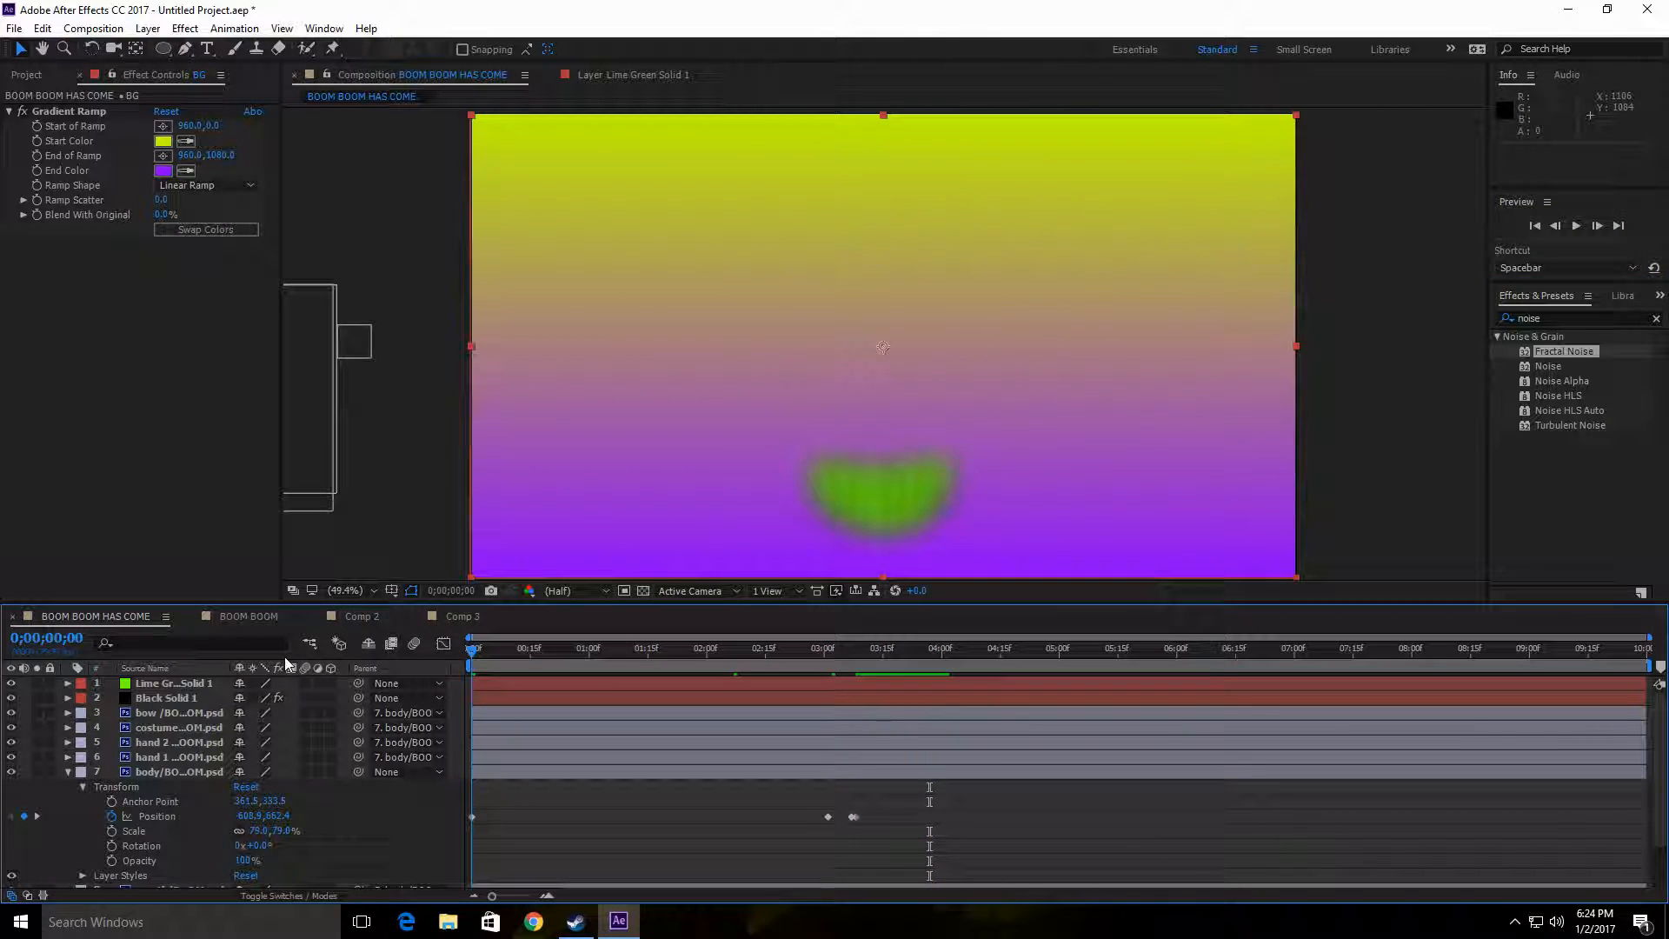
left_click(1574, 227)
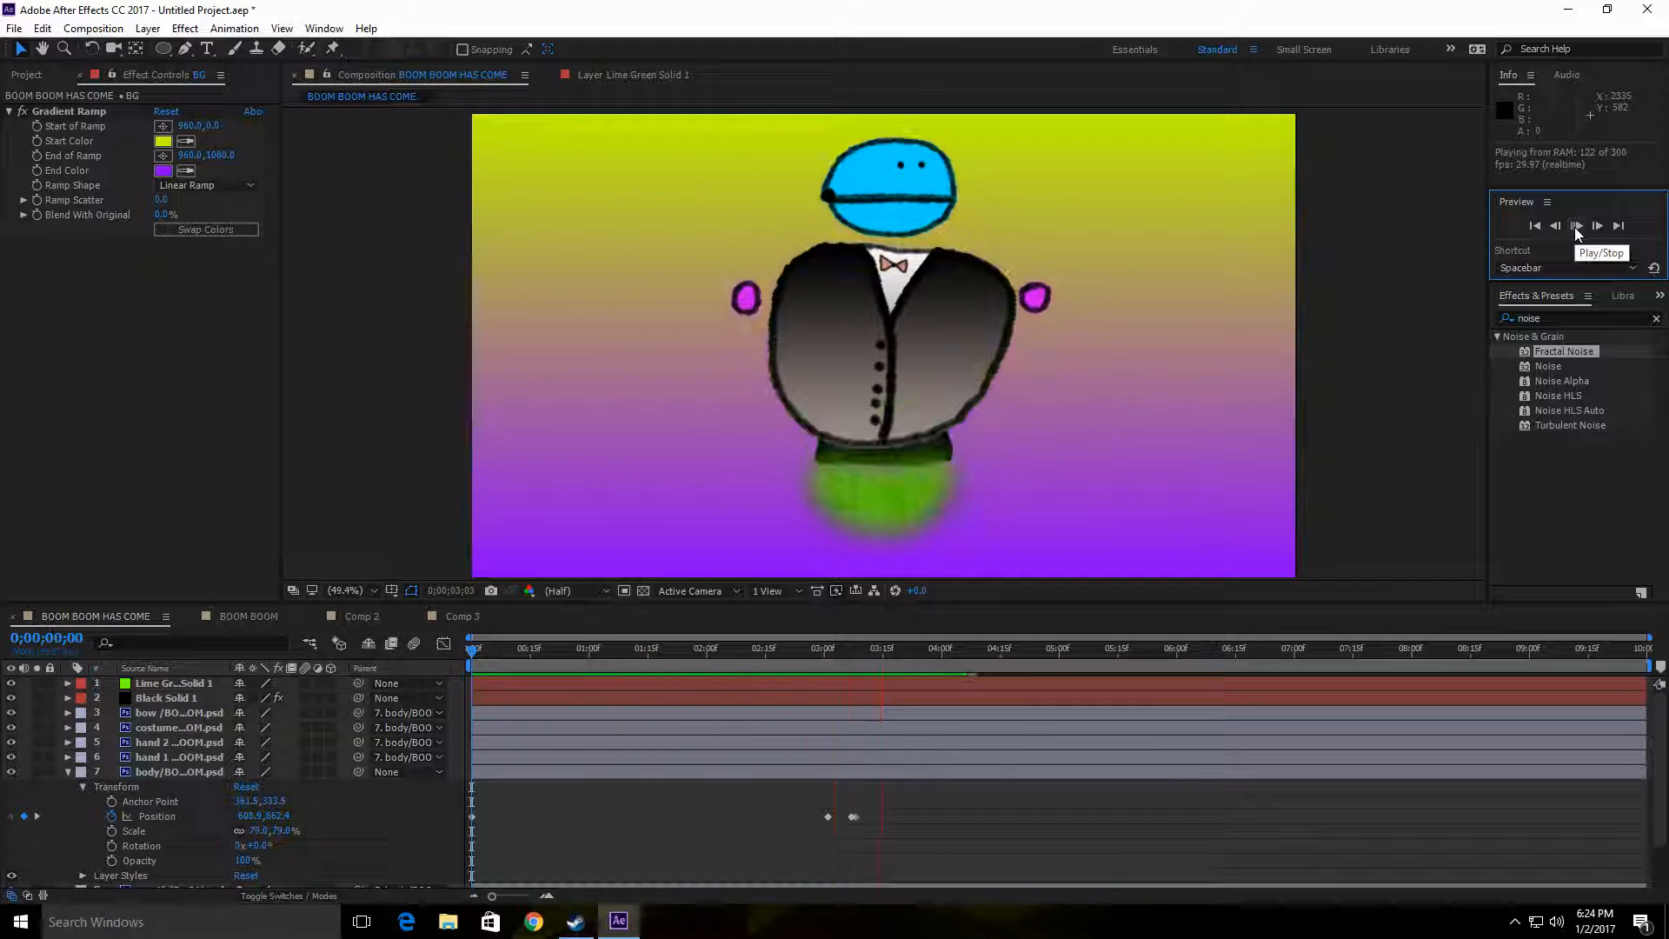
left_click(1575, 227)
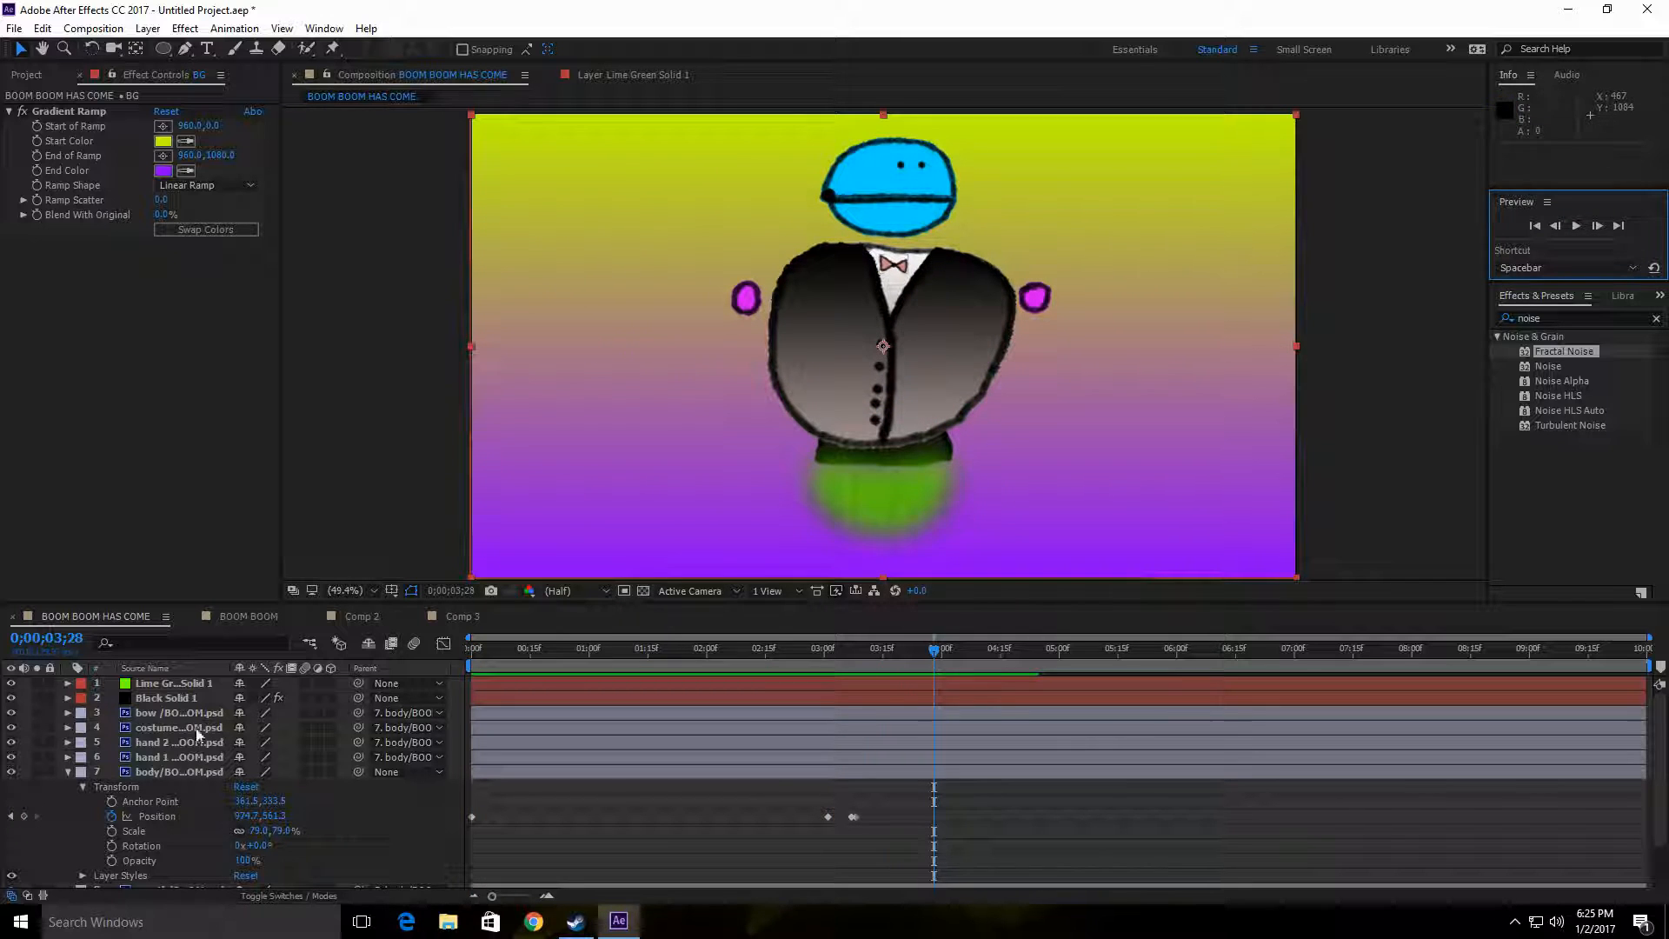
Step: Collapse the body layer's properties and parent Black Solid 1 and Lime Green Solid 1 to the body layer
left_click(176, 701)
left_click(82, 787)
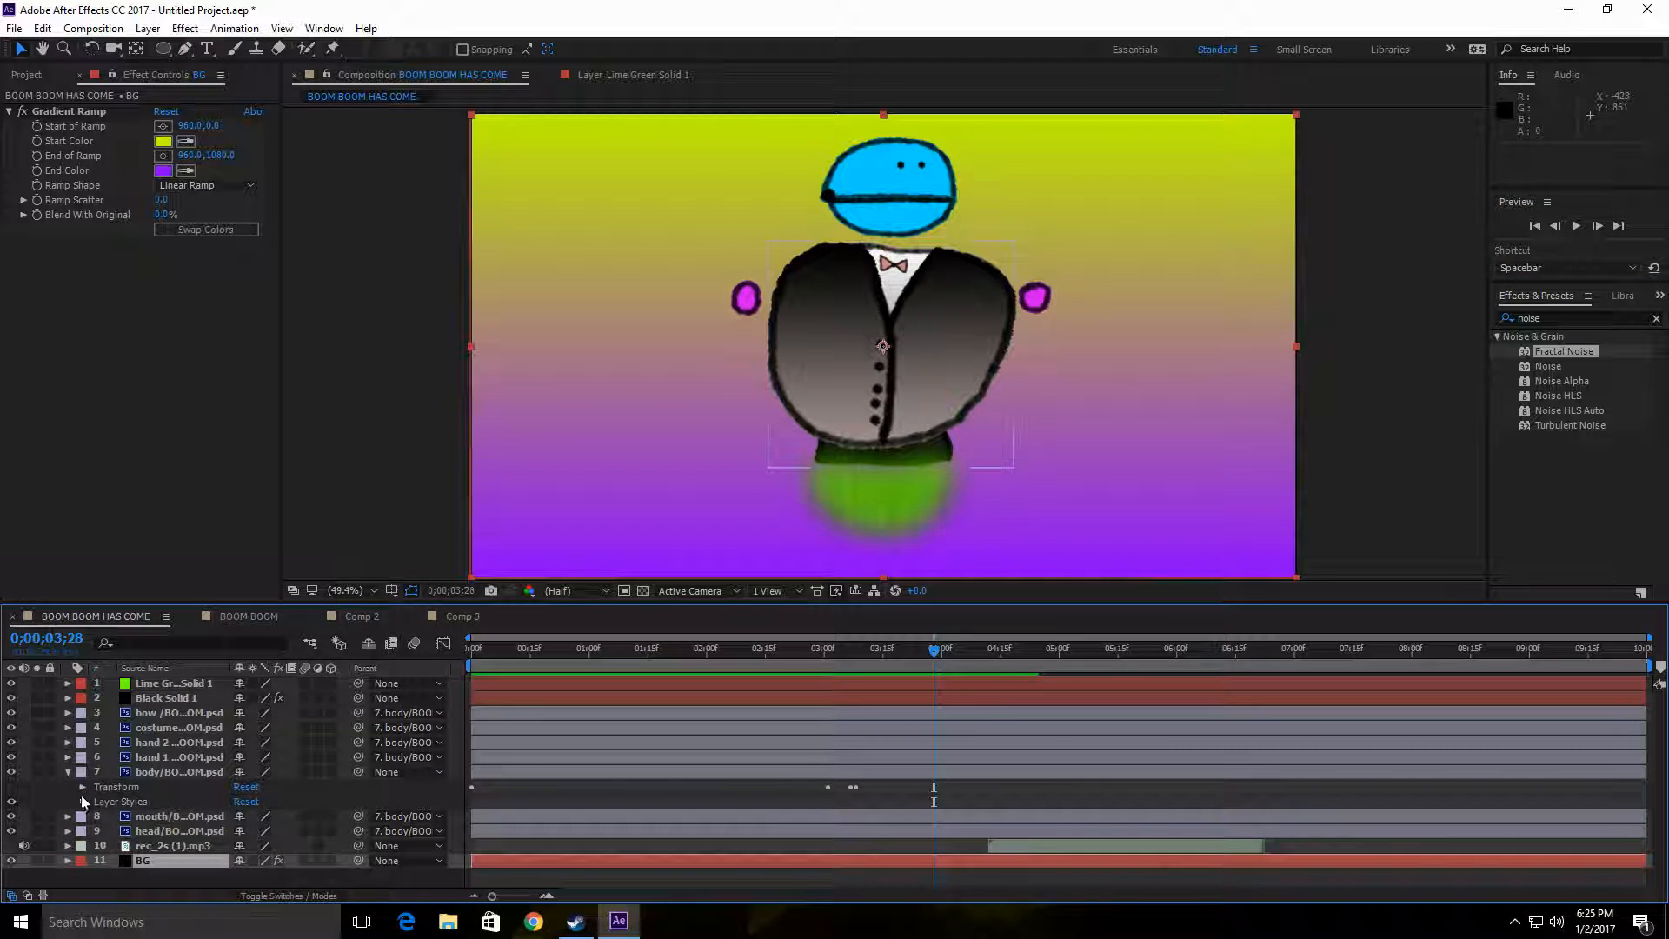
left_click(67, 772)
left_click(186, 699)
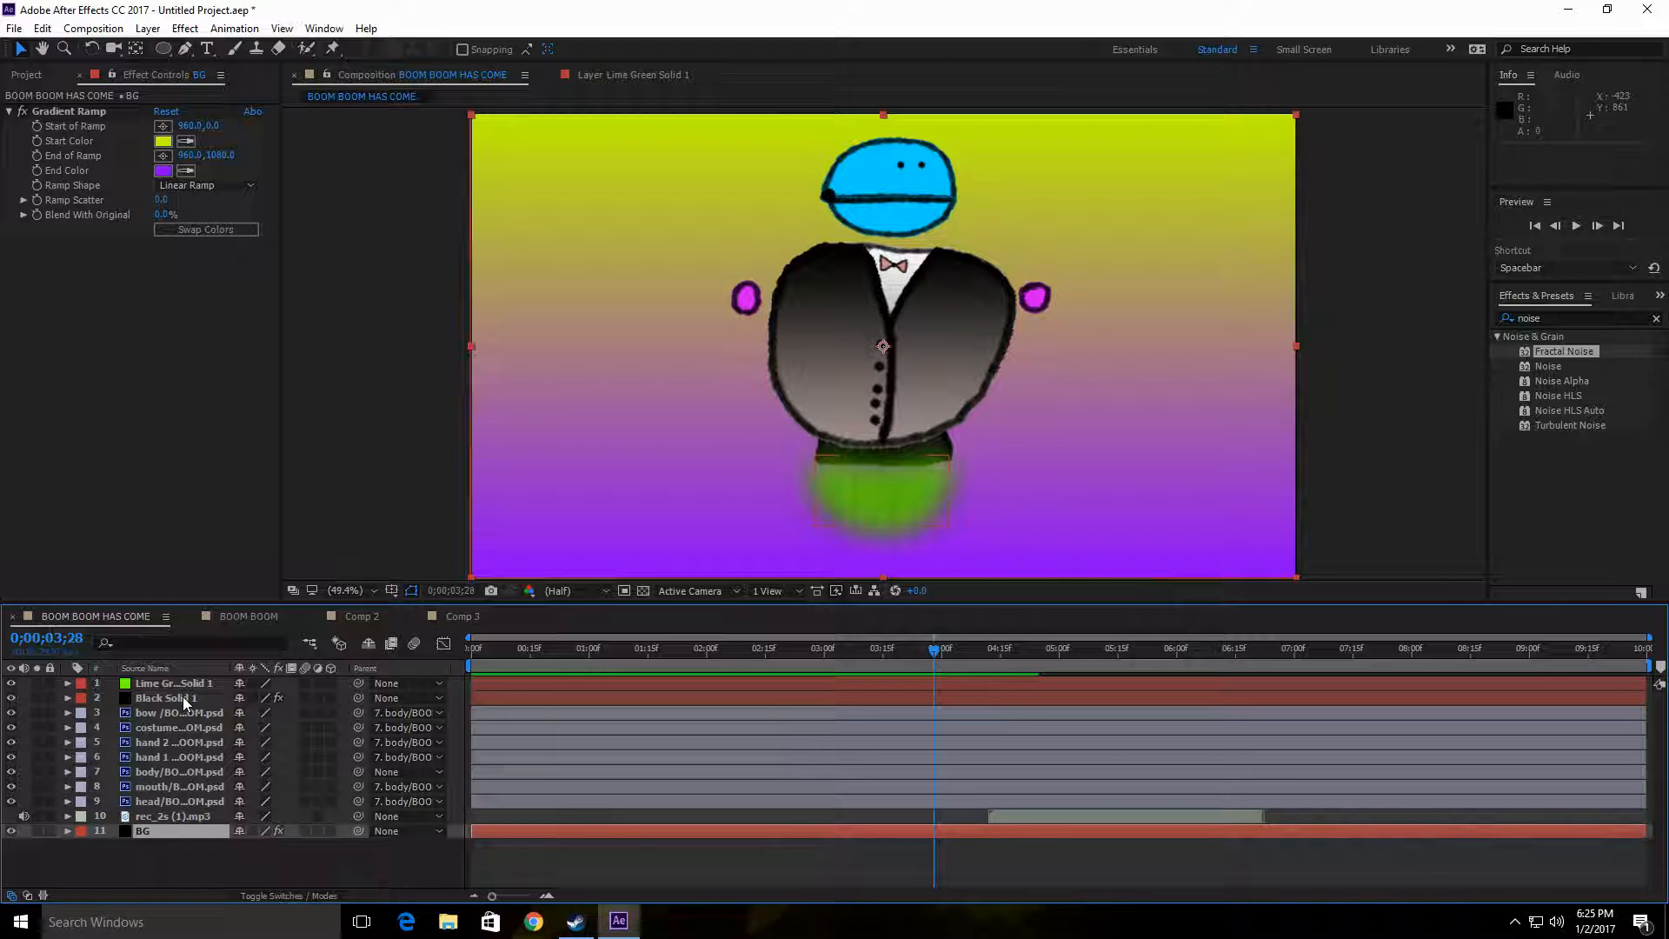
left_click(196, 680)
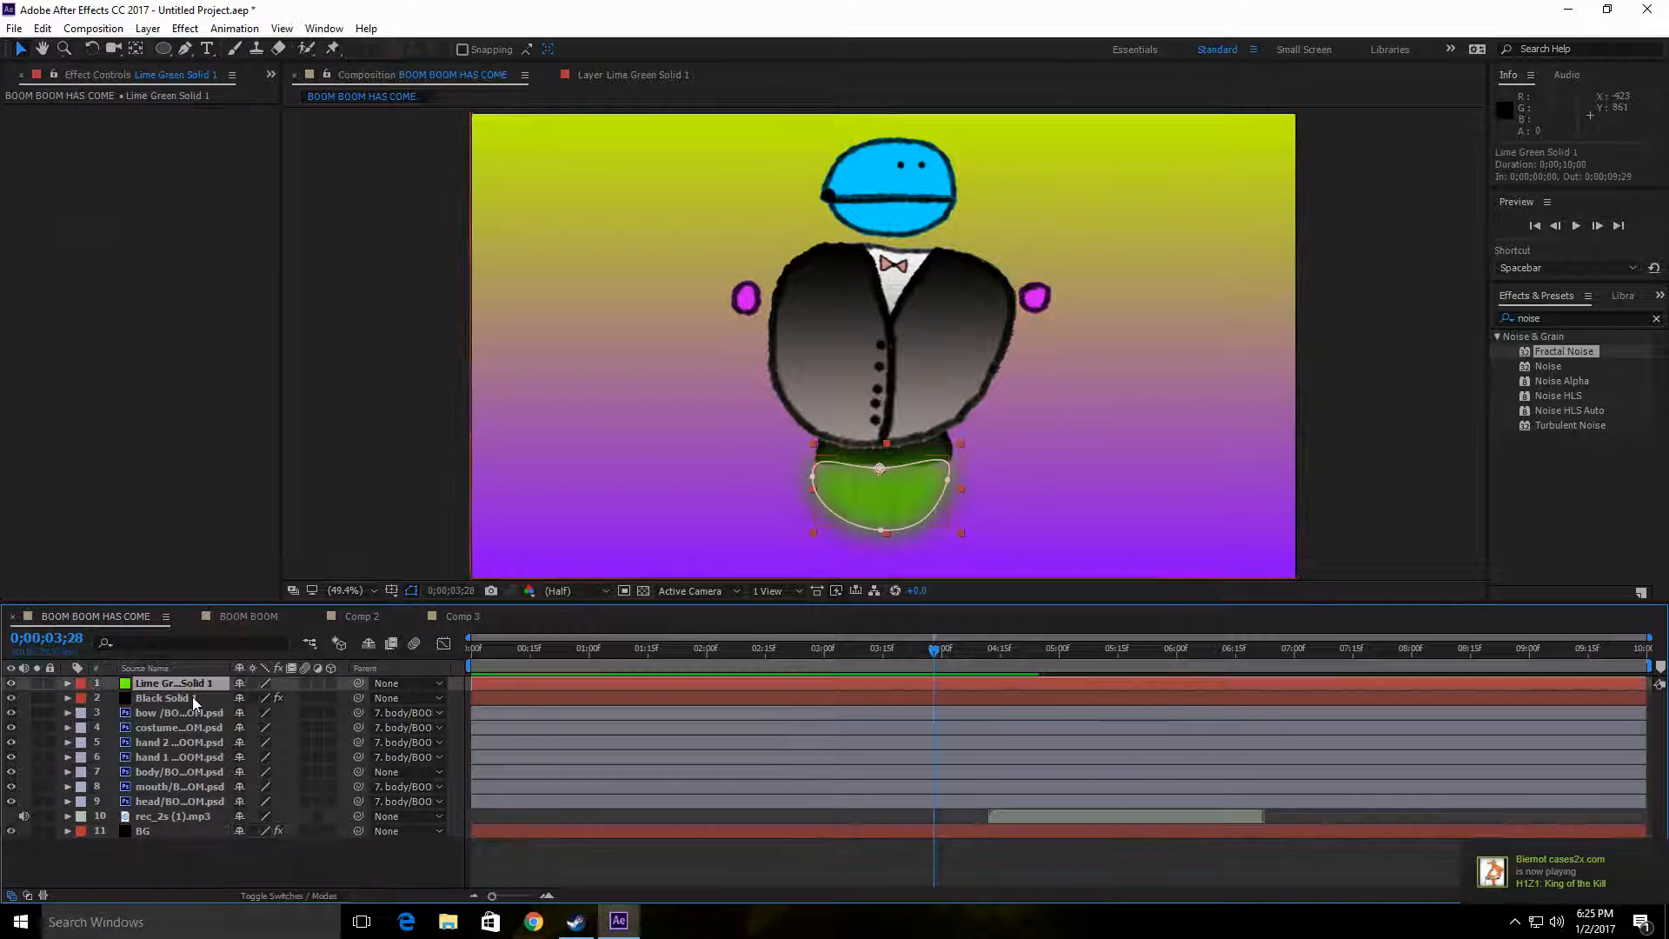
left_click(190, 697)
left_click(197, 683)
left_click(169, 698)
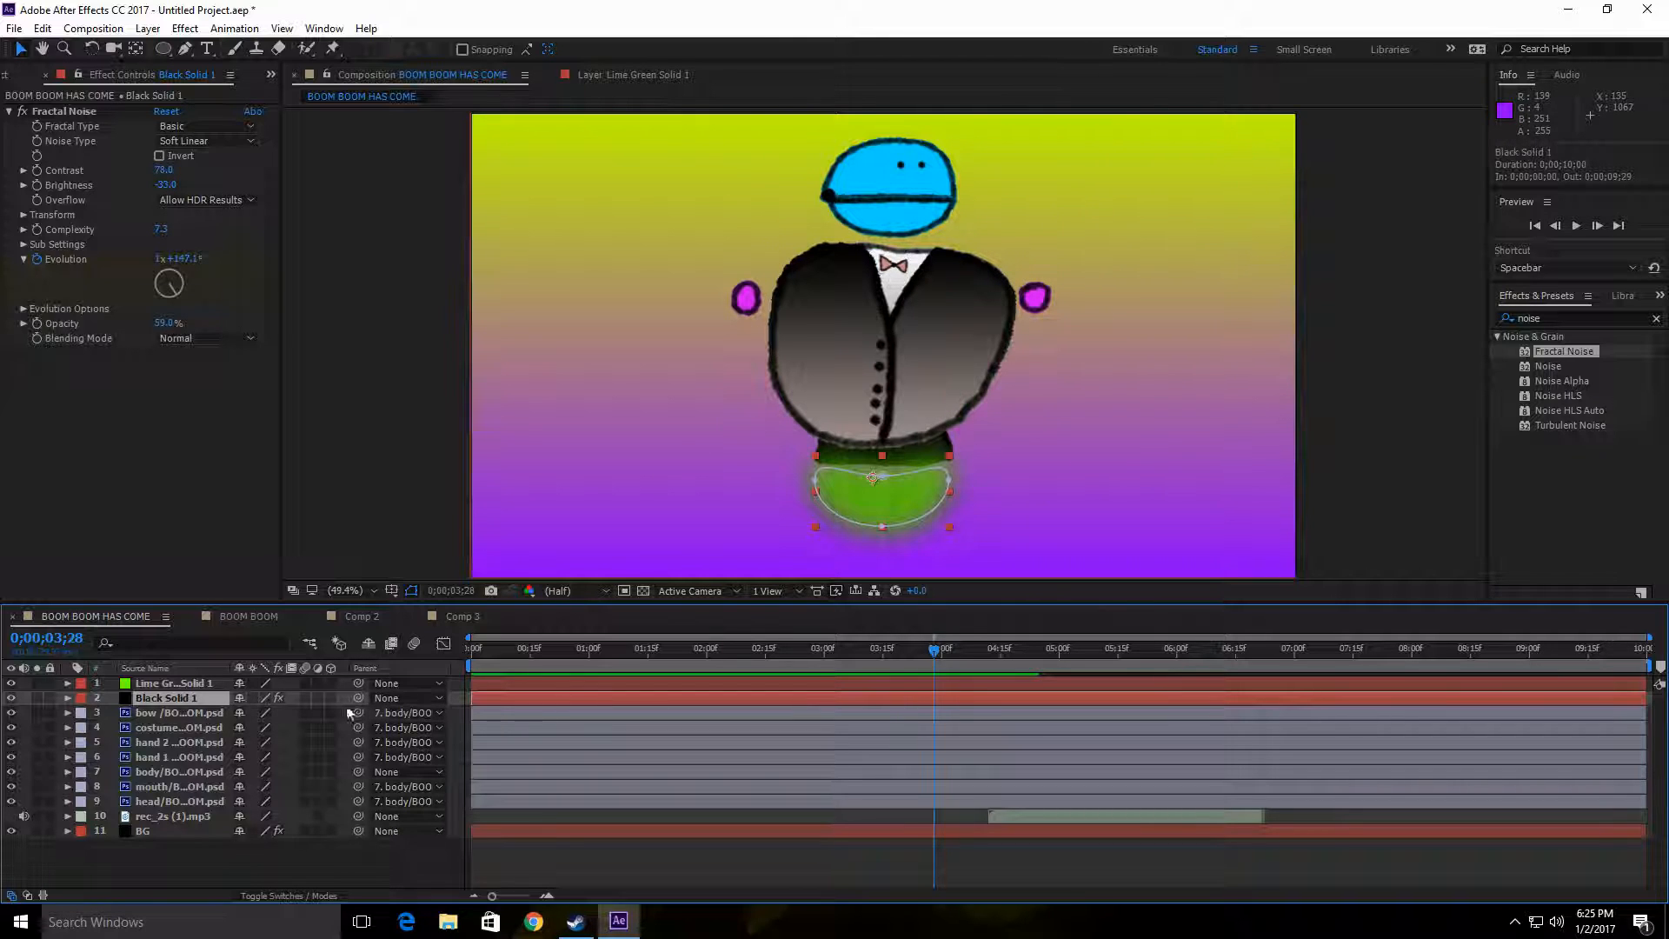
left_click_drag(354, 697, 162, 775)
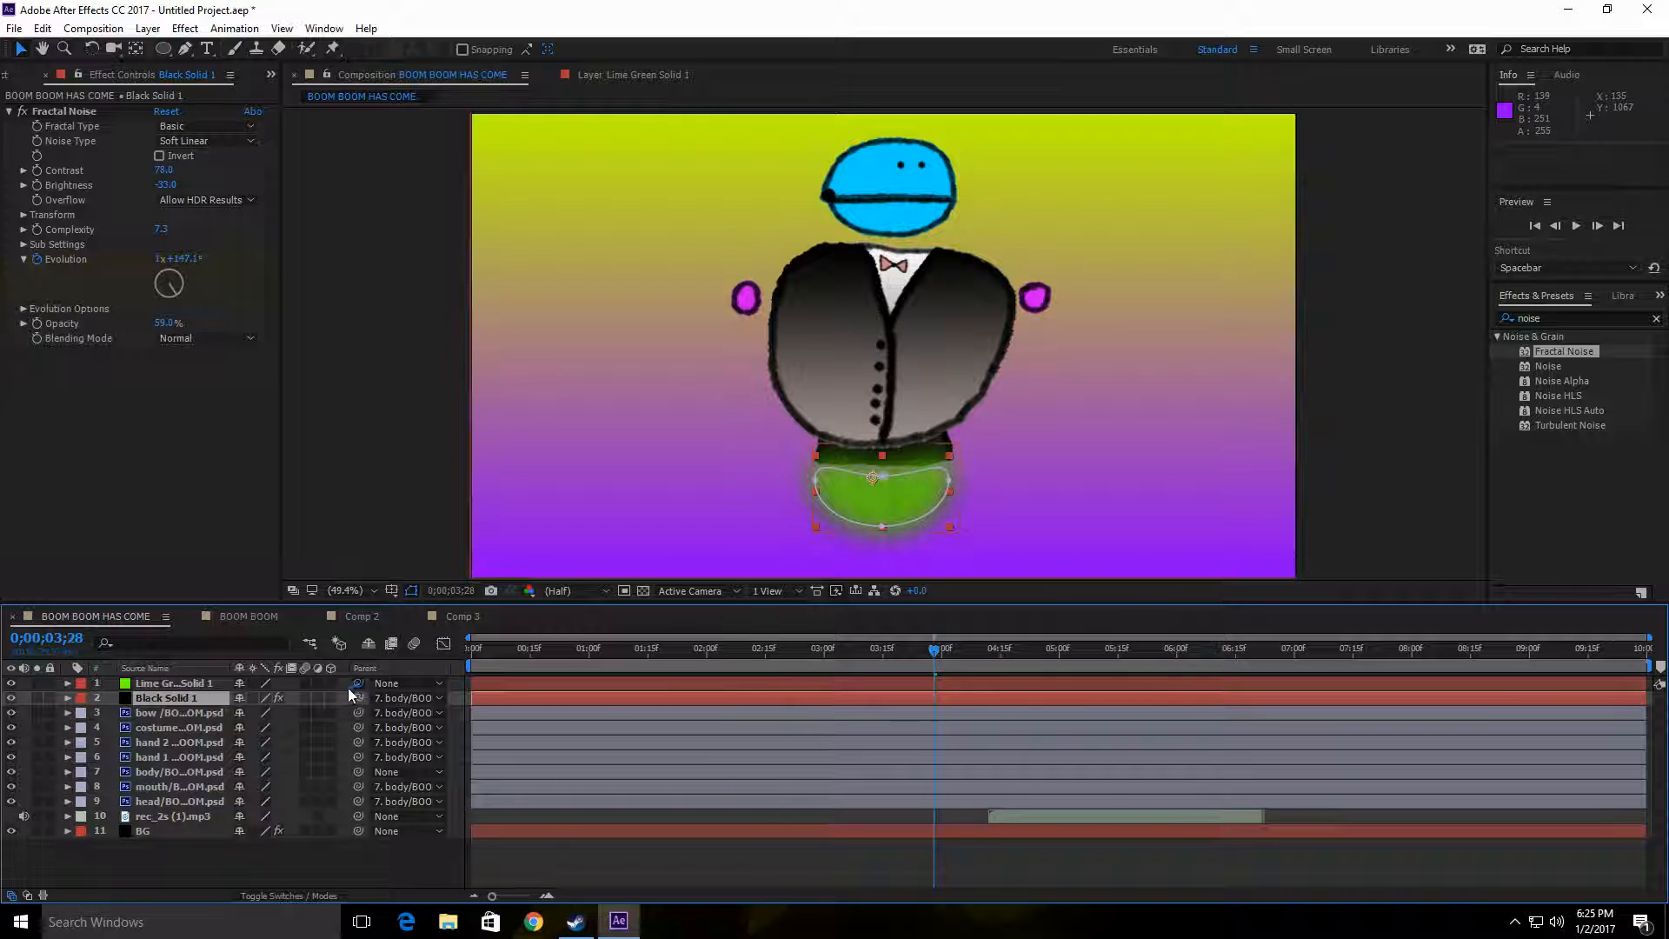
left_click_drag(356, 685, 181, 773)
Step: Play the entrance from the first frame to check that the green effect follows the body
left_click_drag(930, 659, 261, 671)
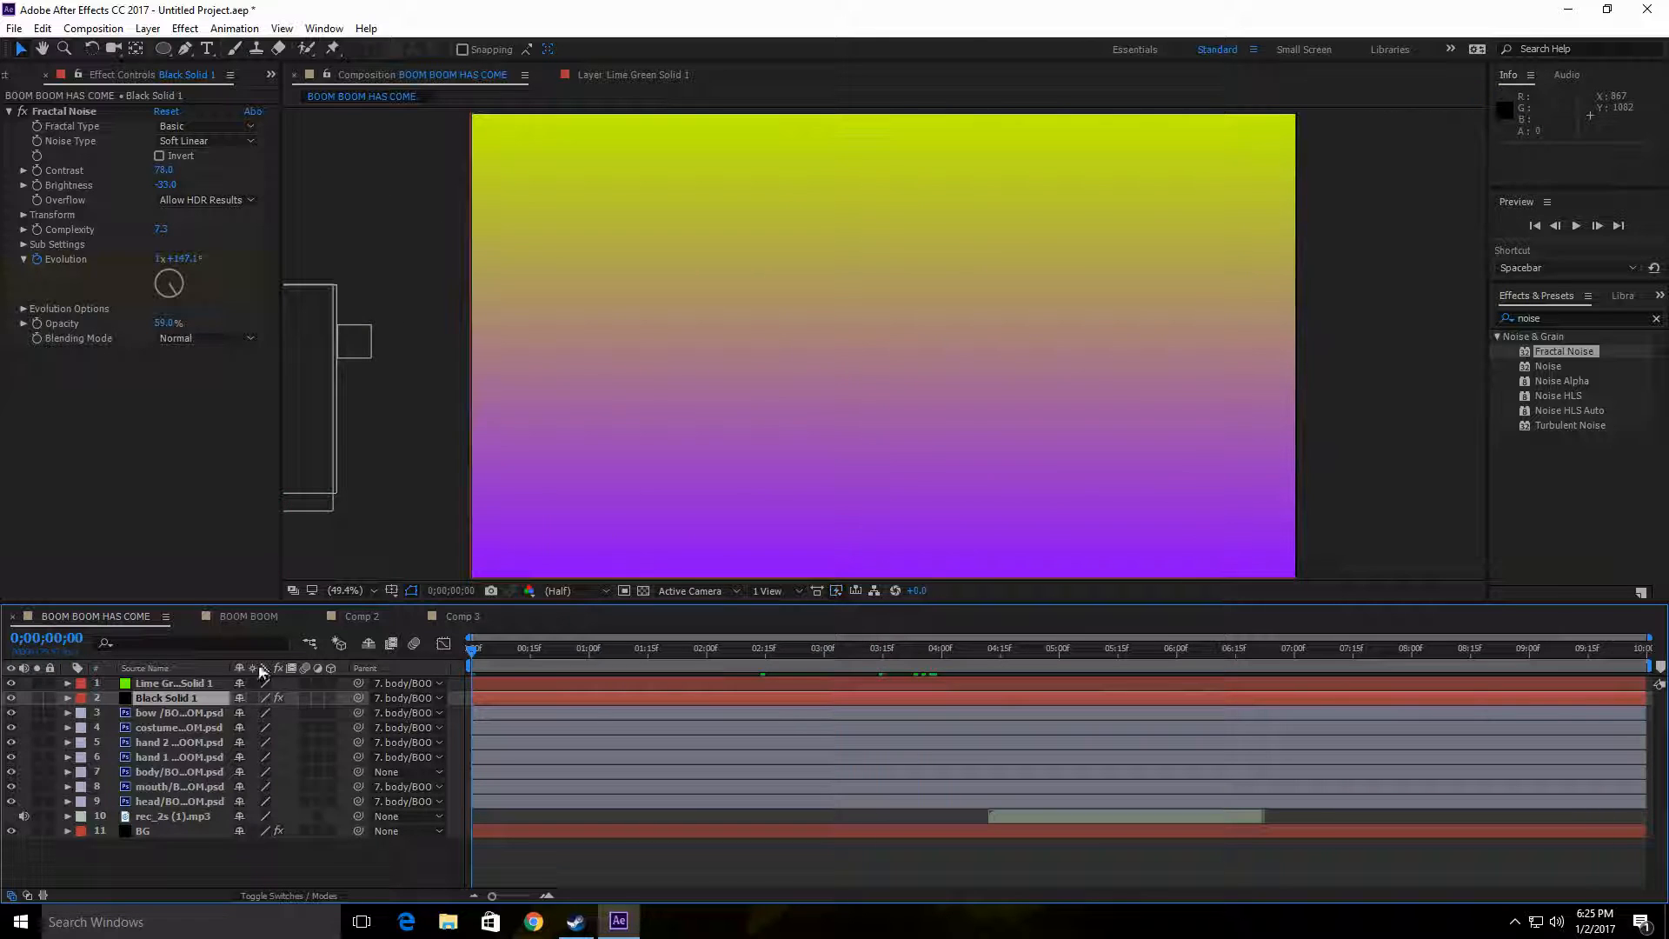
left_click(1577, 226)
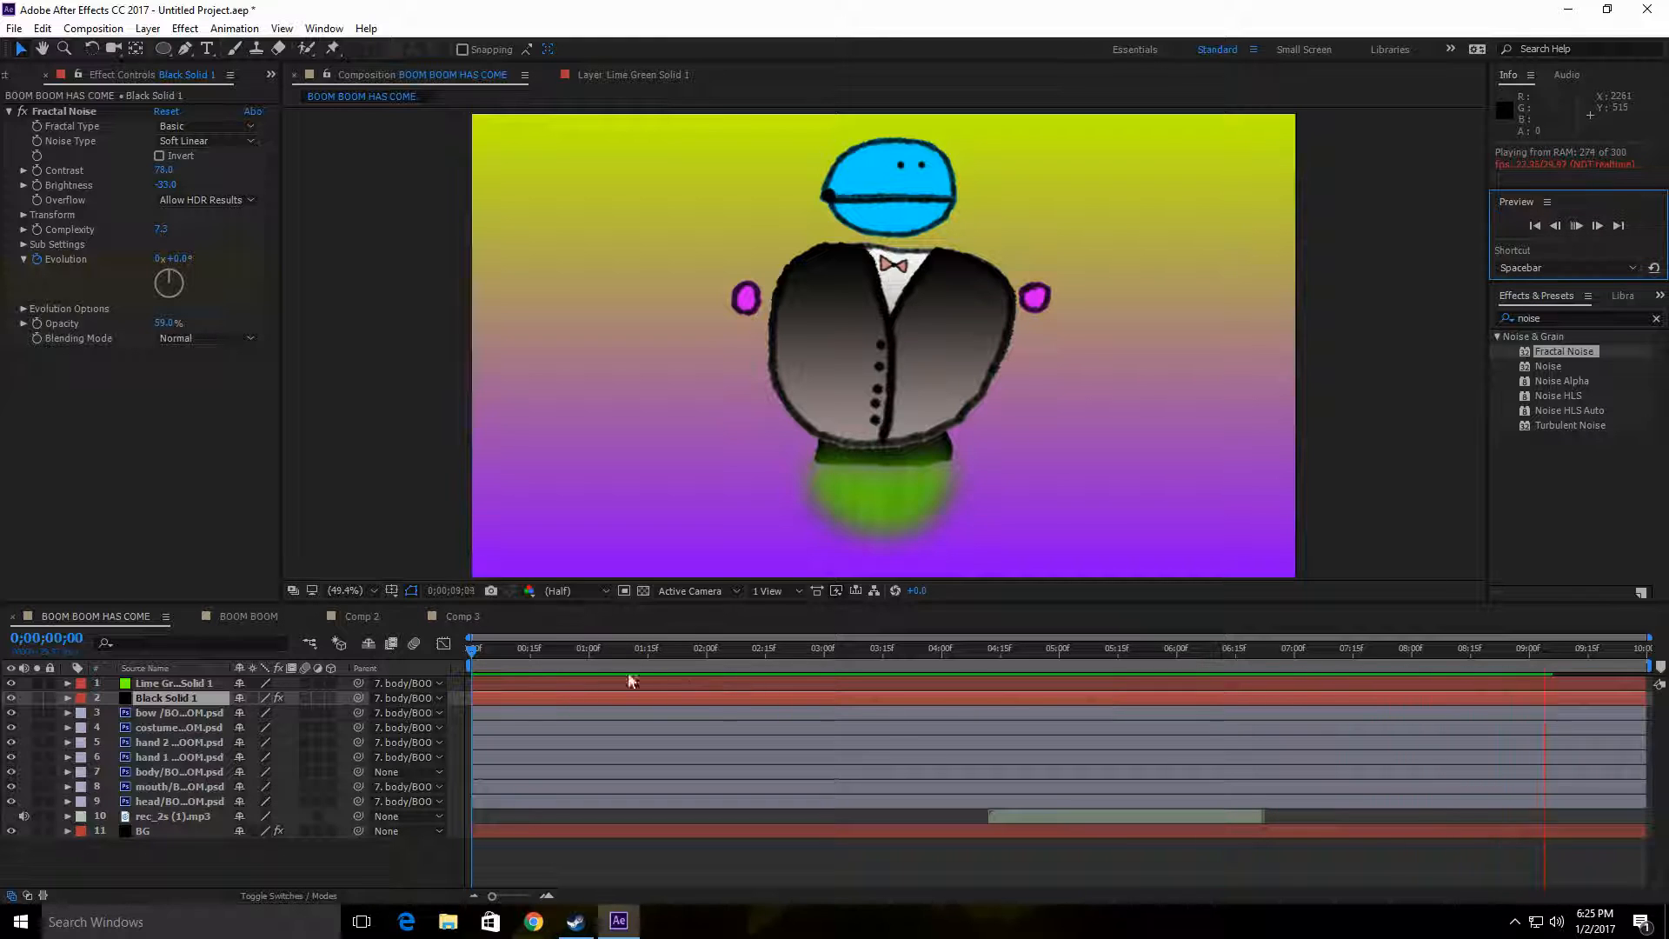
left_click(472, 649)
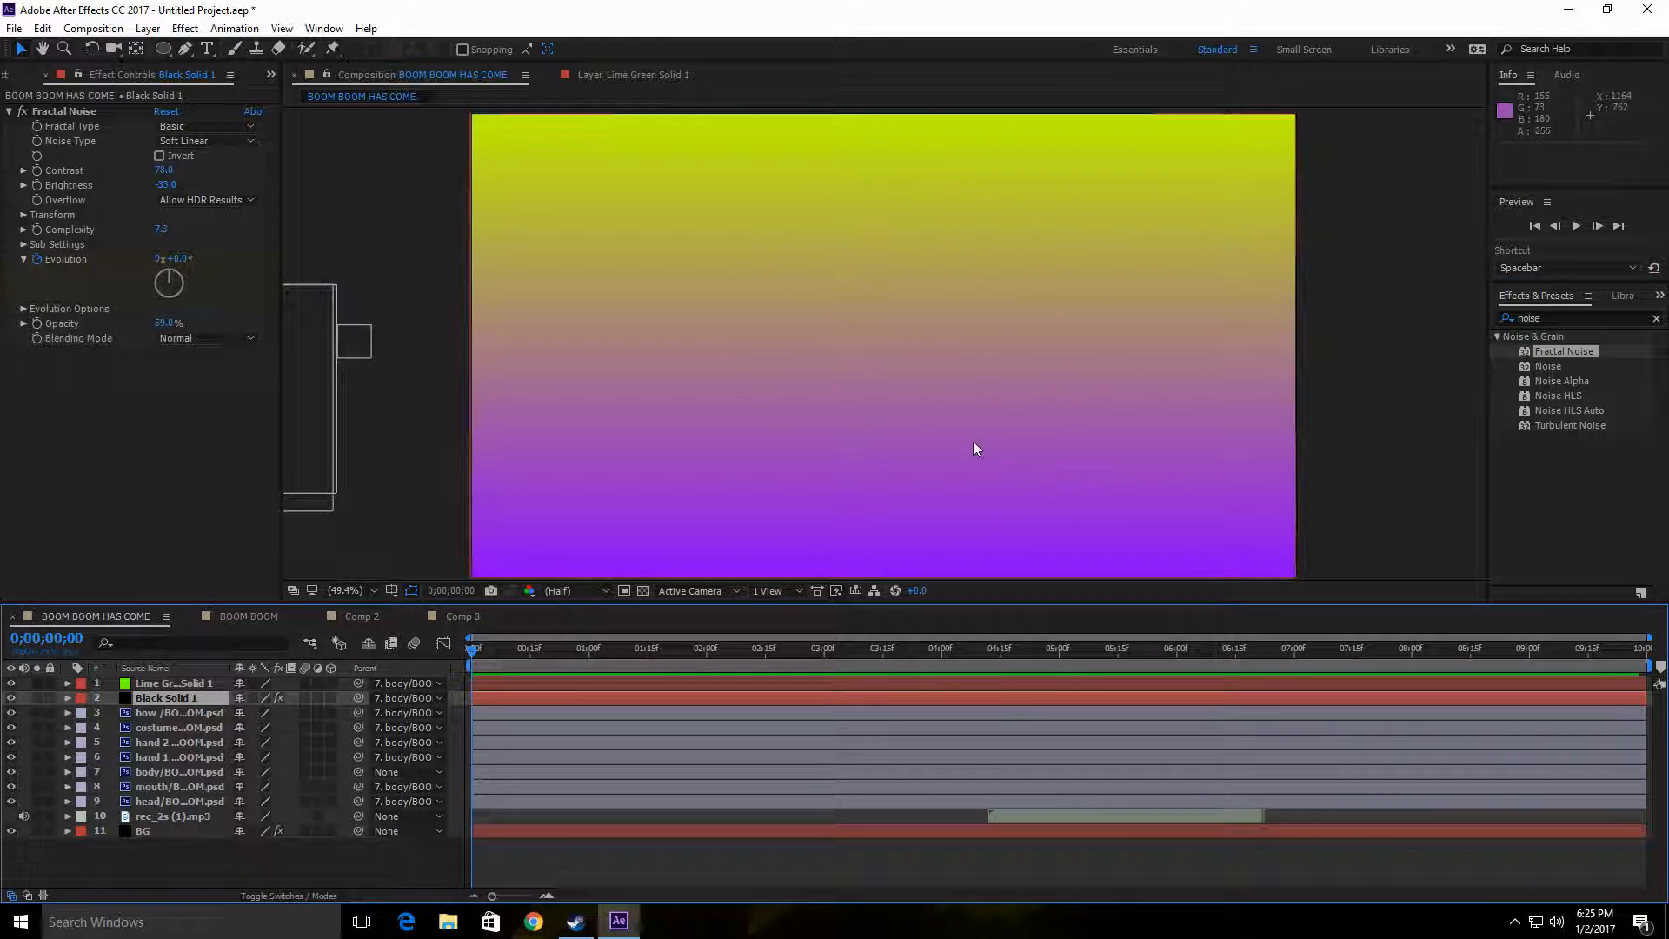
Step: At 0;00;04;09, shift the hand 1 layer's anchor point to the edge of the hand nearest the body using the Pan Behind tool
left_click_drag(473, 652, 980, 670)
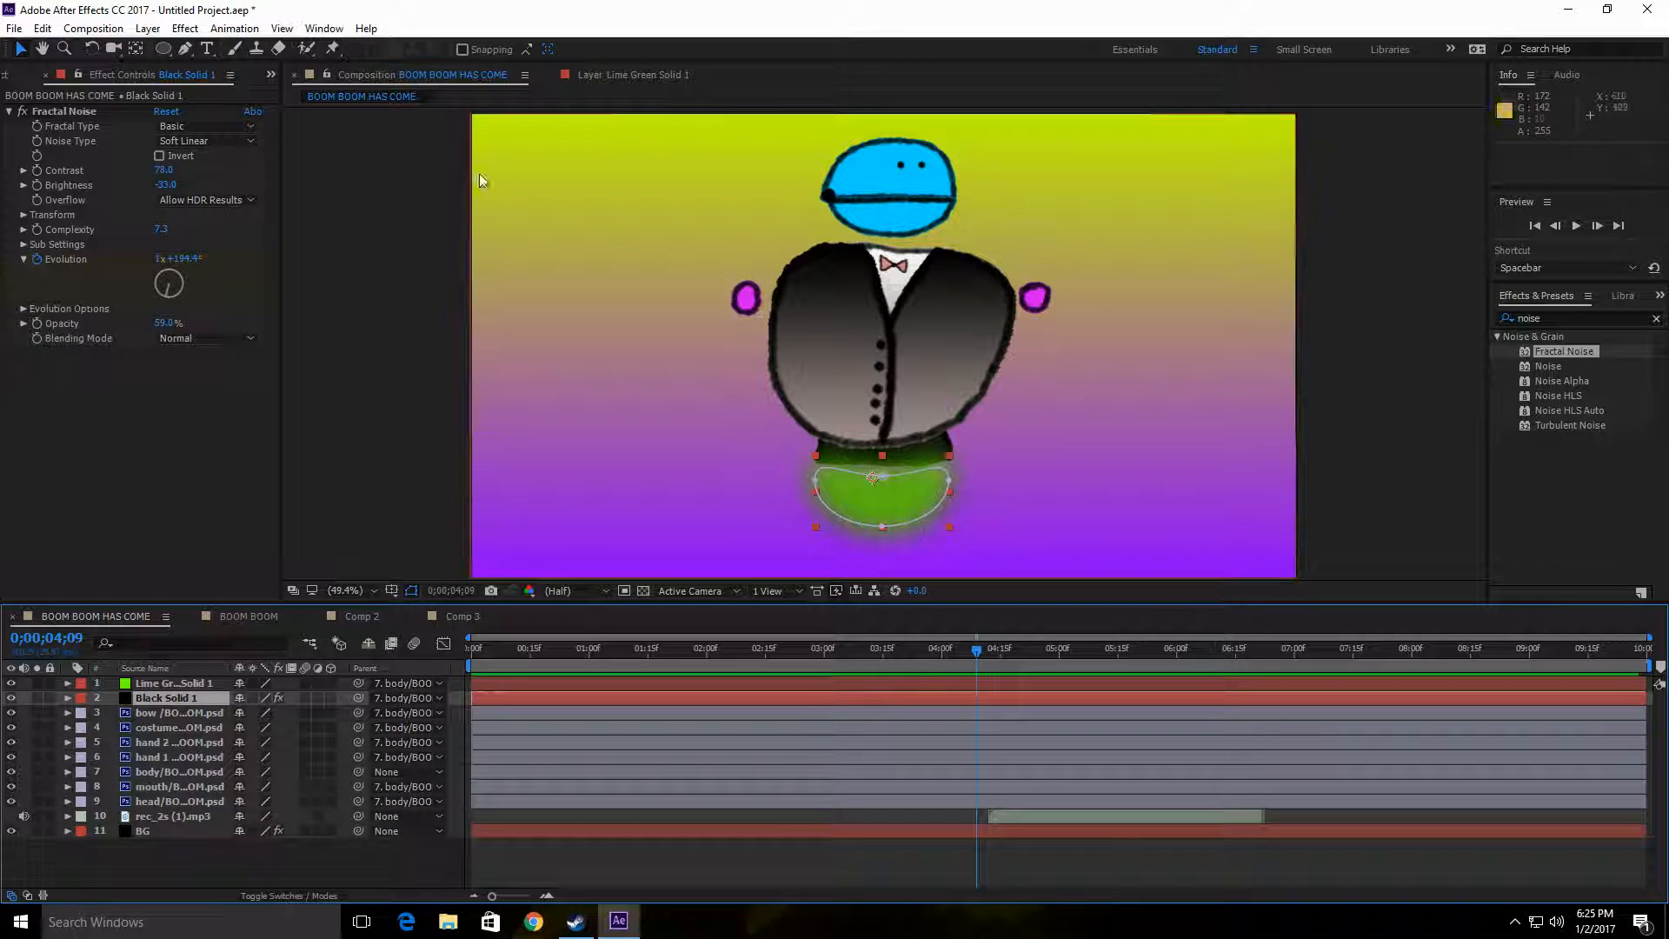
left_click(136, 52)
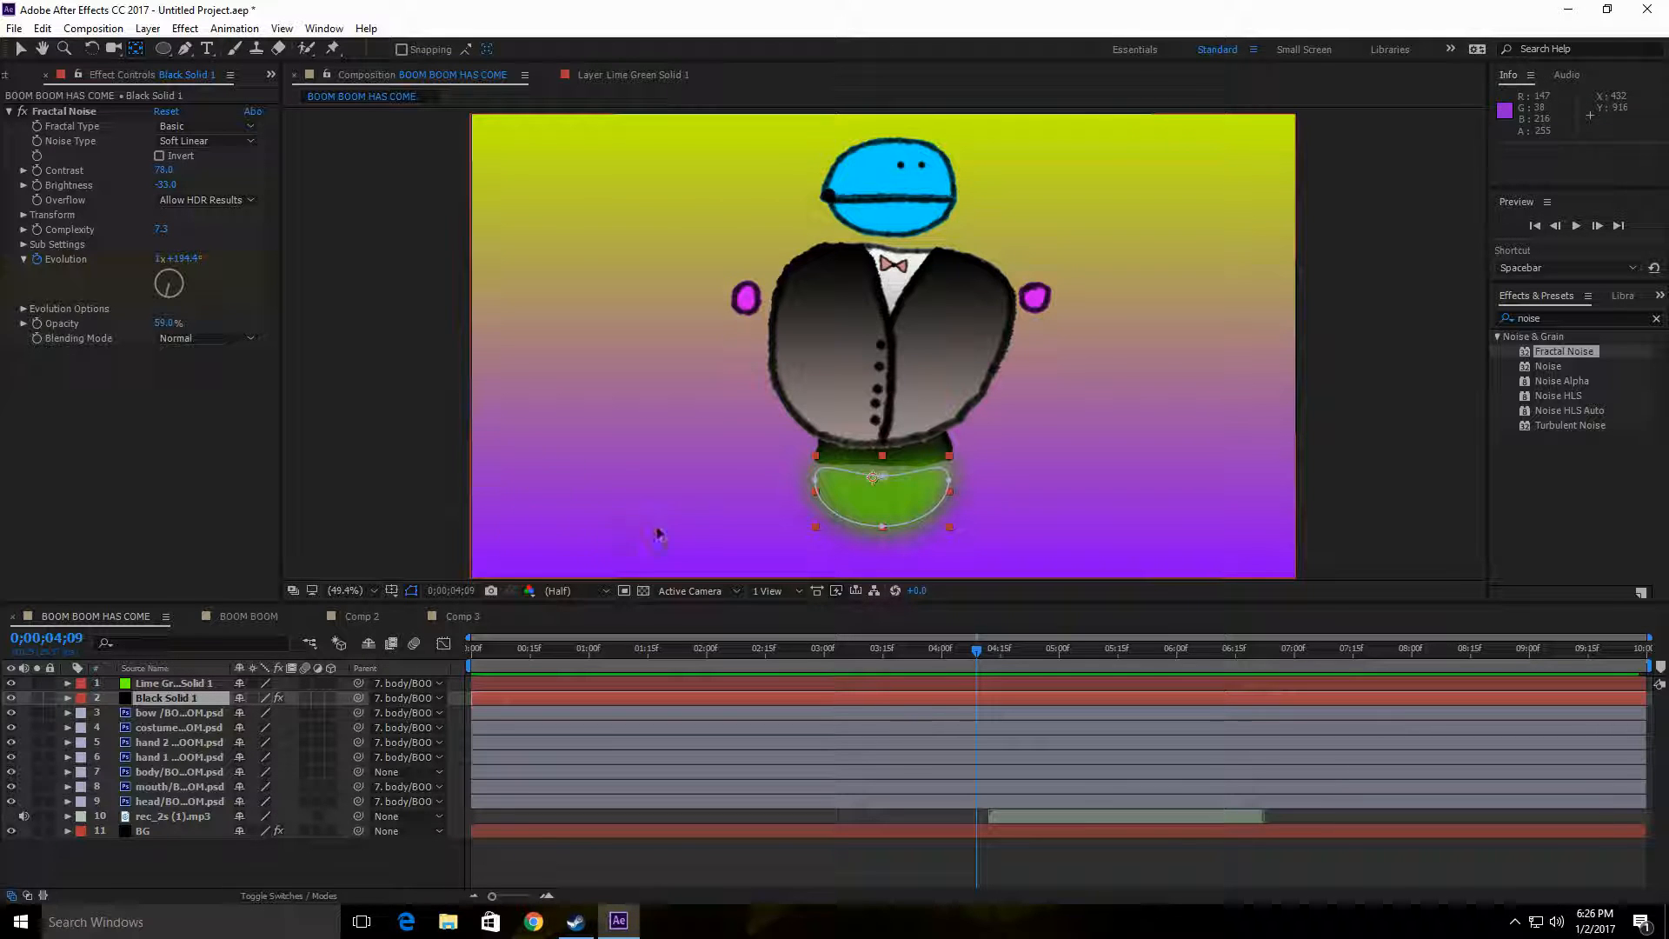
mouse_move(575, 922)
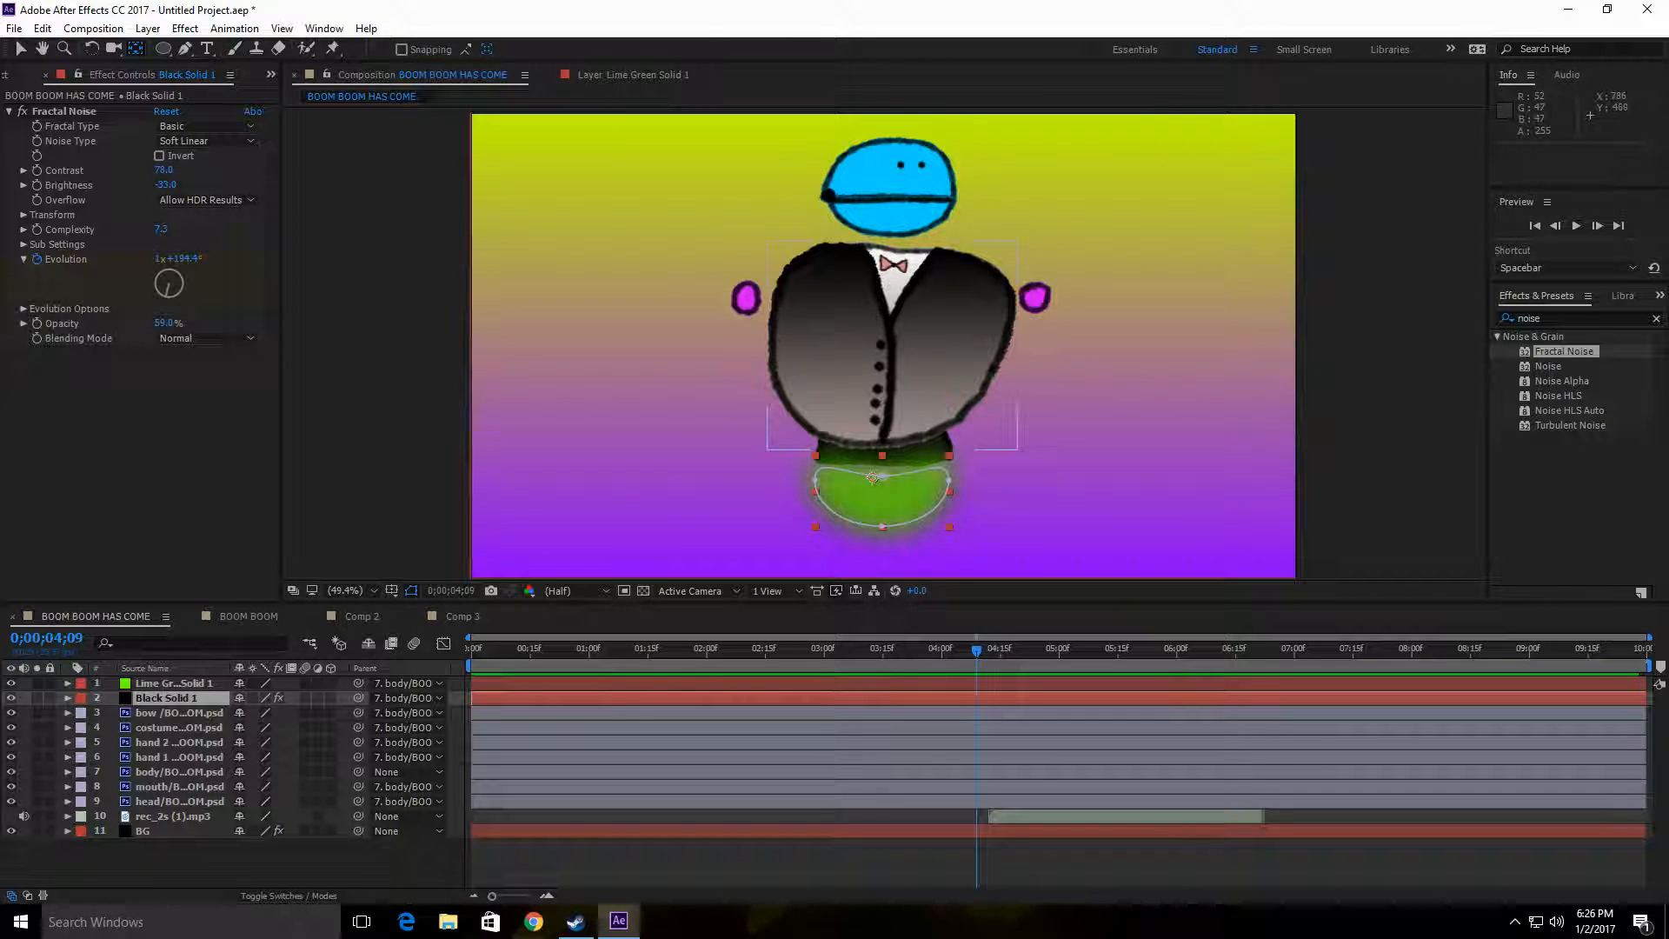
left_click(748, 300)
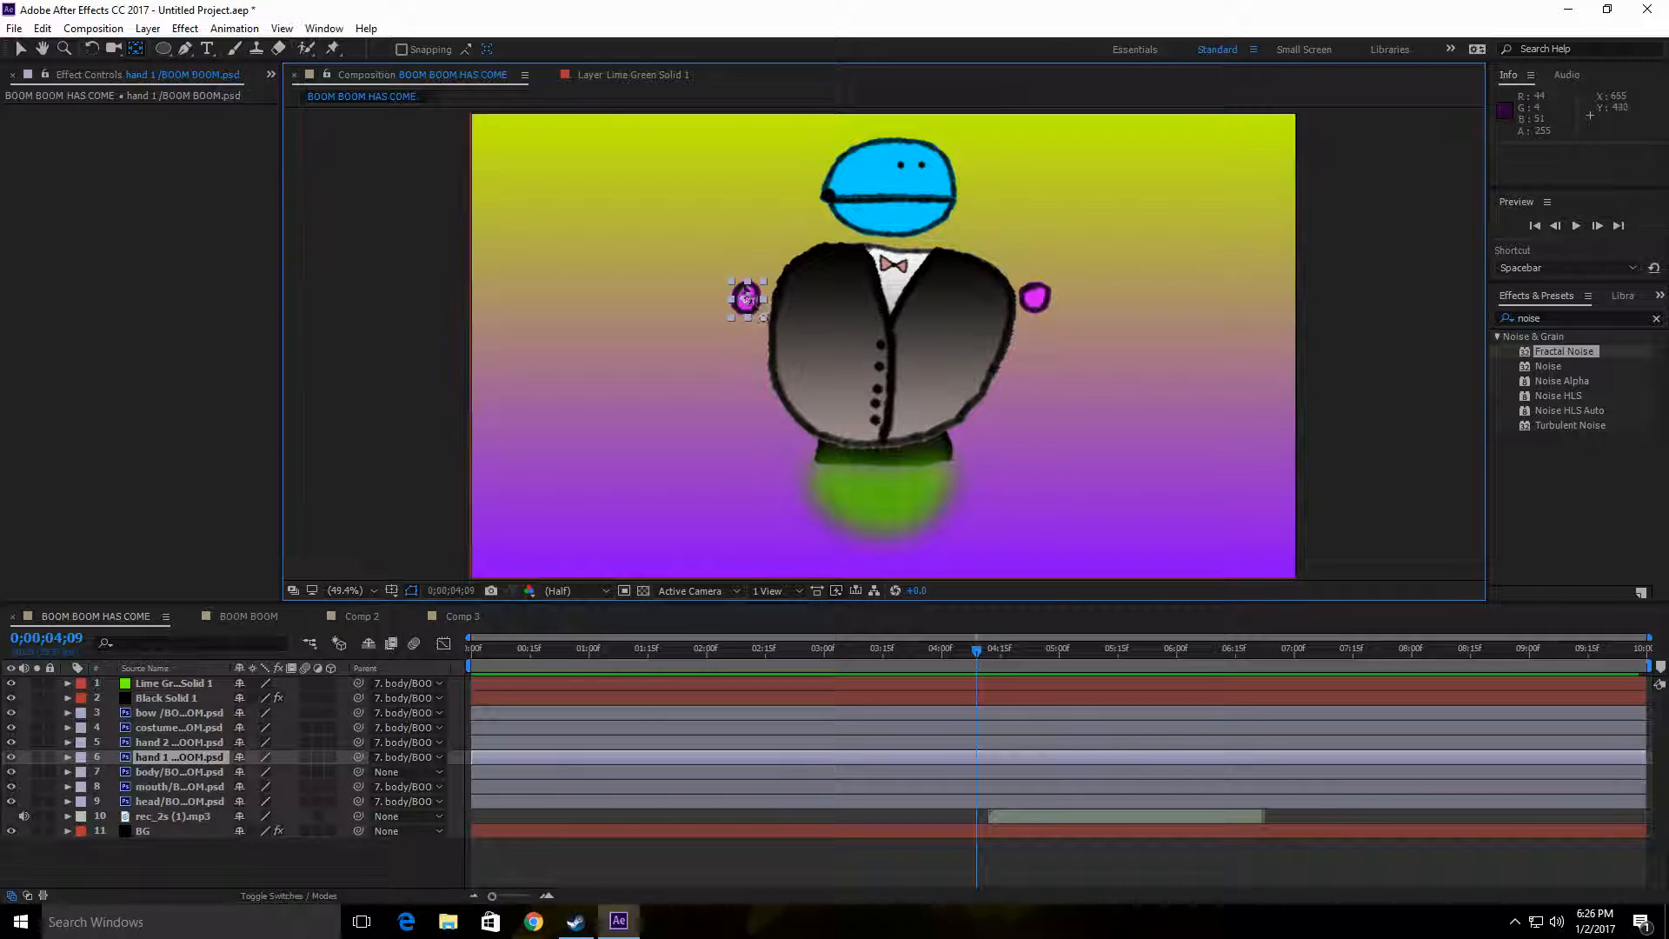
left_click_drag(748, 302, 761, 301)
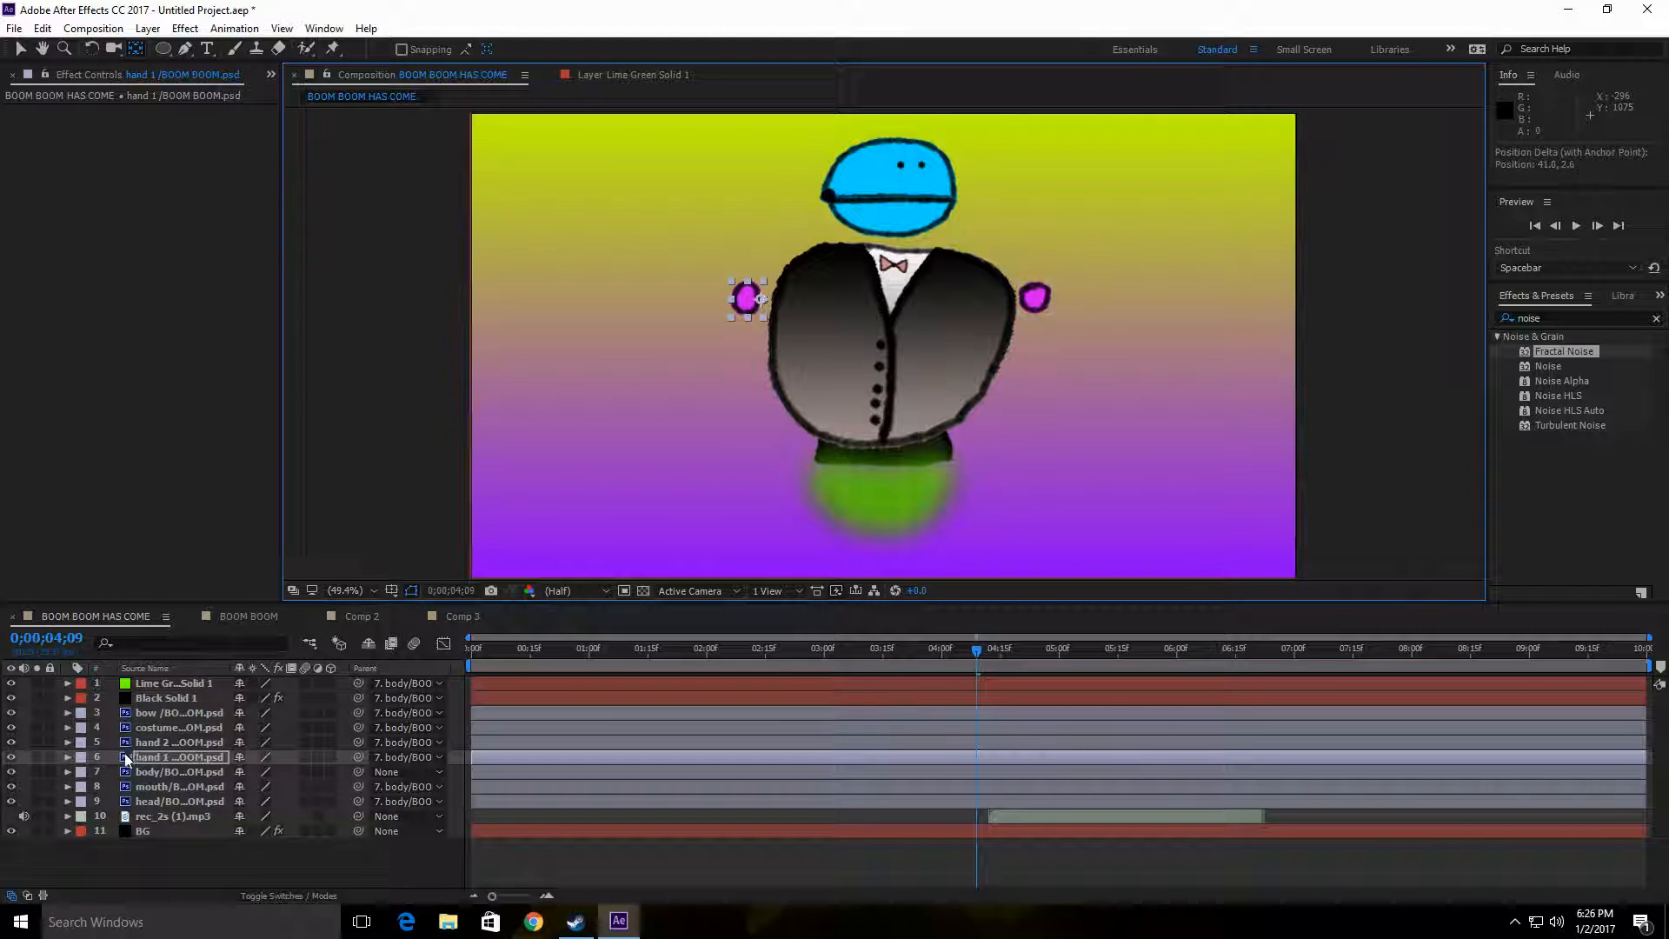
Step: Test the hand 1 layer's rotation around its anchor point and reset the rotation to 0°
left_click(67, 759)
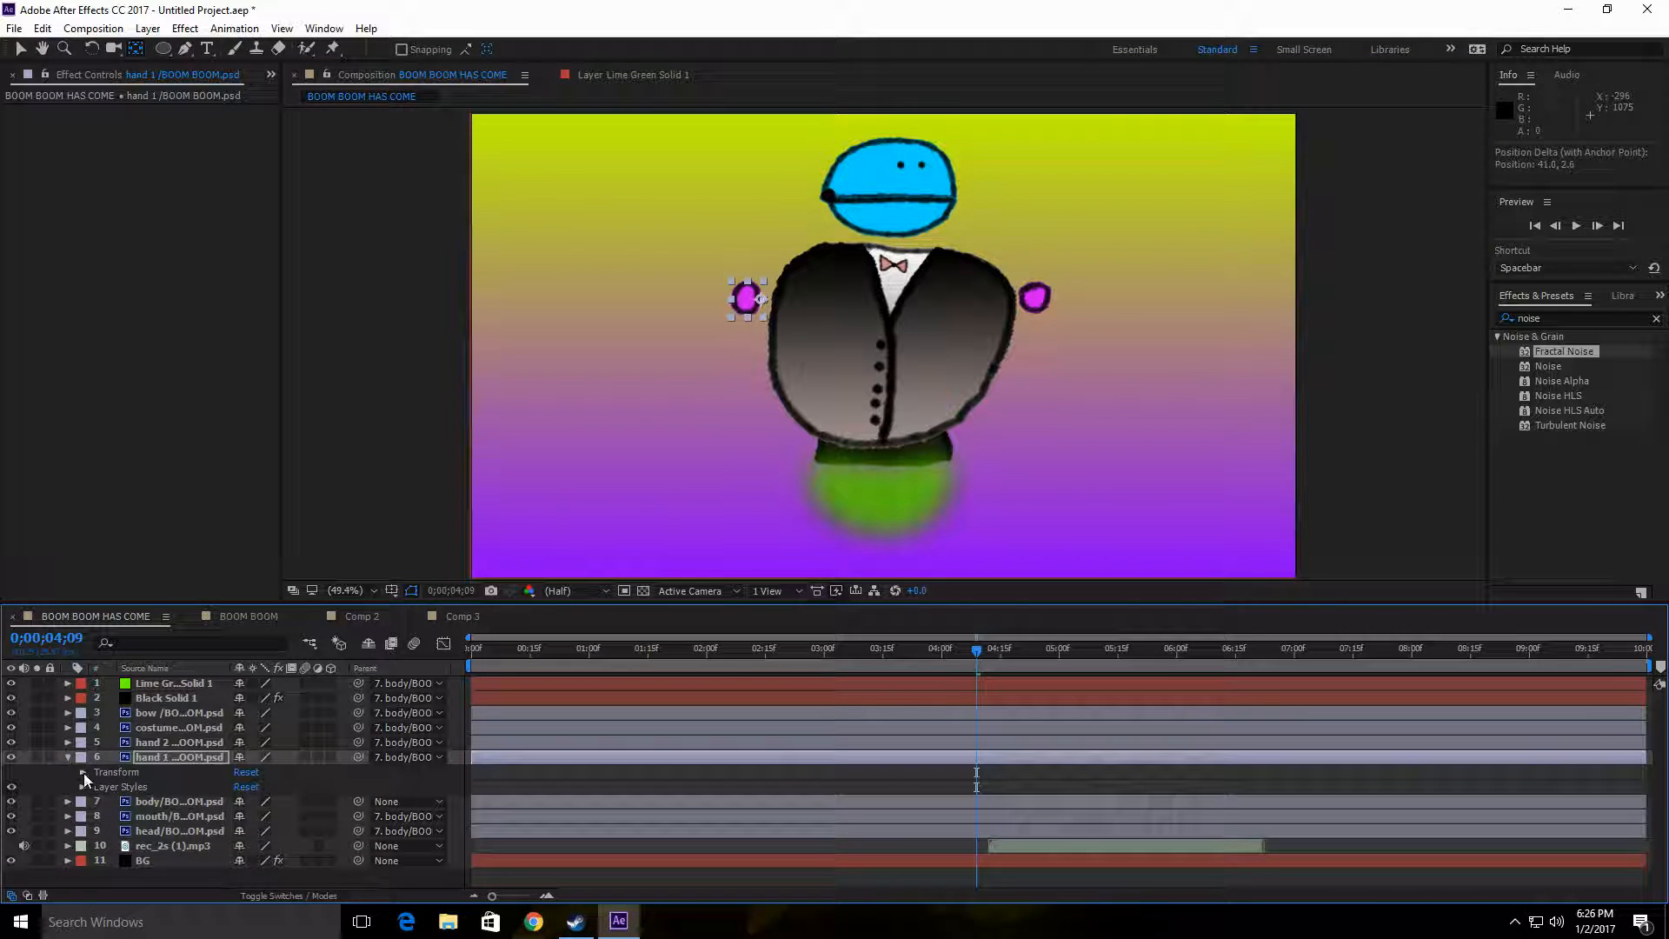
left_click(82, 773)
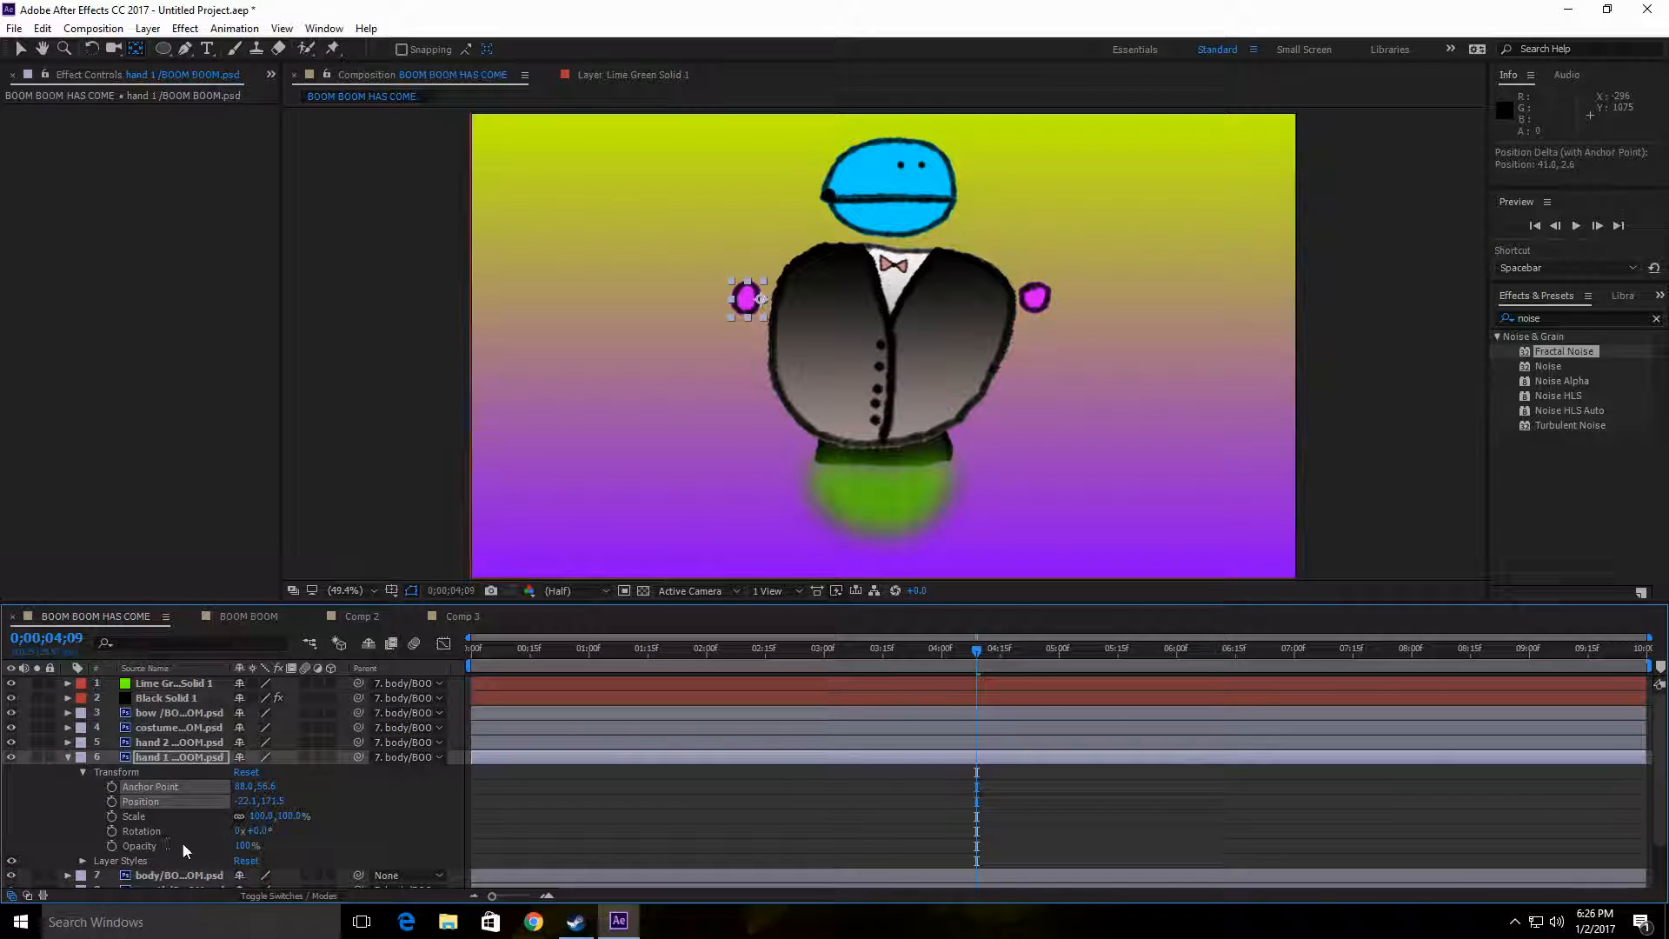
mouse_move(259, 832)
left_mouse_down()
mouse_move(297, 830)
mouse_move(263, 829)
left_mouse_up()
left_click(261, 830)
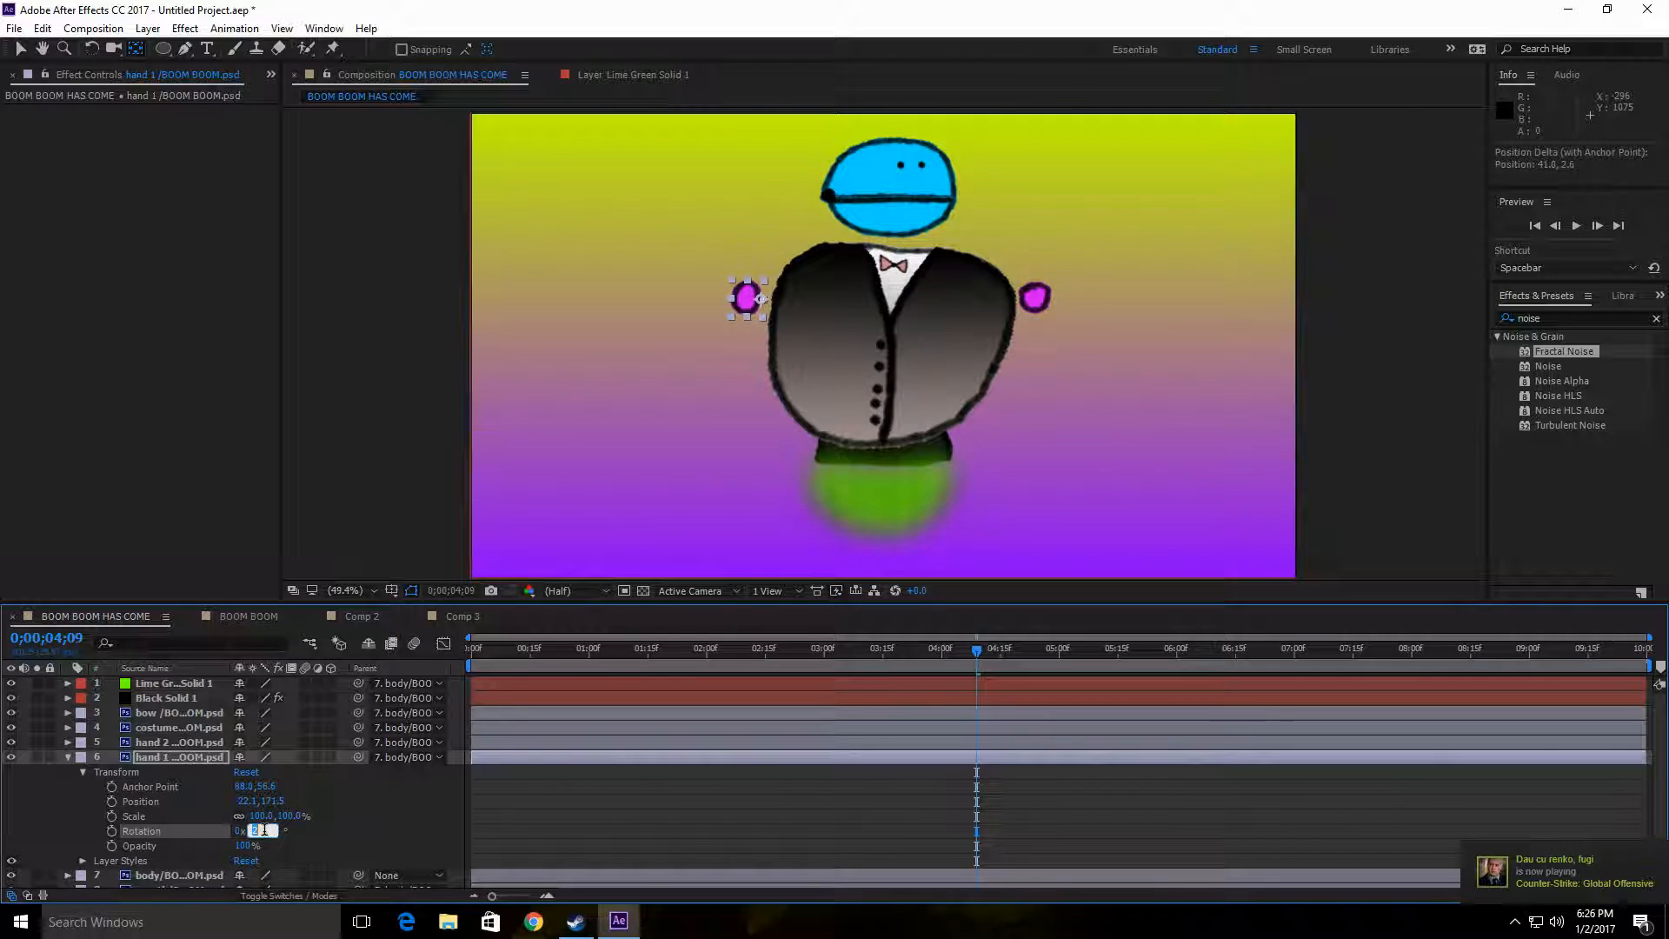
type("0")
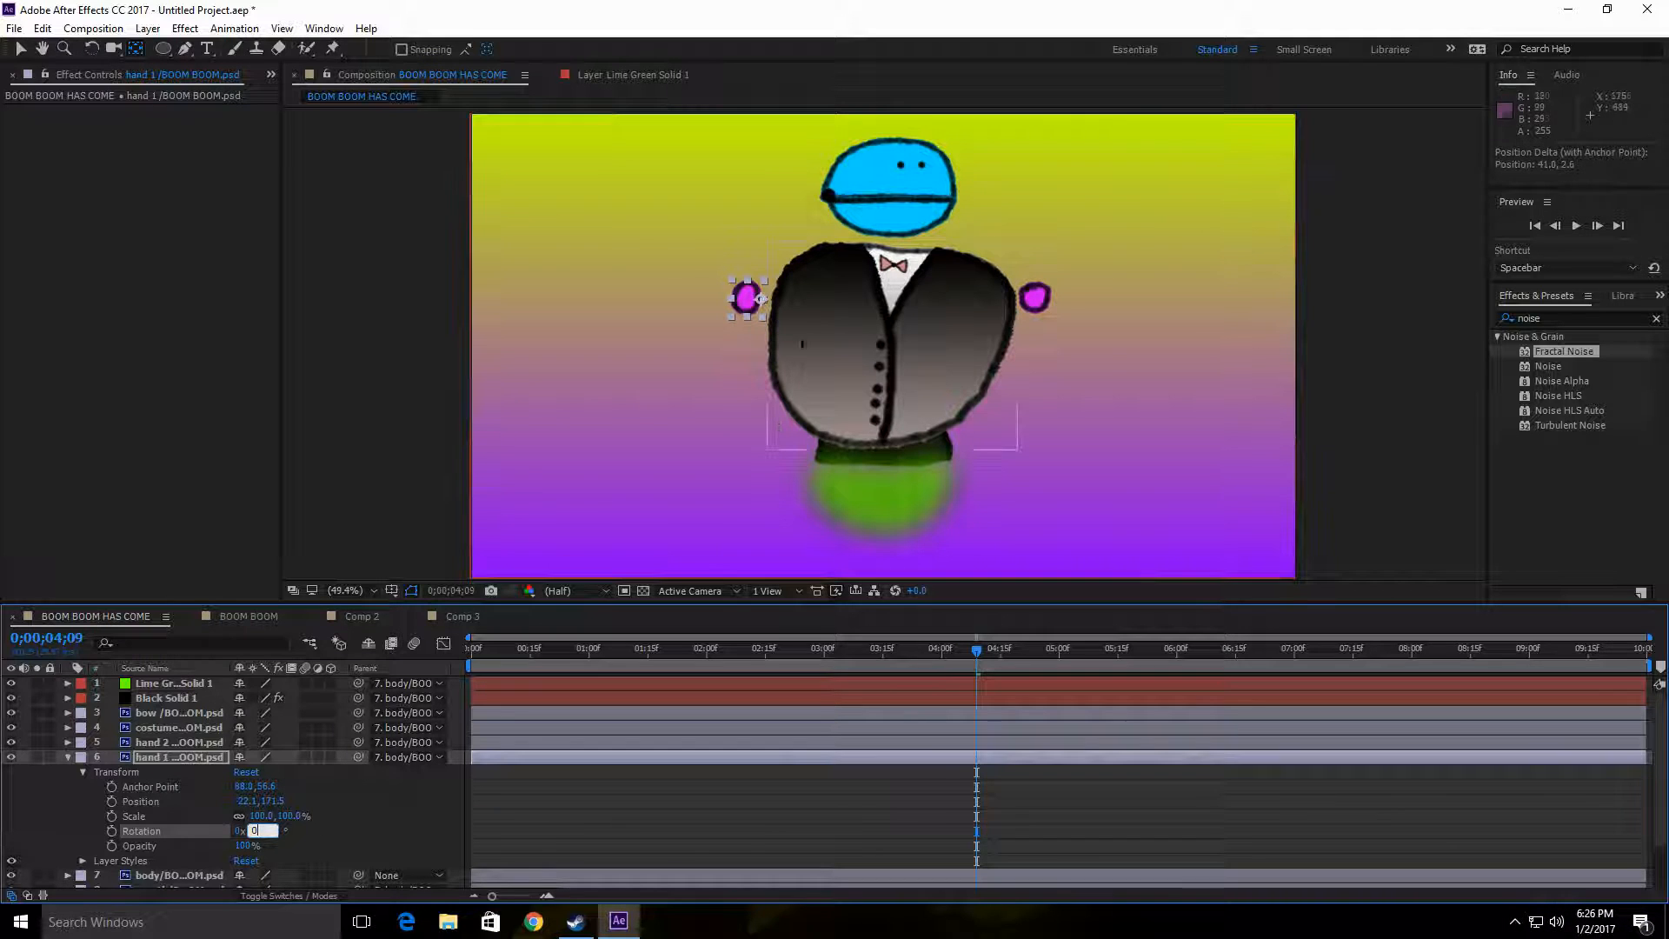
Step: Shift the hand 2 layer's anchor point to its body-side edge and the mouth layer's anchor point to the black jaw hinge
left_click(1035, 298)
left_click_drag(1036, 300, 1025, 303)
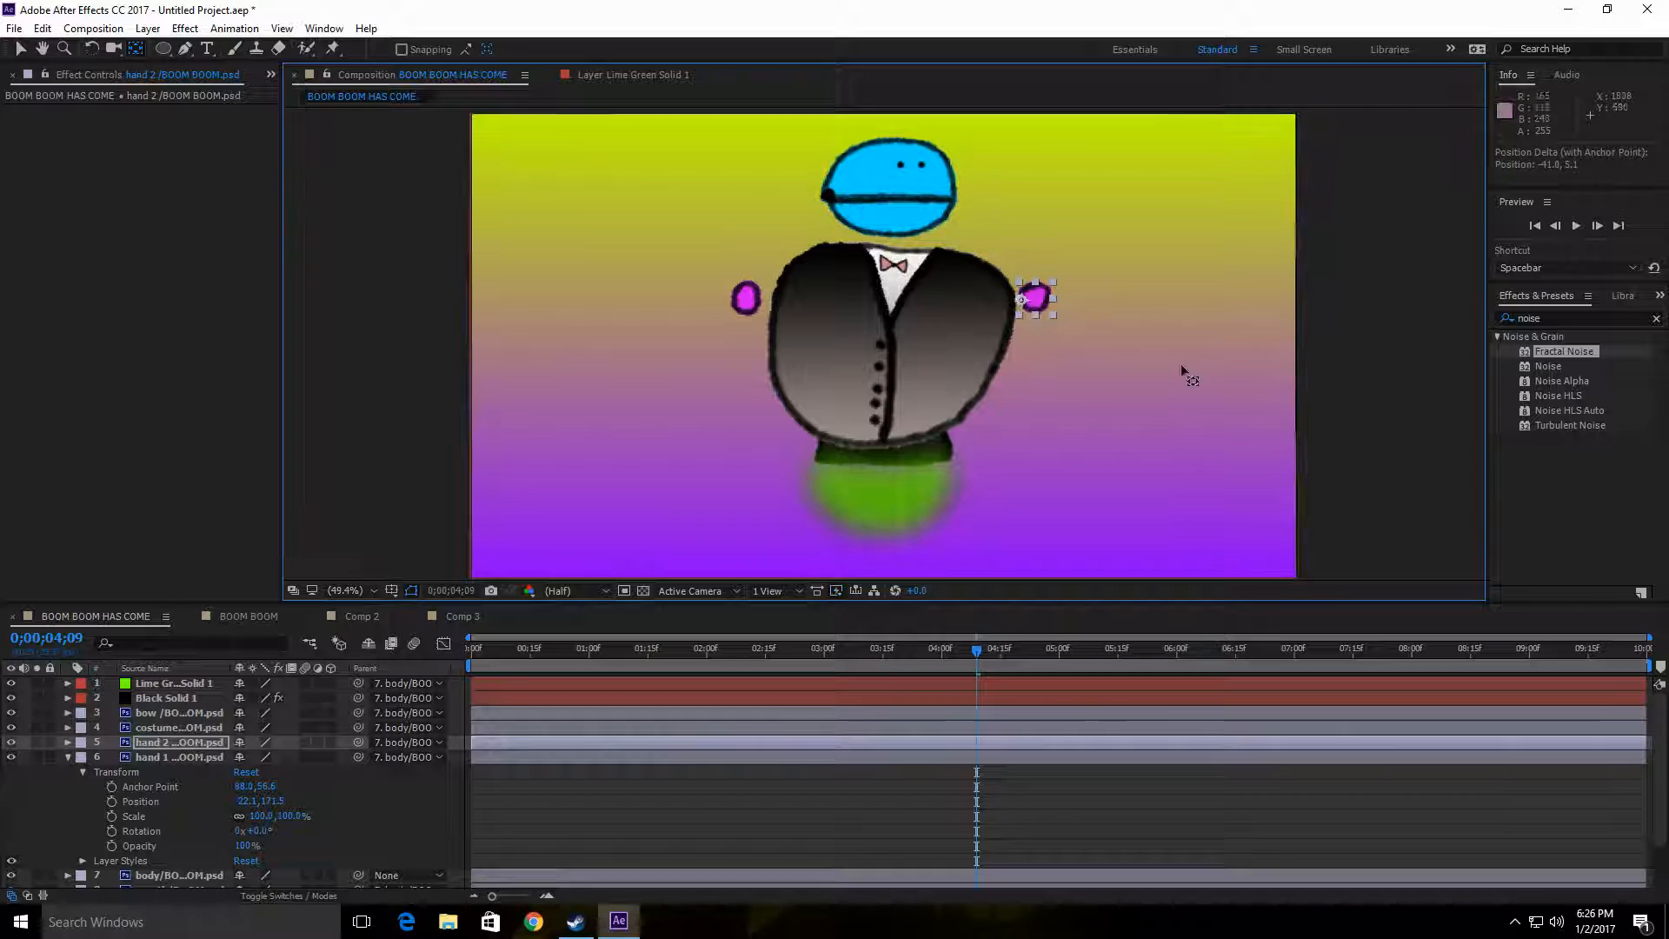
left_click(884, 205)
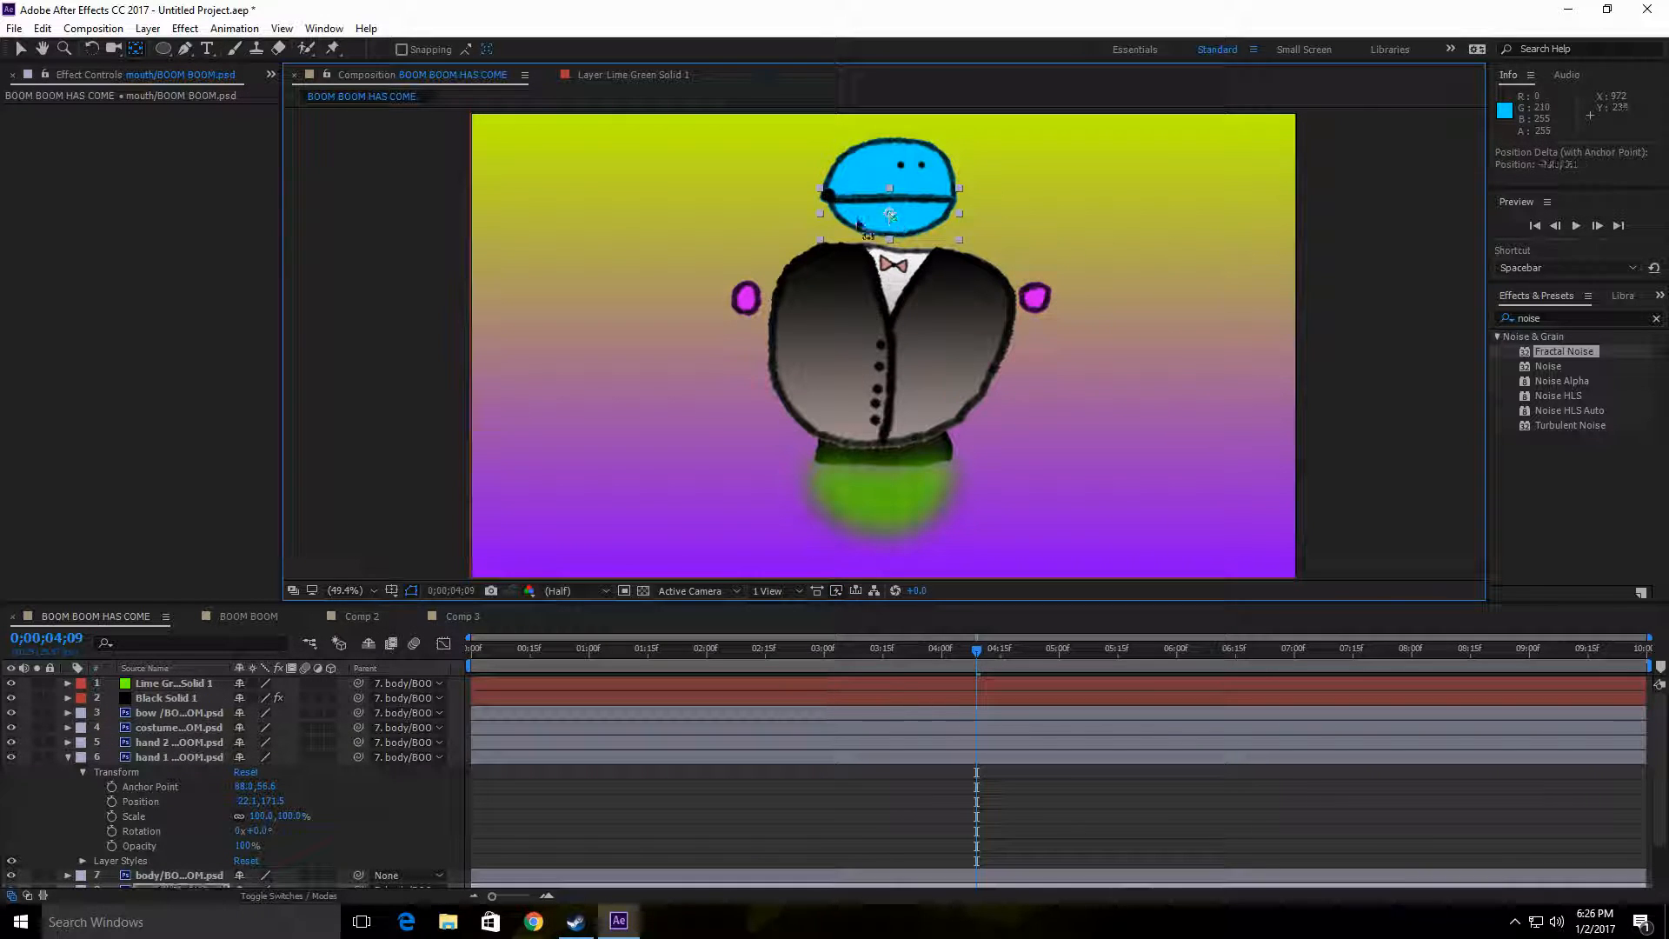
left_click_drag(888, 213, 828, 195)
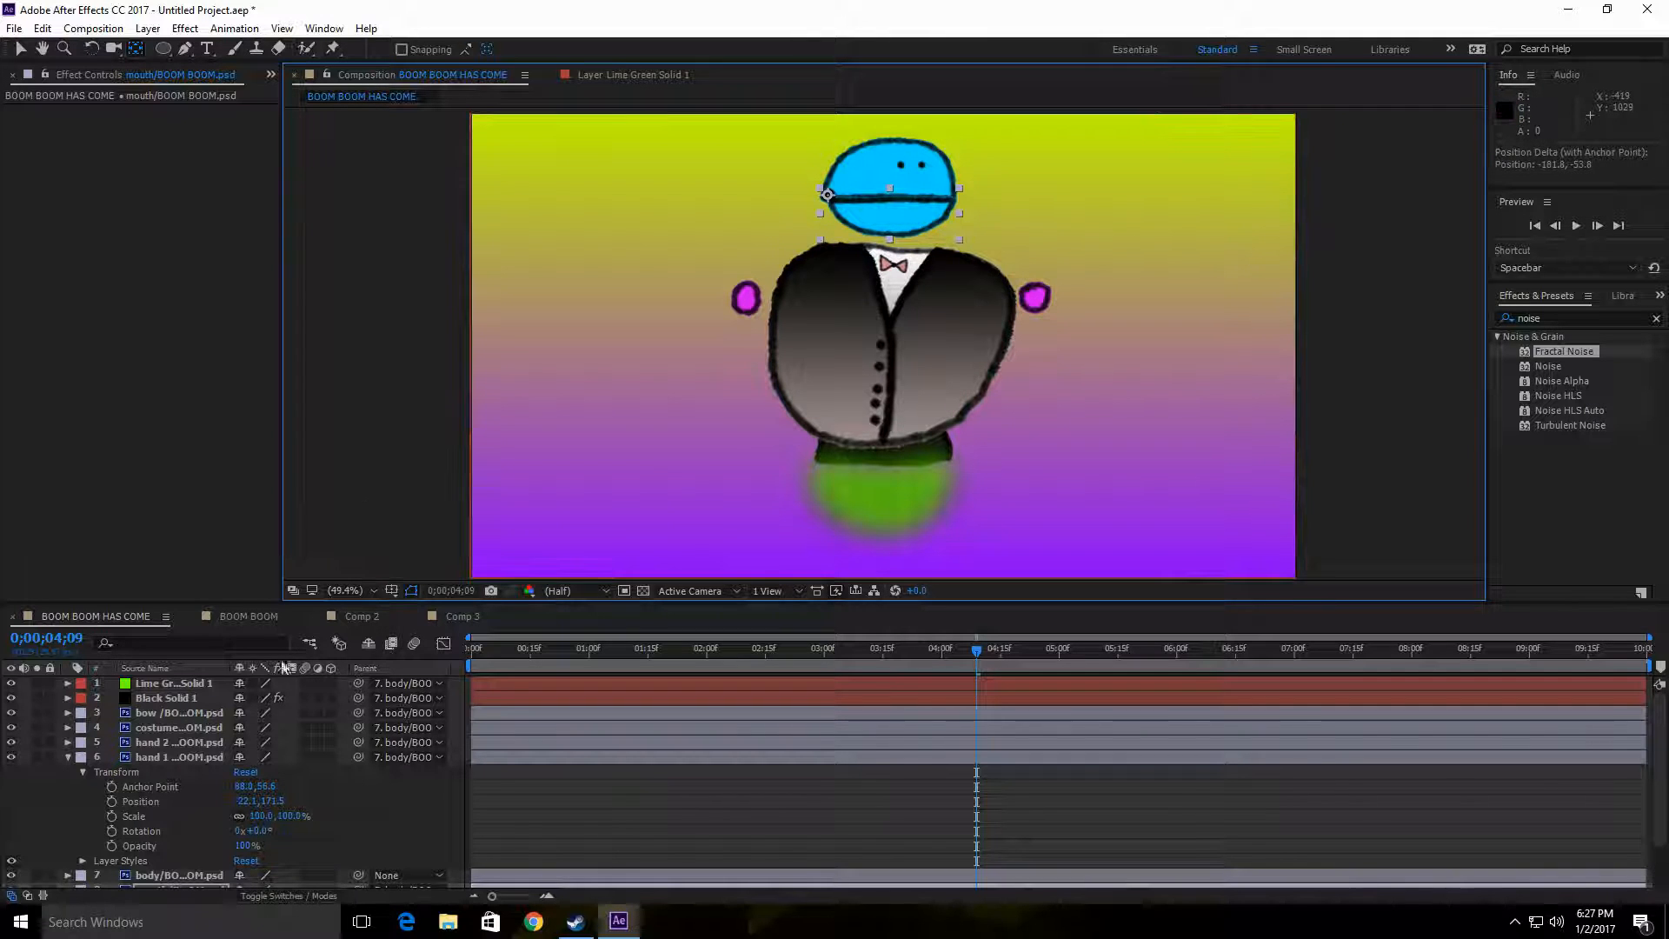
Step: Collapse the hand 1 properties, test the mouth layer's rotation around the jaw hinge, and reset it to 0°
left_click(83, 772)
left_click(67, 757)
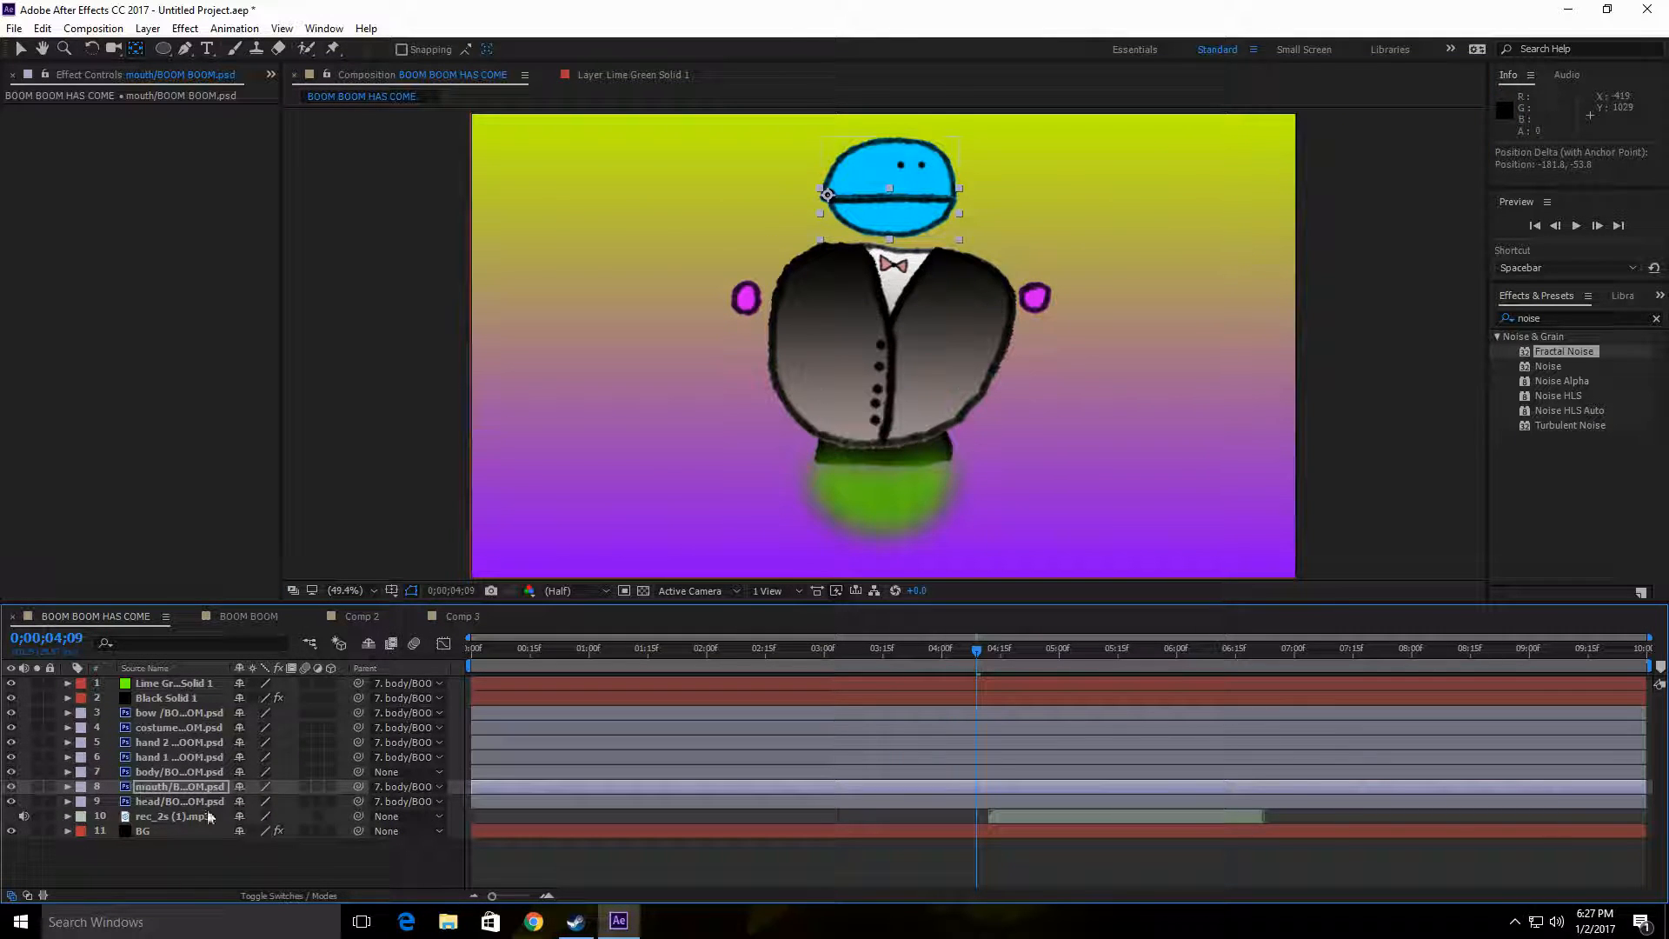
left_click(68, 786)
left_click(83, 801)
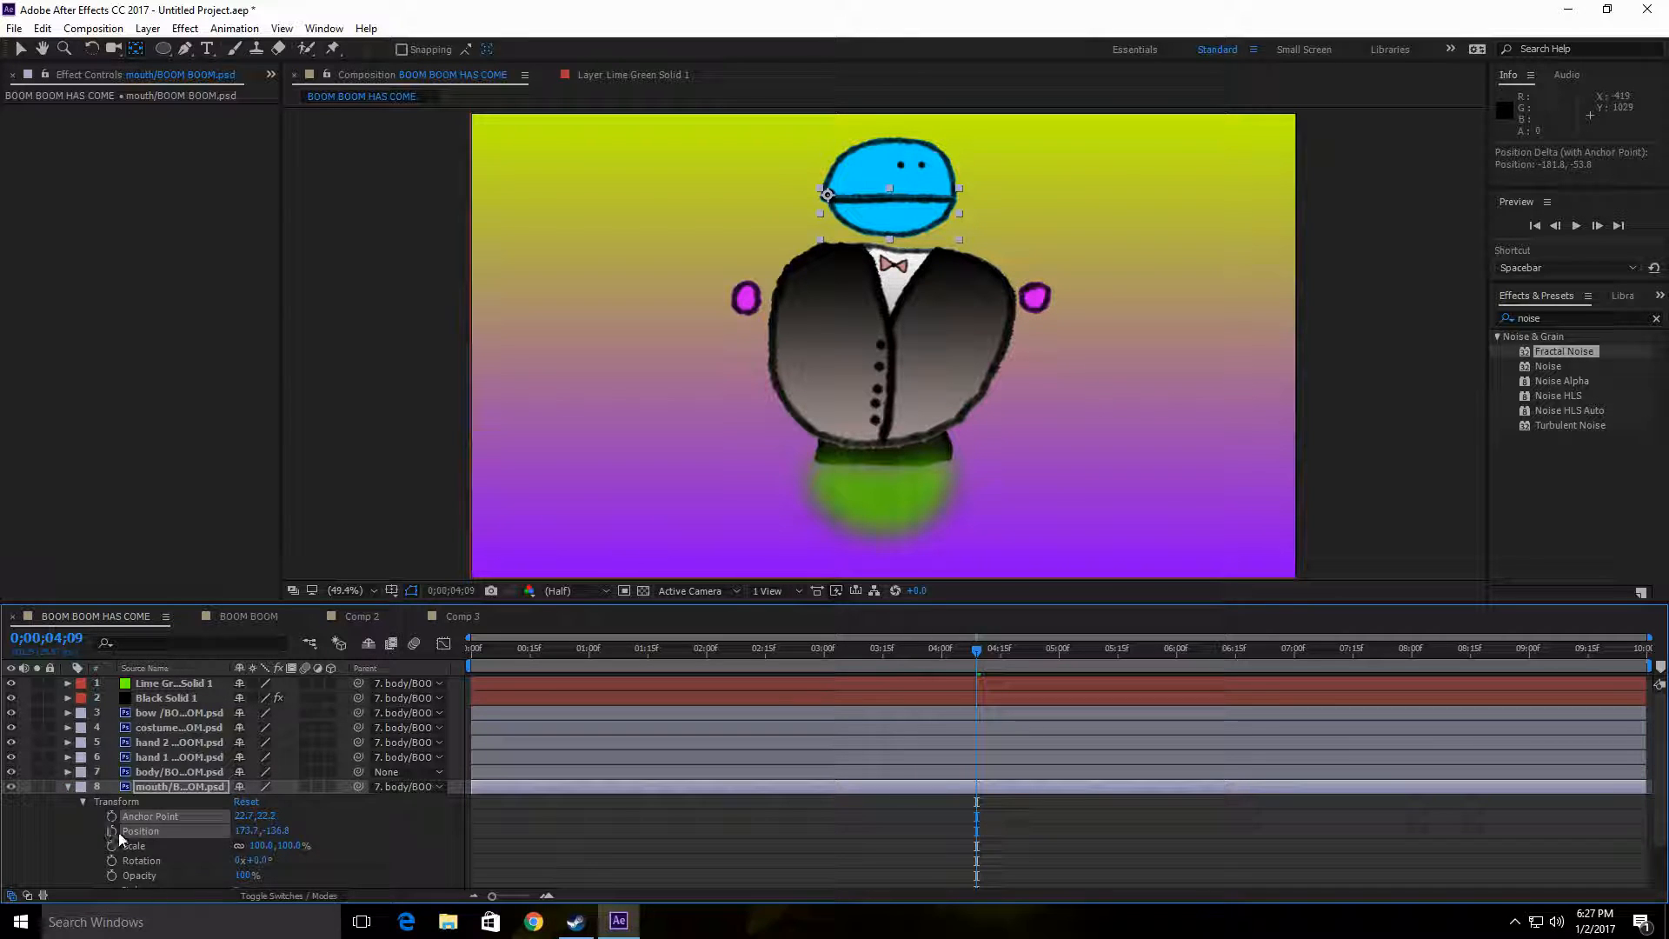
mouse_move(258, 861)
left_mouse_down()
mouse_move(291, 860)
mouse_move(238, 860)
mouse_move(416, 860)
mouse_move(277, 861)
left_mouse_up()
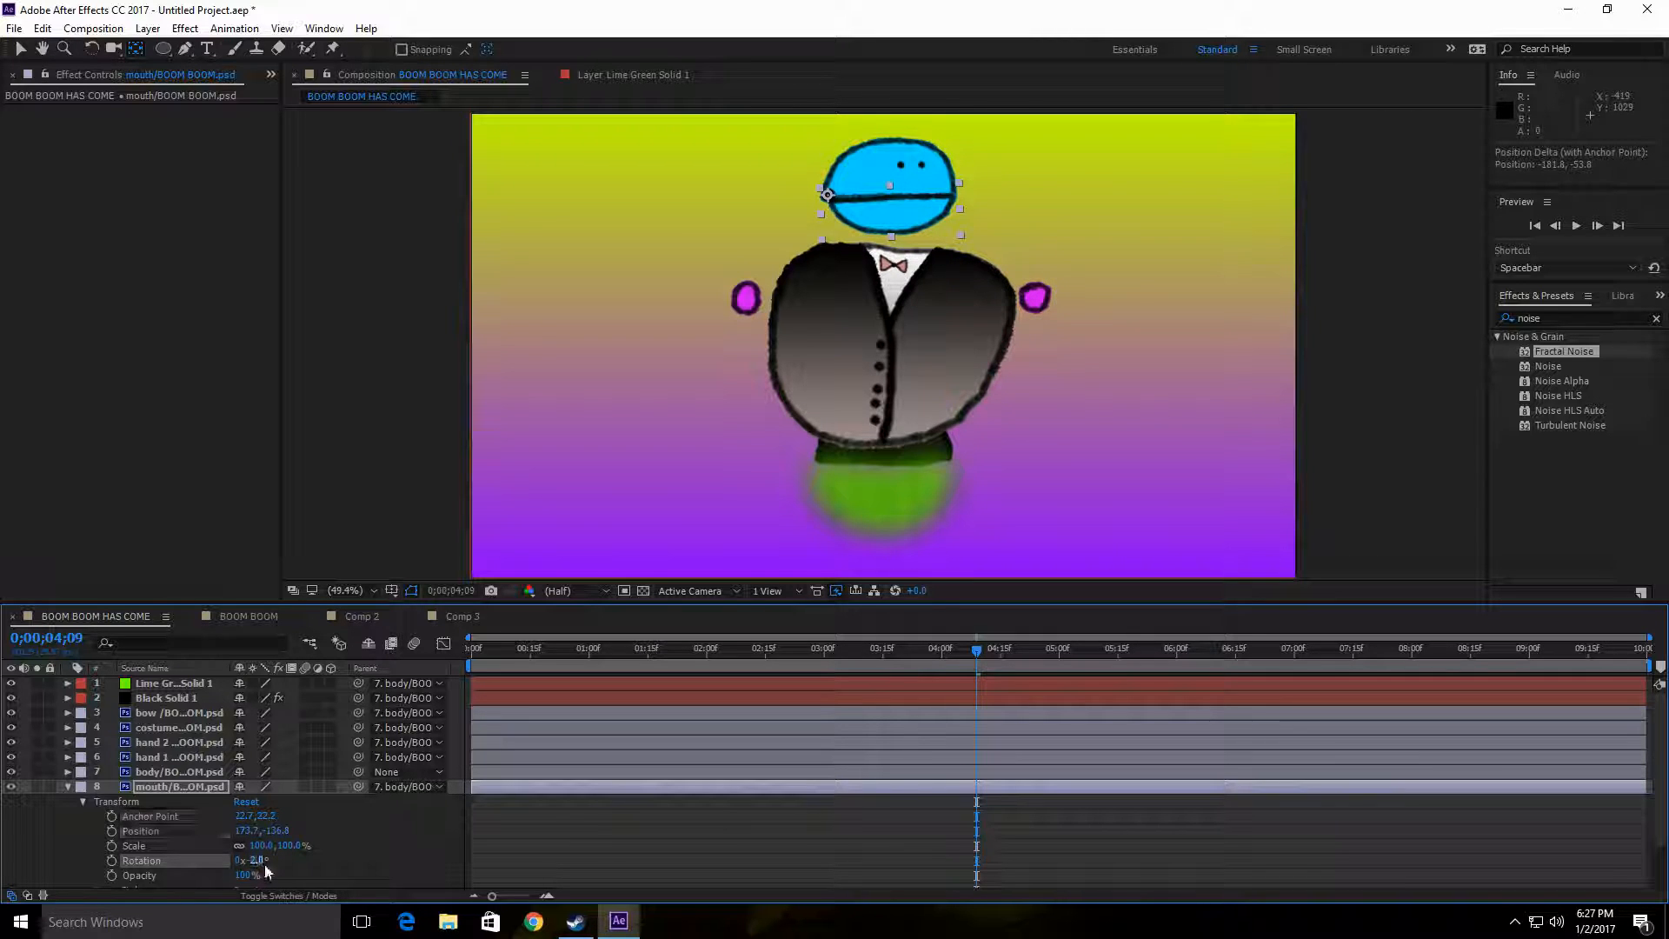
left_click(259, 860)
type("0")
key("Return")
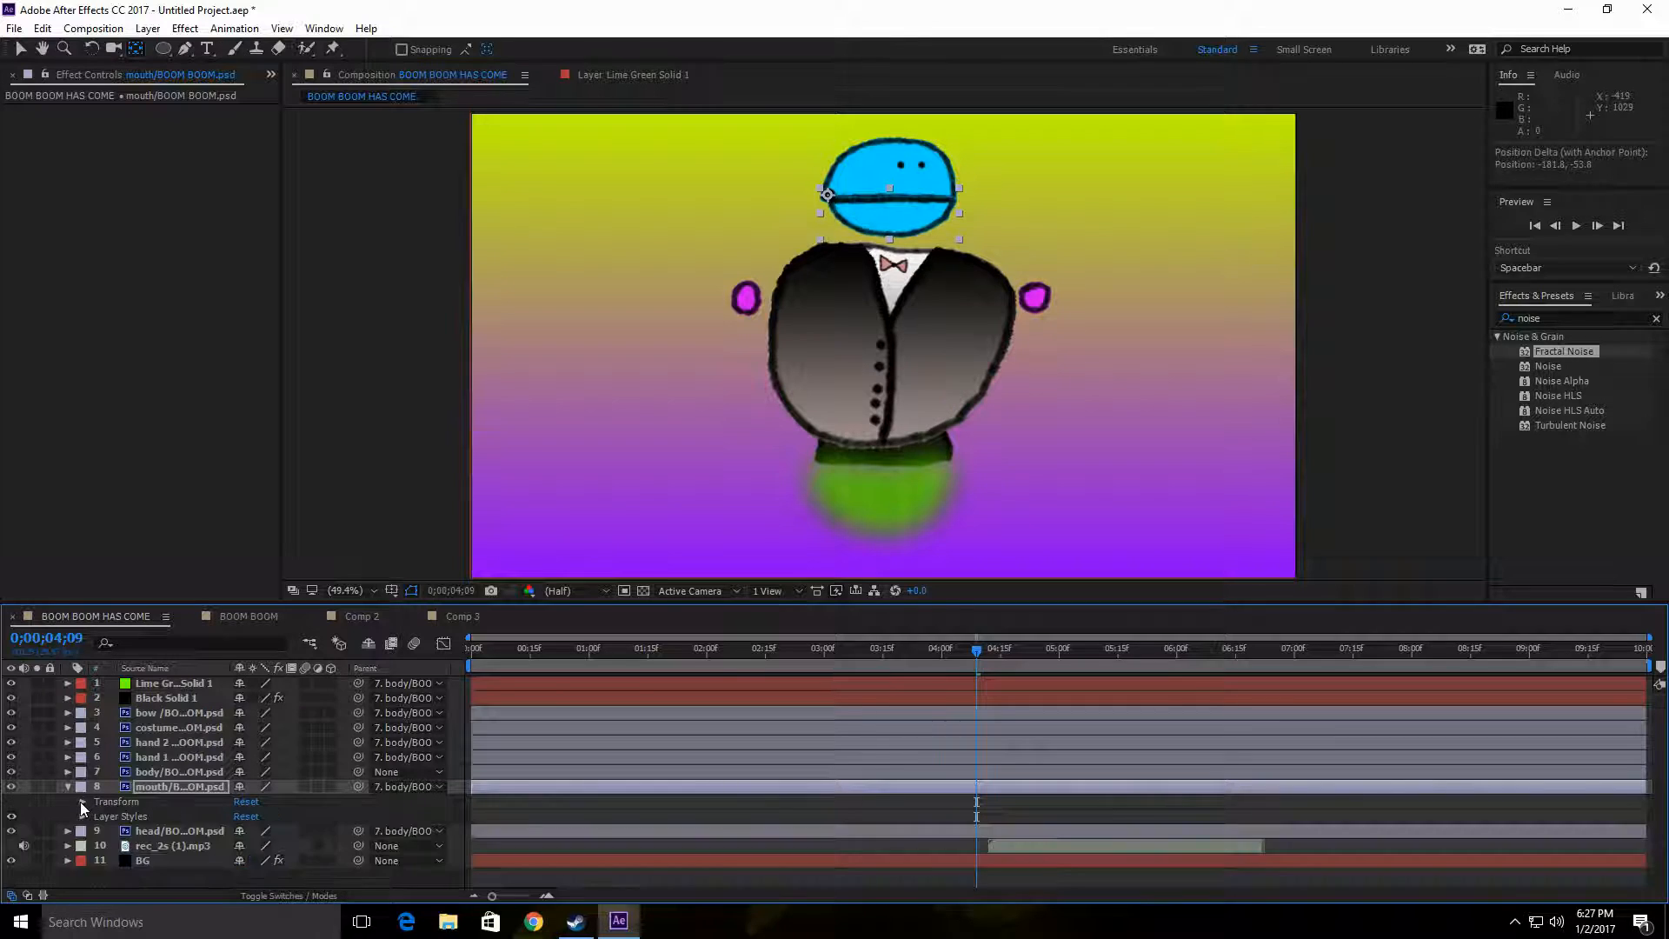
Step: Shift the rec_2s (1).mp3 audio layer earlier to start at 0;00;03;13 and return the playhead to 0;00;01;17
scroll(92, 796, "down", 2)
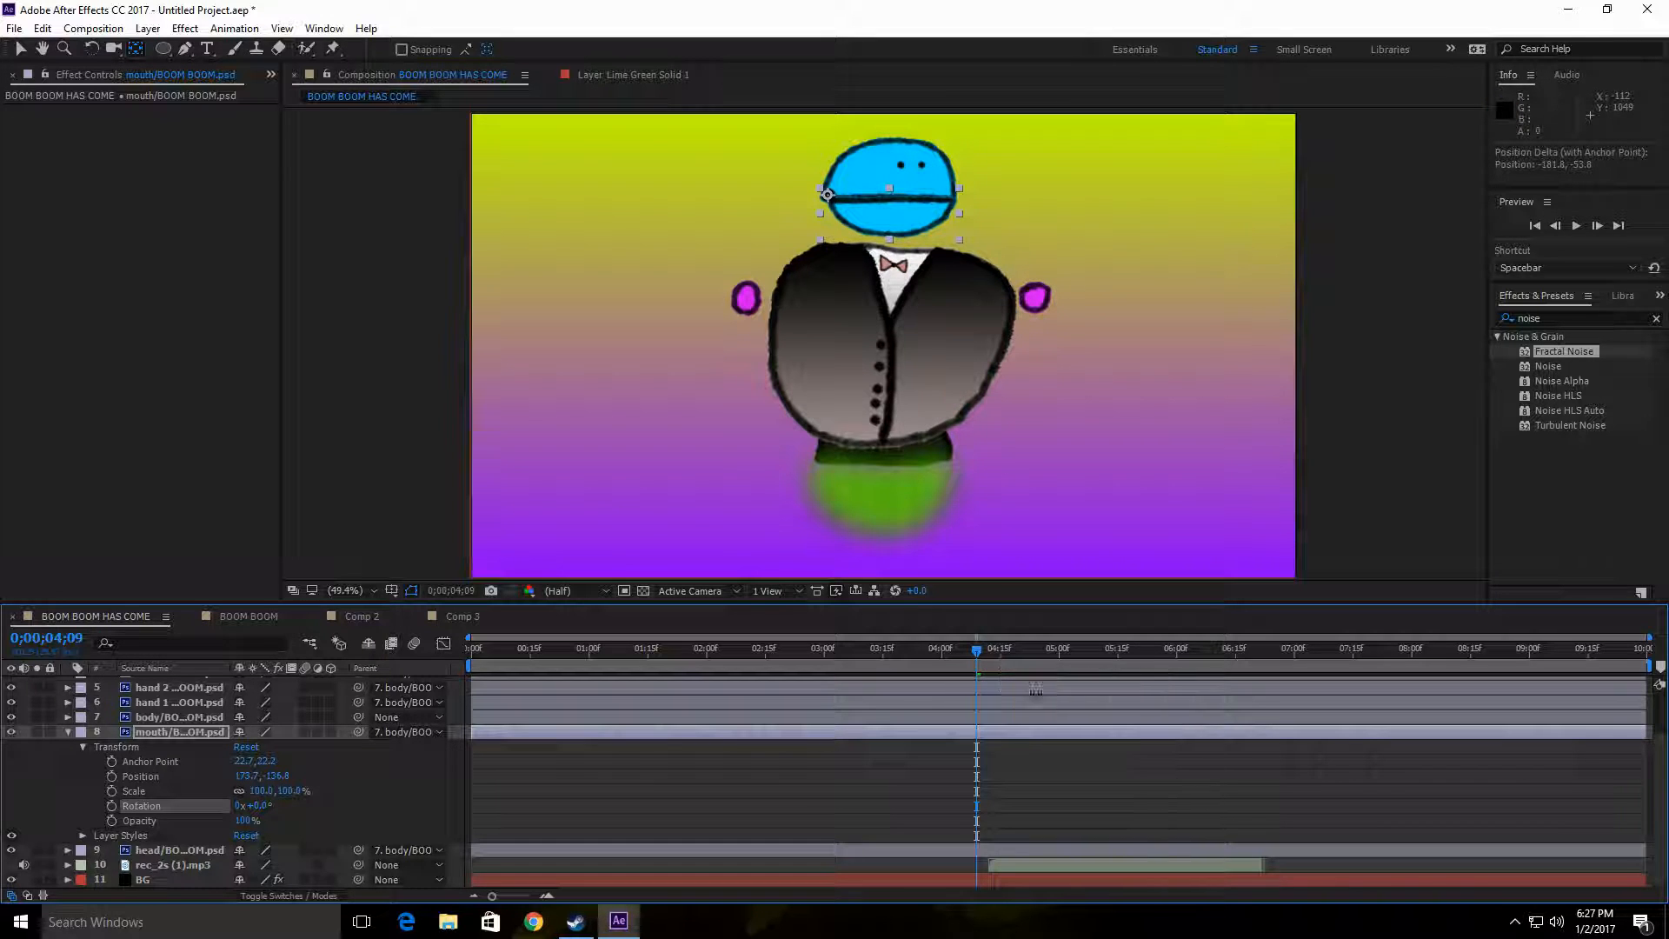
left_click(641, 664)
left_click_drag(642, 664, 873, 670)
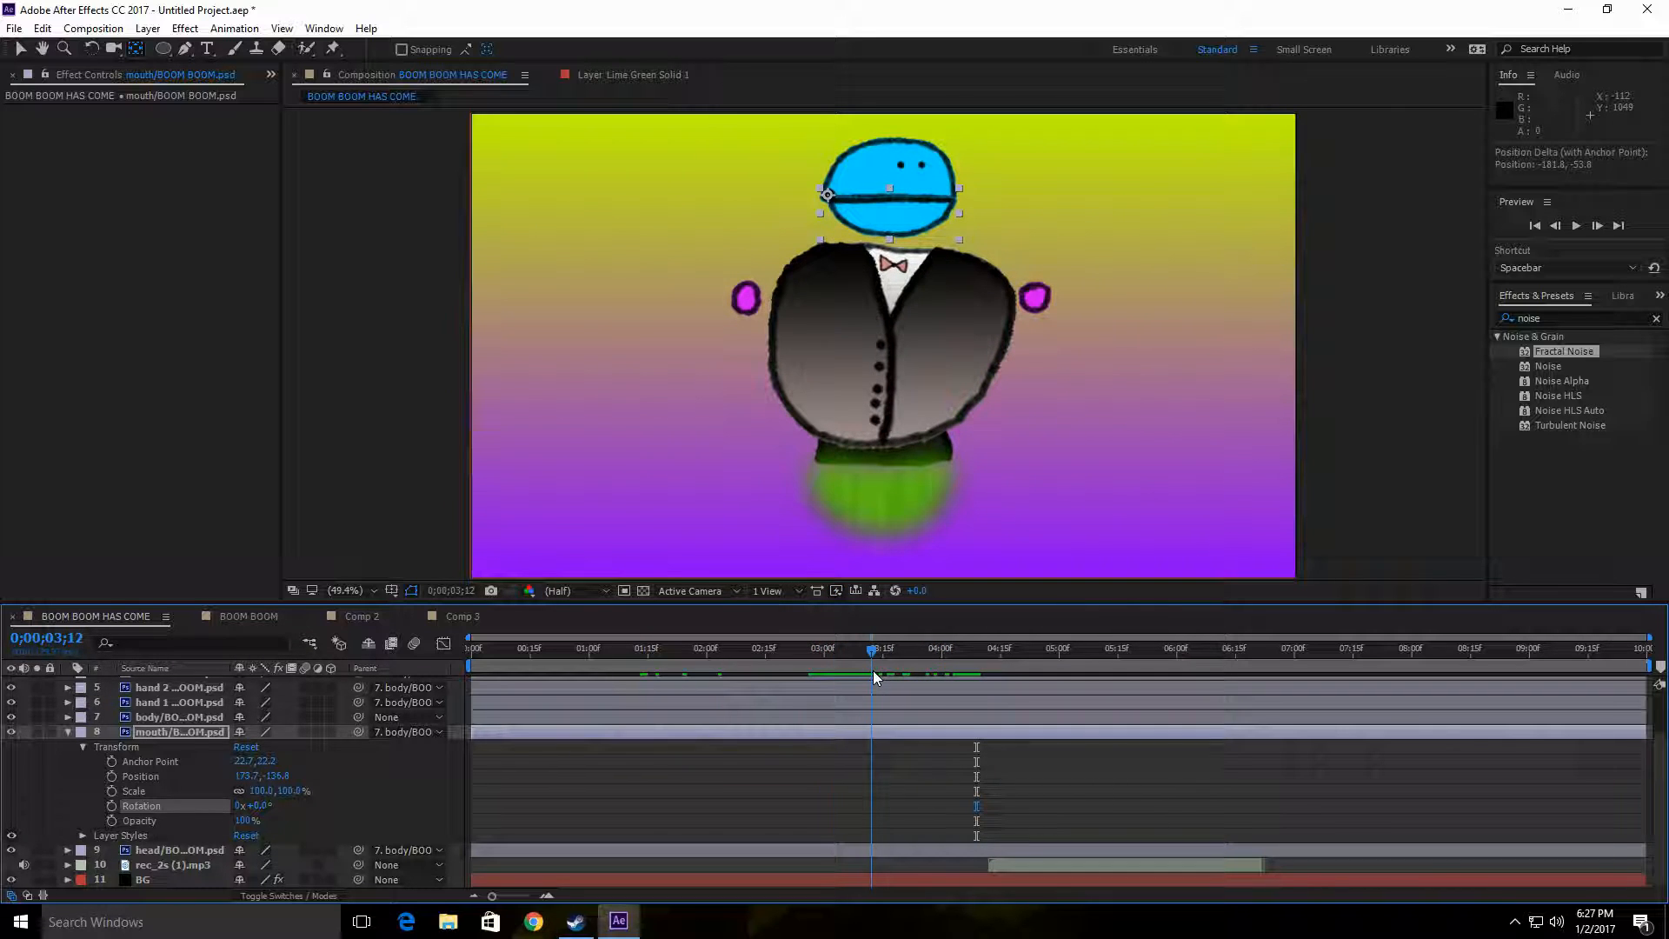
left_click(1034, 869)
left_click_drag(1056, 867, 1040, 867)
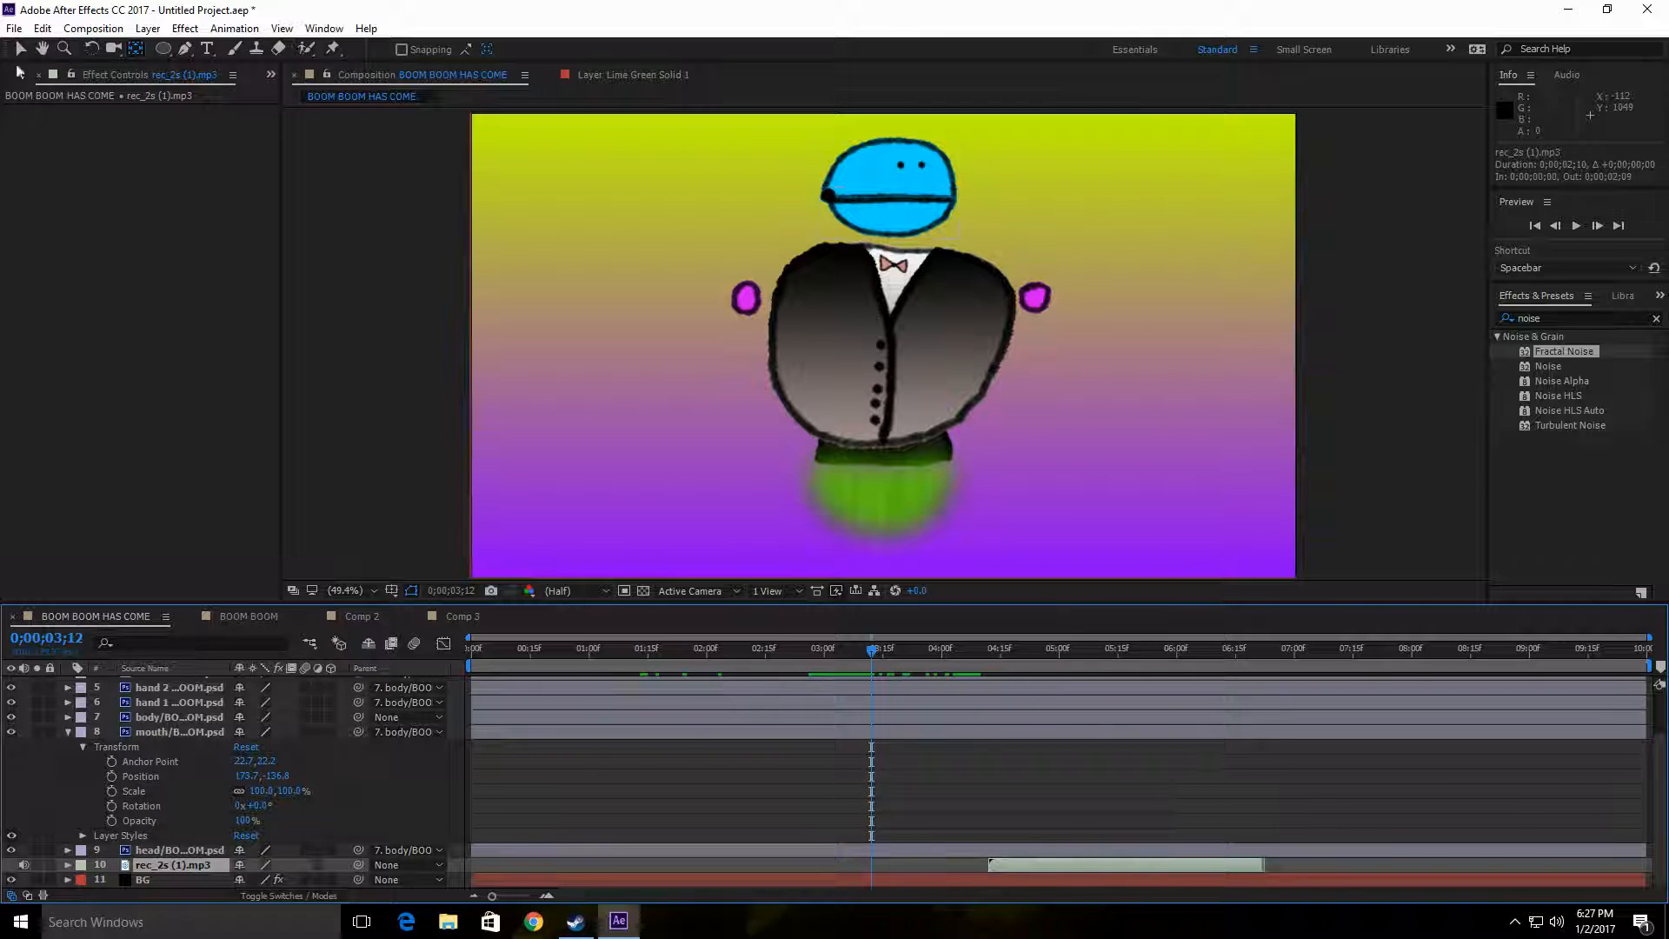
left_click(21, 49)
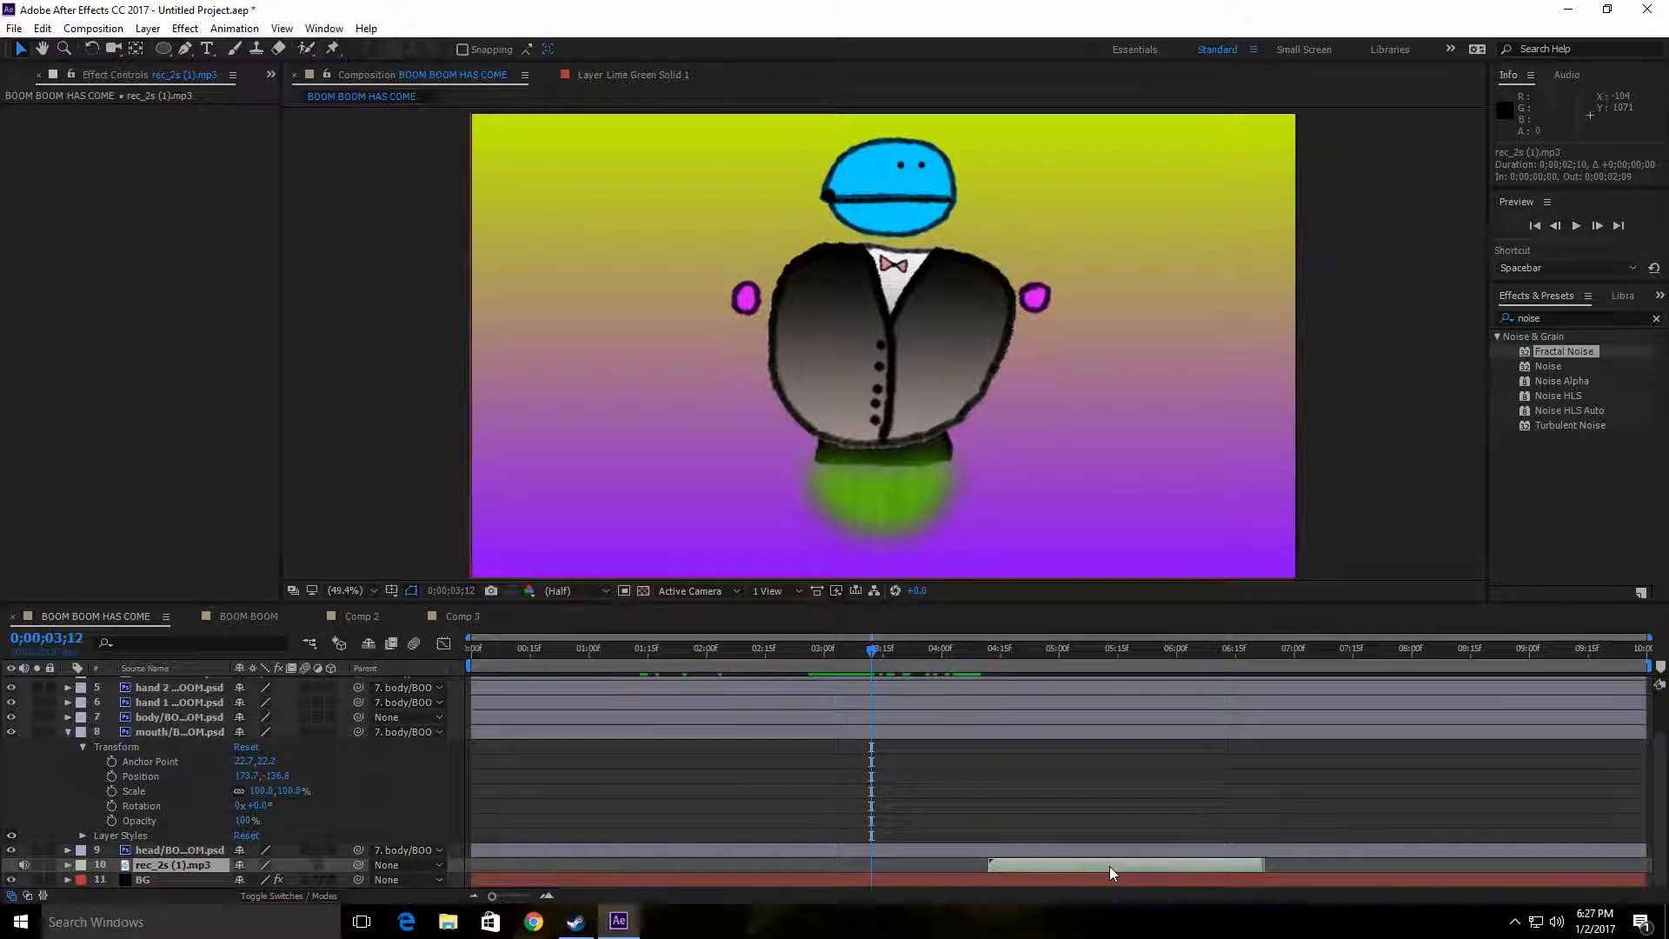
left_click_drag(1109, 866, 999, 869)
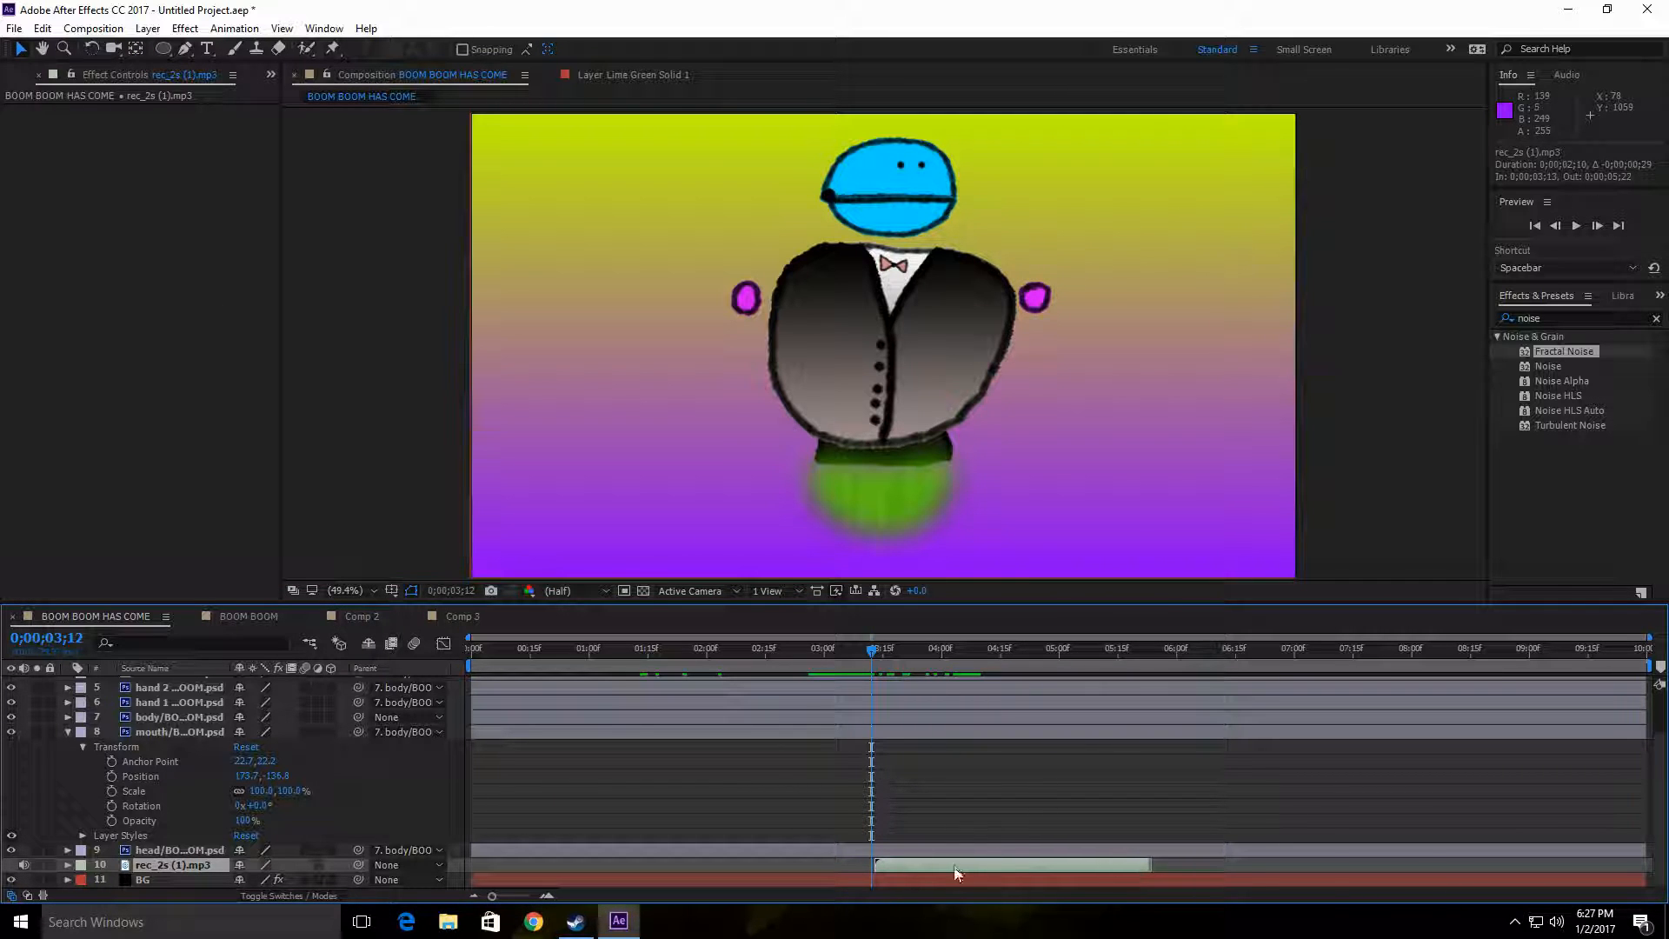
left_click_drag(869, 648, 656, 650)
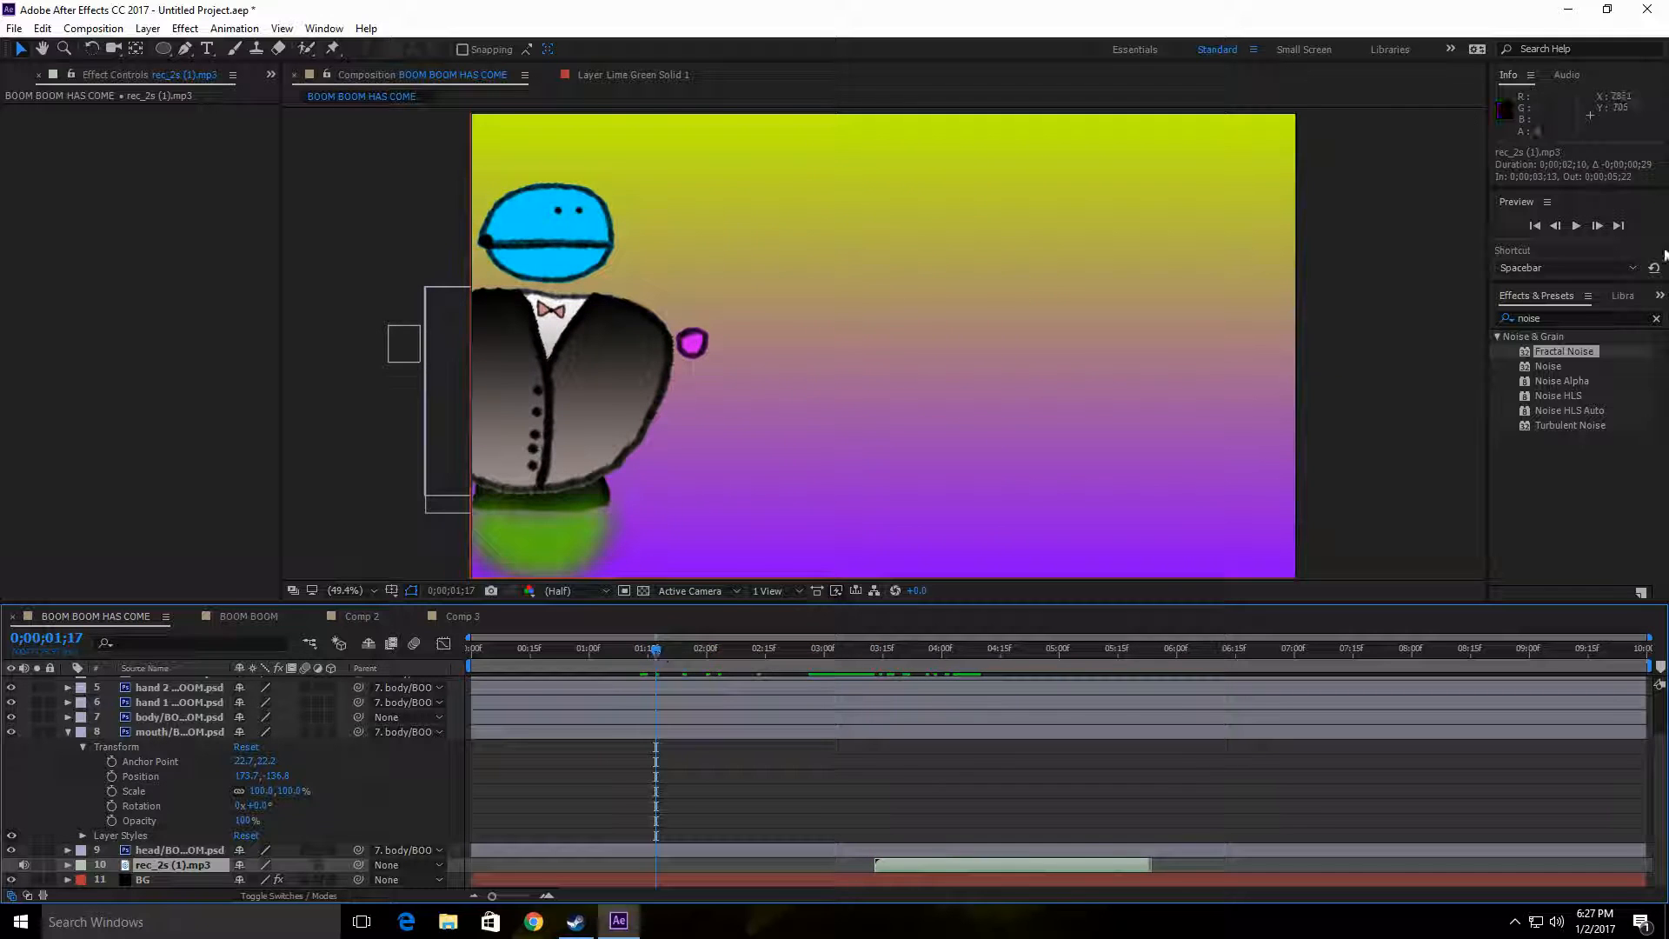
Step: Preview the animation with sound, return to the beginning, and shift the rec_2s (1).mp3 layer to start at 0;00;03;15
left_click(1574, 226)
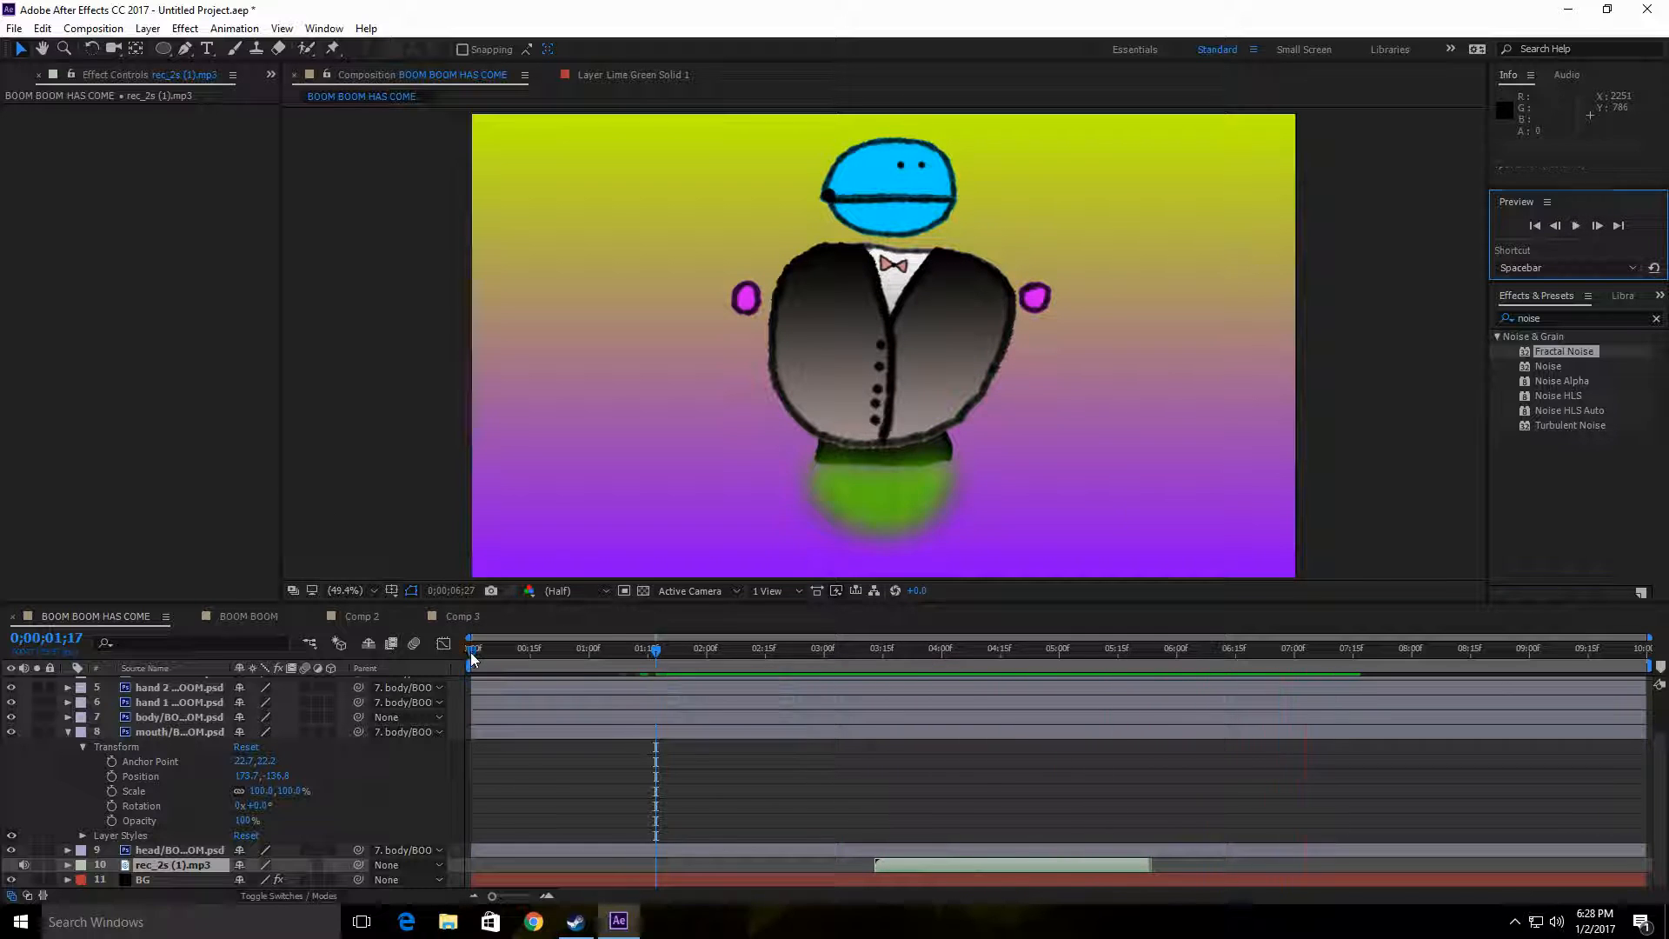
left_click(471, 652)
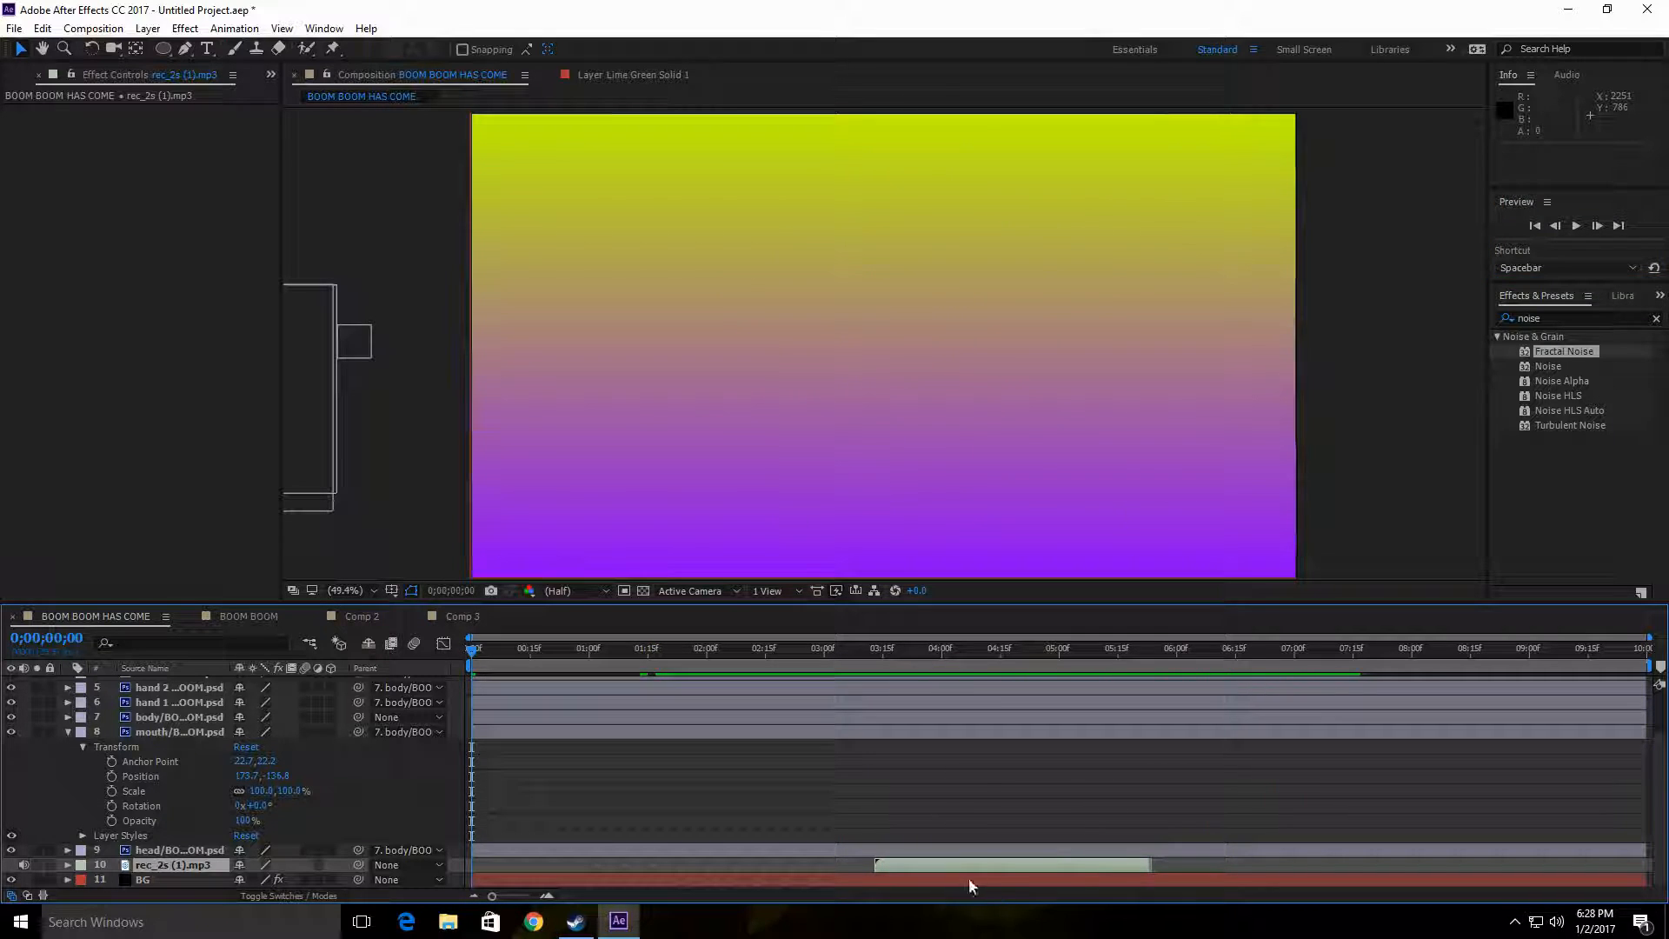
left_click_drag(962, 868, 970, 868)
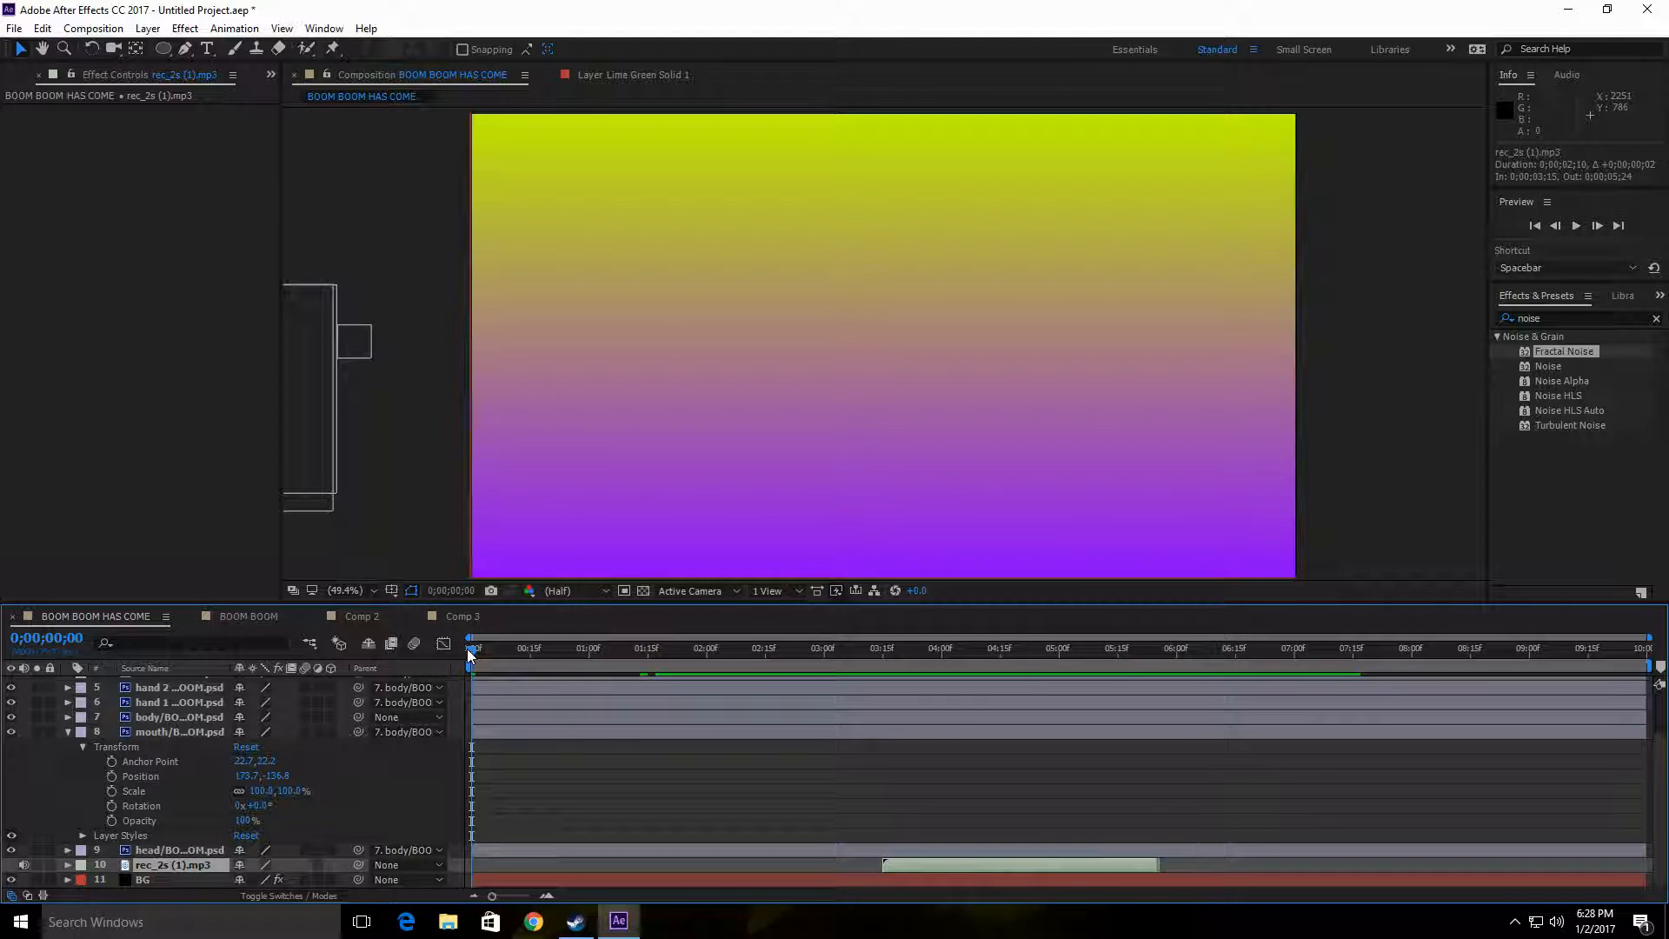
Step: Show the waveform of the rec_2s (1).mp3 layer and place the playhead at 0;00;03;14, just before the audio begins
left_click_drag(467, 649, 873, 666)
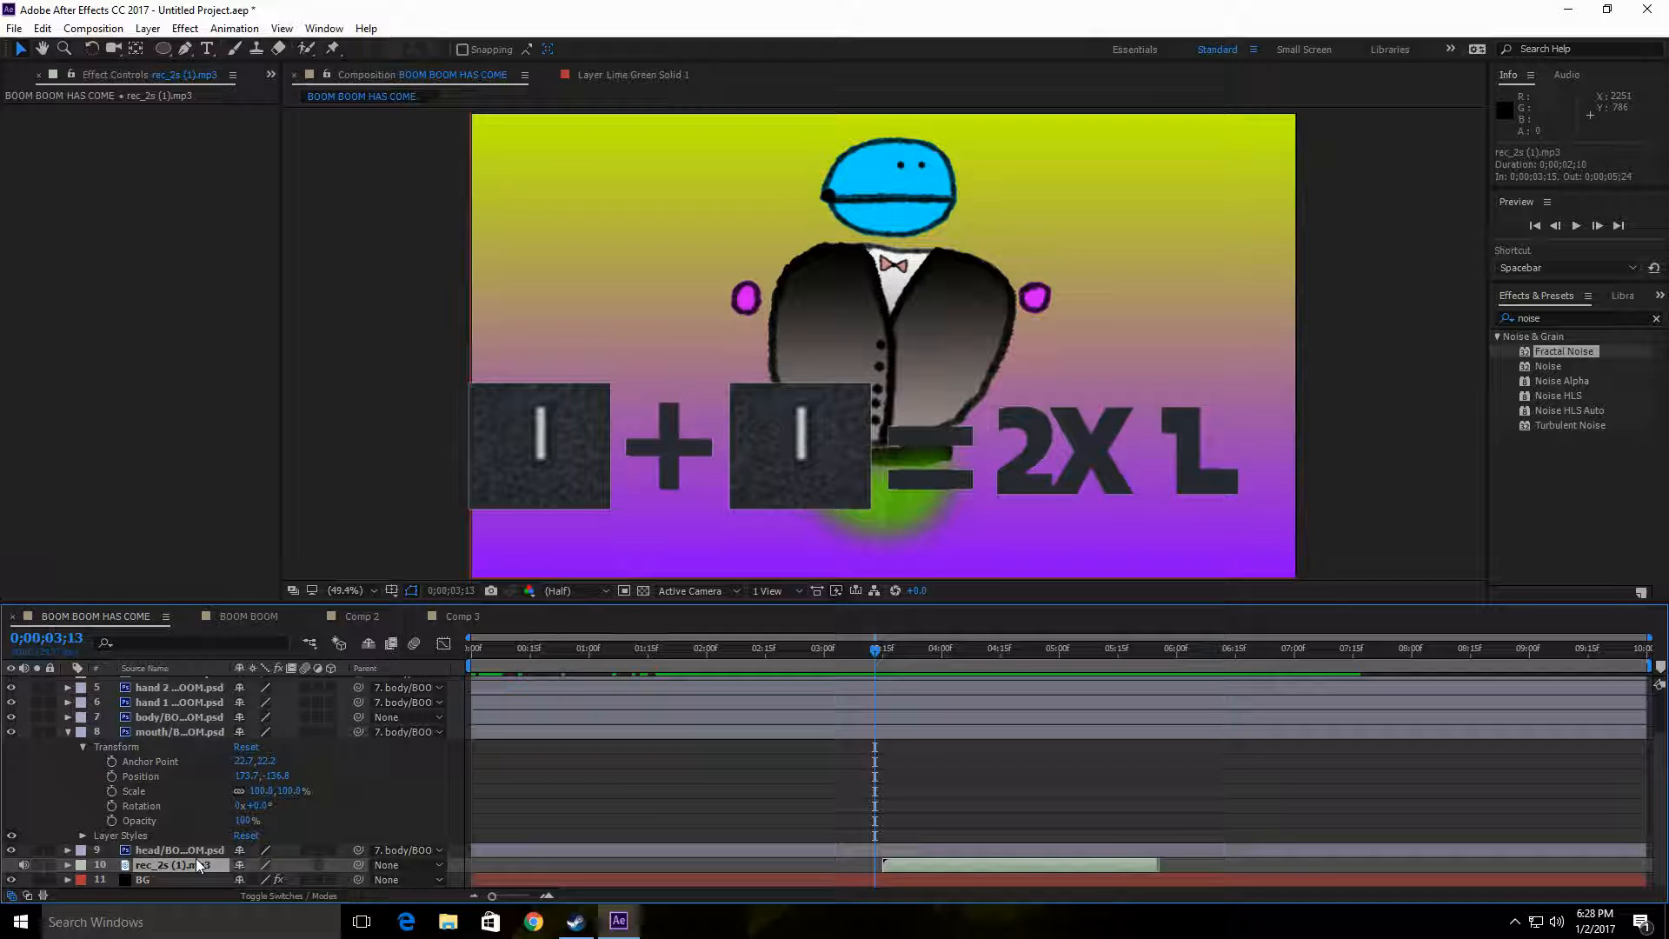
key("l")
key("l")
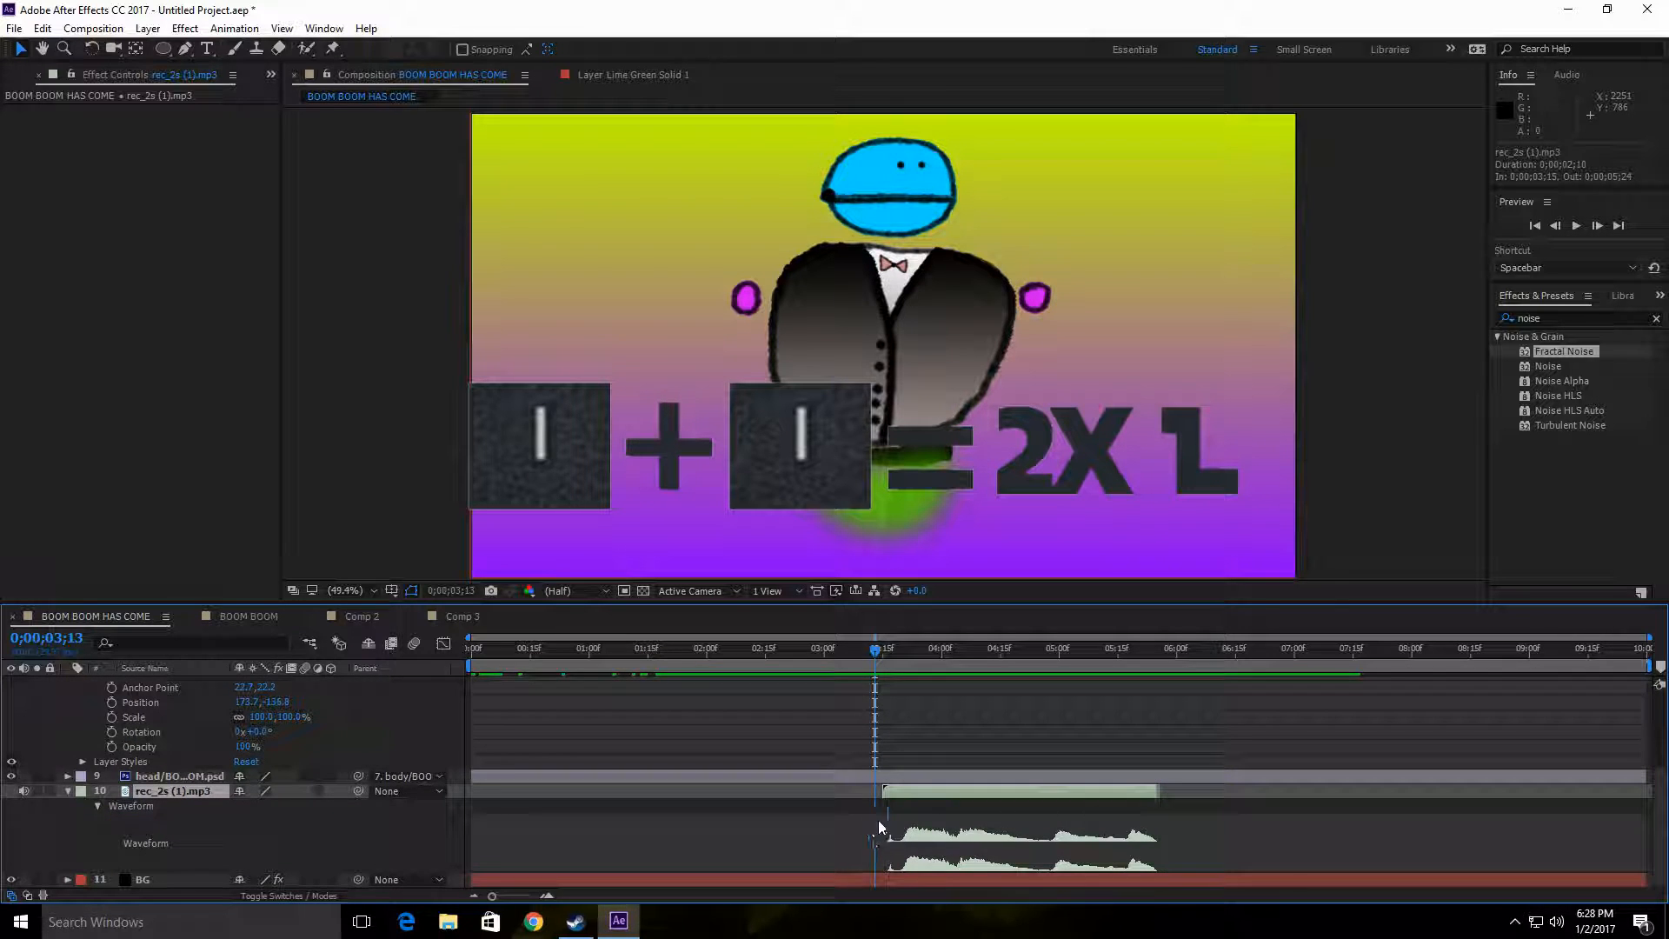
mouse_move(878, 651)
left_mouse_down()
mouse_move(1090, 663)
mouse_move(878, 664)
left_mouse_up()
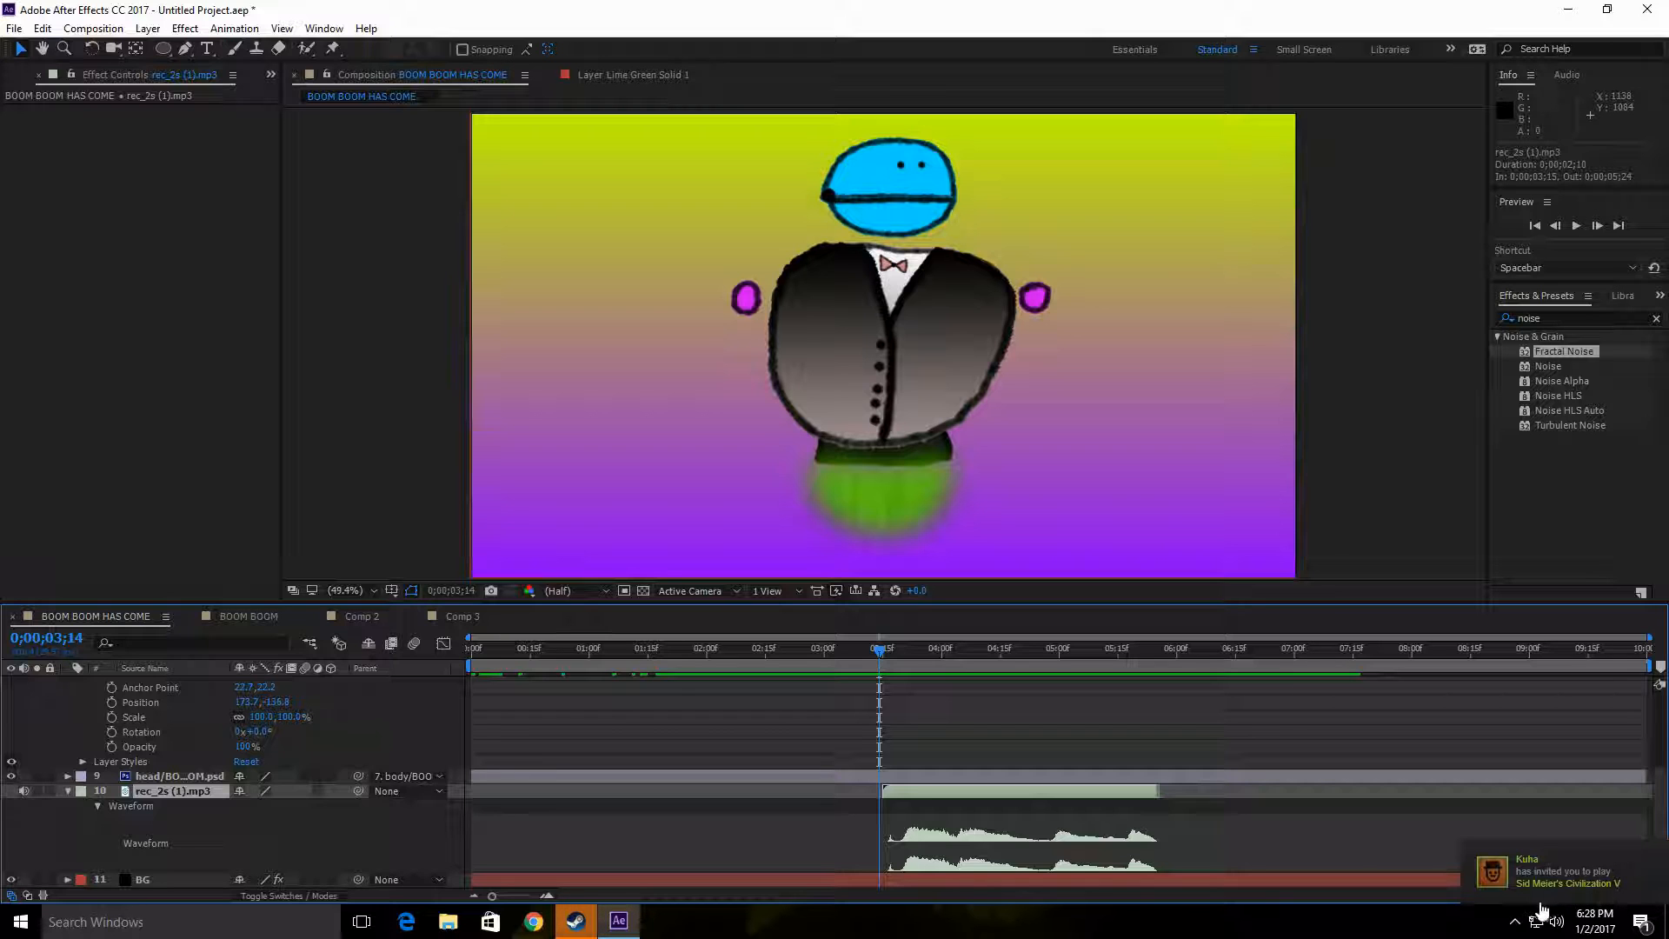
Step: Exit Steam, which is running in the background, and return to the composition
left_click(1515, 921)
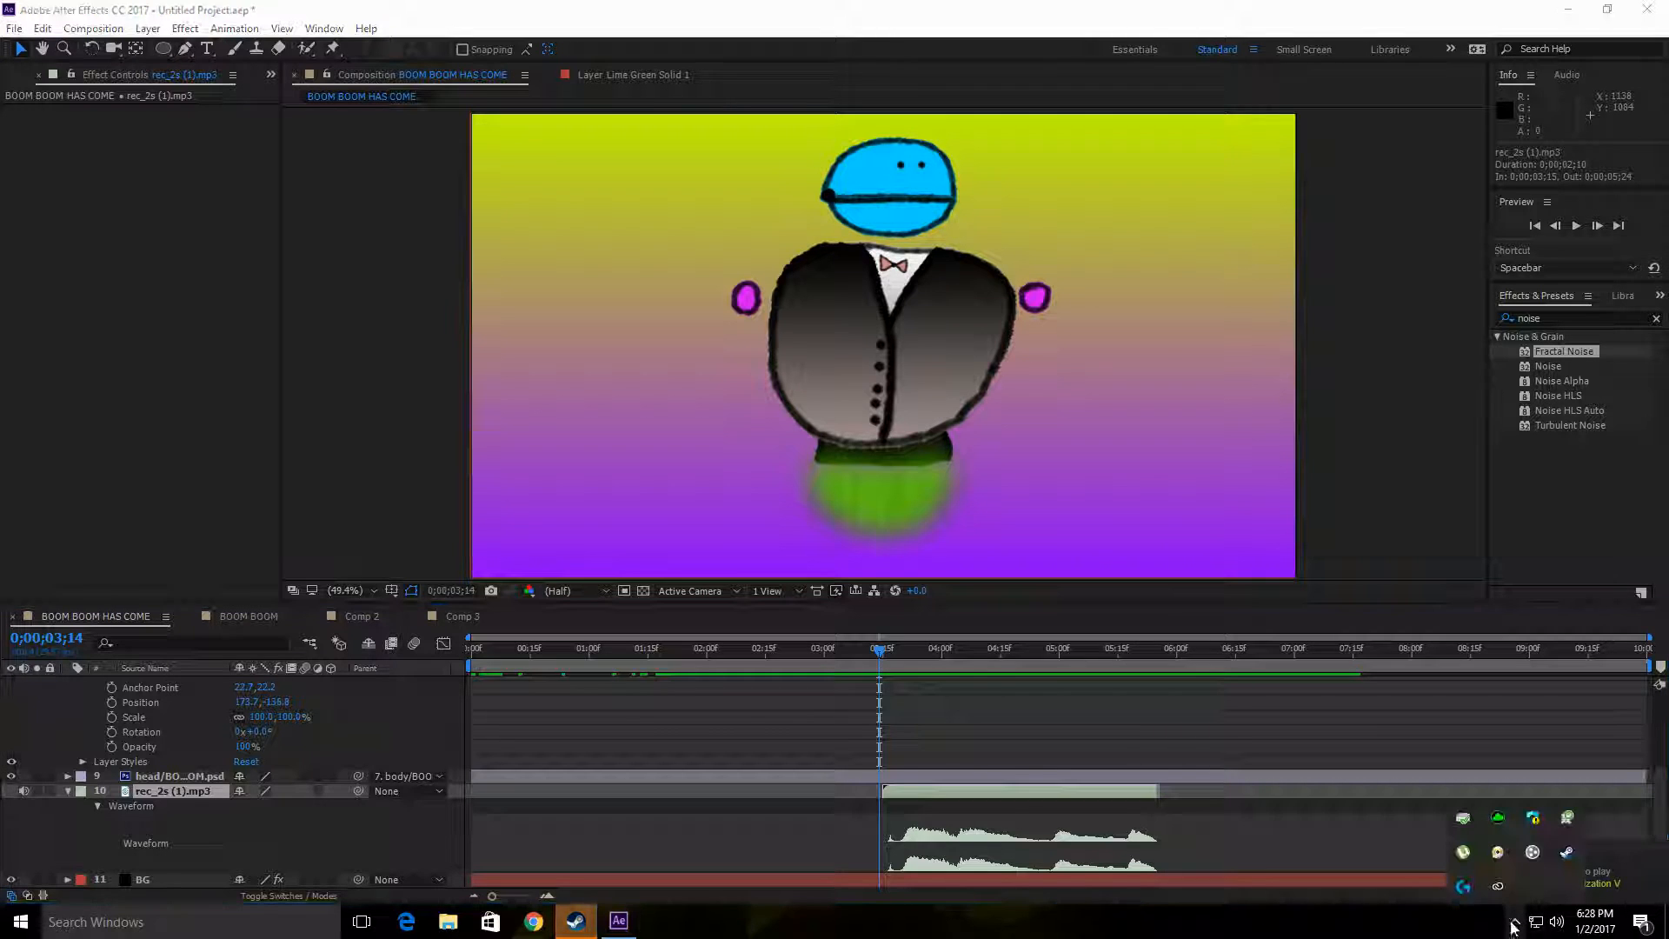
right_click(1572, 855)
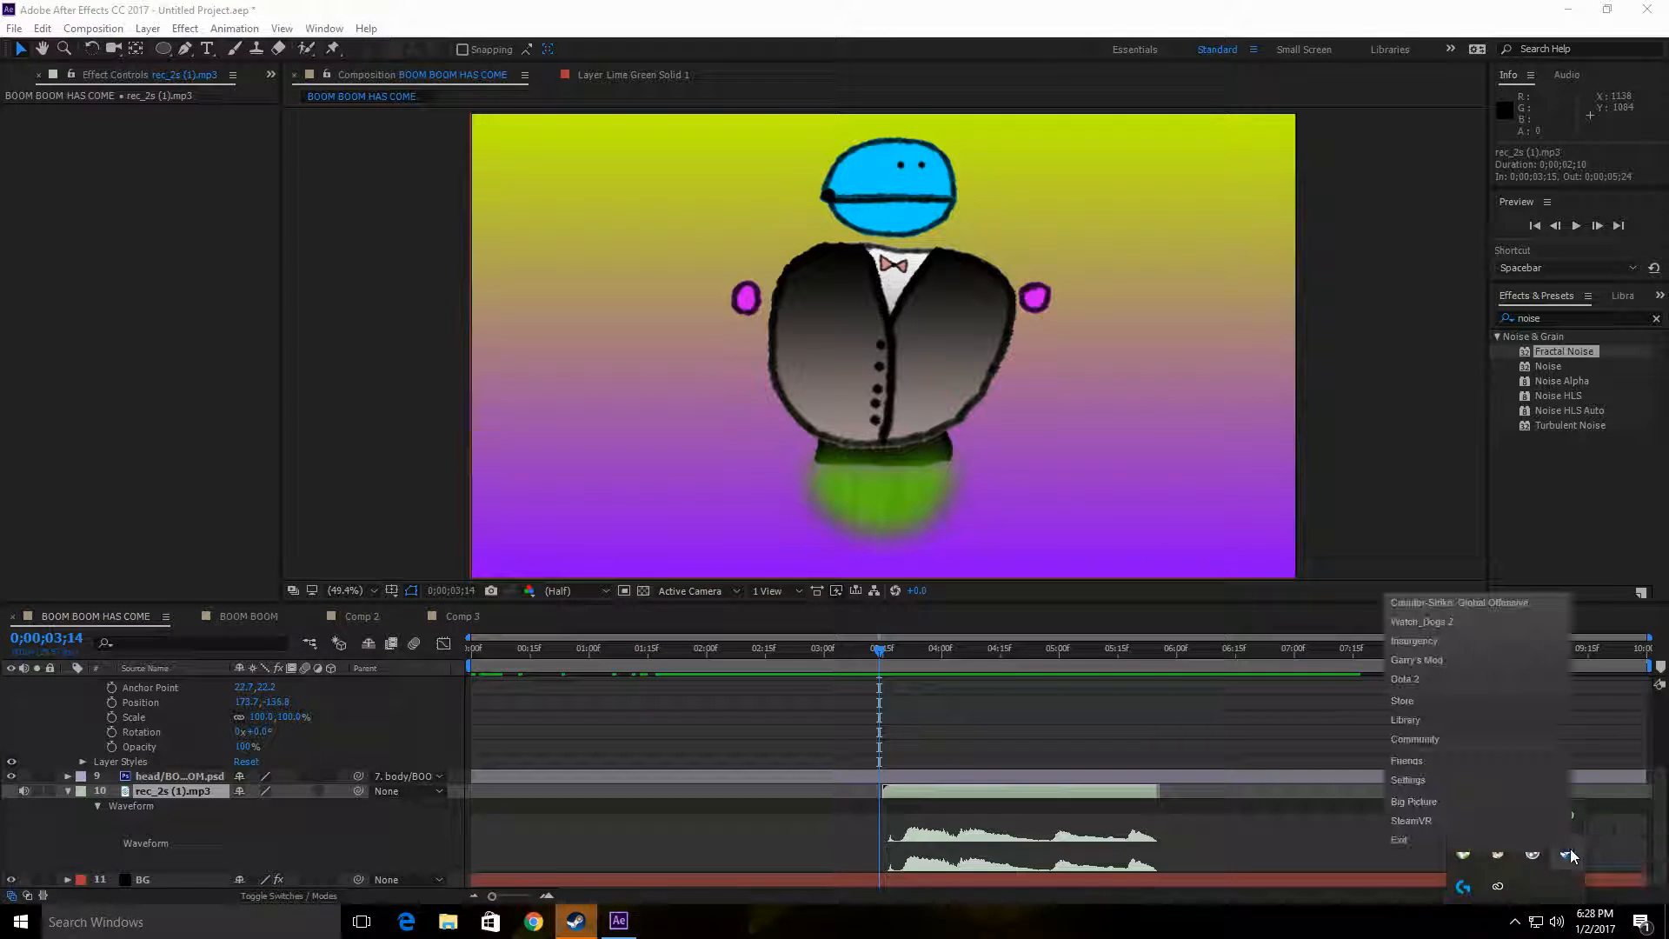
left_click(1497, 843)
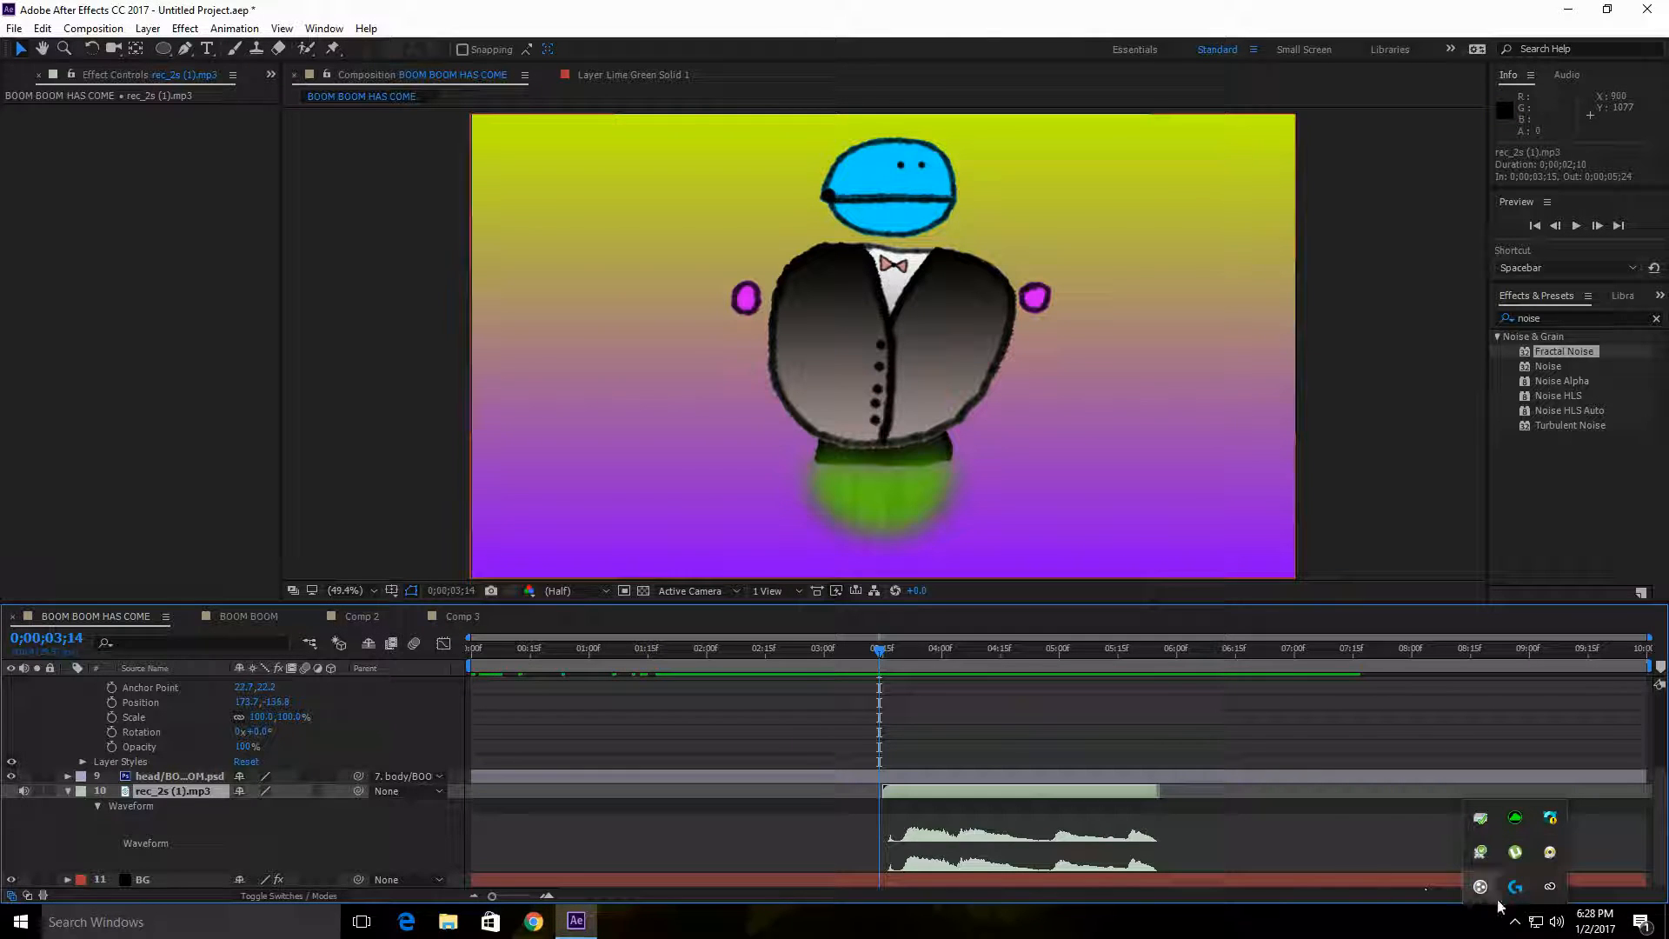
left_click(1516, 921)
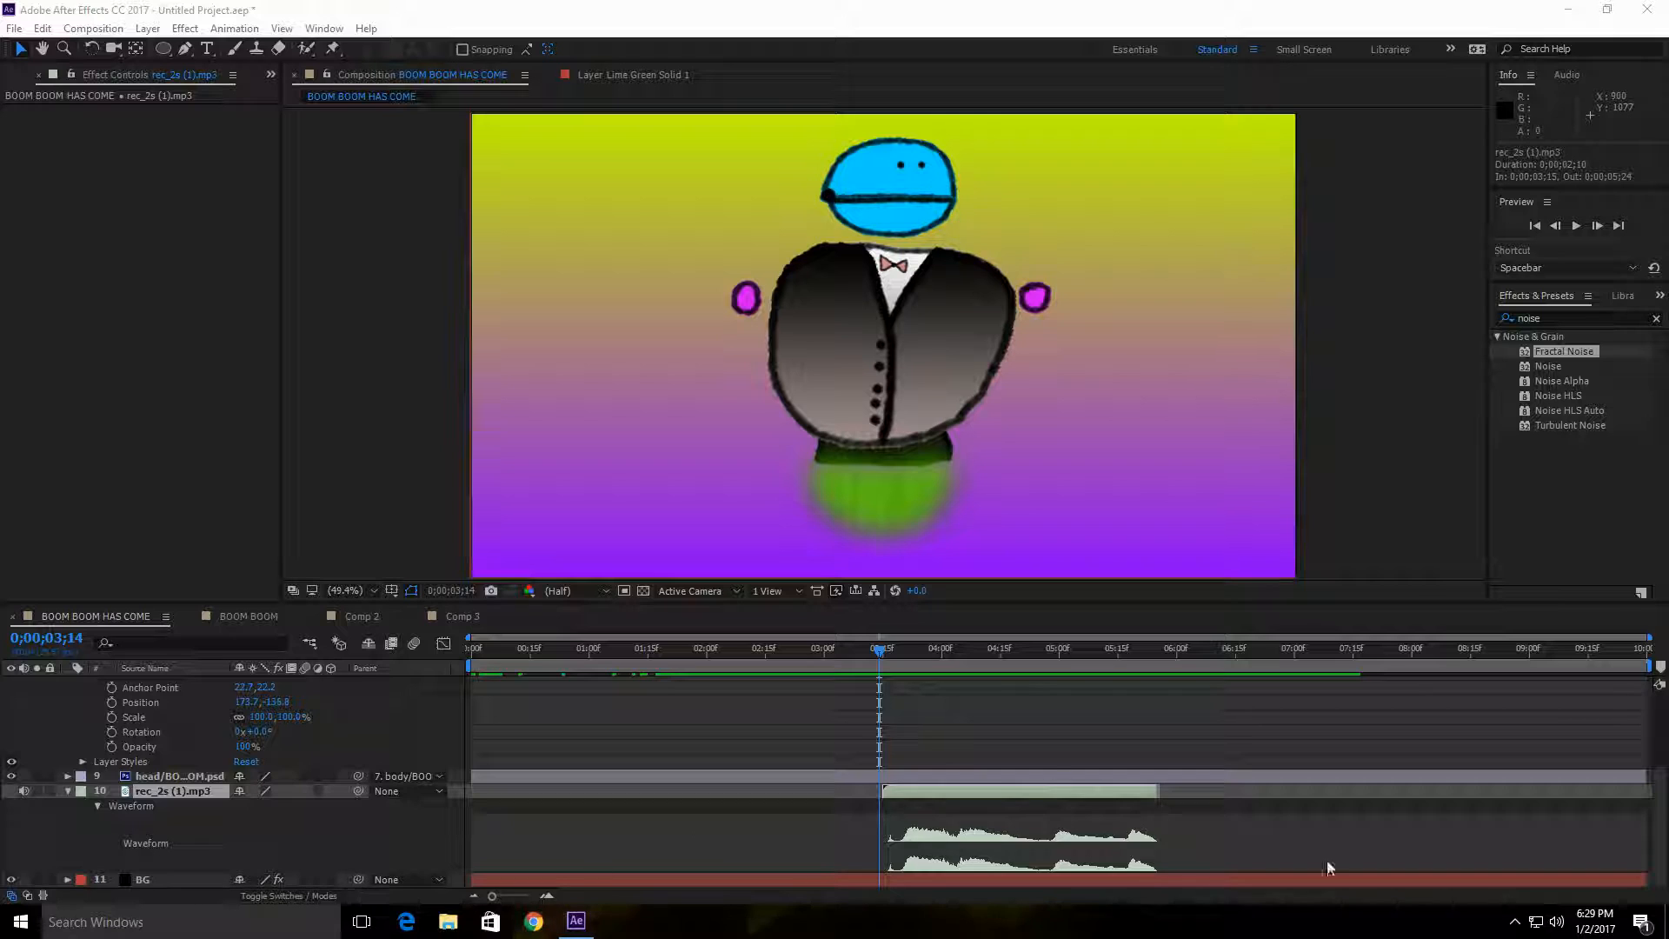
Step: Scrub across the opening of the audio waveform to examine where the first sound lines up with the mouth layer
left_click(881, 655)
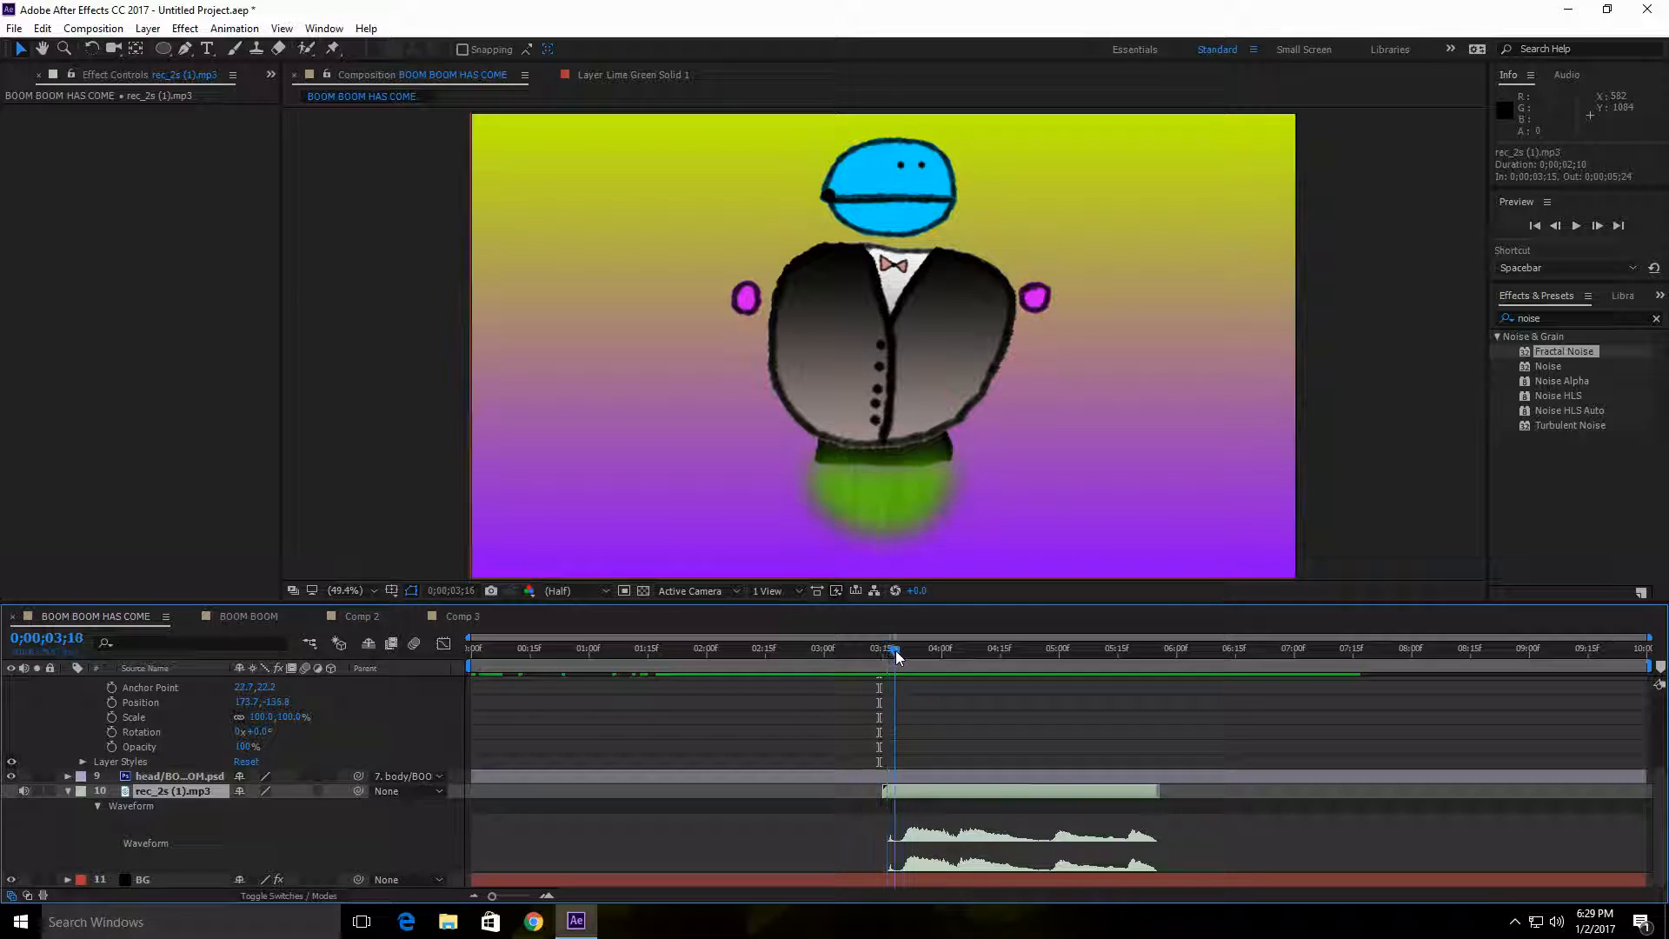
left_click_drag(883, 653, 866, 698)
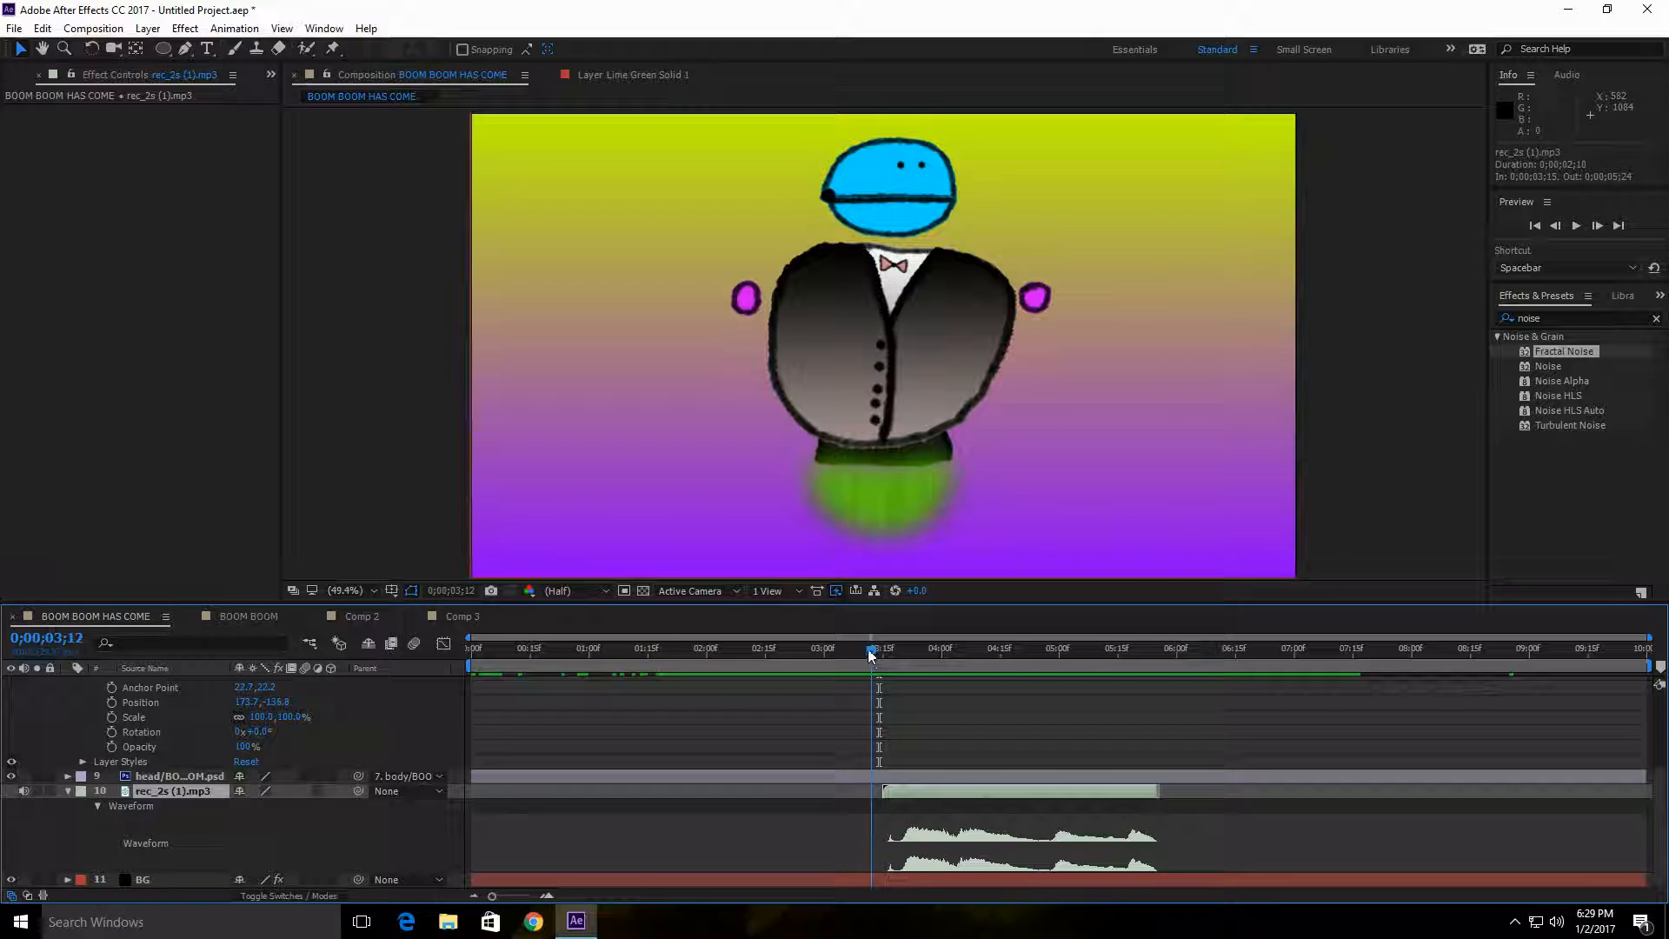
mouse_move(866, 650)
left_mouse_down()
mouse_move(884, 650)
mouse_move(868, 653)
left_mouse_up()
left_click_drag(868, 654, 858, 650)
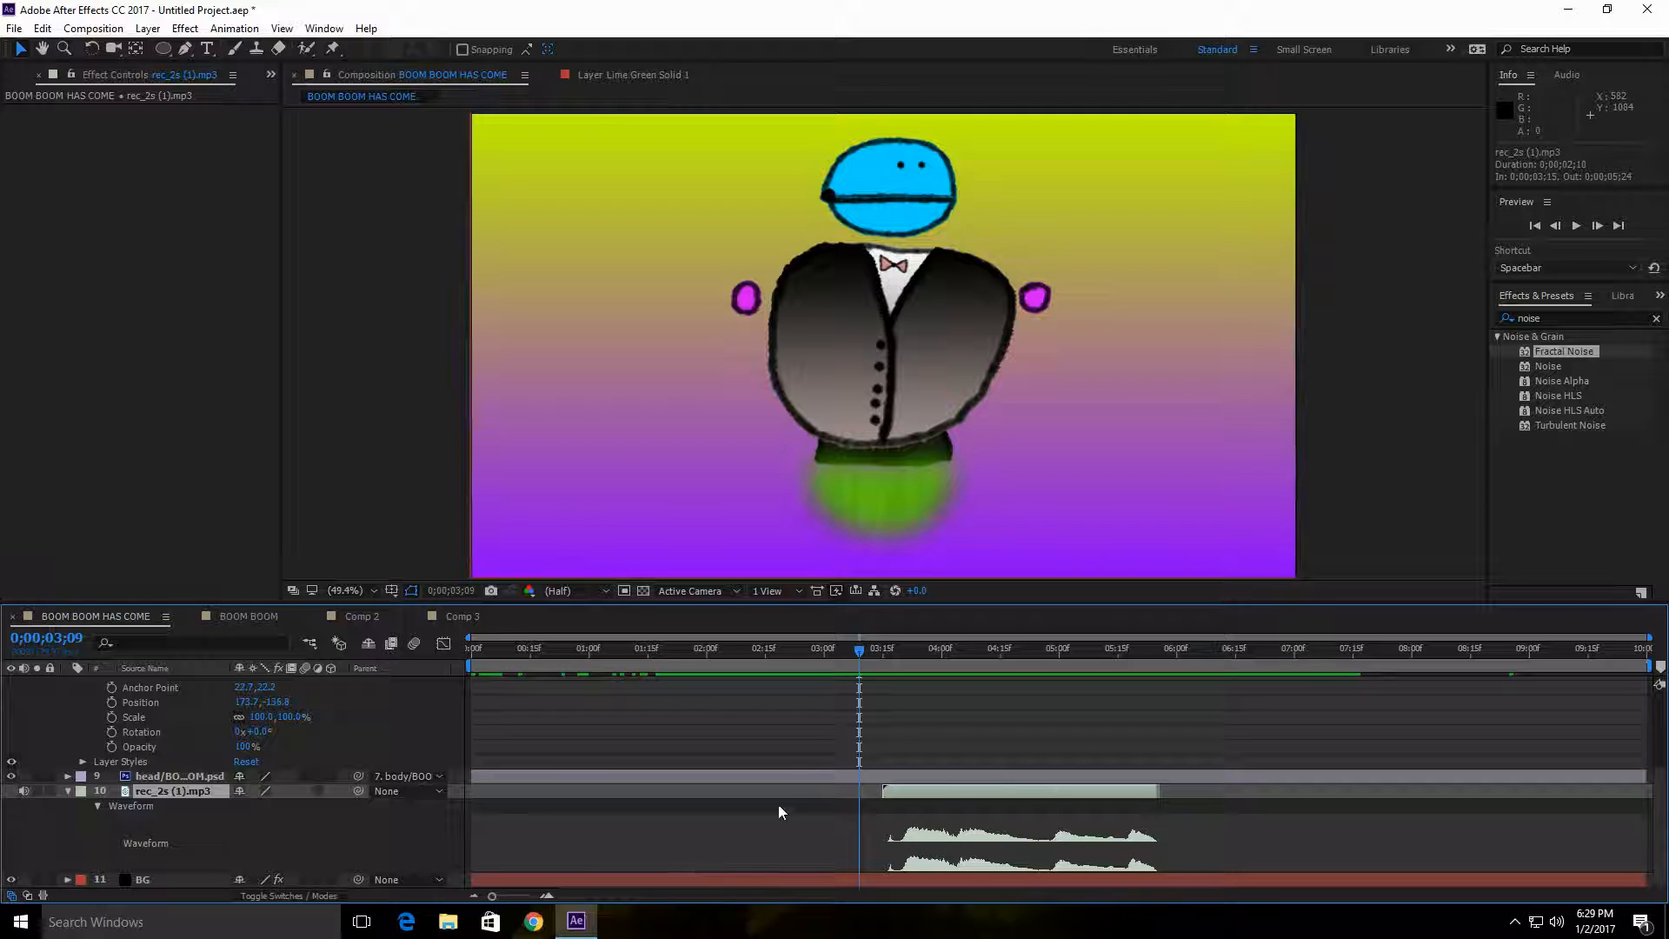
scroll(154, 765, "up", 2)
scroll(154, 765, "down", 1)
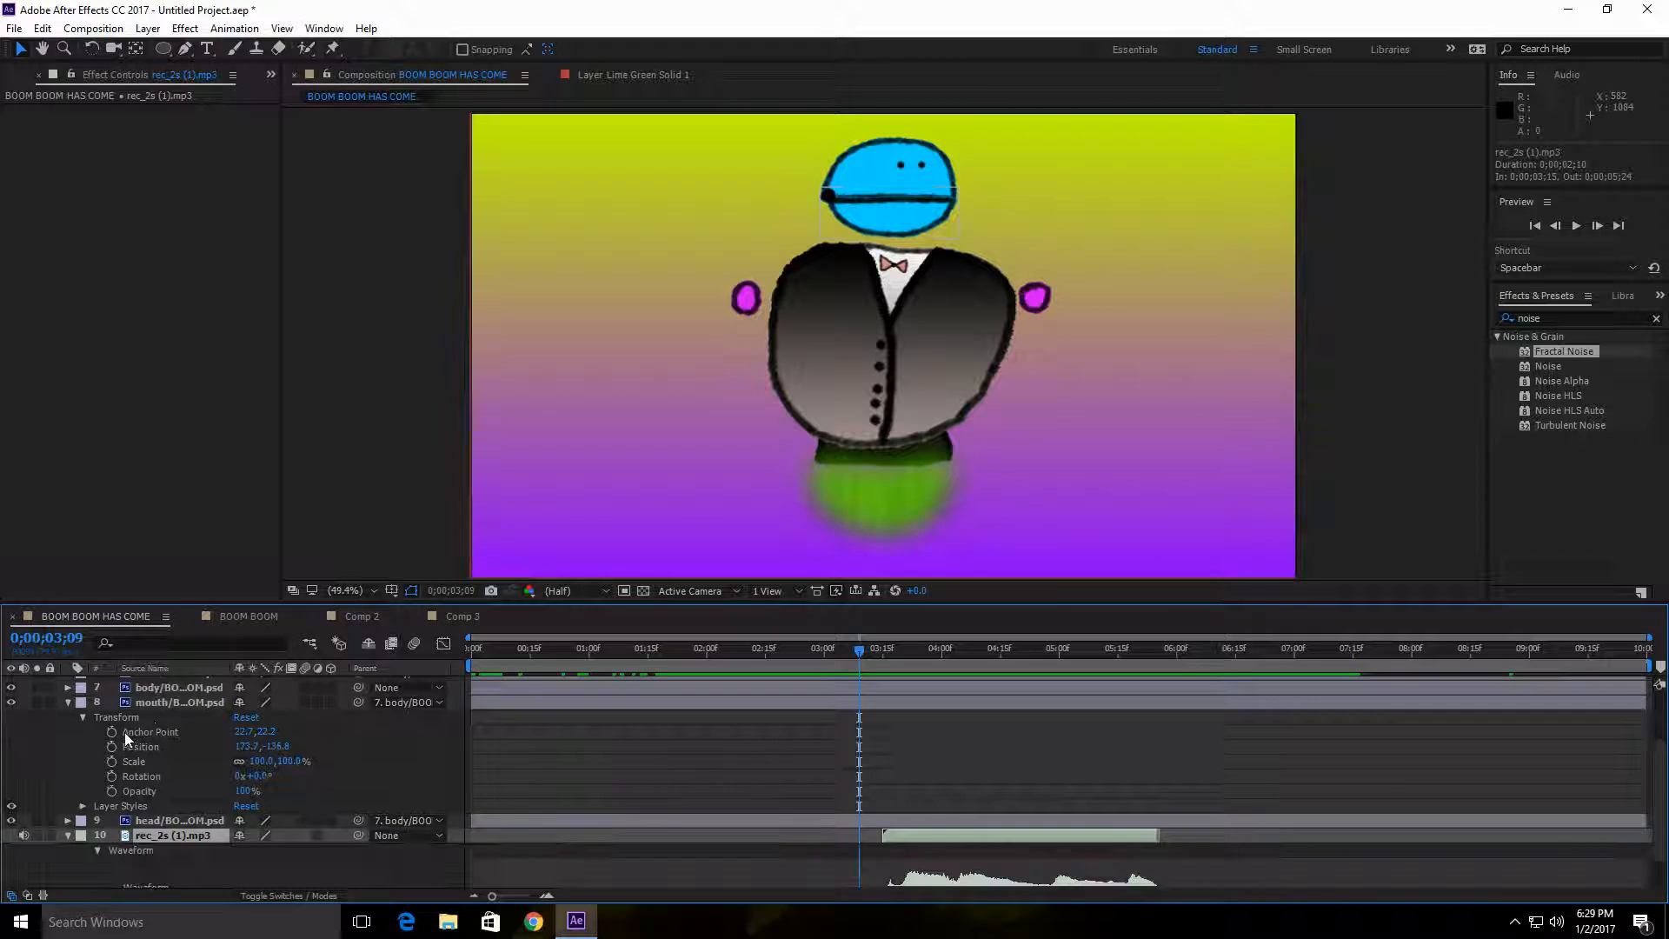
scroll(66, 706, "up", 2)
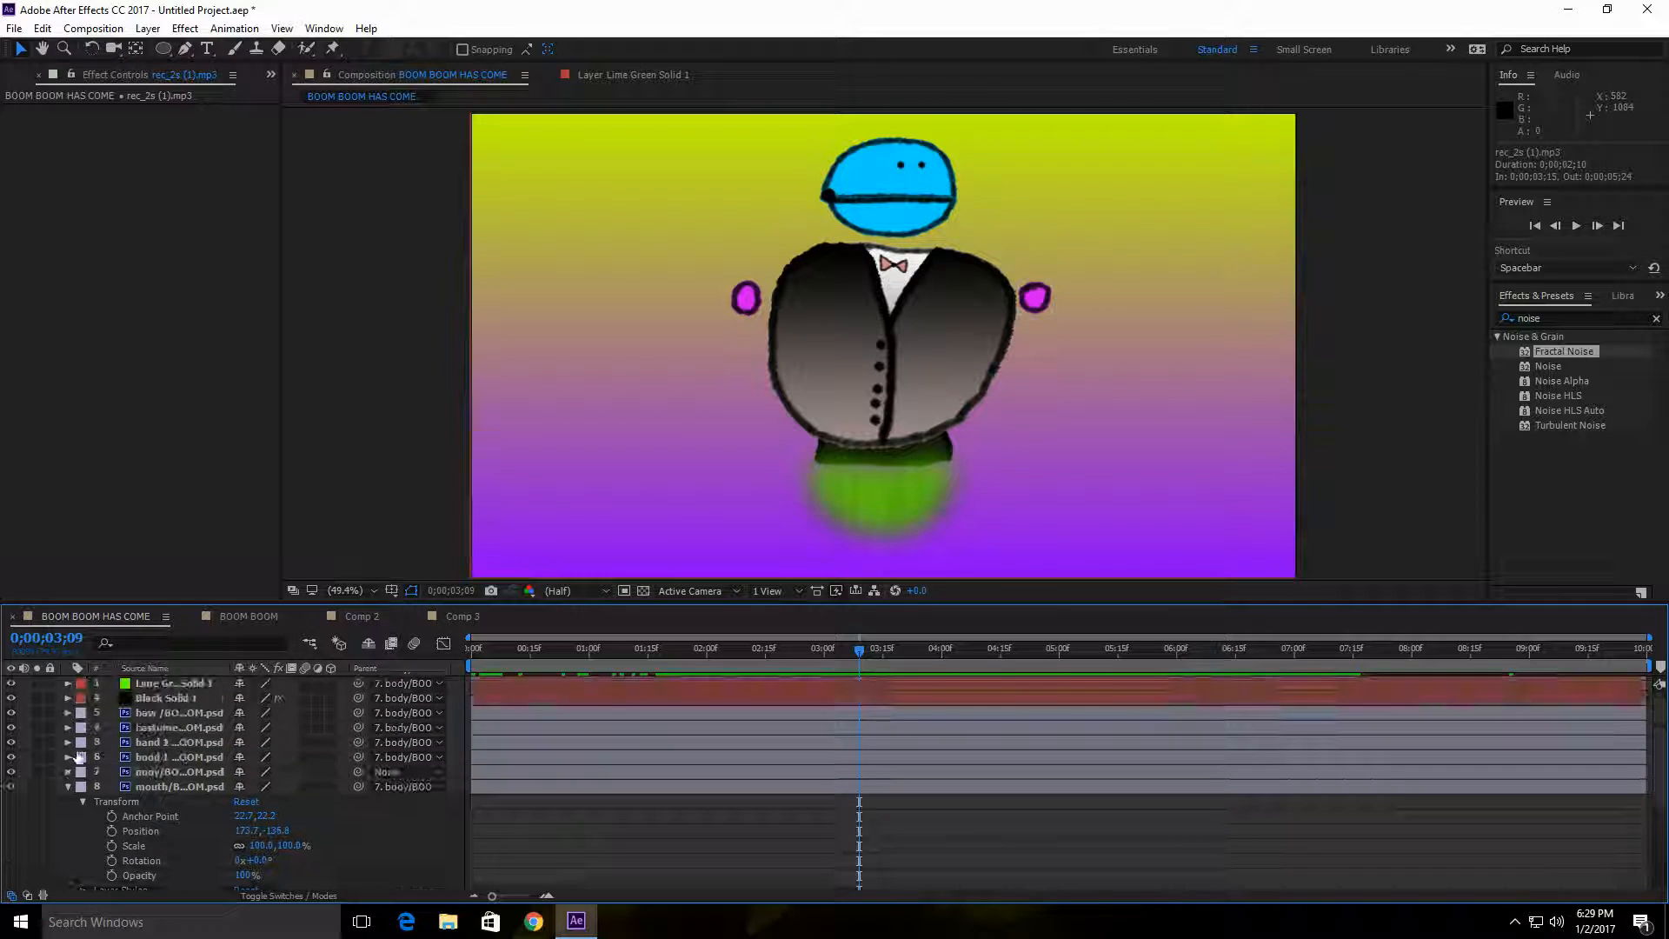
scroll(67, 784, "down", 1)
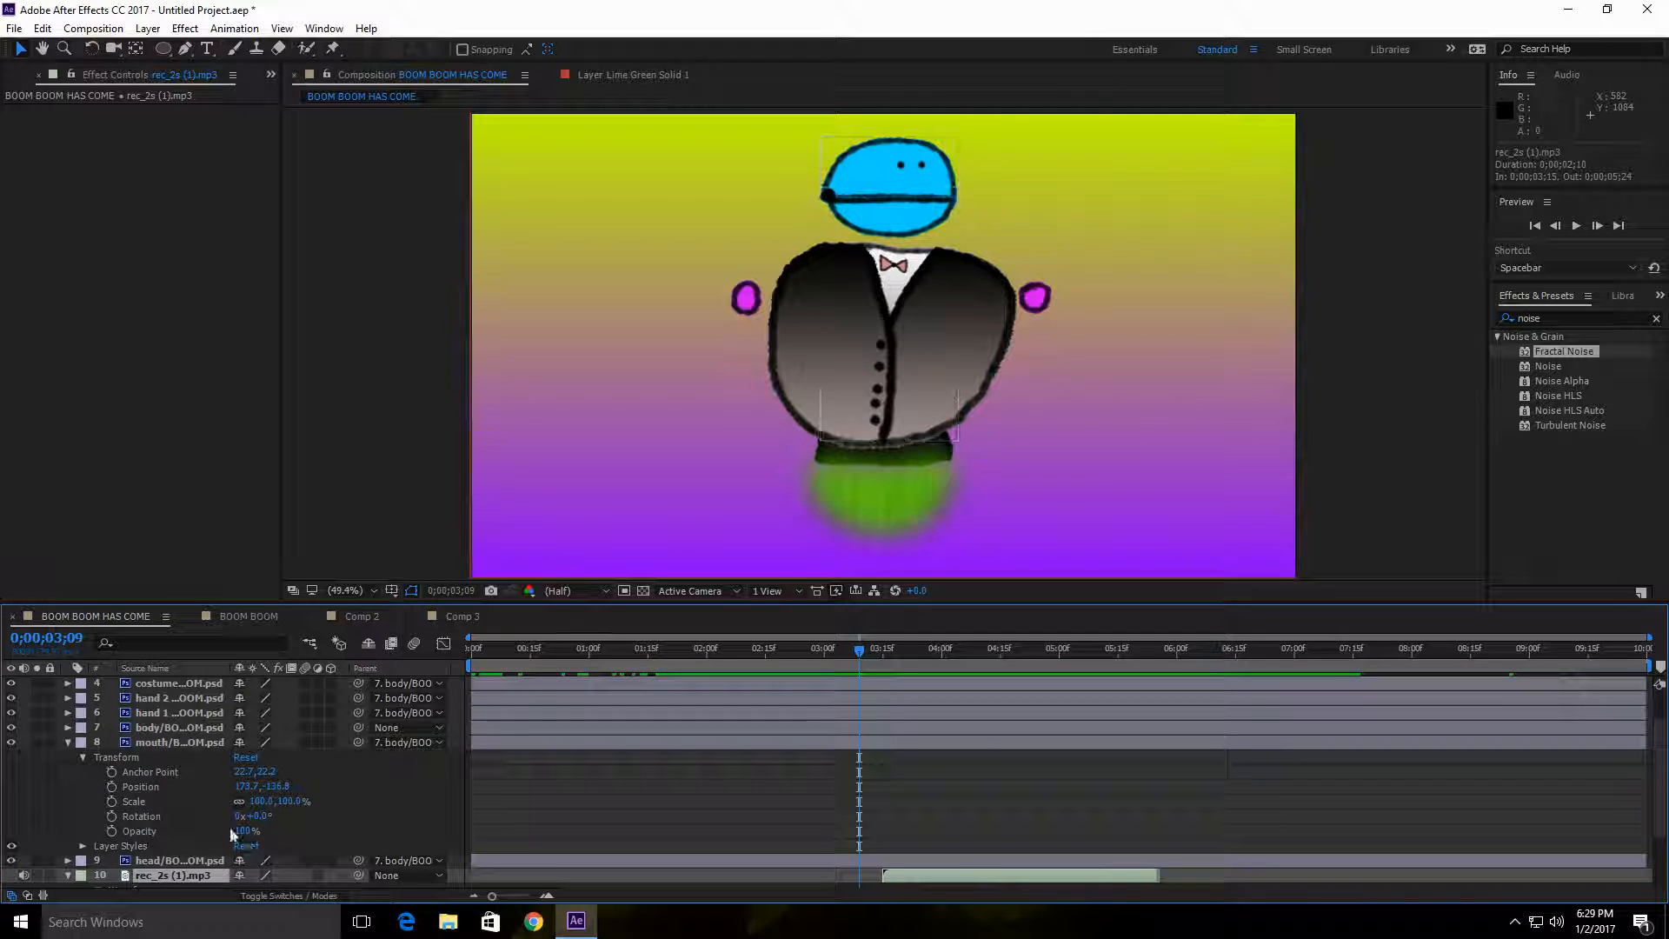
scroll(104, 836, "down", 1)
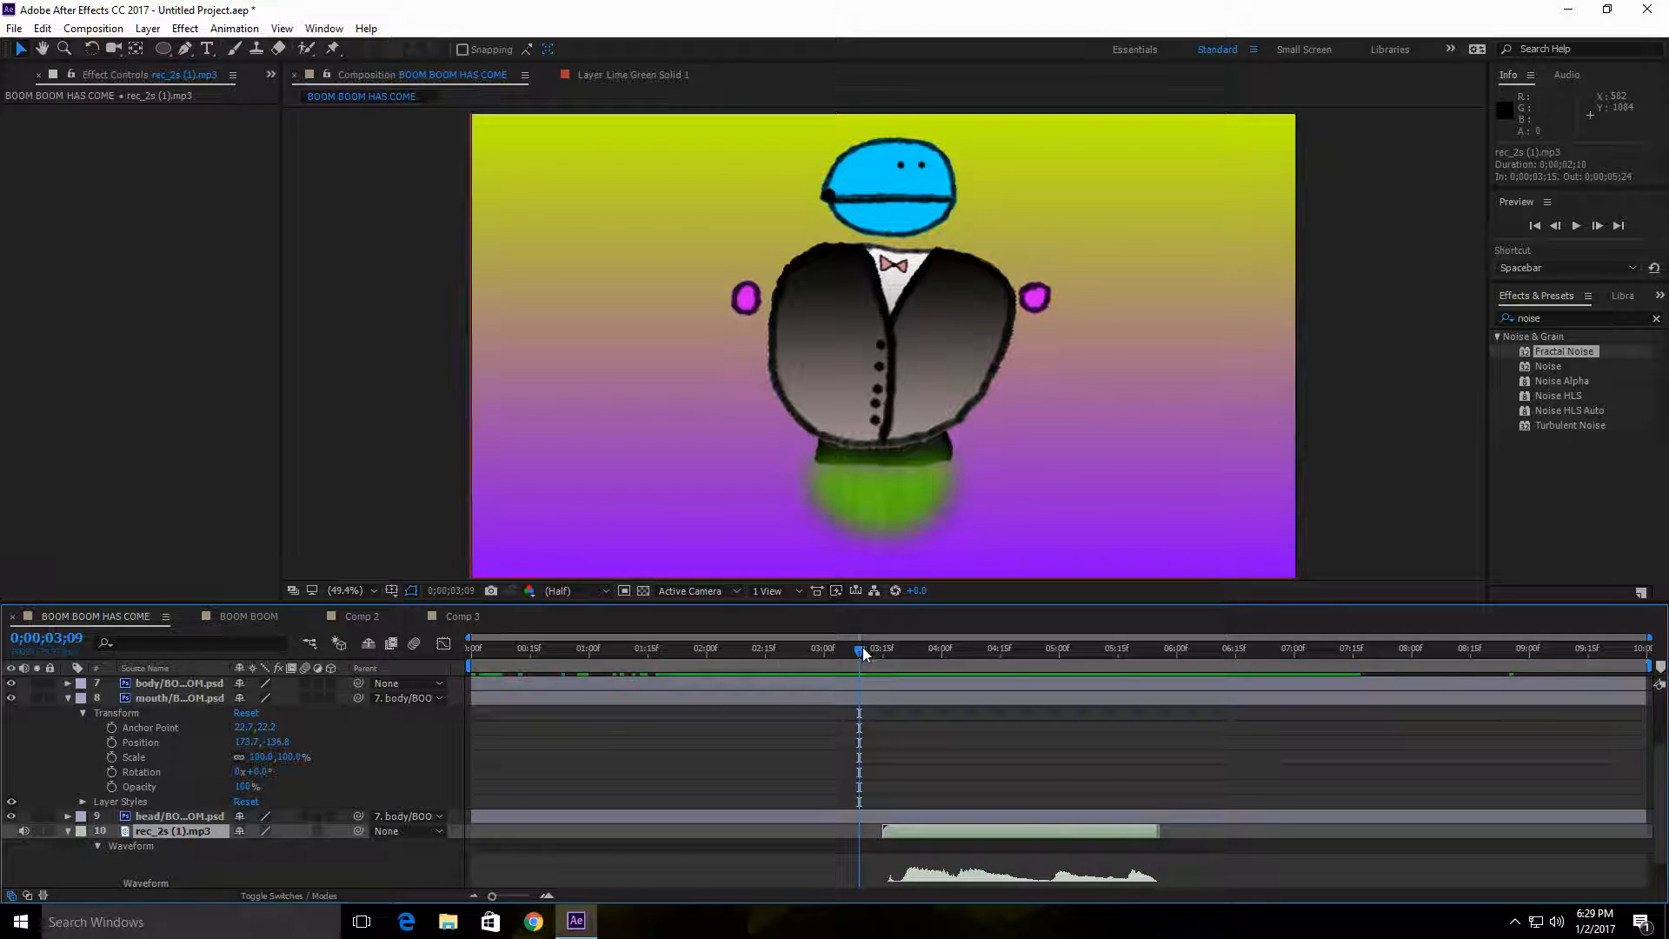
left_click_drag(859, 649, 911, 650)
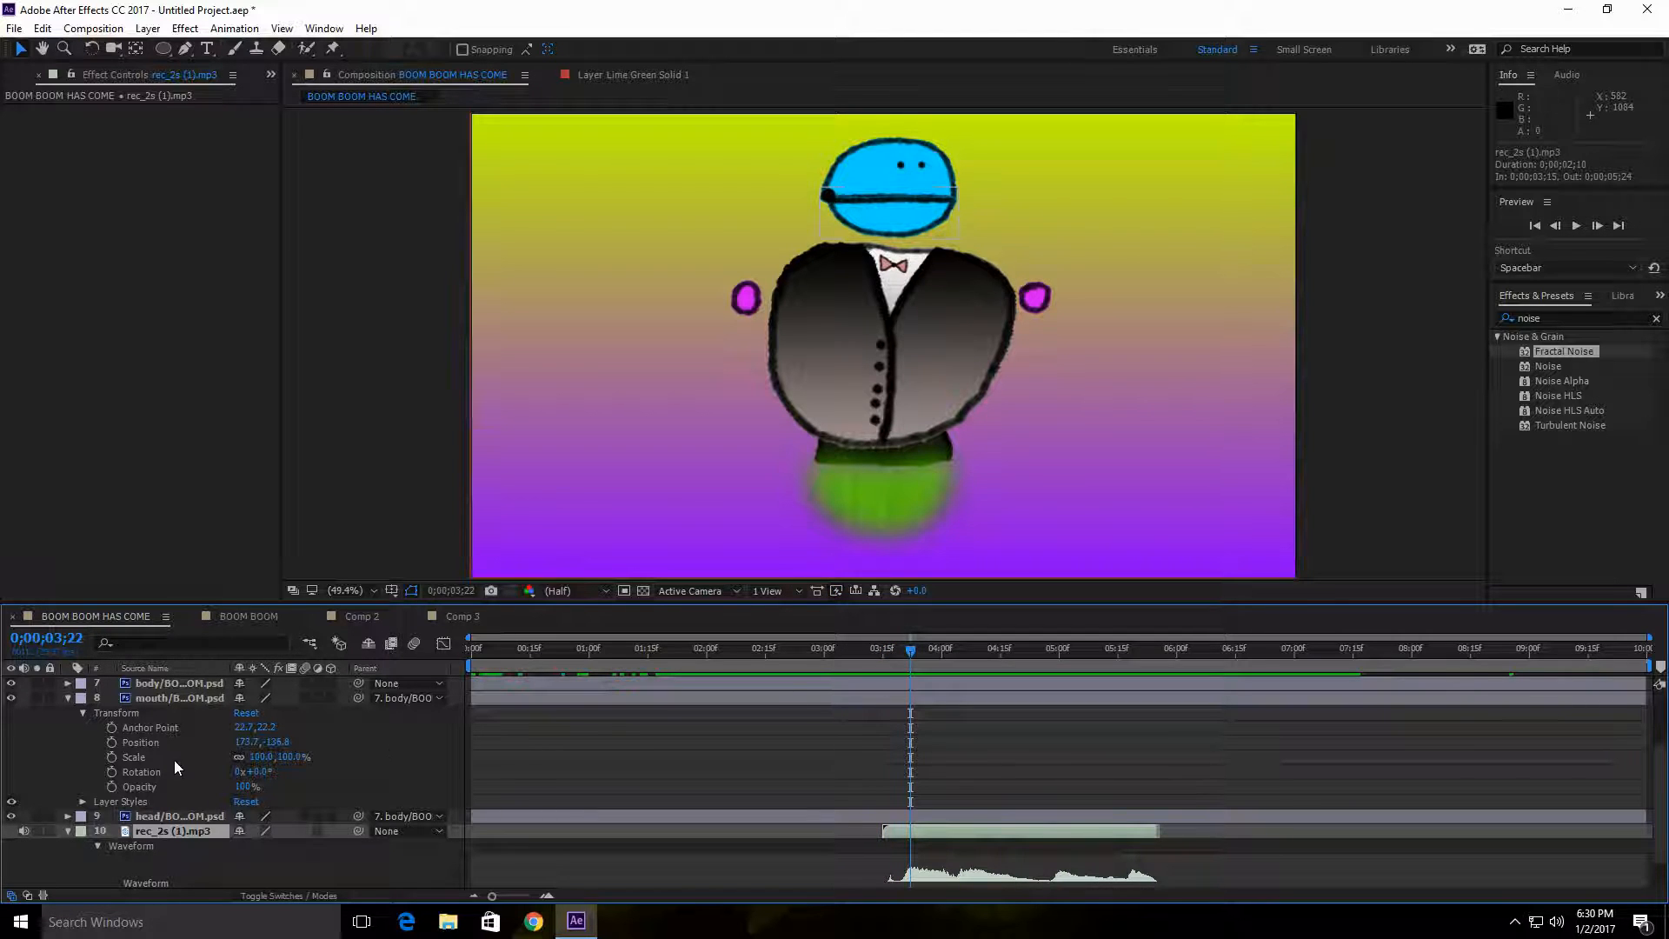
scroll(174, 759, "up", 2)
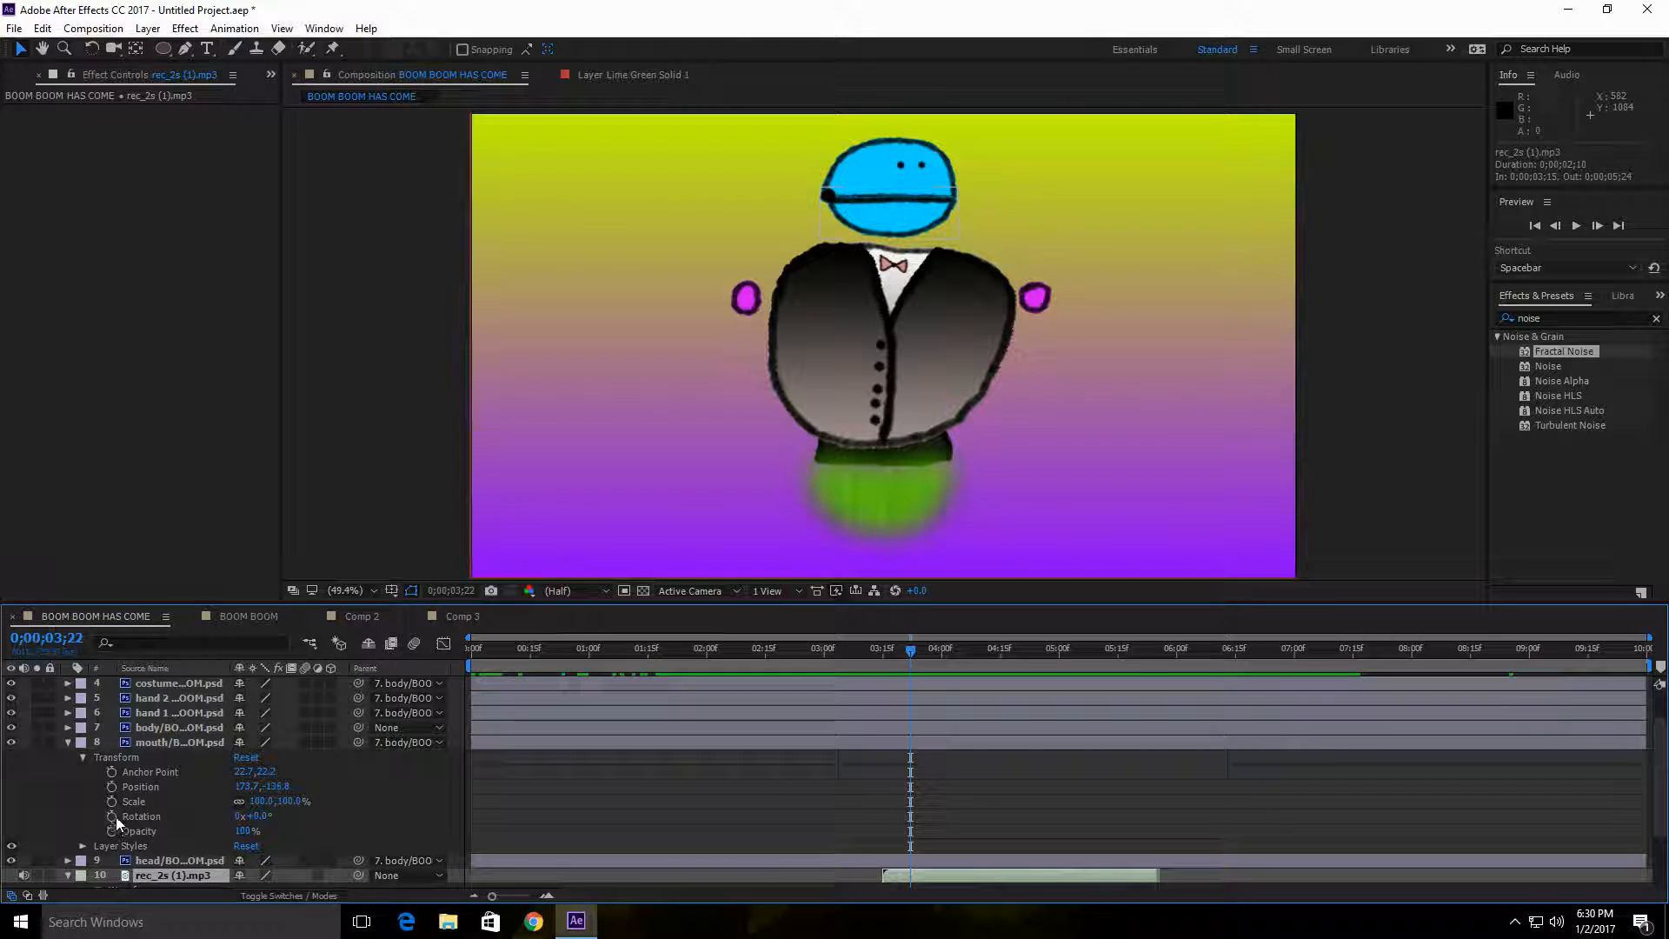
scroll(929, 676, "down", 2)
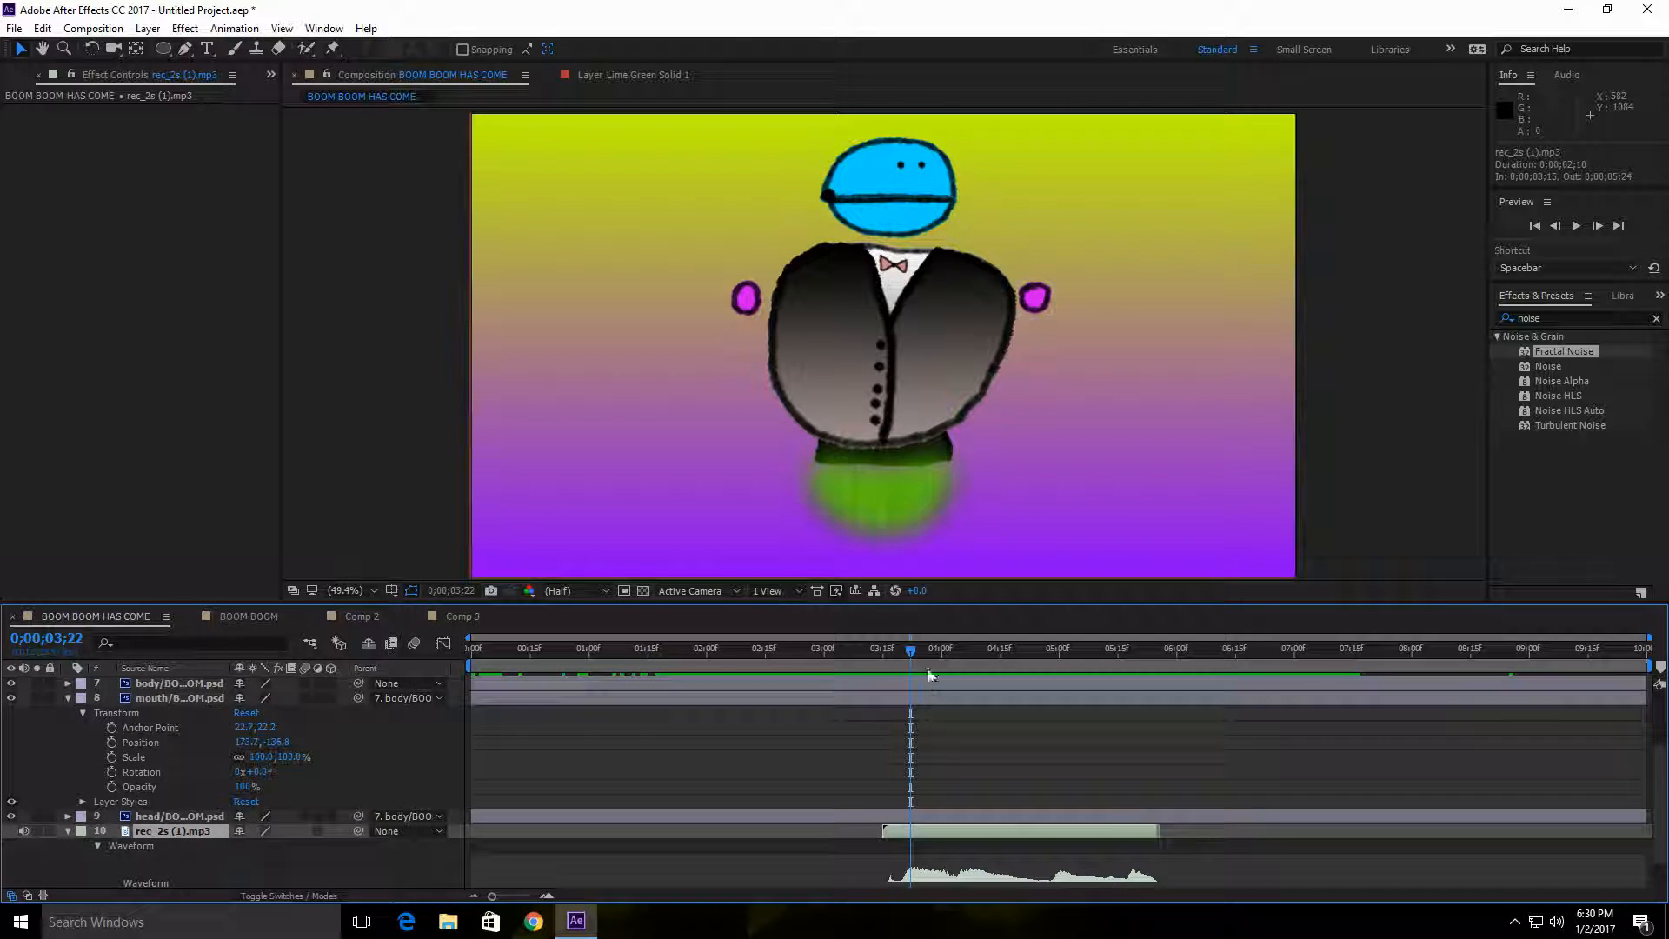
Step: Start animating the mouth layer's rotation with a 0° keyframe at 0;00;03;15 and a 10° keyframe at 0;00;03;21
left_click_drag(908, 652, 883, 652)
left_click(110, 772)
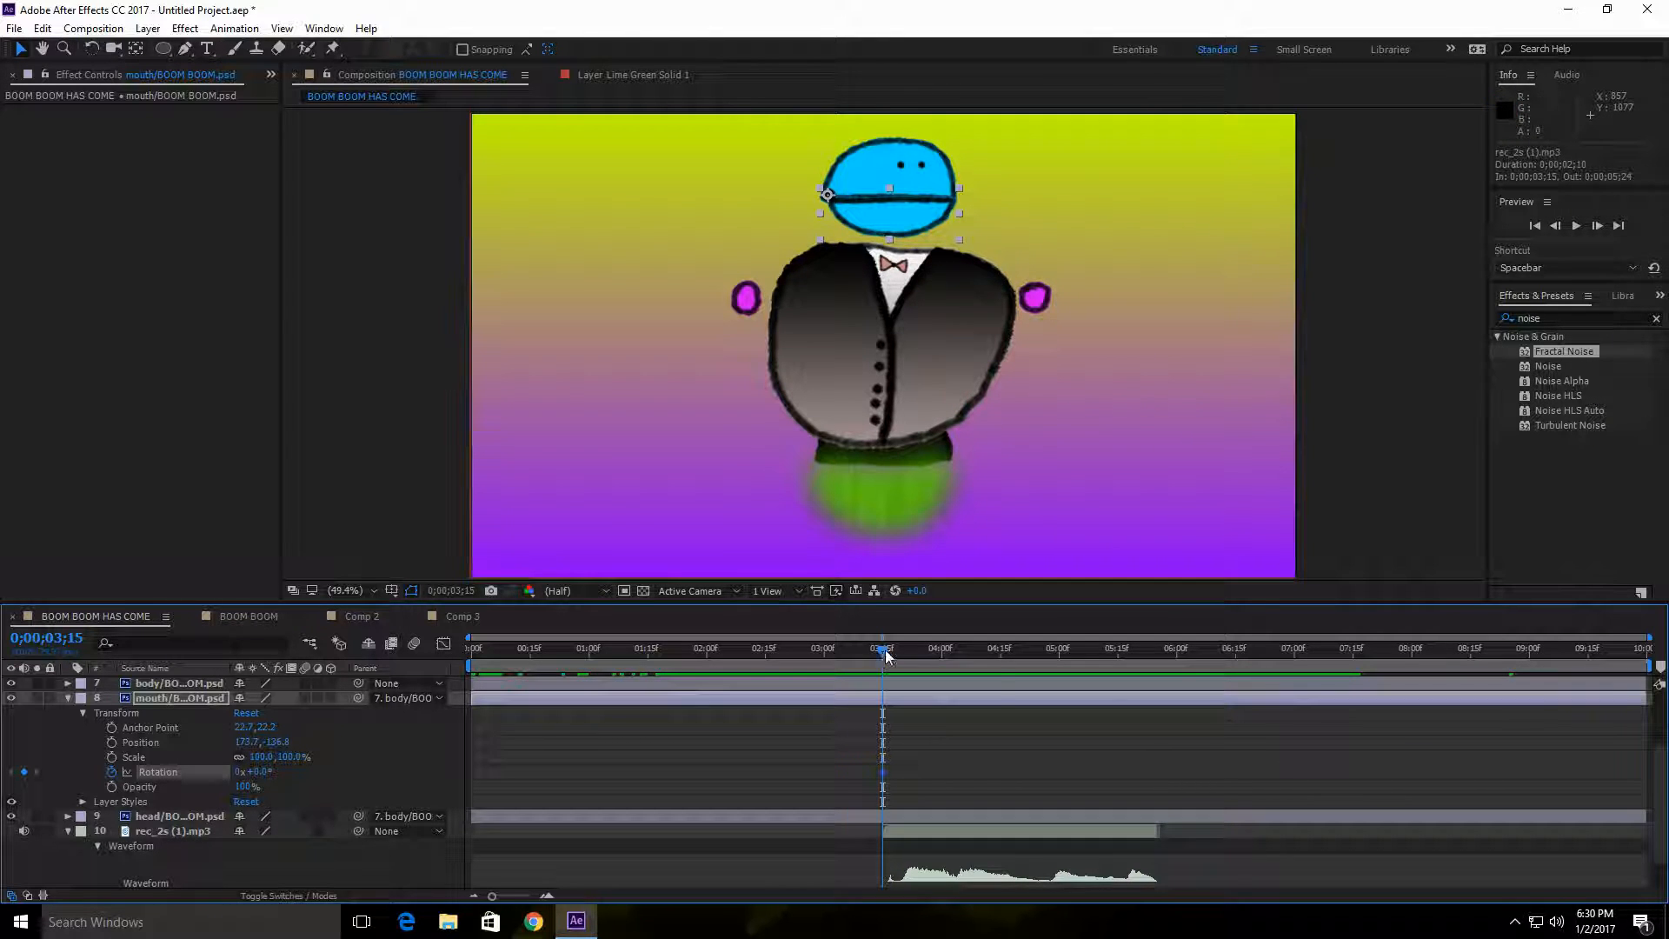
left_click_drag(885, 649, 906, 653)
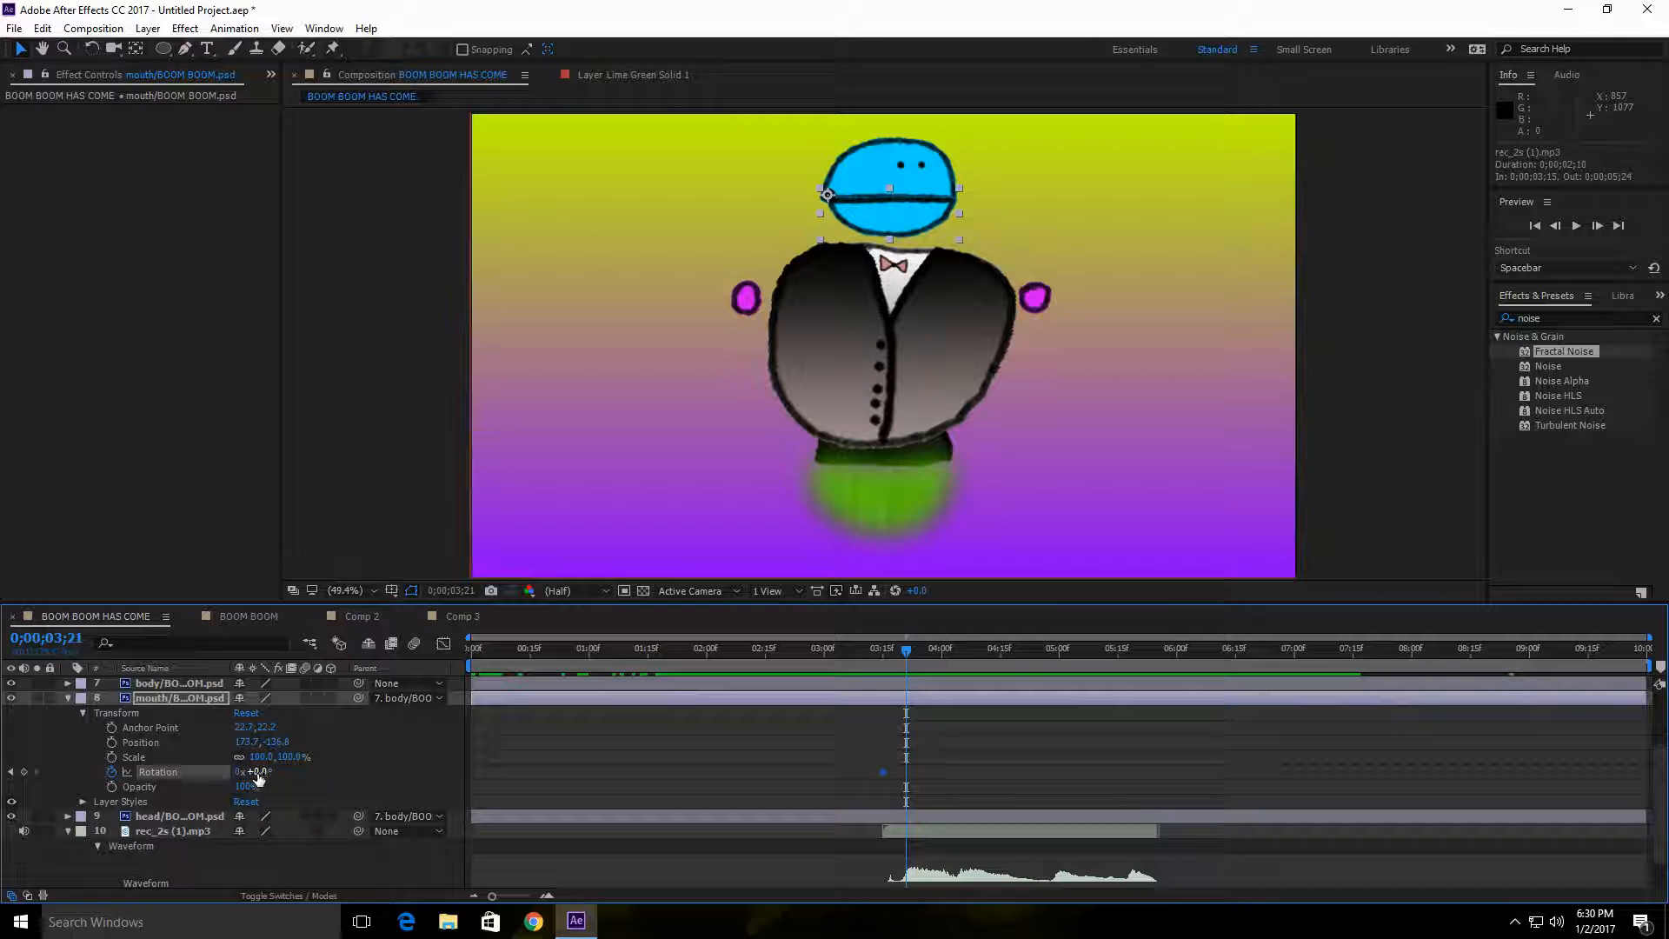
left_click_drag(256, 771, 265, 771)
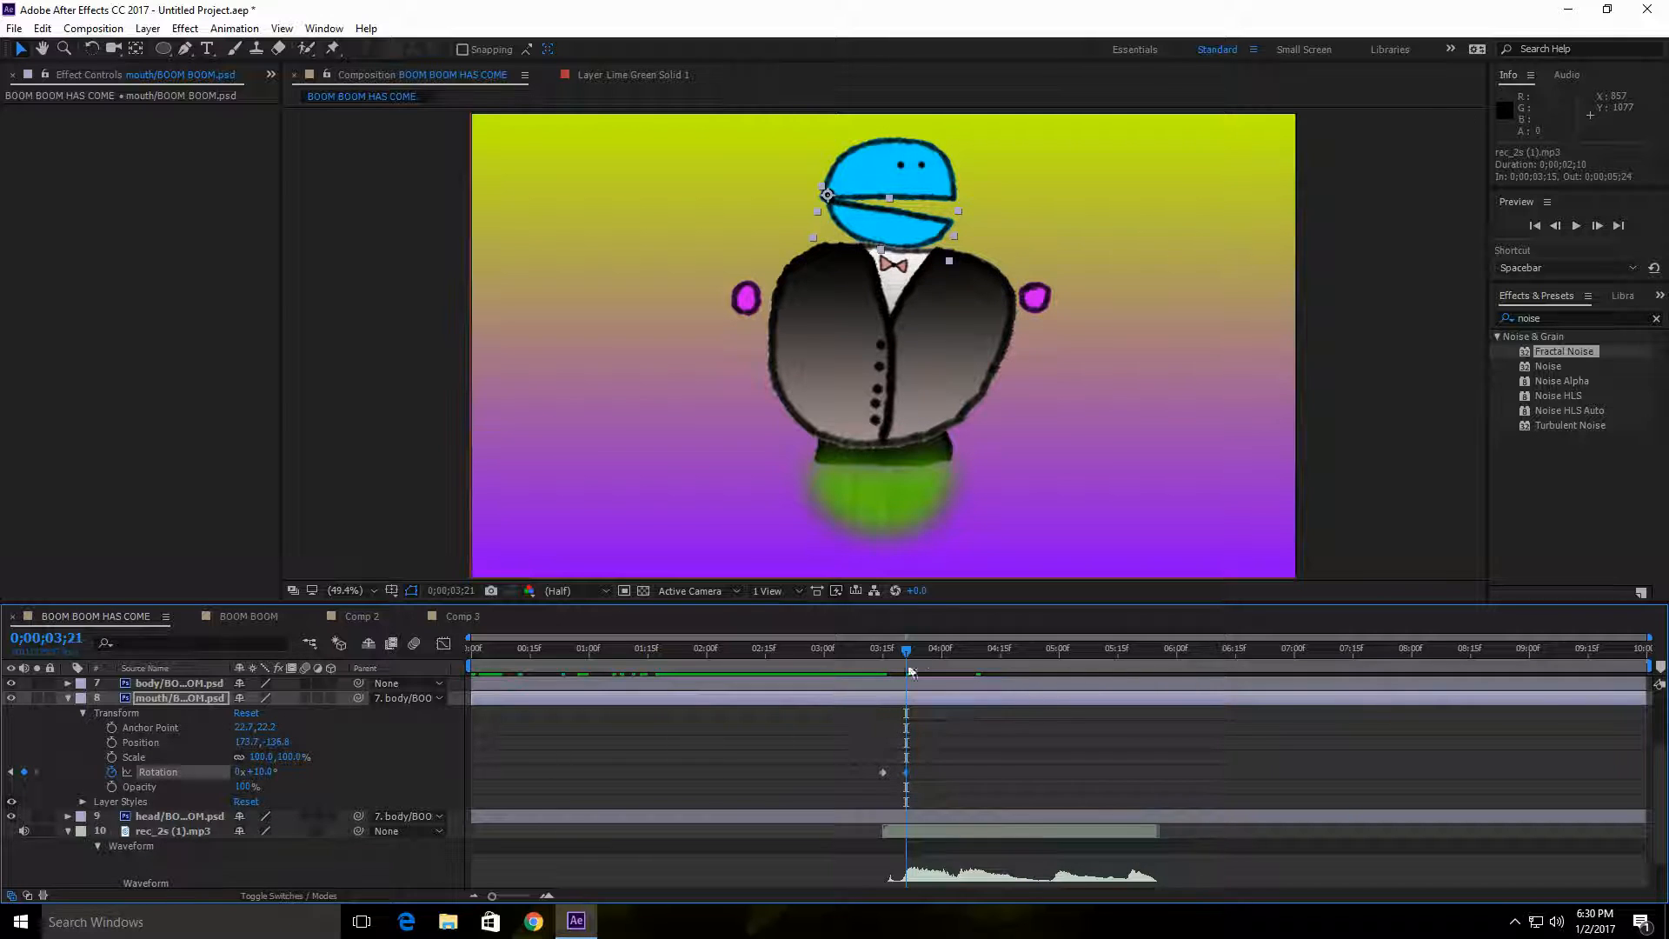
Step: Close the mouth with a 0° rotation keyframe at 0;00;03;24
left_click_drag(905, 652, 916, 654)
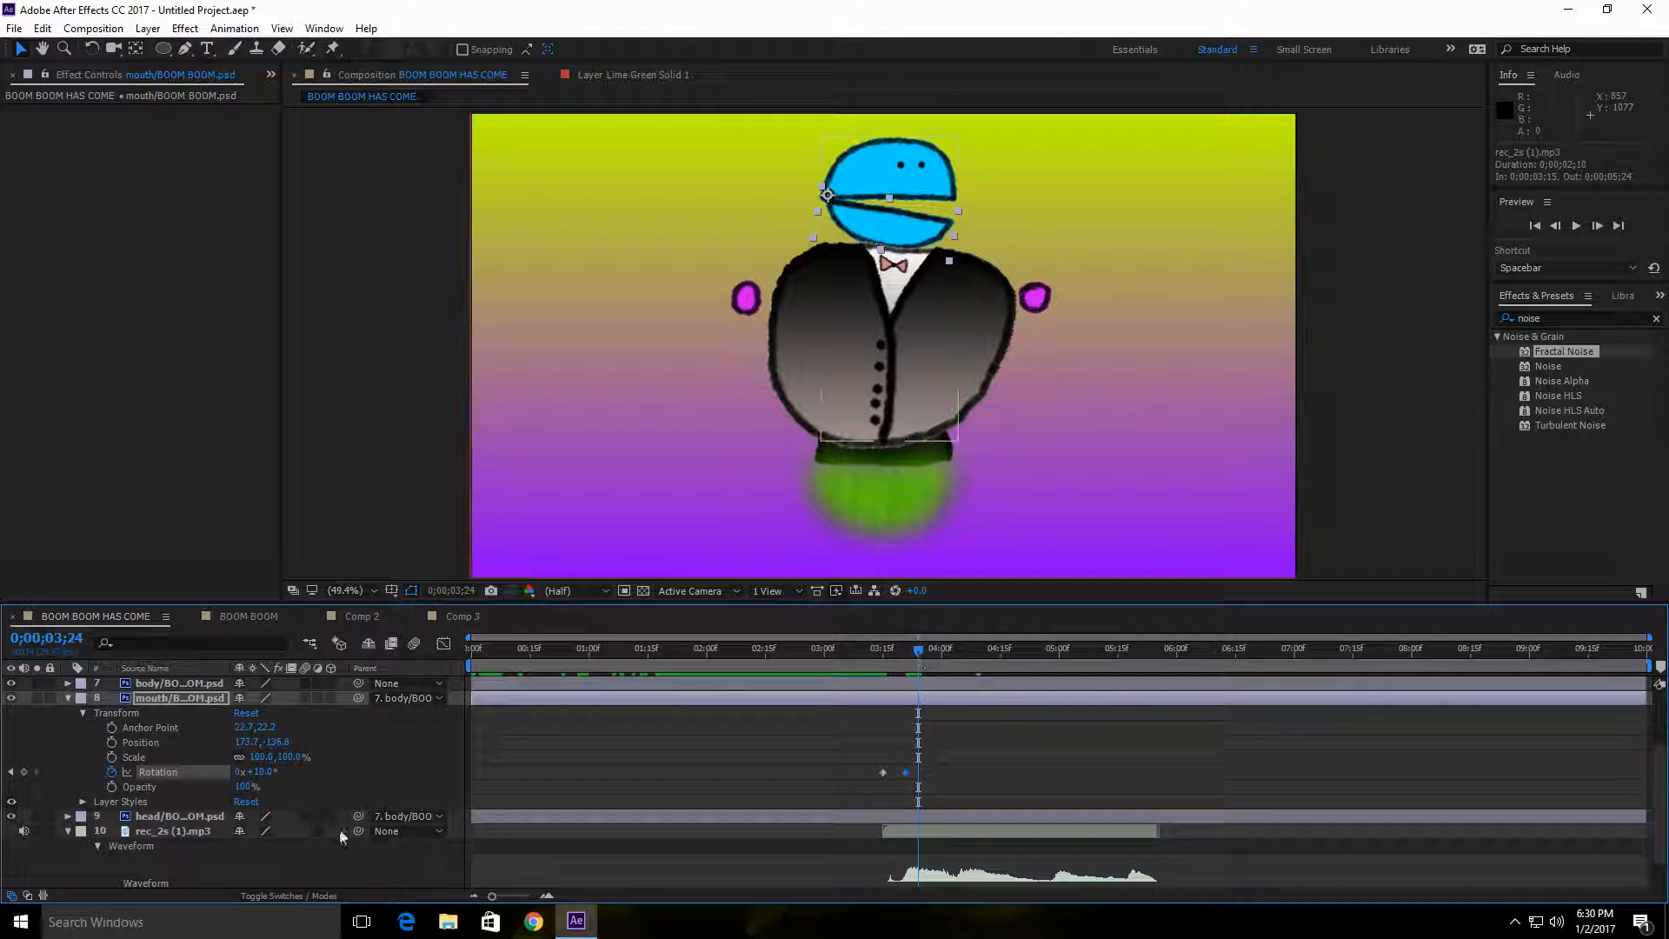
left_click_drag(263, 775, 260, 775)
left_click(264, 772)
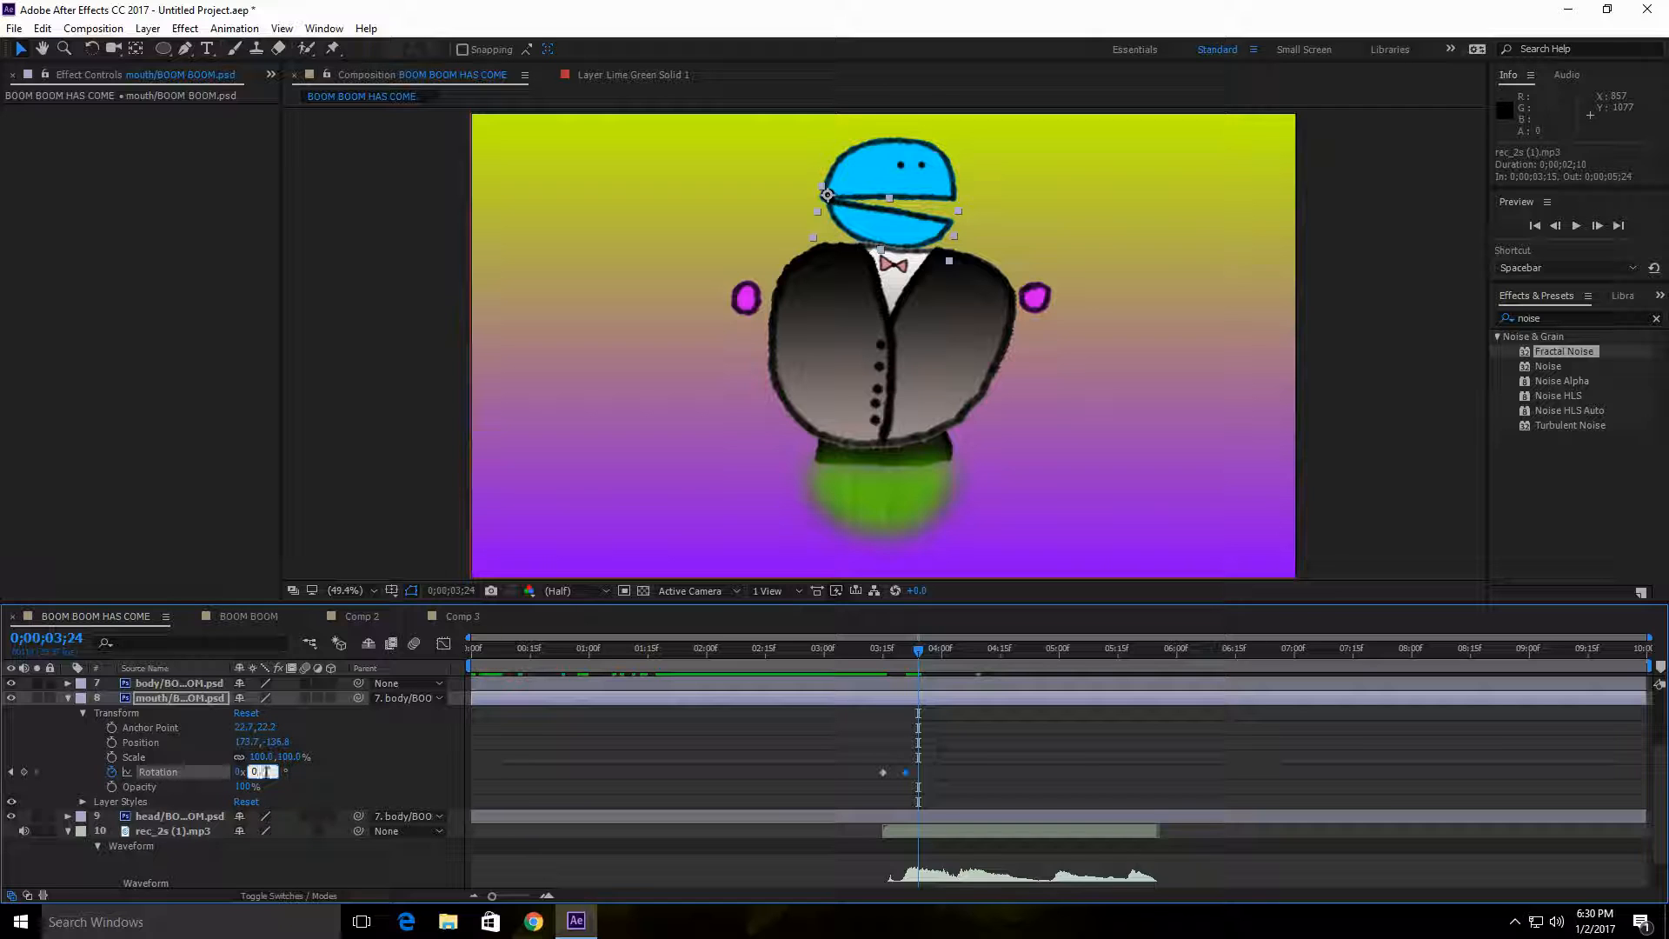
type("0")
Step: Keyframe the mouth's rotation to 8° just before 0;00;04;00 and back to 0° at 0;00;04;01
left_click_drag(920, 649, 941, 651)
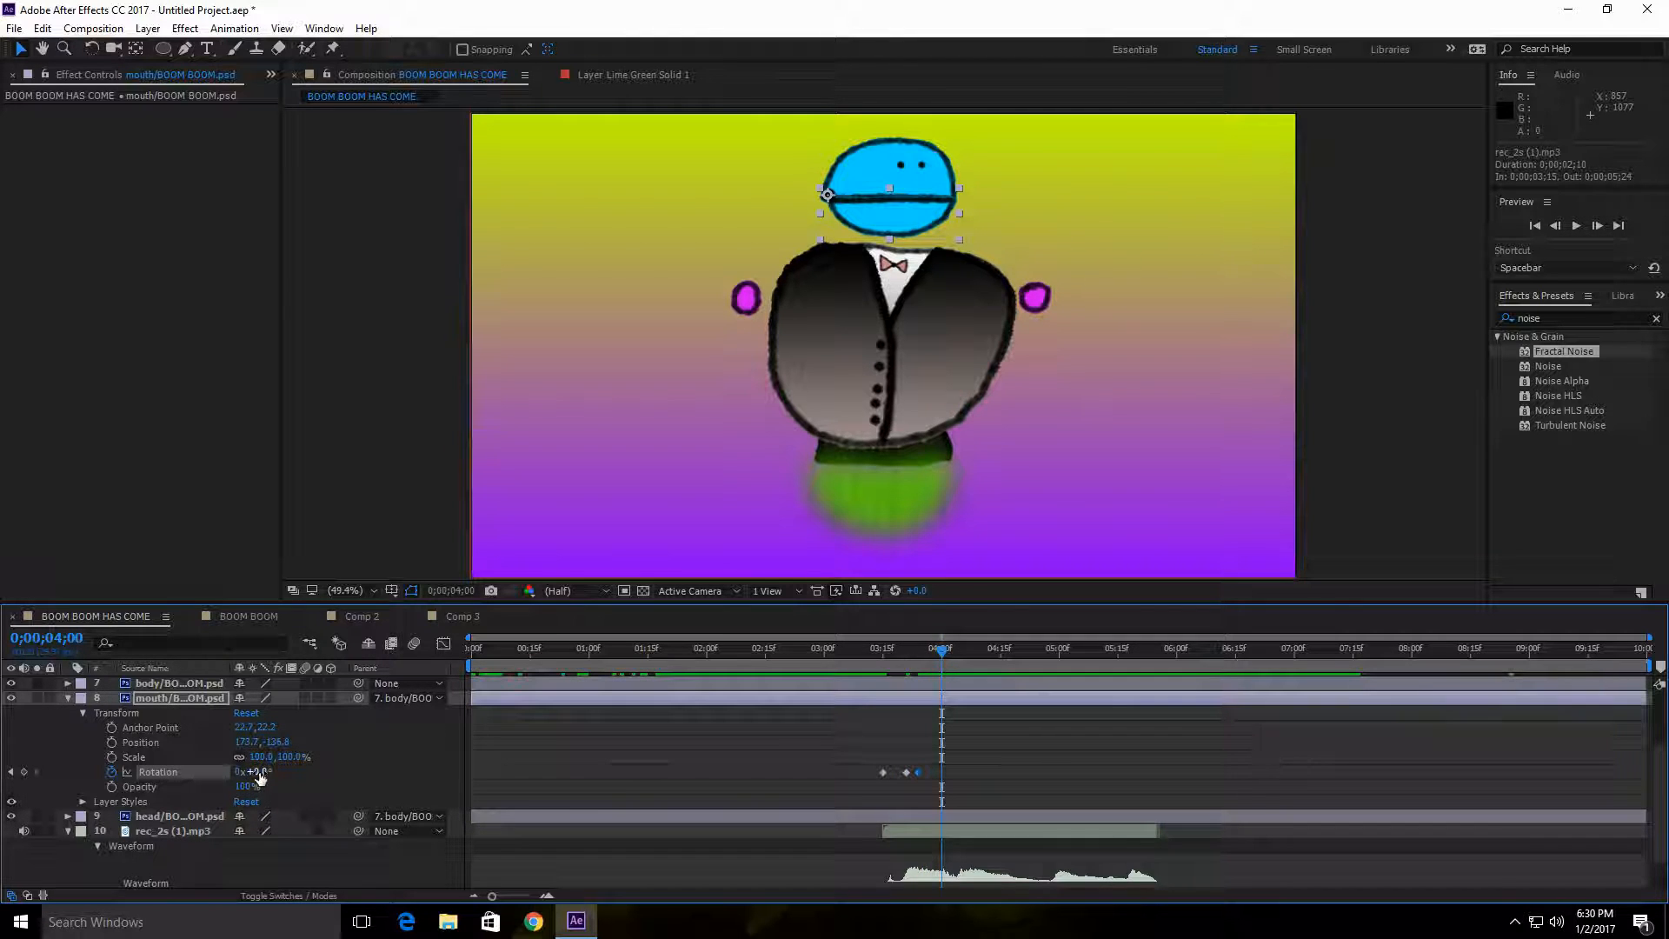
left_click(940, 652)
left_click(932, 650)
left_click_drag(261, 772, 281, 787)
left_click_drag(936, 650, 948, 661)
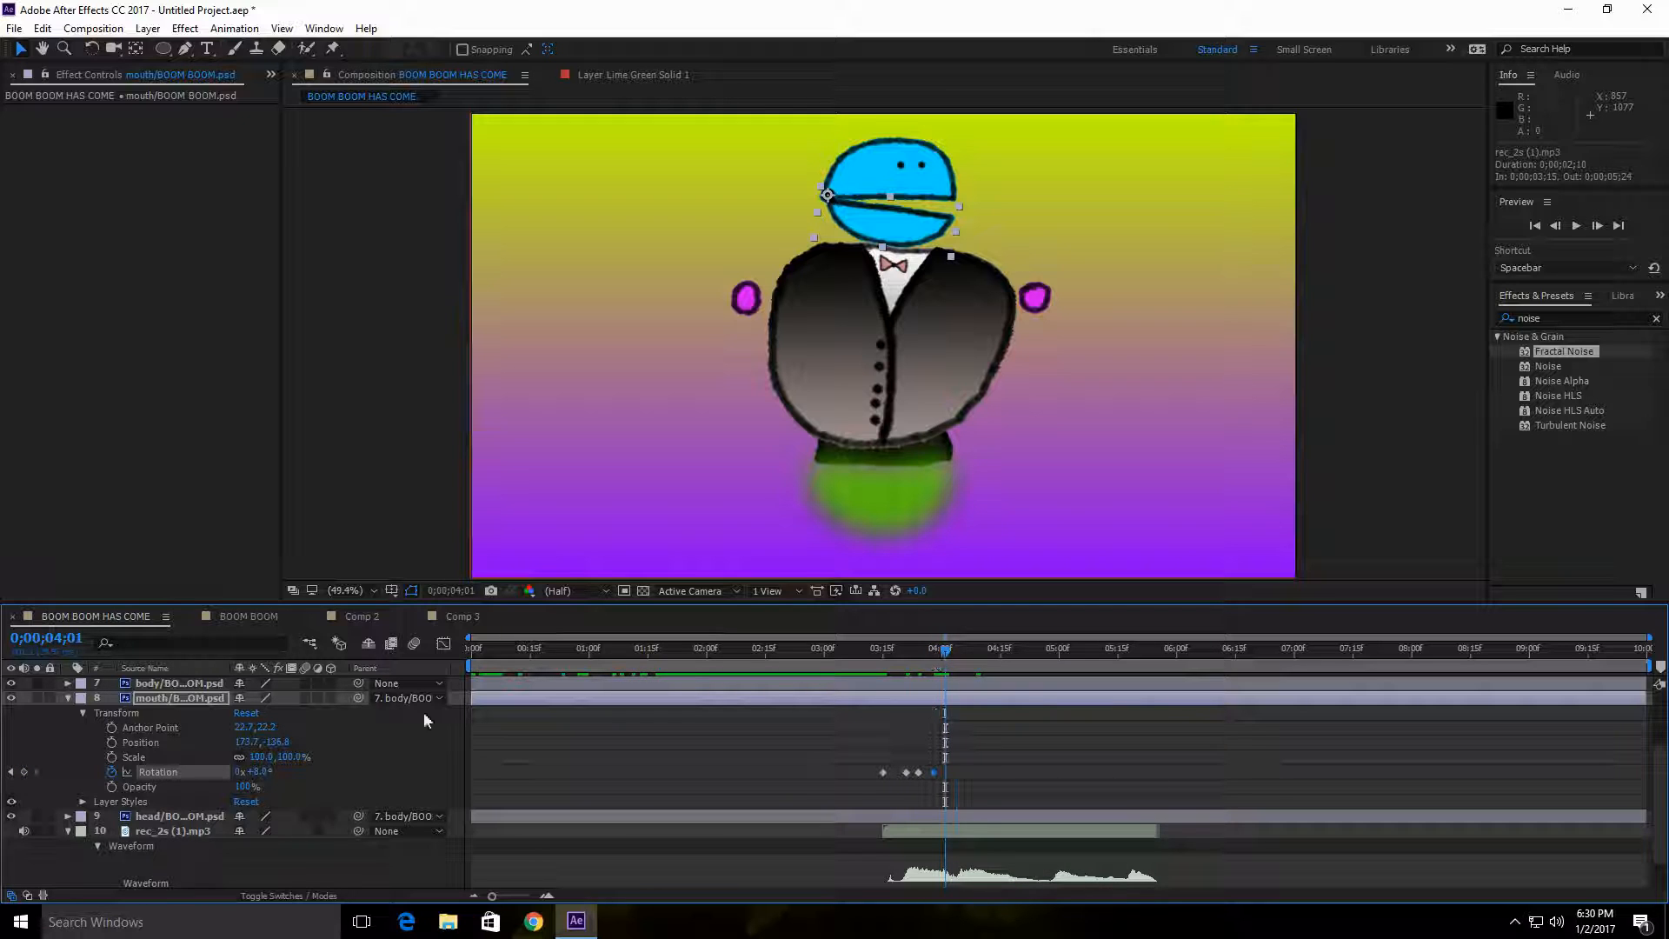
left_click(263, 772)
type("0")
Step: Keyframe the mouth's rotation to 10° at 0;00;04;05 and back to 0° at 0;00;04;08
left_click_drag(951, 658, 961, 654)
left_click(259, 773)
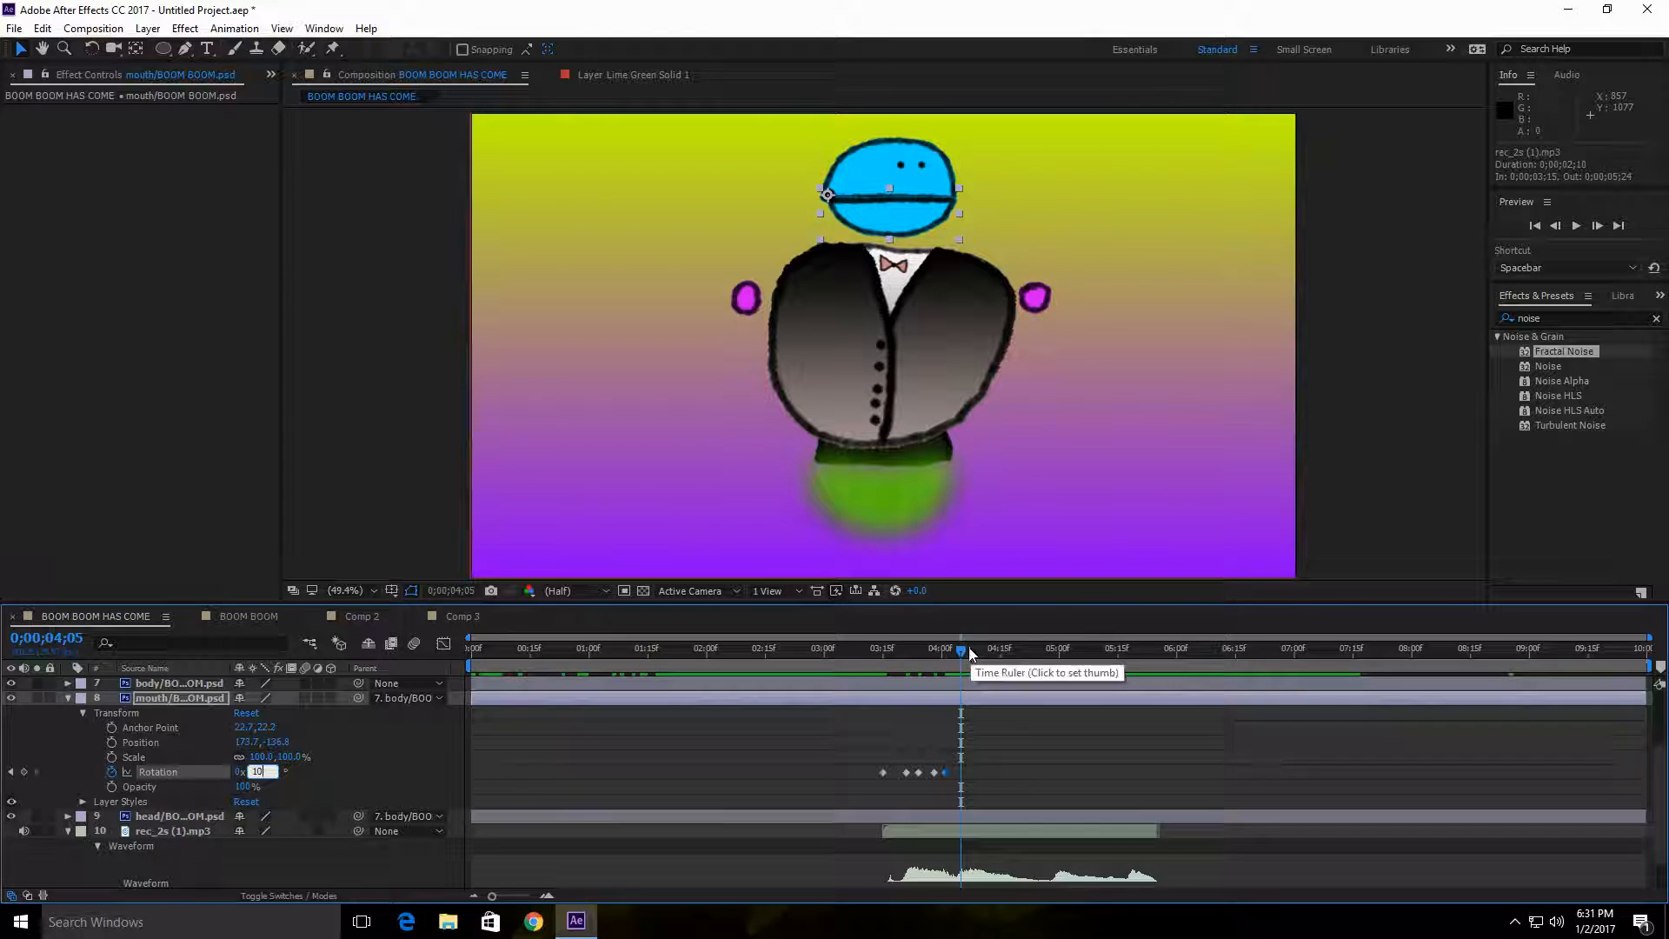
left_click_drag(966, 654, 973, 654)
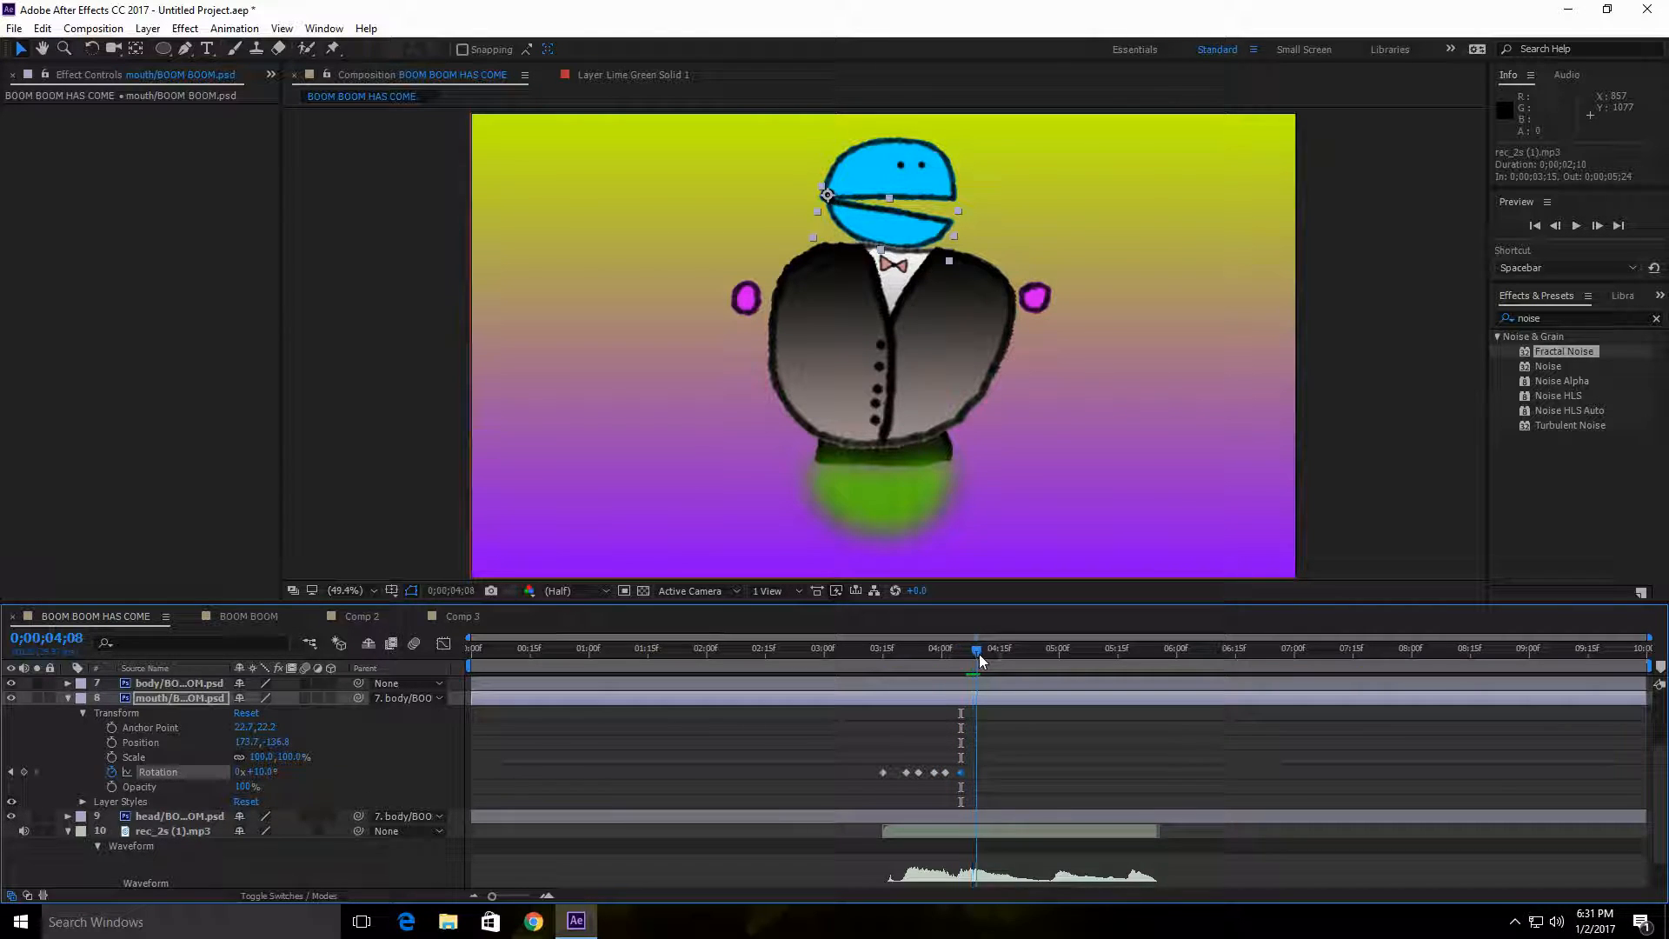
left_click(261, 772)
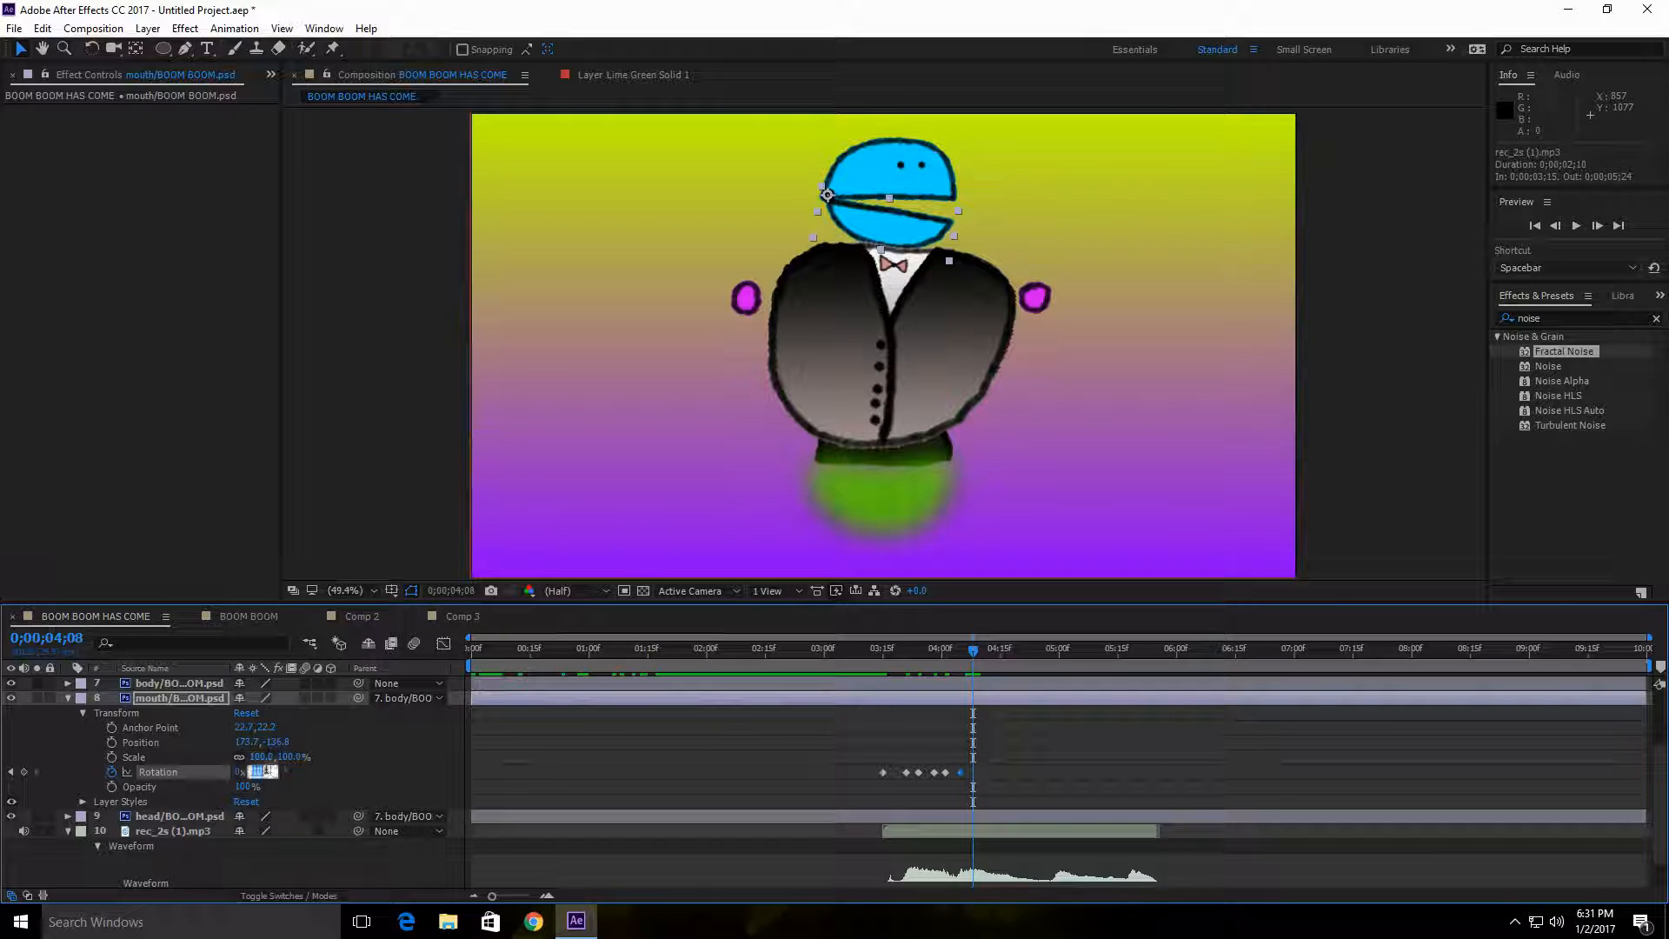
type("0")
Step: Open the mouth again with a 10° rotation keyframe at 0;00;04;11
left_click_drag(974, 649, 984, 649)
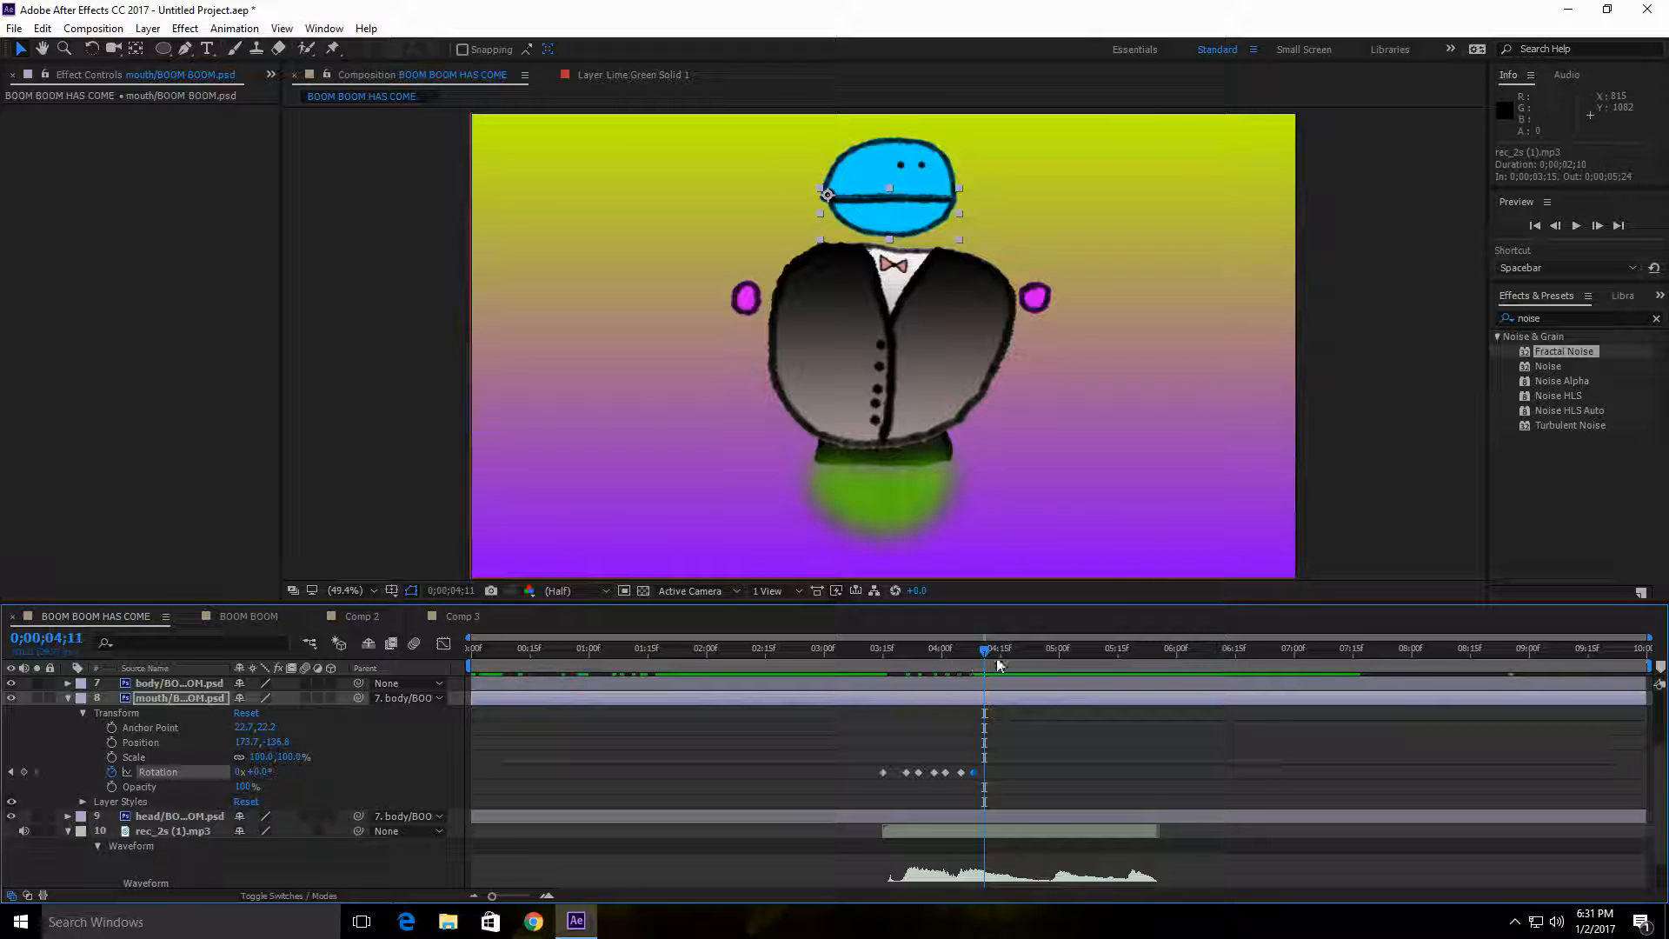
left_click_drag(986, 649, 984, 652)
left_click_drag(261, 773, 270, 772)
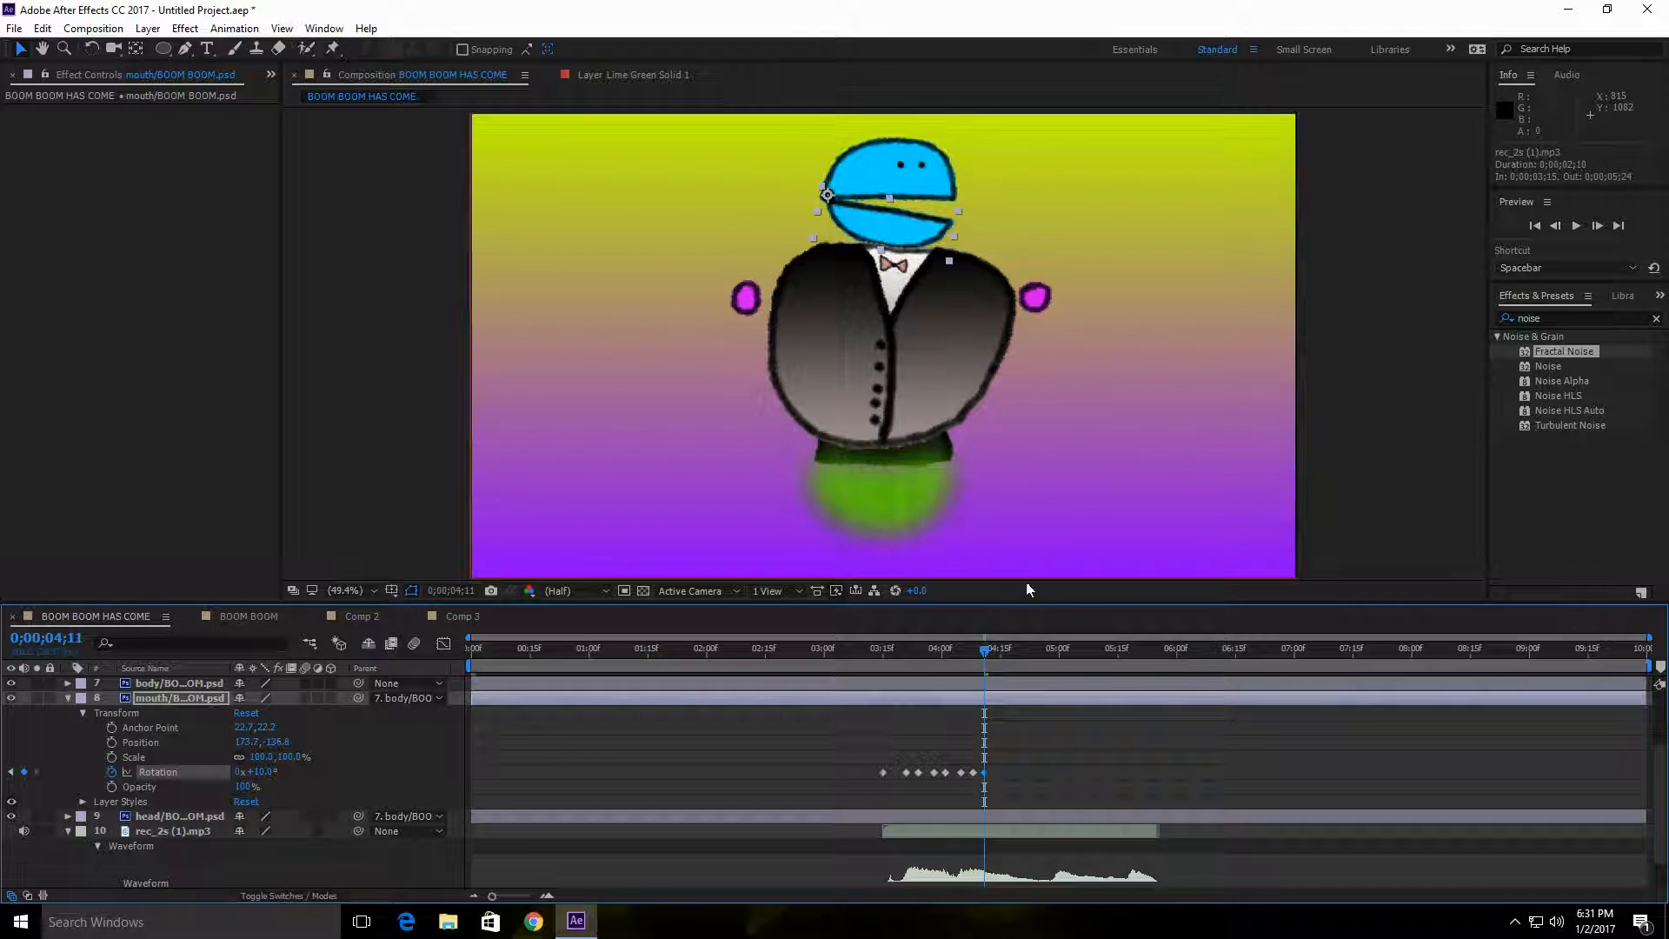
Step: Preview the mouth animation against the audio from 0;00;03;11
left_click_drag(989, 653, 869, 666)
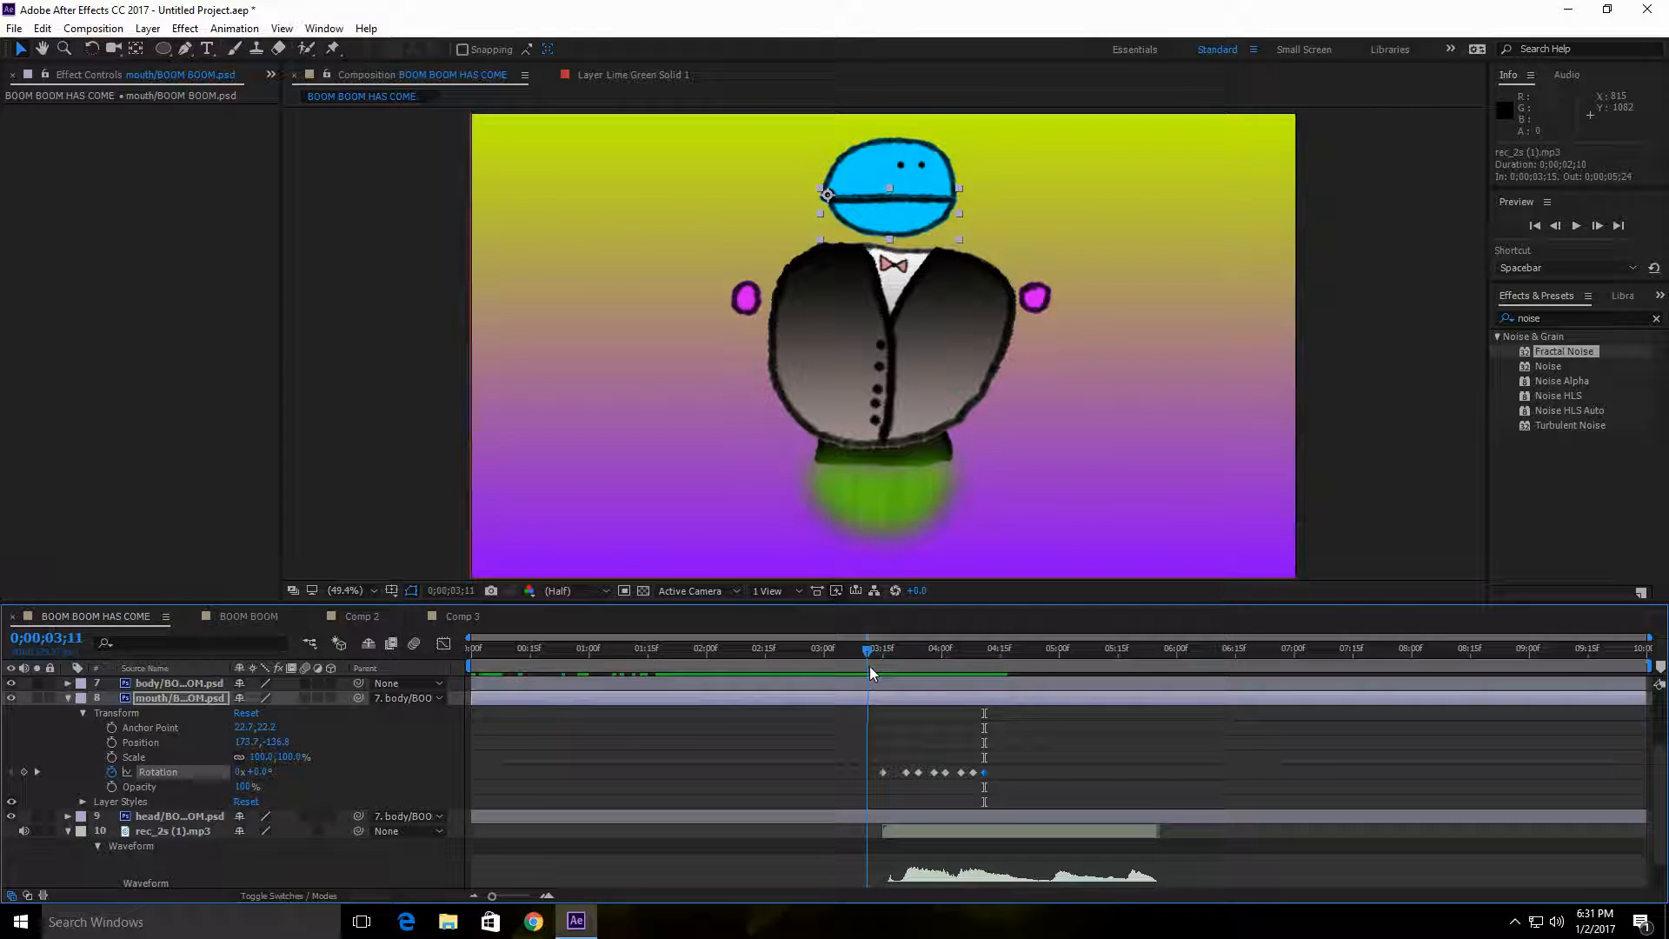
left_click(1577, 226)
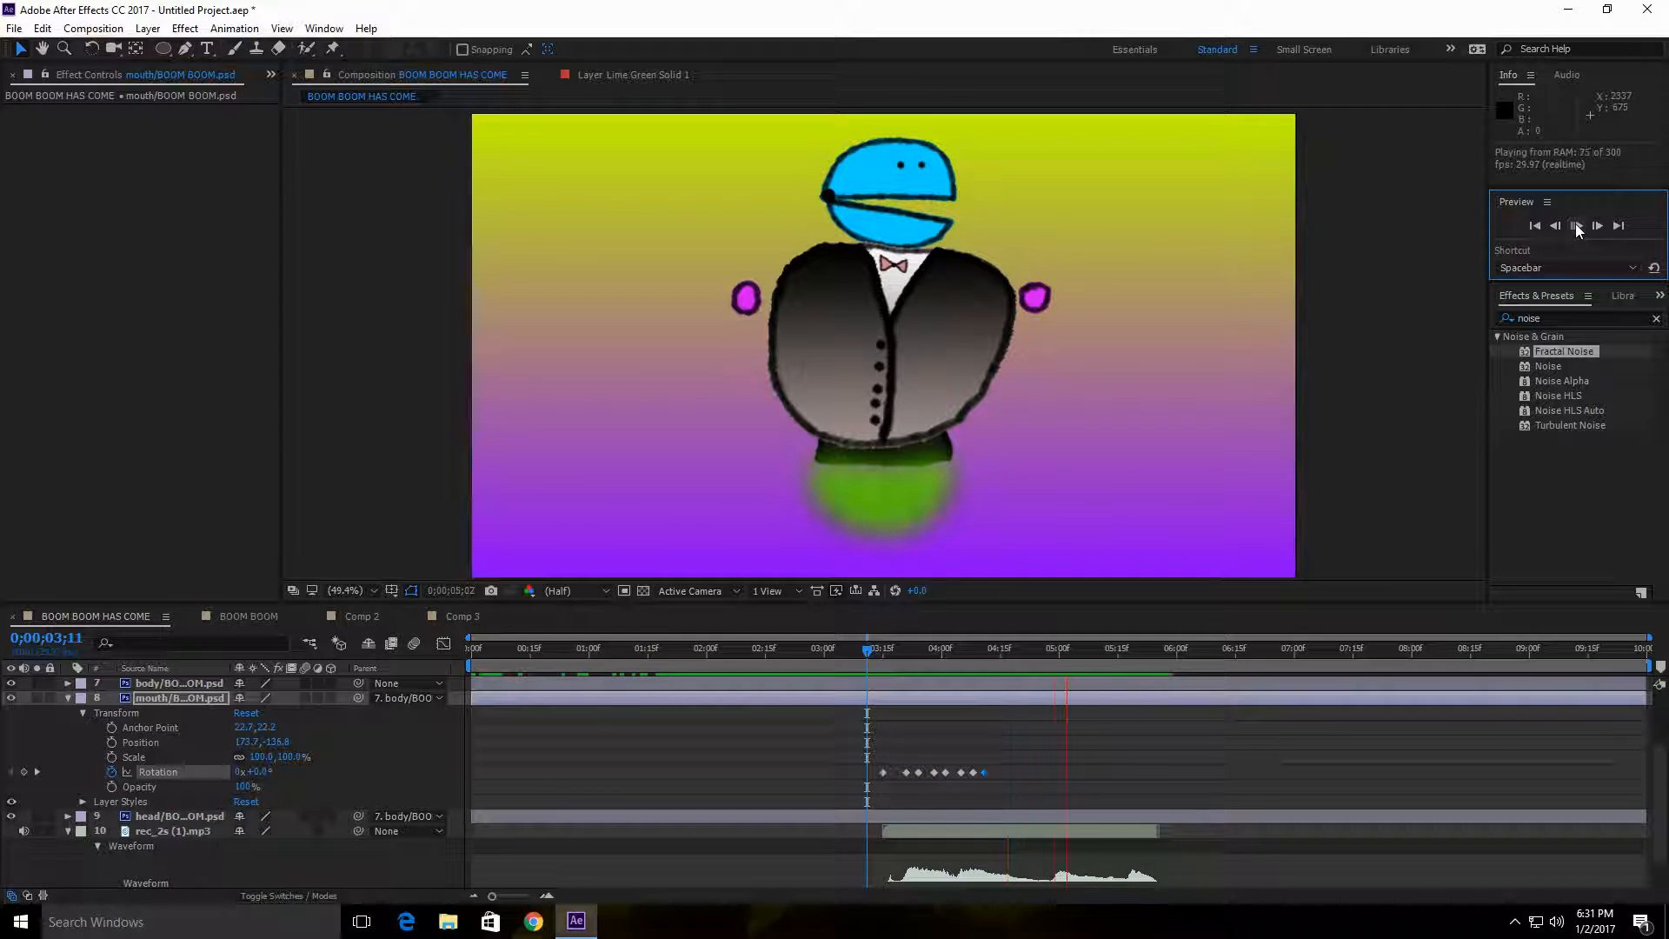
left_click(869, 648)
Step: Keyframe the mouth's rotation to 0° at 0;00;04;17 and to 10° at 0;00;04;29
left_click_drag(867, 650, 1010, 697)
left_click(262, 771)
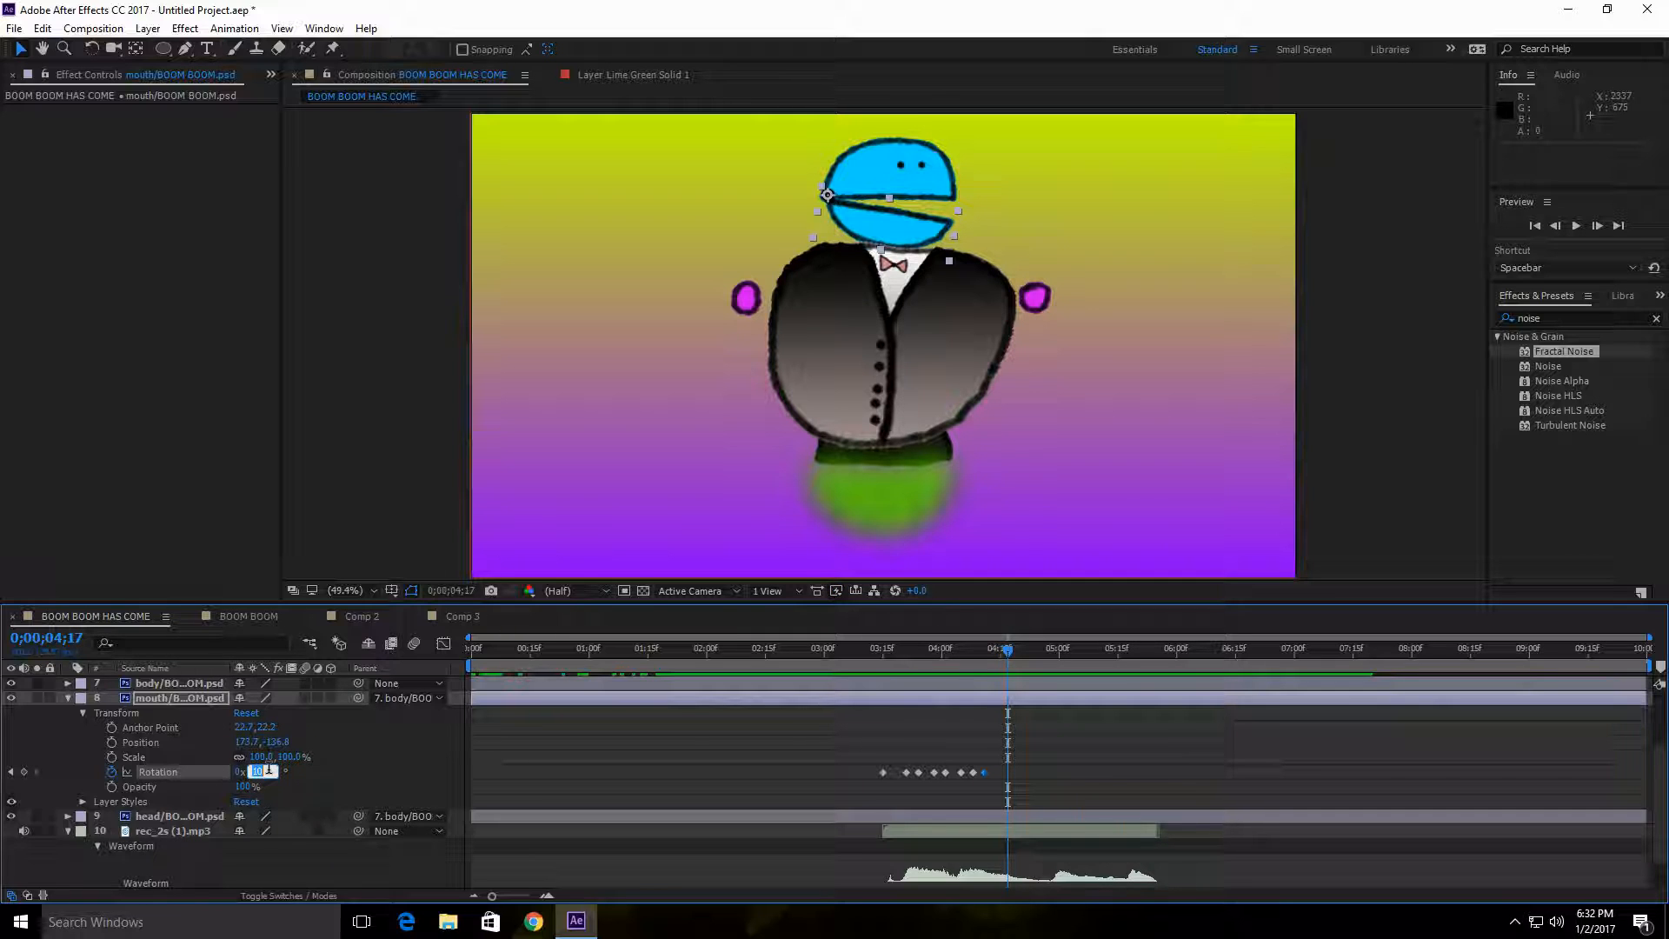
type("0")
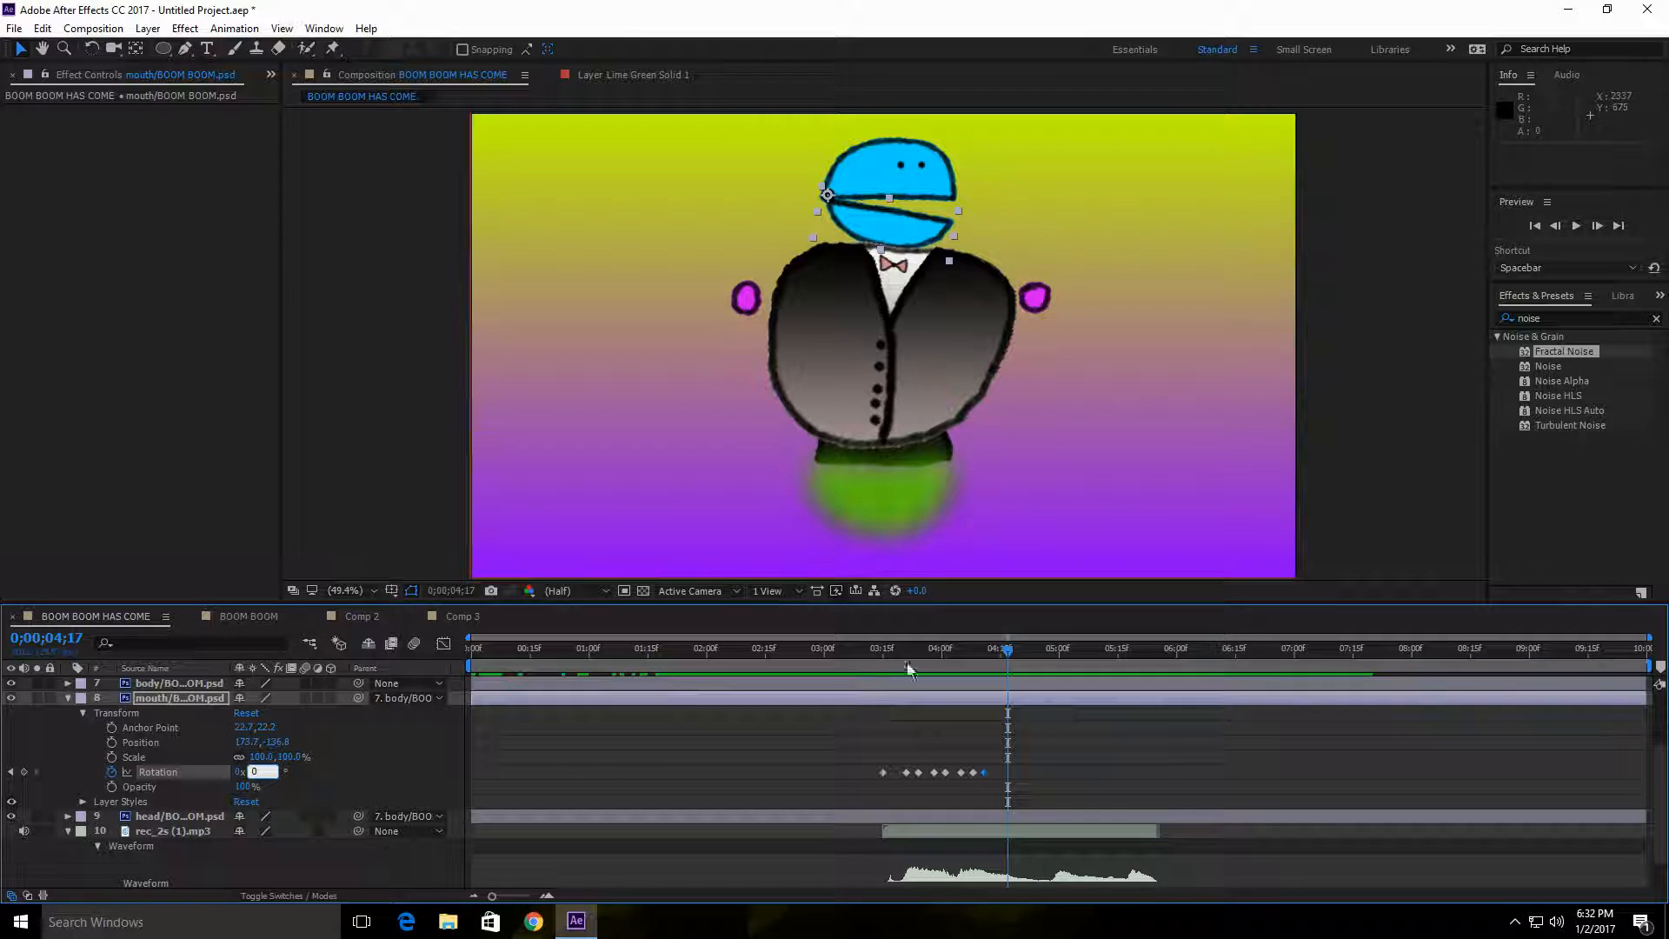
left_click(1012, 654)
left_click_drag(1014, 654, 1055, 662)
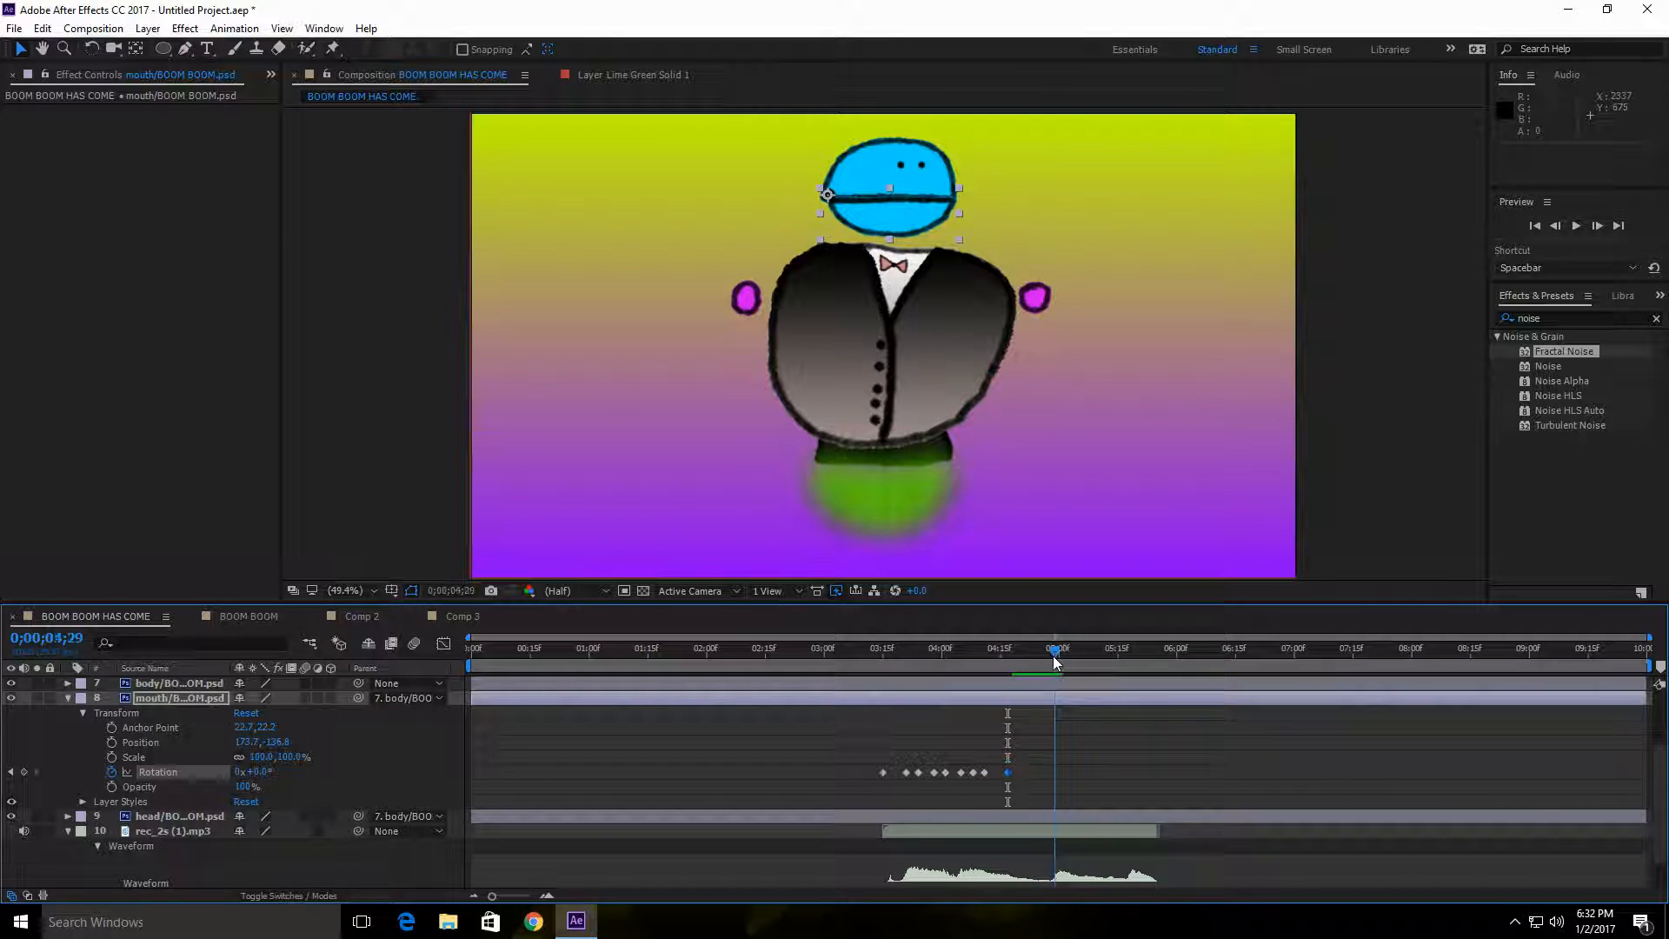
left_click(261, 772)
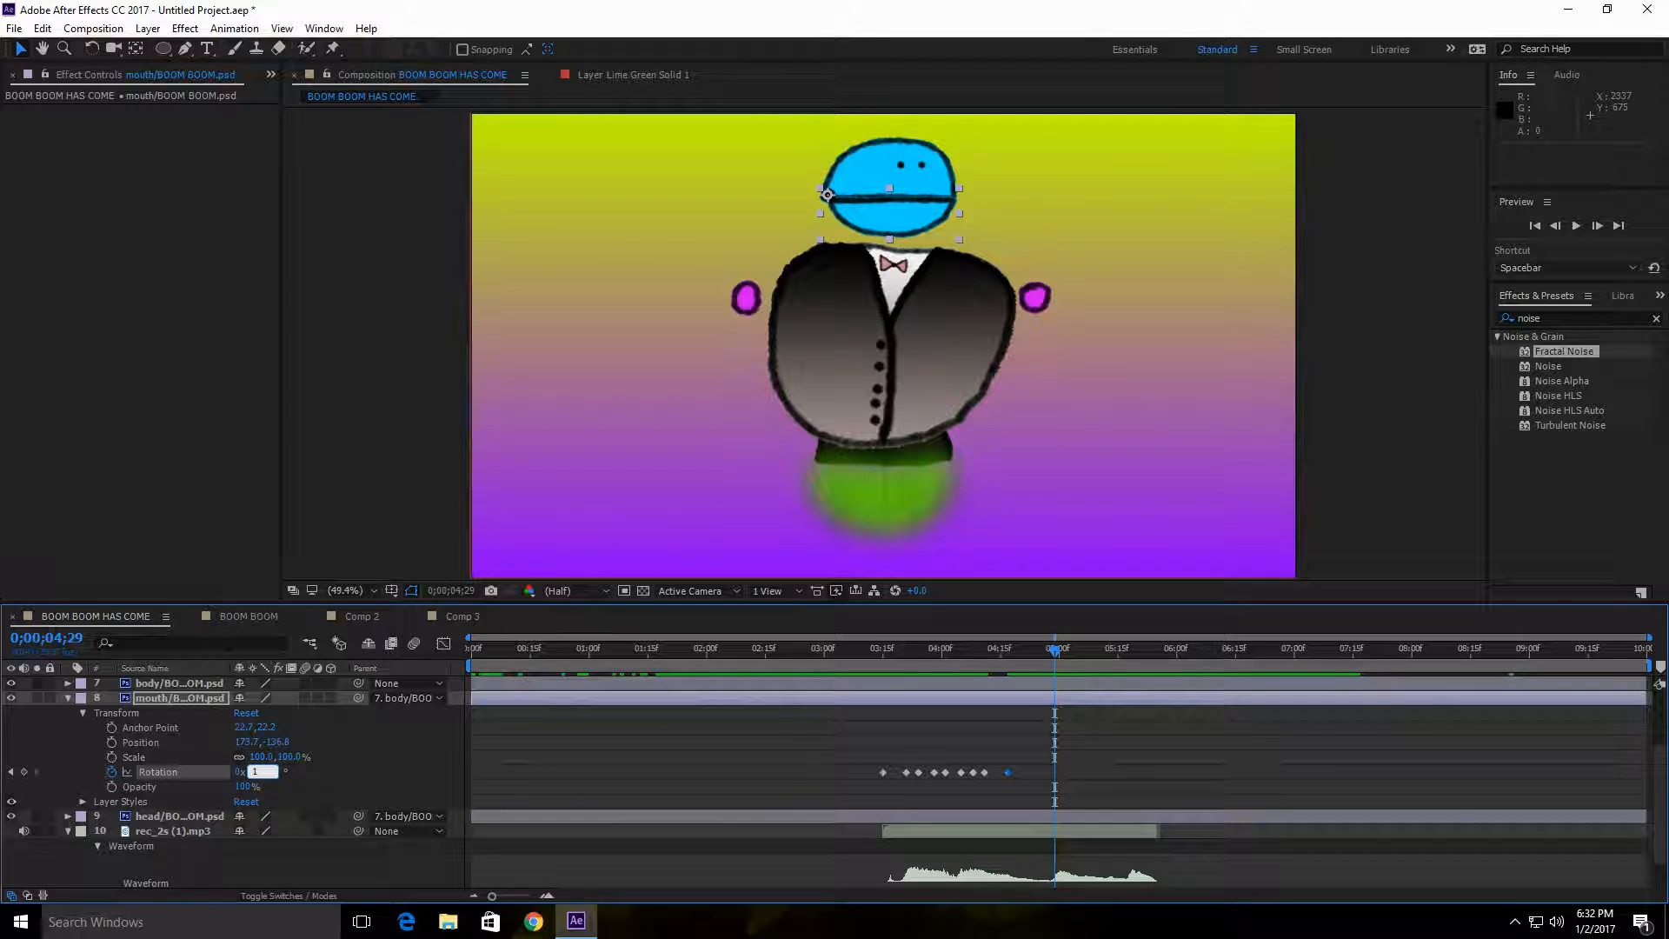
type("10")
Step: Keyframe the mouth's rotation to 0° at 0;00;05;08 and to 10° at 0;00;05;17
left_click_drag(1057, 656, 1089, 659)
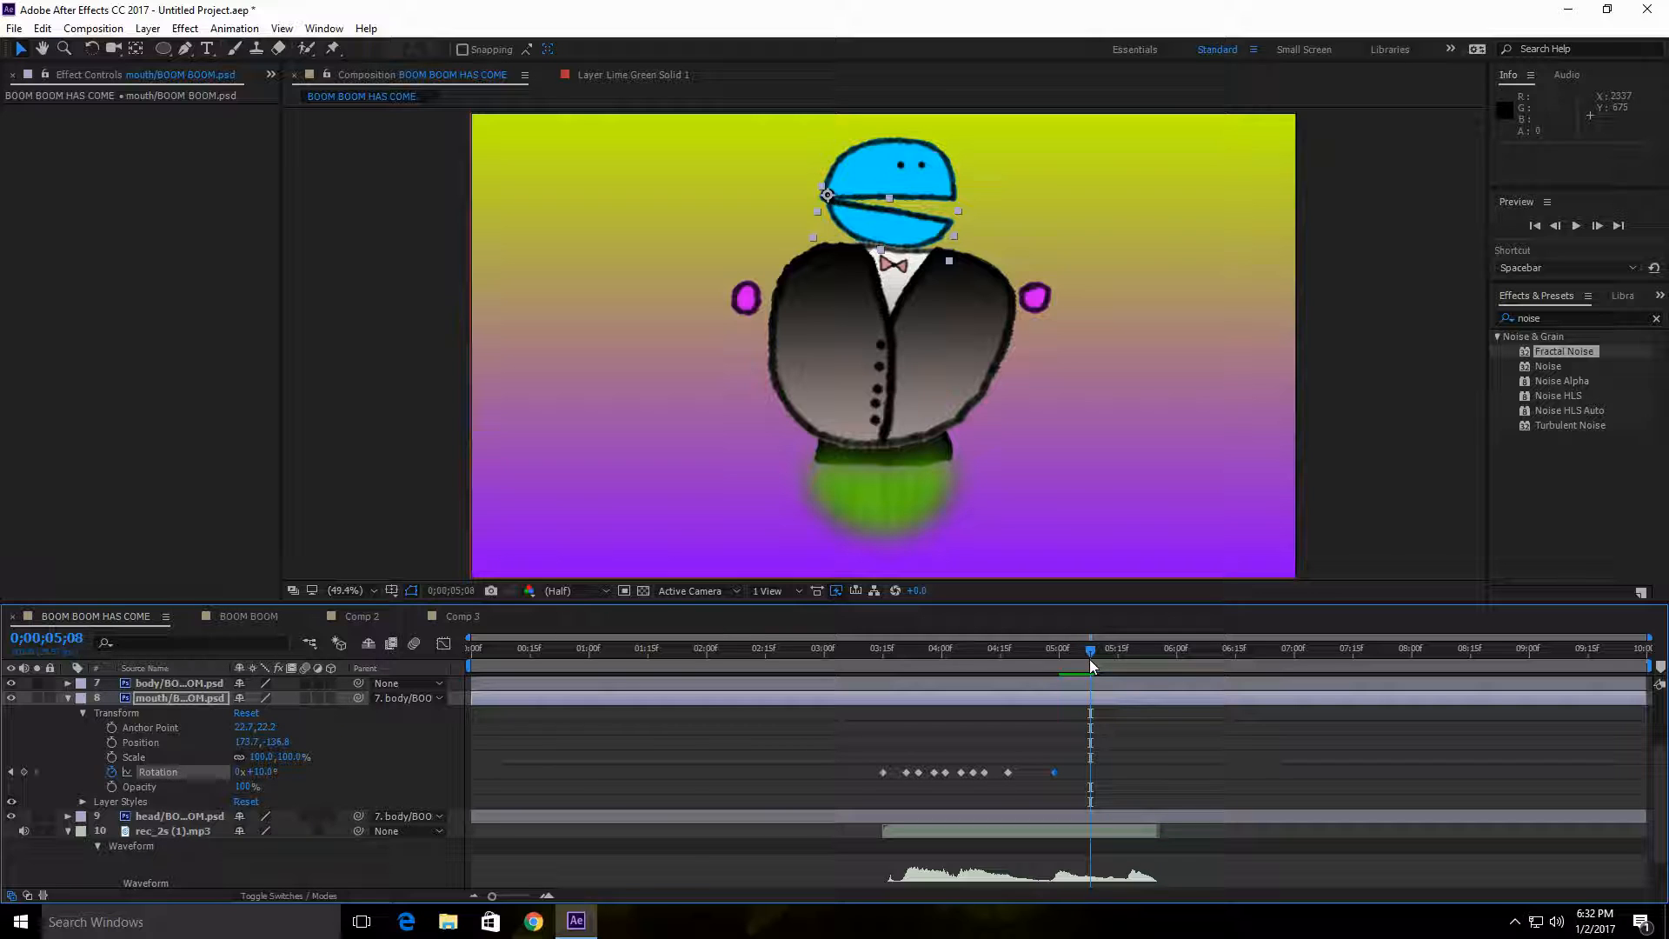
left_click(261, 771)
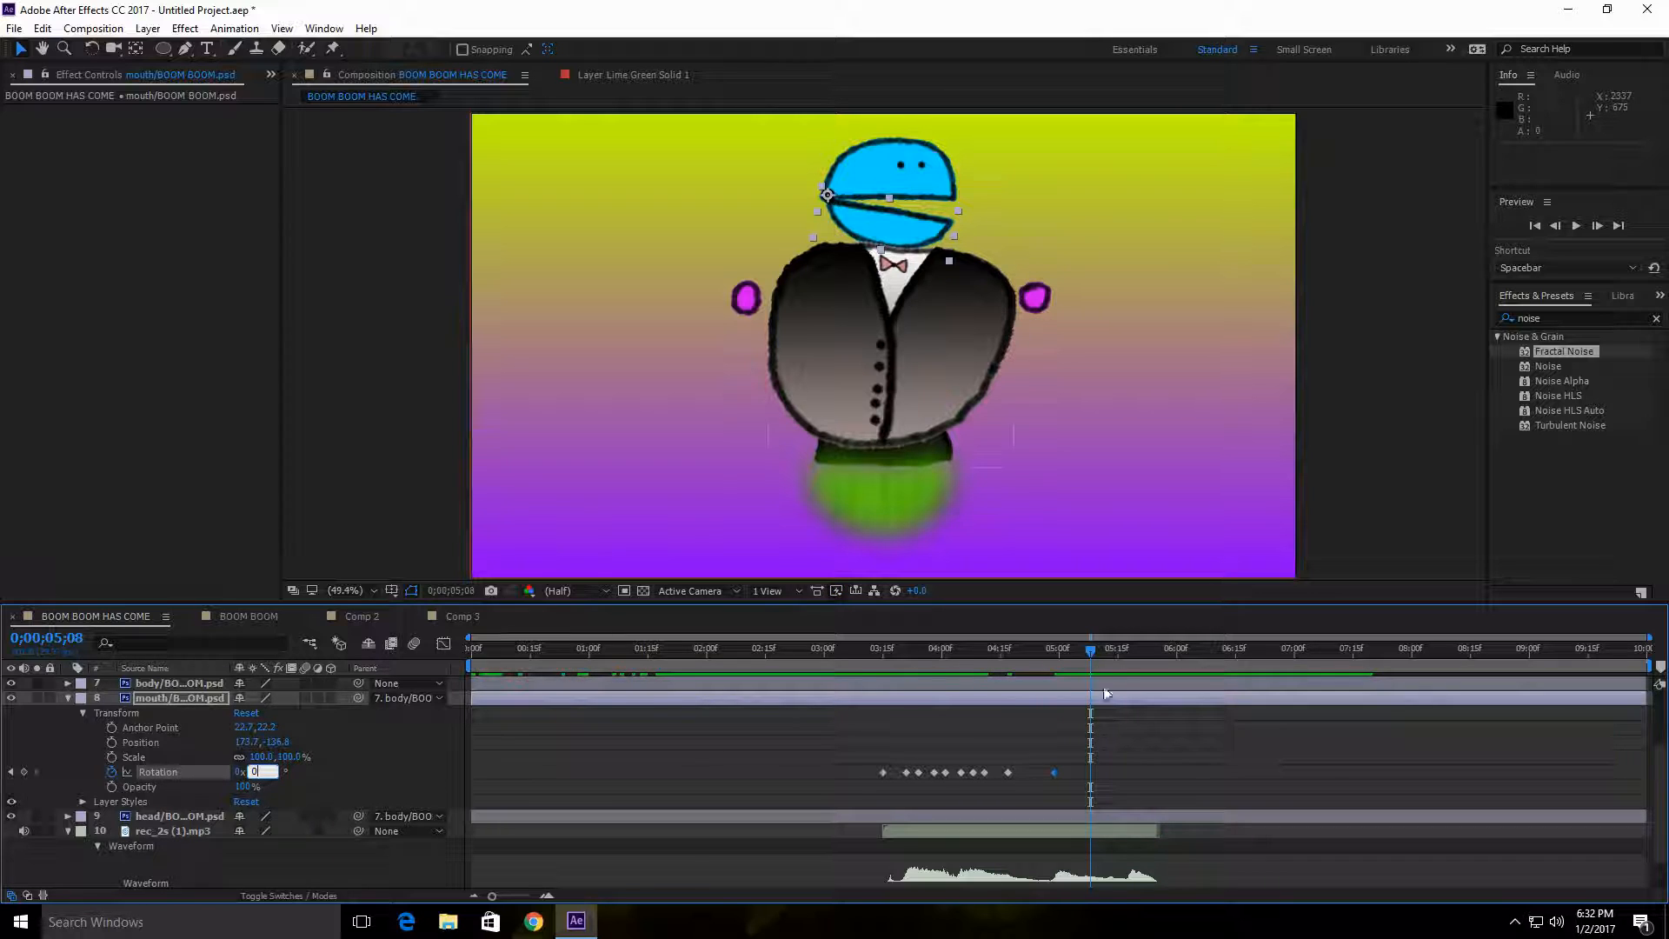
type("0")
key("Return")
left_click_drag(1093, 649, 1126, 661)
left_click(259, 771)
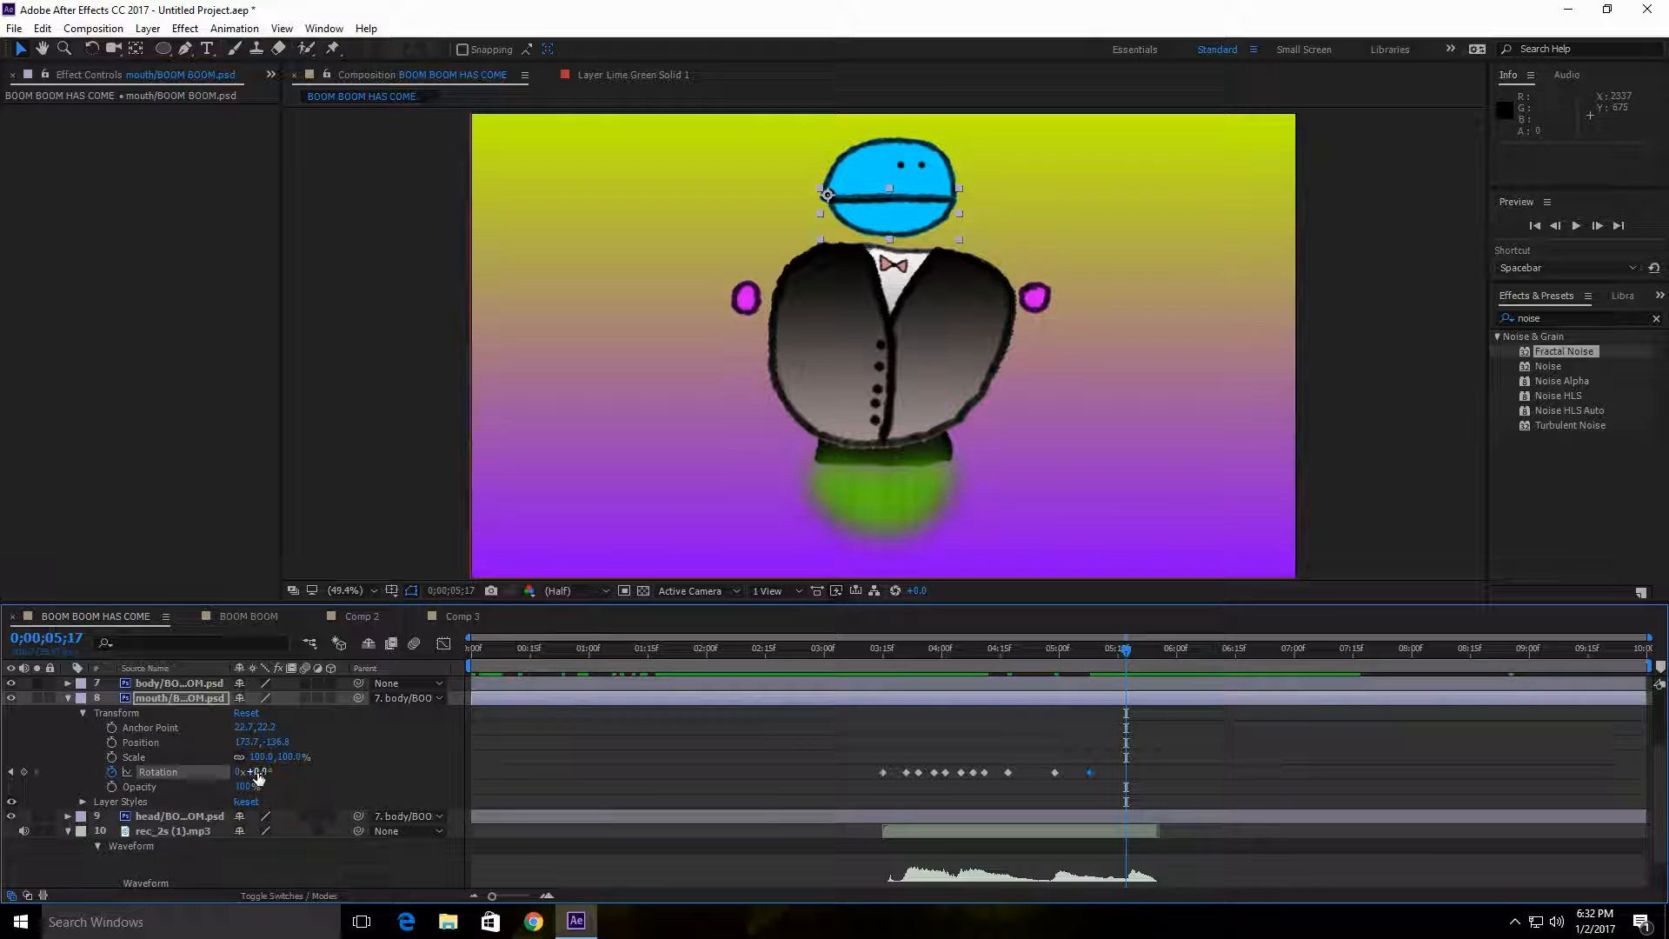
type("10")
Step: Close the mouth with a 0° rotation keyframe at 0;00;05;23
left_click_drag(1130, 649, 1149, 651)
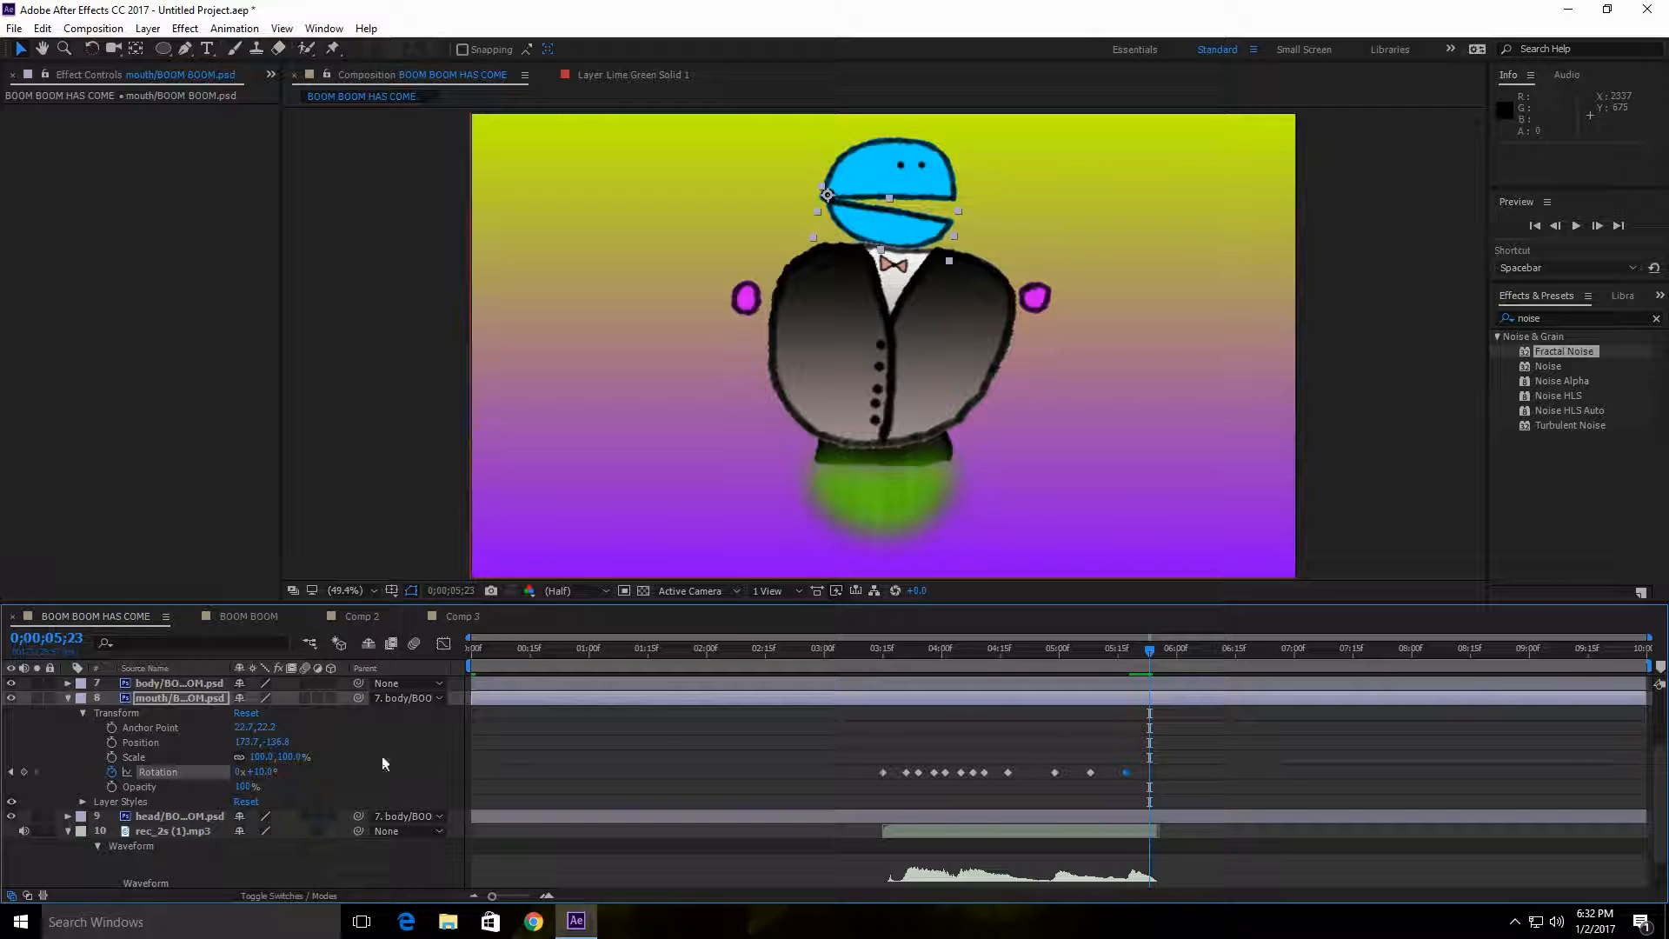
left_click(273, 773)
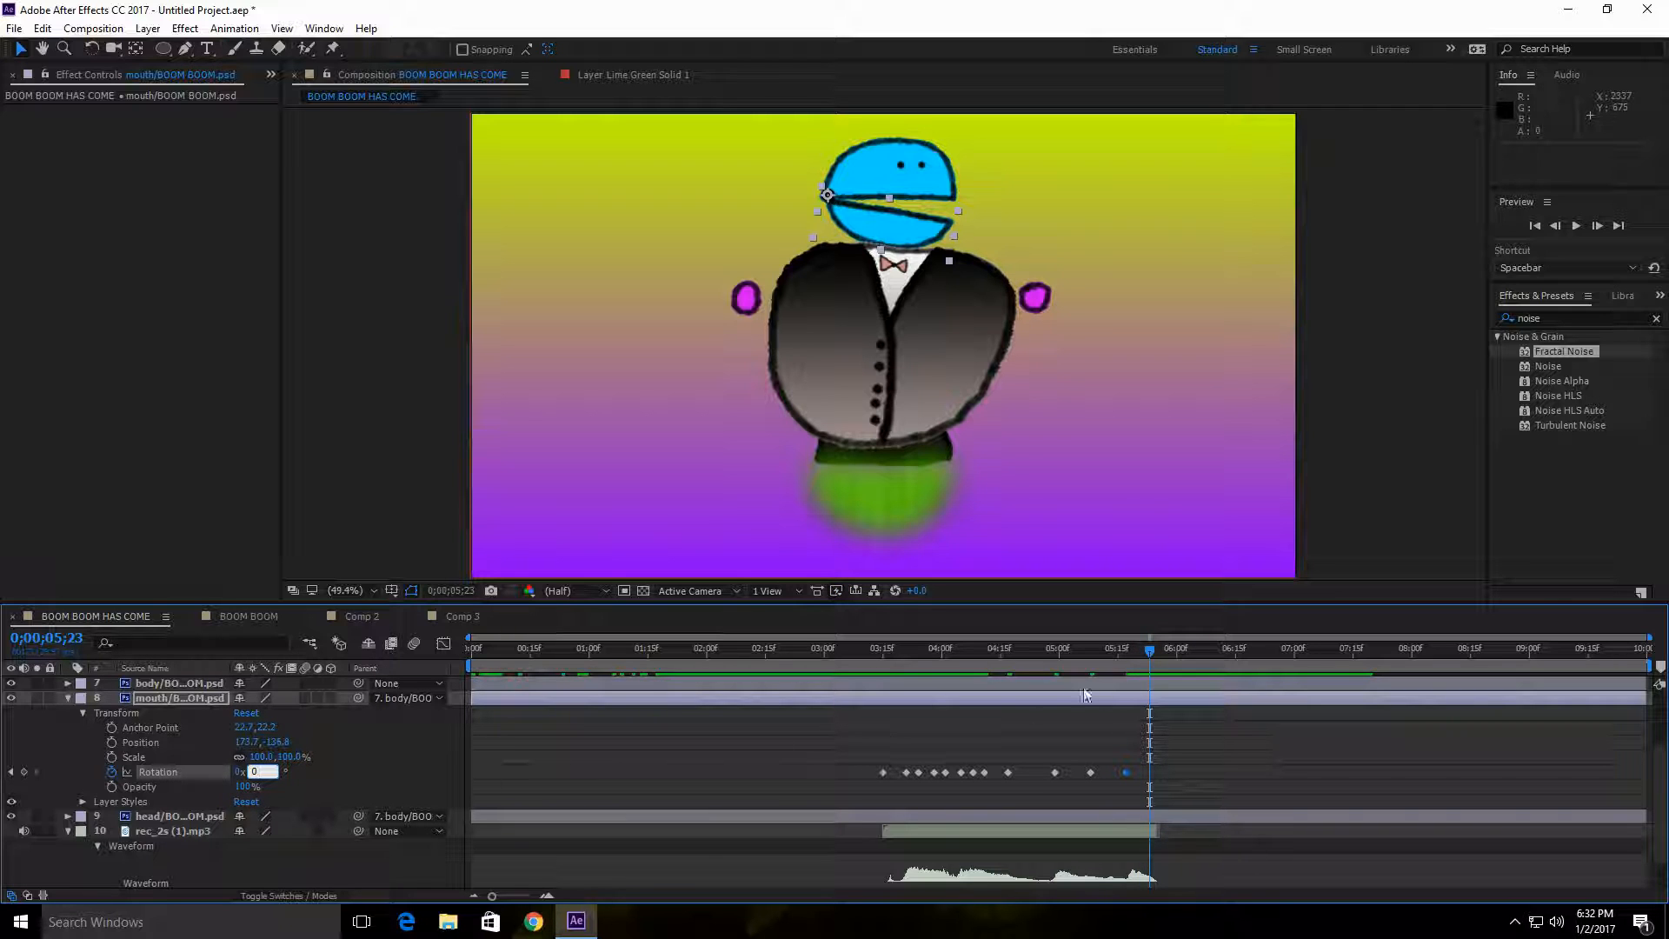
type("0")
key("Return")
Step: Preview the finished mouth animation against the audio, starting just before the speech begins
left_click_drag(1170, 651, 858, 677)
left_click(1575, 230)
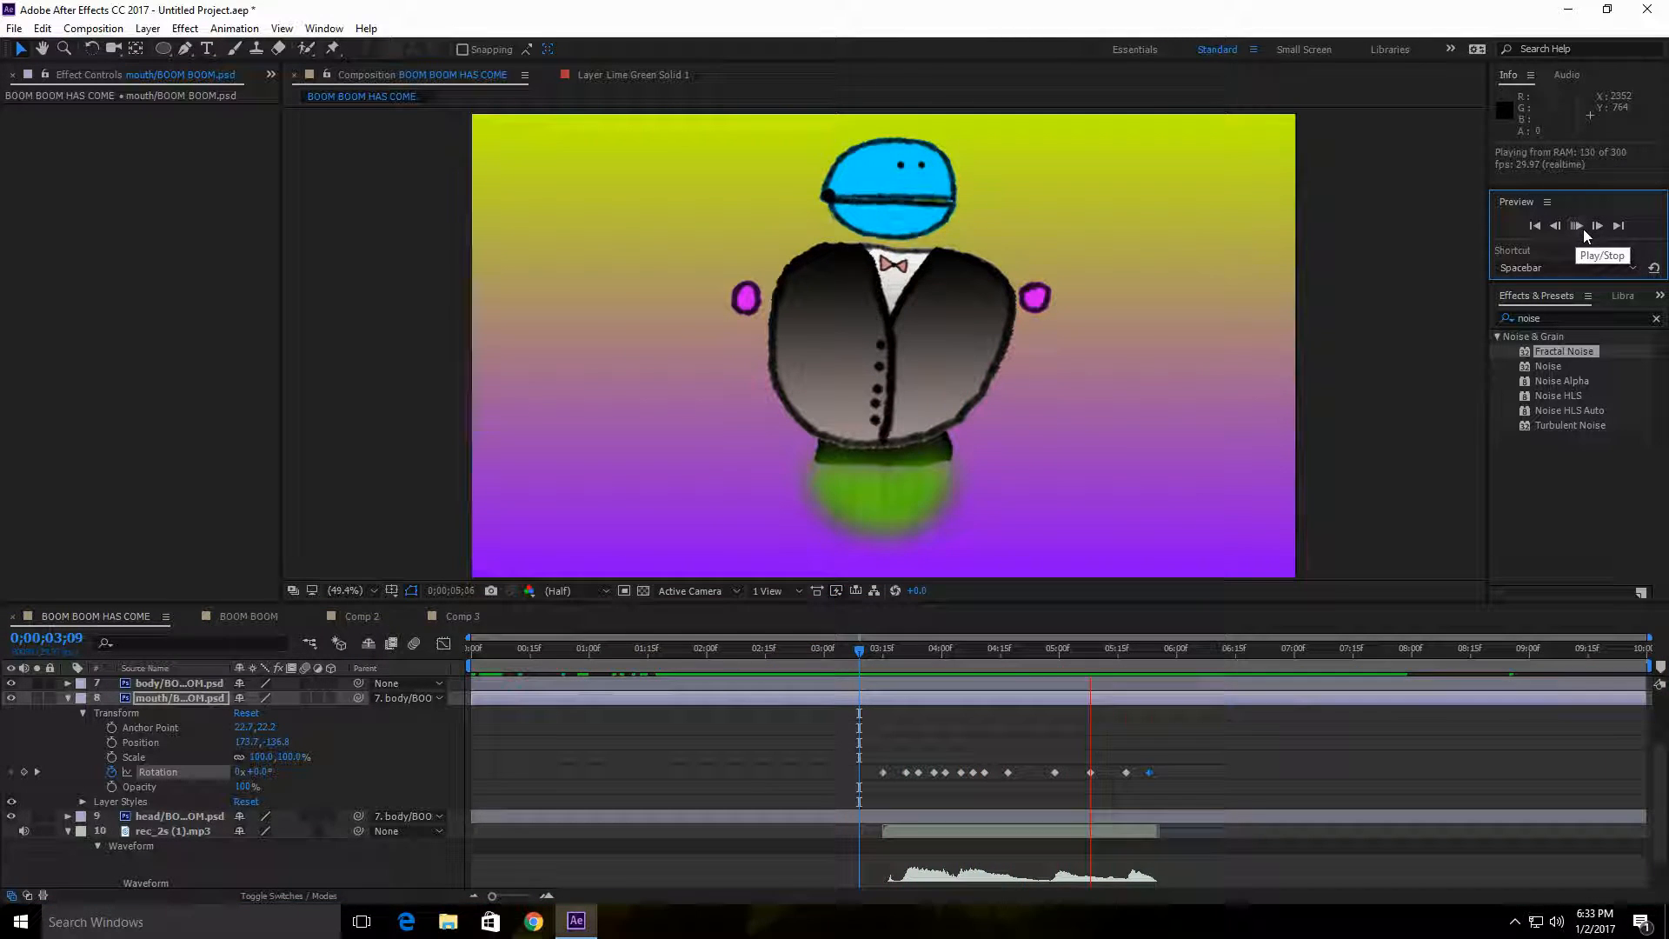
left_click(1596, 226)
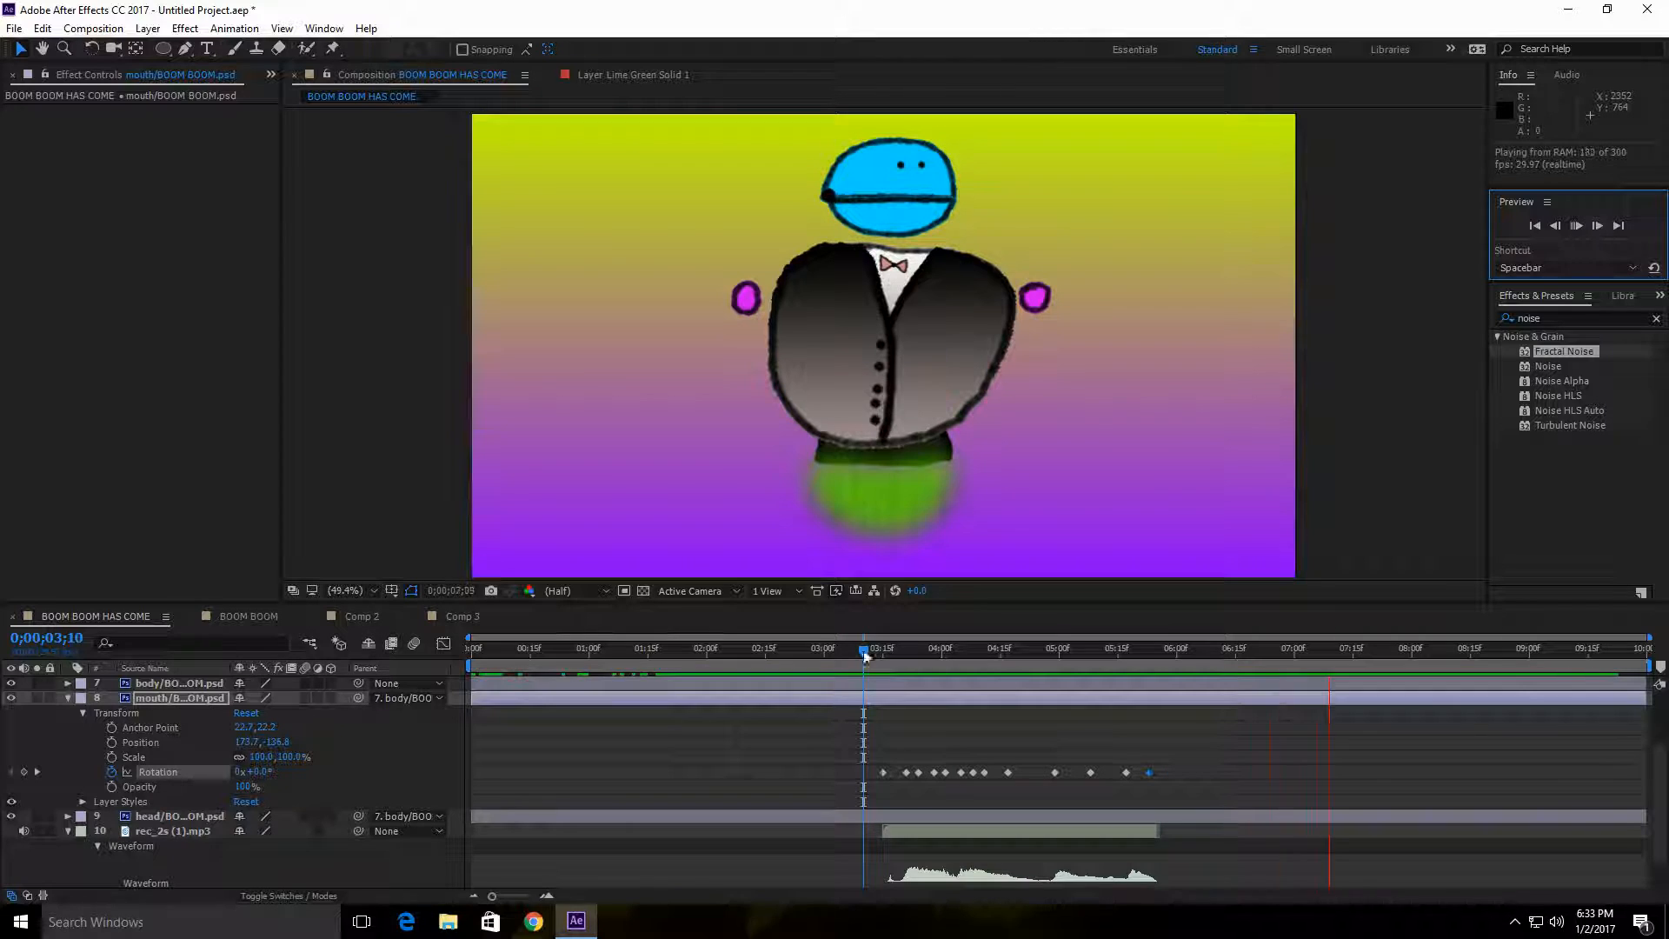
mouse_move(866, 645)
left_mouse_down()
mouse_move(841, 649)
mouse_move(856, 650)
left_mouse_up()
left_click(1576, 226)
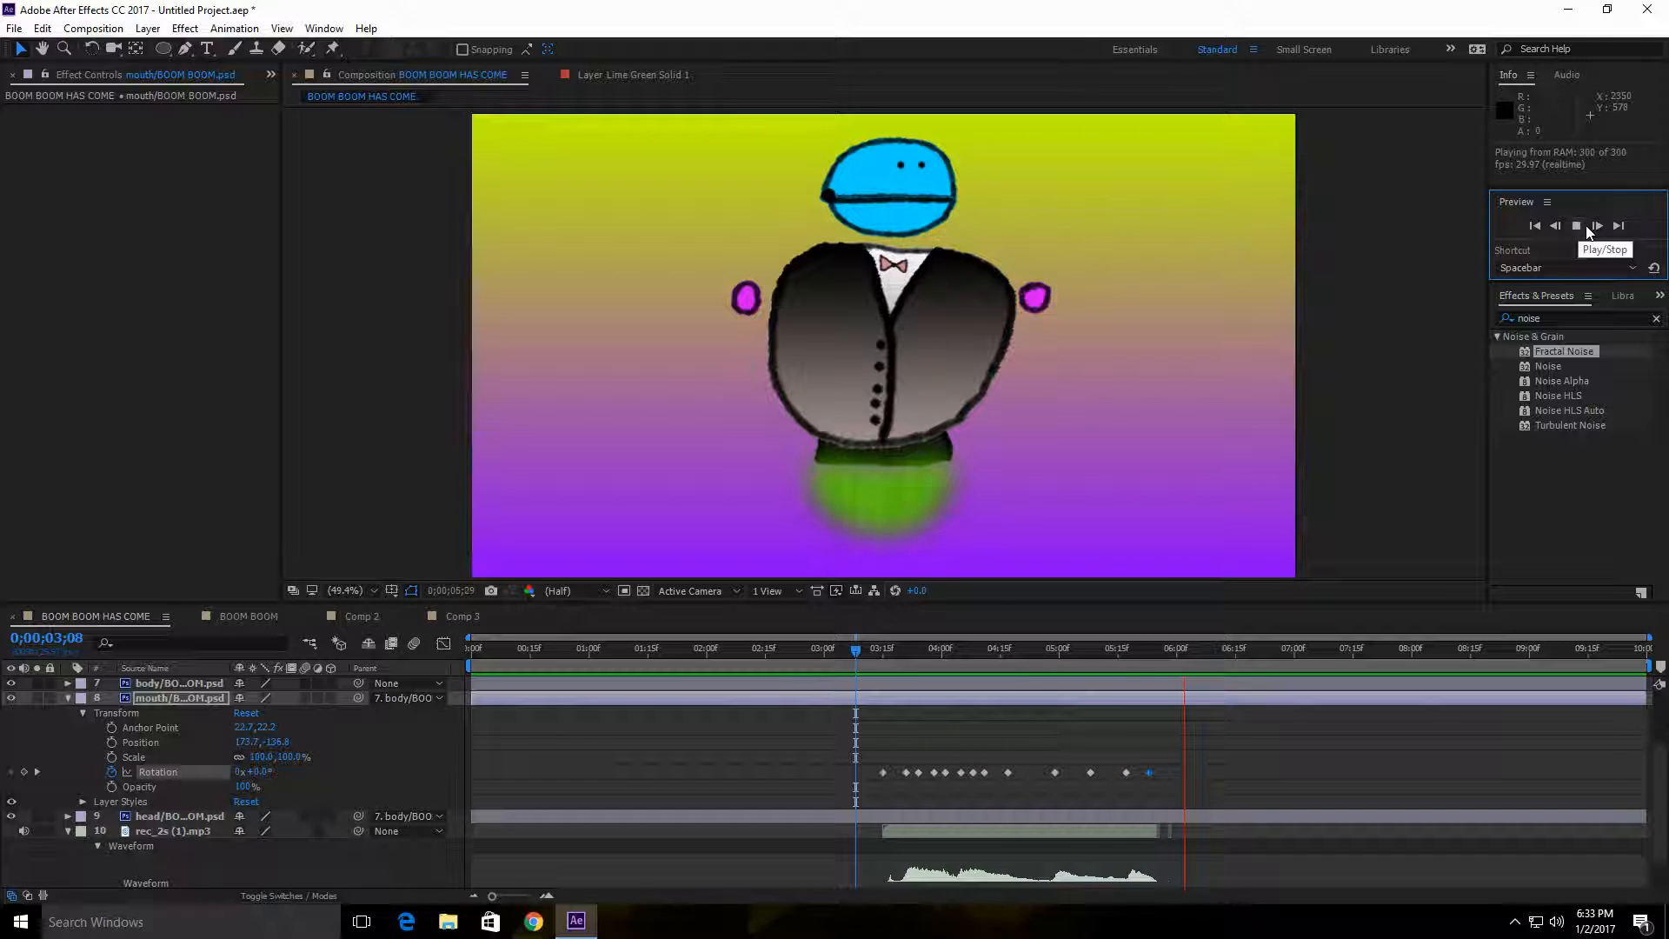
left_click(856, 652)
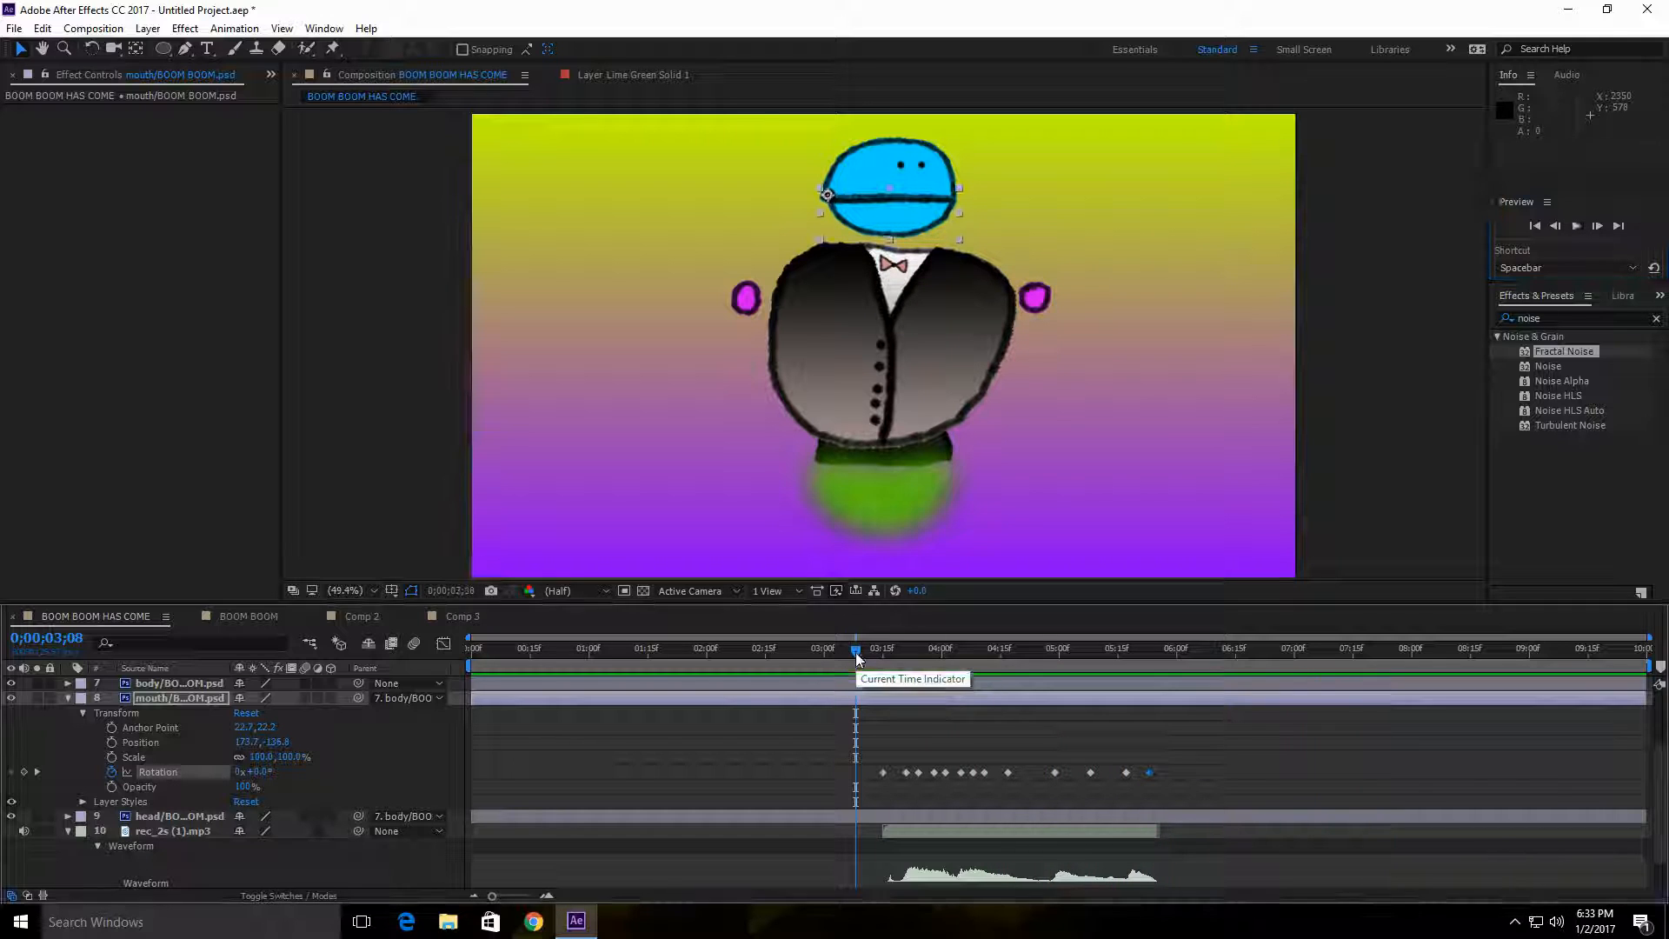
left_click_drag(842, 653, 949, 666)
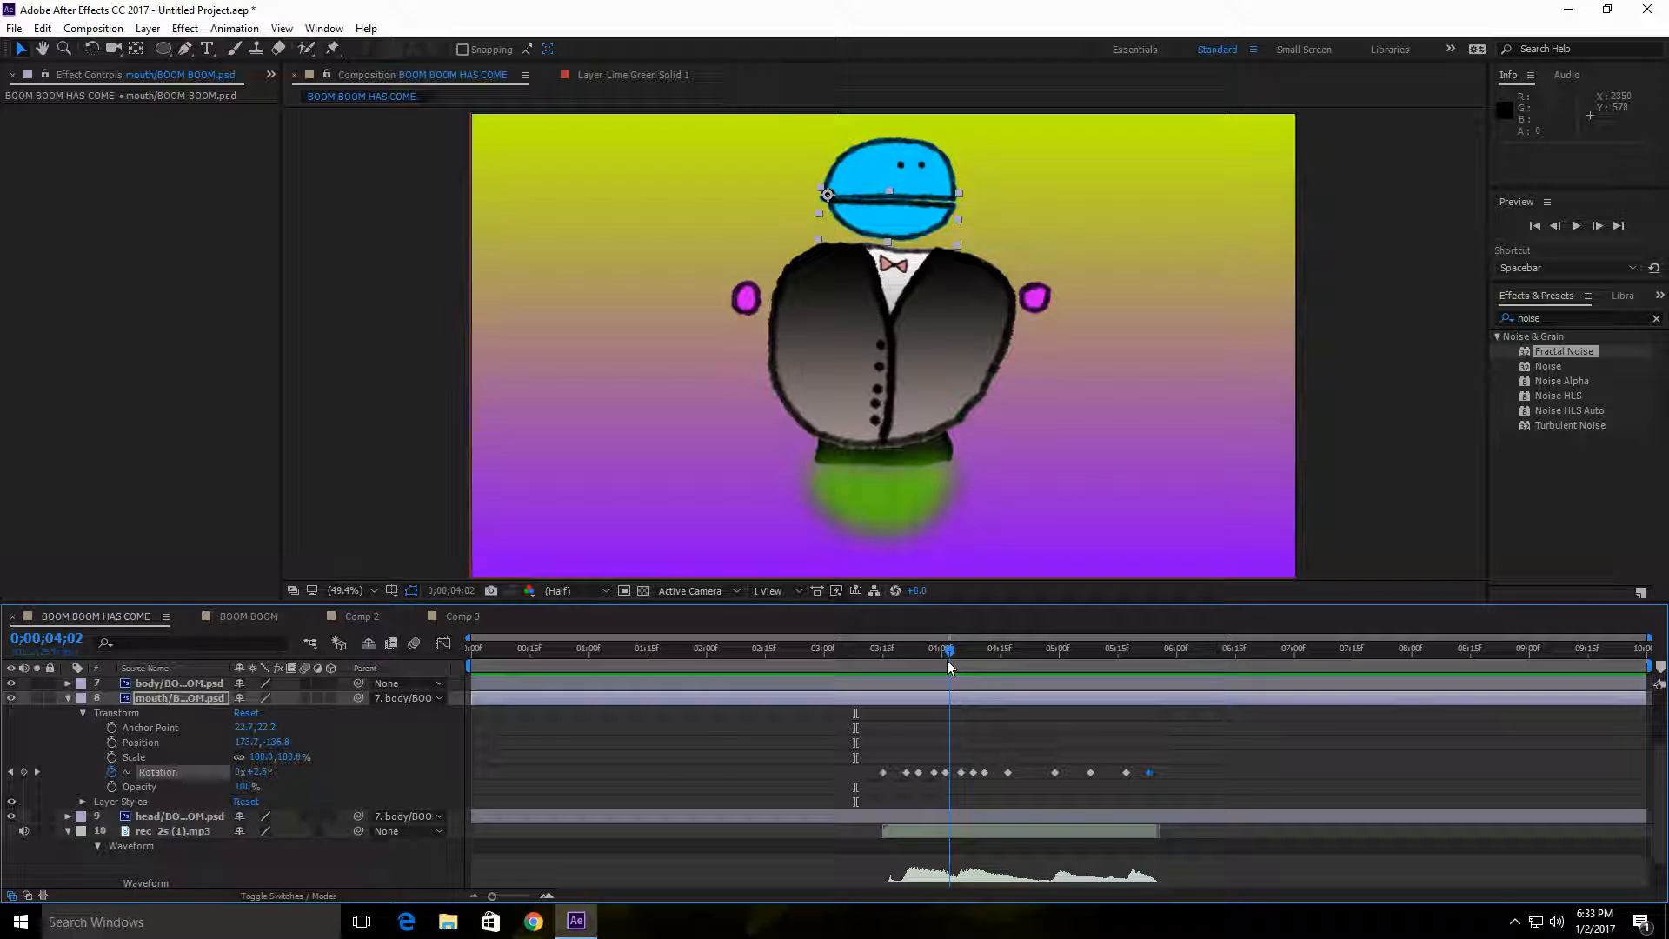
Step: Return to the composition's start and collapse the properties of the audio and mouth layers
left_click_drag(948, 665, 448, 644)
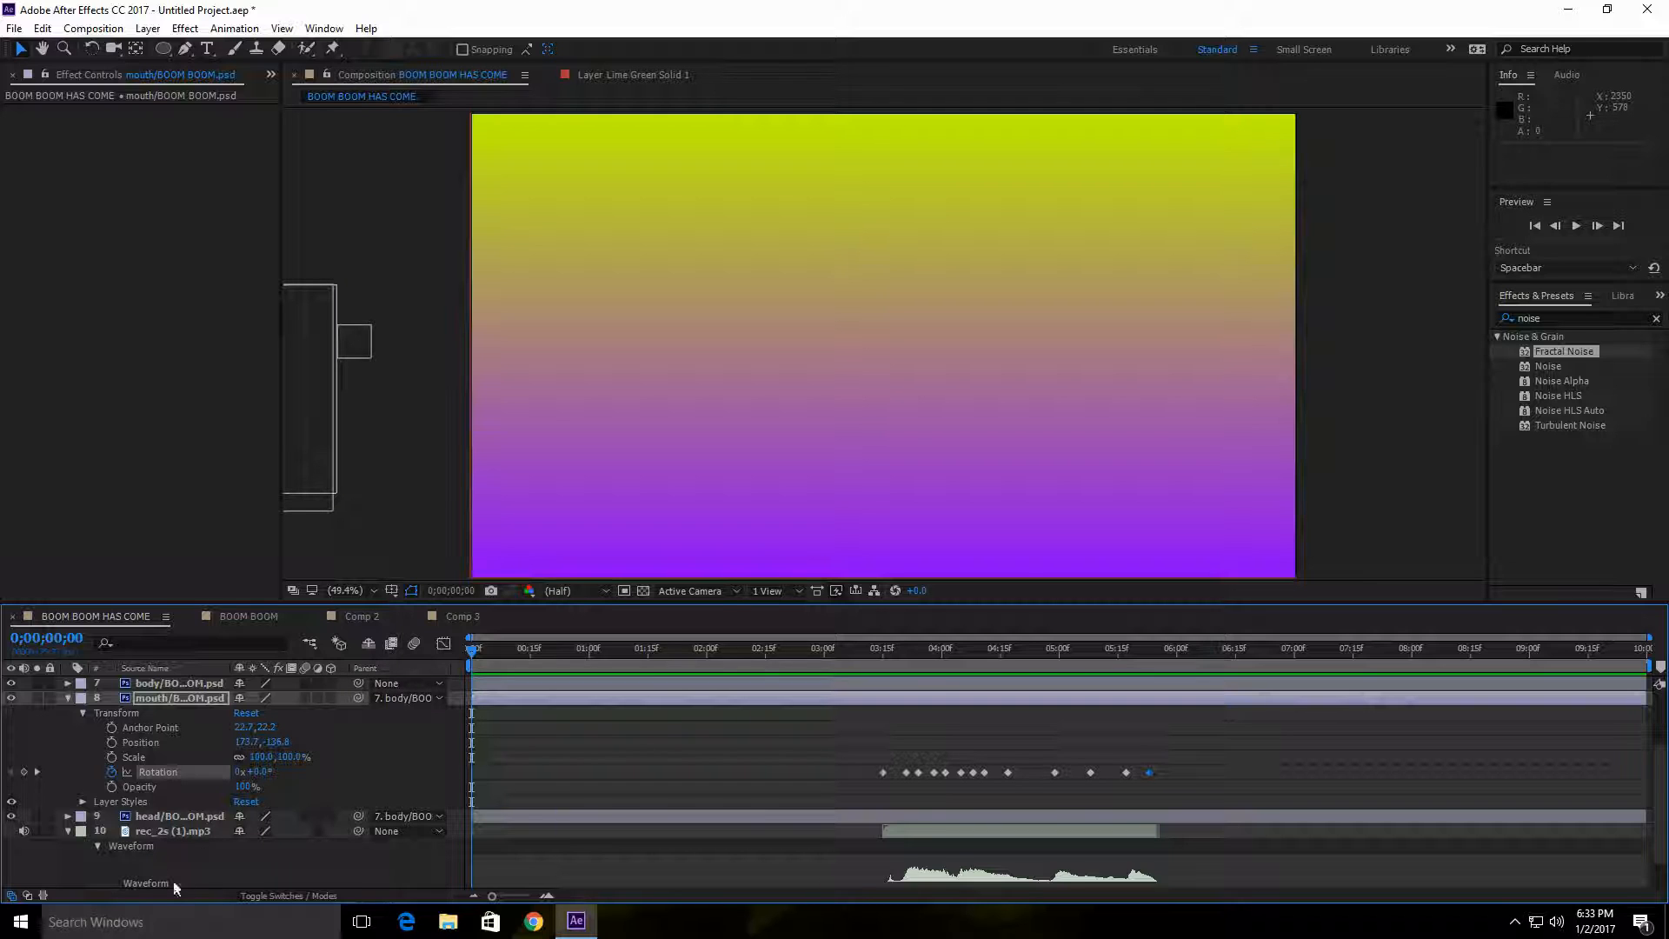
scroll(184, 866, "down", 2)
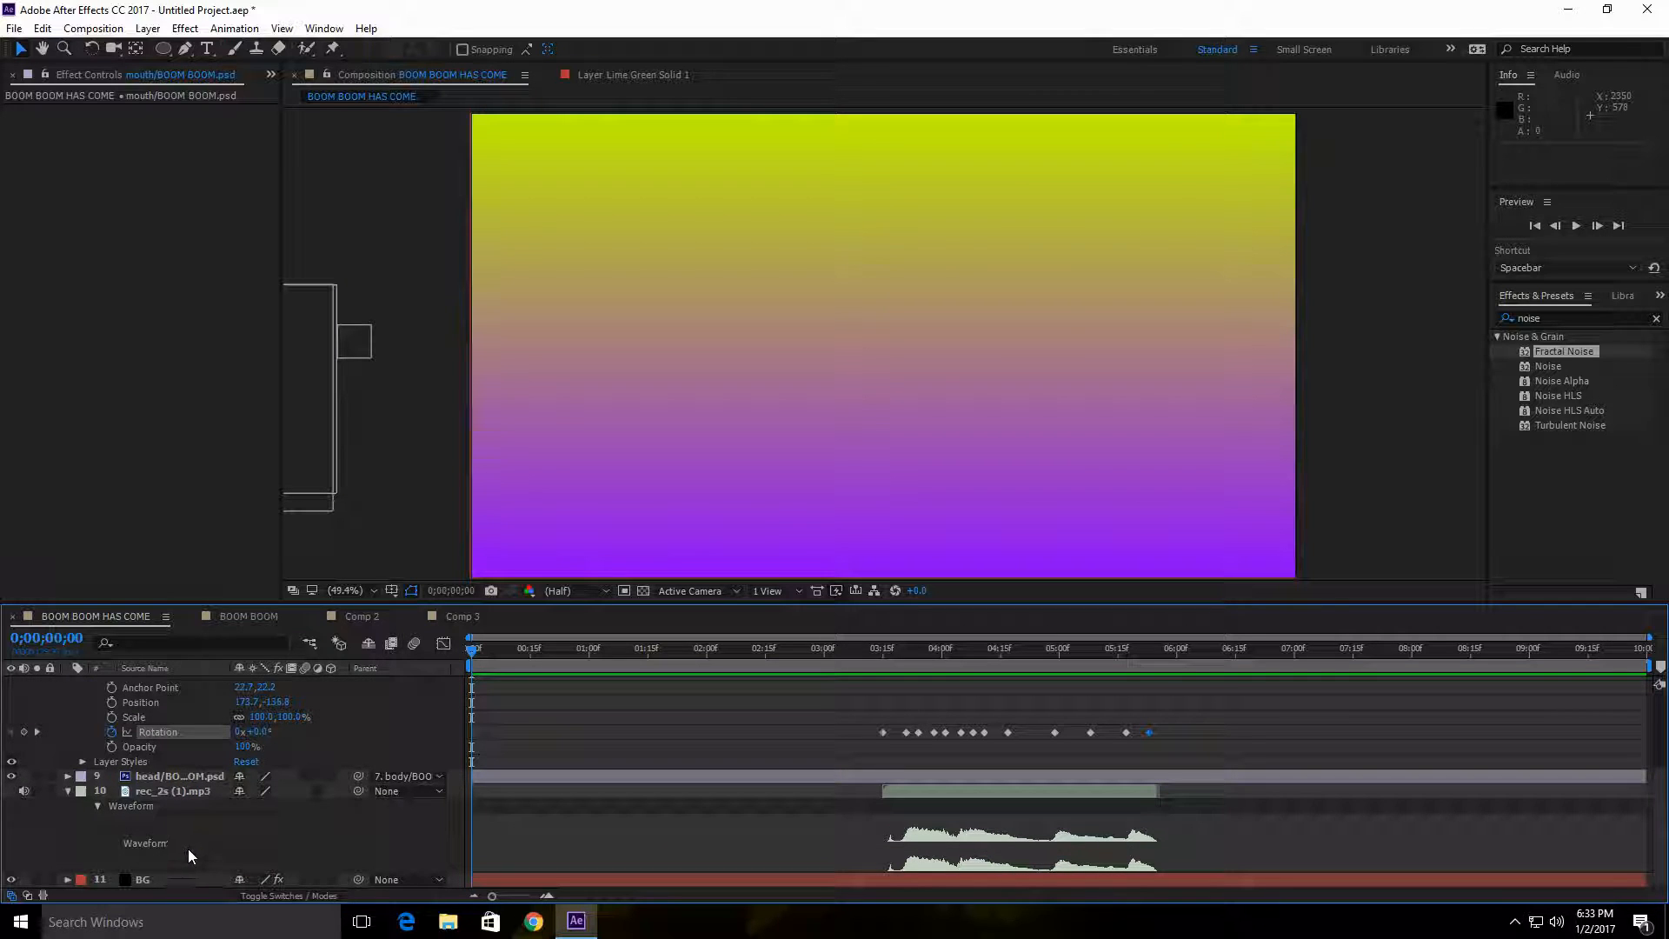
left_click(67, 791)
left_click(68, 786)
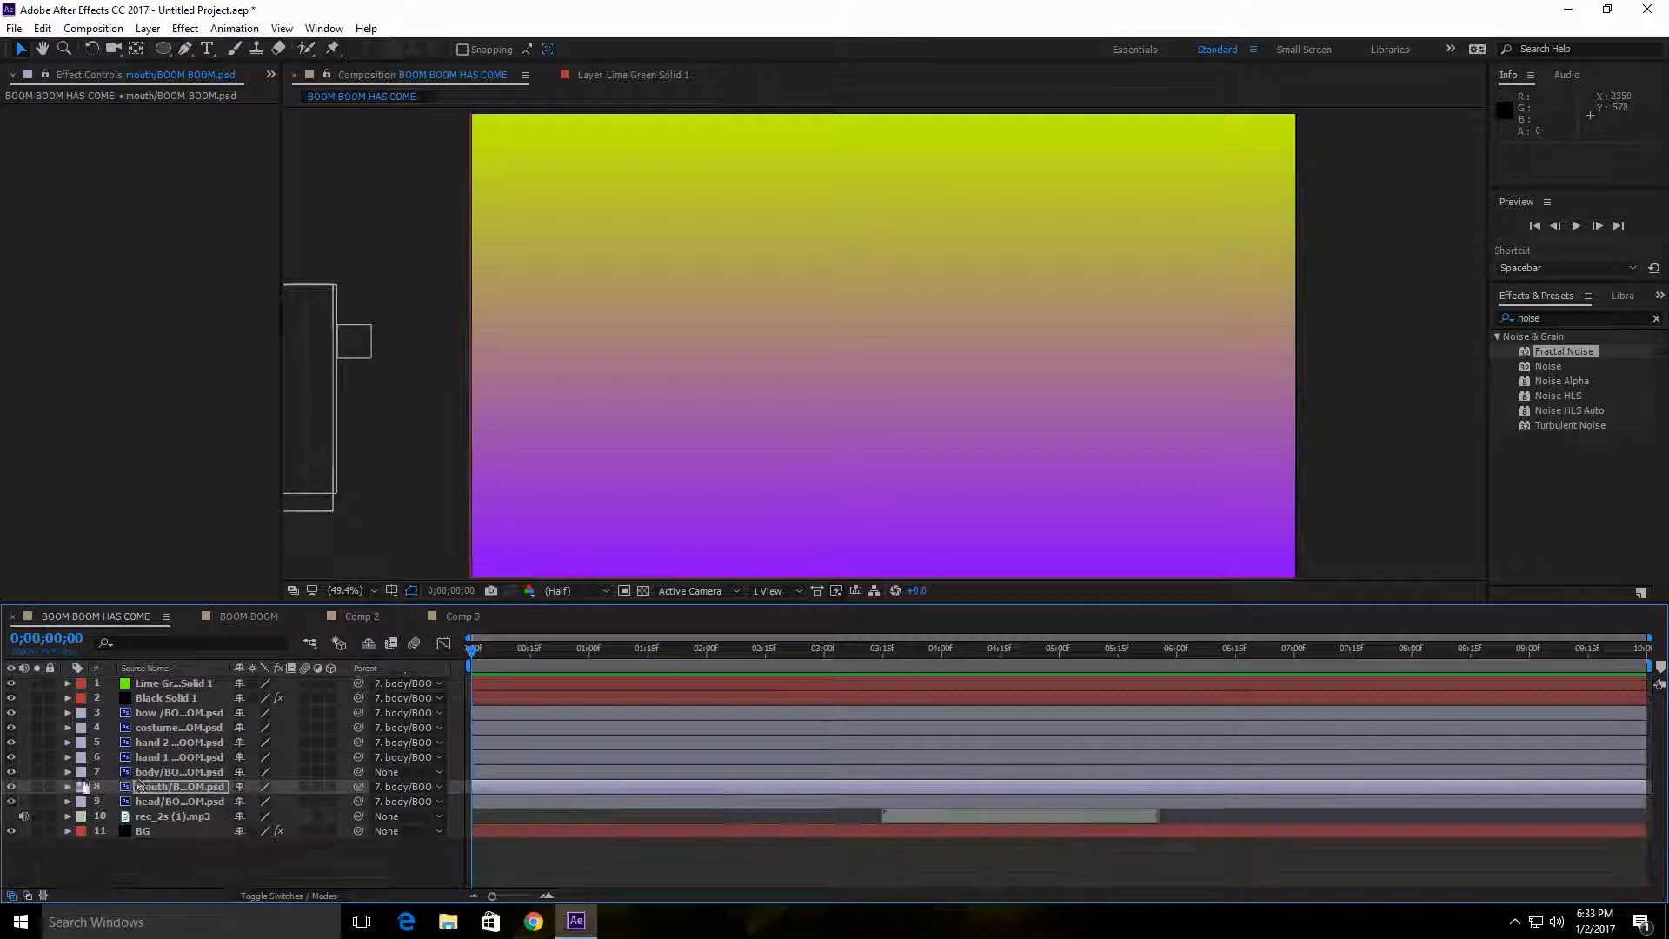
Step: Create a black 1920 × 1080 px solid named Black Solid 2 and place it directly below the head layer
right_click(154, 859)
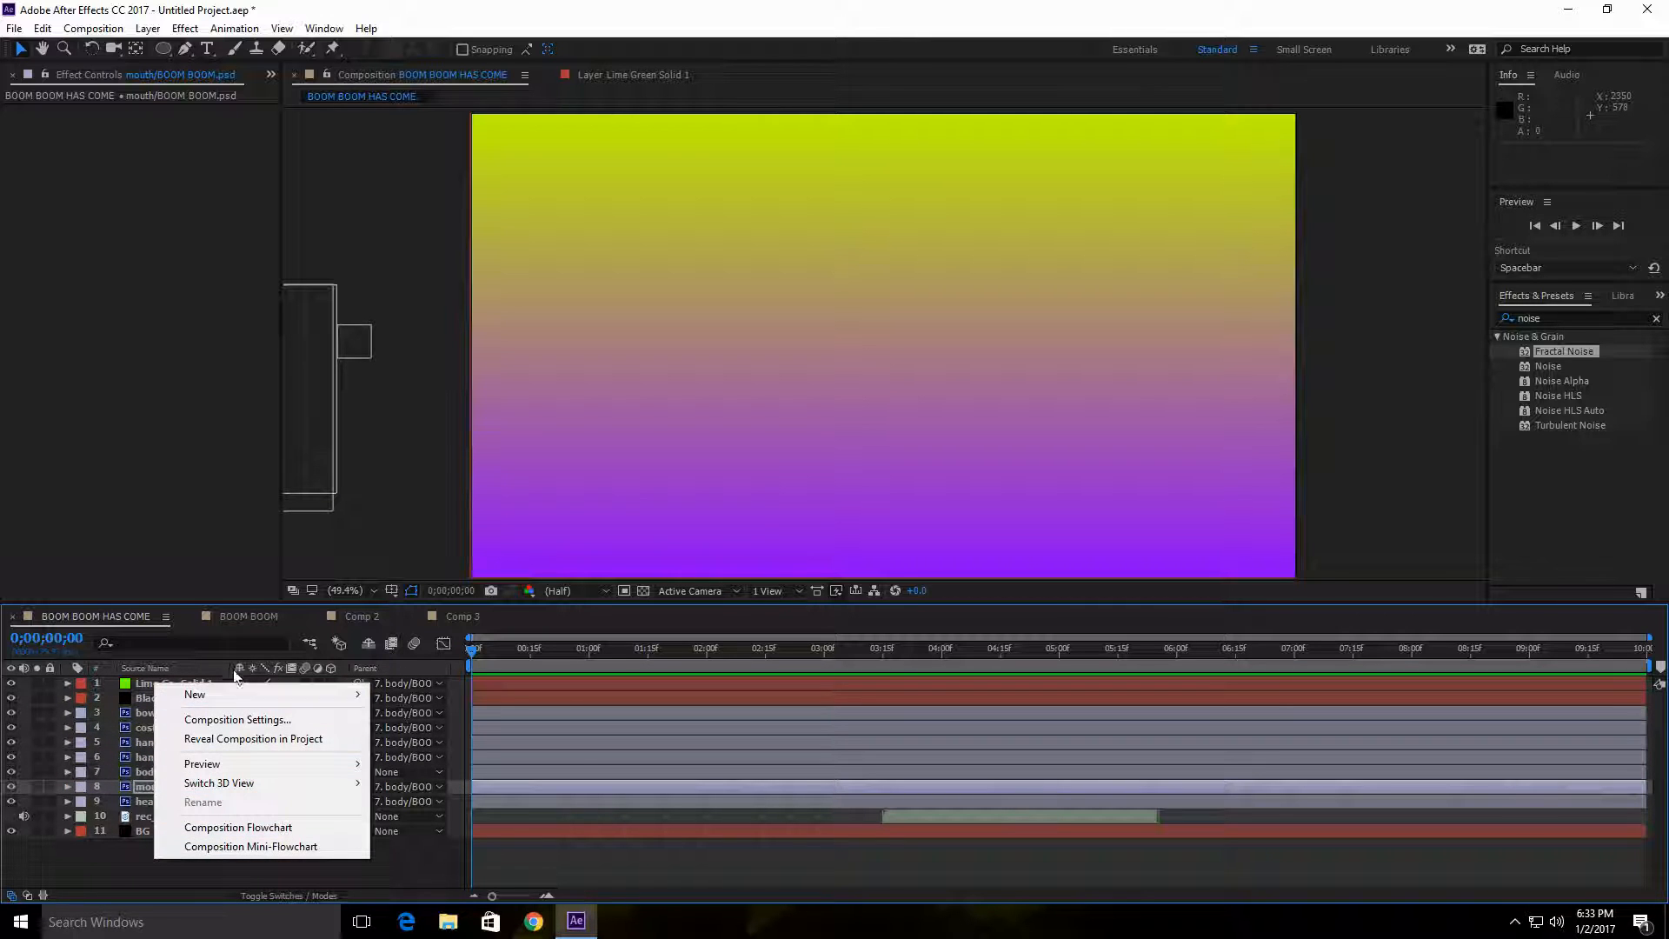
mouse_move(231, 694)
left_click(424, 739)
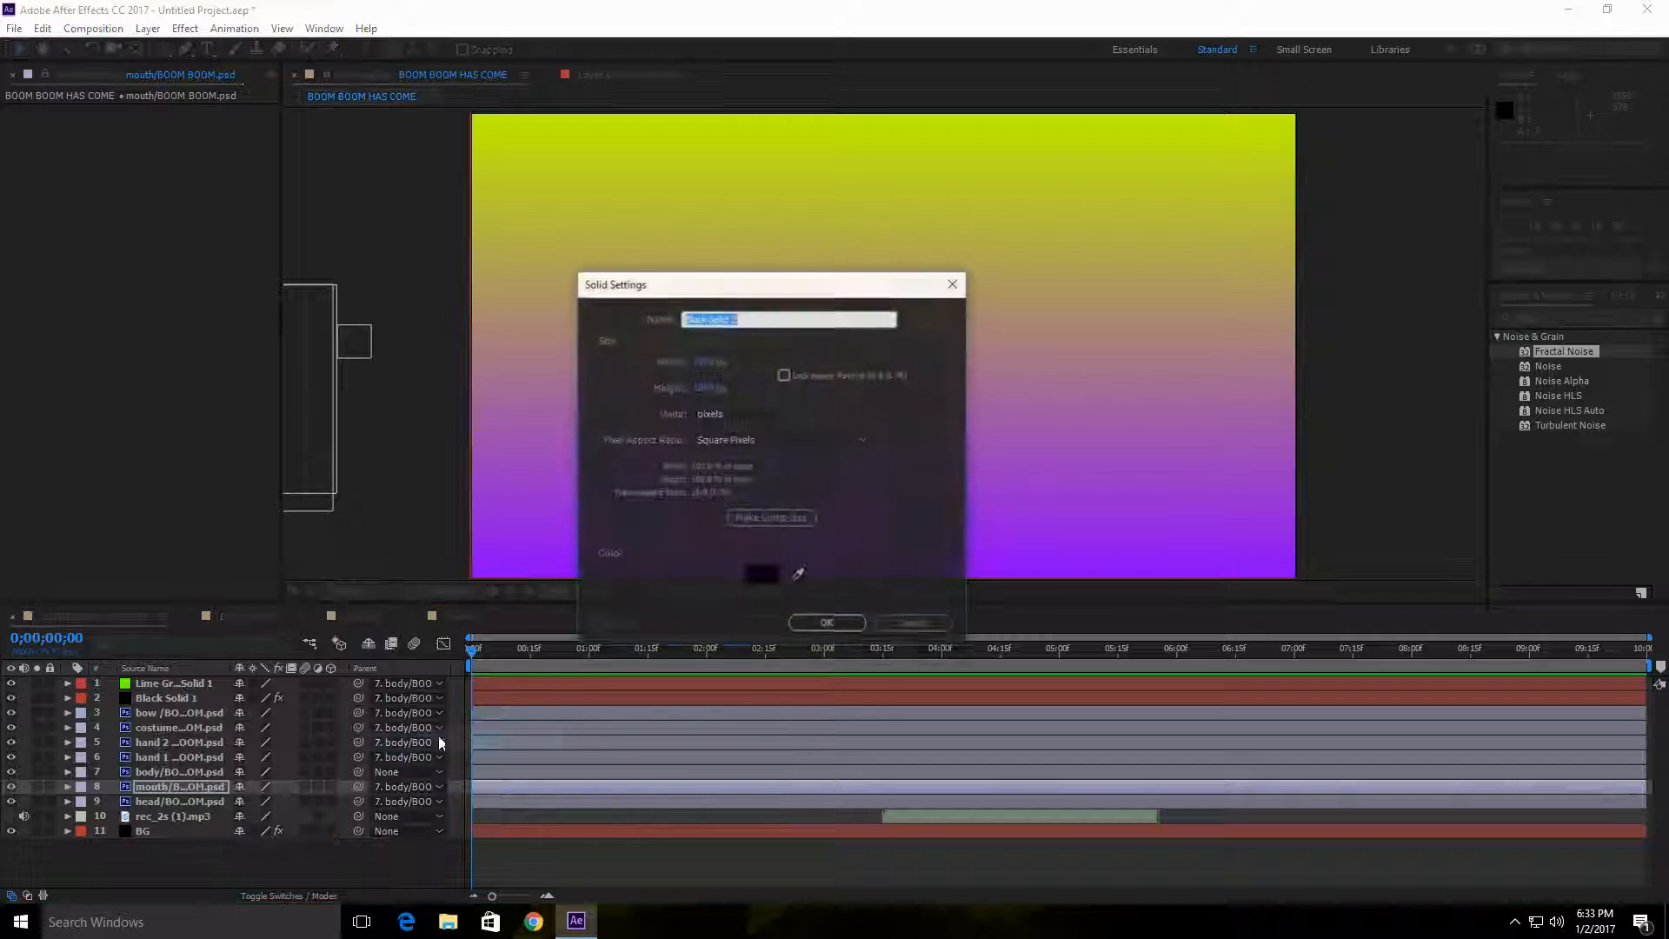
left_click(763, 574)
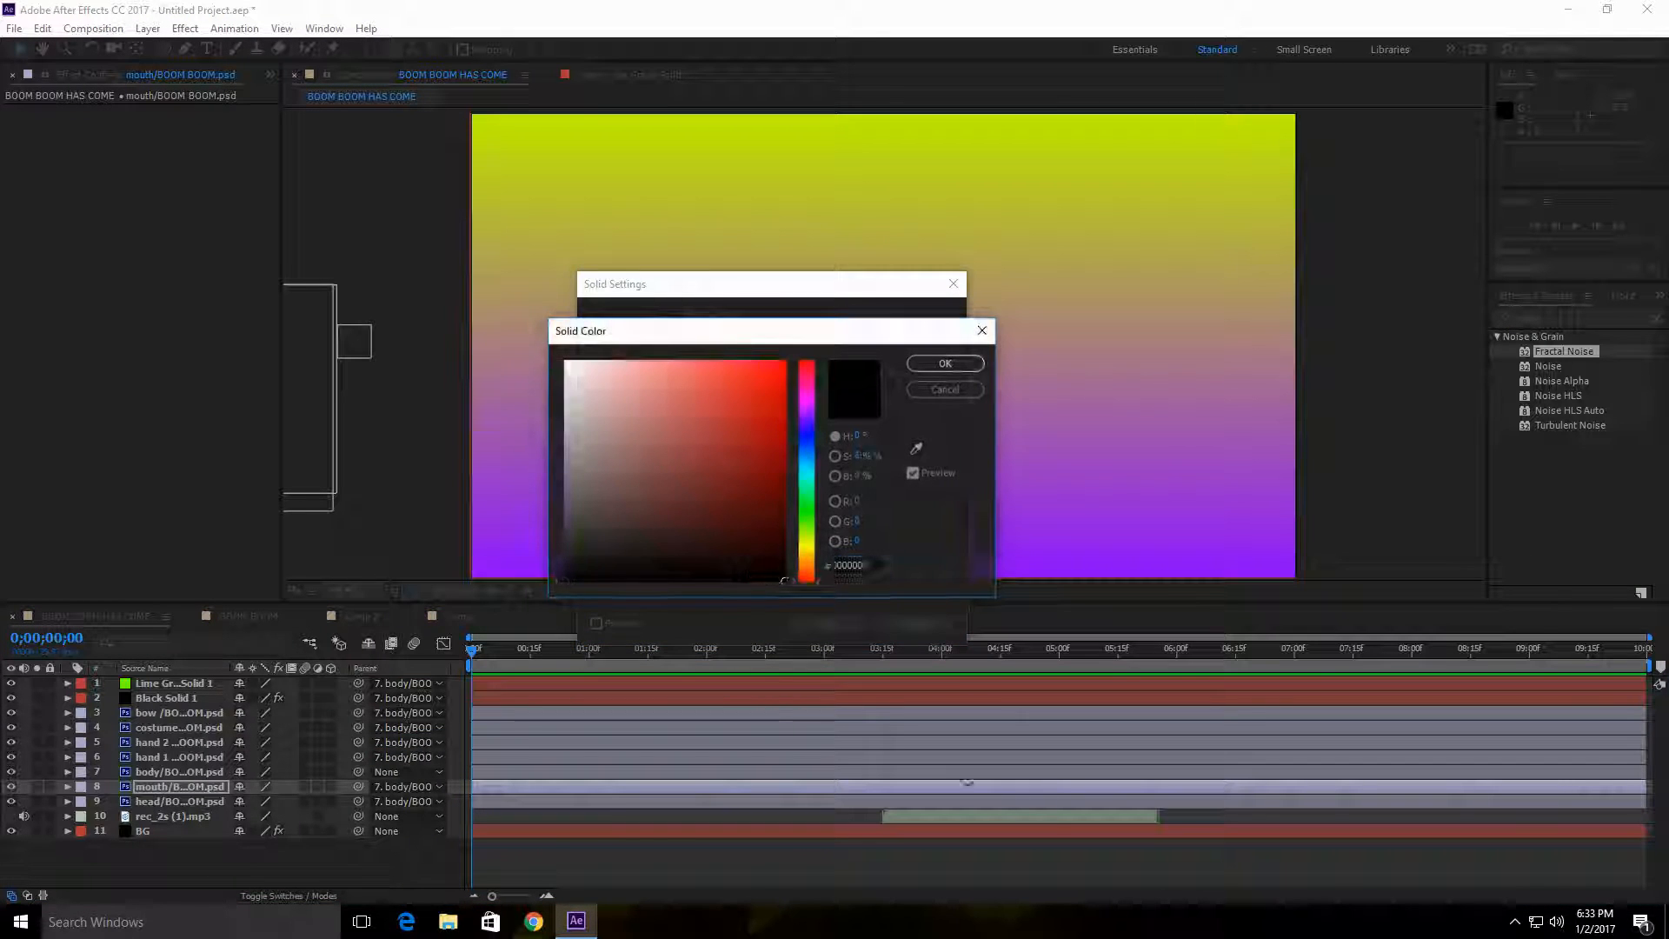
left_click(946, 362)
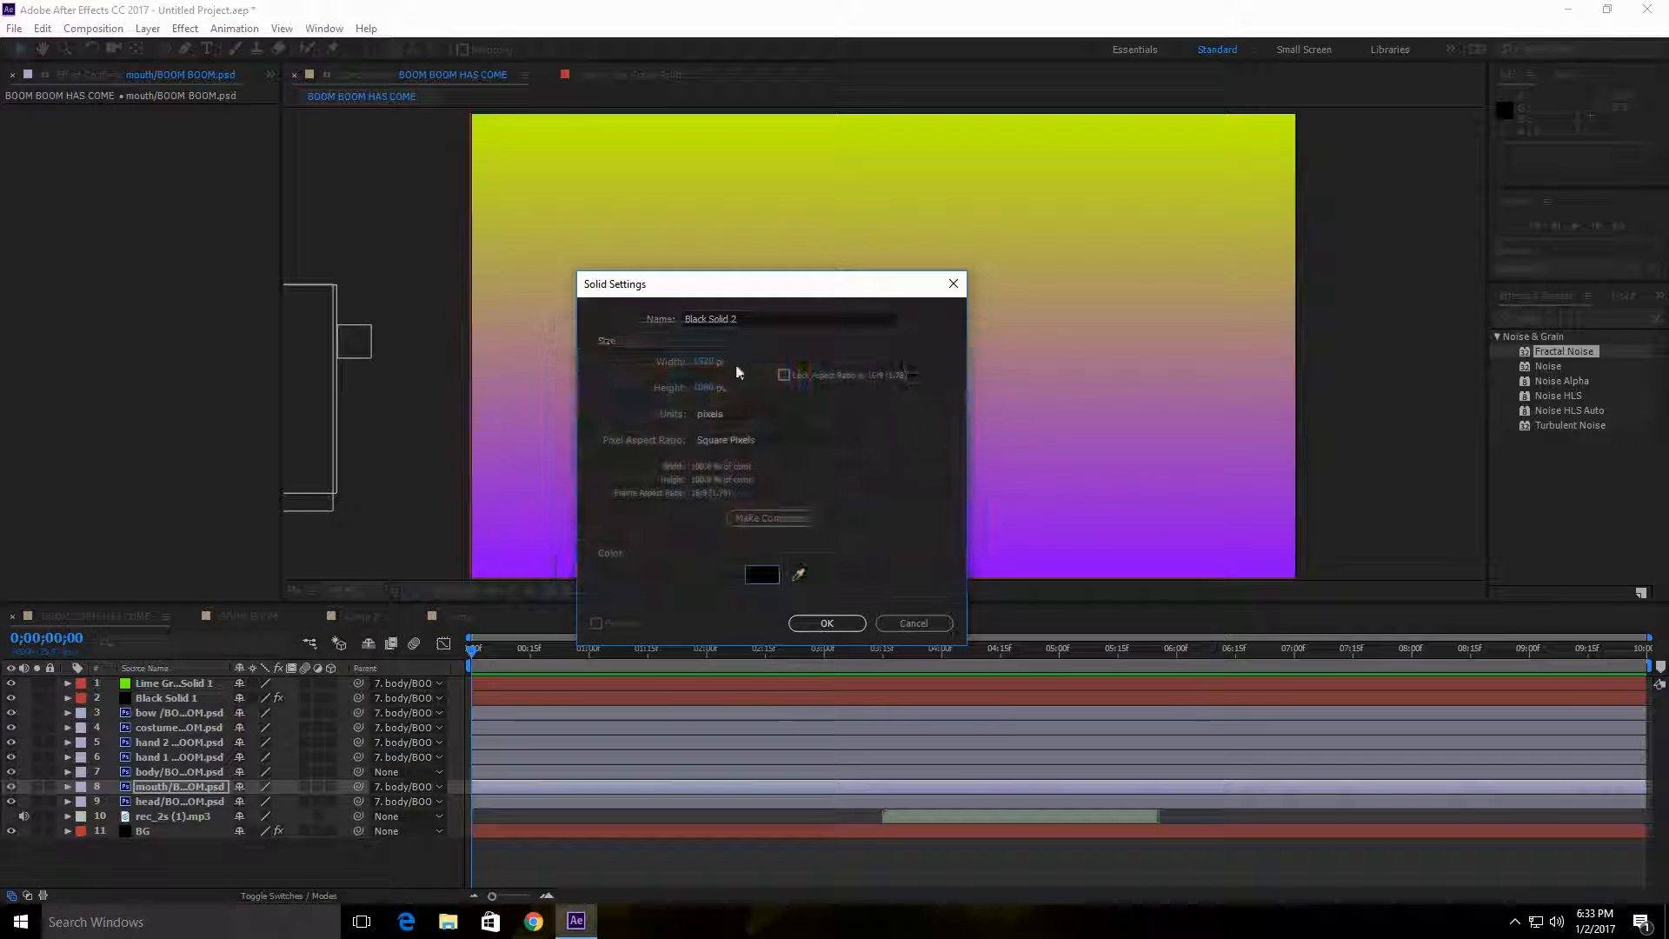
left_click(827, 624)
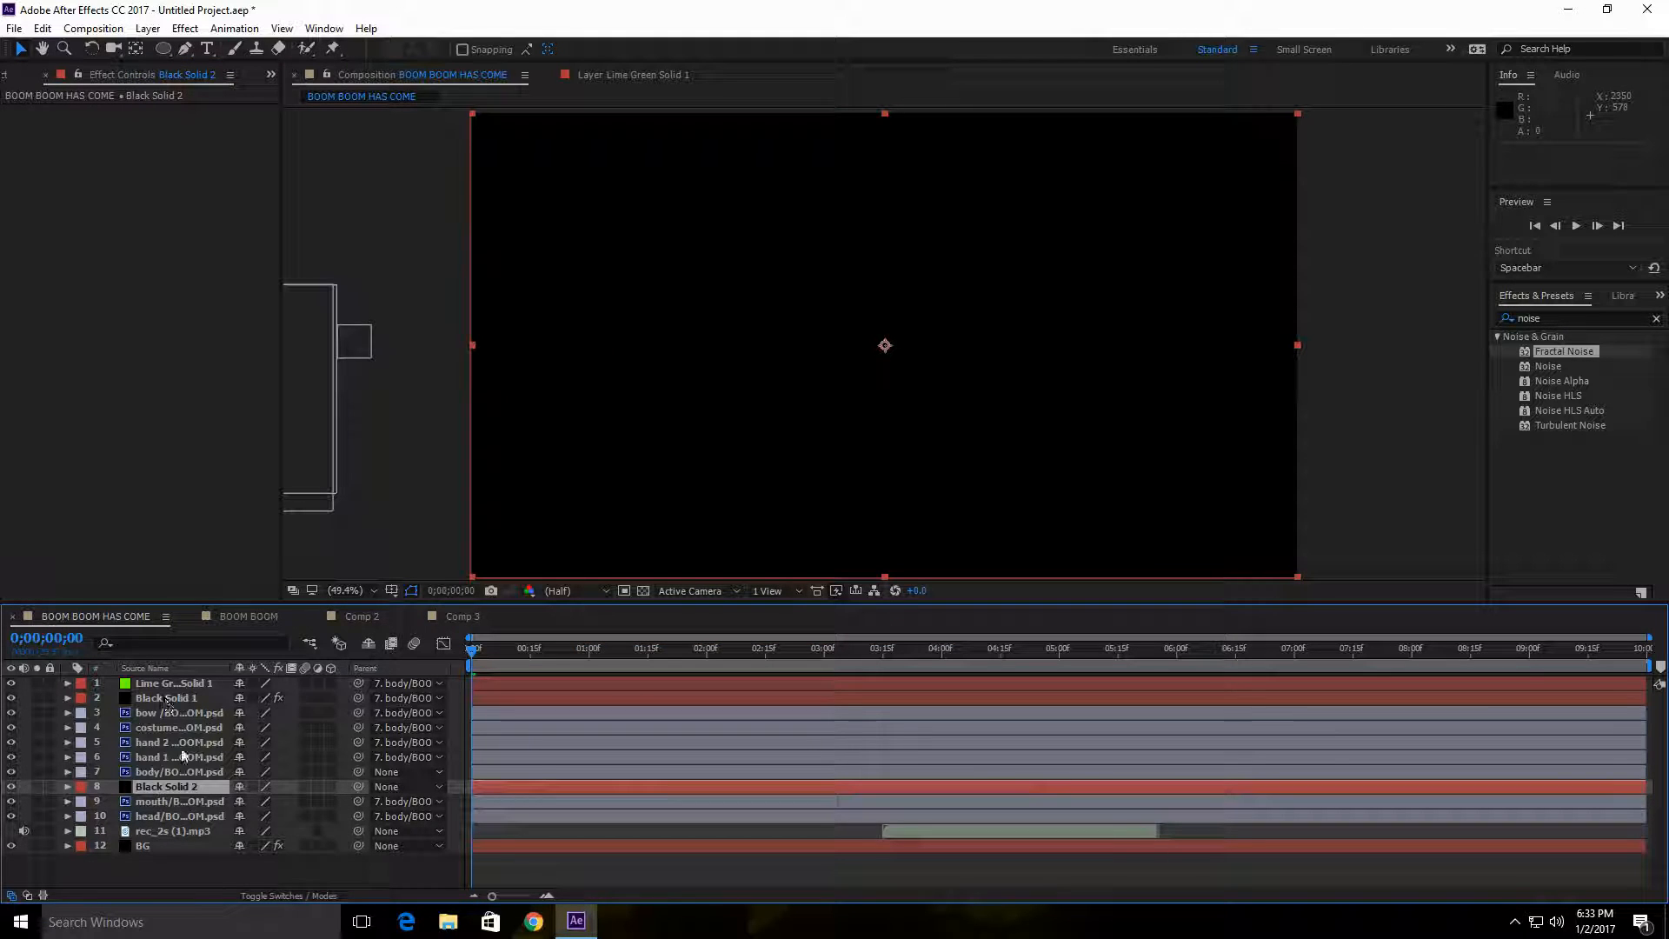
left_click_drag(177, 786, 169, 819)
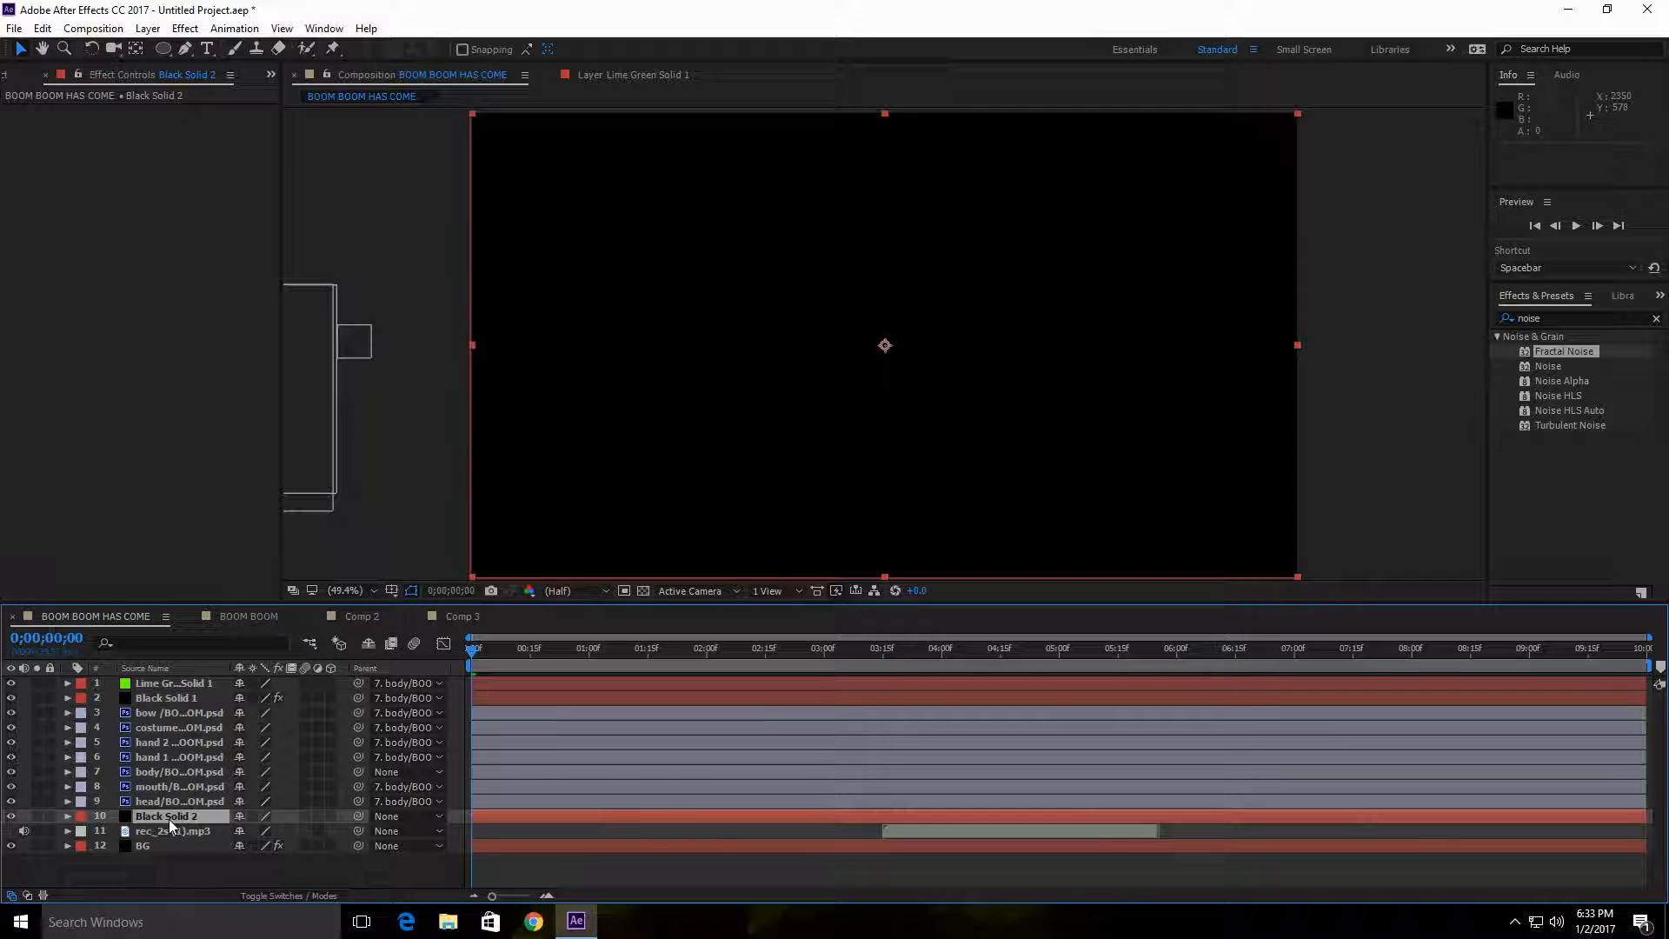
Step: At 0;00;03;20, draw a closed four-point Pen mask on Black Solid 2 covering the open mouth gap
left_click_drag(474, 654, 855, 659)
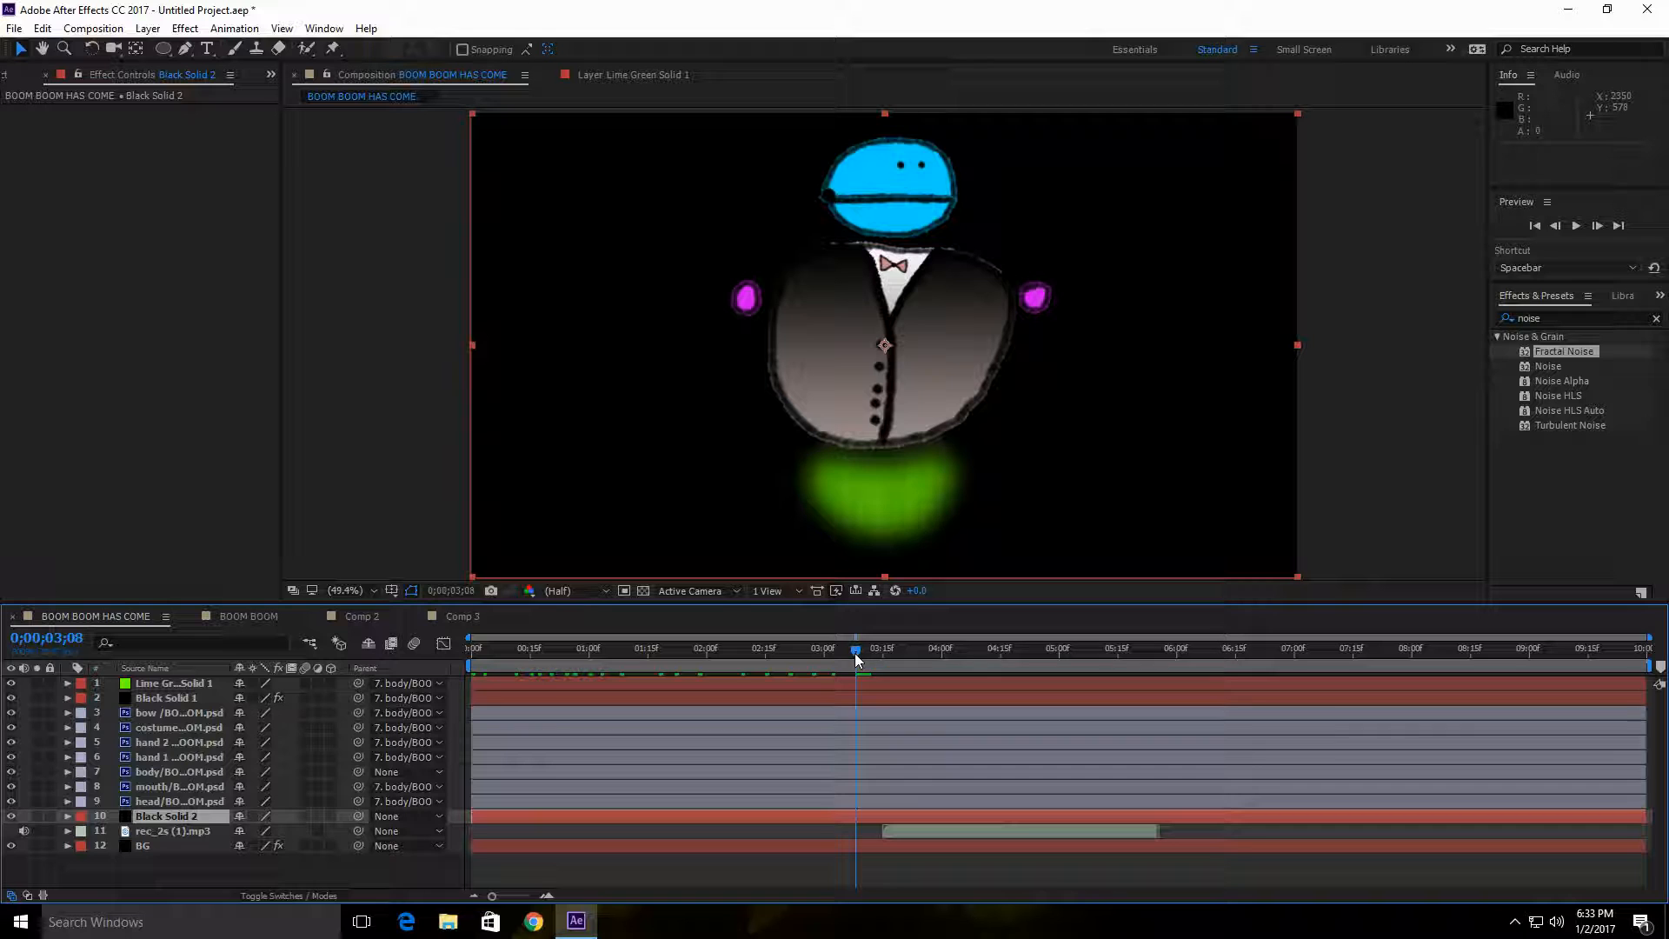
left_click(186, 49)
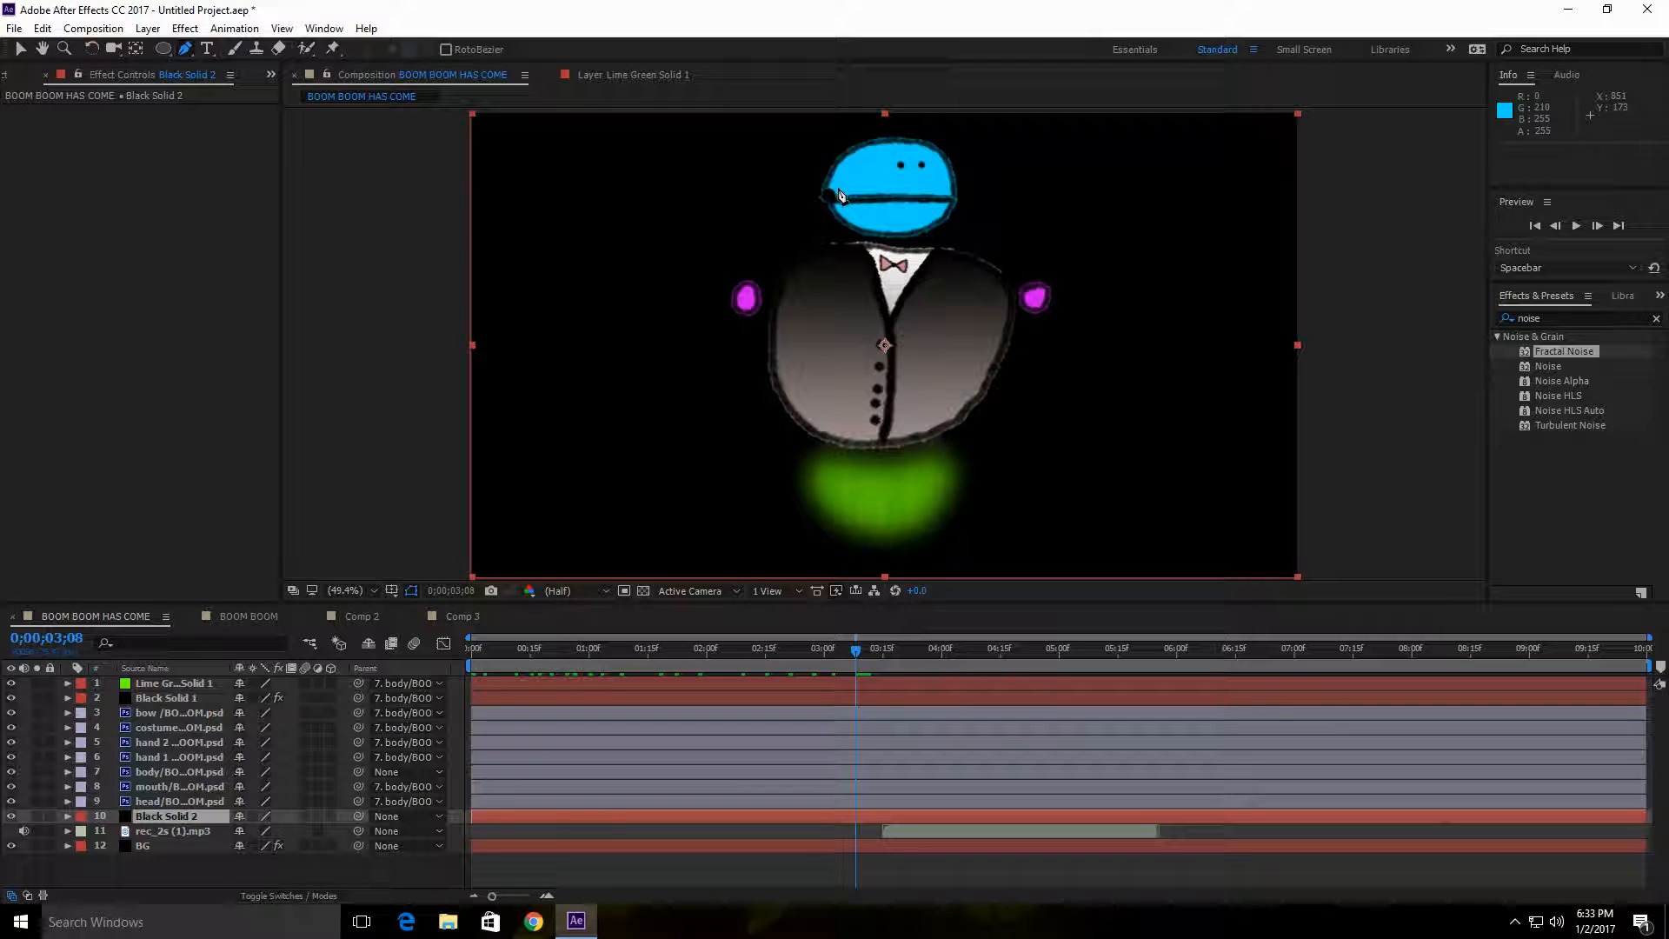
left_click_drag(857, 650, 901, 652)
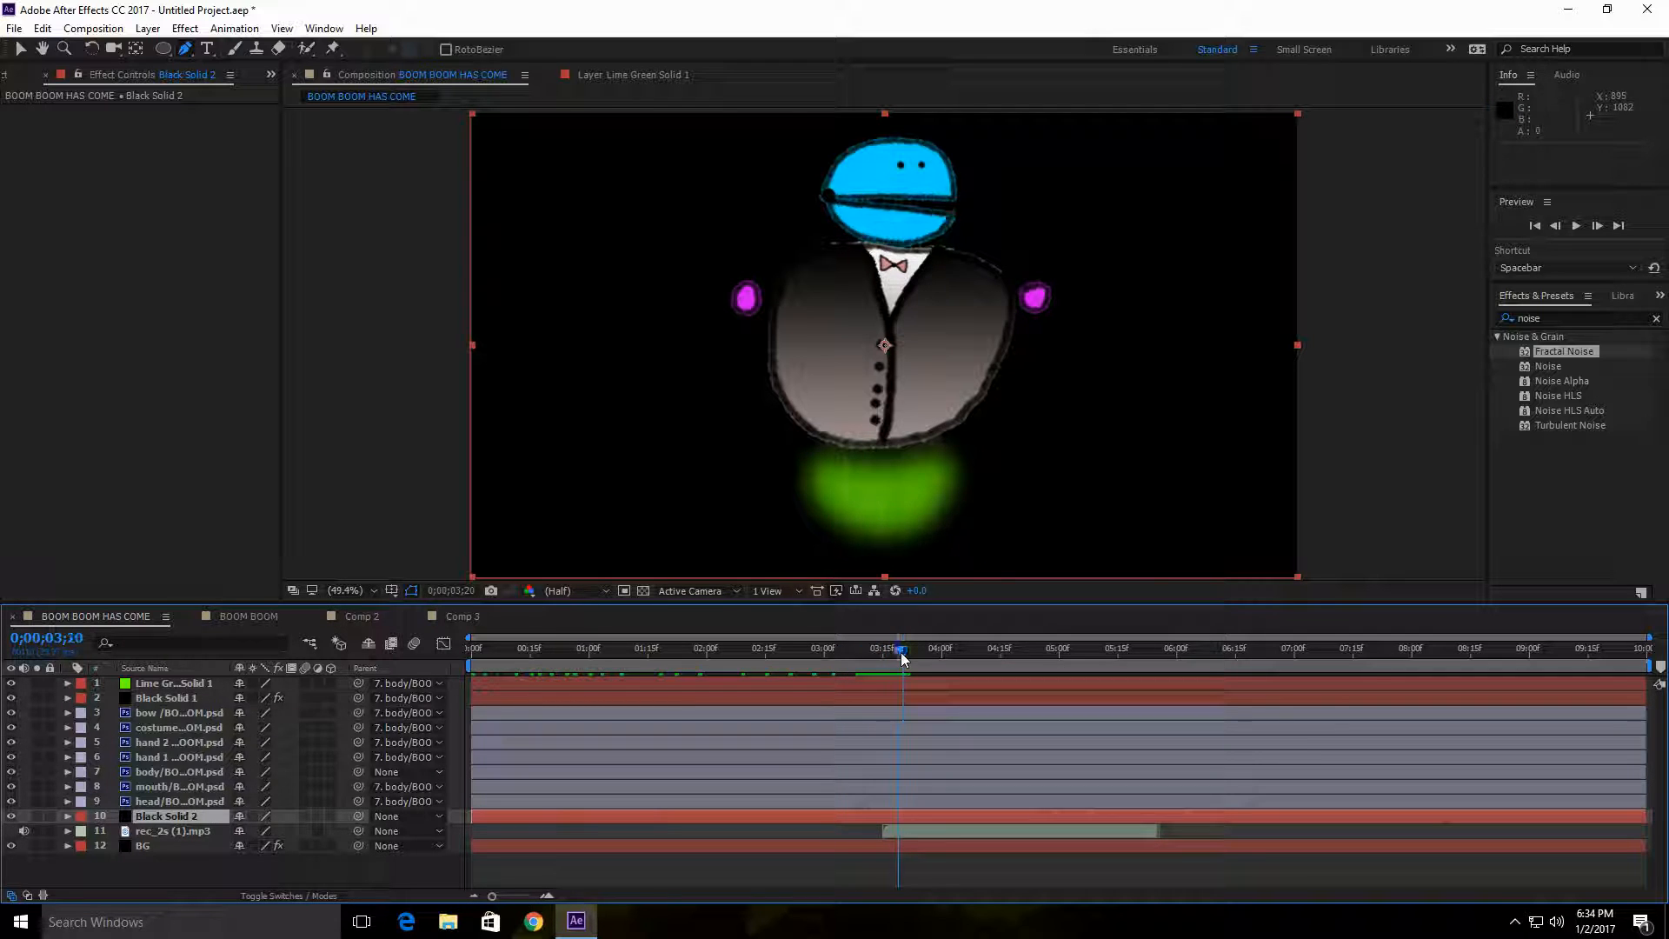
left_click(838, 187)
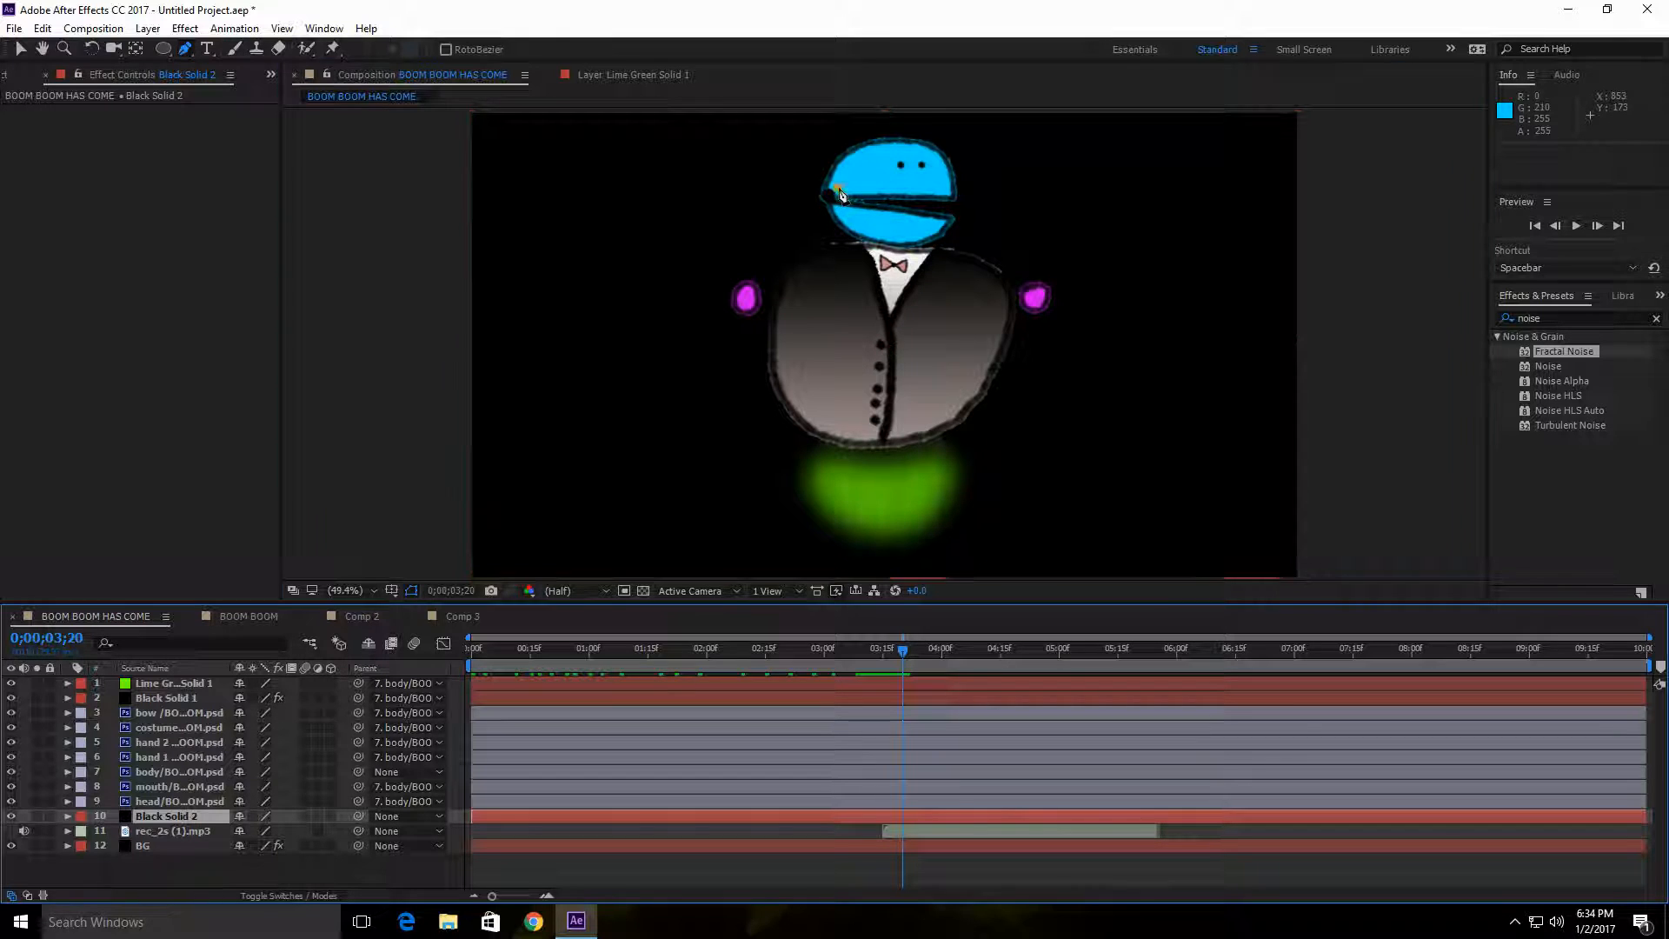
left_click(944, 186)
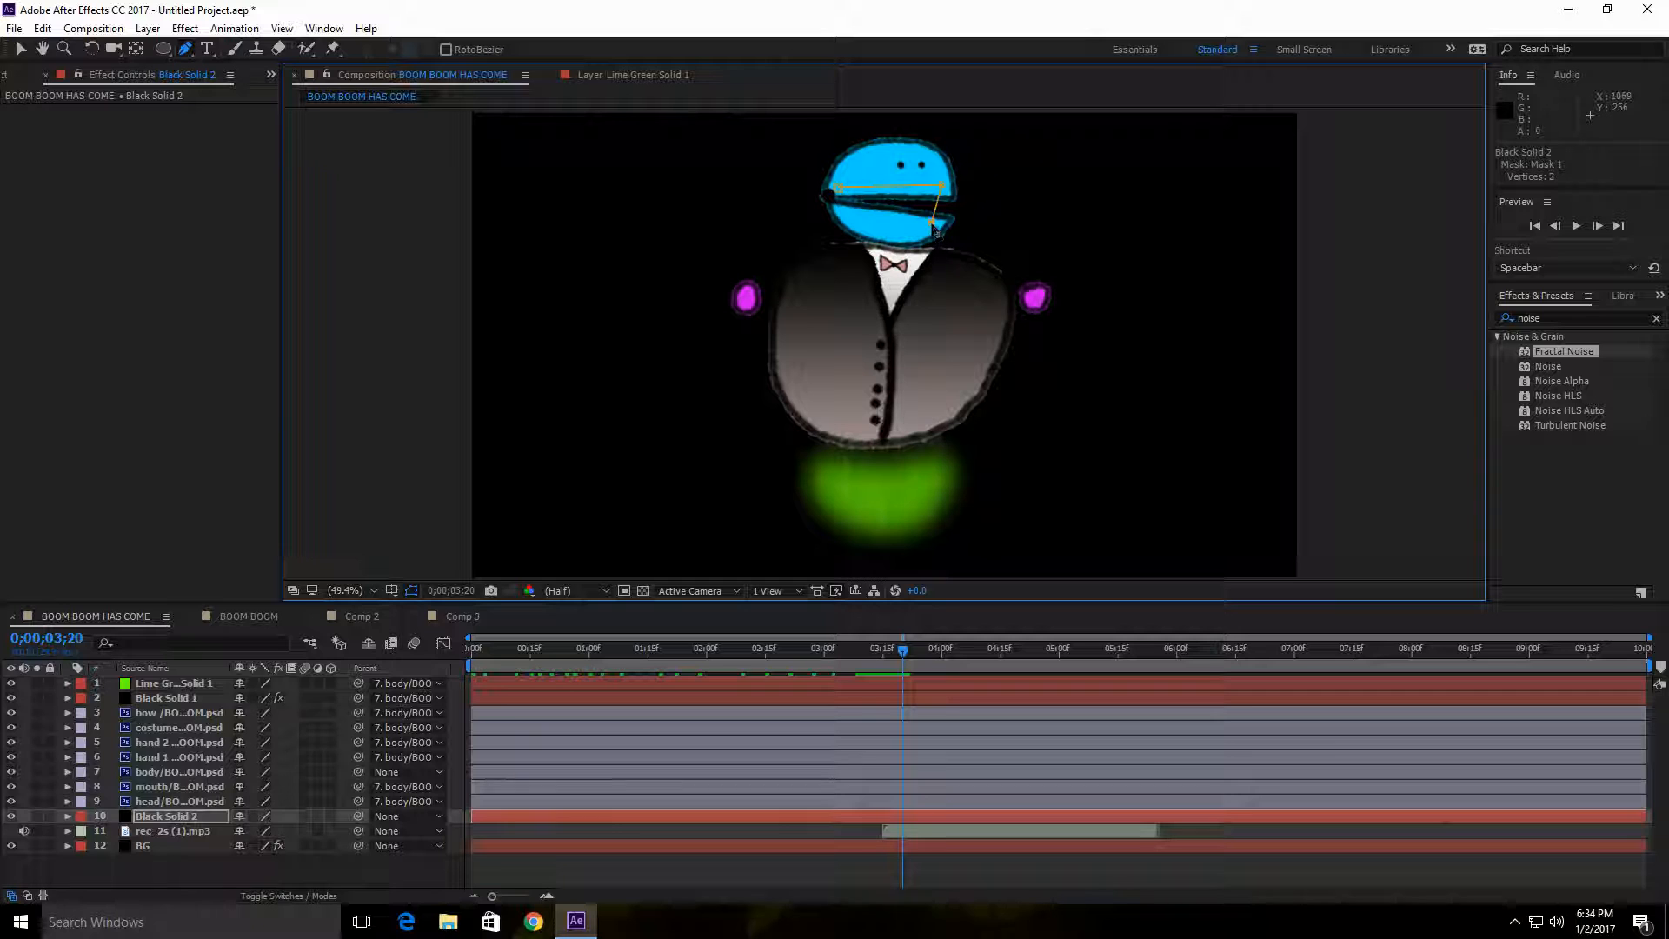
left_click(856, 213)
left_click(839, 189)
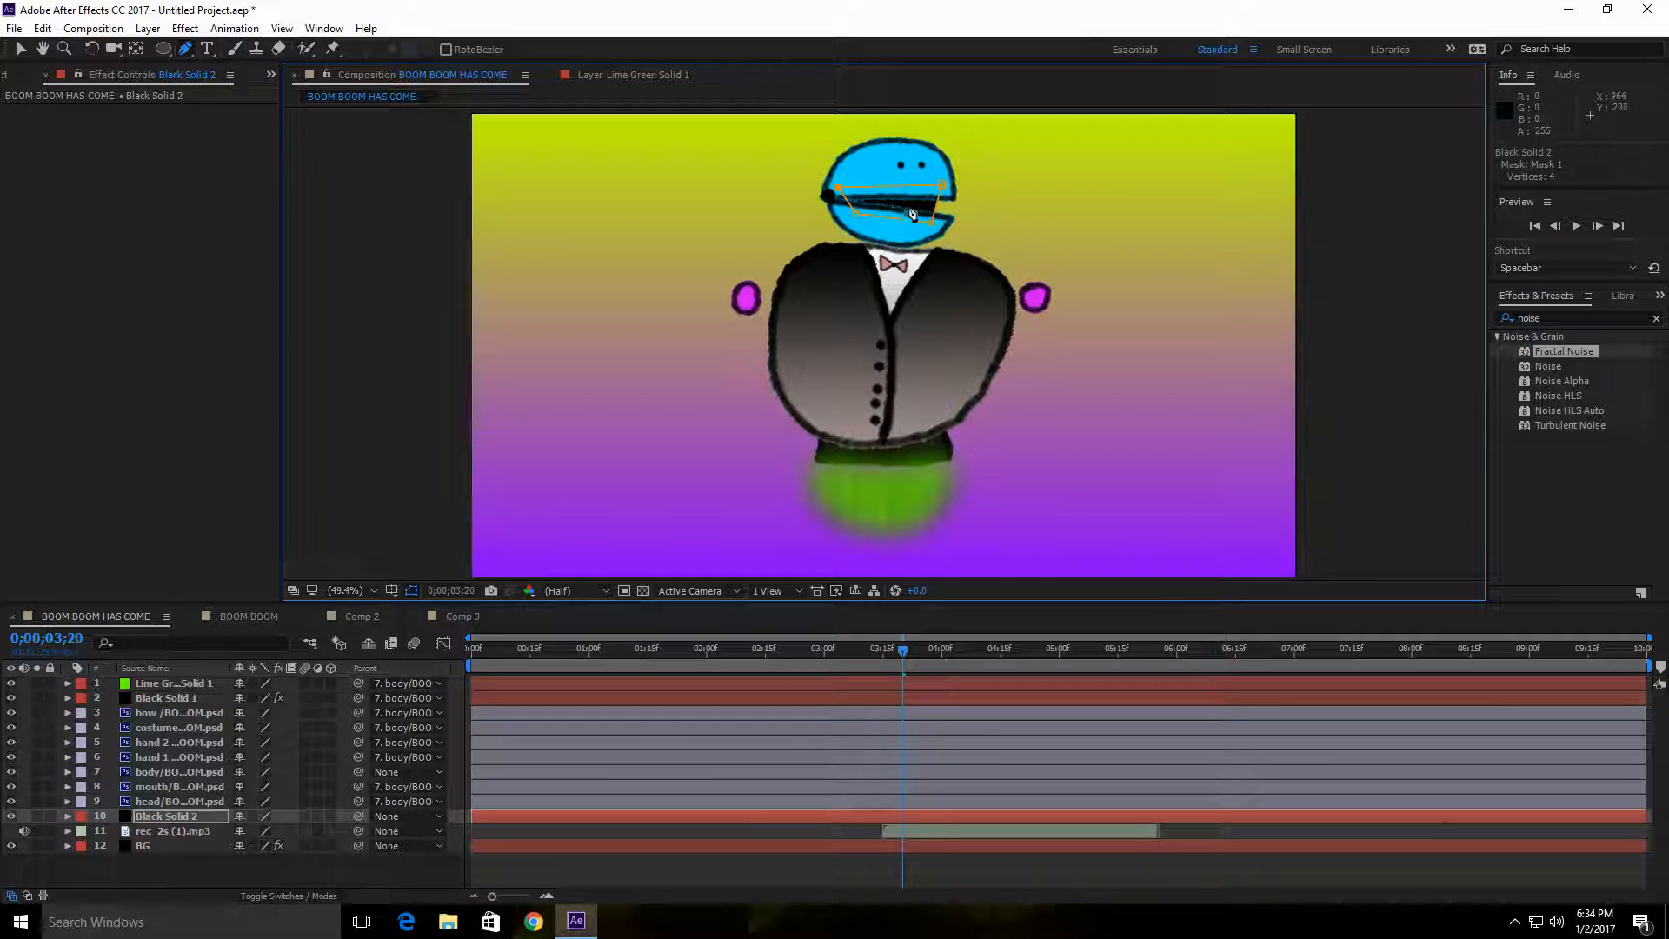
Step: Check the black mouth interior at 0;00;03;12 and parent Black Solid 2 to the body layer
left_click(904, 650)
mouse_move(904, 650)
left_mouse_down()
mouse_move(746, 645)
mouse_move(872, 650)
left_mouse_up()
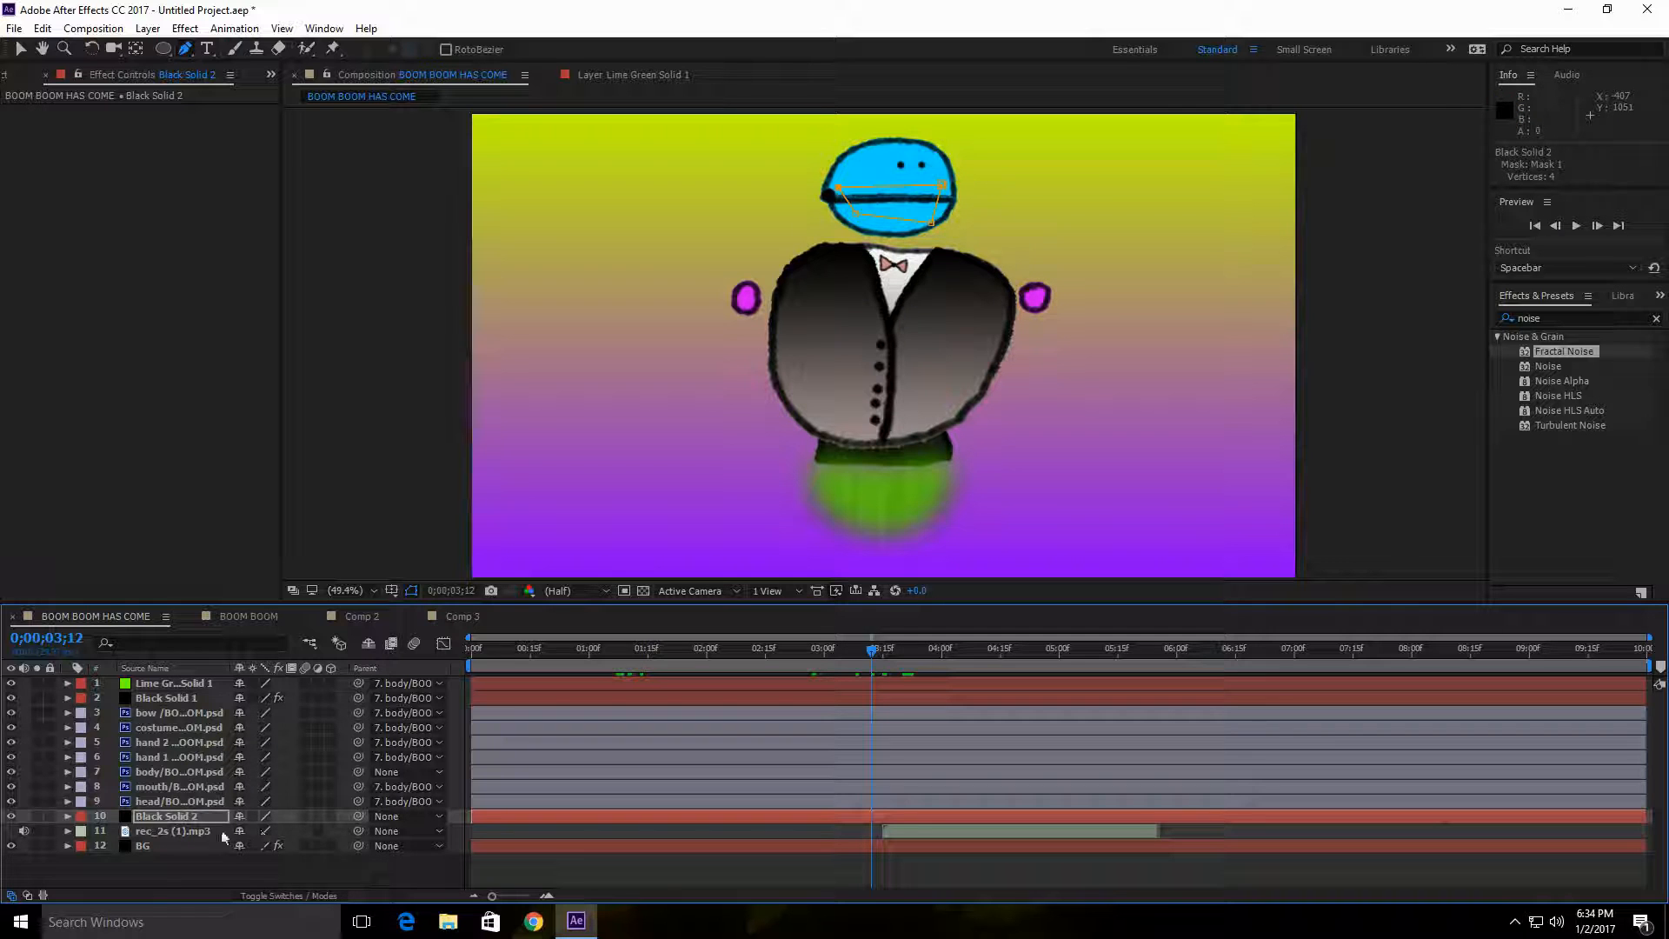
left_click_drag(359, 817, 154, 772)
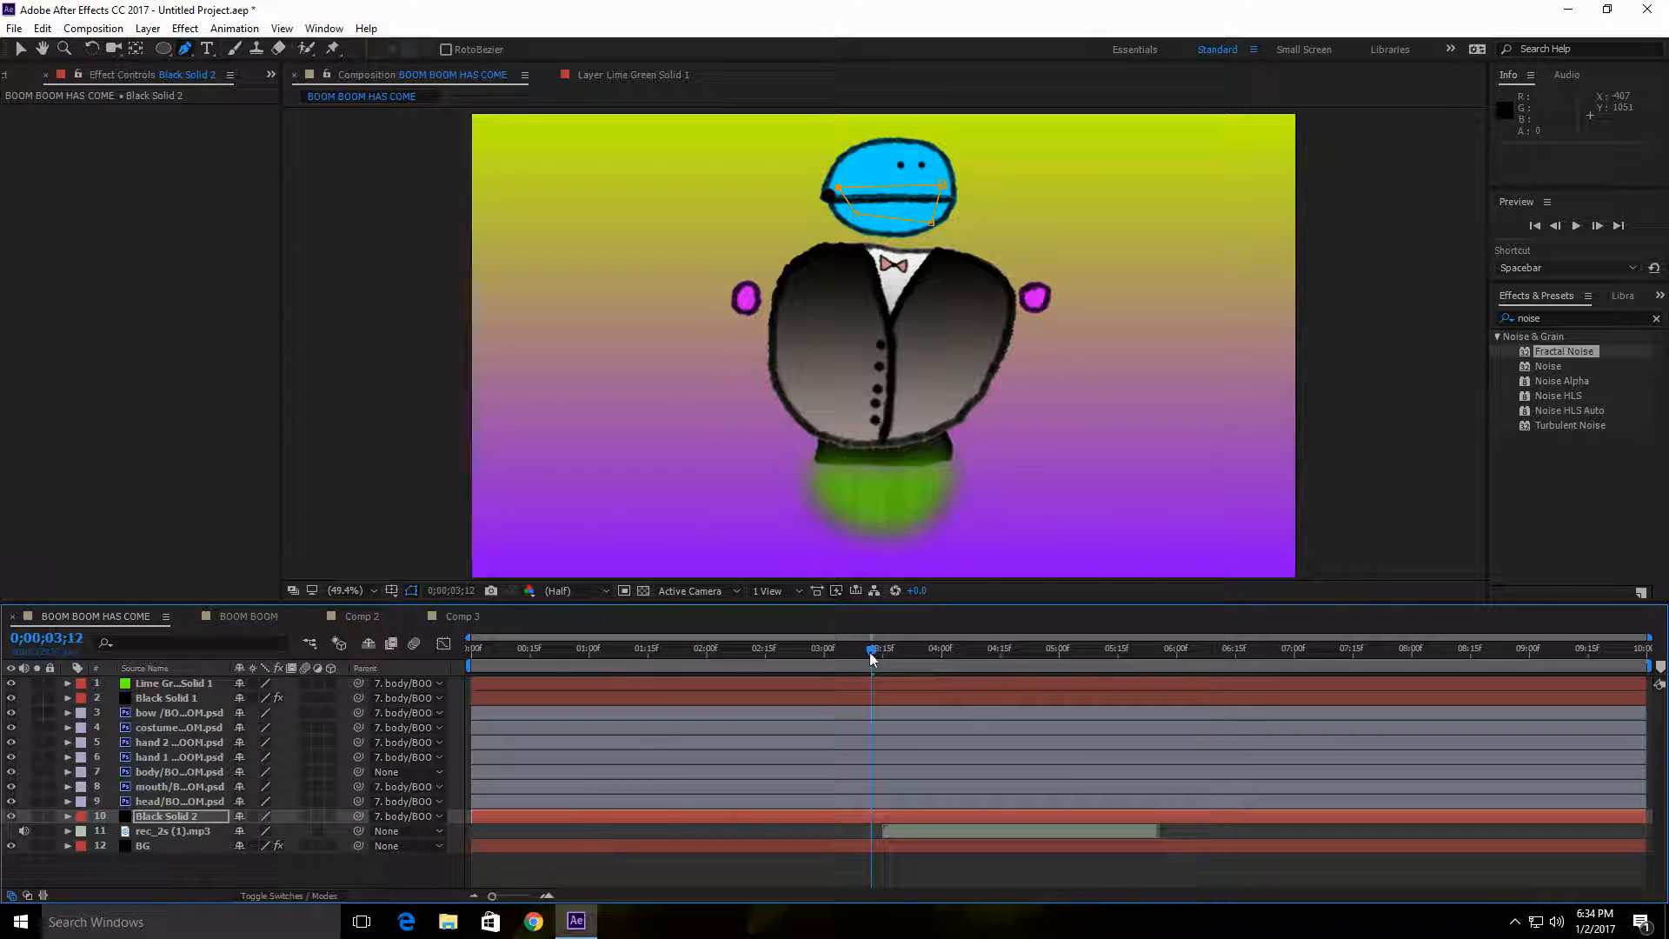
Step: Preview the whole composition from 0;00;00;00
left_click_drag(872, 654, 489, 654)
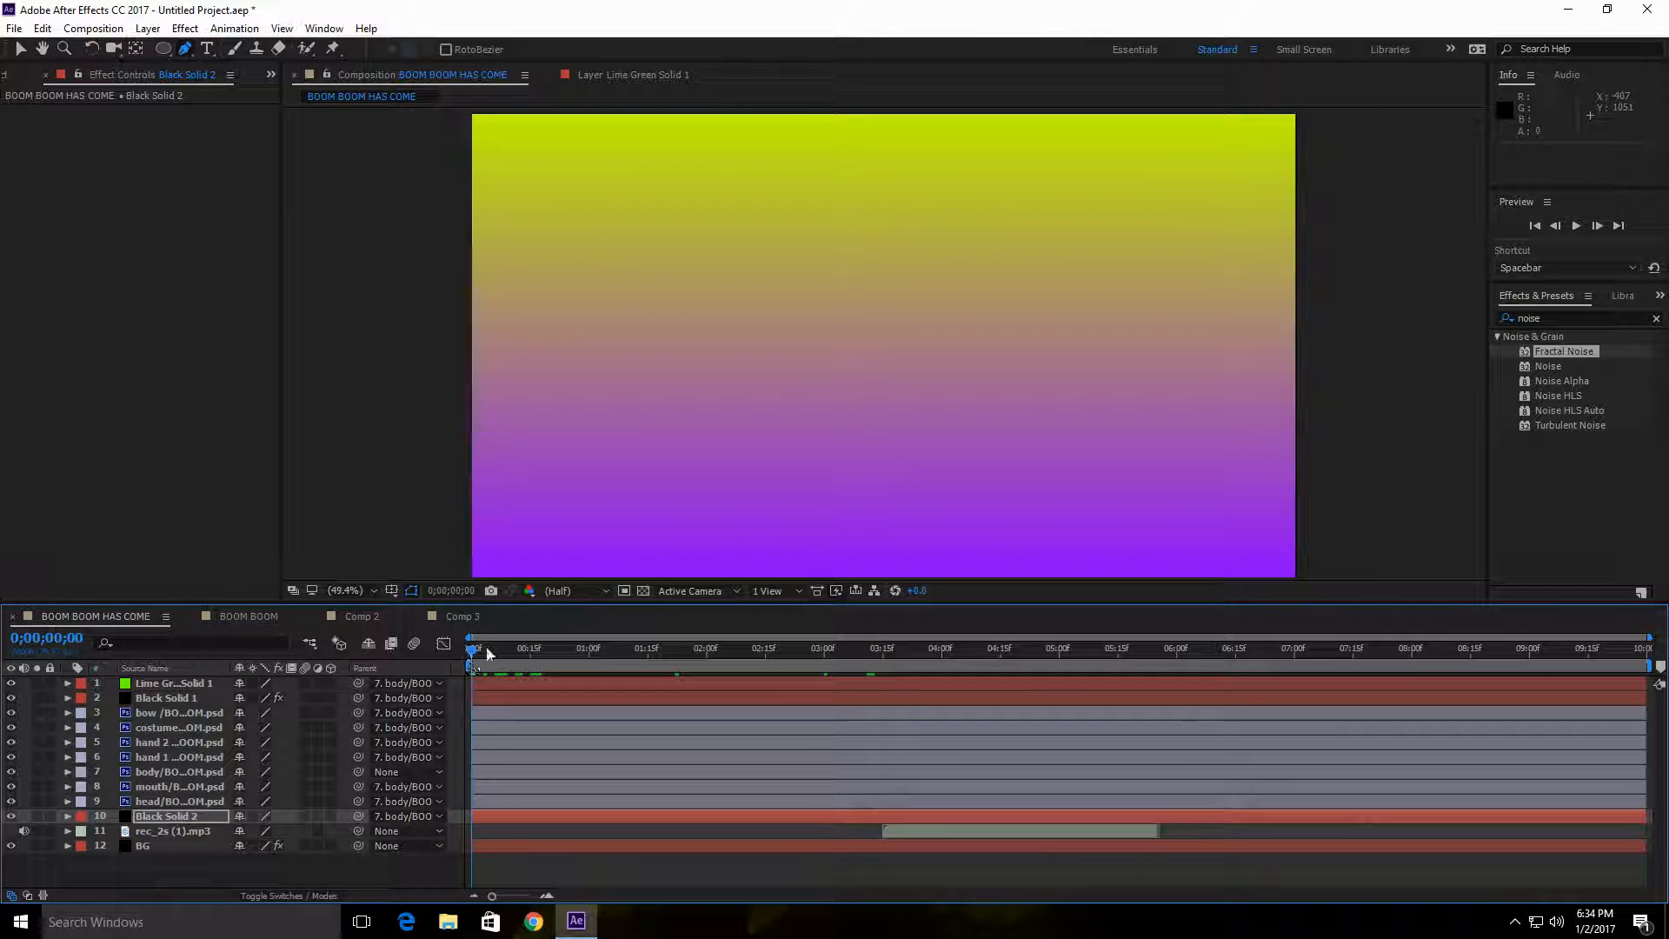
left_click(1576, 226)
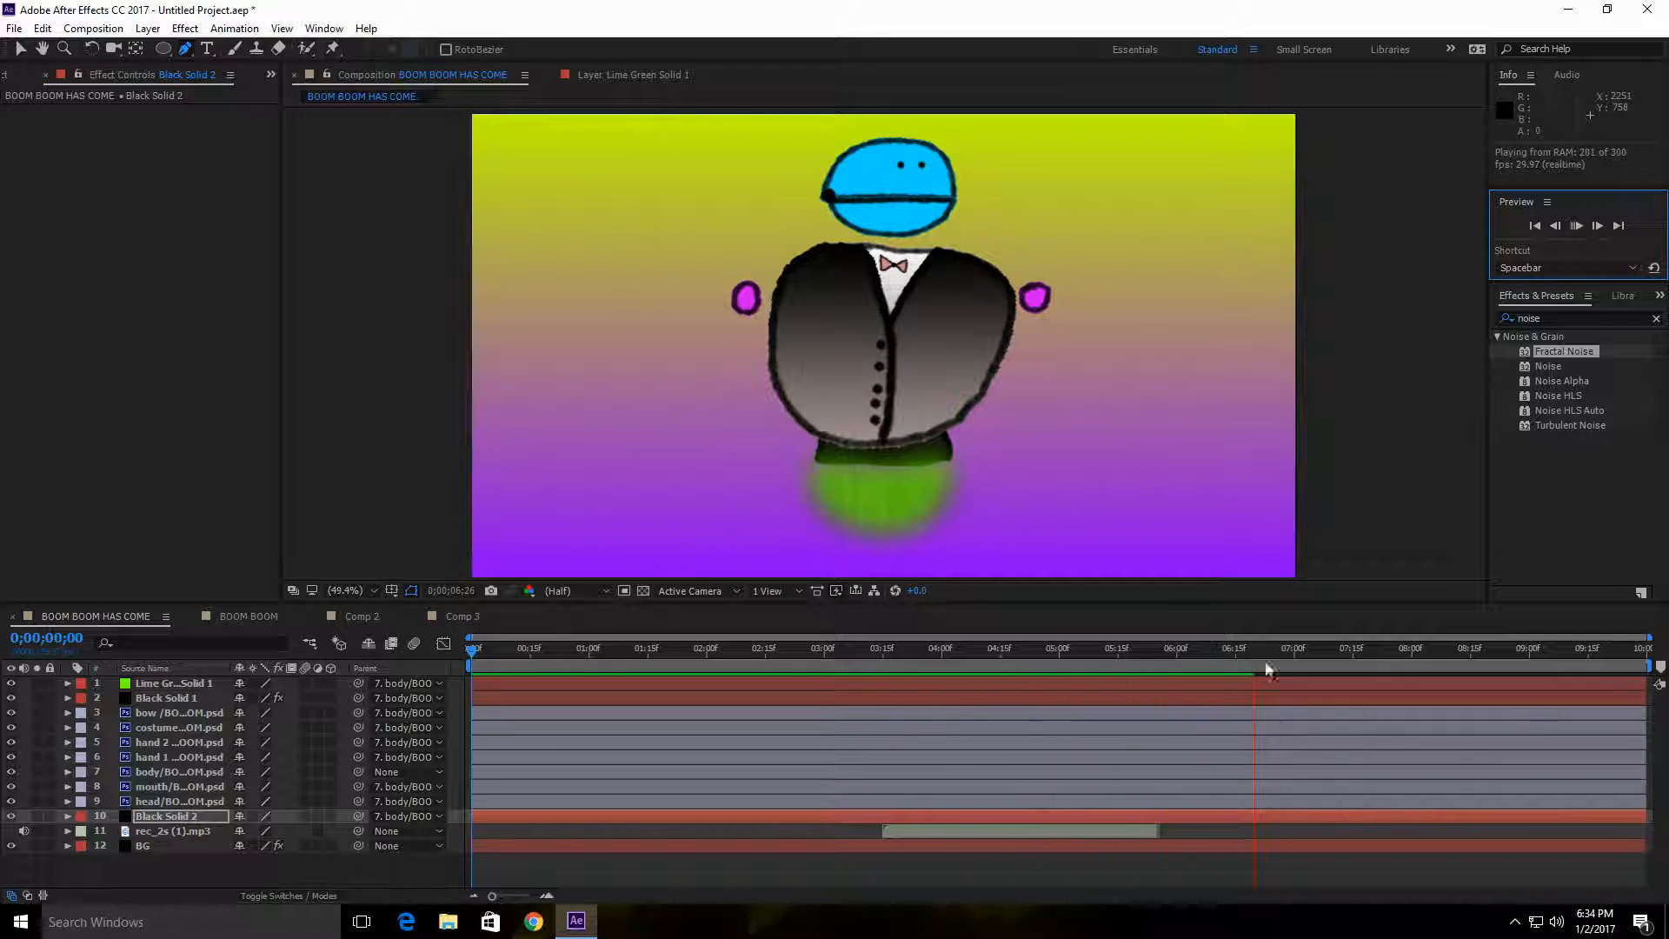
key("space")
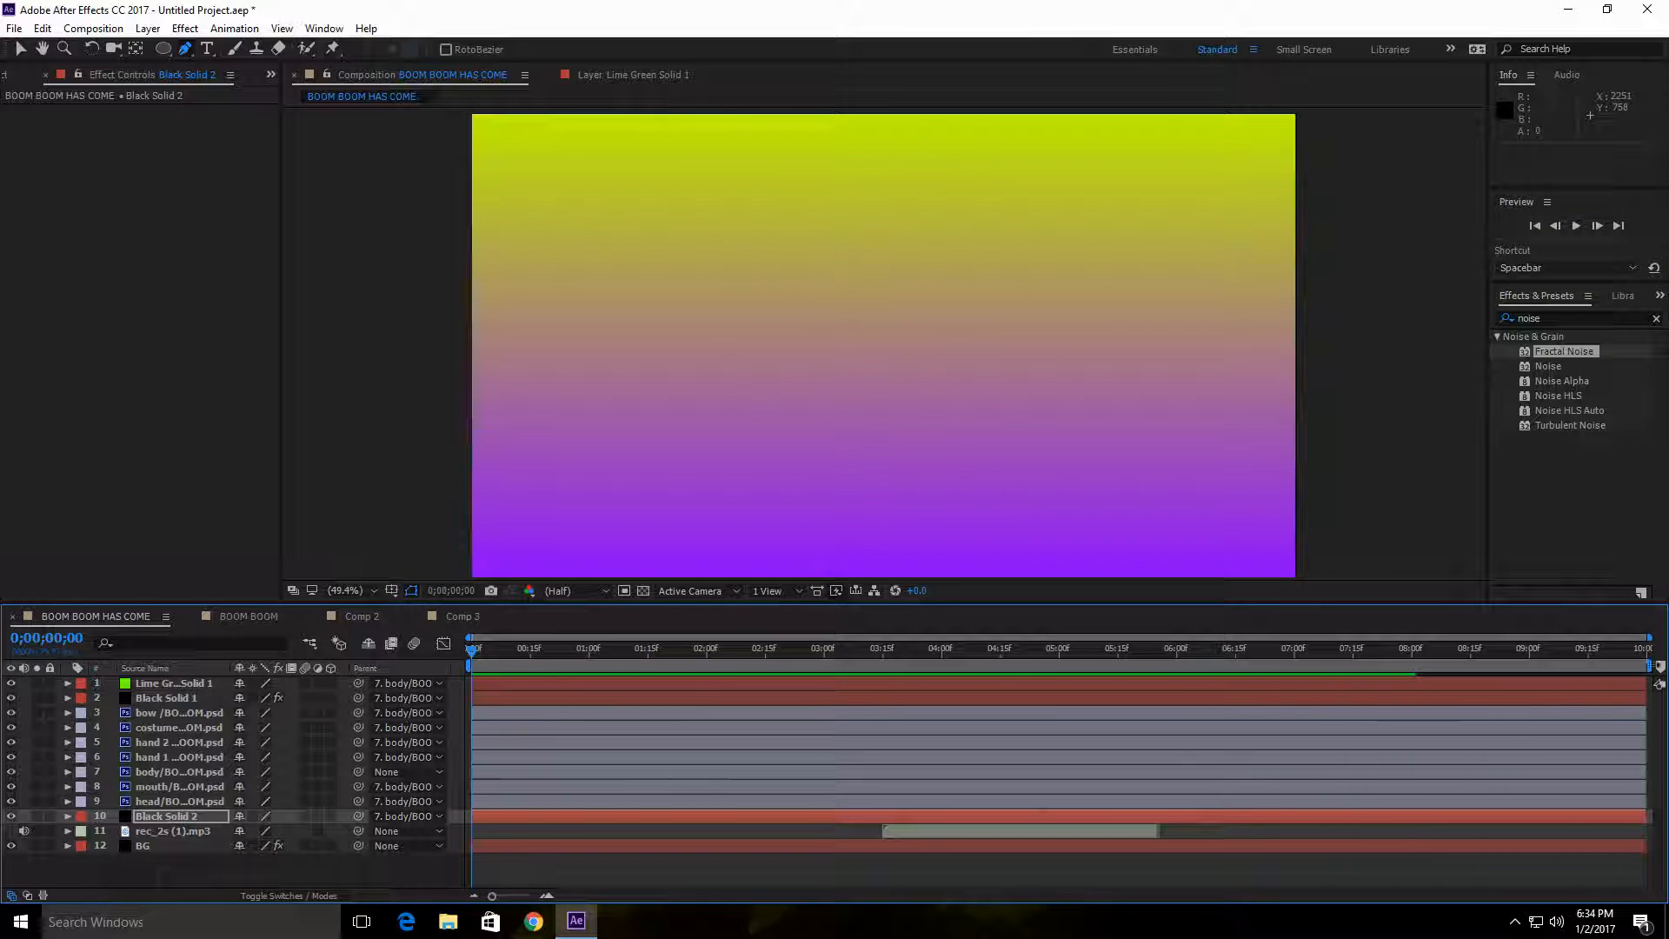
Step: Shorten the composition's work area to end at 0;00;06;00
left_click_drag(1650, 666, 1184, 711)
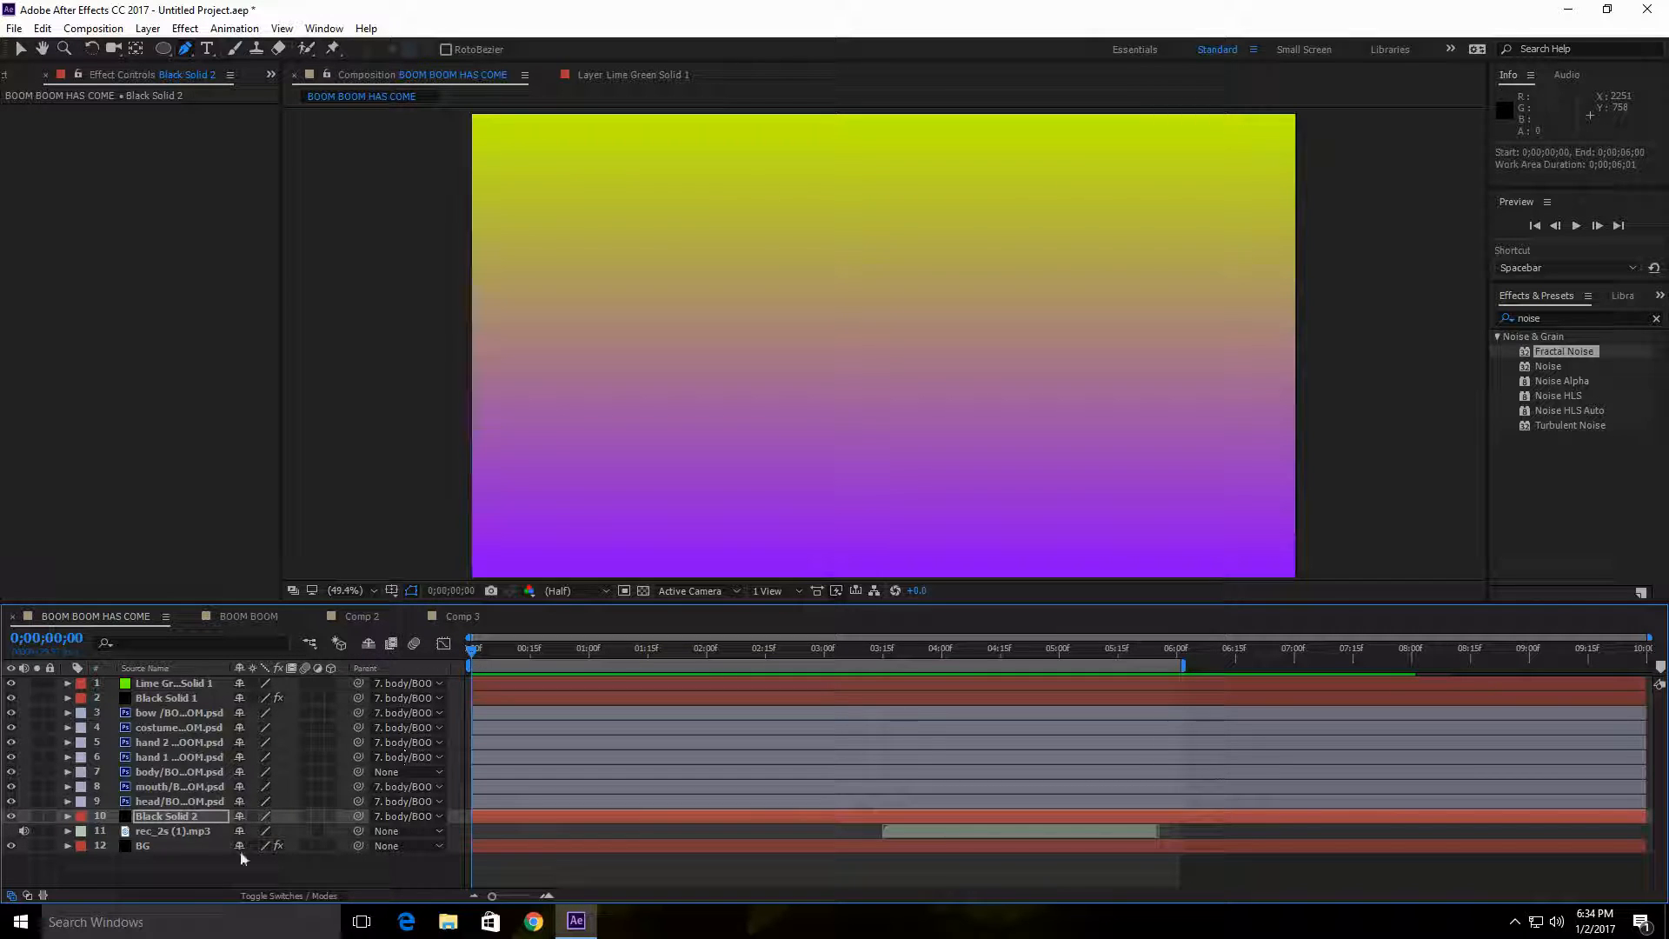
Step: Add the BOOM BOOM HAS COME composition to the render queue
left_click(42, 33)
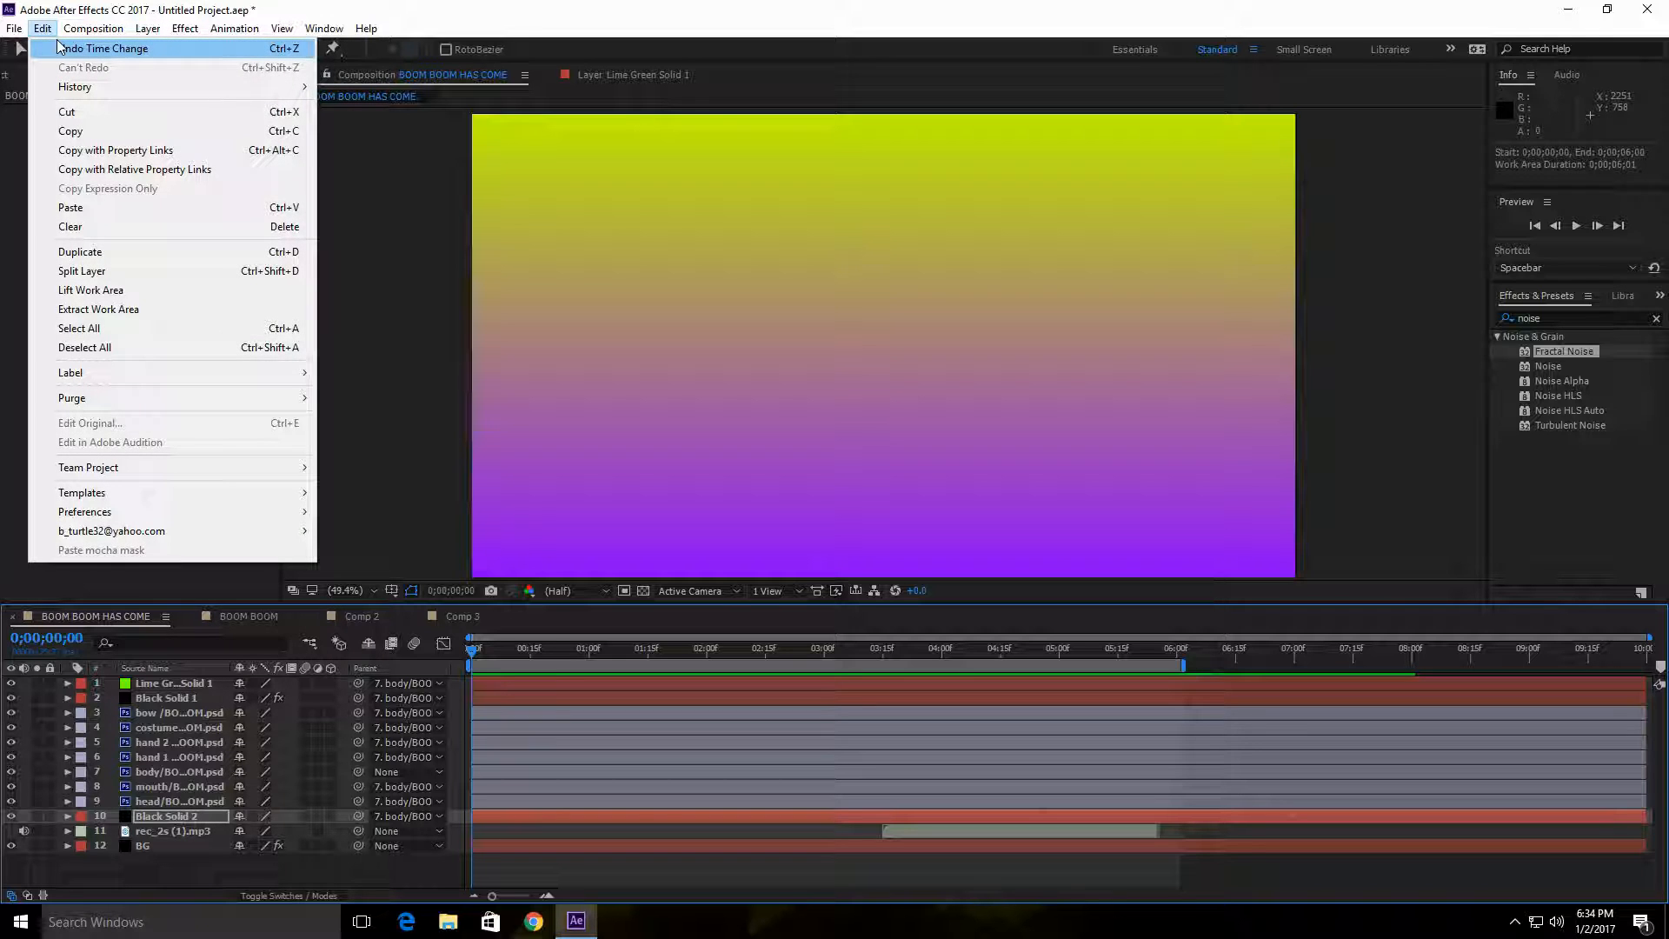
mouse_move(25, 32)
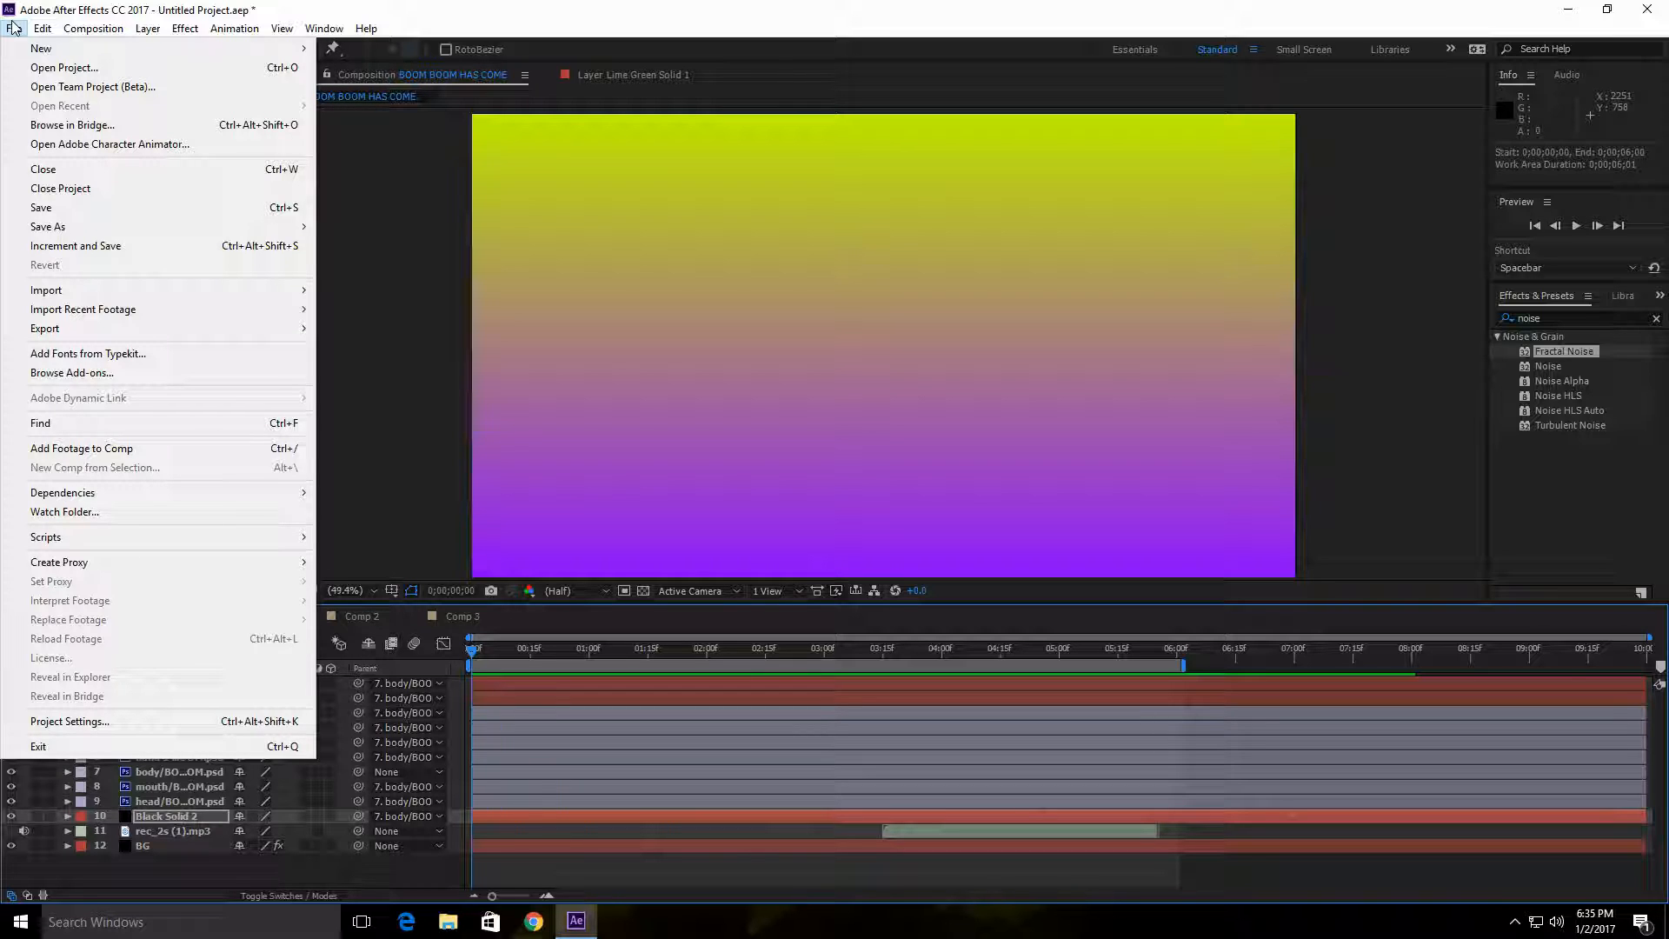
mouse_move(257, 35)
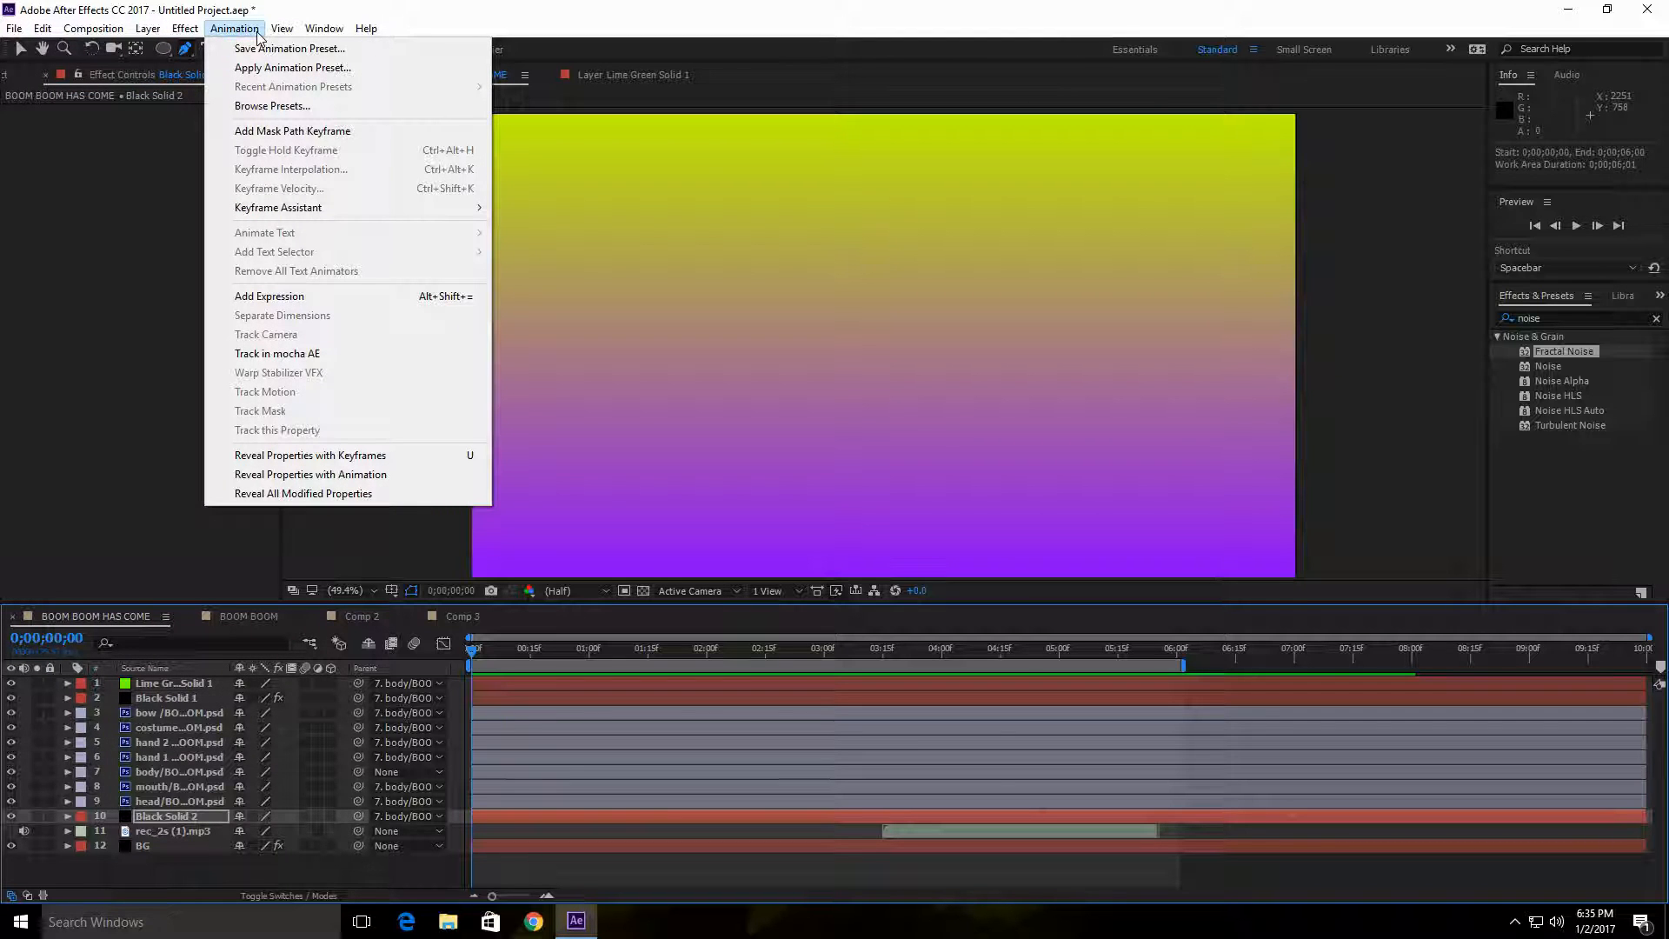
left_click(244, 31)
left_click(287, 32)
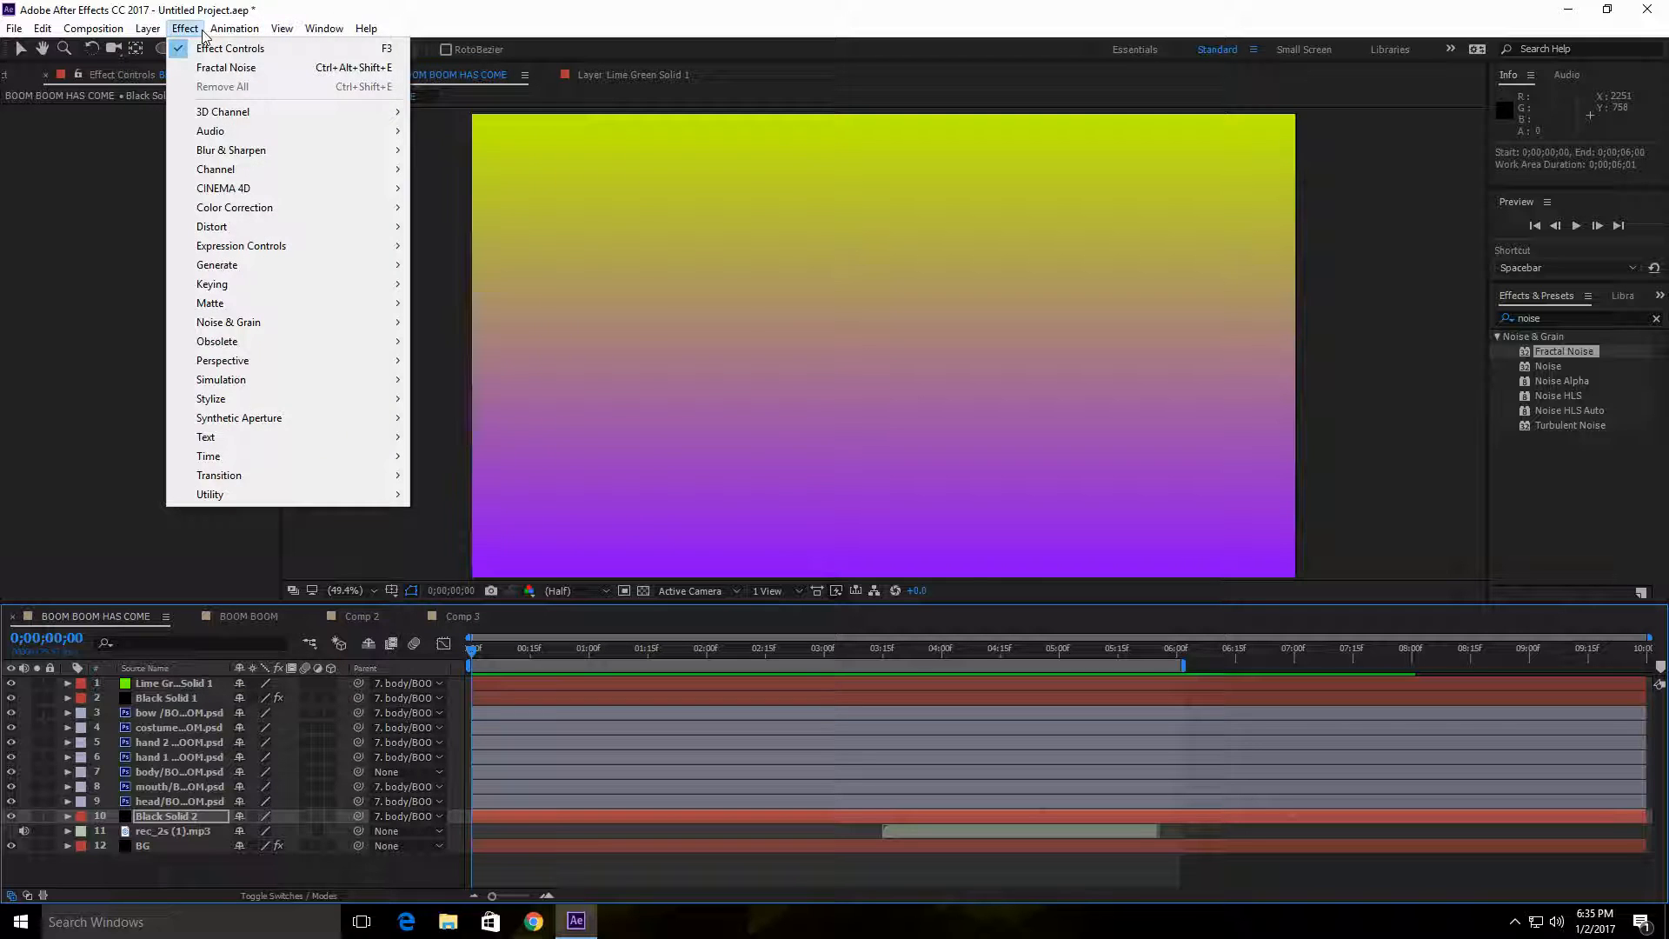
left_click(167, 31)
left_click(155, 32)
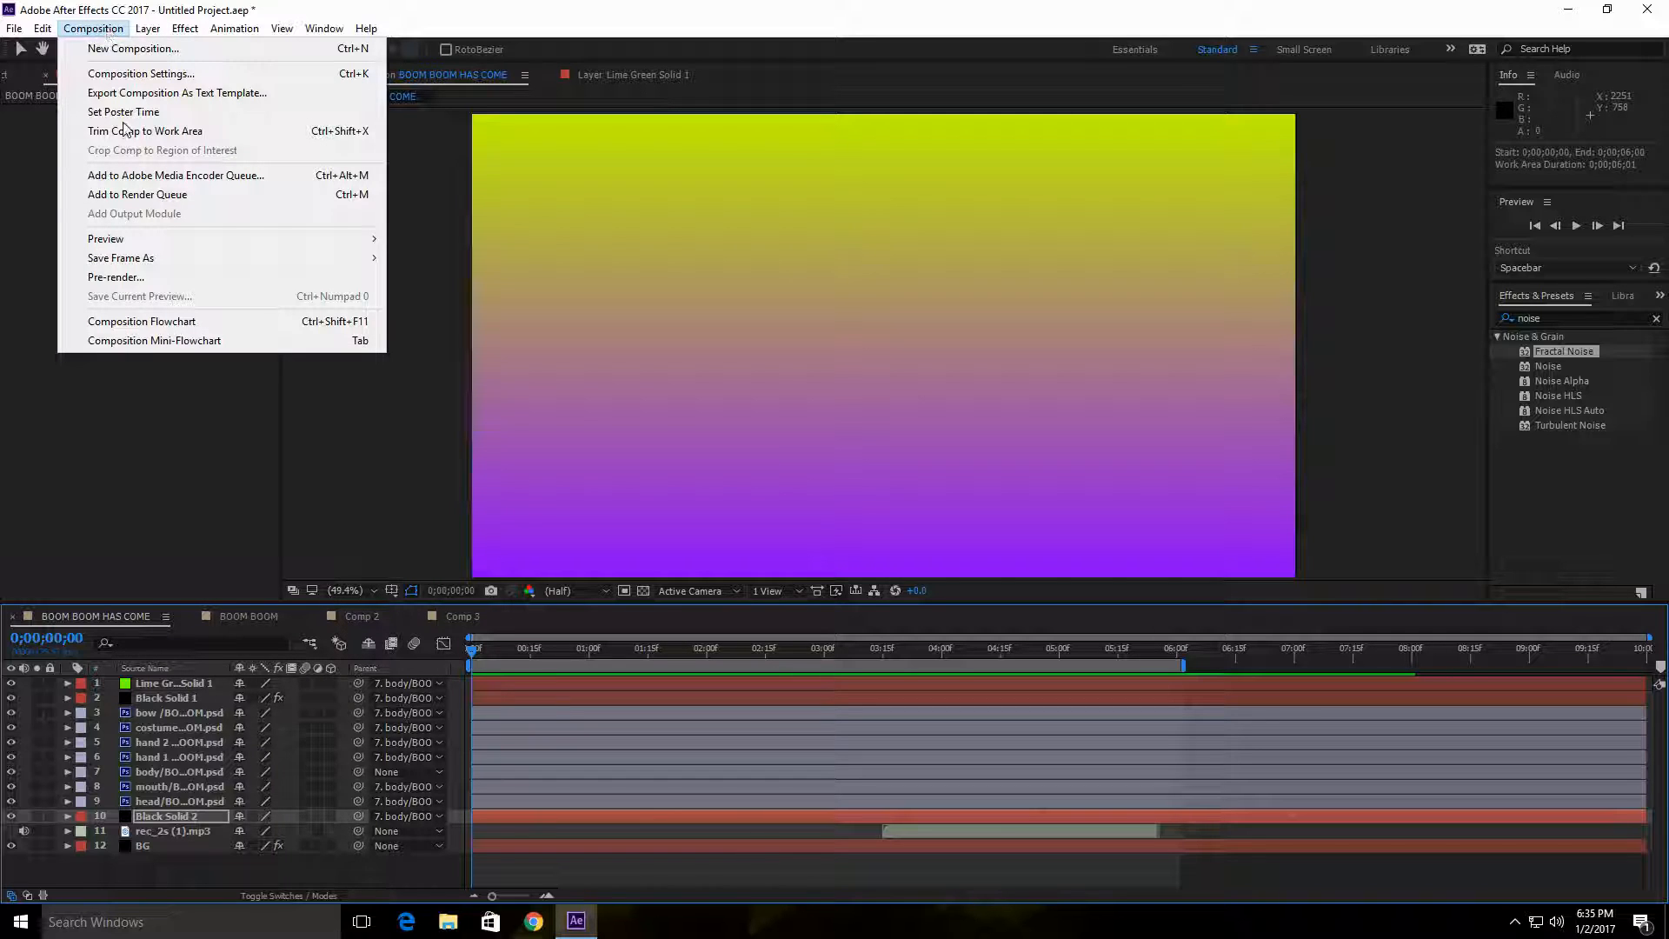
left_click(134, 200)
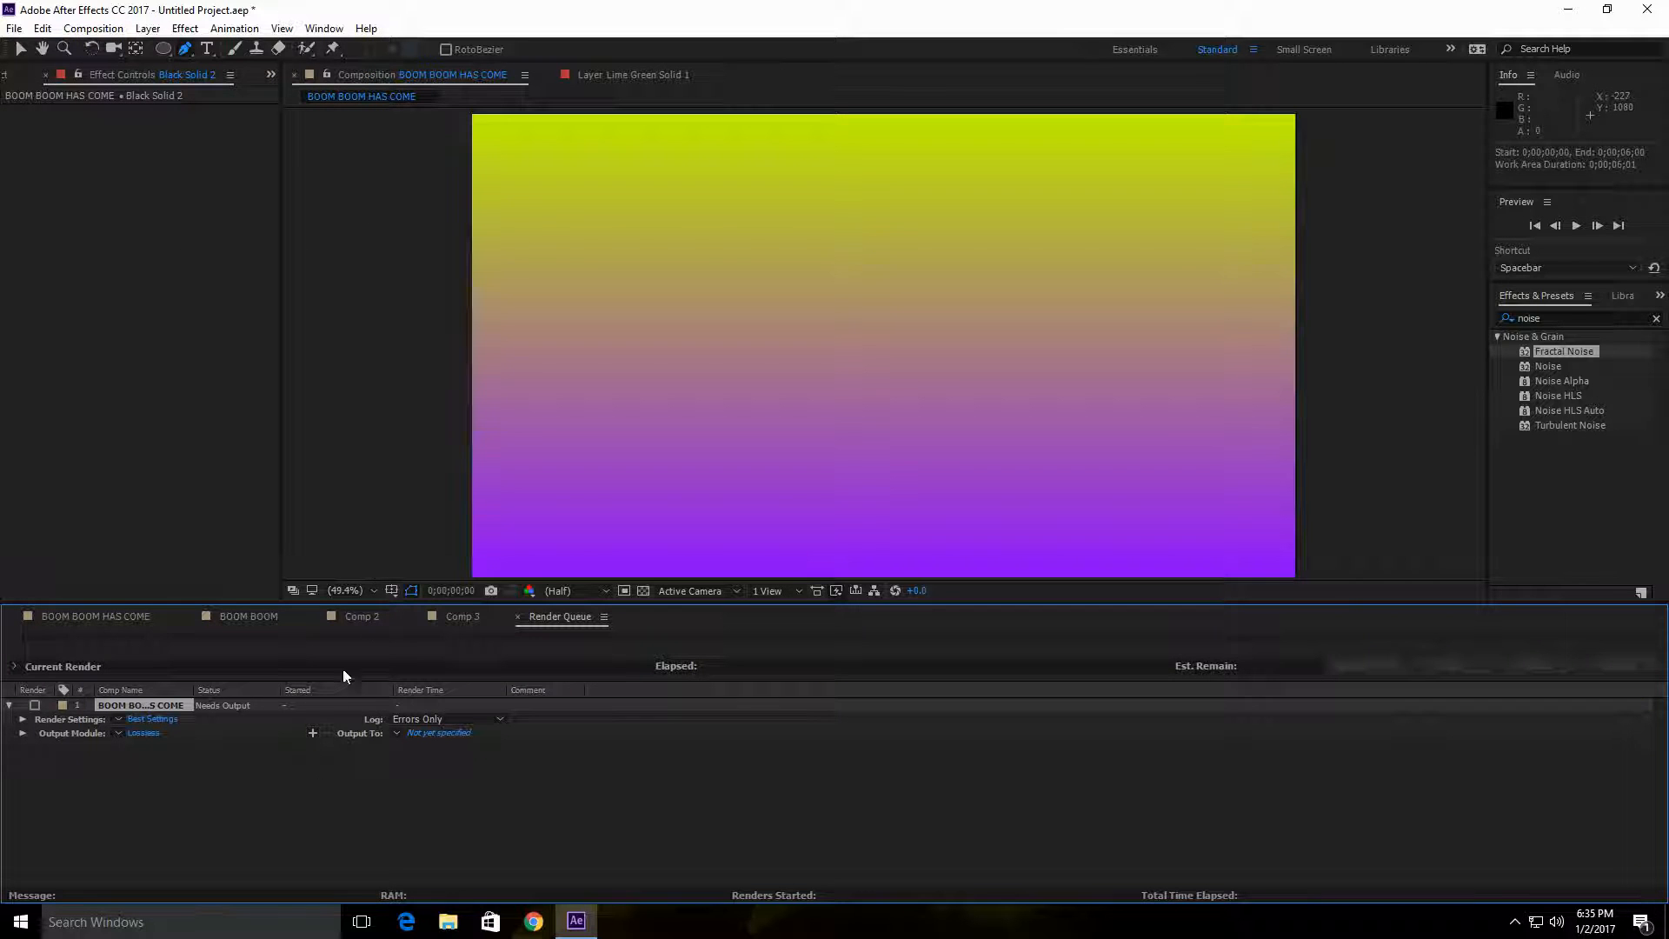
Step: Set the render output to the AVI file BOOM BOOM HAS COME on the Desktop and render it
left_click(440, 739)
left_click(323, 409)
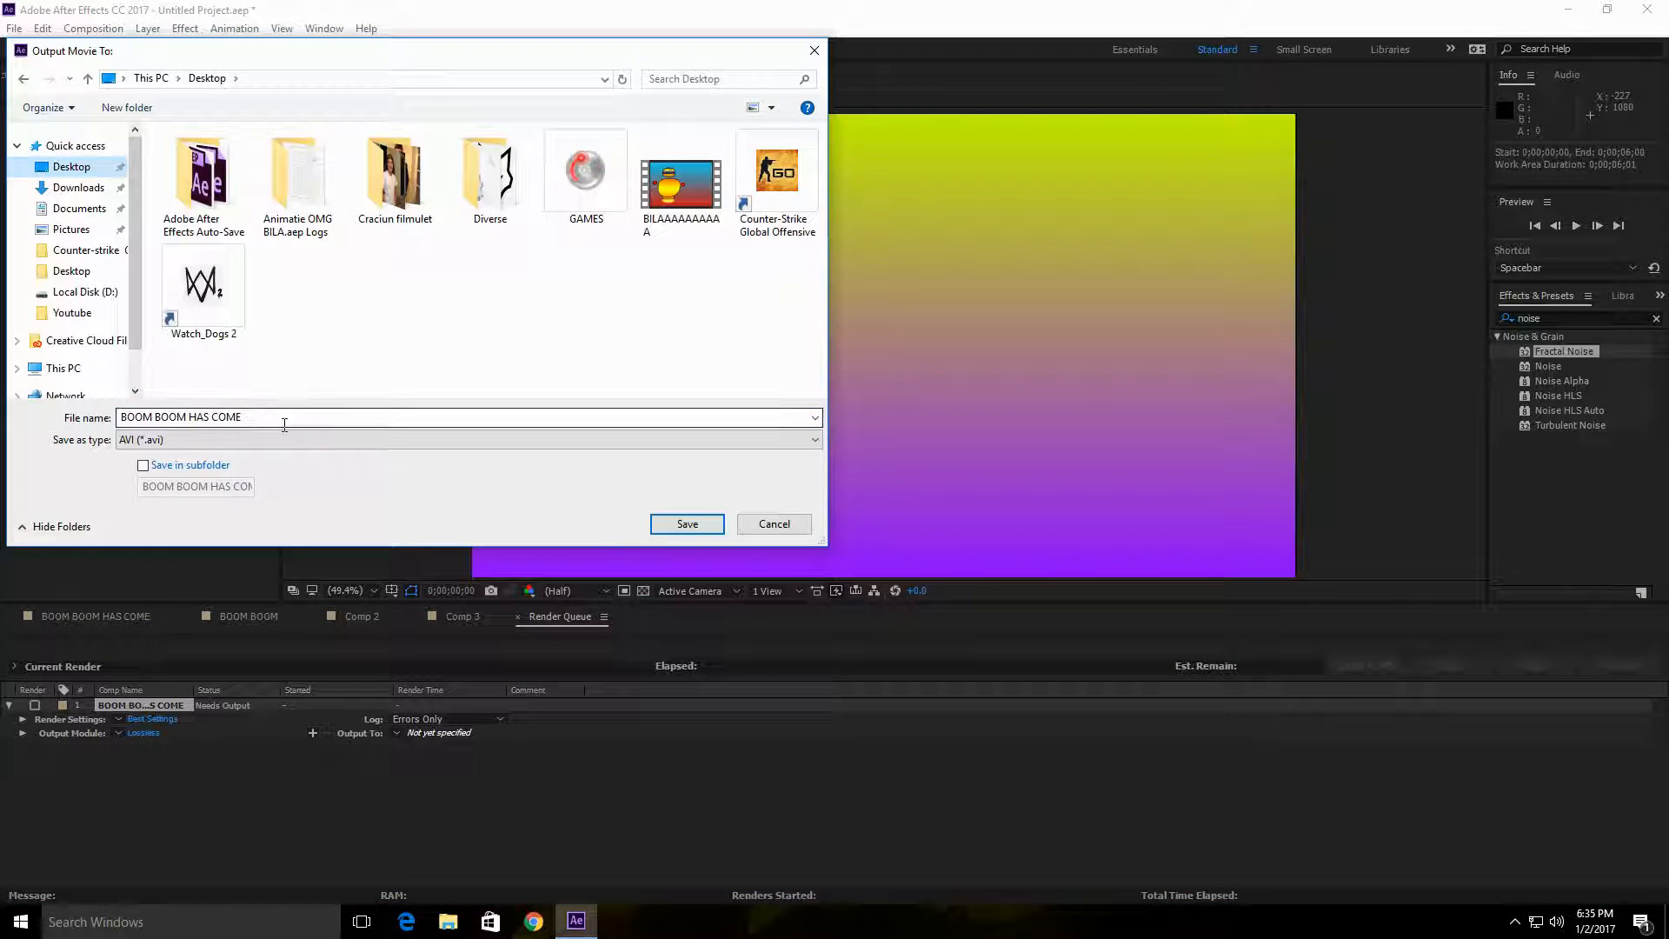
left_click(687, 523)
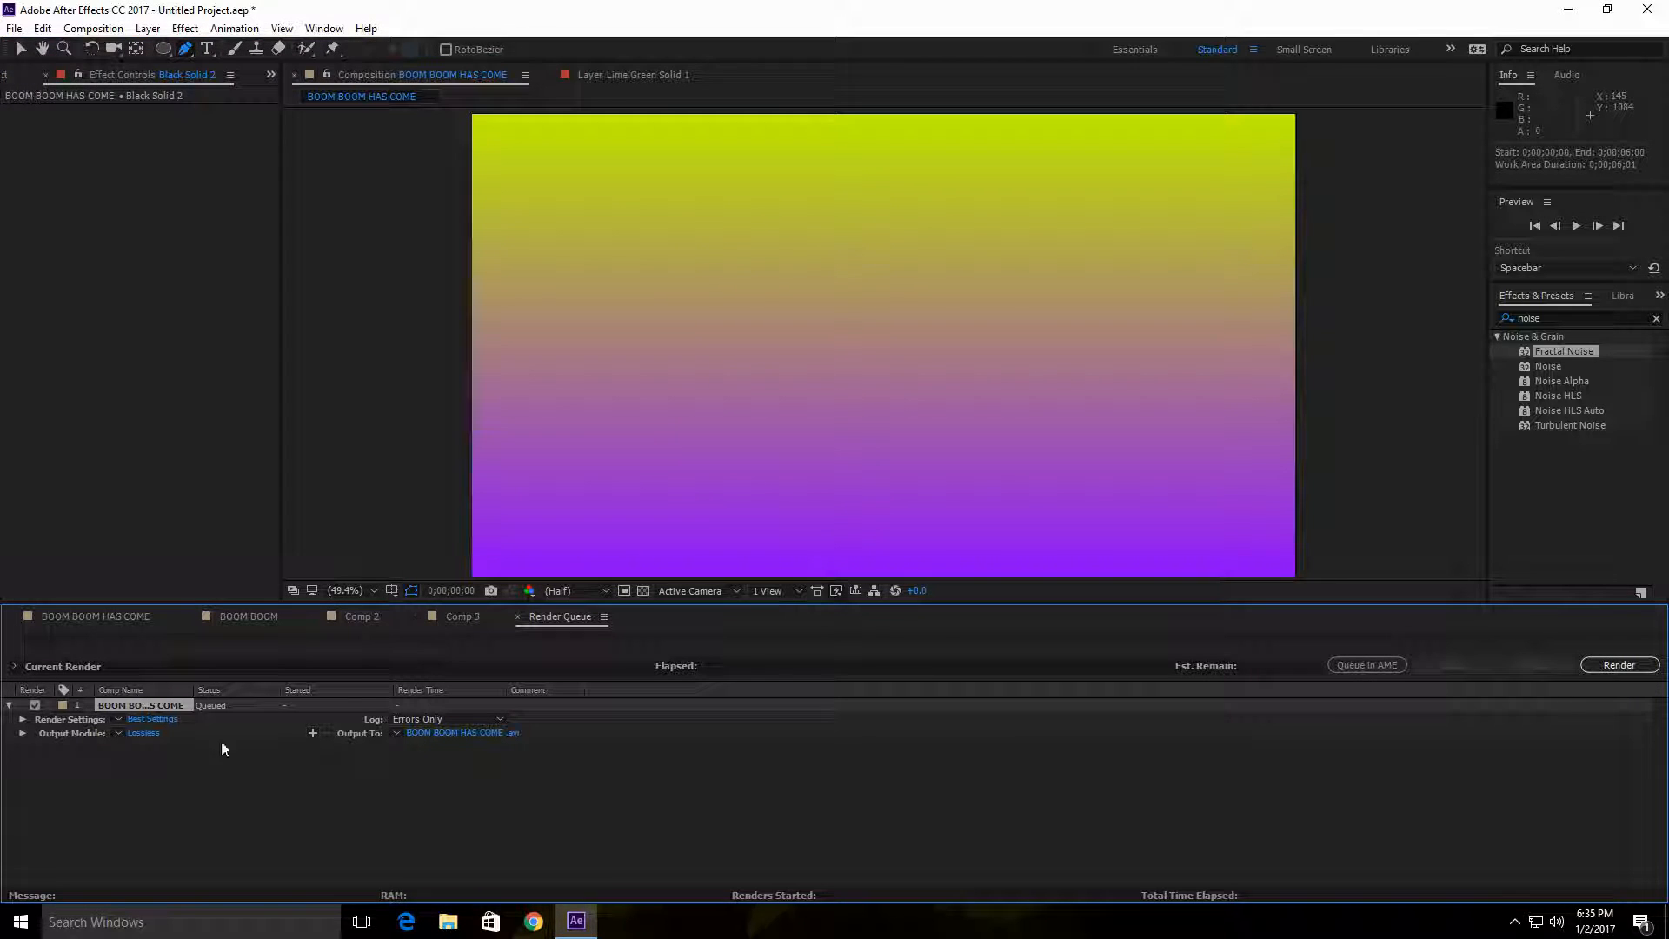
left_click(1619, 665)
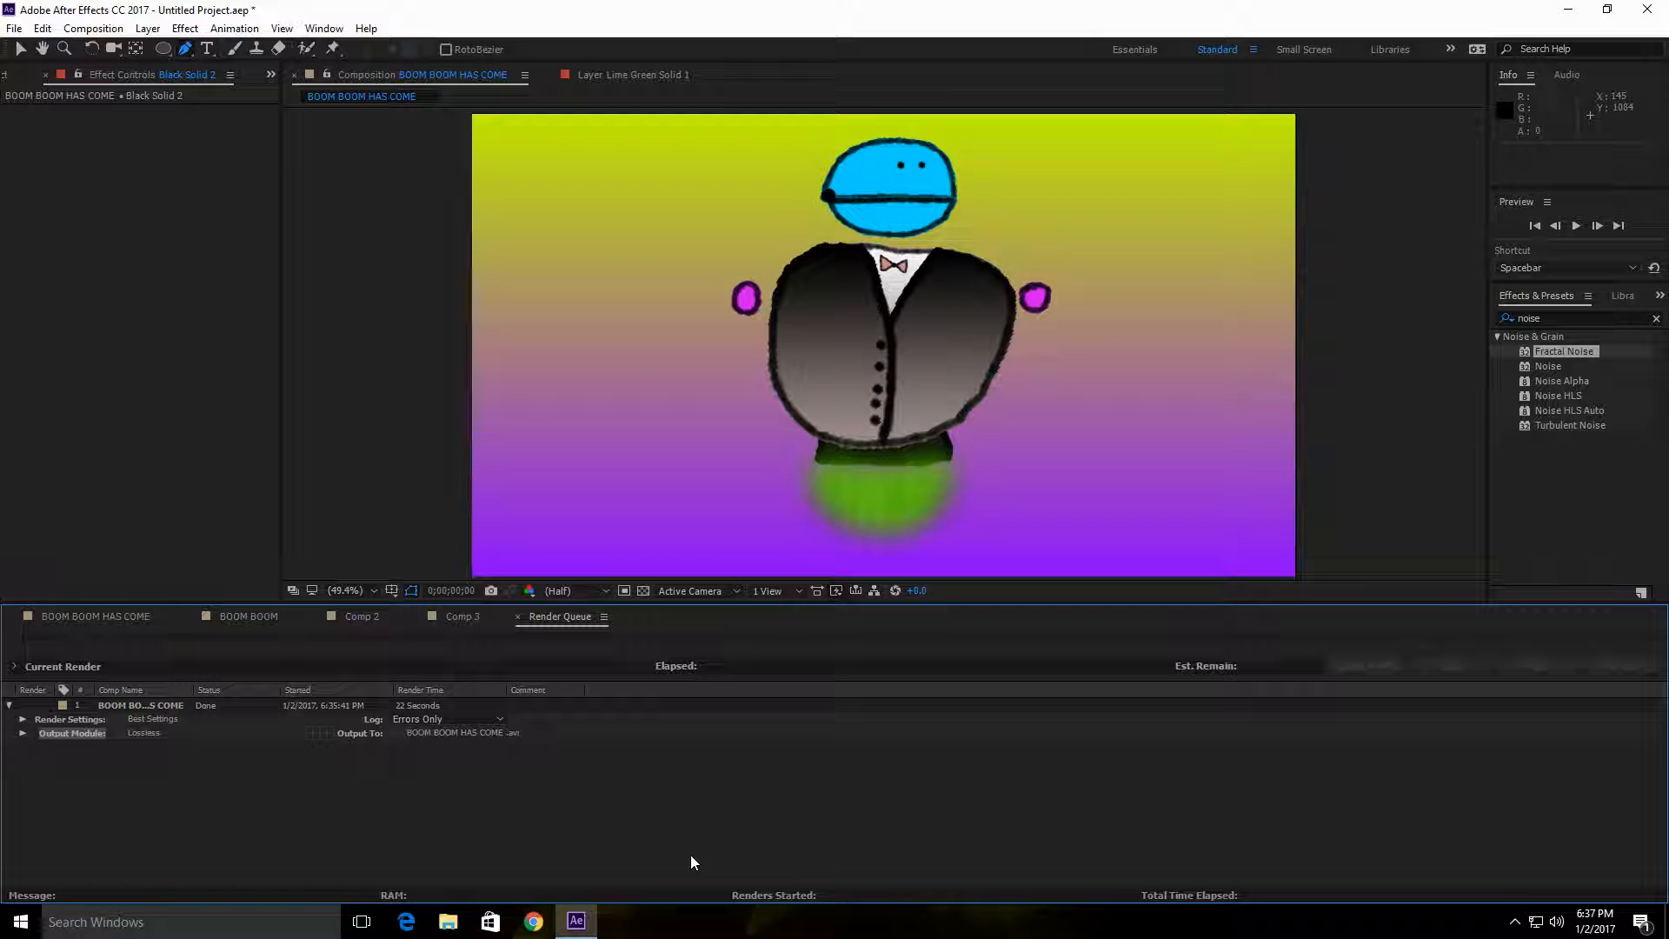
Step: Switch to the Windows desktop, move the rendered BOOM BOOM HAS COME video to an empty area and play it
left_click(1567, 9)
left_click_drag(33, 668, 696, 216)
double_click(693, 216)
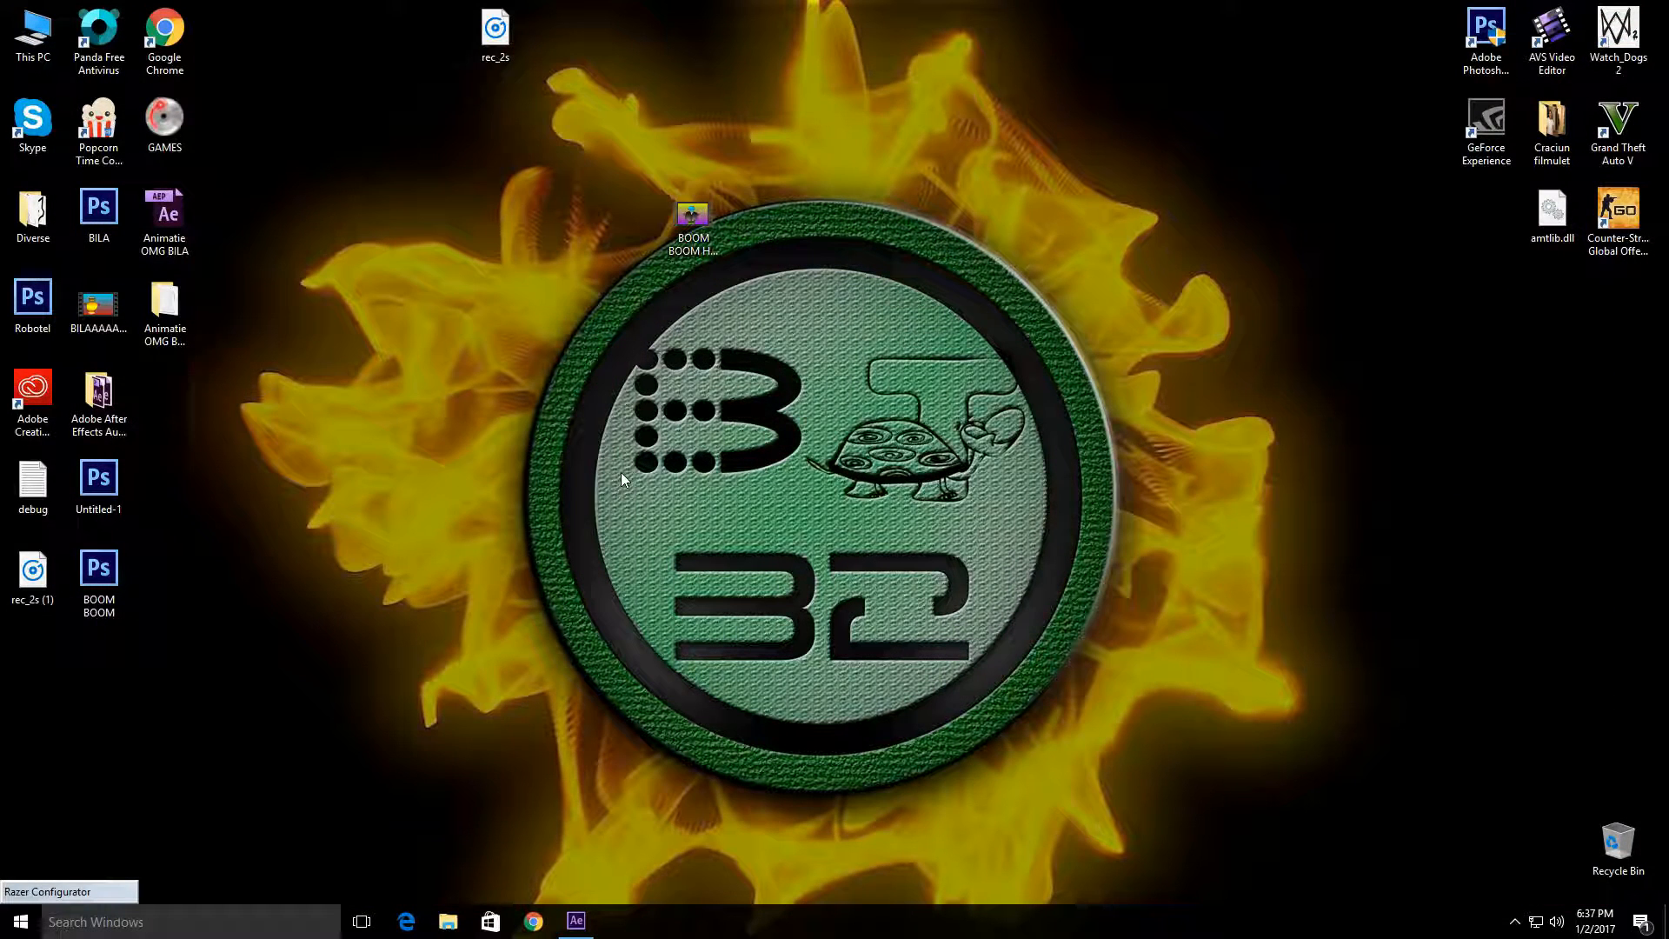
Step: Place the BOOM BOOM HAS COME video on the desktop beside the Adobe After Effects Auto-Save folder
left_click_drag(693, 218, 165, 400)
mouse_move(90, 319)
left_mouse_down()
mouse_move(736, 357)
mouse_move(97, 320)
left_mouse_up()
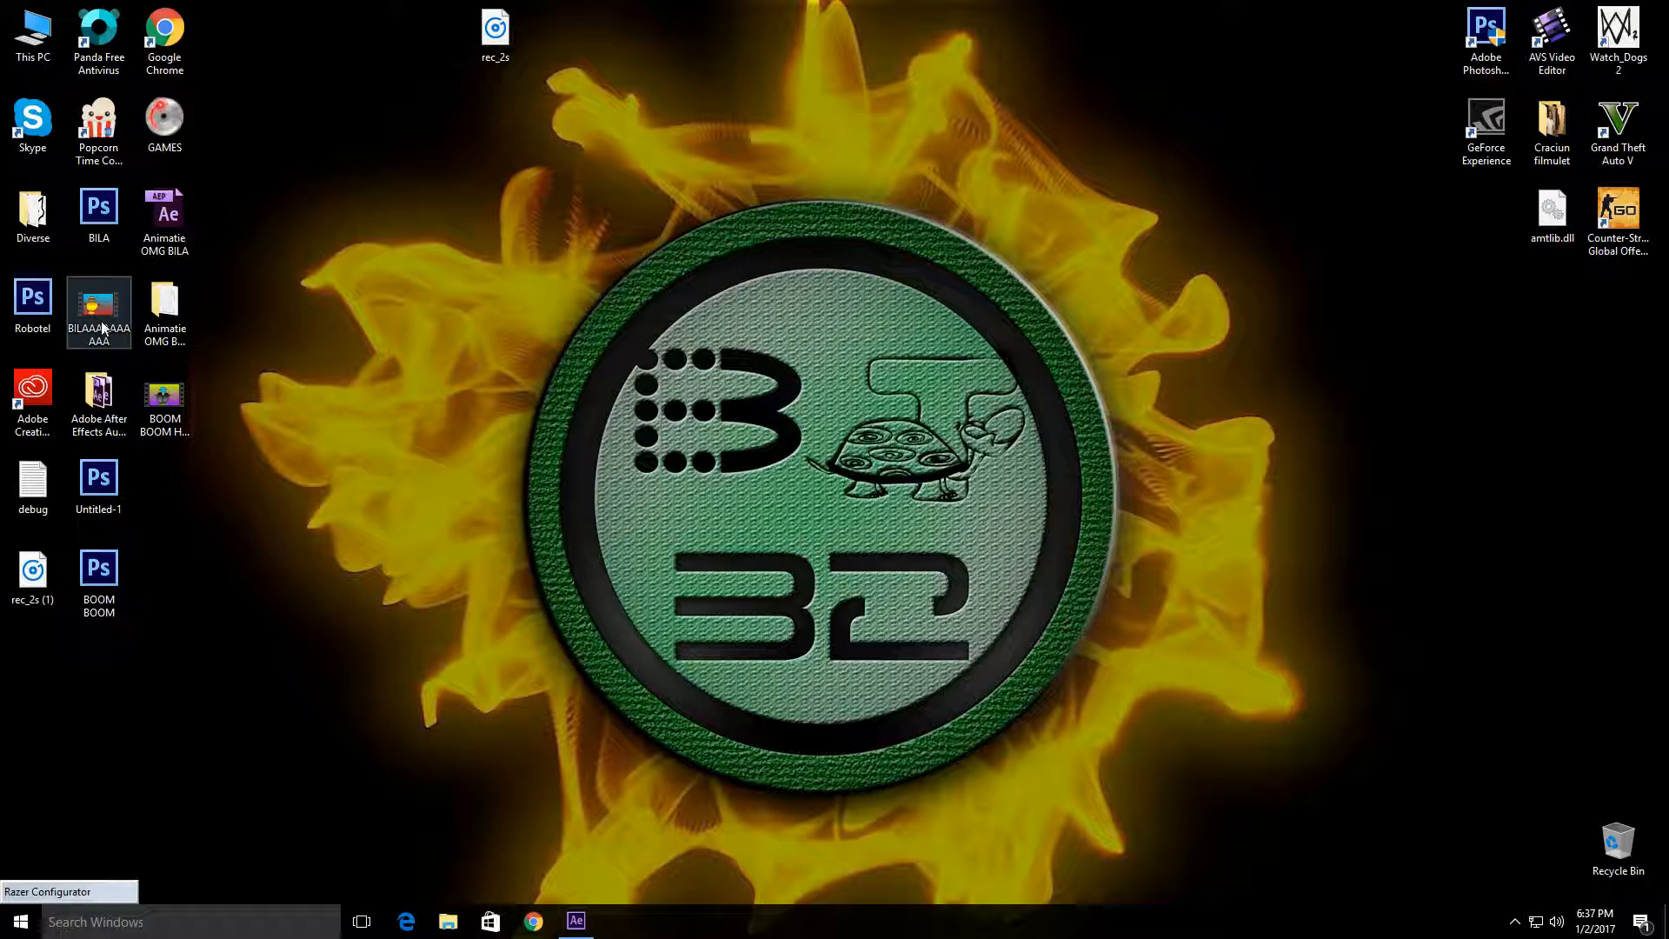
mouse_move(165, 399)
left_mouse_down()
mouse_move(253, 417)
mouse_move(298, 331)
mouse_move(165, 402)
left_mouse_up()
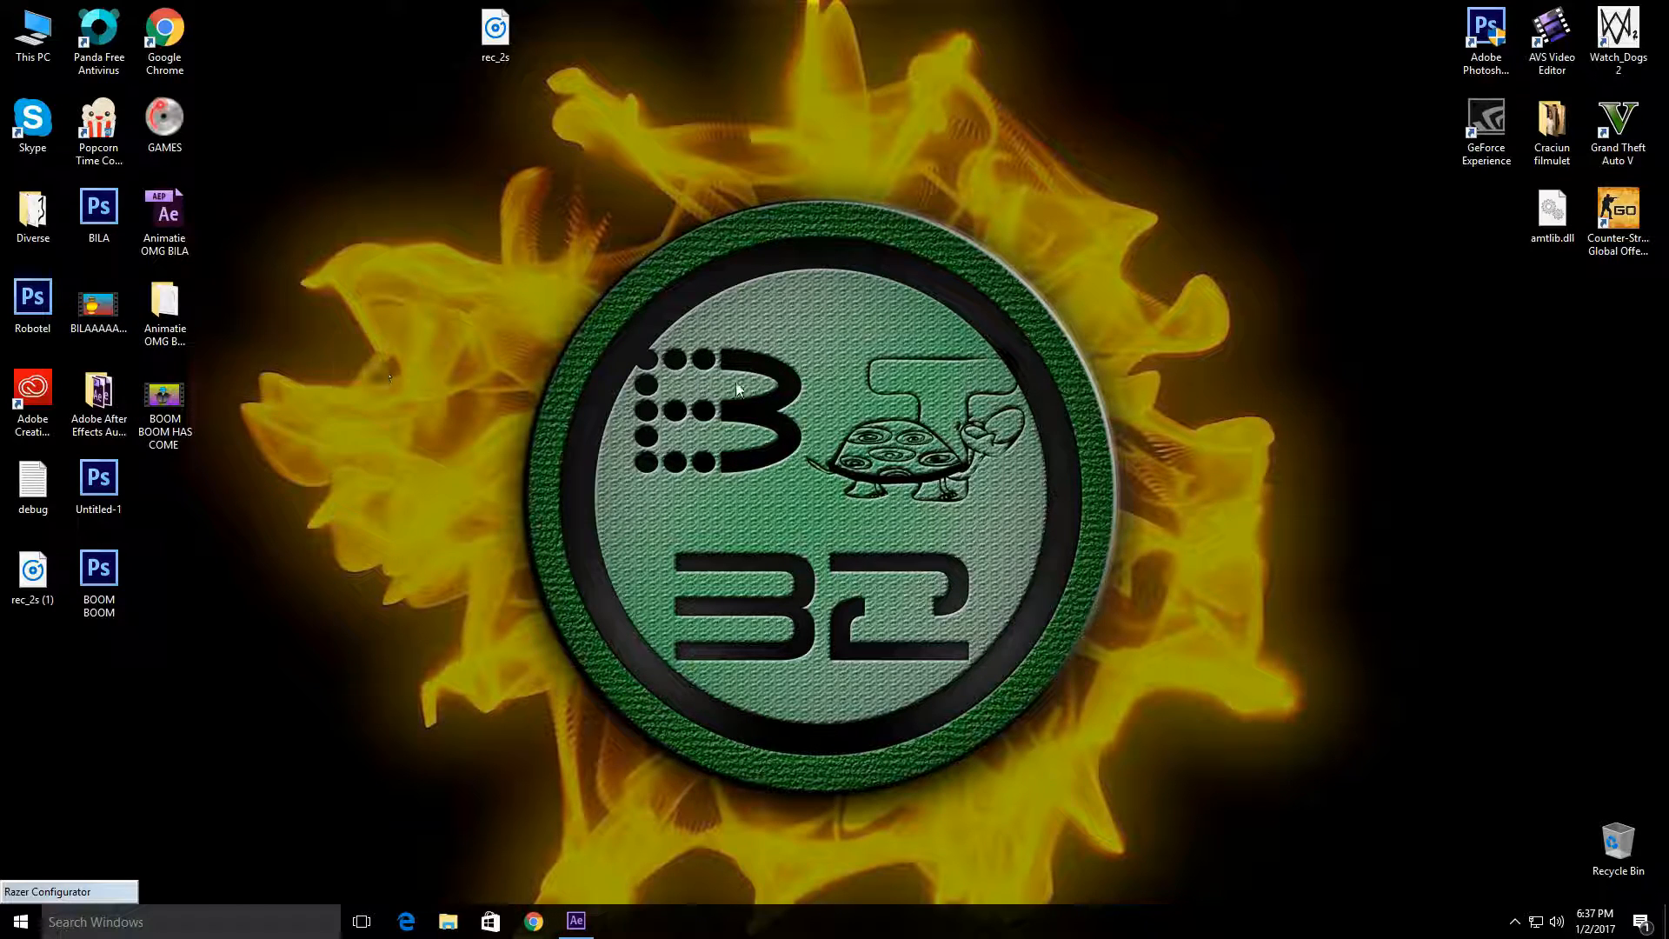
Step: Play the rendered BOOM BOOM HAS COME video twice in Movies & TV and switch back to After Effects
double_click(165, 399)
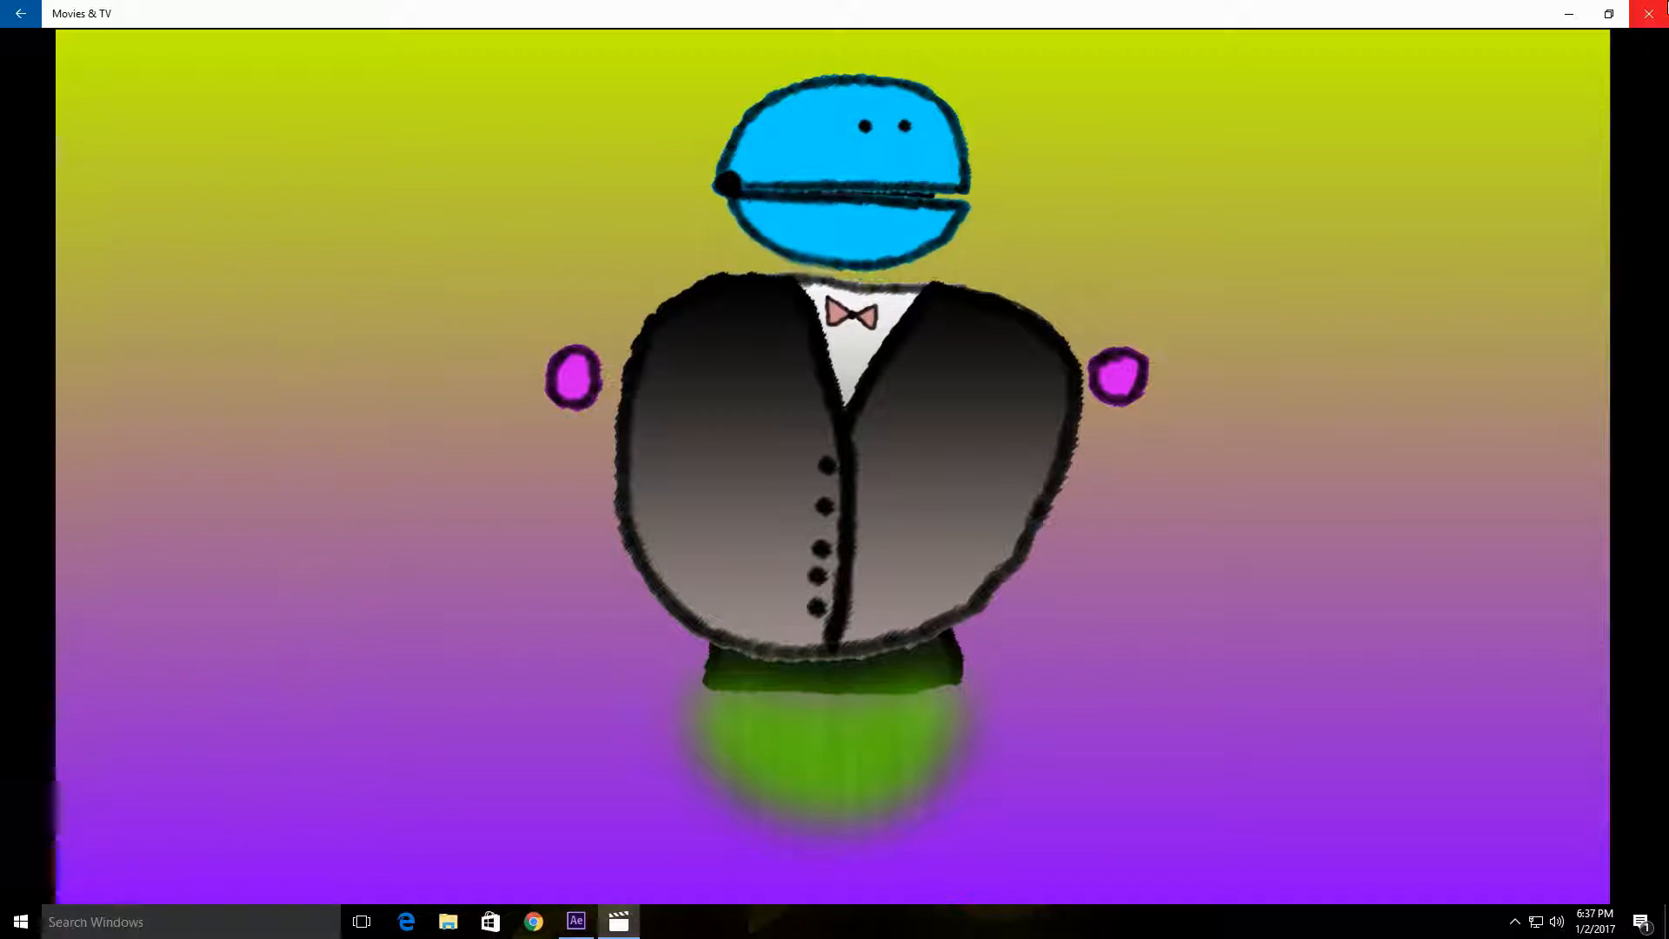
left_click(1651, 12)
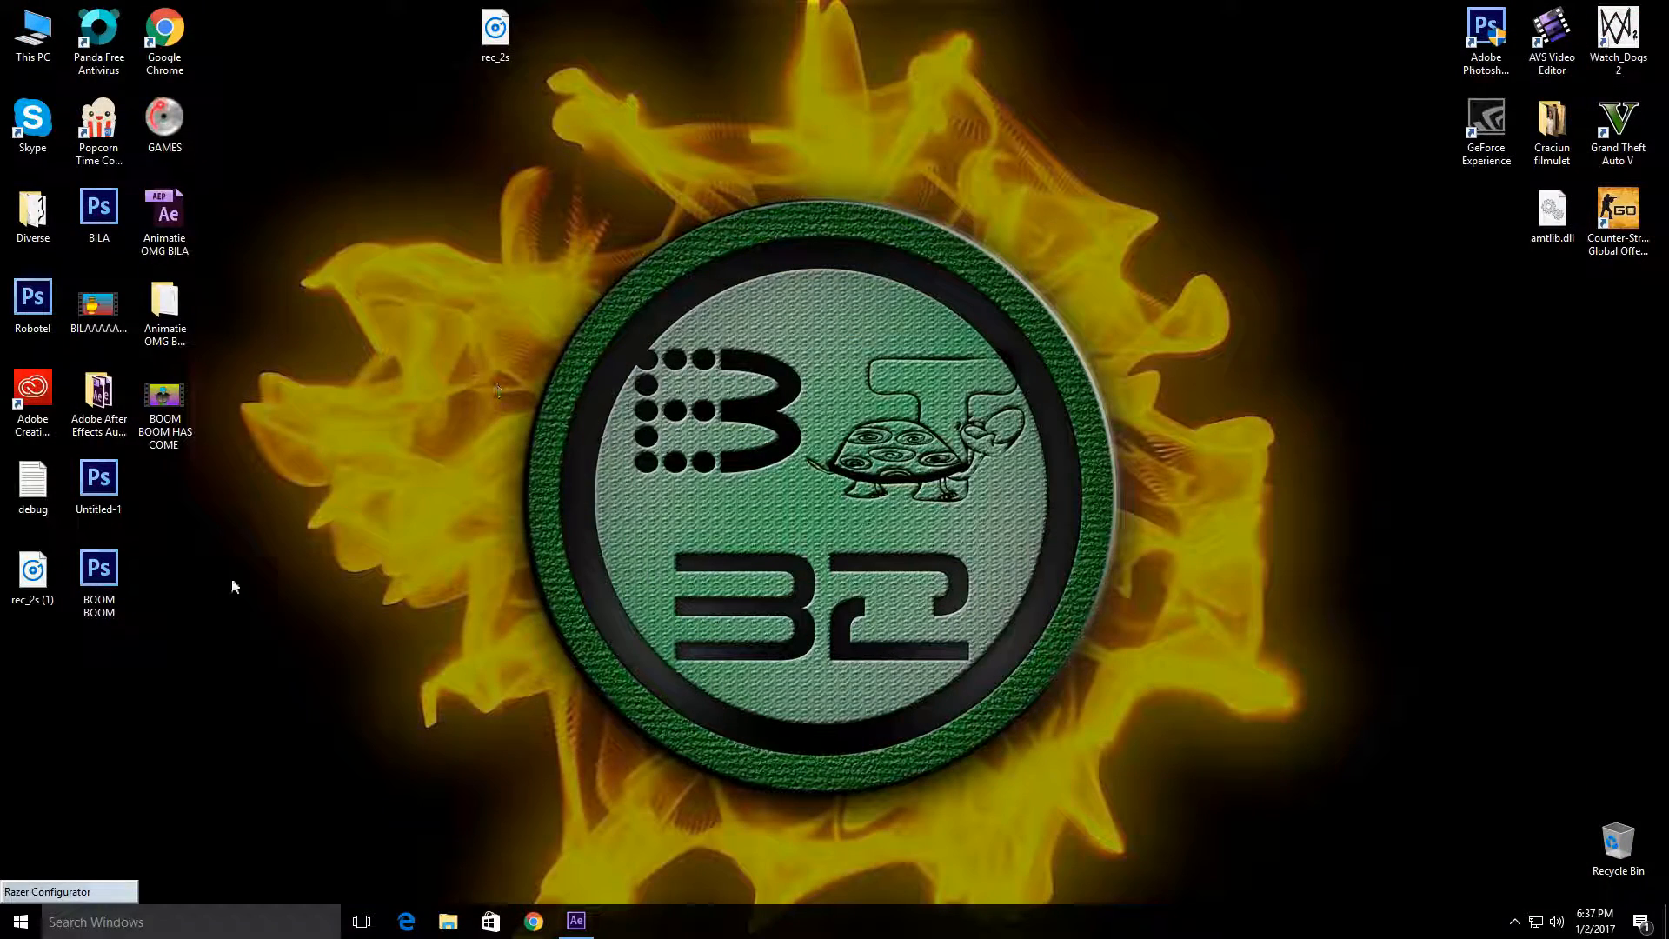
double_click(165, 403)
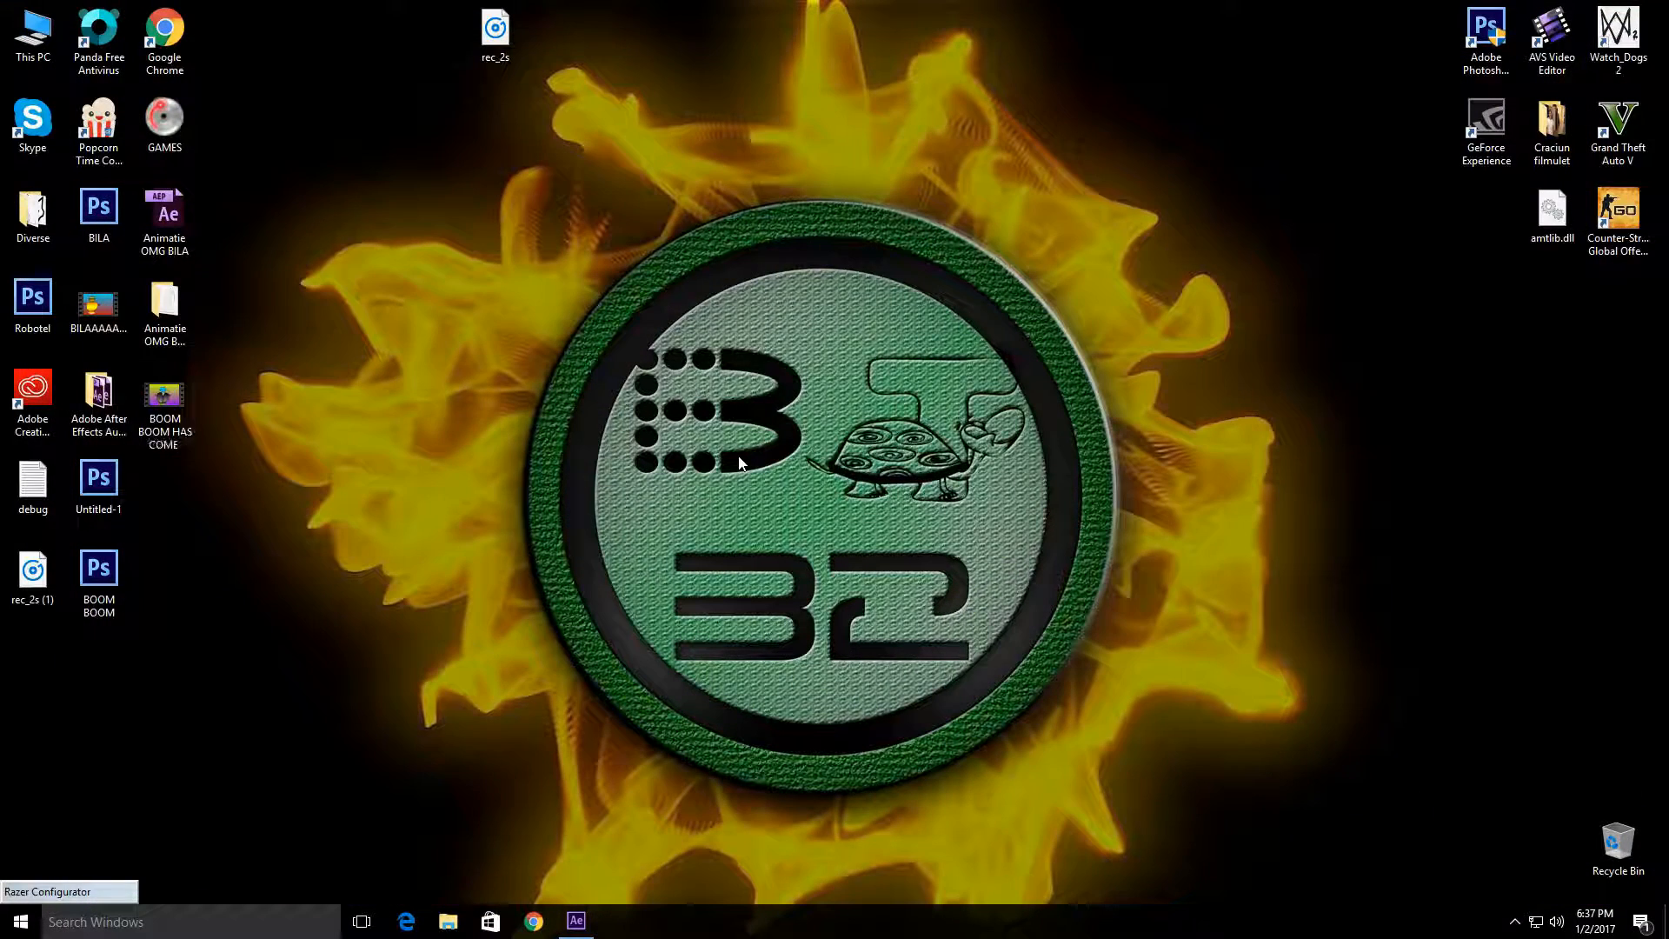
right_click(657, 237)
left_click(723, 295)
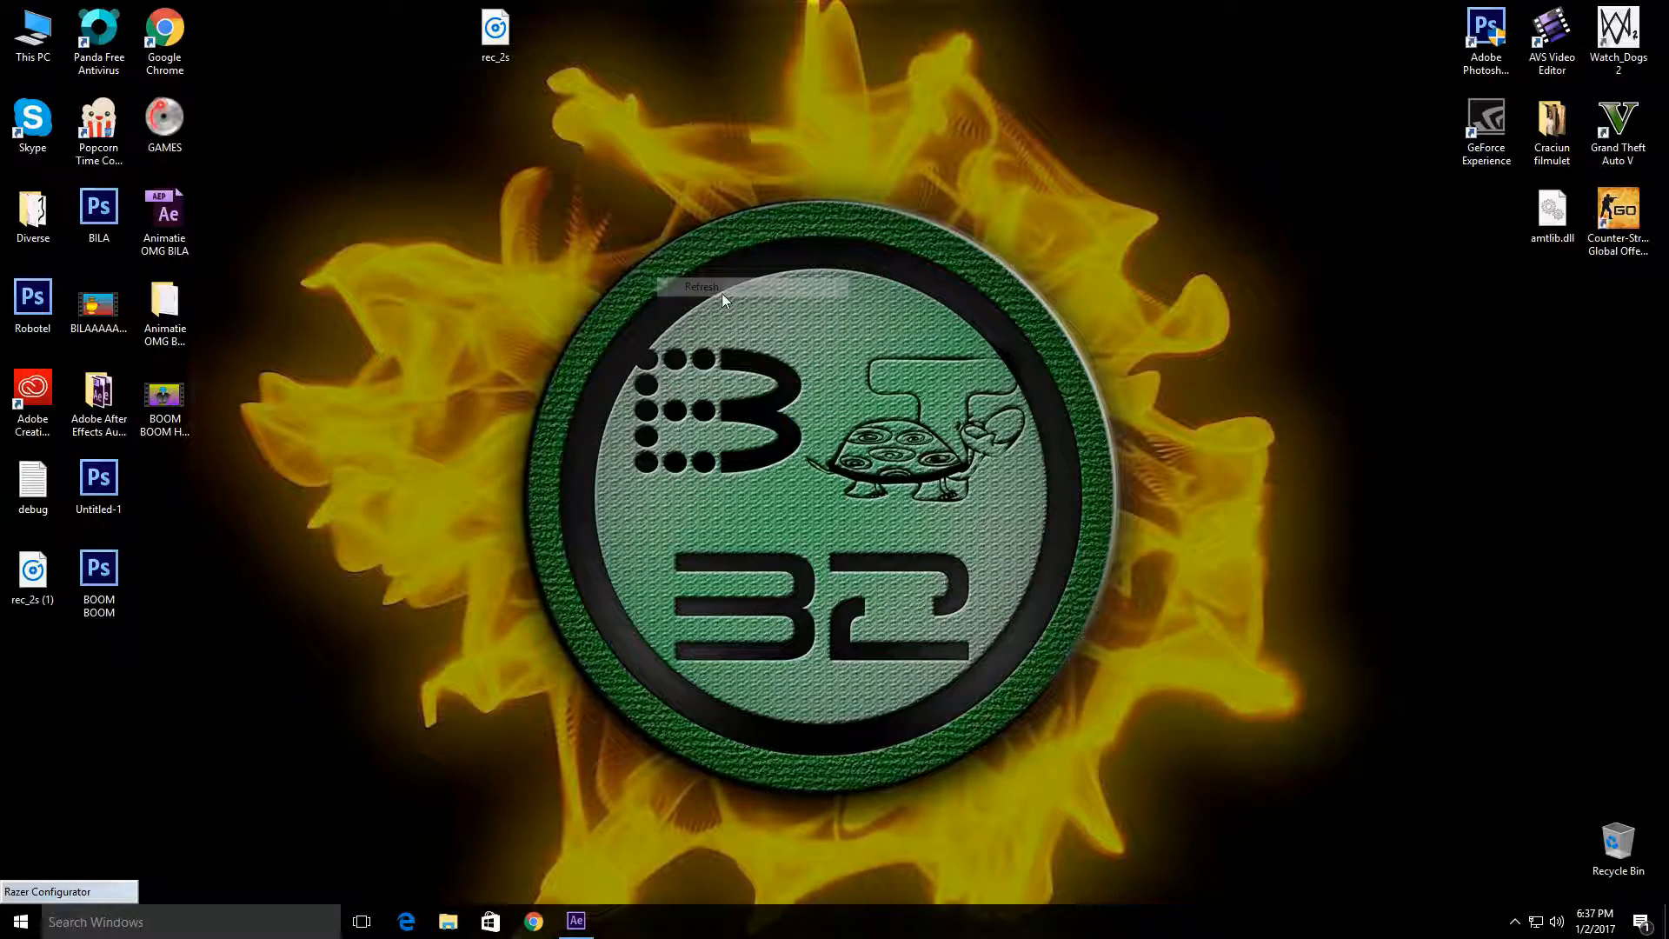
left_click(584, 923)
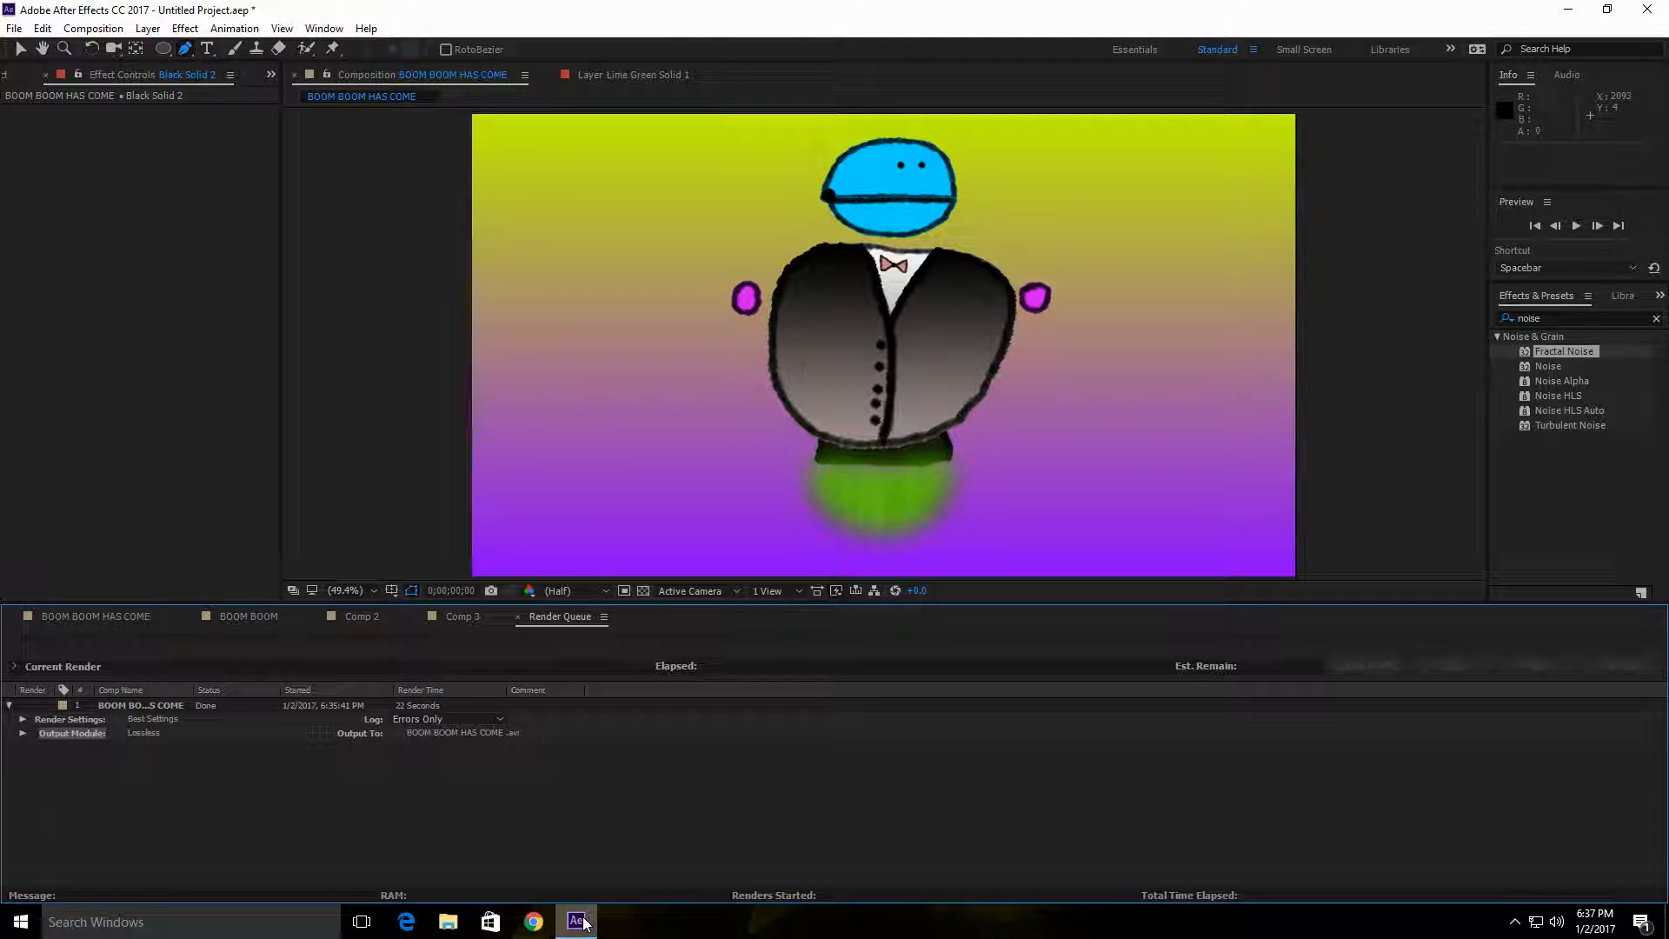